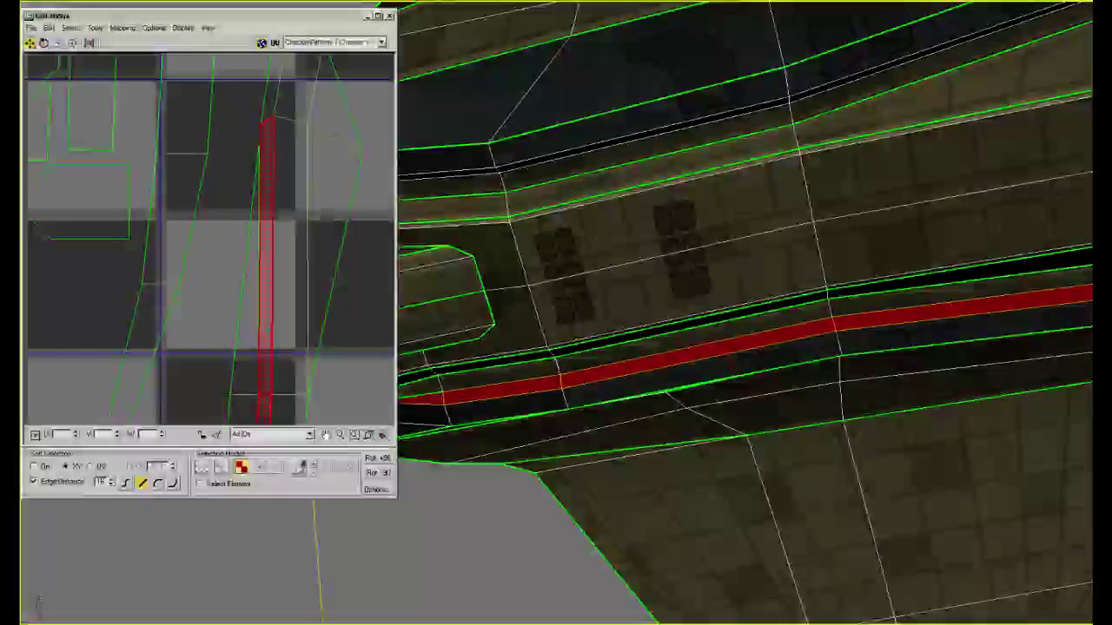
Switch to Photoshop and outline the narrow dark strip along the long blue-grey hull piece in orinthon_cruiser.psd with a polygonal lasso selection
key(alt+Tab)
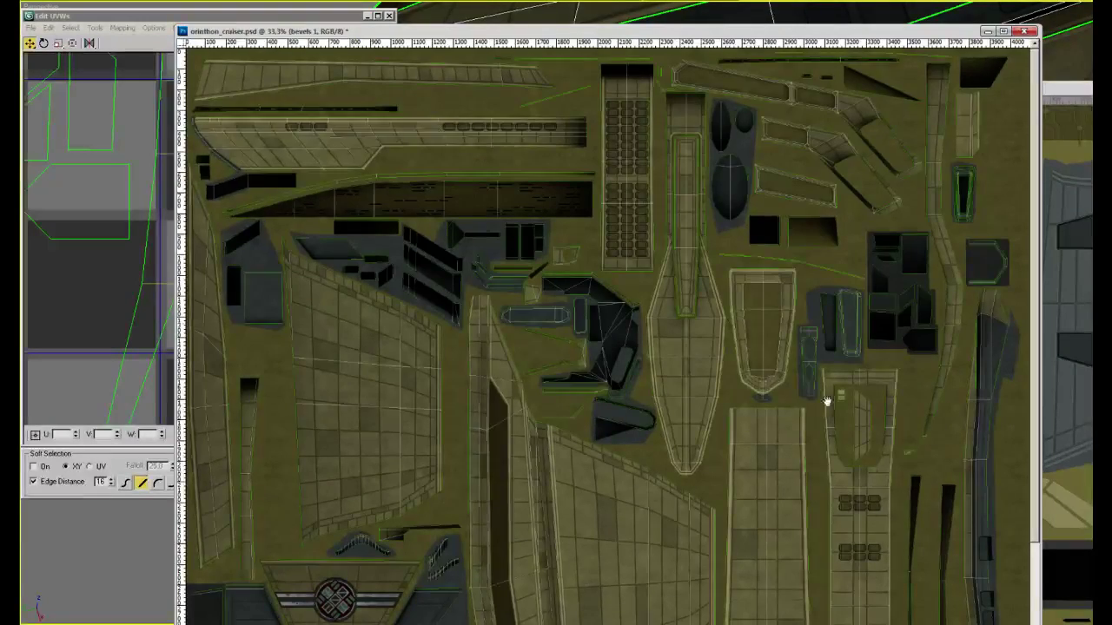
alt+scroll(766, 231, up, 6)
alt+scroll(1003, 571, up, 5)
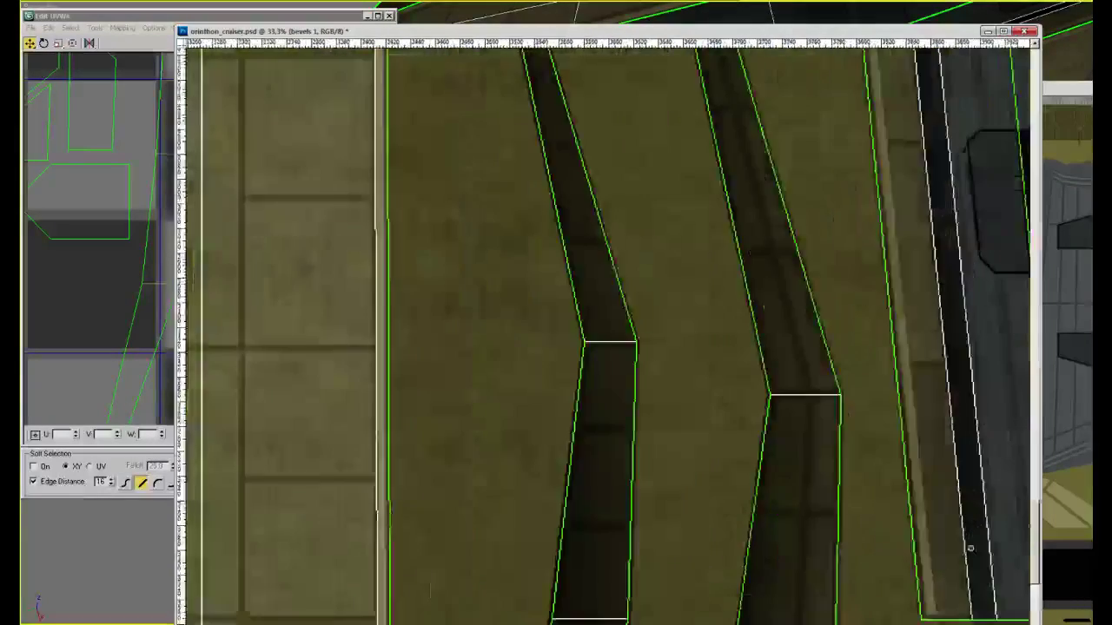
scroll(911, 345, up, 10)
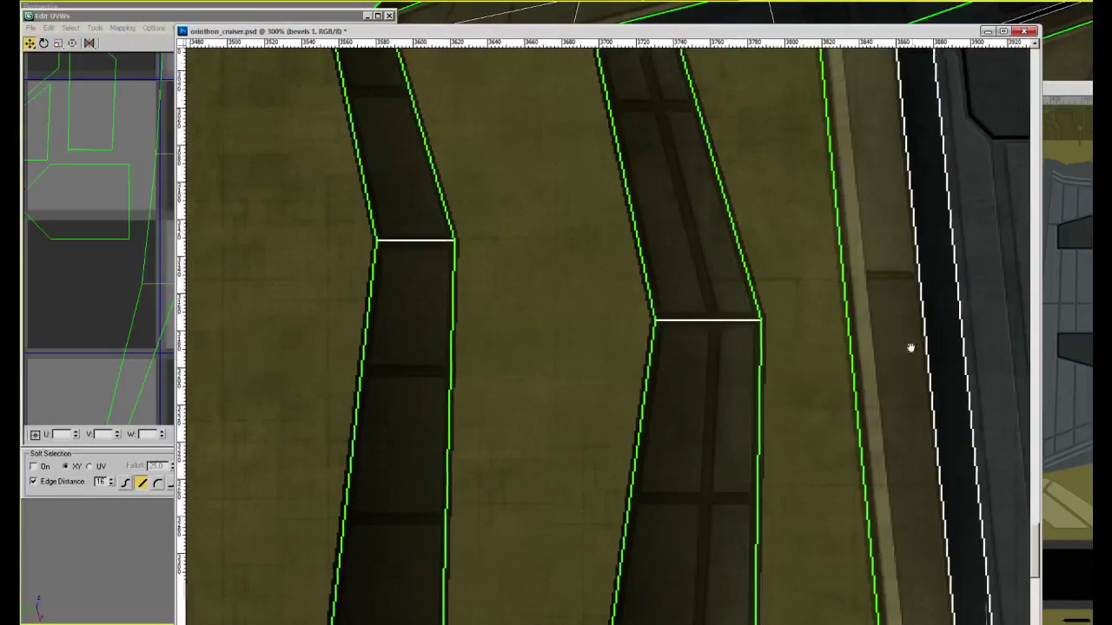
scroll(896, 279, up, 5)
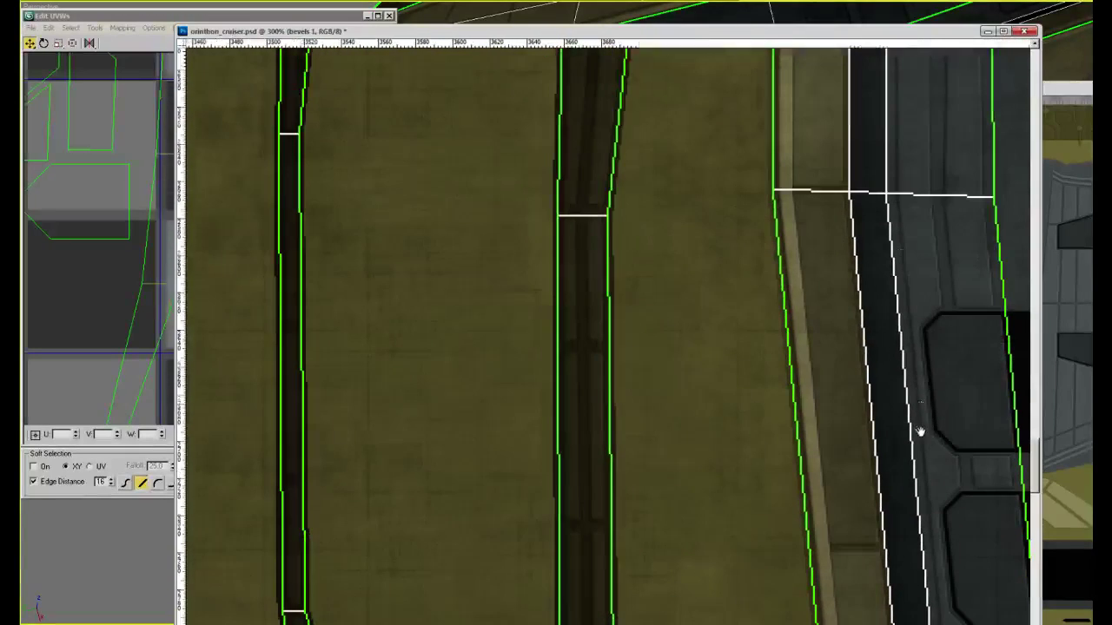
scroll(878, 357, up, 8)
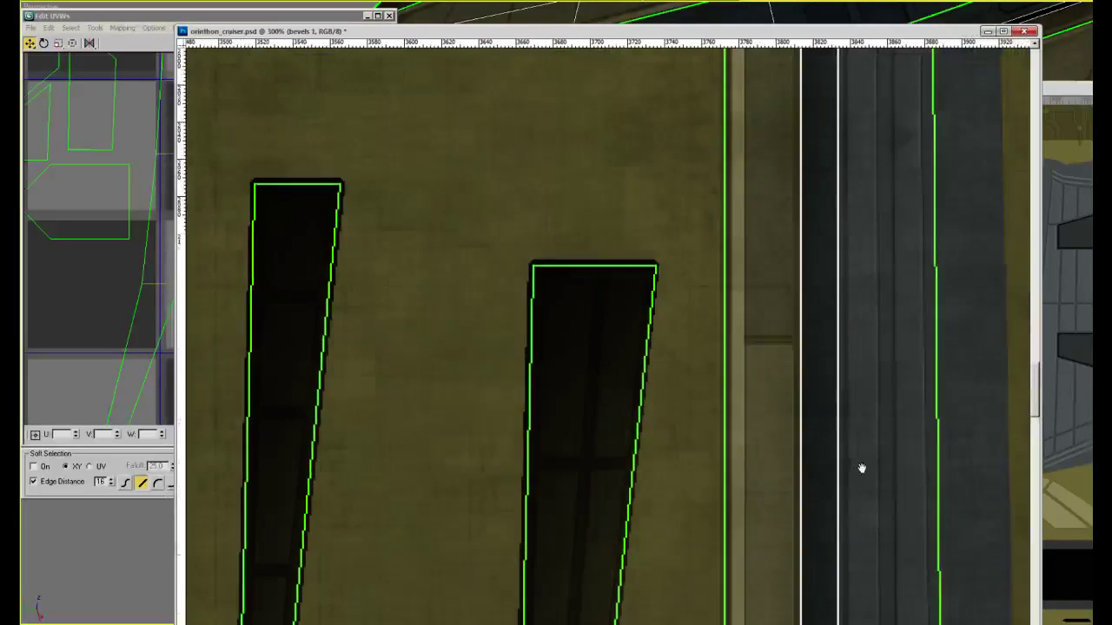
scroll(863, 218, up, 8)
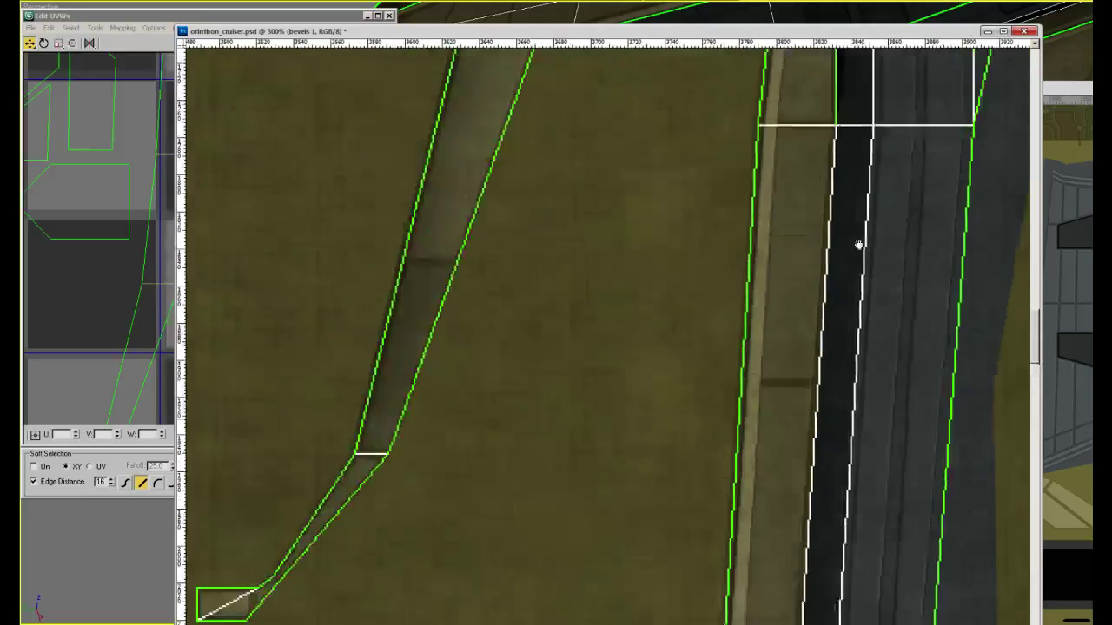
scroll(848, 503, up, 10)
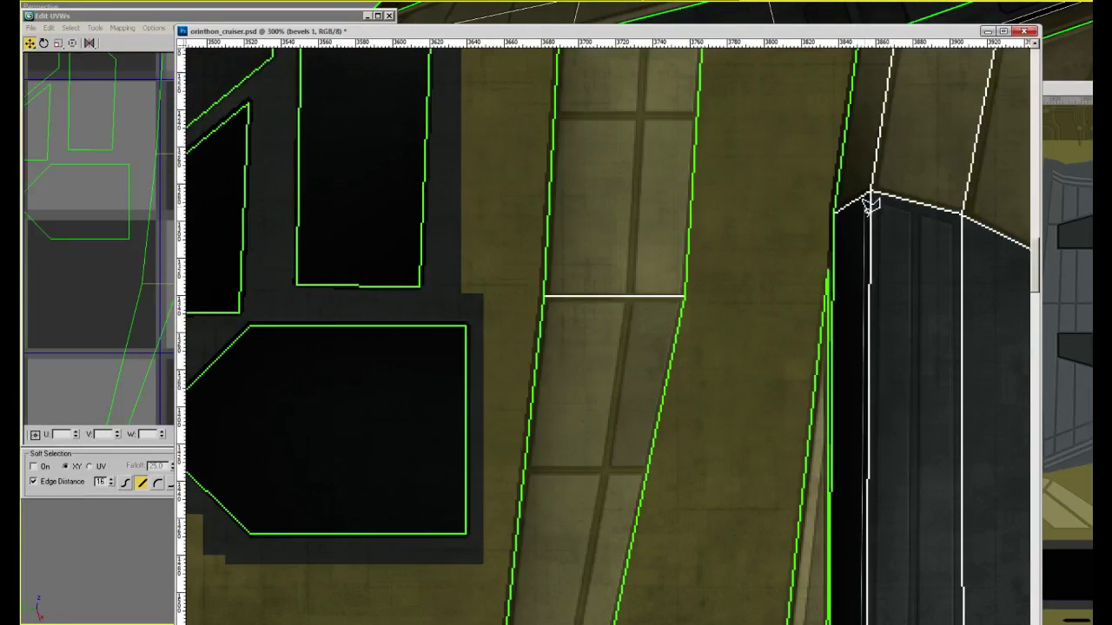
scroll(859, 348, down, 8)
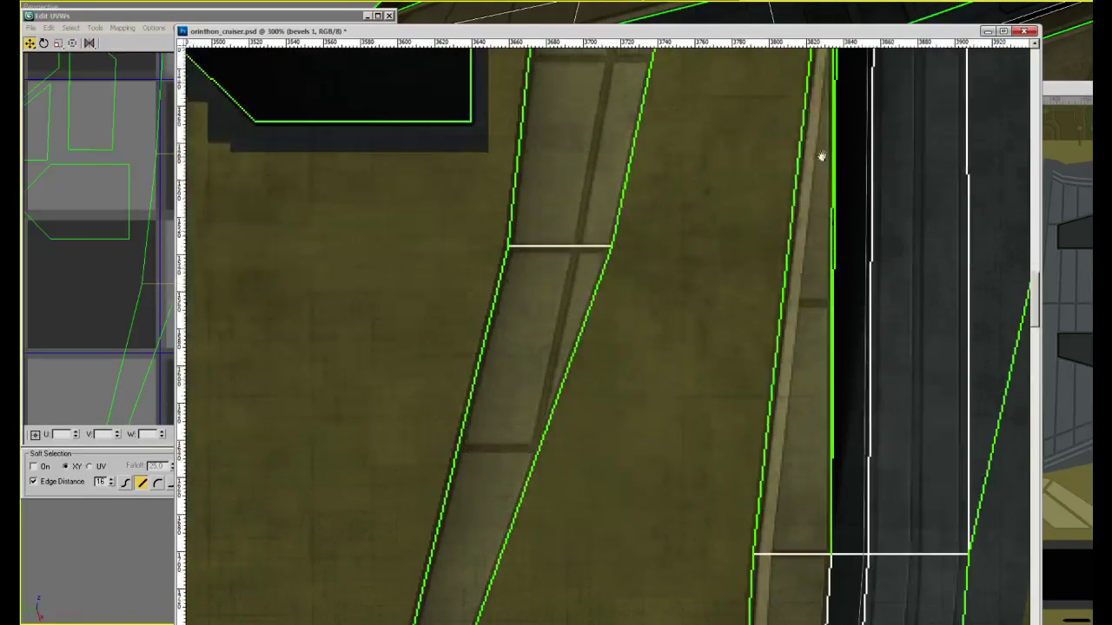
scroll(840, 555, down, 8)
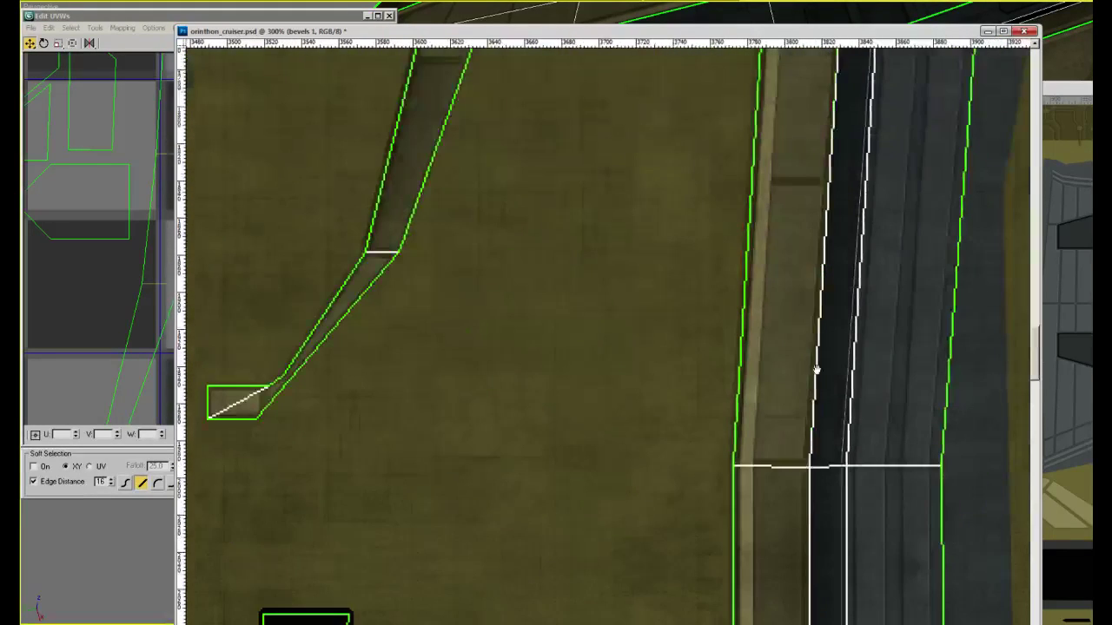
scroll(821, 469, down, 10)
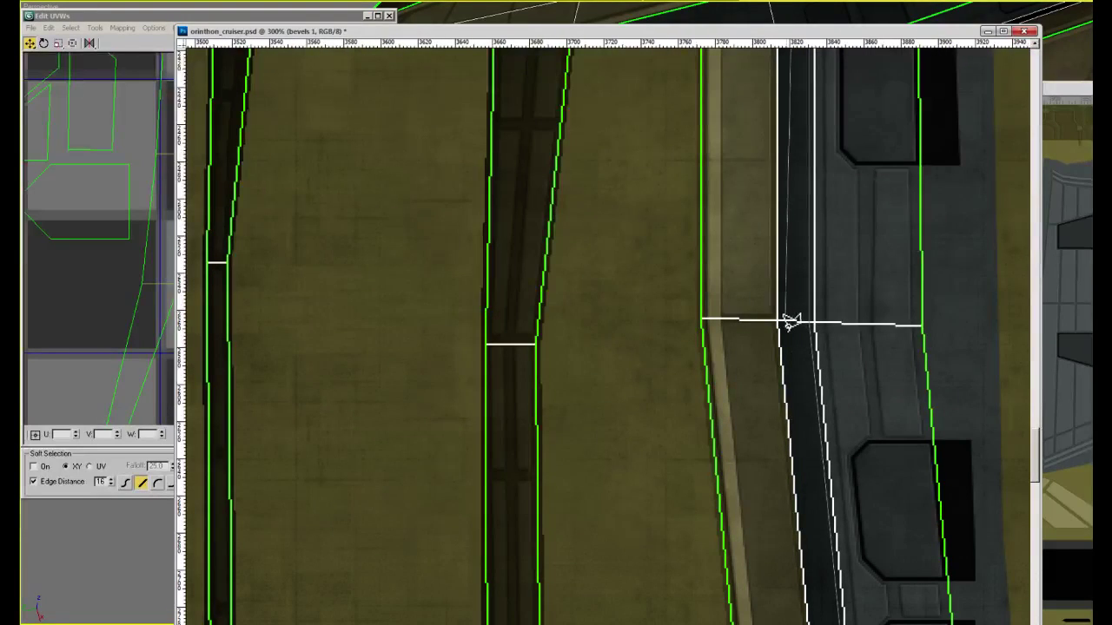
scroll(786, 322, up, 10)
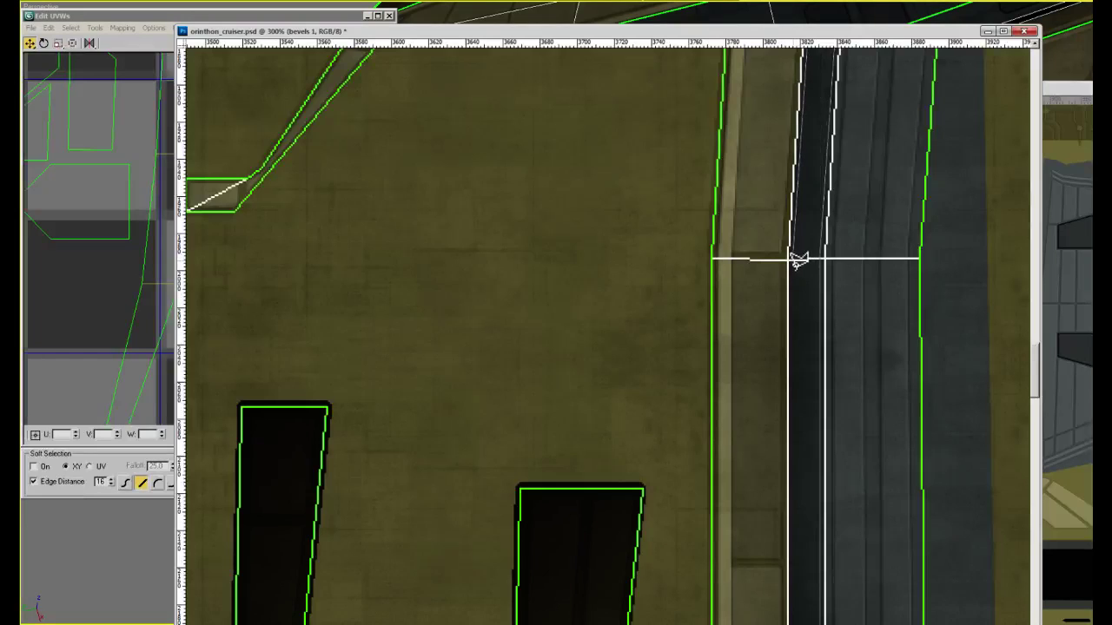
scroll(797, 259, down, 10)
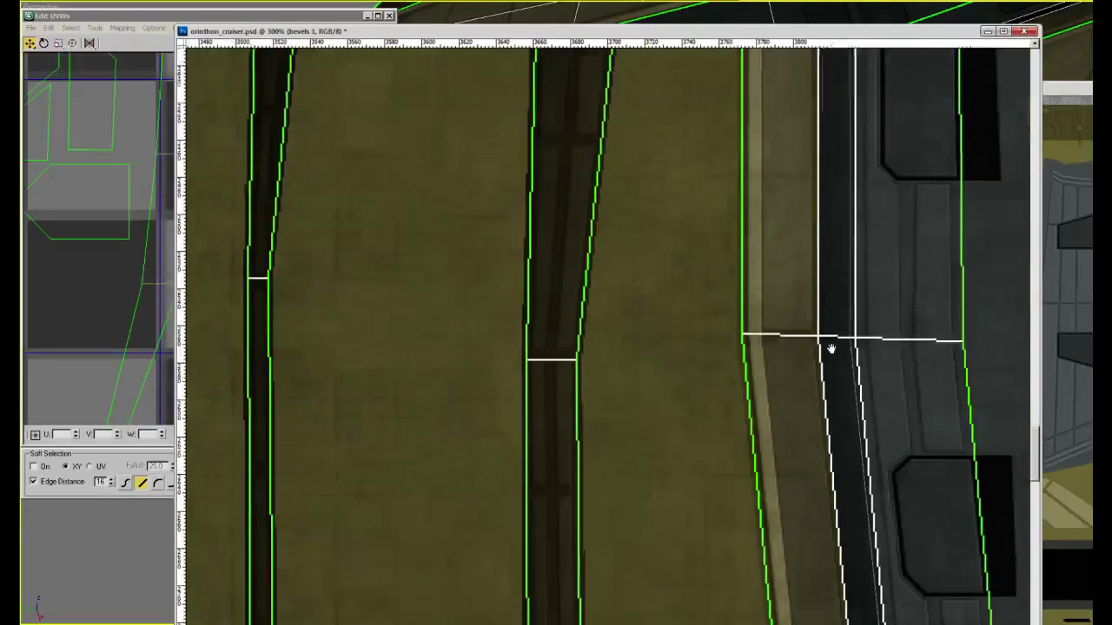
scroll(831, 348, down, 3)
scroll(826, 243, down, 3)
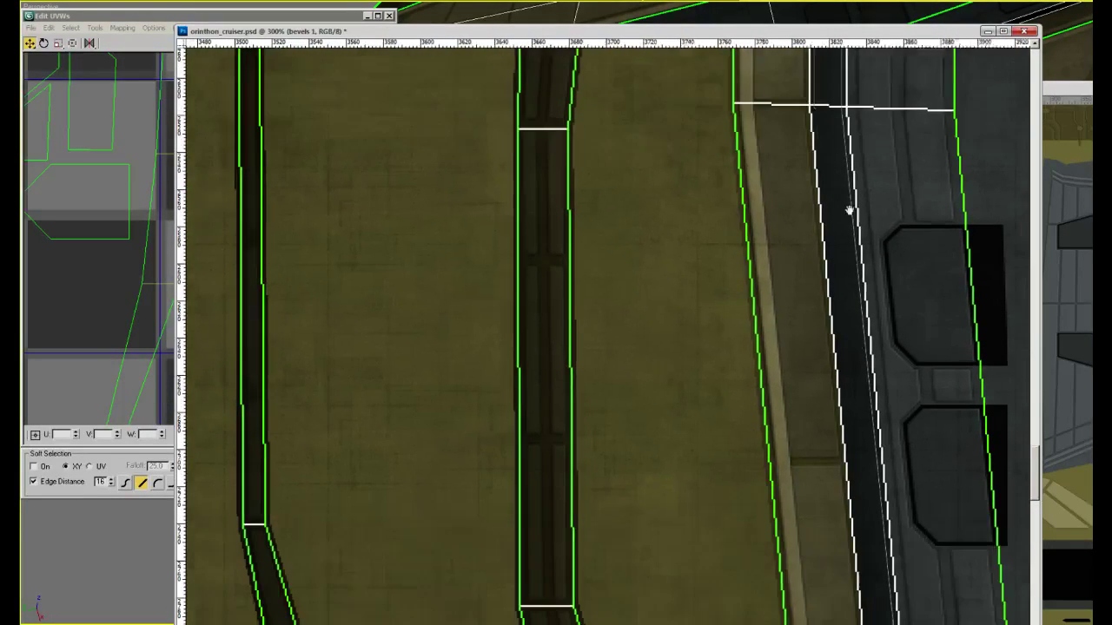
scroll(850, 210, down, 10)
scroll(781, 249, right, 3)
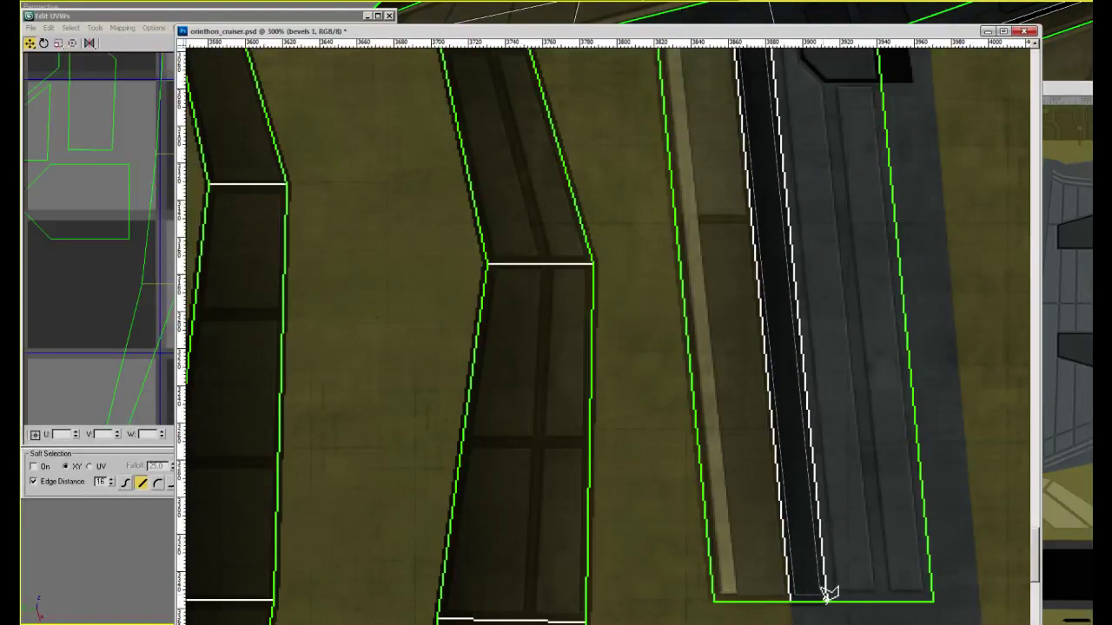
double_click(826, 594)
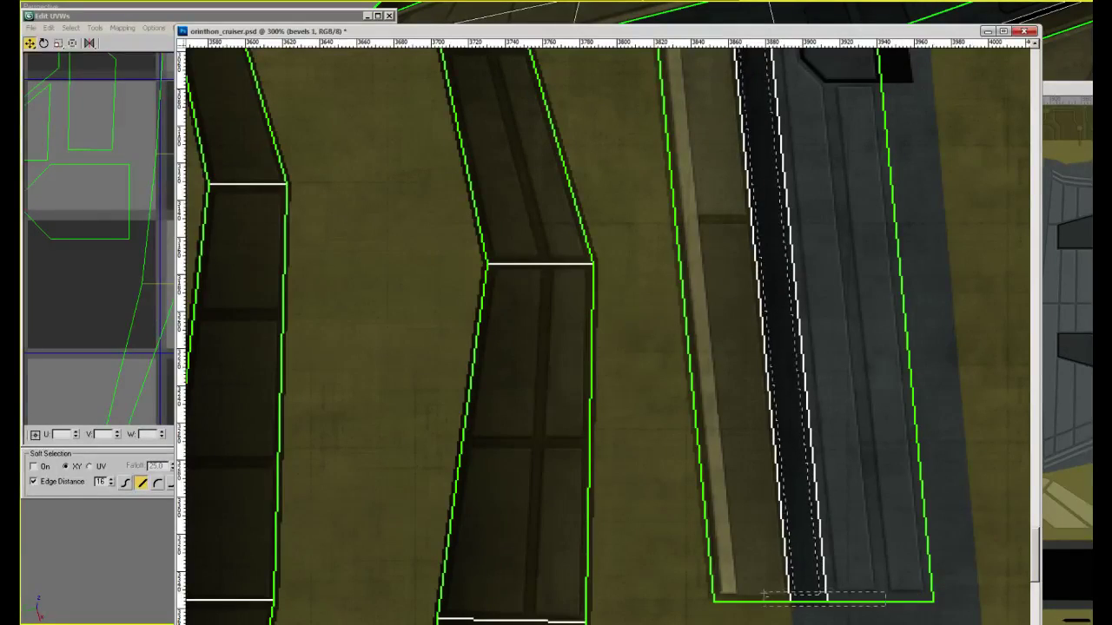
Clear the selection around the narrow dark strip and check the strip's shading along the hull piece
key(ctrl+minus)
key(ctrl+minus)
key(ctrl+minus)
key(ctrl+minus)
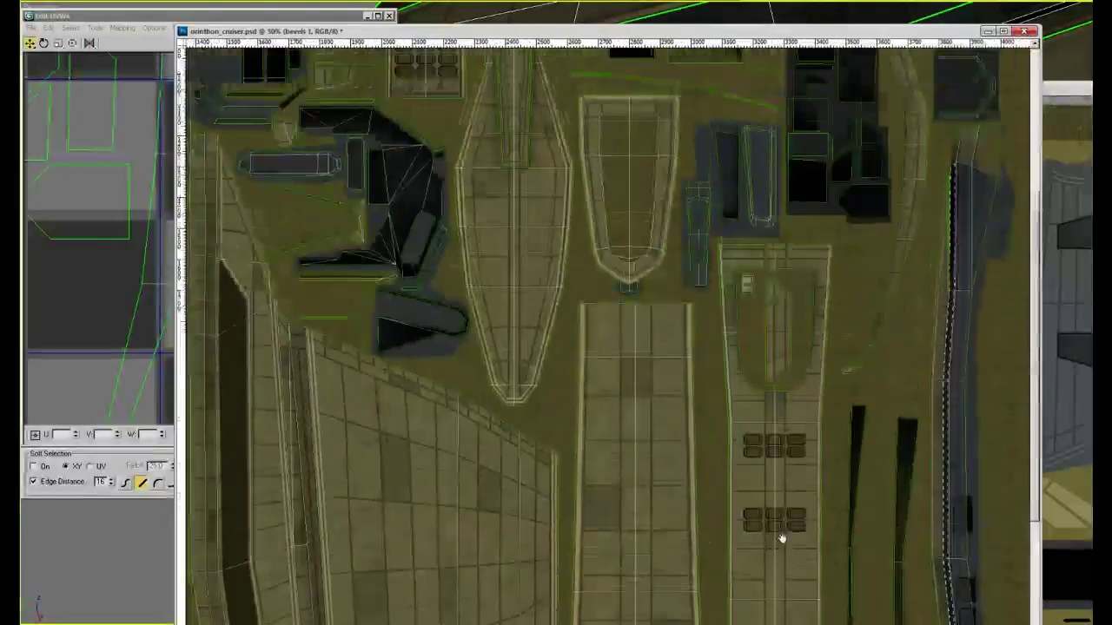
key(ctrl+plus)
key(ctrl+plus)
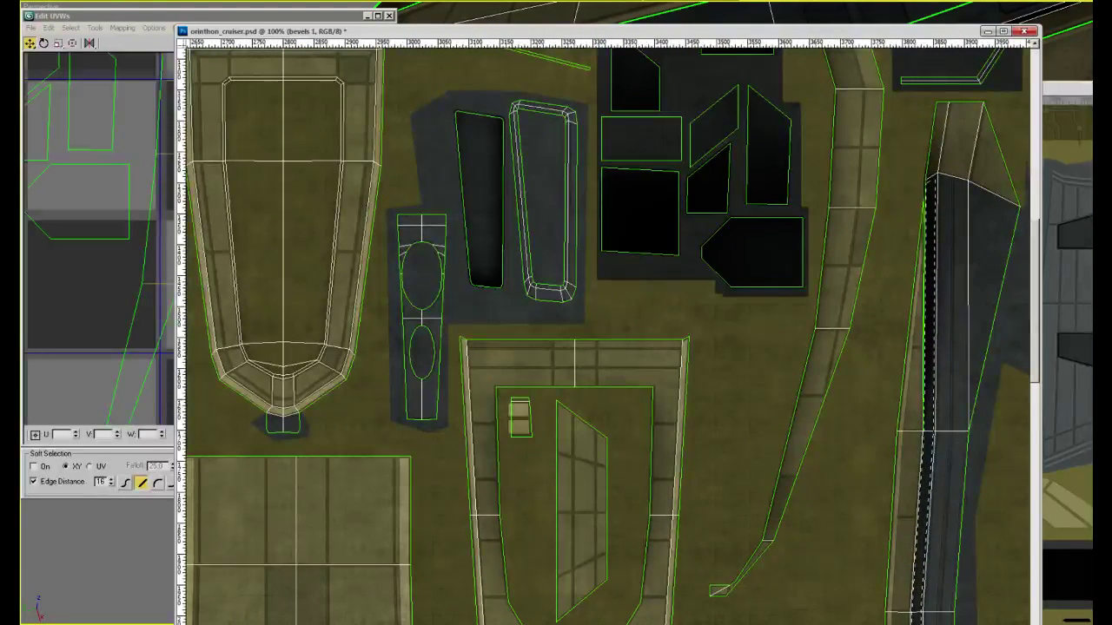
ctrl+click(966, 521)
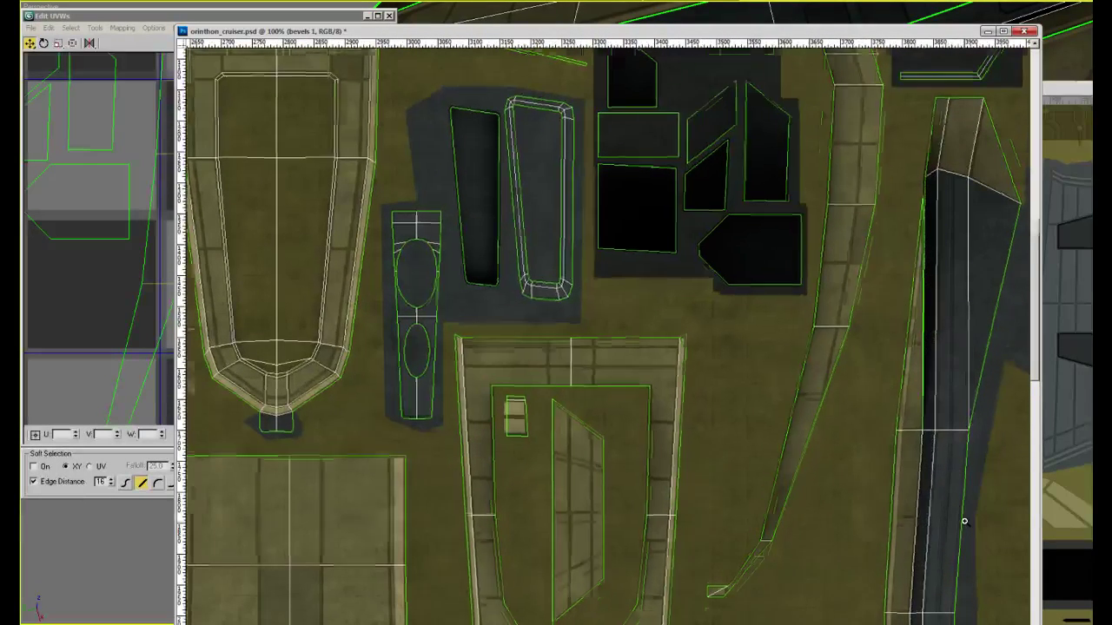
alt+scroll(854, 261, down, 3)
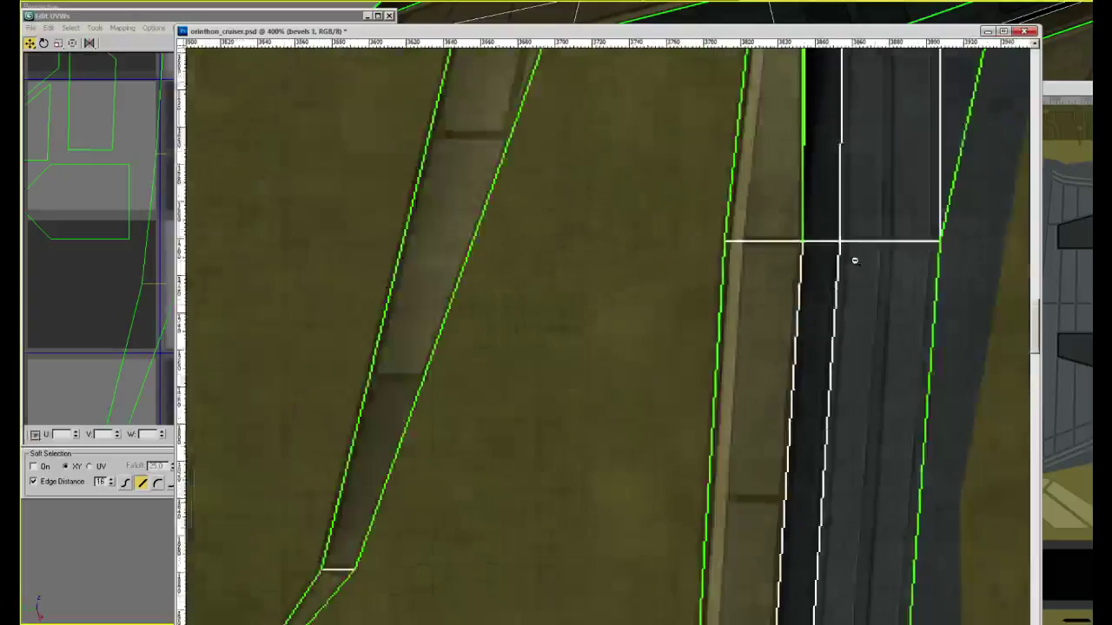
alt+scroll(853, 260, down, 5)
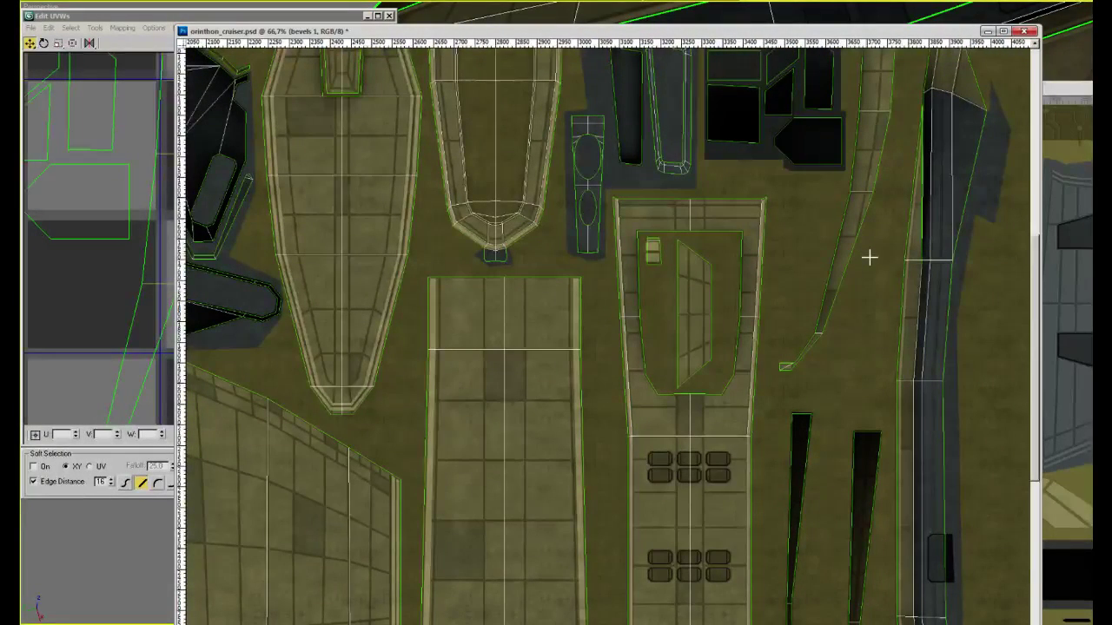
Hide the UV wireframe overlay and save orinthon_cruiser.psd
click(710, 310)
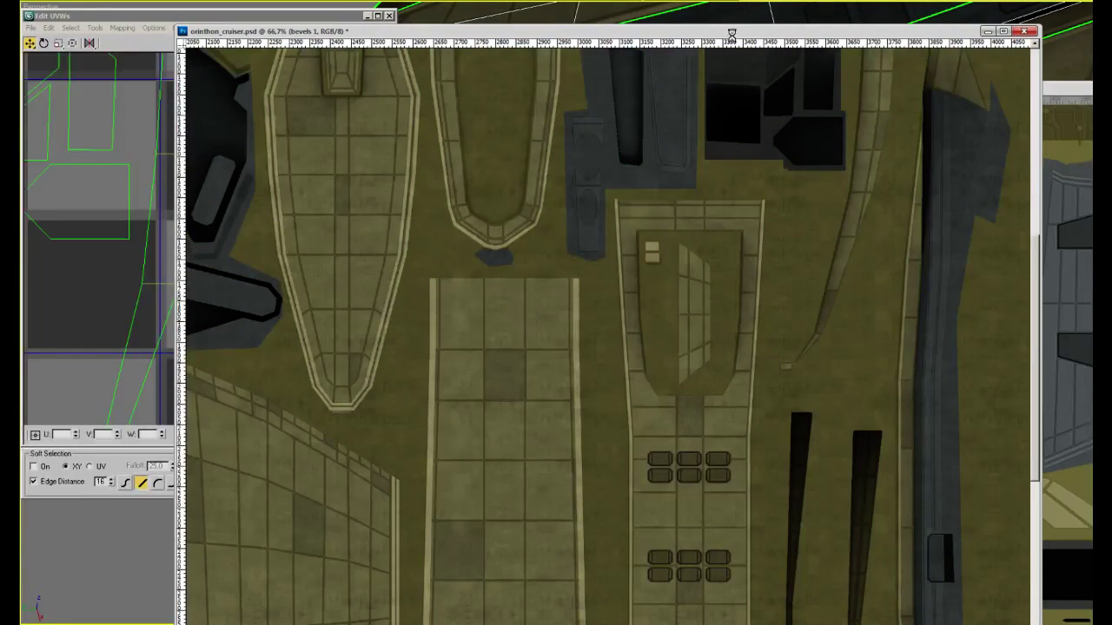
key(ctrl+s)
key(ctrl+Tab)
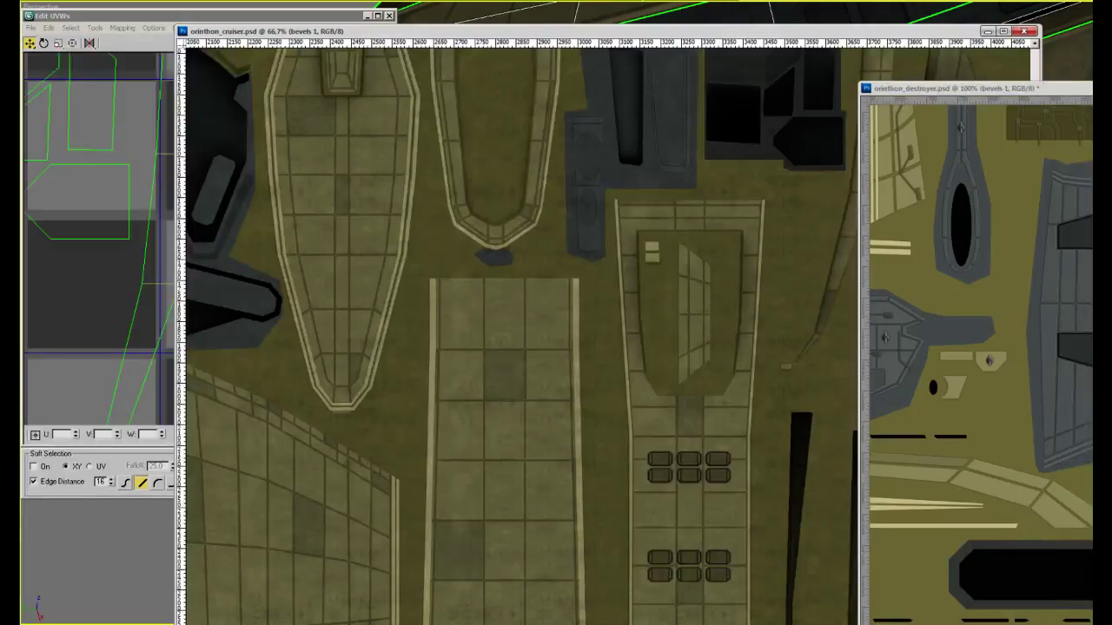
Switch to 3ds Max and examine the textured cruiser hull and the recess beneath the wings from several angles
key(alt+Tab)
middle_drag(750, 40, 829, 280)
key(m)
key(m)
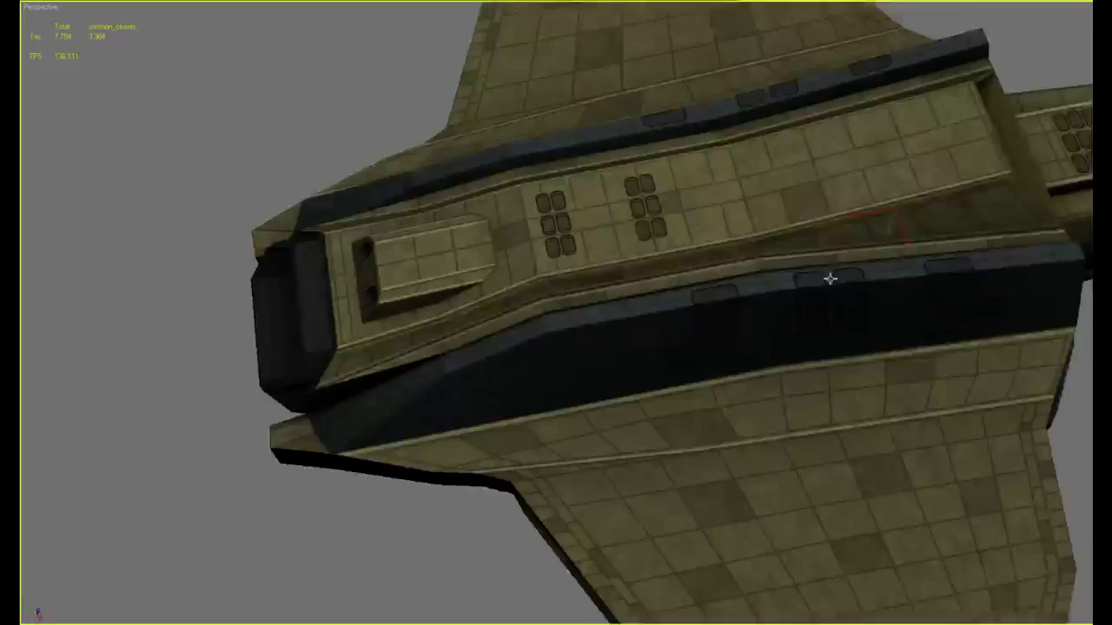
scroll(829, 280, down, 5)
middle_drag(841, 336, 886, 287)
scroll(836, 270, down, 2)
scroll(787, 343, up, 6)
scroll(799, 248, down, 5)
scroll(759, 251, up, 4)
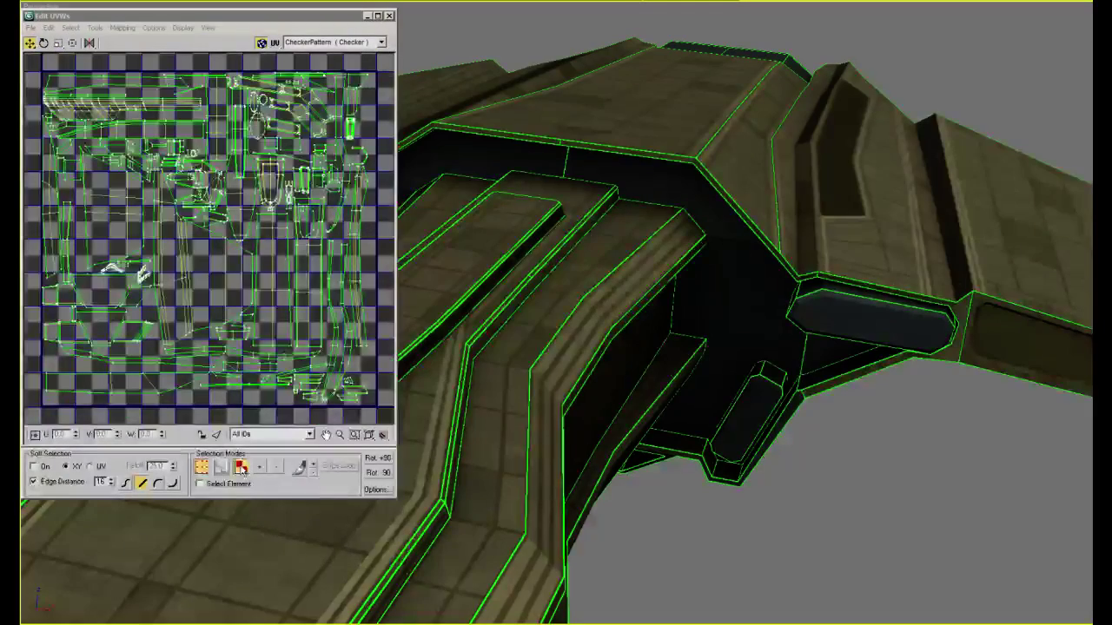
Select the whole UV element of the dark recess wall around the hull, adding the separate rounded piece below it in the UV layout
click(695, 218)
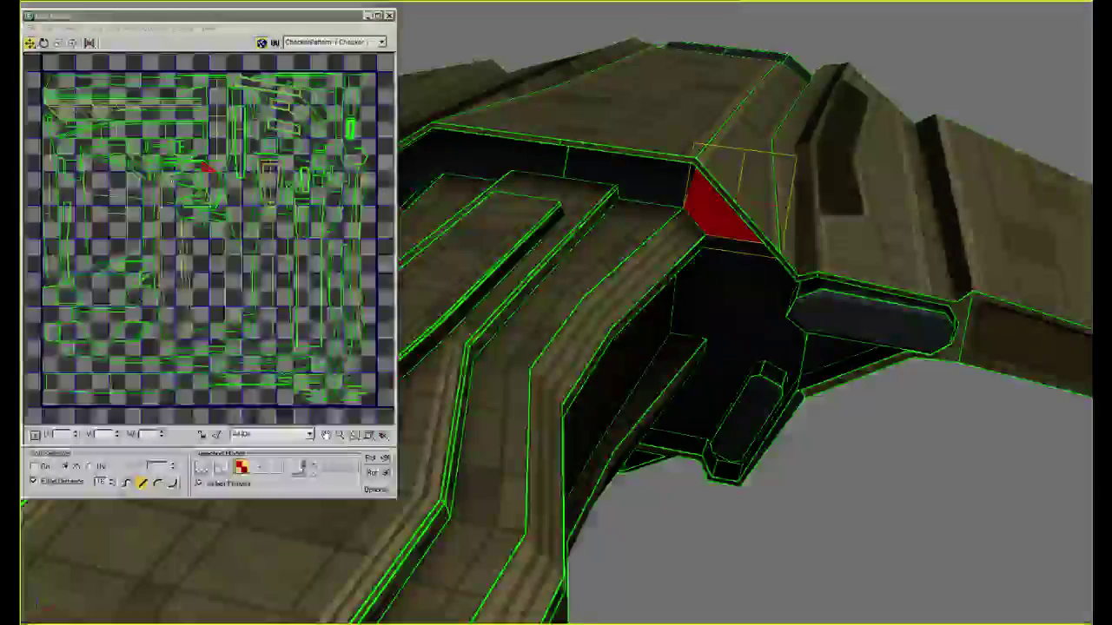
click(229, 187)
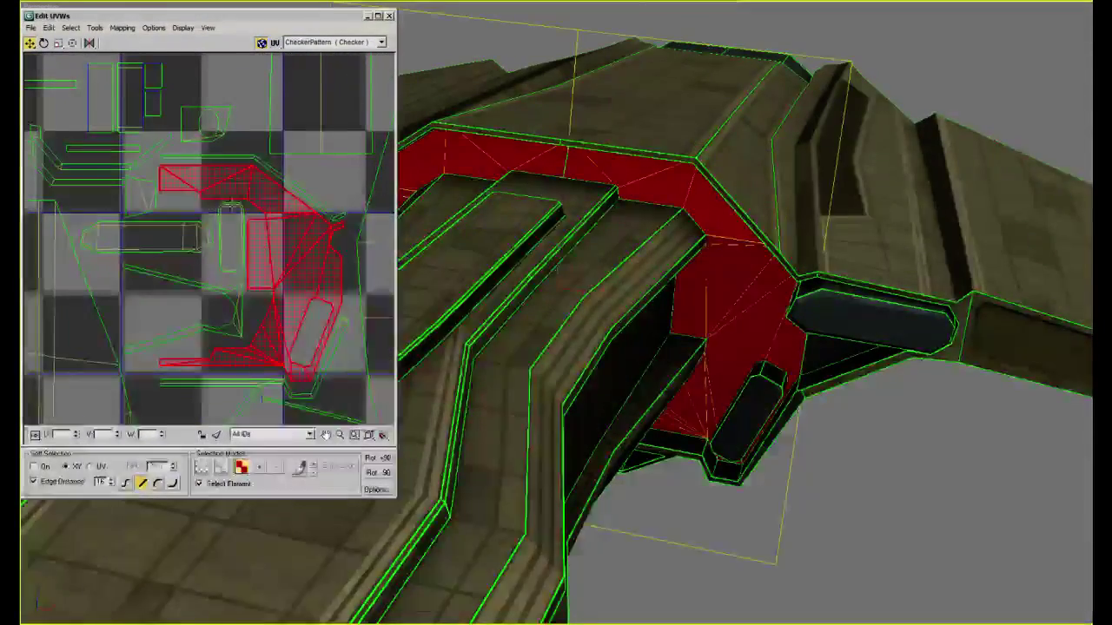
middle_drag(238, 223, 244, 185)
middle_drag(322, 241, 274, 190)
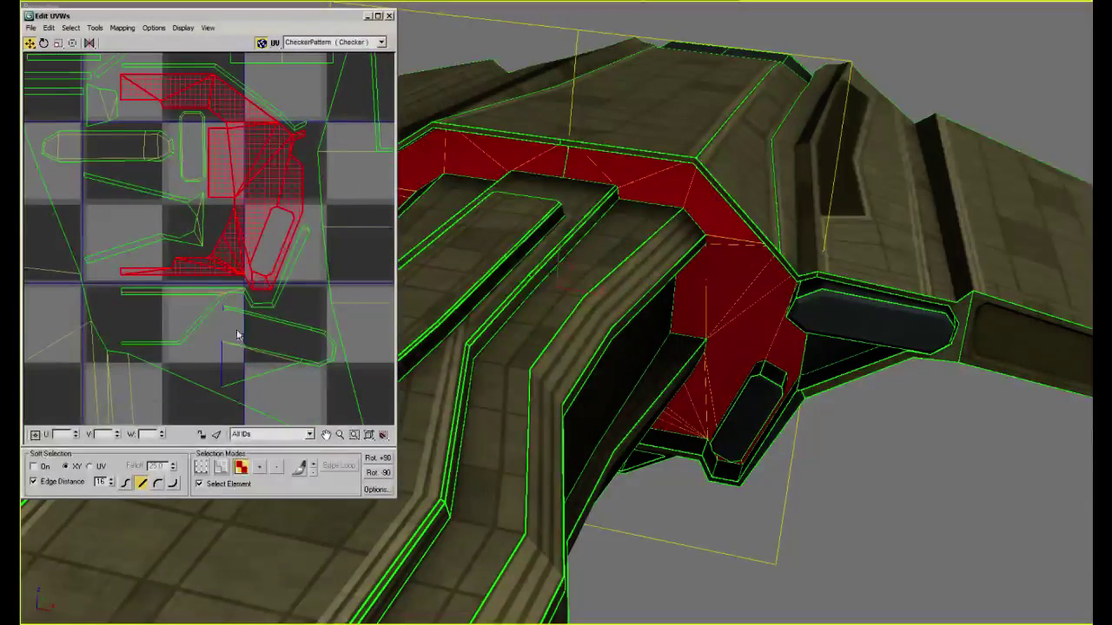
ctrl+drag(245, 377, 252, 367)
Examine where the selected recess elements lie in the UV layout and on the cruiser model
middle_drag(230, 234, 307, 297)
scroll(225, 179, down, 3)
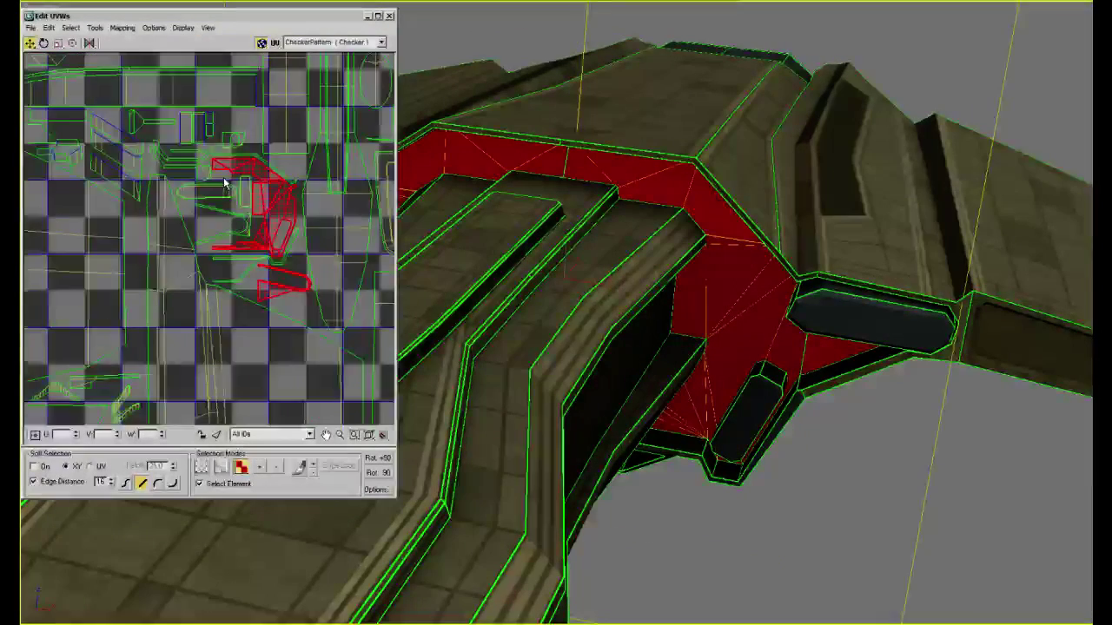
scroll(220, 201, up, 3)
middle_drag(220, 200, 191, 227)
scroll(211, 224, down, 5)
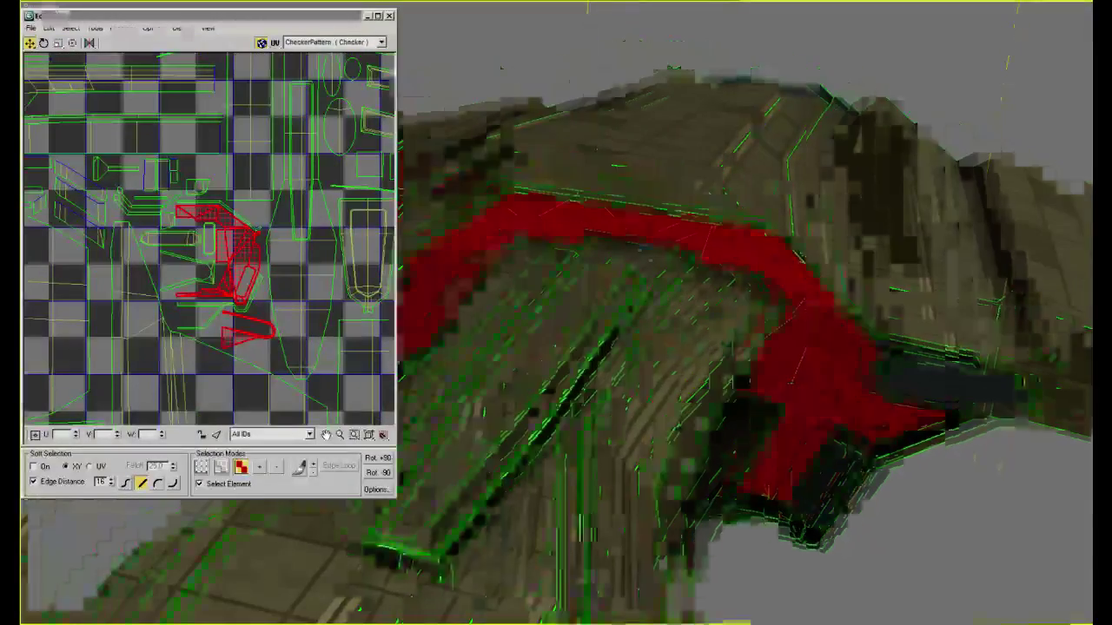
alt+middle_drag(799, 256, 706, 304)
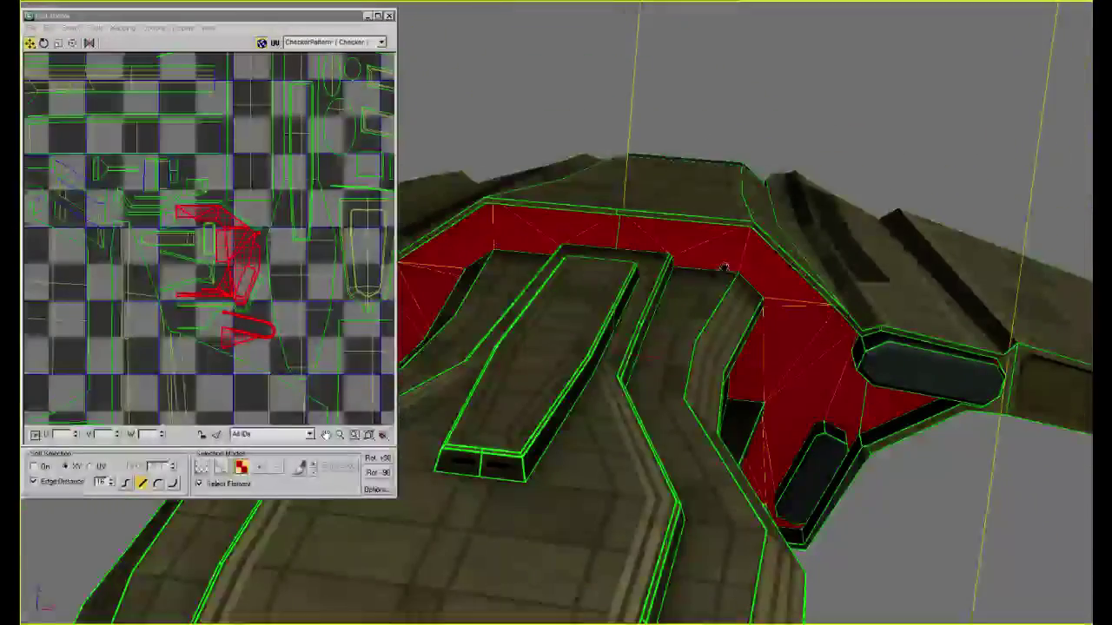
scroll(188, 176, down, 5)
scroll(243, 226, up, 8)
scroll(300, 254, down, 3)
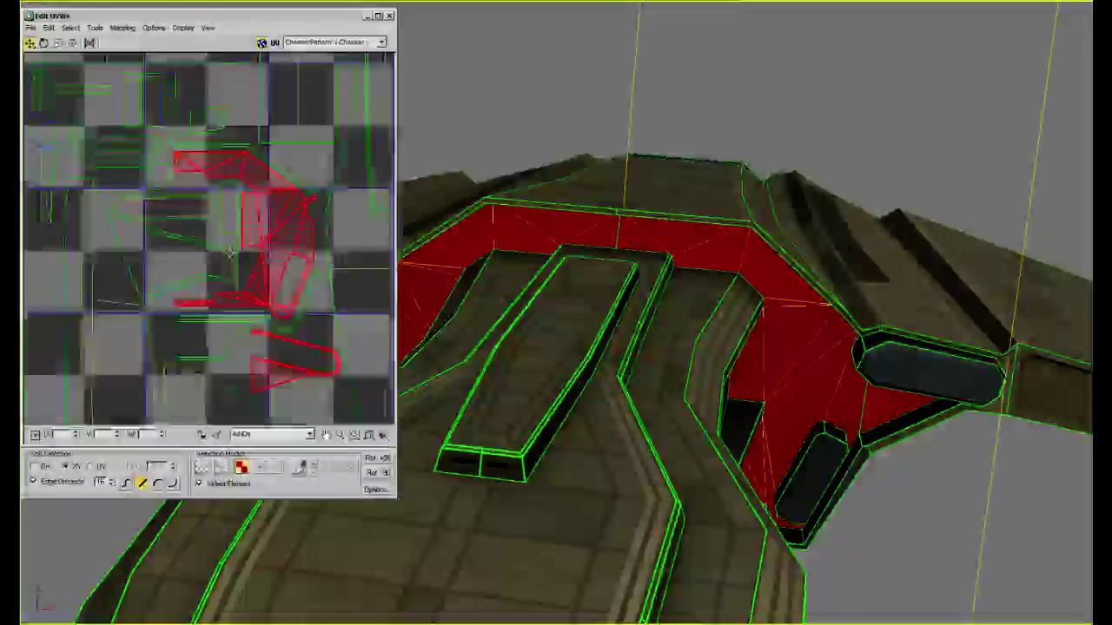
scroll(671, 261, down, 6)
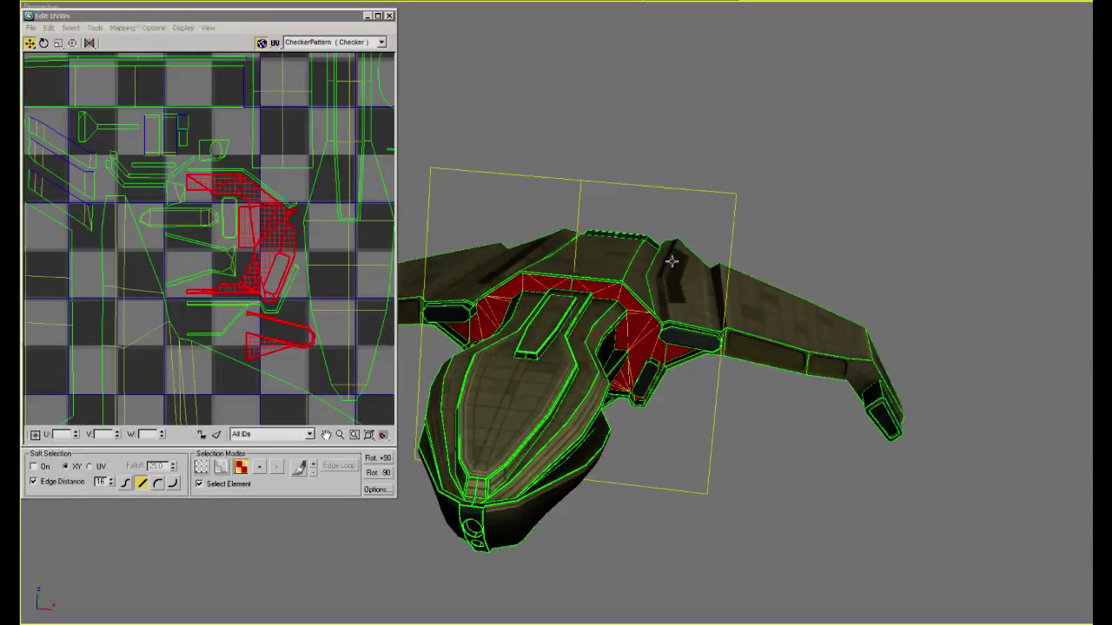
scroll(274, 236, up, 2)
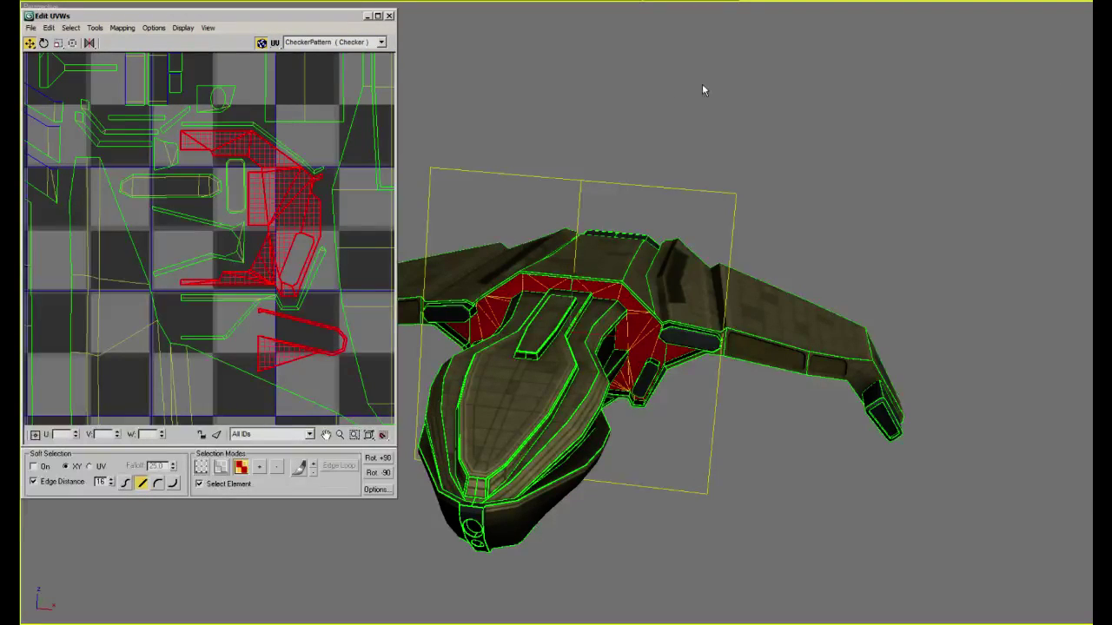
Switch to Photoshop and place the orinthon_cruiser.psd window beside the UV editor, showing the matching dark recess pieces
key(alt+Tab)
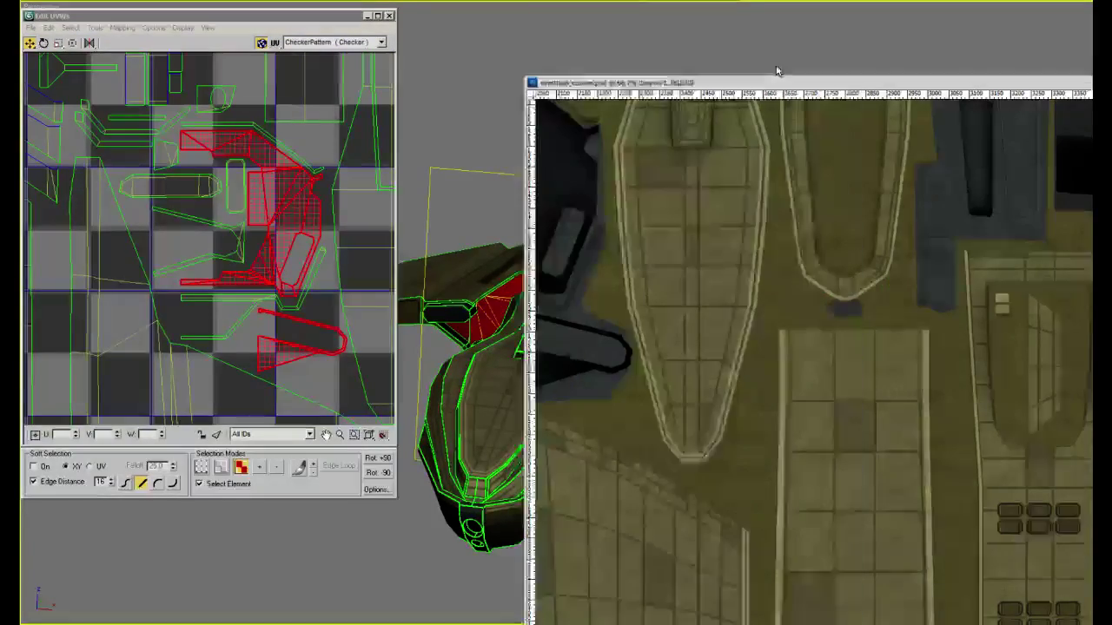
click(745, 30)
key(alt+Tab)
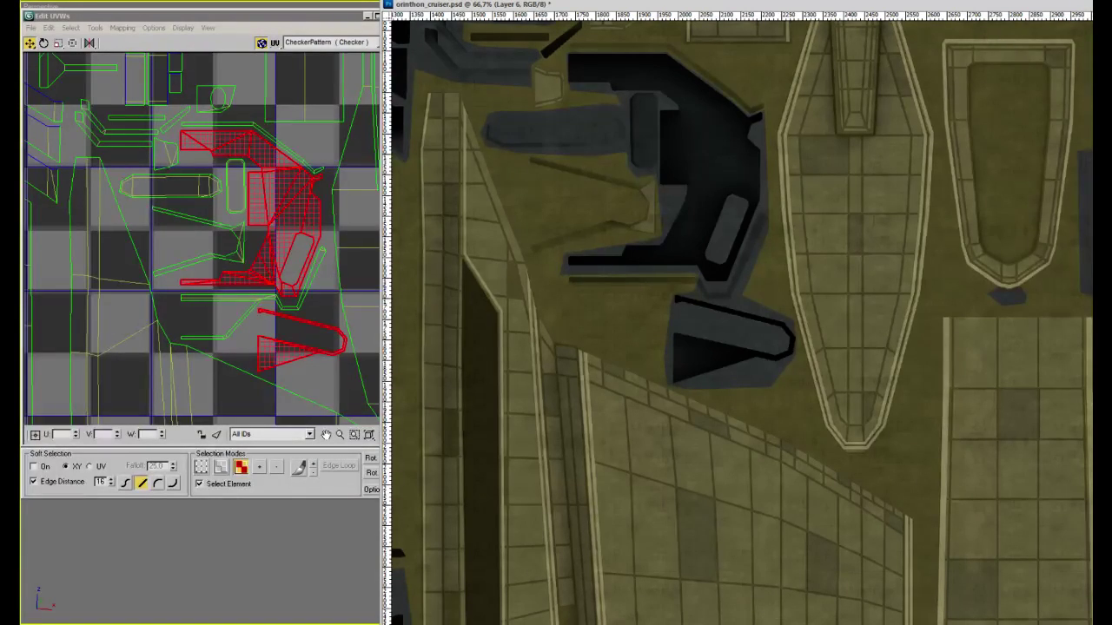
Trace the large dark recess piece on the texture with the Polygonal Lasso, following its lower end, outer side and sloping upper edge
alt+scroll(727, 179, up, 4)
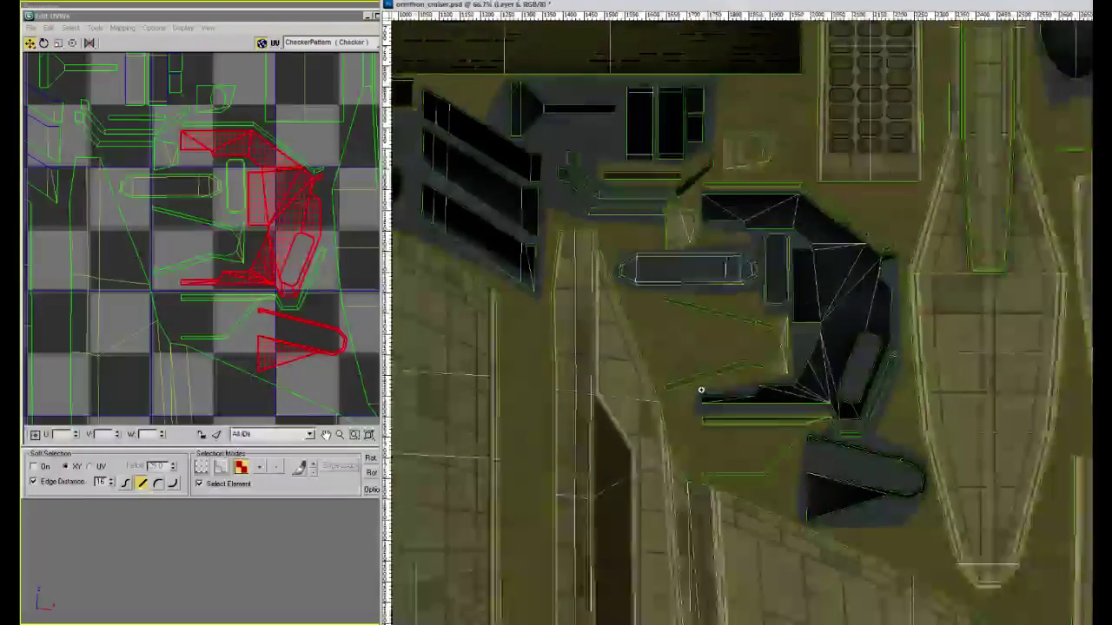
alt+scroll(713, 391, up, 3)
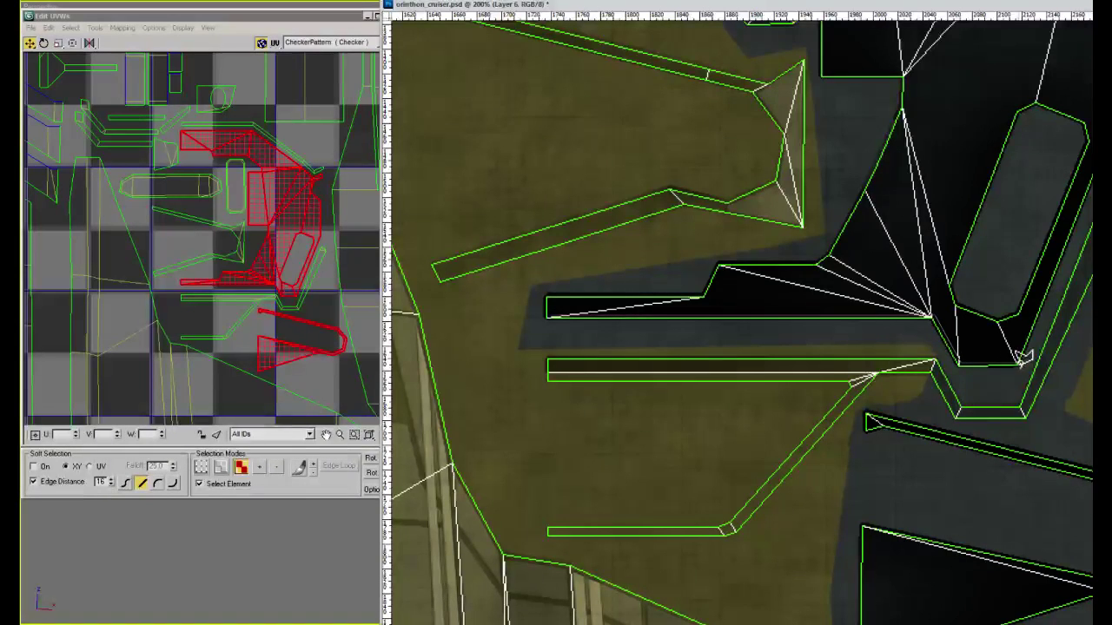
drag(1021, 365, 944, 533)
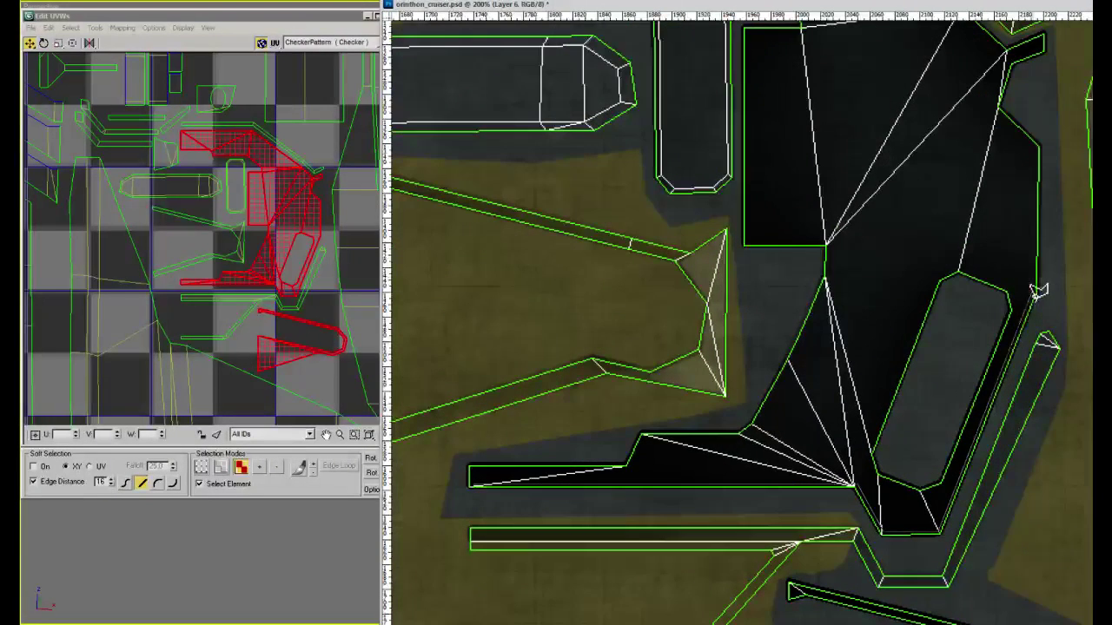
click(1036, 296)
click(1038, 147)
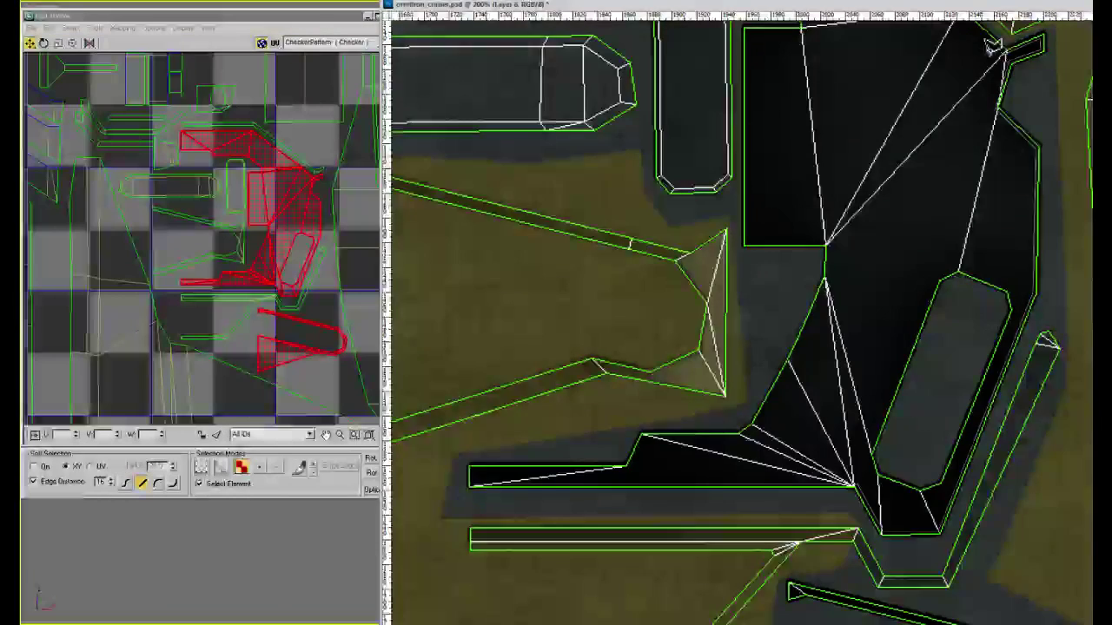
drag(924, 45, 1034, 293)
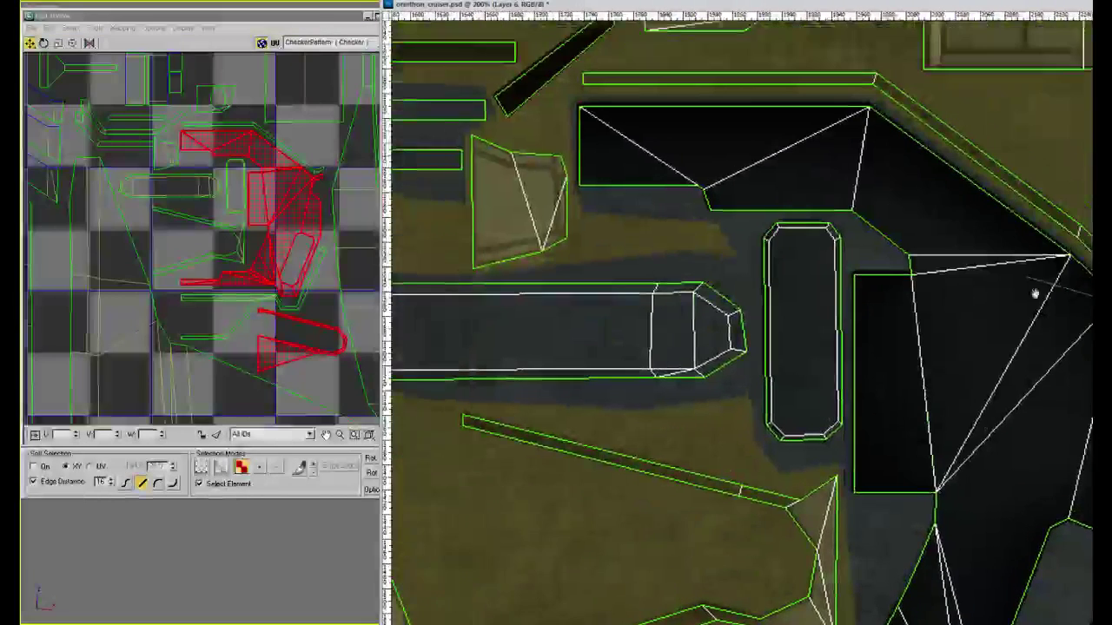
click(1068, 258)
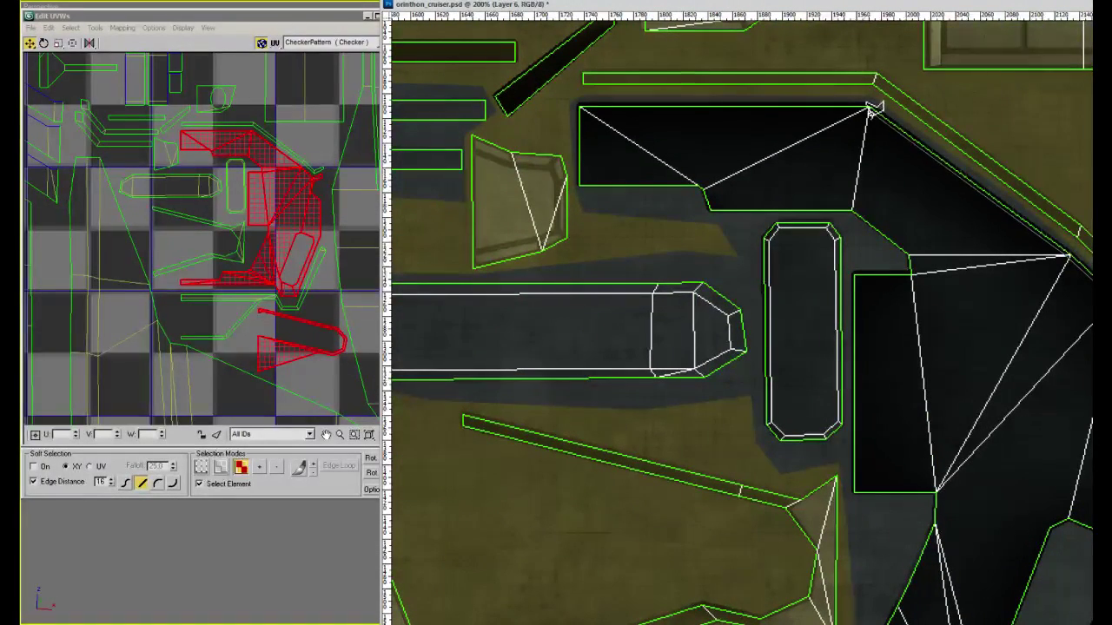
click(870, 111)
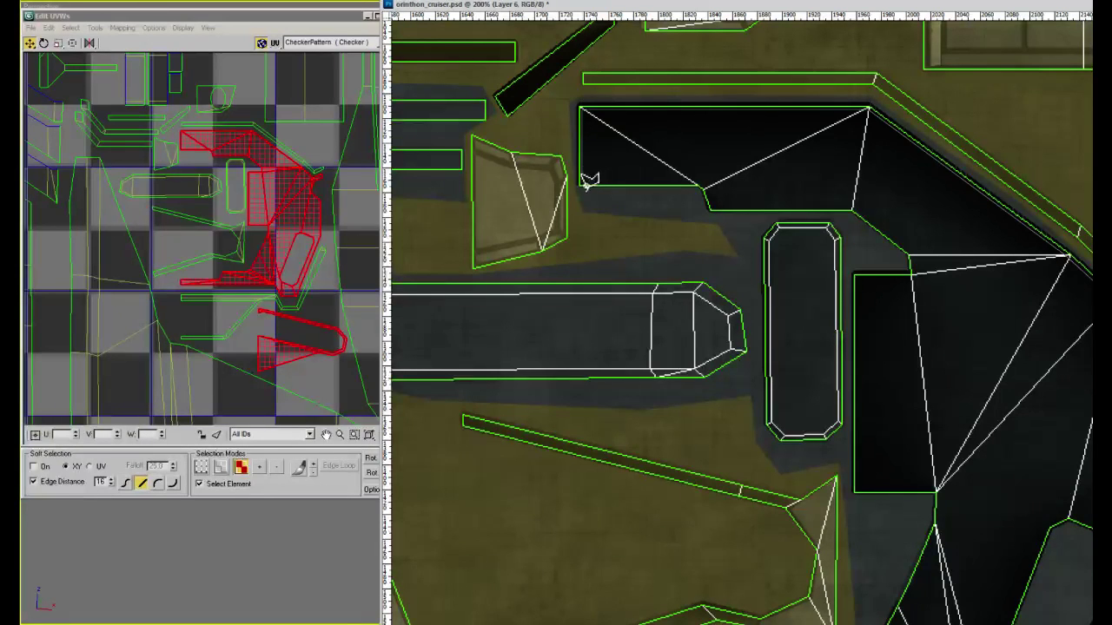
Continue the lasso outline around the recess piece's upper arm and stepped inner edge, closing the selection at the thin lower arm
click(704, 185)
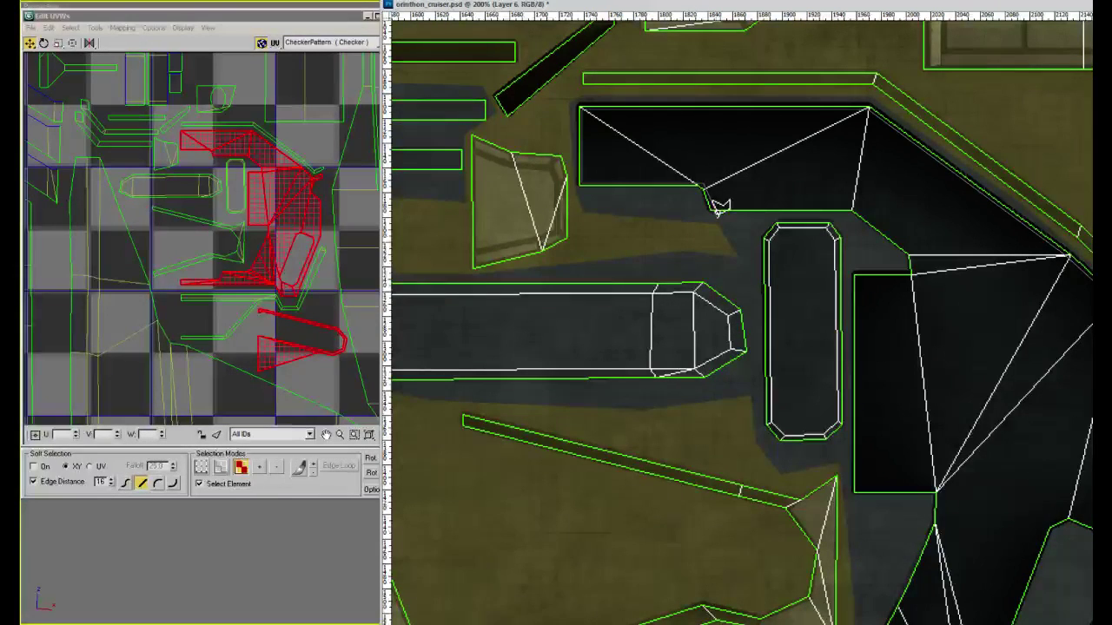
click(712, 208)
click(852, 208)
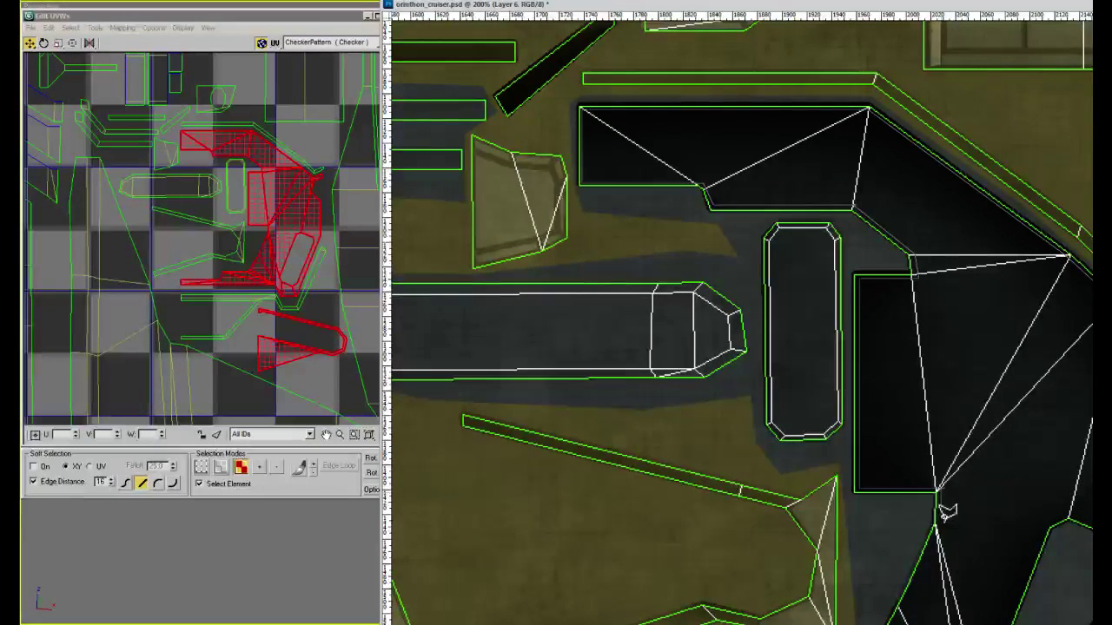
scroll(913, 566, down, 3)
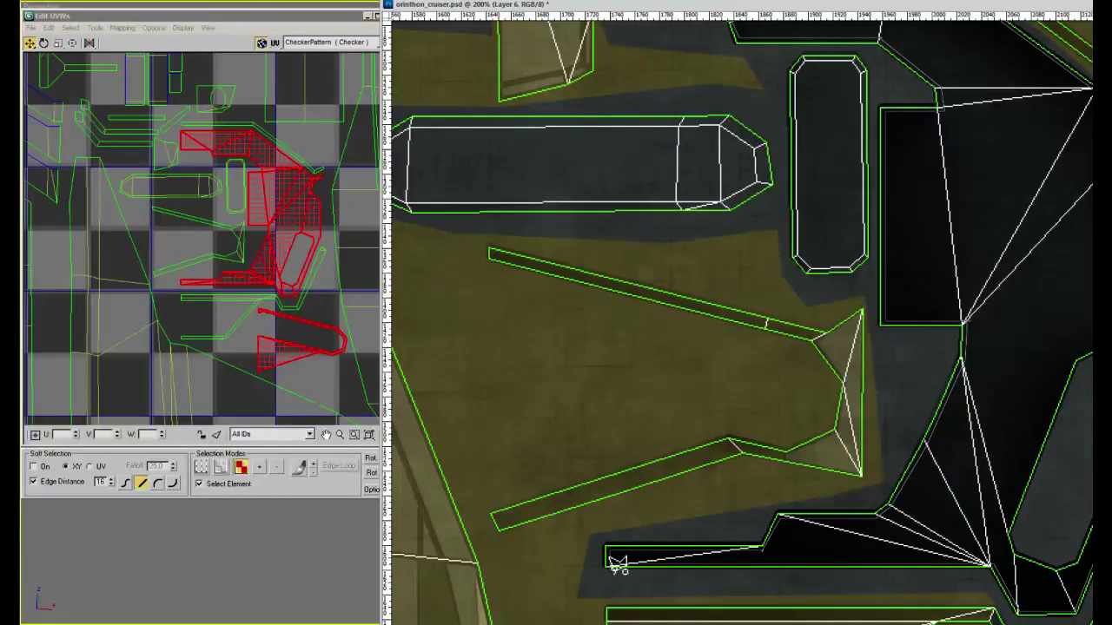
click(611, 569)
key(b)
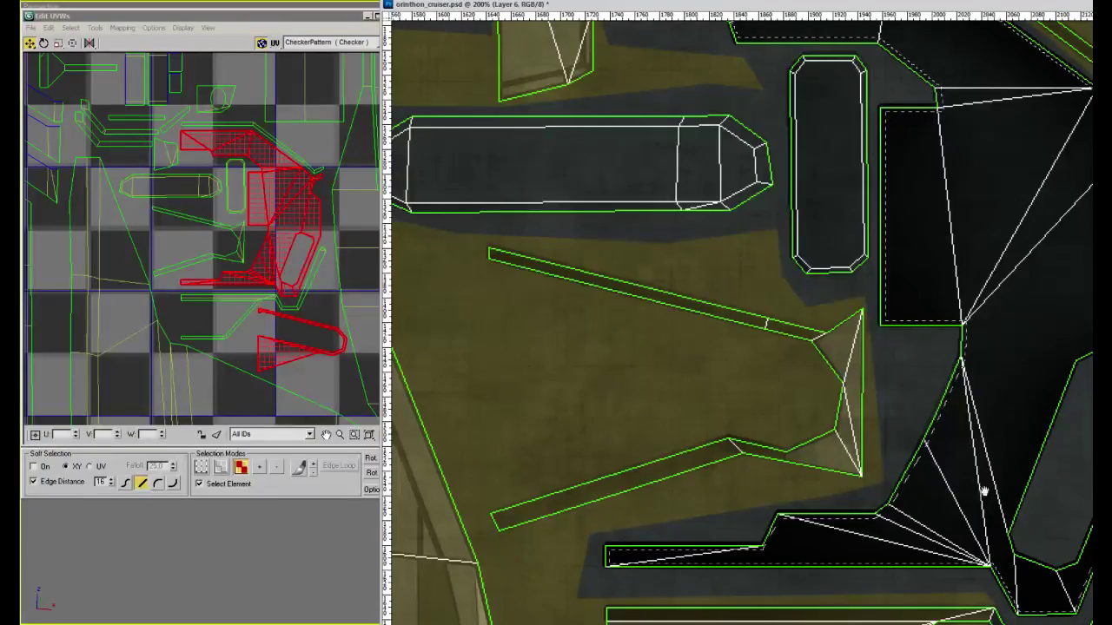
alt+click(958, 463)
alt+click(960, 462)
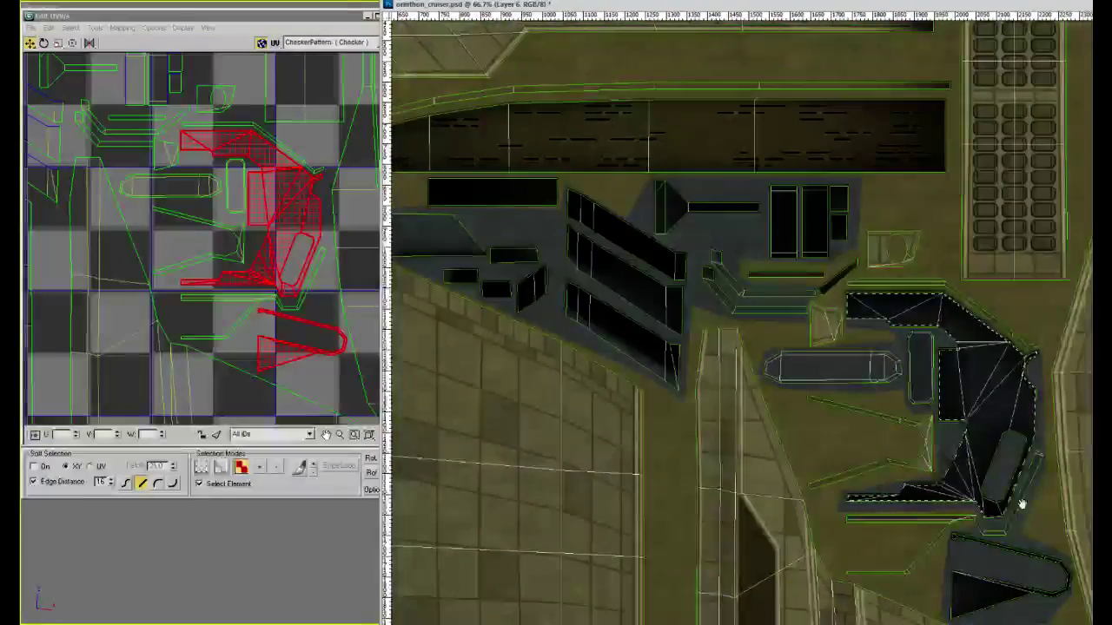
Add the dark triangular piece and thin band below to the selection, and clear the dark tint from all selected pieces
drag(1022, 506, 995, 396)
click(982, 482)
click(990, 473)
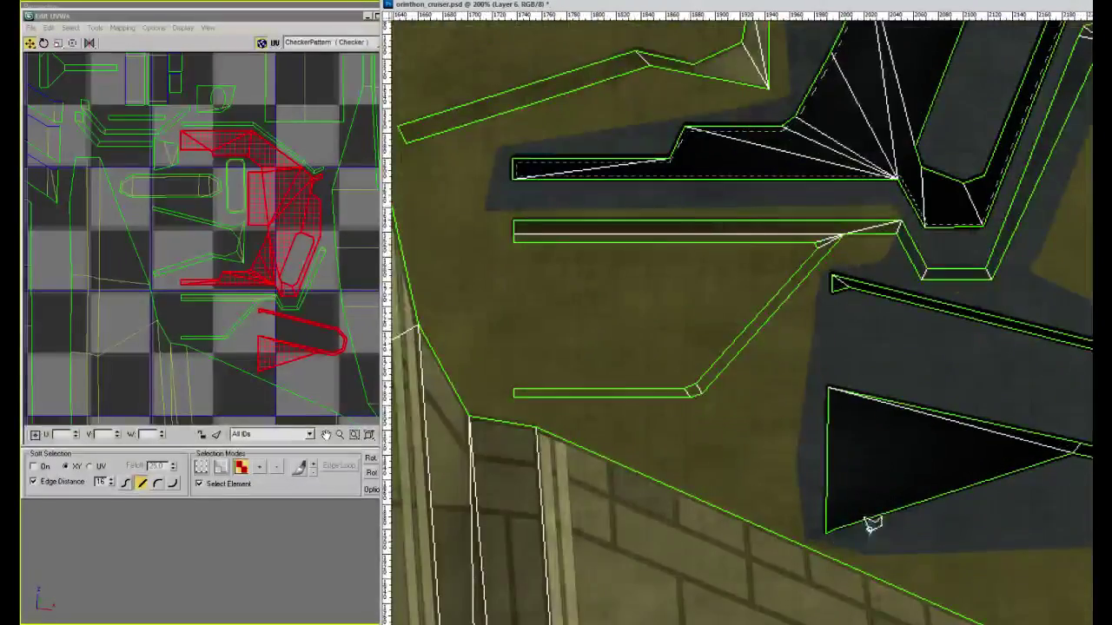
click(836, 524)
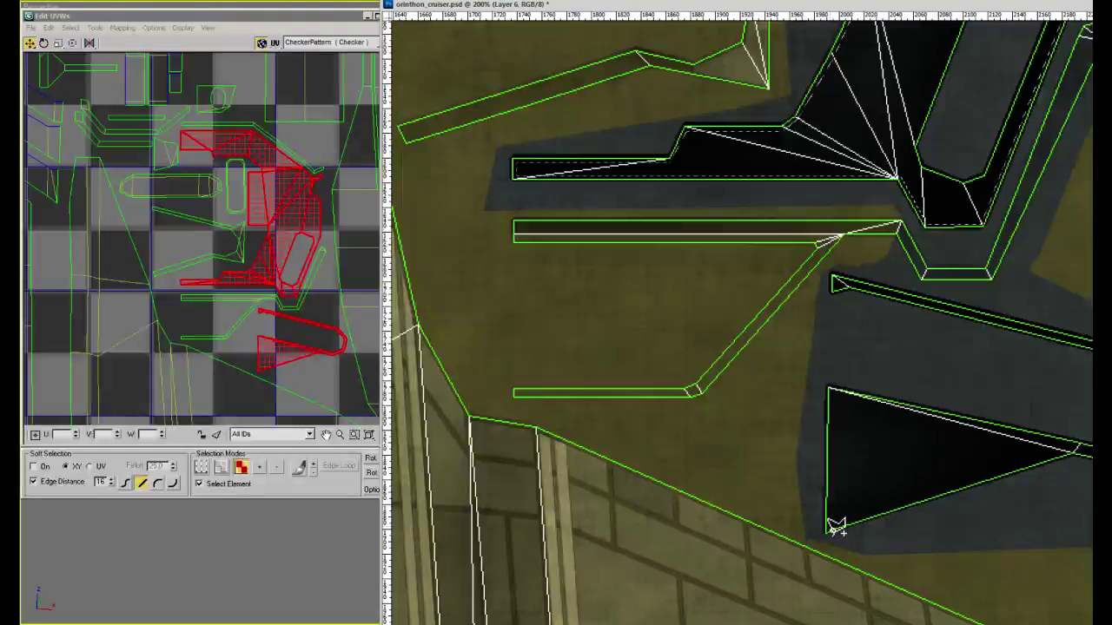
click(1081, 447)
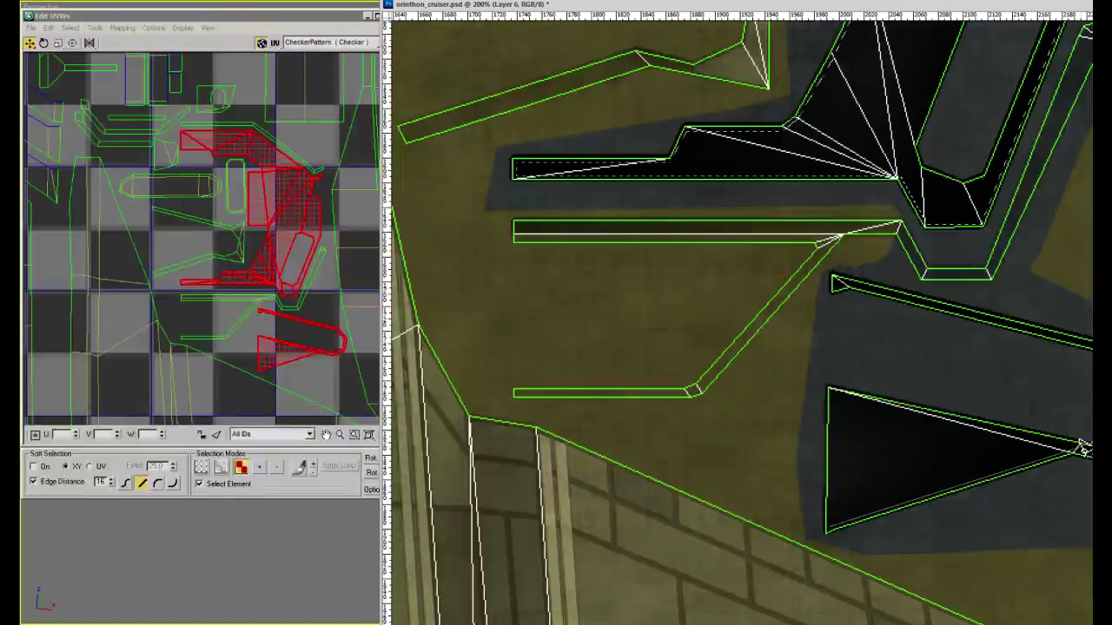
click(836, 393)
click(834, 524)
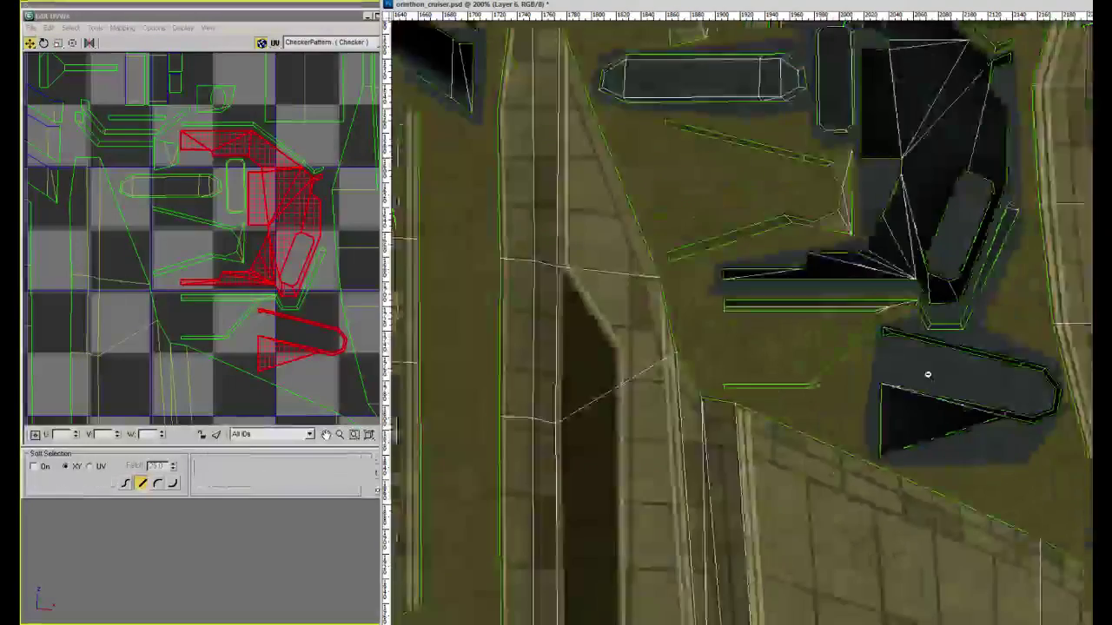
alt+click(927, 374)
drag(958, 342, 923, 424)
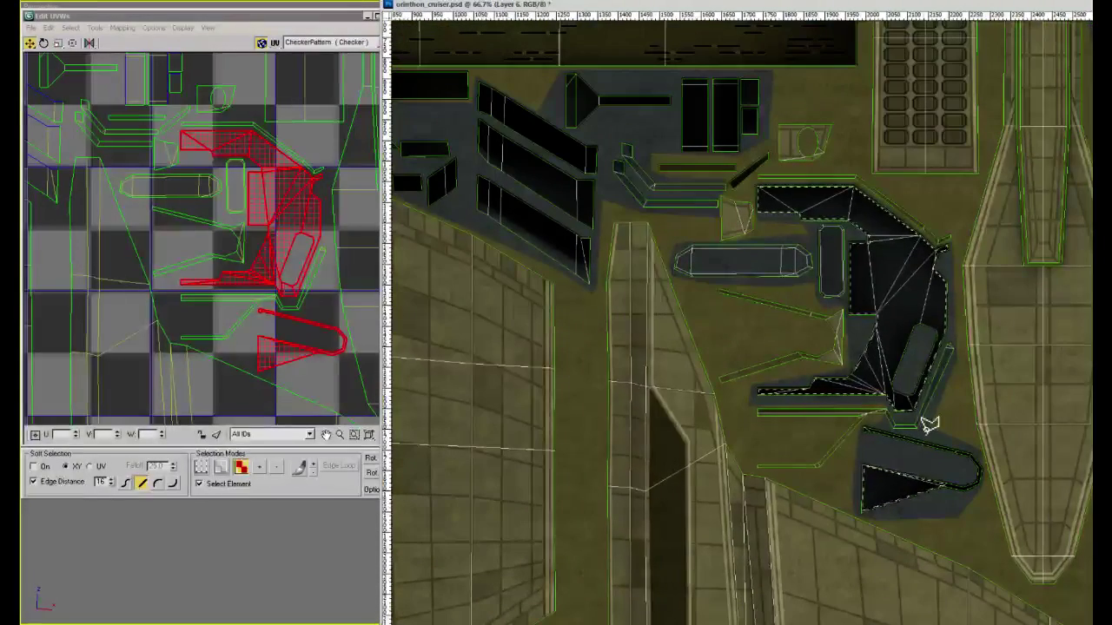
key(Delete)
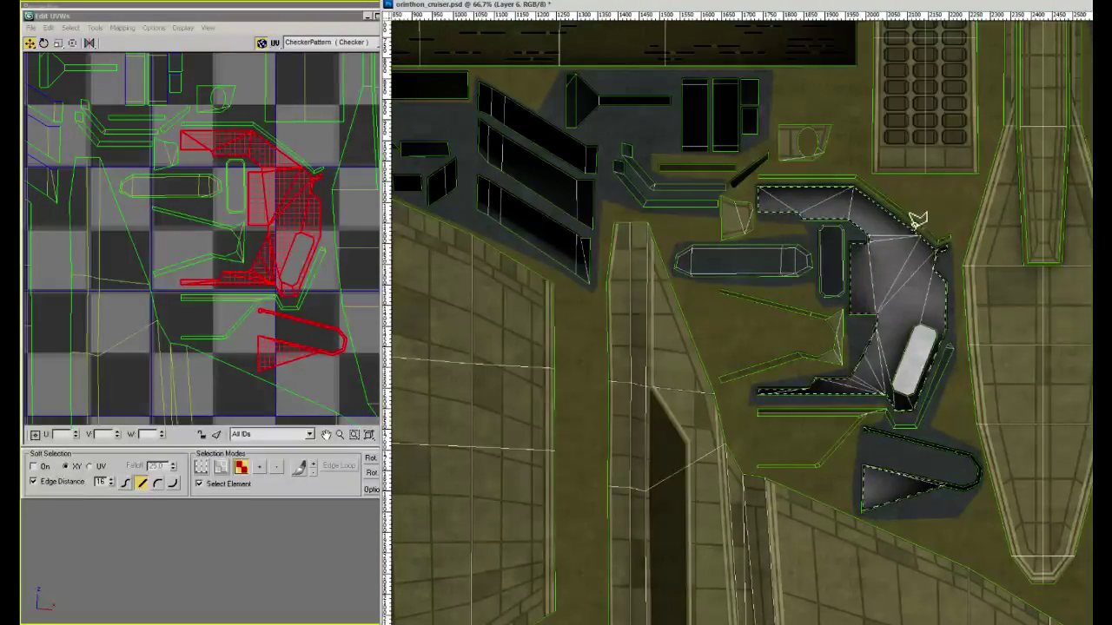
Outline the slanted elongated slot in the recess piece with the Polygonal Lasso and restore the dark slate tint inside it
ctrl+click(878, 317)
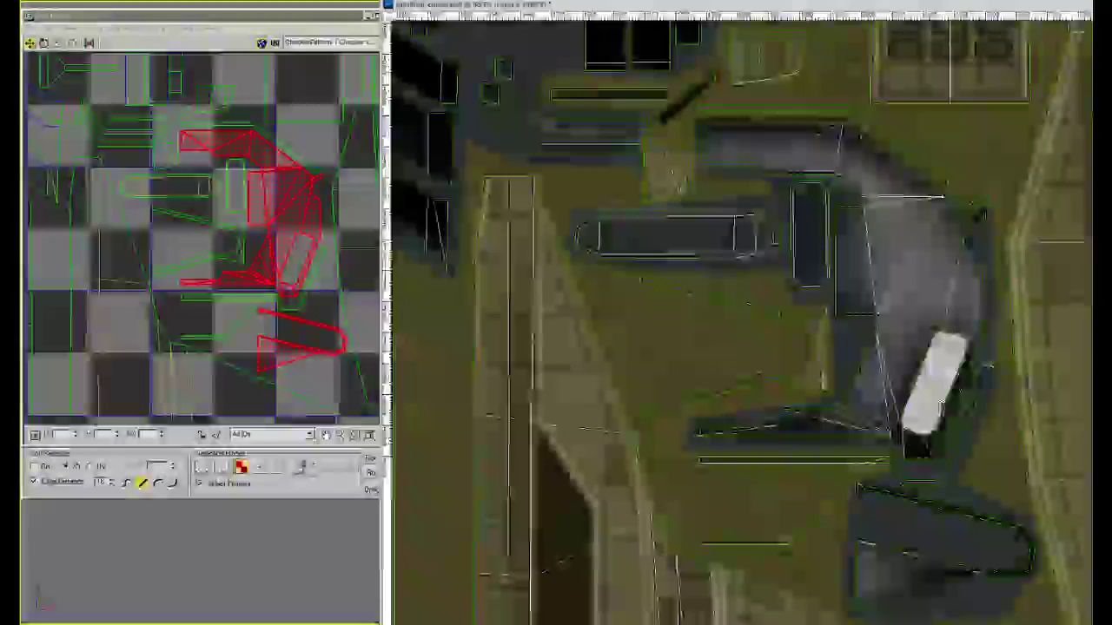
ctrl+click(936, 400)
ctrl+click(936, 400)
click(827, 451)
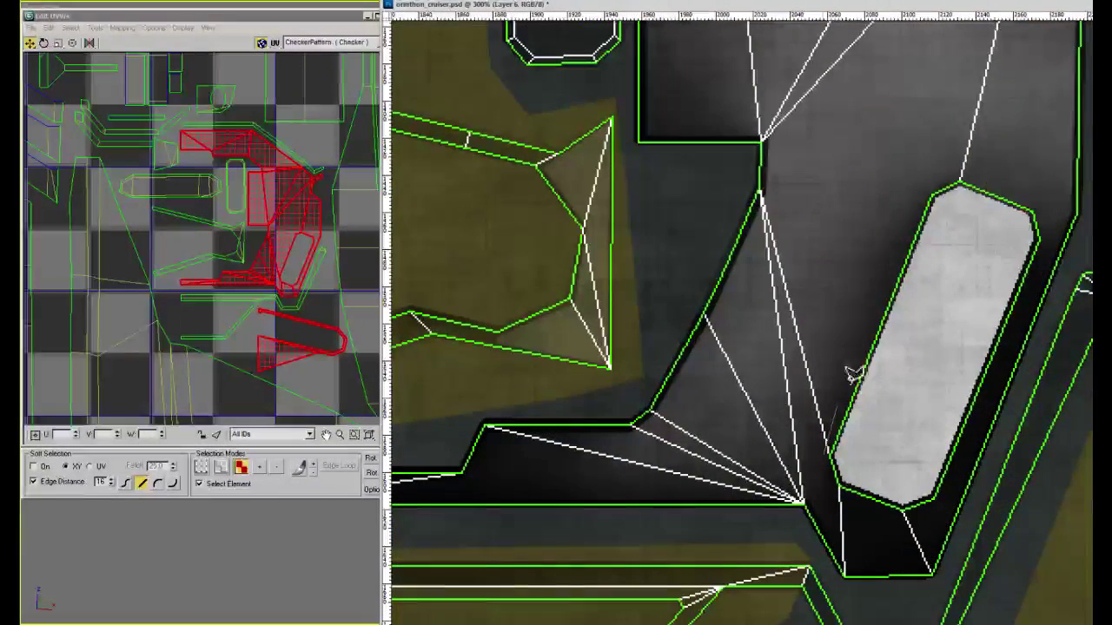
click(962, 177)
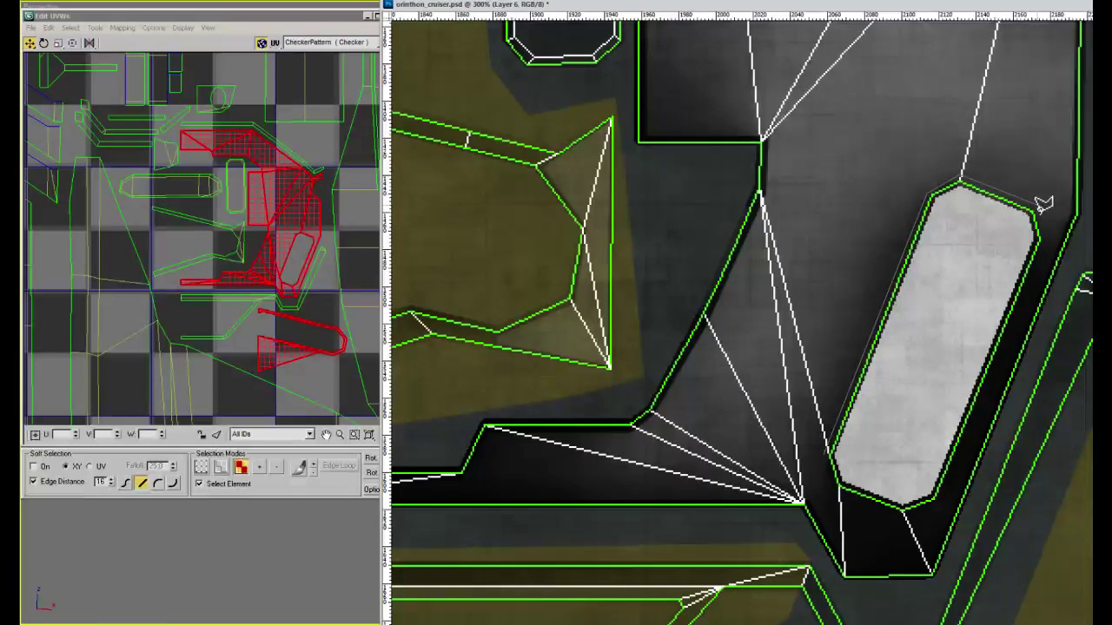
click(1042, 233)
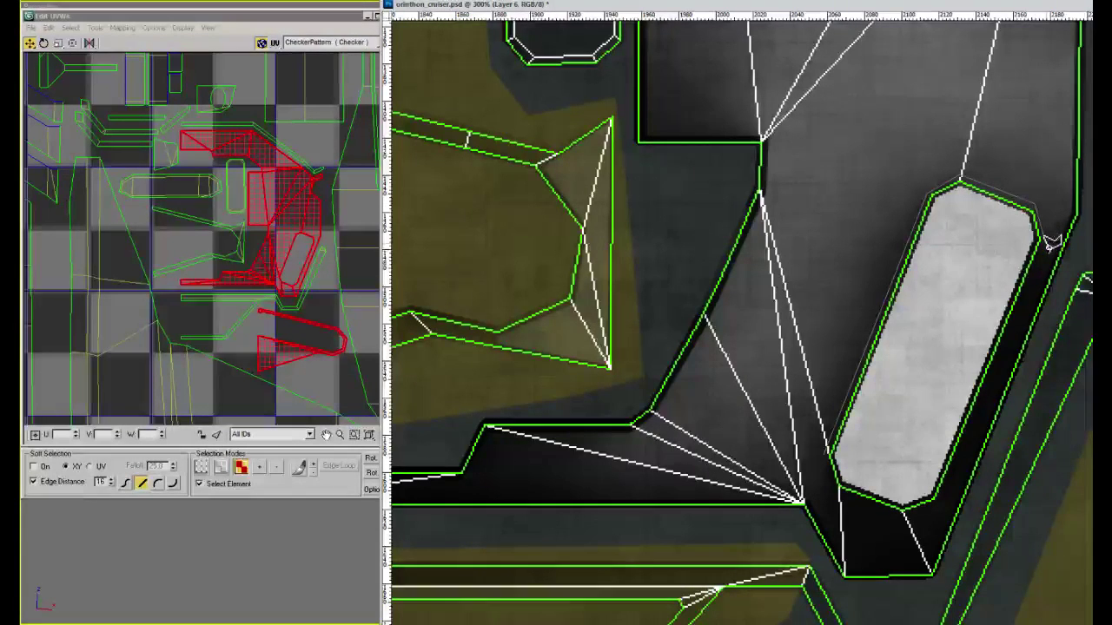
click(944, 503)
click(906, 509)
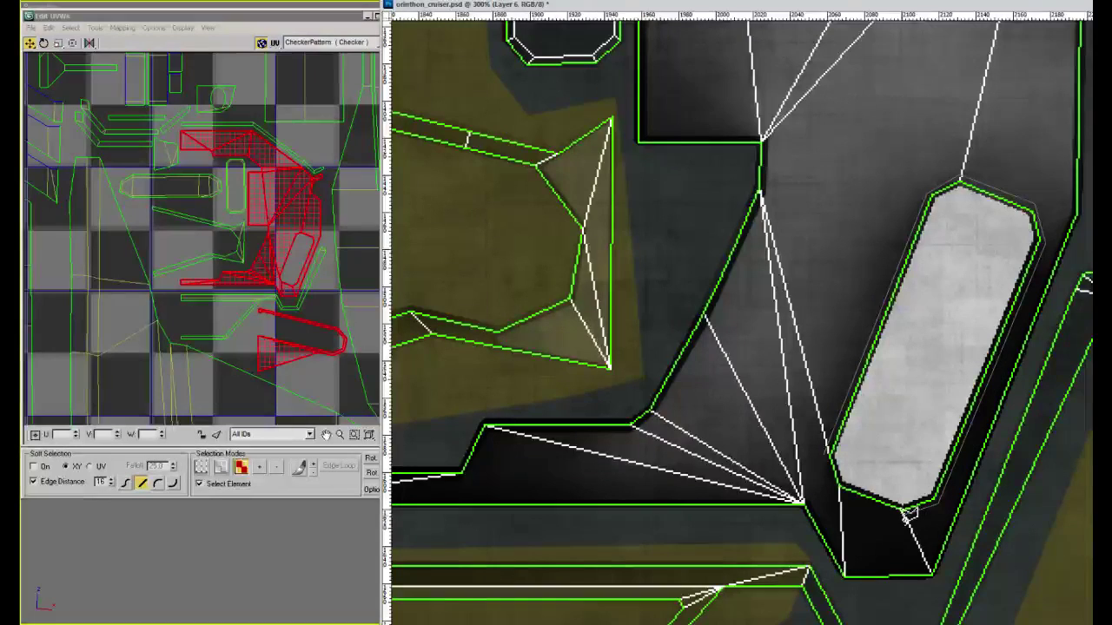
click(832, 463)
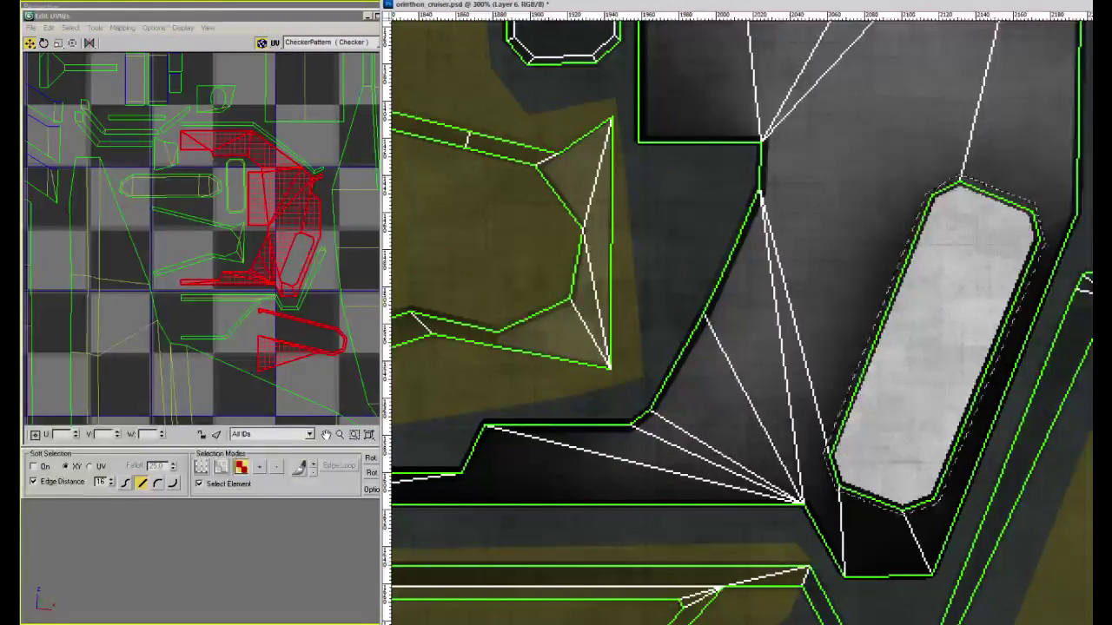
key(ctrl+d)
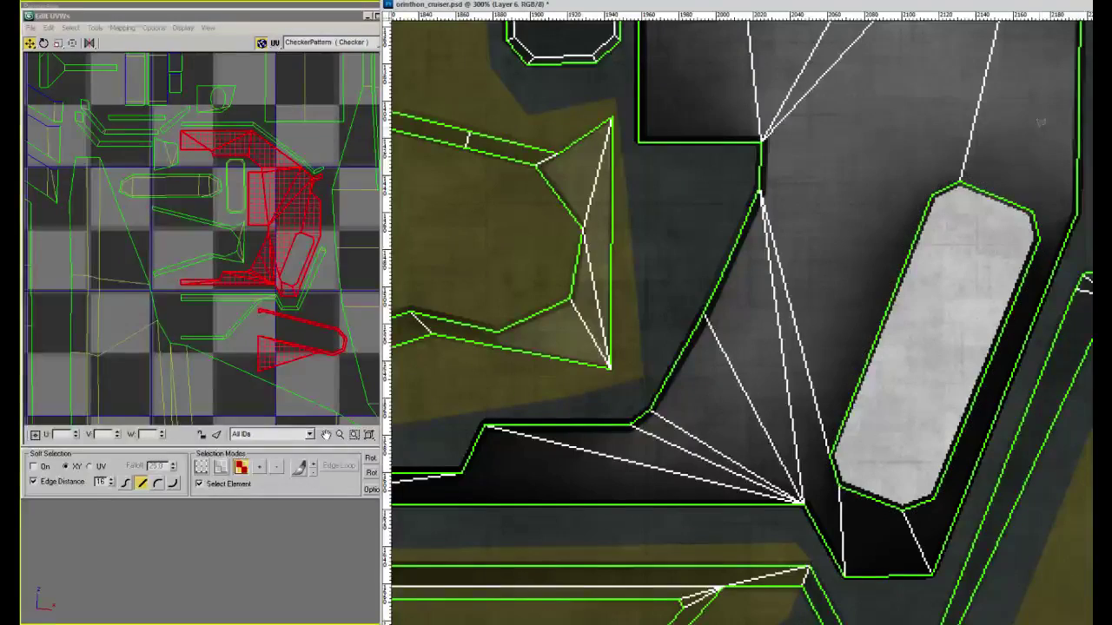
click(949, 240)
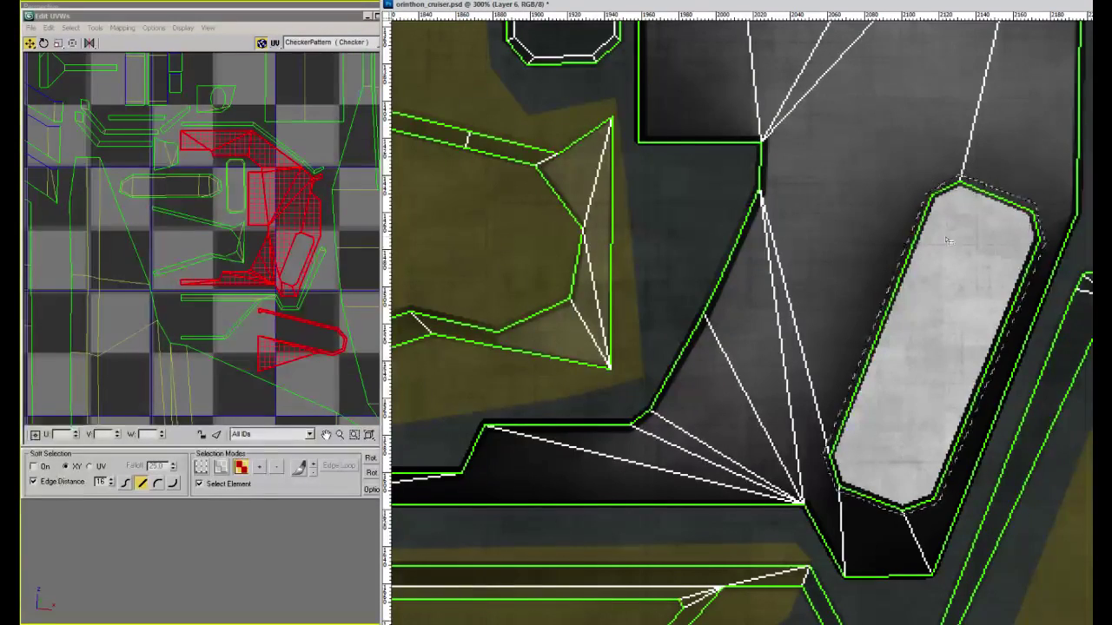
key(Delete)
Paint straight dark panel lines on the recess piece, one vertical beside its rectangular section and one horizontal from that line's upper end
alt+scroll(999, 184, down, 4)
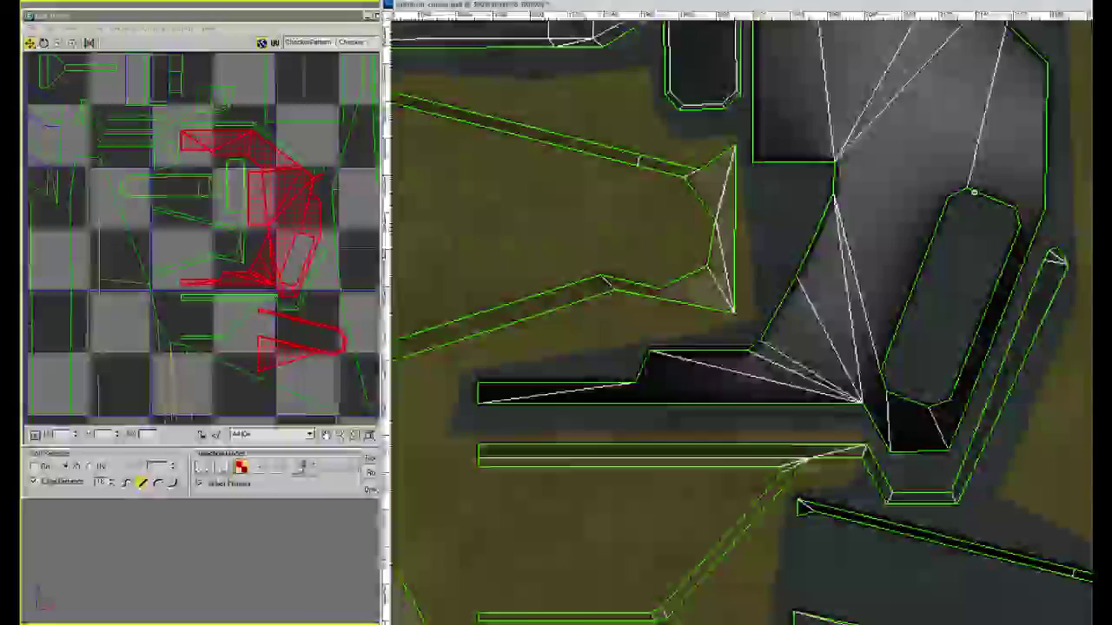
alt+scroll(1021, 174, up, 2)
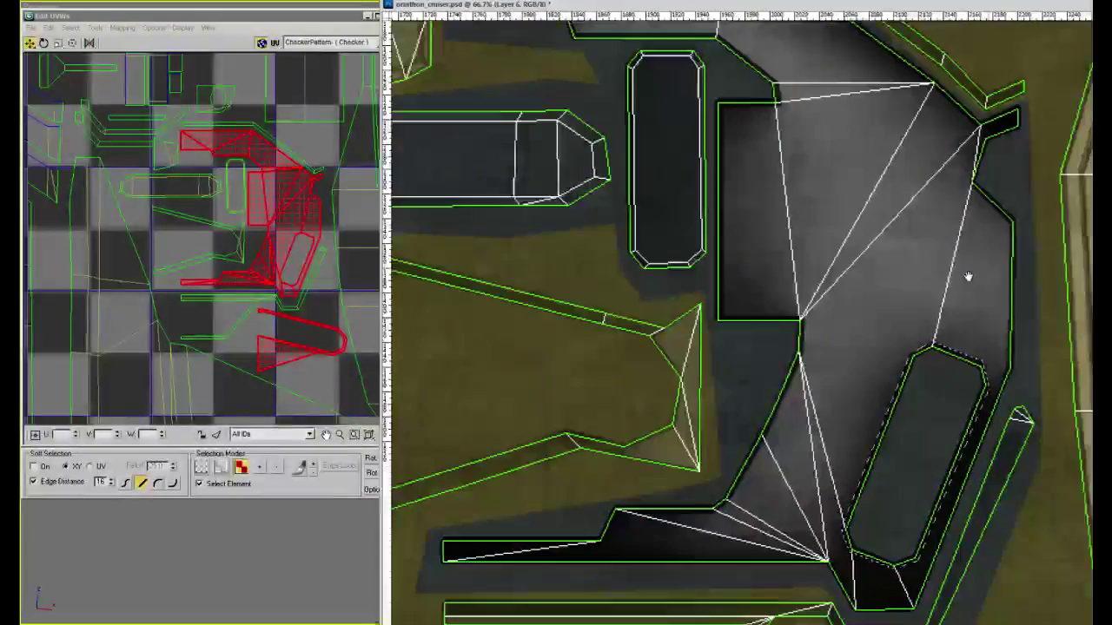
alt+scroll(806, 296, down, 2)
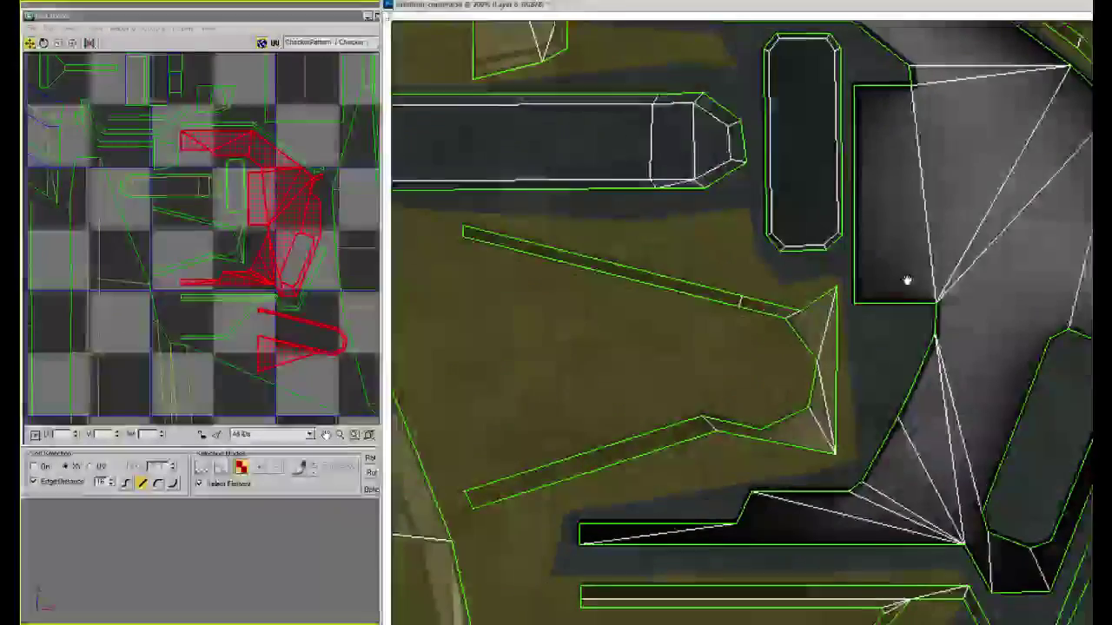
alt+scroll(965, 254, up, 2)
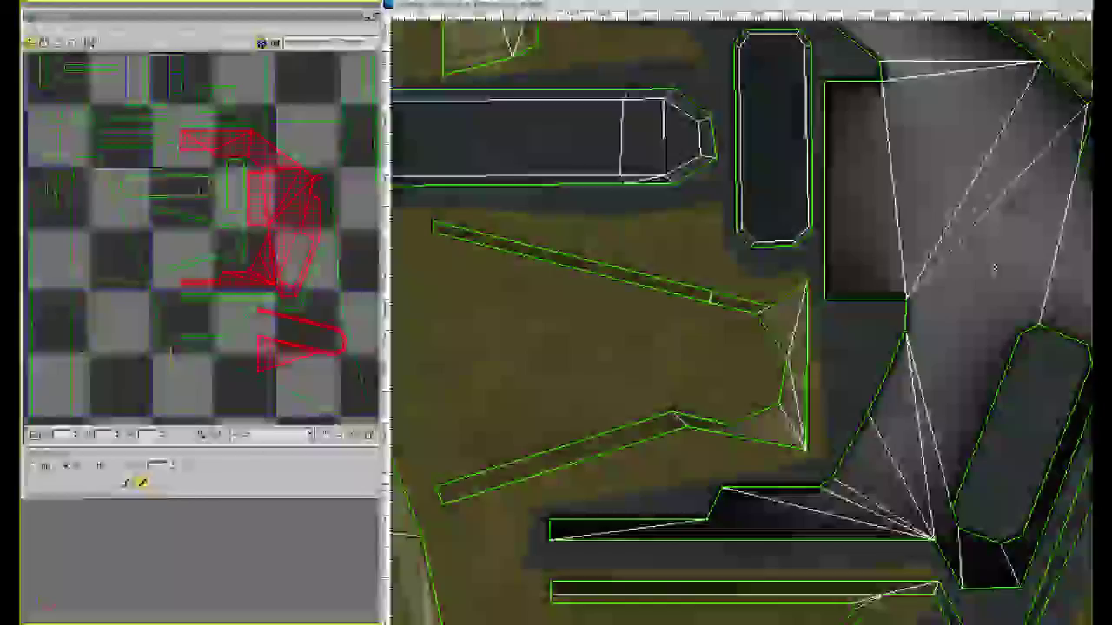
mouse_move(900, 411)
mouse_down()
mouse_move(901, 241)
mouse_move(886, 193)
mouse_move(893, 221)
mouse_up()
shift+click(872, 187)
click(883, 209)
shift+click(1006, 208)
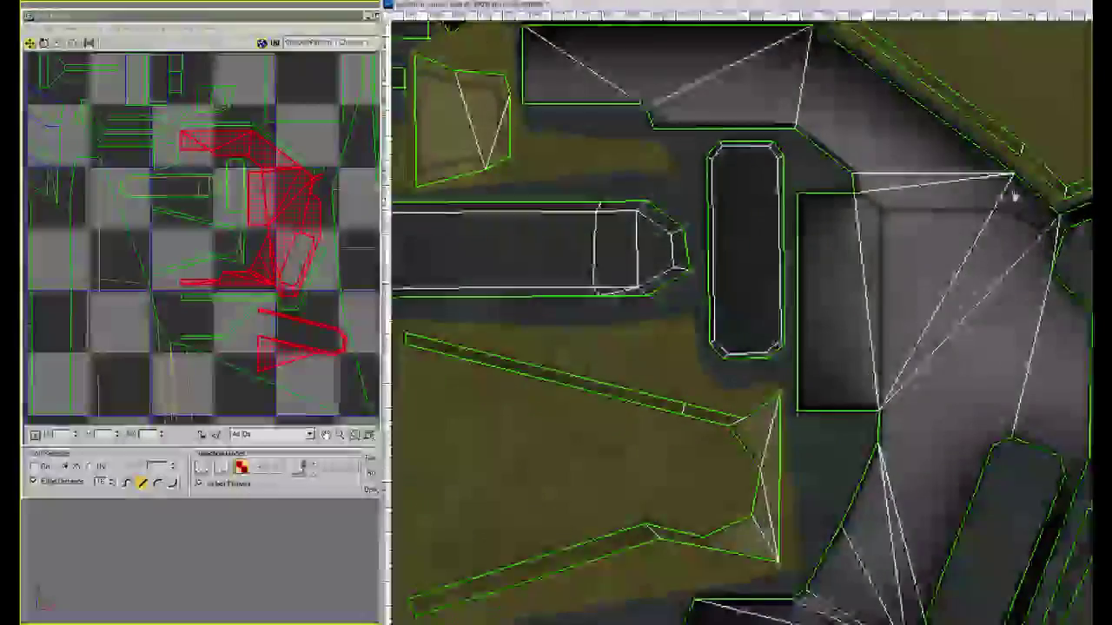
Paint dark panel lines parallel to the outer edge of the recess piece's upper arm, plus an inner panel outline with a chamfered corner
drag(1015, 215, 1035, 331)
mouse_move(935, 333)
mouse_down()
mouse_move(993, 243)
mouse_move(1013, 235)
mouse_move(1082, 372)
mouse_up()
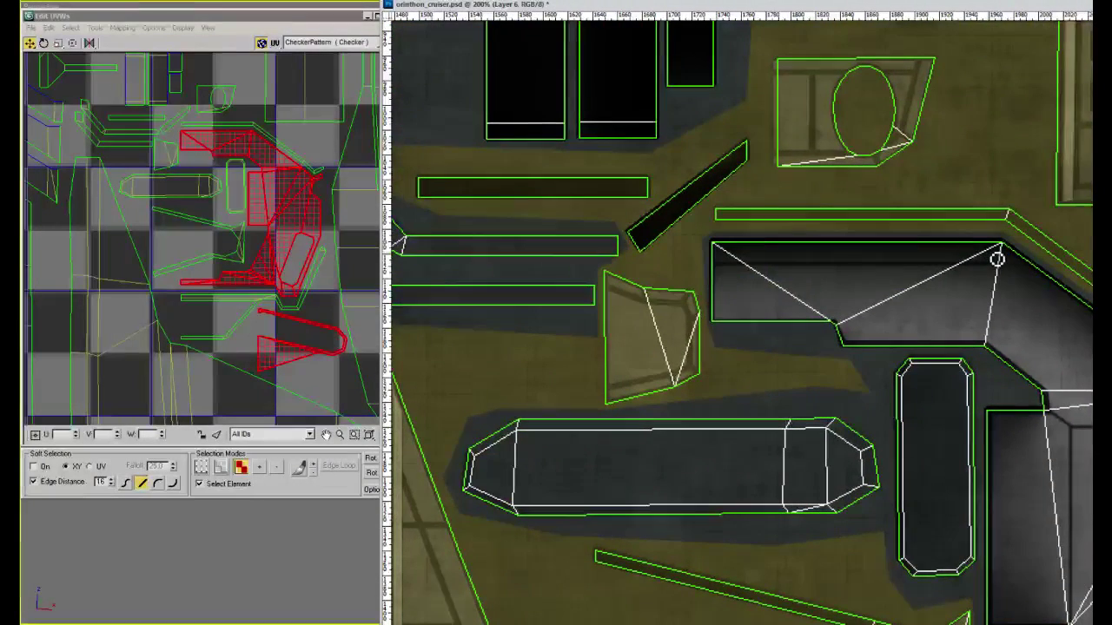
mouse_move(995, 255)
mouse_down()
mouse_move(942, 264)
mouse_move(841, 234)
mouse_up()
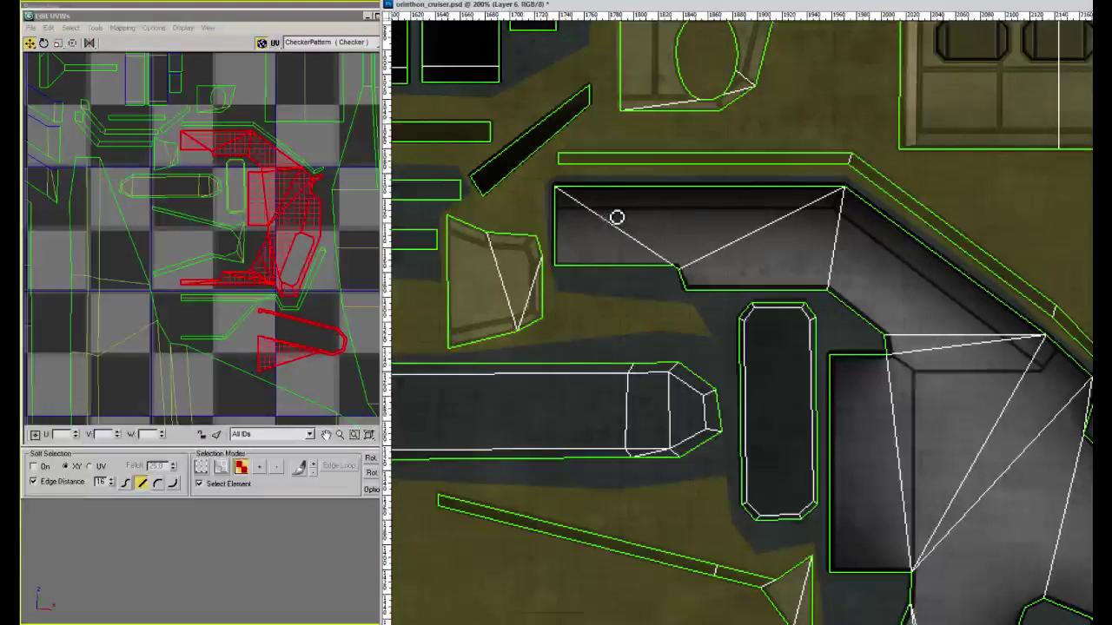
mouse_move(615, 240)
mouse_down()
mouse_move(764, 229)
mouse_move(787, 262)
mouse_up()
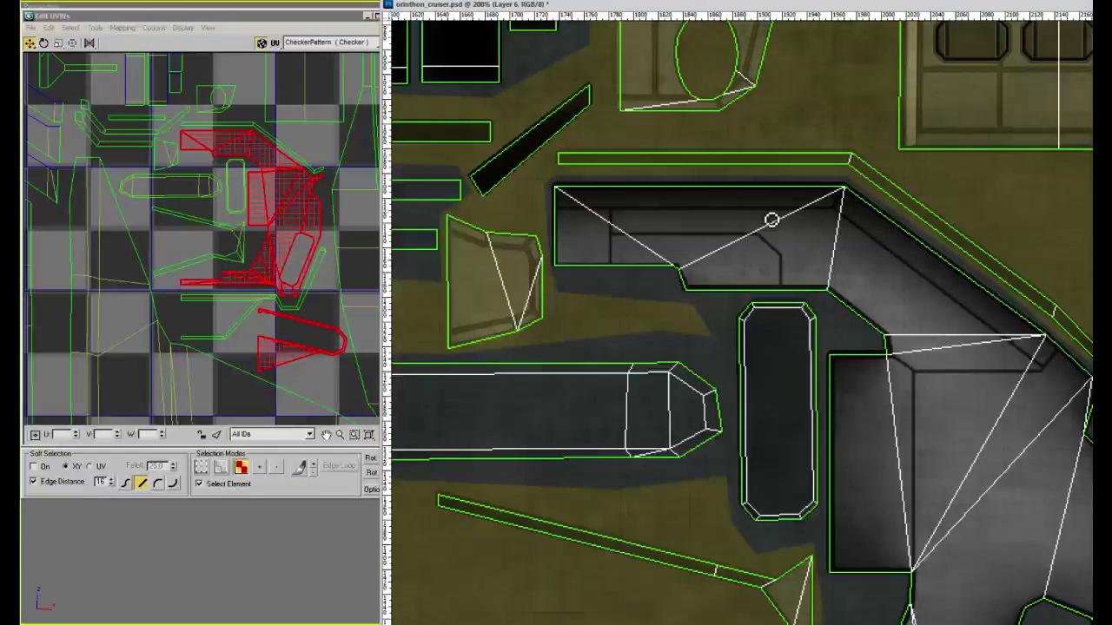
drag(809, 251, 768, 216)
alt+scroll(816, 213, up, 1)
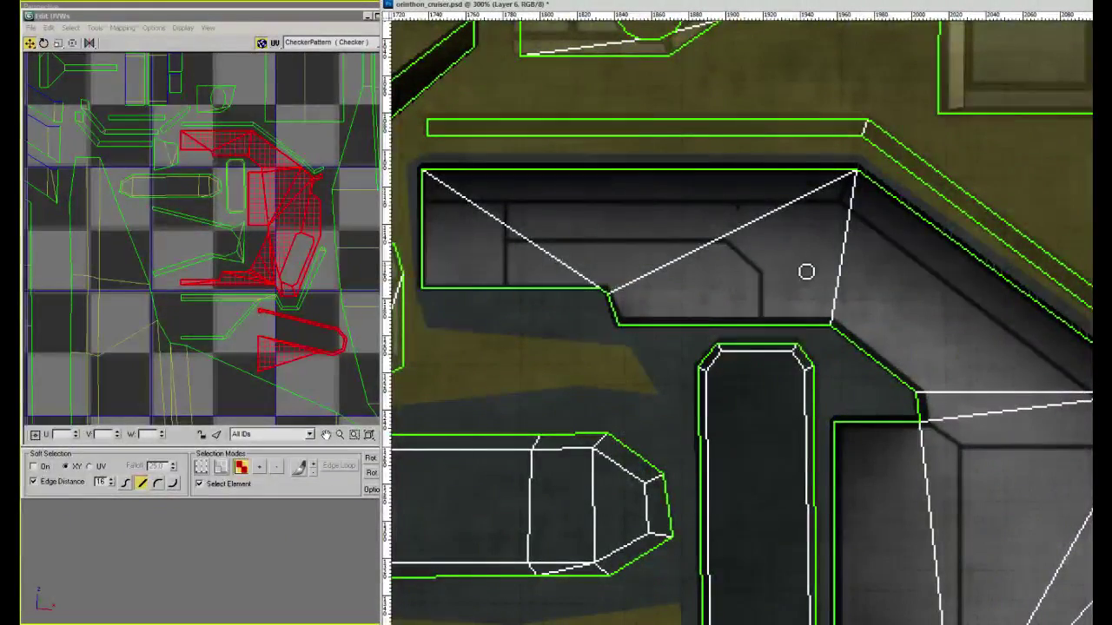
Paint angled panel lines around the upper arm's inner panel, and a chamfered panel outline across the recess piece's rectangular section
drag(826, 293, 800, 299)
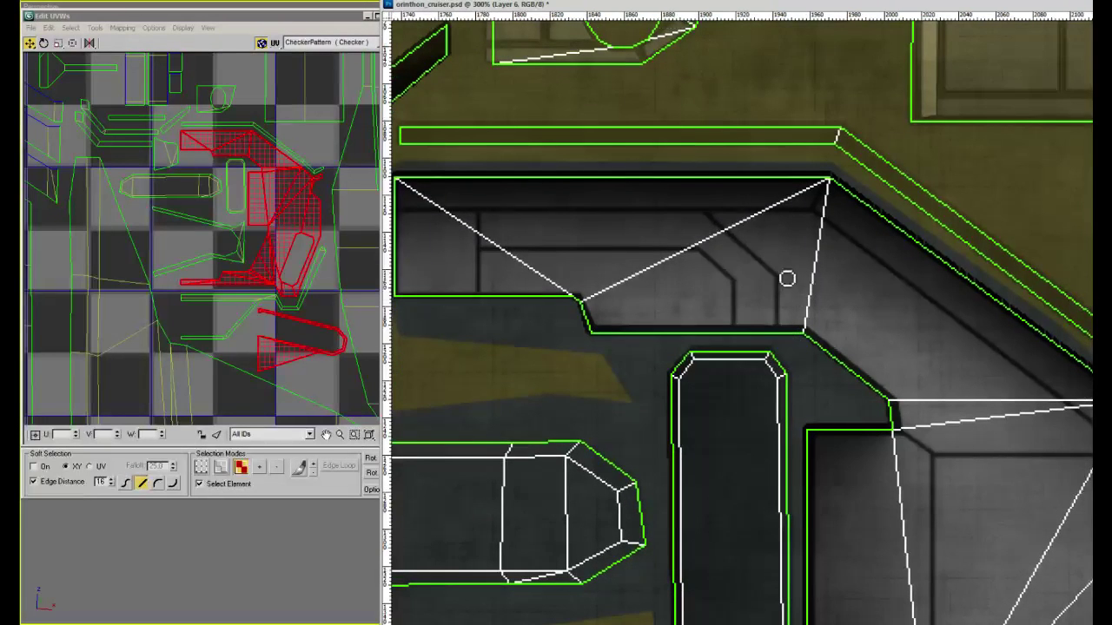
drag(923, 350, 818, 261)
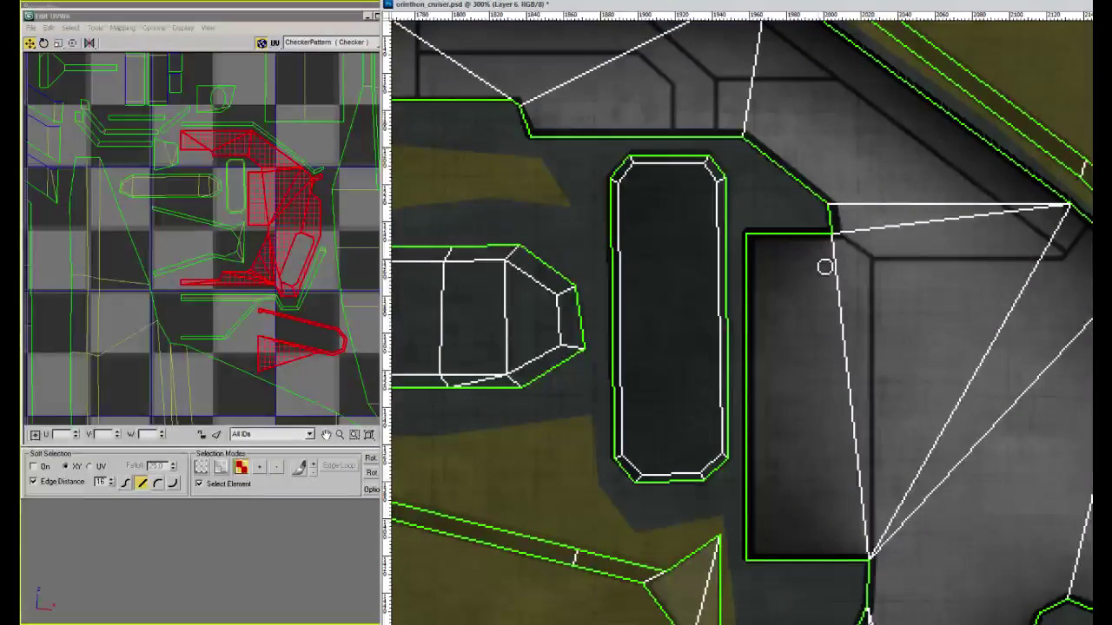
drag(824, 267, 719, 236)
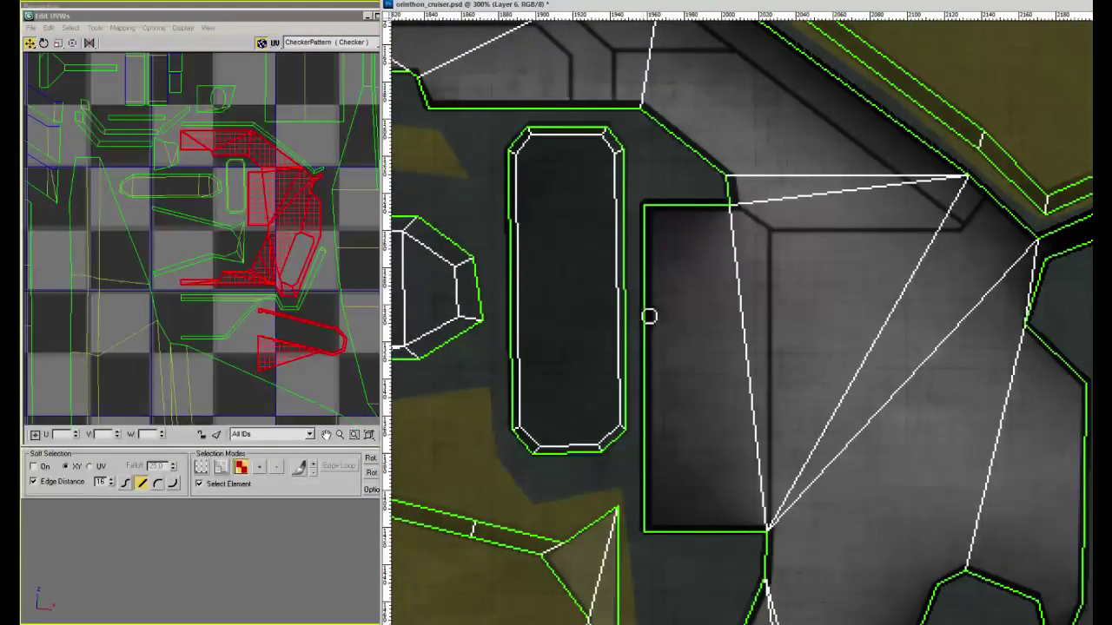
mouse_move(648, 311)
mouse_down()
mouse_move(846, 306)
mouse_move(863, 287)
mouse_up()
shift+click(873, 233)
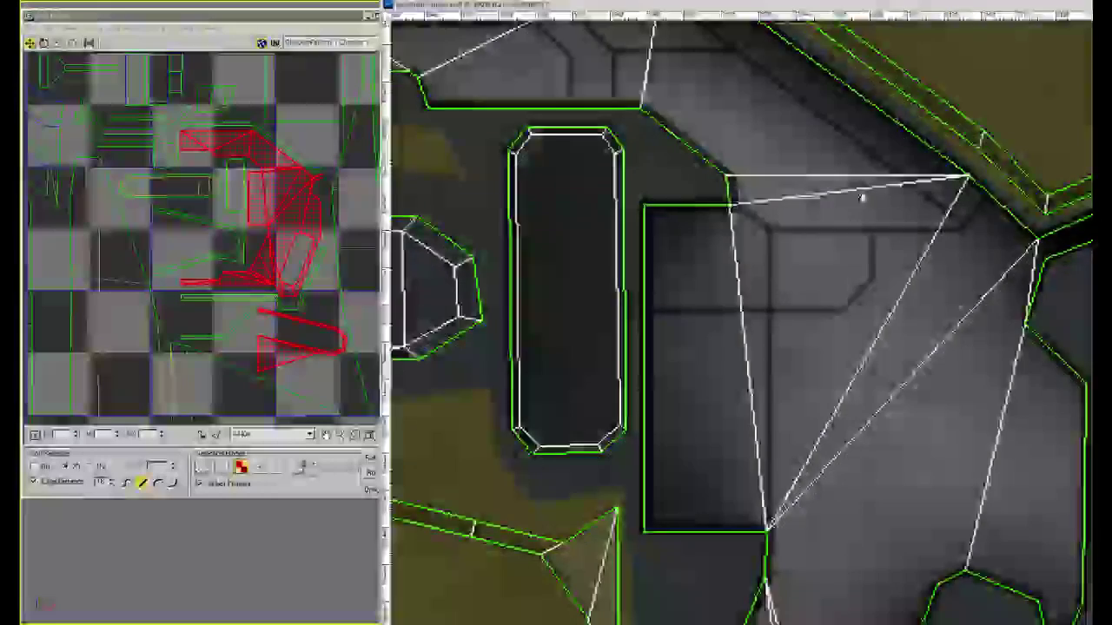
Paint a vertical panel line across the upper arm's bend, and a second chamfered outline running from the rectangular section to the slanted slot
drag(738, 114, 757, 284)
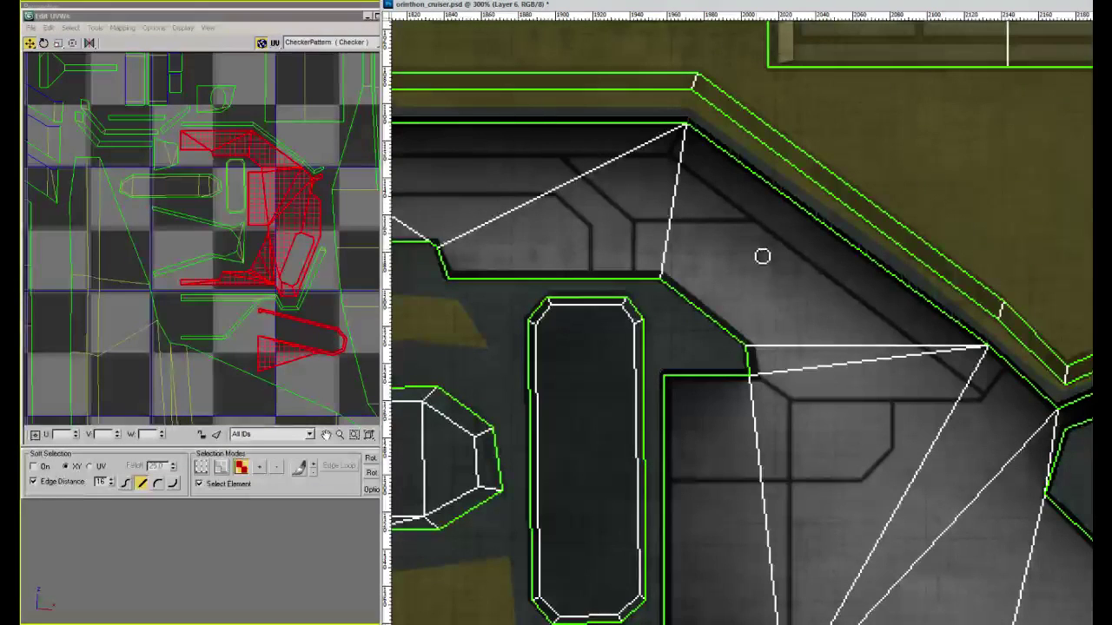
drag(756, 354, 765, 241)
drag(821, 401, 707, 203)
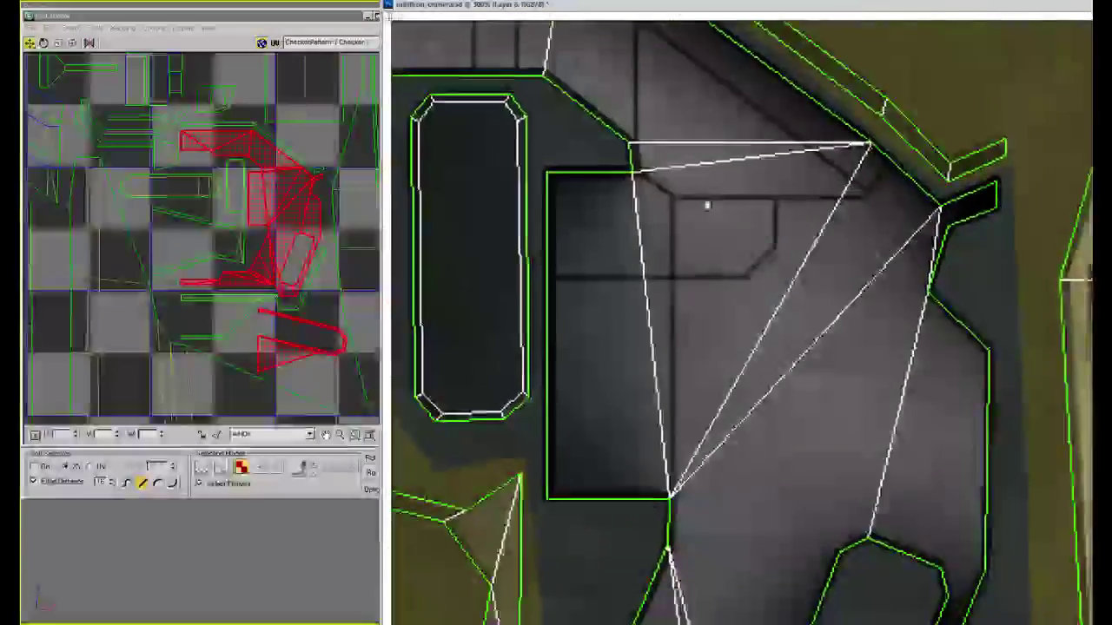
alt+scroll(704, 214, down, 1)
mouse_move(602, 347)
mouse_down()
mouse_move(776, 340)
mouse_move(822, 379)
mouse_move(828, 404)
mouse_up()
drag(787, 452, 831, 325)
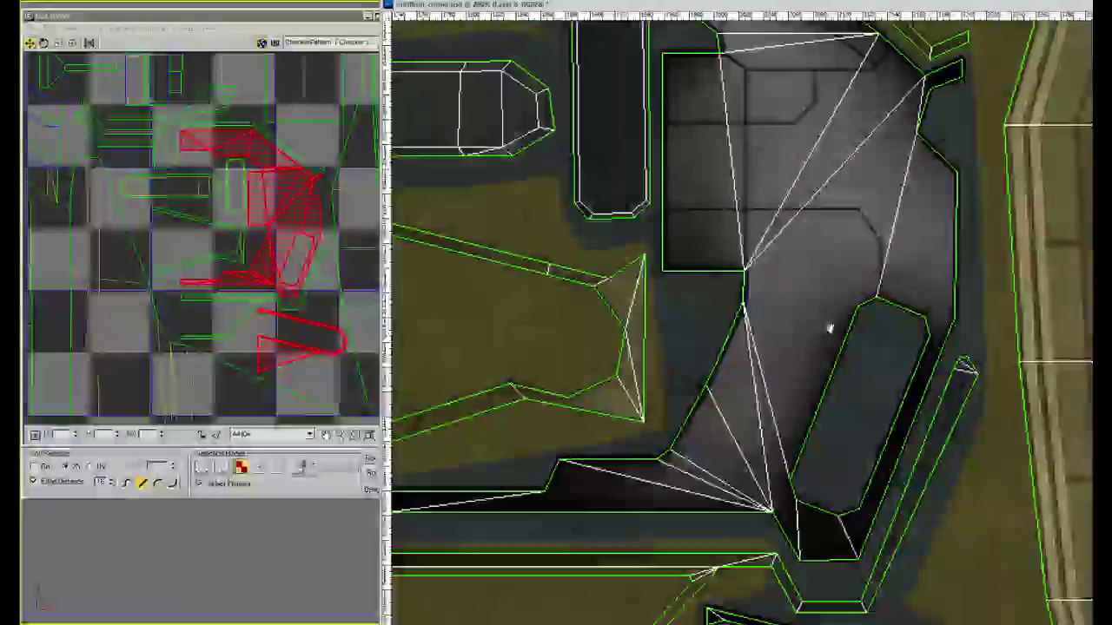
Paint three horizontal dark panel lines across the tapering lower part of the recess piece, beside the slanted slot
drag(776, 478, 658, 470)
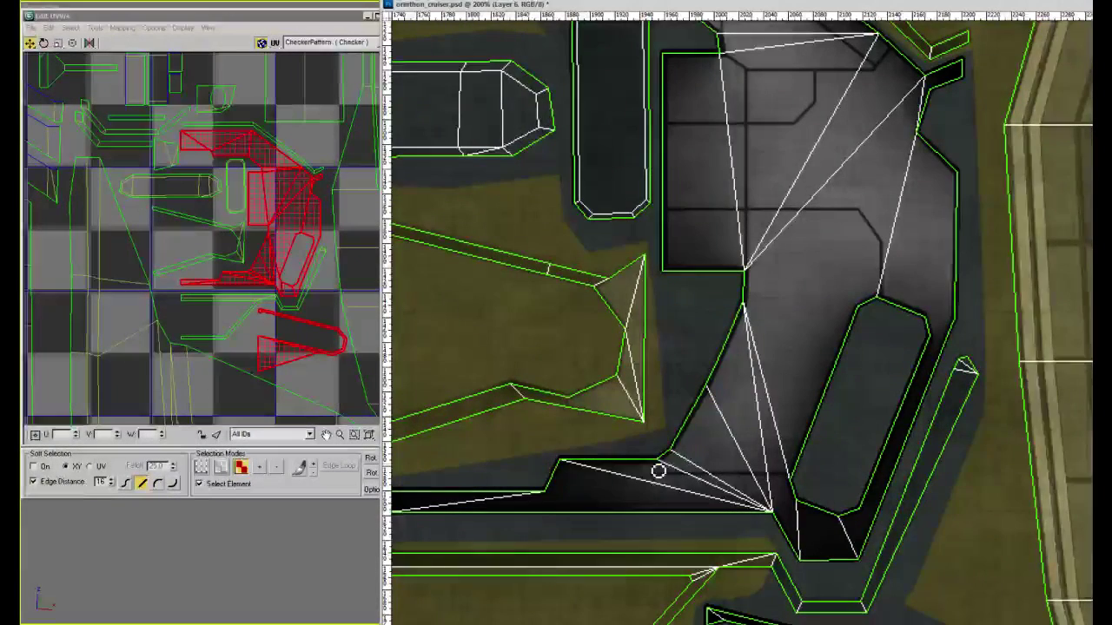
drag(712, 374, 703, 419)
drag(676, 467, 801, 467)
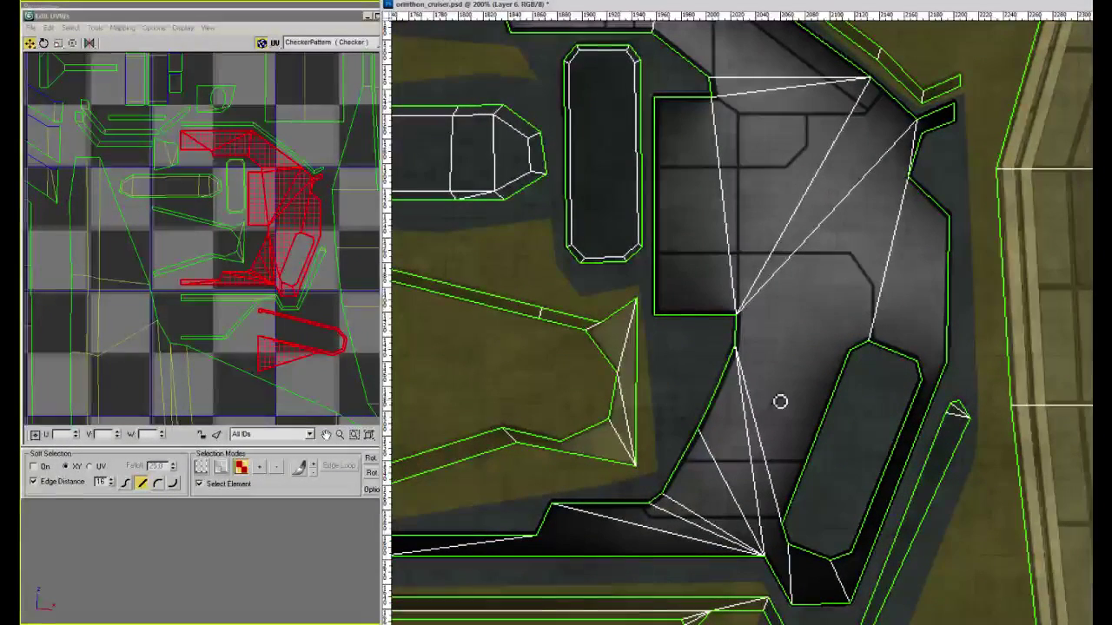
drag(714, 387, 830, 386)
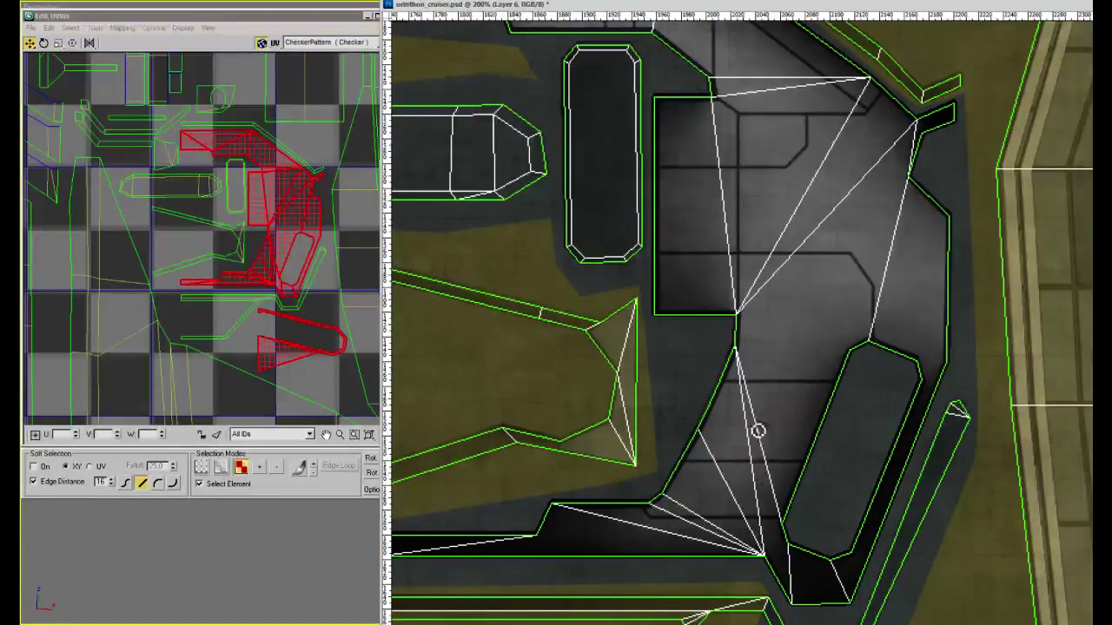
Add a slanted panel line roughly parallel to the slot, and a horizontal line across its upper end
shift+click(805, 356)
alt+scroll(808, 368, up, 1)
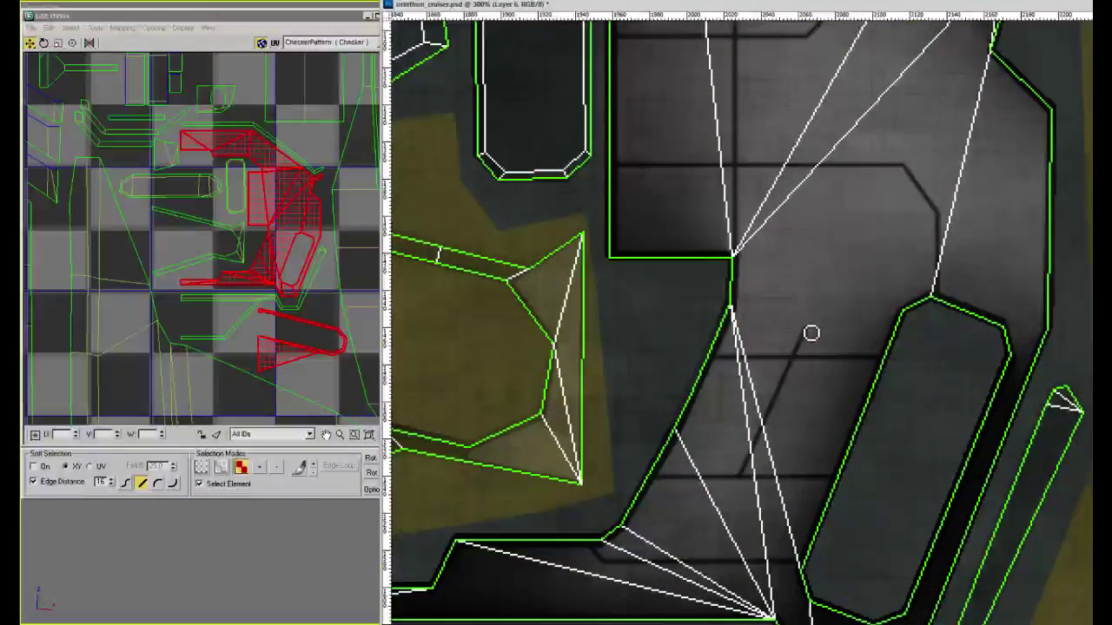
shift+drag(735, 330, 889, 325)
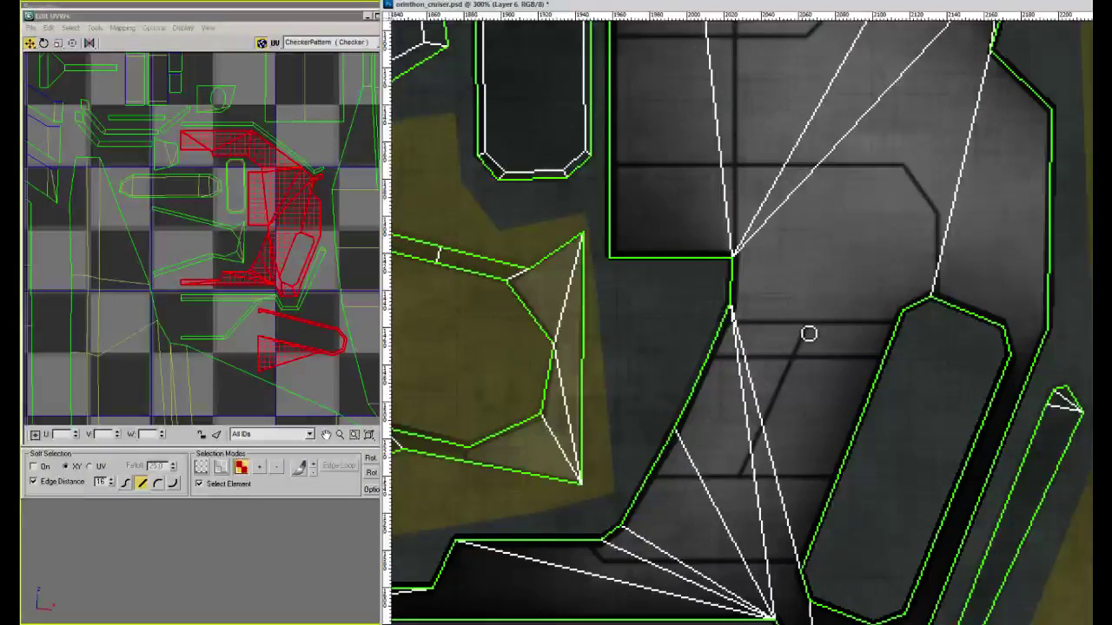
Paint a vertical panel line from the slanted line's upper end up to the corner of the first chamfered outline
shift+drag(811, 326, 836, 175)
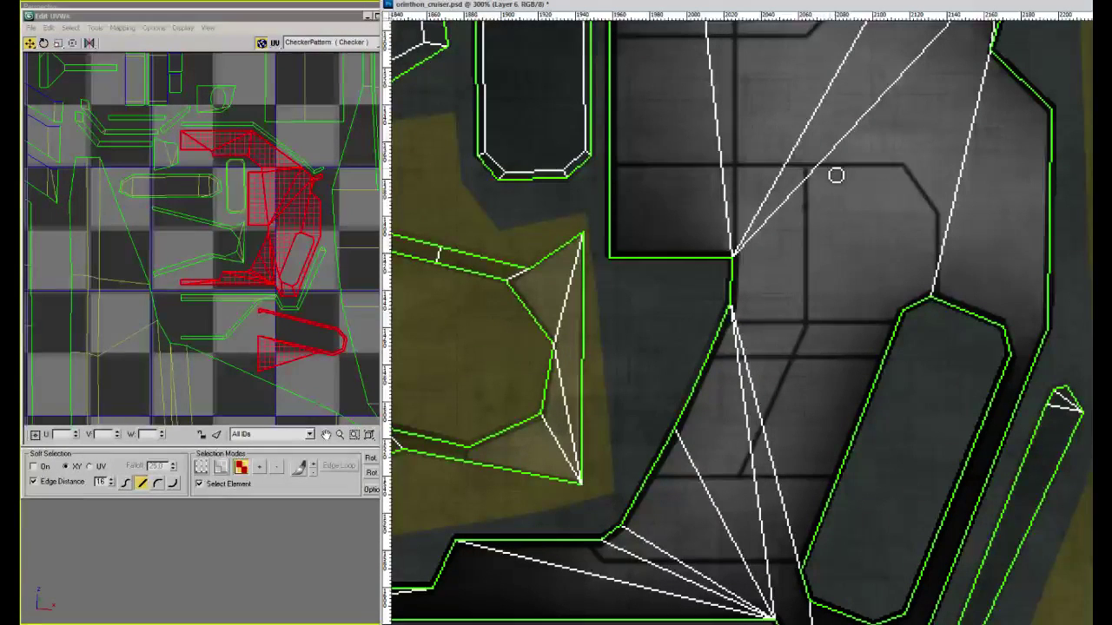
key(ctrl+z)
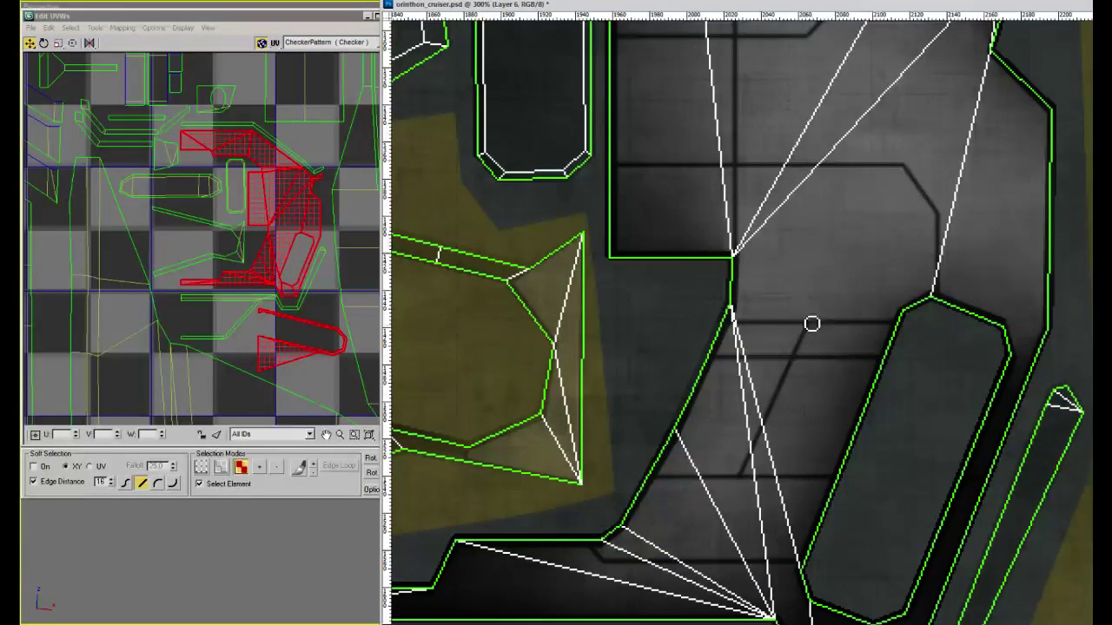
shift+drag(811, 324, 819, 44)
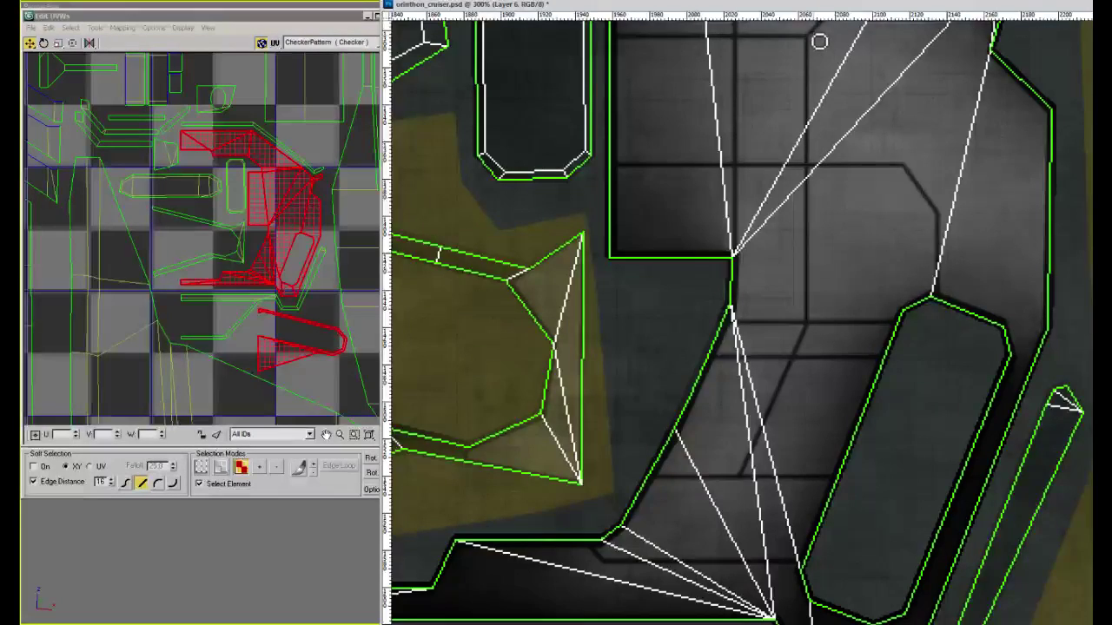
Paint a horizontal line from the second chamfered outline to the piece's outer edge, and continue a chamfered panel outline above it
drag(853, 82, 796, 206)
shift+drag(877, 338, 988, 336)
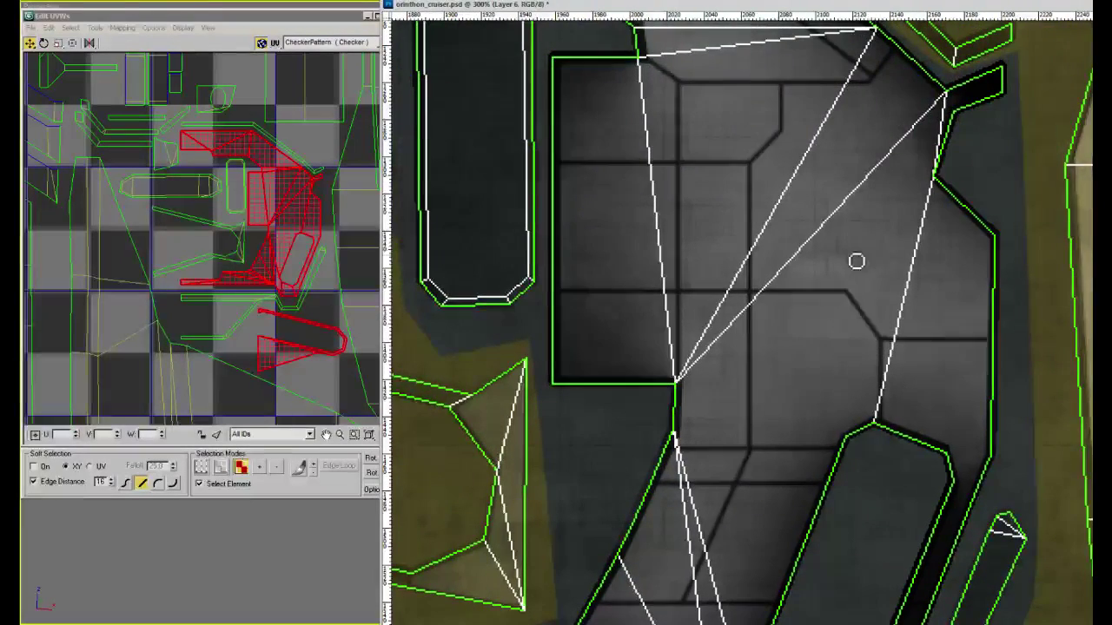
mouse_move(856, 262)
mouse_down()
mouse_move(845, 308)
mouse_move(852, 271)
mouse_up()
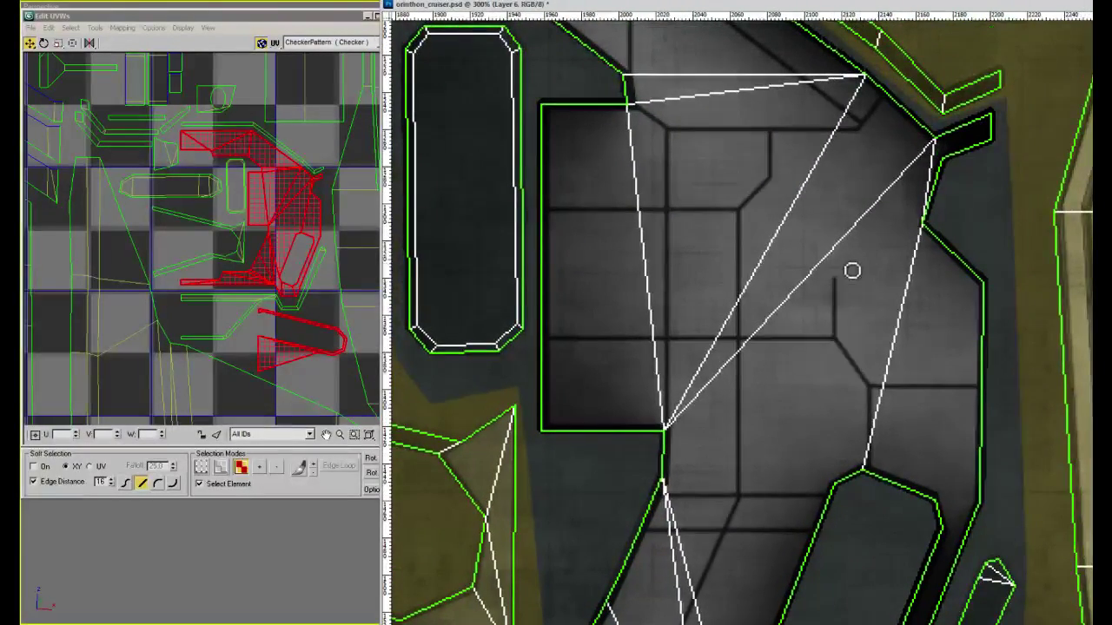
shift+drag(881, 233, 1000, 233)
Reduce the brush size and add a vertical panel line from the upper horizontal line down to the new chamfered outline
key(bracketleft)
key(bracketleft)
scroll(905, 239, down, 2)
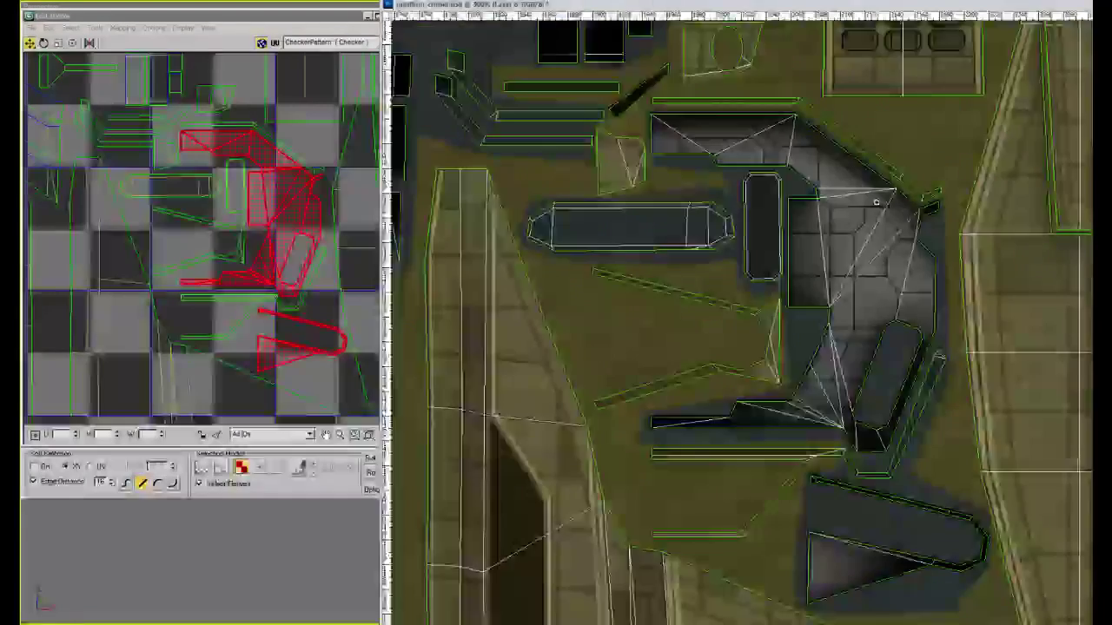
scroll(877, 201, up, 2)
scroll(877, 201, up, 1)
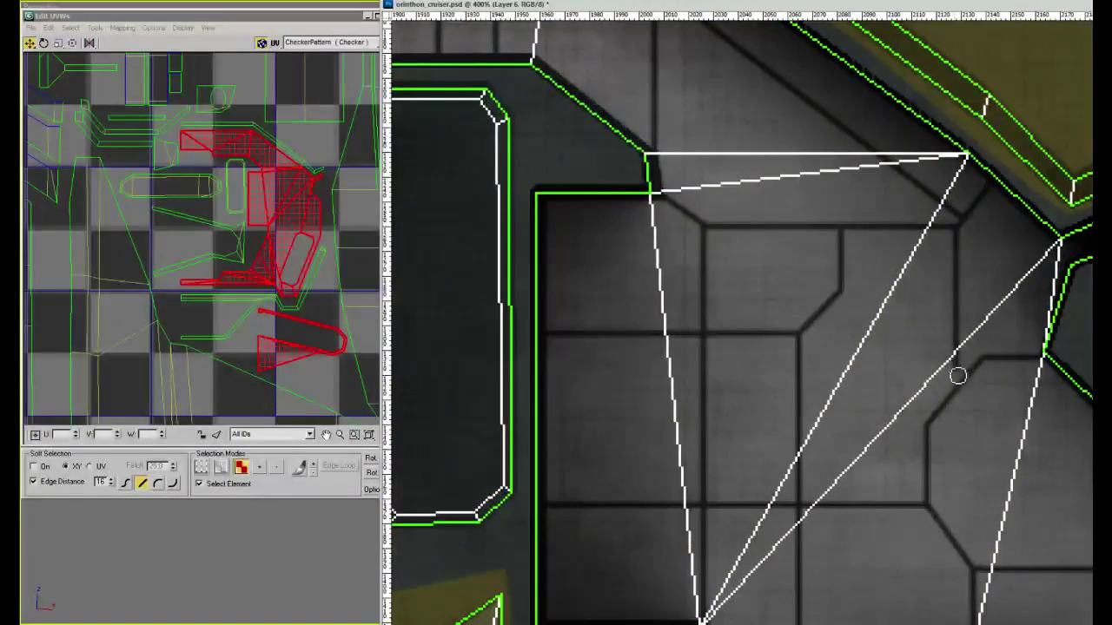
scroll(959, 328, down, 3)
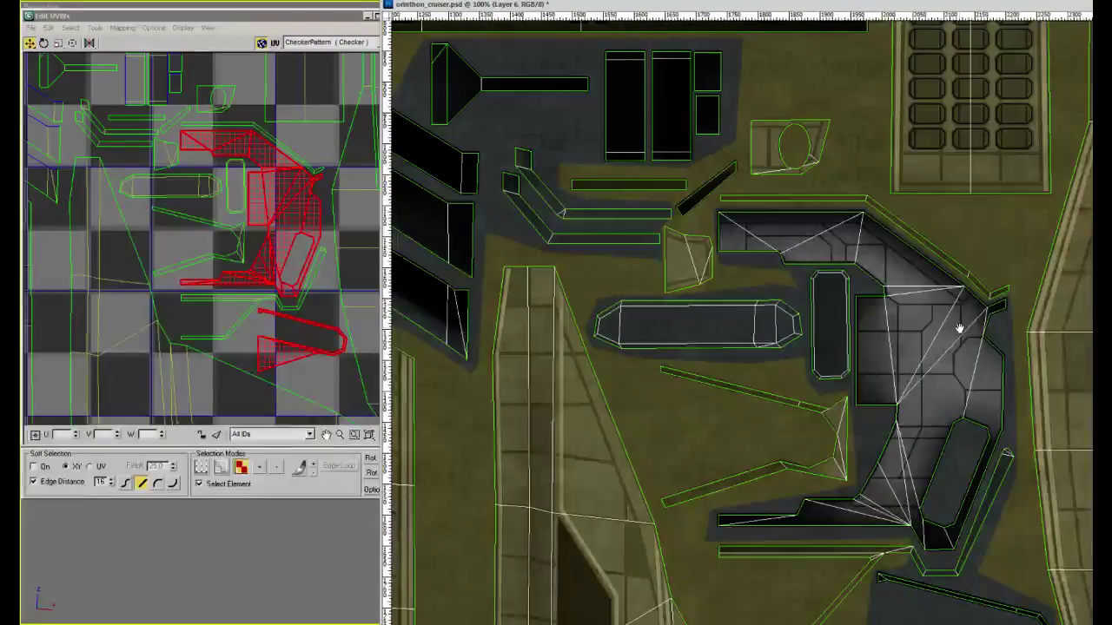
Paint a short vertical line in the lower arm's dark section and a short horizontal line between the slot's upper end and outer edge
scroll(917, 403, up, 3)
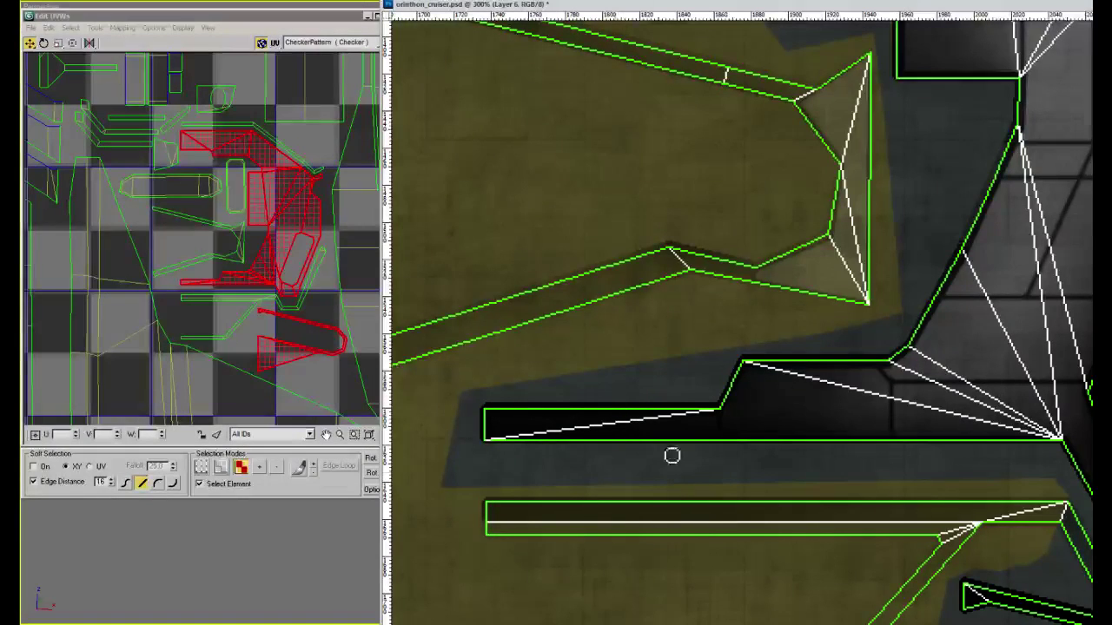
drag(921, 385, 727, 409)
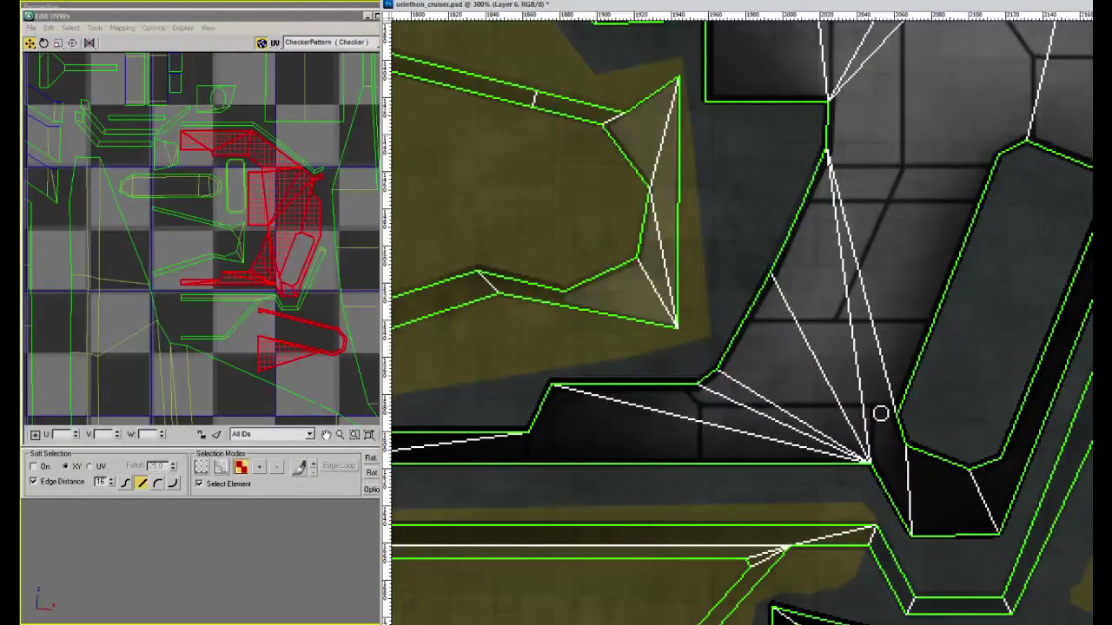
drag(985, 390, 802, 406)
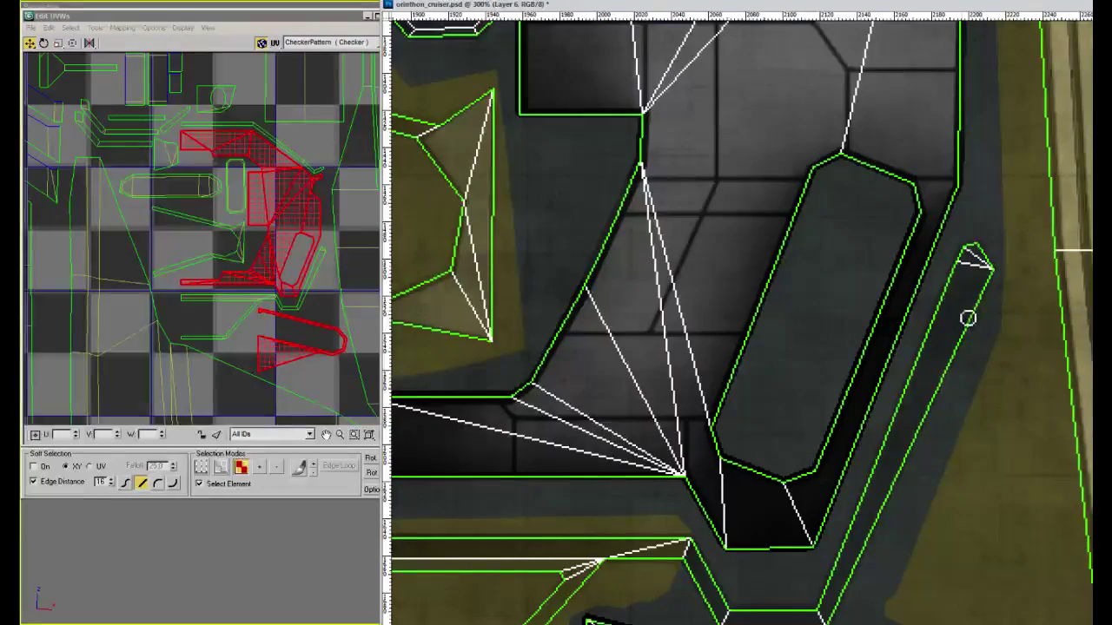
scroll(924, 422, up, 5)
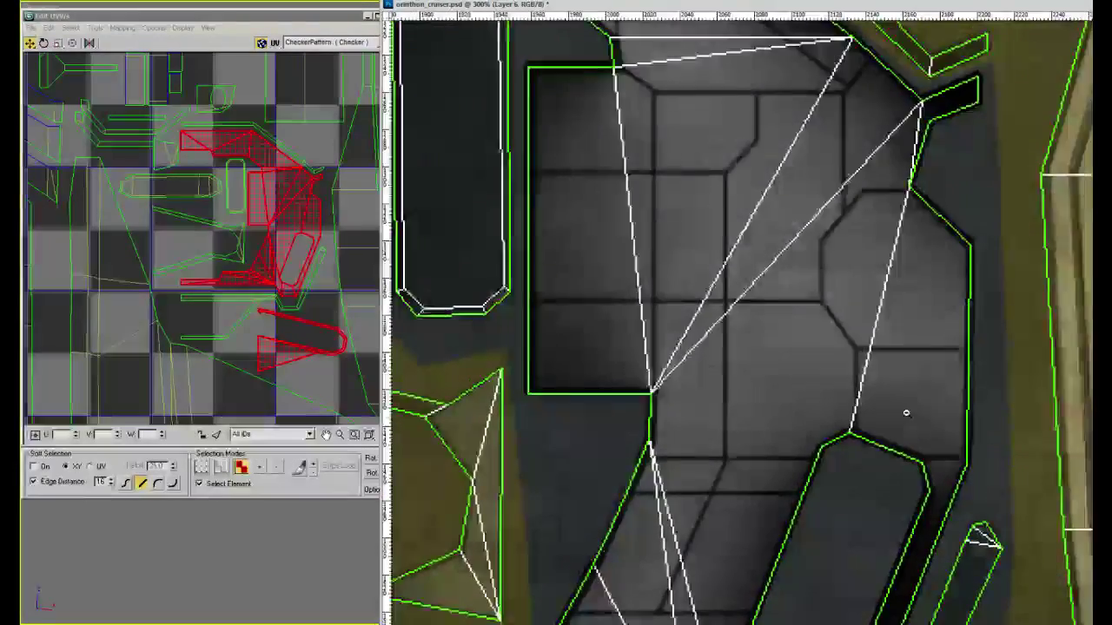
Switch to the bevels 1 layer and clear the selection on the recess pieces
alt+scroll(860, 385, down, 3)
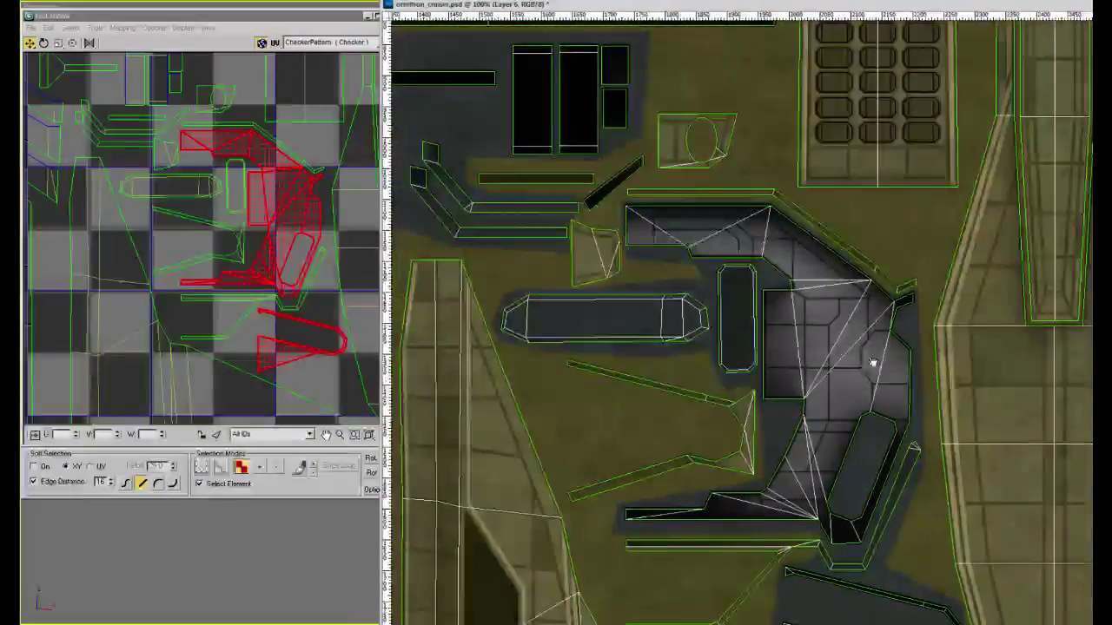
alt+scroll(928, 330, down, 3)
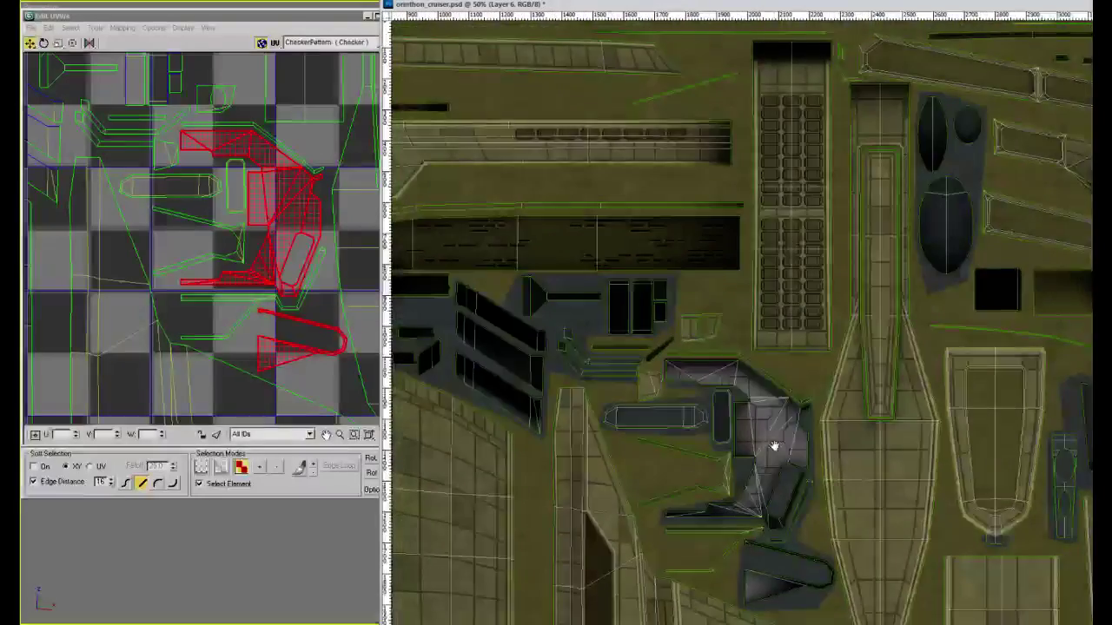
alt+scroll(928, 303, up, 2)
alt+scroll(926, 309, down, 1)
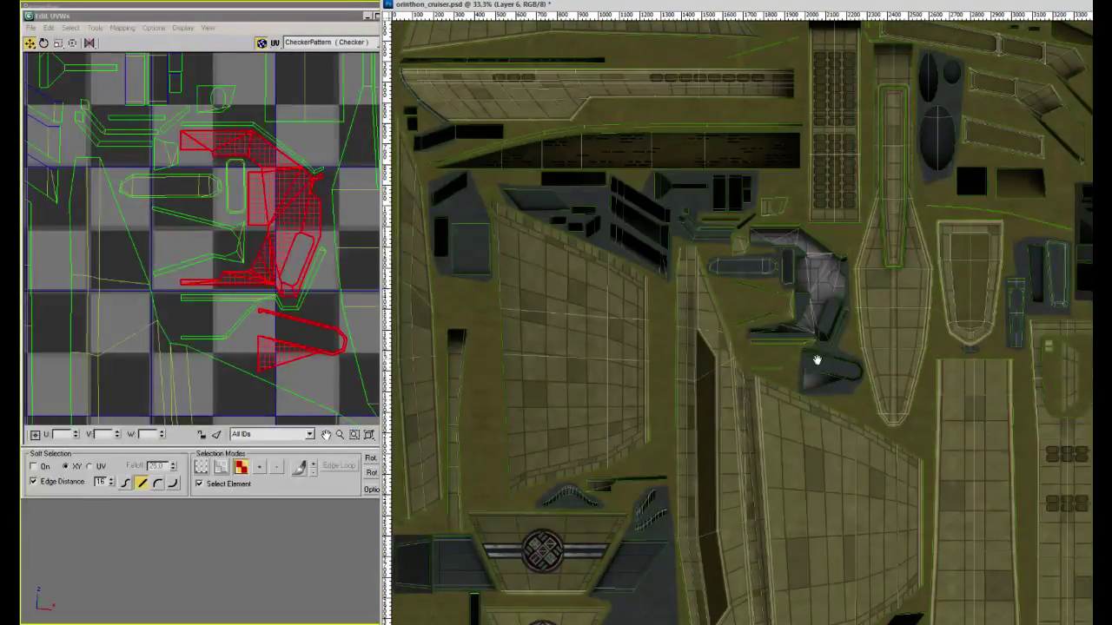
alt+scroll(870, 300, up, 2)
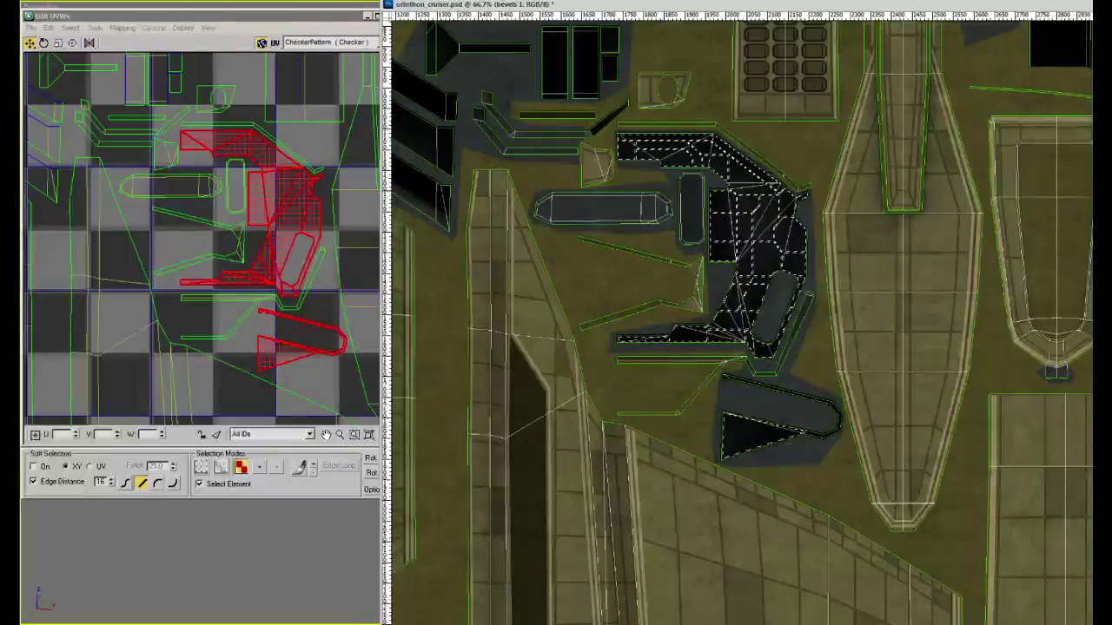
key(ctrl+d)
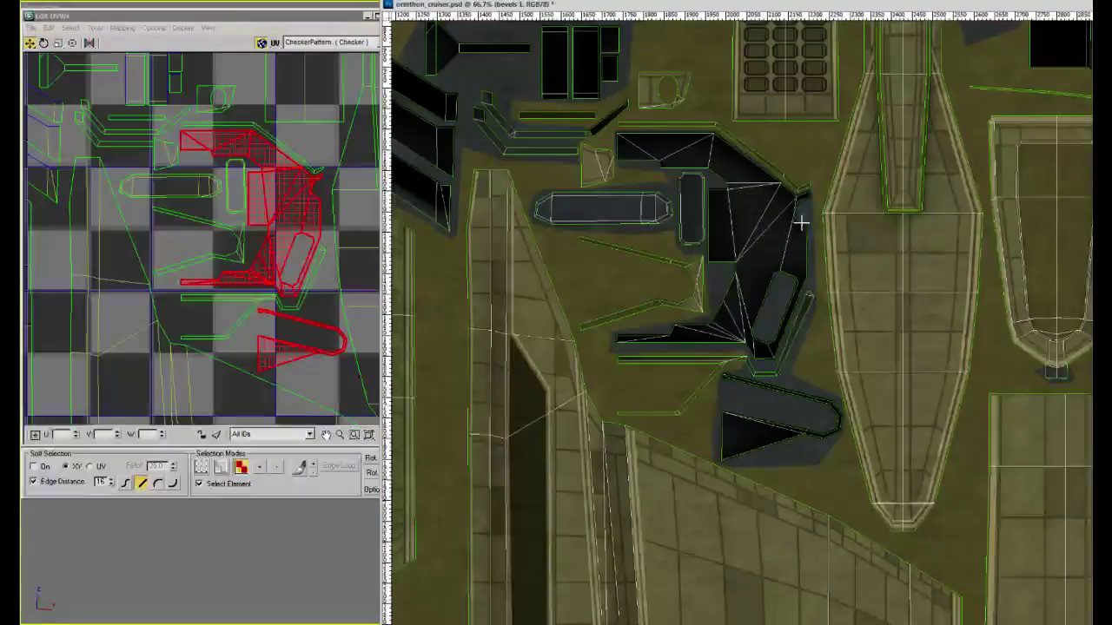
Examine the whole hull texture layout, from the dark recess pieces and upper hull parts down to the emblem panels
ctrl+click(782, 208)
ctrl+click(782, 209)
alt+click(781, 208)
alt+click(782, 209)
drag(660, 281, 941, 467)
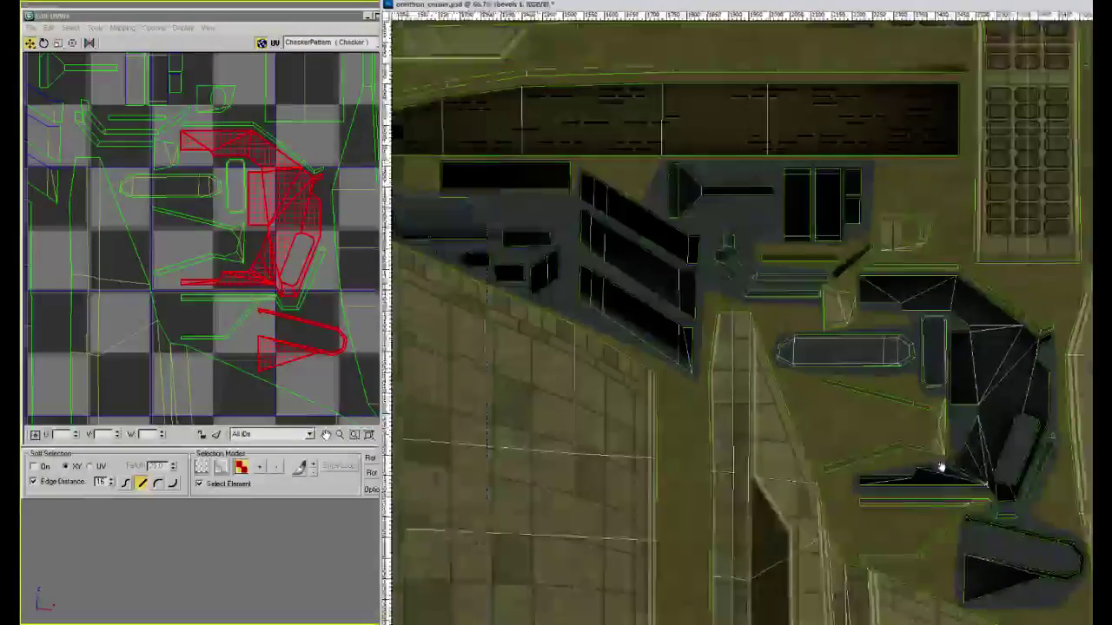
mouse_move(594, 289)
mouse_down()
mouse_move(796, 409)
mouse_move(797, 440)
mouse_up()
drag(956, 364, 556, 357)
drag(1085, 358, 709, 350)
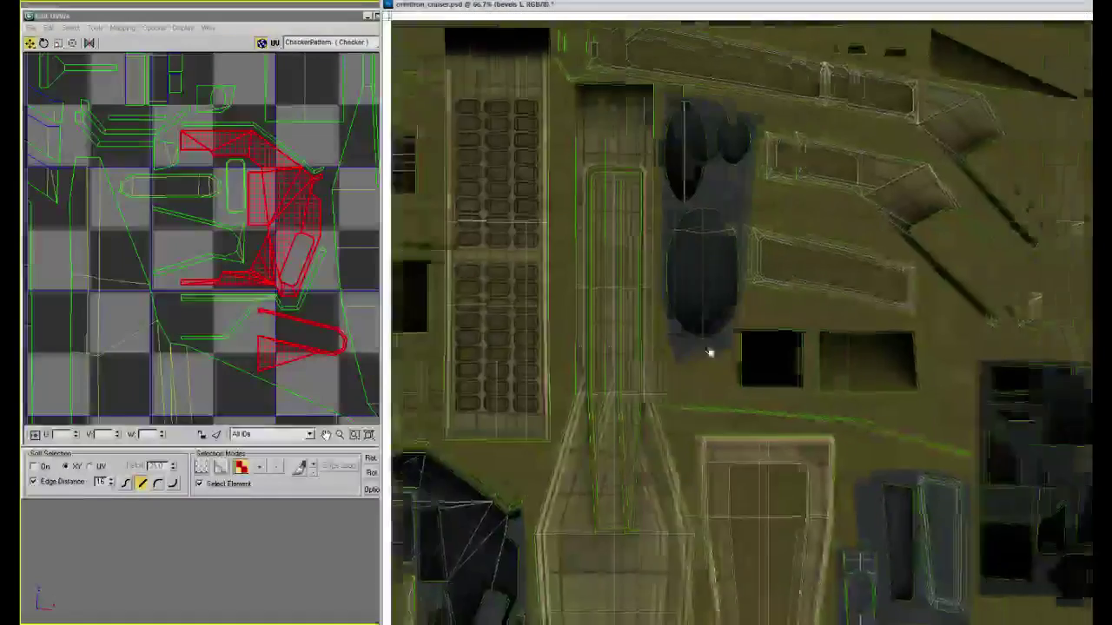
alt+click(736, 345)
alt+click(736, 345)
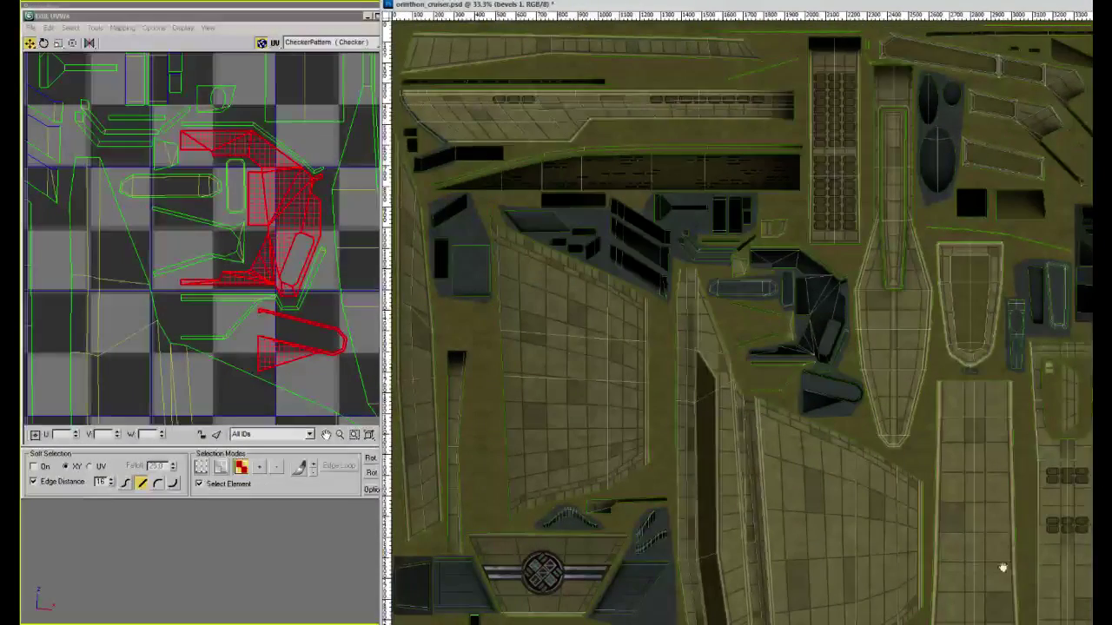
drag(830, 483, 937, 272)
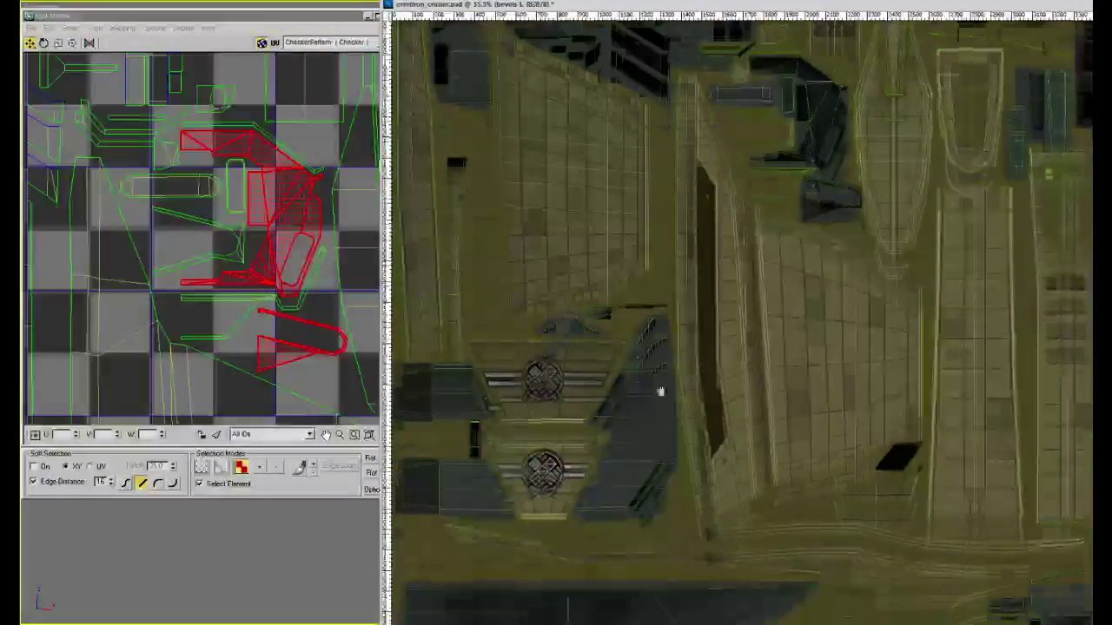
Enlarge the texture document window so the full width of the layout fits in it
scroll(663, 390, up, 3)
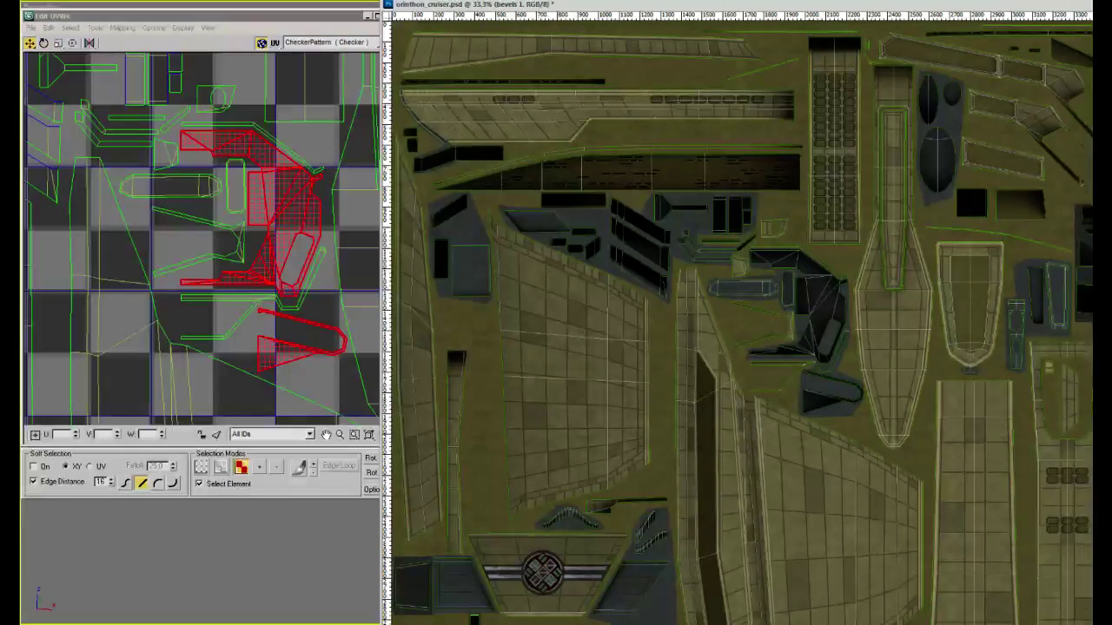
click(1065, 9)
click(921, 4)
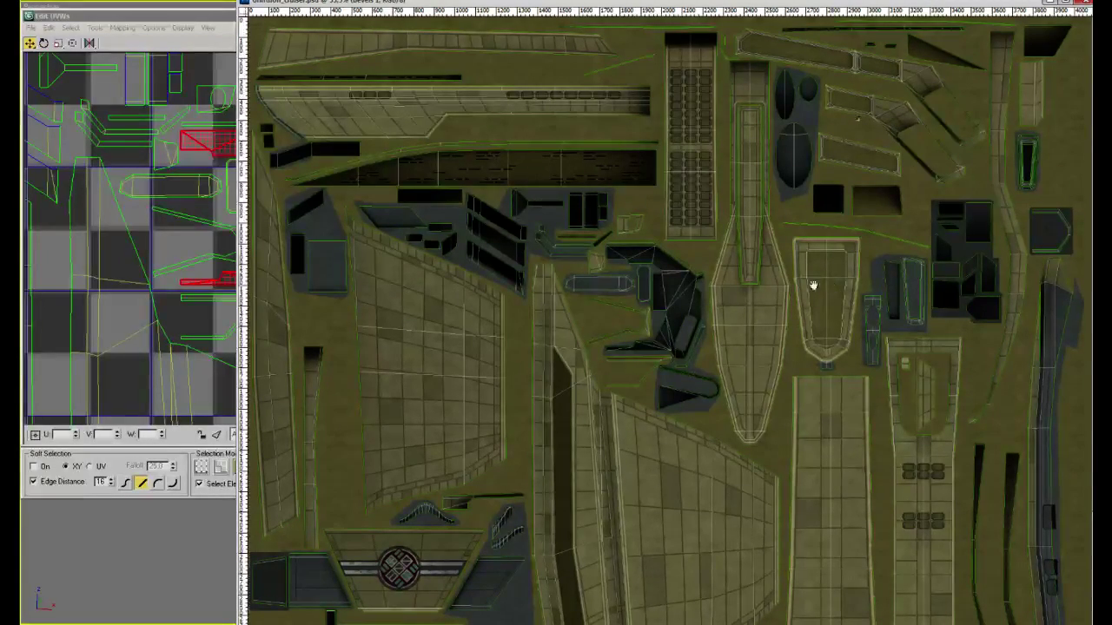
Examine the whole hull texture layout against the UV wireframe and glance at the orinthon_destroyer.psd texture for comparison
scroll(757, 177, up, 3)
scroll(756, 176, down, 4)
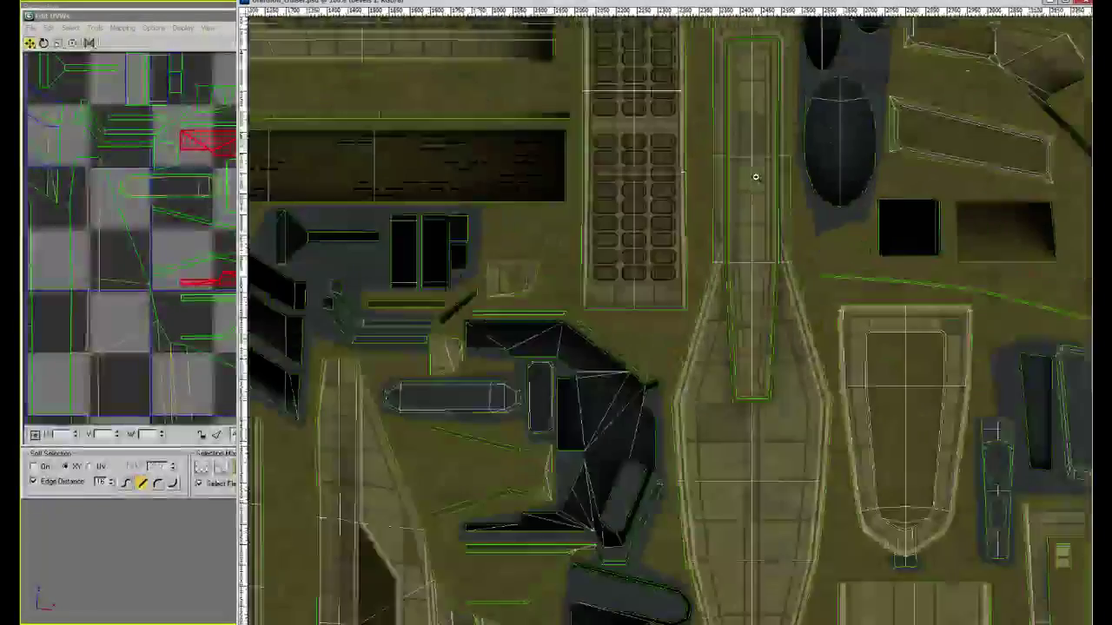
scroll(754, 177, down, 2)
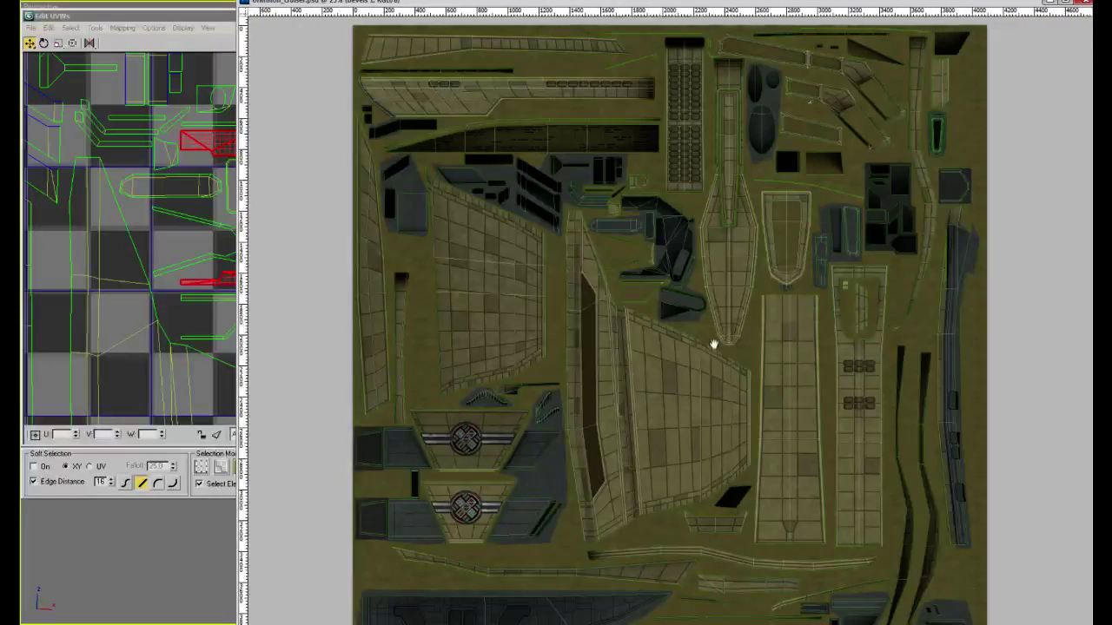
scroll(879, 608, up, 2)
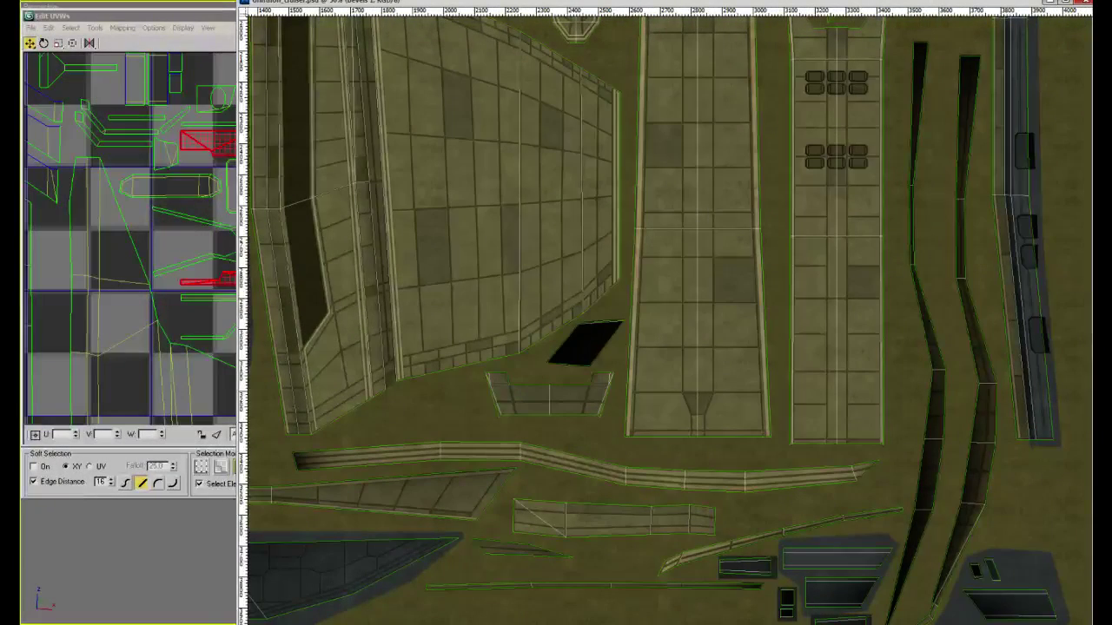
scroll(923, 298, down, 1)
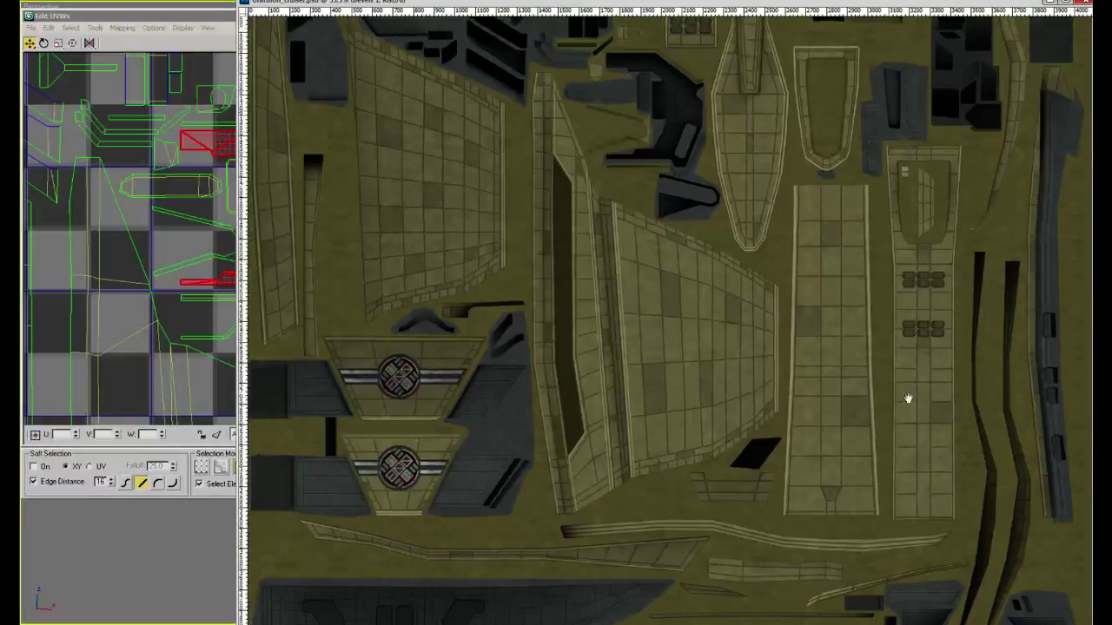
drag(898, 181, 888, 365)
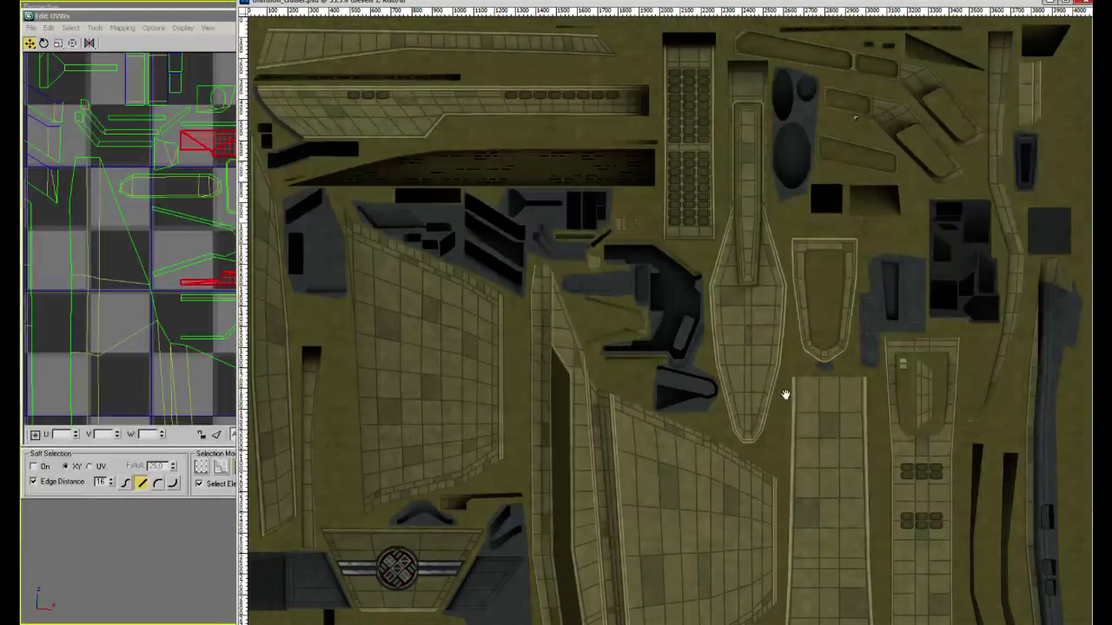
alt+scroll(652, 165, down, 3)
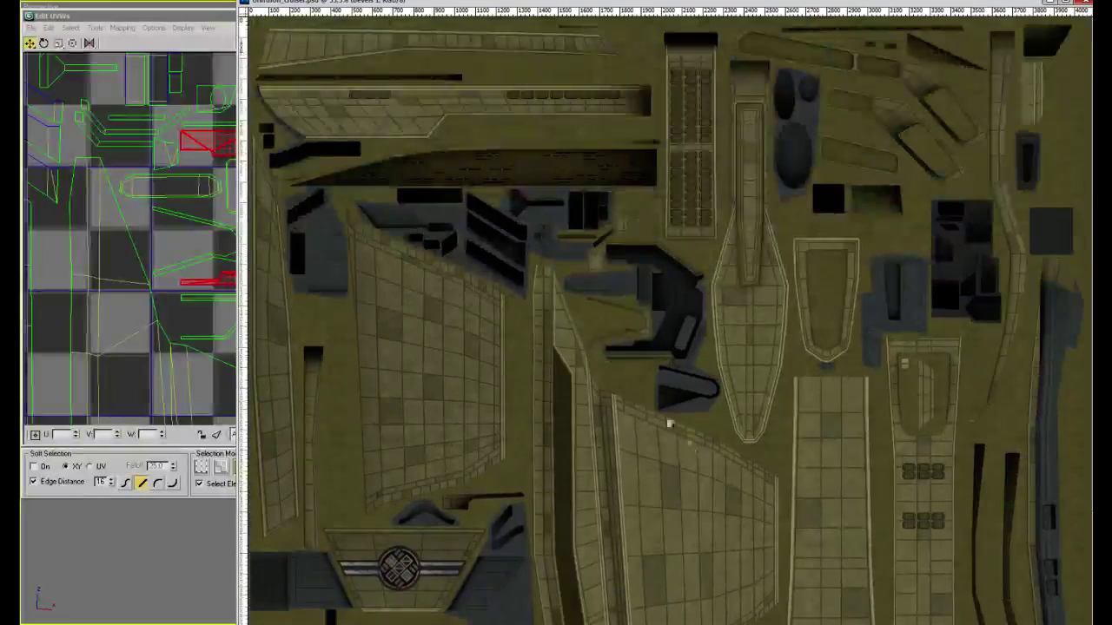
alt+scroll(293, 179, up, 5)
drag(404, 250, 434, 397)
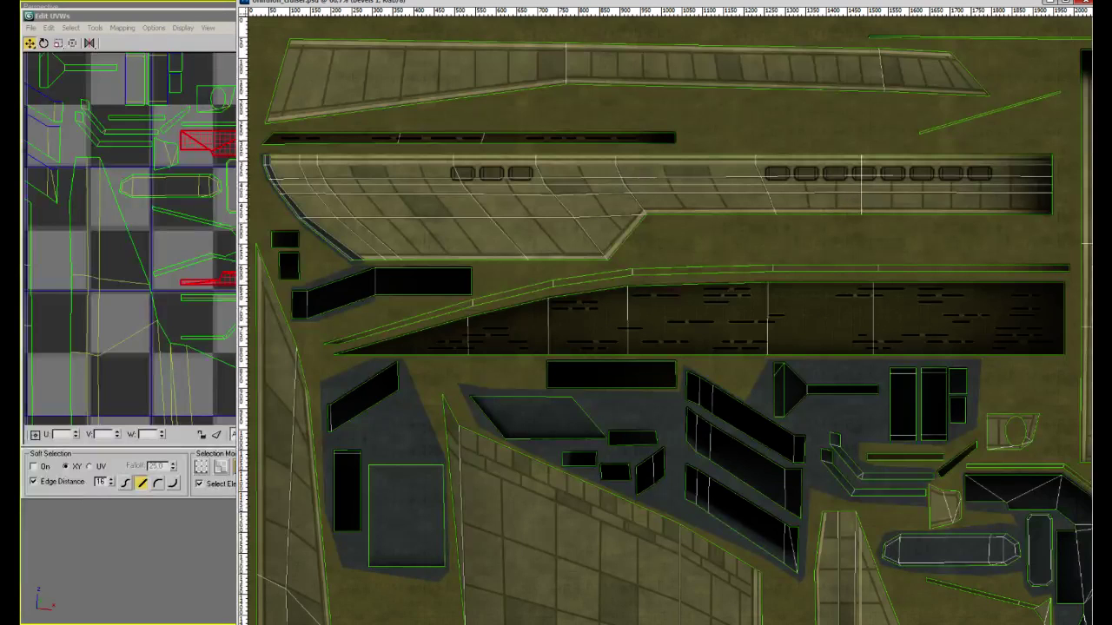
key(ctrl+Tab)
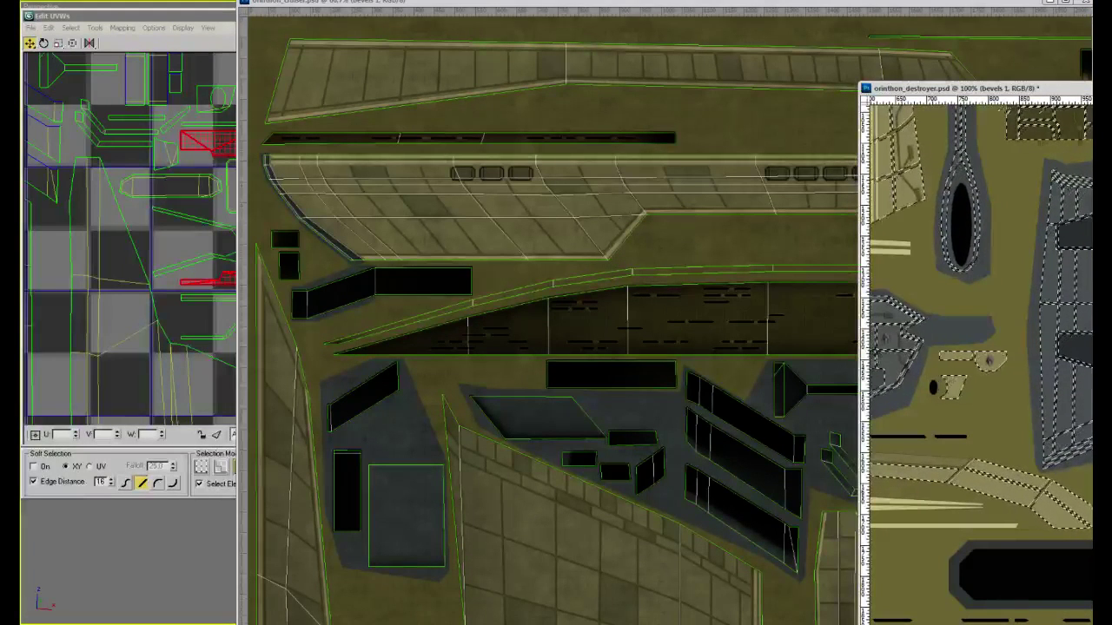
key(ctrl+Tab)
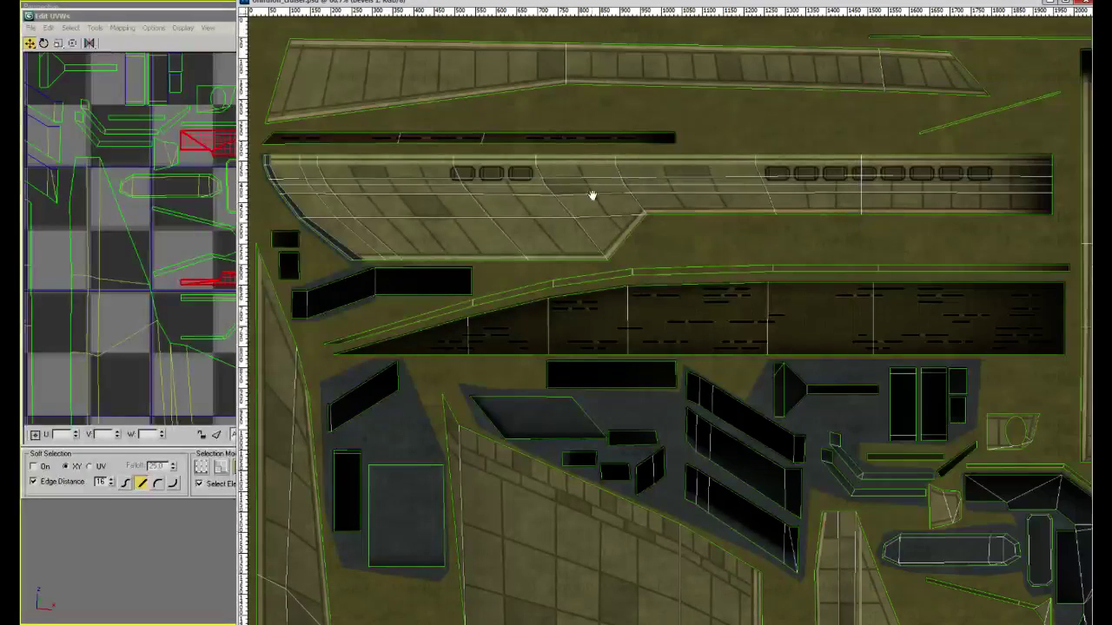
Trace a polygonal lasso selection along the lower edge of the thin curved strip above the dark slotted panel, from its pointed tip to its square end
ctrl+click(347, 372)
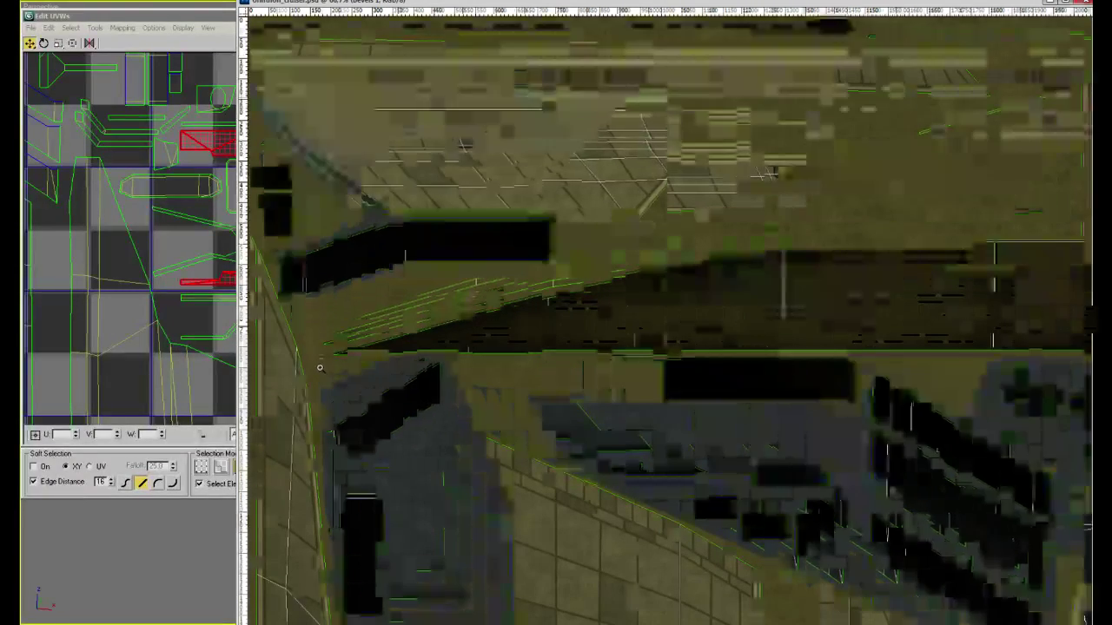
ctrl+click(367, 318)
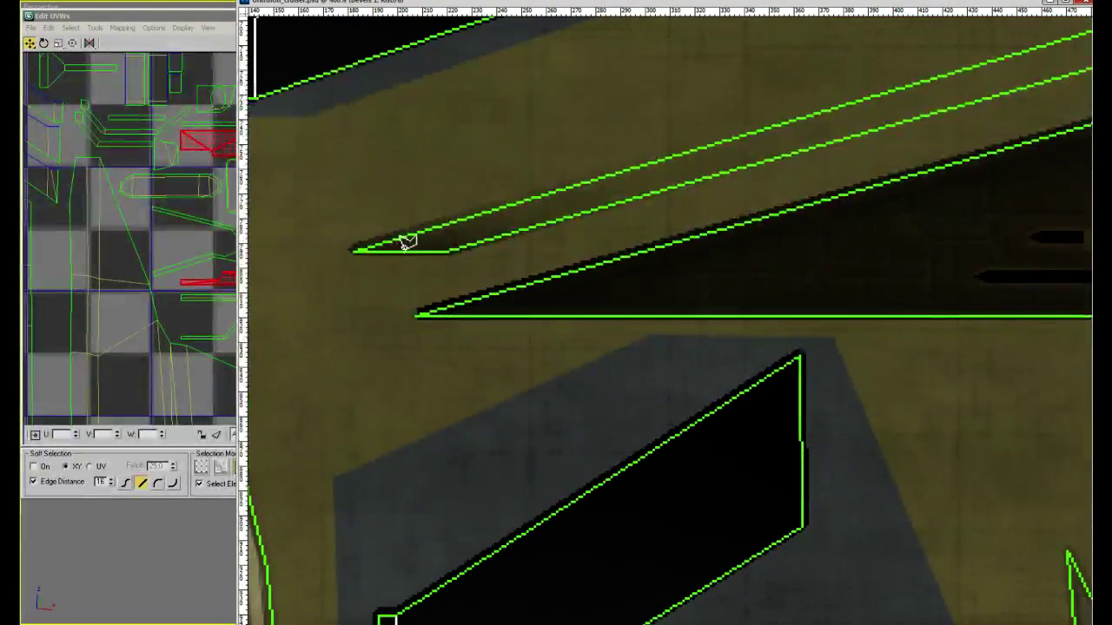
click(450, 246)
drag(641, 226, 419, 362)
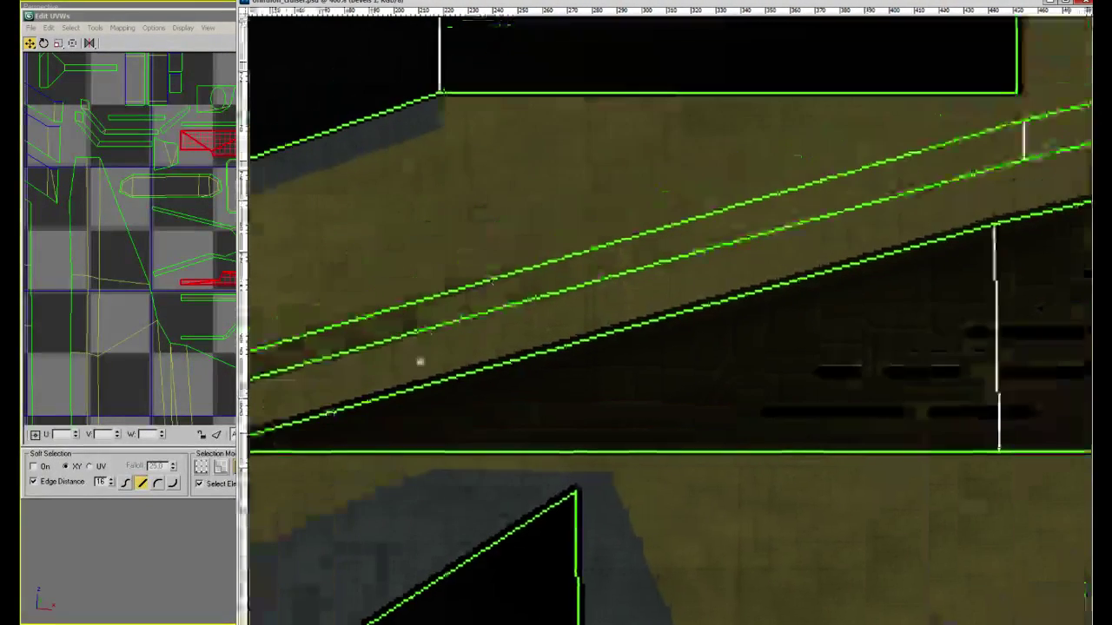
mouse_move(876, 175)
mouse_down()
mouse_move(665, 286)
mouse_move(417, 355)
mouse_up()
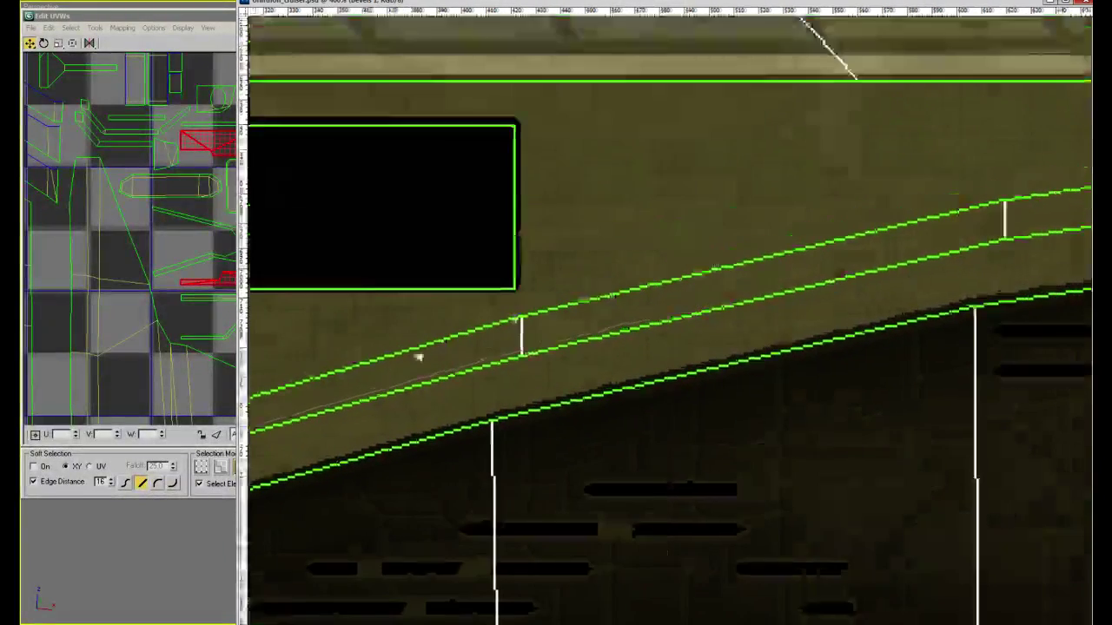
drag(1025, 234, 721, 228)
mouse_move(964, 216)
mouse_down()
mouse_move(725, 179)
mouse_move(524, 165)
mouse_up()
mouse_move(1025, 217)
mouse_down()
mouse_move(416, 178)
mouse_move(764, 186)
mouse_up()
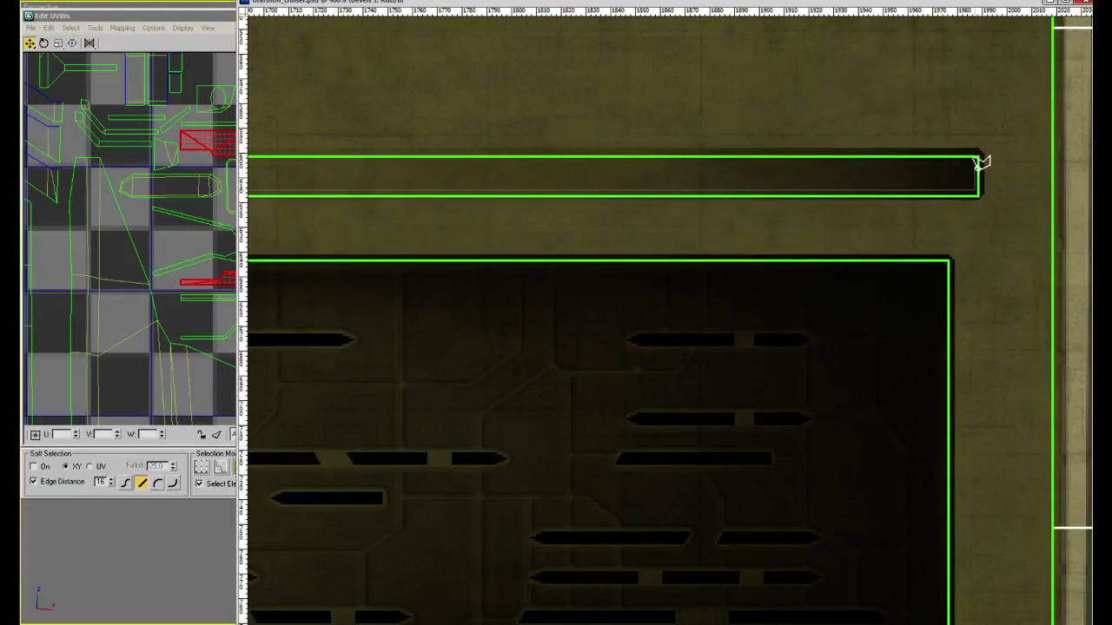
Continue the lasso outline back along the curved strip's upper edge to the pointed tip and close the selection
scroll(1007, 174, left, 10)
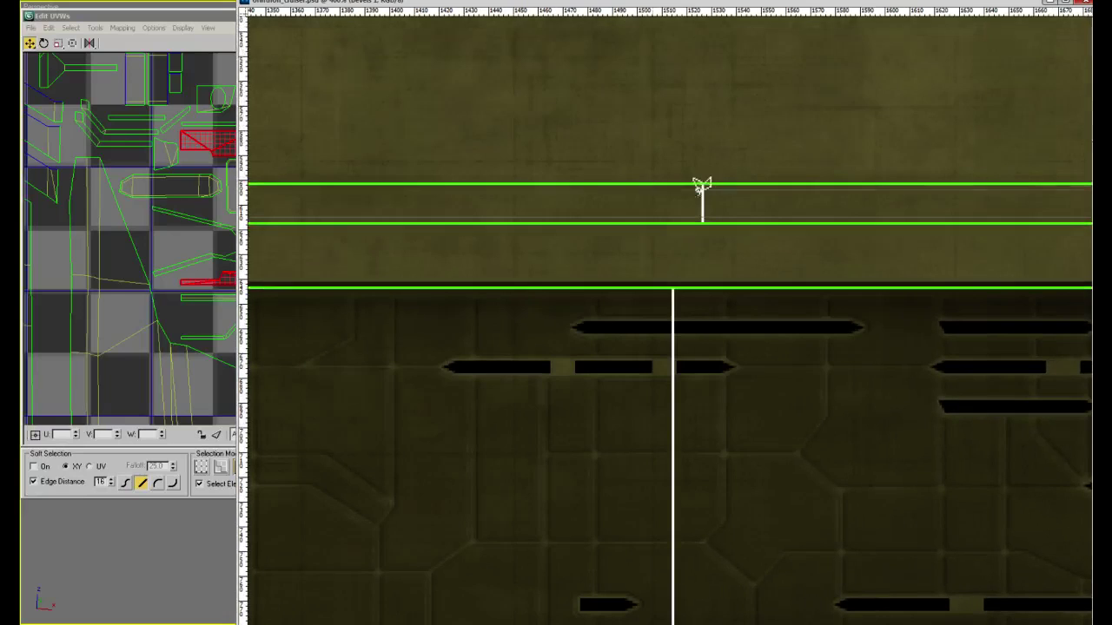
drag(709, 190, 903, 191)
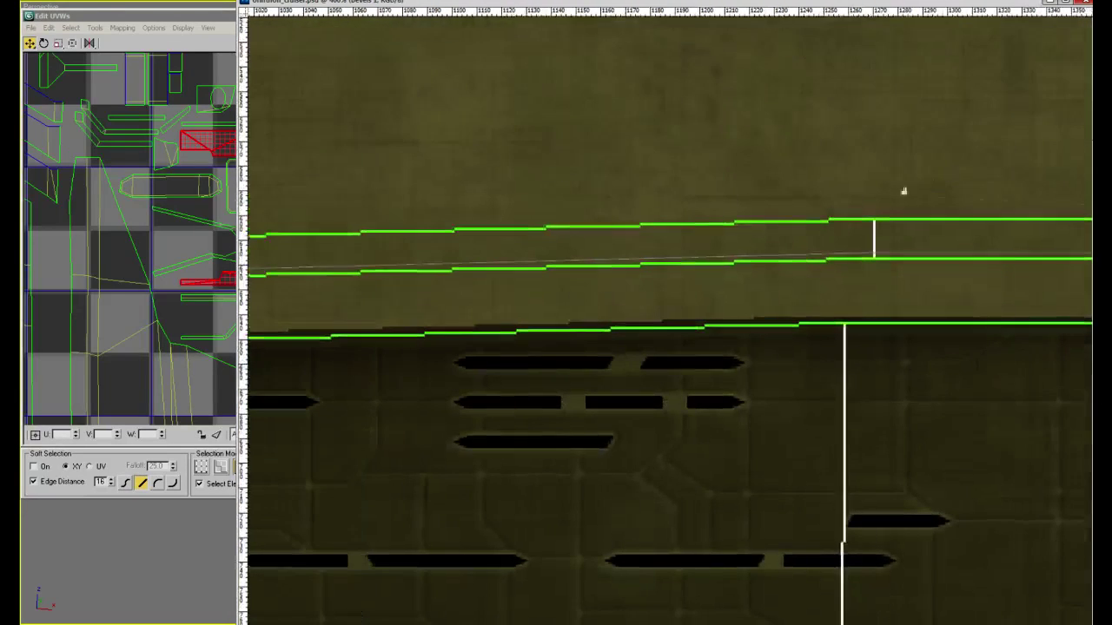
scroll(759, 214, left, 4)
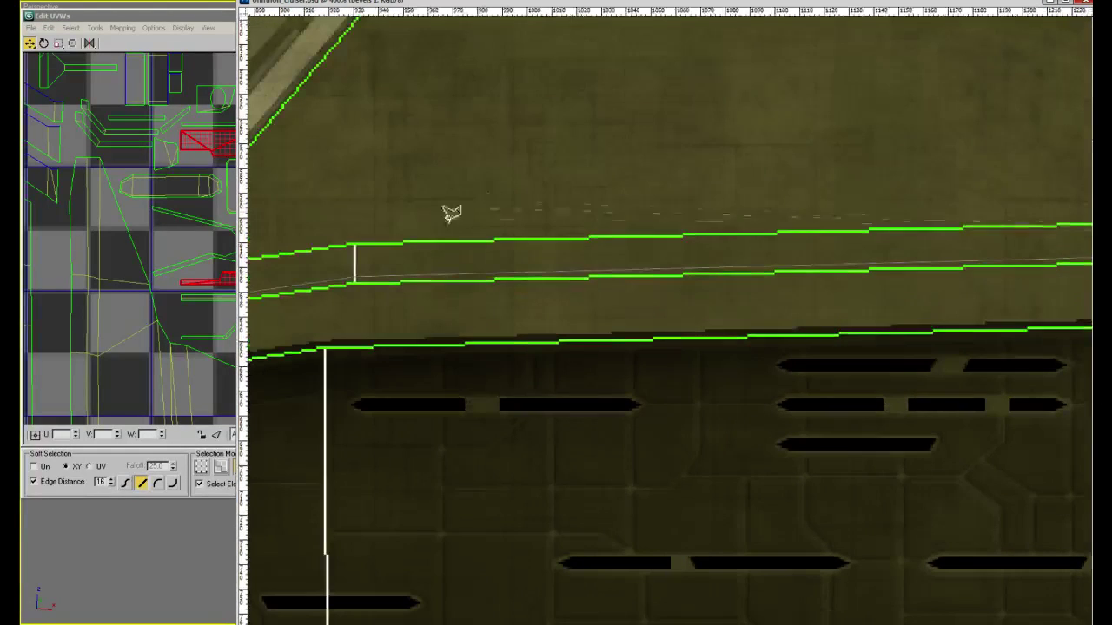
scroll(356, 250, left, 7)
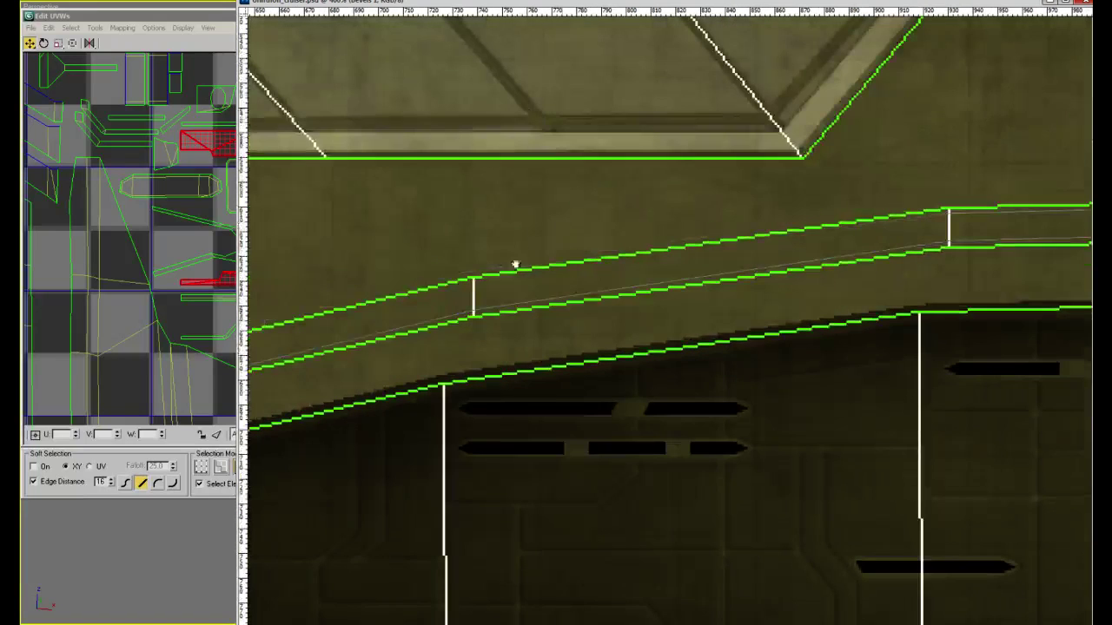
drag(473, 284, 810, 222)
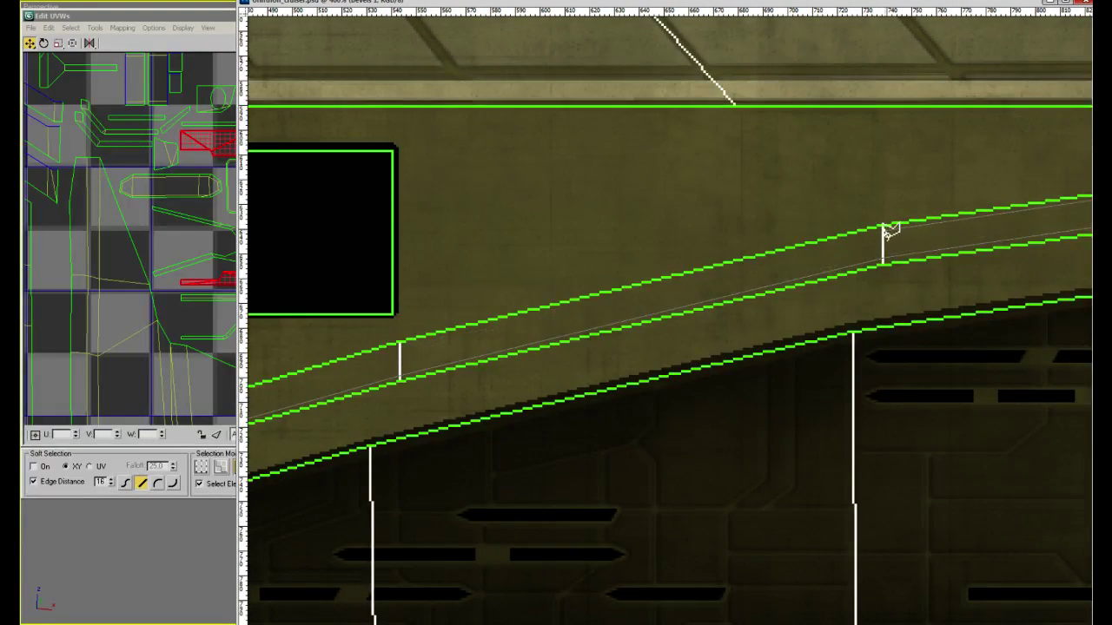
drag(469, 312, 737, 304)
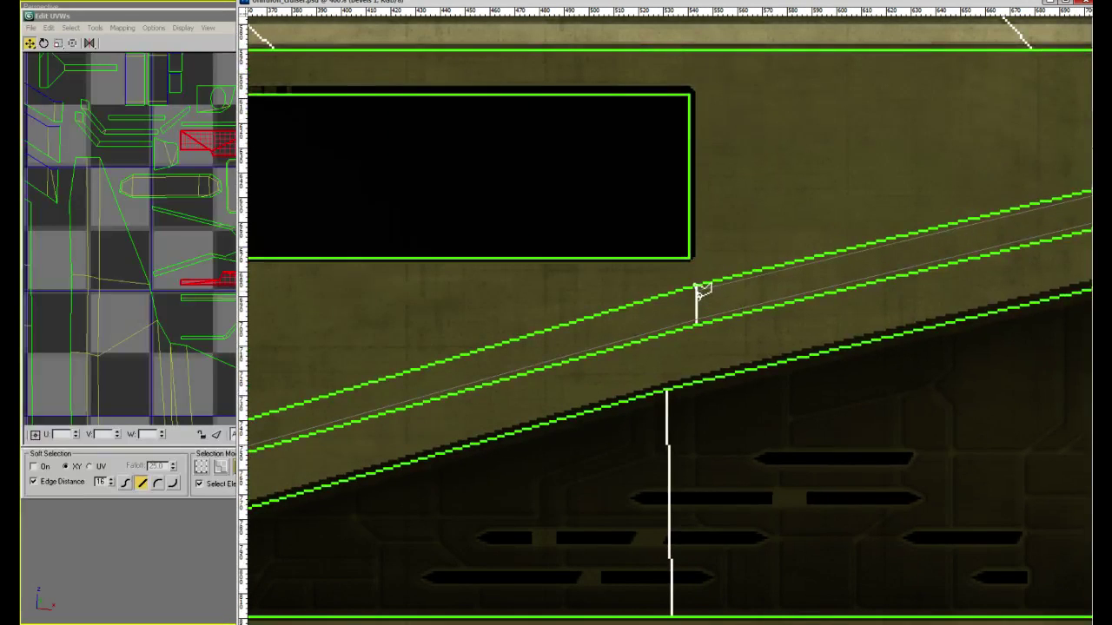
drag(616, 330, 885, 260)
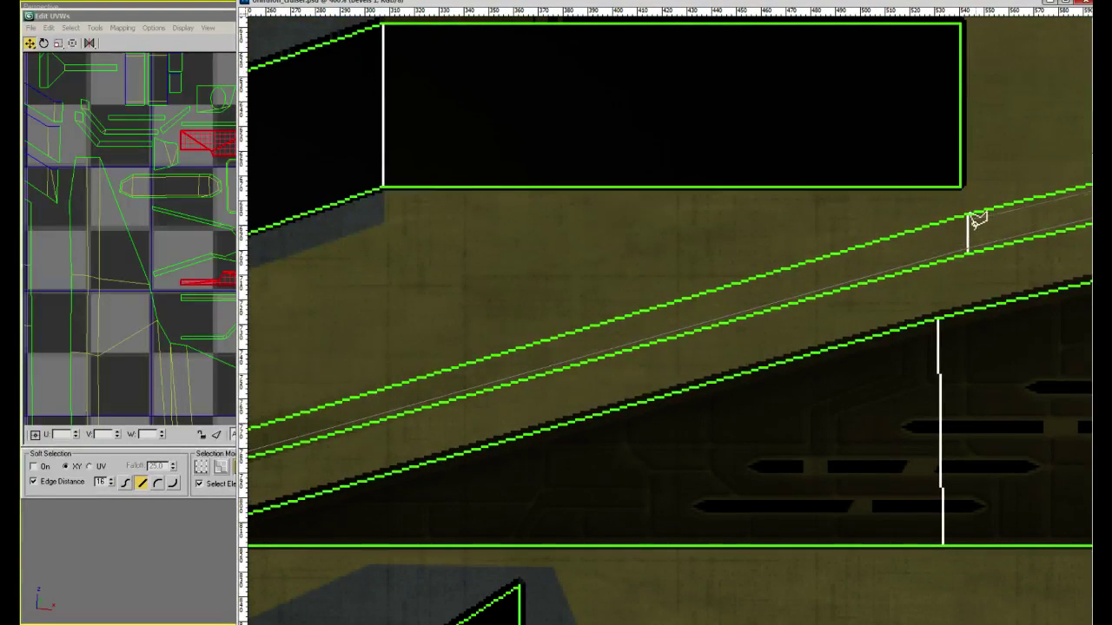
drag(973, 222, 766, 310)
drag(379, 391, 727, 322)
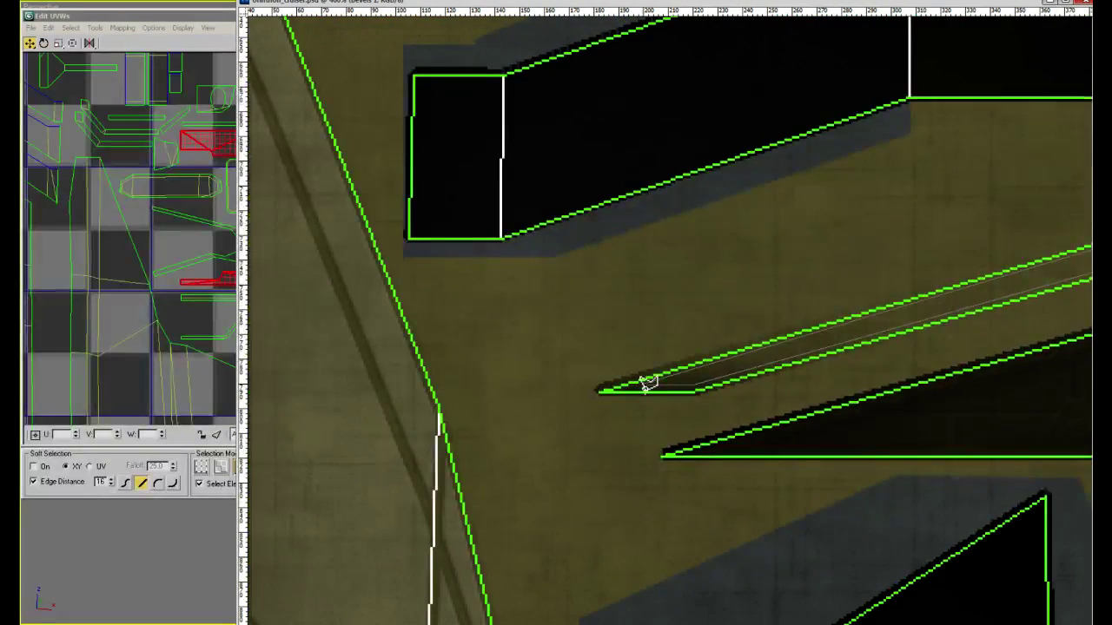
Fill the selected curved strip with the light bevel tone and clear the selection
key(ctrl+minus)
key(ctrl+minus)
key(ctrl+minus)
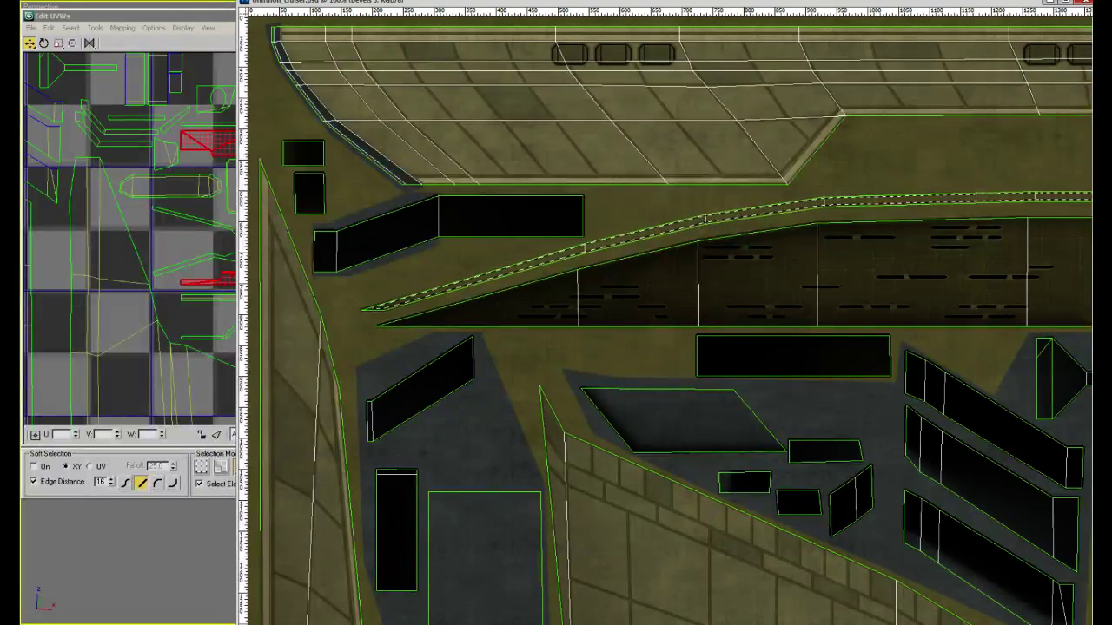
key(Delete)
click(827, 240)
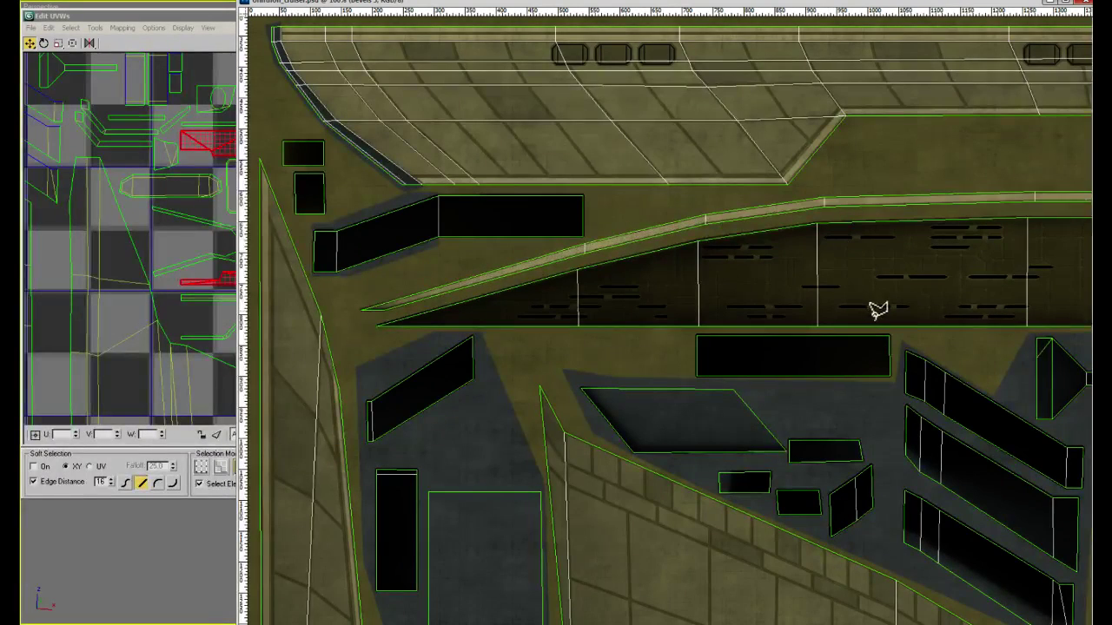
Paint short dark seam lines across the light curved strip at the segment joints marked by the UV wireframe
key(ctrl+minus)
key(ctrl+minus)
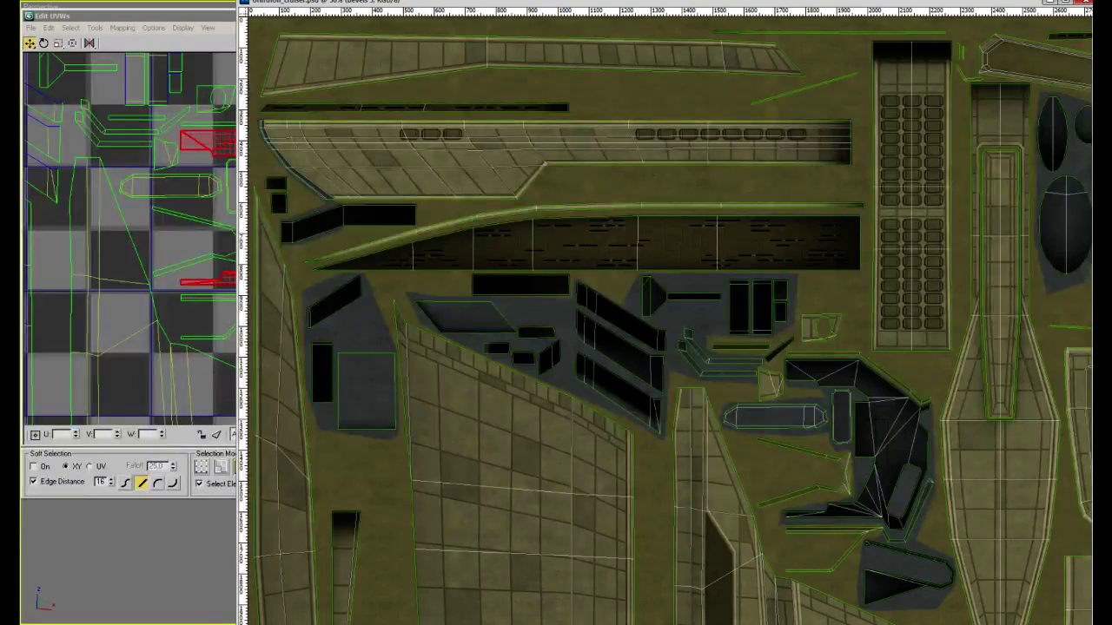
key(ctrl+minus)
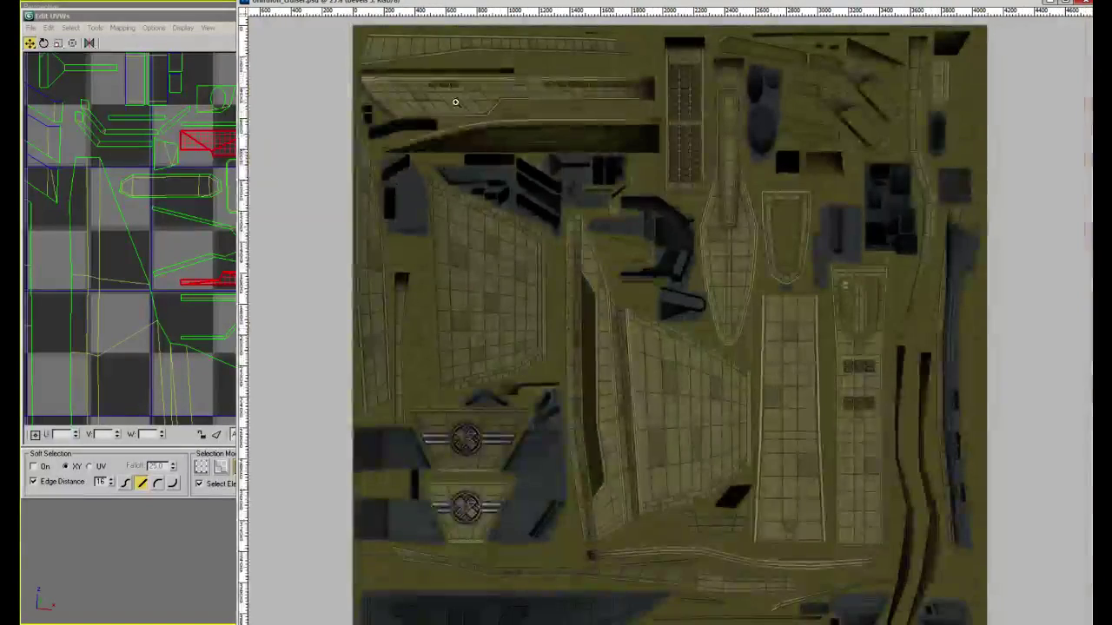
alt+scroll(455, 103, up, 3)
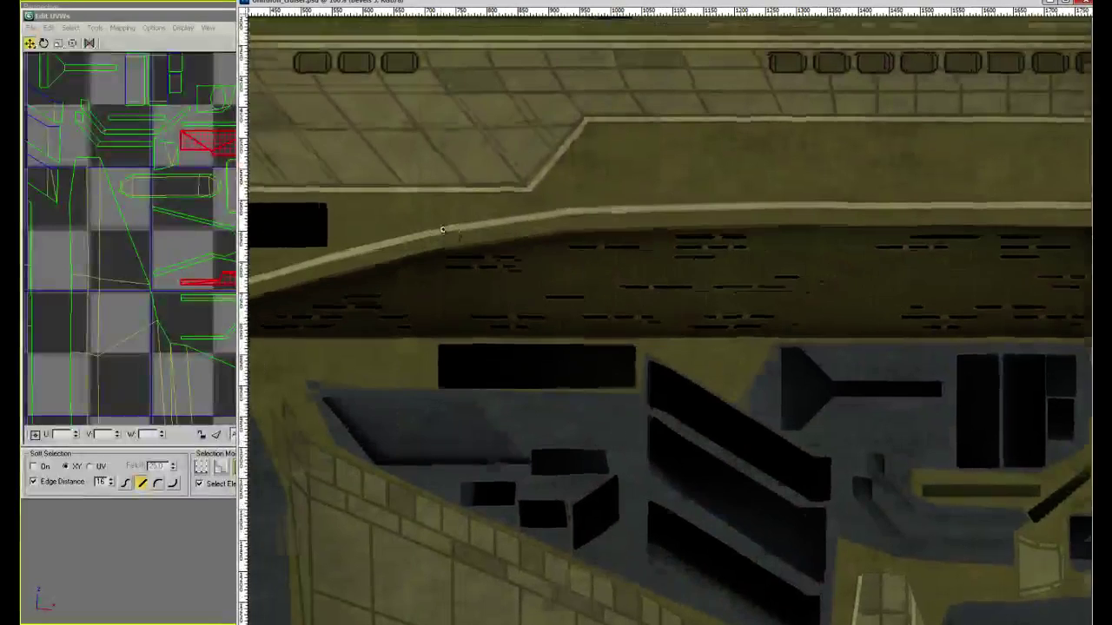
alt+scroll(442, 230, up, 1)
drag(443, 230, 693, 230)
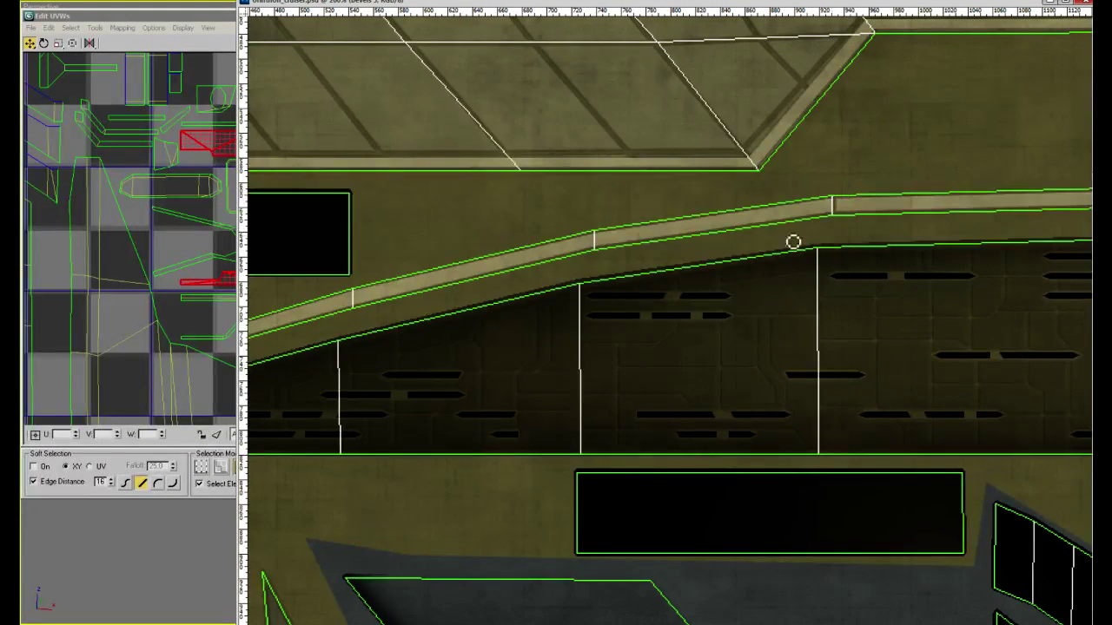
drag(582, 236, 739, 171)
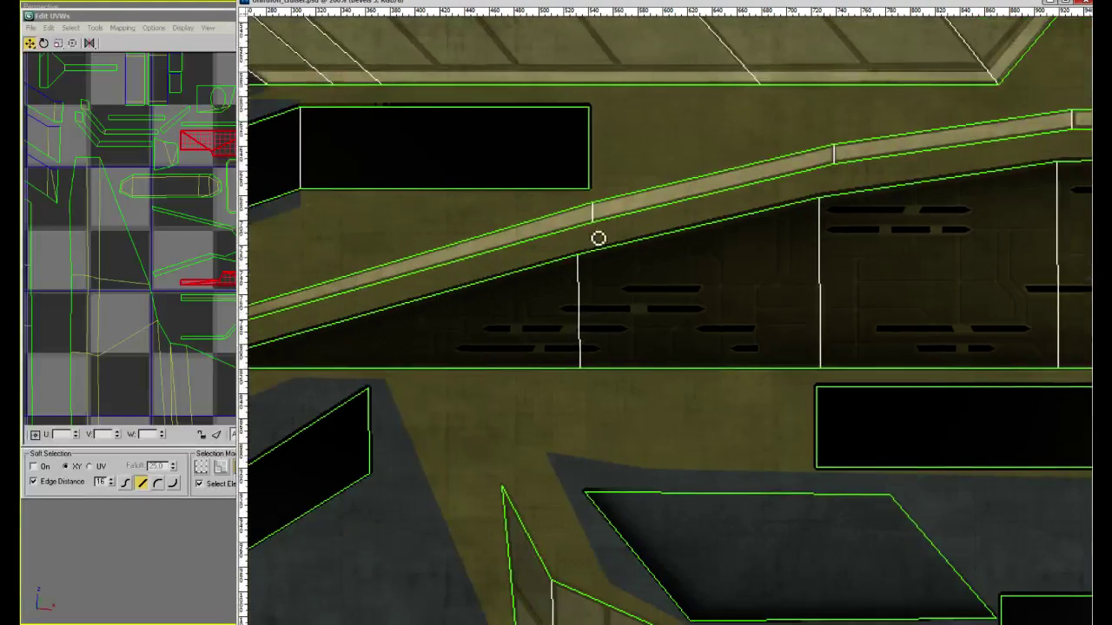
drag(494, 244, 683, 194)
drag(999, 115, 509, 200)
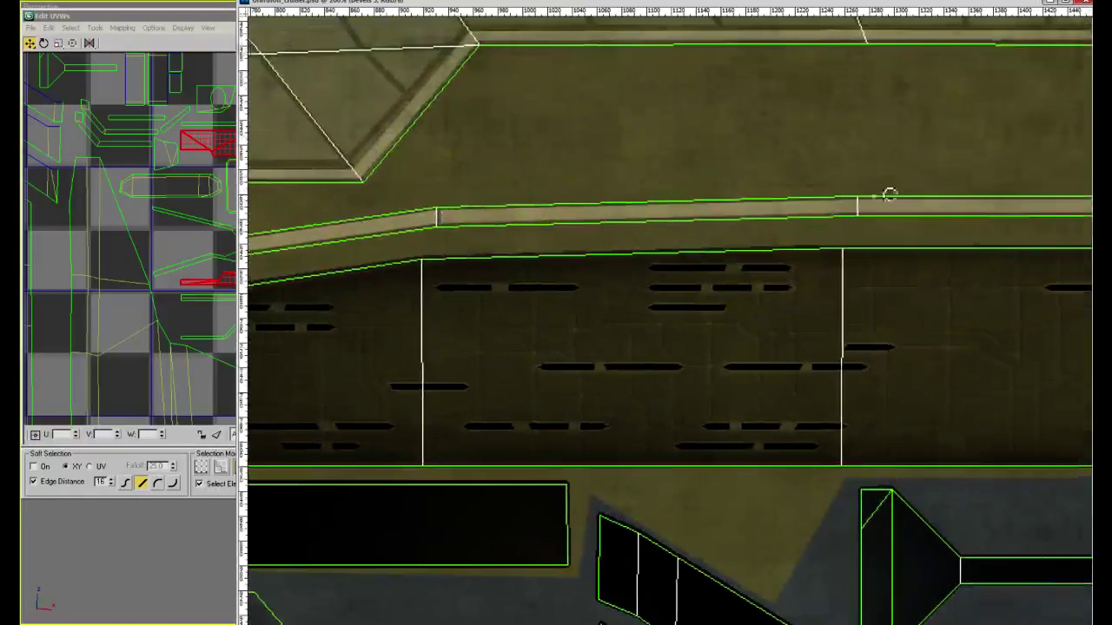
drag(865, 248, 707, 203)
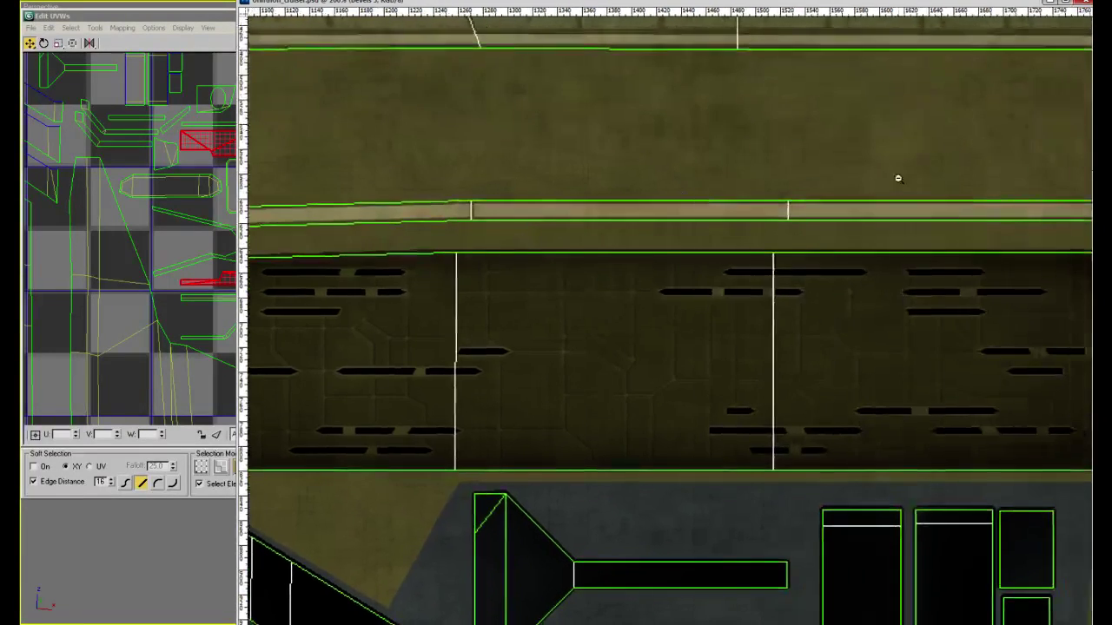
drag(851, 186, 788, 198)
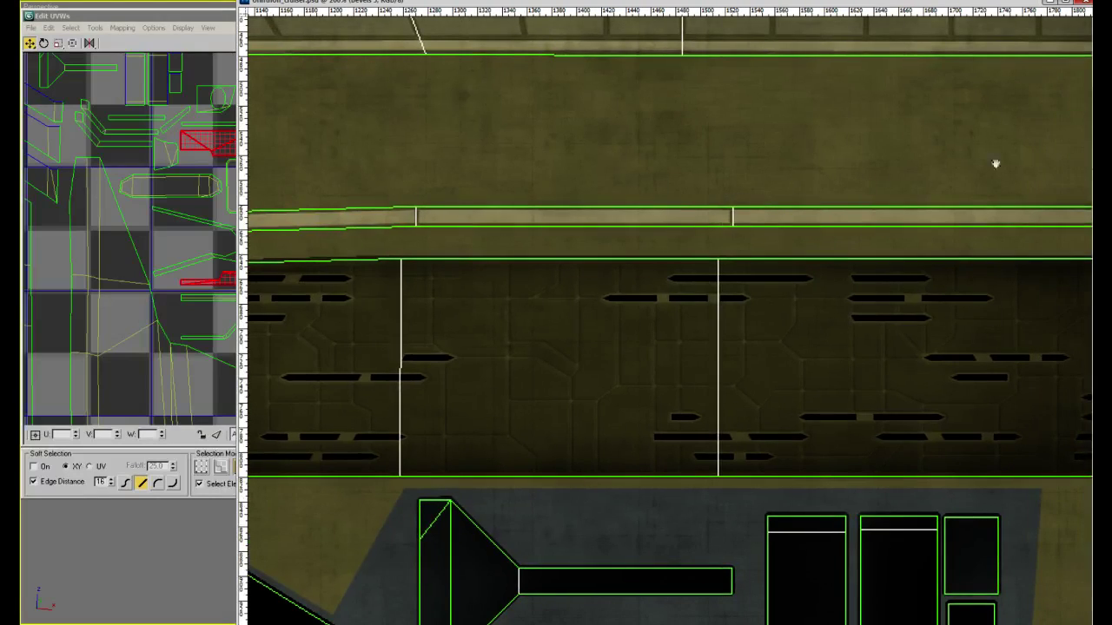
drag(996, 163, 636, 186)
Review the full texture layout, then switch to 3ds Max to inspect the textured cruiser in the perspective view
scroll(763, 175, down, 1)
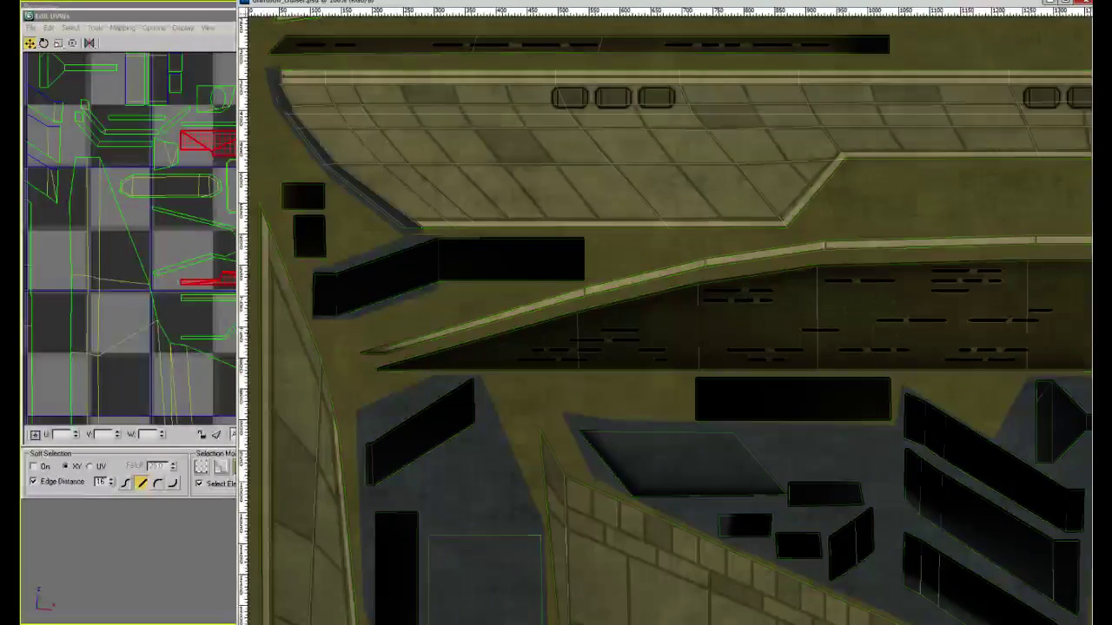
key(ctrl+minus)
key(ctrl+minus)
key(ctrl+minus)
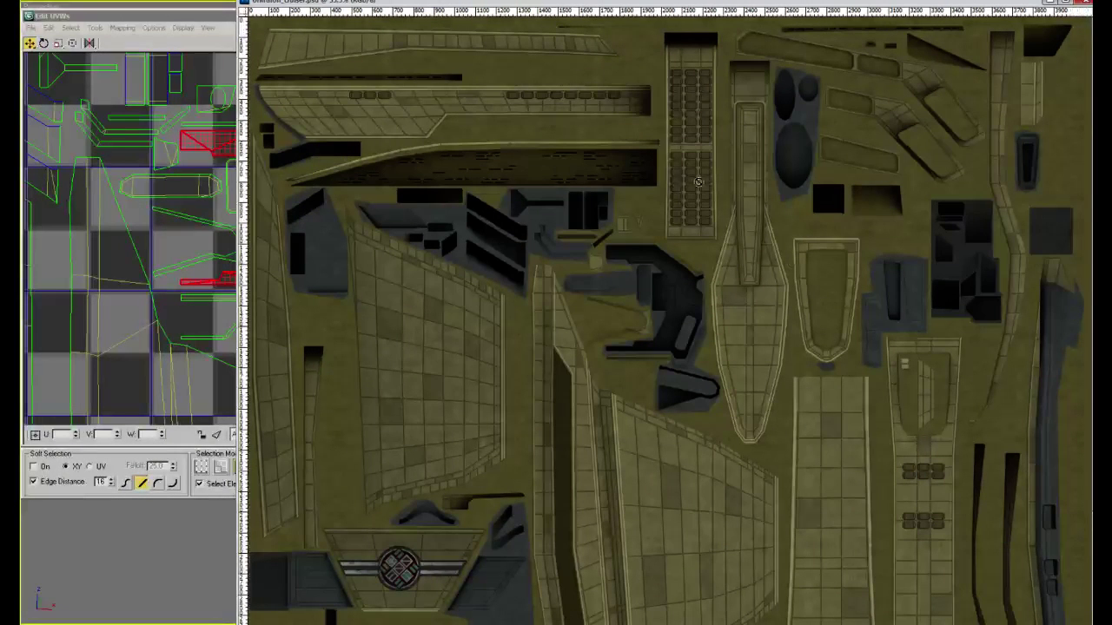
key(ctrl+Tab)
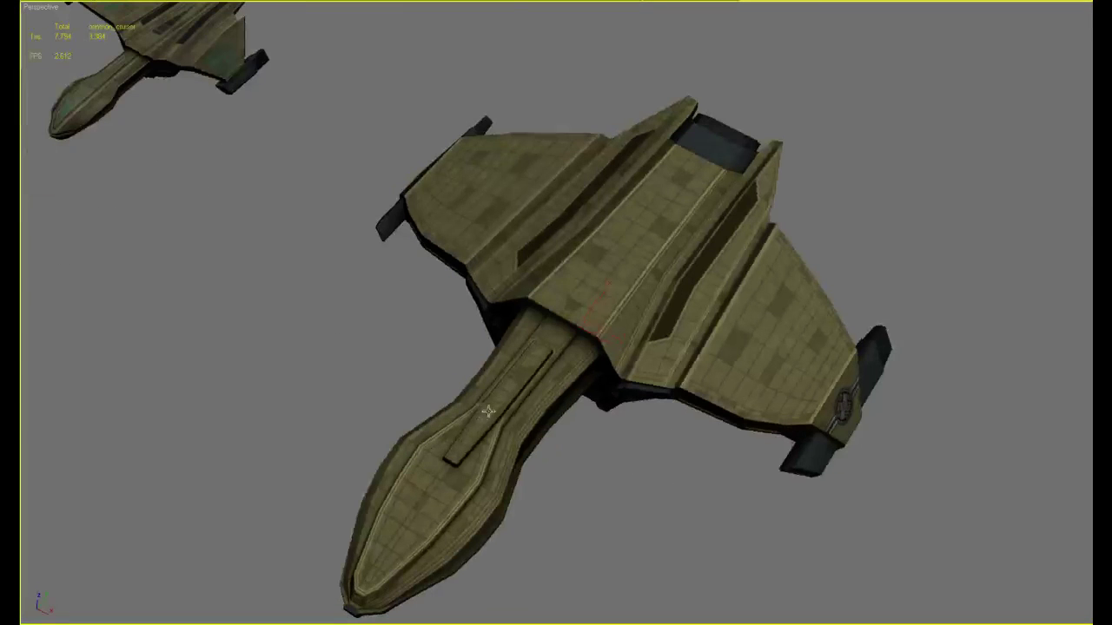
Inspect the cruiser's underside in 3ds Max, show edged faces, and examine the recessed housing under the wing root with the UV editor open
key(alt+Tab)
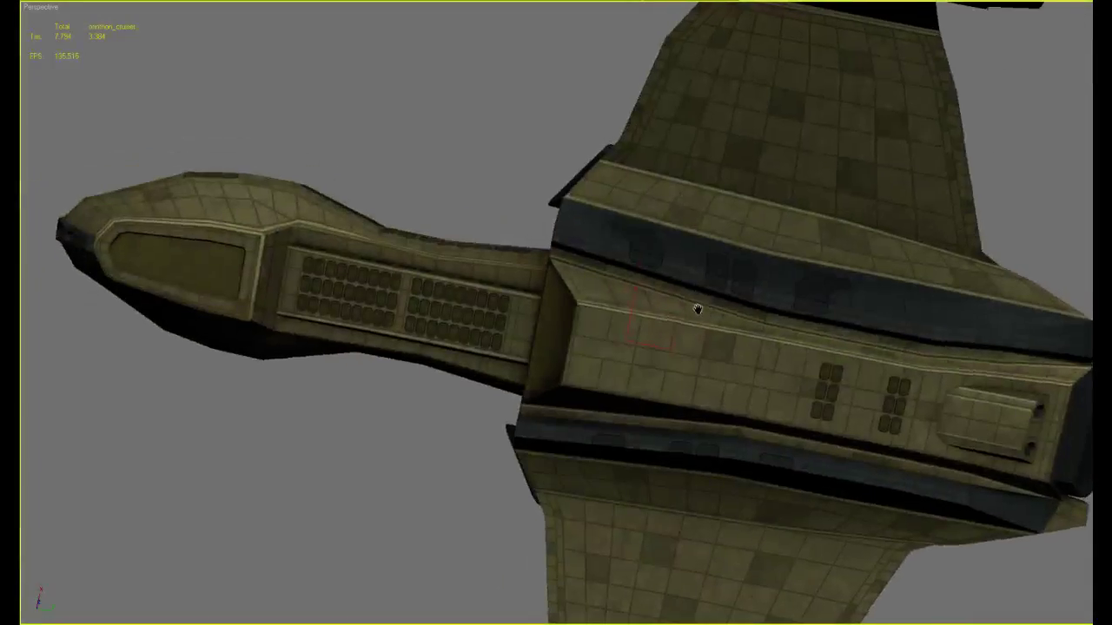
alt+middle_drag(696, 307, 746, 436)
key(F4)
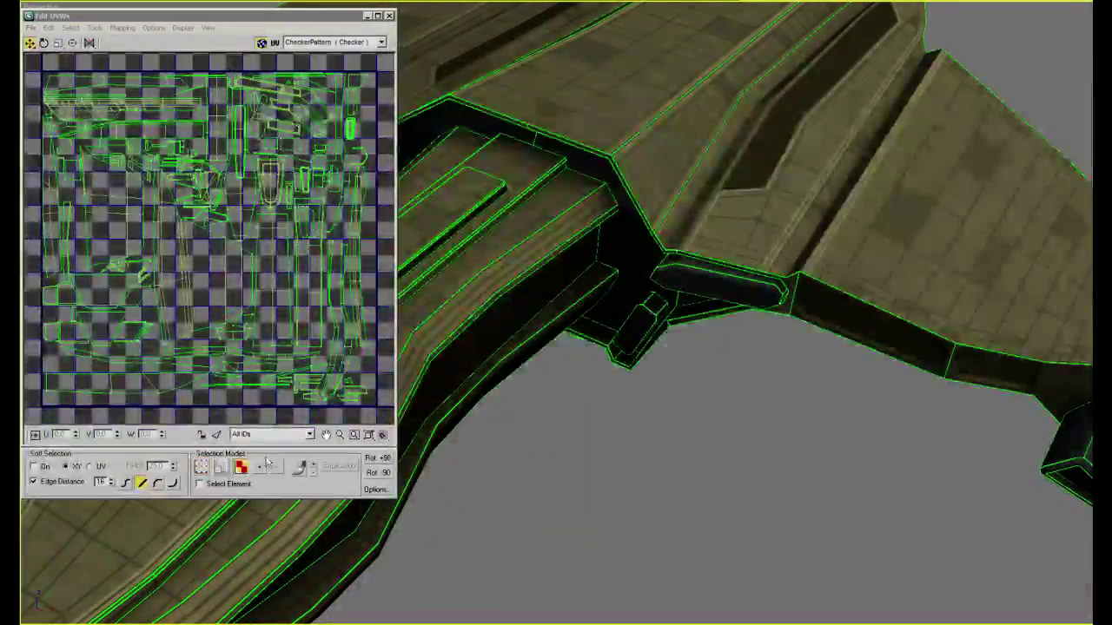
alt+middle_drag(728, 378, 730, 379)
scroll(730, 380, up, 6)
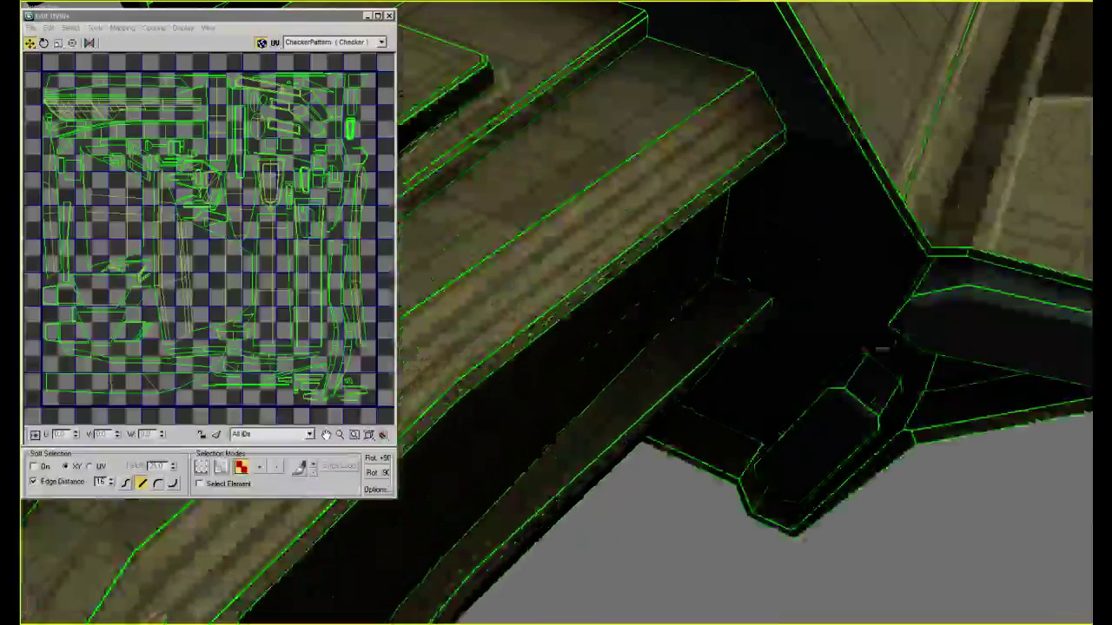
Select the rim and end faces of the dark housing under the wing root to locate their islands in the UV layout
click(939, 283)
mouse_move(939, 283)
alt+middle_down()
mouse_move(905, 266)
mouse_move(938, 262)
alt+middle_up()
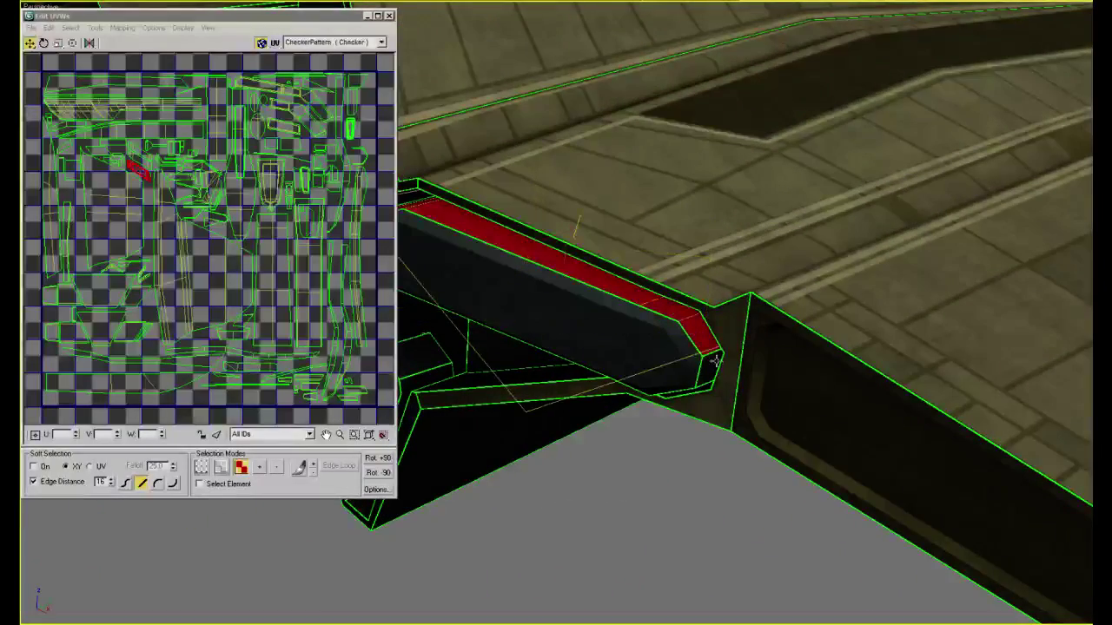
alt+middle_drag(718, 356, 747, 303)
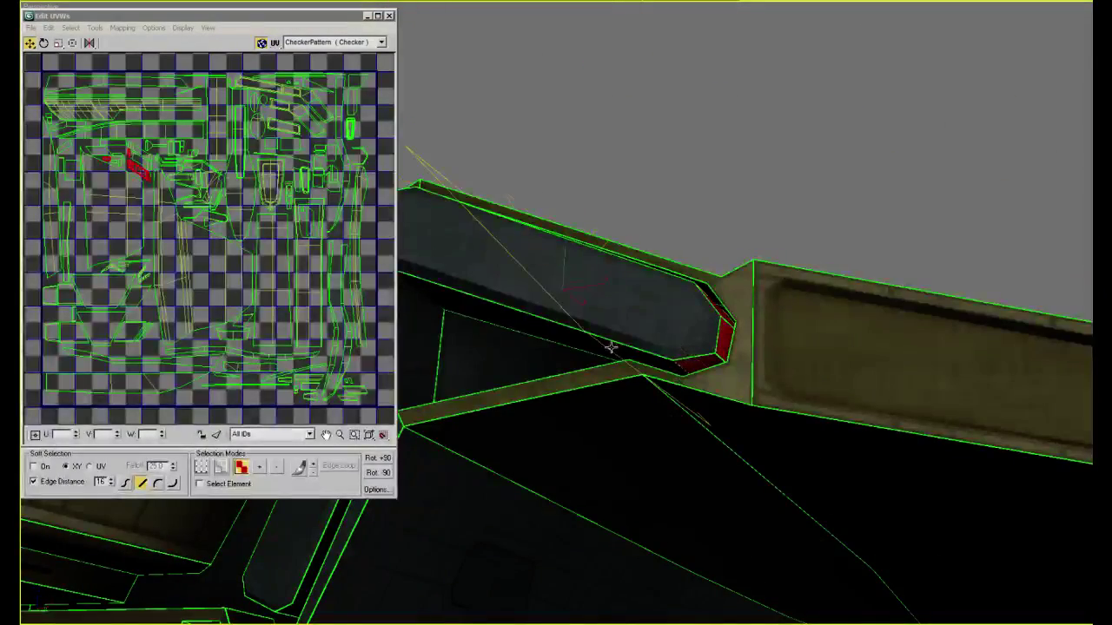
alt+middle_drag(611, 348, 718, 373)
click(735, 264)
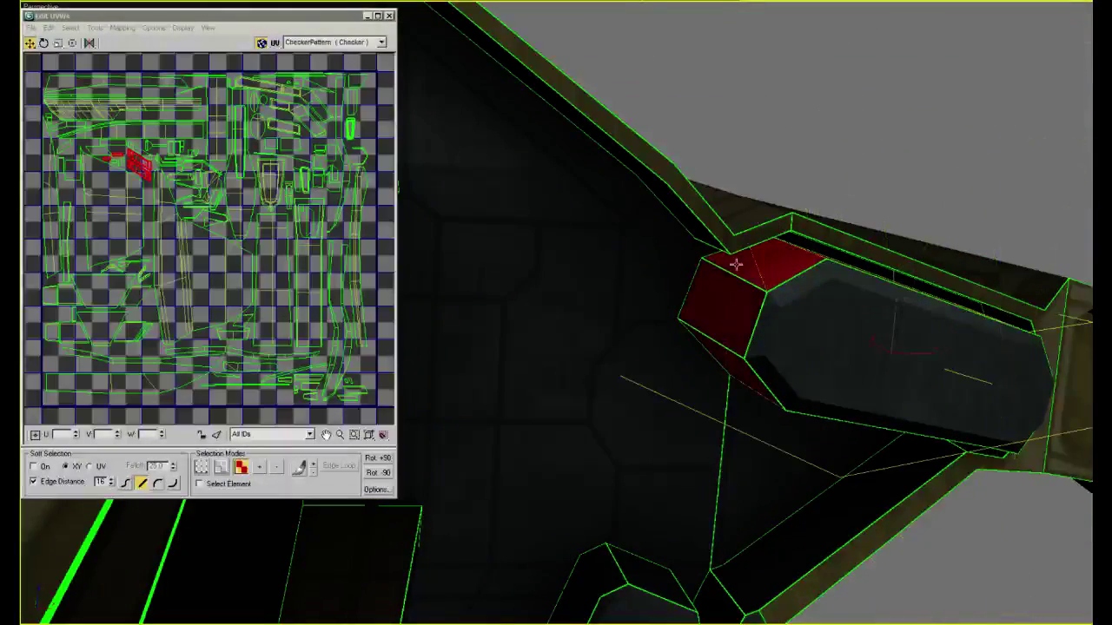
alt+middle_drag(736, 264, 853, 419)
scroll(119, 186, up, 5)
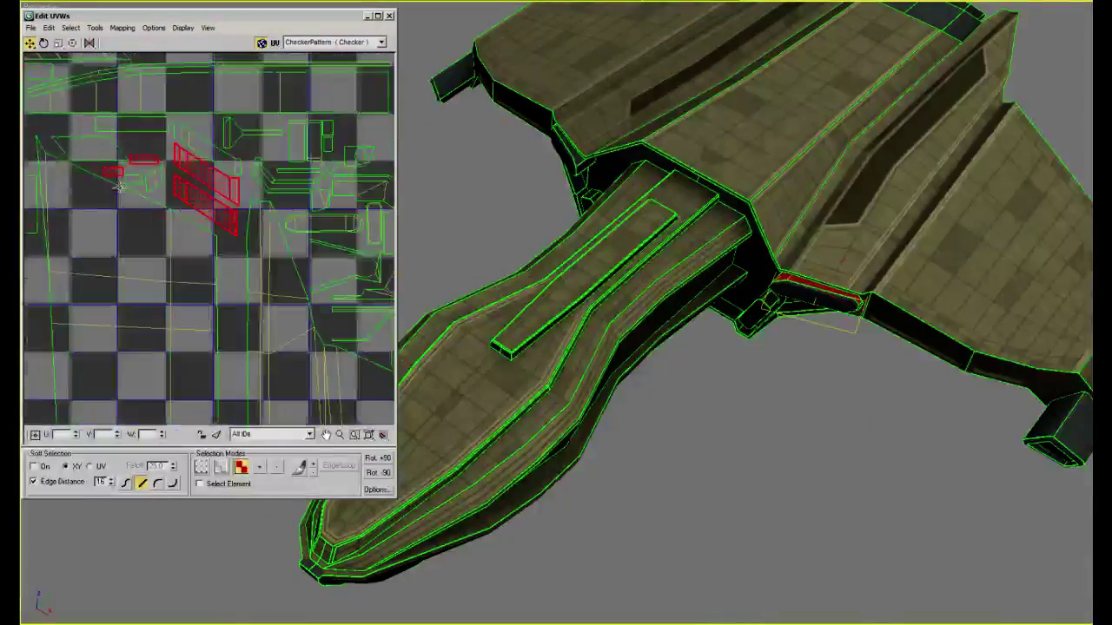
scroll(119, 187, up, 2)
Switch to the cruiser texture in Photoshop and lasso just inside the small dark rectangular island below the blue-grey parallelogram
key(alt+Tab)
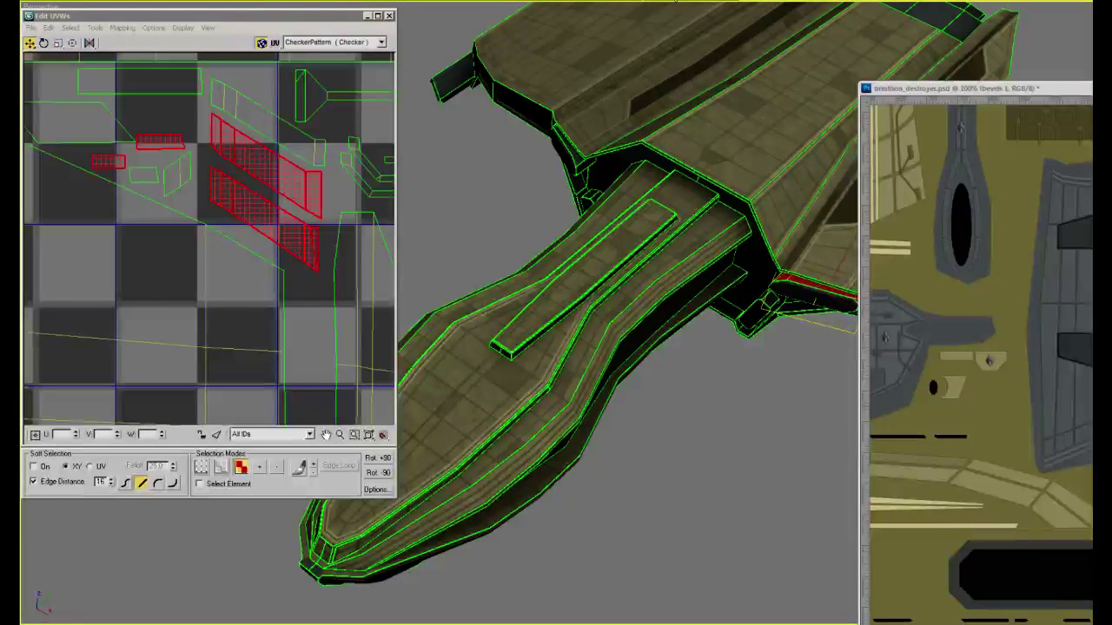
click(714, 2)
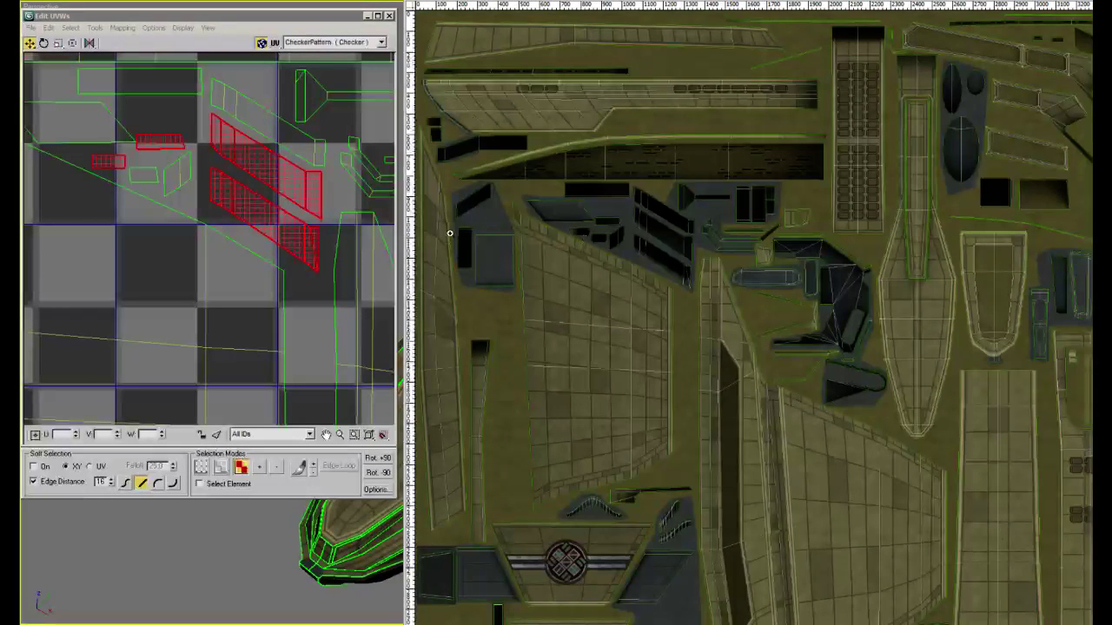
scroll(450, 231, up, 1)
scroll(461, 139, up, 1)
drag(458, 82, 679, 230)
key(ctrl+r)
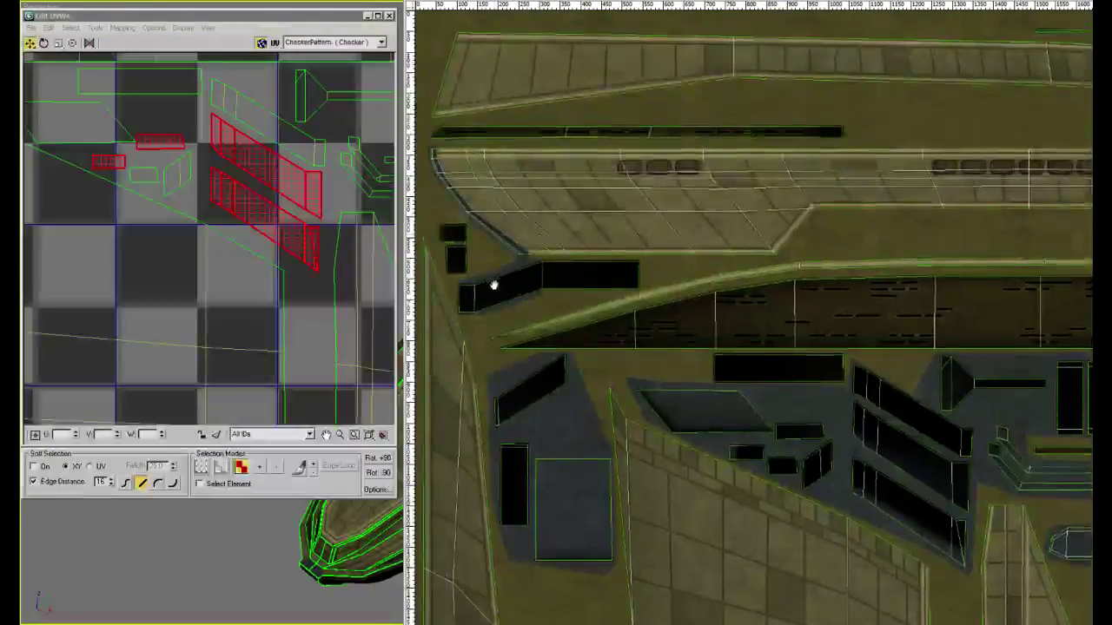
scroll(712, 391, up, 5)
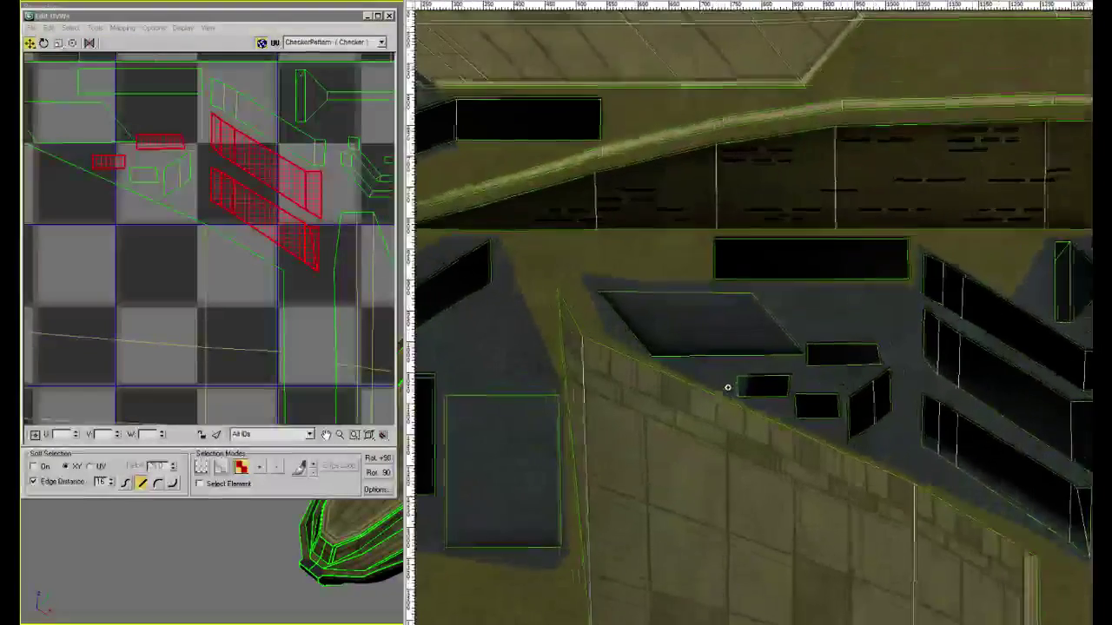
scroll(772, 382, up, 3)
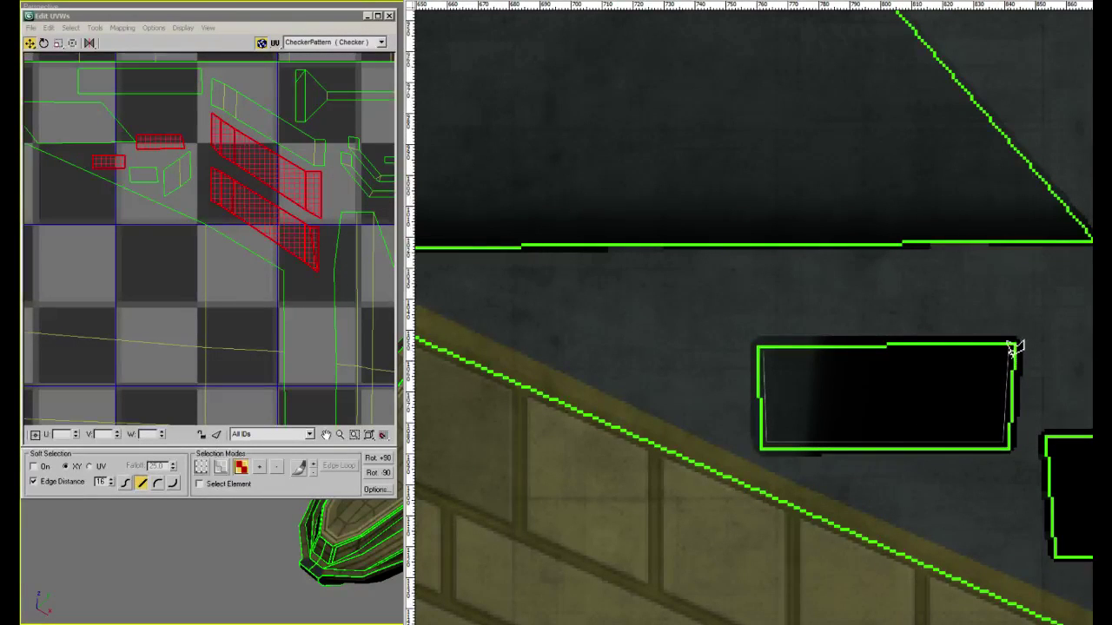
scroll(1012, 347, down, 4)
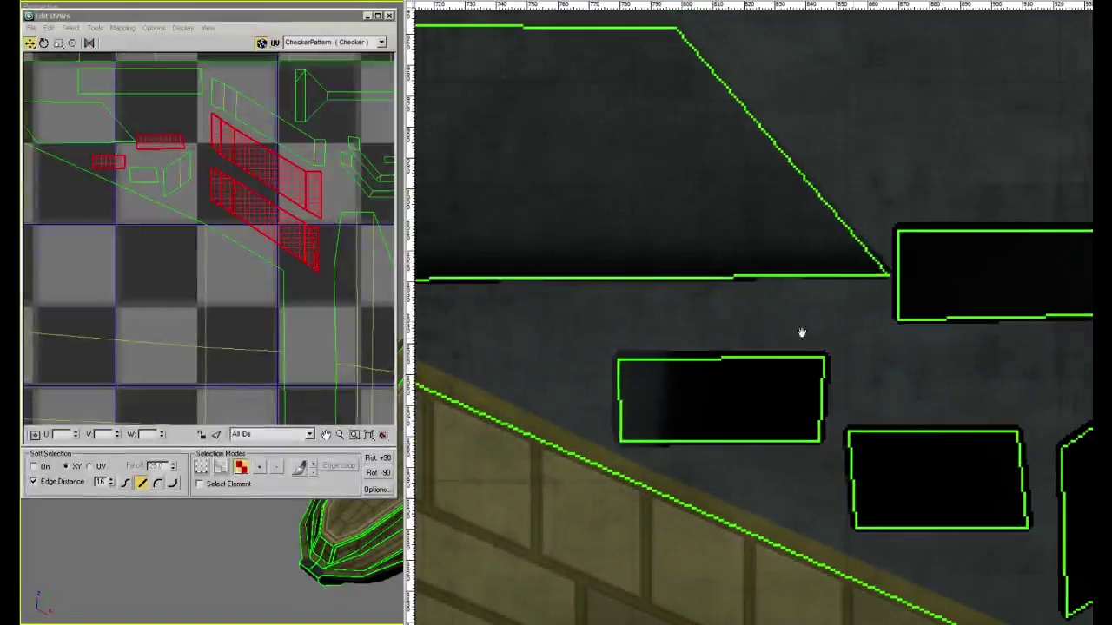
click(657, 375)
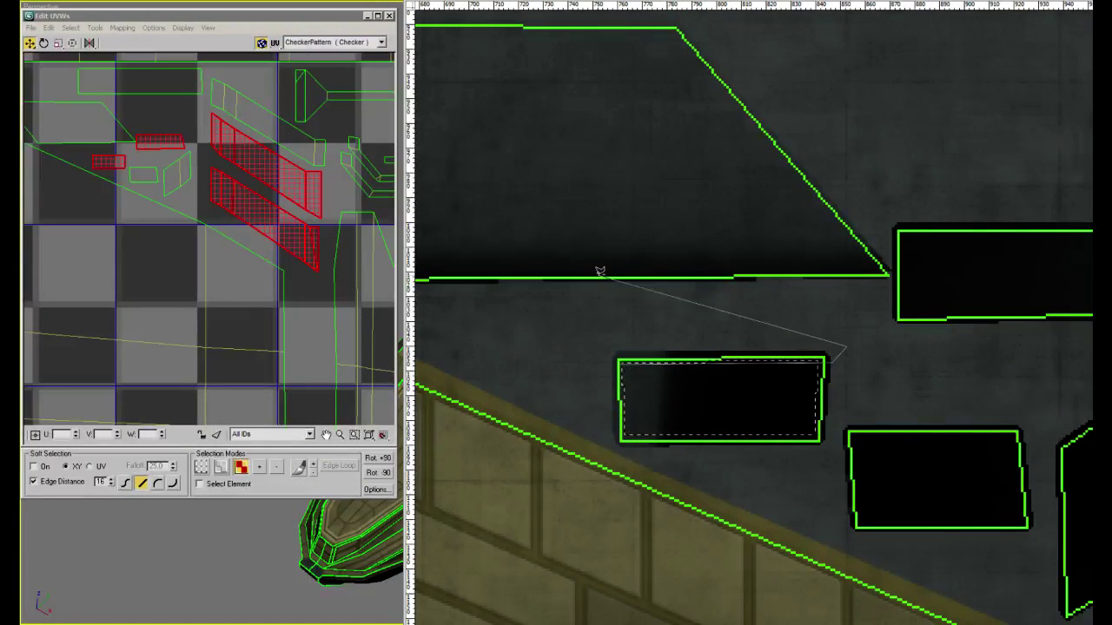
Add the longer dark four-sided island beside the blue-grey parallelogram's pointed corner to the selection, tracing just inside its UV outline
drag(936, 283, 787, 280)
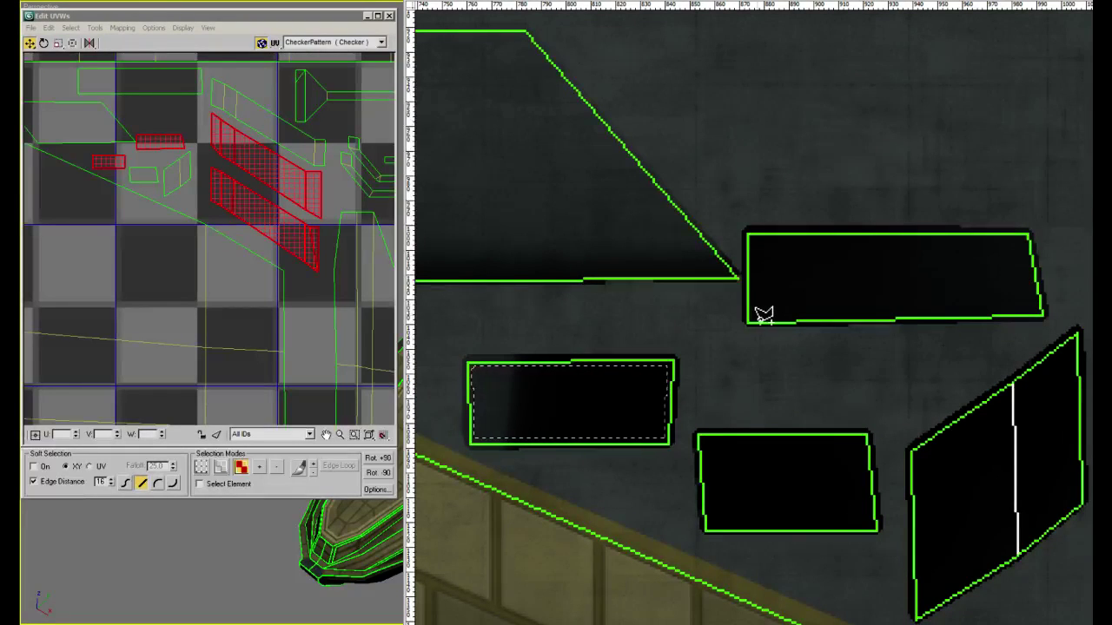
click(755, 235)
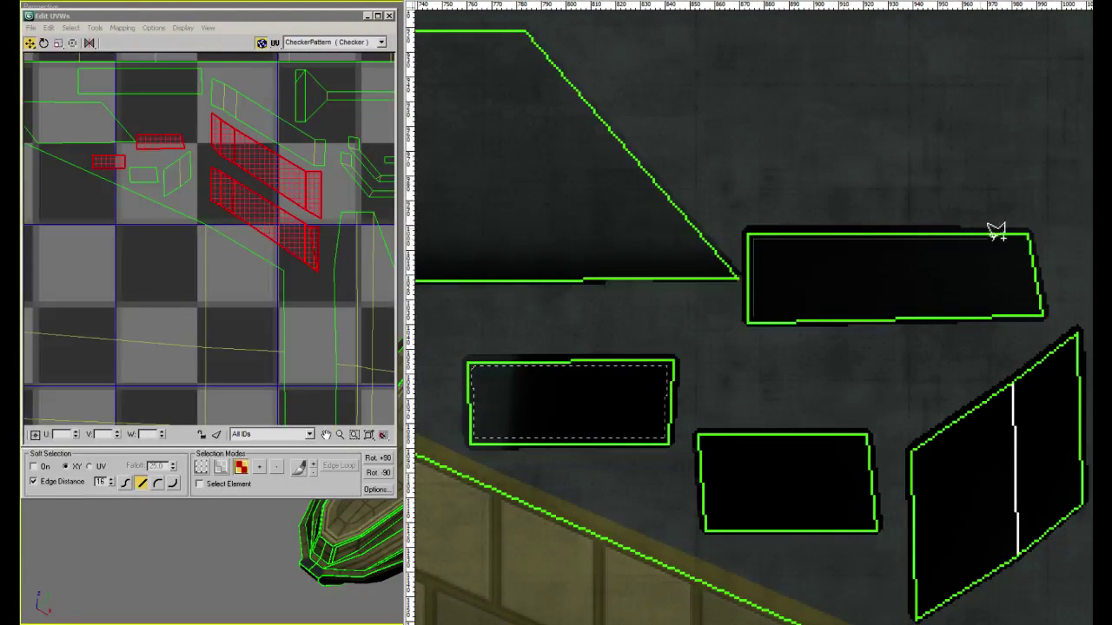
click(1027, 233)
click(1040, 317)
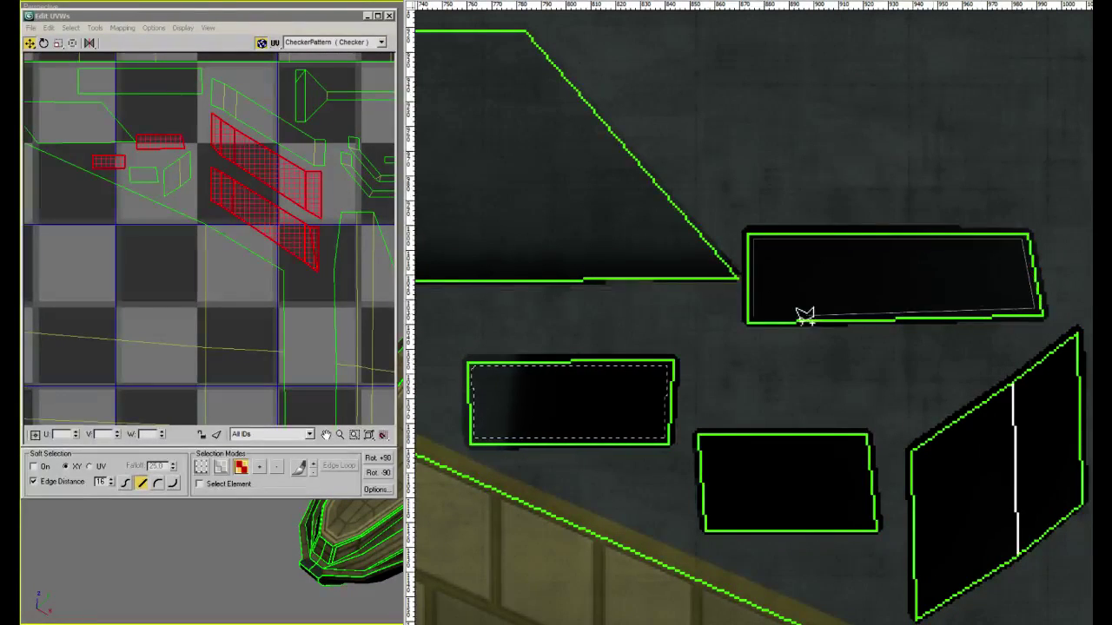
double_click(751, 320)
Add the middle of the three slanted dark strips to the selection, tracing just inside its UV outline
alt+scroll(824, 272, down, 1)
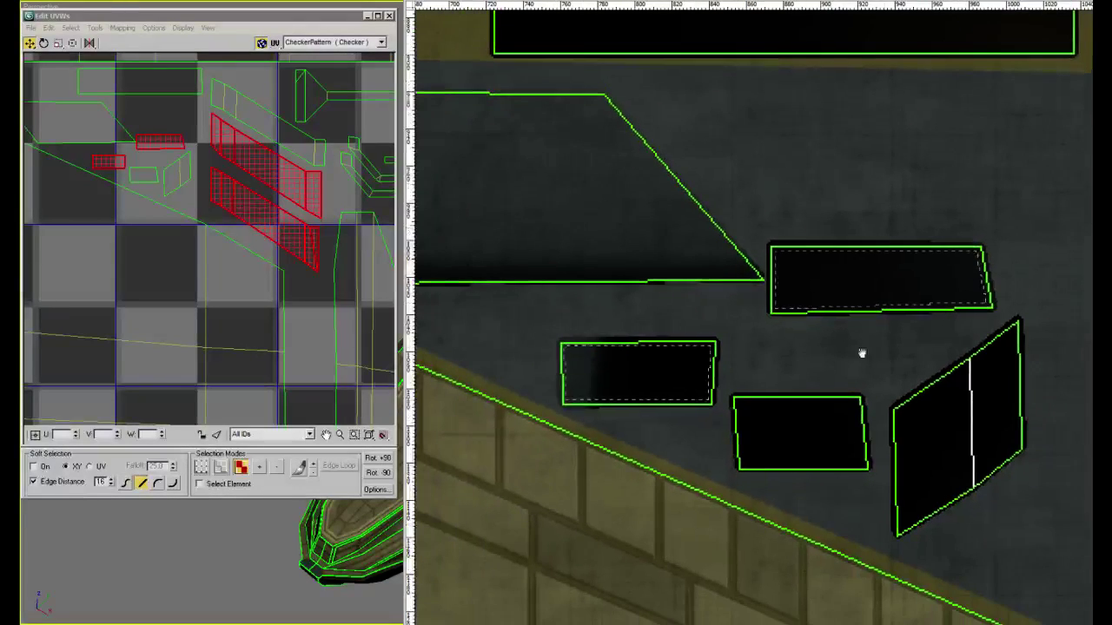
alt+scroll(970, 288, down, 1)
drag(1047, 272, 766, 306)
scroll(858, 263, right, 3)
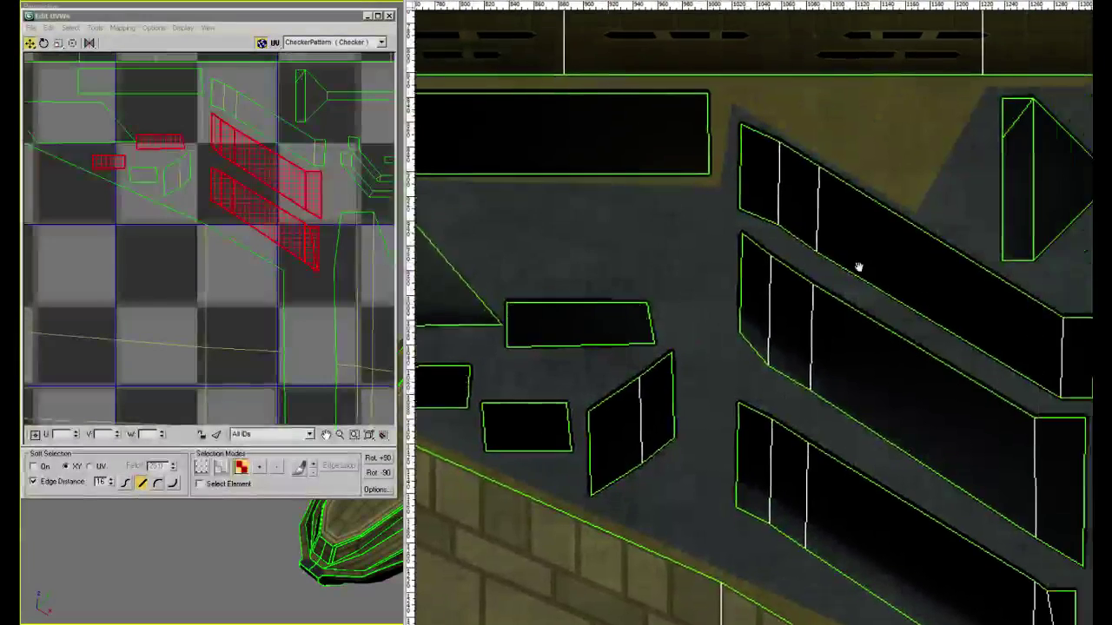
alt+scroll(686, 260, up, 1)
click(676, 225)
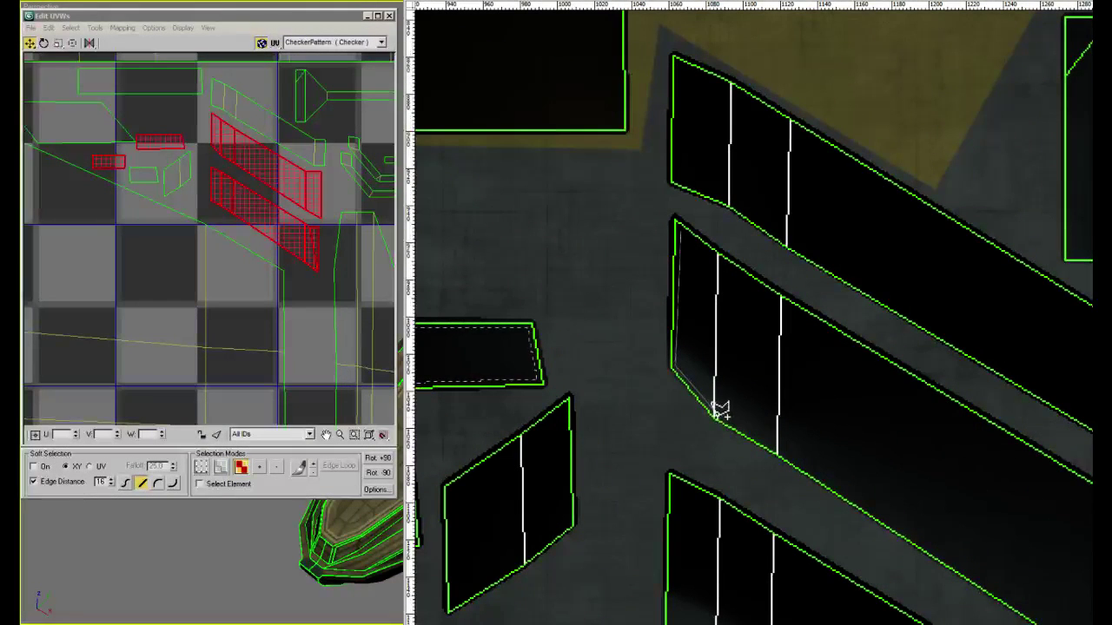
scroll(940, 426, down, 5)
scroll(941, 427, right, 6)
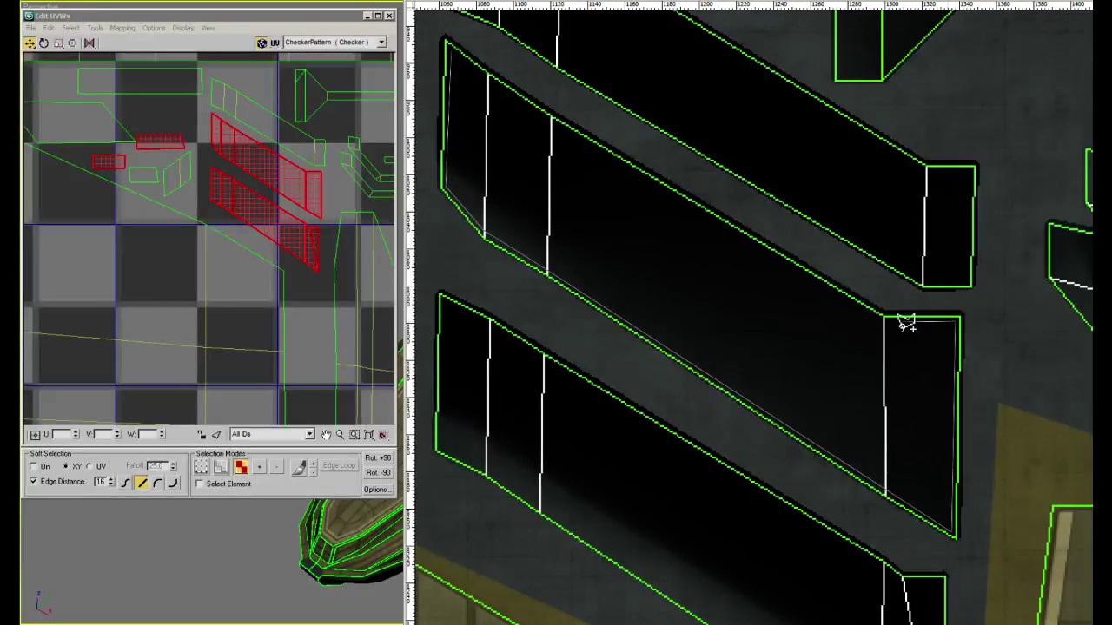
scroll(886, 321, up, 2)
scroll(814, 322, left, 3)
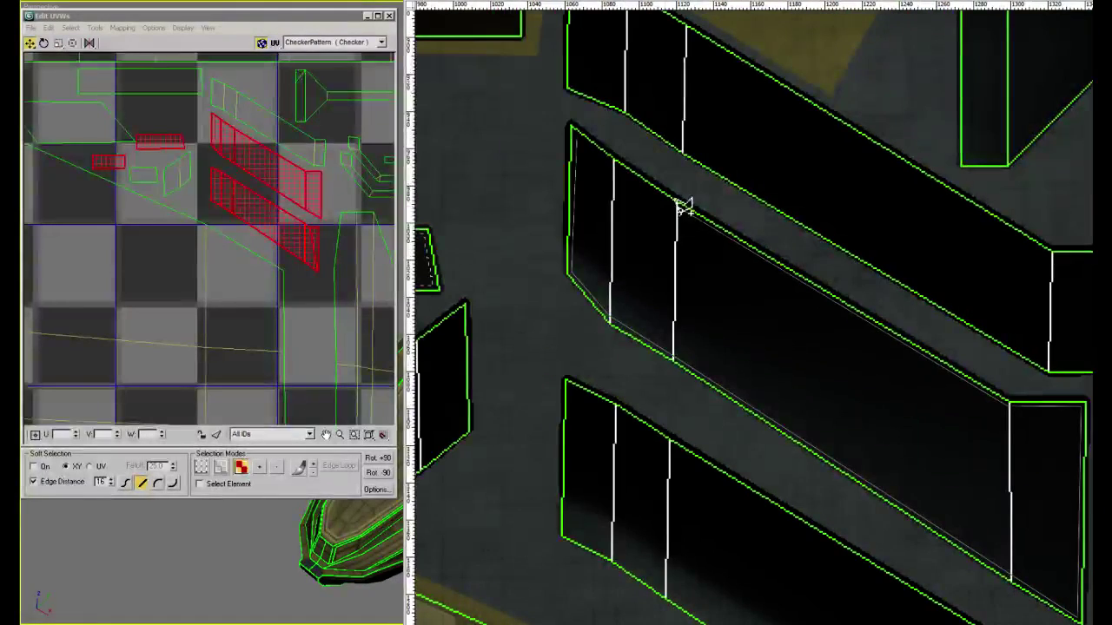
click(572, 130)
Add the lowest of the three slanted dark strips to the selection, following its notched end and closing the outline
scroll(665, 301, down, 4)
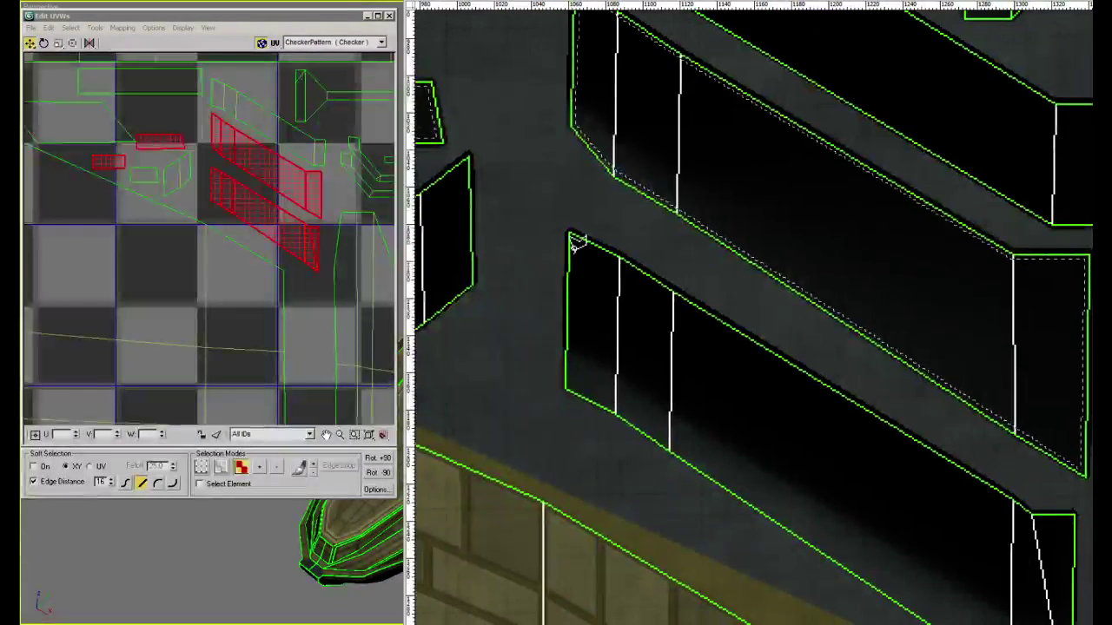
click(570, 236)
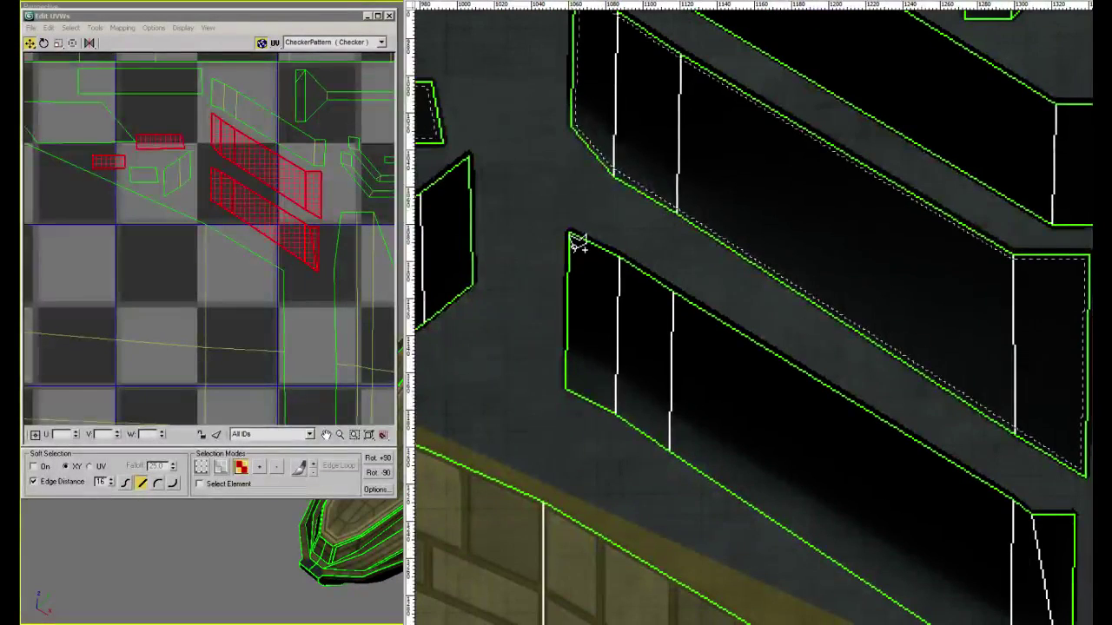
click(568, 387)
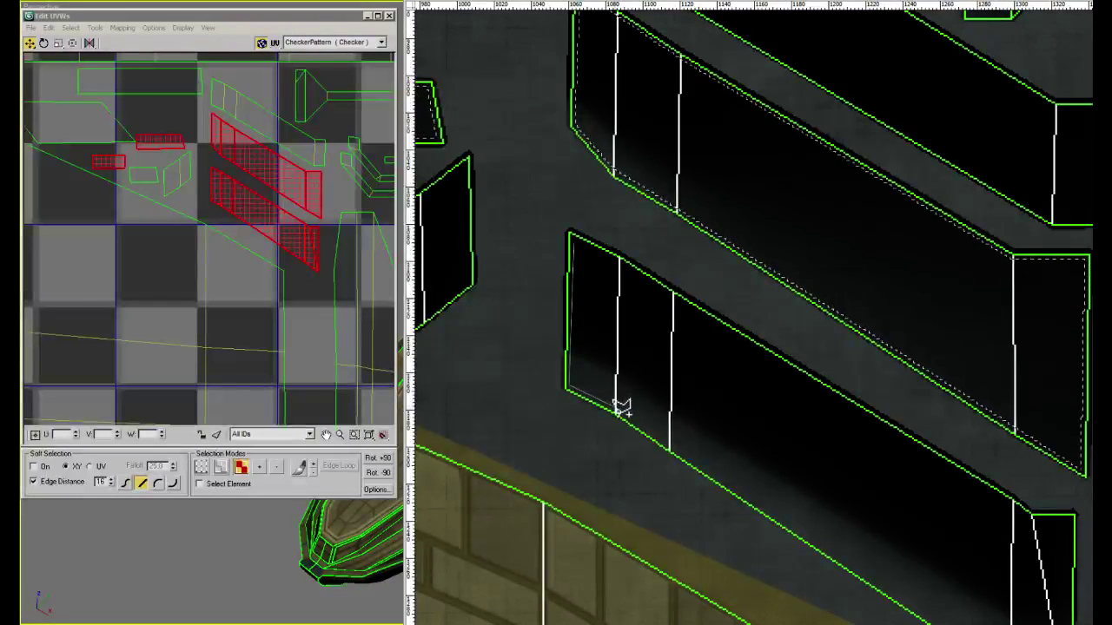
scroll(622, 408, down, 4)
ctrl+scroll(650, 345, right, 4)
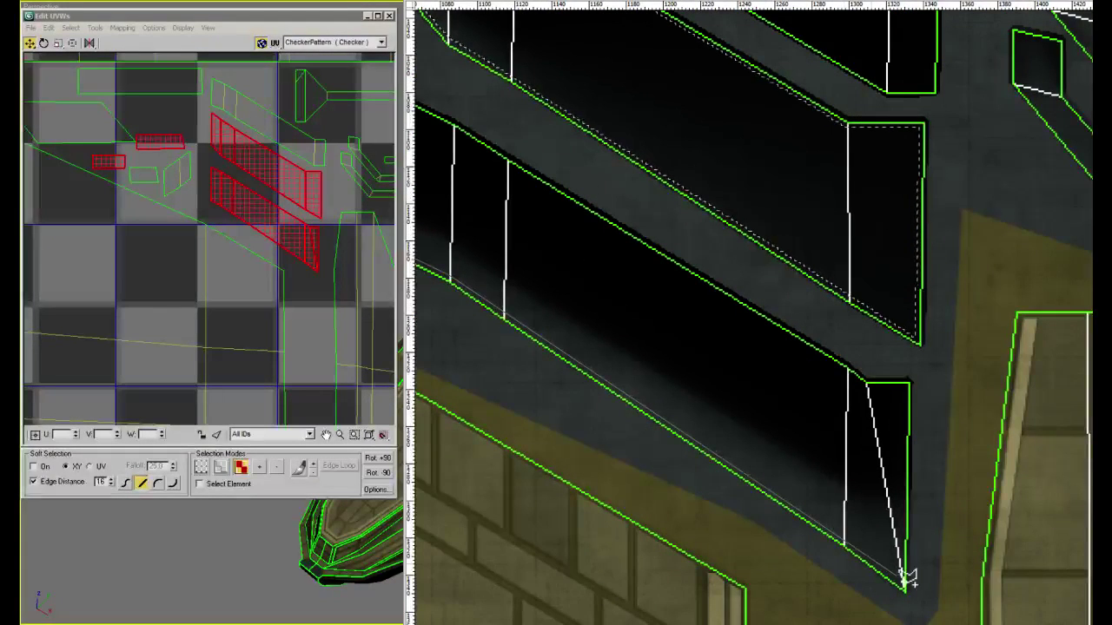
click(905, 585)
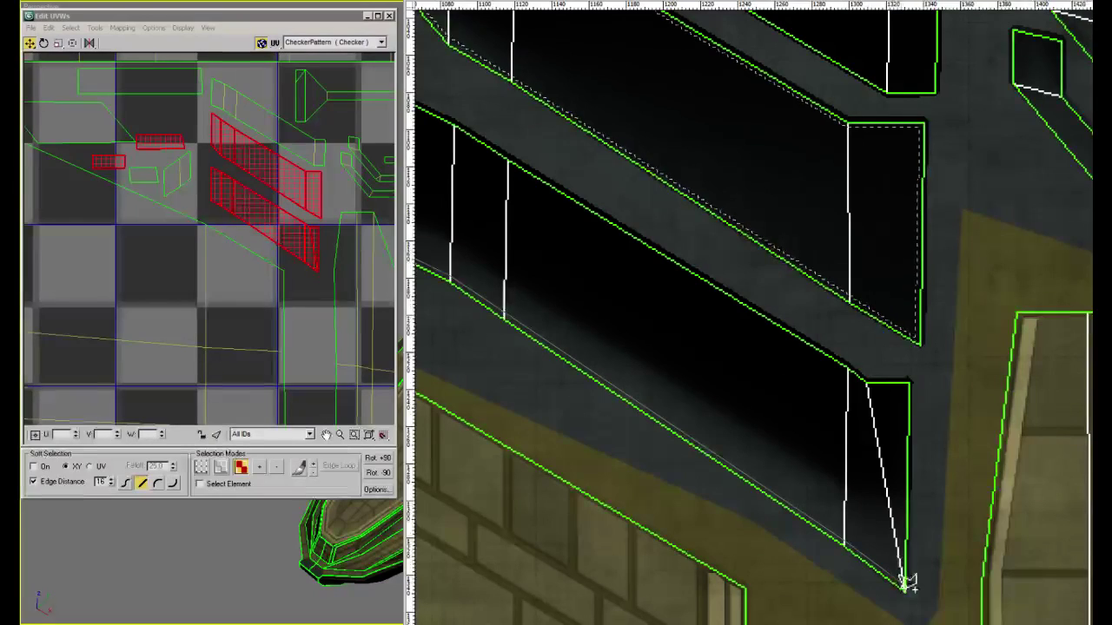
click(906, 388)
click(869, 386)
click(850, 373)
mouse_move(700, 318)
mouse_down()
mouse_move(717, 330)
mouse_move(747, 303)
mouse_up()
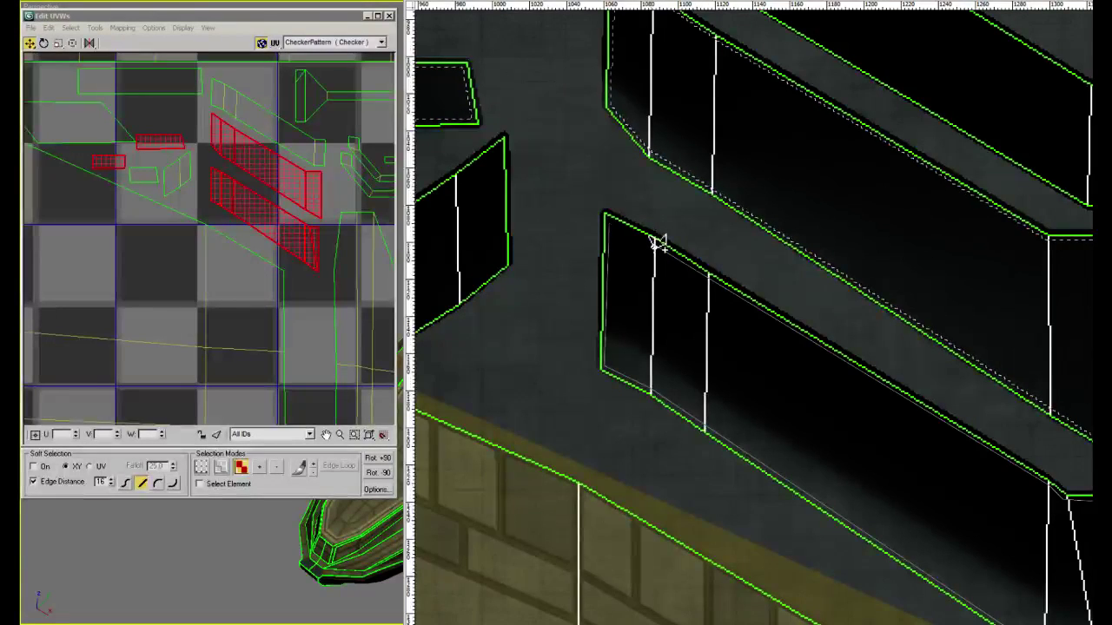
alt+scroll(761, 248, down, 3)
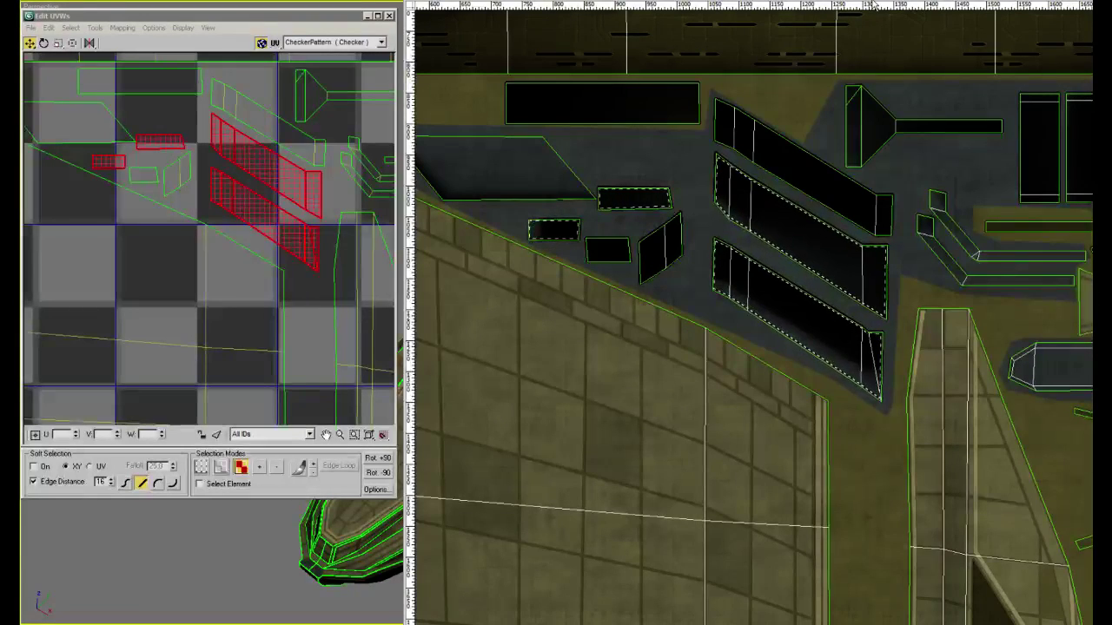
Bring up the destroyer texture document, return to the cruiser texture, clear the island selection and review the overall layout
key(alt+Tab)
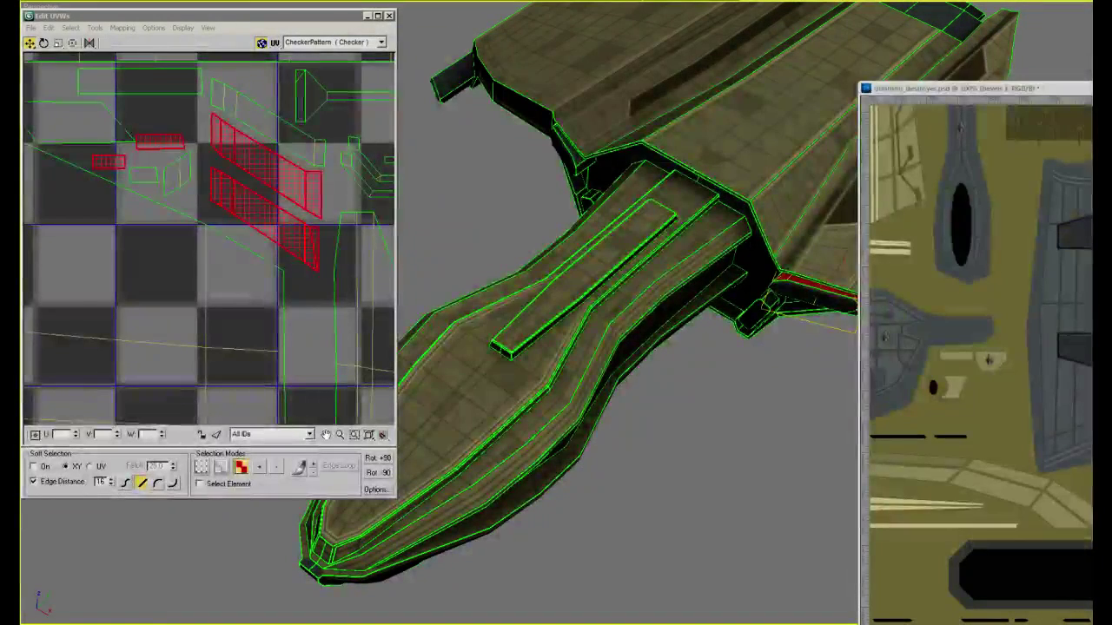
click(1044, 78)
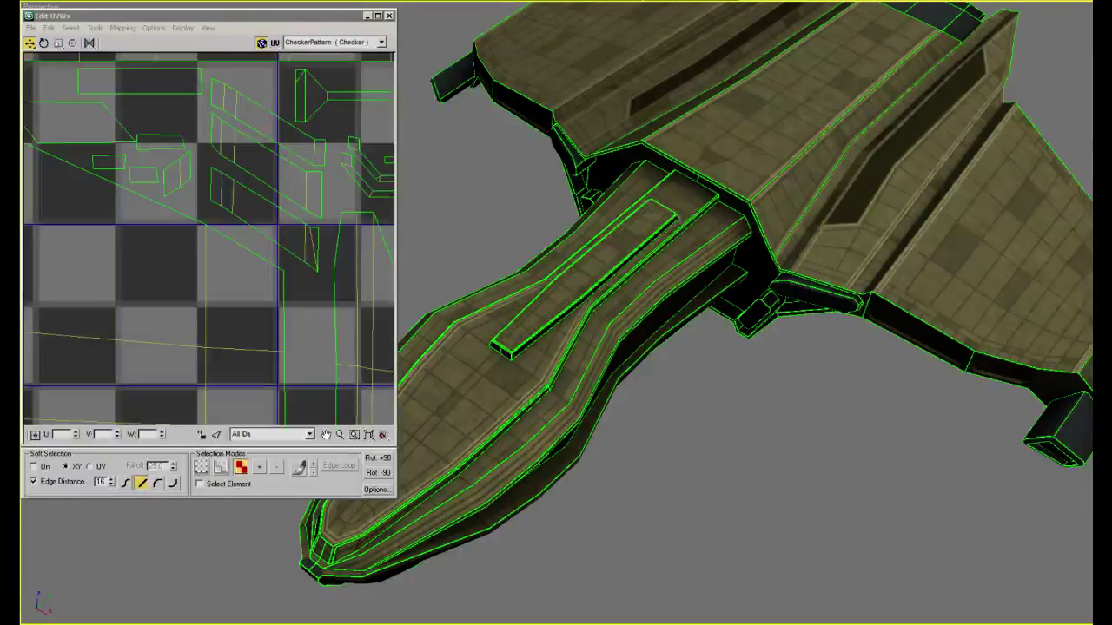
key(alt+Tab)
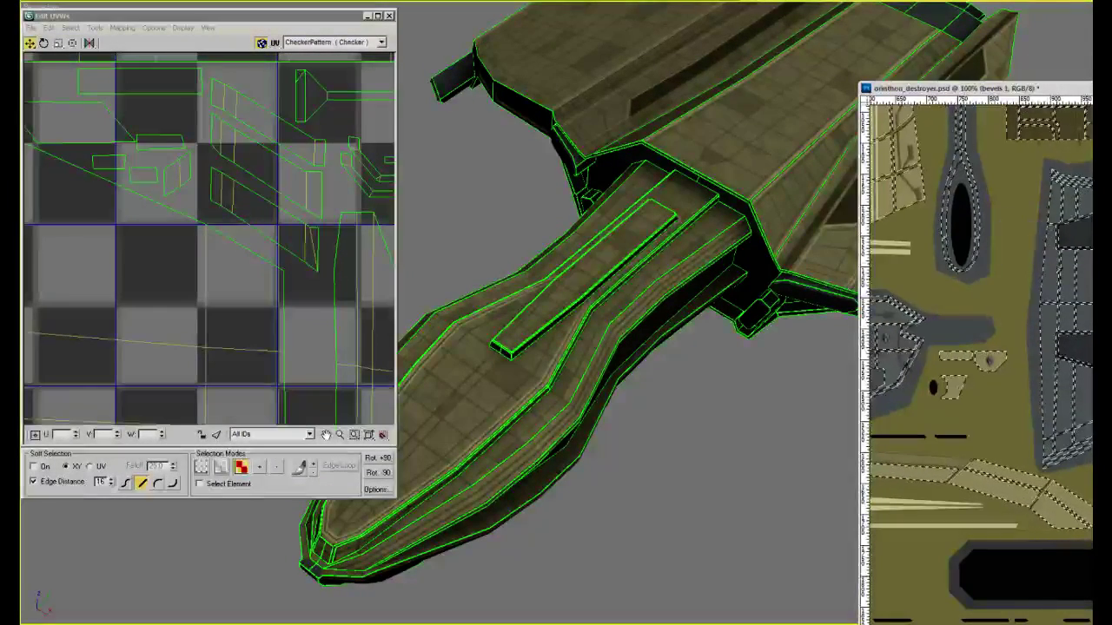
click(840, 81)
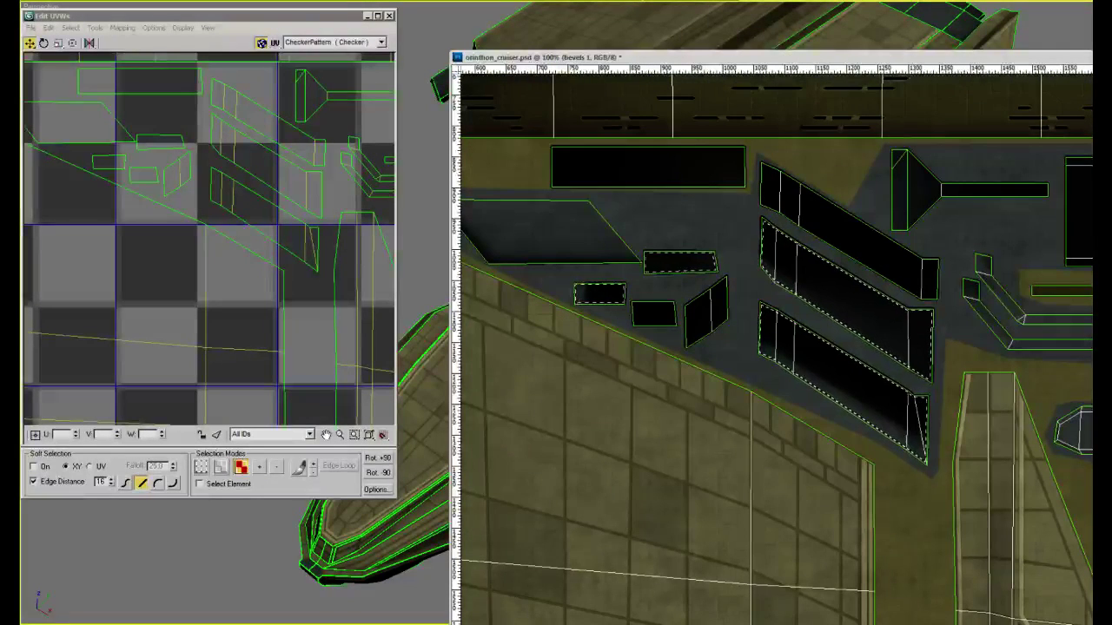
click(732, 301)
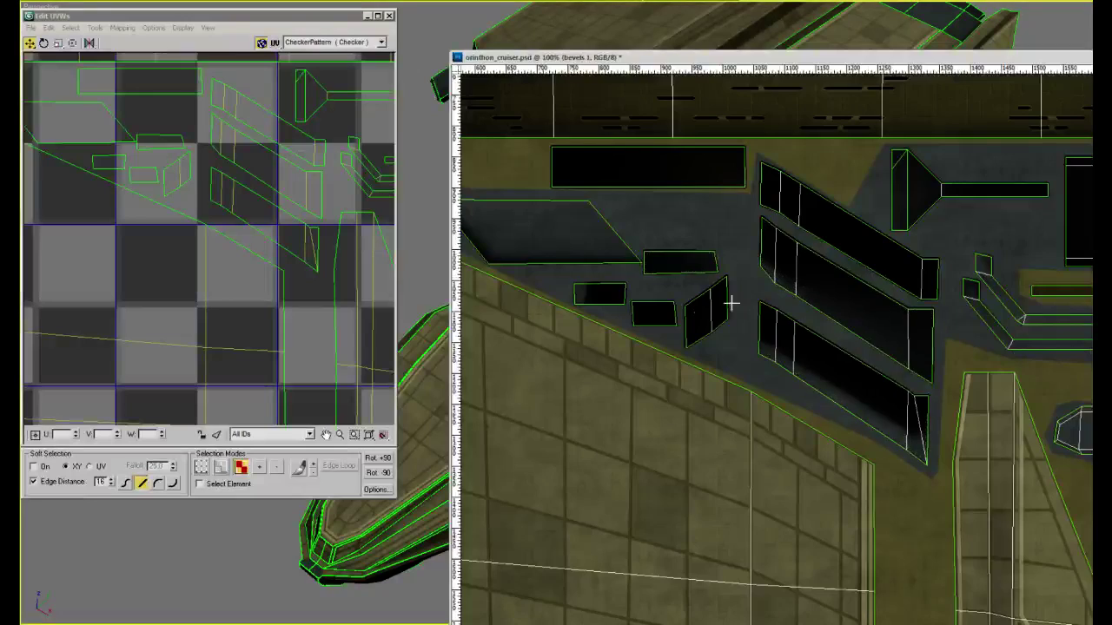
alt+scroll(732, 302, down, 3)
drag(938, 426, 895, 348)
drag(901, 248, 881, 347)
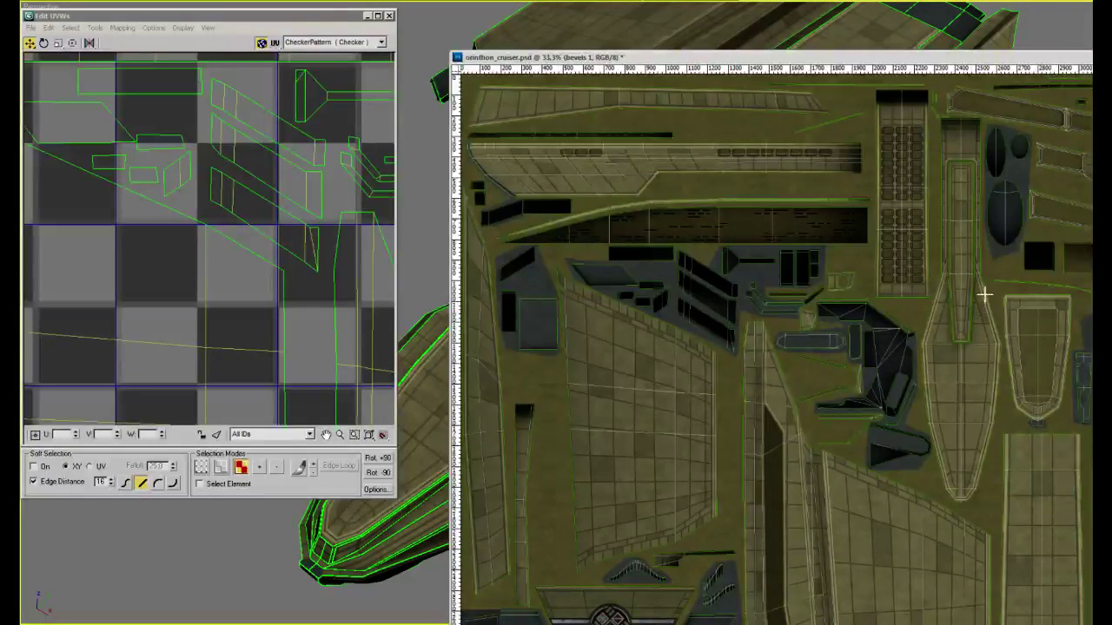
Hide the UV overlay, save the cruiser texture, move its window aside and return to the textured model in 3ds Max
key(ctrl+plus)
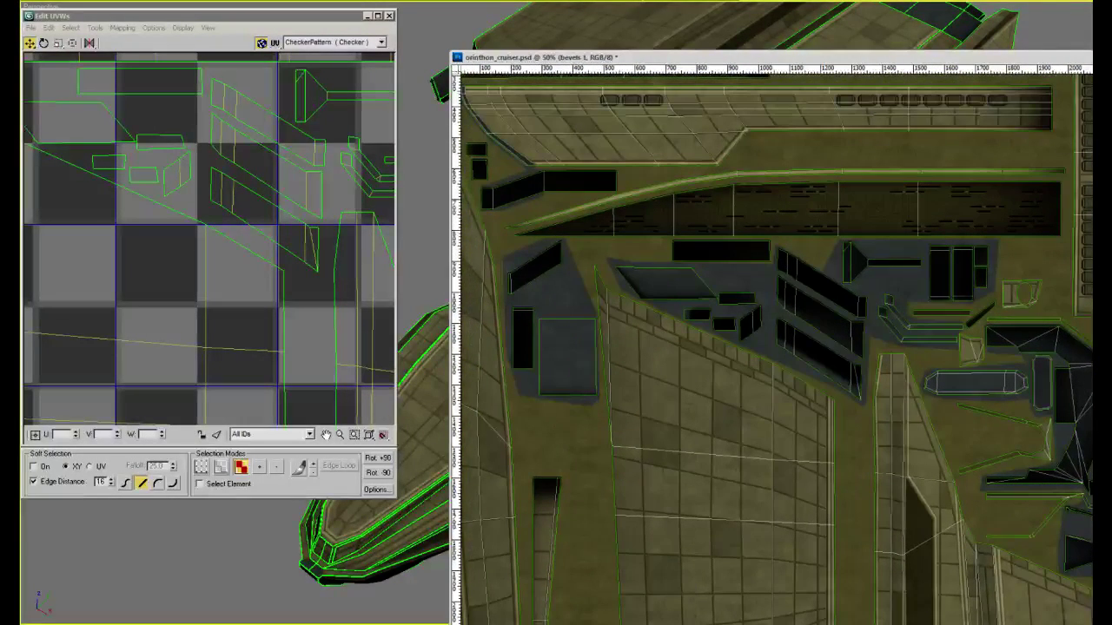
key(ctrl+minus)
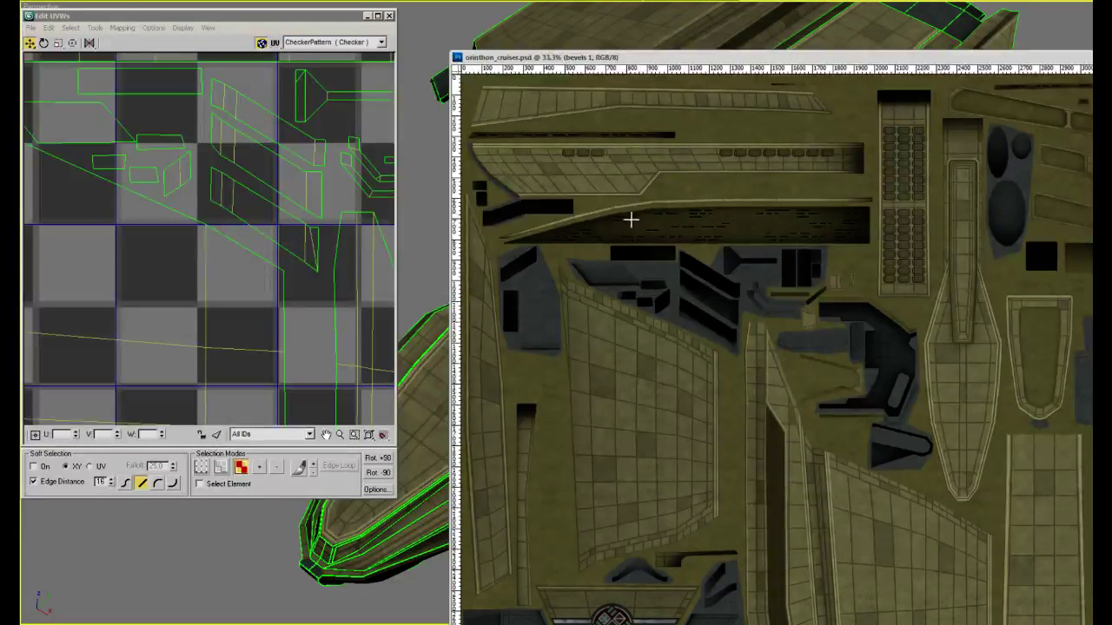
drag(720, 58, 1110, 87)
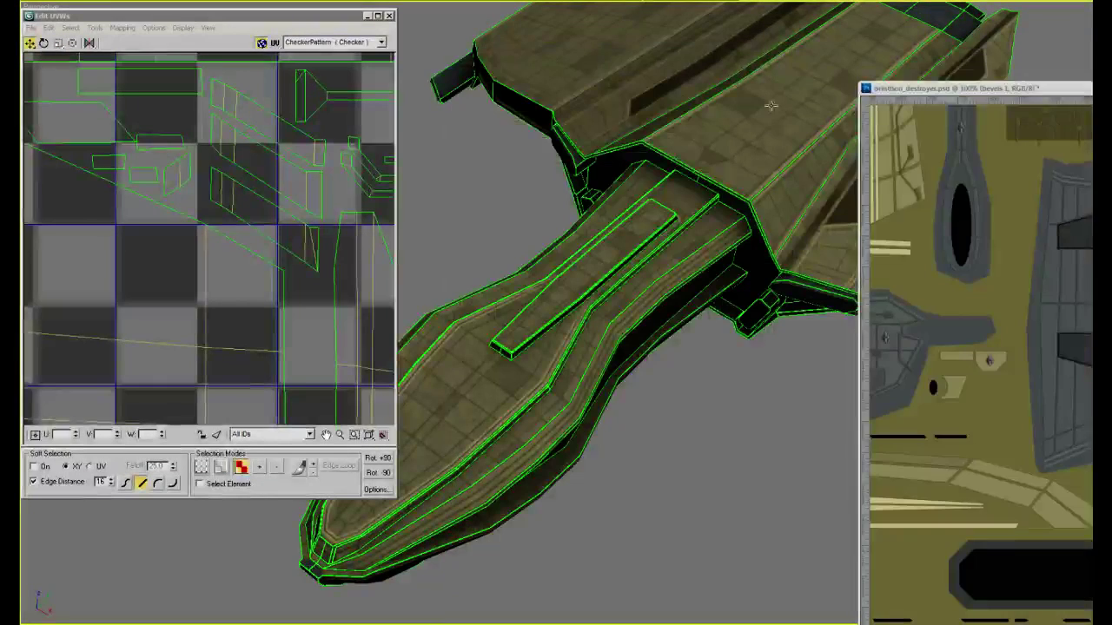
click(683, 181)
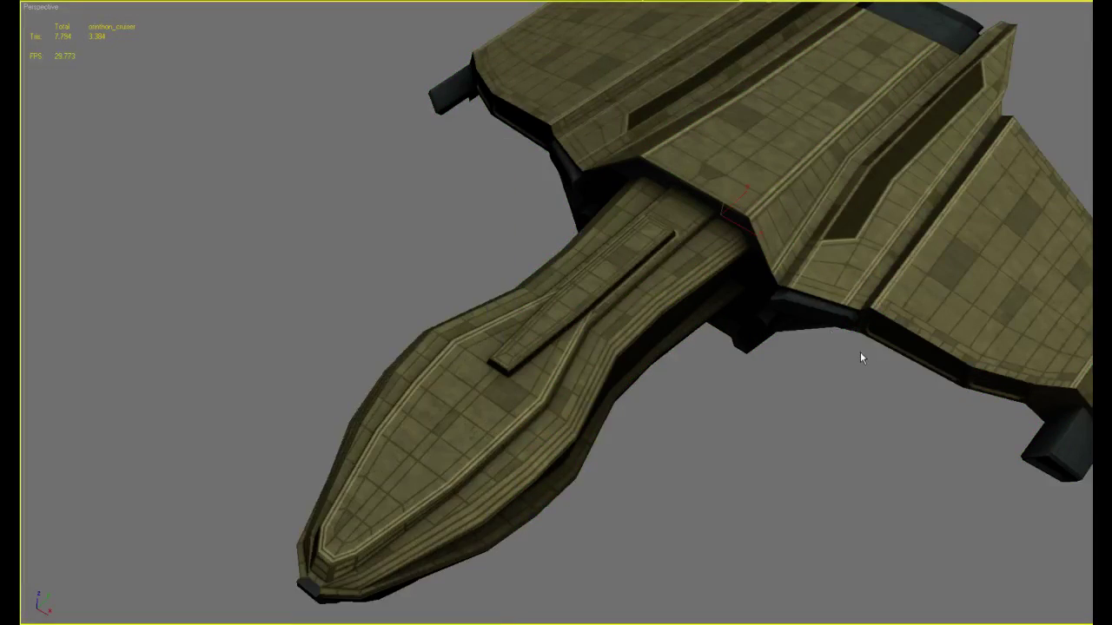
Examine the updated texture on the cruiser's neck joint, blue-grey wing-root panels and upper hull
mouse_move(861, 355)
alt+middle_down()
mouse_move(807, 199)
mouse_move(787, 295)
mouse_move(913, 310)
mouse_move(898, 286)
mouse_move(861, 350)
mouse_move(863, 338)
mouse_move(912, 346)
mouse_move(881, 422)
mouse_move(807, 298)
mouse_move(784, 308)
mouse_move(848, 350)
mouse_move(837, 362)
mouse_move(768, 350)
mouse_move(811, 334)
mouse_move(807, 286)
alt+middle_up()
scroll(856, 292, up, 5)
key(F4)
key(F4)
scroll(912, 345, down, 5)
scroll(768, 350, up, 5)
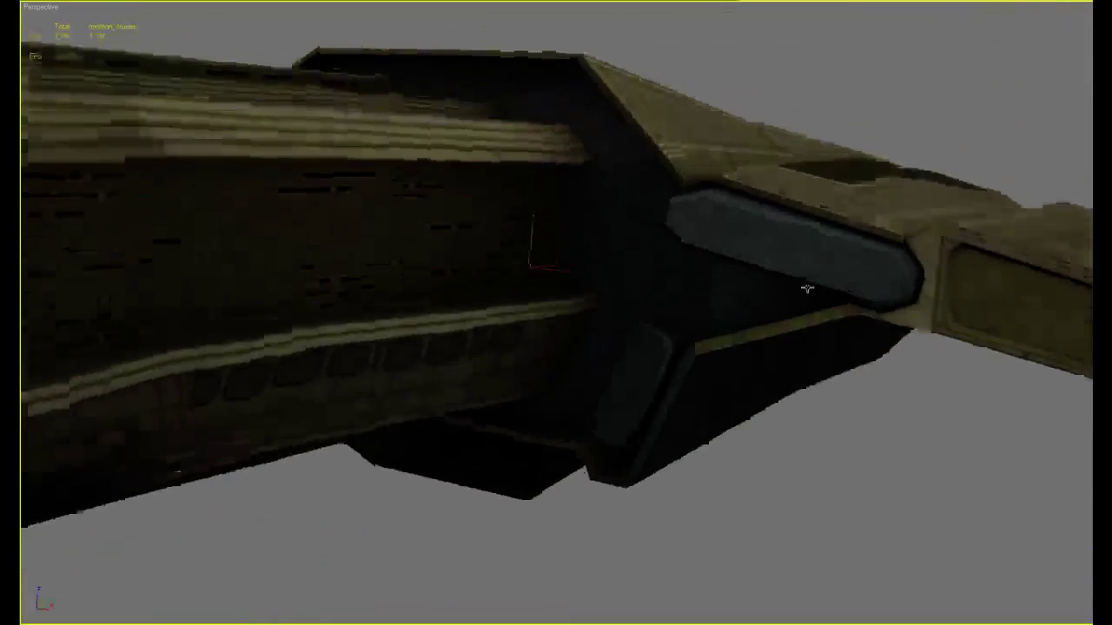
scroll(829, 373, down, 6)
alt+middle_drag(830, 374, 734, 351)
scroll(738, 342, up, 2)
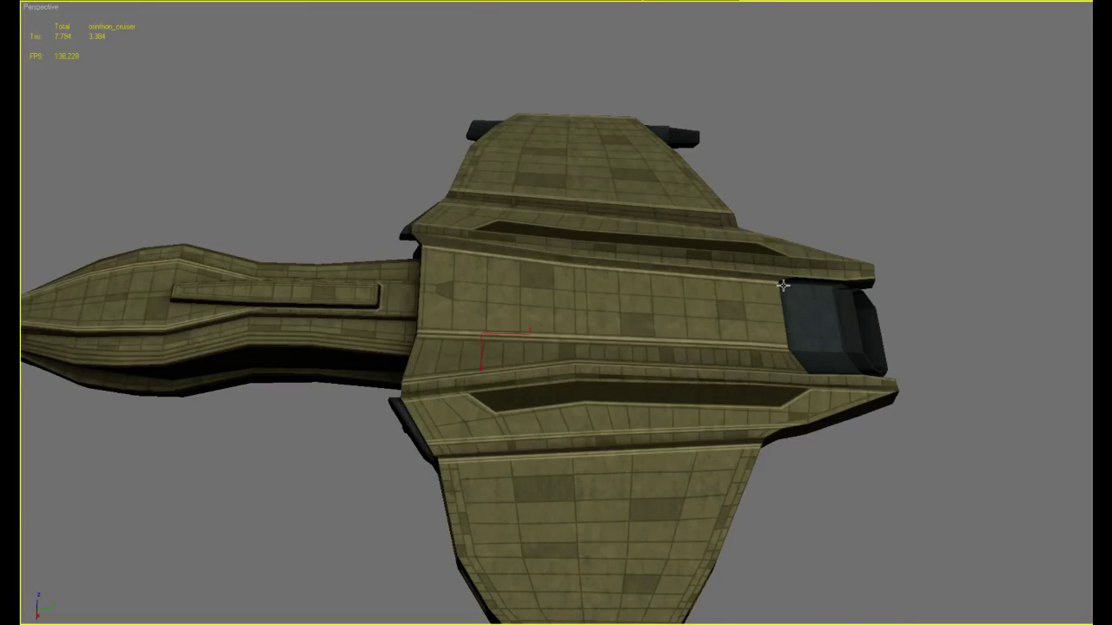
Examine the rear upper hull around the blue-grey engine block and the two tail spikes
middle_drag(774, 442, 721, 461)
scroll(772, 345, up, 5)
scroll(775, 350, down, 5)
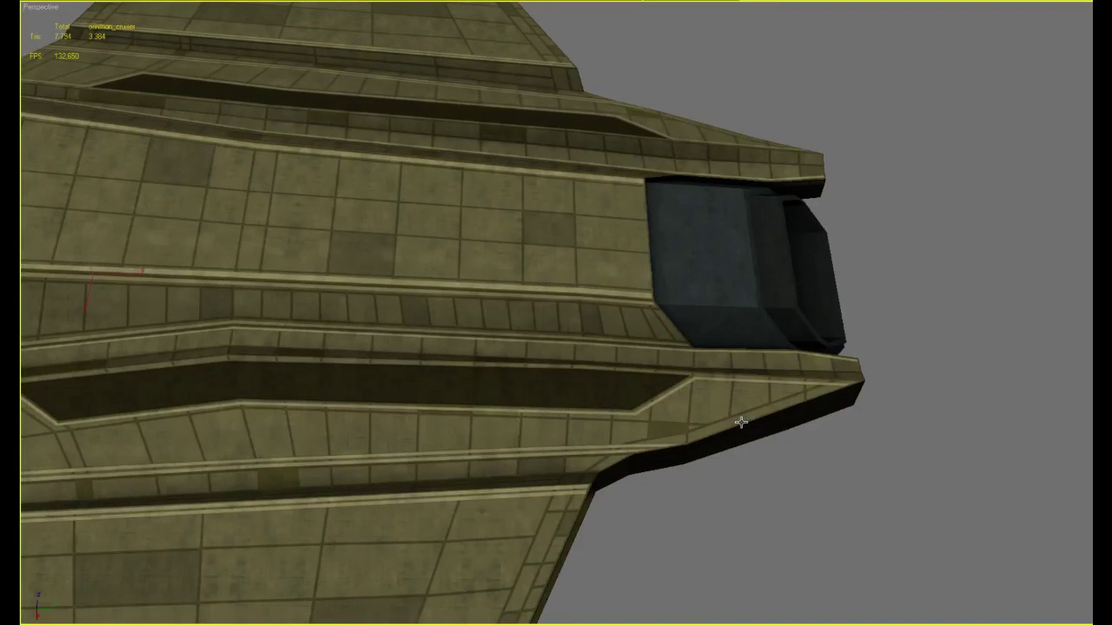
scroll(741, 422, down, 5)
middle_drag(739, 422, 758, 429)
scroll(760, 422, down, 3)
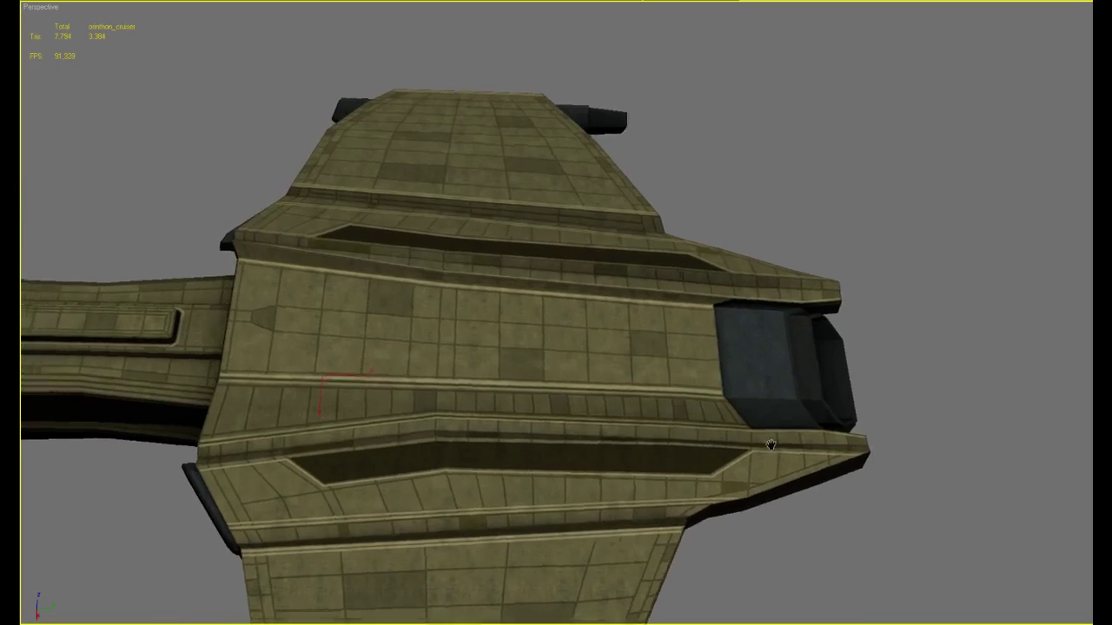
scroll(776, 411, up, 3)
Reopen the UV editor in face mode and select the three blue-grey faces ahead of the engine nozzle to locate their islands
click(778, 415)
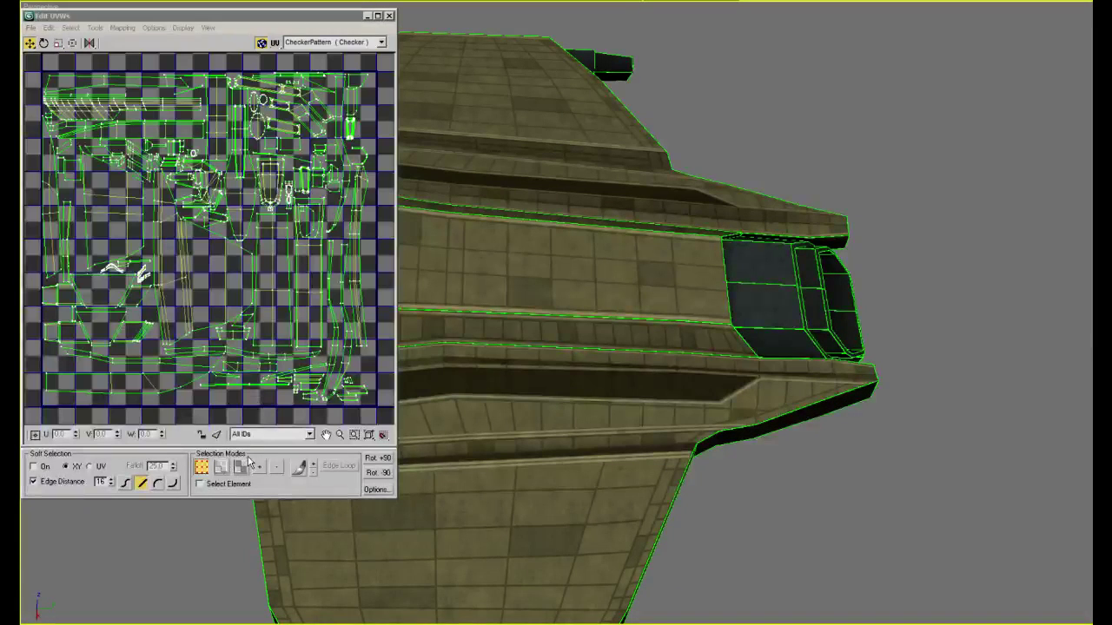
click(239, 467)
click(771, 341)
ctrl+click(767, 303)
ctrl+click(767, 268)
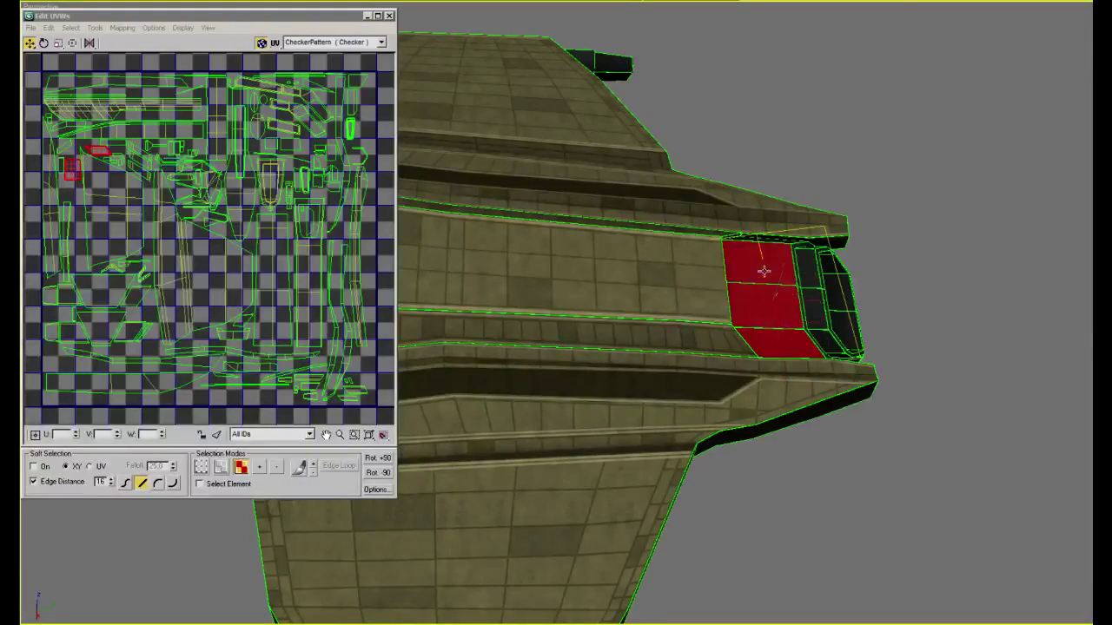
alt+middle_drag(767, 266, 786, 312)
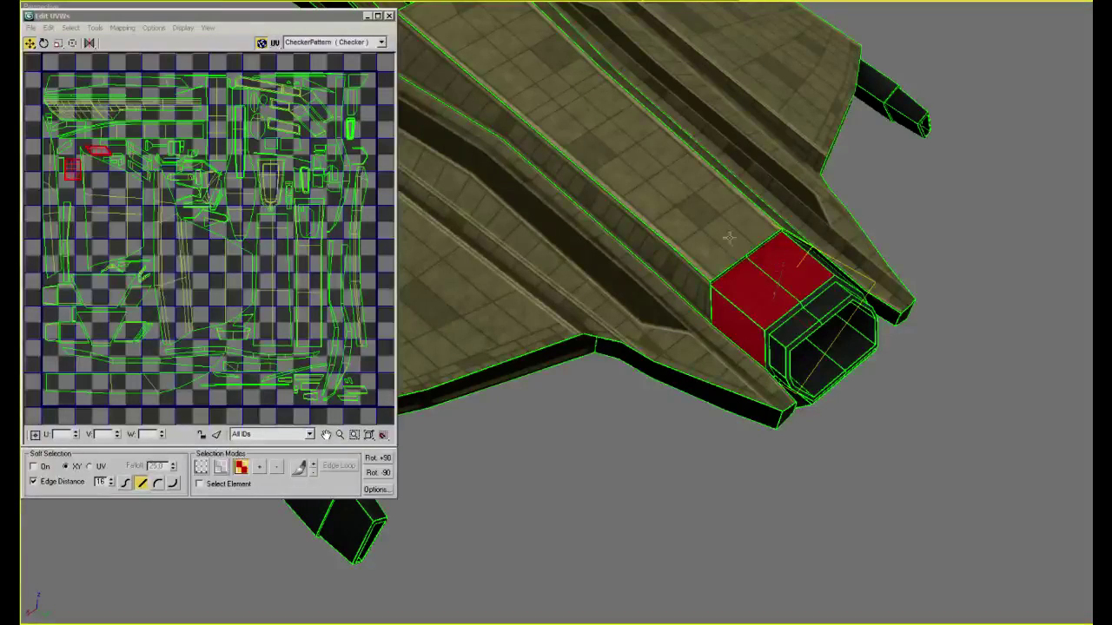
Select the dark triangular face at the wing root, replace it with the elongated panel face above, and switch back to Photoshop
alt+middle_drag(729, 237, 806, 359)
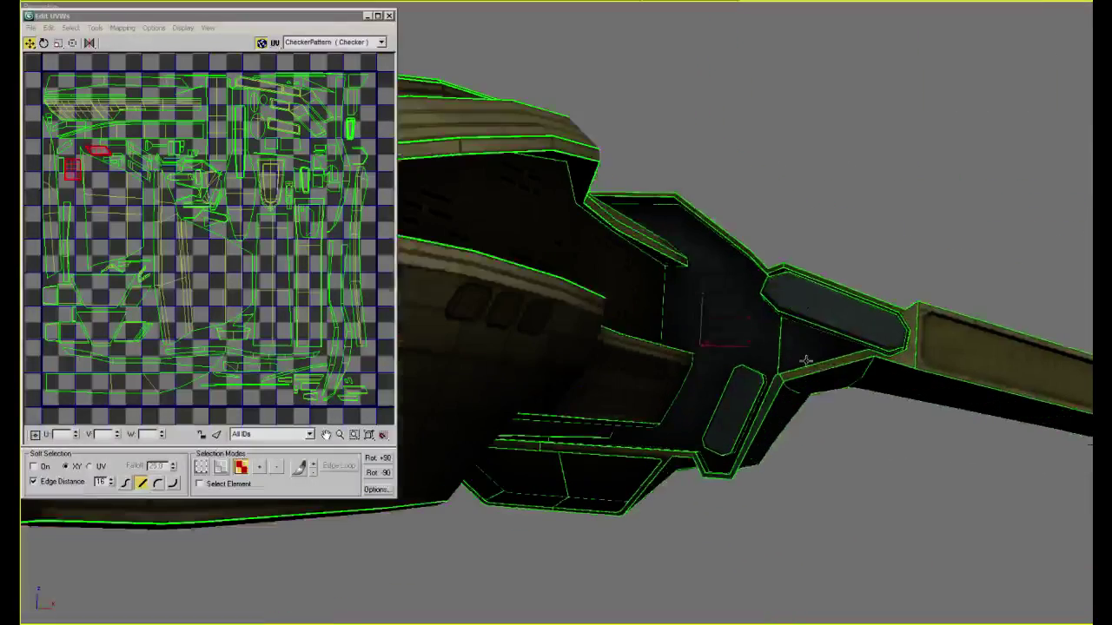
click(806, 360)
scroll(252, 218, up, 8)
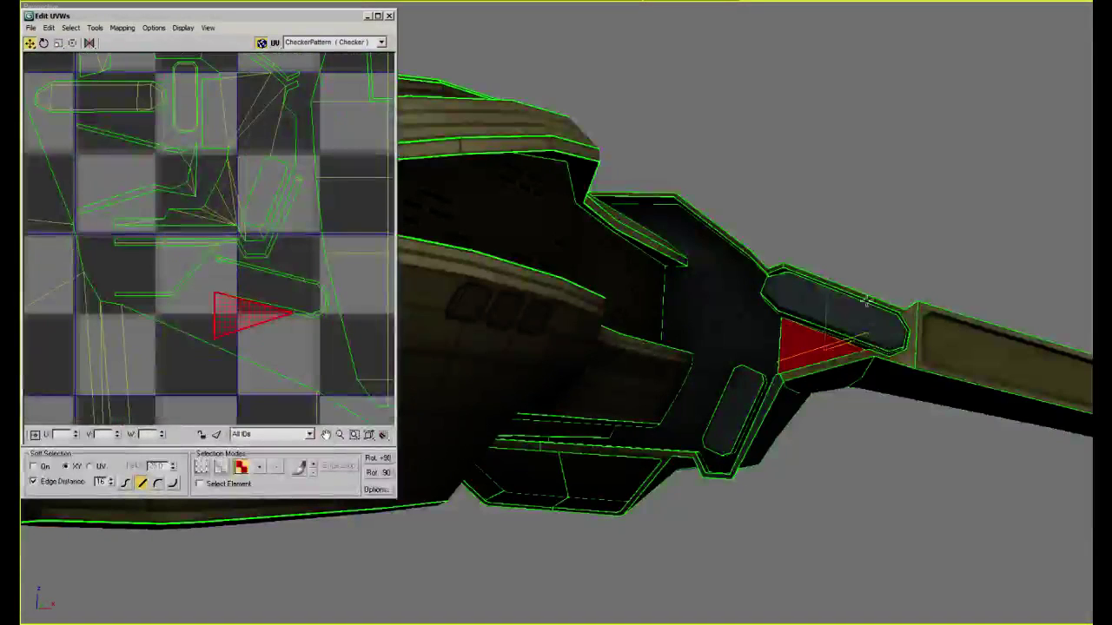
click(840, 300)
key(alt+Tab)
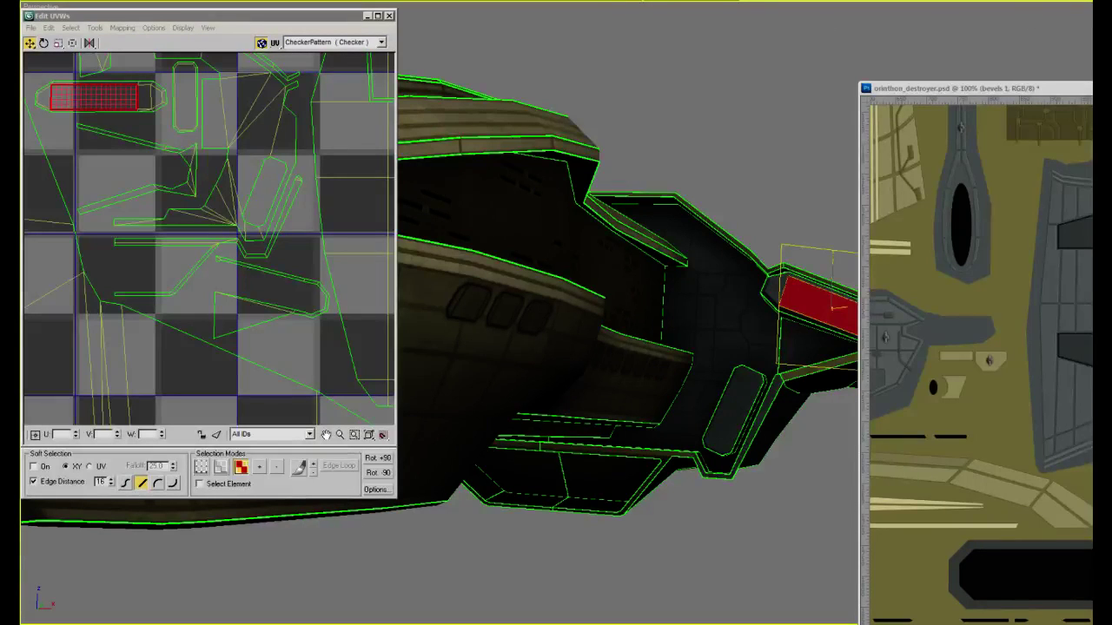
Examine the dark triangular island and the thin strips around it on the cruiser texture against the UV outlines
alt+scroll(903, 370, up, 5)
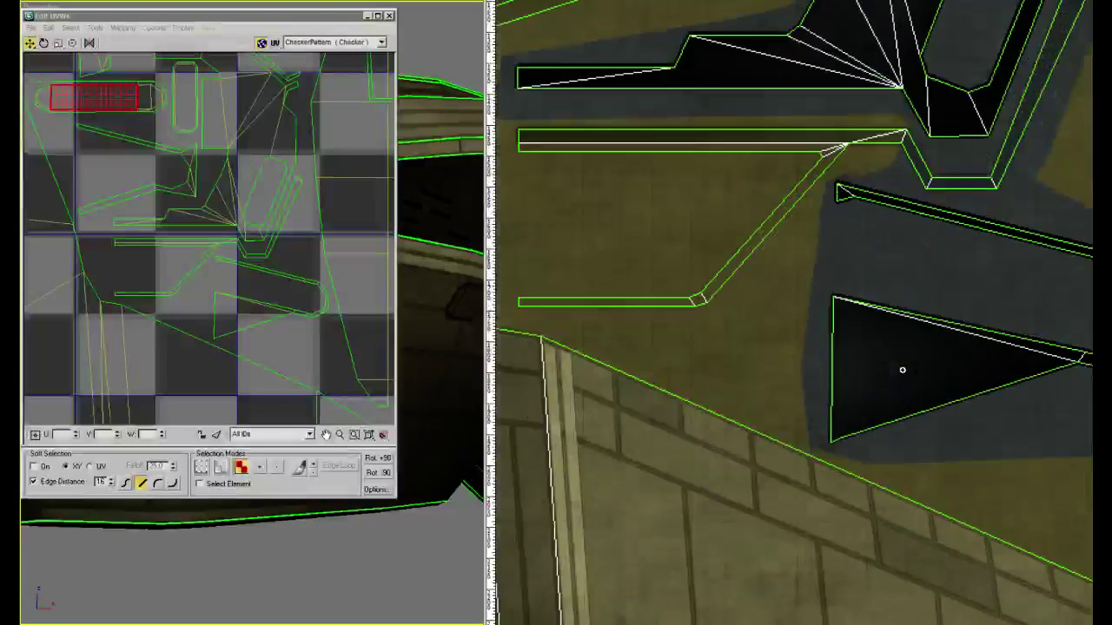
alt+scroll(891, 372, up, 1)
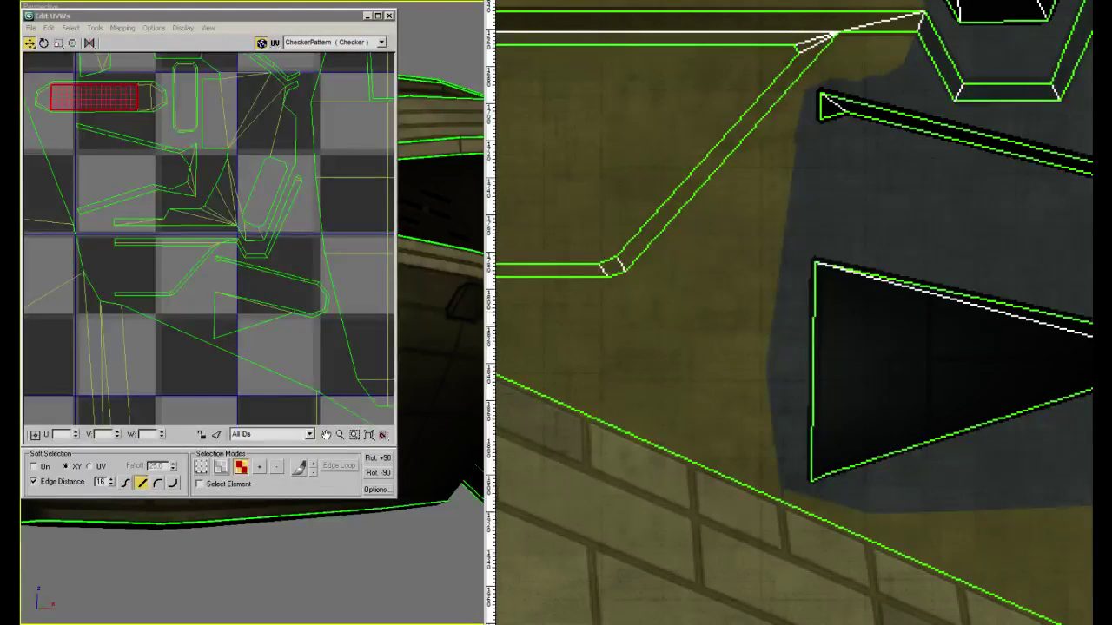
key(ctrl+minus)
key(ctrl+minus)
key(ctrl+minus)
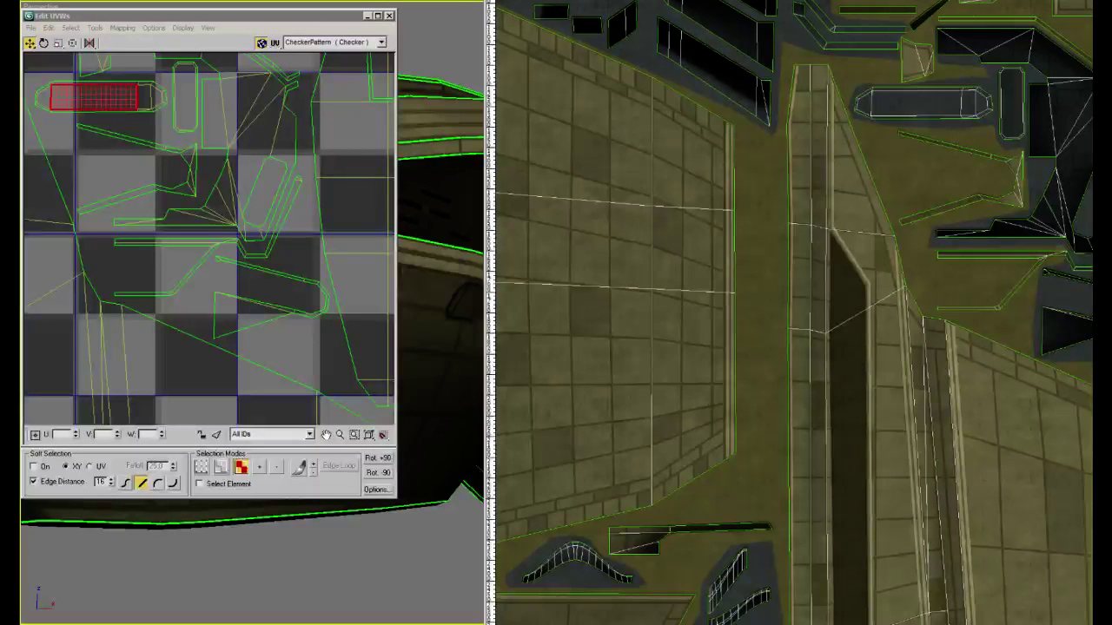
Hide the UV overlay and review the dark blue-grey islands and hull strips across the cruiser texture
key(ctrl+comma)
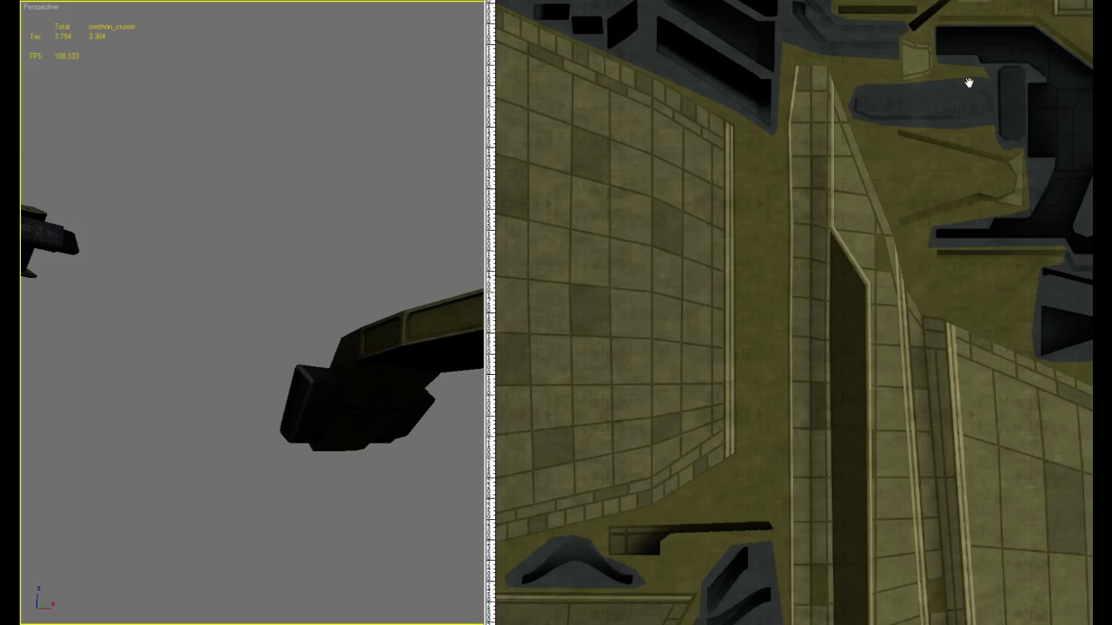
drag(968, 82, 967, 274)
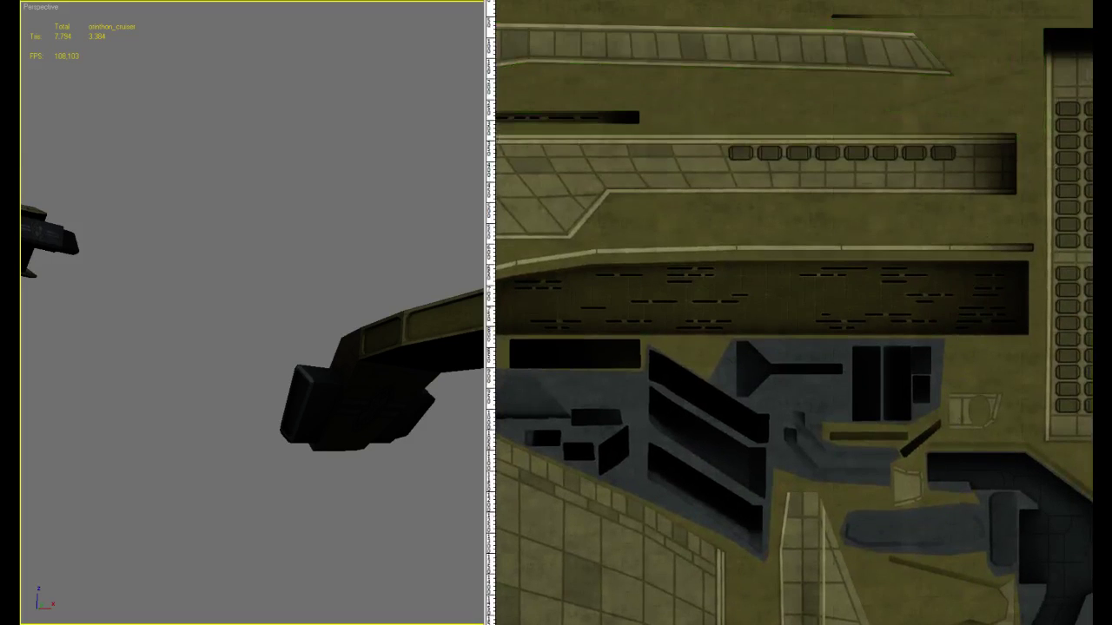
drag(1019, 229, 859, 332)
scroll(779, 137, up, 3)
drag(1017, 501, 1026, 122)
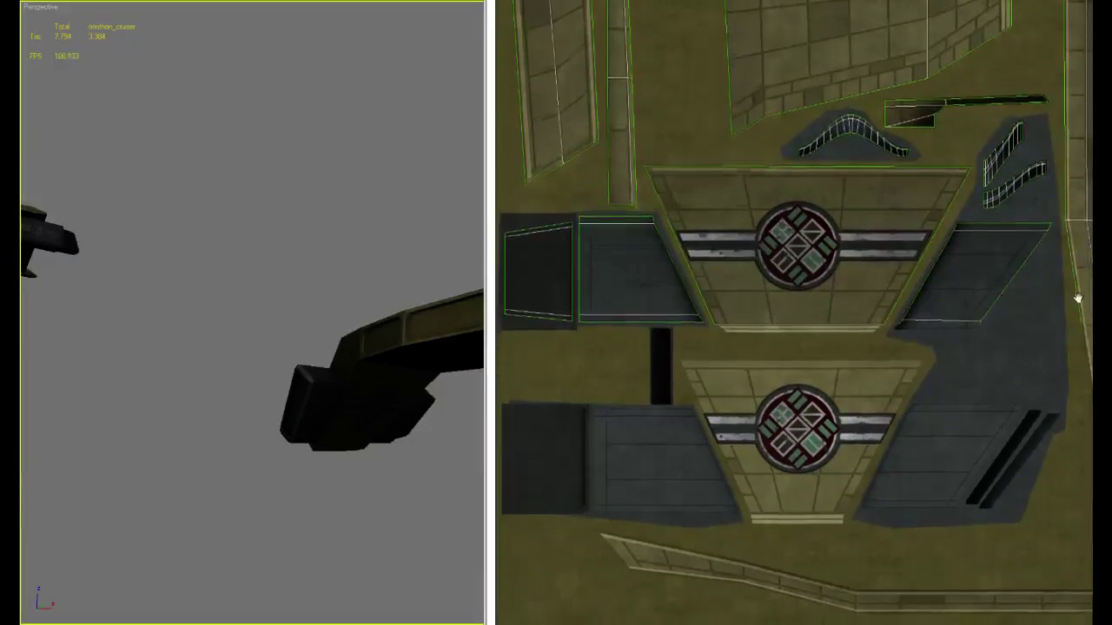
Add panel seams to the narrow blue-grey island with two ovals beside the U-shaped hull panel, using the UV overlay as guide
drag(1077, 301, 764, 430)
drag(1002, 308, 904, 369)
alt+click(1024, 269)
alt+click(1024, 270)
alt+click(1033, 243)
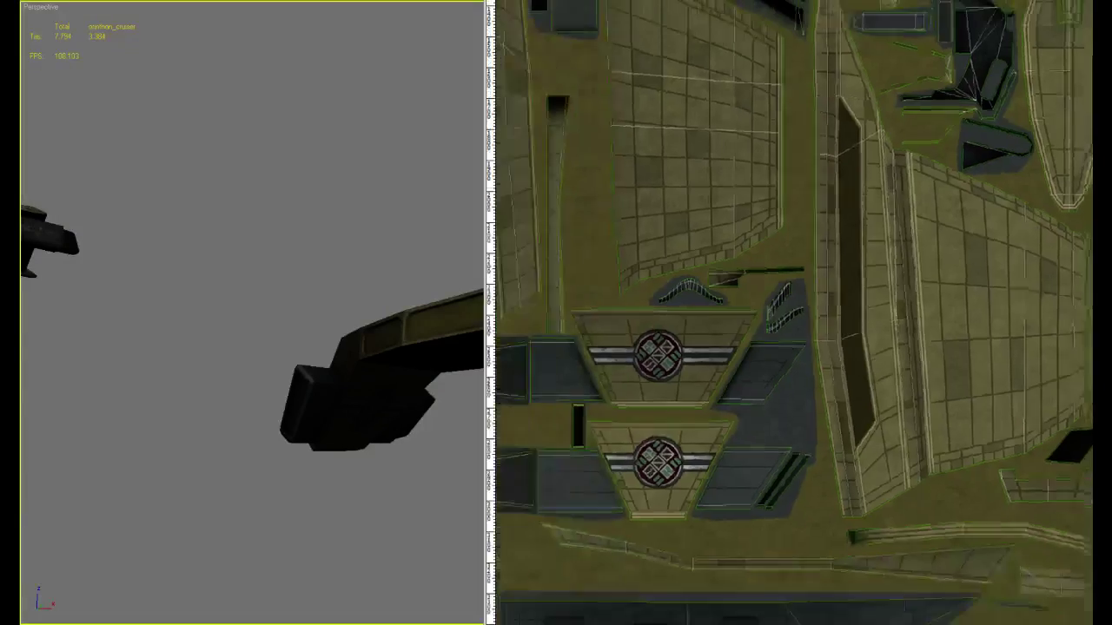
mouse_move(932, 169)
mouse_down()
mouse_move(920, 284)
mouse_move(1001, 202)
mouse_up()
ctrl+click(903, 285)
ctrl+click(903, 285)
ctrl+click(977, 247)
ctrl+click(978, 252)
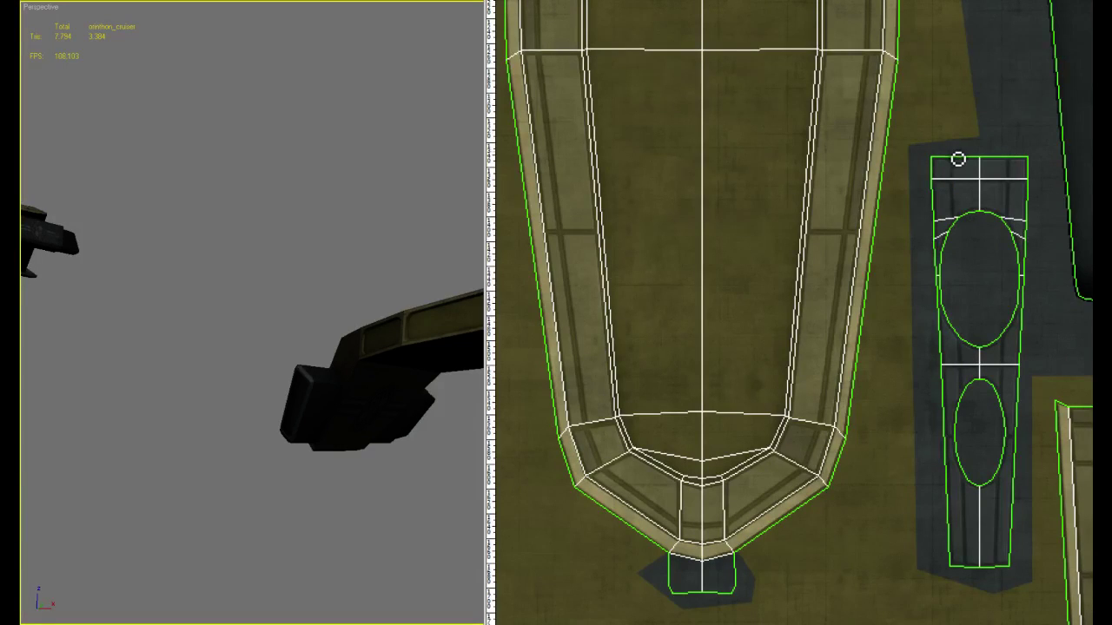
Hide the UV overlay, widen the texture window to review the whole layout, and close the cruiser texture
scroll(1010, 203, down, 3)
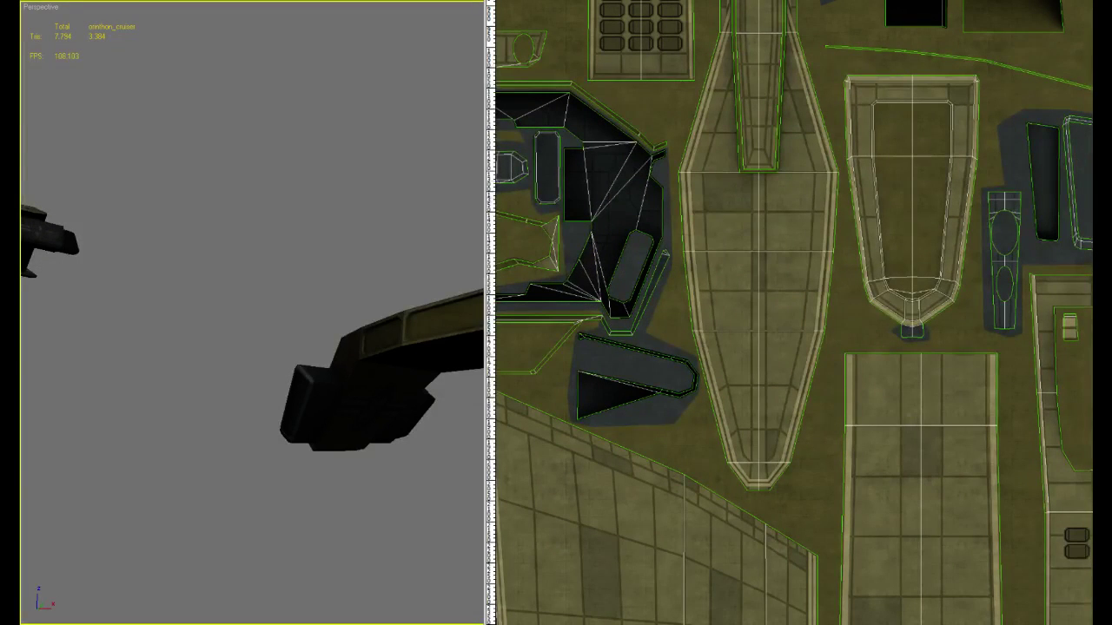
scroll(900, 211, down, 1)
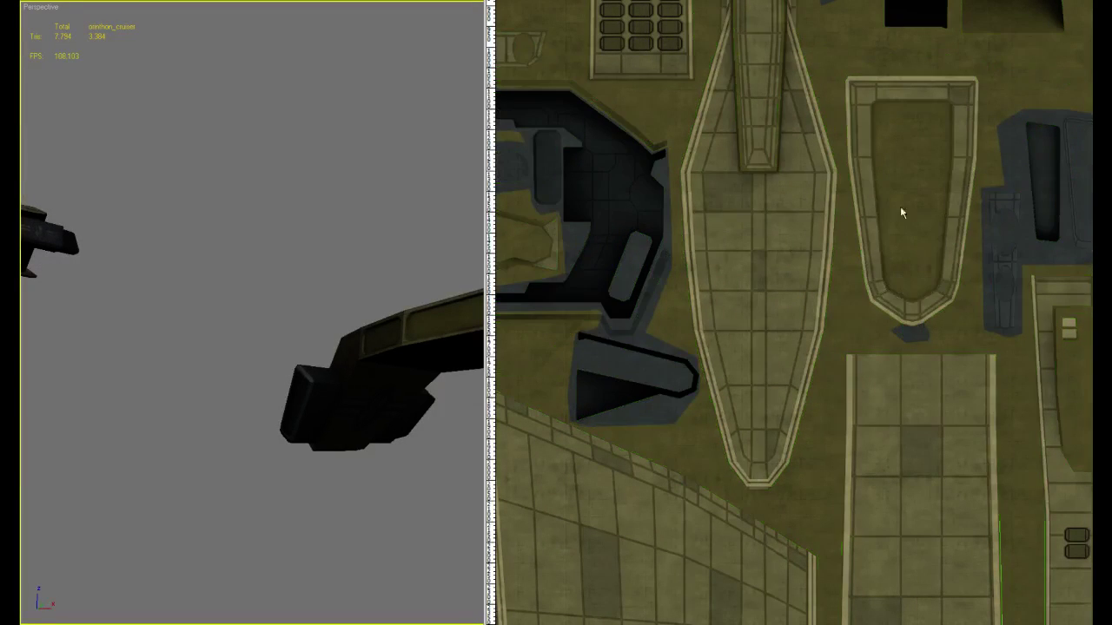
scroll(923, 189, down, 2)
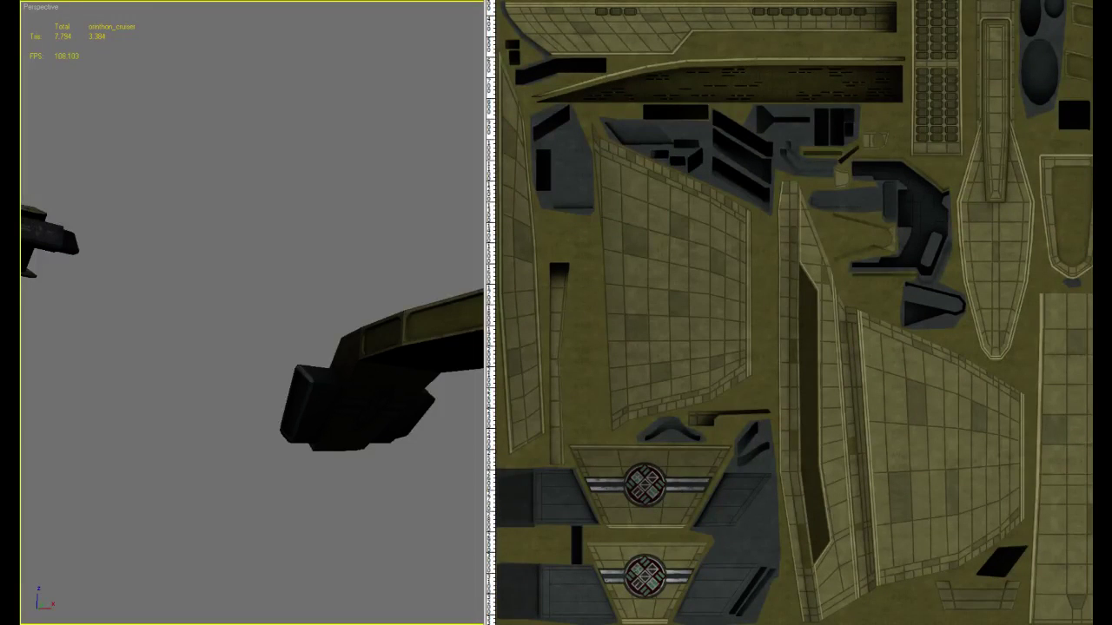
drag(890, 1, 741, 13)
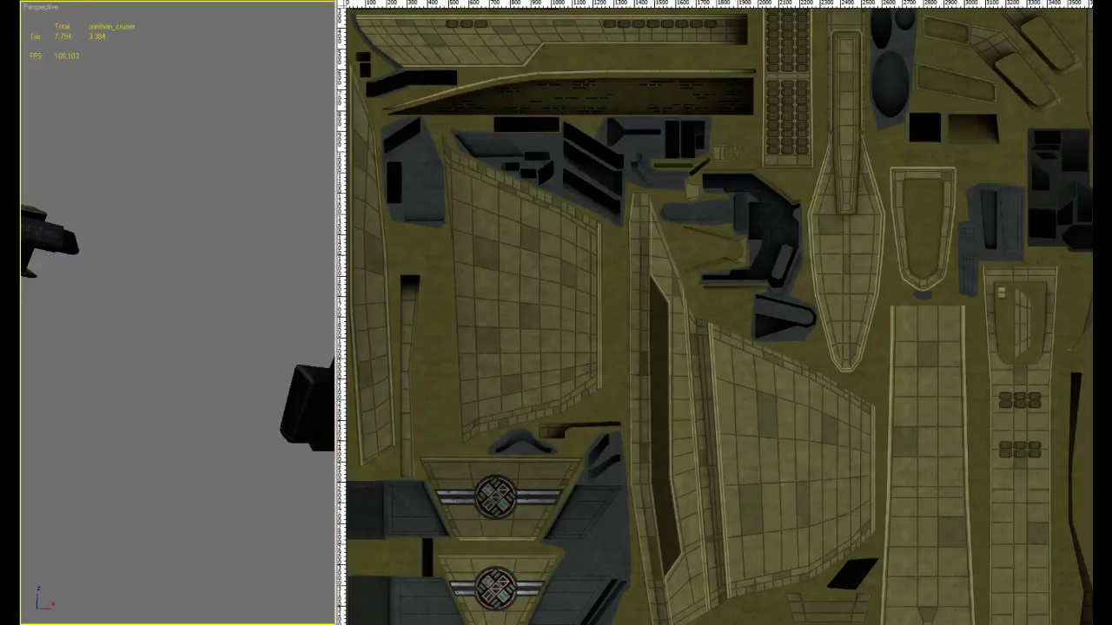
key(ctrl+w)
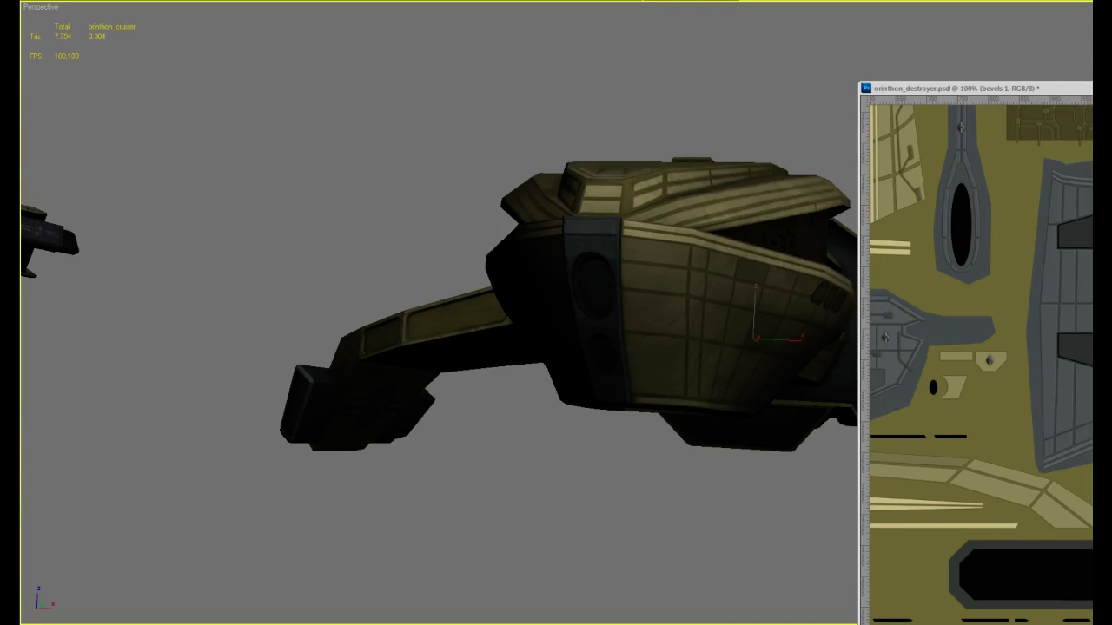
Return to 3ds Max and examine the updated texture on the cruiser's nose, neck and upper hull
click(703, 189)
alt+middle_drag(702, 189, 696, 193)
key(m)
key(m)
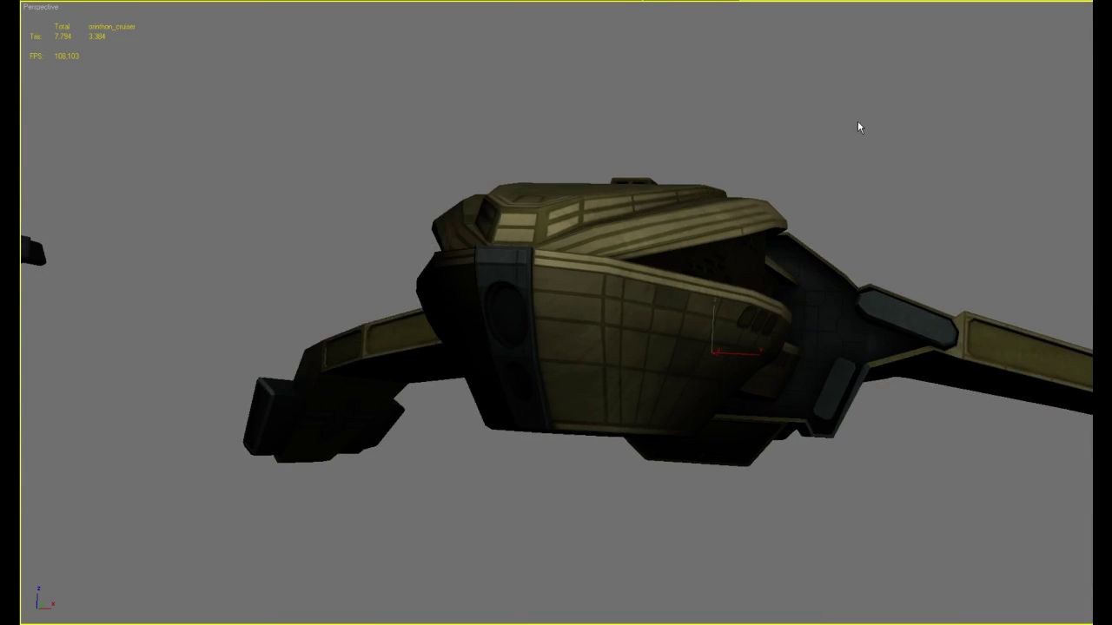
scroll(858, 120, down, 2)
alt+middle_drag(677, 339, 838, 252)
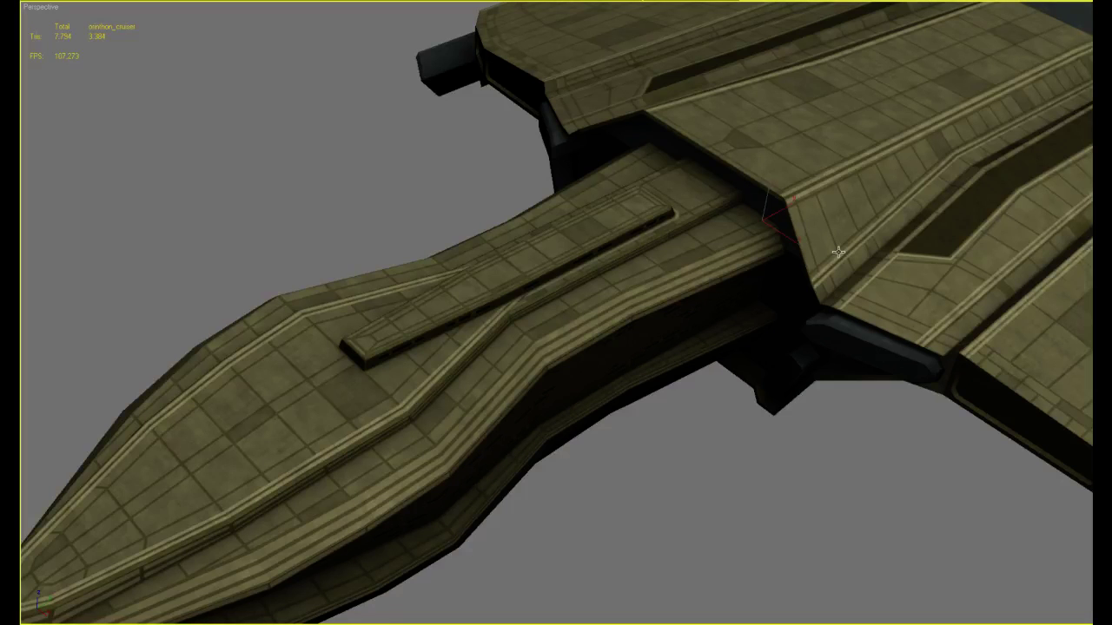
scroll(834, 186, down, 10)
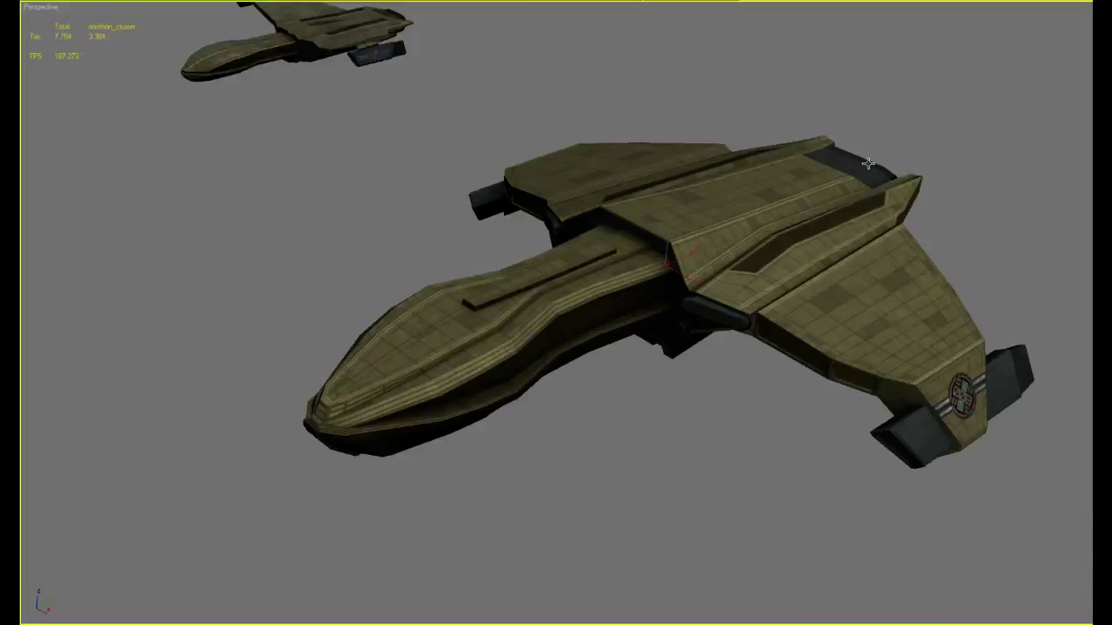
Examine the dark joint between neck, hull and wing root up close, and bring Photoshop back up
alt+middle_drag(867, 163, 895, 217)
scroll(843, 164, up, 5)
scroll(818, 286, up, 5)
scroll(884, 191, up, 4)
key(alt+Tab)
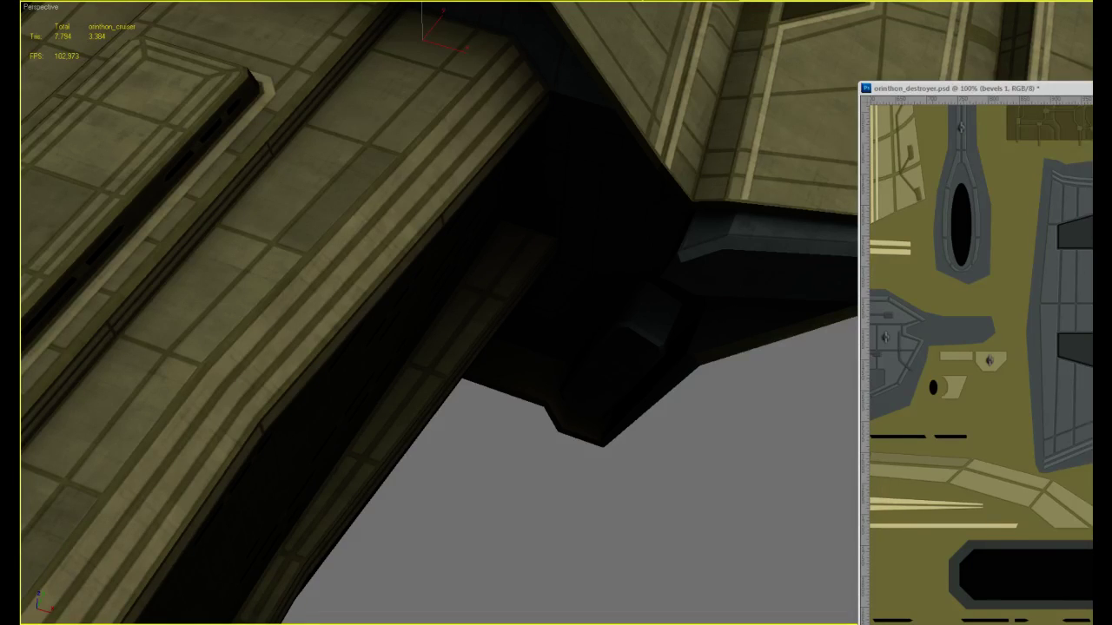
Return to the model and examine the cruiser's underside, including the blue-grey side channels, window rows and rear engine
key(alt+Tab)
scroll(764, 347, down, 5)
alt+middle_drag(765, 364, 738, 112)
scroll(726, 154, up, 4)
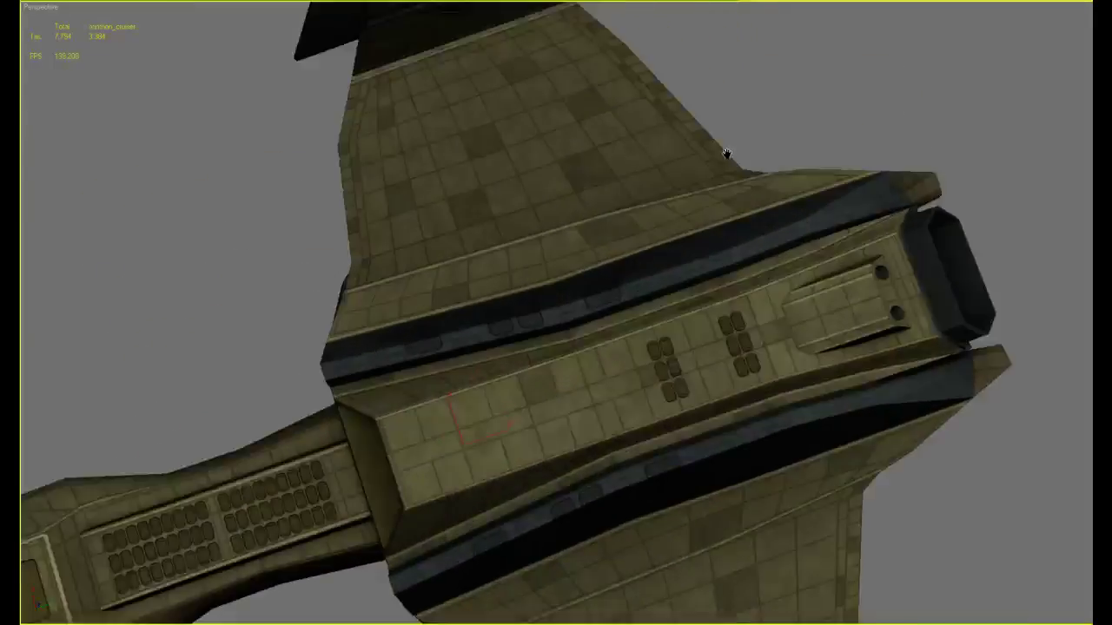
scroll(727, 154, up, 3)
scroll(726, 154, down, 4)
alt+middle_drag(727, 153, 714, 208)
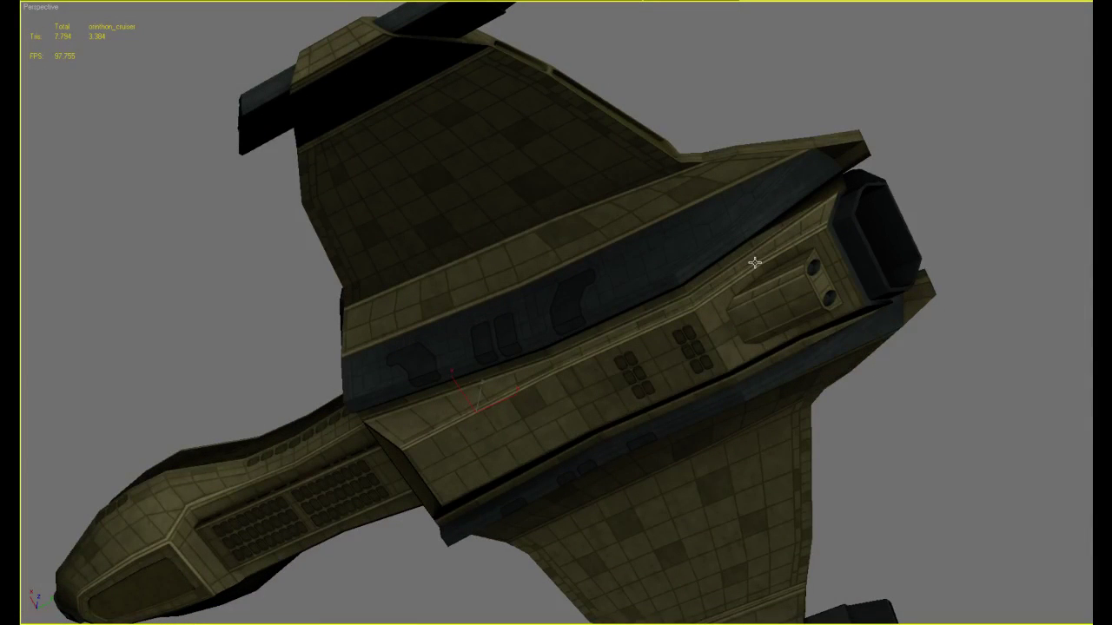
alt+middle_drag(752, 258, 825, 304)
Switch to the destroyer texture in Photoshop, clear its selection and examine its grooved dark panels up close
key(alt+Tab)
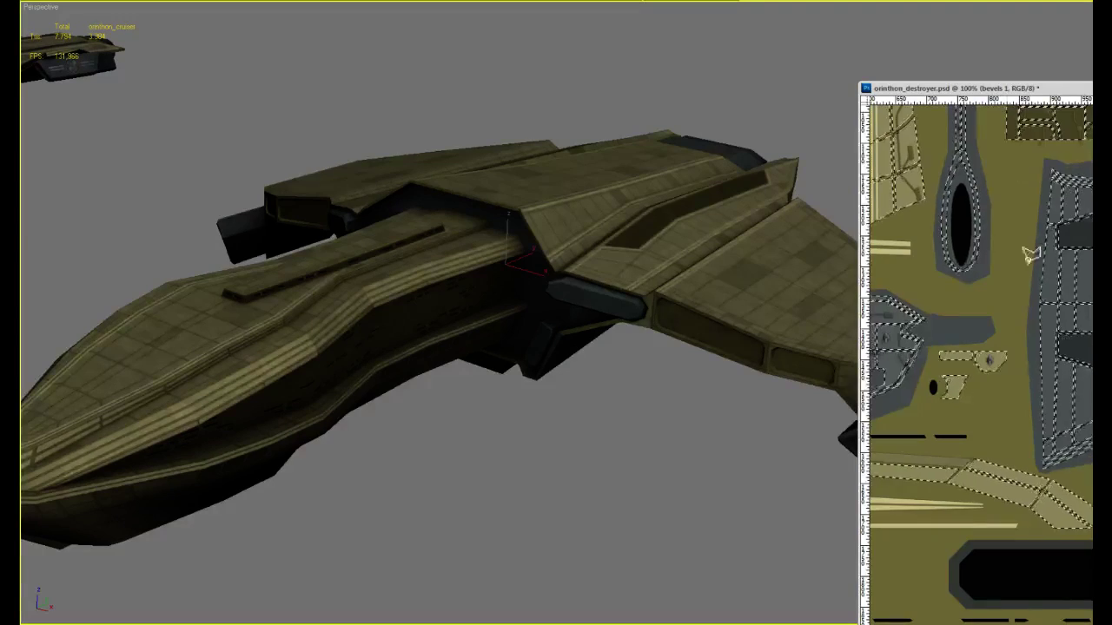
drag(1030, 253, 1085, 260)
drag(944, 329, 976, 329)
drag(979, 284, 1052, 301)
key(ctrl+minus)
key(ctrl+minus)
key(ctrl+plus)
key(ctrl+plus)
key(ctrl+plus)
key(ctrl+plus)
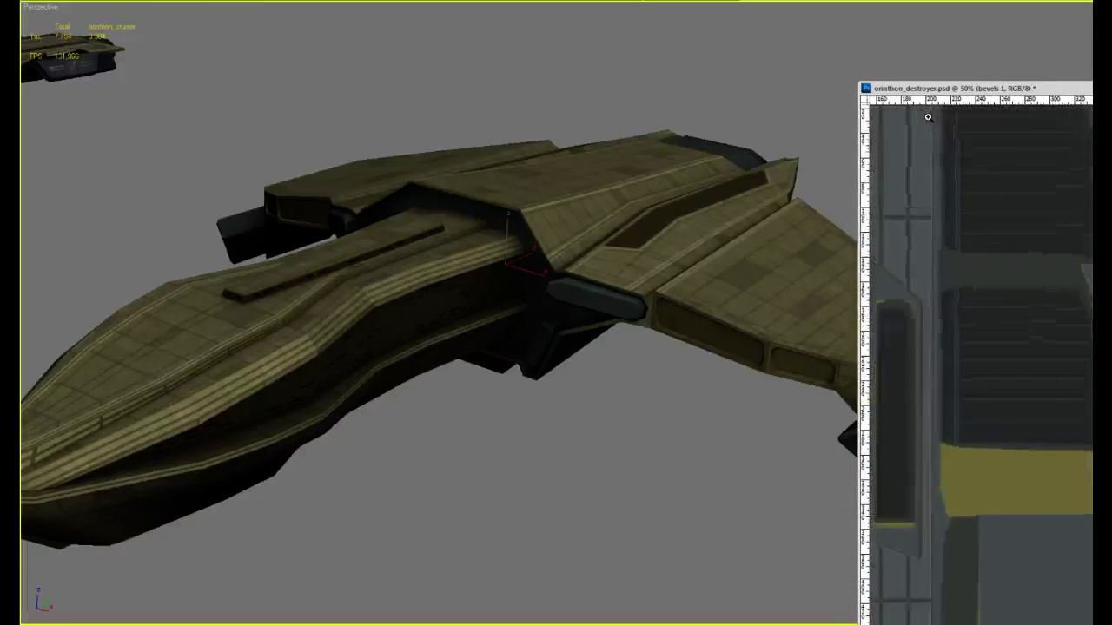
Enlarge the destroyer texture's grooved dark panels to 300%, bring the window into full view and clear the selection
drag(1014, 186, 1026, 202)
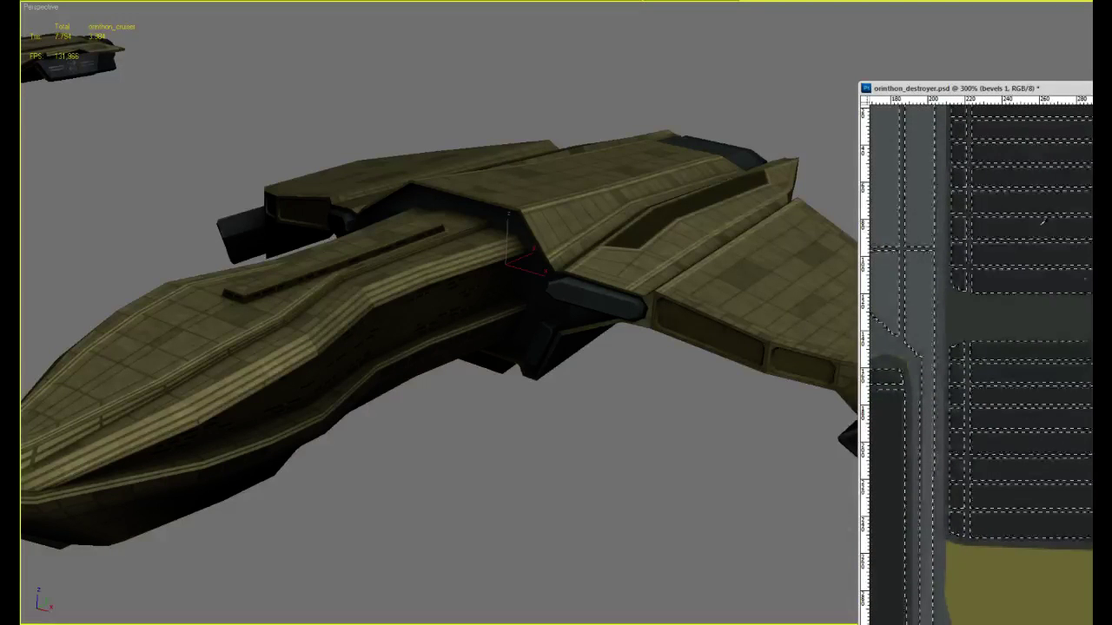
drag(955, 88, 324, 96)
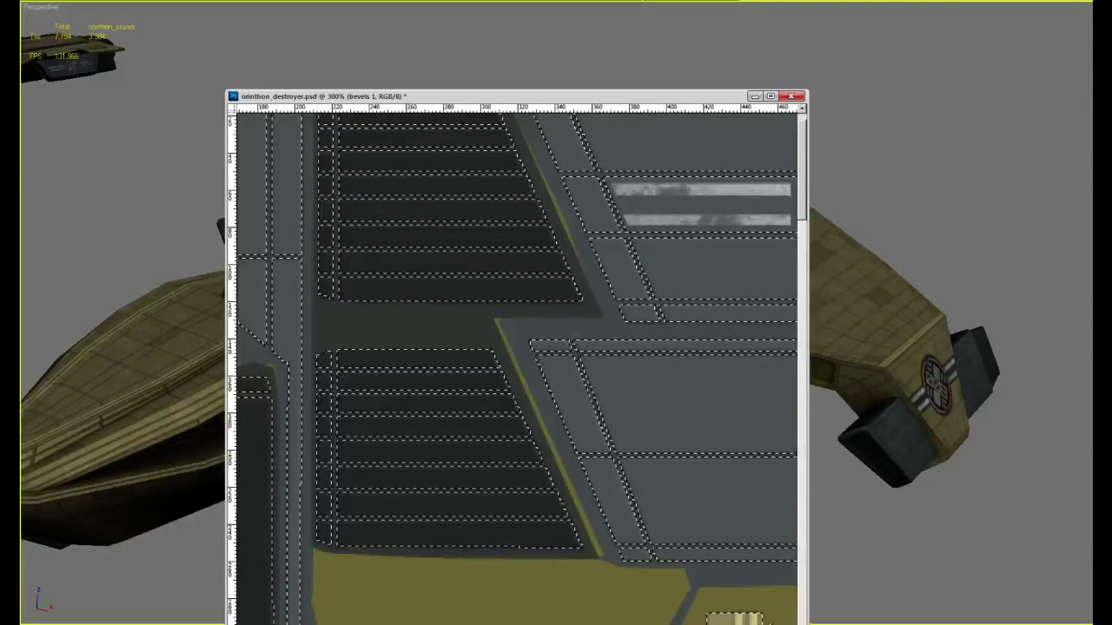
key(ctrl+d)
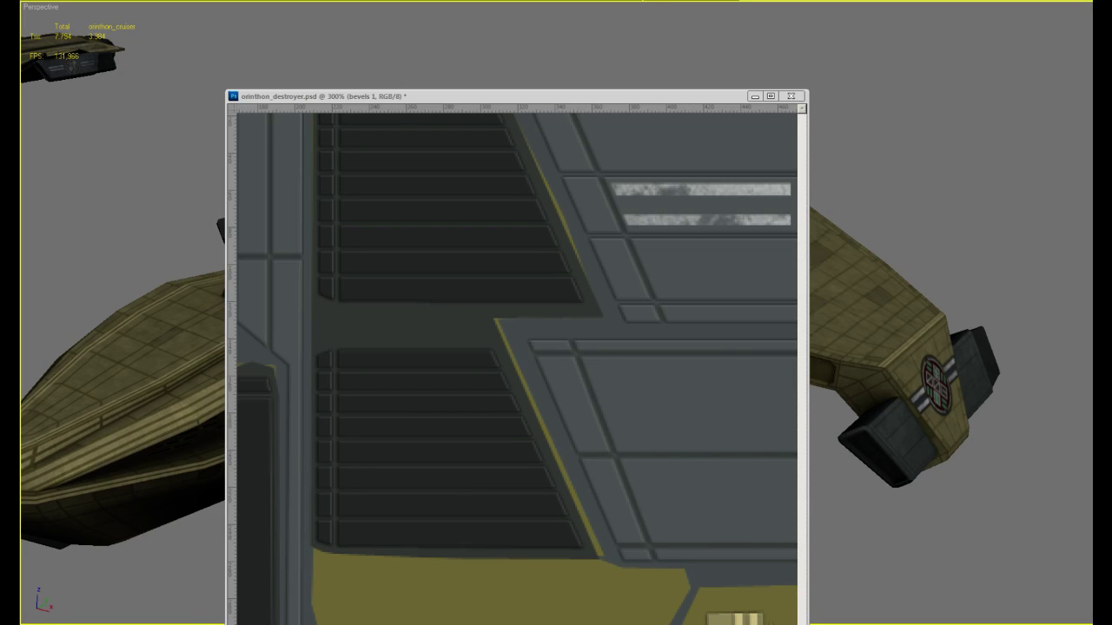
Switch to 3ds Max and examine the cruiser's side, the emblem on its wing tip and the attached engine pod
click(1056, 64)
scroll(839, 228, down, 5)
scroll(871, 223, up, 4)
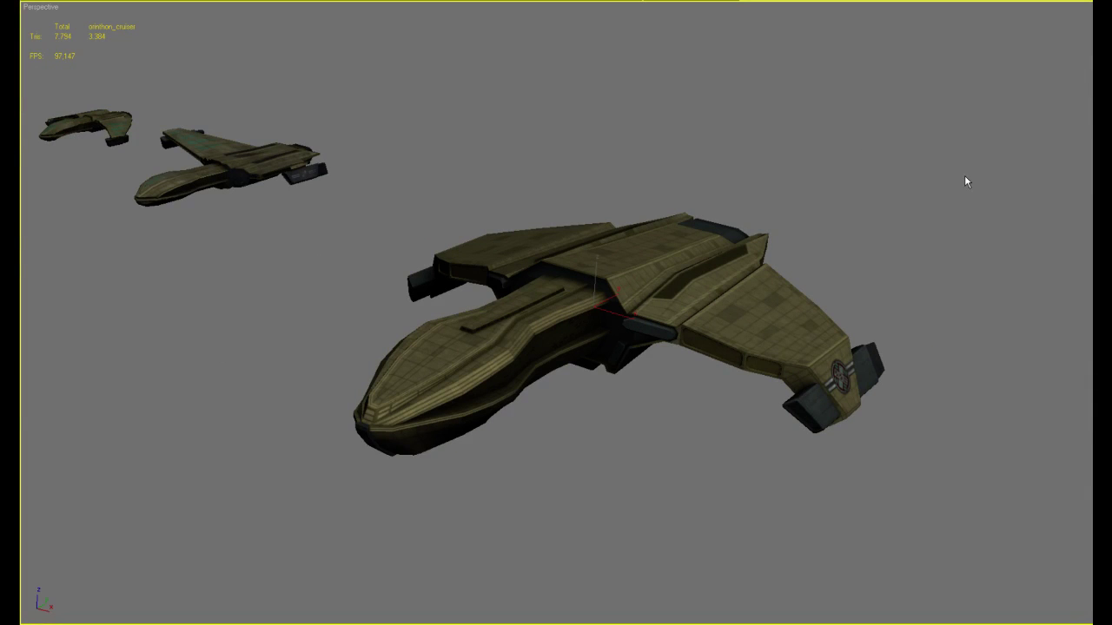
alt+middle_drag(933, 218, 846, 191)
scroll(863, 189, up, 3)
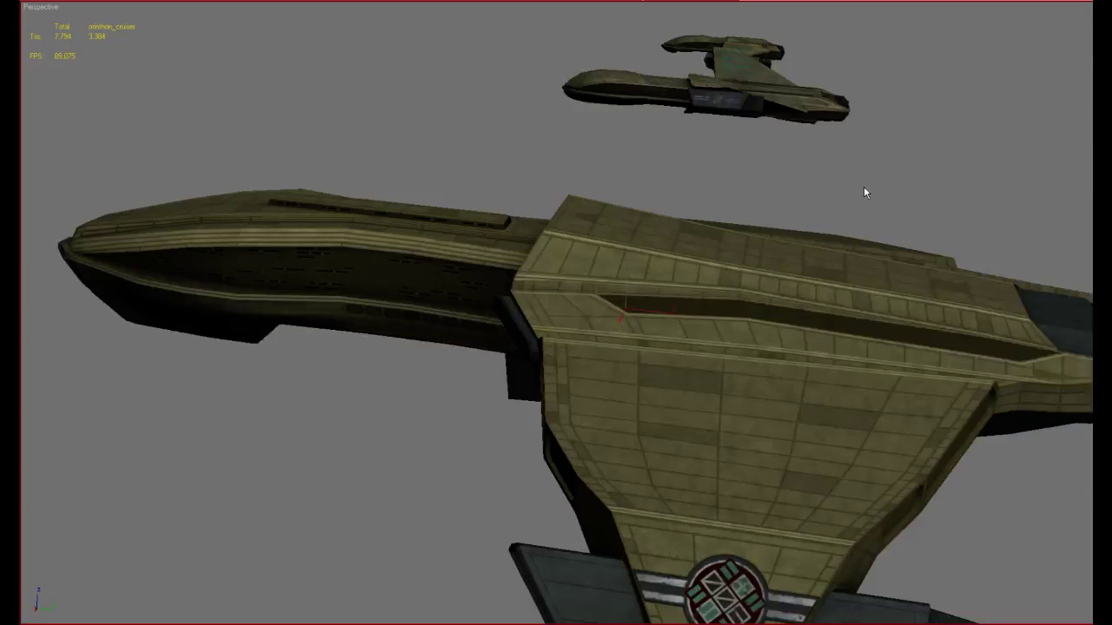
key(m)
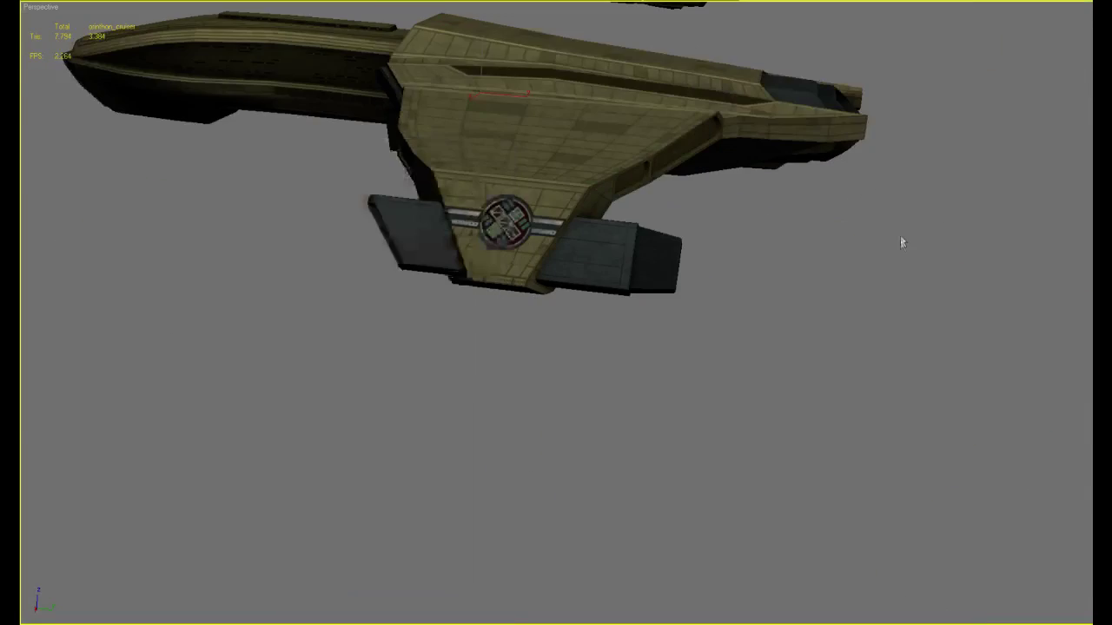
middle_drag(900, 237, 889, 305)
scroll(884, 45, up, 3)
middle_drag(843, 163, 925, 550)
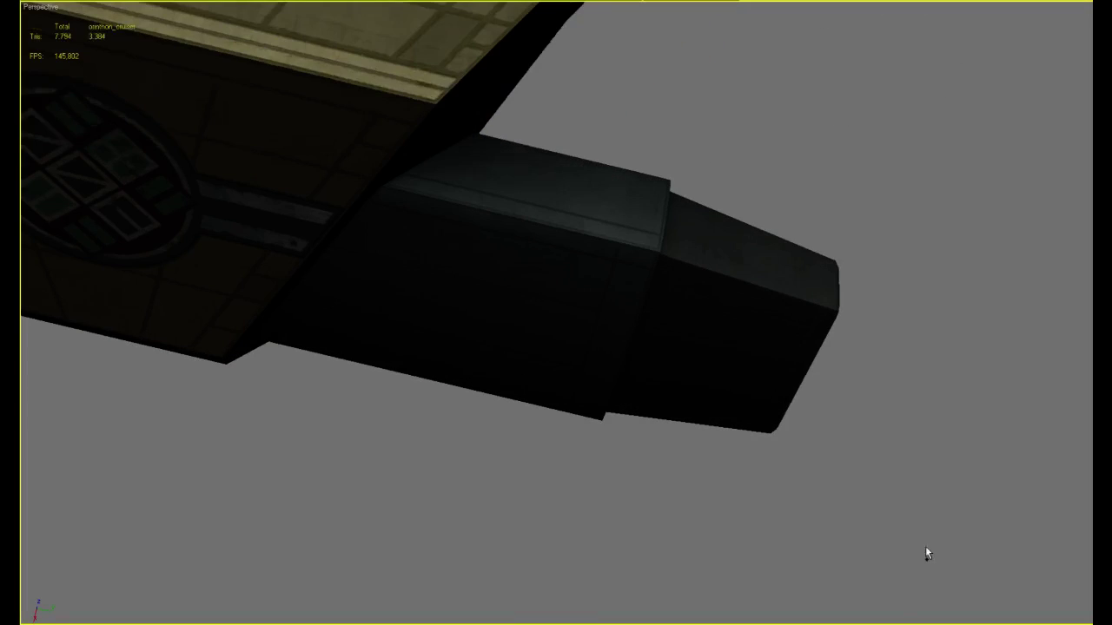
In the UV editor's face mode, select the tapered end faces of the wing-tip engine pod to locate their UV islands
scroll(801, 613, up, 2)
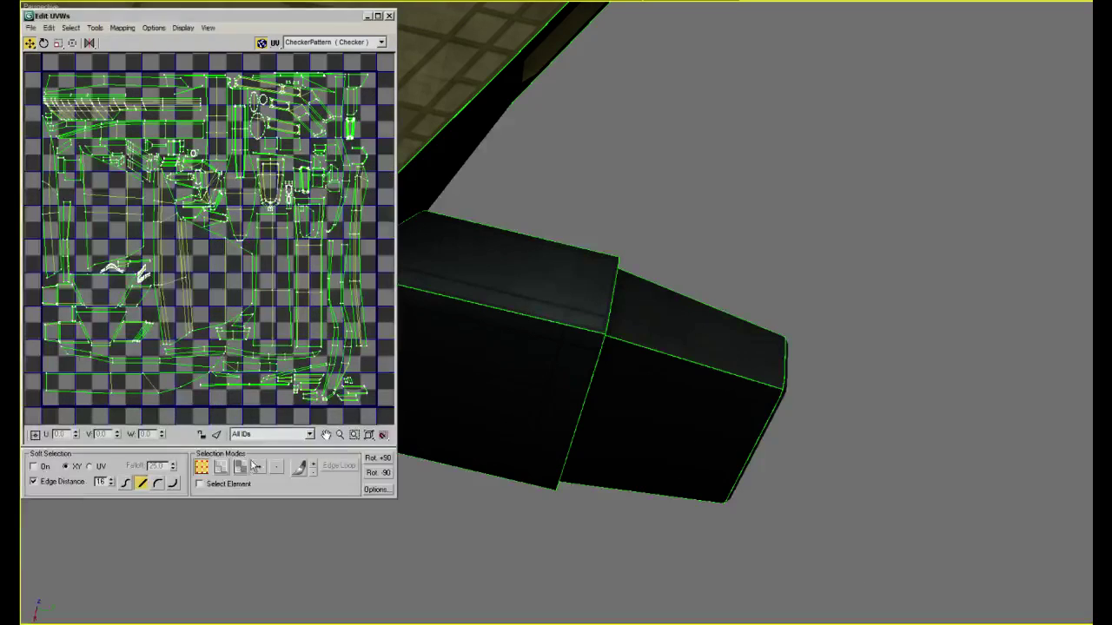
click(241, 466)
click(665, 327)
ctrl+click(652, 353)
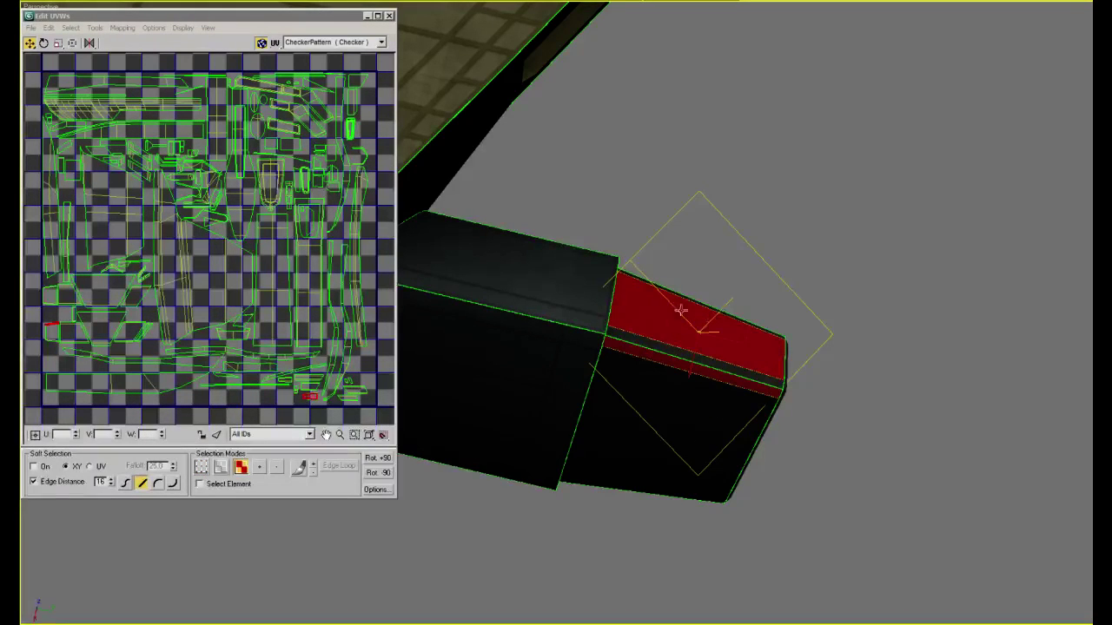
click(644, 348)
click(654, 304)
alt+middle_drag(689, 308, 716, 230)
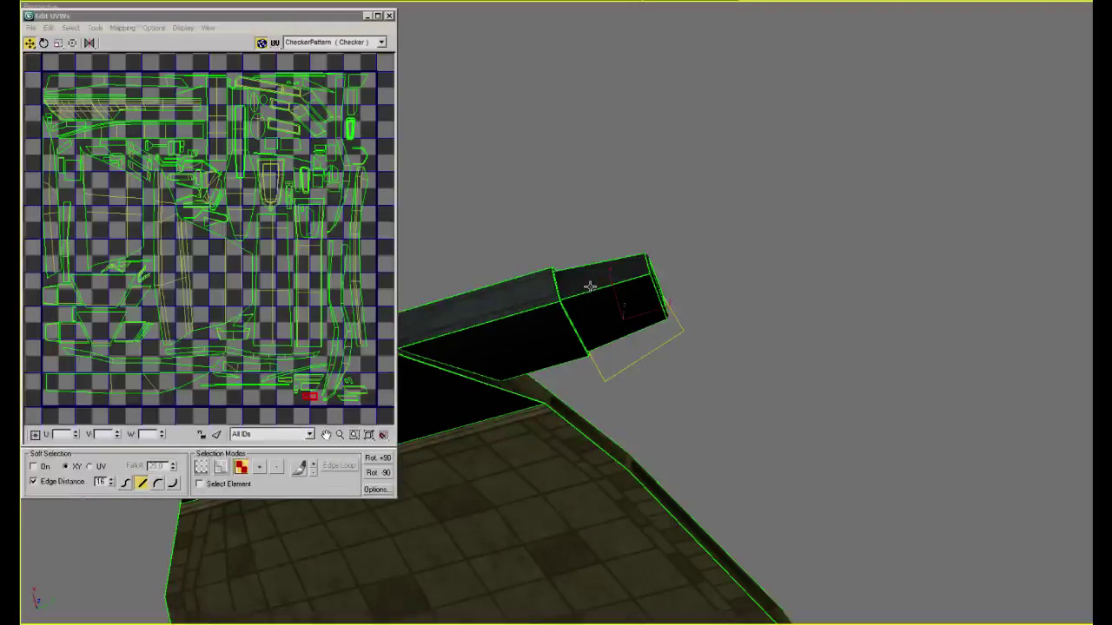
scroll(596, 293, up, 3)
alt+middle_drag(604, 265, 604, 244)
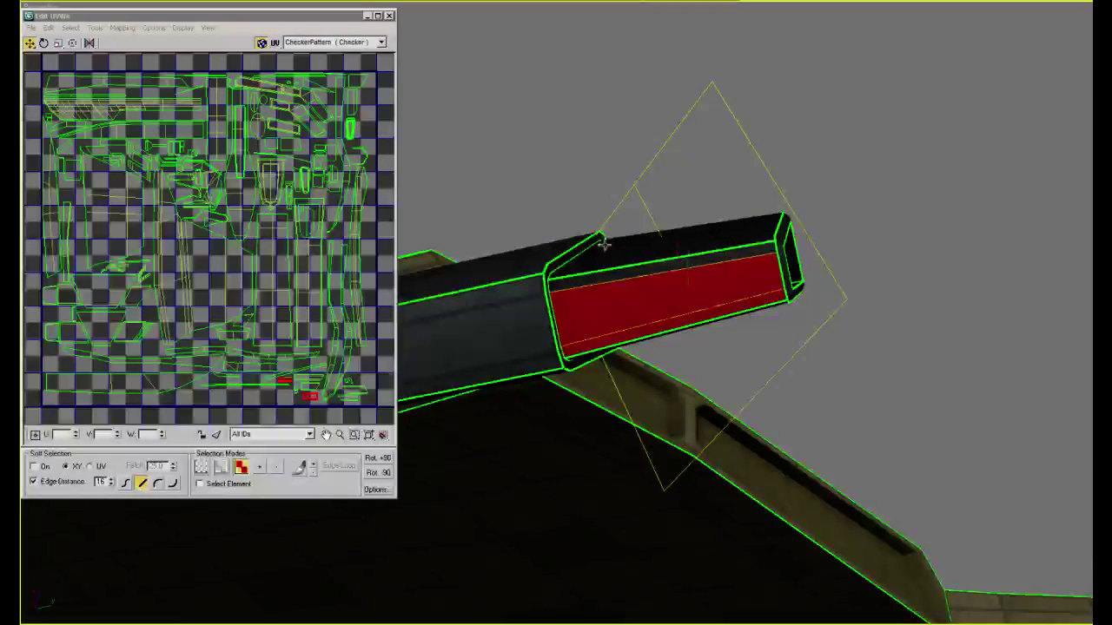
click(604, 277)
Bring up the destroyer texture in Photoshop, view it at 50%, clear its selection and compare it with the cruiser's UV layout
key(alt+Tab)
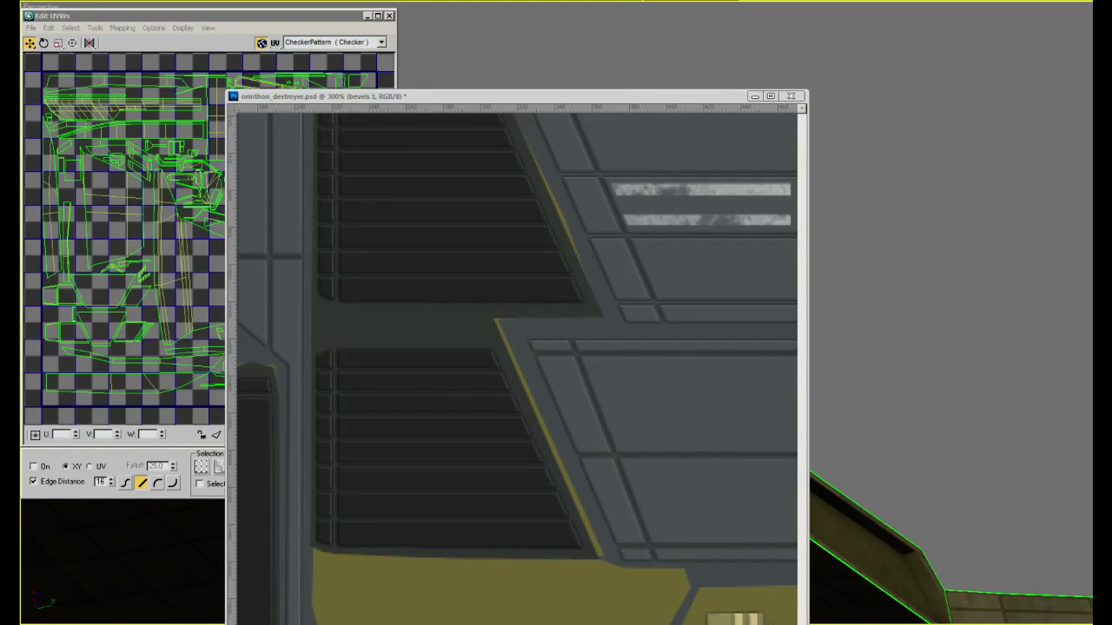
key(alt+Tab)
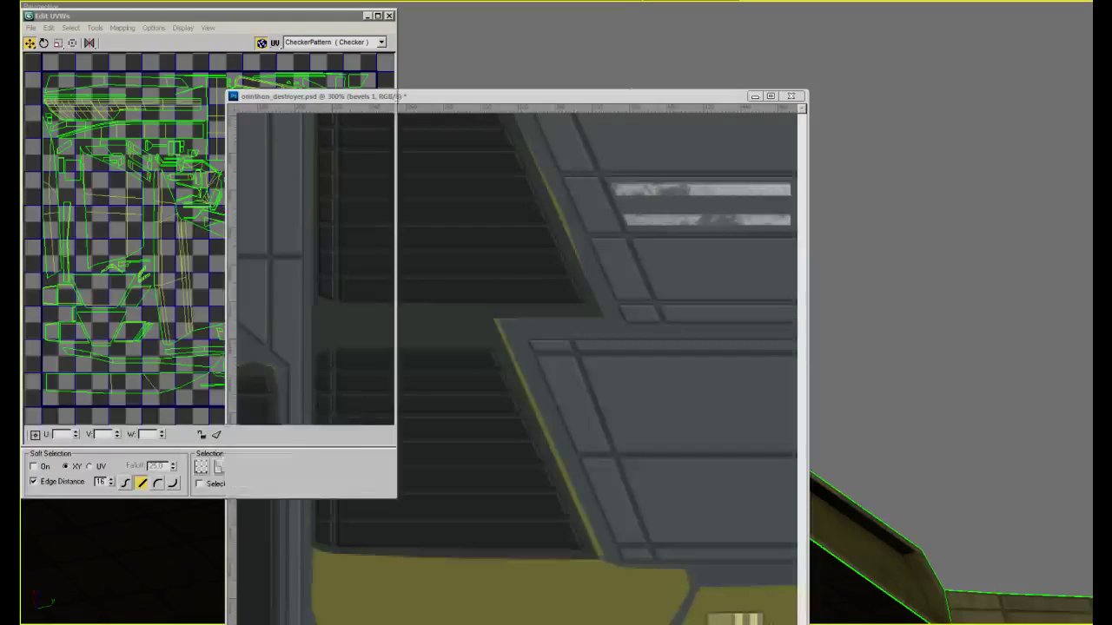
key(alt+Tab)
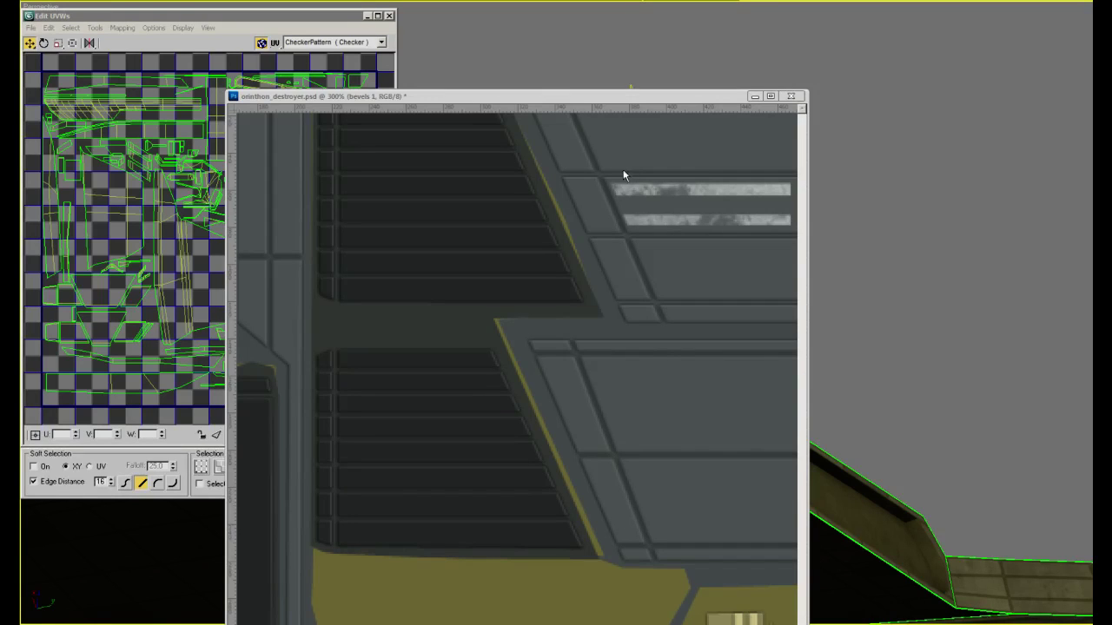
alt+click(648, 305)
alt+click(649, 307)
alt+click(649, 308)
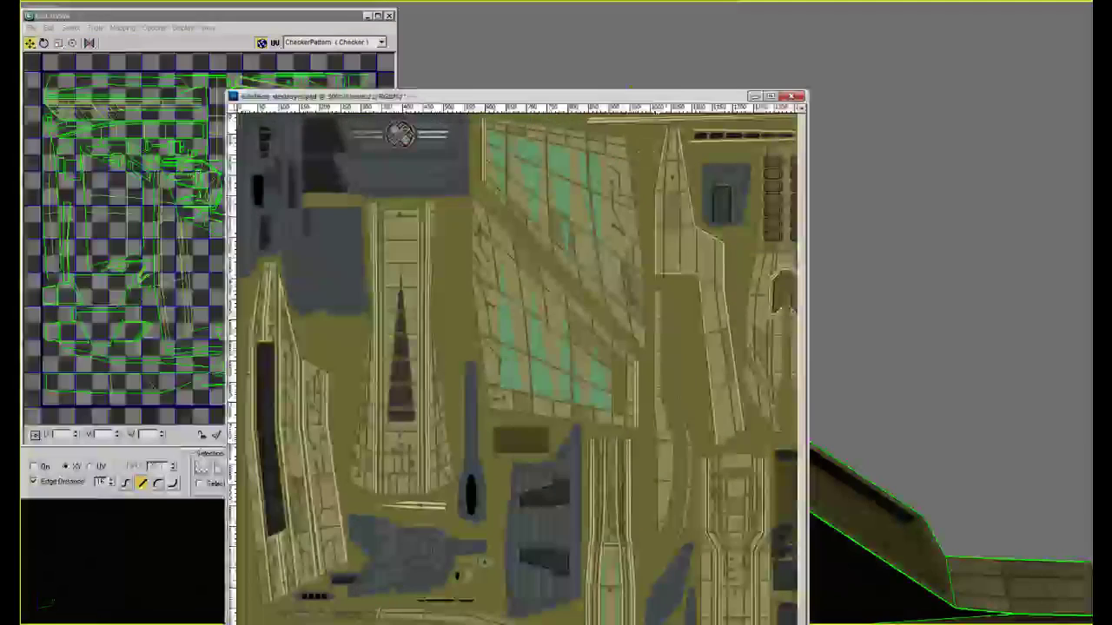
alt+click(649, 307)
key(alt+Tab)
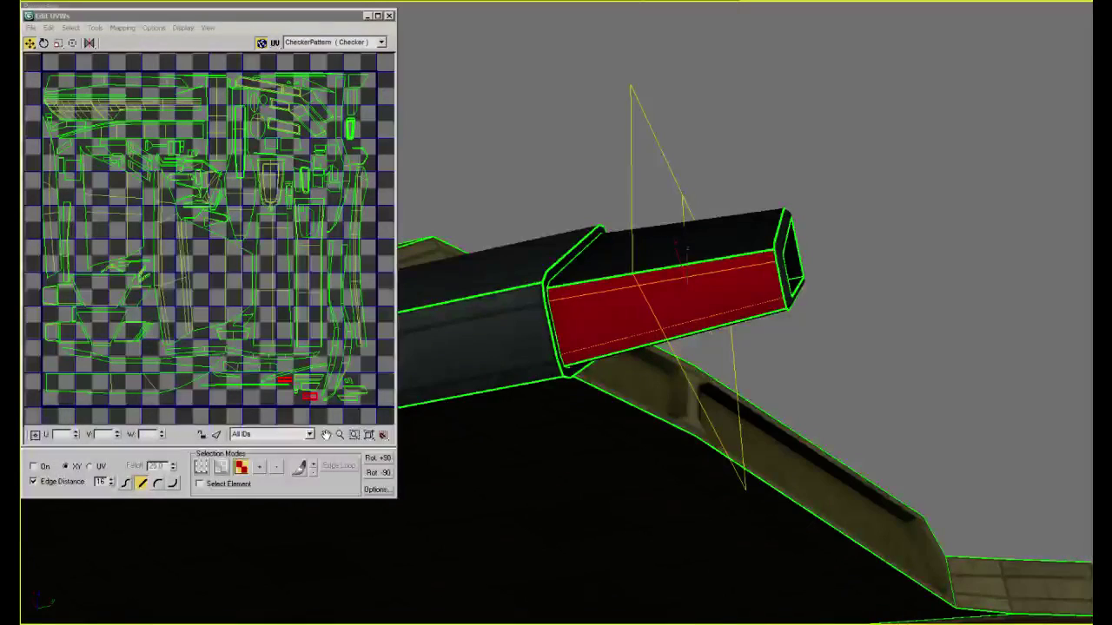
key(alt+Tab)
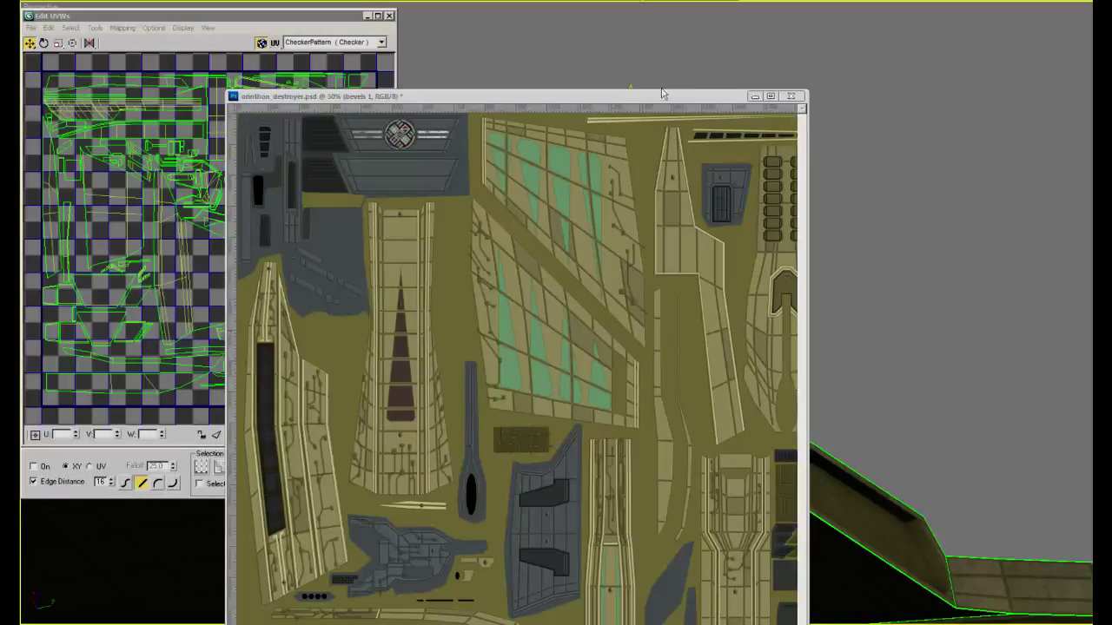
key(alt+Tab)
key(alt+Tab)
key(ctrl+d)
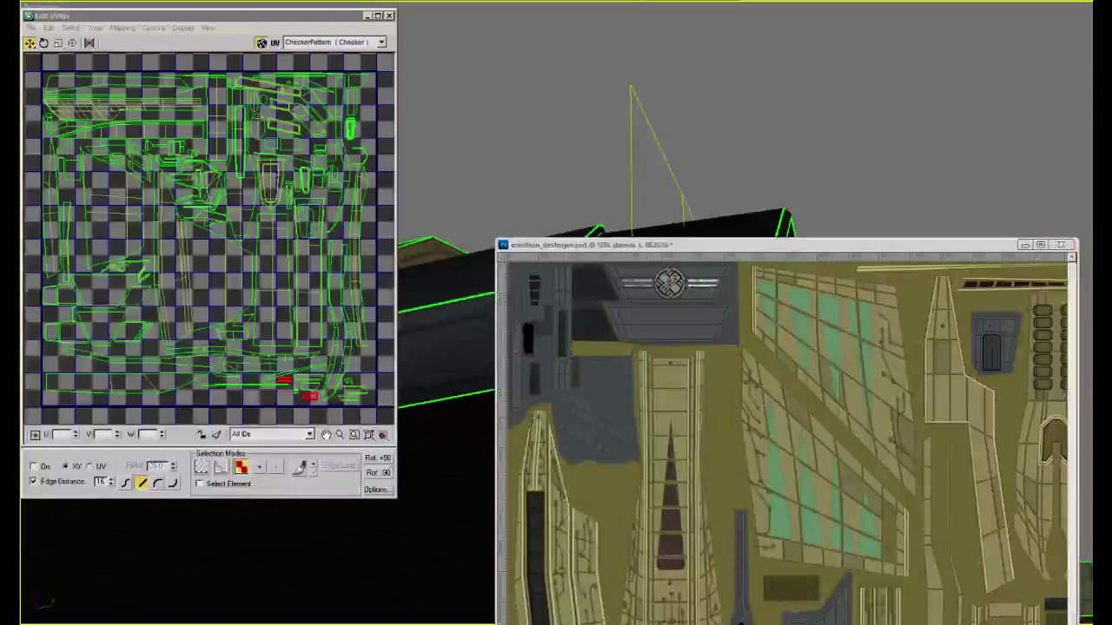
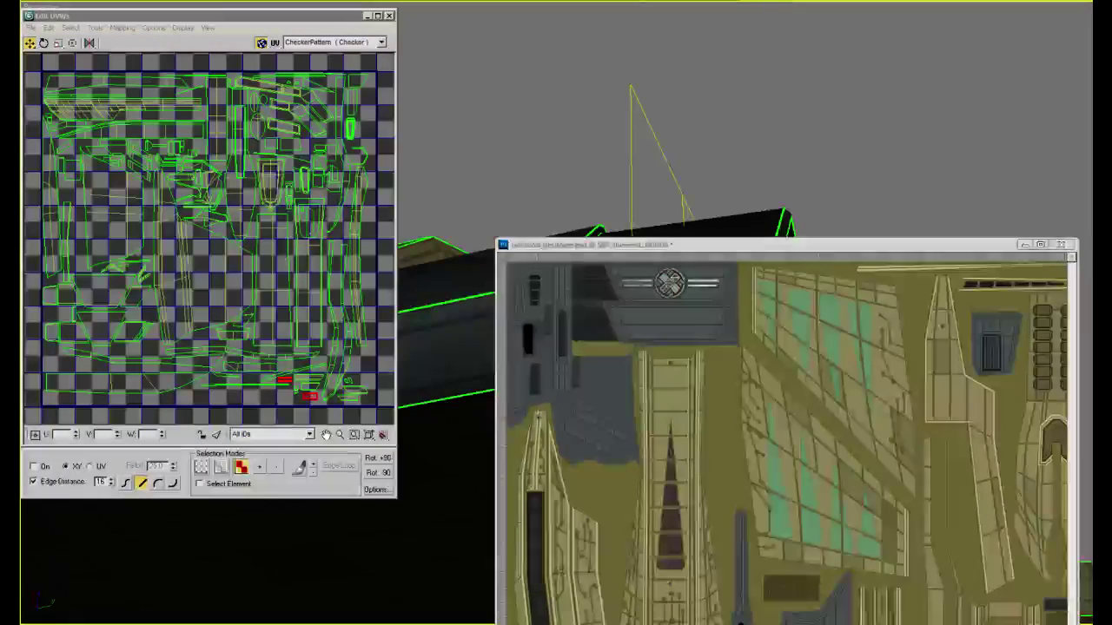
Return to 3ds Max and examine the wing-tip engine pod's updated texture, then the cruiser's upper wing and rear engine
key(alt+Tab)
scroll(768, 199, down, 6)
alt+middle_drag(769, 199, 801, 220)
scroll(833, 239, up, 5)
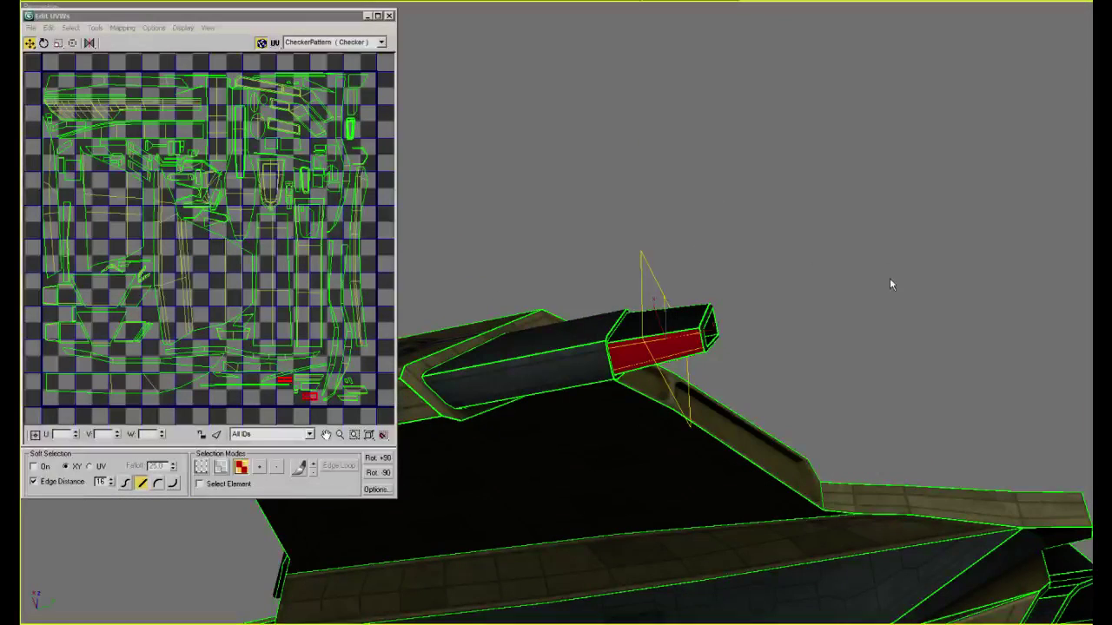
scroll(895, 273, up, 3)
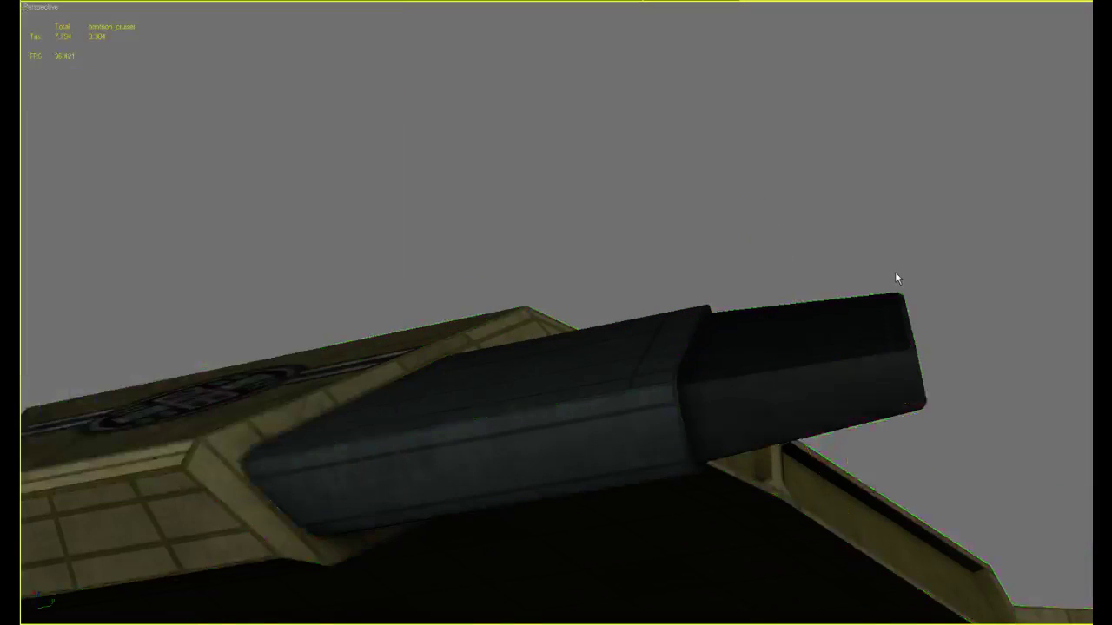
key(m)
key(m)
alt+middle_drag(894, 261, 859, 411)
scroll(856, 375, up, 1)
scroll(855, 375, up, 2)
alt+middle_drag(857, 353, 826, 422)
middle_drag(812, 245, 847, 267)
Open the UV editor for the cruiser and examine the wing-tip pod's panel lines and the rear hull
key(u)
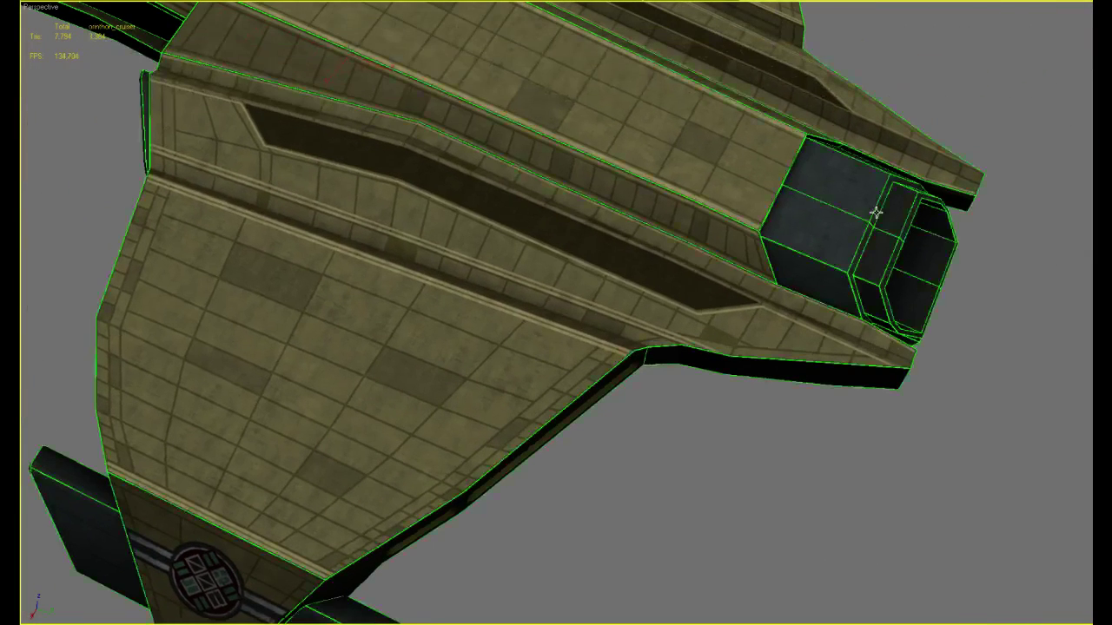
key(ctrl+e)
alt+middle_drag(617, 358, 646, 316)
scroll(646, 316, up, 3)
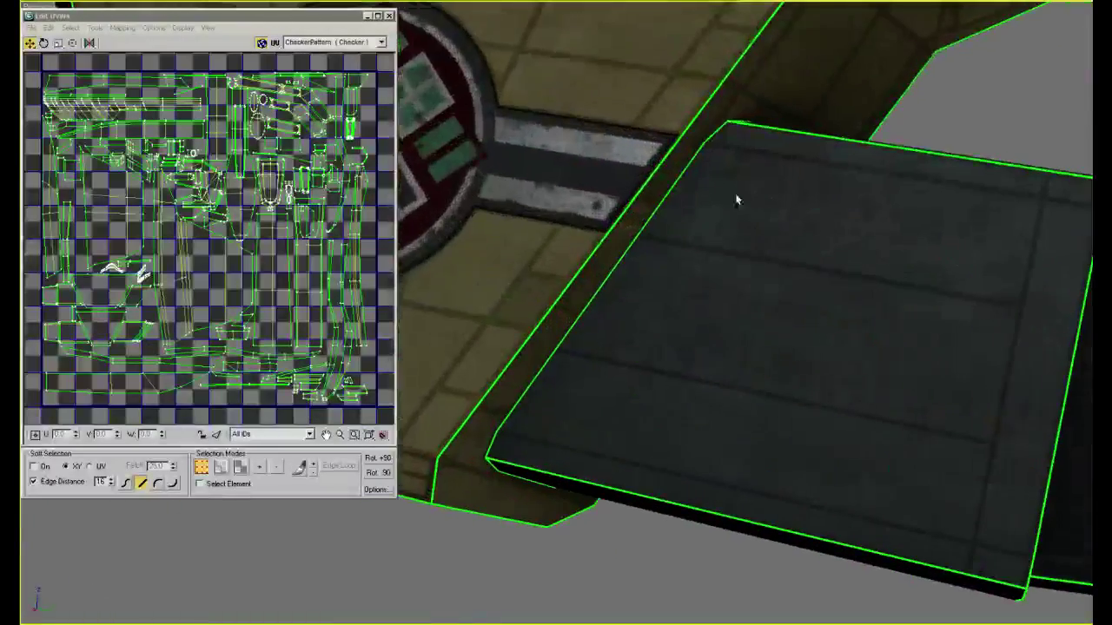
scroll(829, 301, up, 2)
scroll(893, 286, up, 2)
scroll(872, 415, down, 5)
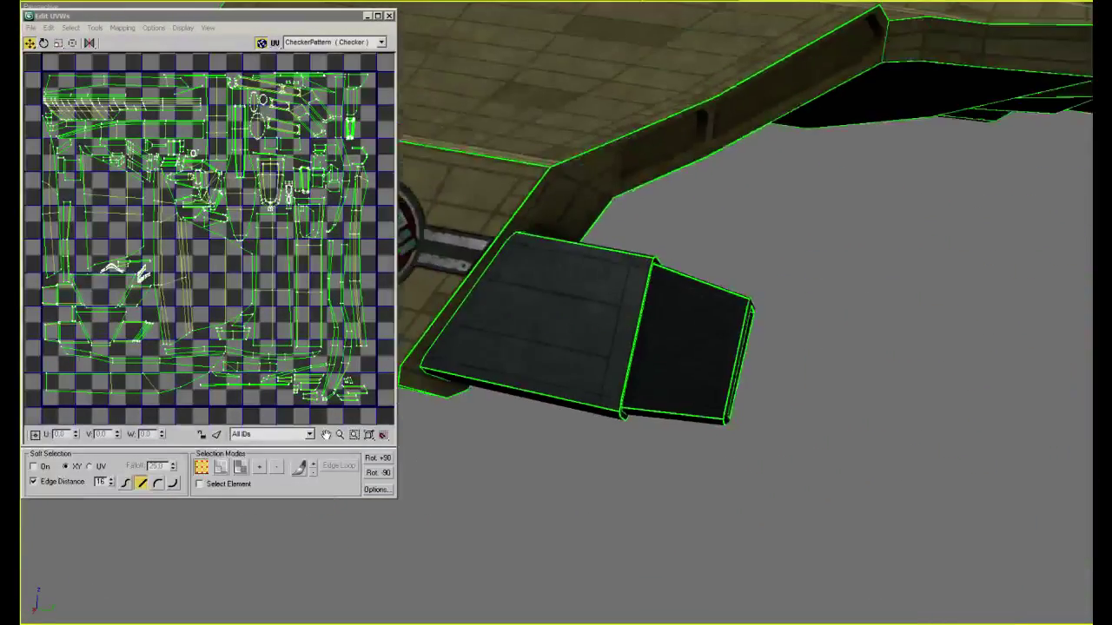
alt+middle_drag(872, 415, 819, 503)
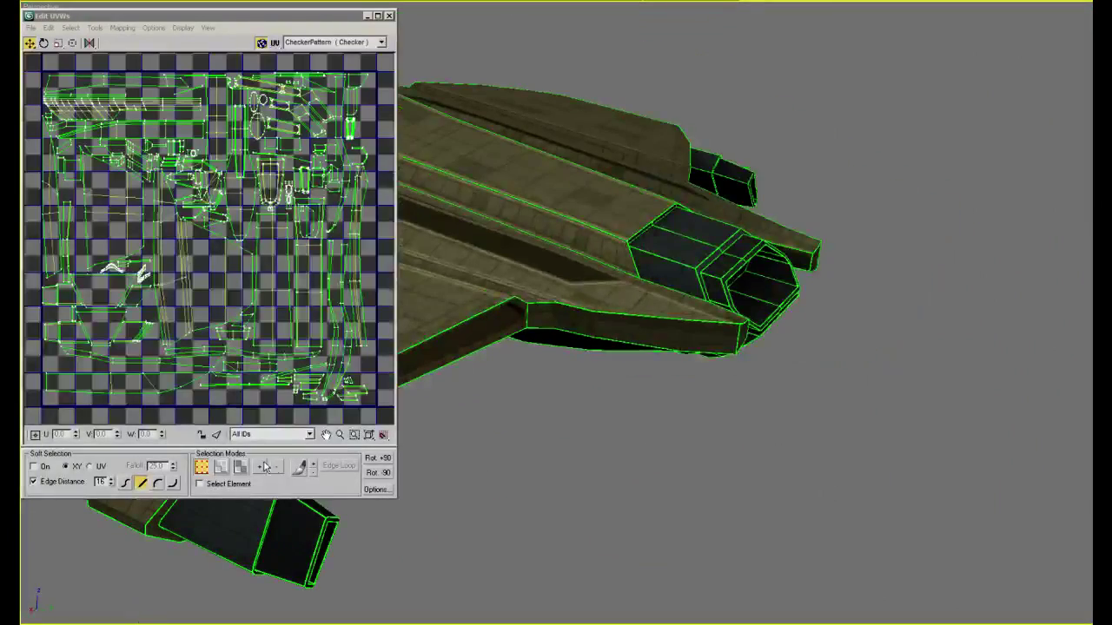
In face mode, select the upper and side rim faces of the rear engine housing
click(242, 466)
scroll(881, 317, up, 2)
scroll(781, 330, up, 2)
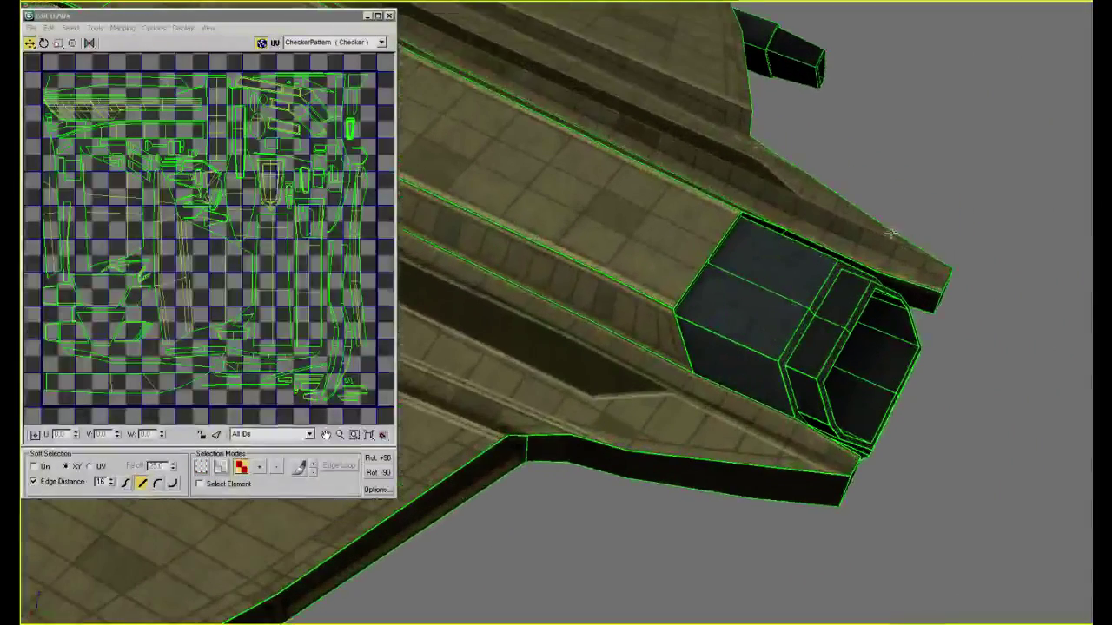
click(814, 351)
scroll(856, 380, up, 2)
scroll(856, 380, down, 3)
alt+middle_drag(856, 380, 539, 360)
alt+middle_drag(772, 402, 799, 330)
alt+middle_drag(851, 419, 850, 372)
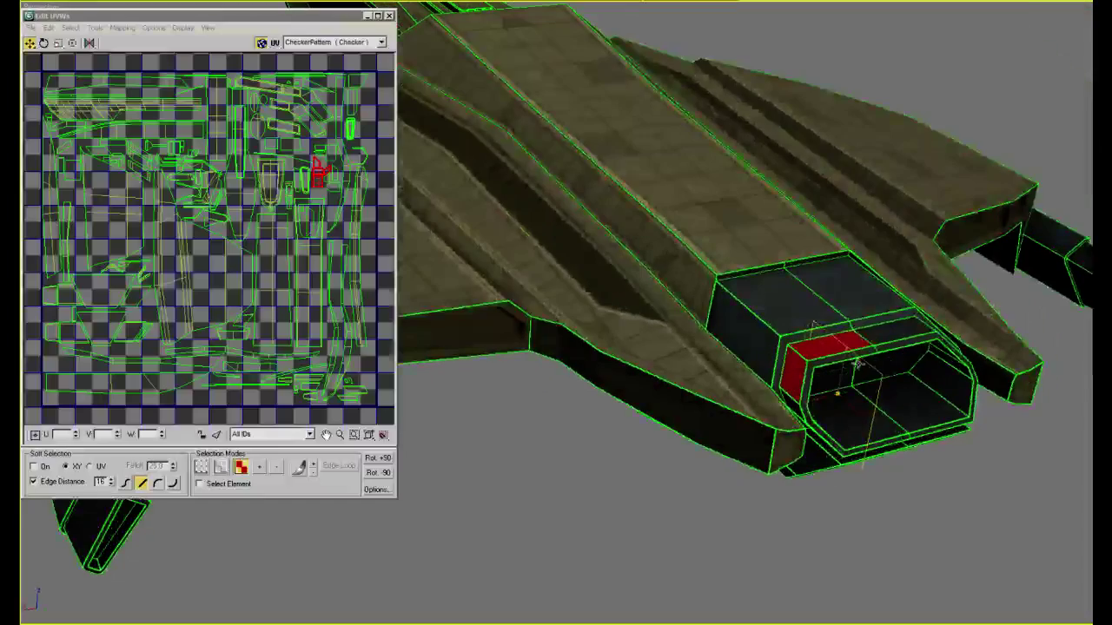
Examine the selected rim faces' UV islands up close and extend the selection with the adjoining face on the engine's side
scroll(317, 222, up, 6)
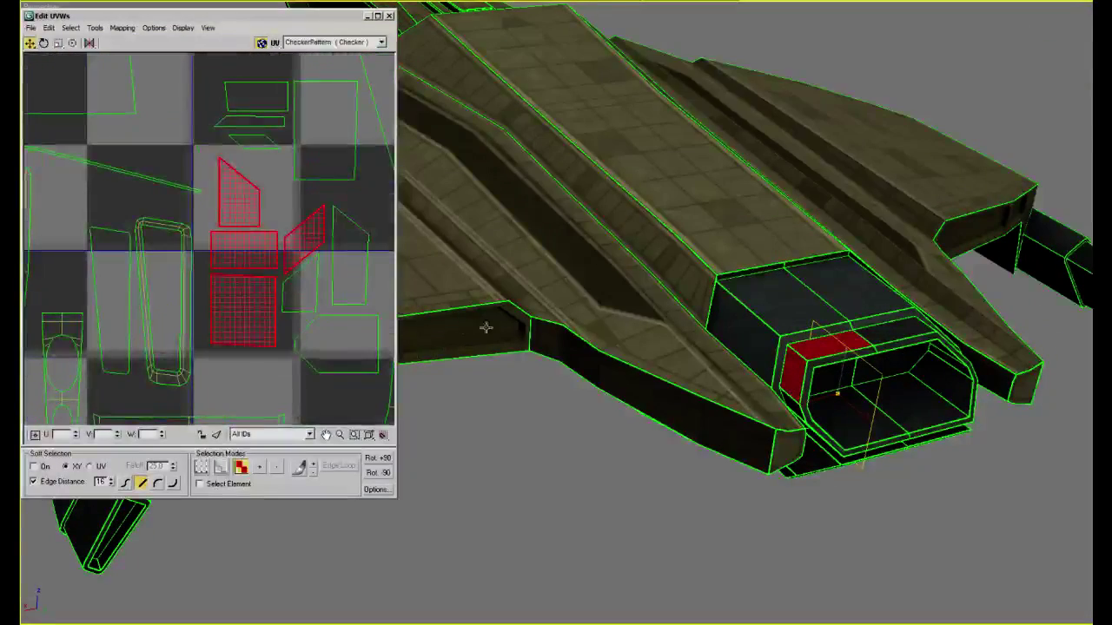
alt+middle_drag(492, 341, 1018, 303)
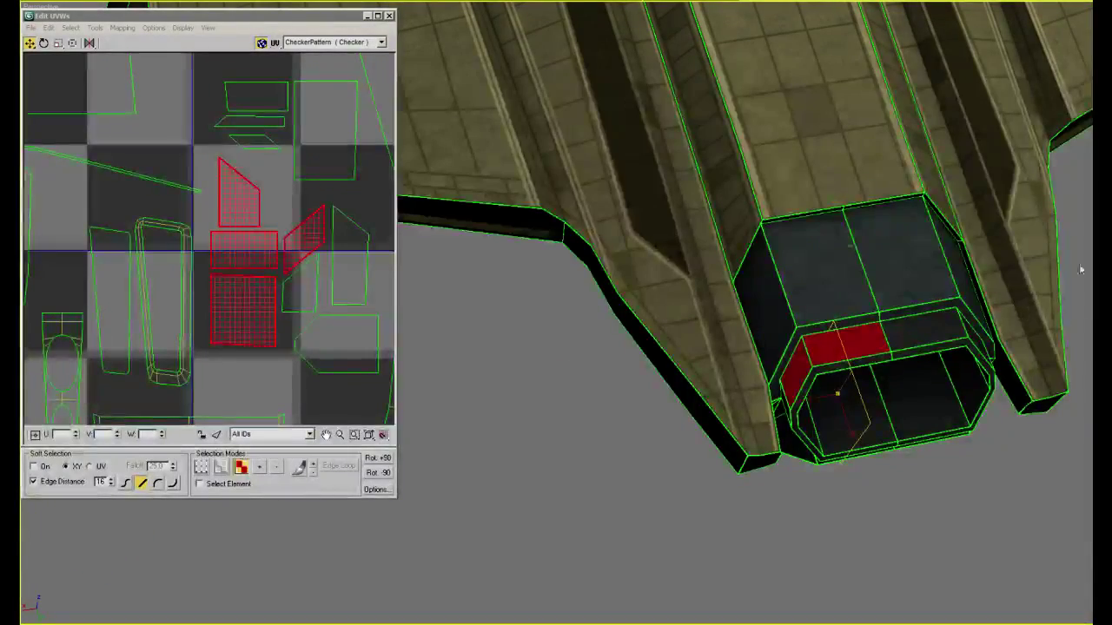
alt+middle_drag(766, 263, 843, 373)
ctrl+click(799, 393)
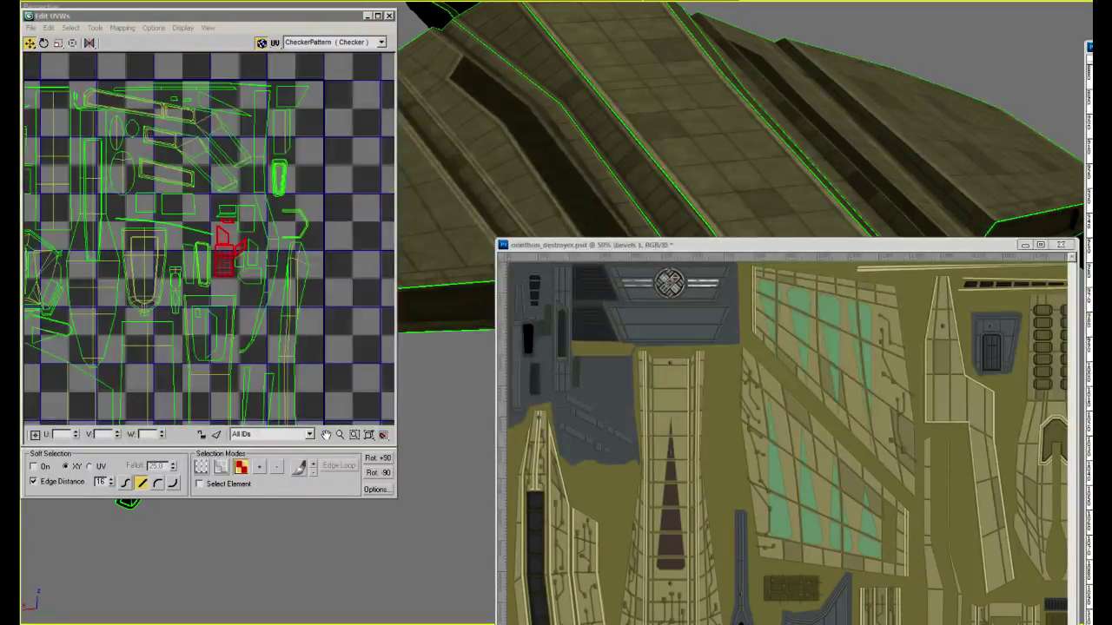
Try deleting the square selected area from the destroyer texture in Photoshop, and undo the deletion
key(Delete)
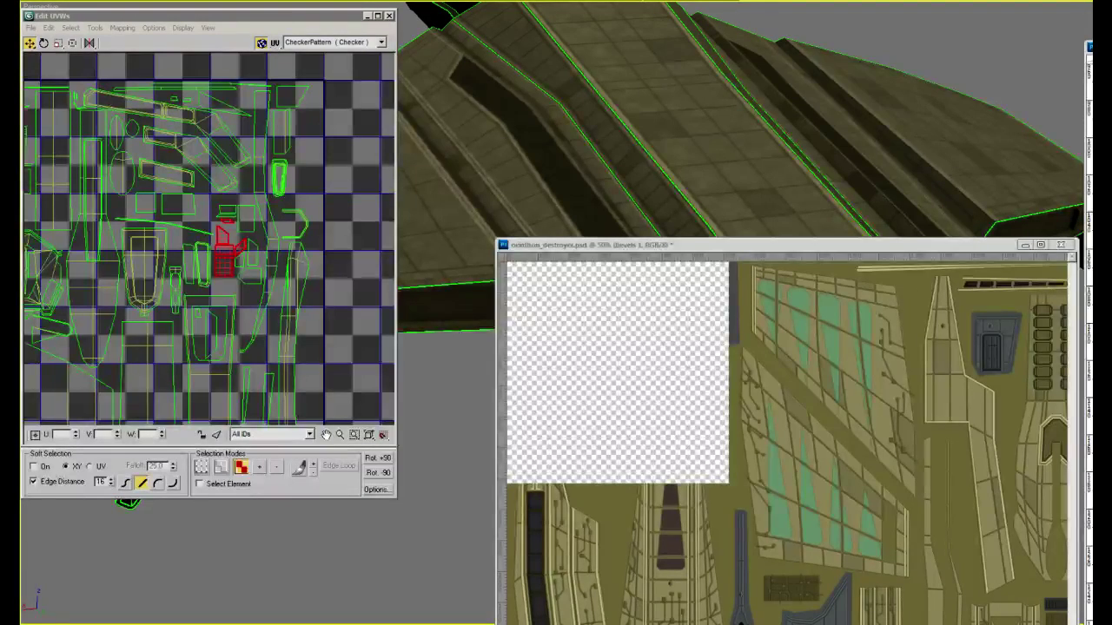
key(ctrl+z)
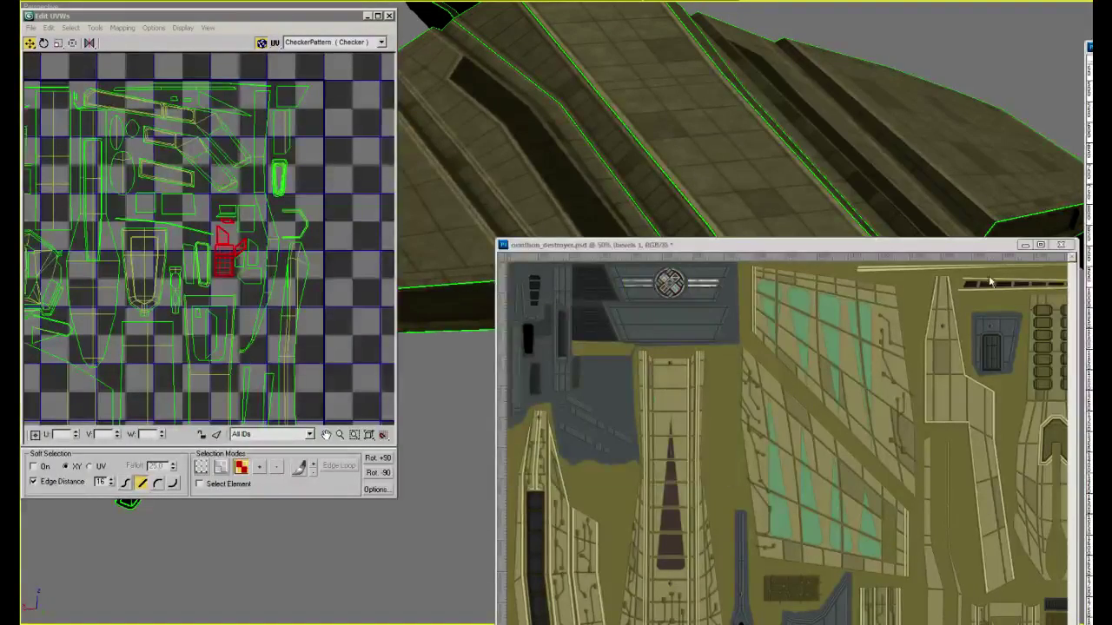
Switch to 3ds Max and examine the rear engine openings and the selected rim faces from above, behind and below
key(alt+Tab)
scroll(856, 303, down, 5)
alt+middle_drag(855, 304, 901, 272)
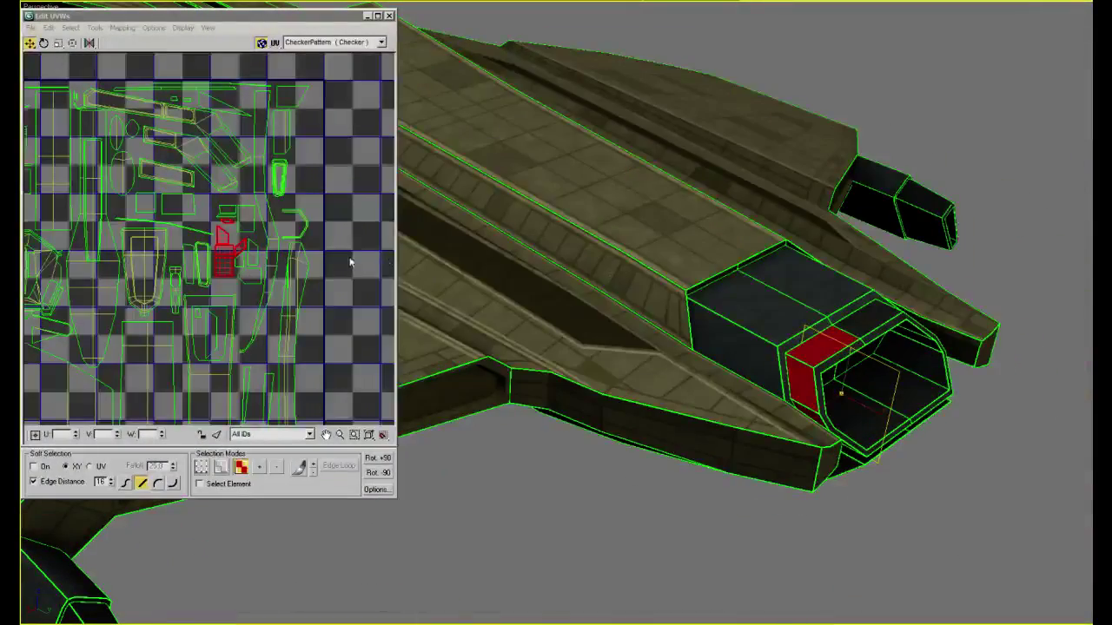
alt+middle_drag(811, 320, 775, 260)
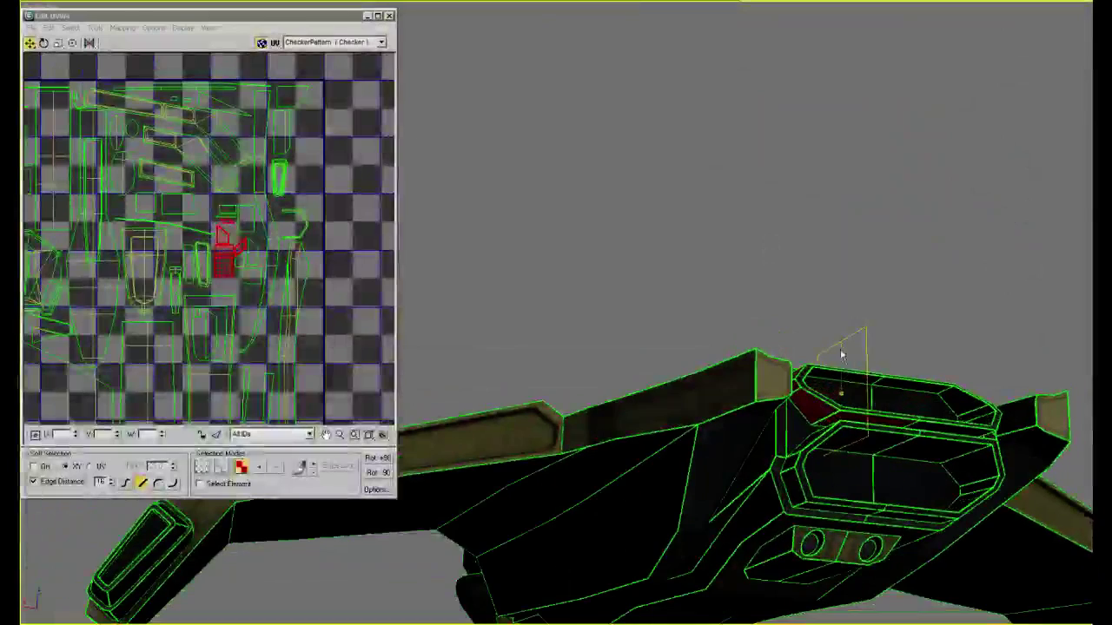
ctrl+click(852, 416)
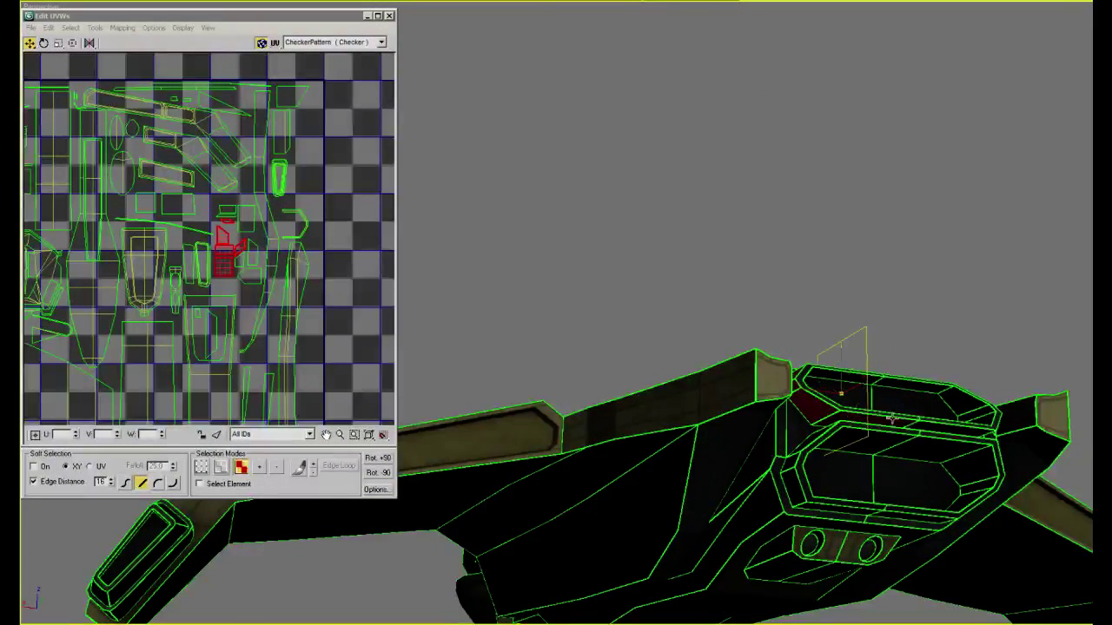
alt+middle_drag(892, 419, 860, 406)
scroll(856, 404, up, 2)
Select the upper engine opening's outer rim edges to trace them in the UV layout, and return to the cruiser texture in Photoshop
click(221, 467)
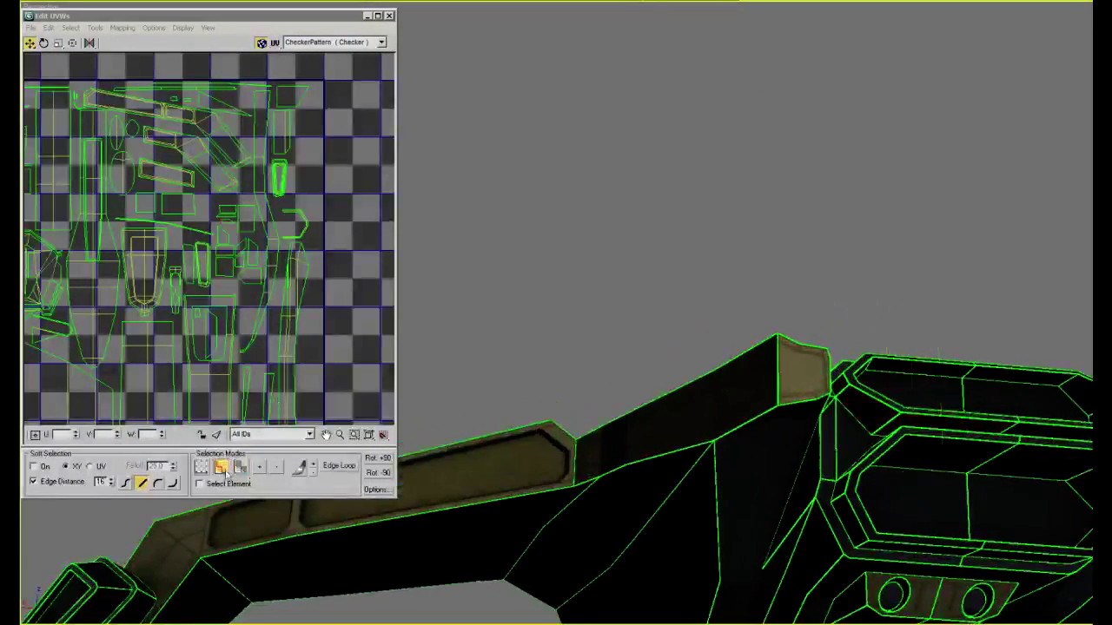
click(923, 417)
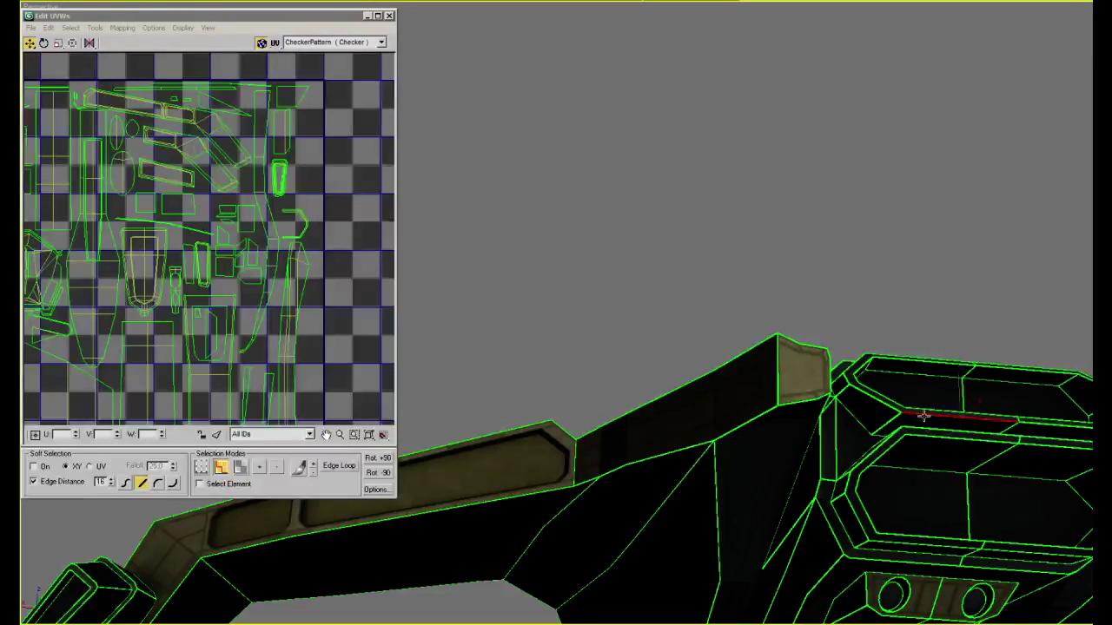
ctrl+click(873, 398)
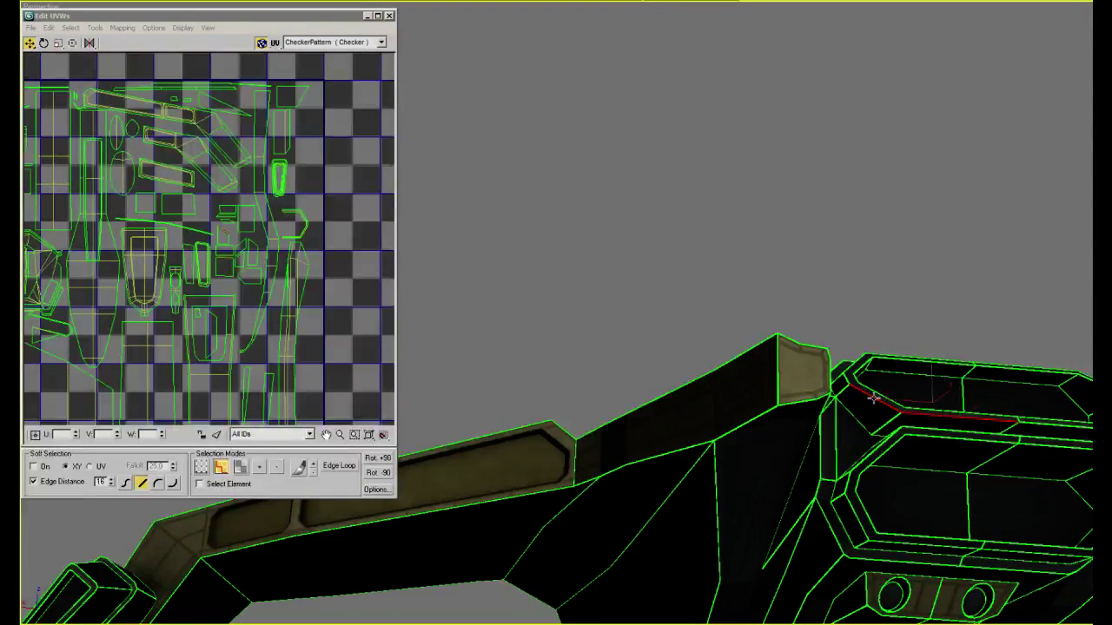
alt+middle_drag(860, 391, 855, 375)
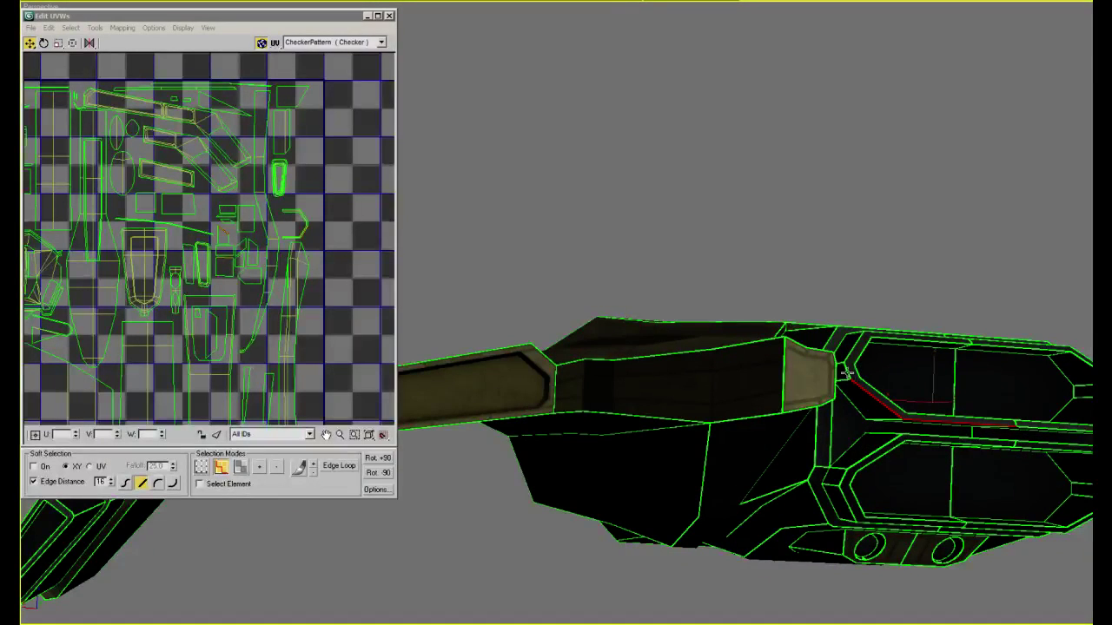
ctrl+click(847, 374)
alt+middle_drag(847, 373, 855, 358)
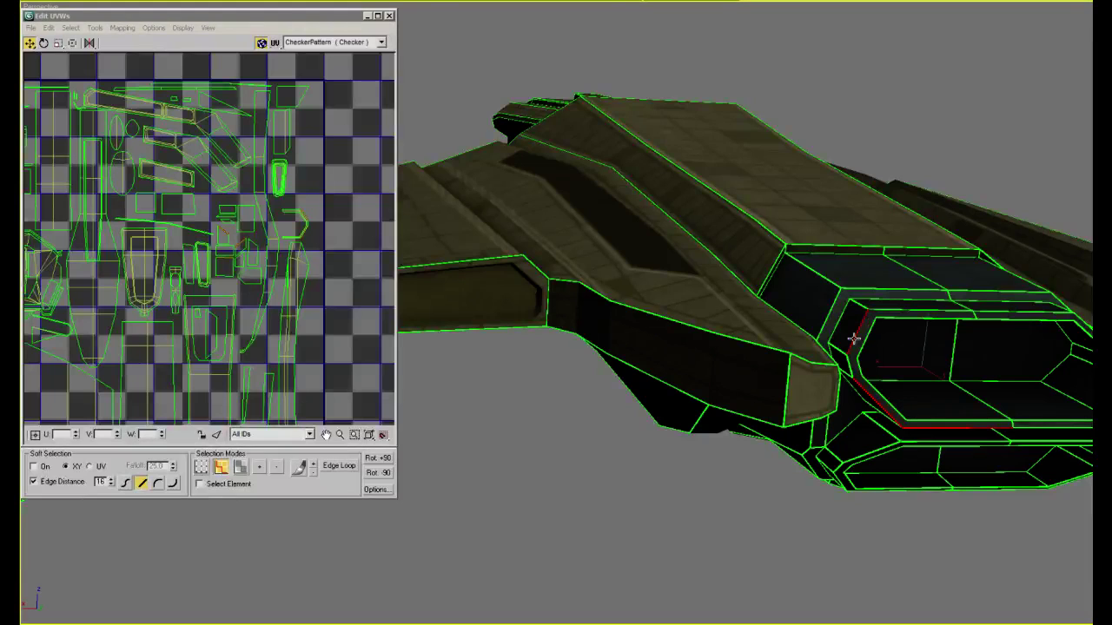
ctrl+click(904, 309)
click(240, 468)
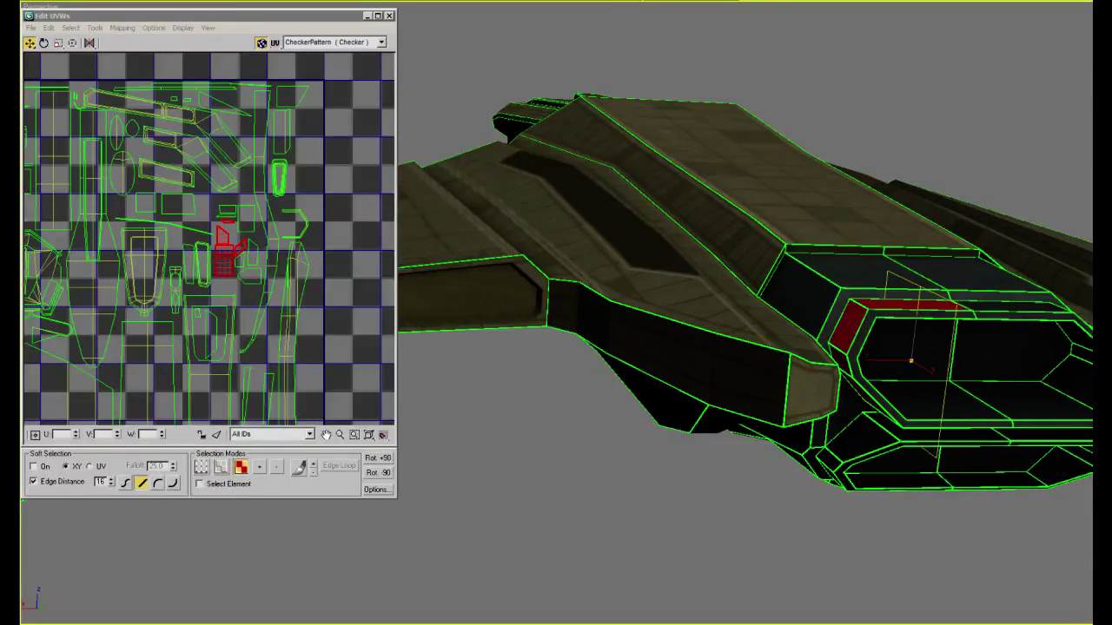
key(alt+Tab)
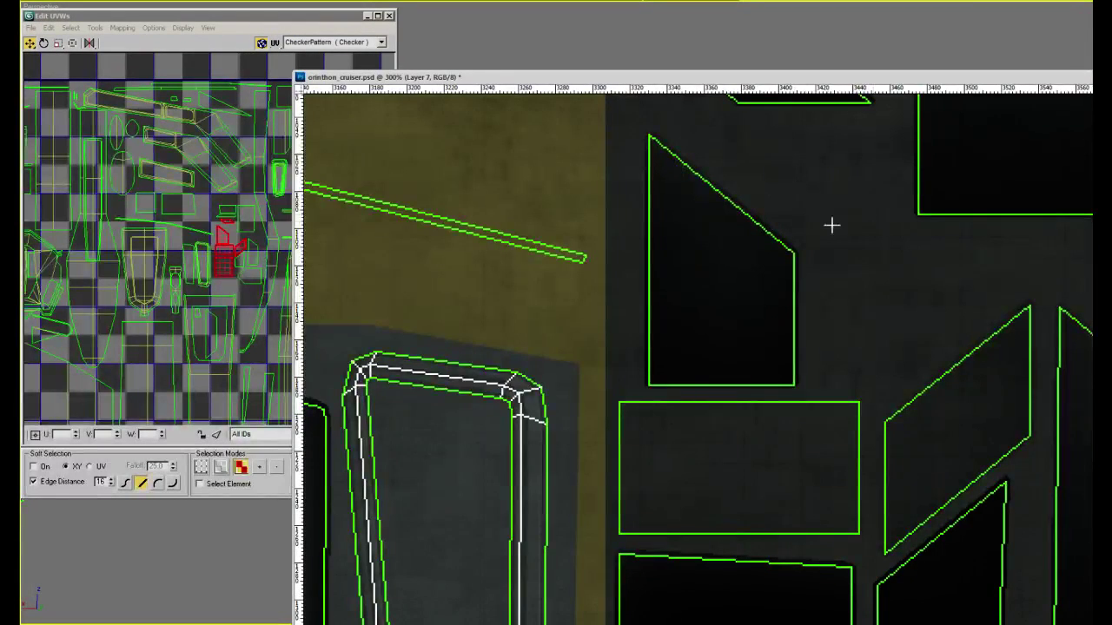
click(677, 144)
shift+click(677, 391)
drag(713, 391, 713, 343)
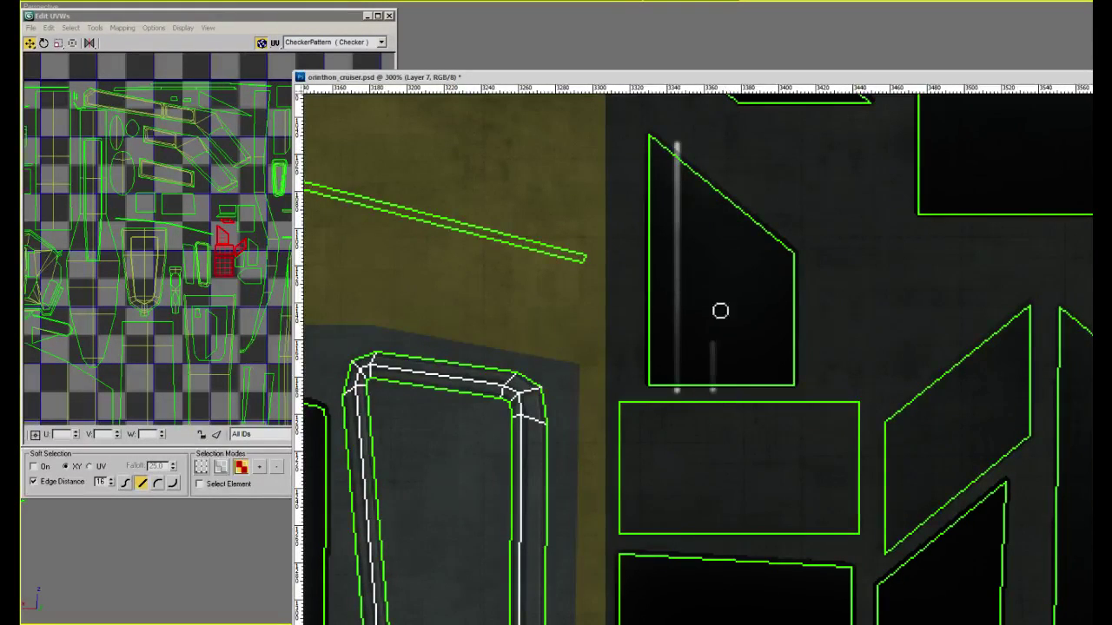
shift+click(713, 130)
click(747, 186)
shift+click(747, 394)
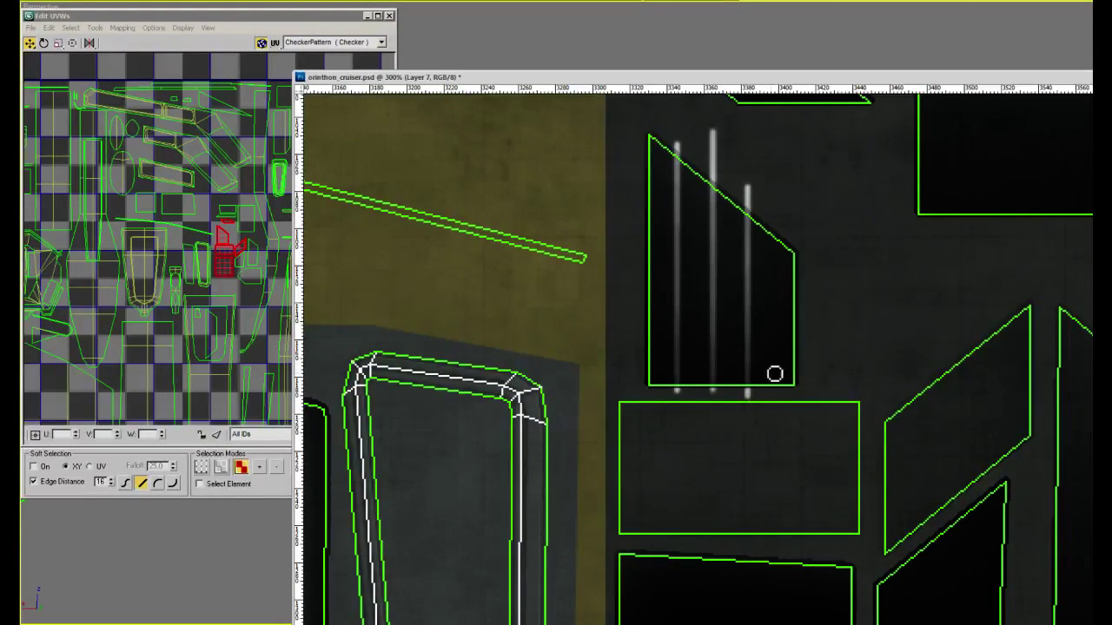
key(ctrl+z)
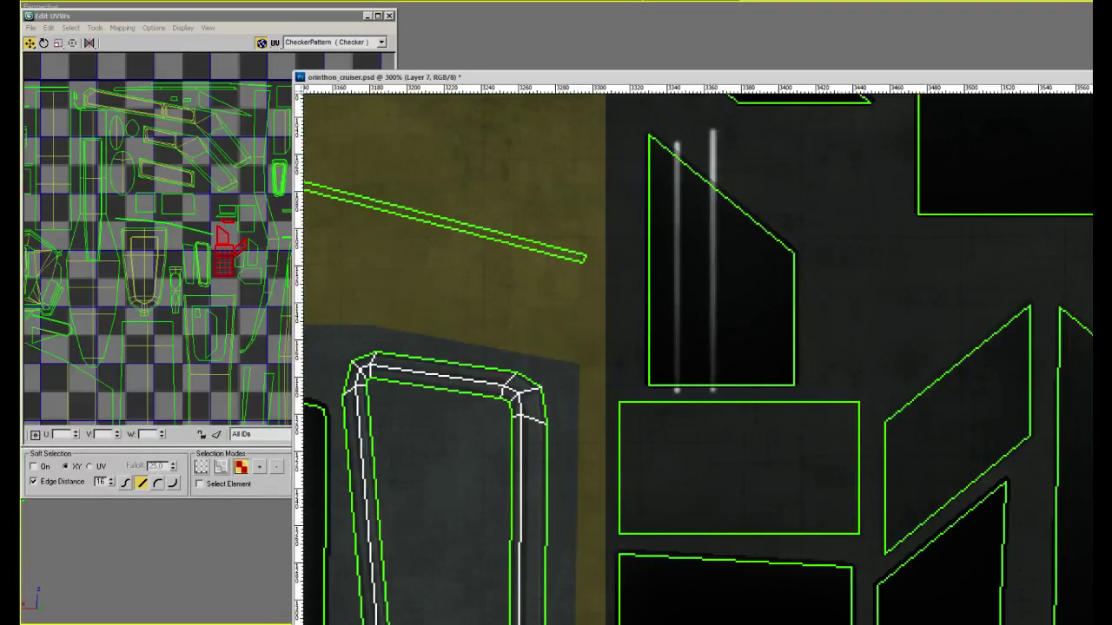
key(ctrl+alt+z)
key(ctrl+alt+z)
Paint a vertical white line through the slanted-top dark island, duplicate it into a row of four, and merge the copies into Layer 7
shift+drag(675, 398, 692, 123)
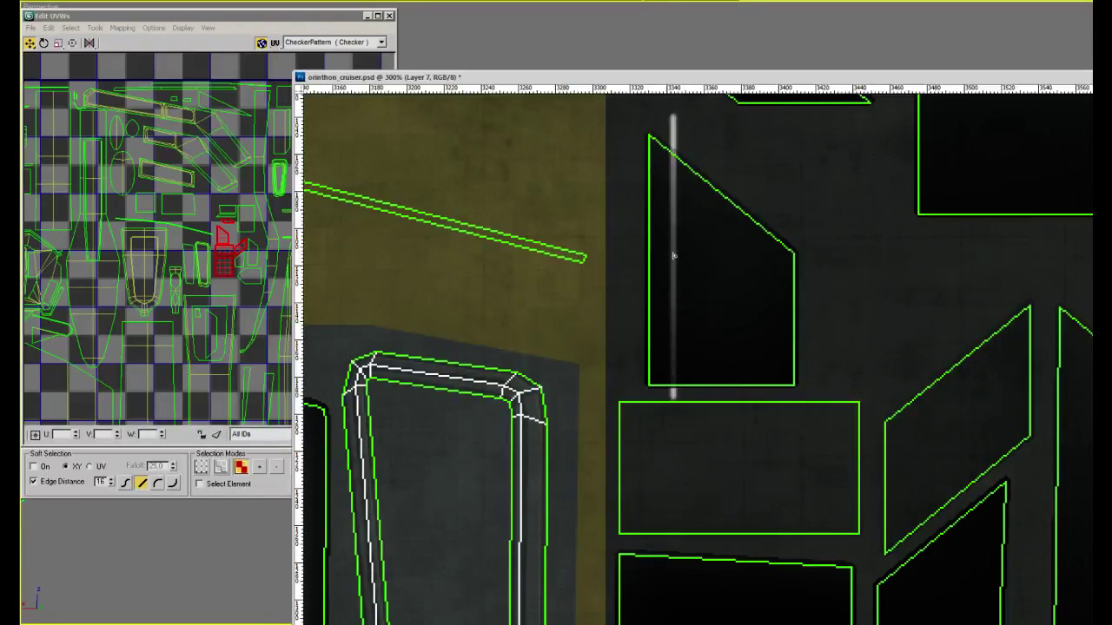
alt+drag(673, 255, 769, 276)
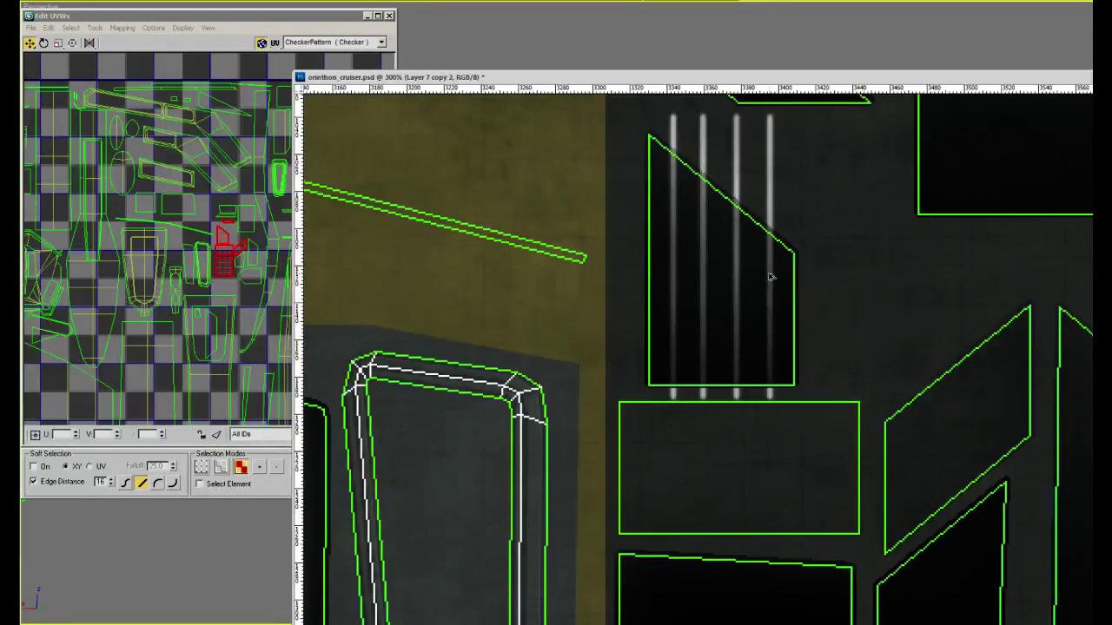
key(ctrl+e)
key(ctrl+e)
drag(763, 277, 768, 279)
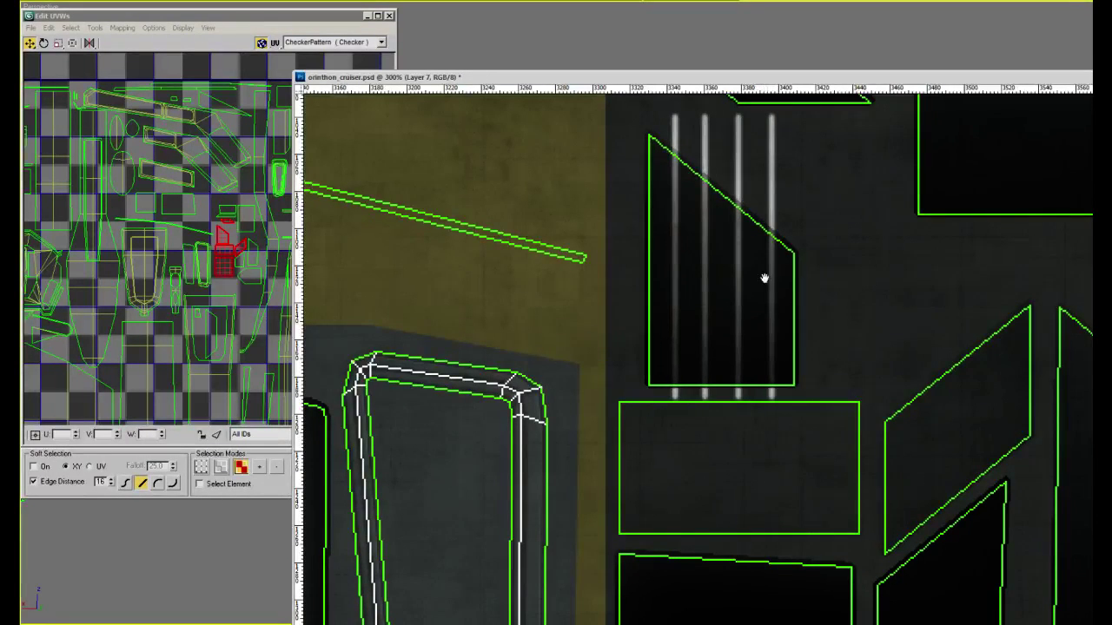
Delete the two right-hand white lines from the row over the slanted-top dark island
alt+scroll(765, 278, down, 1)
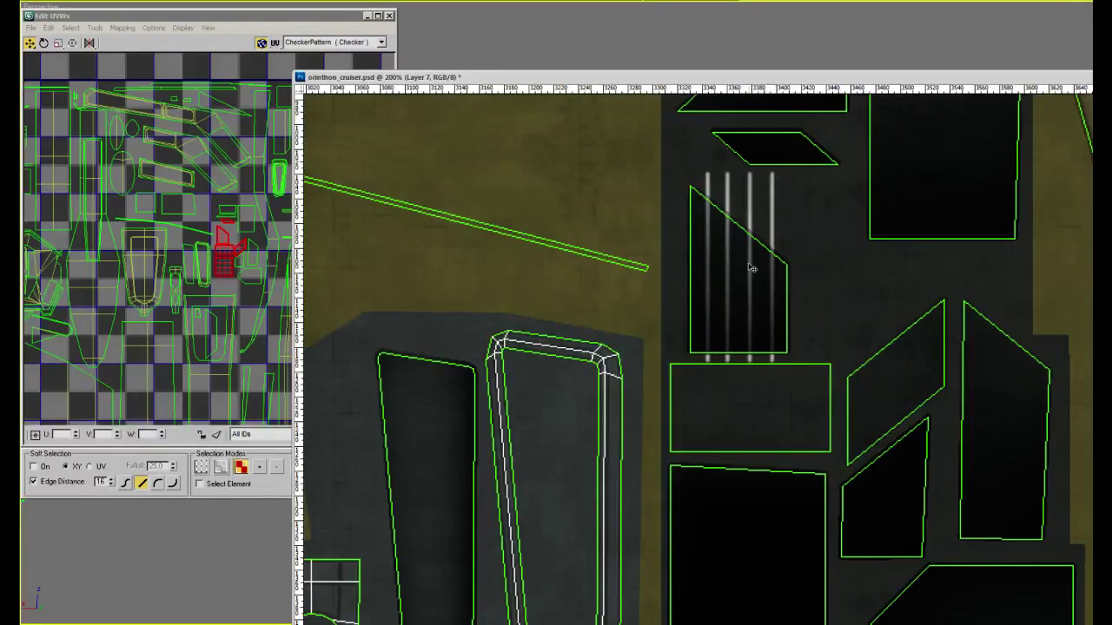
key(m)
drag(741, 162, 813, 405)
key(Delete)
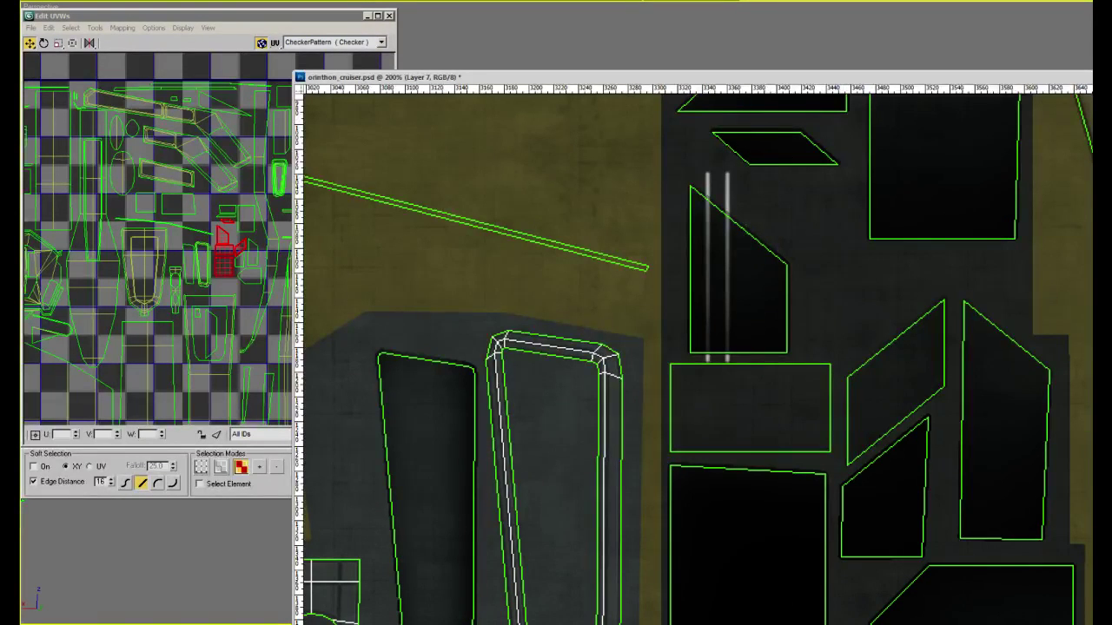
Nudge the two lines left, duplicate them to add an evenly spaced third line, and delete the copy's overlapping middle line
alt+scroll(730, 265, up, 1)
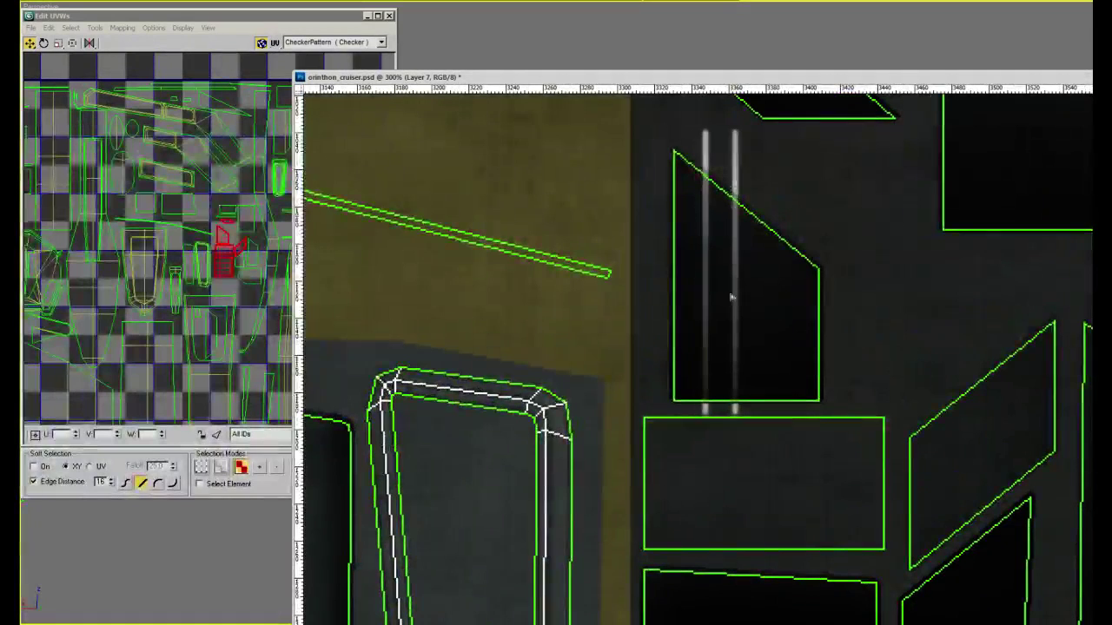
key(Left)
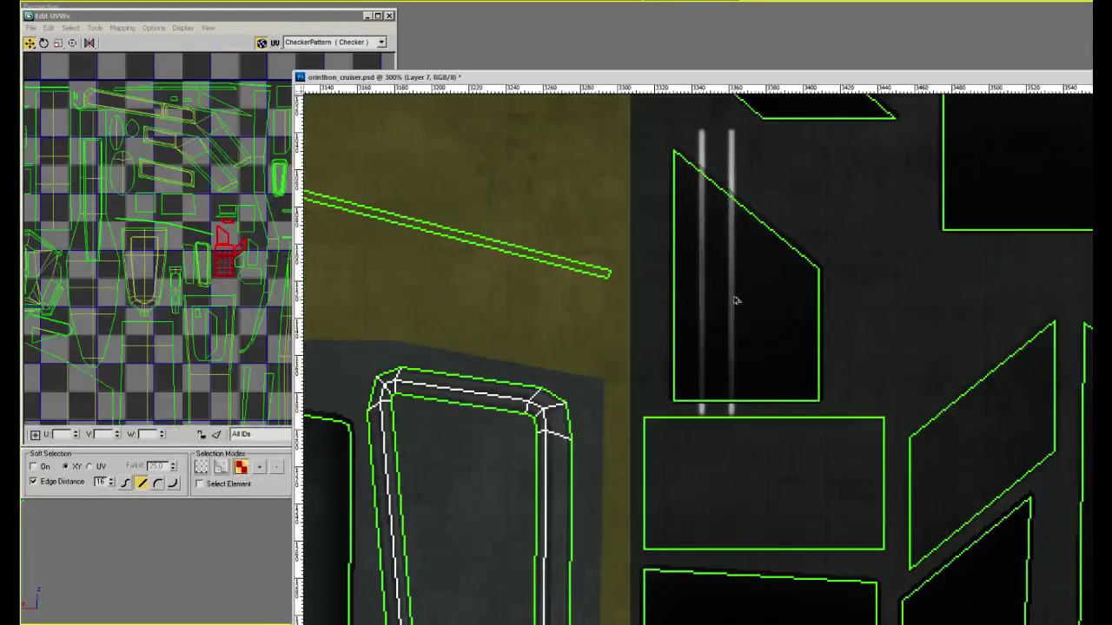
alt+drag(735, 301, 766, 300)
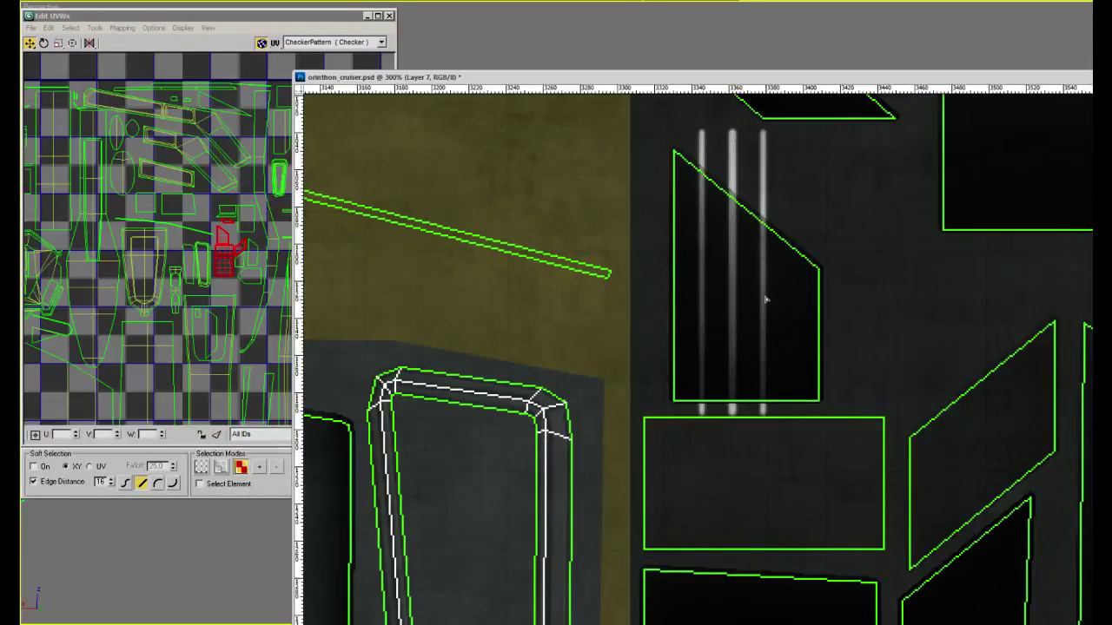
key(Left)
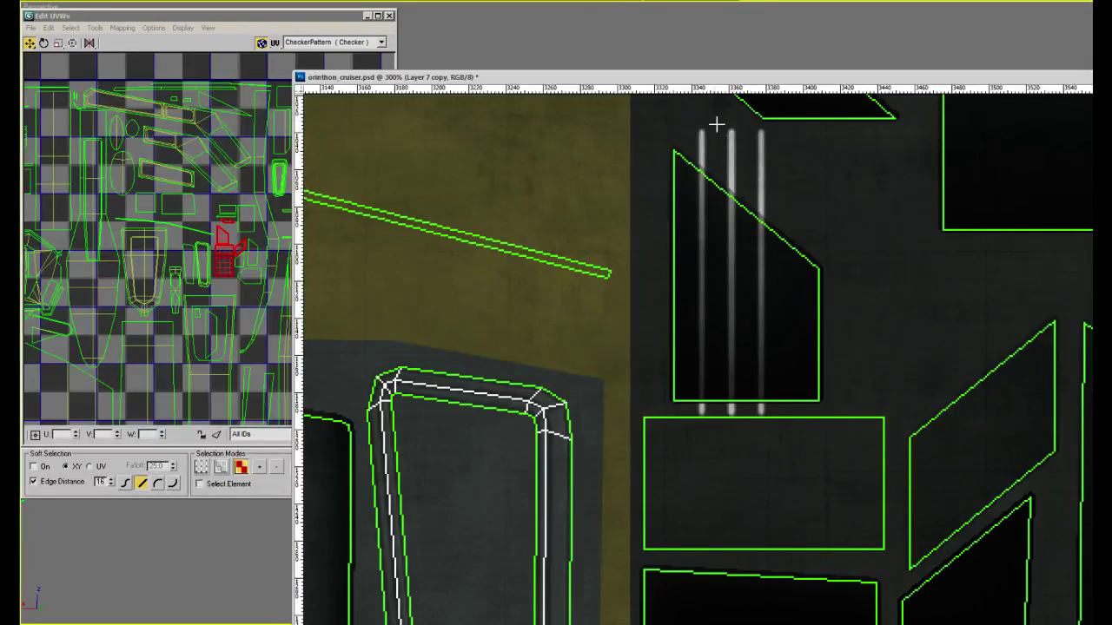
drag(752, 448, 742, 463)
key(Delete)
key(ctrl+d)
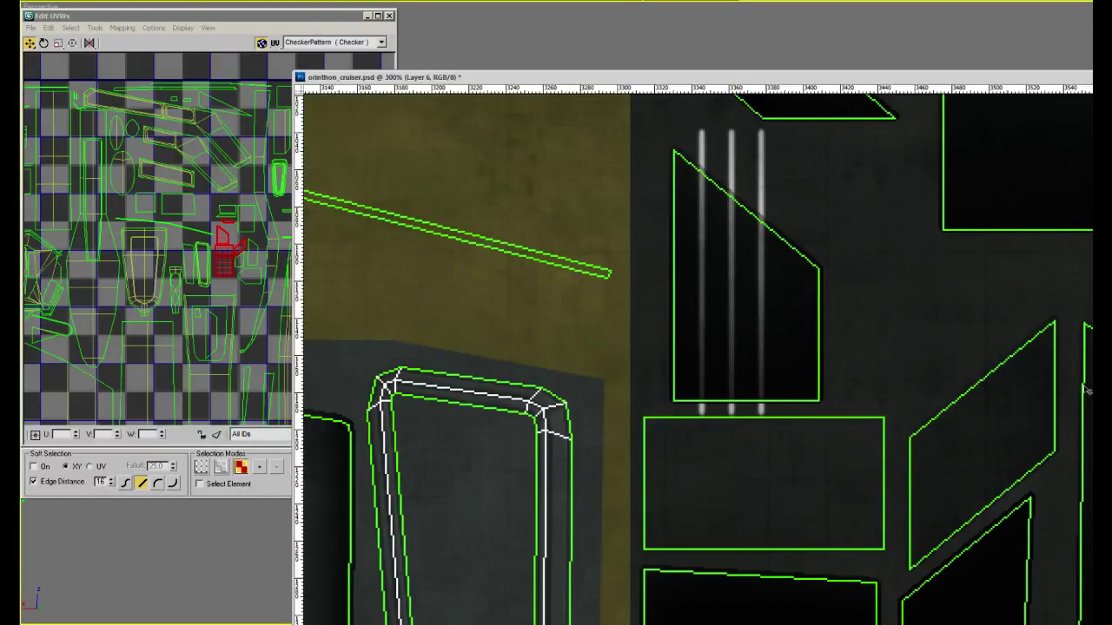
Examine the whole cruiser texture and the emblem panels to identify which details Layer 6 holds
alt+scroll(993, 391, down, 2)
alt+scroll(990, 390, down, 1)
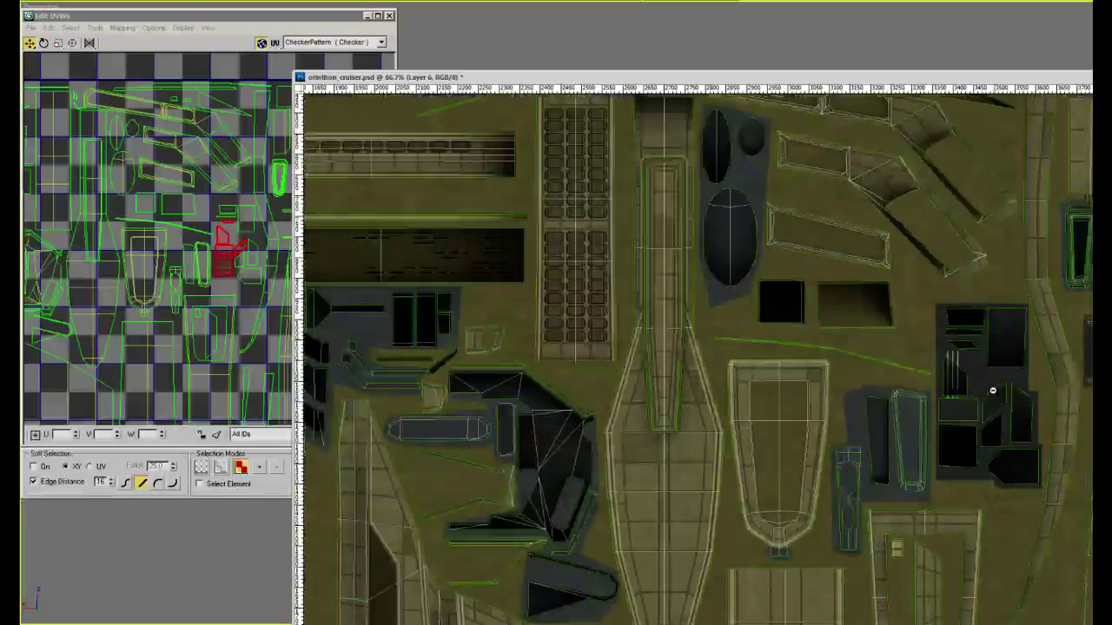
alt+scroll(993, 391, down, 3)
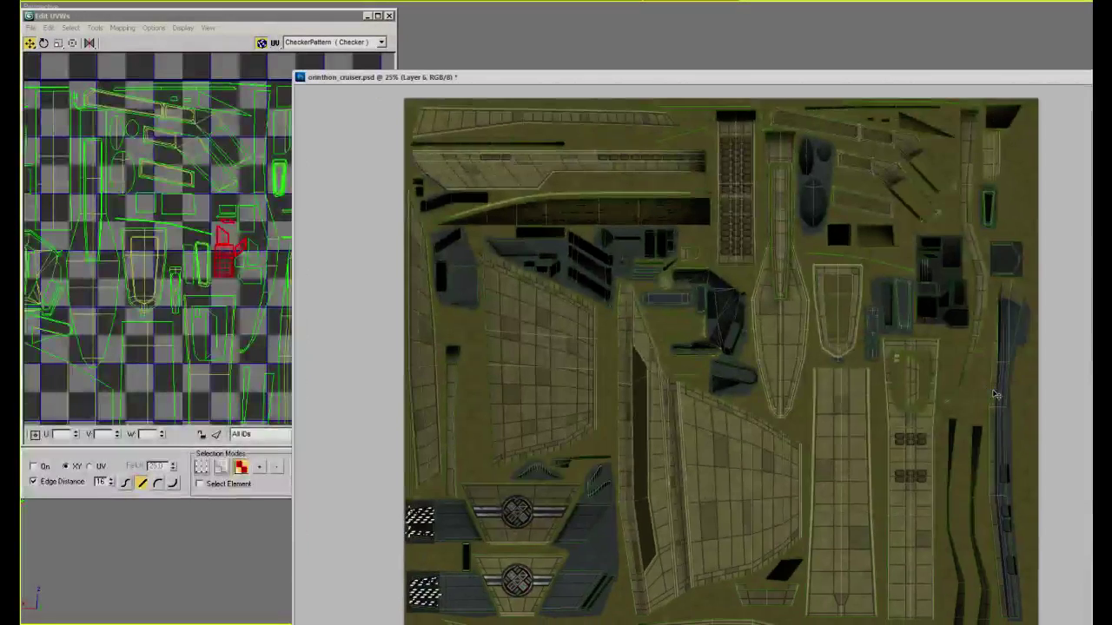
click(742, 379)
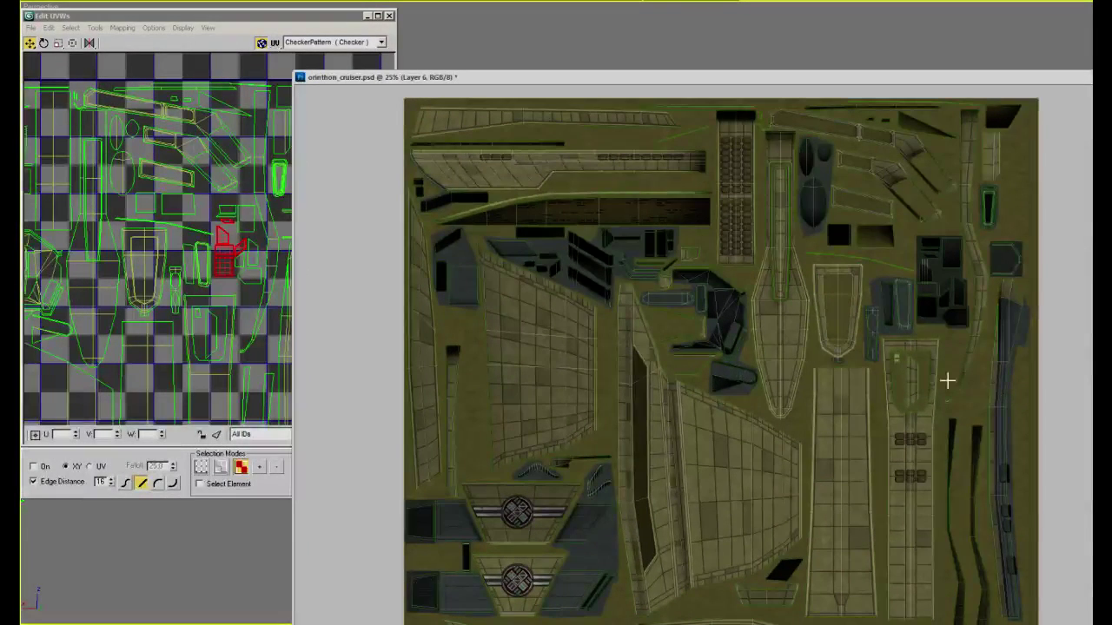
alt+scroll(565, 516, up, 2)
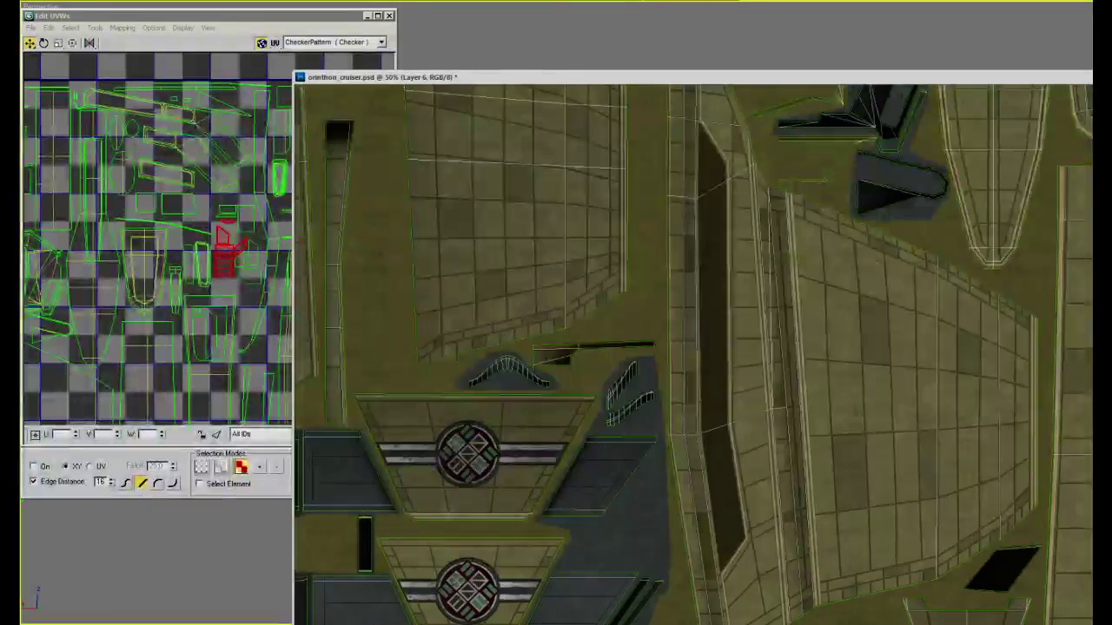
drag(931, 478, 985, 429)
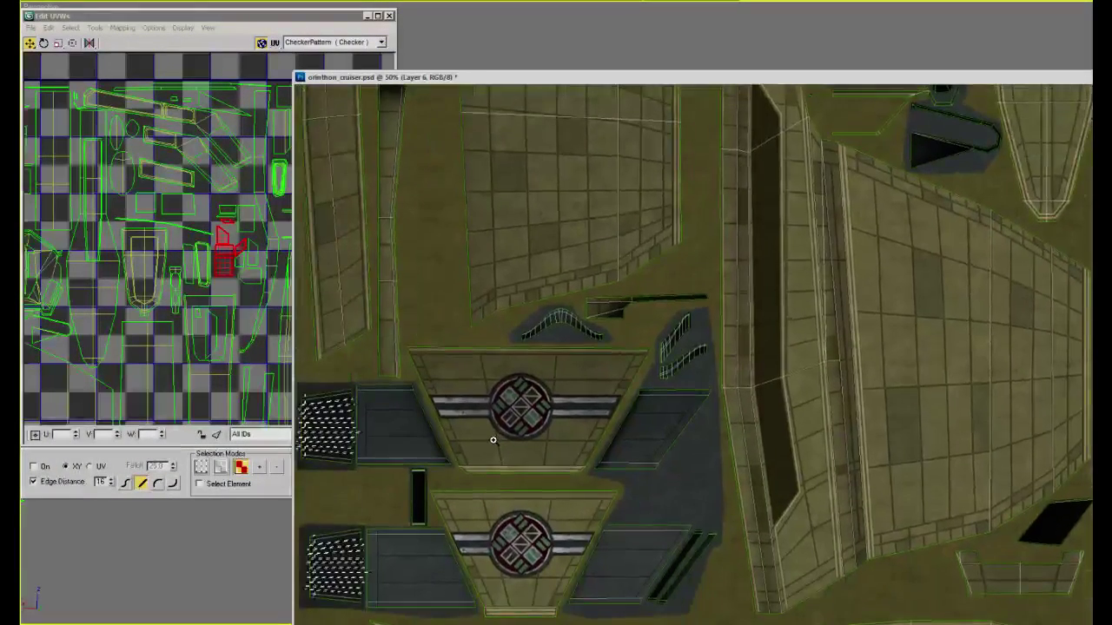
alt+scroll(727, 368, up, 1)
drag(727, 368, 805, 350)
alt+scroll(804, 350, up, 1)
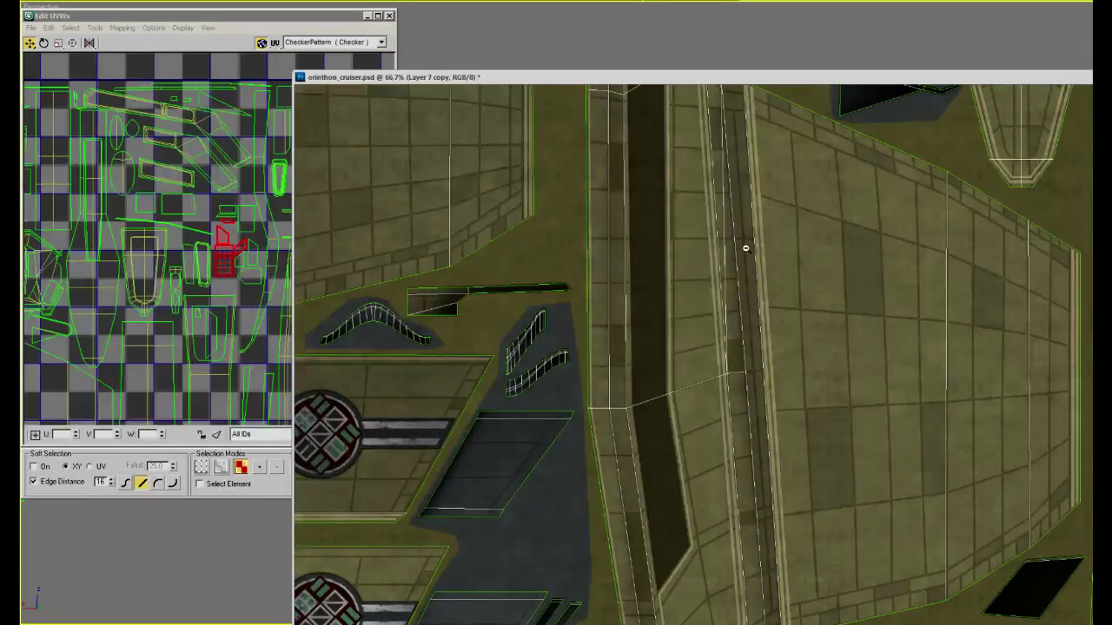
Check what Layer 7 copy holds at the slanted-top dark island and merge it down into Layer 7
alt+click(745, 248)
alt+click(743, 514)
alt+click(743, 514)
ctrl+click(1012, 303)
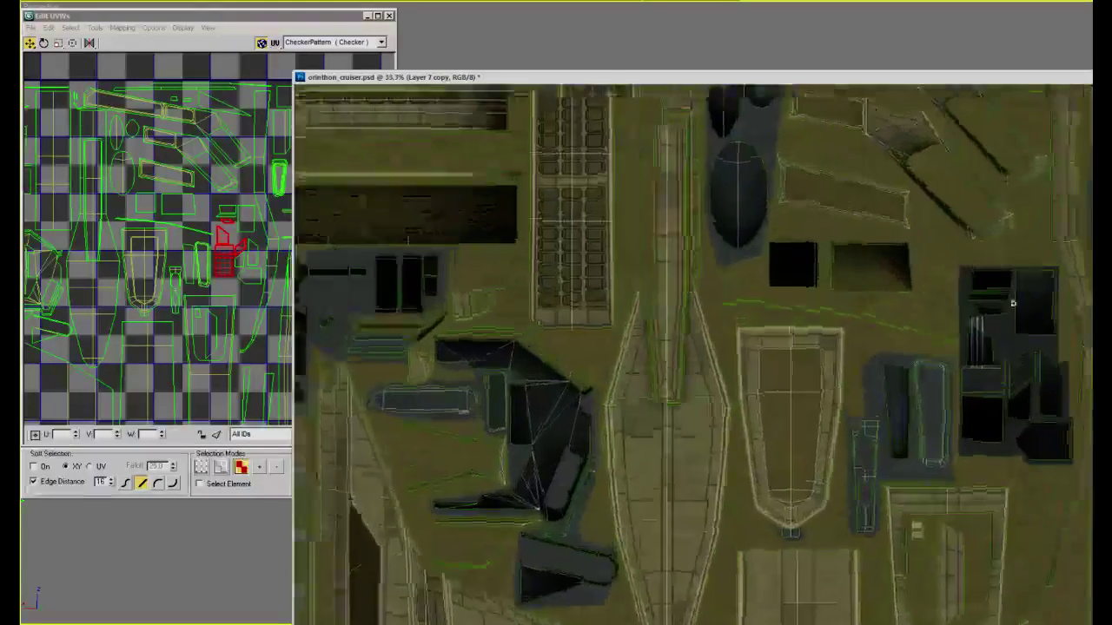
alt+scroll(1012, 303, up, 7)
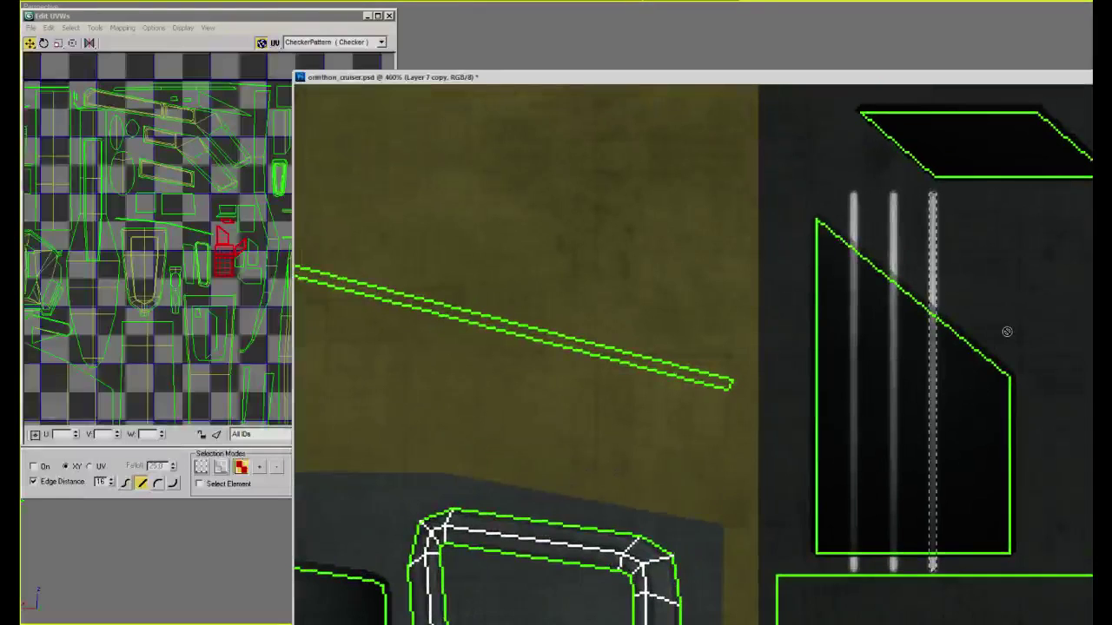
key(ctrl+d)
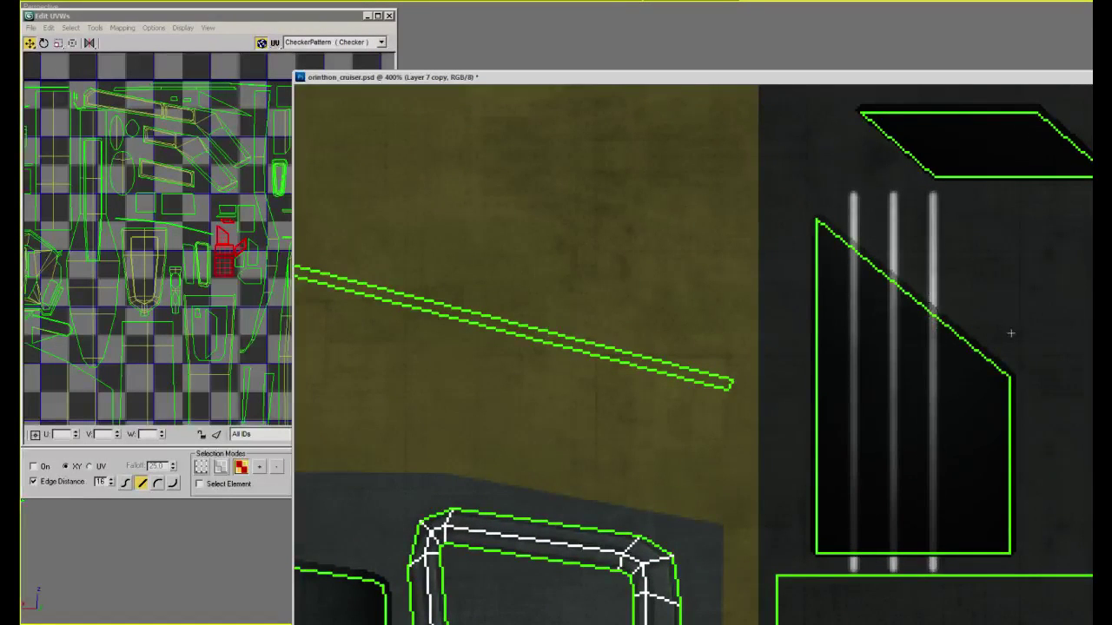
key(ctrl+z)
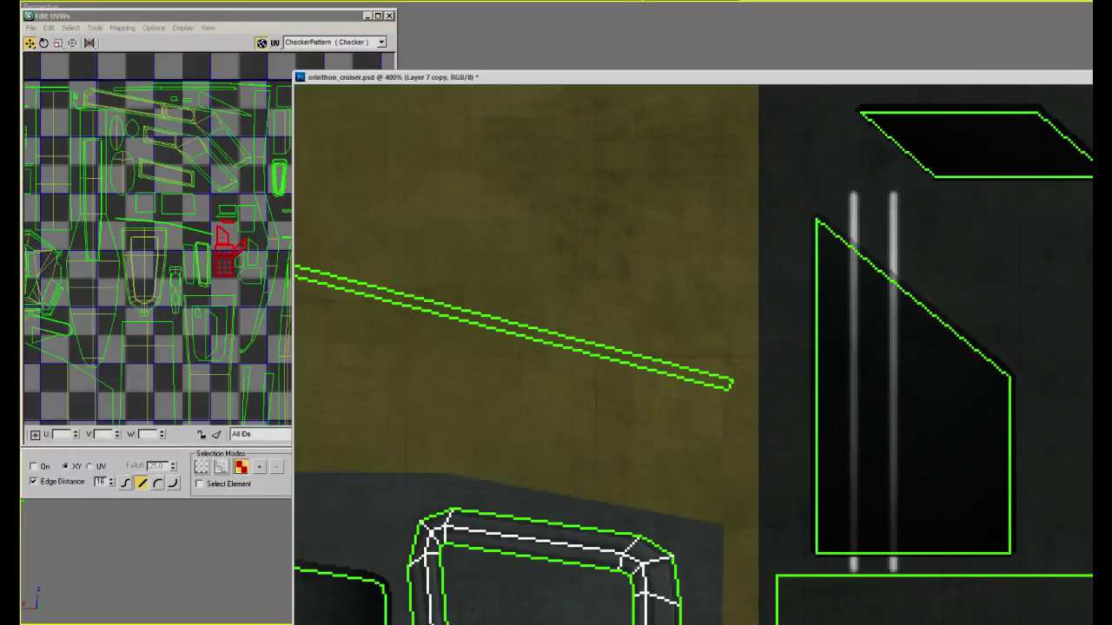
key(ctrl+z)
key(ctrl+e)
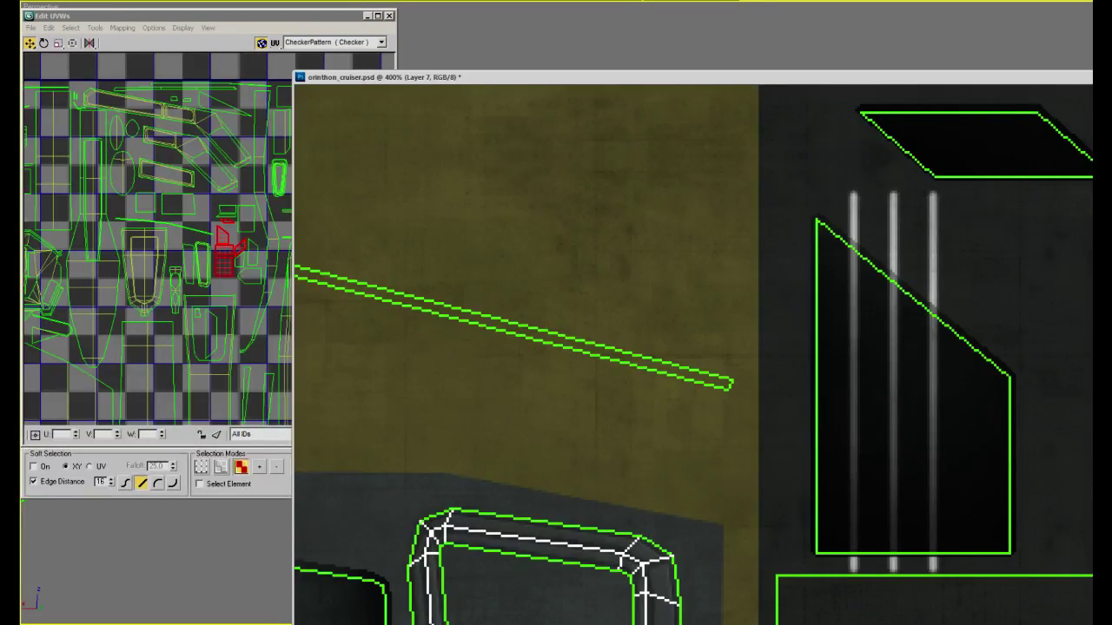
drag(983, 318, 921, 293)
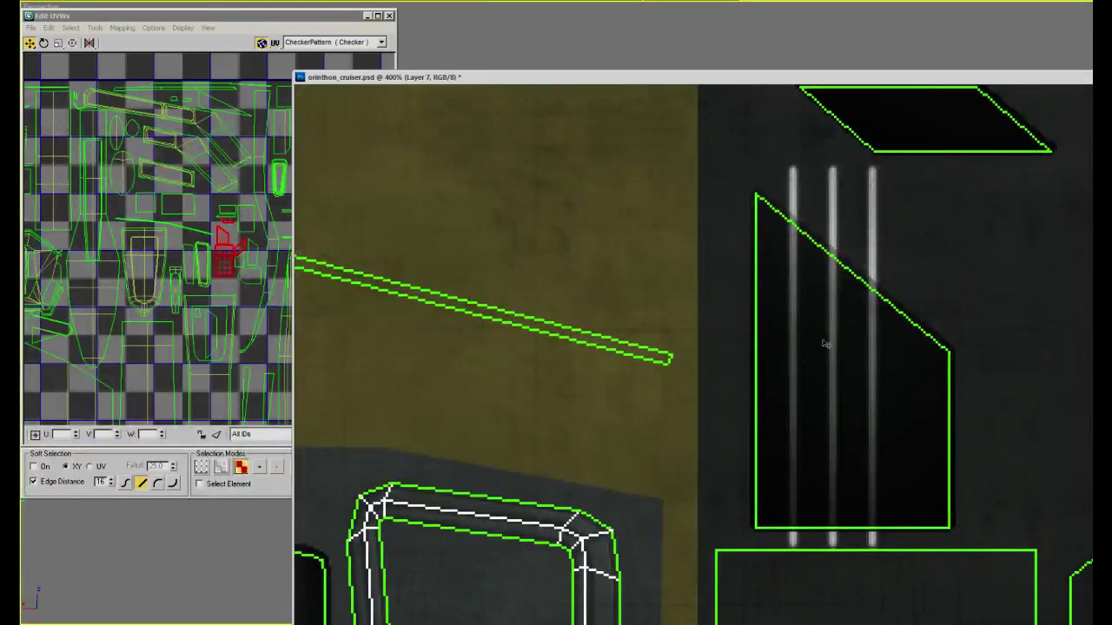
Duplicate the three lines sideways to extend the row to five, delete the copy's overlapping middle line, and merge the copy into Layer 7
alt+drag(803, 372, 876, 372)
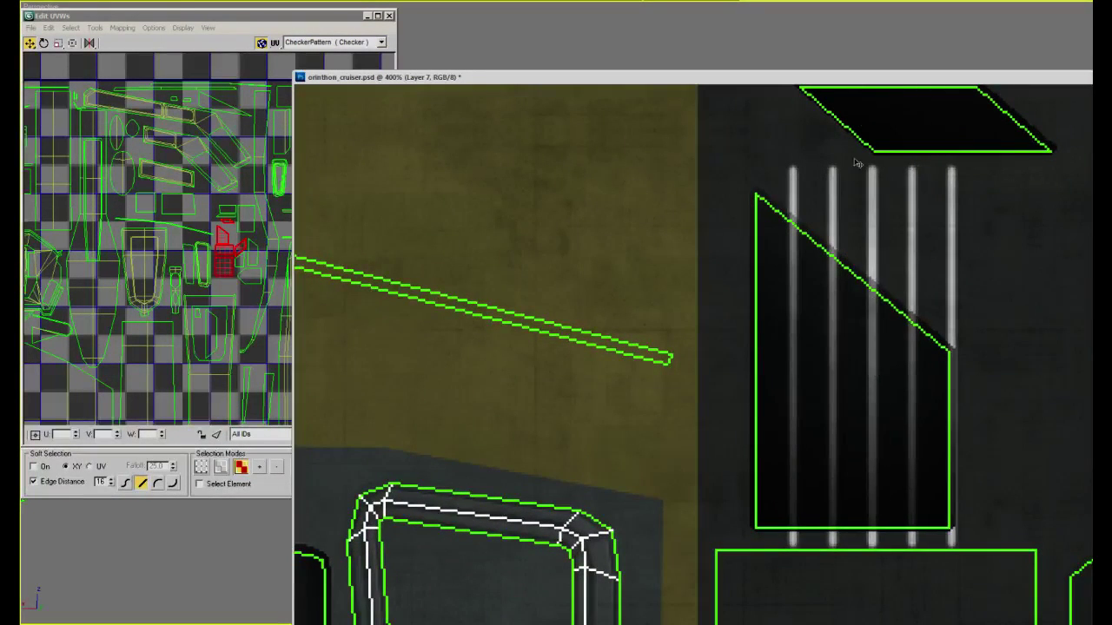
key(ctrl+j)
key(m)
mouse_move(863, 151)
mouse_down()
mouse_move(879, 469)
mouse_move(898, 566)
mouse_up()
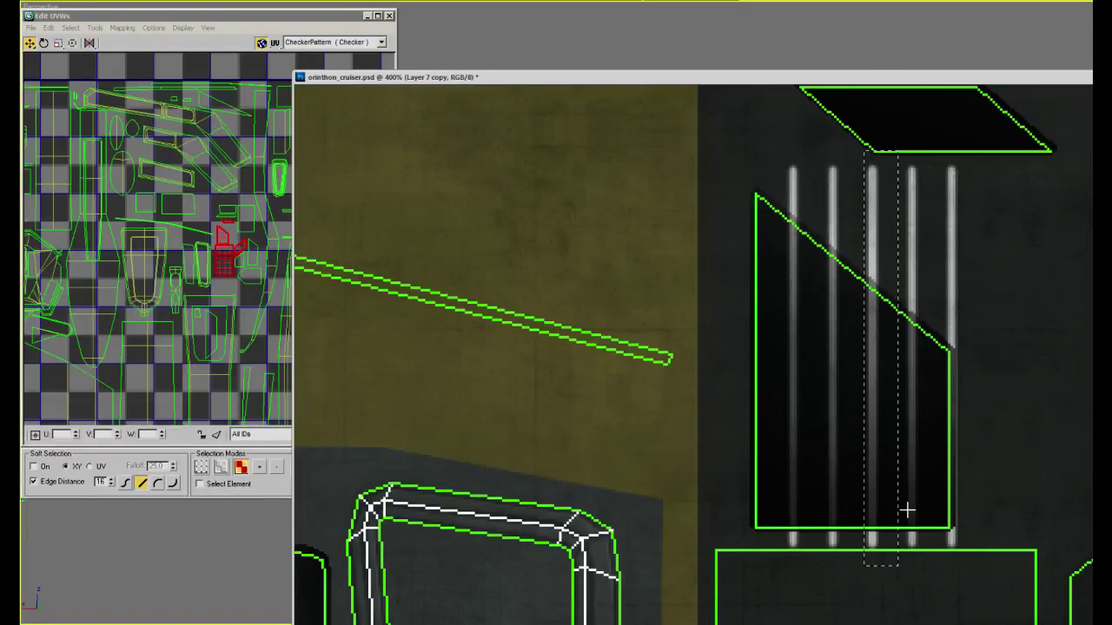
key(Delete)
key(ctrl+d)
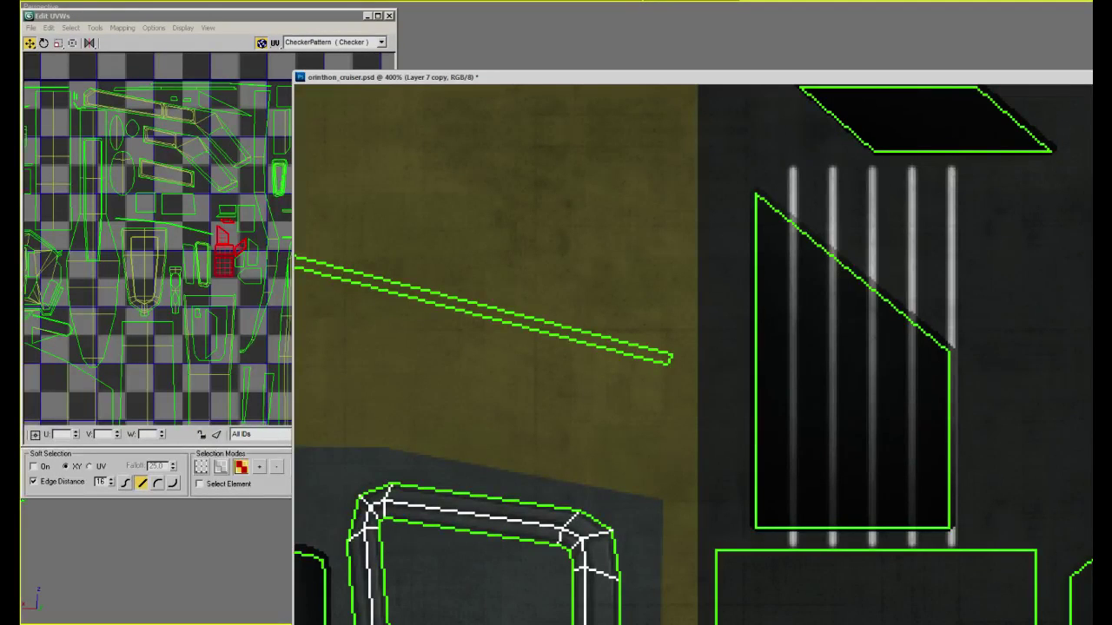
key(ctrl+e)
Delete the rightmost line of the row and trim the remaining four lines' lower ends just below the slanted-top island
key(Right)
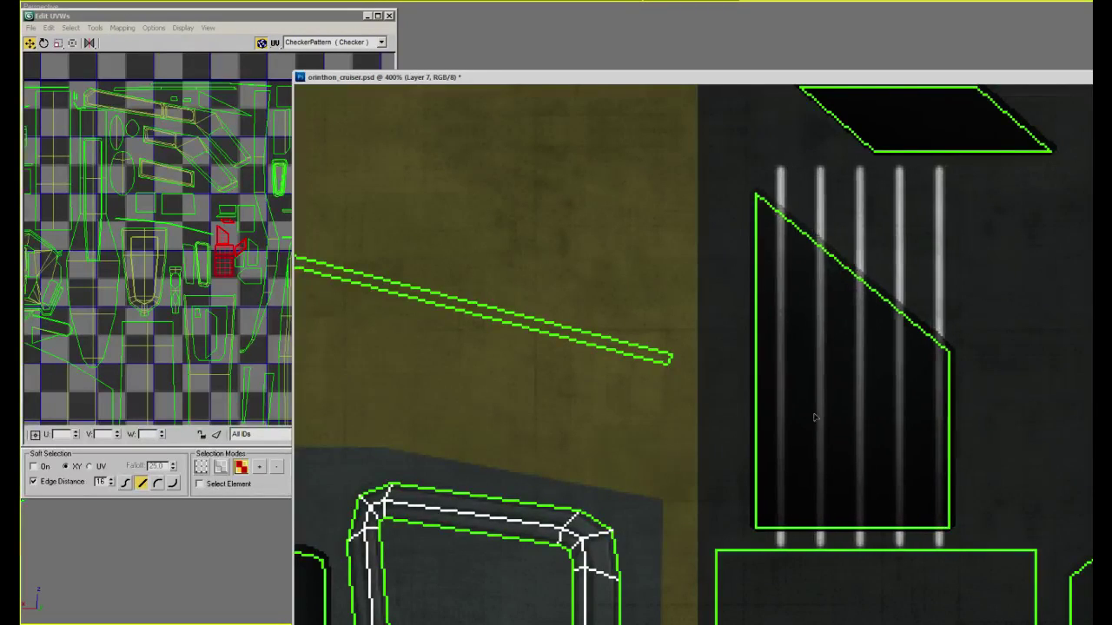
key(Left)
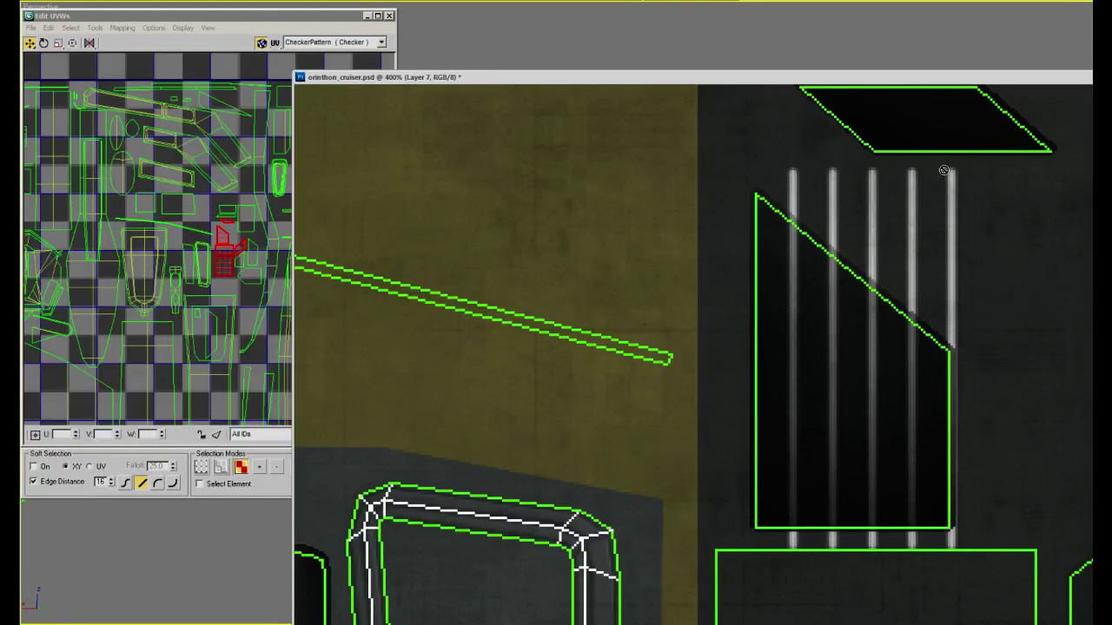
drag(962, 258, 998, 566)
key(Delete)
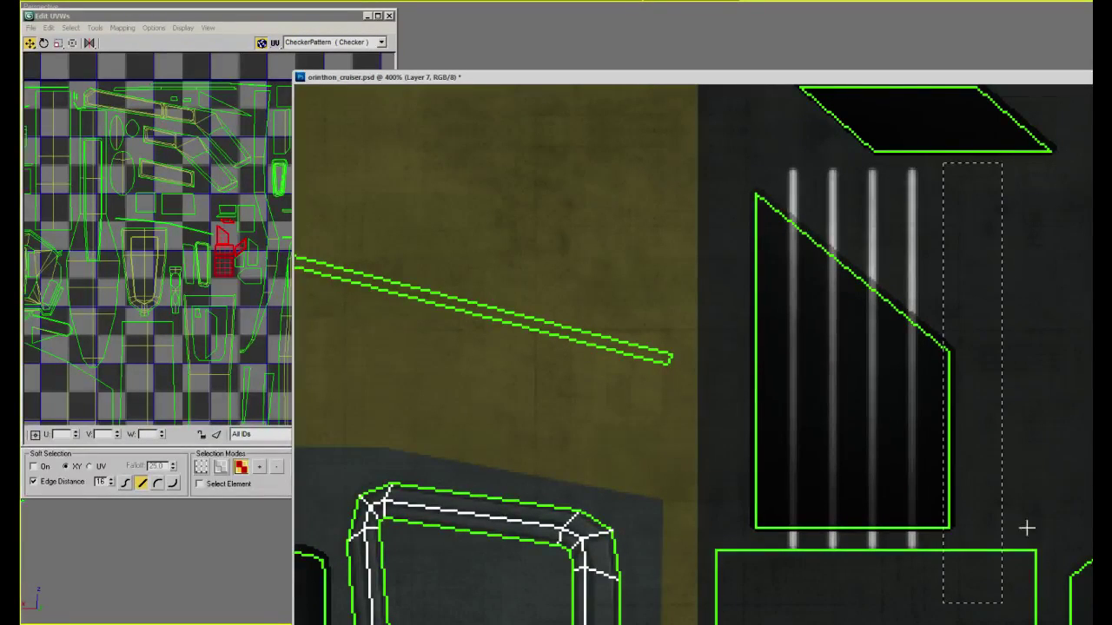
key(ctrl+d)
alt+scroll(880, 278, down, 2)
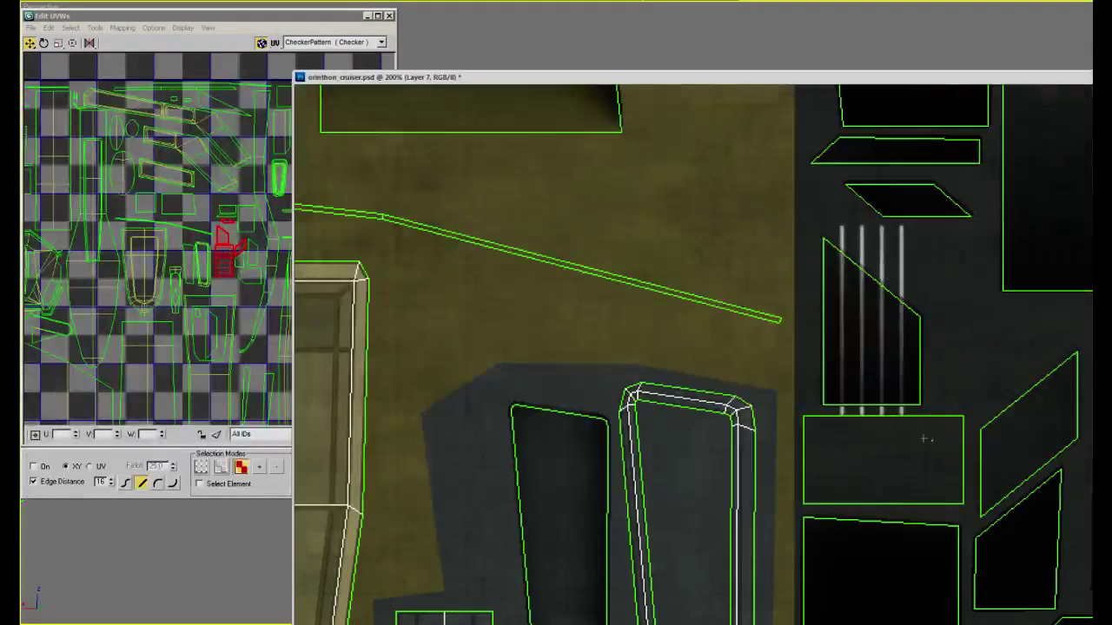
drag(933, 441, 807, 413)
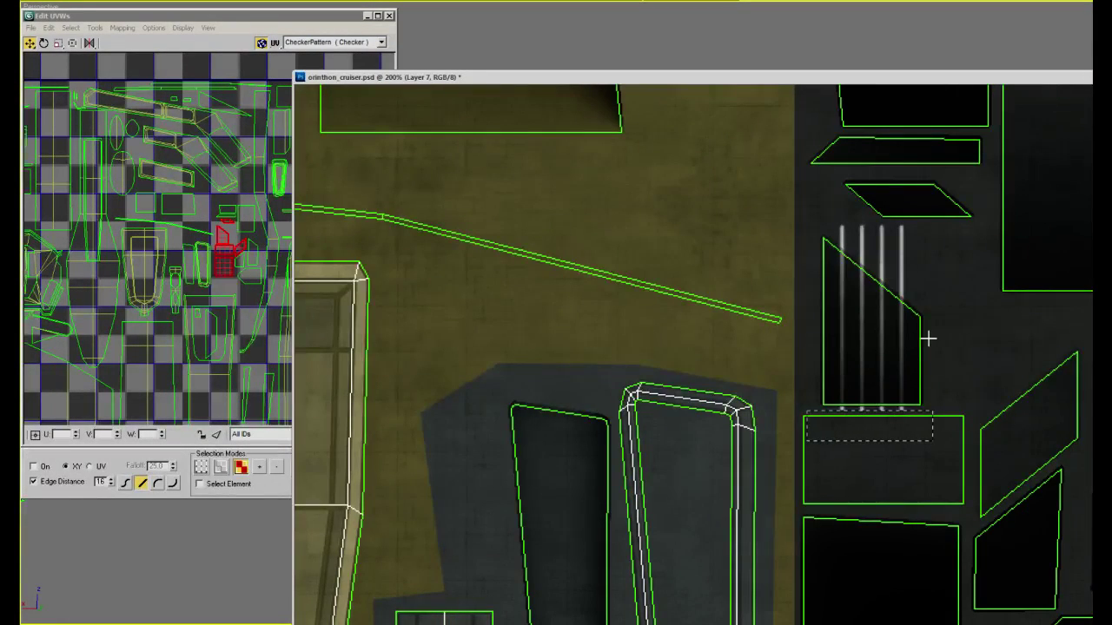
On the bevels 1 layer, lasso the slanted-top island and the rectangular island below it, slightly inside their UV edges
alt+scroll(923, 334, down, 1)
alt+scroll(923, 333, down, 1)
alt+scroll(936, 340, up, 3)
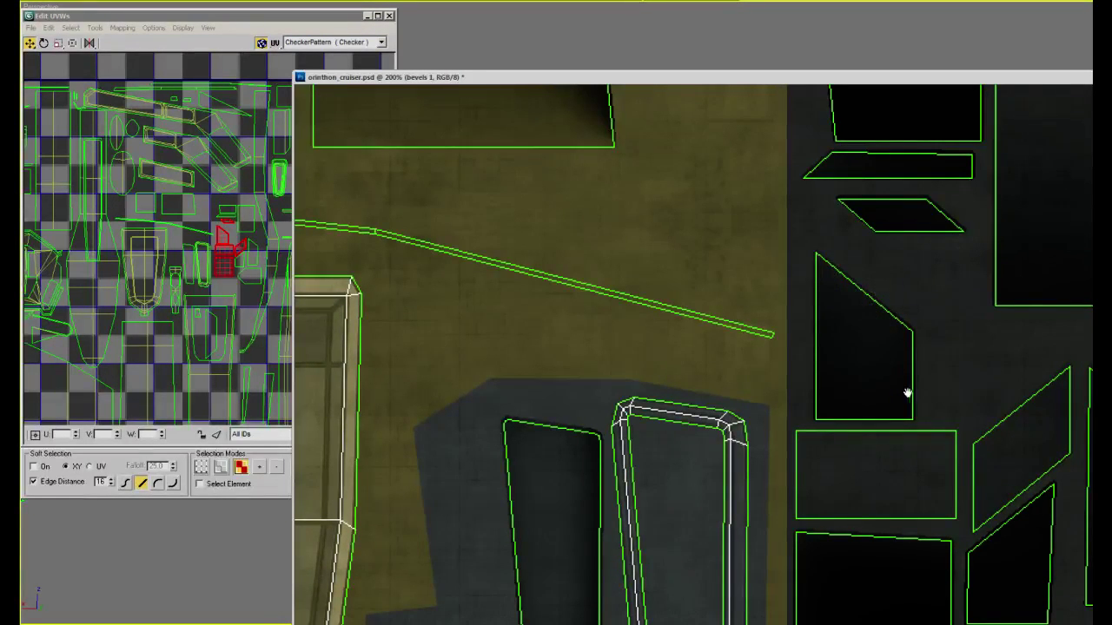
alt+scroll(907, 393, up, 2)
alt+scroll(886, 357, up, 1)
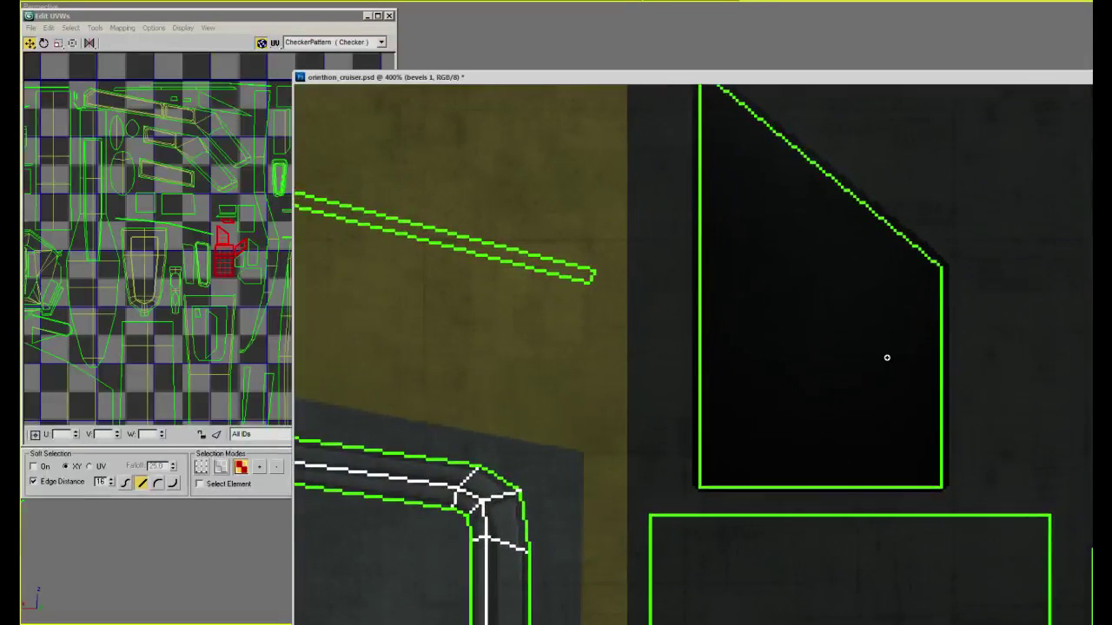
alt+scroll(950, 305, down, 1)
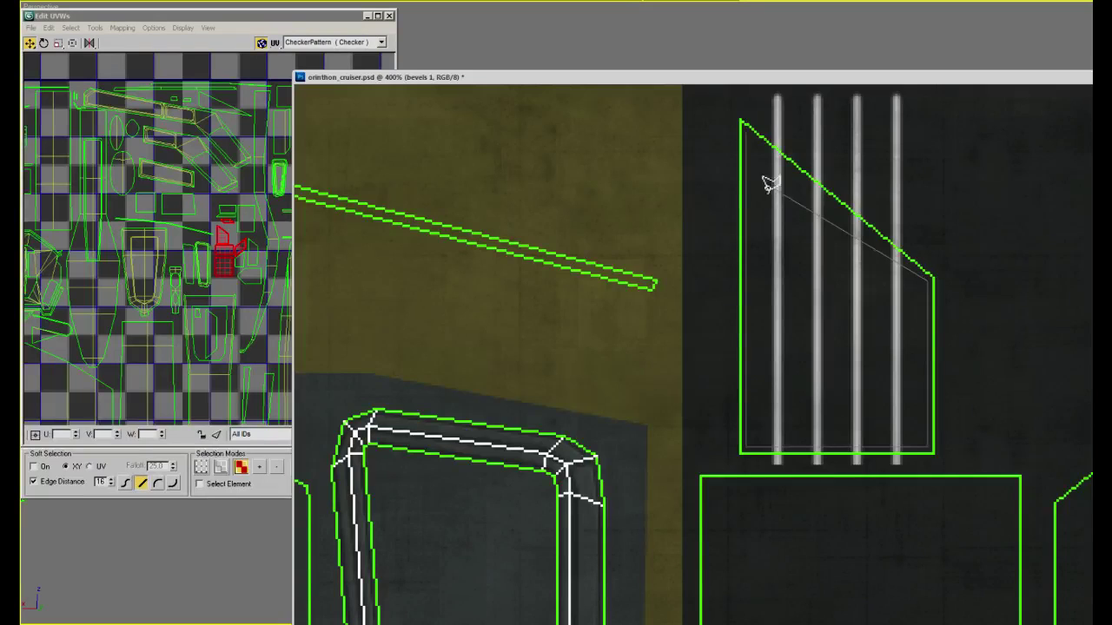
alt+scroll(843, 342, down, 3)
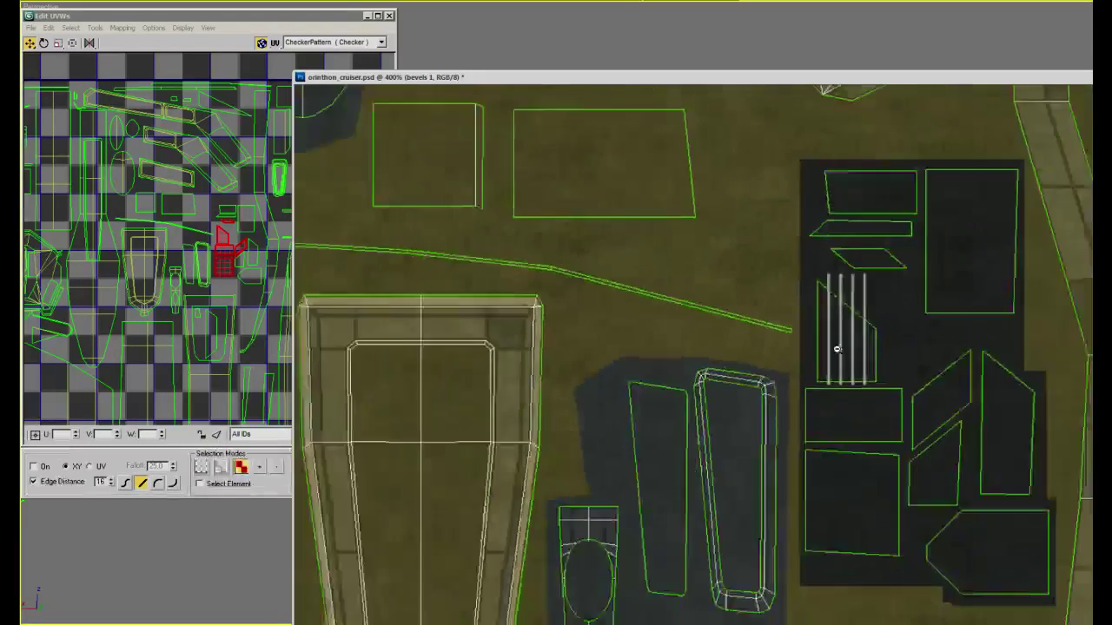
alt+scroll(839, 406, up, 2)
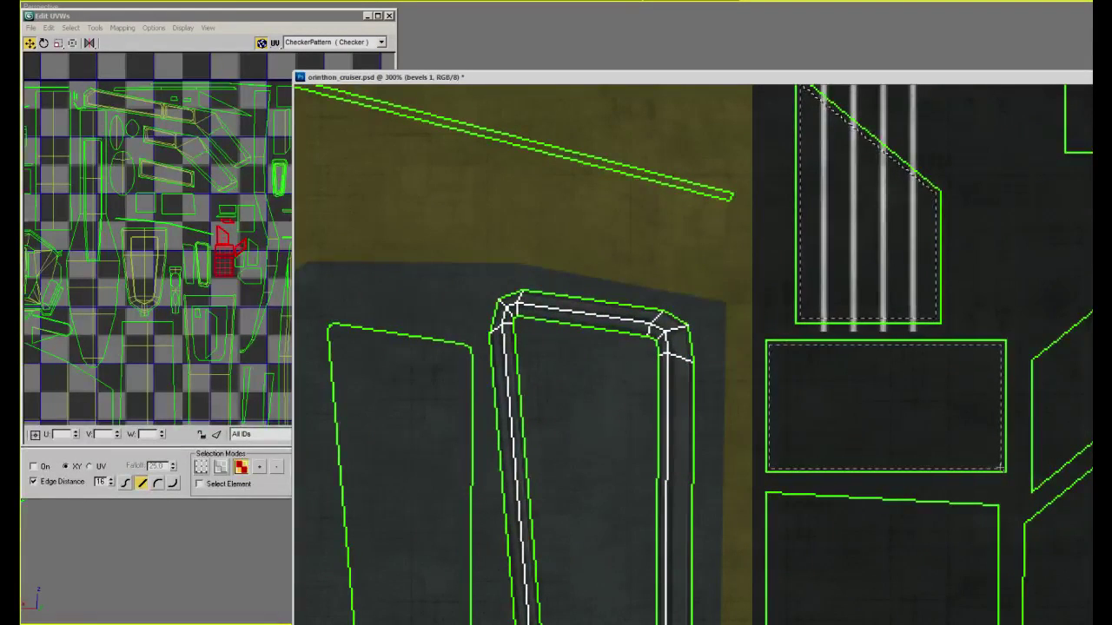
Add the large four-sided island below the rectangular one to the selection, slightly inside its UV edges
drag(964, 522, 832, 290)
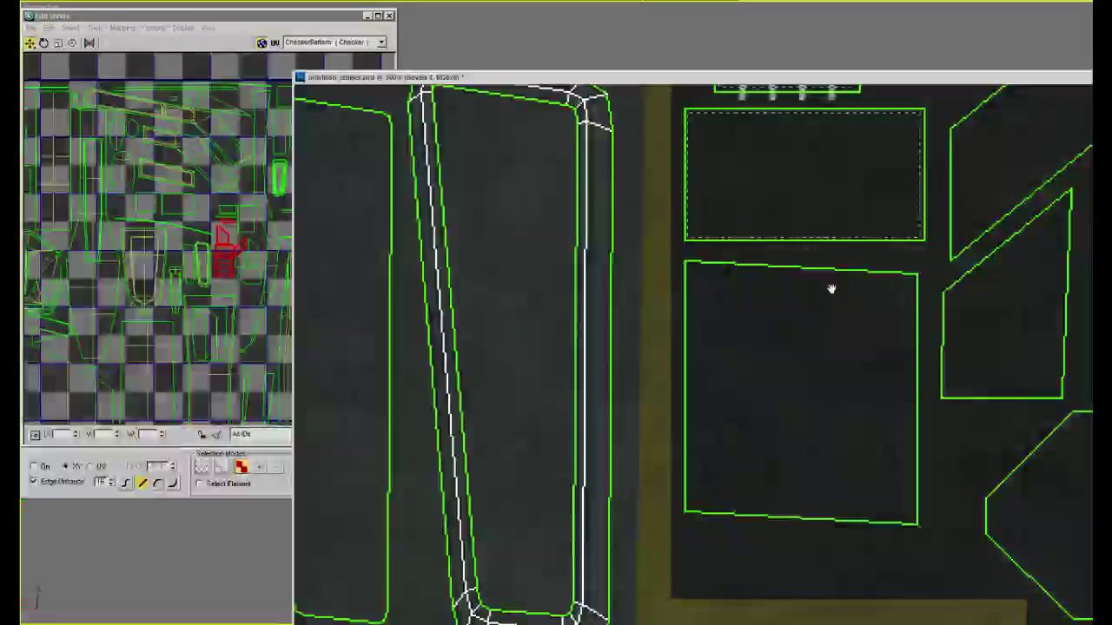
click(690, 264)
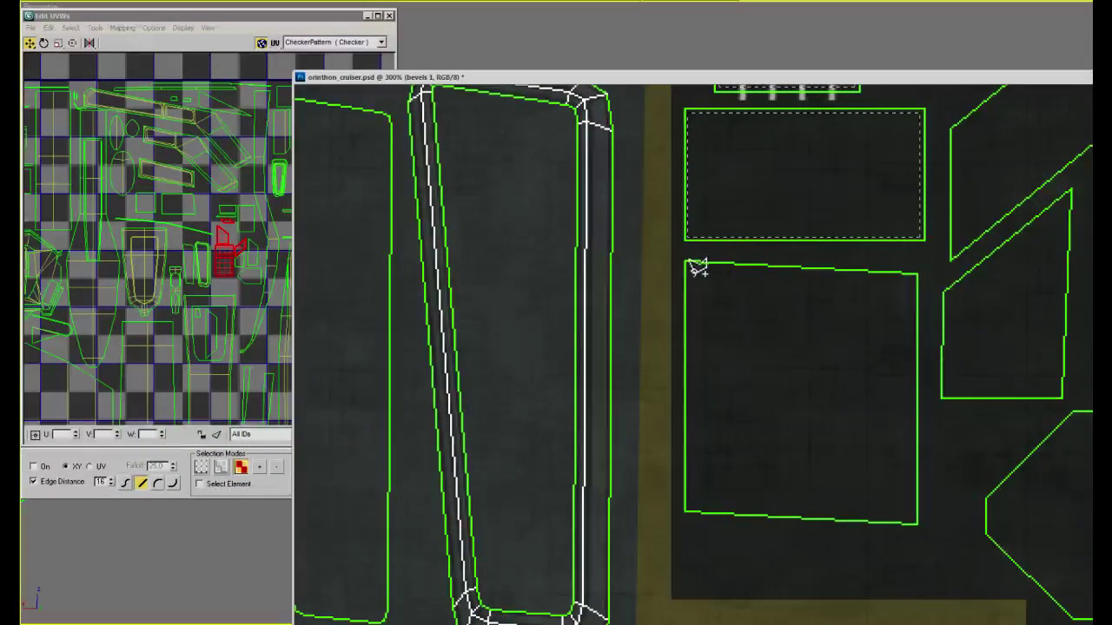
click(690, 509)
click(915, 520)
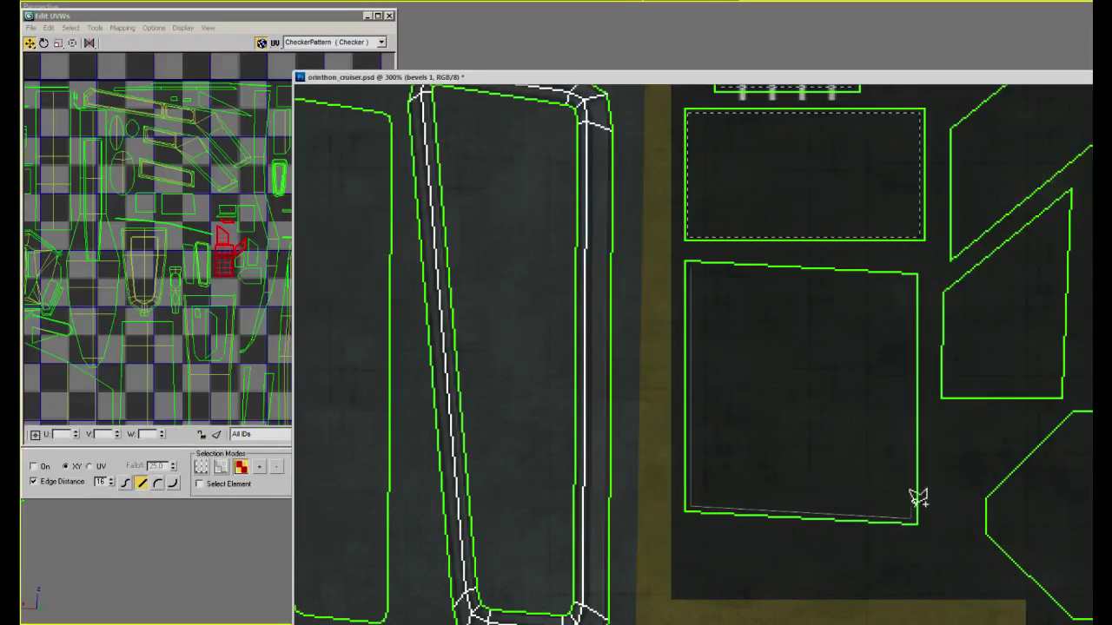
click(916, 273)
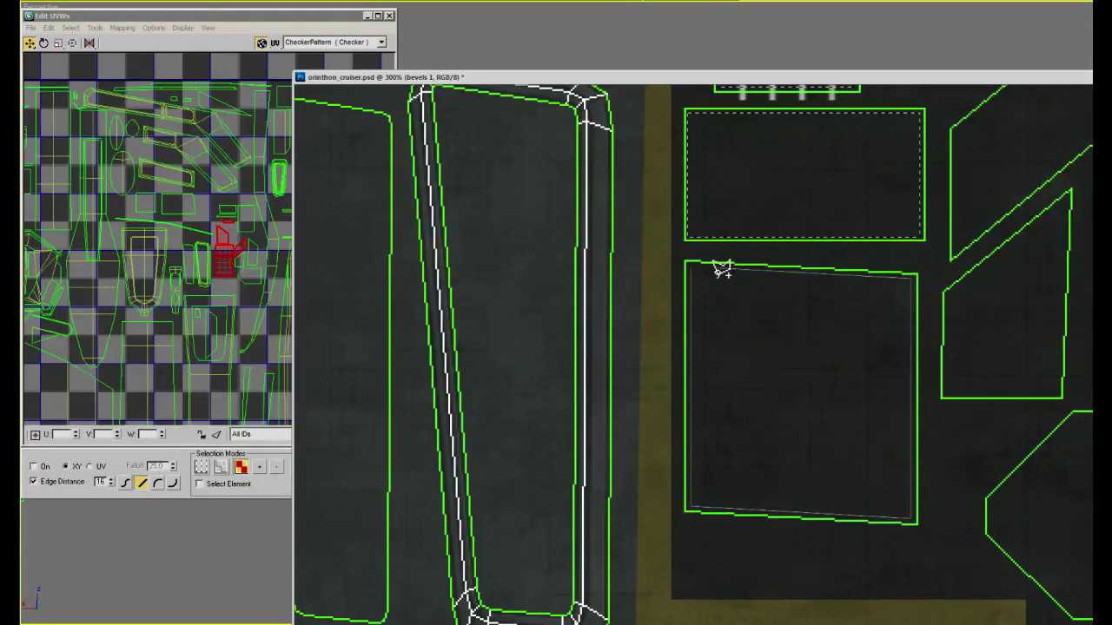
click(692, 263)
Add the slanted parallelogram island beside the rectangular island to the selection, slightly inside its UV edges
mouse_move(693, 264)
mouse_down()
mouse_move(769, 342)
mouse_move(742, 377)
mouse_up()
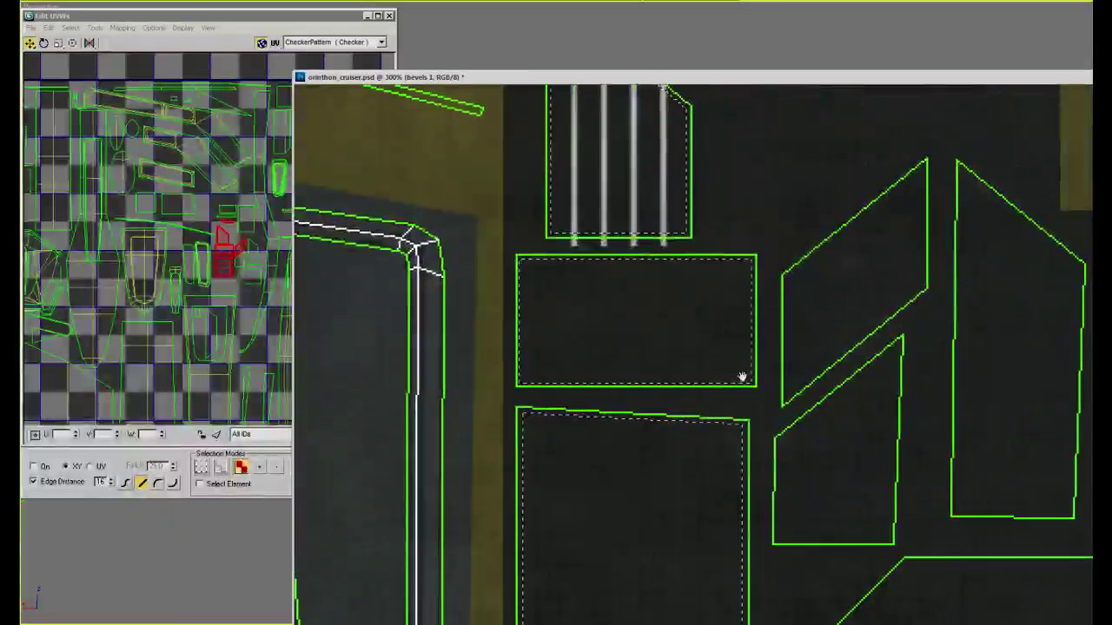
click(785, 401)
click(784, 275)
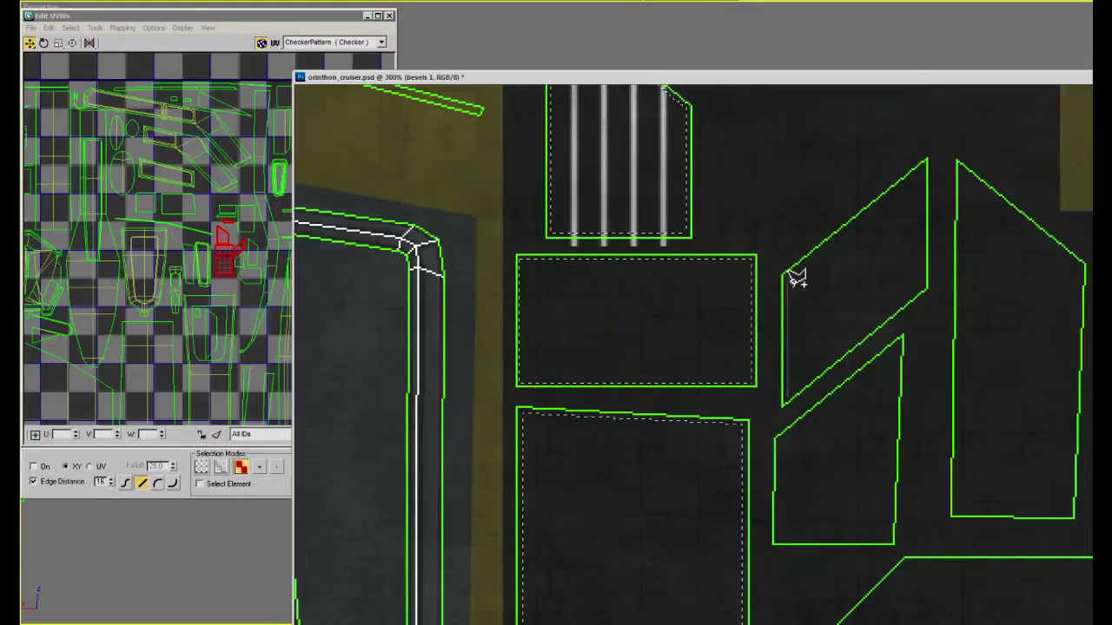
click(923, 167)
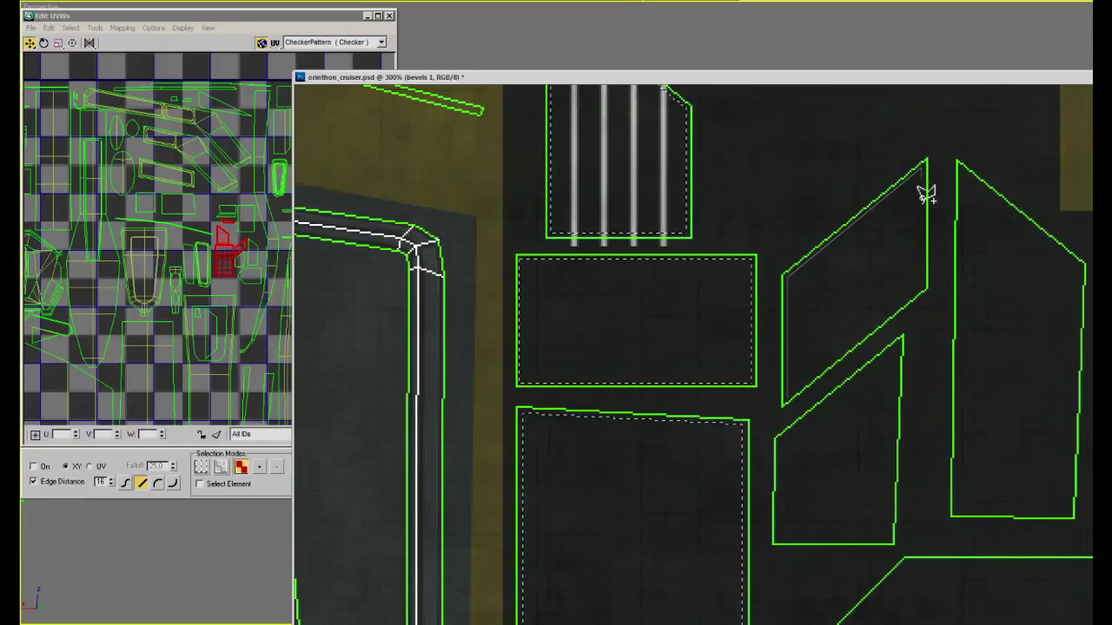
click(925, 287)
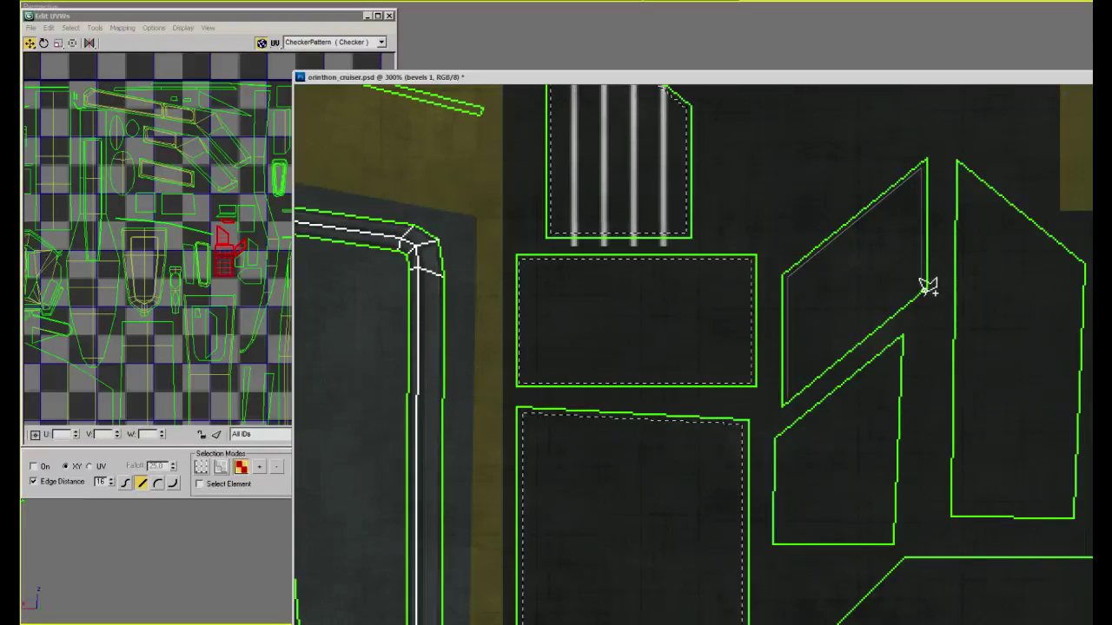
click(794, 397)
Add the small flat parallelogram island above the white lines to the selection, slightly inside its UV edges
drag(680, 268, 789, 405)
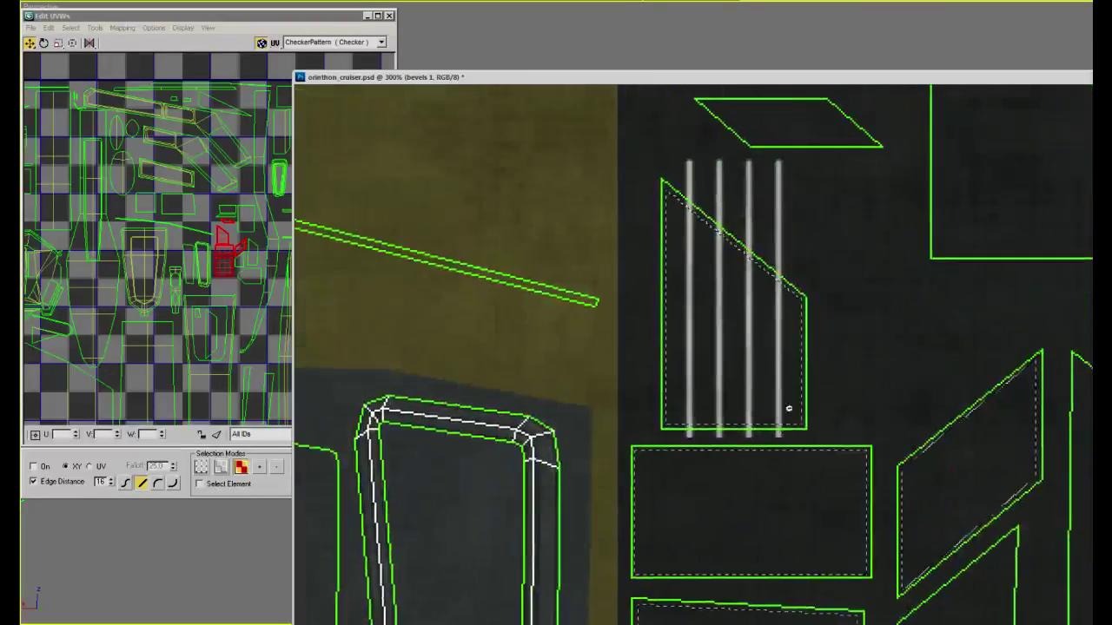
alt+scroll(790, 405, down, 1)
alt+scroll(791, 213, up, 1)
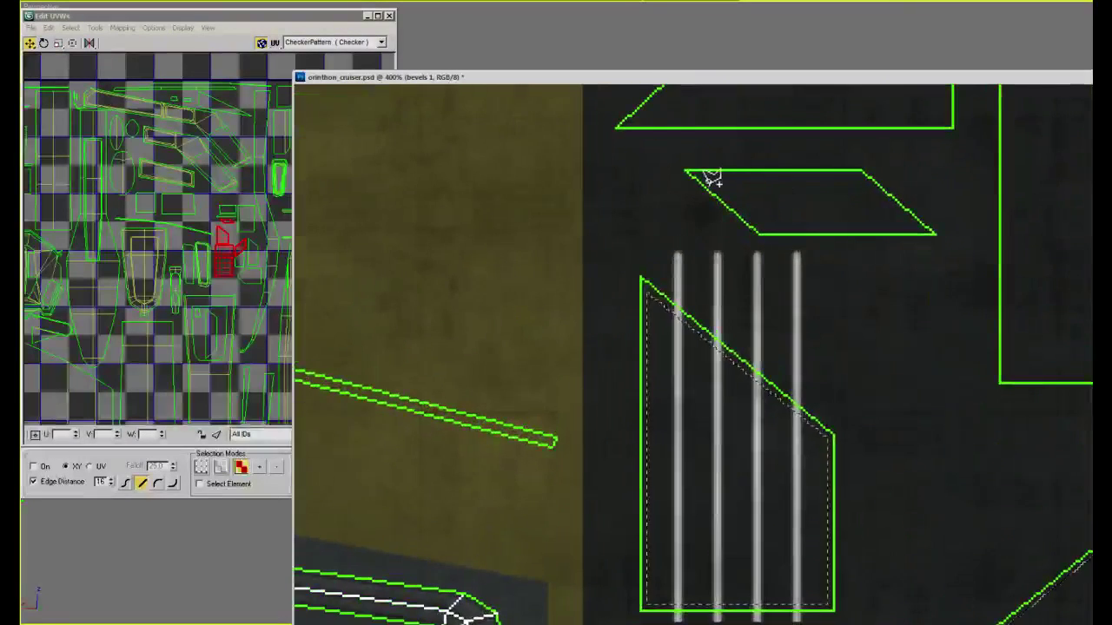
click(697, 174)
click(761, 230)
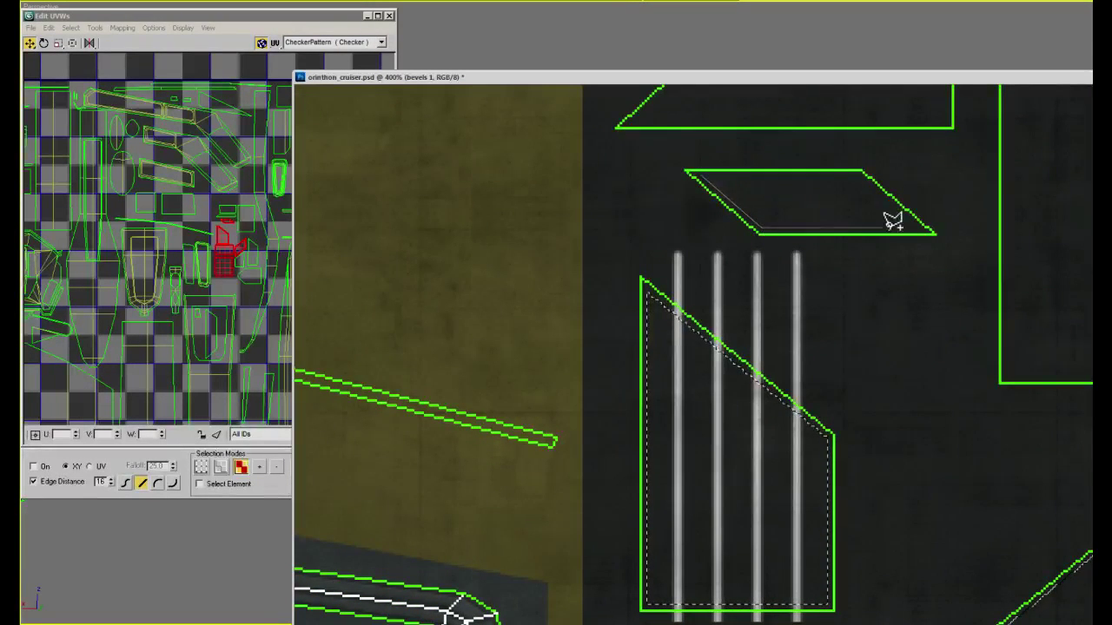
click(918, 228)
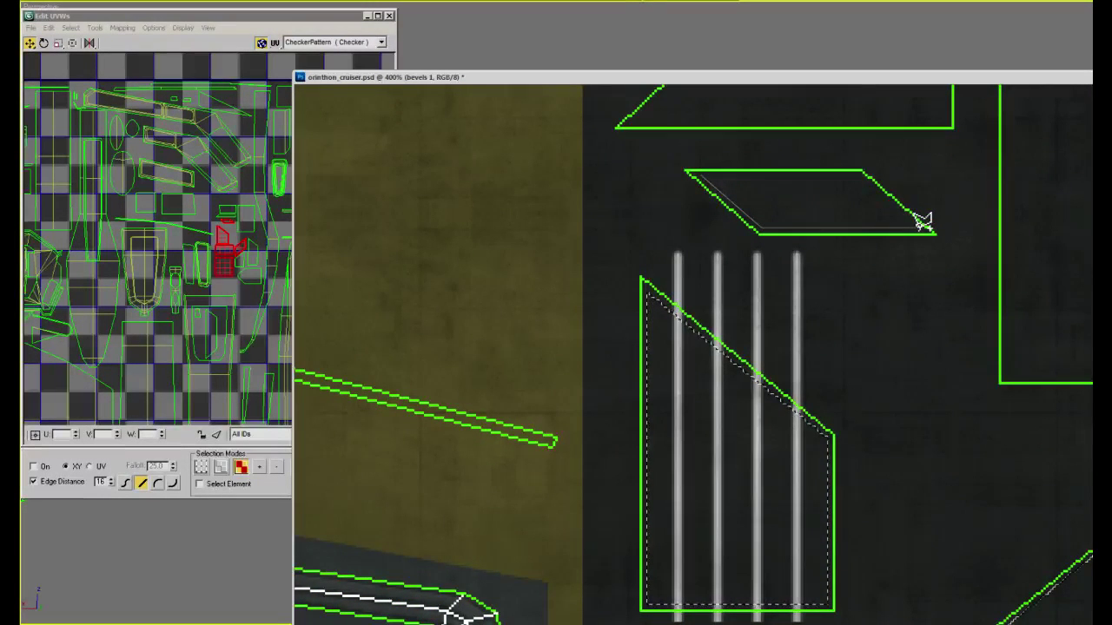
click(863, 174)
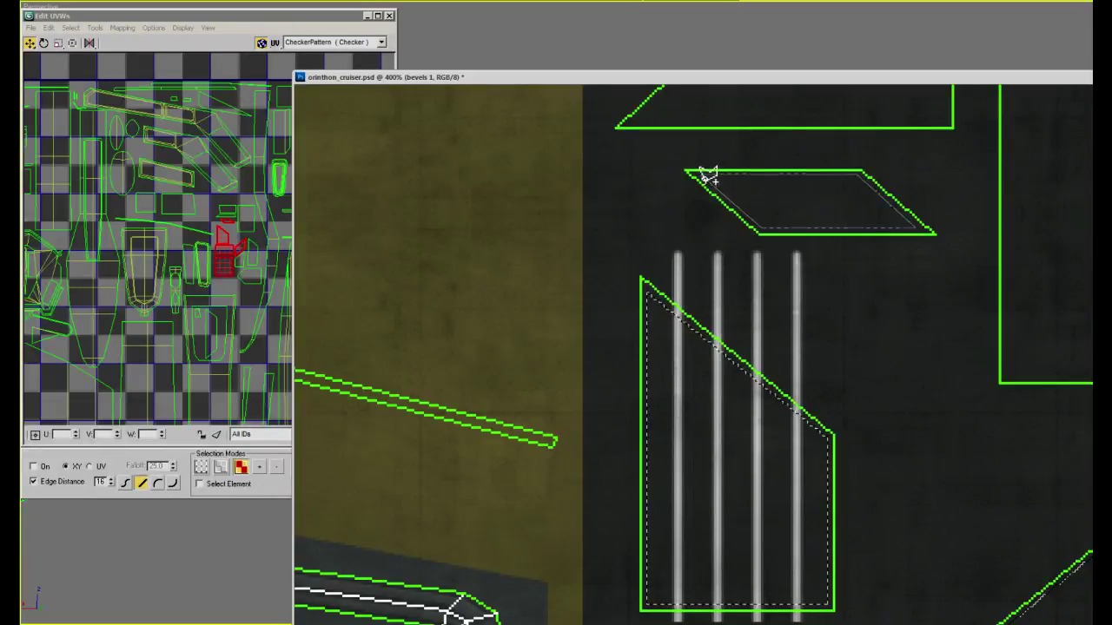
click(702, 174)
Fill the five selected islands with the dark background colour on bevels 1 and clear the selection
alt+scroll(879, 278, down, 2)
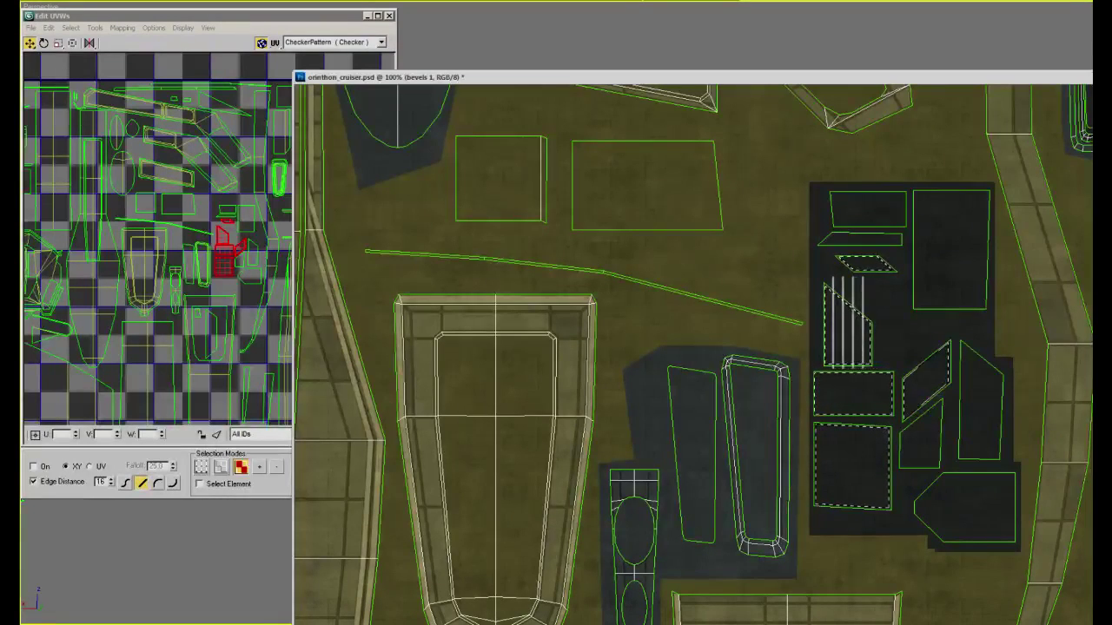
key(alt+BackSpace)
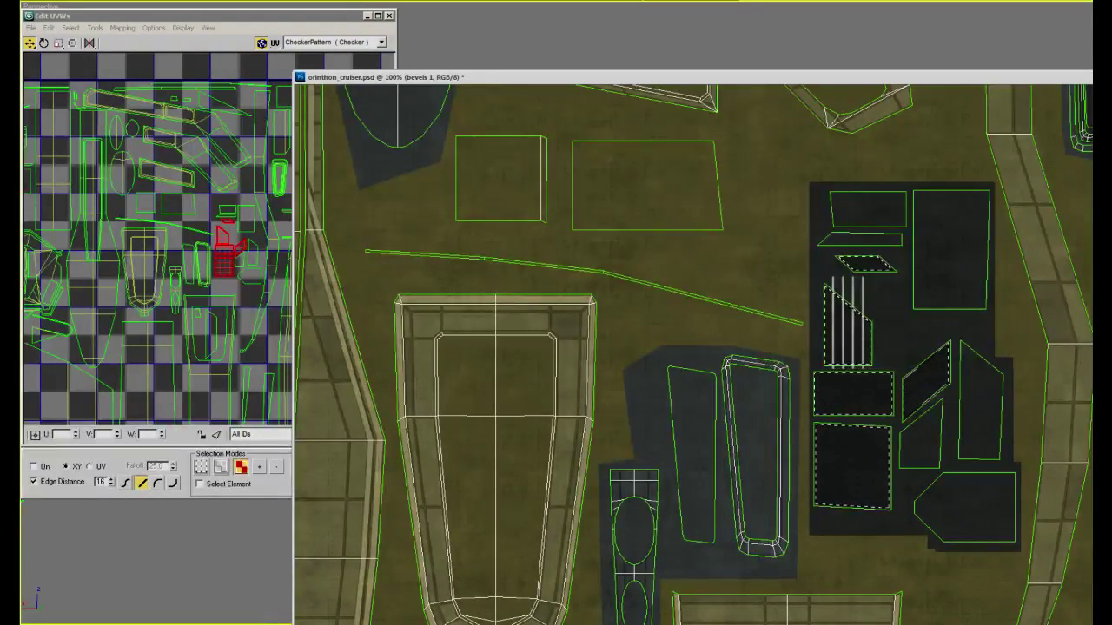
click(1001, 255)
alt+scroll(947, 391, up, 2)
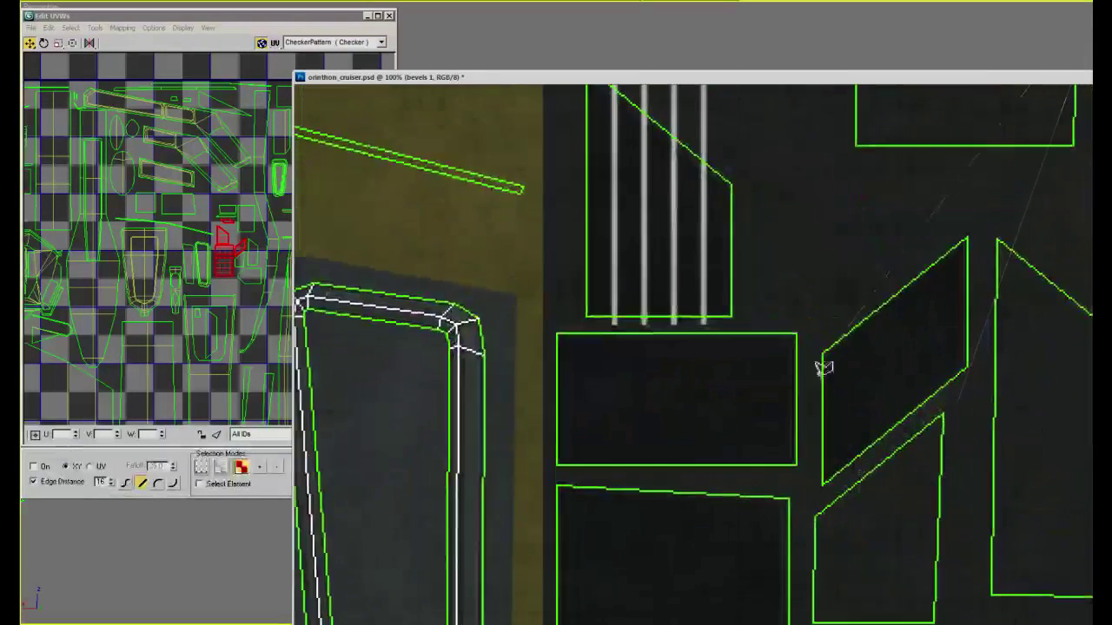
key(Escape)
Duplicate the four Layer 6 lines down over the rectangular island and again sideways to form eight evenly spaced lines
drag(727, 280, 901, 367)
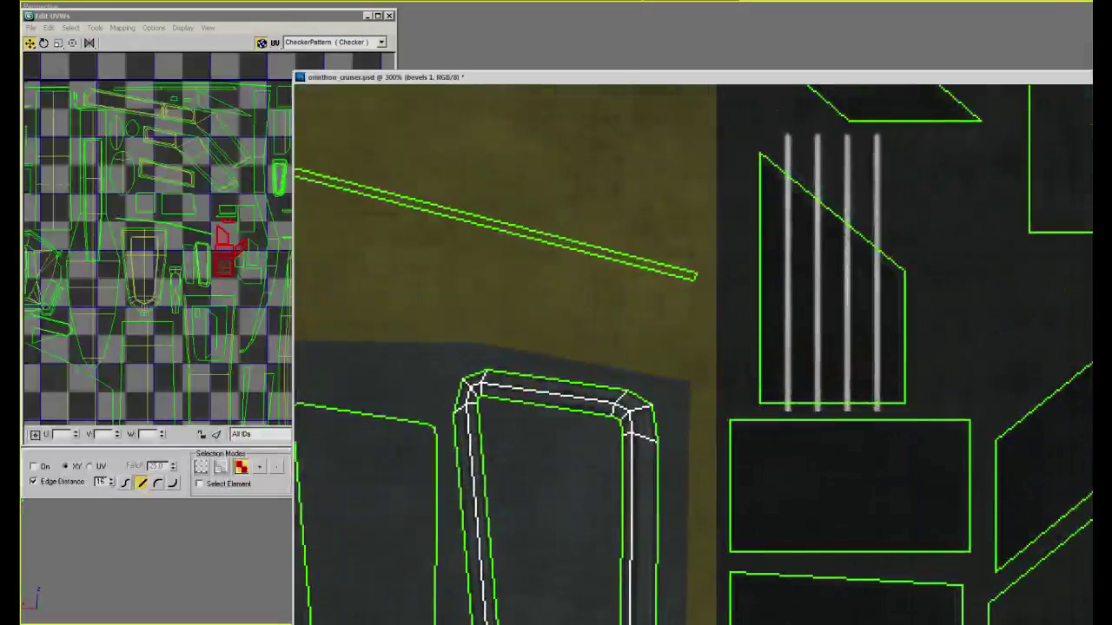
key(ctrl+alt+shift+n)
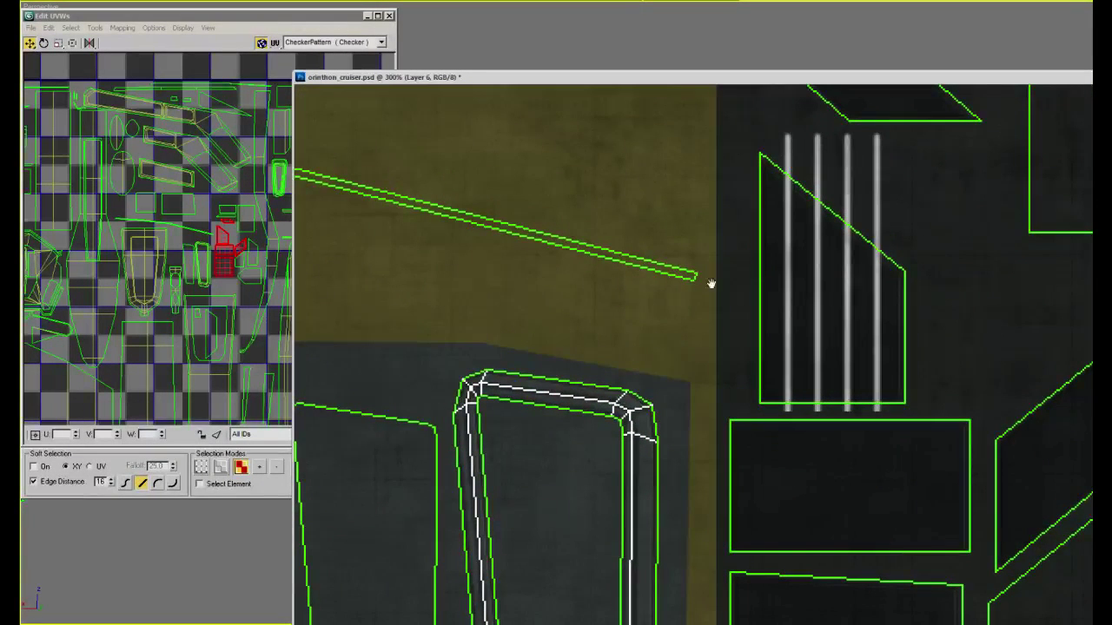
drag(710, 284, 750, 136)
alt+drag(840, 209, 812, 493)
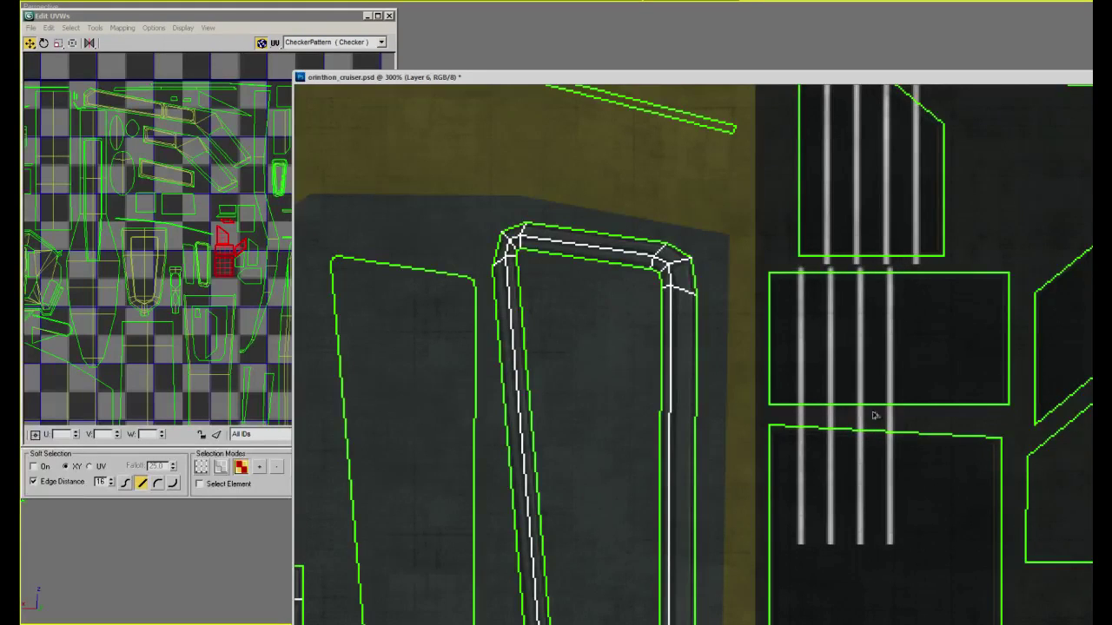
alt+drag(822, 442, 938, 446)
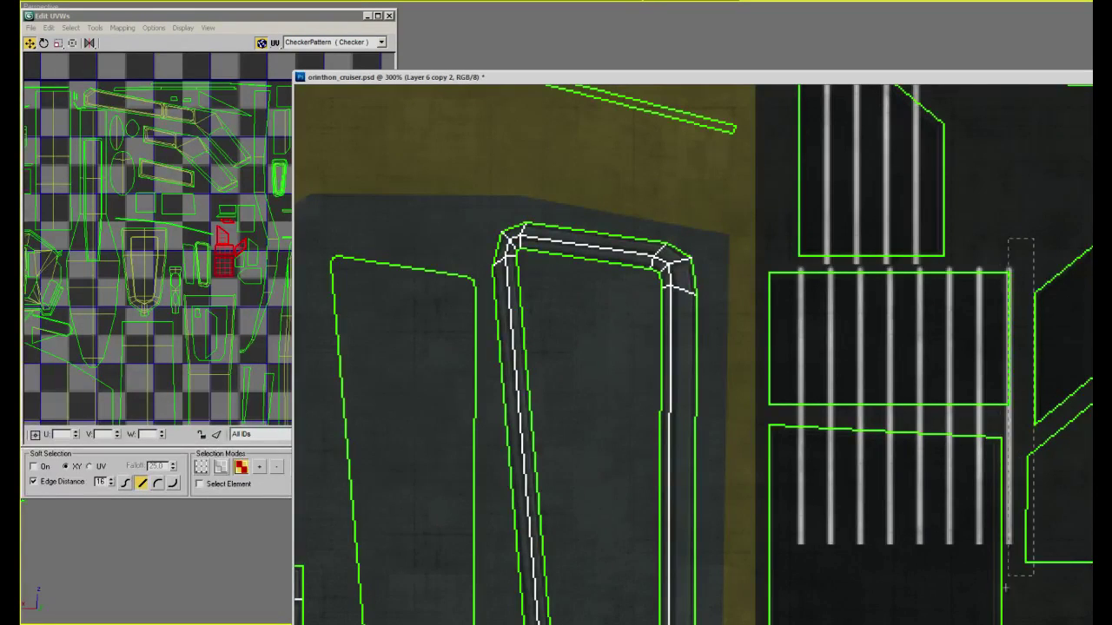
Delete the outermost eighth line and trim the other three lines of Layer 6 copy 2 just below the rectangular island
drag(1006, 588, 990, 623)
key(Delete)
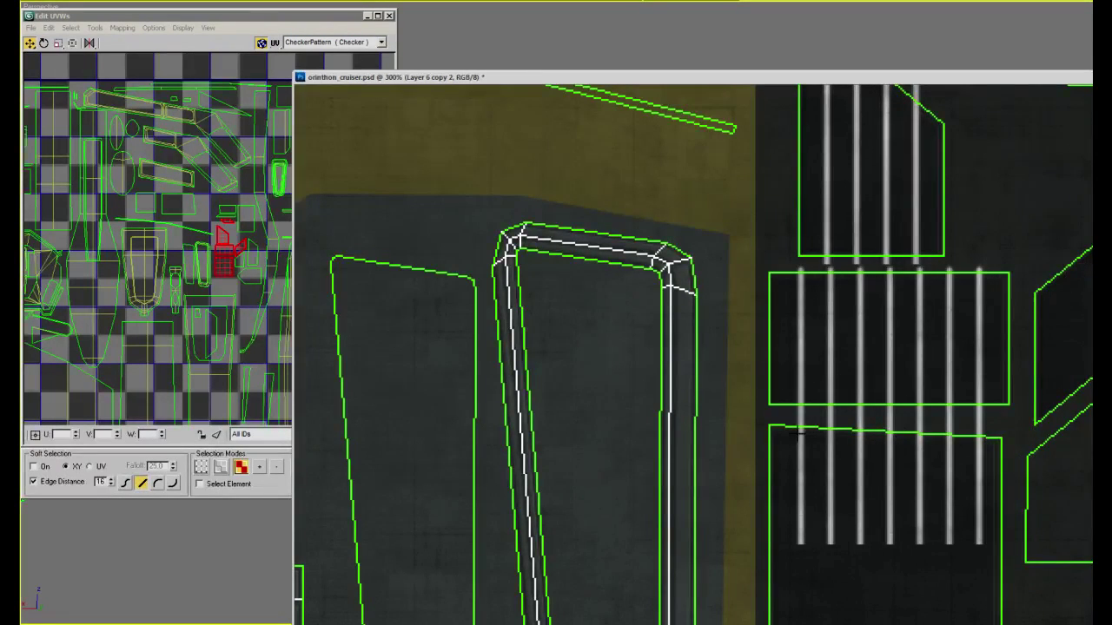
key(Delete)
key(ctrl+d)
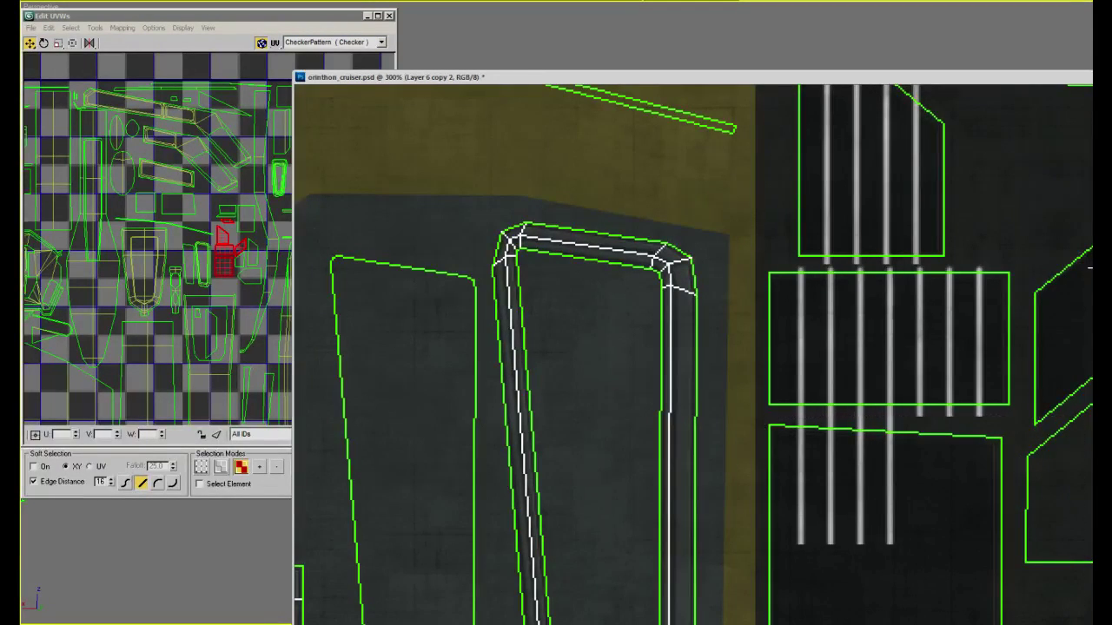
Trim the four lines of Layer 6 copy just below the rectangular island and clear the selection
drag(999, 585, 742, 417)
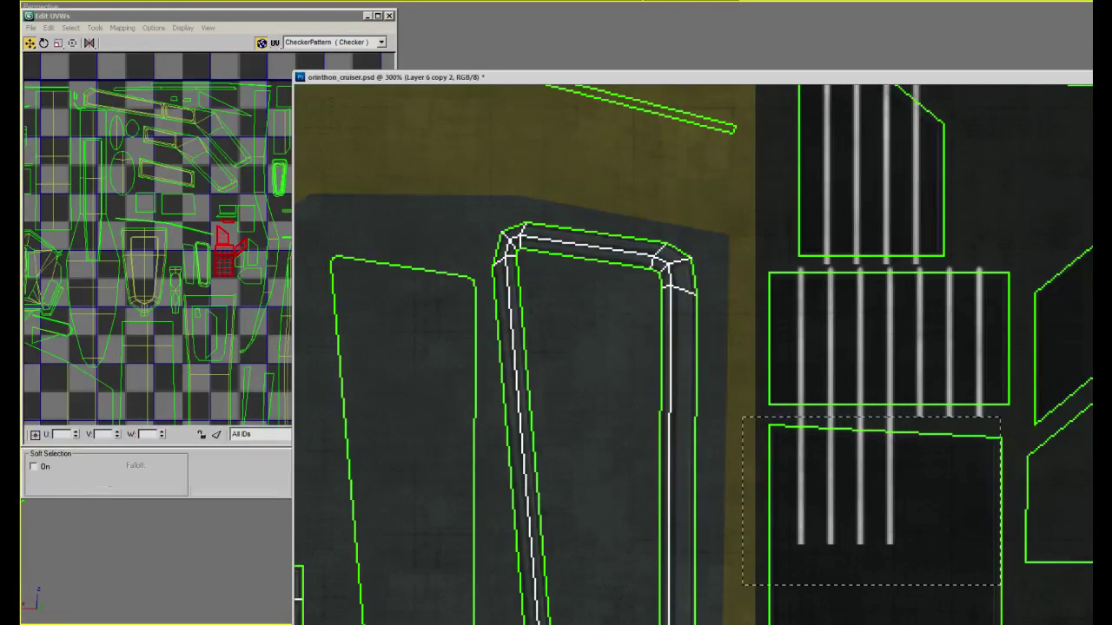
key(alt+bracketleft)
key(Delete)
key(ctrl+d)
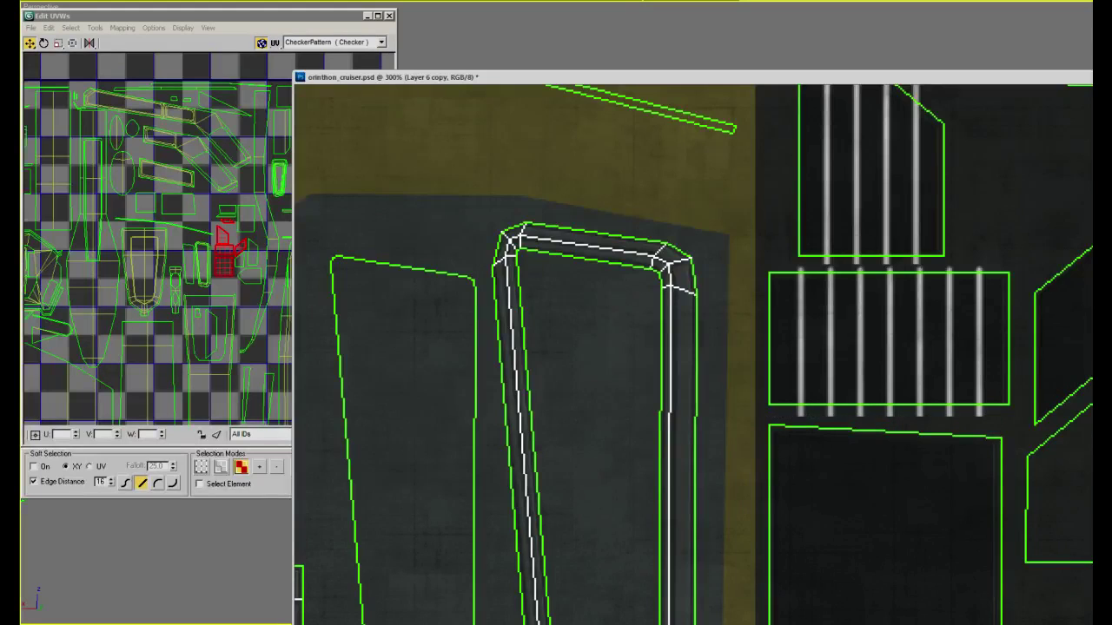
Duplicate the seven lines onto the large island below, stretch them over its full height and trim the ends overlapping the rectangular island's lines
drag(905, 351, 898, 510)
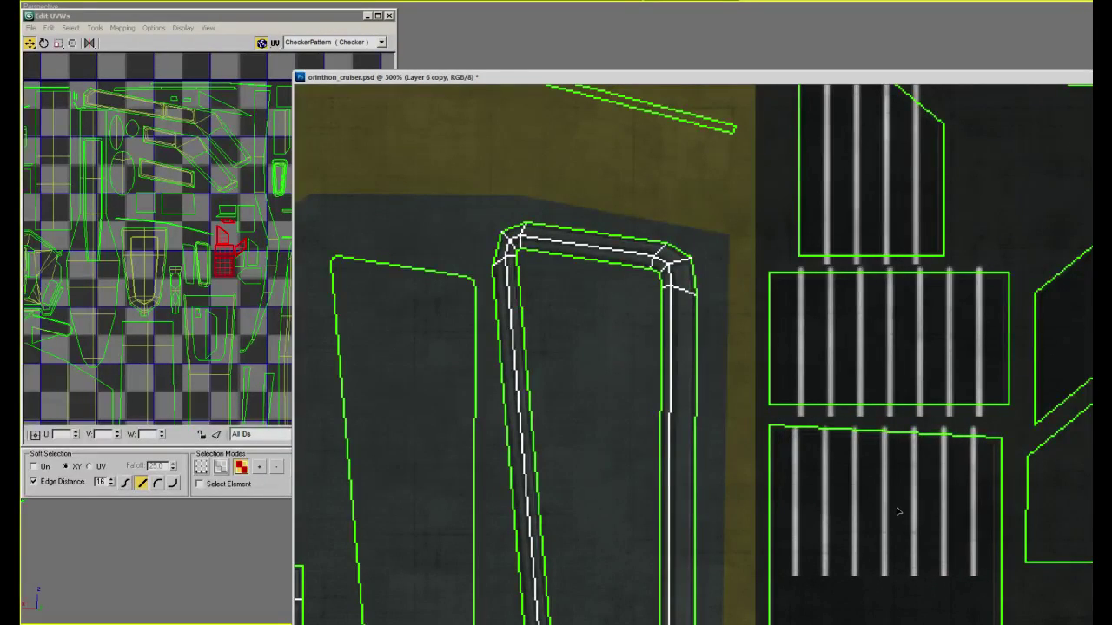
drag(871, 545, 891, 621)
key(ctrl+t)
key(Return)
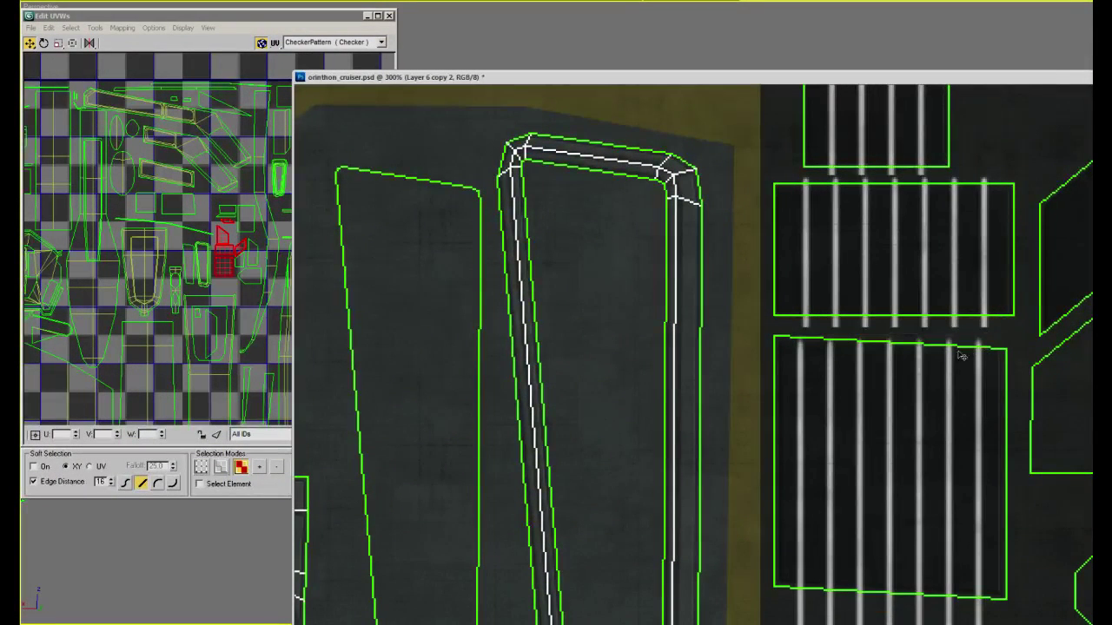
drag(845, 404, 841, 387)
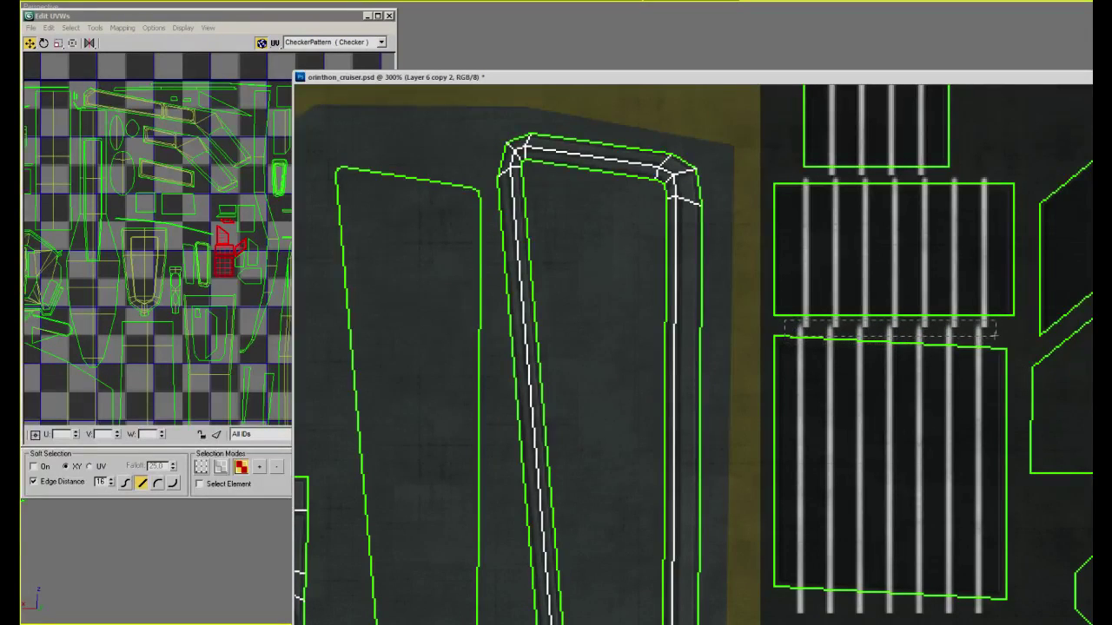
drag(992, 211, 881, 278)
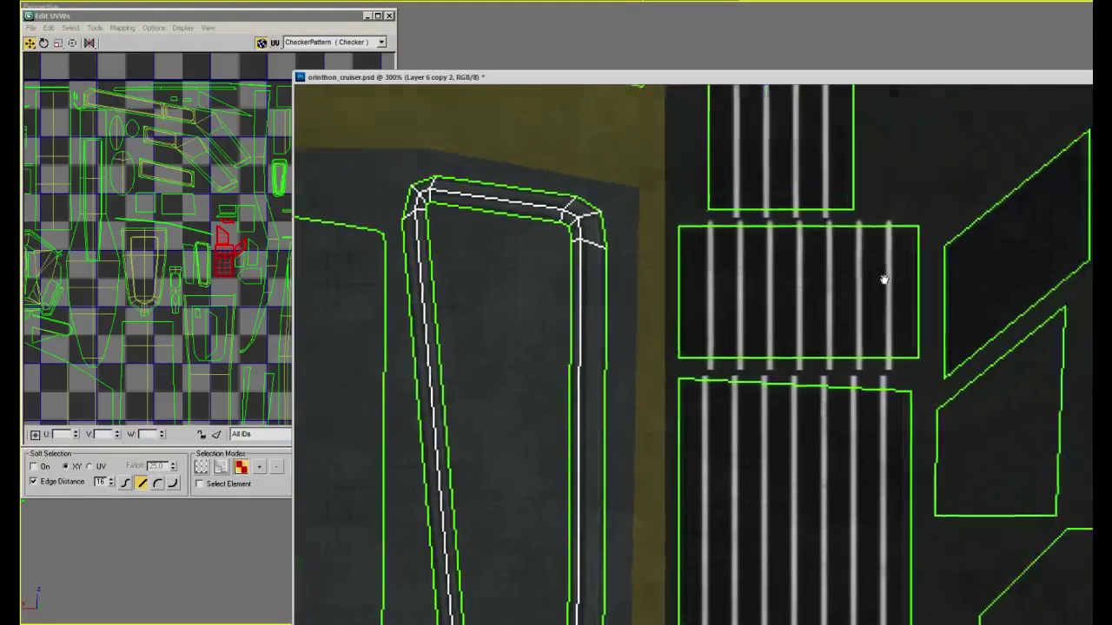
key(ctrl+minus)
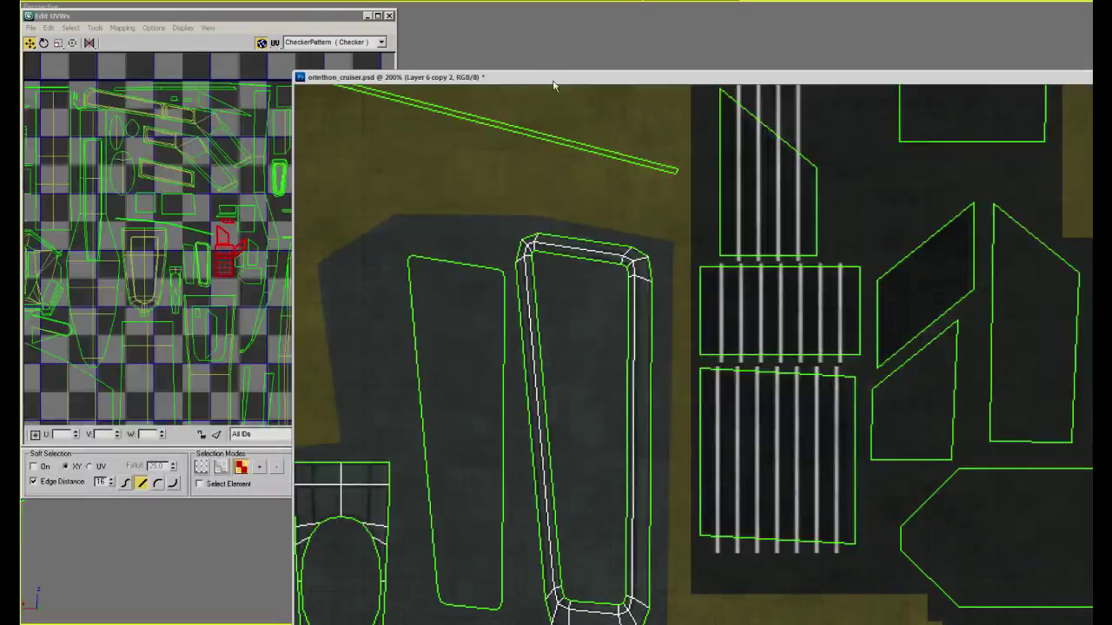
Duplicate the seven long lines over the tall parallelogram island and delete the three lines beyond its far edge
alt+drag(805, 406, 939, 276)
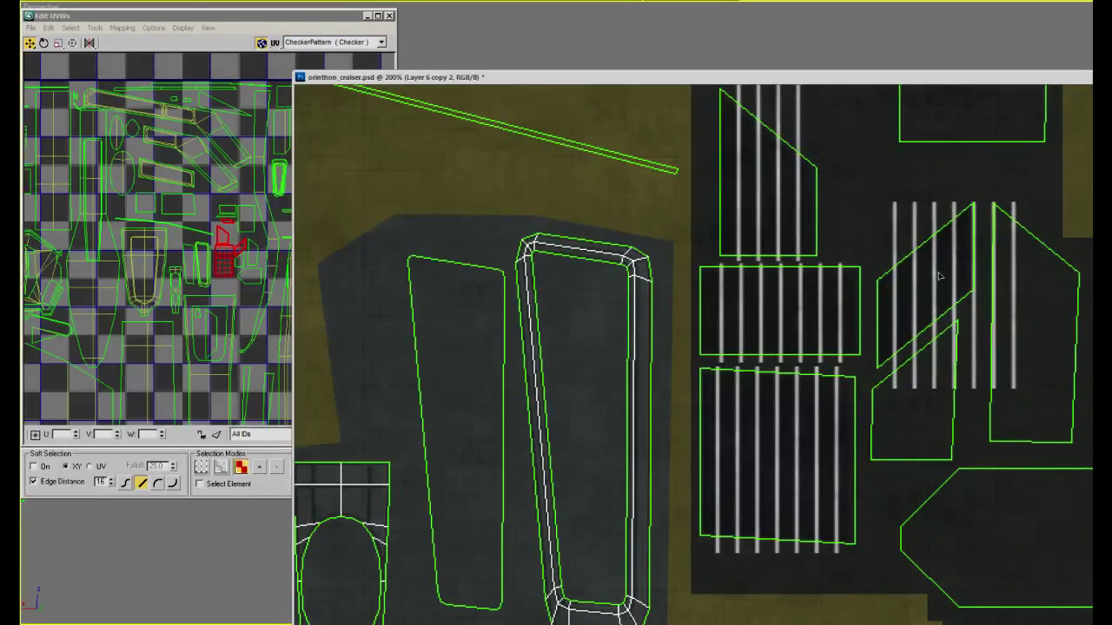
alt+scroll(990, 216, up, 1)
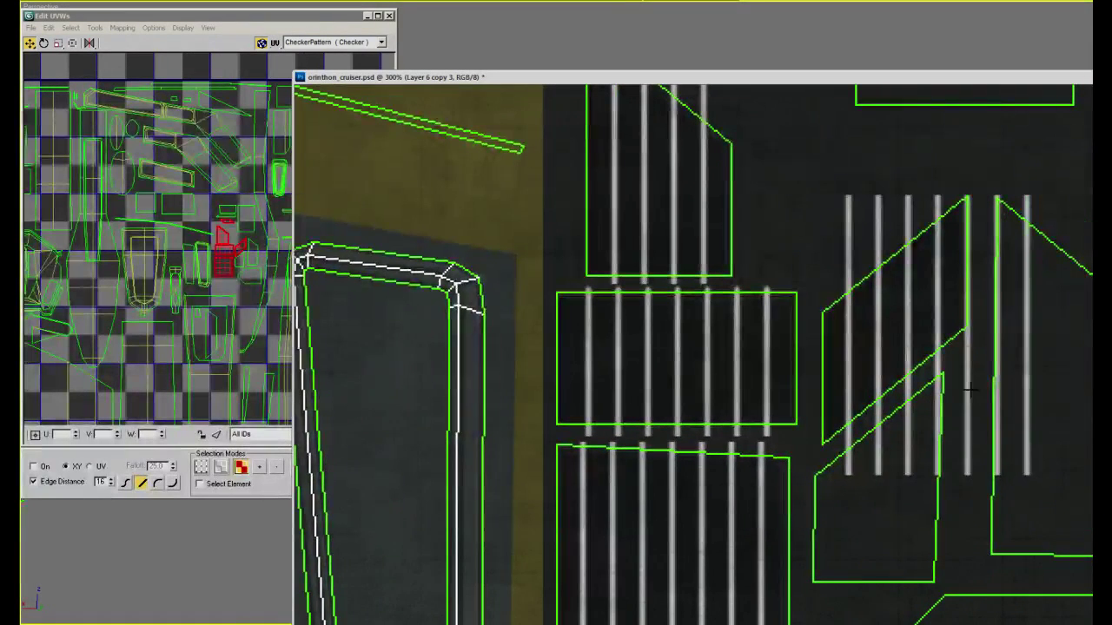
drag(960, 181, 1082, 390)
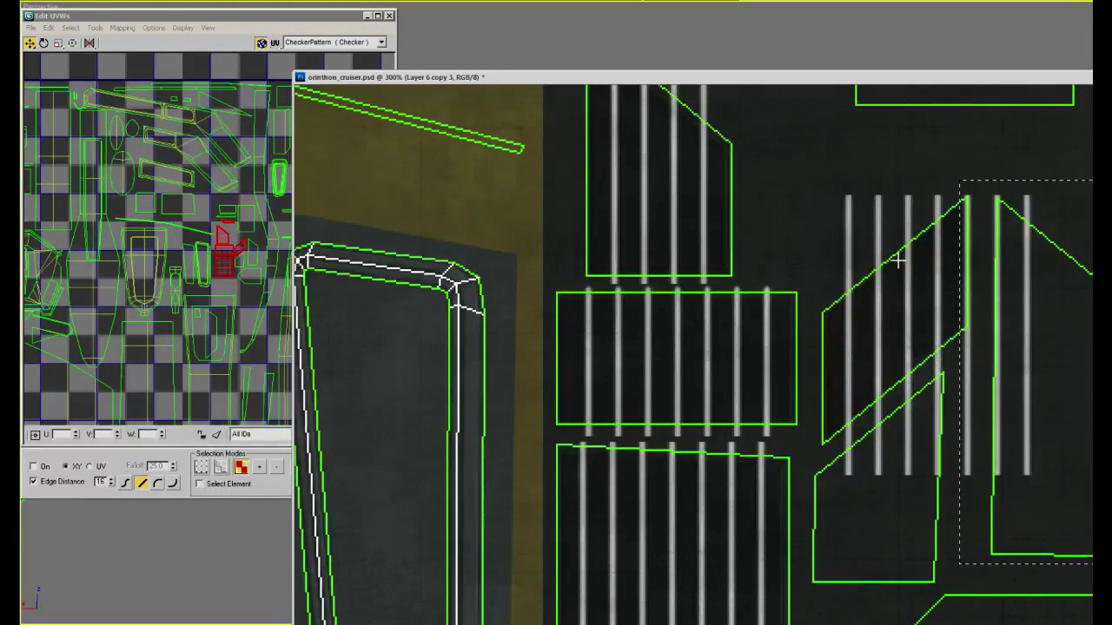
key(Delete)
alt+scroll(951, 288, down, 1)
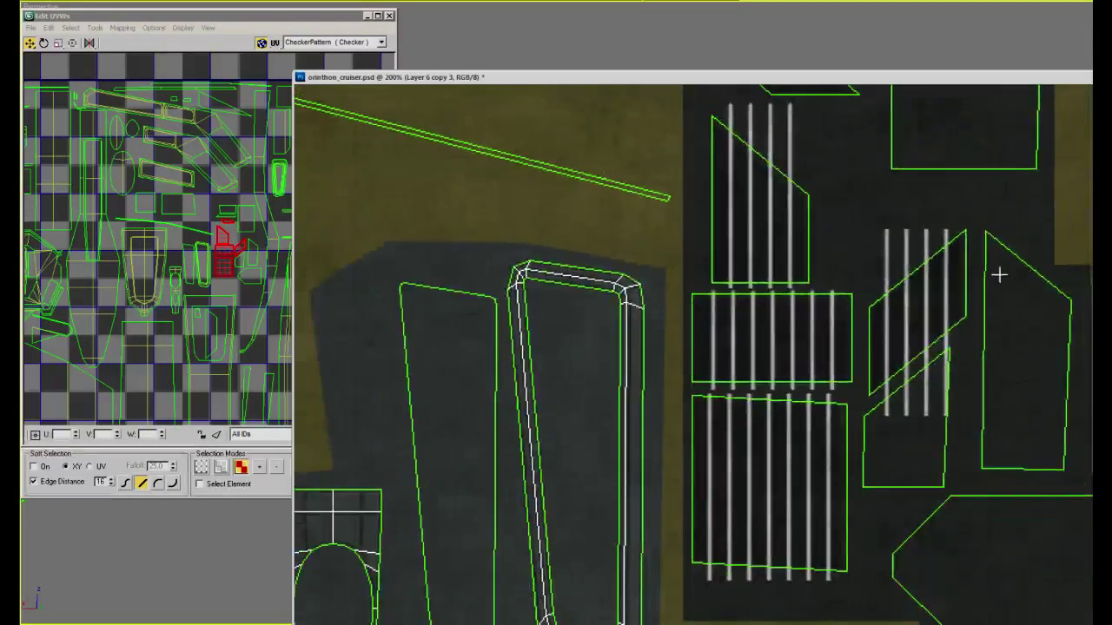
Merge the duplicated line layers down into Layer 6 and load all the lines as a selection
alt+scroll(949, 270, down, 1)
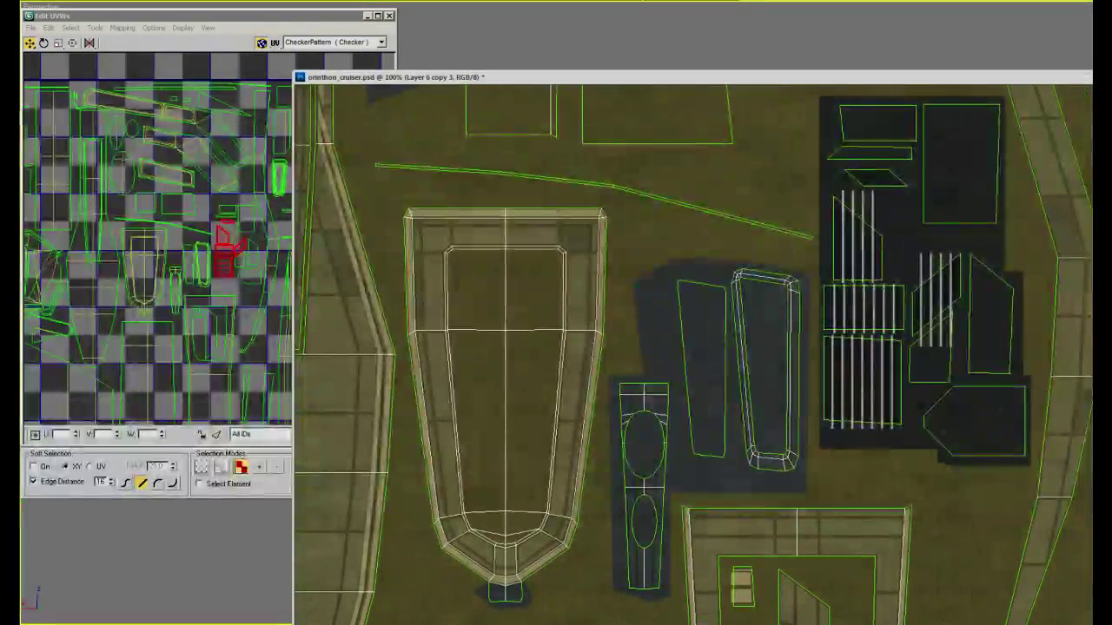
key(ctrl+e)
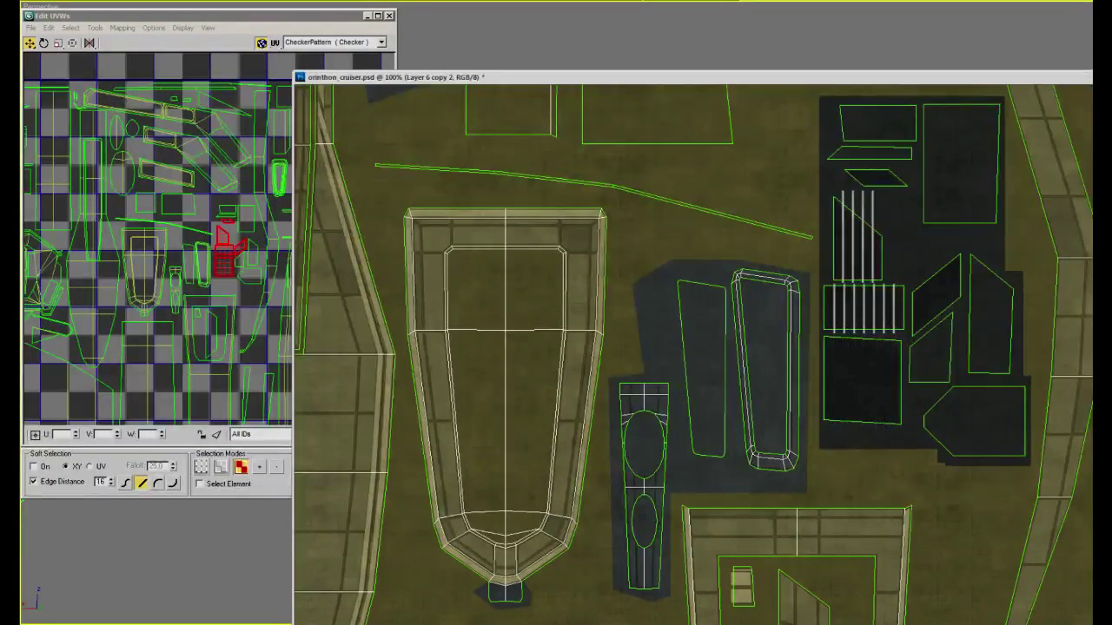
key(ctrl+e)
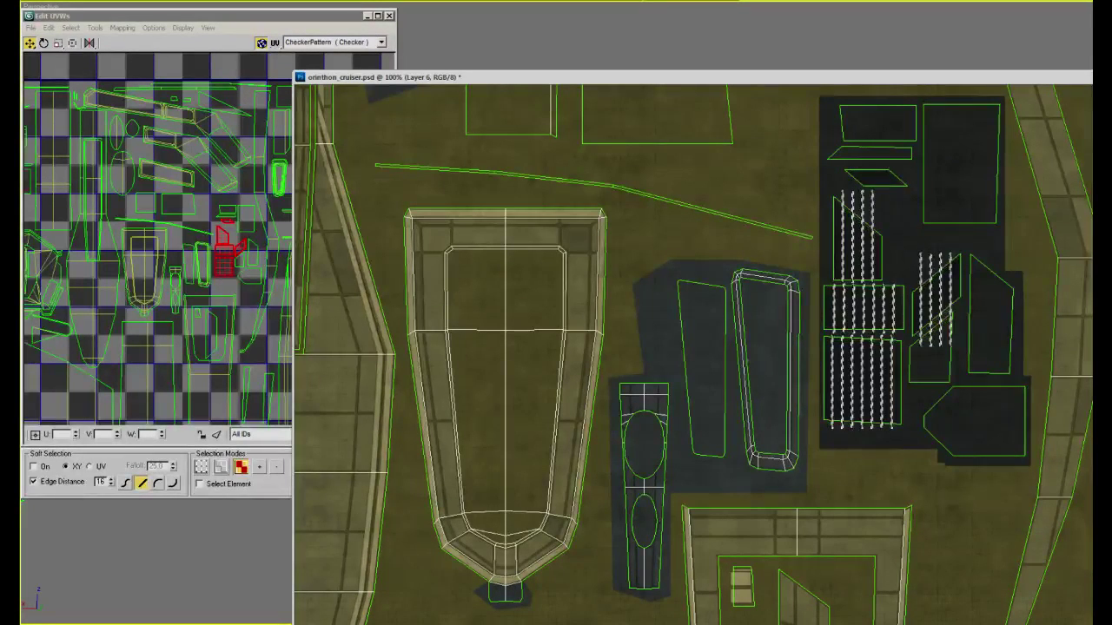
key(ctrl+e)
Cut the selected line shapes out of the dark island fills on bevels 1 and clear the selection
click(896, 250)
click(896, 250)
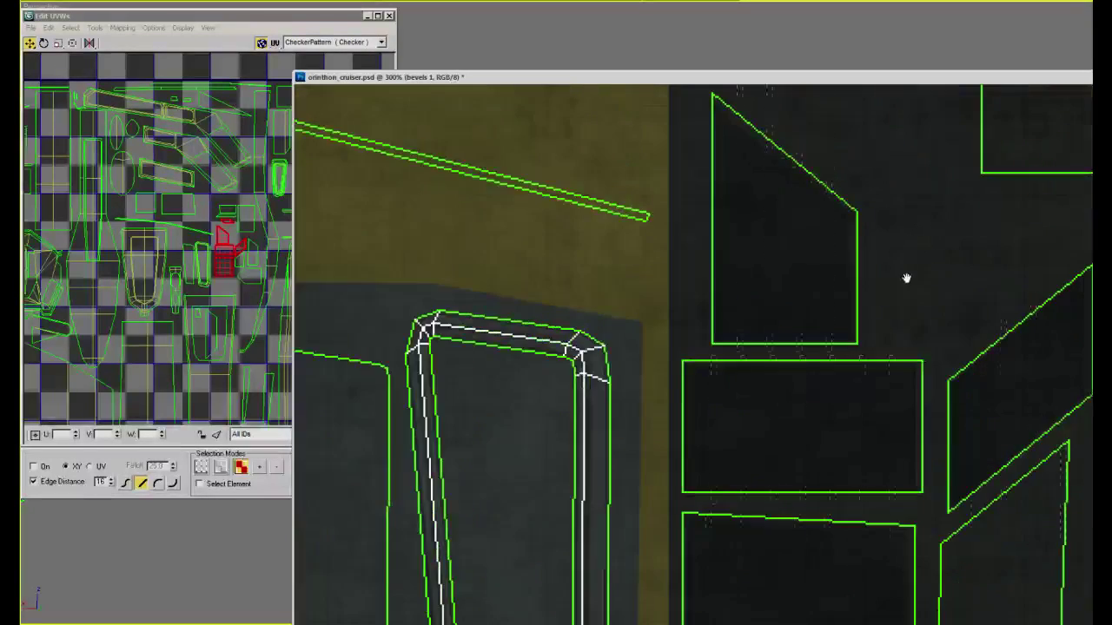
drag(906, 278, 908, 450)
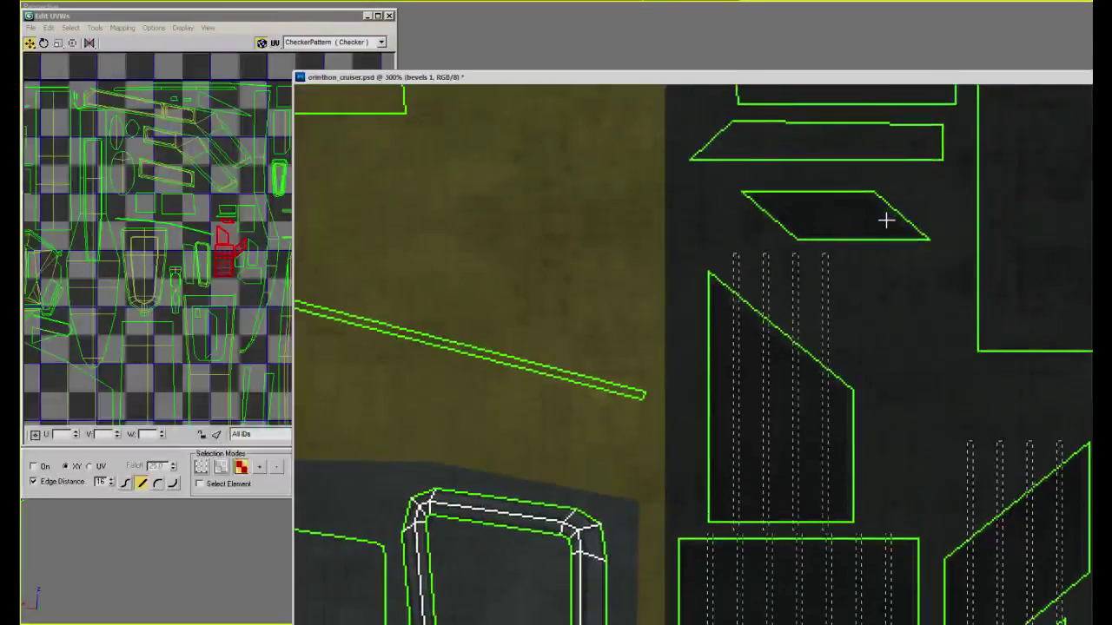
key(ctrl+d)
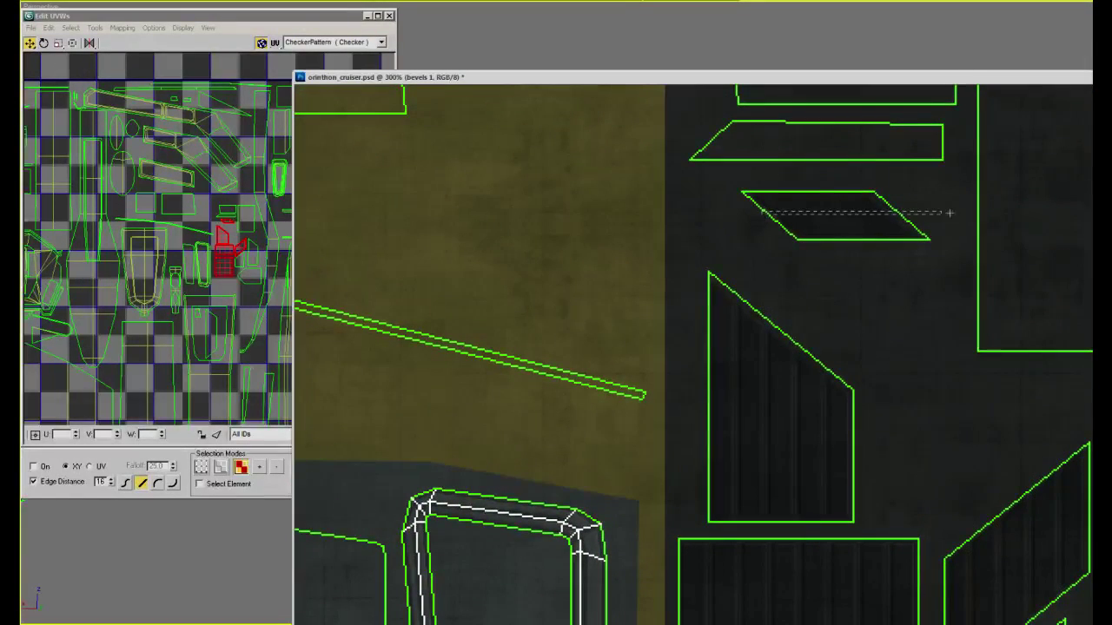
Cut a thin horizontal strip across the small flat parallelogram island's dark fill and clear the selection
drag(950, 213, 890, 217)
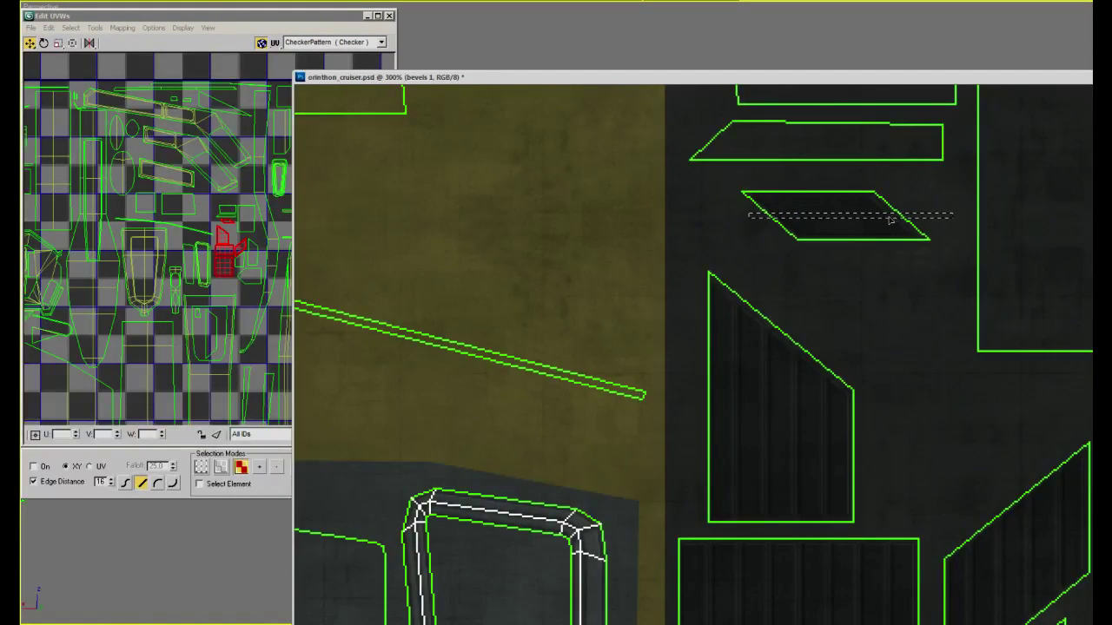
key(Delete)
key(ctrl+d)
drag(762, 325, 773, 297)
Brush thin cross lines just inside the lower edges of the slanted, rectangular and large lower islands on bevels 1
key(b)
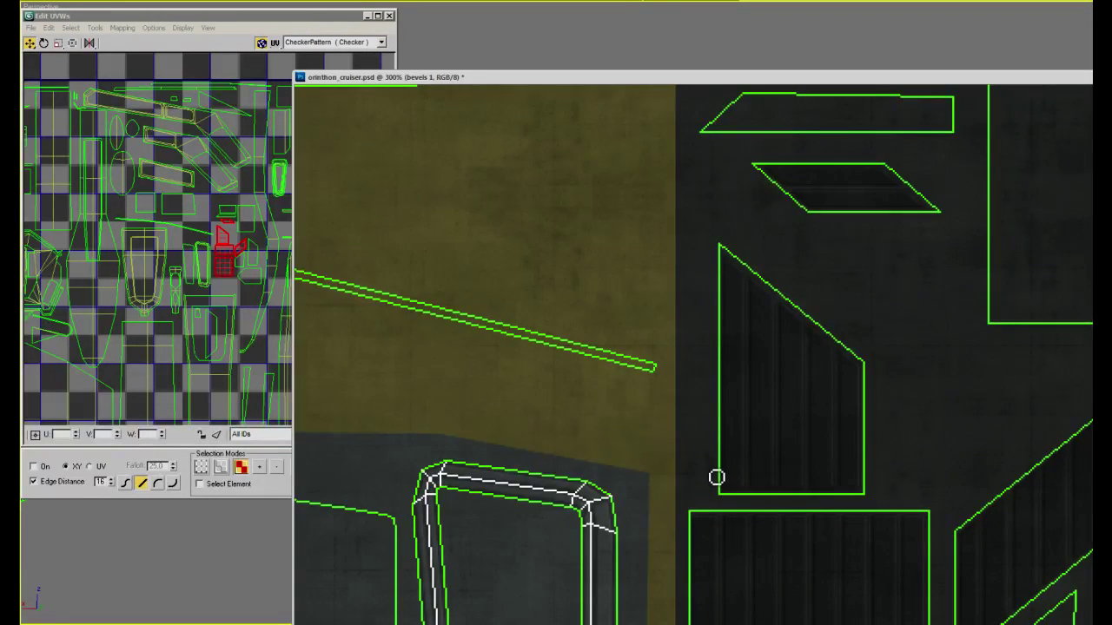
drag(804, 561, 811, 422)
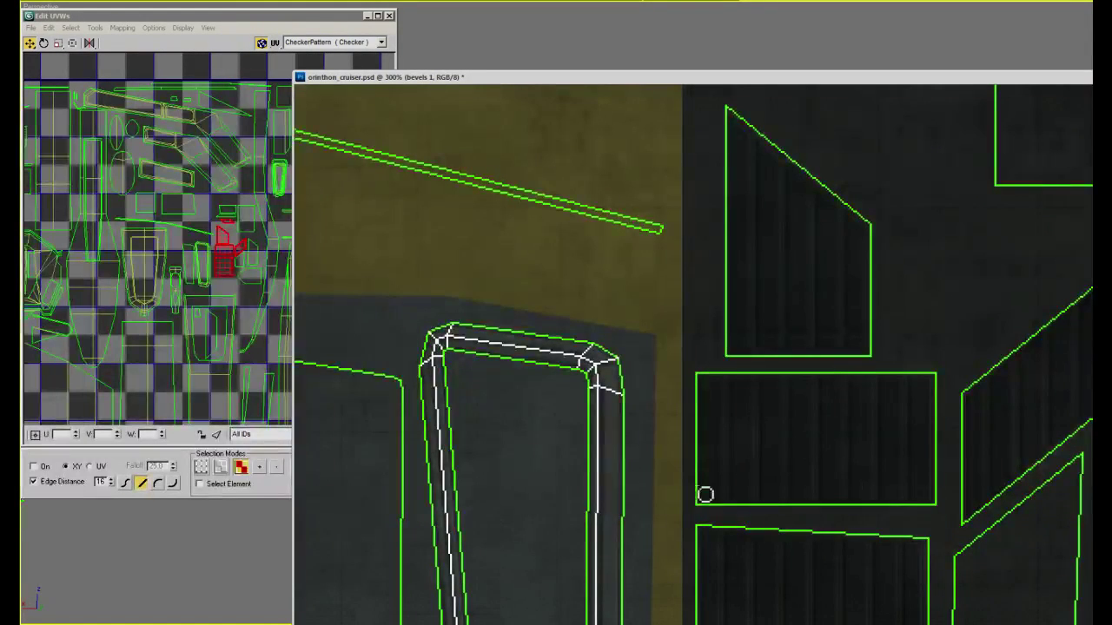
scroll(912, 434, down, 3)
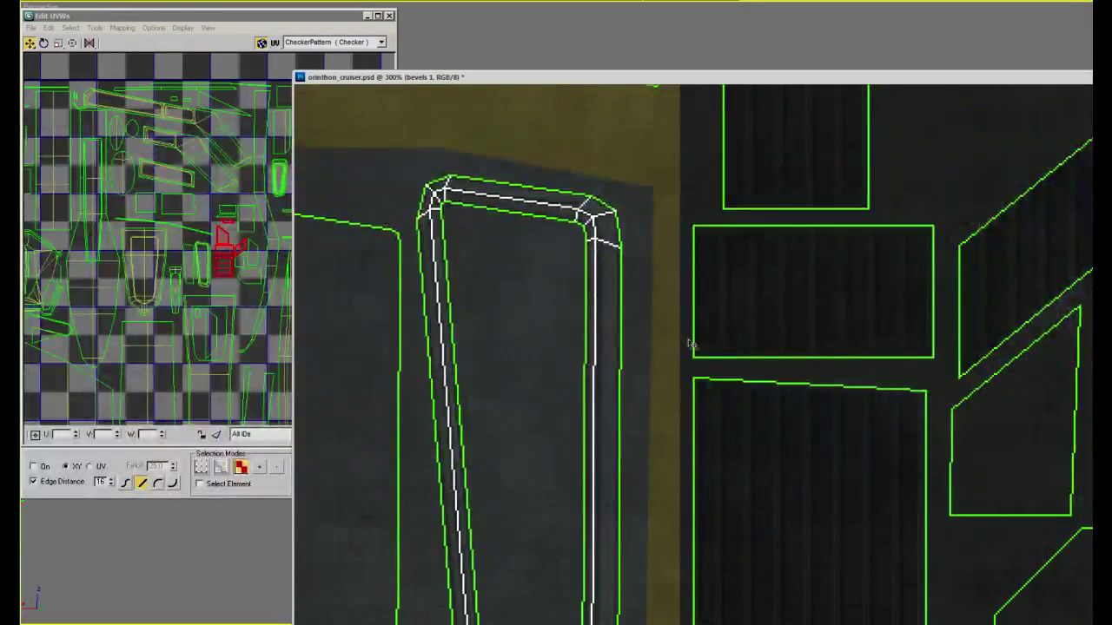
drag(796, 513, 785, 439)
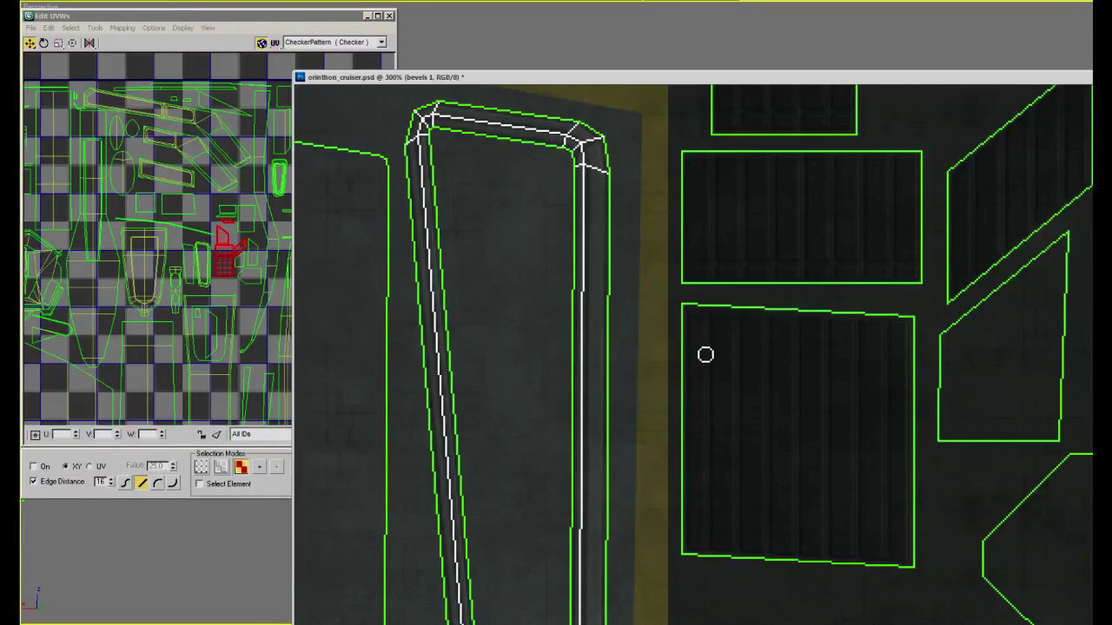
drag(790, 221, 799, 370)
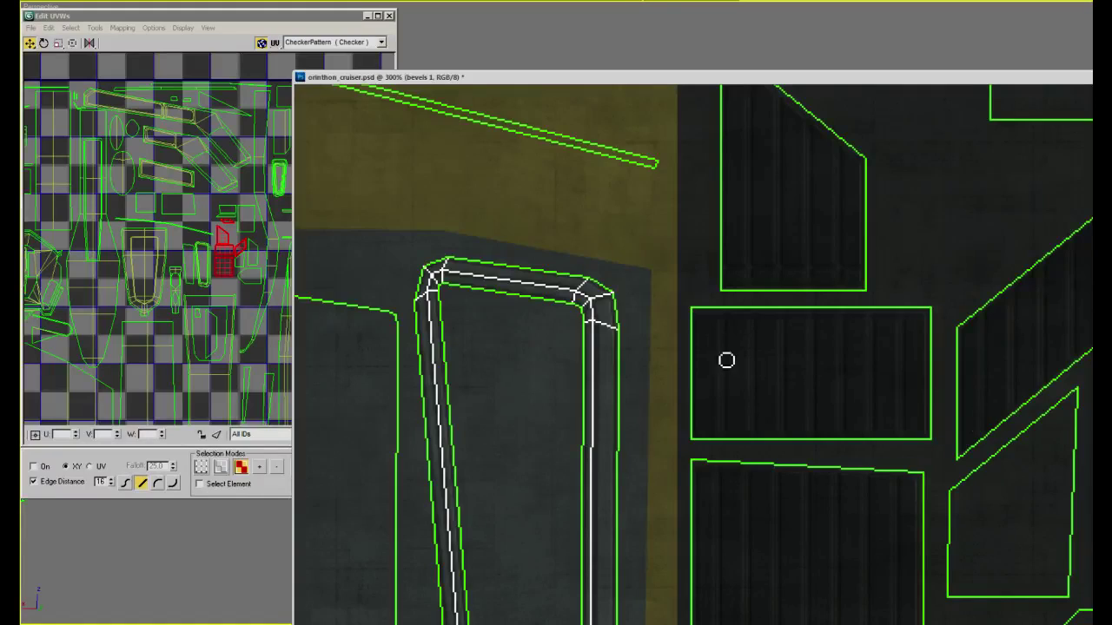
Examine the selected engine nozzle faces on the model in 3ds Max and return to the texture in Photoshop
click(463, 3)
alt+middle_drag(726, 261, 775, 360)
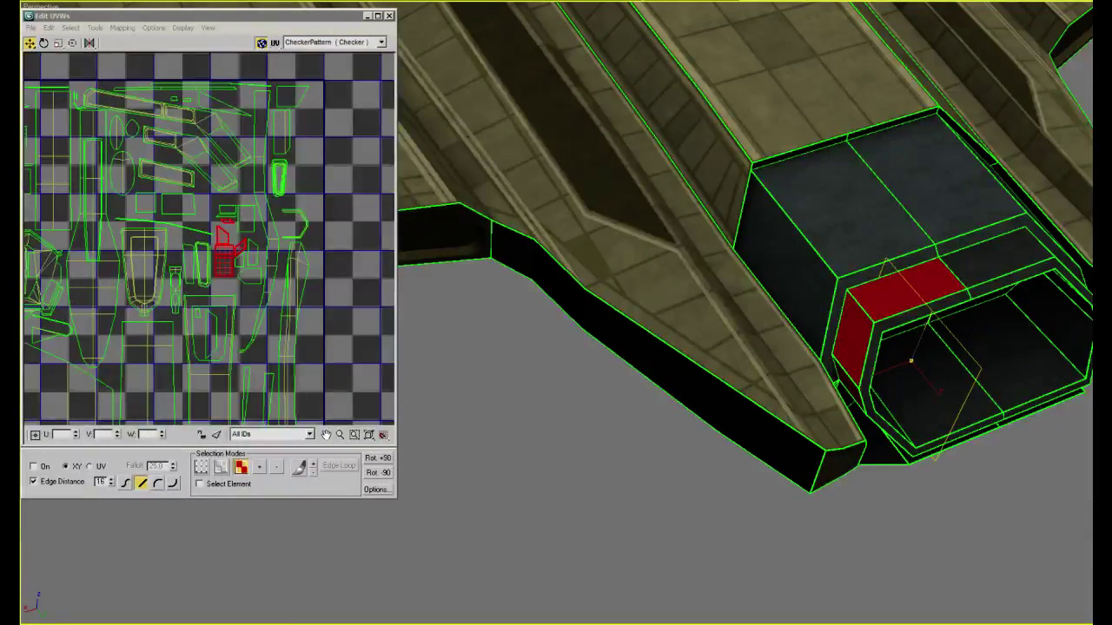
key(alt+Tab)
Brush thin cross lines just inside the upper edges of the slanted, rectangular, large lower and tall parallelogram islands
mouse_move(743, 114)
mouse_down()
mouse_move(796, 281)
mouse_move(786, 311)
mouse_up()
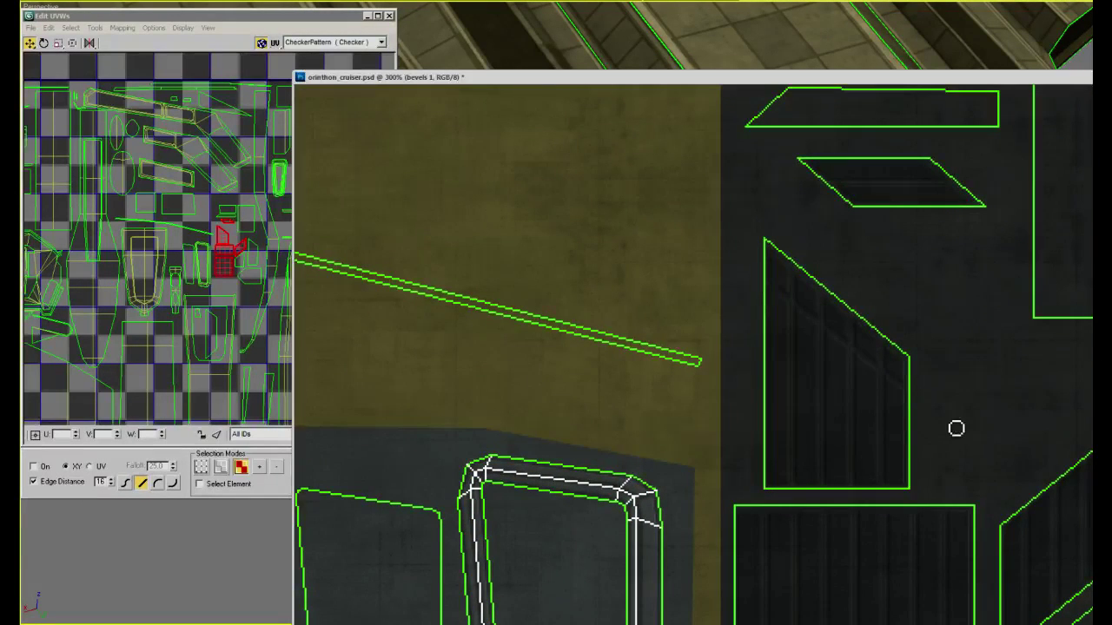
scroll(828, 438, down, 3)
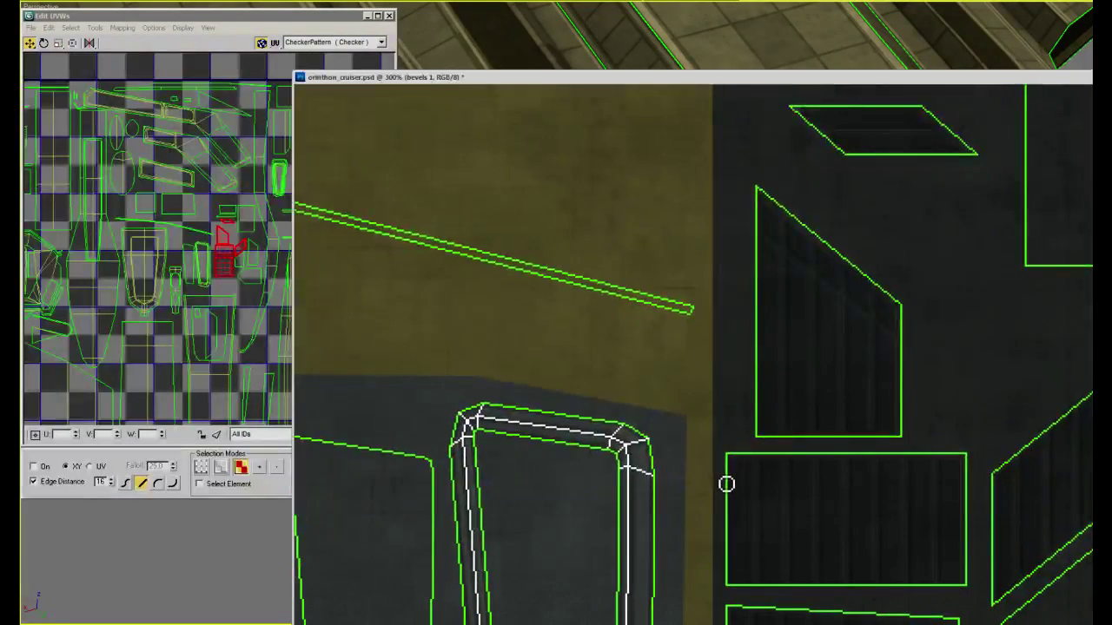
scroll(705, 422, down, 10)
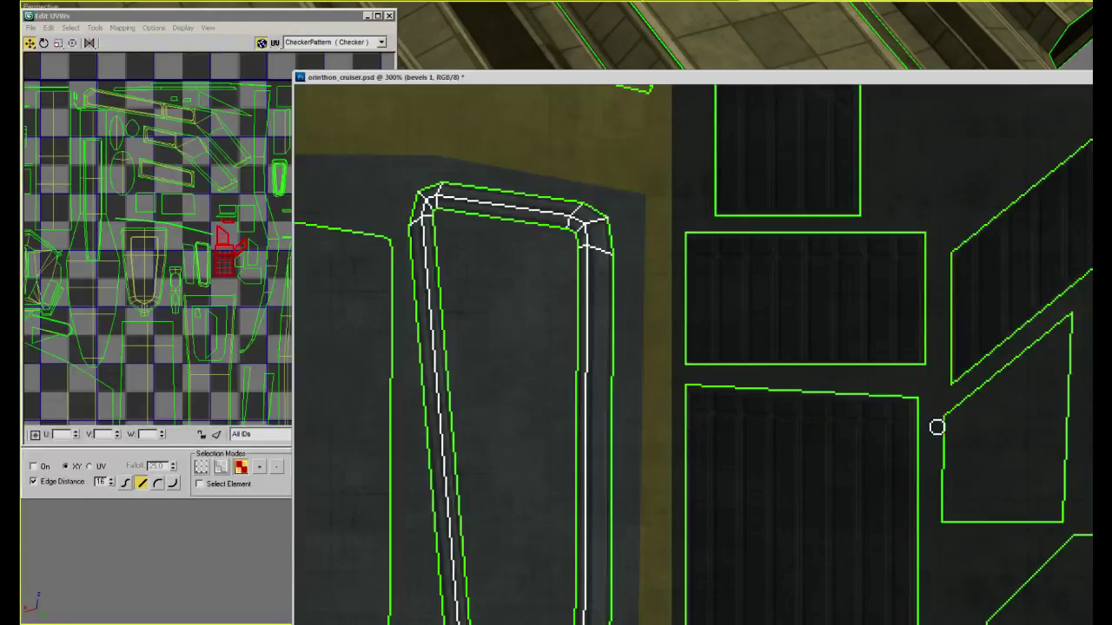
scroll(936, 426, up, 5)
scroll(936, 427, right, 4)
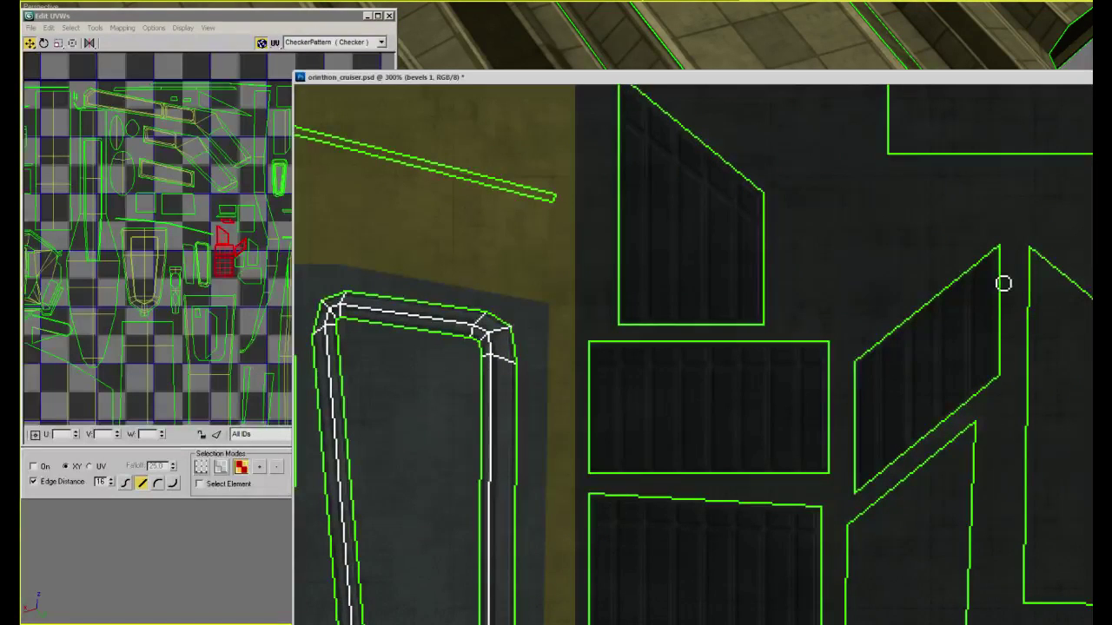
scroll(918, 477, up, 7)
scroll(918, 477, right, 3)
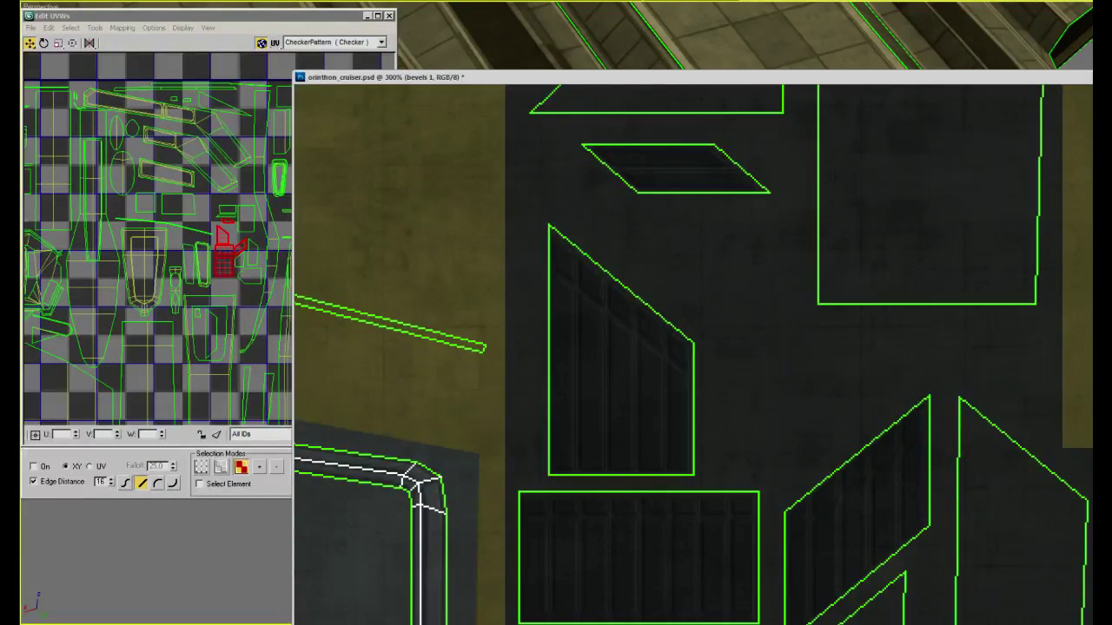
Brush thin slanted cross lines near the ends of the small flat parallelogram island
scroll(794, 238, up, 12)
scroll(794, 238, right, 4)
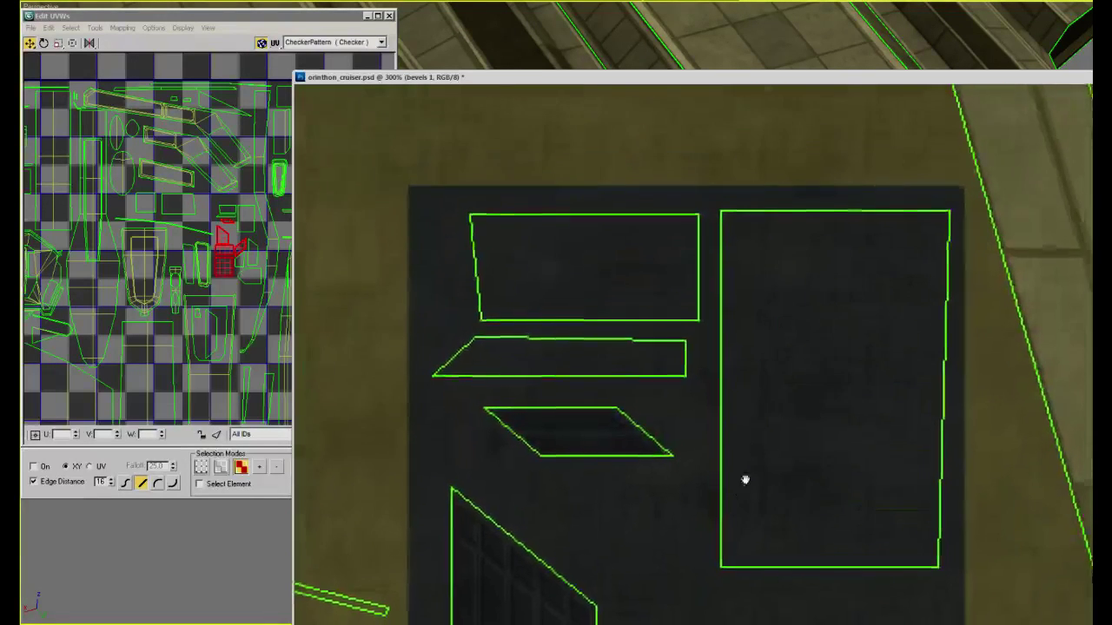
scroll(503, 444, down, 1)
scroll(529, 436, up, 1)
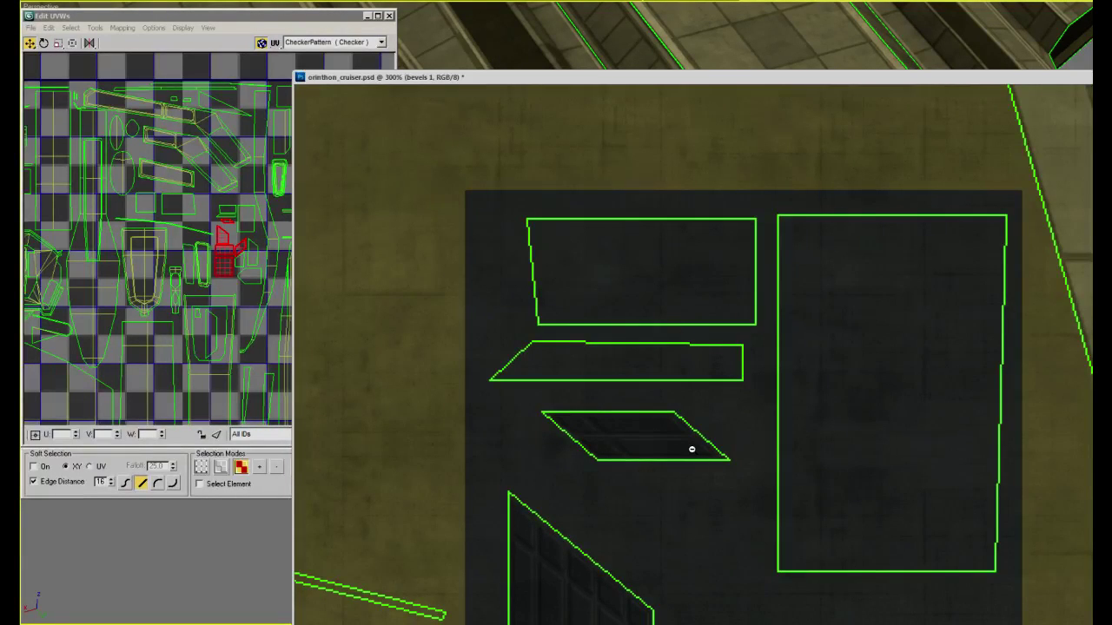
Hide the UV wireframe and save the texture file, switching back to the cruiser model in 3ds Max
alt+scroll(692, 449, down, 3)
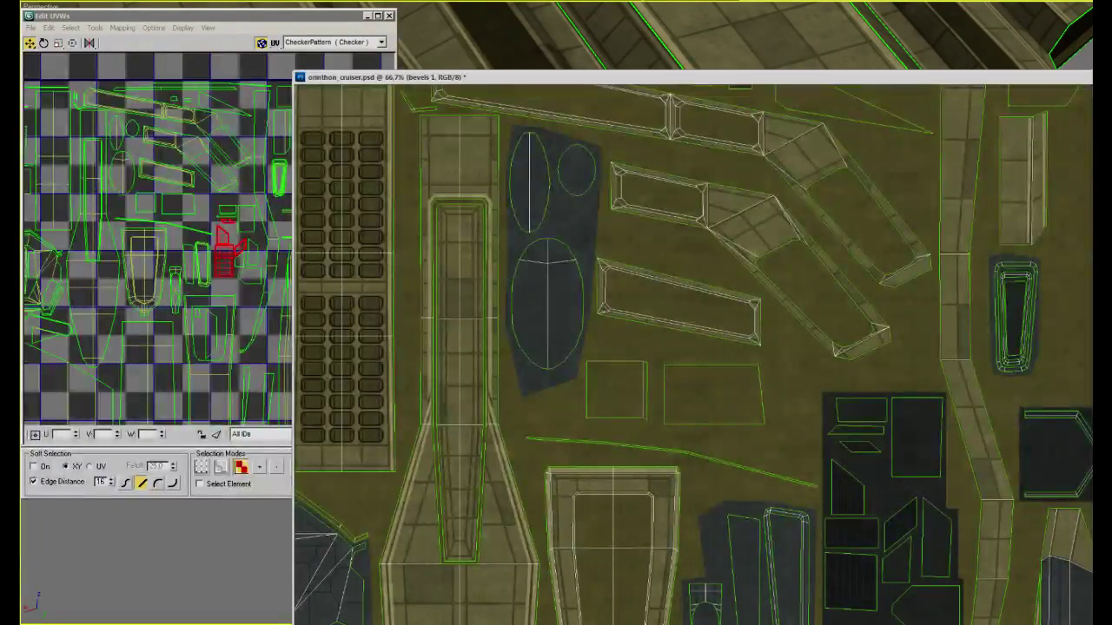
click(710, 342)
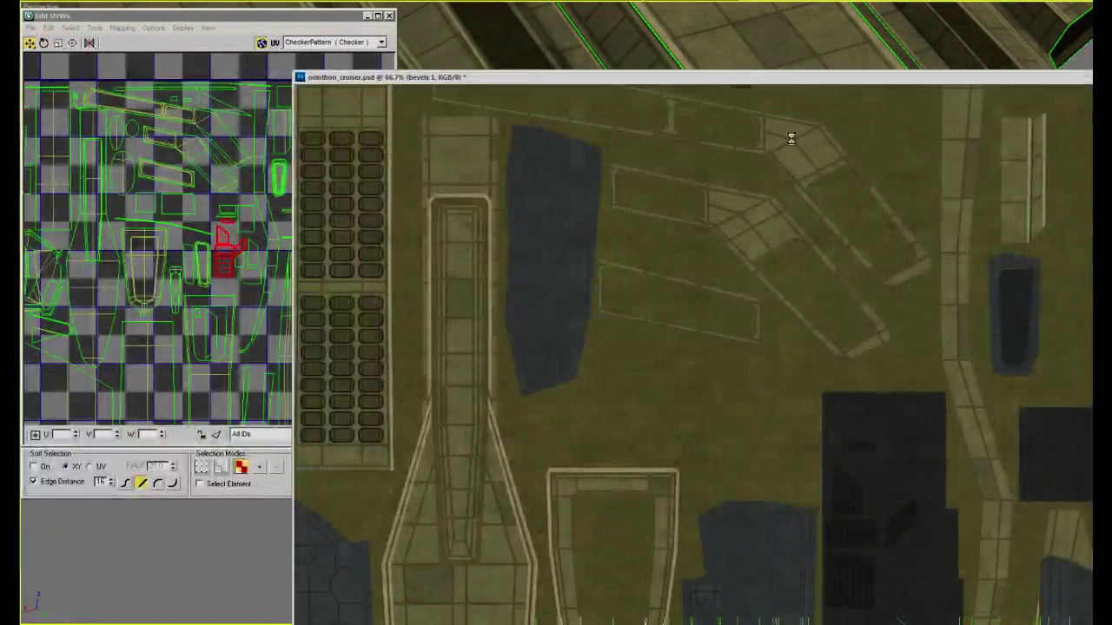
double_click(681, 79)
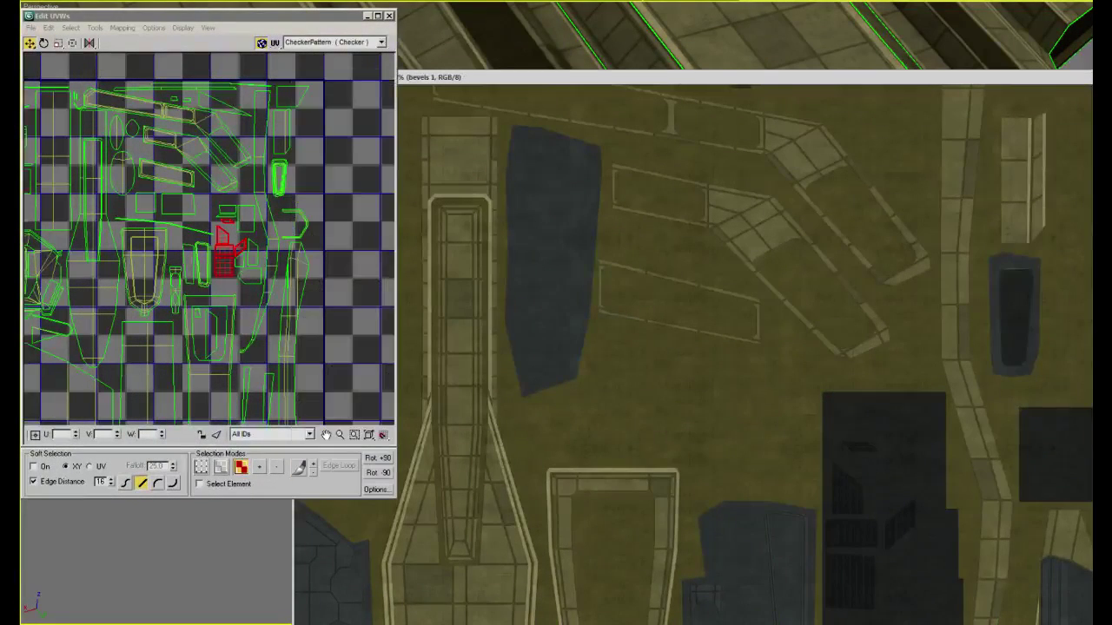
click(660, 51)
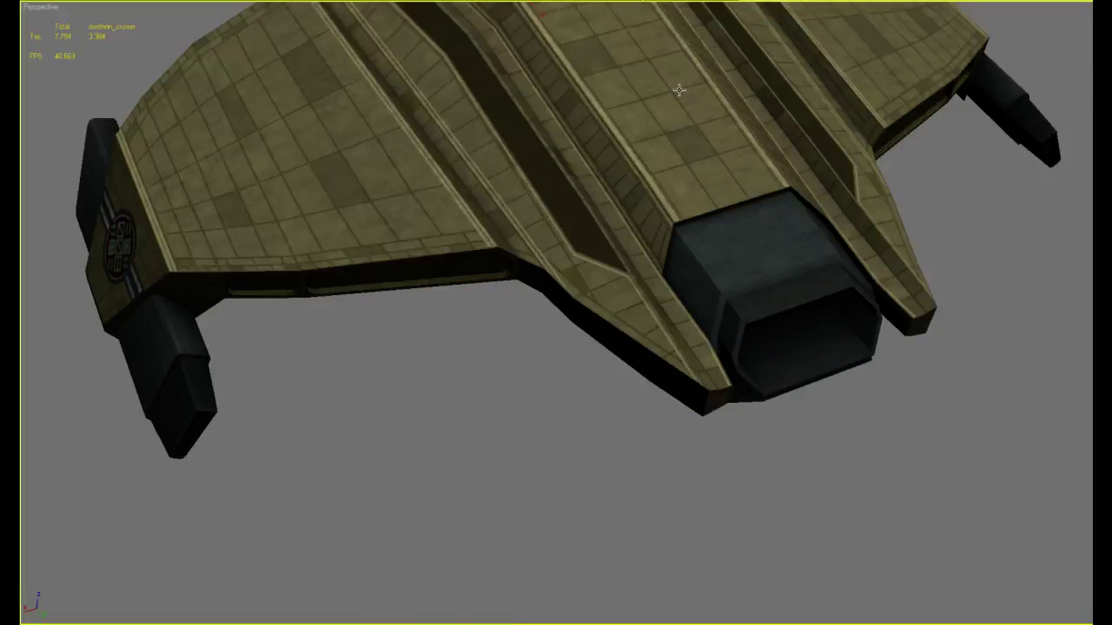
Show edged faces, open the UVW editor and select a bevel face on the rear exhaust housing
key(m)
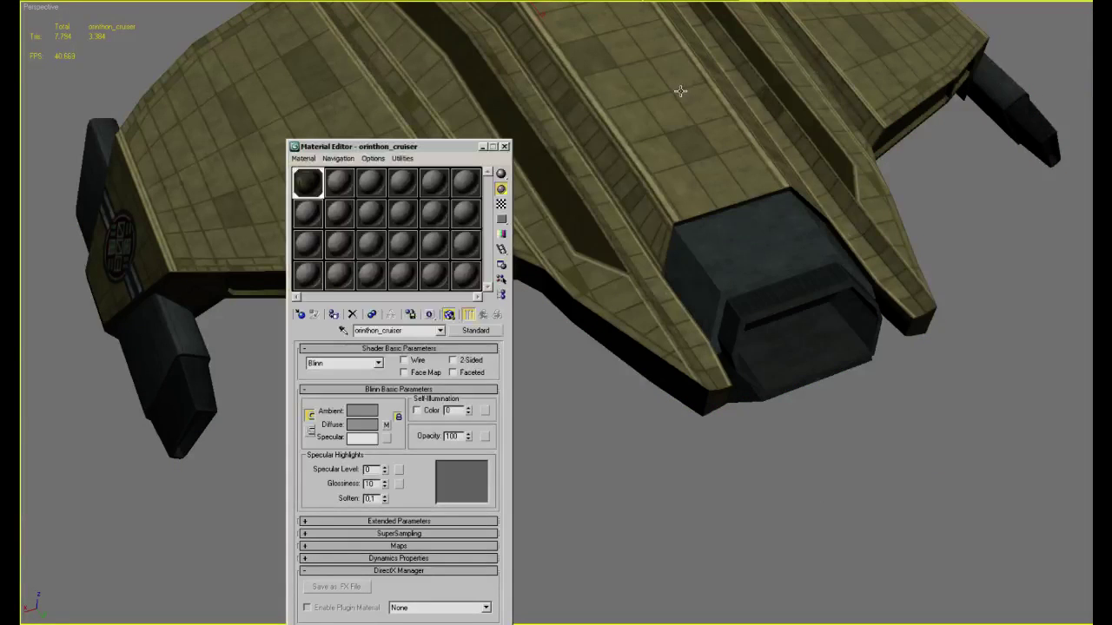
key(m)
alt+middle_drag(680, 90, 748, 264)
key(F4)
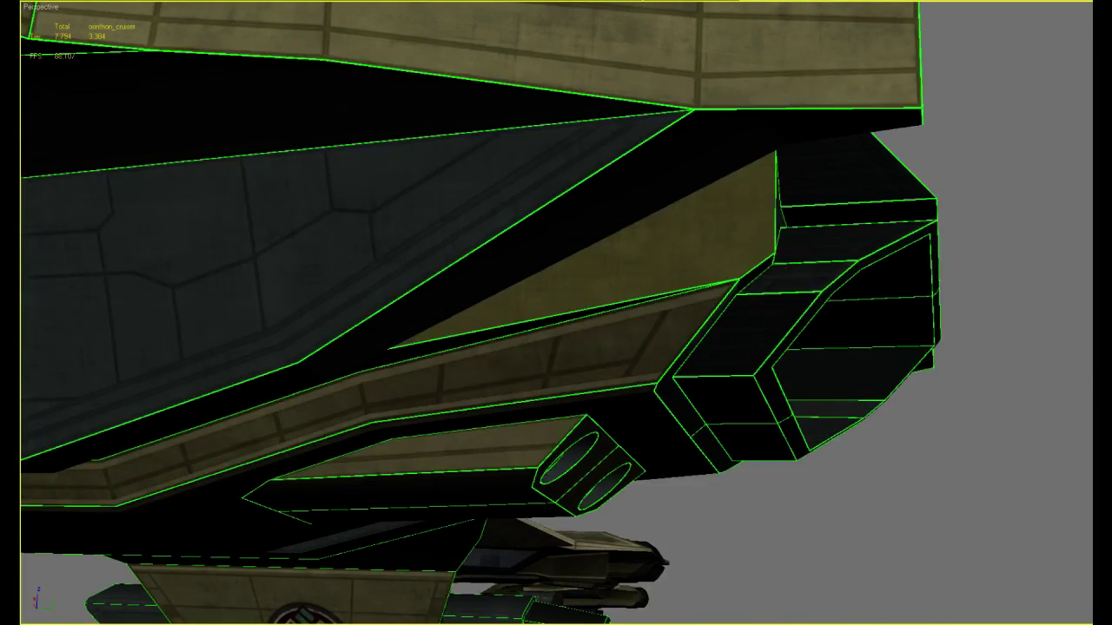
key(ctrl+e)
click(794, 276)
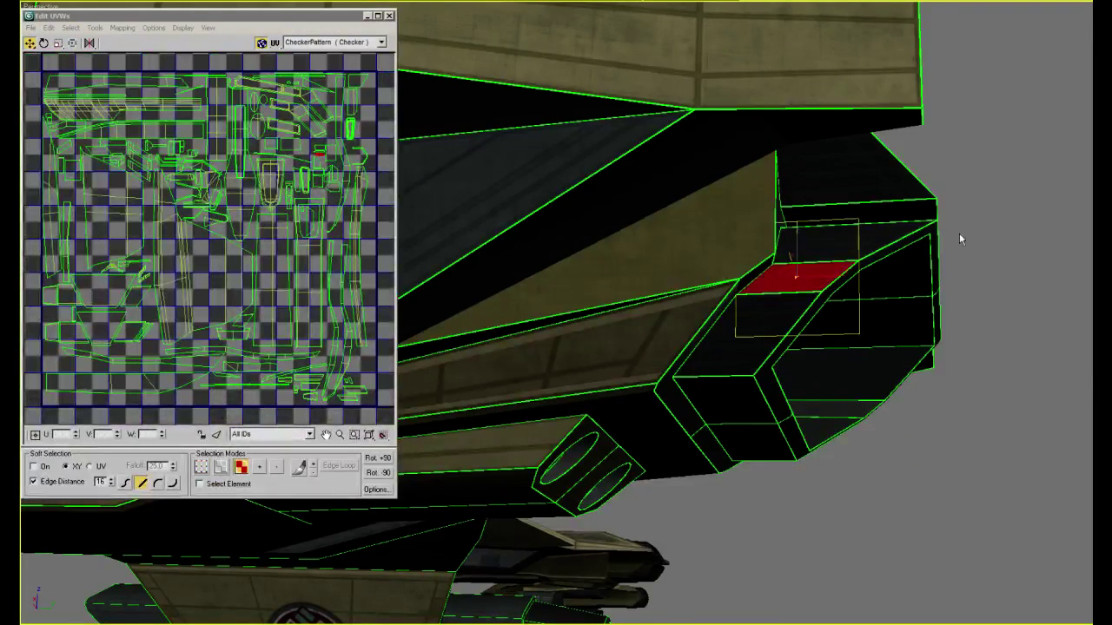
Switch to Photoshop to view orinthon_cruiser.psd at 66.7%, and return to 3ds Max to check the texture on the cruiser
key(alt+Tab)
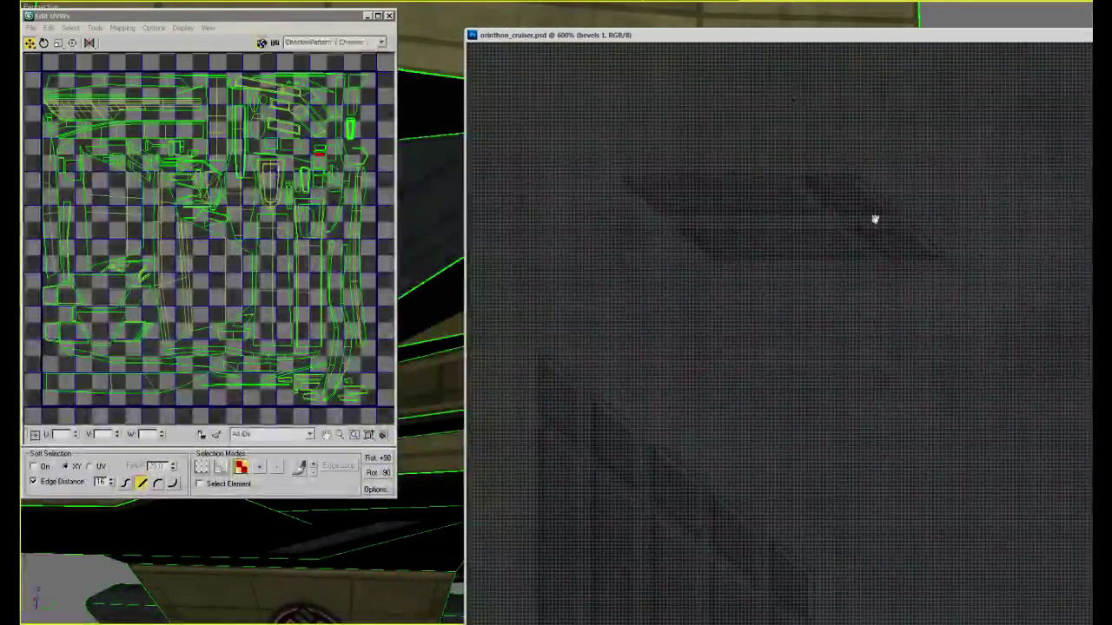
alt+scroll(876, 222, down, 6)
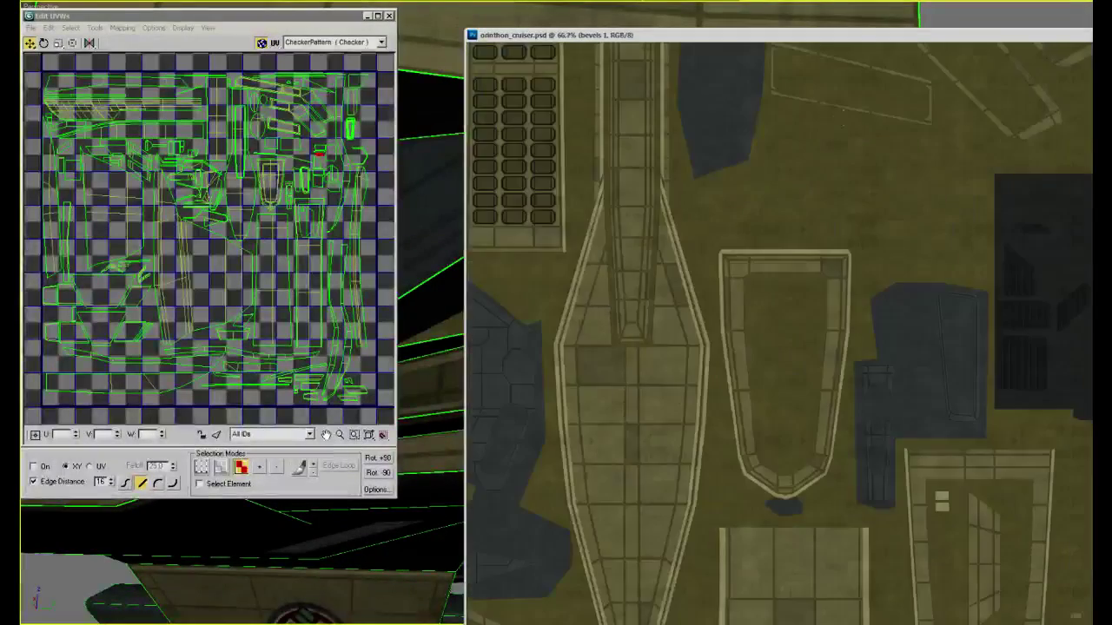
key(alt+Tab)
key(m)
key(m)
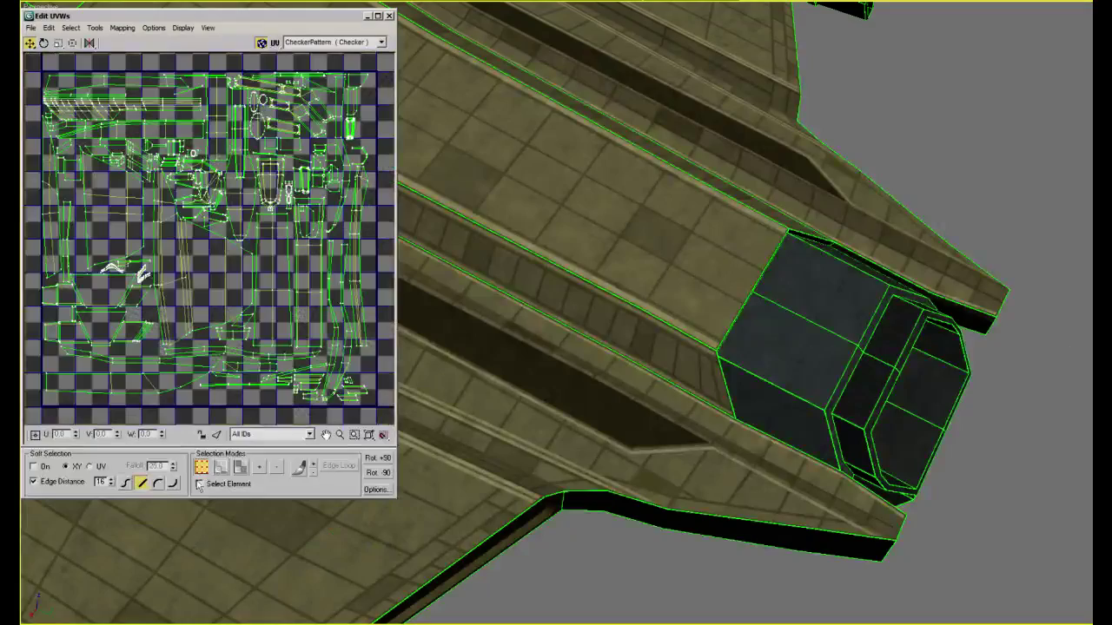
In face selection mode, select all the faces of the exhaust opening's front rim to locate its strip in the UV layout
click(241, 467)
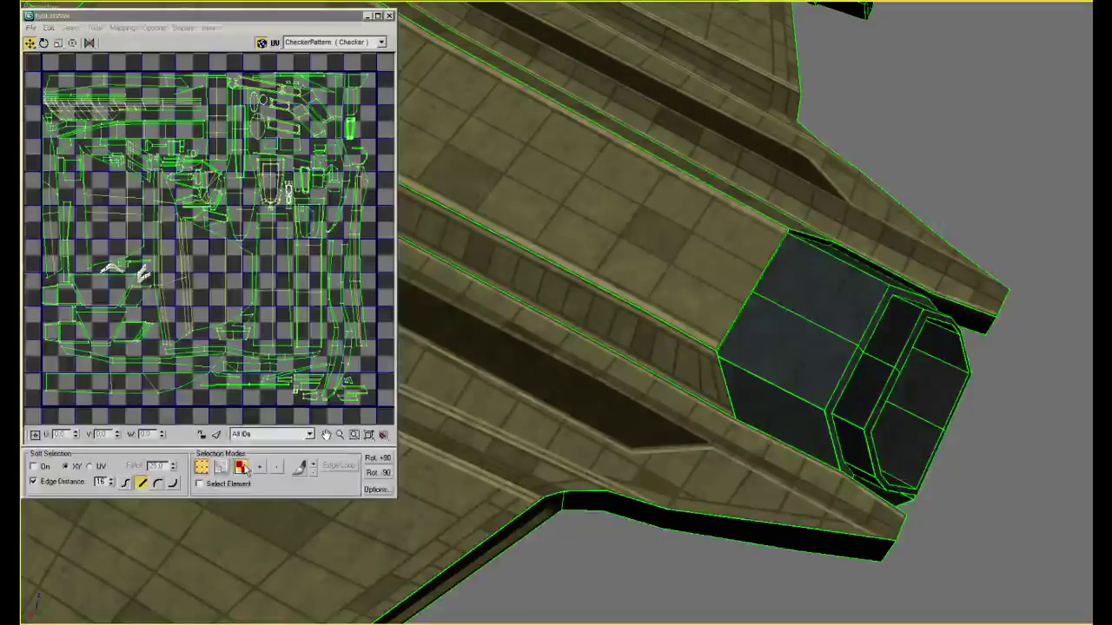
click(888, 408)
alt+middle_drag(887, 408, 858, 398)
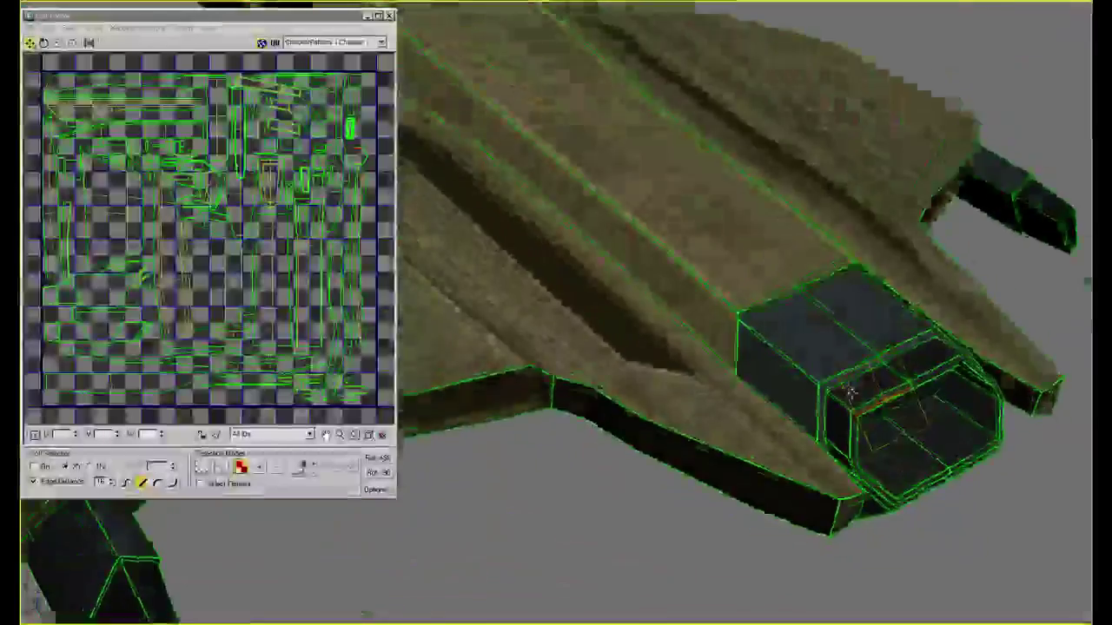
scroll(858, 398, up, 3)
click(1031, 452)
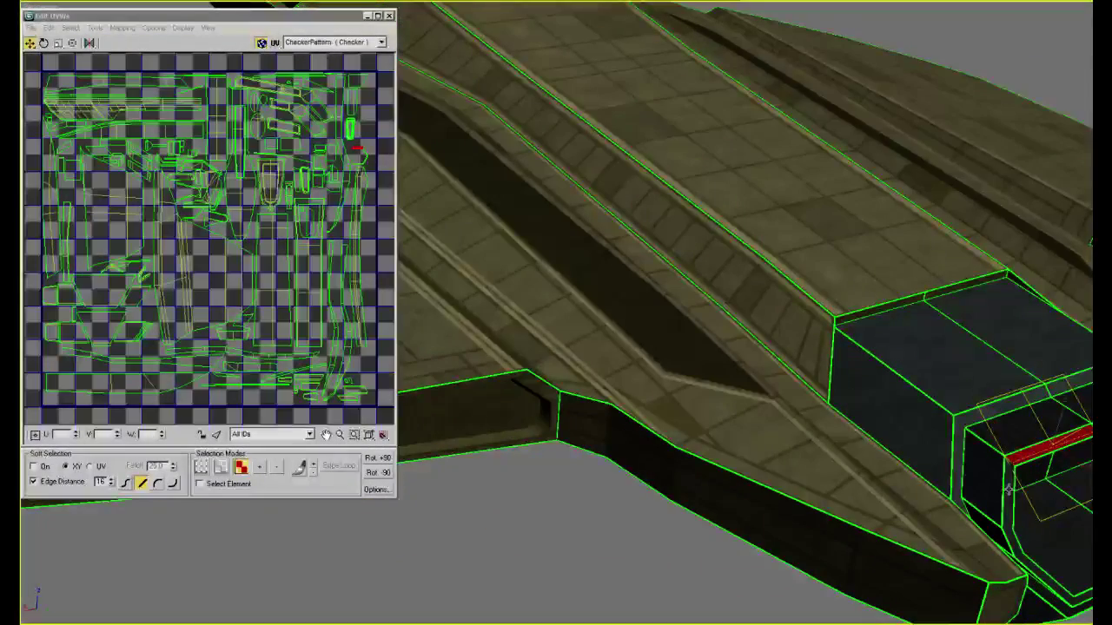
mouse_move(770, 316)
alt+middle_down()
mouse_move(813, 331)
mouse_move(778, 299)
alt+middle_up()
scroll(326, 251, up, 3)
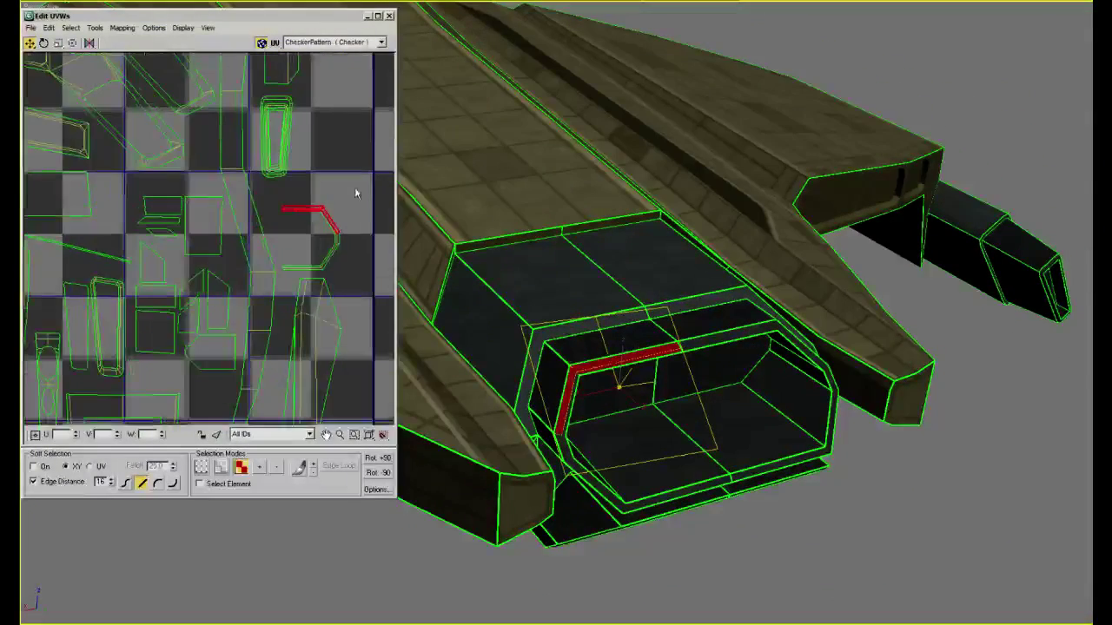
double_click(296, 267)
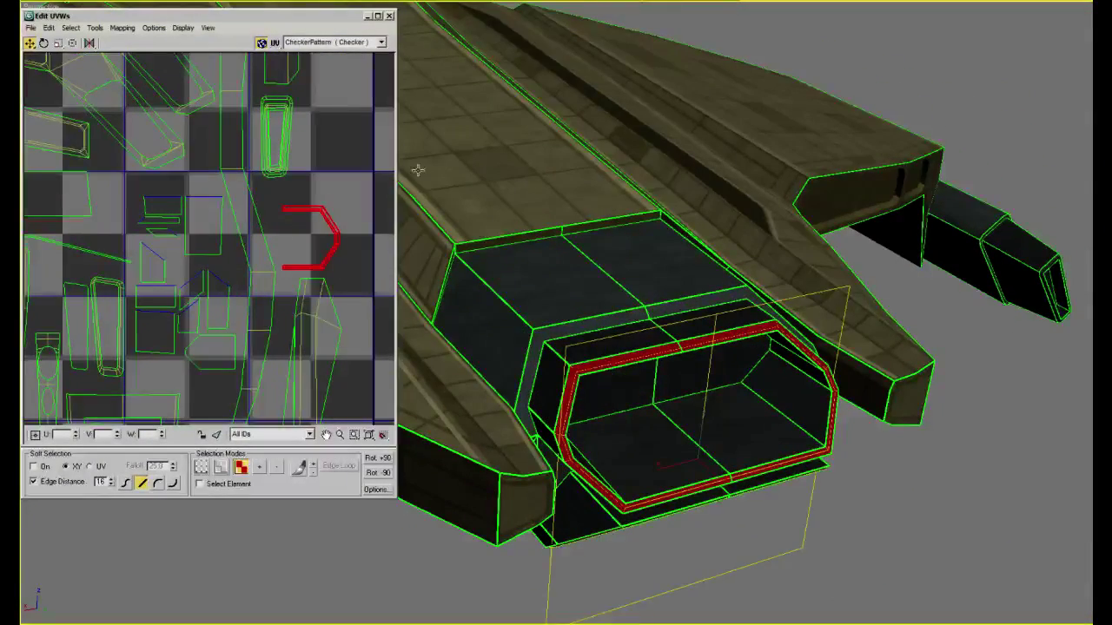
In Photoshop, add a new layer to orinthon_cruiser.psd and fill a small dark trapezoid notch at the start of the exhaust rim's upper strip
key(alt+Tab)
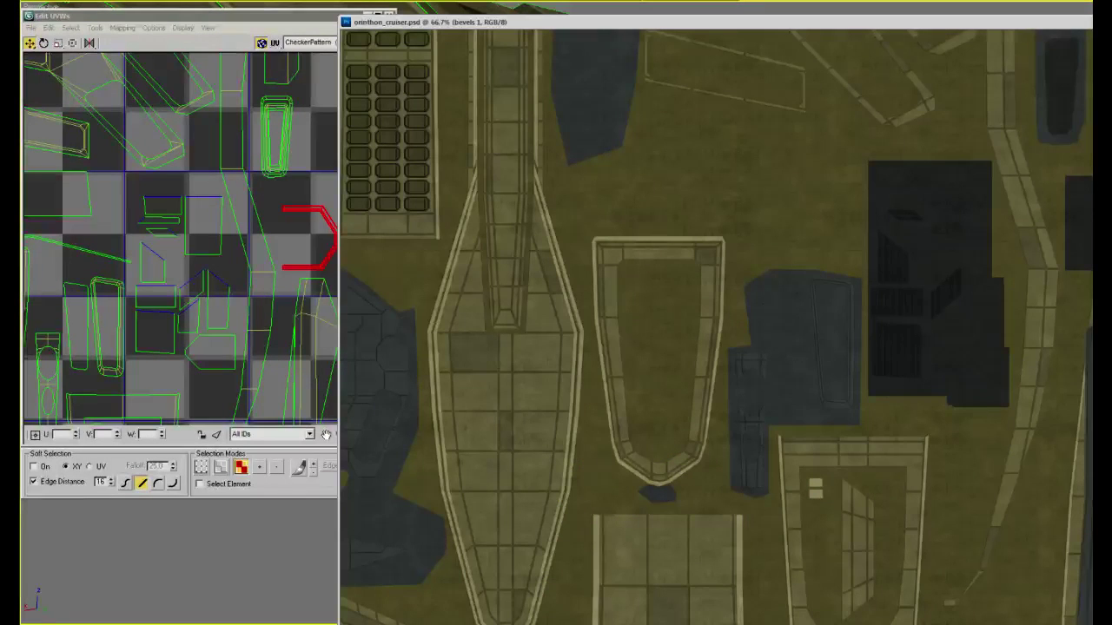
scroll(1049, 223, up, 1)
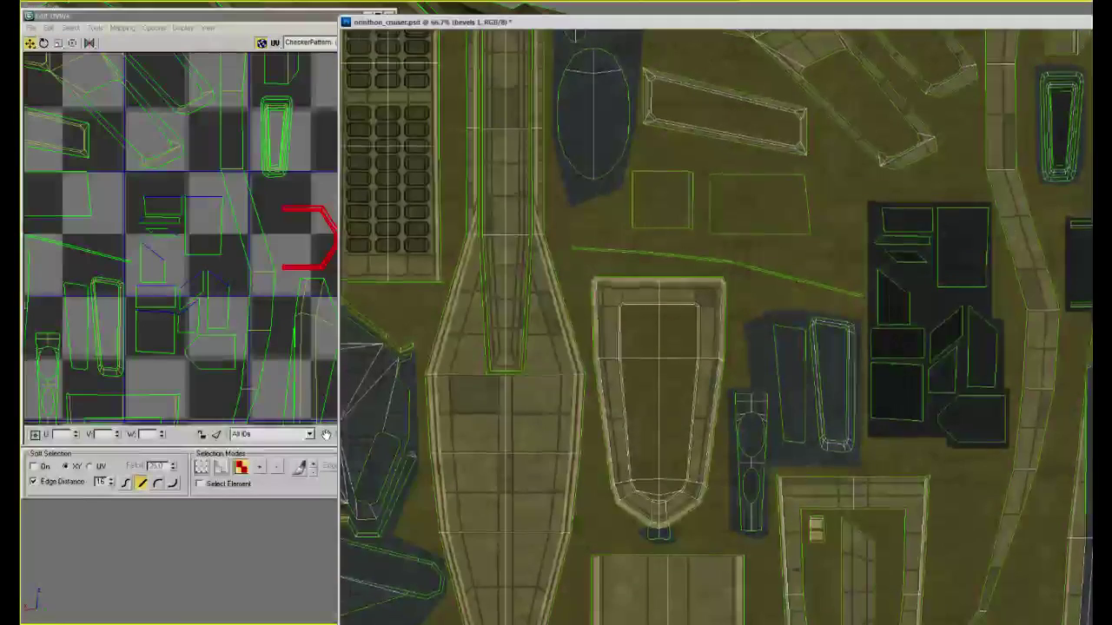
alt+scroll(1064, 219, up, 2)
alt+scroll(950, 169, up, 3)
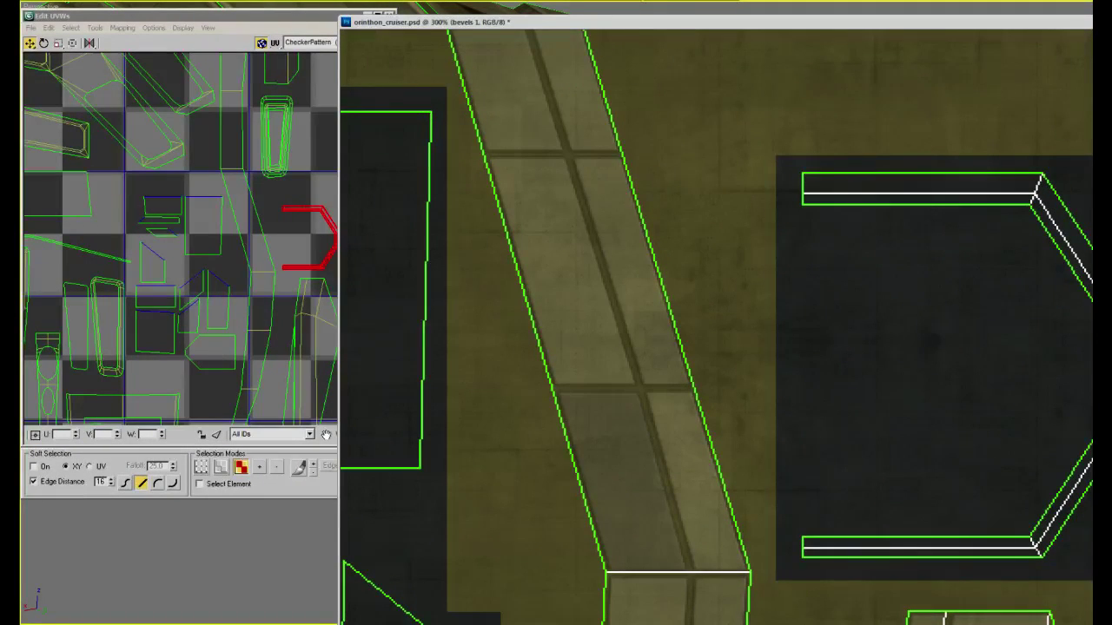
key(ctrl+alt+shift+n)
click(805, 202)
click(815, 177)
click(814, 199)
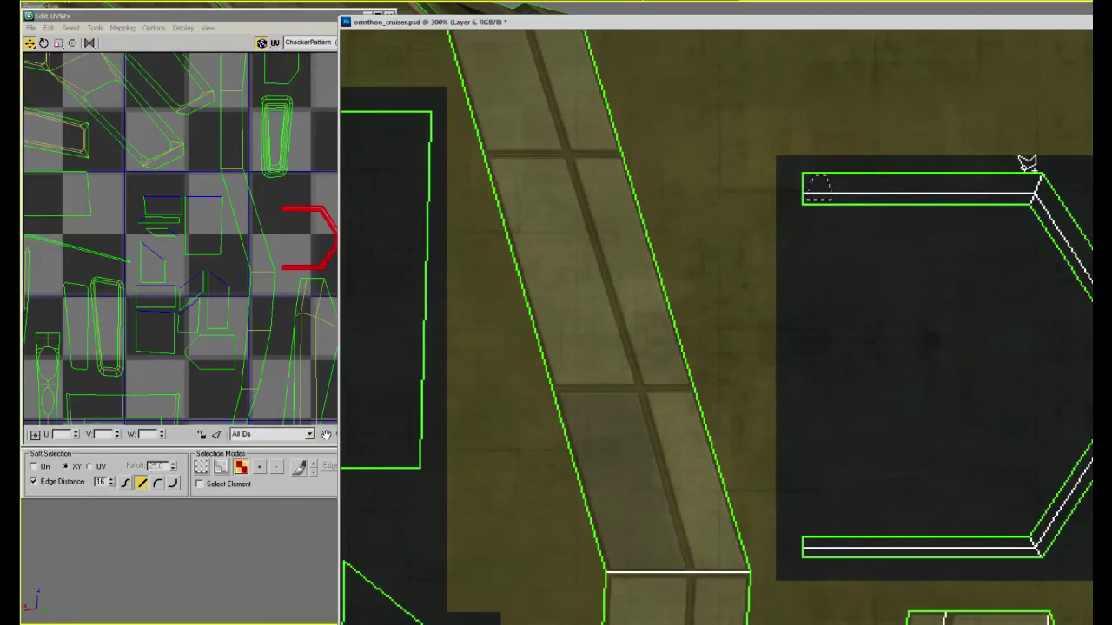
click(807, 179)
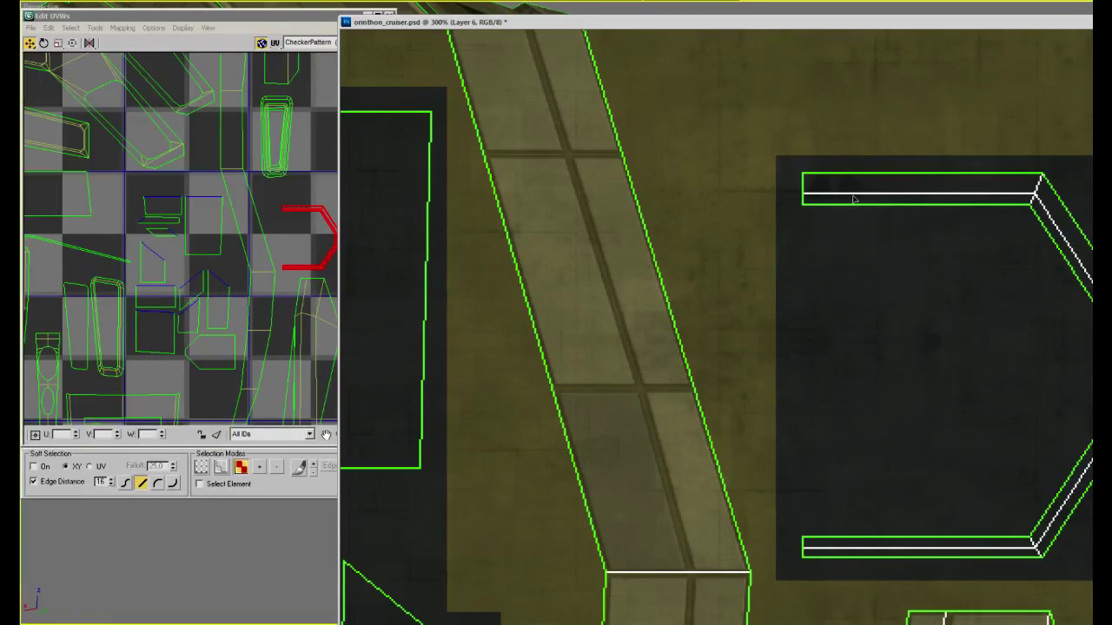
Duplicate the notch repeatedly along the rim's upper horizontal strip and merge the copies into one layer
key(ctrl+j)
key(ctrl+e)
alt+drag(813, 190, 878, 189)
key(ctrl+j)
key(ctrl+e)
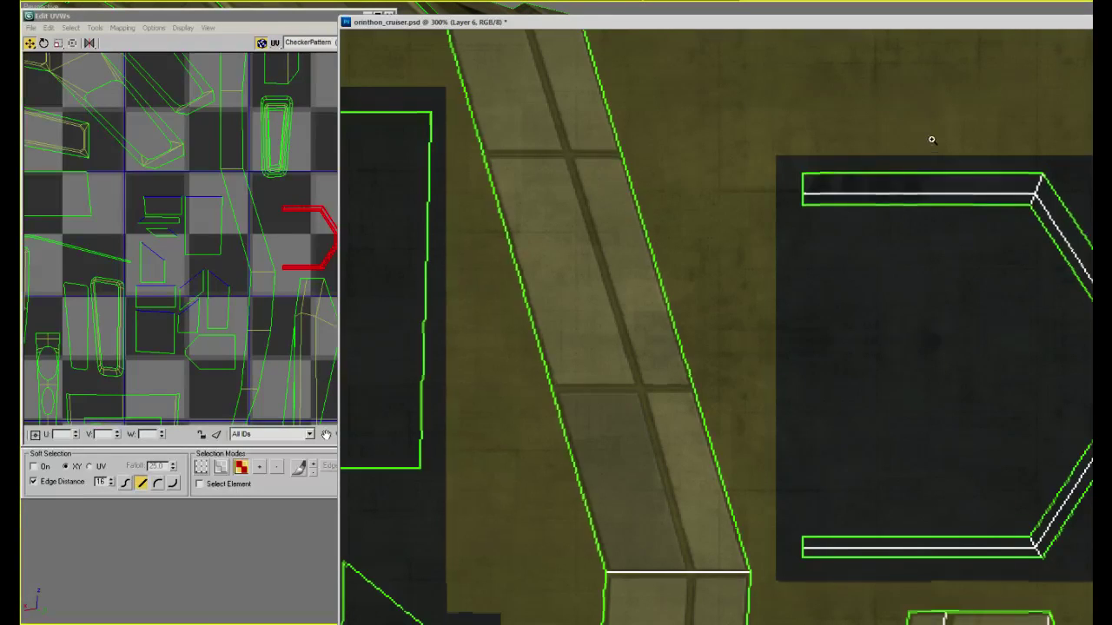
alt+scroll(930, 136, up, 1)
drag(966, 205, 850, 181)
key(ctrl+e)
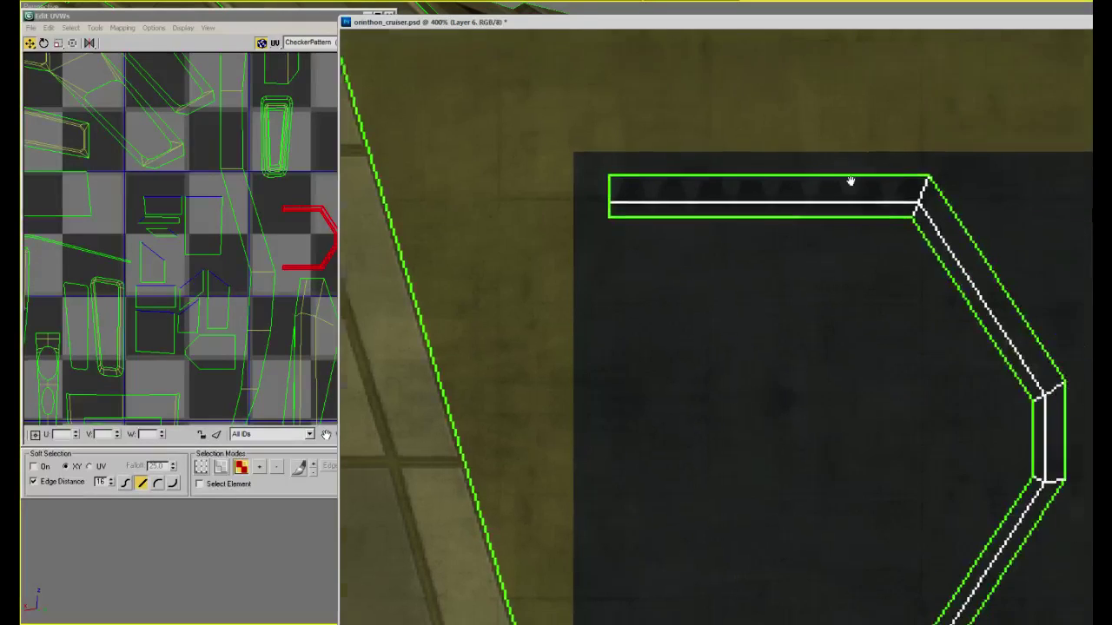
Copy the notch row and rotate it to line up with the rim's upper diagonal strip
alt+drag(723, 194, 1092, 268)
key(ctrl+t)
drag(1003, 209, 949, 254)
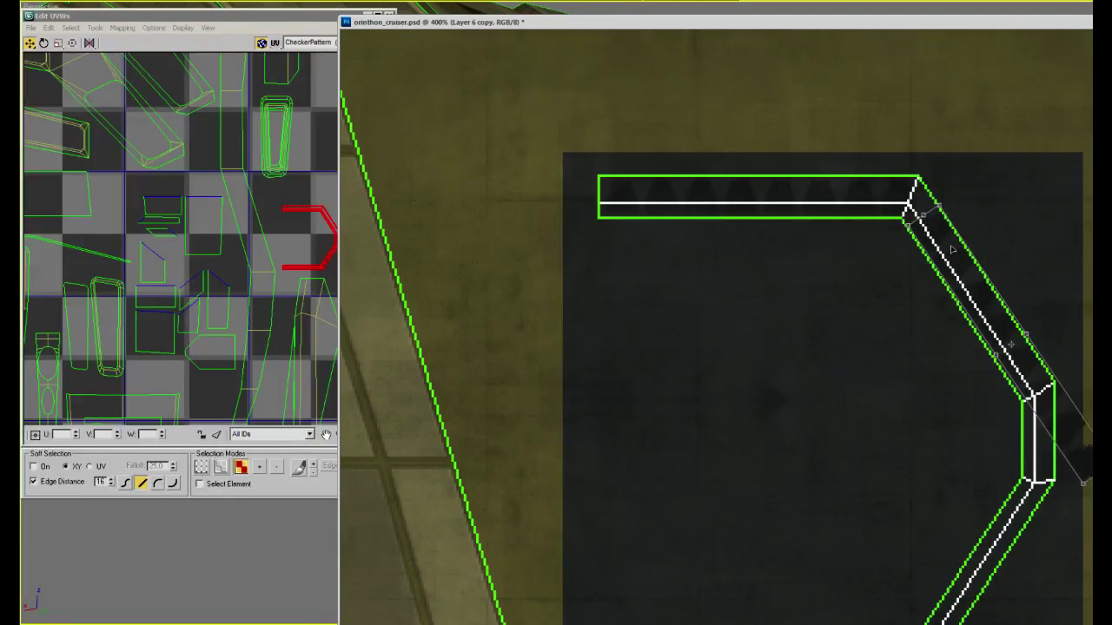
key(Right)
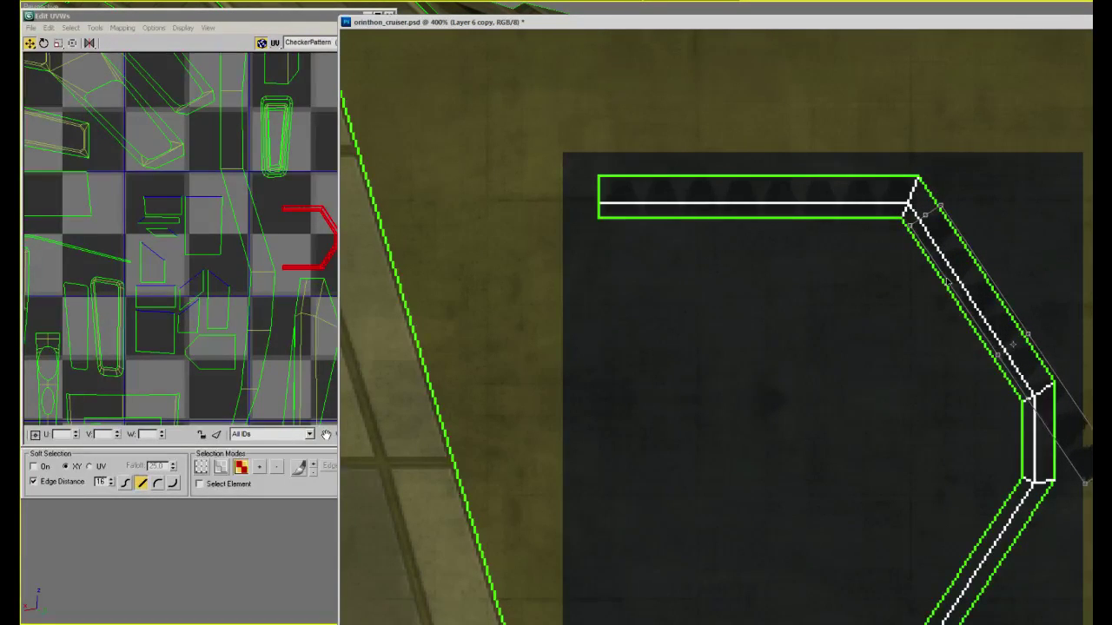
key(Return)
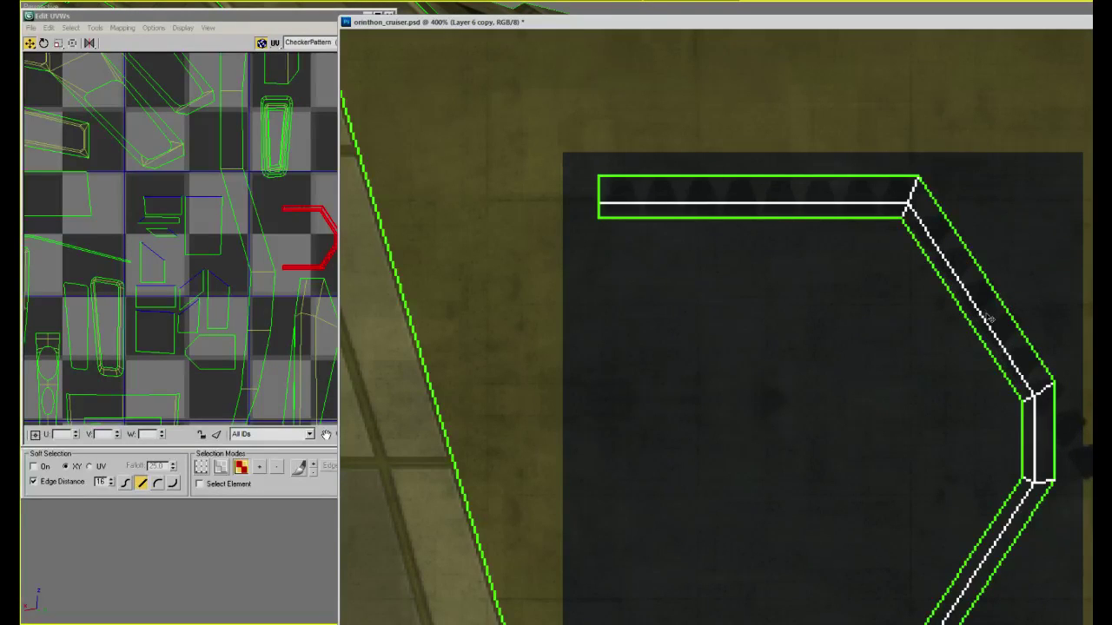
Cut away the copied notches that extend past the end of the upper diagonal strip and merge the copy into Layer 6
scroll(1022, 349, down, 1)
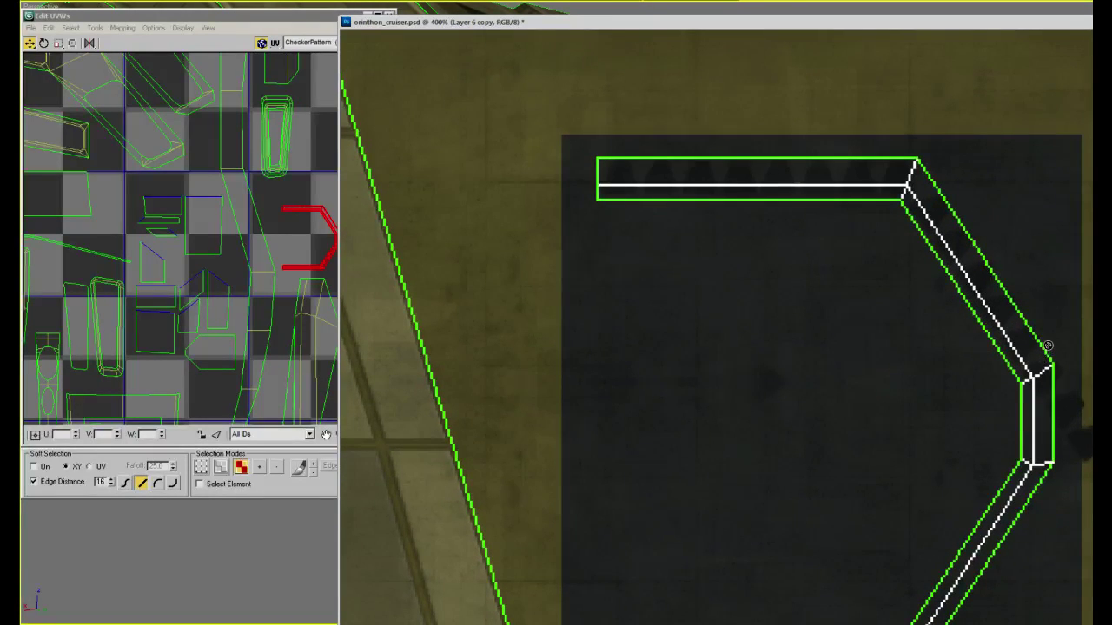
click(1051, 346)
click(992, 389)
click(1023, 457)
key(Escape)
click(1097, 358)
click(1043, 356)
click(984, 391)
key(Escape)
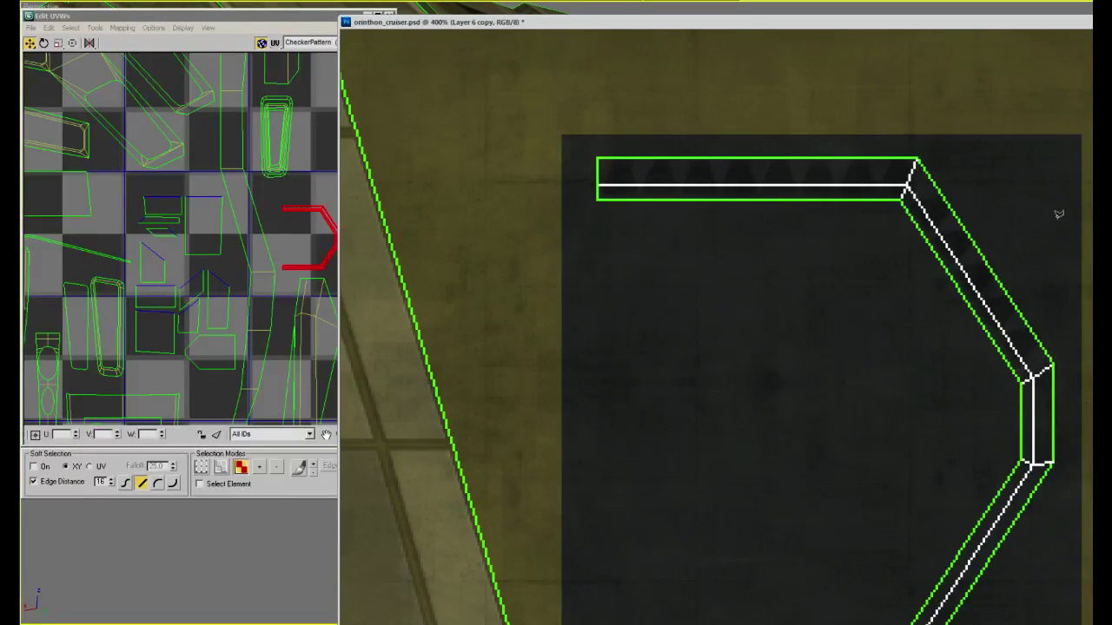
click(1058, 221)
key(Escape)
drag(949, 237, 921, 179)
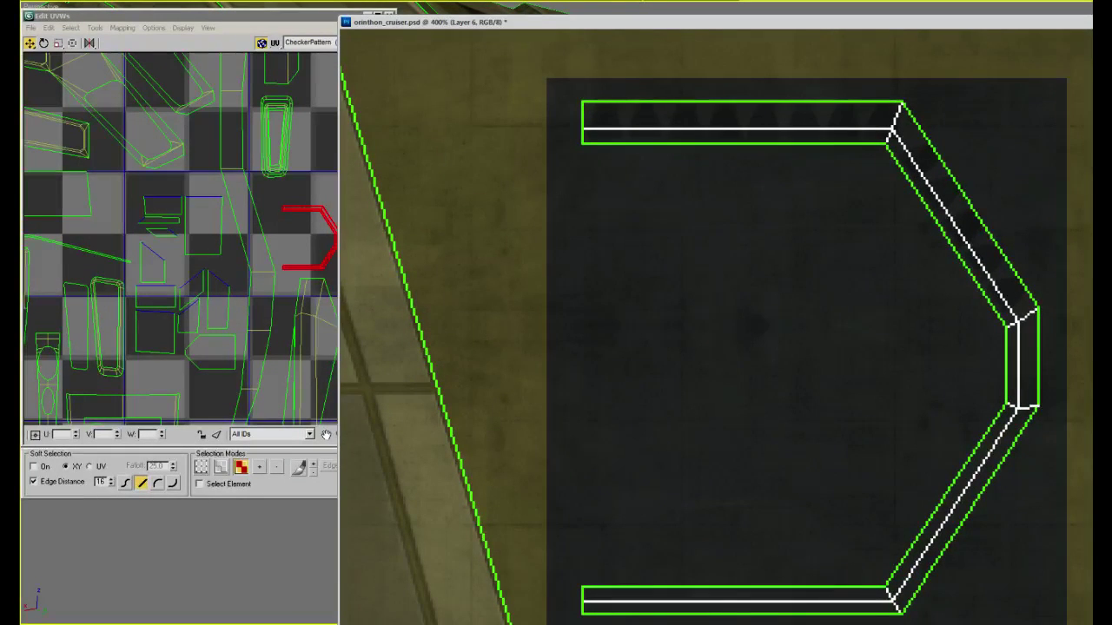
Copy the notch row down to the rim's lower horizontal strip and flip it vertically
drag(821, 142, 860, 599)
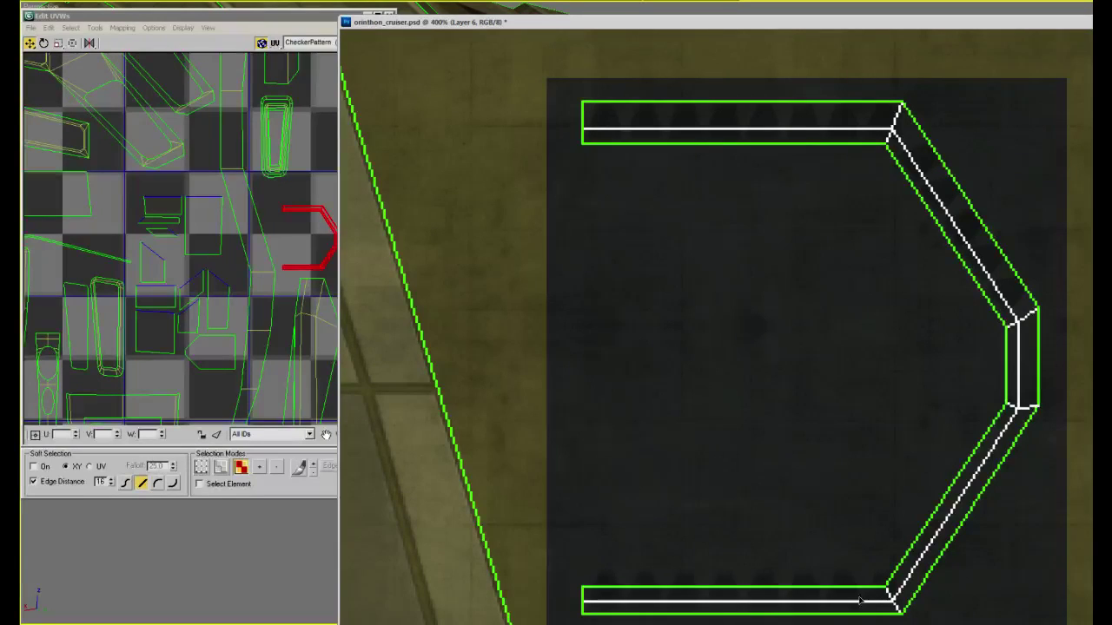
drag(805, 548, 826, 385)
key(ctrl+t)
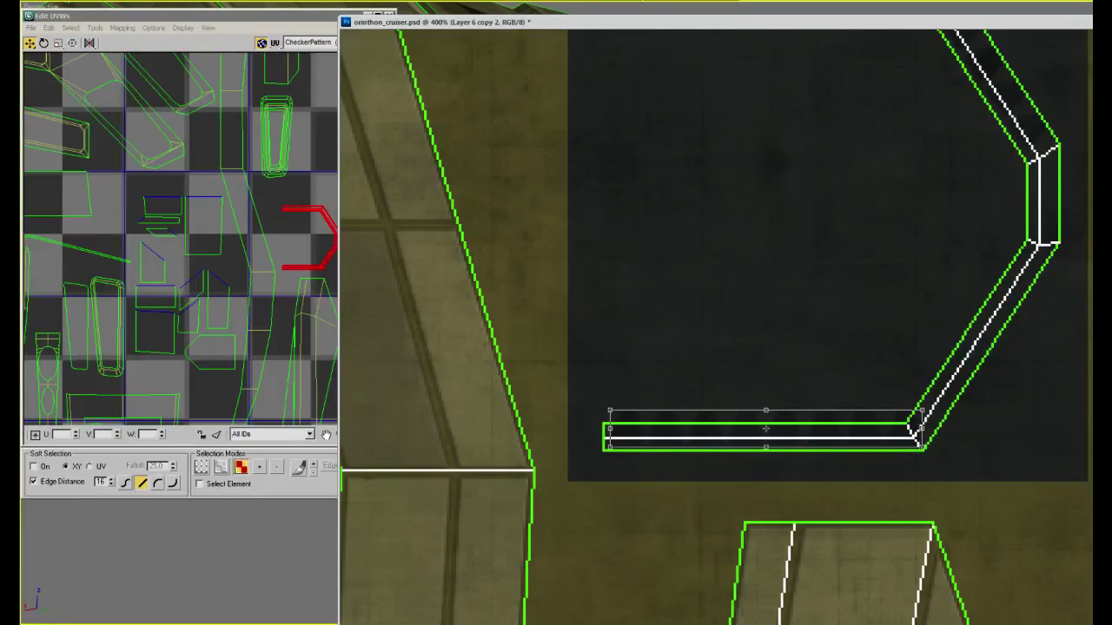
key(Return)
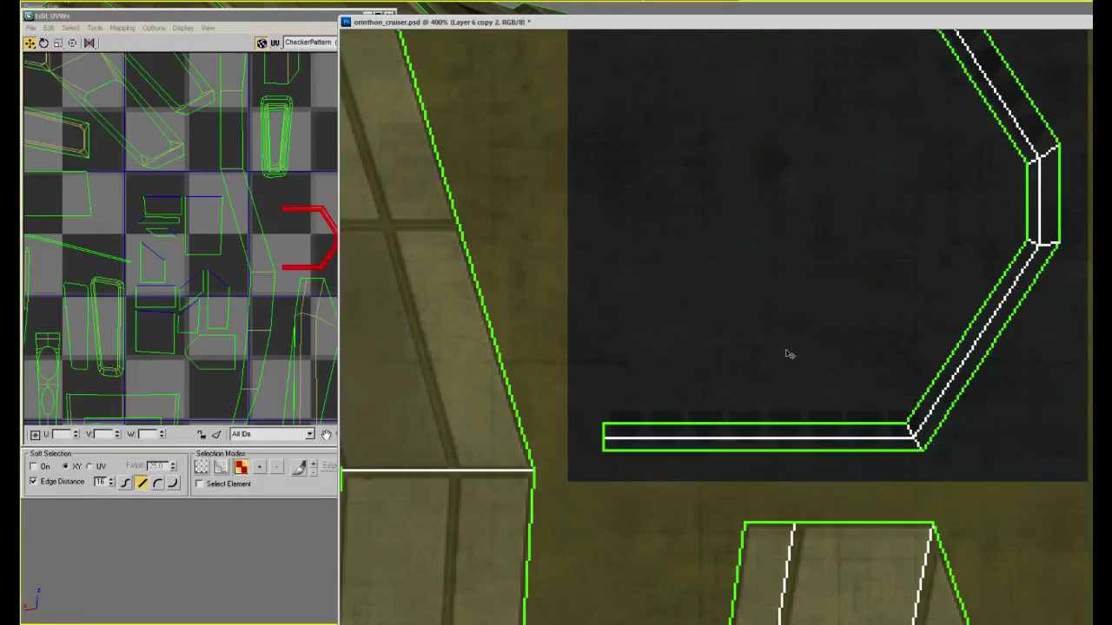
Squash the copied row's height to fit inside the narrower lower strip
key(ctrl+t)
alt+scroll(780, 416, up, 1)
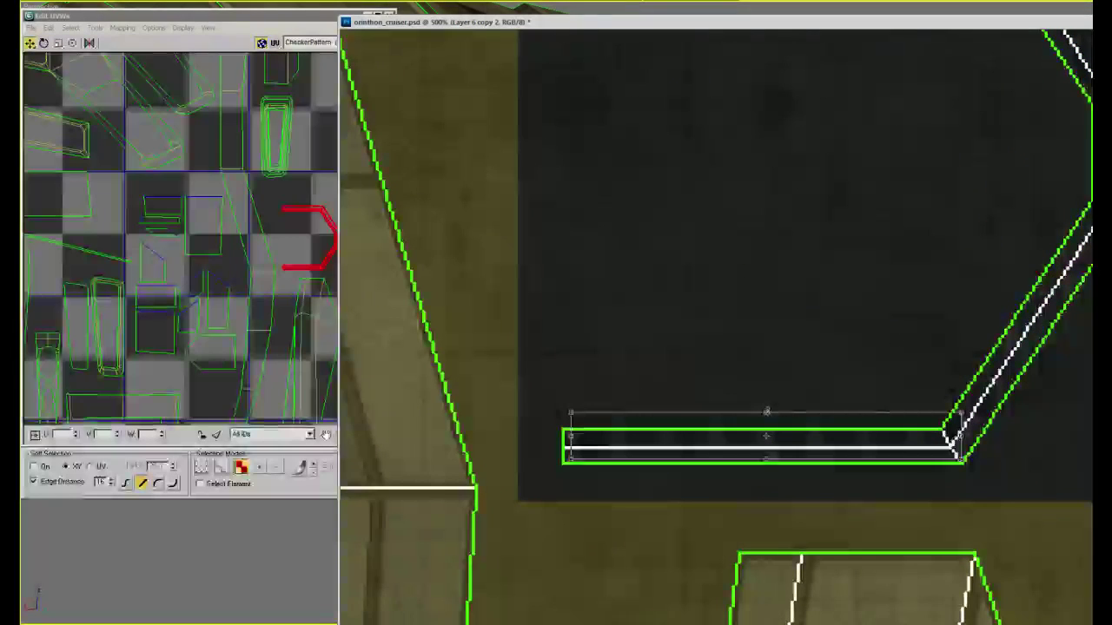
drag(764, 414, 764, 433)
key(Return)
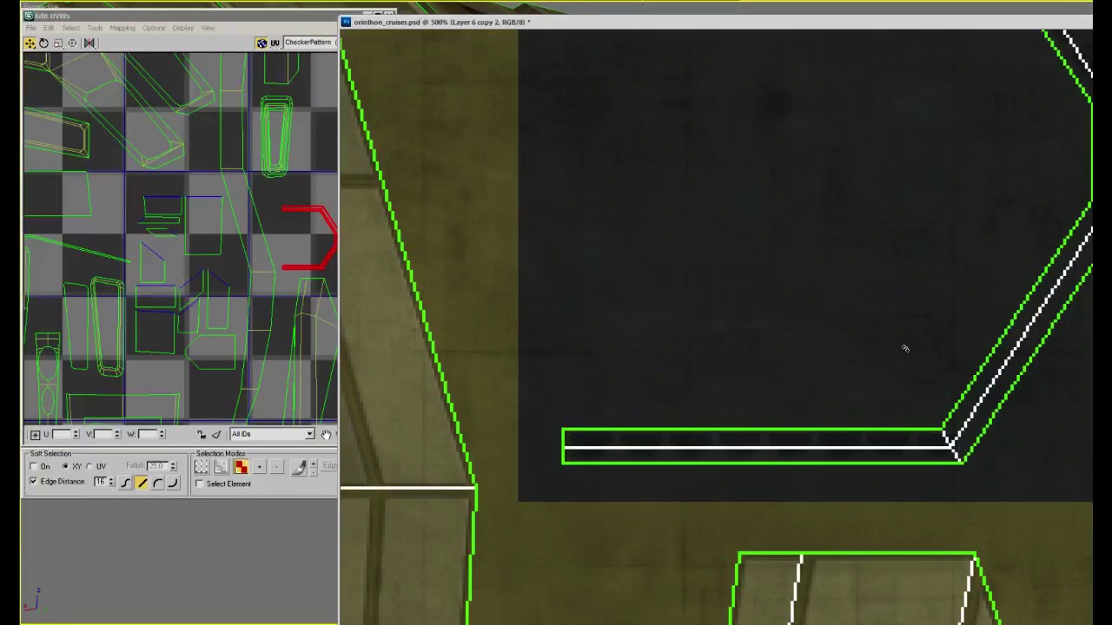
Fill the rim's vertical strip with a copied part of the upper notch row, rotated 90 degrees and trimmed to the strip's end
alt+scroll(918, 315, down, 1)
scroll(967, 335, up, 5)
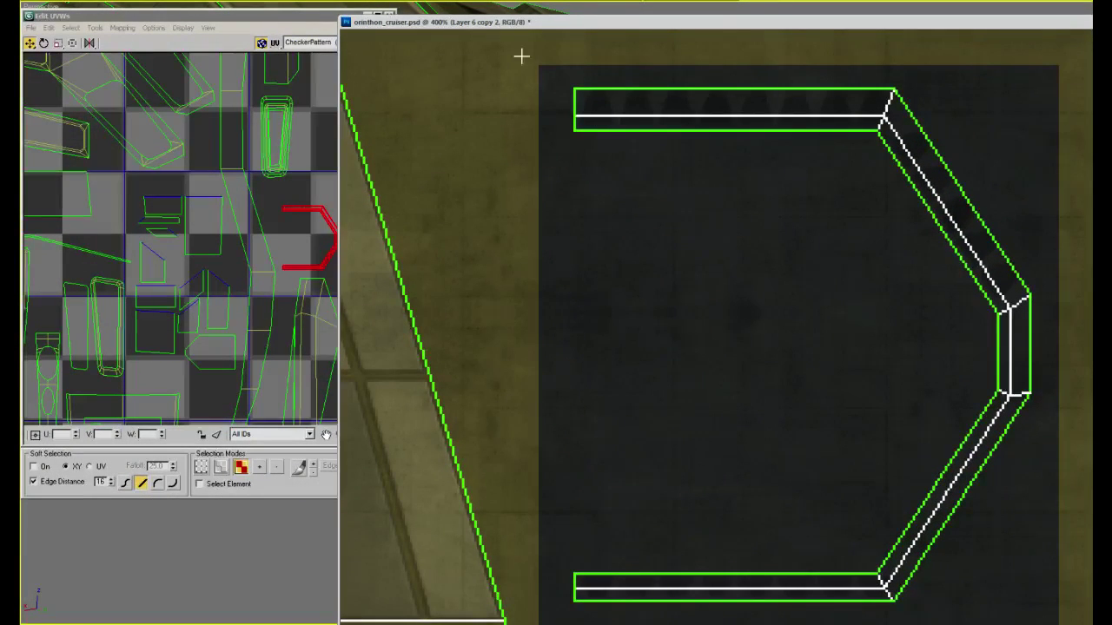
drag(533, 60, 737, 159)
key(ctrl+e)
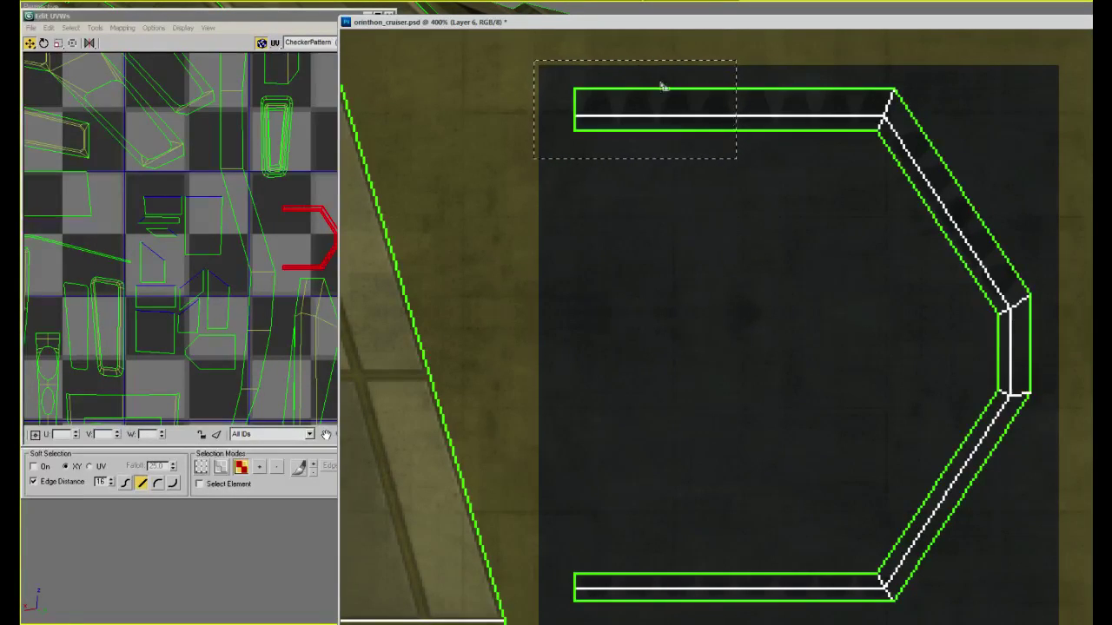
drag(660, 85, 937, 454)
key(ctrl+j)
key(ctrl+t)
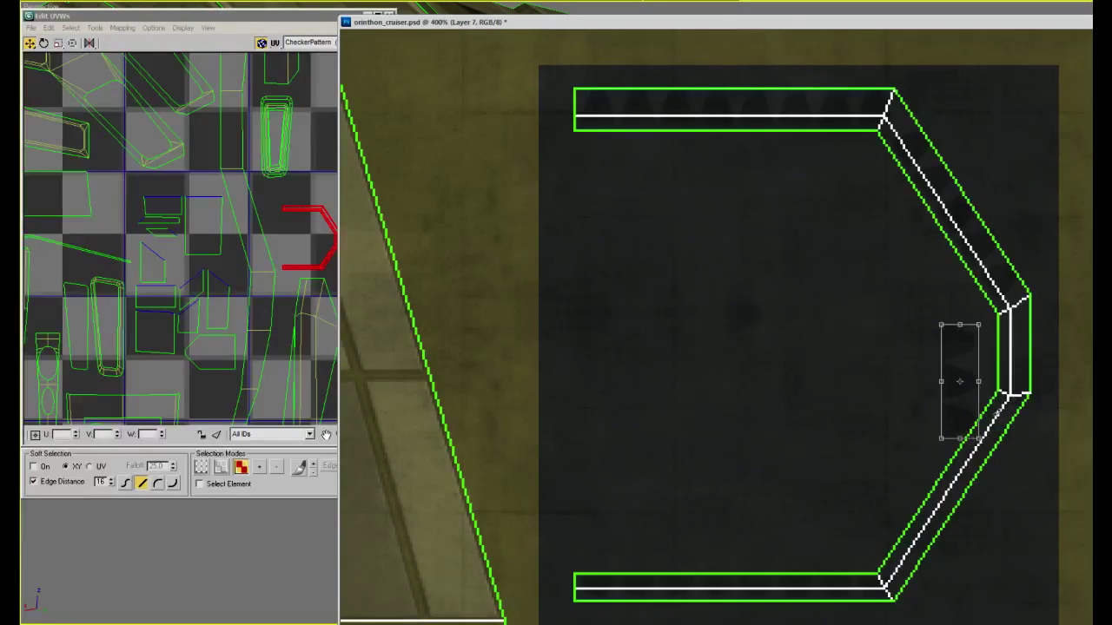
key(Return)
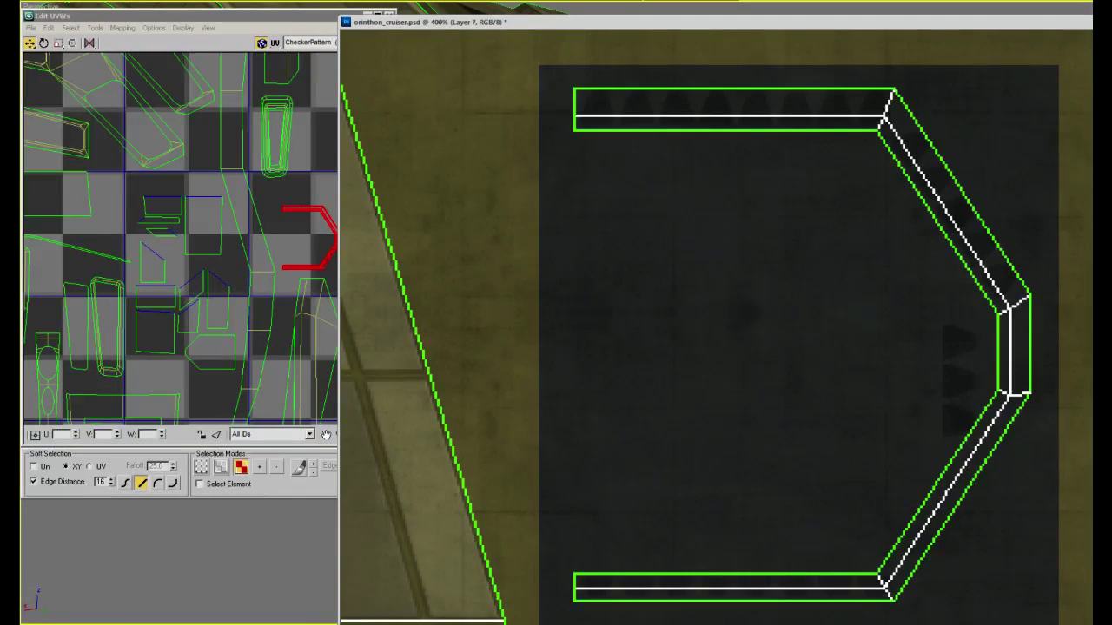
drag(950, 357, 1004, 338)
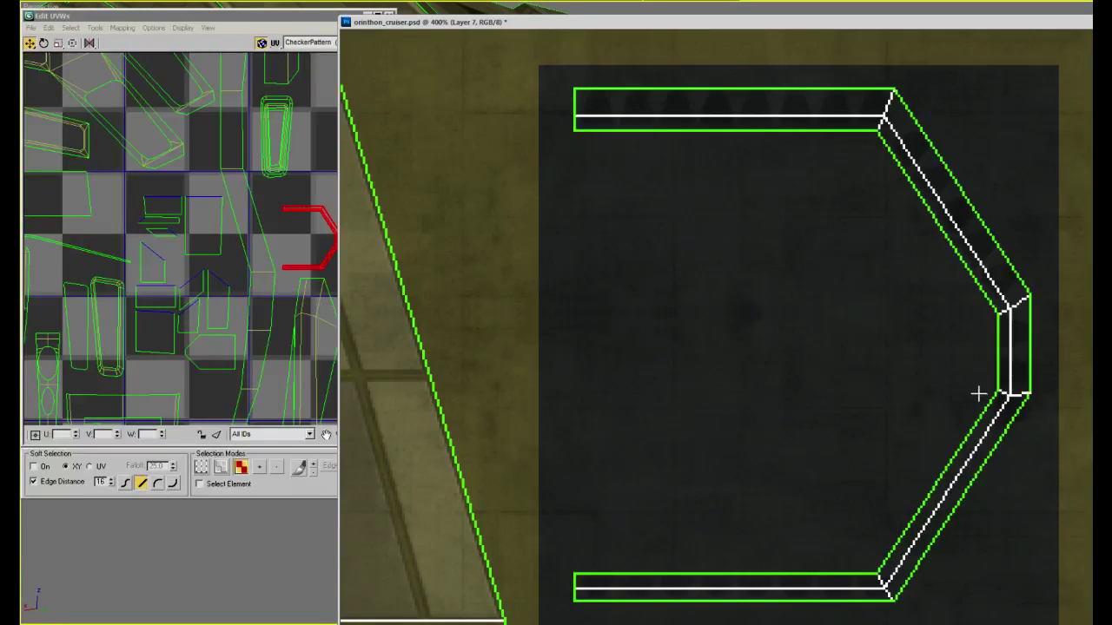
drag(1070, 452, 975, 390)
Copy the upper horizontal strip's notch row onto the rim's lower diagonal strip, rotating it to the strip's angle and narrowing it to fit
drag(770, 63, 580, 74)
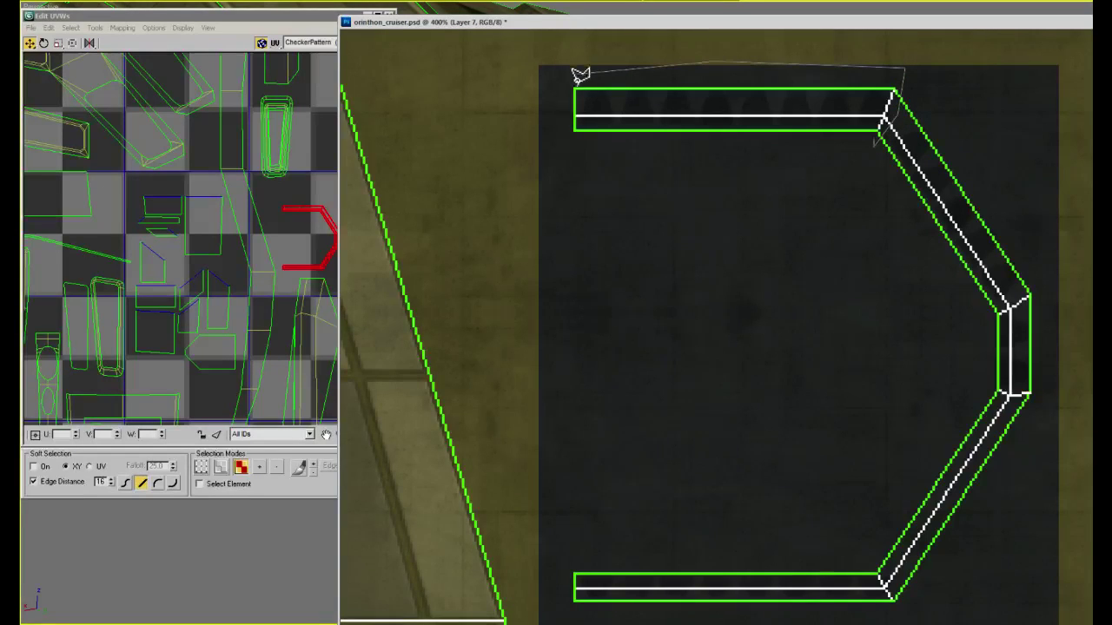
drag(761, 236, 875, 139)
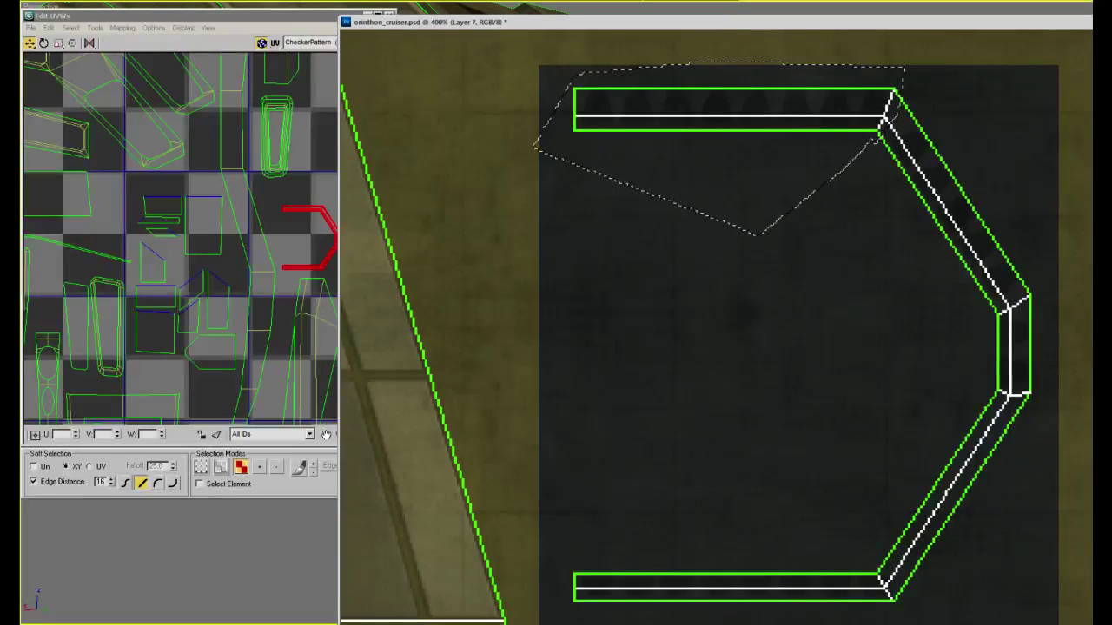
key(ctrl+c)
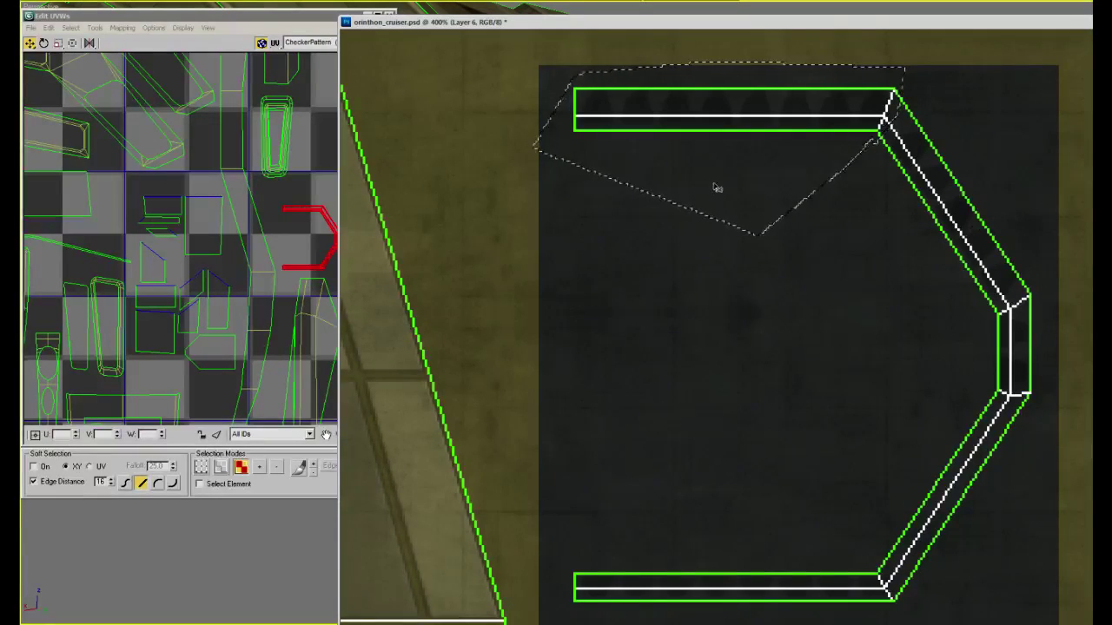
key(ctrl+v)
key(ctrl+t)
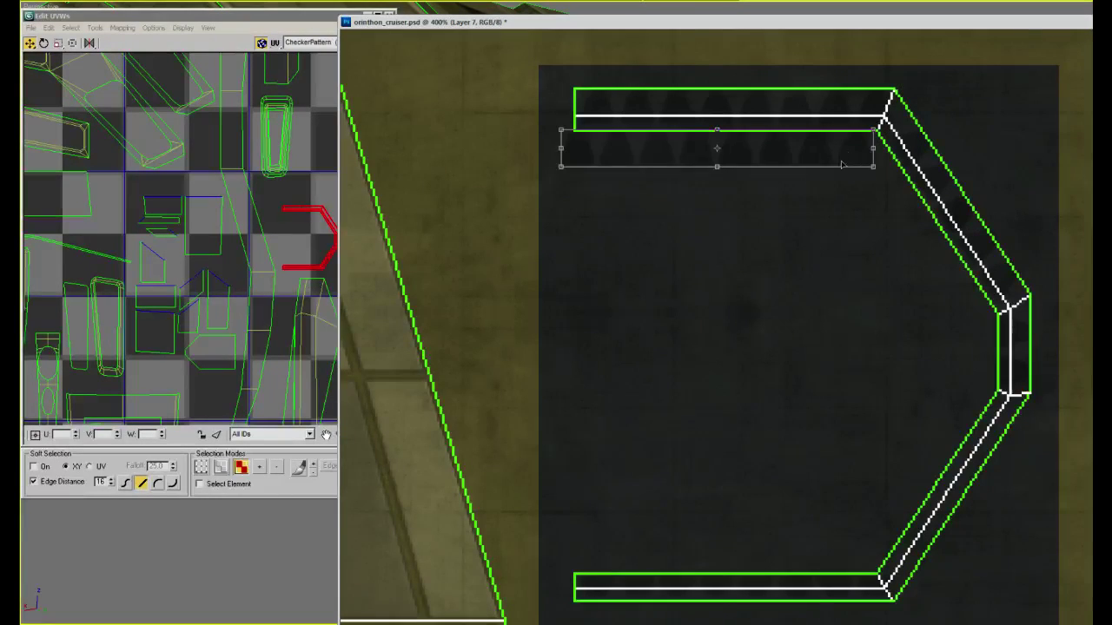
drag(993, 186, 619, 275)
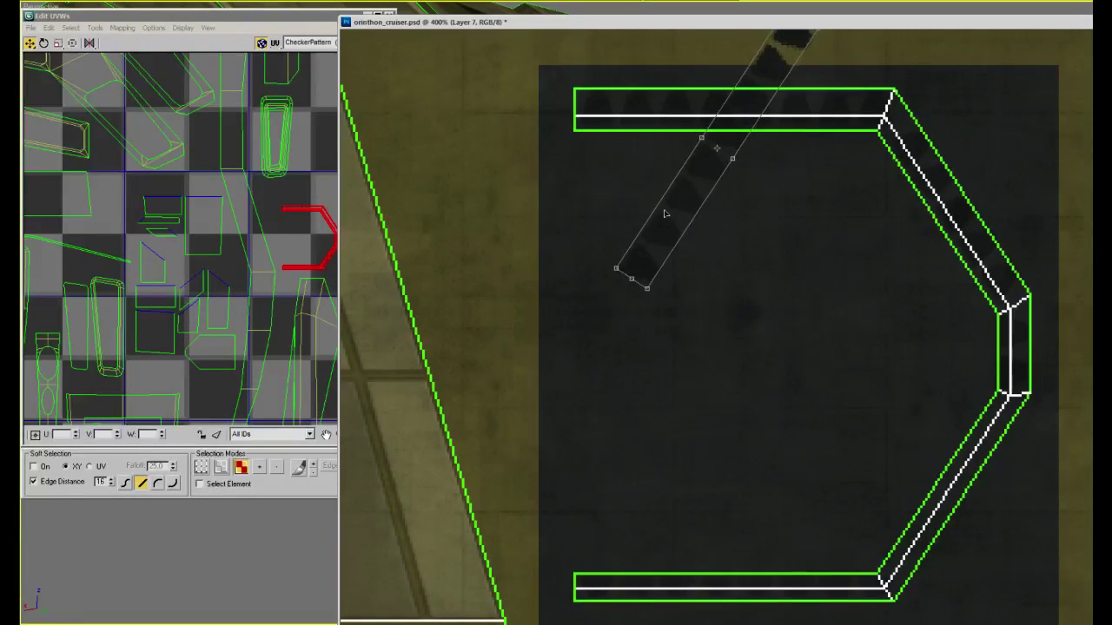
drag(665, 207, 928, 517)
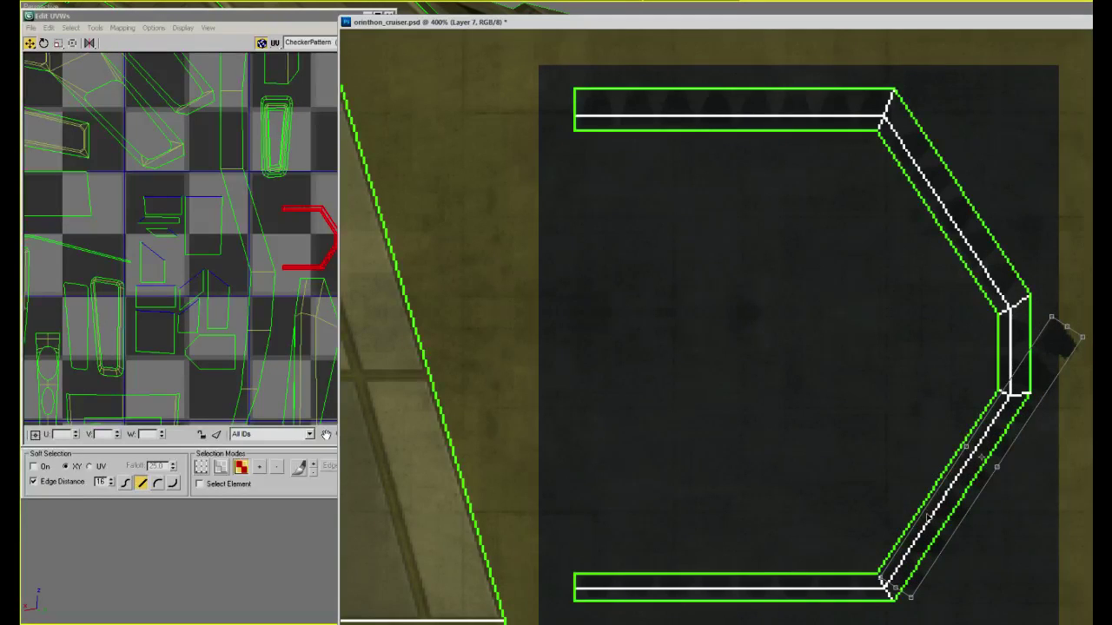
drag(992, 456, 971, 379)
ctrl+click(990, 372)
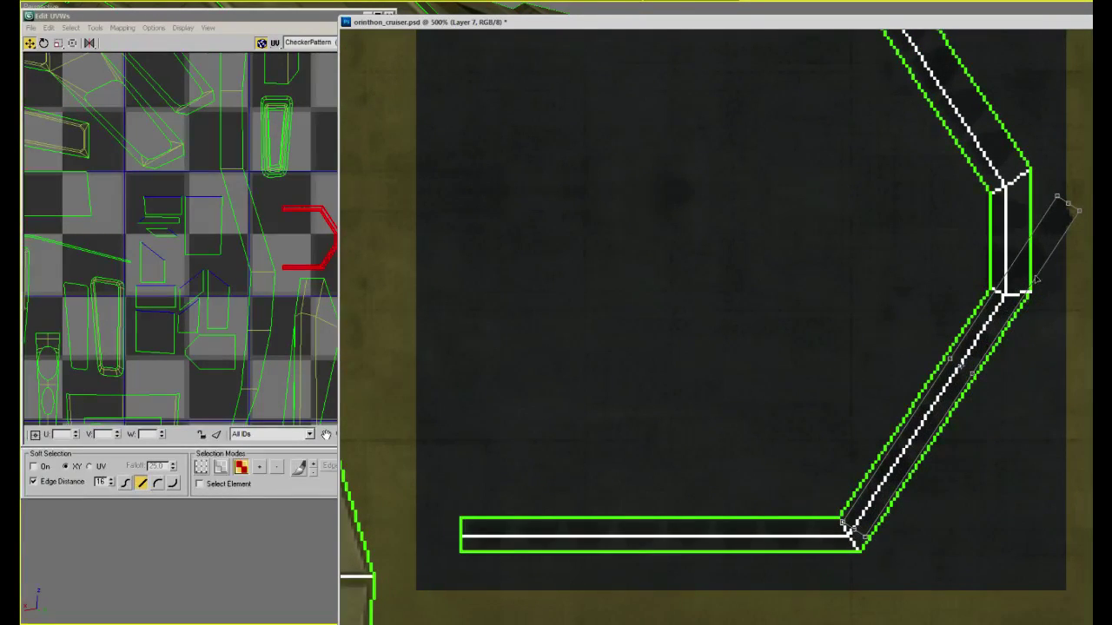
key(Return)
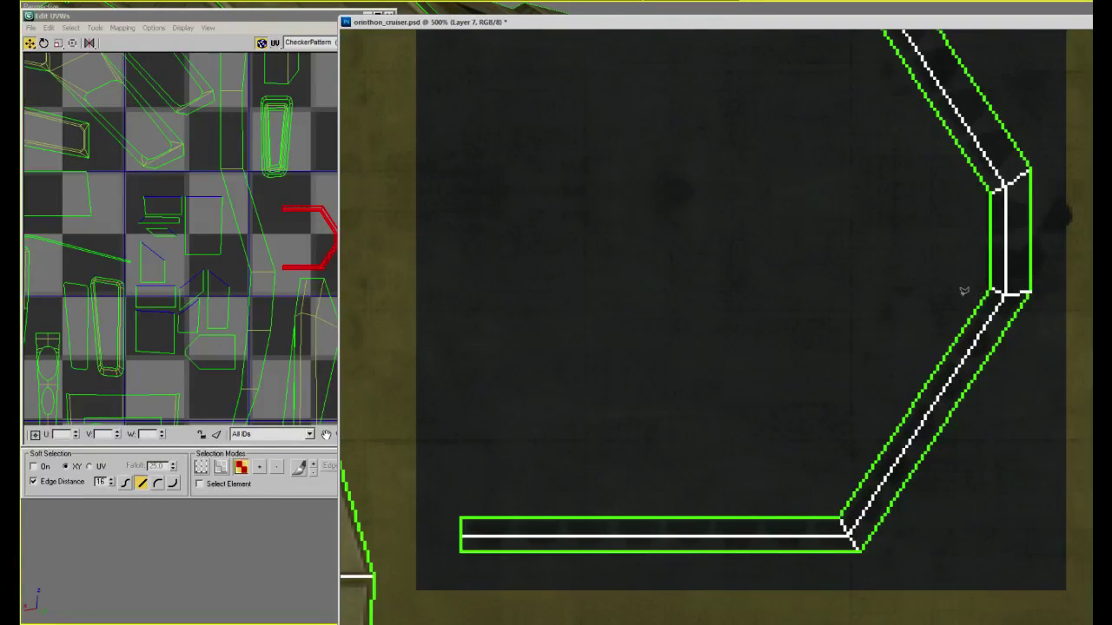
Cut away the copied notches extending past the upper end of the lower diagonal strip and merge the copy into the layer below
double_click(966, 112)
key(Delete)
click(872, 95)
click(945, 277)
double_click(880, 149)
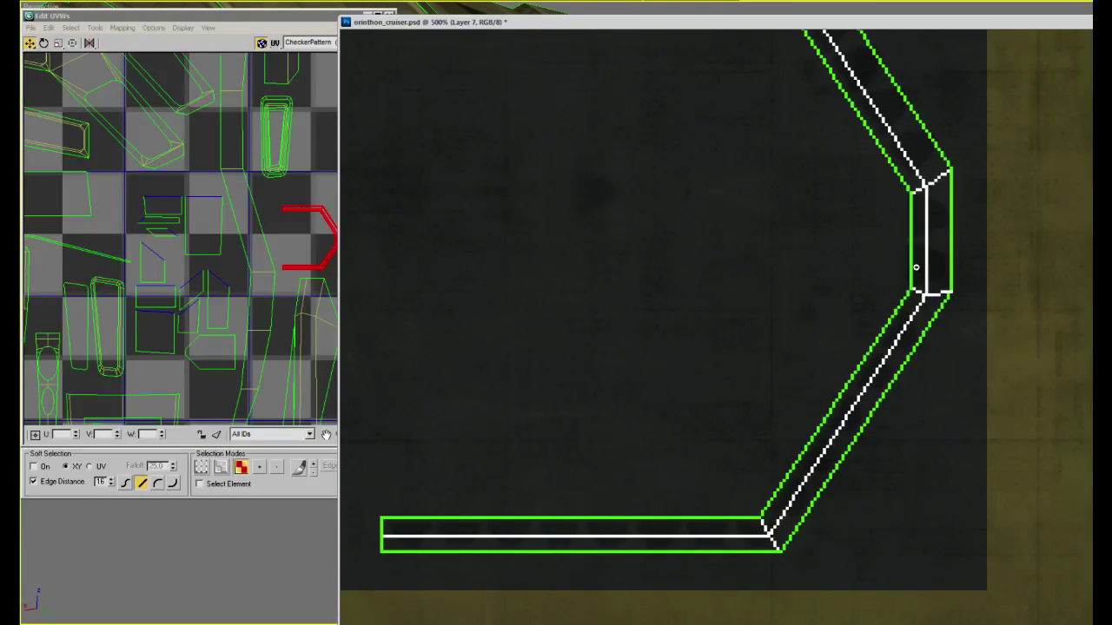
scroll(917, 268, down, 4)
key(ctrl+e)
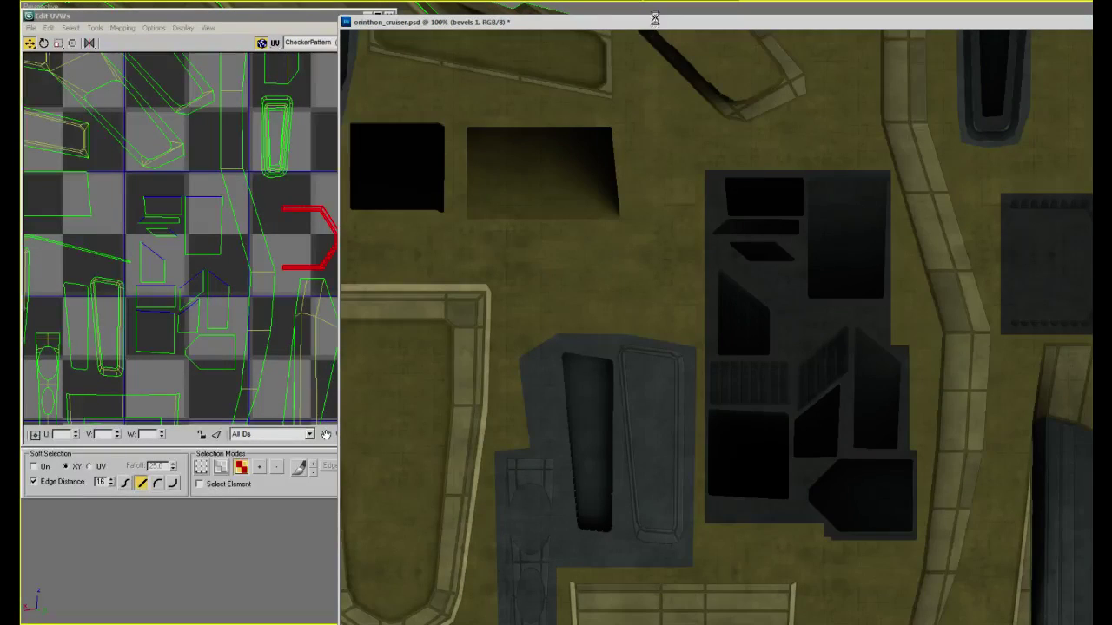
Switch to 3ds Max and refresh the cruiser's texture in the perspective view using the Material Editor
key(alt+Tab)
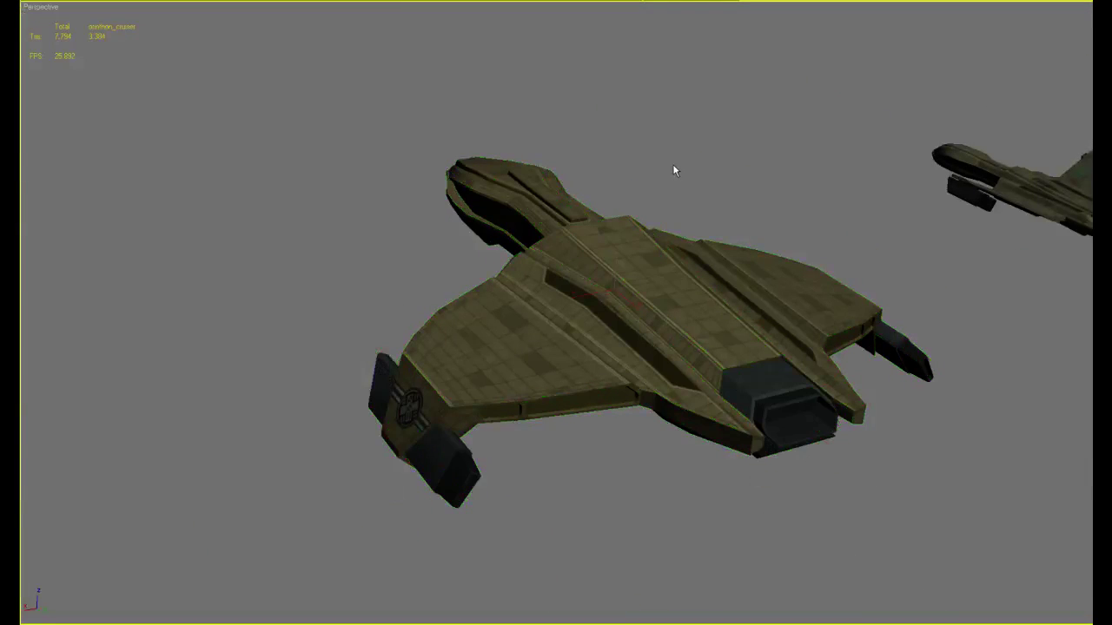
key(m)
key(m)
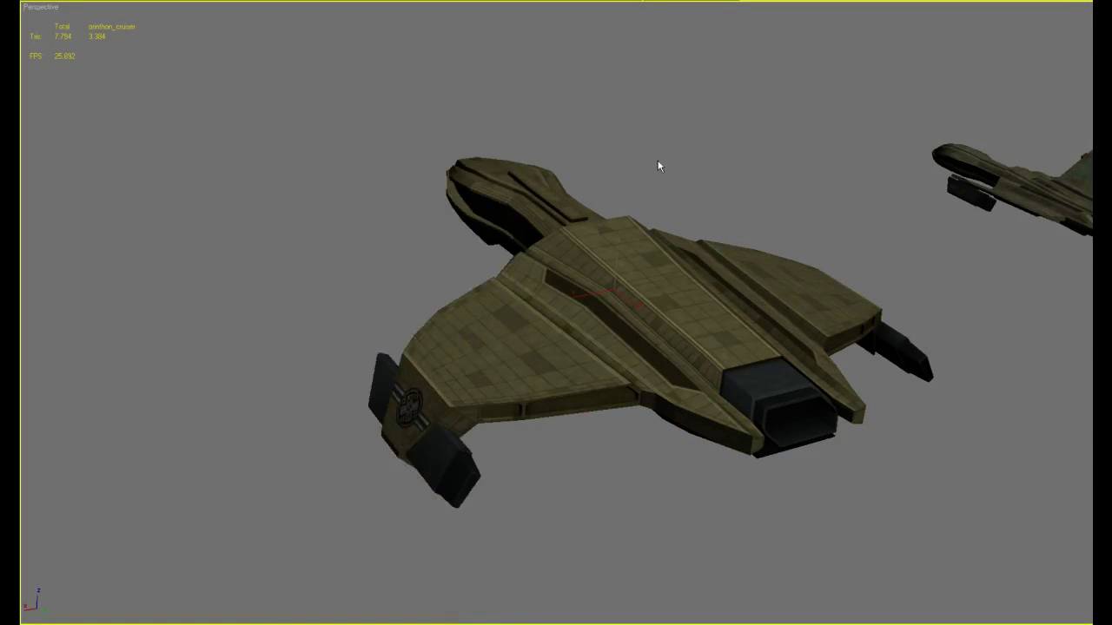
Examine the updated texture on the cruiser's exhaust, neck, hull and wings from several angles and distances
alt+middle_drag(658, 159, 734, 199)
scroll(780, 156, up, 3)
scroll(780, 158, up, 2)
scroll(628, 236, up, 6)
scroll(632, 227, down, 8)
scroll(740, 151, up, 8)
scroll(738, 158, down, 8)
scroll(686, 190, up, 3)
scroll(729, 206, up, 8)
scroll(730, 205, down, 3)
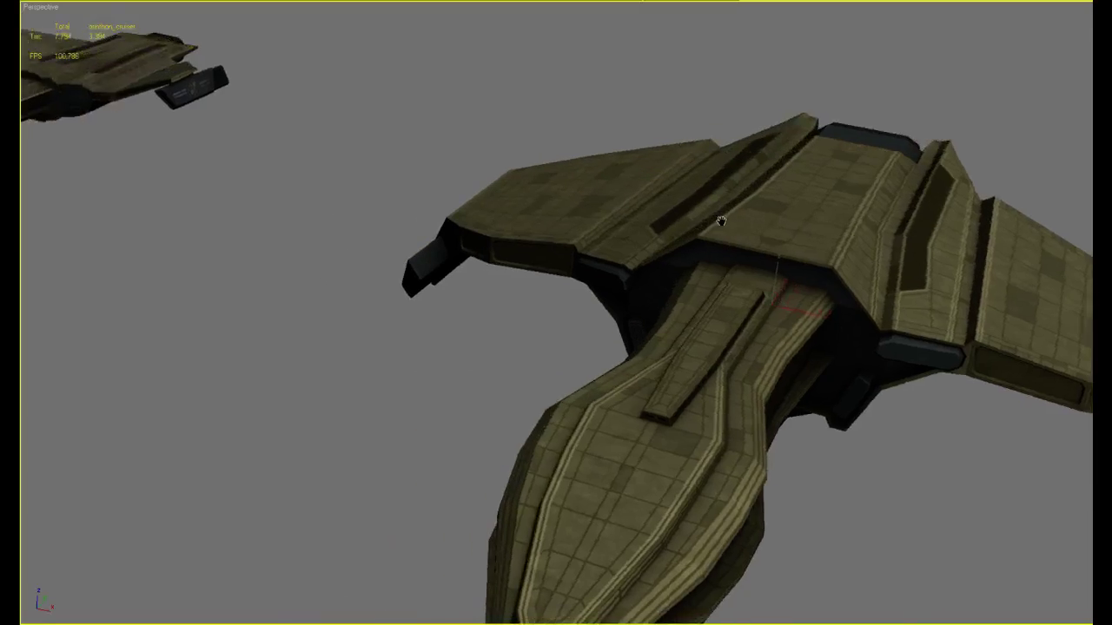
scroll(720, 218, up, 5)
scroll(724, 209, down, 2)
alt+middle_drag(724, 208, 664, 235)
alt+middle_drag(821, 203, 817, 170)
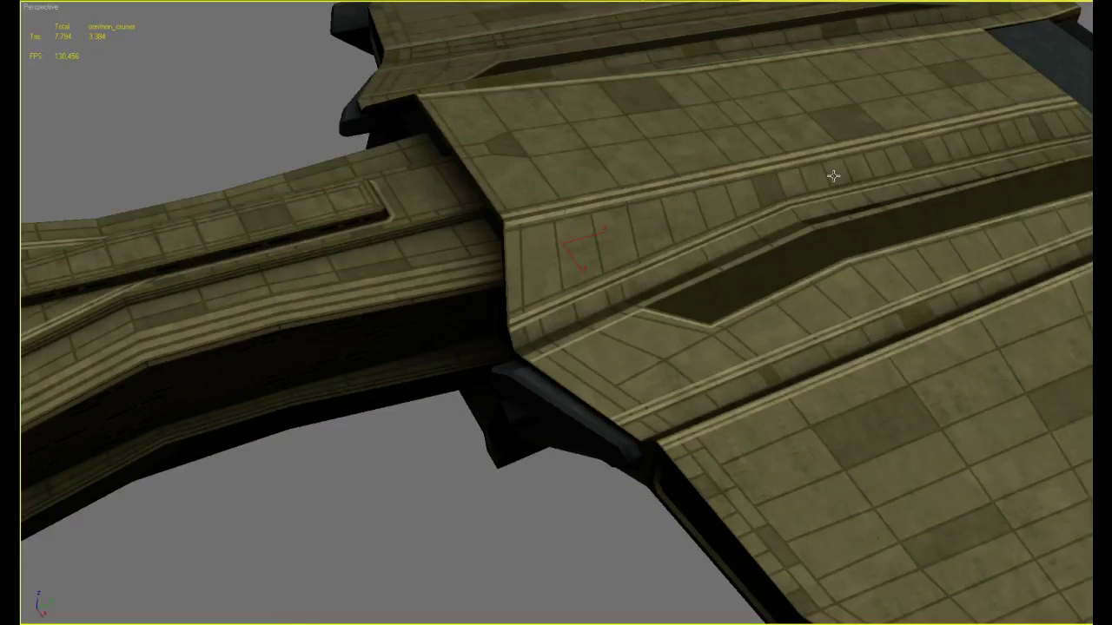
scroll(669, 184, down, 6)
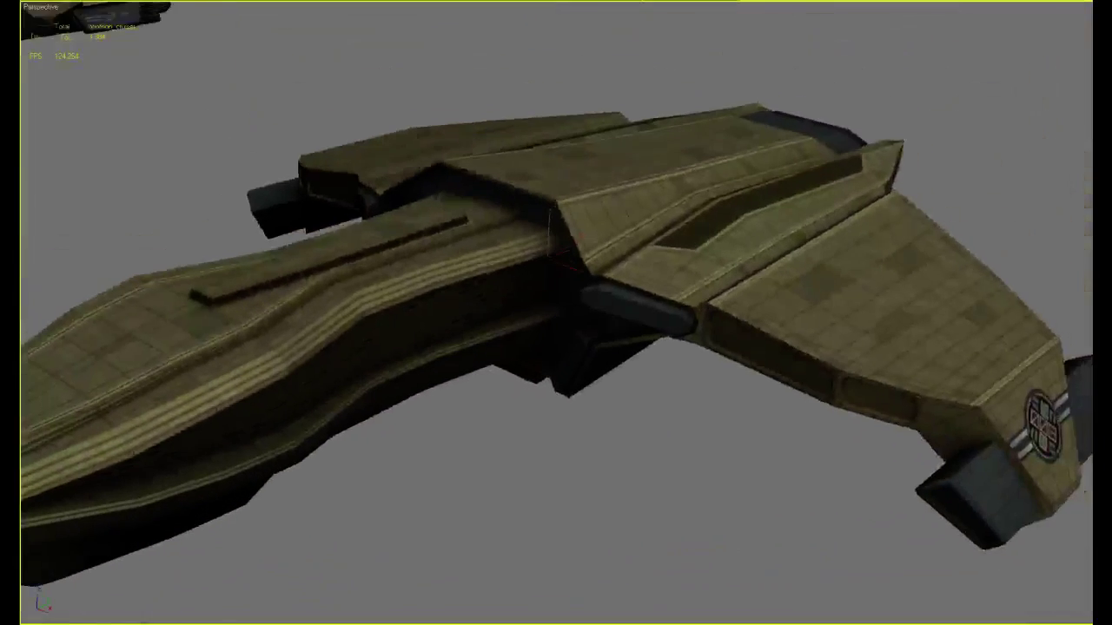
scroll(740, 272, up, 5)
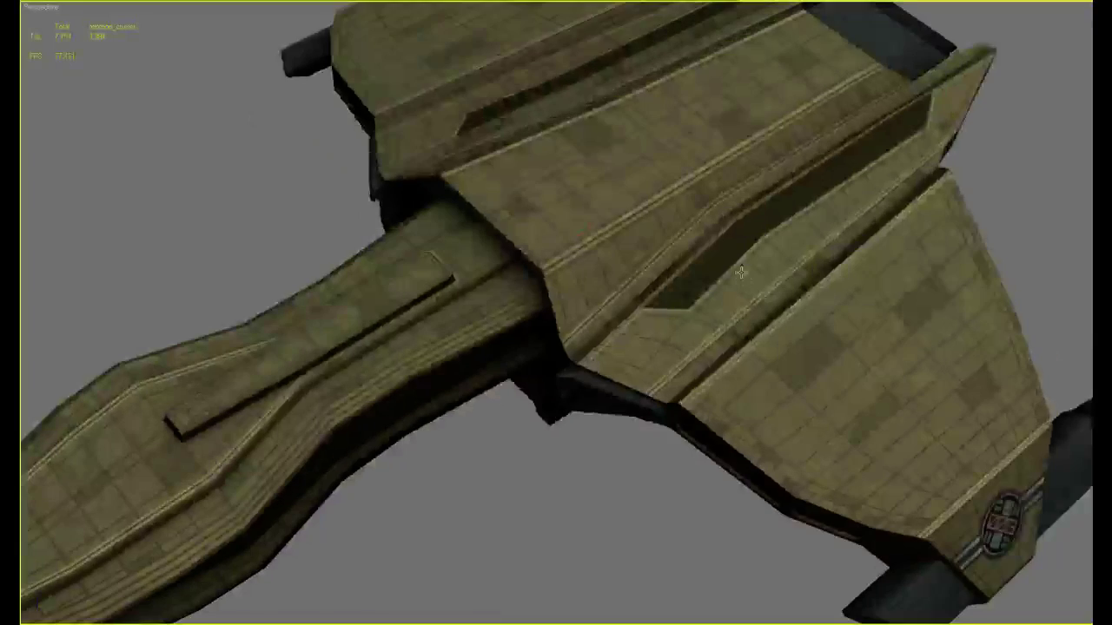
scroll(752, 193, down, 5)
alt+middle_drag(753, 193, 795, 358)
scroll(802, 348, up, 5)
scroll(802, 347, down, 5)
scroll(869, 298, down, 4)
scroll(788, 372, up, 8)
Compare the cruiser's texturing with the two smaller finished ships beside it
middle_drag(794, 358, 837, 431)
middle_drag(814, 392, 643, 343)
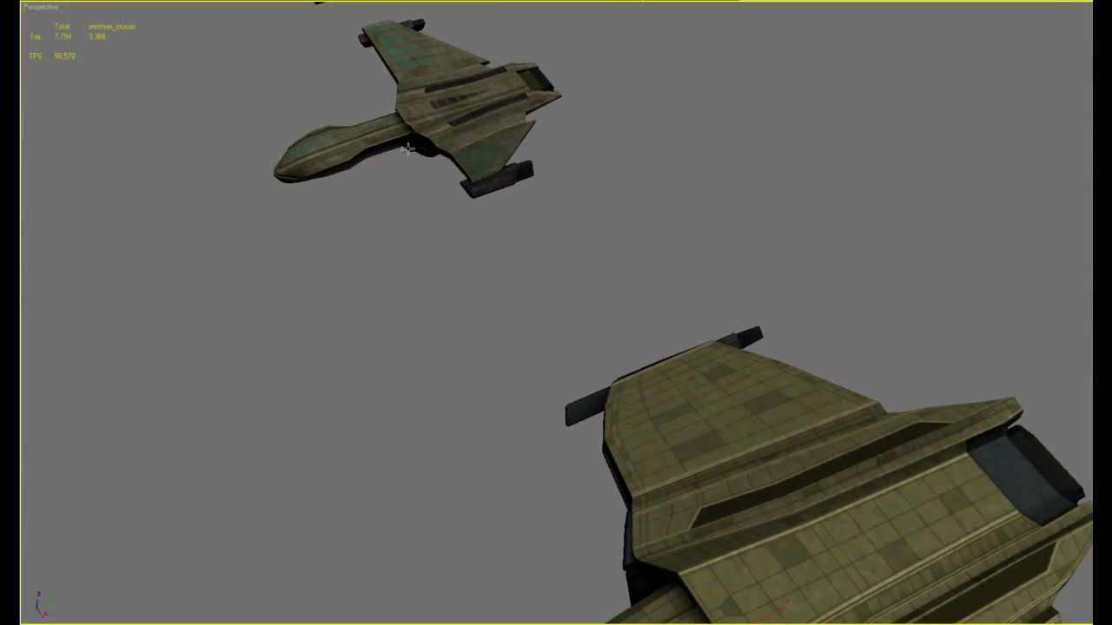
middle_drag(772, 365, 875, 253)
scroll(720, 340, down, 5)
scroll(736, 290, up, 3)
scroll(874, 255, down, 3)
alt+middle_drag(828, 307, 866, 307)
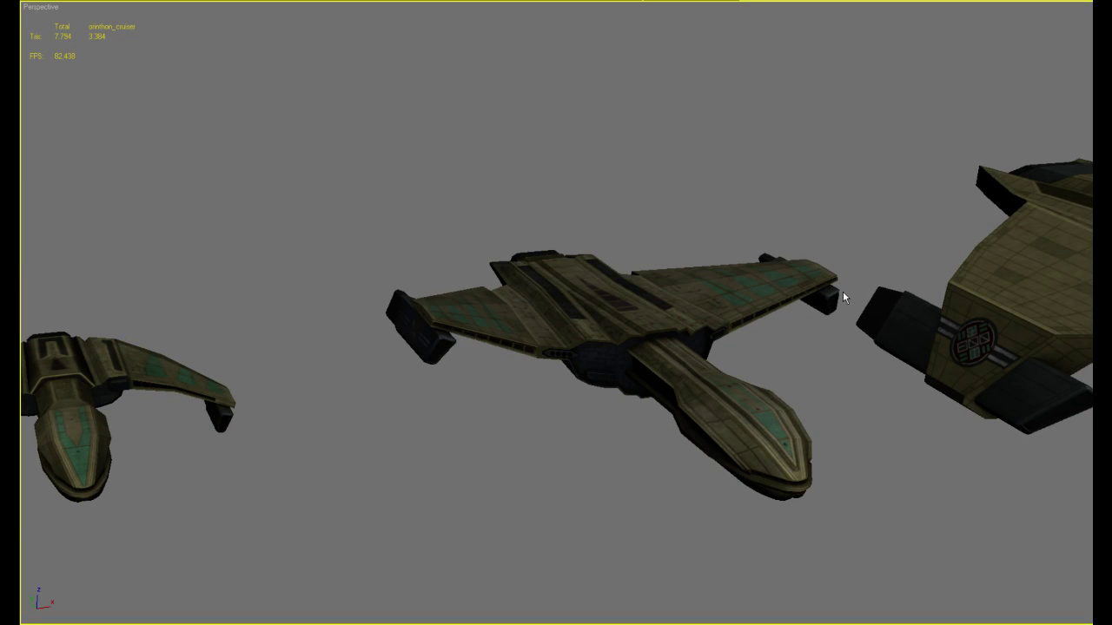
alt+middle_drag(848, 291, 778, 323)
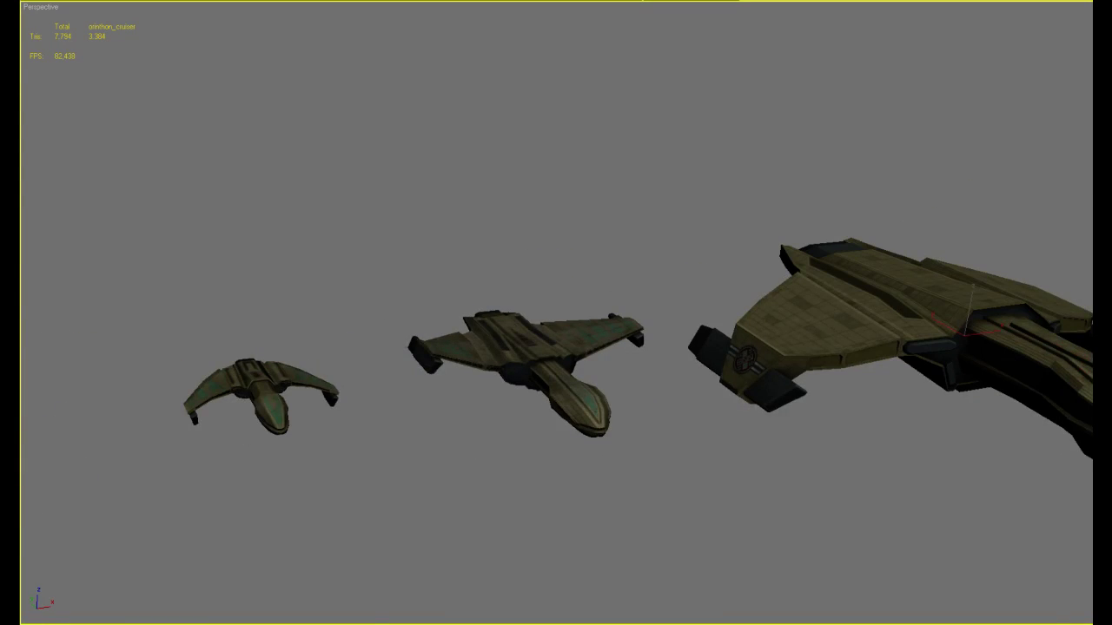
alt+middle_drag(573, 357, 618, 423)
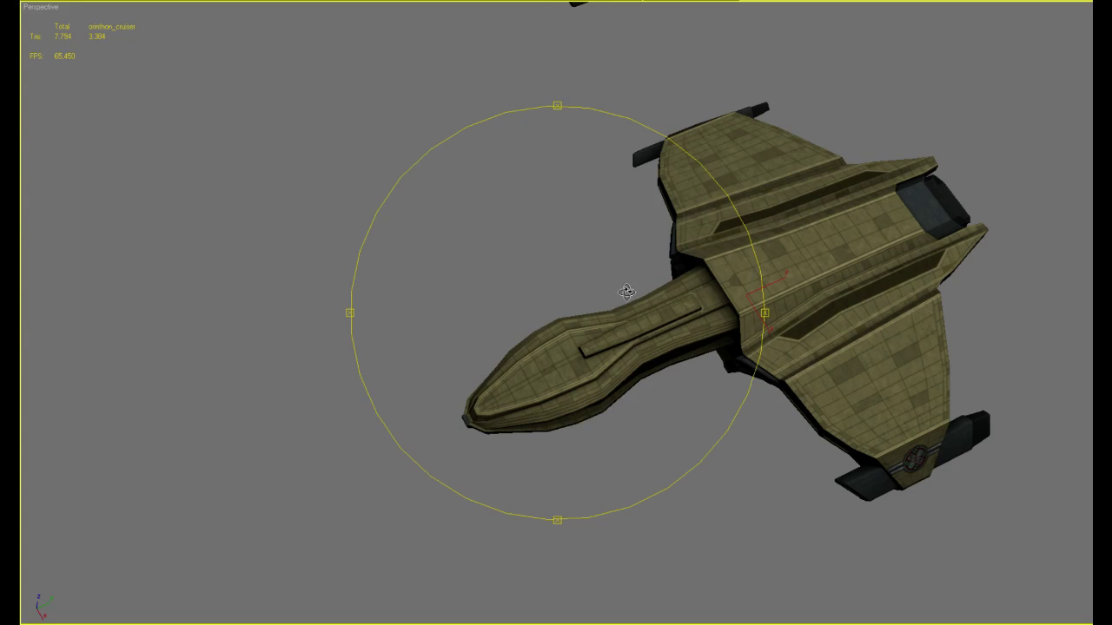
alt+middle_drag(626, 292, 607, 357)
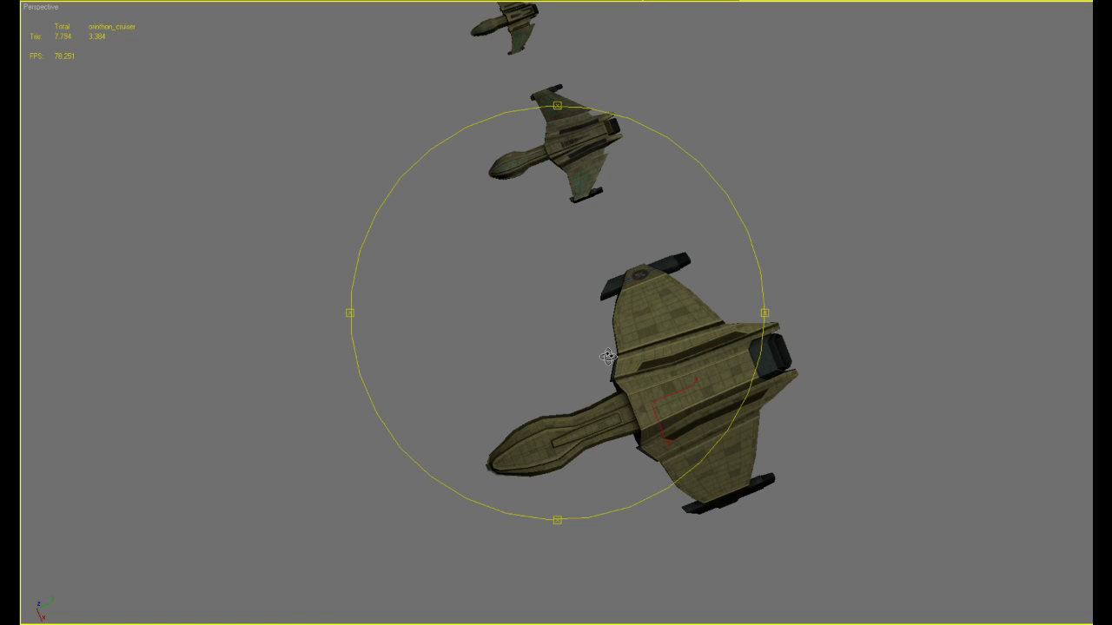
Examine the cruiser's top and underside for areas that still need texture detail
mouse_move(565, 290)
mouse_down()
mouse_move(685, 241)
mouse_move(687, 175)
mouse_move(573, 317)
mouse_move(657, 325)
mouse_move(618, 350)
mouse_move(715, 318)
mouse_move(674, 344)
mouse_move(716, 389)
mouse_move(686, 382)
mouse_move(651, 405)
mouse_move(662, 347)
mouse_move(707, 308)
mouse_move(702, 330)
mouse_move(631, 342)
mouse_move(676, 317)
mouse_move(653, 406)
mouse_move(672, 313)
mouse_move(666, 365)
mouse_move(661, 348)
mouse_move(658, 369)
mouse_move(665, 354)
mouse_move(623, 367)
mouse_move(633, 382)
mouse_move(606, 376)
mouse_up()
scroll(662, 336, up, 5)
scroll(662, 337, down, 5)
scroll(634, 352, up, 5)
scroll(634, 352, down, 5)
scroll(653, 406, up, 4)
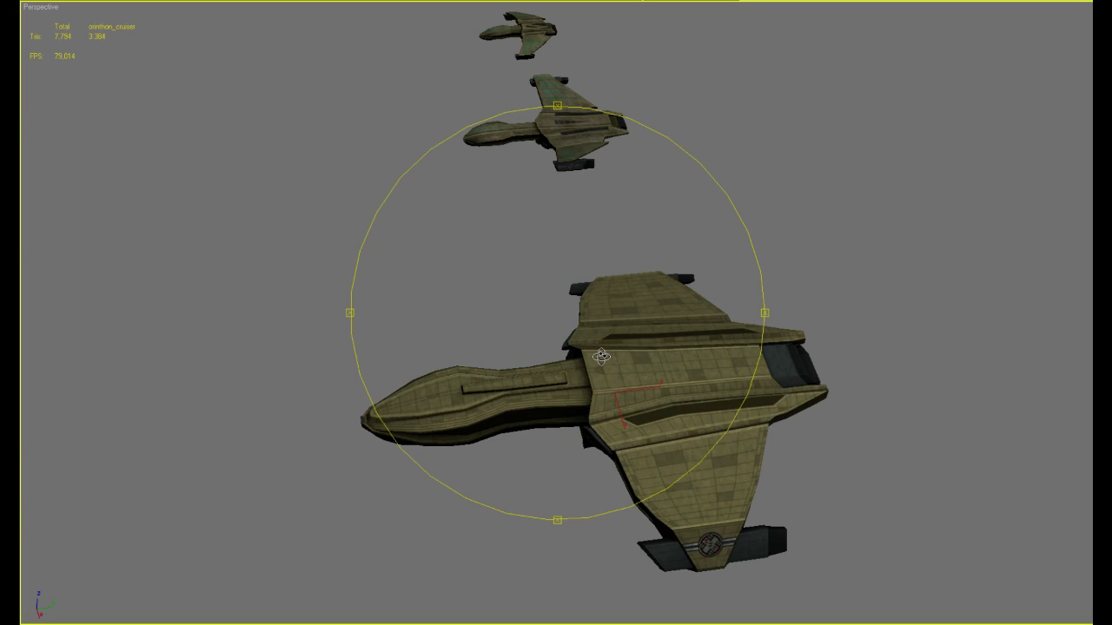
alt+middle_drag(520, 239, 472, 285)
scroll(484, 258, down, 7)
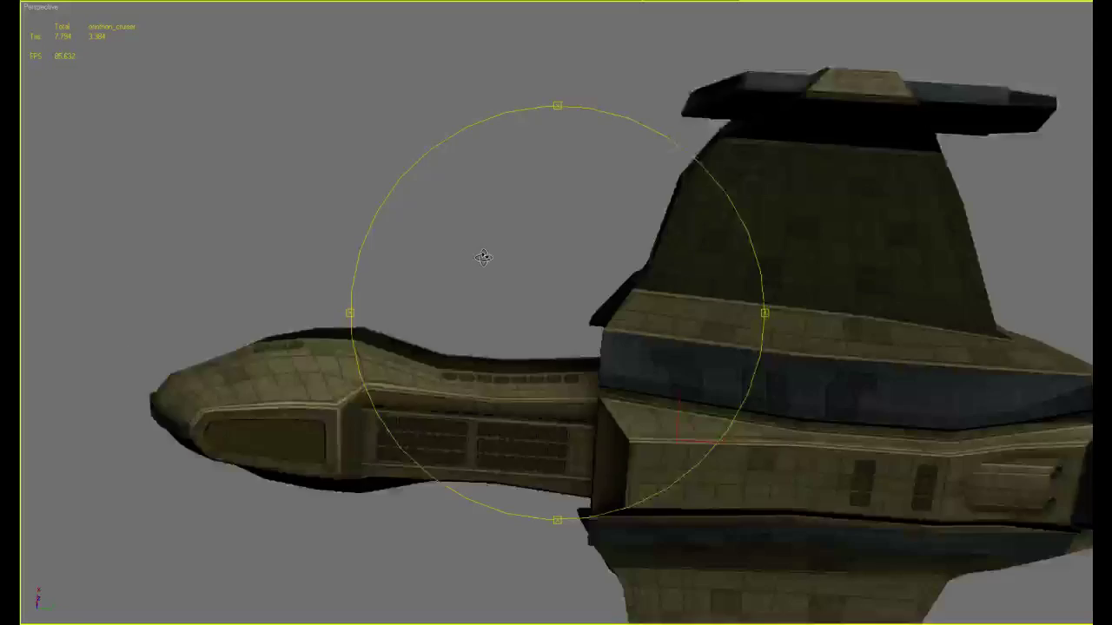
drag(484, 257, 497, 429)
scroll(527, 384, up, 5)
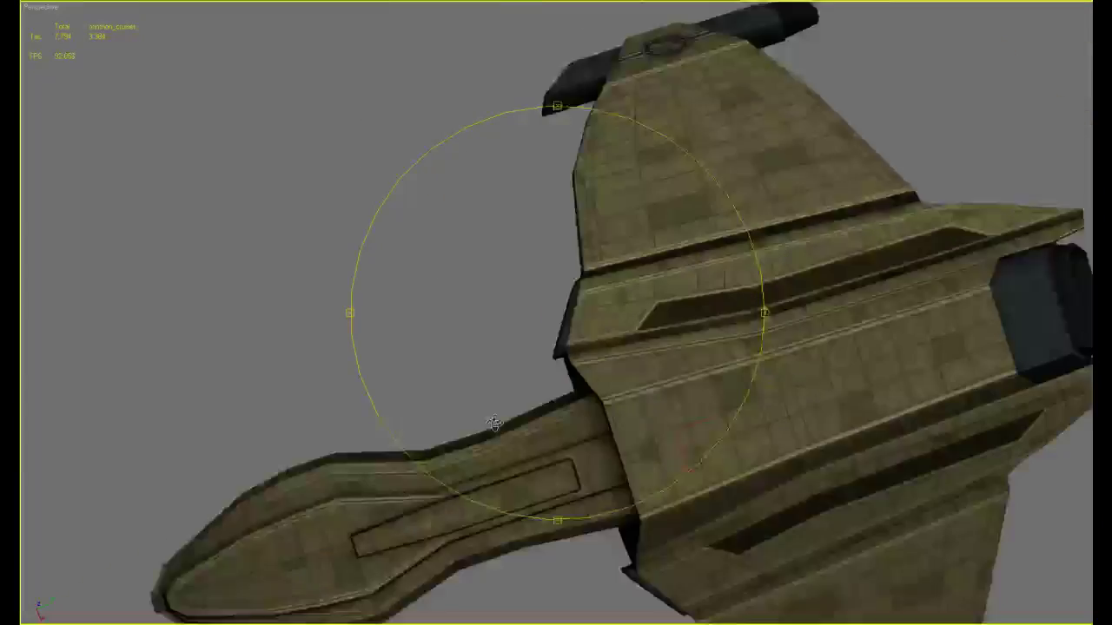
scroll(504, 382, down, 4)
drag(497, 382, 585, 409)
scroll(603, 362, up, 5)
scroll(606, 363, down, 3)
drag(605, 363, 575, 200)
scroll(479, 382, up, 5)
scroll(480, 382, down, 8)
scroll(570, 182, up, 5)
Show the model's edges and select the rear dark underside faces on both sides of the hull in the UV editor's face mode
key(F4)
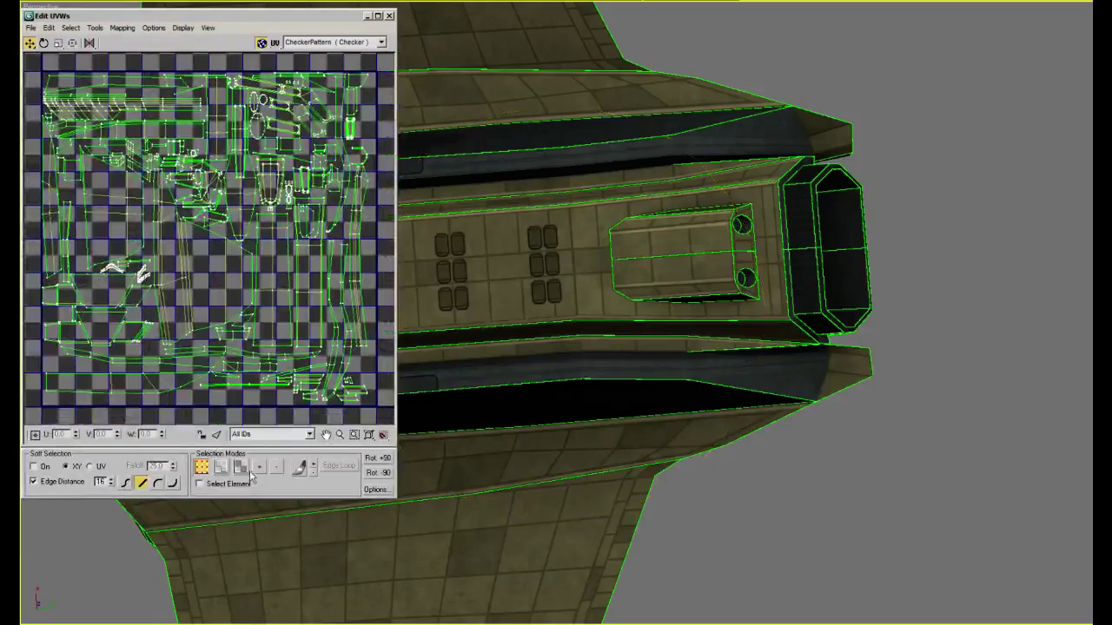
click(243, 469)
click(738, 373)
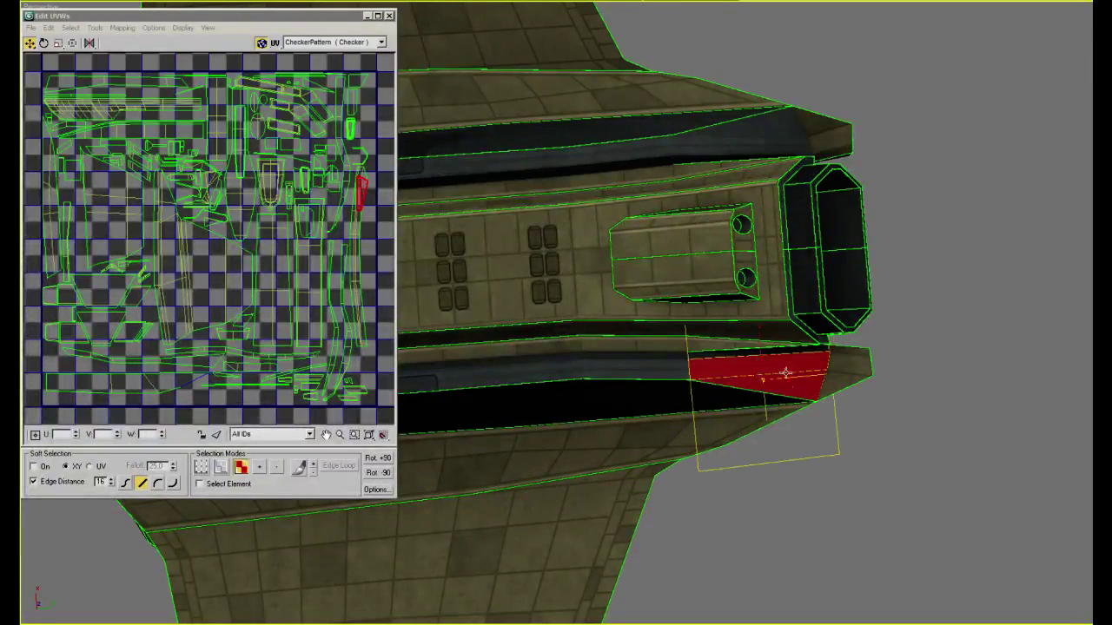
ctrl+click(766, 119)
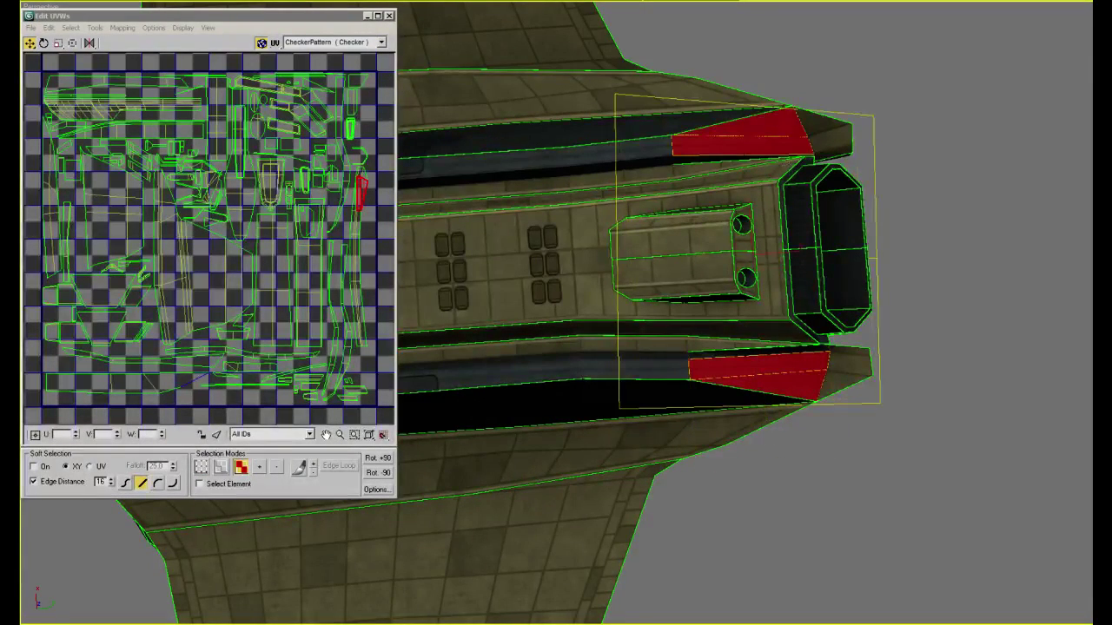
Switch to Photoshop, outline the dark panel strip and its adjoining olive end with the lasso, and delete that area's bevel lines from the bevels 1 layer
key(alt+Tab)
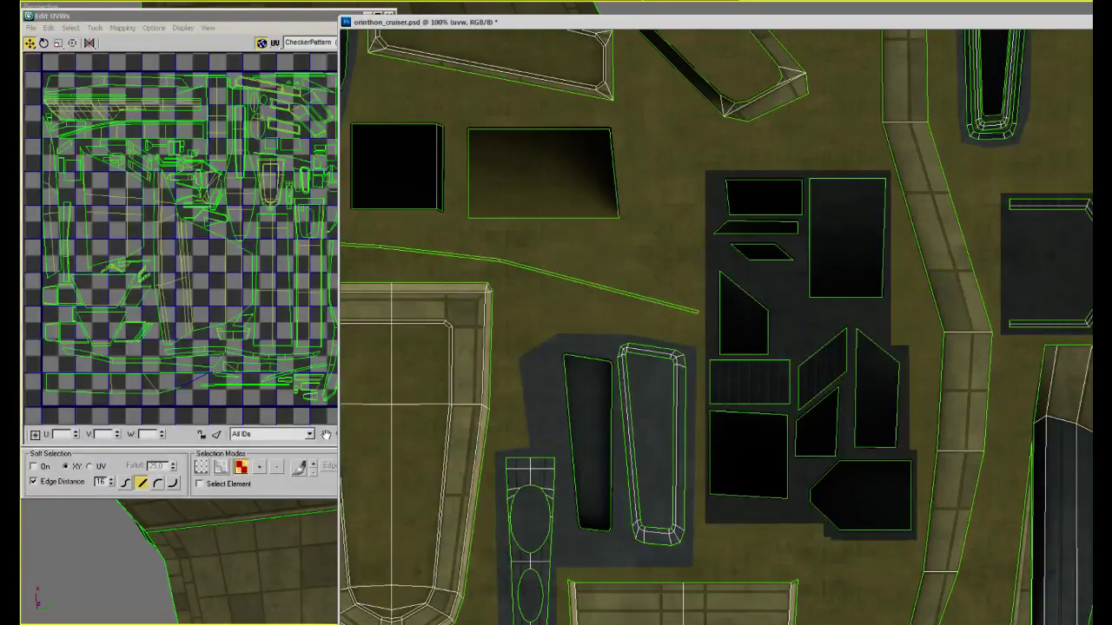
drag(988, 452, 987, 281)
key(ctrl+plus)
key(ctrl+plus)
alt+scroll(1062, 434, up, 1)
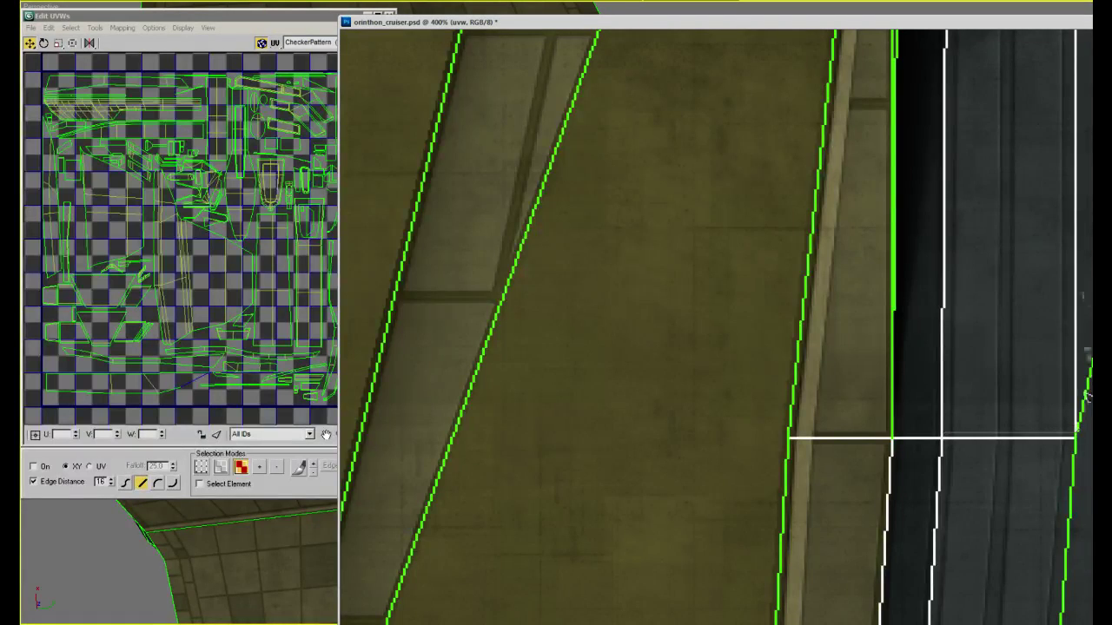
scroll(1089, 427, up, 5)
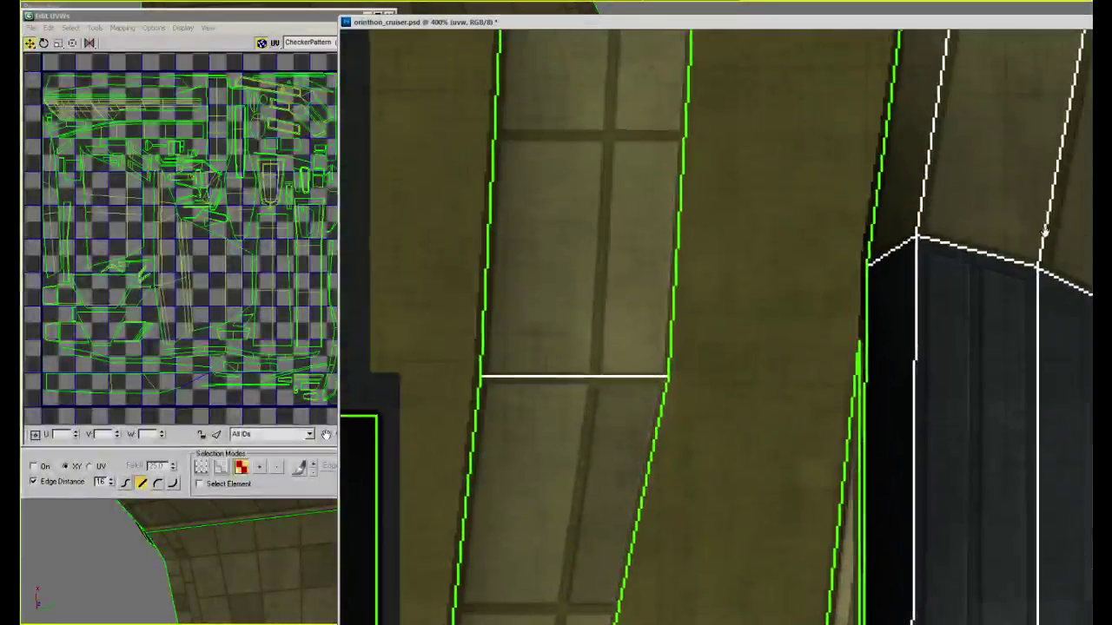
click(878, 184)
double_click(1068, 200)
click(921, 235)
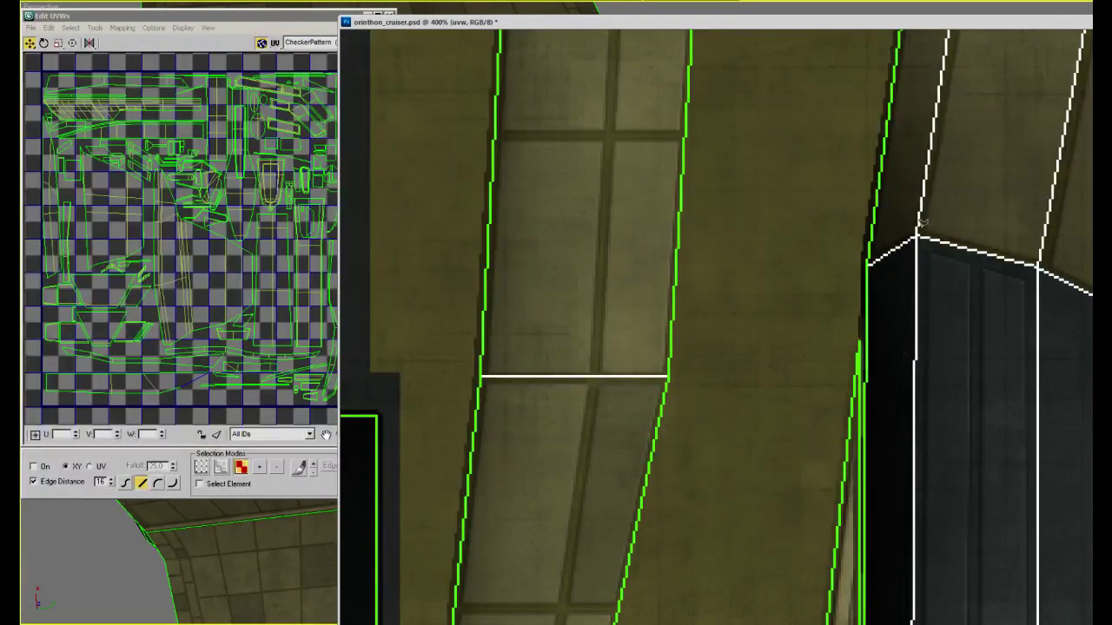
mouse_move(932, 562)
mouse_down()
mouse_move(941, 272)
mouse_move(931, 218)
mouse_up()
drag(930, 620, 934, 265)
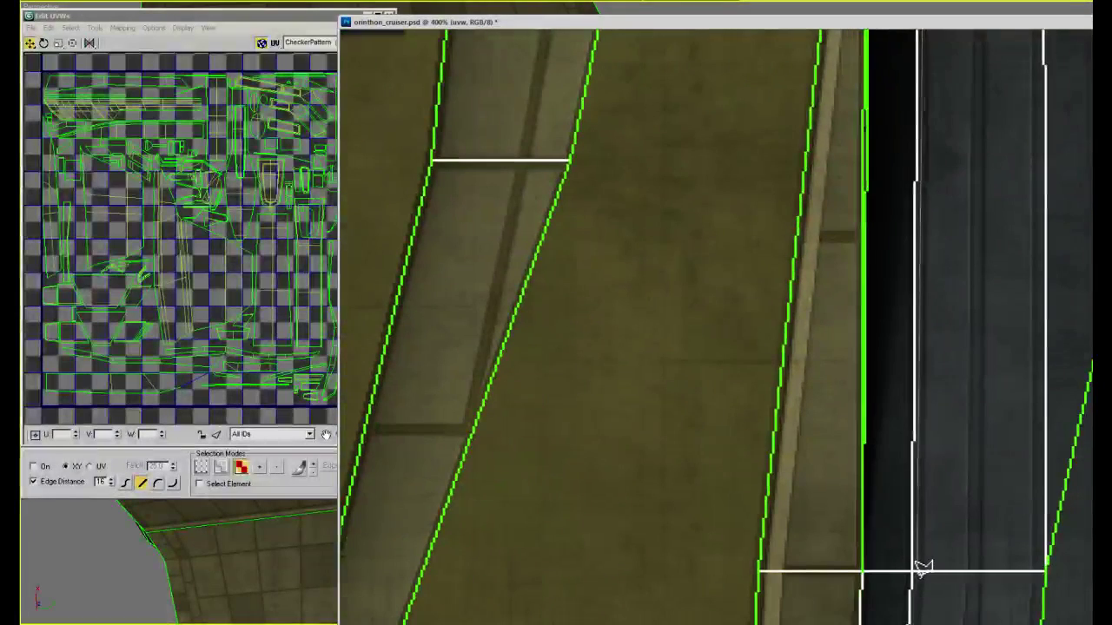
click(919, 569)
click(1050, 563)
drag(1077, 87, 1030, 541)
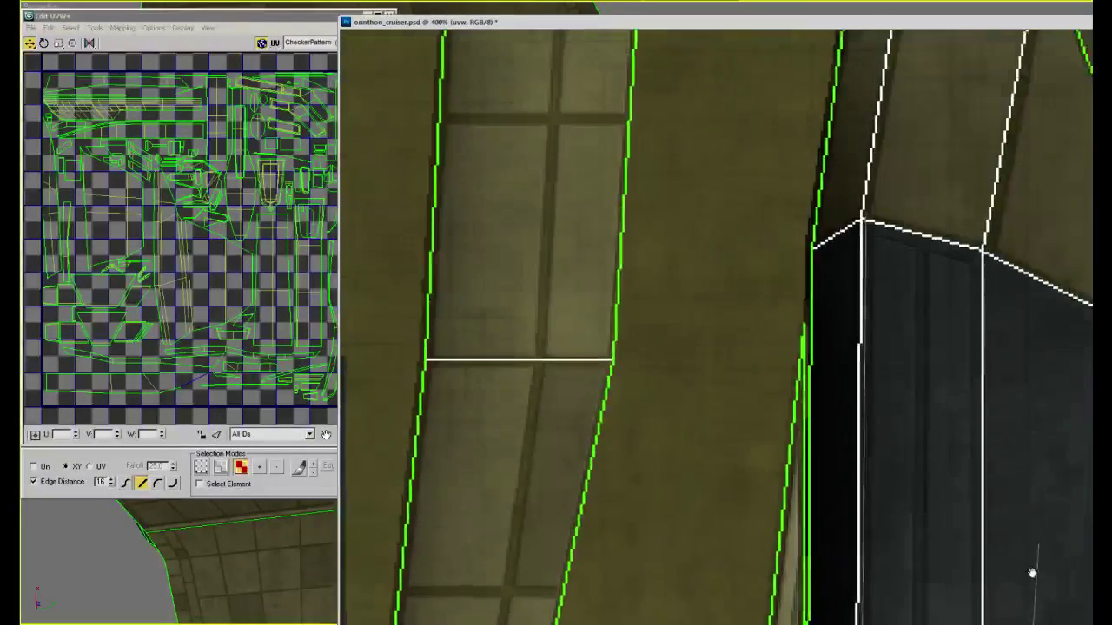
click(1029, 178)
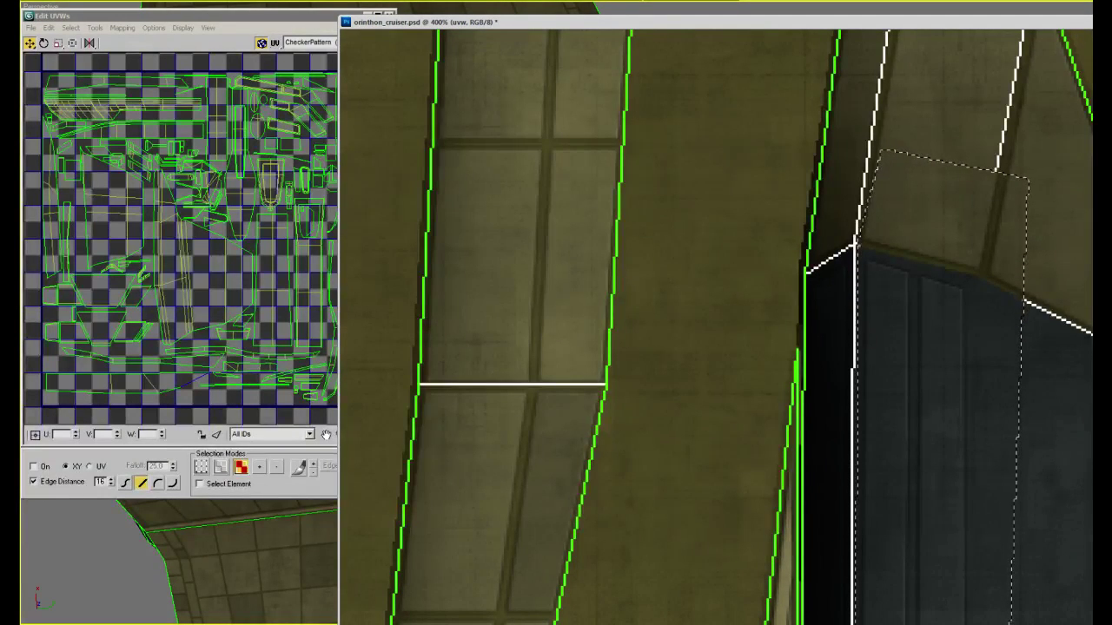
key(Delete)
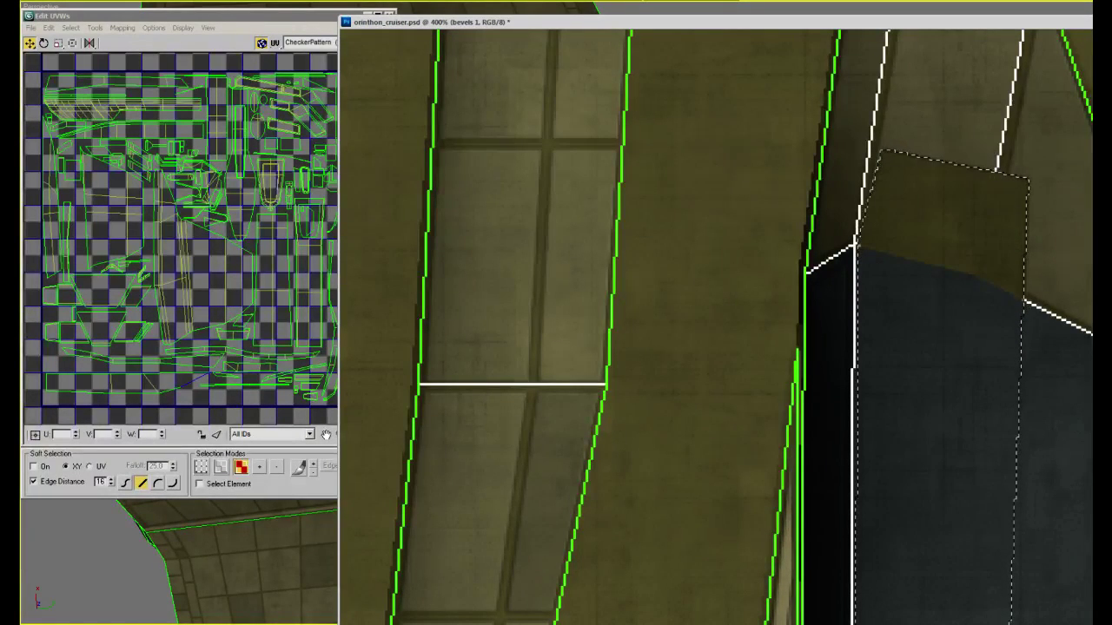
Undo the bevel deletion and subtract the olive end from the lasso selection so only the dark panel strip is selected
key(ctrl+z)
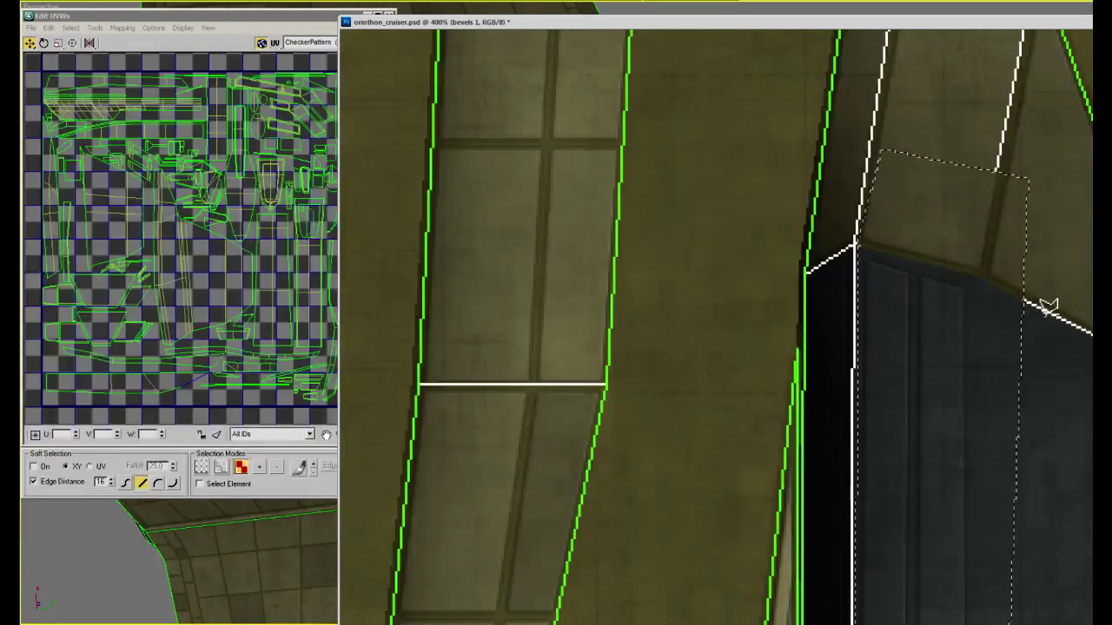
alt+click(971, 281)
click(853, 243)
click(869, 157)
click(913, 116)
key(alt+Tab)
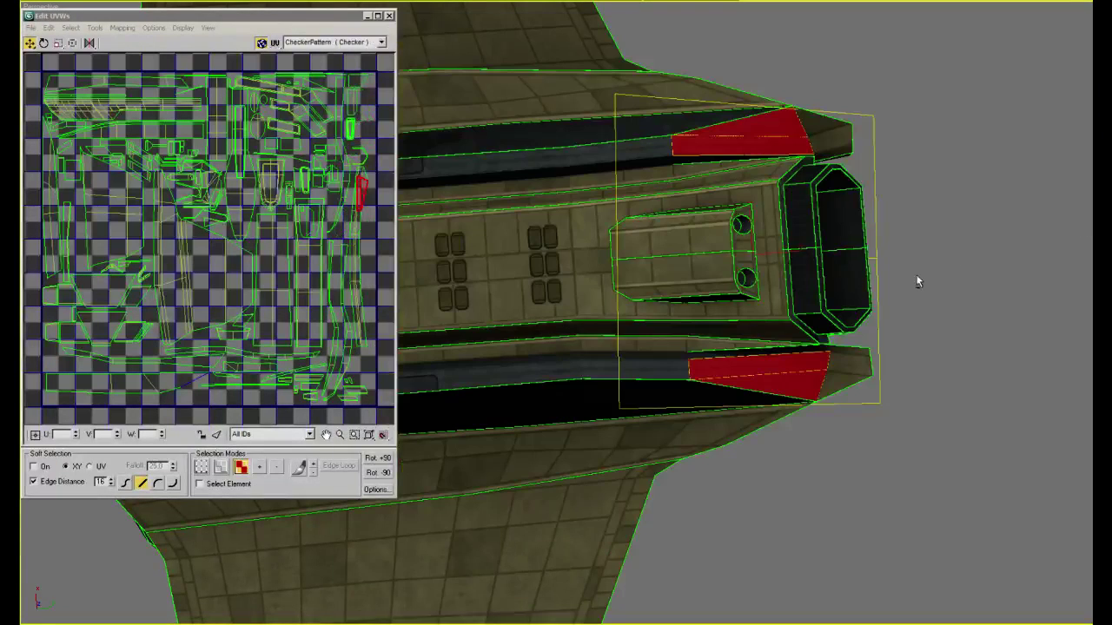
key(alt+Tab)
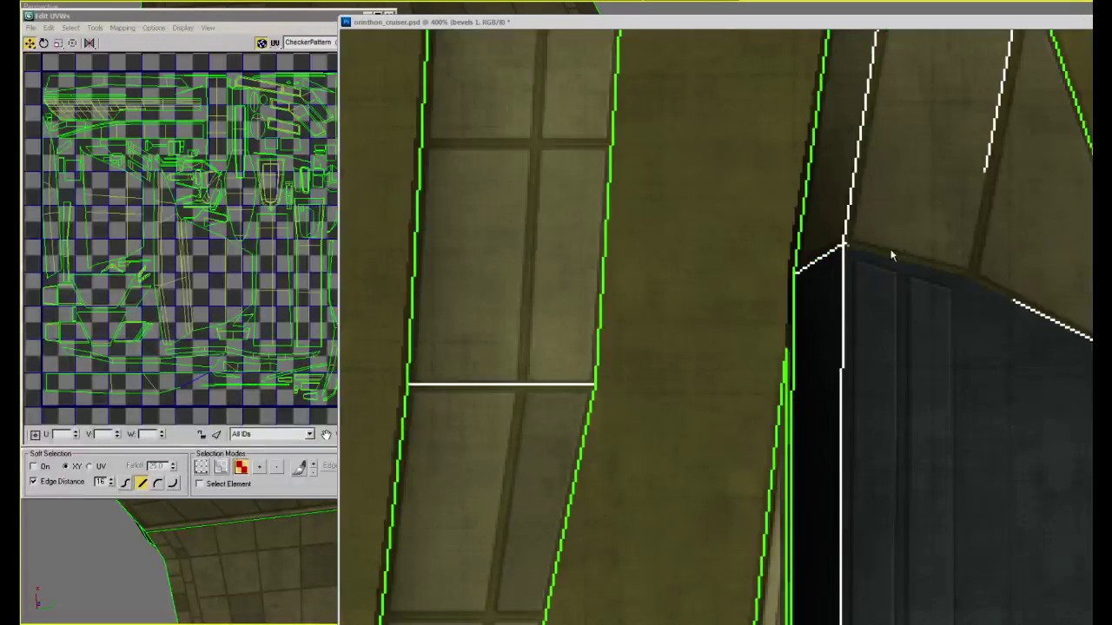
alt+click(954, 283)
click(1047, 320)
click(1070, 188)
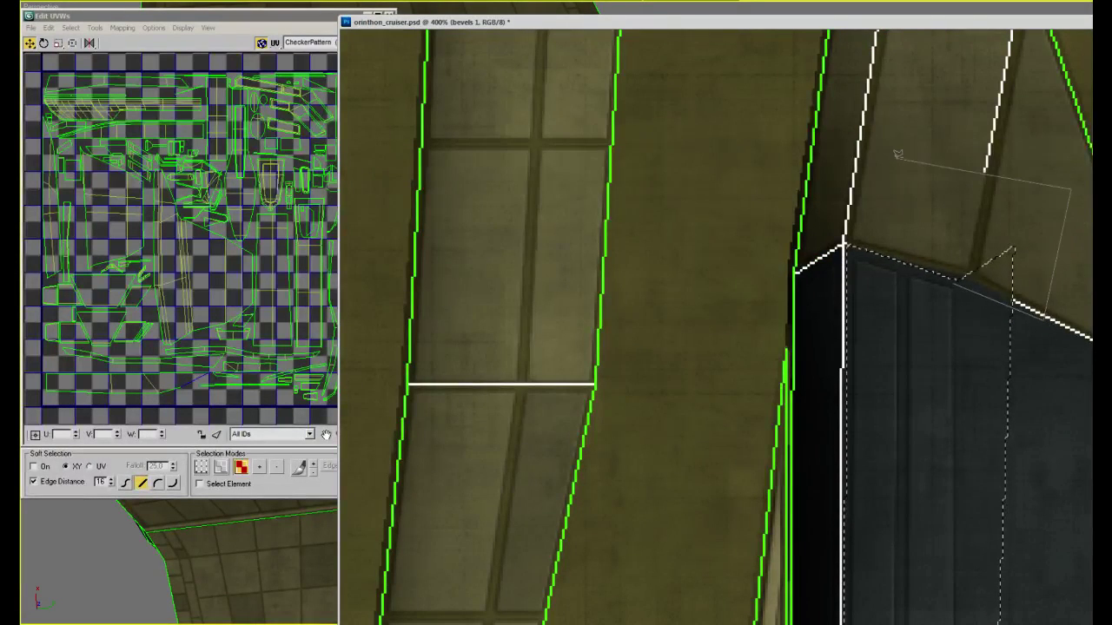
double_click(895, 156)
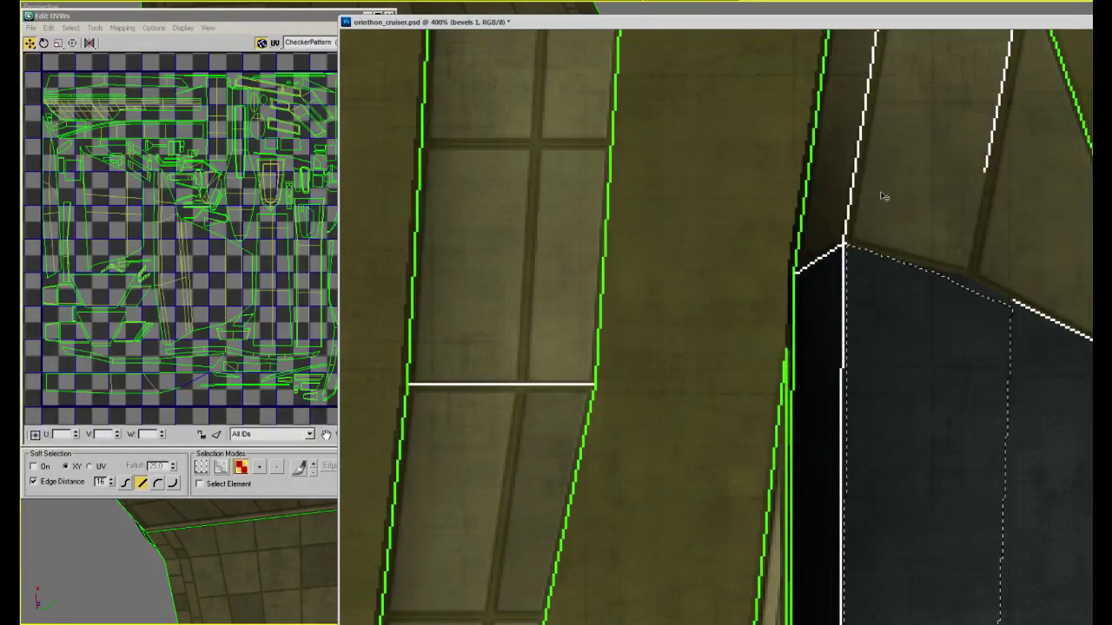
drag(945, 409, 941, 353)
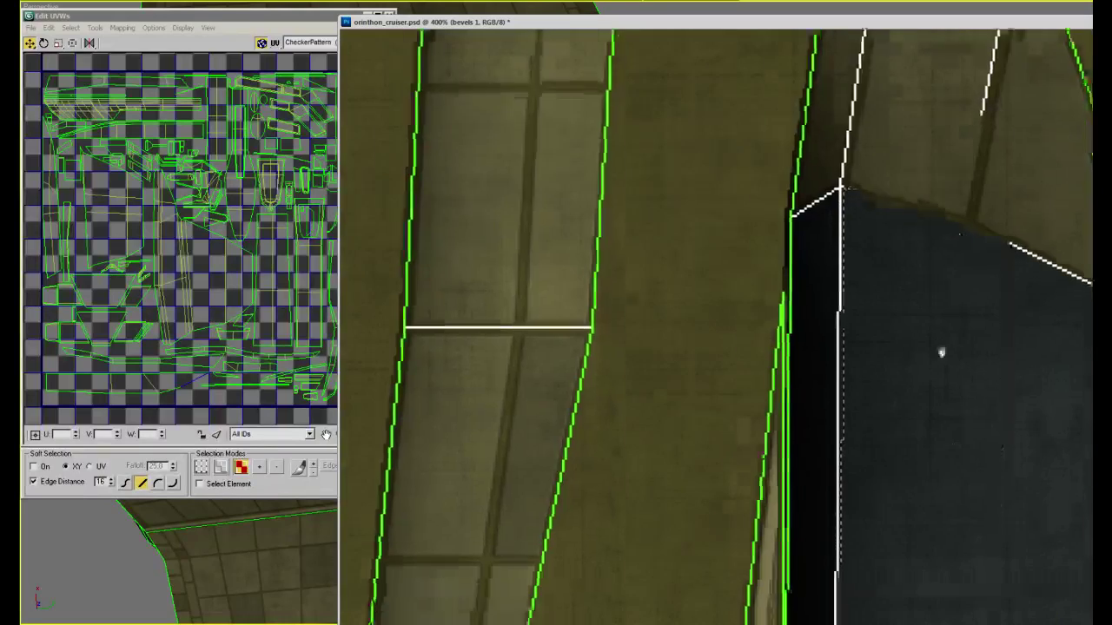
Delete the bevel lines inside the selected dark strip on the bevels 1 layer and clear the selection
alt+scroll(889, 375, down, 2)
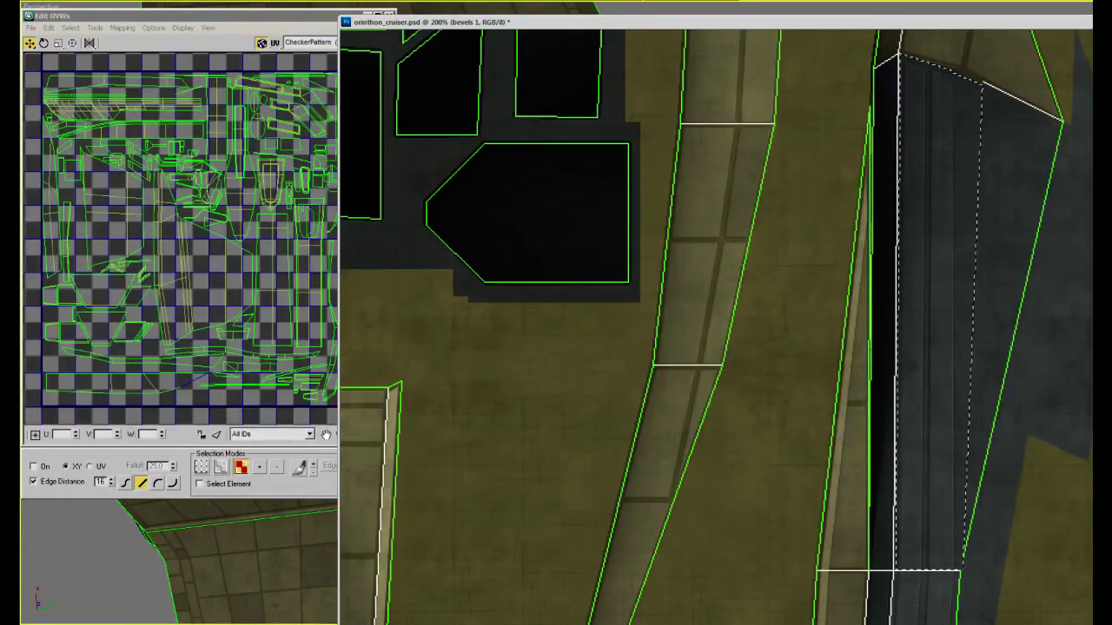
key(Delete)
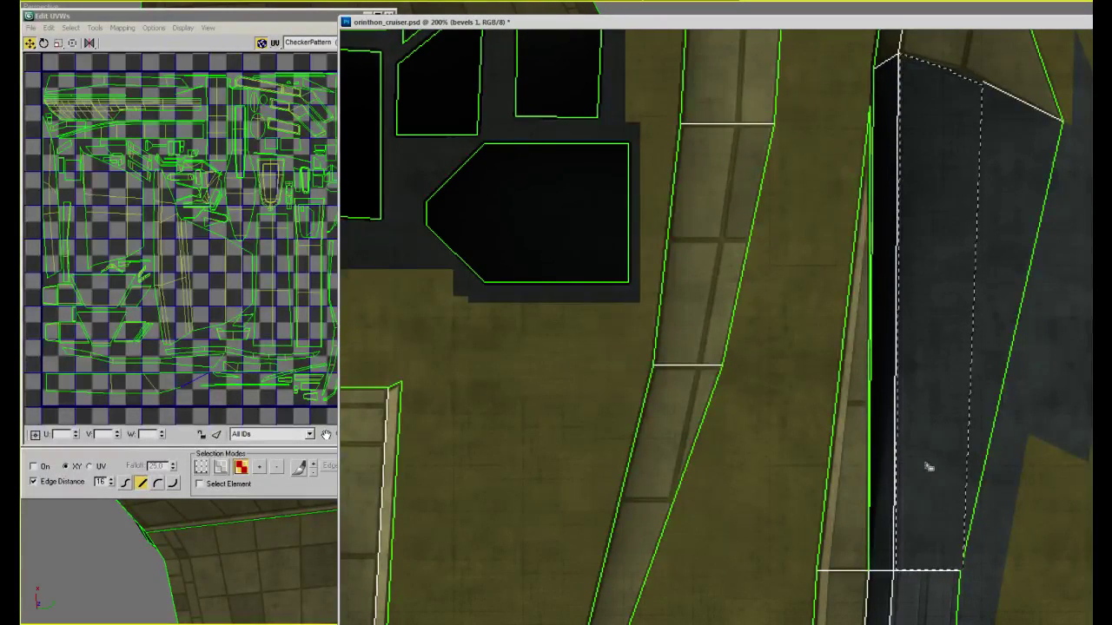
key(ctrl+d)
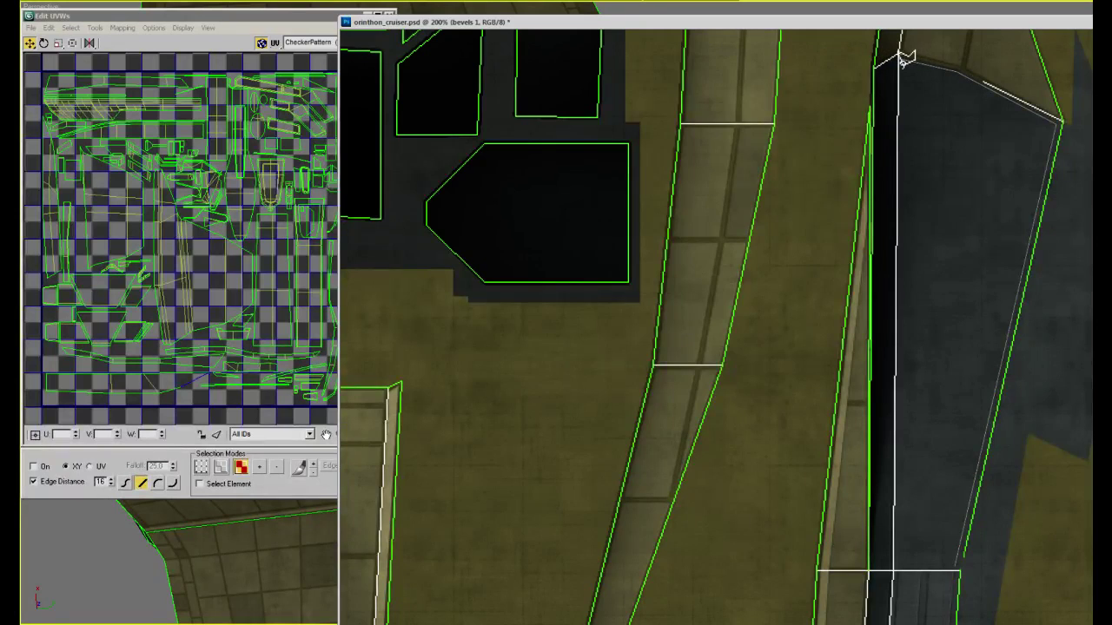
Outline the full dark panel with the lasso, then shrink the selection and cut it out to form an inset bevelled border on bevels 1
click(906, 564)
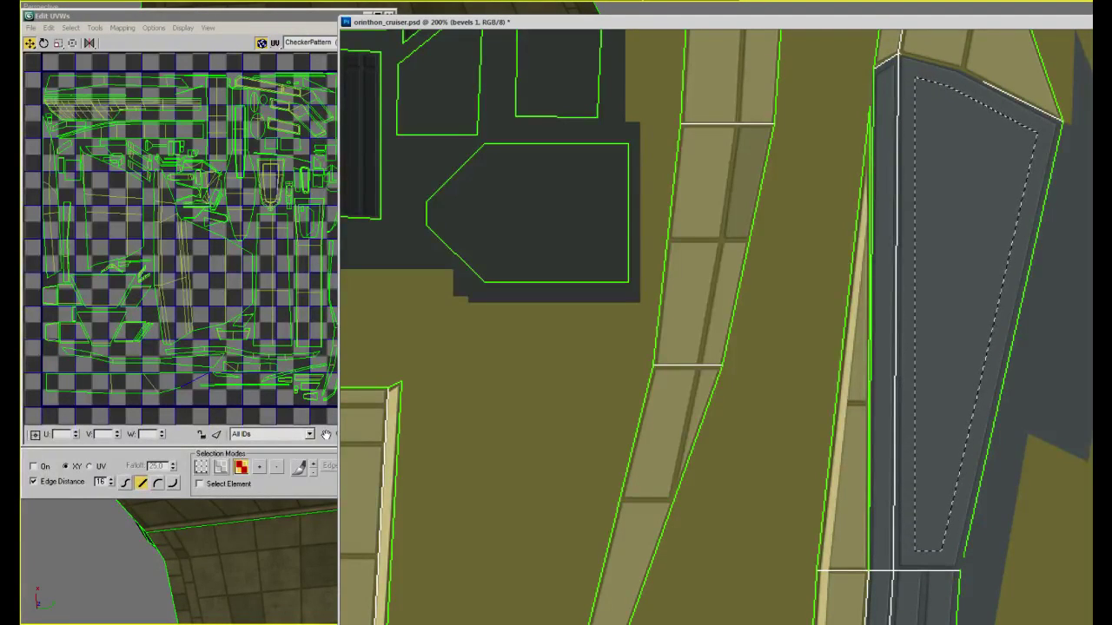
key(ctrl+t)
key(Return)
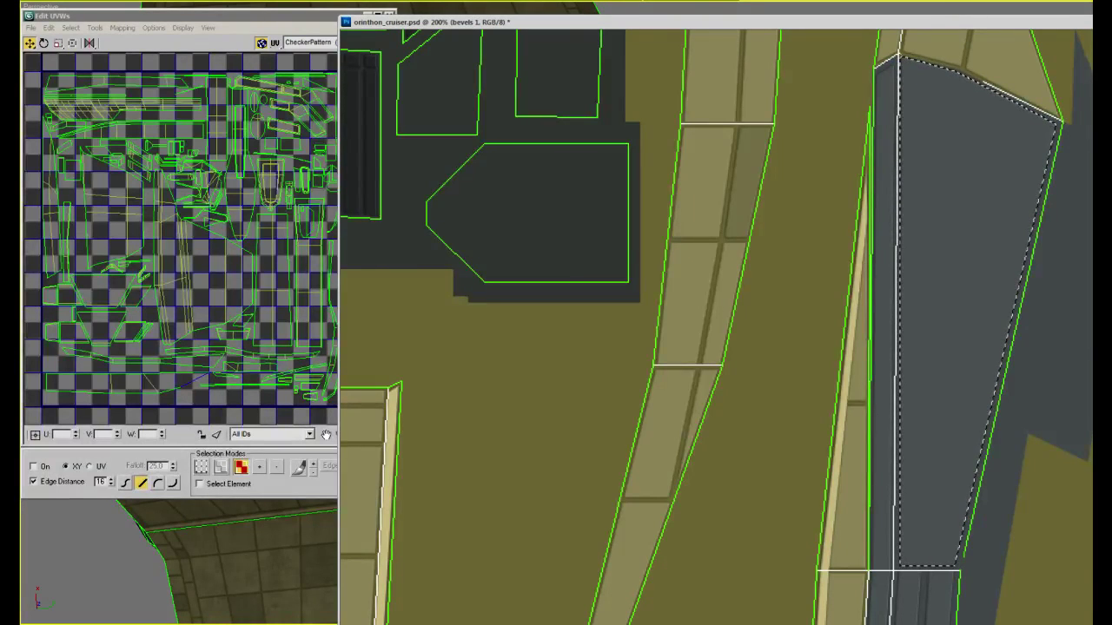
key(Return)
key(Delete)
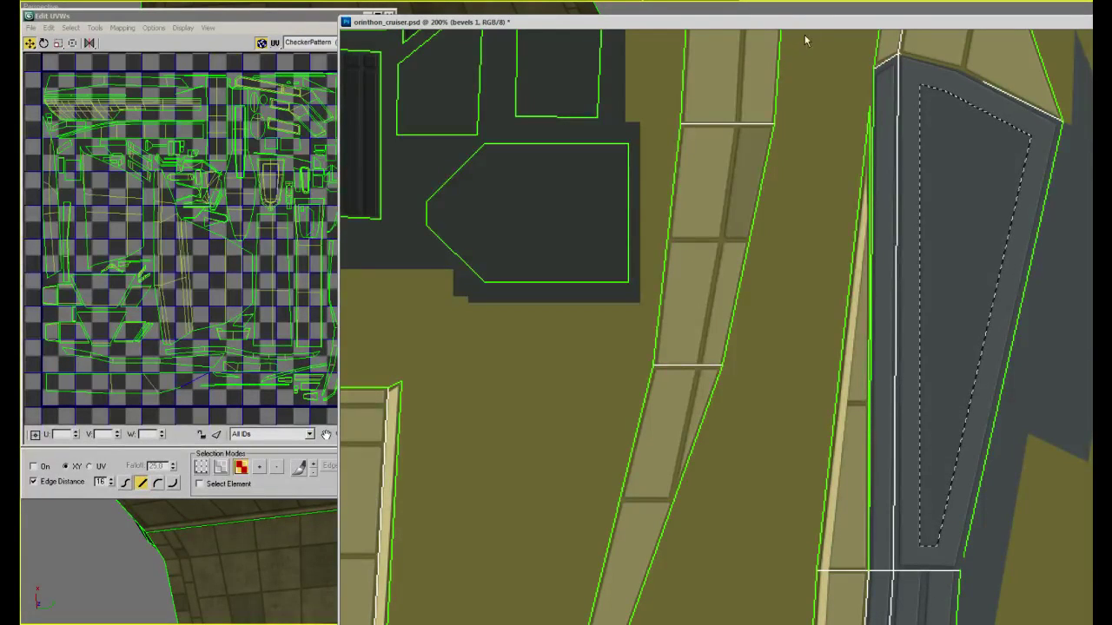
key(ctrl+d)
key(h)
click(981, 205)
alt+scroll(981, 205, down, 2)
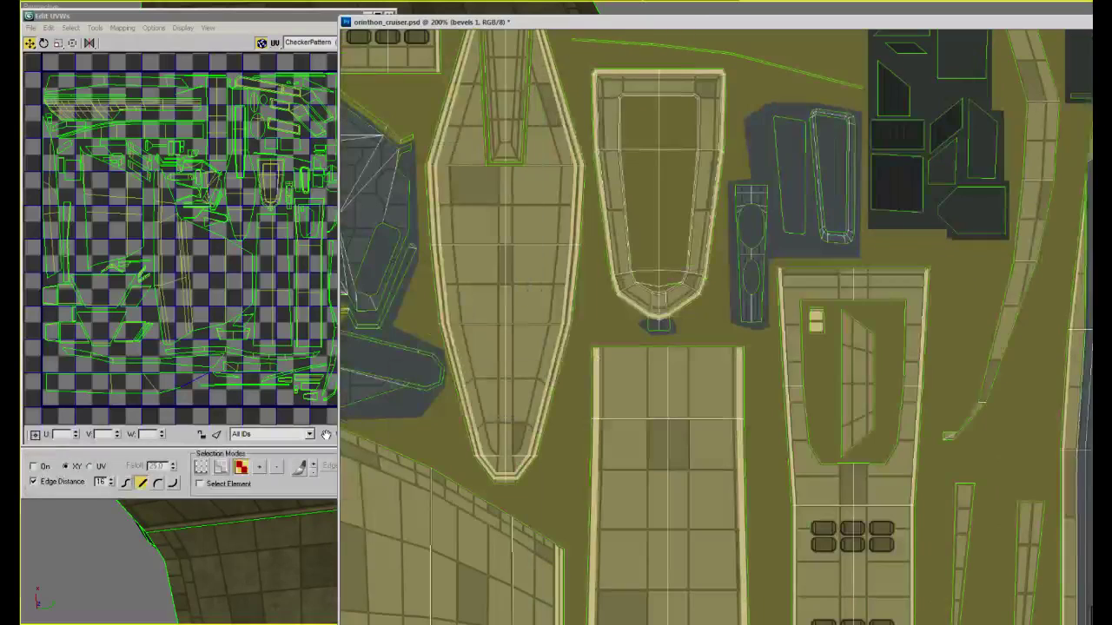
Save the cruiser texture and switch to 3ds Max to show the updated texture on the model with the UV editor closed
alt+scroll(1085, 228, up, 2)
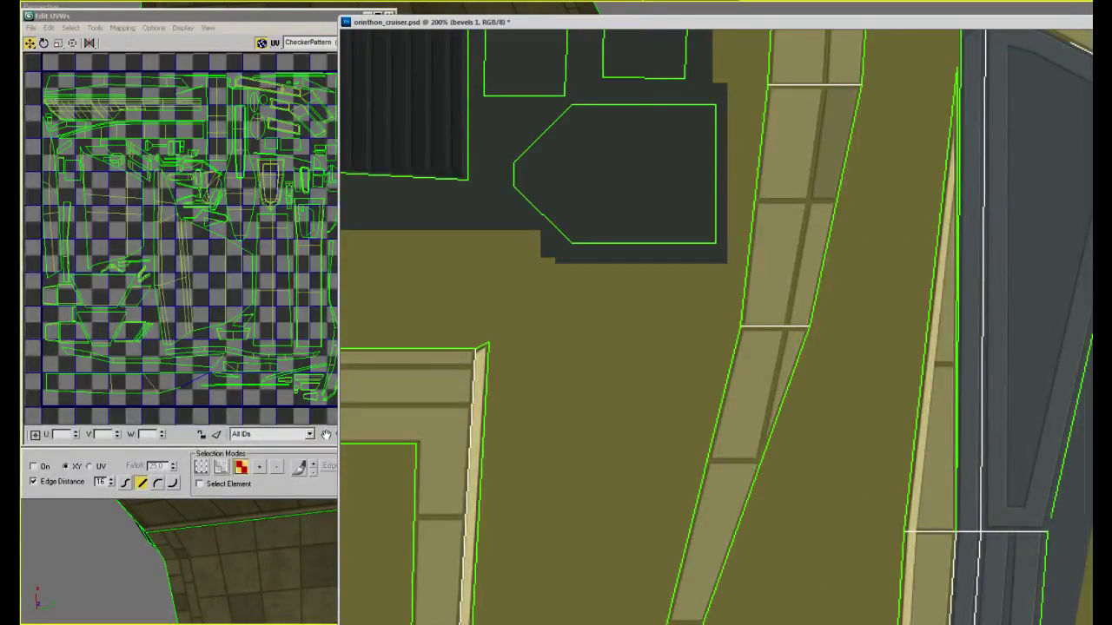
alt+scroll(1011, 294, down, 4)
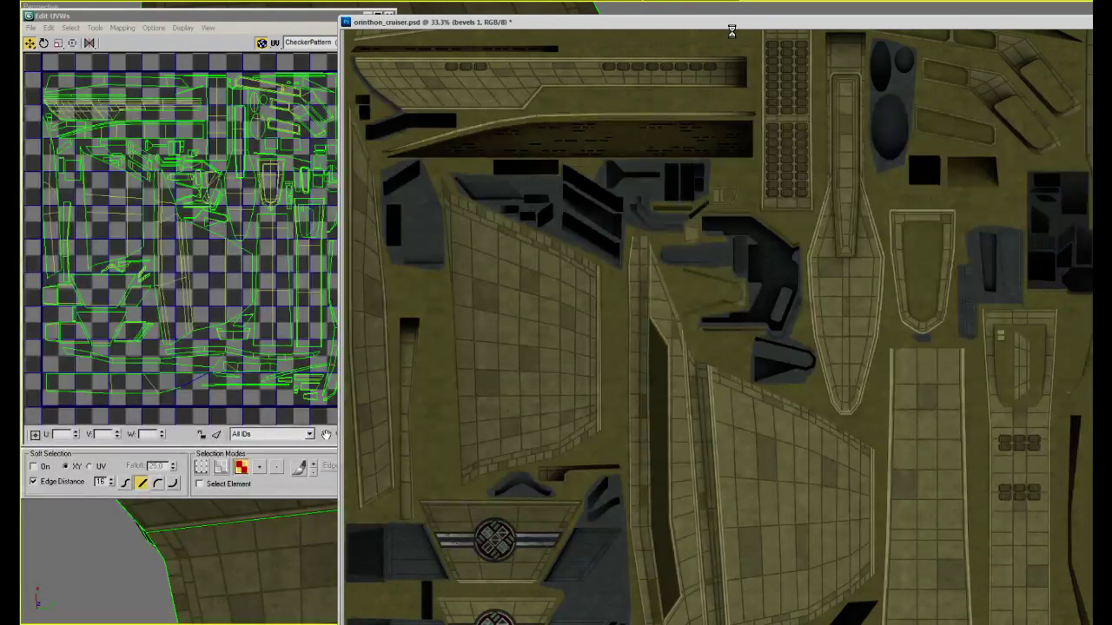
drag(731, 24, 766, 63)
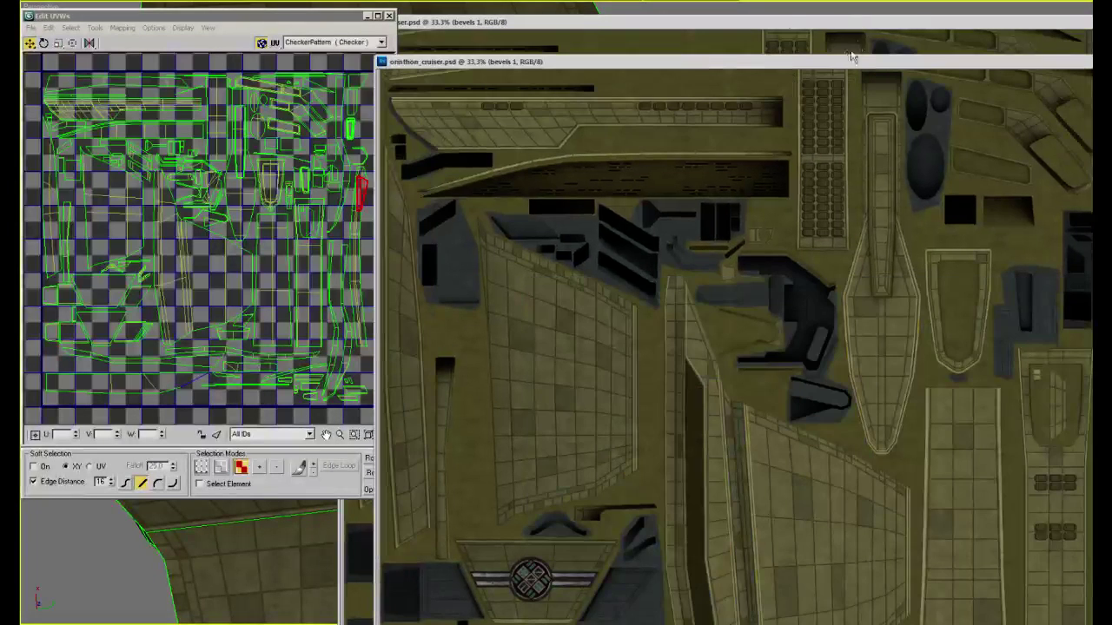
key(alt+Tab)
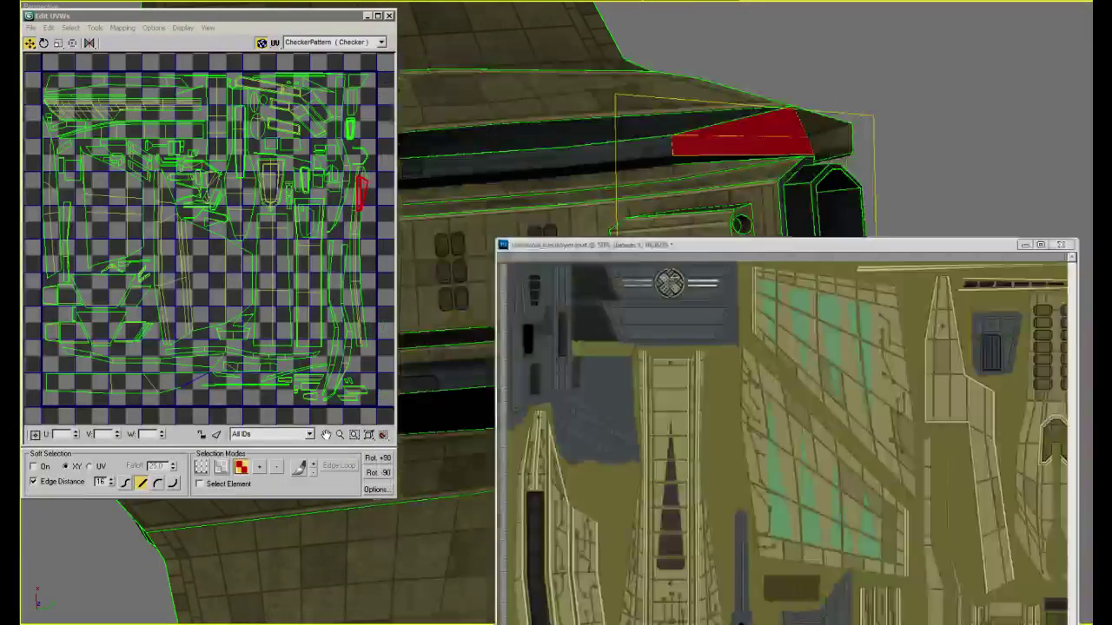
middle_drag(856, 188, 873, 188)
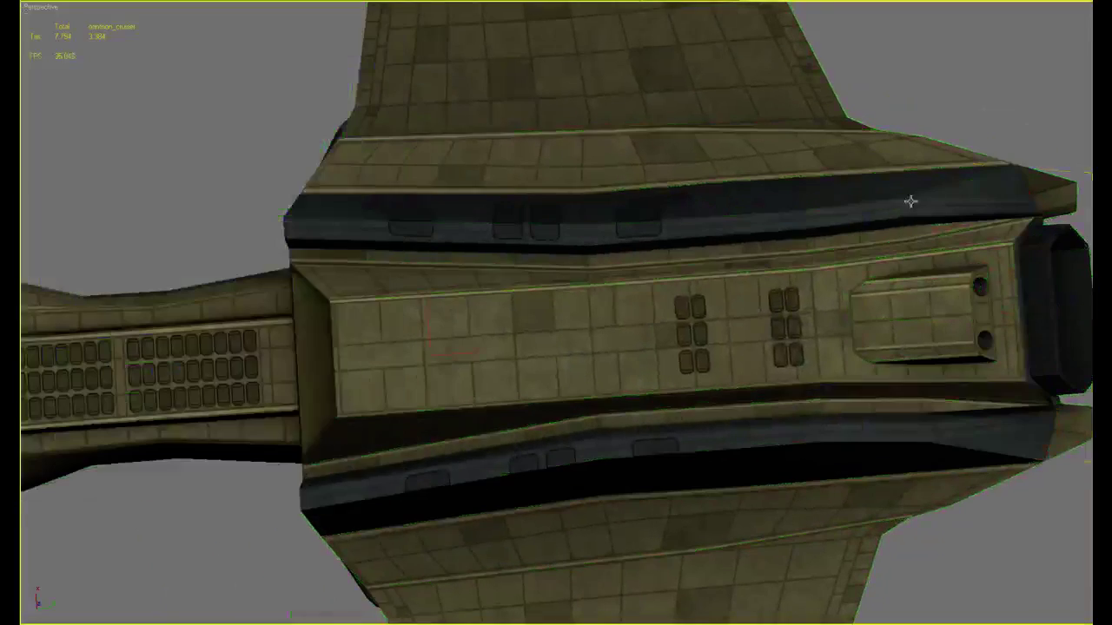
key(m)
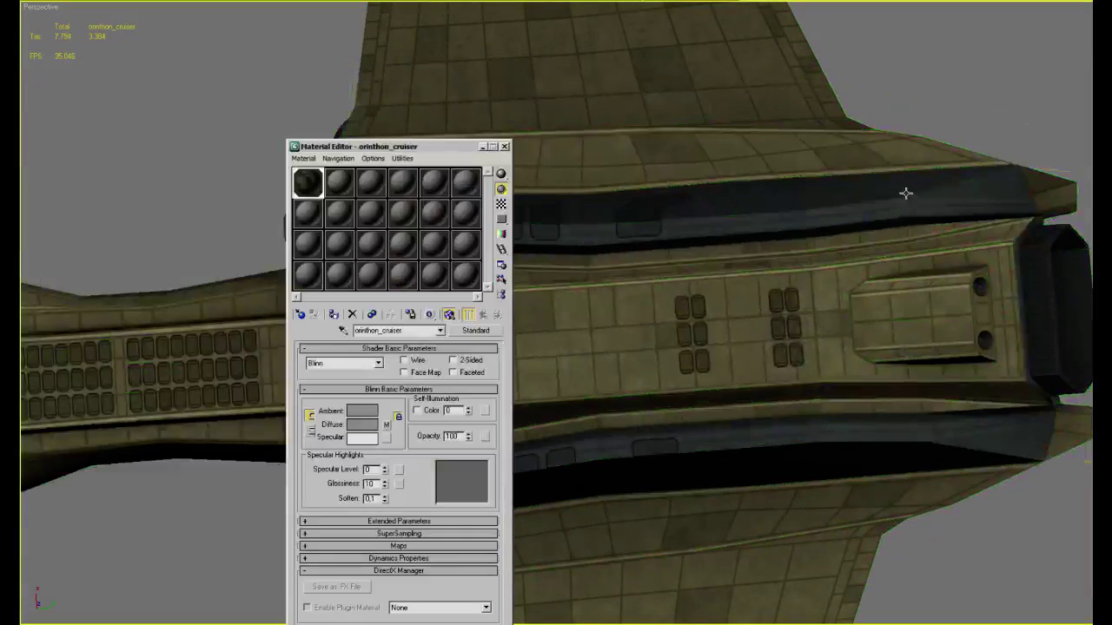
key(m)
scroll(794, 355, down, 2)
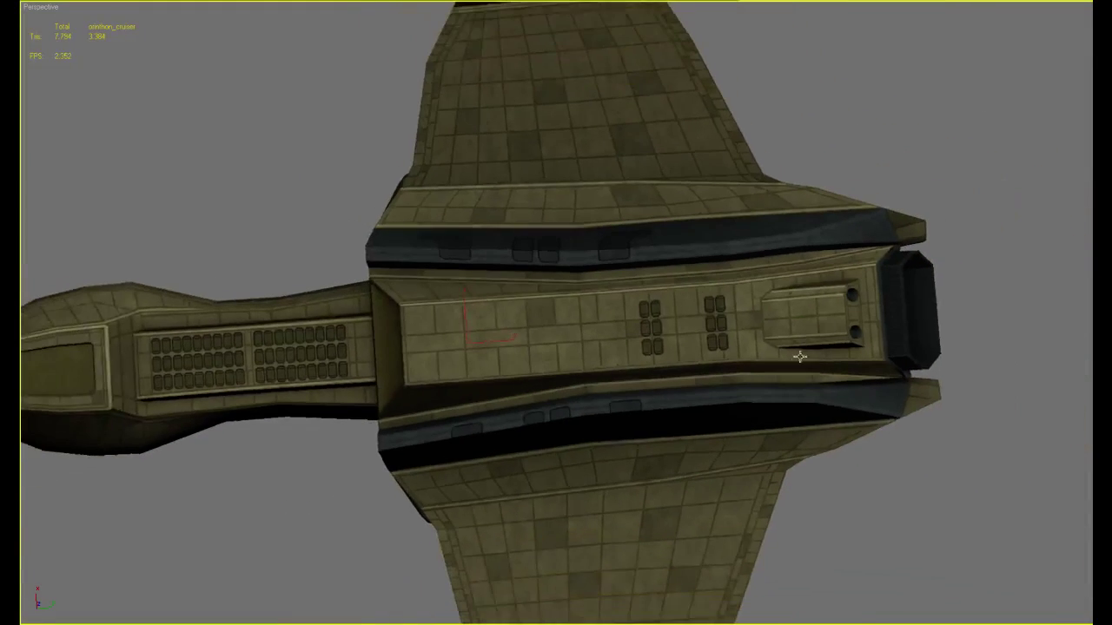
Examine the cruiser's rear underside, exhaust and reworked dark panels from several angles
alt+middle_drag(794, 355, 738, 330)
scroll(744, 263, down, 5)
scroll(737, 330, up, 8)
scroll(752, 313, down, 5)
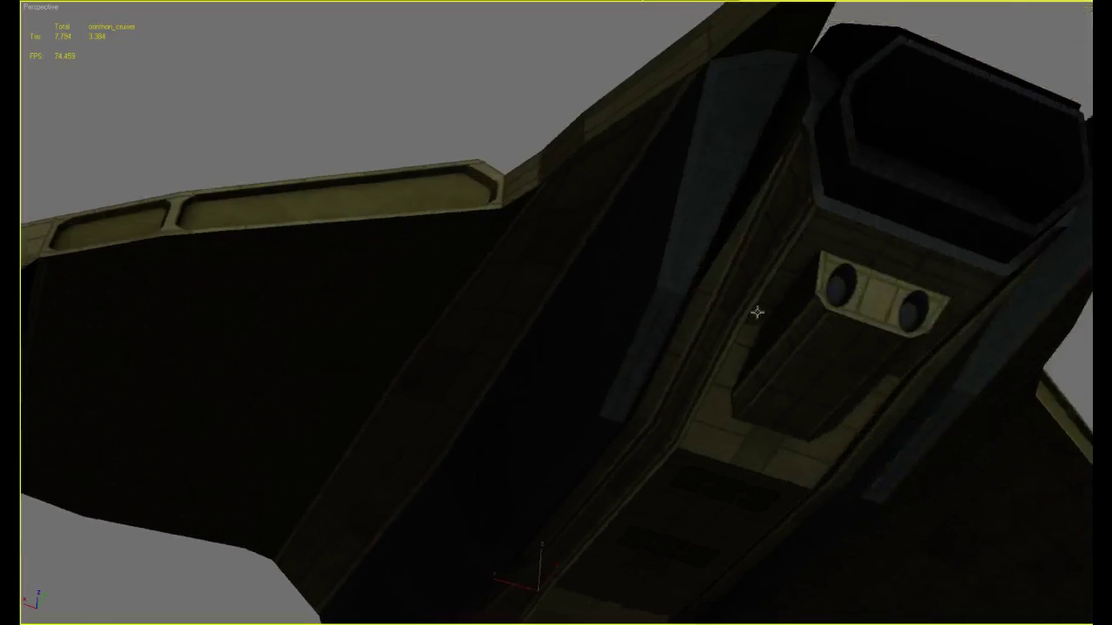
scroll(759, 316, up, 2)
alt+middle_drag(759, 316, 715, 296)
scroll(749, 273, down, 3)
scroll(729, 287, up, 5)
scroll(730, 275, down, 3)
scroll(735, 282, up, 4)
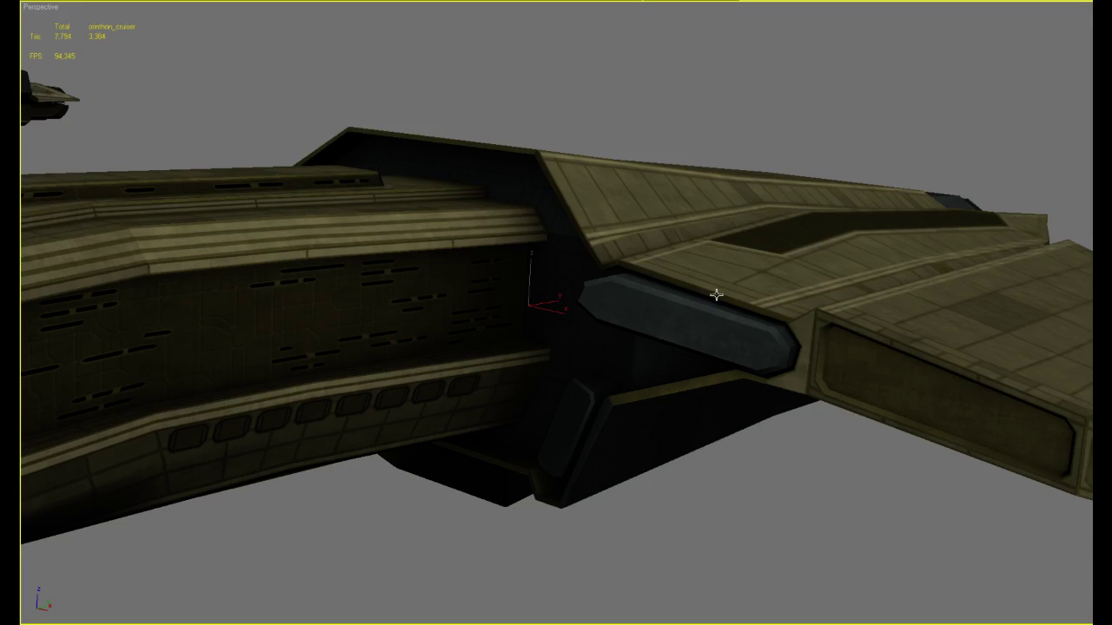
Examine the cruiser's neck joint and upper hull, and bring up the destroyer texture in Photoshop as a reference
alt+middle_drag(715, 292, 722, 251)
scroll(735, 226, down, 3)
scroll(736, 230, up, 3)
scroll(686, 286, down, 3)
scroll(833, 252, up, 3)
scroll(799, 305, up, 2)
scroll(789, 306, down, 2)
scroll(806, 328, down, 4)
key(alt+Tab)
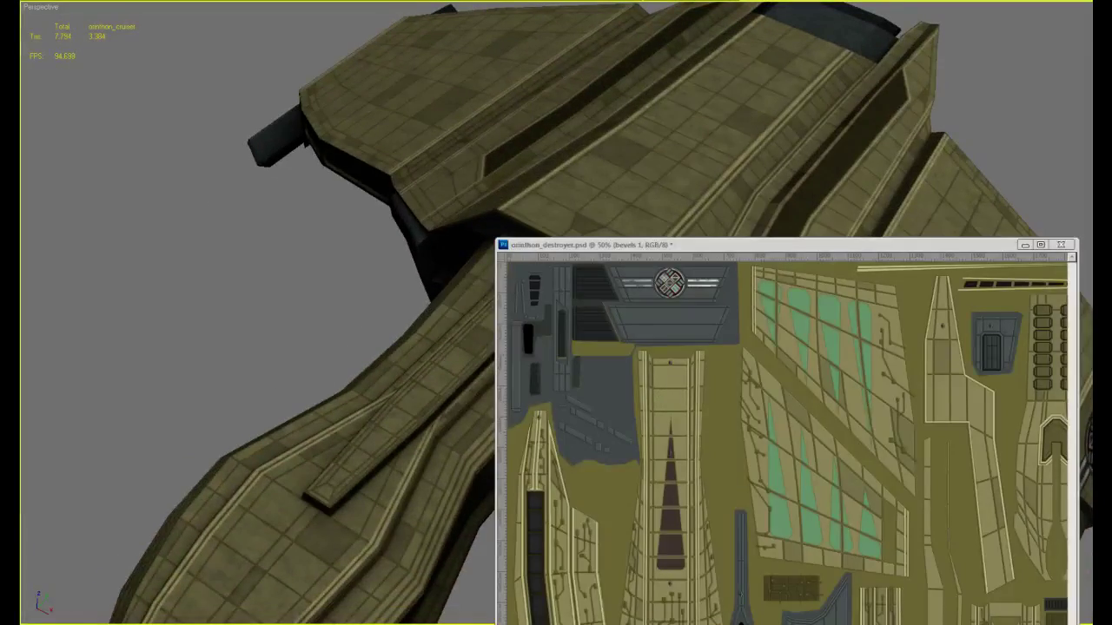
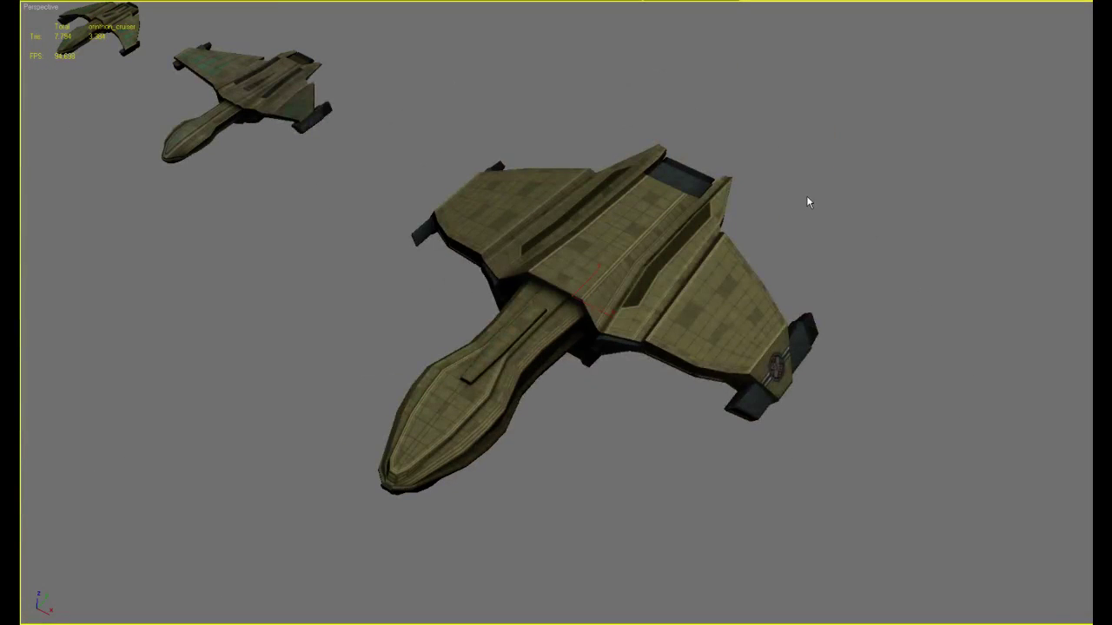
Inspect the whole cruiser in 3ds Max, covering the underside, lit neck windows, wing fronts and top hull
scroll(804, 208, up, 5)
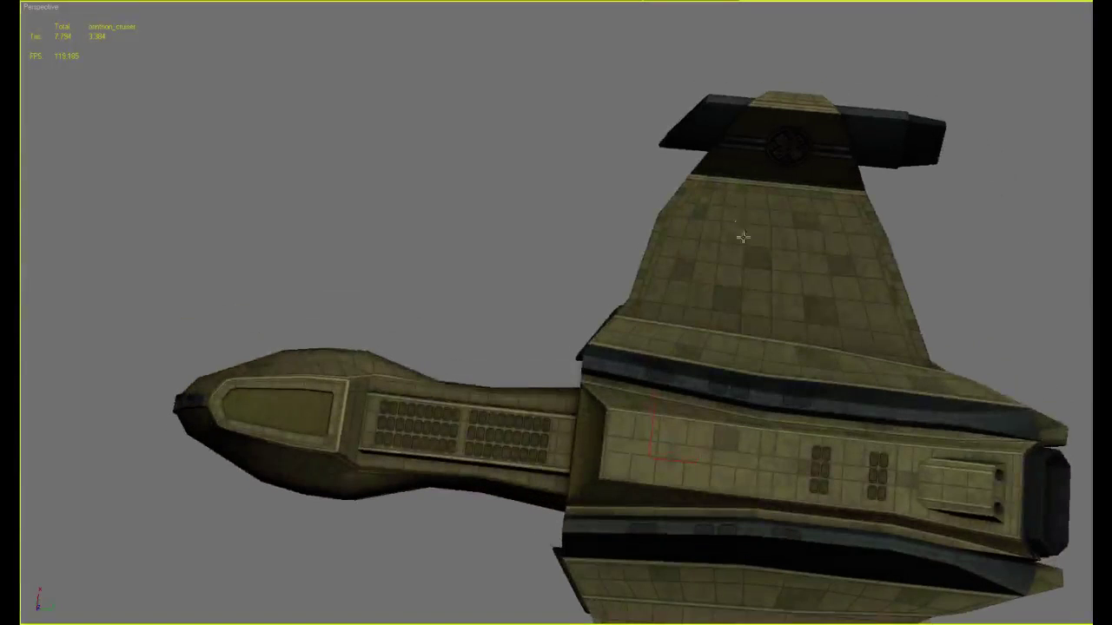
alt+middle_drag(743, 237, 790, 356)
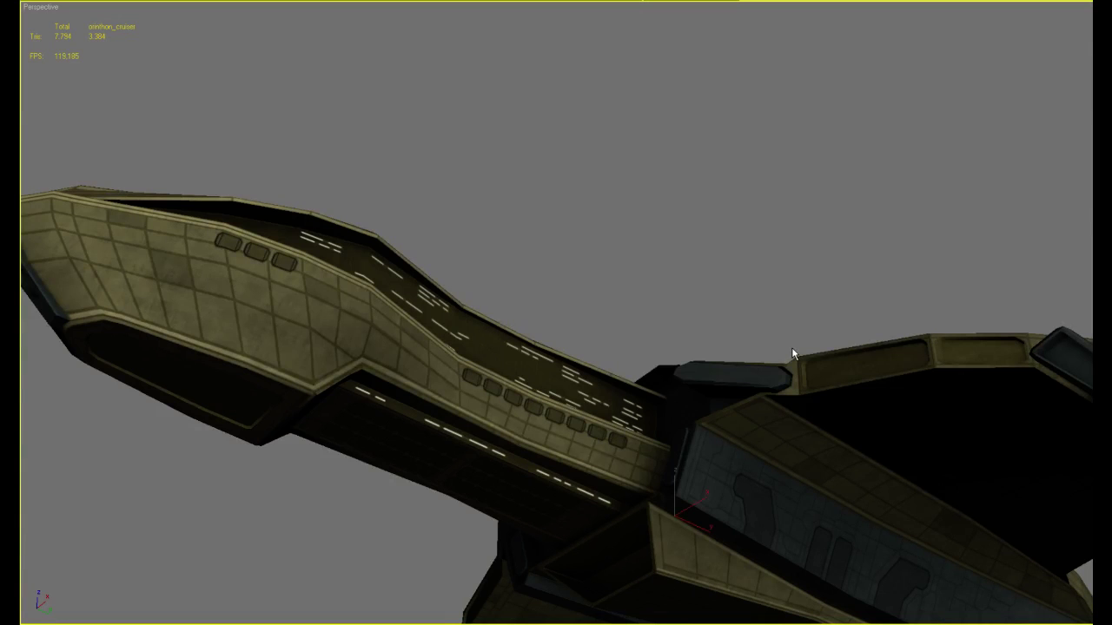
alt+middle_drag(791, 351, 789, 449)
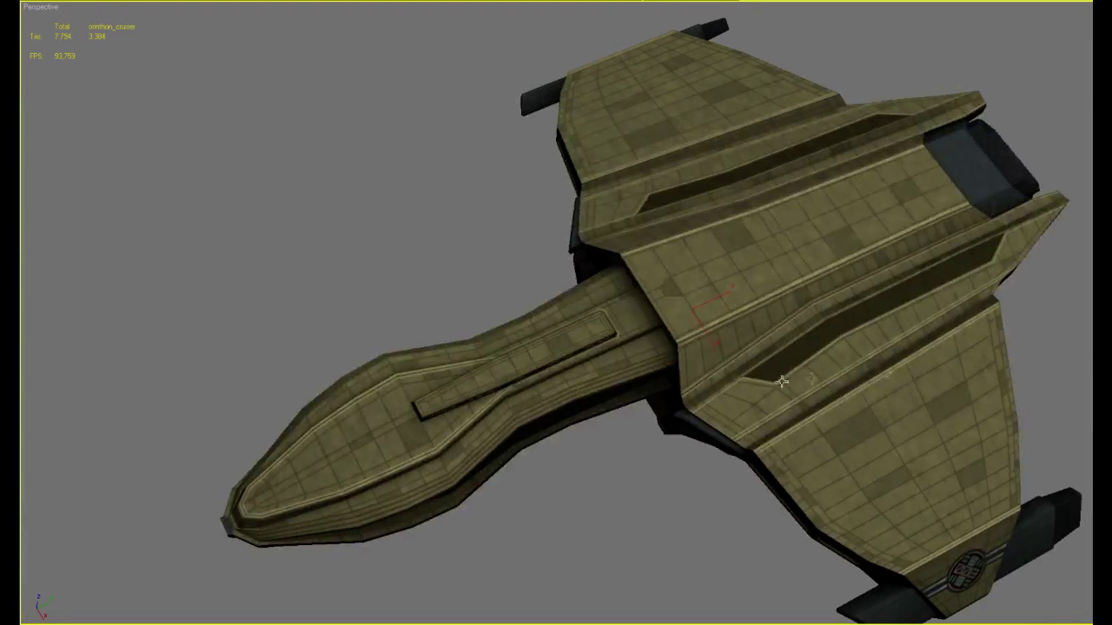
alt+middle_drag(781, 382, 776, 489)
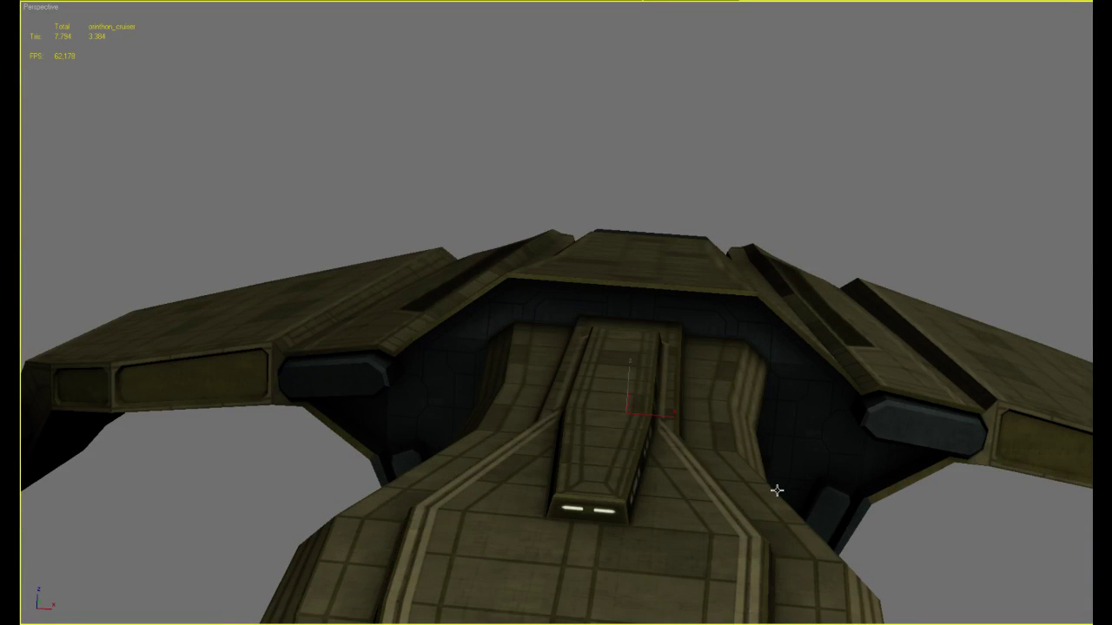
alt+middle_drag(896, 346, 808, 356)
alt+middle_drag(895, 315, 858, 397)
alt+middle_drag(726, 411, 451, 212)
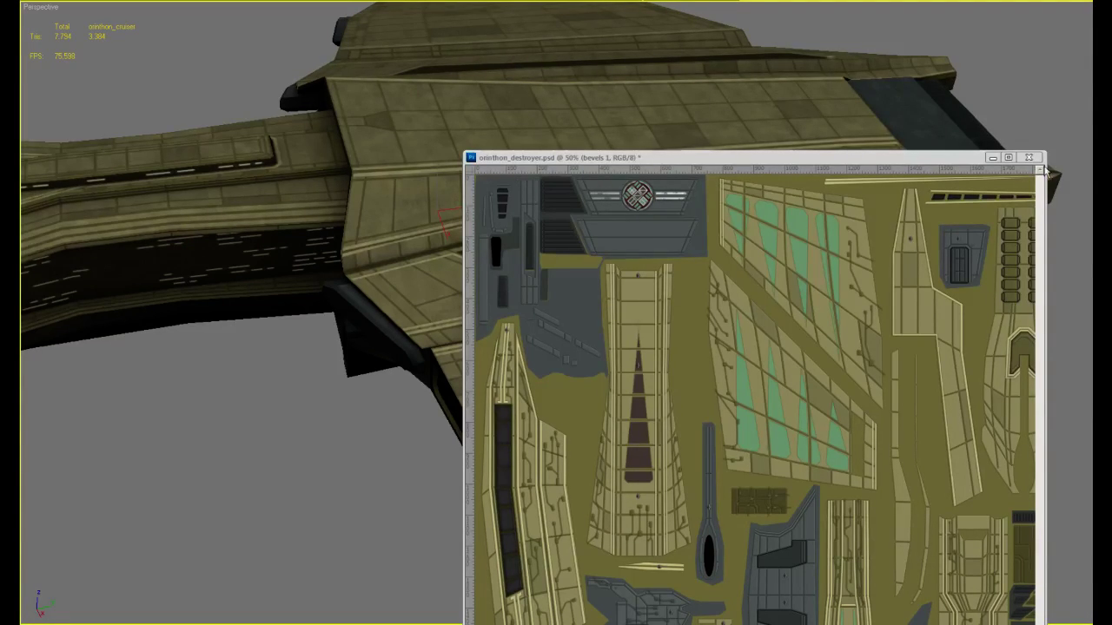
click(764, 66)
alt+middle_drag(799, 104, 769, 141)
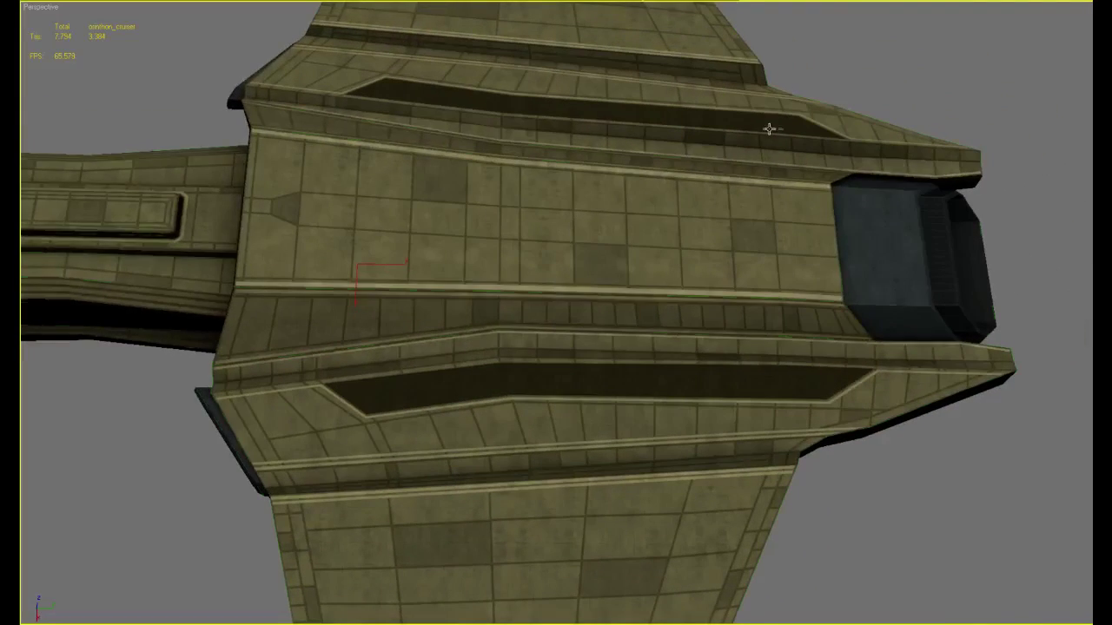
Select the dark top faces ahead of the exhaust in the UV editor's face mode, locate their UV pieces, and switch to Photoshop
click(770, 124)
key(3)
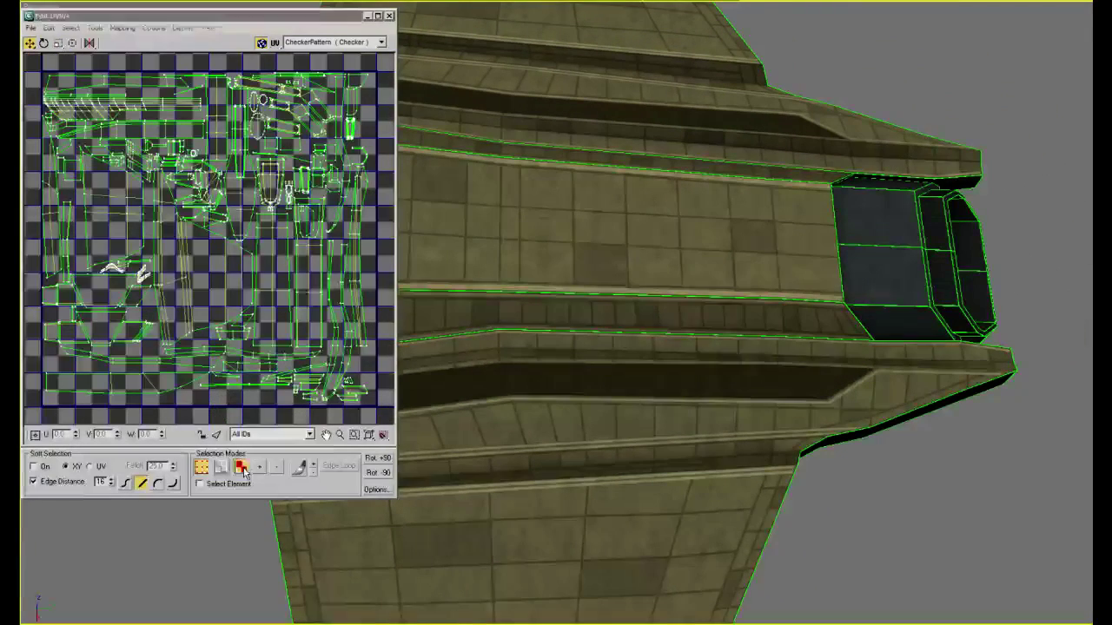
click(869, 312)
ctrl+click(873, 280)
alt+middle_drag(936, 322, 899, 278)
scroll(321, 249, up, 3)
scroll(321, 249, down, 5)
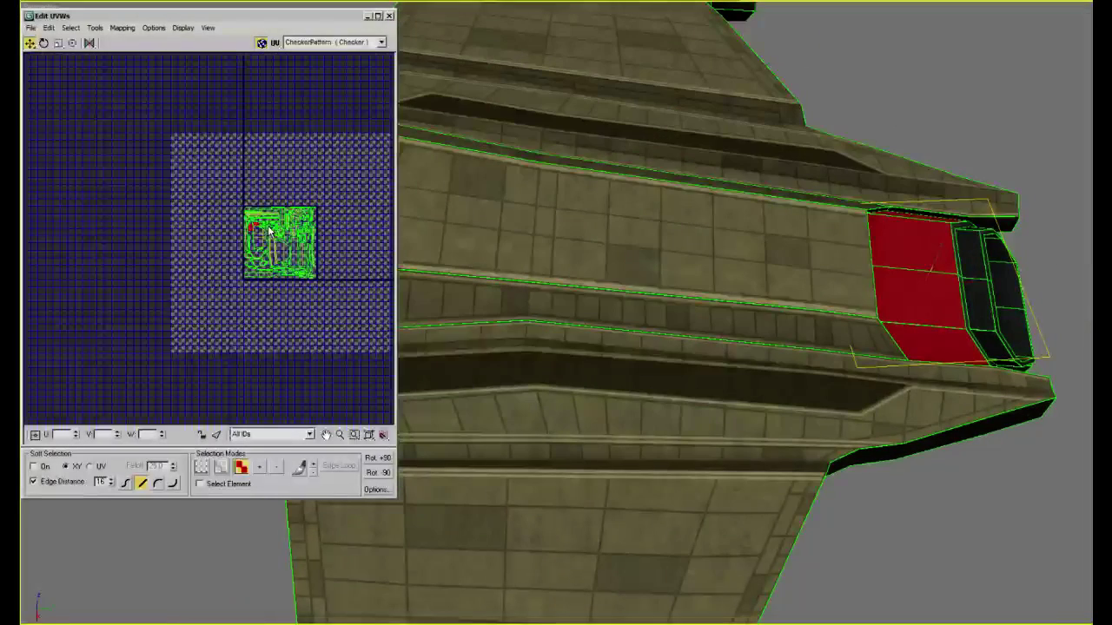
scroll(278, 262, up, 6)
scroll(278, 263, up, 3)
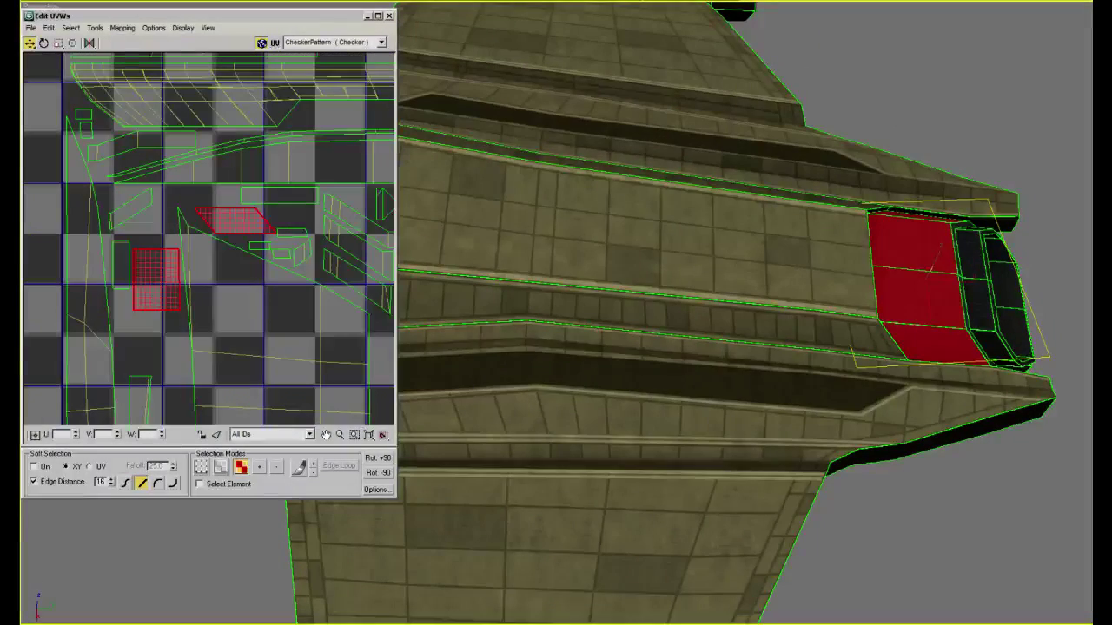
key(alt+Tab)
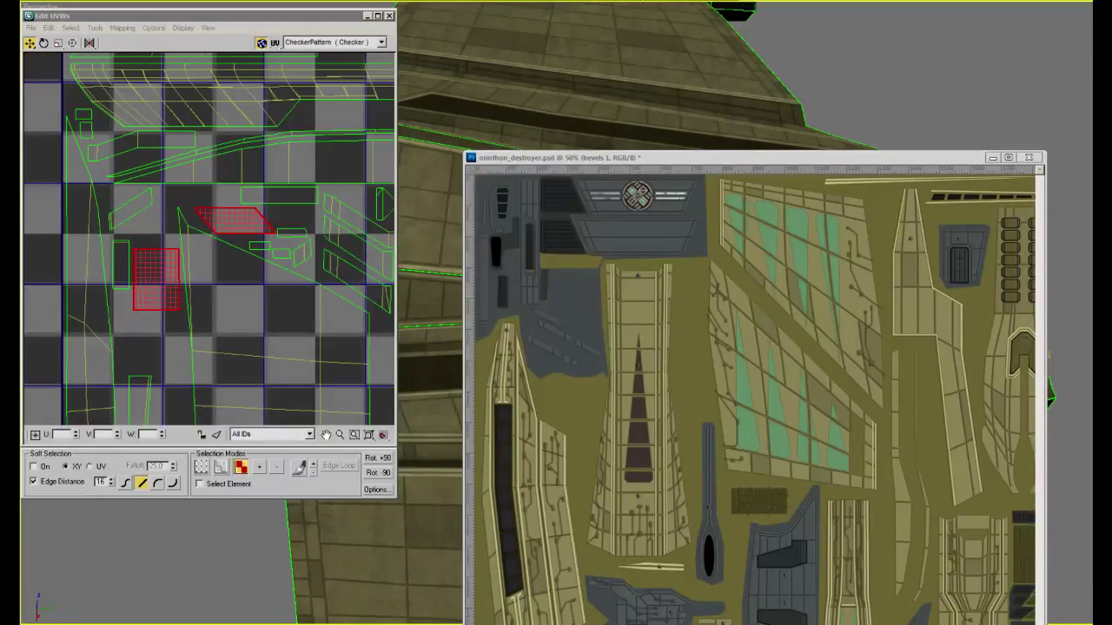
Return to 3ds Max and view the cruiser's top hull and dark exhaust housing without the UV editor
key(alt+Tab)
middle_drag(823, 29, 884, 114)
scroll(903, 130, down, 3)
scroll(907, 132, up, 3)
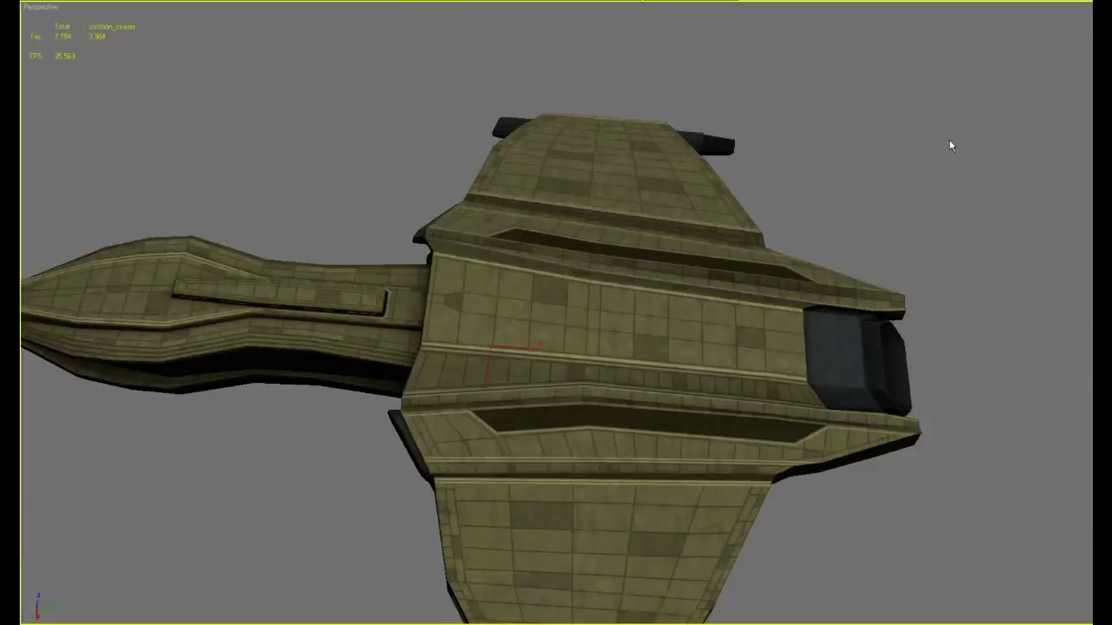
Refresh the cruiser's texture in the viewport, check the top hull and exhaust housing from behind, and switch to Photoshop
key(m)
key(m)
alt+middle_drag(949, 139, 866, 175)
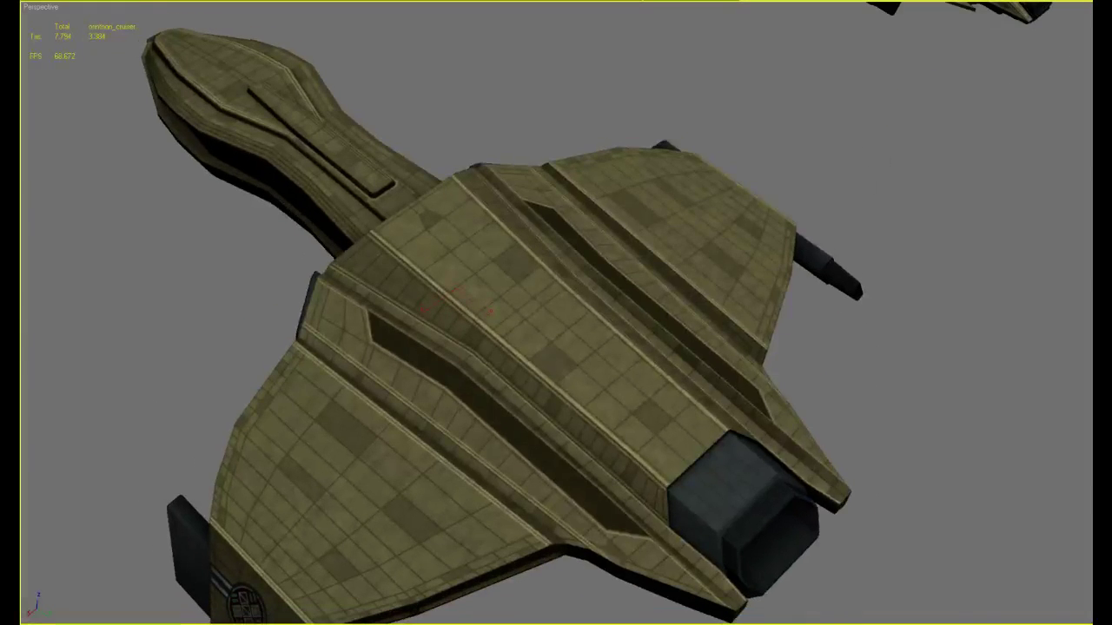
key(alt+Tab)
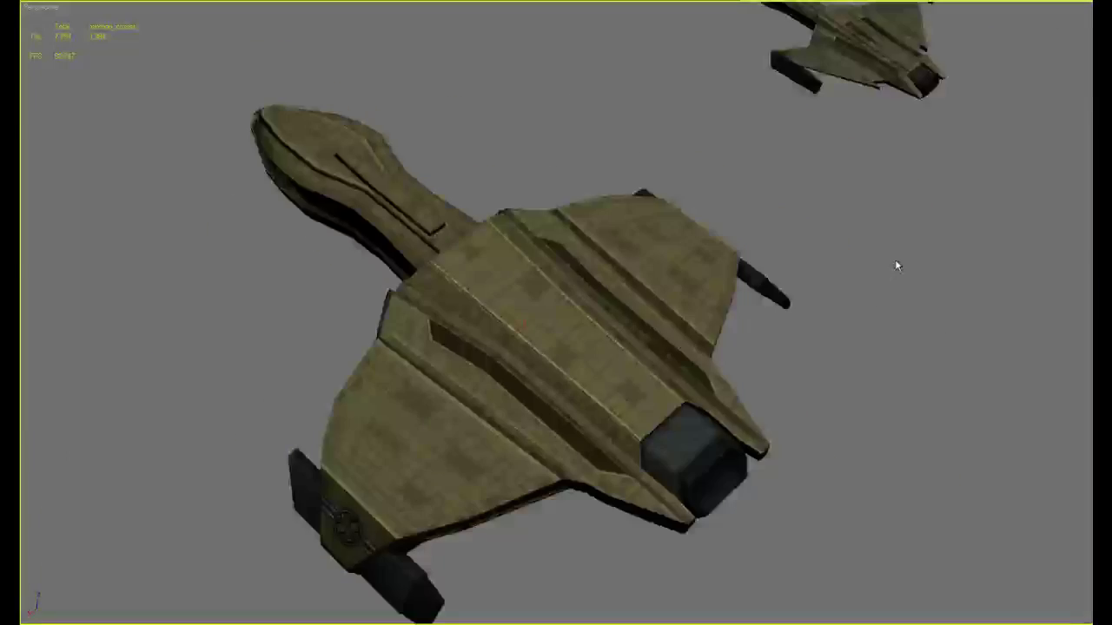
Refresh the texture again in 3ds Max, inspect the exhaust housing's panel lines from the side, and bring up the Photoshop documents
scroll(896, 261, down, 3)
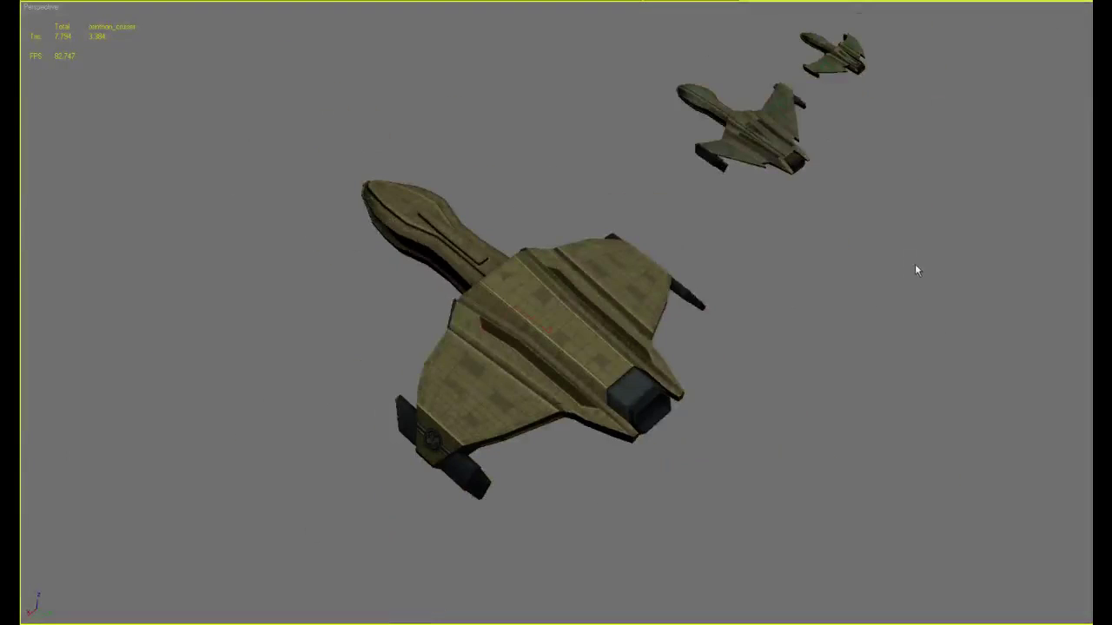
scroll(910, 318, up, 4)
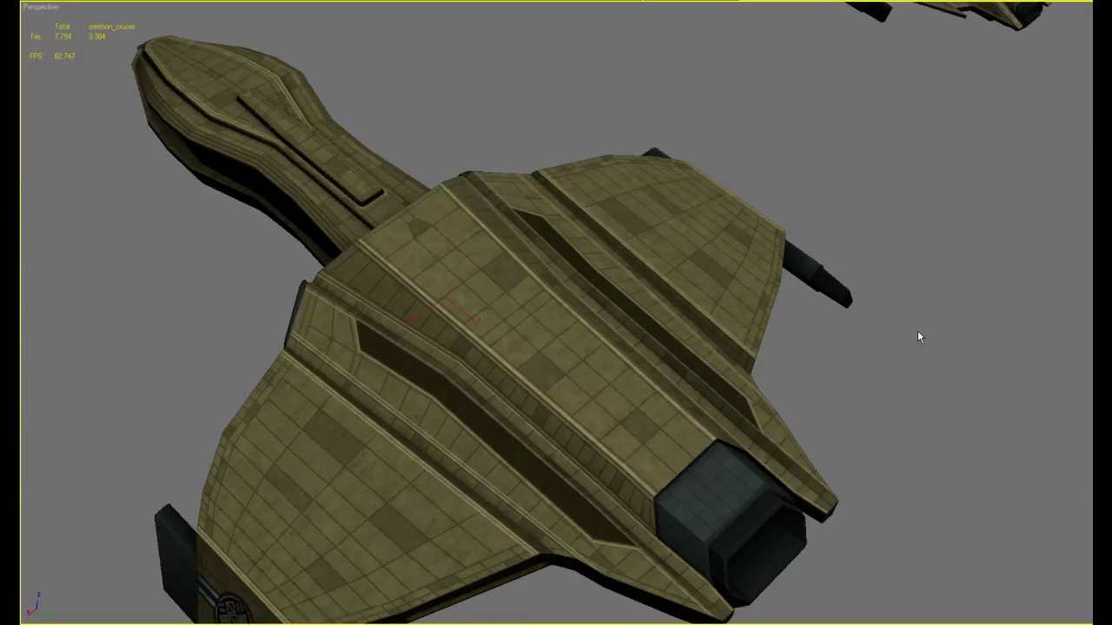
key(m)
key(m)
alt+middle_drag(841, 353, 866, 321)
scroll(869, 322, up, 3)
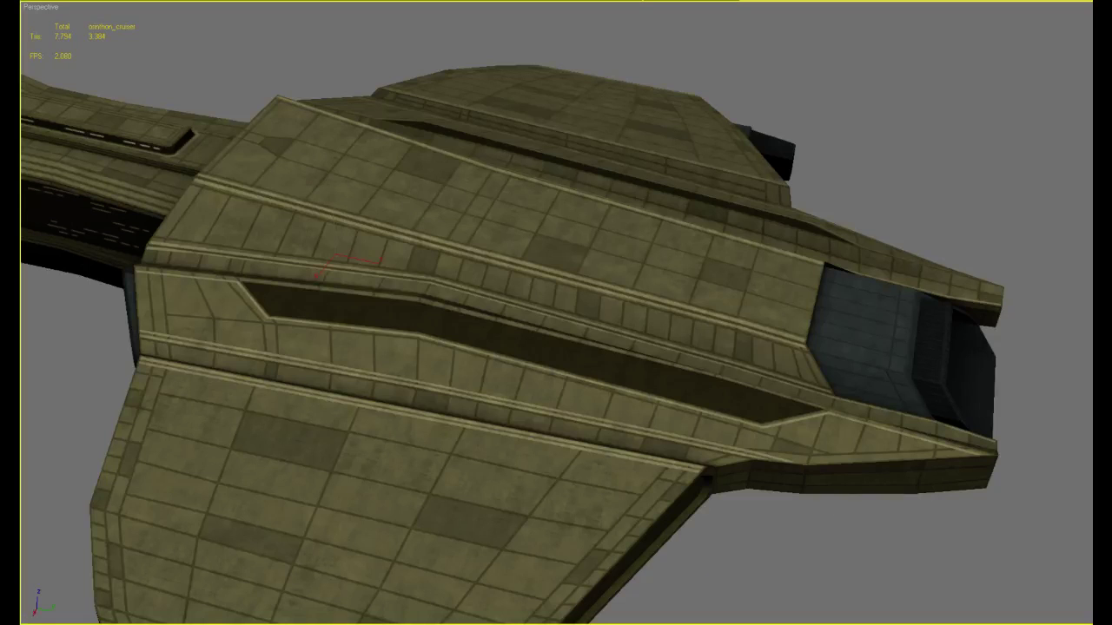
key(alt+Tab)
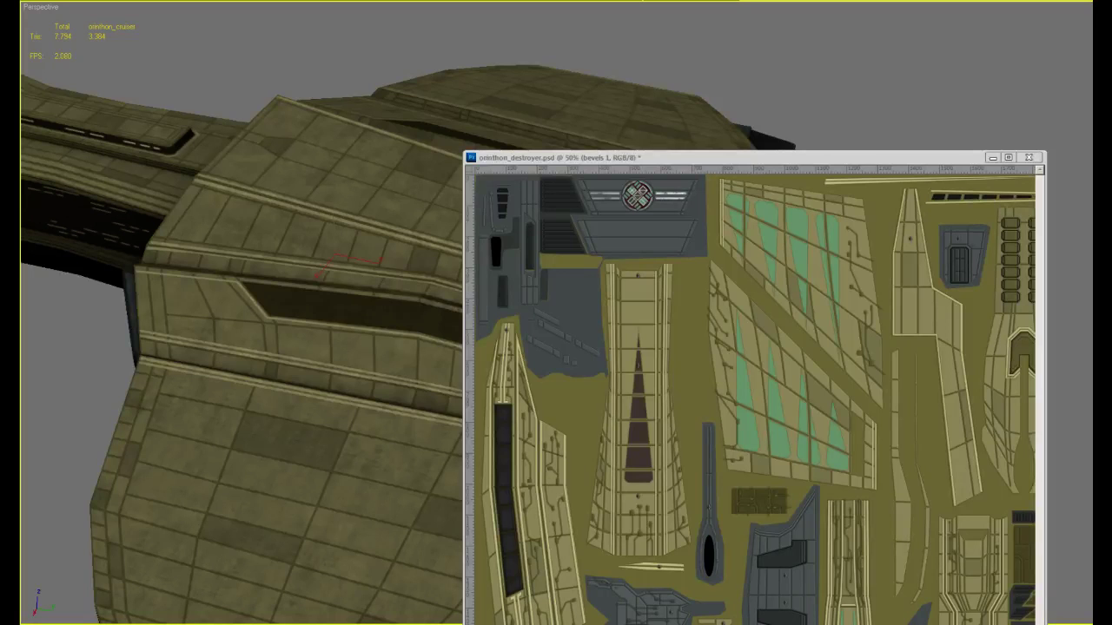
Compare the whole cruiser with a close view of the dark exhaust housing in 3ds Max, refreshing its material
key(alt+Tab)
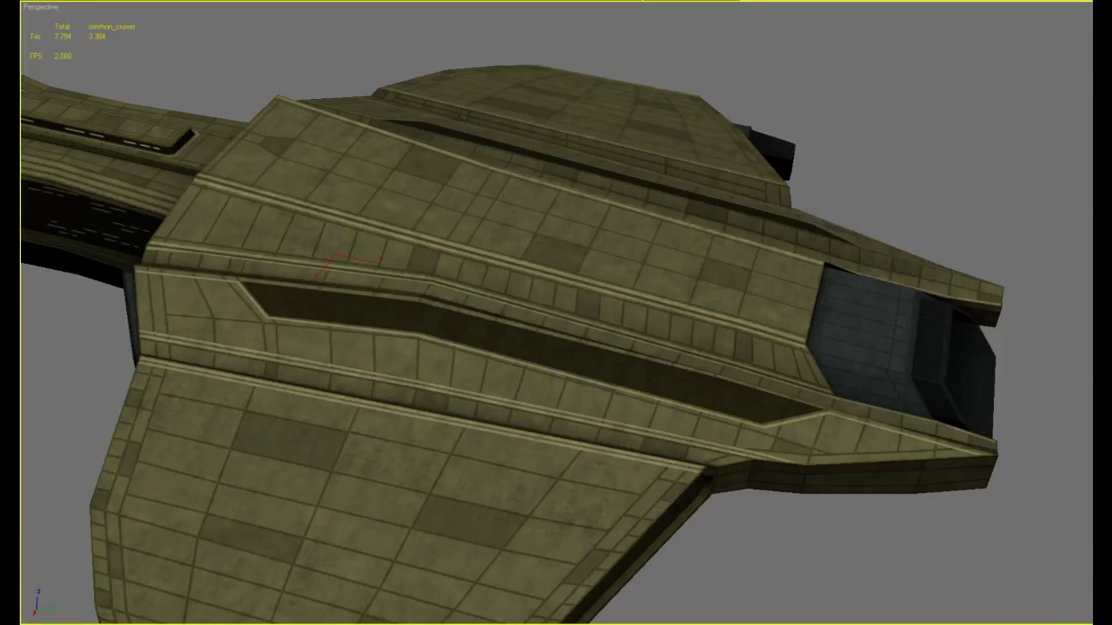
middle_drag(815, 183, 772, 193)
scroll(825, 231, down, 5)
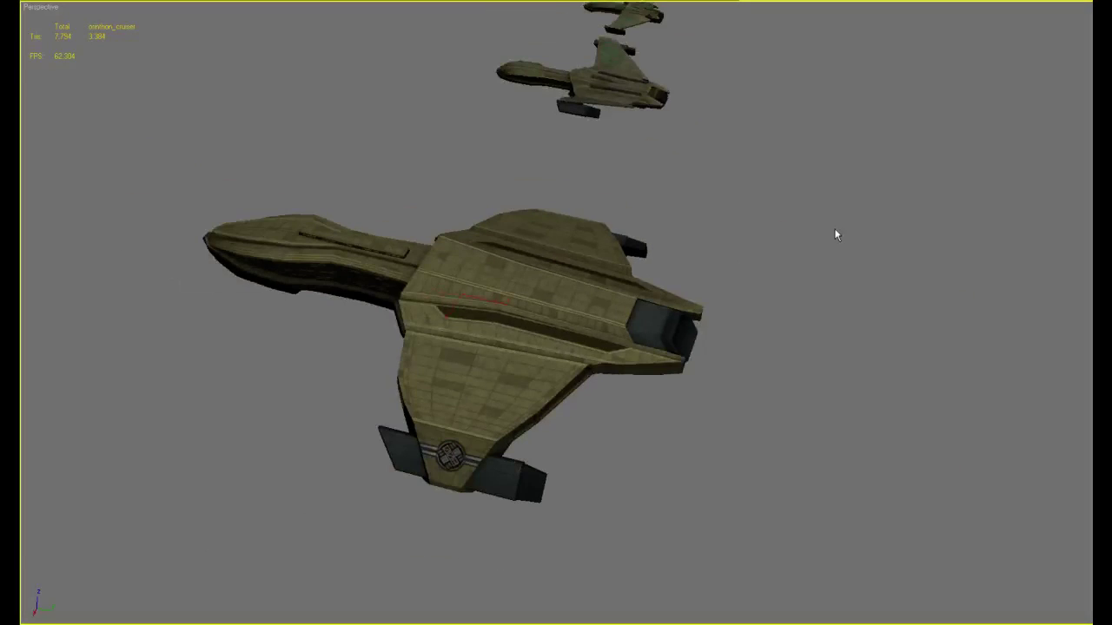
scroll(837, 224, up, 8)
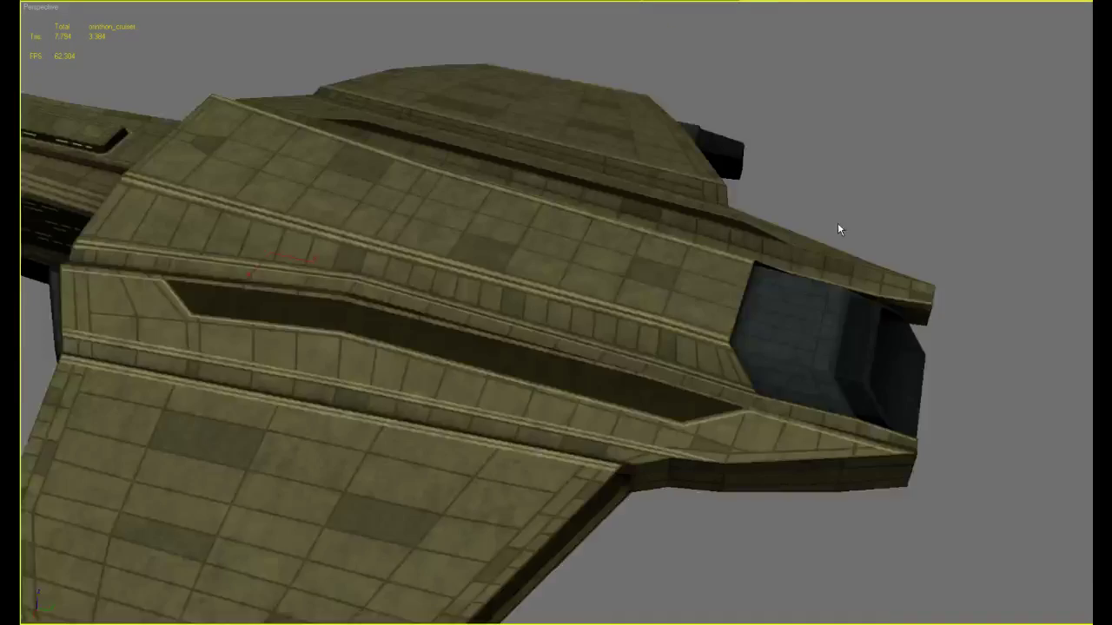
alt+middle_drag(841, 232, 861, 246)
key(m)
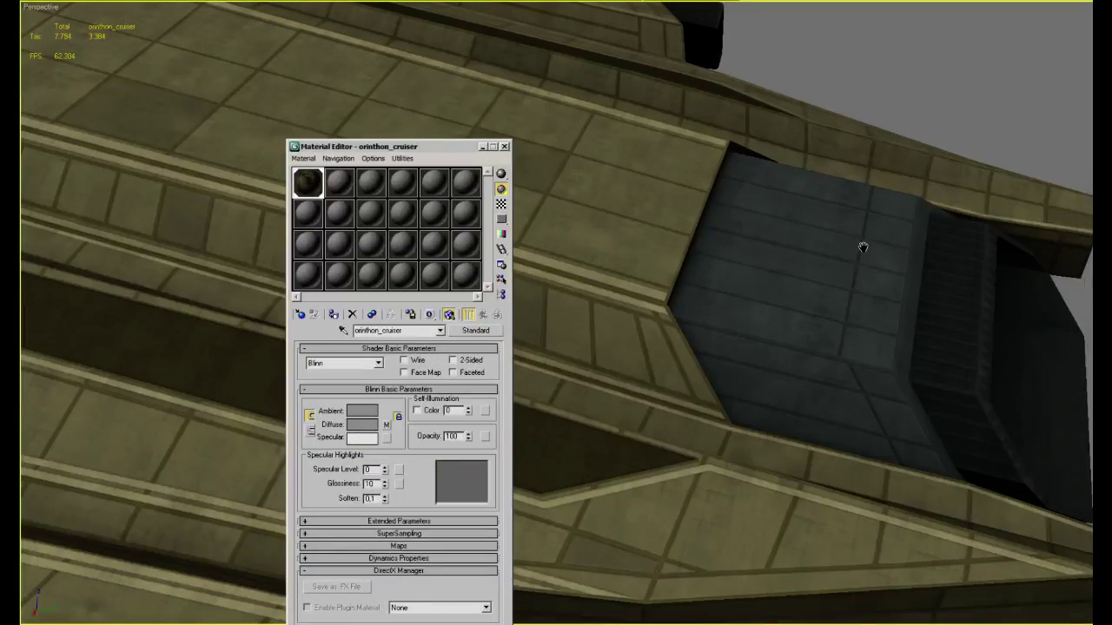
key(m)
key(alt+Tab)
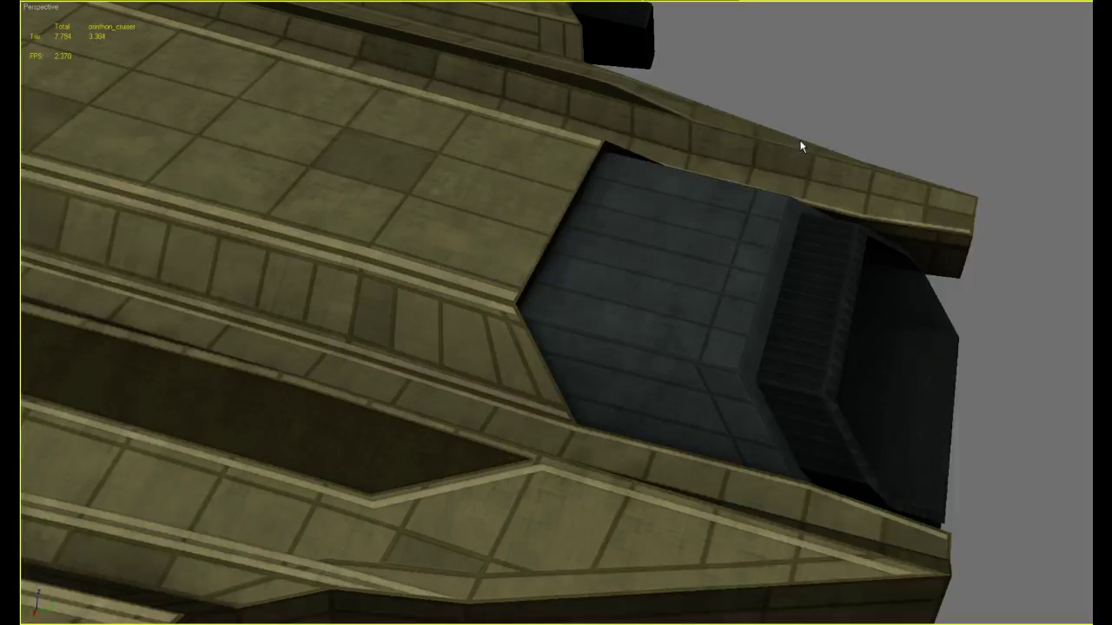
Examine the panel seams on the exhaust housing from several angles in 3ds Max with the texture refreshed
alt+middle_drag(801, 148, 739, 134)
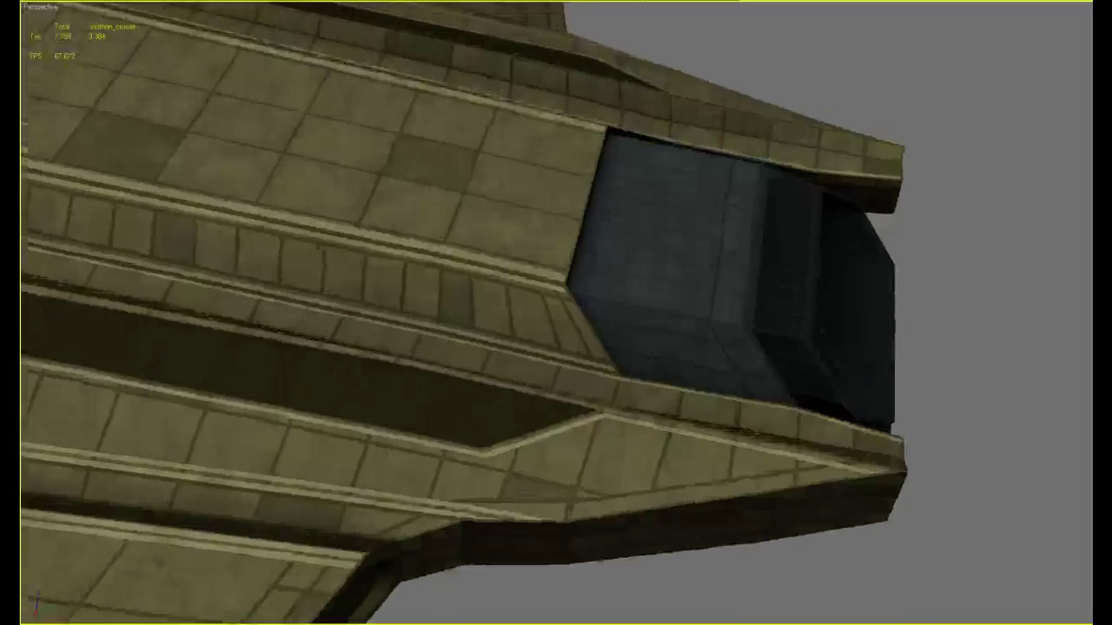
alt+middle_drag(803, 126, 780, 163)
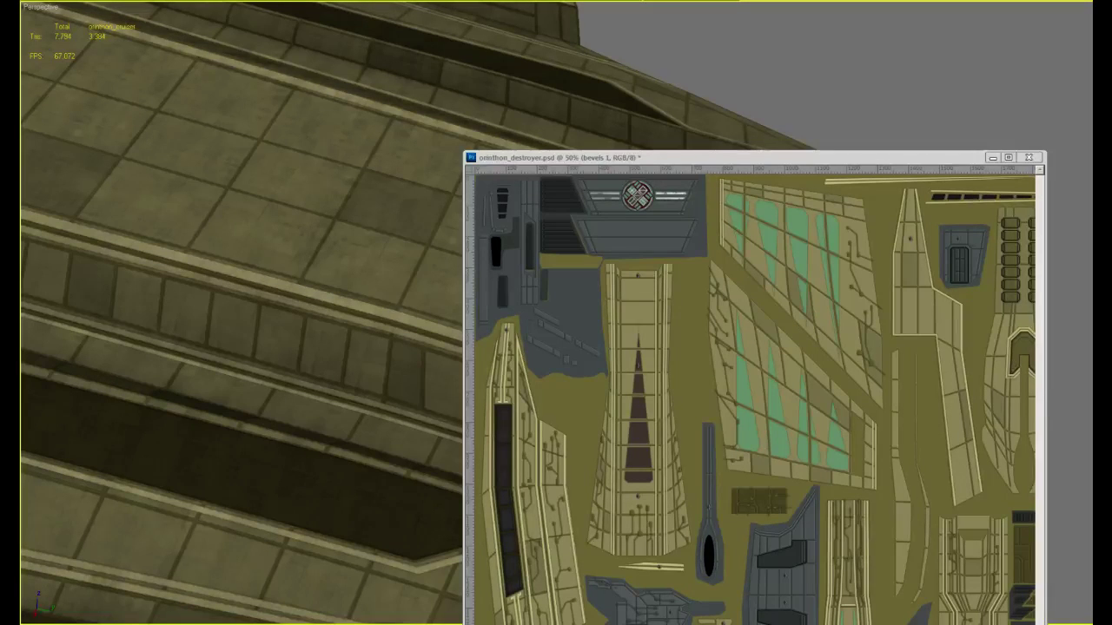
click(546, 17)
scroll(694, 241, down, 8)
middle_drag(690, 269, 754, 289)
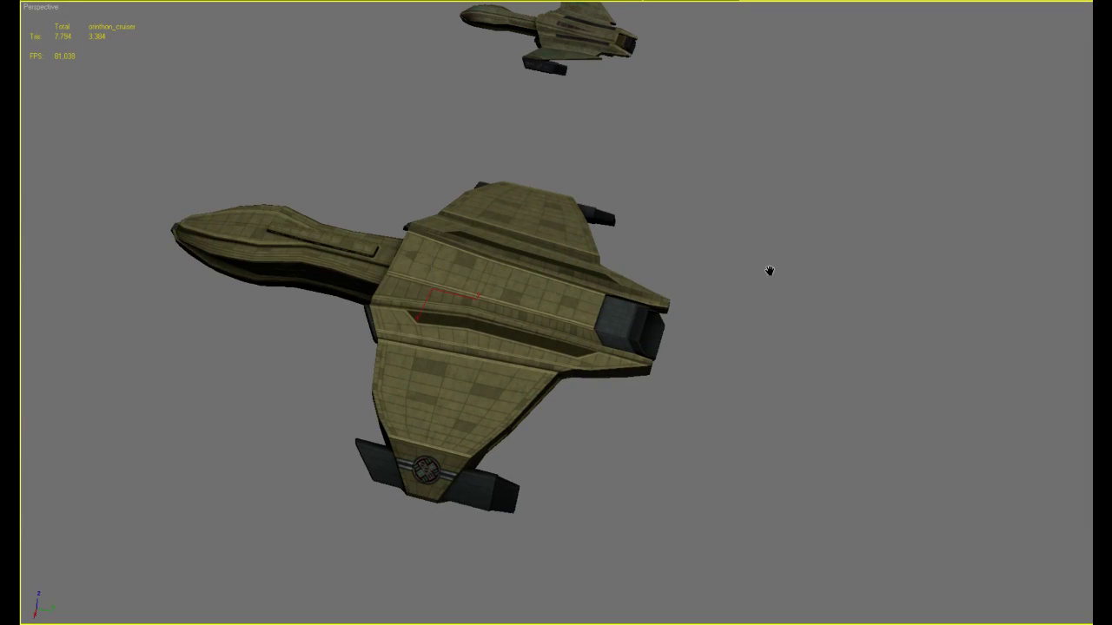
scroll(768, 271, up, 6)
key(m)
key(m)
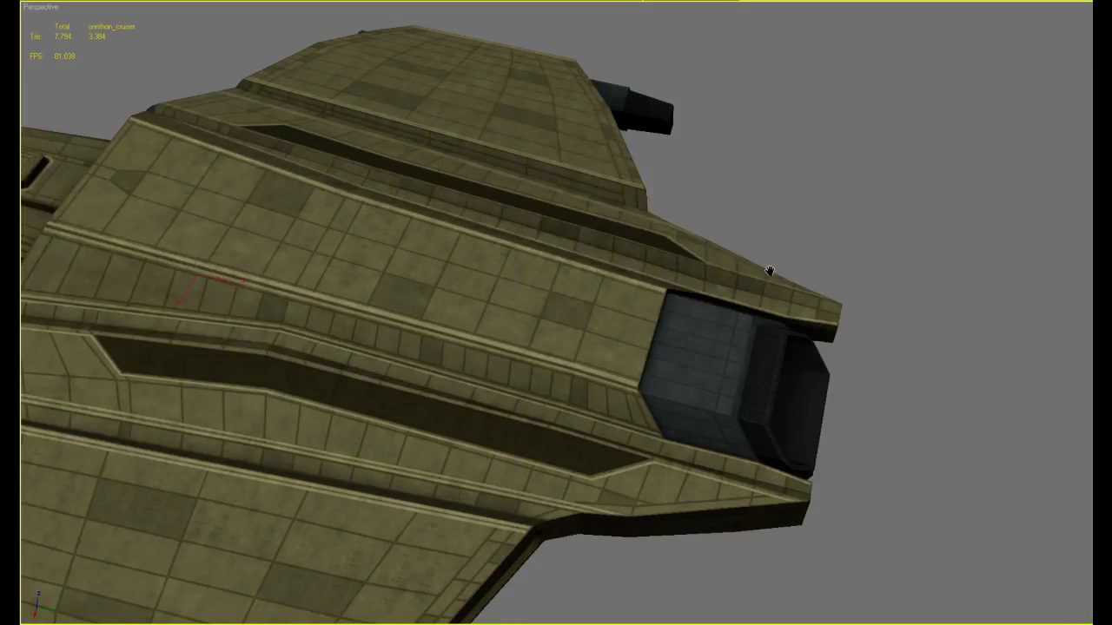
In orinthon_cruiser.psd in Photoshop, shift the selected band with the horizontal seam of the three dark panels slightly downward on the bevels 1 layer
key(alt+Tab)
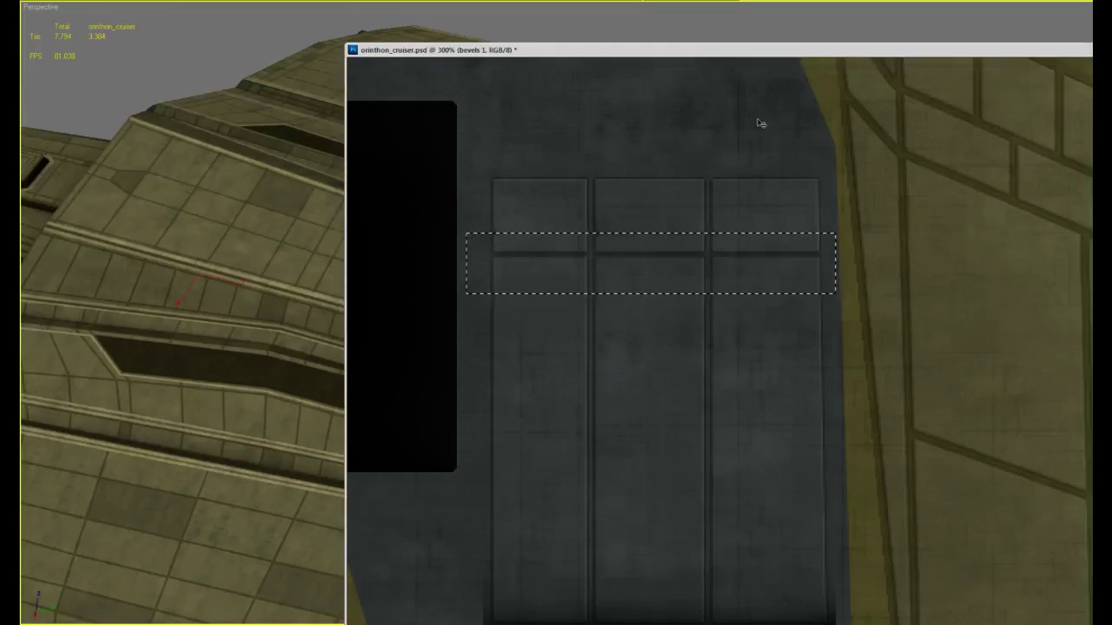
key(ctrl+t)
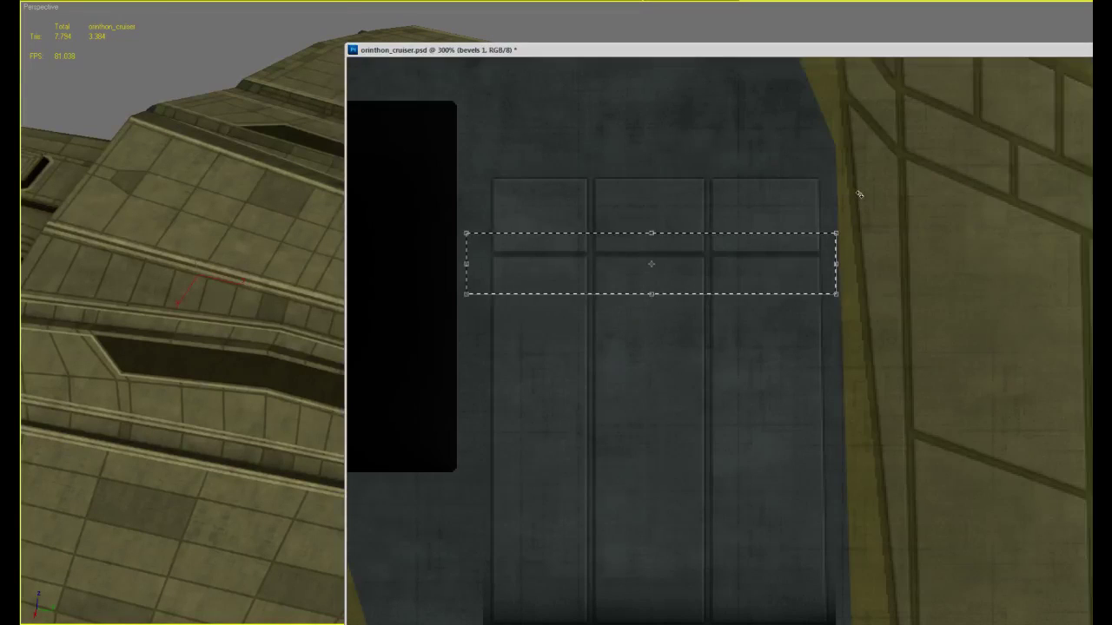
key(Down)
key(Down)
key(Down)
key(Down)
key(Down)
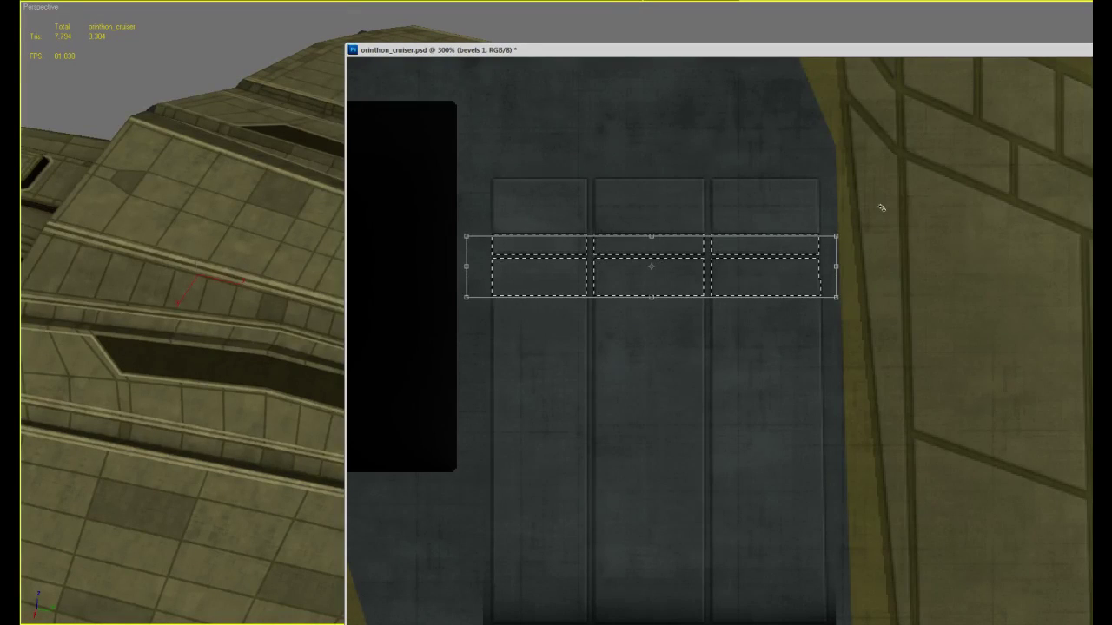
key(Return)
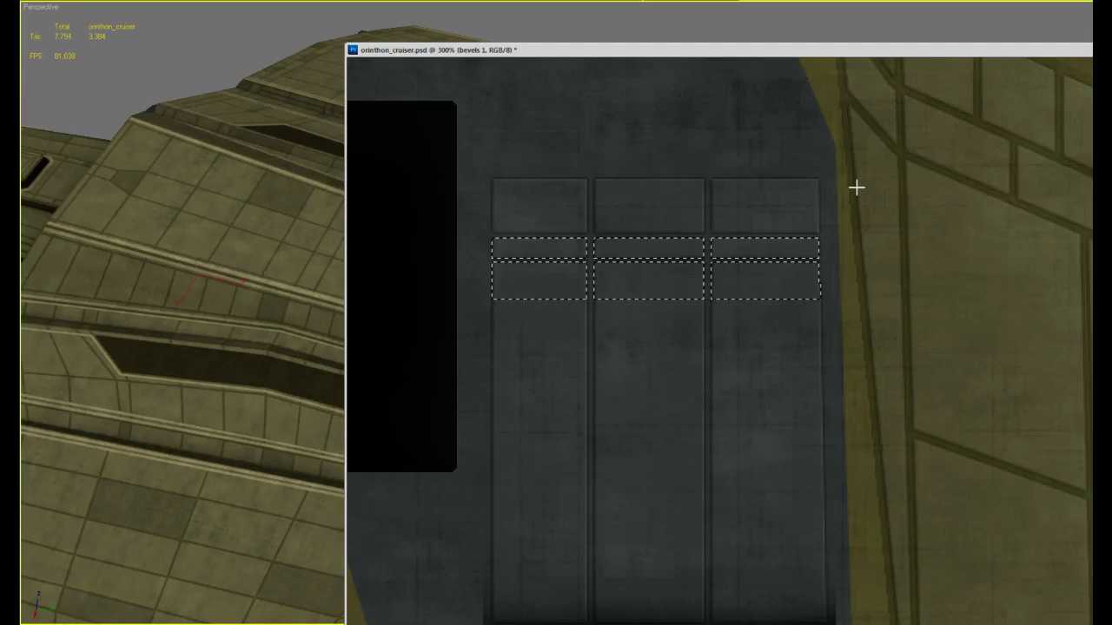
Select a thin strip across the three dark panels, stretch it down to close the gap above the horizontal seam, and deselect
drag(839, 211, 472, 228)
key(ctrl+r)
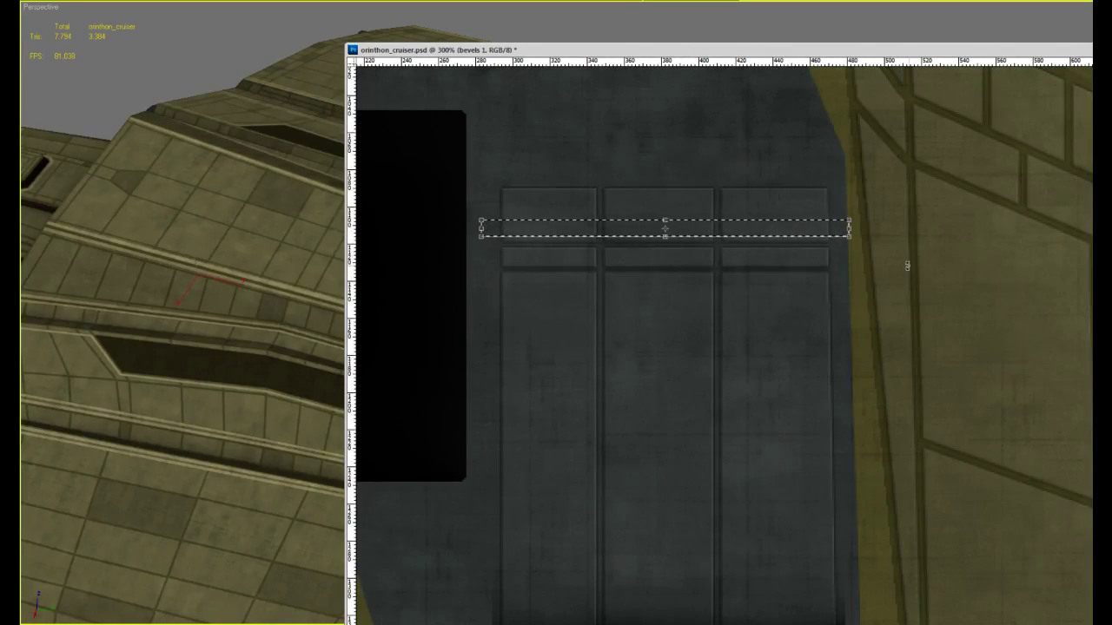
drag(665, 236, 666, 256)
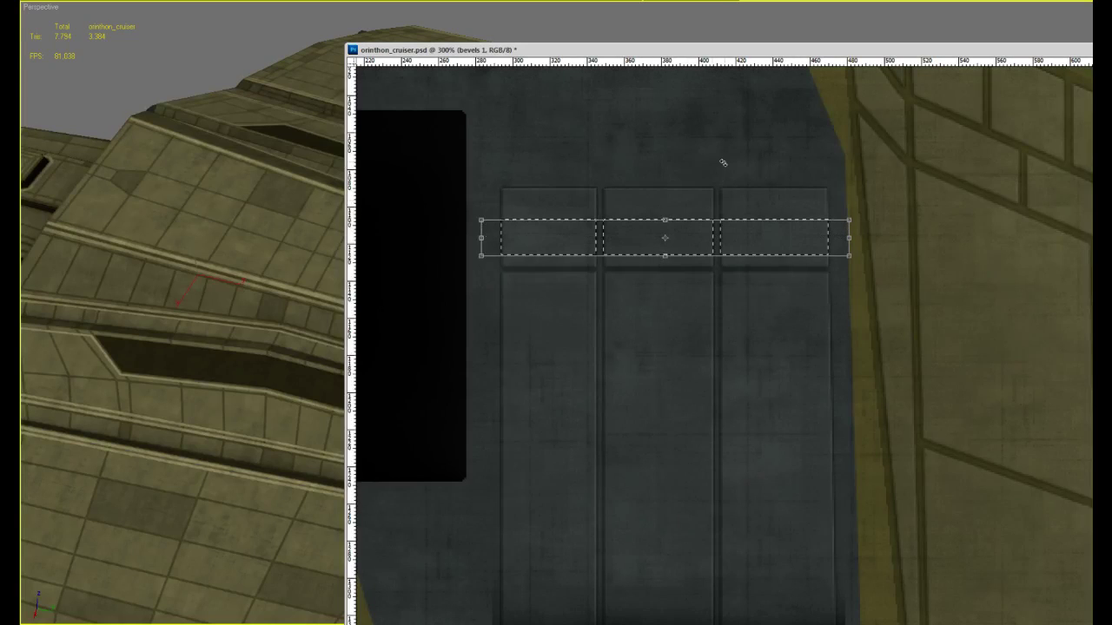
key(Return)
key(ctrl+d)
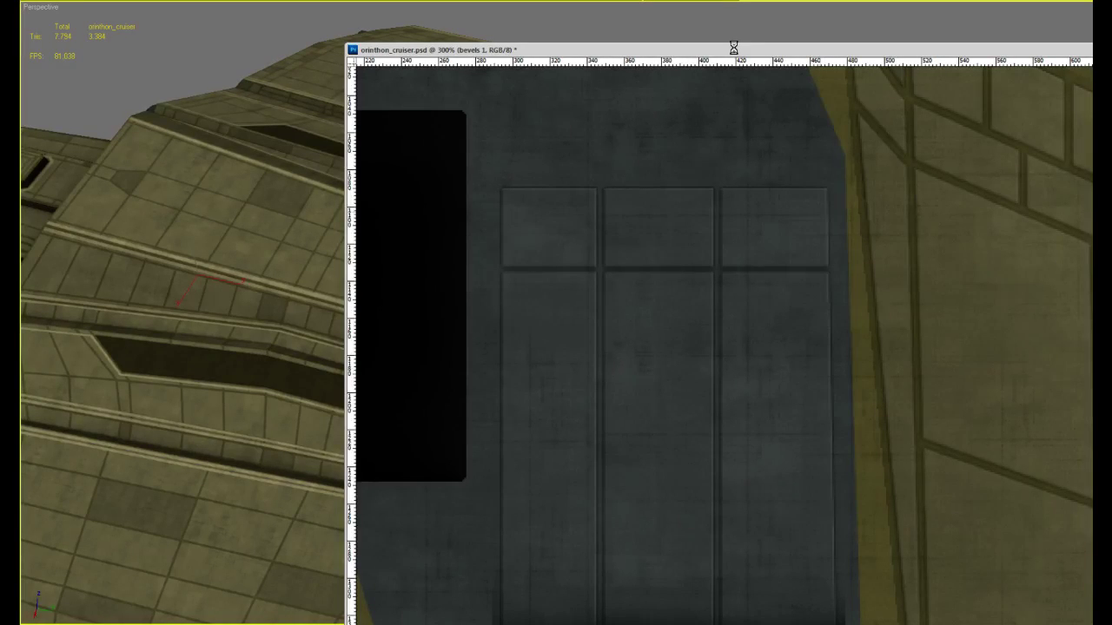
key(ctrl+w)
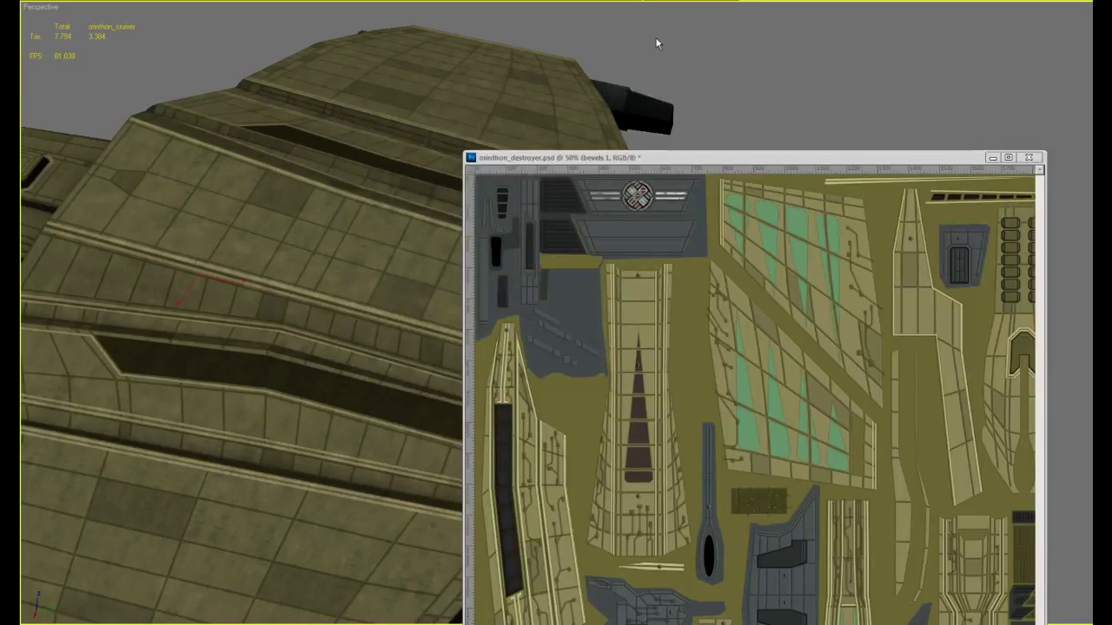
Return to 3ds Max, refresh the cruiser's material, and inspect the adjusted seam on the exhaust housing up close
key(alt+Tab)
scroll(638, 43, down, 5)
scroll(641, 45, up, 5)
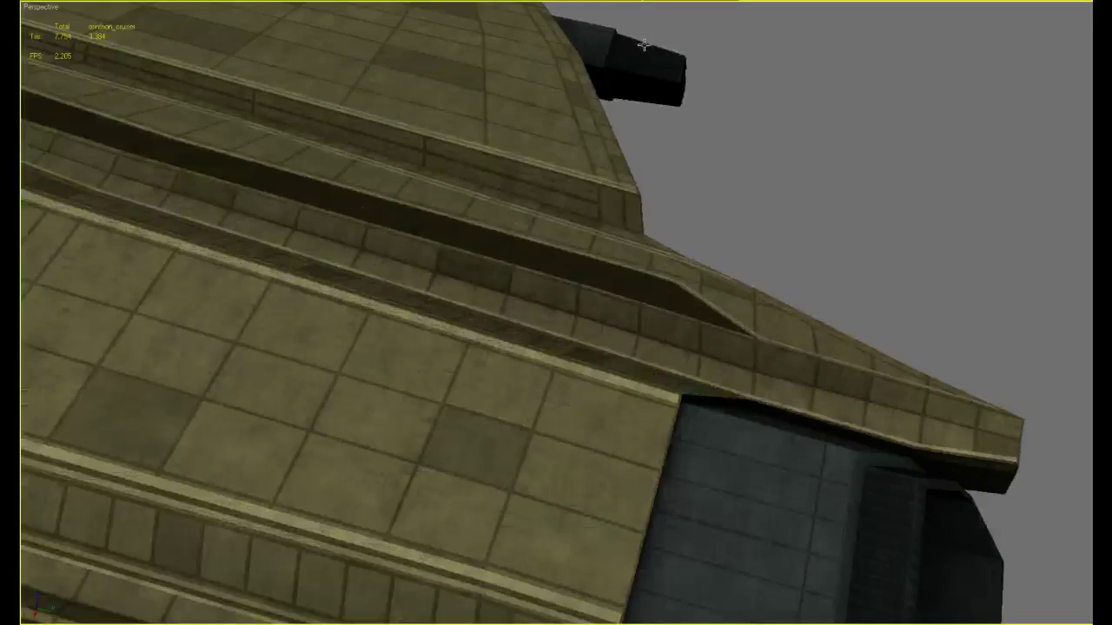
middle_drag(784, 302, 719, 88)
key(m)
key(m)
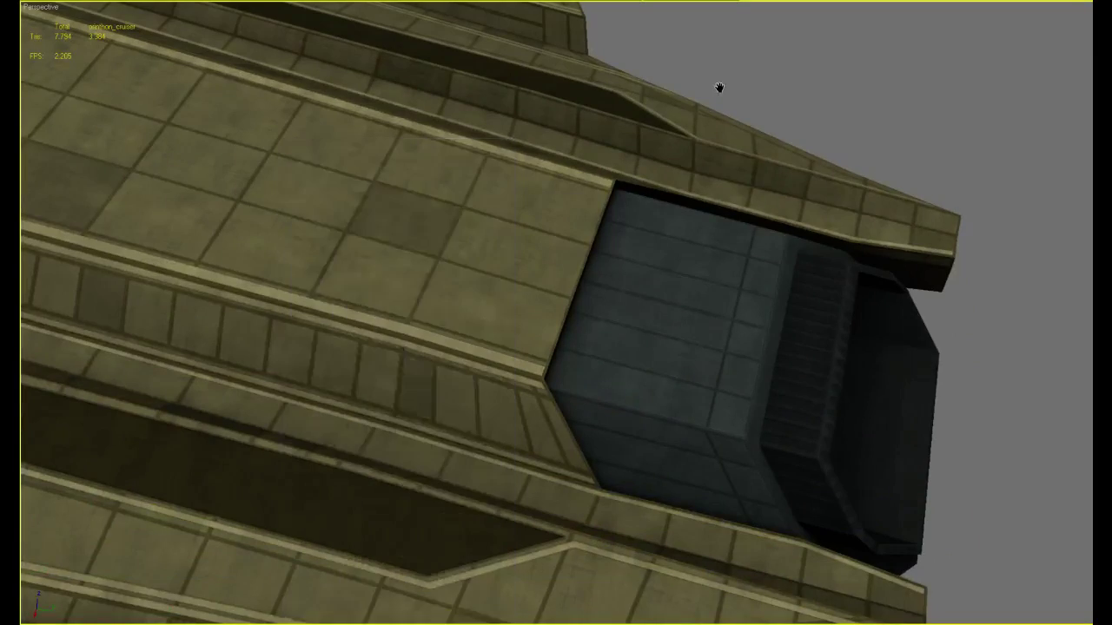
Review the textured cruiser from the side, top, underside and front, alongside the two smaller ships
alt+middle_drag(715, 147, 763, 347)
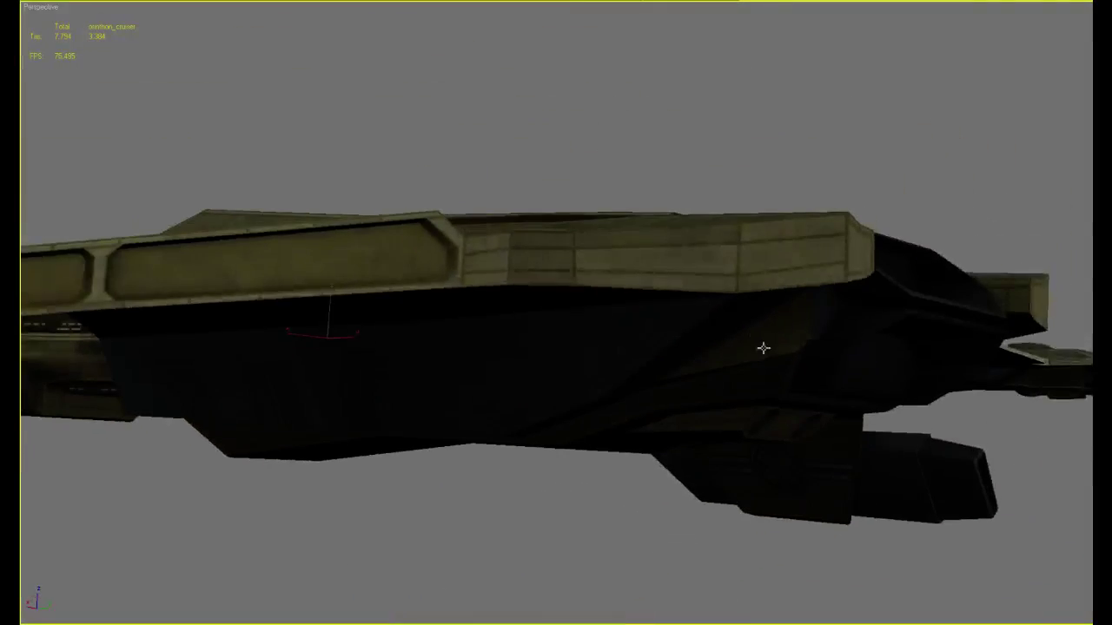
alt+middle_drag(649, 199, 869, 266)
scroll(648, 238, up, 3)
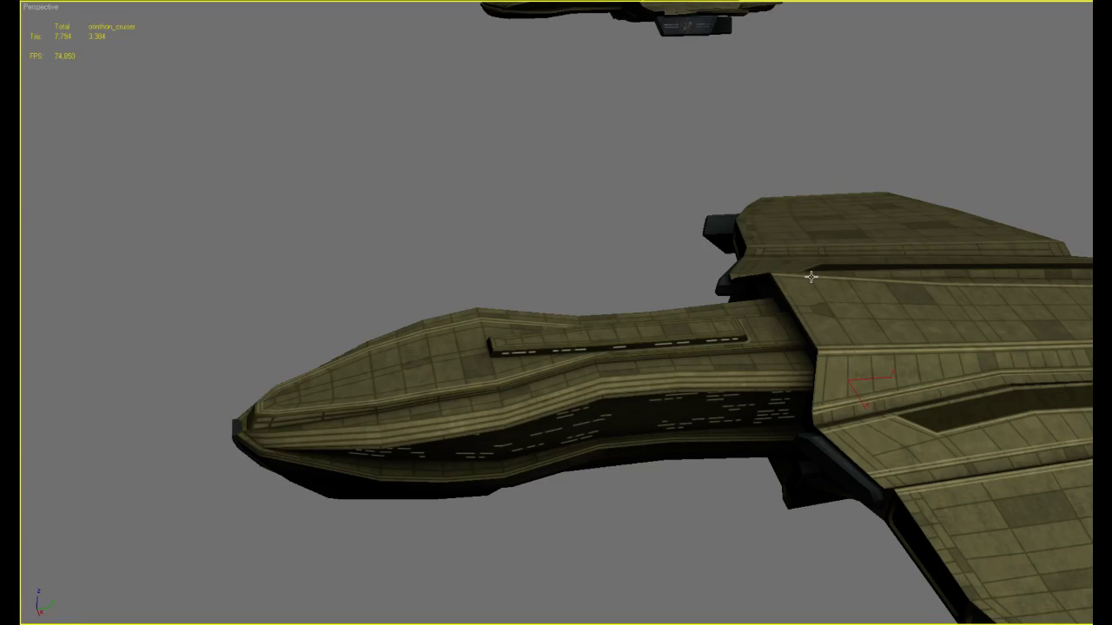
middle_drag(841, 248, 888, 240)
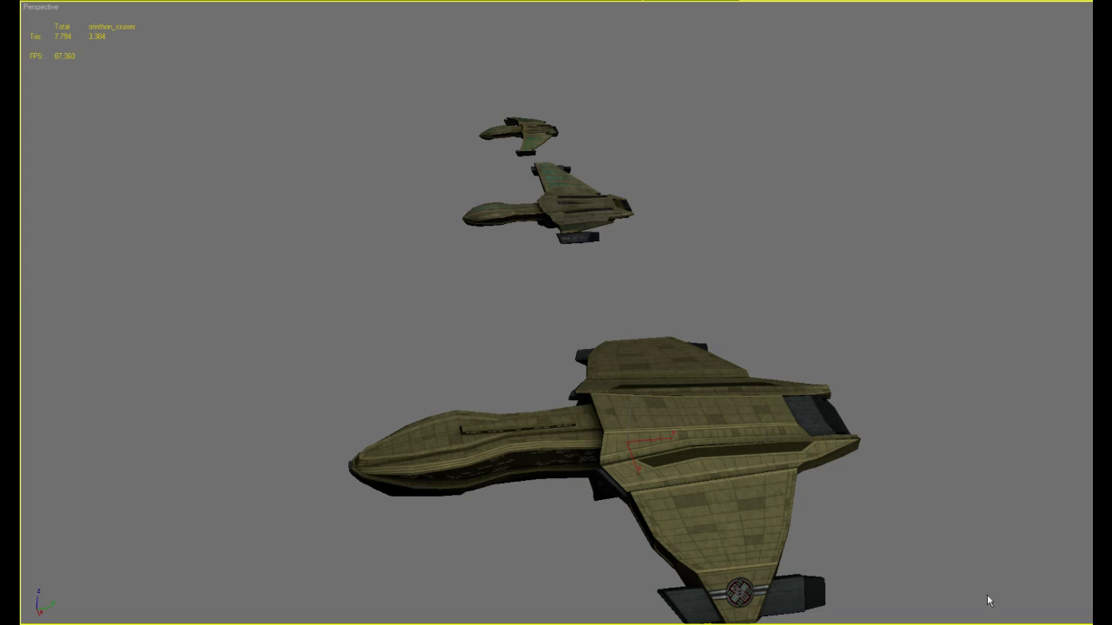
alt+middle_drag(829, 452, 834, 463)
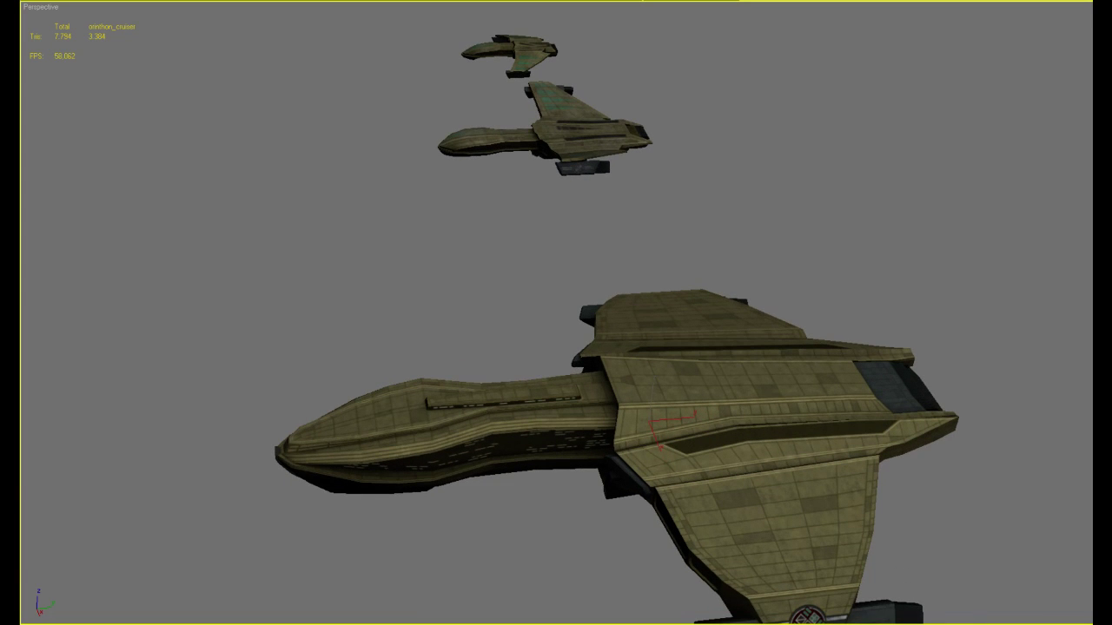
alt+middle_drag(561, 347, 637, 311)
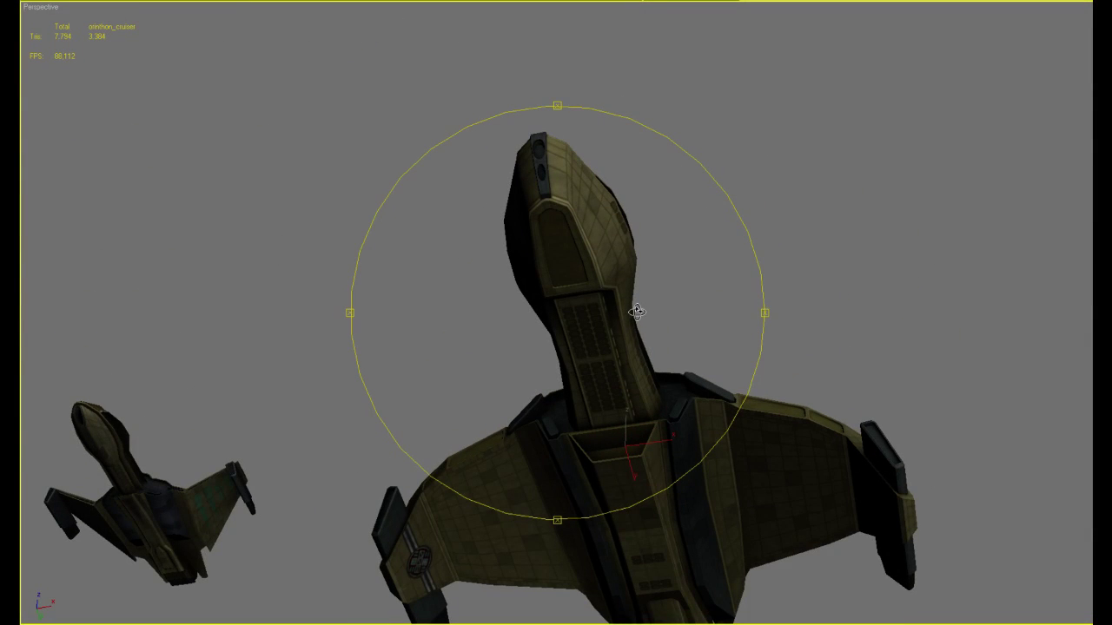
alt+middle_drag(637, 311, 648, 397)
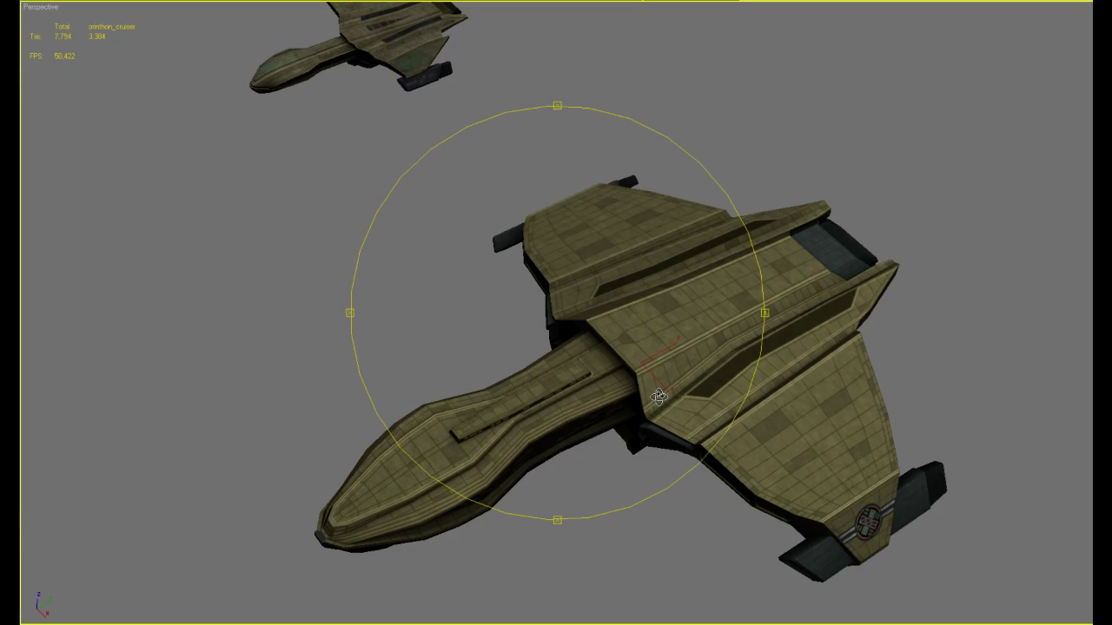
drag(732, 349, 571, 368)
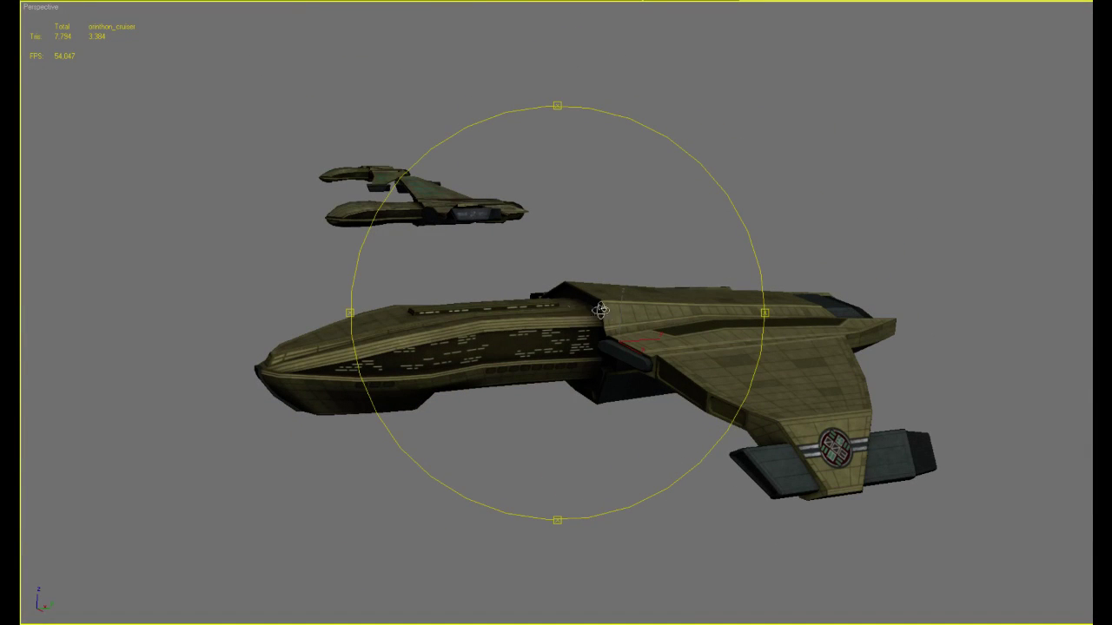
drag(601, 310, 616, 414)
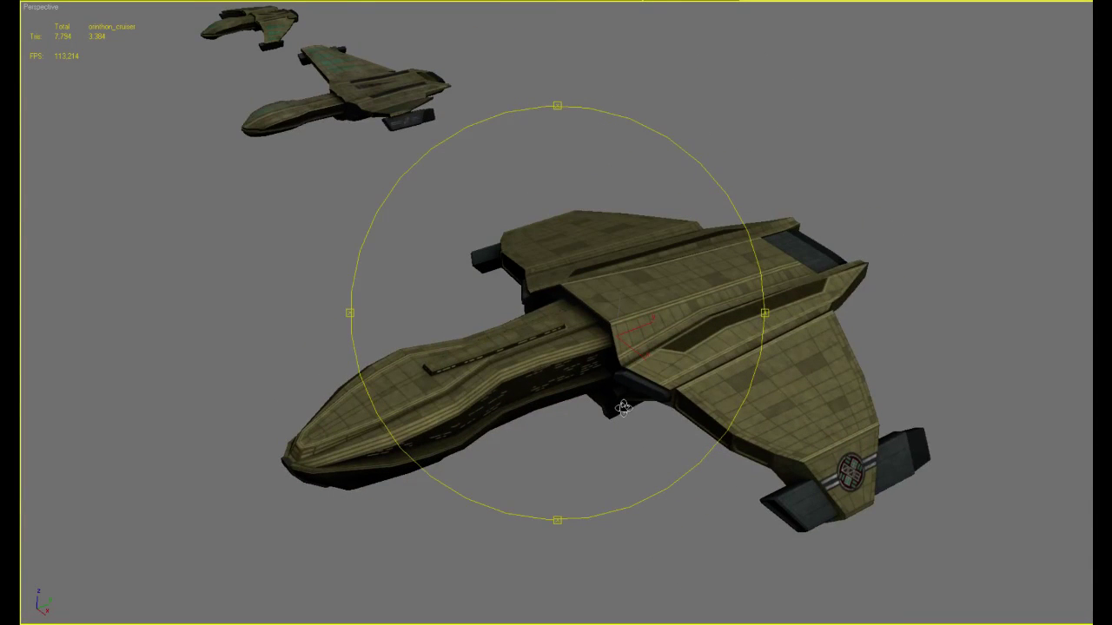
mouse_move(620, 411)
mouse_down()
mouse_move(615, 454)
mouse_move(598, 447)
mouse_move(634, 390)
mouse_move(640, 402)
mouse_move(679, 318)
mouse_move(667, 376)
mouse_move(708, 362)
mouse_move(556, 418)
mouse_move(596, 403)
mouse_move(571, 347)
mouse_move(527, 307)
mouse_move(569, 313)
mouse_move(565, 290)
mouse_move(600, 315)
mouse_move(575, 316)
mouse_move(608, 330)
mouse_move(620, 322)
mouse_move(630, 340)
mouse_move(767, 350)
mouse_move(799, 325)
mouse_move(727, 330)
mouse_move(715, 268)
mouse_move(646, 362)
mouse_move(643, 389)
mouse_move(596, 281)
mouse_move(601, 371)
mouse_move(573, 348)
mouse_move(574, 305)
mouse_move(588, 389)
mouse_move(645, 415)
mouse_move(608, 486)
mouse_move(635, 519)
mouse_move(734, 325)
mouse_move(738, 353)
mouse_move(581, 409)
mouse_move(576, 464)
mouse_move(588, 325)
mouse_move(603, 333)
mouse_move(665, 318)
mouse_move(640, 248)
mouse_move(635, 281)
mouse_move(658, 356)
mouse_move(624, 422)
mouse_up()
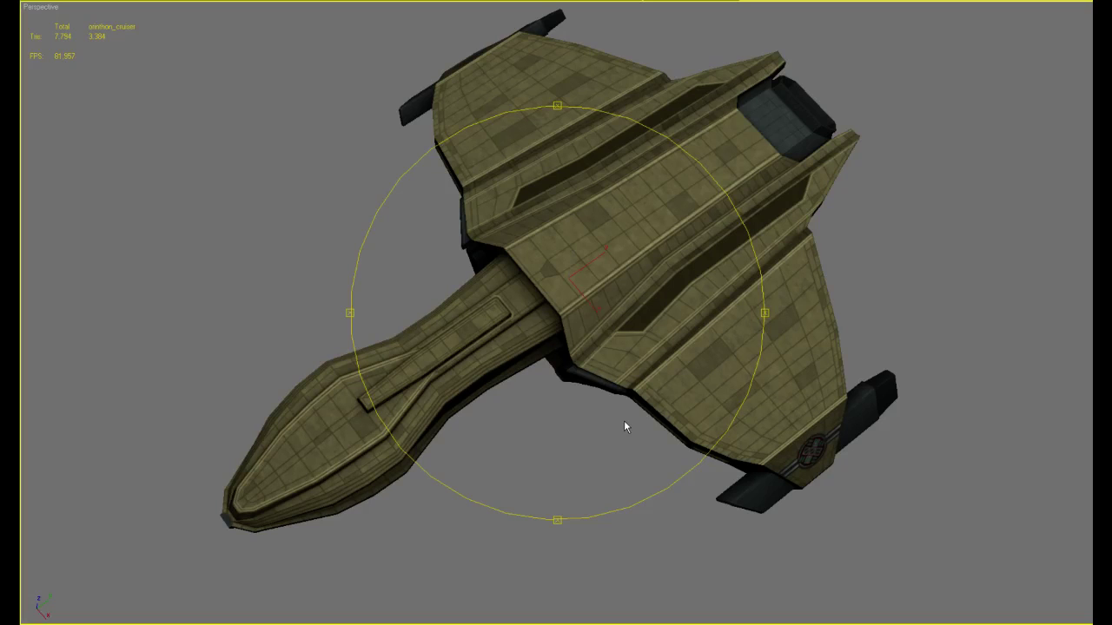
drag(623, 421, 594, 373)
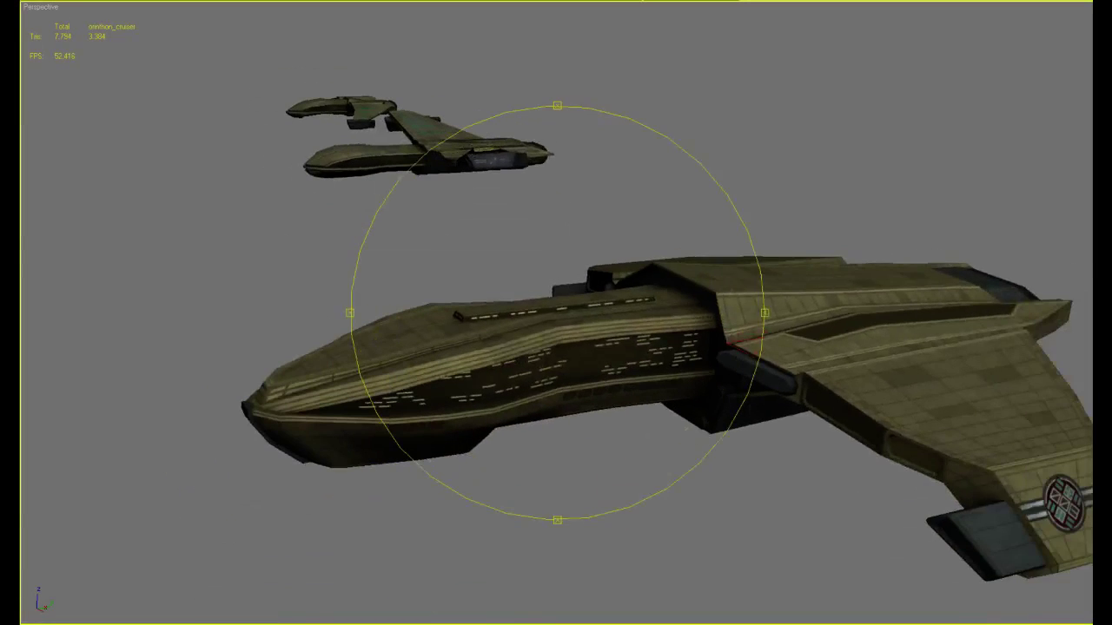
Check the cruiser's lower hull, return to orinthon_cruiser.psd in Photoshop, and paint the first grey angular lines in the dark window strip on Layer 6
key(alt+Tab)
drag(409, 380, 595, 318)
key(alt+Tab)
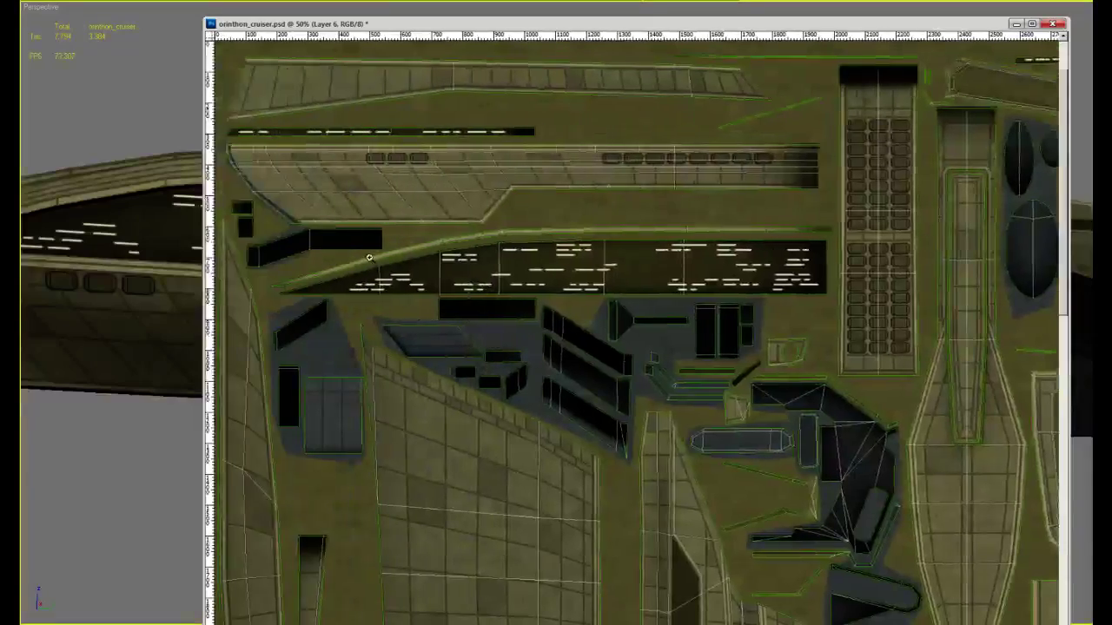
alt+scroll(370, 257, up, 4)
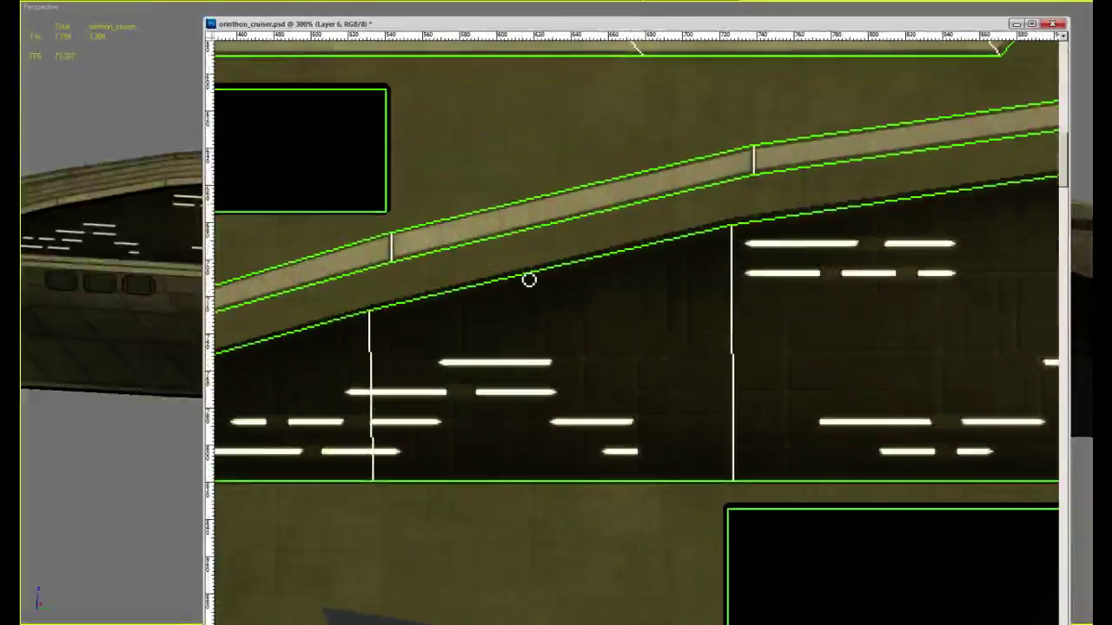
mouse_move(523, 276)
mouse_down()
mouse_move(522, 327)
mouse_move(627, 351)
mouse_up()
mouse_move(591, 266)
mouse_down()
mouse_move(594, 309)
mouse_move(613, 329)
mouse_up()
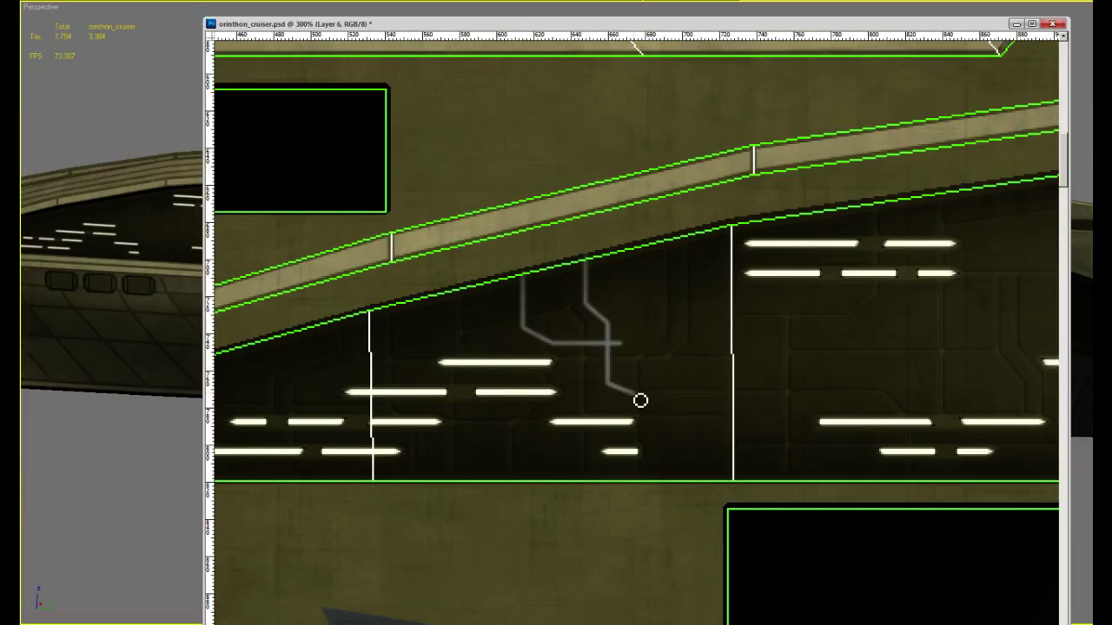
mouse_move(608, 322)
mouse_down()
mouse_move(680, 323)
mouse_move(709, 303)
mouse_move(710, 209)
mouse_up()
drag(655, 331, 729, 304)
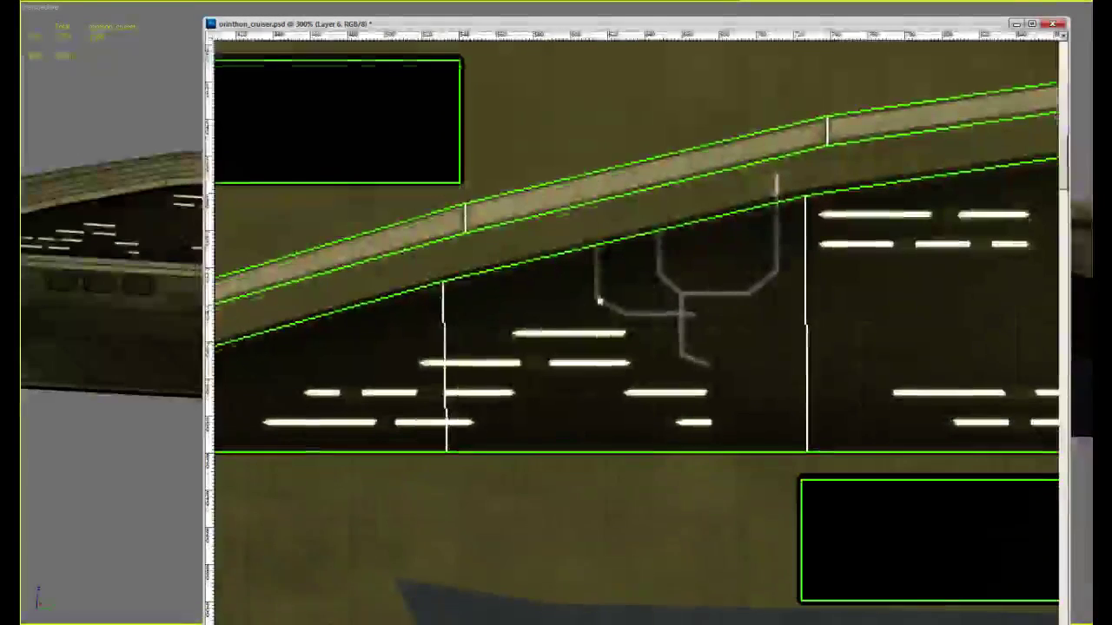
Extend the grey line work leftward with a stepped segment and paint a separate branching line in the dark strip's tapered end
mouse_move(554, 316)
mouse_down()
mouse_move(660, 310)
mouse_move(682, 287)
mouse_move(623, 318)
mouse_move(569, 313)
mouse_up()
drag(456, 351, 590, 315)
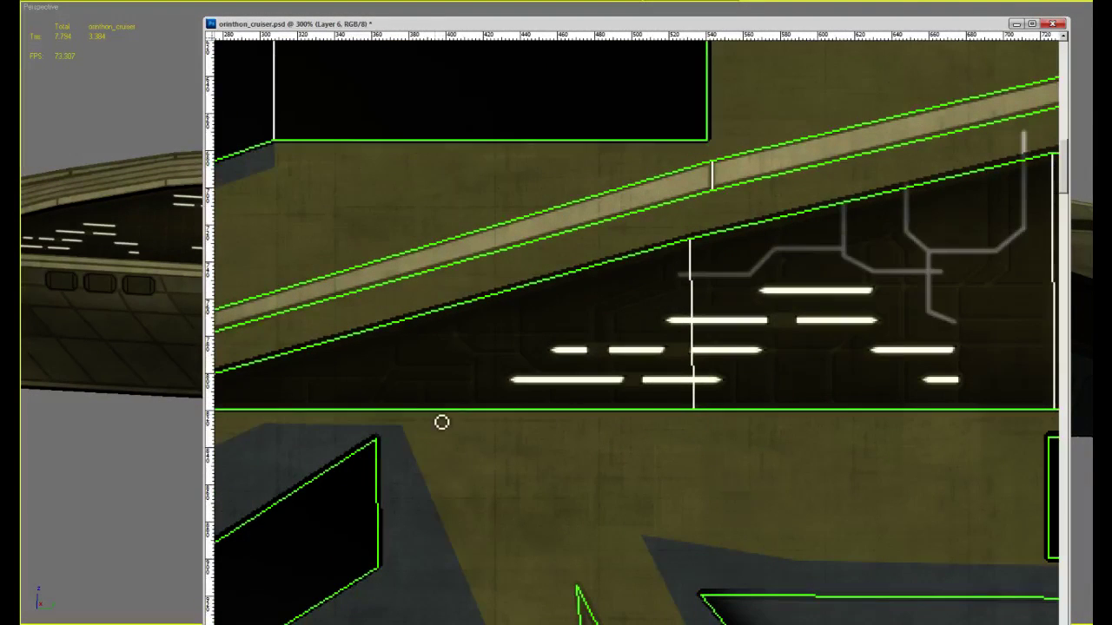
mouse_move(441, 380)
mouse_down()
mouse_move(472, 356)
mouse_move(528, 353)
mouse_move(468, 371)
mouse_up()
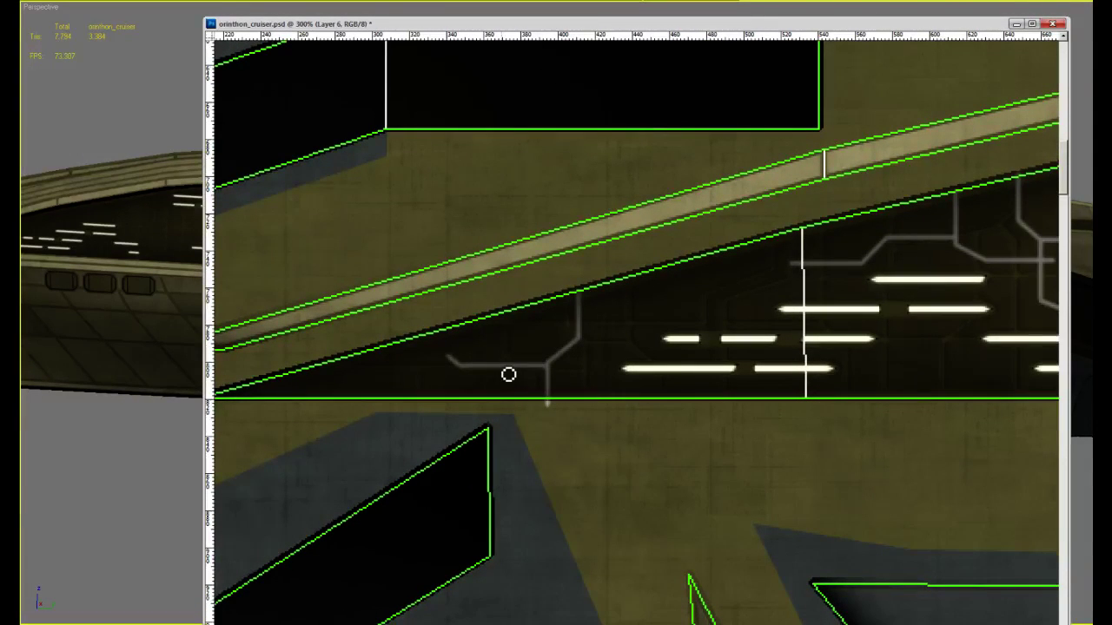
drag(498, 384, 439, 381)
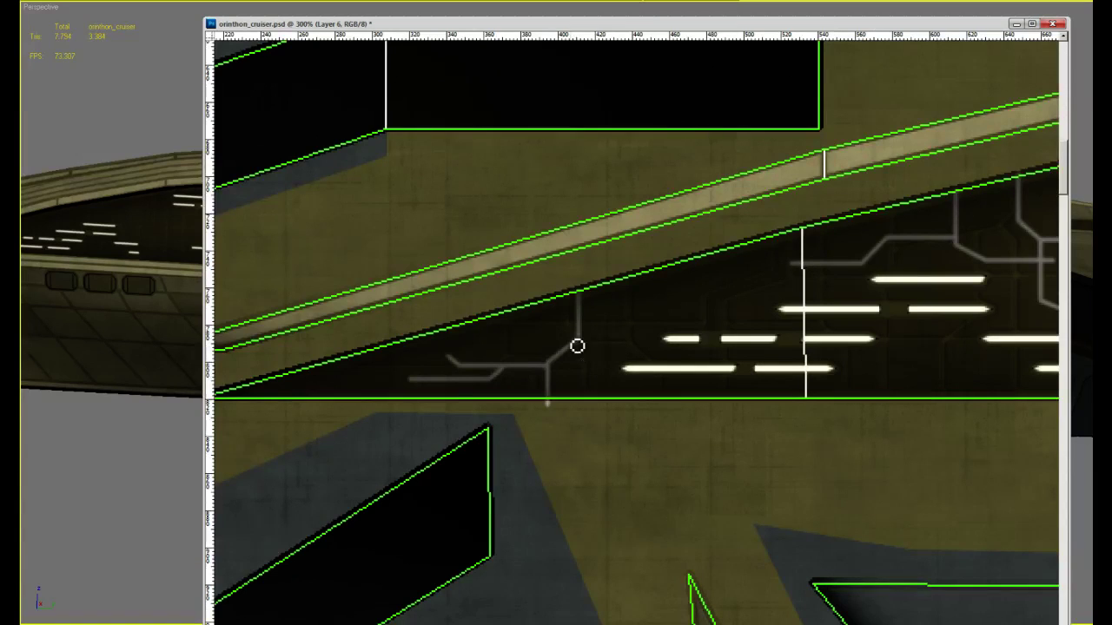
Continue the tapered end's line rightward in steps, adding vertical branches above it and one angled branch below
mouse_move(587, 347)
mouse_down()
mouse_move(642, 345)
mouse_move(672, 322)
mouse_move(724, 322)
mouse_up()
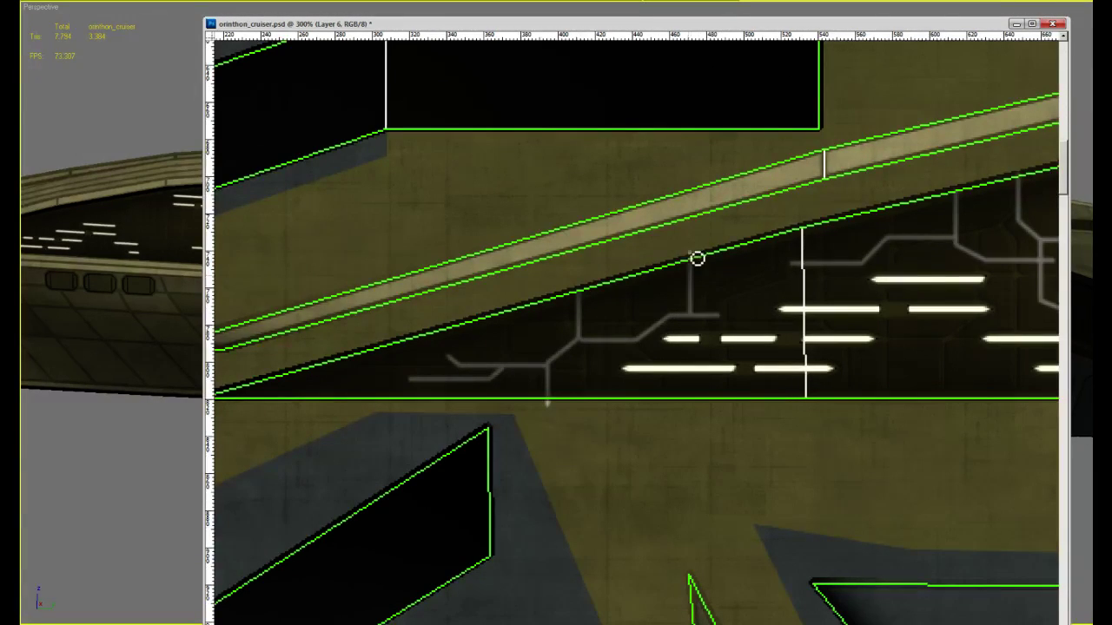
ctrl+scroll(578, 278, right, 5)
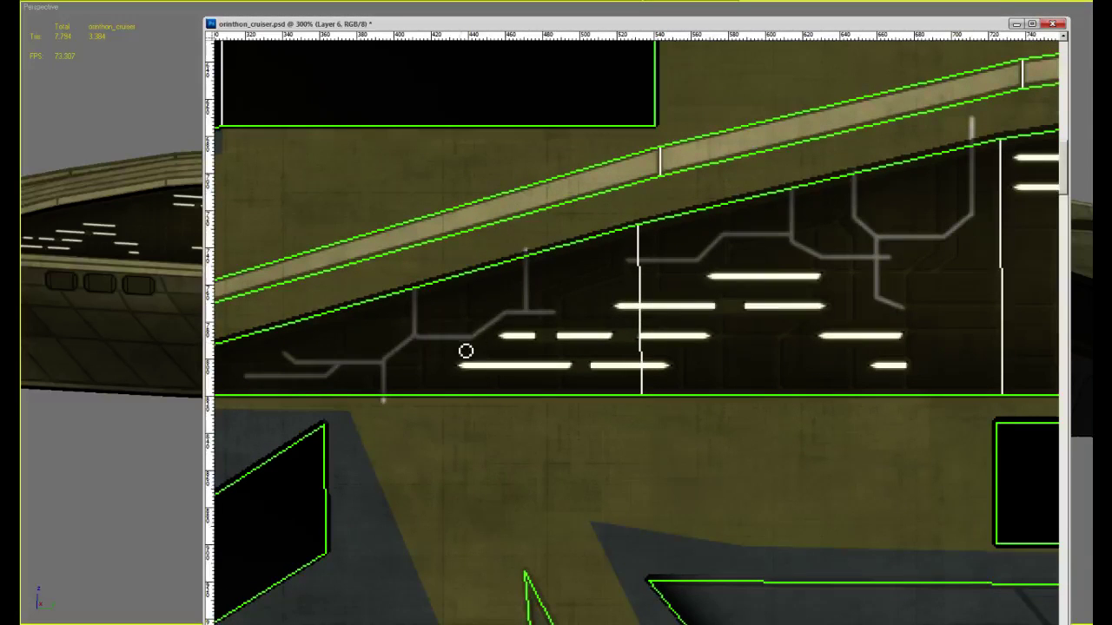
drag(476, 343, 482, 306)
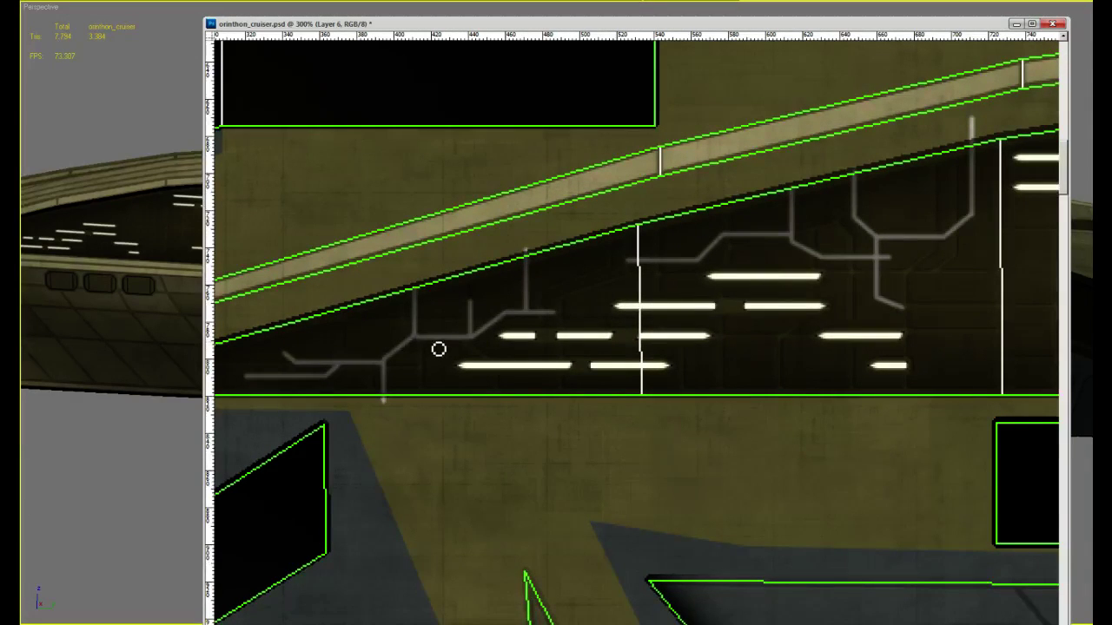
drag(438, 339, 439, 372)
Paint a stepped line rising from the strip's lower edge between the lit windows, with a short stub and a tail descending right
scroll(582, 374, right, 2)
drag(650, 409, 647, 392)
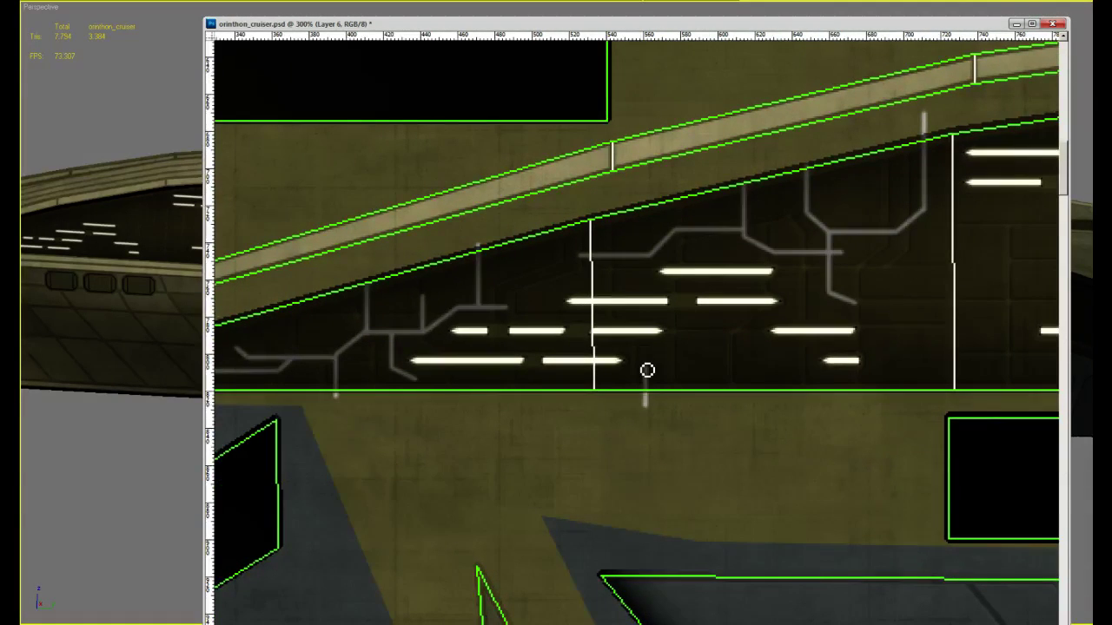
shift+click(700, 342)
shift+click(700, 317)
scroll(700, 330, right, 1)
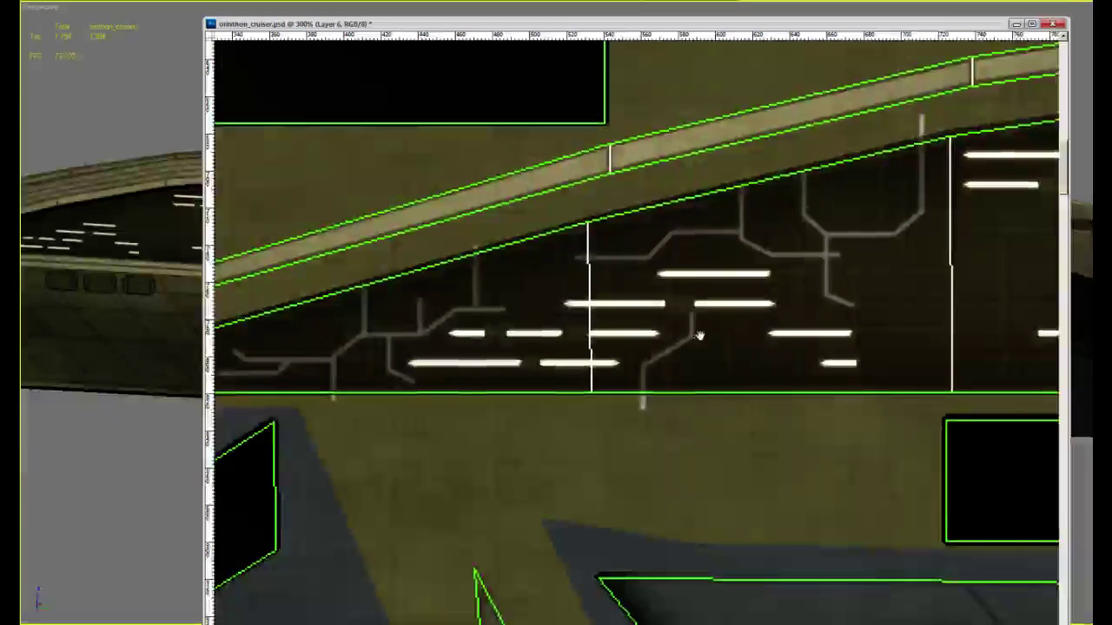
shift+click(738, 337)
shift+click(763, 358)
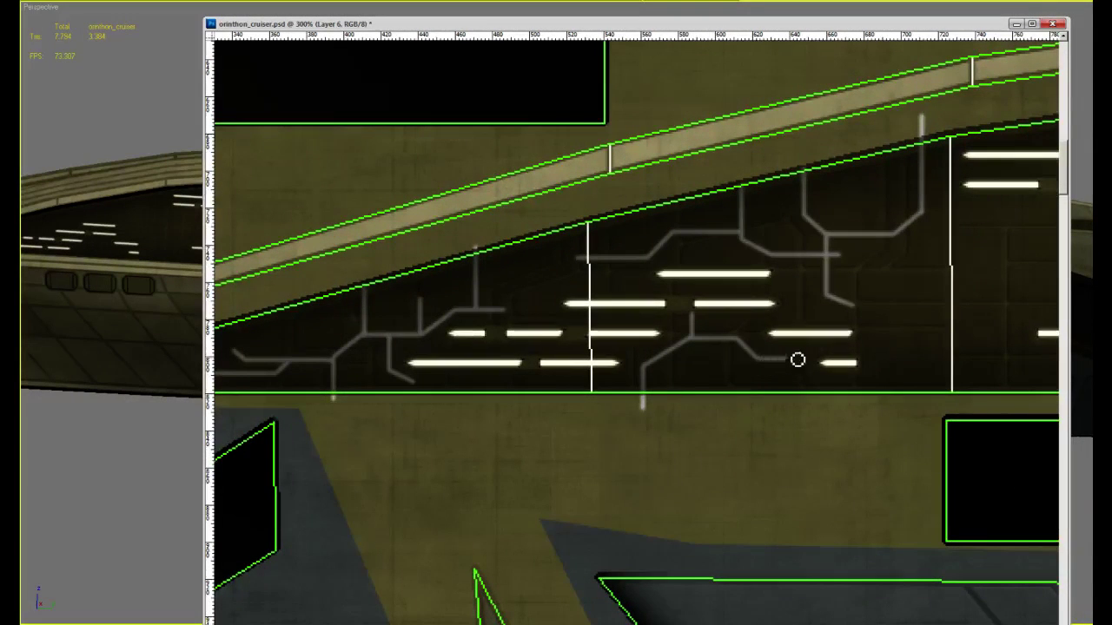
shift+click(818, 359)
Extend the upper line left past the first panel division and replace its vertical branch with one nearer the division
scroll(868, 365, up, 2)
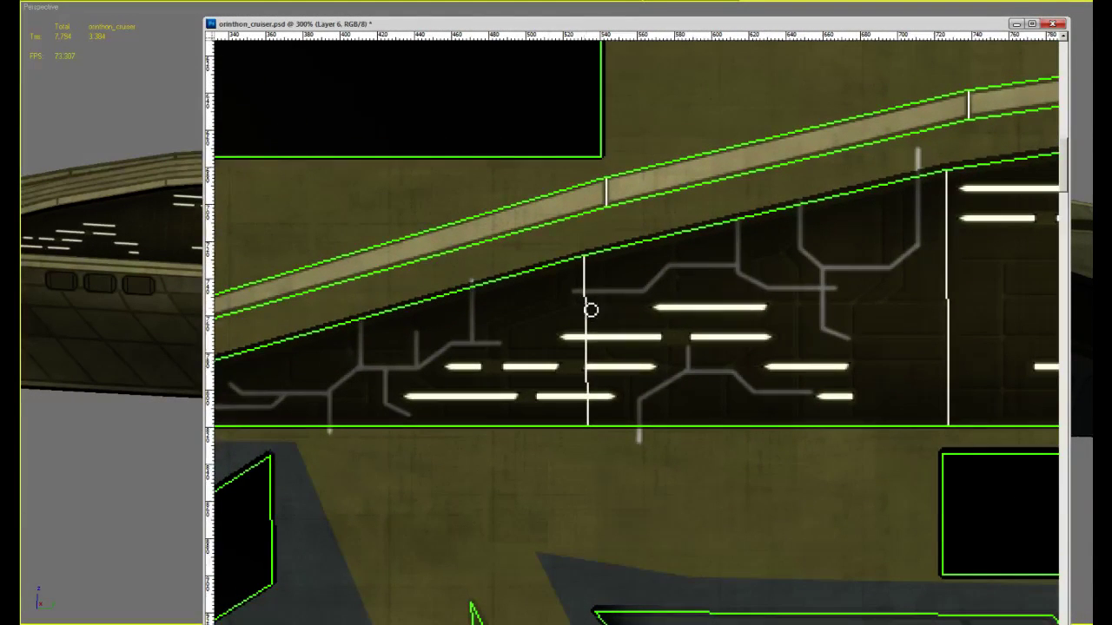
shift+click(534, 319)
shift+click(529, 261)
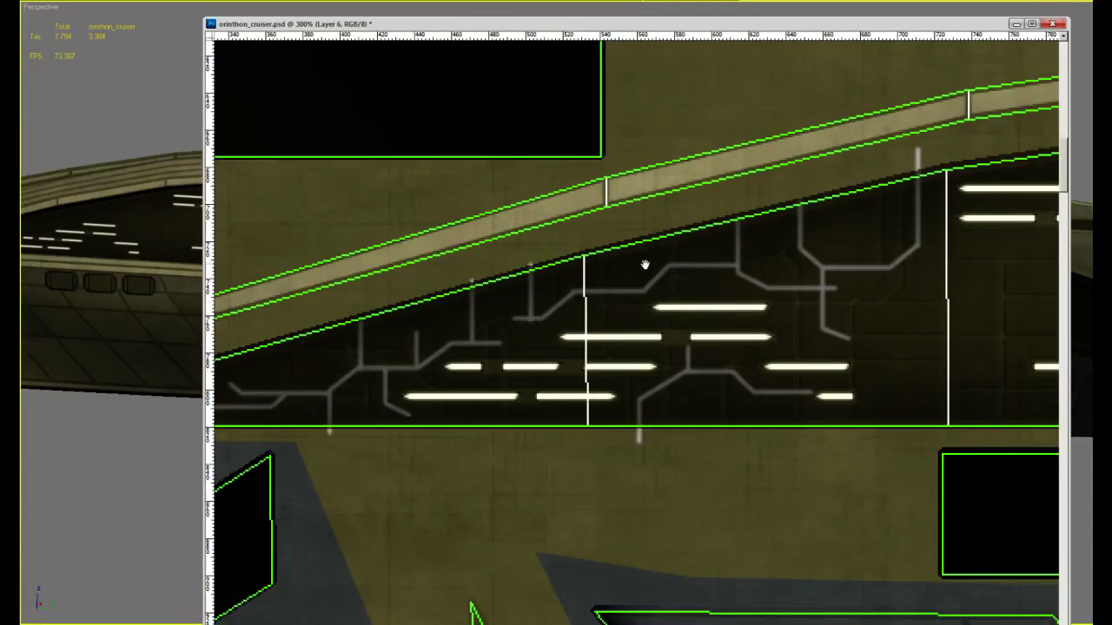
drag(645, 263, 625, 266)
key(ctrl+z)
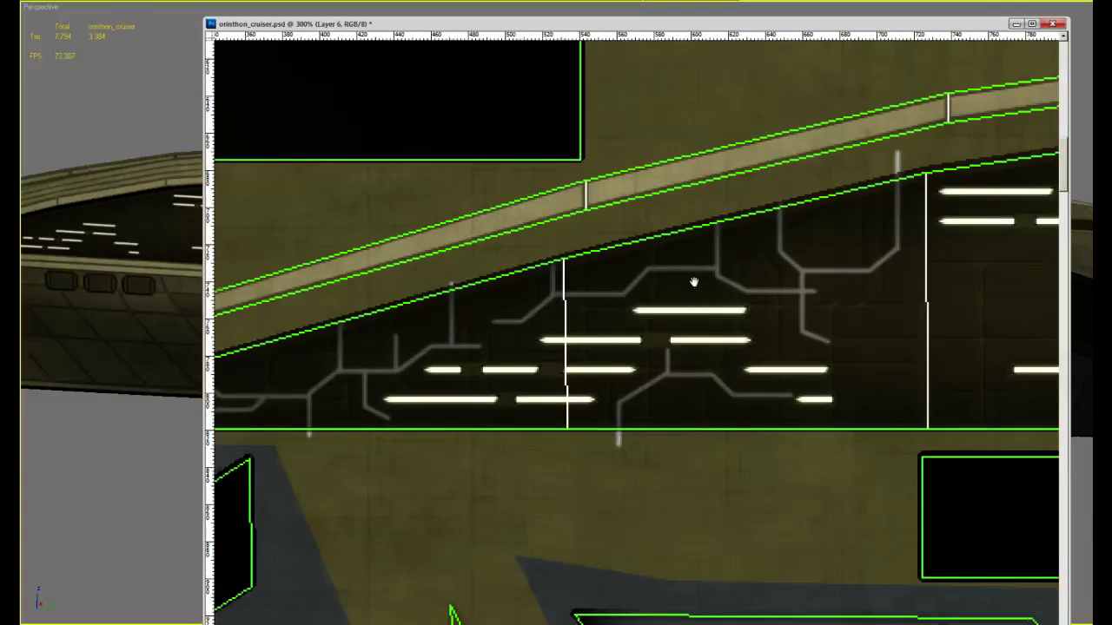
Add a diagonal end to the crossing line and paint a bent line from the lower edge across the second panel division
drag(700, 285, 631, 292)
drag(712, 314, 629, 319)
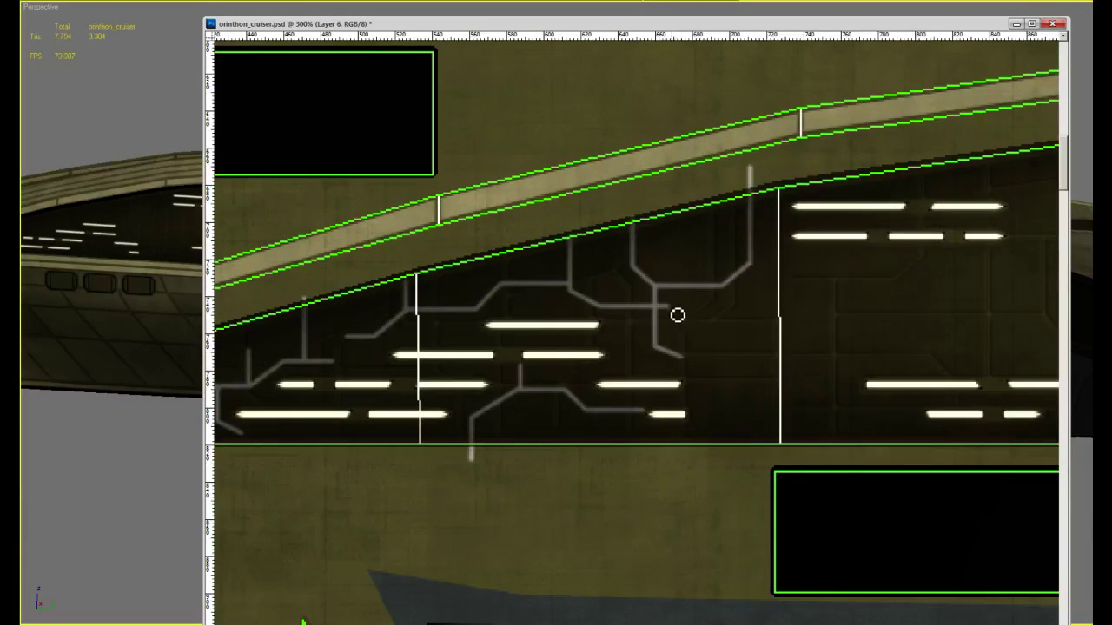
drag(752, 335, 703, 318)
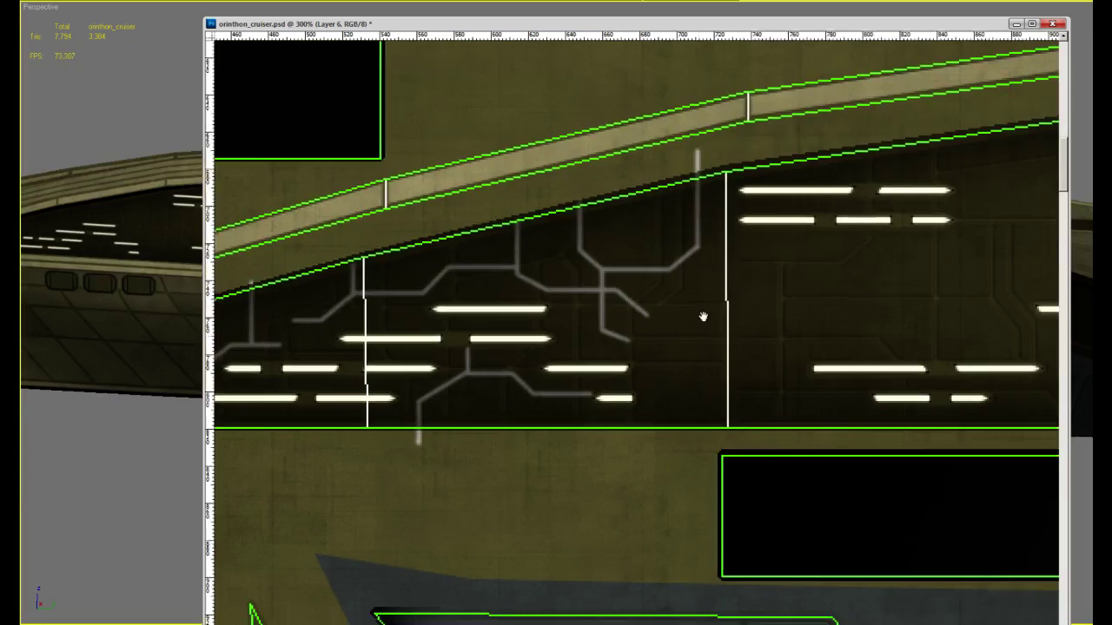
shift+click(657, 420)
key(ctrl+z)
mouse_move(663, 420)
mouse_down()
mouse_move(700, 357)
mouse_move(788, 352)
mouse_up()
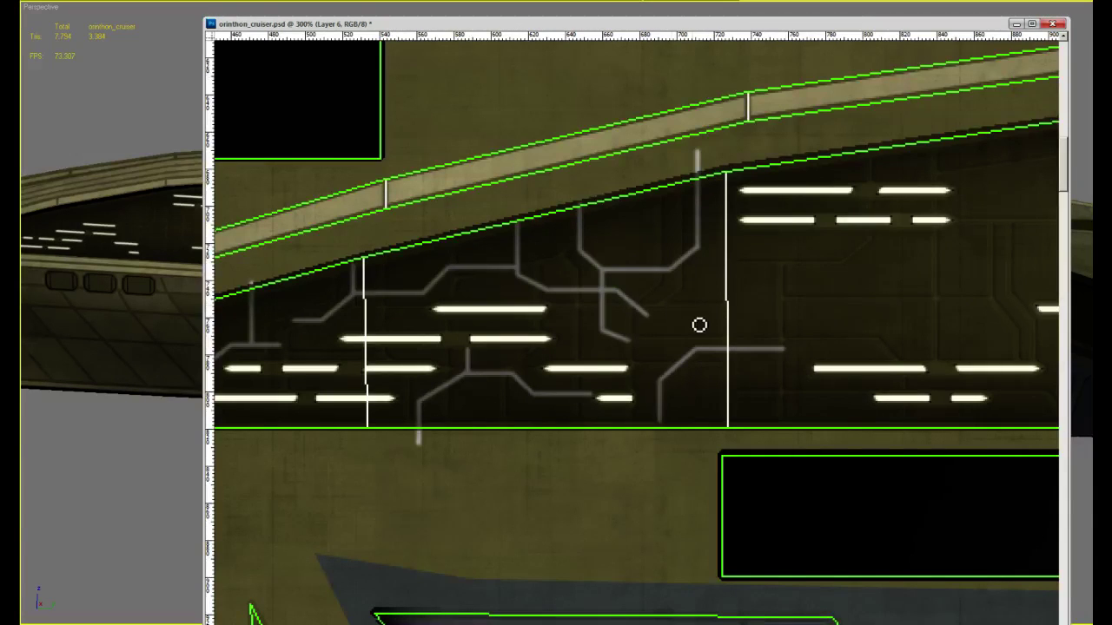
Paint a stepped line through the middle of the next panel below the double window row, with an angled branch rising to the upper edge
mouse_move(686, 314)
mouse_down()
mouse_move(792, 314)
mouse_move(827, 296)
mouse_move(825, 259)
mouse_move(647, 285)
mouse_up()
mouse_move(658, 322)
mouse_down()
mouse_move(737, 321)
mouse_move(768, 345)
mouse_move(735, 299)
mouse_up()
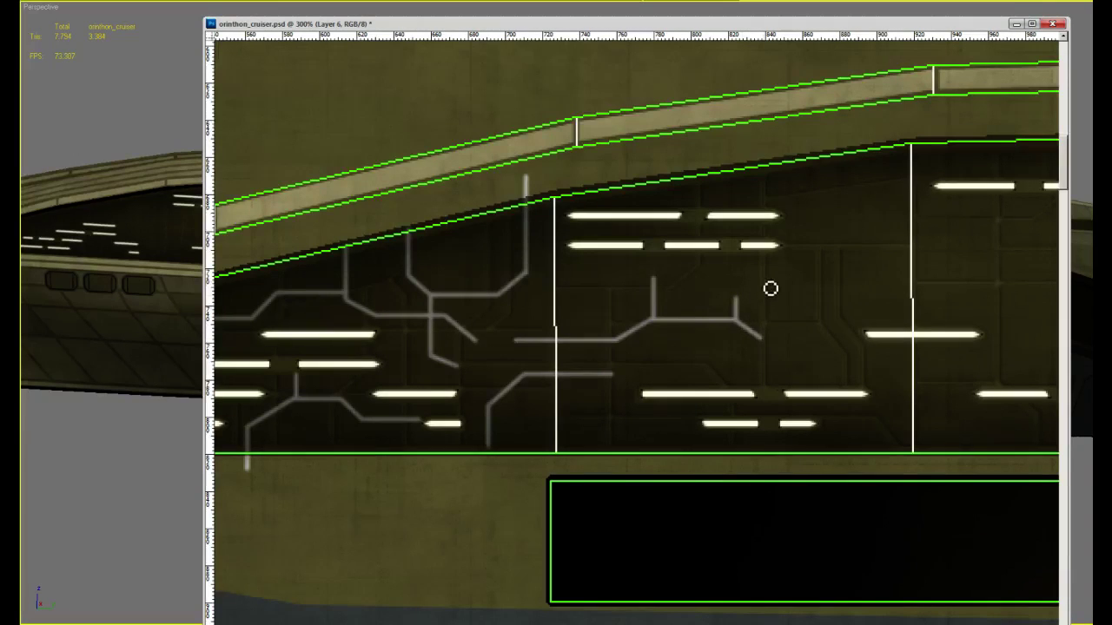
shift+click(764, 282)
shift+click(848, 283)
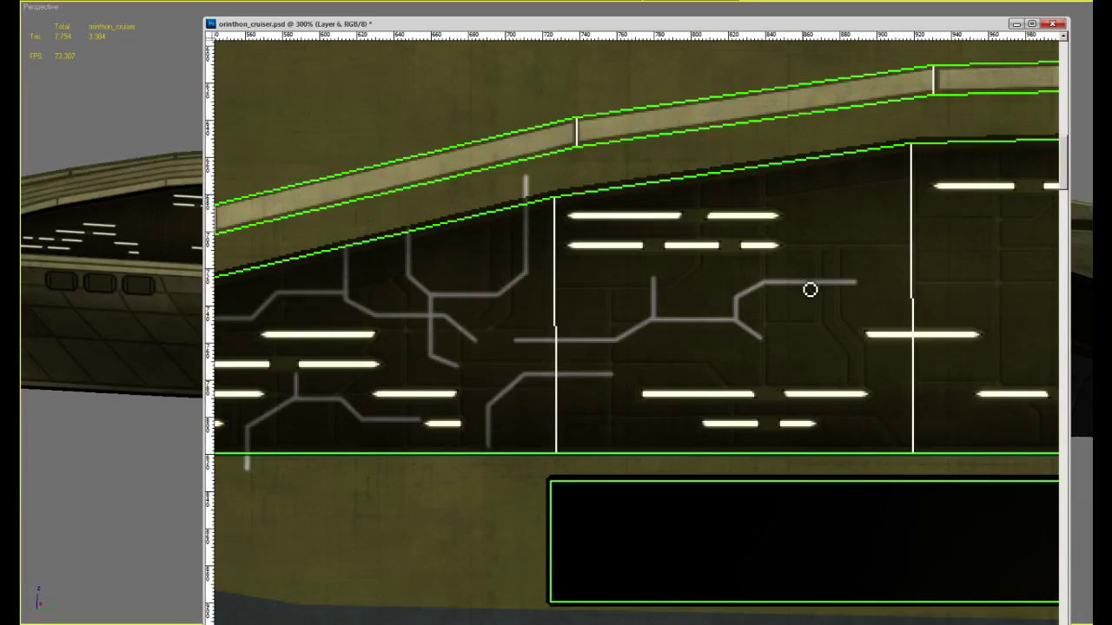
shift+drag(804, 283, 822, 233)
shift+click(839, 170)
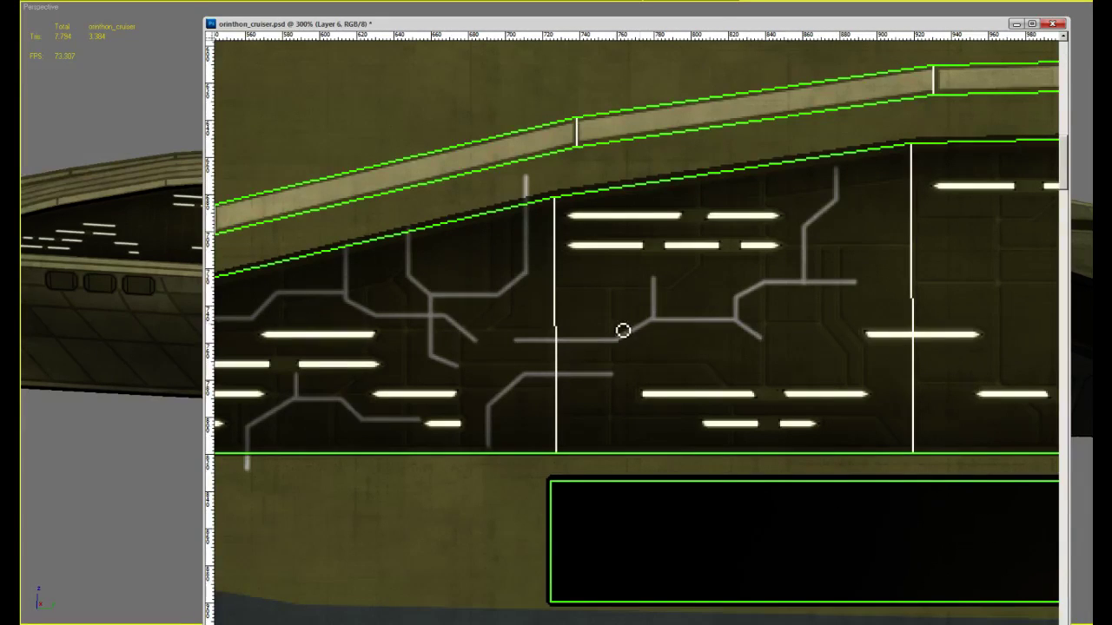
Branch the panel's central line with an angled arm to the upper left and another bending down to the right
shift+click(629, 275)
shift+click(572, 275)
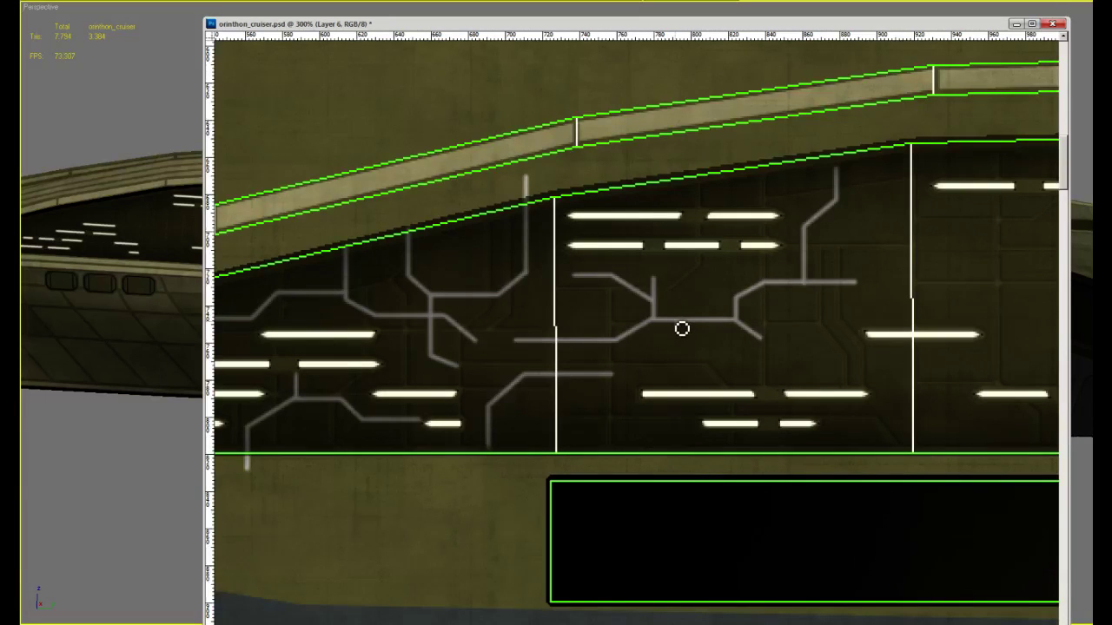
shift+drag(681, 329, 680, 360)
shift+click(753, 379)
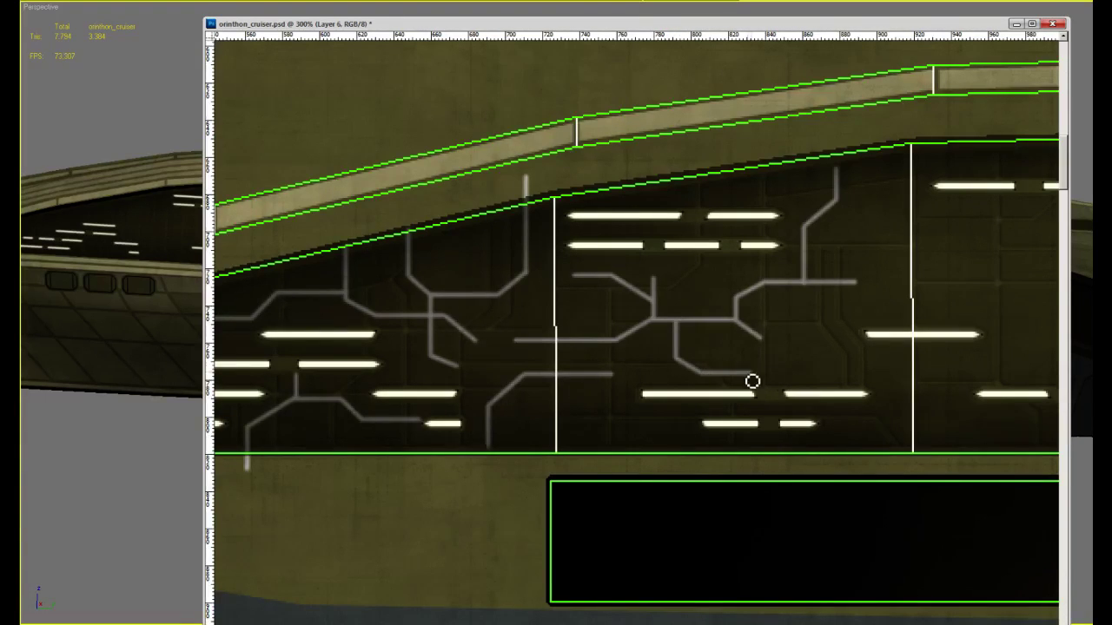
Paint a short bent line rising from the strip's lower edge just right of the second panel division
drag(639, 401, 700, 372)
click(648, 434)
shift+click(648, 391)
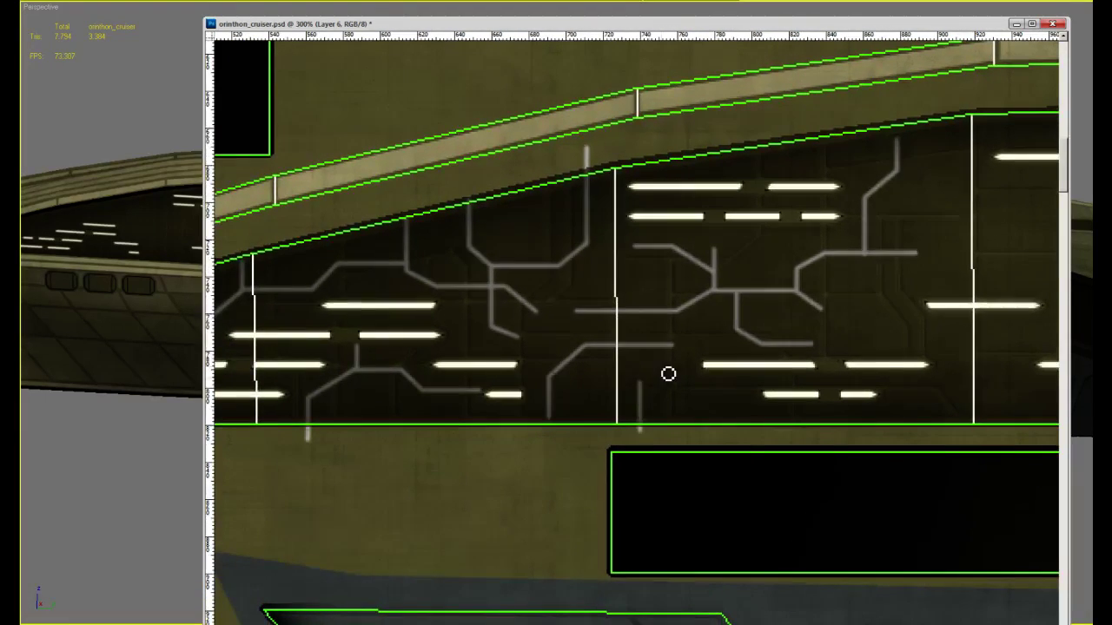
drag(725, 367, 536, 405)
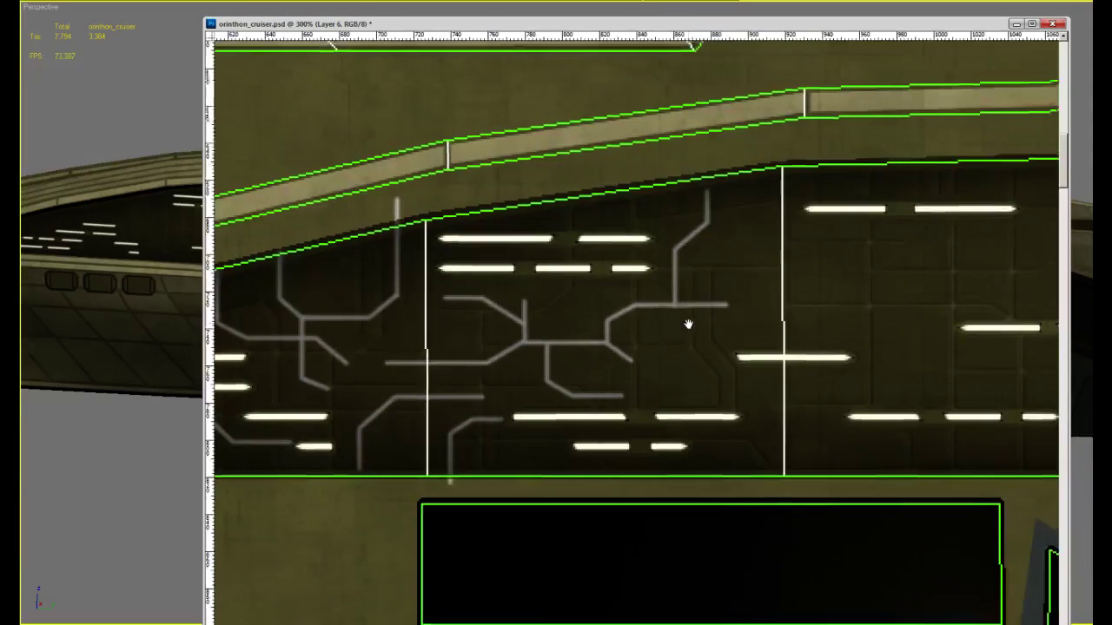
Paint a line from the lower edge up beside the third panel division, hooking back left beneath the long lit window
shift+drag(724, 483, 729, 448)
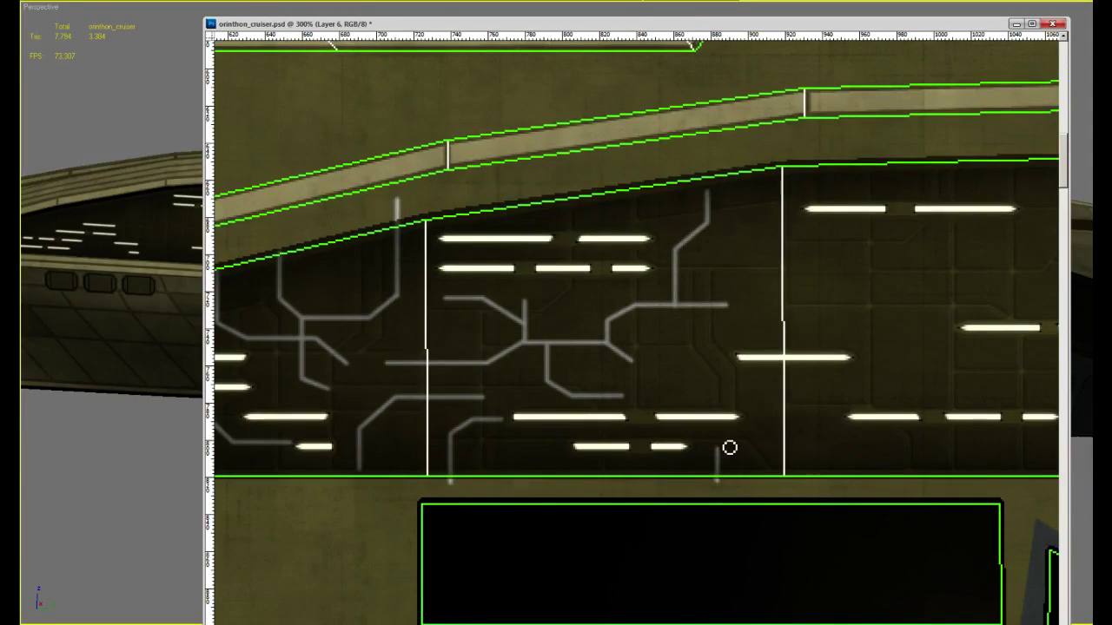
shift+click(778, 425)
shift+click(776, 394)
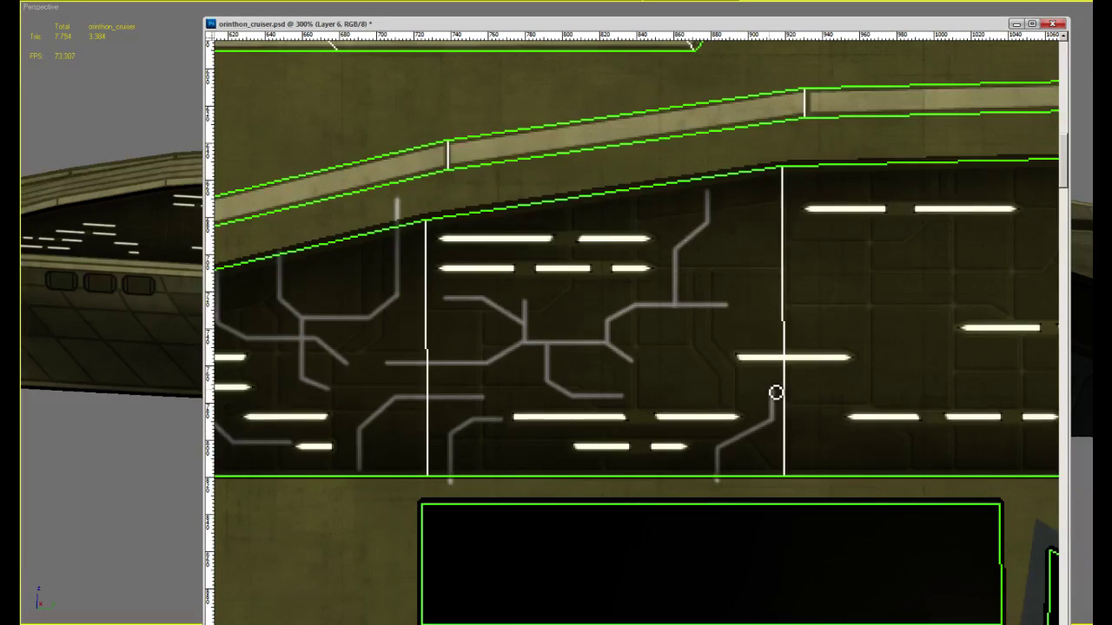
shift+click(762, 381)
shift+click(686, 377)
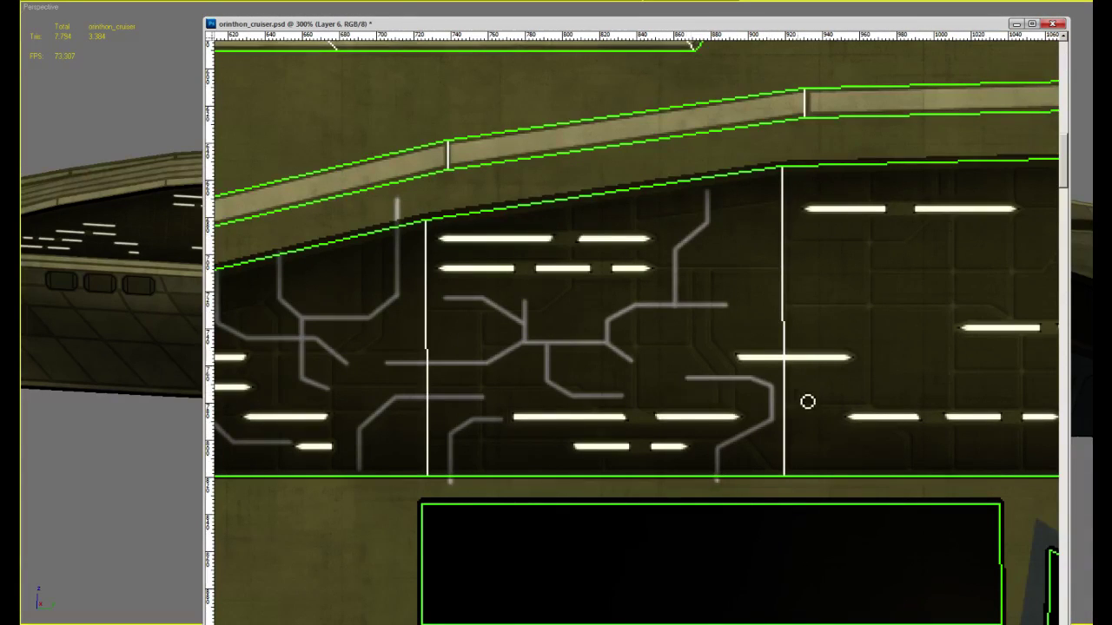
Branch the hooked line rightward across the third panel division, ending in a diagonal and a vertical rise
click(778, 400)
shift+click(862, 402)
shift+click(891, 388)
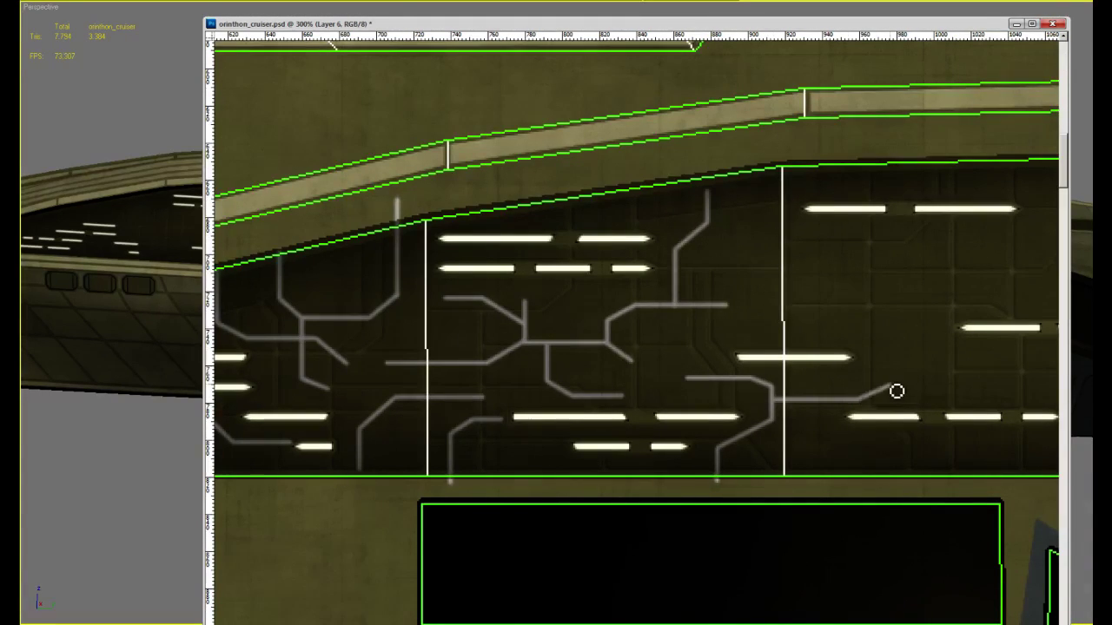
shift+click(895, 339)
Add a short branch angling down and right from the line junction left of the third panel division
drag(749, 315, 756, 316)
alt+scroll(756, 315, down, 2)
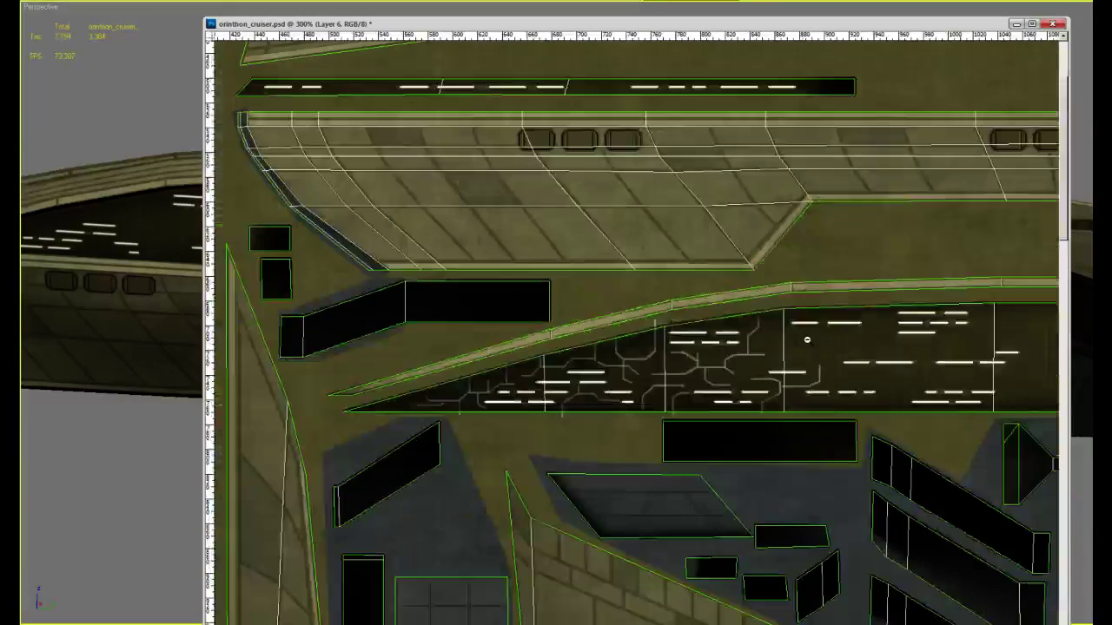
alt+scroll(784, 351, up, 2)
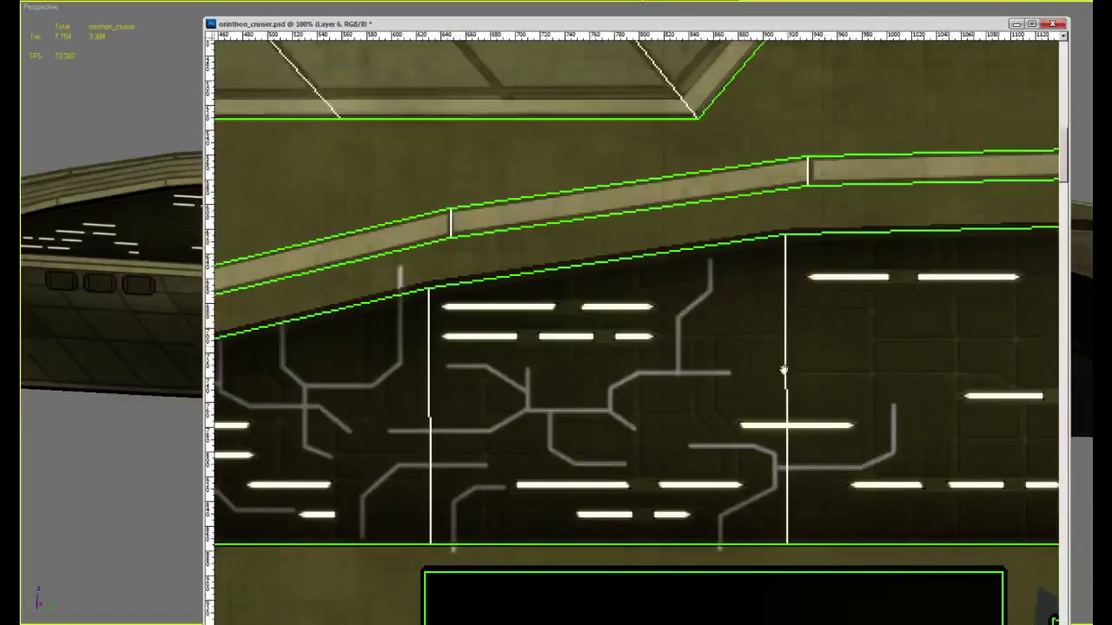
click(640, 380)
shift+click(654, 396)
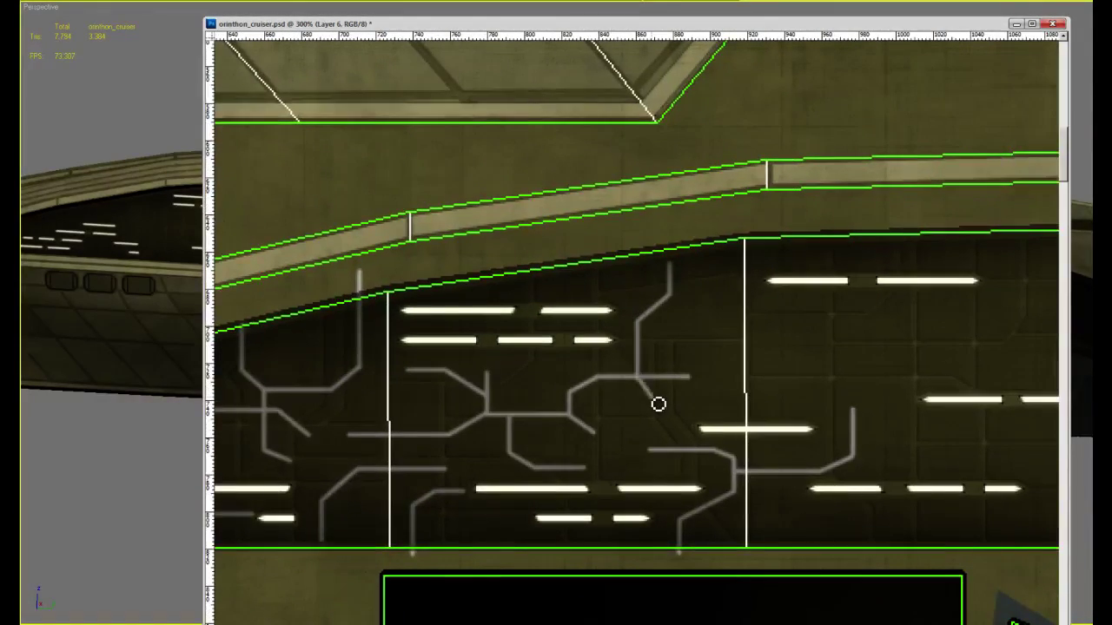
shift+click(685, 397)
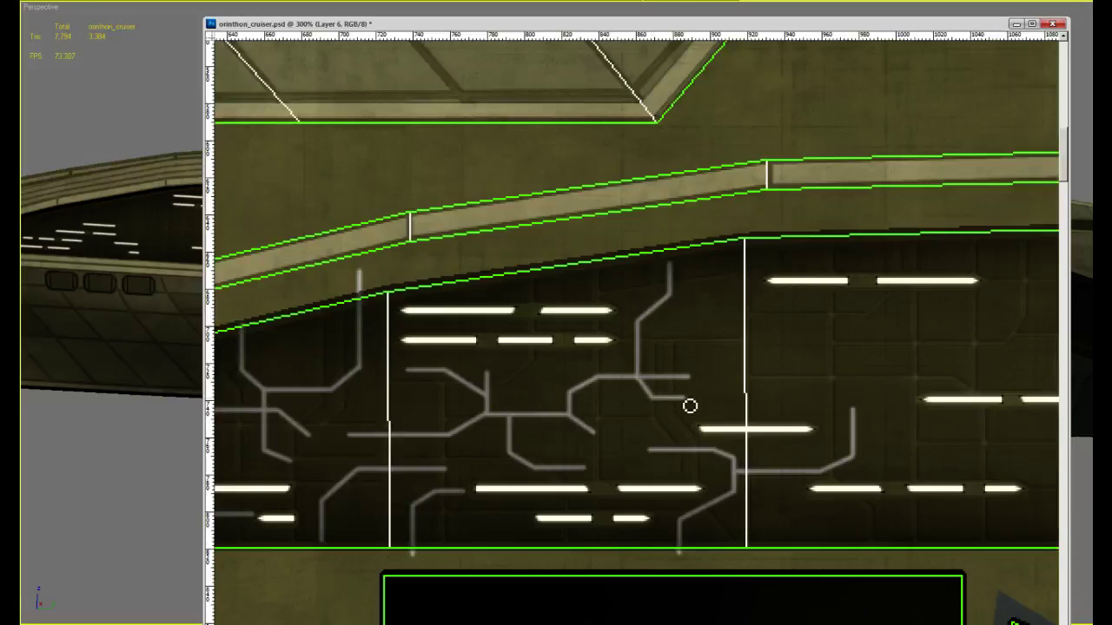
Paint a line from the strip's upper edge diagonally across the third panel division, forking into a short rightward run and a lower run to the lit window
click(727, 252)
shift+click(728, 310)
shift+click(766, 338)
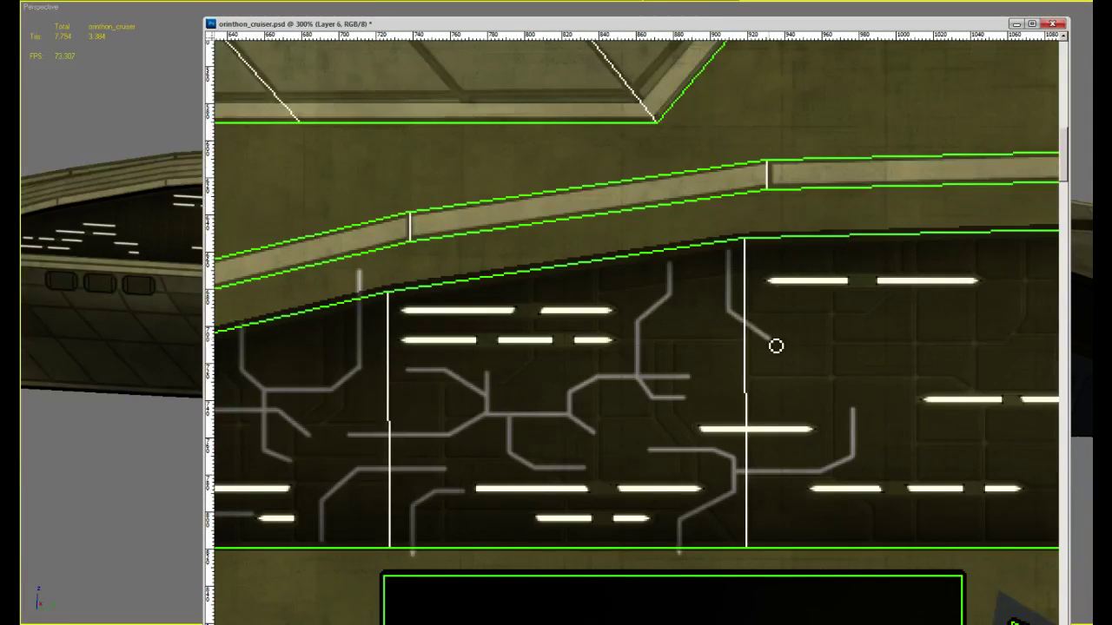
shift+click(853, 339)
click(770, 340)
shift+click(769, 377)
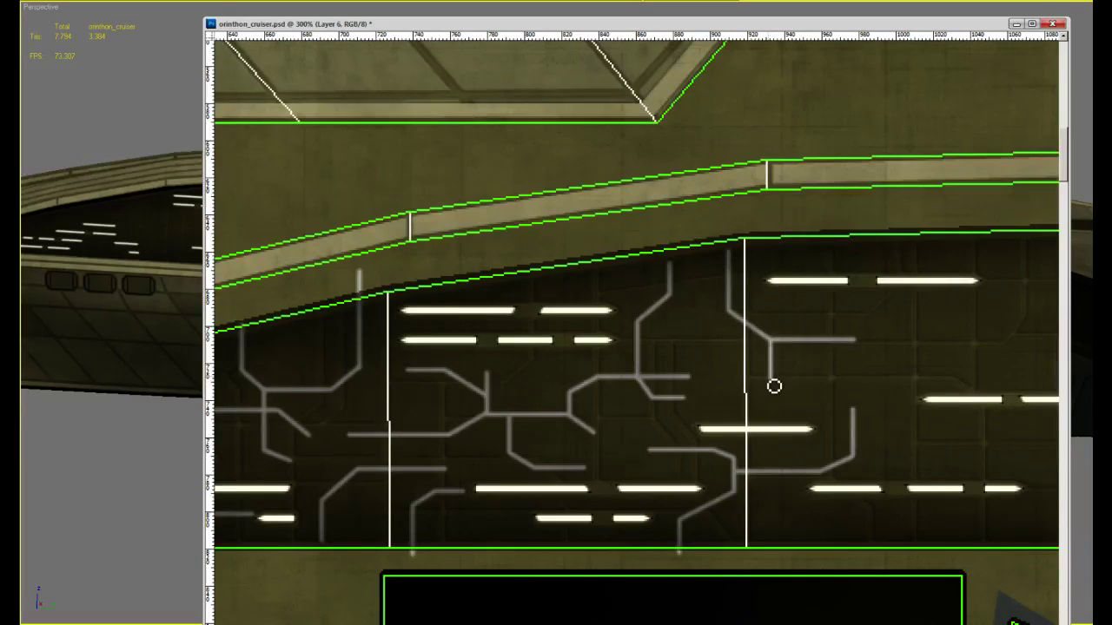
shift+click(800, 401)
shift+click(919, 402)
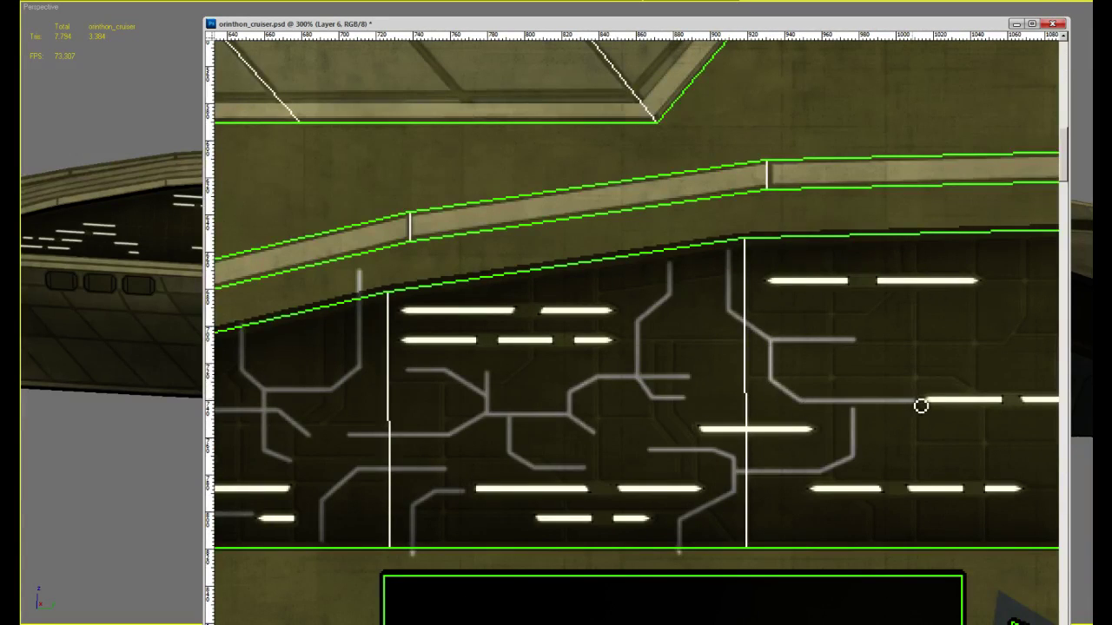
Join the vertical riser to the lower run right of the third panel division, and fork the upper run into two parallel rightward lines
click(859, 415)
shift+click(873, 322)
shift+click(971, 323)
drag(971, 323, 817, 332)
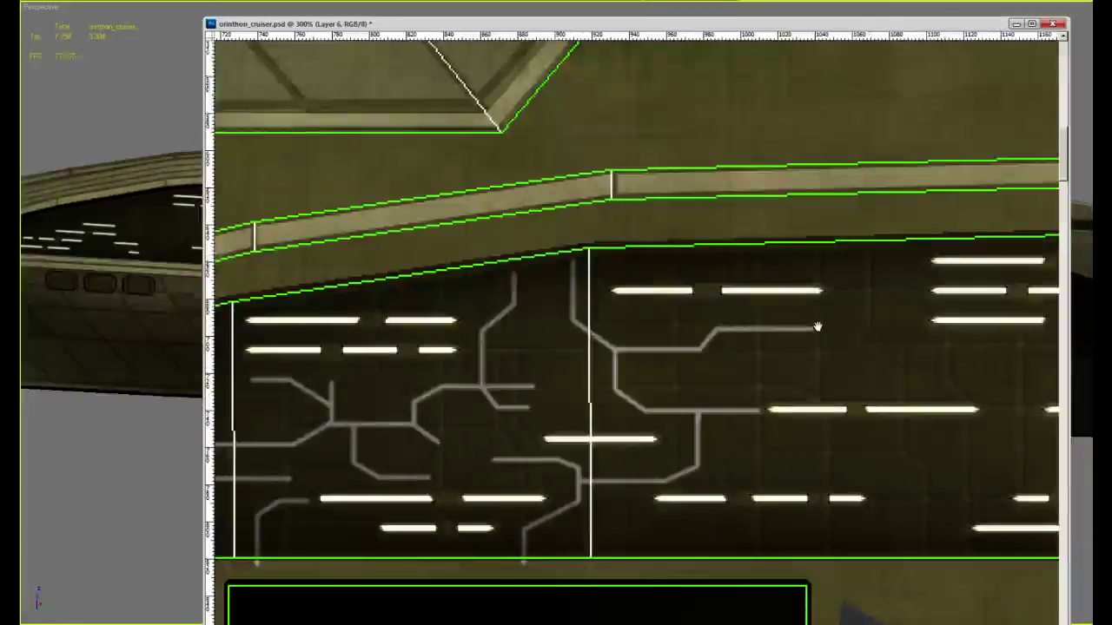
click(708, 356)
shift+click(735, 387)
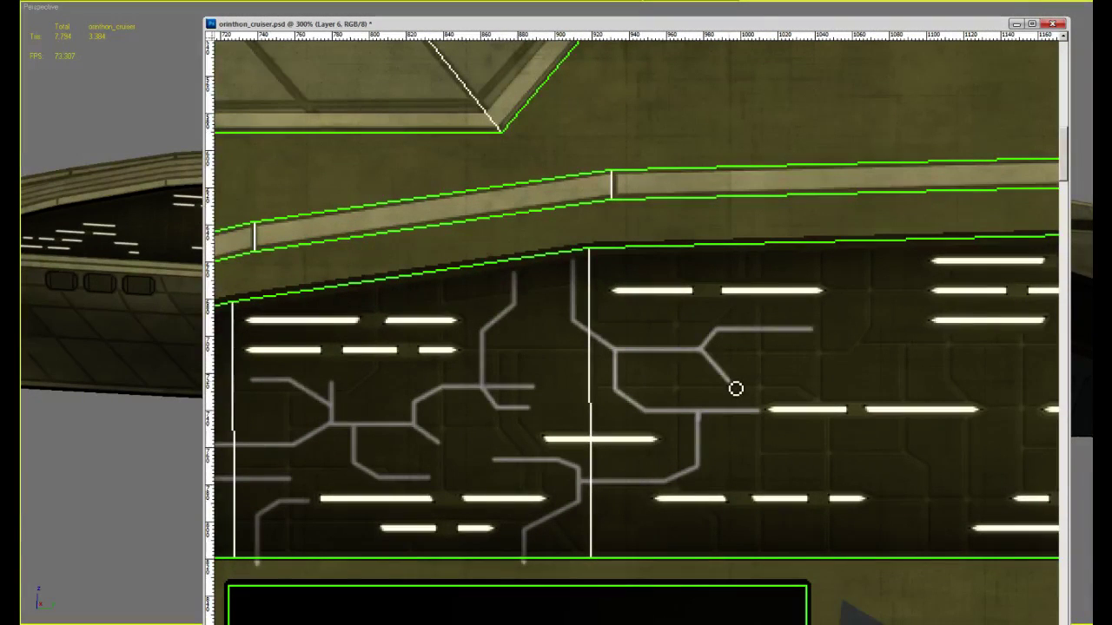
shift+click(841, 390)
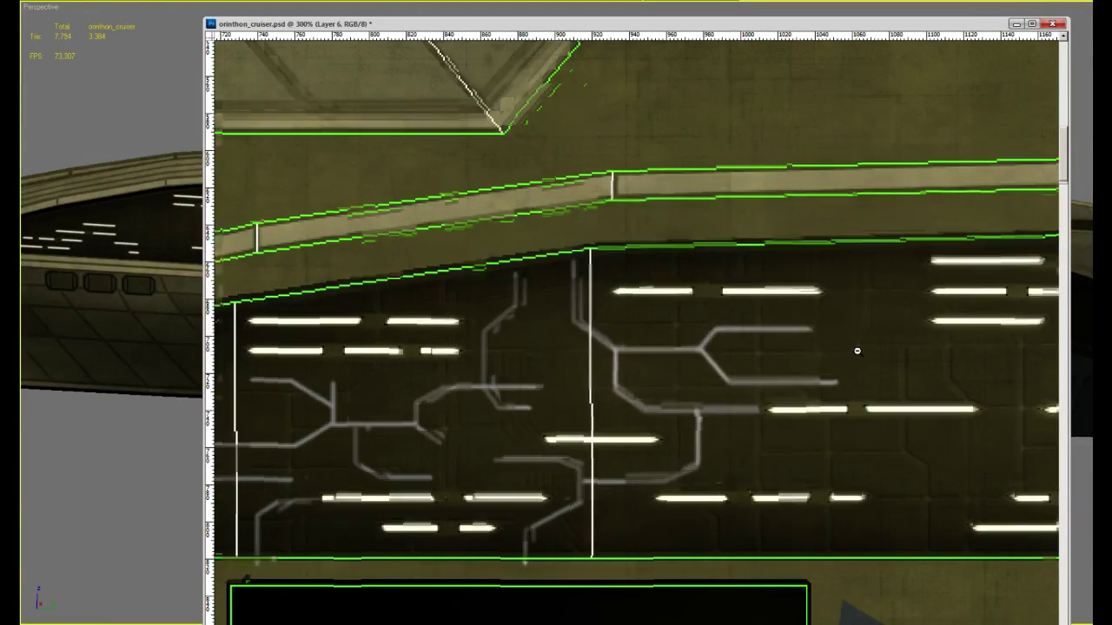
Paint a line down from the strip's upper edge midway between the third and fourth panel divisions, with two parallel downward ends and a diagonal side branch
key(ctrl+minus)
key(ctrl+minus)
key(ctrl+minus)
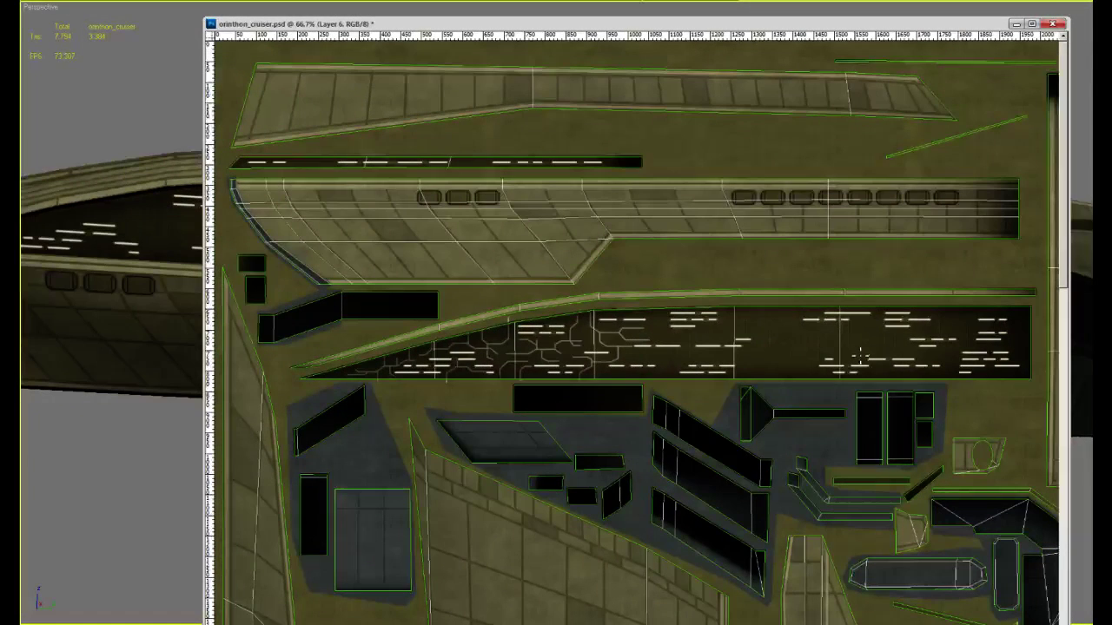
key(ctrl+plus)
key(ctrl+plus)
key(ctrl+plus)
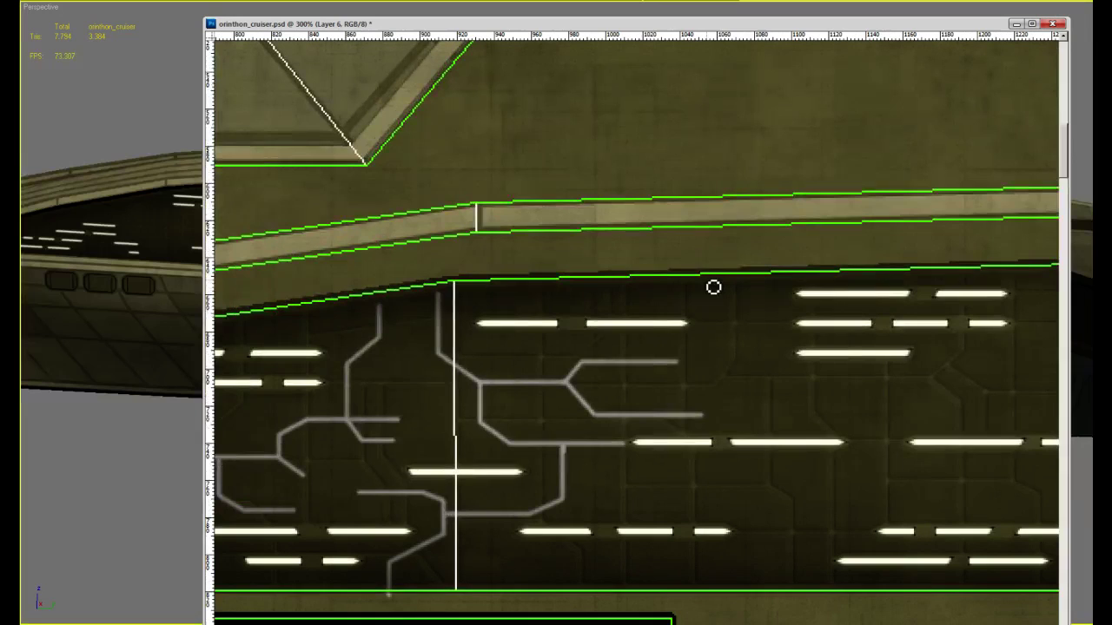
mouse_move(713, 287)
mouse_down()
mouse_move(707, 330)
mouse_move(737, 360)
mouse_move(739, 423)
mouse_up()
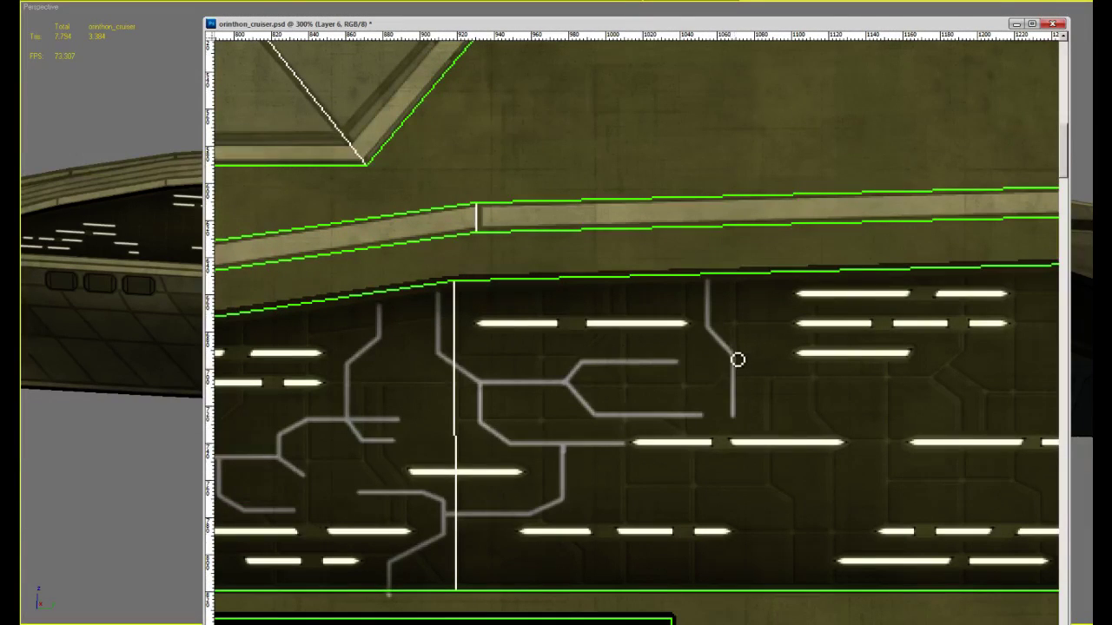
drag(763, 386, 761, 422)
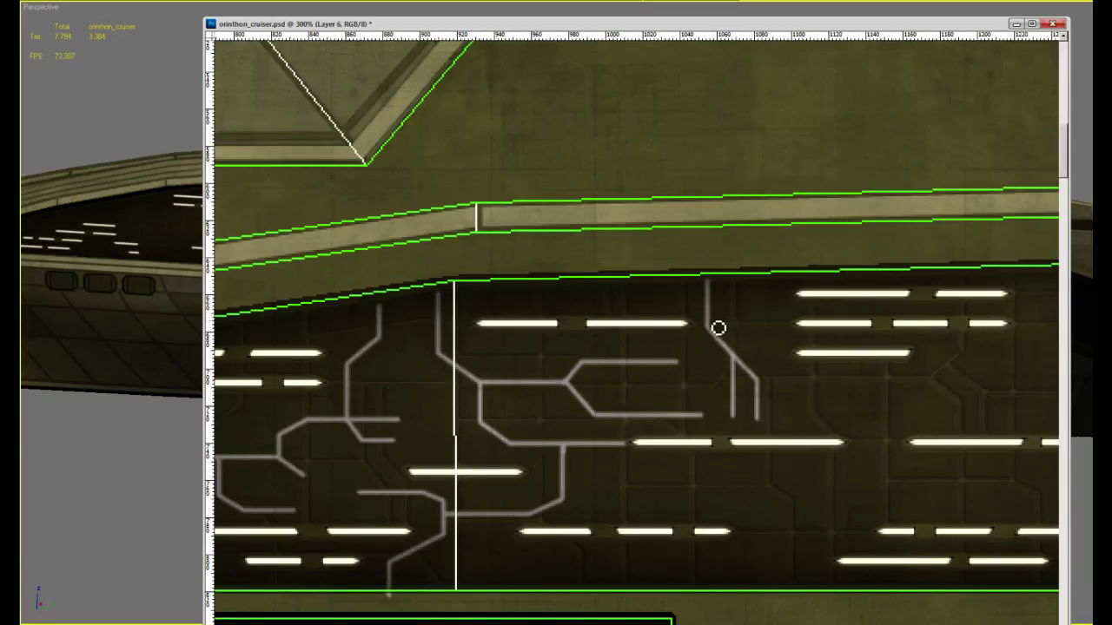
drag(709, 319, 736, 320)
Extend the lower line rightward from the riser's base beyond the third panel division, forking it into two horizontal ends
alt+scroll(781, 368, down, 2)
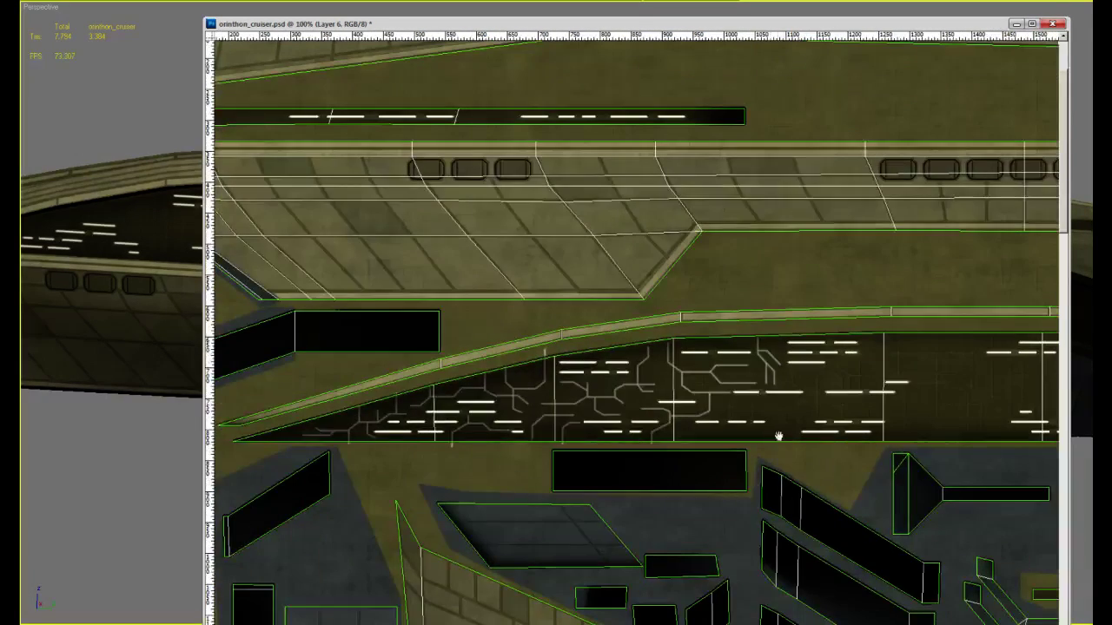
alt+scroll(772, 420, up, 2)
mouse_move(595, 403)
mouse_down()
mouse_move(711, 401)
mouse_move(737, 380)
mouse_move(839, 375)
mouse_up()
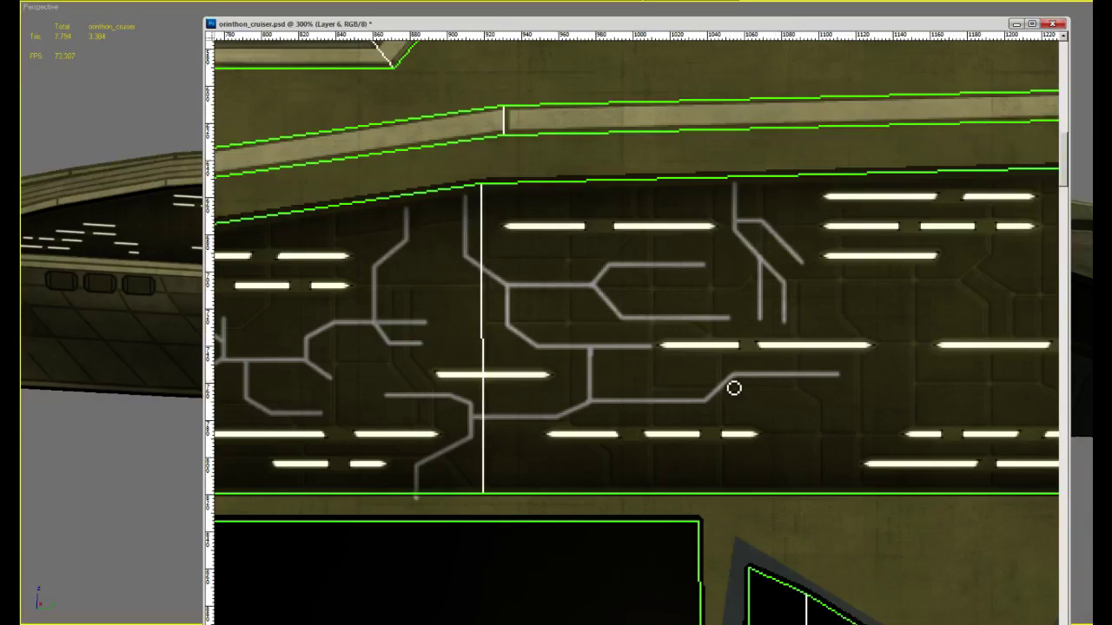
drag(712, 406, 798, 412)
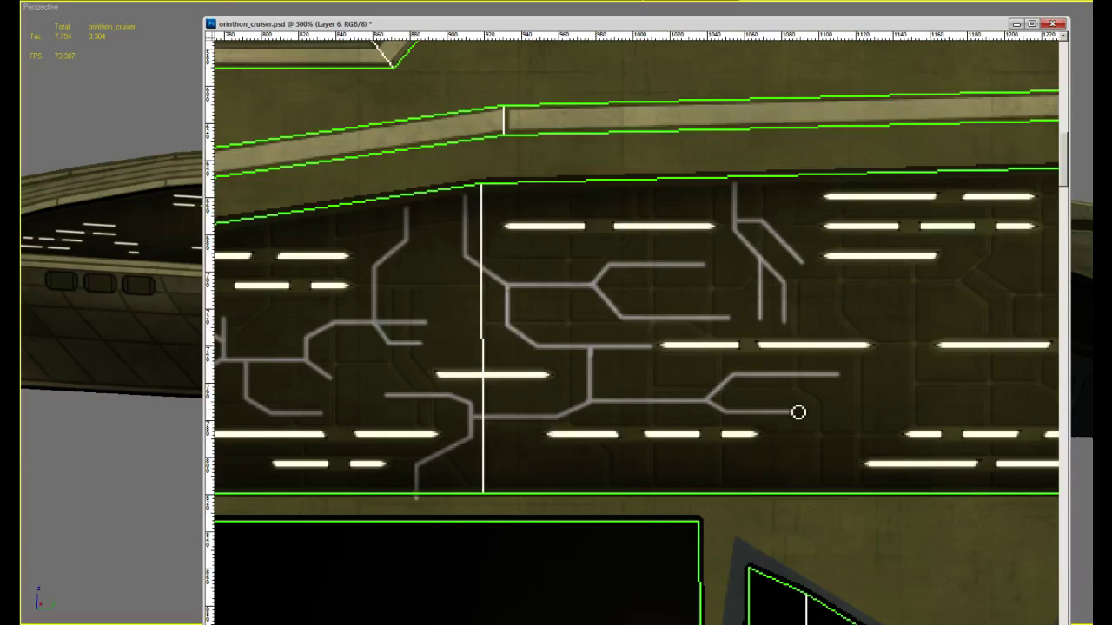
Paint a shallow bent line along the strip's lower edge and a forked line rising from that edge midway between the third and fourth panel divisions
mouse_move(522, 497)
mouse_down()
mouse_move(573, 472)
mouse_move(666, 462)
mouse_move(739, 477)
mouse_move(821, 469)
mouse_move(854, 437)
mouse_move(876, 433)
mouse_move(785, 429)
mouse_up()
drag(712, 434, 711, 417)
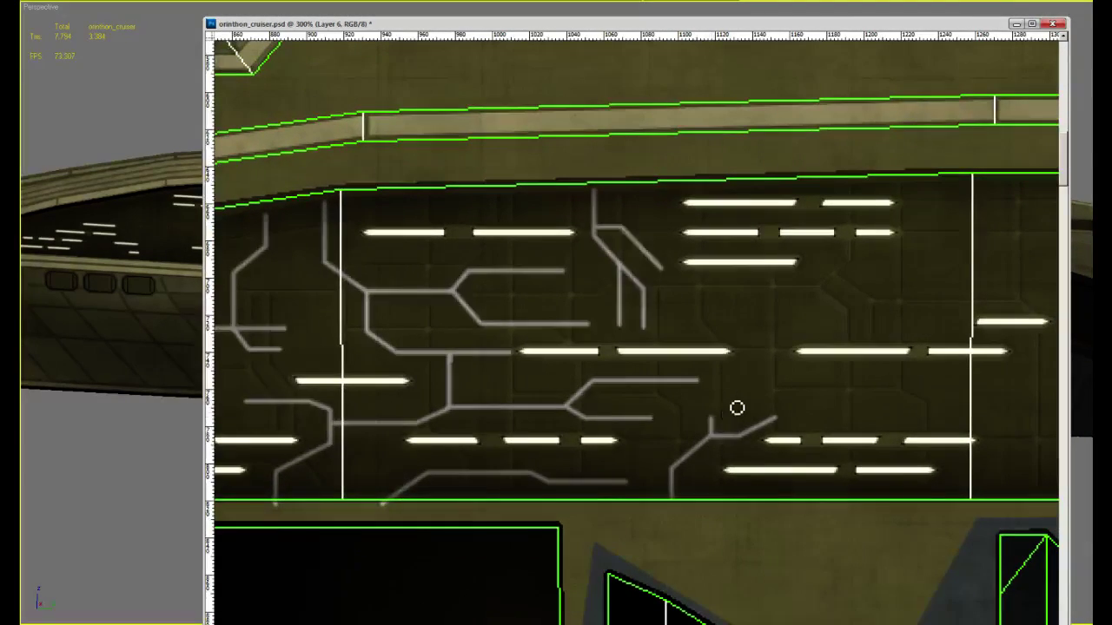
shift+click(762, 395)
shift+click(762, 369)
Paint a line from the upper edge down beside the stacked lit windows, turning right beneath them with a longer, lower side branch
drag(762, 369, 732, 434)
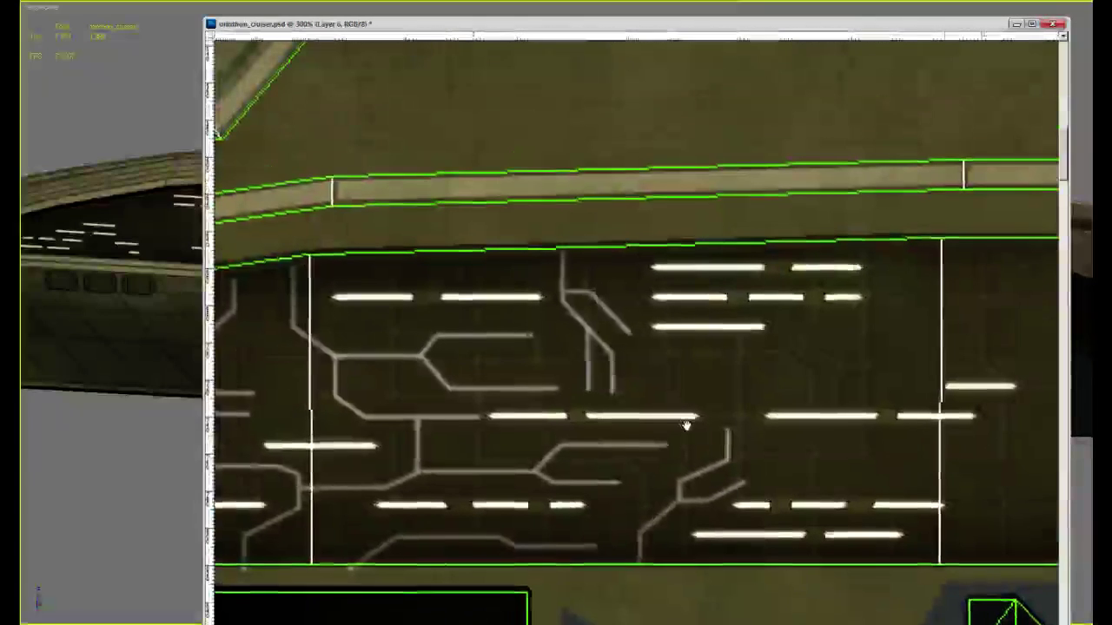
drag(640, 249, 640, 322)
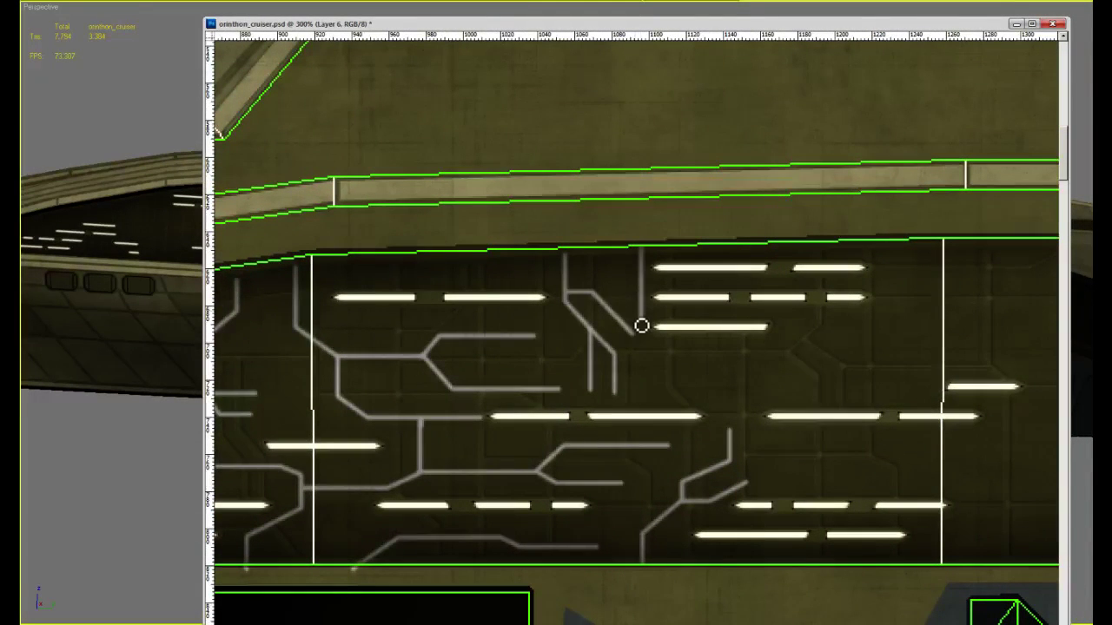
shift+click(671, 361)
drag(672, 359, 725, 361)
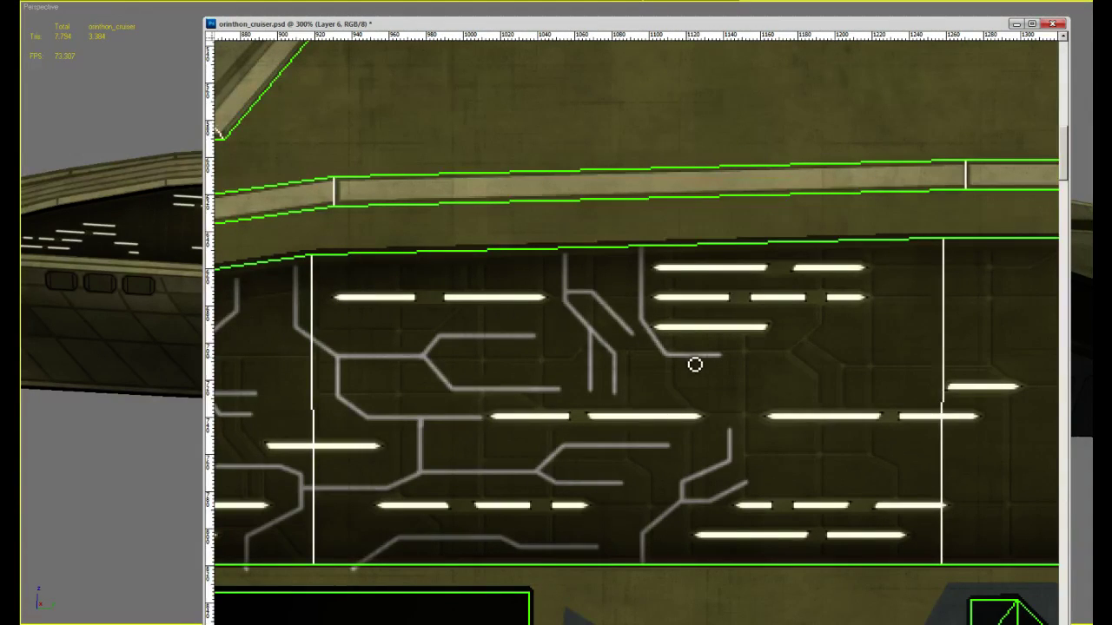
shift+drag(706, 386, 835, 387)
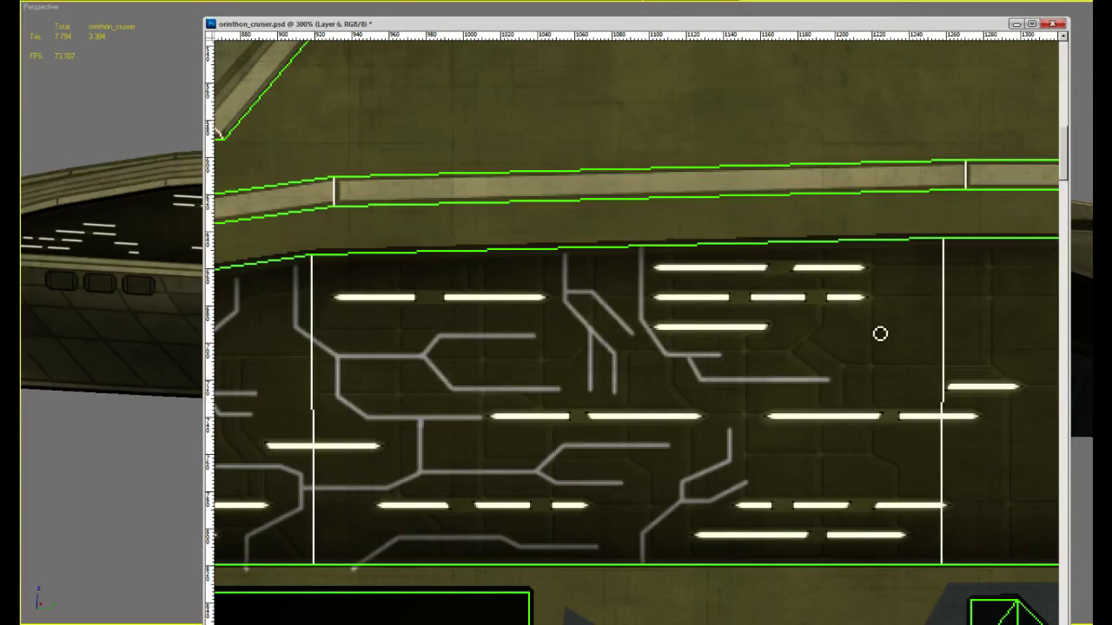
Paint a stepped line from the upper edge down between the stacked lit windows left of the fourth panel division
drag(844, 336, 785, 354)
alt+click(739, 387)
drag(694, 442, 651, 416)
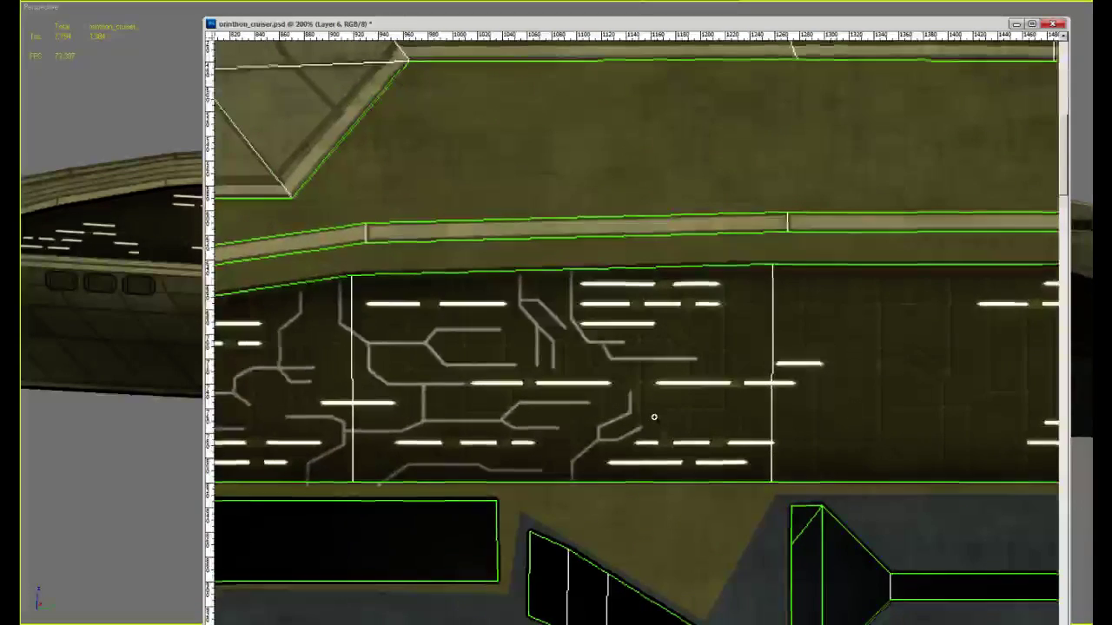
ctrl+click(647, 415)
shift+drag(682, 203, 685, 244)
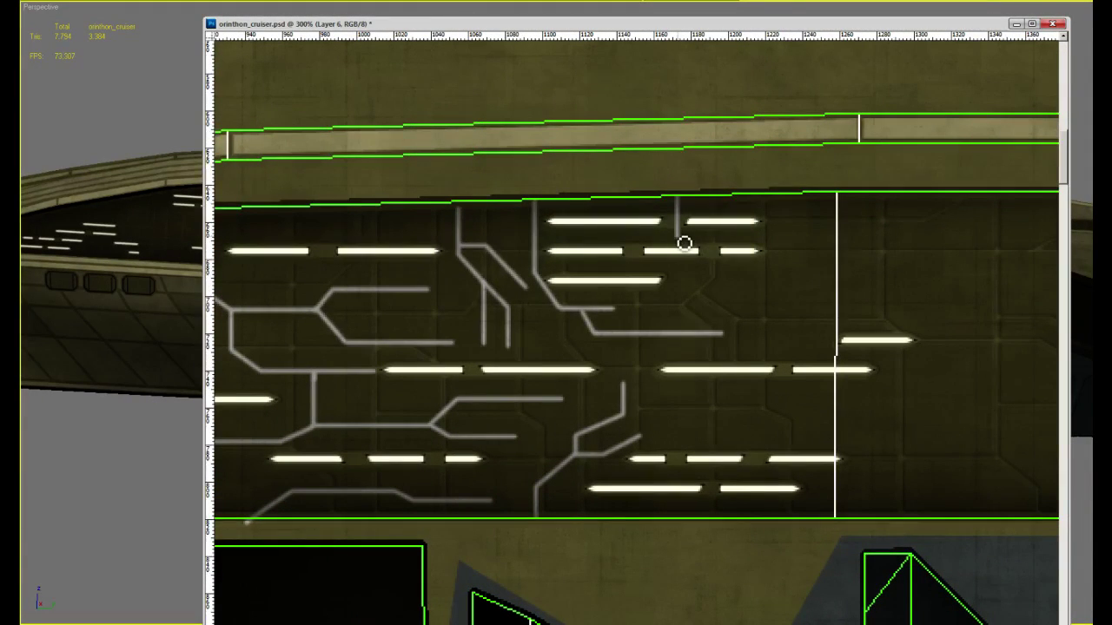
shift+click(713, 243)
shift+click(714, 275)
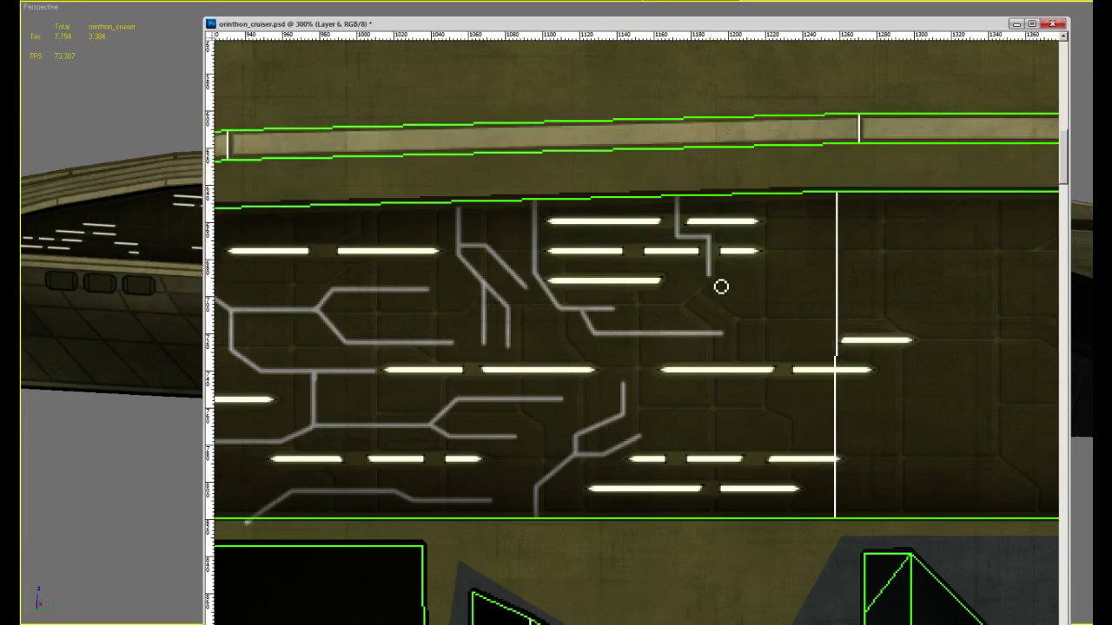
shift+click(739, 305)
shift+click(742, 342)
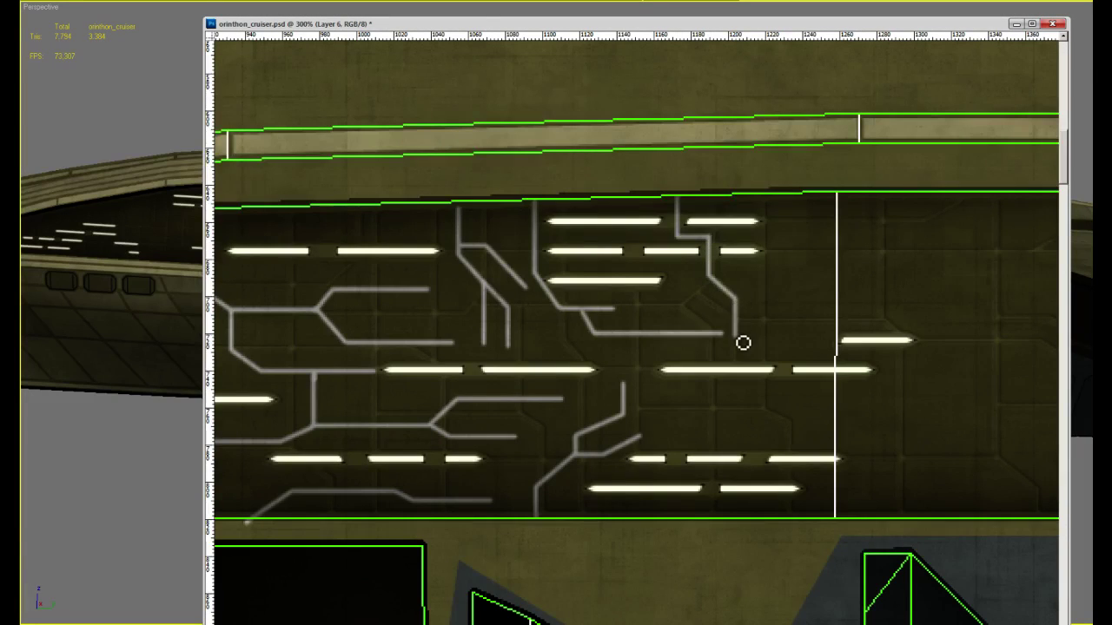
Branch the stepped line diagonally down-left, and rightward into a diagonal and vertical rise beside the fourth panel division
click(714, 280)
shift+click(677, 310)
click(739, 304)
shift+click(793, 303)
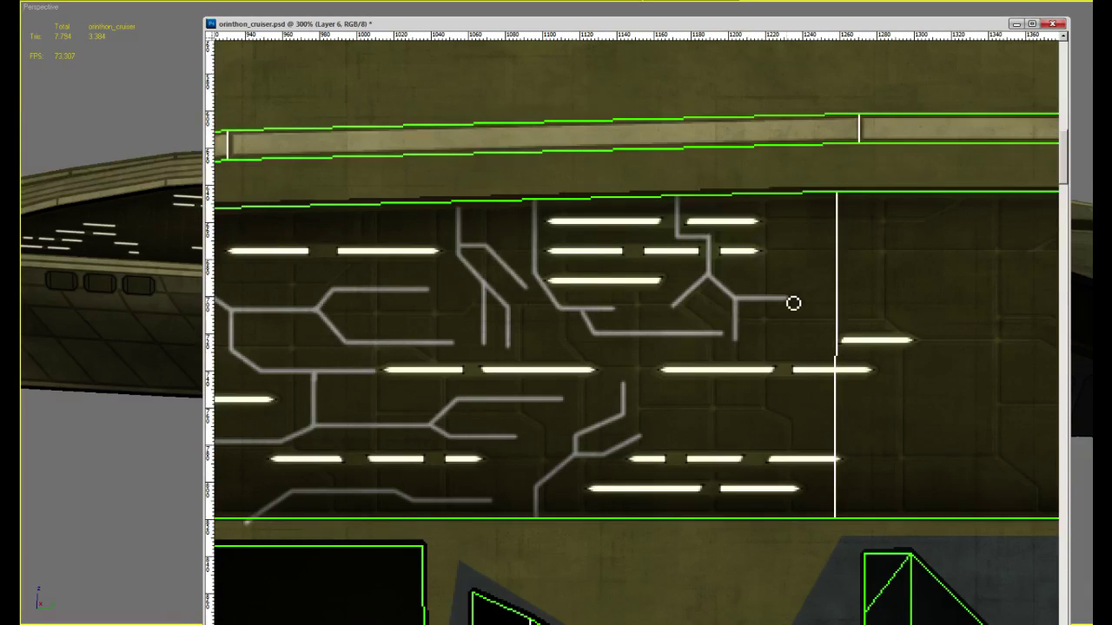
shift+click(822, 280)
shift+click(820, 216)
Paint a branch straight down from the rightward run's end, past the lit windows, hooking back left beneath them
mouse_move(770, 295)
mouse_down()
mouse_move(663, 313)
mouse_move(695, 236)
mouse_up()
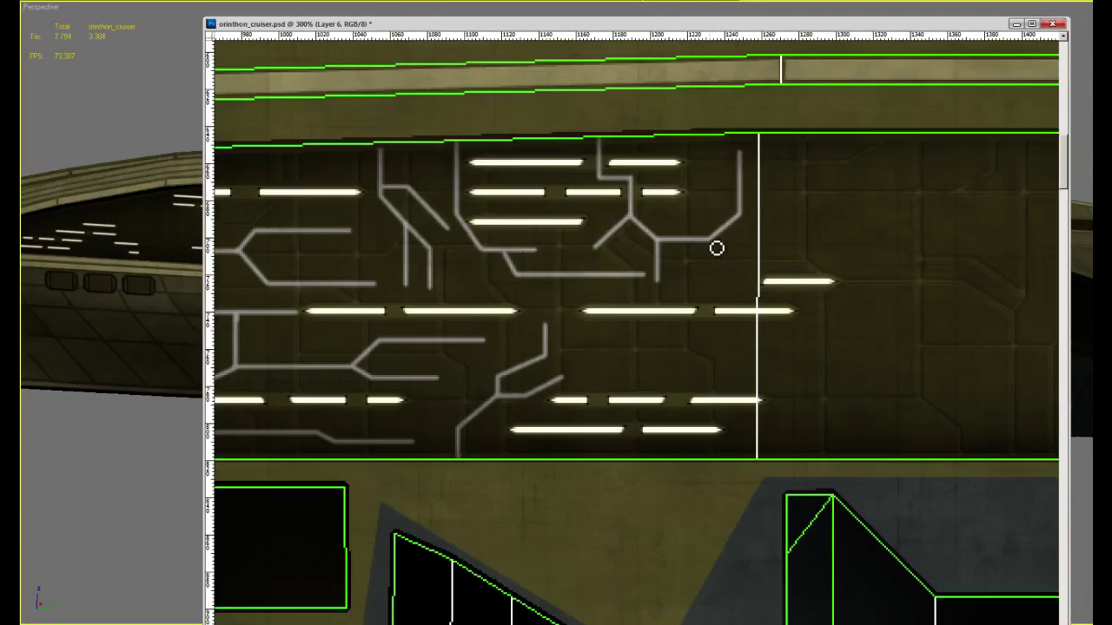
shift+click(709, 341)
shift+click(687, 360)
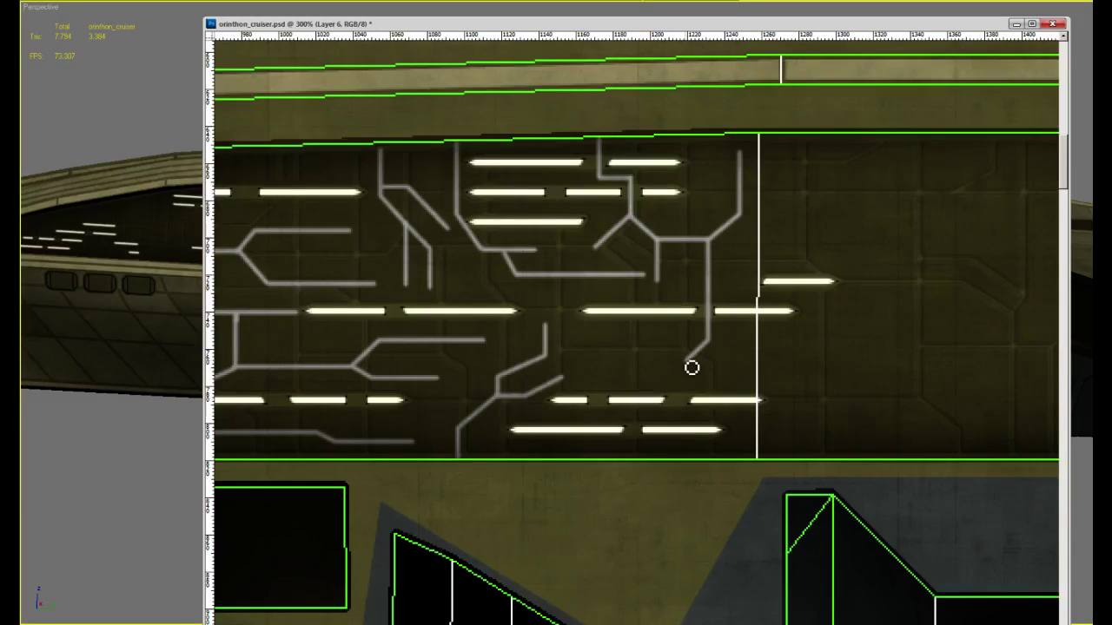
shift+click(618, 361)
Add an up-left branch ending in a horizontal run and a stepped downward branch to the hooked line left of the fourth panel division
click(650, 357)
shift+click(637, 333)
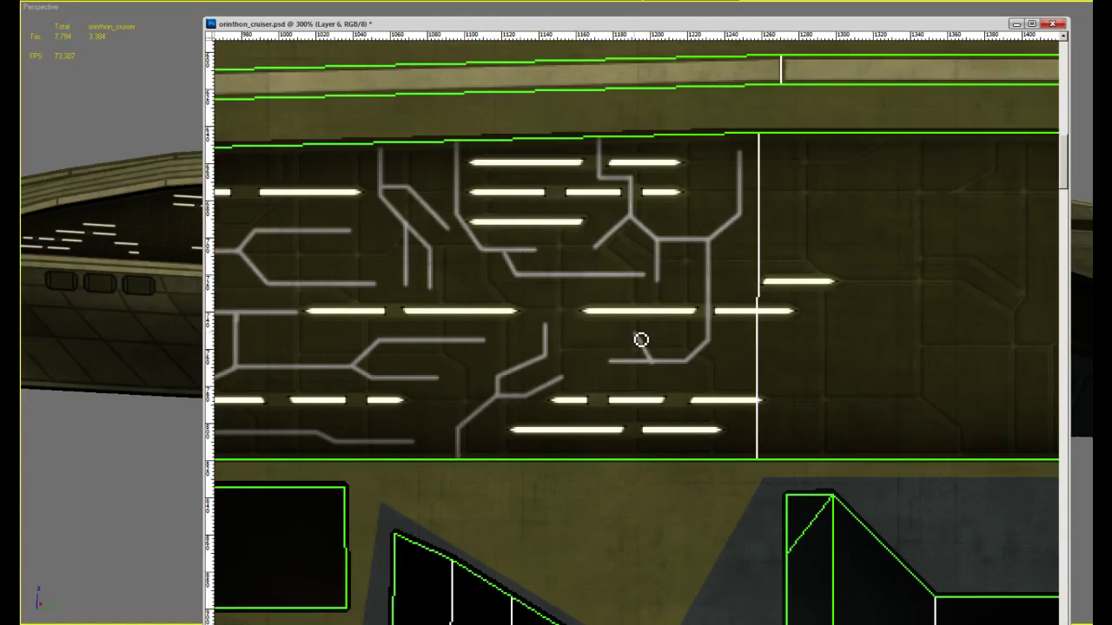
shift+click(565, 333)
click(650, 360)
shift+click(650, 382)
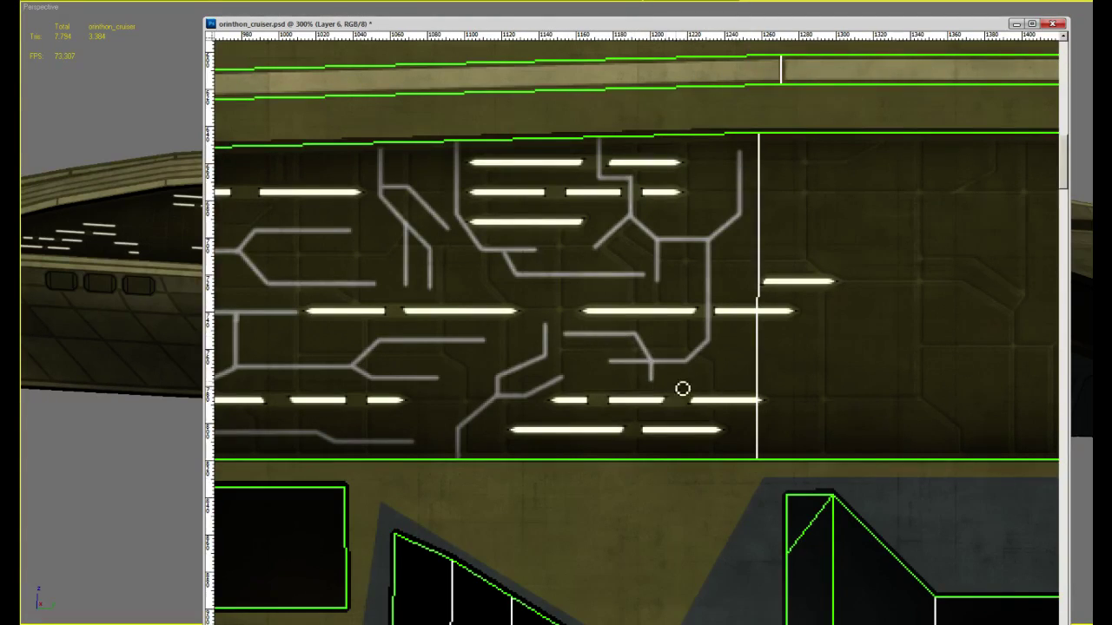
shift+click(670, 381)
shift+click(678, 410)
Extend a line rightward across the fourth panel division, ending in a diagonal and vertical rise, with a second rising branch midway along it
drag(651, 393, 836, 396)
alt+scroll(835, 394, down, 2)
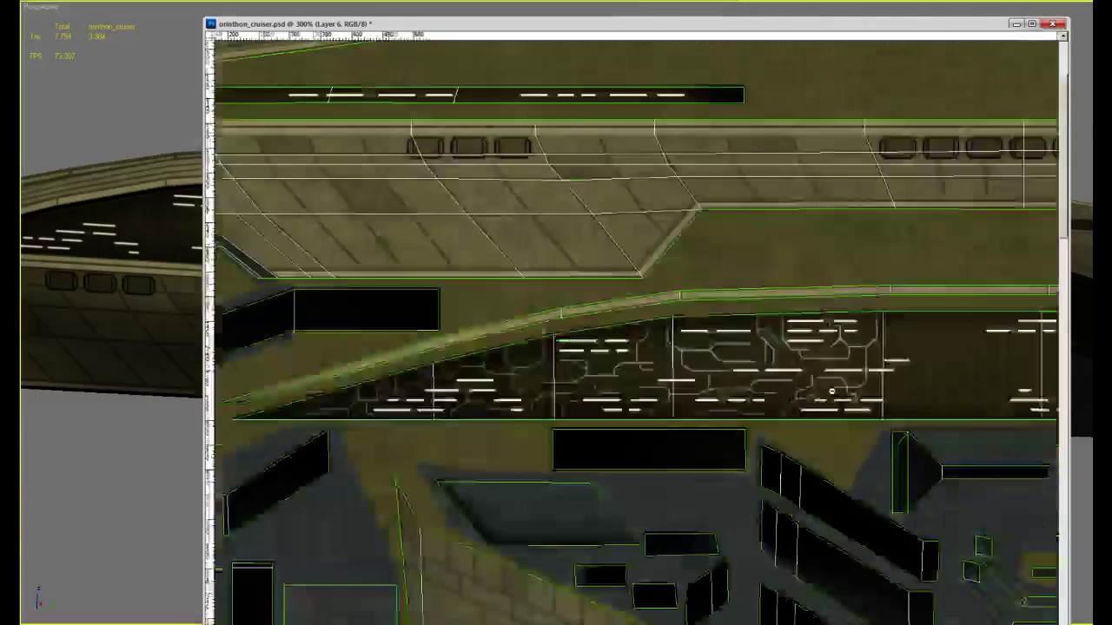
alt+scroll(831, 393, down, 3)
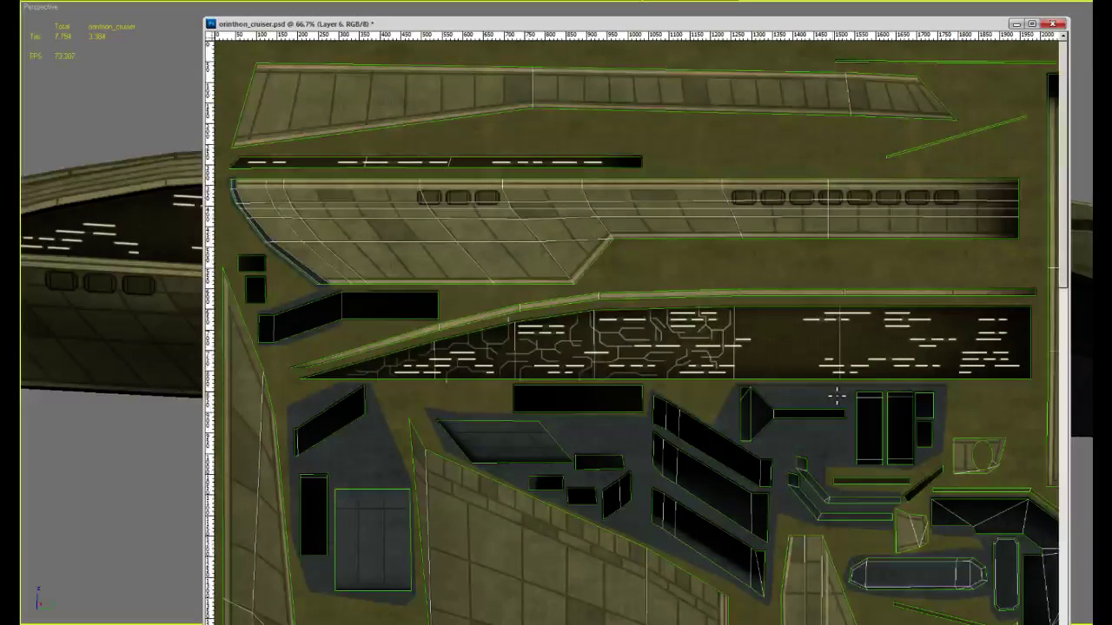
alt+scroll(861, 333, up, 3)
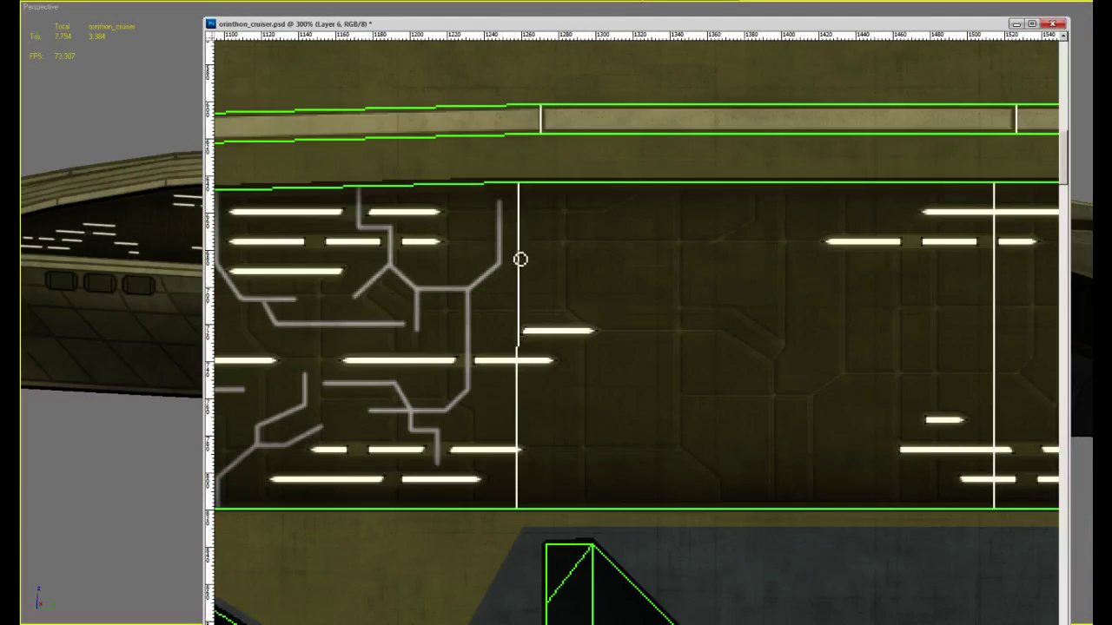
mouse_move(504, 270)
mouse_down()
mouse_move(668, 263)
mouse_move(698, 235)
mouse_up()
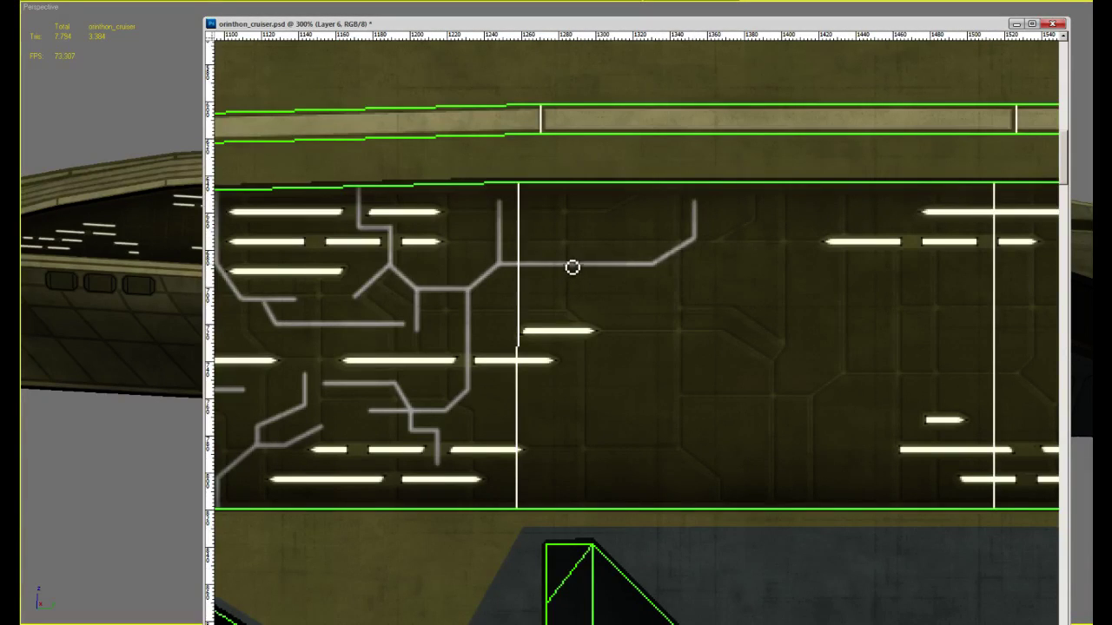
mouse_move(572, 265)
mouse_down()
mouse_move(601, 246)
mouse_move(601, 202)
mouse_up()
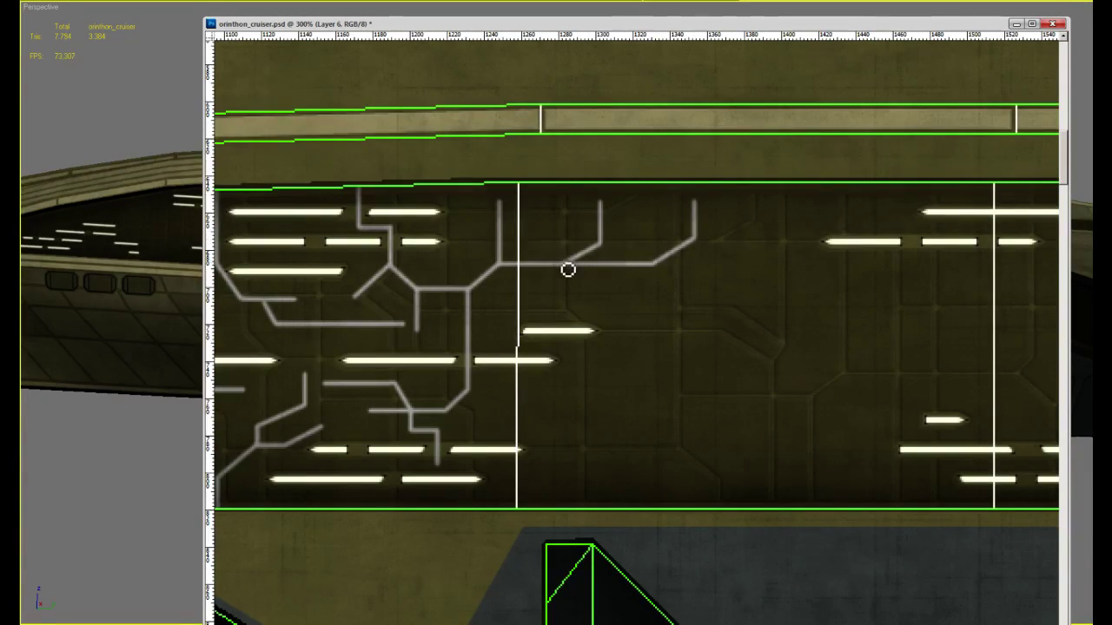
Paint a stepped branch down from the line right of the fourth panel division, with a down-left fork and a short leftward stub
mouse_move(562, 264)
mouse_down()
mouse_move(563, 293)
mouse_move(636, 292)
mouse_move(658, 395)
mouse_up()
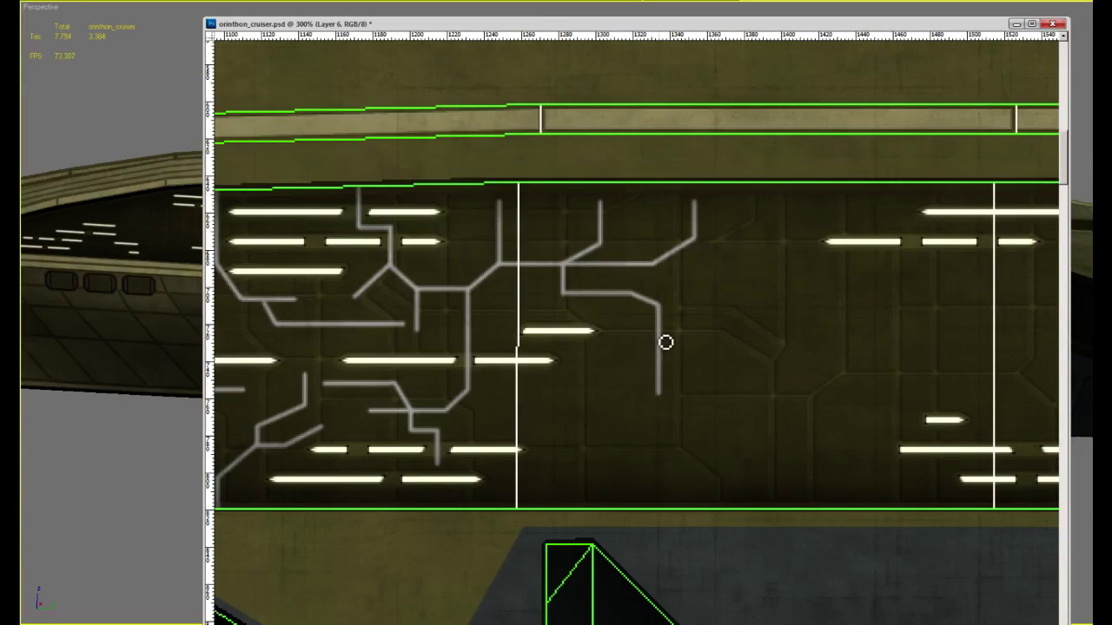
mouse_move(657, 335)
mouse_down()
mouse_move(606, 384)
mouse_move(605, 488)
mouse_up()
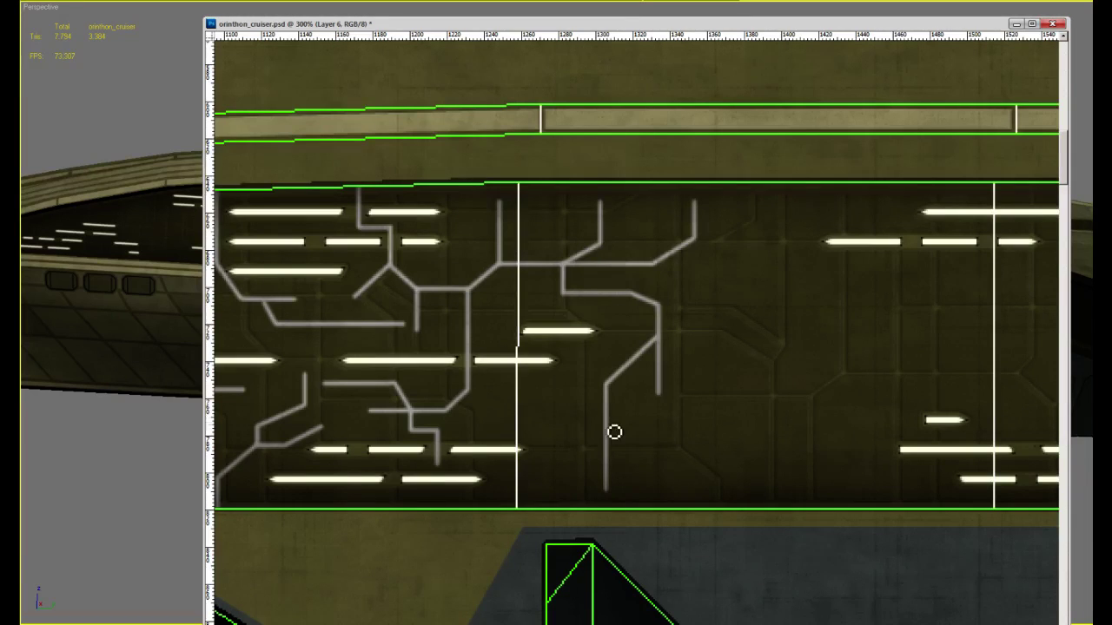
drag(606, 420, 558, 420)
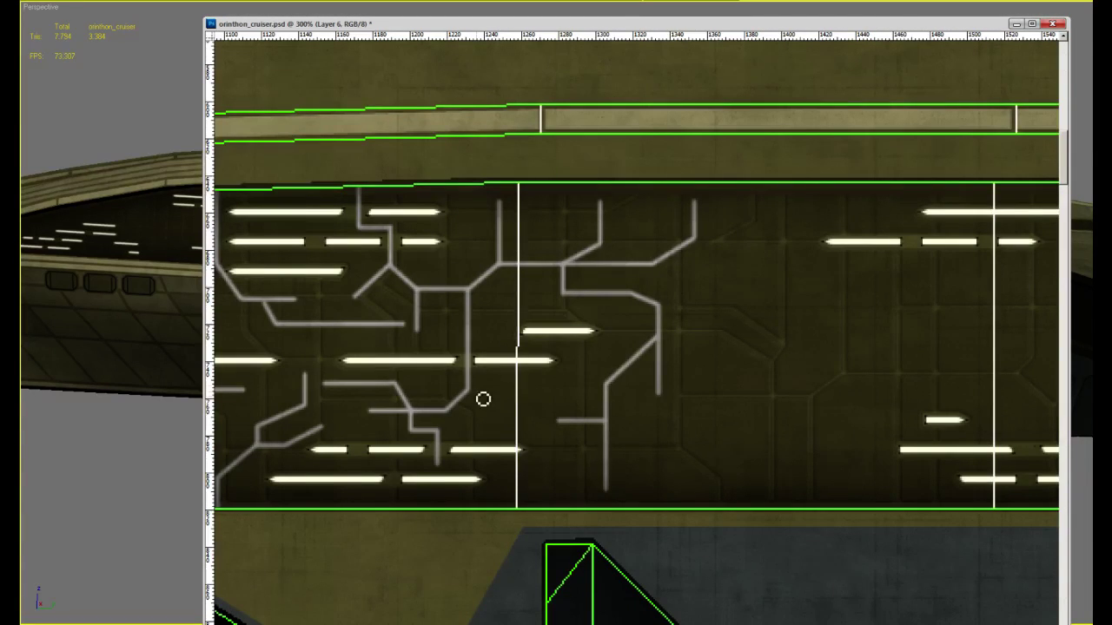
Paint a branch from the hooked line rightward across the fourth panel division, ending in a short up-right diagonal
shift+drag(467, 404, 545, 391)
shift+click(570, 377)
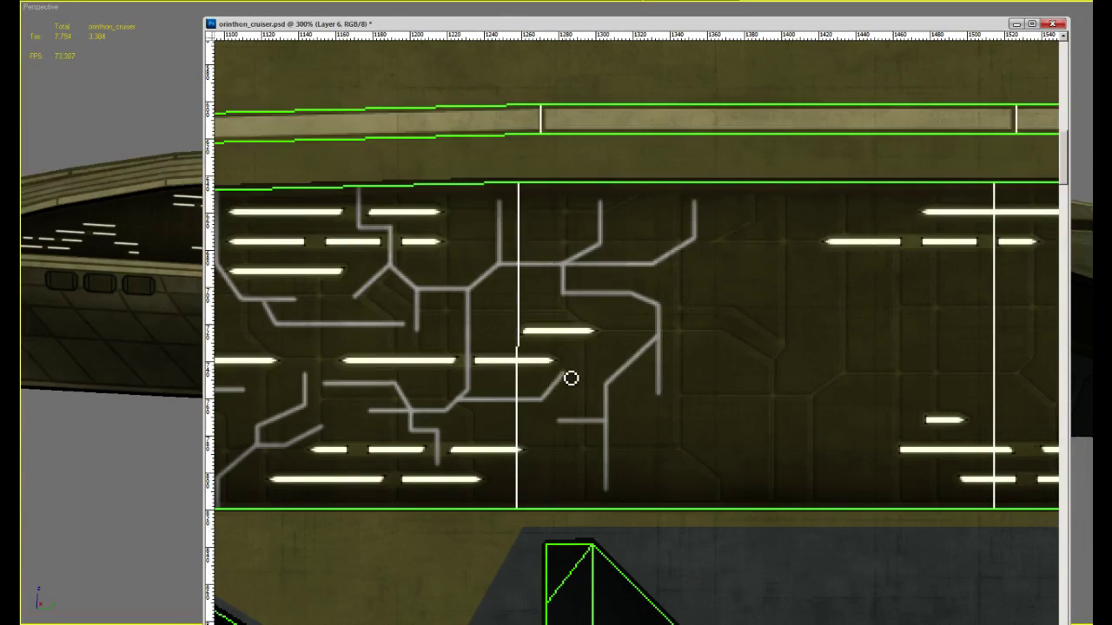
drag(678, 357, 695, 355)
alt+click(695, 354)
alt+click(695, 354)
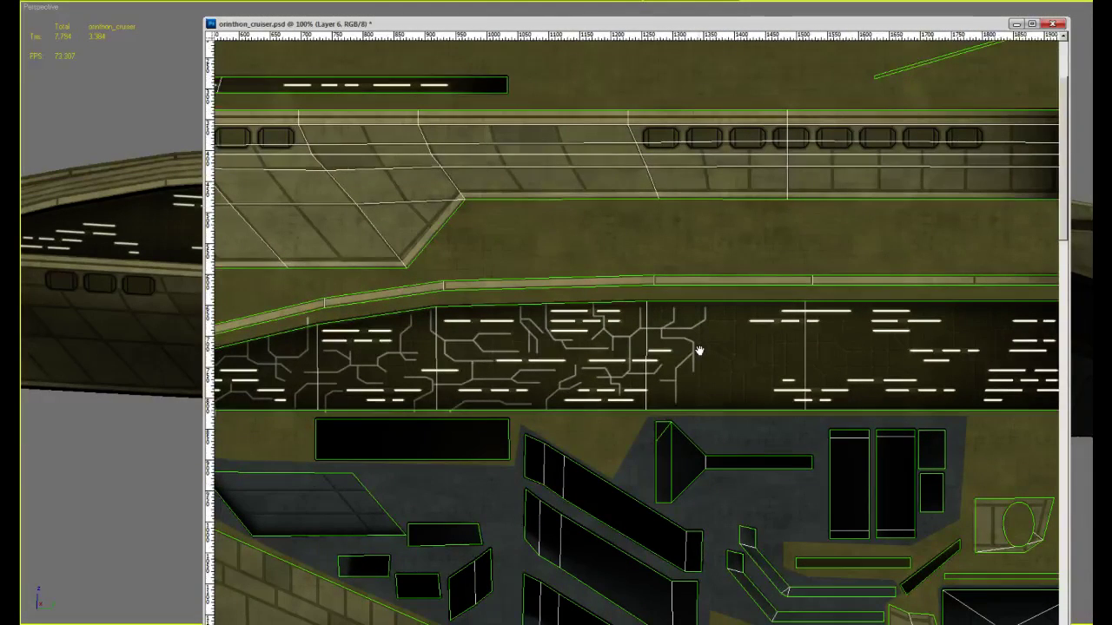
Paint a line diagonally down-right from the strip's upper edge into a vertical run, with a down-left fork that drops straight down
ctrl+click(665, 325)
ctrl+click(588, 280)
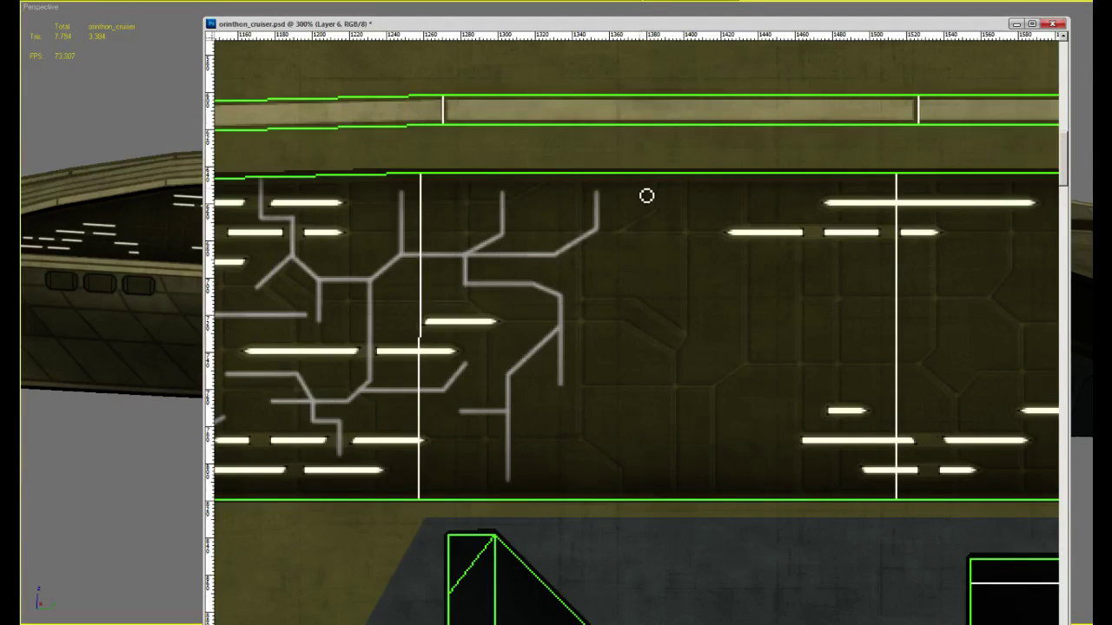
shift+click(676, 233)
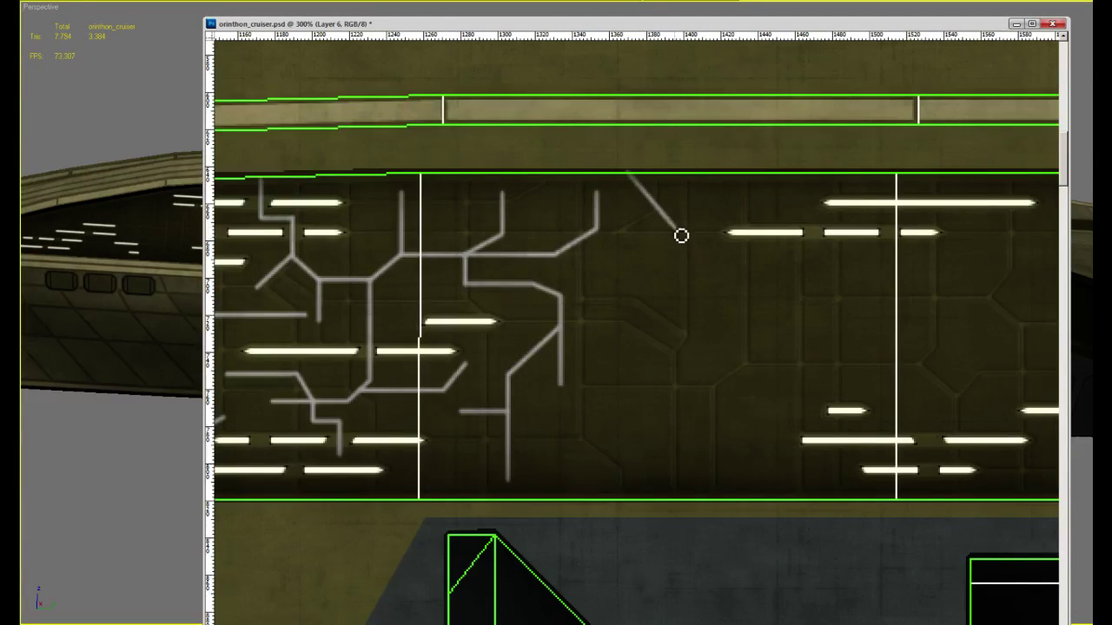
shift+click(676, 308)
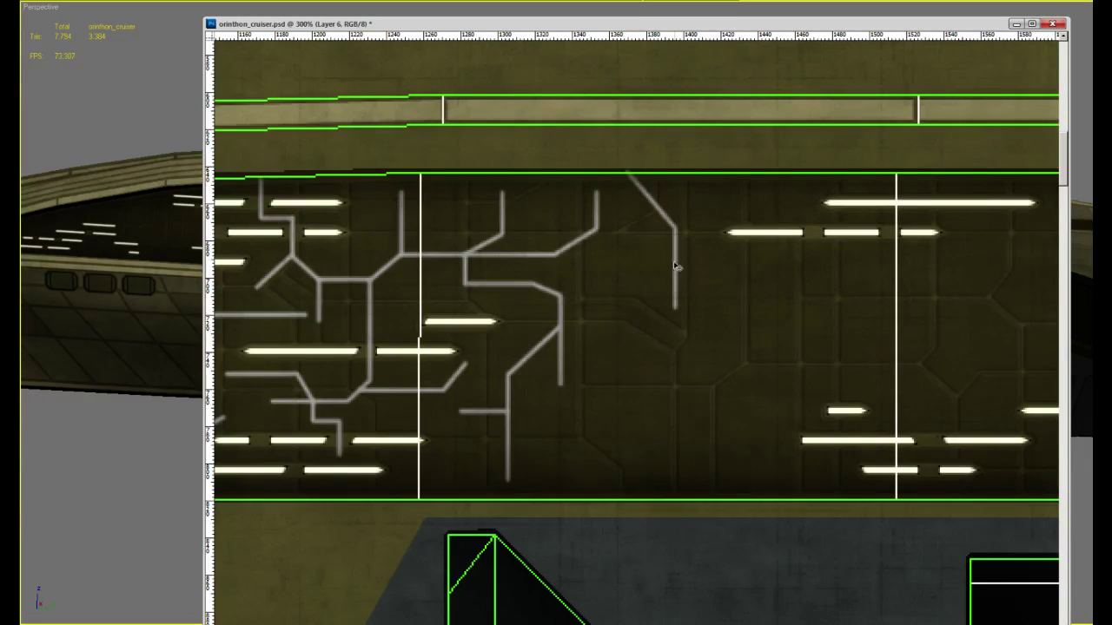
click(676, 270)
shift+click(608, 335)
shift+click(608, 452)
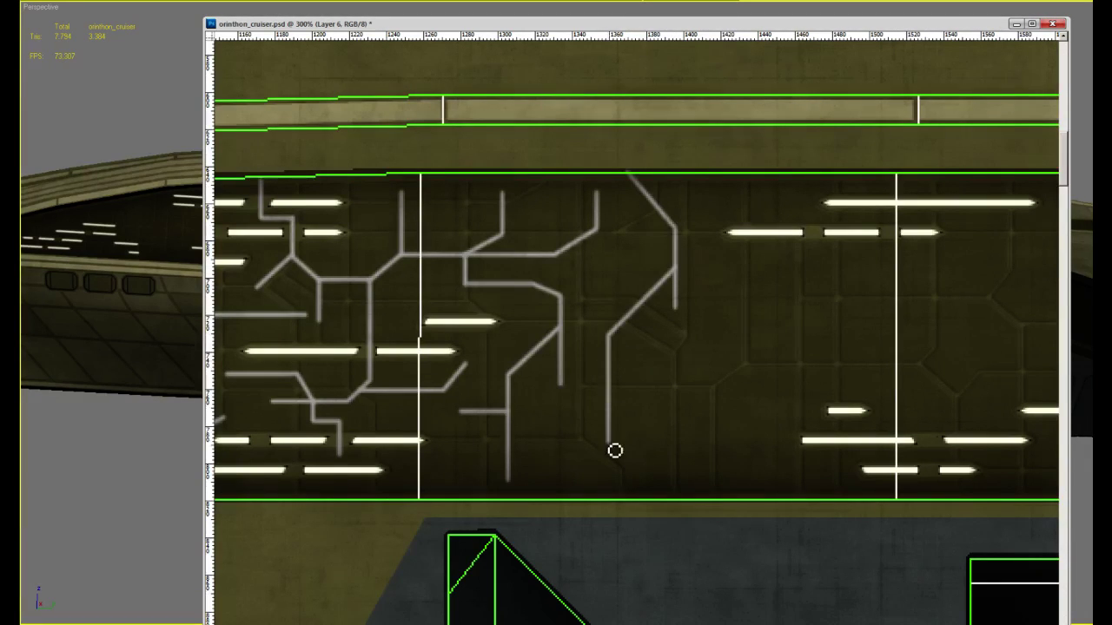
Add a rightward branch near the lower end of the fork's vertical run, ending in an up-right diagonal
click(608, 395)
shift+click(632, 395)
shift+click(687, 395)
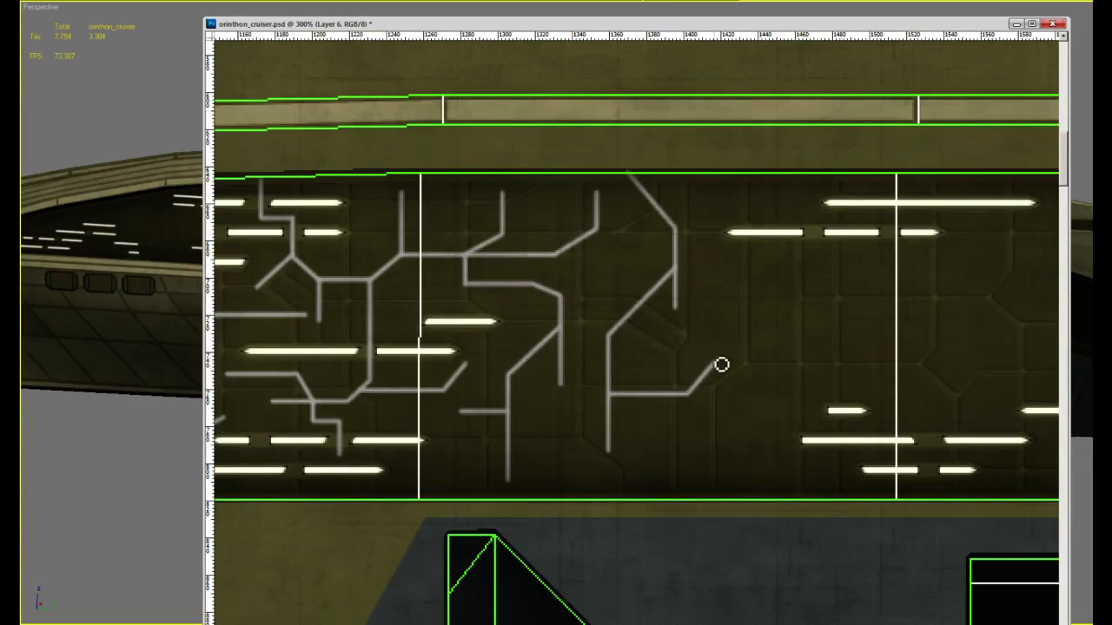
Paint a stepped rightward branch from the upper fork junction, with a rising side branch toward the upper edge ending in a short stub
click(675, 267)
shift+click(768, 267)
shift+click(787, 293)
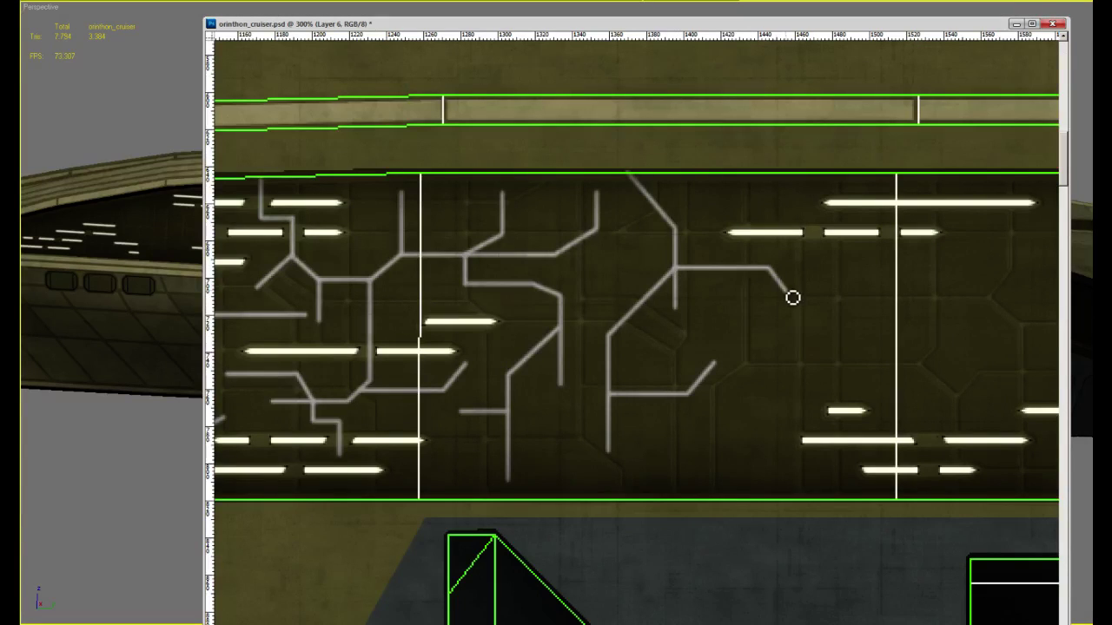
shift+click(872, 291)
mouse_move(720, 272)
mouse_down()
mouse_move(742, 214)
mouse_move(809, 206)
mouse_move(765, 139)
mouse_up()
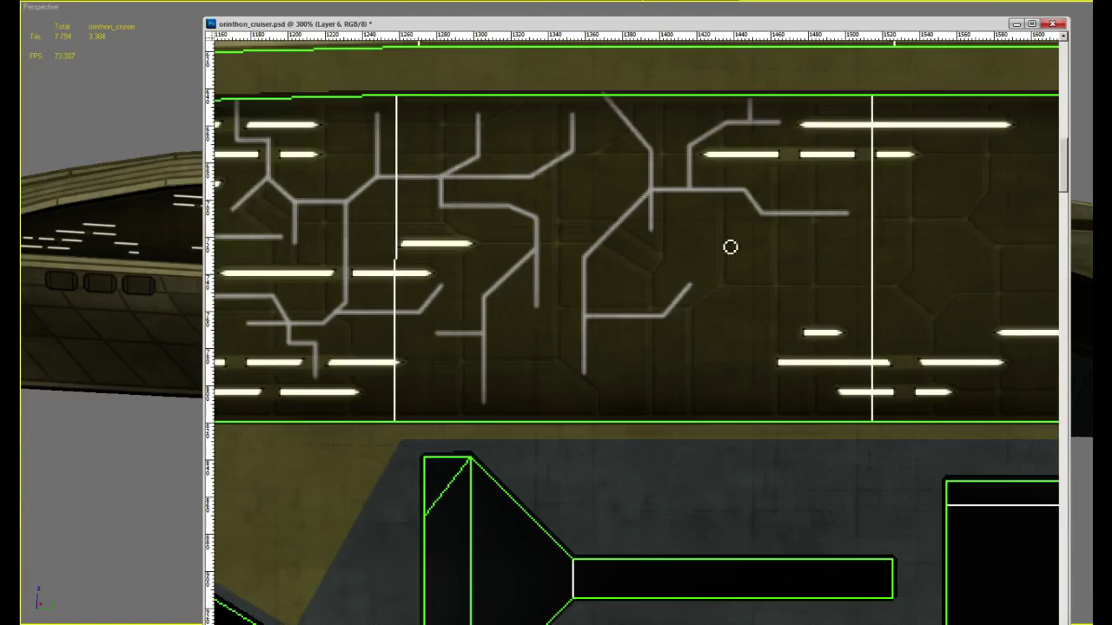
Paint a down-right fork off the lower horizontal branch, with two successive up-right branches stepping rightward across the fifth panel division
mouse_move(636, 324)
mouse_down()
mouse_move(676, 358)
mouse_move(758, 360)
mouse_up()
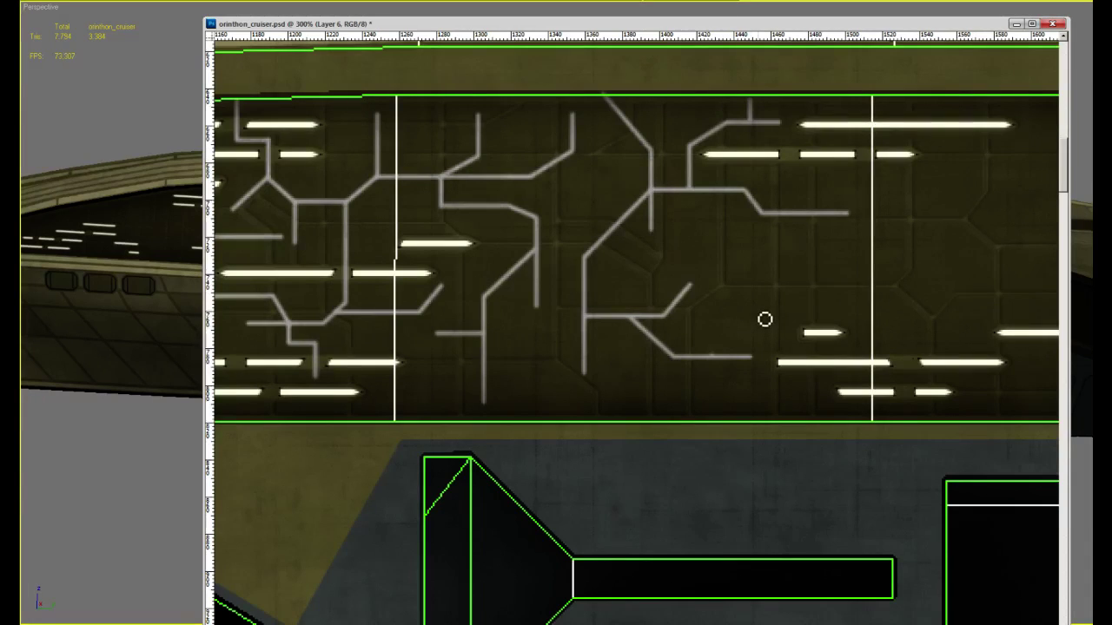
drag(766, 310, 849, 306)
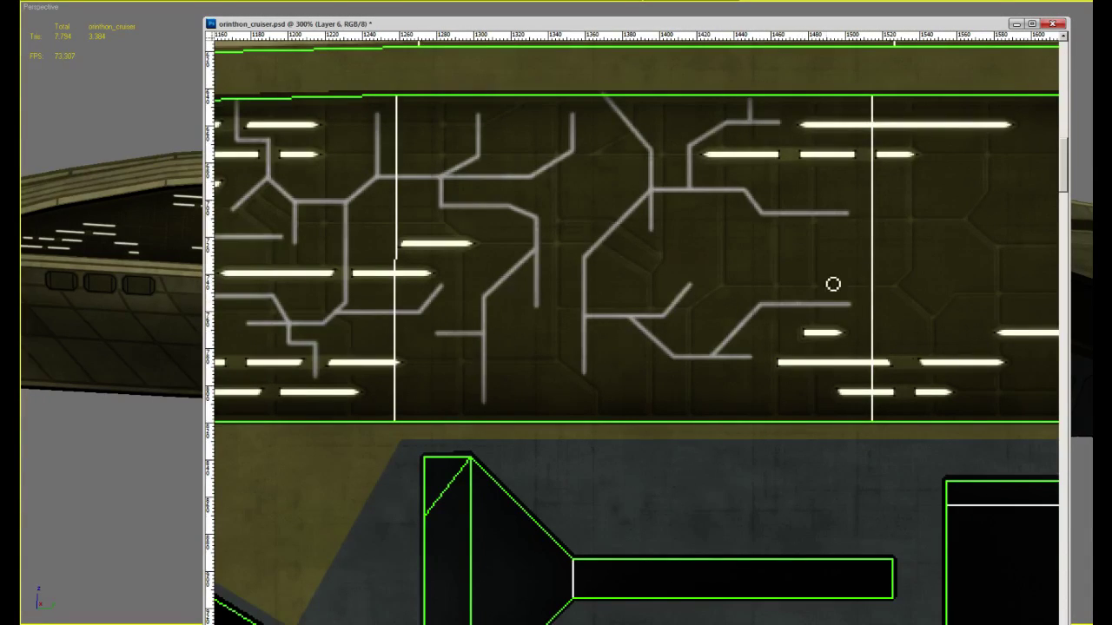
mouse_move(799, 301)
mouse_down()
mouse_move(834, 278)
mouse_move(939, 267)
mouse_up()
Paint a long horizontal line along the strip's lower edge, angled down to the edge at both ends, left of the fifth panel division
ctrl+scroll(859, 286, right, 3)
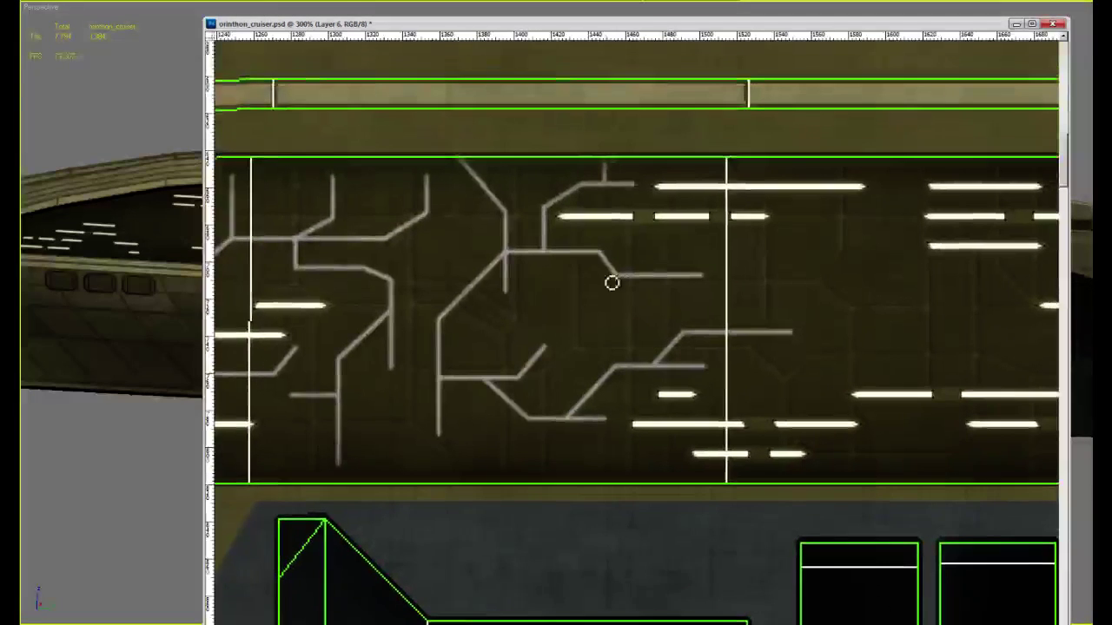
scroll(529, 303, down, 3)
ctrl+scroll(529, 303, left, 5)
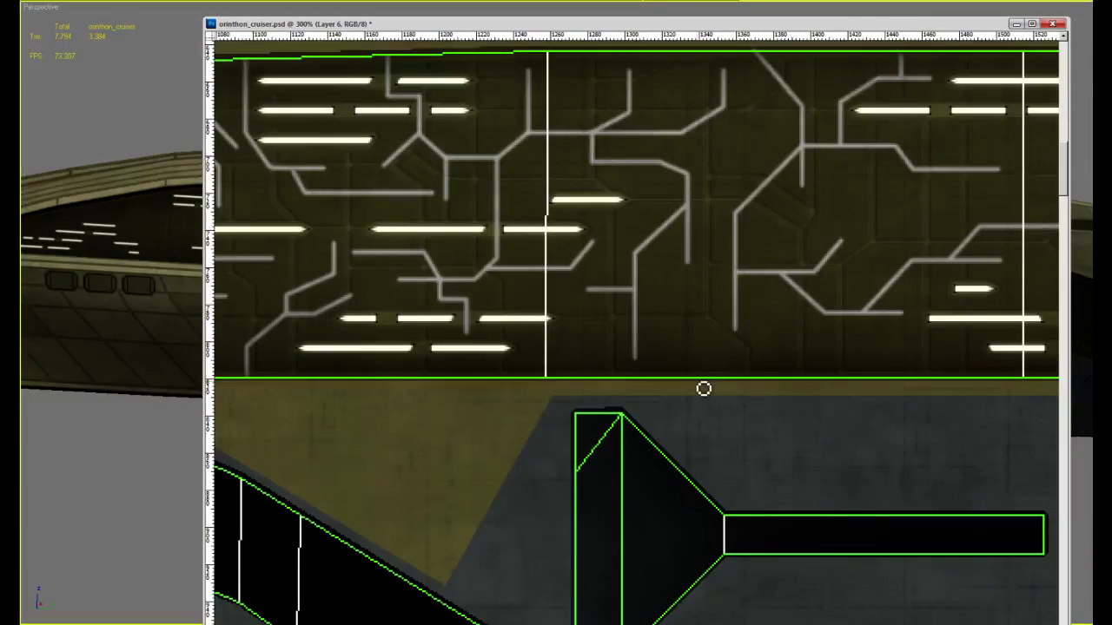
mouse_move(699, 382)
mouse_down()
mouse_move(737, 356)
mouse_move(909, 356)
mouse_up()
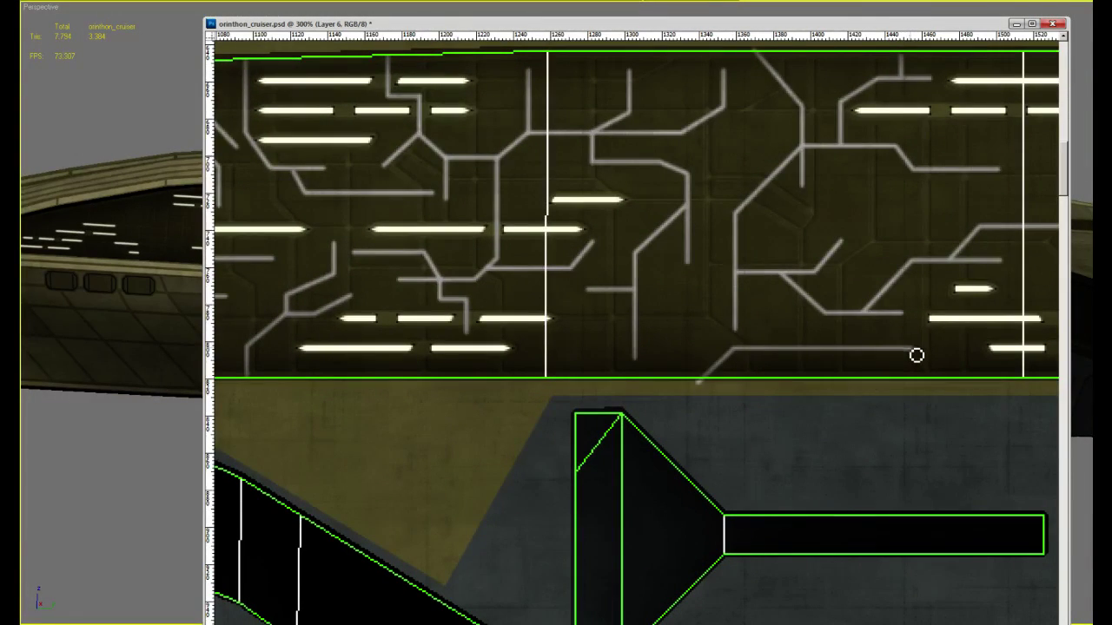
Right of the fifth panel division, paint a line down from the upper edge with a down-left fork and a descending branch running rightward
alt+scroll(707, 403, down, 5)
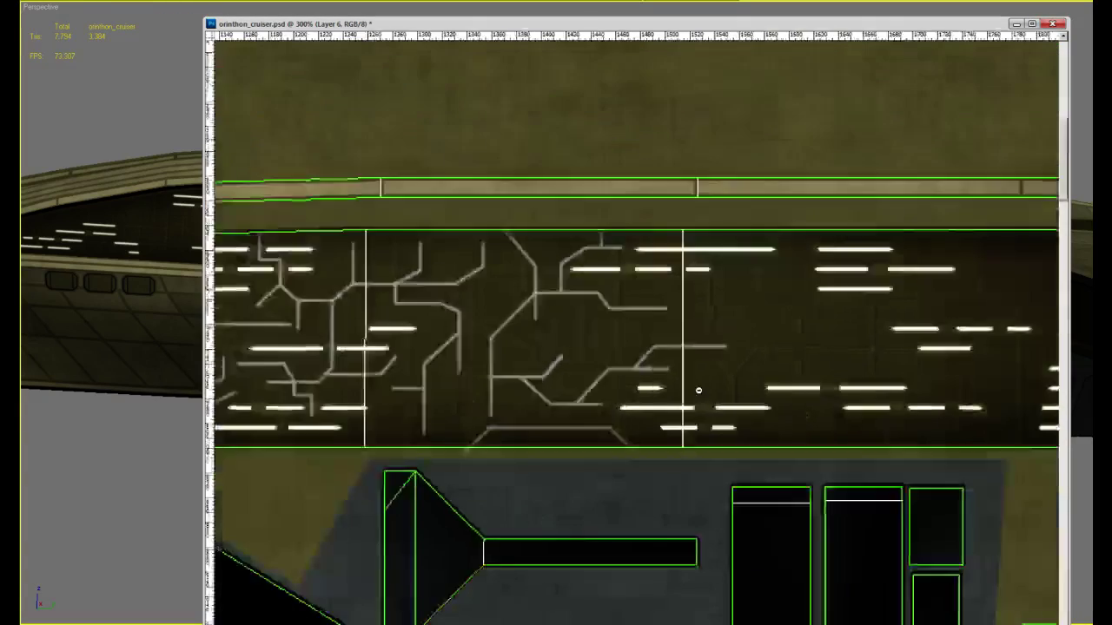
alt+scroll(695, 389, down, 2)
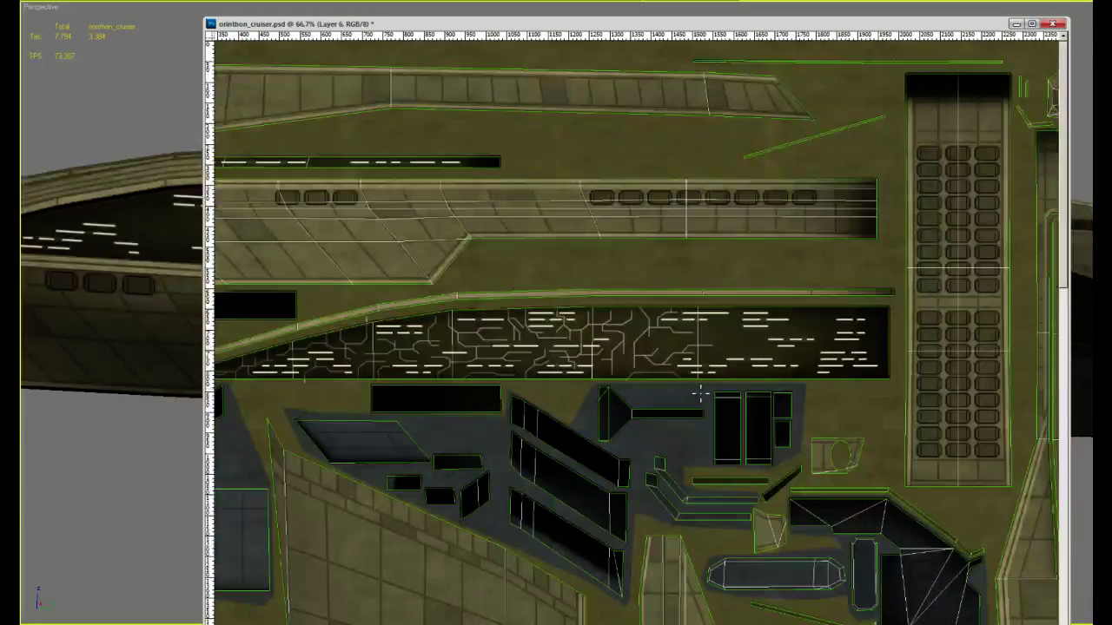
alt+scroll(742, 335, up, 3)
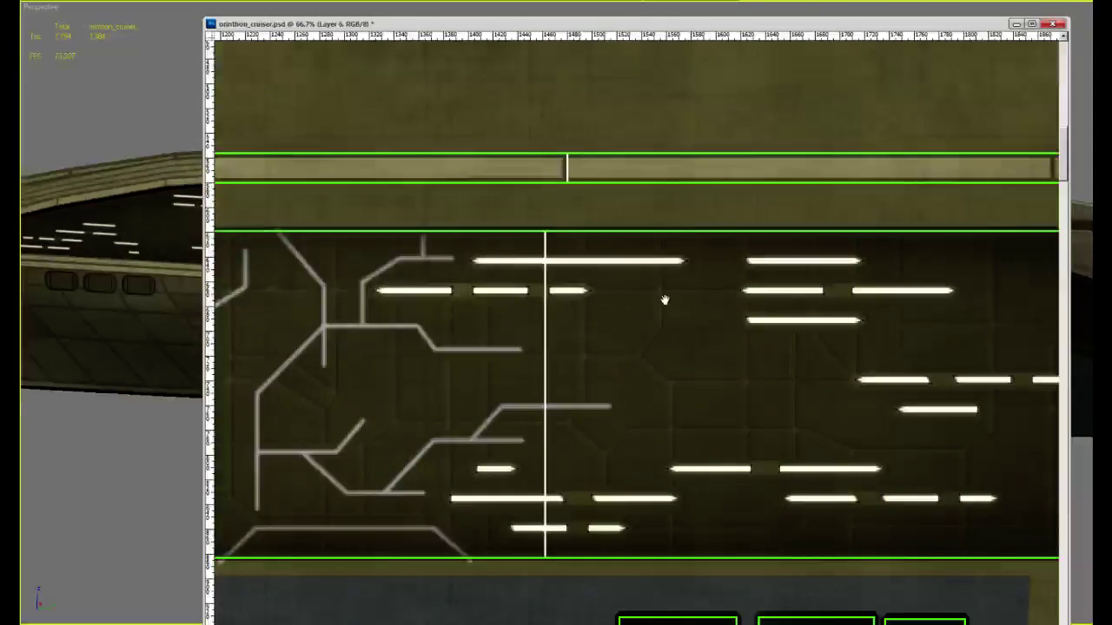
mouse_move(714, 234)
mouse_down()
mouse_move(682, 310)
mouse_move(620, 319)
mouse_move(673, 363)
mouse_up()
shift+click(571, 341)
shift+click(834, 377)
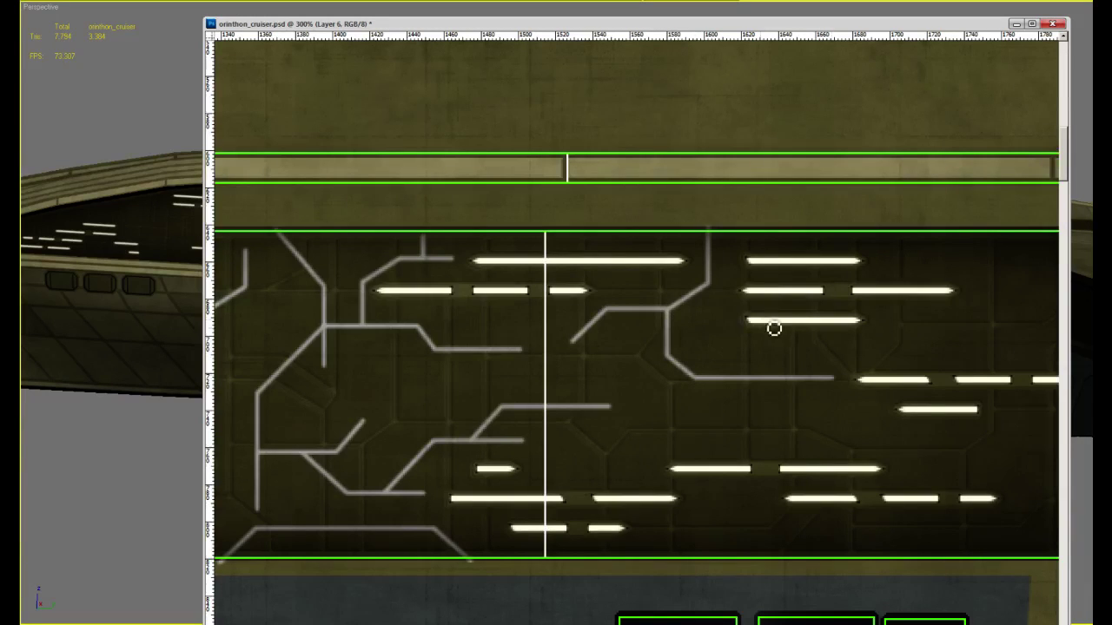
Paint a stepped line from the upper edge down between the lit windows and back up to the edge farther right, with a downward stub
mouse_move(836, 310)
mouse_down()
mouse_move(841, 292)
mouse_move(903, 275)
mouse_move(921, 236)
mouse_up()
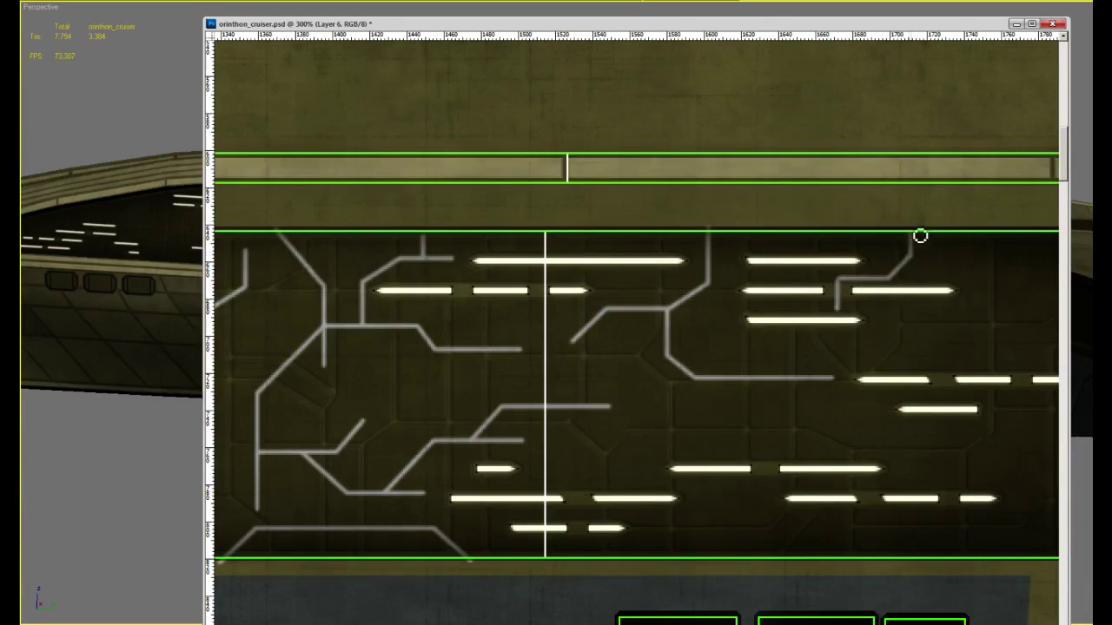
drag(838, 280, 730, 279)
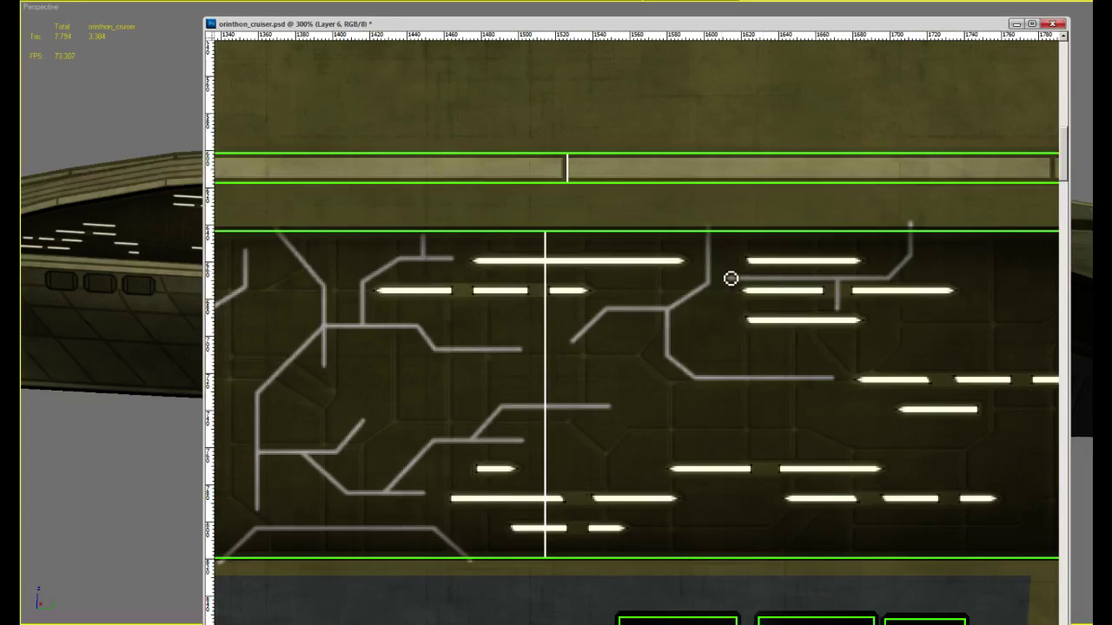
key(ctrl+z)
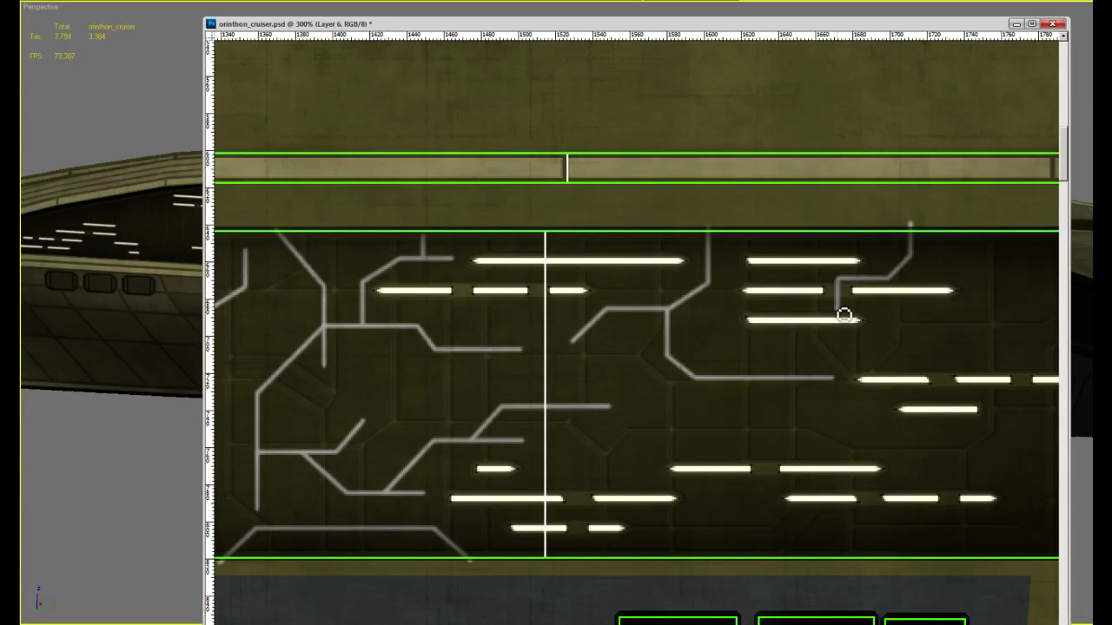
mouse_move(846, 316)
mouse_down()
mouse_move(900, 313)
mouse_move(936, 349)
mouse_move(947, 397)
mouse_move(934, 373)
mouse_move(874, 392)
mouse_move(958, 385)
mouse_move(985, 363)
mouse_move(988, 254)
mouse_up()
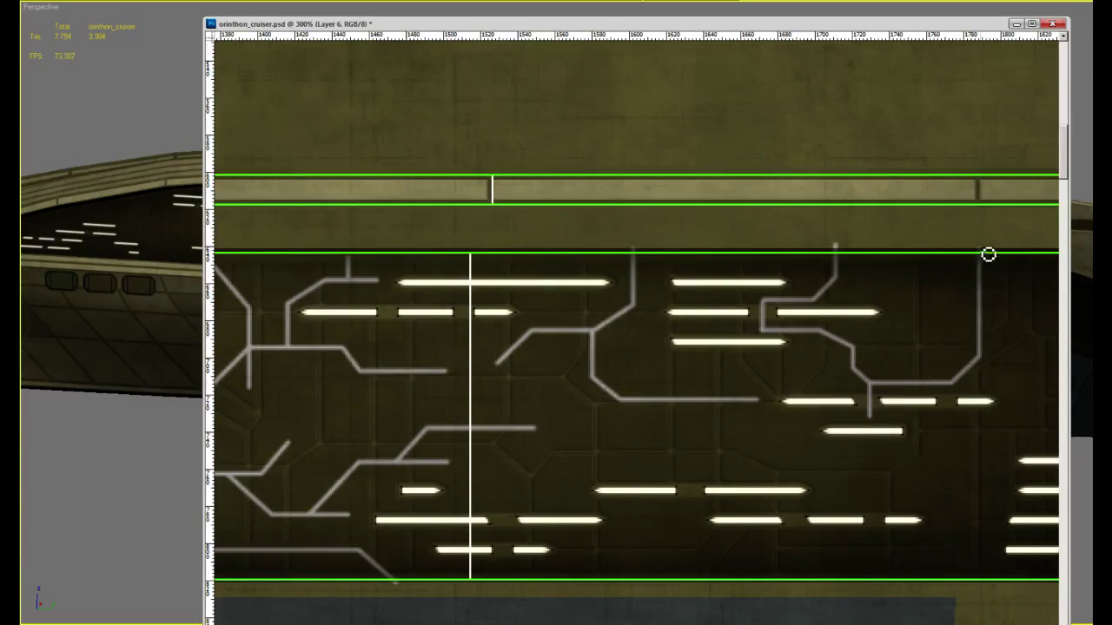
Branch a stepped line rightward from near that line's upper end, crossing the long vertical and rising to the strip's upper edge
key(ctrl+minus)
key(ctrl+minus)
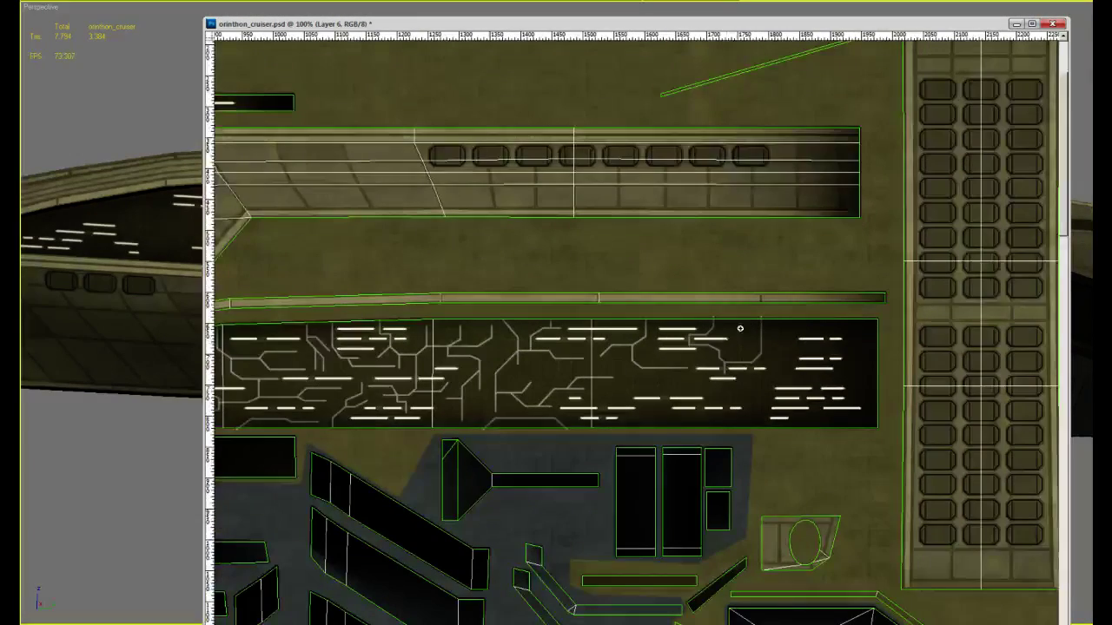
alt+scroll(740, 328, up, 2)
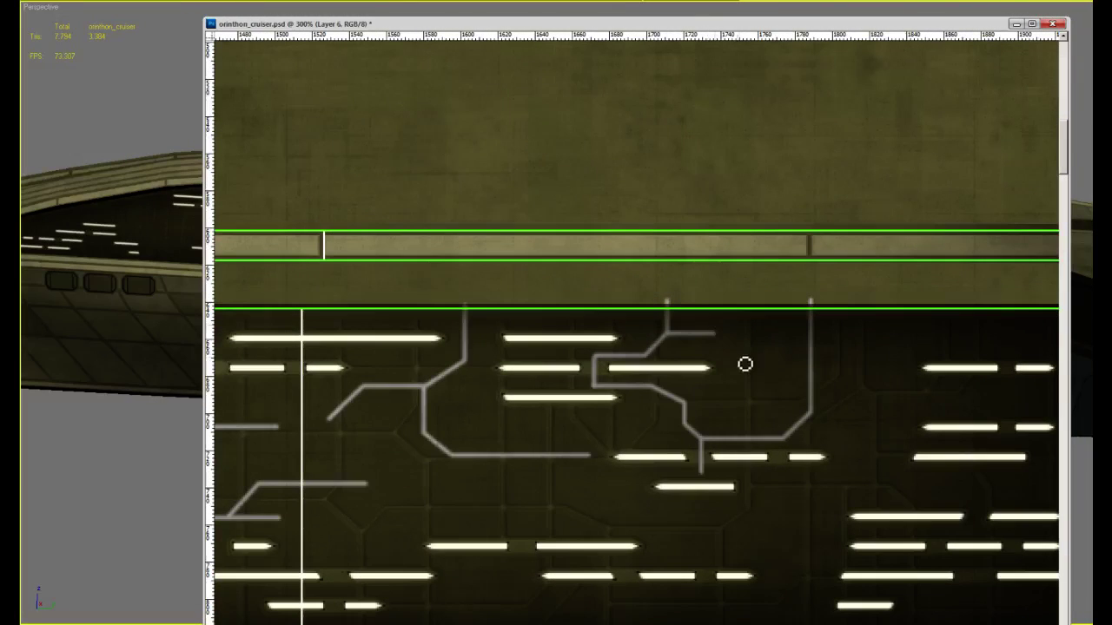
shift+click(834, 359)
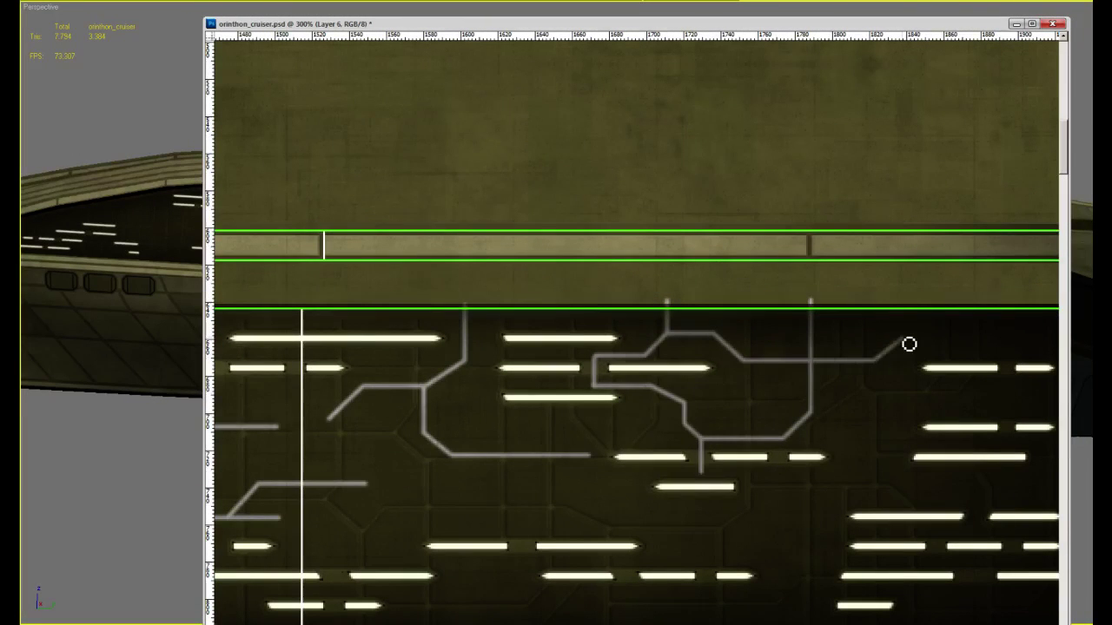
shift+click(969, 344)
shift+click(971, 313)
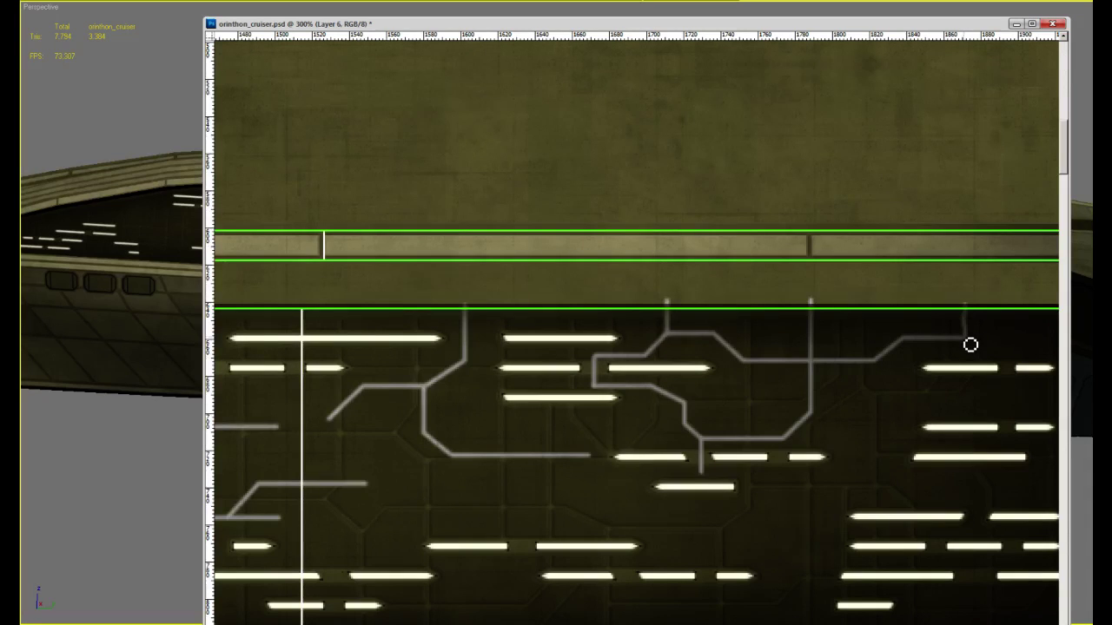
Extend the upper line down past the lit windows, along a horizontal run, and diagonally up past the strip's right end
shift+click(974, 346)
drag(974, 346, 923, 335)
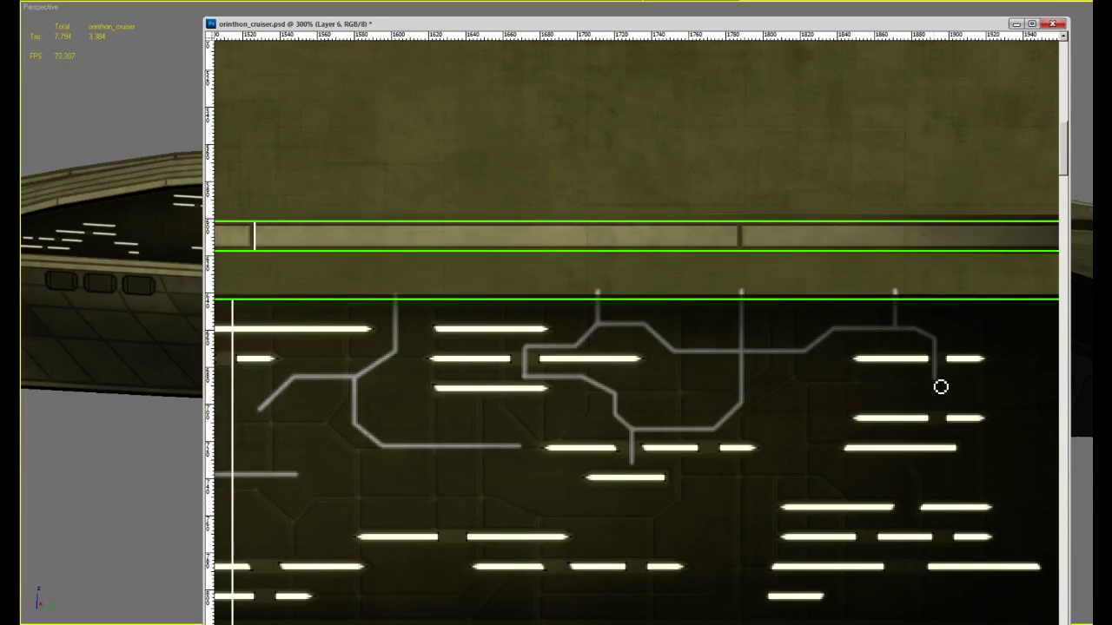
mouse_move(942, 388)
mouse_down()
mouse_move(877, 379)
mouse_move(943, 367)
mouse_up()
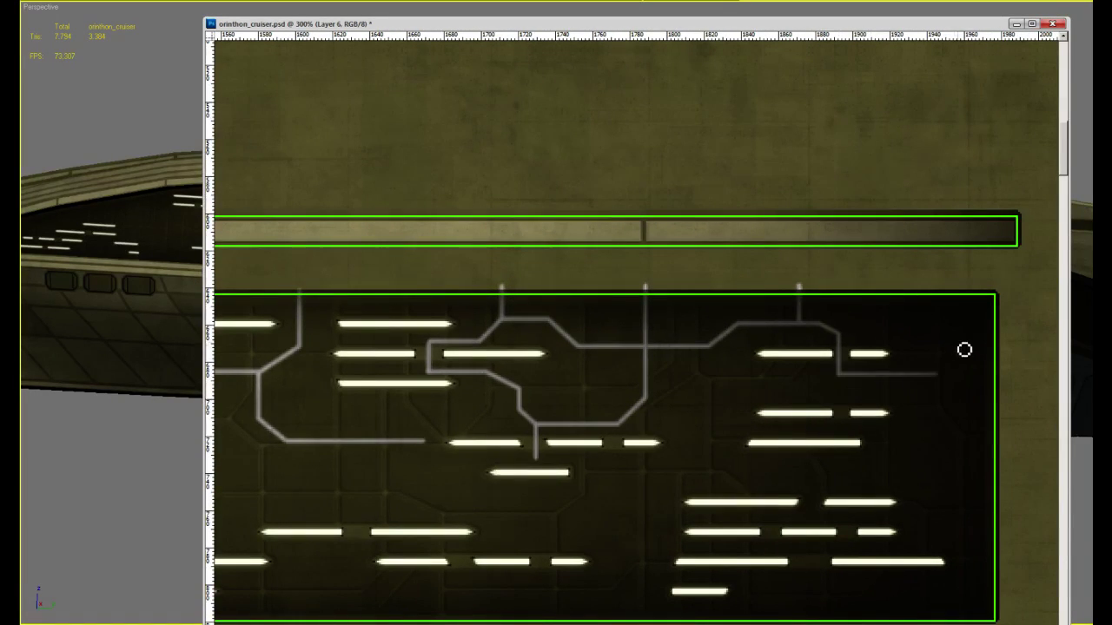
shift+click(966, 344)
shift+click(1017, 339)
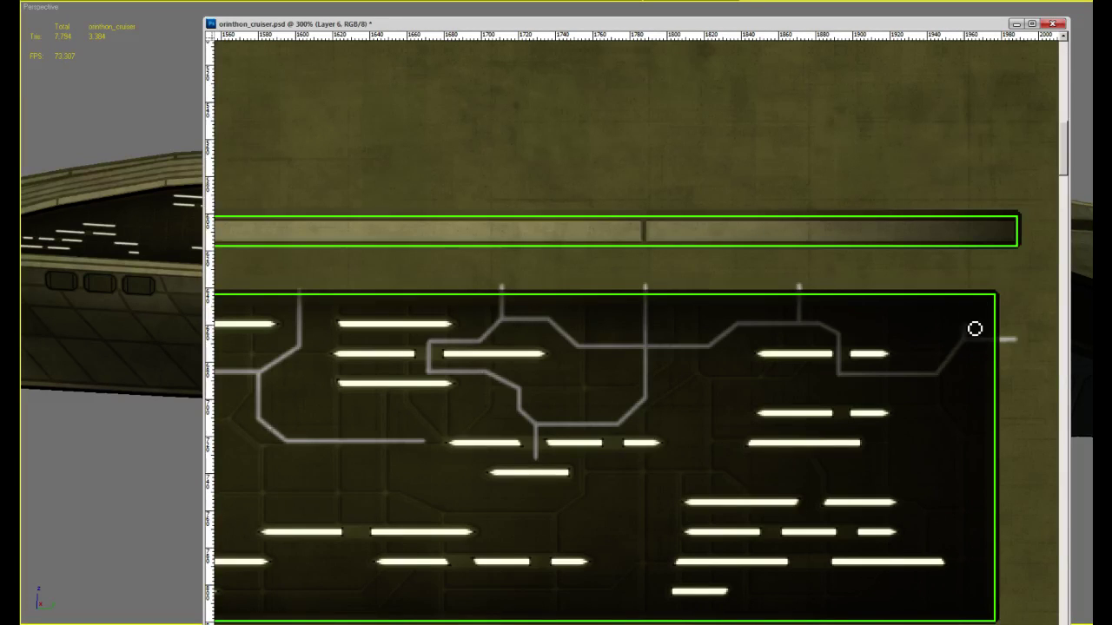
Paint a stepped branch from the bend right of the fifth panel division down between the lit windows to the strip's lower edge
ctrl+scroll(841, 378, left, 10)
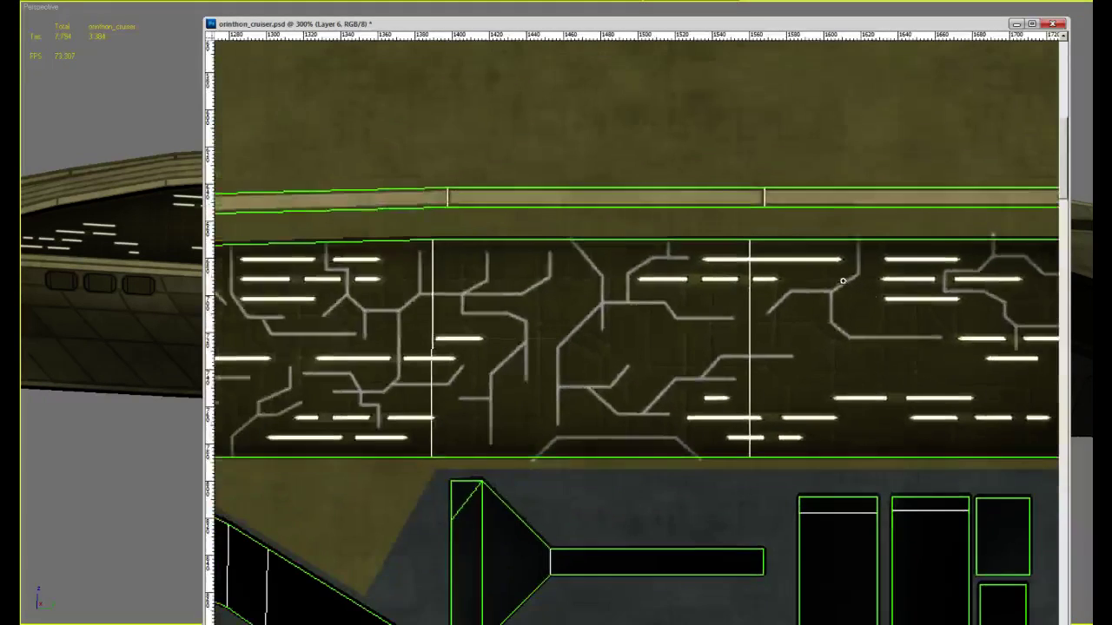
alt+scroll(841, 281, up, 3)
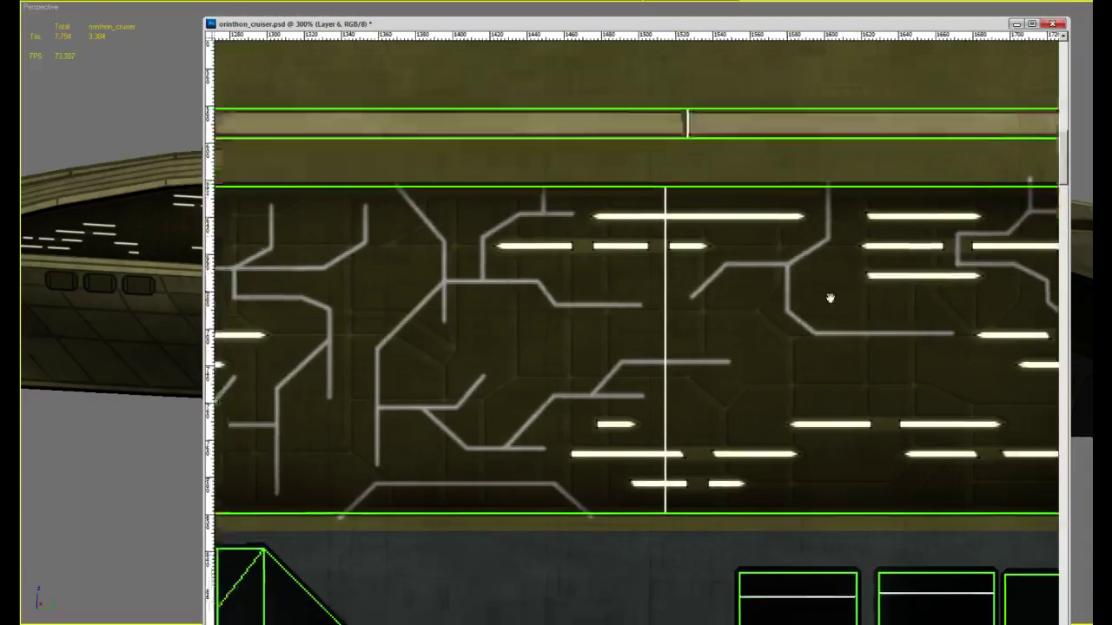
scroll(829, 297, down, 2)
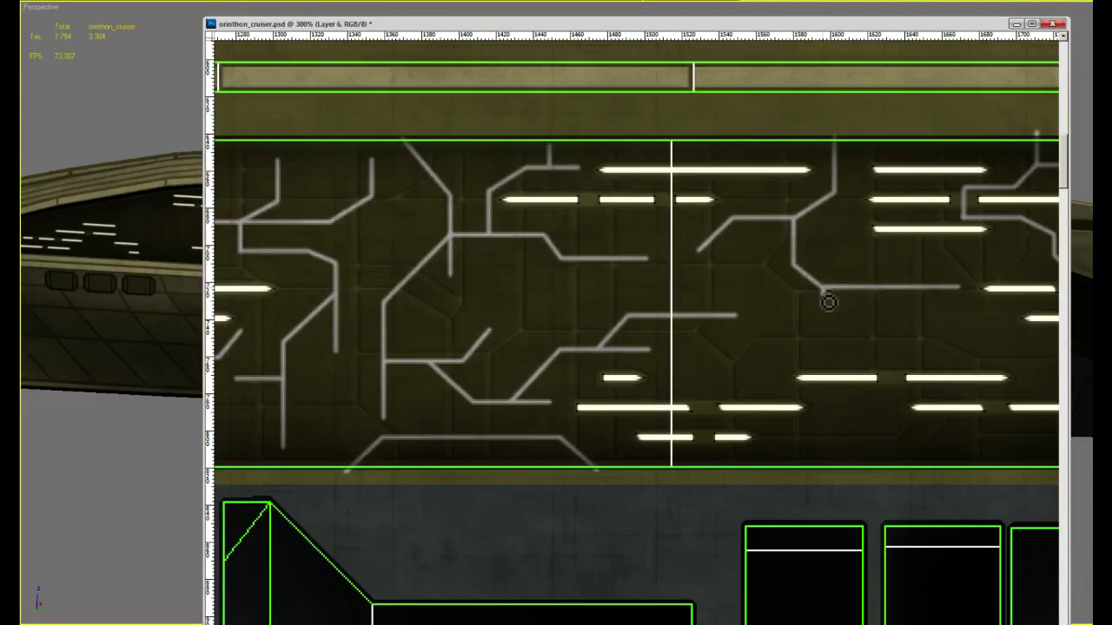
drag(822, 290, 822, 334)
shift+click(905, 350)
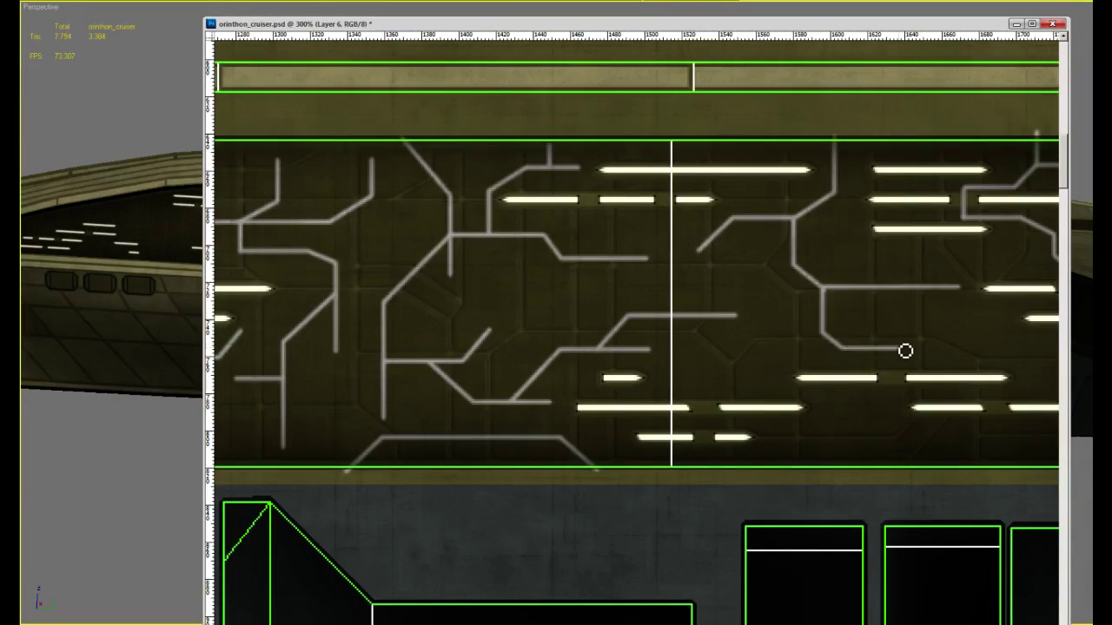
key(ctrl+z)
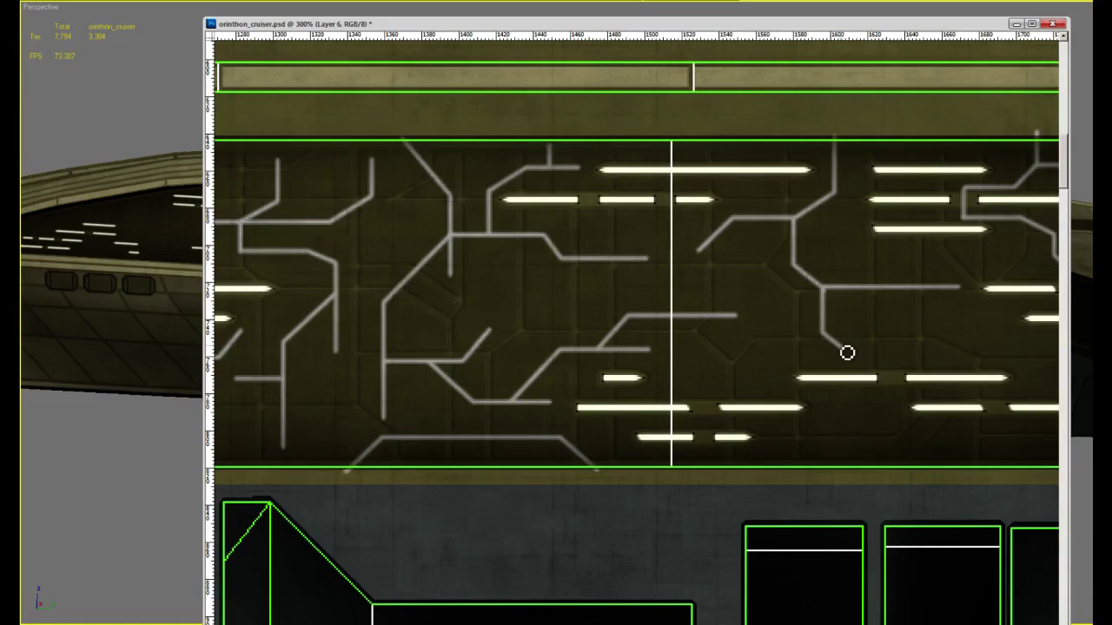
shift+click(874, 346)
drag(896, 368, 896, 472)
scroll(869, 434, right, 2)
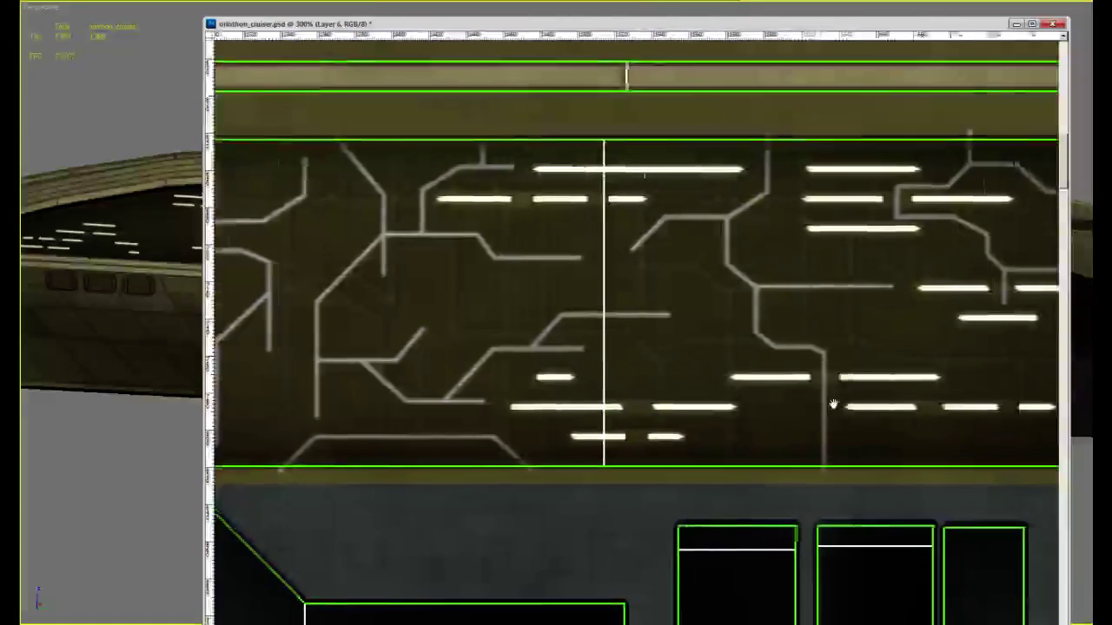
Branch a stepped line rightward from the lower vertical's top and fork it diagonally down to the dark strip's lower edge
mouse_move(828, 362)
mouse_down()
mouse_move(938, 355)
mouse_move(964, 339)
mouse_move(814, 320)
mouse_move(941, 320)
mouse_up()
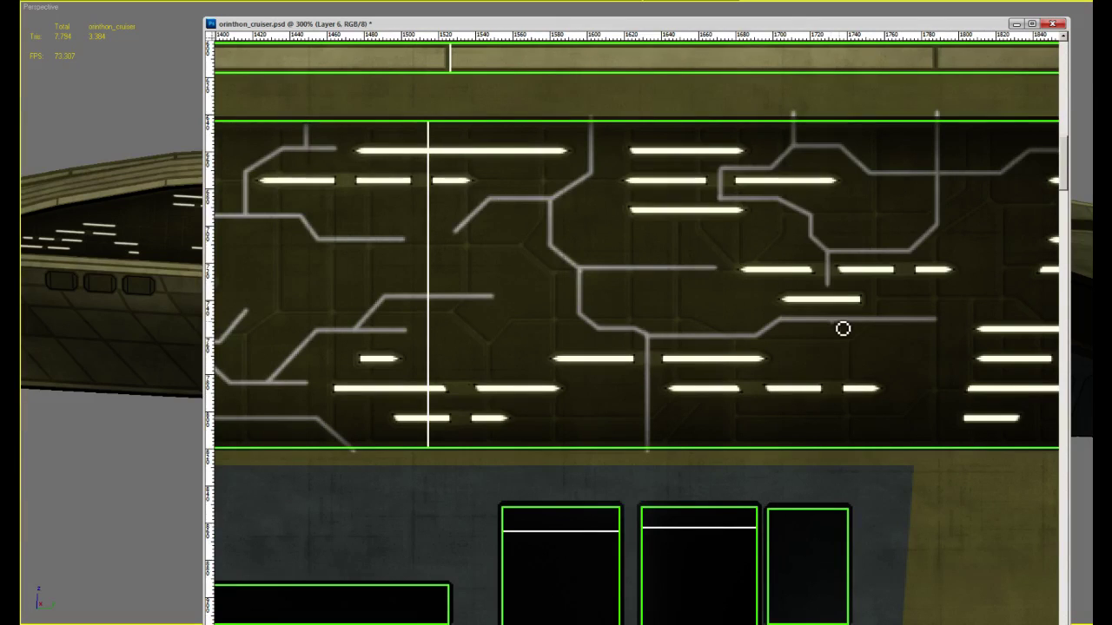
mouse_move(841, 327)
mouse_down()
mouse_move(881, 362)
mouse_move(935, 361)
mouse_move(940, 453)
mouse_up()
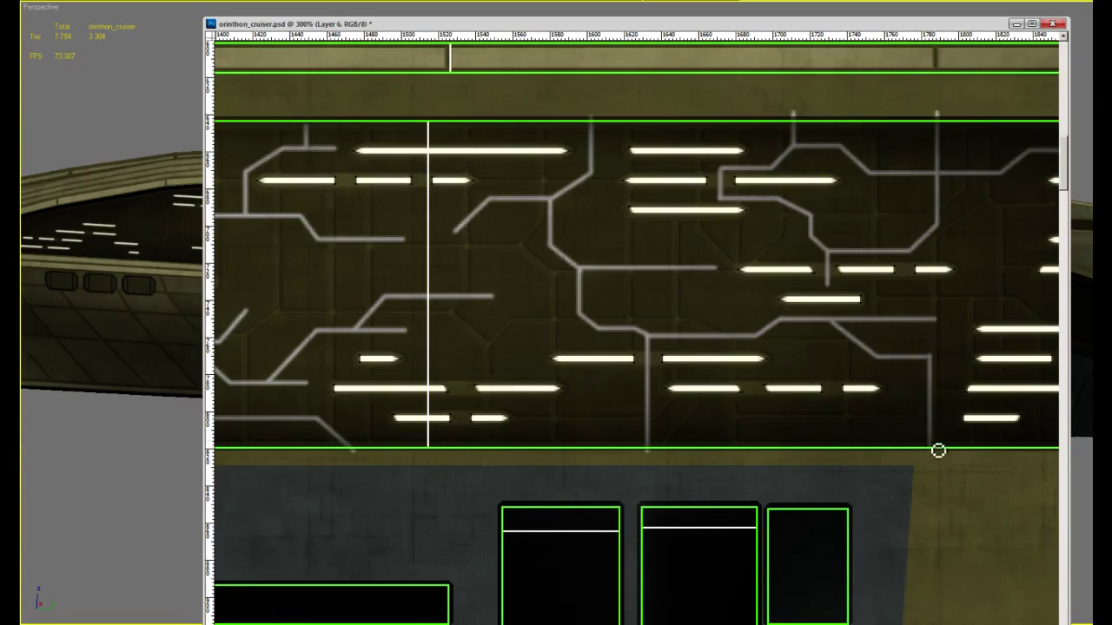
Add a low line running right from that vertical with a downward step, plus a short hooked branch on its left side
drag(883, 411, 938, 401)
drag(709, 413, 889, 413)
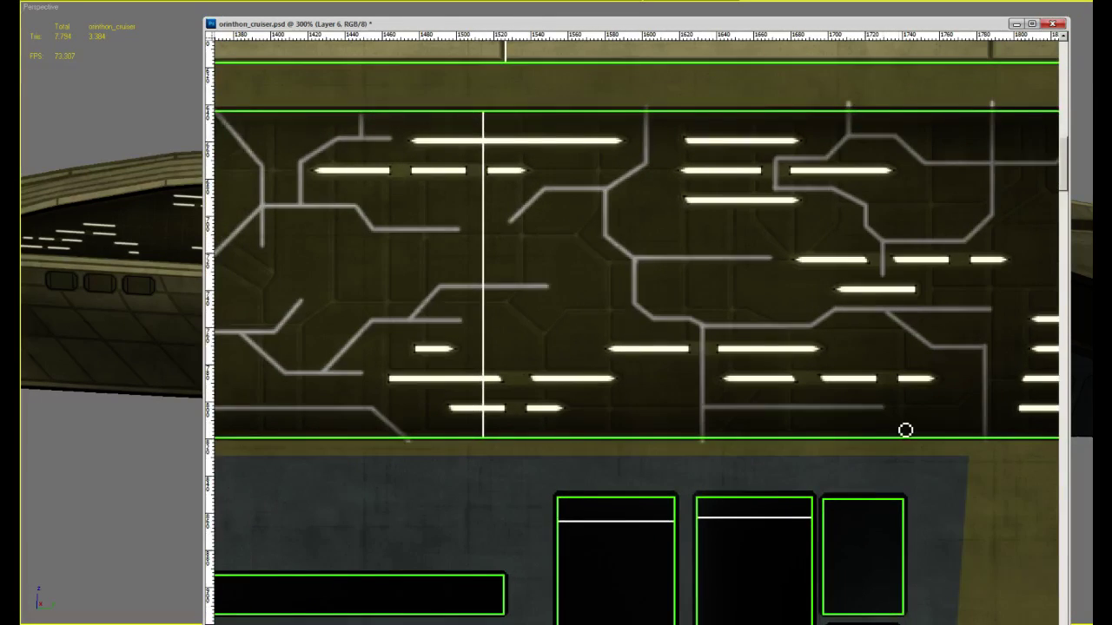
ctrl+scroll(970, 426, left, 3)
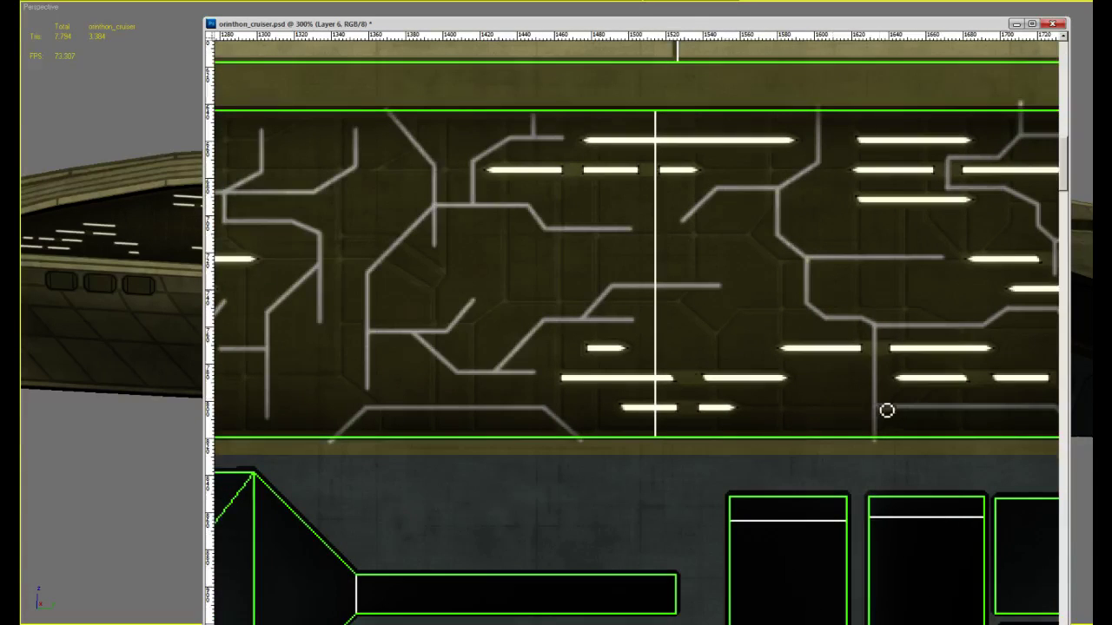
drag(880, 397, 822, 396)
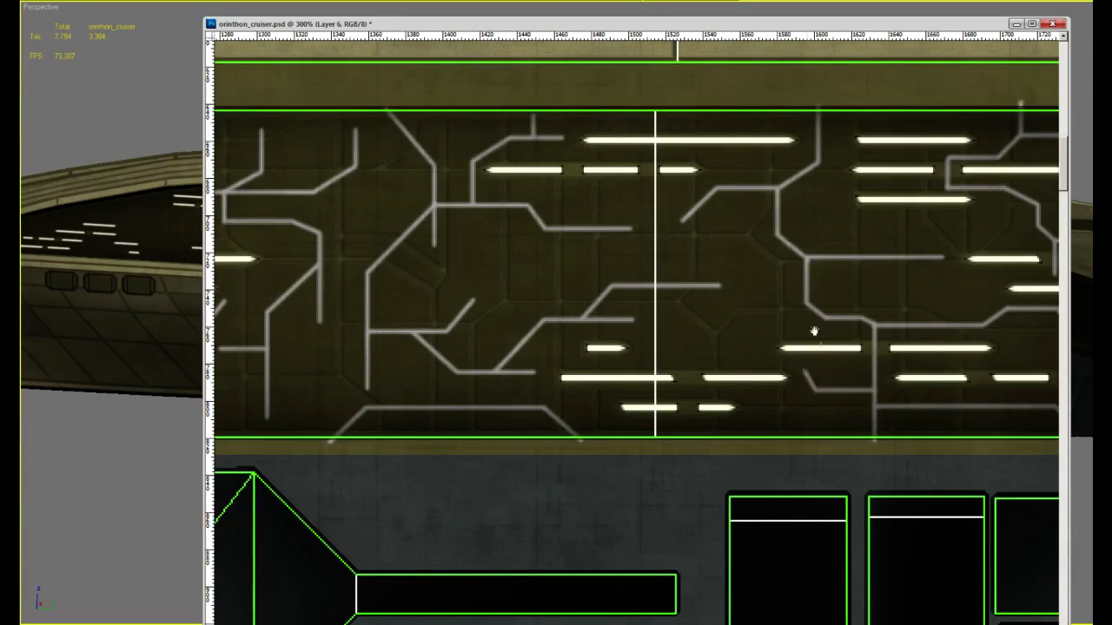
alt+scroll(660, 360, down, 3)
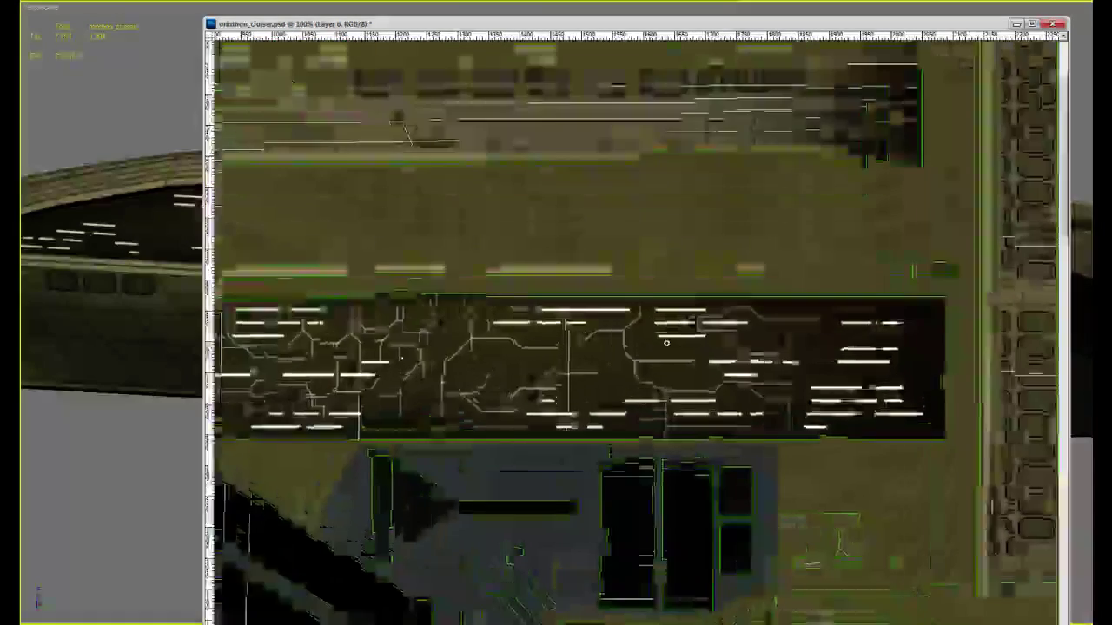
Paint a stepped branch below the three stacked lit windows and another from the upper line down between the two right-hand window groups
alt+scroll(666, 343, up, 3)
mouse_move(542, 354)
mouse_down()
mouse_move(680, 350)
mouse_move(841, 368)
mouse_up()
ctrl+scroll(541, 347, right, 5)
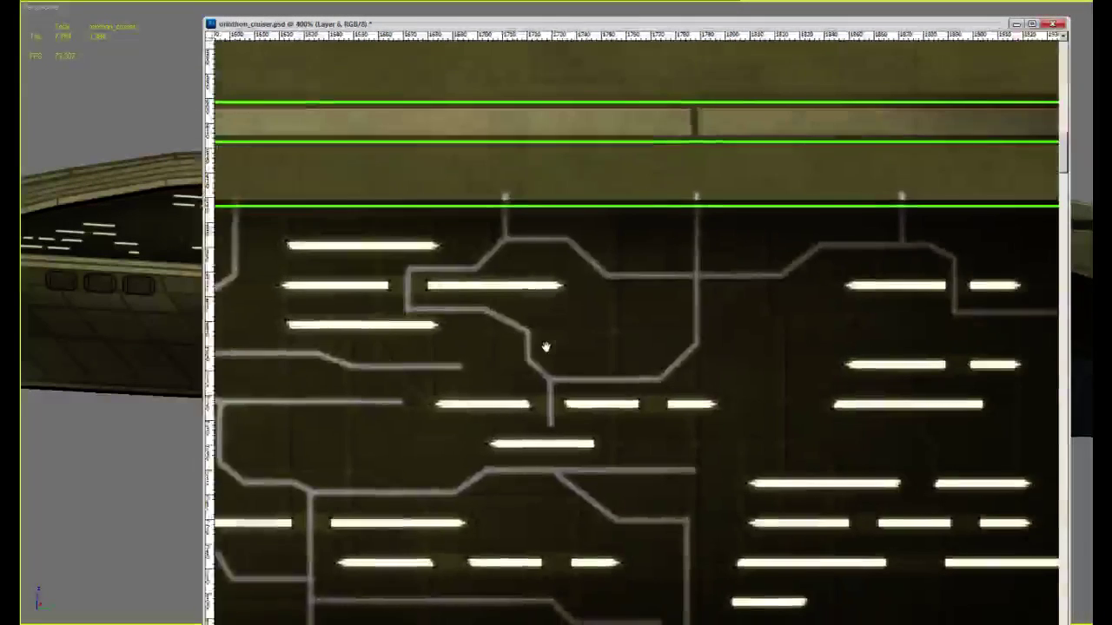
mouse_move(666, 270)
mouse_down()
mouse_move(707, 322)
mouse_move(707, 425)
mouse_move(749, 443)
mouse_move(967, 438)
mouse_up()
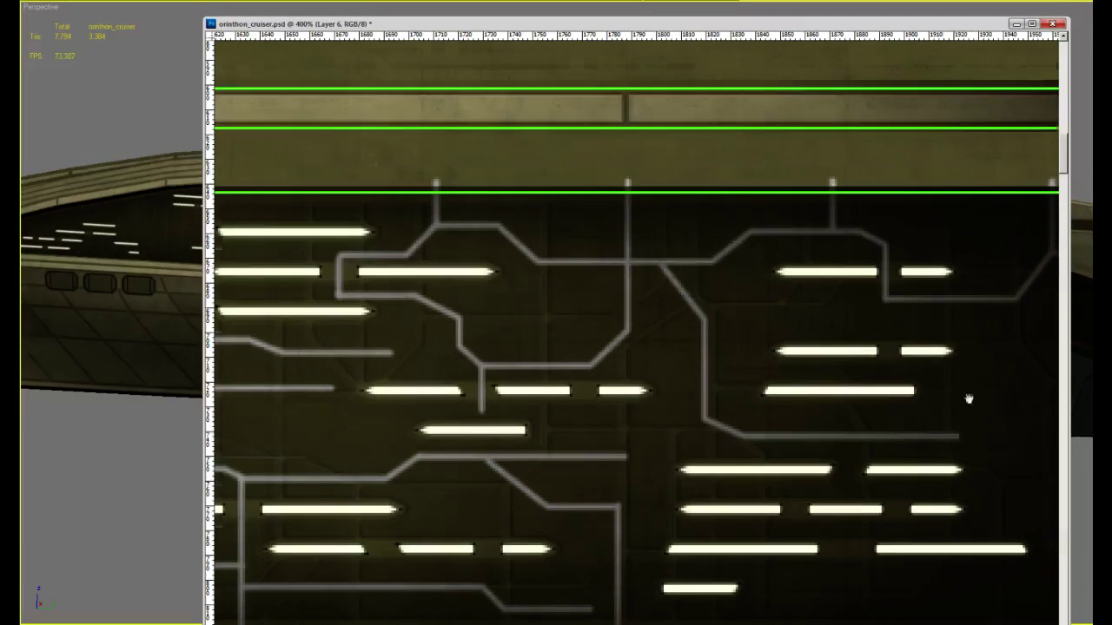
Paint a stepped line down from the upper line near the strip's right end, and a low line bending toward the lower right corner
ctrl+scroll(635, 362, right, 5)
shift+drag(607, 317, 604, 374)
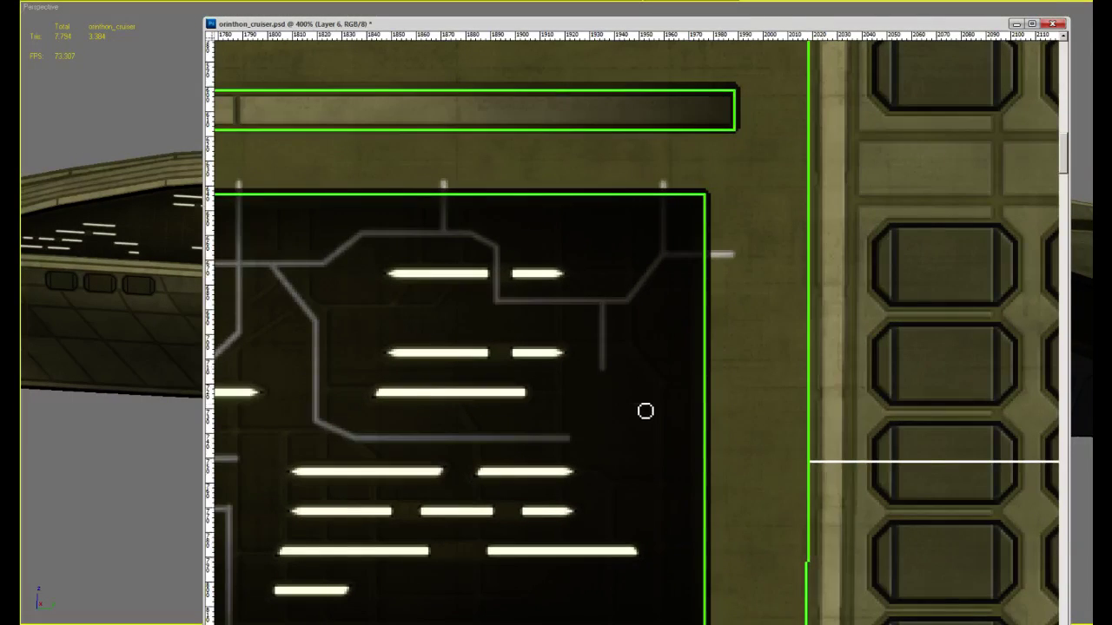
shift+drag(644, 411, 642, 523)
drag(550, 548, 684, 493)
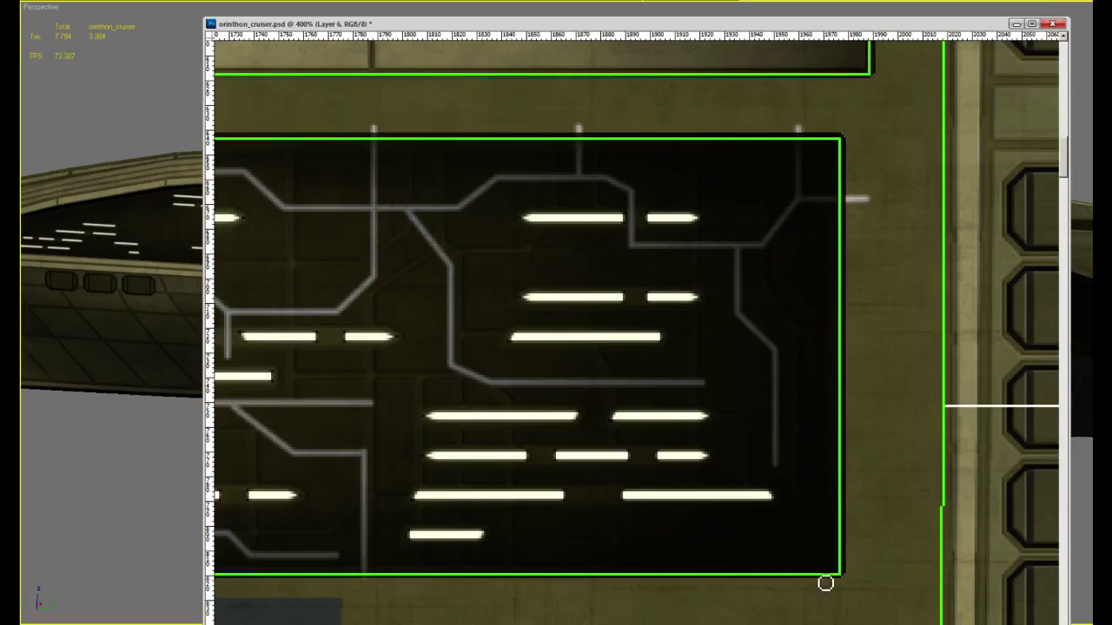
ctrl+scroll(707, 320, left, 3)
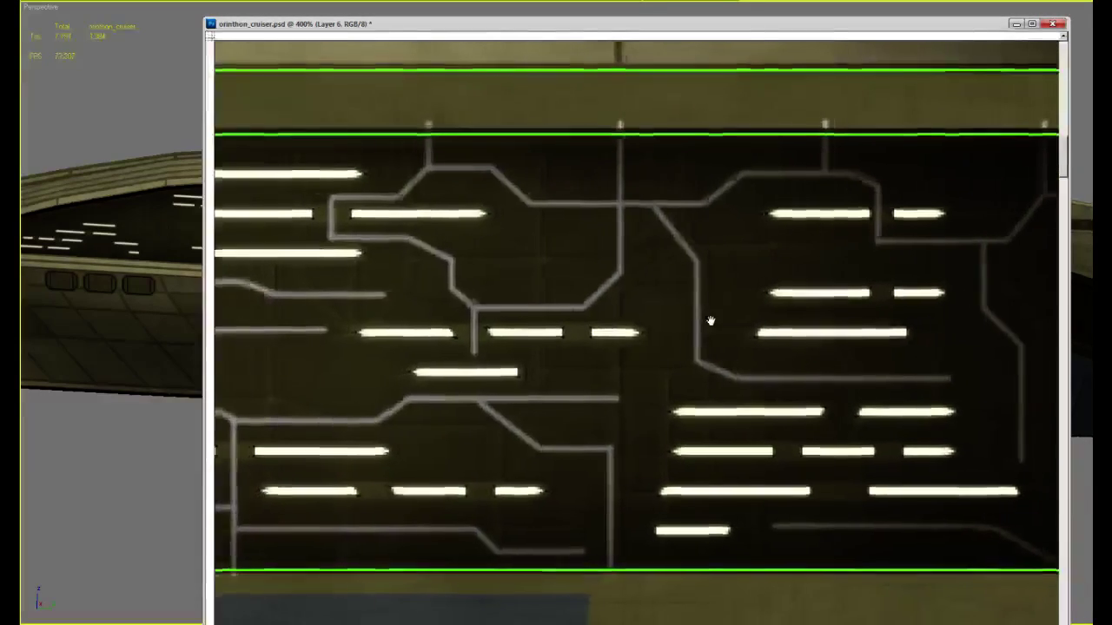
Review the finished panel lines and look over the whole texture sheet for other window strips needing the same detail
alt+scroll(710, 317, down, 1)
alt+scroll(710, 317, down, 4)
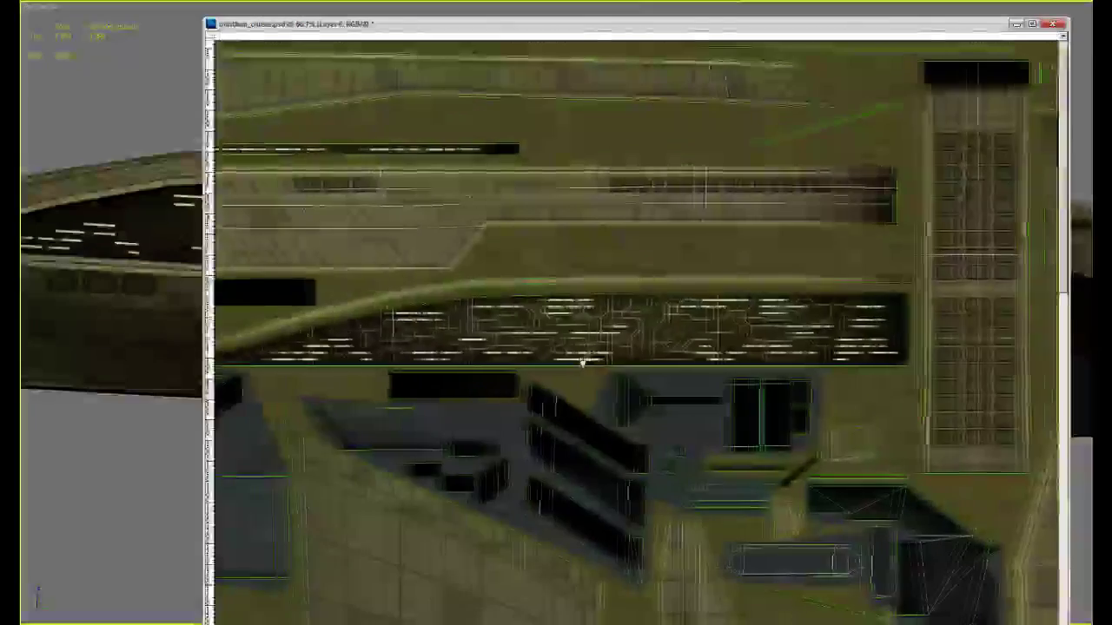
alt+scroll(727, 265, down, 1)
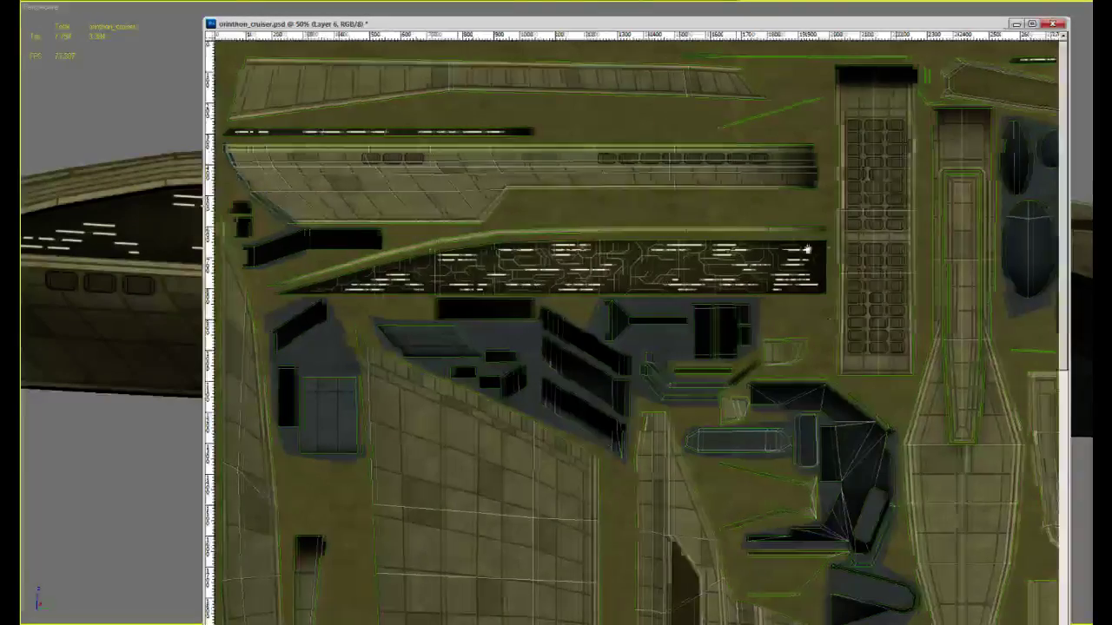
ctrl+scroll(725, 231, right, 4)
drag(673, 396, 745, 205)
drag(738, 600, 750, 234)
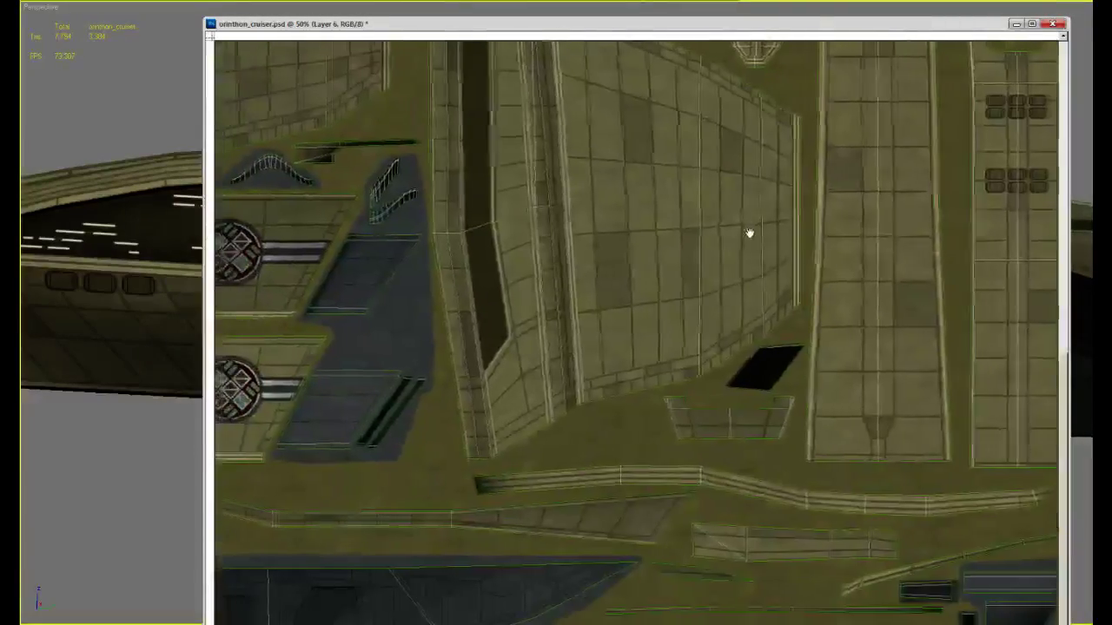
drag(516, 287, 893, 307)
scroll(656, 365, up, 10)
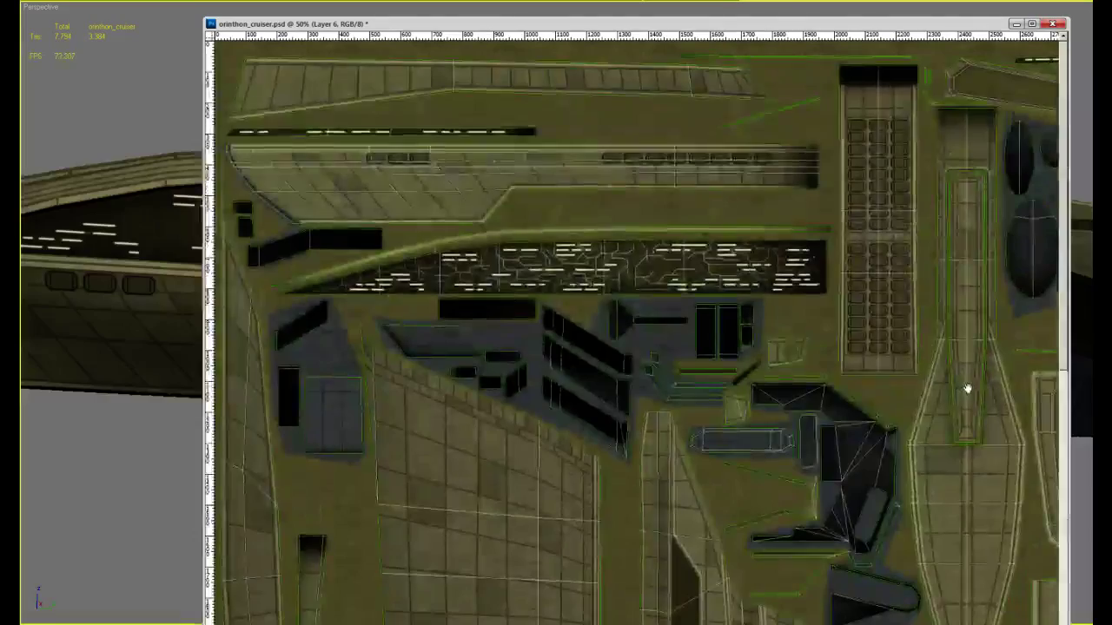
drag(968, 388, 549, 208)
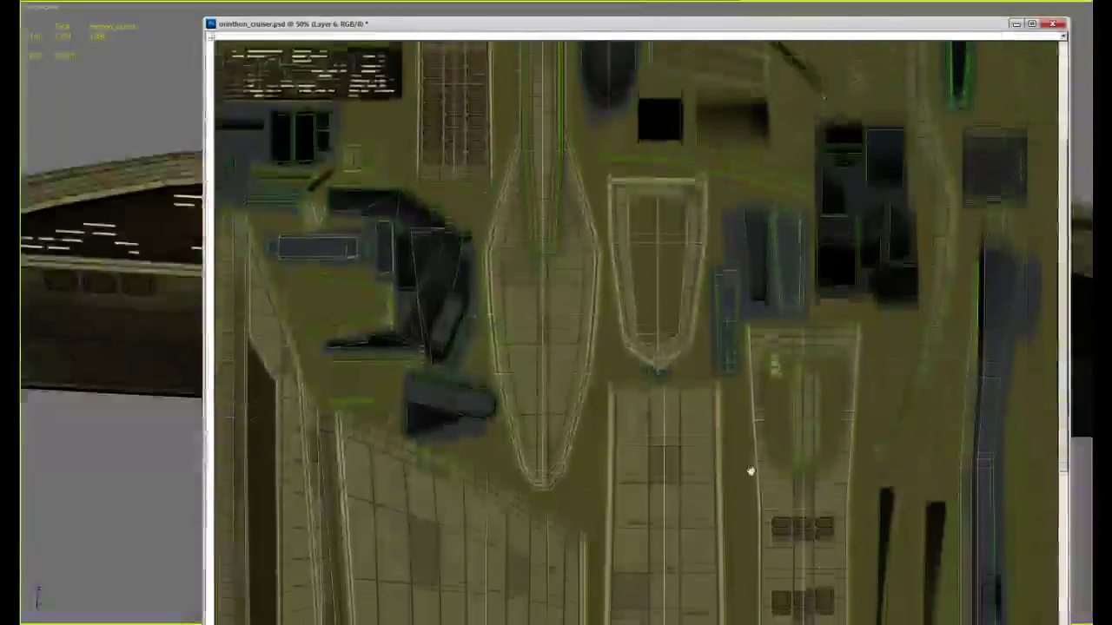
drag(712, 608, 704, 197)
drag(776, 273, 735, 476)
drag(658, 364, 1077, 486)
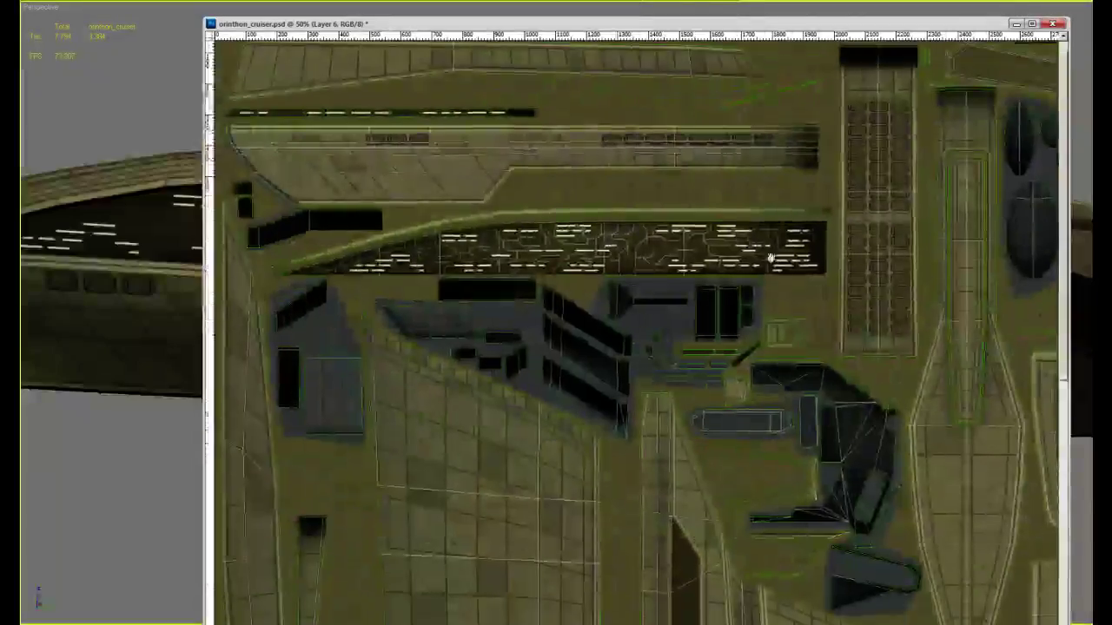
drag(777, 255, 764, 194)
drag(714, 422, 859, 236)
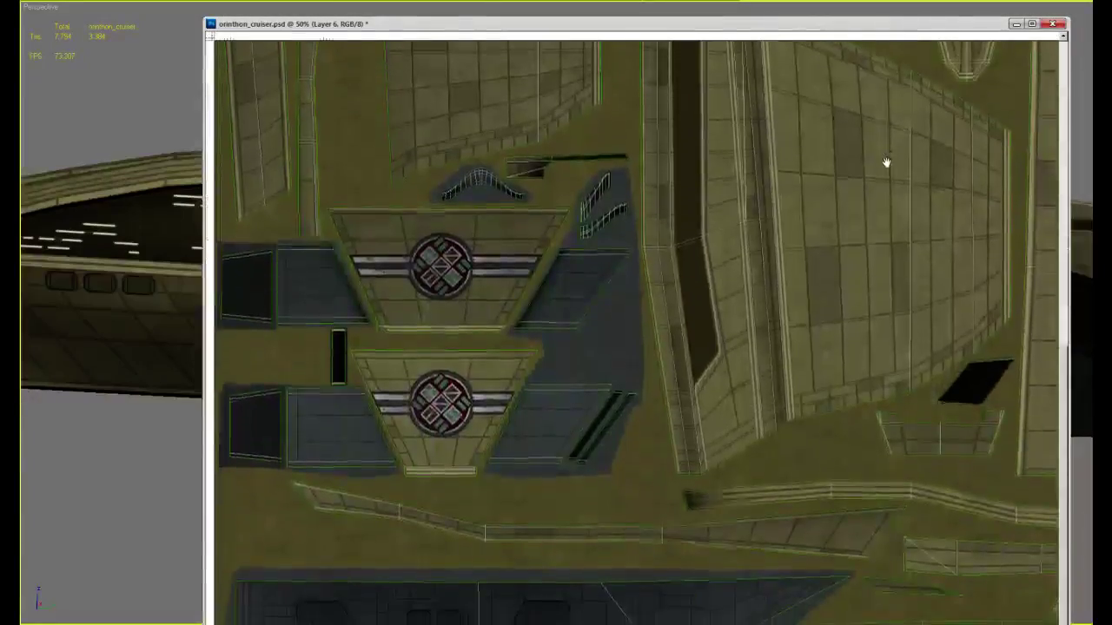
drag(886, 162, 851, 355)
drag(789, 196, 653, 260)
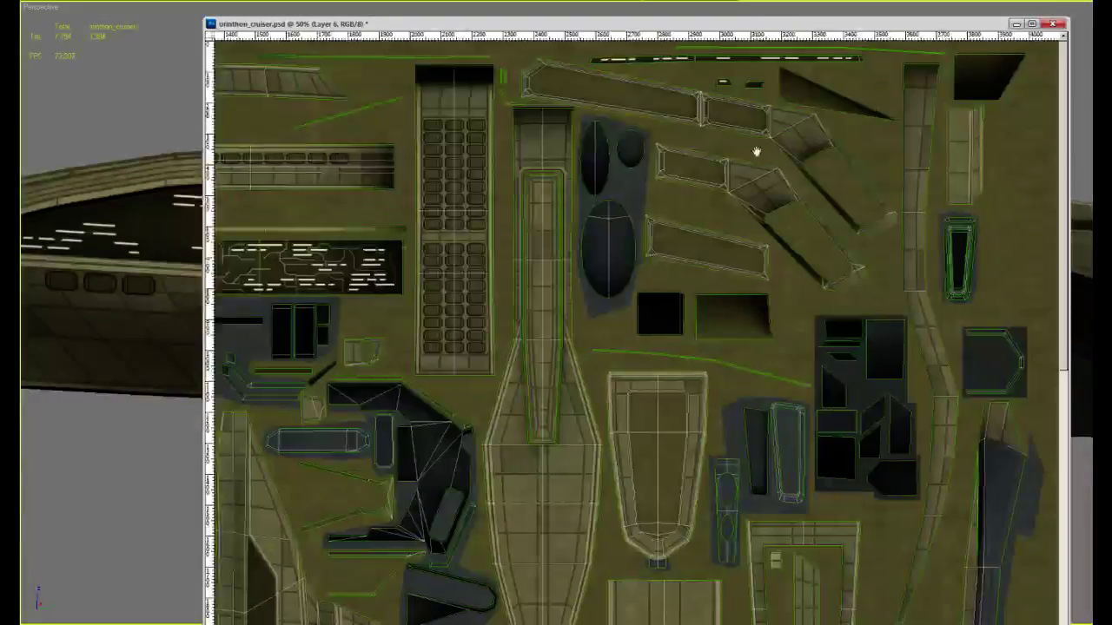
drag(568, 327, 890, 302)
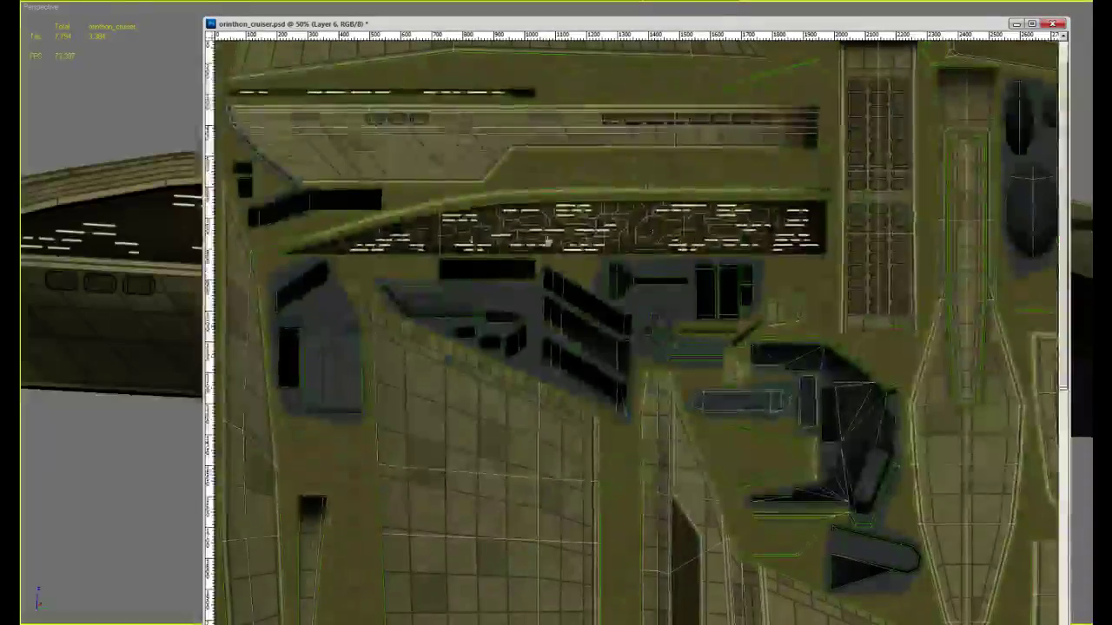
alt+scroll(379, 227, up, 1)
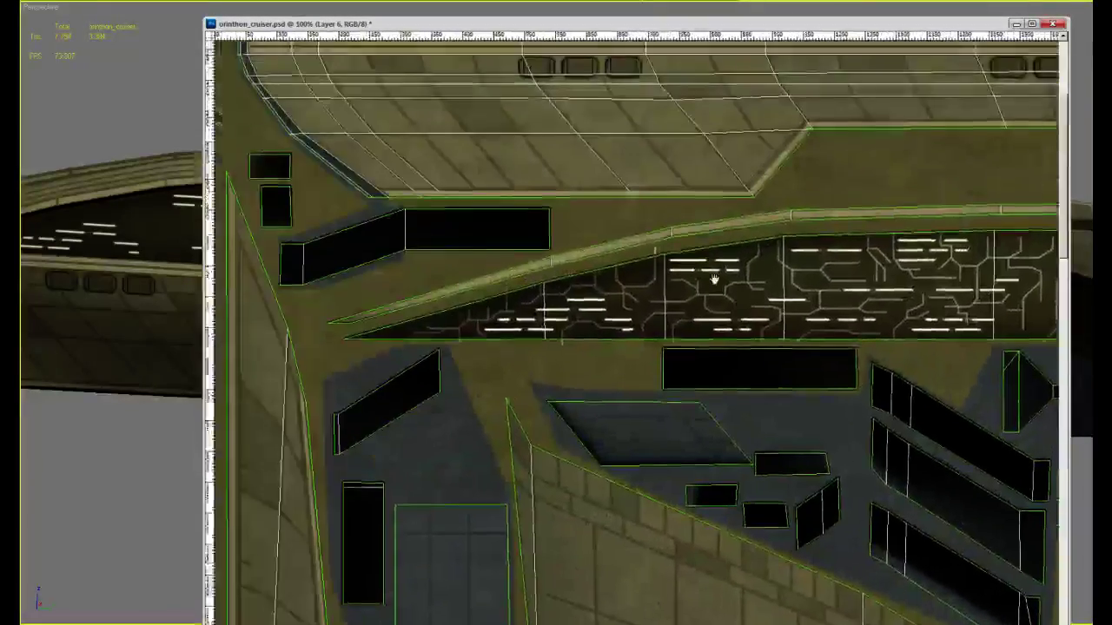
alt+scroll(691, 201, down, 2)
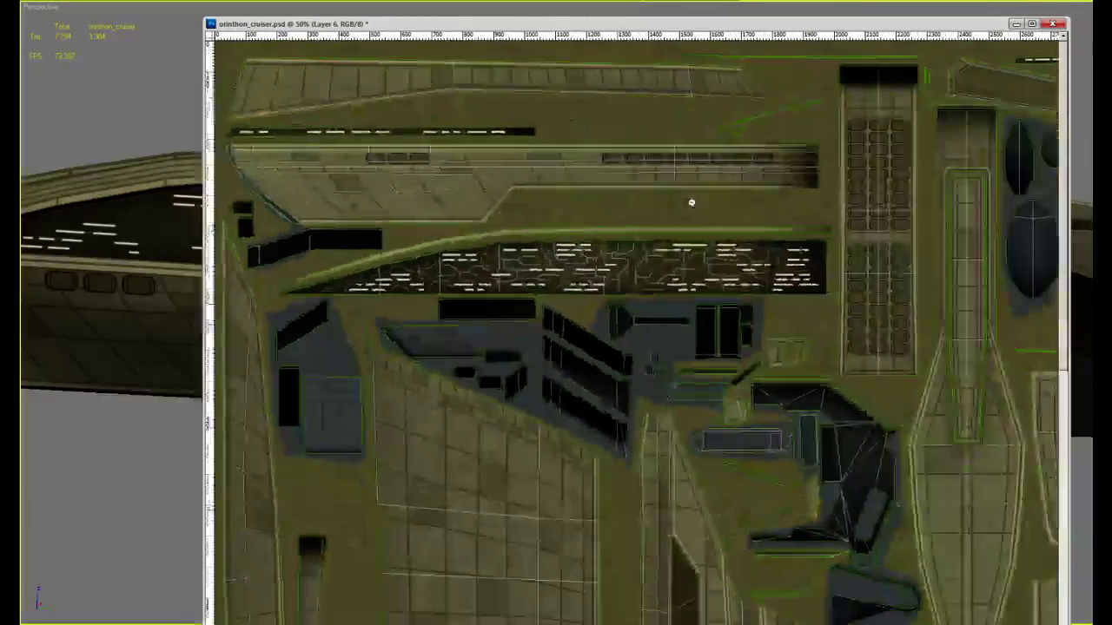
drag(804, 258, 709, 259)
drag(806, 176, 741, 173)
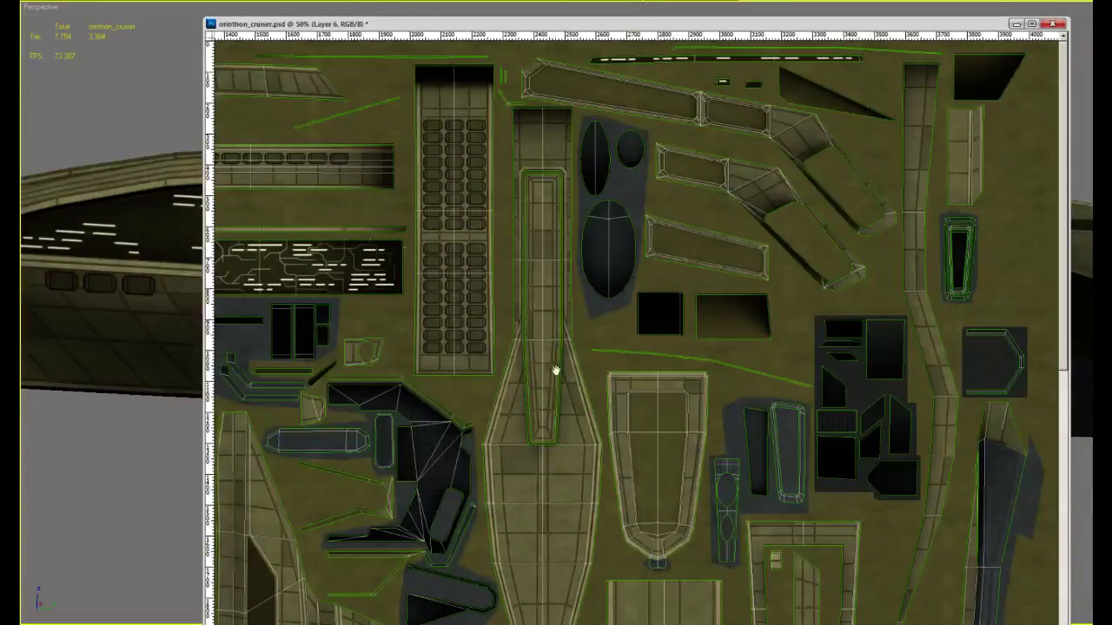
alt+scroll(556, 371, up, 5)
scroll(566, 266, up, 4)
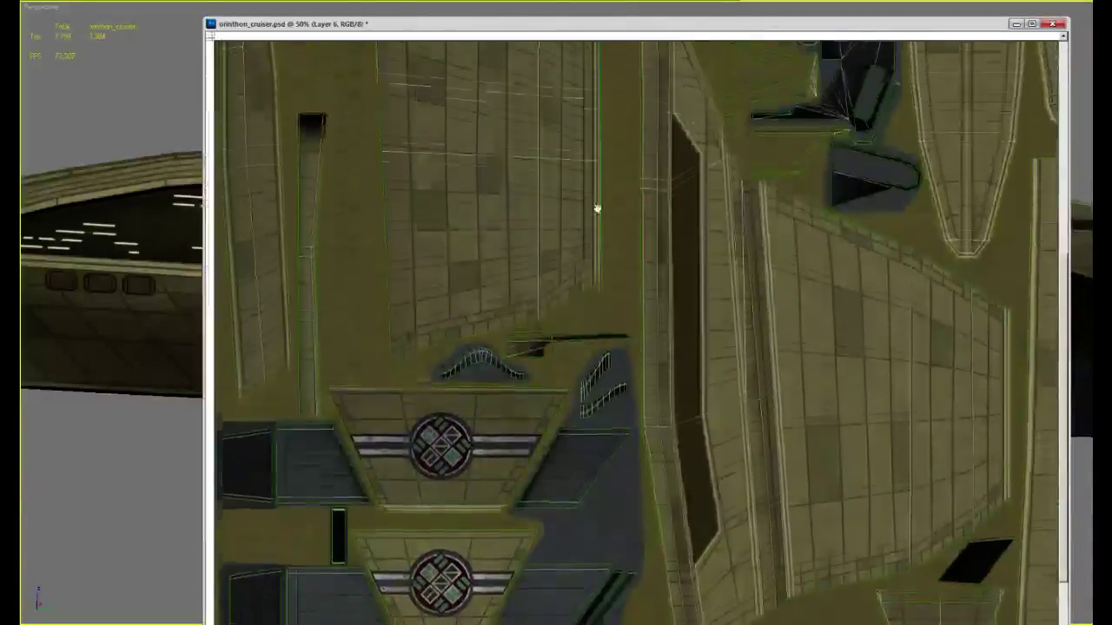
drag(597, 208, 674, 397)
drag(590, 71, 548, 350)
alt+scroll(470, 274, up, 1)
alt+scroll(460, 350, up, 1)
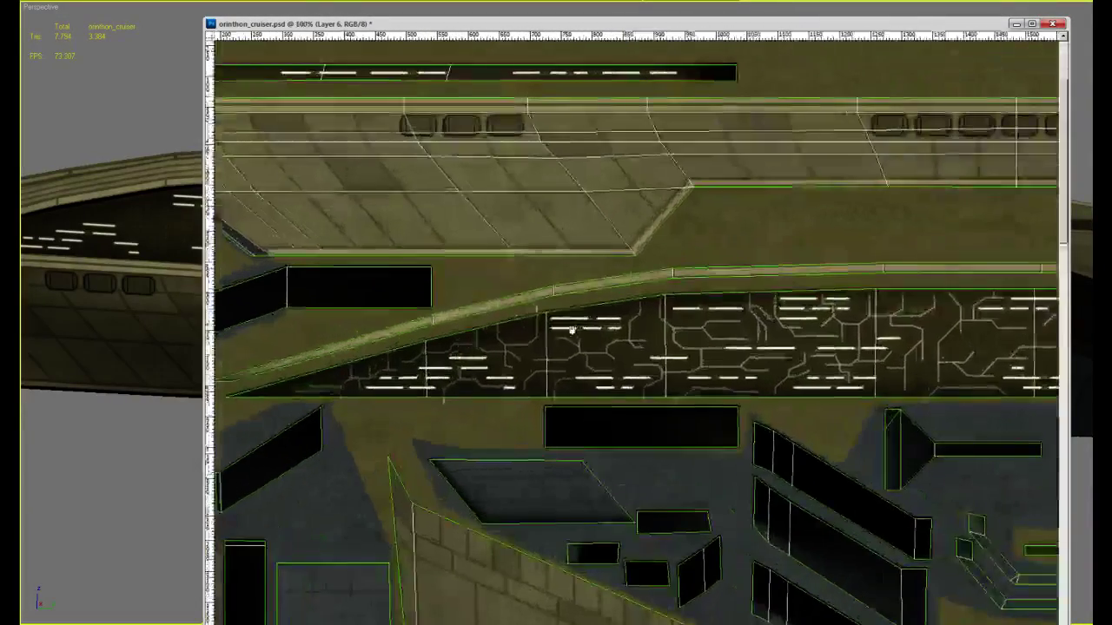
Paint a branching line across the narrow upper strip in the gap between its second and third lit windows
drag(466, 344, 587, 500)
alt+scroll(315, 185, up, 2)
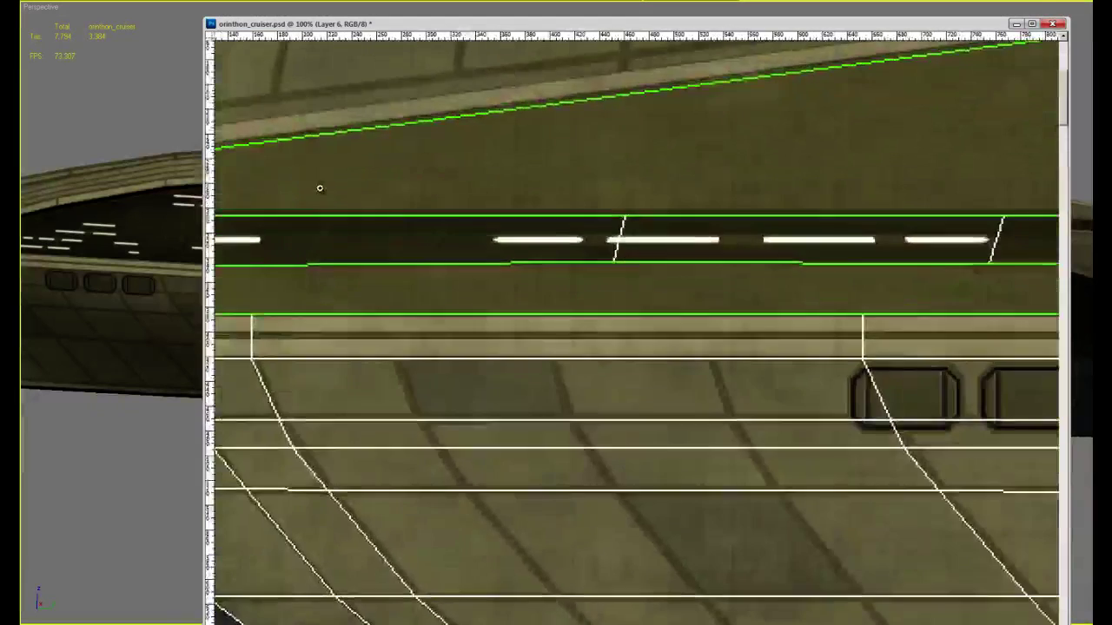
drag(318, 186, 563, 239)
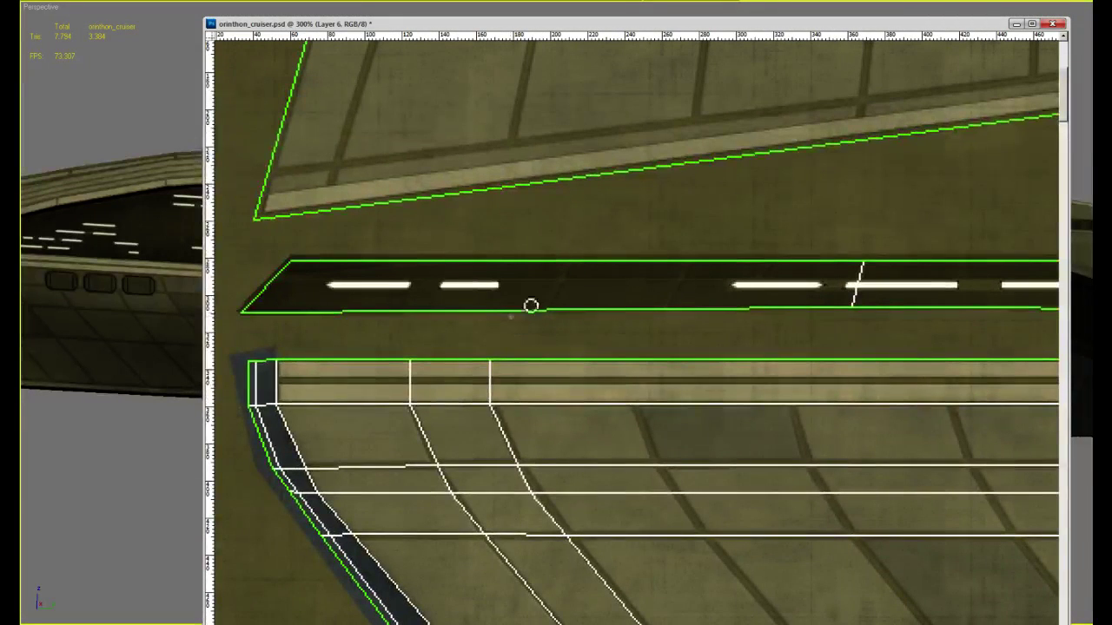
mouse_move(510, 316)
mouse_down()
mouse_move(542, 287)
mouse_move(662, 285)
mouse_move(651, 255)
mouse_move(685, 301)
mouse_up()
shift+click(686, 254)
drag(794, 315, 390, 301)
Paint a stepped line from the narrow strip's lower to upper edge past its second division, with a branch down to the lower edge
click(791, 313)
shift+click(825, 279)
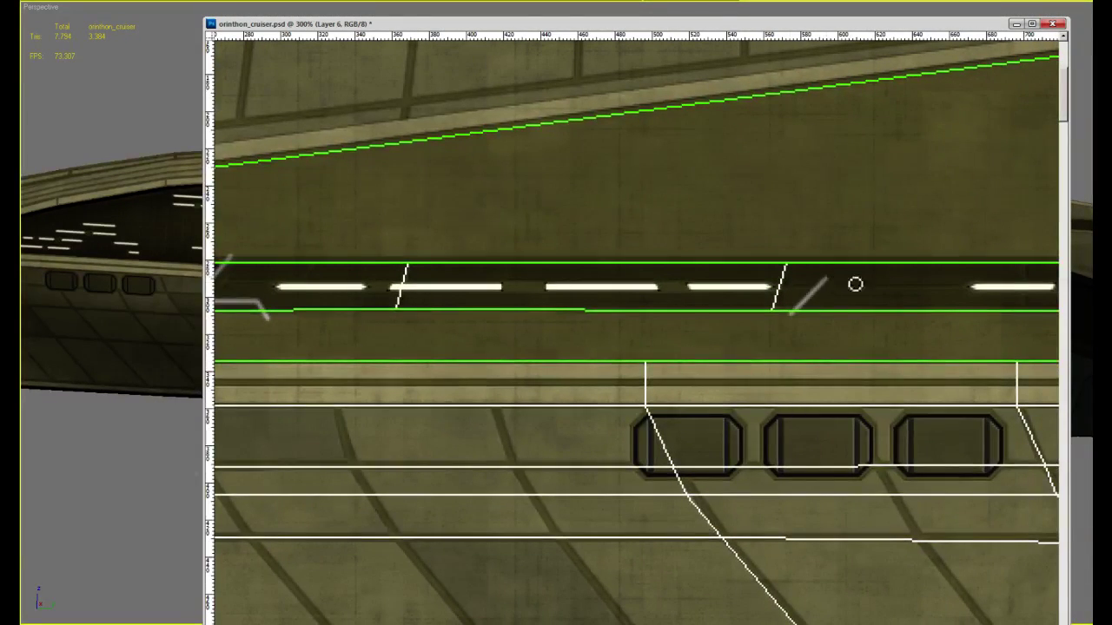
shift+click(933, 278)
shift+click(959, 248)
drag(960, 248, 746, 265)
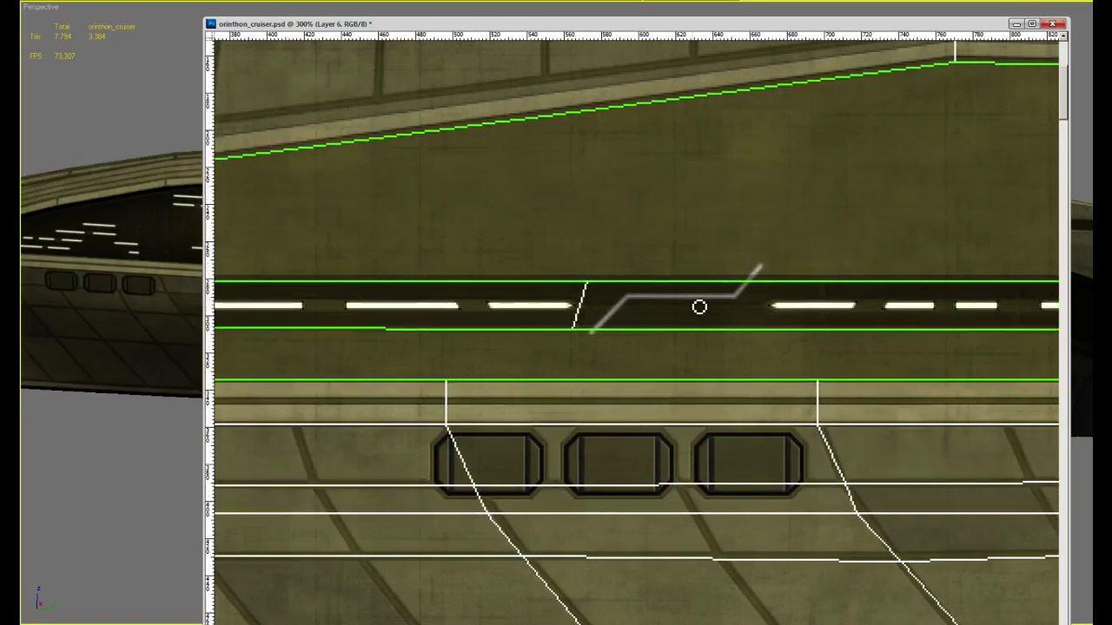
shift+click(699, 337)
Paint a bent line down across the narrow strip in the gap before its last two lit windows
drag(889, 297, 513, 315)
drag(916, 299, 788, 292)
click(511, 283)
shift+click(512, 322)
shift+click(538, 339)
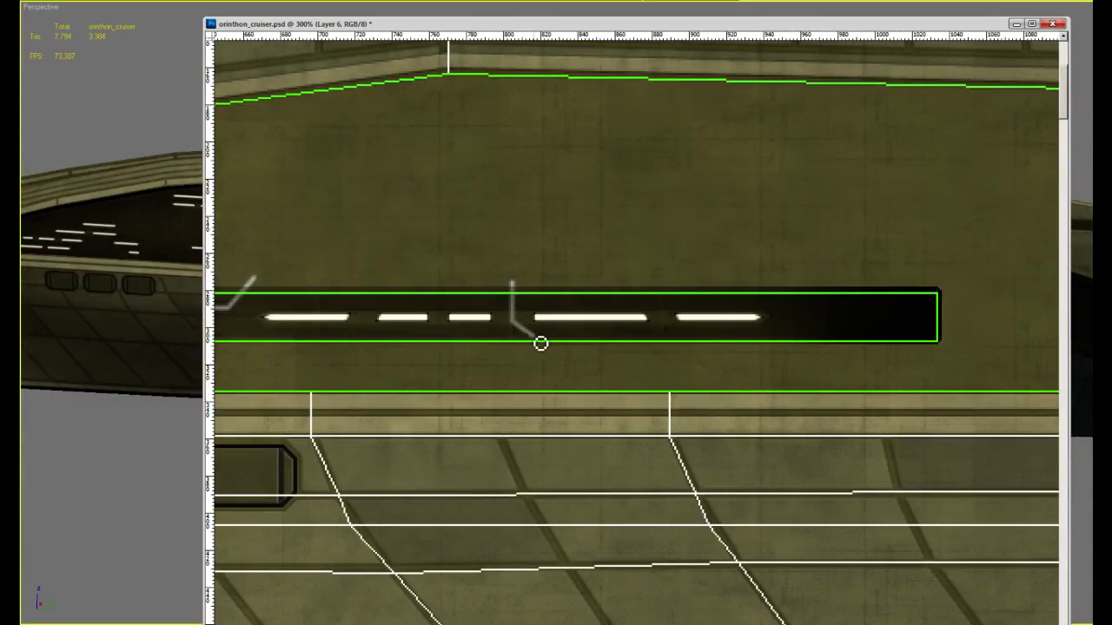
Paint a stepped line from the lower edge beyond the last lit window, up and along to the narrow strip's right end
drag(763, 325, 700, 328)
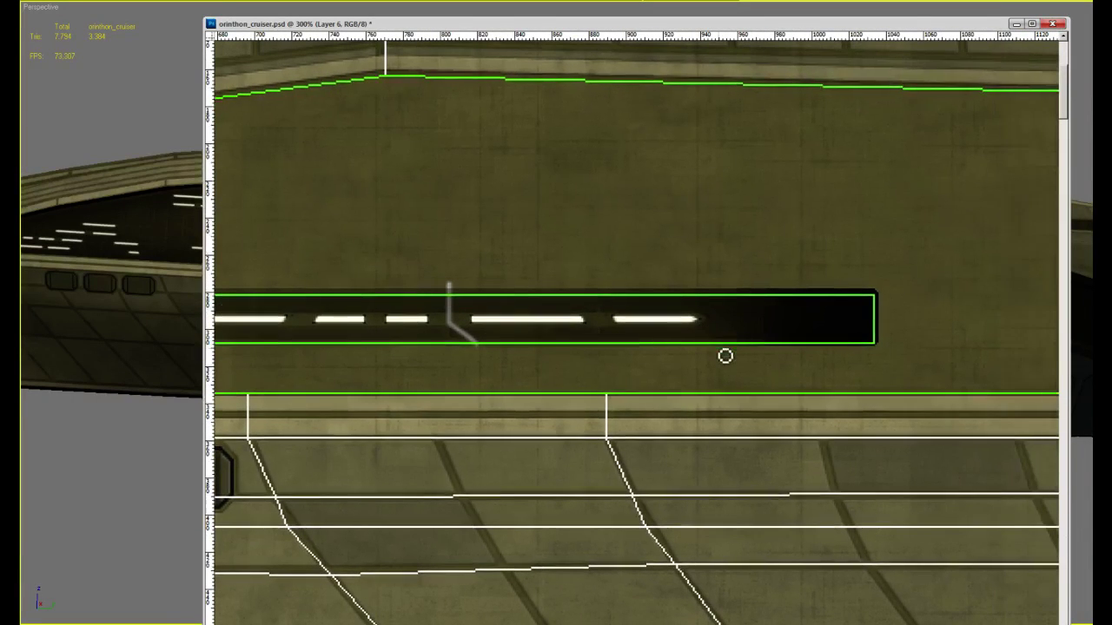
click(719, 349)
shift+click(718, 323)
shift+click(749, 310)
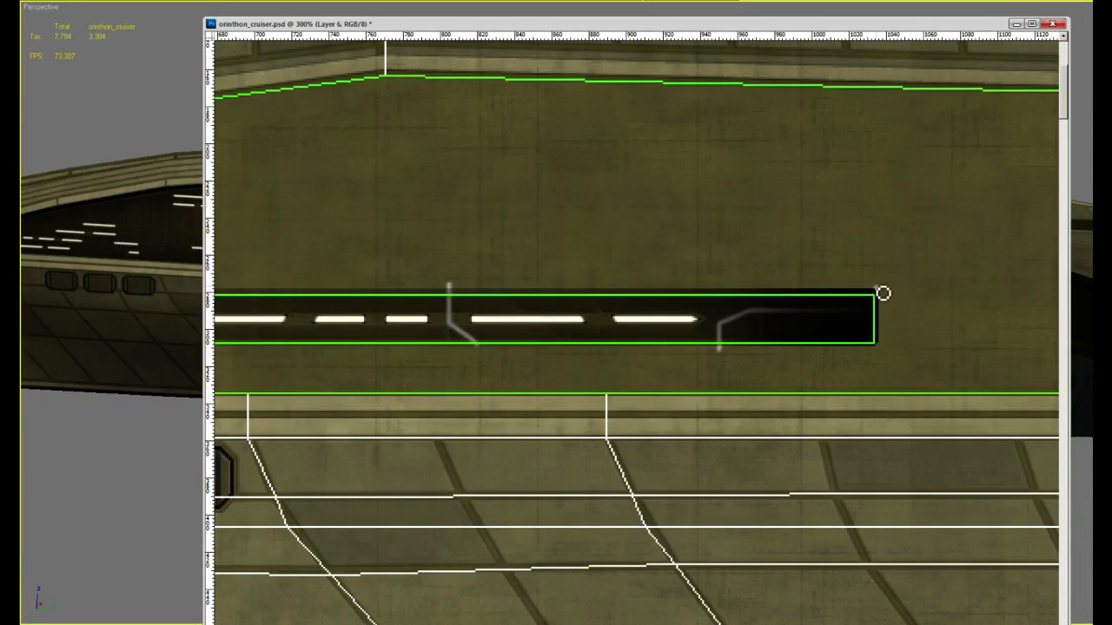
Look over the whole texture sheet for remaining parts that could take grey branching lines
alt+scroll(883, 294, down, 6)
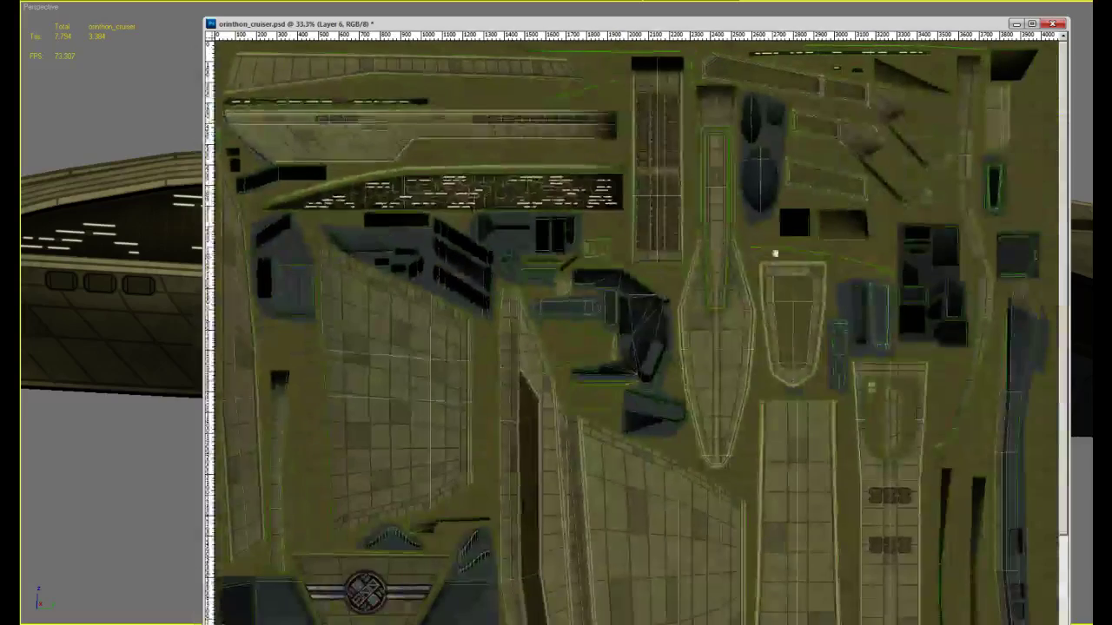
alt+scroll(817, 122, up, 6)
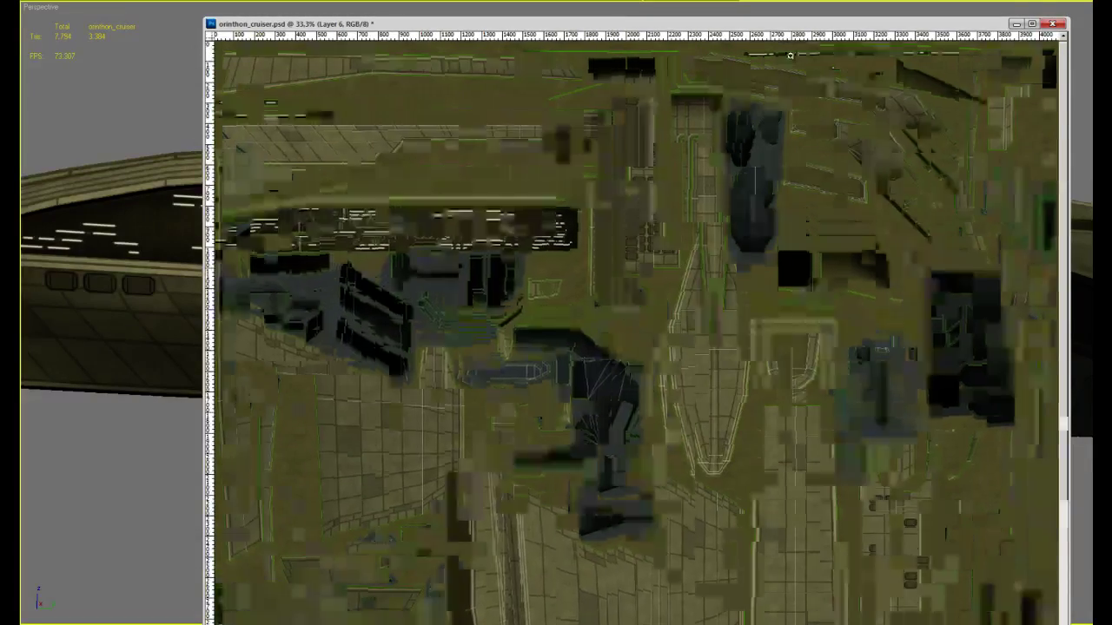
alt+scroll(782, 199, down, 6)
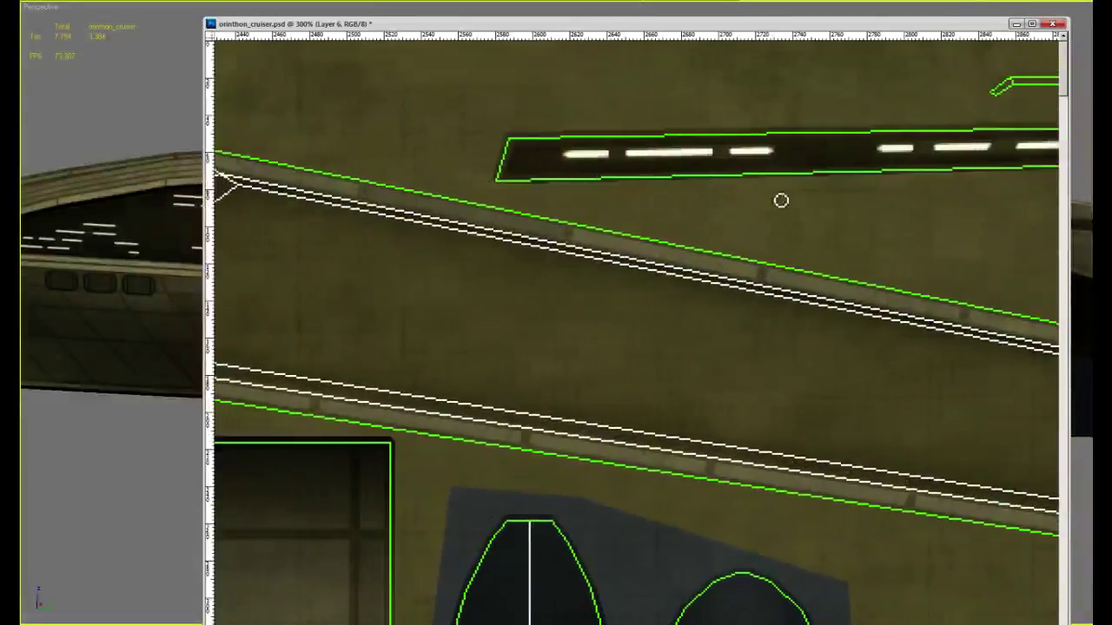
alt+scroll(768, 198, down, 1)
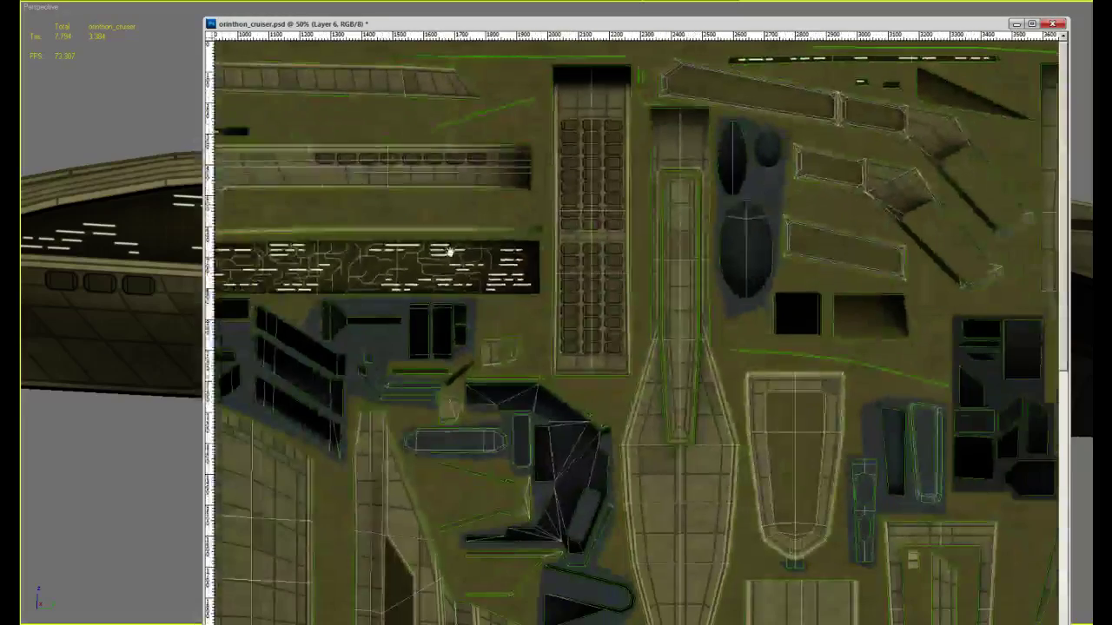
drag(450, 252, 908, 269)
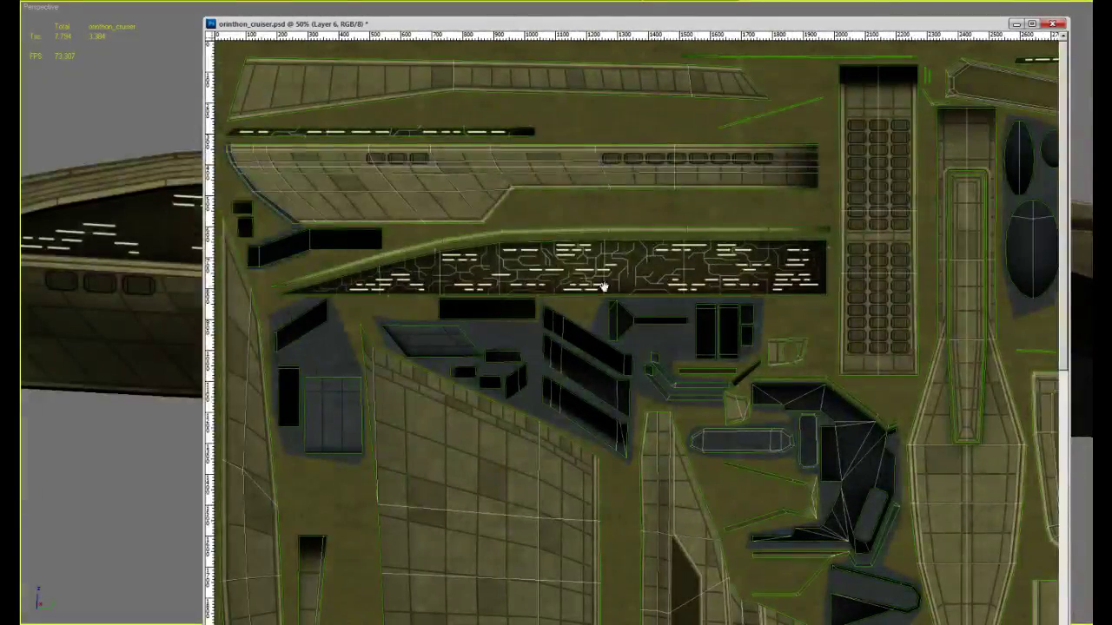
drag(825, 431, 666, 265)
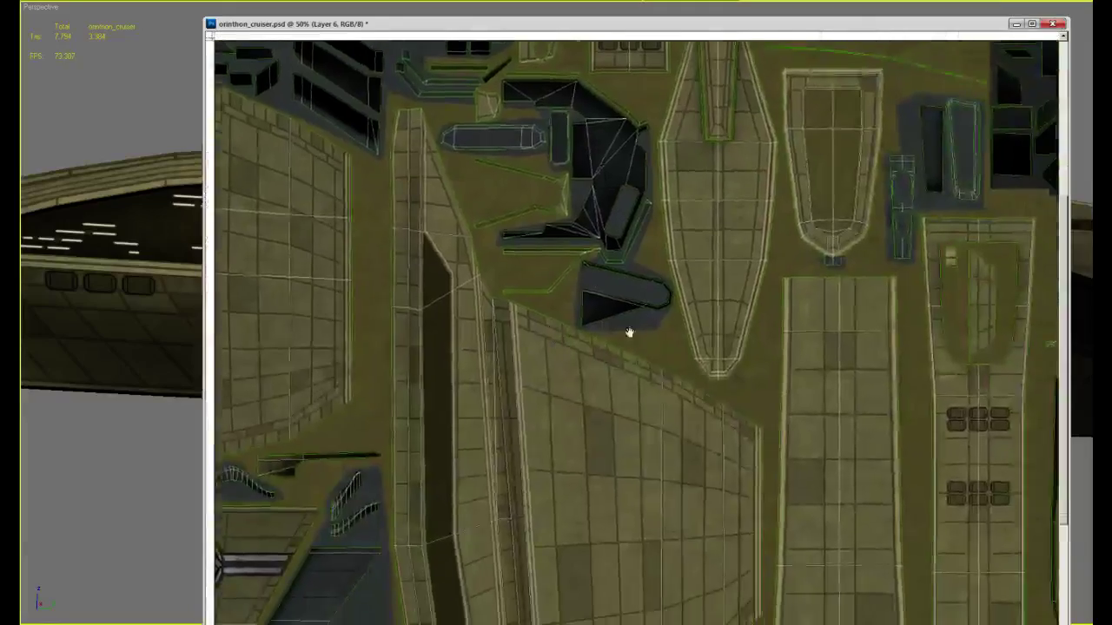
drag(933, 369, 782, 235)
drag(715, 341, 616, 176)
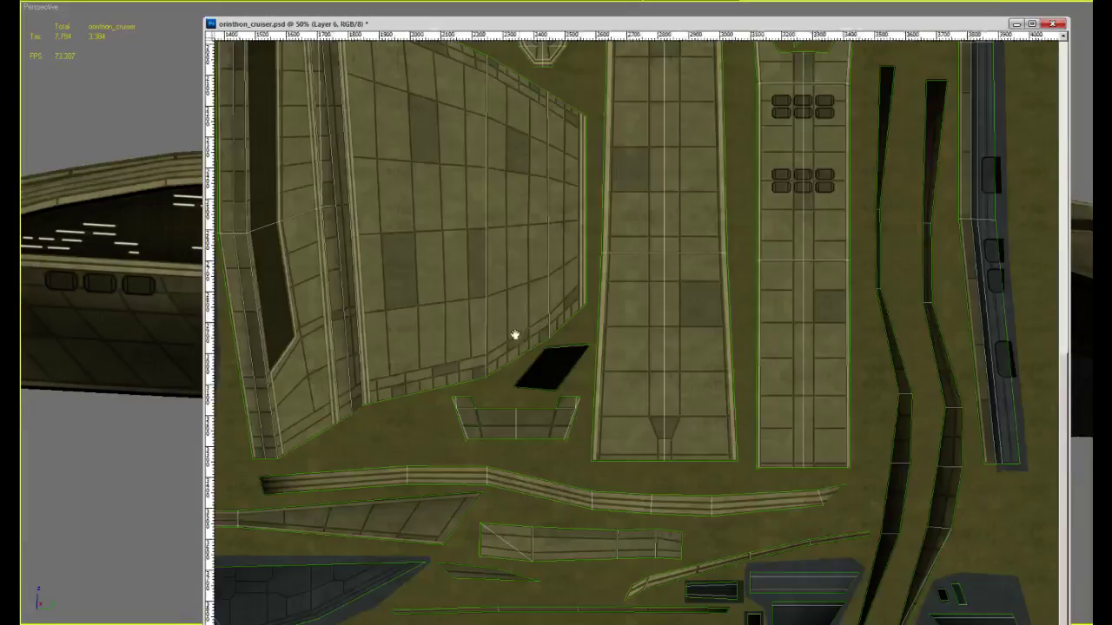
drag(514, 335, 851, 263)
drag(563, 266, 600, 440)
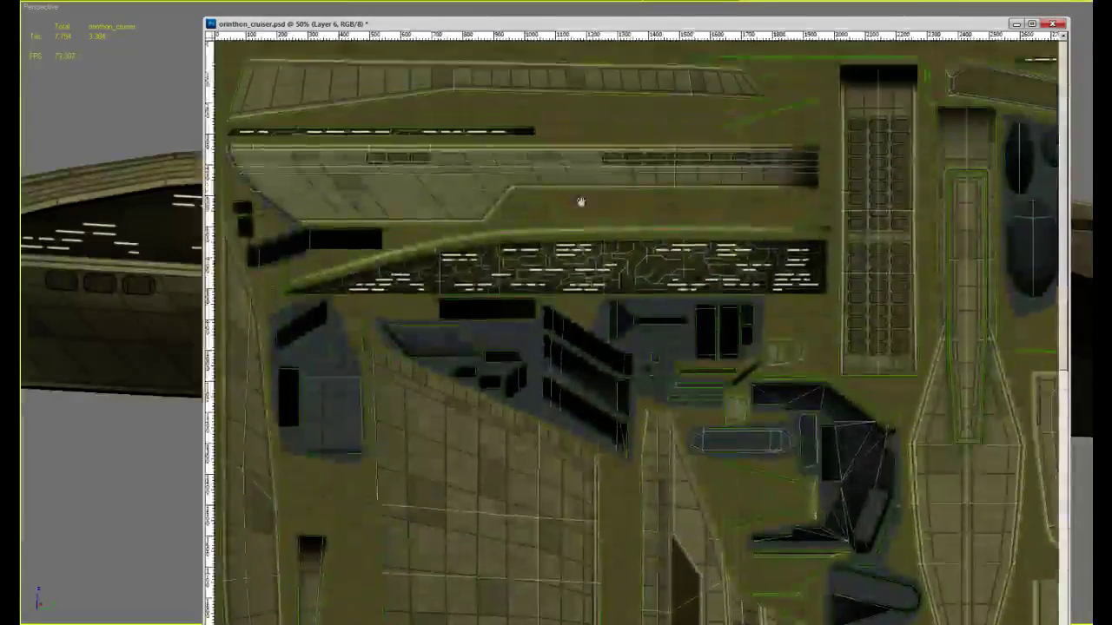
drag(857, 385, 645, 281)
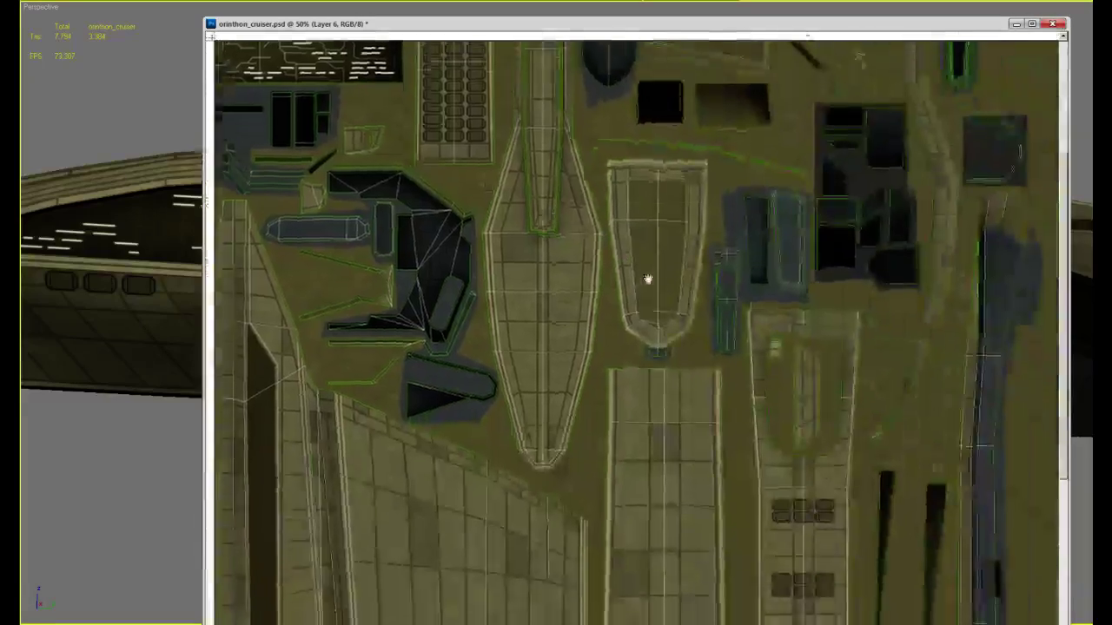
drag(806, 423, 656, 277)
scroll(656, 277, down, 3)
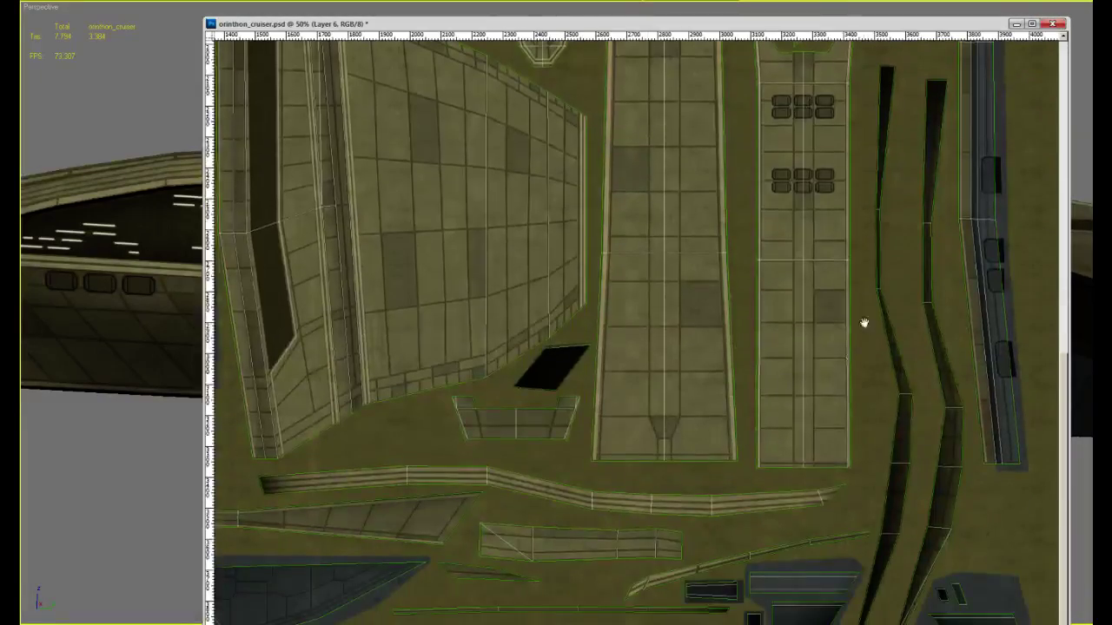
scroll(864, 323, up, 10)
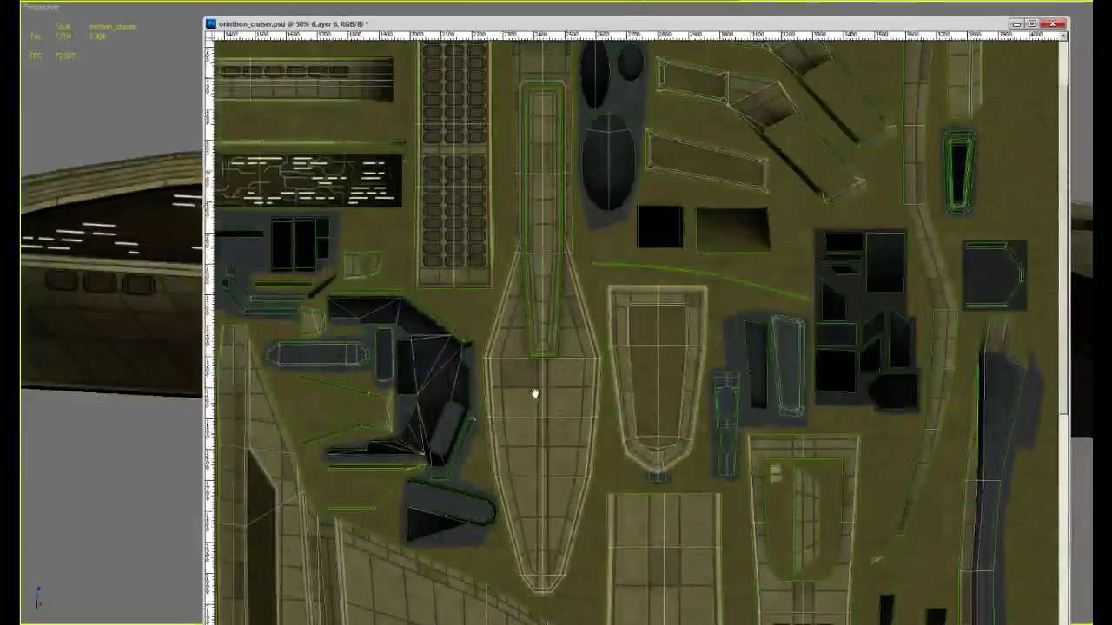
drag(534, 393, 831, 539)
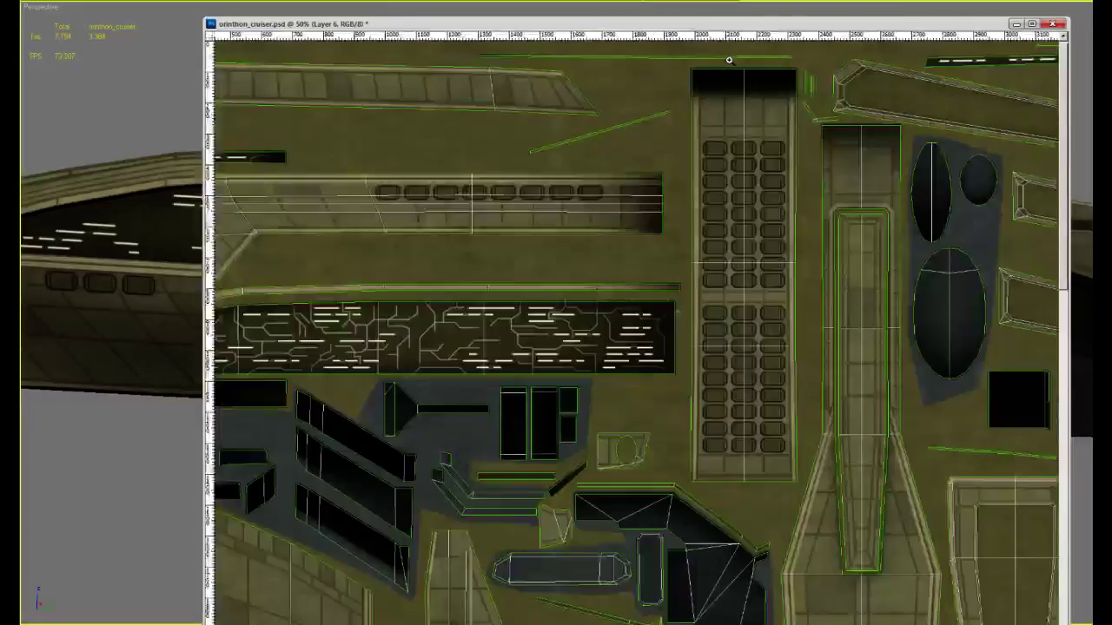
Paint two bent lines down from the upper edge of the tall window-grid panel, the second stepping across toward its right side
click(728, 60)
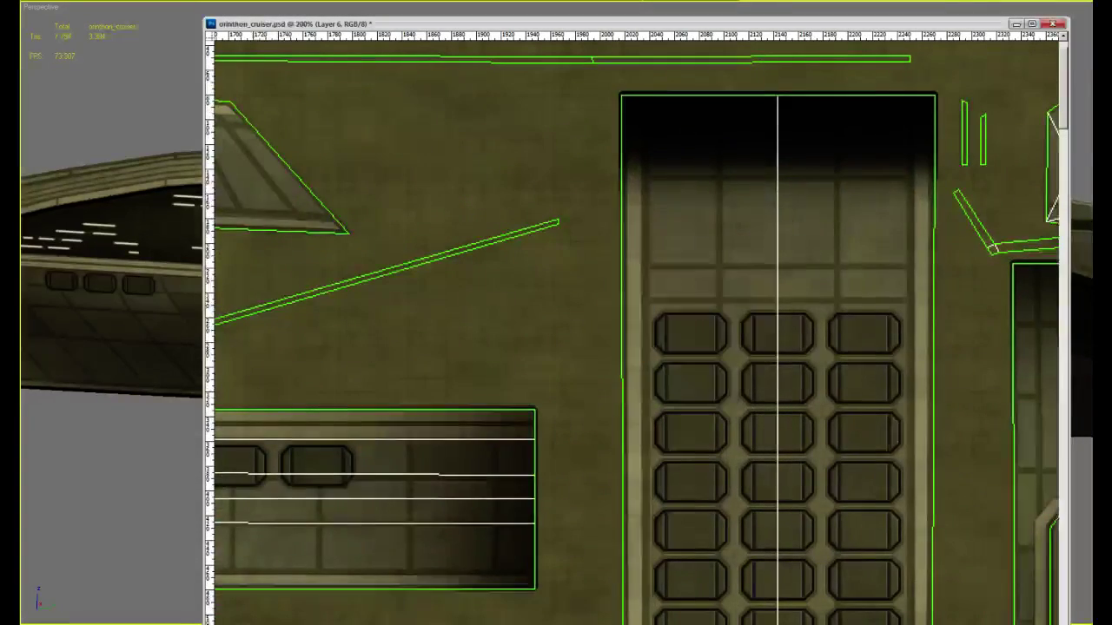
mouse_move(680, 101)
mouse_down()
mouse_move(680, 179)
mouse_move(714, 280)
mouse_up()
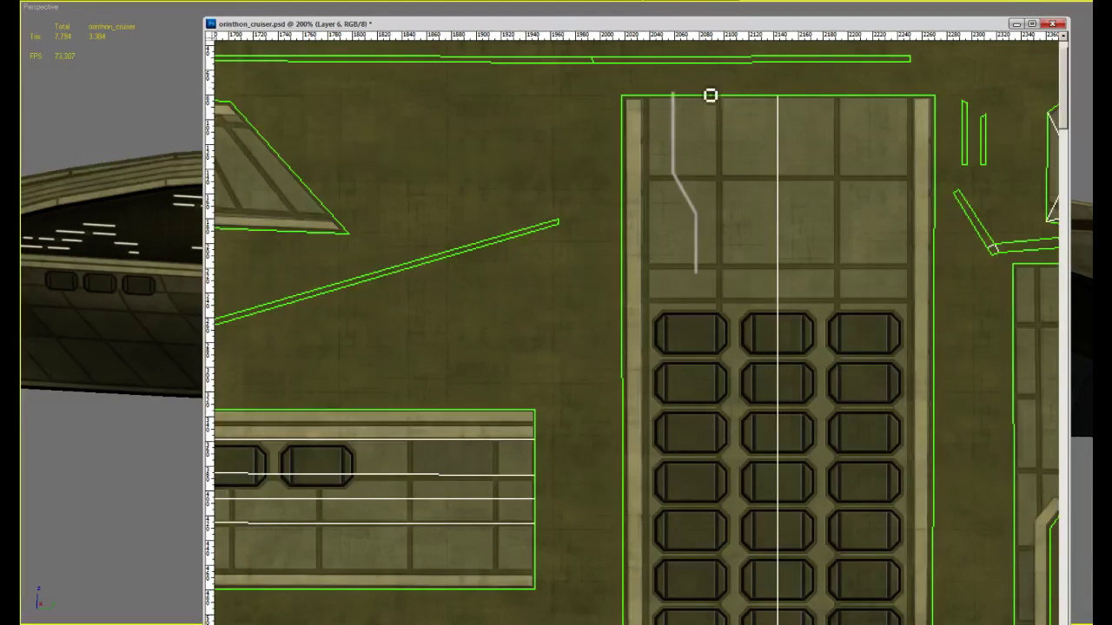
drag(709, 95, 716, 165)
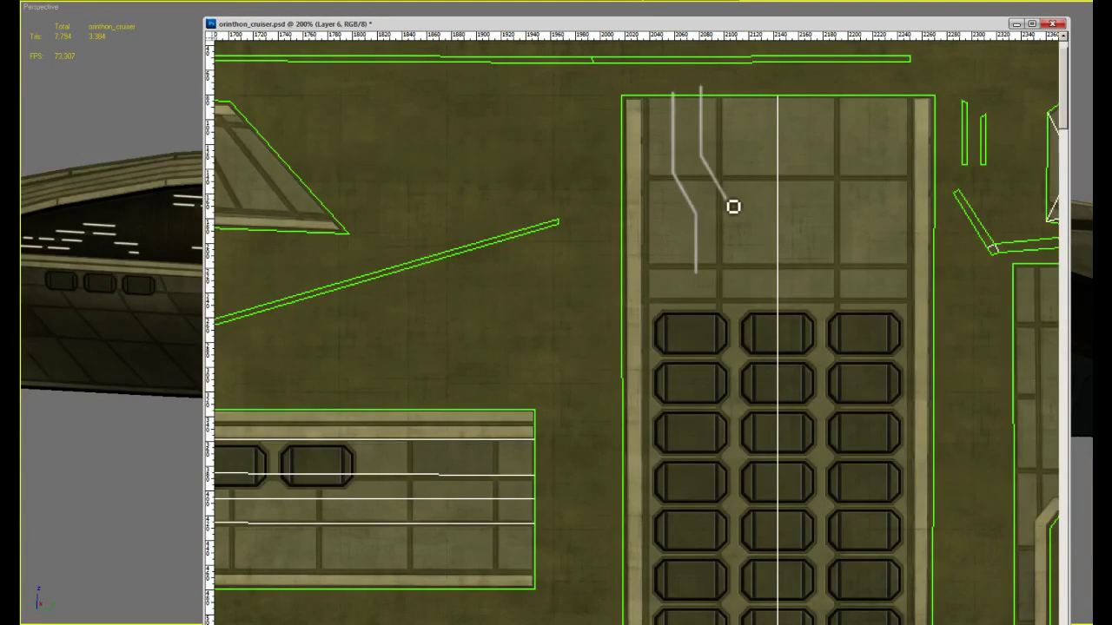
mouse_move(733, 206)
mouse_down()
mouse_move(804, 203)
mouse_move(829, 231)
mouse_move(878, 238)
mouse_up()
Add a third stepped line and a hooked line down the panel's right side, plus a branch descending from the second line
drag(750, 88, 759, 139)
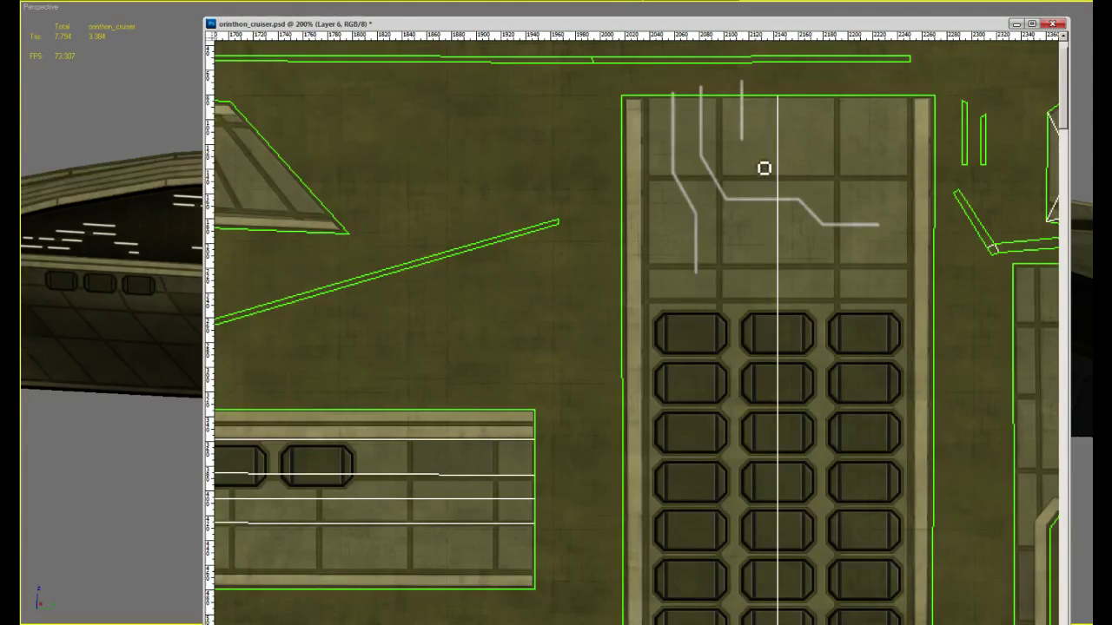
drag(770, 180, 826, 178)
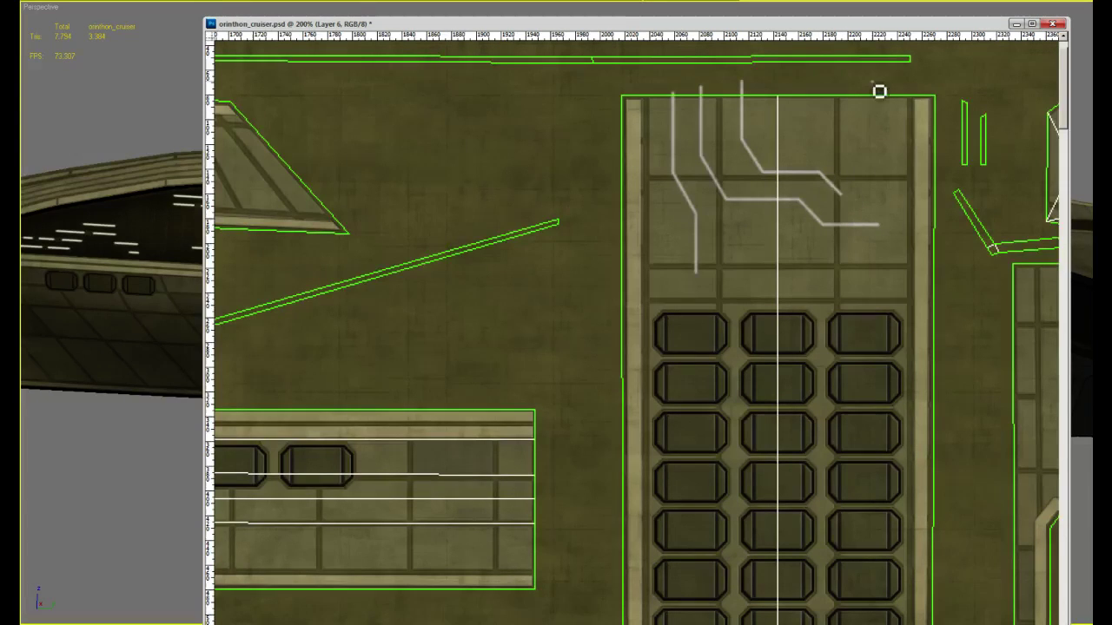
mouse_move(878, 90)
mouse_down()
mouse_move(884, 171)
mouse_move(898, 188)
mouse_move(897, 261)
mouse_move(874, 282)
mouse_move(804, 280)
mouse_up()
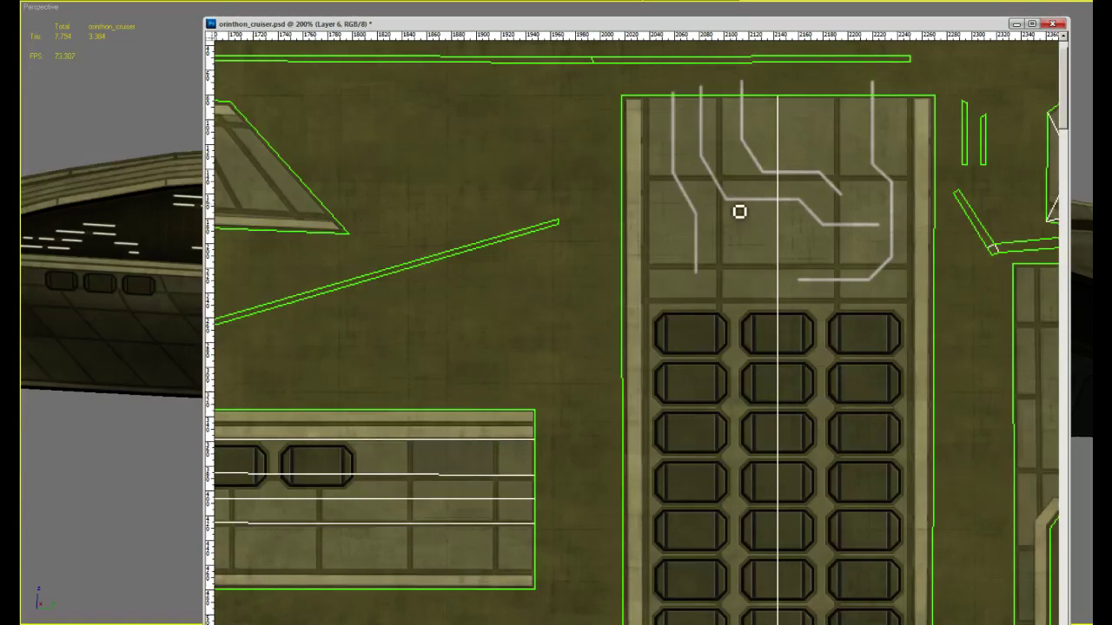
drag(757, 209, 779, 280)
Paint a forked line from the panel's upper edge between the third and hooked lines, and a short branch off the hooked line
scroll(796, 213, down, 2)
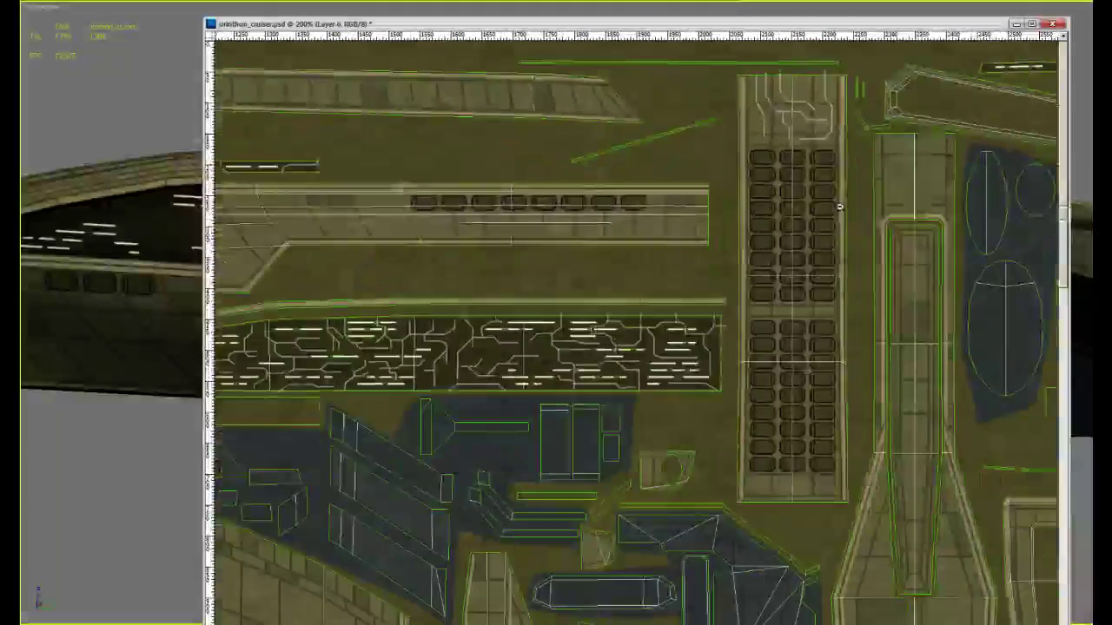
scroll(801, 57, up, 1)
scroll(801, 57, up, 2)
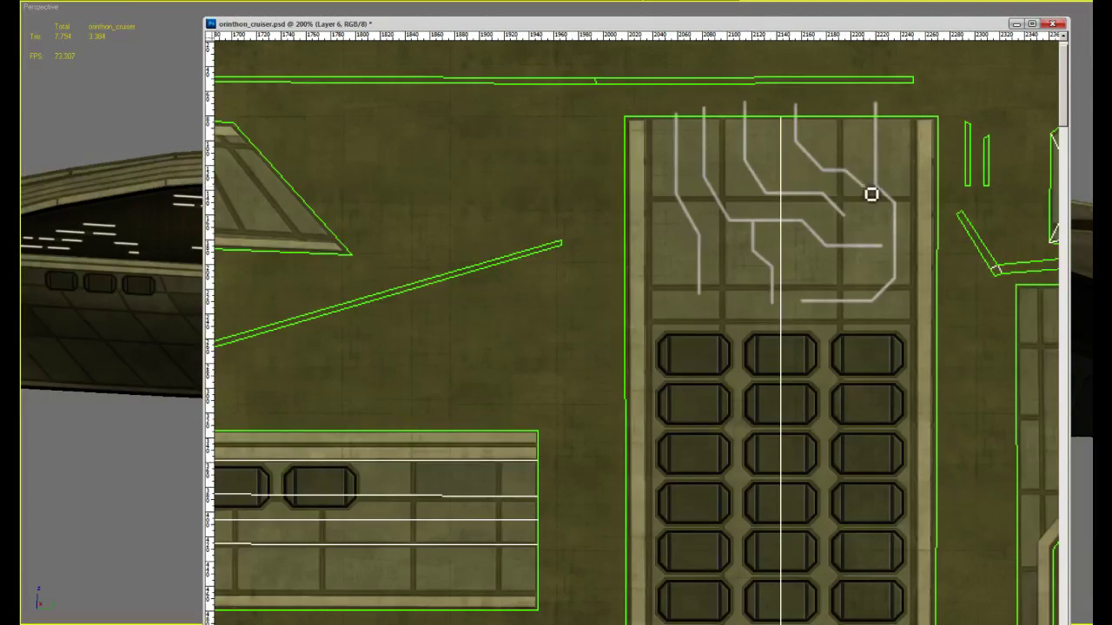
scroll(853, 149, down, 2)
scroll(850, 56, up, 1)
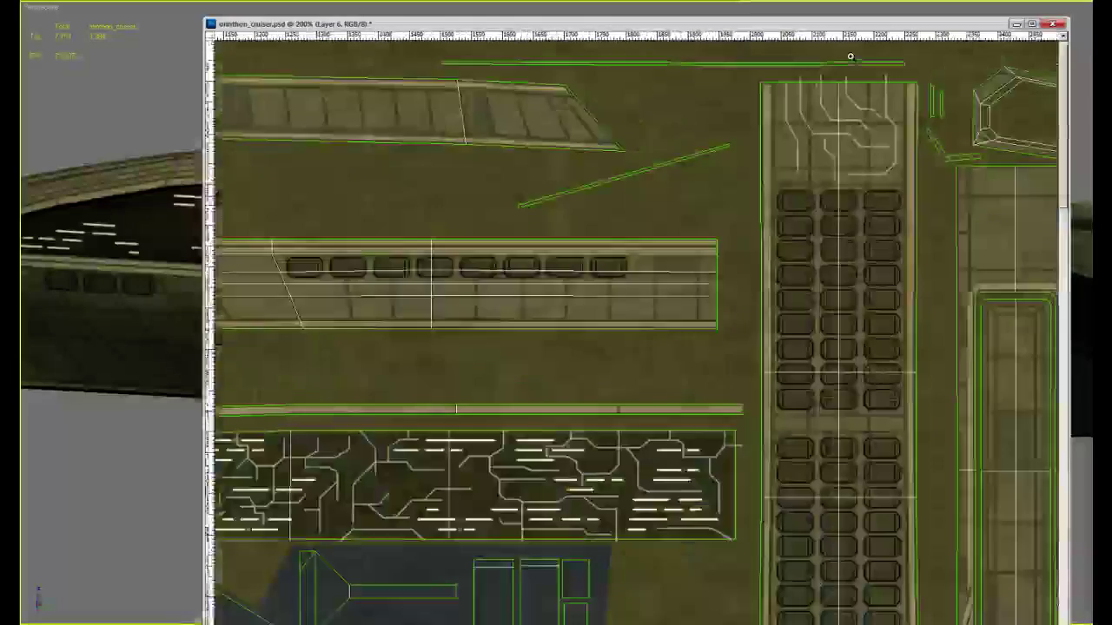
scroll(850, 56, up, 2)
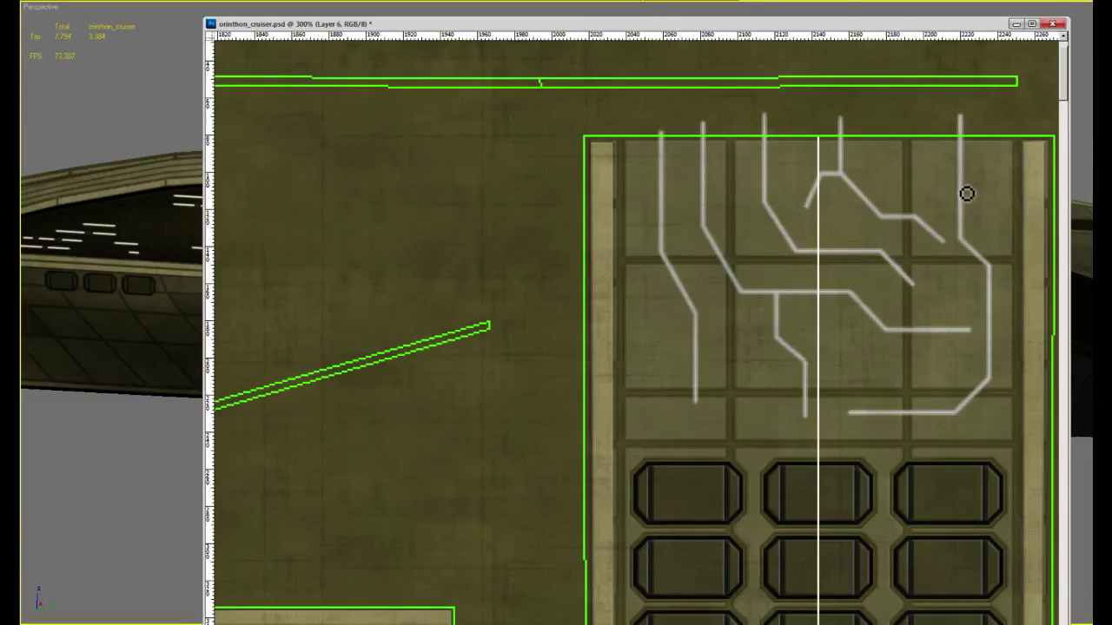
drag(961, 187, 977, 187)
Paint short branches to the left off the first three lines in the panel's upper section
scroll(997, 198, down, 4)
scroll(946, 72, up, 3)
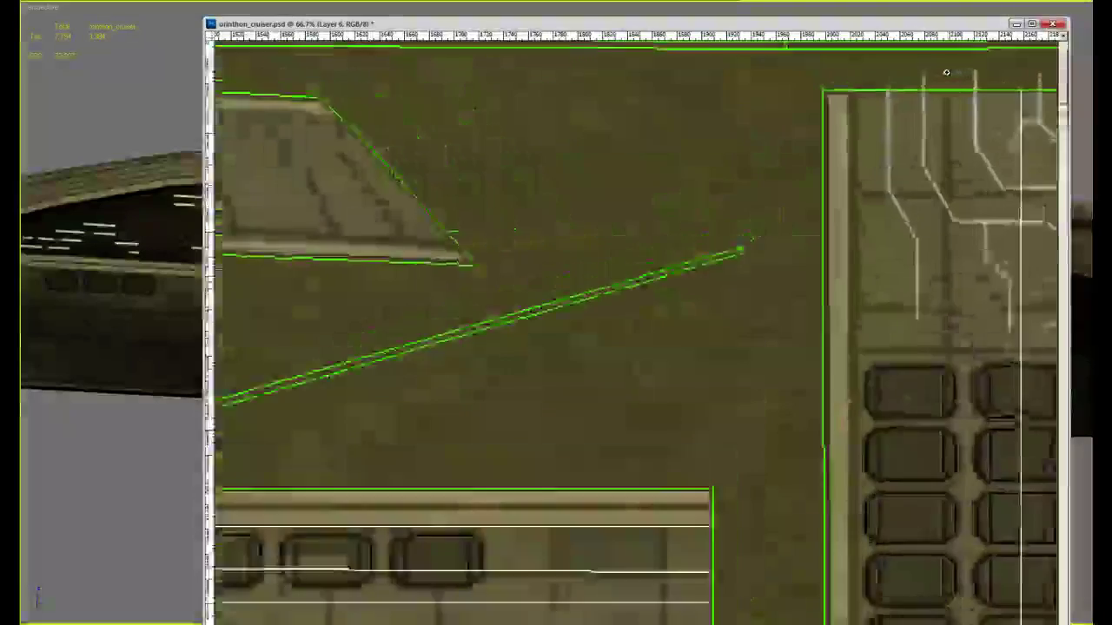
scroll(945, 72, up, 4)
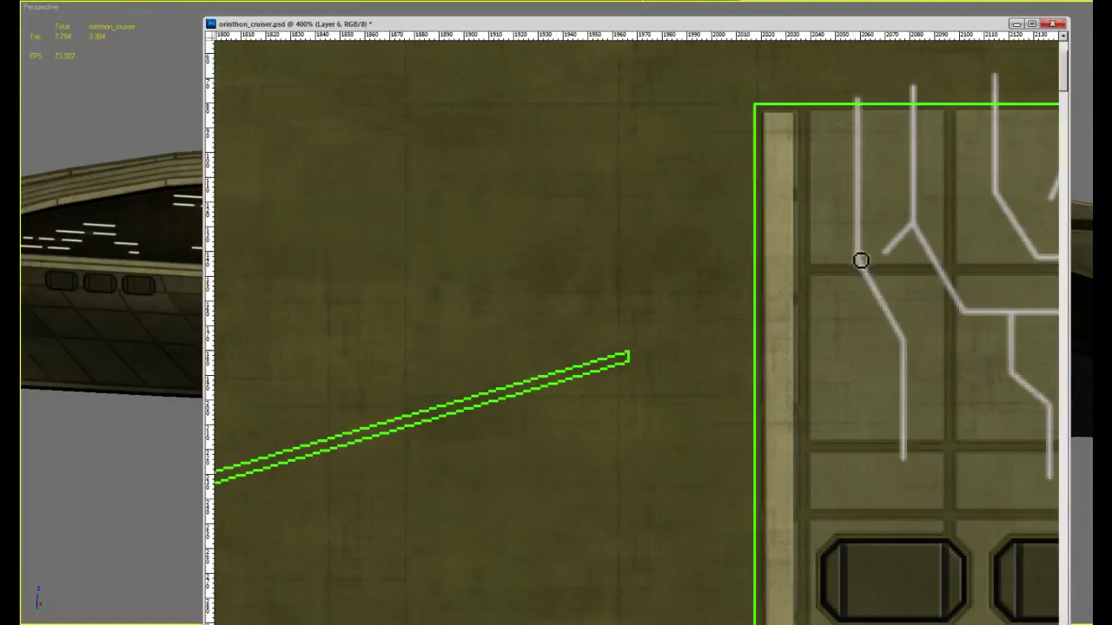
mouse_move(860, 260)
mouse_down()
mouse_move(831, 298)
mouse_move(826, 287)
mouse_move(822, 372)
mouse_up()
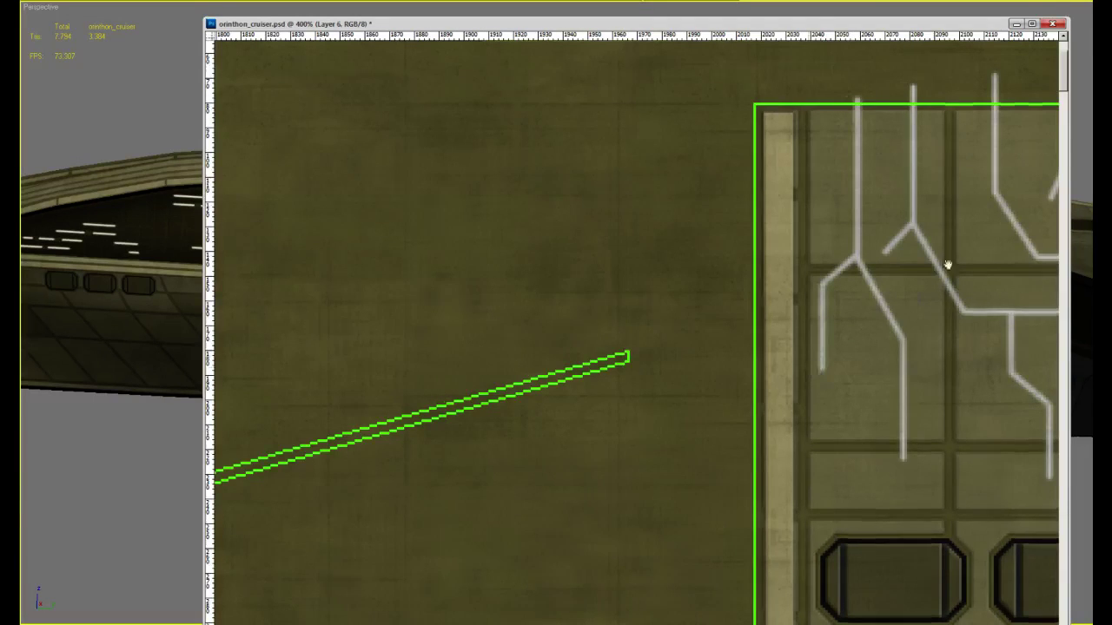
drag(947, 264, 816, 282)
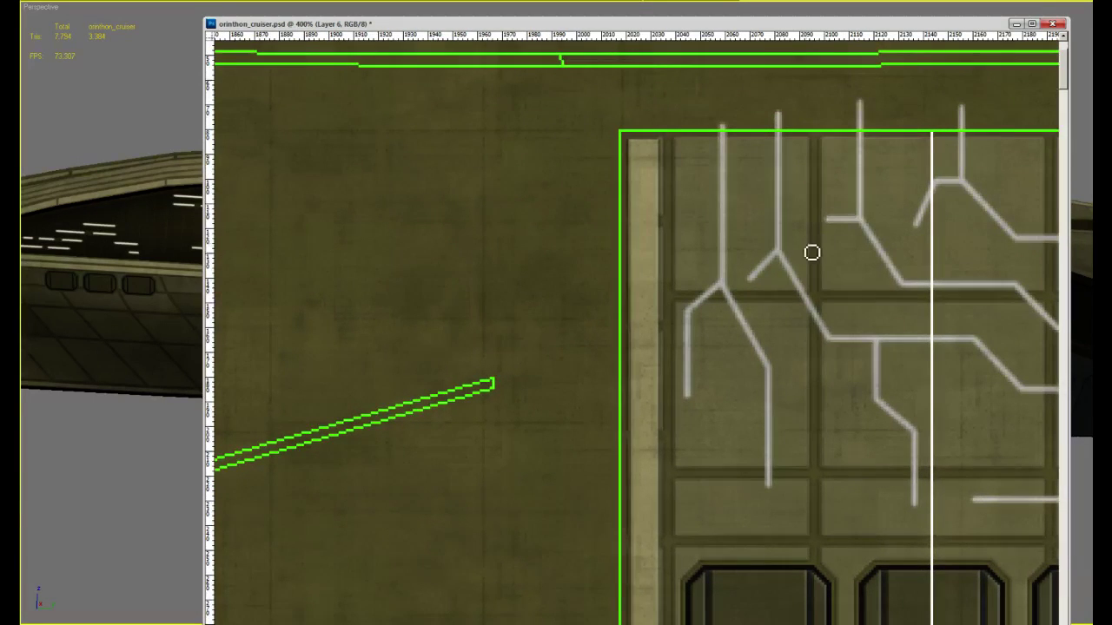
Paint bent branches down to the left from the first line's lower stretch and from the second line's descending branch
scroll(847, 247, down, 1)
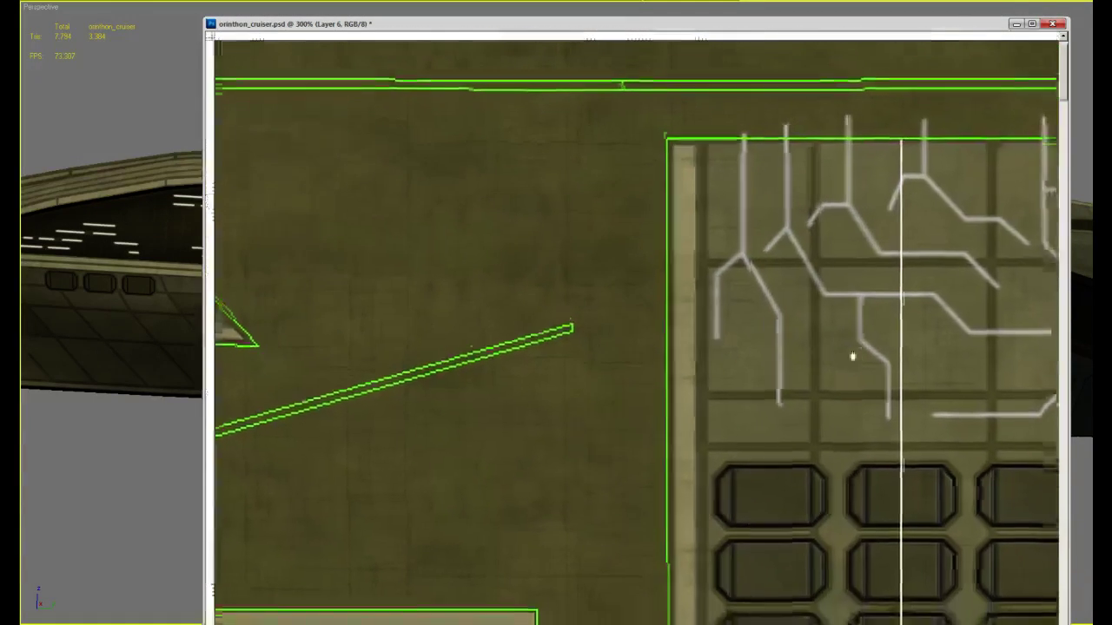
click(773, 334)
shift+click(728, 375)
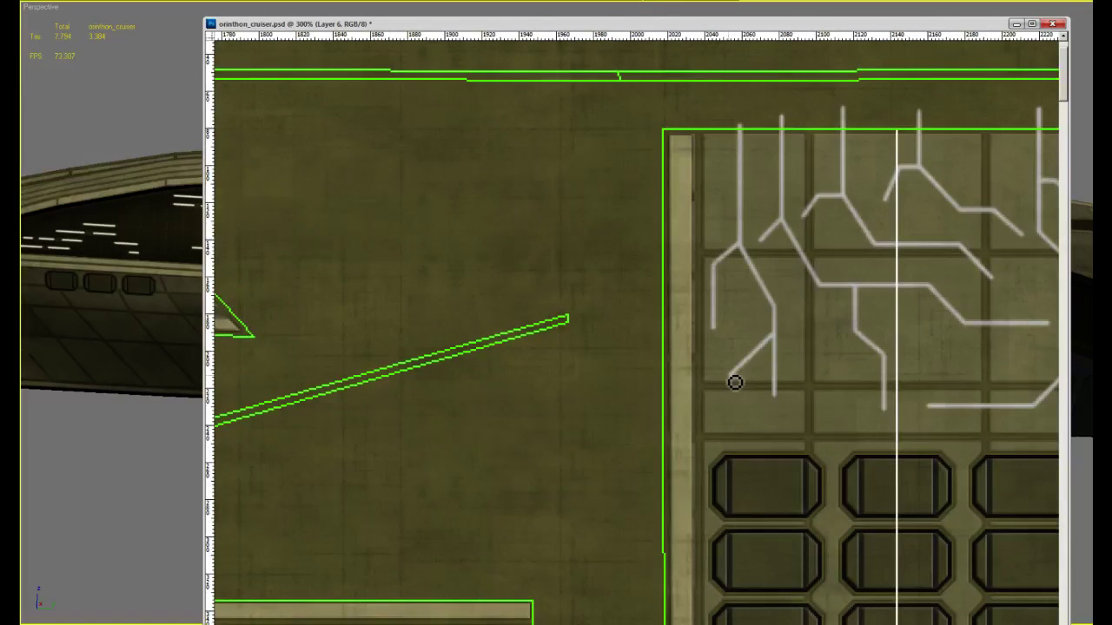
shift+click(728, 415)
click(855, 334)
shift+click(830, 357)
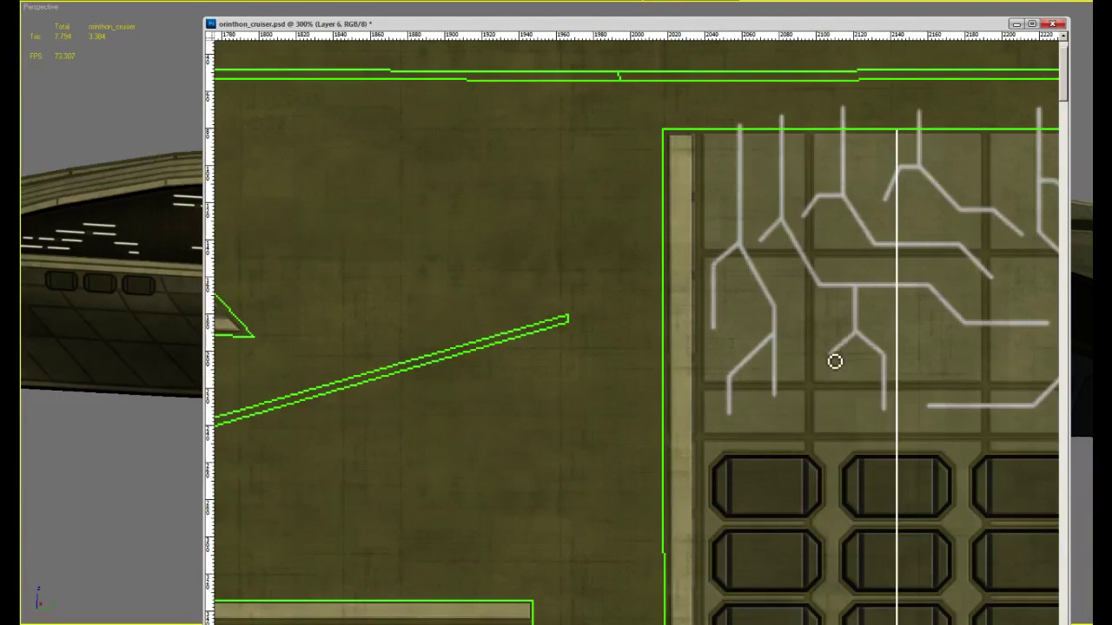
shift+click(831, 397)
Add short branches near the right ends of the third and second lines above the window grid
alt+click(897, 339)
ctrl+click(955, 222)
scroll(956, 223, up, 2)
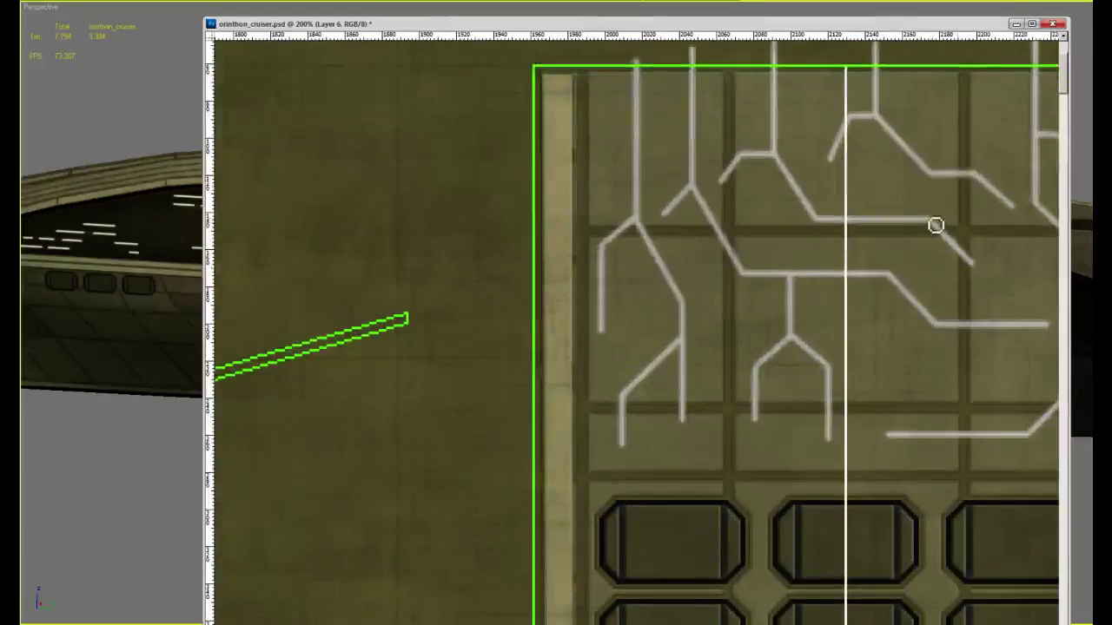
alt+scroll(996, 216, down, 5)
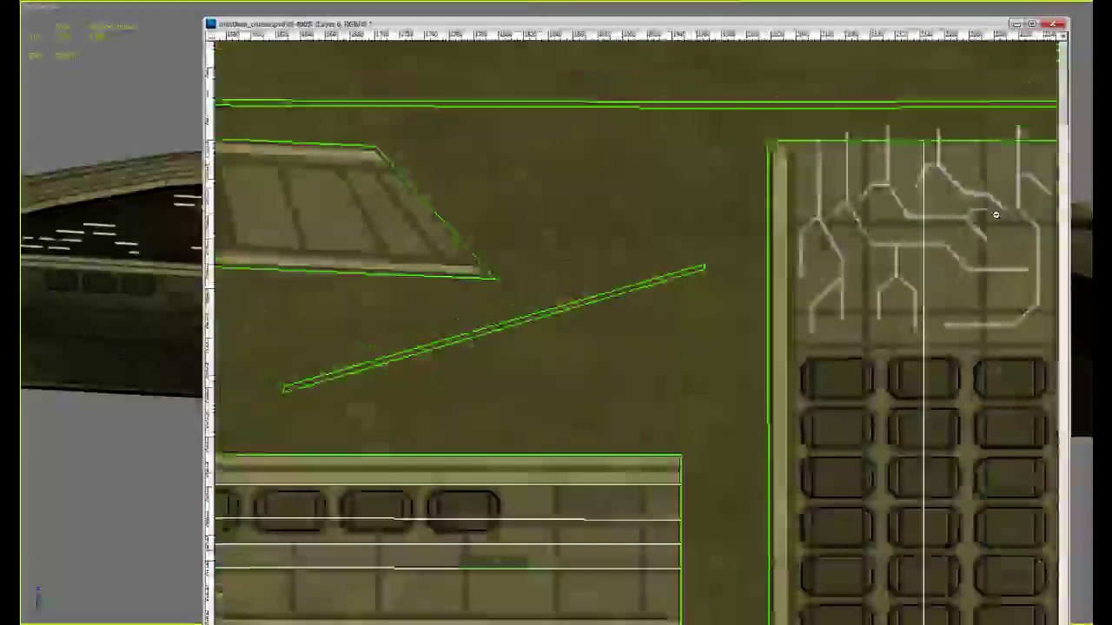
alt+scroll(1025, 168, up, 1)
alt+scroll(1032, 165, up, 3)
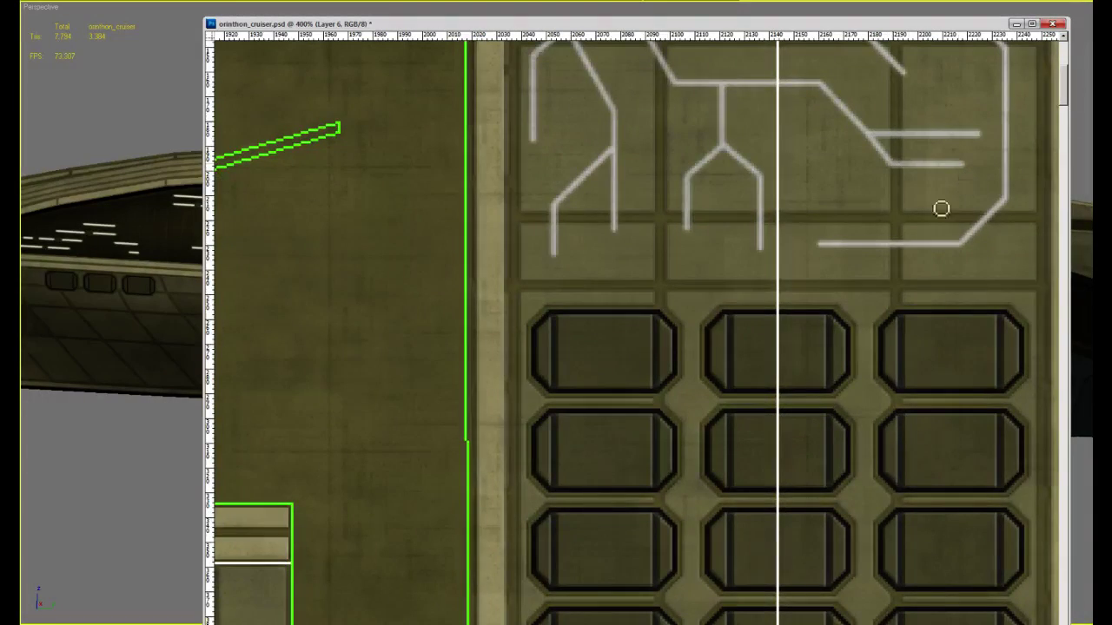
alt+scroll(941, 208, down, 1)
alt+scroll(900, 198, down, 5)
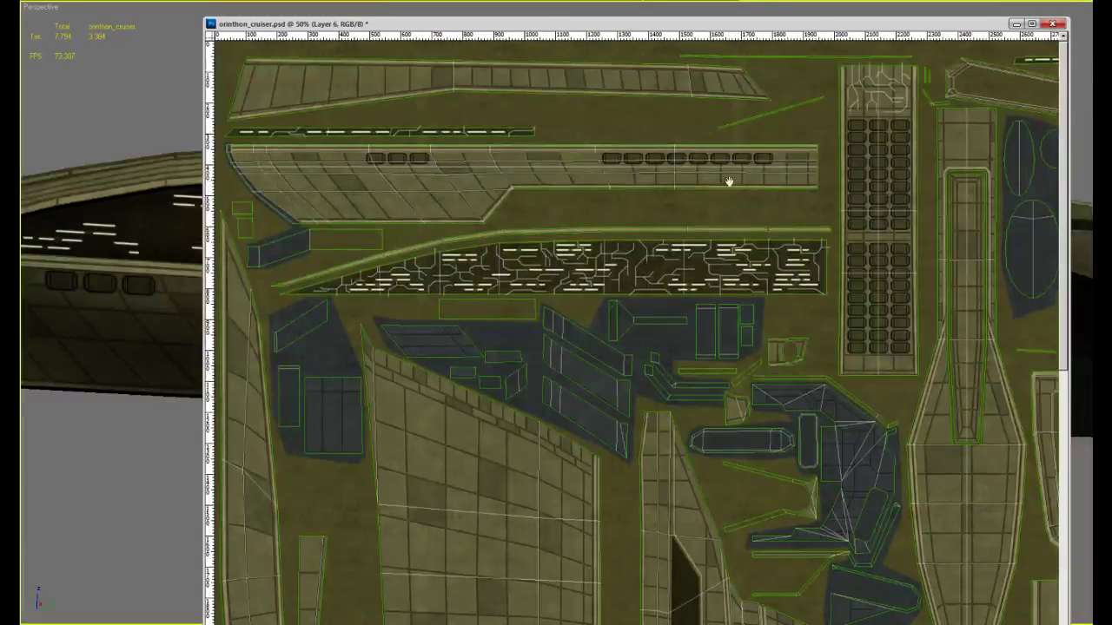
Paint a bent grey line inward from the lower part of the tapered hull panel's slanted left edge
alt+scroll(261, 126, up, 1)
alt+scroll(261, 126, up, 3)
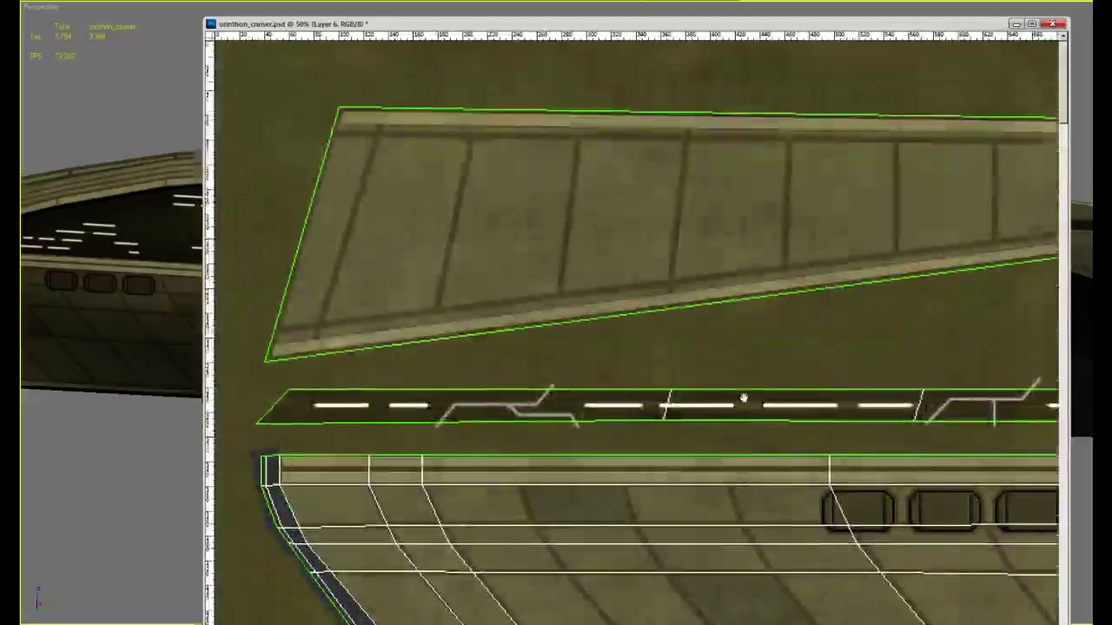
click(274, 323)
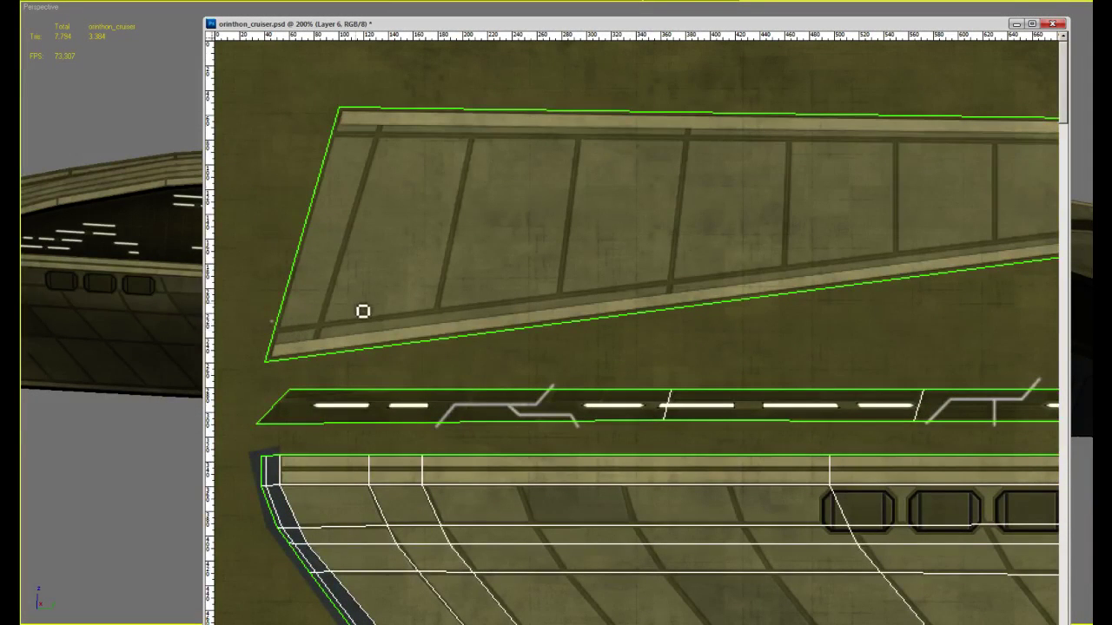
shift+click(376, 309)
shift+click(403, 282)
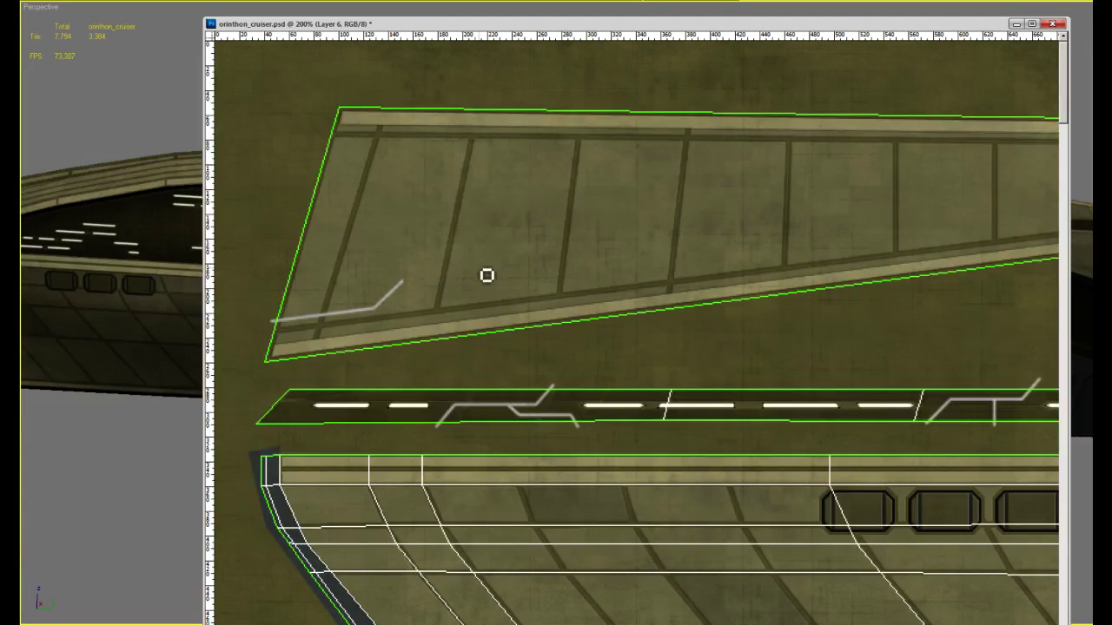
shift+click(481, 270)
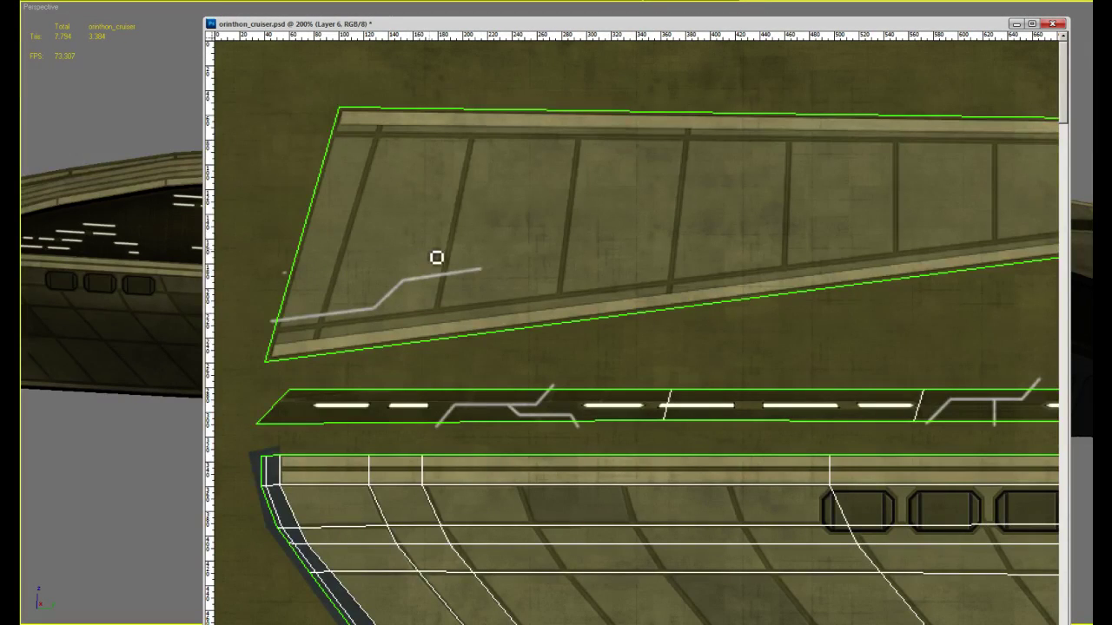
Paint a second bent line above the first on the tapered panel, with a rising bent branch off its upper side
shift+click(471, 248)
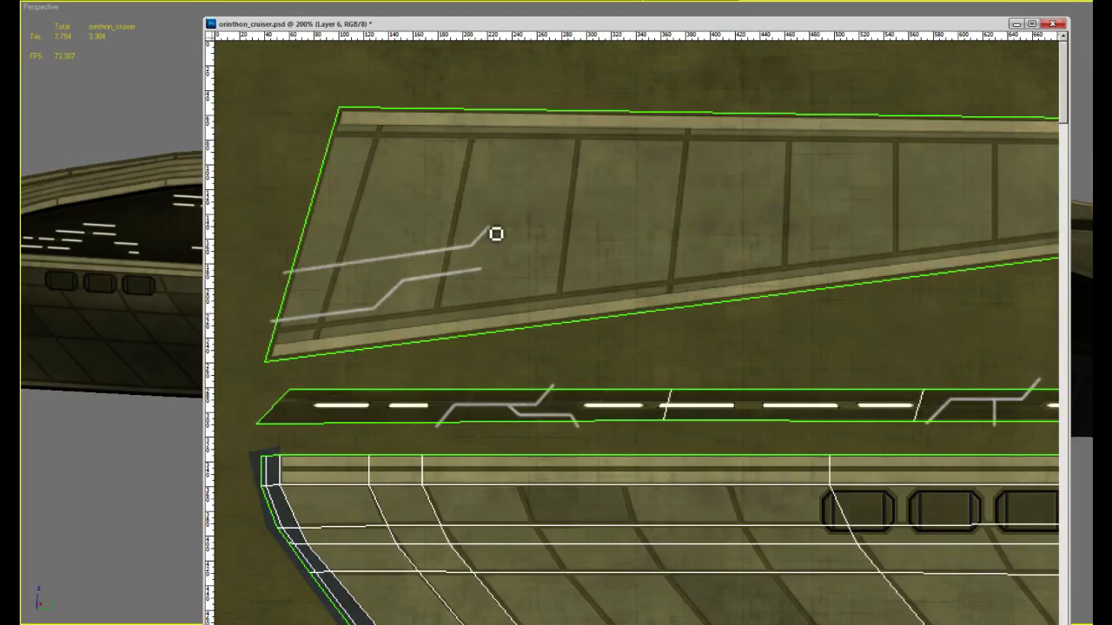
shift+click(512, 222)
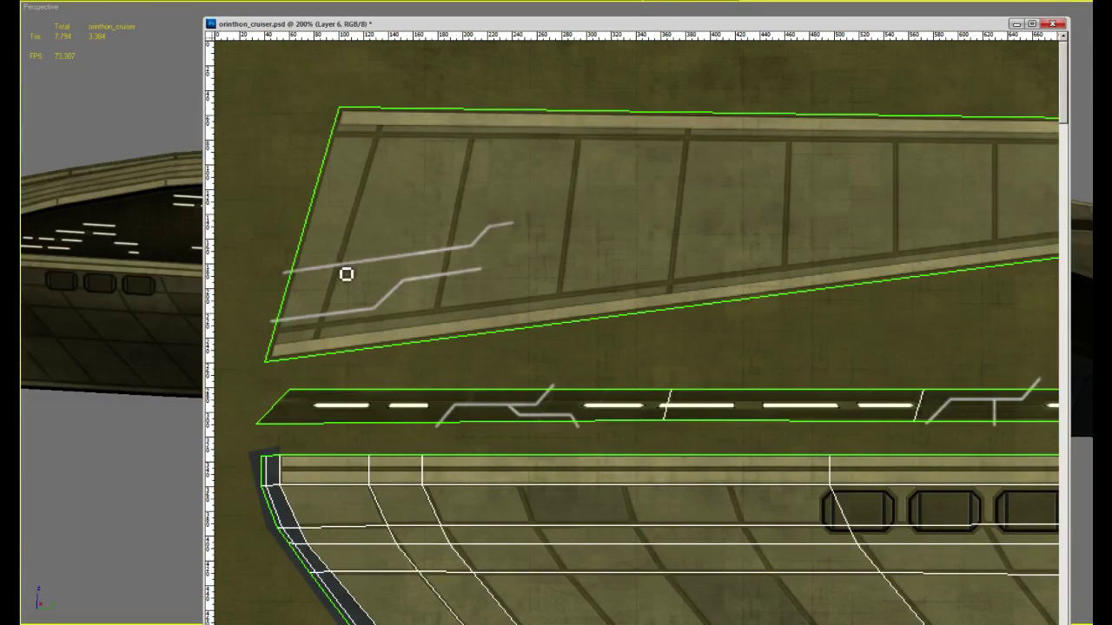
shift+click(434, 219)
alt+scroll(385, 235, up, 1)
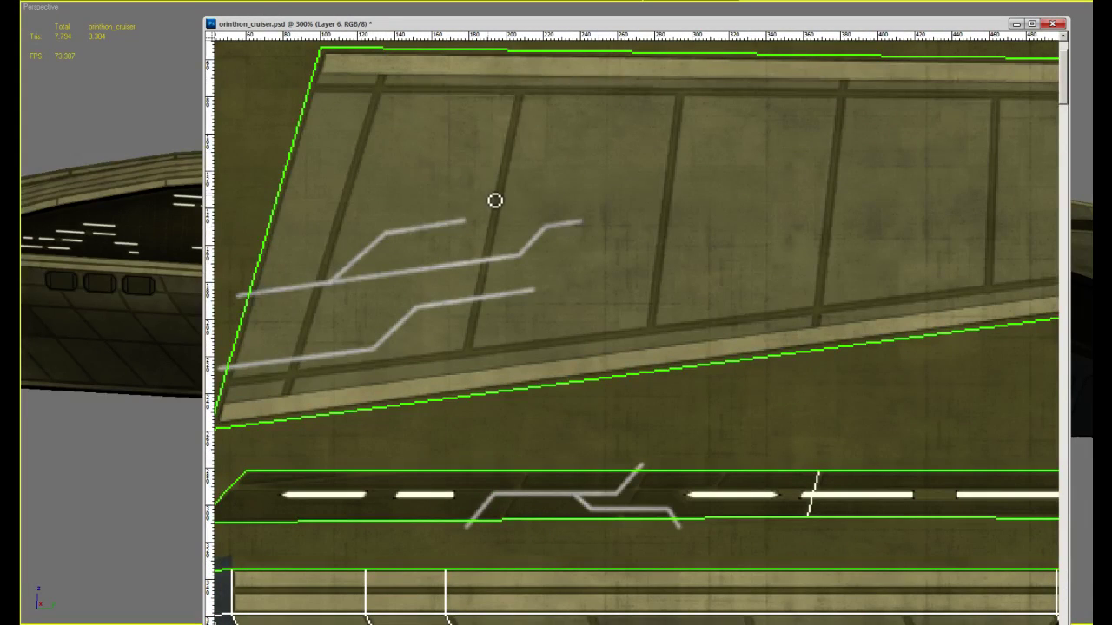
drag(317, 198, 373, 211)
Paint a third bent line from the slanted edge and a forked fourth line near the tapered panel's upper border
click(333, 214)
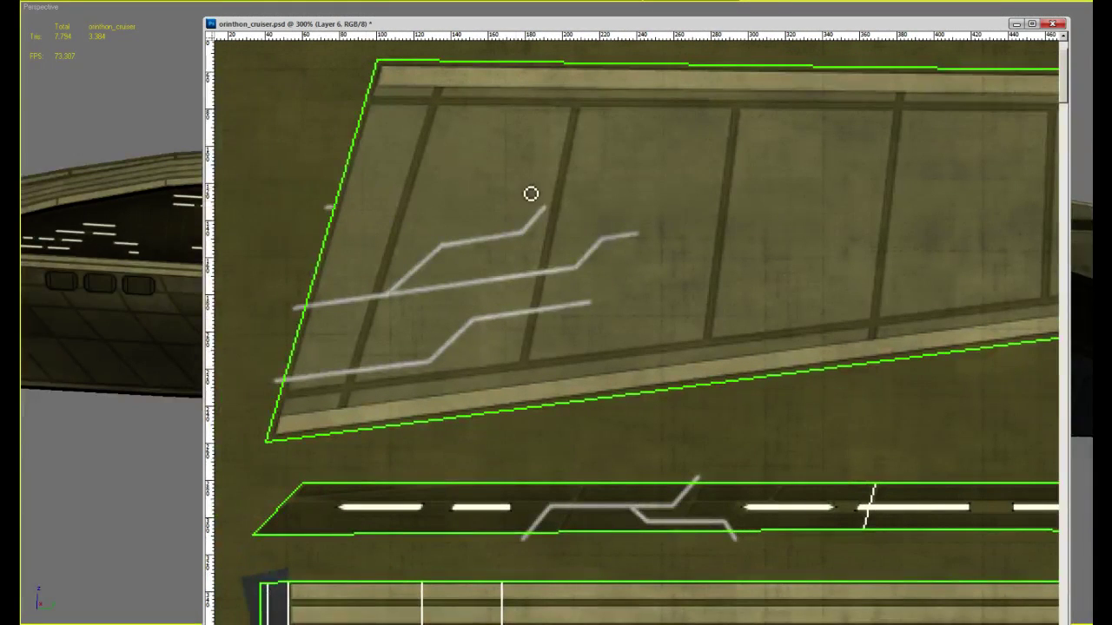
shift+click(563, 190)
shift+click(585, 164)
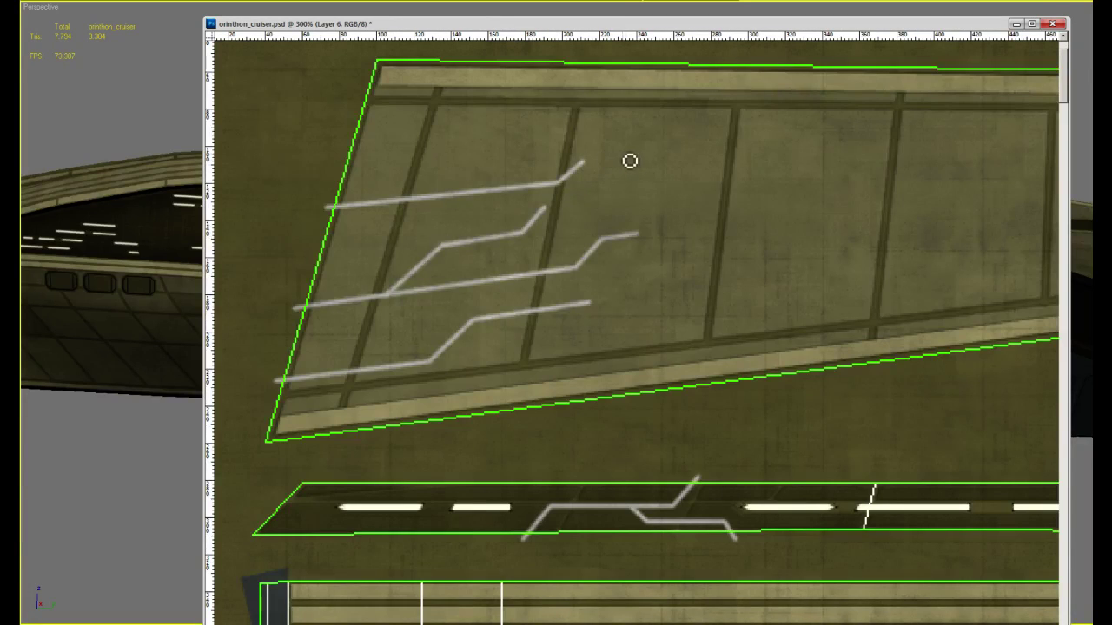
shift+click(631, 157)
shift+drag(349, 137, 620, 119)
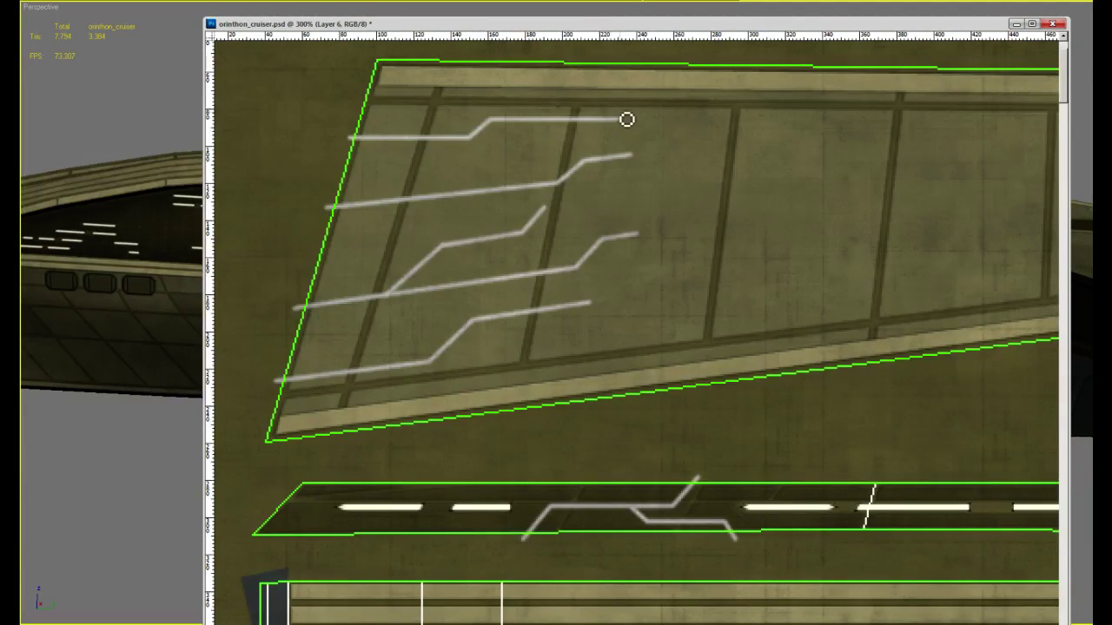
drag(471, 136, 546, 152)
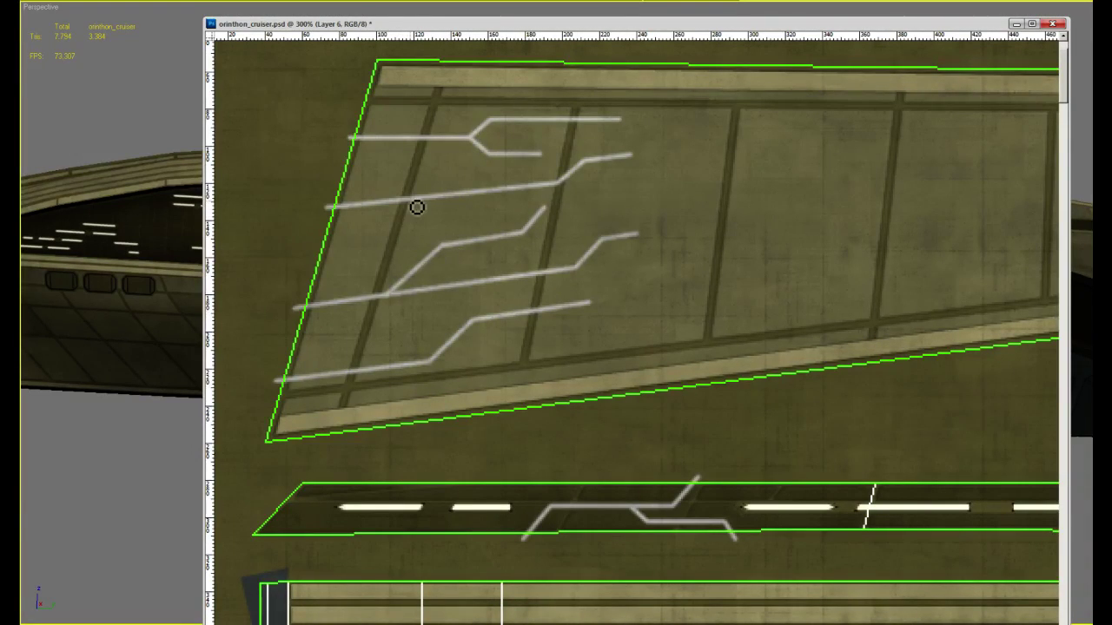
Add short bent branches off the undersides of the third line and the lowest line on the tapered panel
drag(439, 220, 472, 218)
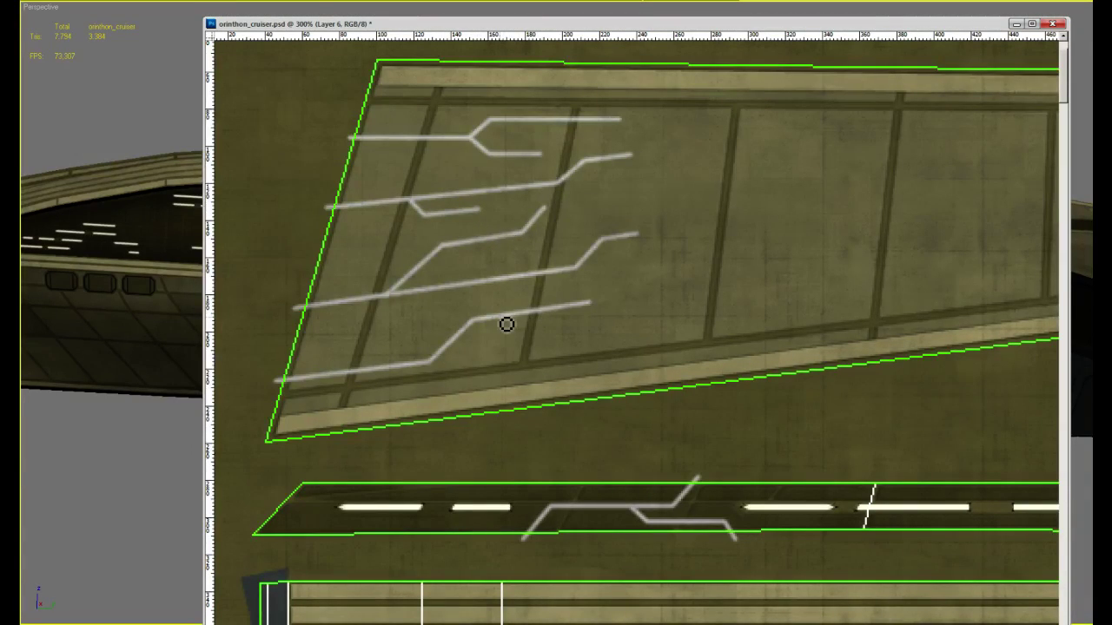
drag(504, 320, 534, 339)
shift+click(583, 327)
key(ctrl+z)
shift+click(603, 334)
Add a short descending branch near the right end of the second line on the tapered panel
key(ctrl+minus)
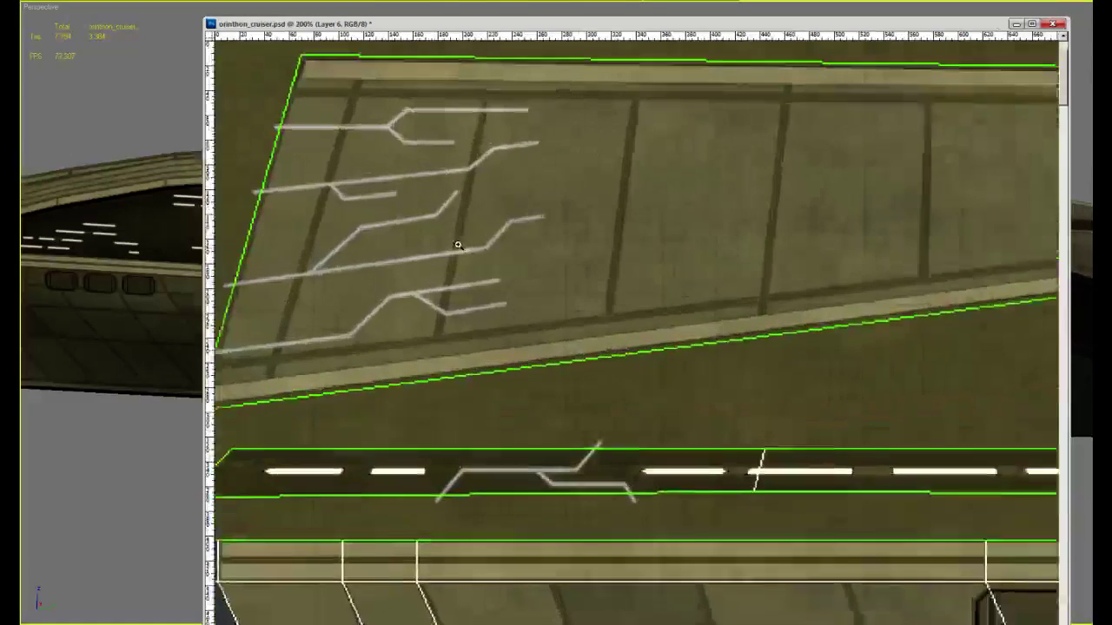
click(457, 245)
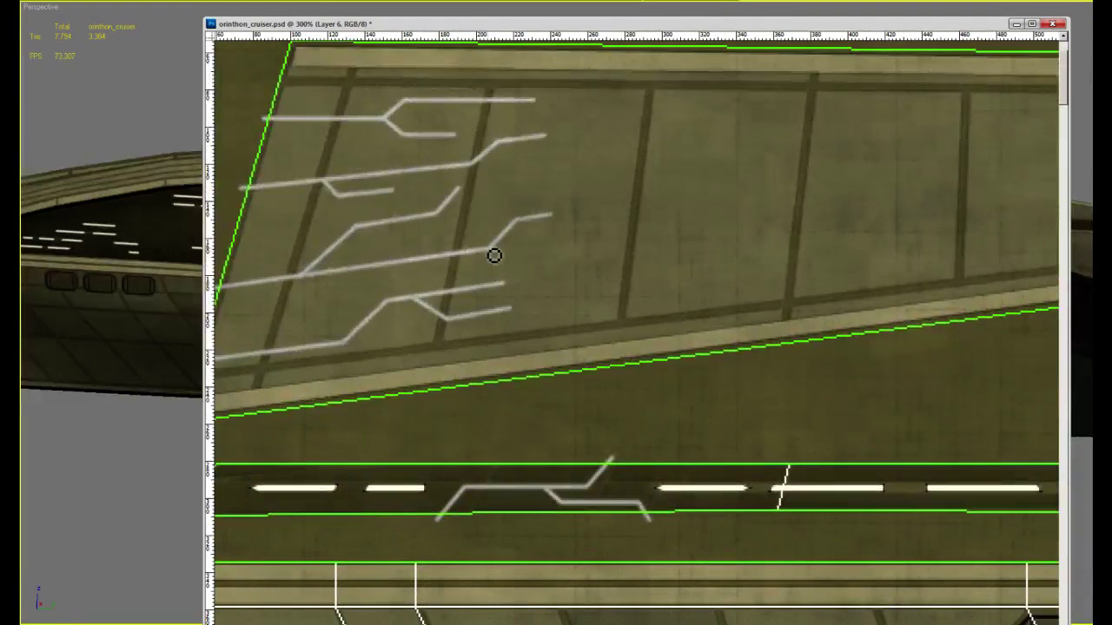
click(493, 252)
shift+click(536, 278)
mouse_move(536, 229)
mouse_down()
mouse_move(514, 286)
mouse_move(588, 323)
mouse_up()
Paint two bent lines inward from the right end of the long windowed hull strip's lower half, each with a short branch
alt+click(524, 291)
alt+click(523, 292)
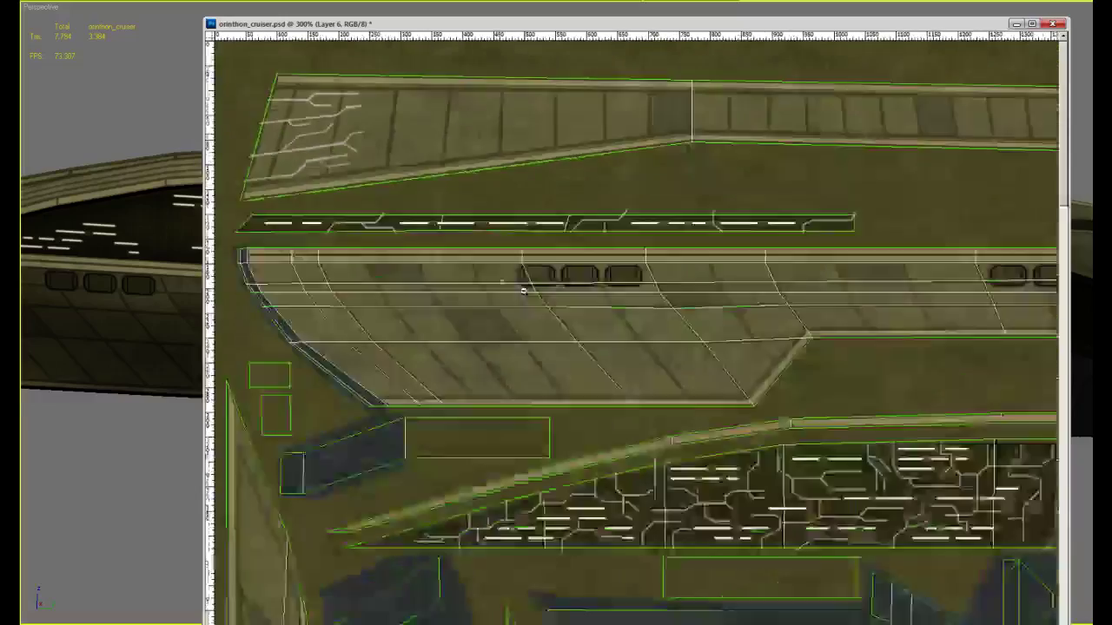
alt+click(523, 291)
click(828, 206)
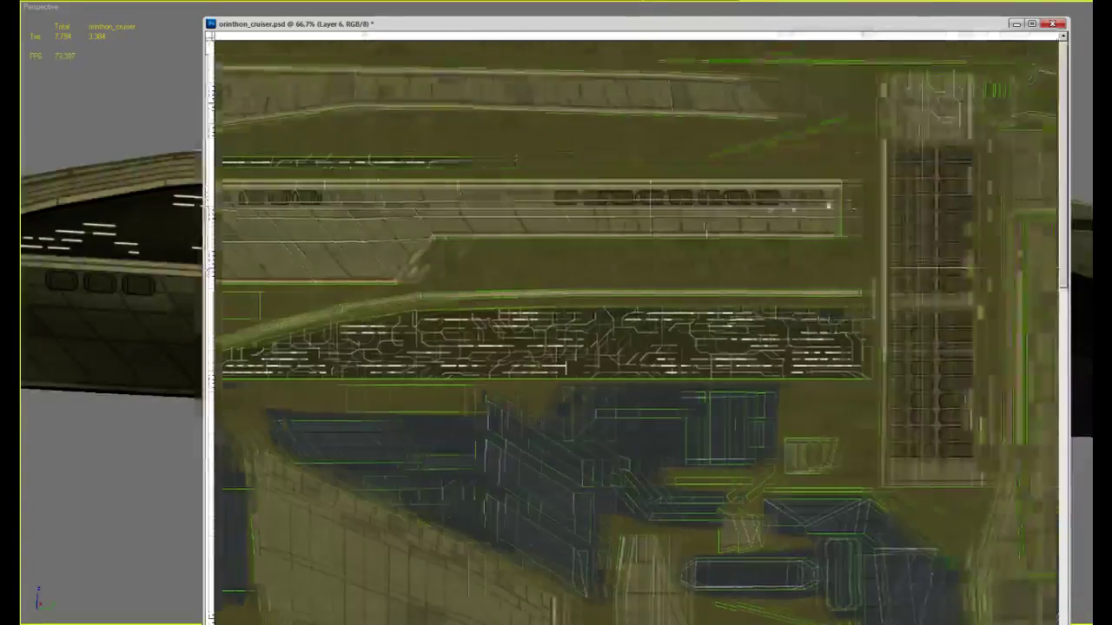
click(828, 206)
click(739, 162)
drag(871, 284, 919, 276)
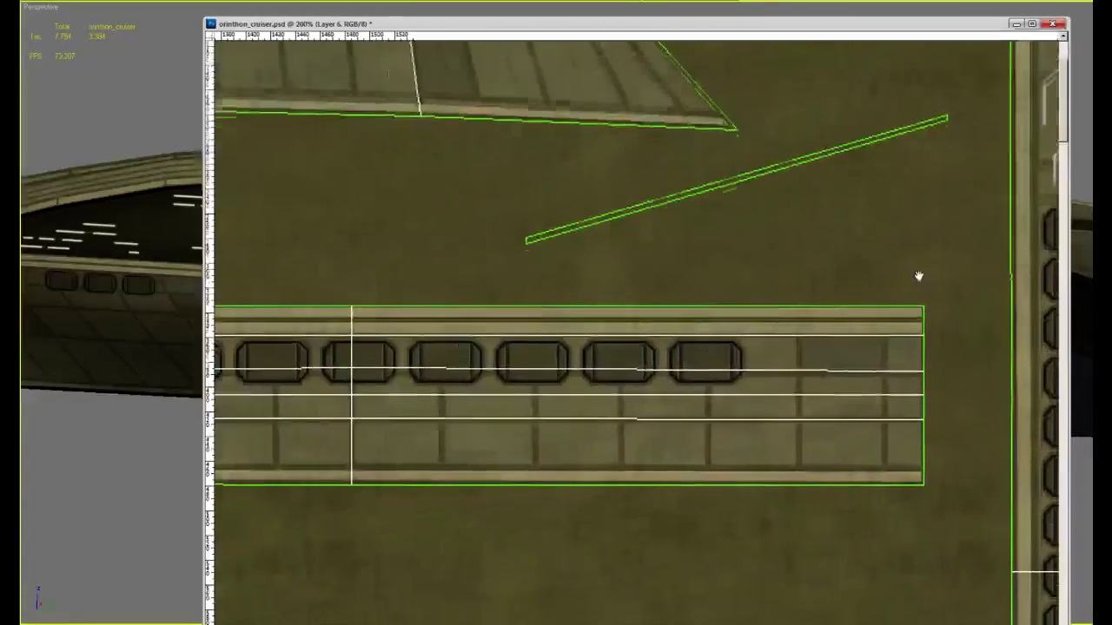
drag(934, 459, 784, 441)
drag(935, 423, 792, 417)
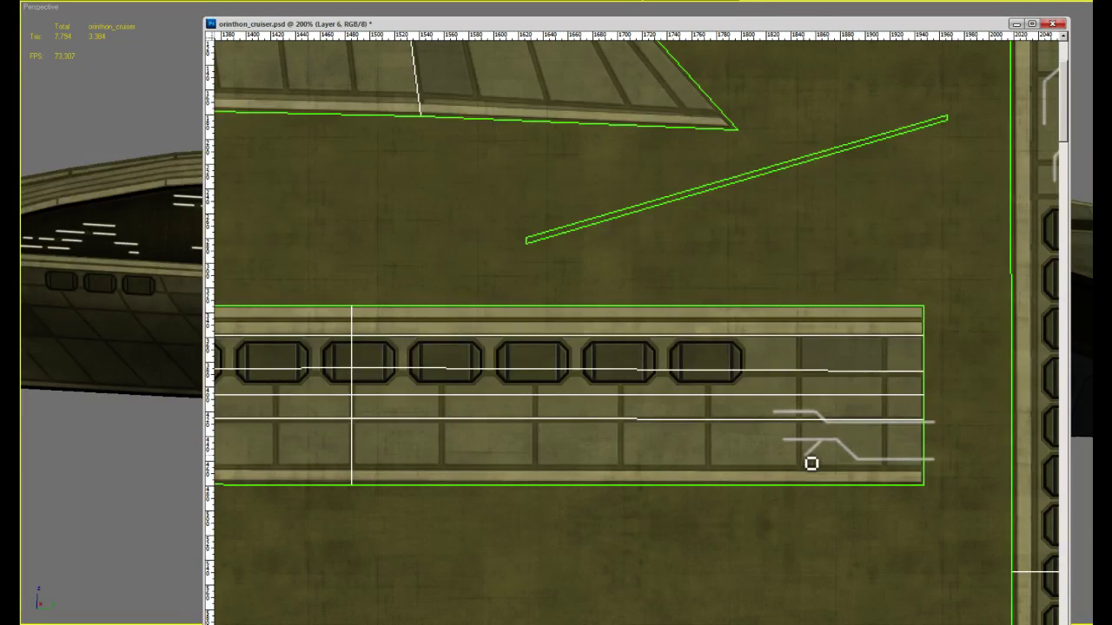
drag(807, 457, 762, 458)
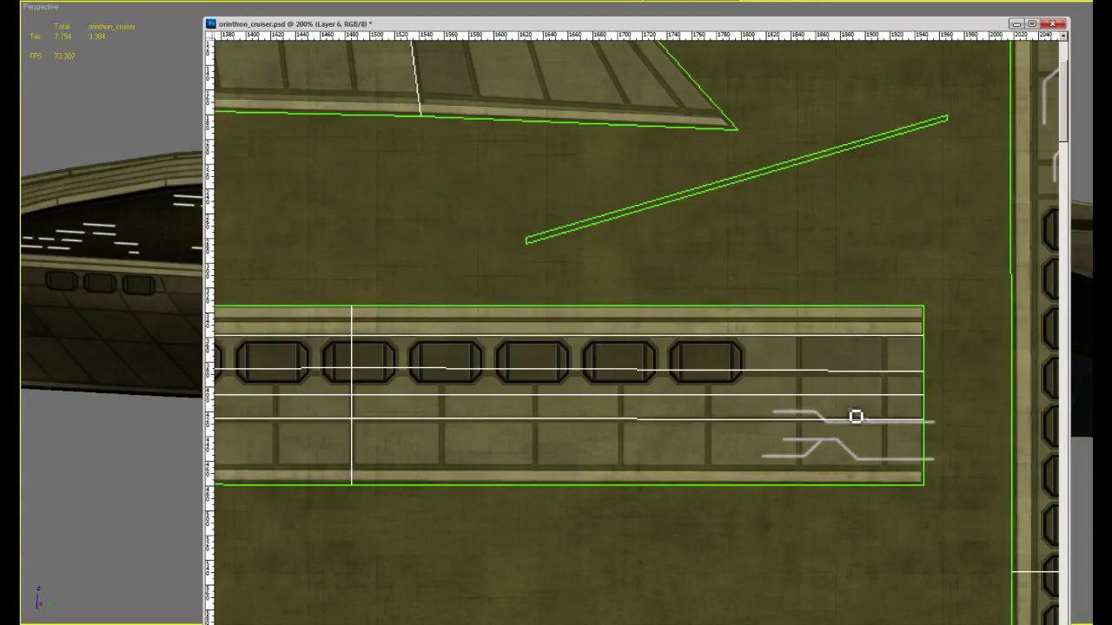
click(865, 398)
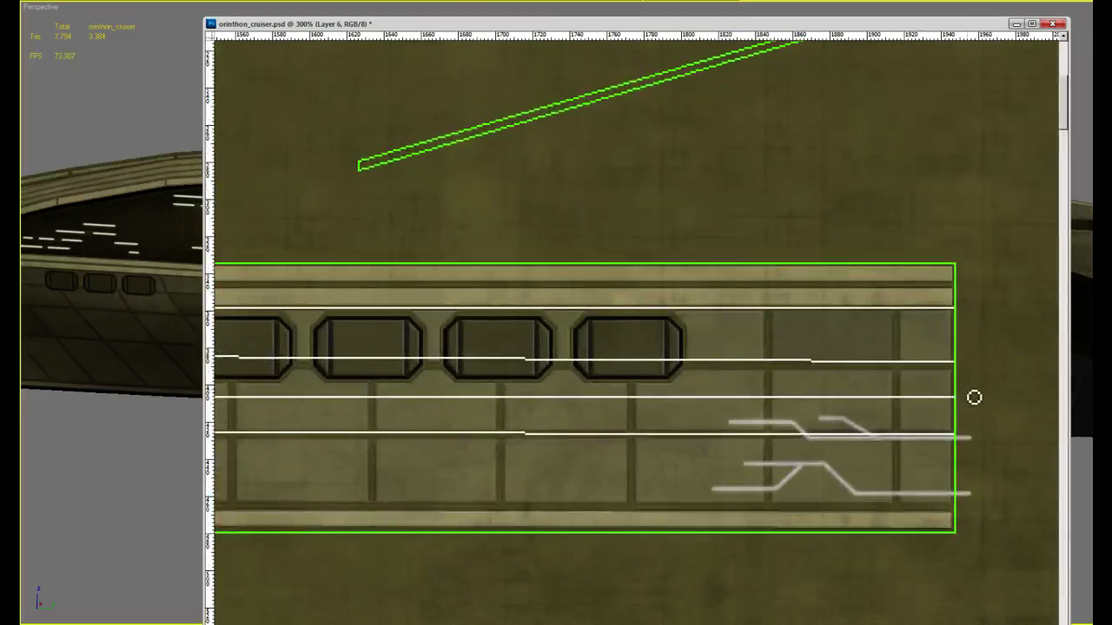
Paint two more bent lines from the strip's right end beside the last window, with a branch off the lower one
mouse_move(971, 388)
mouse_down()
mouse_move(864, 391)
mouse_move(759, 374)
mouse_move(737, 350)
mouse_up()
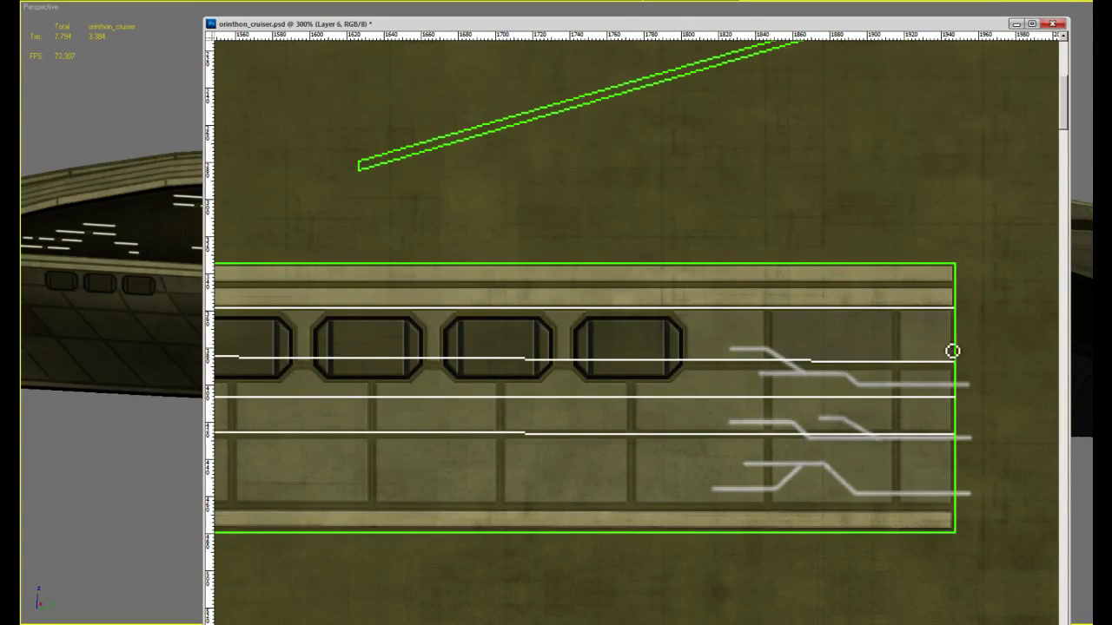
drag(966, 340, 764, 328)
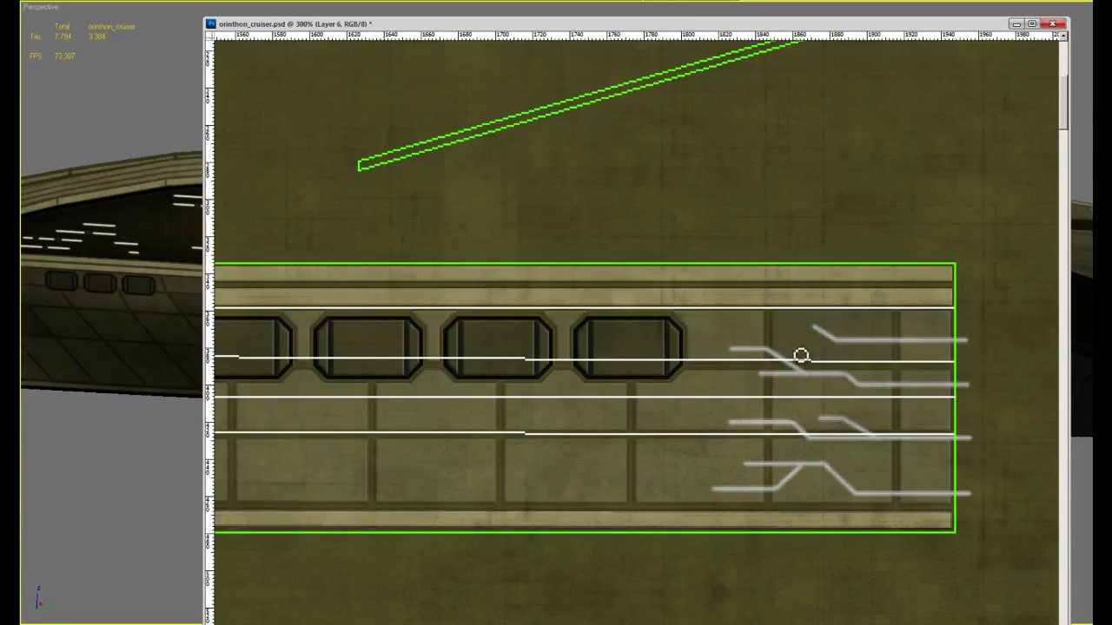
drag(819, 332, 771, 327)
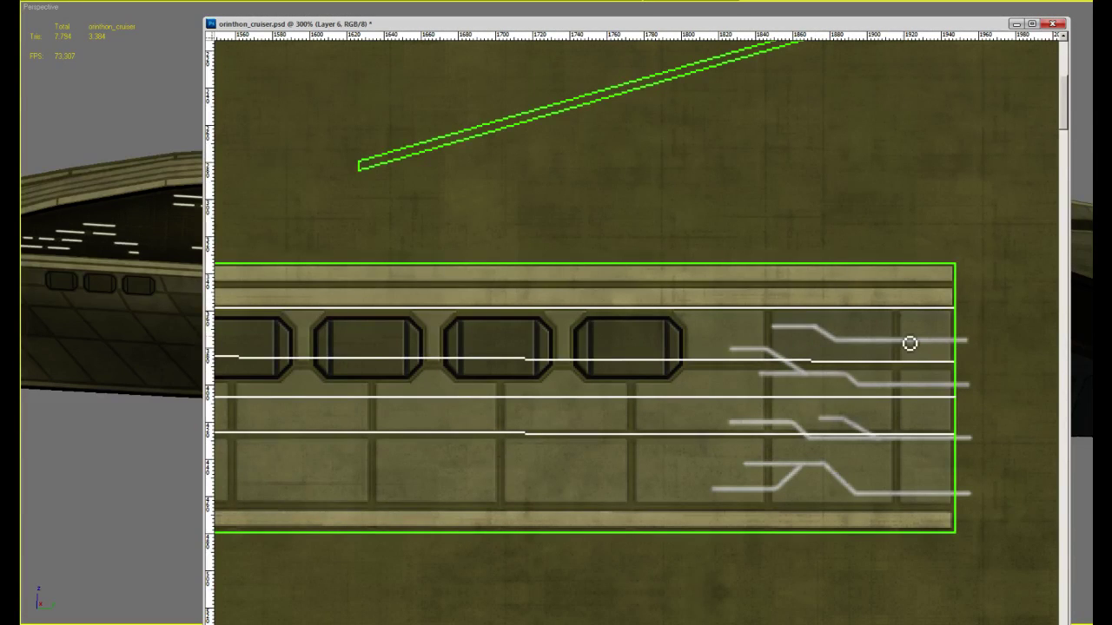
Extend the straight left end of the second line from the bottom further beneath the last window of the strip
alt+scroll(896, 301, down, 3)
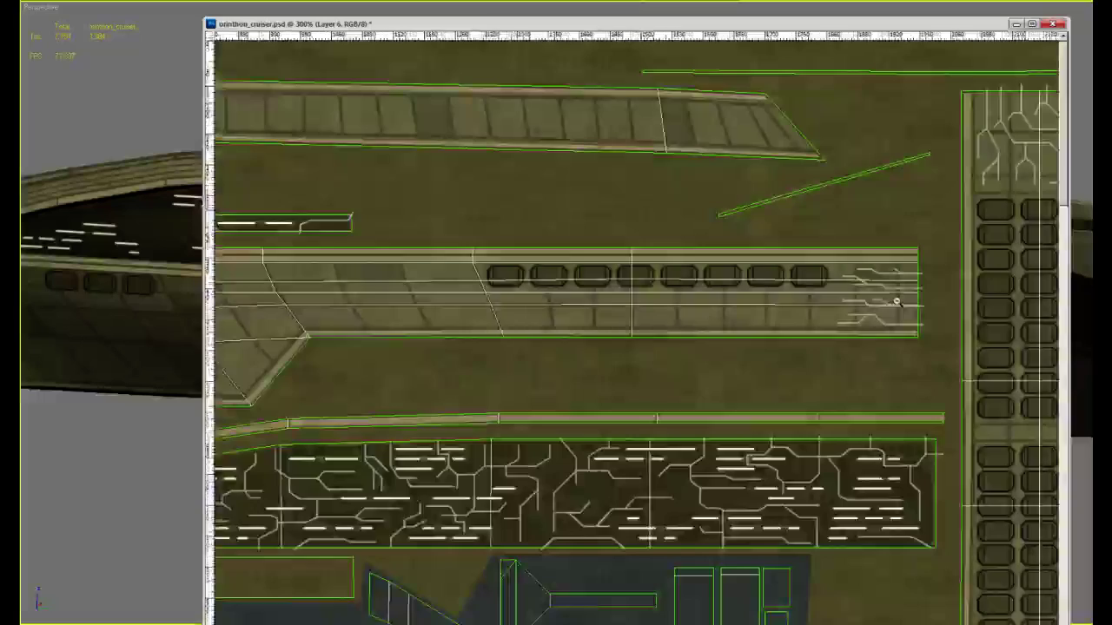
alt+scroll(779, 208, up, 5)
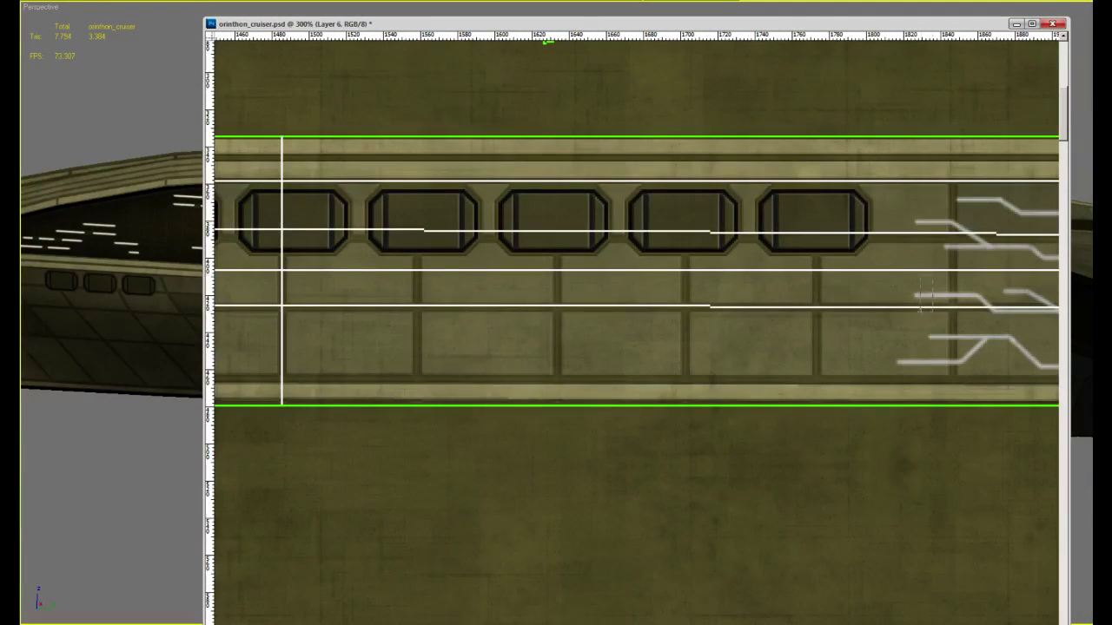
drag(914, 296, 827, 298)
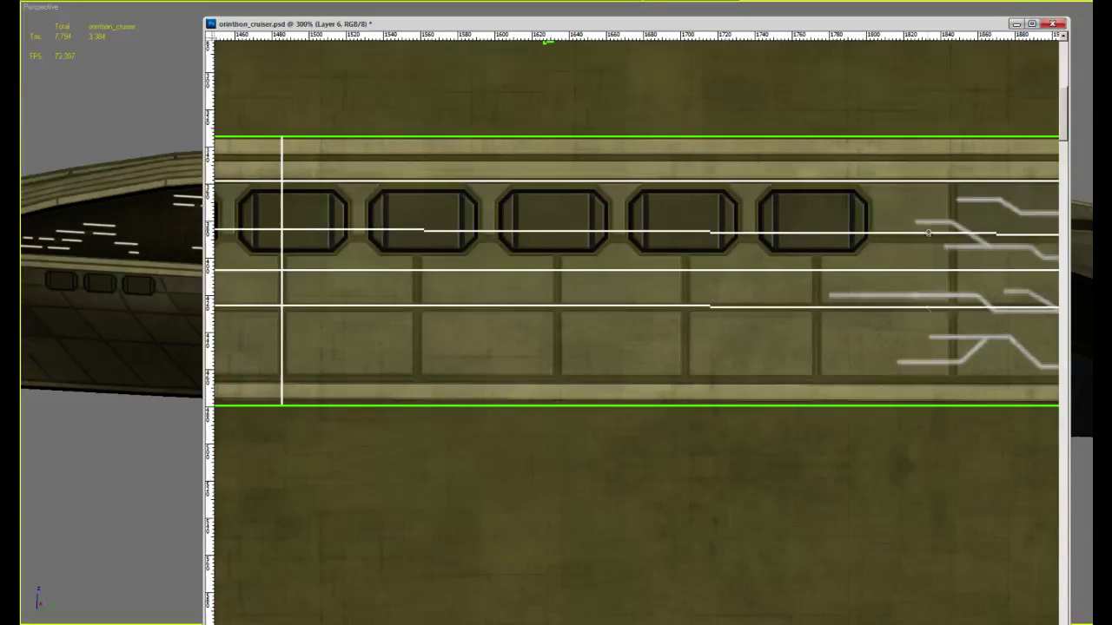
Paint a bent line down from the upper edge of the narrow panel above the framed recess, branching to both sides
alt+scroll(900, 384, down, 4)
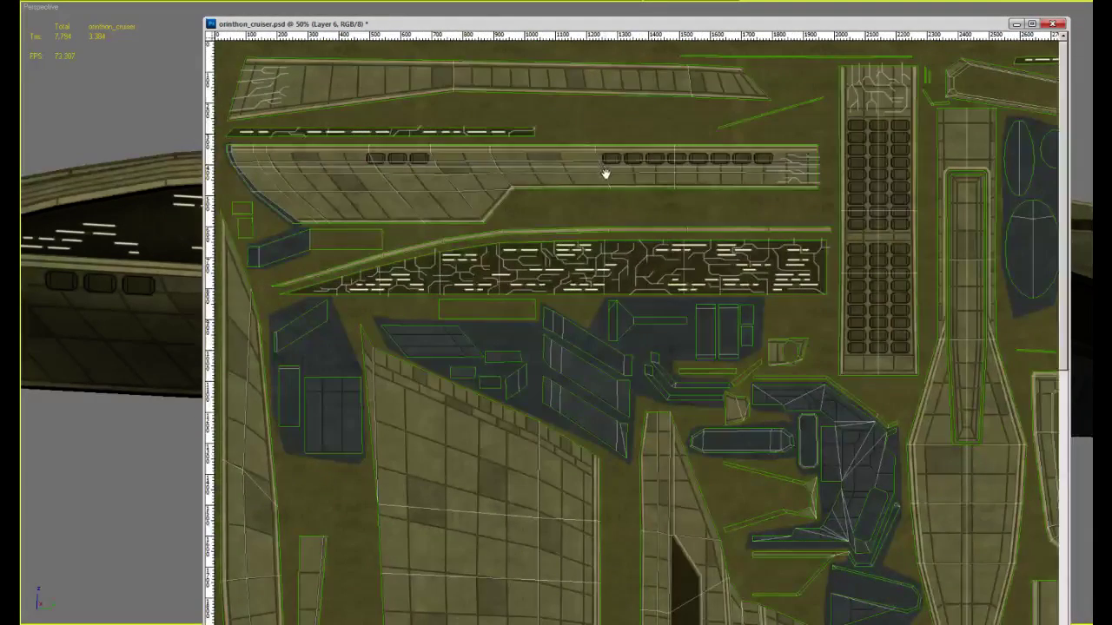
drag(826, 188, 503, 118)
drag(643, 169, 666, 261)
alt+scroll(653, 98, up, 3)
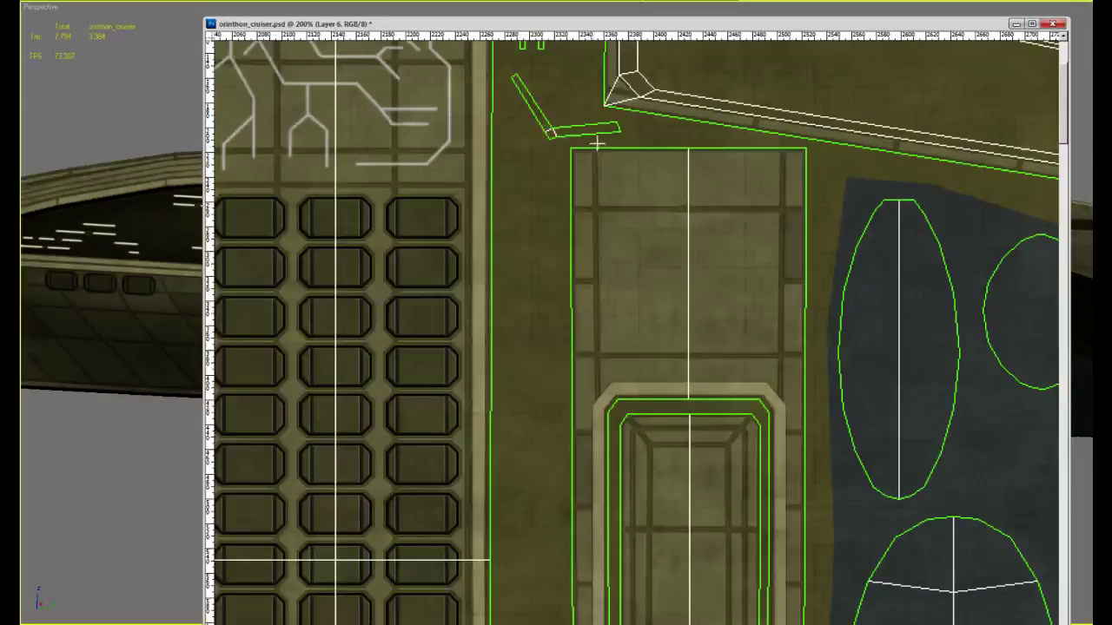
mouse_move(601, 155)
mouse_down()
mouse_move(627, 329)
mouse_move(652, 390)
mouse_up()
key(ctrl+z)
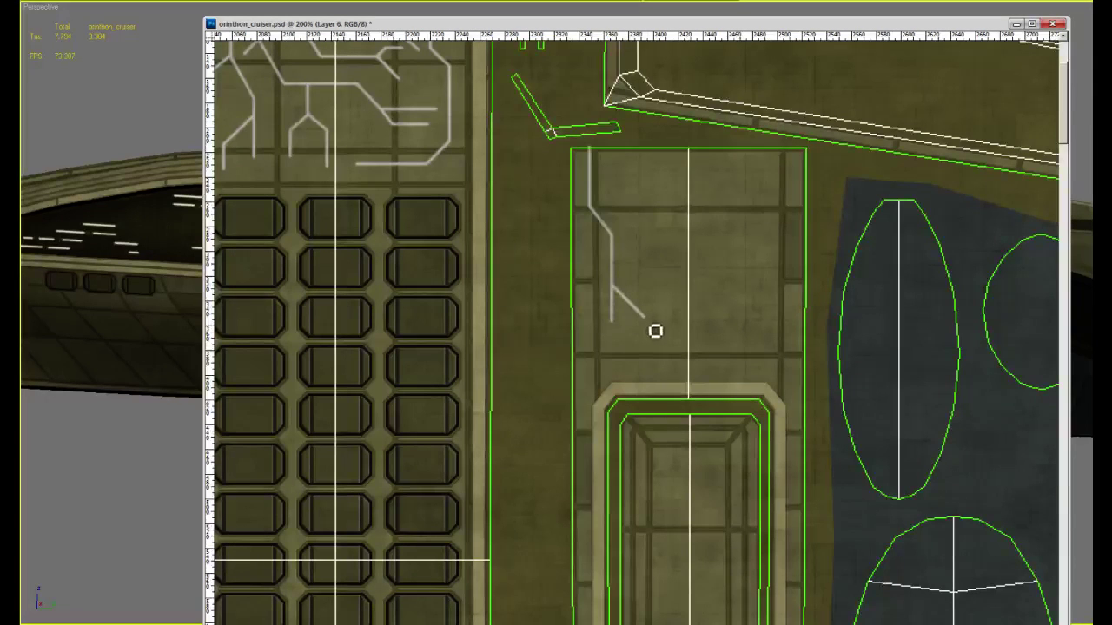
drag(651, 324, 651, 357)
key(ctrl+z)
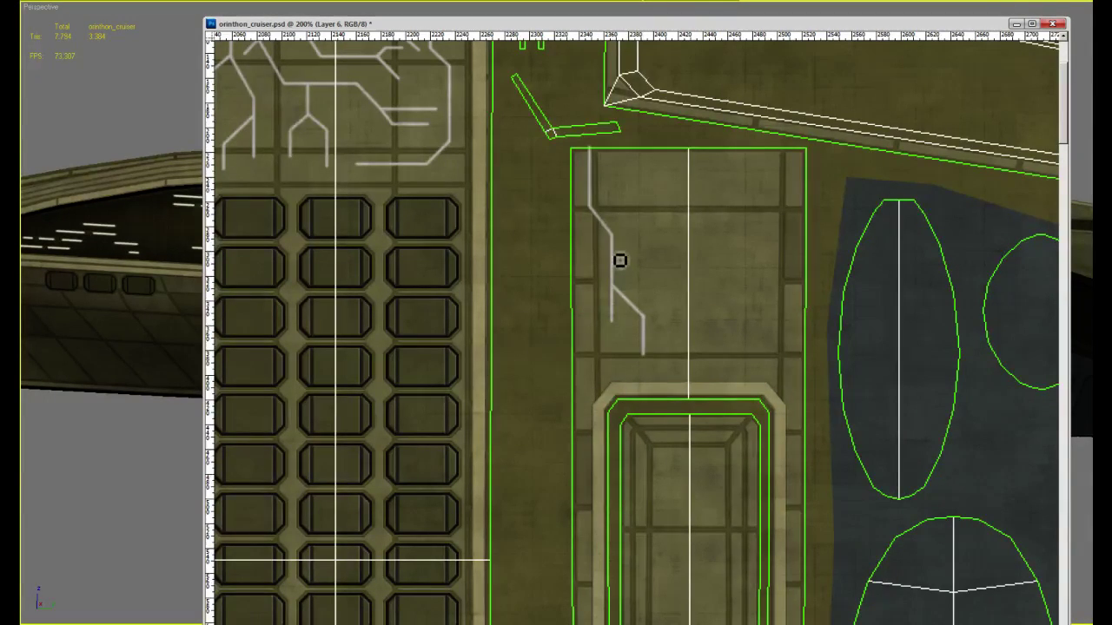
mouse_move(618, 260)
mouse_down()
mouse_move(591, 280)
mouse_move(596, 330)
mouse_up()
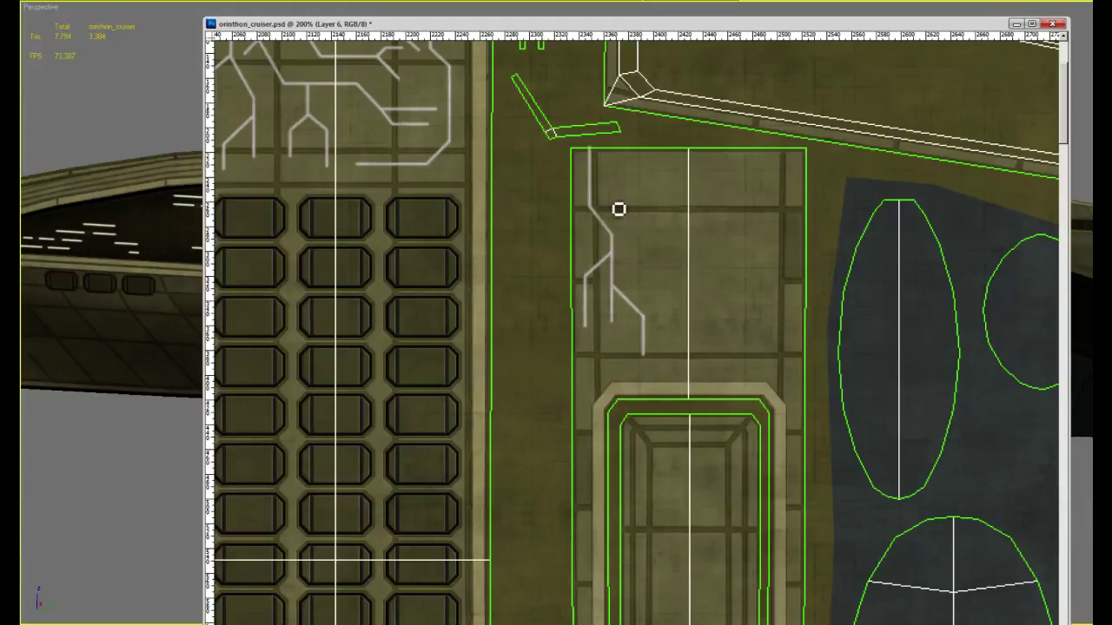
Paint a second bent line on the narrow panel, with a short left branch and a long forked branch across the centre line
drag(640, 153, 641, 214)
key(ctrl+z)
mouse_move(638, 149)
mouse_down()
mouse_move(641, 213)
mouse_move(662, 238)
mouse_move(678, 347)
mouse_up()
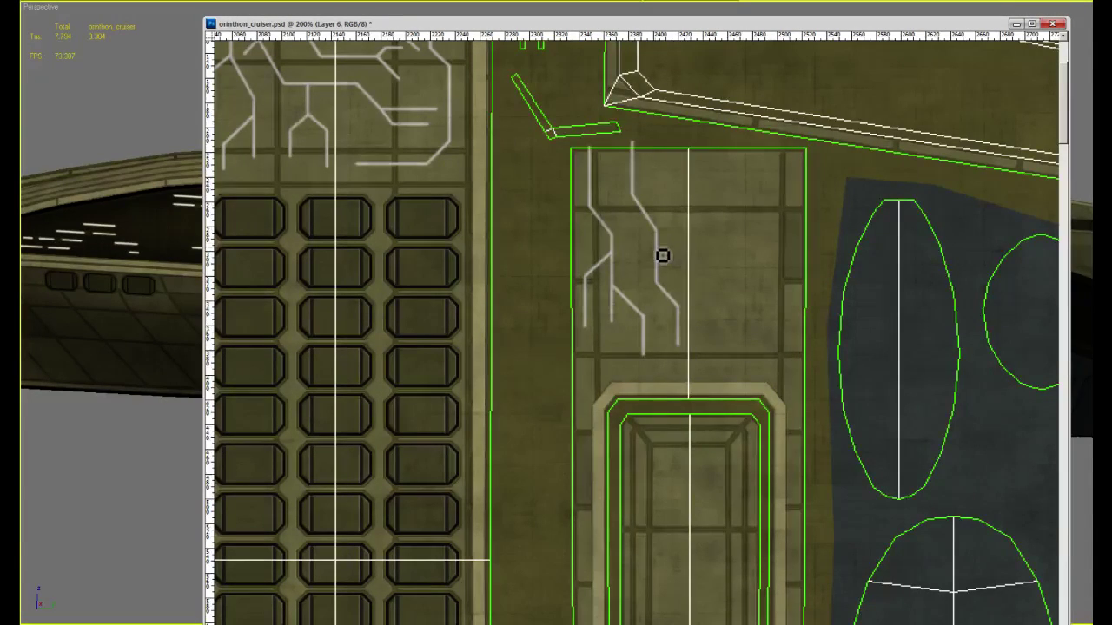
drag(629, 278, 653, 248)
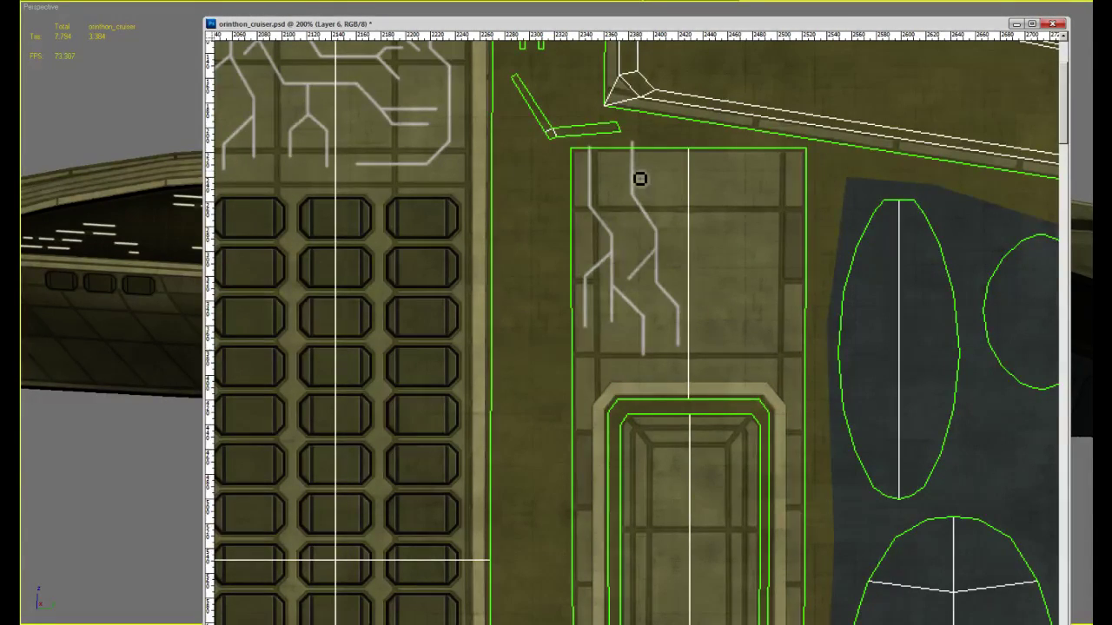
mouse_move(639, 178)
mouse_down()
mouse_move(686, 180)
mouse_move(721, 211)
mouse_move(717, 298)
mouse_move(754, 357)
mouse_up()
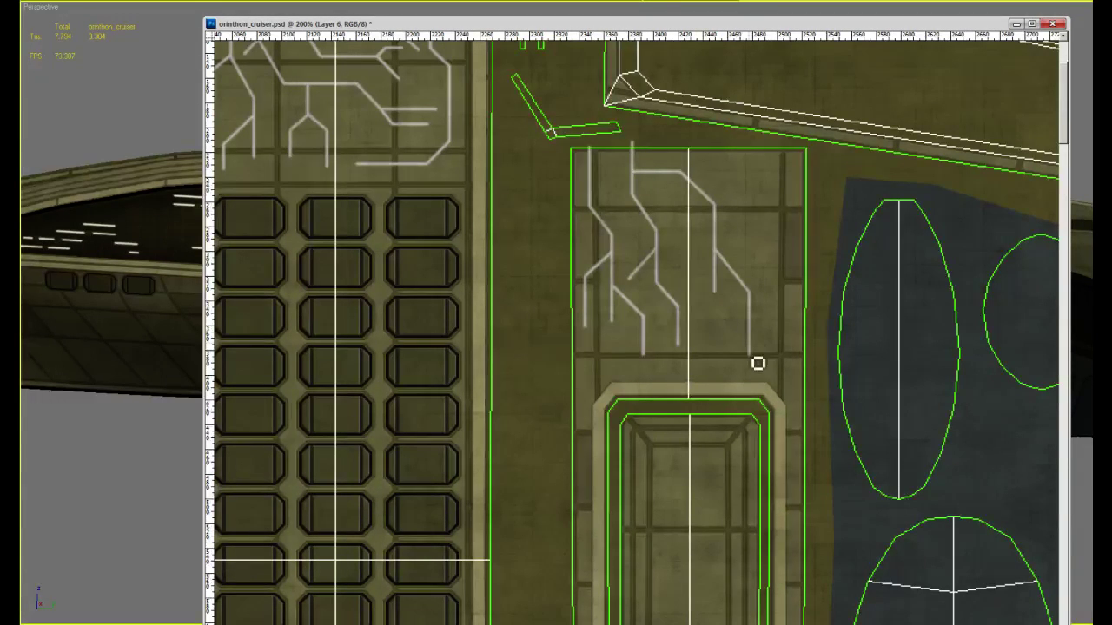
Paint a bent line down near the narrow panel's right side, with short branches toward the right edge
mouse_move(744, 152)
mouse_down()
mouse_move(750, 248)
mouse_move(778, 288)
mouse_move(769, 326)
mouse_up()
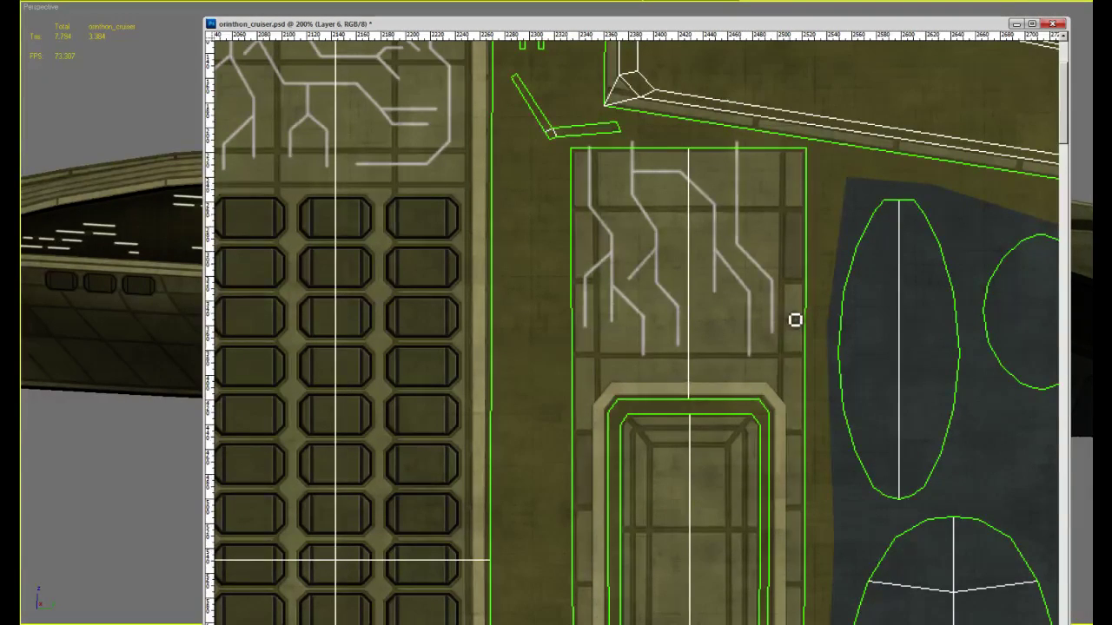
drag(795, 320, 789, 358)
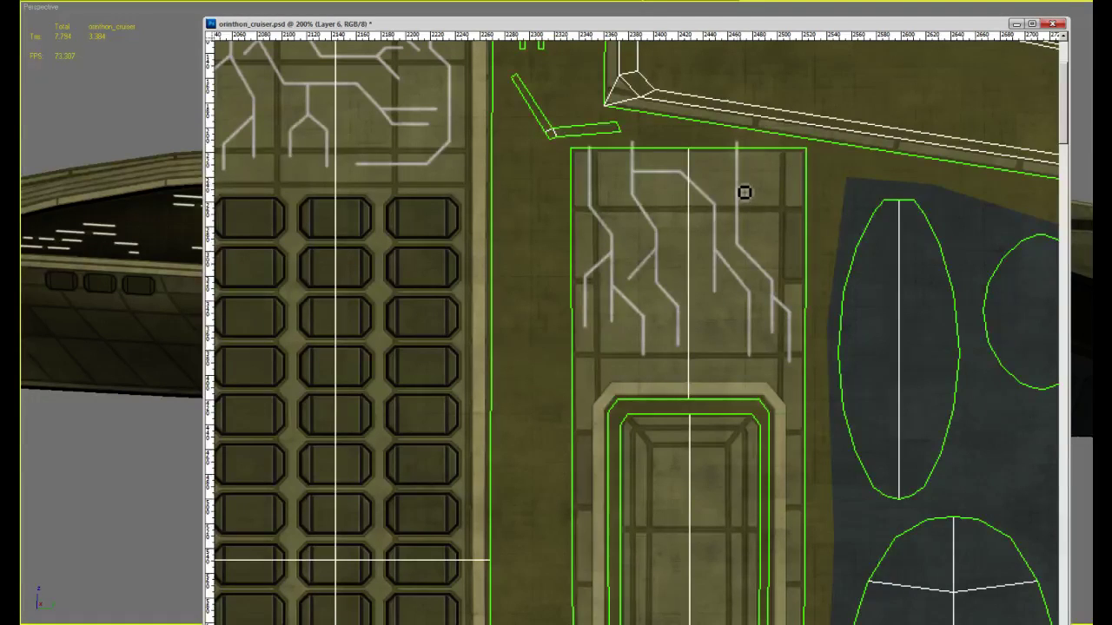
shift+click(791, 239)
alt+click(746, 157)
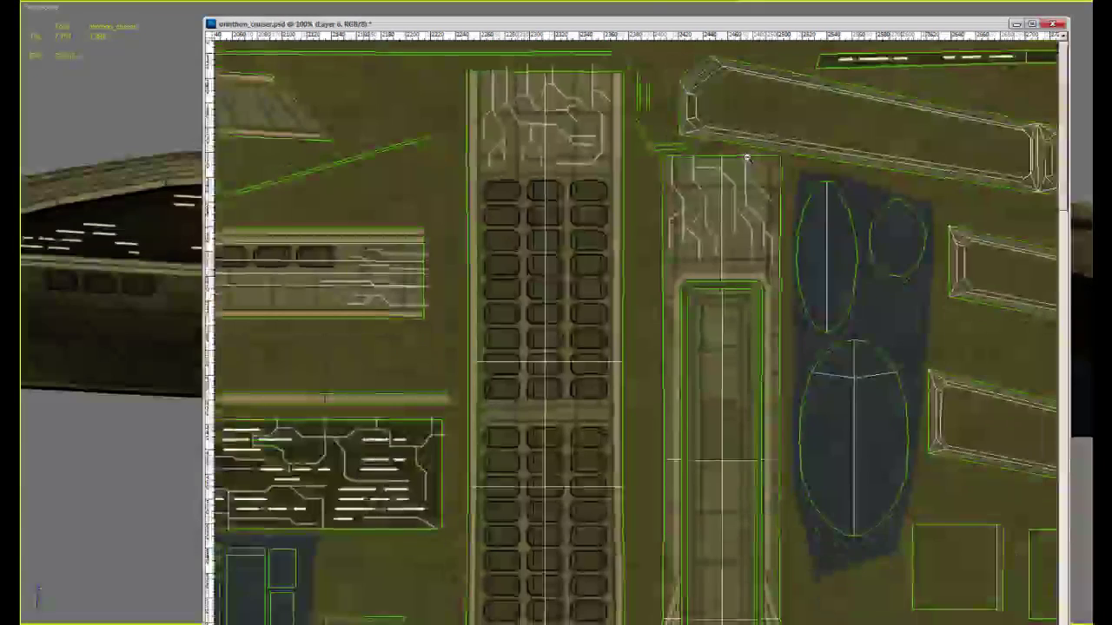
click(730, 130)
scroll(735, 391, down, 10)
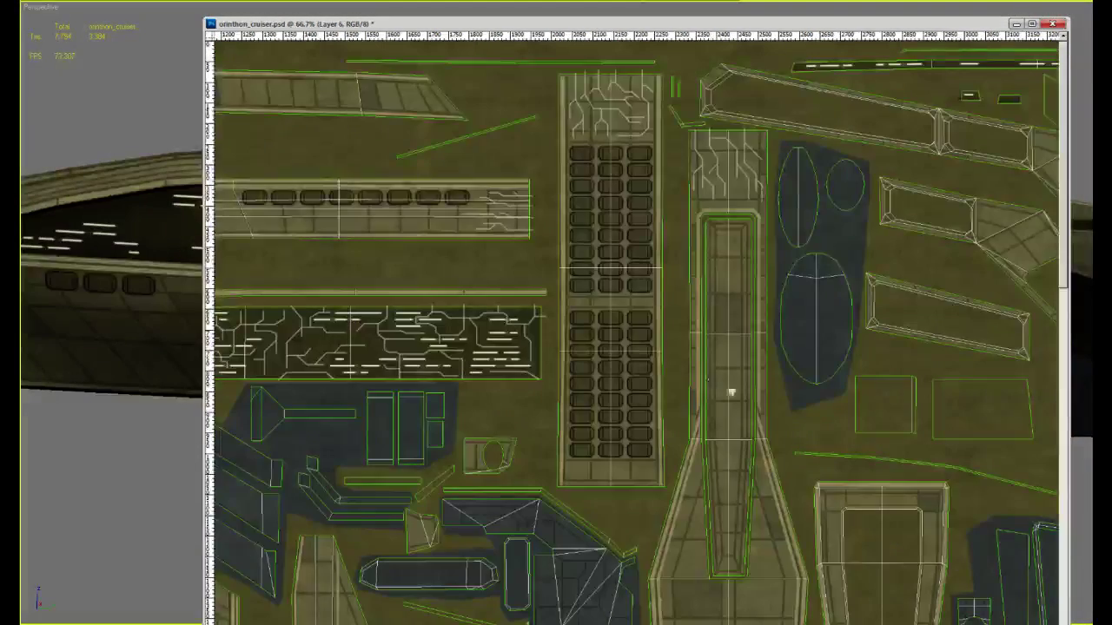
alt+scroll(753, 269, down, 1)
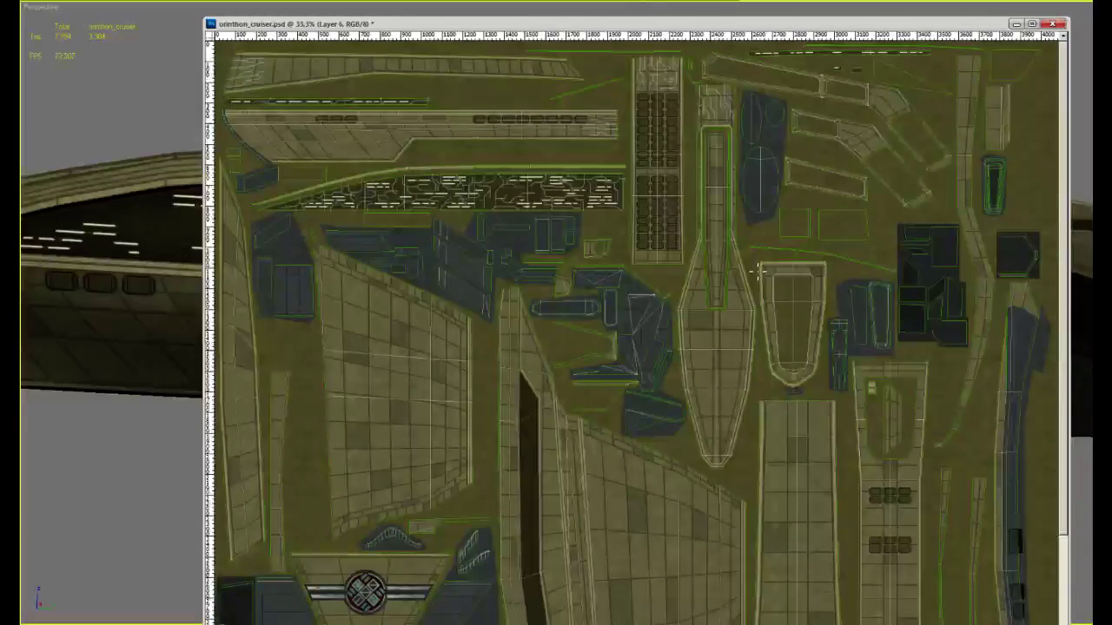
In 3ds Max, select the polygons on both sides of the neck and the adjoining front of the upper hull to locate their UVs
scroll(660, 138, down, 2)
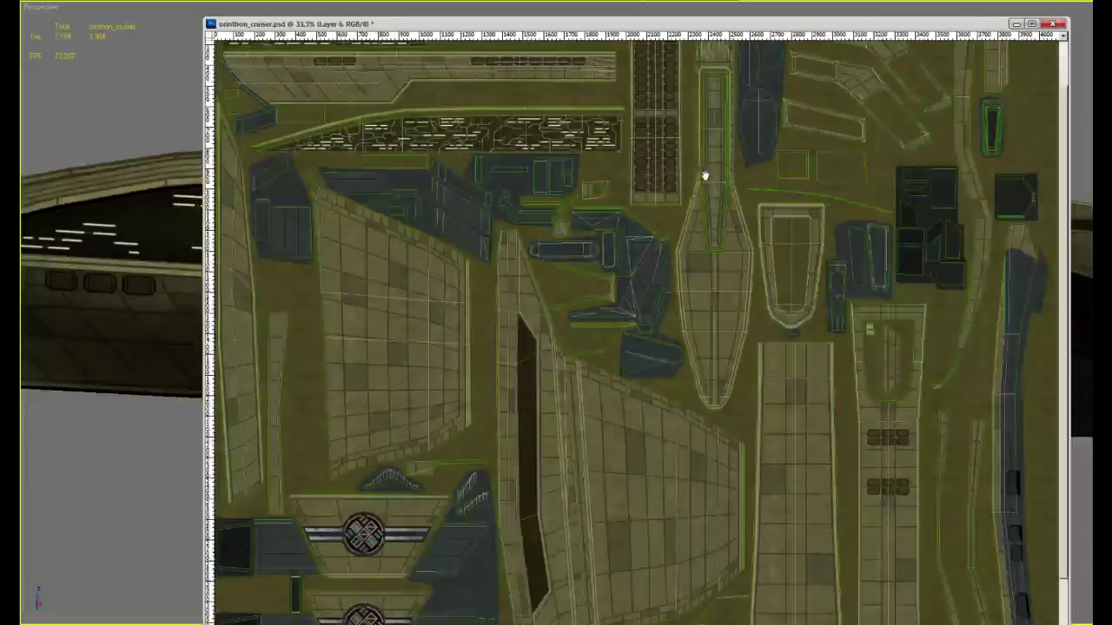
drag(541, 325, 595, 182)
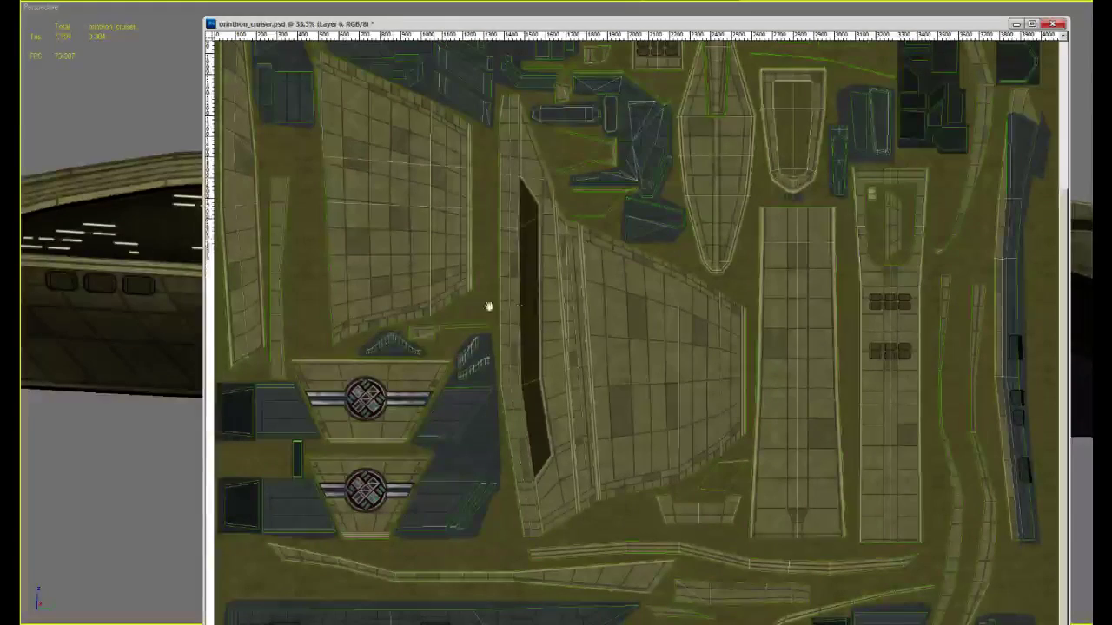
drag(417, 281, 421, 406)
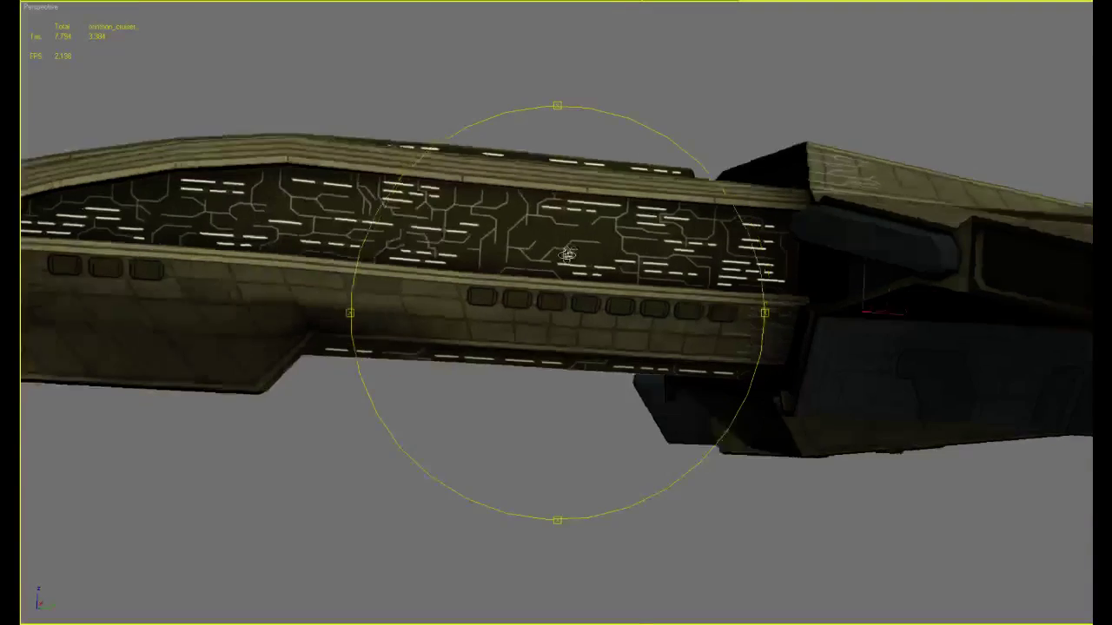
mouse_move(653, 164)
mouse_down()
mouse_move(559, 230)
mouse_move(565, 373)
mouse_move(564, 331)
mouse_move(530, 323)
mouse_move(585, 142)
mouse_move(437, 113)
mouse_move(551, 317)
mouse_move(543, 434)
mouse_move(561, 390)
mouse_move(546, 357)
mouse_move(596, 355)
mouse_move(573, 376)
mouse_move(611, 390)
mouse_move(561, 388)
mouse_move(625, 368)
mouse_move(648, 322)
mouse_move(712, 301)
mouse_up()
key(F4)
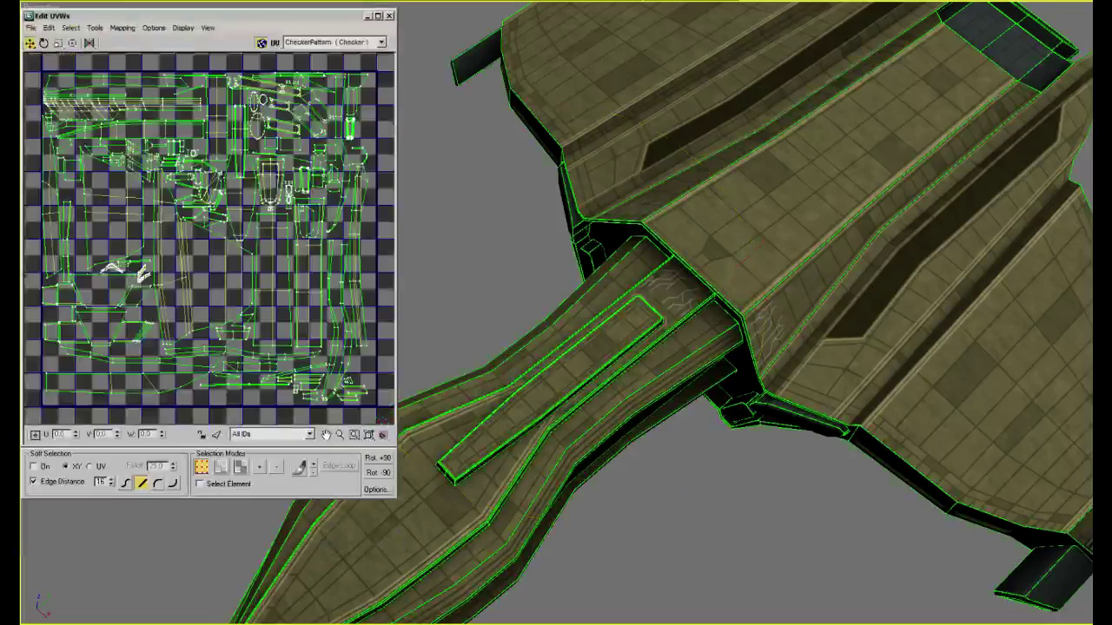
click(664, 361)
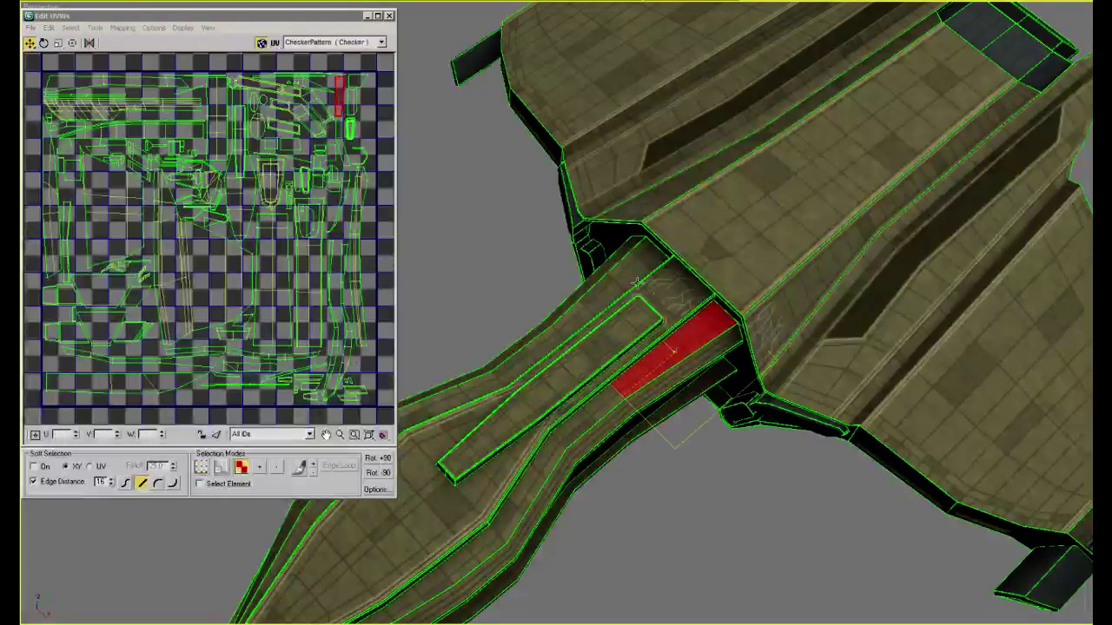
ctrl+click(610, 286)
ctrl+click(739, 267)
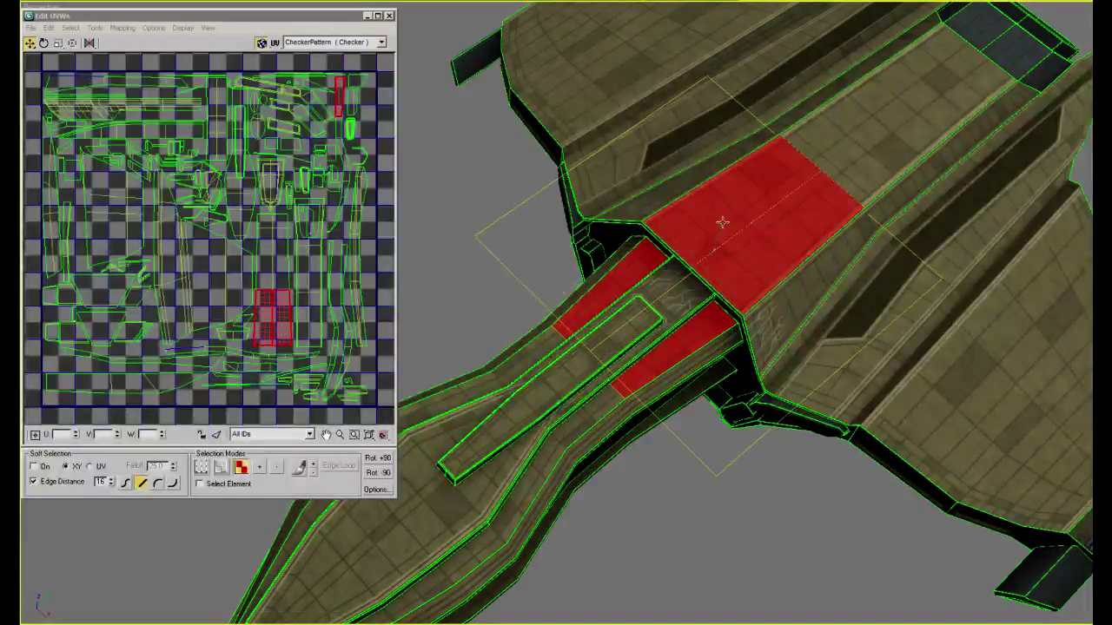
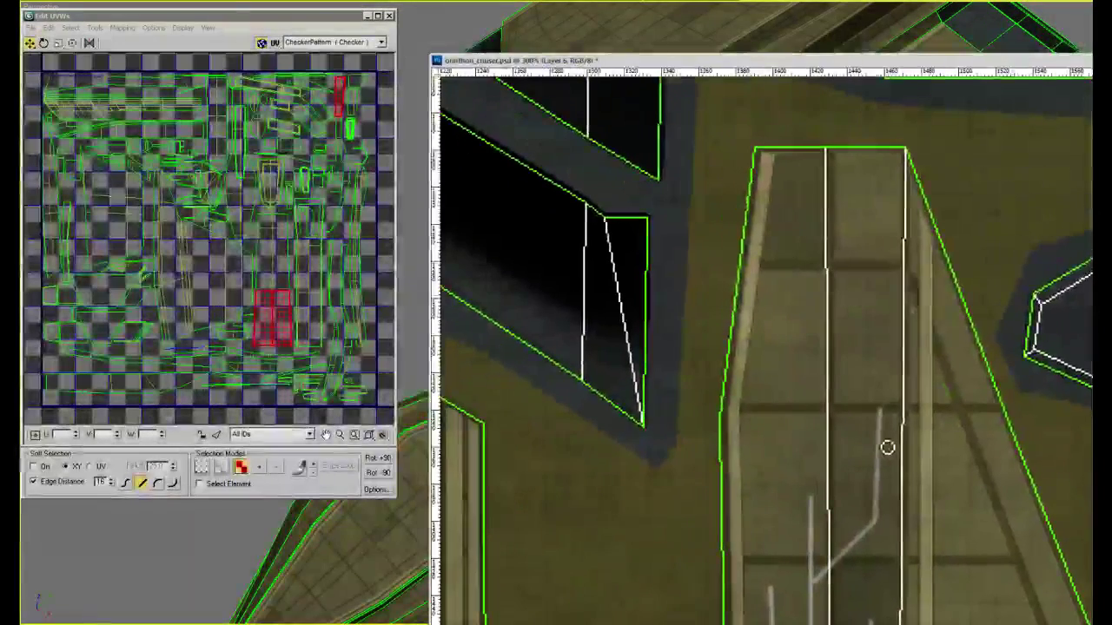
In Photoshop, paint a bent light-grey circuit line up the tapered end of the narrow strip, with an angled offshoot toward its upper-left corner
click(755, 476)
shift+click(852, 384)
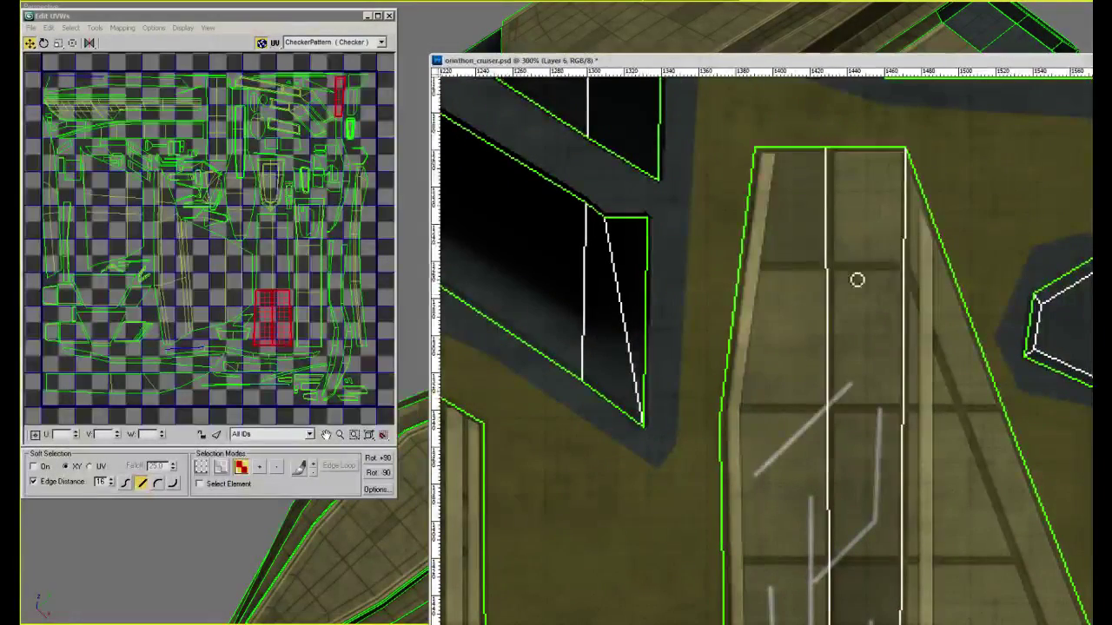
shift+click(855, 191)
click(852, 337)
shift+click(783, 241)
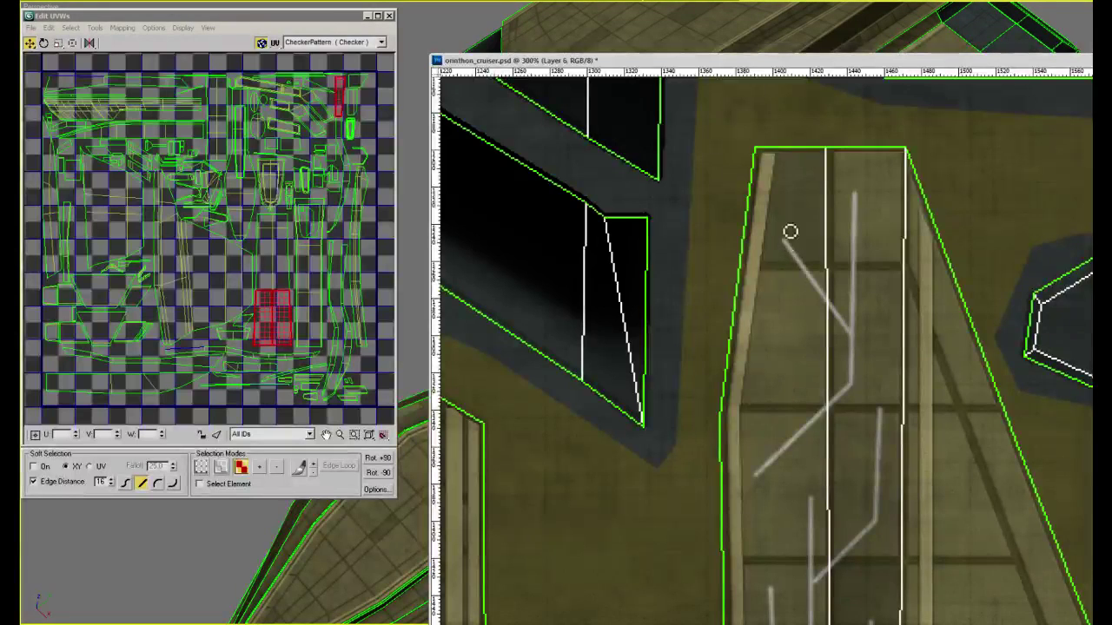
shift+click(790, 179)
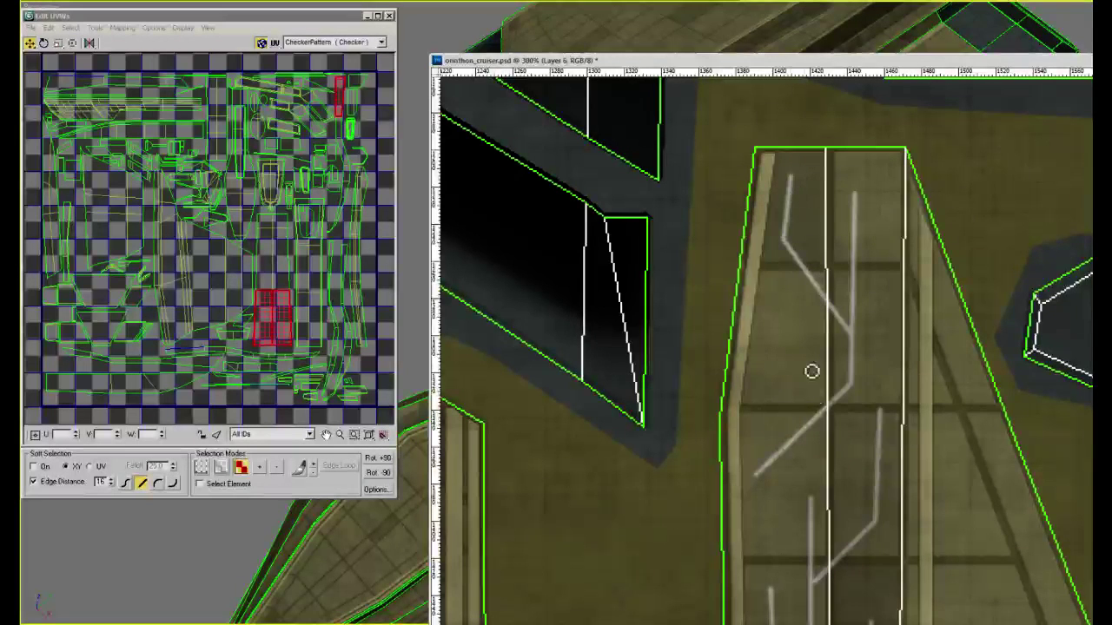
Add a short bent branch running up and left from the diagonal segment of the narrow strip's circuit line
click(810, 424)
shift+click(769, 381)
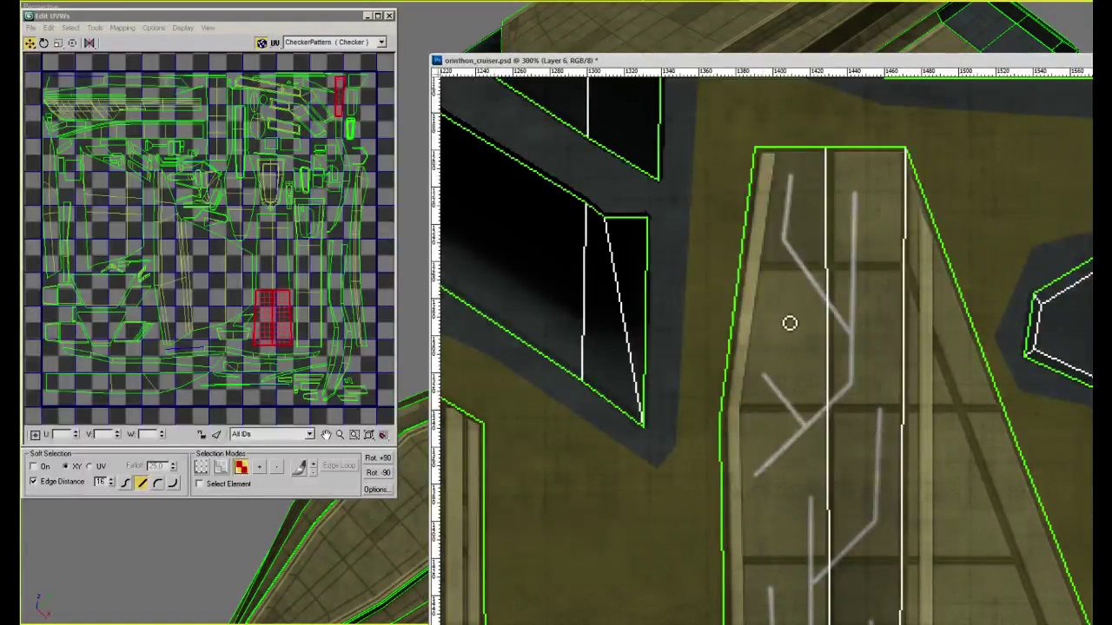
shift+click(786, 315)
Paint a bent circuit line branching upward from the existing line on the wide hull panel beside the dark recess
alt+scroll(882, 371, down, 4)
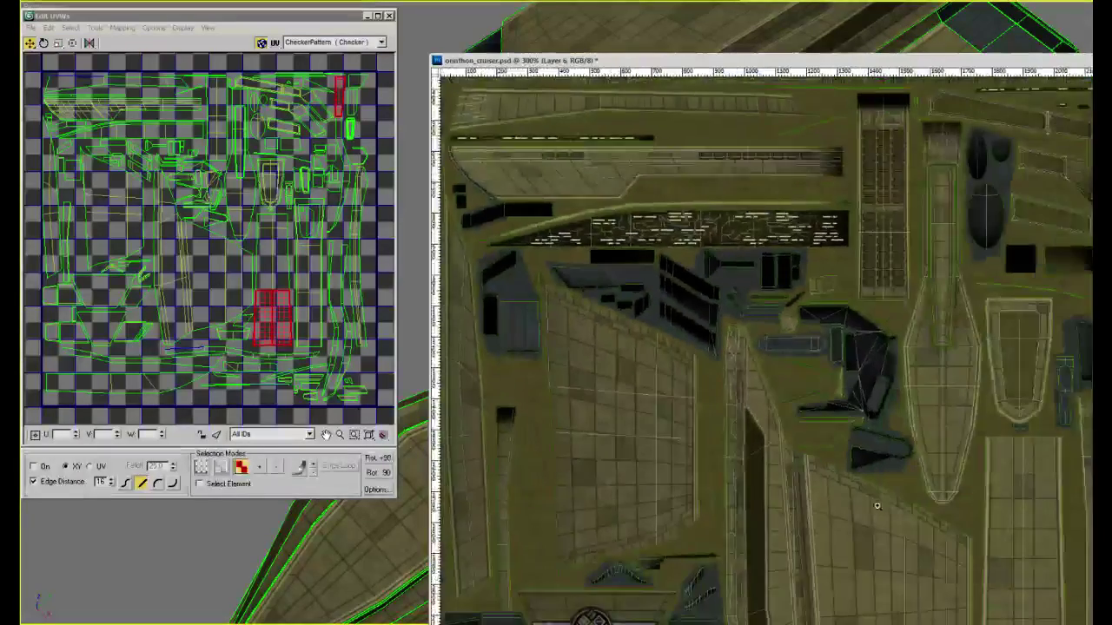
drag(877, 506, 844, 325)
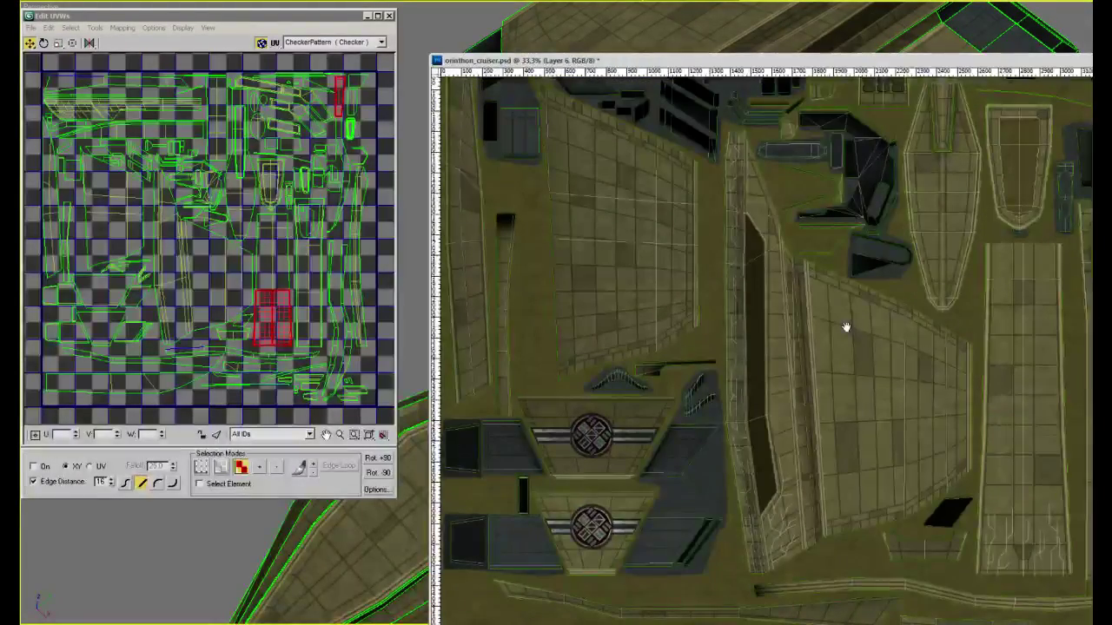
alt+scroll(779, 407, up, 3)
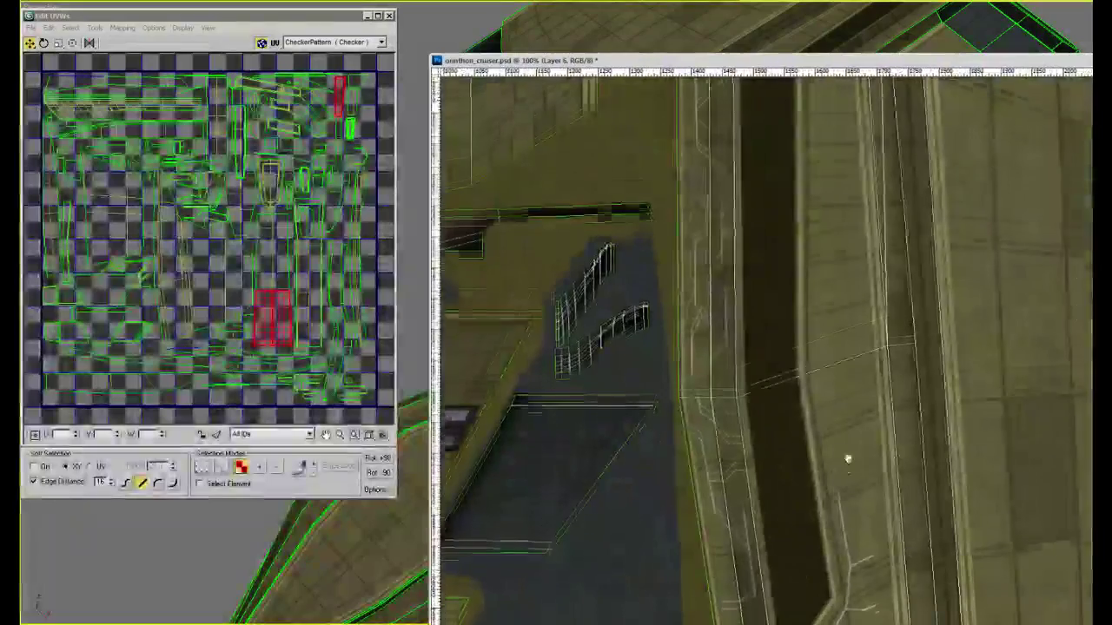
alt+scroll(844, 454, up, 1)
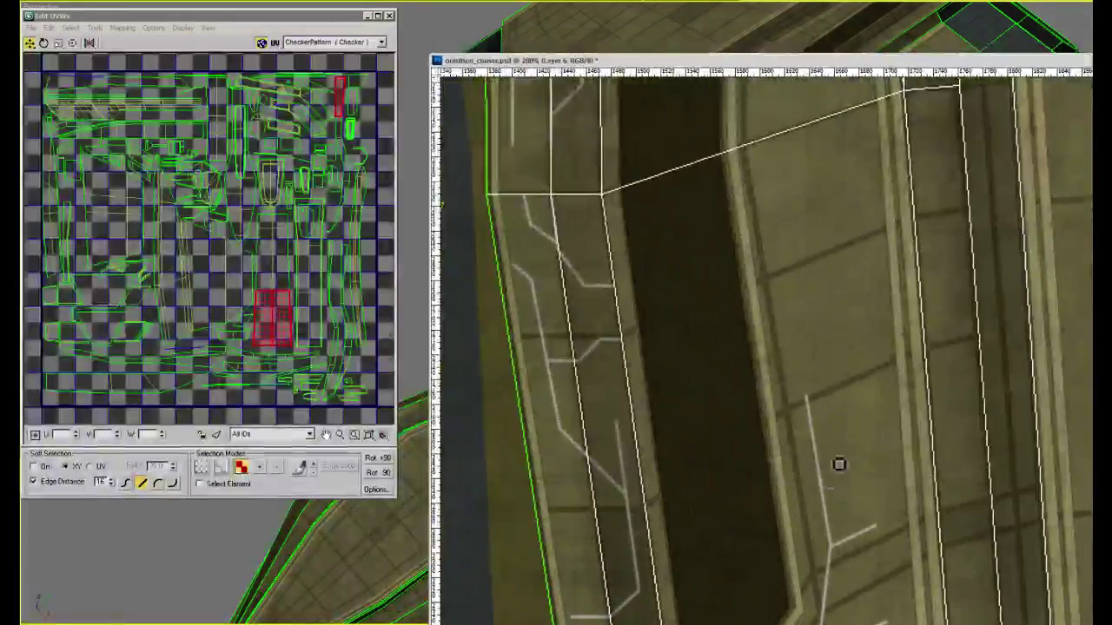
shift+click(830, 281)
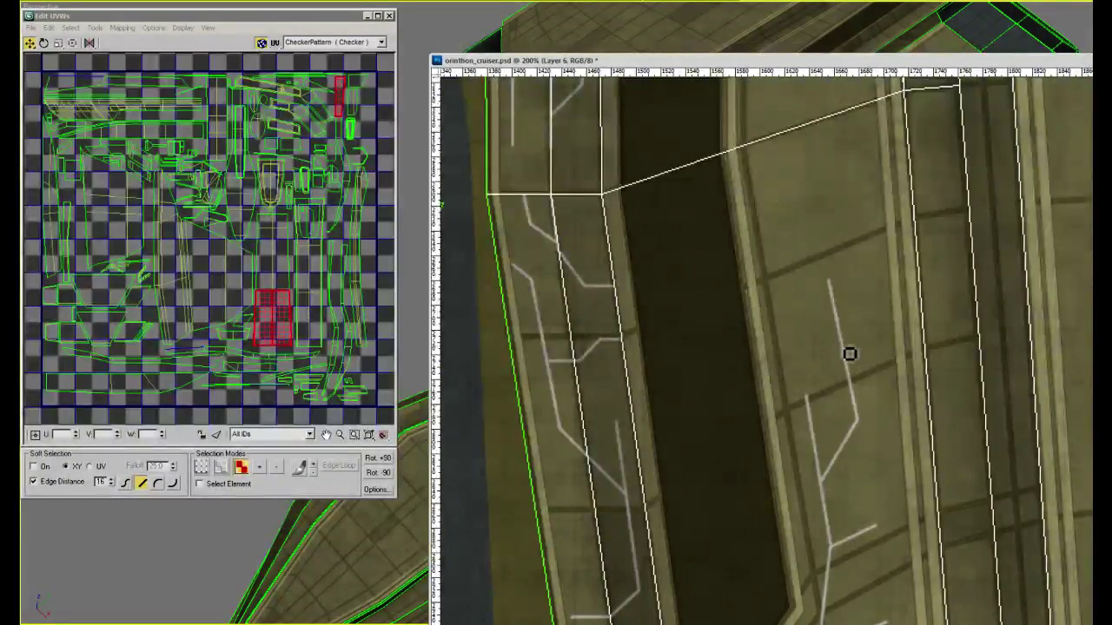
Paint a circuit line along the recess side of the wide panel, bending up to the white UV seam, with a side branch
drag(876, 293, 874, 409)
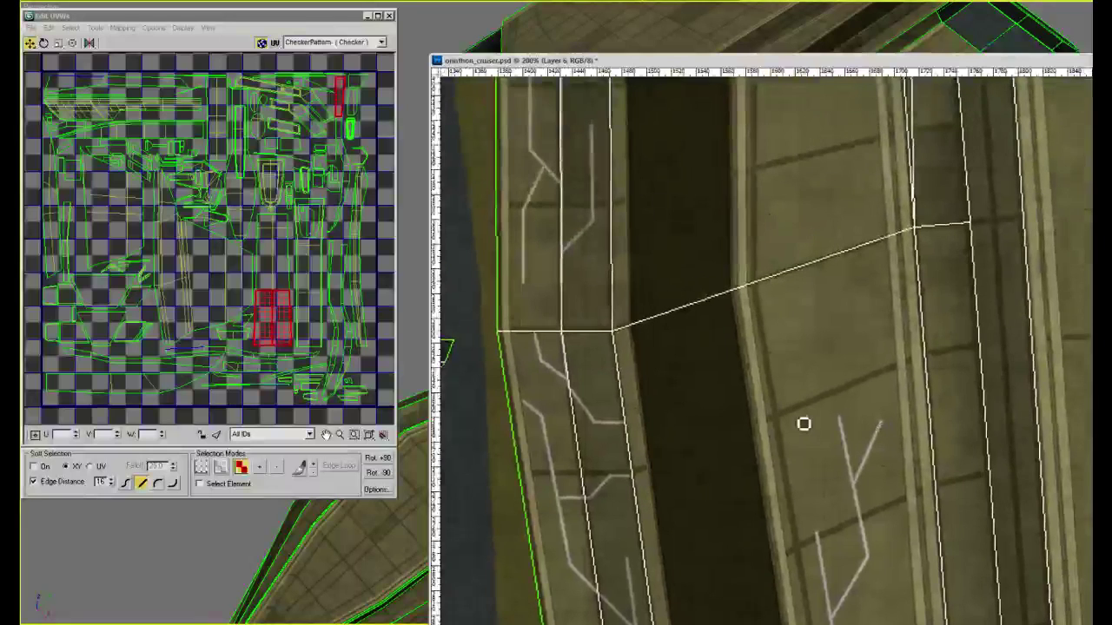
click(808, 472)
shift+click(780, 343)
shift+click(807, 292)
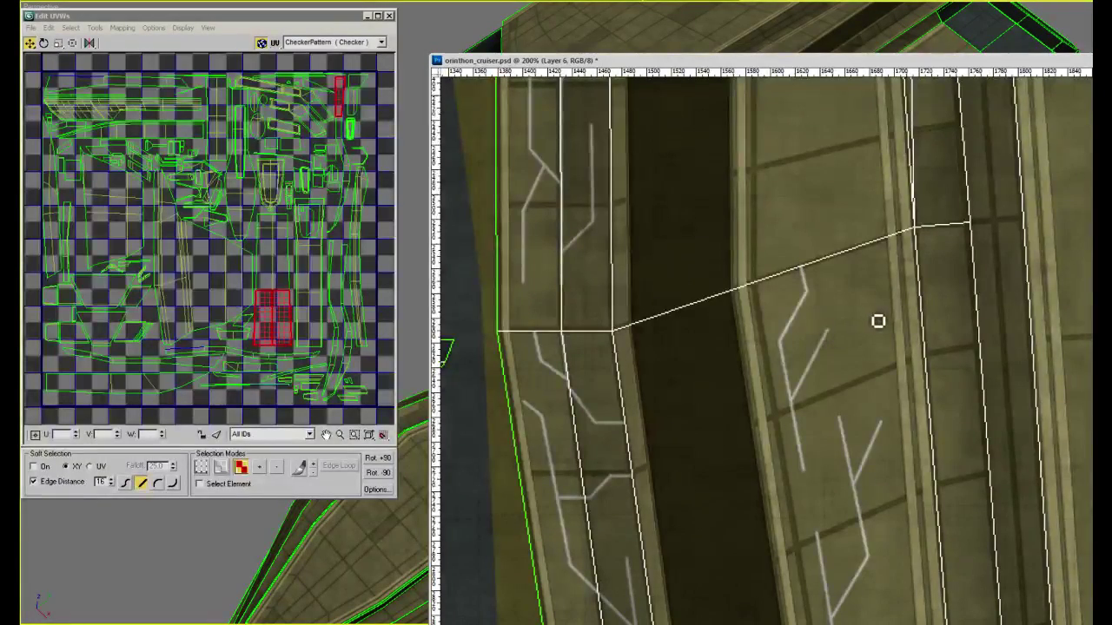
Extend the circuit pattern past the UV seam with a near-vertical line and an angled branch that continues straight up the wide panel
drag(852, 272, 851, 357)
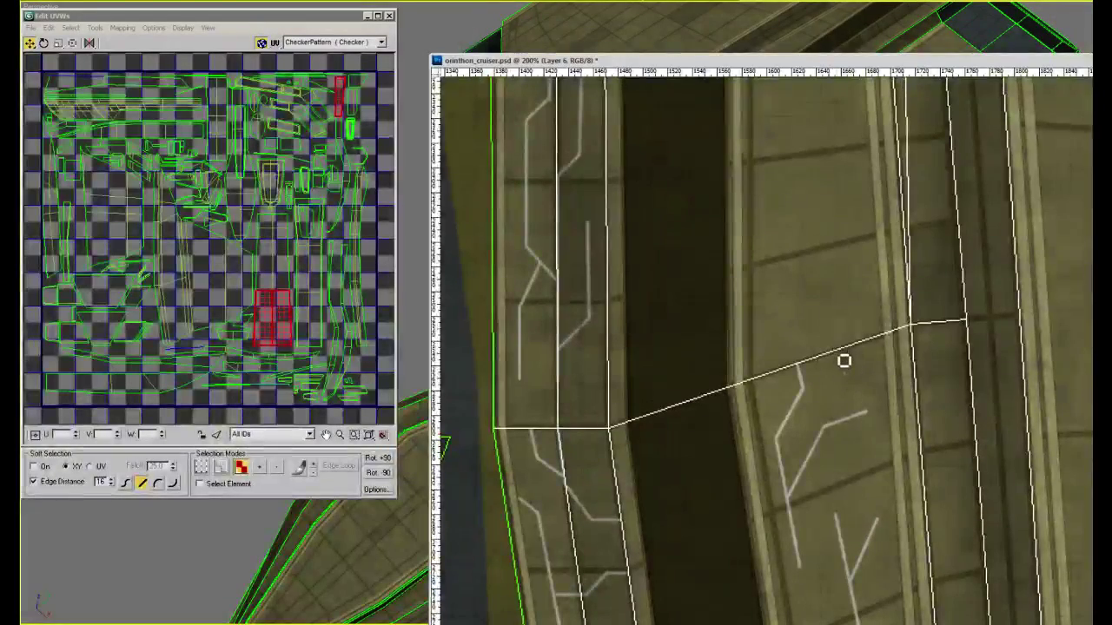
shift+click(825, 190)
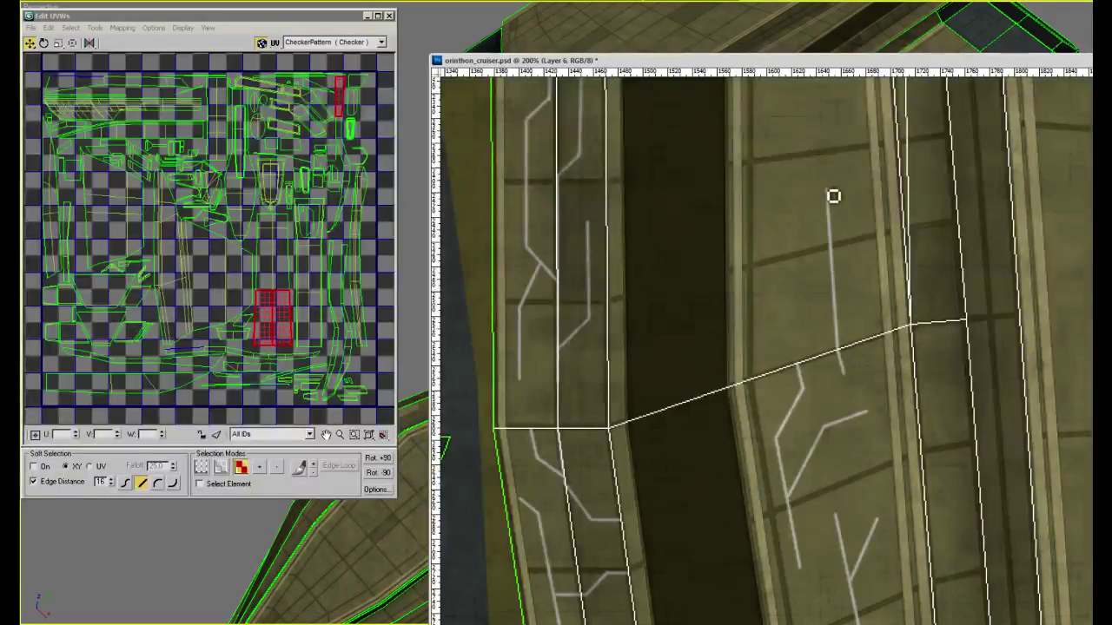
drag(843, 272, 880, 351)
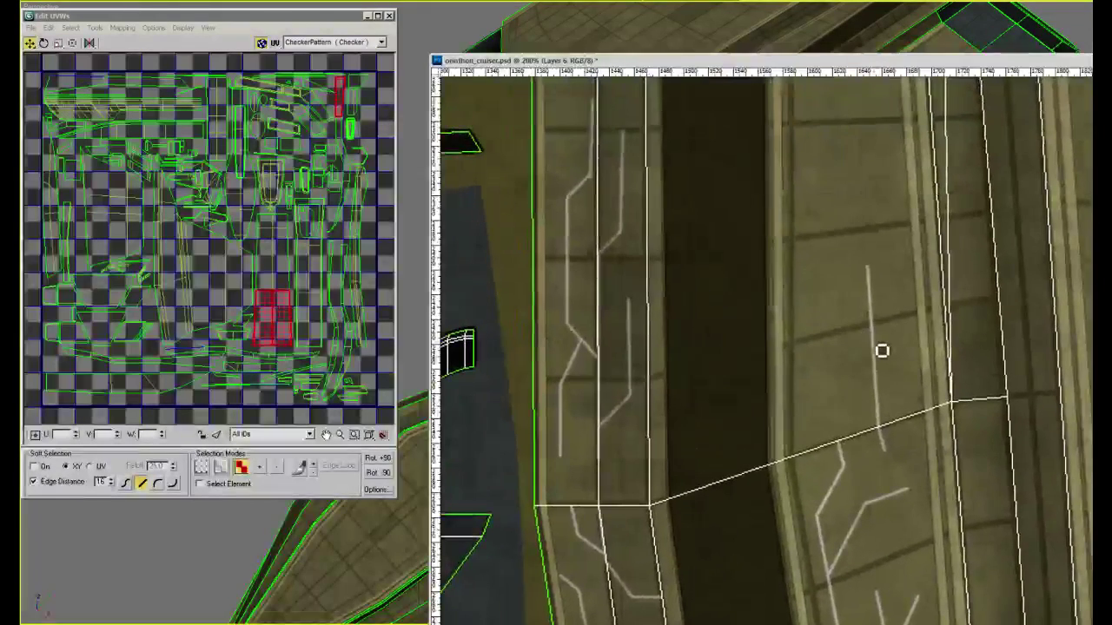
click(871, 341)
shift+click(832, 286)
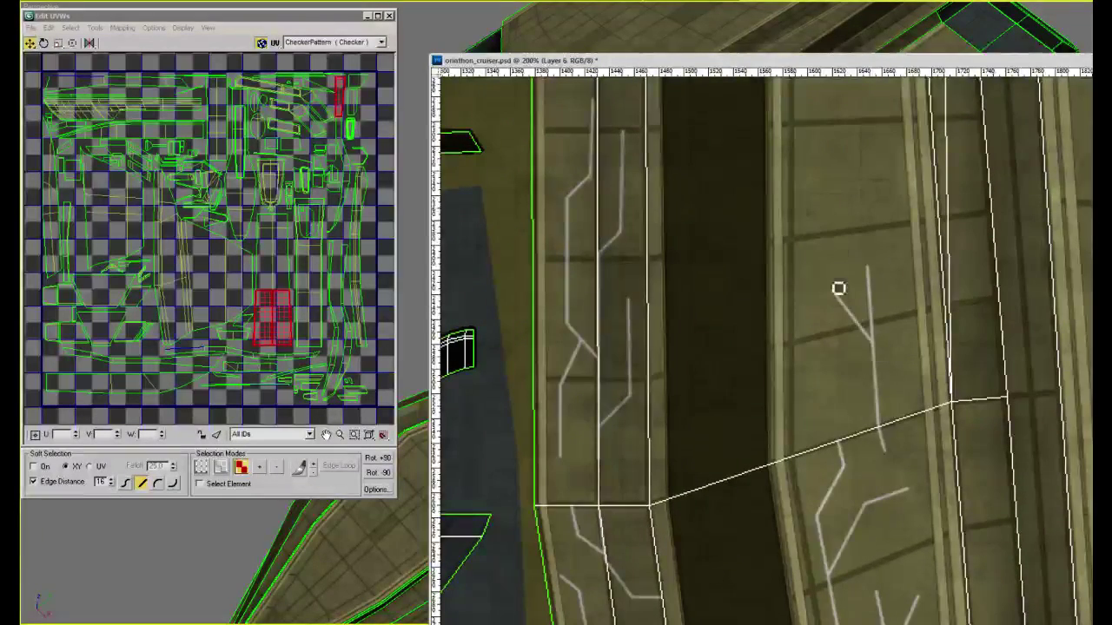
shift+click(828, 147)
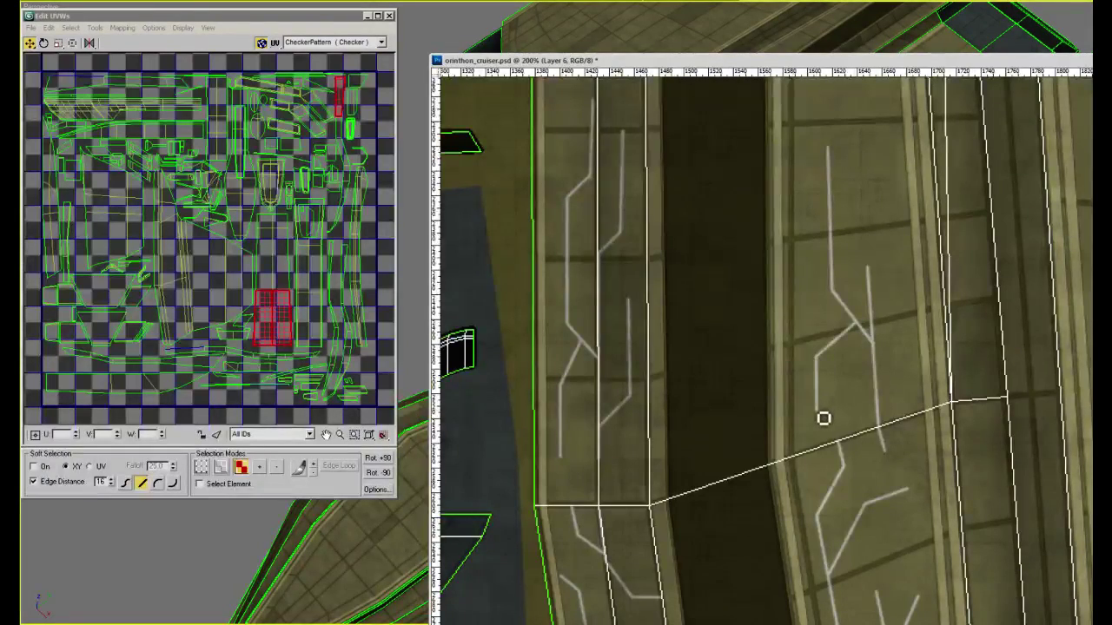
Add short diagonal offshoots to the right of the two vertical circuit lines above the UV seam
scroll(822, 416, up, 3)
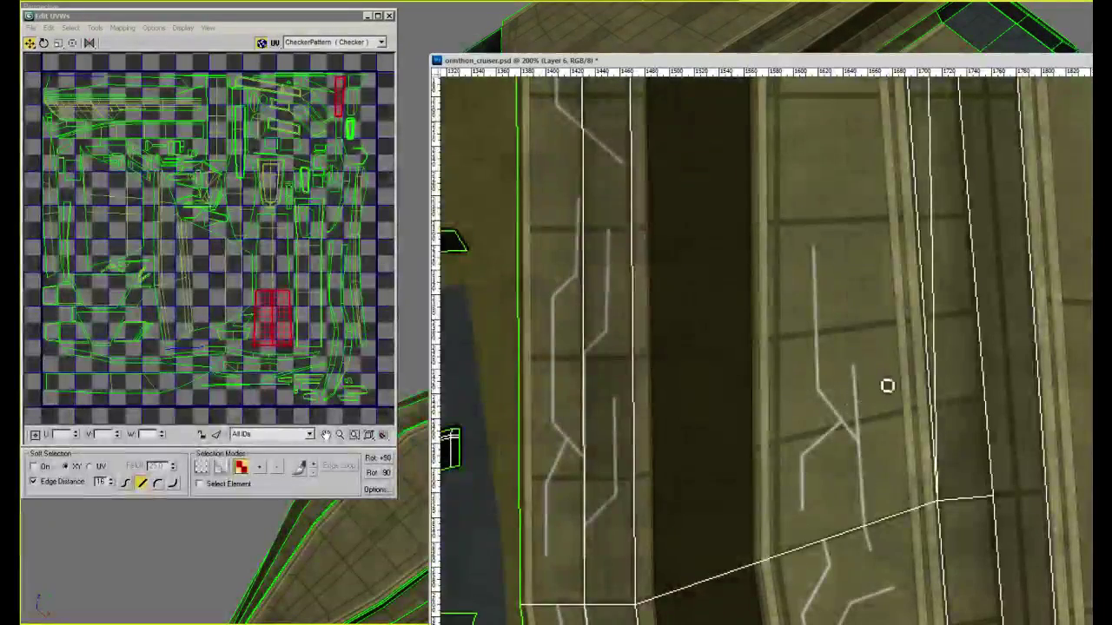
scroll(873, 410, down, 1)
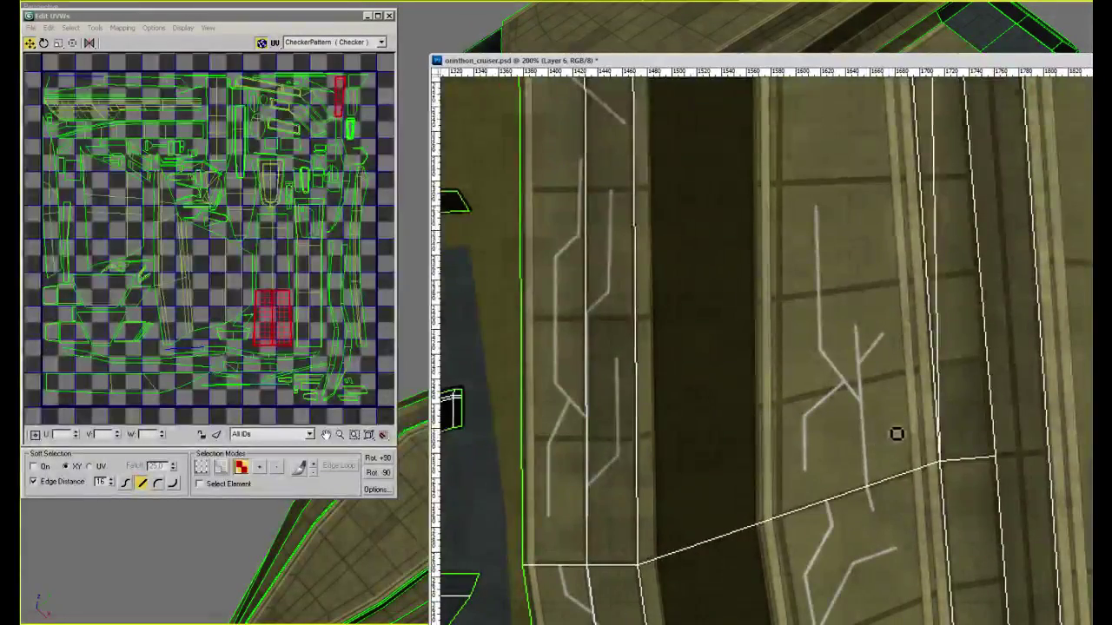
scroll(905, 356, up, 3)
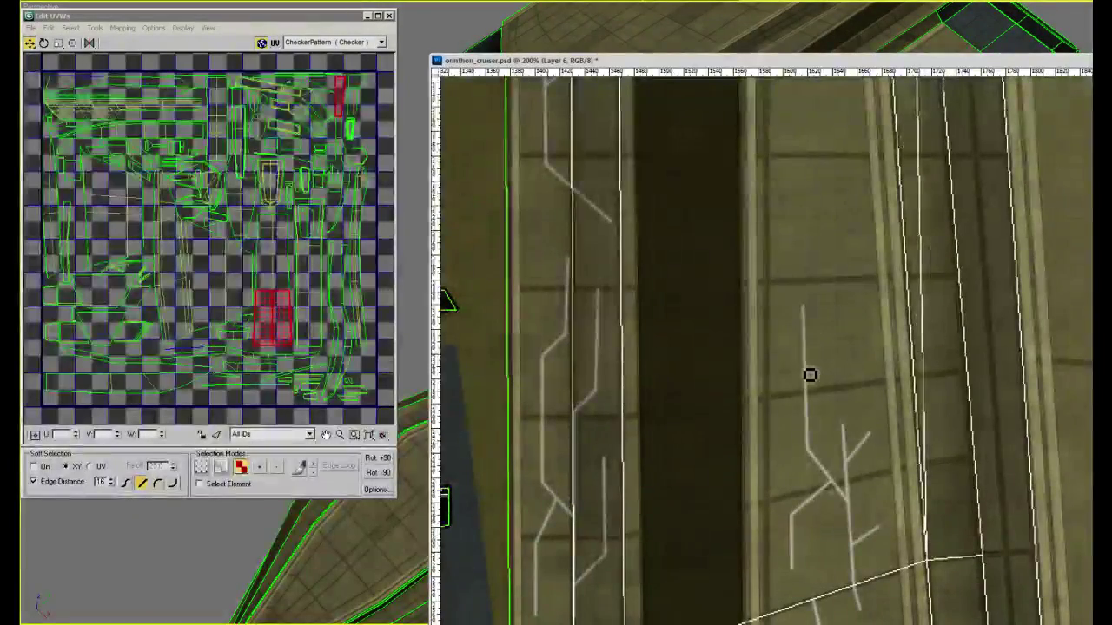
drag(808, 366, 839, 329)
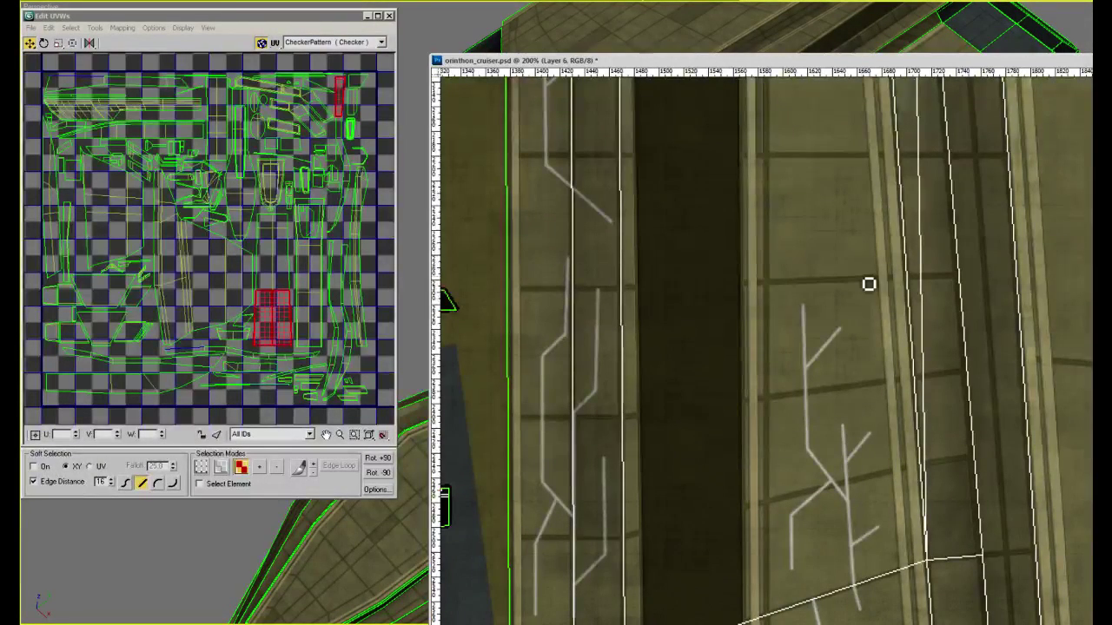
Paint a long circuit line further up the wide panel, angling left midway and continuing straight up across the panel joint
scroll(969, 251, up, 2)
scroll(884, 310, up, 1)
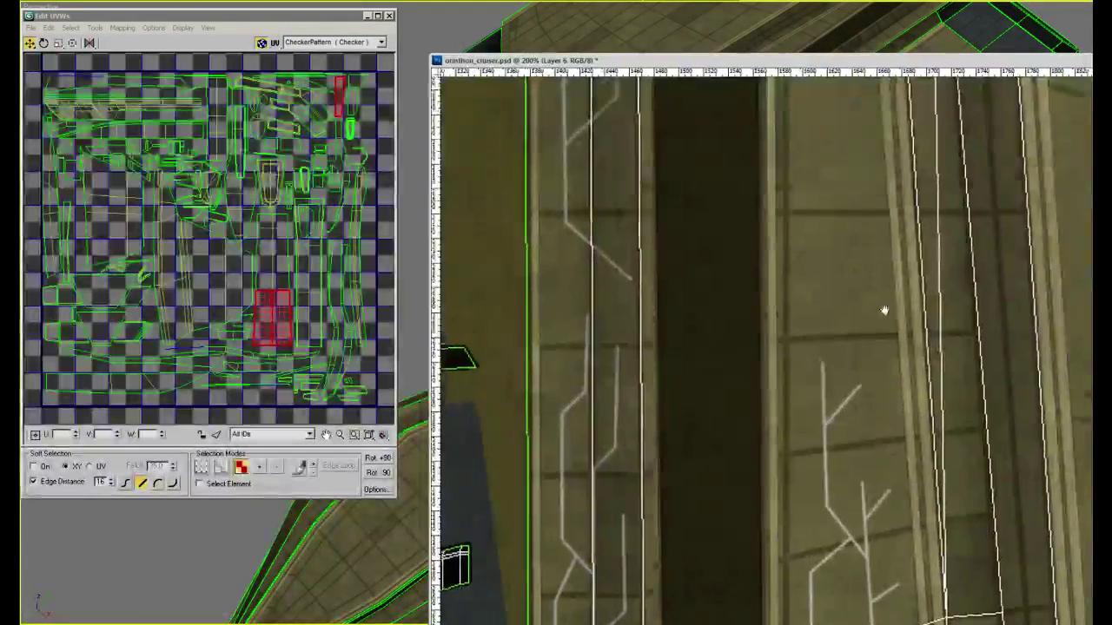
shift+click(884, 256)
shift+click(849, 223)
drag(849, 224, 860, 386)
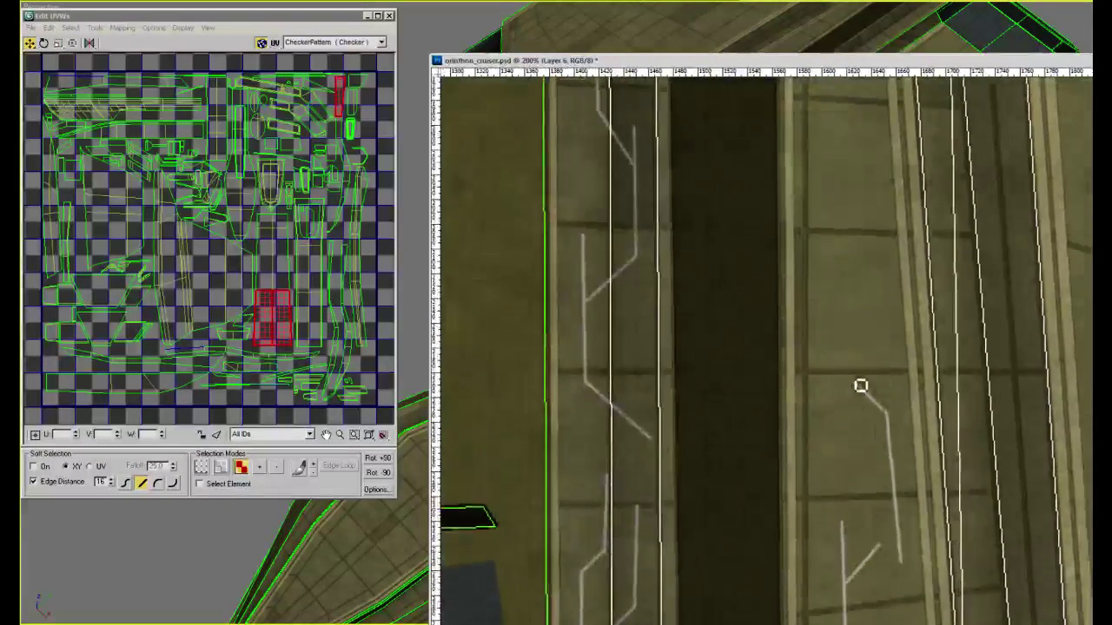
shift+click(863, 248)
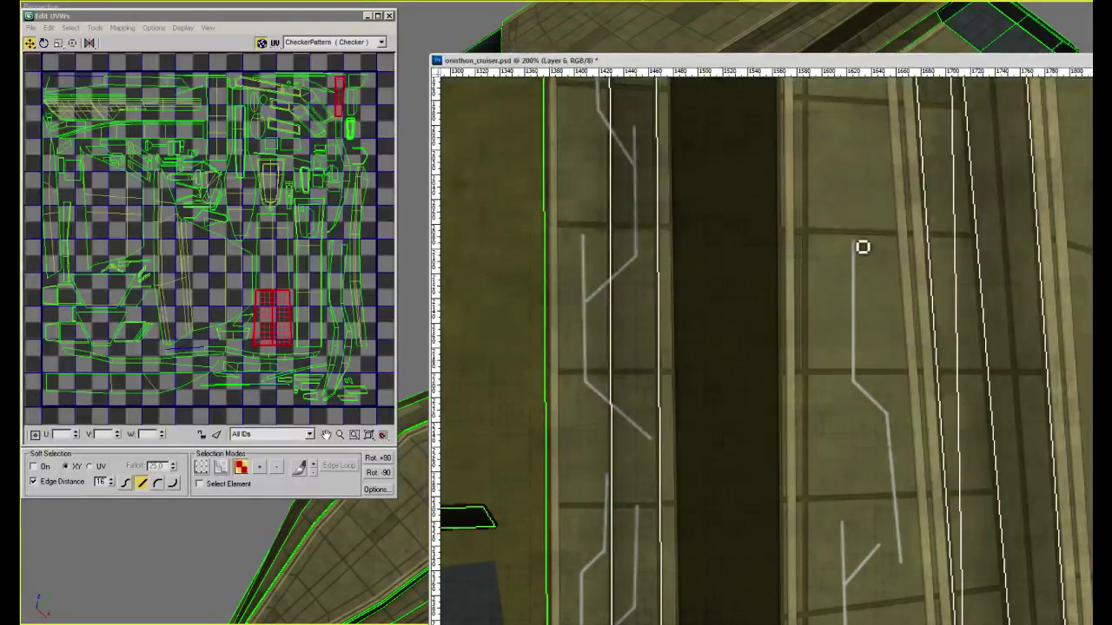
Branch the long circuit line with two stepped offshoots up and left, one up and right, and short diagonal and horizontal stubs
mouse_move(853, 311)
mouse_down()
mouse_move(836, 288)
mouse_move(828, 152)
mouse_up()
drag(852, 373, 856, 367)
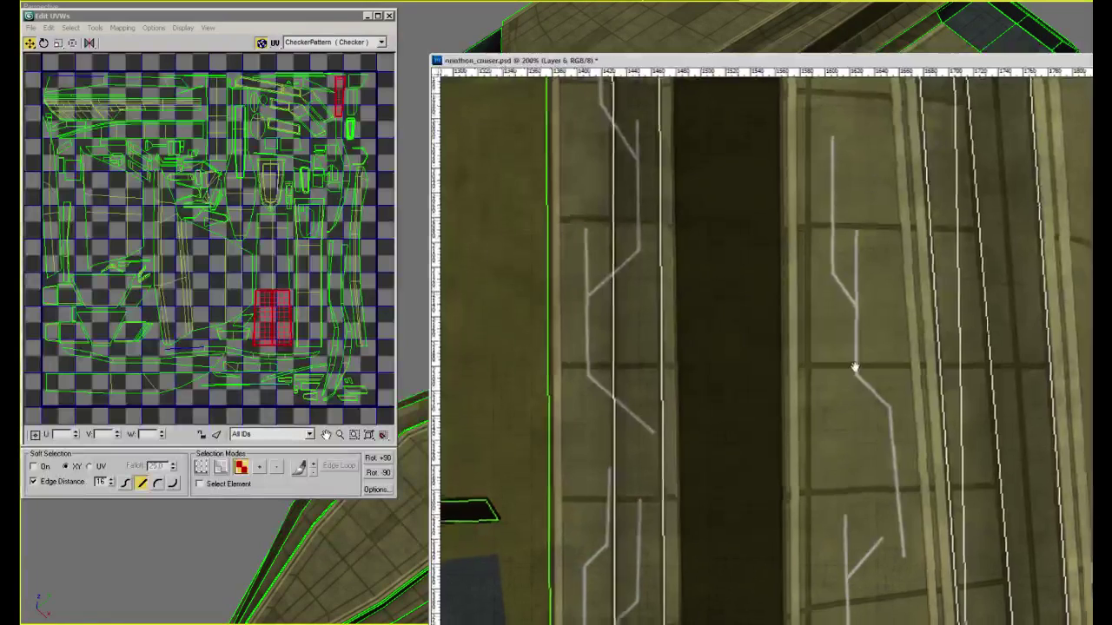
mouse_move(832, 193)
mouse_down()
mouse_move(816, 168)
mouse_move(808, 91)
mouse_up()
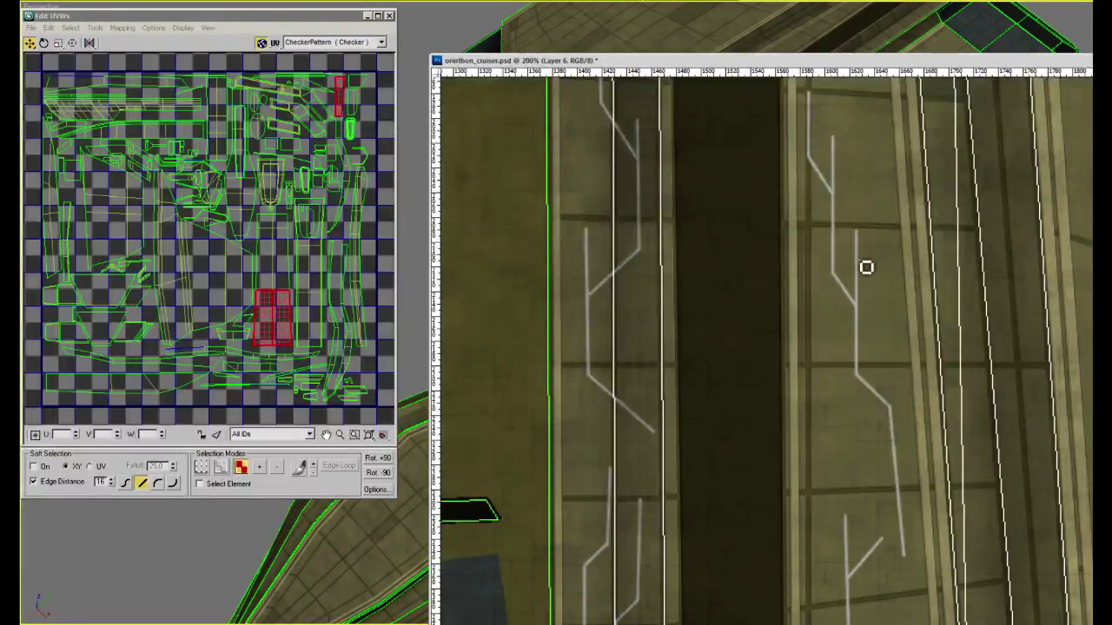
mouse_move(858, 263)
mouse_down()
mouse_move(886, 233)
mouse_move(886, 142)
mouse_up()
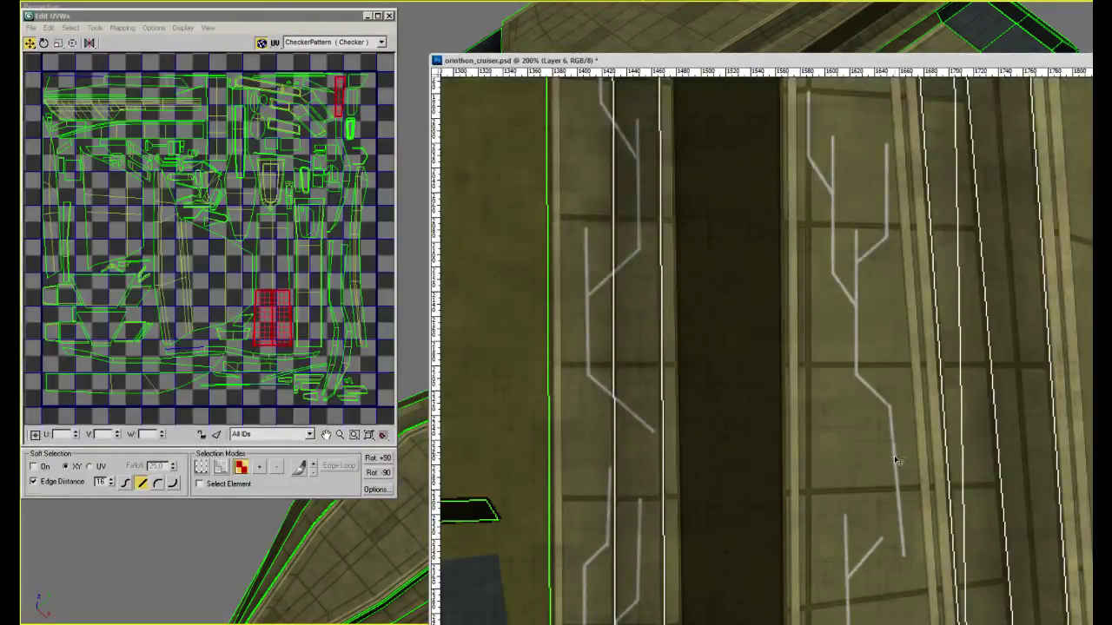
drag(893, 462, 834, 413)
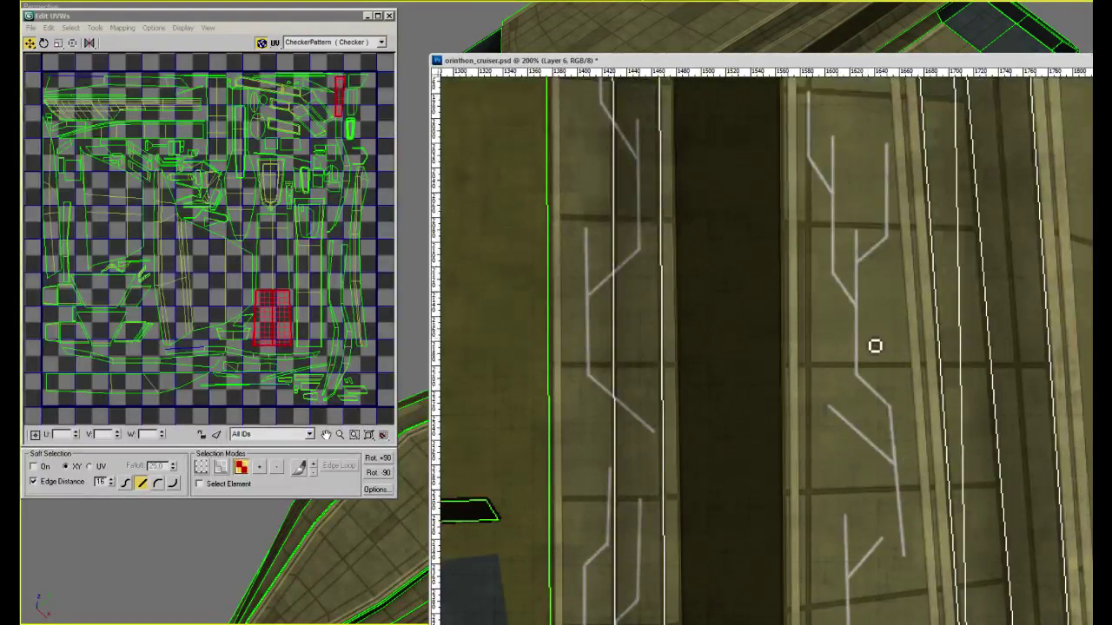
drag(865, 353, 905, 356)
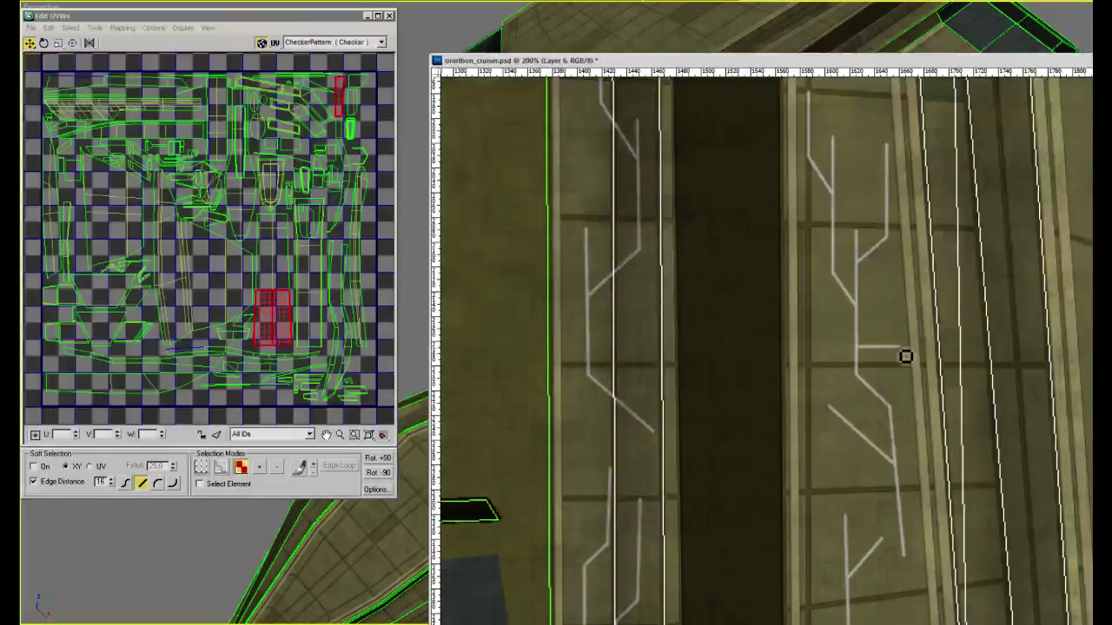
Turn the last horizontal stub upward and paint a separate circuit line further up the wide panel, running horizontally, diagonally and straight up
shift+click(900, 302)
mouse_move(898, 82)
mouse_down()
mouse_move(867, 193)
mouse_move(936, 274)
mouse_move(965, 449)
mouse_move(938, 464)
mouse_move(888, 318)
mouse_up()
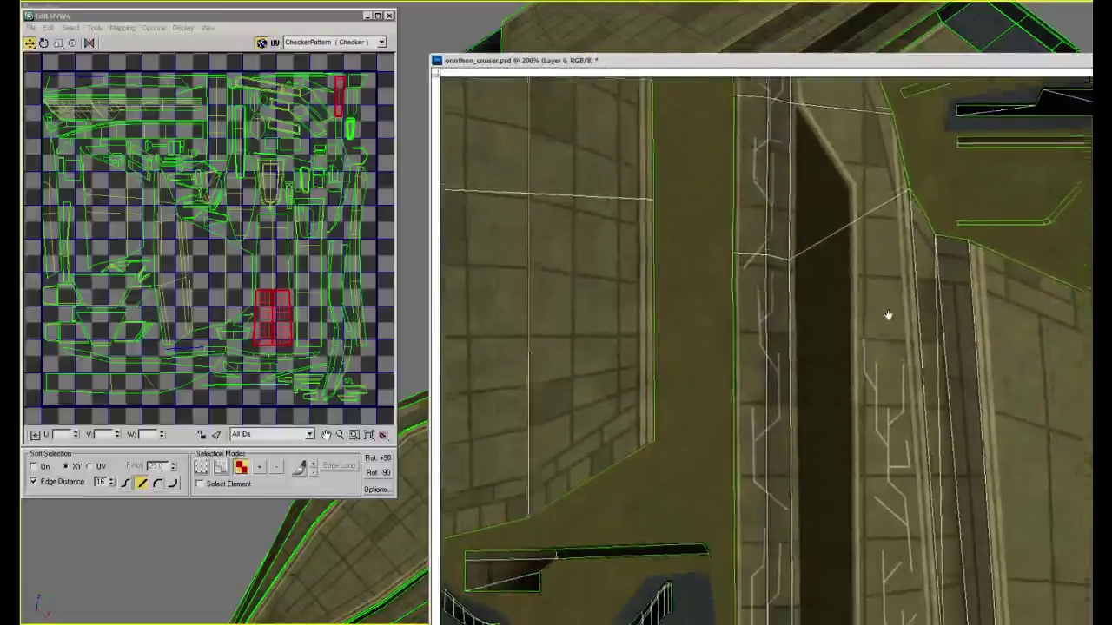
key(ctrl+plus)
key(ctrl+plus)
drag(825, 299, 809, 418)
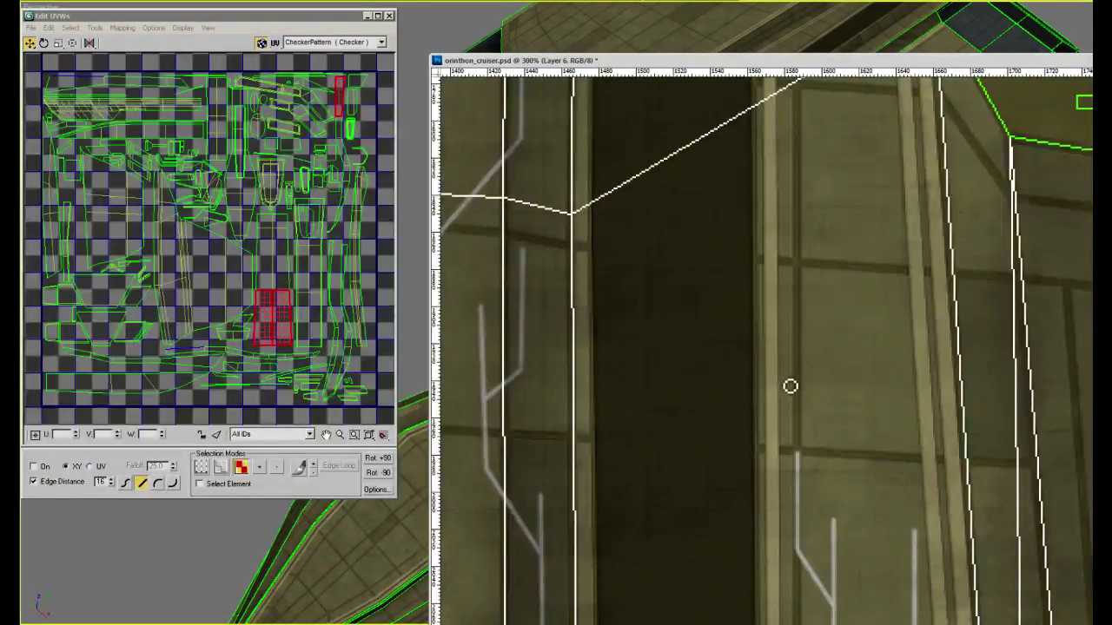
mouse_move(790, 383)
mouse_down()
mouse_move(839, 377)
mouse_move(876, 333)
mouse_move(876, 165)
mouse_move(884, 326)
mouse_up()
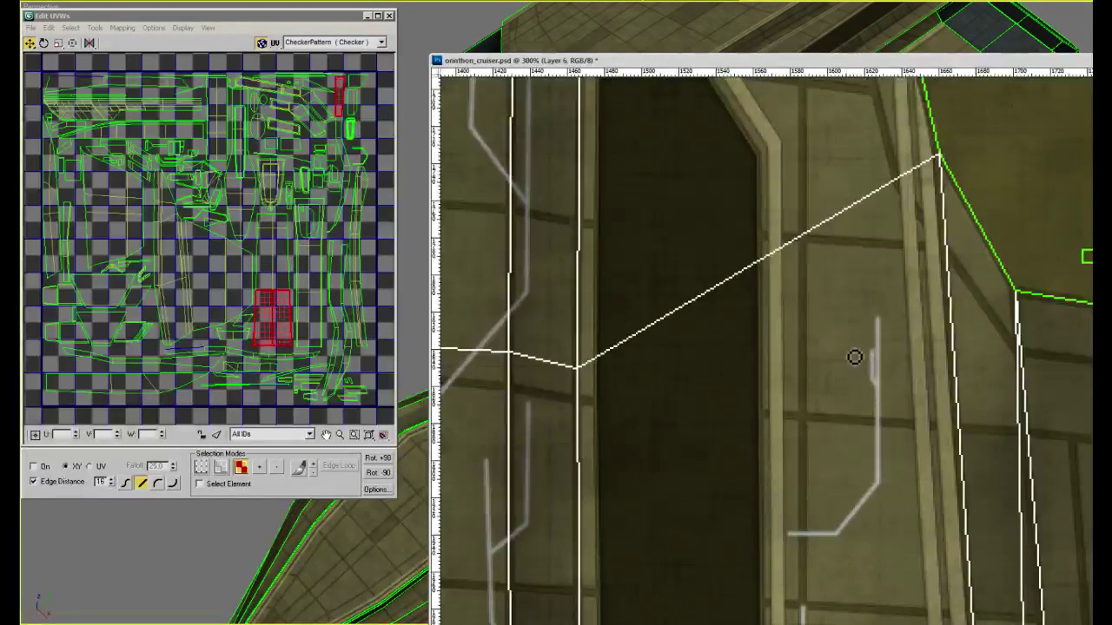
Branch the new circuit line left and straight up across the diagonal UV seam, with a second diagonal-and-vertical branch to its right
drag(877, 385, 832, 385)
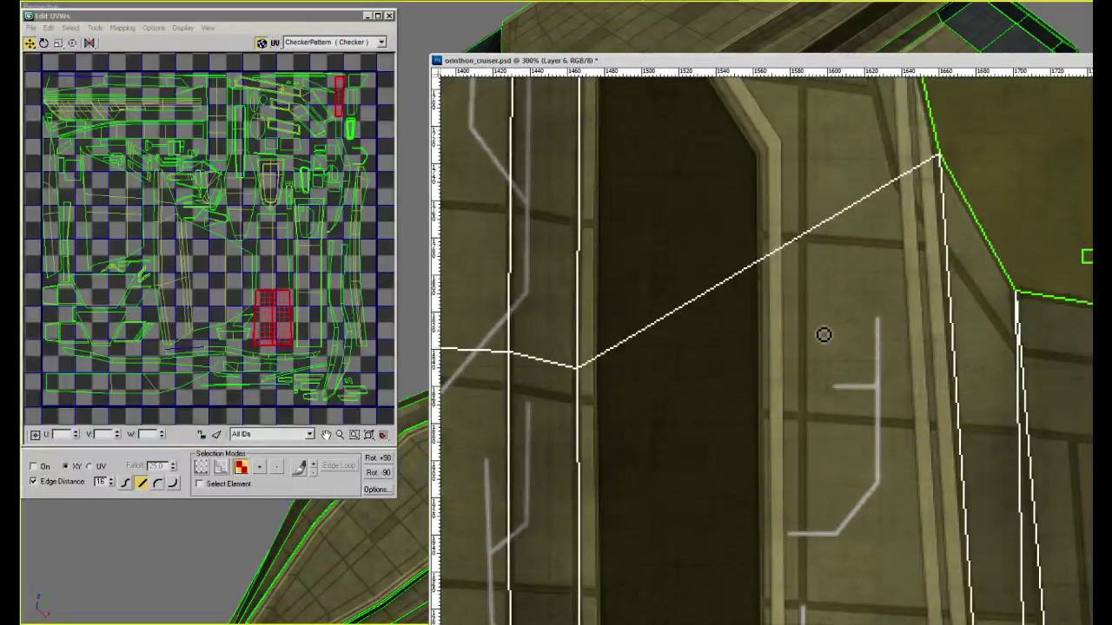
drag(820, 348, 813, 165)
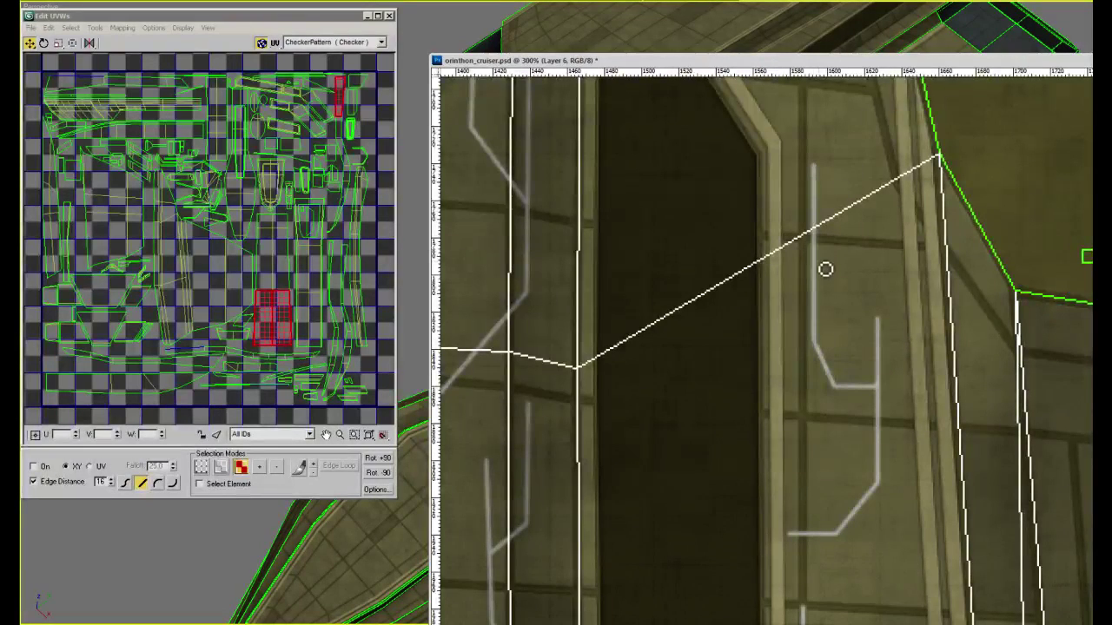
mouse_move(866, 221)
mouse_down()
mouse_move(859, 345)
mouse_move(876, 366)
mouse_up()
Continue the circuit with a branch angling up-left, straight up across the next UV seam, and diagonally along the panel's slanted edge
click(888, 389)
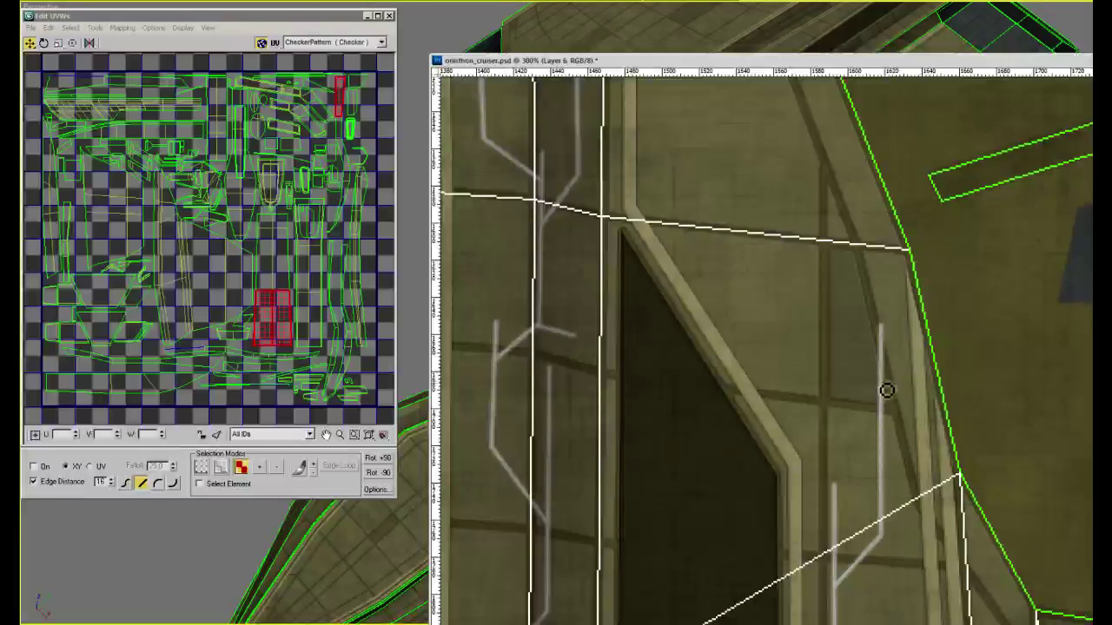
shift+click(855, 343)
shift+click(857, 271)
shift+click(857, 217)
drag(857, 218, 881, 379)
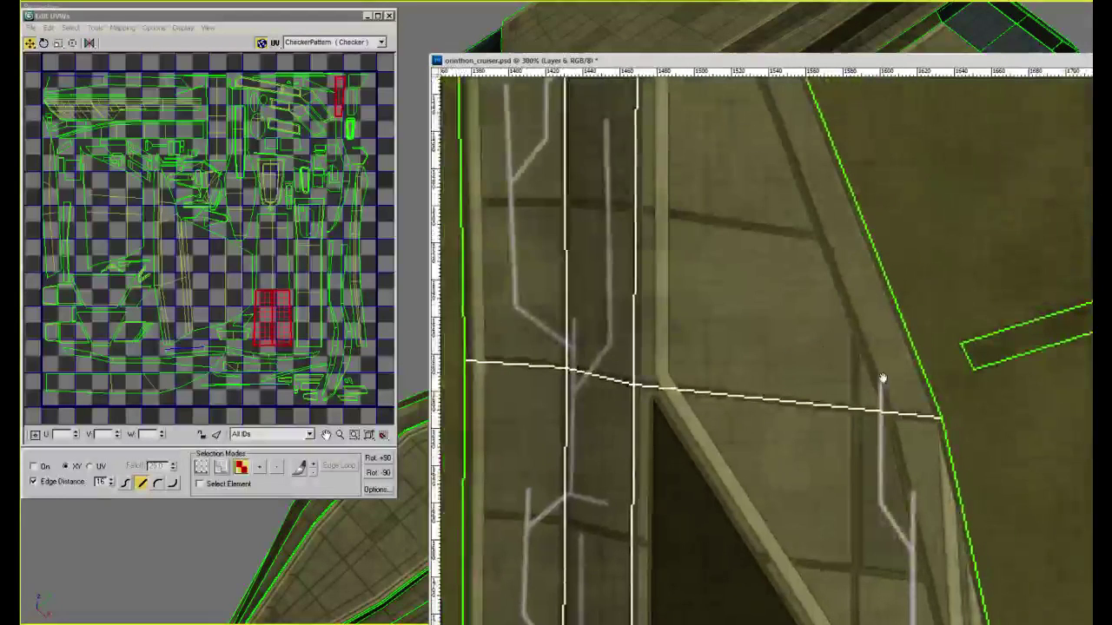
shift+click(847, 276)
Add a horizontal branch to the left above the UV seam that bends diagonally and runs straight up the tapering panel
click(874, 356)
shift+click(769, 349)
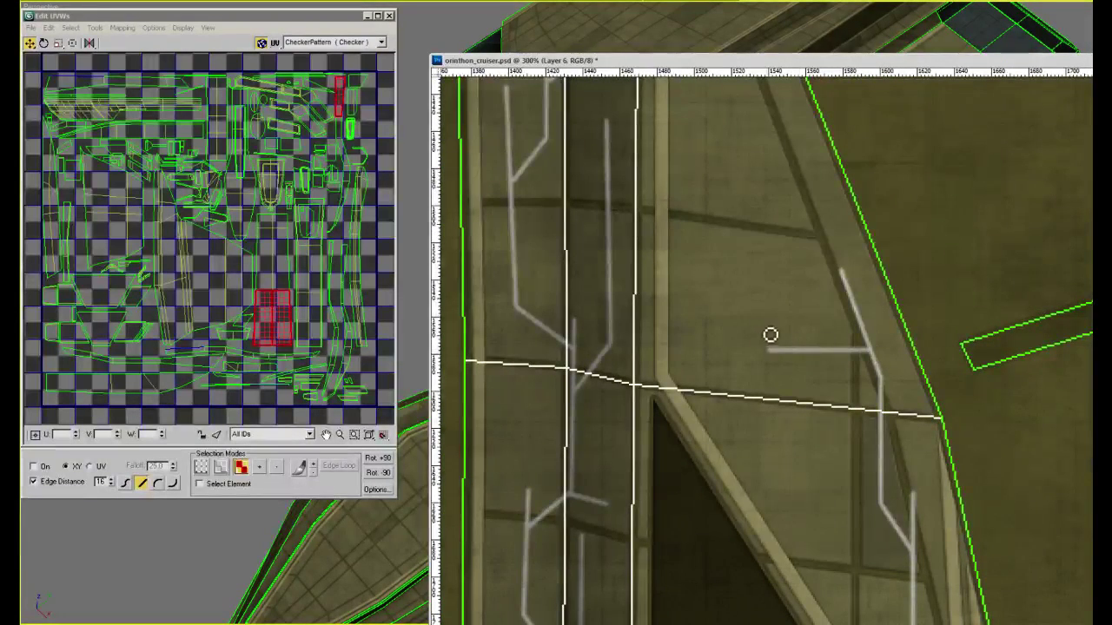
shift+click(739, 315)
shift+click(742, 169)
Split the vertical line into a stepped branch up and right, with a smaller branch angling up-left and straight up from it
drag(742, 169, 753, 380)
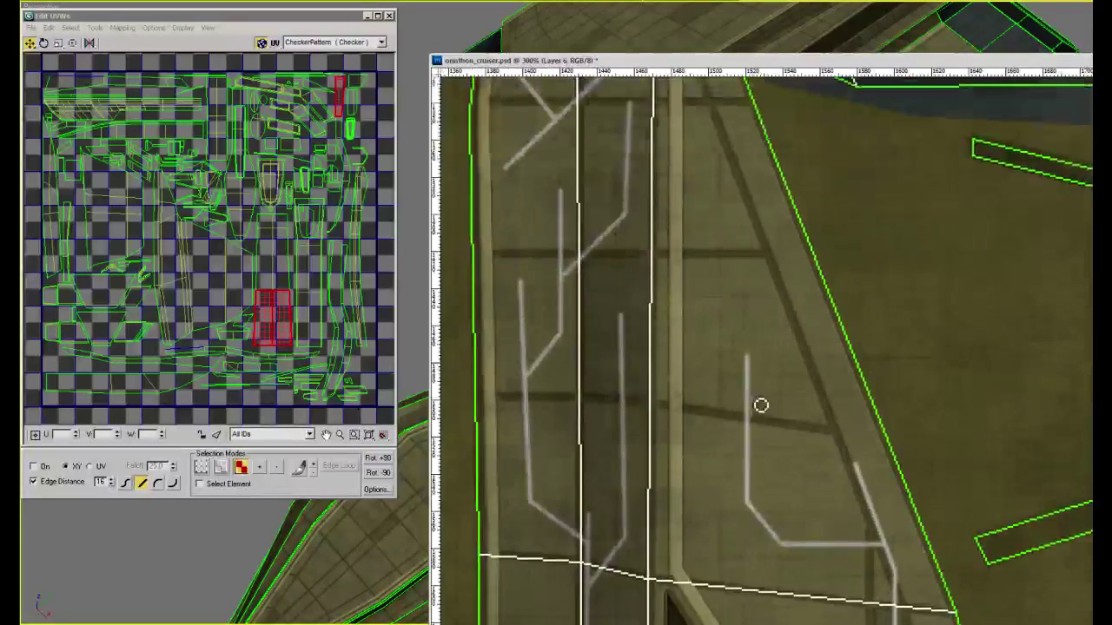
click(754, 417)
shift+click(794, 377)
shift+click(791, 247)
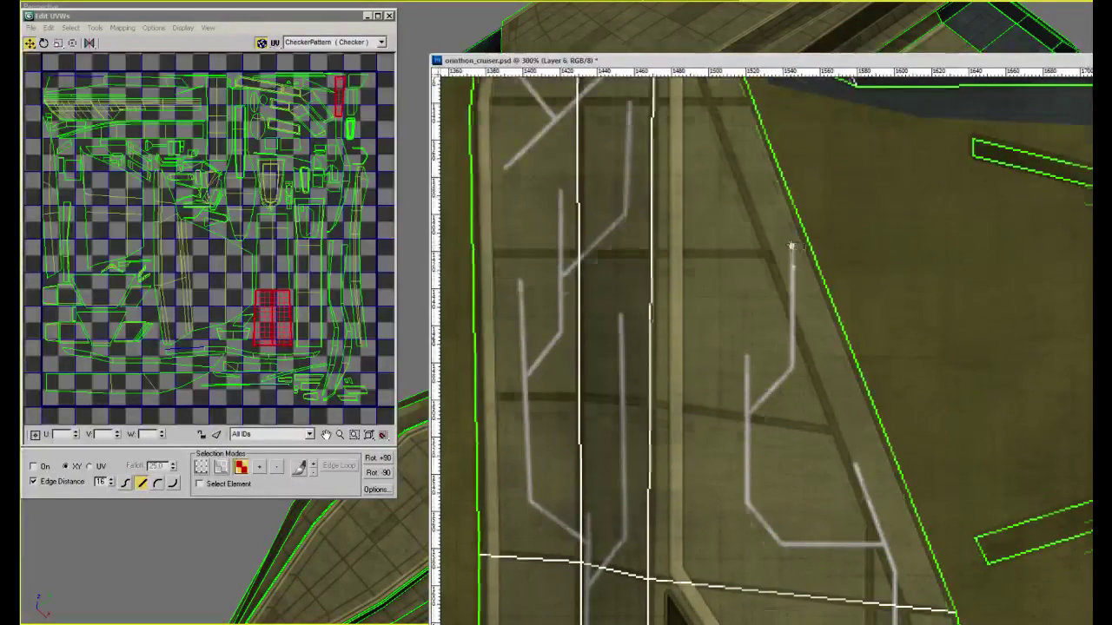
drag(782, 284, 809, 376)
shift+click(795, 350)
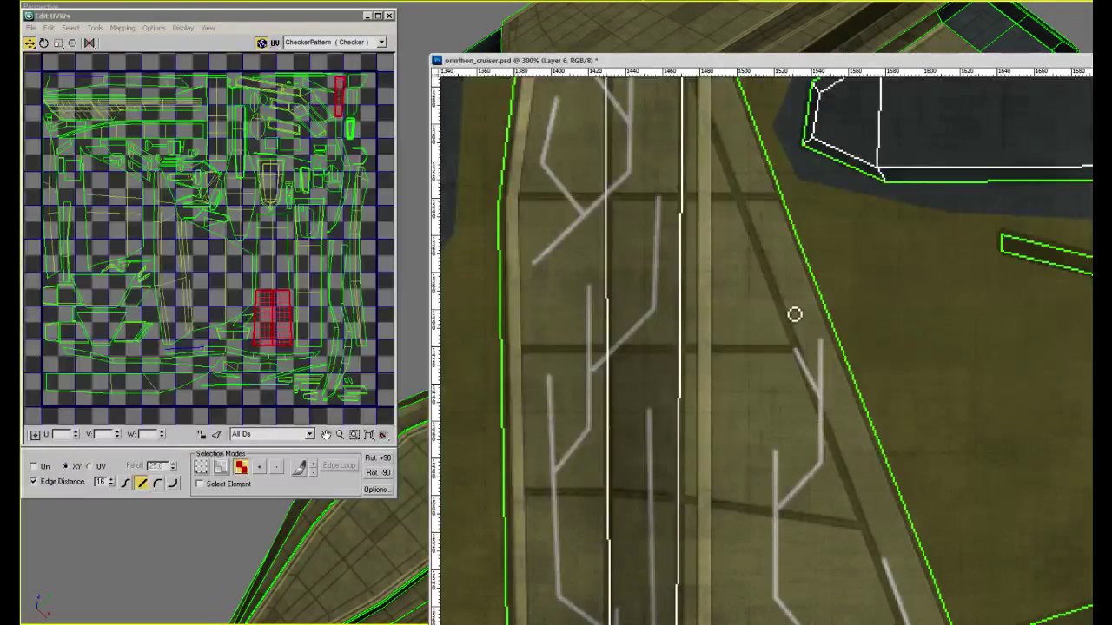
shift+click(794, 287)
Paint a long vertical circuit line beside the panel's inner trim, with a diagonal foot and a stepped branch up and right
drag(778, 340, 793, 404)
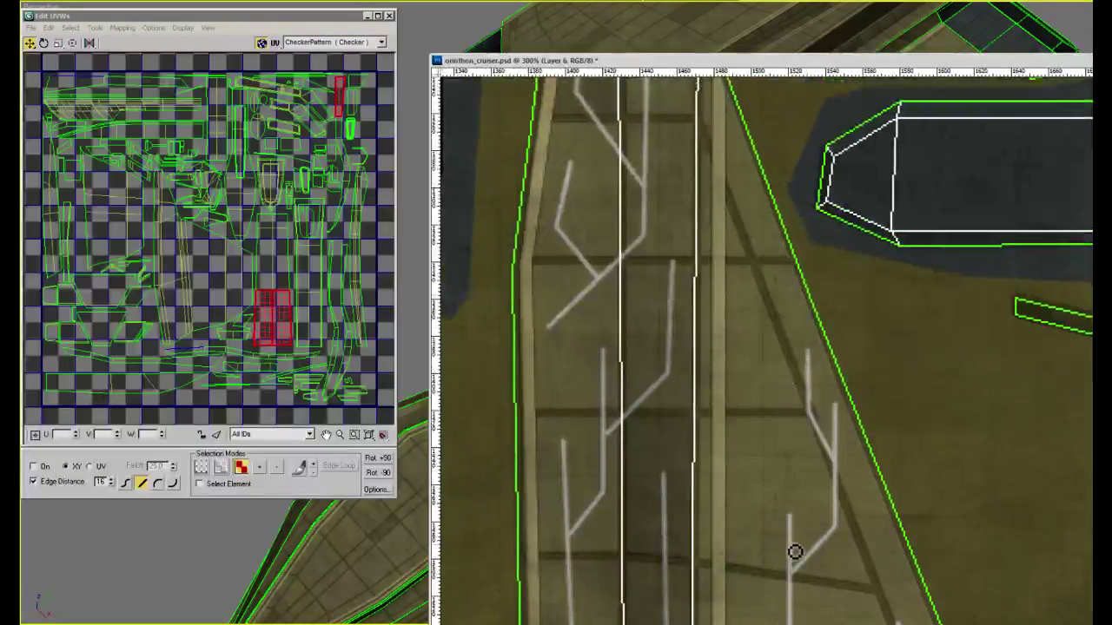
drag(750, 584, 763, 412)
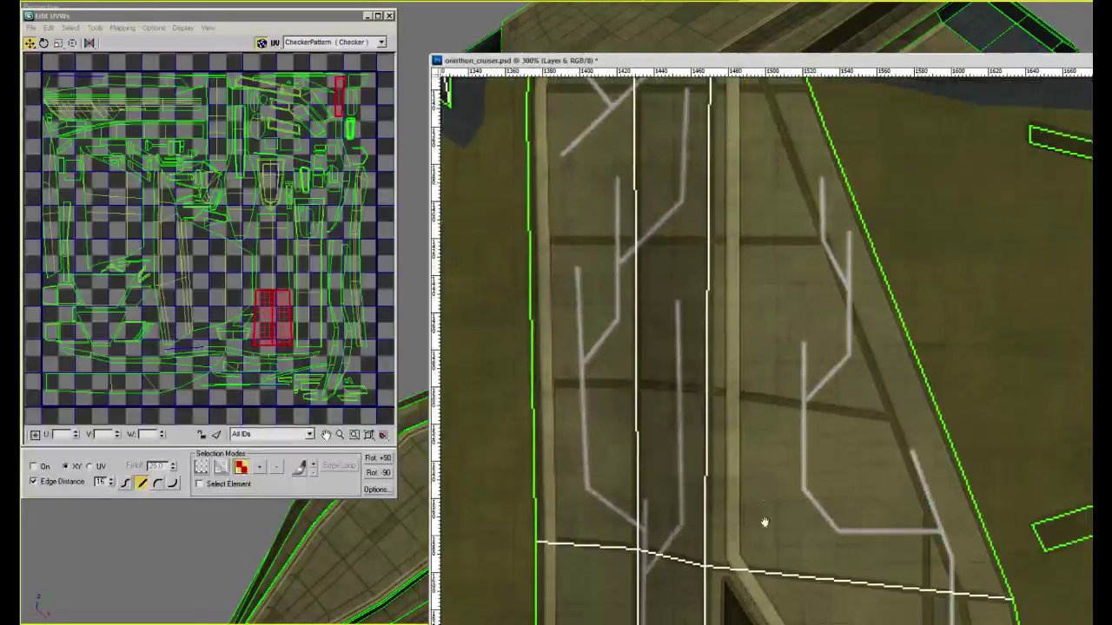
click(776, 526)
shift+click(784, 298)
shift+click(776, 235)
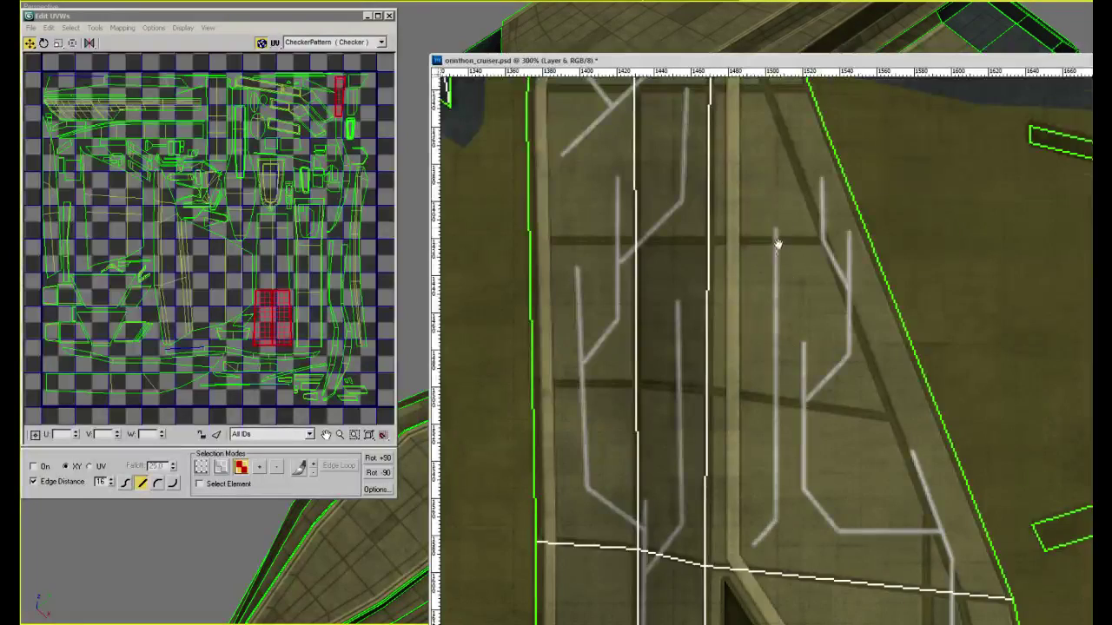
mouse_move(790, 270)
mouse_down()
mouse_move(797, 317)
mouse_move(804, 167)
mouse_up()
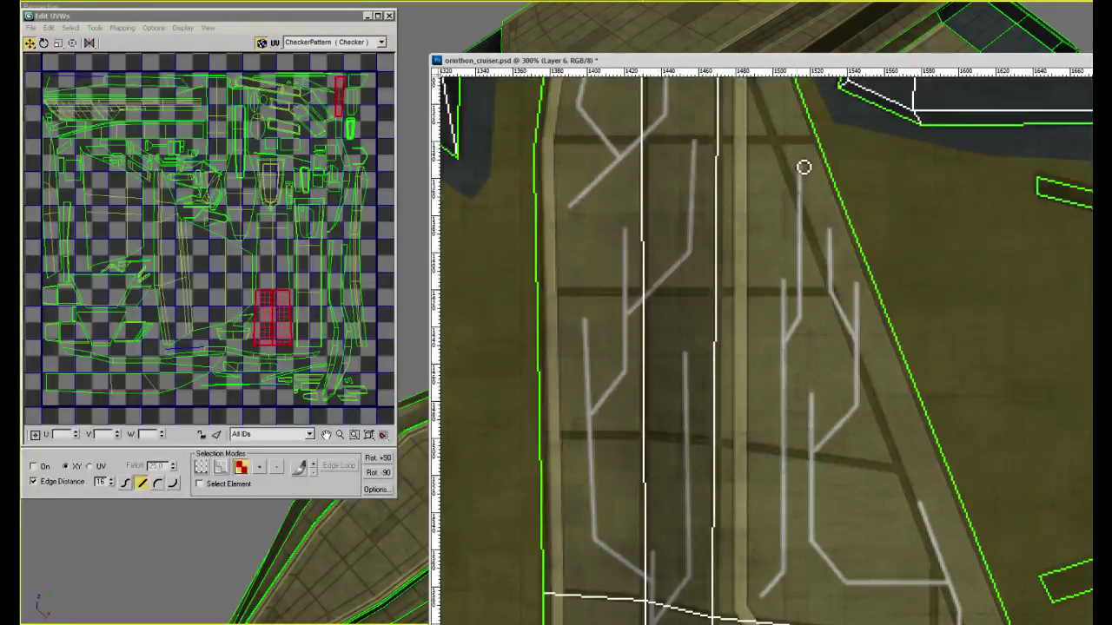
Branch a line down from the horizontal segment across the UV seam, ending in a short diagonal toward the dark recess
drag(844, 315, 855, 297)
key(ctrl+minus)
drag(880, 569, 804, 366)
key(ctrl+plus)
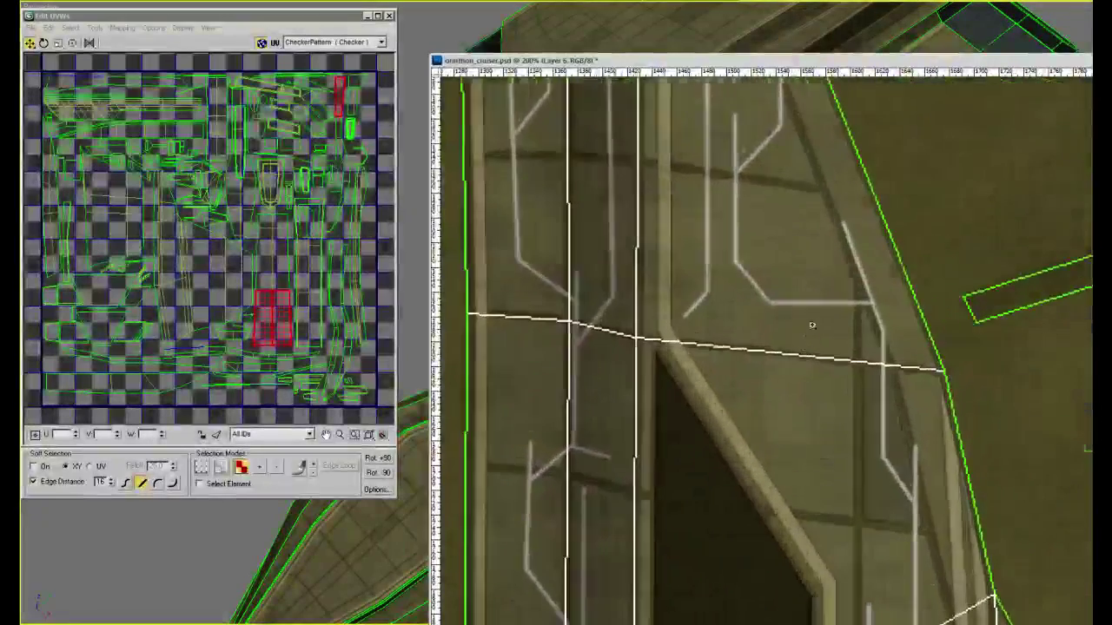
click(806, 304)
shift+click(805, 402)
shift+click(763, 437)
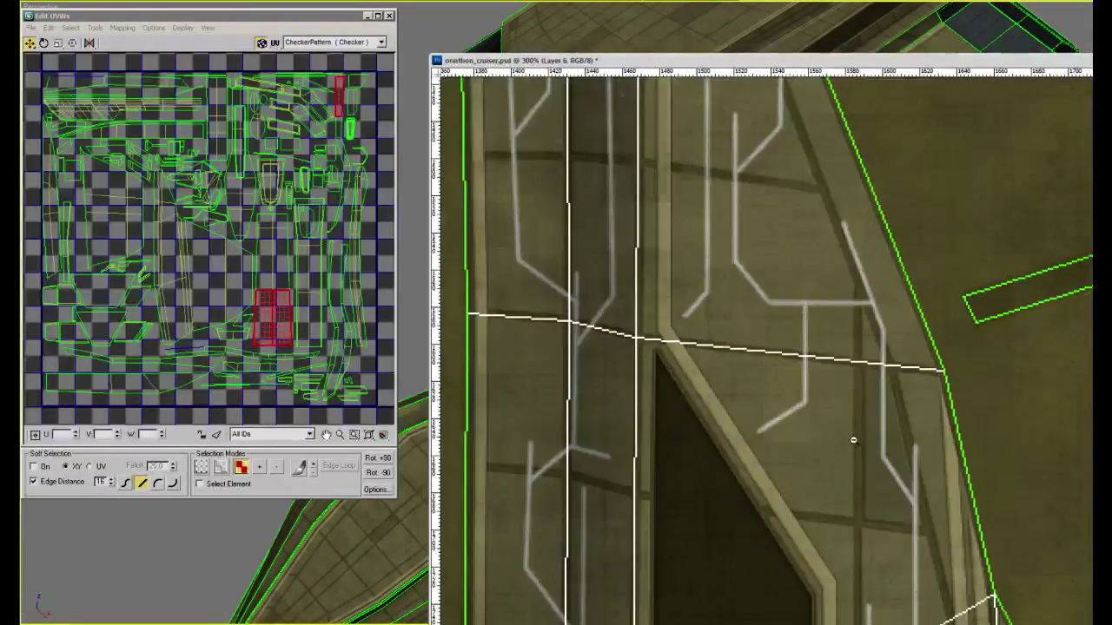
Paint a long zigzag circuit line up the slanted panel strip at the texture's left edge, alternating near-vertical and diagonal segments
key(ctrl+minus)
key(ctrl+minus)
key(ctrl+minus)
key(ctrl+minus)
key(ctrl+minus)
drag(856, 434, 820, 232)
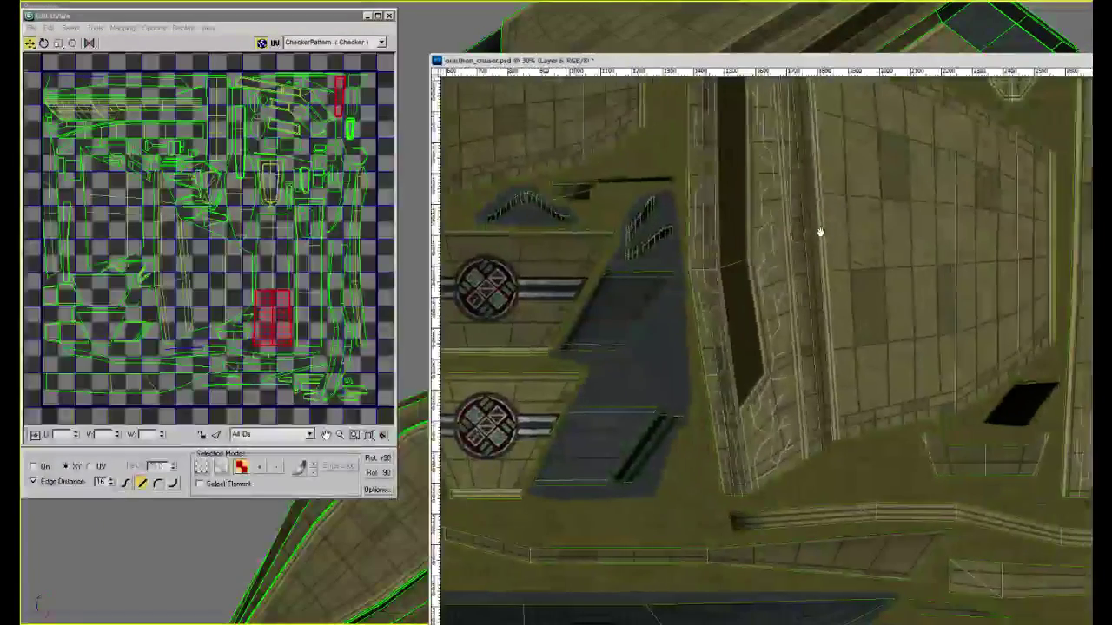
key(ctrl+minus)
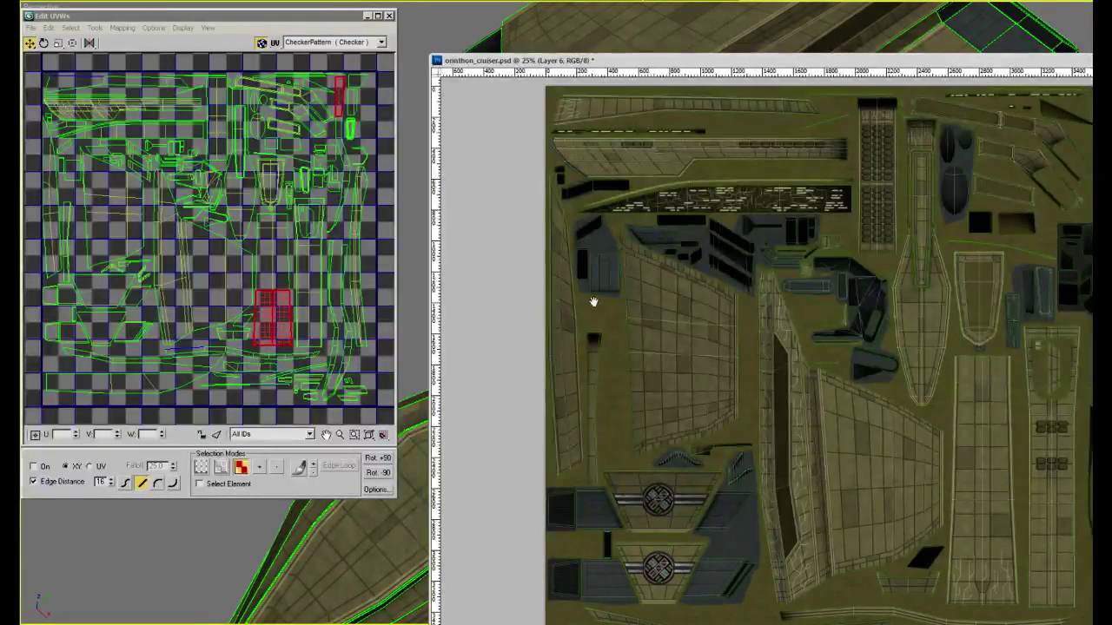
alt+scroll(567, 349, up, 4)
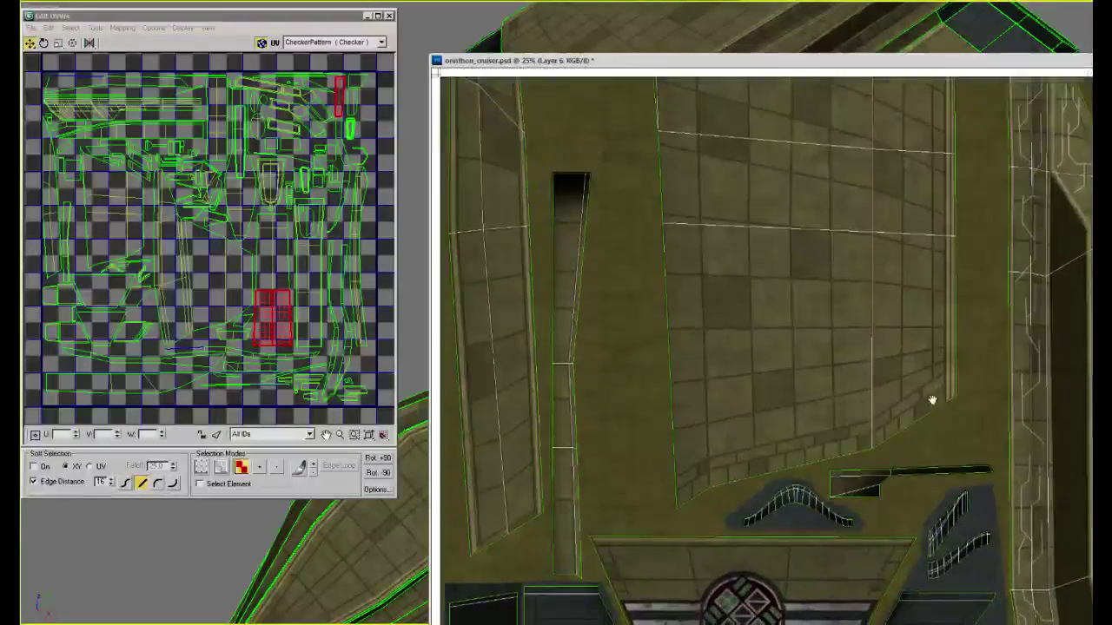
alt+scroll(527, 302, up, 3)
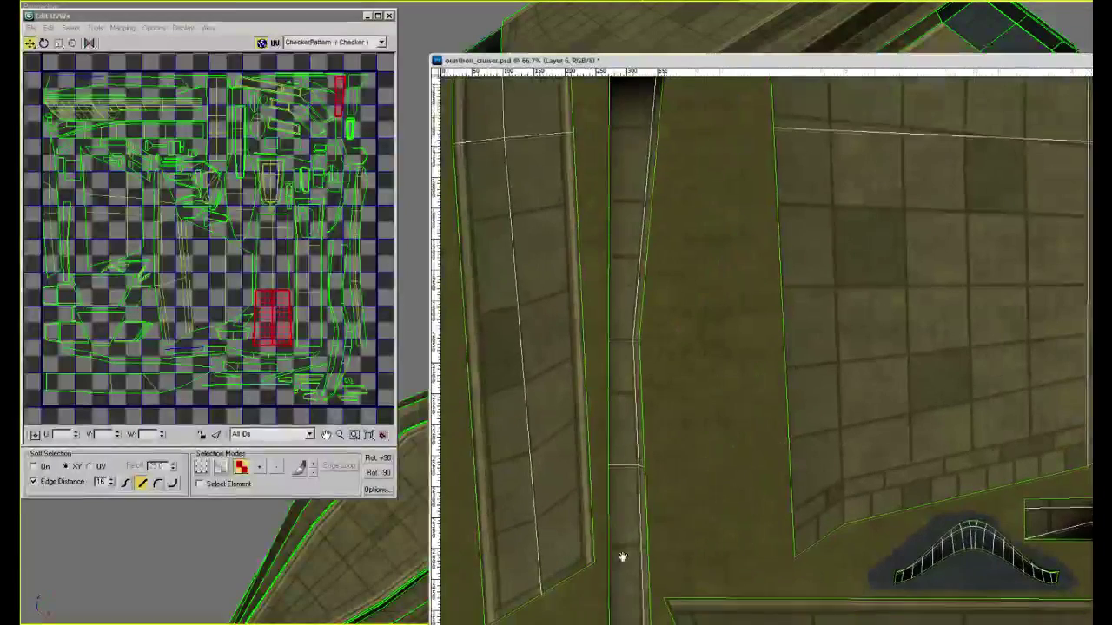
shift+click(503, 412)
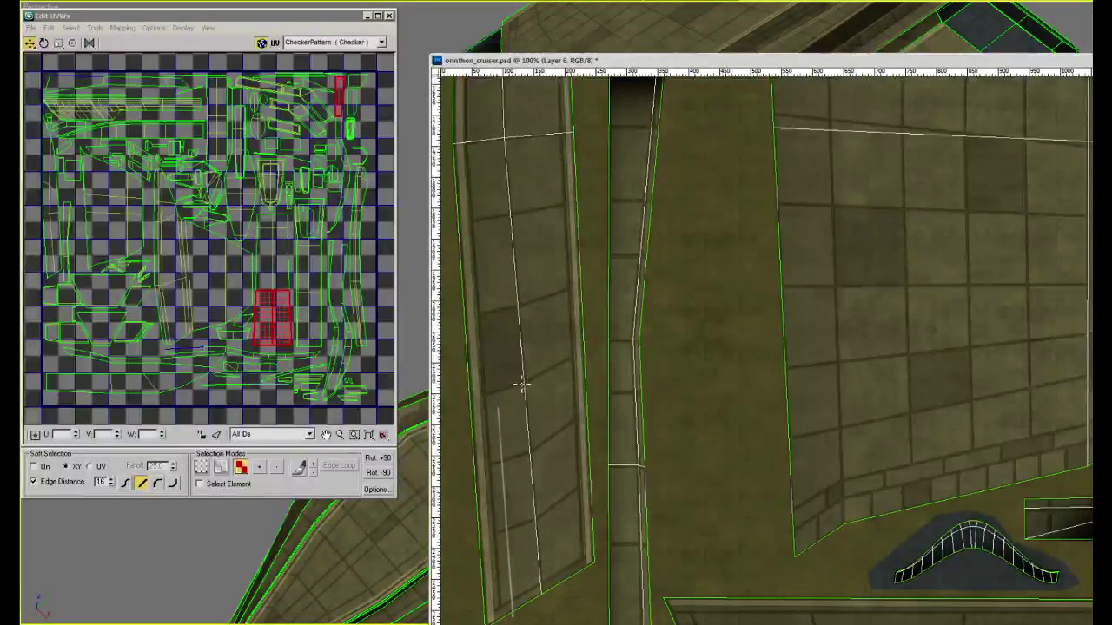
key(ctrl+plus)
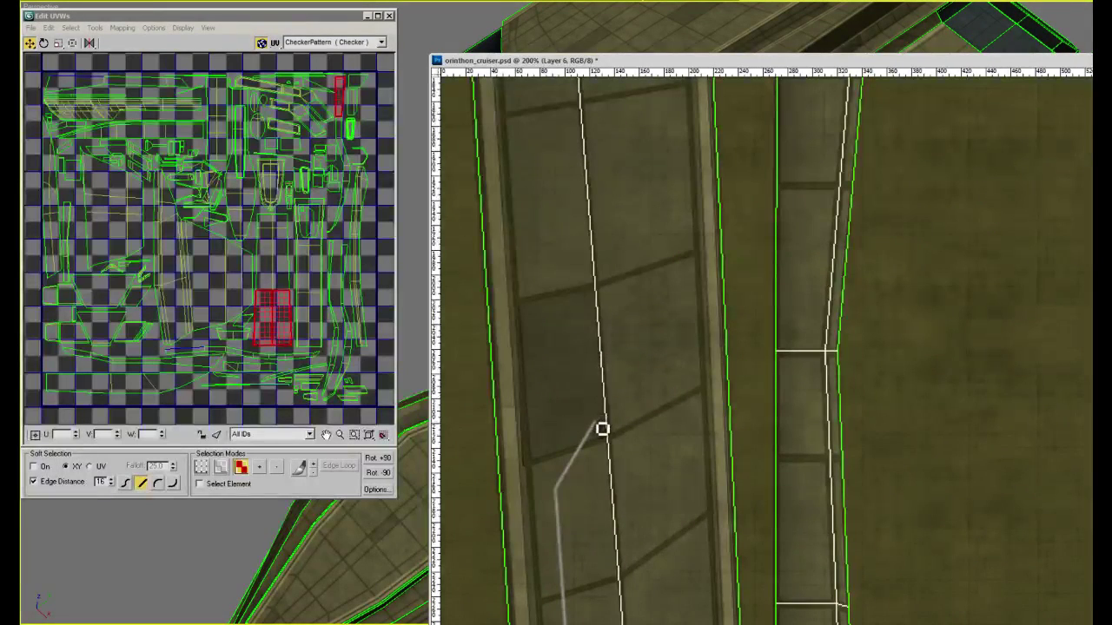
shift+click(584, 248)
shift+click(617, 198)
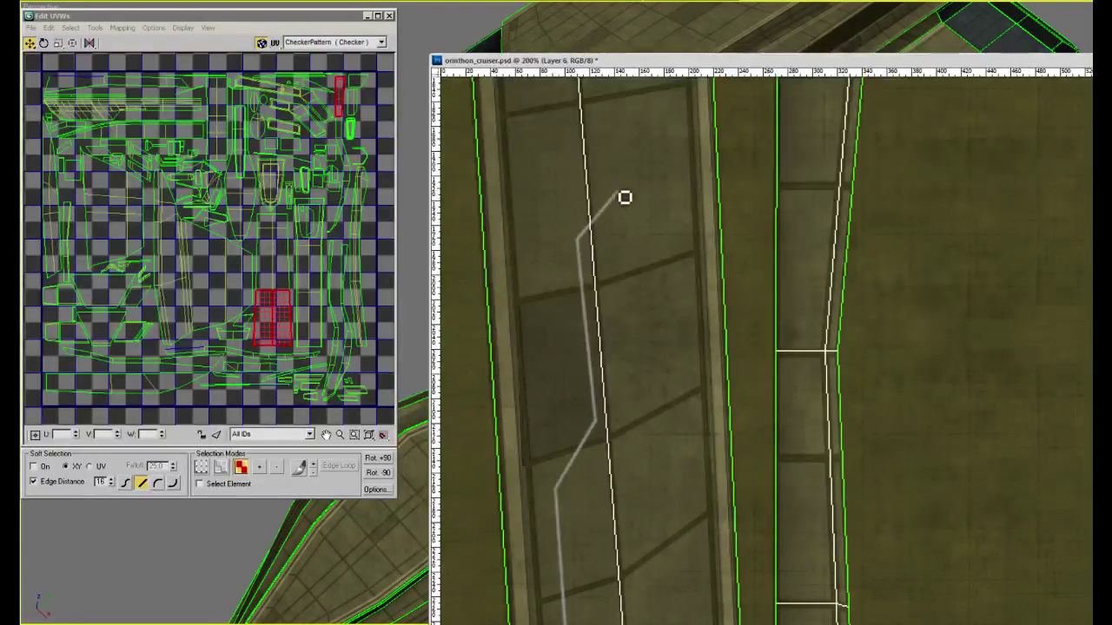
shift+click(613, 114)
Paint a second zigzag circuit line to the right of the first, climbing from the strip's lower end across the UV seam
scroll(616, 186, down, 5)
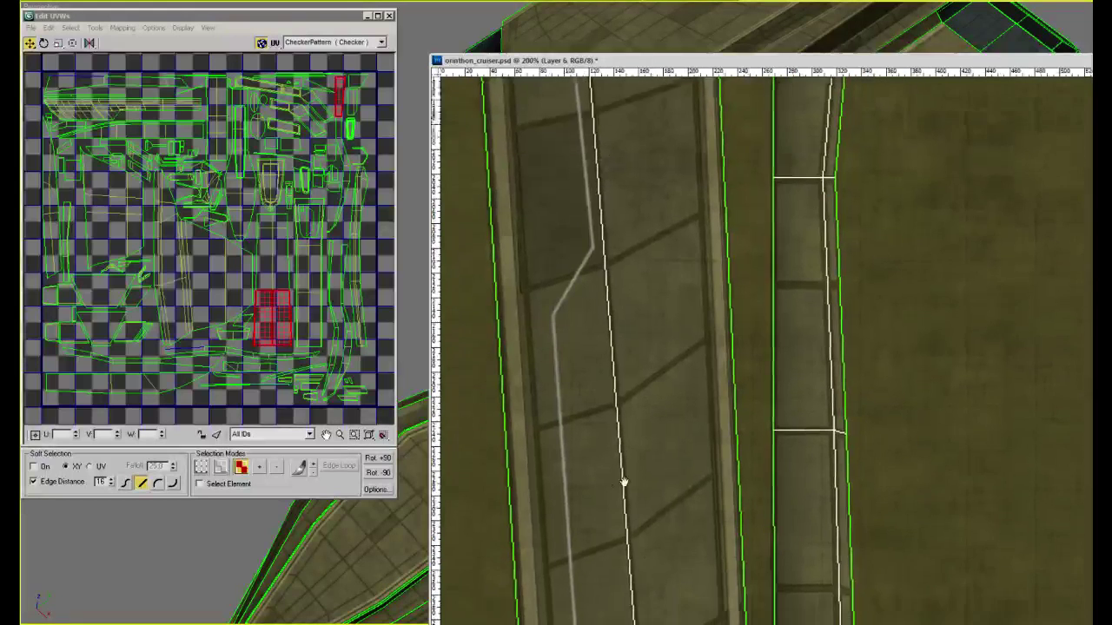
shift+click(615, 376)
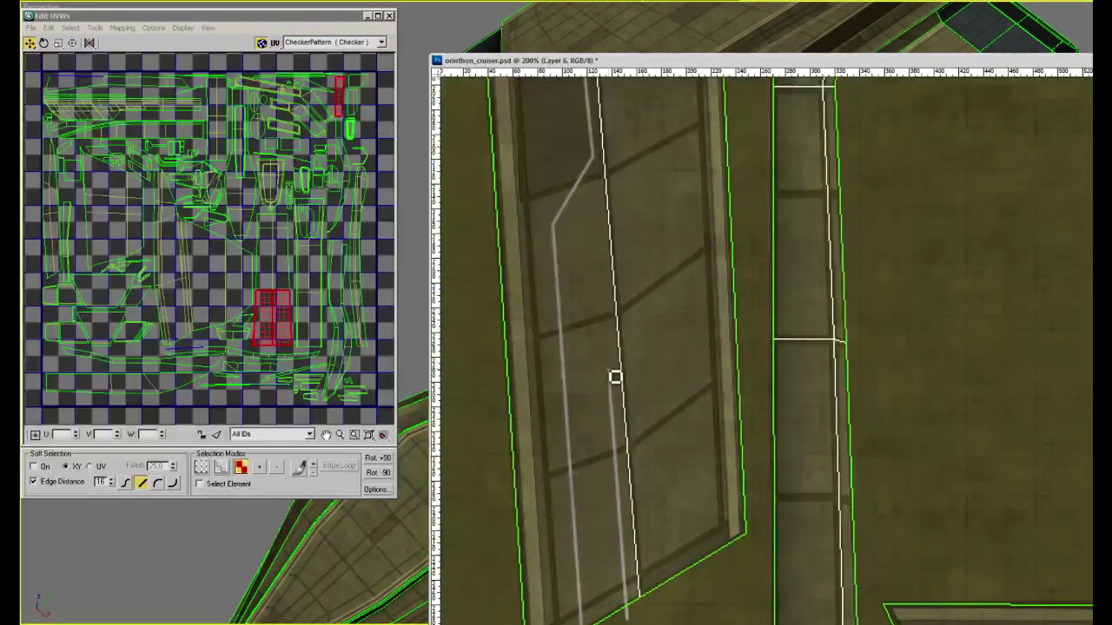
shift+click(651, 320)
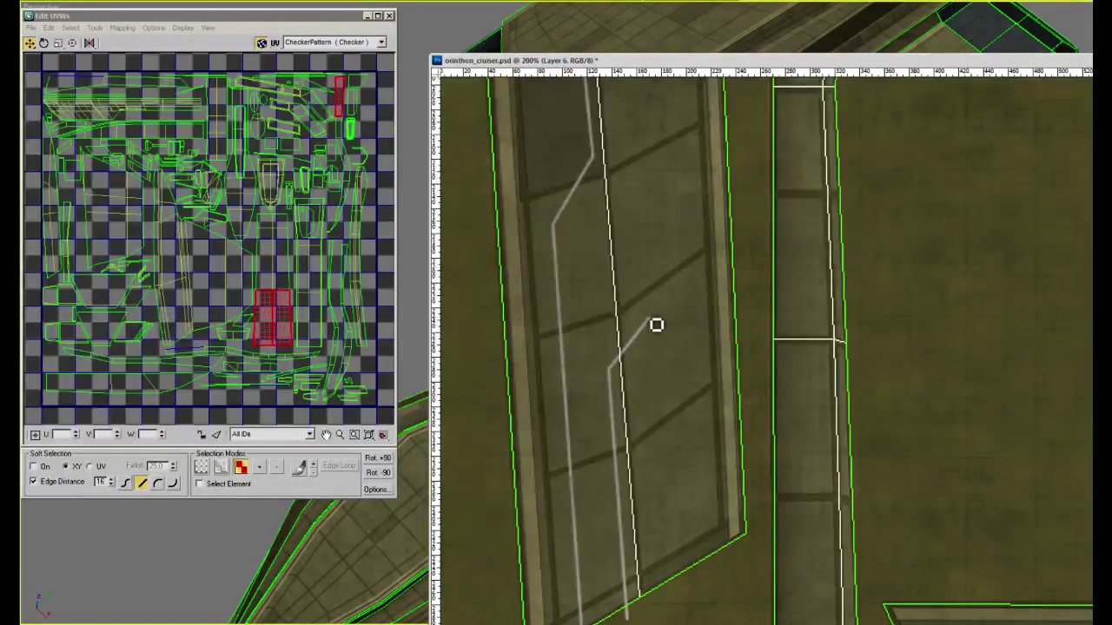
shift+drag(656, 325, 656, 191)
key(ctrl+z)
shift+click(641, 188)
scroll(648, 211, up, 3)
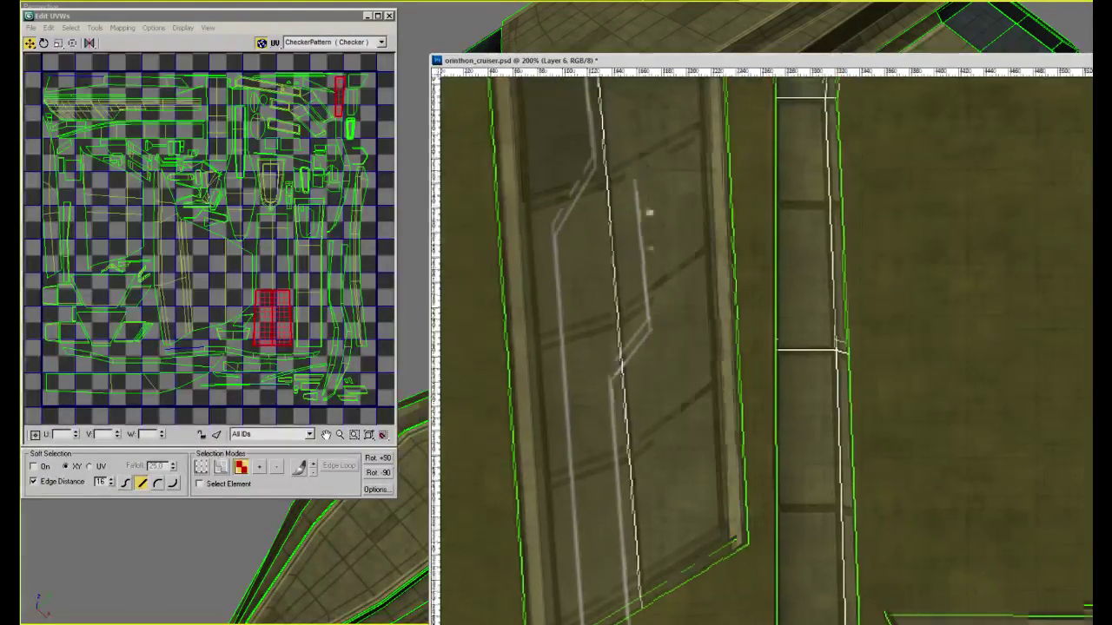
shift+click(680, 238)
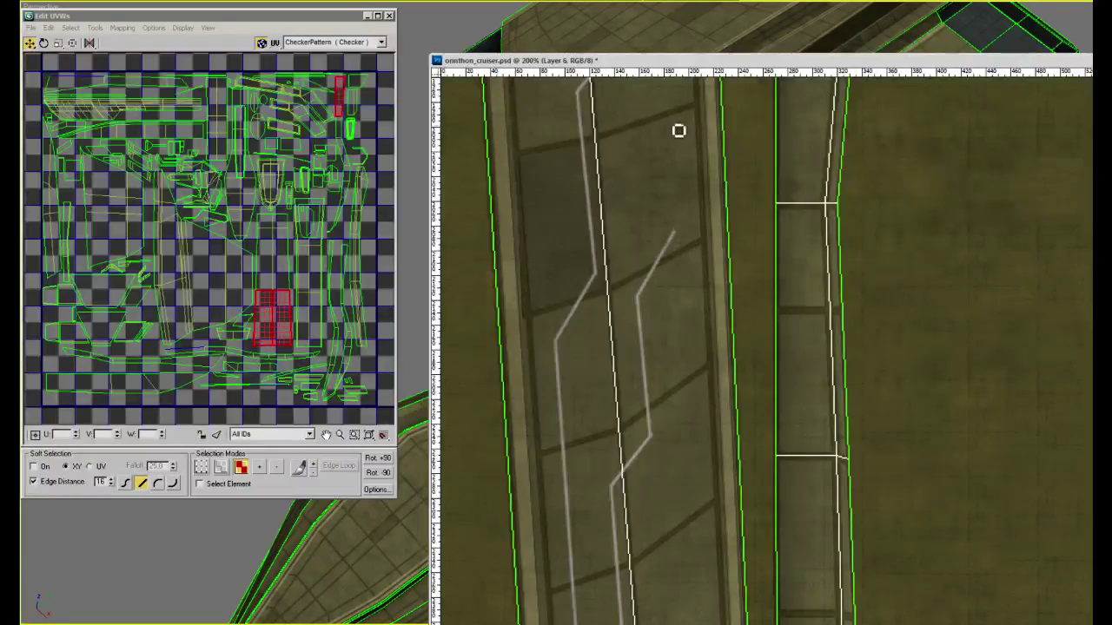
scroll(678, 129, up, 3)
shift+click(660, 207)
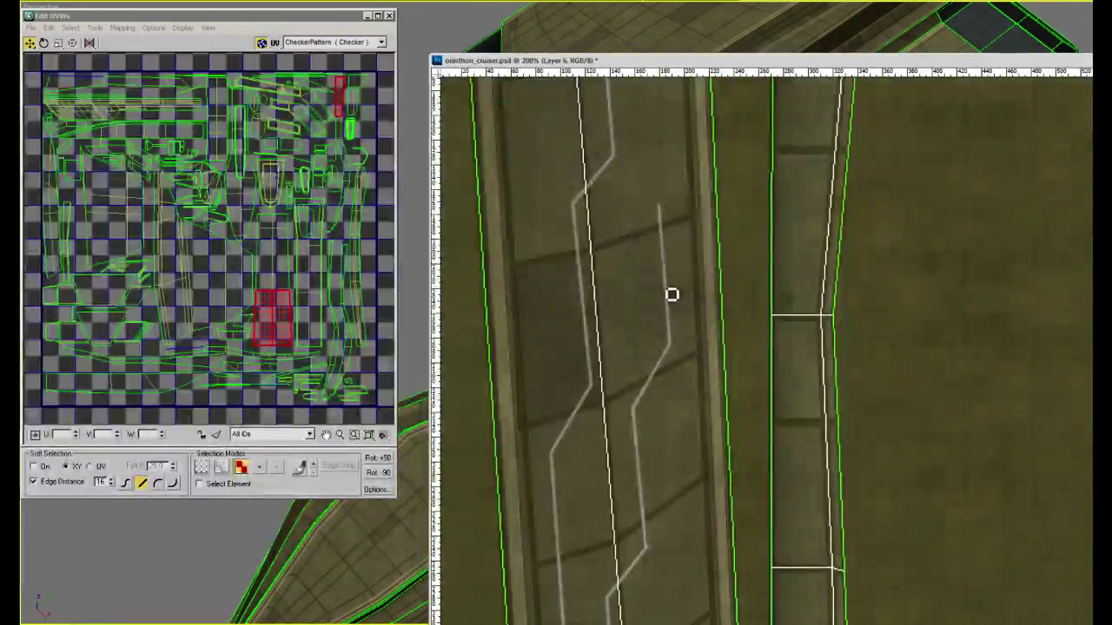
Add offshoots to the second zigzag line: short diagonals to the right, a bent branch turning upward, and a stub to the left
shift+click(691, 243)
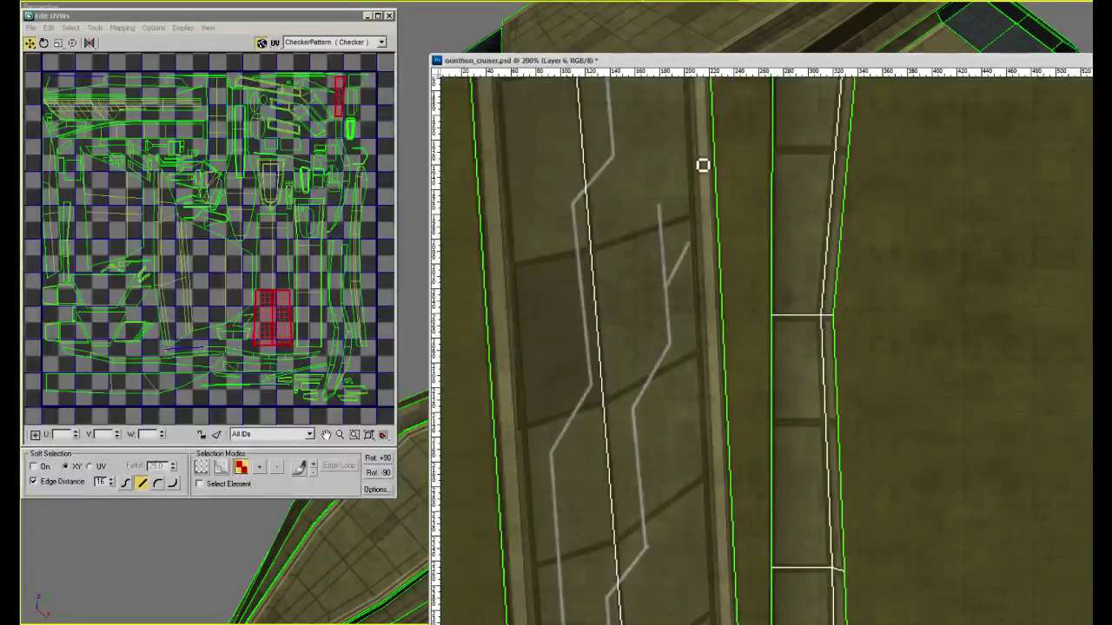
scroll(668, 258, down, 5)
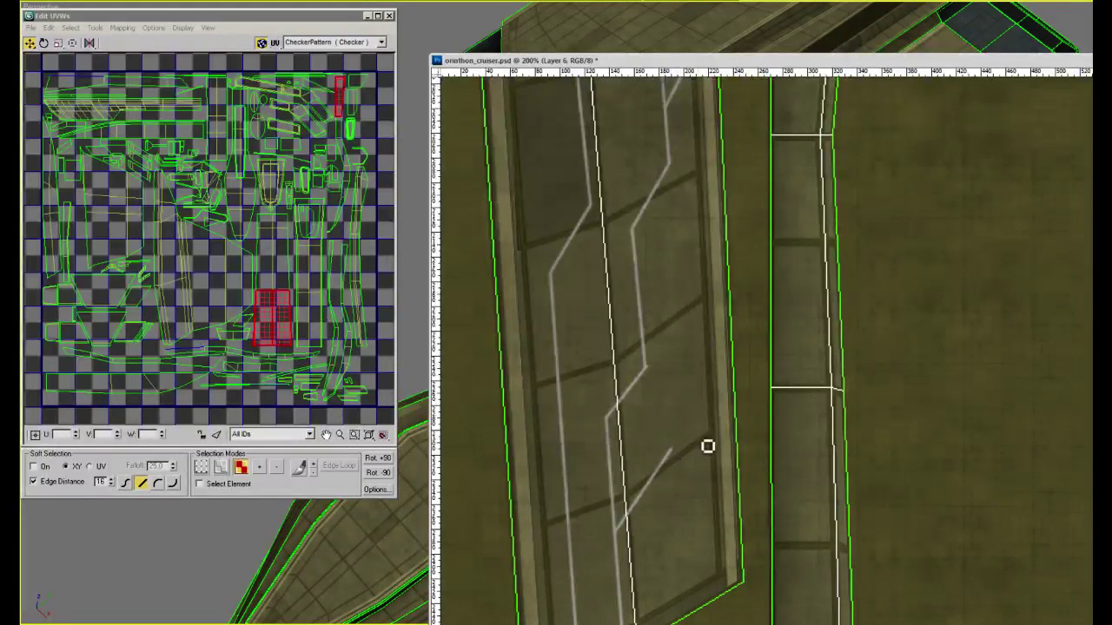
shift+click(679, 351)
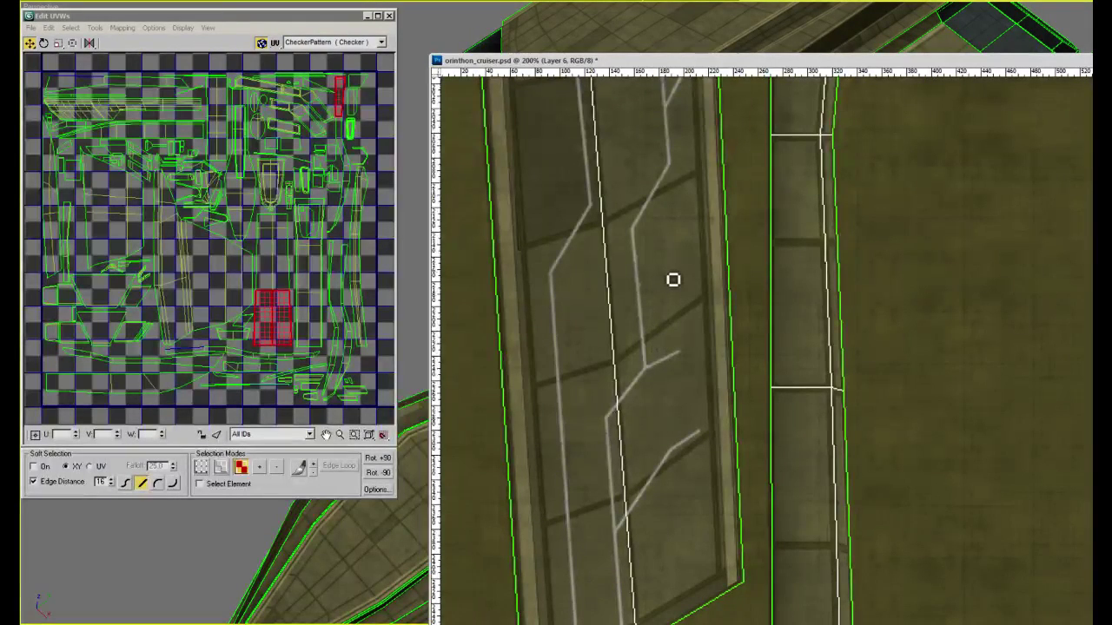
shift+click(680, 251)
shift+click(678, 209)
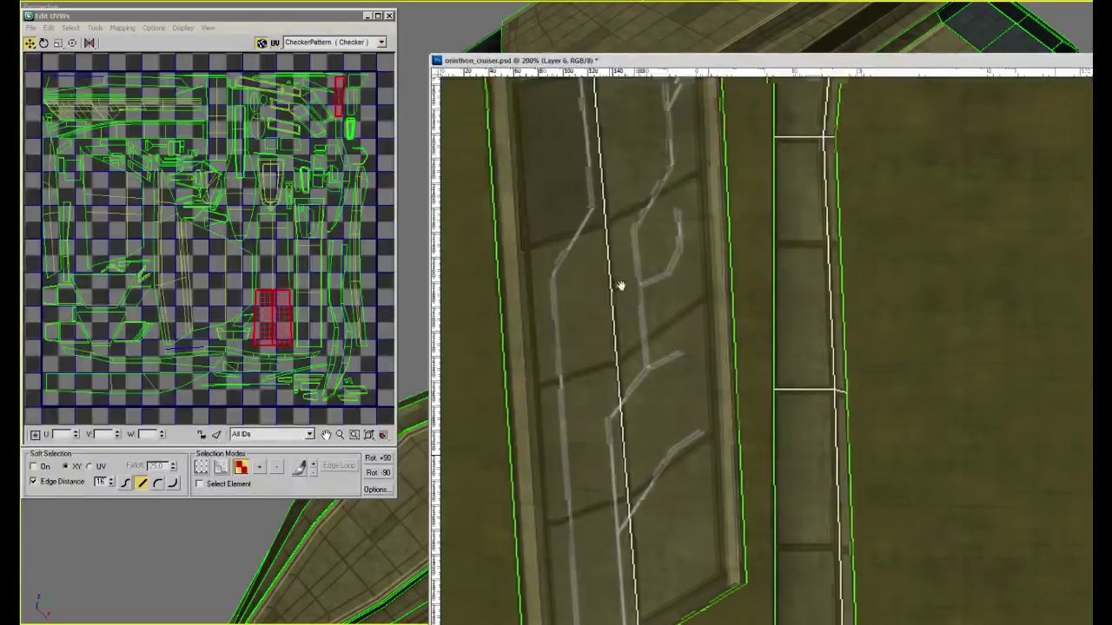
shift+click(606, 300)
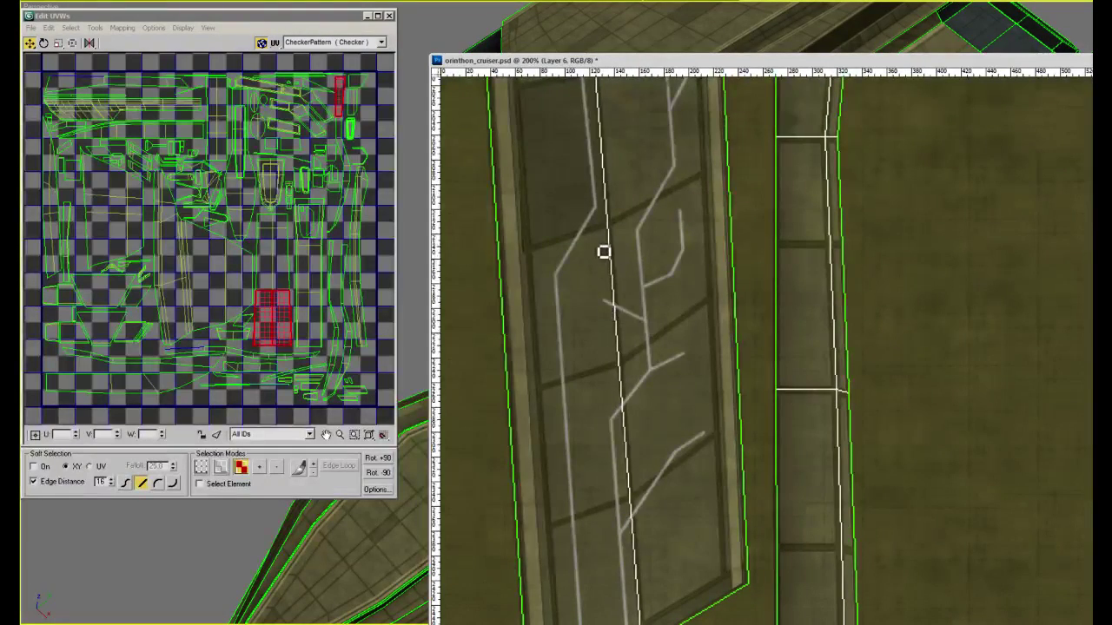
Add bent upward branches to the strip's two lower zigzag lines, redrawing the left one close to the border, with short stubs above it
scroll(598, 522, down, 2)
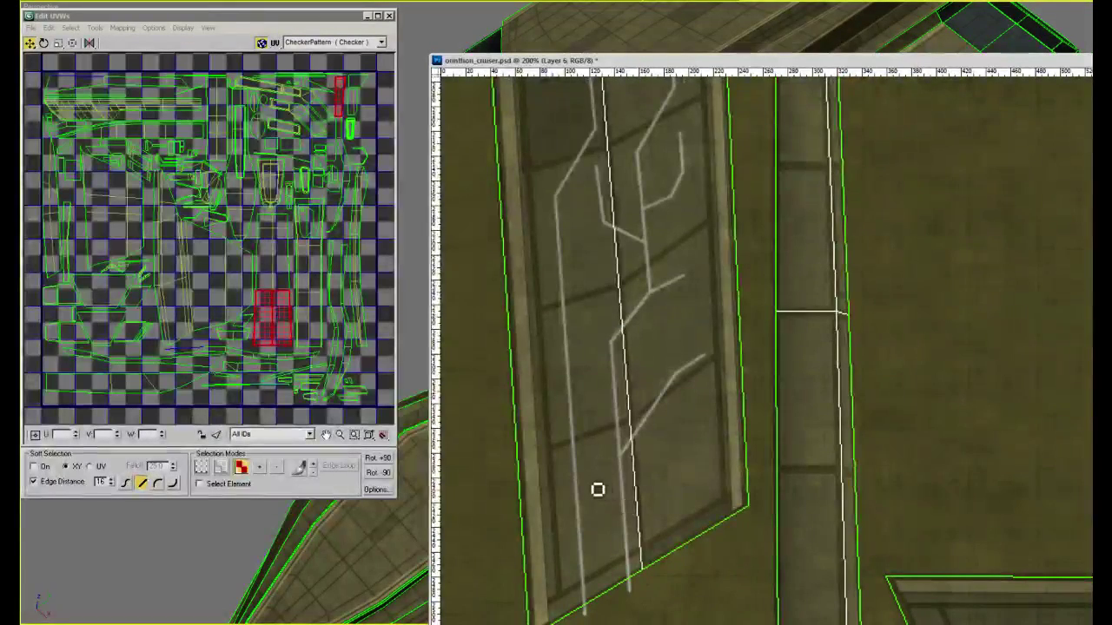
drag(591, 370, 589, 481)
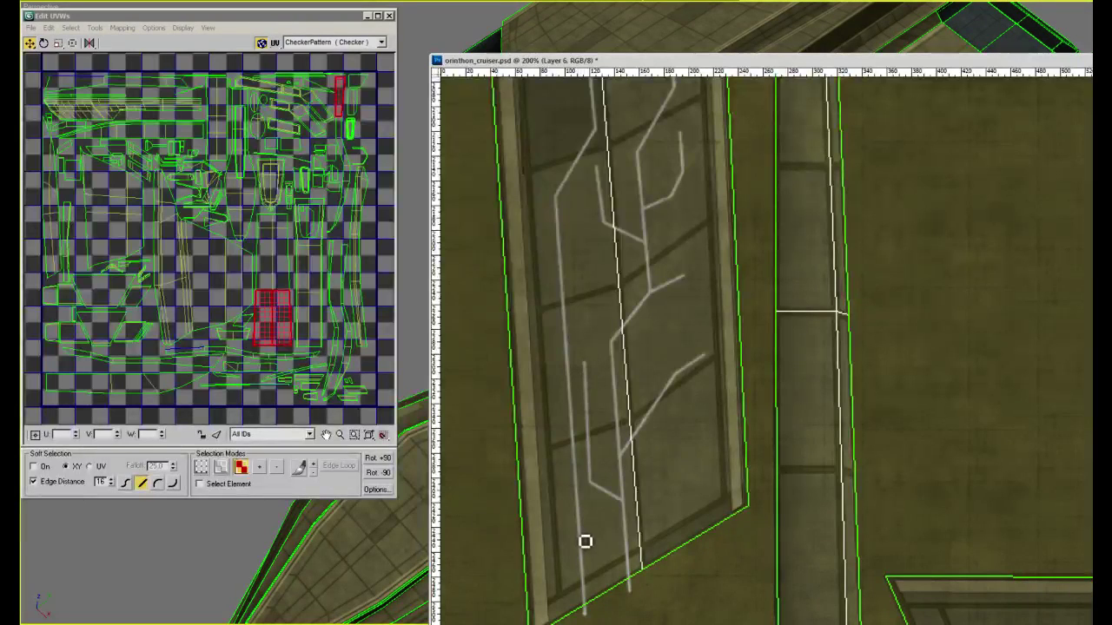
mouse_move(582, 536)
mouse_down()
mouse_move(561, 519)
mouse_move(553, 400)
mouse_up()
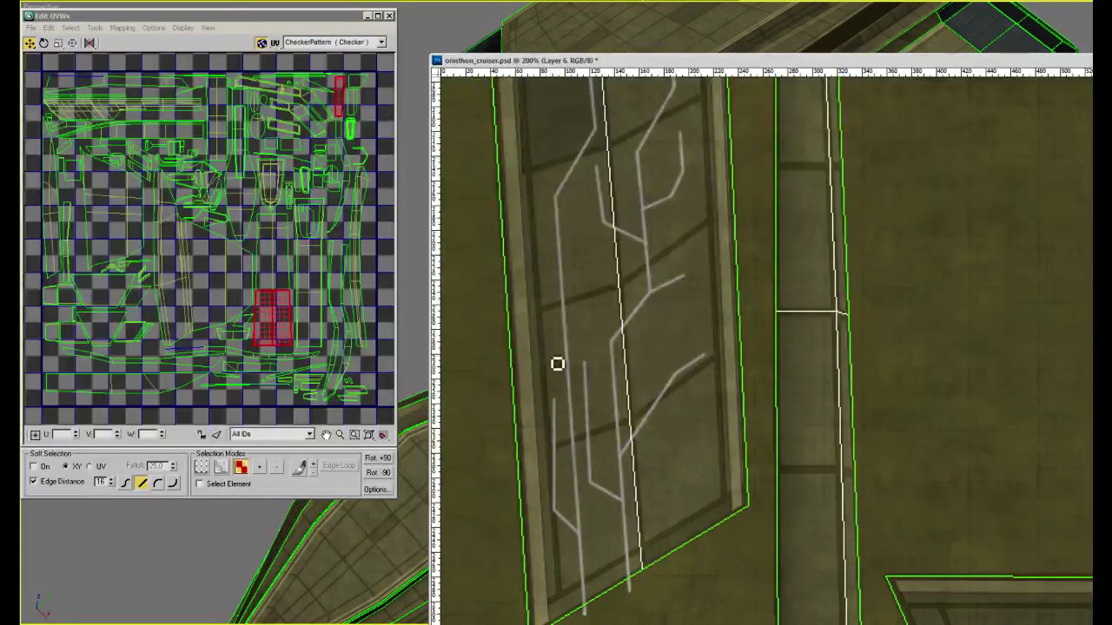
key(ctrl+z)
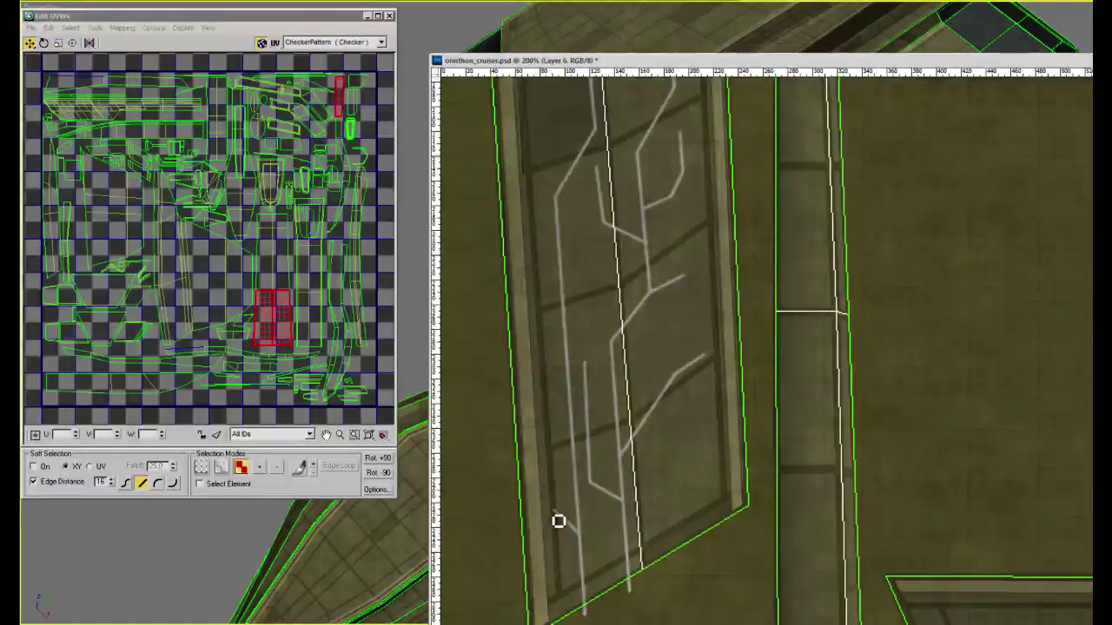
shift+click(545, 385)
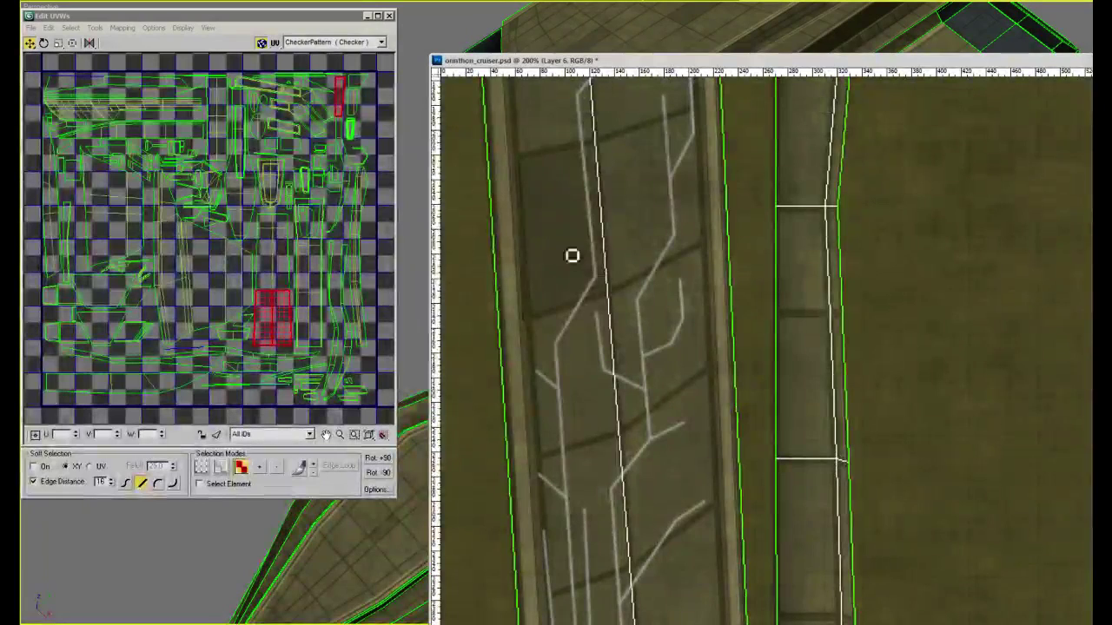
Paint a forked branch off the first zigzag line in the dark panel: a diagonal to the left, a near-vertical segment, and a bent offshoot
shift+click(537, 235)
click(558, 241)
shift+click(565, 162)
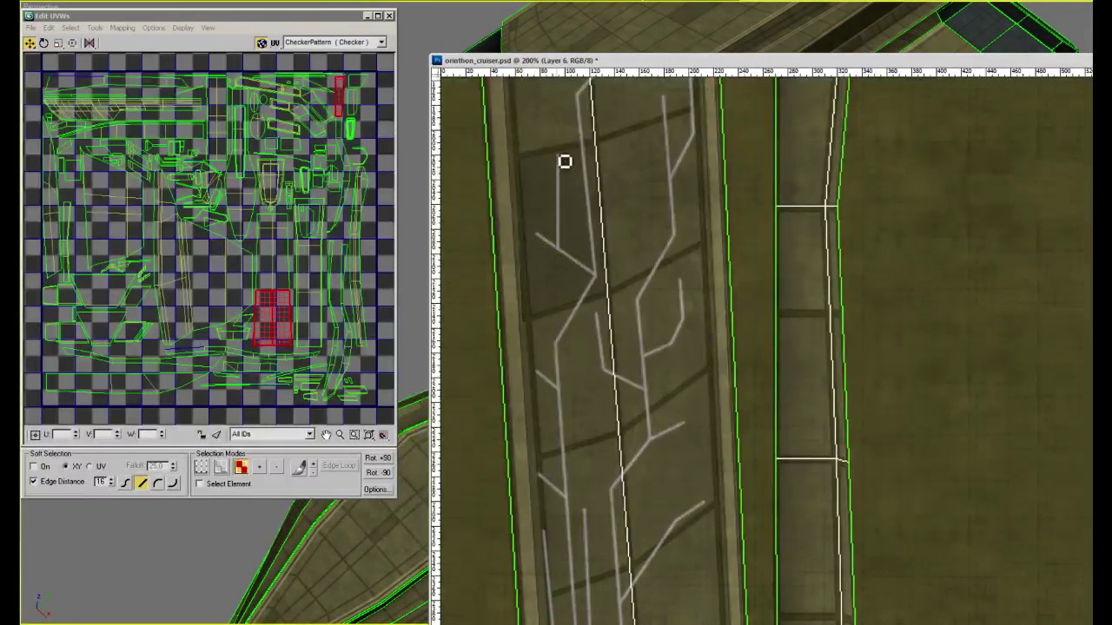
key(ctrl+z)
scroll(565, 257, up, 3)
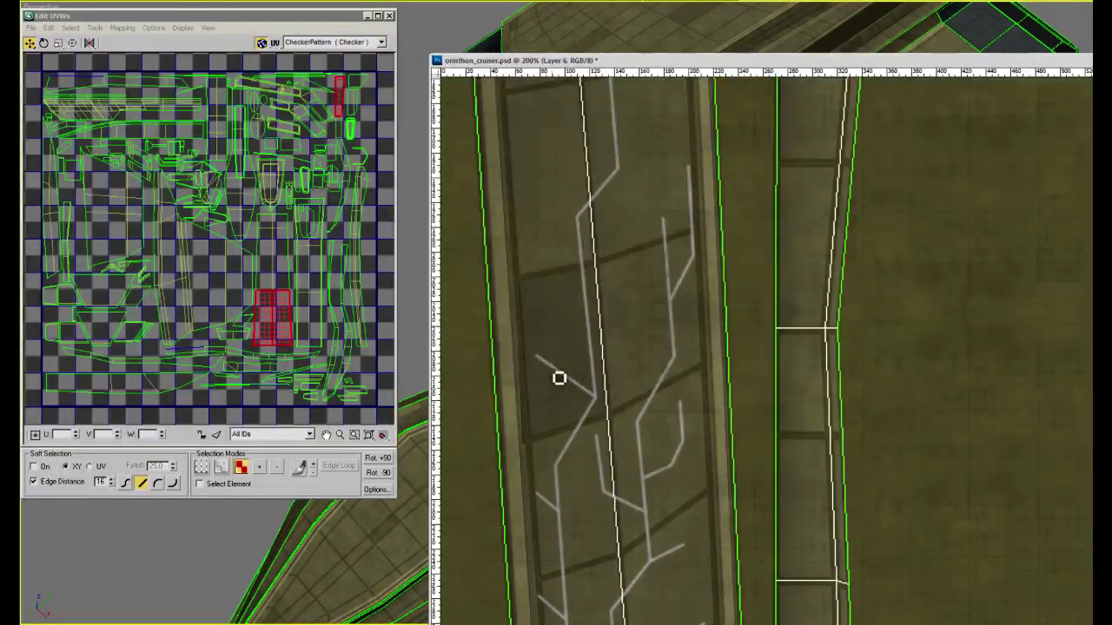
shift+click(540, 266)
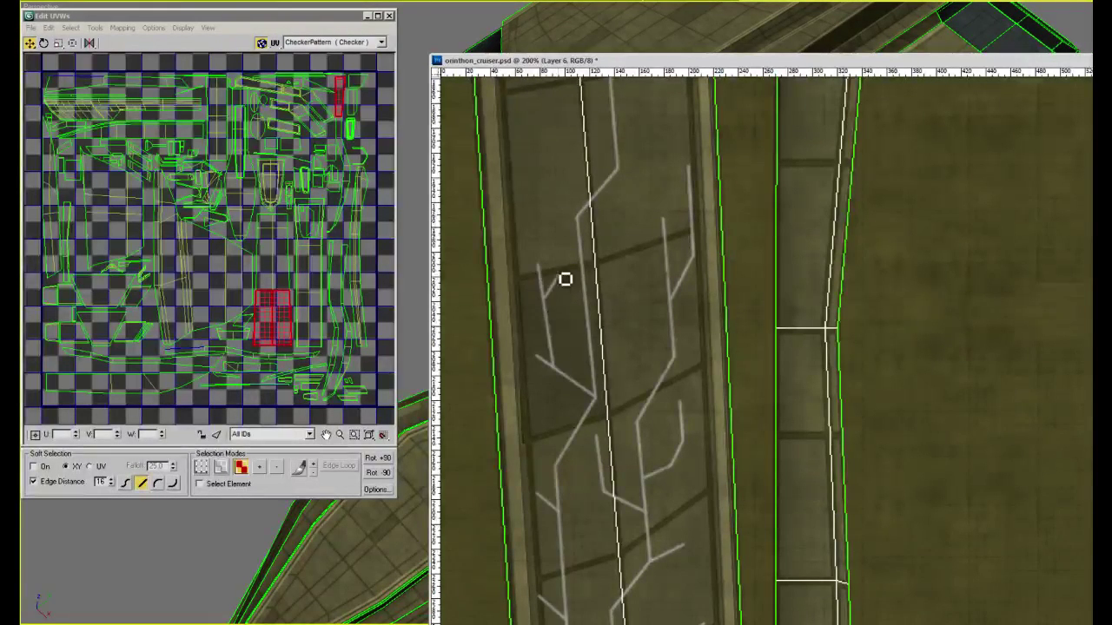
shift+click(553, 201)
Paint a line from the strip's left border diagonally to the lengthwise seam and up to the crosswise seam, with a forked branch on its left
drag(602, 276, 618, 421)
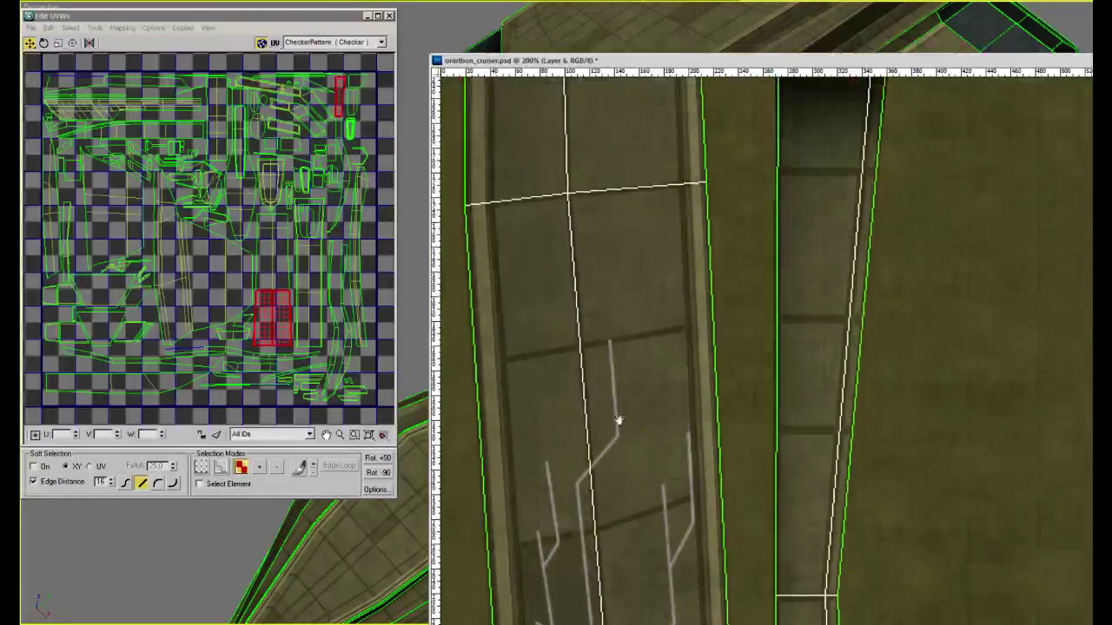
shift+click(576, 332)
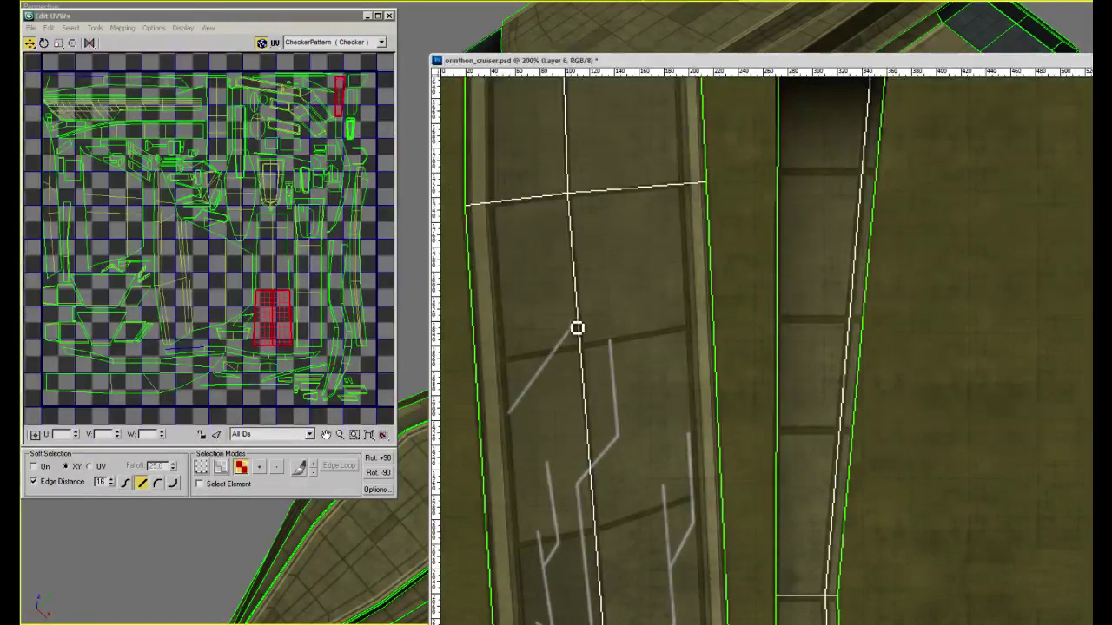
scroll(551, 474, up, 3)
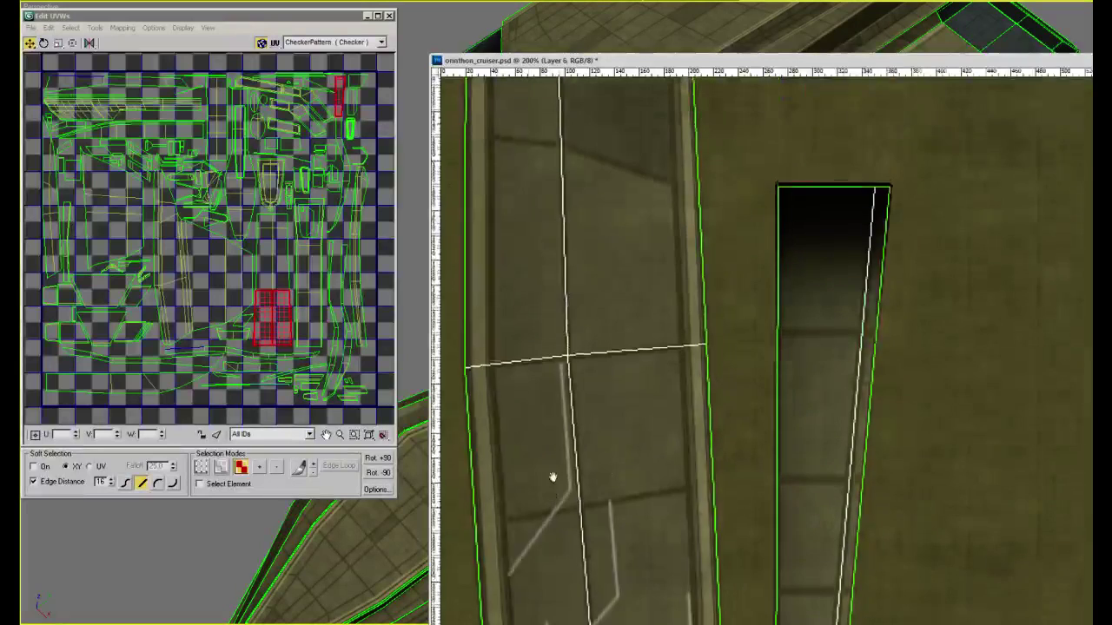
shift+click(524, 370)
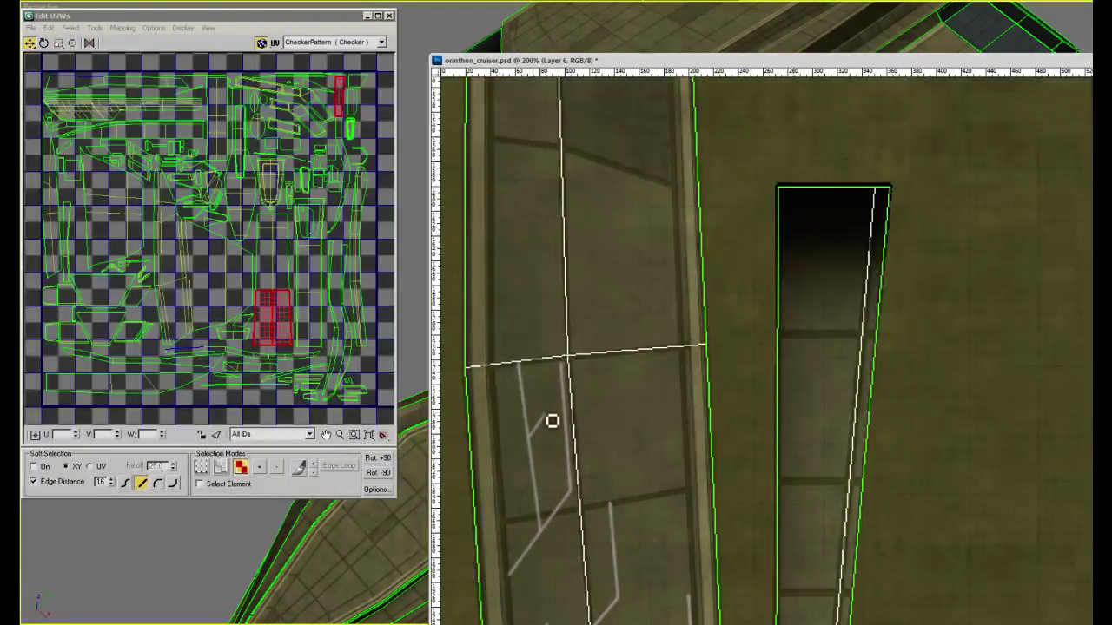
shift+click(544, 348)
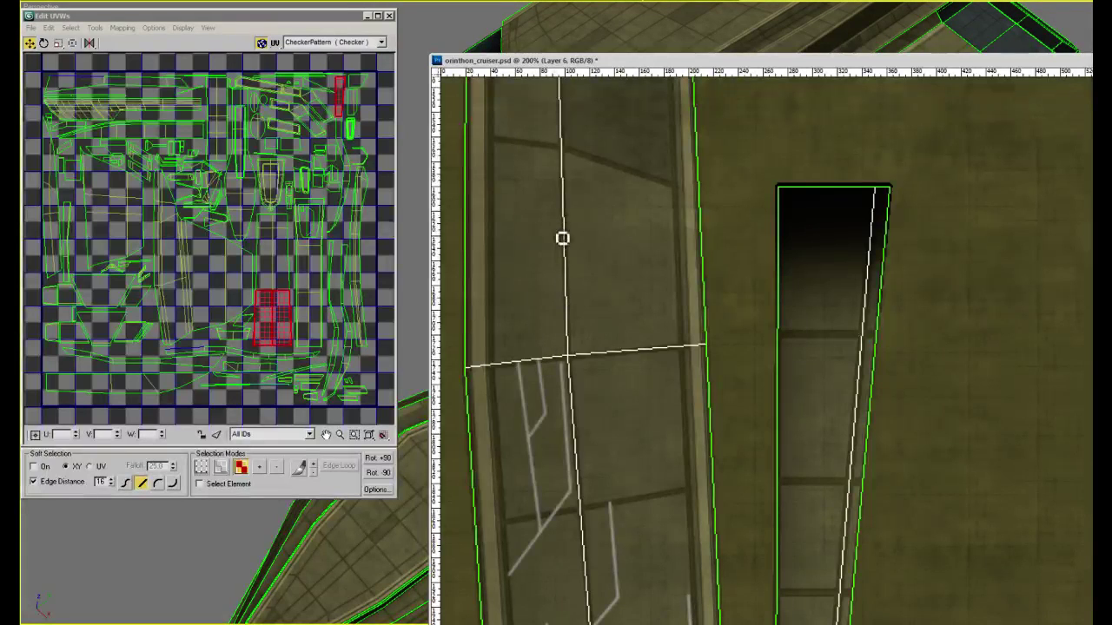
Continue the forked branch straight up past the crosswise seam and fork a bent line off it to the right across the lengthwise seam
shift+click(544, 200)
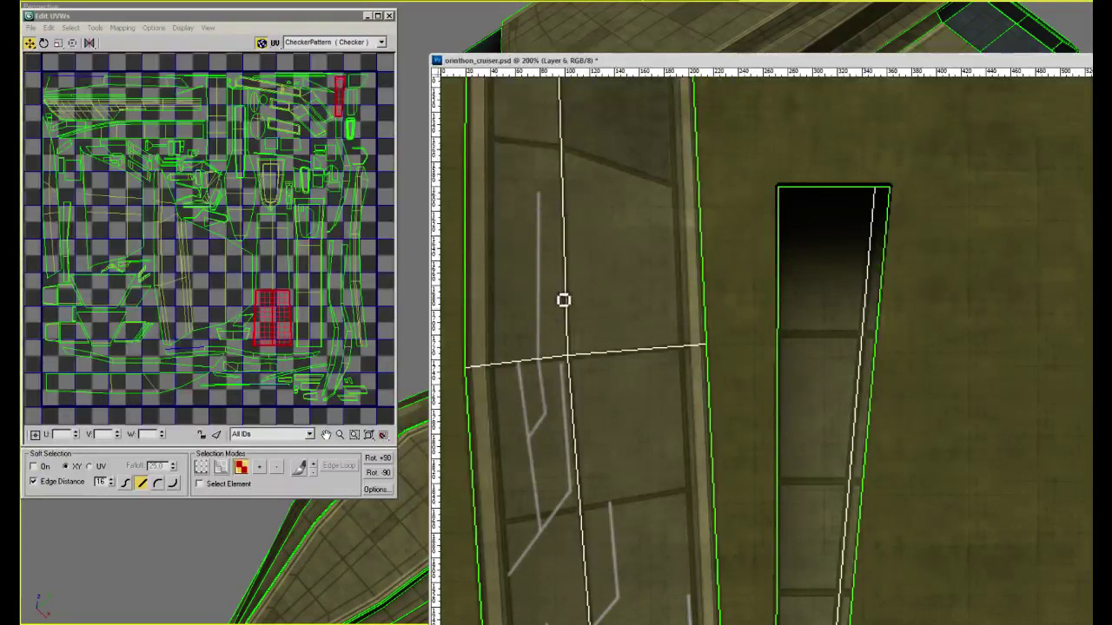
shift+click(591, 265)
shift+click(592, 168)
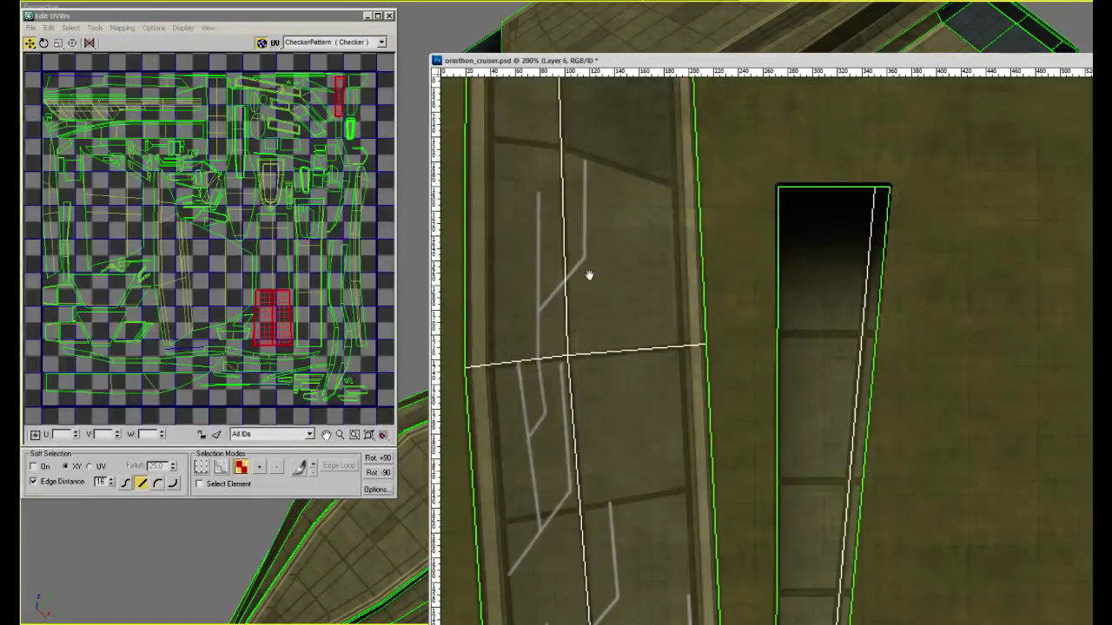
Paint a line from the strip's right border diagonally inward and up to the crosswise seam, with a bent right branch and a left diagonal
scroll(599, 280, up, 1)
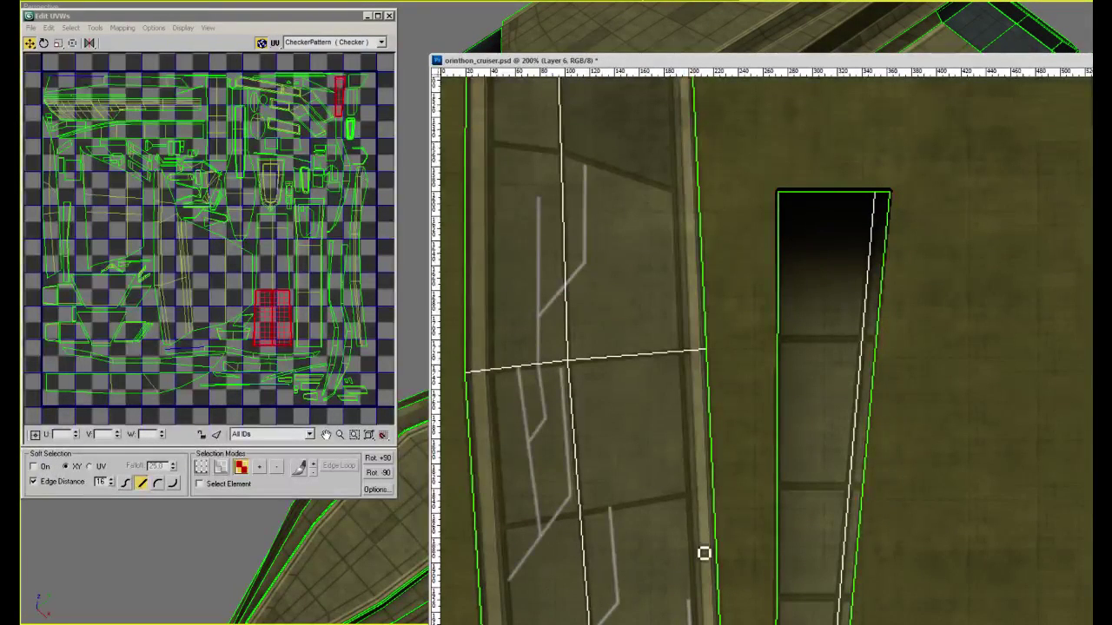
drag(694, 549, 648, 518)
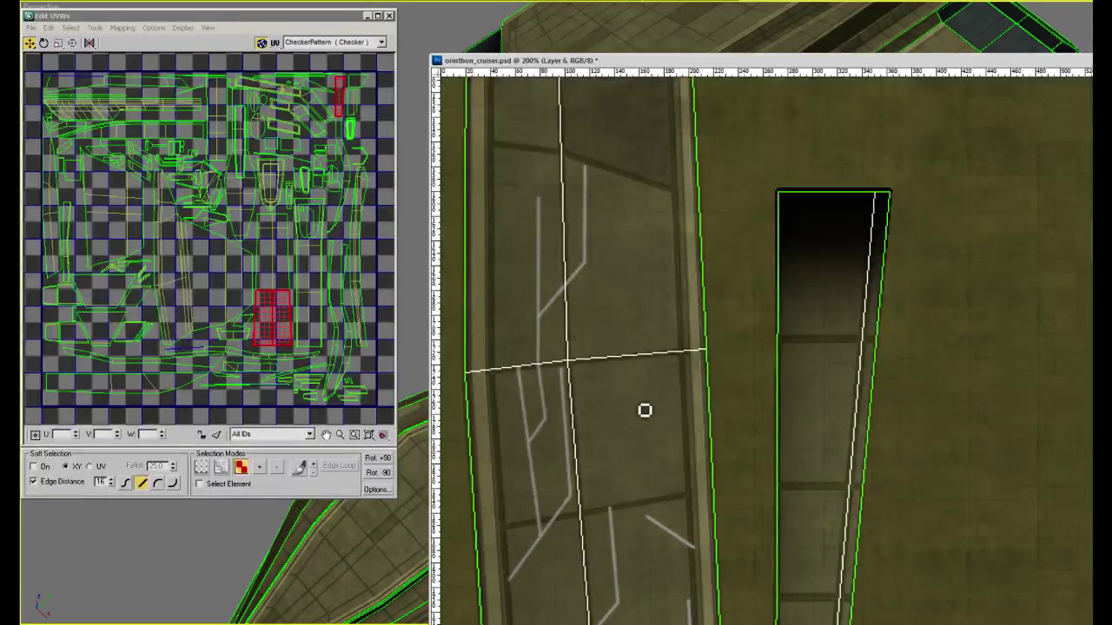
shift+click(639, 356)
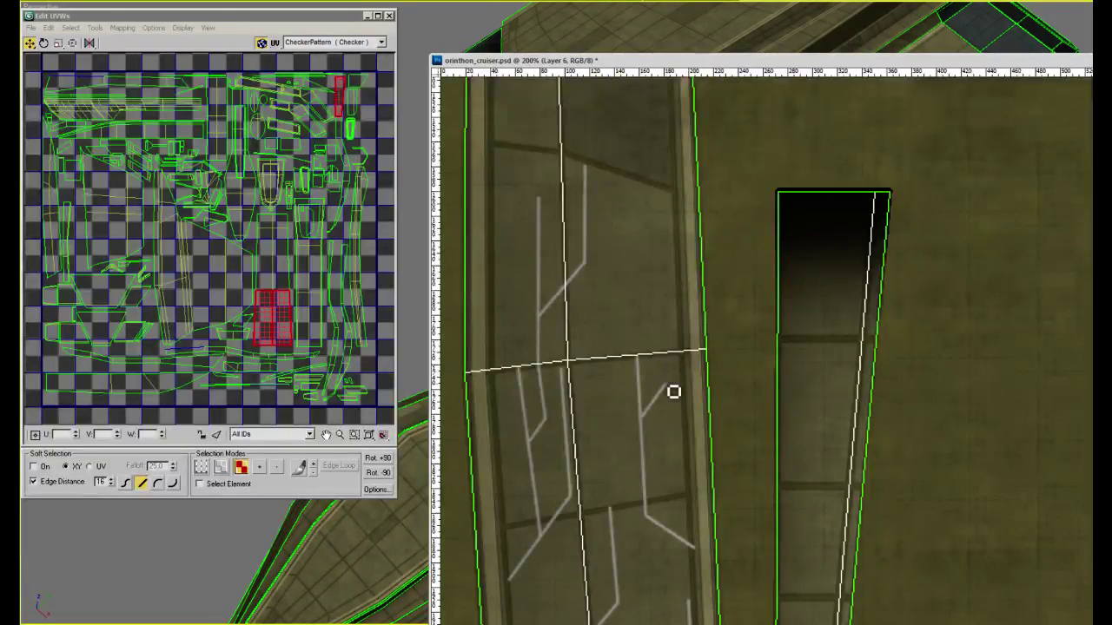
shift+click(666, 347)
alt+scroll(641, 375, up, 1)
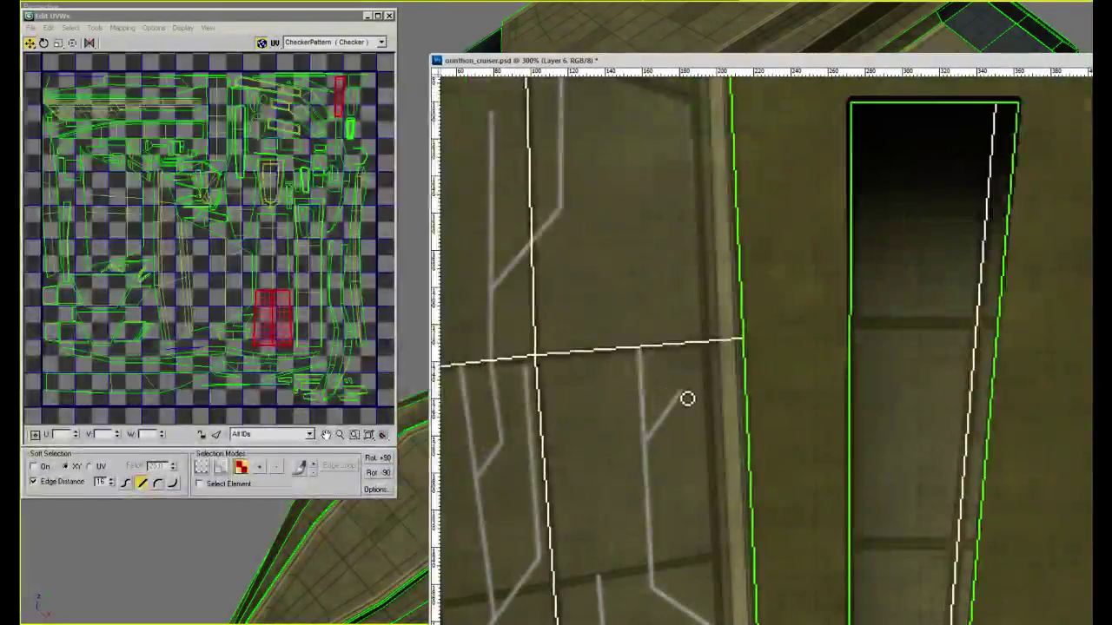
alt+scroll(686, 351, down, 1)
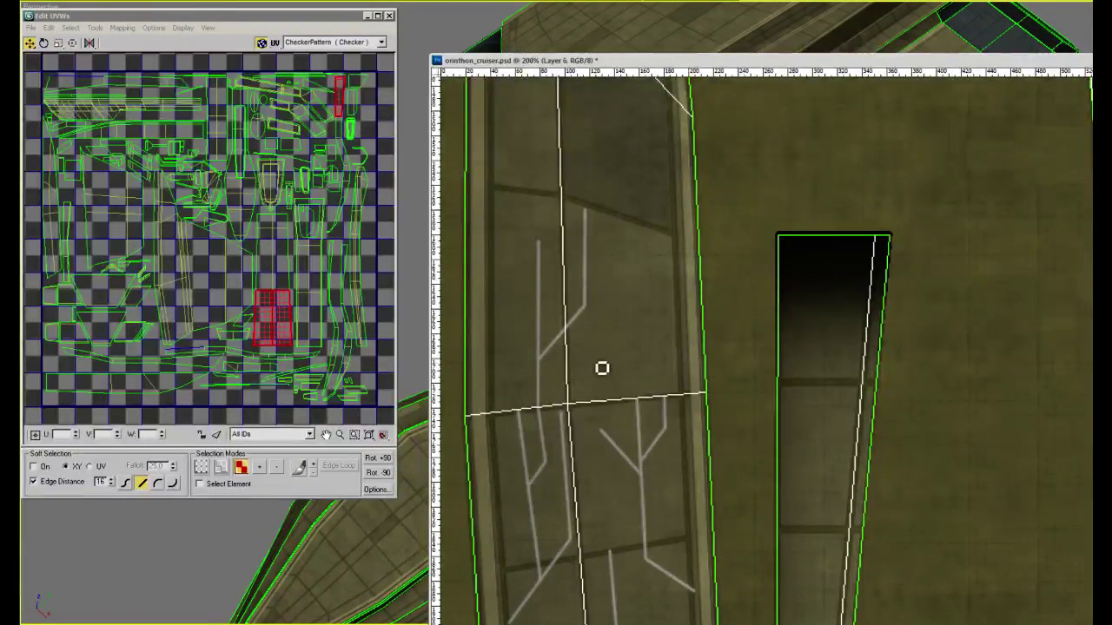
Extend the left diagonal up across the crosswise seam, slant it to the right, and run it vertically into the dark panel above
click(600, 402)
shift+click(631, 333)
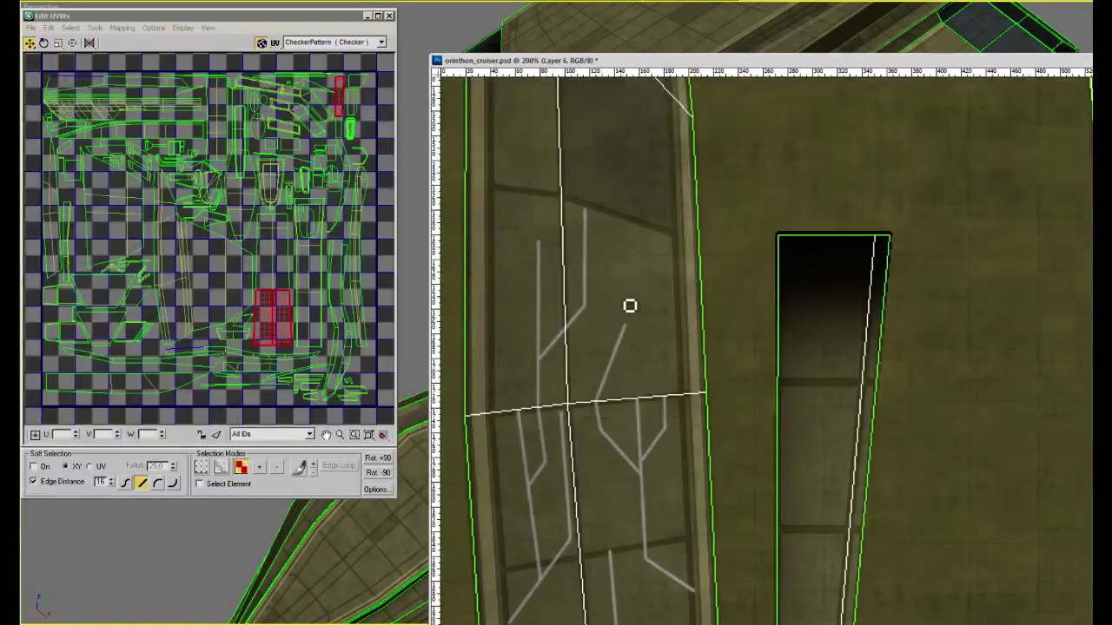
shift+click(625, 162)
Paint a bent line up from the right border through the dark panel, and branch a diagonal-then-vertical line off its left side
mouse_move(626, 164)
mouse_down()
mouse_move(623, 371)
mouse_move(643, 397)
mouse_up()
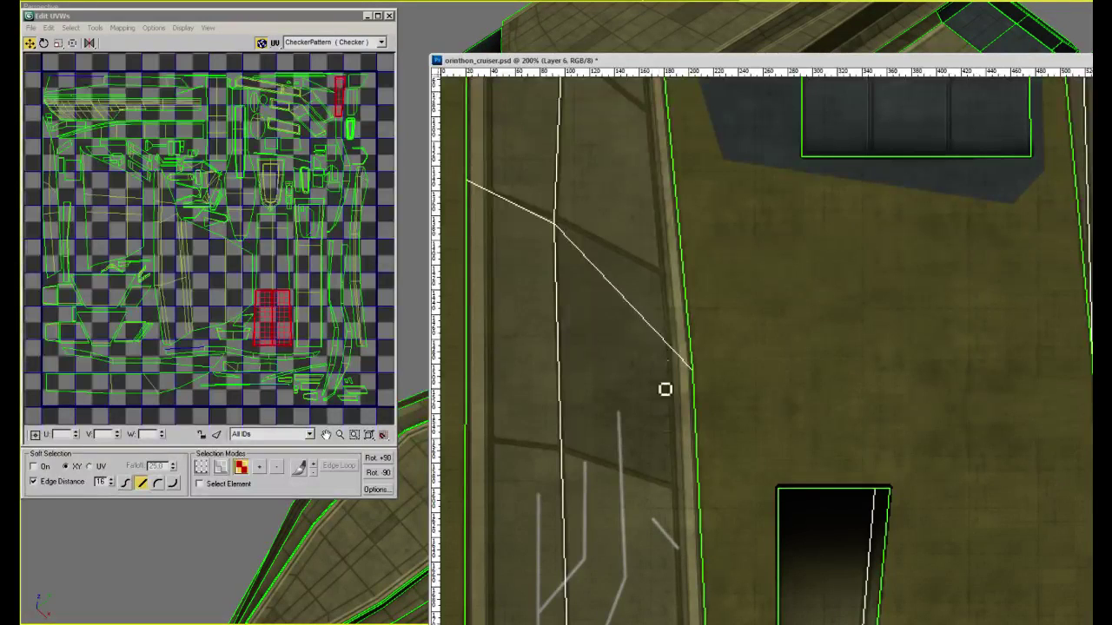
shift+click(643, 328)
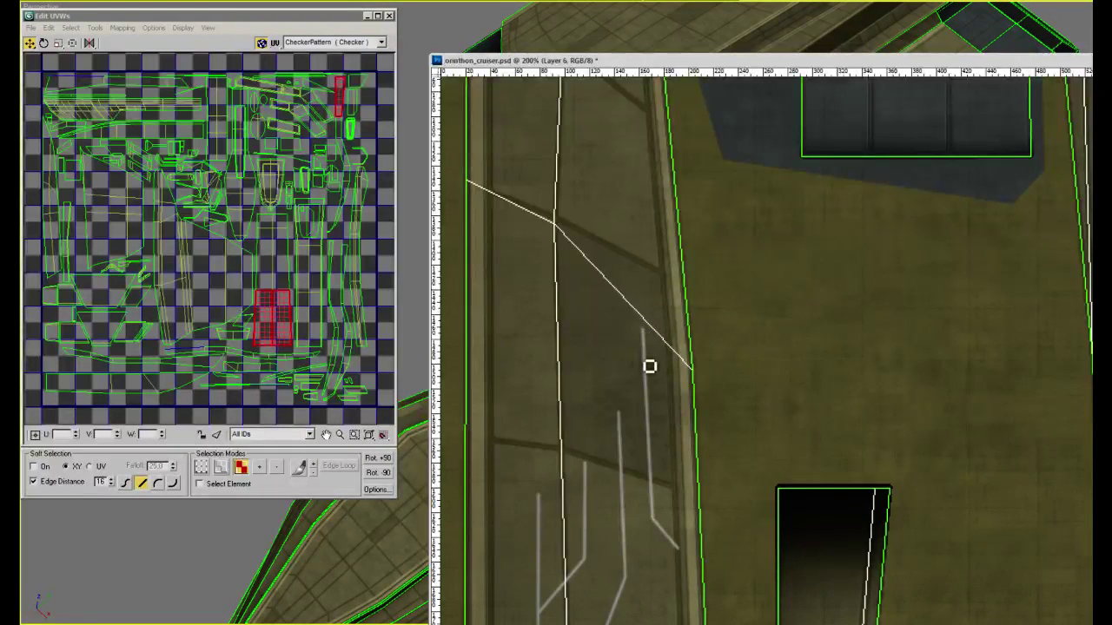
shift+click(586, 301)
shift+click(585, 167)
Paint a bent line from the left border up through the dark panel beside the lengthwise seam, with a forked offshoot crossing the seam
drag(632, 184, 632, 307)
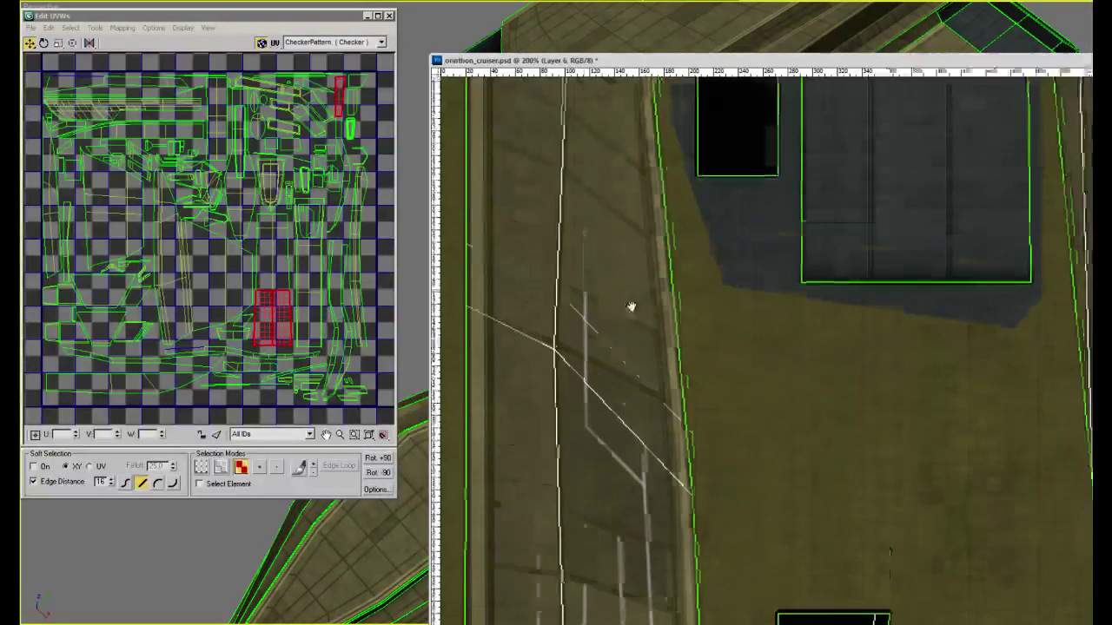
drag(522, 480, 516, 442)
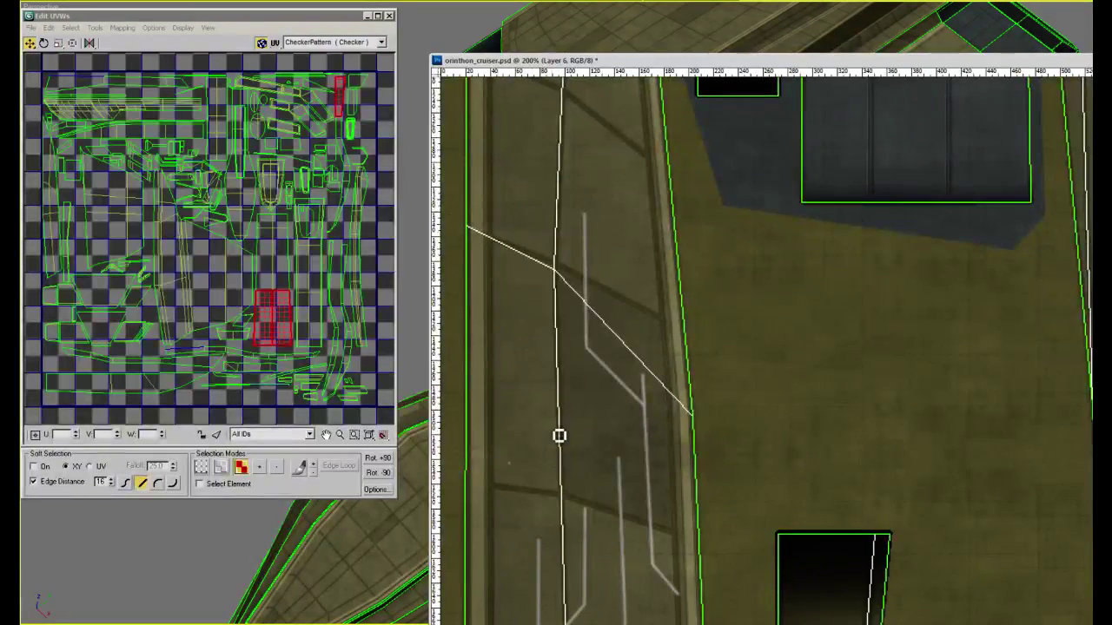
shift+click(550, 265)
mouse_move(550, 266)
mouse_down()
mouse_move(543, 463)
mouse_move(557, 492)
mouse_up()
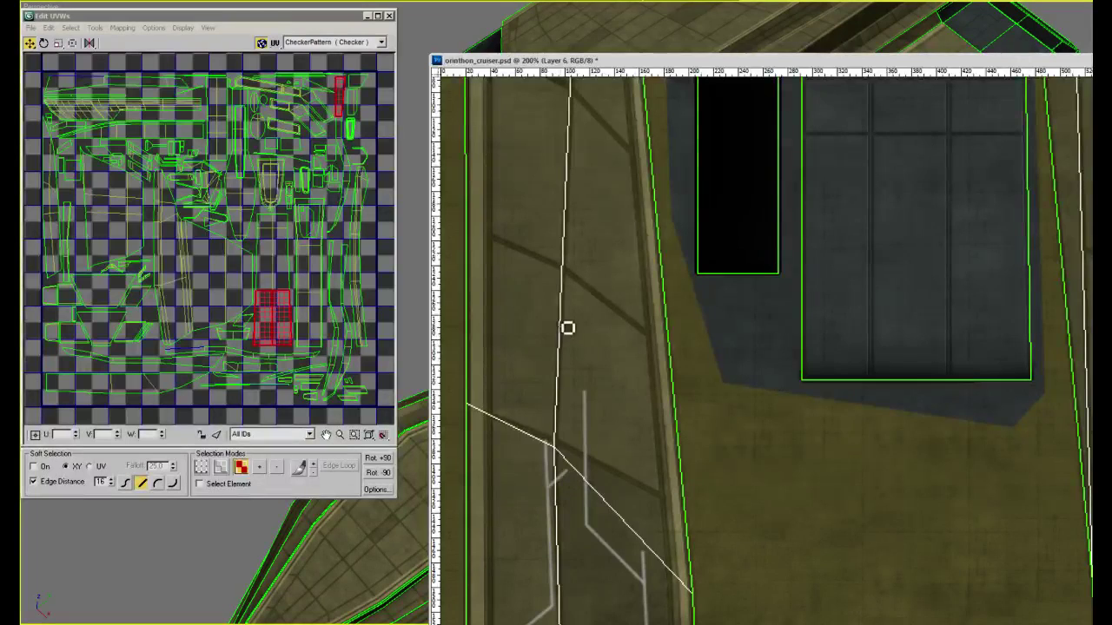
shift+click(564, 300)
Branch a line off the right side of the vertical just right of the seam, running diagonally outward and straight up
click(590, 460)
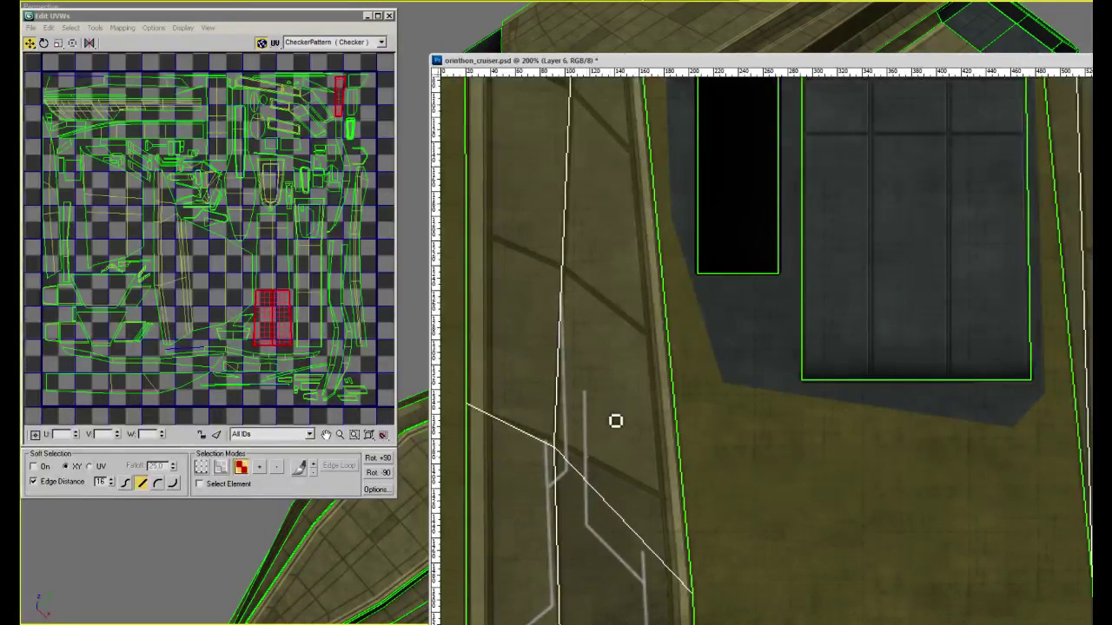
shift+click(617, 408)
shift+click(610, 287)
Branch a diagonal-then-vertical line off the left side of the line beside the seam, and add a diagonal stub on the right line
scroll(638, 457, up, 1)
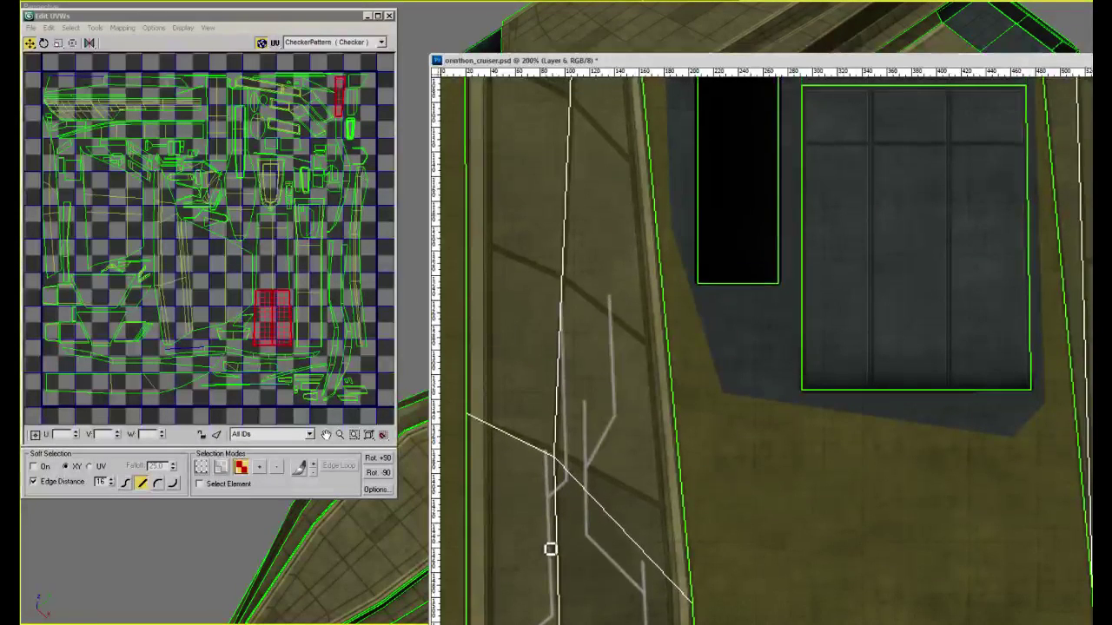
click(545, 538)
shift+click(516, 507)
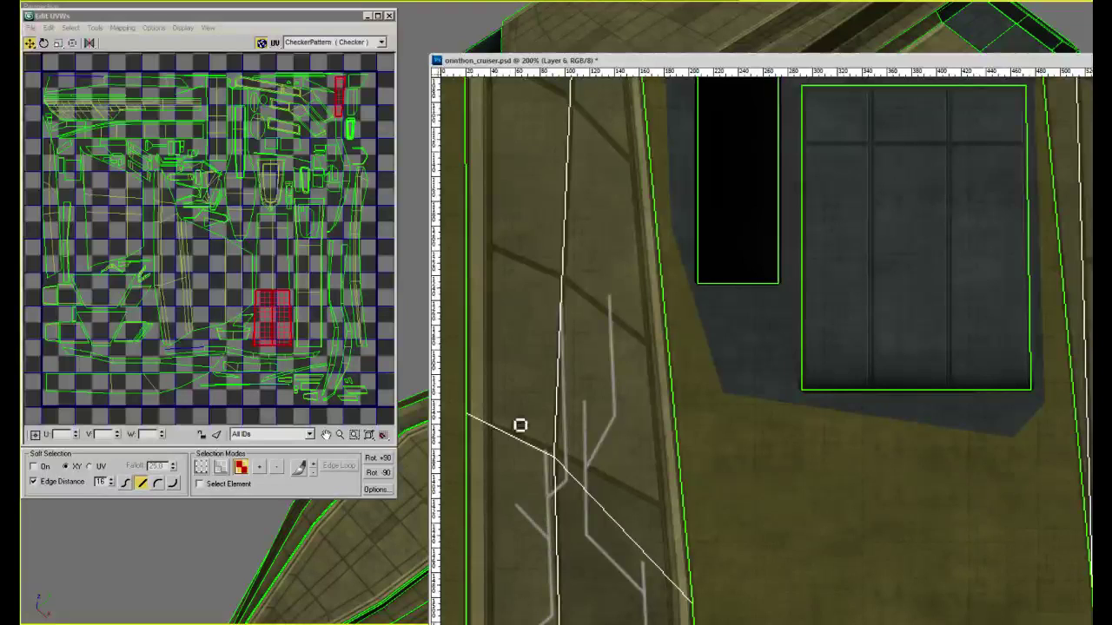
shift+click(518, 309)
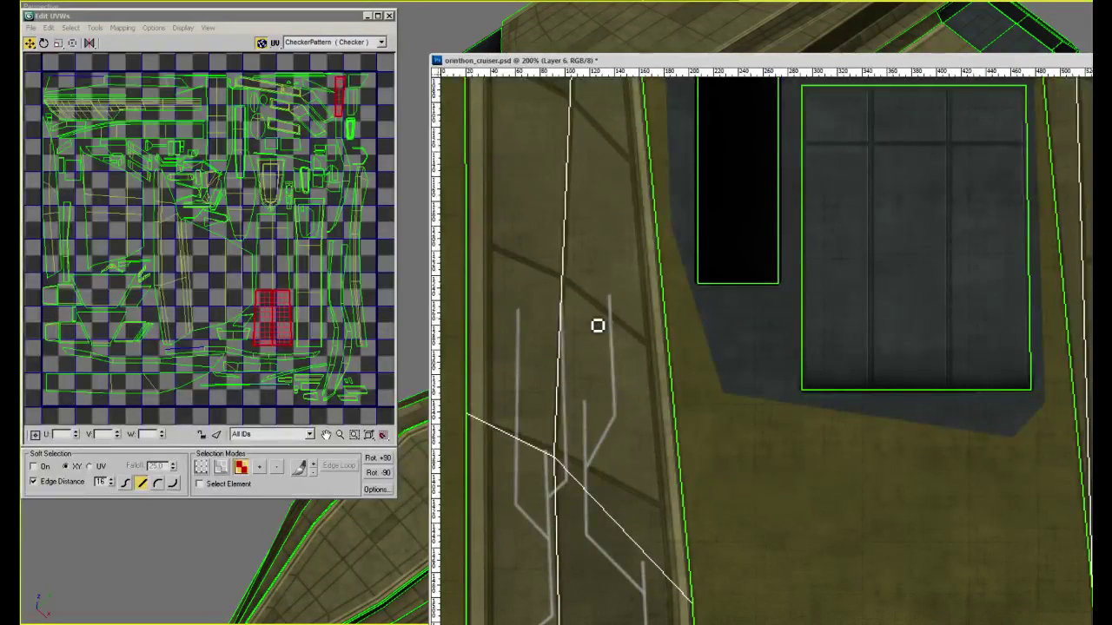
drag(561, 268, 624, 377)
key(ctrl+plus)
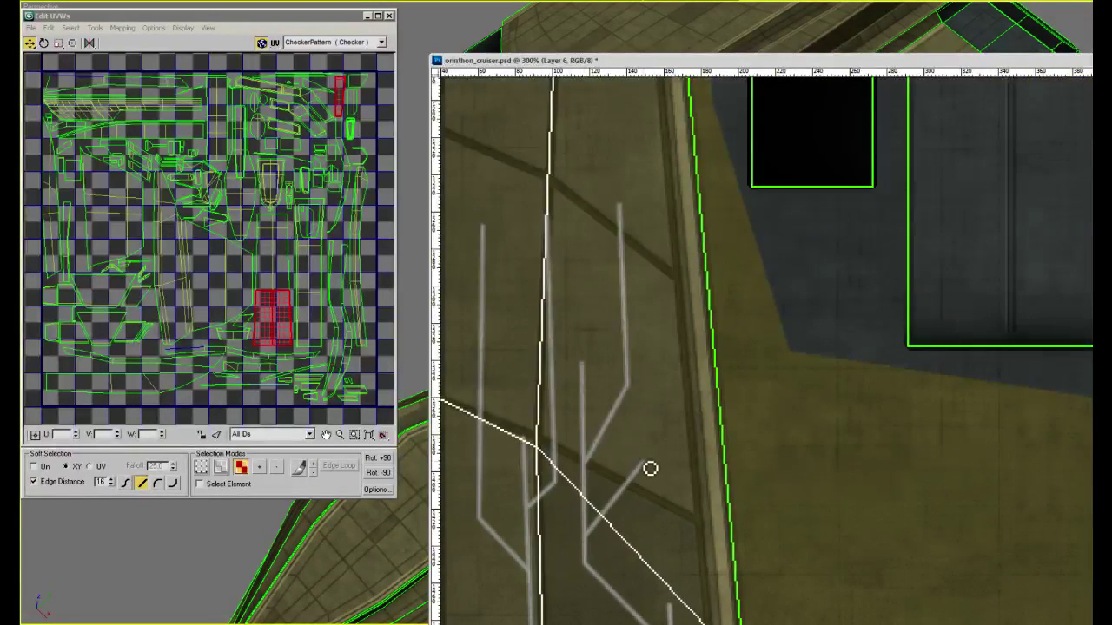
Paint a new line in the panels above, rising diagonally from near the left border toward the lengthwise seam and continuing almost straight up
drag(502, 132, 575, 402)
click(528, 443)
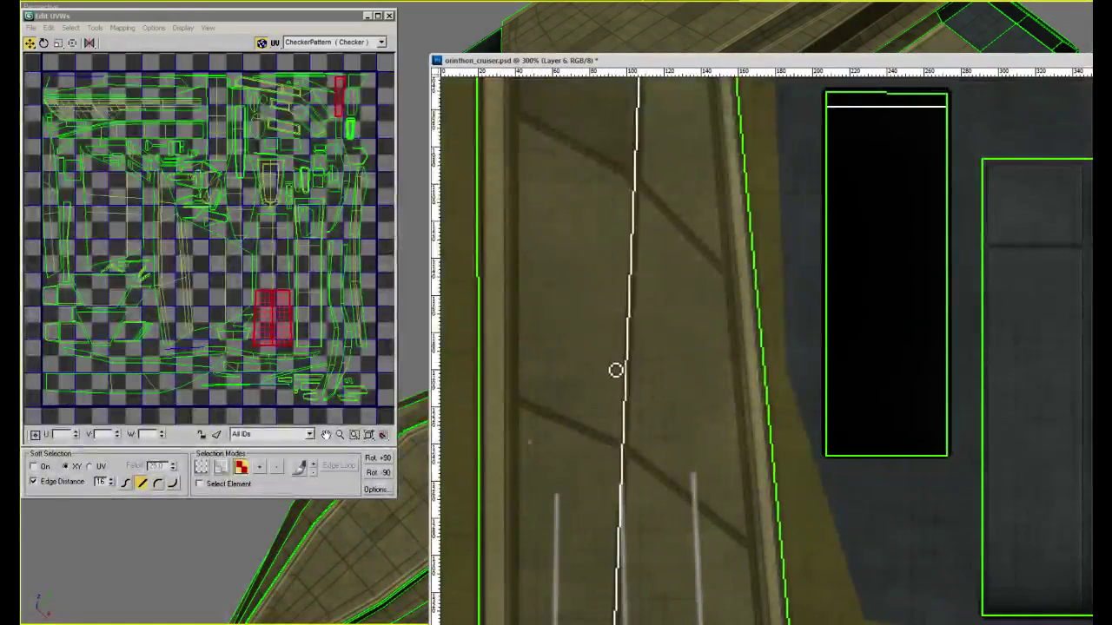
shift+click(616, 356)
shift+click(608, 143)
Paint a mirrored line from the right border diagonally inward, continuing nearly vertically along the right side of the lengthwise seam
drag(636, 262, 636, 423)
click(730, 543)
shift+click(665, 473)
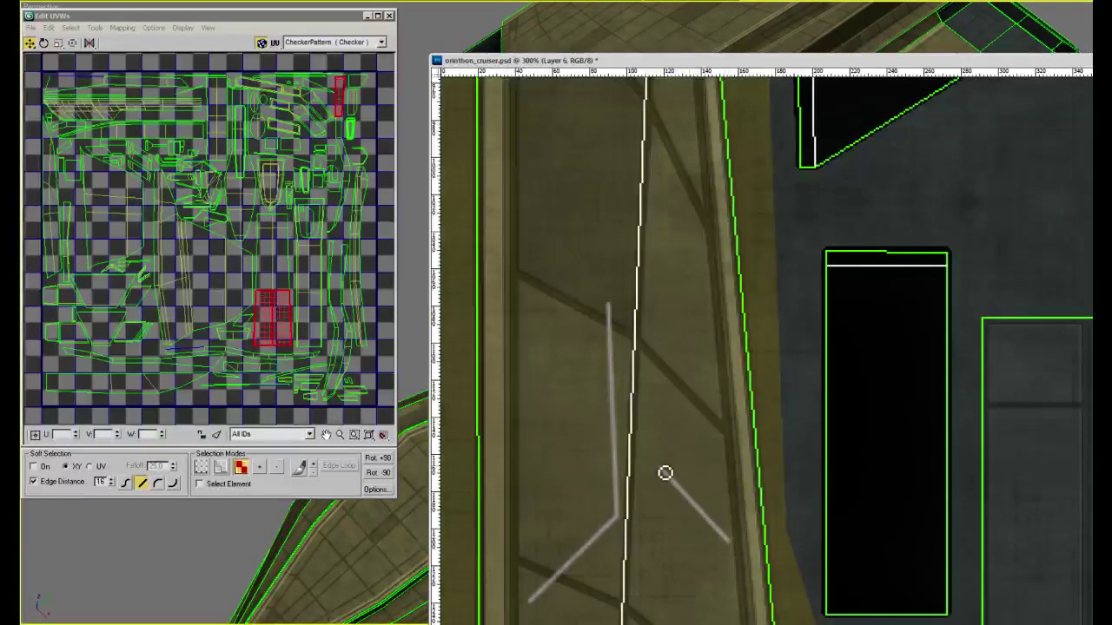
shift+click(653, 198)
Branch a line off the left side of the new left-hand line, running diagonally outward and straight up across the dark panel groove
scroll(657, 191, up, 1)
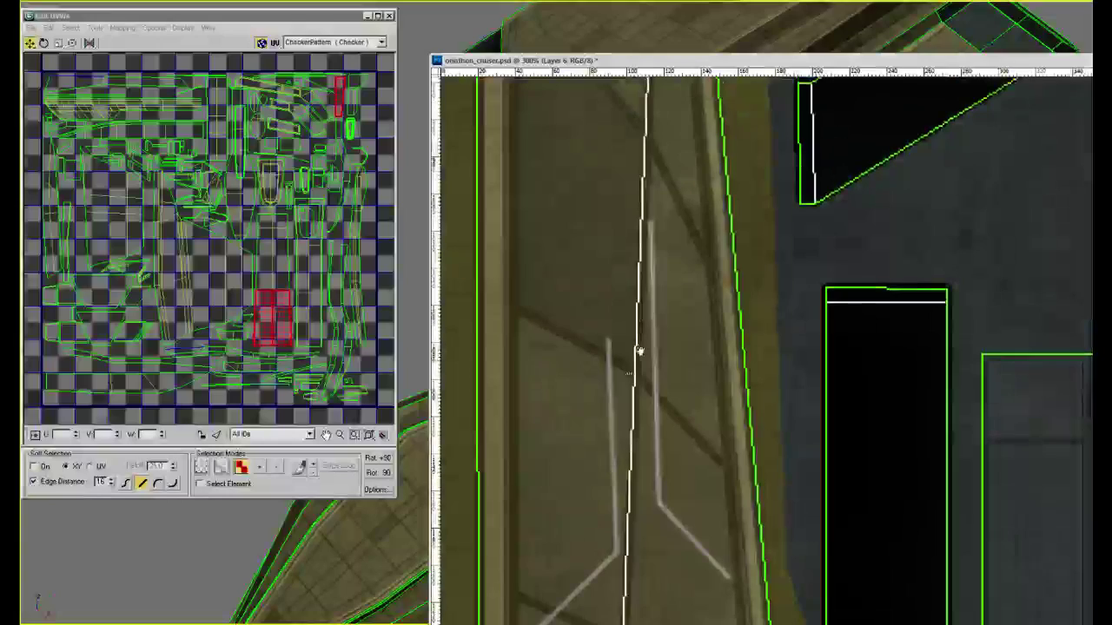
shift+click(560, 379)
shift+click(557, 169)
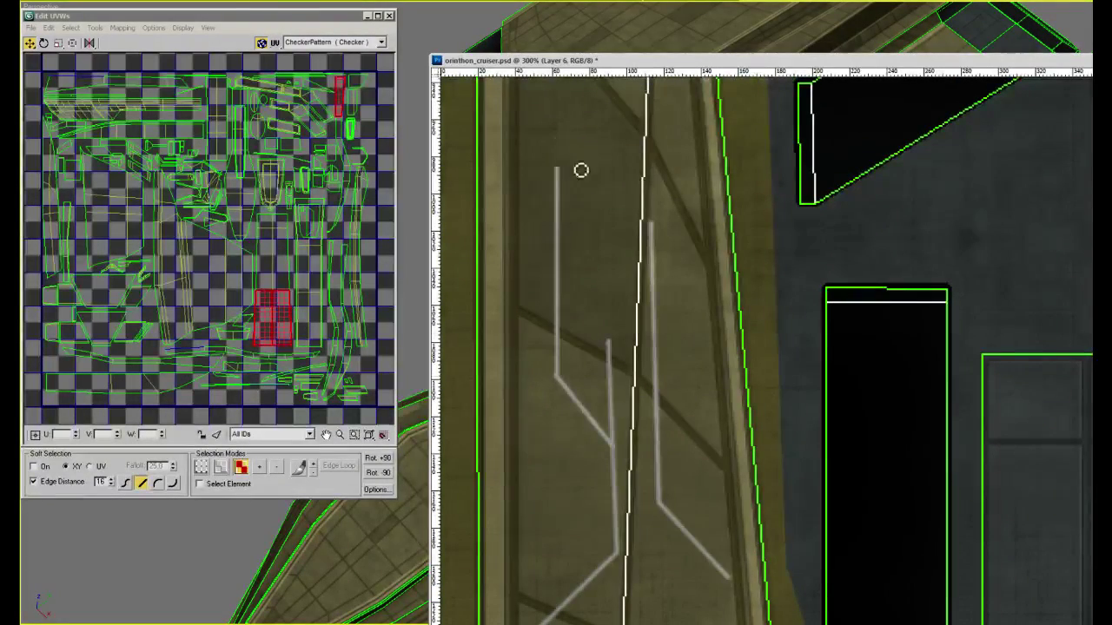
Paint a circuit line near the slanted strip's upper end, running diagonally down toward the seam, straight up, and diagonally outward
scroll(581, 170, down, 5)
alt+scroll(564, 243, down, 1)
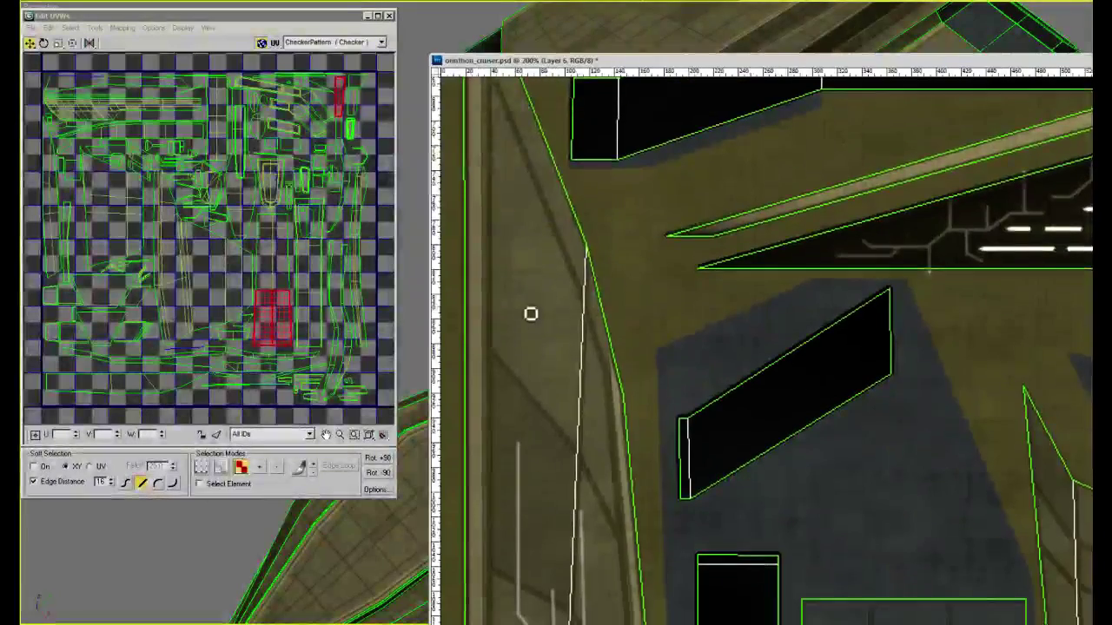
click(501, 294)
shift+click(560, 358)
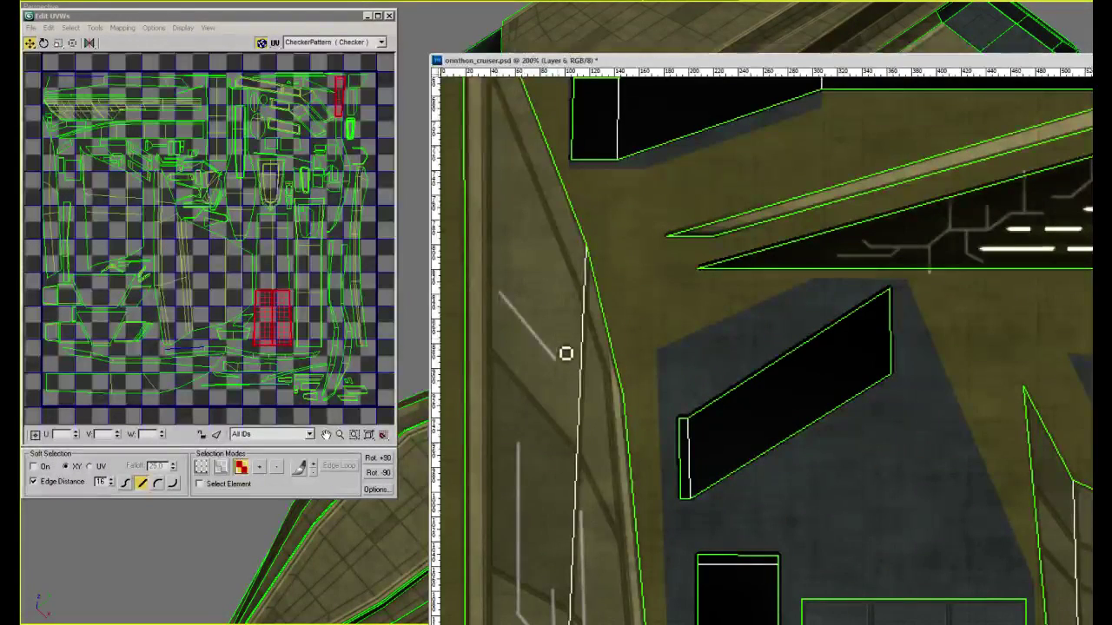
shift+click(557, 243)
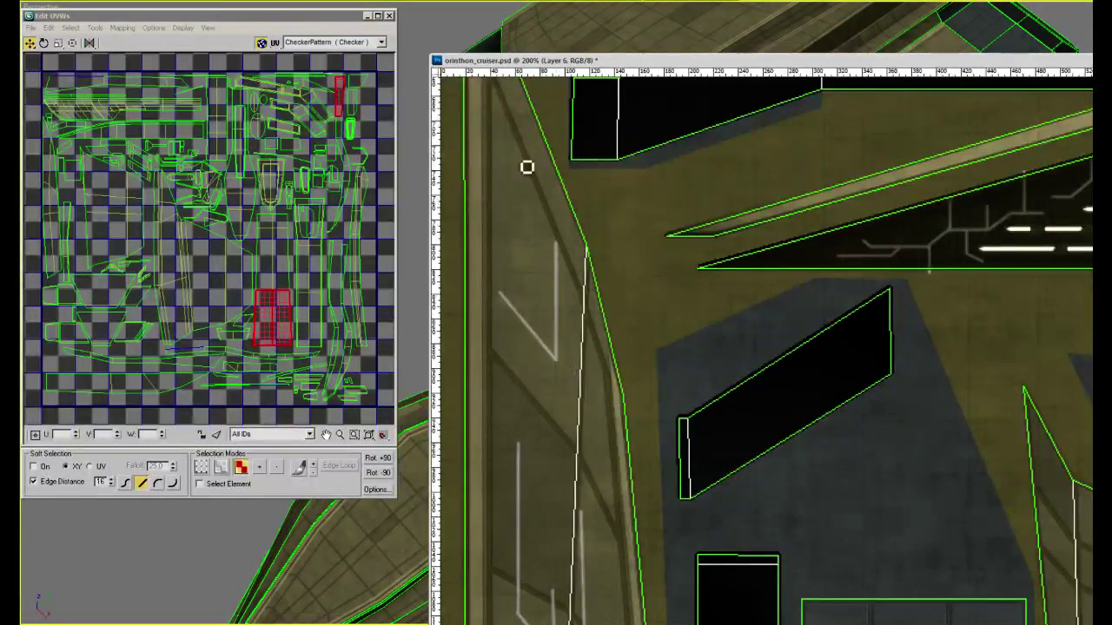
shift+click(509, 132)
Branch a line off its right side, running diagonally down across the lengthwise seam and vertically down to the panel groove
click(563, 306)
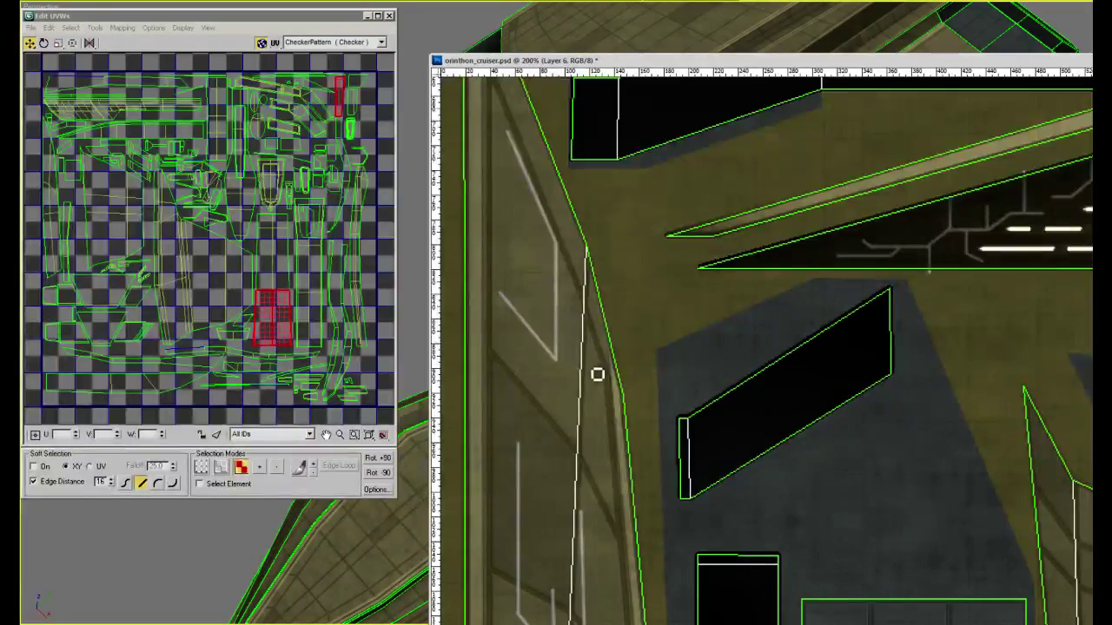
shift+click(600, 375)
shift+click(607, 472)
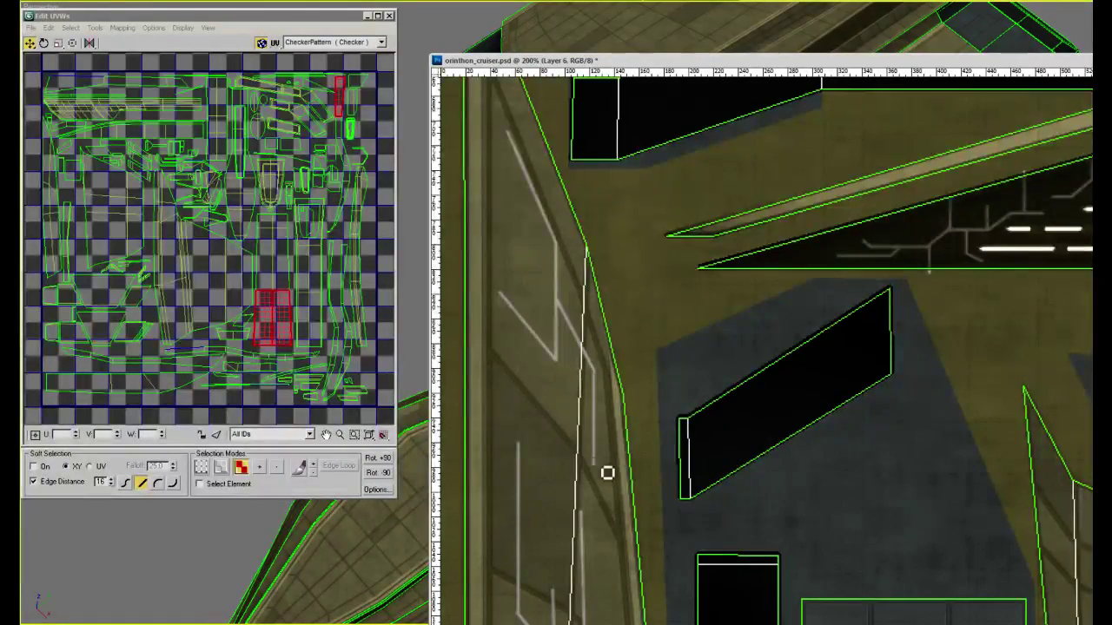
Paint a jogged line up from the lower edge of the narrow rectangular hull panel, with a horizontal-diagonal-vertical branch toward the centre seam
key(ctrl+minus)
key(ctrl+minus)
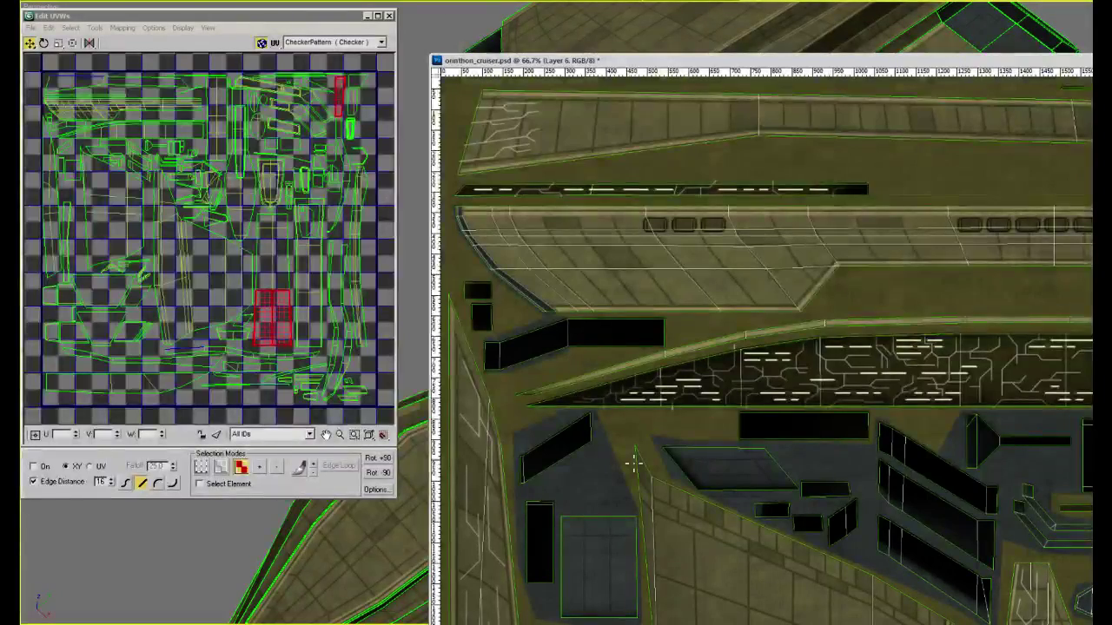
space+drag(600, 473, 650, 251)
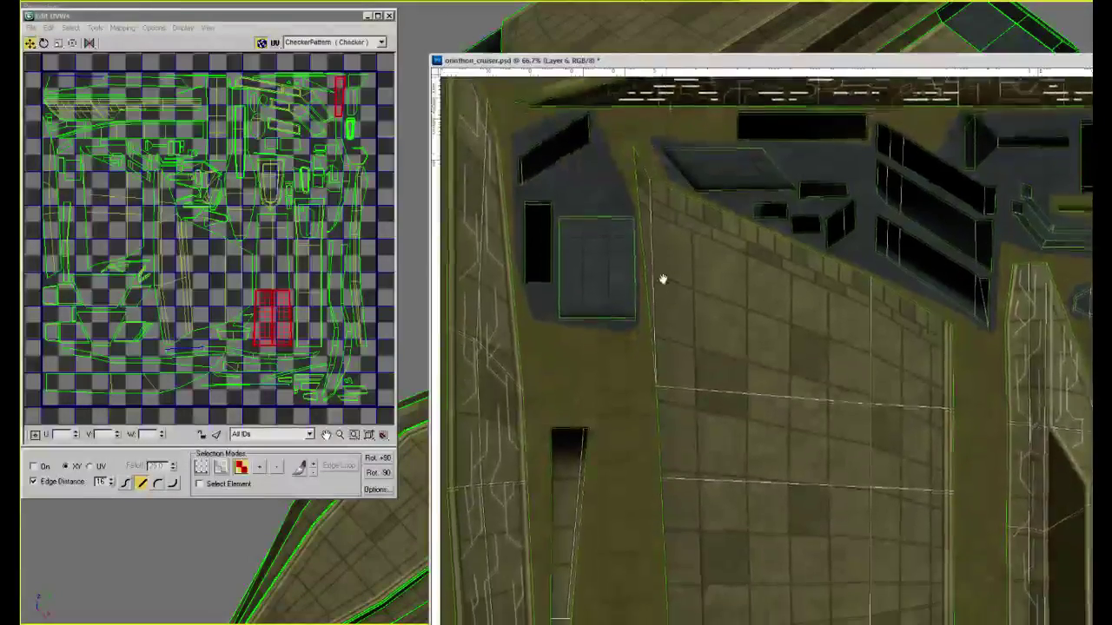
alt+scroll(647, 295, down, 2)
alt+scroll(641, 302, down, 2)
drag(626, 427, 664, 266)
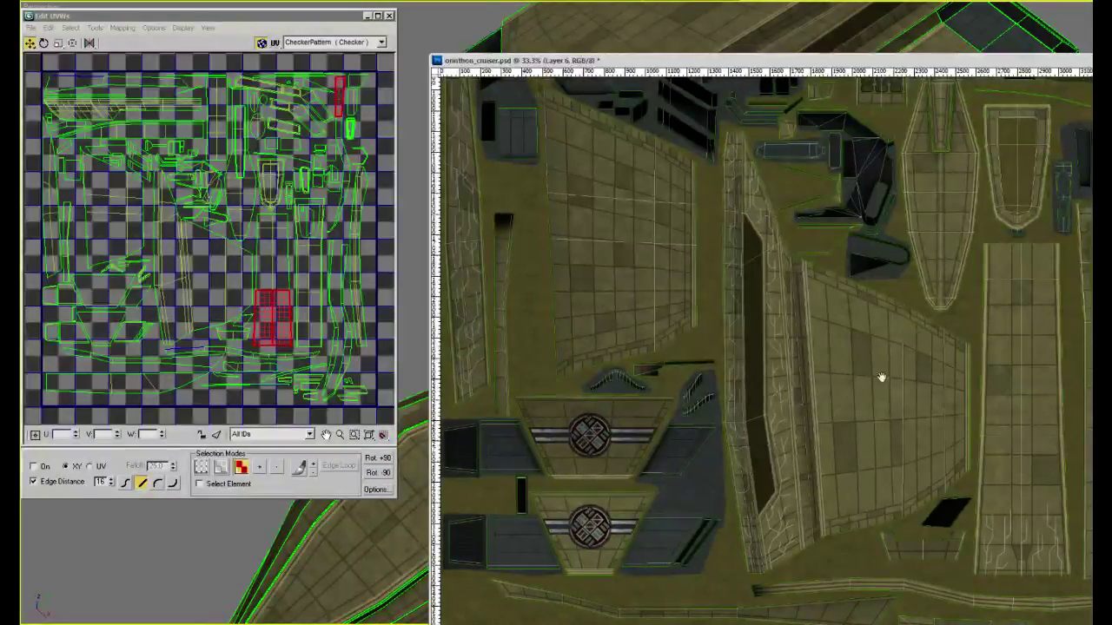
drag(975, 258, 965, 417)
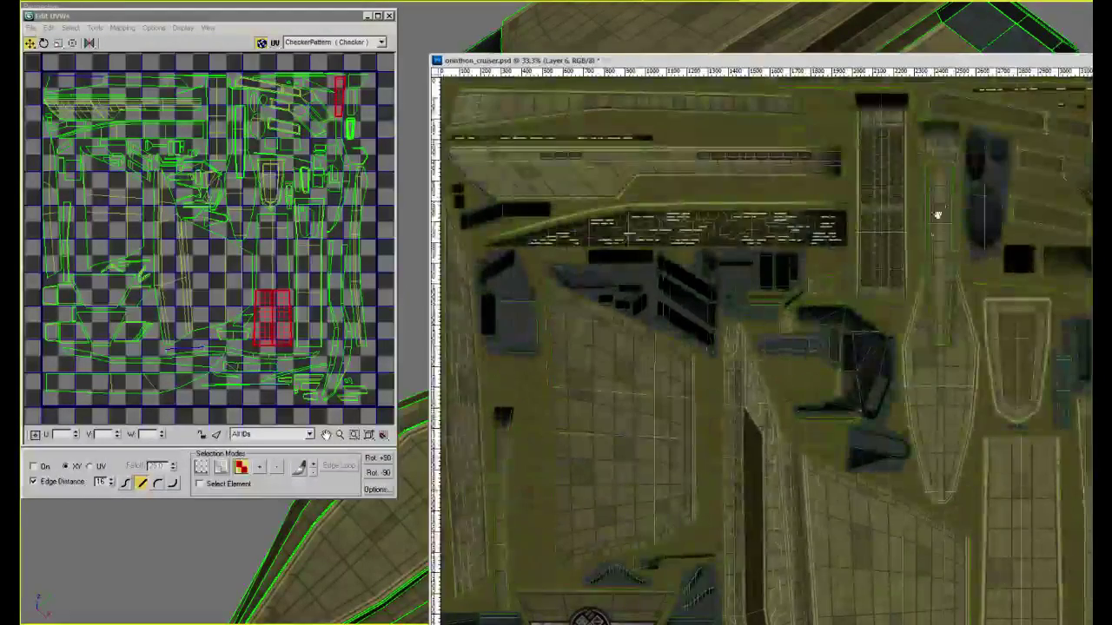
drag(935, 214, 877, 102)
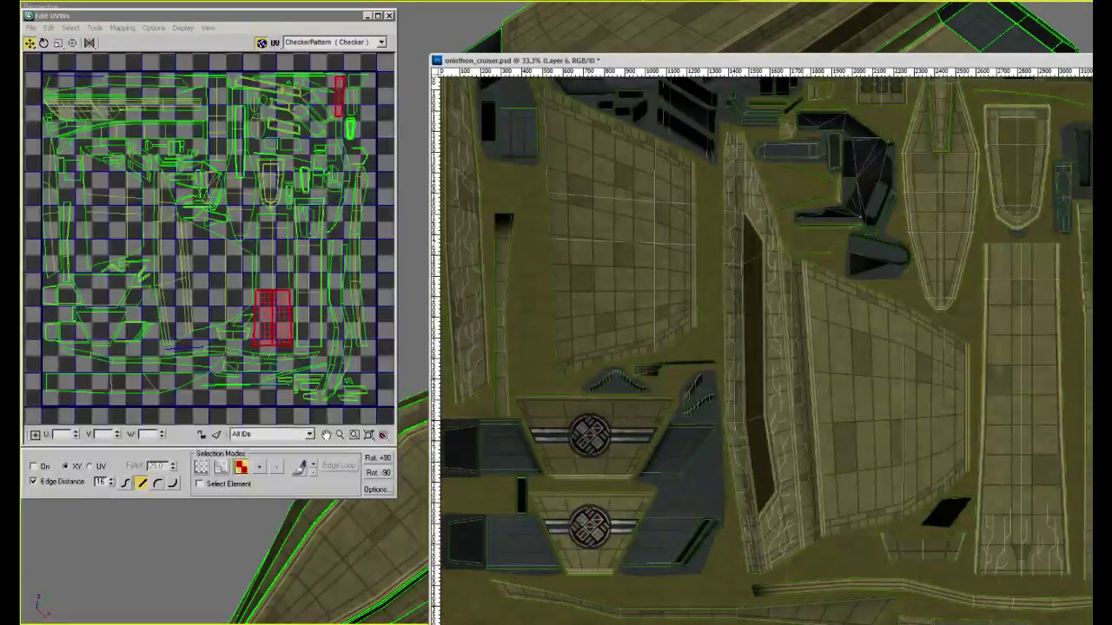
alt+scroll(1092, 576, up, 3)
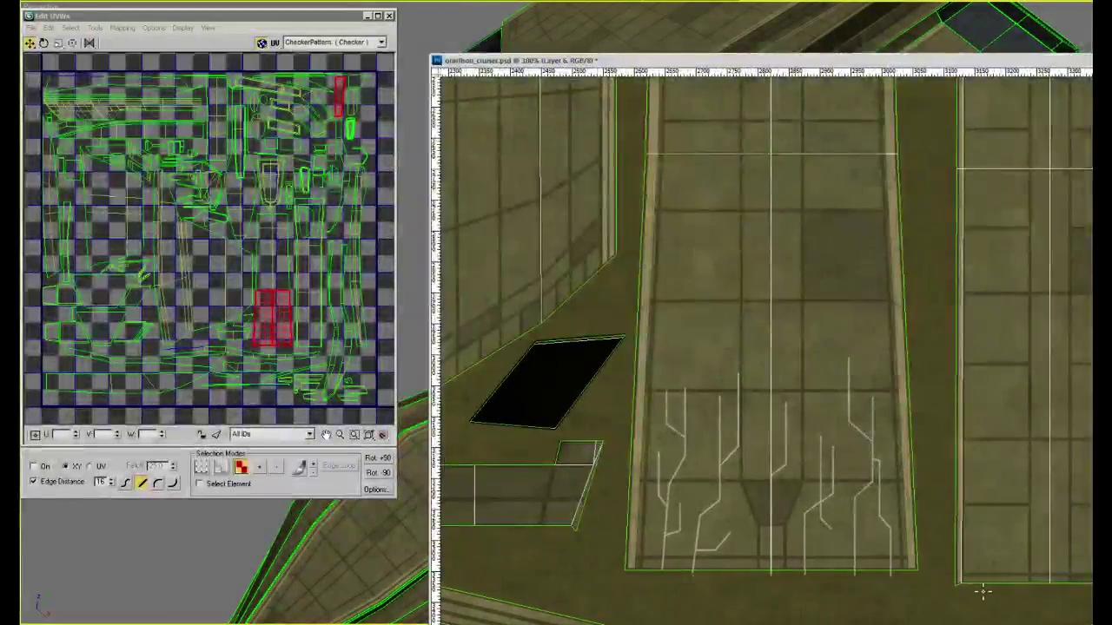
mouse_move(979, 584)
mouse_down()
mouse_move(978, 499)
mouse_move(1002, 483)
mouse_up()
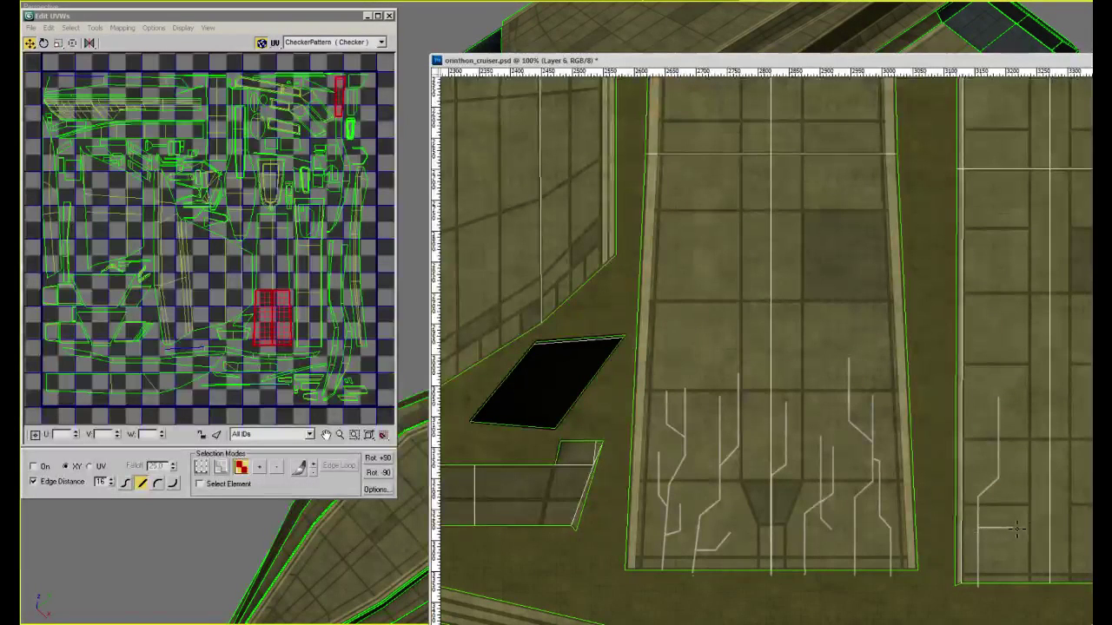
shift+click(1047, 502)
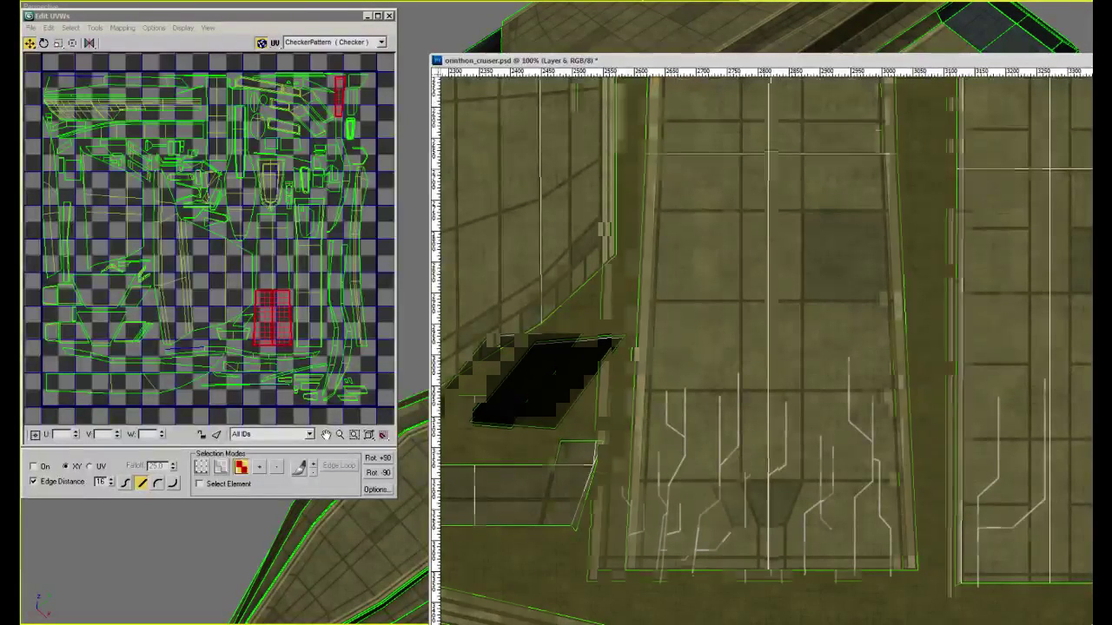
Paint a line in the right half of the same hull panel with a short horizontal start, a diagonal bend and a vertical run down
alt+scroll(1080, 422, up, 2)
drag(1080, 422, 962, 318)
click(986, 383)
shift+click(1035, 377)
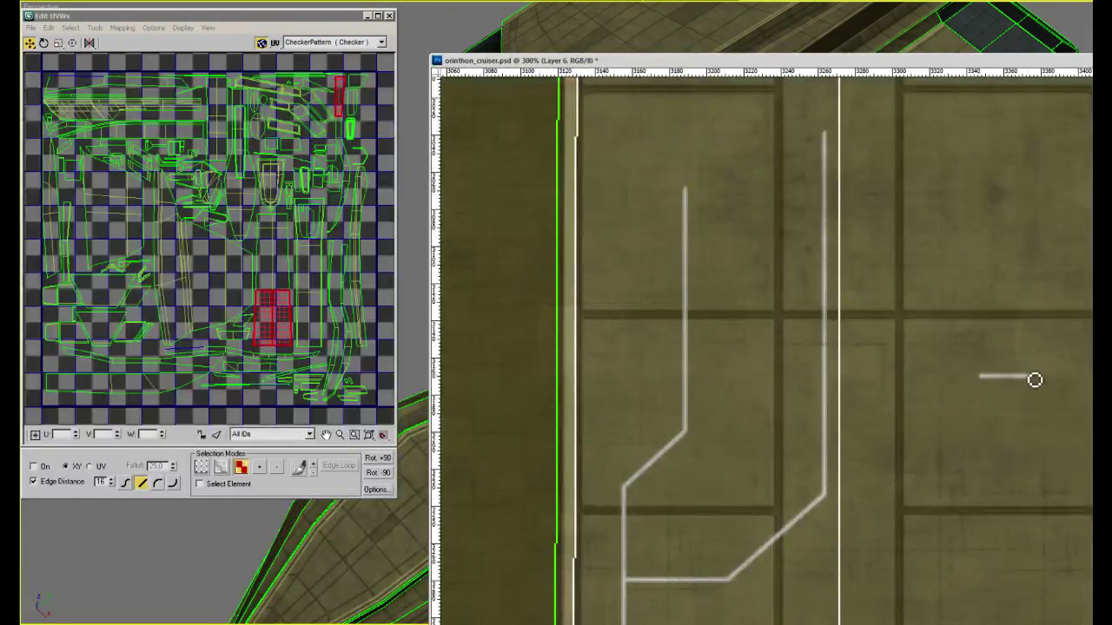
shift+click(1071, 449)
shift+click(1072, 619)
Branch a line off the left side of that vertical run, going diagonally down and straight past the panel's lower edge
alt+scroll(1066, 612, down, 1)
drag(1065, 611, 1014, 389)
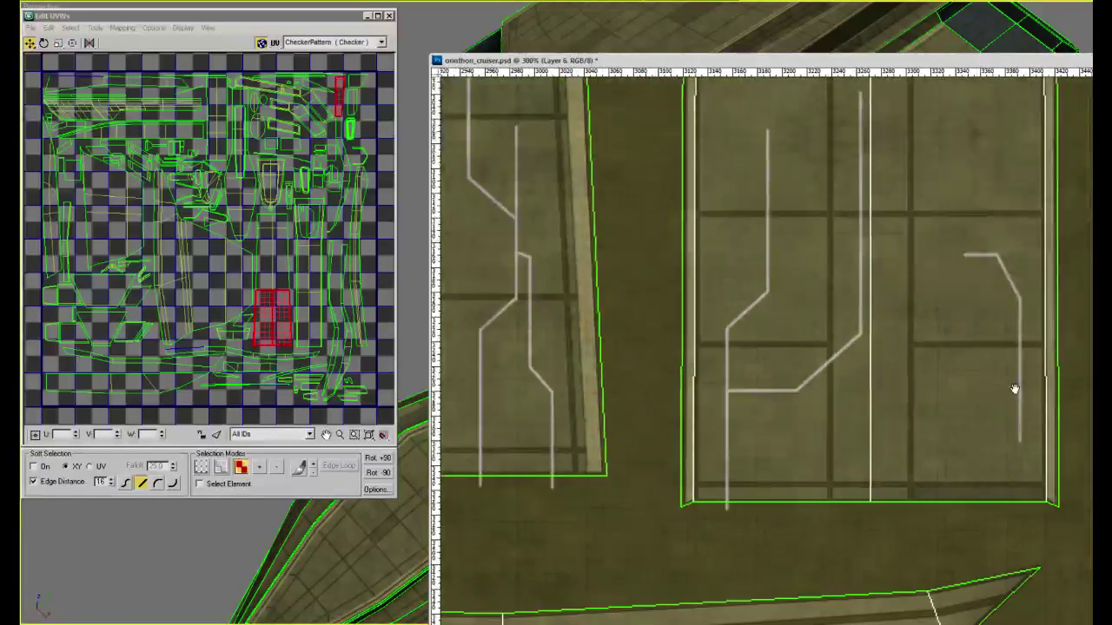
click(1019, 396)
shift+click(979, 436)
shift+click(980, 528)
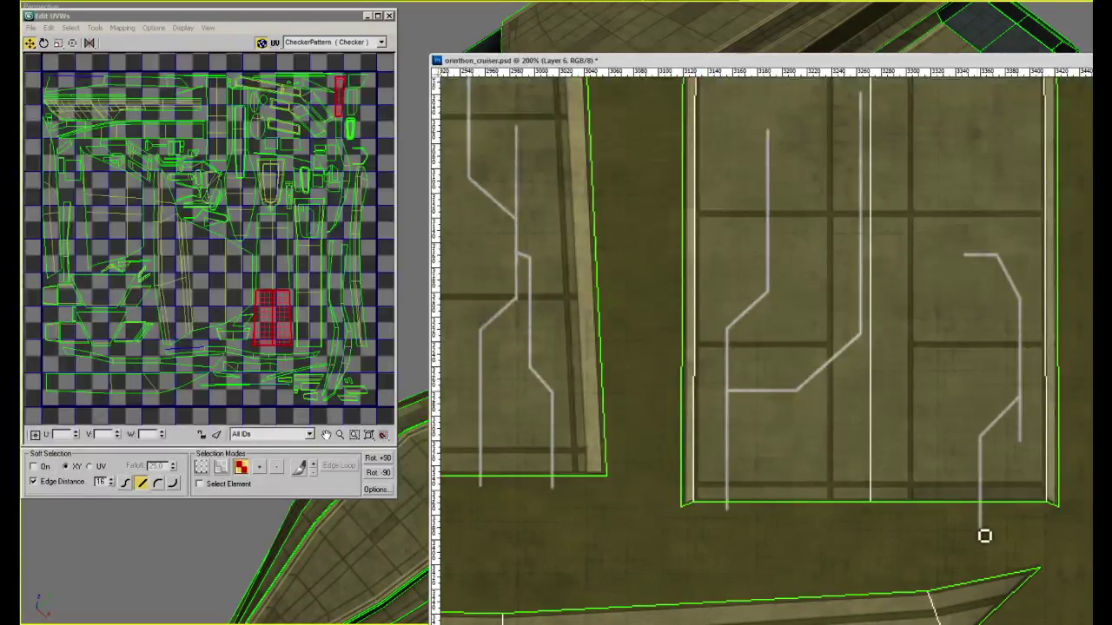
Paint another line up from the panel's lower edge right of the seam, bulging diagonally outward and back before continuing straight up
click(932, 511)
shift+click(932, 363)
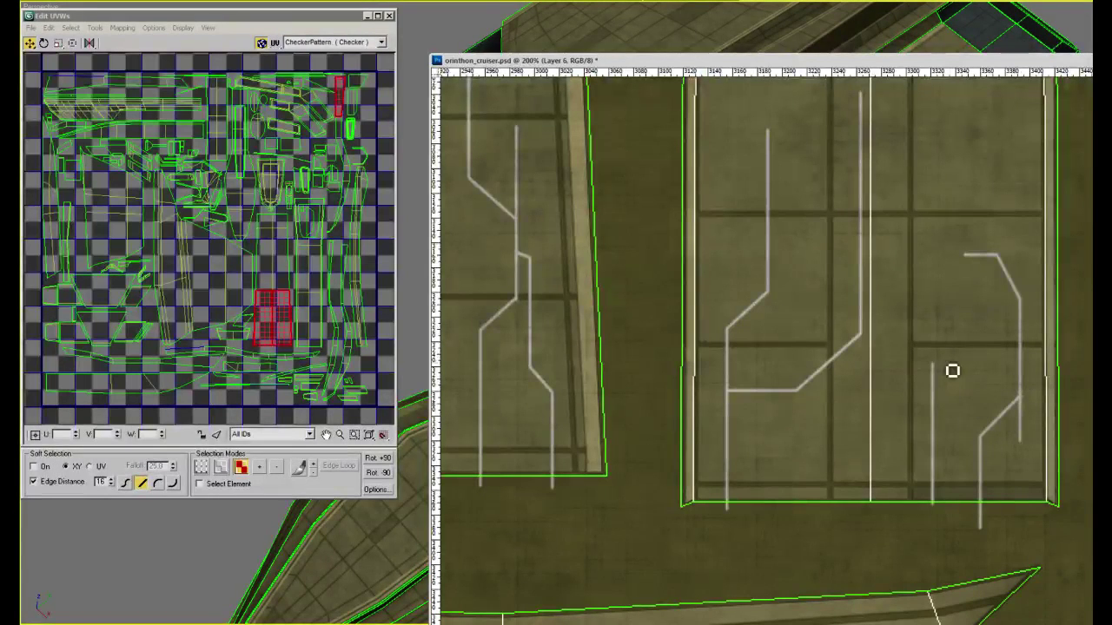
shift+click(971, 340)
shift+click(968, 296)
shift+click(940, 274)
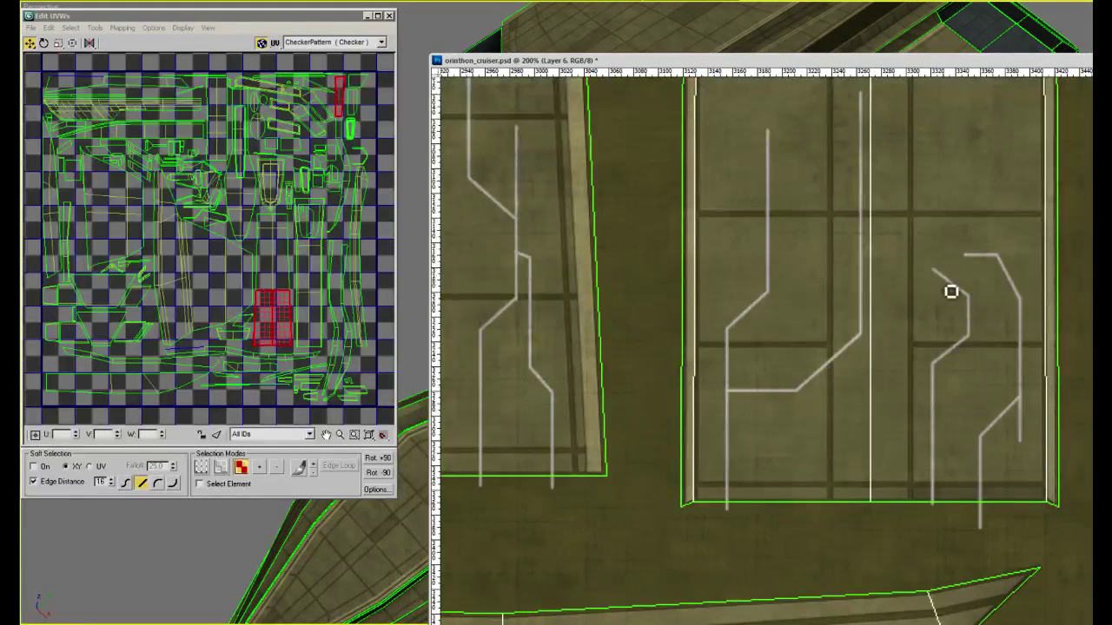
shift+click(938, 132)
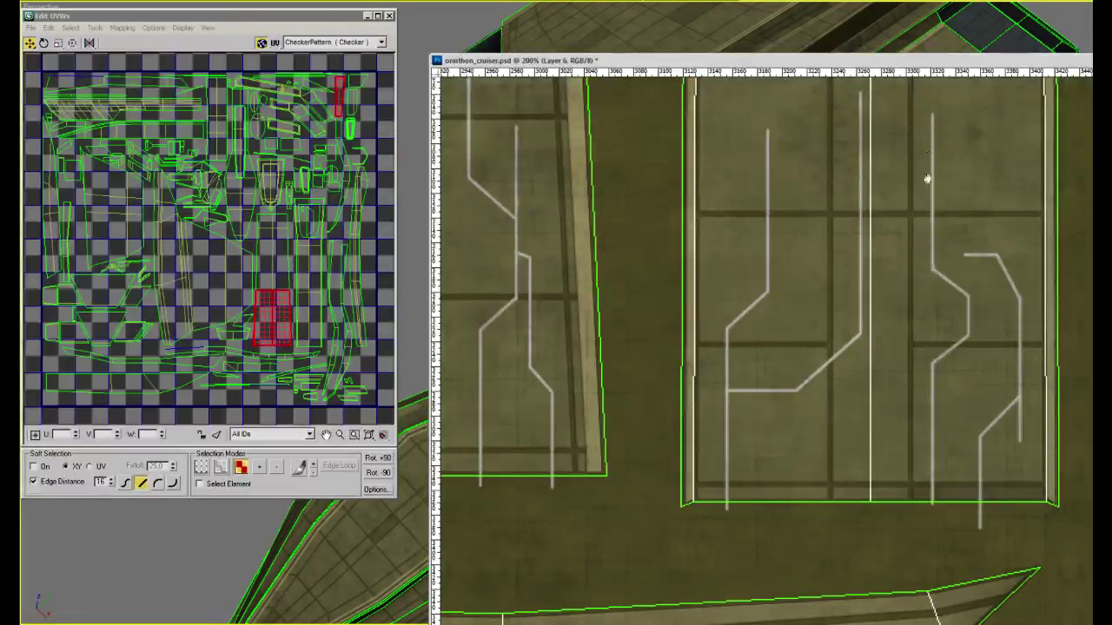
Branch a diagonal-then-vertical line off the upper right side of the bulging line
drag(926, 179, 914, 372)
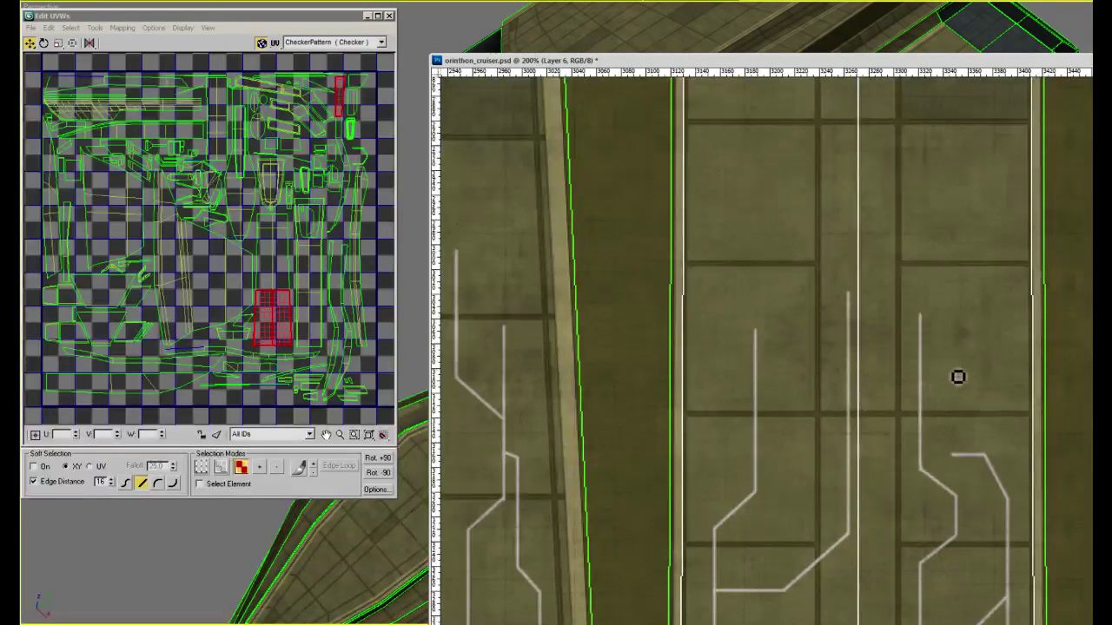
alt+click(883, 359)
alt+click(883, 359)
alt+click(883, 359)
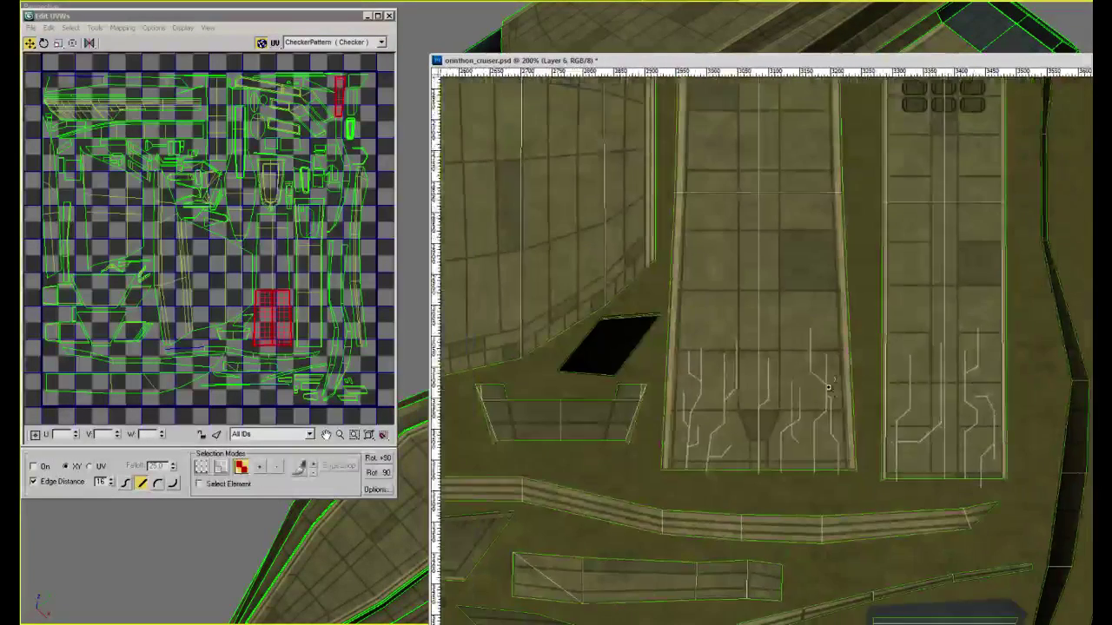
Add a diagonal-then-vertical branch to the right side of the same panel's leftmost line
ctrl+click(893, 386)
ctrl+click(893, 387)
ctrl+click(893, 386)
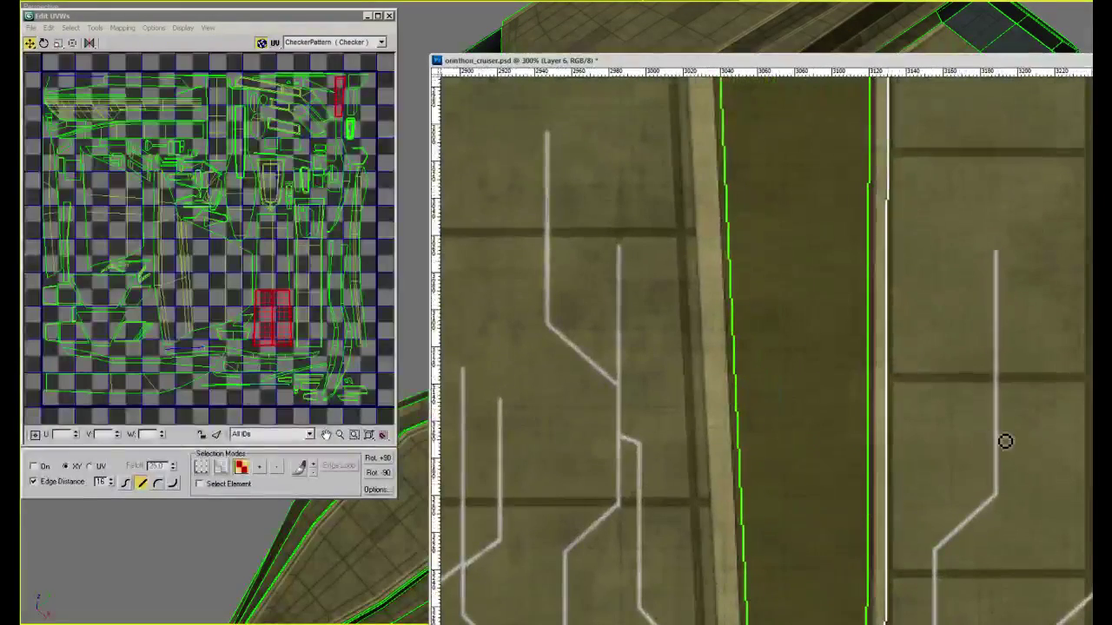
Examine the circuit-line coverage across the whole texture sheet and its hull panels
alt+click(1058, 267)
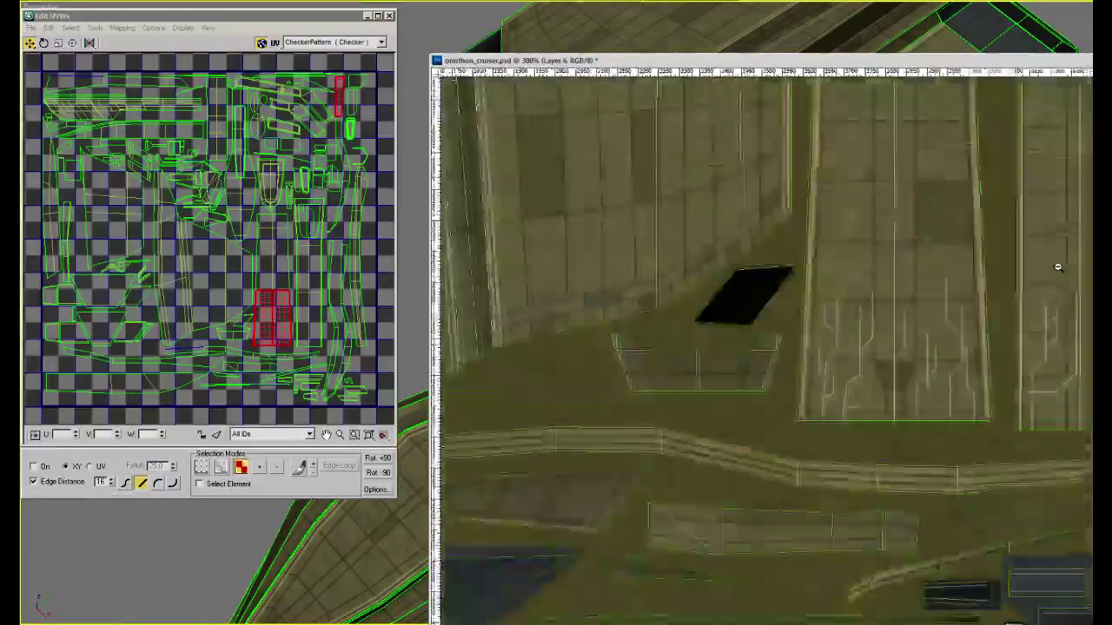
alt+click(1057, 267)
alt+click(1058, 267)
alt+click(1058, 267)
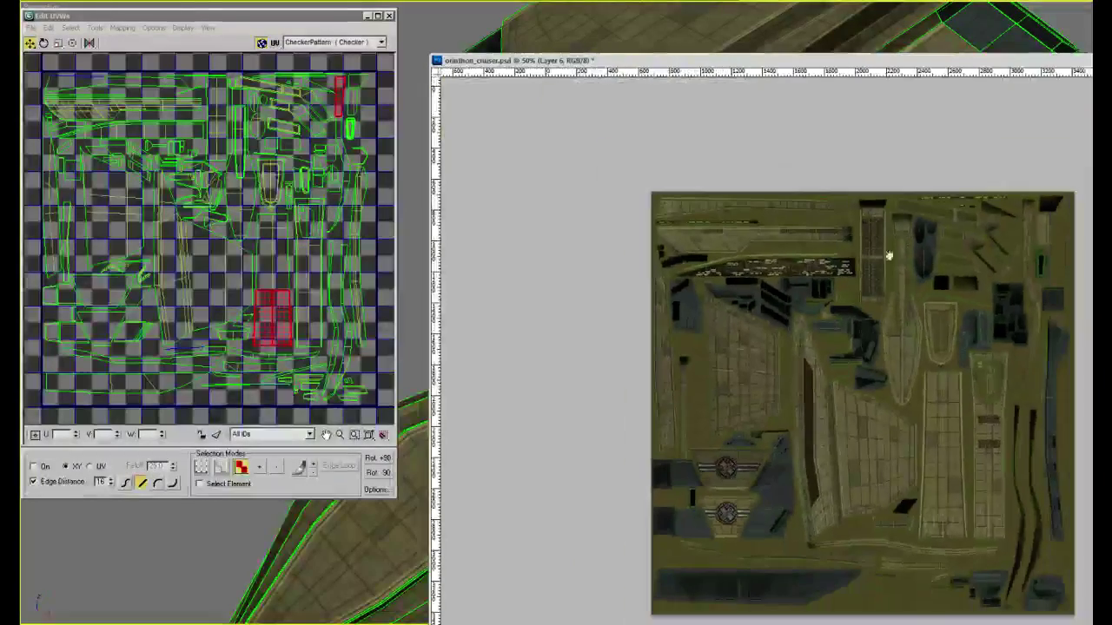
key(ctrl+plus)
key(ctrl+plus)
key(ctrl+plus)
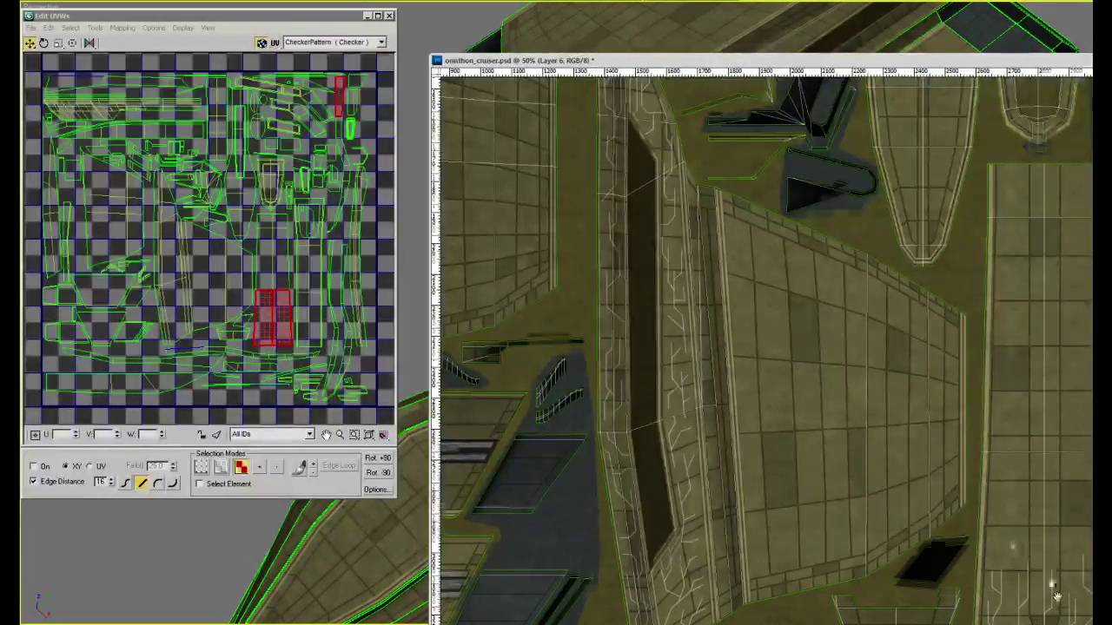
drag(1051, 592, 900, 425)
scroll(963, 427, down, 2)
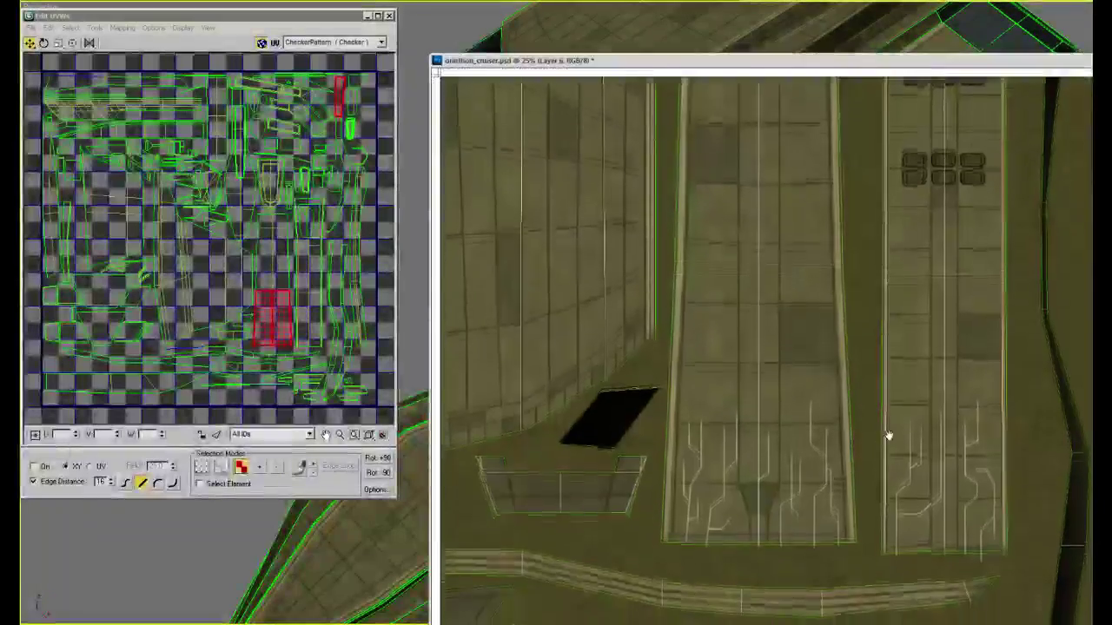
scroll(893, 438, down, 2)
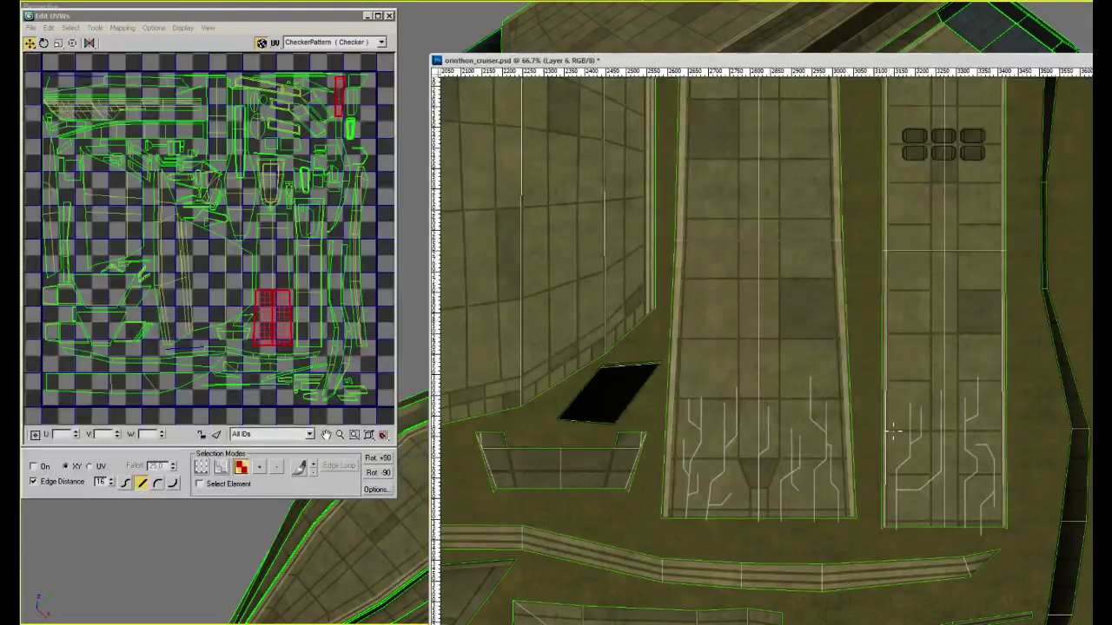
alt+click(843, 367)
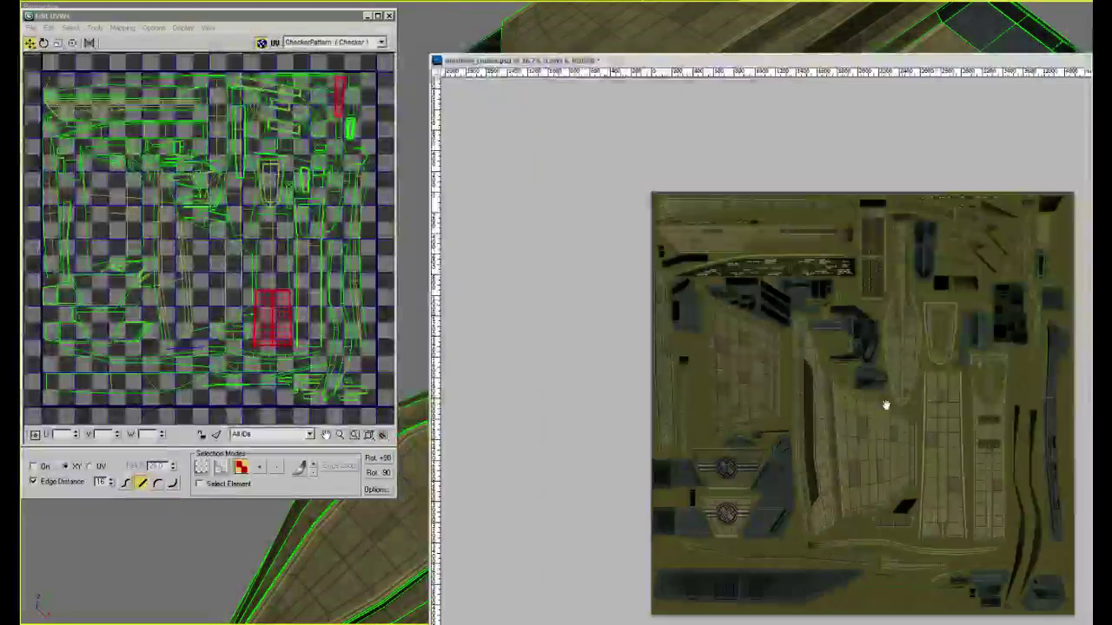
ctrl+click(984, 508)
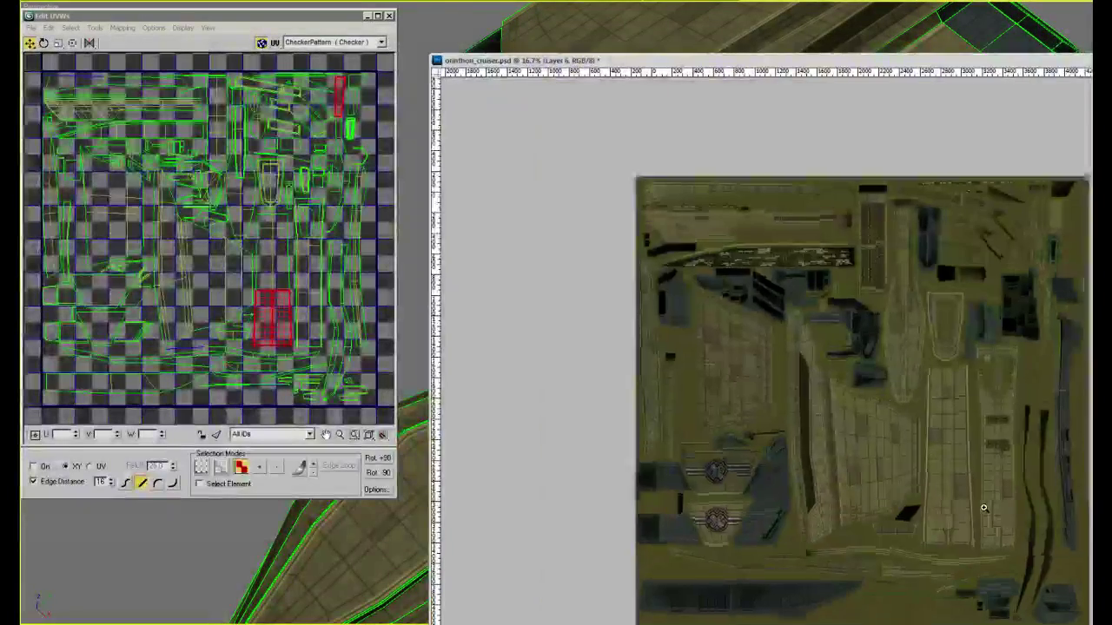
ctrl+click(984, 509)
drag(951, 365, 913, 491)
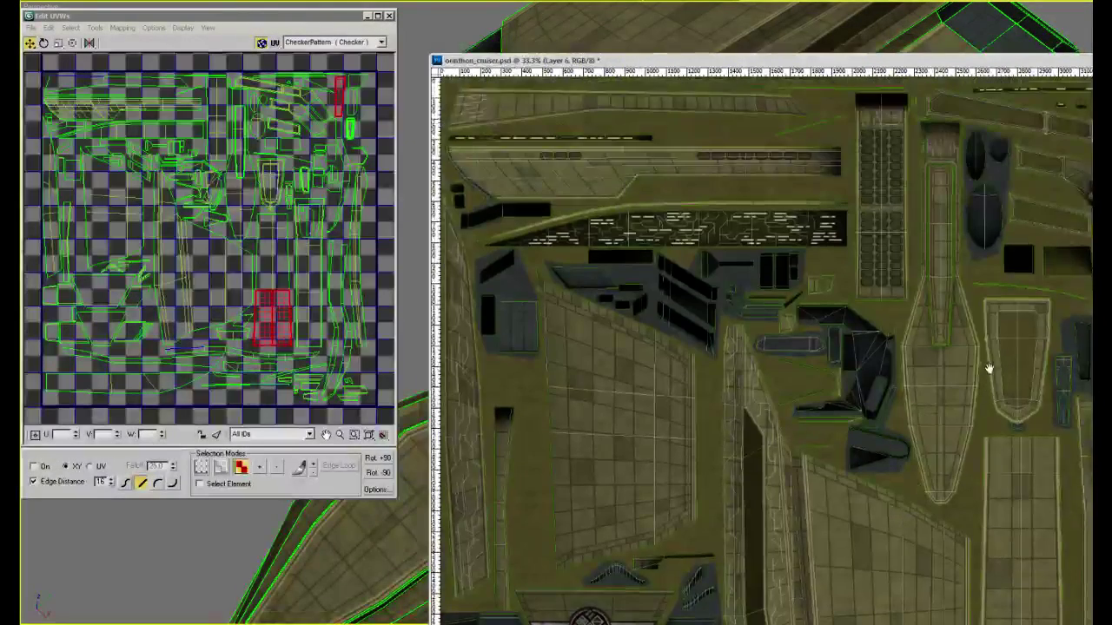
drag(846, 338, 1070, 431)
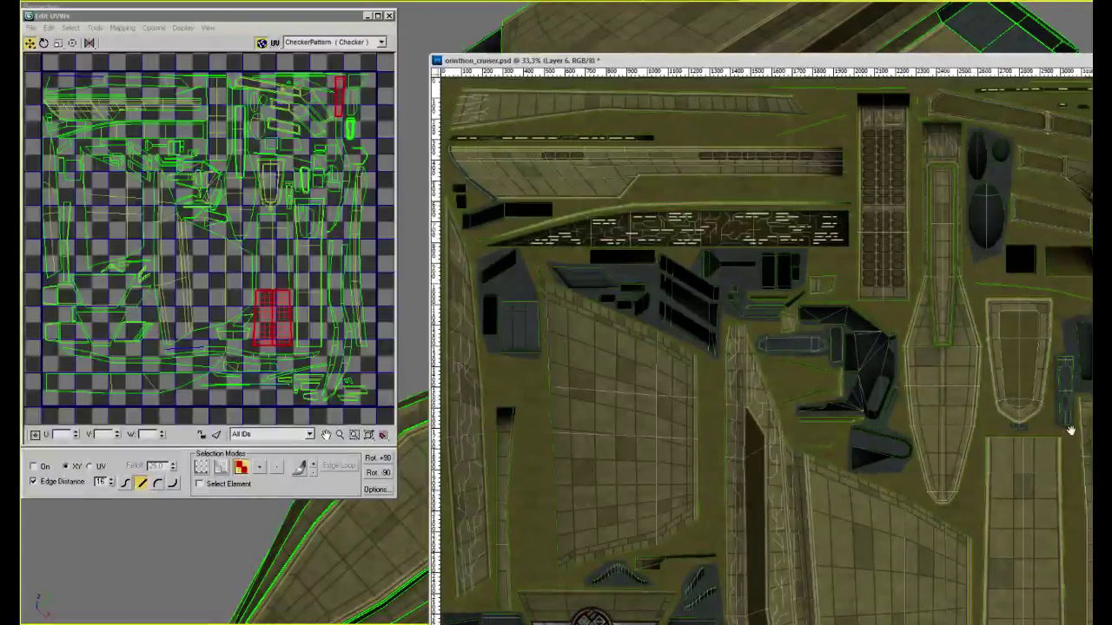
ctrl+click(702, 311)
drag(504, 466, 740, 335)
scroll(609, 523, up, 1)
scroll(620, 473, down, 3)
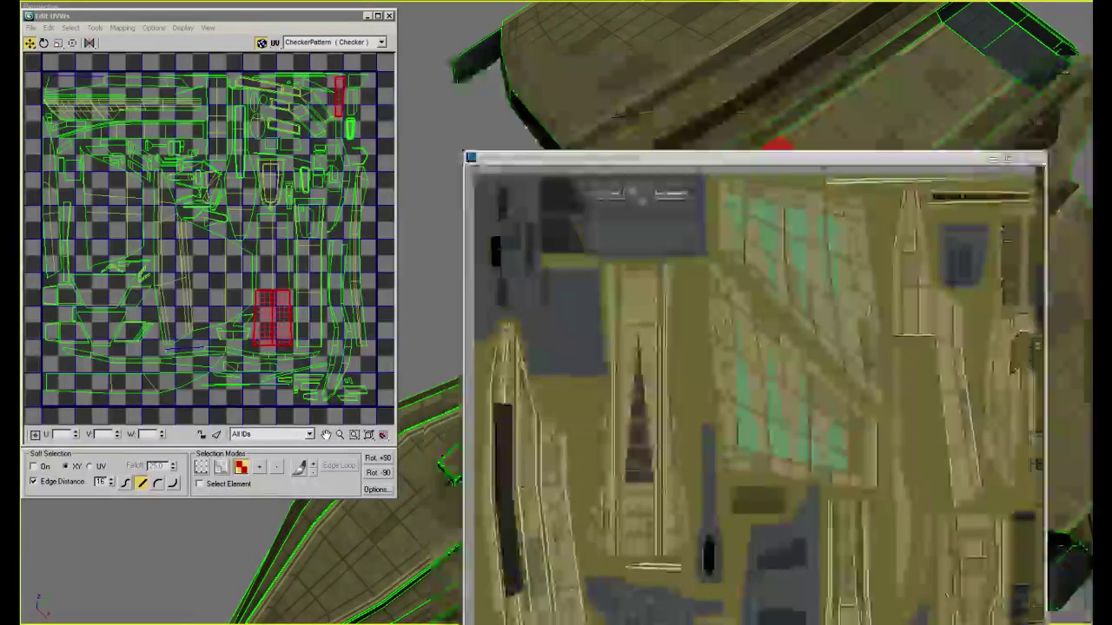
Switch to the 3ds Max perspective viewport and inspect the circuit lines on the textured cruiser from several angles and distances
click(772, 20)
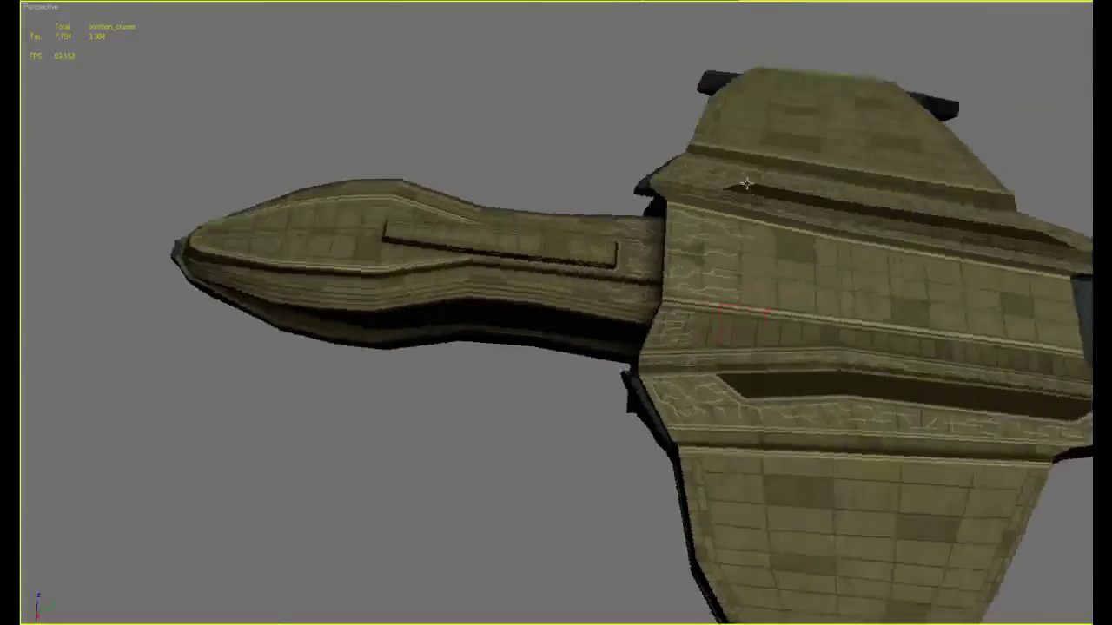
alt+middle_drag(745, 184, 818, 178)
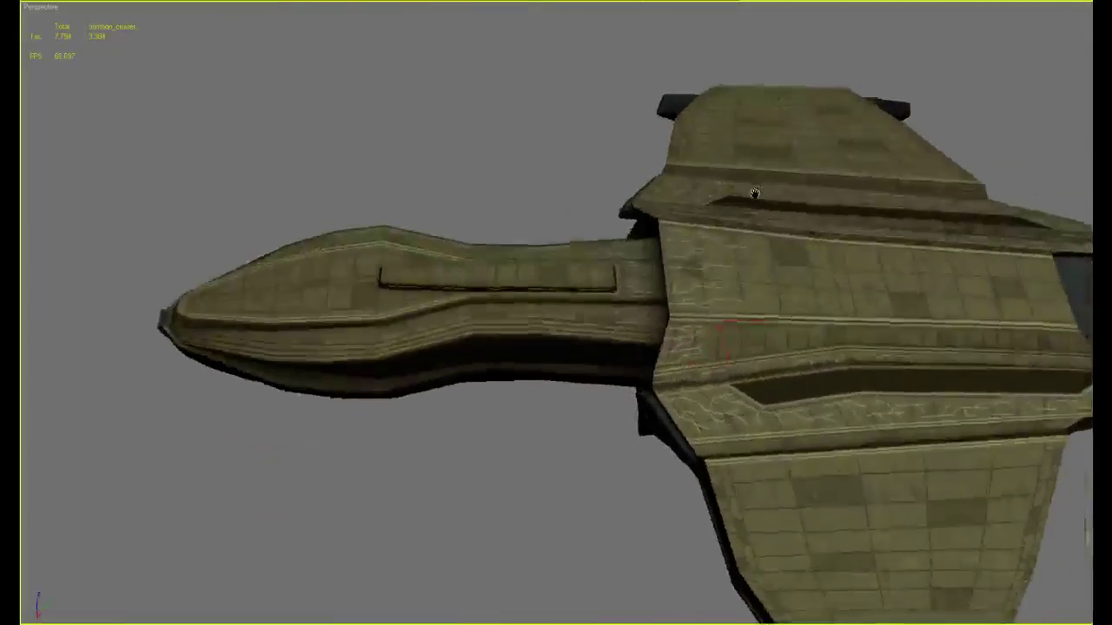
alt+middle_drag(738, 187, 723, 188)
alt+middle_drag(731, 144, 798, 275)
scroll(811, 296, up, 1)
scroll(813, 293, down, 3)
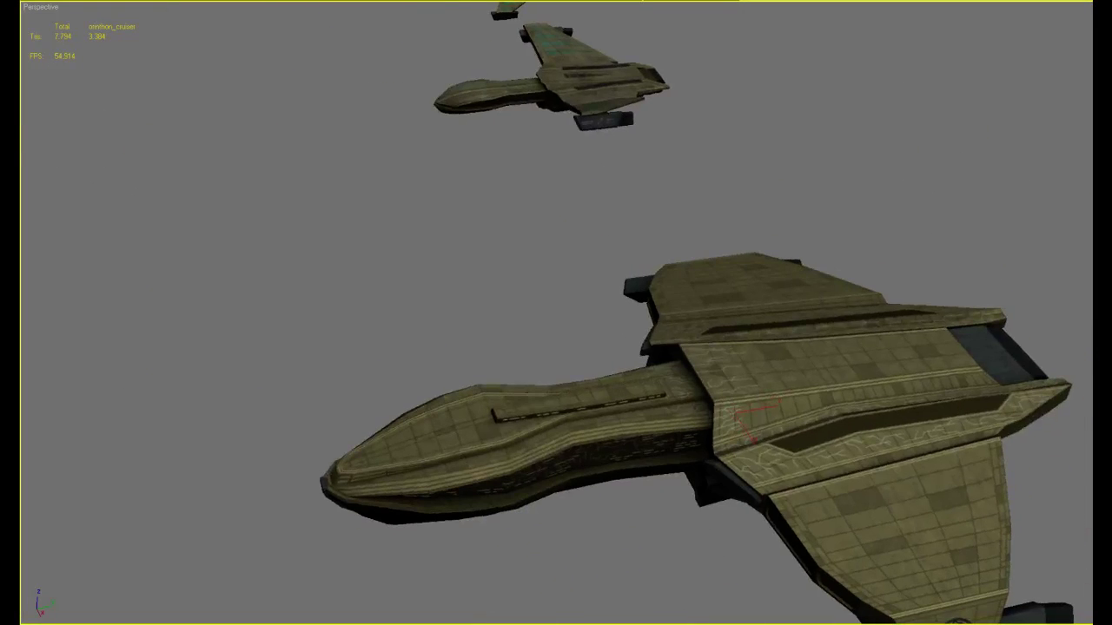
Inspect the textured cruiser's underside and top in the 3ds Max viewport and compare its circuit lines with the orinthon_destroyer.psd texture
key(alt+Tab)
key(m)
key(m)
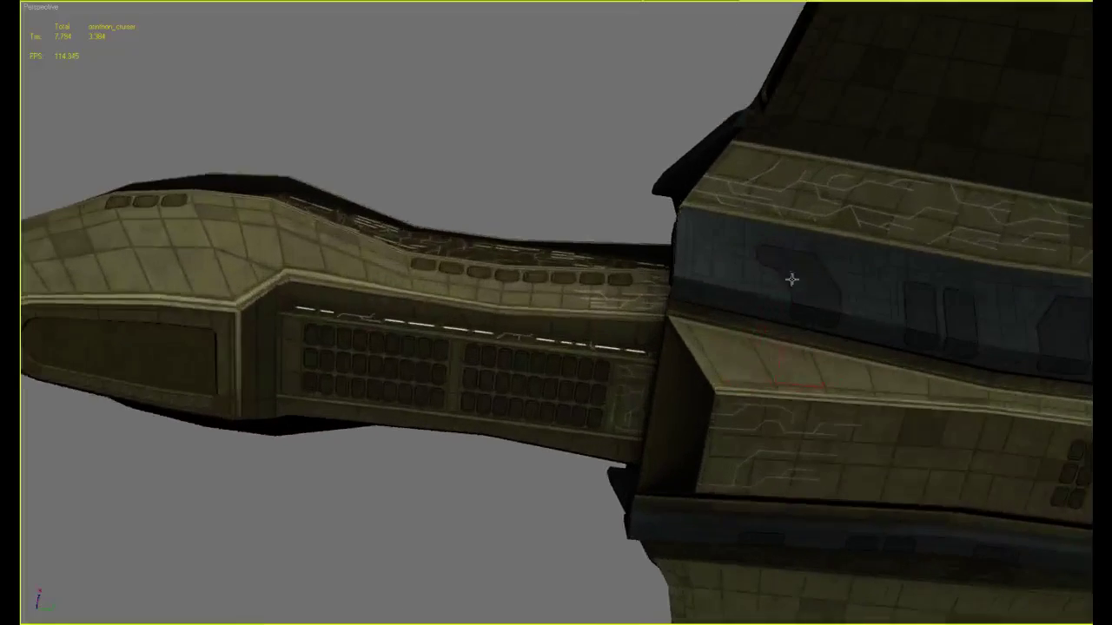
alt+middle_drag(928, 426, 956, 509)
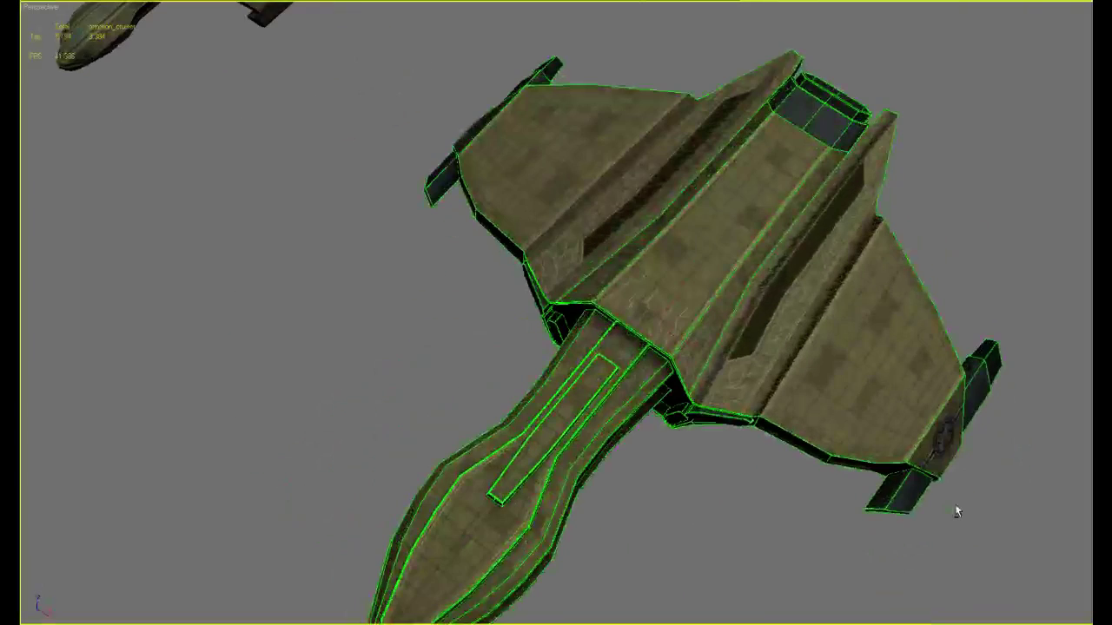
scroll(955, 509, up, 1)
key(alt+Tab)
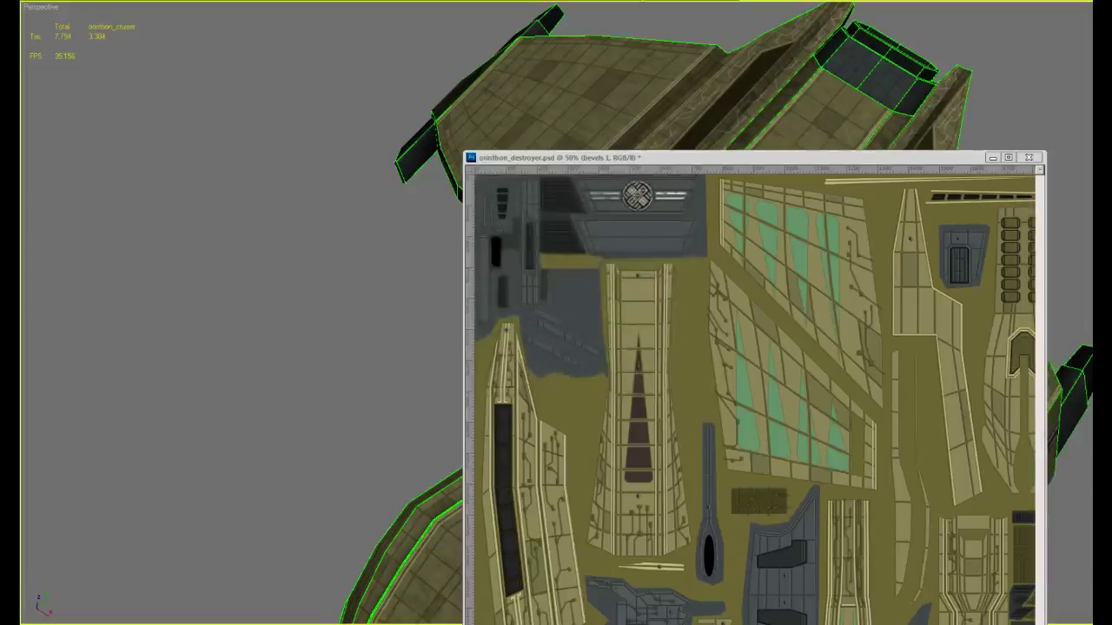
key(alt+Tab)
key(alt+Tab)
key(alt+Tab)
middle_drag(974, 182, 926, 370)
key(F4)
key(m)
key(m)
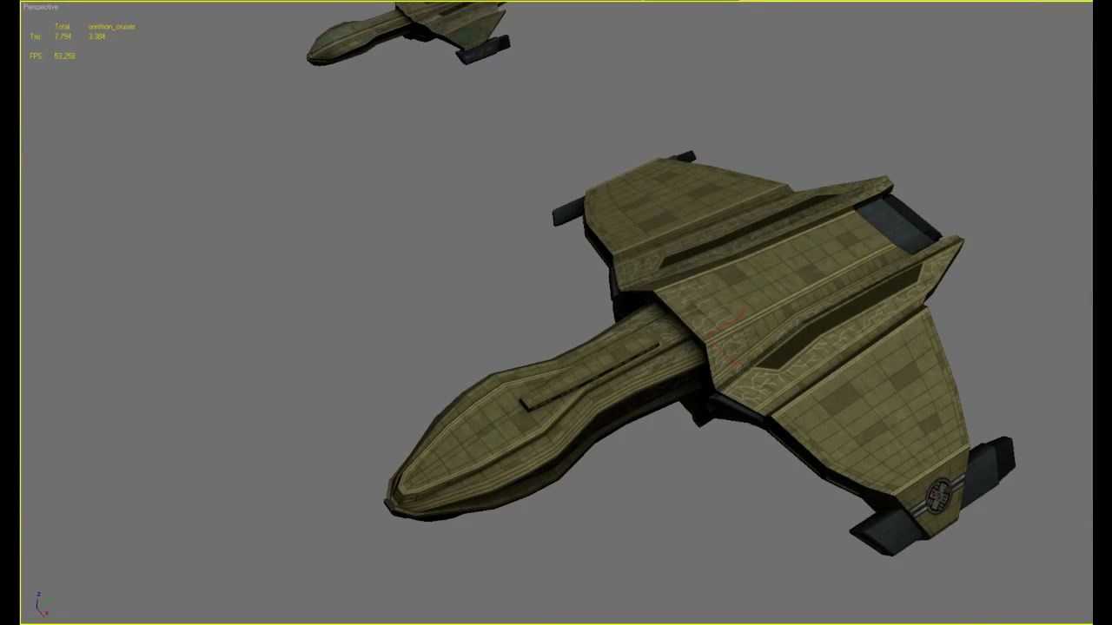
Switch to orinthon_cruiser.psd in Photoshop, add a new empty layer, and clear the circuit-line selection
key(alt+Tab)
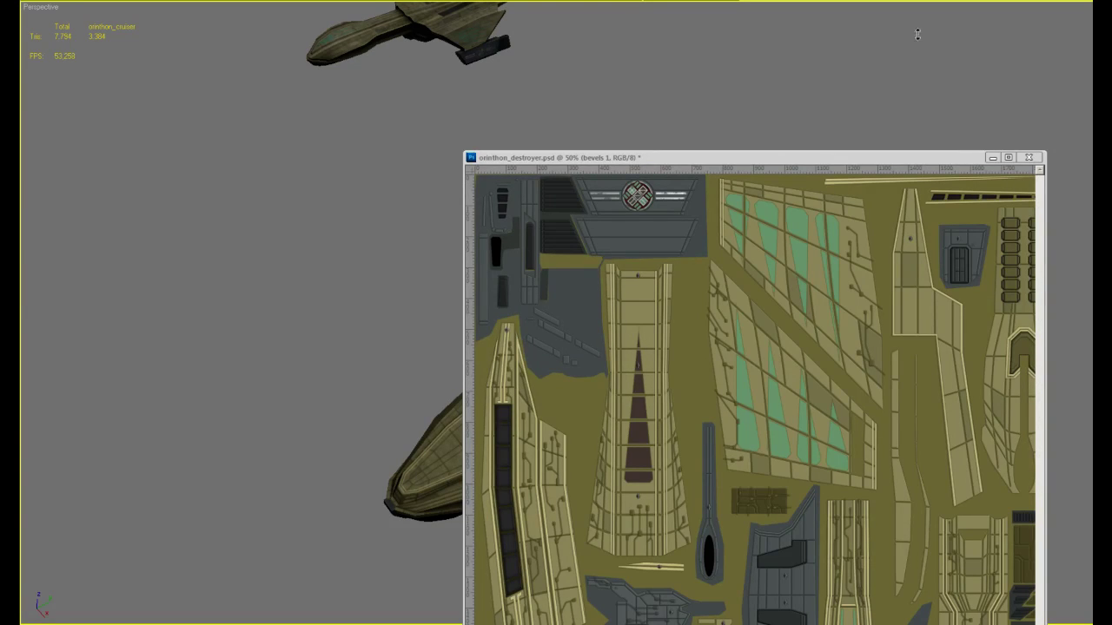
drag(542, 78, 561, 83)
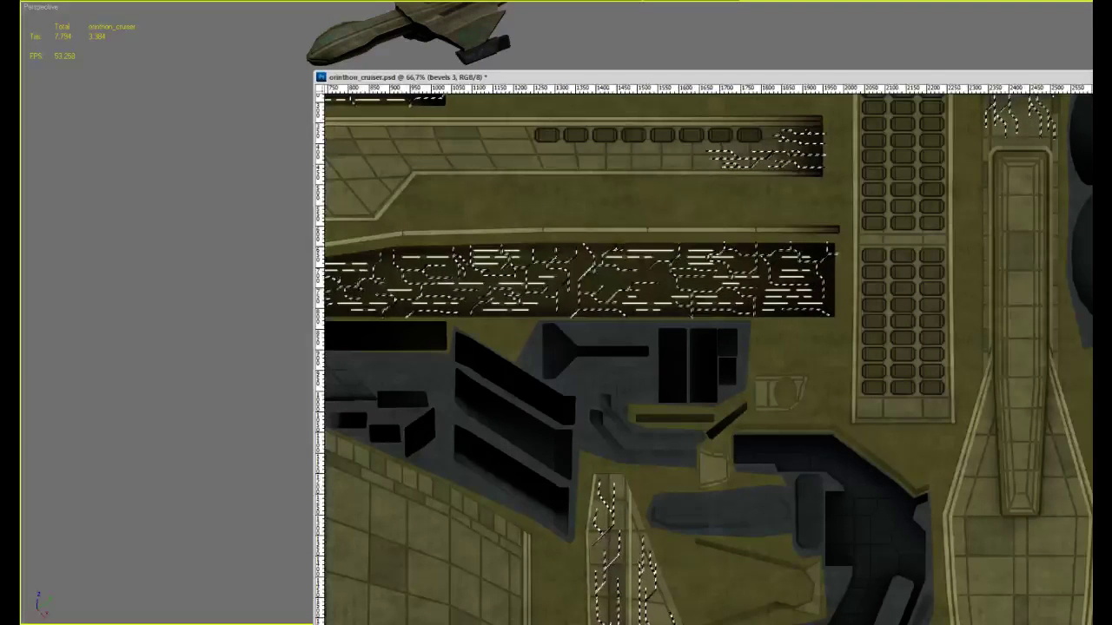
key(ctrl+shift+alt+n)
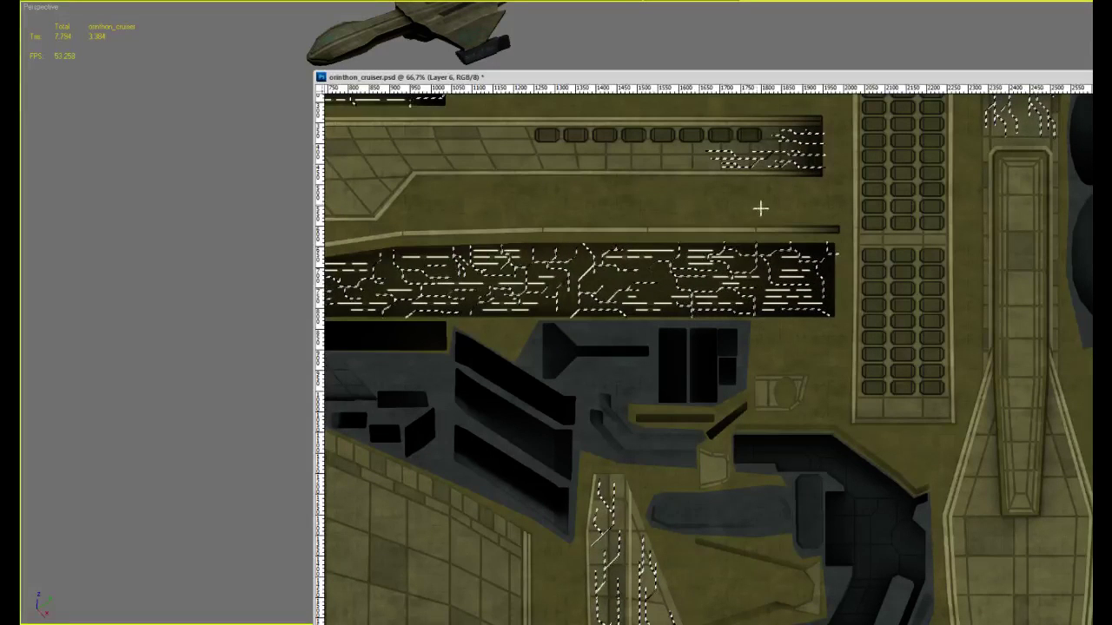
key(ctrl+d)
Select small rectangles around the circuit-line ends and joints in the dark side panel's narrow left tip
alt+scroll(466, 223, up, 2)
alt+scroll(482, 297, up, 2)
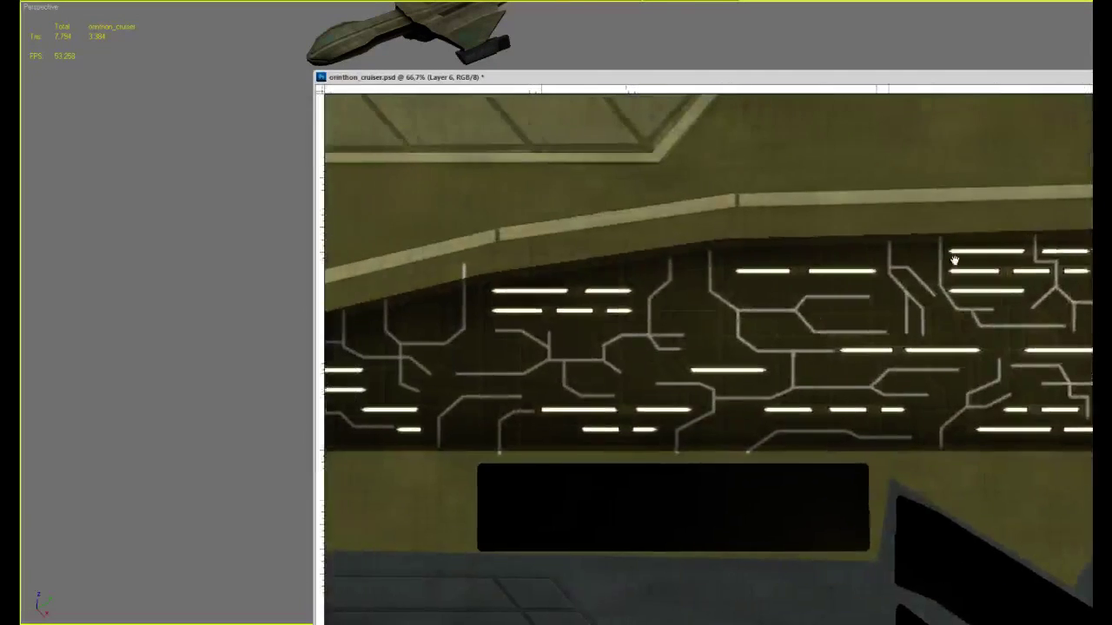
alt+scroll(486, 365, up, 2)
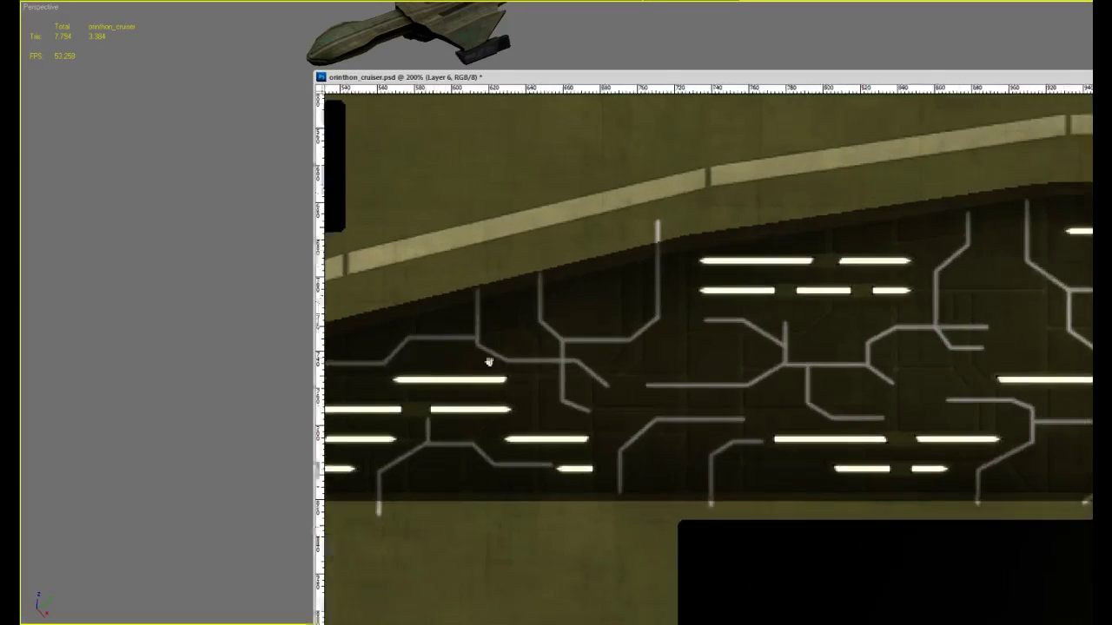
alt+scroll(509, 416, up, 1)
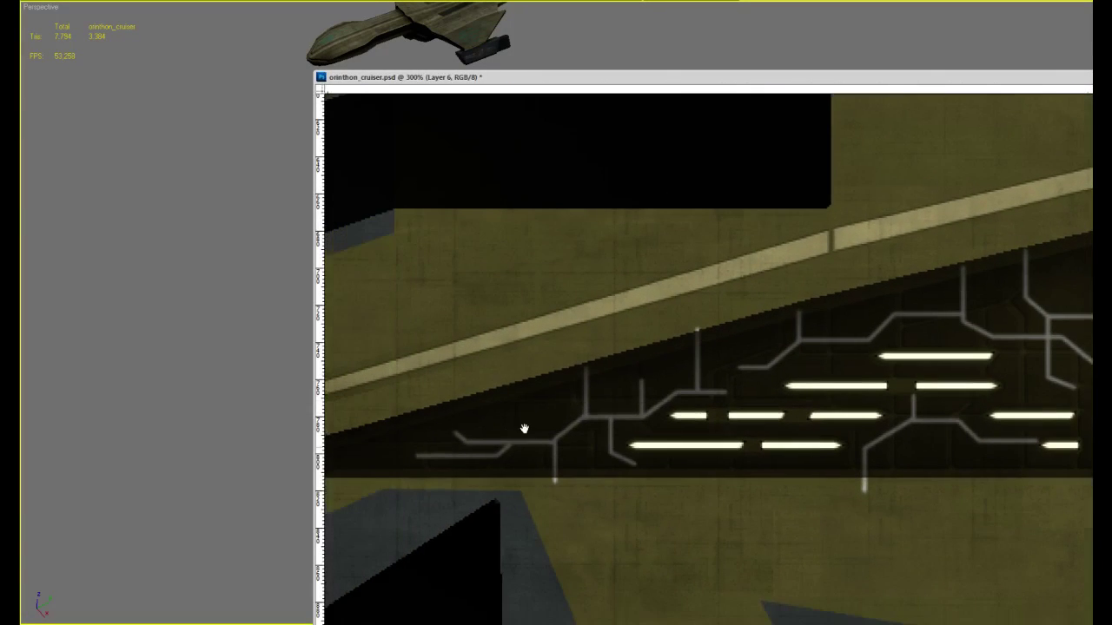
key(m)
drag(531, 425, 558, 446)
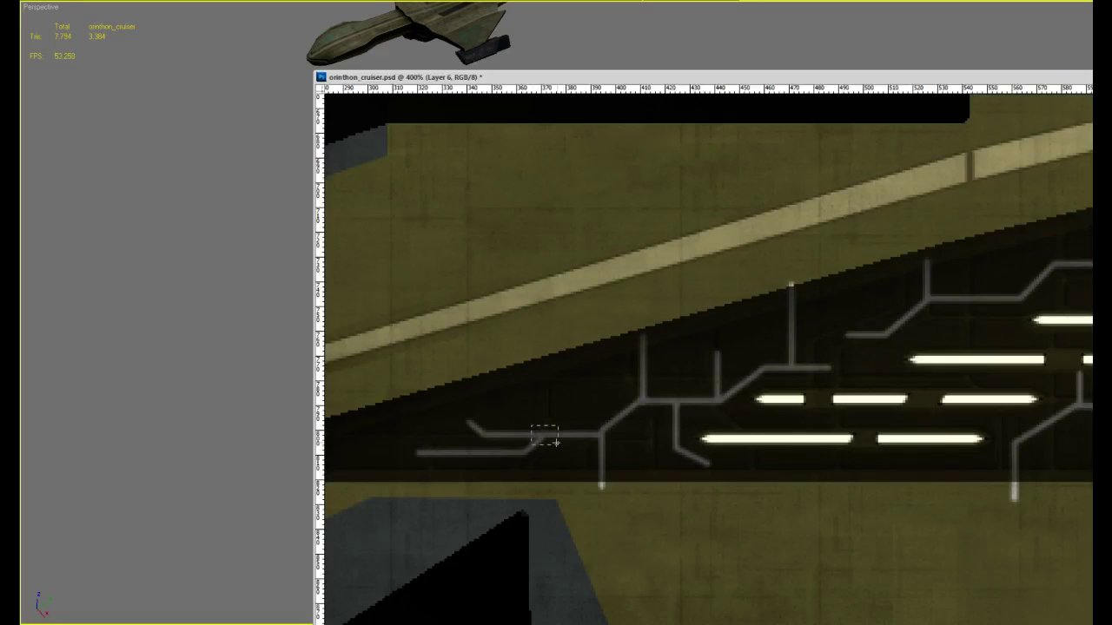
shift+drag(401, 444, 435, 462)
shift+drag(456, 413, 478, 432)
shift+drag(624, 385, 659, 409)
shift+drag(714, 343, 731, 363)
shift+drag(813, 373, 848, 355)
Add small rectangles to the selection at the line bends and ends between about 560 and 690 on the horizontal ruler
drag(1001, 308, 891, 302)
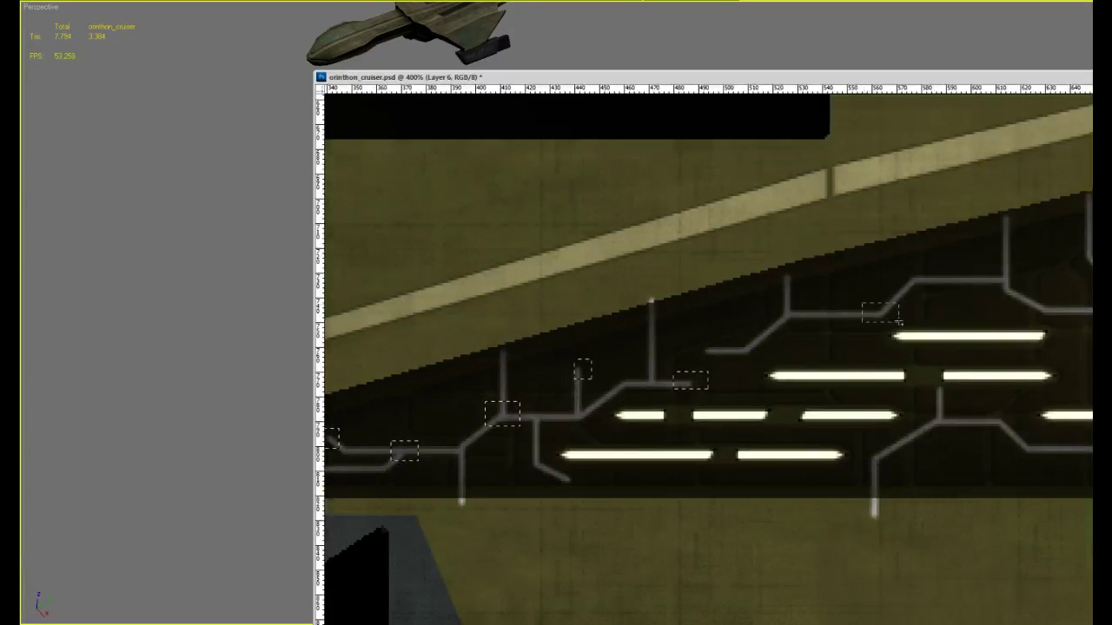
shift+drag(924, 408, 945, 430)
drag(969, 368, 835, 408)
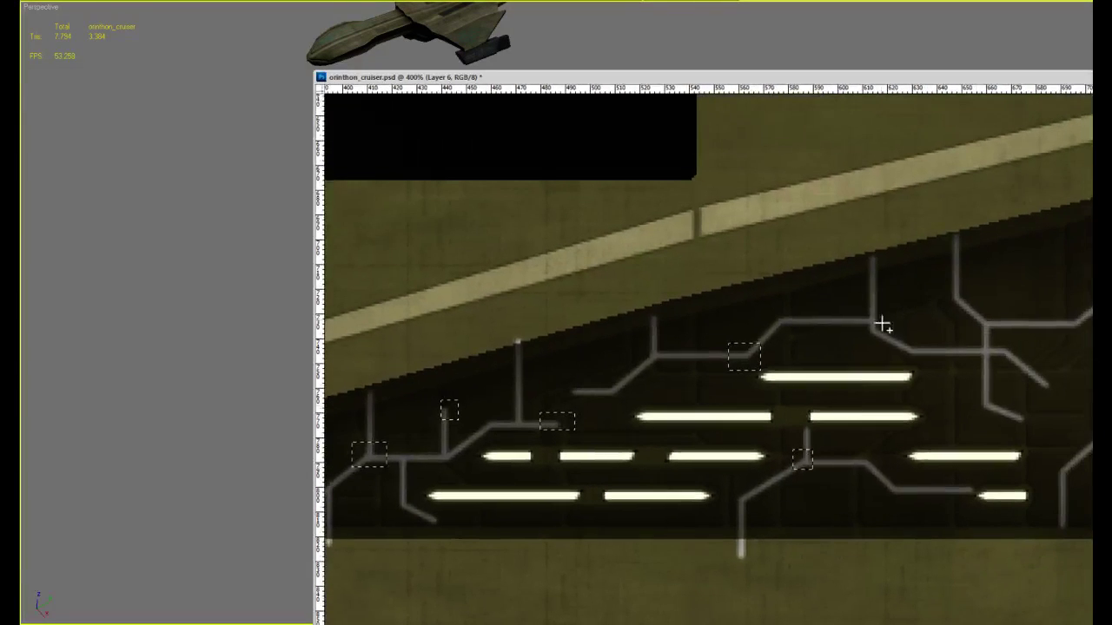
shift+drag(855, 313, 926, 363)
shift+drag(1032, 374, 1060, 393)
drag(997, 436, 873, 381)
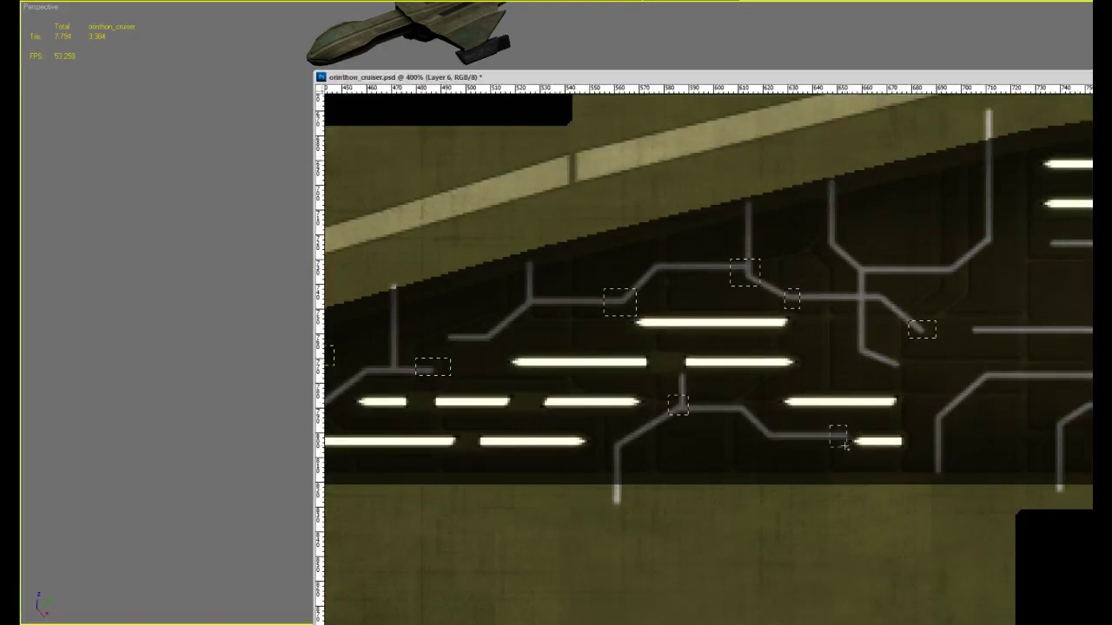
Extend the multi-rectangle selection to the line bends and ends between about 710 and 780 on the horizontal ruler
drag(927, 290, 812, 431)
shift+drag(857, 366, 886, 389)
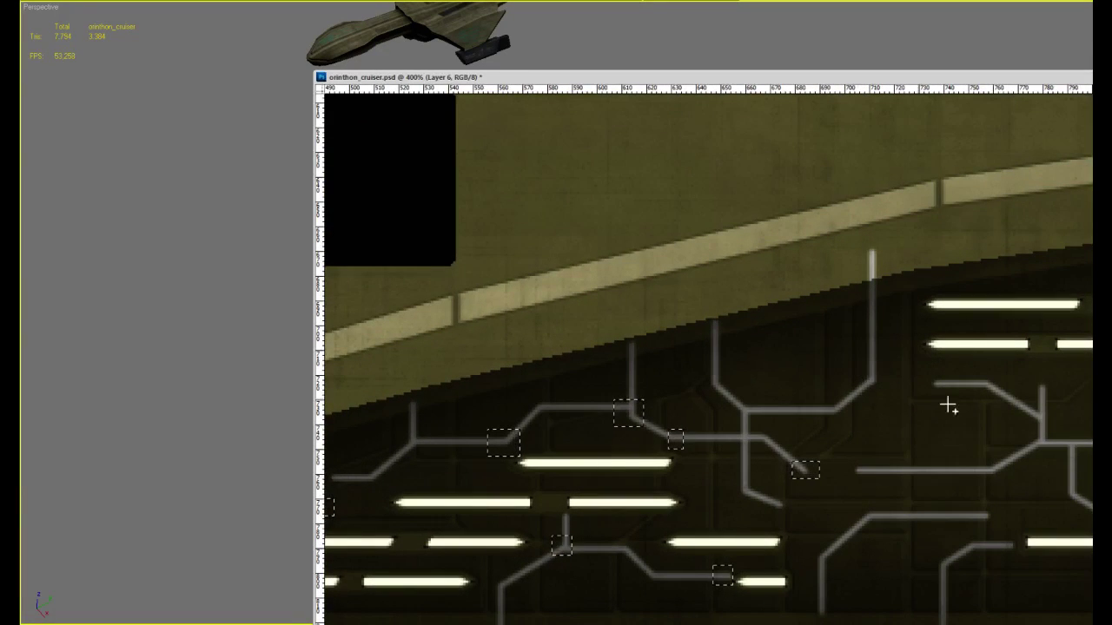
shift+drag(1020, 404, 1051, 424)
shift+drag(1028, 378, 808, 325)
shift+drag(722, 420, 752, 438)
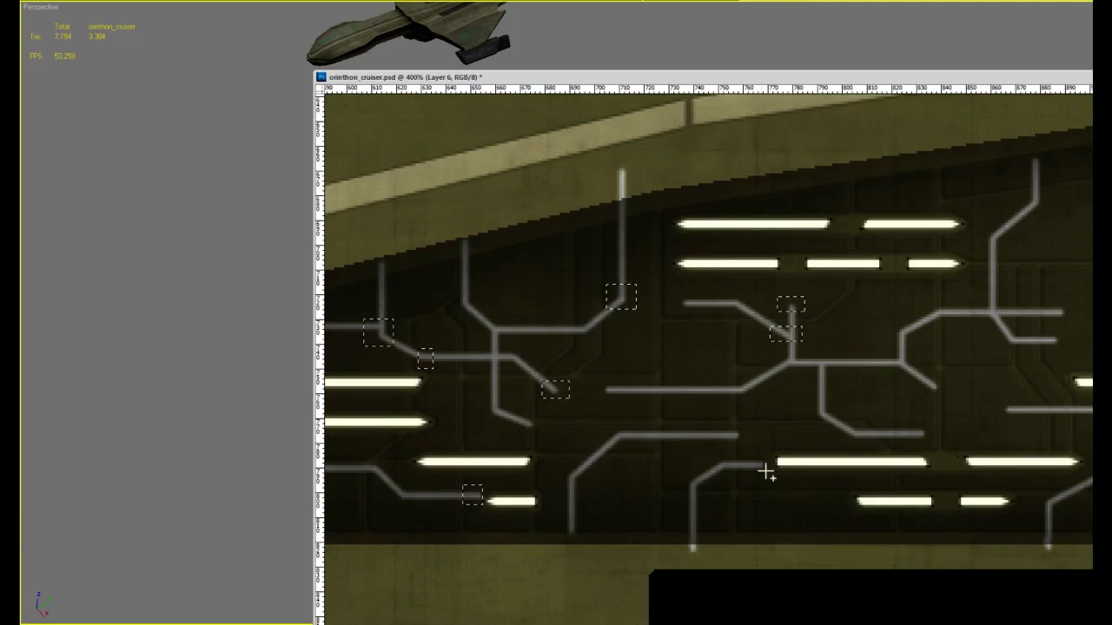
shift+drag(684, 469, 700, 492)
shift+drag(770, 482, 749, 458)
Add rectangles to the selection at the line bends, junctions and ends between about 870 and 960 on the horizontal ruler
mouse_move(917, 380)
shift+mouse_down()
mouse_move(952, 404)
mouse_move(782, 421)
mouse_move(825, 397)
shift+mouse_up()
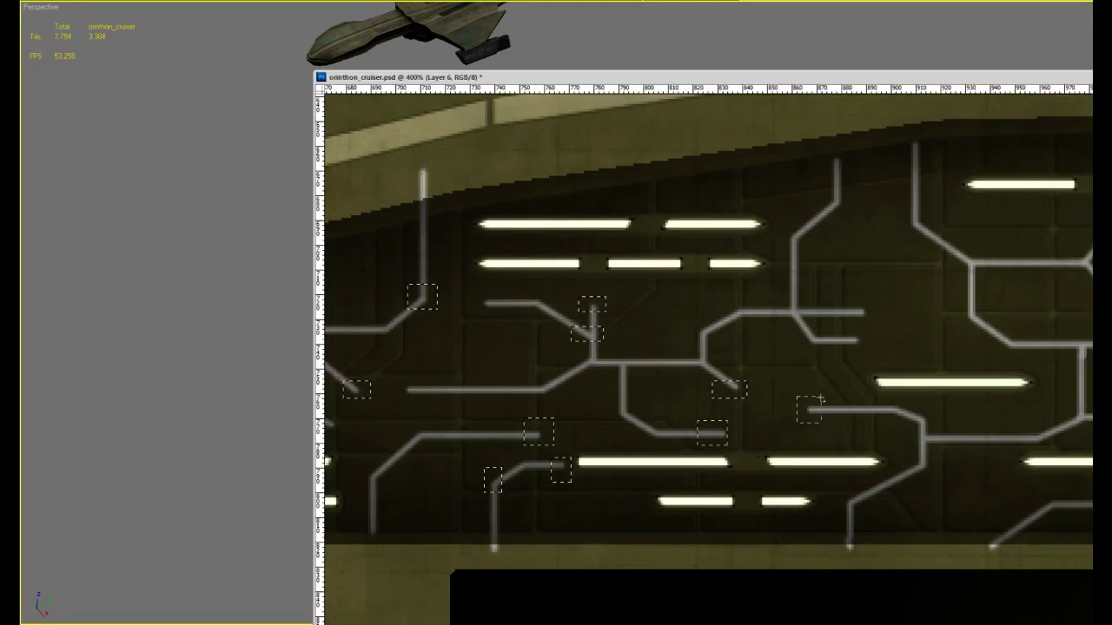
shift+drag(903, 415, 938, 428)
shift+drag(905, 458, 939, 475)
drag(957, 400, 939, 484)
mouse_move(825, 384)
shift+mouse_down()
mouse_move(852, 401)
mouse_move(857, 443)
shift+mouse_up()
shift+drag(806, 280, 832, 302)
drag(928, 310, 907, 369)
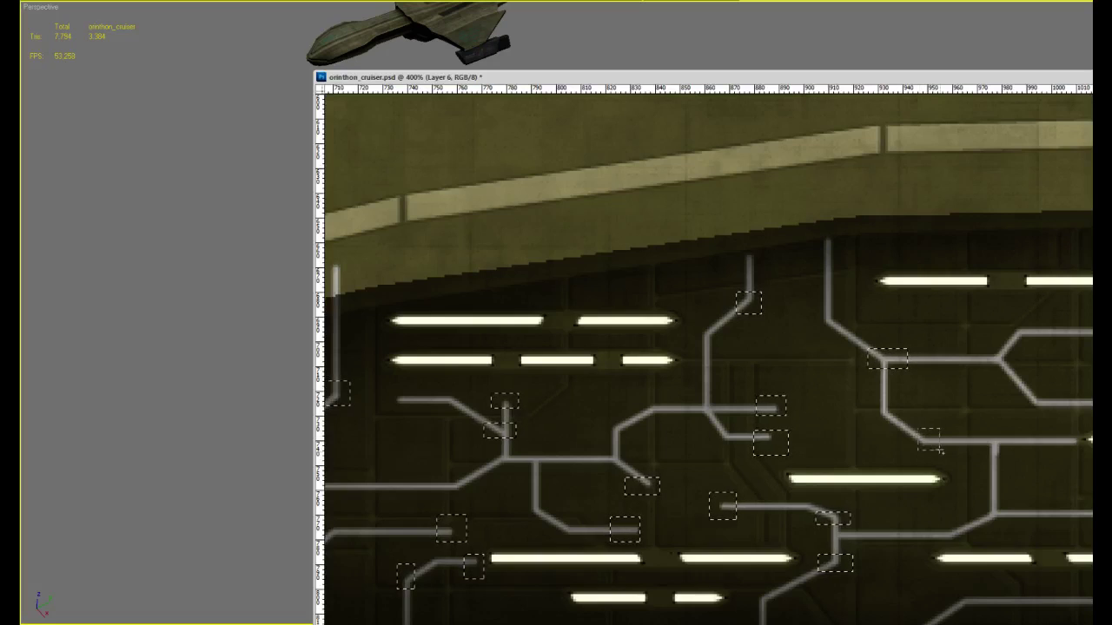
shift+drag(918, 431, 941, 452)
Select the forked line's junction and two open ends, plus the junction on the line below it
drag(1045, 415, 767, 397)
shift+drag(878, 373, 911, 395)
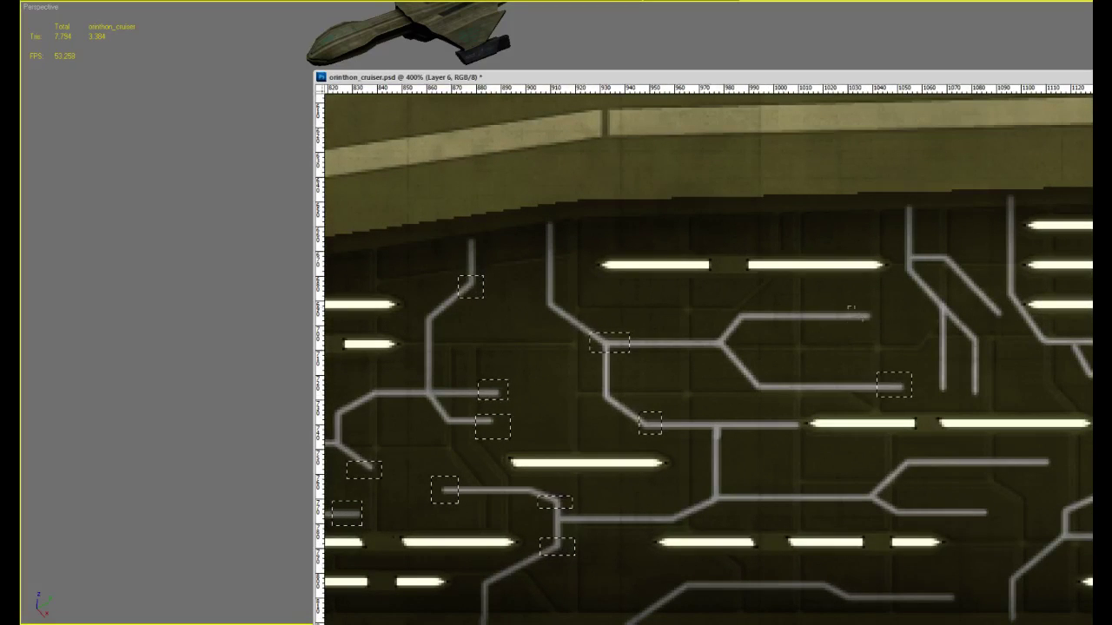
shift+drag(855, 311, 879, 325)
shift+drag(704, 320, 739, 353)
key(ctrl+z)
shift+drag(725, 482, 731, 508)
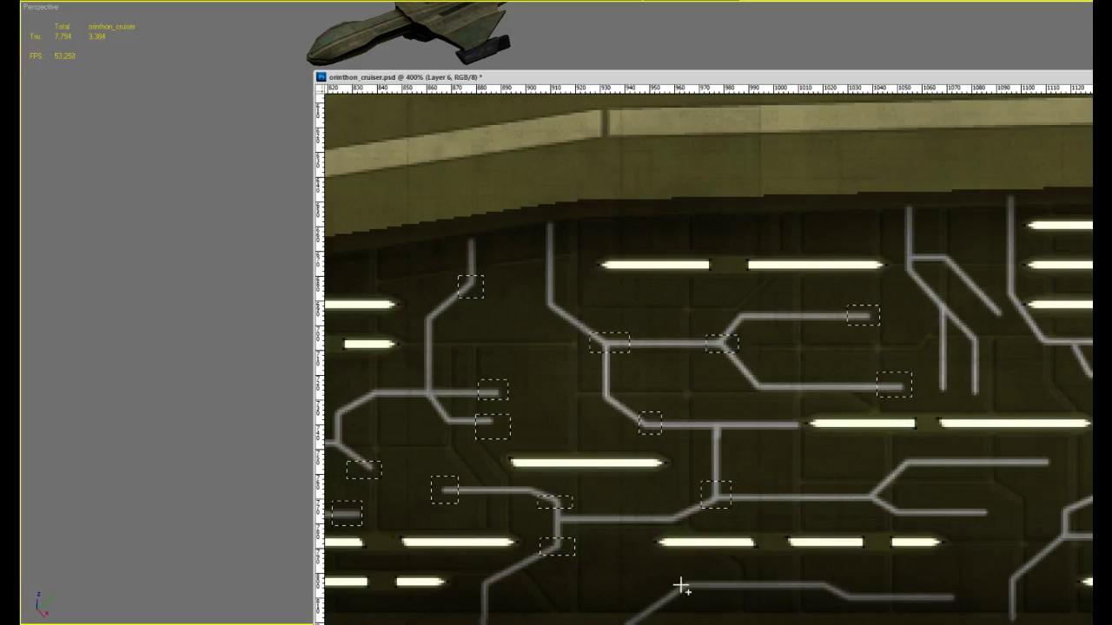
Add the lower fork's two ends and the bottom line's bends and end to the selection
shift+drag(677, 576, 698, 594)
shift+drag(964, 590, 938, 603)
shift+drag(813, 582, 831, 594)
shift+drag(1030, 454, 1055, 475)
shift+drag(988, 522, 993, 526)
Add the ends of the downward and horizontal branches in the panel's upper middle, including the stepped line's corner, to the selection
drag(964, 340, 988, 351)
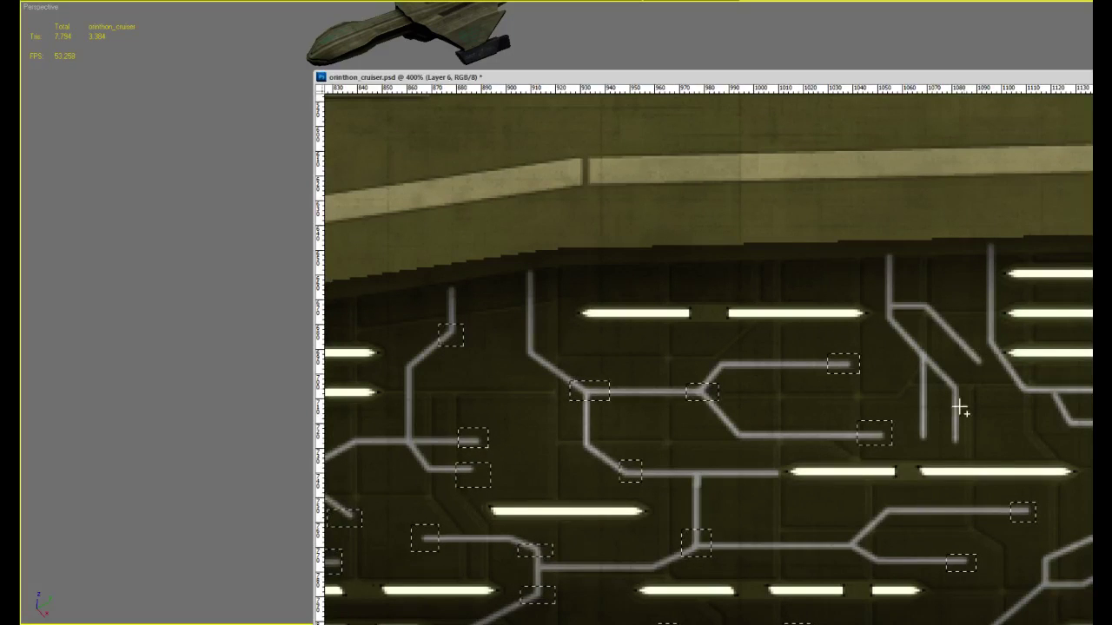
shift+drag(910, 427, 967, 451)
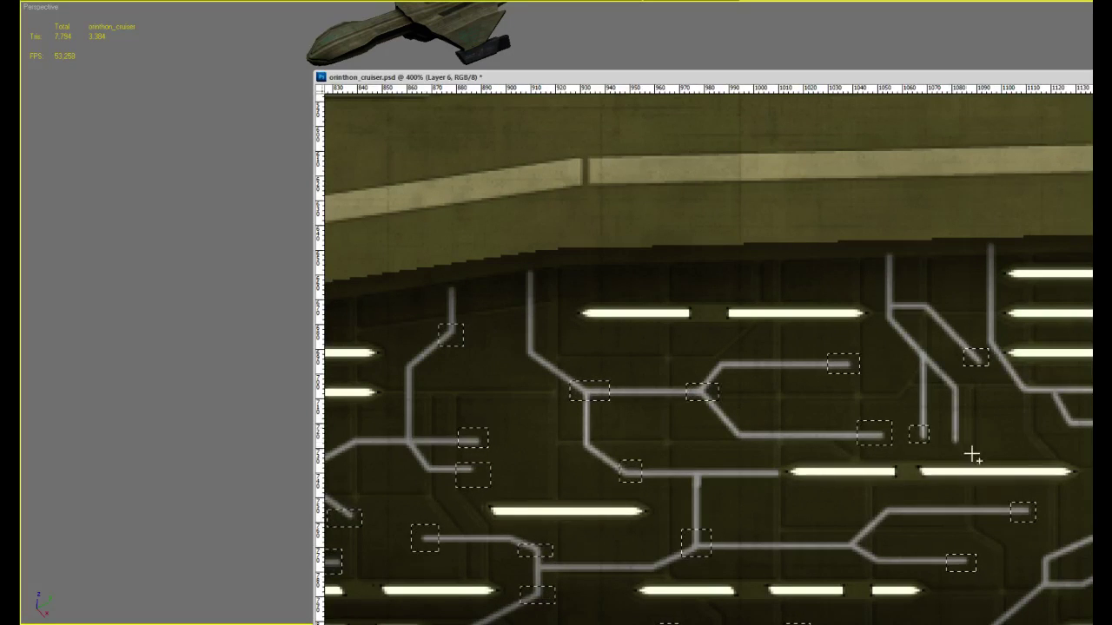
drag(1069, 398, 940, 439)
shift+drag(1044, 451, 1077, 471)
shift+drag(996, 414, 1028, 435)
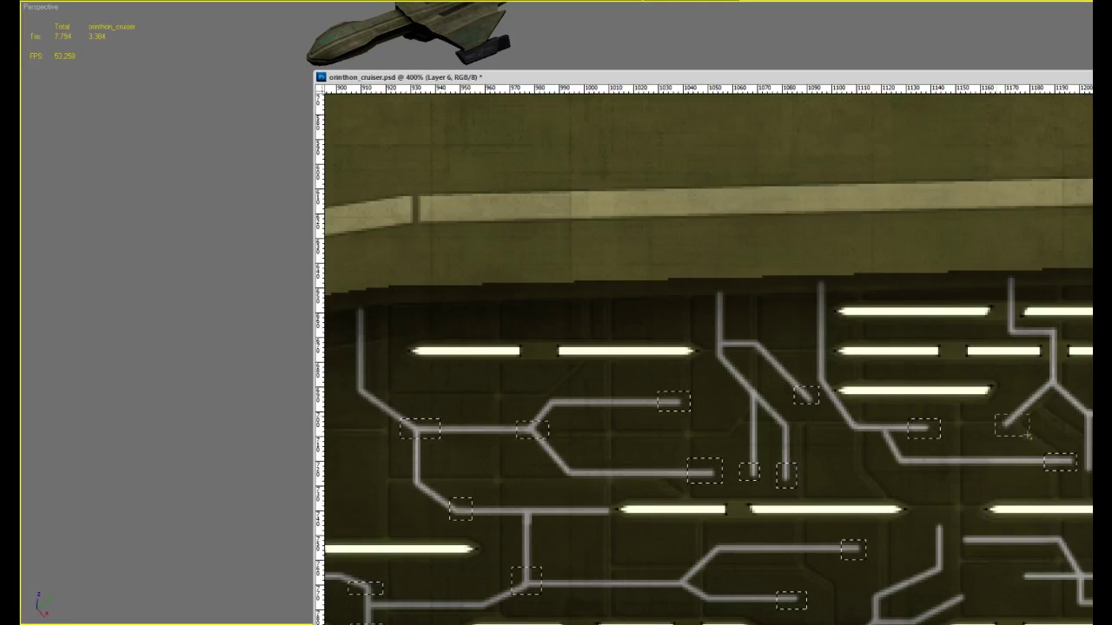
shift+drag(1039, 324, 1063, 344)
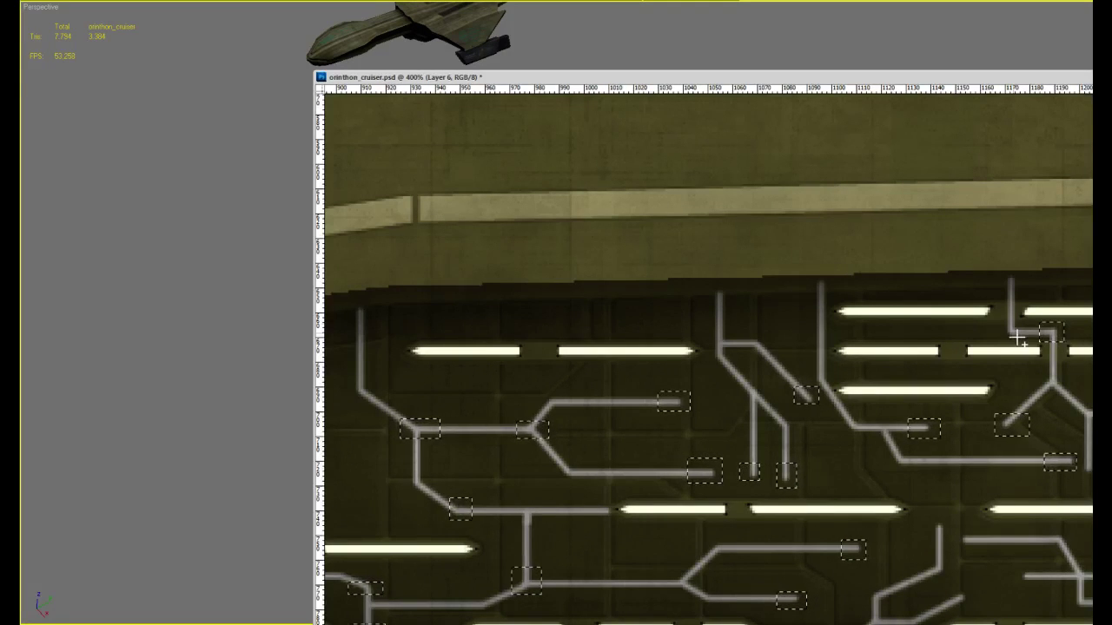
Add the tall connecting line's lower junction and the nearby lower branches' ends and joints to the selection
drag(1086, 409, 968, 421)
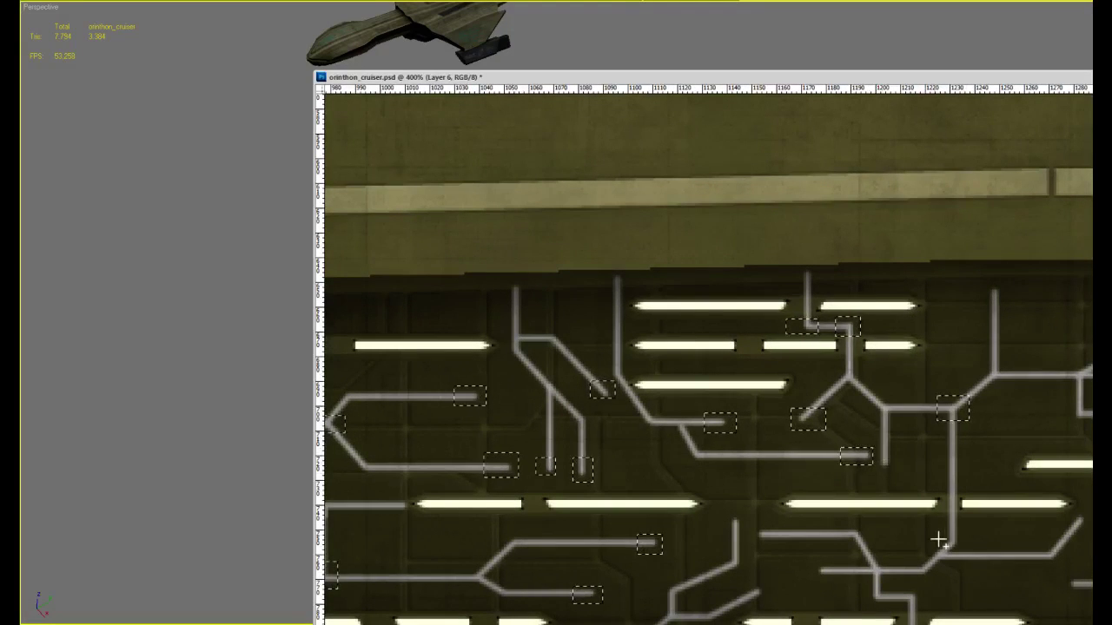
shift+drag(927, 547, 960, 566)
shift+drag(808, 563, 830, 575)
shift+drag(752, 526, 783, 543)
shift+drag(725, 512, 774, 426)
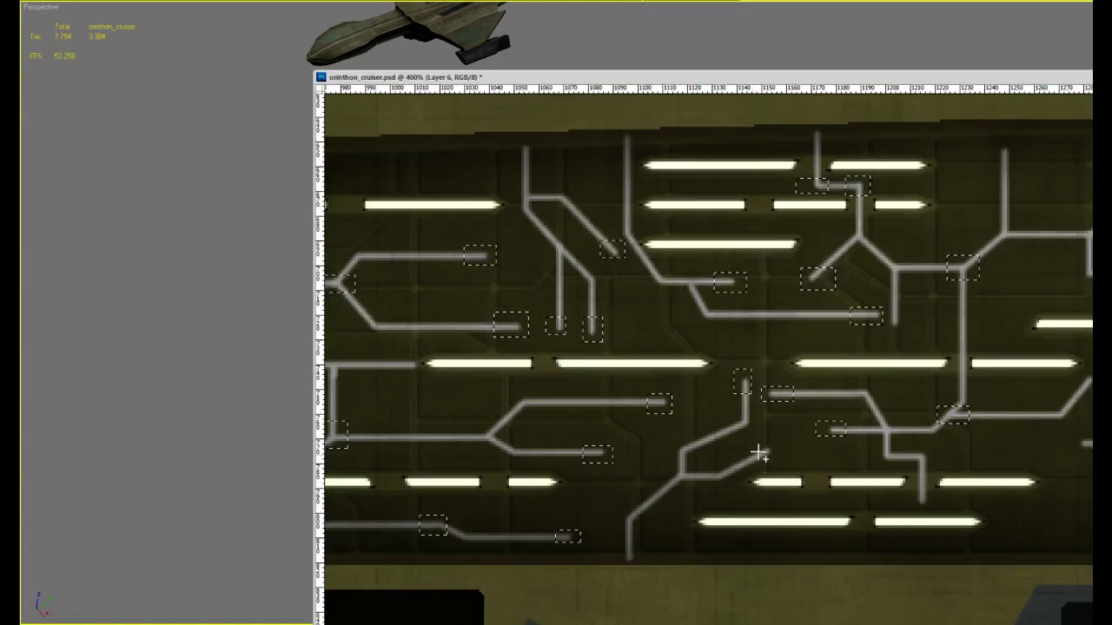
shift+drag(674, 469, 697, 487)
shift+drag(760, 443, 780, 463)
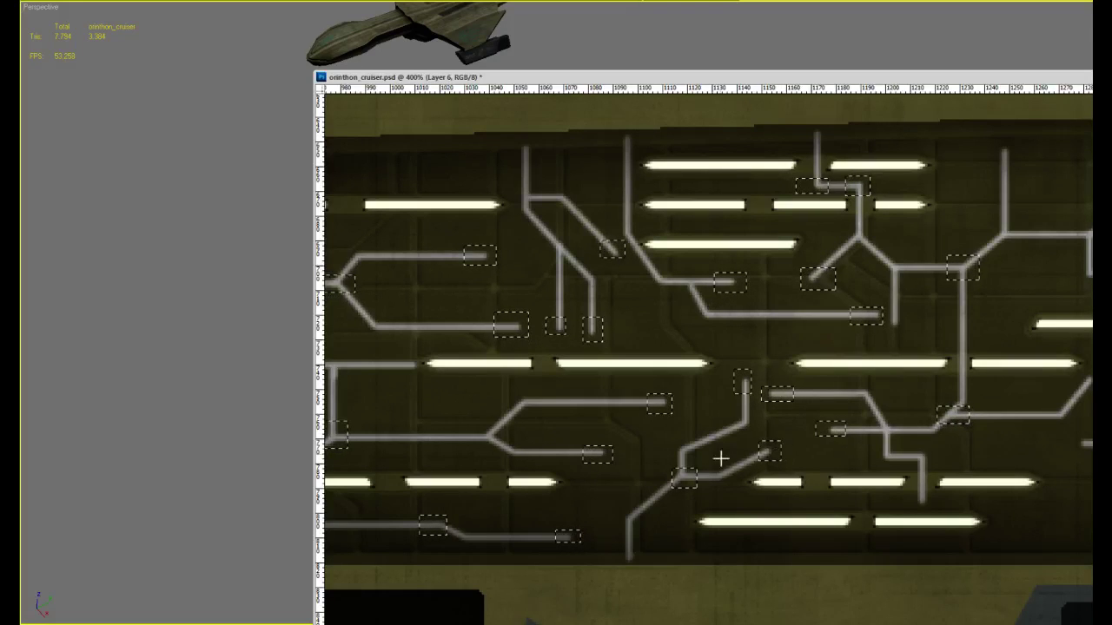
shift+drag(616, 513, 639, 529)
Select the three upper vertical line ends and the junction below them, trimming the first rectangle to a narrower width
drag(926, 427, 746, 477)
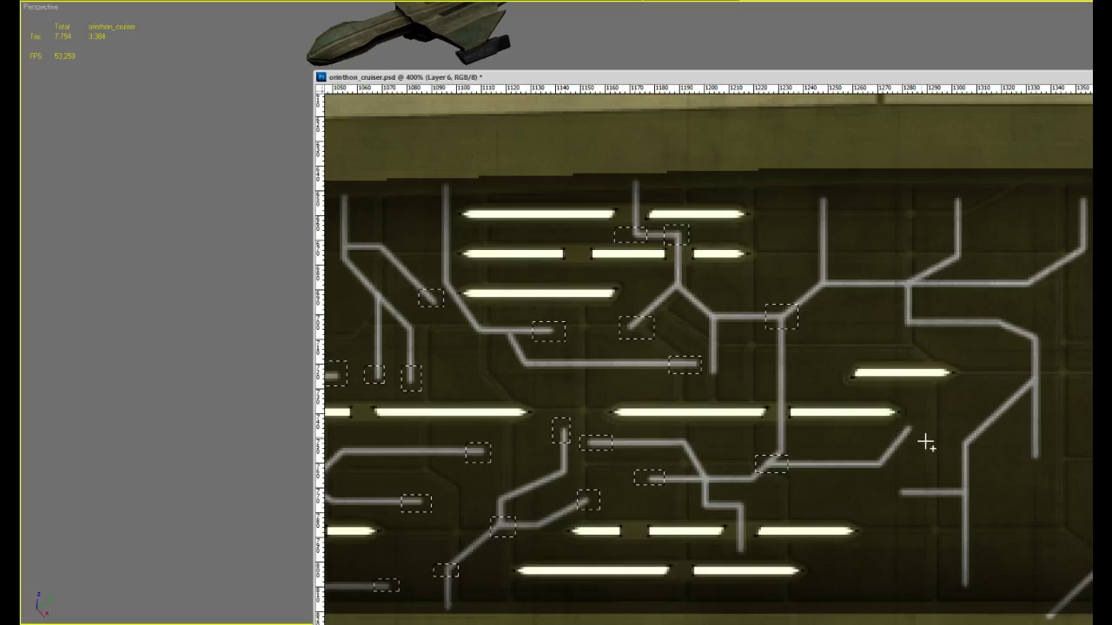
shift+drag(804, 191, 832, 218)
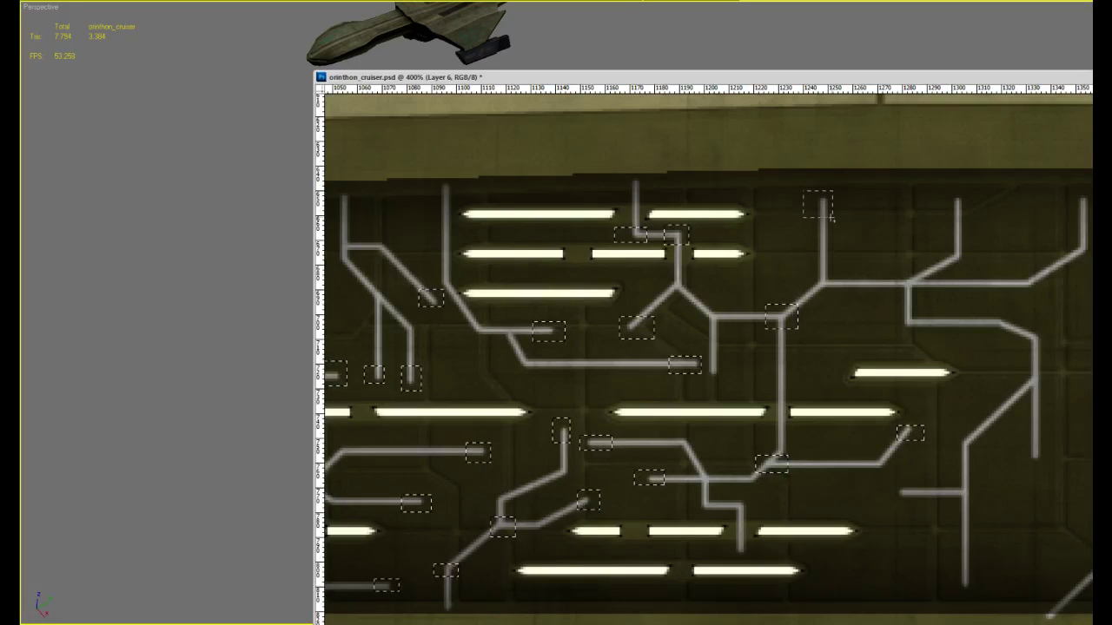
alt+drag(799, 184, 813, 218)
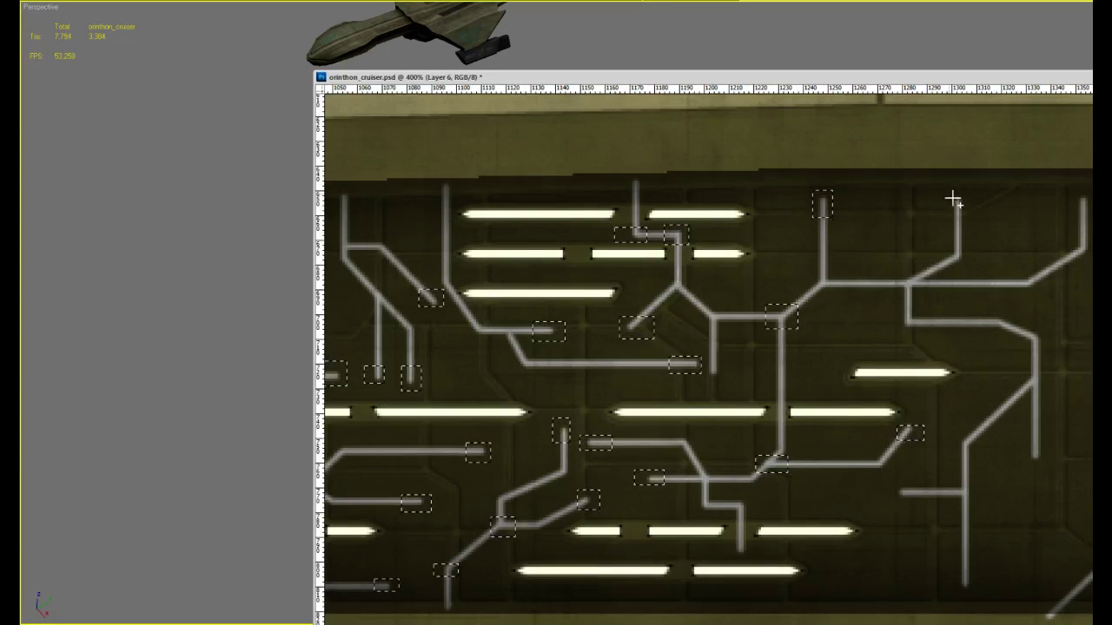
shift+drag(947, 194, 969, 217)
shift+drag(898, 274, 922, 296)
shift+drag(1068, 192, 1091, 208)
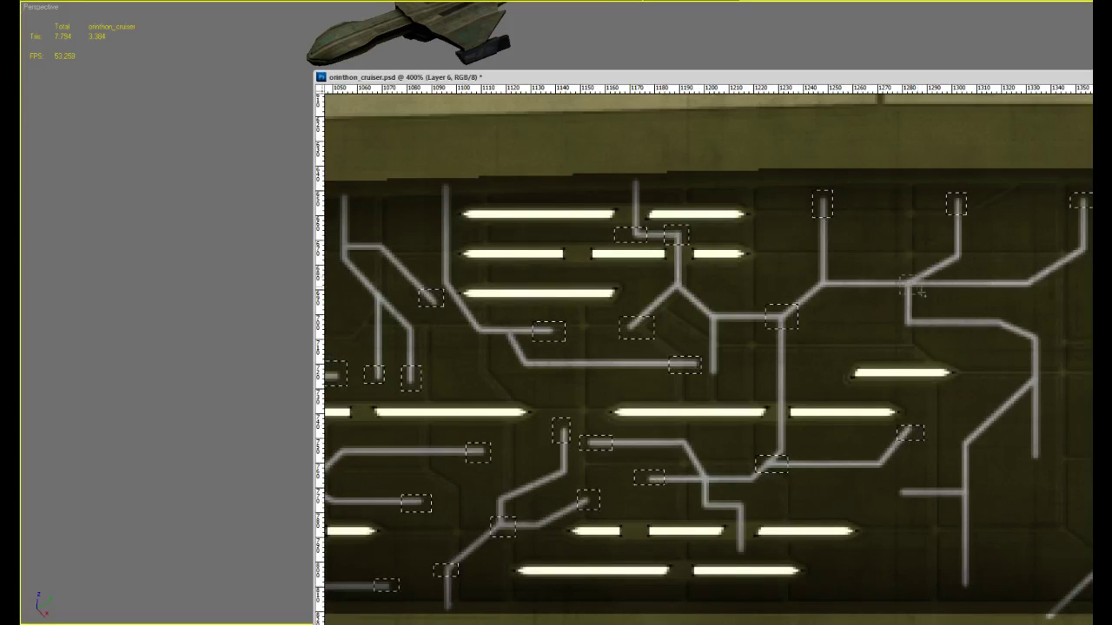
Add the bend, bottom end and short side branch of the line descending from that junction to the selection
drag(1003, 268, 757, 308)
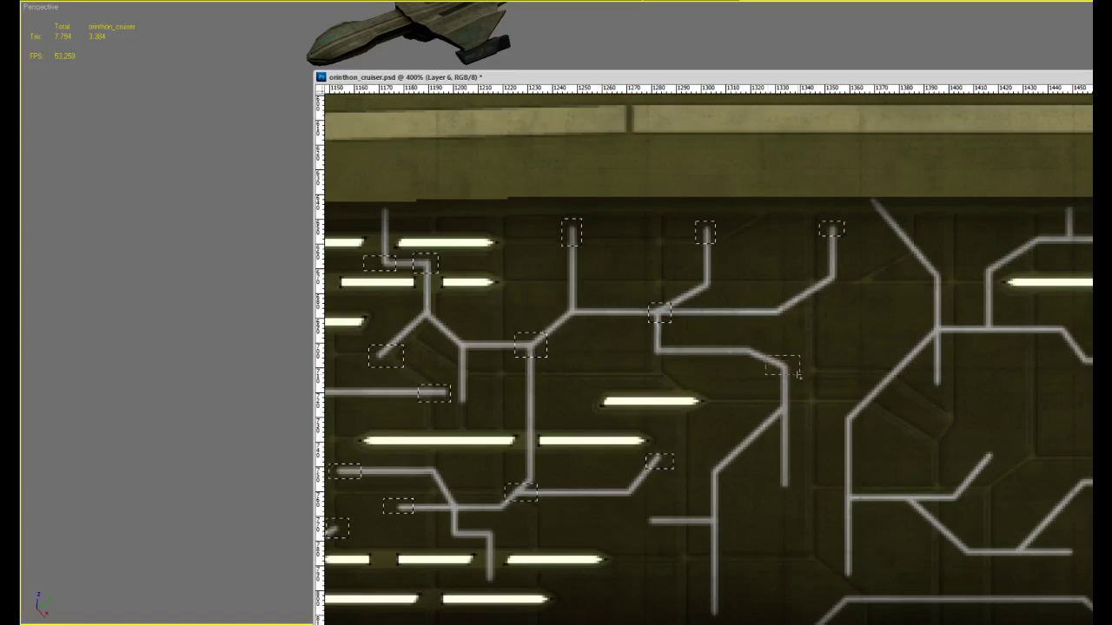
shift+drag(765, 356, 791, 375)
shift+drag(703, 602, 725, 620)
shift+drag(641, 512, 724, 531)
Add the next branching line's lower ends and junction, short stub end, upper bends and top stub to the node selection
scroll(868, 477, right, 2)
shift+drag(914, 459, 938, 479)
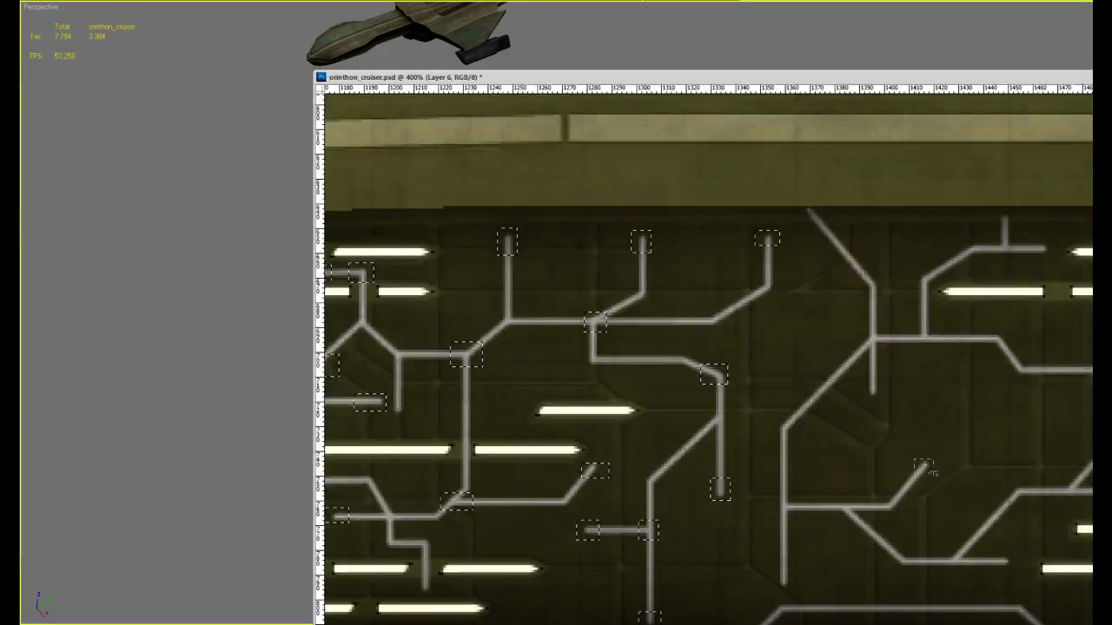
shift+drag(771, 571, 790, 590)
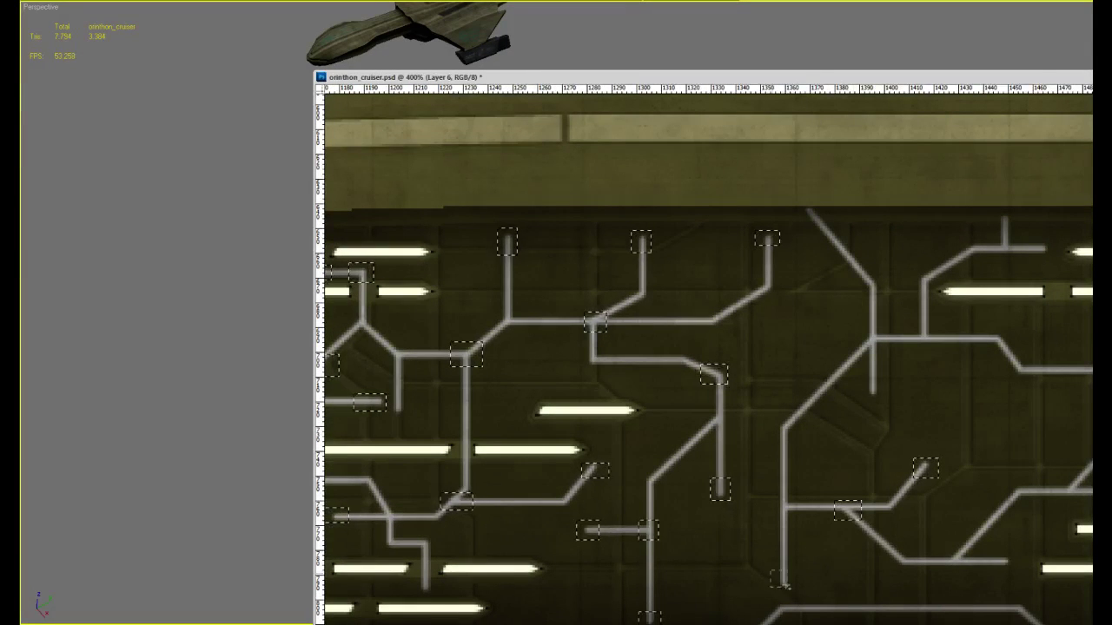
shift+drag(863, 380, 881, 400)
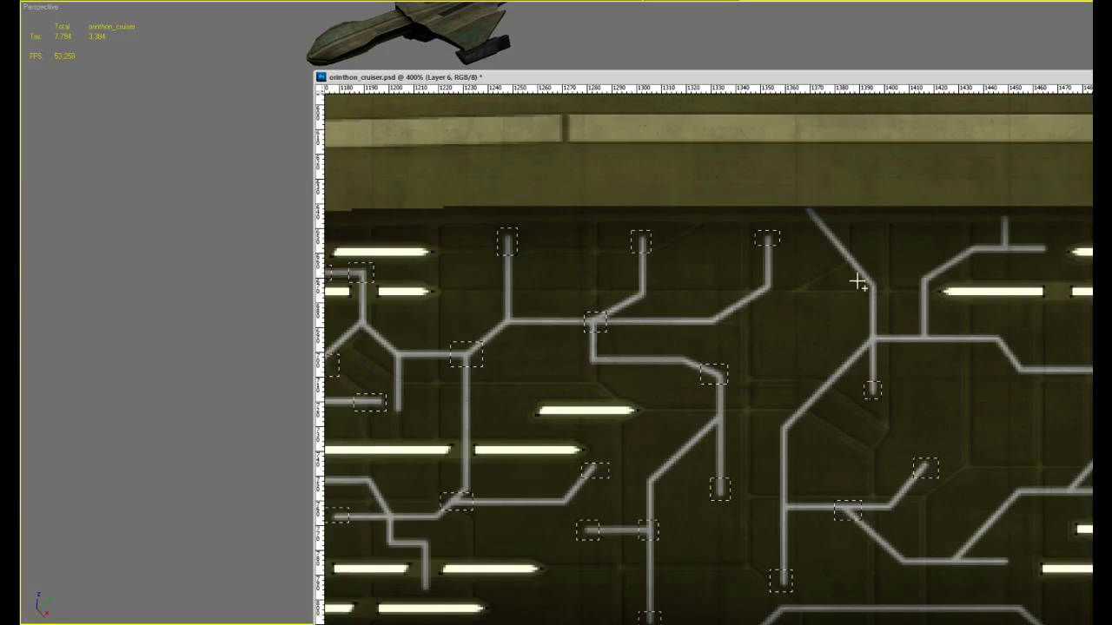
shift+drag(854, 276, 932, 289)
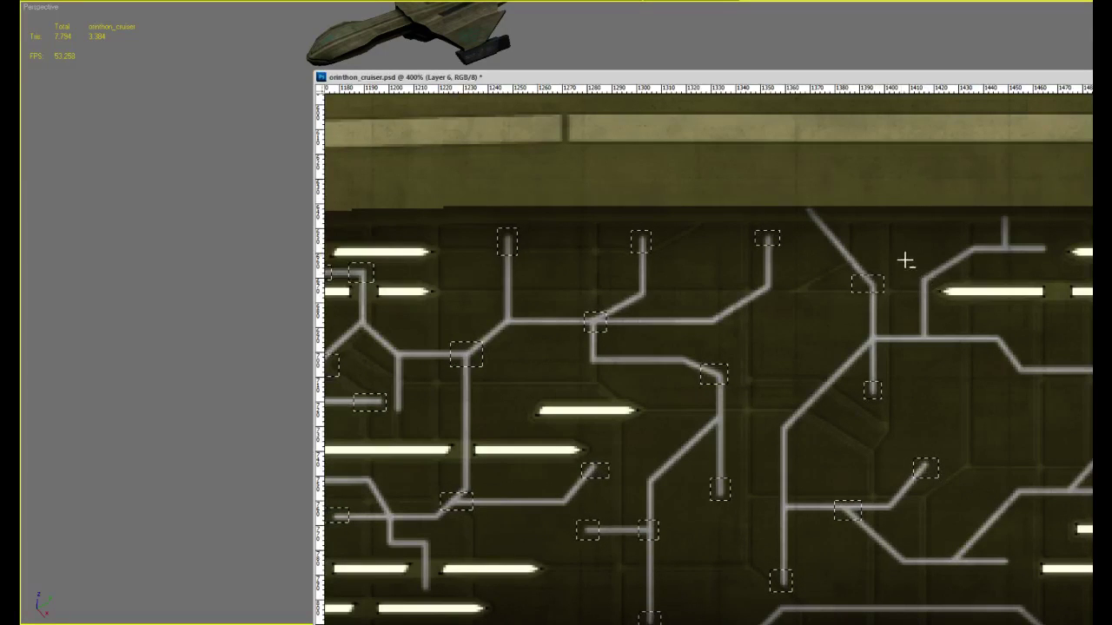
shift+drag(892, 254, 909, 298)
shift+drag(991, 215, 1018, 233)
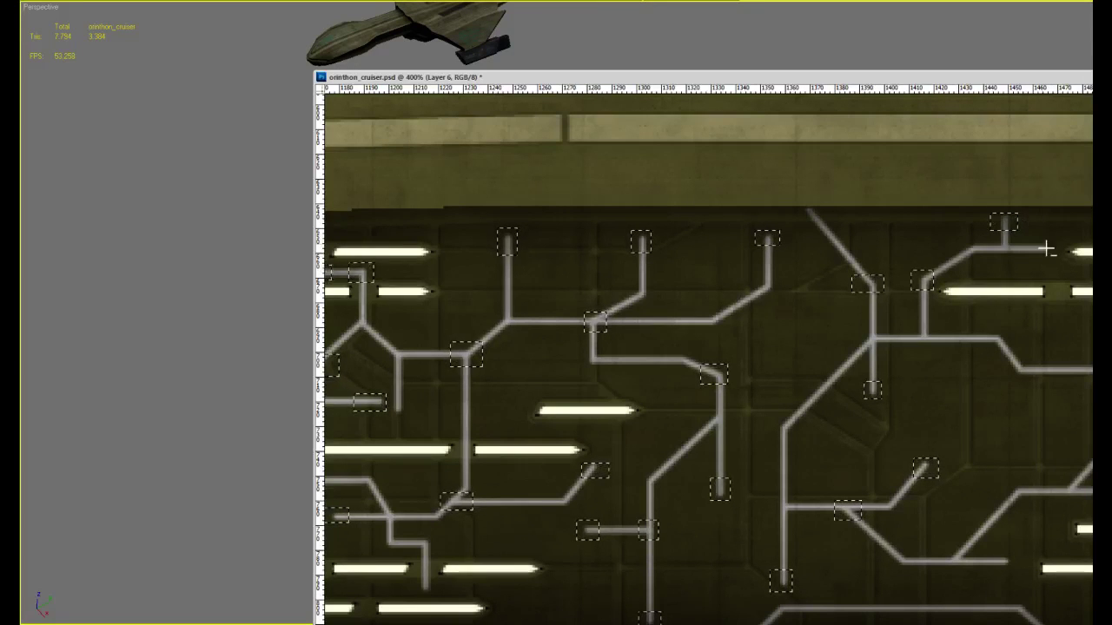
Add the bend and end of the adjoining horizontal branch and the lower branches' junction and ends to the selection
scroll(1030, 296, right, 5)
scroll(998, 339, down, 2)
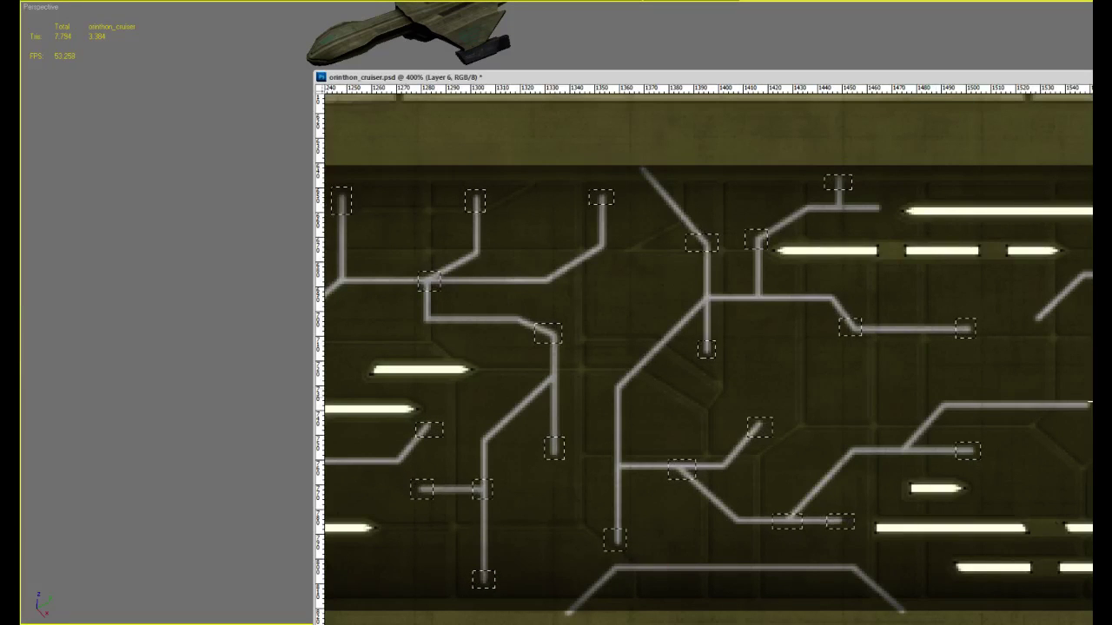
drag(1086, 356, 844, 440)
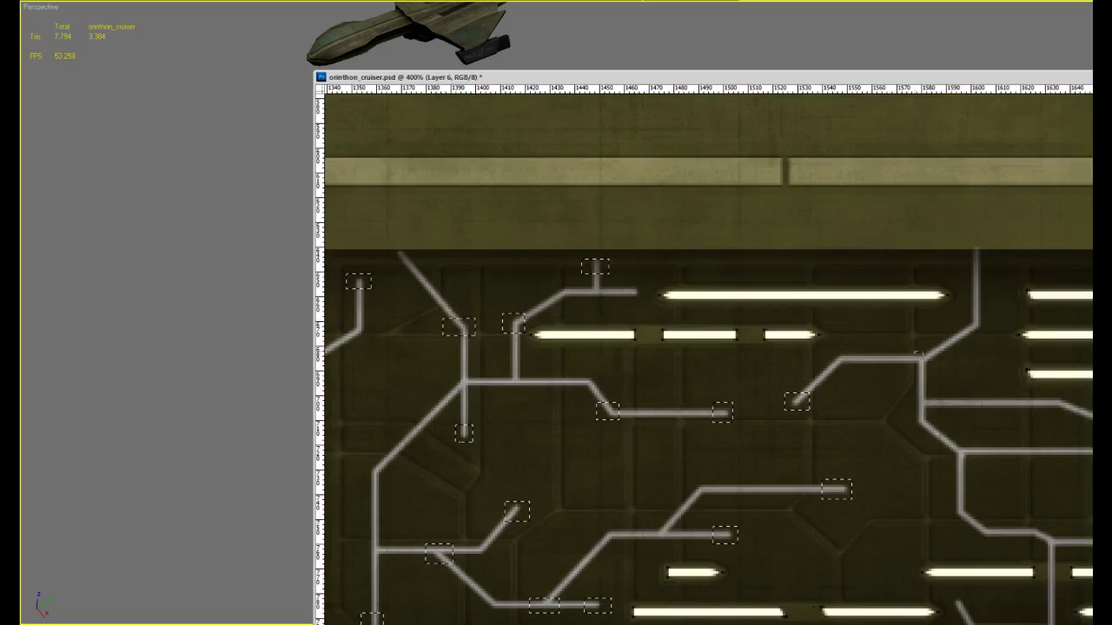
Add the neighbouring stepped line's diagonal branch end, junctions, bends and lower side-branch end to the selection
shift+drag(786, 393, 810, 410)
shift+drag(912, 351, 935, 367)
shift+drag(970, 316, 988, 338)
shift+drag(914, 413, 929, 430)
shift+drag(951, 502, 972, 522)
drag(1050, 535, 1010, 482)
shift+drag(892, 525, 910, 541)
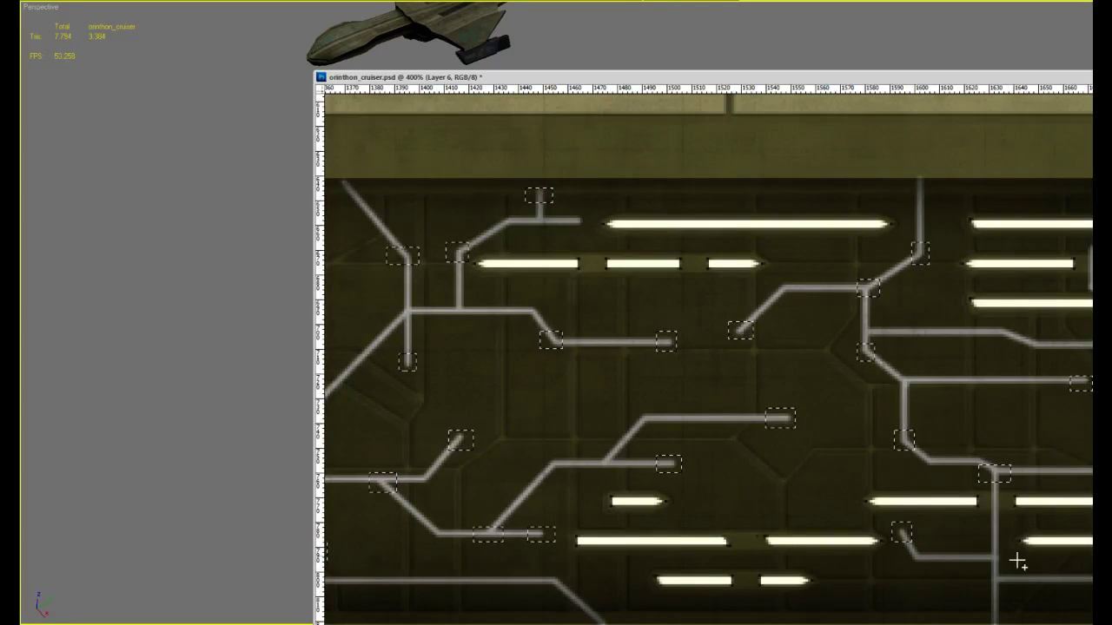
Add the lower side branch's joint, the bottom line's bend and end, and the rising bend above it to the selection
shift+drag(984, 550, 869, 569)
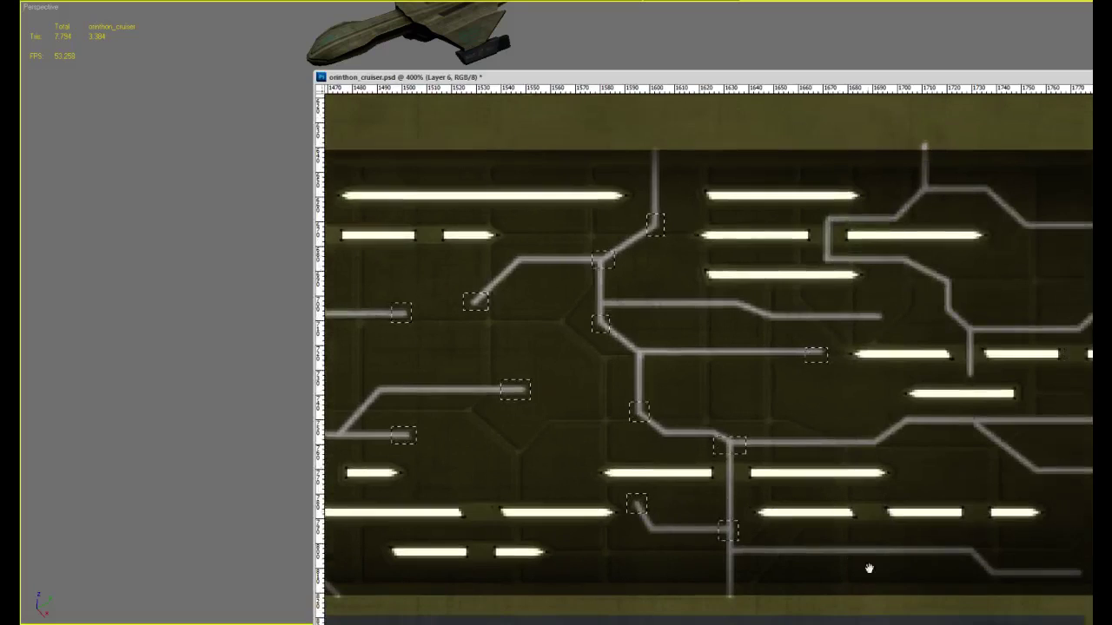
shift+drag(1065, 580, 1085, 565)
shift+drag(954, 541, 978, 560)
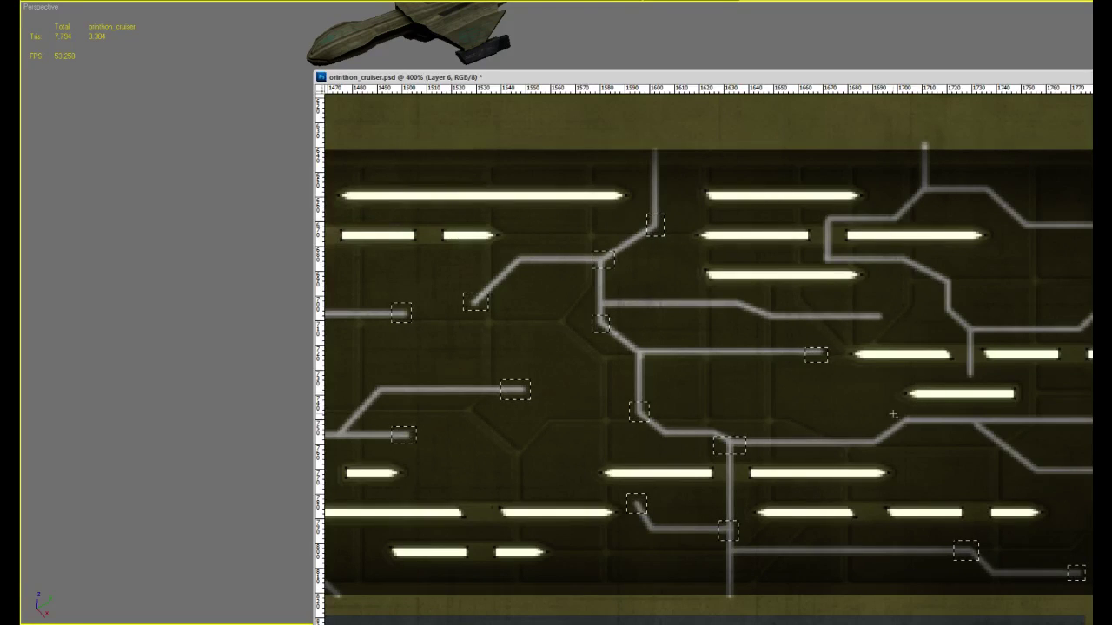
shift+drag(892, 412, 921, 429)
Add the upper looping line's top junction and bends, plus the nearby horizontal branch ends and line crossing, to the selection
drag(964, 334, 980, 454)
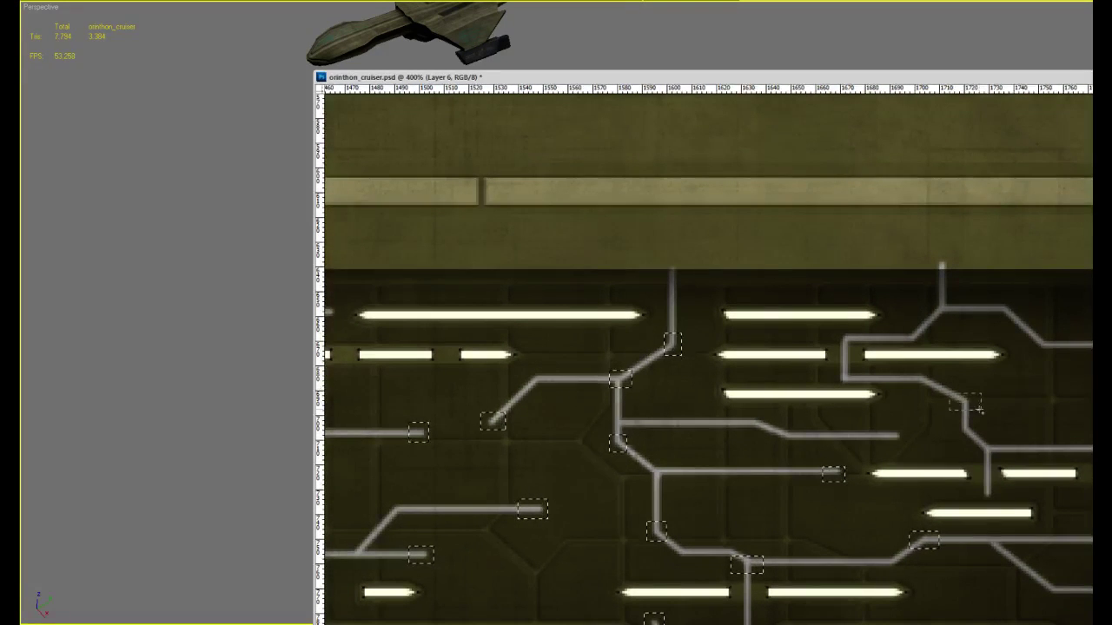
shift+drag(930, 297, 953, 314)
shift+drag(949, 392, 973, 409)
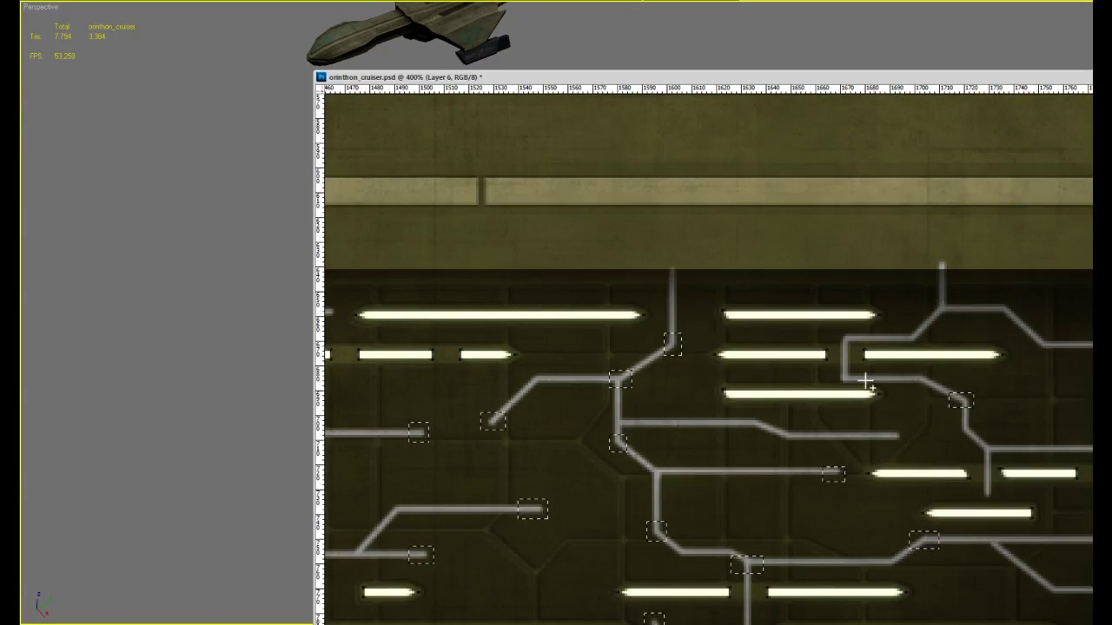
shift+drag(886, 429, 908, 445)
drag(798, 437, 576, 456)
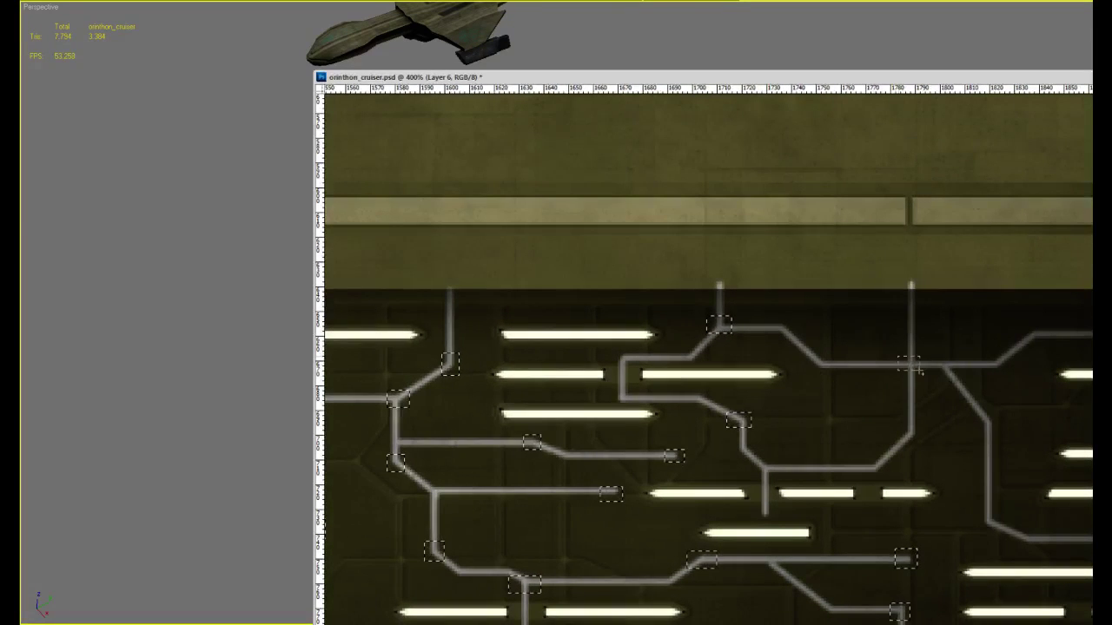
shift+drag(822, 366, 808, 394)
shift+drag(790, 333, 847, 351)
Add the bends and end of the diagonal line past the crossing and the joints of the upper line beside it
alt+click(866, 409)
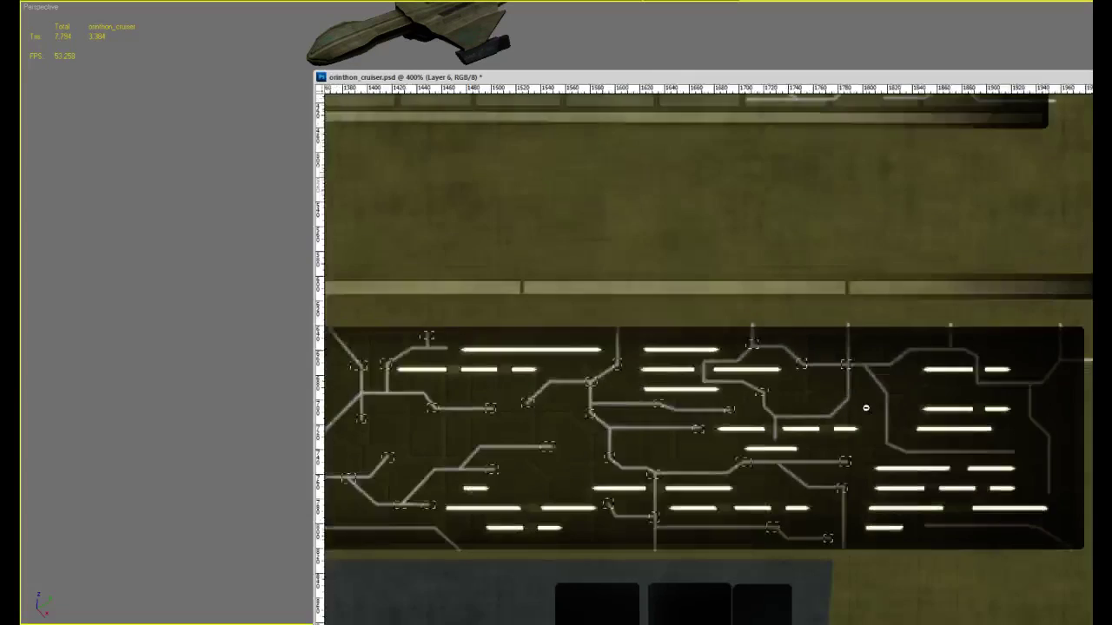
alt+click(866, 408)
alt+click(861, 401)
ctrl+click(897, 388)
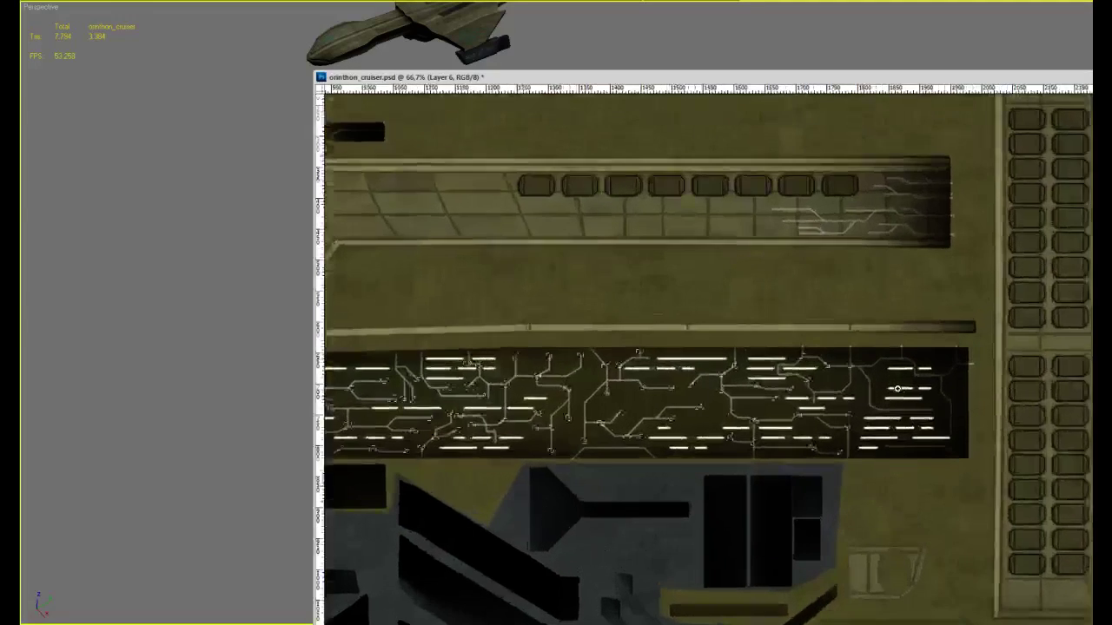
ctrl+click(897, 388)
ctrl+click(718, 382)
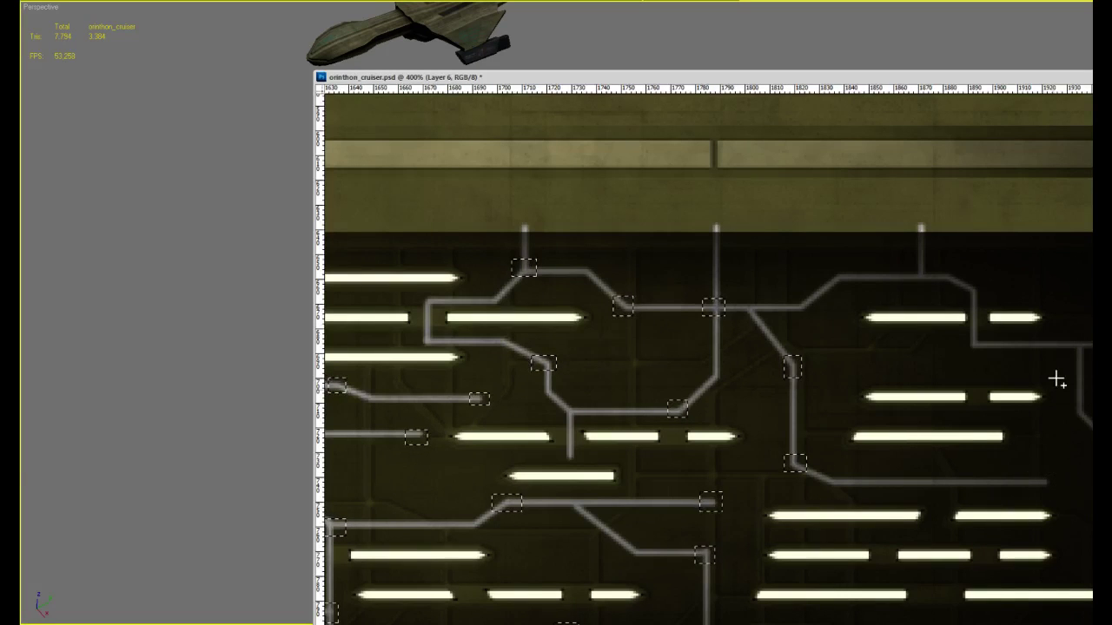
shift+drag(1027, 472, 1053, 489)
shift+drag(1074, 336, 1088, 355)
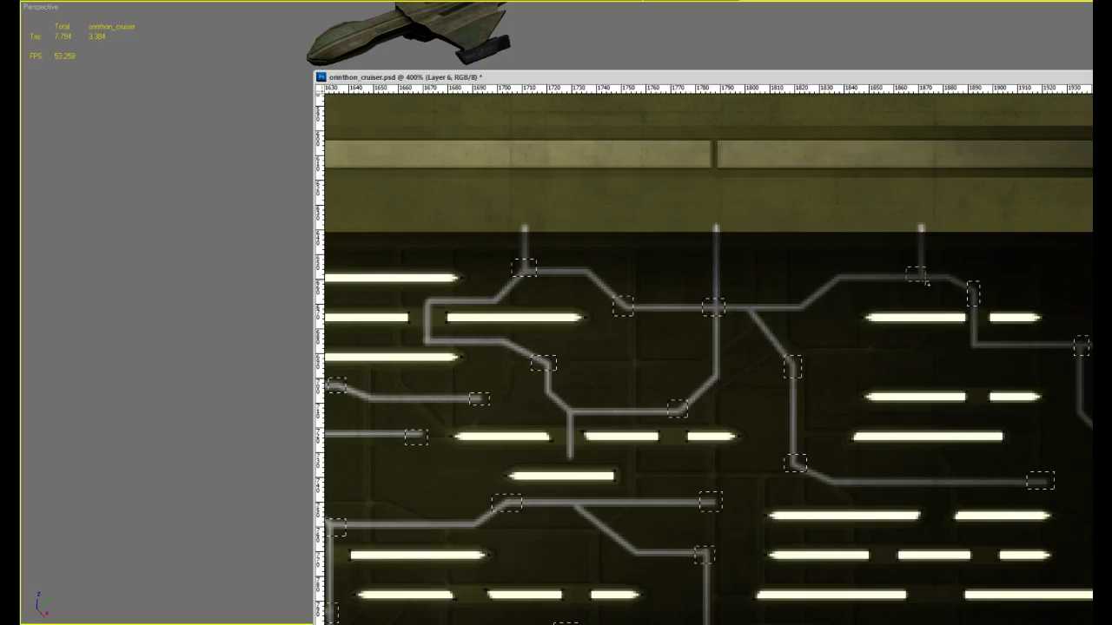
Add the panel's far-end line junction, bend and bottom end, plus the lowest line's bend and end, to the selection
drag(979, 329, 878, 313)
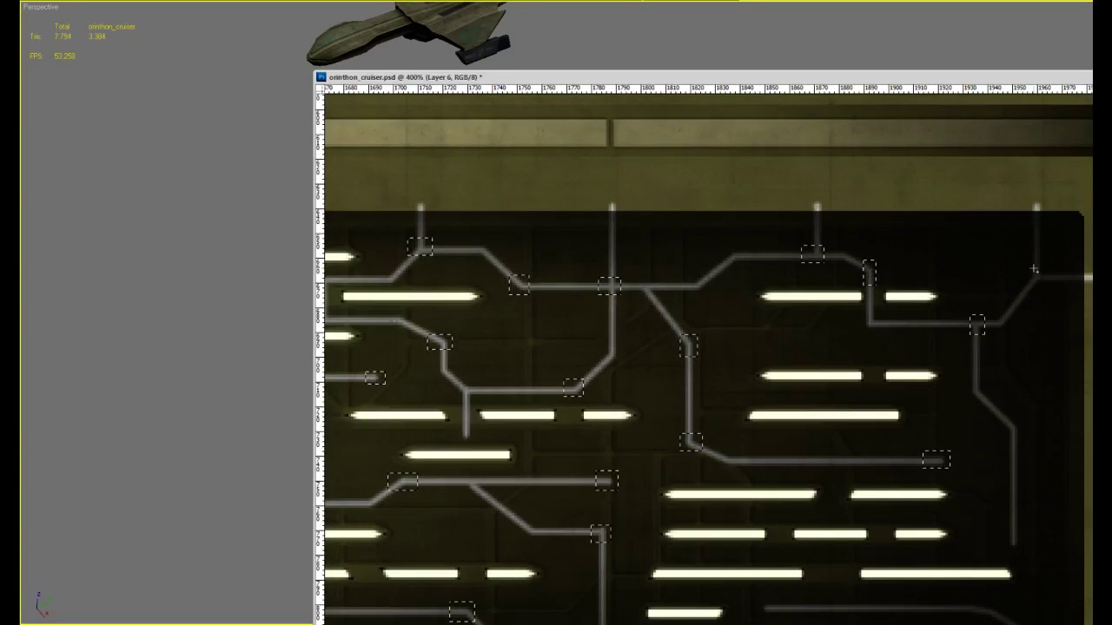
scroll(1001, 417, down, 3)
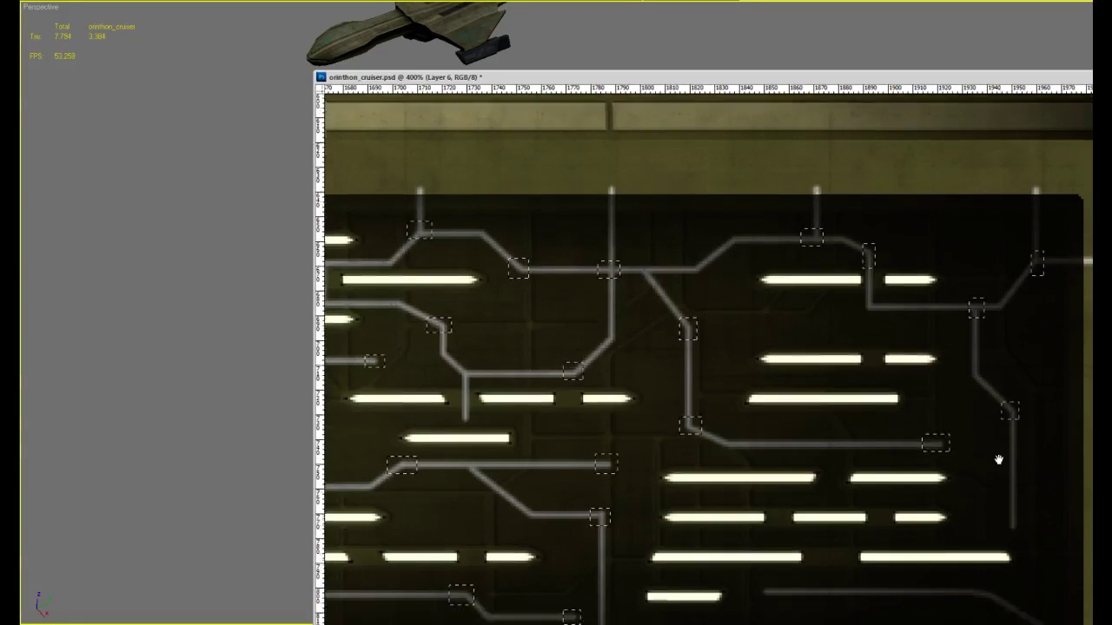
shift+drag(983, 402, 1003, 426)
shift+drag(949, 473, 973, 492)
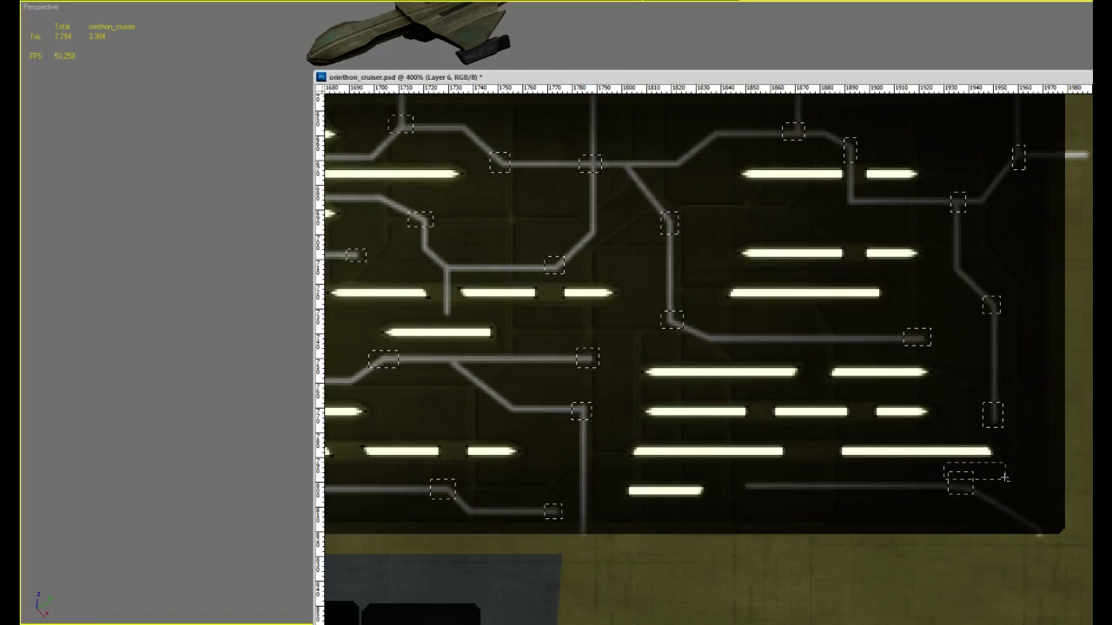
shift+drag(738, 476, 767, 496)
Fill all selected node rectangles on the dark panel with the lines' light grey and clear the selection
alt+click(804, 447)
alt+click(804, 447)
alt+click(804, 447)
alt+click(805, 447)
alt+click(803, 446)
alt+click(804, 446)
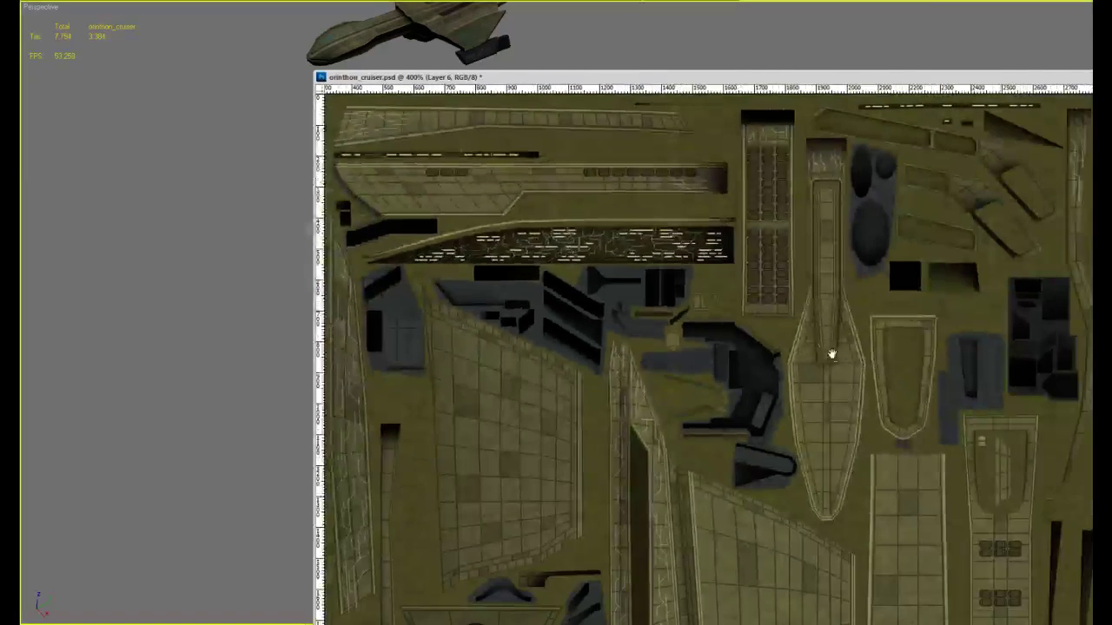
ctrl+click(544, 228)
ctrl+click(544, 229)
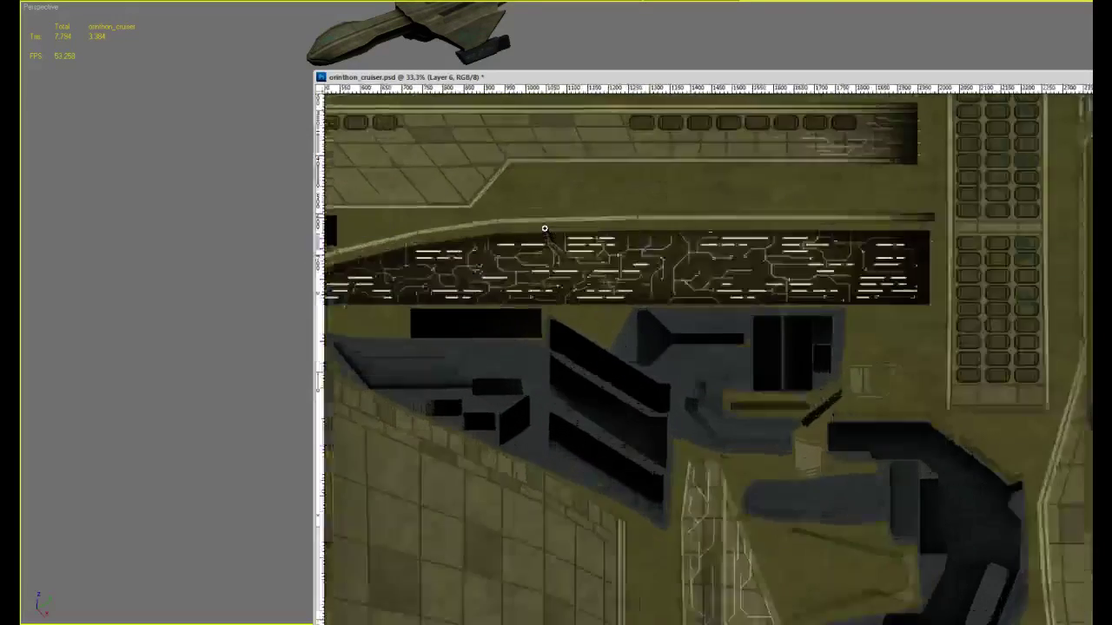
ctrl+click(544, 228)
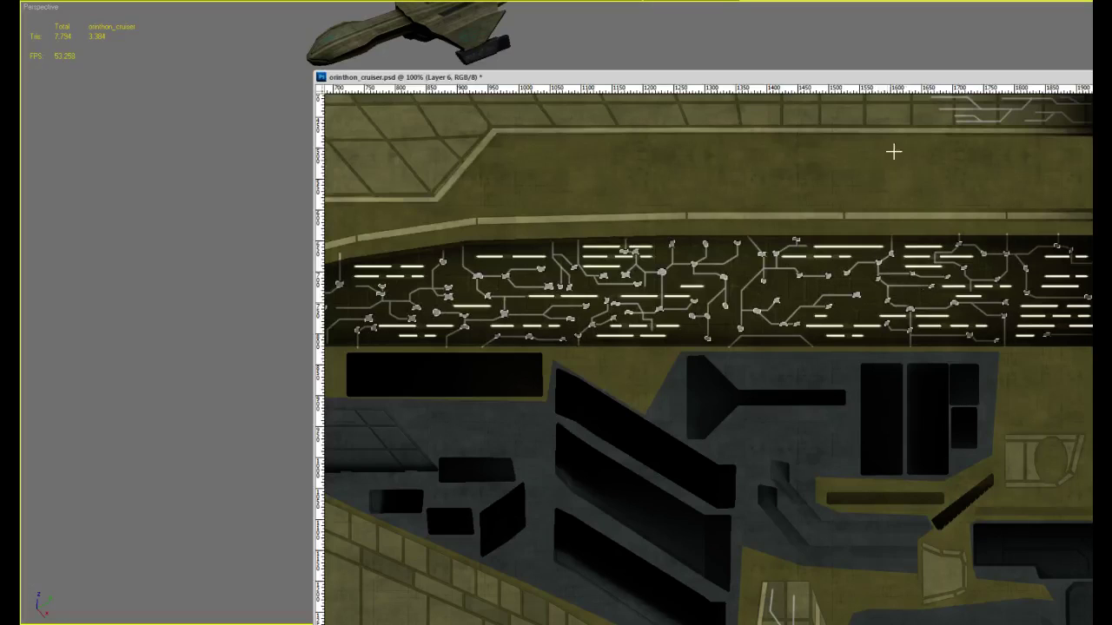
drag(989, 172, 840, 258)
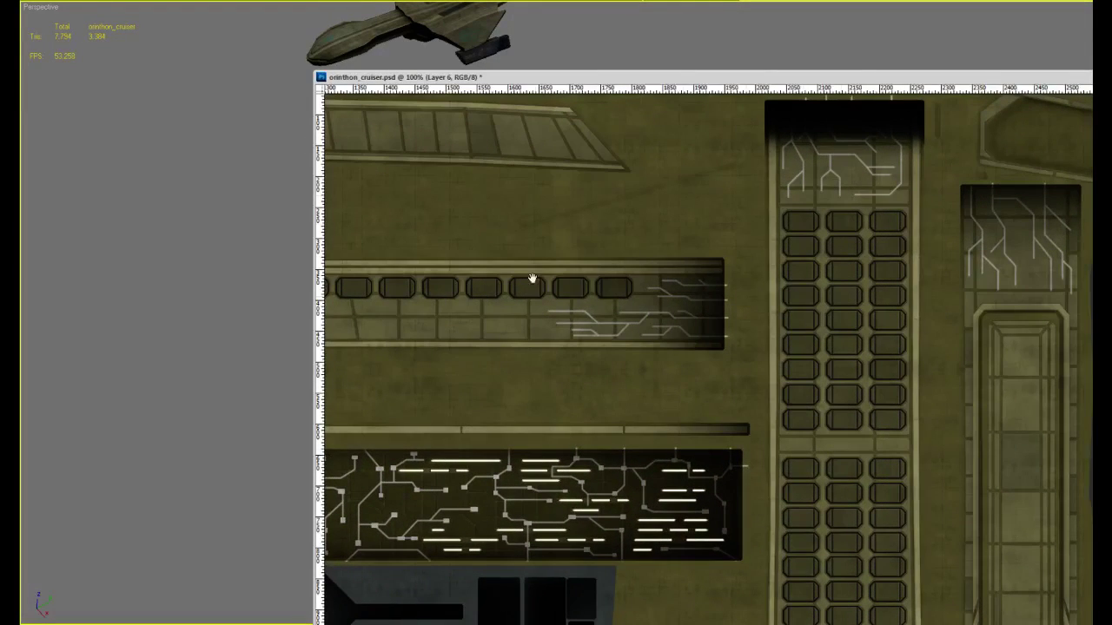
Select small rectangles over the circuit lines' ends and joints at the dark end of the windowed hull strip
ctrl+click(649, 307)
ctrl+click(625, 322)
ctrl+click(620, 367)
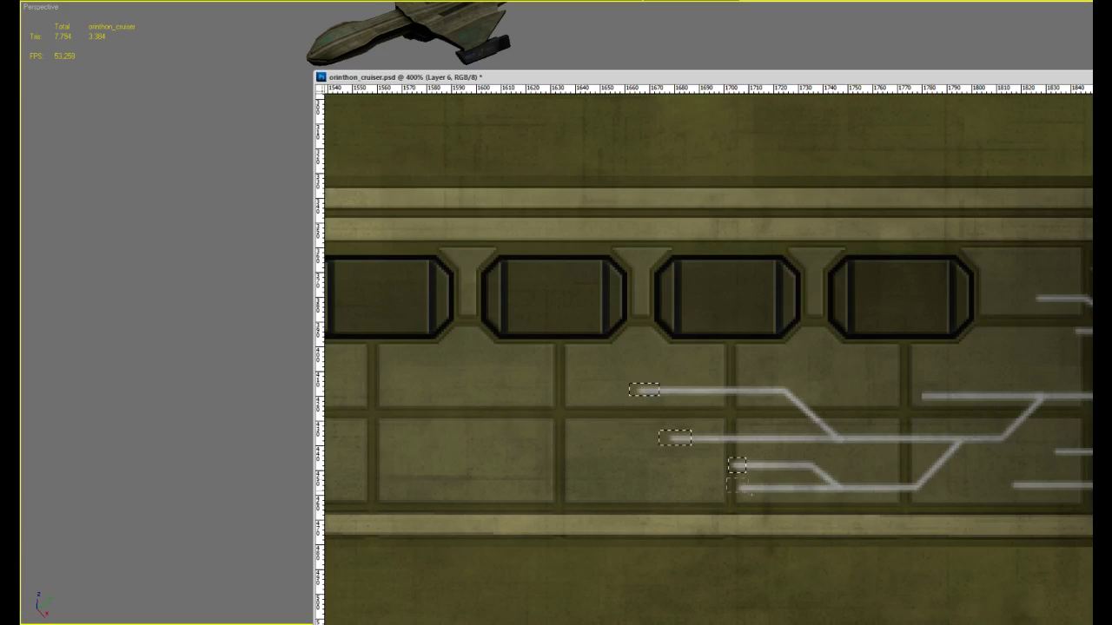
shift+drag(752, 493, 727, 477)
drag(849, 476, 764, 472)
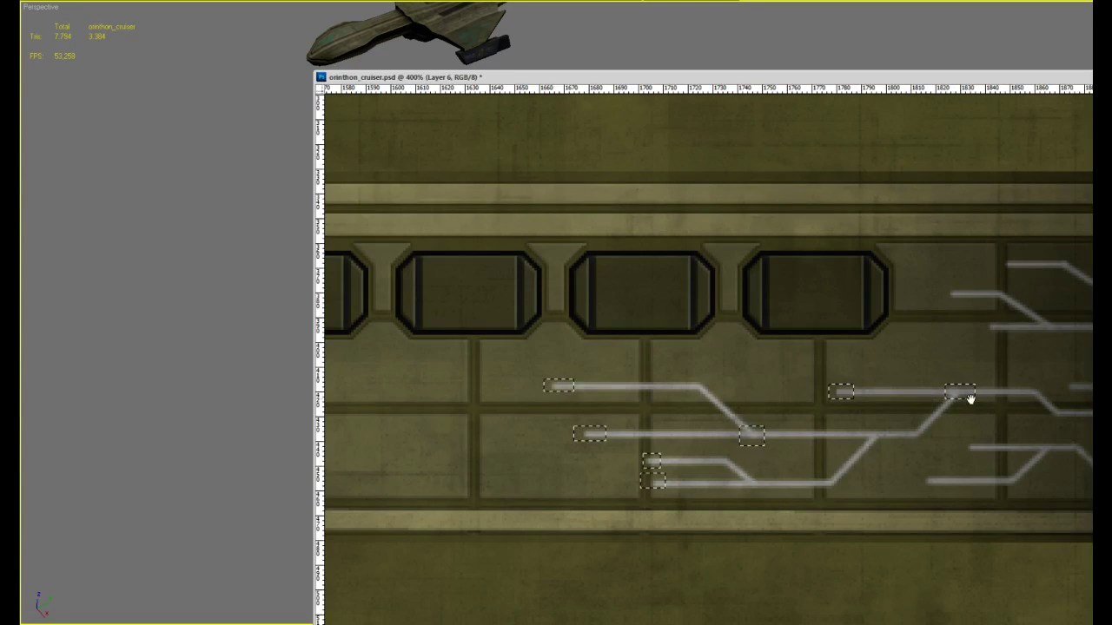
drag(970, 398, 857, 383)
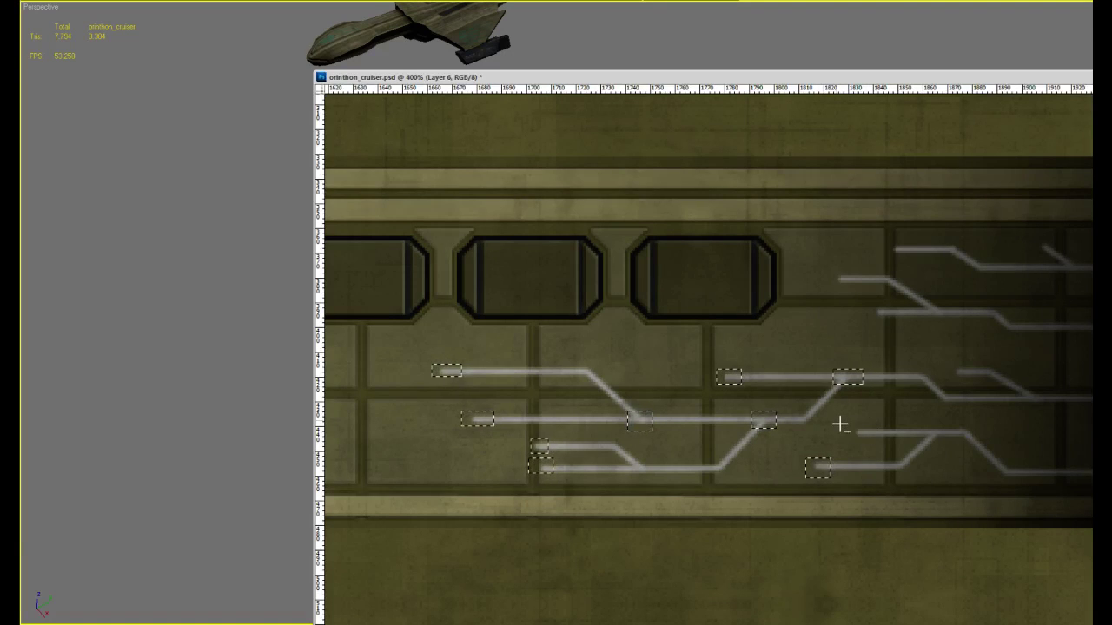
drag(973, 433, 855, 448)
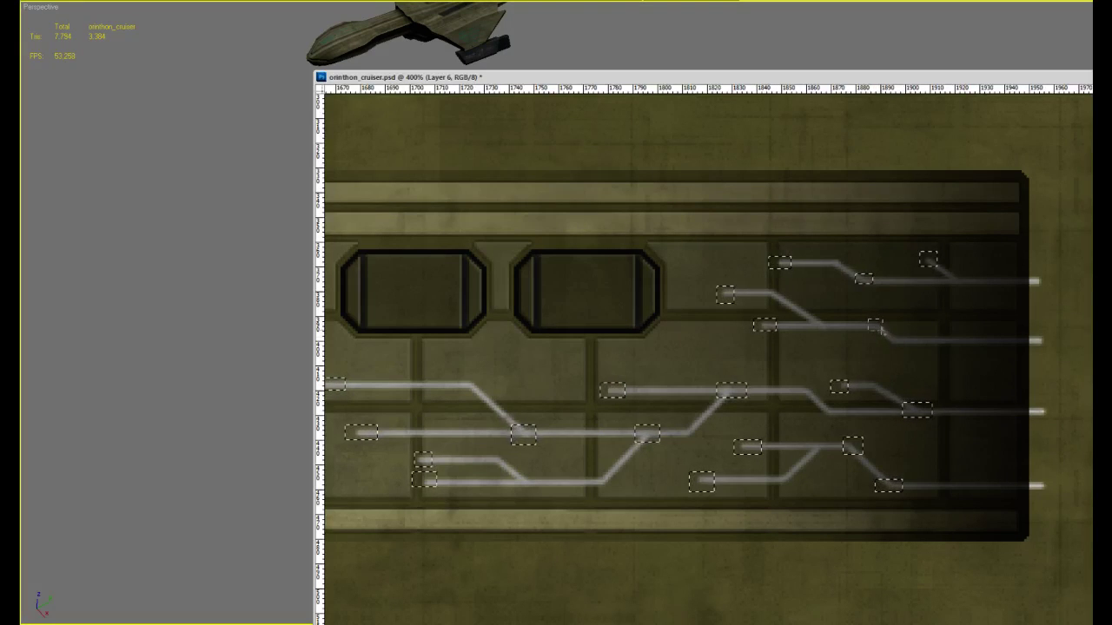
Select the branch ends and joints of the upper circuit lines on the tapered hull panel near the texture's corner
alt+scroll(911, 330, down, 6)
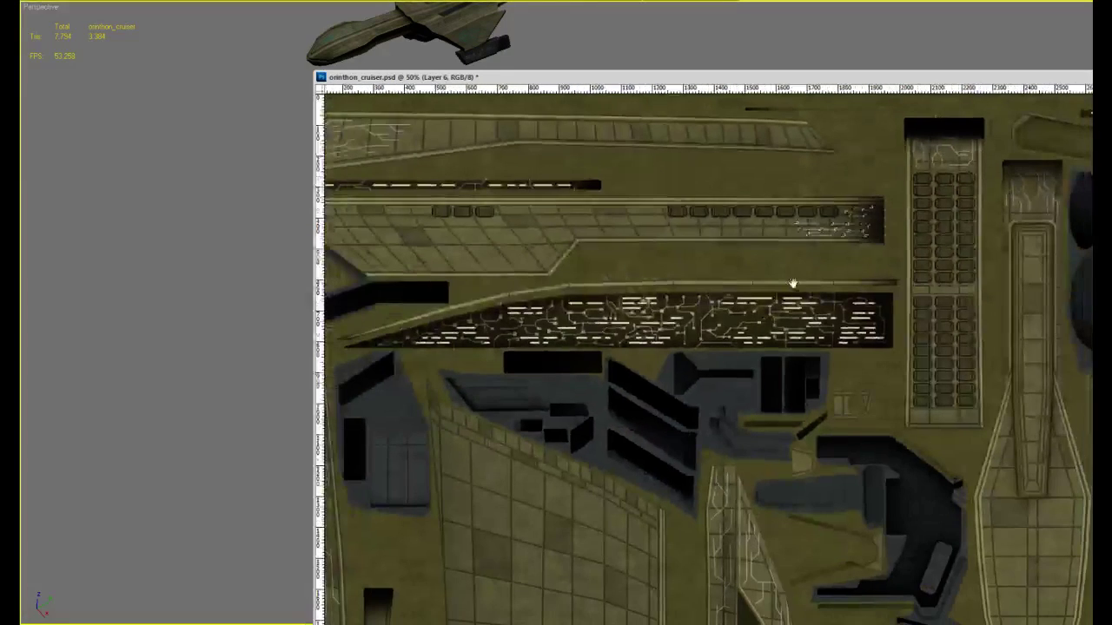
drag(792, 283, 844, 326)
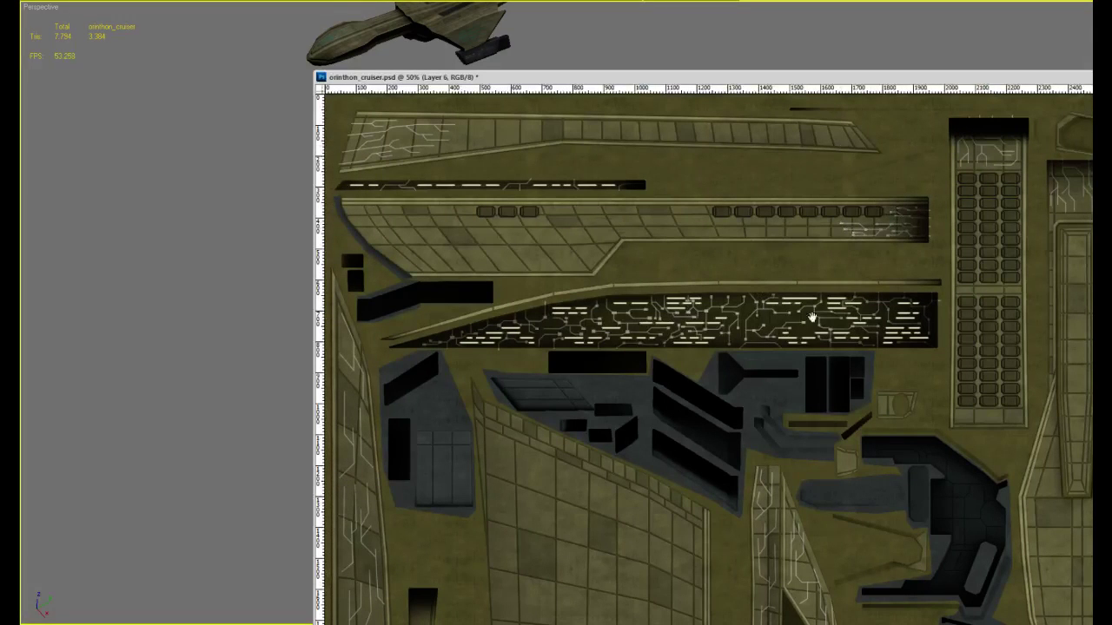
alt+scroll(497, 184, up, 4)
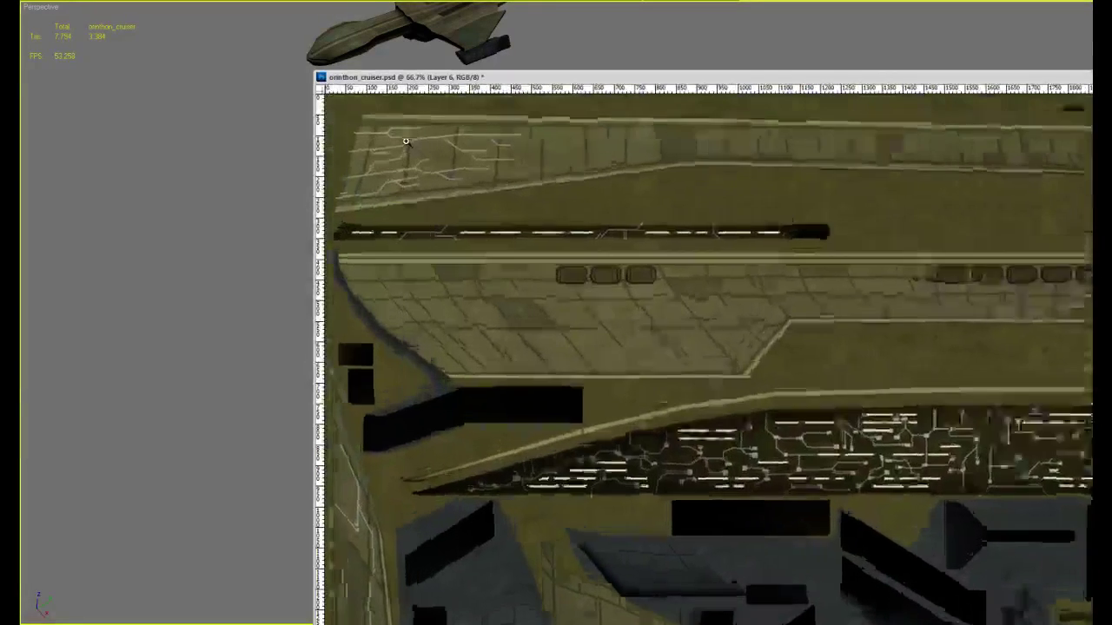
alt+scroll(428, 155, up, 4)
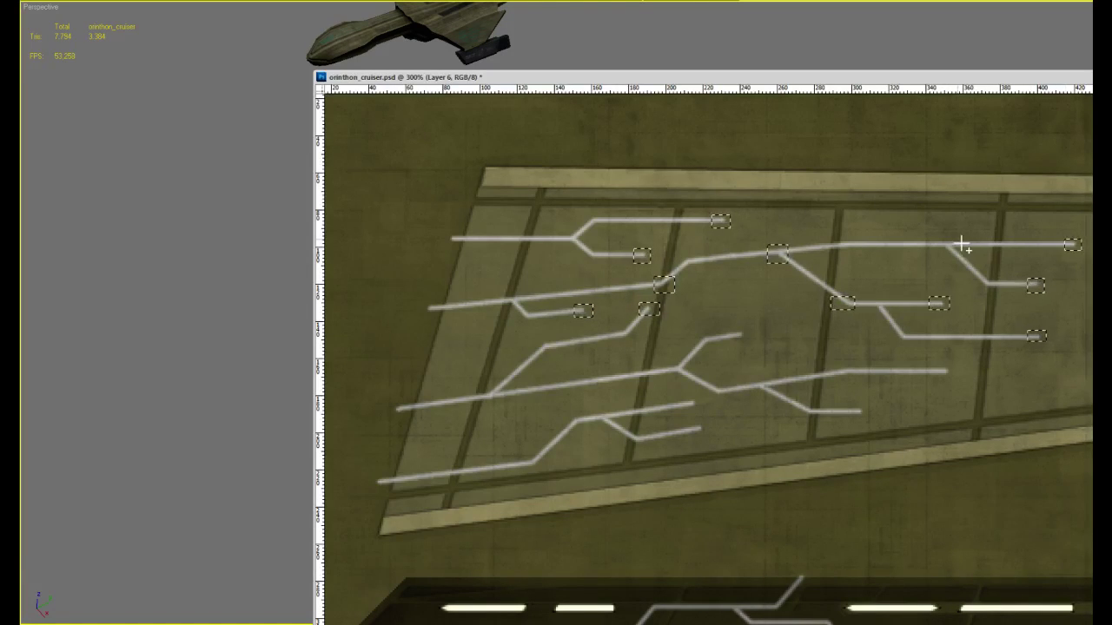
shift+drag(947, 242, 959, 252)
Add the middle circuit lines' joints, bend and upper branch end, plus the lowest line's bend, to the tapered panel's node selection
shift+drag(674, 362, 691, 375)
shift+drag(732, 328, 750, 345)
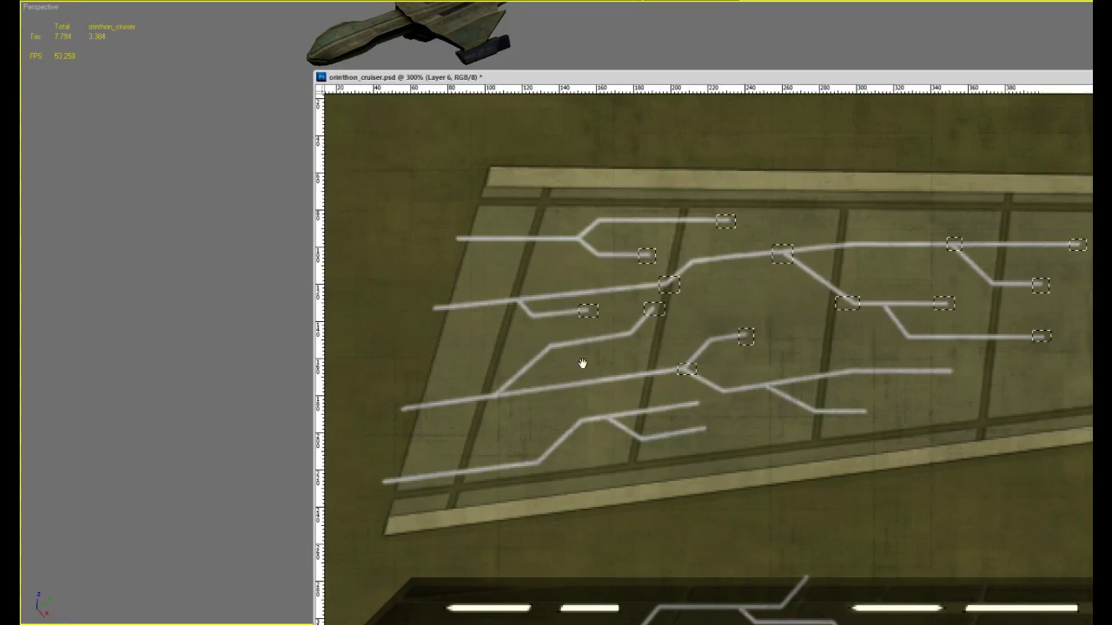
drag(550, 351, 588, 341)
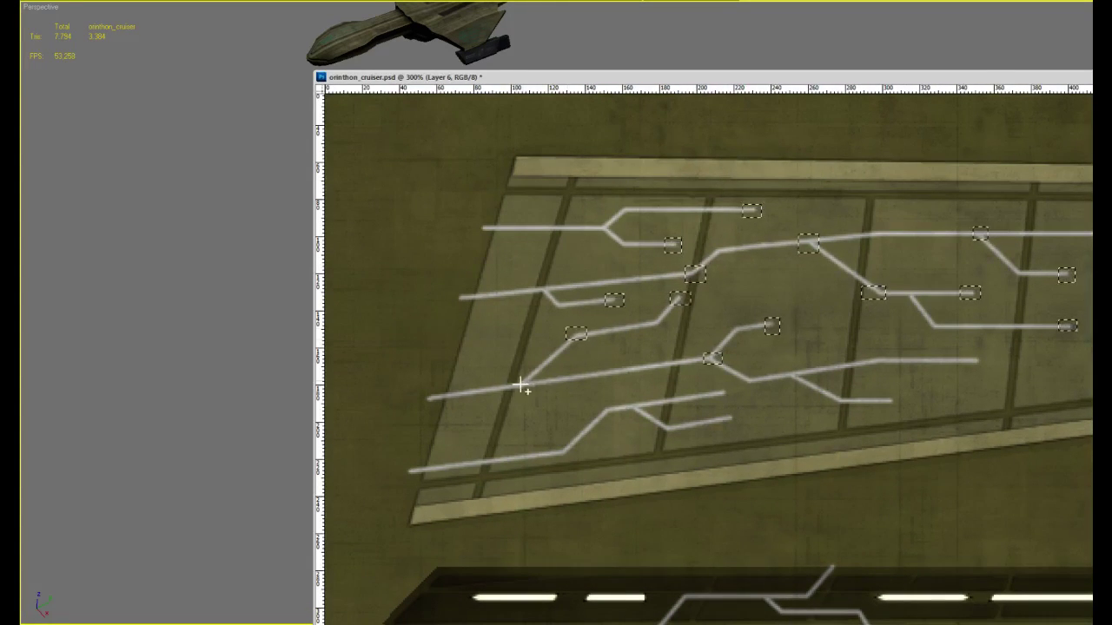
shift+drag(556, 445, 575, 462)
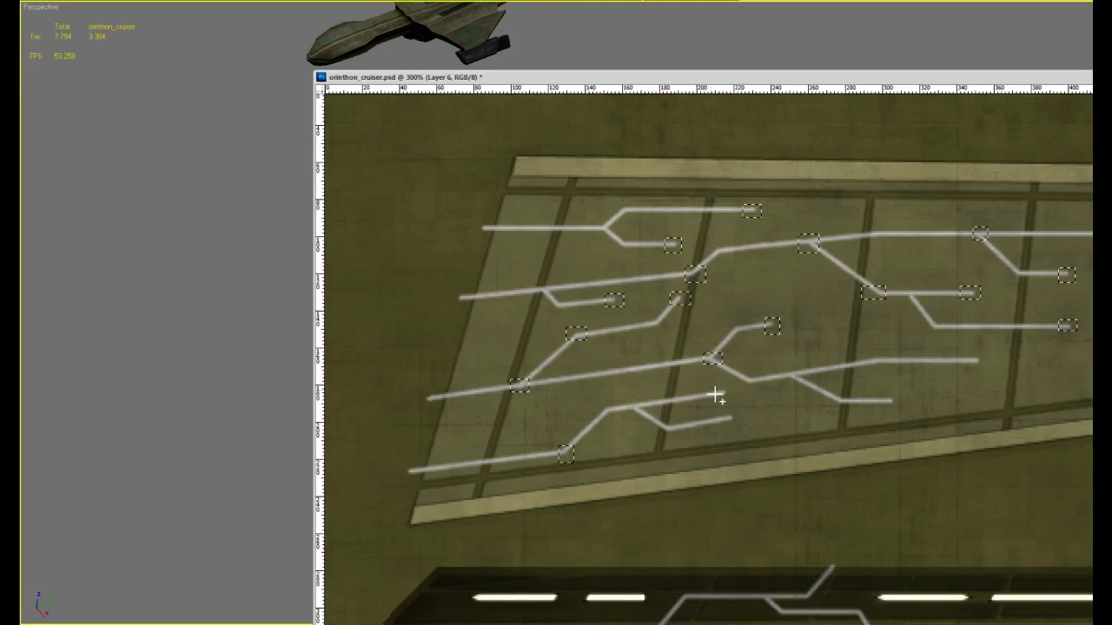
Add the remaining lower line ends and bends on the tapered panel, and fill the selected nodes with the lines' light grey
shift+drag(717, 388, 740, 430)
shift+drag(659, 432, 676, 422)
shift+drag(879, 392, 898, 408)
shift+drag(871, 350, 888, 367)
shift+drag(967, 353, 984, 368)
key(ctrl+minus)
key(ctrl+minus)
key(ctrl+minus)
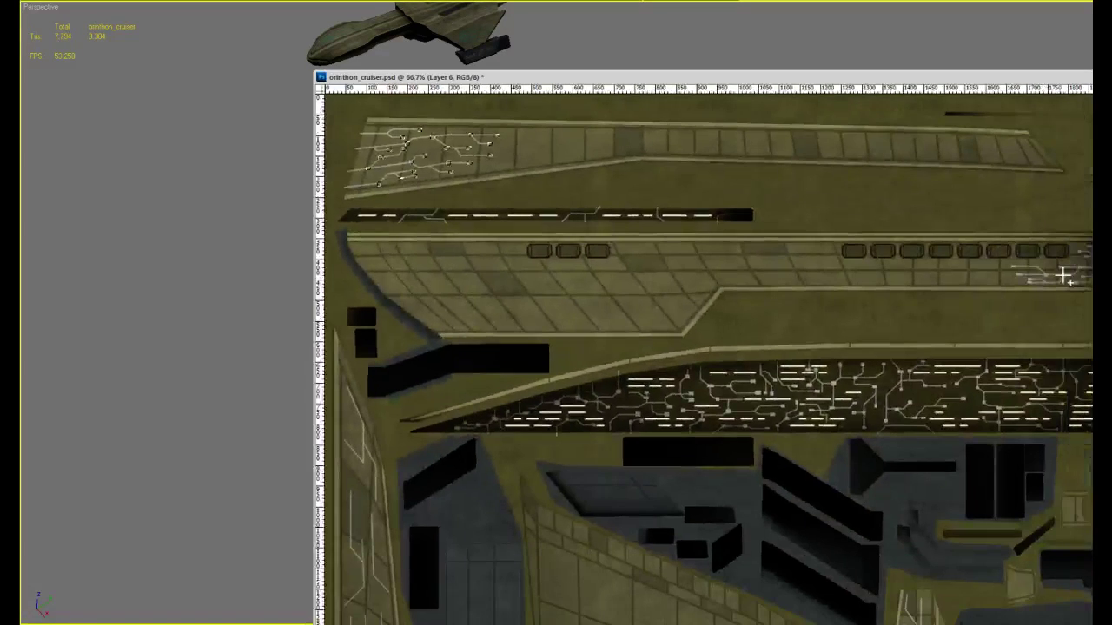
Select small rectangles over the circuit lines' branch ends at the head of the tall panel with the rows of hatches
key(ctrl+minus)
key(ctrl+minus)
key(ctrl+minus)
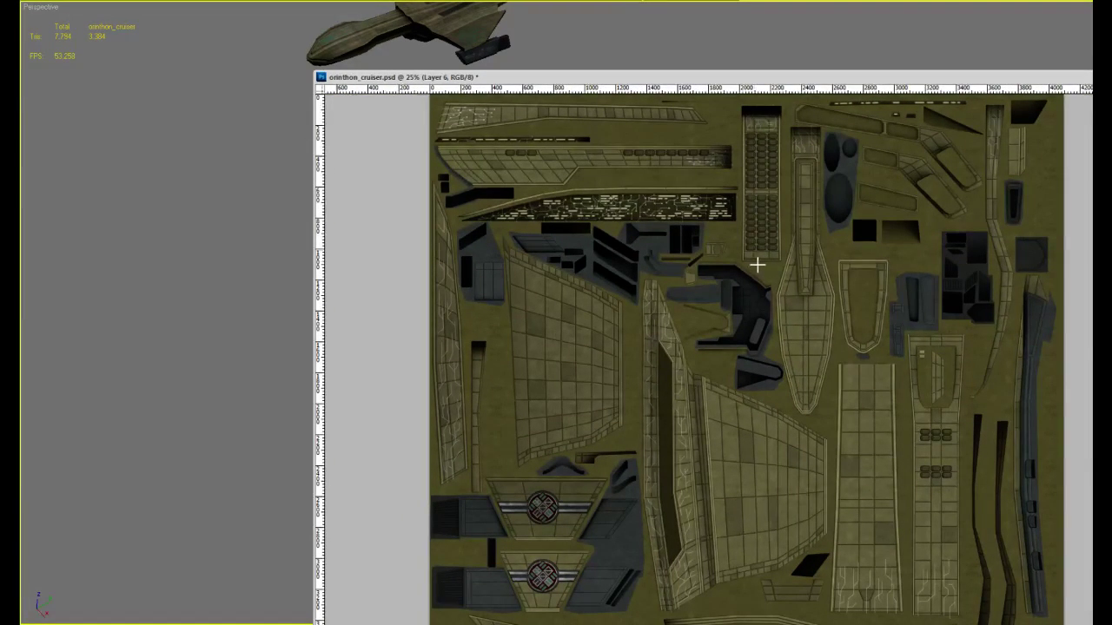
key(ctrl+plus)
key(ctrl+plus)
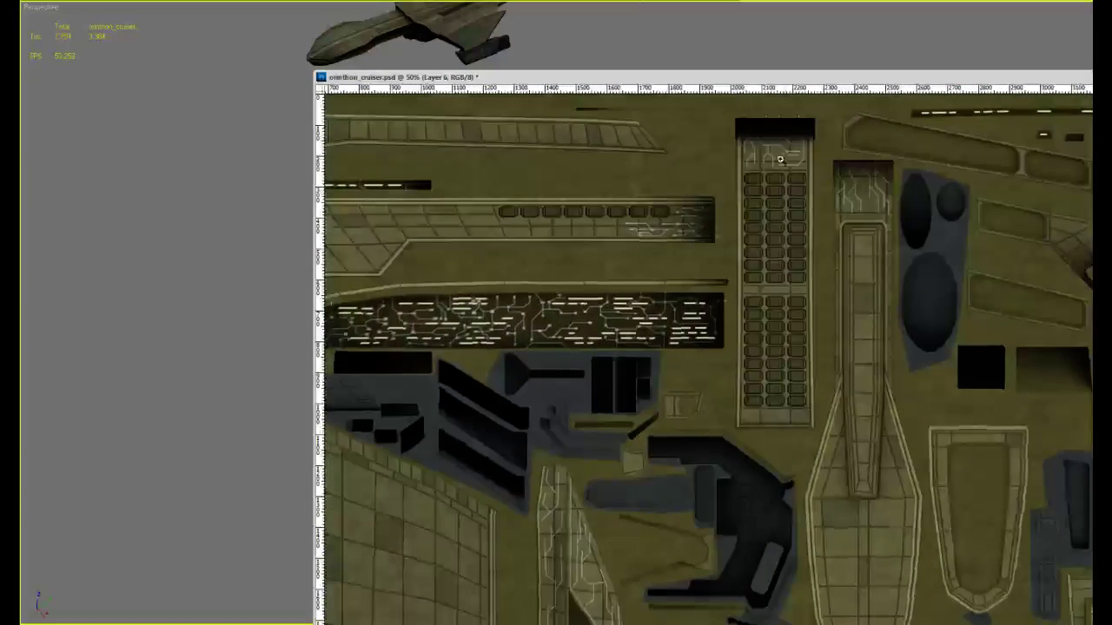
drag(714, 167, 811, 158)
drag(954, 128, 929, 349)
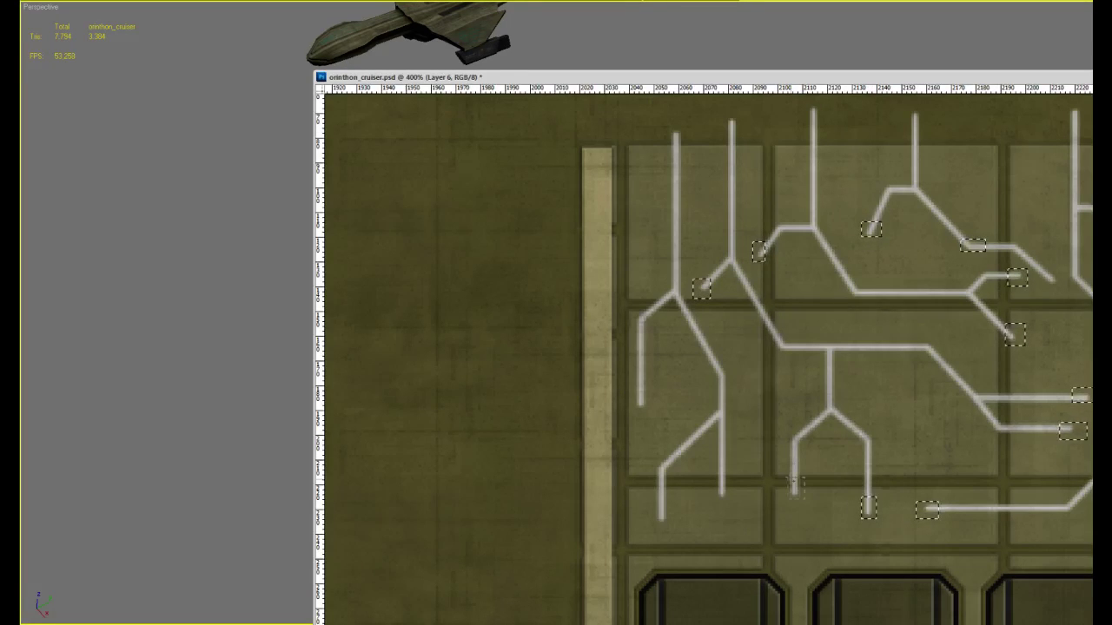
Add the tall panel's remaining outer line ends, branch joints and lowest line's bend to the node selection
shift+drag(821, 400, 837, 417)
shift+drag(710, 403, 727, 430)
shift+drag(631, 383, 647, 410)
shift+drag(647, 508, 731, 483)
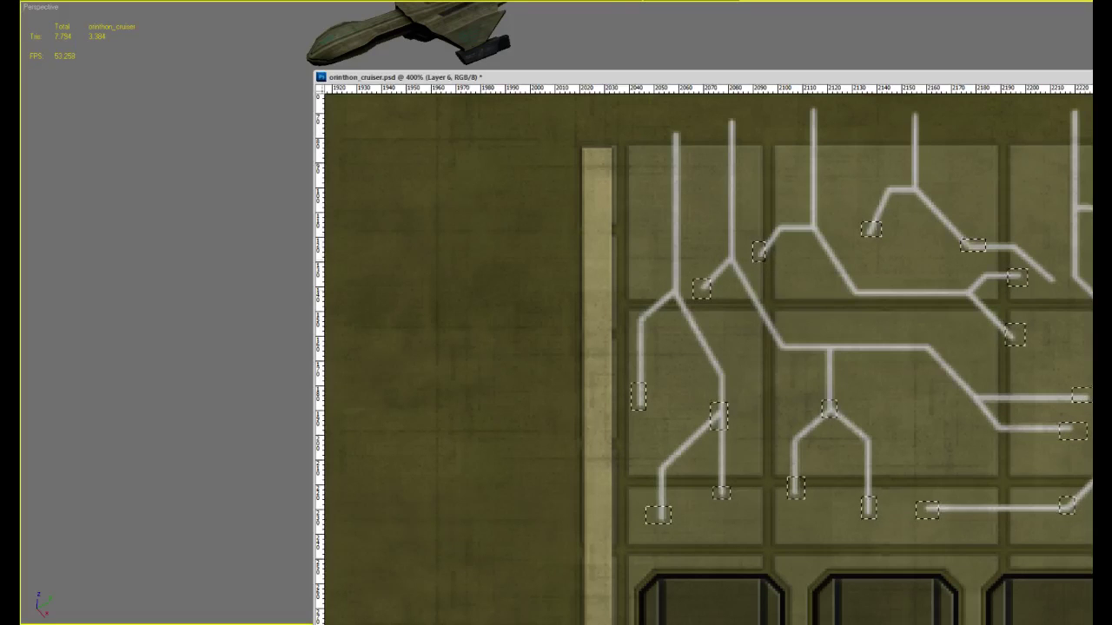
shift+drag(1058, 497, 1075, 516)
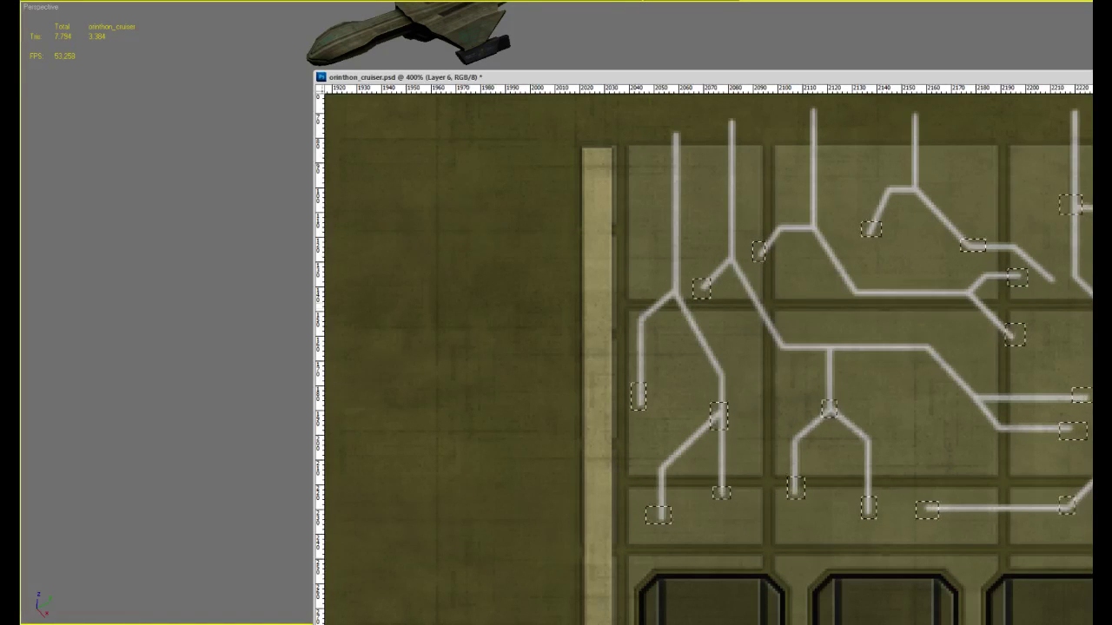
Fill the selected node rectangles above the hatches with the lines' light grey and clear the selection
key(Delete)
key(ctrl+d)
alt+click(932, 274)
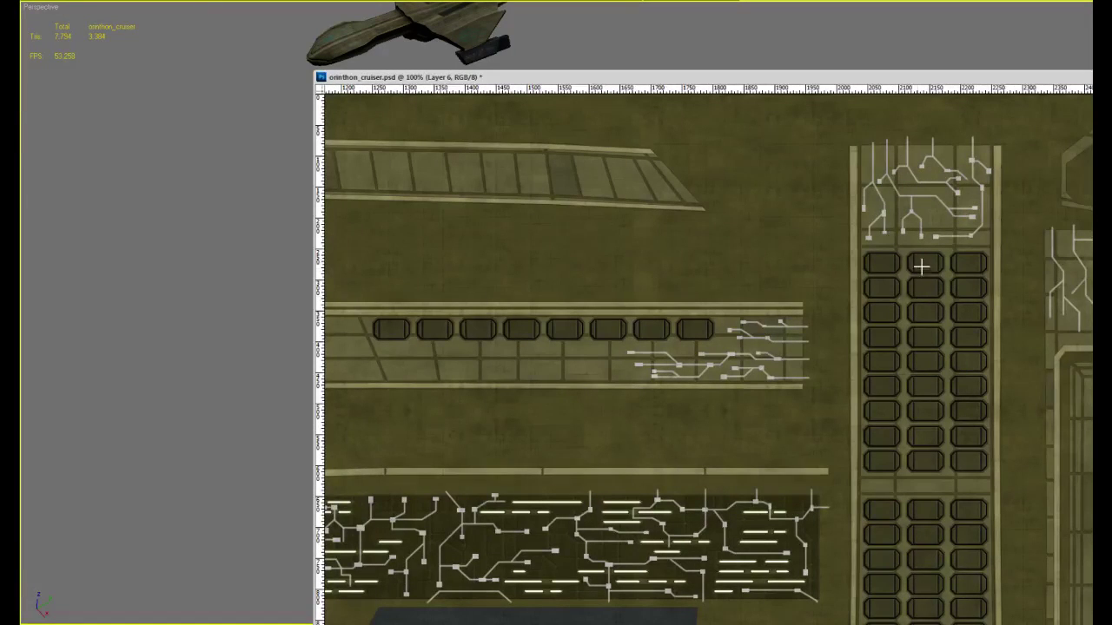
Add light grey rectangular nodes at the circuit lines' ends and joints on the narrower panel beside the hatch-covered one
scroll(833, 322, right, 5)
alt+scroll(826, 310, down, 1)
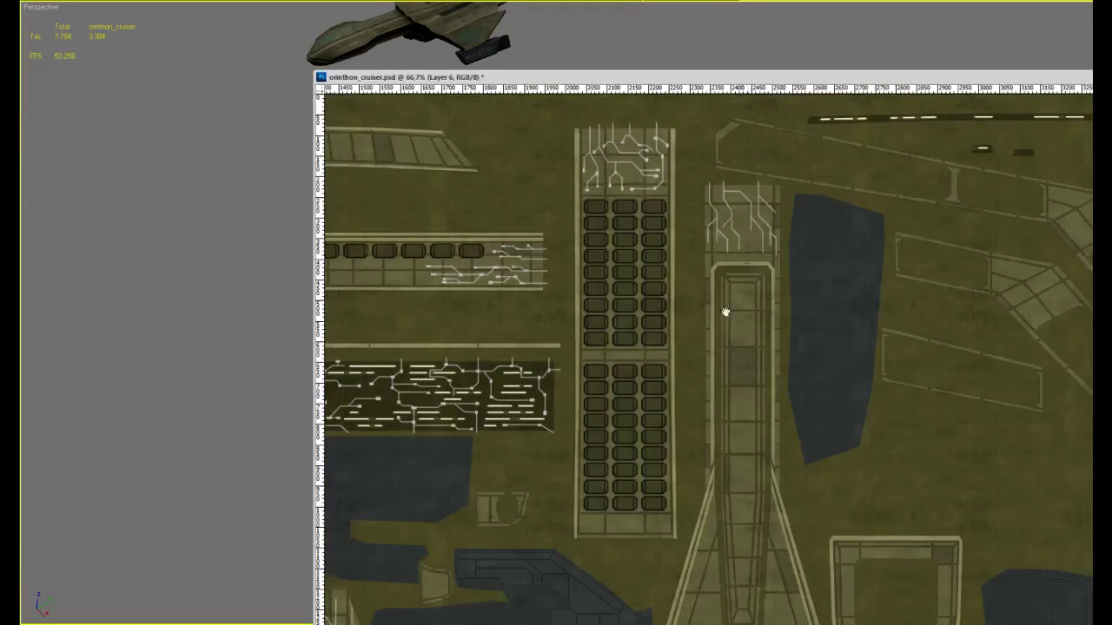
drag(725, 311, 719, 407)
ctrl+click(722, 282)
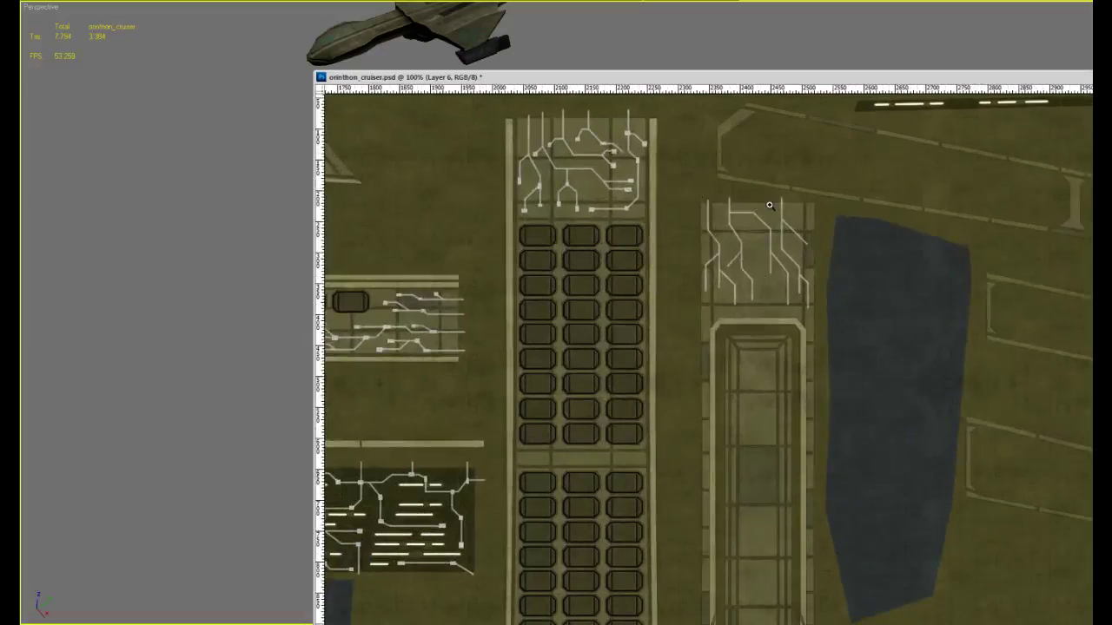
click(769, 205)
click(770, 205)
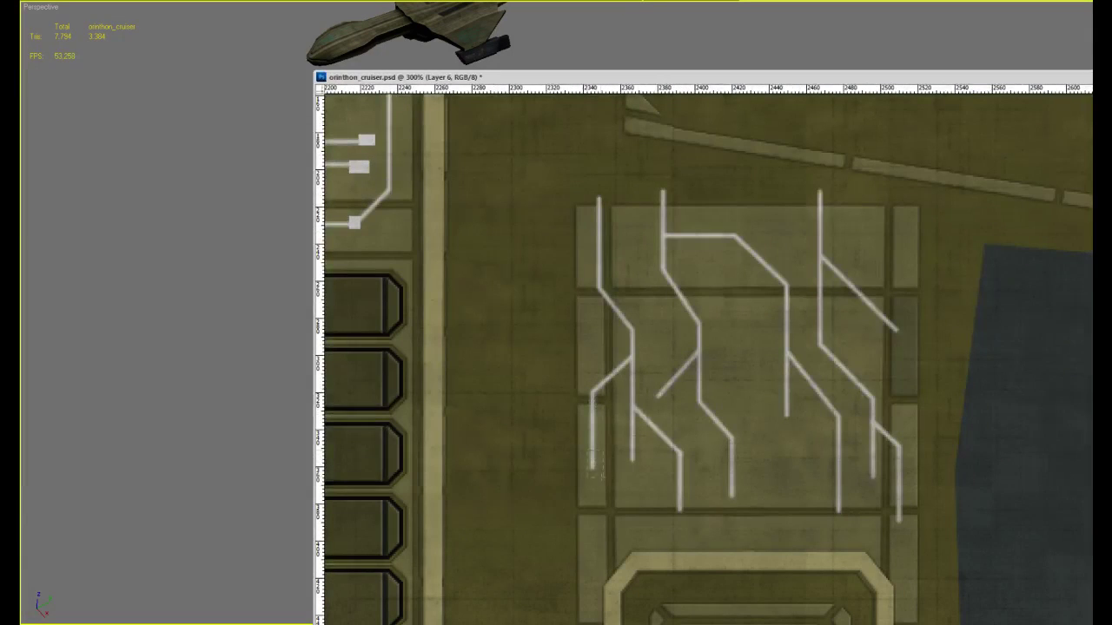
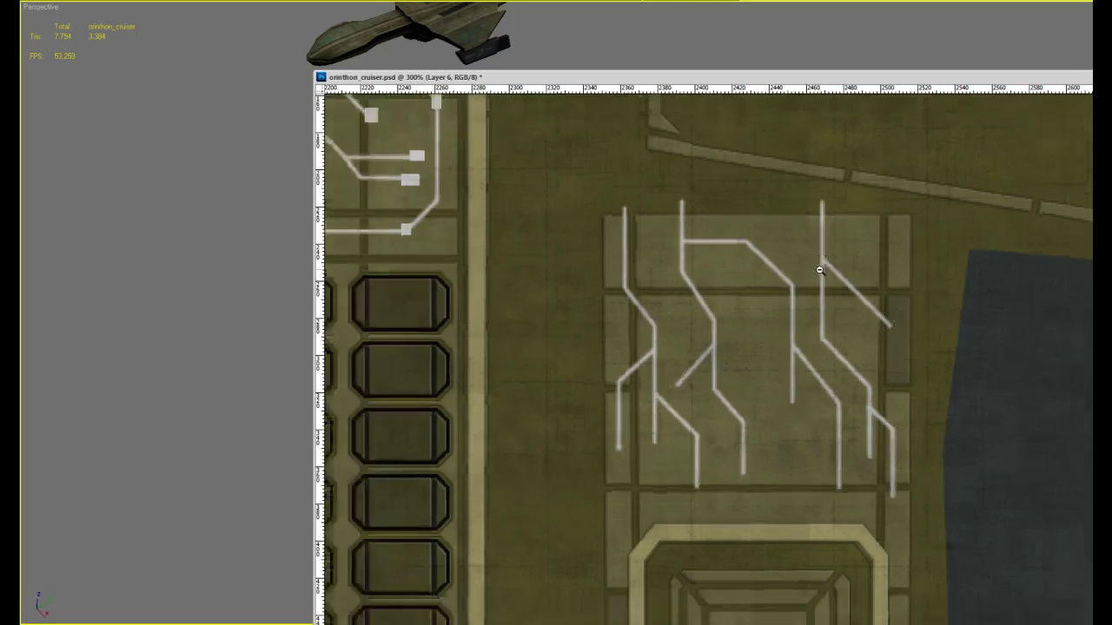
alt+scroll(819, 271, down, 4)
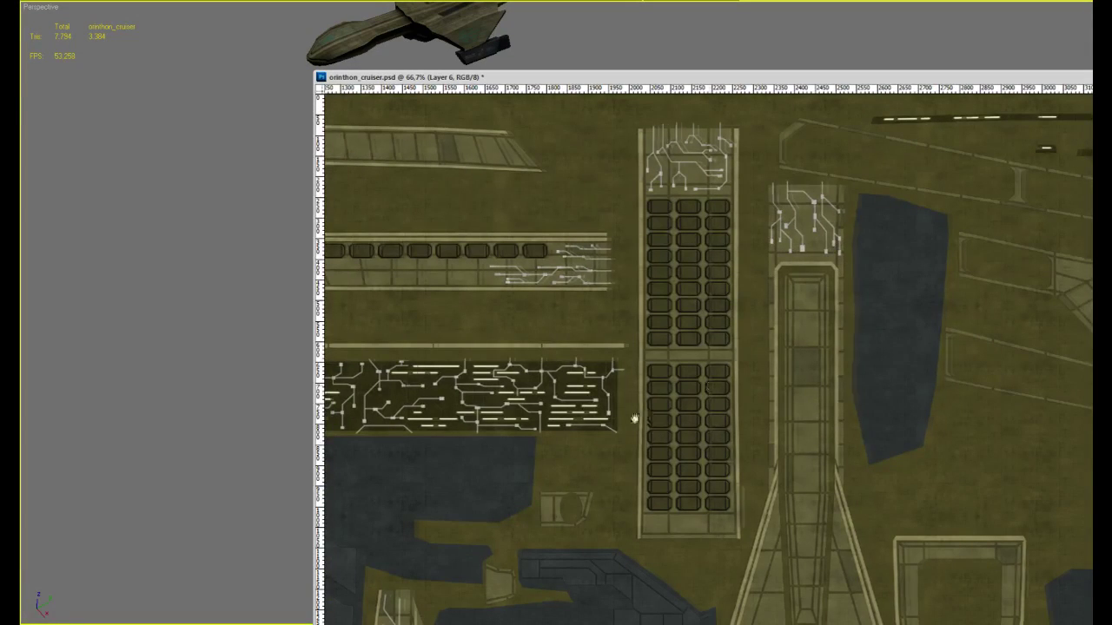
Select small rectangles over the circuit lines' branch ends and joints at the lower end of the long hull panel along the texture's edge
drag(554, 449, 849, 331)
alt+scroll(806, 348, down, 1)
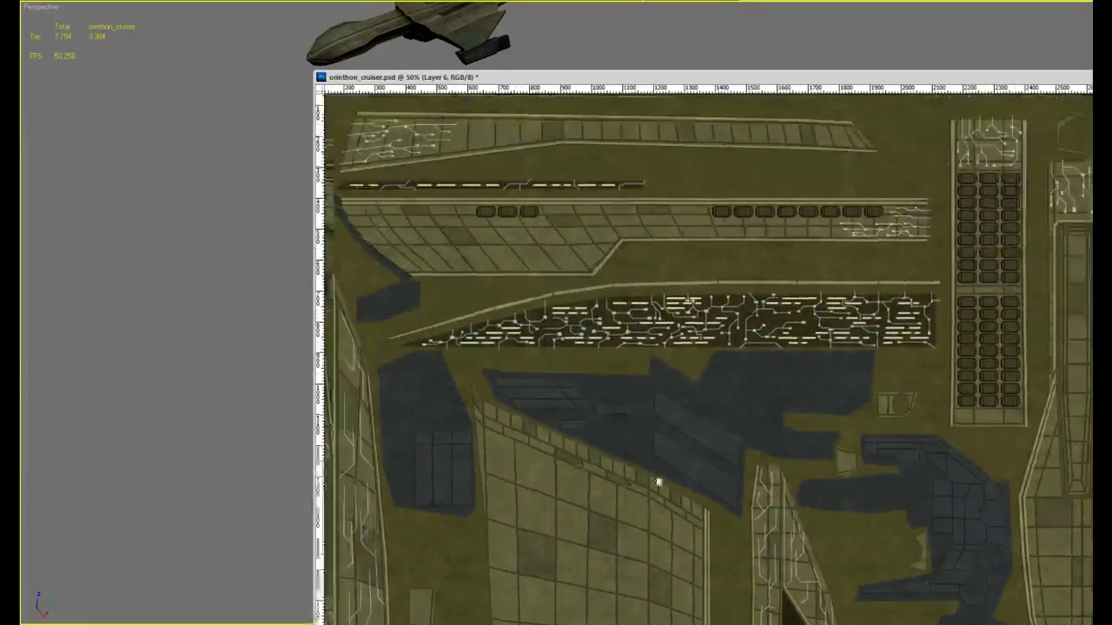
scroll(772, 392, down, 6)
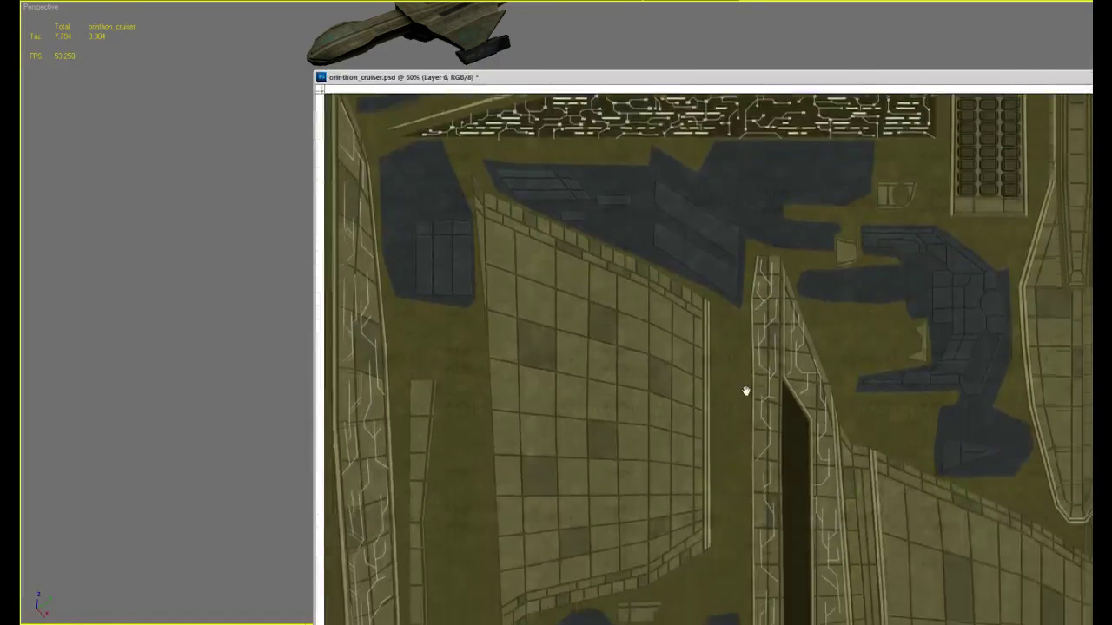
scroll(420, 450, down, 5)
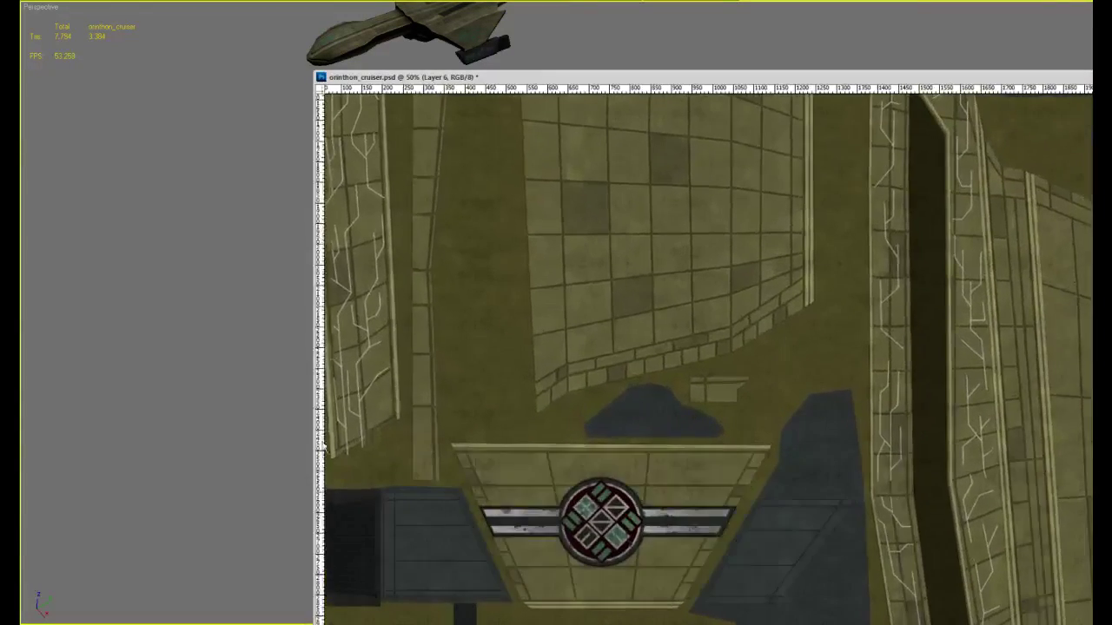
alt+scroll(363, 410, up, 2)
drag(363, 410, 668, 450)
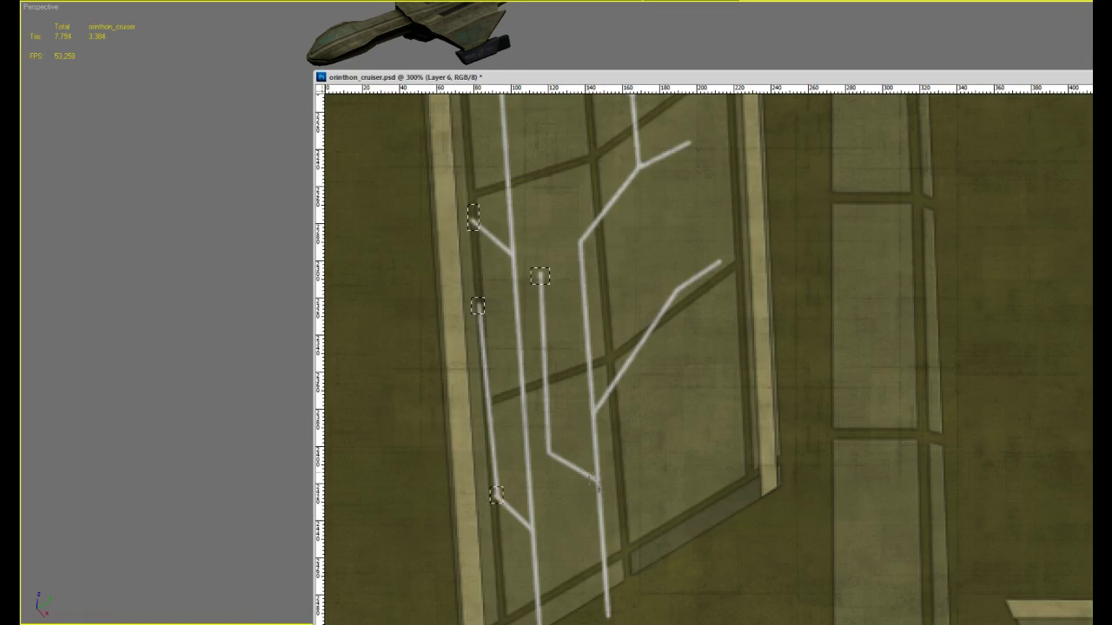
scroll(728, 271, up, 3)
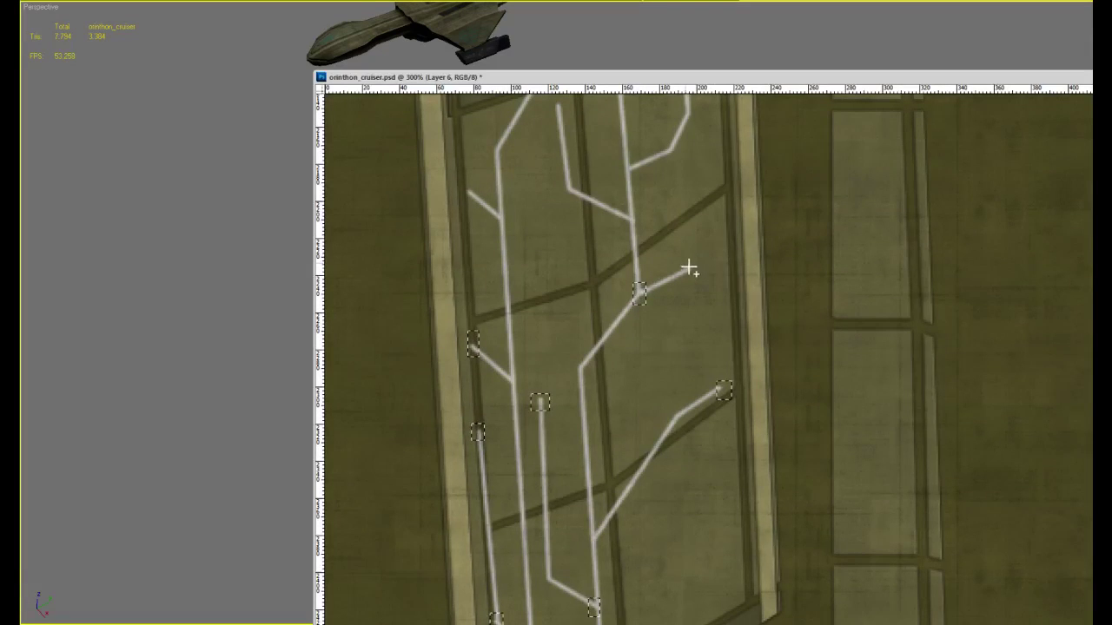
scroll(682, 273, up, 3)
shift+drag(684, 380, 703, 408)
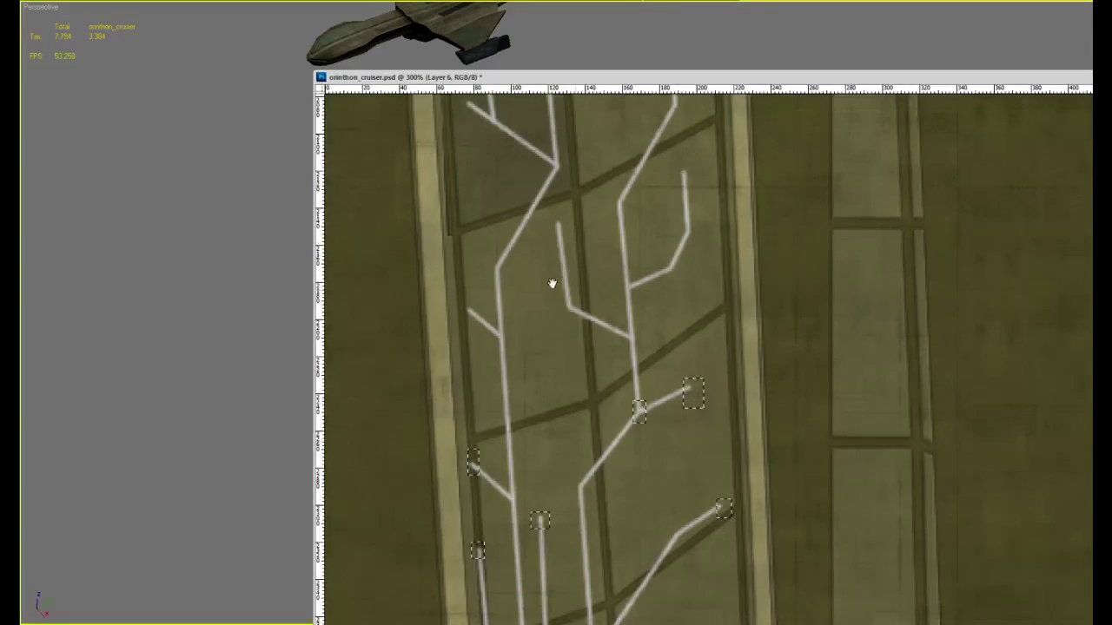
Add the next section's short branch ends, line bends and inner branch junction on the long panel to the selection
scroll(551, 284, up, 1)
shift+drag(459, 341, 474, 361)
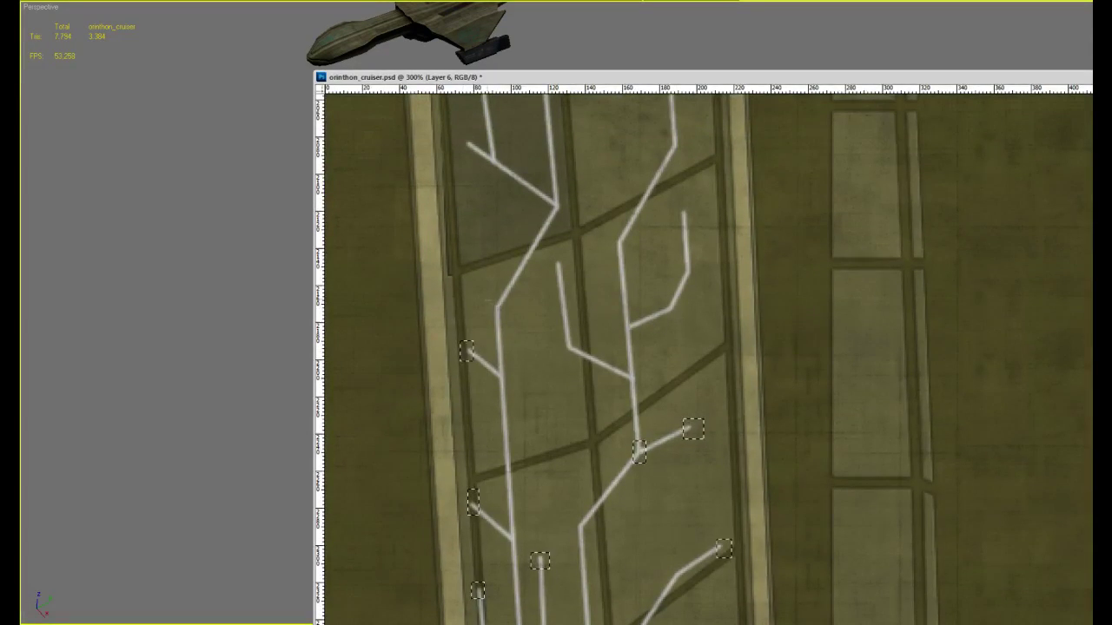
shift+drag(486, 296, 507, 316)
shift+drag(549, 259, 569, 280)
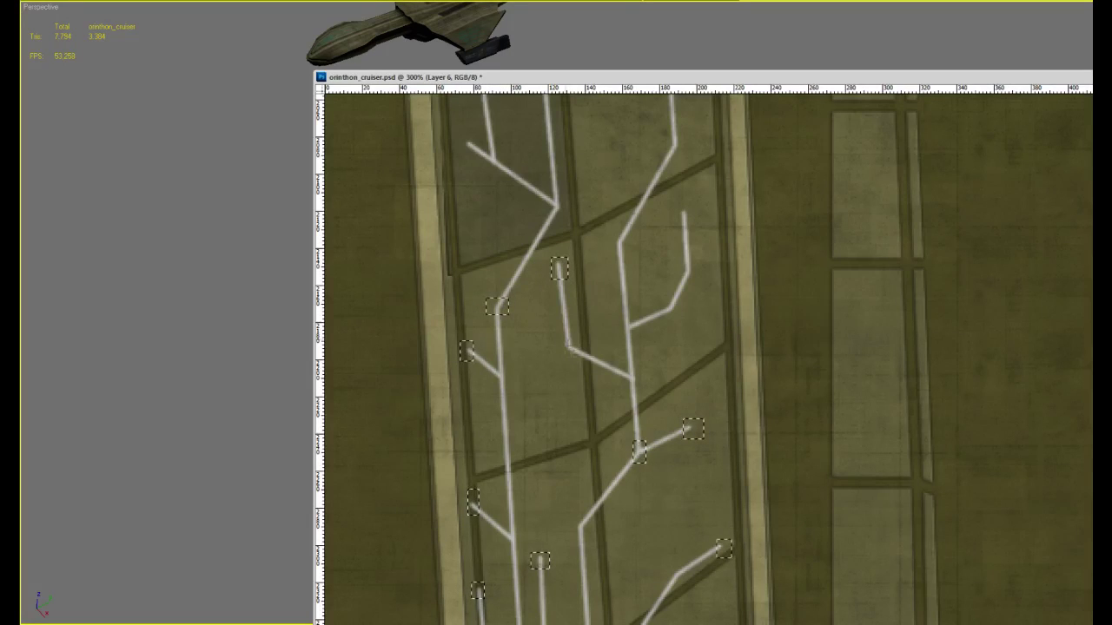
shift+drag(561, 339, 638, 384)
shift+drag(678, 208, 692, 229)
scroll(720, 367, up, 5)
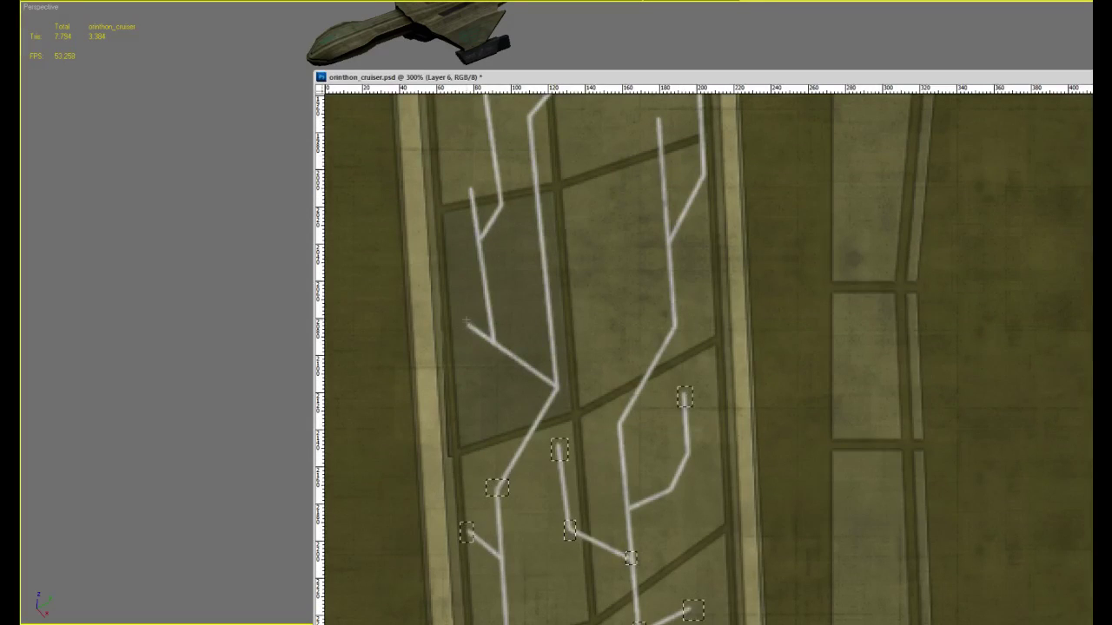
Add the branch ends around the long panel's darker tile, the forked line's ends and joint, and the central line's end and bend
shift+drag(466, 323, 479, 339)
shift+drag(460, 177, 479, 201)
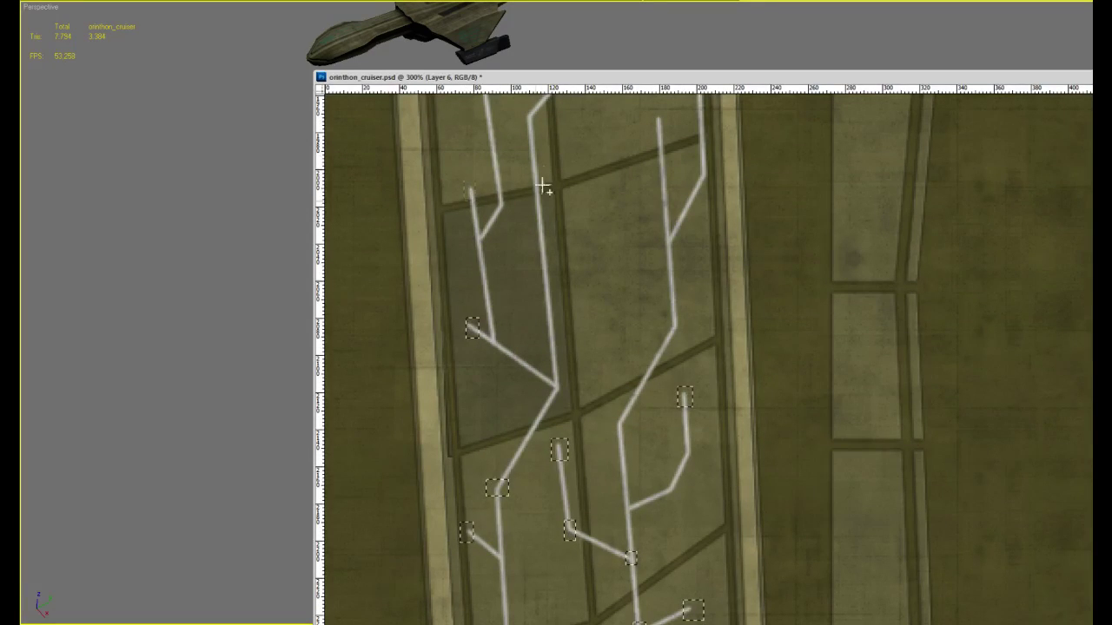
scroll(611, 323, up, 4)
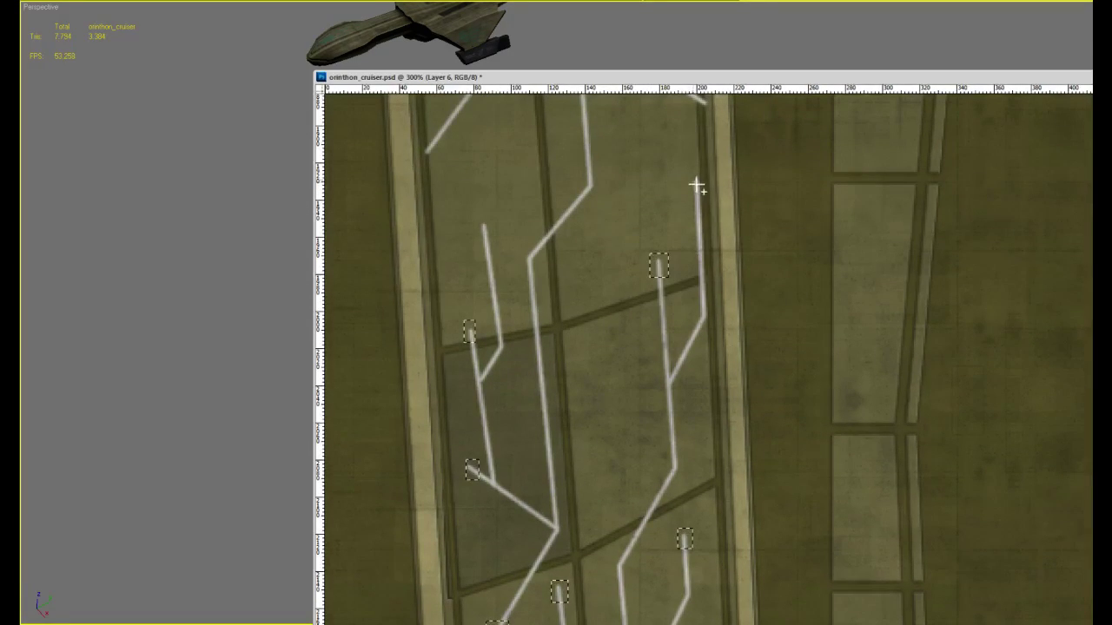
shift+drag(688, 176, 704, 198)
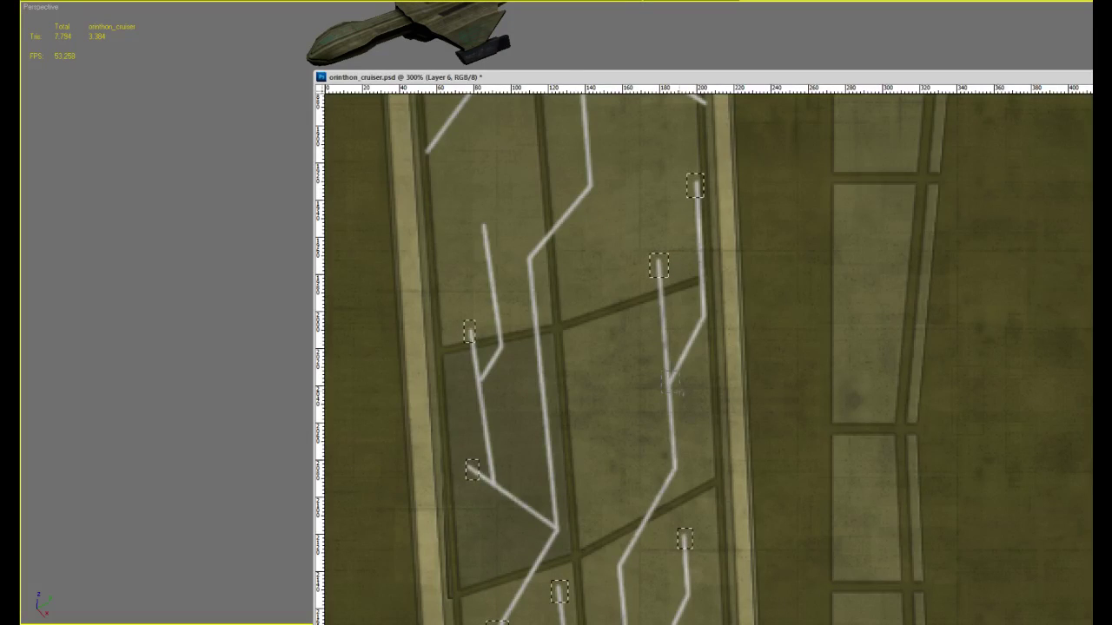
scroll(538, 338, up, 4)
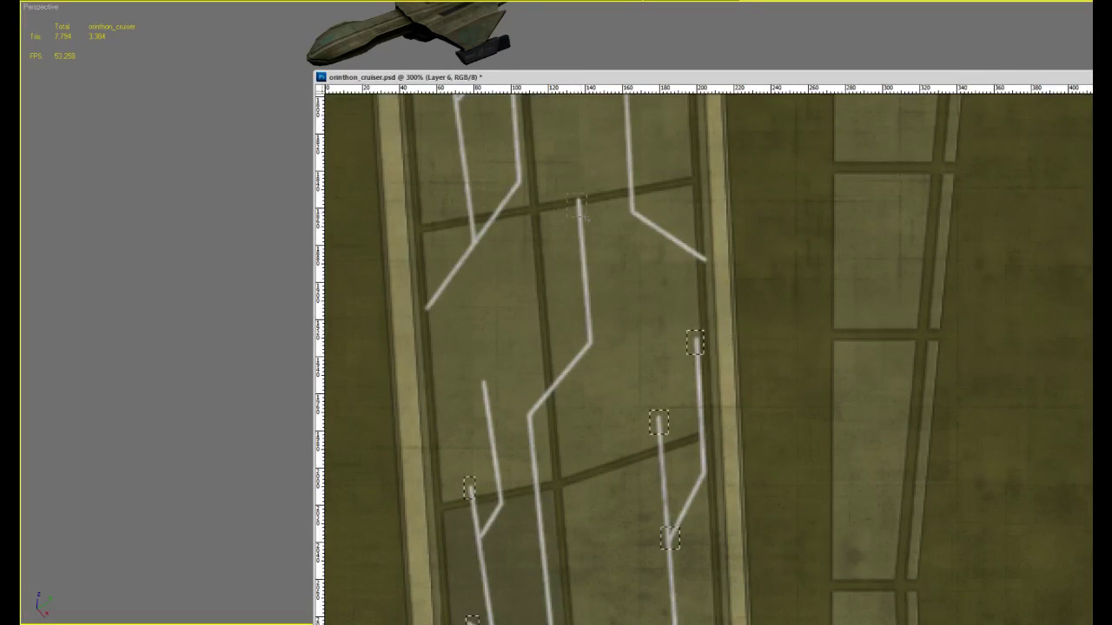
scroll(587, 218, down, 3)
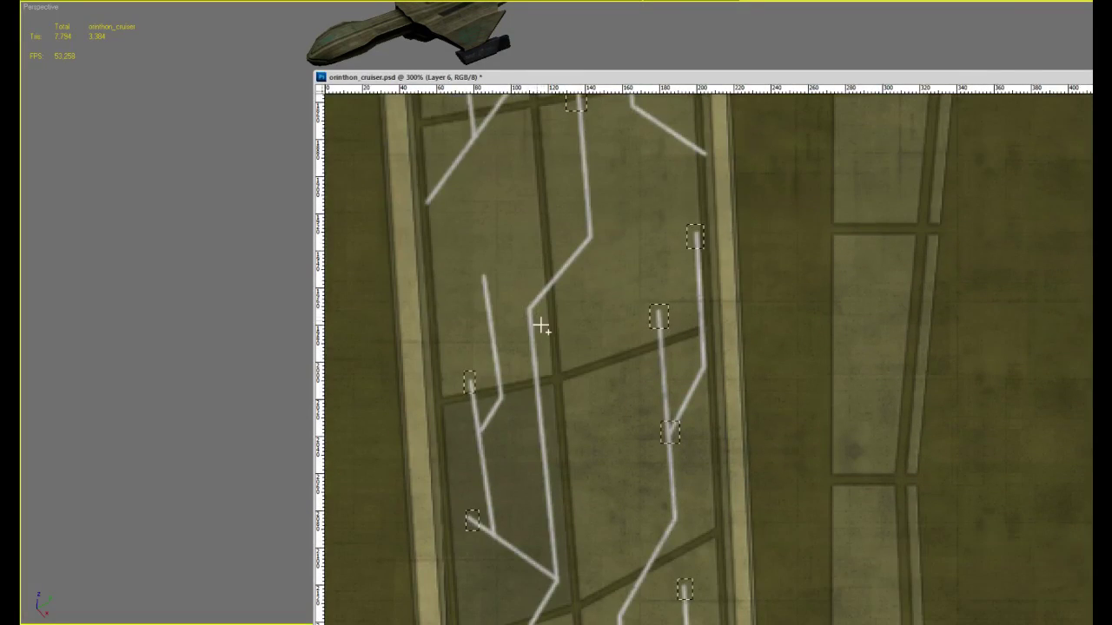
scroll(540, 326, up, 3)
shift+drag(521, 423, 538, 446)
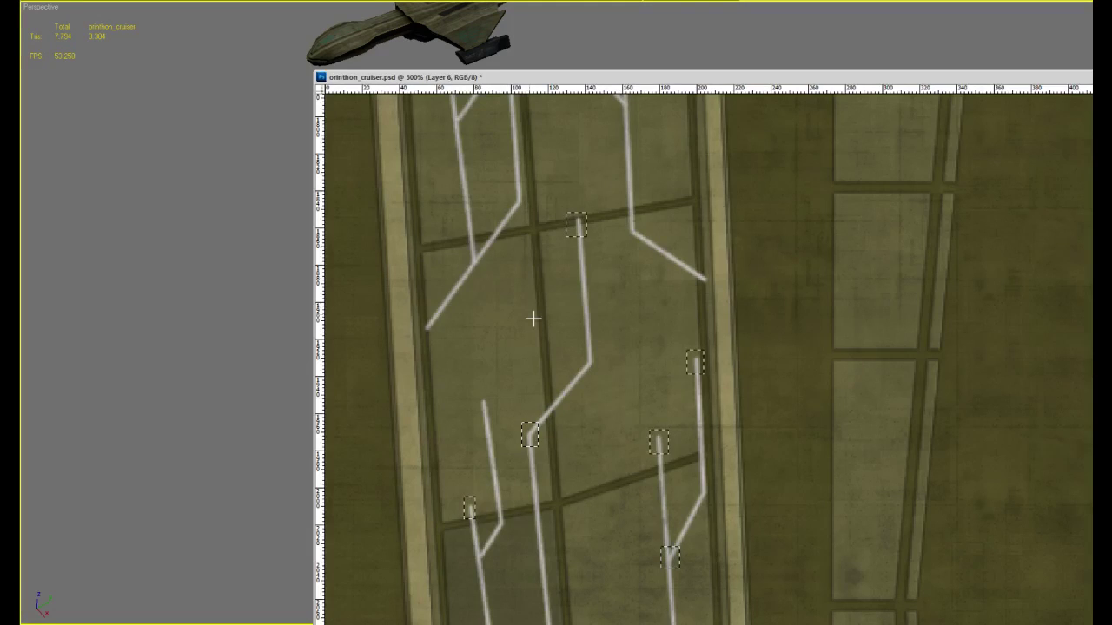
Add the long panel's slanted line end and joint, plus the forked line's bend, junction and two upper ends, to the selection
scroll(609, 333, up, 2)
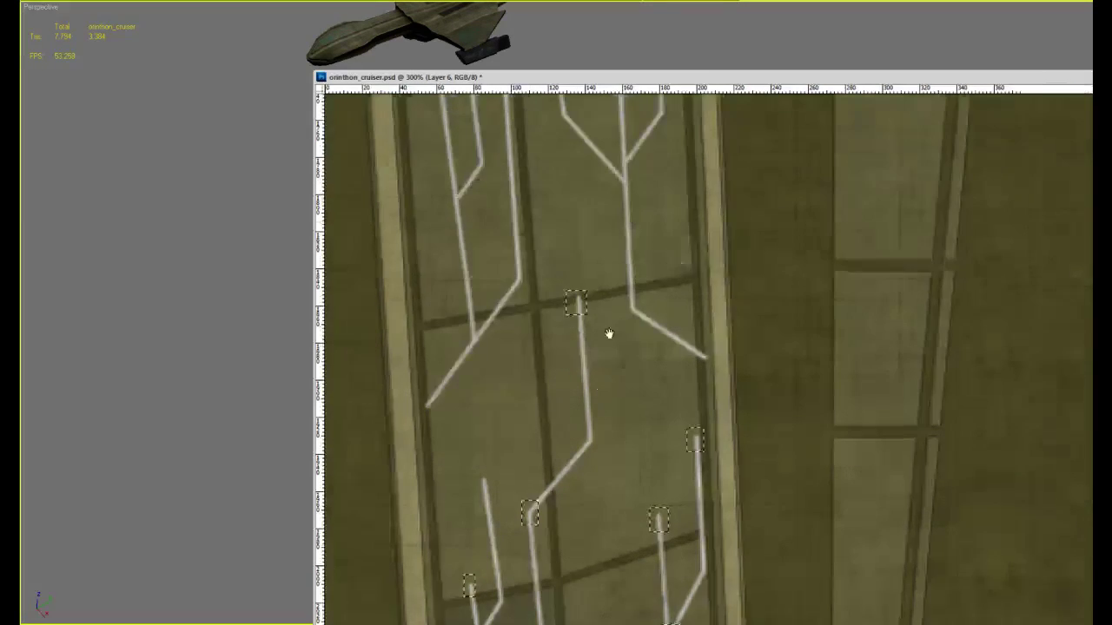
scroll(609, 333, up, 1)
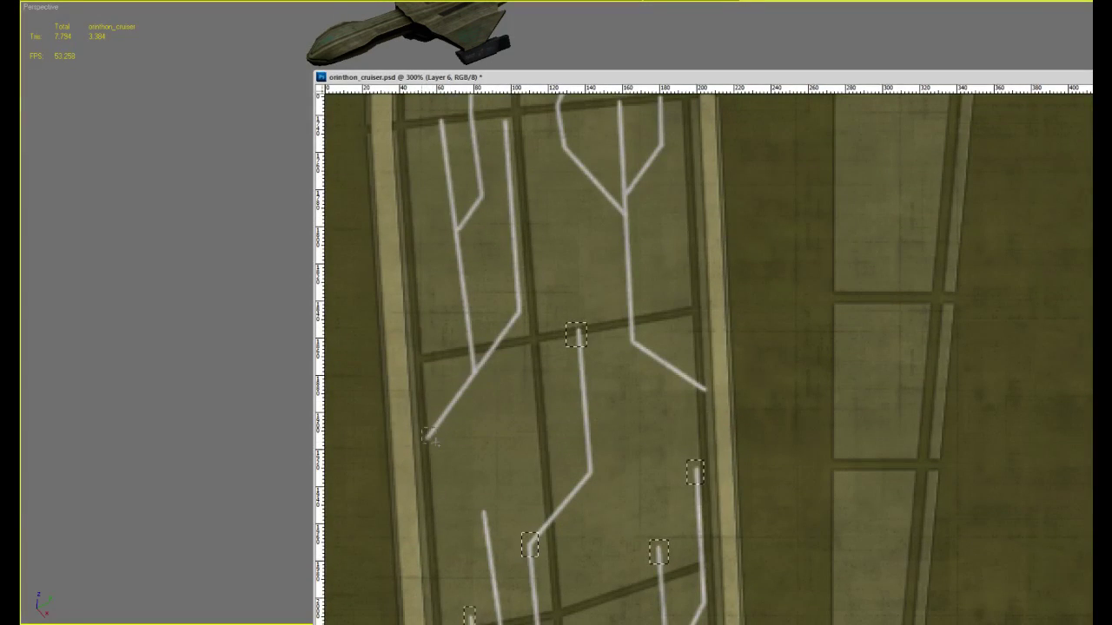
shift+drag(482, 361, 466, 382)
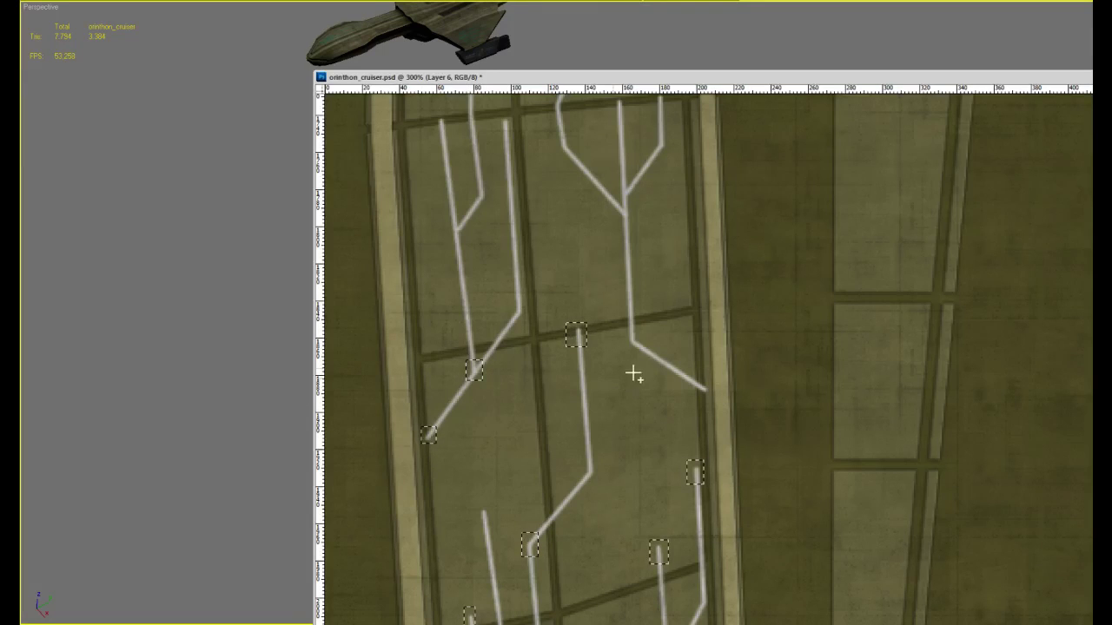
shift+drag(623, 327, 639, 355)
drag(615, 194, 621, 294)
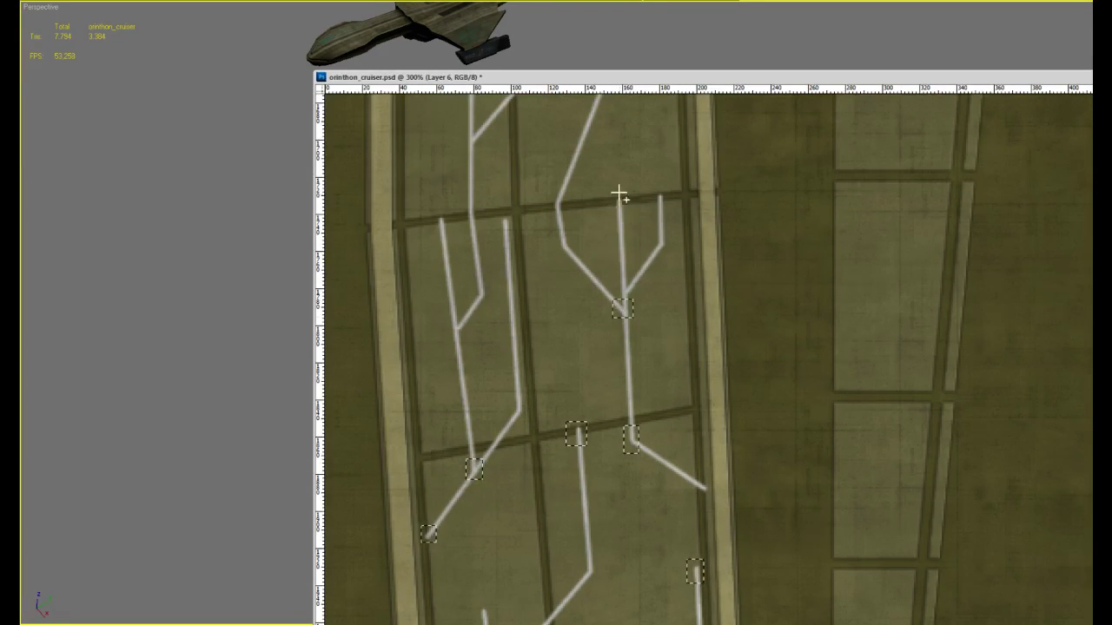
shift+drag(614, 193, 664, 214)
Add the fork's long branch bends, plus the upper ends and short branch bend of the adjacent lines on the long panel
drag(542, 210, 555, 323)
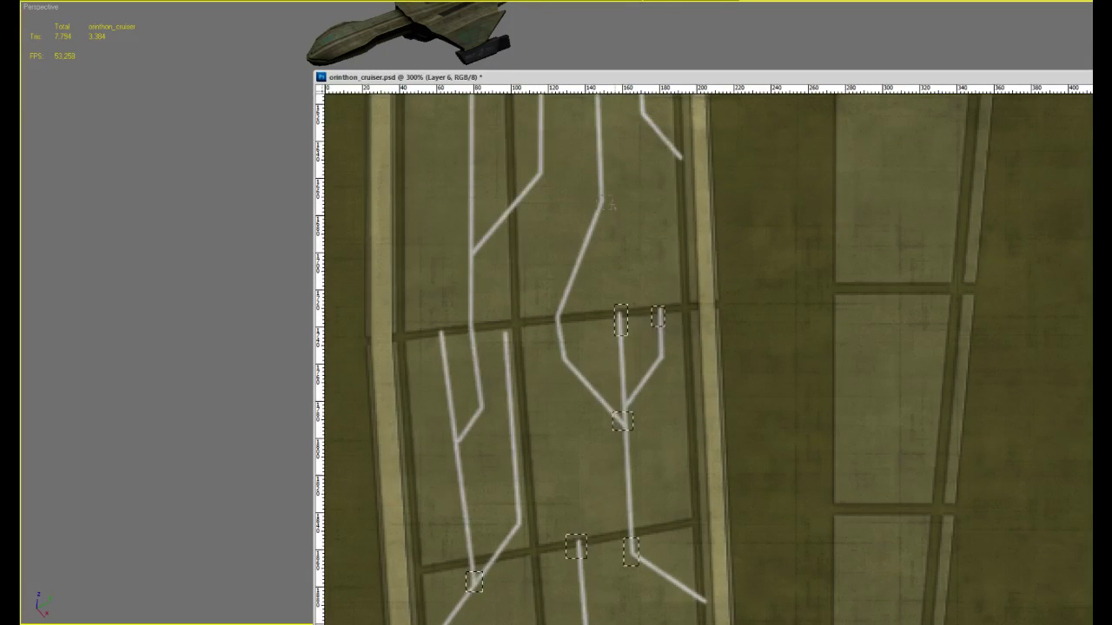
shift+drag(609, 204, 611, 210)
shift+drag(544, 311, 564, 328)
drag(489, 291, 489, 298)
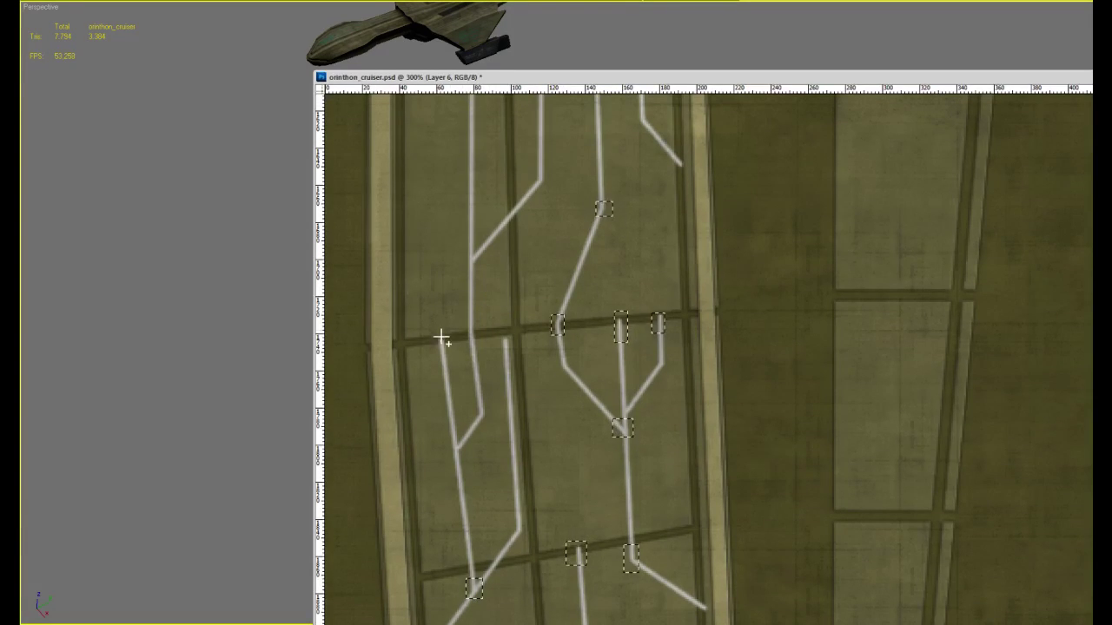
scroll(494, 417, up, 3)
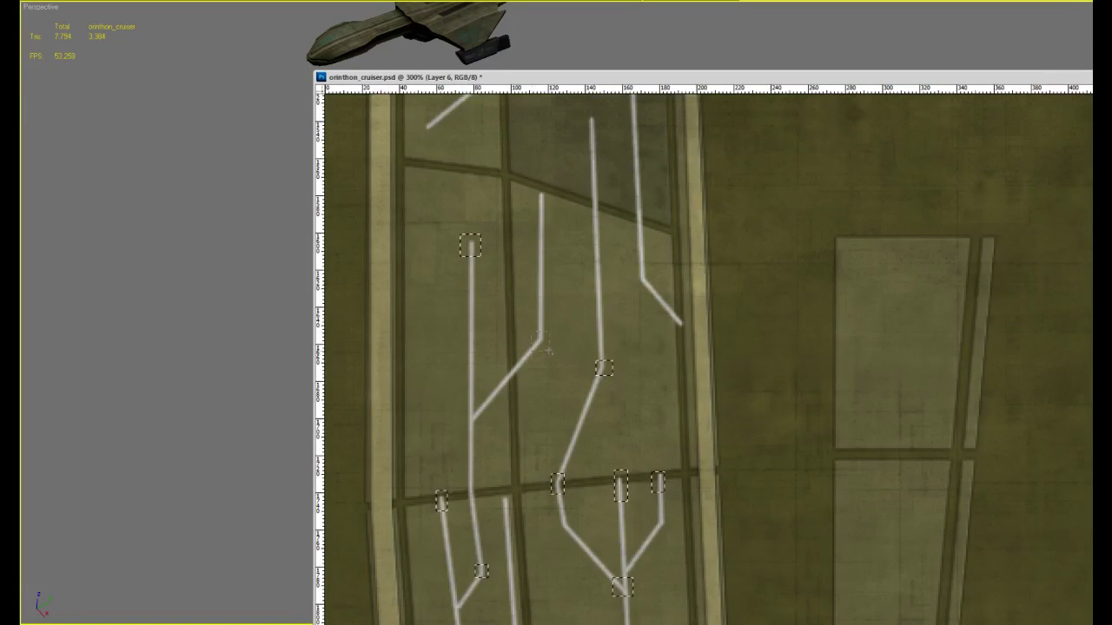
Add the side branch's bend and upper end and the two neighbouring lines' upper ends around the long panel's darker tile
shift+drag(549, 351, 549, 353)
shift+drag(536, 189, 546, 208)
shift+drag(584, 117, 601, 136)
drag(592, 206, 557, 347)
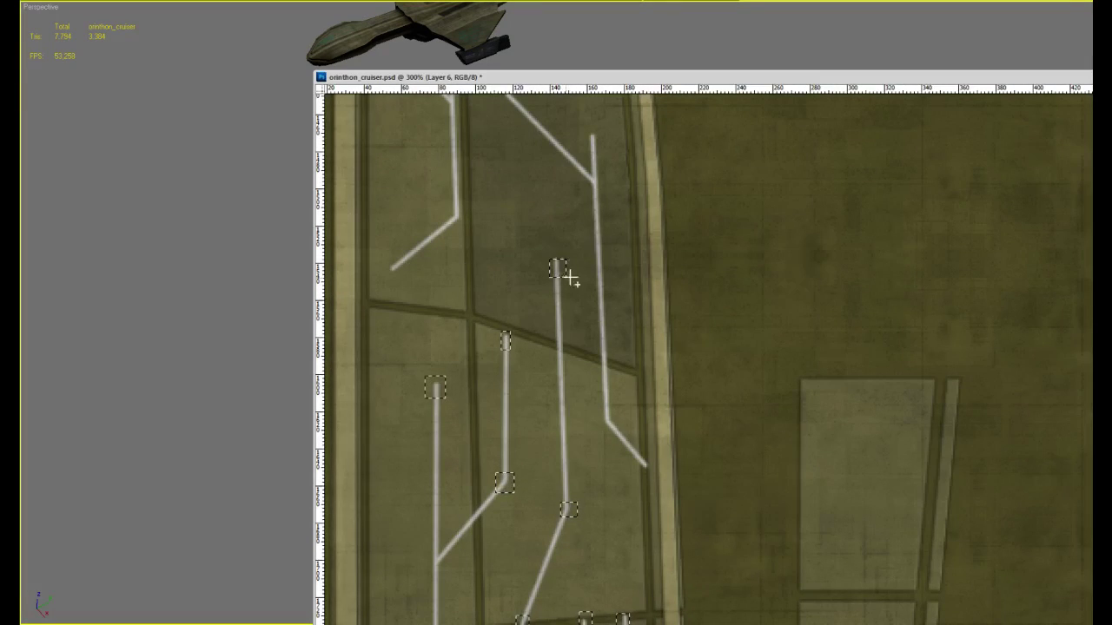
shift+drag(584, 130, 599, 149)
Add the diagonal branch end, the bent line's bend and lower end, and the next branches' bend and upper ends to the selection
drag(547, 198, 581, 412)
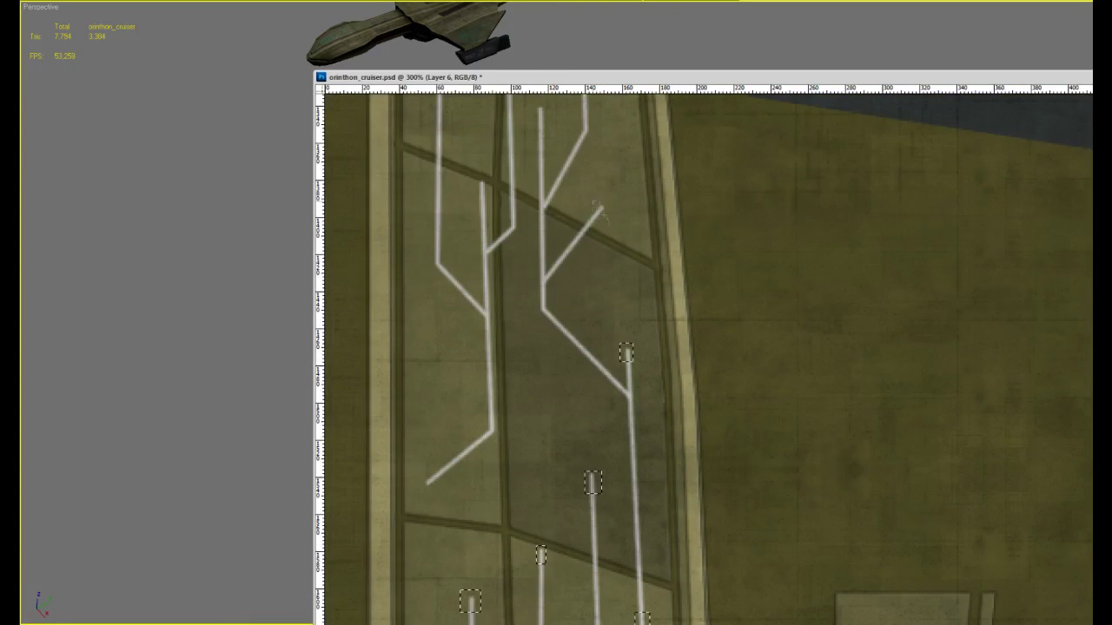
shift+drag(591, 201, 612, 227)
shift+drag(474, 448, 499, 405)
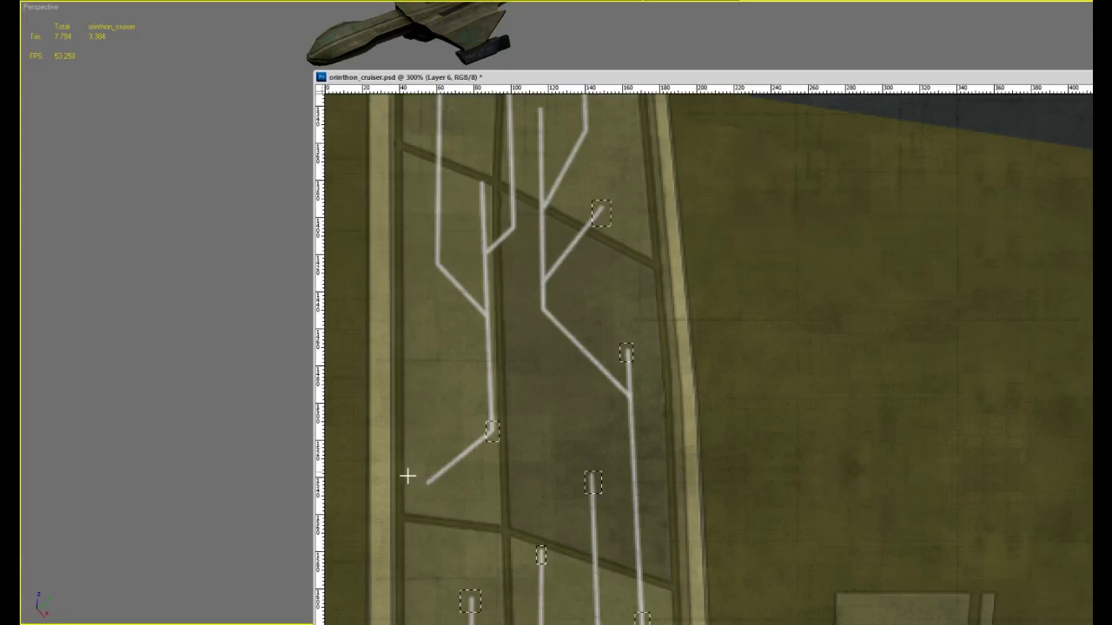
shift+drag(436, 490, 415, 472)
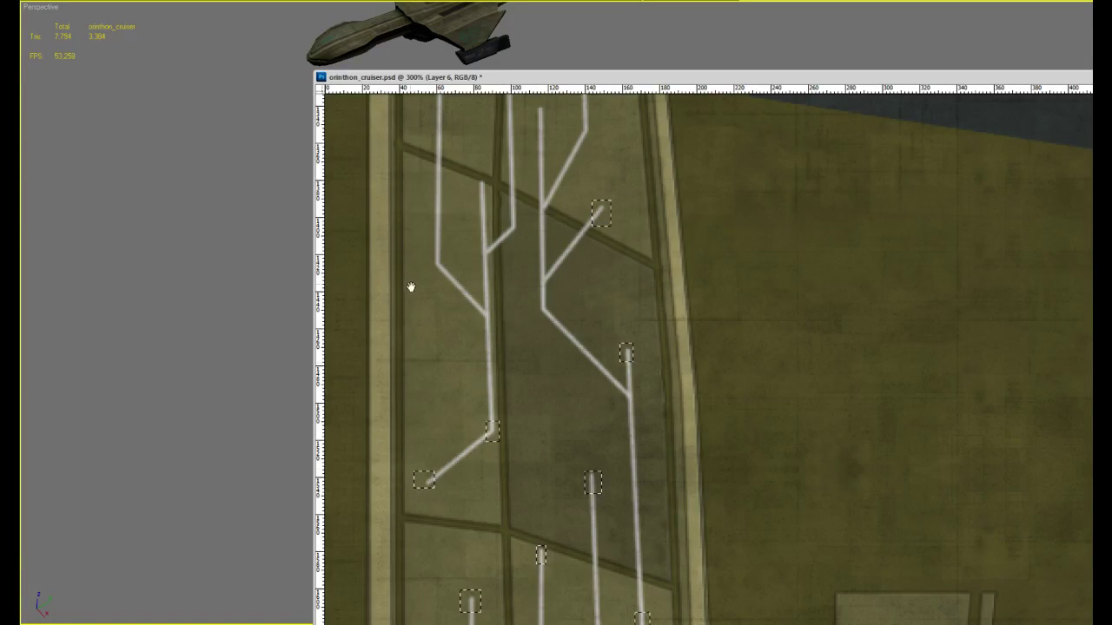
drag(411, 287, 427, 348)
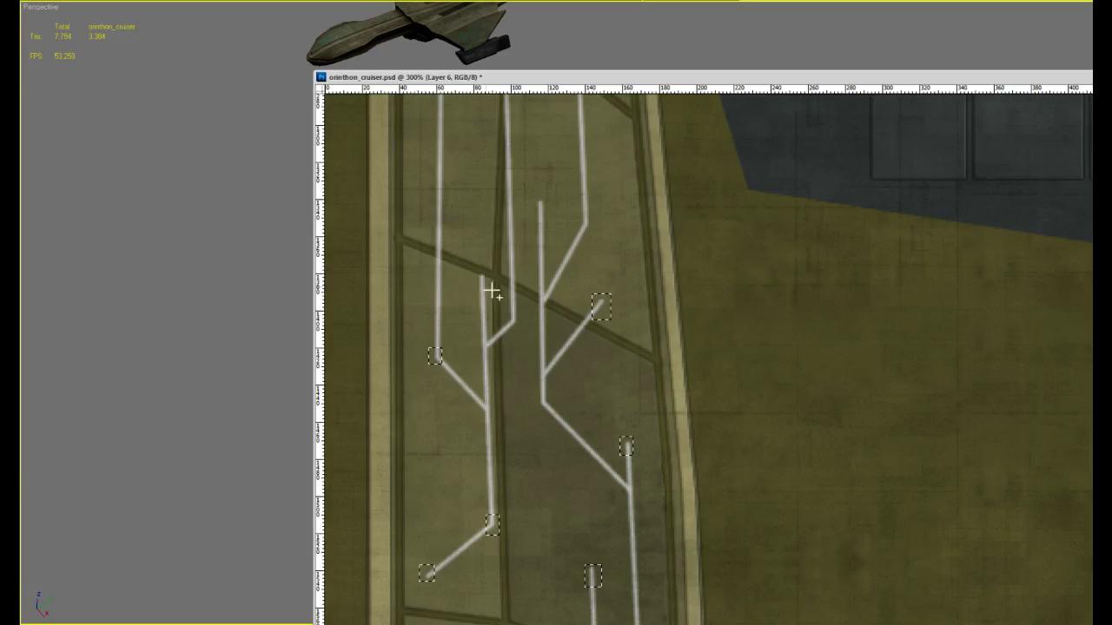
shift+drag(531, 193, 517, 430)
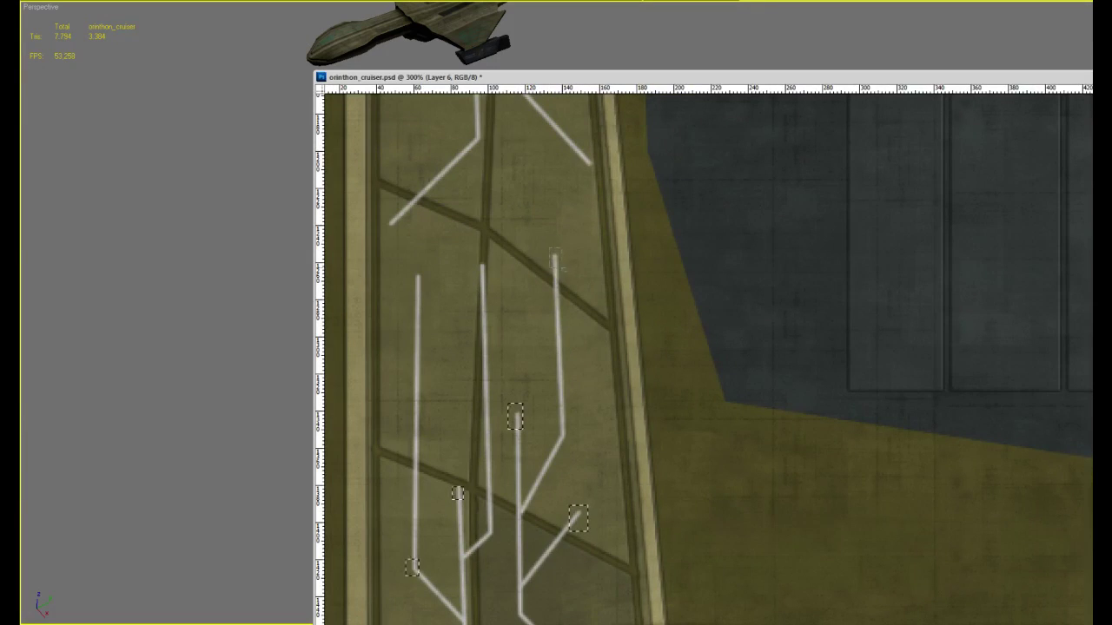
Add the three parallel lines' upper ends, plus the next two lines' lower bends and diagonal ends on the long panel
shift+drag(488, 283, 490, 285)
scroll(451, 375, up, 5)
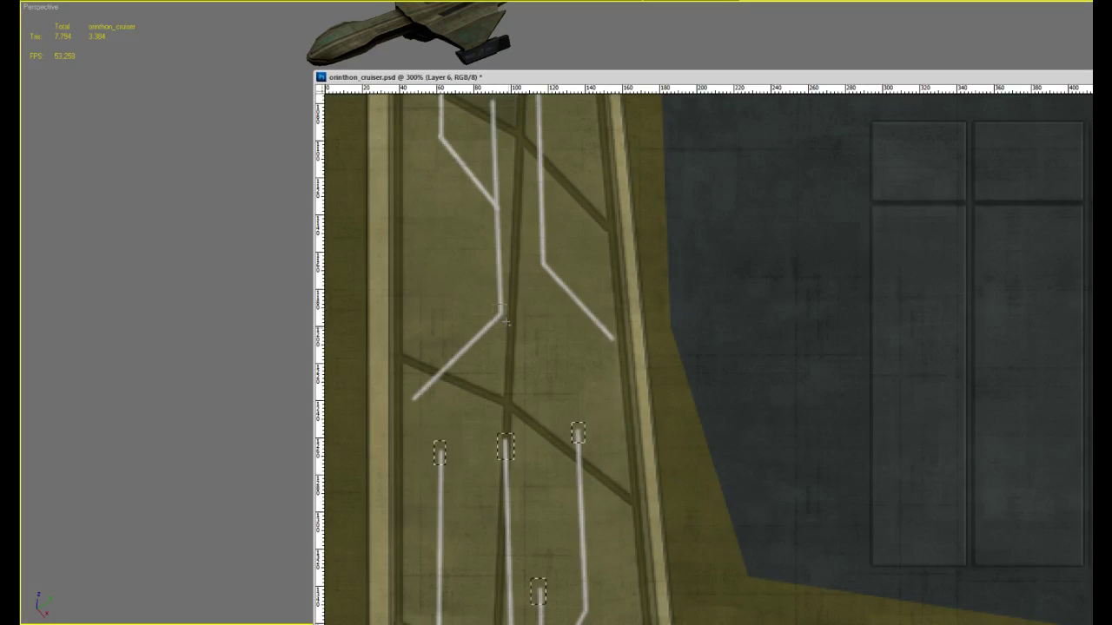
shift+drag(491, 304, 507, 324)
shift+drag(532, 252, 551, 276)
shift+drag(406, 388, 422, 408)
Add the angled branch's joint and the upper ends of its stem and the neighbouring long line to the selection
scroll(490, 365, up, 5)
shift+drag(485, 391, 498, 406)
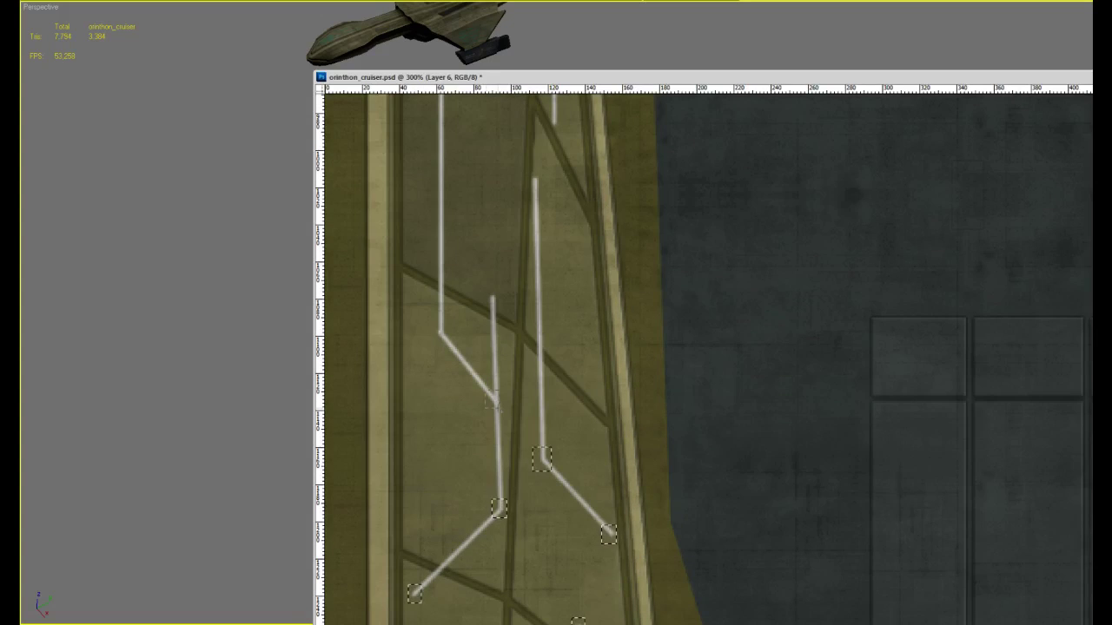
shift+drag(502, 310, 483, 293)
shift+drag(528, 174, 542, 192)
Add the long straight line's bend and upper end, plus the line ends, bends and junctions in the panel's tapering tip
drag(397, 180, 397, 384)
shift+drag(433, 529, 444, 544)
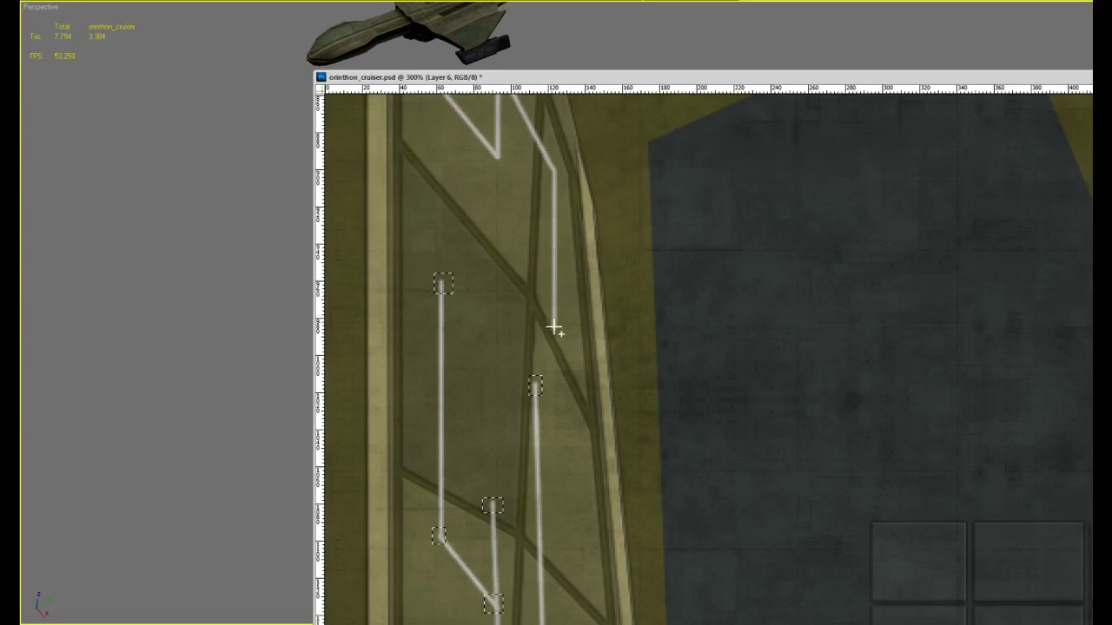
shift+drag(434, 294, 454, 275)
drag(551, 268, 548, 407)
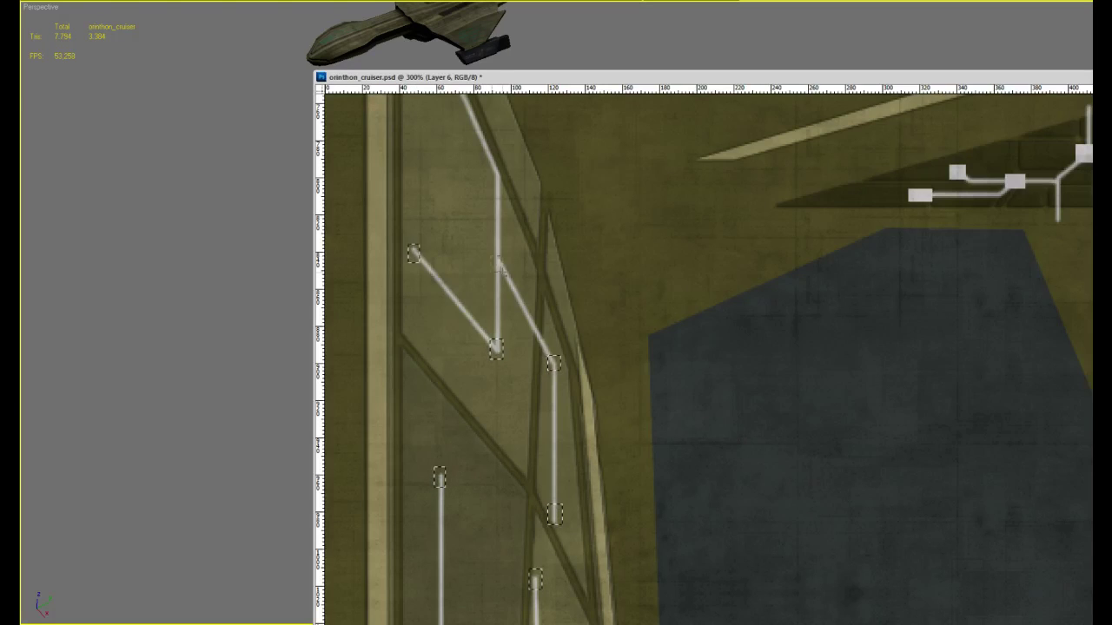
drag(508, 218, 505, 380)
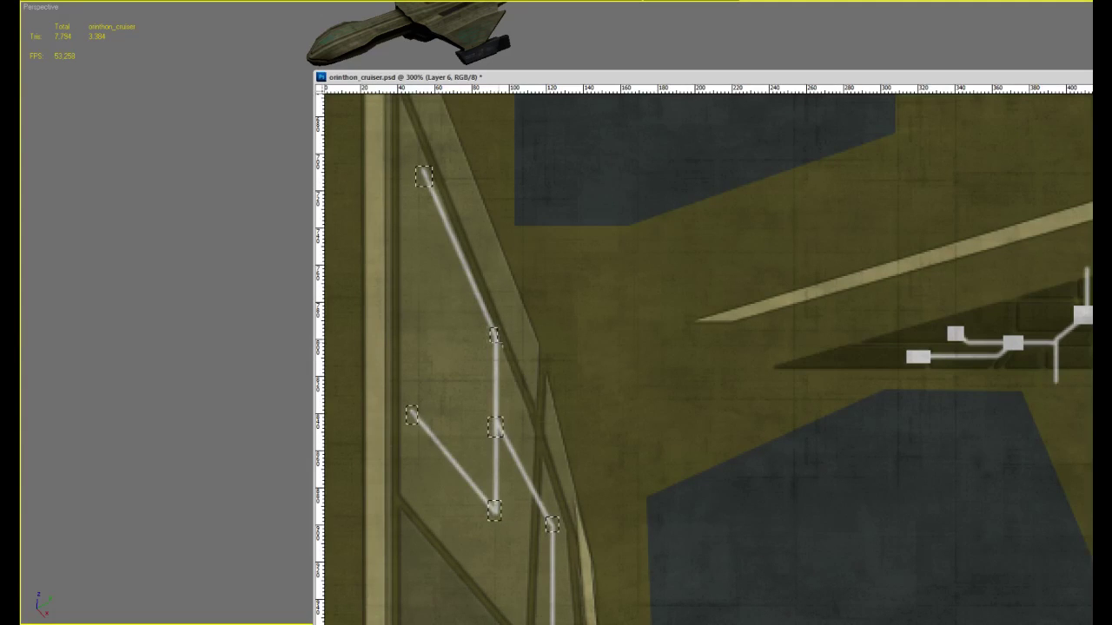
Fill the selected rectangles along the long panel with light grey to form the circuit nodes
alt+scroll(569, 315, down, 5)
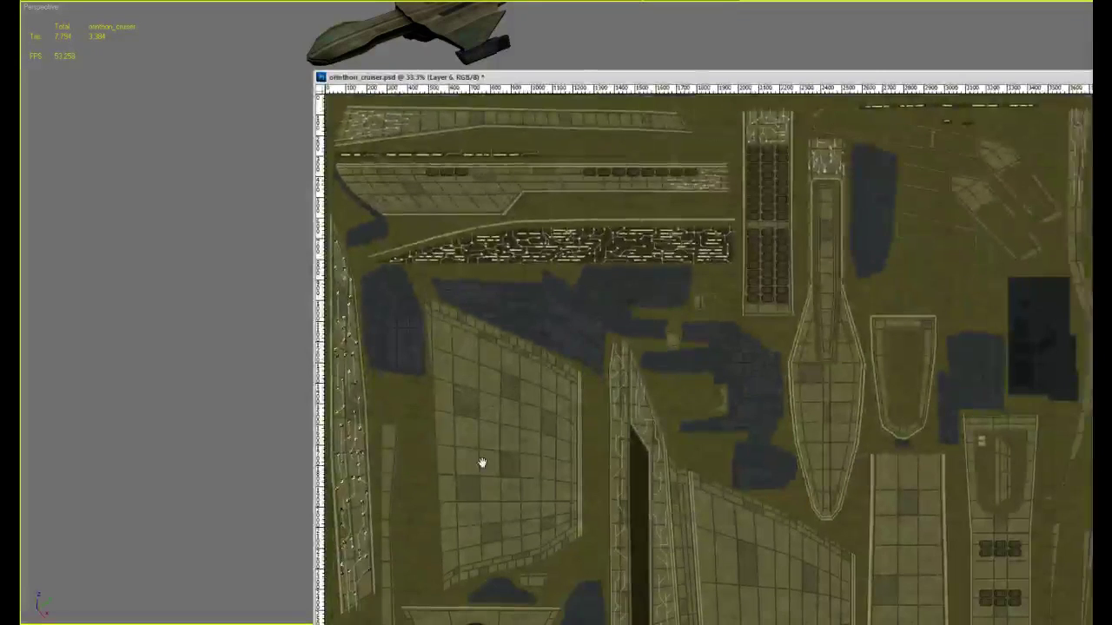
scroll(513, 419, down, 2)
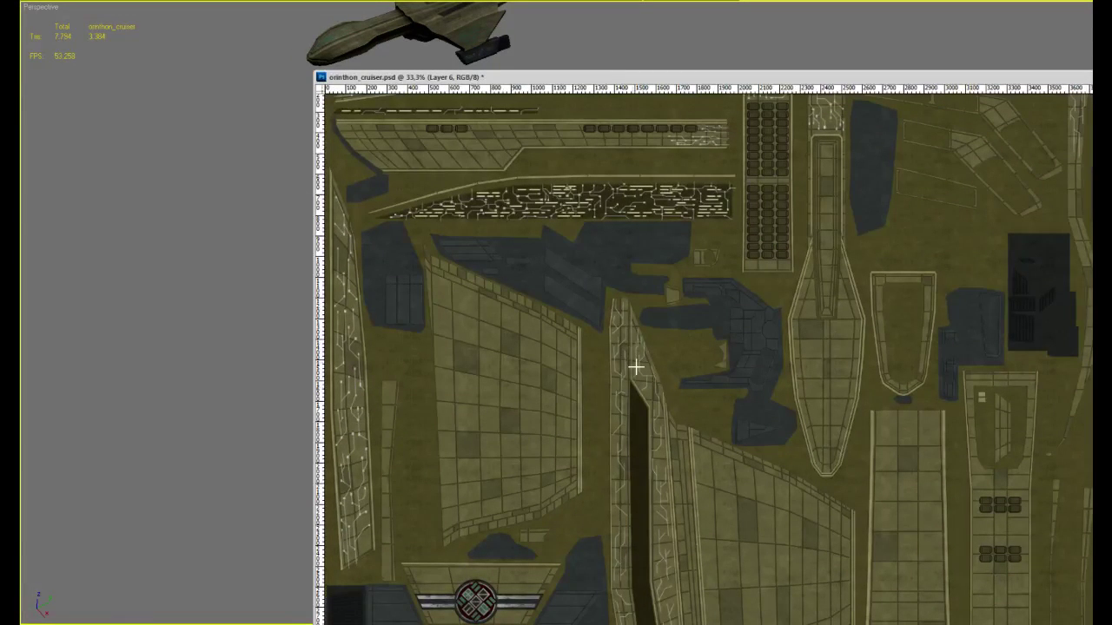
scroll(794, 315, up, 2)
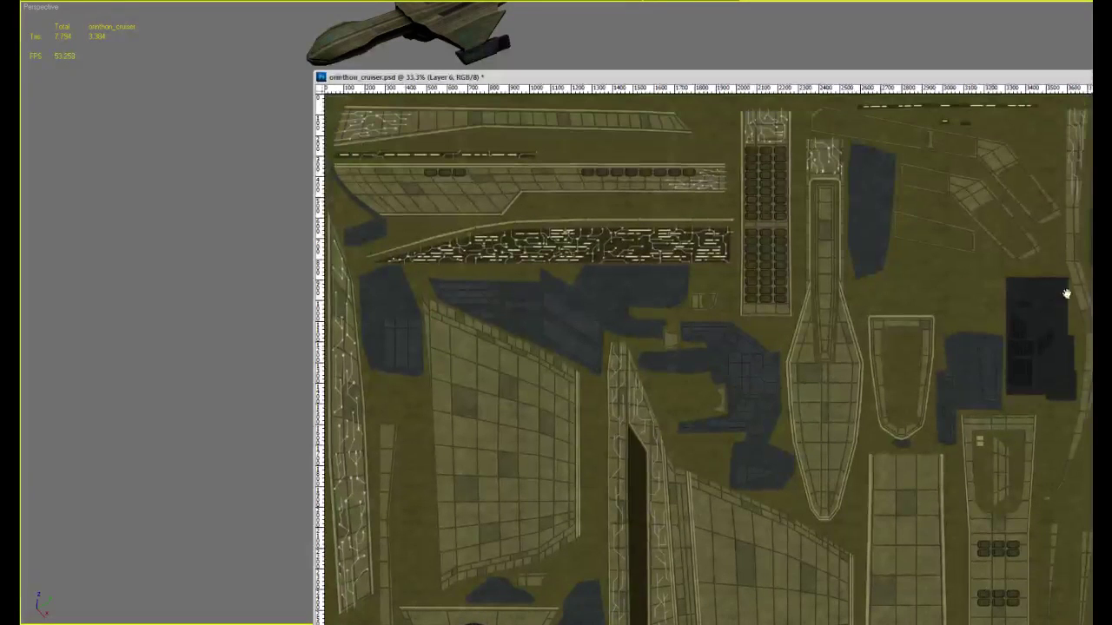
Select small rectangles over the angled branch's end and joint and the adjacent line's two bends on the narrow strip near the texture's opposite edge
alt+scroll(1089, 180, up, 10)
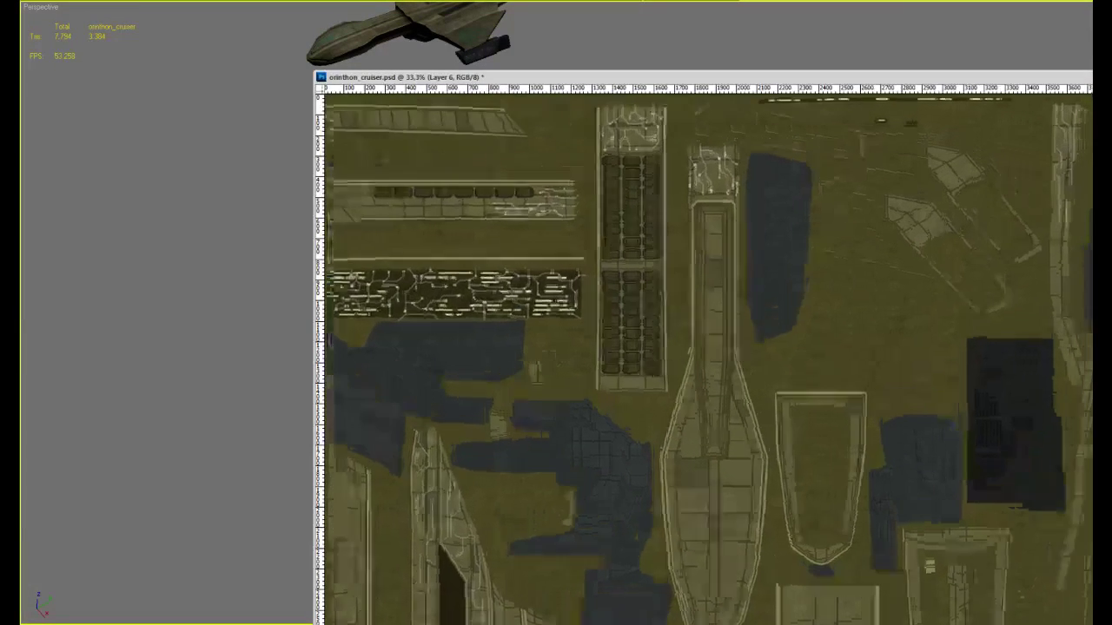
alt+scroll(912, 388, up, 4)
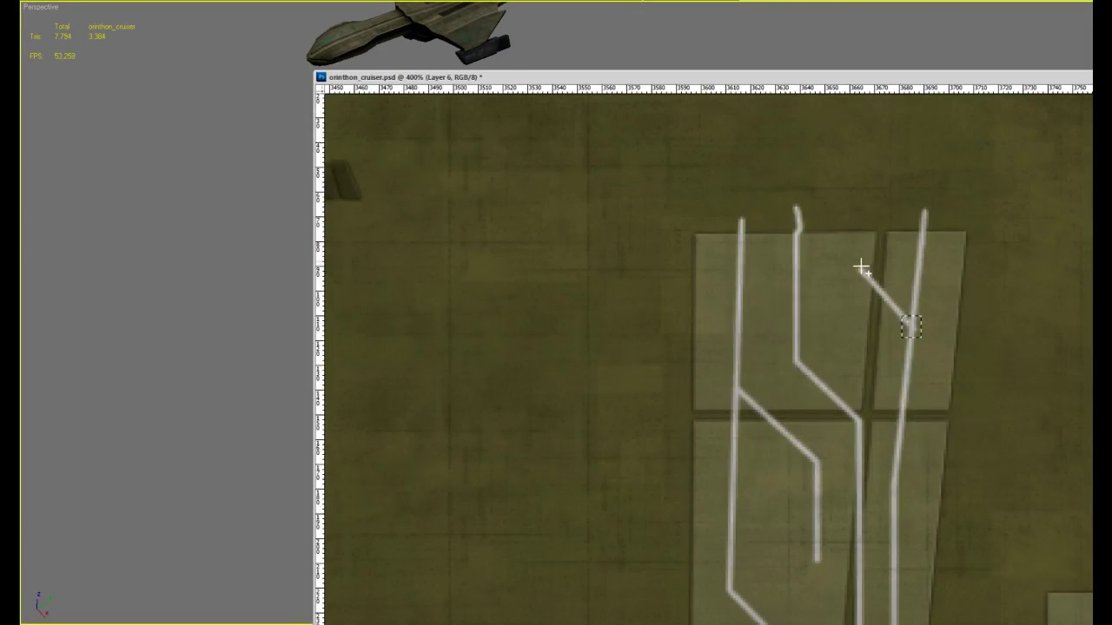
shift+drag(787, 352, 801, 367)
scroll(869, 461, down, 5)
shift+drag(845, 280, 860, 300)
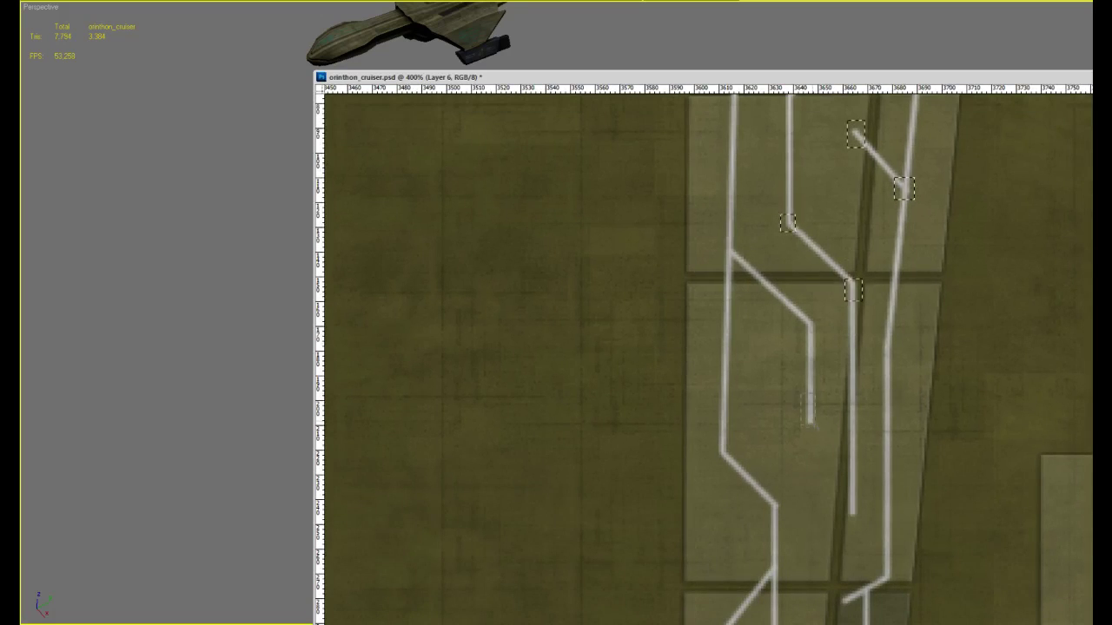
Add the narrow strip's short branch ends, straight line ends and central fork's joint to the selection
drag(855, 469, 834, 252)
shift+drag(780, 178, 797, 213)
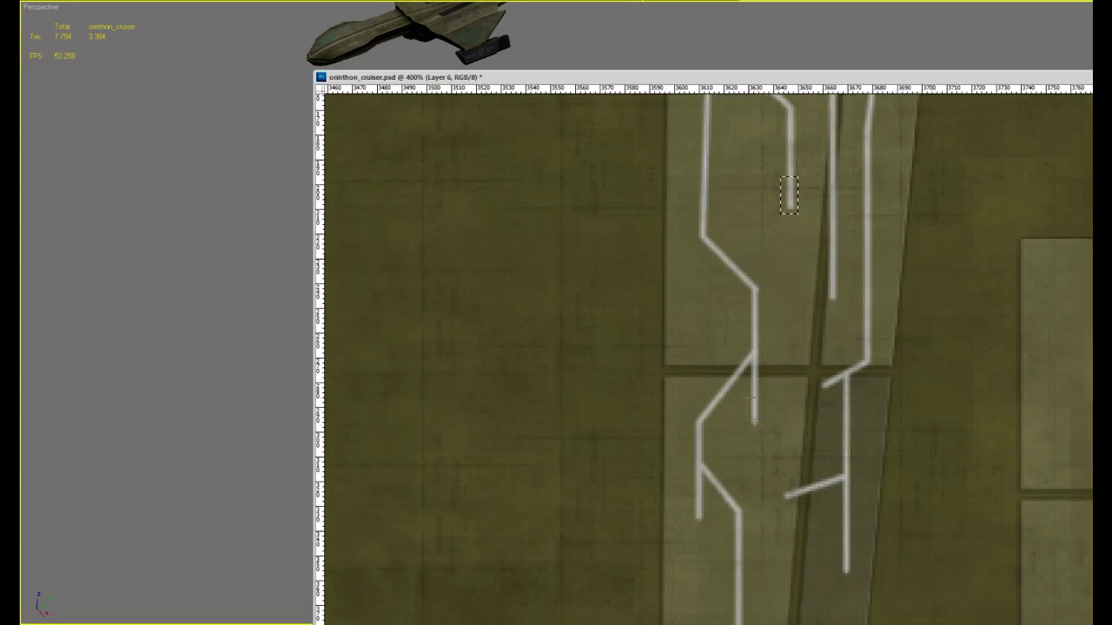
shift+drag(827, 393, 832, 400)
shift+drag(779, 488, 797, 511)
shift+drag(835, 560, 860, 579)
shift+drag(827, 281, 840, 304)
shift+drag(745, 343, 762, 372)
drag(722, 331, 771, 419)
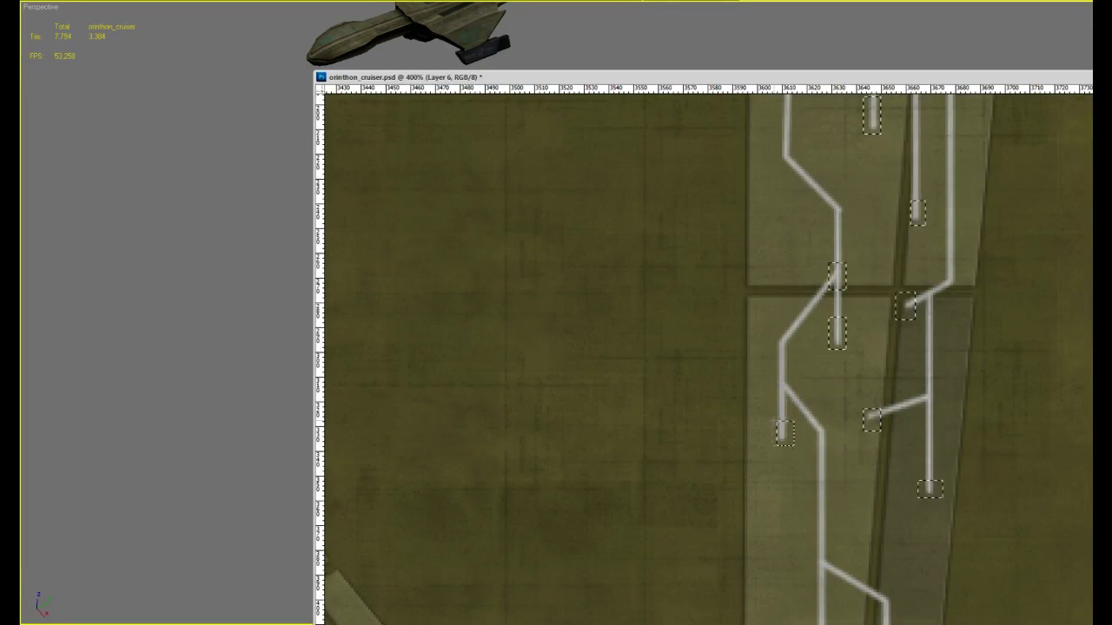
Add the strip's last fork joint and two line ends to the selection, and fill the selected rectangles with light grey
drag(843, 440, 829, 344)
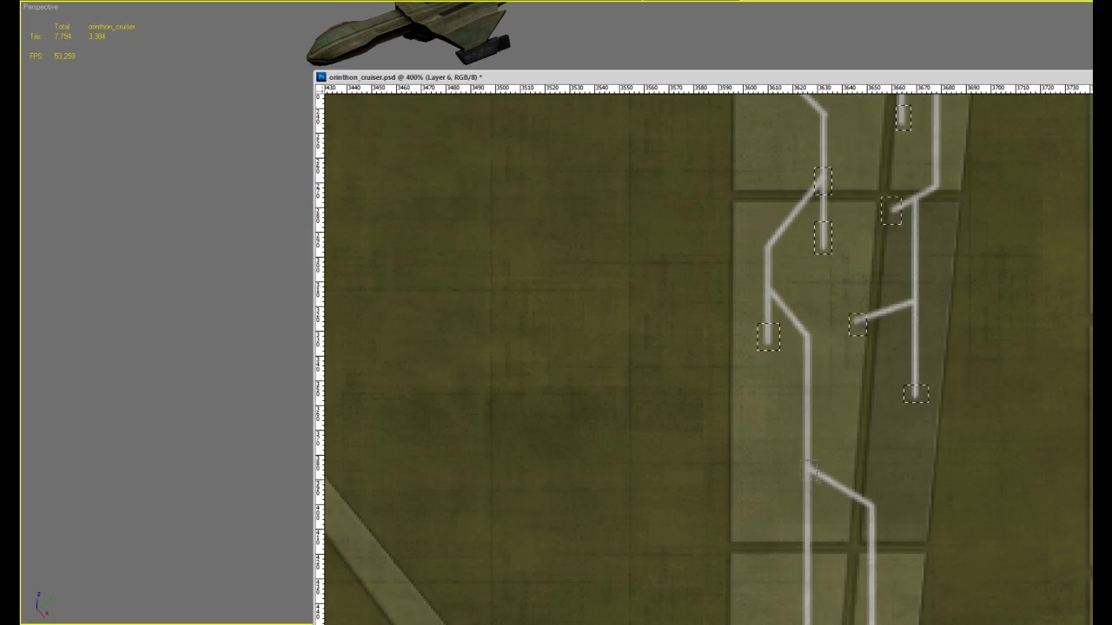
drag(834, 509, 842, 288)
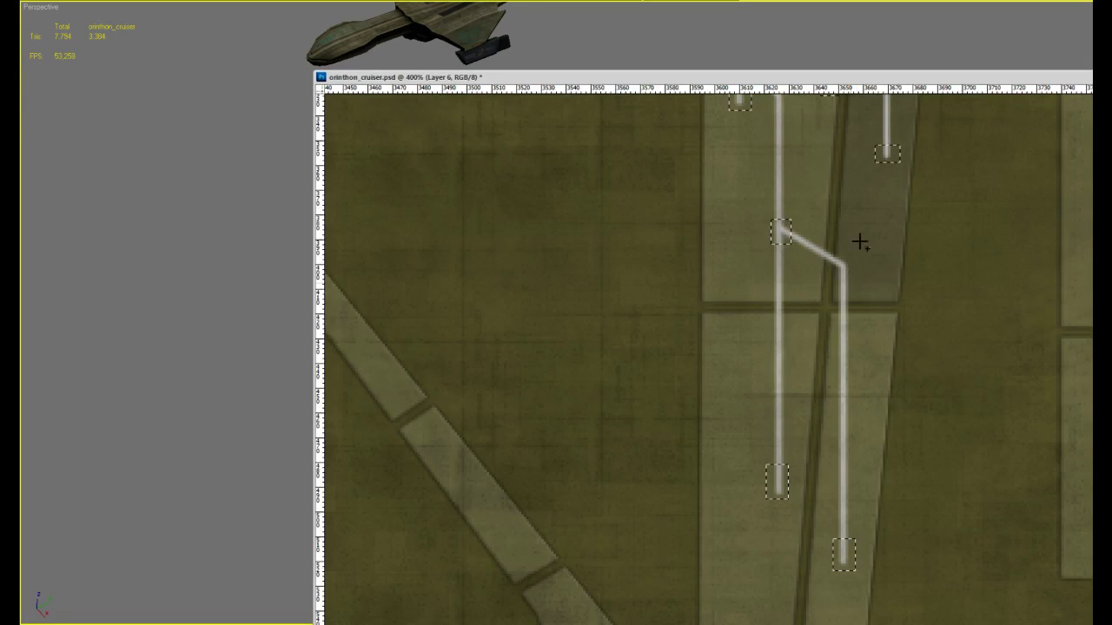
alt+scroll(859, 242, down, 3)
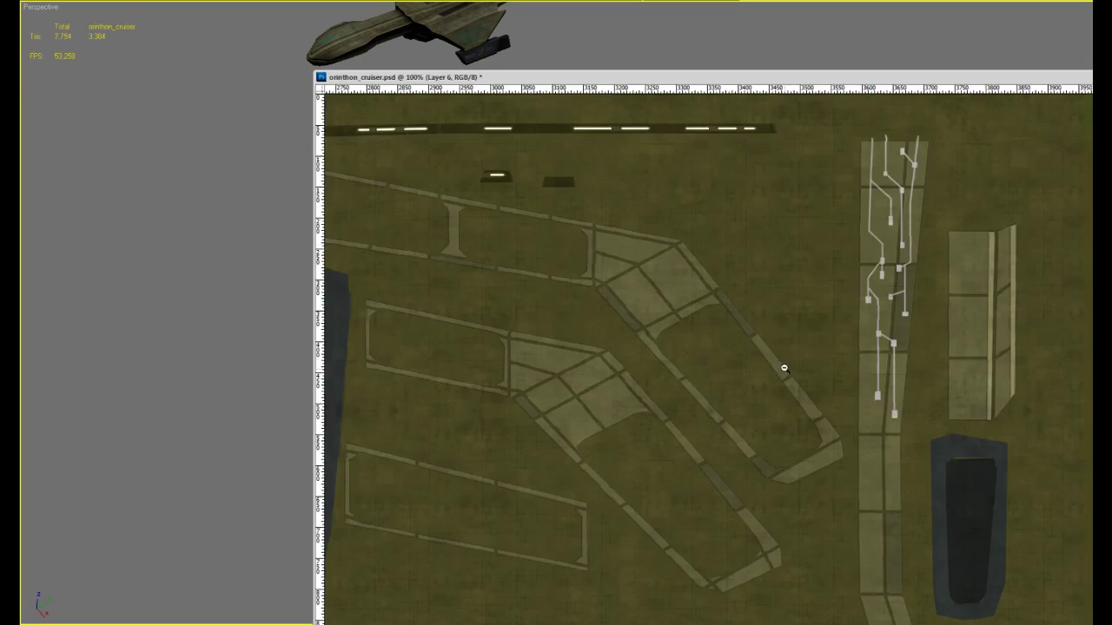
Select small rectangles over the line ends and joints in the upper part of the straight strip beside the long dark recess
alt+scroll(783, 367, down, 2)
alt+scroll(855, 301, up, 4)
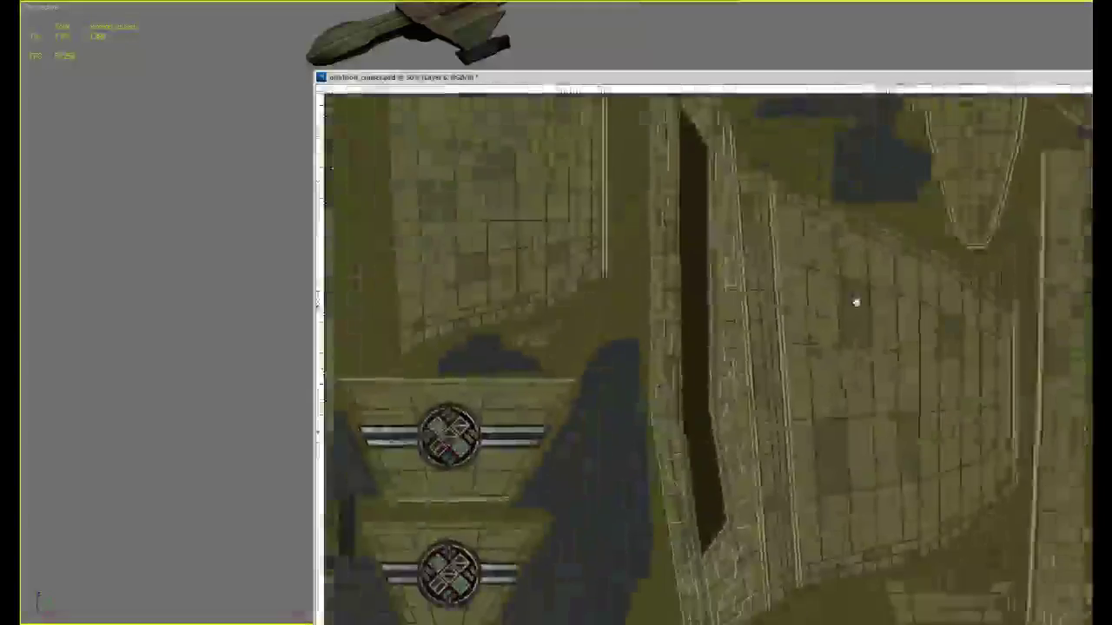
scroll(750, 392, down, 1)
scroll(738, 353, up, 5)
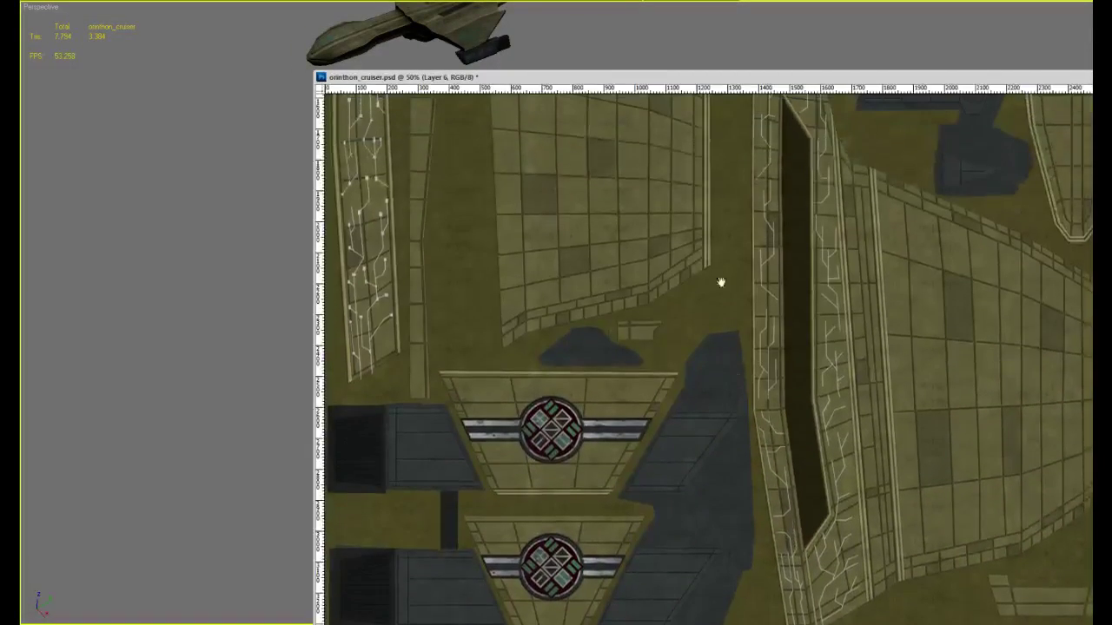
scroll(765, 359, up, 6)
alt+scroll(782, 365, down, 2)
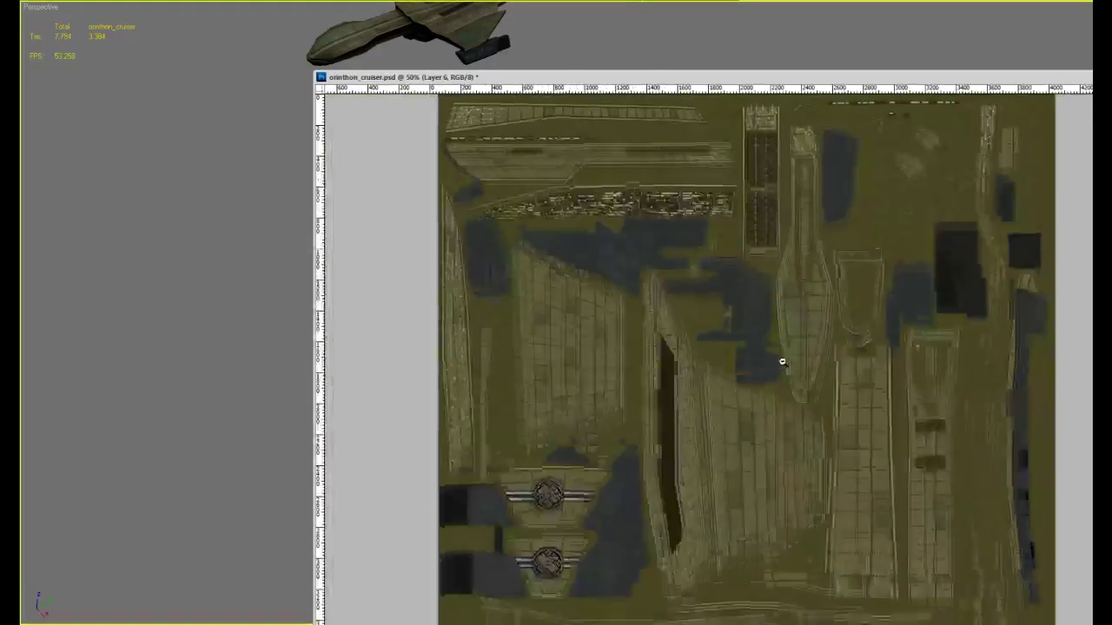
alt+scroll(782, 363, down, 1)
alt+scroll(781, 417, up, 5)
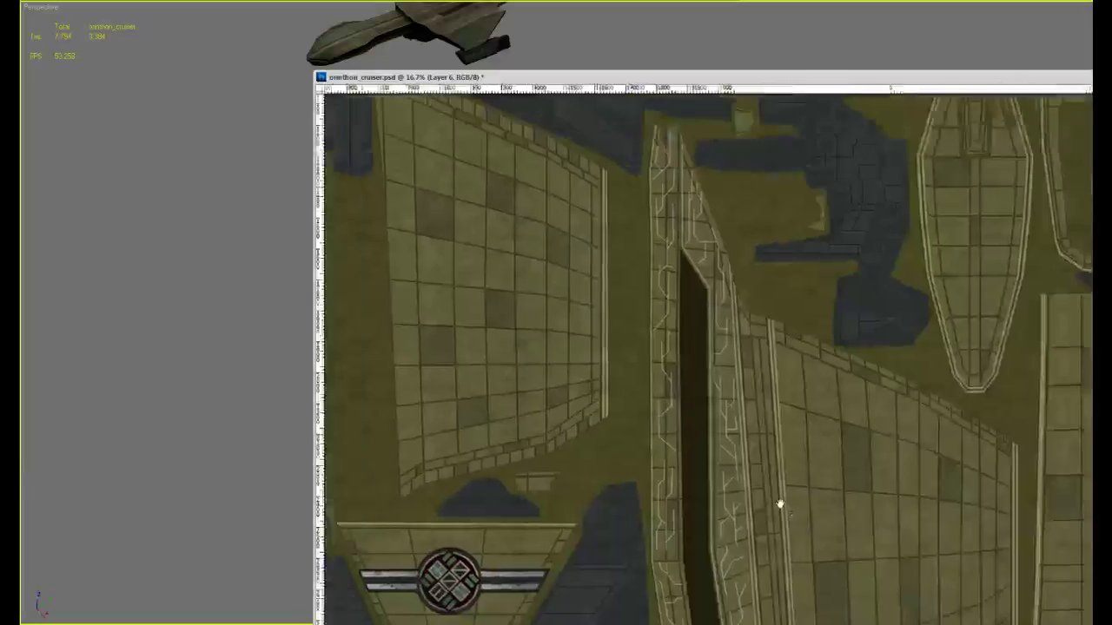
alt+scroll(678, 315, up, 6)
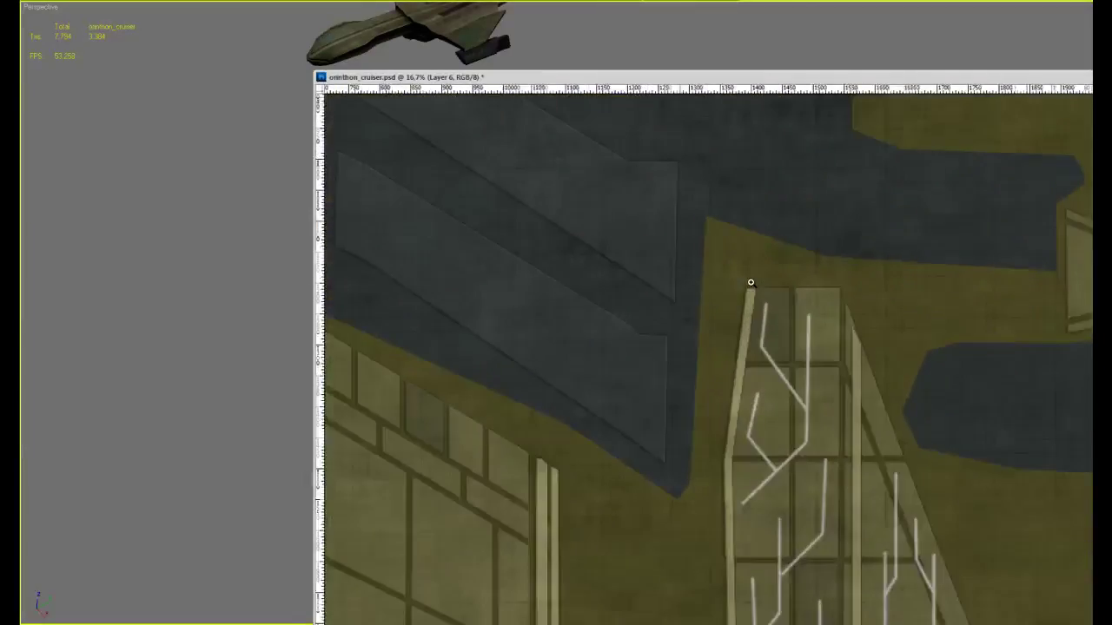
alt+scroll(752, 286, up, 2)
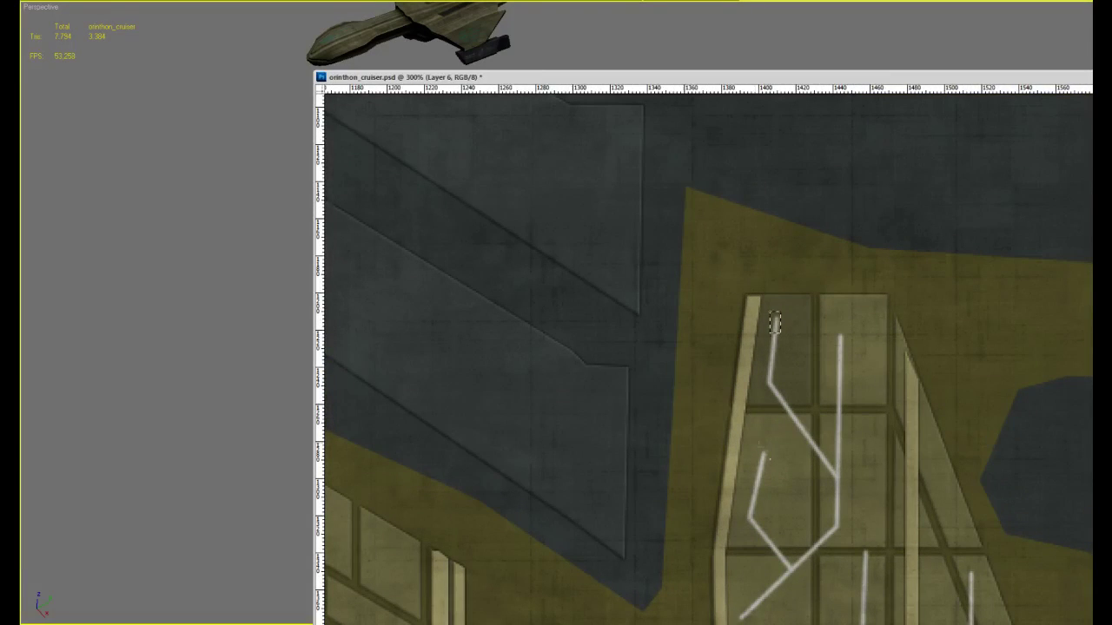
drag(852, 362, 791, 254)
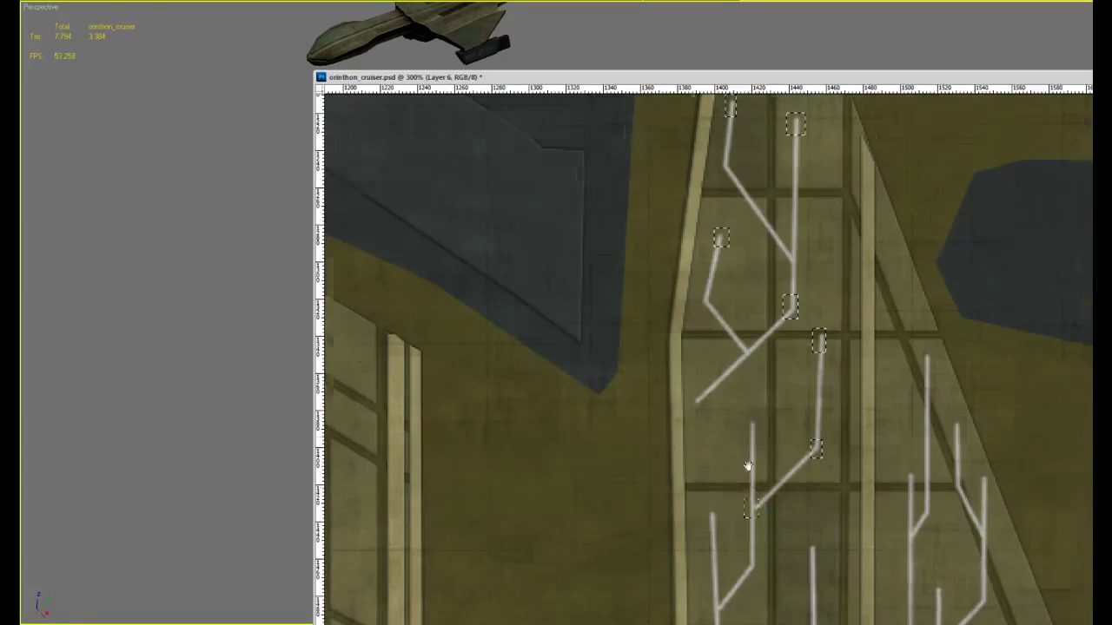
drag(744, 463, 685, 256)
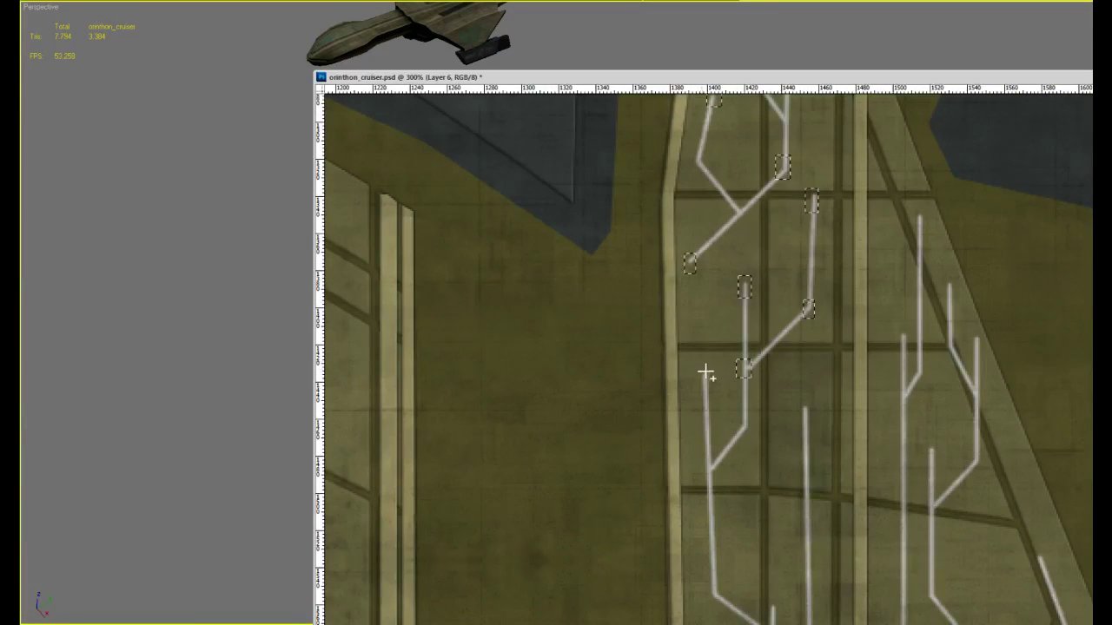
Add the strip's long straight line end and the short stub's end and joint just below it to the selection
drag(714, 439, 711, 351)
shift+drag(793, 273, 806, 297)
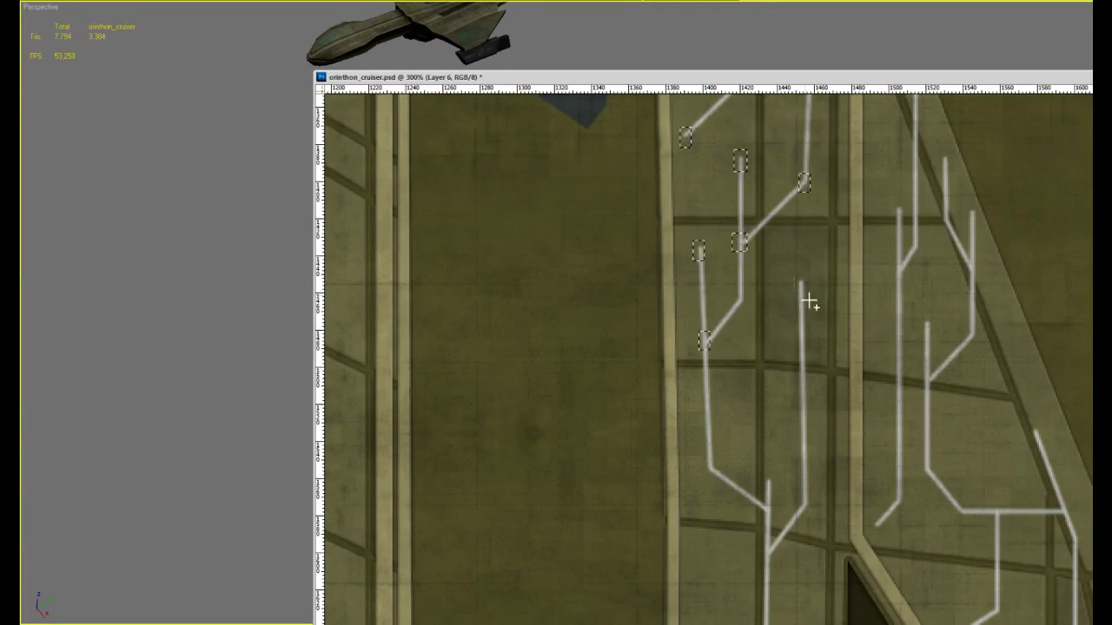
drag(778, 404, 776, 301)
shift+drag(758, 369, 771, 392)
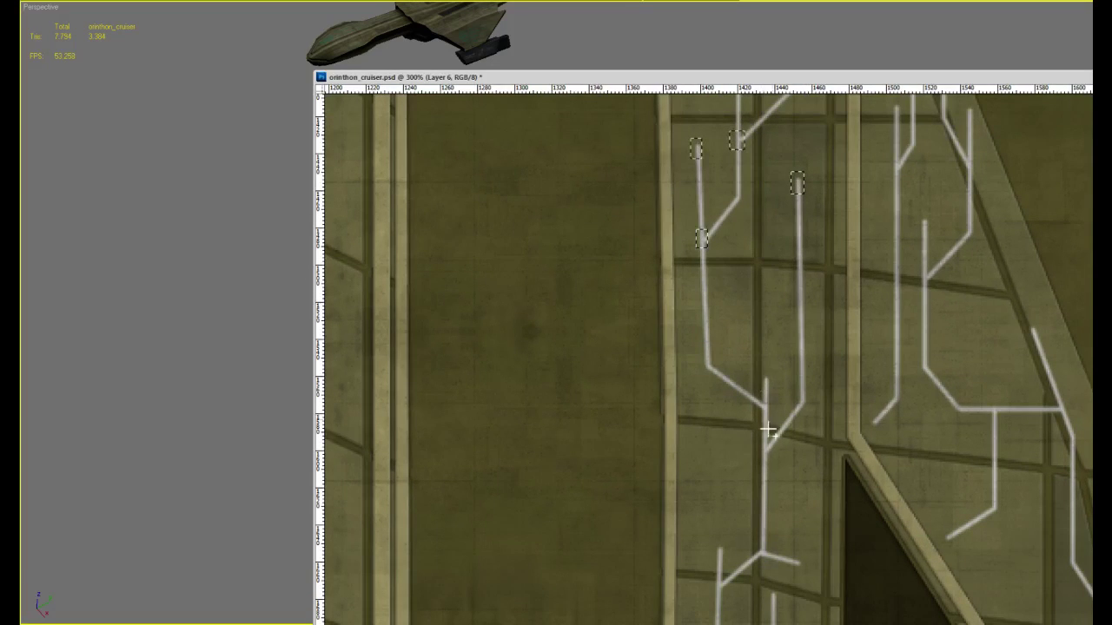
shift+drag(756, 436, 771, 453)
Add the small fork's ends, the adjoining line's end, joint and bend, and the diagonal's end farther down the strip to the selection
drag(729, 542, 799, 394)
drag(789, 544, 804, 429)
drag(801, 484, 807, 366)
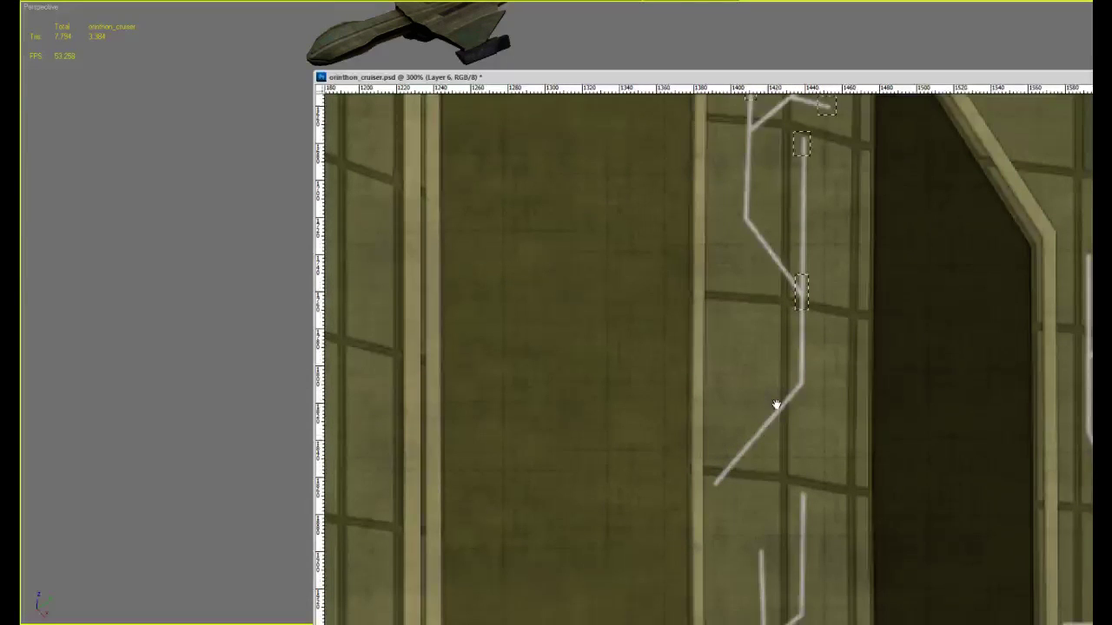
shift+drag(709, 470, 725, 492)
drag(777, 551, 766, 431)
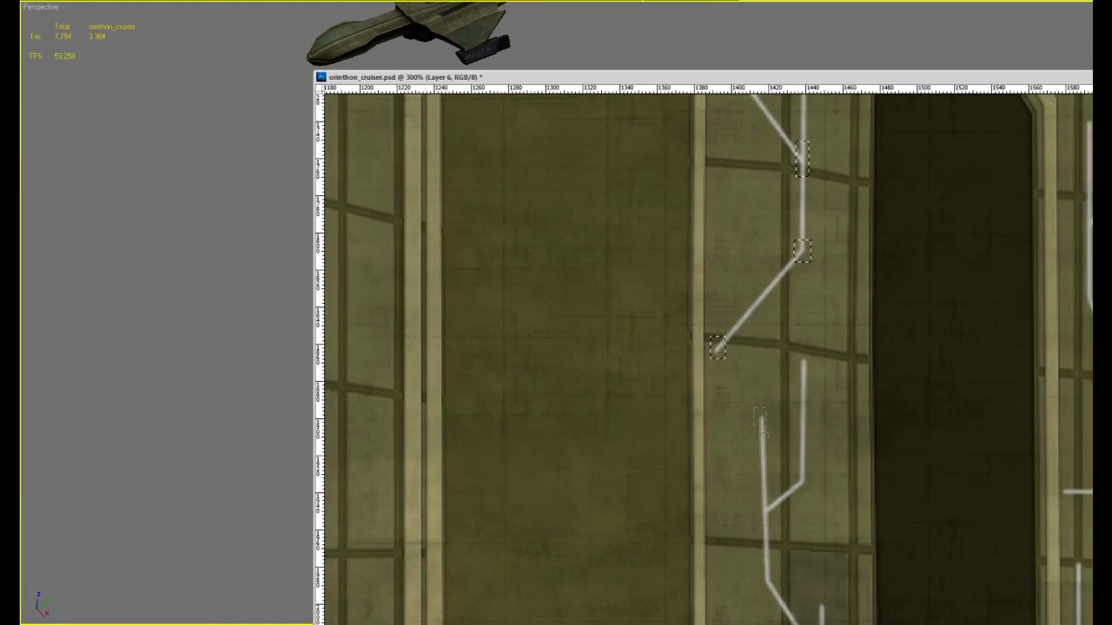
Add the next branching line's upper ends and the diagonal branch's bend on the lower strip to the selection
shift+drag(794, 352, 810, 379)
drag(807, 617, 822, 491)
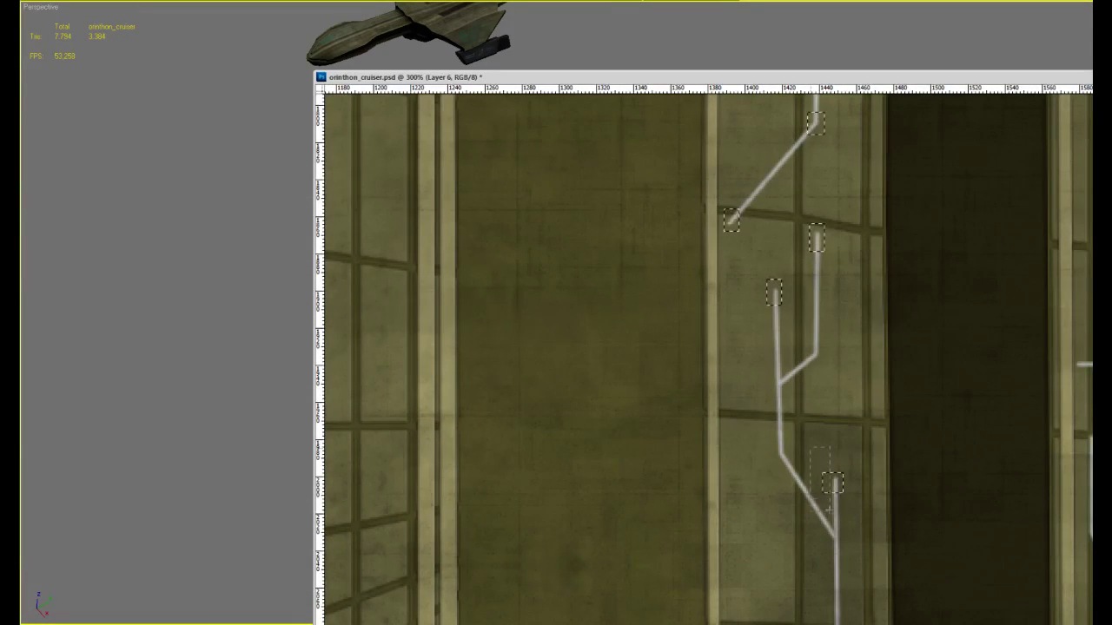
drag(834, 524, 821, 259)
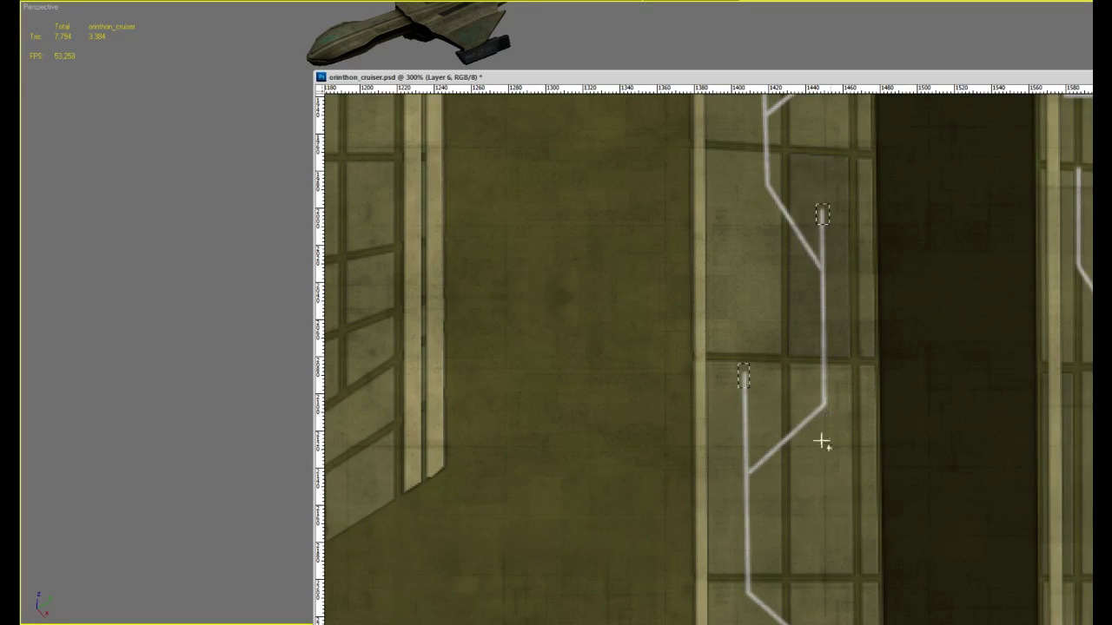
shift+drag(817, 396, 829, 413)
drag(765, 473, 758, 328)
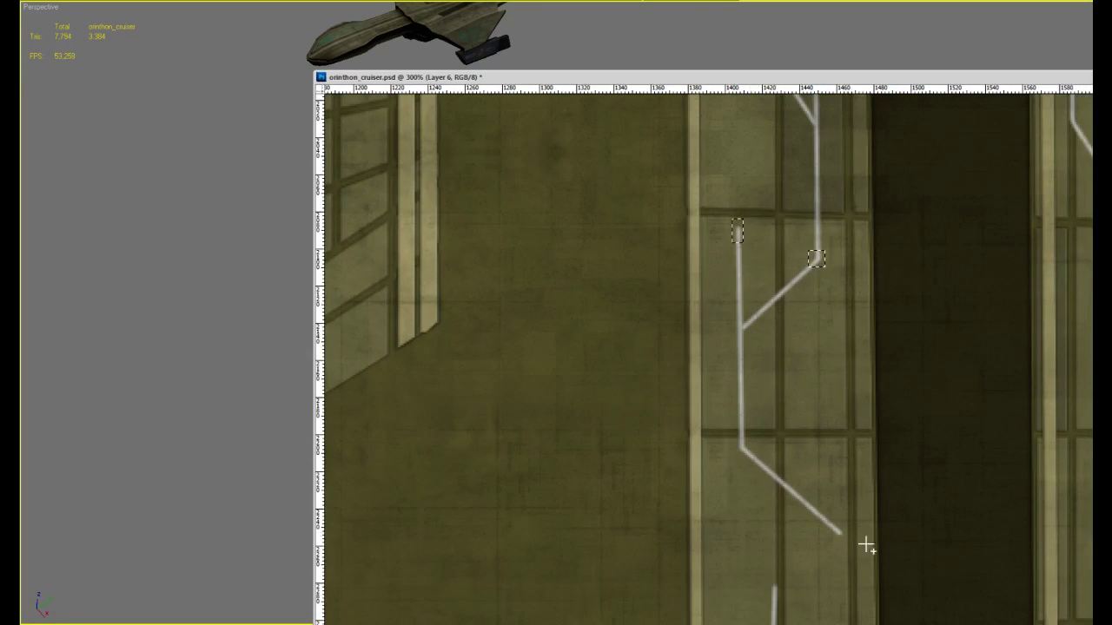
Fill the selected rectangles along the straight strip with light grey to form the circuit nodes
alt+click(780, 519)
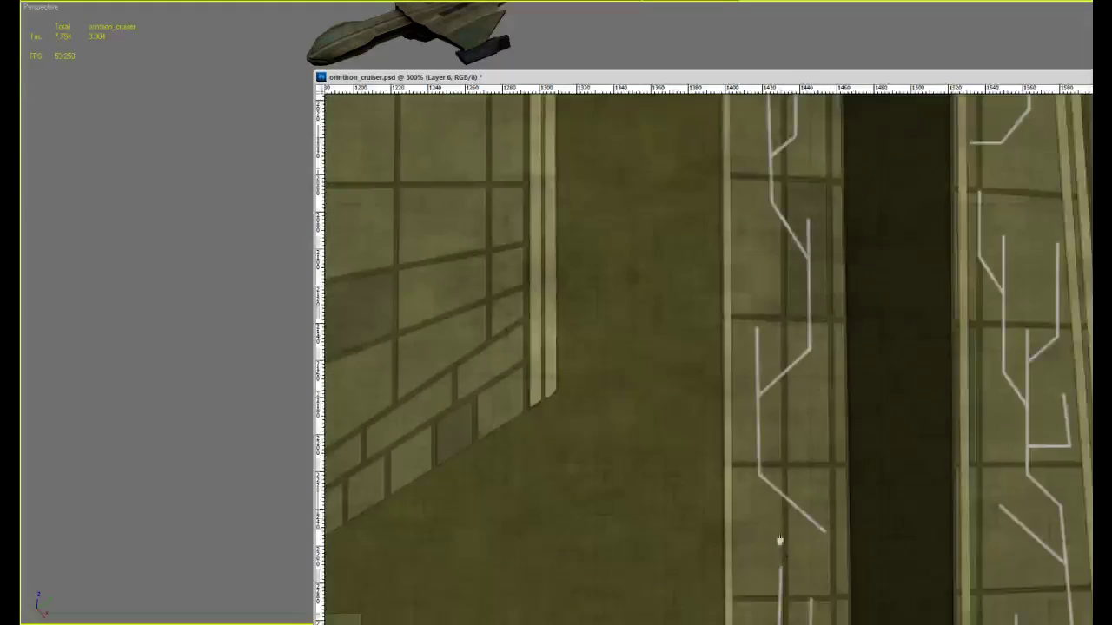
drag(779, 541, 773, 343)
alt+click(773, 342)
alt+click(773, 342)
alt+click(773, 342)
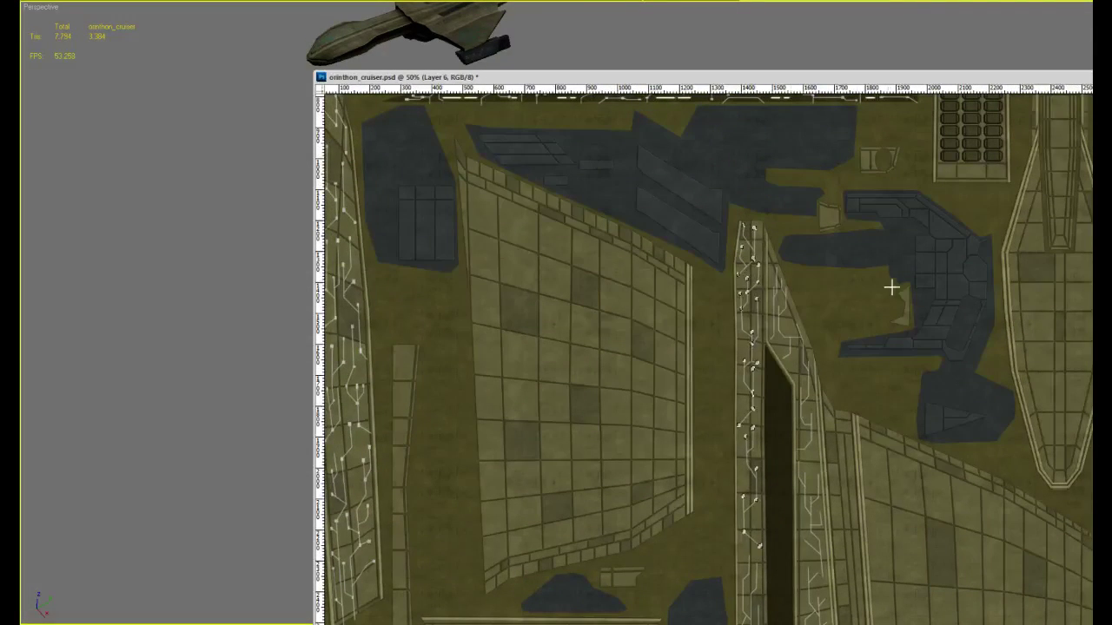
drag(727, 405, 759, 422)
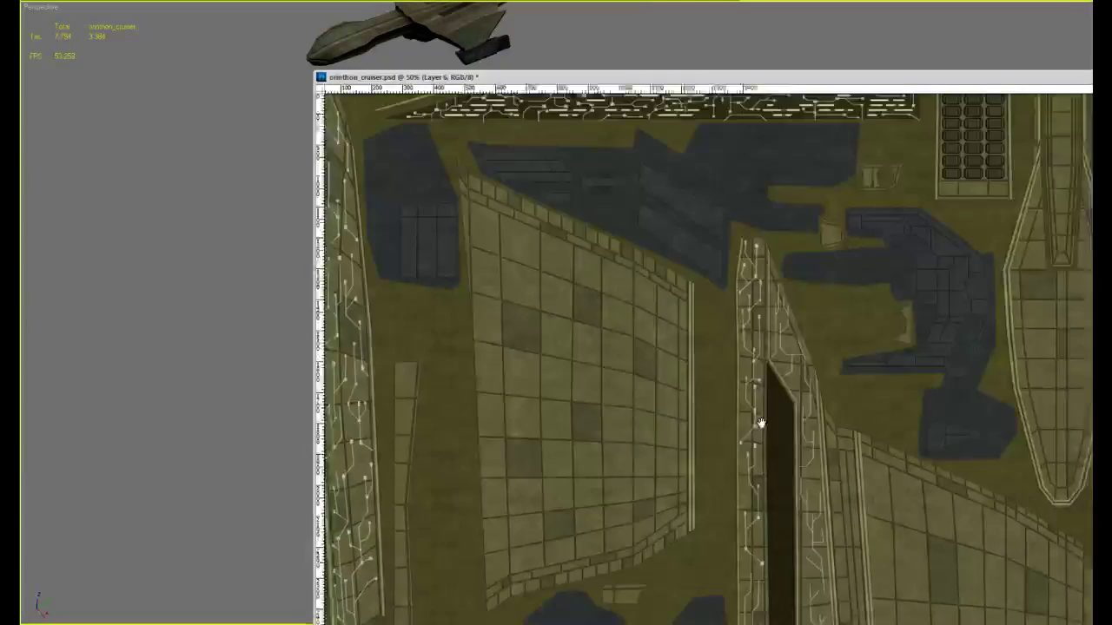
Select small rectangles over the upper line ends on the tapering strip across the dark recess
ctrl+click(768, 299)
ctrl+click(773, 307)
ctrl+click(773, 307)
ctrl+click(773, 307)
ctrl+click(773, 306)
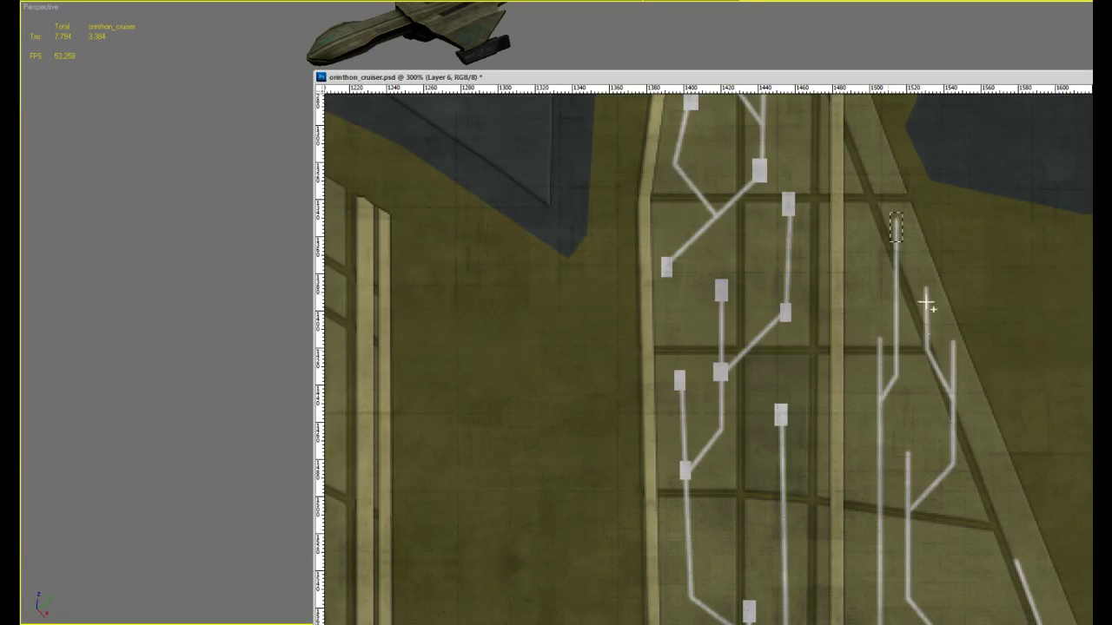
shift+drag(941, 336, 957, 363)
scroll(938, 352, down, 3)
shift+drag(874, 322, 889, 354)
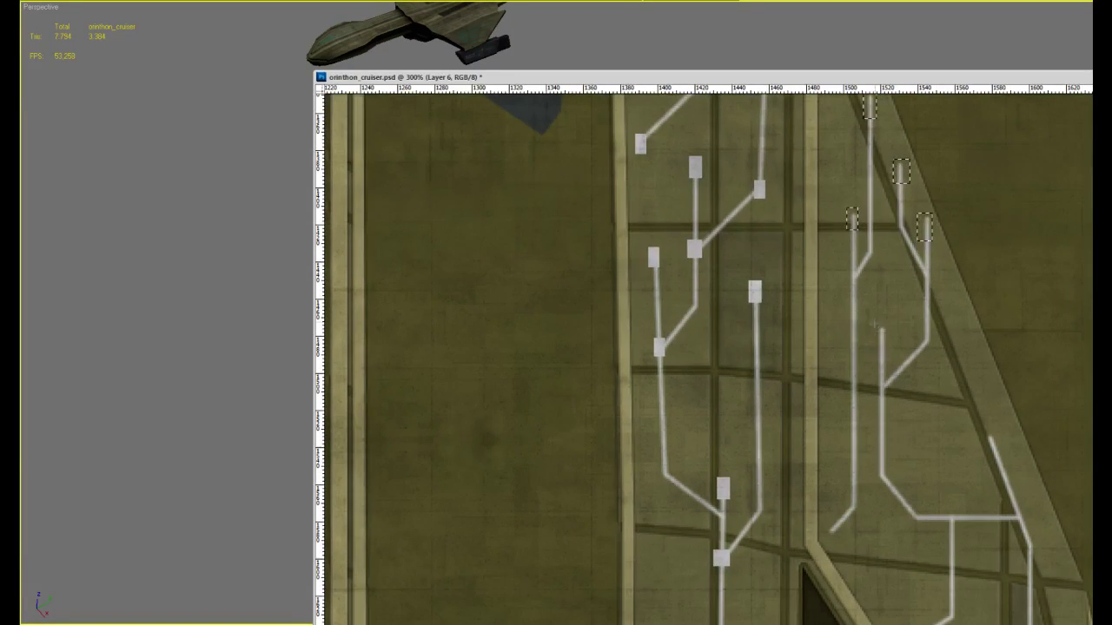
Add the tapering strip's slanted line end, the two diagonal ends near the recess corner and the nearby bend to the selection
shift+drag(987, 444, 945, 254)
shift+drag(789, 344, 770, 362)
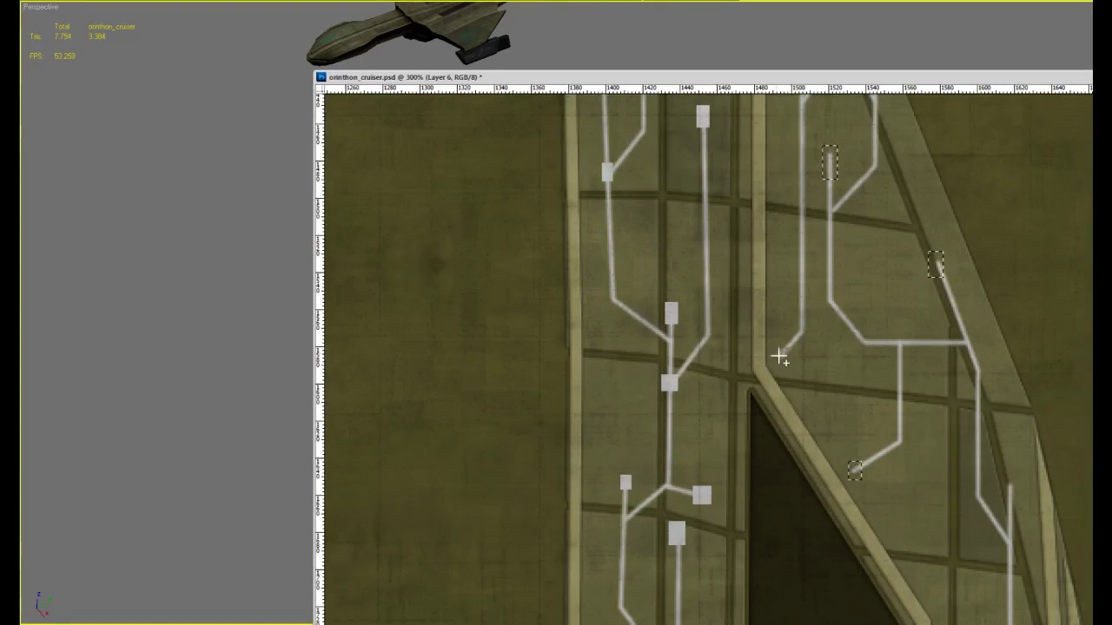
shift+drag(848, 460, 862, 480)
shift+drag(995, 502, 860, 192)
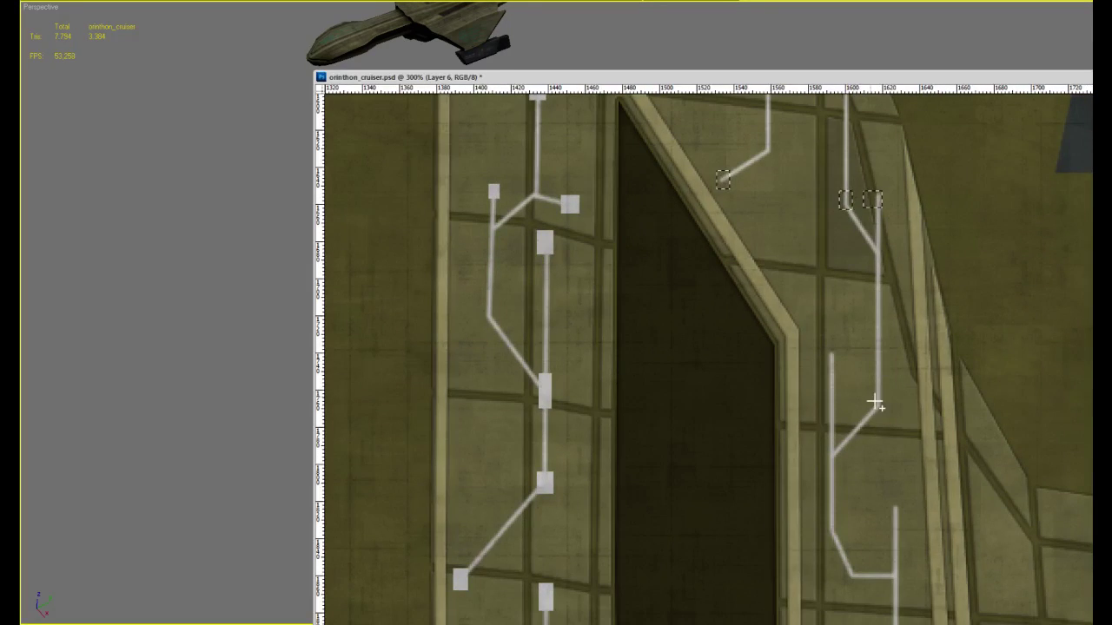
Add the bends and ends of the two branching lines beside the recess's straight edge to the selection
shift+drag(867, 390, 825, 256)
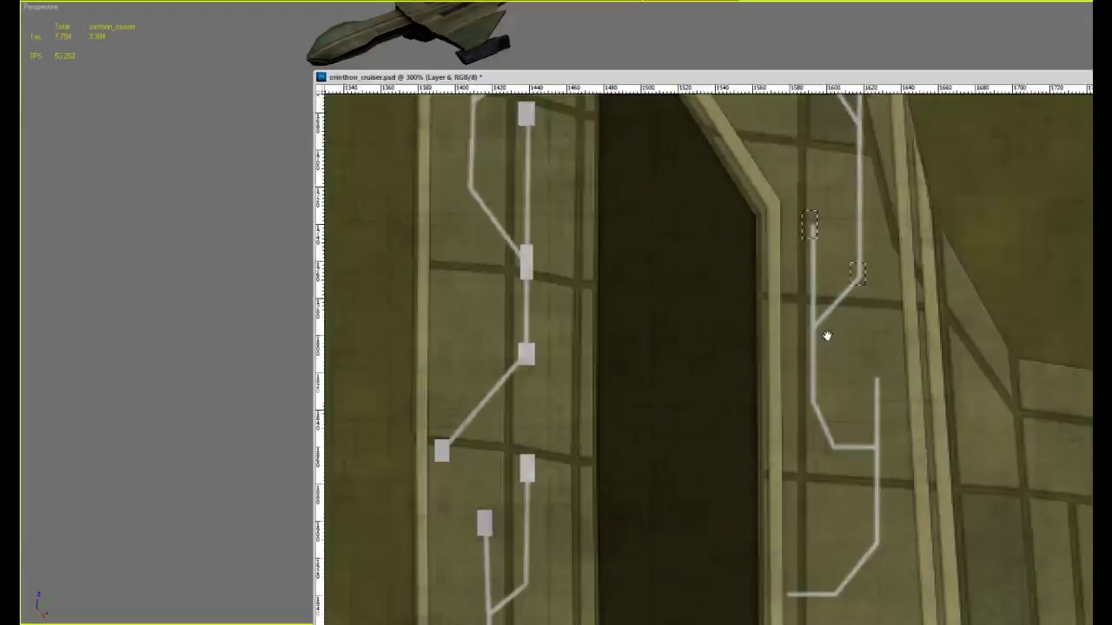
shift+drag(801, 211, 817, 240)
shift+drag(824, 428, 838, 451)
drag(877, 538, 877, 443)
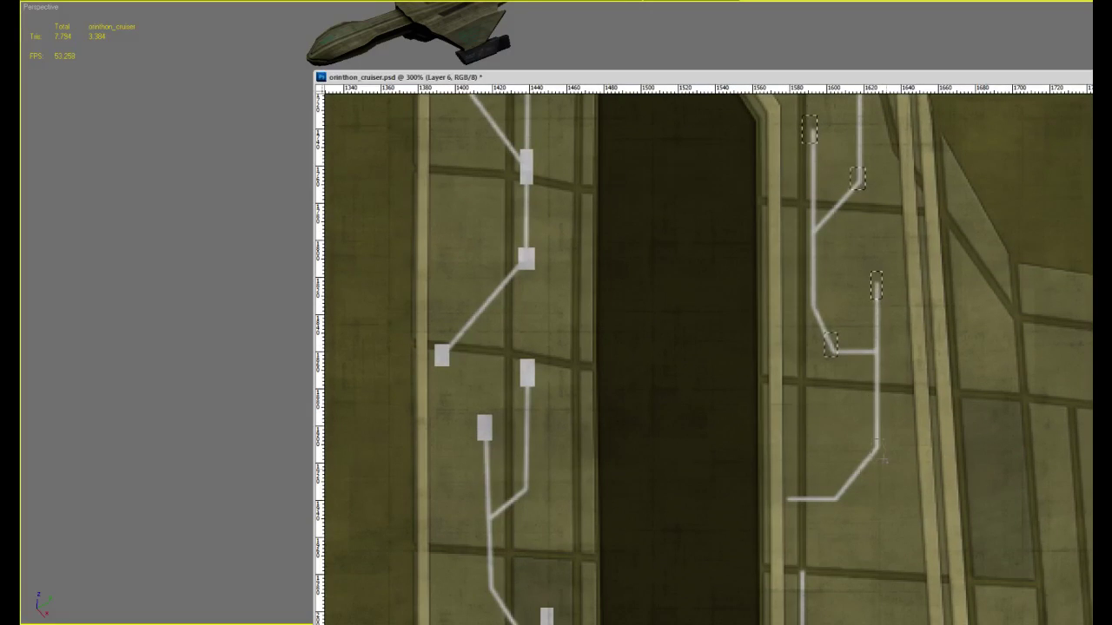
shift+drag(797, 510, 785, 489)
Add the next line cluster's four upper ends and its diagonal joint farther down the recess-side strip to the selection
drag(802, 552, 804, 366)
drag(827, 417, 835, 303)
shift+drag(850, 436, 836, 404)
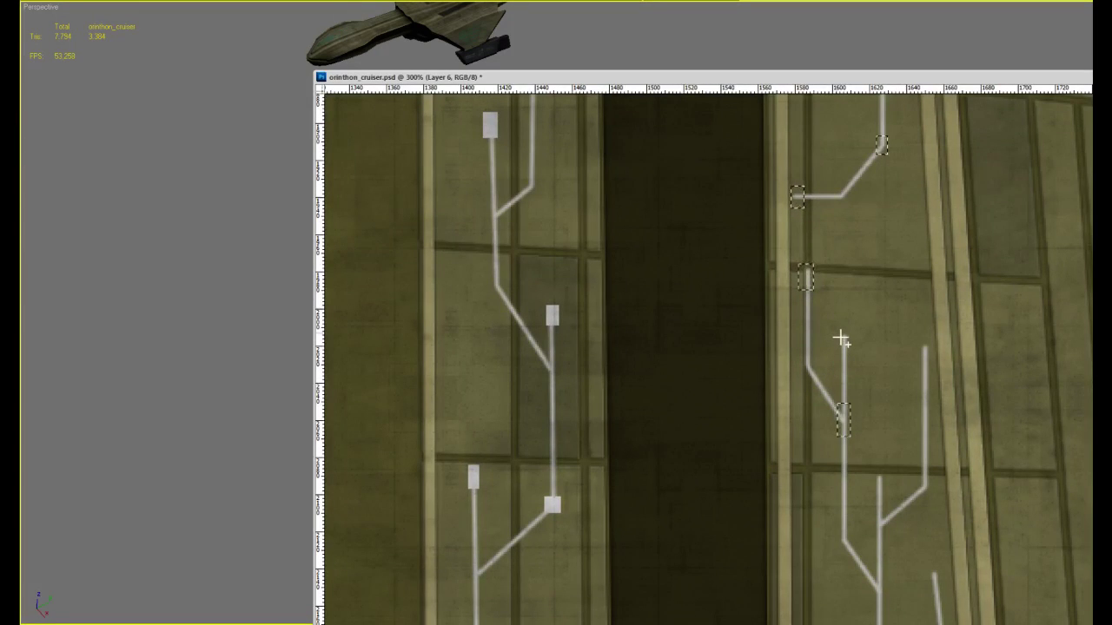
shift+drag(848, 359, 851, 355)
shift+drag(919, 340, 928, 365)
drag(889, 449, 863, 364)
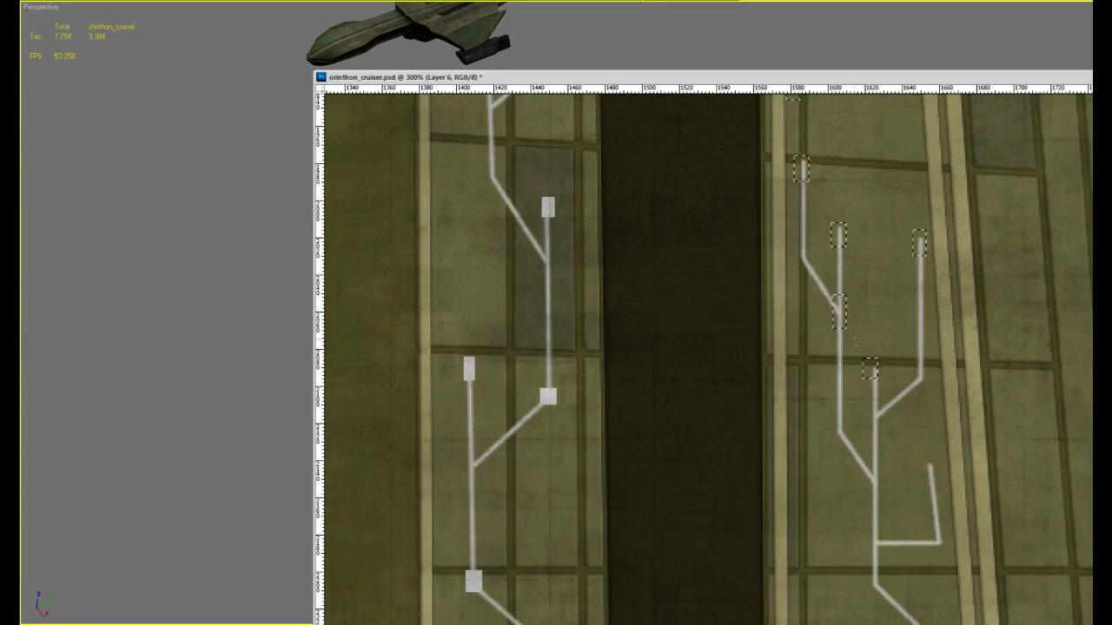
Fill the selected rectangles along the strip across the recess with light grey
key(Delete)
key(ctrl+d)
alt+click(875, 435)
alt+click(876, 435)
alt+click(875, 436)
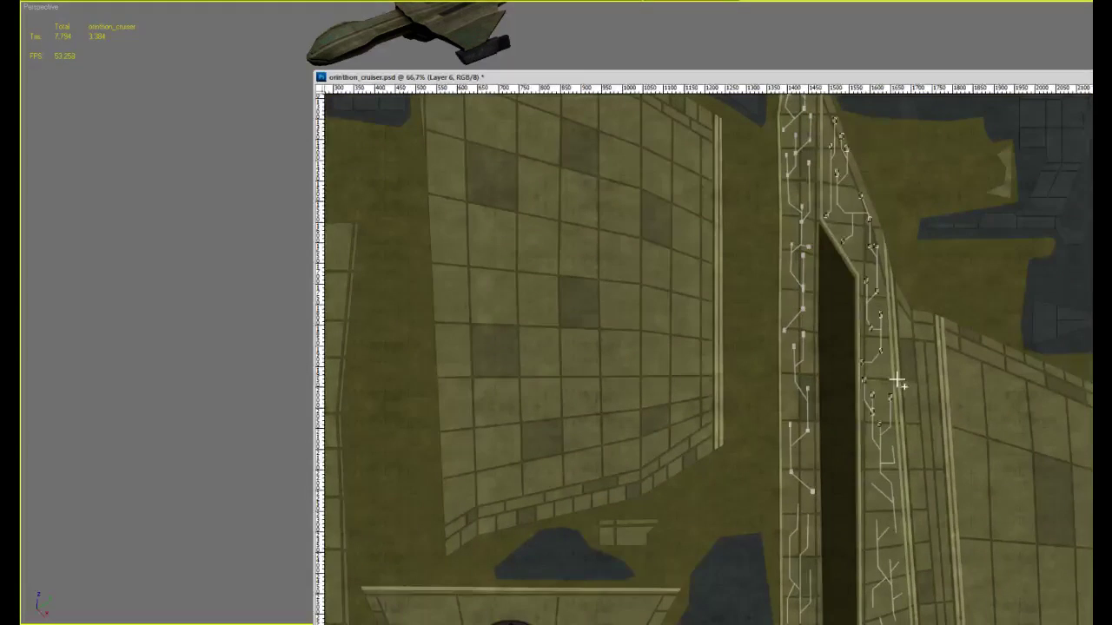
Select small rectangles over the hooked branch's end and corner, the main line's bends and the nearby line ends below the filled nodes
click(897, 528)
click(897, 528)
click(897, 528)
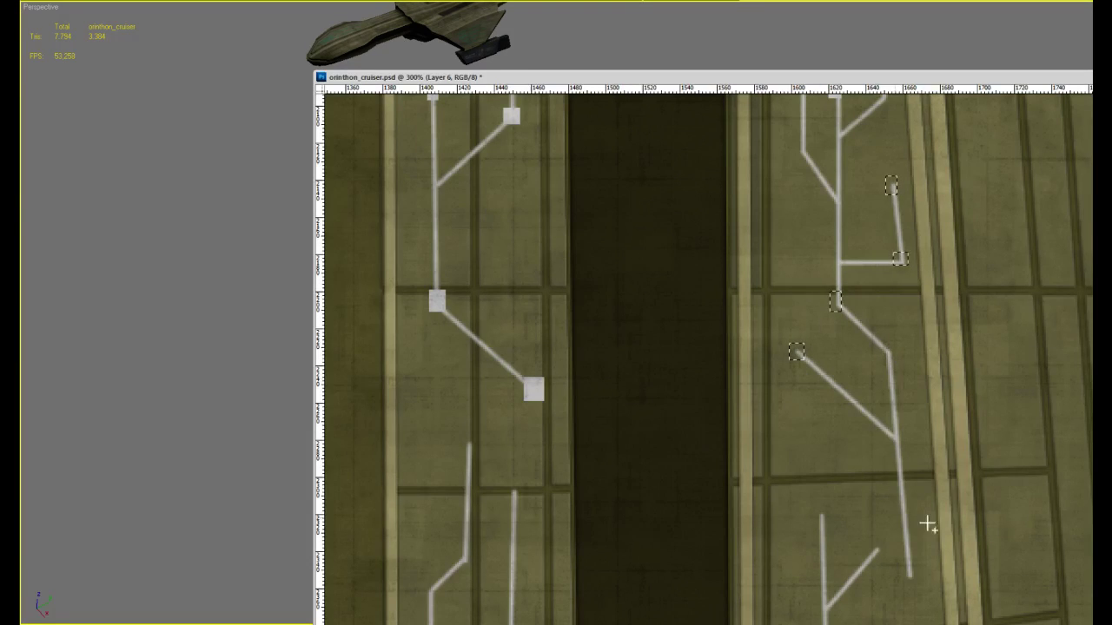
shift+drag(882, 343, 897, 361)
shift+drag(908, 571, 913, 582)
drag(878, 513, 854, 279)
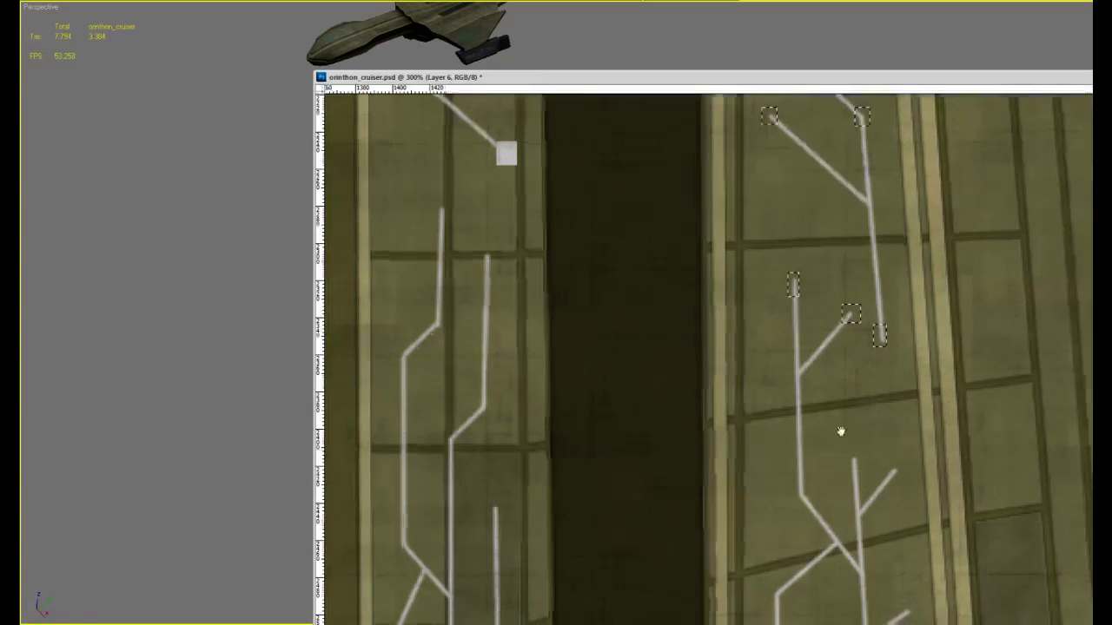
Add the forked cluster's bends, short branch ends and lower line ends to the selection
scroll(837, 427, down, 3)
shift+drag(790, 388, 804, 407)
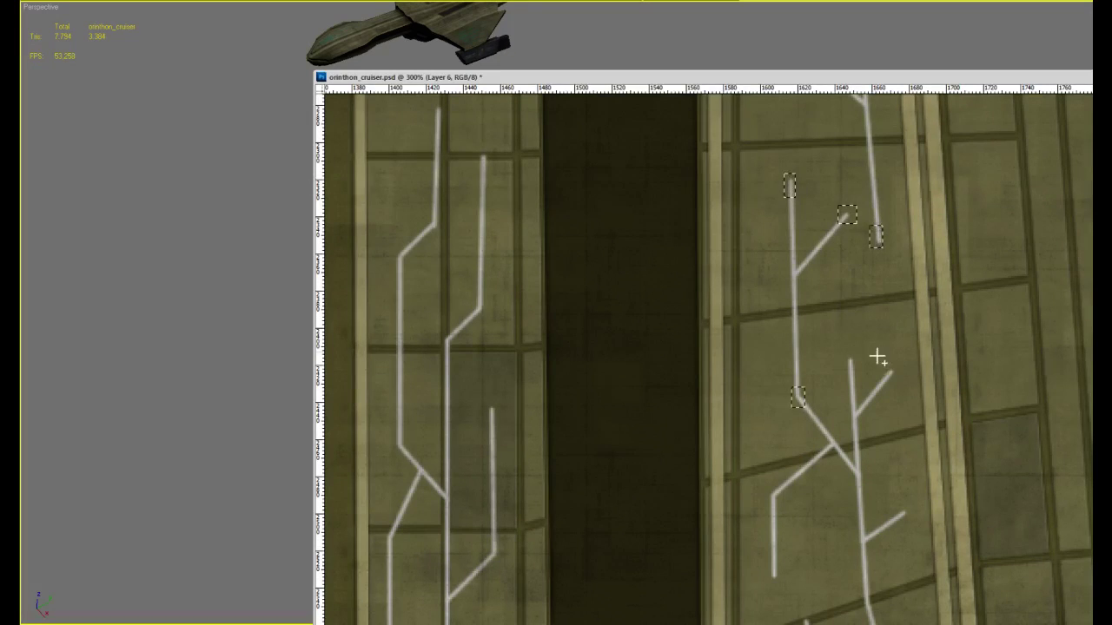
shift+drag(844, 354, 900, 380)
shift+drag(894, 508, 883, 382)
shift+drag(868, 446, 882, 469)
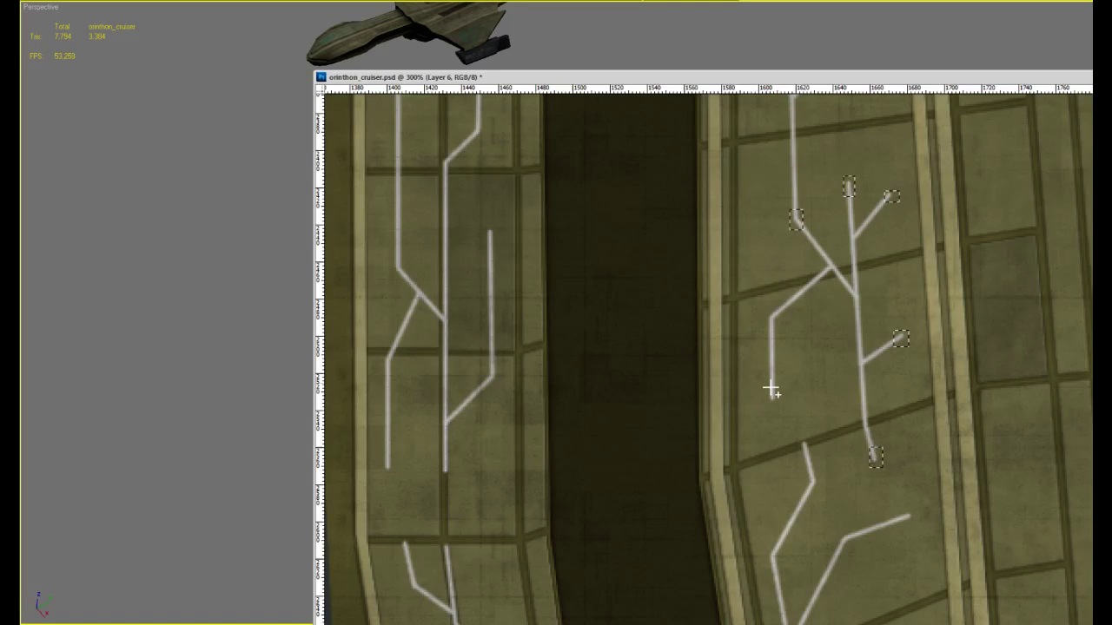
shift+drag(766, 382, 781, 403)
key(Delete)
key(ctrl+d)
Add the ends and bends of the Y-shaped line beside the recess's angled edge to the selection
drag(840, 425, 831, 289)
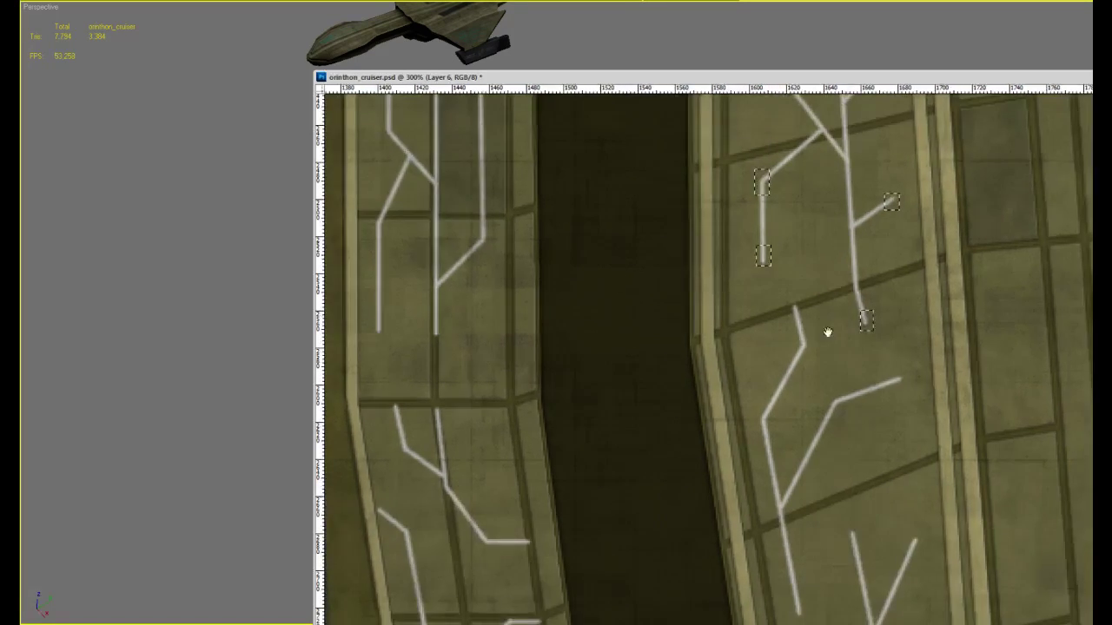
key(ctrl+shift+d)
shift+drag(756, 406, 769, 433)
drag(788, 502, 772, 363)
shift+drag(778, 460, 787, 479)
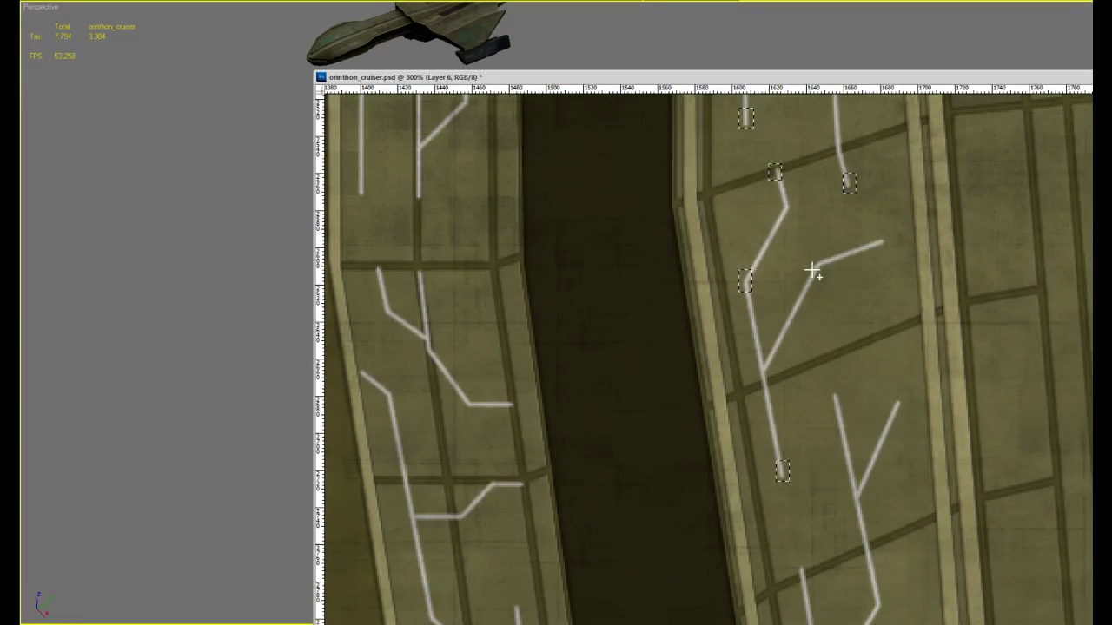
shift+drag(807, 255, 822, 275)
shift+drag(867, 241, 886, 253)
Add the next V-shaped fork's end and lower bend, and the following line's end, joint and short branch end to the selection
shift+drag(822, 391, 863, 286)
scroll(869, 408, down, 3)
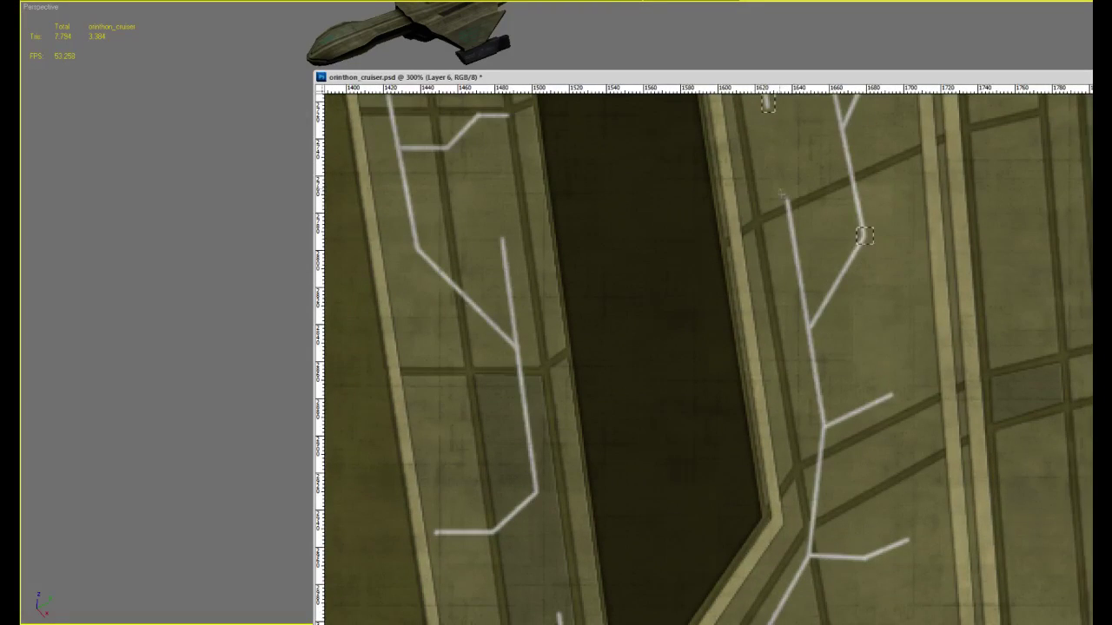
shift+drag(792, 213, 779, 190)
shift+drag(802, 322, 818, 340)
shift+drag(886, 387, 898, 405)
drag(789, 409, 811, 248)
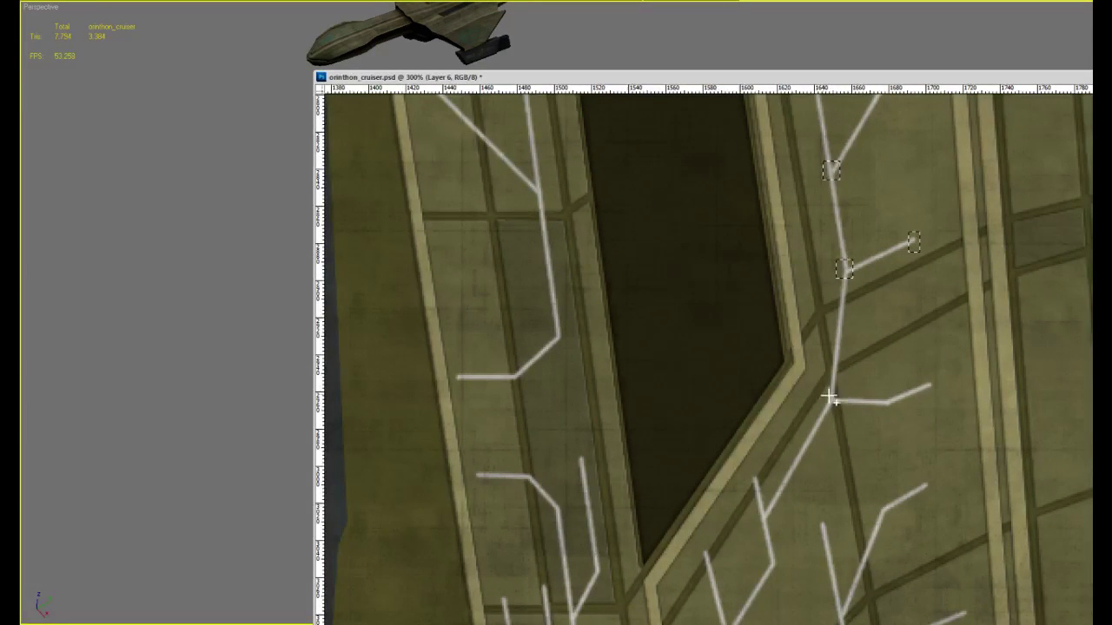
Add the joint and end of the branch beside the recess's lower corner, plus the upper ends and bend of the forked lines below, to the selection
drag(877, 435, 876, 252)
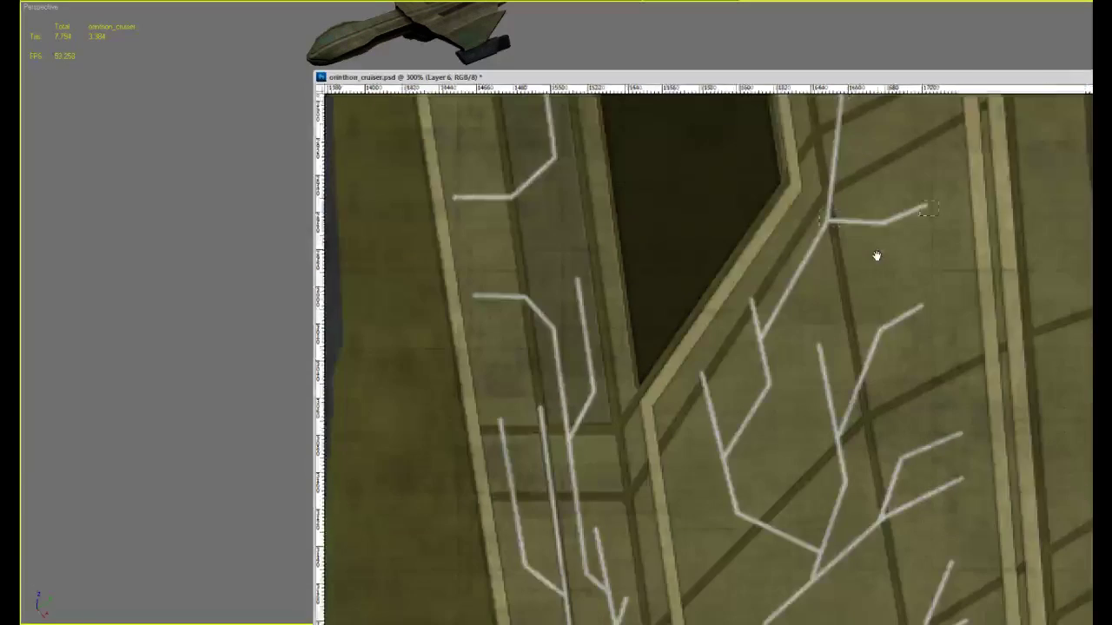
drag(768, 346, 768, 310)
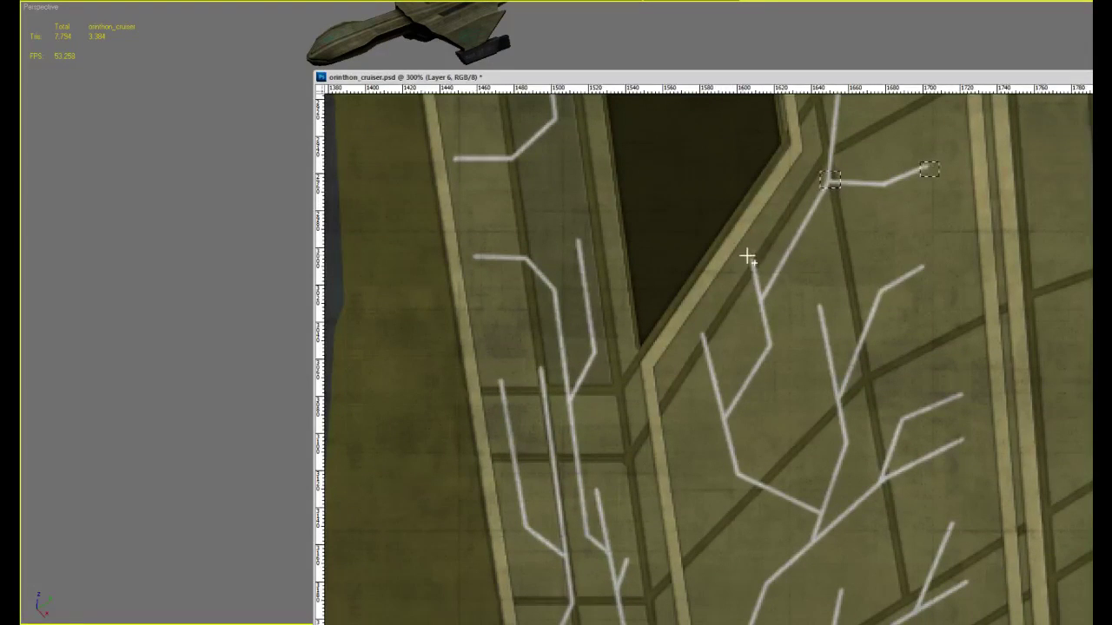
shift+drag(758, 272, 745, 252)
shift+drag(761, 333, 779, 355)
shift+drag(697, 330, 710, 351)
shift+drag(828, 317, 809, 296)
shift+drag(931, 275, 911, 260)
Add both ends of the two-pronged branch and the ends of the three lowest branches to the selection
drag(893, 365, 886, 229)
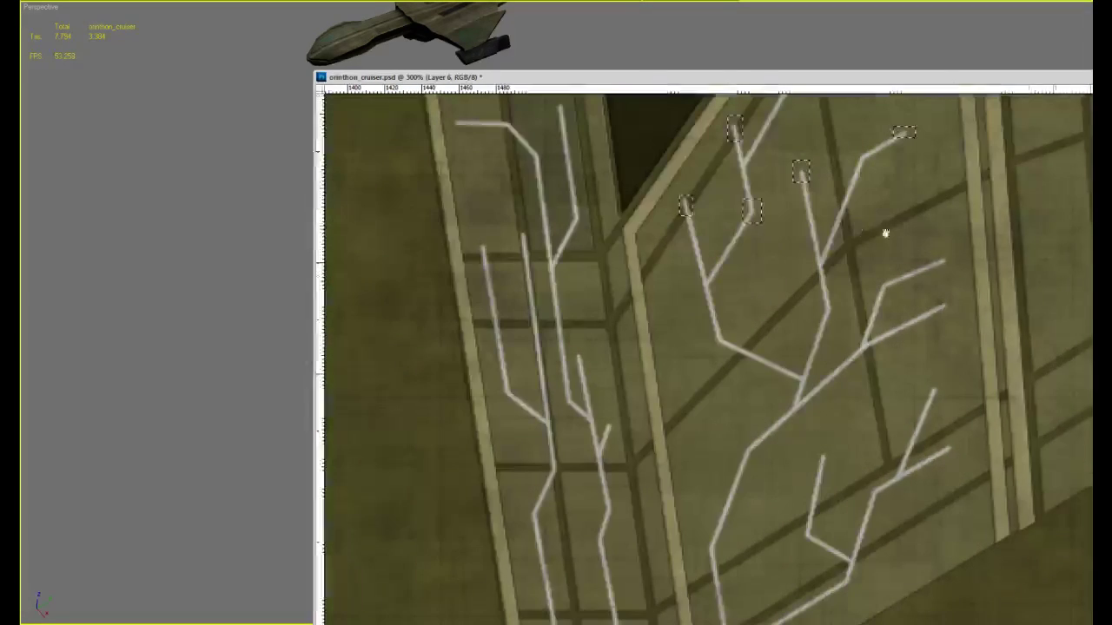
shift+drag(932, 256, 951, 315)
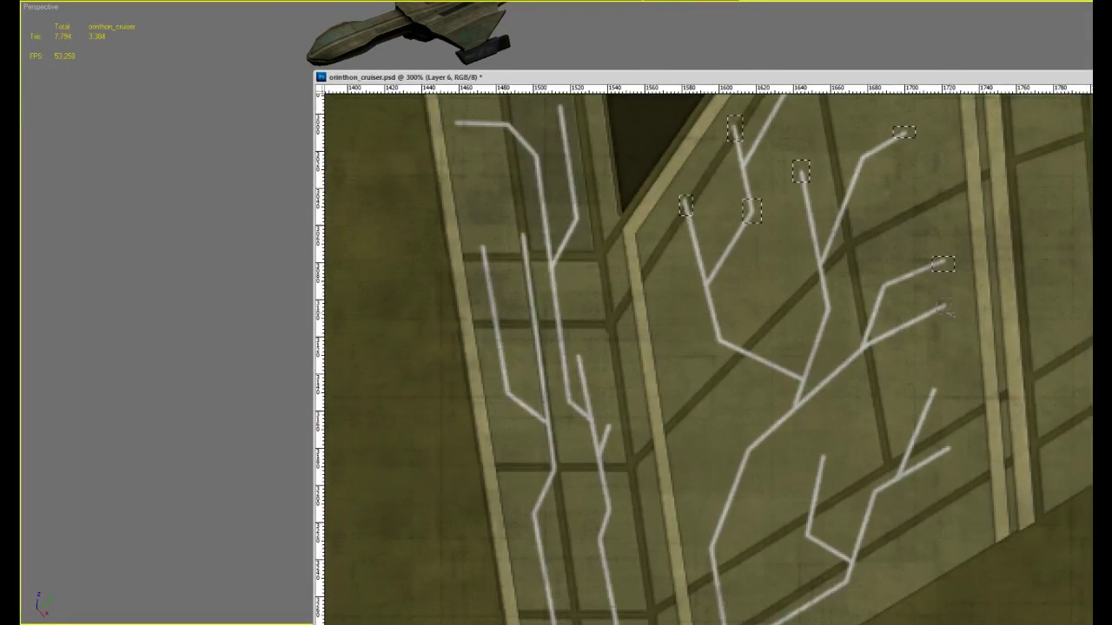
shift+drag(920, 400, 943, 382)
shift+drag(941, 459, 958, 441)
shift+drag(813, 463, 835, 448)
Add the lower trunk line's joint and bends to the selection and fill all selected nodes with light grey
drag(700, 605, 715, 499)
shift+drag(737, 553, 754, 538)
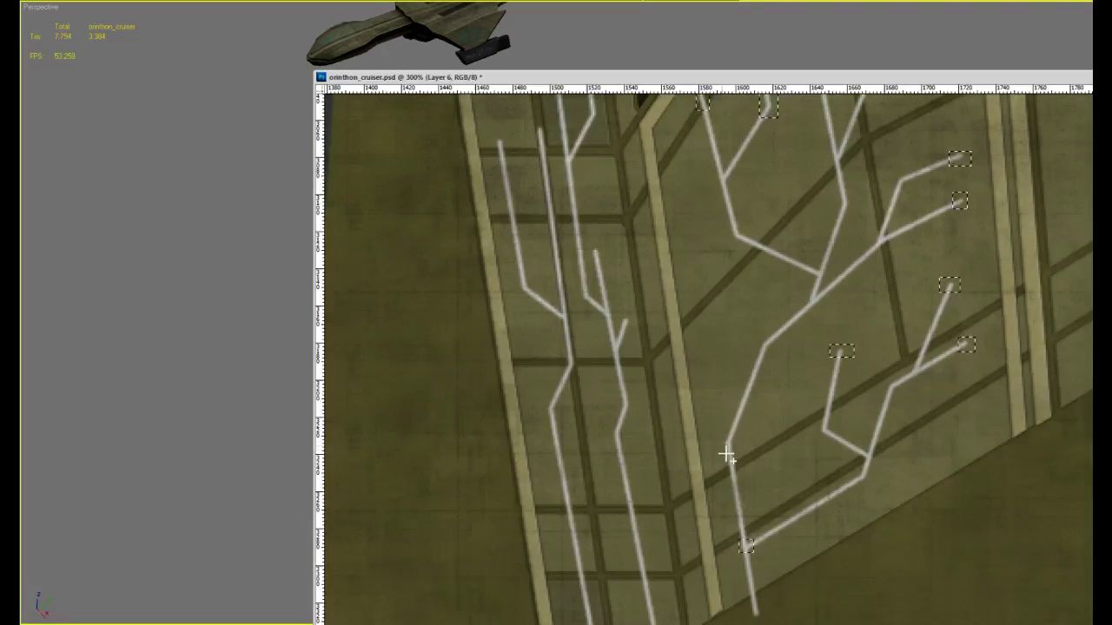
shift+drag(732, 452, 716, 436)
shift+drag(754, 352, 782, 338)
drag(839, 226, 843, 377)
alt+click(837, 364)
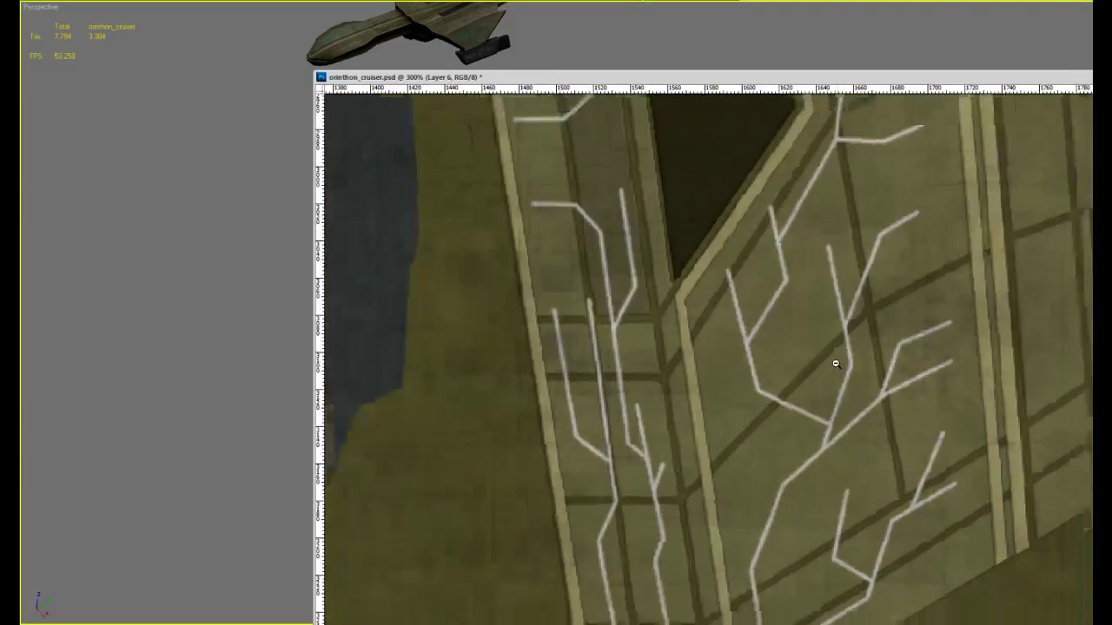
alt+click(831, 361)
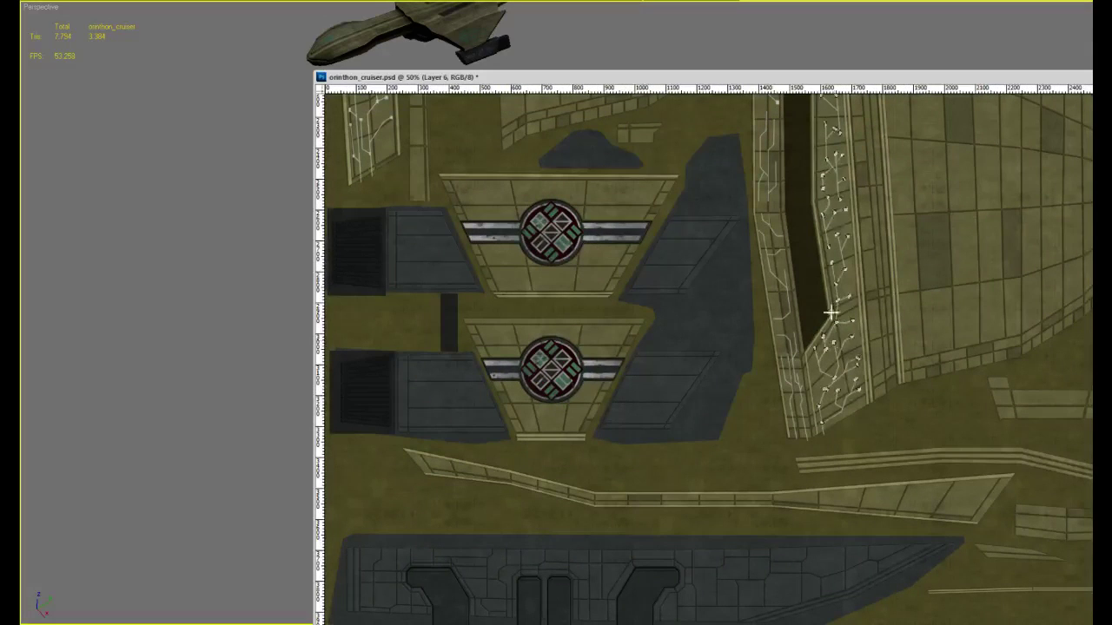
Fill light grey nodes at the ends, joint and bends of the long paired lines on the narrow strip beside the recess
drag(829, 194, 863, 317)
drag(776, 273, 771, 385)
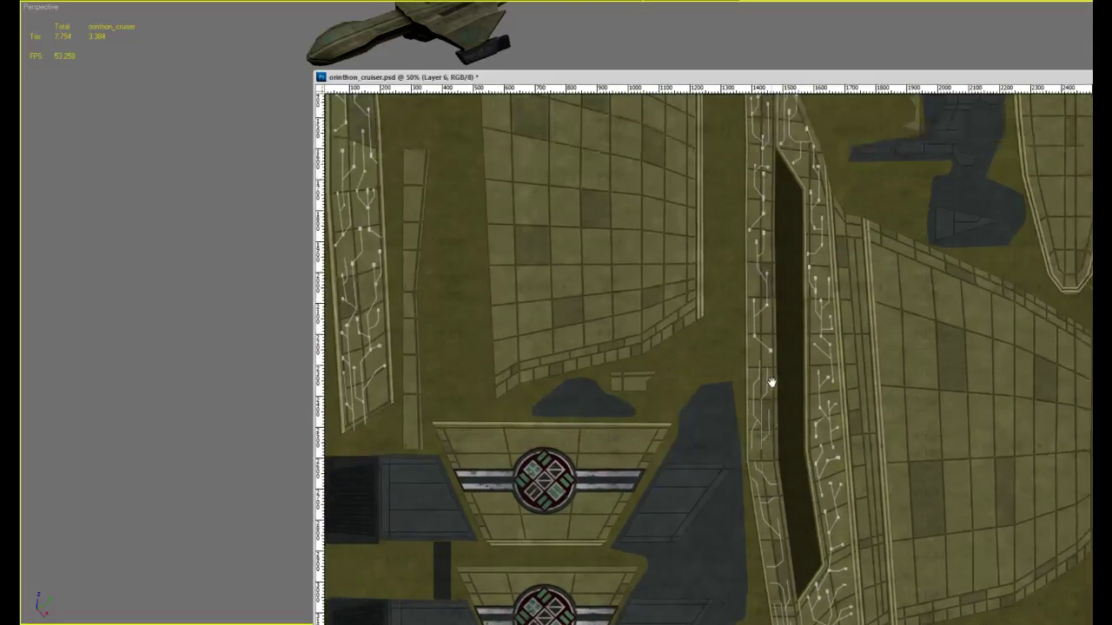
click(751, 401)
click(751, 400)
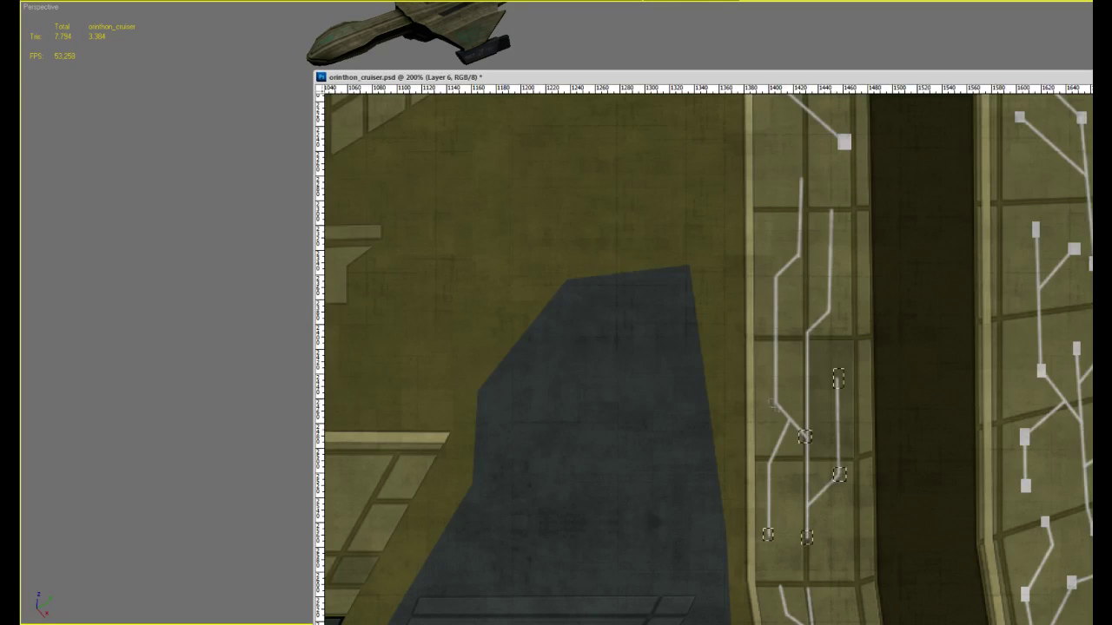
shift+drag(768, 398, 778, 410)
shift+drag(793, 253, 804, 264)
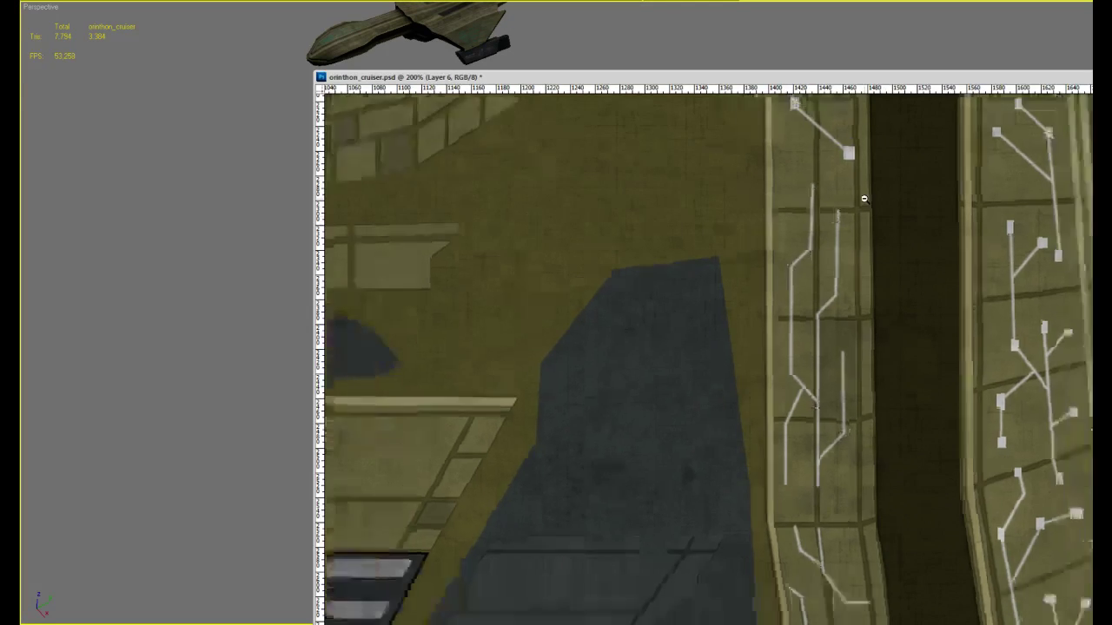
alt+click(863, 199)
alt+click(863, 199)
alt+click(863, 199)
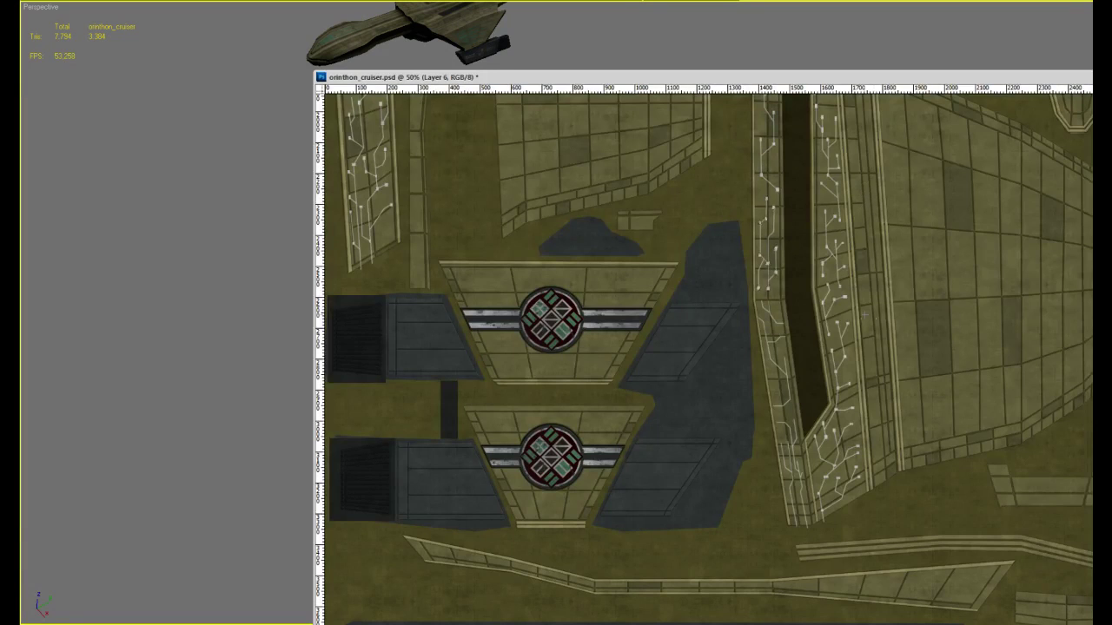
Fill light grey nodes at the two upper ends and the lower end of the strip's next forked line, and deselect
drag(779, 397, 801, 203)
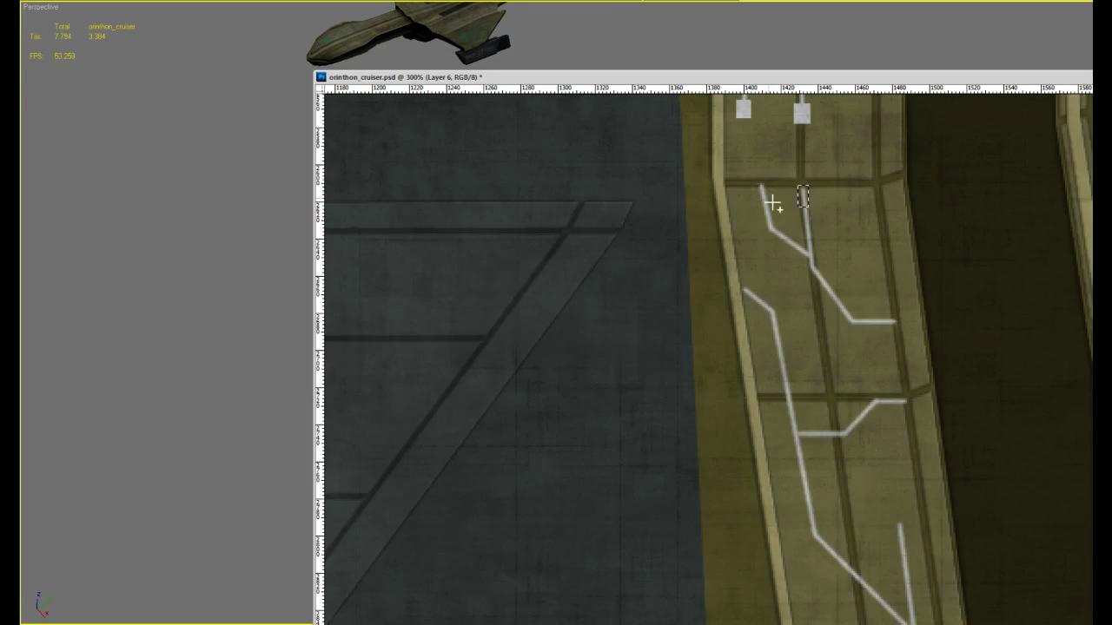
key(alt+BackSpace)
key(ctrl+d)
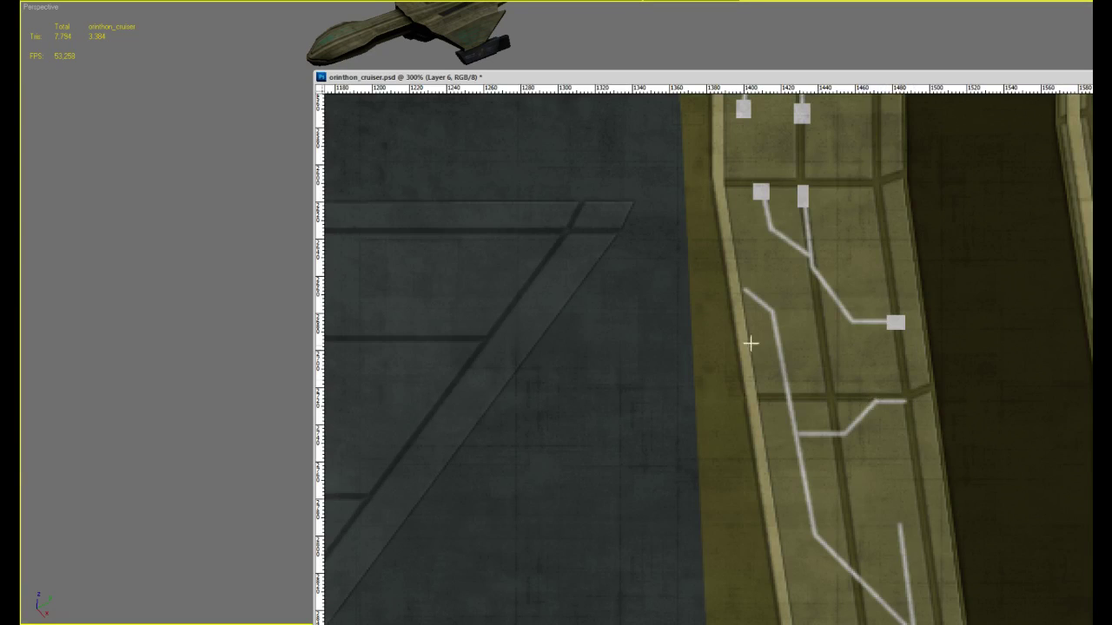
Fill light grey nodes on the following line's upper end, bends and joint, and on its side branch's bend and end
shift+drag(766, 306, 781, 321)
key(alt+BackSpace)
drag(866, 449, 890, 309)
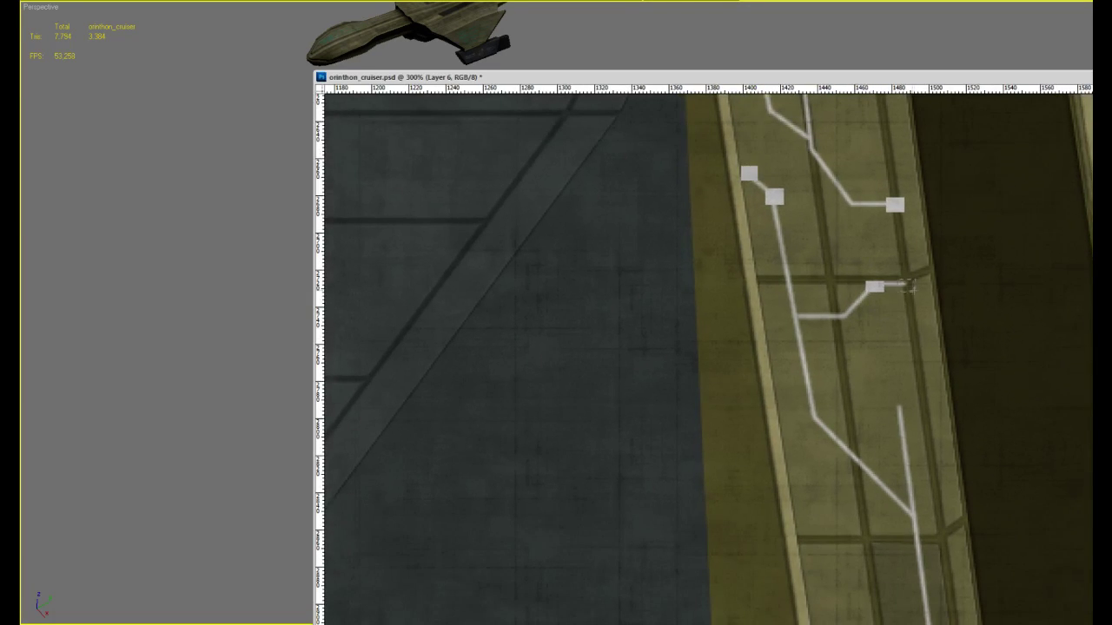
key(alt+BackSpace)
key(alt+BackSpace)
key(alt+BackSpace)
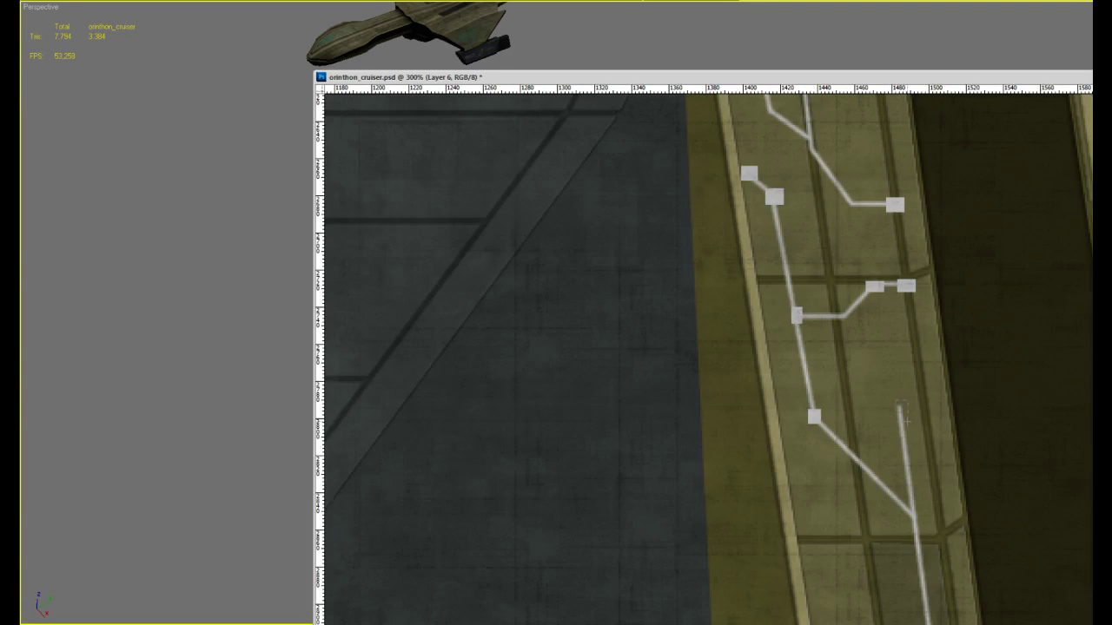
Fill light grey nodes at the short straight branch's end and joint, and at the curved line's lower bend and end
key(alt+BackSpace)
scroll(935, 409, down, 4)
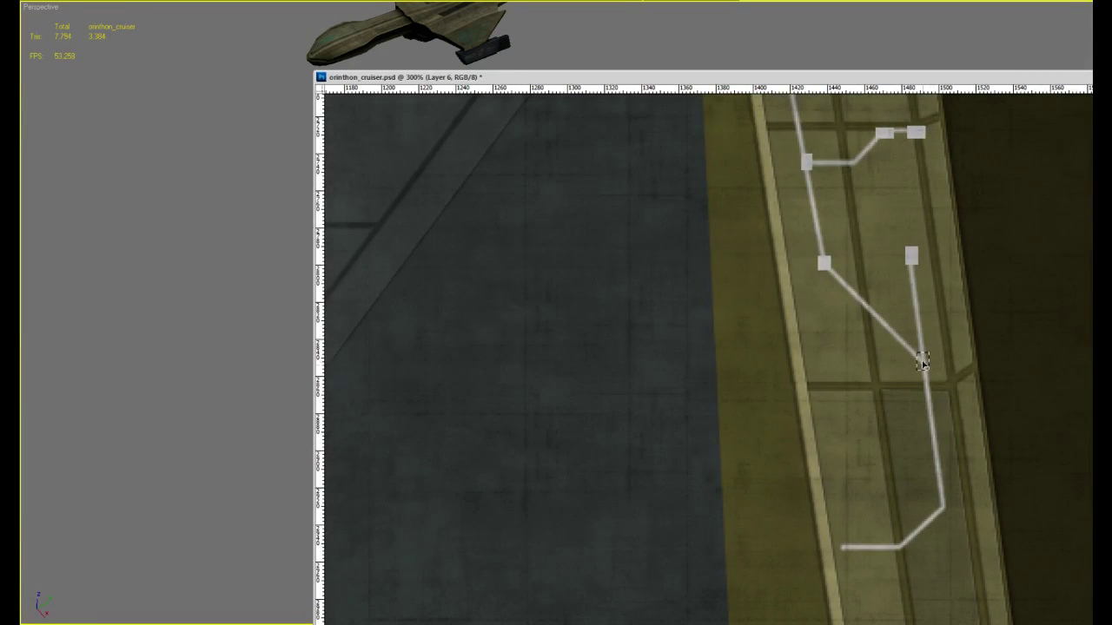
key(alt+BackSpace)
scroll(965, 379, down, 3)
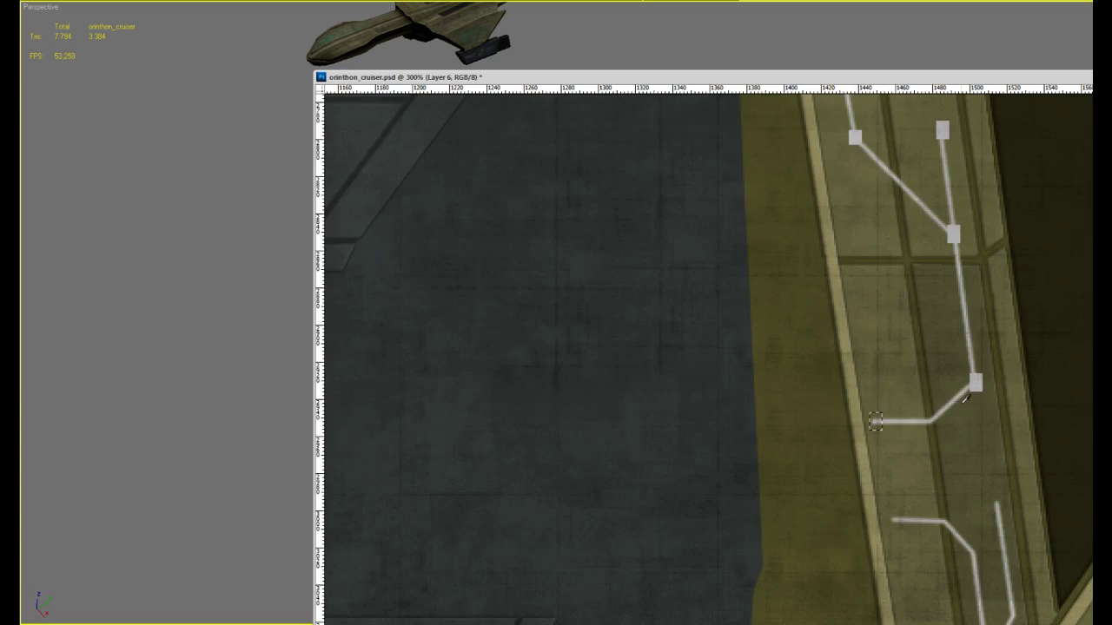
key(alt+BackSpace)
Fill a light grey node on the next hooked line's end and select the upper ends of the neighbouring lines
drag(907, 458, 876, 241)
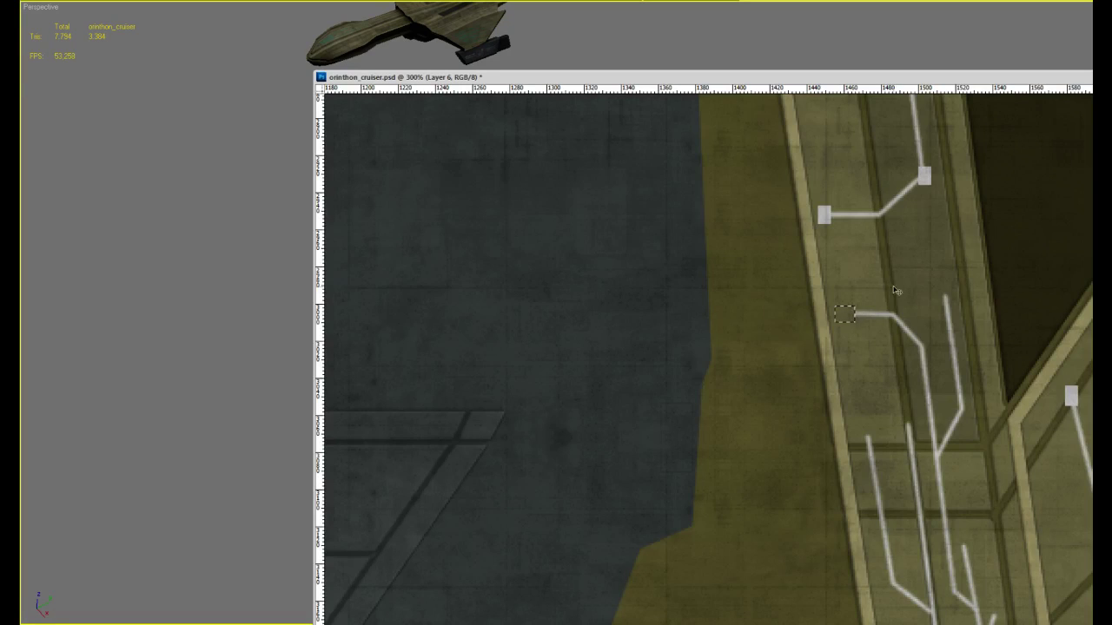
key(alt+BackSpace)
key(alt+BackSpace)
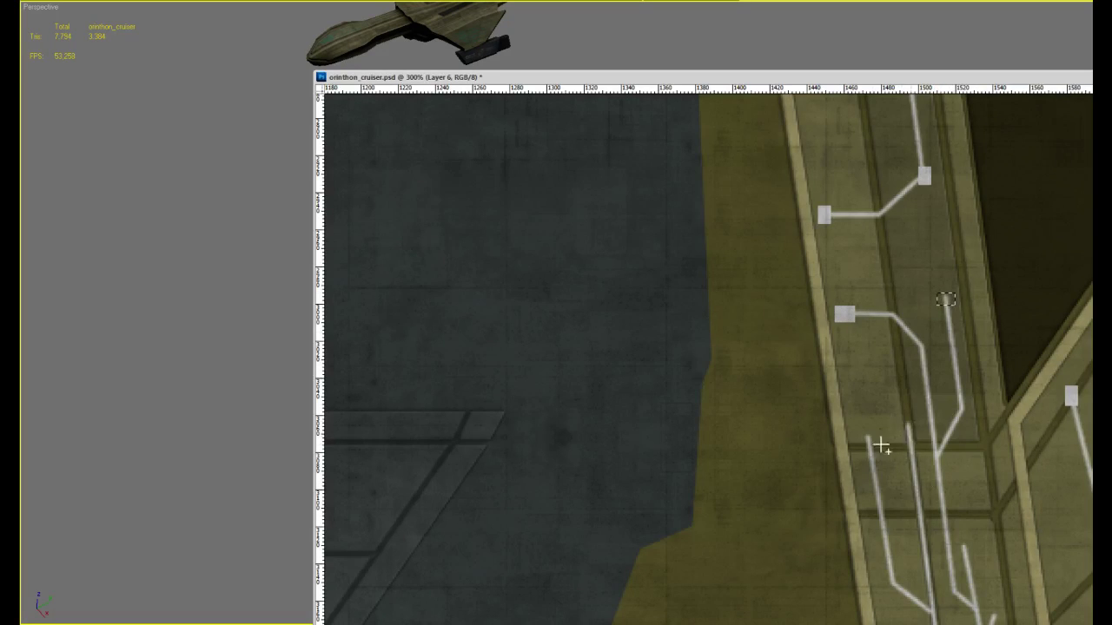
shift+drag(862, 429, 875, 450)
drag(928, 507, 909, 303)
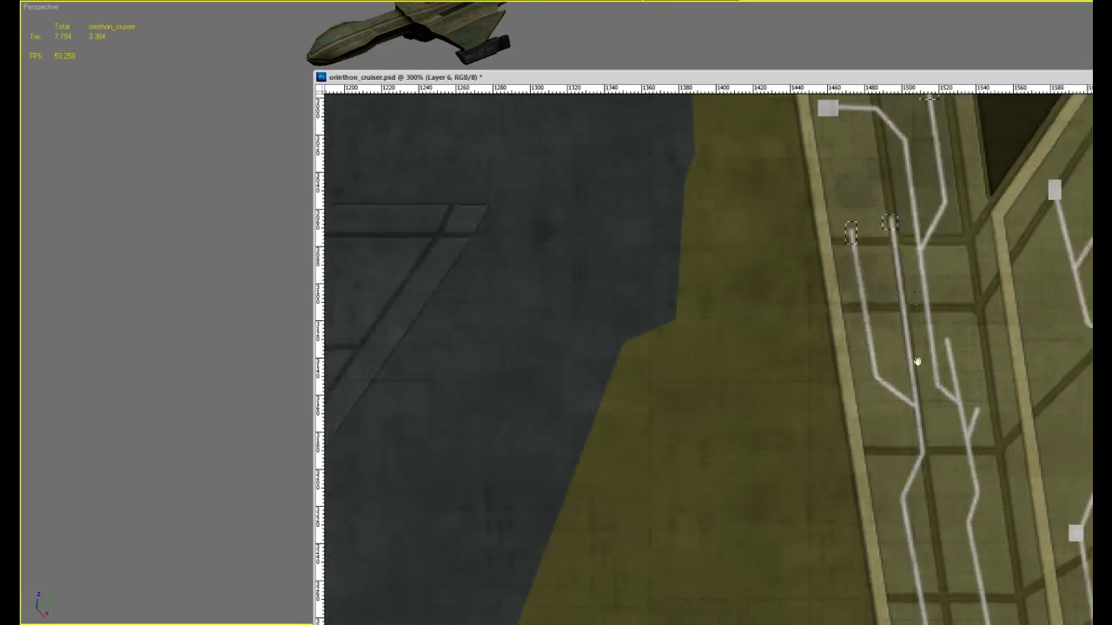
Add the two short branch ends to the selection, fill them light grey, and fill a node at the lower line's bend
shift+drag(970, 403, 988, 423)
shift+drag(941, 335, 955, 351)
key(alt+BackSpace)
drag(911, 451, 905, 230)
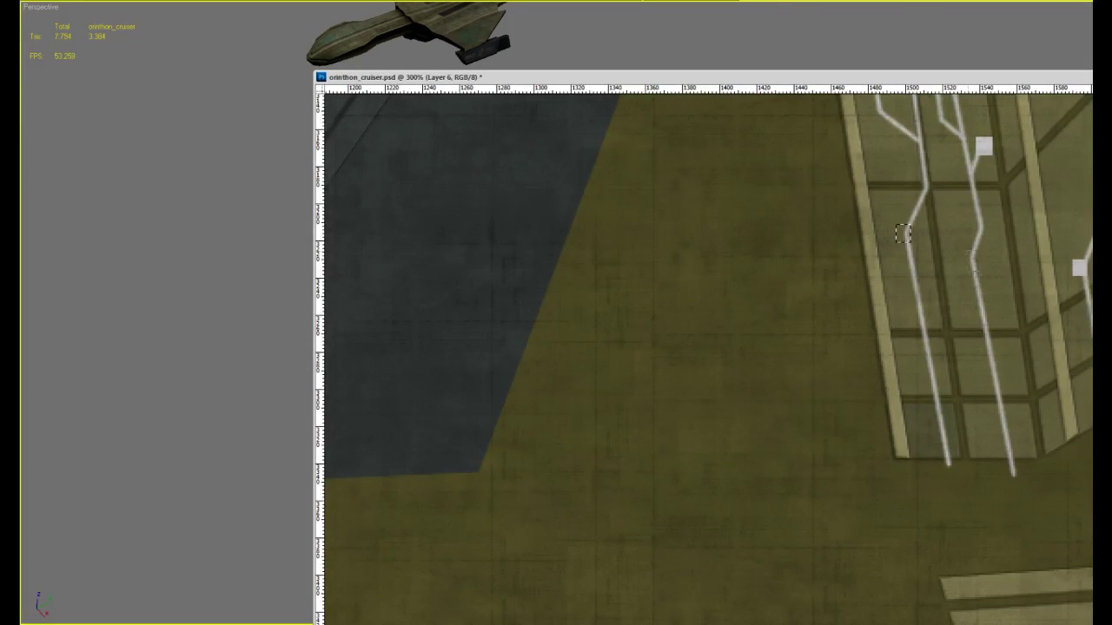
key(alt+BackSpace)
Select small rectangles over the upper ends of the four long vertical lines near the wide tapered panel's lower edge
alt+scroll(959, 404, down, 5)
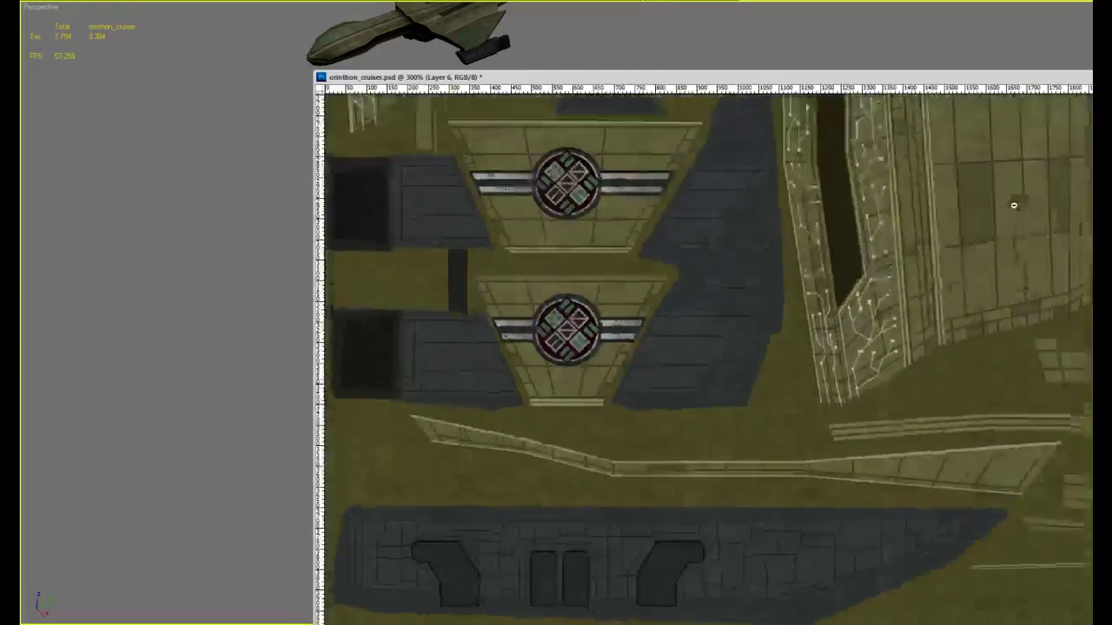
scroll(776, 367, up, 10)
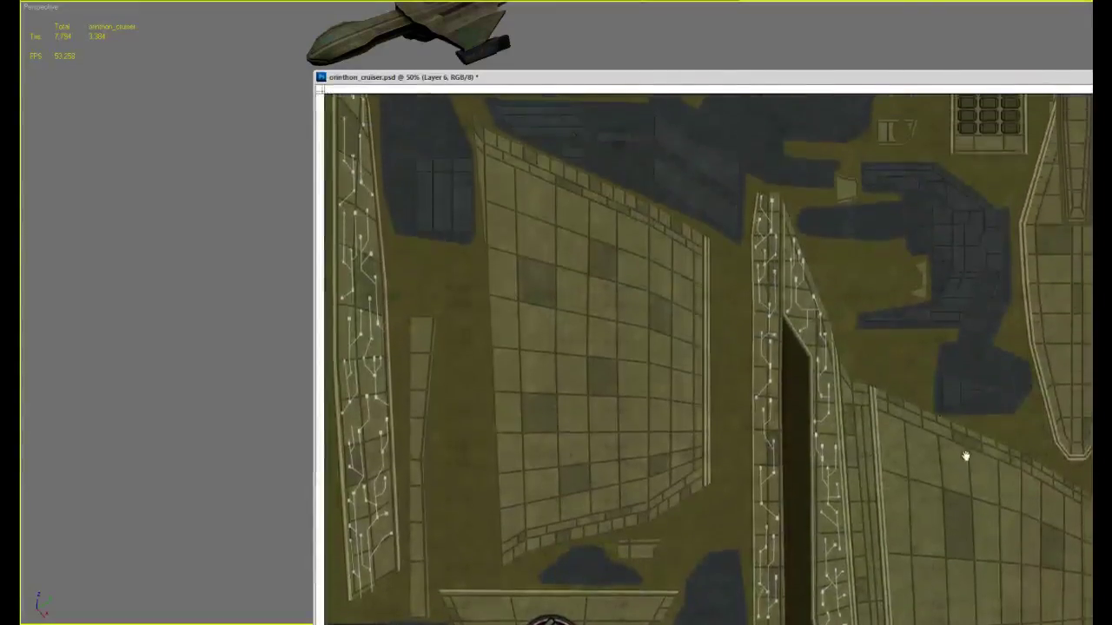
alt+scroll(964, 456, down, 4)
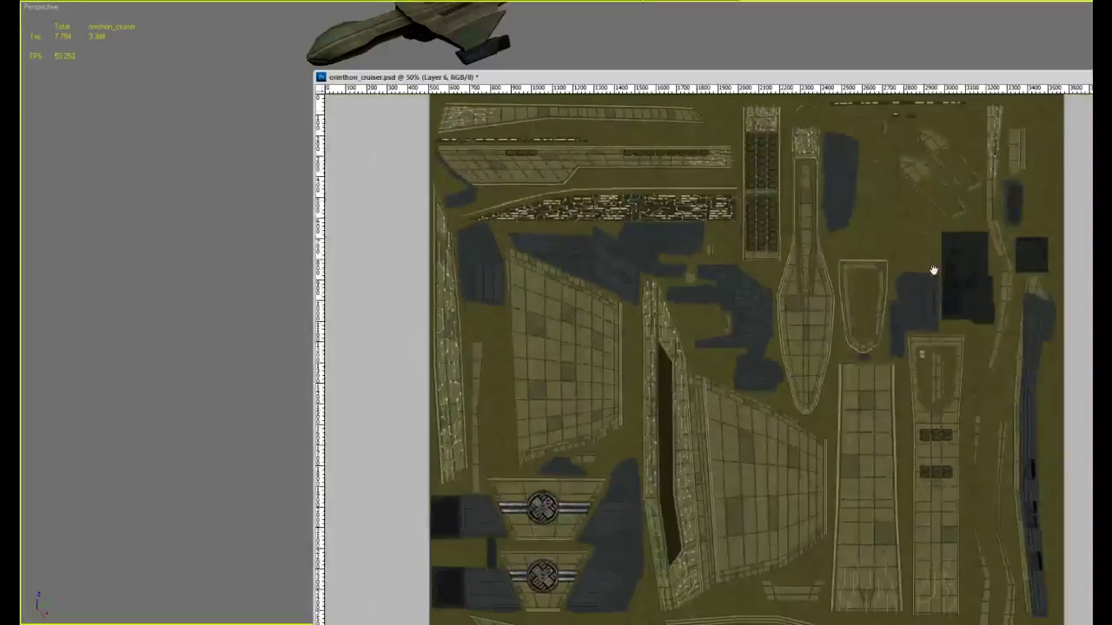
alt+scroll(742, 395, down, 1)
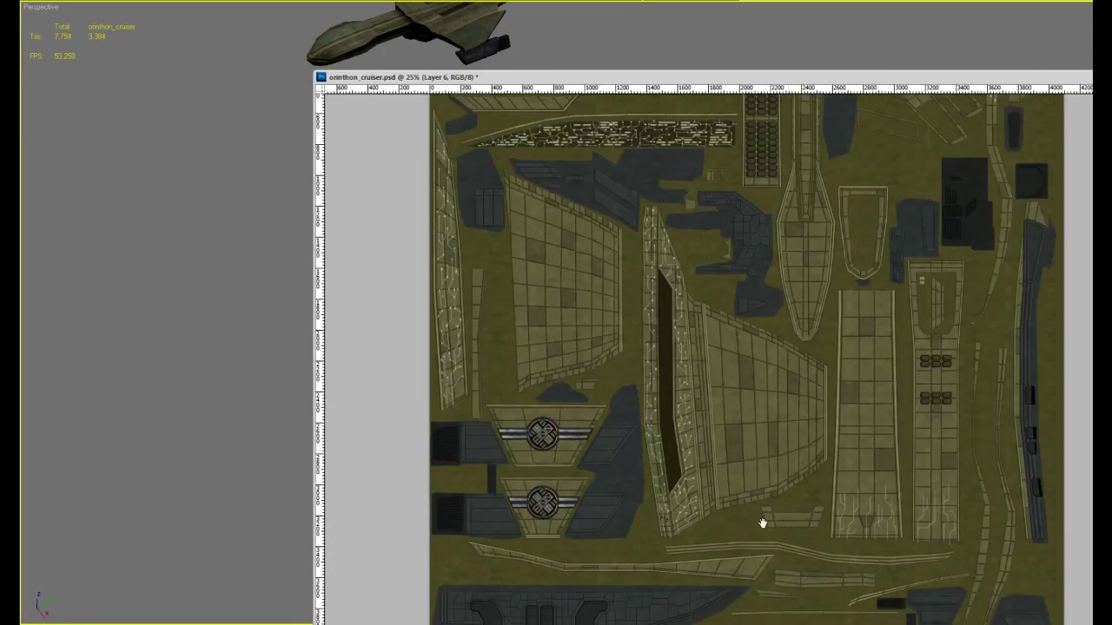
ctrl+click(916, 572)
ctrl+click(917, 569)
ctrl+click(914, 547)
ctrl+click(834, 370)
ctrl+click(834, 373)
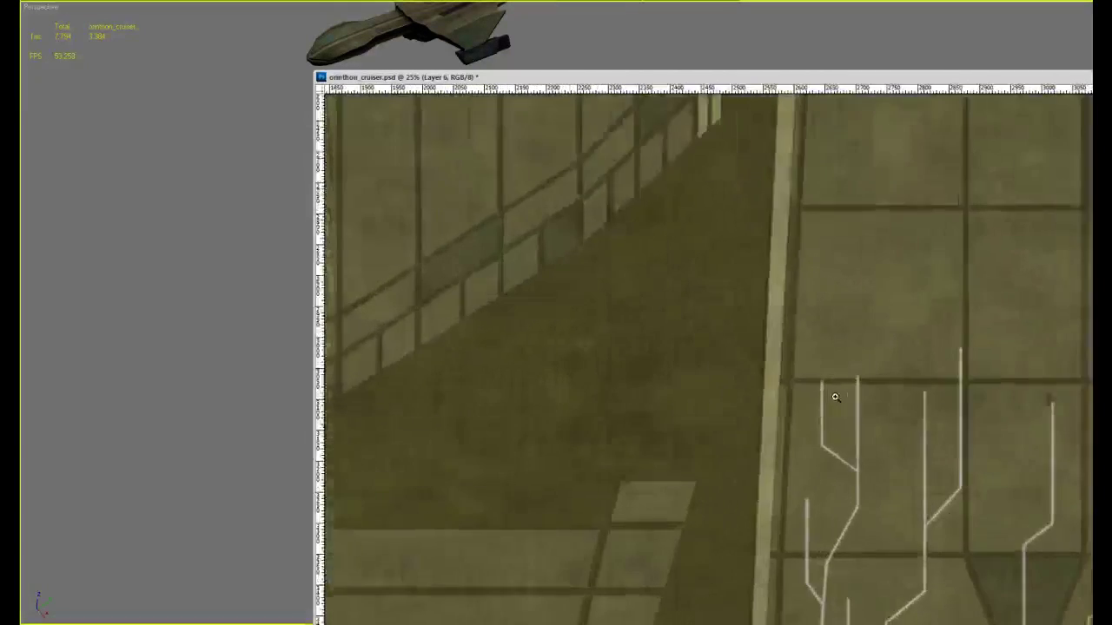
ctrl+click(834, 394)
drag(811, 374, 881, 392)
shift+drag(971, 390, 988, 412)
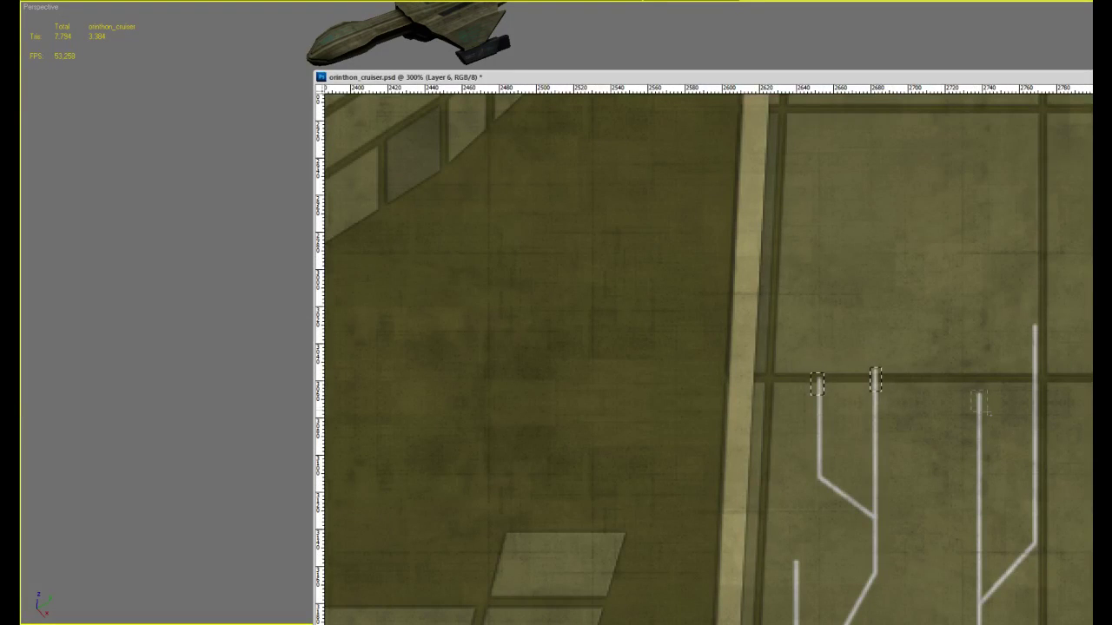
shift+drag(1025, 320, 1045, 359)
Add the diagonal branch's joint, the short outer line's end, and the small hooked branch's end and bend to the selection
drag(977, 498, 967, 354)
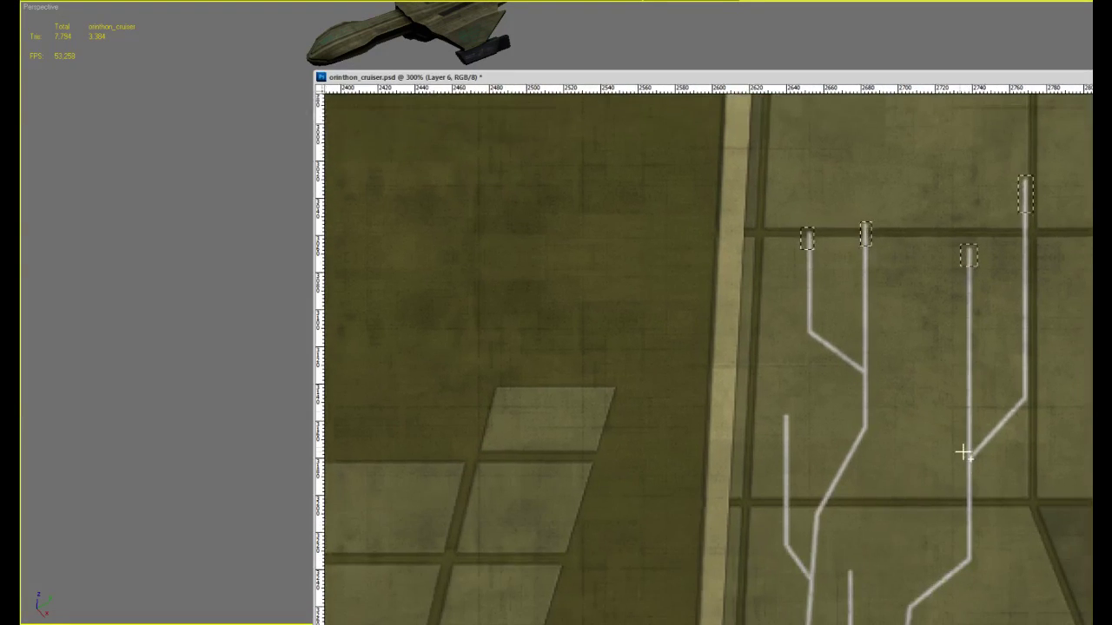
shift+drag(966, 449, 931, 357)
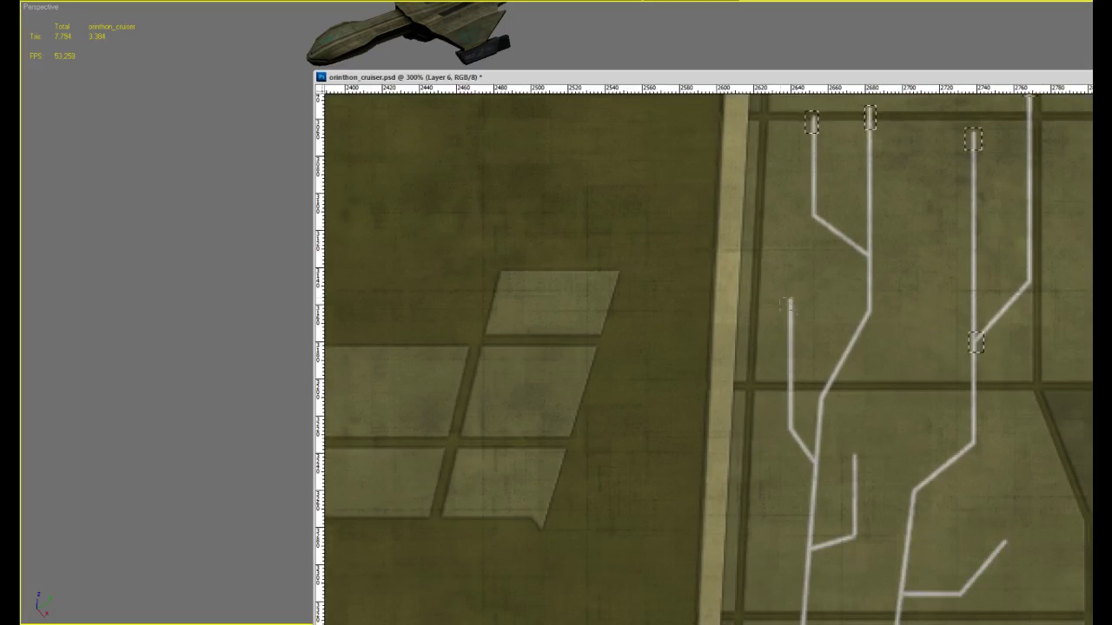
shift+drag(779, 297, 793, 313)
shift+drag(847, 450, 861, 469)
shift+drag(848, 522, 860, 544)
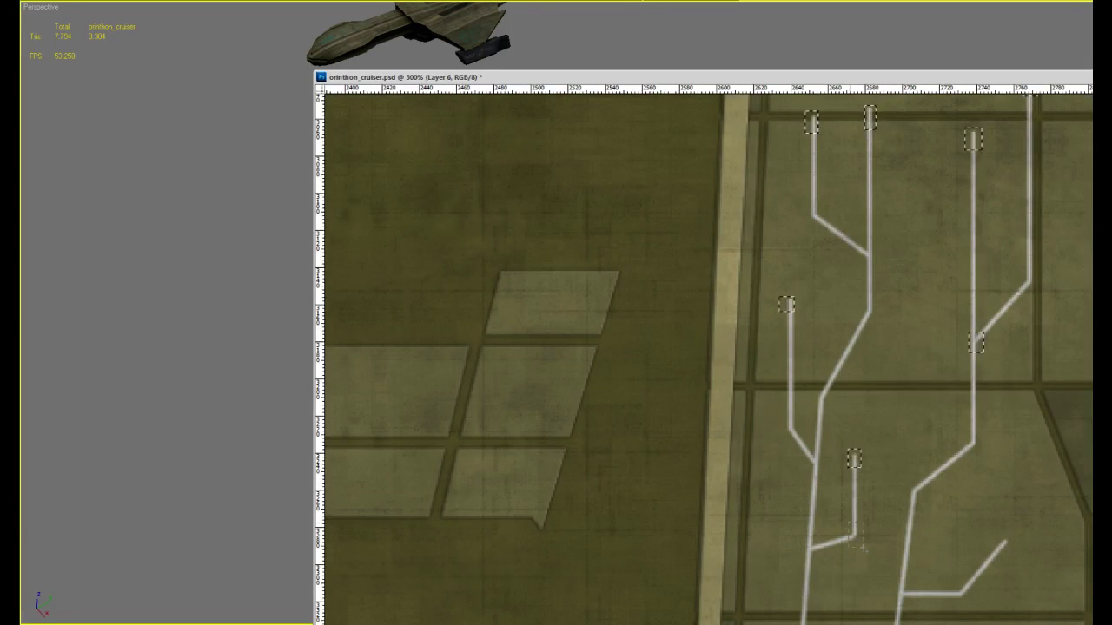
Add the angled lower branch's bend and end and the main line's bend above it to the selection
shift+drag(953, 589, 971, 604)
shift+drag(996, 538, 1013, 553)
shift+drag(966, 434, 982, 452)
Add the central line's upper end, a point along its vertical run and its lower bend to the selection
drag(984, 477, 929, 336)
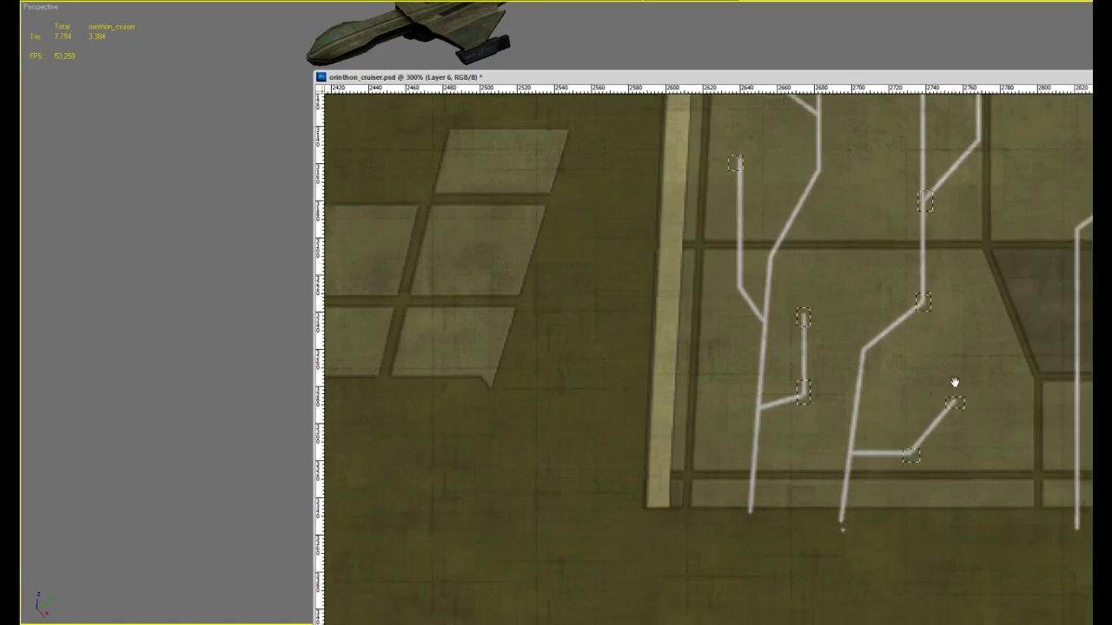
drag(954, 383, 838, 466)
shift+drag(955, 301, 958, 501)
shift+drag(942, 270, 958, 296)
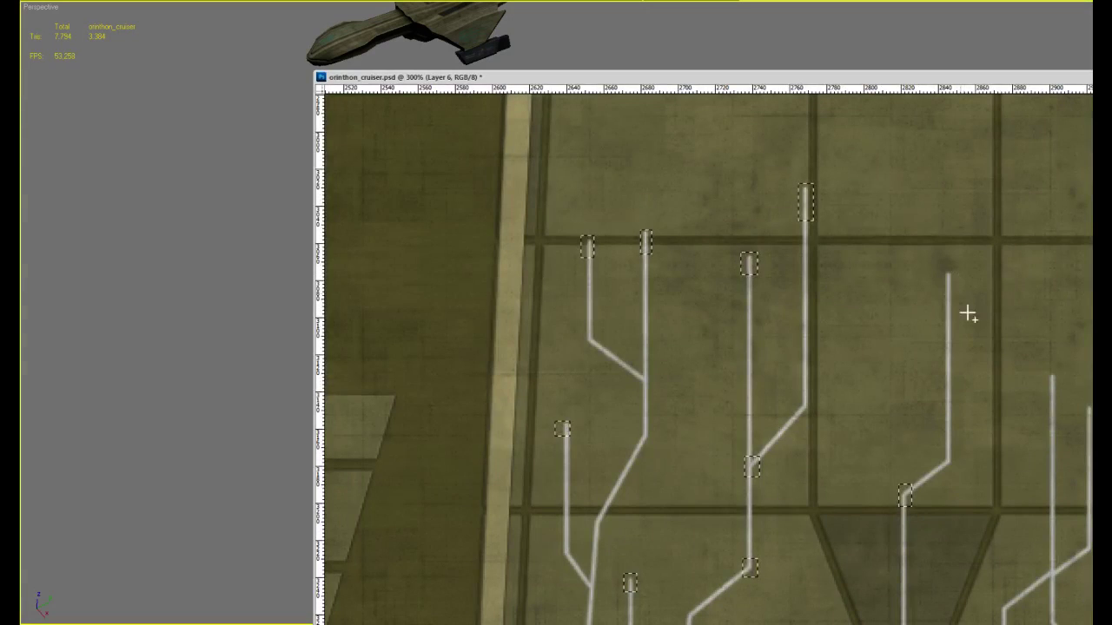
shift+drag(942, 409, 956, 427)
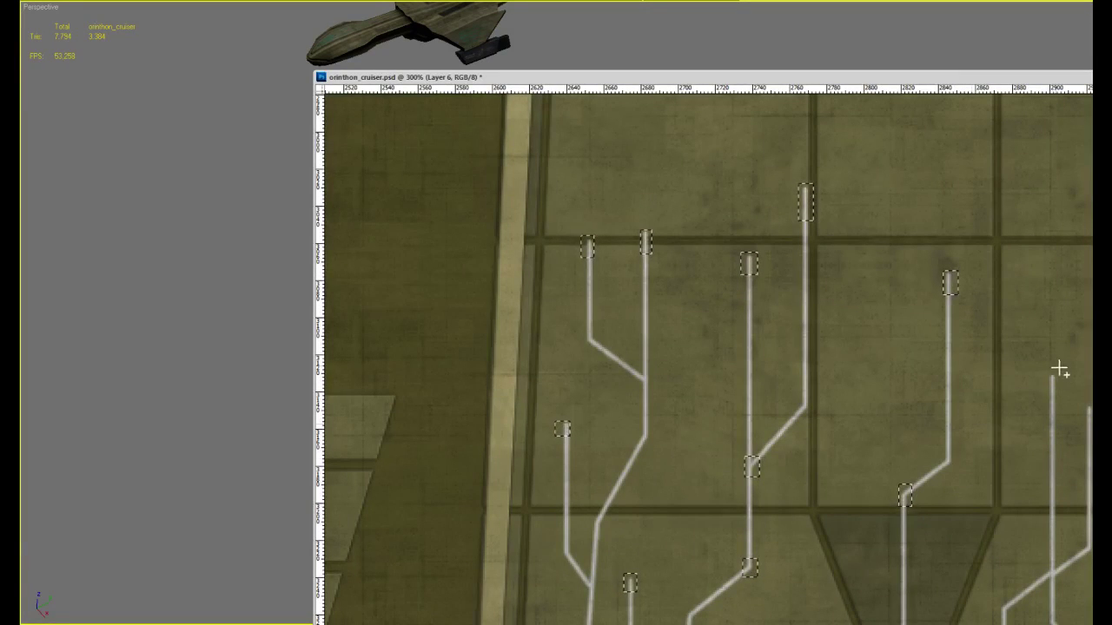
Add the crossing lines' upper ends and lower diagonal end to the selection, fill all selected nodes light grey, and deselect
drag(1030, 404, 1031, 253)
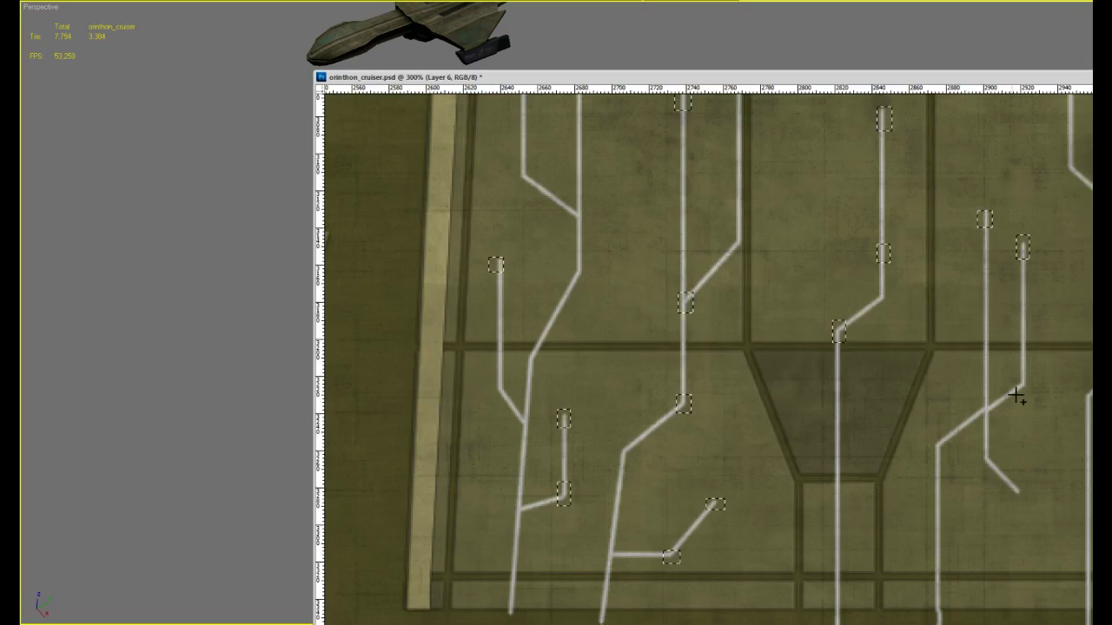
shift+drag(1011, 482, 1027, 502)
key(alt+BackSpace)
key(ctrl+d)
Fill light grey nodes at the rightmost branching line's lower bend and upper end, its side branch's bend and its diagonal joint
drag(969, 343, 923, 368)
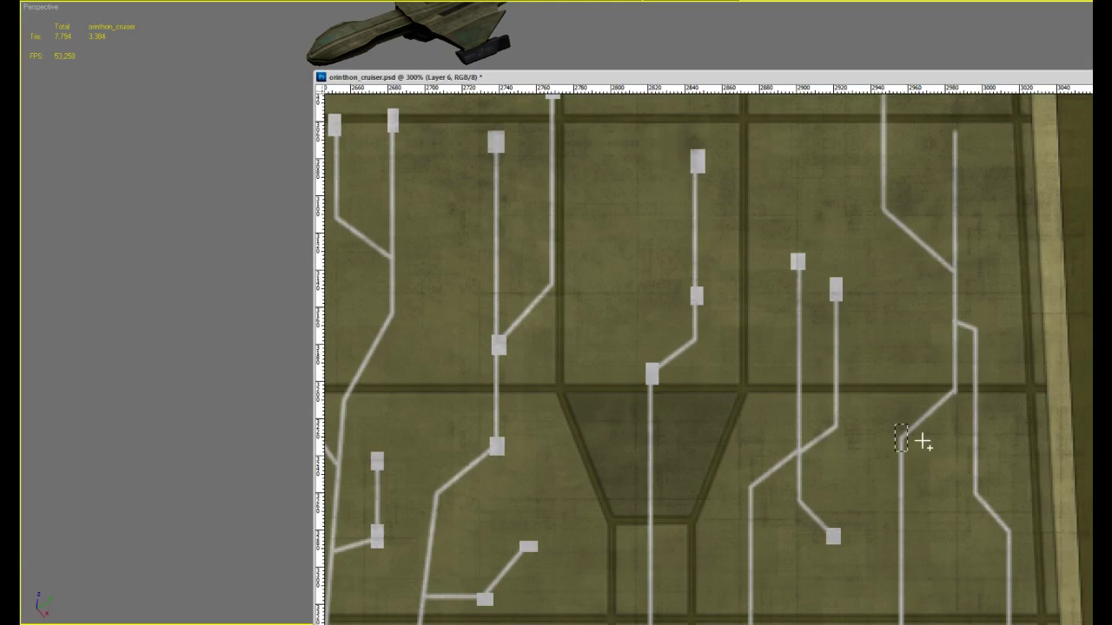
key(alt+BackSpace)
scroll(938, 425, up, 3)
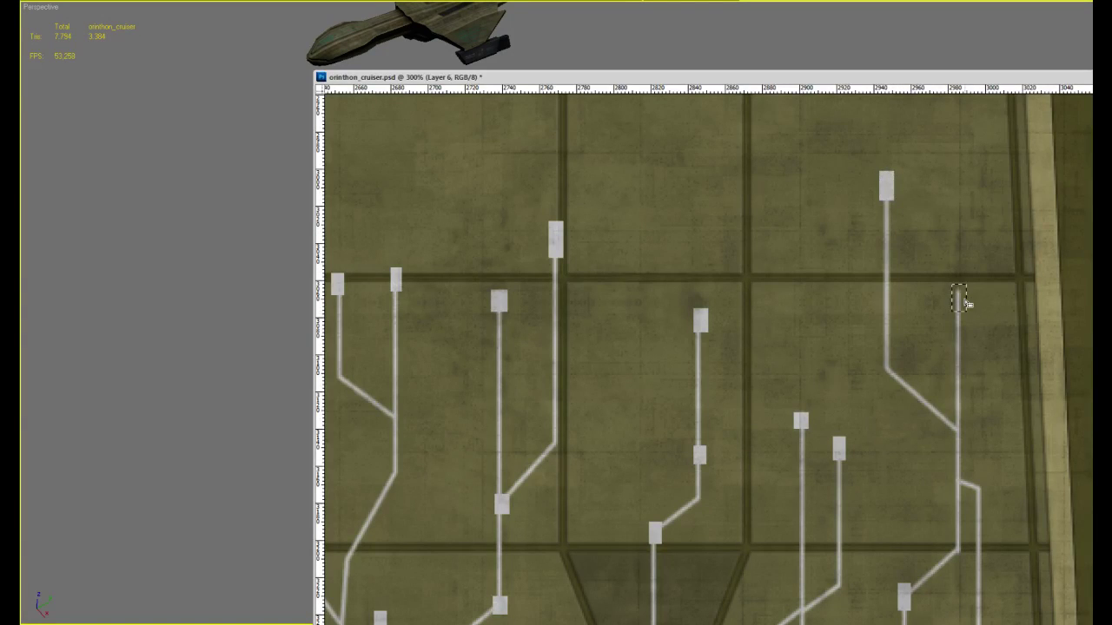
drag(1000, 456, 943, 236)
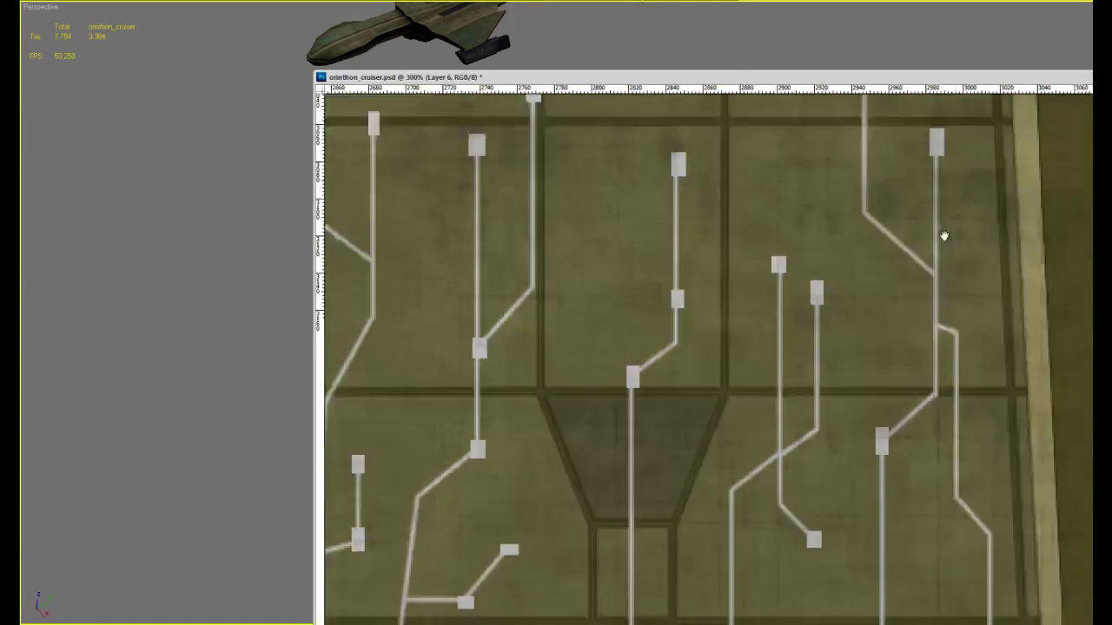
drag(955, 483, 938, 429)
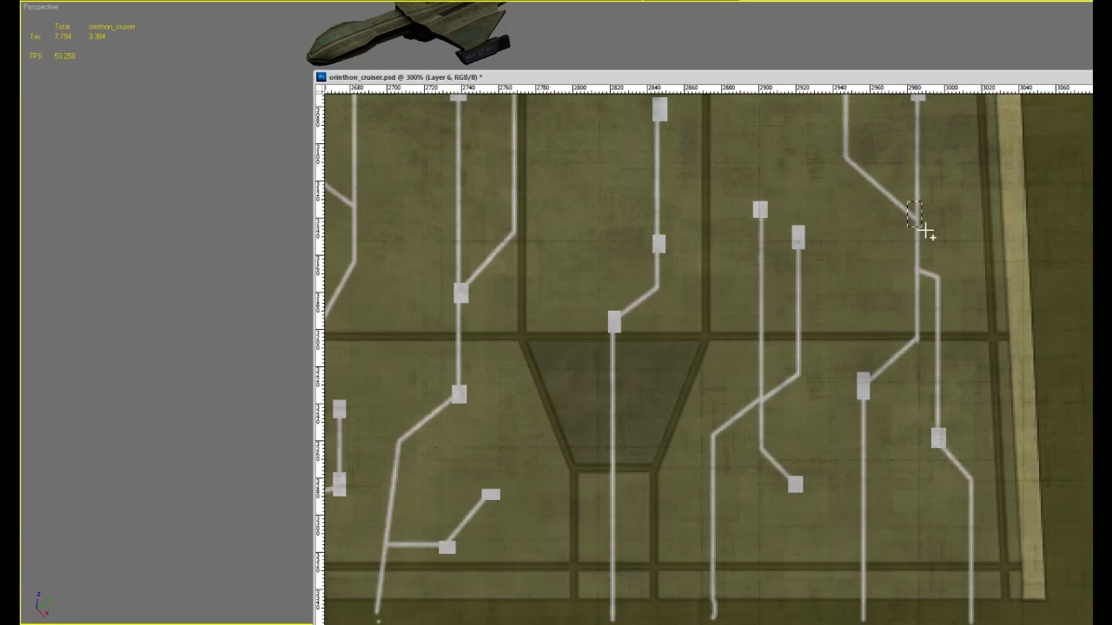
Select node areas on the neighbouring panel's circuit at its upper ends, bends and lower joint, plus the adjacent zigzag line's first bend
alt+scroll(964, 282, down, 3)
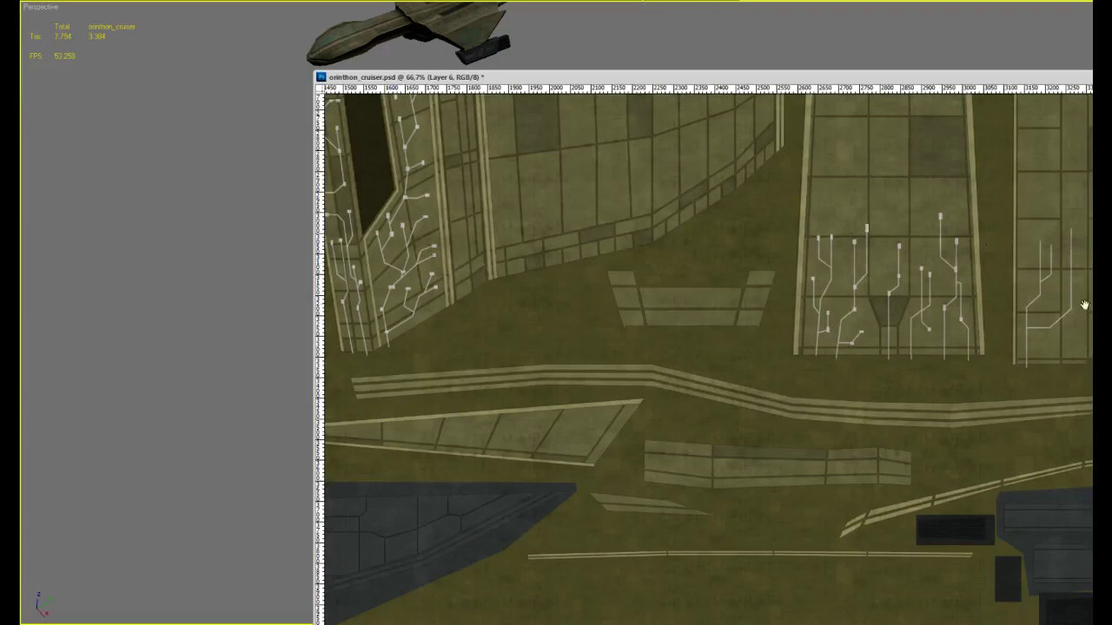
alt+scroll(964, 318, up, 3)
alt+scroll(806, 286, up, 2)
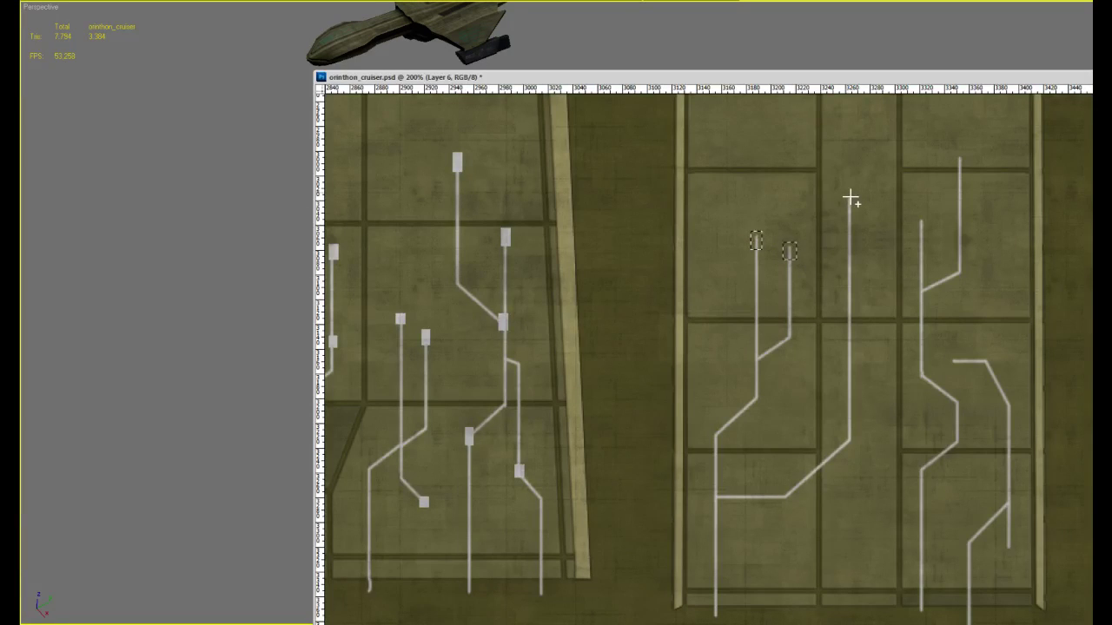
scroll(790, 379, down, 2)
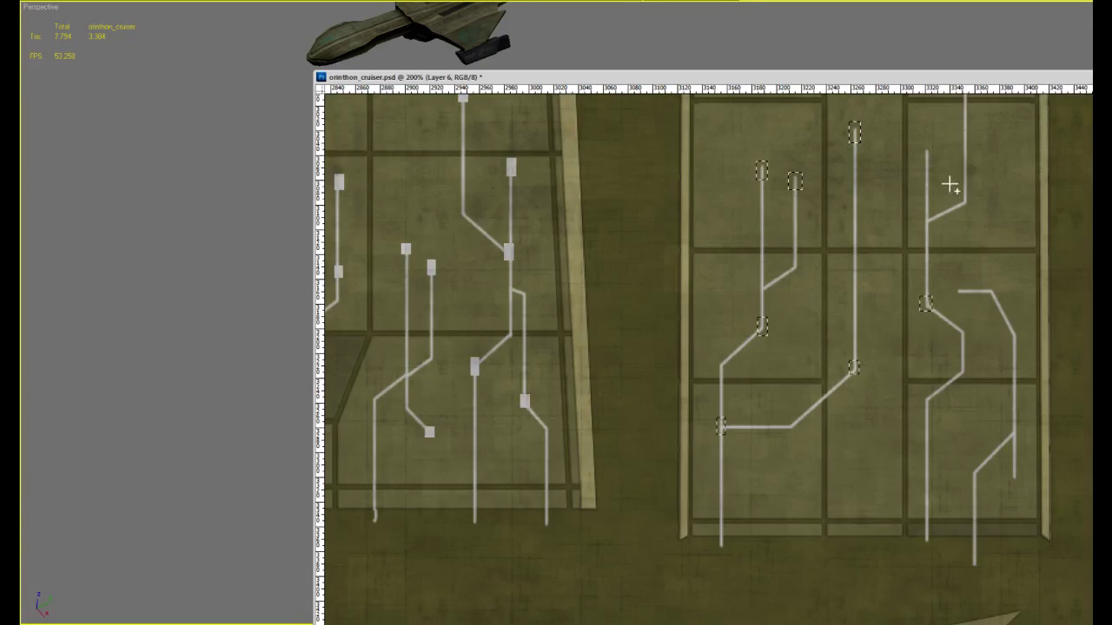
Add the zigzag line's and hooked line's remaining ends and bends to the selection and fill all selected nodes light grey
drag(981, 222, 970, 322)
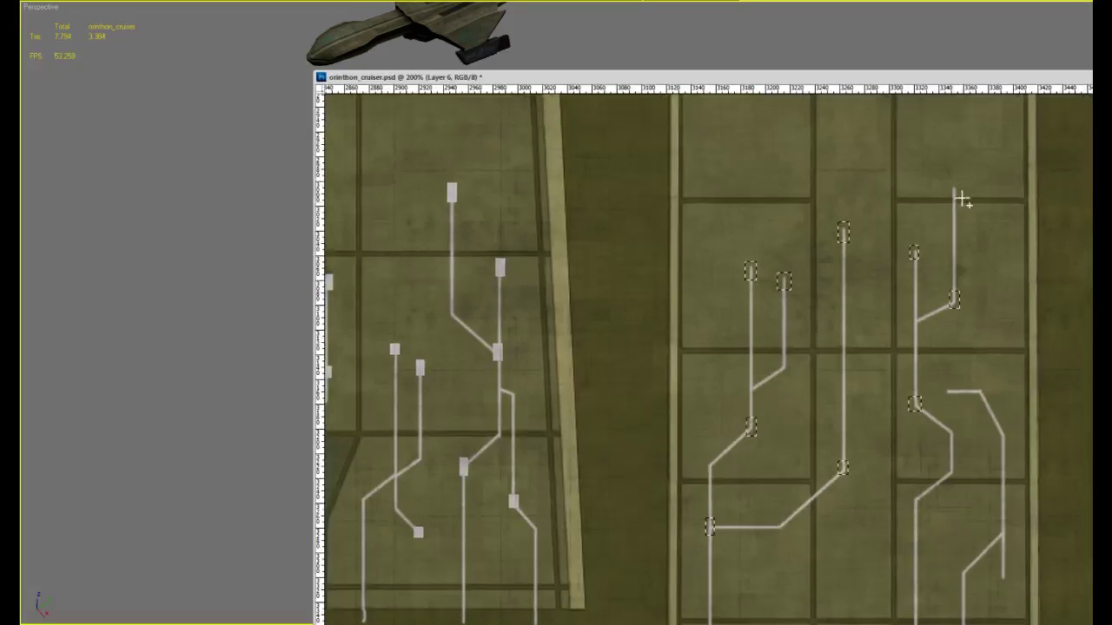
drag(967, 222, 960, 192)
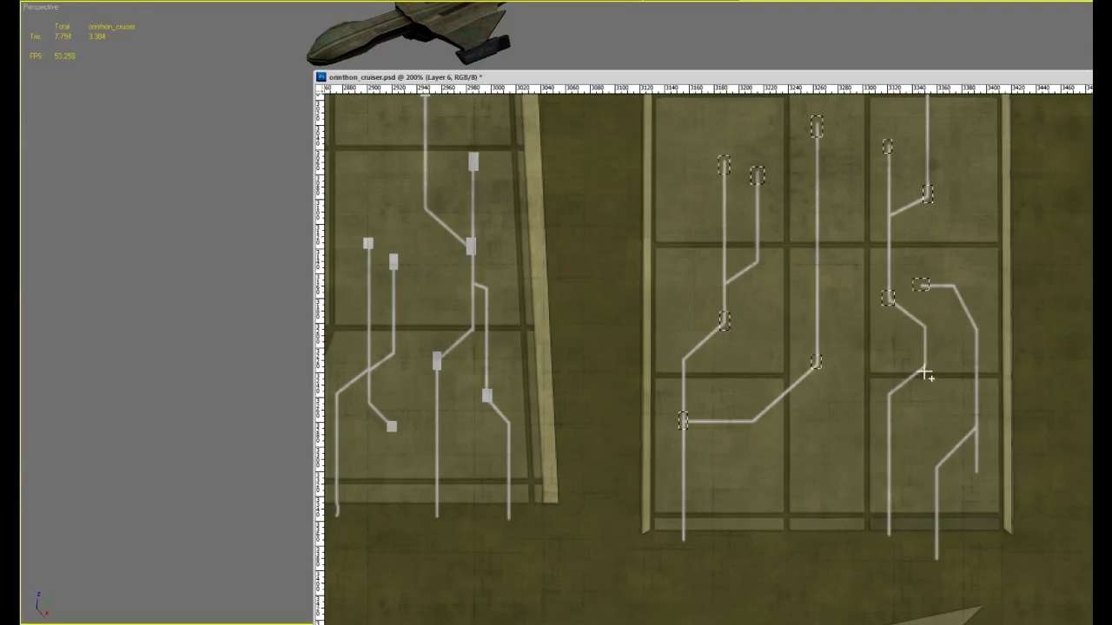
shift+drag(884, 385, 894, 403)
shift+drag(967, 321, 979, 339)
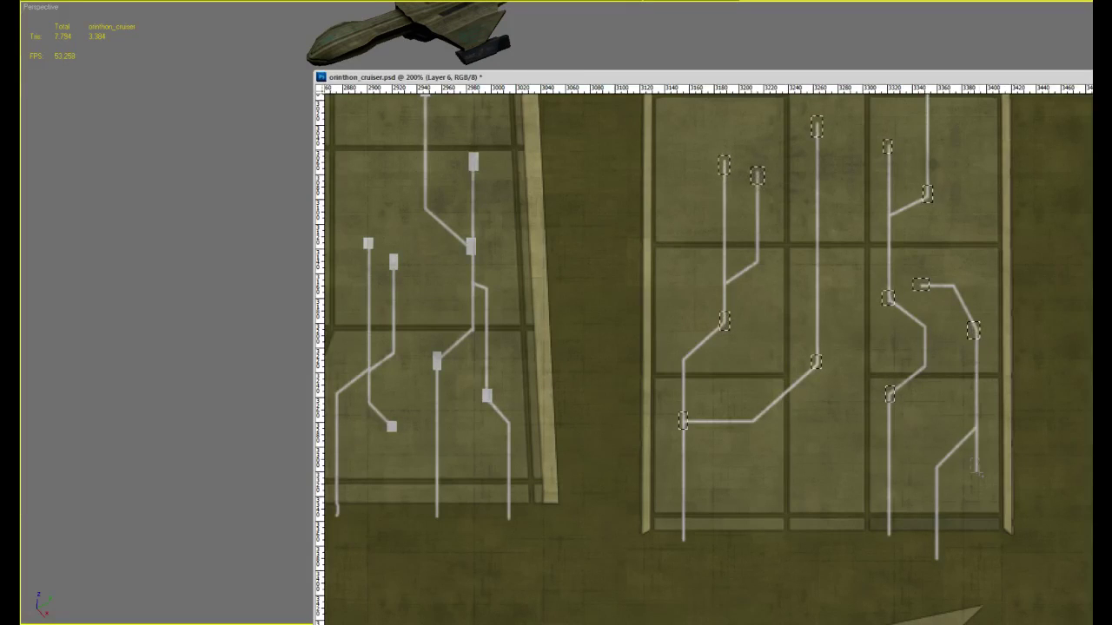
shift+drag(969, 459, 942, 480)
key(alt+BackSpace)
Review the circuit lines and nodes across the whole cruiser texture, including the upper hull strips
key(ctrl+minus)
key(ctrl+minus)
key(ctrl+minus)
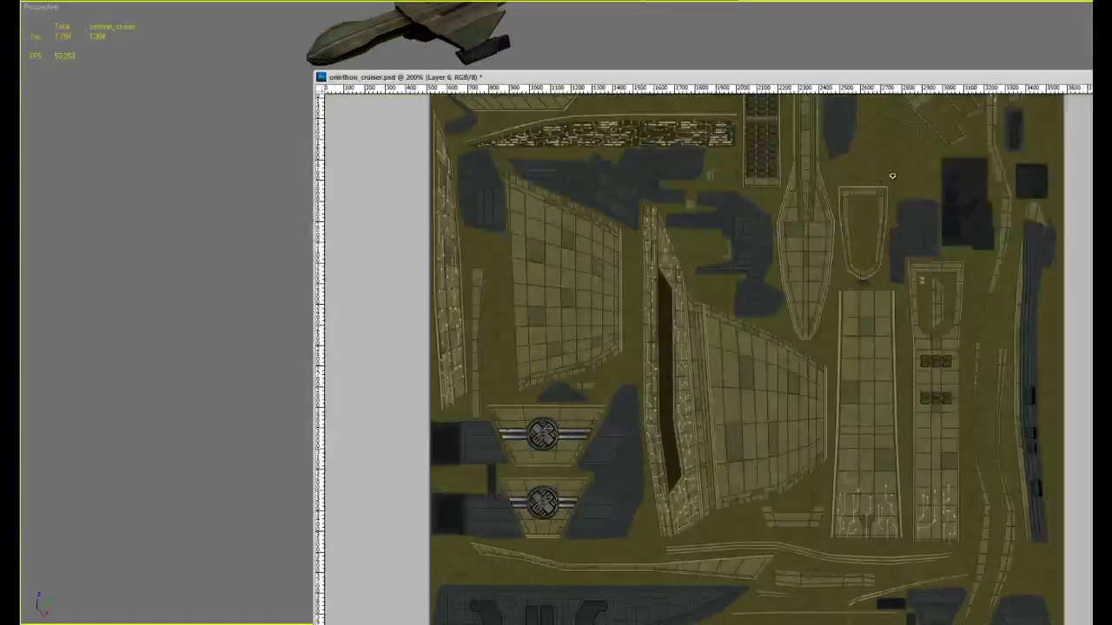
drag(852, 270, 891, 375)
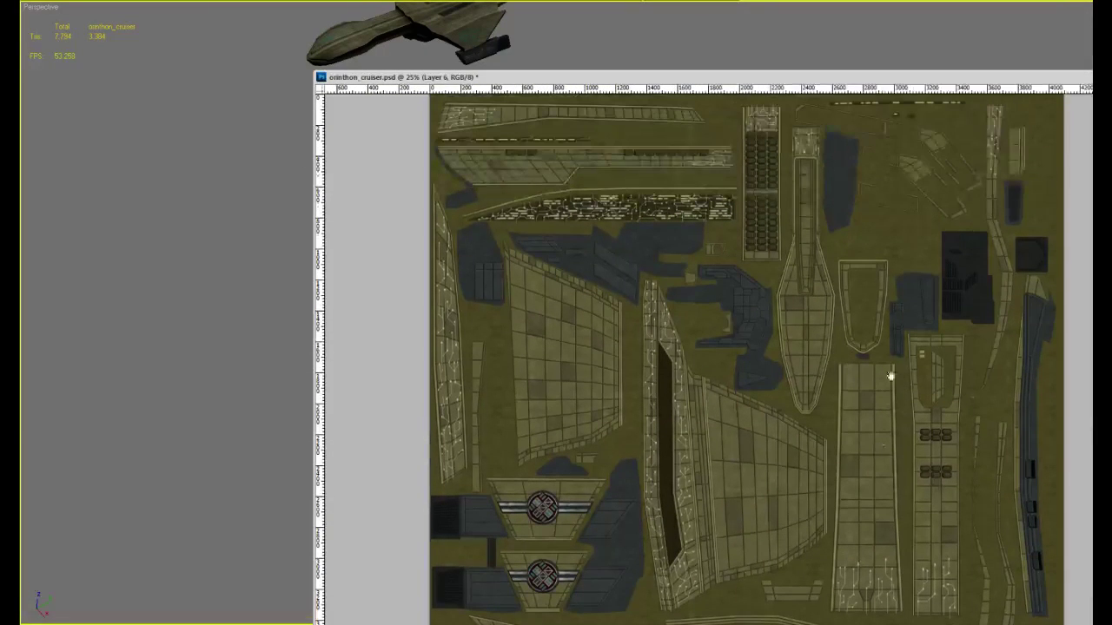
scroll(702, 390, down, 3)
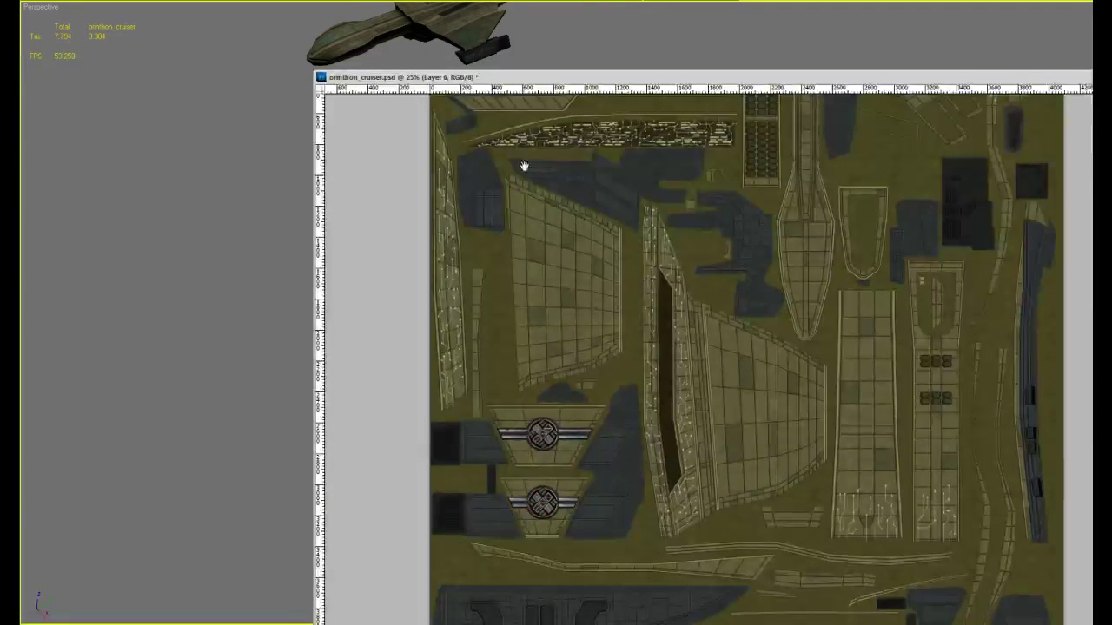
alt+scroll(534, 280, up, 6)
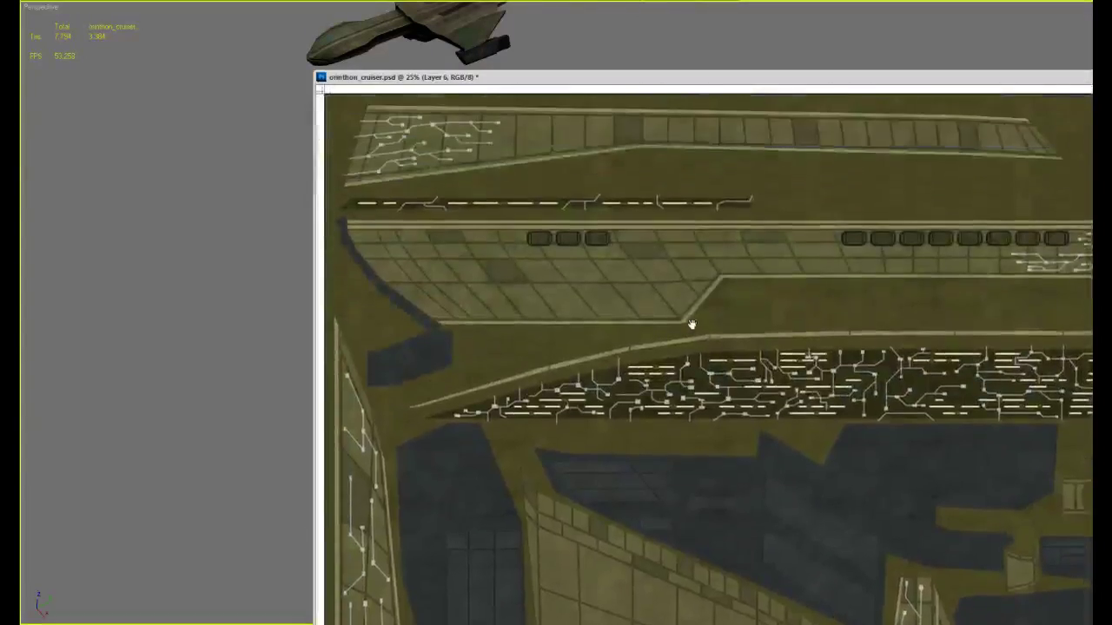
alt+scroll(691, 324, down, 3)
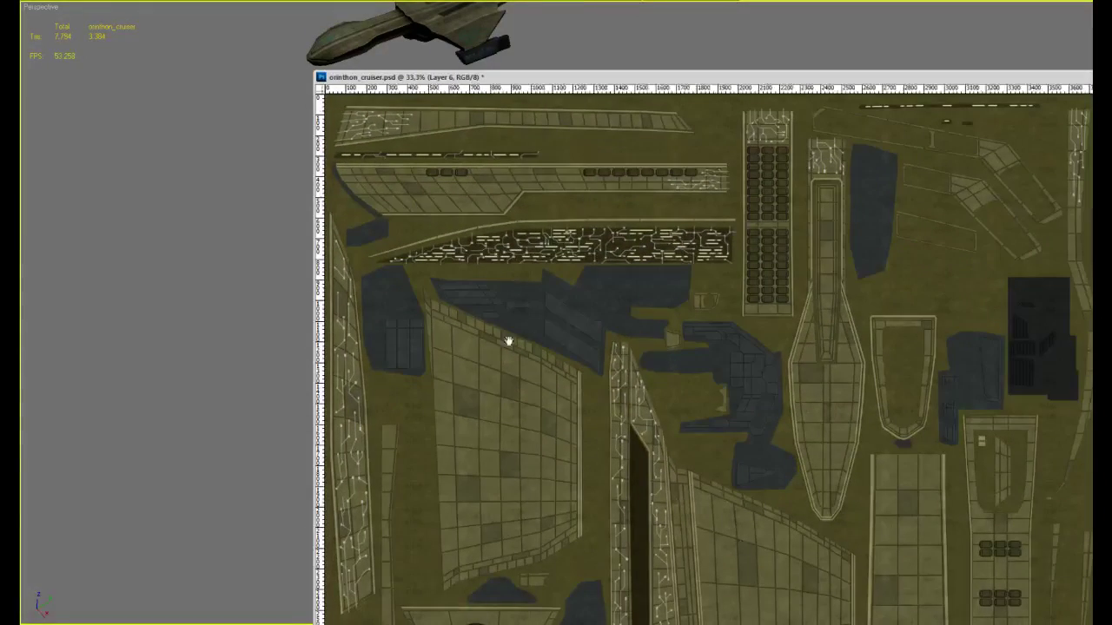
Examine the panels, circuit lines and shading across the cruiser texture sheet at different magnifications
alt+scroll(462, 280, up, 3)
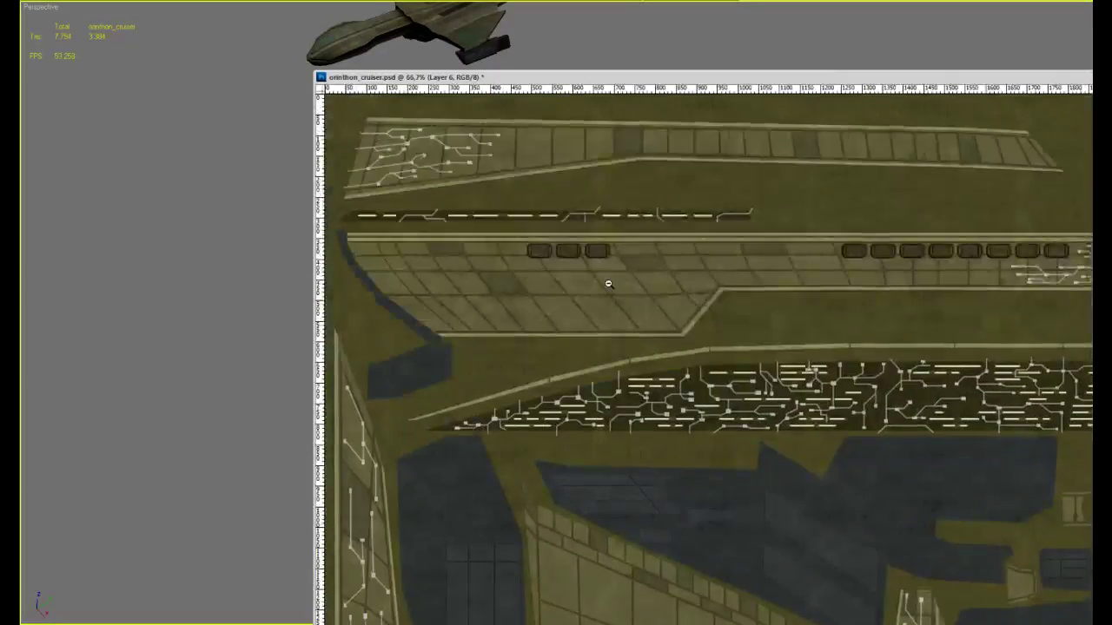
alt+scroll(608, 284, down, 3)
scroll(627, 454, down, 3)
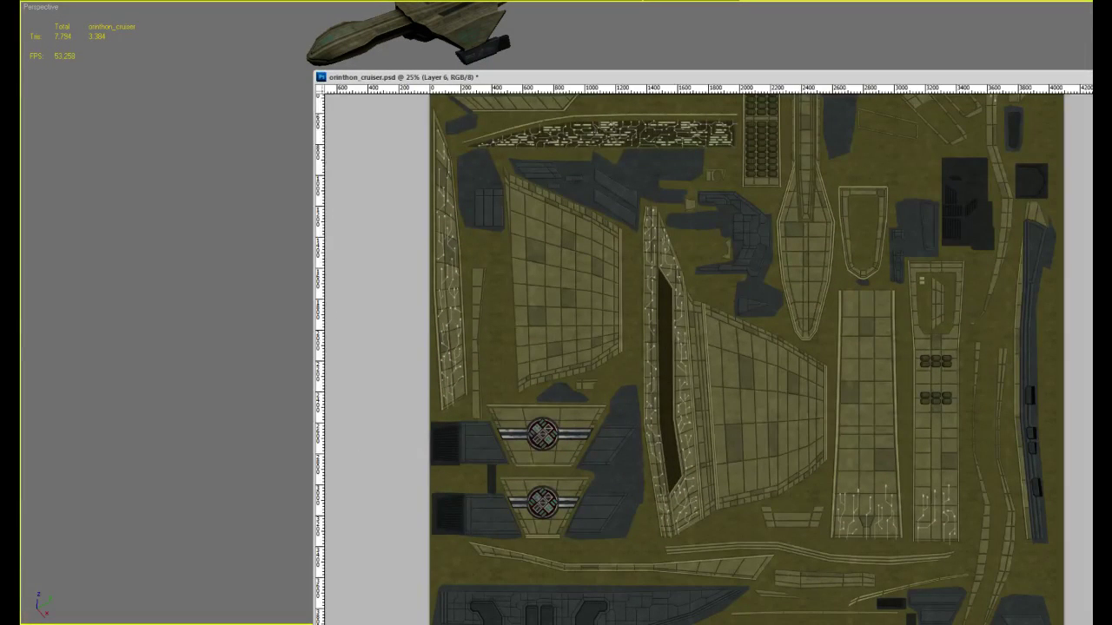
alt+scroll(707, 367, down, 1)
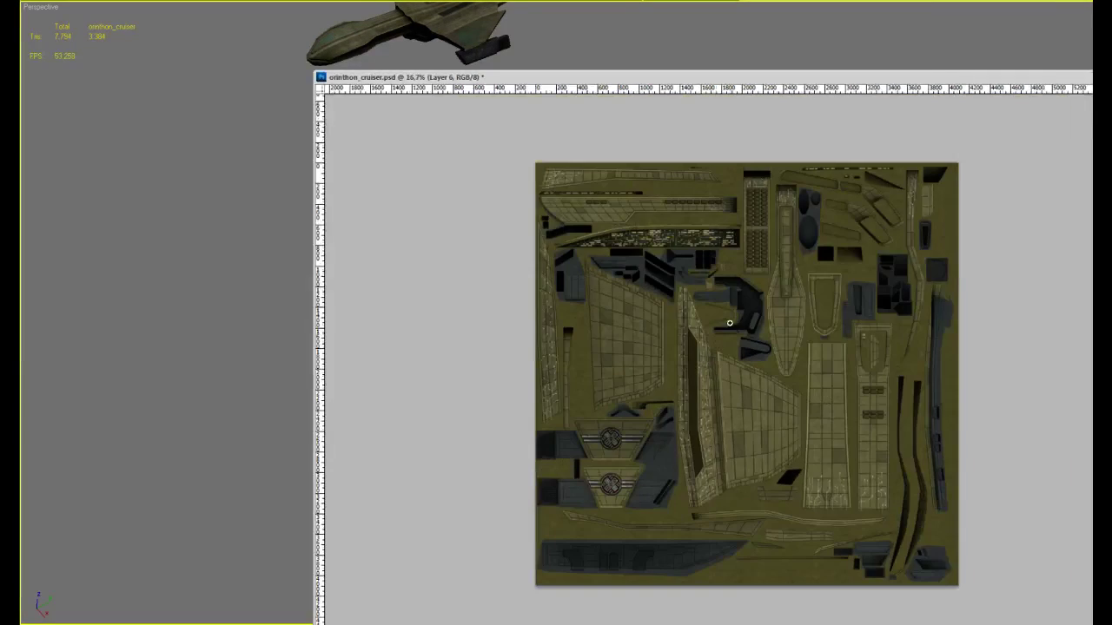
alt+scroll(736, 329, up, 3)
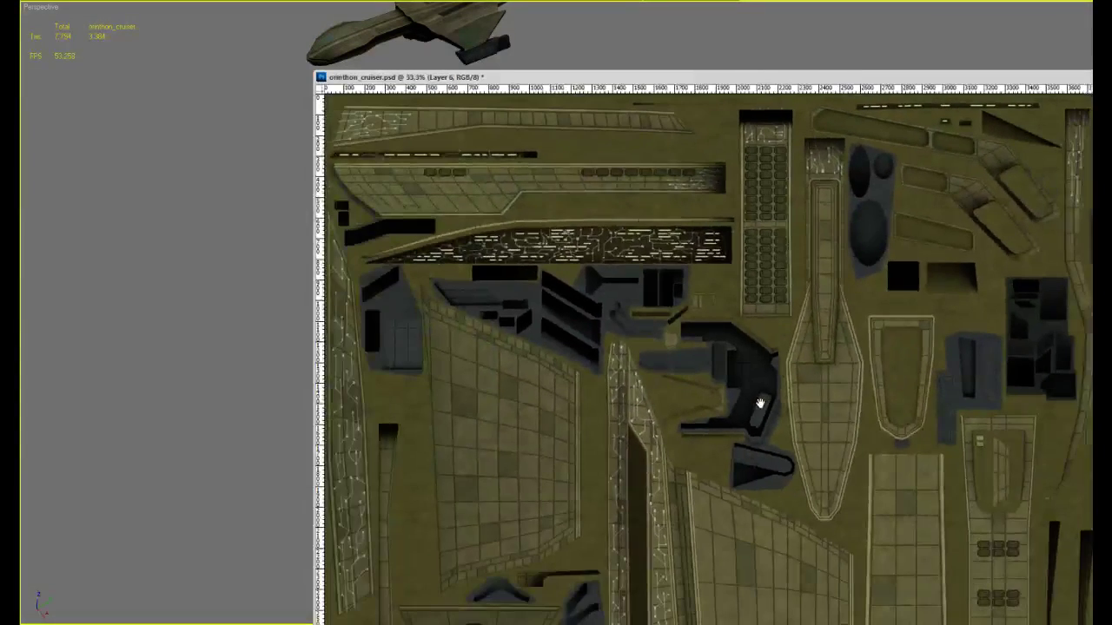
drag(760, 403, 908, 215)
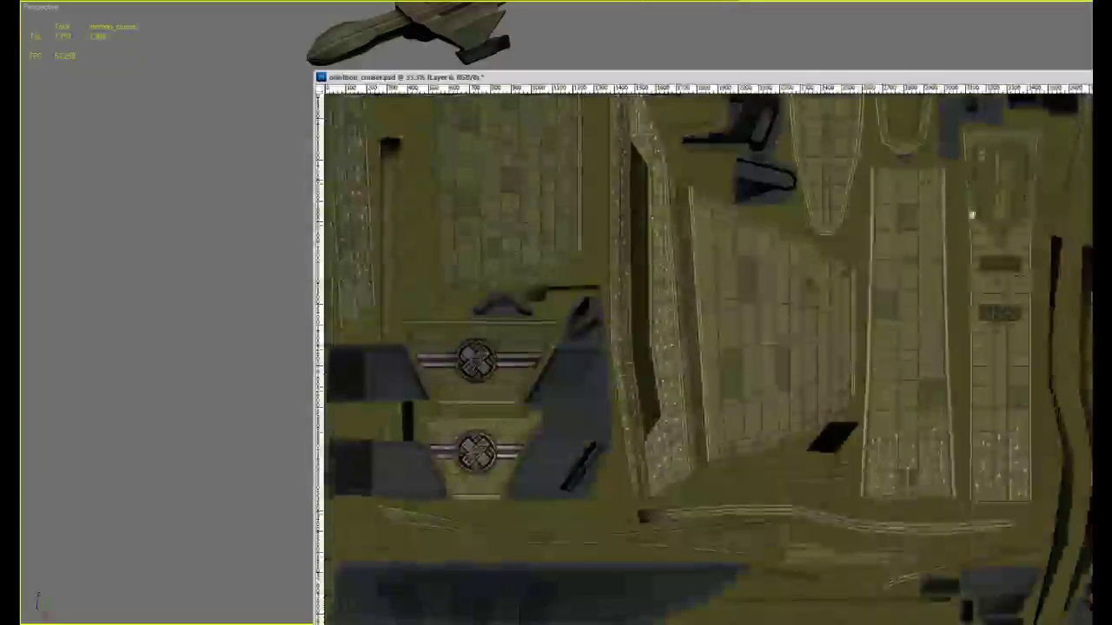
alt+scroll(915, 459, up, 1)
alt+scroll(912, 460, down, 2)
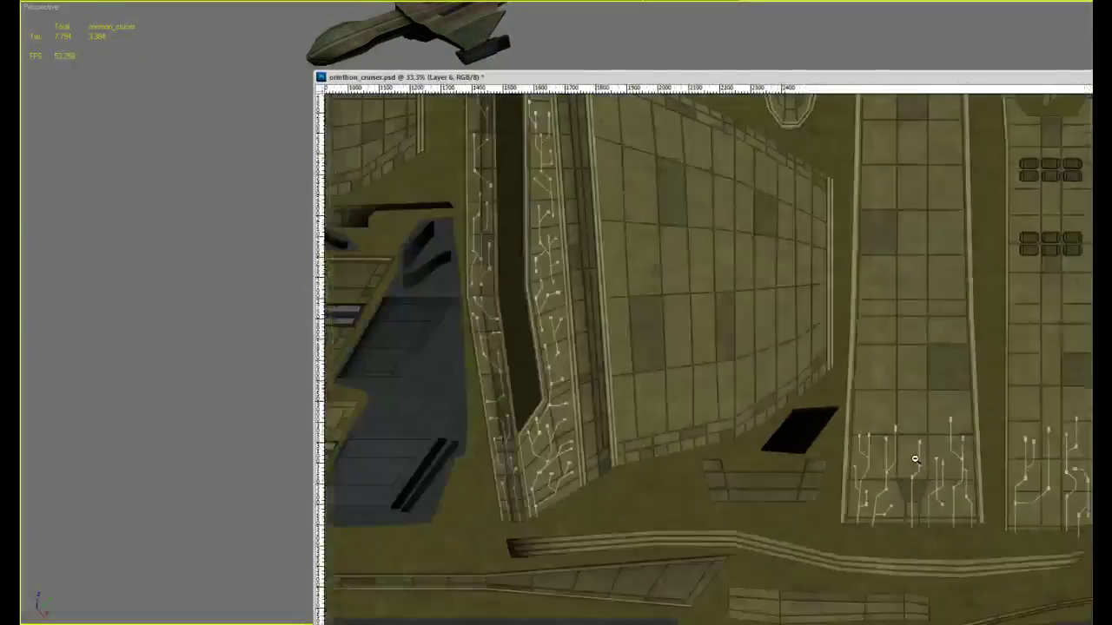
alt+scroll(860, 342, up, 1)
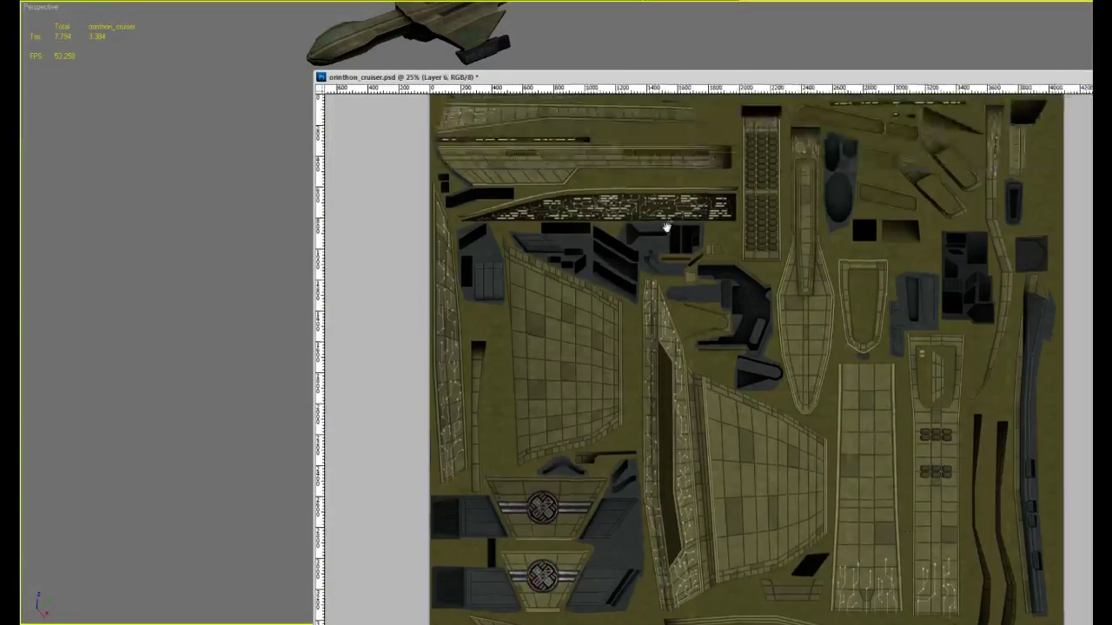
alt+scroll(608, 246, up, 1)
Add a layer for the selected circuit lines and sample the circuit colour from the orinthon_destroyer.psd texture
alt+scroll(606, 245, up, 4)
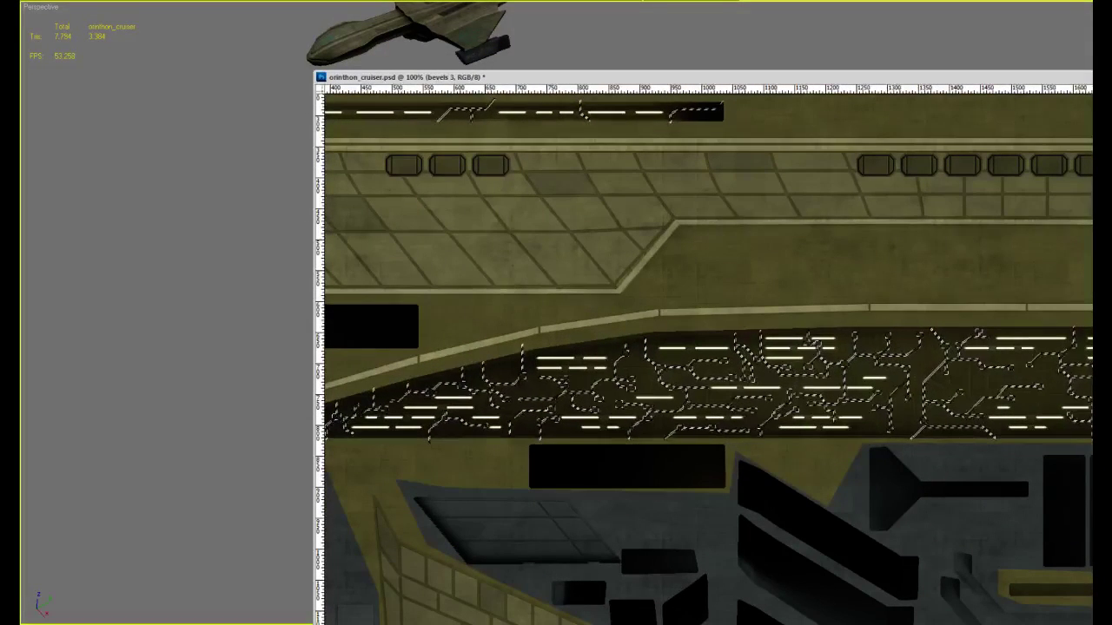
key(ctrl+shift+alt+n)
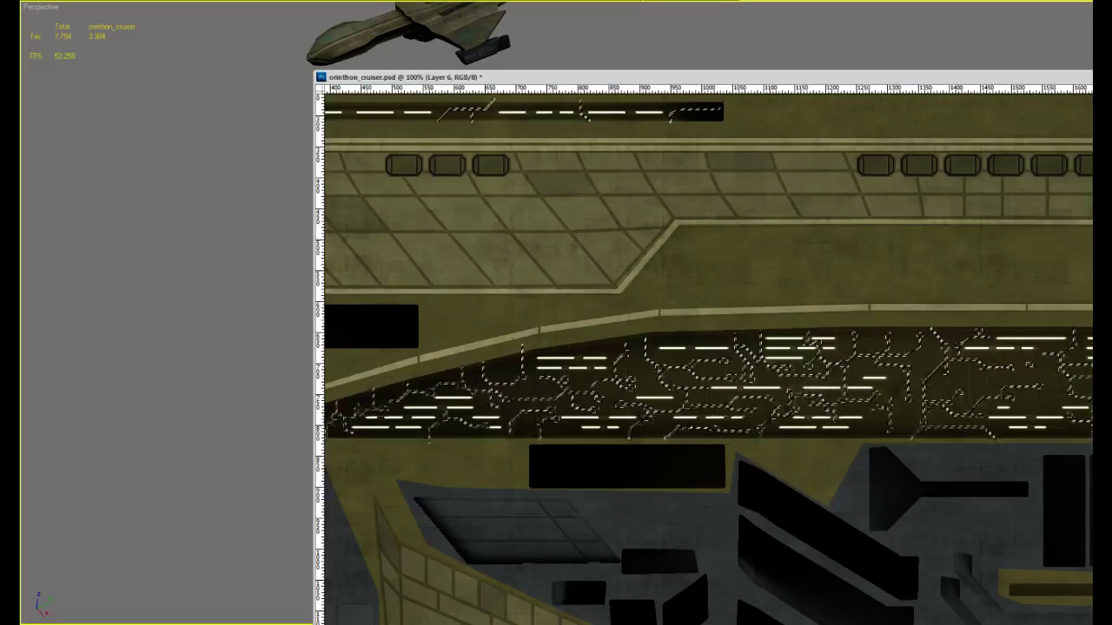
key(ctrl+Tab)
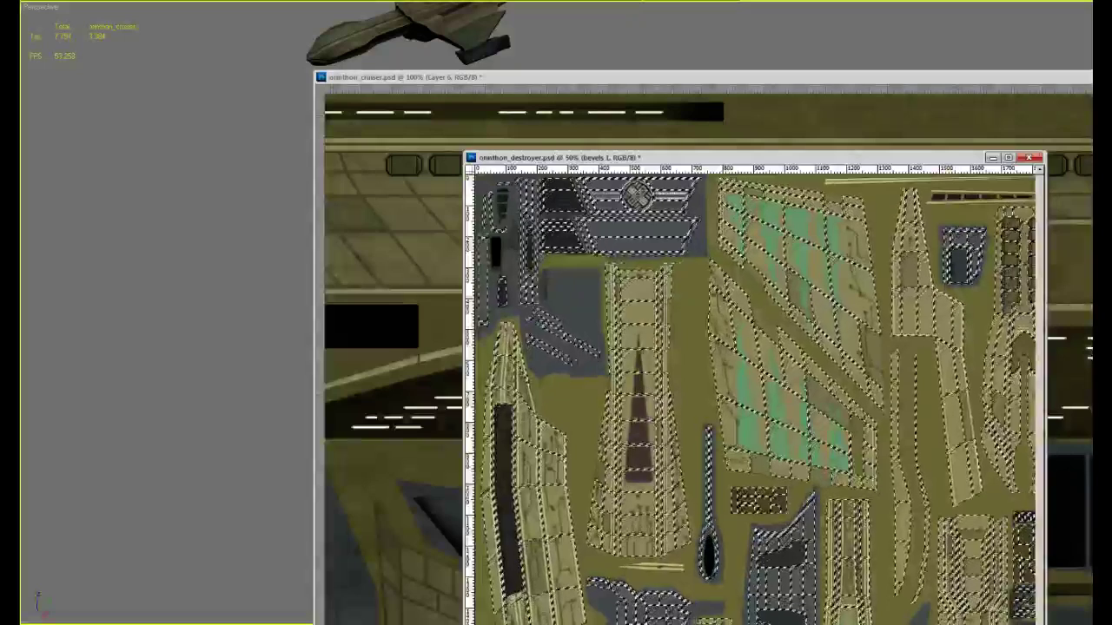
key(ctrl+d)
drag(931, 449, 857, 434)
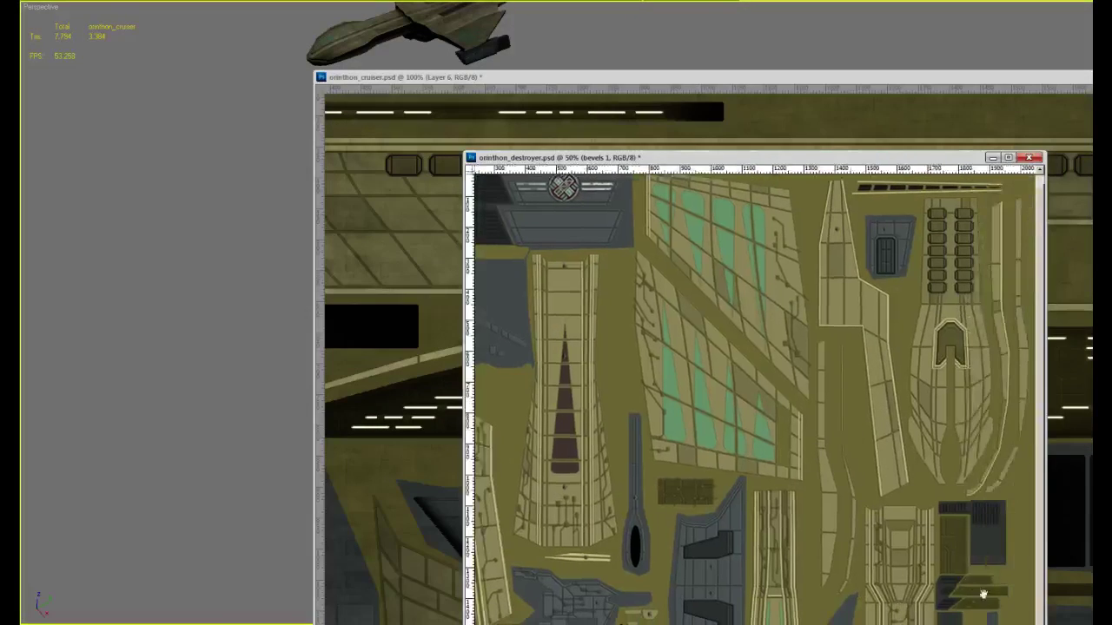
ctrl+click(876, 557)
drag(763, 534, 724, 441)
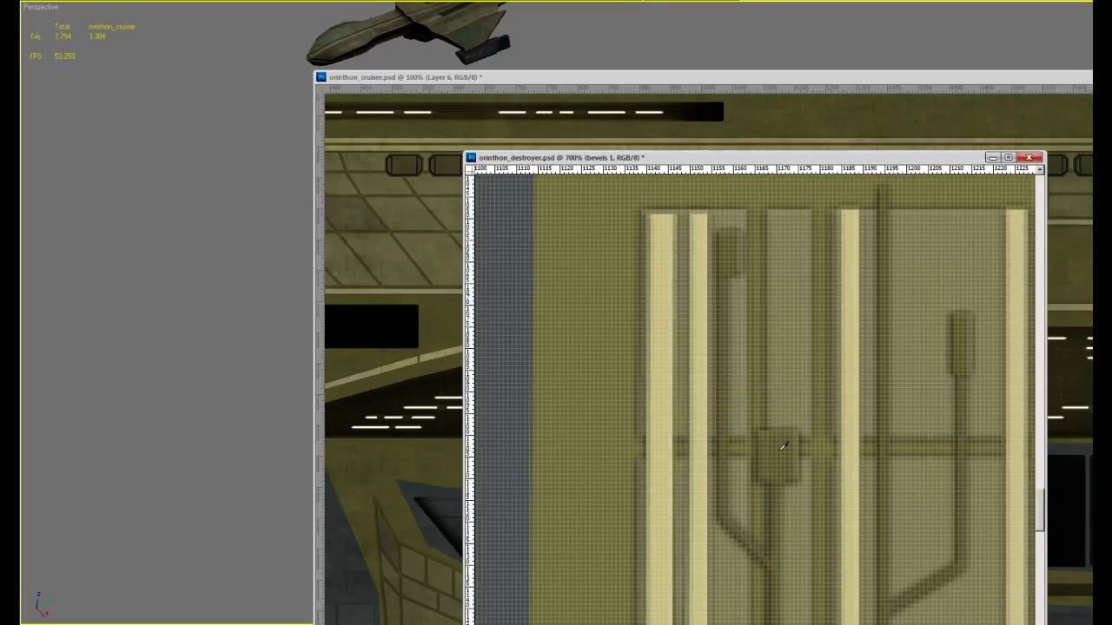
Recolour the selected circuit lines in orinthon_cruiser.psd with the sampled dark green and clear the selection
click(858, 78)
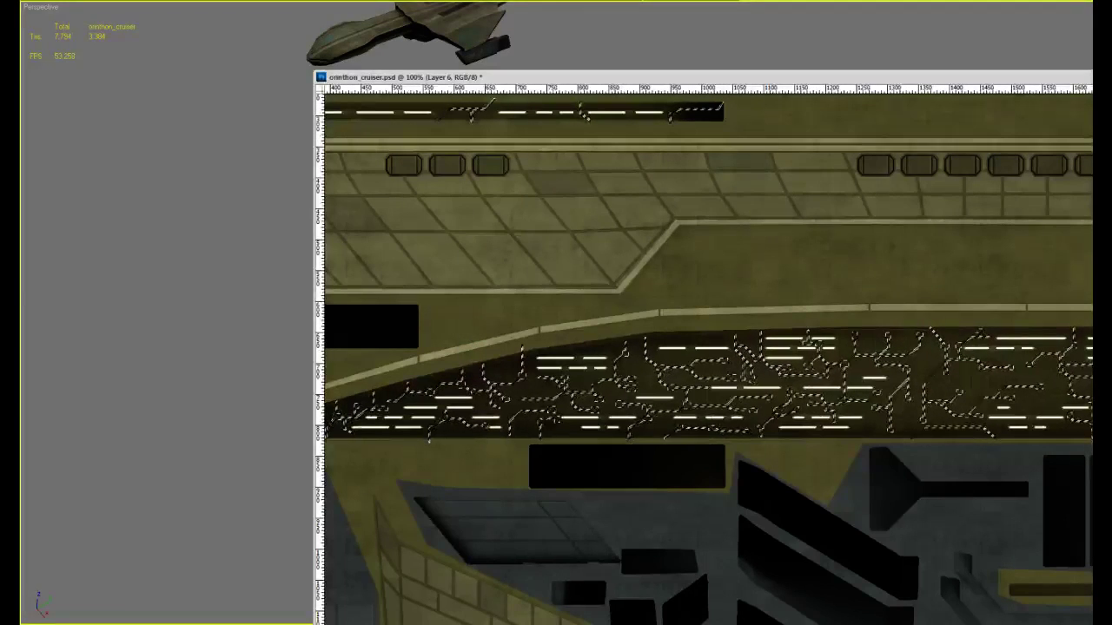
key(ctrl+d)
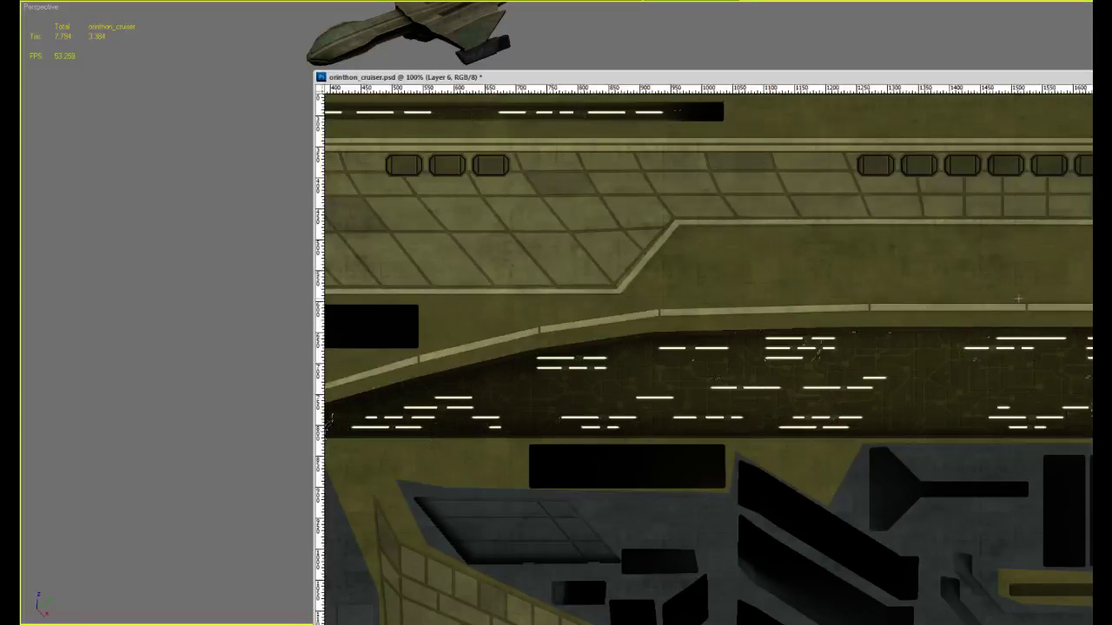
alt+scroll(904, 361, up, 2)
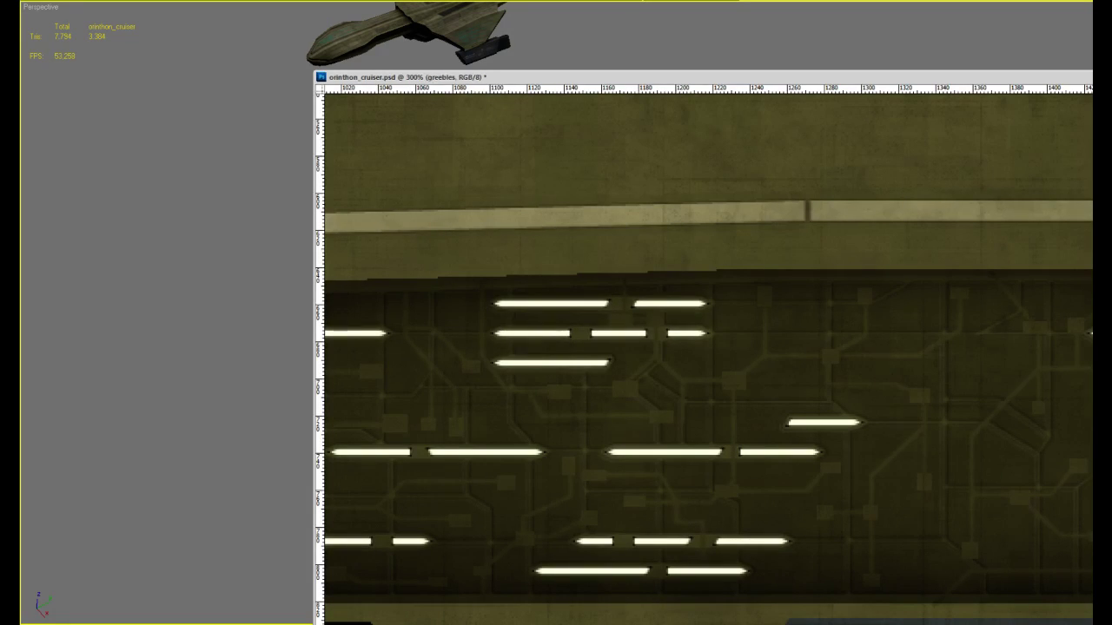
alt+scroll(852, 375, down, 2)
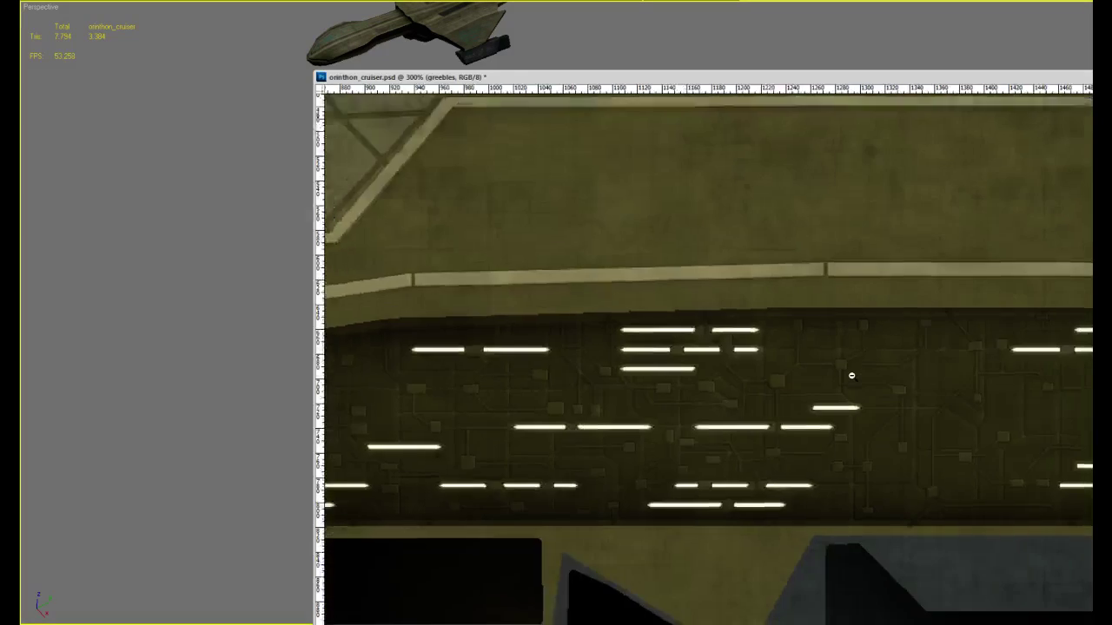
Switch to 3ds Max and bring up the orinthon_cruiser material in the Material Editor
click(758, 32)
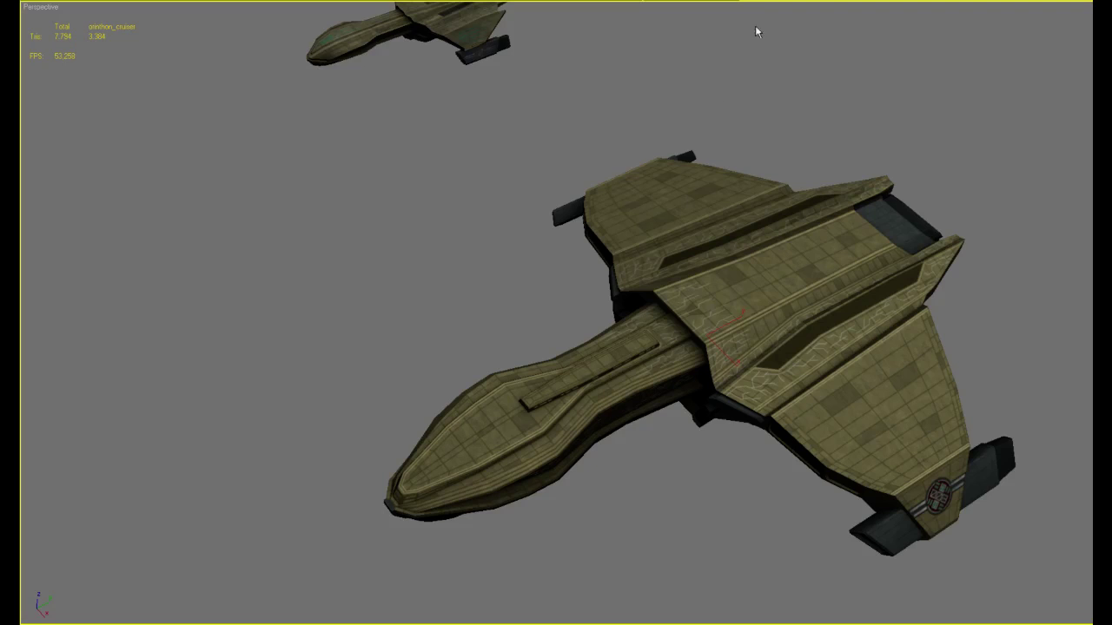
scroll(839, 242, up, 4)
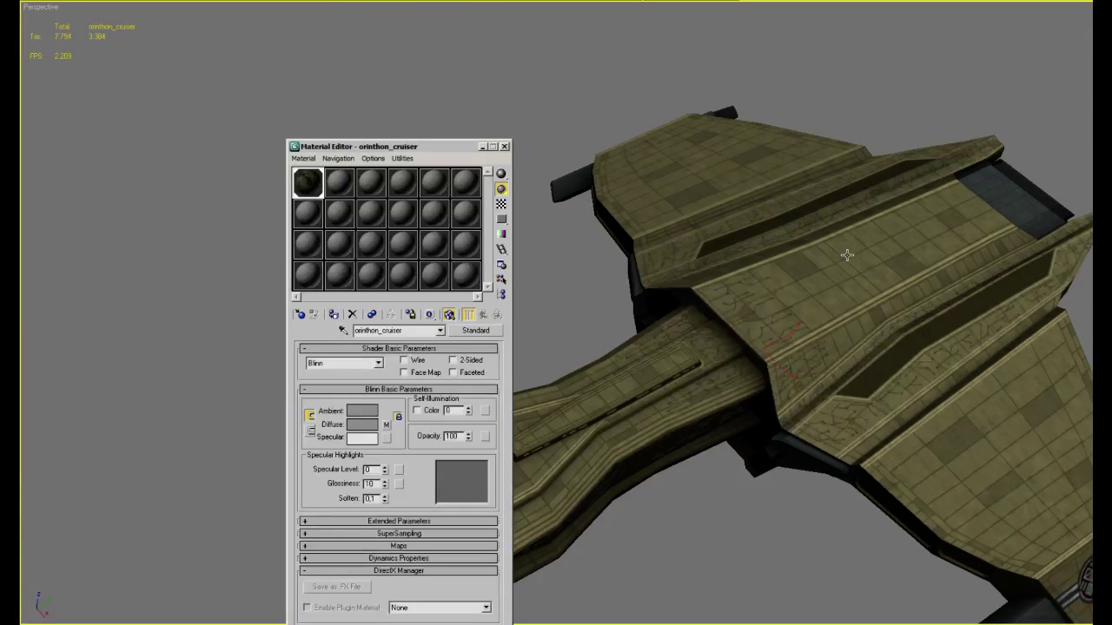
key(m)
Examine the textured cruiser from above, the side, underneath and alongside the smaller ships
alt+middle_drag(847, 250, 786, 401)
scroll(787, 401, up, 2)
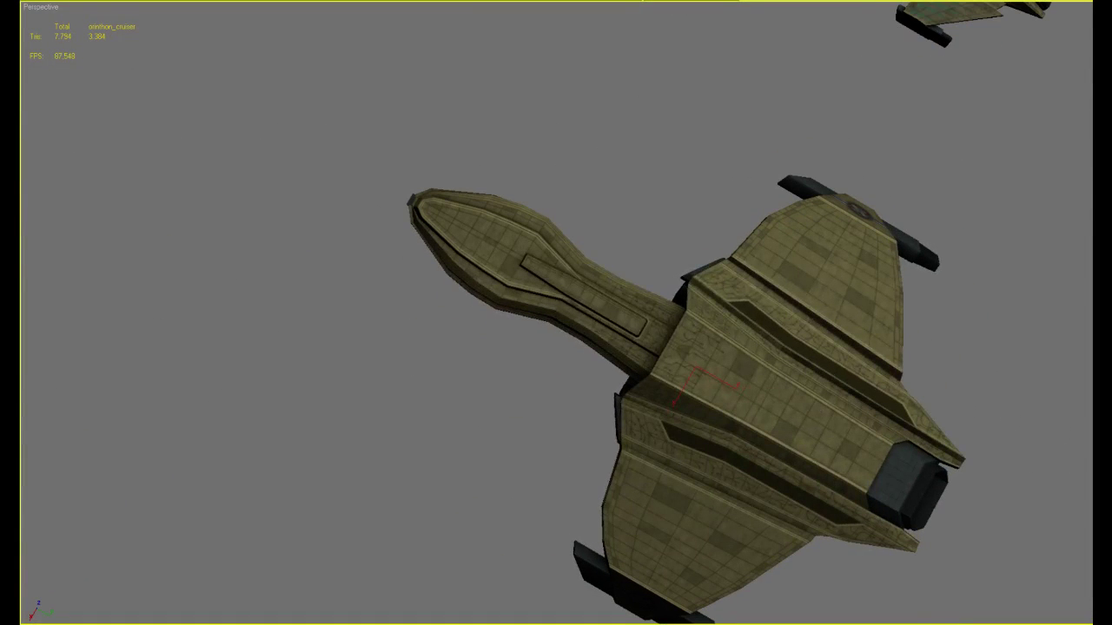
alt+middle_drag(660, 409, 701, 372)
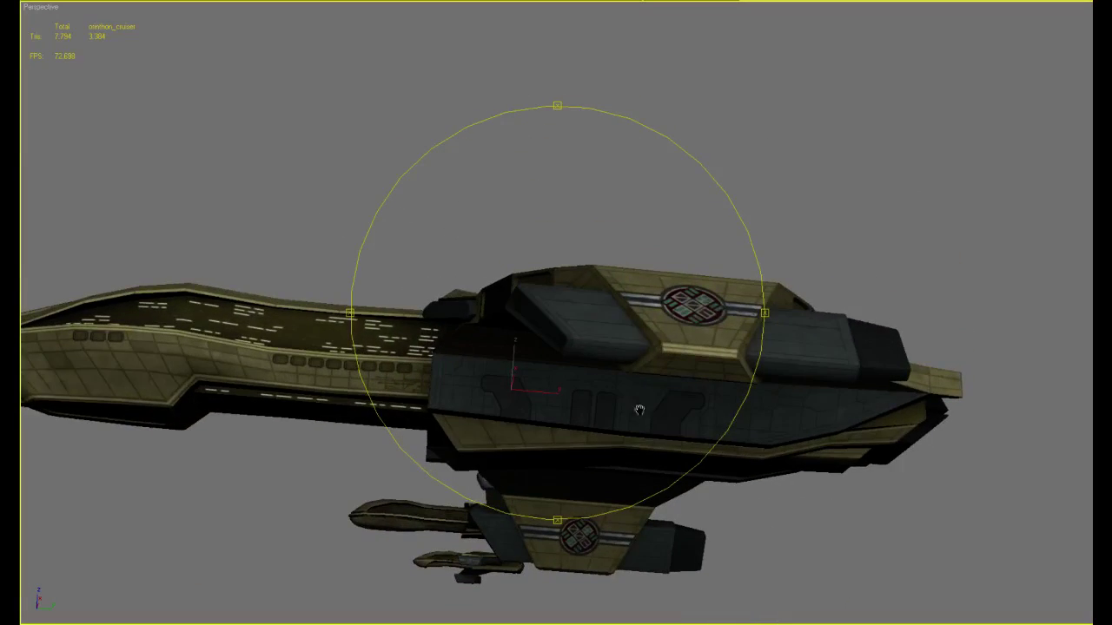
alt+middle_drag(639, 410, 677, 439)
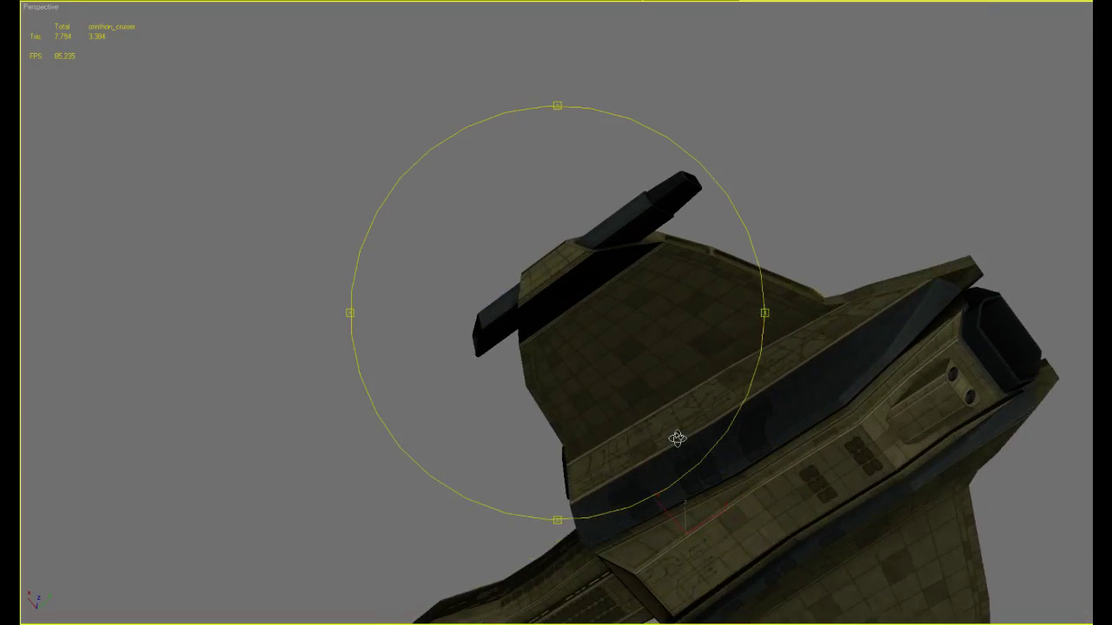
alt+middle_drag(603, 442, 697, 363)
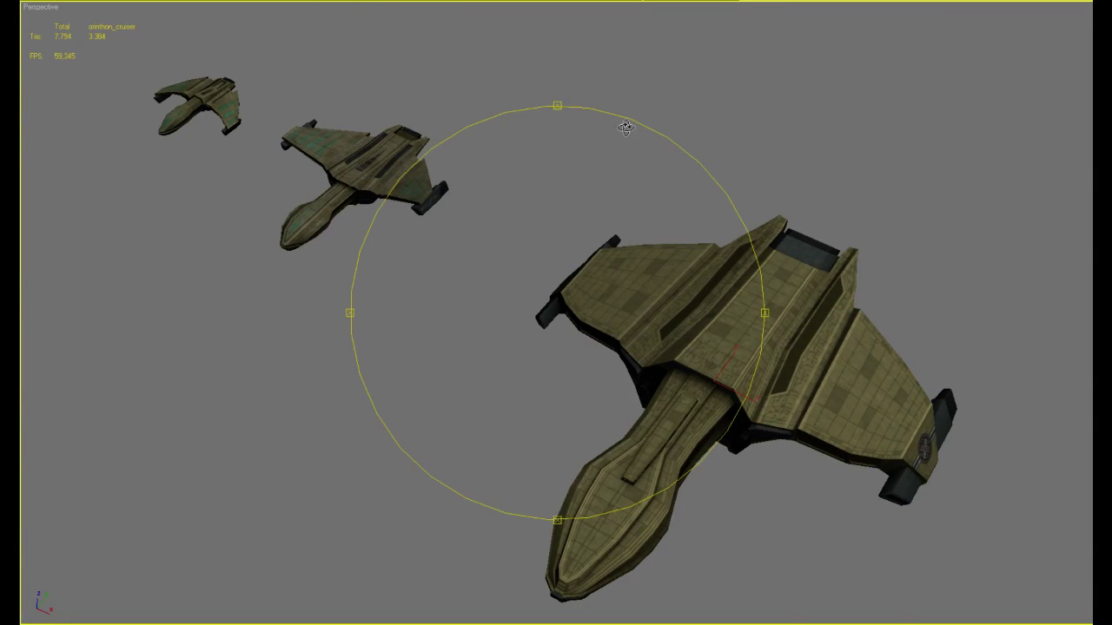
alt+middle_drag(626, 128, 720, 360)
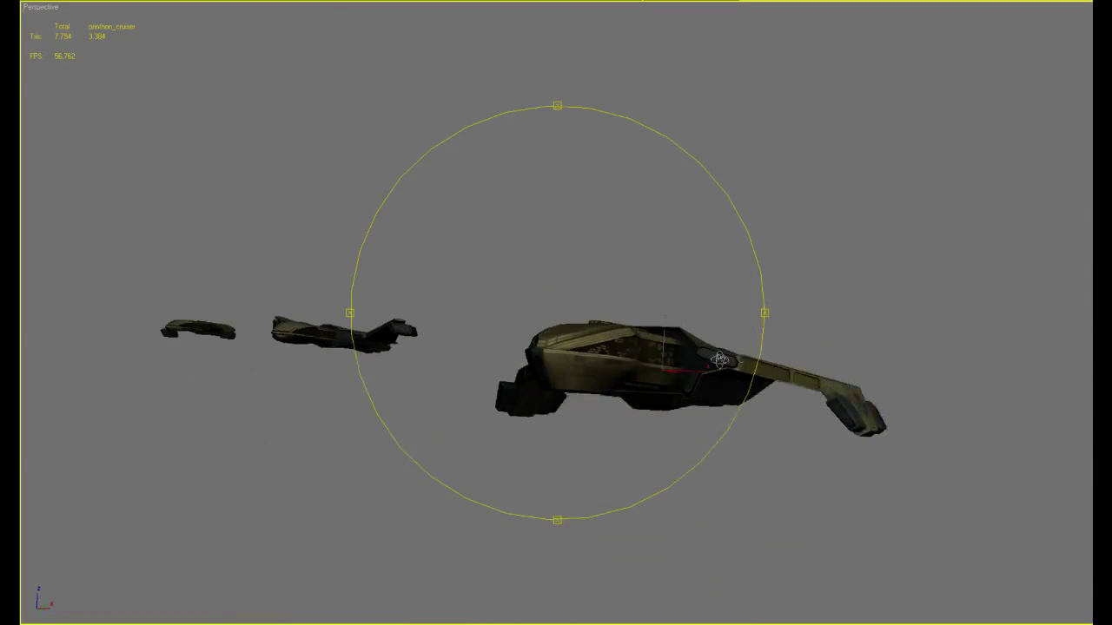
Select the two recessed grey panels on the front of the hull at one wing root
scroll(882, 389, up, 5)
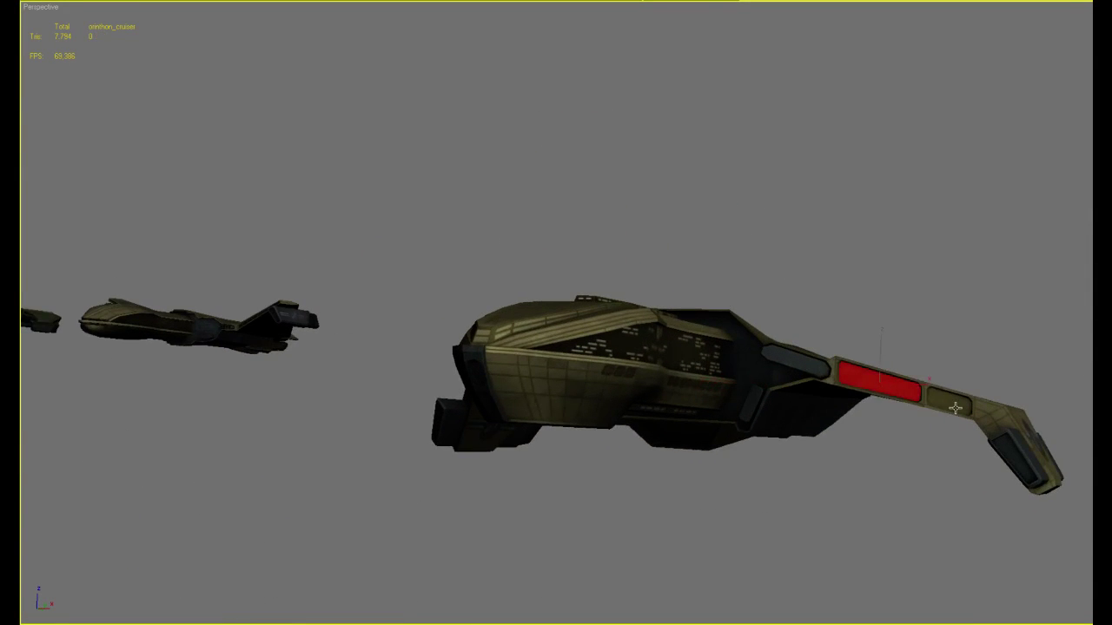
alt+middle_drag(845, 367, 859, 410)
alt+middle_drag(779, 418, 799, 357)
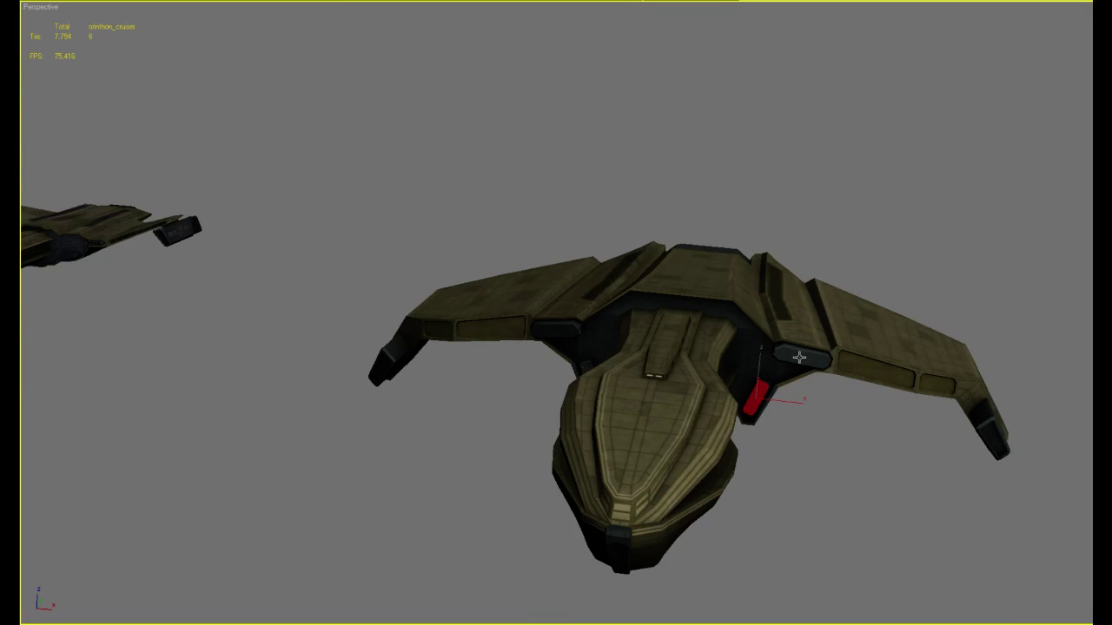
alt+middle_drag(736, 447, 678, 399)
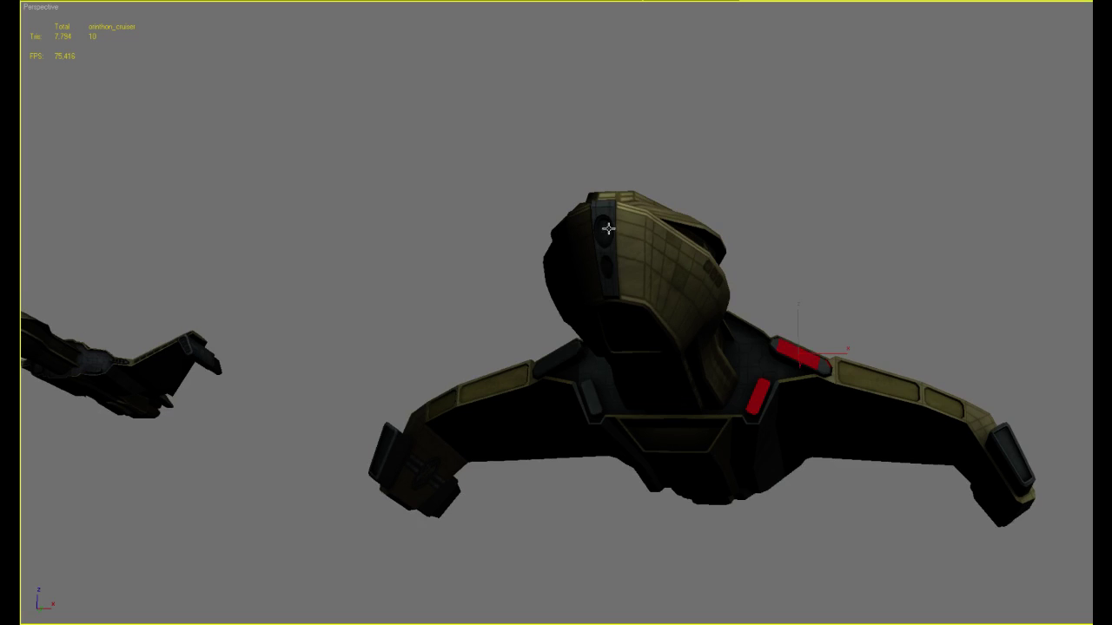
Add the nose openings and the recessed panels at the stern to the polygon selection
alt+middle_drag(866, 329, 582, 278)
alt+middle_drag(604, 400, 610, 164)
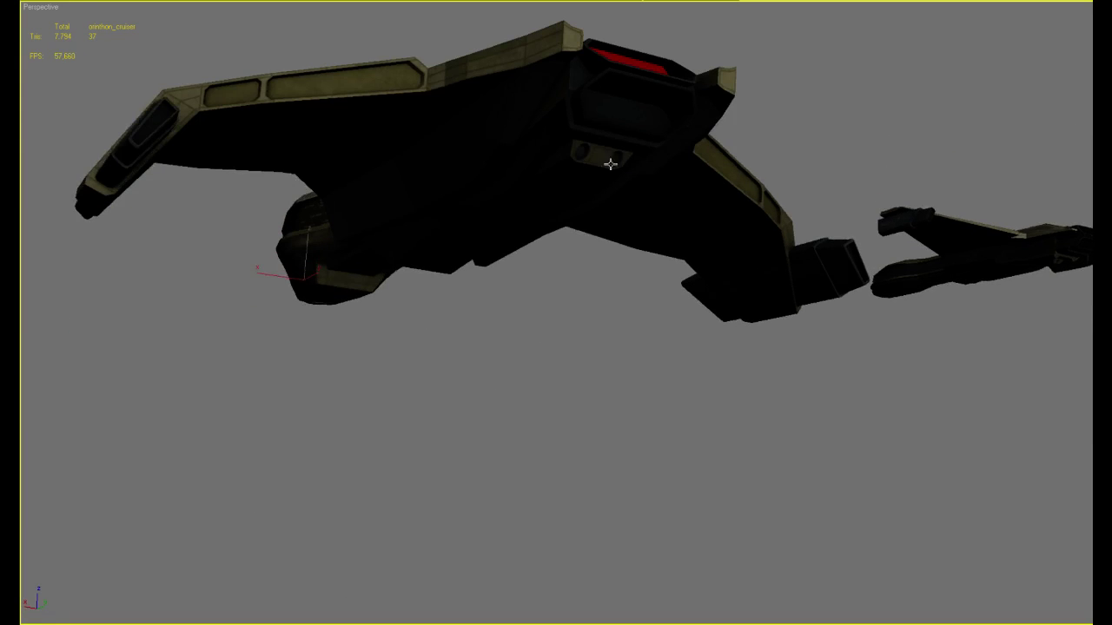
ctrl+click(627, 118)
alt+middle_drag(728, 218, 911, 341)
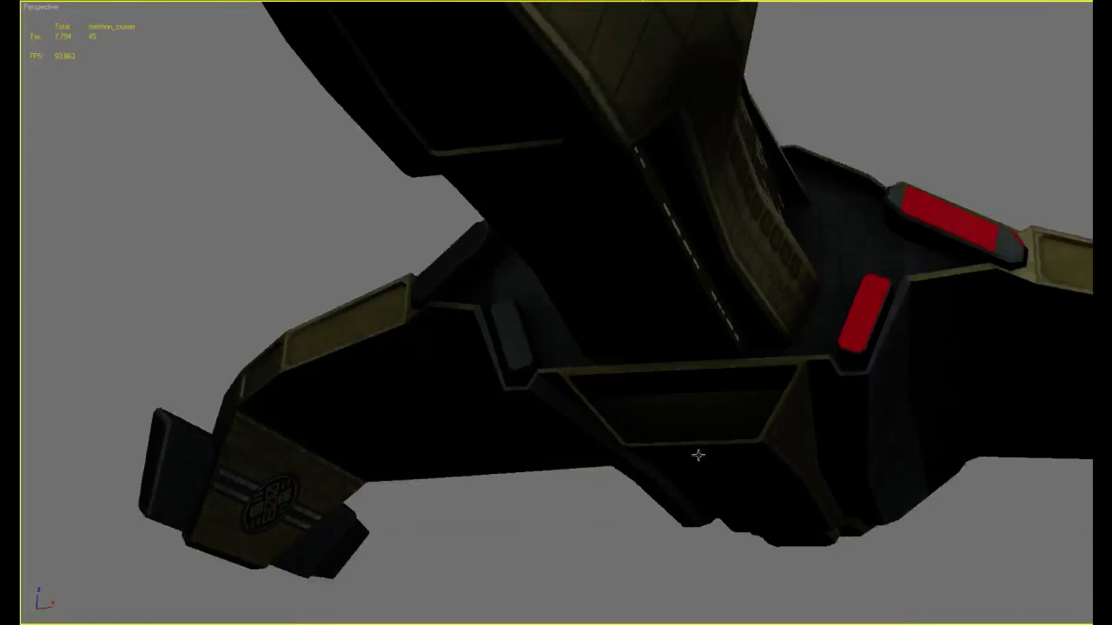
Add the faces inside the trapezoidal recess beneath the cruiser's neck to the polygon selection
alt+middle_drag(642, 418, 719, 450)
alt+middle_drag(412, 511, 837, 476)
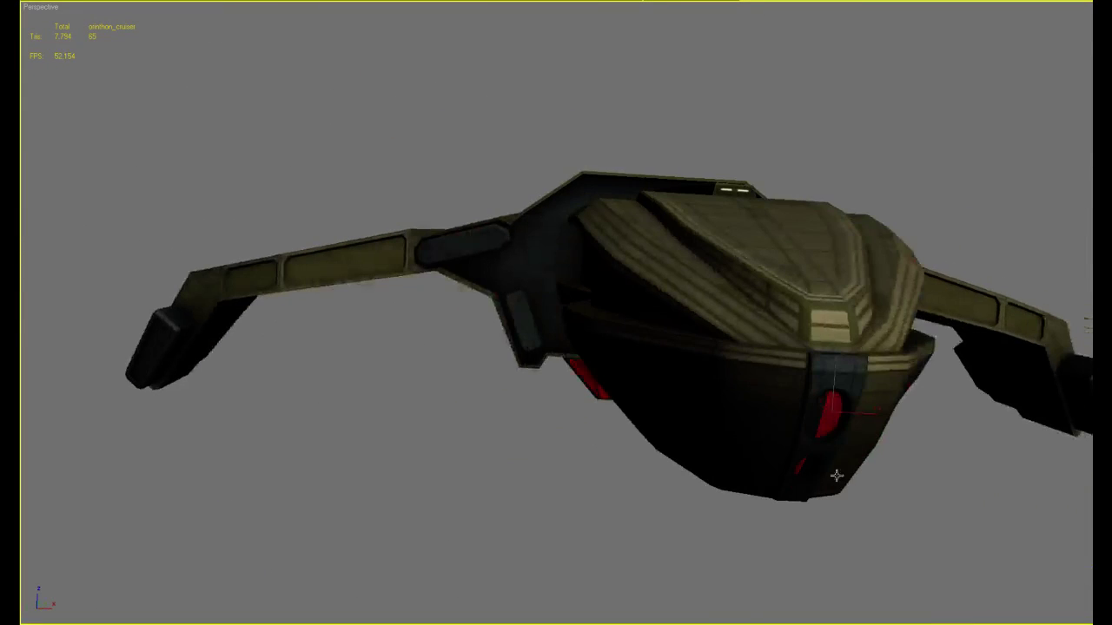
alt+middle_drag(816, 397, 786, 276)
alt+middle_drag(730, 460, 685, 477)
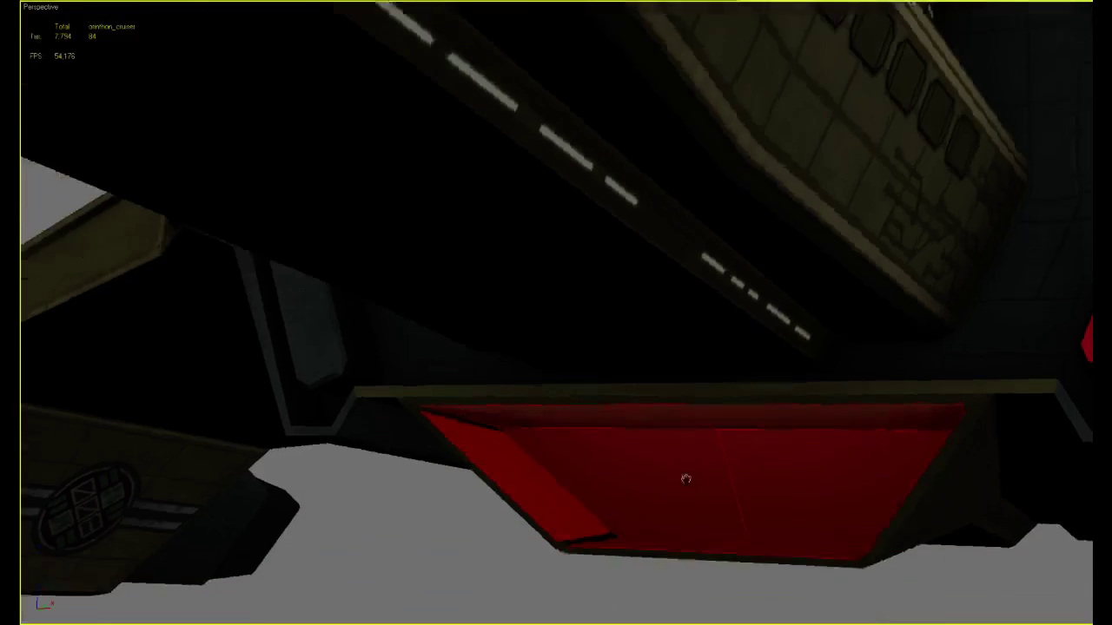
Add the remaining narrow edge and corner faces of the underside recess to the polygon selection
scroll(687, 461, up, 6)
click(617, 521)
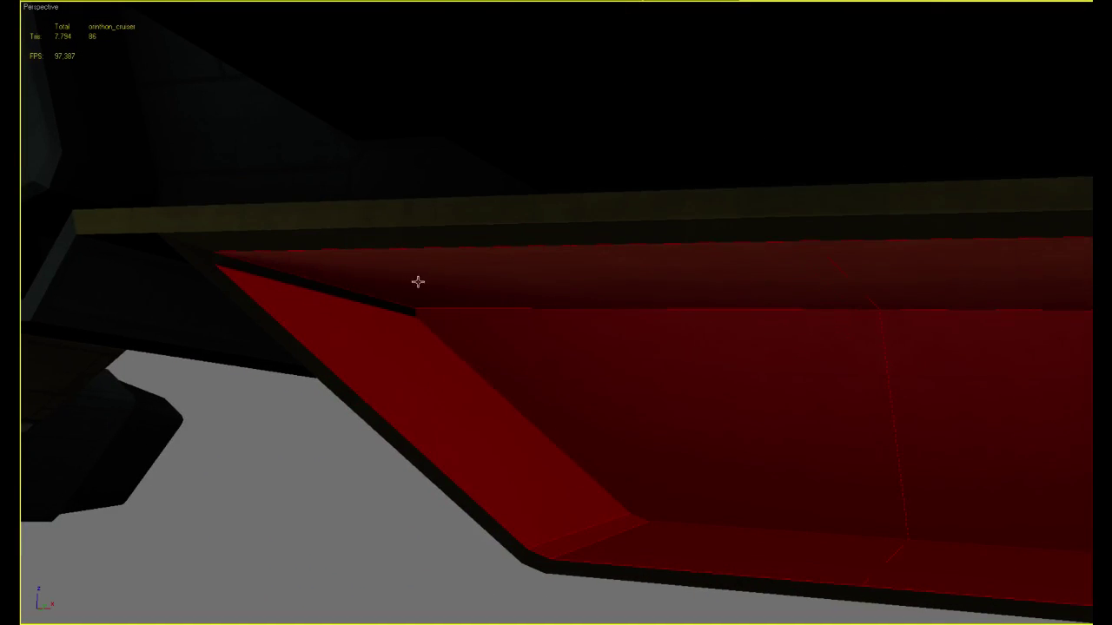
click(388, 304)
scroll(416, 311, down, 6)
alt+middle_drag(416, 311, 561, 490)
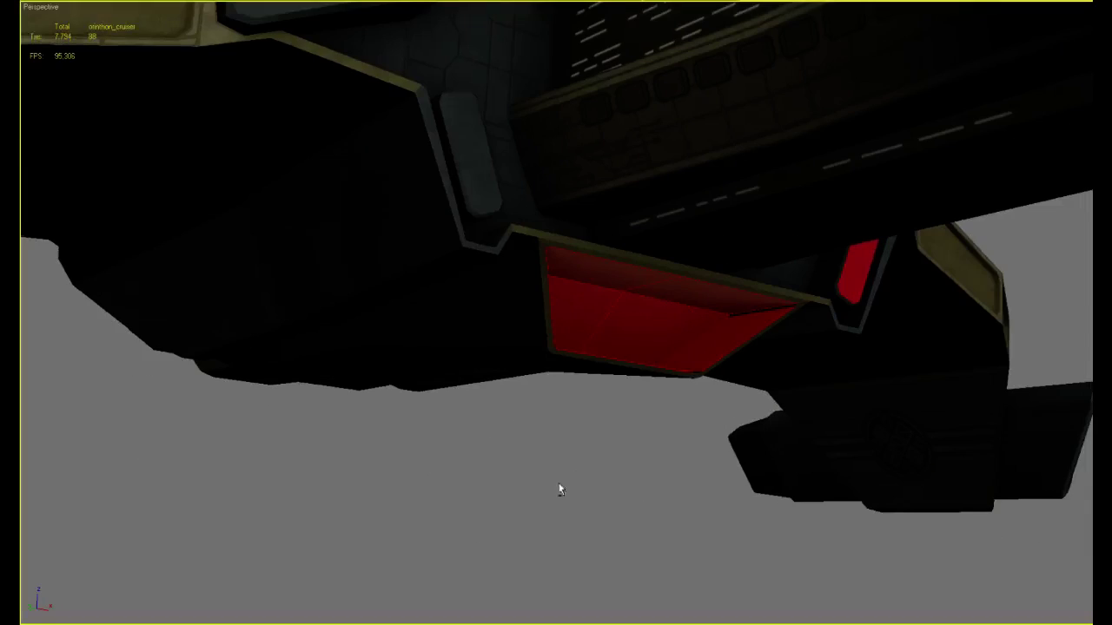
scroll(791, 330, down, 4)
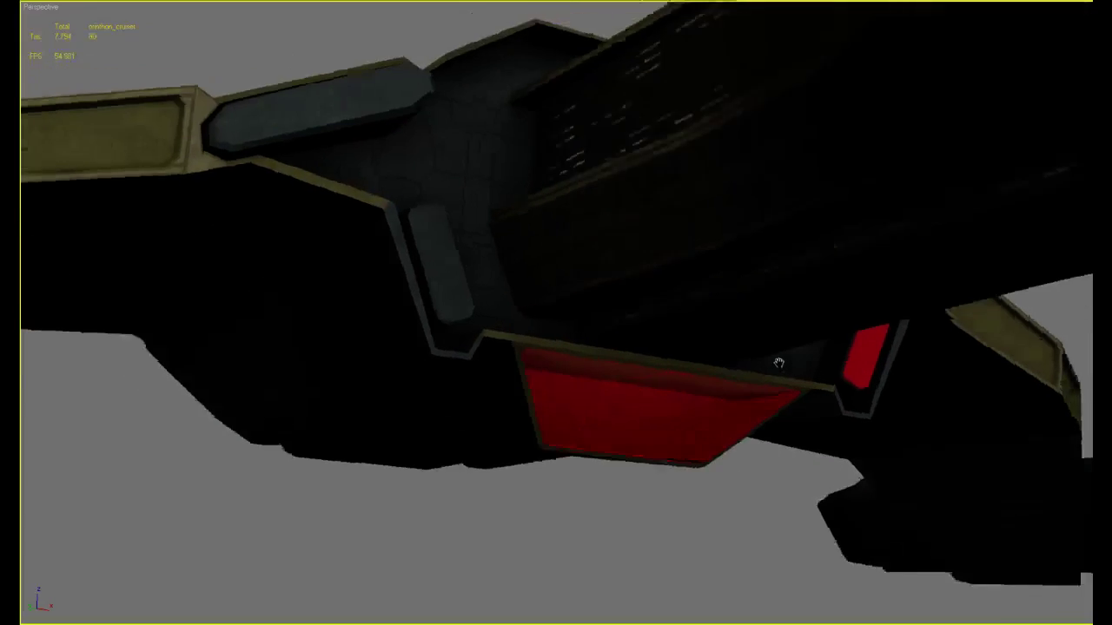
alt+middle_drag(782, 365, 849, 448)
scroll(702, 373, down, 3)
scroll(523, 446, up, 3)
scroll(672, 402, down, 3)
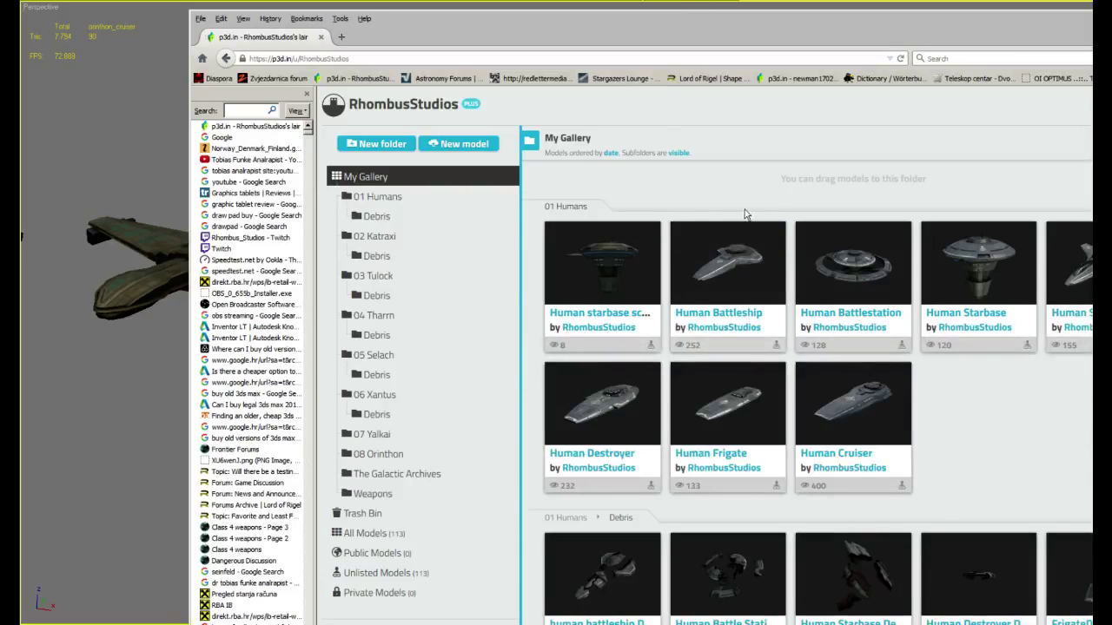
Find the Selach Battleship in the browser's model gallery, view it as a reference, and return to 3ds Max
scroll(747, 234, down, 10)
scroll(747, 234, down, 5)
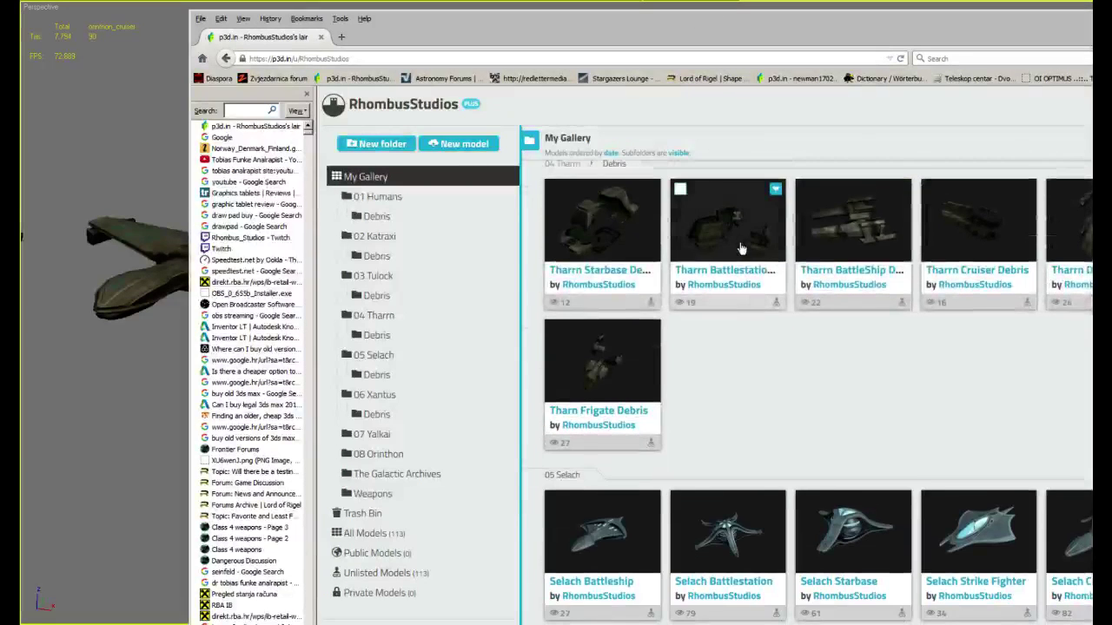
click(660, 508)
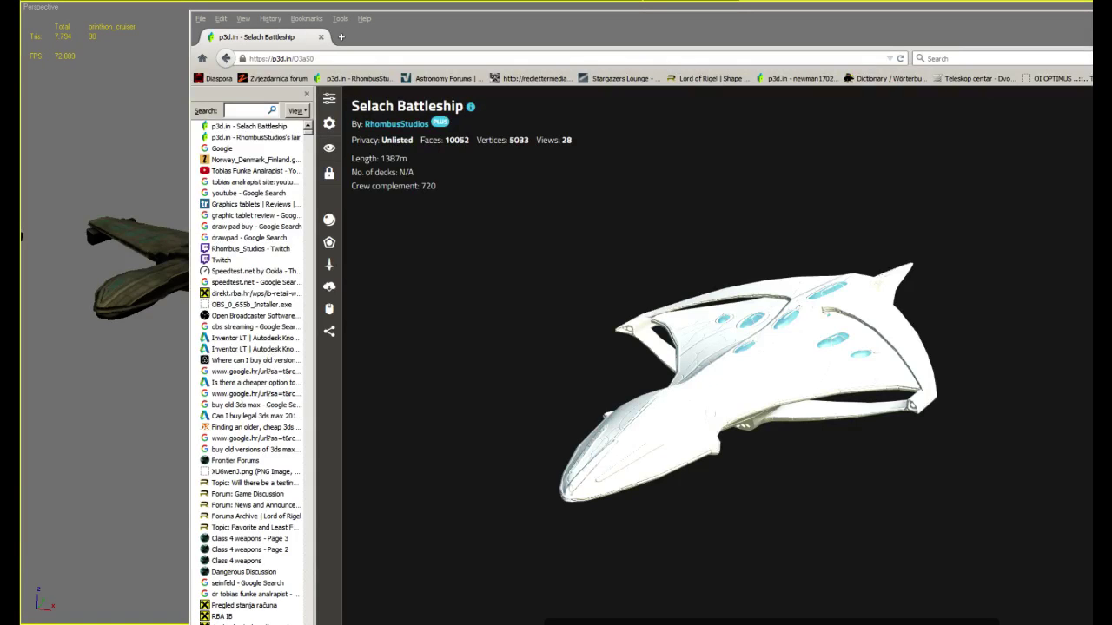
click(950, 323)
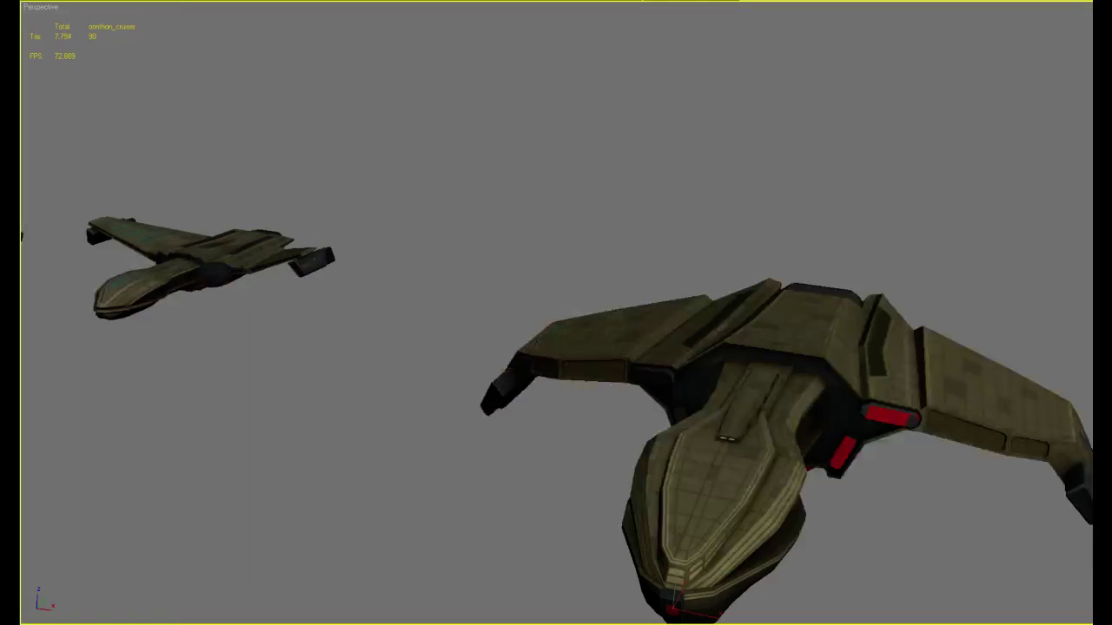
Examine the cruiser's selected panels and openings from below, the side, above and the front
alt+middle_drag(694, 316, 519, 364)
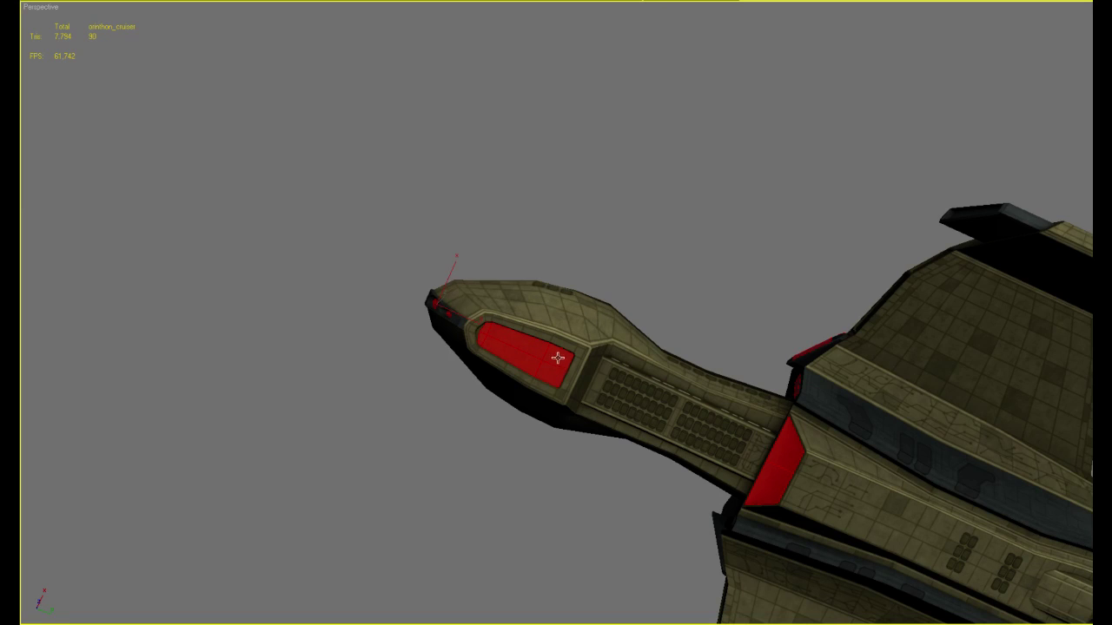
alt+middle_drag(532, 359, 660, 506)
alt+middle_drag(708, 419, 744, 256)
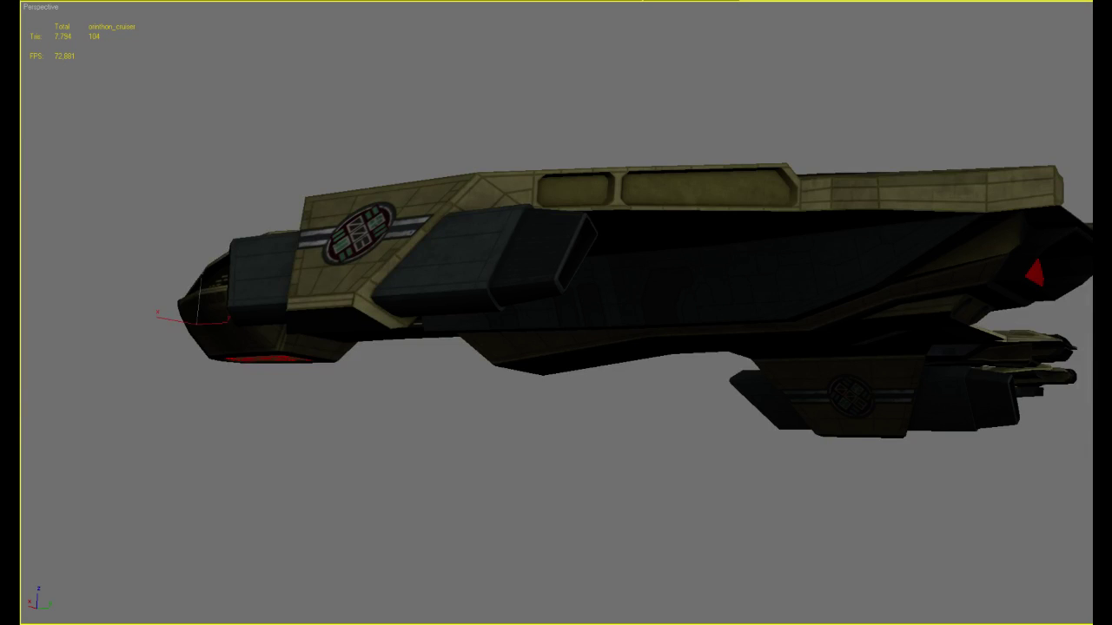
alt+middle_drag(793, 227, 834, 309)
scroll(875, 281, up, 3)
scroll(879, 342, up, 3)
scroll(880, 342, down, 3)
scroll(887, 301, down, 2)
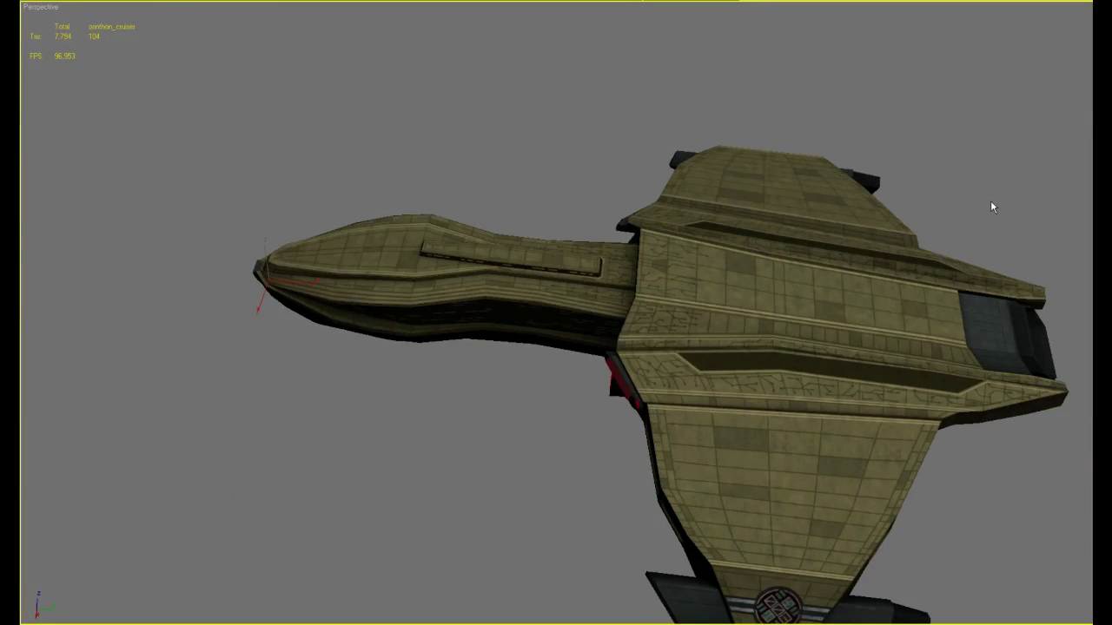
alt+middle_drag(993, 207, 1090, 260)
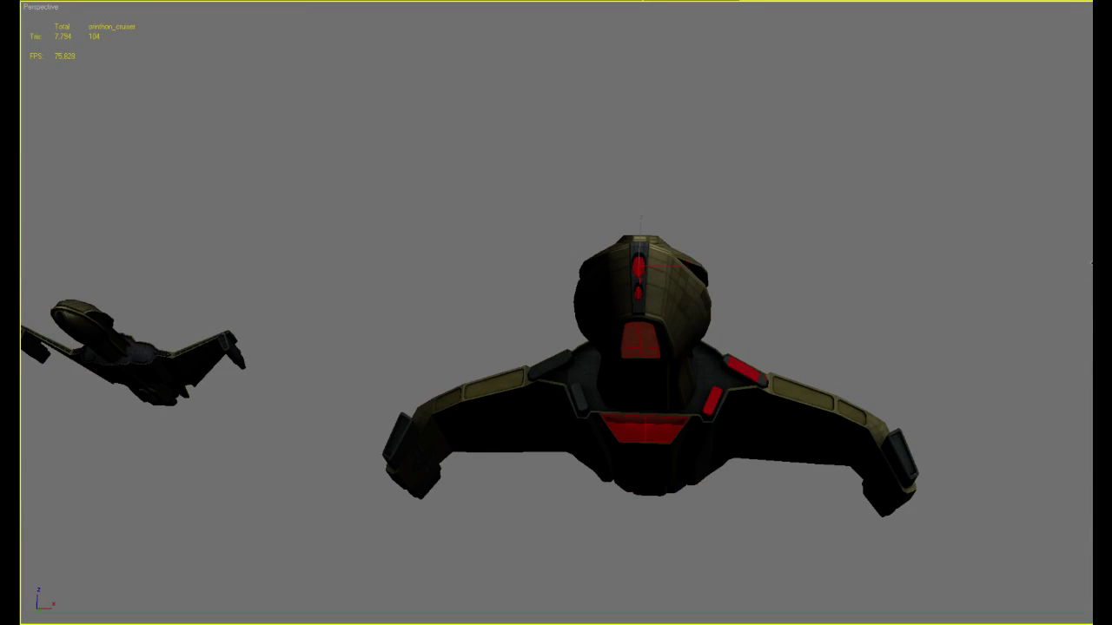
alt+middle_drag(724, 317, 759, 356)
scroll(810, 385, up, 5)
scroll(786, 344, down, 4)
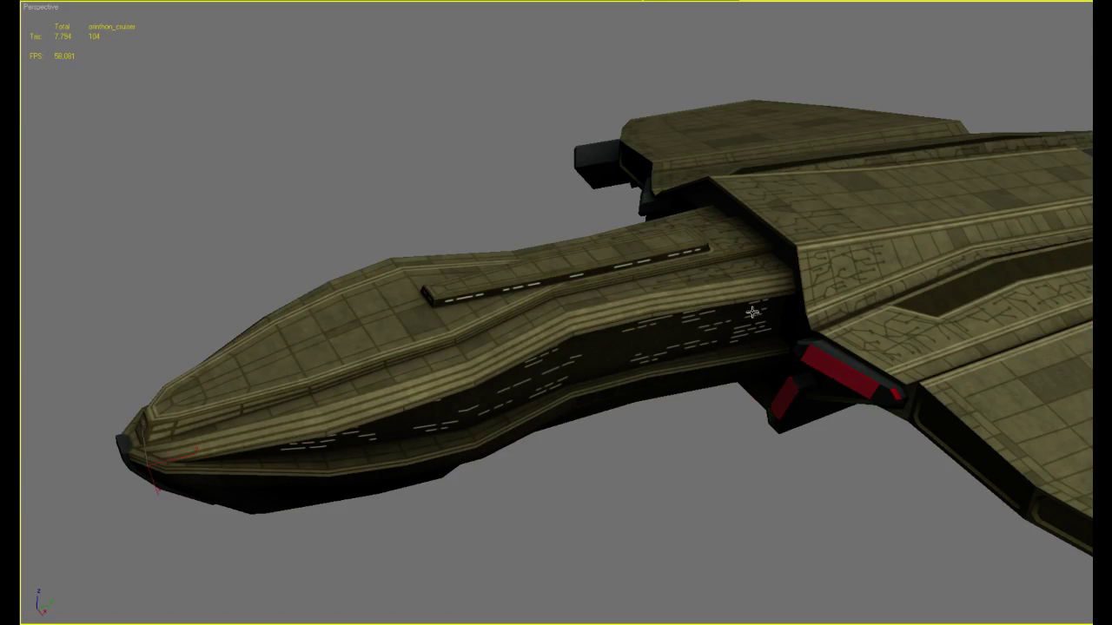
alt+middle_drag(698, 338, 938, 327)
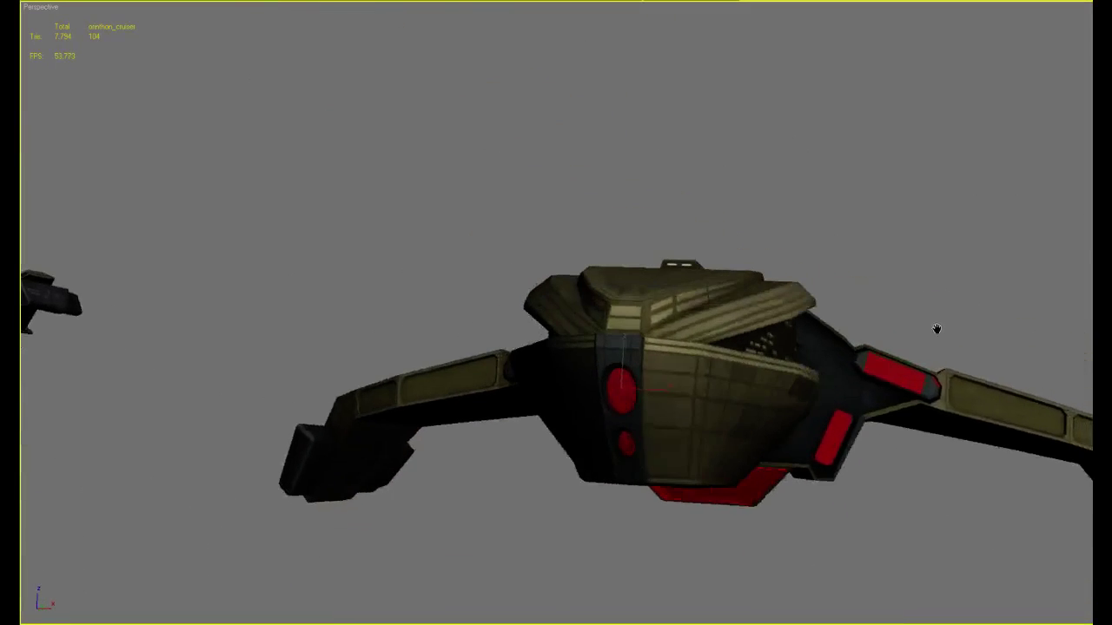
scroll(937, 328, up, 3)
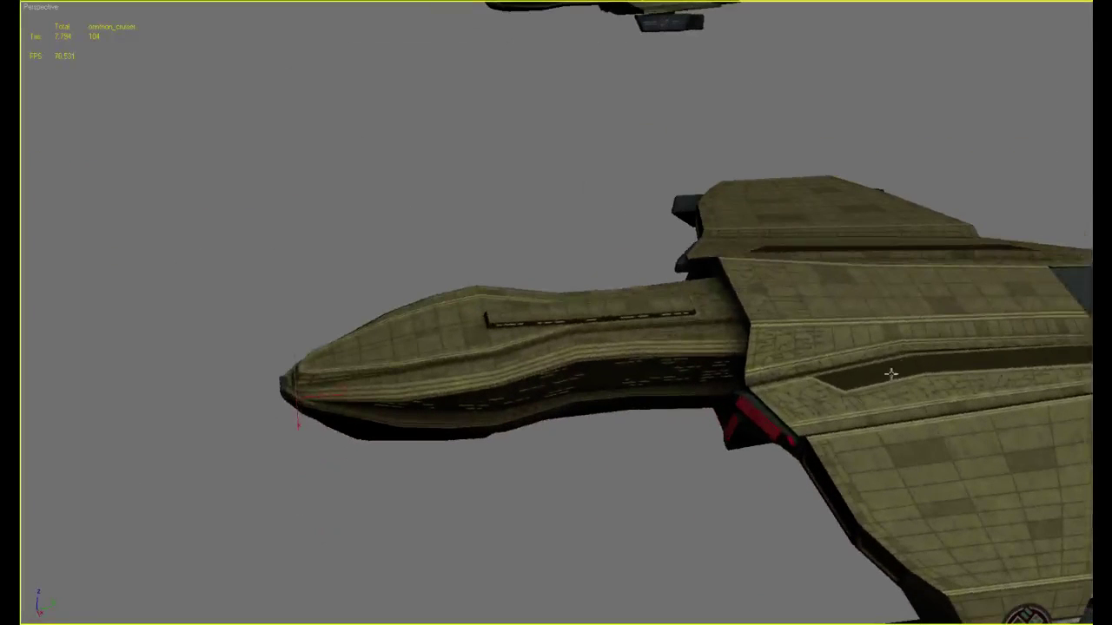
Add the faces of the recessed channel strip along one side of the cruiser's upper hull to the polygon selection
click(910, 361)
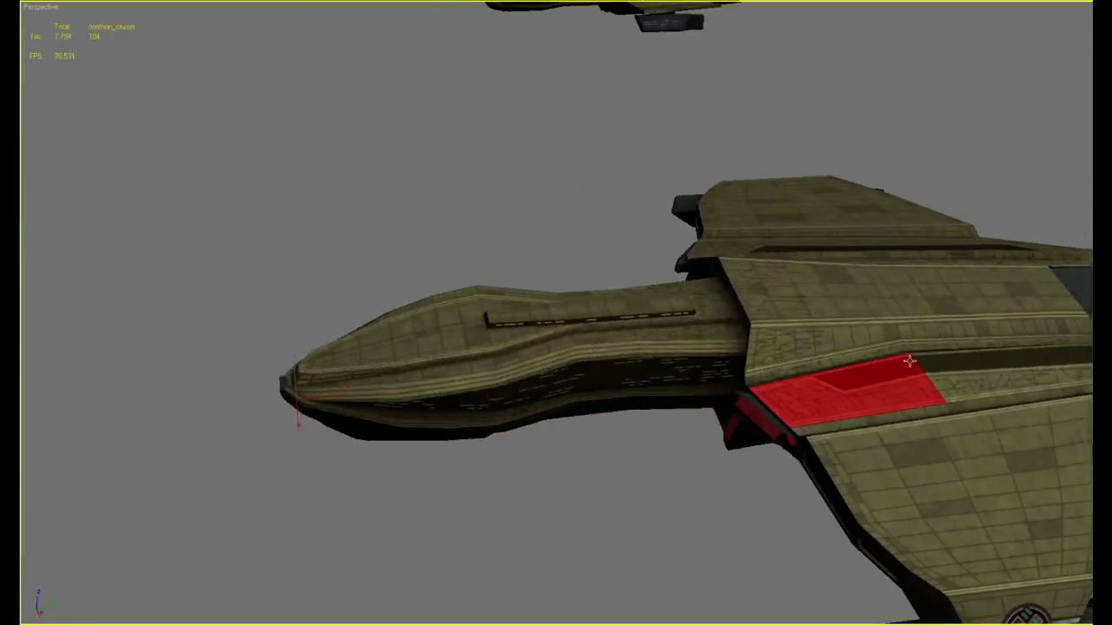
ctrl+click(959, 360)
alt+middle_drag(959, 359, 881, 377)
ctrl+click(957, 382)
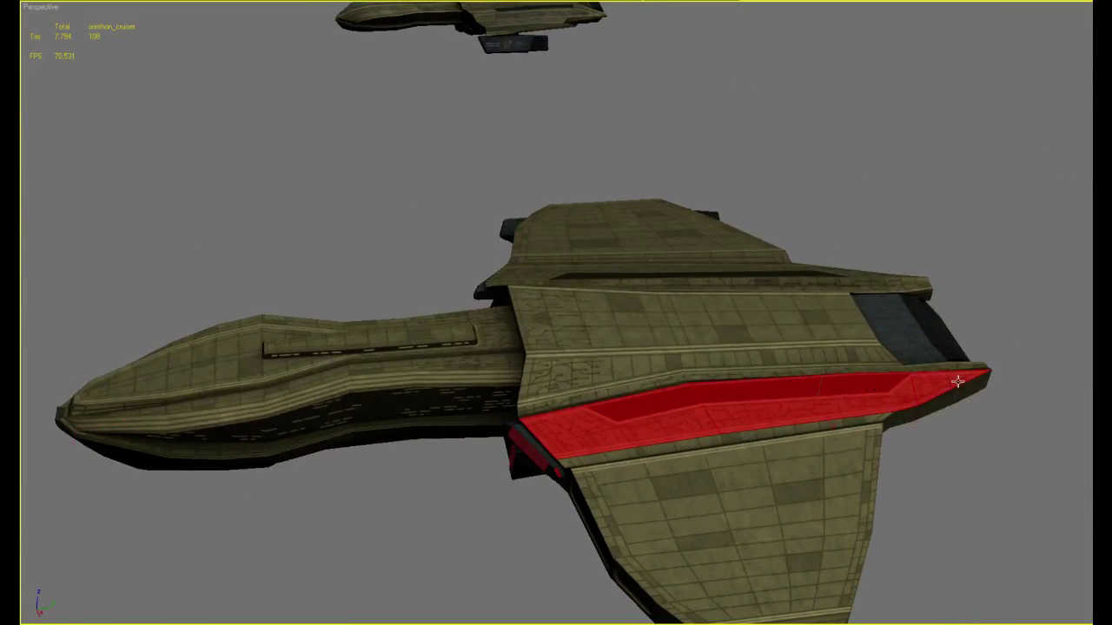
Add the central deck faces and the adjoining sloped faces of the upper hull to the polygon selection, up to the dark stern section
ctrl+click(740, 361)
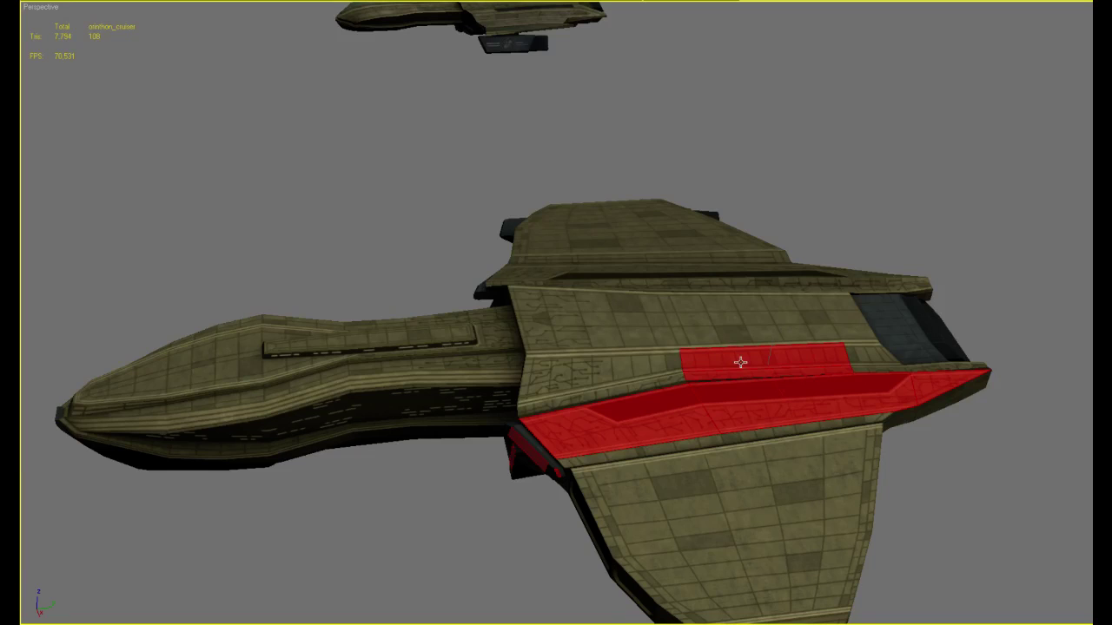
ctrl+click(634, 368)
ctrl+click(644, 340)
ctrl+click(619, 308)
ctrl+click(745, 319)
ctrl+click(797, 309)
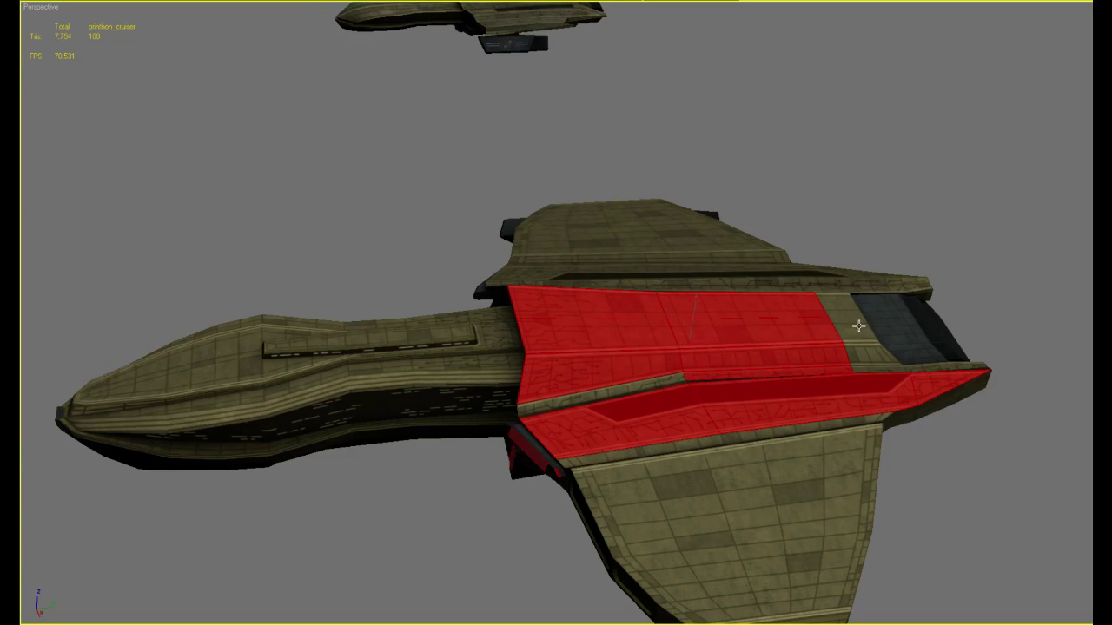
ctrl+click(858, 325)
ctrl+click(854, 300)
ctrl+click(869, 356)
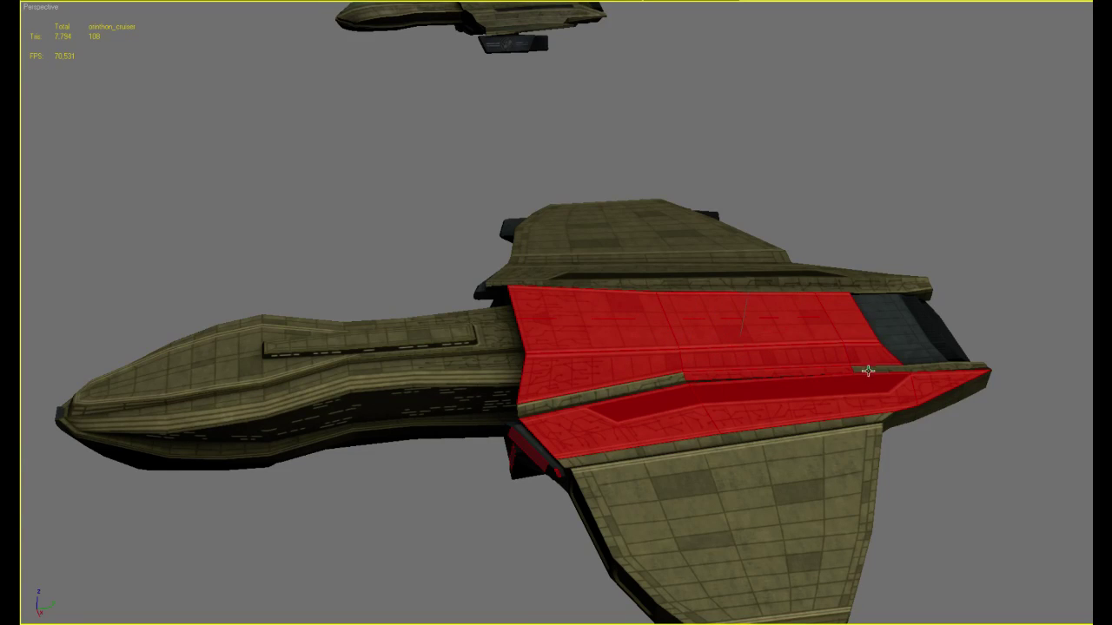
Add the remaining narrow faces between the central deck and the recessed channel to the polygon selection
alt+middle_drag(933, 367, 923, 304)
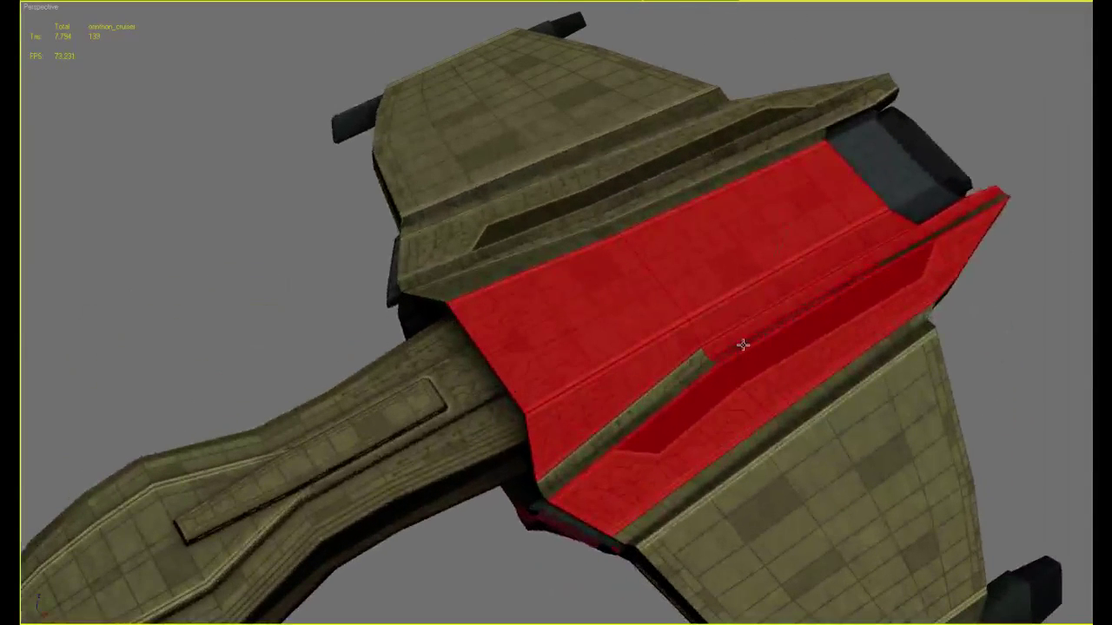
ctrl+click(671, 388)
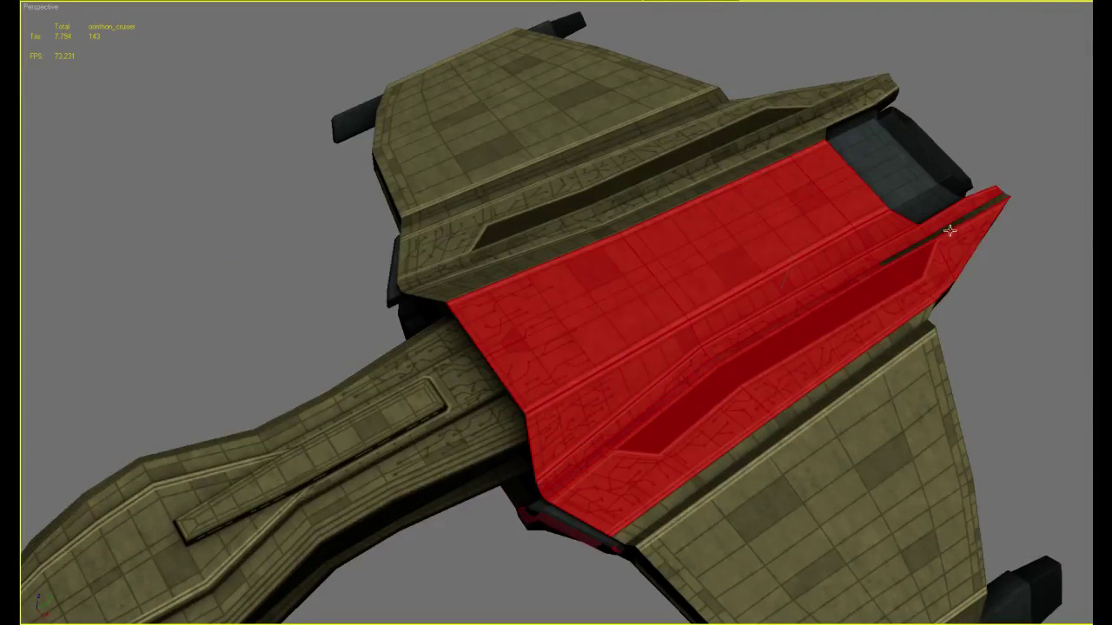
alt+click(923, 240)
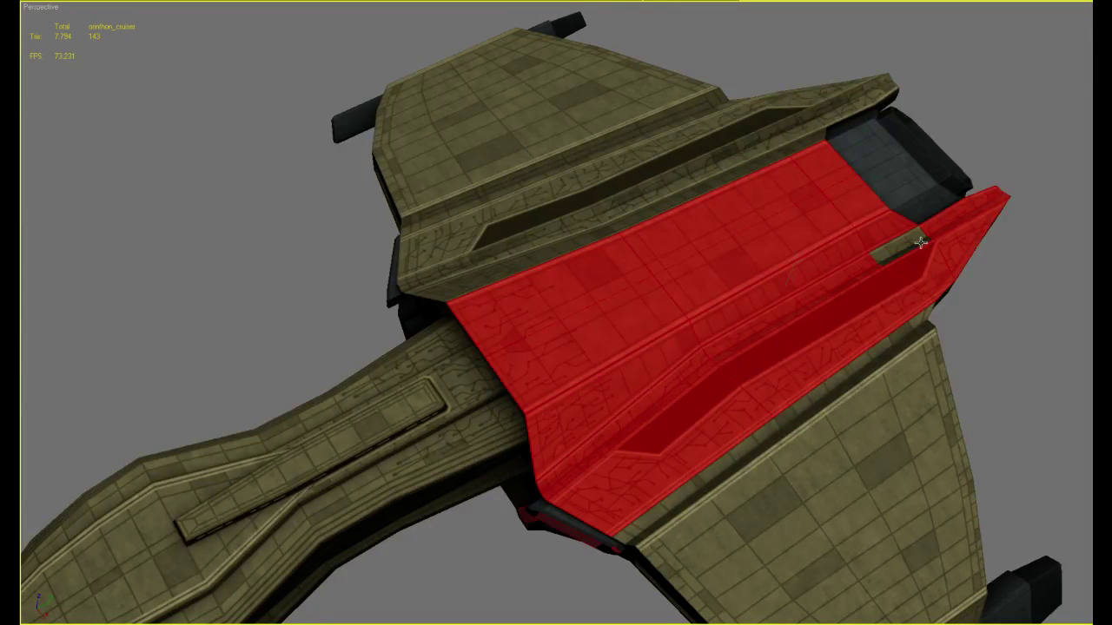
ctrl+click(920, 243)
ctrl+click(916, 243)
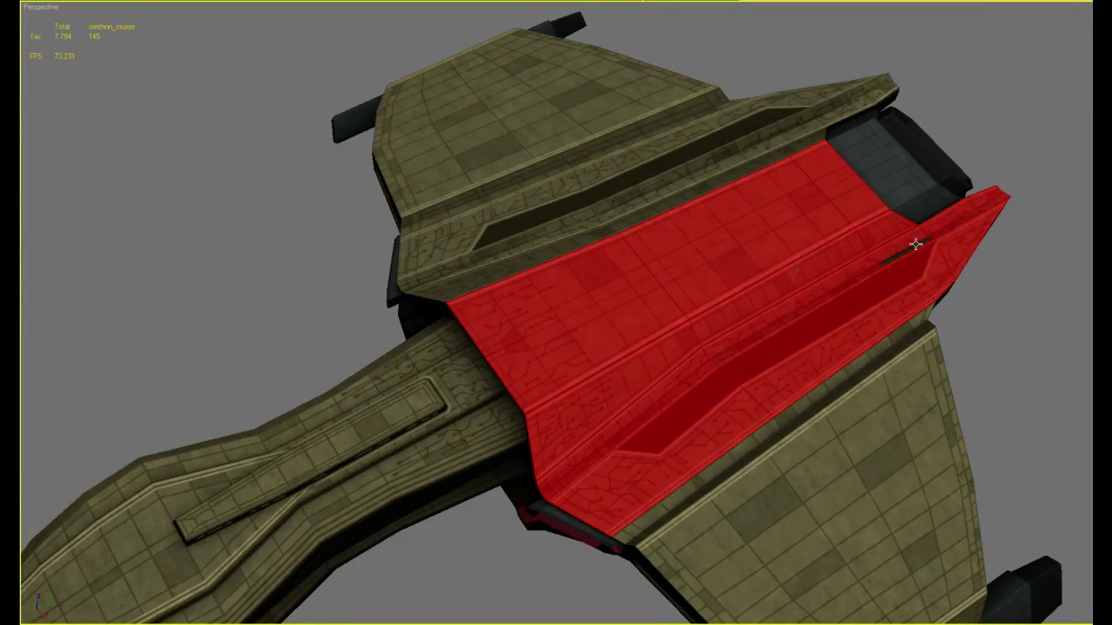
Examine the extended selection and the dark hull areas from the cruiser's underside, front and top
alt+middle_drag(915, 245, 814, 310)
scroll(814, 307, up, 2)
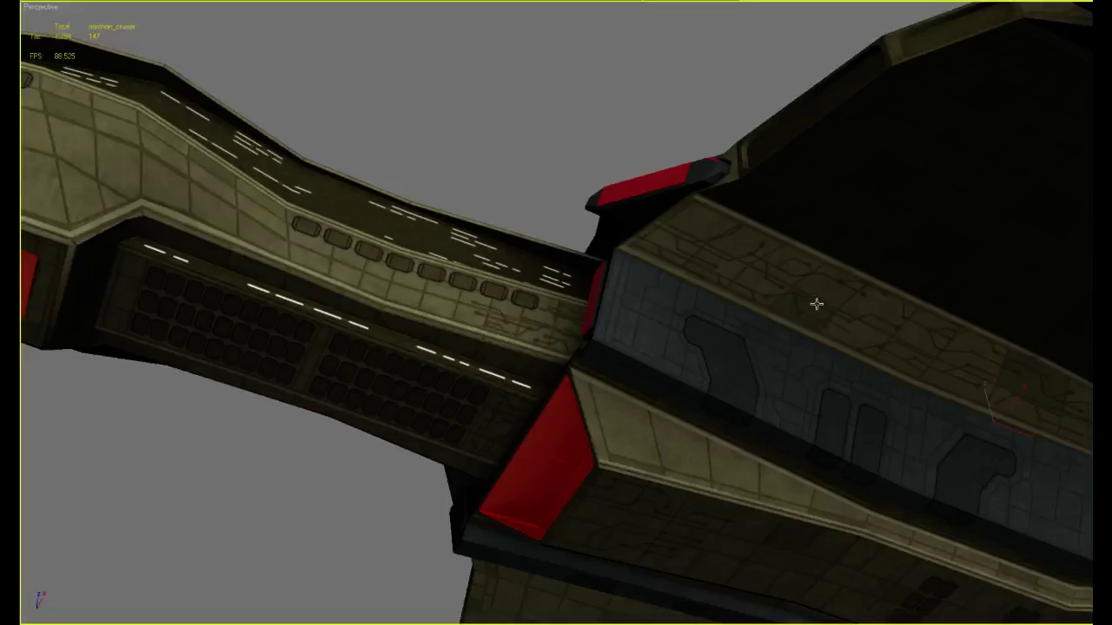
scroll(796, 303, down, 5)
alt+middle_drag(665, 325, 732, 364)
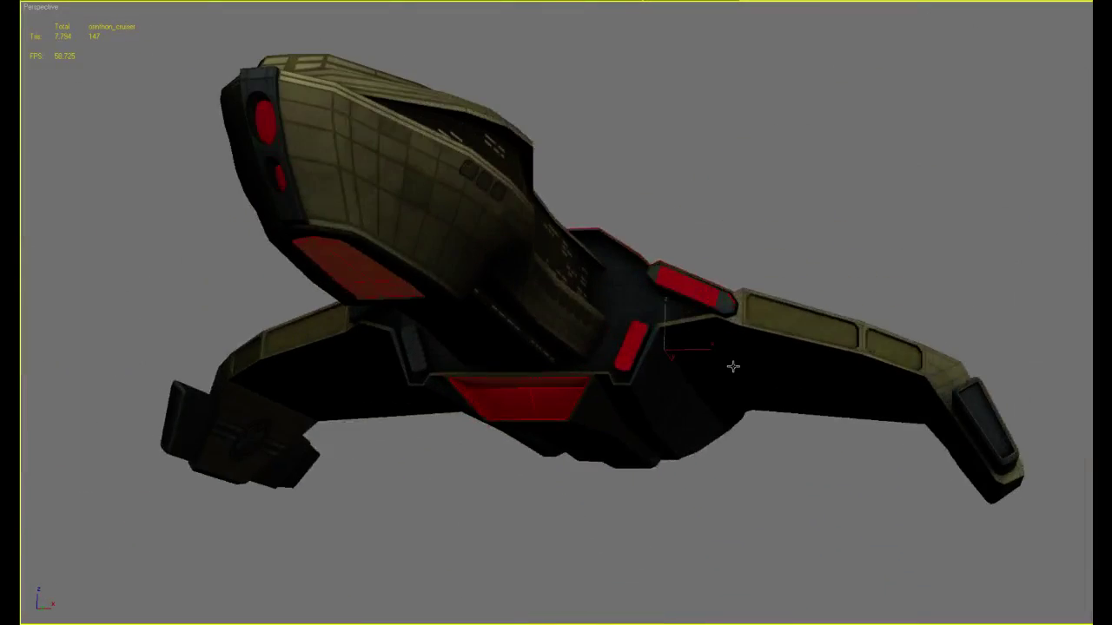
scroll(729, 310, up, 4)
alt+middle_drag(729, 311, 868, 287)
scroll(808, 295, down, 4)
scroll(886, 286, up, 4)
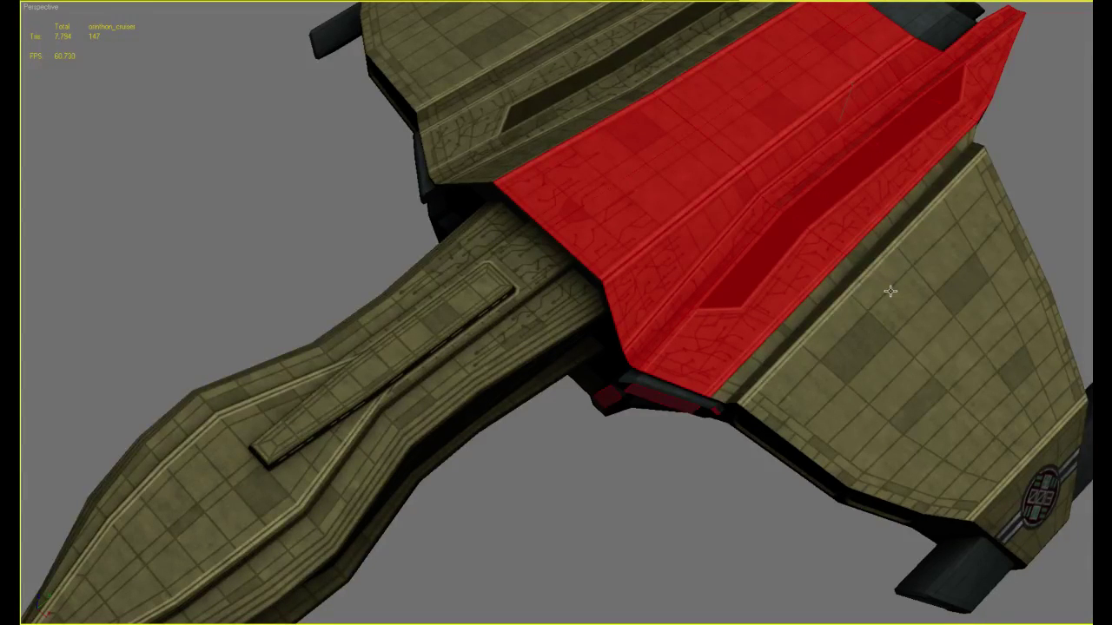
Switch to the browser, inspect the lights and windows on the front of the Selach Battleship model, and close the browser
drag(1111, 69, 607, 8)
mouse_move(846, 383)
mouse_down()
mouse_move(882, 332)
mouse_move(859, 393)
mouse_up()
scroll(861, 385, up, 3)
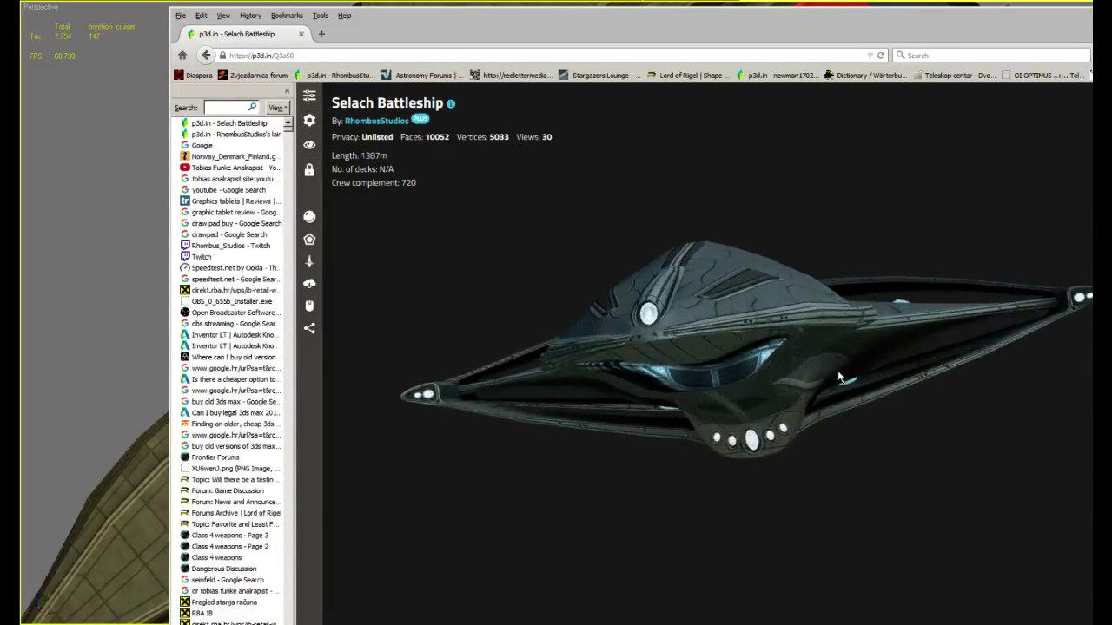
scroll(840, 369, up, 5)
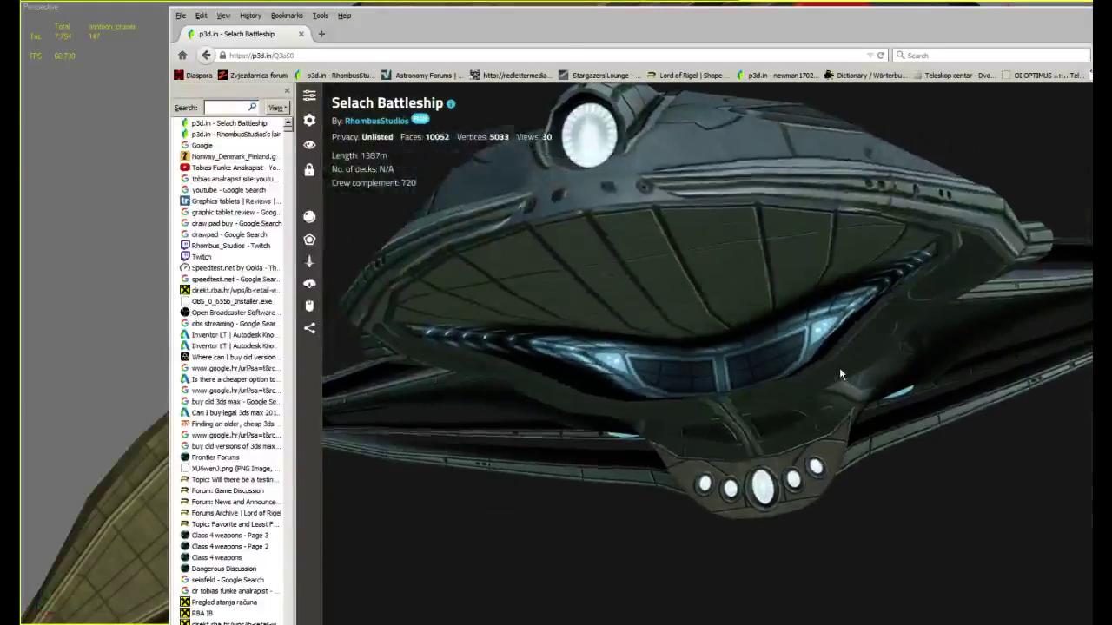
scroll(839, 368, down, 4)
mouse_move(839, 367)
mouse_down()
mouse_move(880, 363)
mouse_move(853, 369)
mouse_up()
scroll(853, 369, up, 3)
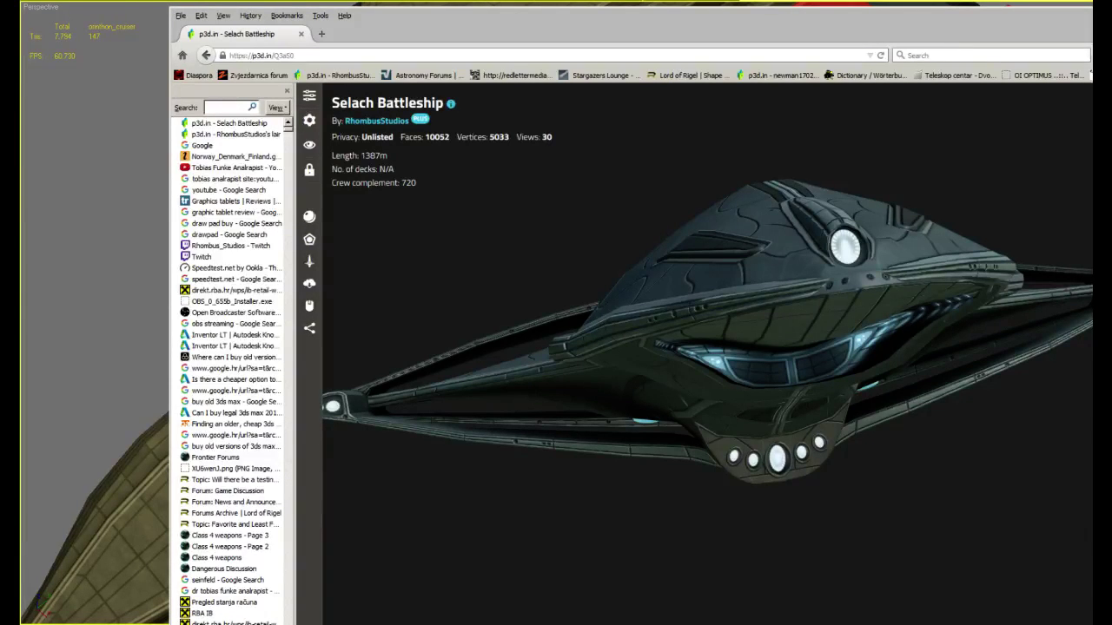
key(alt+Tab)
key(alt+Tab)
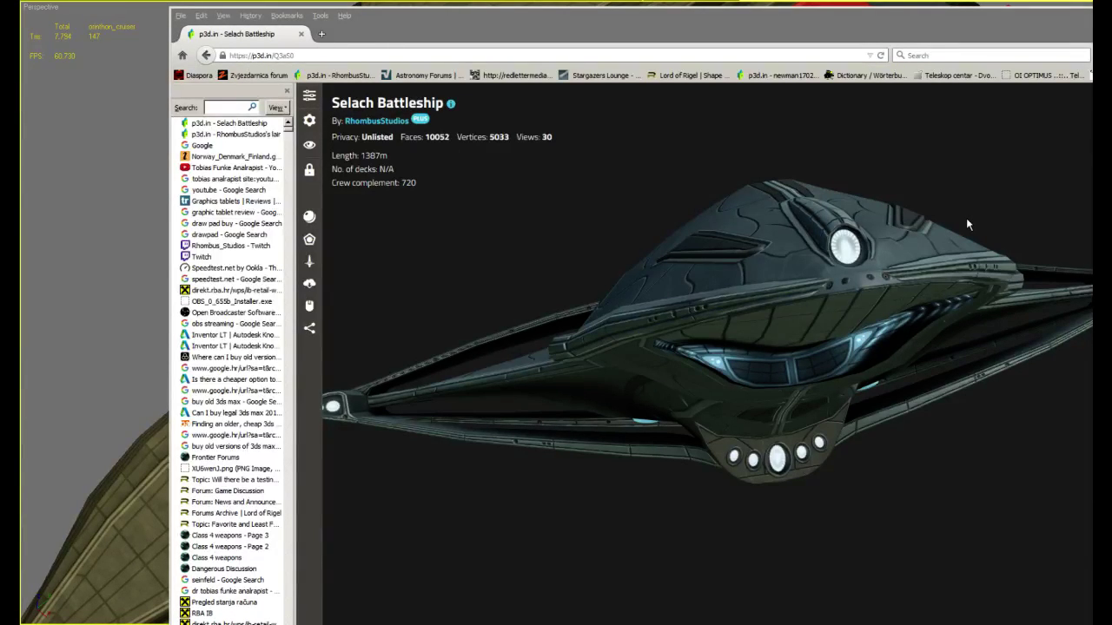
drag(1035, 28, 817, 122)
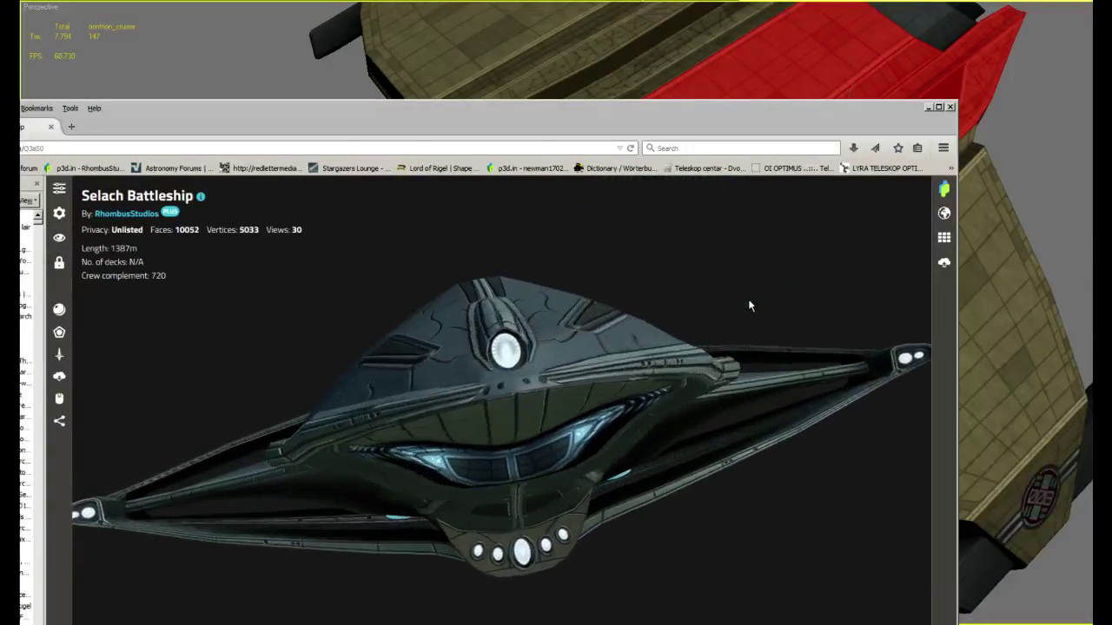
click(952, 107)
Examine the cruiser's underside recesses and upper deck around the neck joint
alt+middle_drag(868, 174, 810, 234)
mouse_move(852, 200)
alt+middle_down()
mouse_move(772, 218)
mouse_move(839, 213)
alt+middle_up()
alt+middle_drag(734, 247, 744, 183)
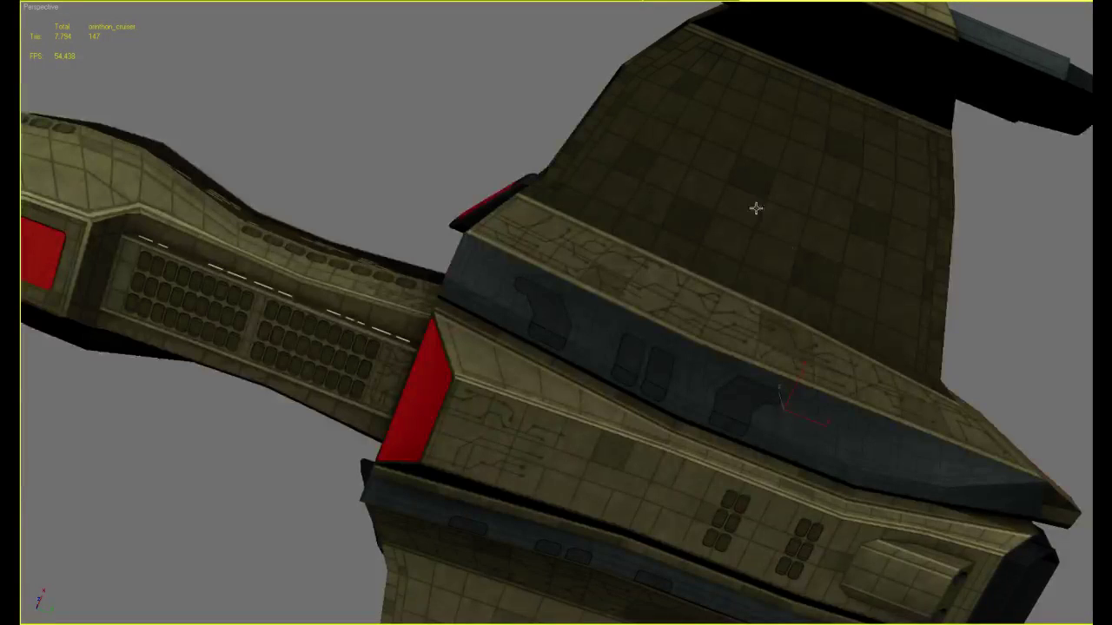
middle_drag(712, 234, 734, 203)
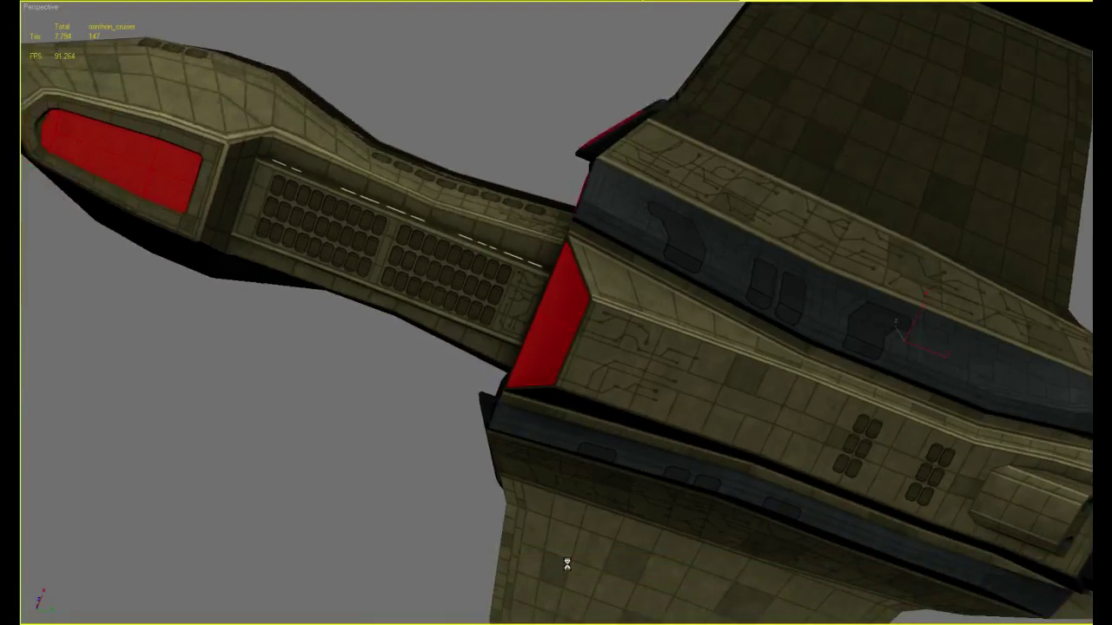
alt+middle_drag(566, 564, 781, 622)
scroll(739, 588, up, 2)
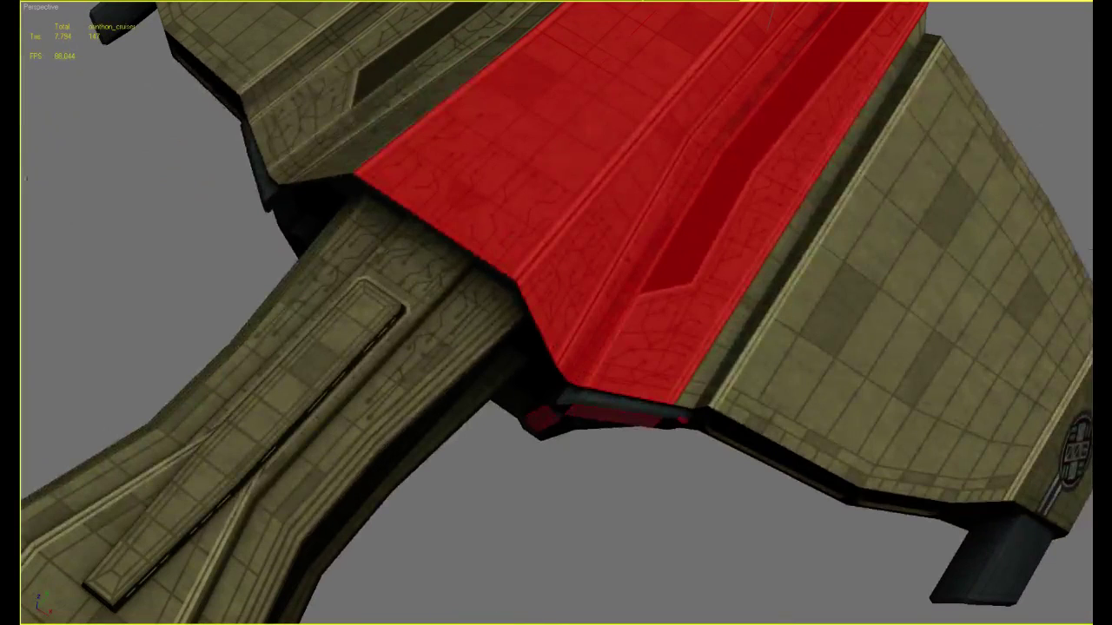
Switch to Photoshop and reduce the pixel selection in orinthon_cruiser.psd to the long dark strip of the recessed hull channel
key(alt+Tab)
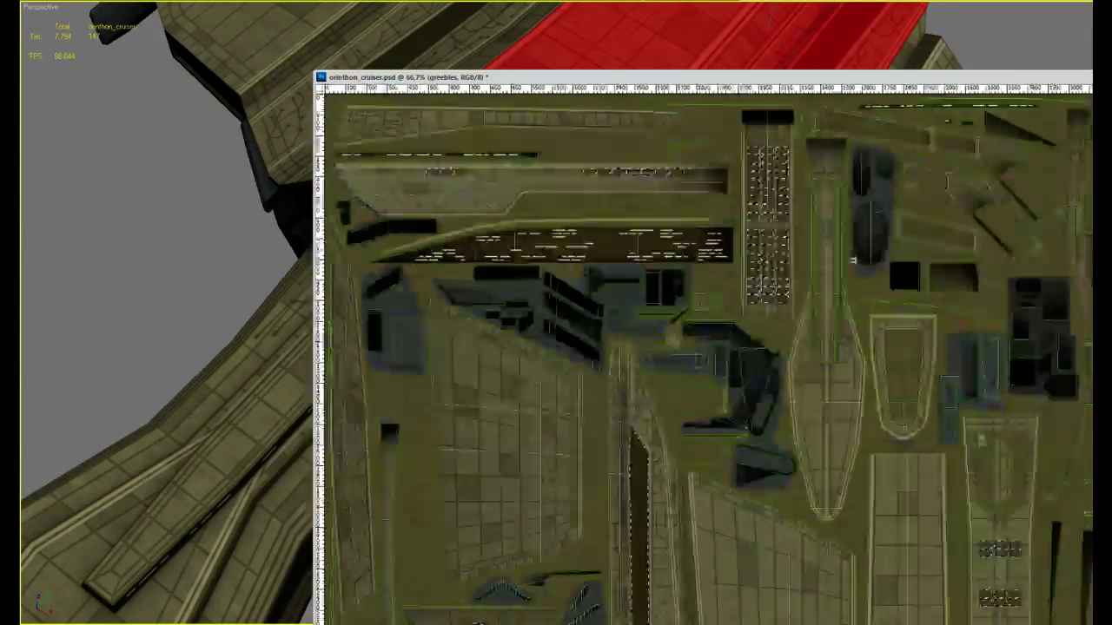
key(ctrl+minus)
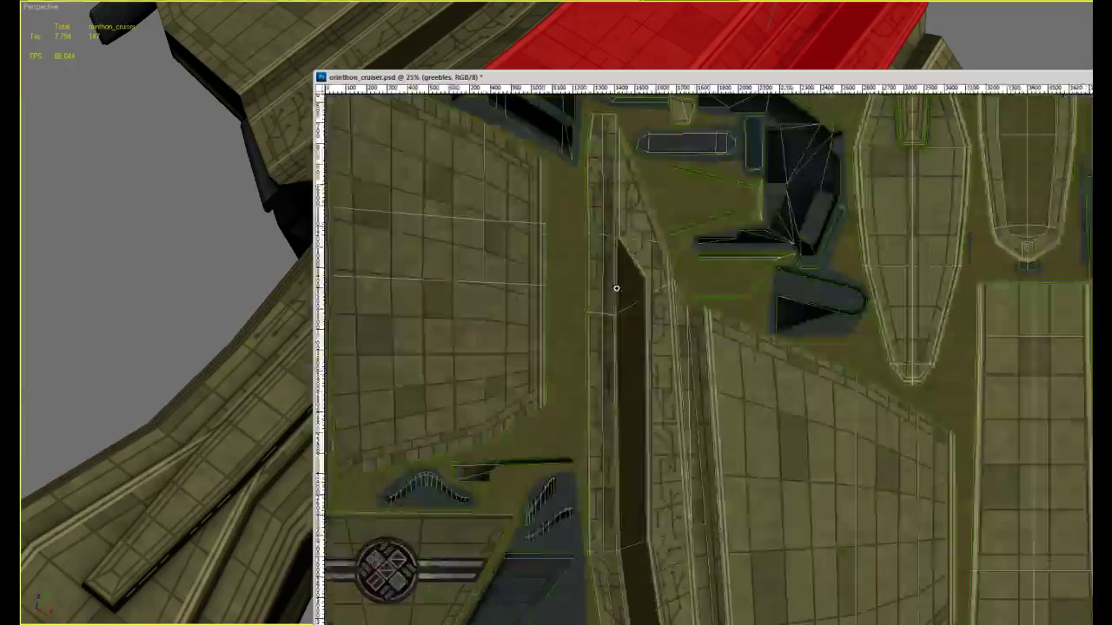
click(616, 288)
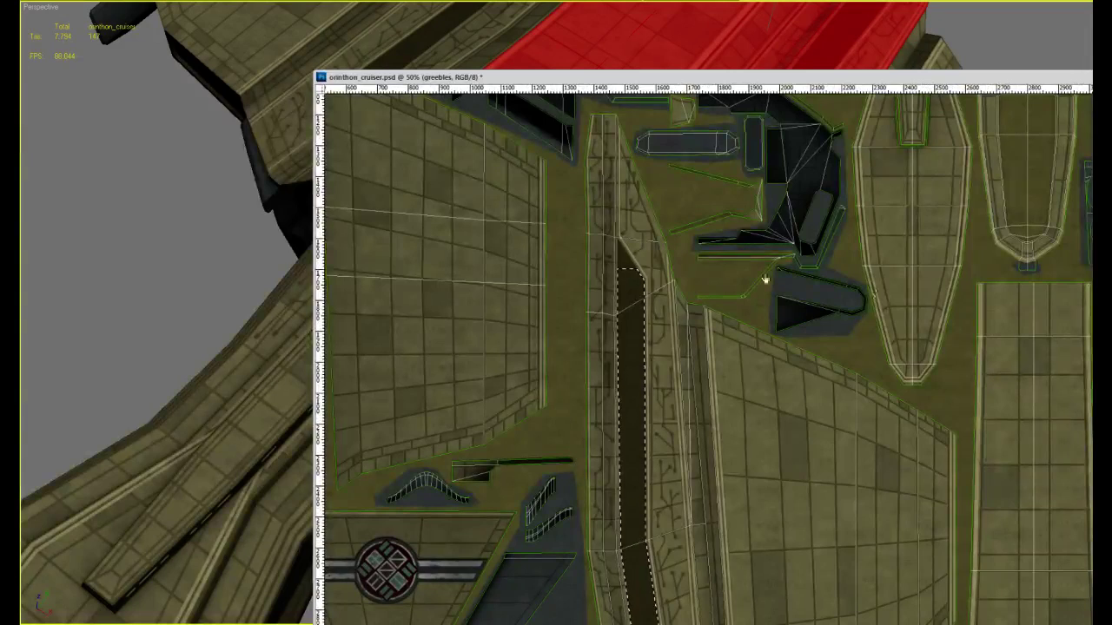
alt+scroll(764, 278, down, 3)
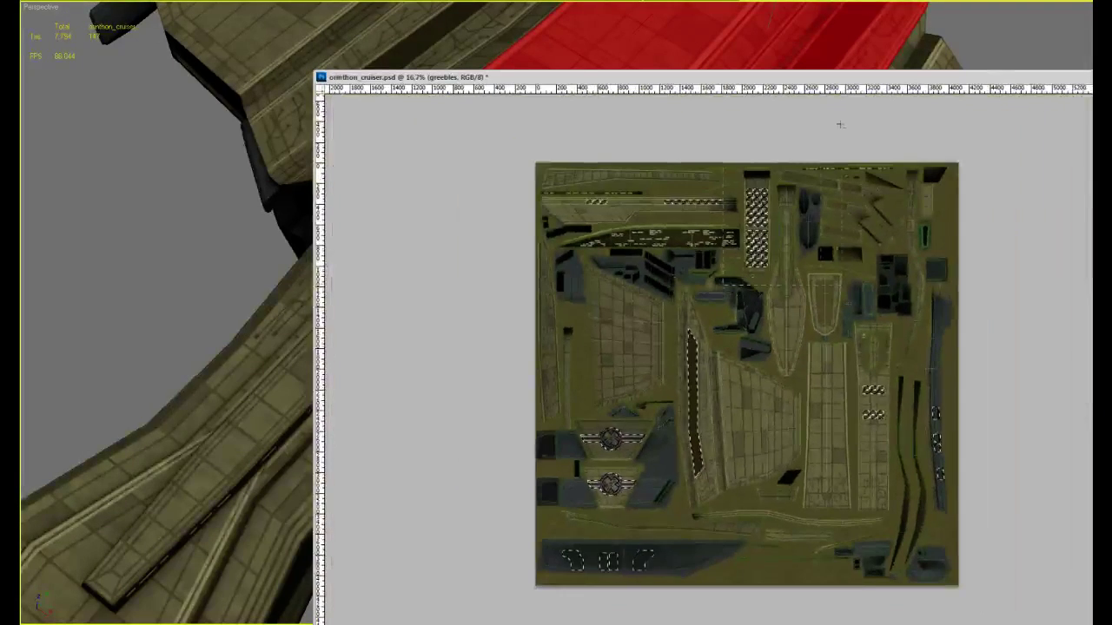
drag(536, 407, 675, 616)
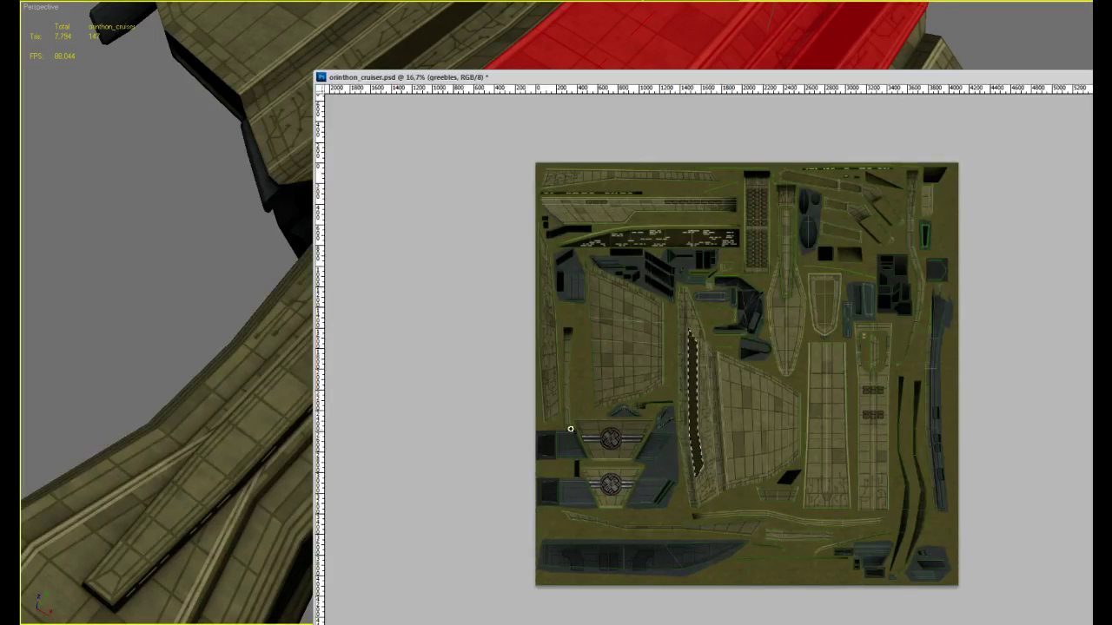
Compare the selected hull channel up close with the texture layout in orinthon_destroyer.psd, and minimize the destroyer document
alt+scroll(690, 382, up, 4)
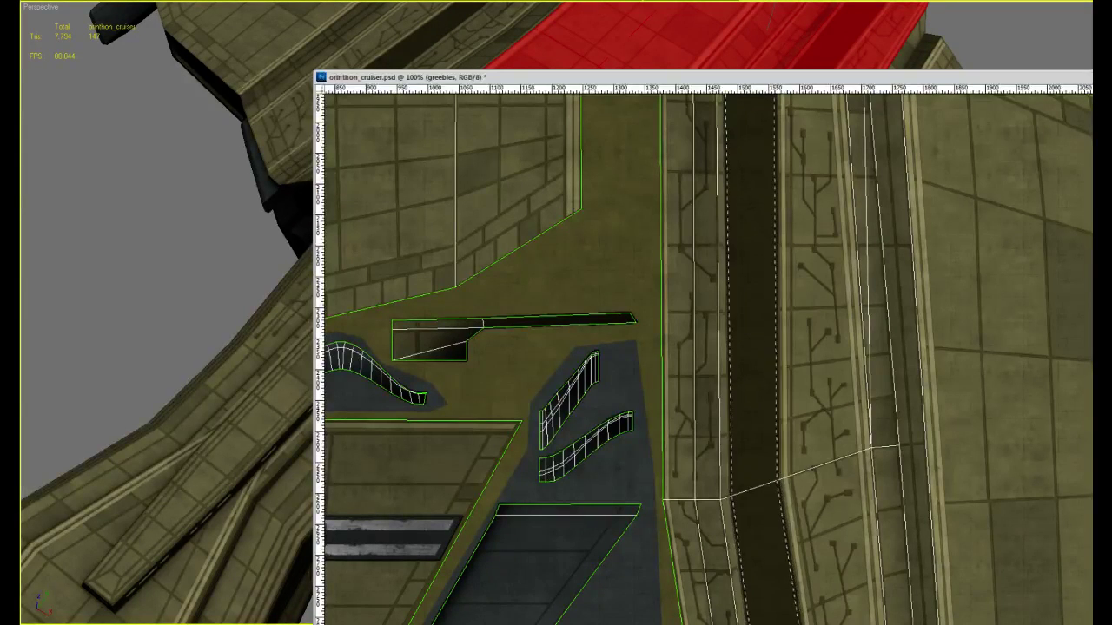
scroll(836, 344, down, 2)
scroll(808, 442, up, 1)
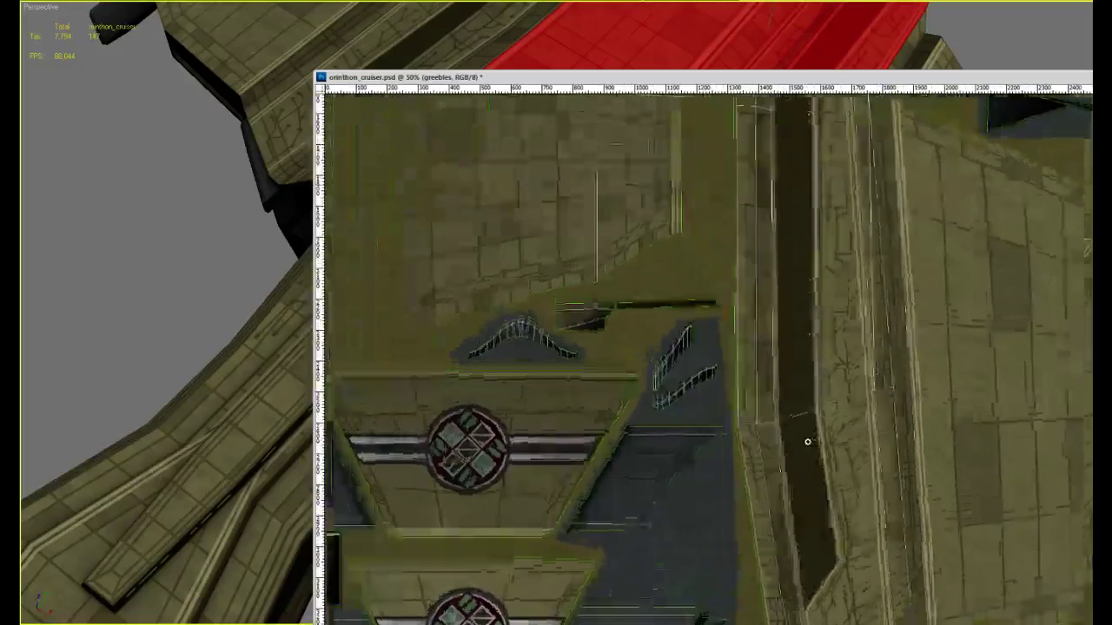
scroll(808, 442, up, 2)
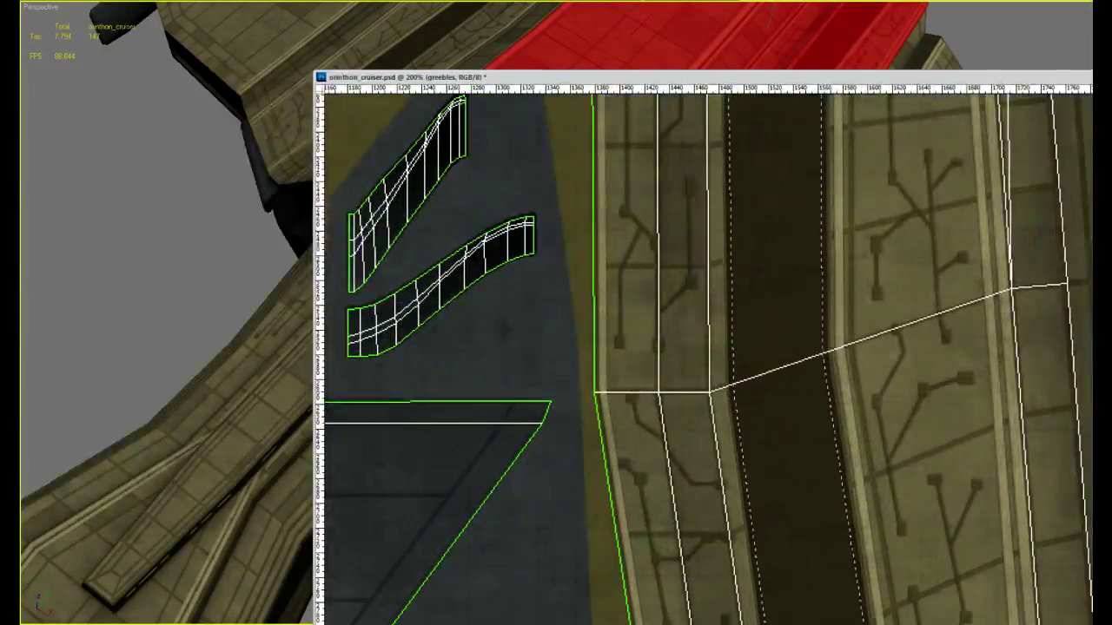
key(ctrl+Tab)
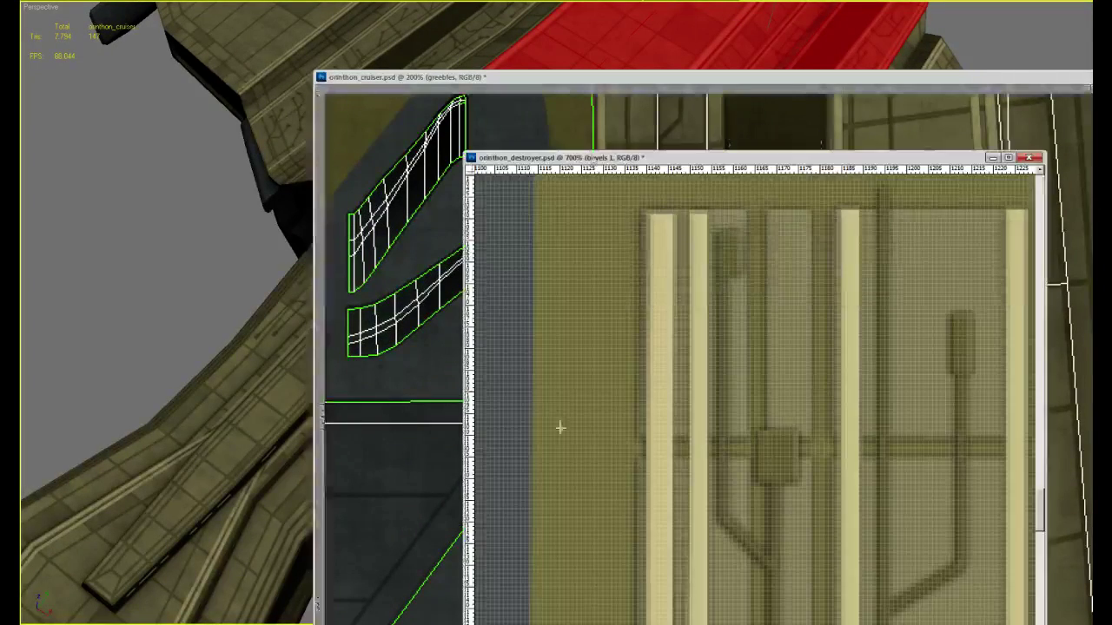
scroll(667, 392, down, 5)
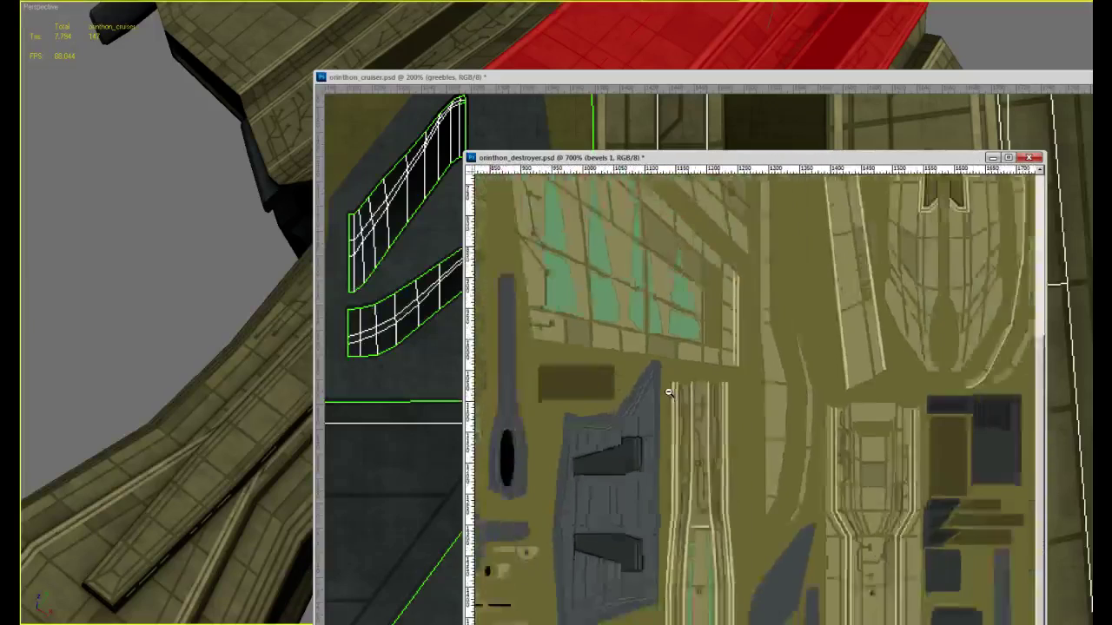
scroll(667, 393, down, 3)
scroll(686, 348, down, 3)
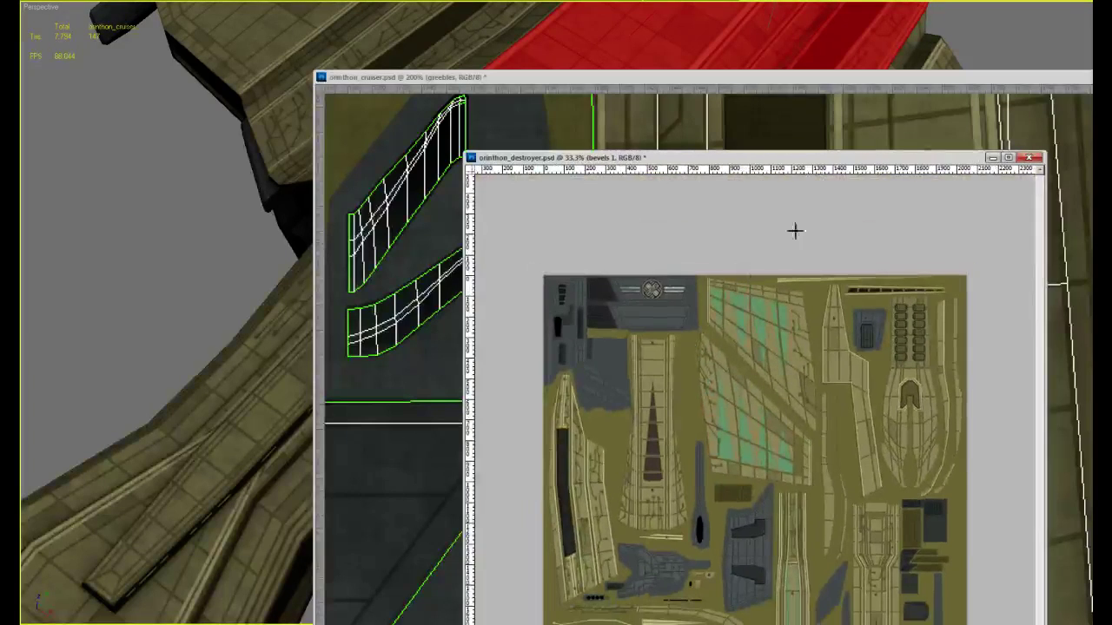
click(993, 157)
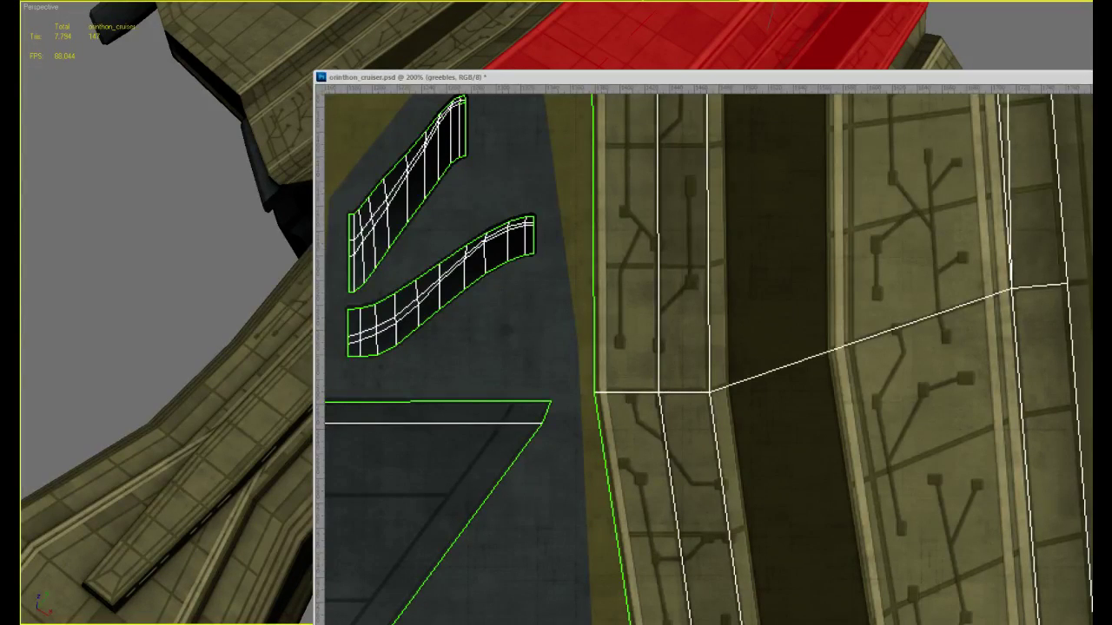
Add a new layer in orinthon_cruiser.psd and fill the selected hull channel strip with a dark blue-black colour
click(695, 77)
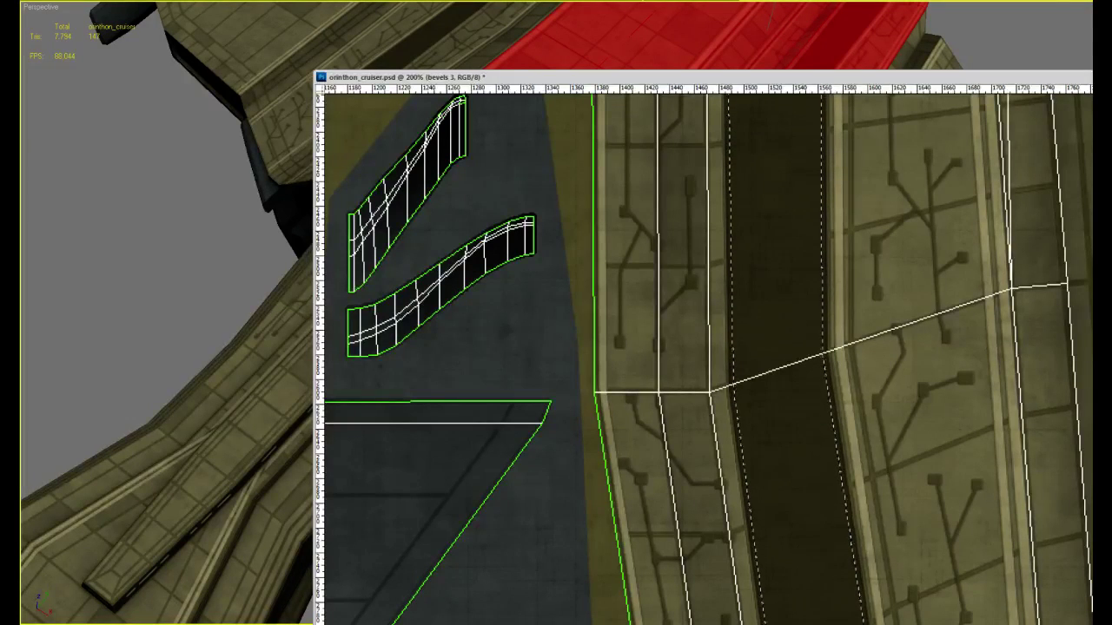
key(ctrl+shift+alt+n)
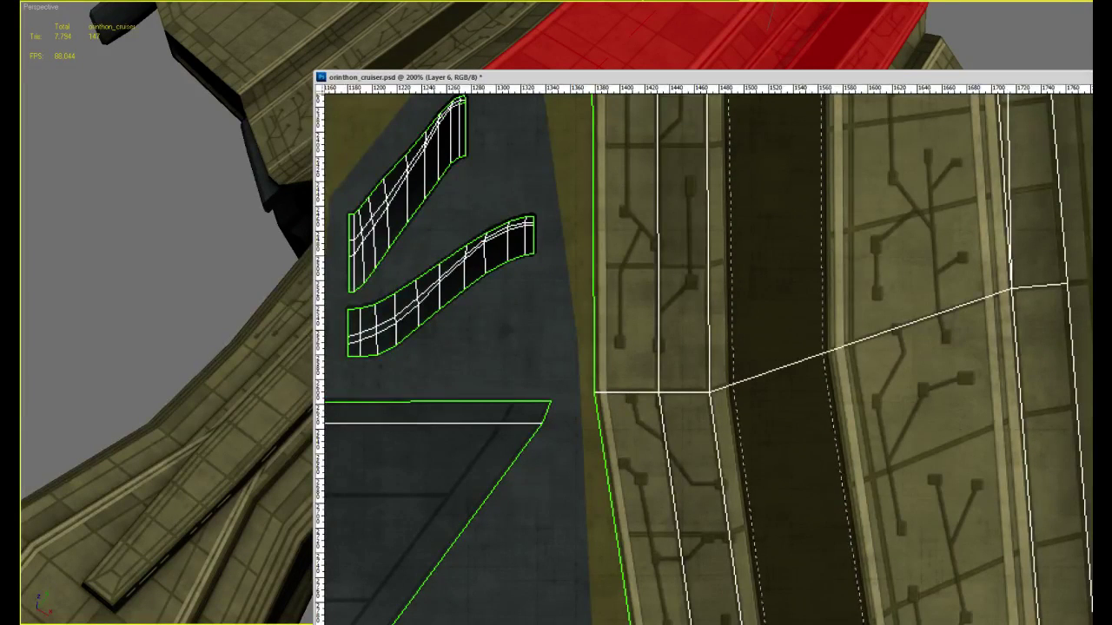
key(alt+BackSpace)
Add thin olive seam lines across the lower angled part of the dark channel, in line with the surrounding hull seams
drag(868, 554, 854, 279)
drag(831, 448, 836, 402)
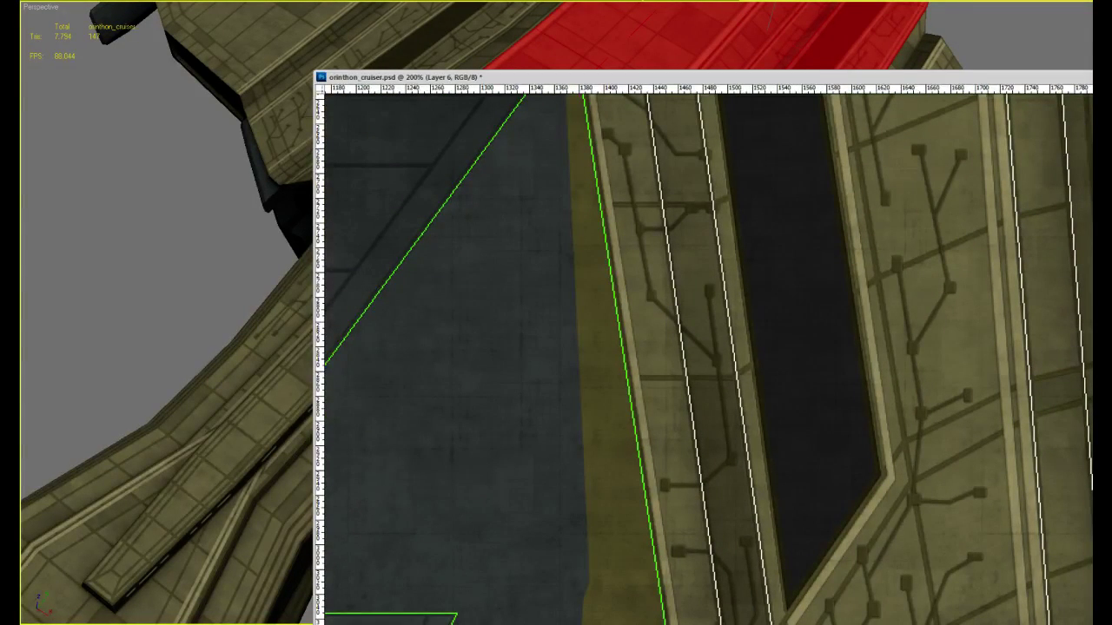
shift+click(872, 319)
drag(855, 208, 874, 286)
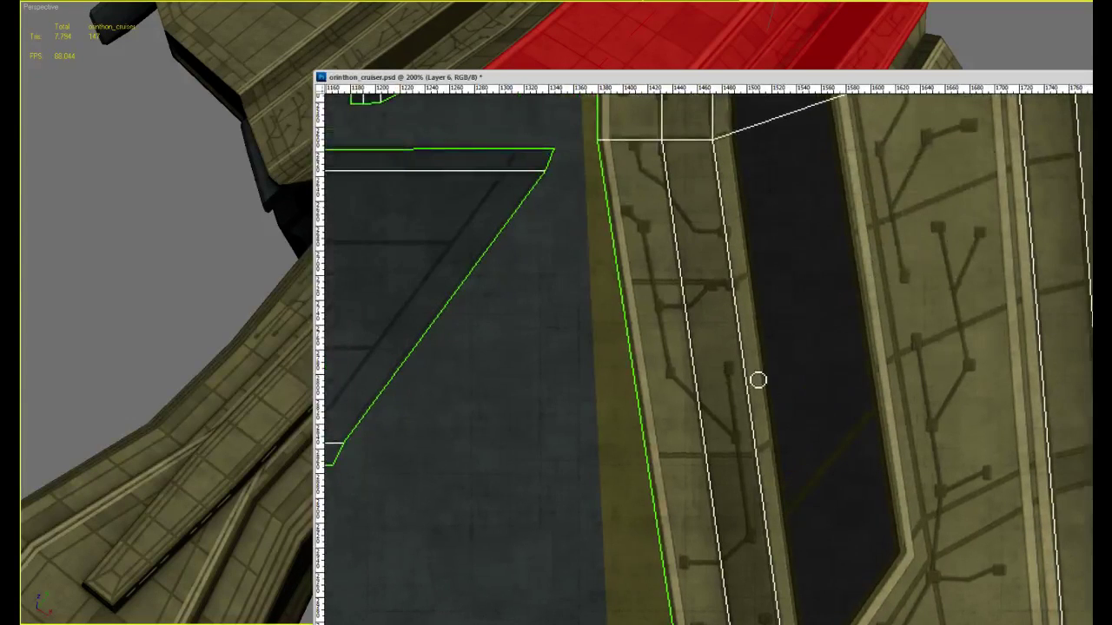
drag(811, 223, 818, 252)
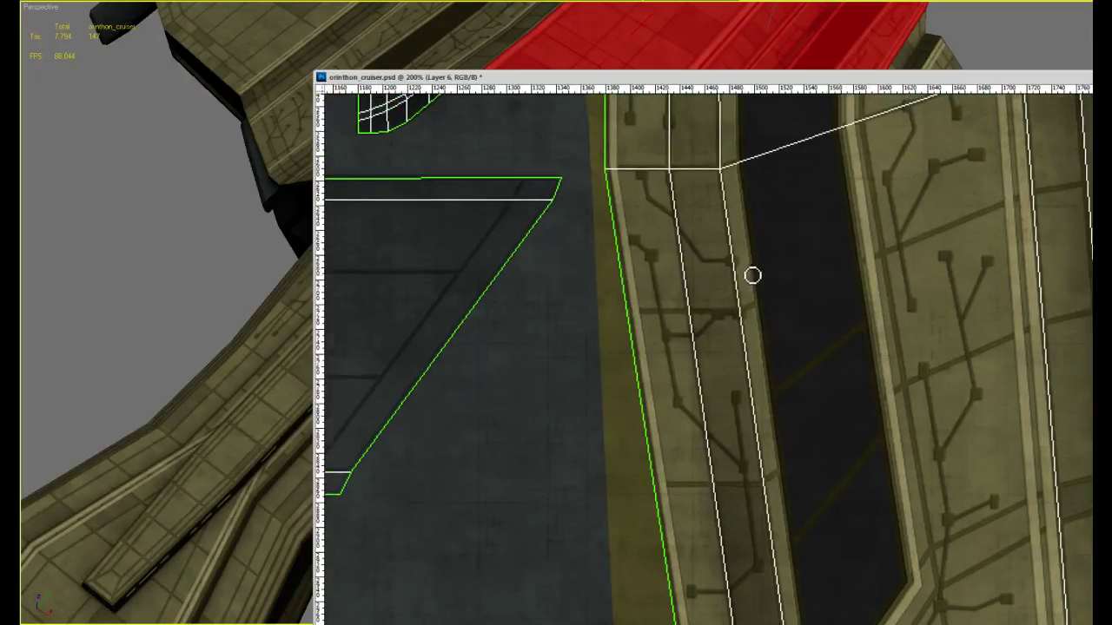
drag(893, 204, 899, 333)
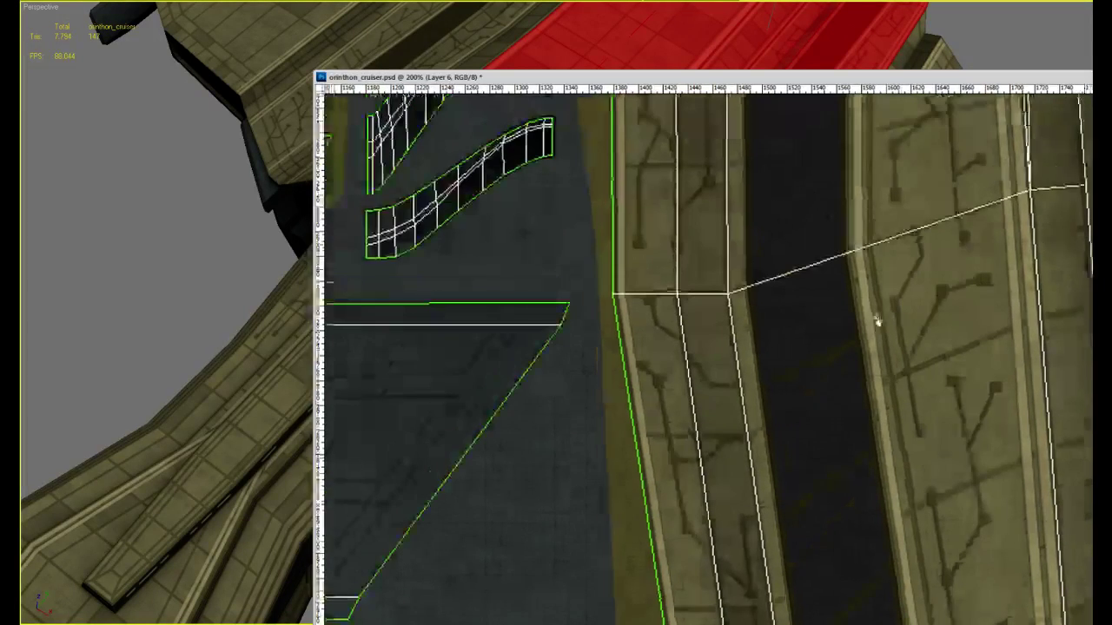
Continue the thin seam lines across the straight upper part of the dark channel up to its slanted end
mouse_move(858, 252)
mouse_down()
mouse_move(834, 287)
mouse_move(828, 402)
mouse_up()
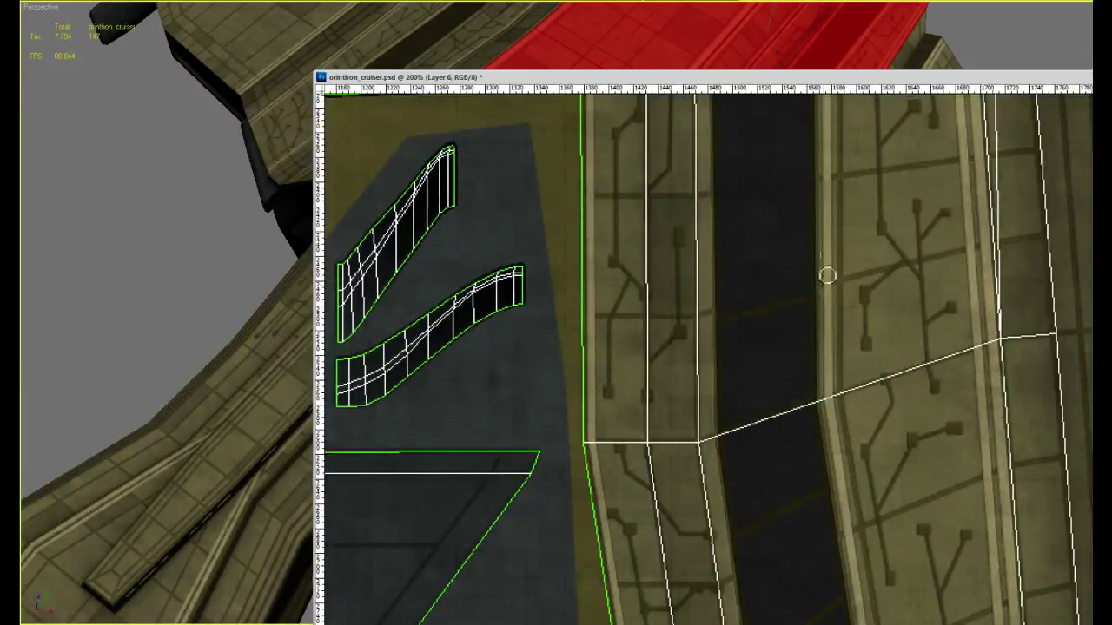
drag(827, 276, 832, 394)
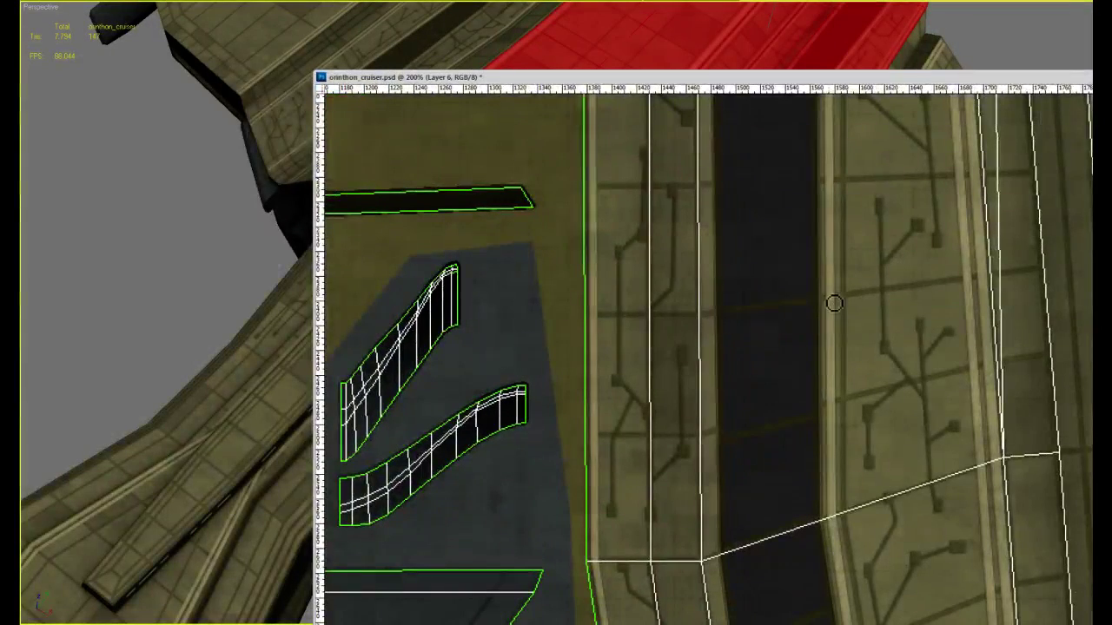
drag(834, 303, 811, 360)
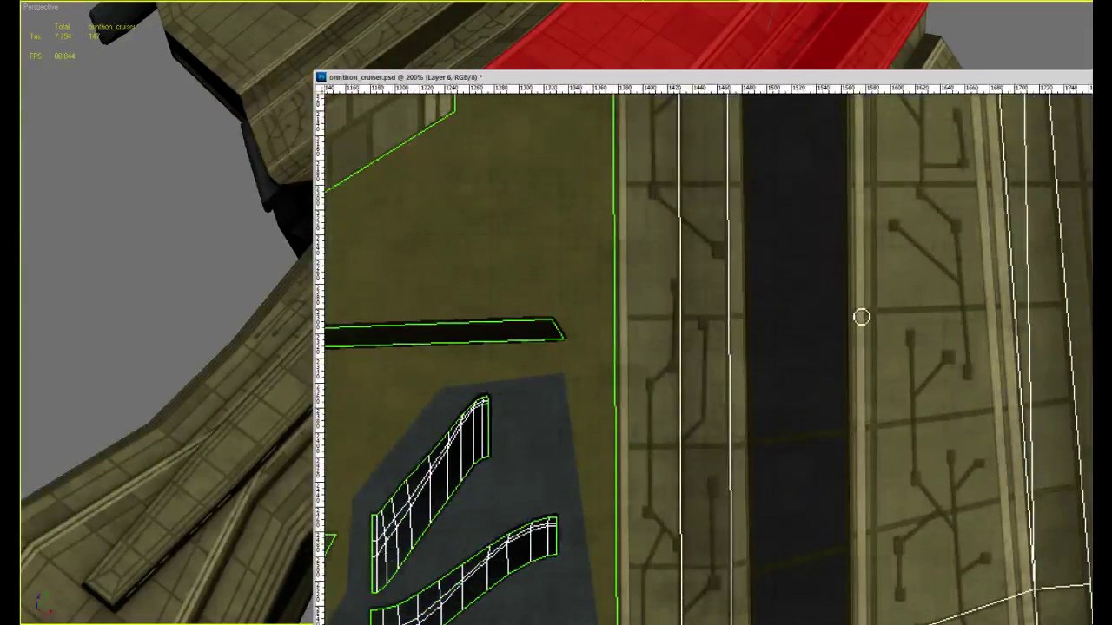
drag(807, 240, 799, 351)
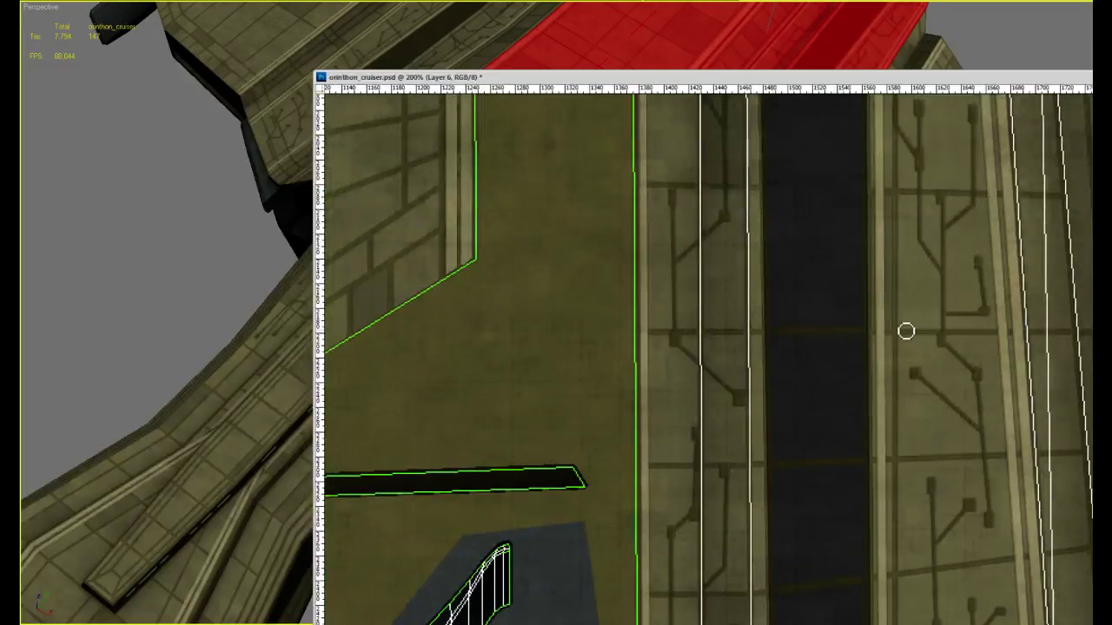
drag(831, 260, 859, 405)
drag(817, 191, 812, 315)
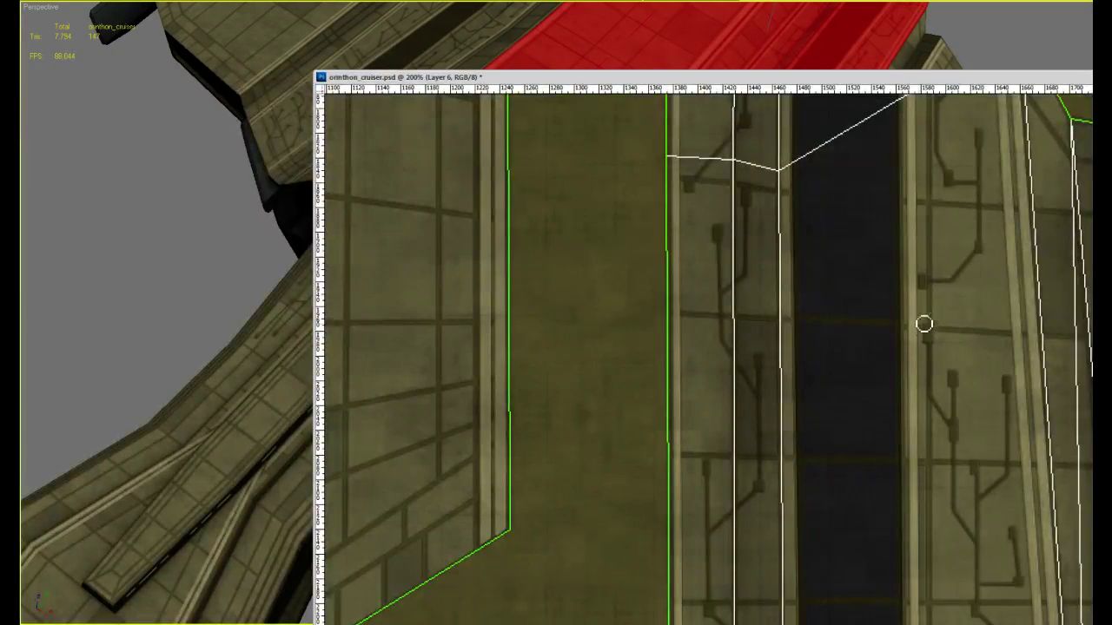
drag(863, 247, 886, 427)
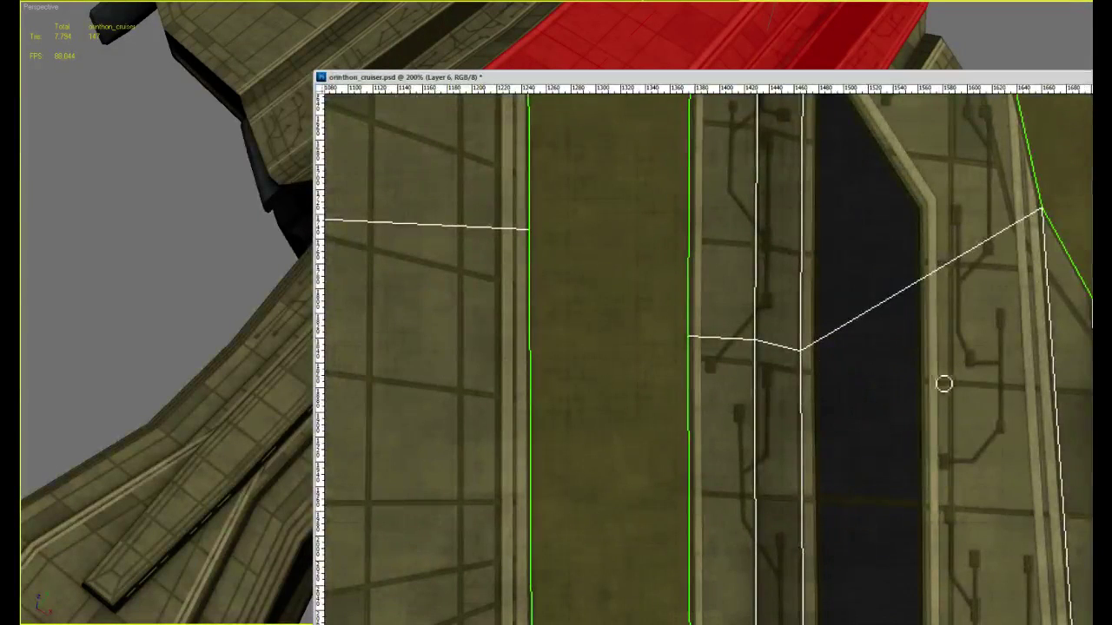
scroll(839, 287, up, 1)
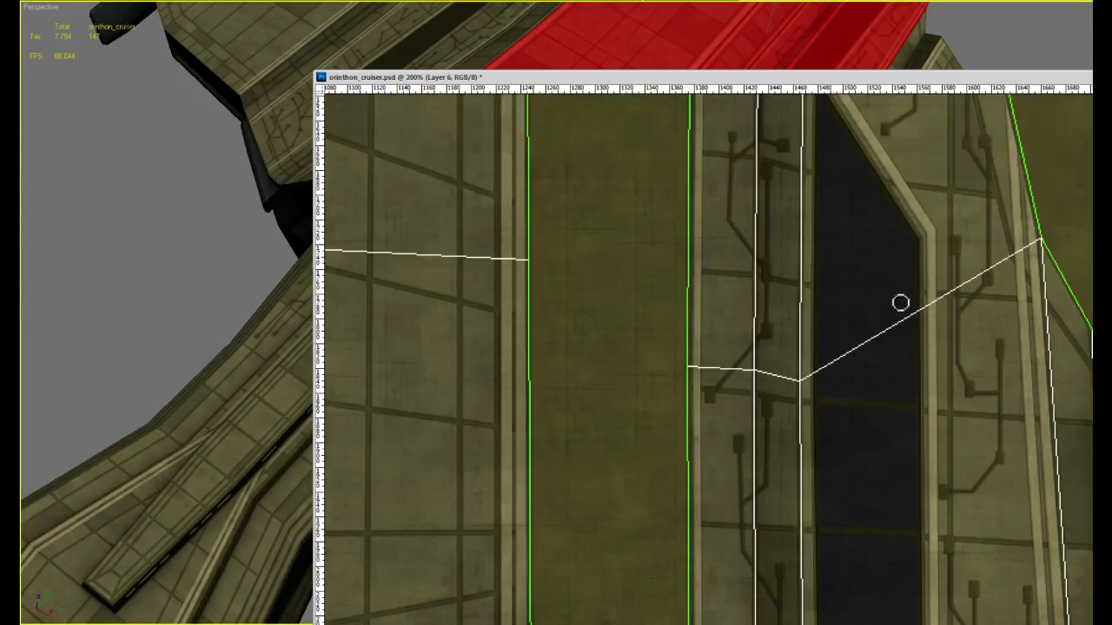
Examine the seams and edges of the dark channel strip up close on the bevels 4 layer
alt+scroll(946, 318, down, 5)
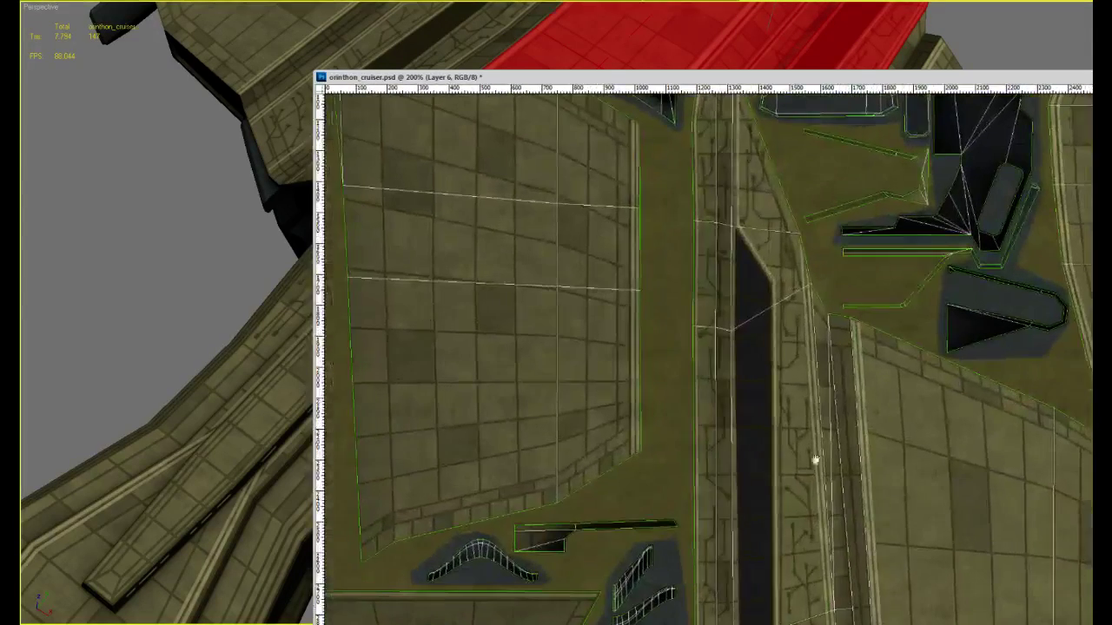
drag(831, 486, 894, 206)
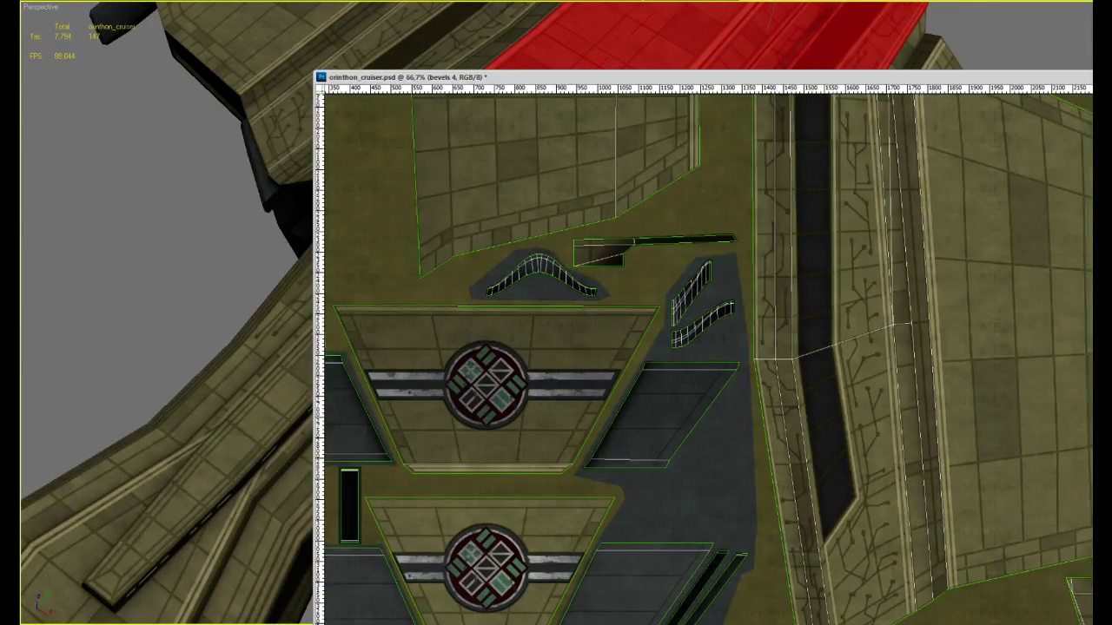
alt+scroll(908, 330, up, 5)
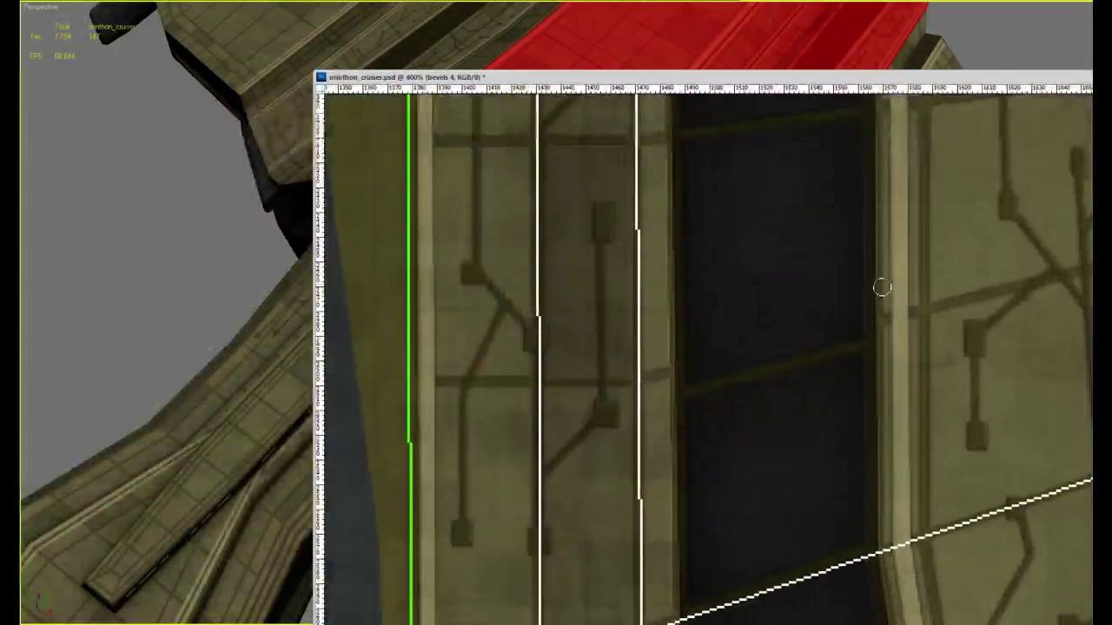
drag(882, 287, 890, 401)
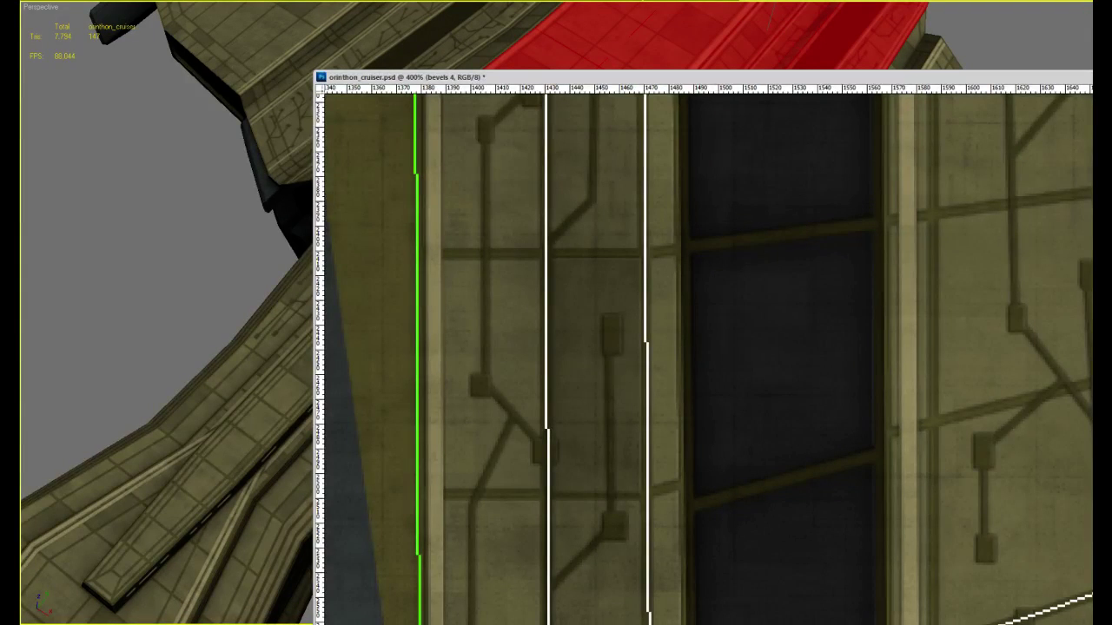
Hide the UV wireframe overlay, save orinthon_cruiser.psd, and return to the cruiser model in 3ds Max
key(ctrl+minus)
key(ctrl+minus)
key(ctrl+minus)
key(ctrl+minus)
key(ctrl+minus)
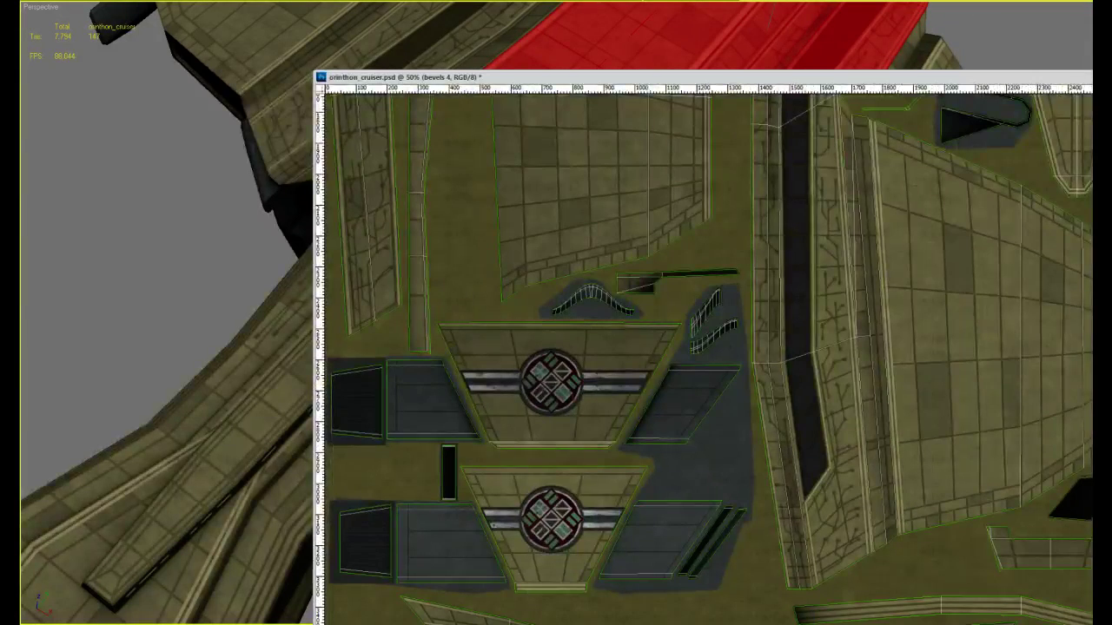
key(ctrl+minus)
key(ctrl+minus)
key(ctrl+minus)
key(ctrl+minus)
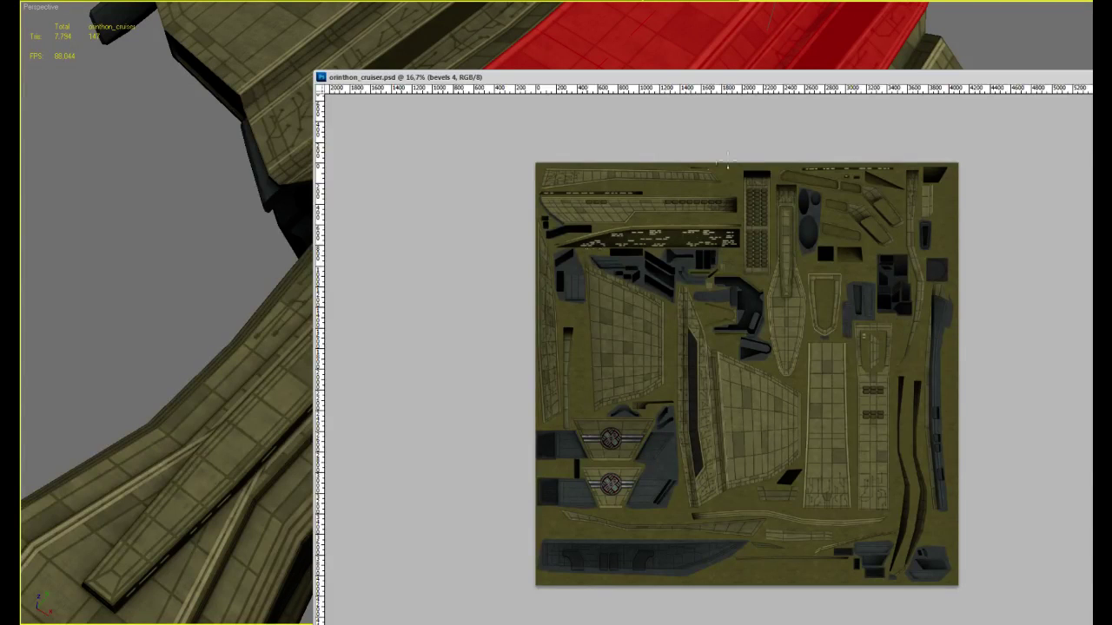
click(1101, 77)
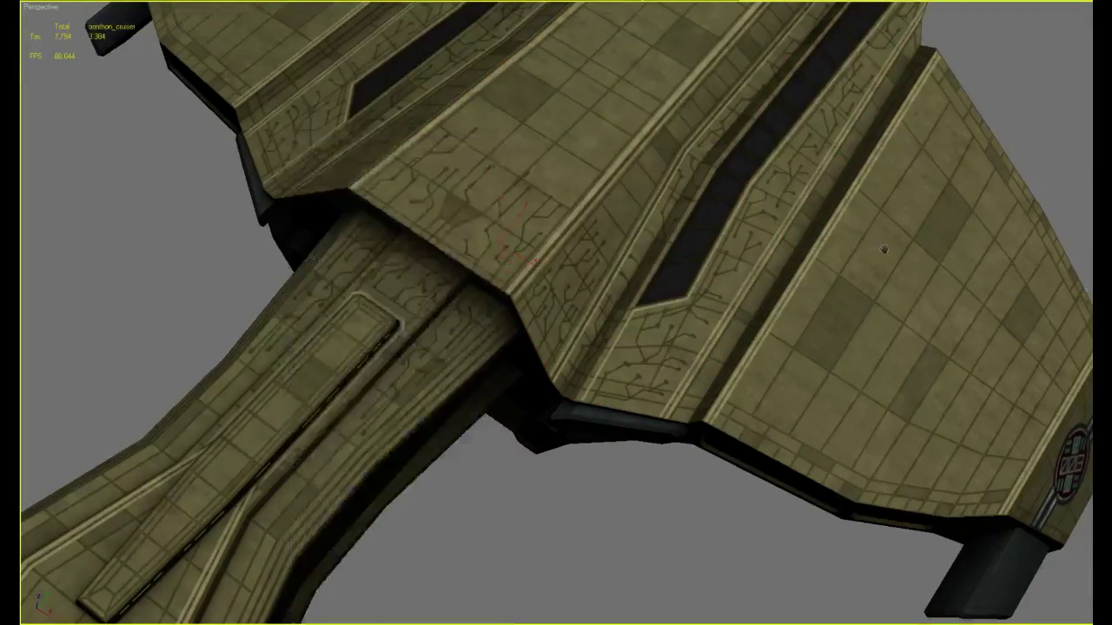
Inspect the updated texture on the cruiser's upper deck channels and along its underside
scroll(891, 355, down, 4)
middle_drag(884, 249, 840, 356)
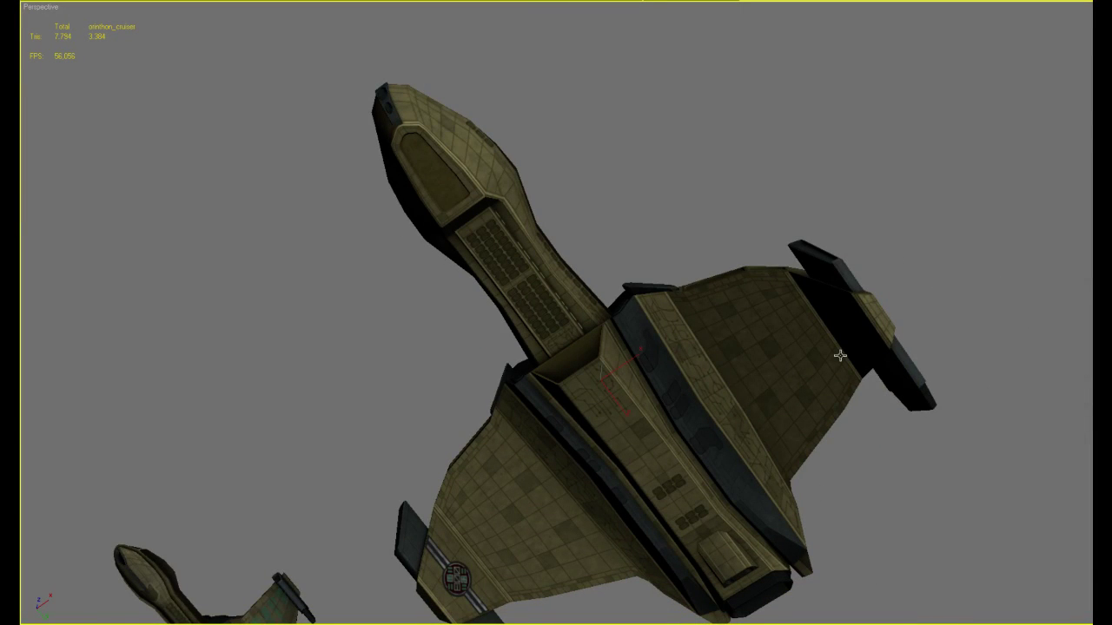
alt+middle_drag(843, 301, 766, 412)
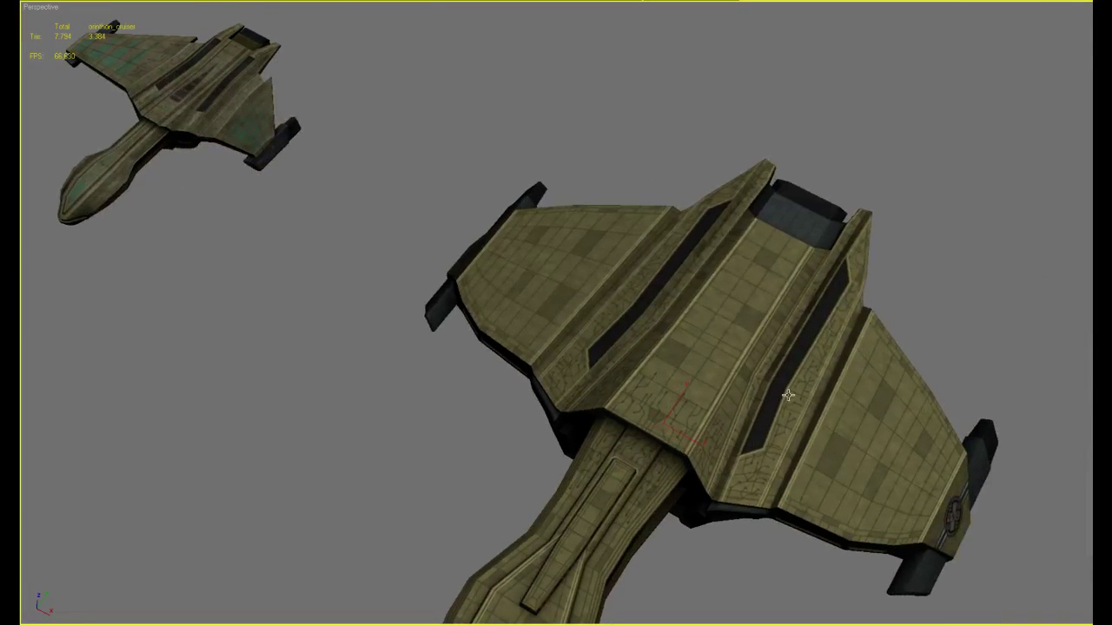
alt+middle_drag(904, 405, 827, 181)
middle_drag(764, 380, 832, 377)
scroll(831, 377, up, 2)
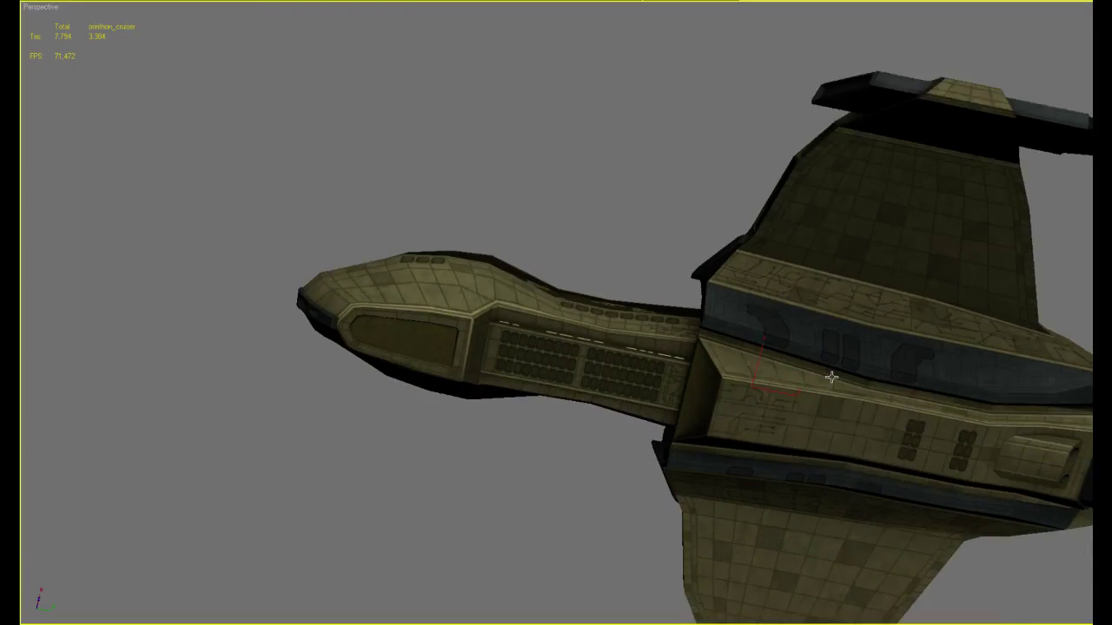
Focus on the underside of the cruiser's head and open the model's UVs in the Edit UVWs window
scroll(675, 399, down, 1)
alt+middle_drag(674, 399, 962, 323)
scroll(739, 359, up, 2)
click(963, 322)
key(ctrl+e)
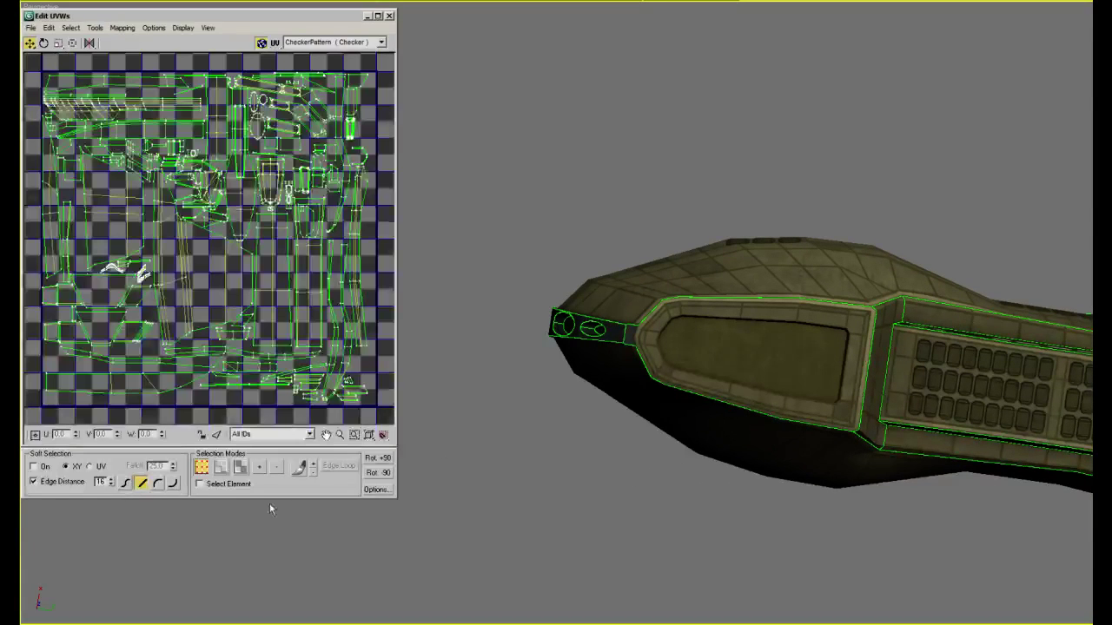
Select all faces of the recessed panel on the head's underside and frame them in the UV editor
click(752, 343)
ctrl+click(765, 376)
ctrl+click(831, 360)
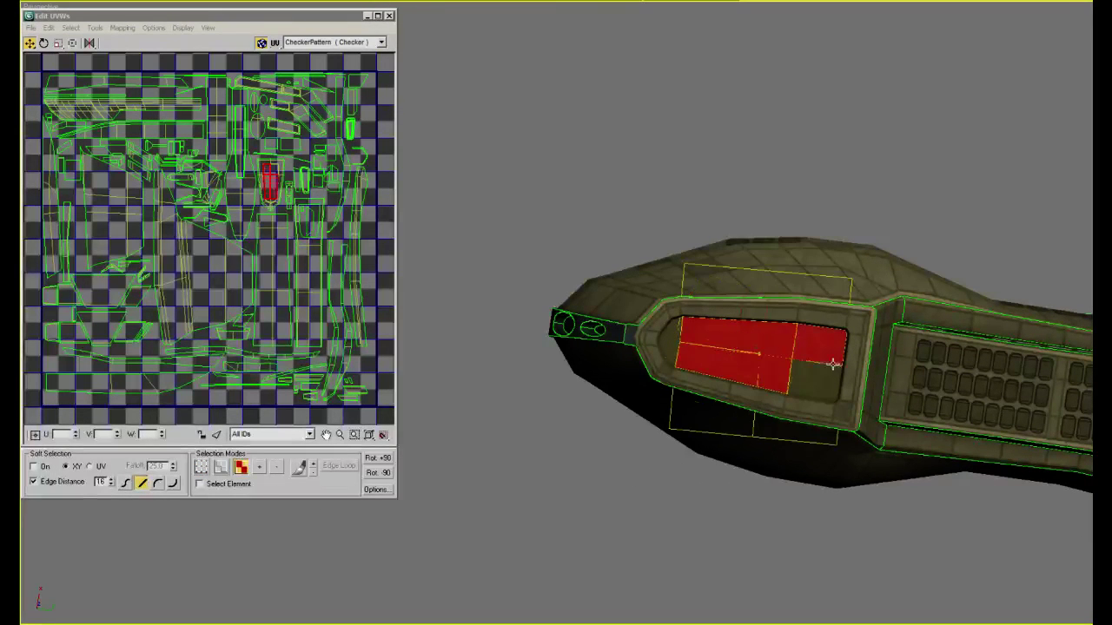
ctrl+click(816, 387)
ctrl+click(666, 355)
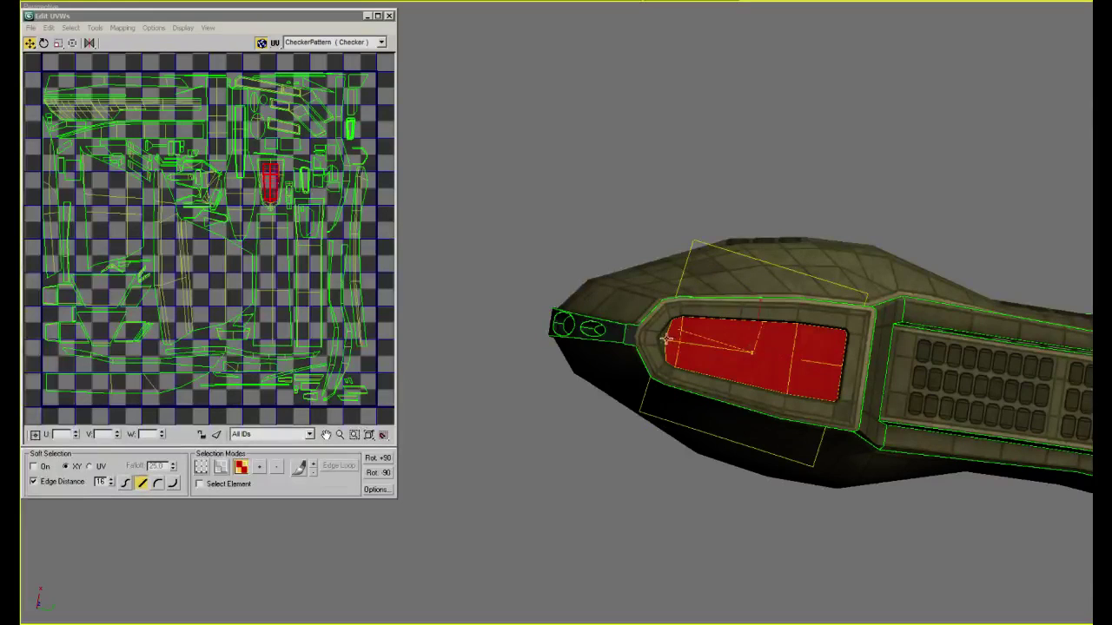
ctrl+click(664, 342)
ctrl+click(680, 353)
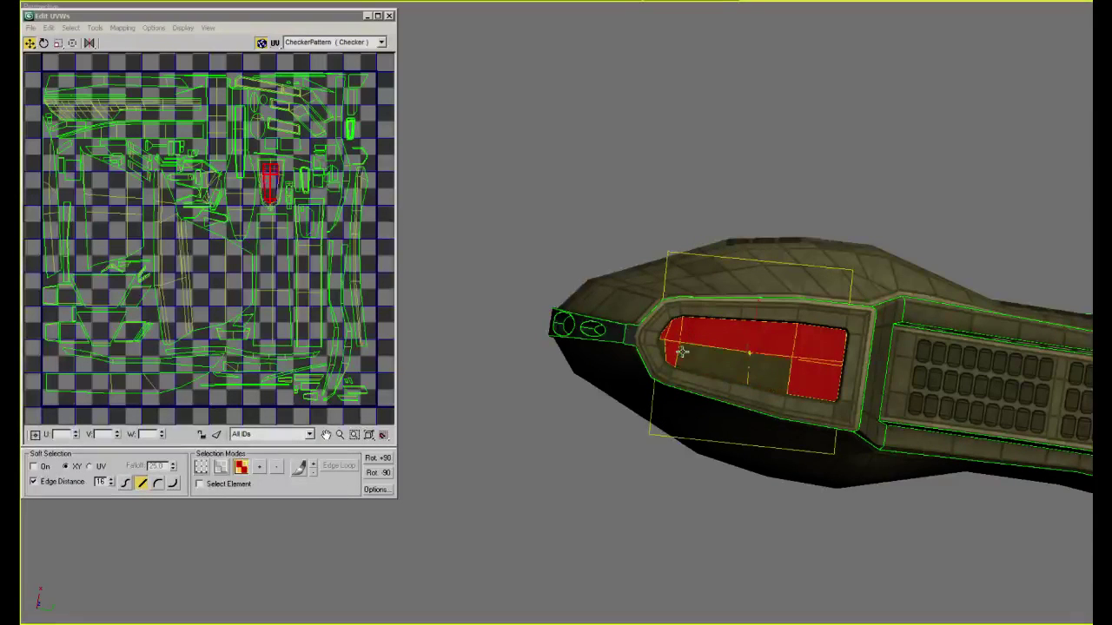
ctrl+click(667, 352)
scroll(300, 173, up, 8)
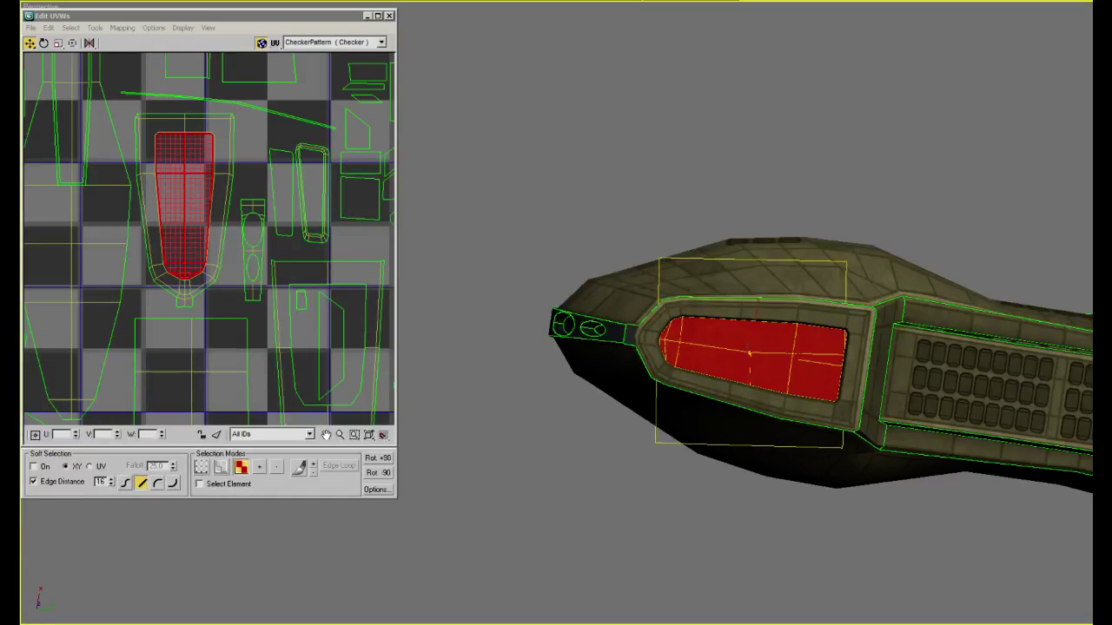
Look over the smaller Orinthon ships beside the cruiser in 3ds Max as a reference for the head panel
key(alt+Tab)
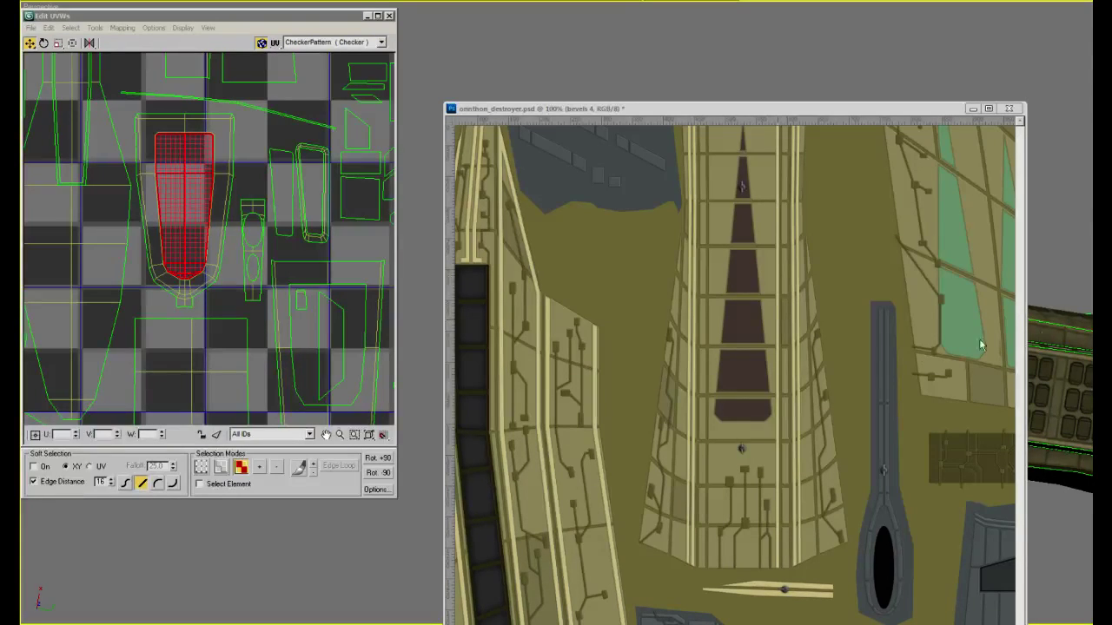
click(756, 67)
scroll(877, 414, down, 6)
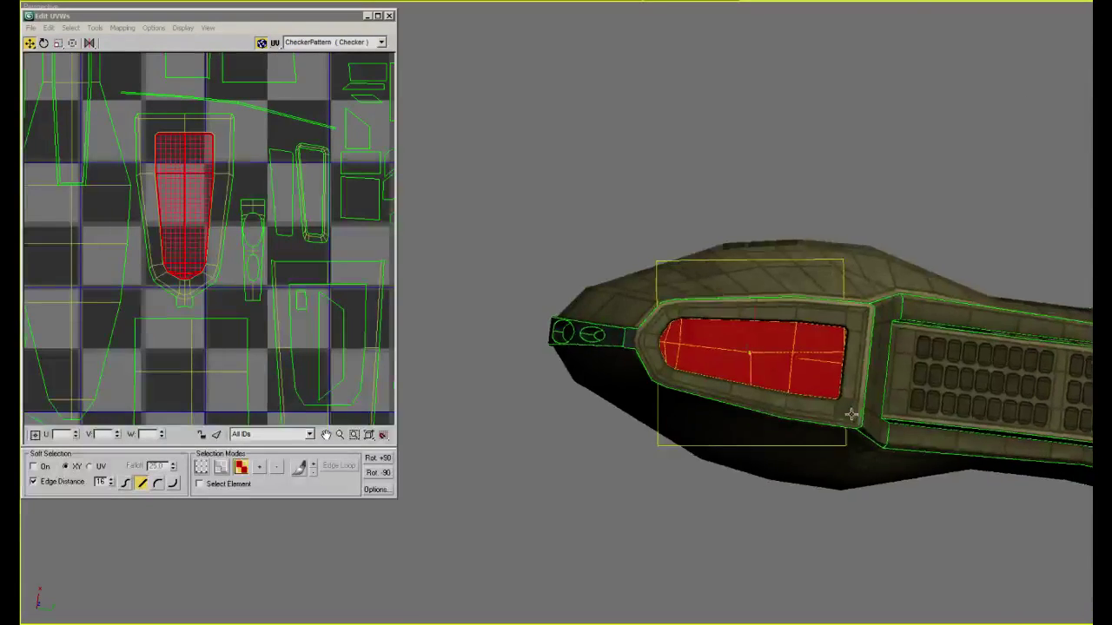
middle_drag(877, 414, 819, 278)
scroll(805, 315, up, 6)
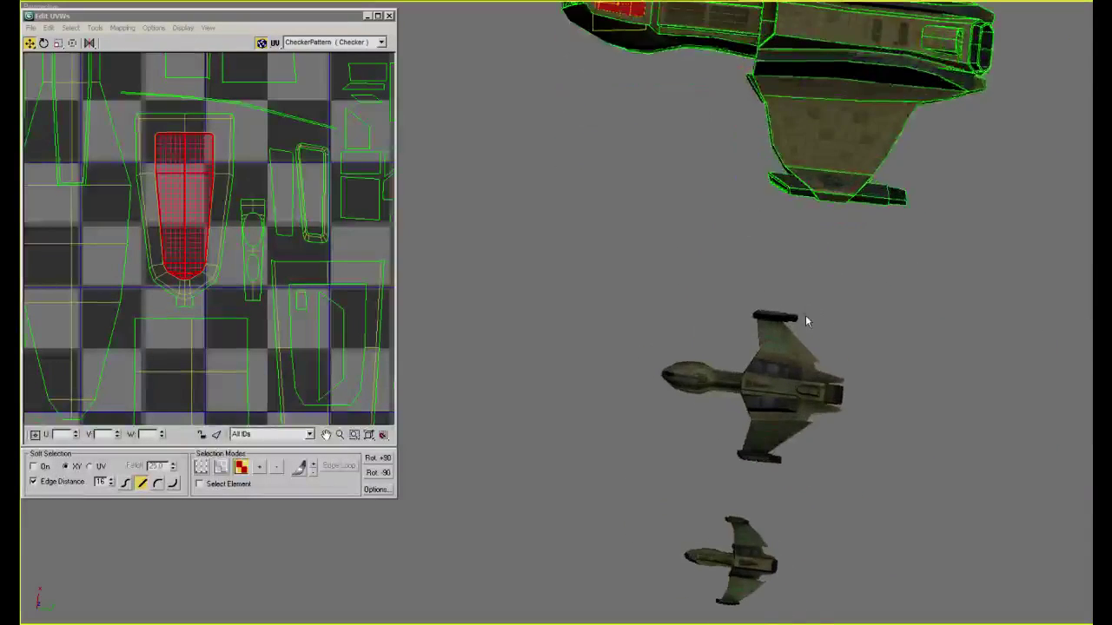
middle_drag(891, 304, 891, 310)
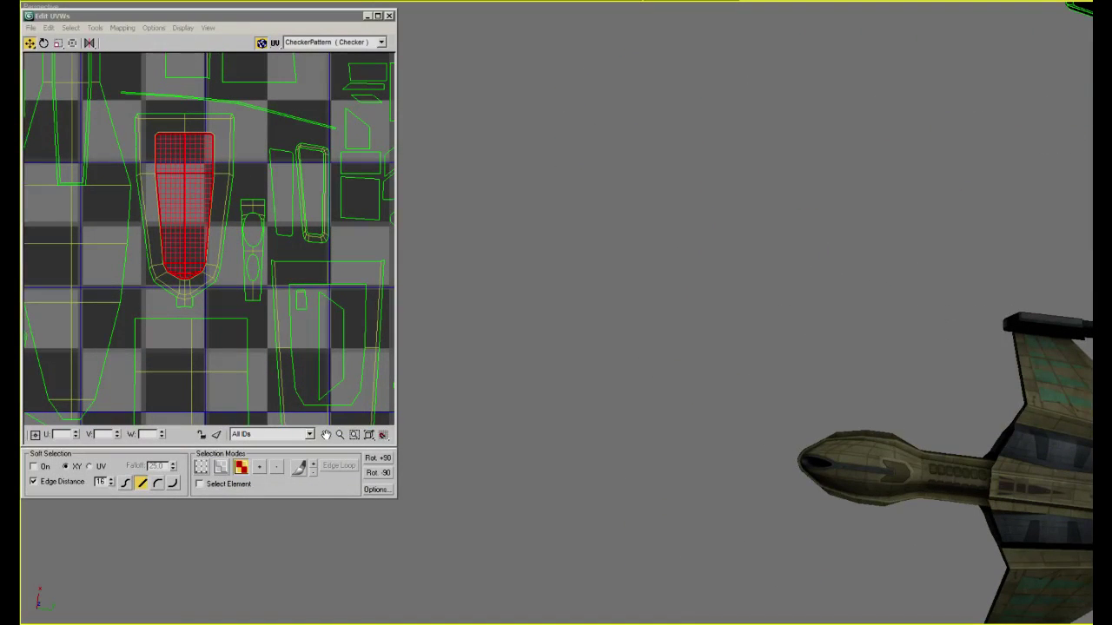
Switch to orinthon_destroyer.psd in Photoshop and examine the bevelled recess drawn on the destroyer's head
key(alt+Tab)
key(ctrl+minus)
key(ctrl+minus)
key(ctrl+minus)
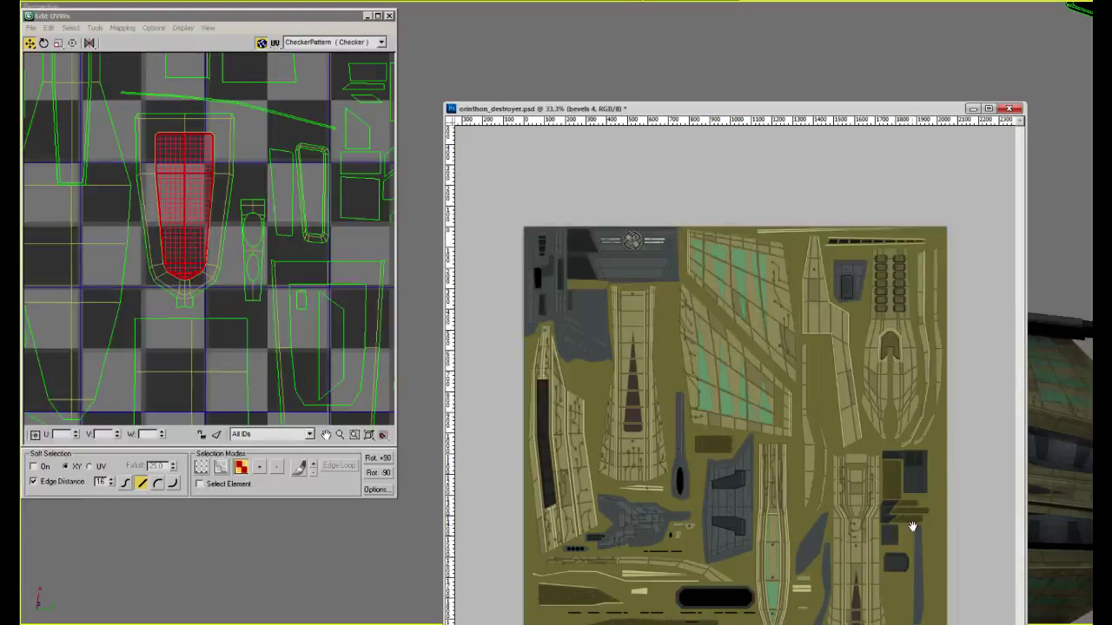
scroll(926, 335, up, 4)
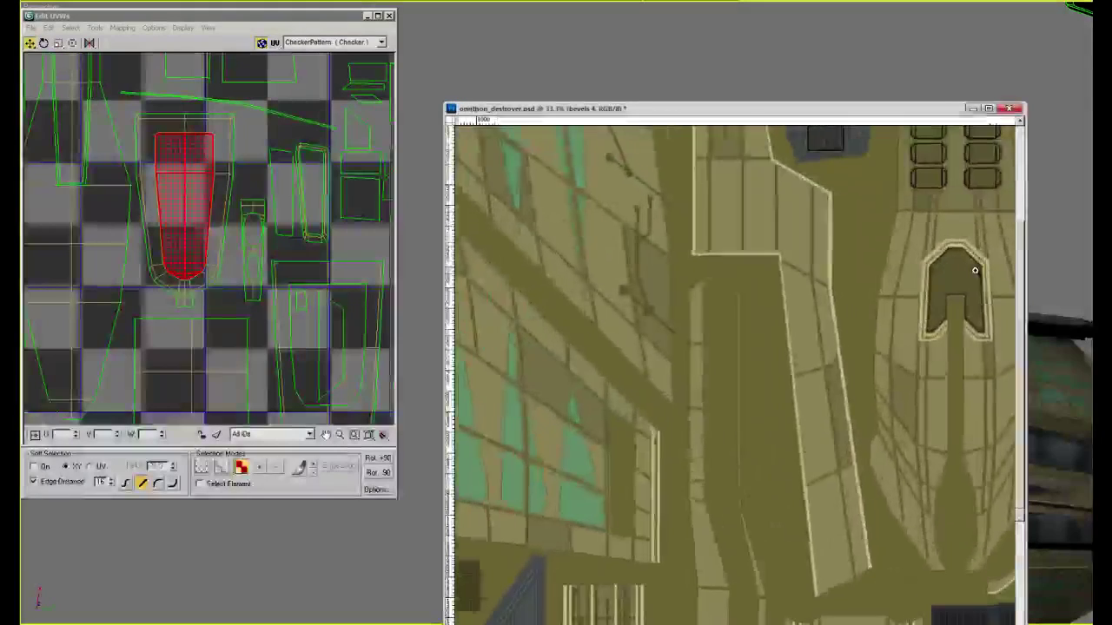
drag(975, 266, 844, 341)
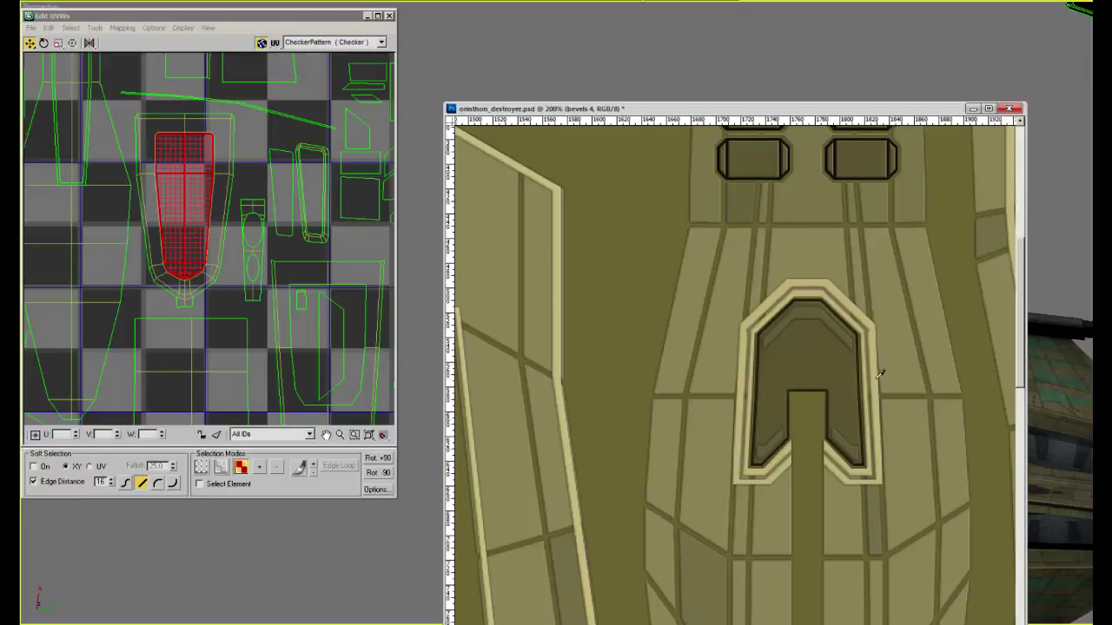
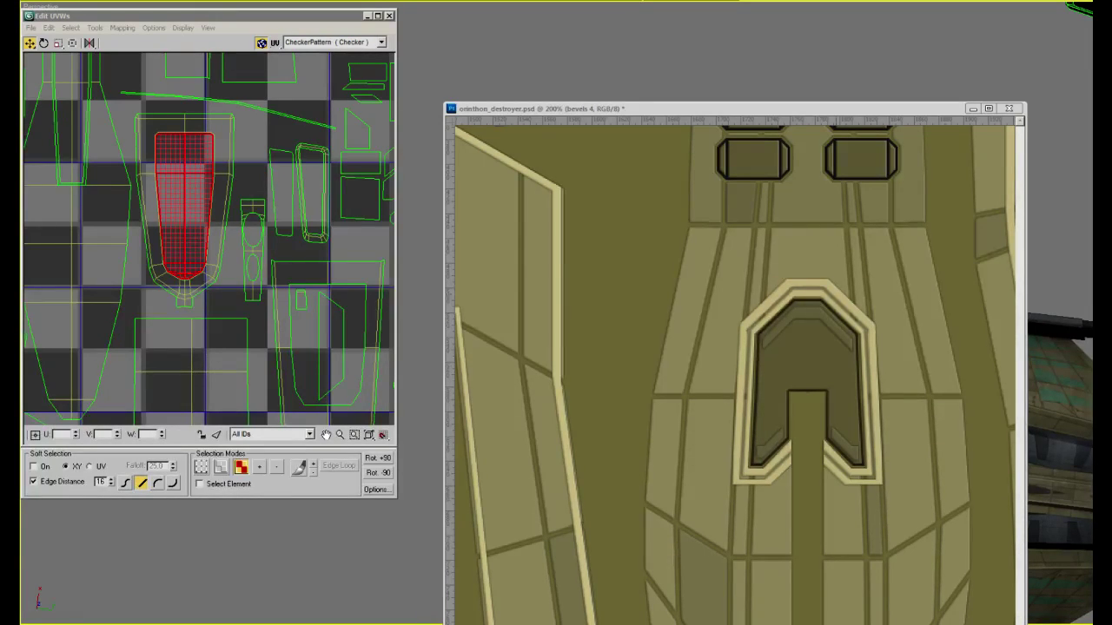
Return to 3ds Max, refresh the cruiser's texture and inspect the recessed panel on the head's underside up close
key(alt+Tab)
alt+middle_drag(916, 94, 898, 119)
scroll(845, 289, up, 4)
click(845, 285)
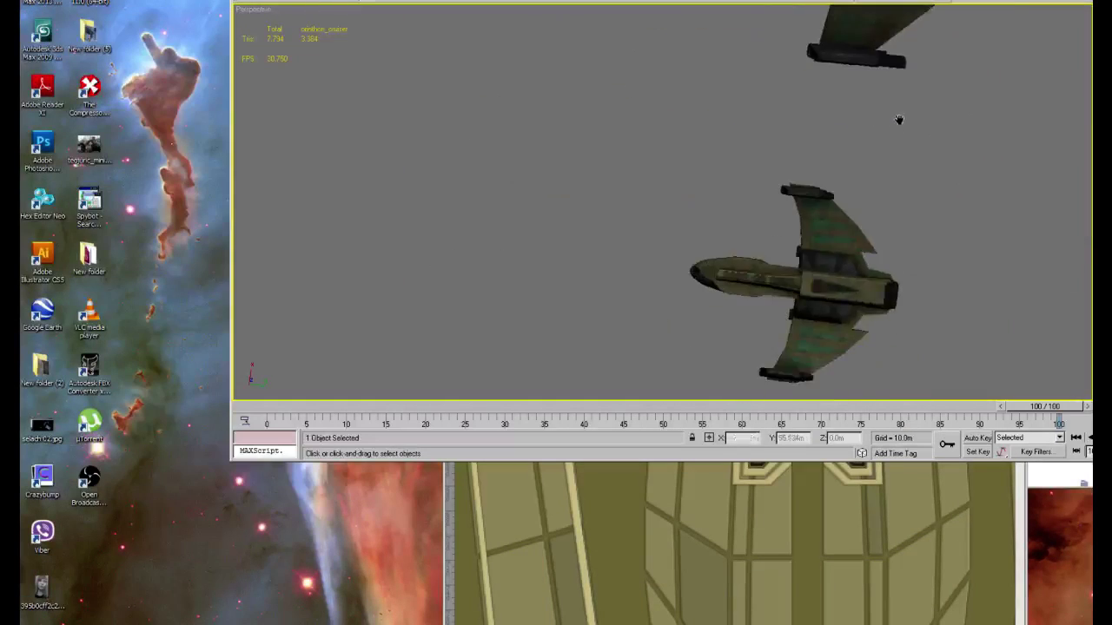
scroll(889, 144, down, 3)
alt+middle_drag(880, 176, 885, 342)
scroll(808, 266, up, 3)
key(m)
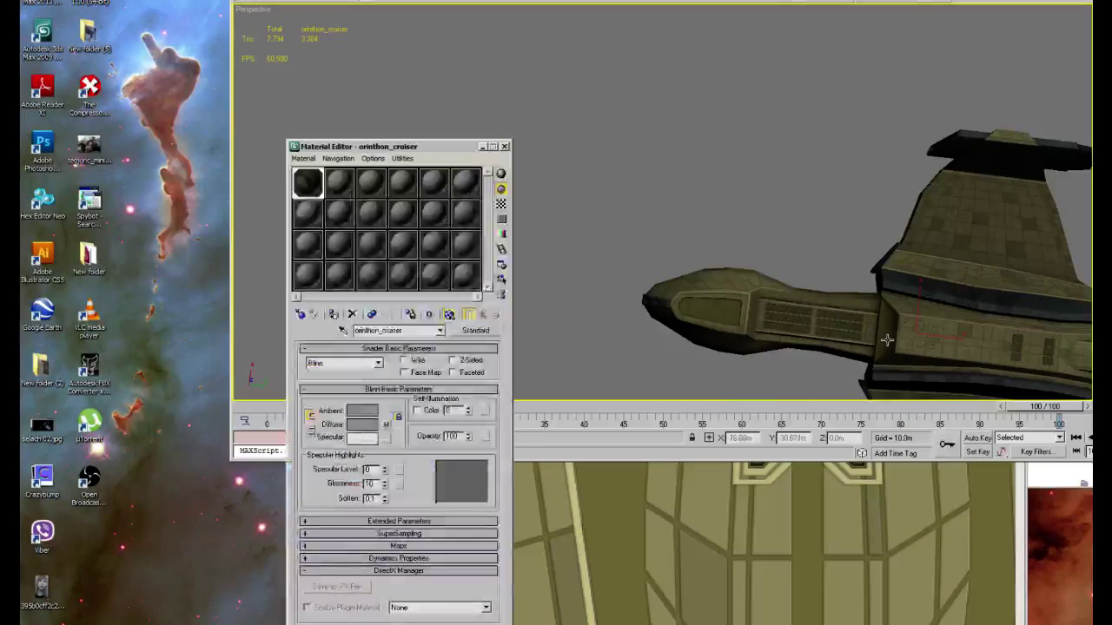
key(m)
scroll(773, 307, up, 1)
middle_drag(773, 308, 785, 382)
scroll(782, 249, up, 3)
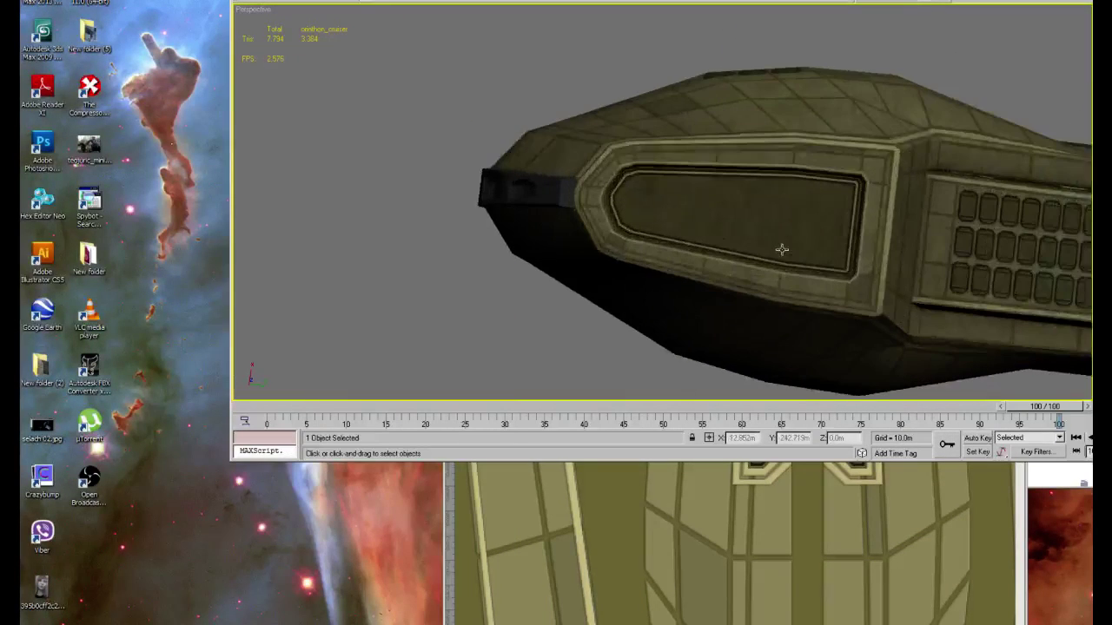
scroll(782, 249, up, 1)
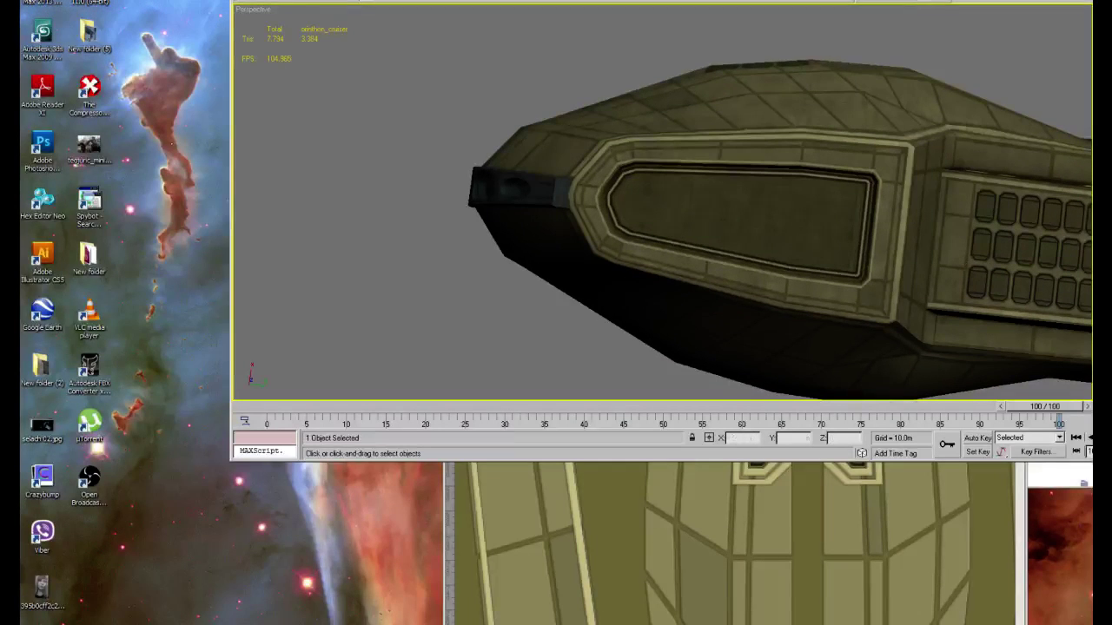
Reload the orinthon_cruiser material's texture and check the head's underside panel from several distances
key(alt+Tab)
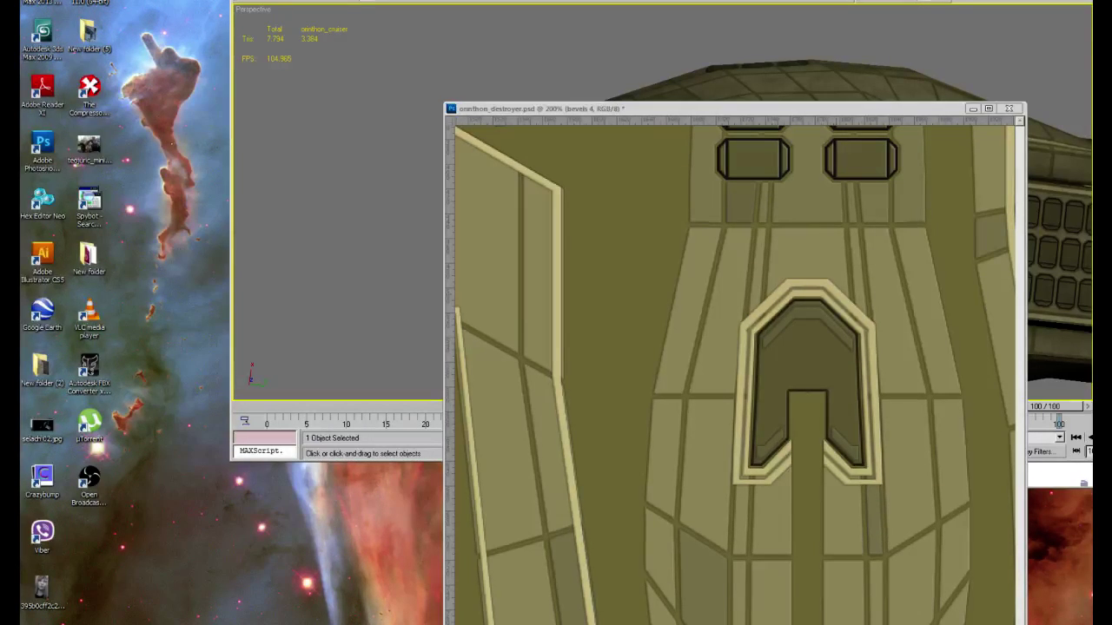
key(alt+Tab)
scroll(946, 236, down, 6)
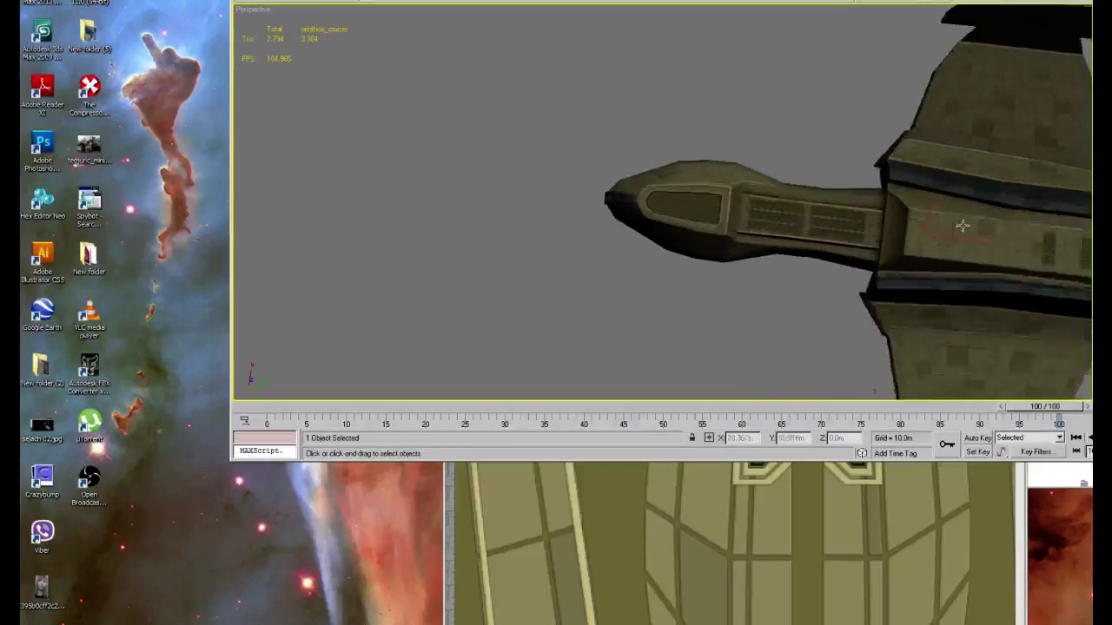
scroll(965, 226, up, 4)
scroll(980, 227, down, 2)
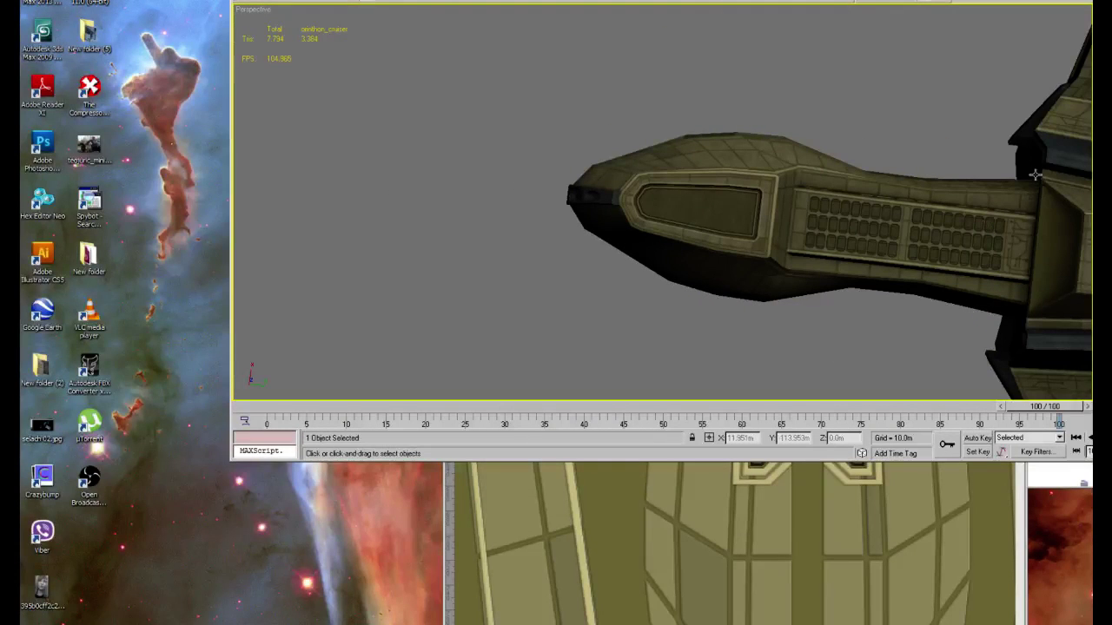
scroll(982, 182, down, 2)
key(m)
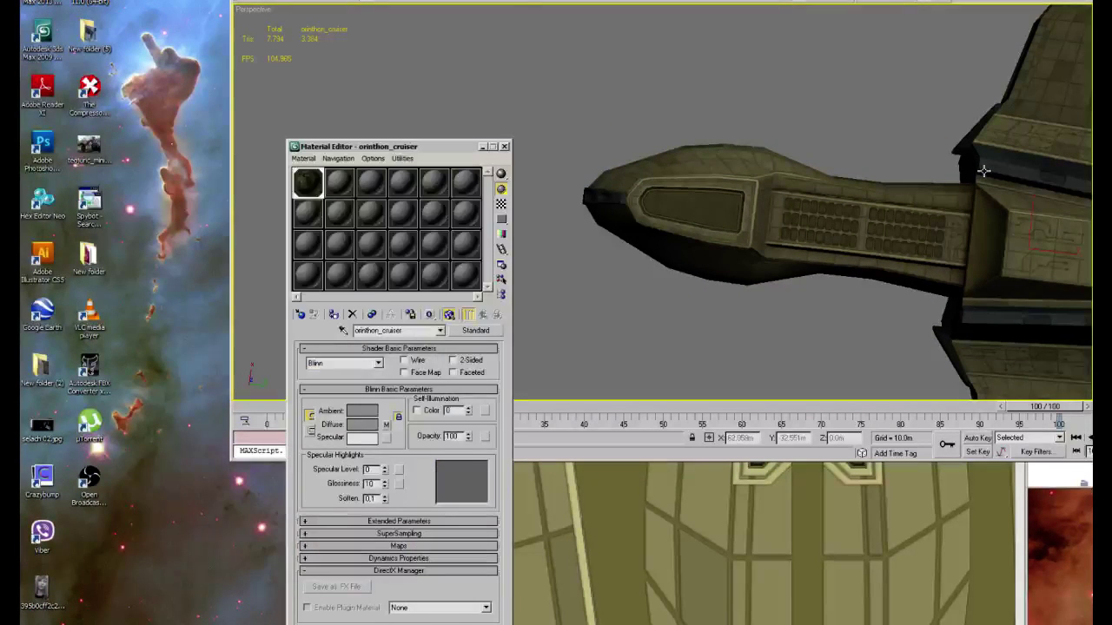
key(m)
alt+middle_drag(974, 176, 904, 217)
Maximize the perspective viewport and inspect the cruiser's upper hull back to the engine block
double_click(923, 1)
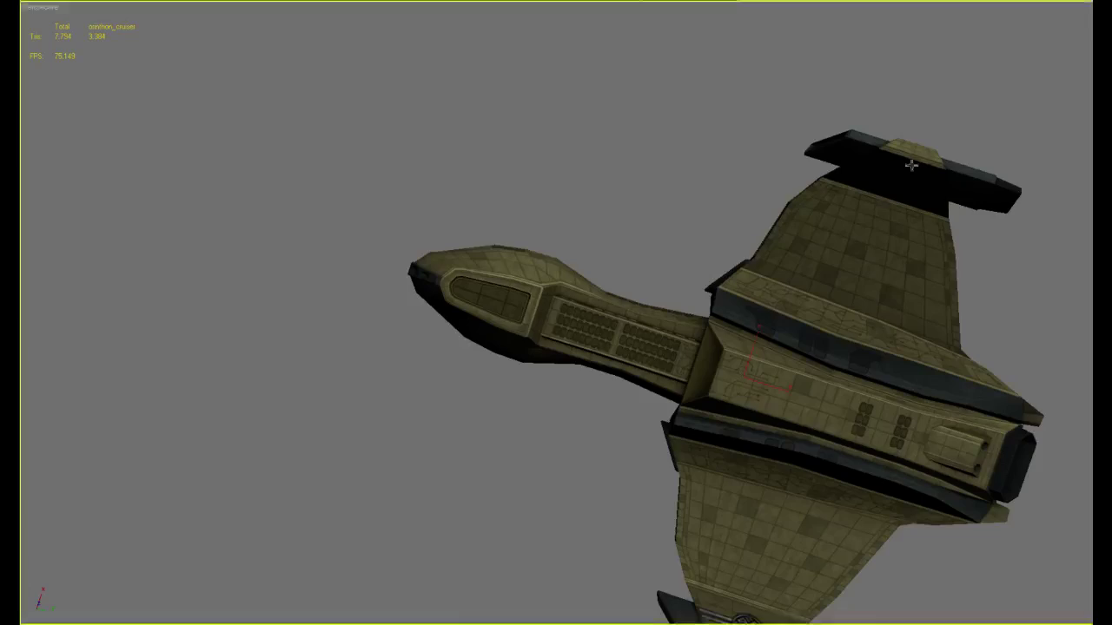
alt+middle_drag(911, 164, 961, 280)
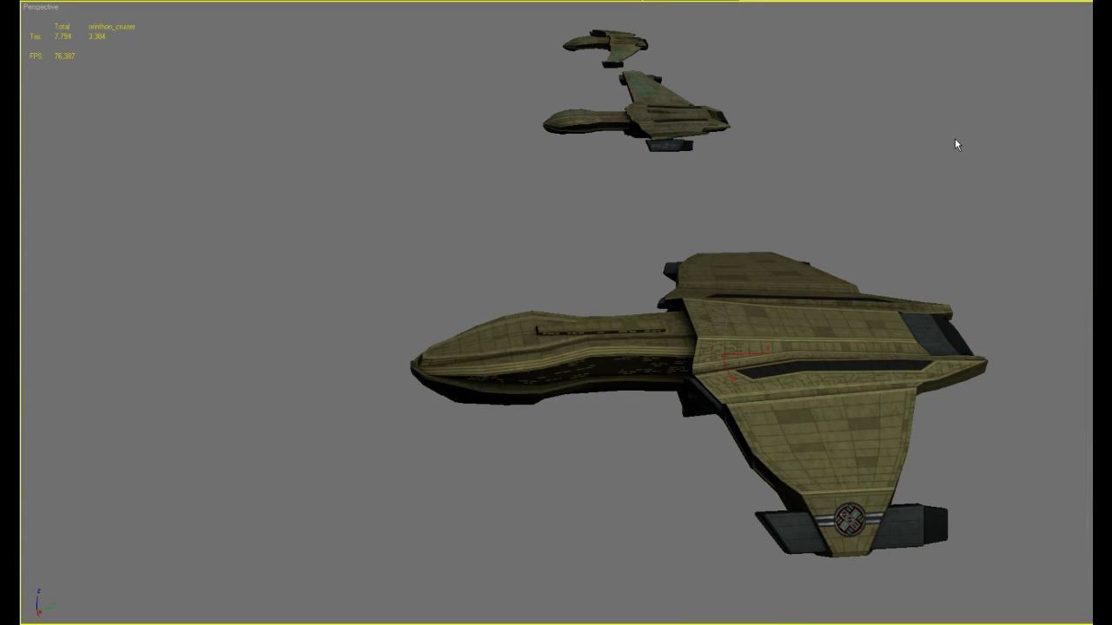
key(ctrl+r)
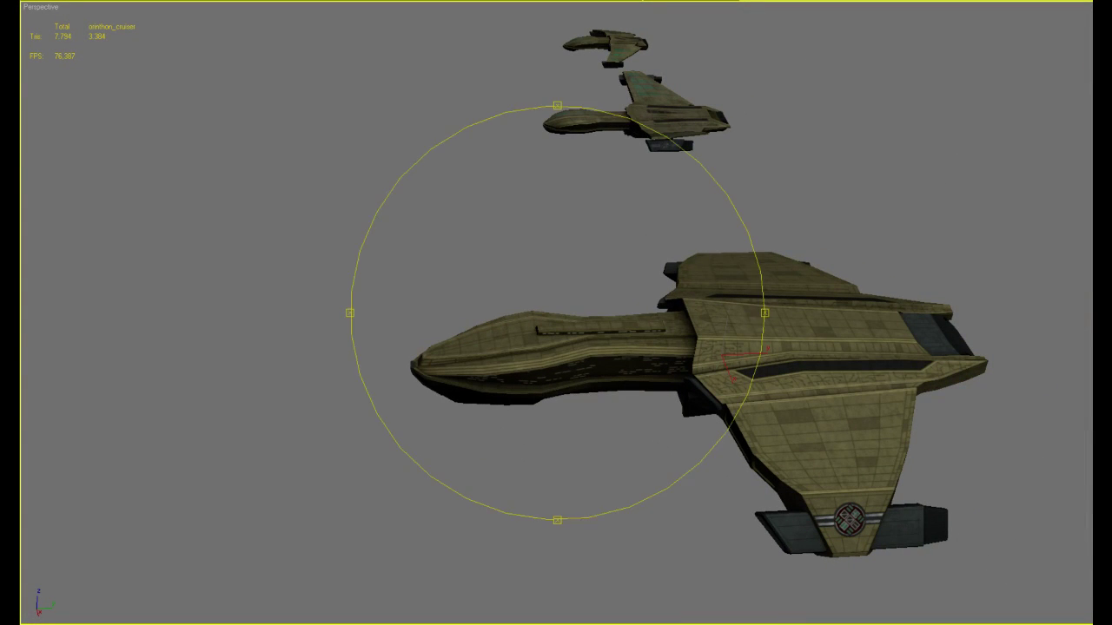
drag(688, 392, 707, 354)
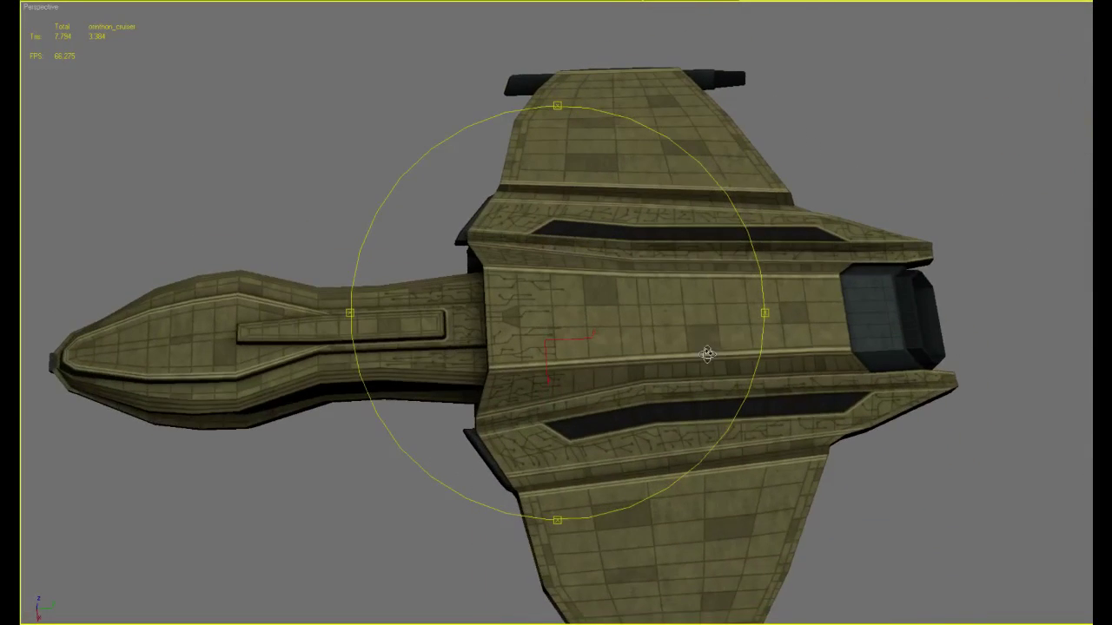
middle_drag(707, 353, 620, 349)
scroll(675, 357, up, 4)
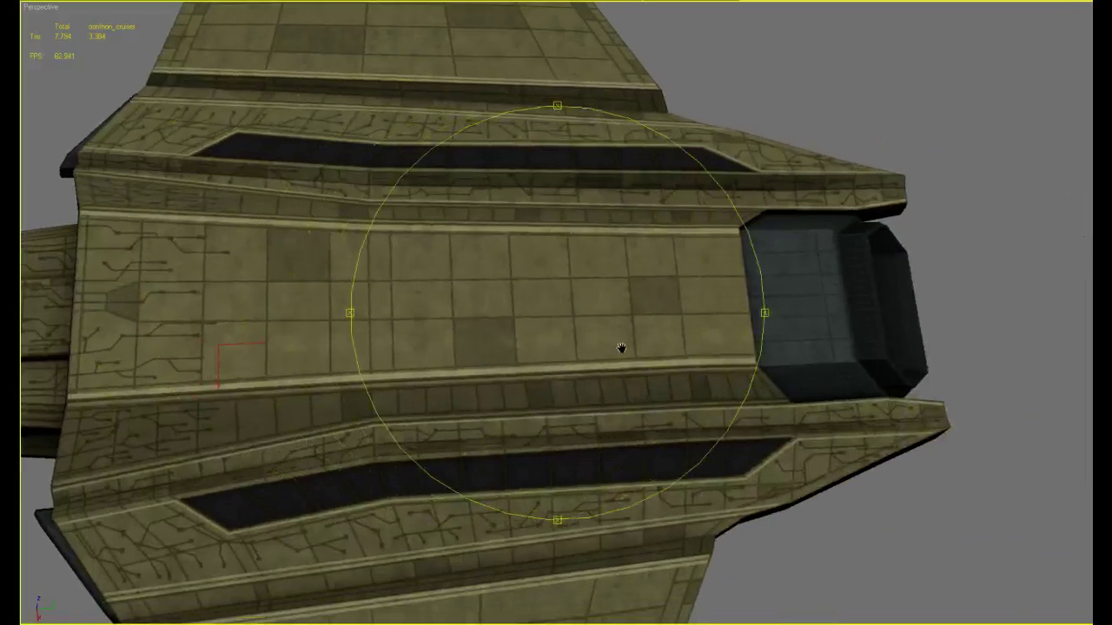
Open the cruiser's UVs and select the engine block's top and sloped side faces, framing them in the UV editor
key(u)
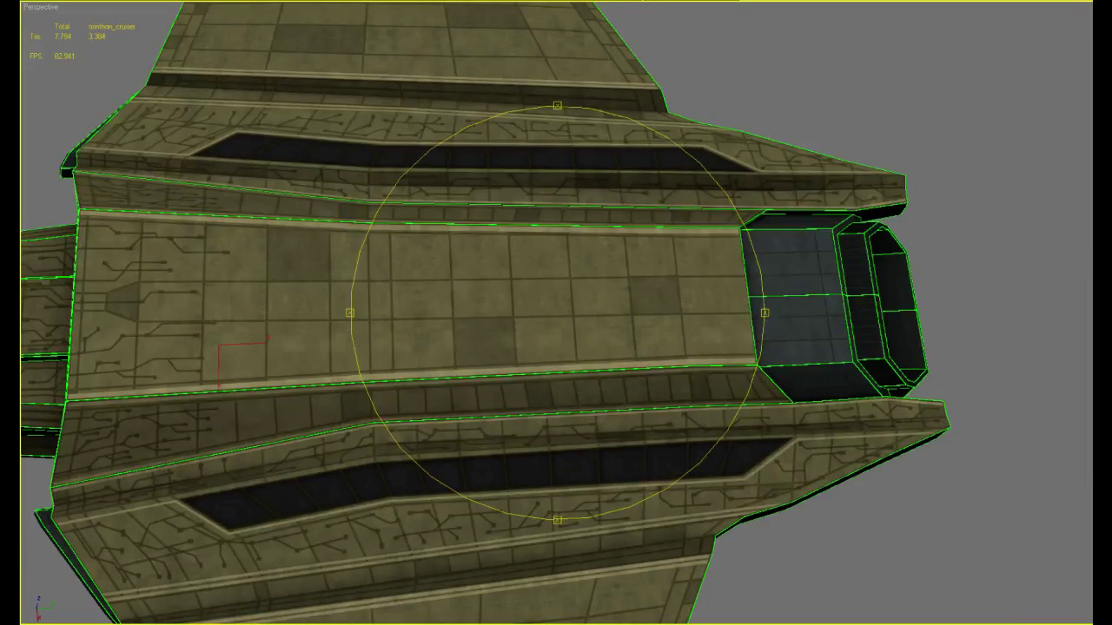
key(ctrl+e)
click(241, 467)
click(831, 375)
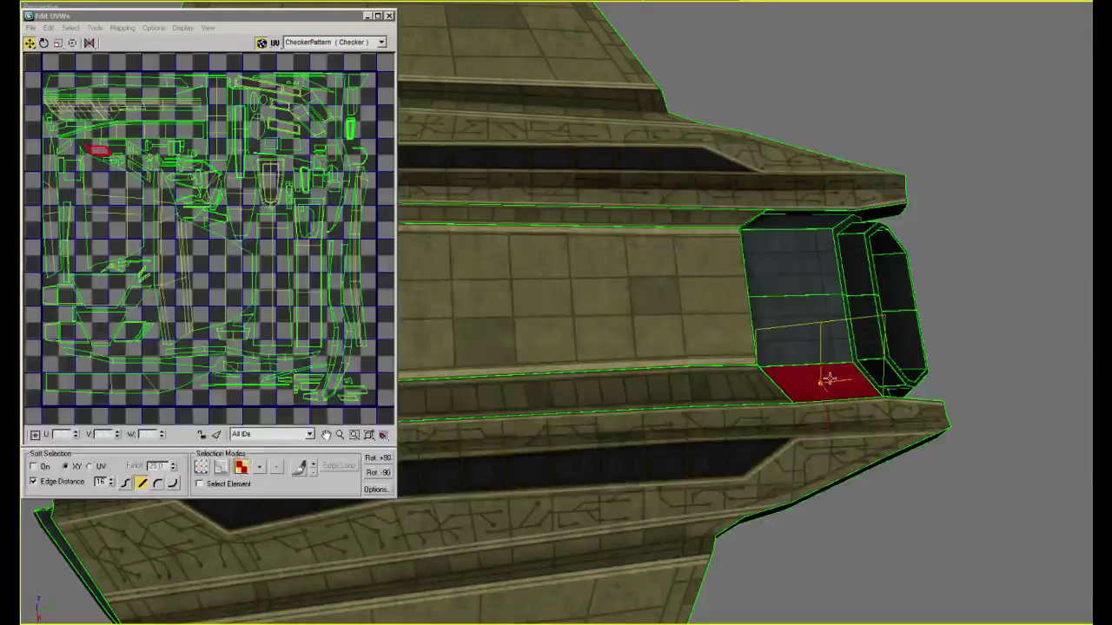
ctrl+click(790, 327)
scroll(245, 258, up, 5)
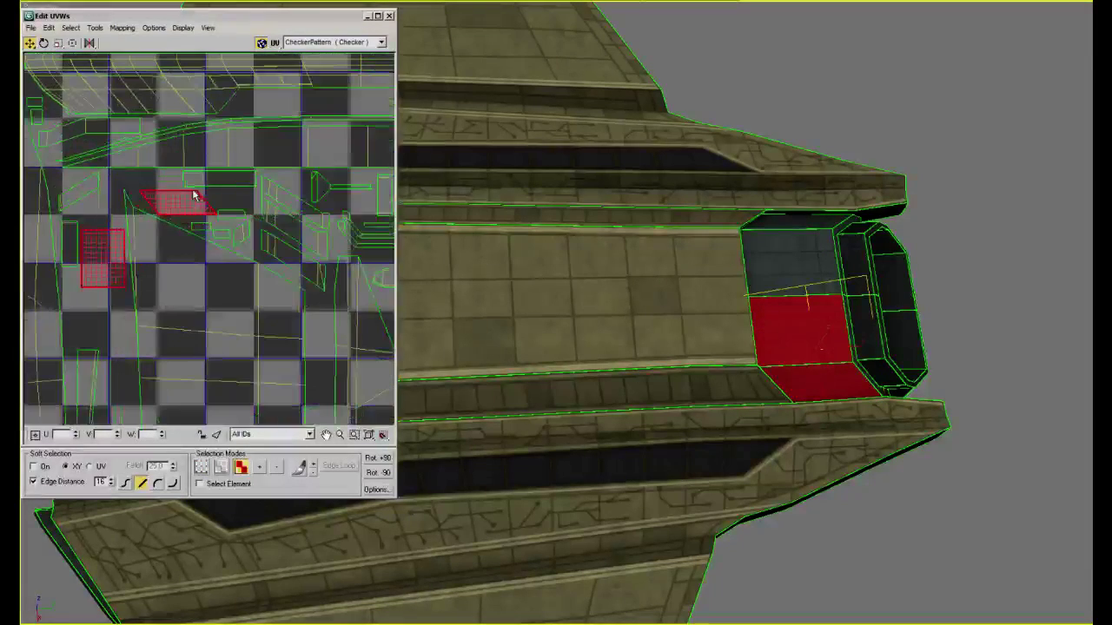
scroll(202, 202, up, 2)
middle_drag(251, 252, 333, 246)
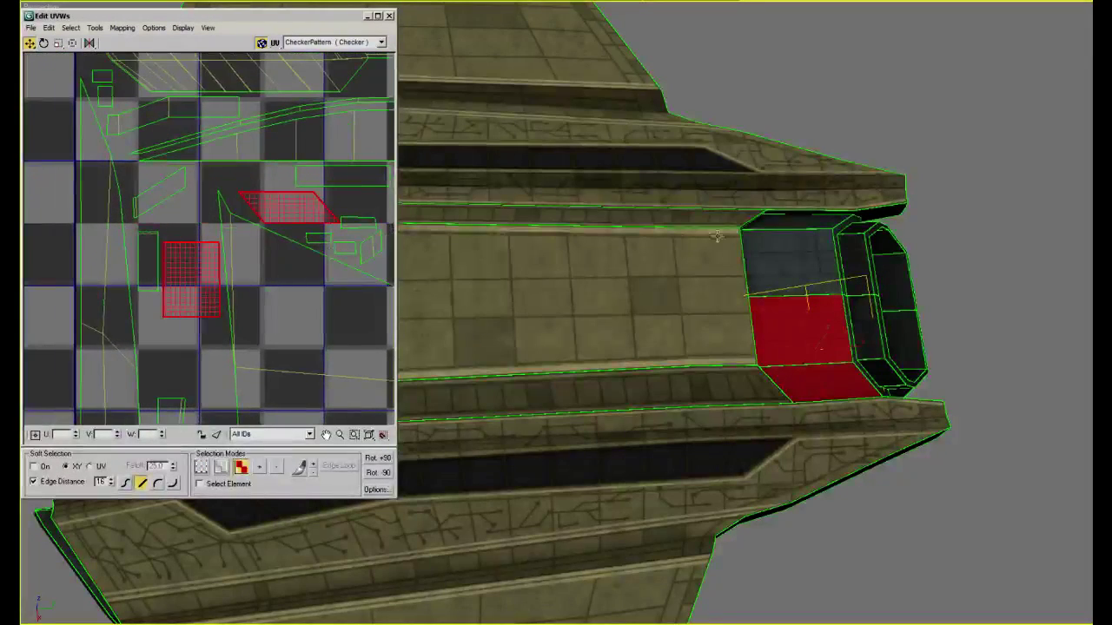
Refresh the cruiser's texture in 3ds Max and check the engine block's plating on the model
key(alt+Tab)
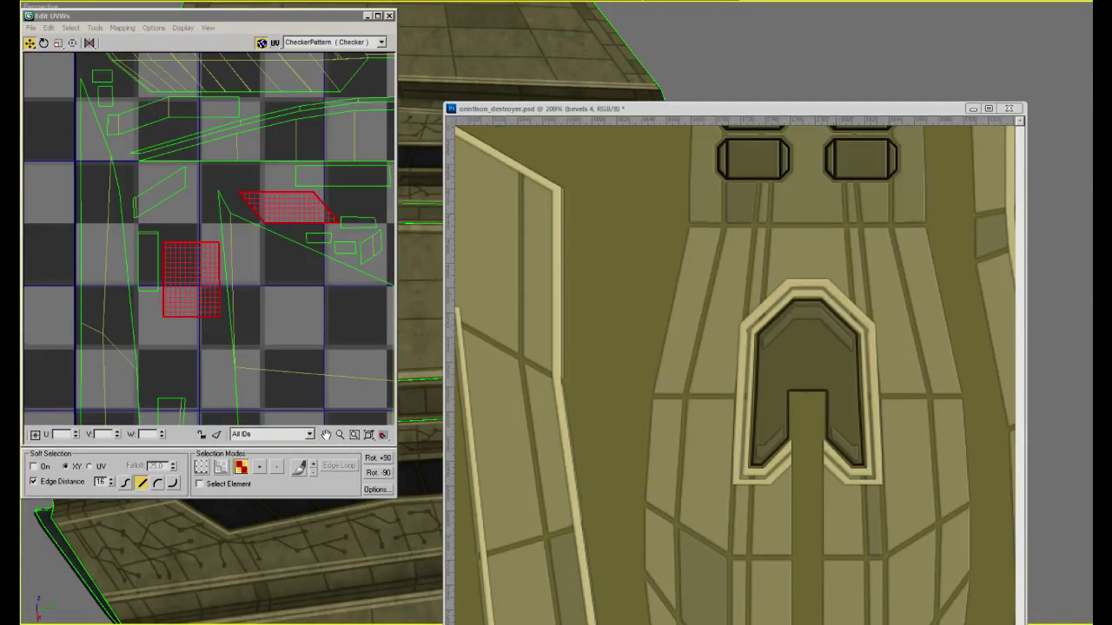
key(alt+Tab)
scroll(906, 212, down, 6)
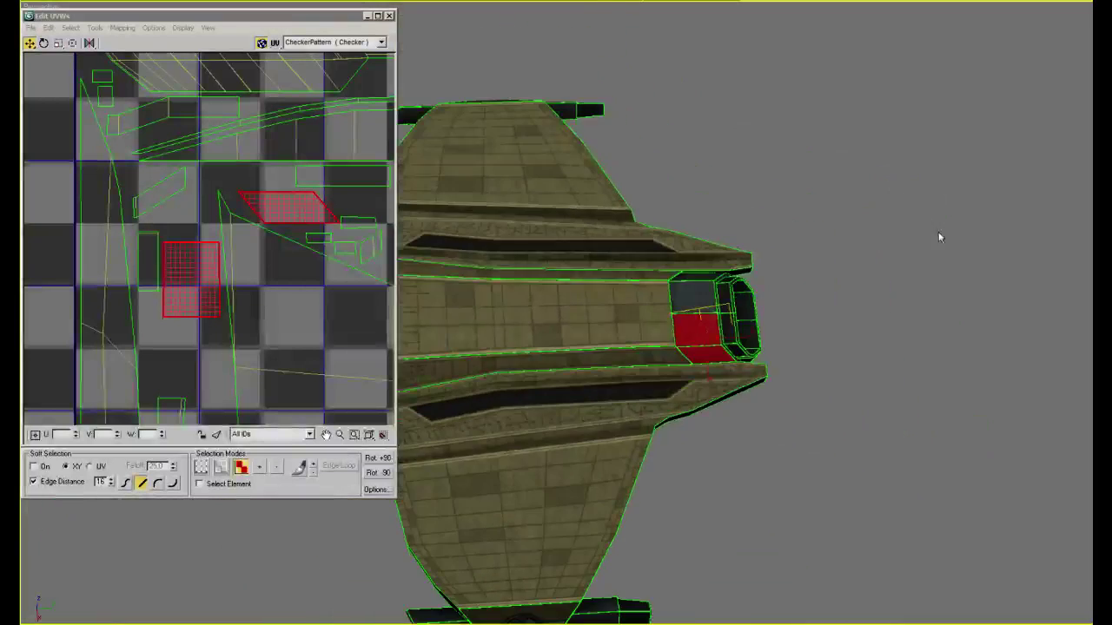
scroll(942, 233, up, 5)
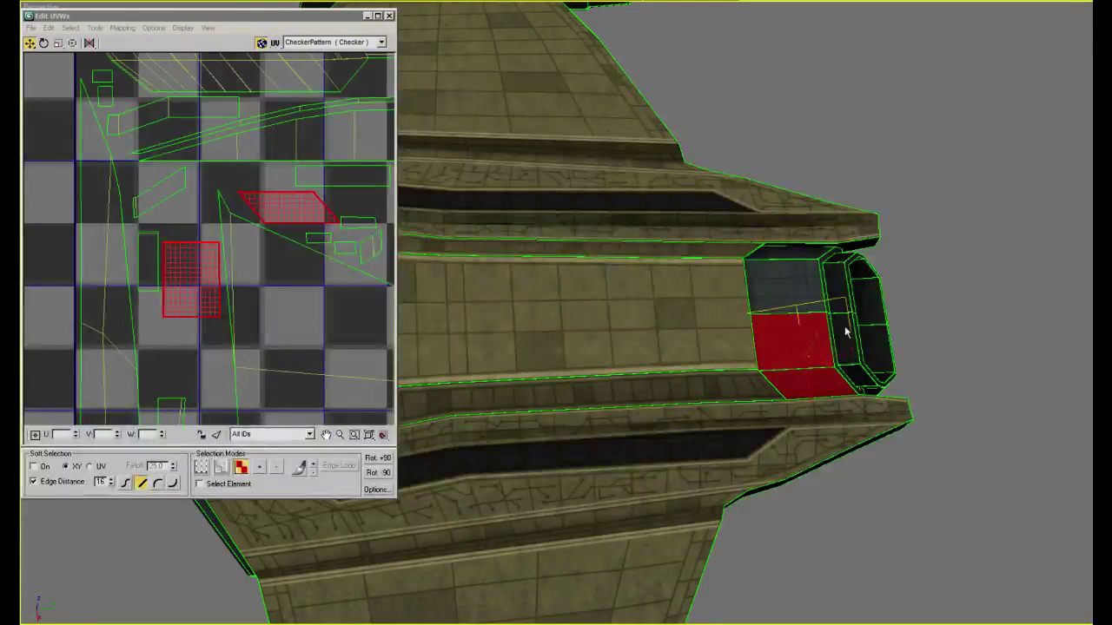
scroll(900, 295, down, 3)
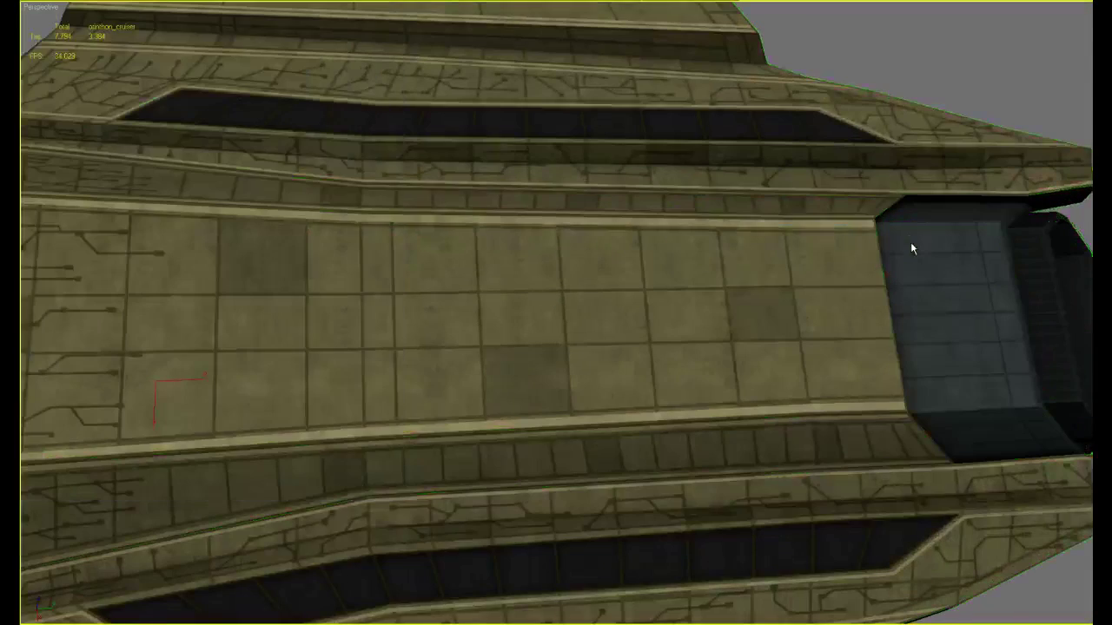
key(m)
key(m)
scroll(557, 358, down, 4)
Select the triangular face beside the engine block at the hull's rear to locate it on the UV layout
alt+middle_drag(557, 358, 574, 217)
alt+middle_drag(782, 113, 878, 400)
alt+middle_drag(881, 318, 843, 234)
key(F4)
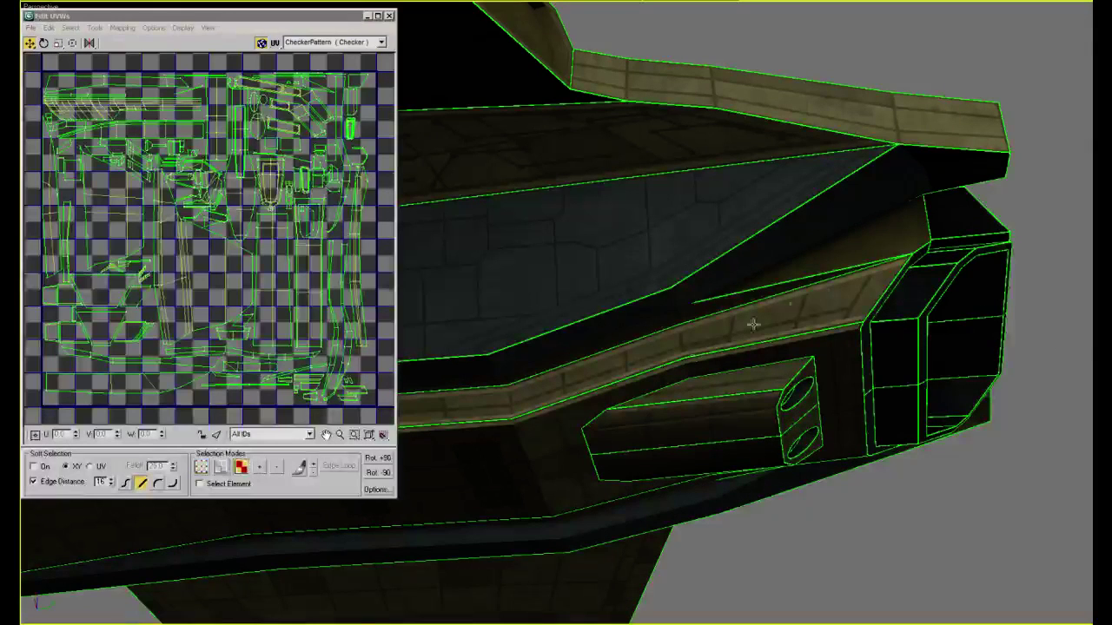
click(884, 223)
Examine the dark rectangular panel on the orinthon_destroyer.psd texture in Photoshop and return to the cruiser's rear in 3ds Max
key(alt+Tab)
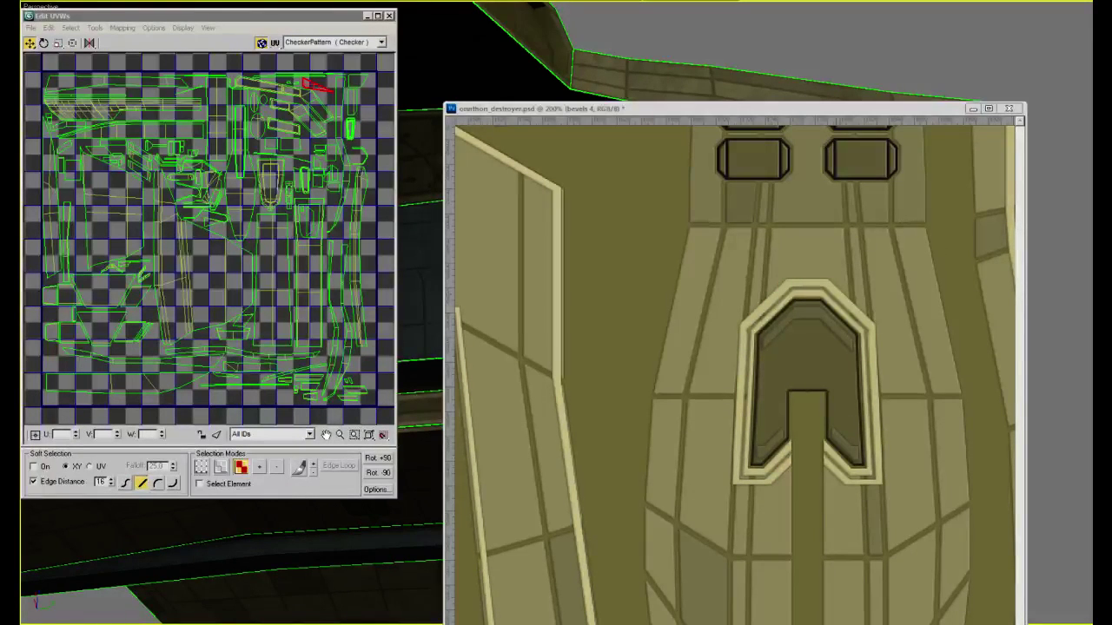
key(ctrl+r)
key(ctrl+minus)
key(ctrl+minus)
key(ctrl+minus)
key(ctrl+minus)
key(ctrl+minus)
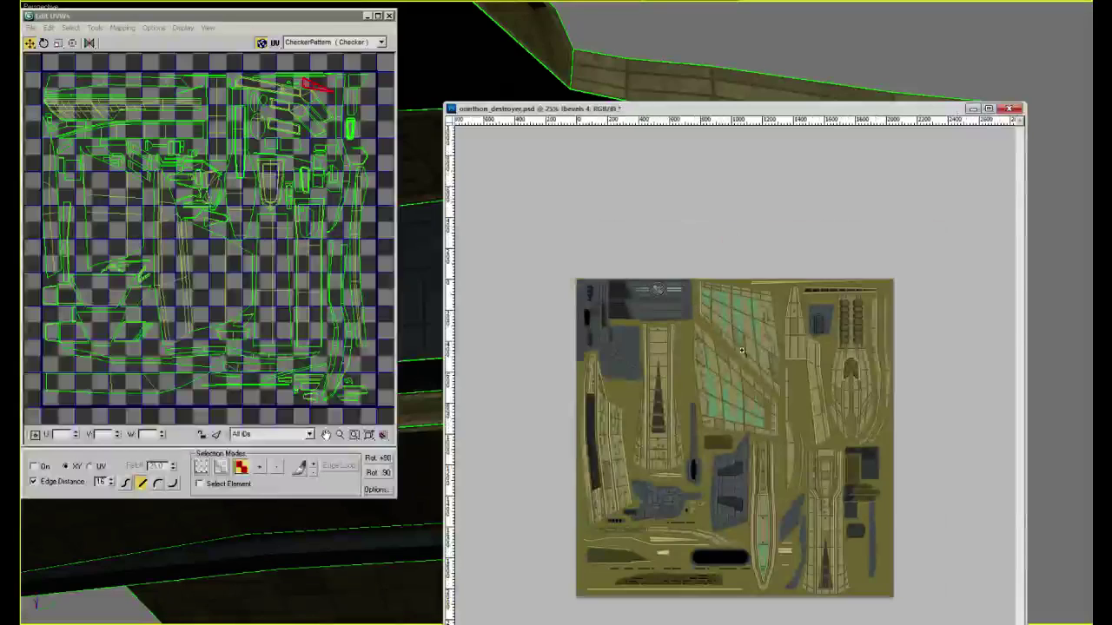
key(ctrl+plus)
key(ctrl+plus)
key(ctrl+plus)
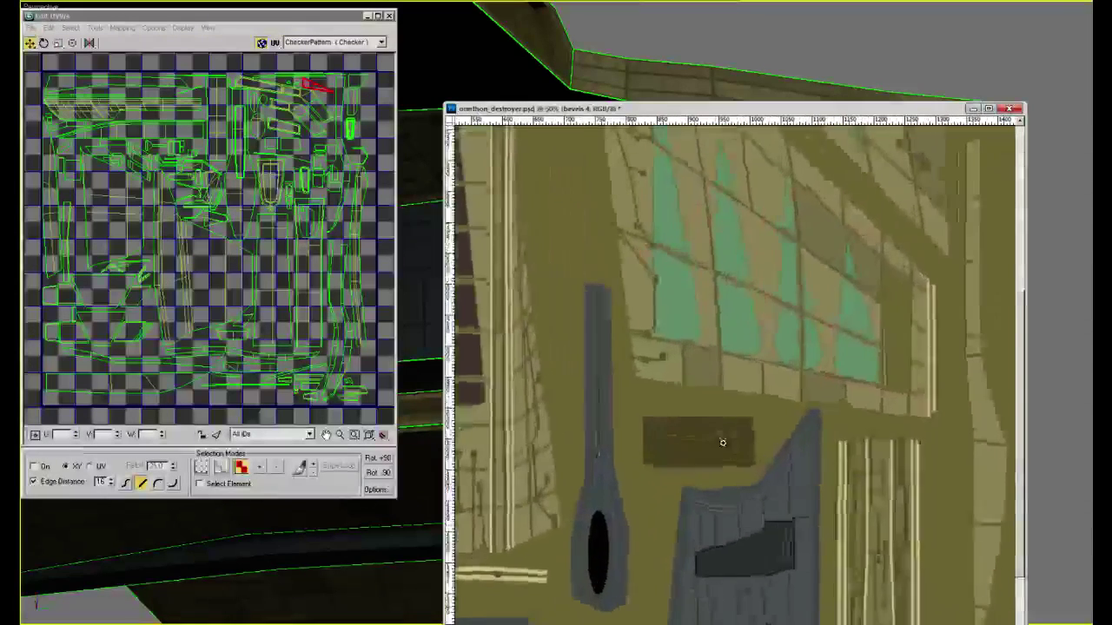
click(722, 443)
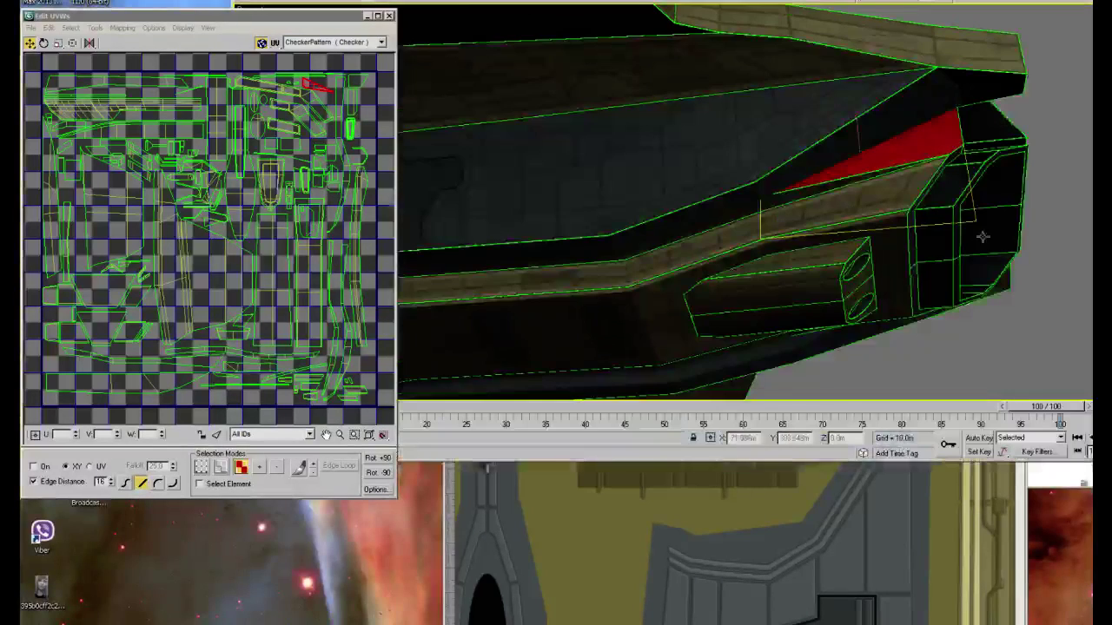
middle_drag(983, 236, 970, 342)
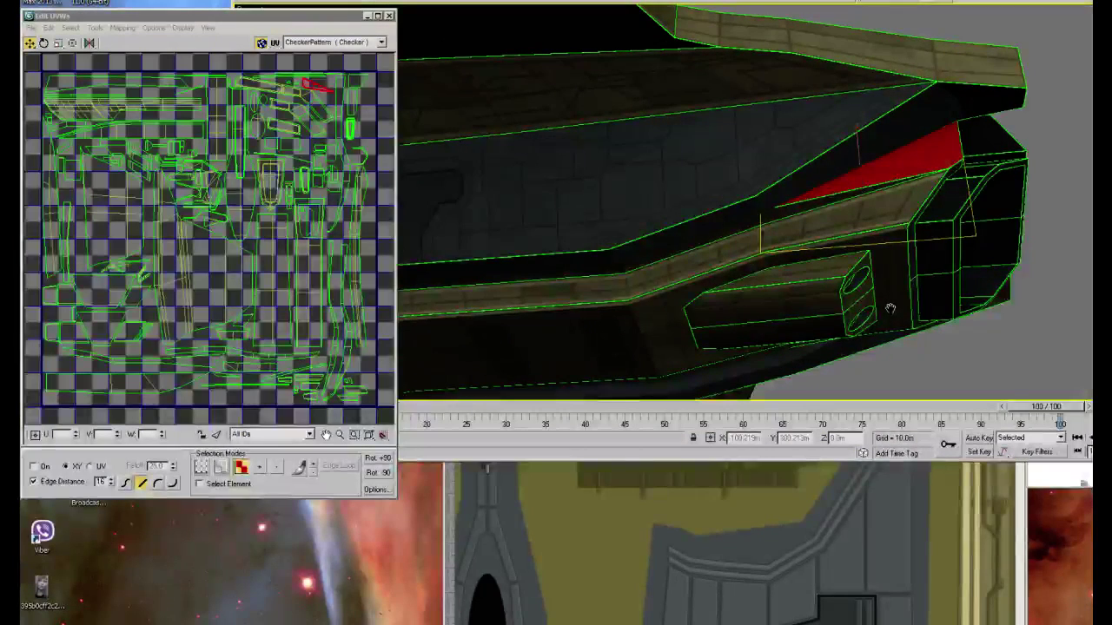
Leave the cruiser's UV editing and inspect the whole ship from the rear, side and front, ending close to the front bulkhead
scroll(894, 306, down, 4)
key(ctrl+z)
key(m)
key(m)
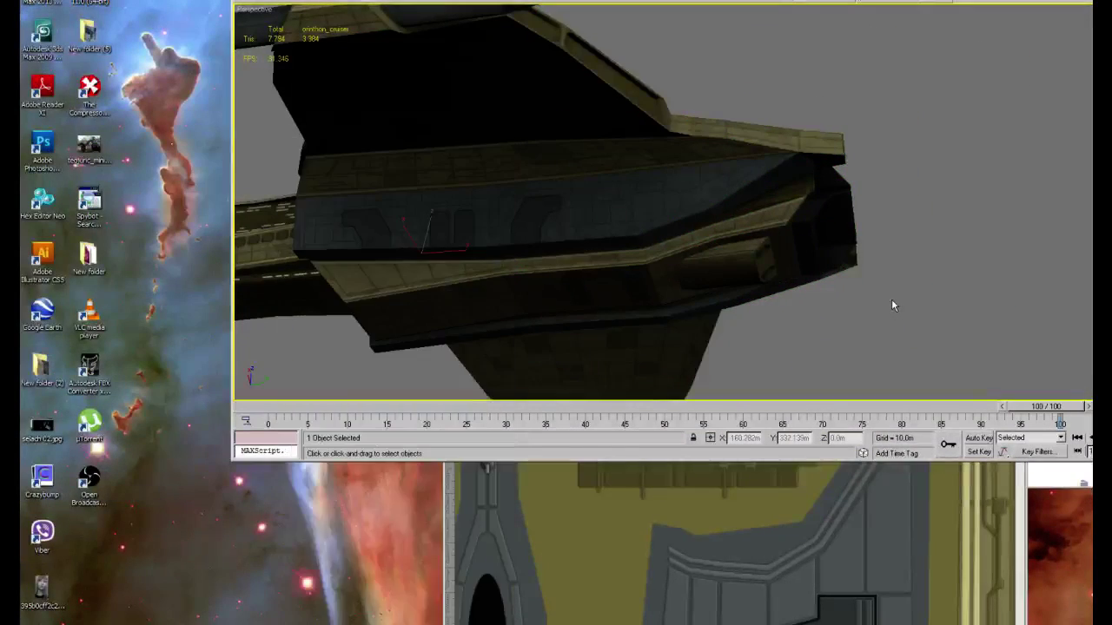
alt+middle_drag(882, 365, 896, 341)
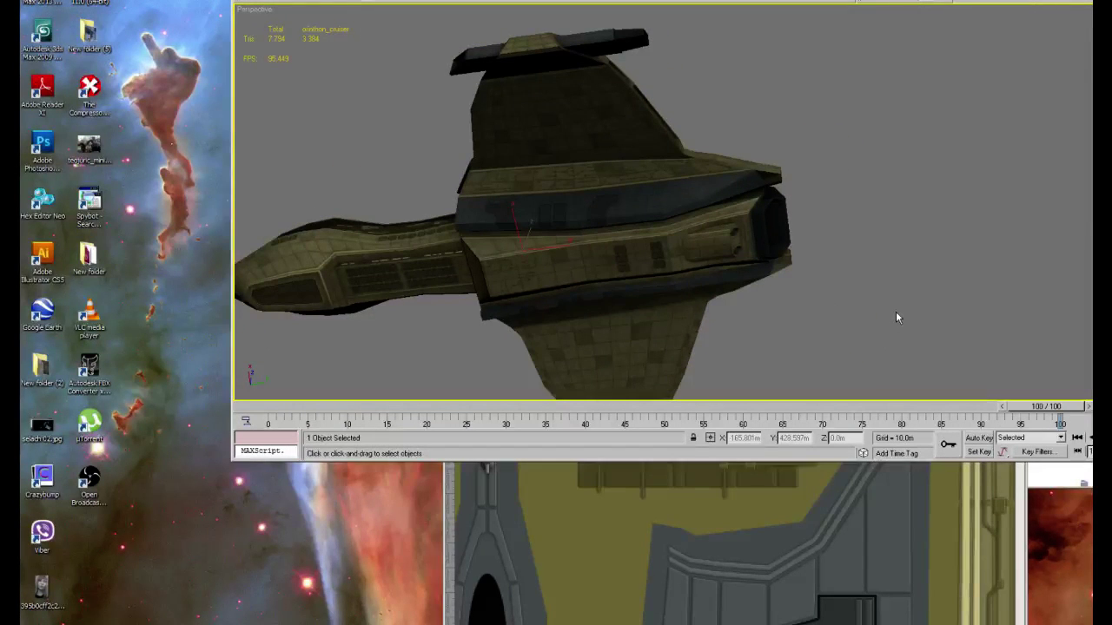
alt+middle_drag(889, 305, 589, 136)
alt+middle_drag(637, 227, 800, 210)
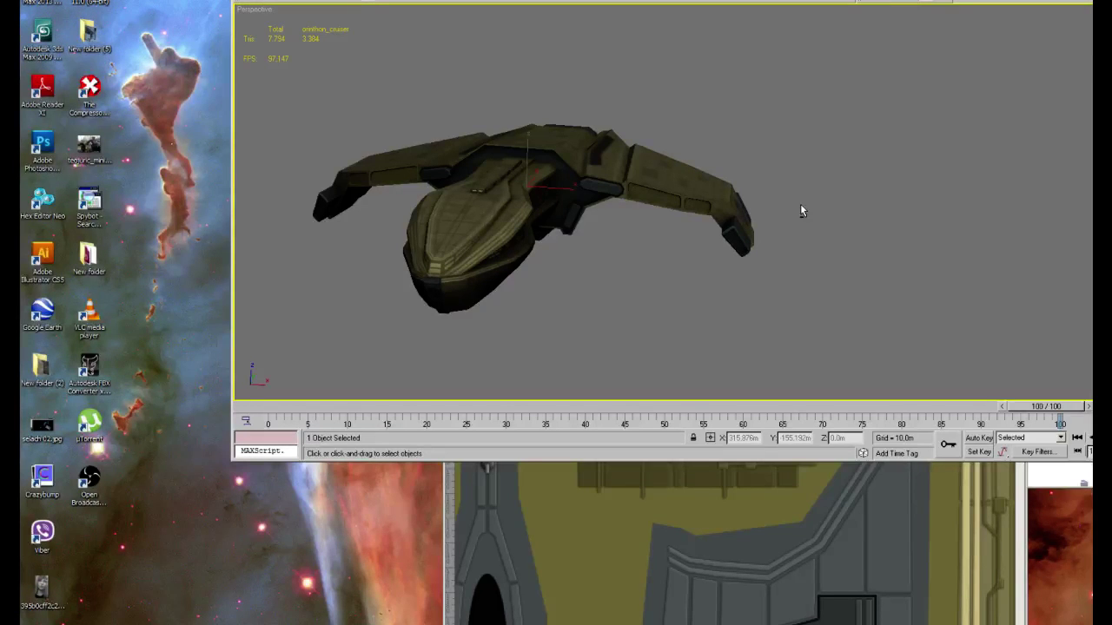
alt+middle_drag(792, 131, 824, 216)
scroll(825, 216, up, 3)
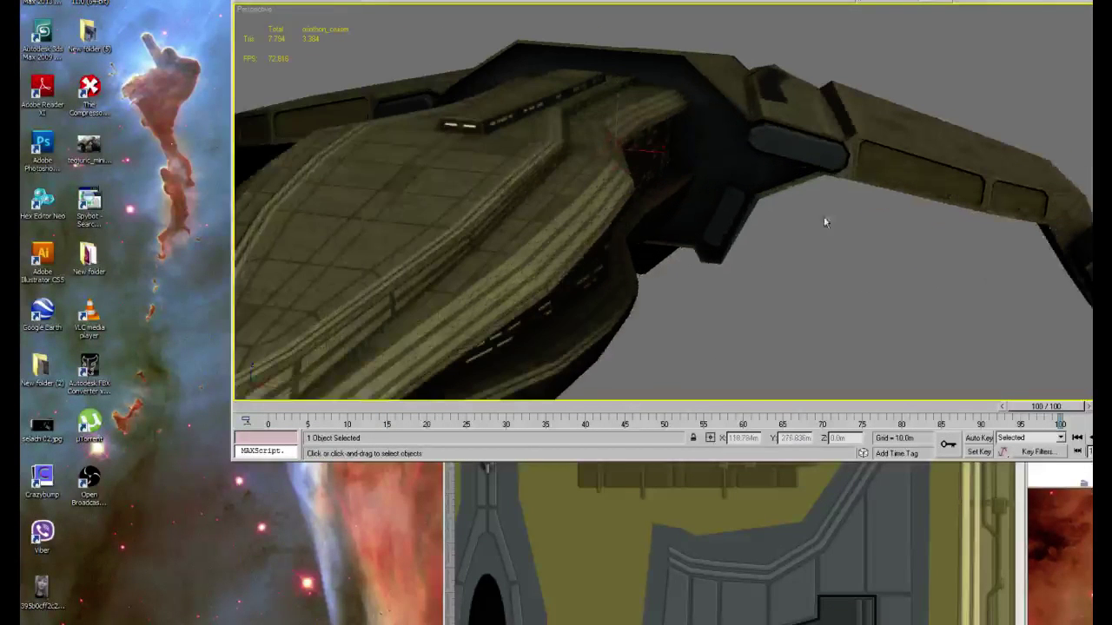
mouse_move(898, 223)
alt+middle_down()
mouse_move(889, 229)
mouse_move(911, 214)
mouse_move(904, 221)
alt+middle_up()
Open the cruiser's UVs and select the dark bulkhead face beside the neck to locate it on the UV layout
key(F4)
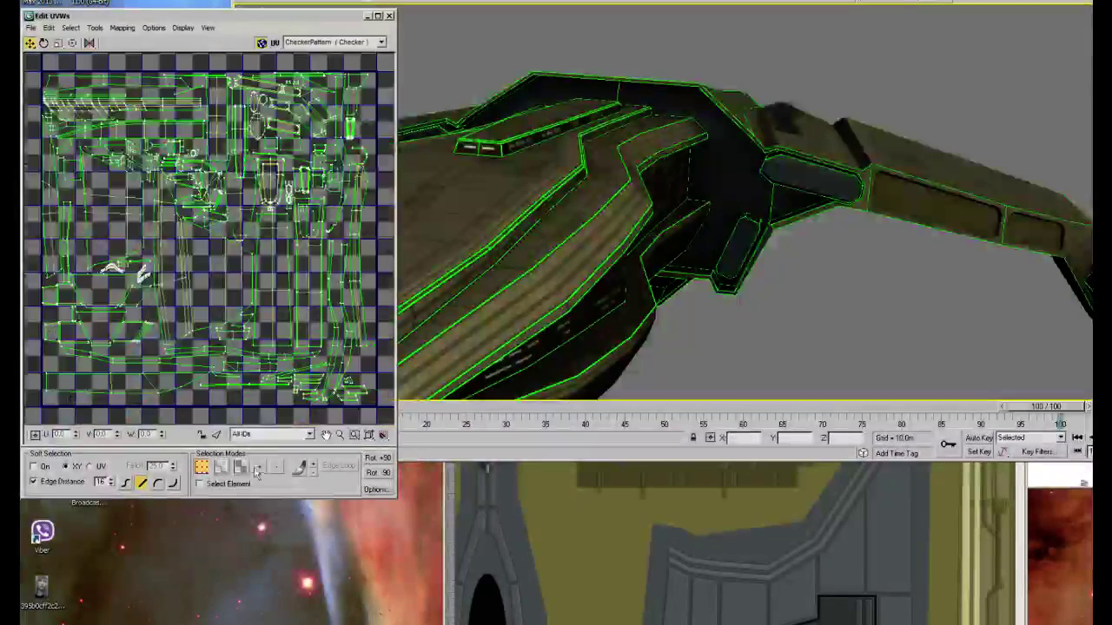
click(243, 469)
click(725, 168)
click(486, 469)
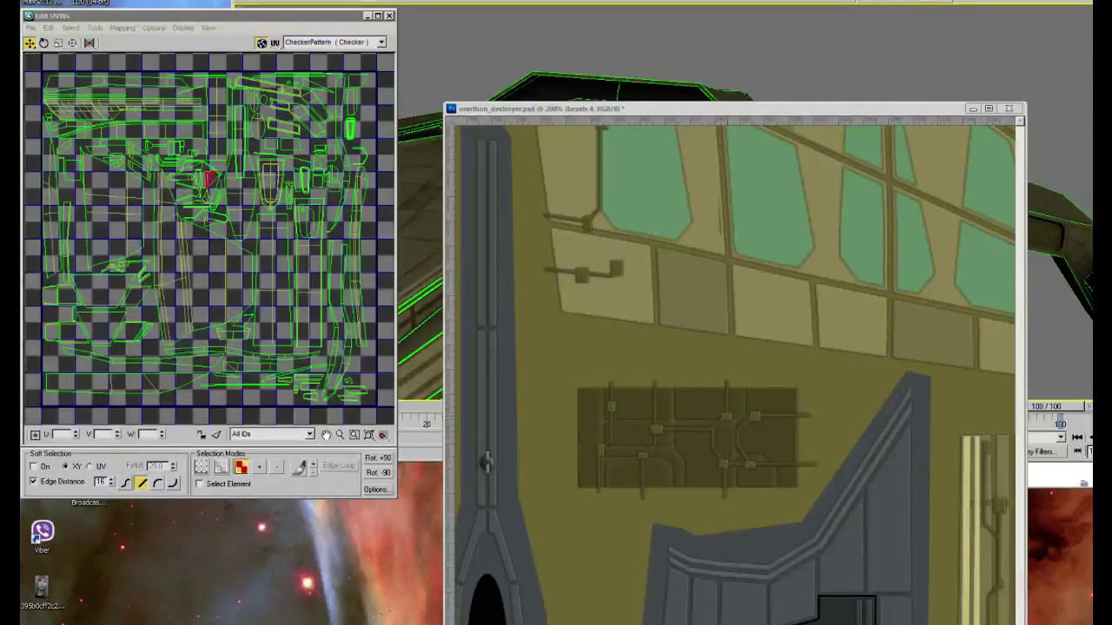
alt+middle_drag(807, 65, 908, 177)
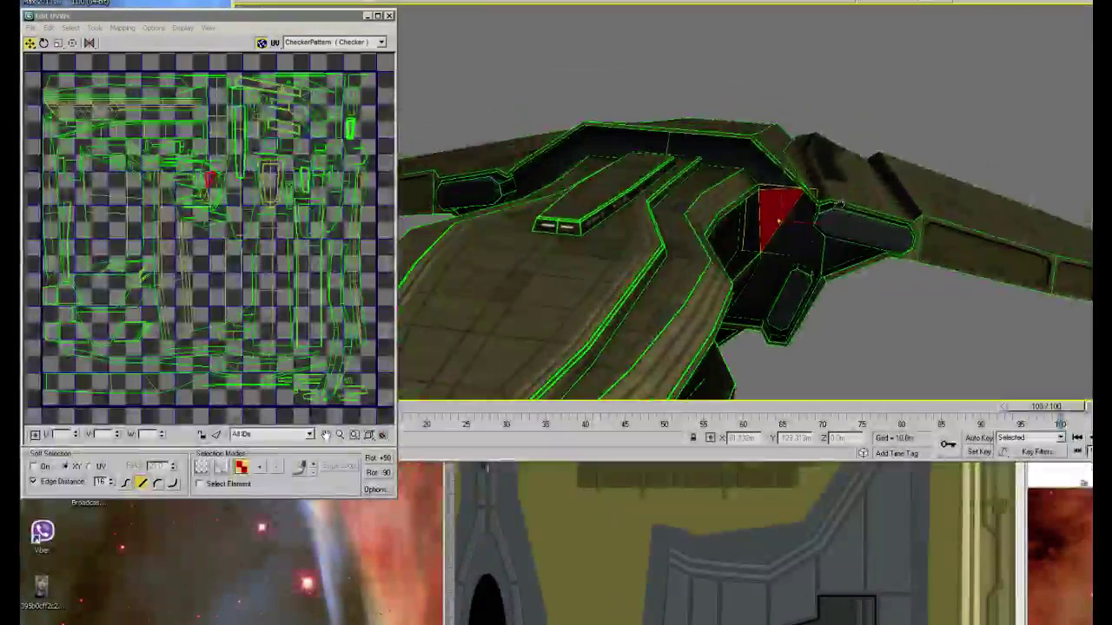
scroll(916, 186, down, 3)
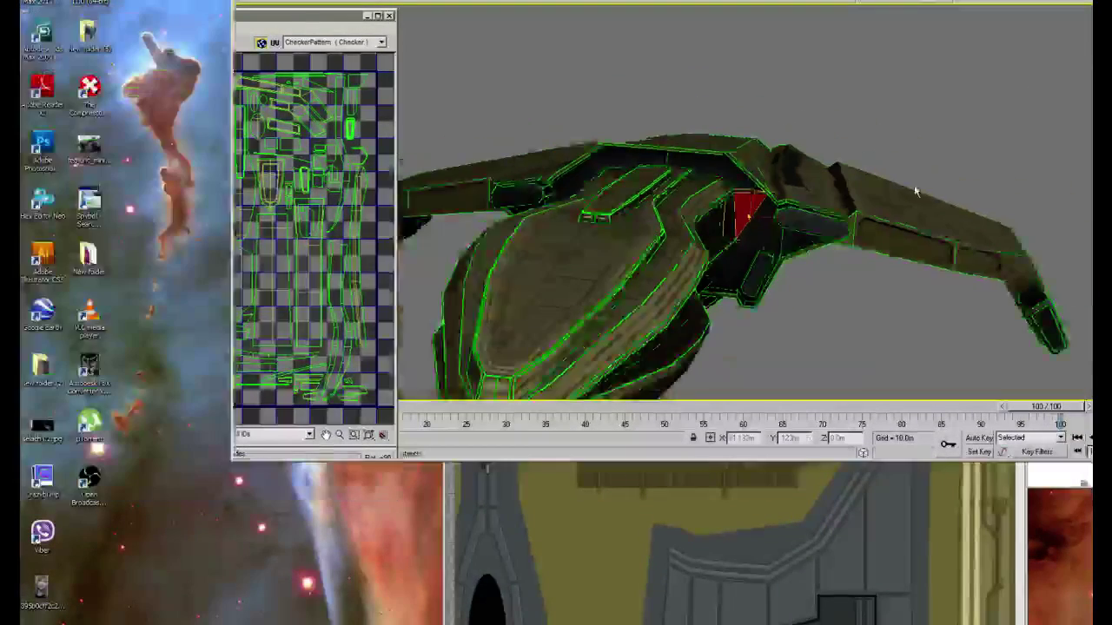
Close the UV editing, enlarge the viewport to full screen and examine the cruiser's front bulkhead and wing roots
key(m)
key(m)
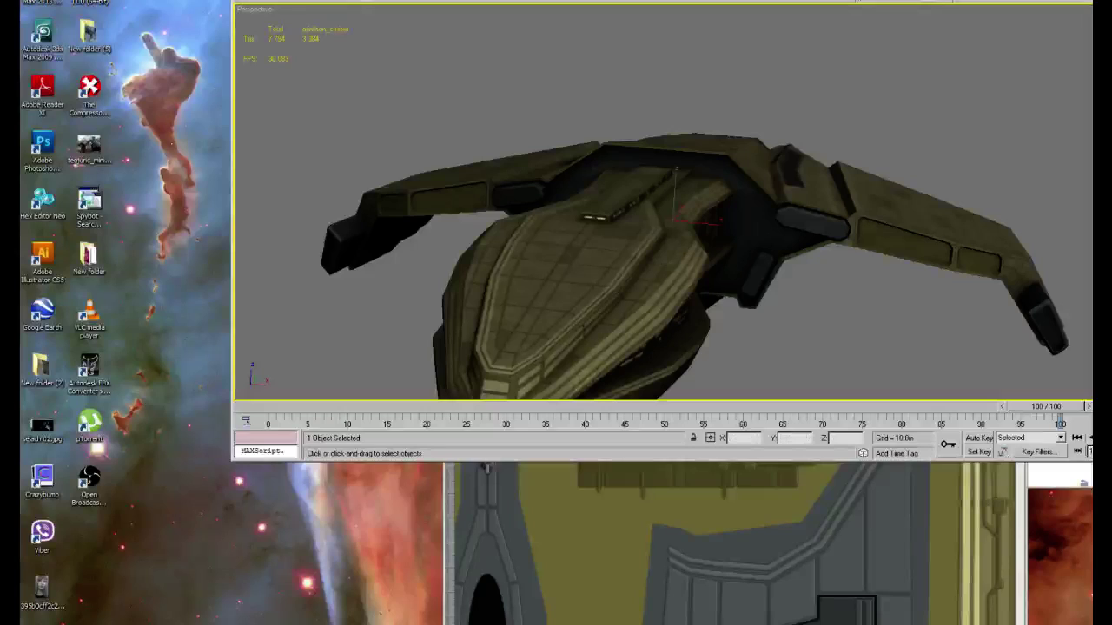
key(ctrl+x)
alt+middle_drag(938, 273, 767, 257)
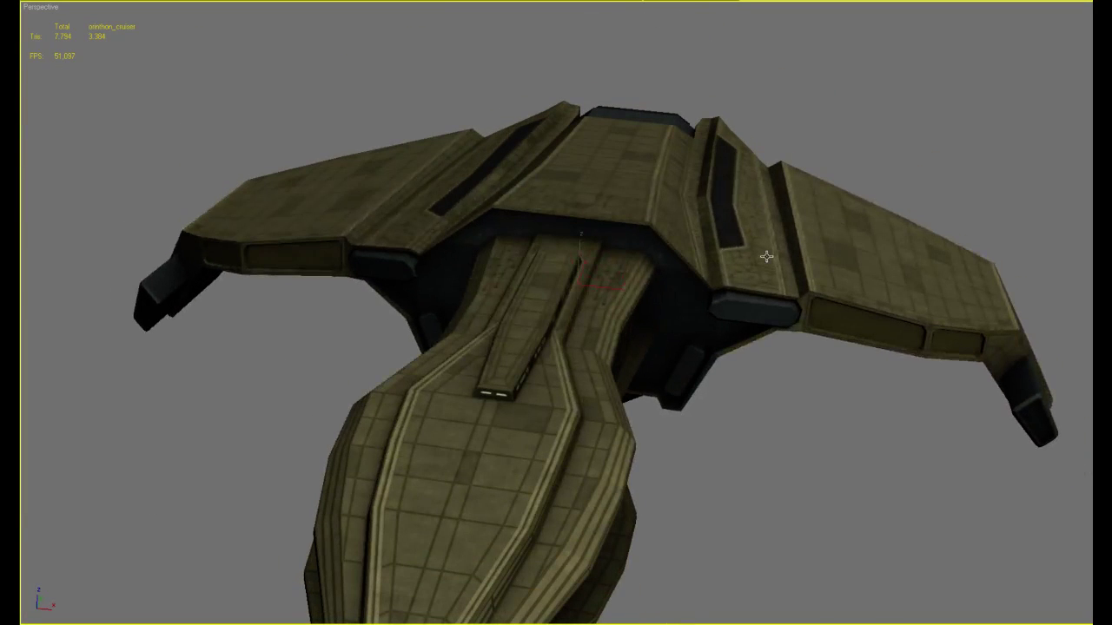
alt+middle_drag(766, 256, 675, 162)
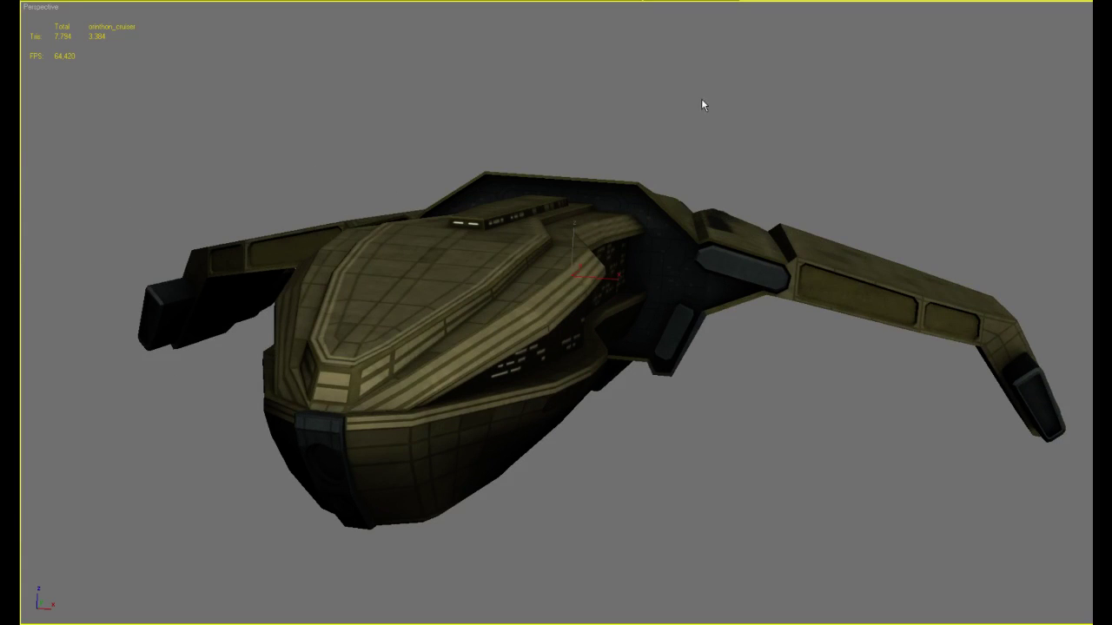
Merge the missile_lt object into the cruiser scene from a file in the missiles folder
key(alt+f)
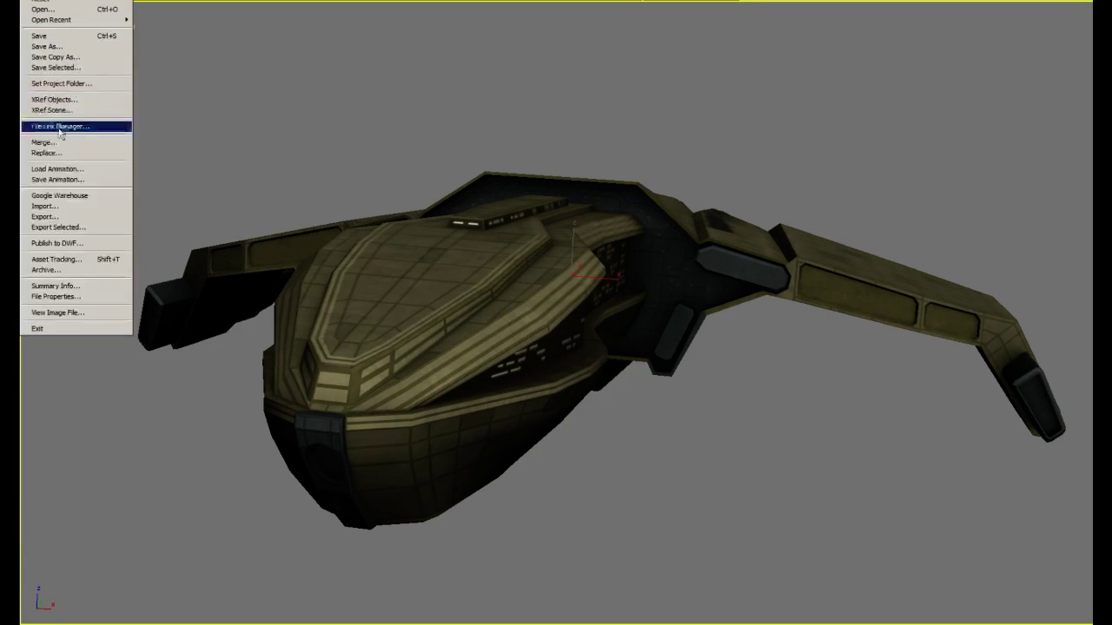
click(94, 117)
click(179, 7)
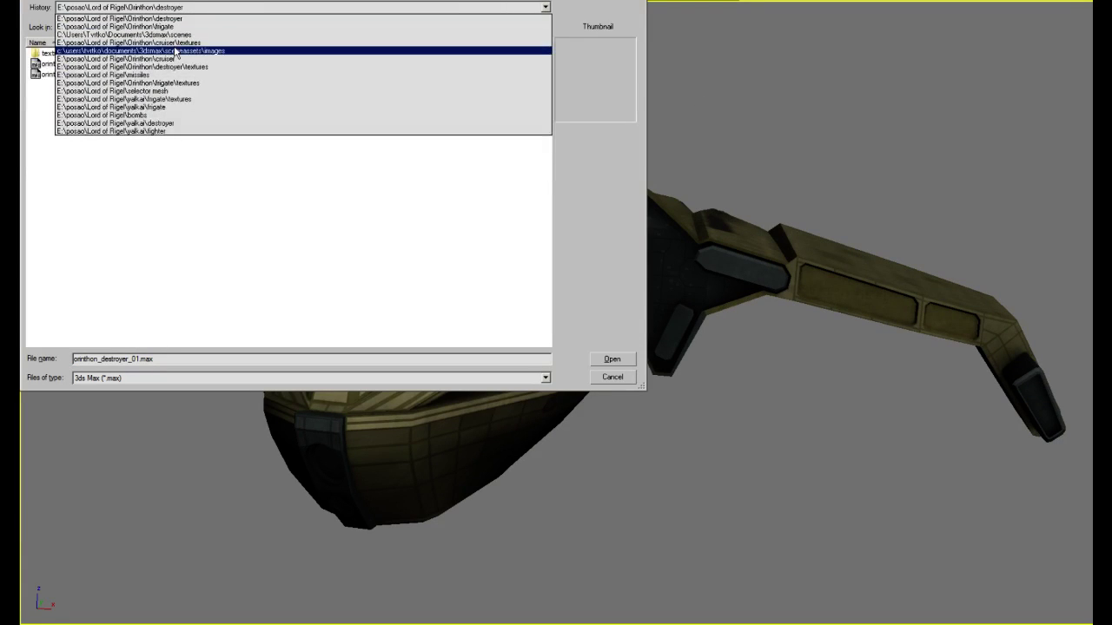
click(103, 76)
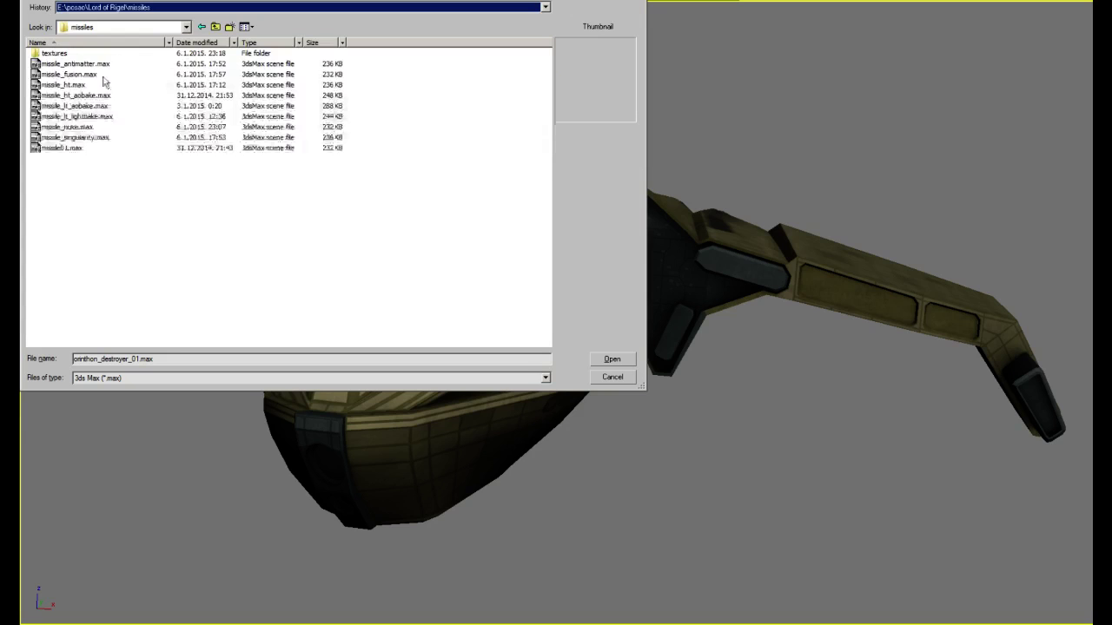
double_click(68, 127)
double_click(554, 231)
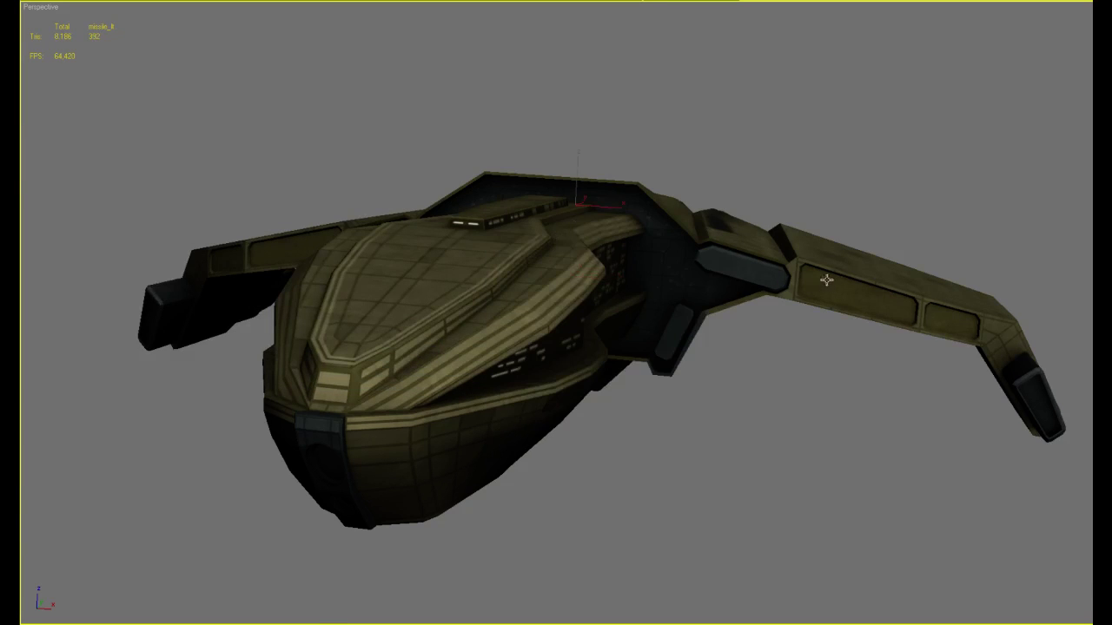
Move the merged missile out of the hull into the open space beside the cruiser's neck
key(alt+q)
key(w)
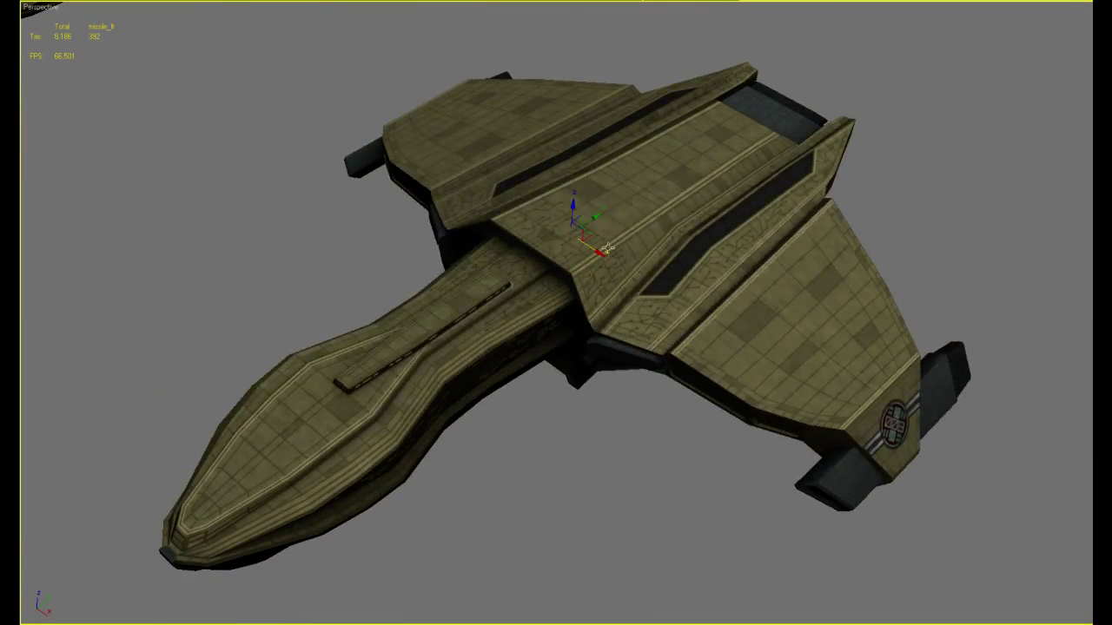
drag(596, 248, 556, 401)
scroll(597, 399, up, 6)
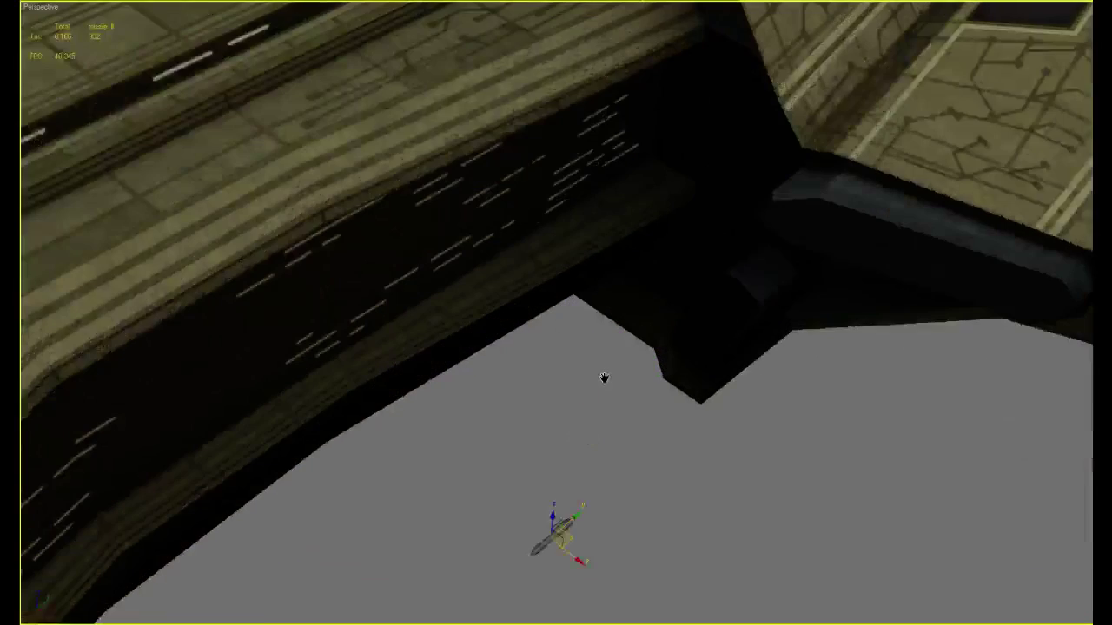
alt+middle_drag(602, 380, 707, 305)
Position the missile over the inner end of the dark elongated wing-root pod in the maximized Front view
key(alt+w)
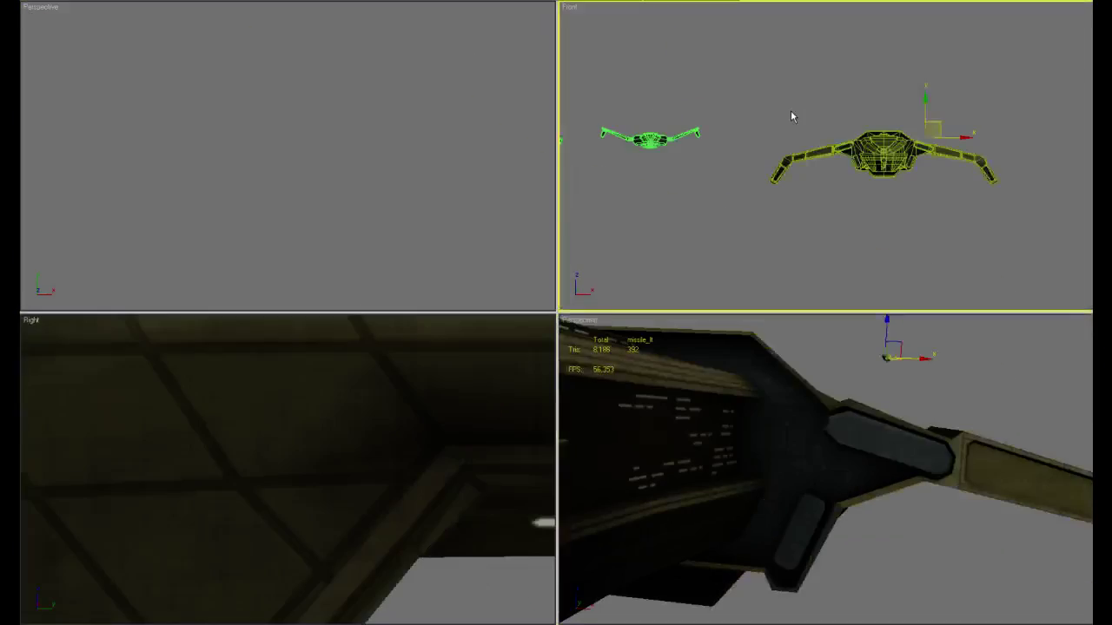
click(790, 111)
key(alt+w)
scroll(783, 371, up, 6)
scroll(892, 200, up, 4)
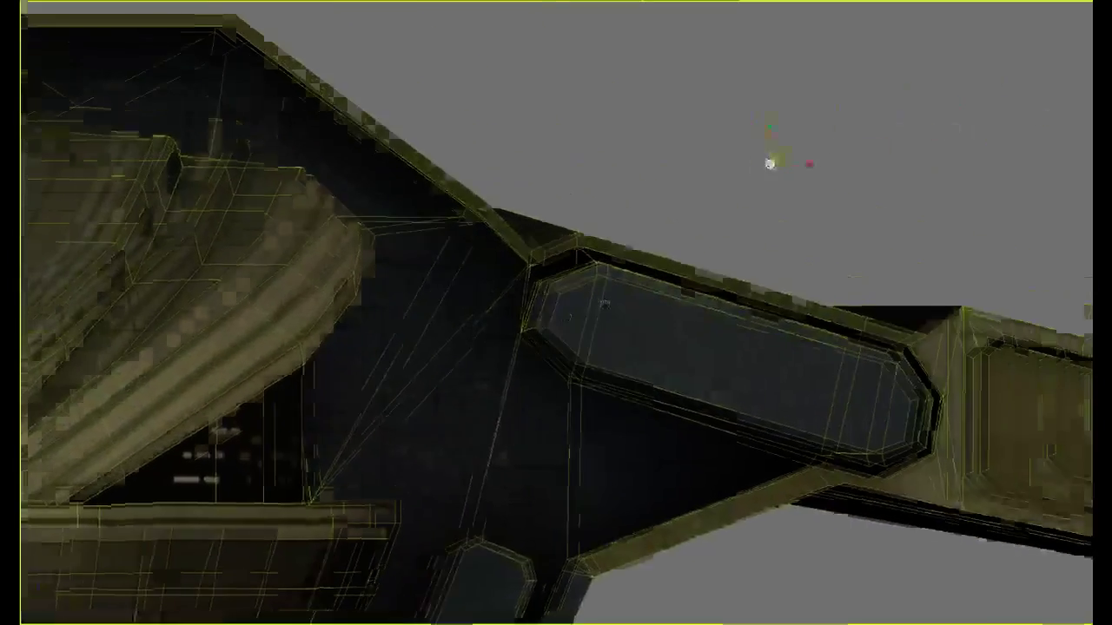
drag(887, 54, 584, 268)
Compare the missile's size with the wing-root pod and the whole hull in the Front view
scroll(584, 267, down, 8)
scroll(521, 348, up, 7)
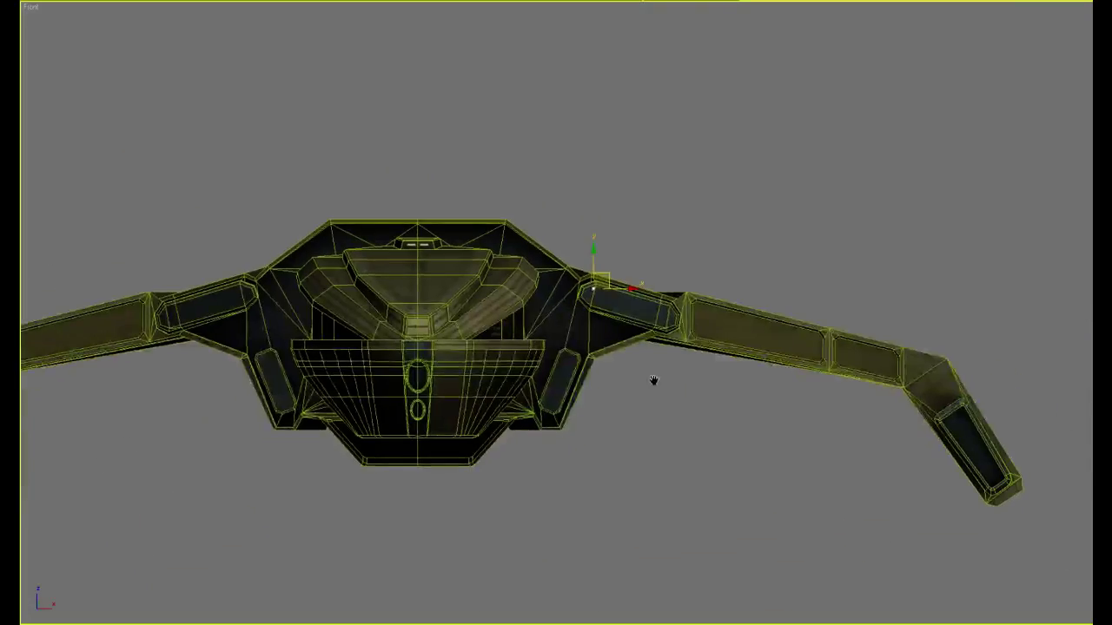
scroll(487, 339, up, 3)
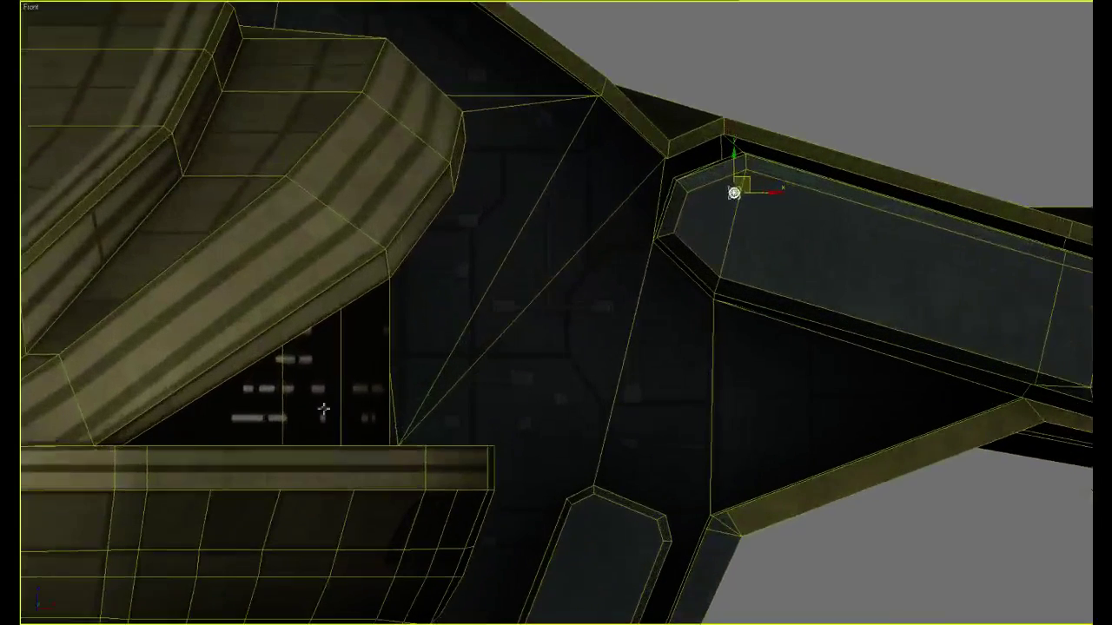
middle_drag(634, 322, 665, 404)
scroll(684, 281, up, 3)
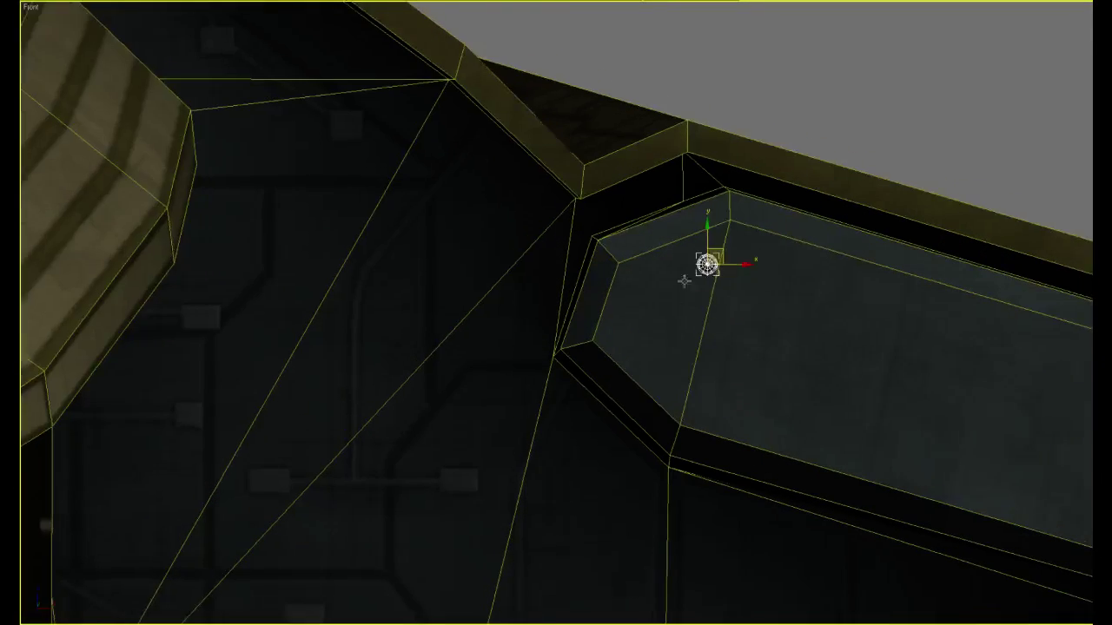
scroll(734, 244, down, 6)
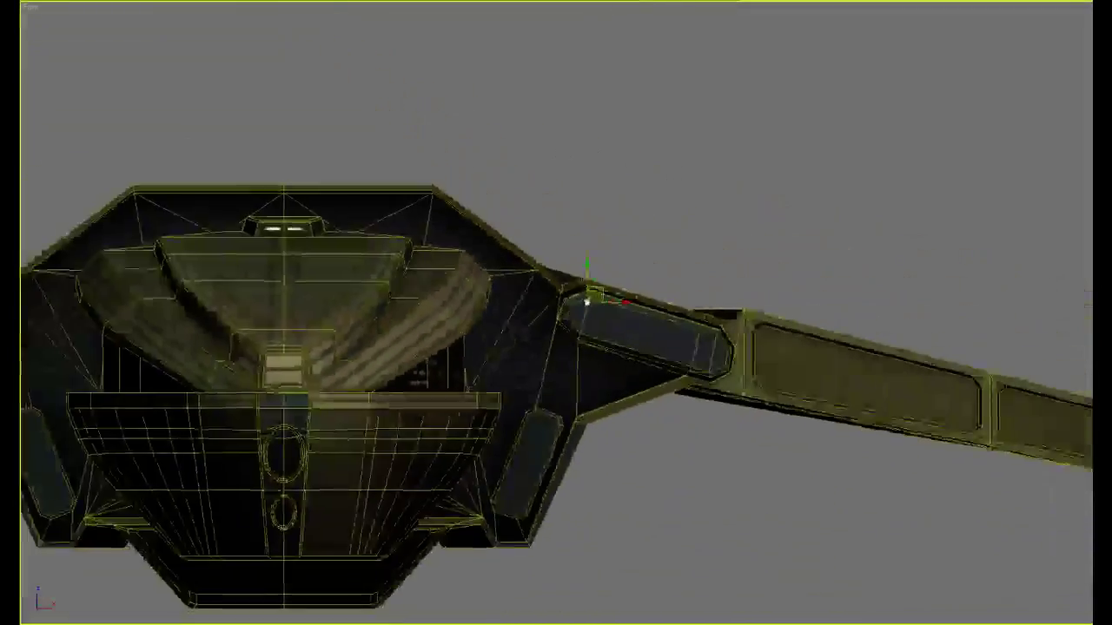
scroll(718, 320, up, 5)
scroll(718, 320, up, 3)
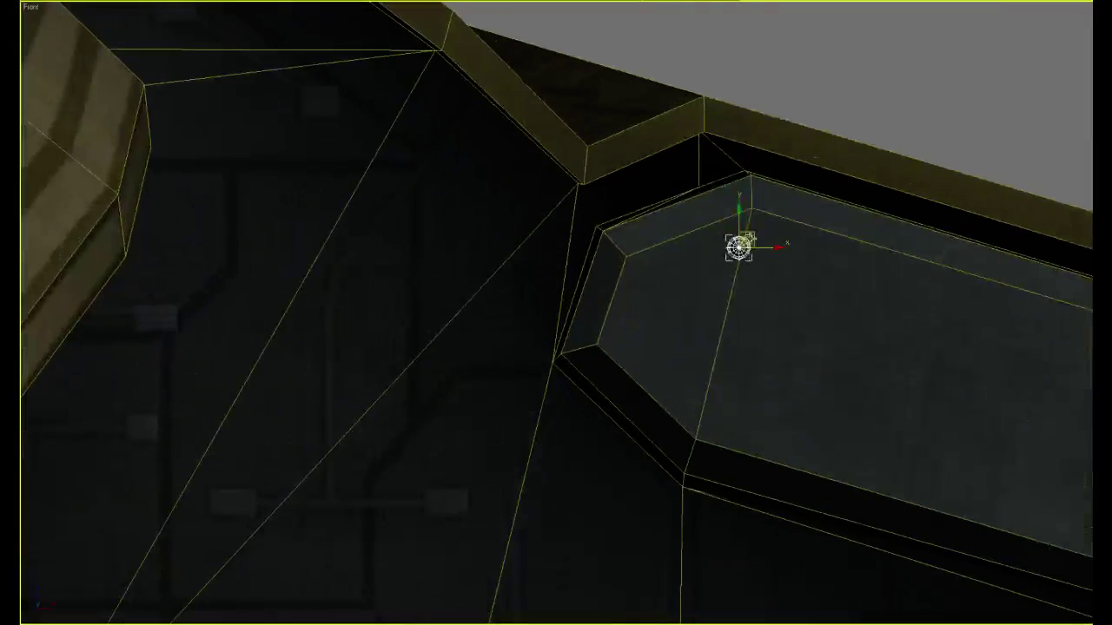
scroll(583, 305, down, 3)
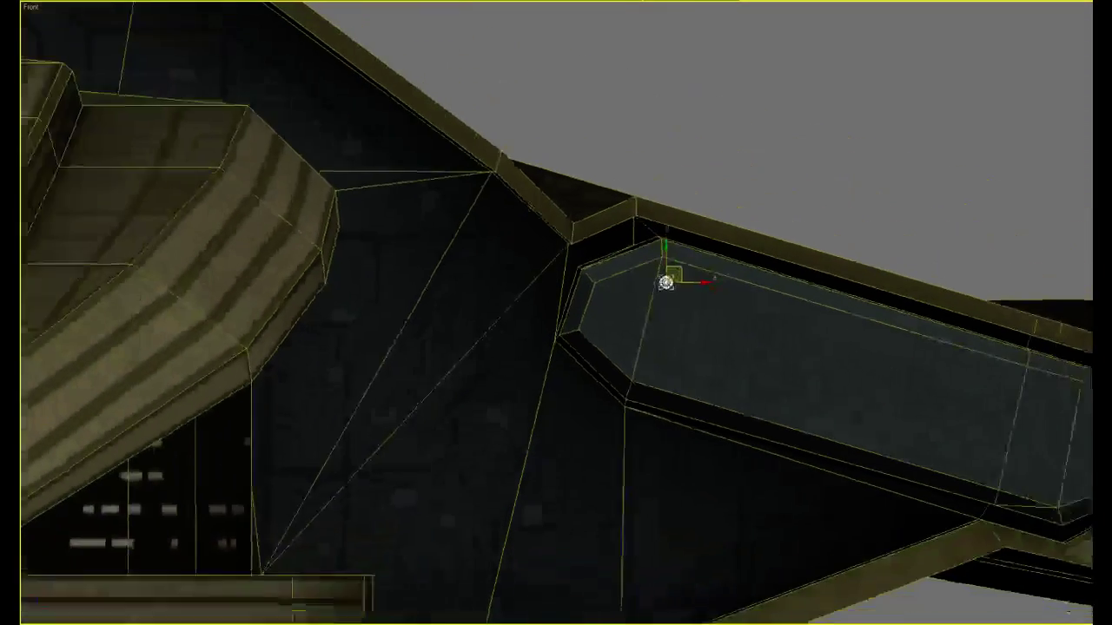
middle_drag(786, 278, 720, 293)
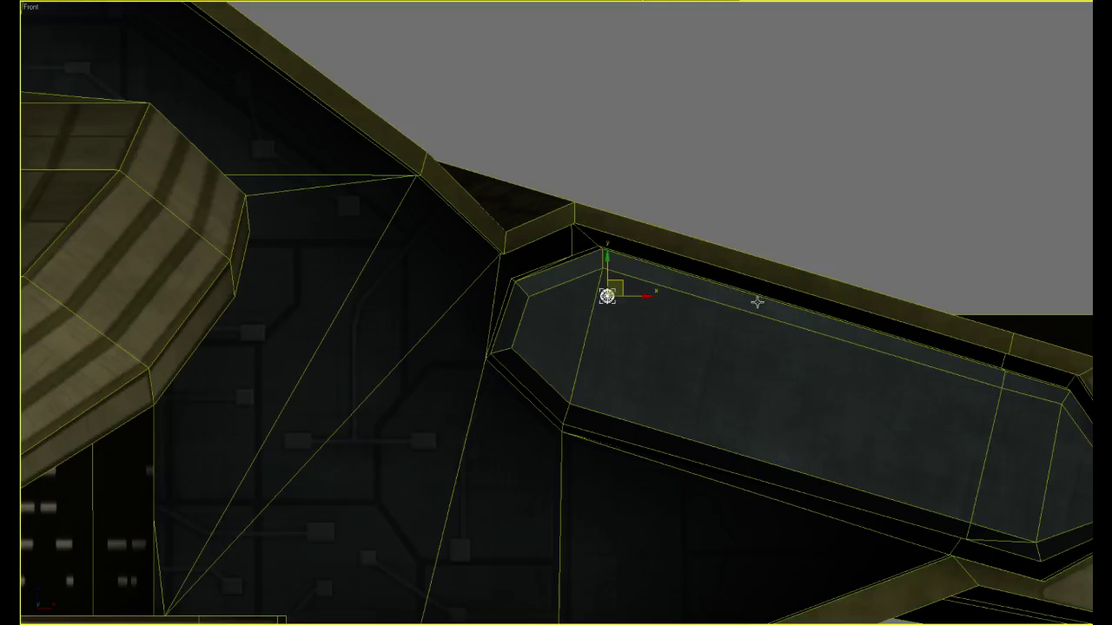
scroll(683, 293, up, 1)
scroll(648, 317, up, 1)
middle_drag(650, 309, 678, 312)
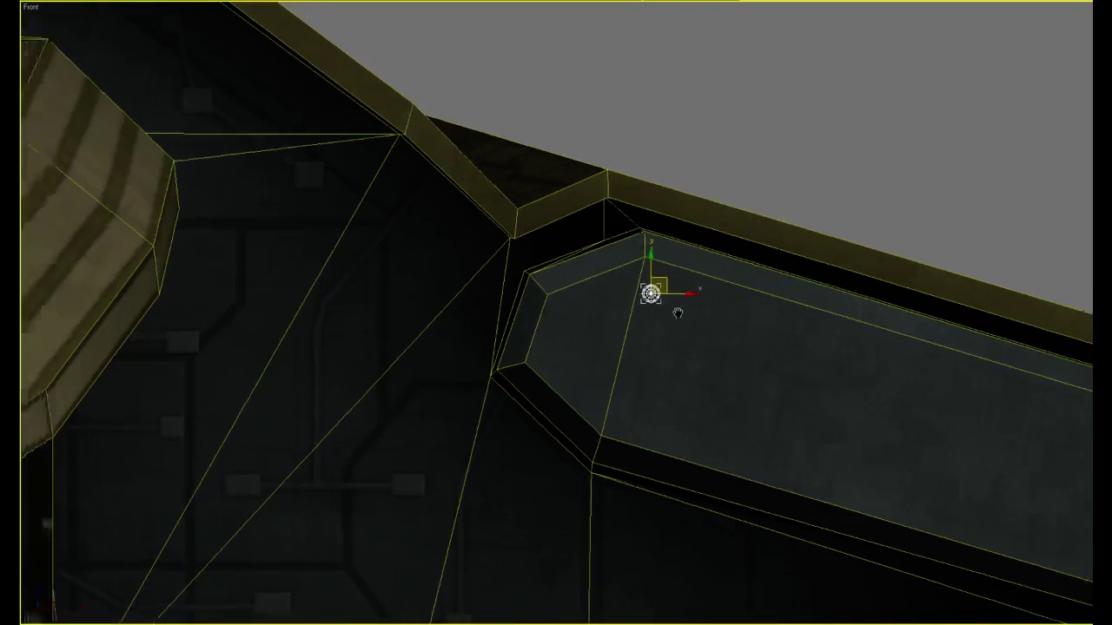
scroll(677, 300, up, 1)
Deselect and reselect the missile to check its outline against the pod and the surrounding bulkhead
click(795, 274)
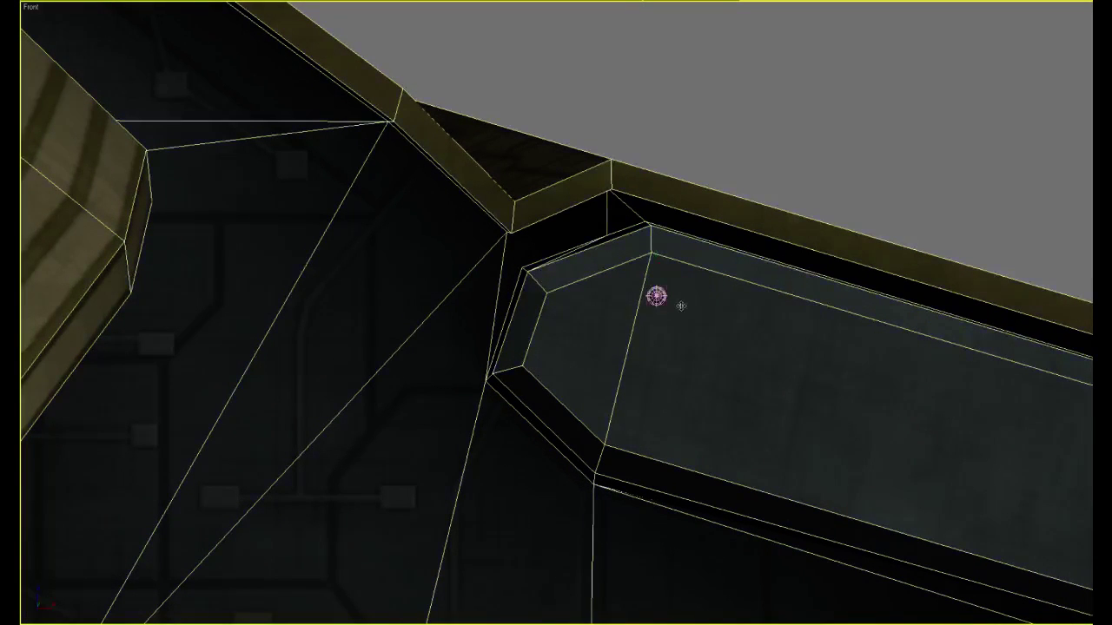
scroll(681, 306, up, 1)
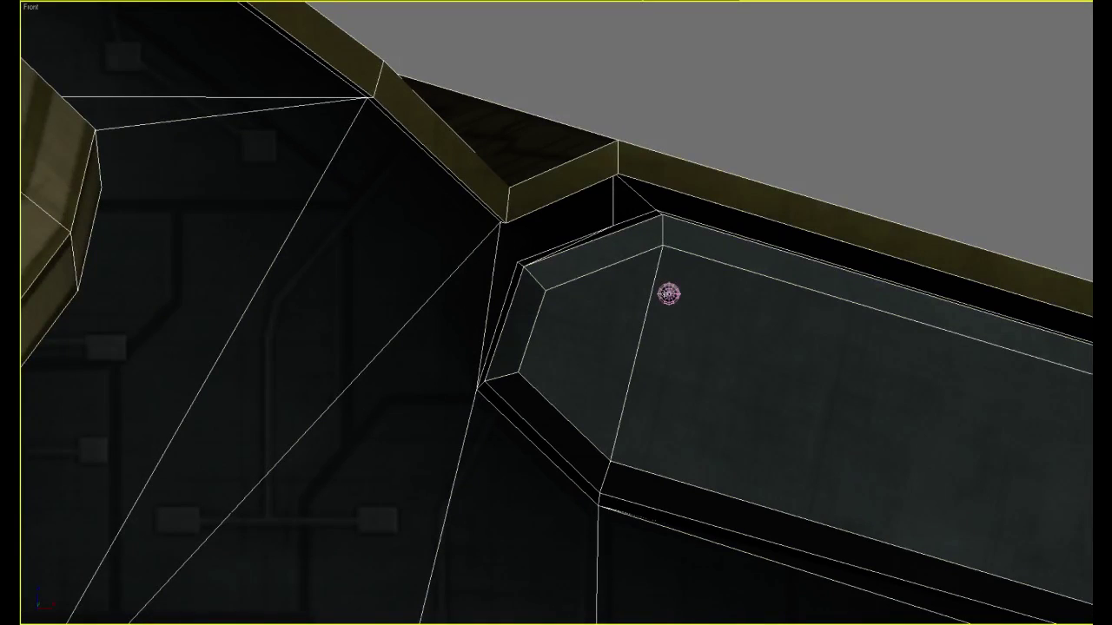
click(668, 294)
scroll(668, 294, up, 2)
scroll(667, 293, down, 10)
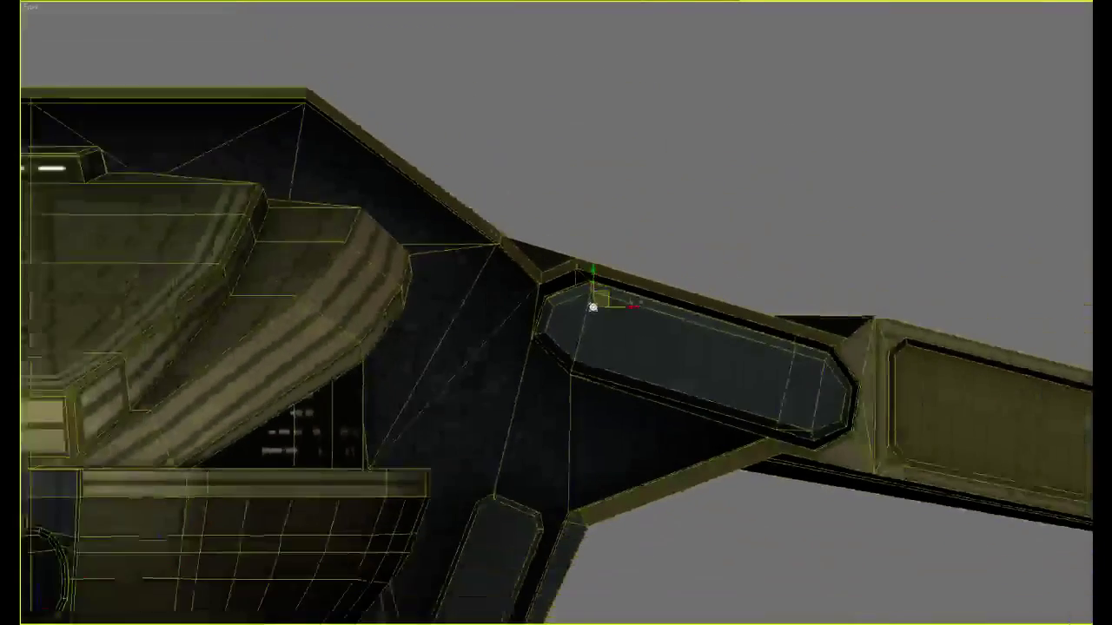
scroll(552, 319, up, 6)
Switch to Photoshop, examine the rows of small dark squares on the orinthon_destroyer.psd texture, and return to 3ds Max
key(alt+Tab)
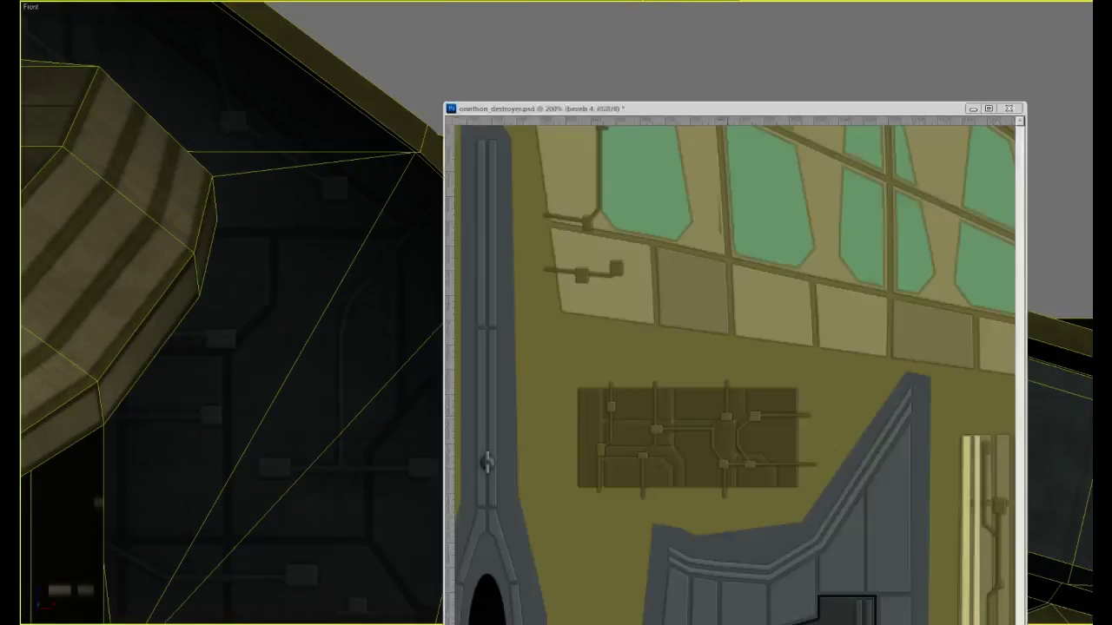
drag(823, 113, 988, 101)
alt+click(923, 262)
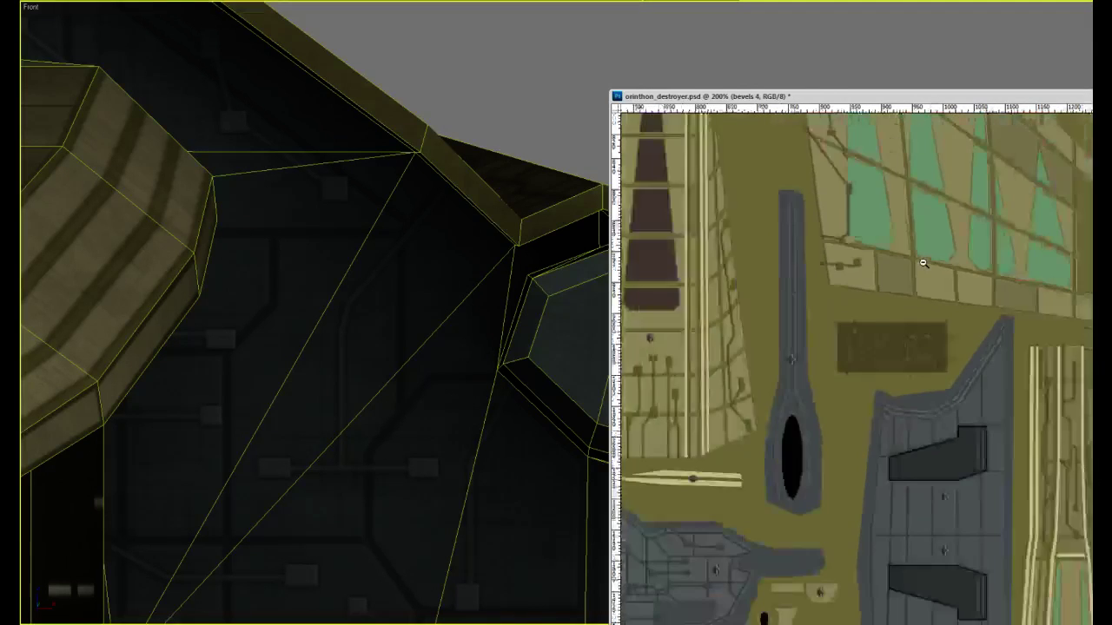
drag(881, 355, 853, 496)
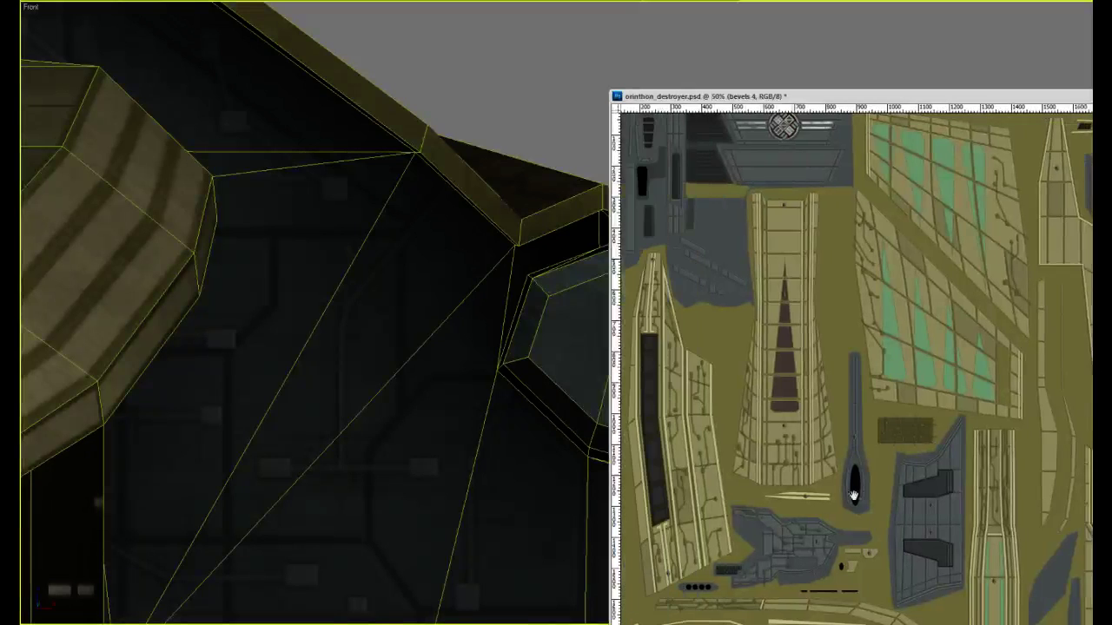
drag(700, 590, 785, 480)
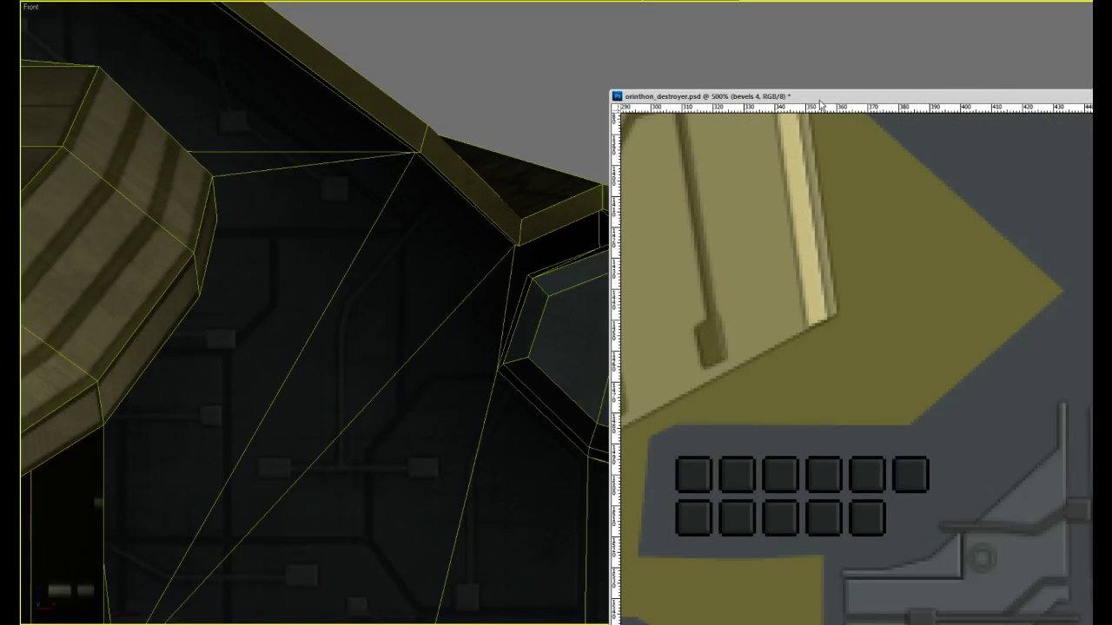
key(alt+Tab)
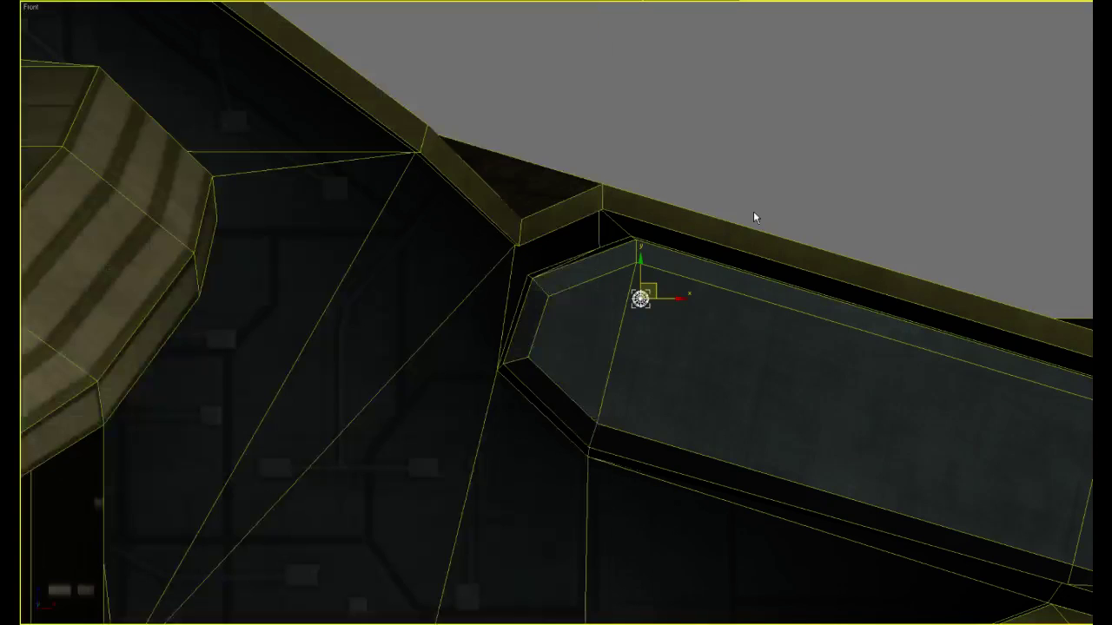
Deselect the missile and compare its outline with the small dark squares on the orinthon_destroyer.psd texture in Photoshop
click(754, 216)
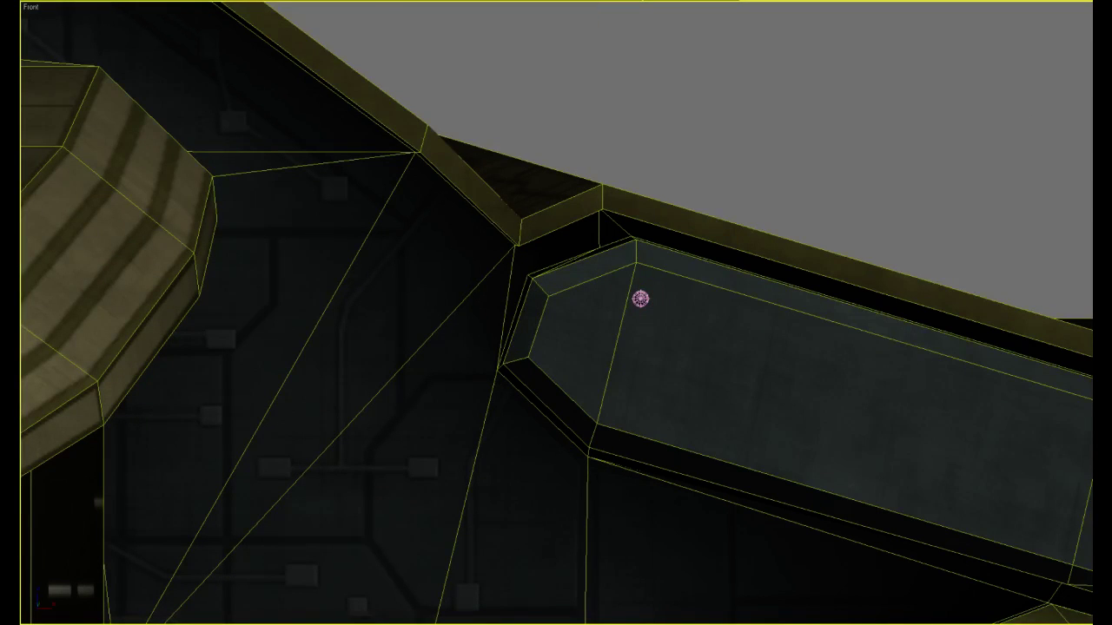
key(alt+Tab)
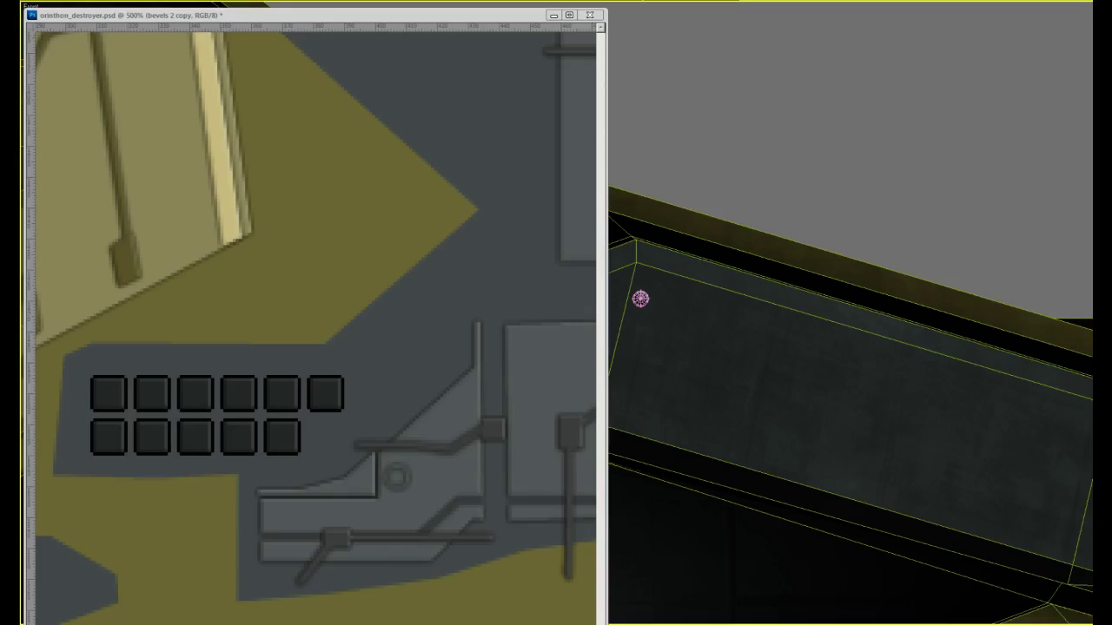
click(695, 271)
scroll(603, 255, down, 4)
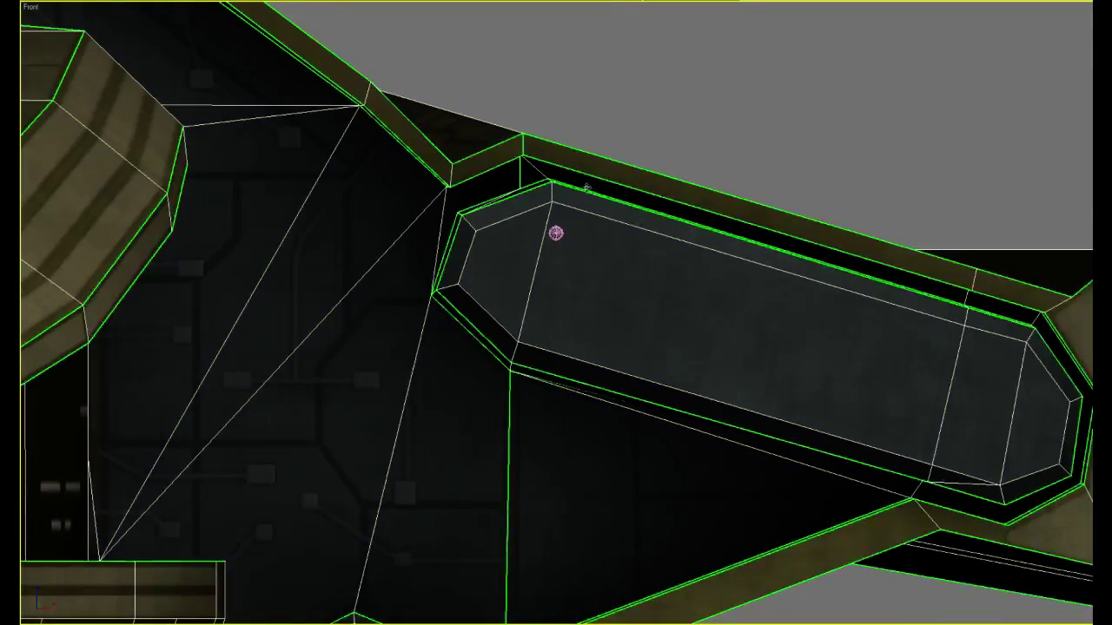
Select the face of the lower slanted pod to locate it in the Edit UVWs layout, and leave UV editing
scroll(646, 269, down, 9)
scroll(645, 268, up, 2)
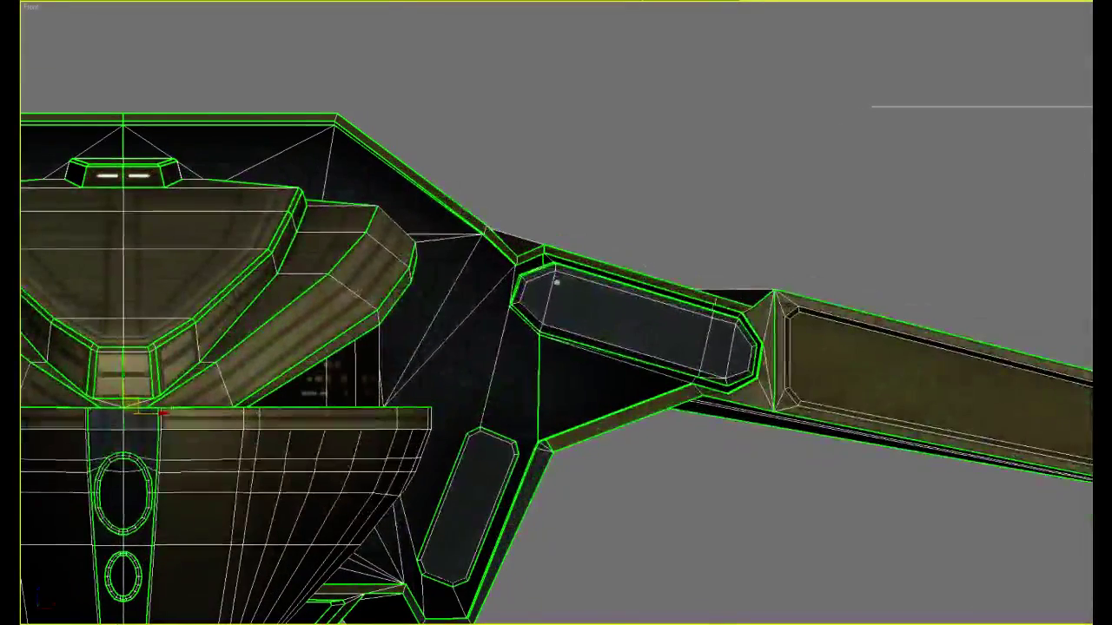
click(469, 486)
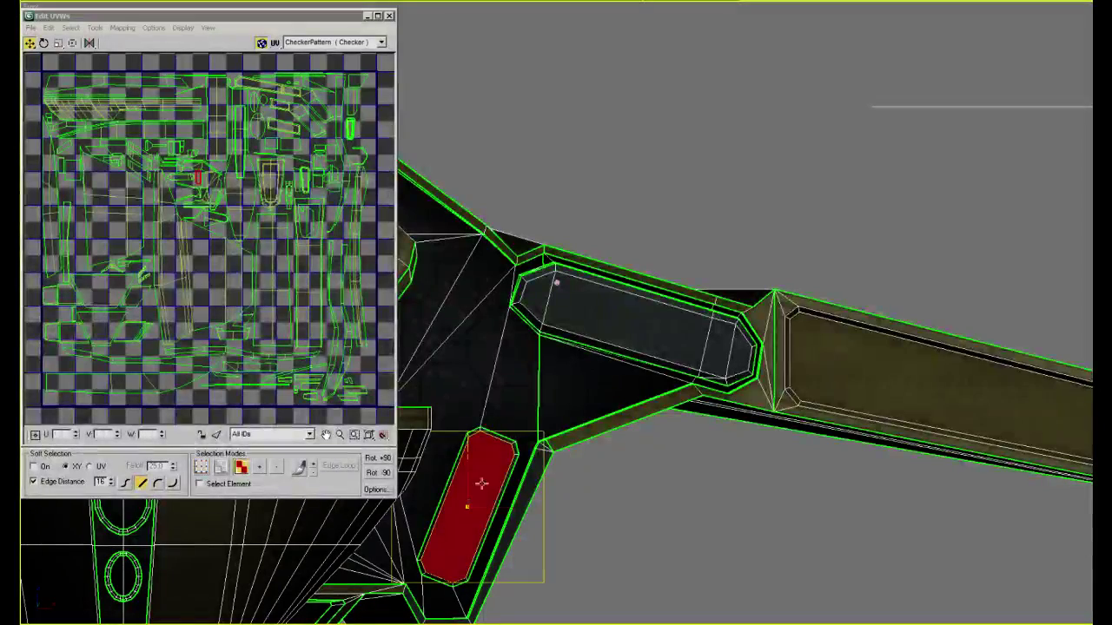
middle_drag(469, 486, 573, 383)
scroll(614, 343, up, 2)
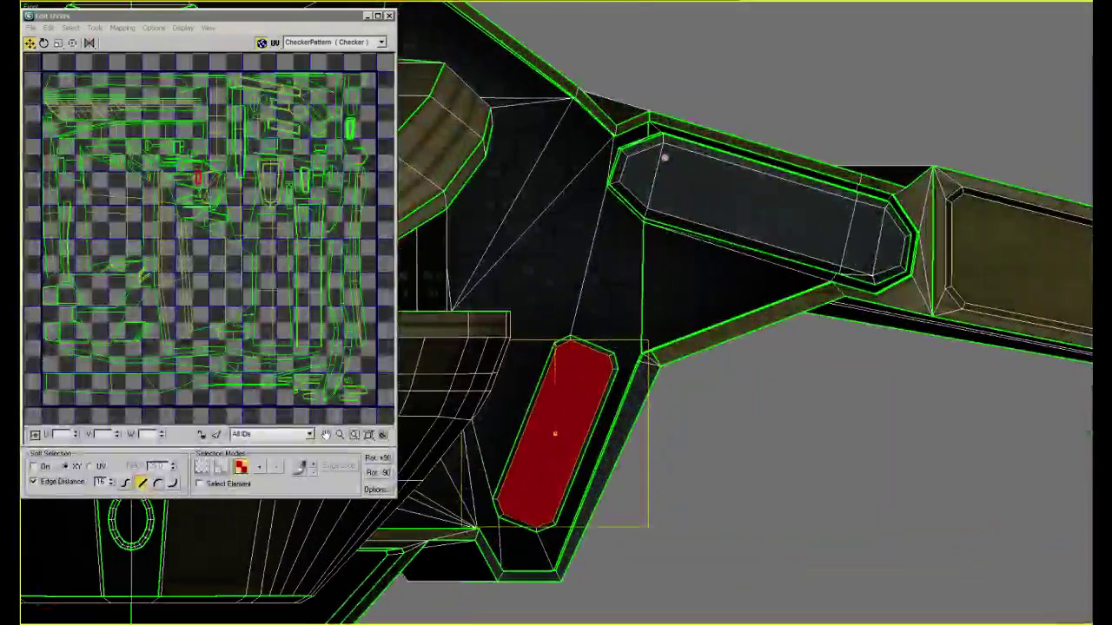
key(alt+Tab)
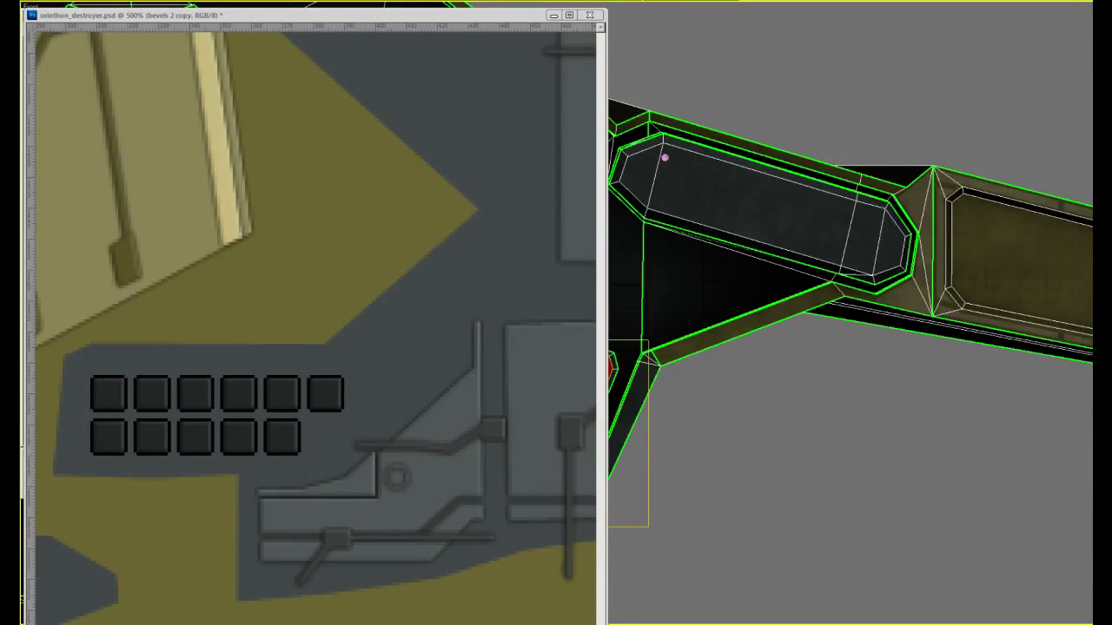
key(alt+Tab)
right_click(665, 174)
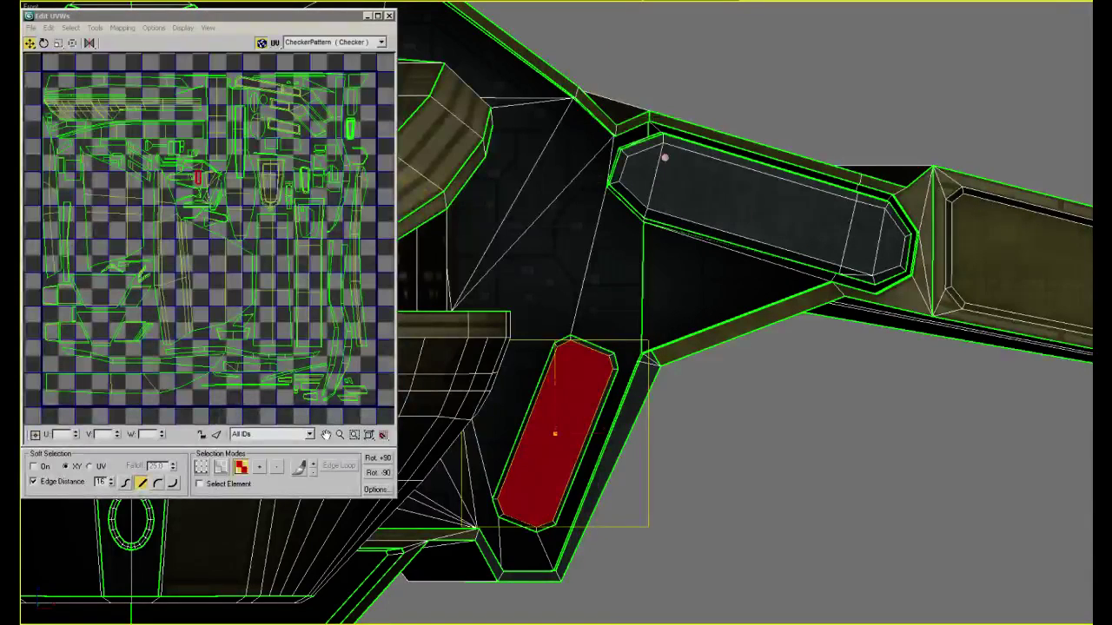
click(861, 88)
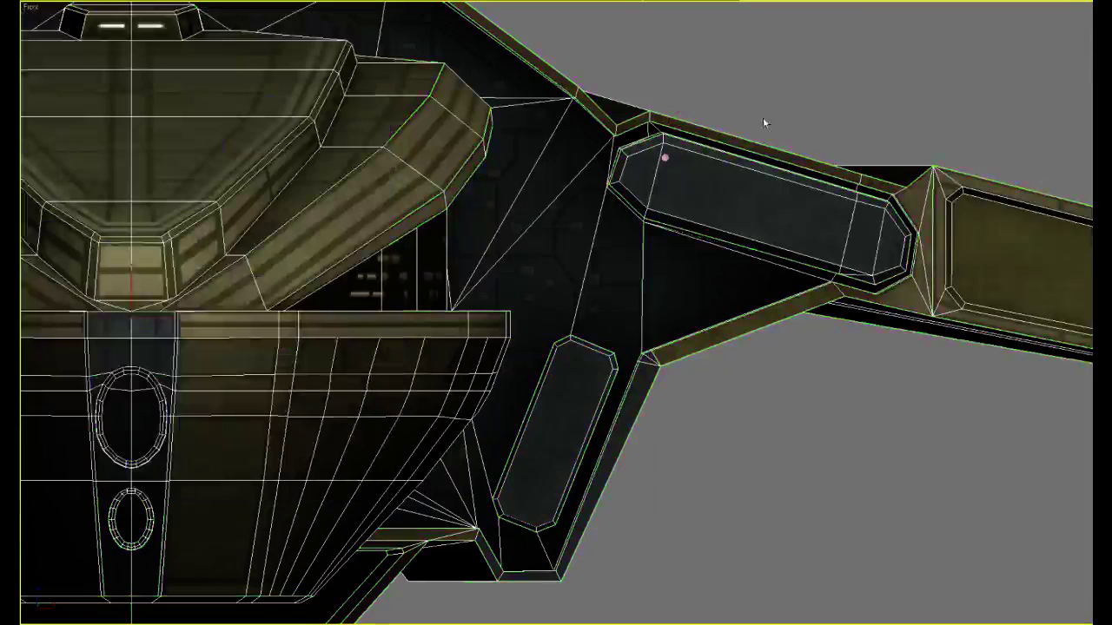
Move the missile onto the upper end of the lower slanted pod in the Front view
click(665, 158)
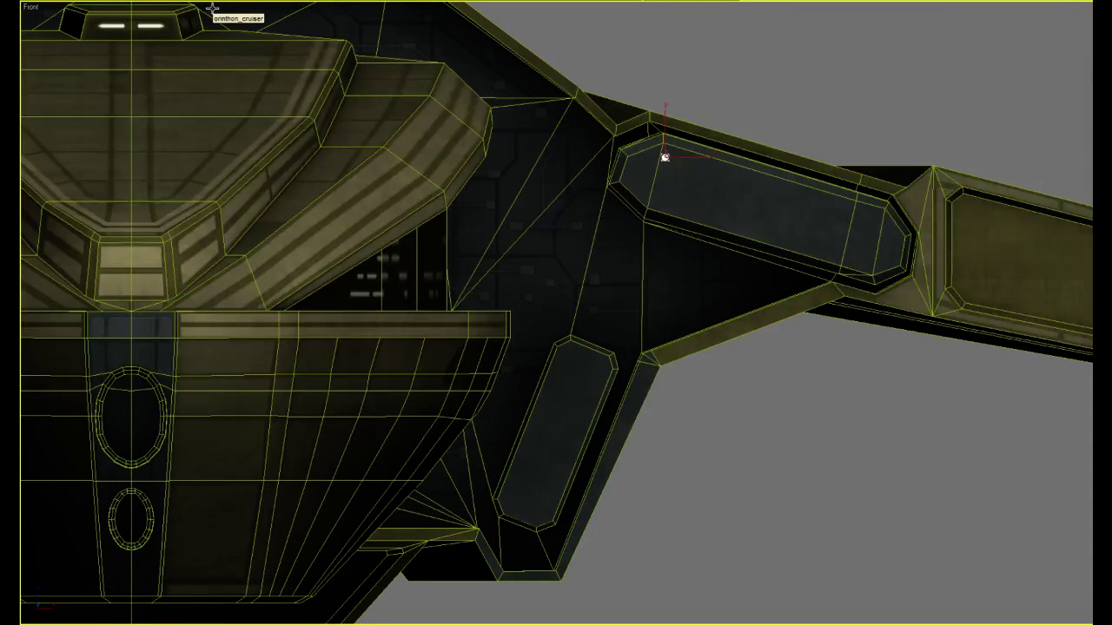
middle_drag(664, 158, 739, 131)
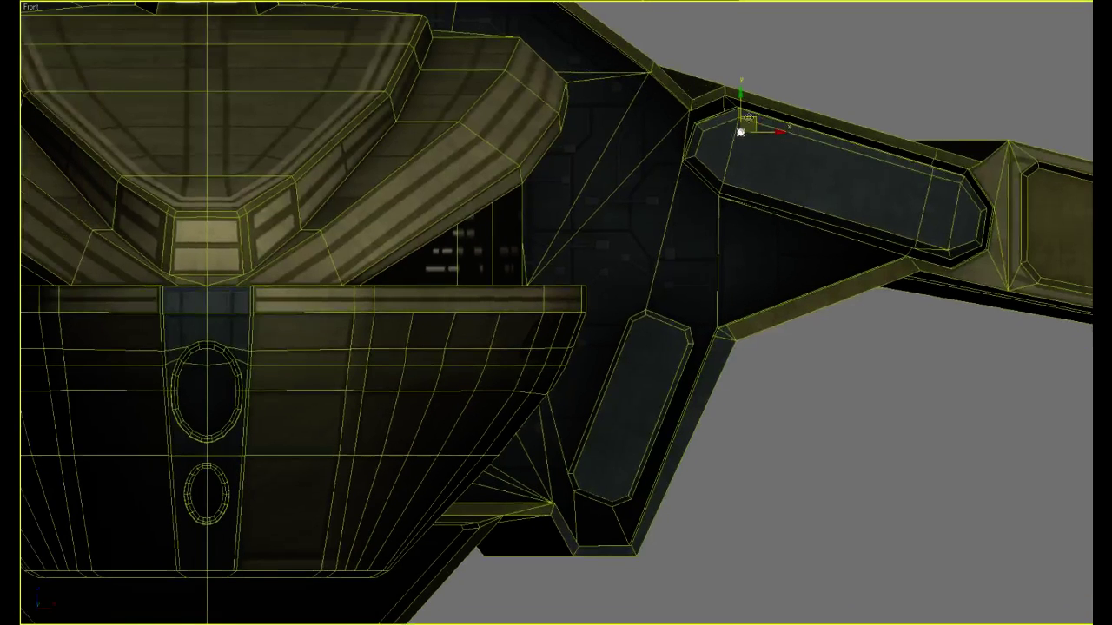
drag(744, 117, 653, 319)
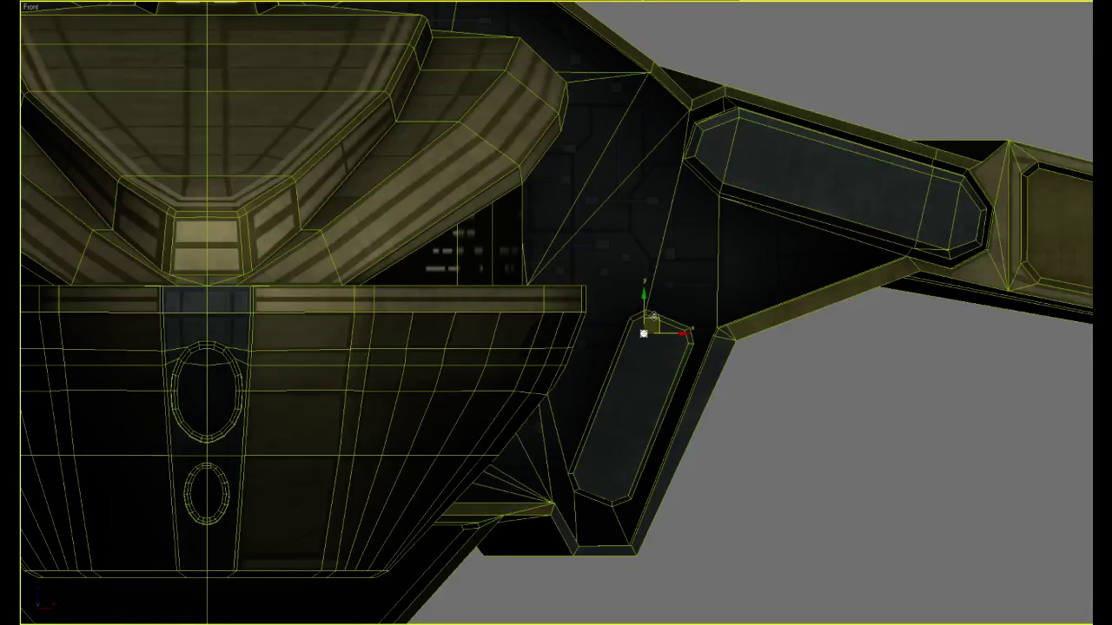
scroll(654, 314, up, 5)
Switch to Photoshop and fill a light gray square about 13 pixels wide near the vertical pod's upper end on orinthon_cruiser.psd
key(alt+Tab)
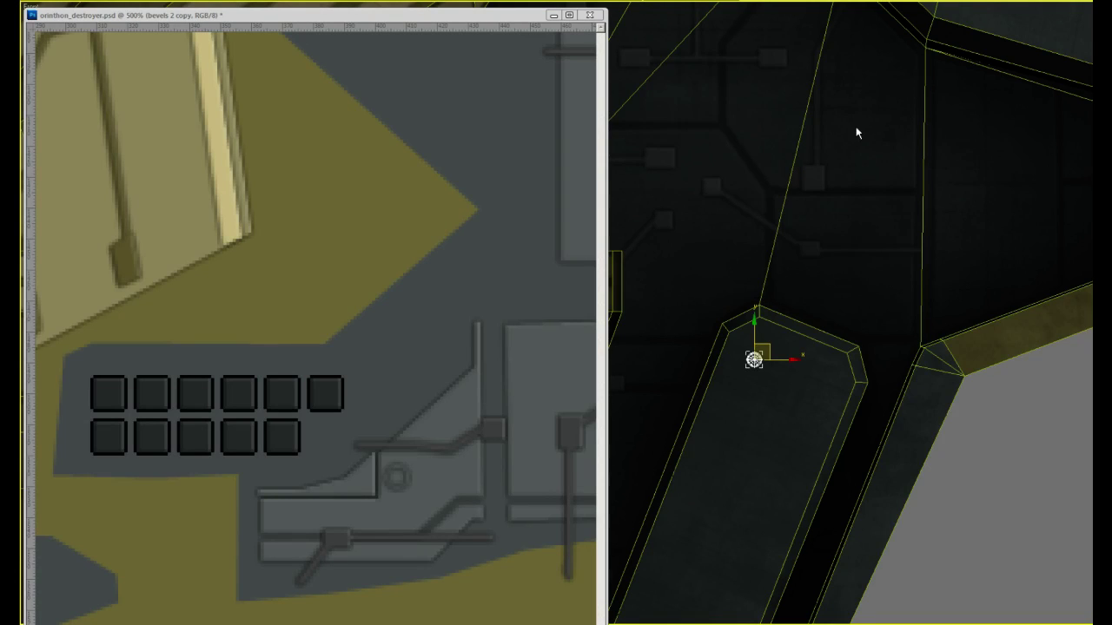
key(alt+Tab)
scroll(748, 169, up, 2)
scroll(748, 170, up, 5)
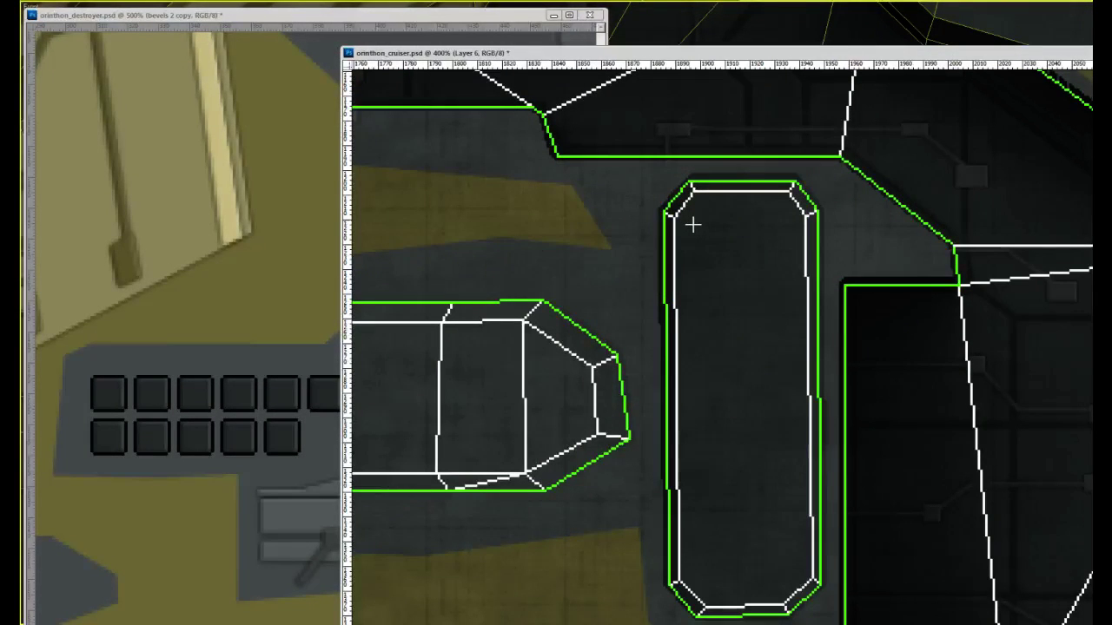
drag(689, 221, 717, 252)
key(alt+BackSpace)
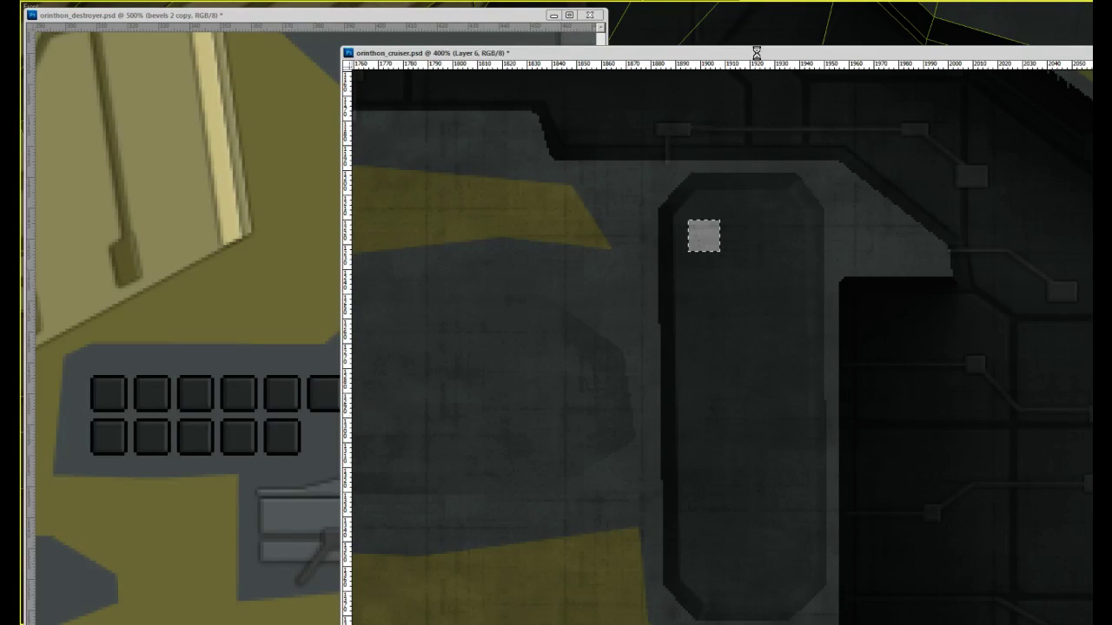
Return to 3ds Max, refresh the cruiser's texture, and move the missile to the centre of the light square on the pod
drag(757, 53, 1110, 53)
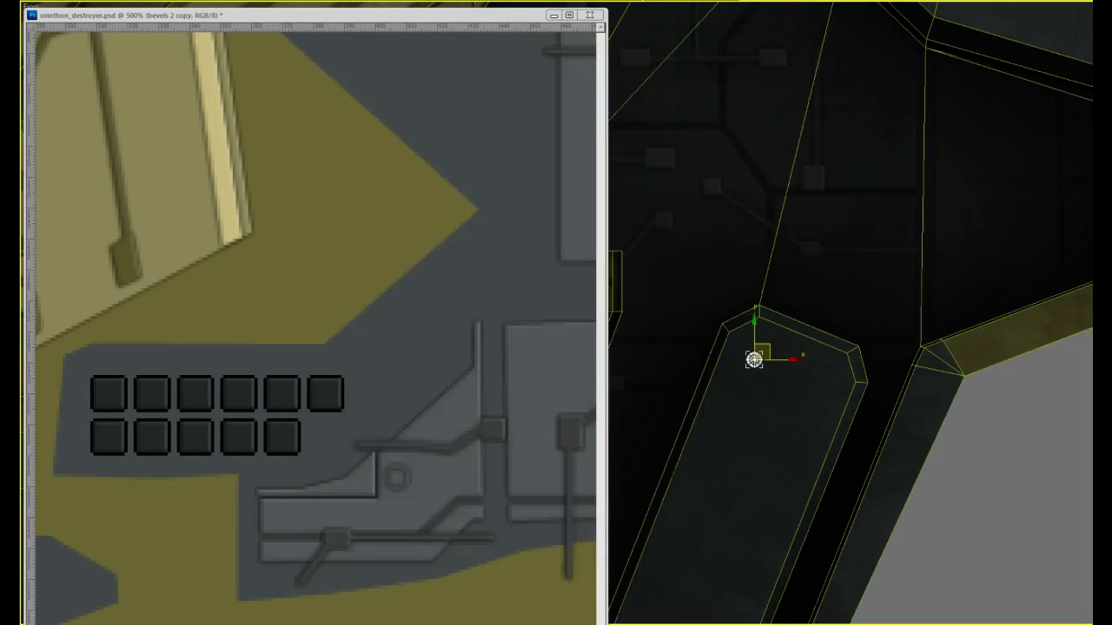
click(856, 182)
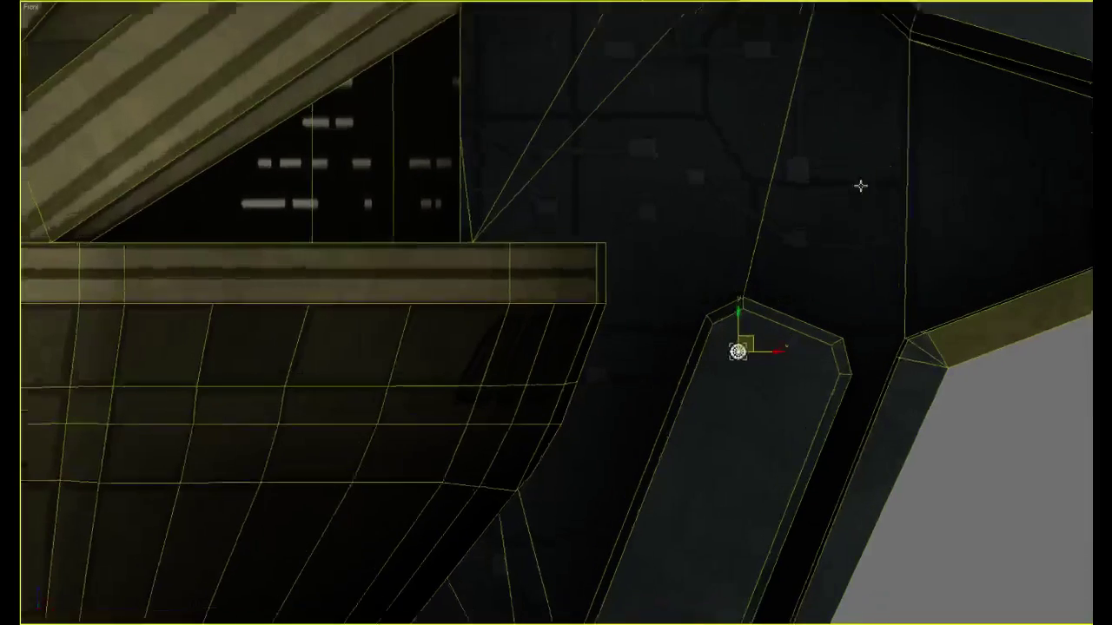
key(m)
key(m)
middle_drag(860, 185, 739, 162)
scroll(782, 164, up, 3)
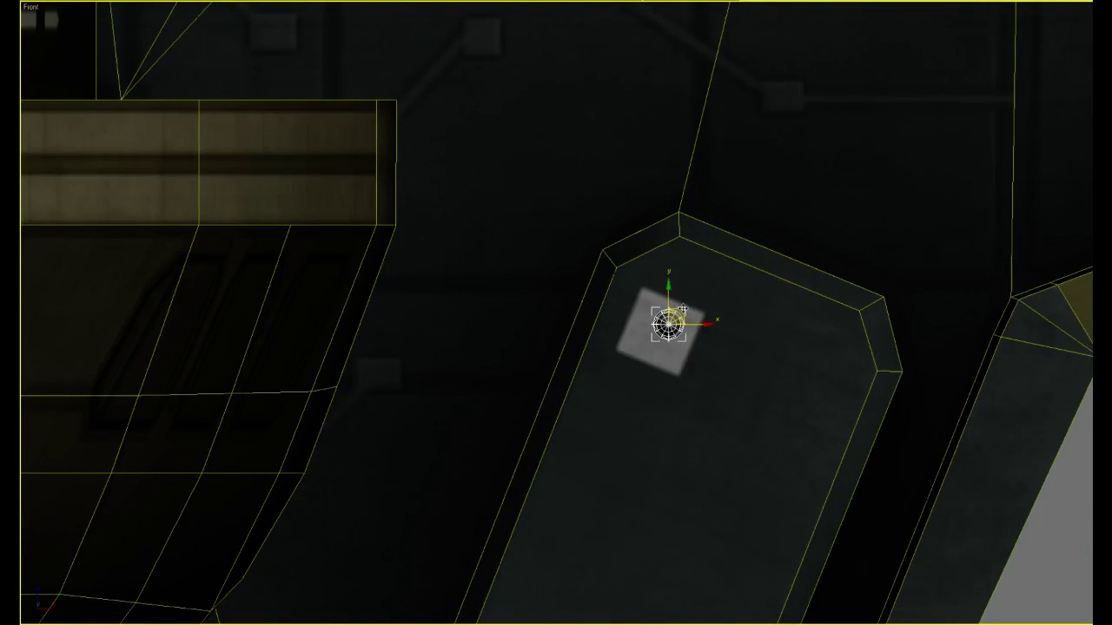
drag(683, 309, 673, 315)
Shrink the light square on the cruiser texture to about 9 pixels and recheck it against the missile in 3ds Max
key(alt+Tab)
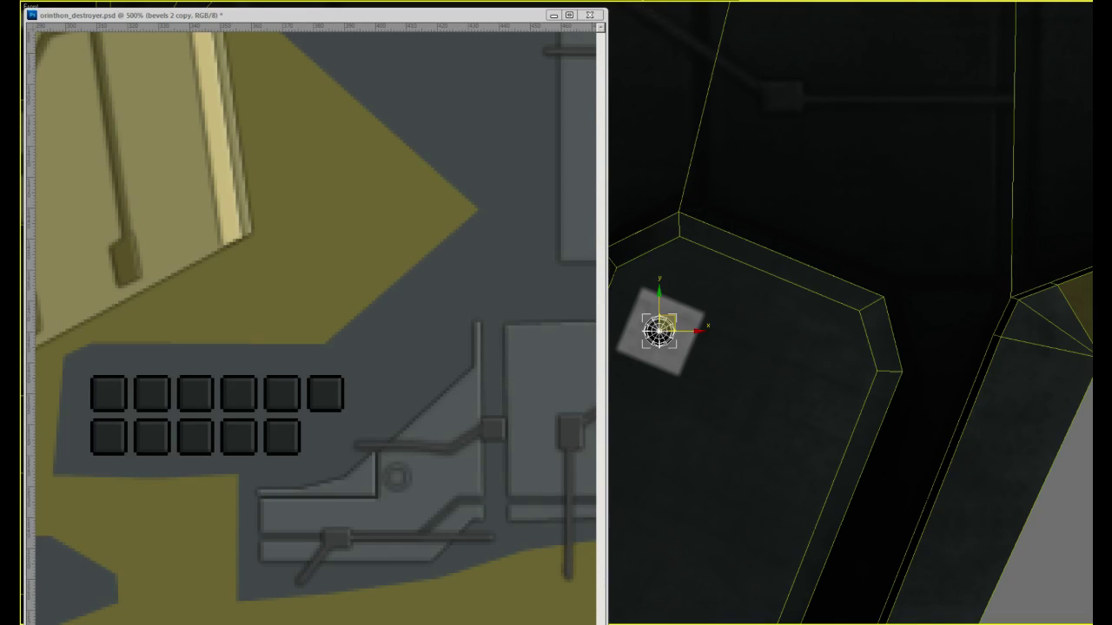
key(alt+Tab)
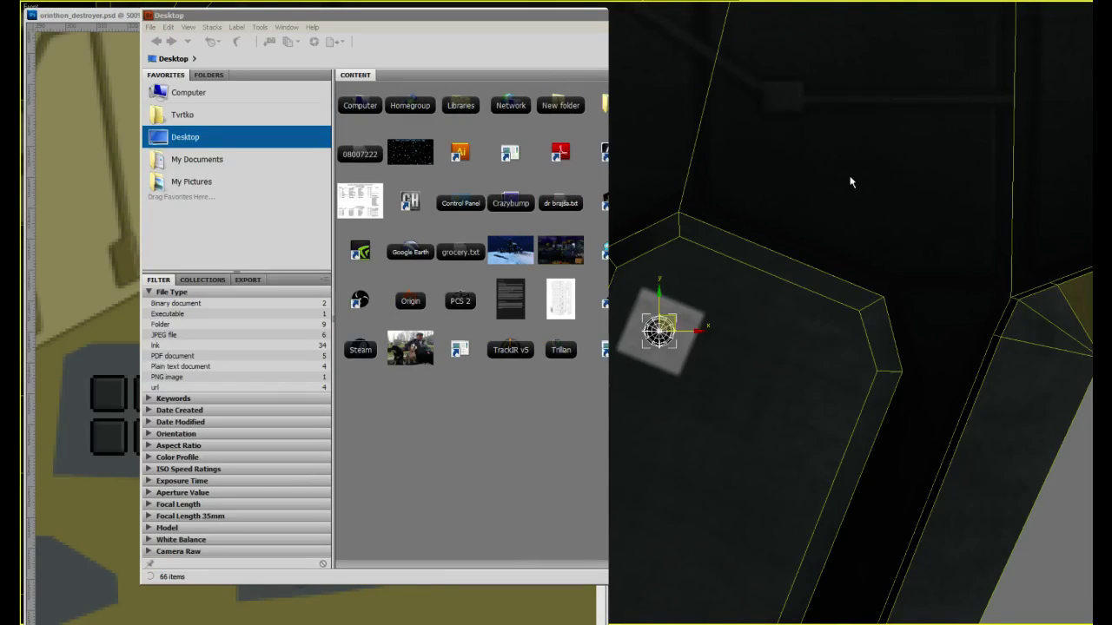
key(alt+Tab)
key(m)
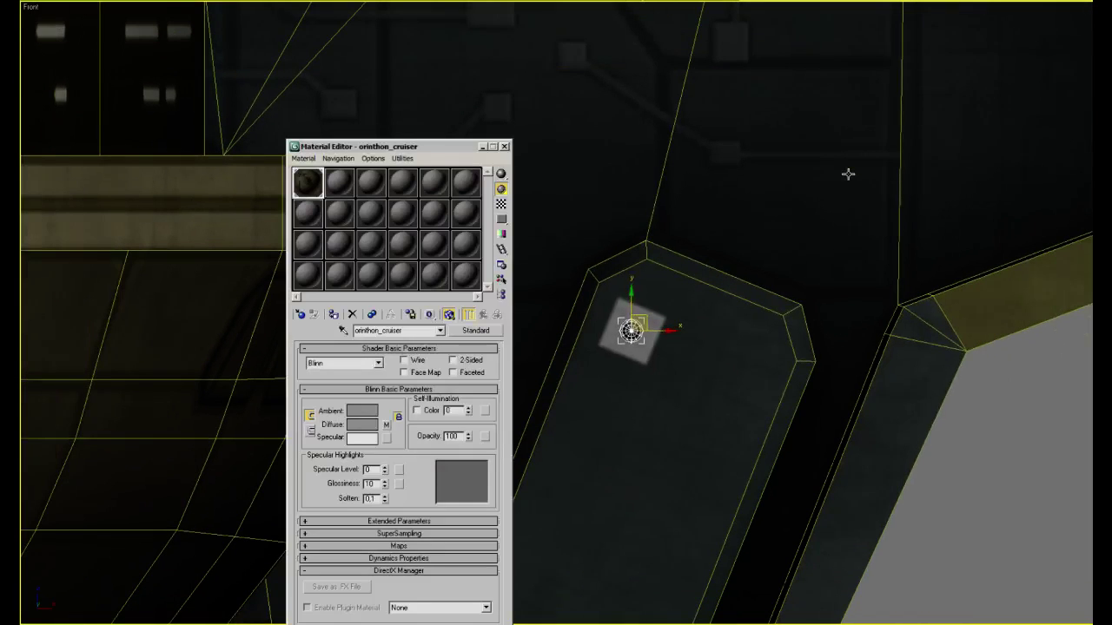
key(m)
scroll(749, 216, up, 8)
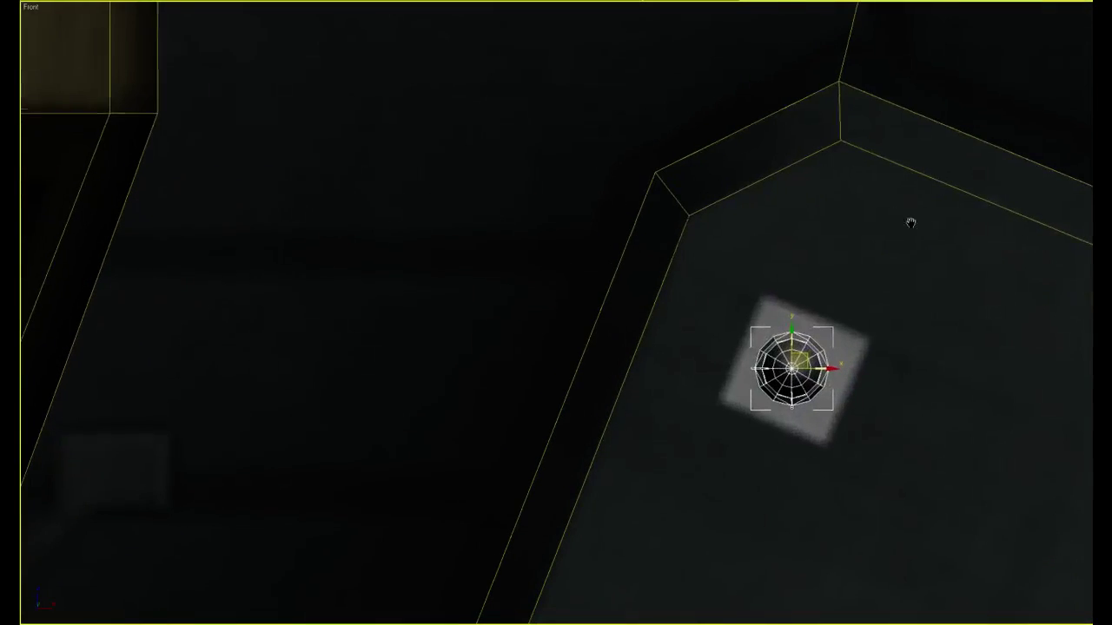
middle_drag(911, 223, 877, 204)
Switch to Photoshop, trim the corner pixels off the light square on orinthon_cruiser.psd, and clear the selection
key(alt+Tab)
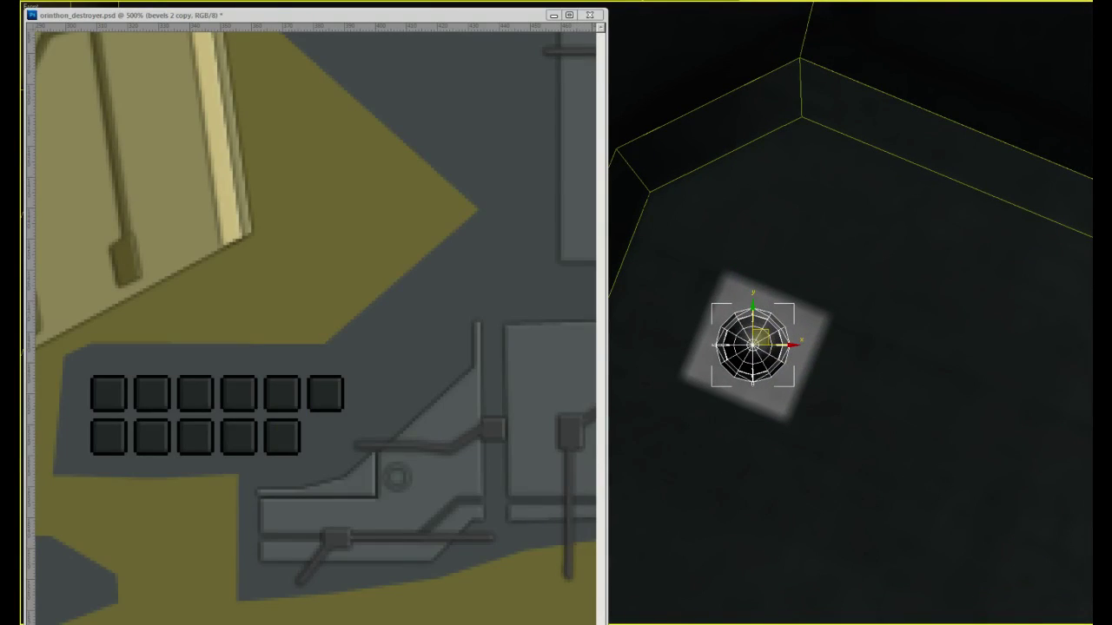
key(ctrl+Tab)
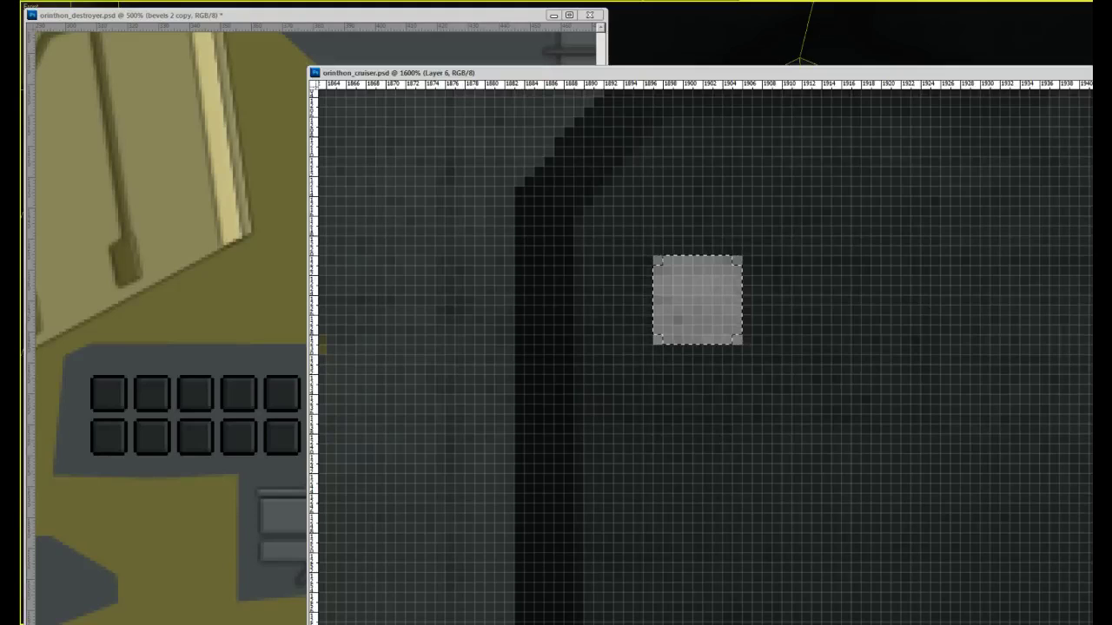
key(Delete)
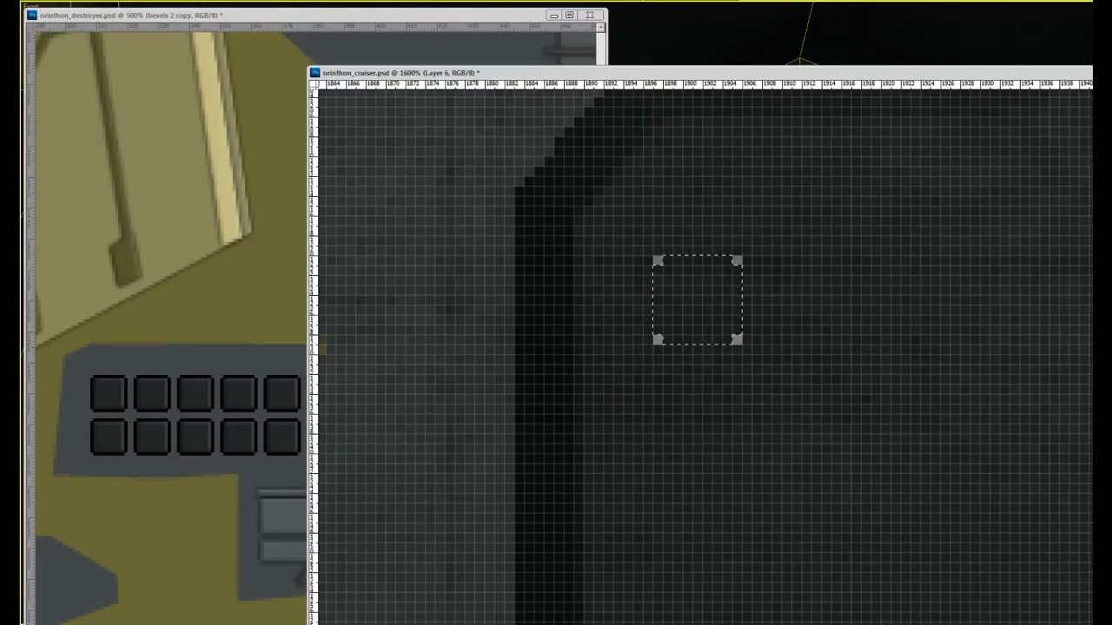
key(ctrl+z)
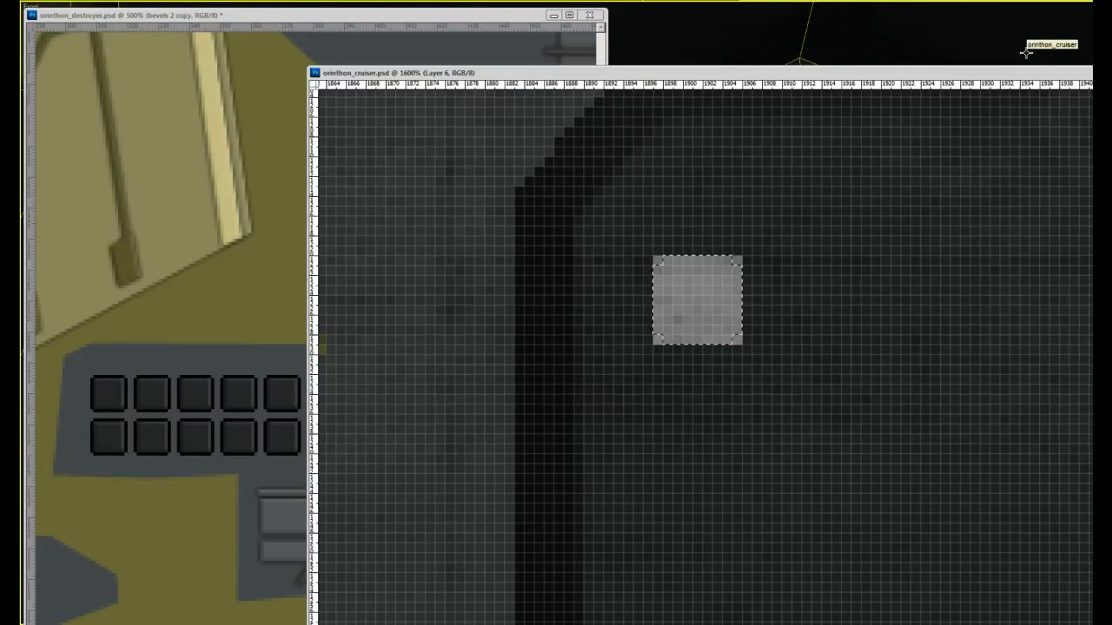
key(ctrl+shift+i)
key(Delete)
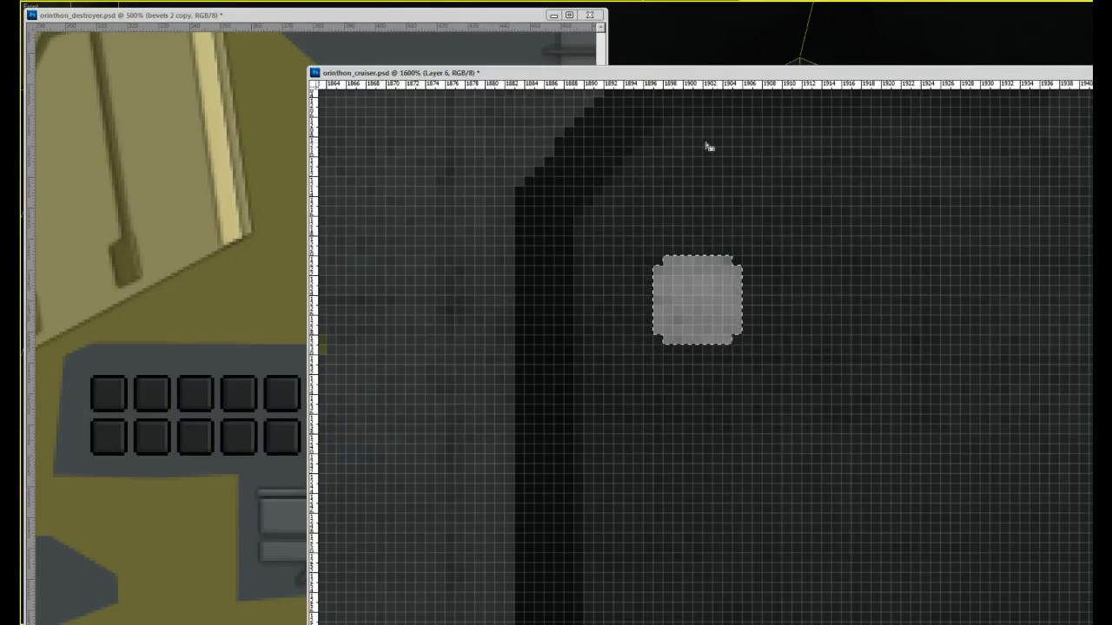
key(Right)
key(ctrl+d)
Show the UV wireframe and duplicate the rounded square into two evenly spaced rows of four across the vertical pod
alt+scroll(769, 243, down, 1)
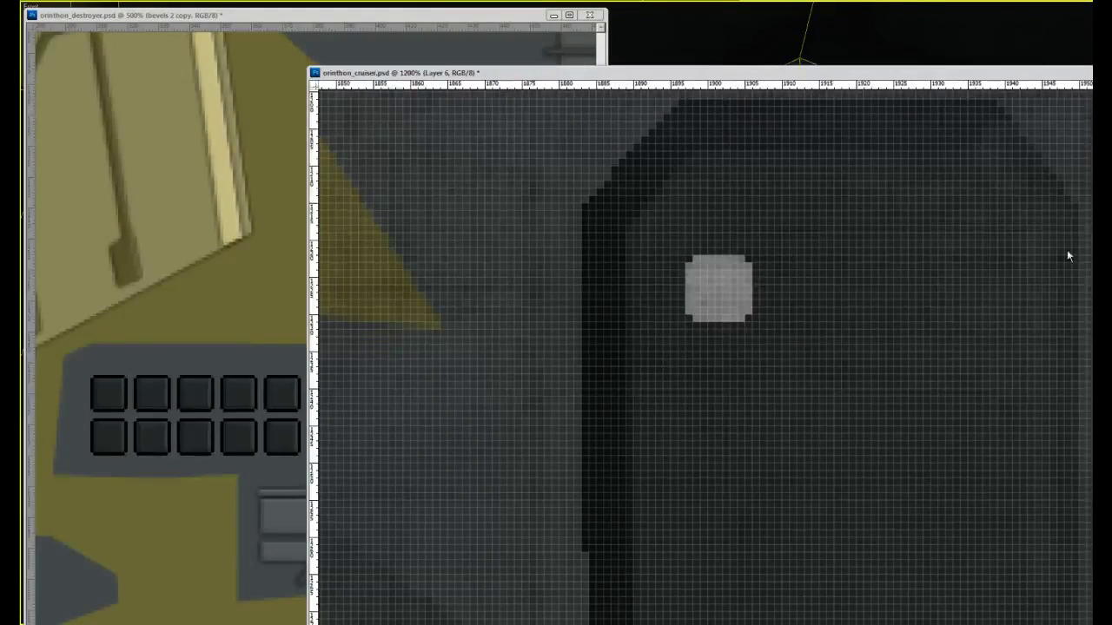
alt+scroll(973, 248, down, 2)
key(ctrl+comma)
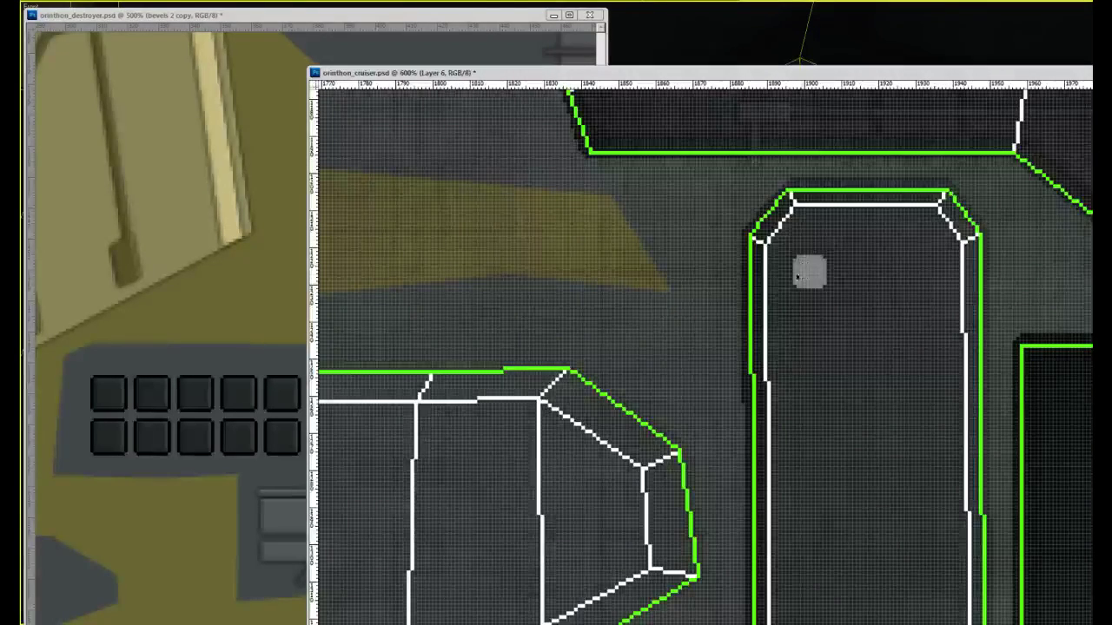
alt+drag(806, 274, 851, 276)
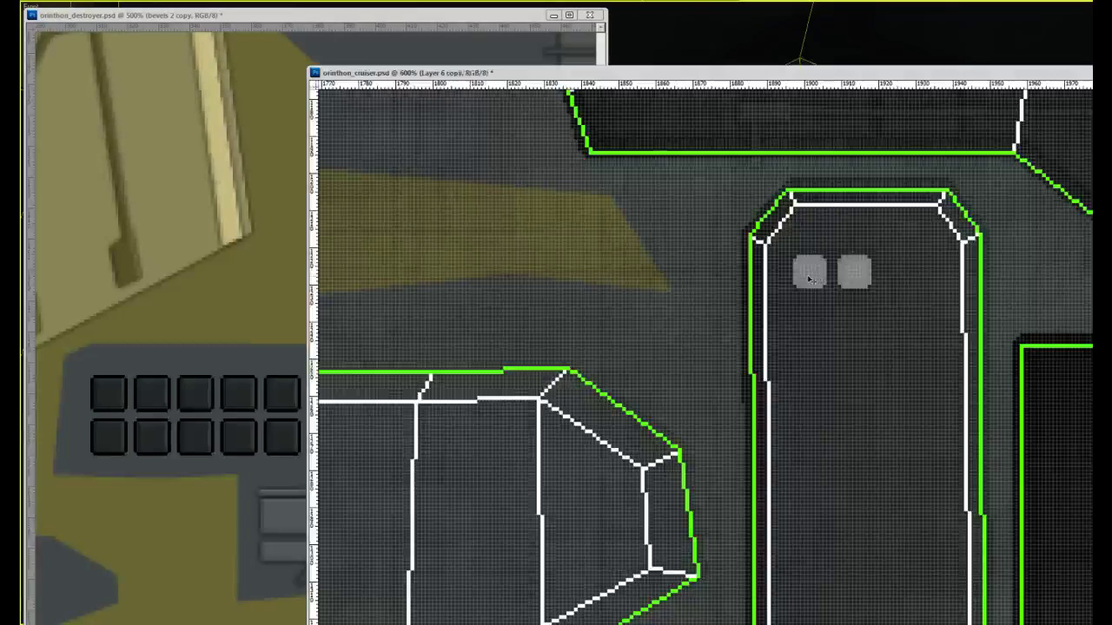
alt+drag(811, 276, 884, 325)
alt+scroll(884, 326, down, 1)
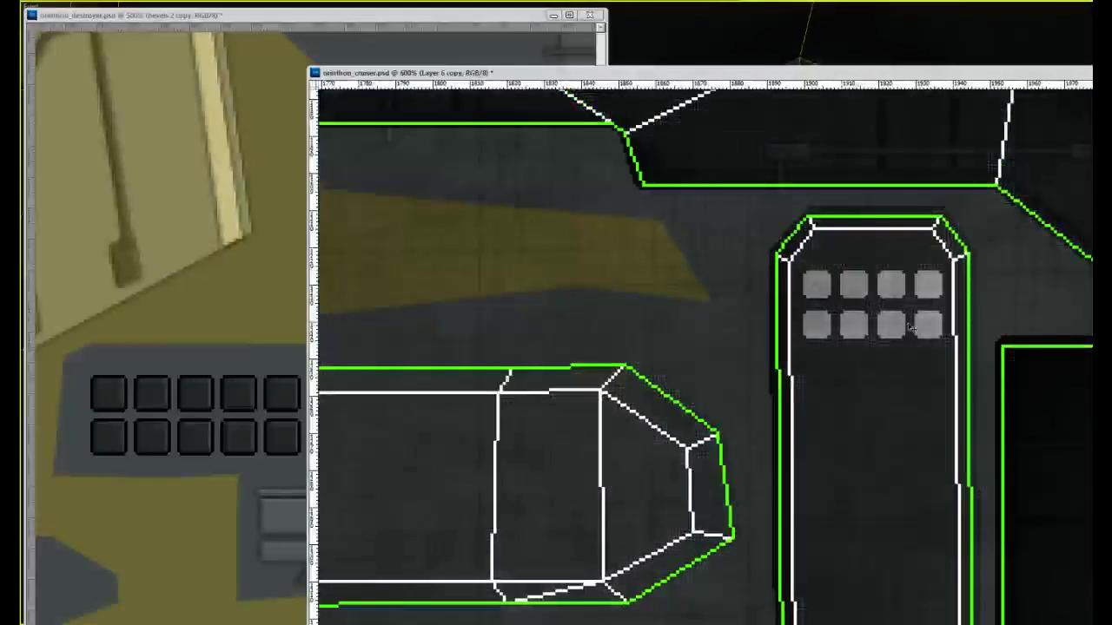
Duplicate the rows of squares down the vertical pod to make a grid of twelve rows
alt+drag(897, 287, 892, 368)
drag(868, 409, 881, 278)
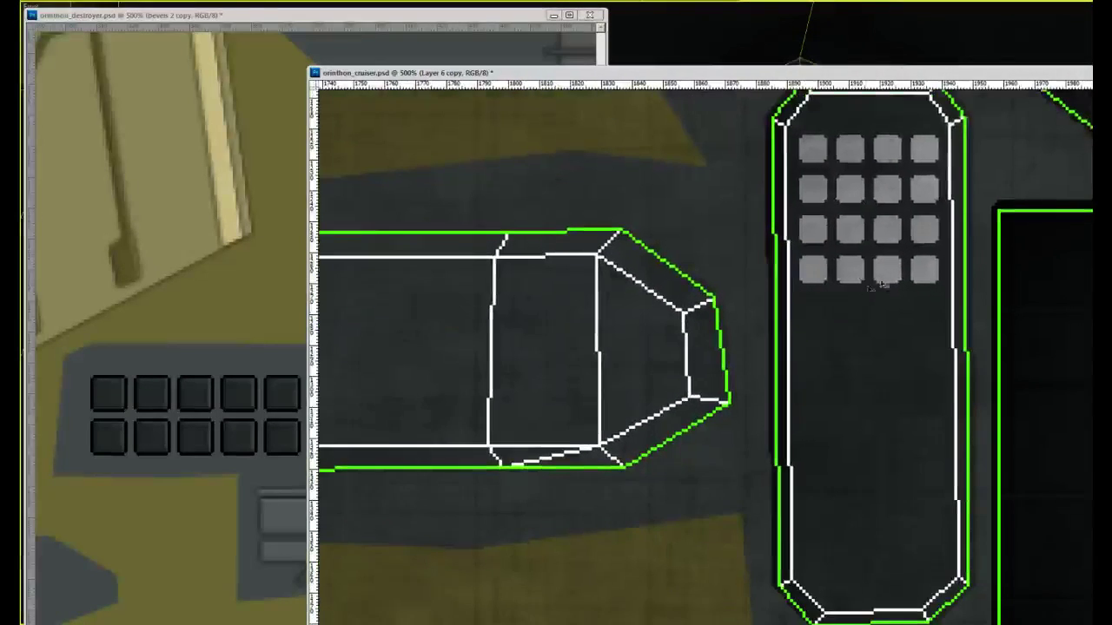
alt+drag(881, 185, 858, 439)
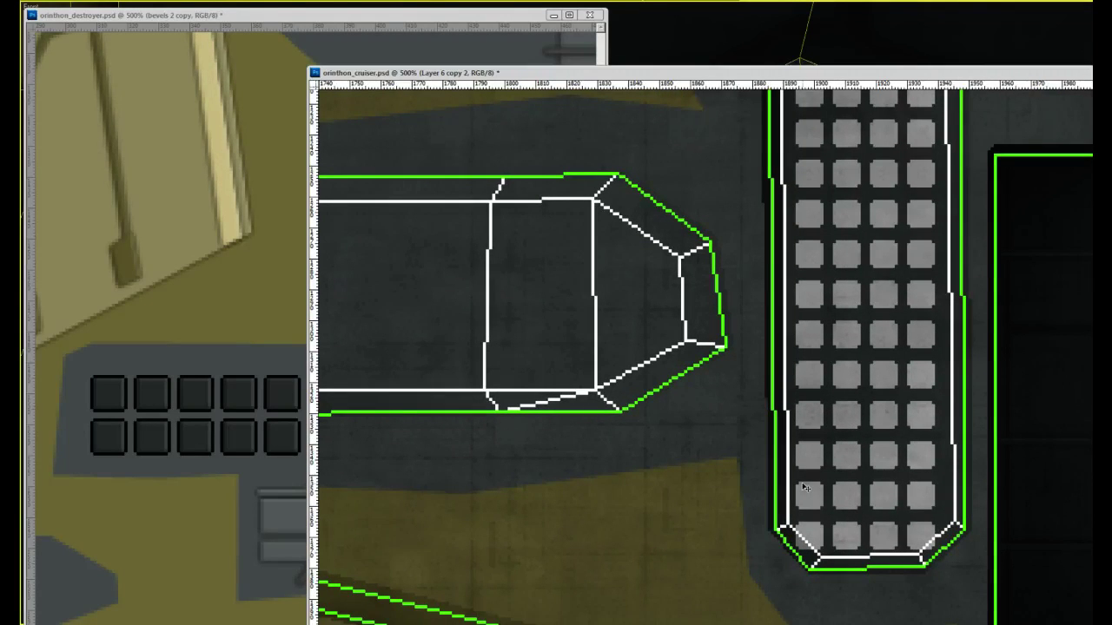
Merge the duplicated squares into one layer and delete the lowest row overlapping the pod's beveled end
key(ctrl+e)
key(m)
drag(762, 516, 1024, 587)
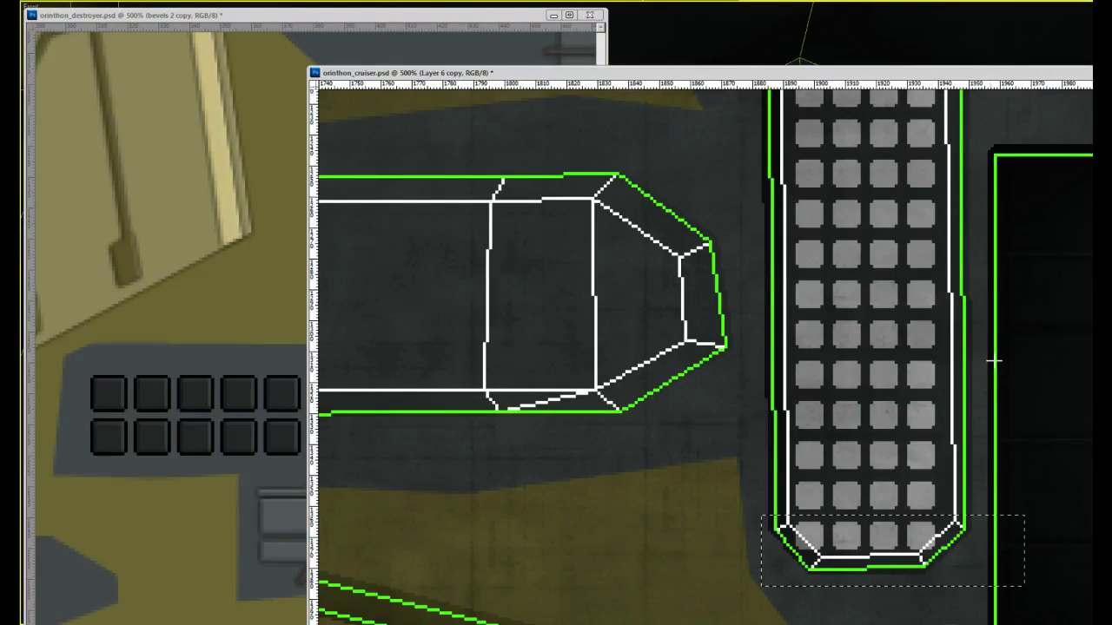
key(Delete)
key(ctrl+d)
scroll(926, 348, up, 2)
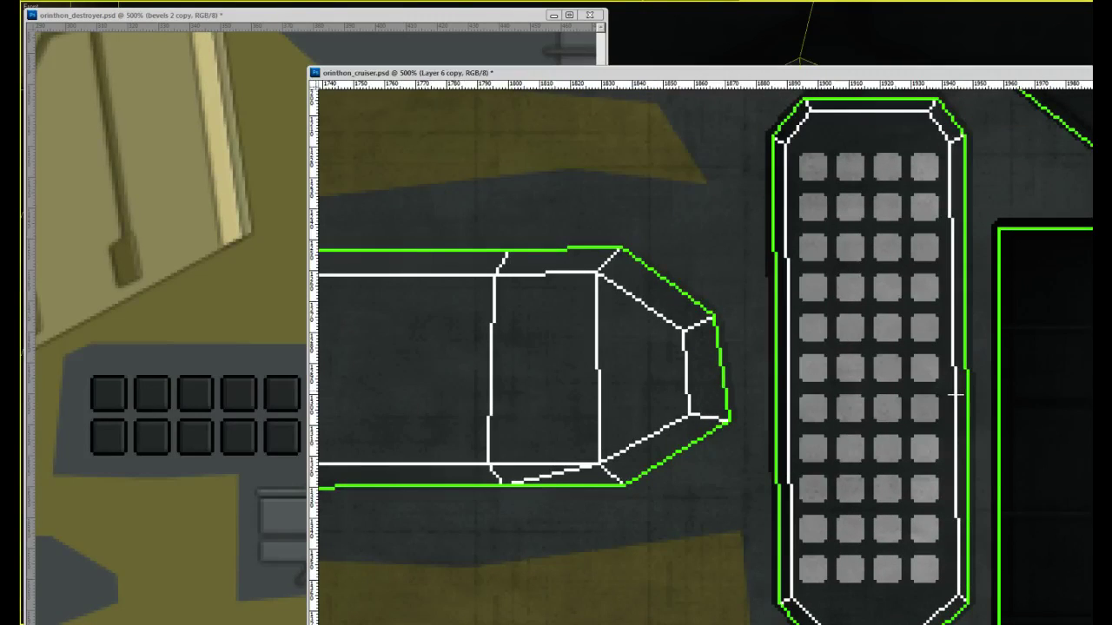
Delete the sixth row of squares so the grid forms two blocks of five rows, and clear the selection
drag(955, 393, 757, 349)
key(Delete)
key(ctrl+d)
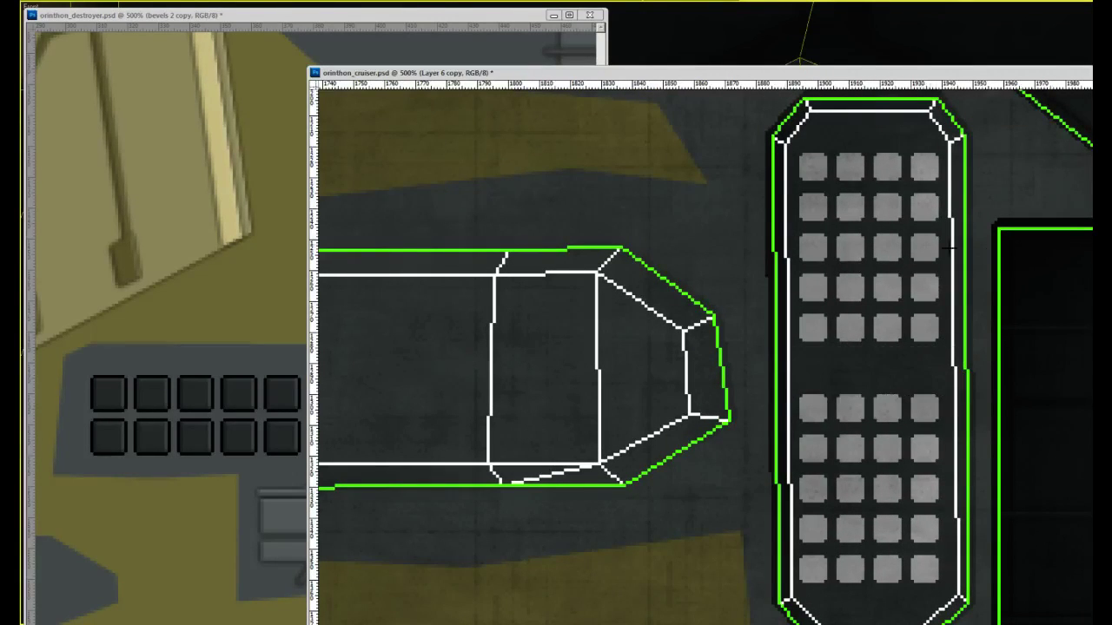
alt+scroll(994, 278, down, 1)
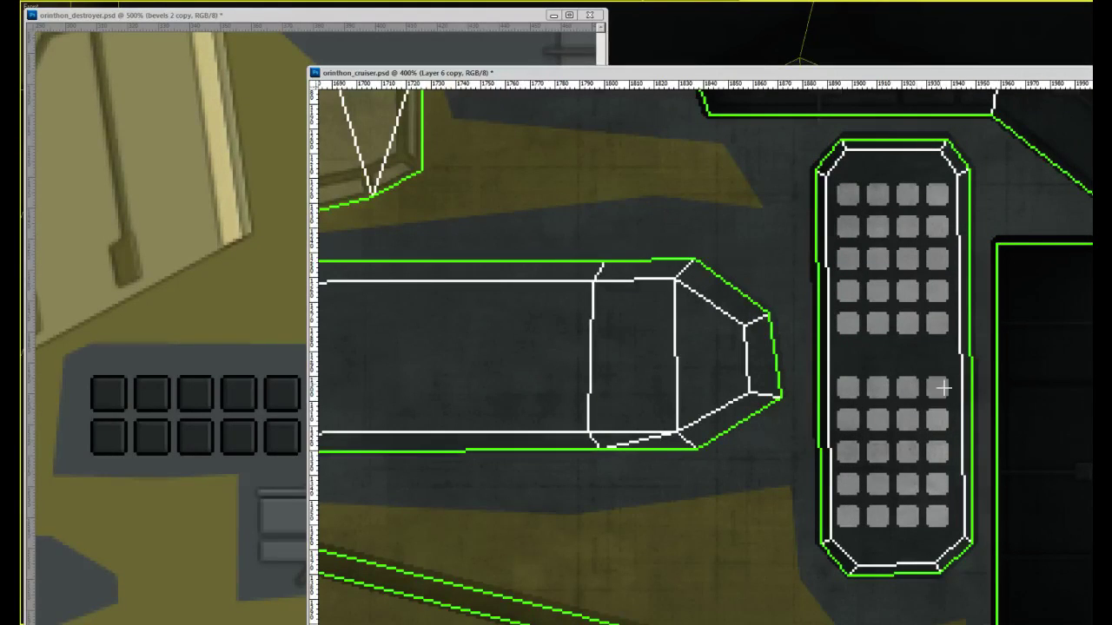
drag(822, 351, 989, 307)
click(997, 324)
Check the grid against the surrounding texture, and switch to 3ds Max to examine the cruiser's underside, hull side and pods
alt+scroll(932, 284, down, 2)
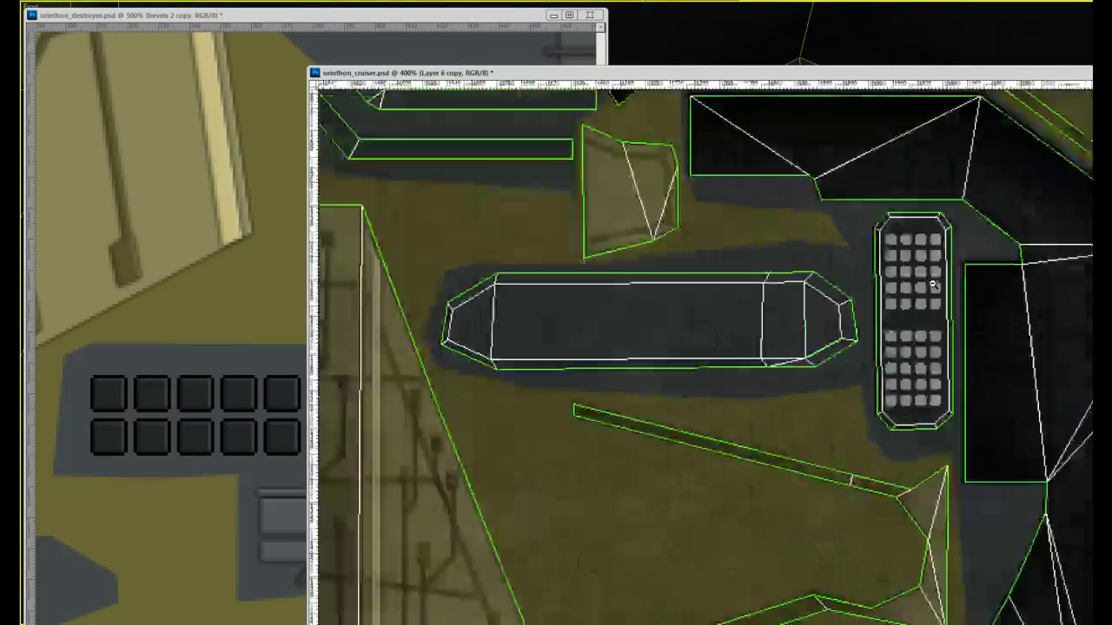
alt+scroll(932, 284, down, 2)
alt+scroll(884, 313, up, 1)
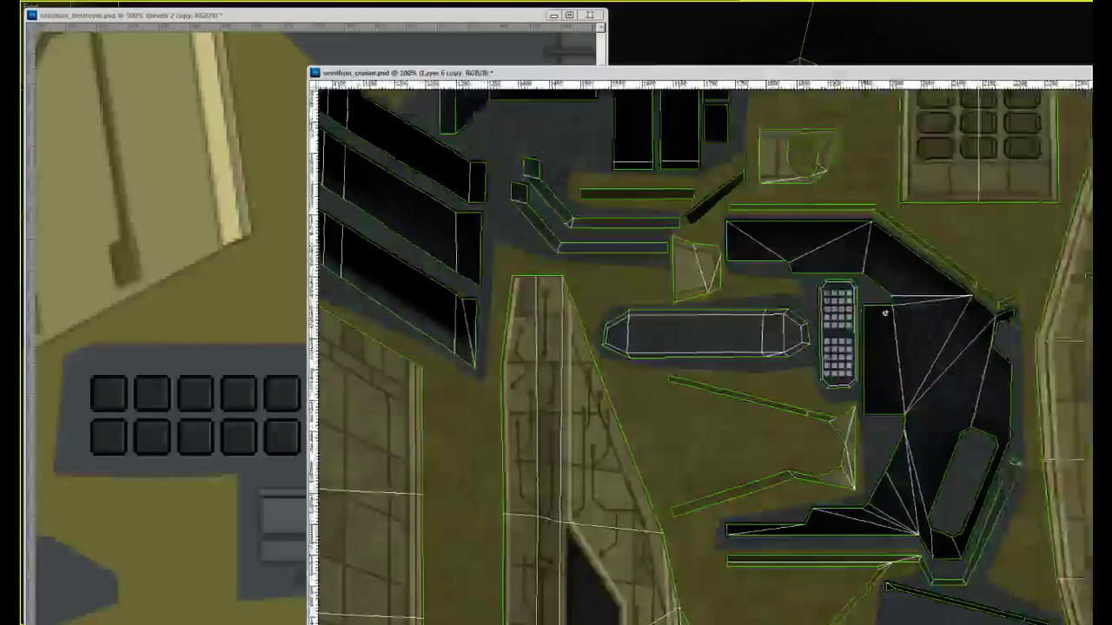
alt+scroll(884, 313, up, 2)
alt+scroll(891, 308, down, 1)
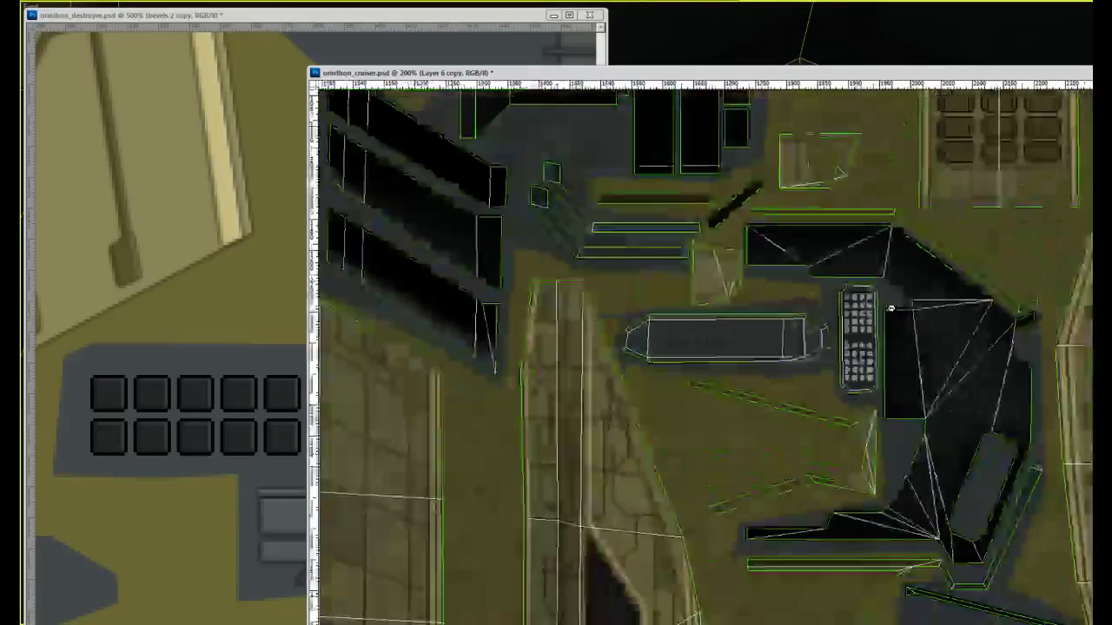
alt+scroll(890, 309, down, 3)
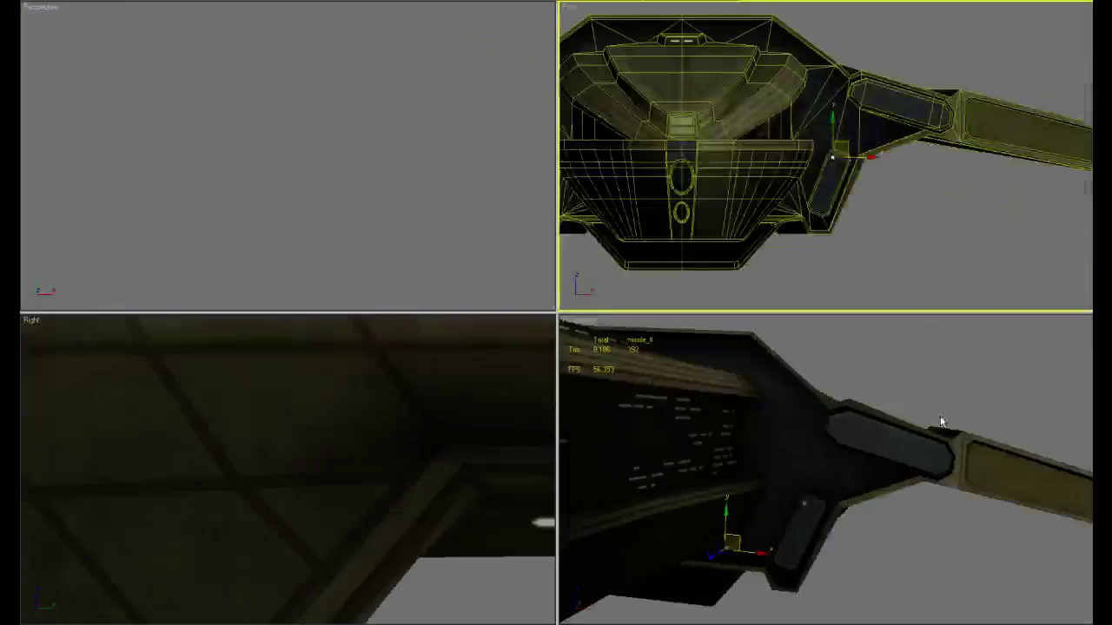
right_click(940, 416)
key(alt+w)
alt+middle_drag(920, 356, 634, 361)
scroll(927, 380, down, 5)
alt+middle_drag(998, 358, 881, 409)
scroll(889, 353, down, 4)
middle_drag(891, 351, 869, 365)
scroll(894, 350, up, 3)
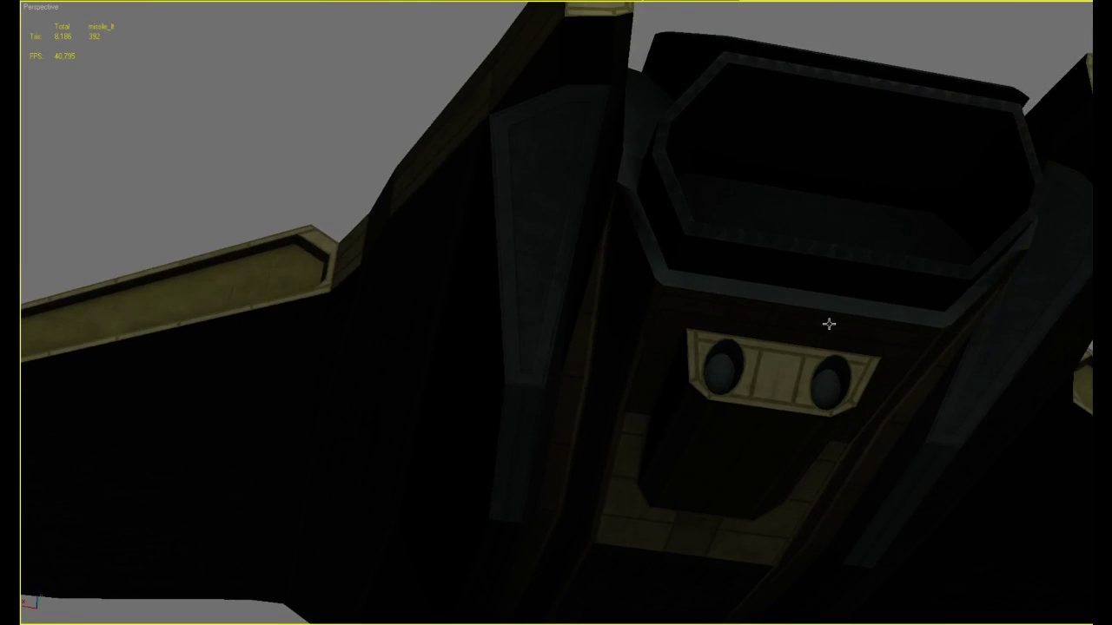
middle_drag(829, 324, 855, 317)
scroll(822, 319, up, 2)
scroll(824, 316, down, 6)
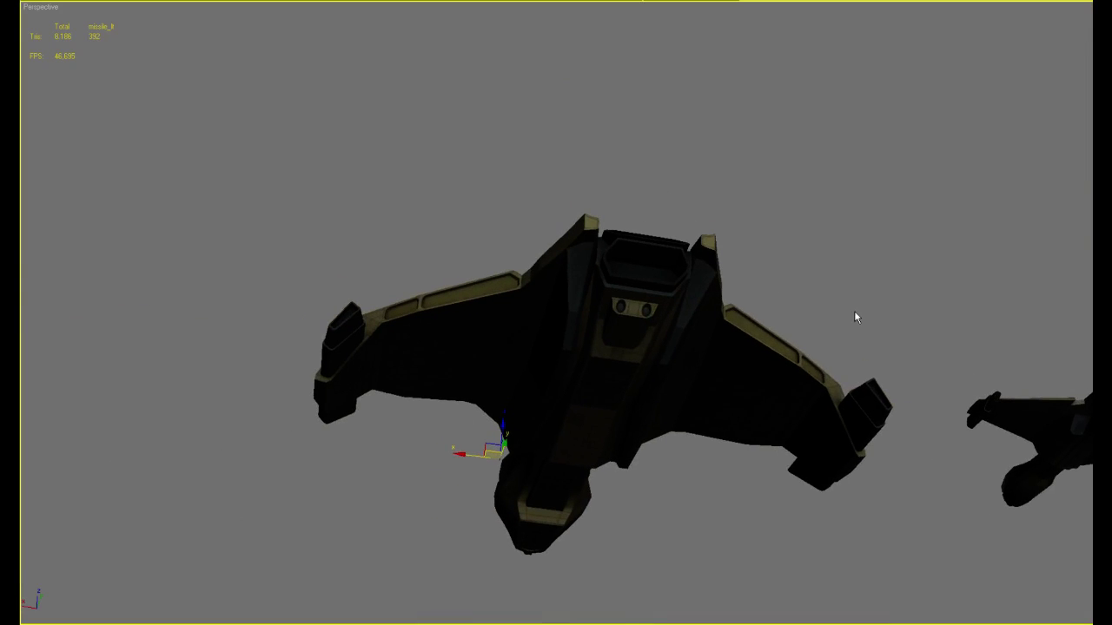
alt+middle_drag(752, 349, 980, 287)
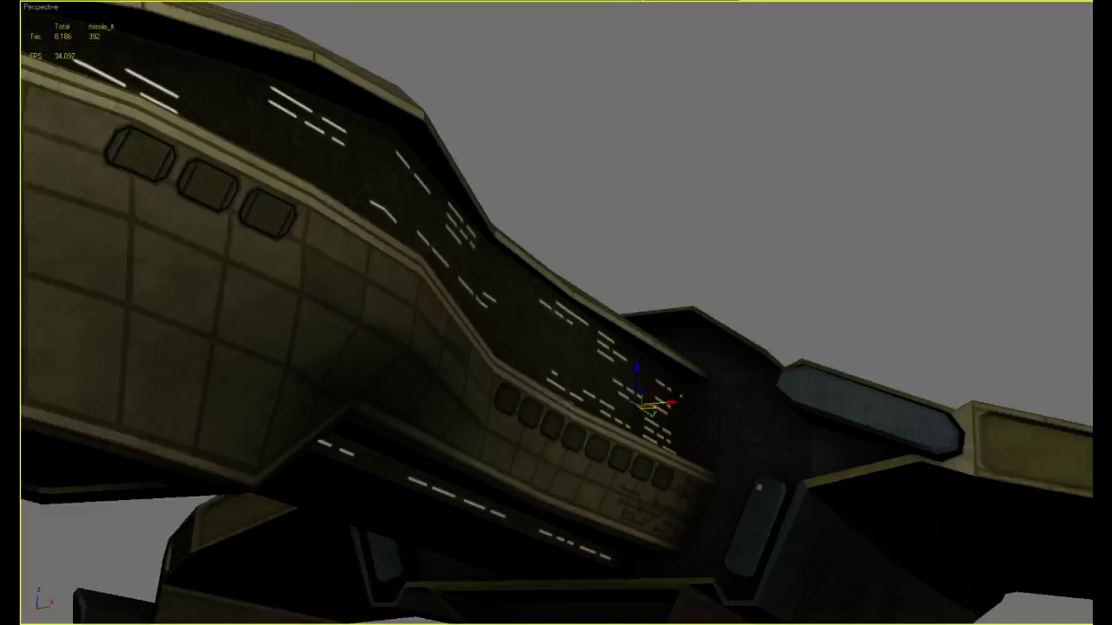
Switch to Photoshop and fill the squares on the vertical pod of orinthon_cruiser.psd with black
key(alt+Tab)
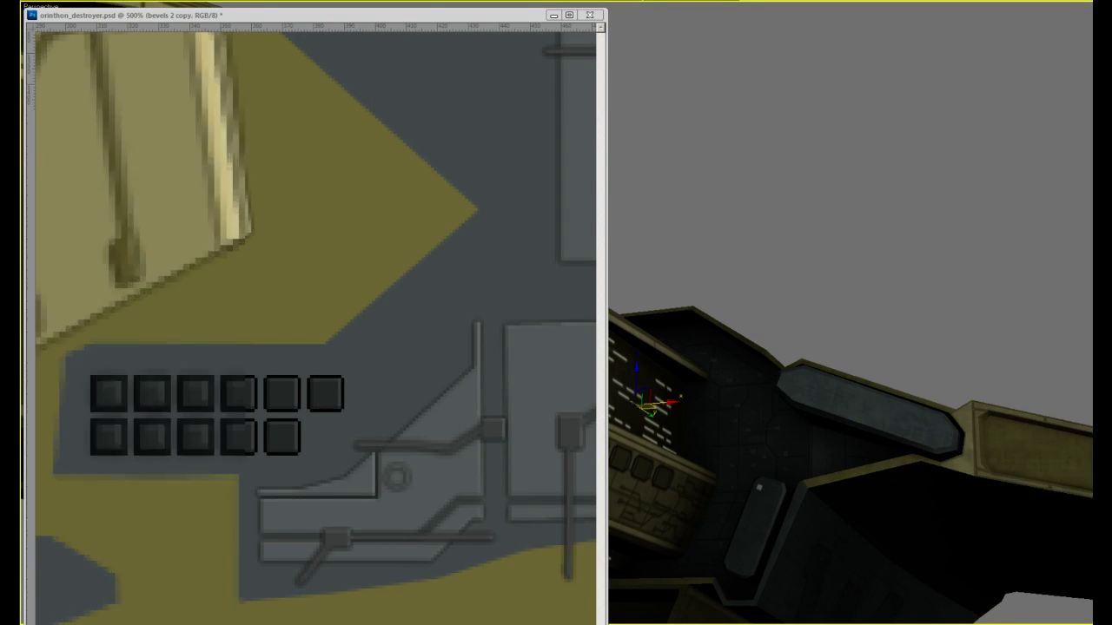
key(alt+Tab)
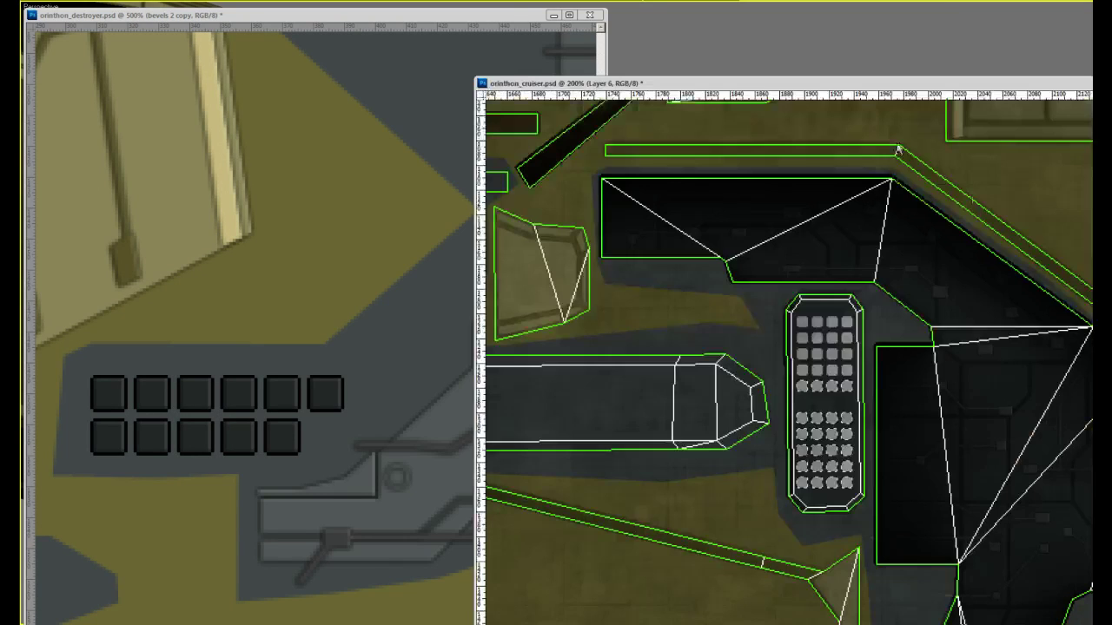
key(alt+BackSpace)
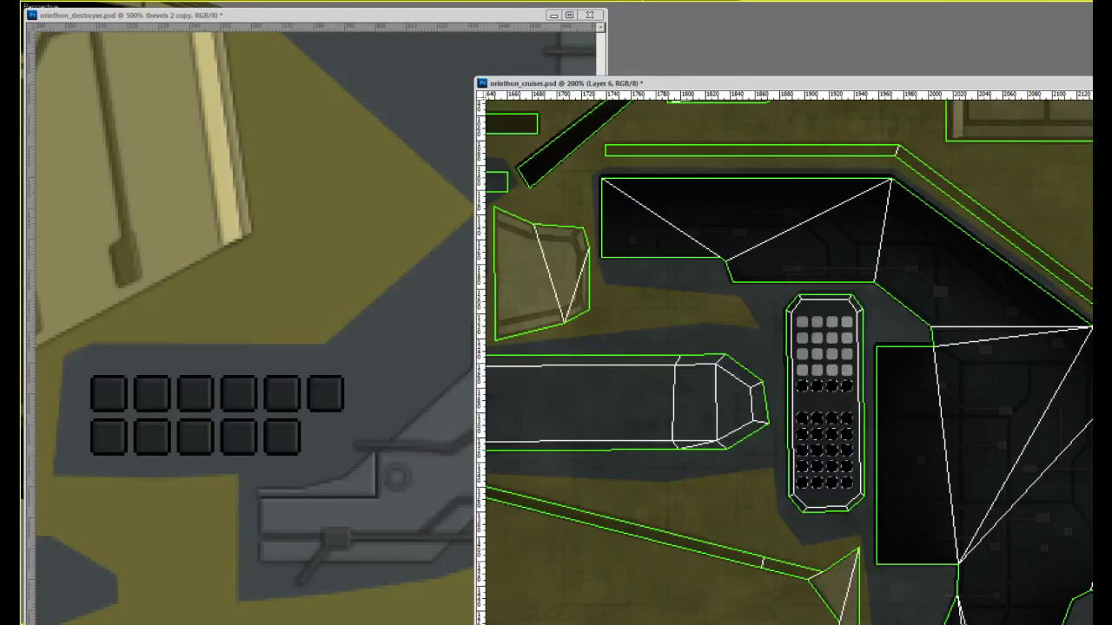
key(ctrl+z)
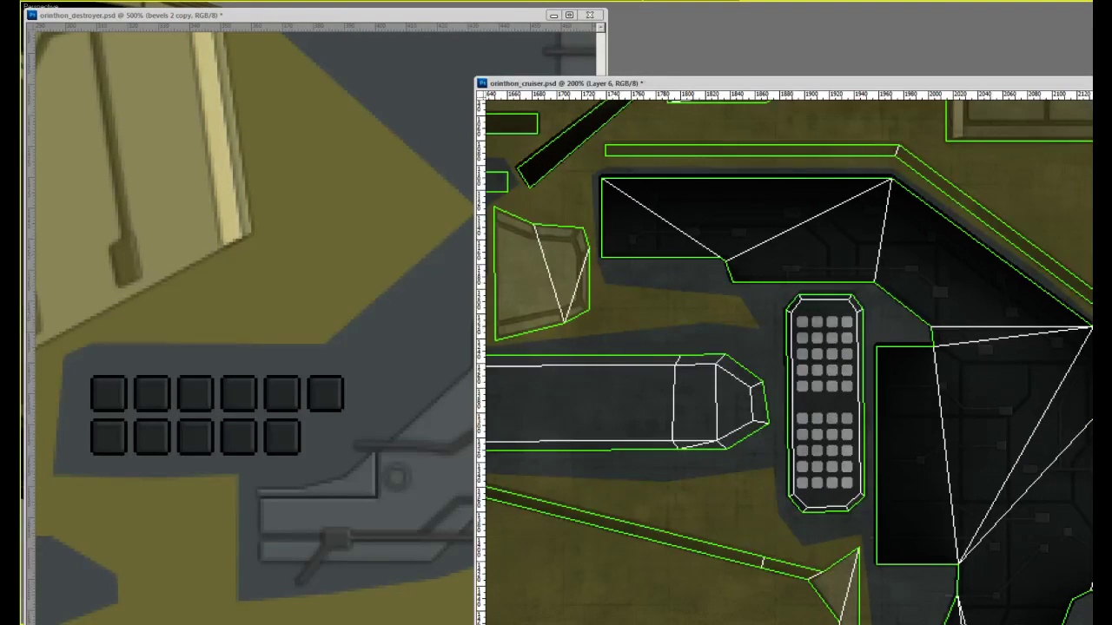
key(ctrl+z)
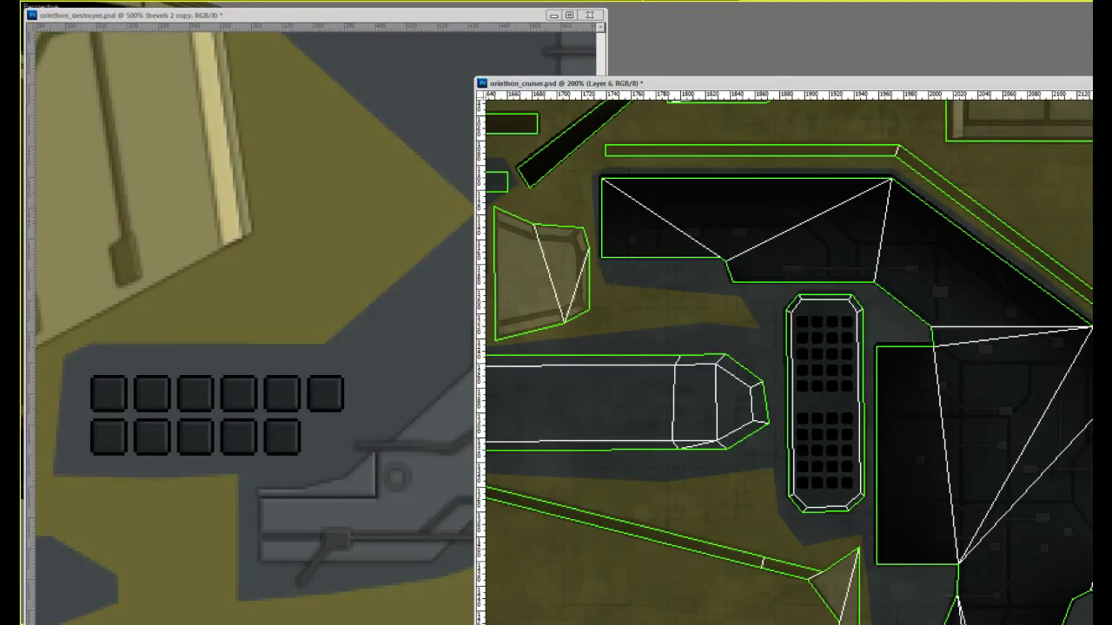
Merge the black squares into the bevels 1 layer, hide the UV wireframe, and save orinthon_cruiser.psd
key(ctrl+e)
key(ctrl+z)
key(ctrl+e)
key(alt+bracketright)
key(ctrl+h)
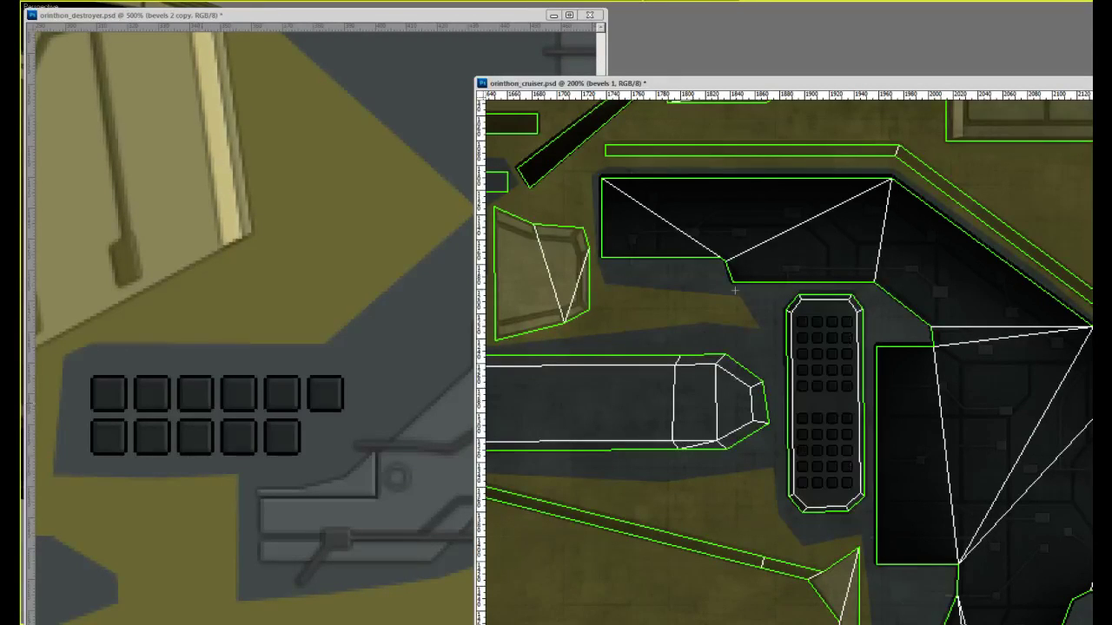
alt+scroll(786, 371, up, 2)
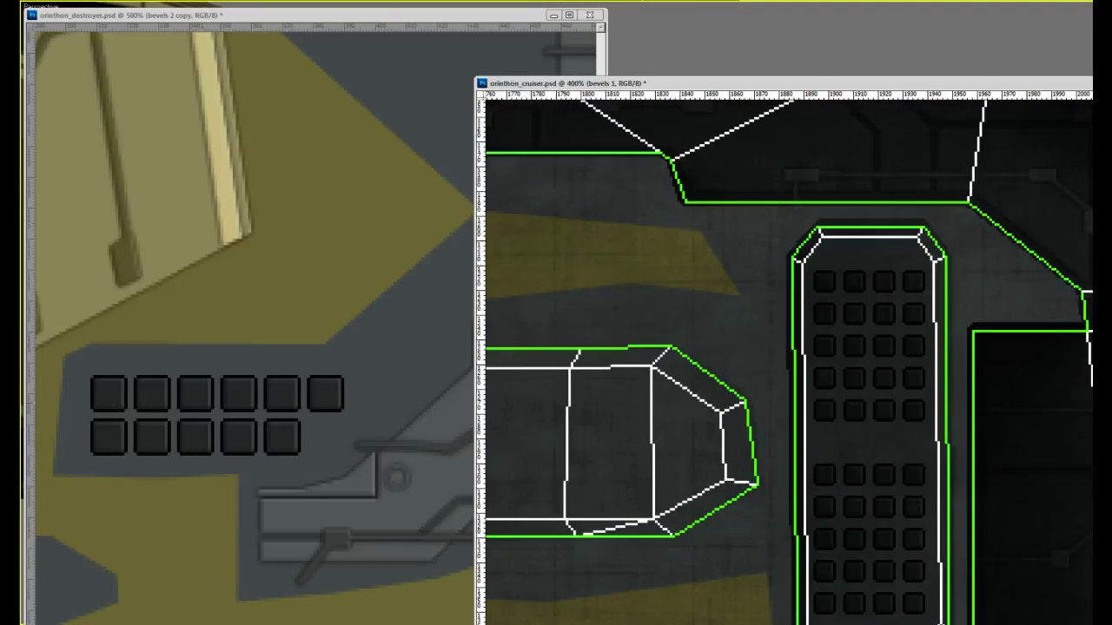
key(ctrl+s)
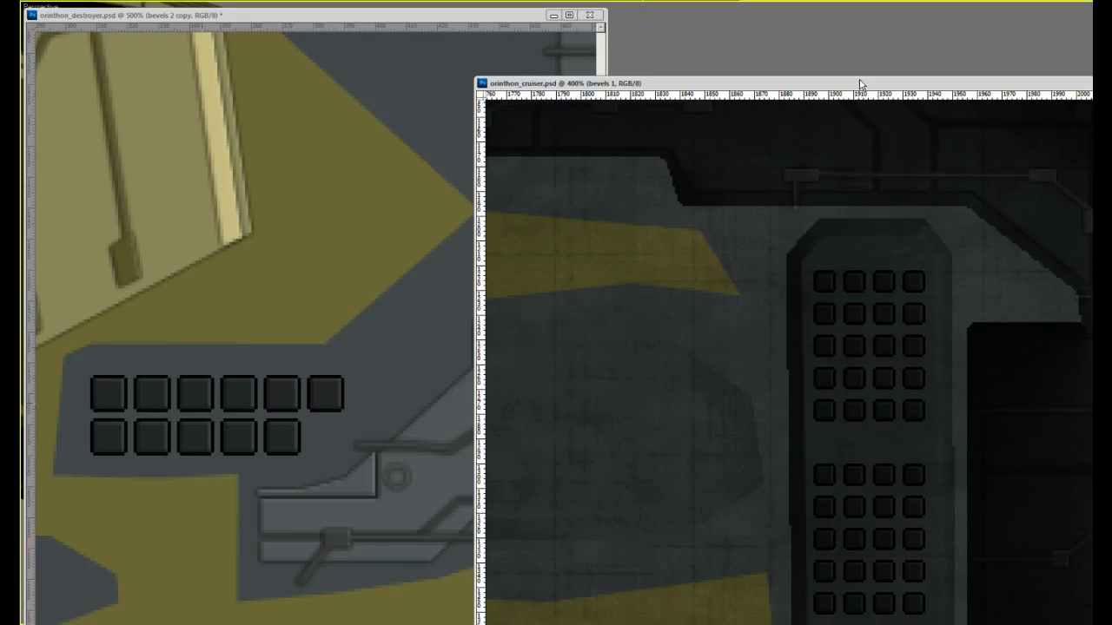
Switch to 3ds Max and examine the hatch grid on the lower pod from several angles and distances
key(ctrl+Tab)
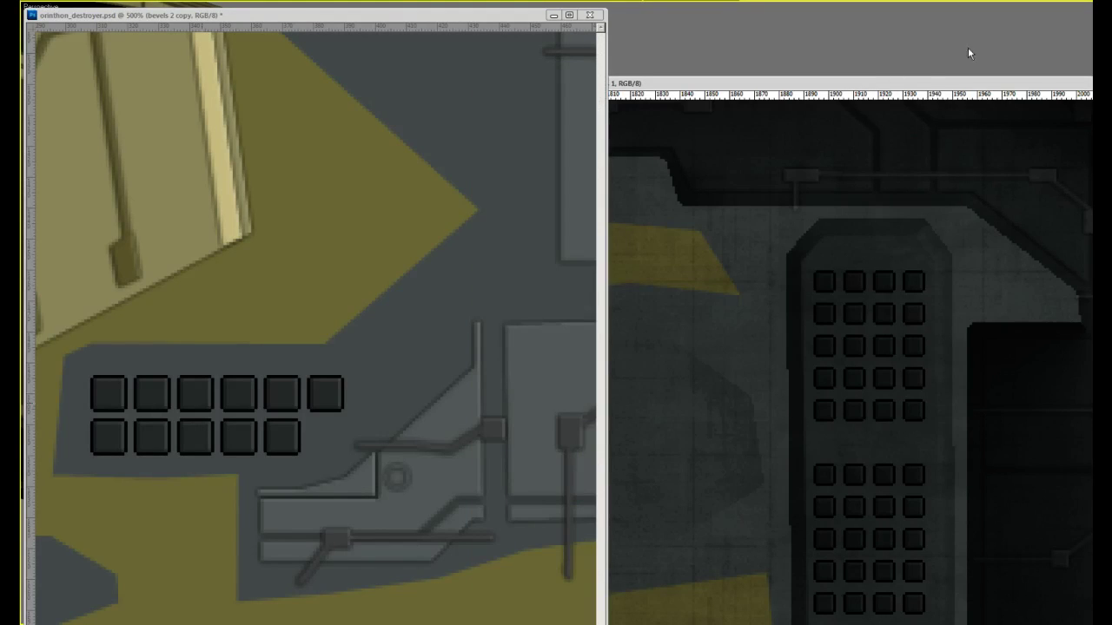
click(836, 47)
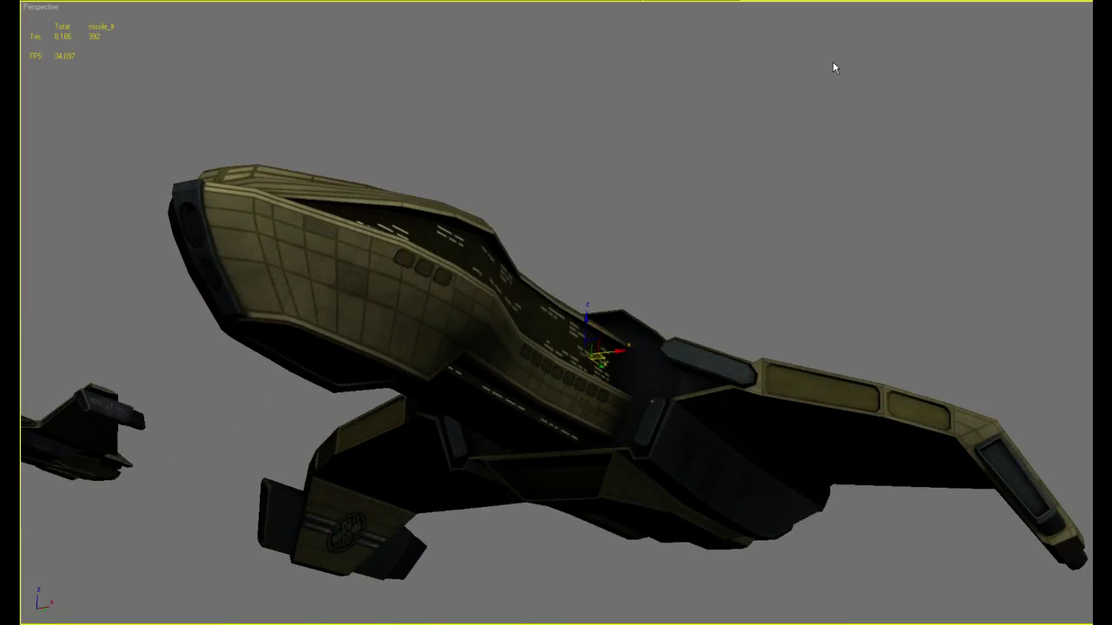
alt+middle_drag(799, 136, 848, 172)
scroll(864, 214, up, 8)
scroll(852, 196, down, 6)
alt+middle_drag(853, 218, 774, 269)
scroll(801, 283, down, 5)
scroll(774, 268, up, 8)
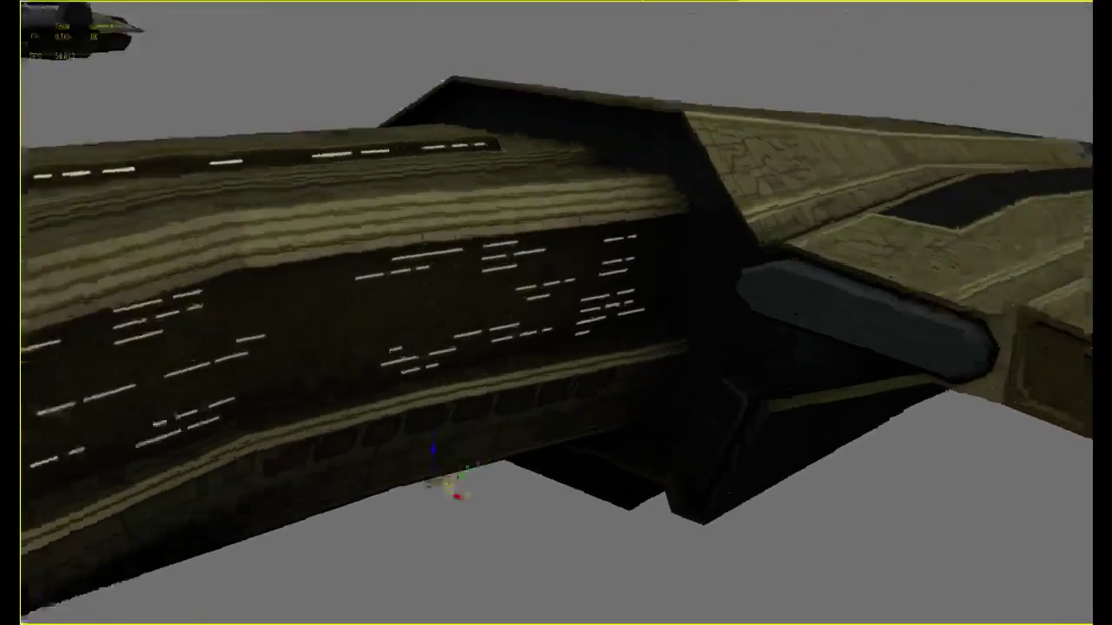
scroll(849, 245, down, 6)
alt+middle_drag(850, 245, 849, 245)
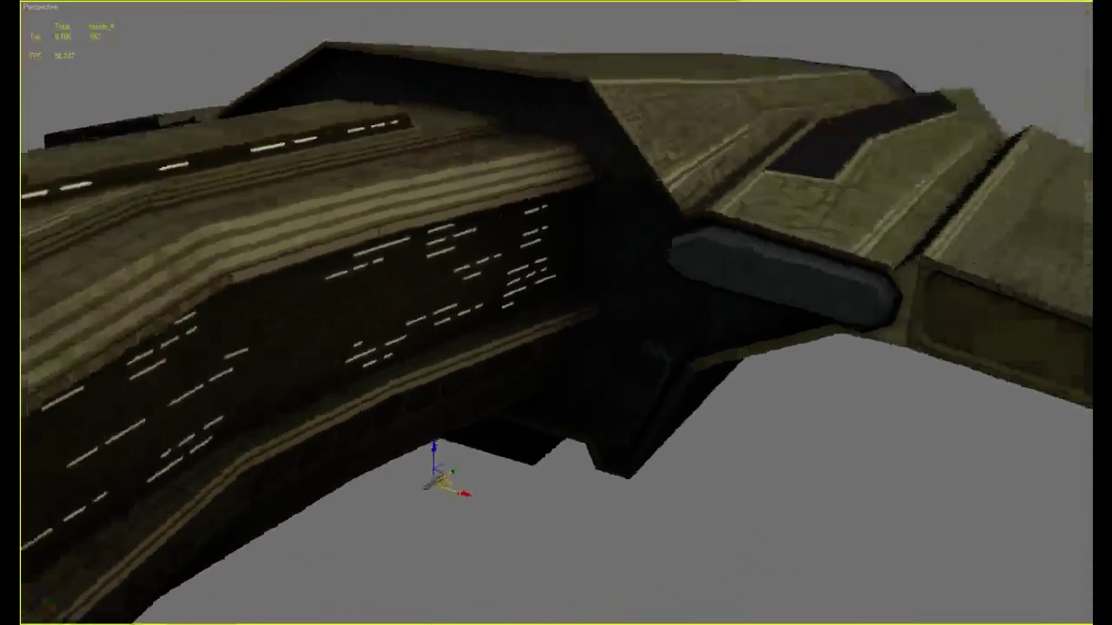
scroll(850, 245, up, 5)
scroll(849, 245, down, 6)
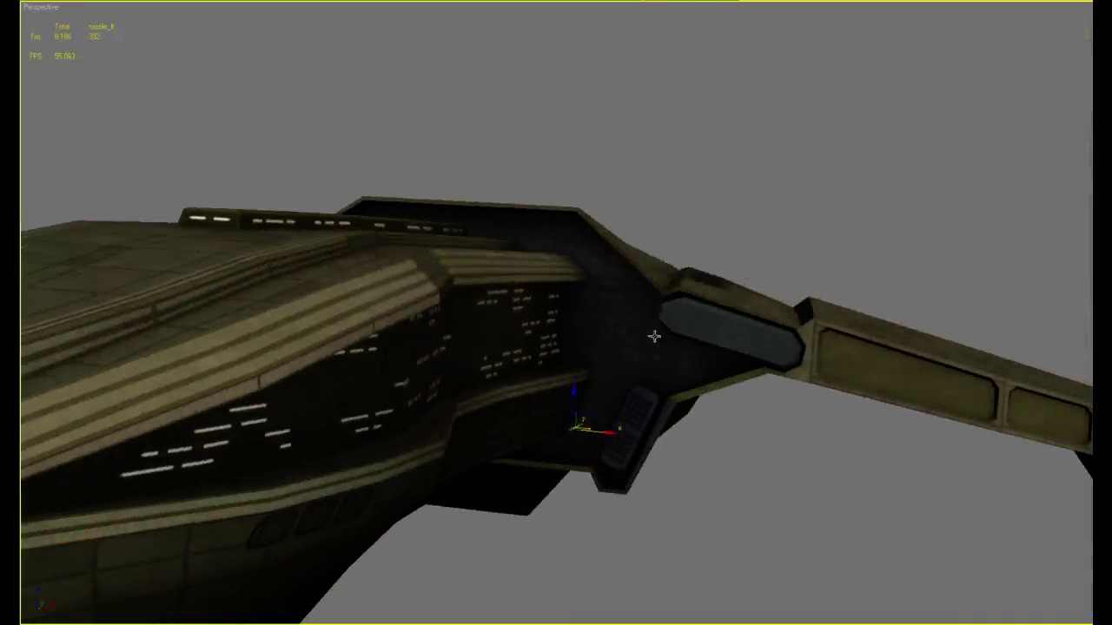
scroll(695, 326, down, 6)
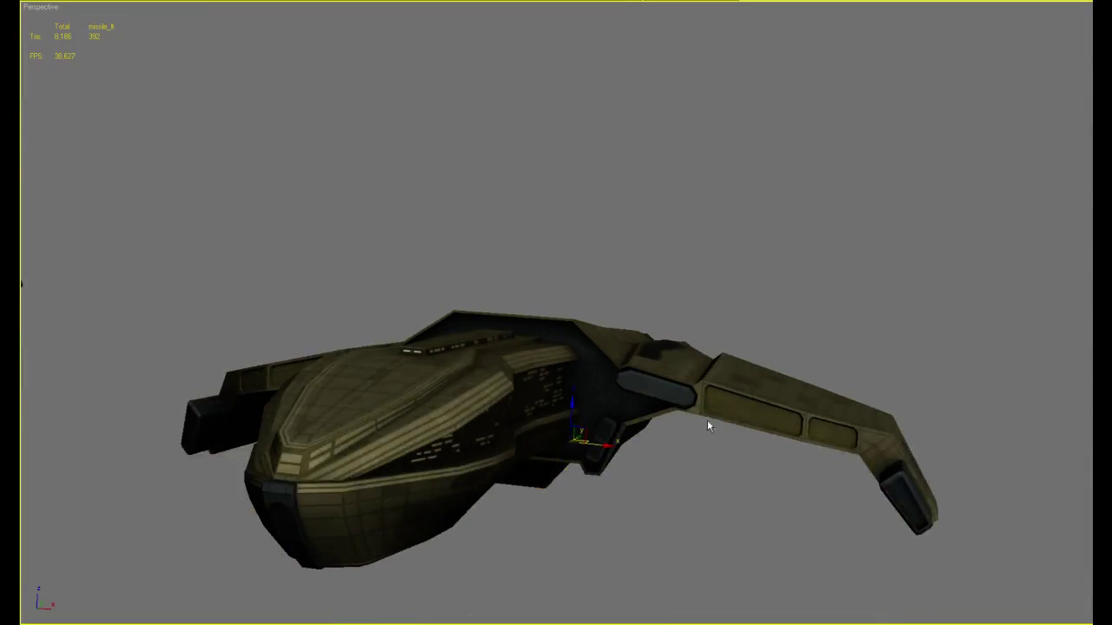
alt+middle_drag(707, 419, 651, 396)
scroll(682, 391, up, 5)
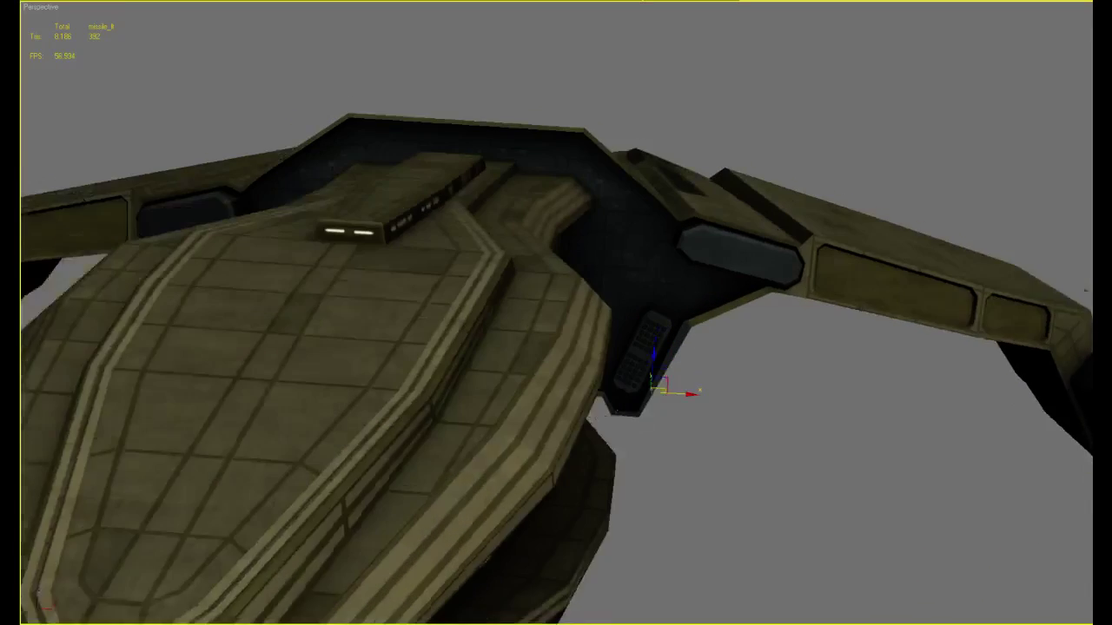
scroll(718, 321, down, 2)
alt+middle_drag(718, 325, 722, 290)
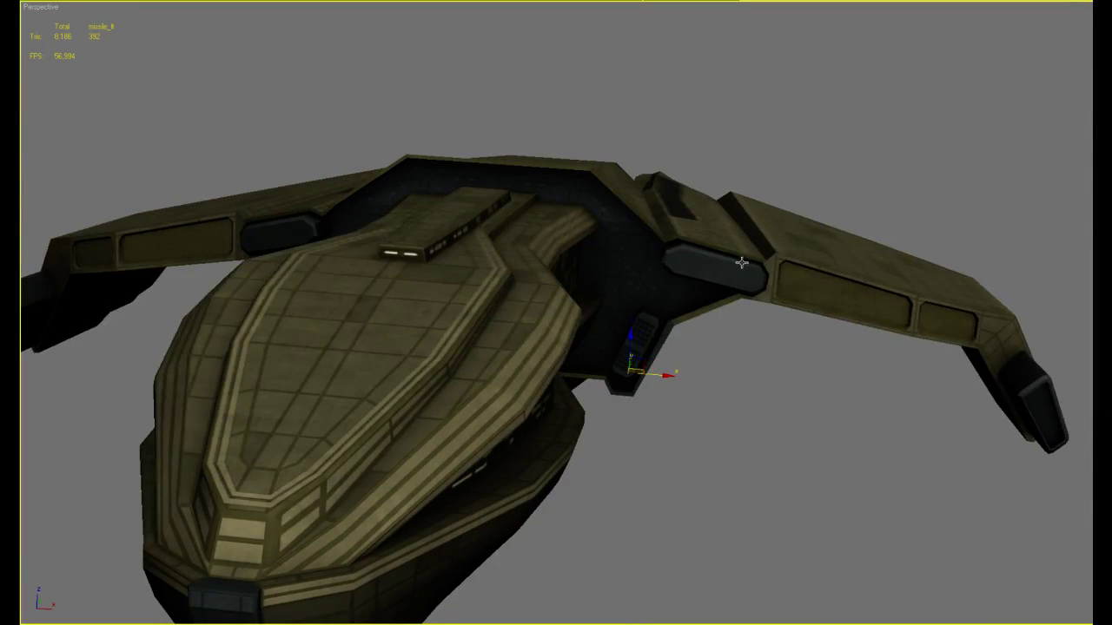
Show the cruiser's edges, open its UV layout, and select the upper pod's front faces to locate them in the layout
key(F4)
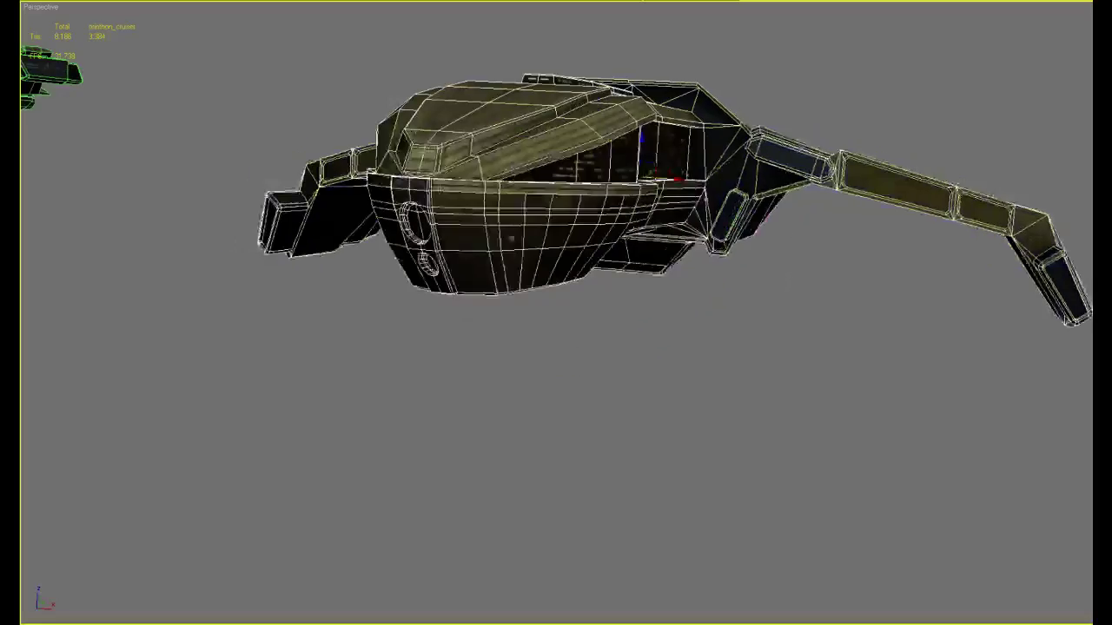
mouse_move(950, 249)
alt+middle_down()
mouse_move(817, 252)
mouse_move(720, 326)
mouse_move(880, 303)
mouse_move(833, 292)
mouse_move(826, 312)
mouse_move(878, 306)
alt+middle_up()
key(F4)
key(F4)
key(ctrl+e)
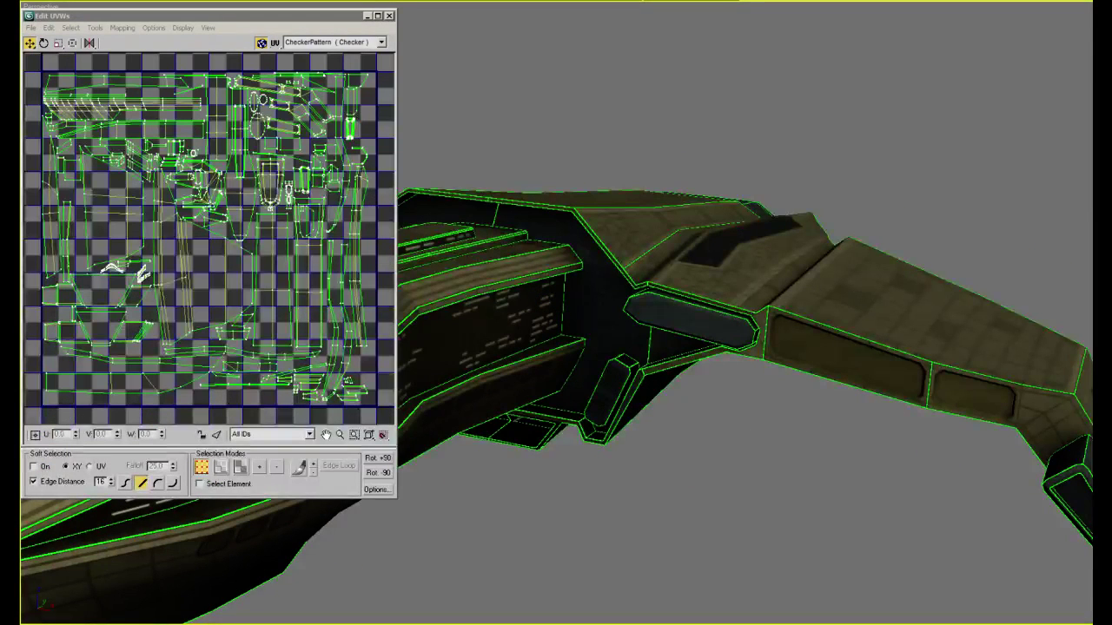
click(240, 466)
click(716, 327)
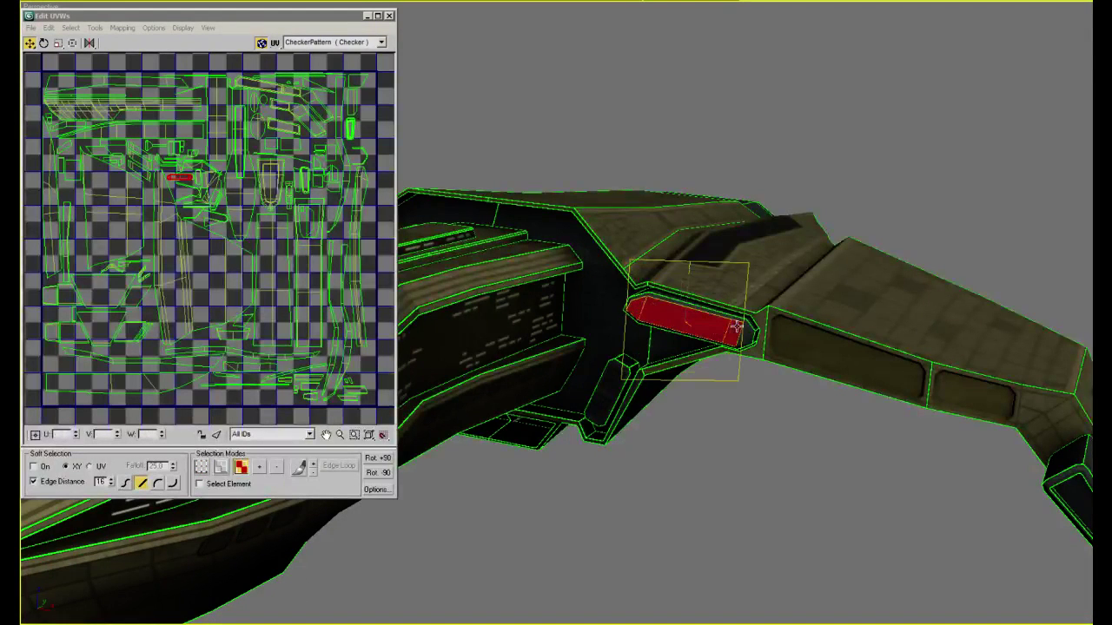
key(alt+Tab)
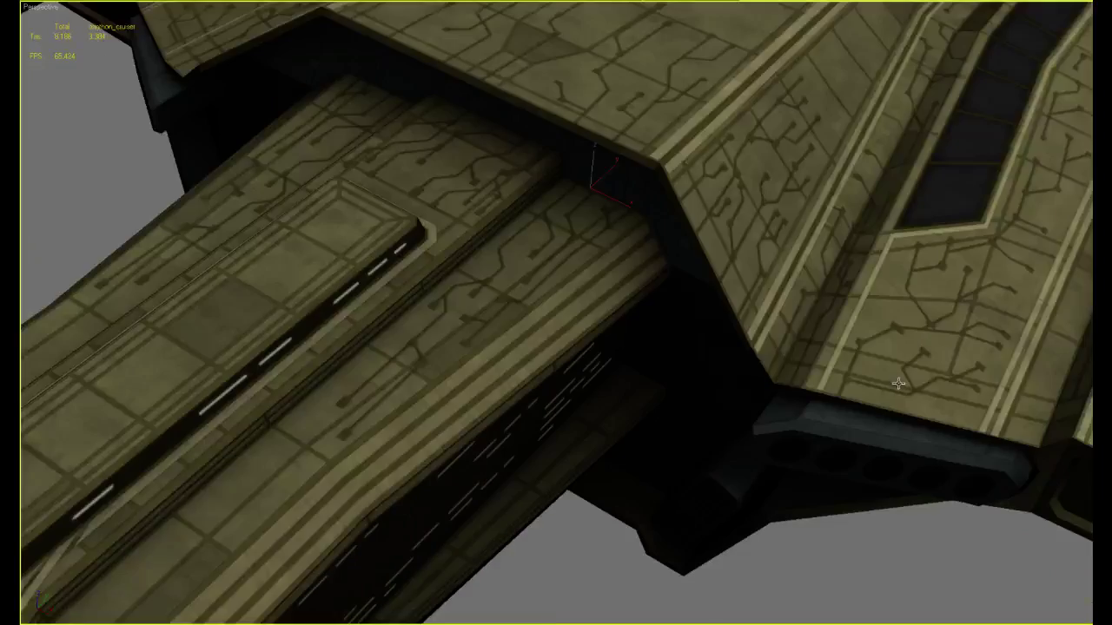
Show the cruiser's edges and UV layout in 3ds Max, and pick faces around the round-holed upper pod in face mode
key(F4)
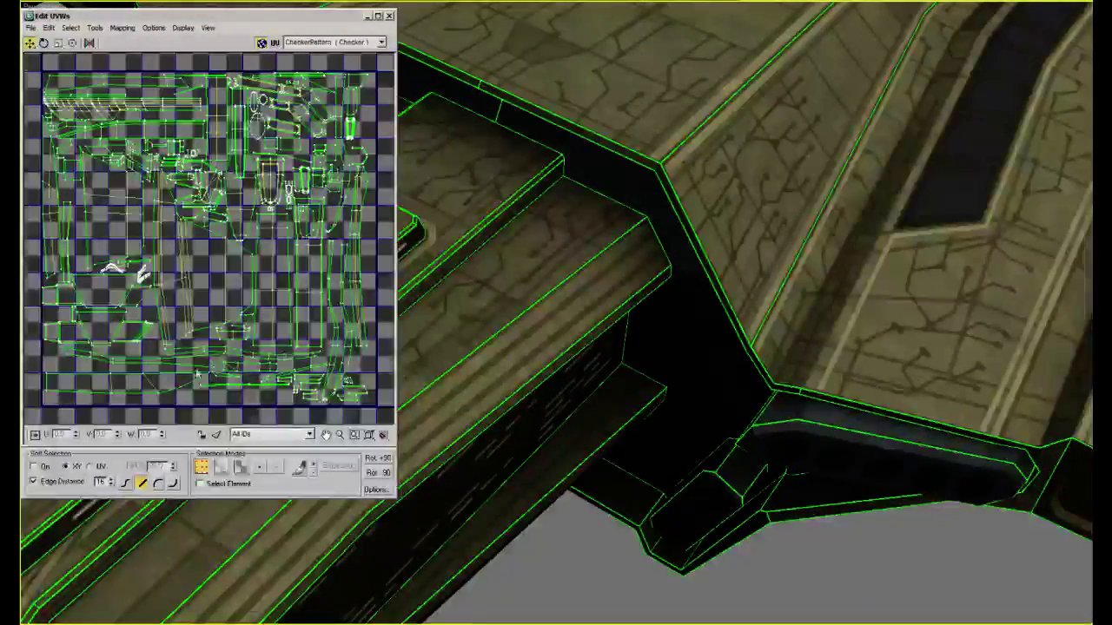
key(3)
click(725, 469)
alt+middle_drag(725, 469, 807, 374)
click(818, 363)
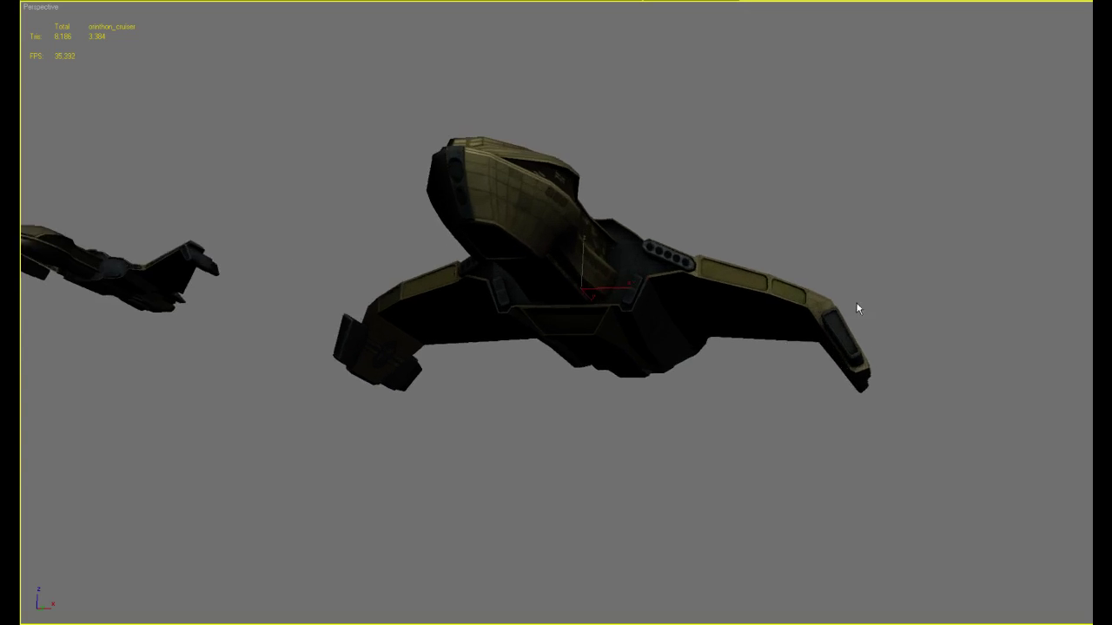
Select one half of the recessed panel beneath the hull and the strip above it to locate their UVs
key(F4)
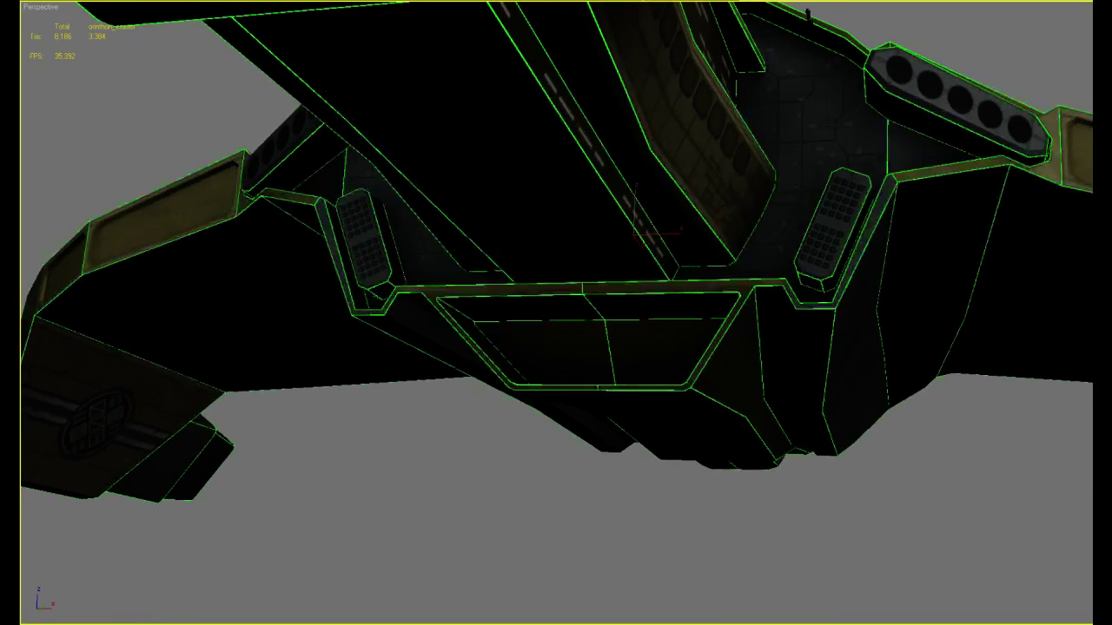
key(3)
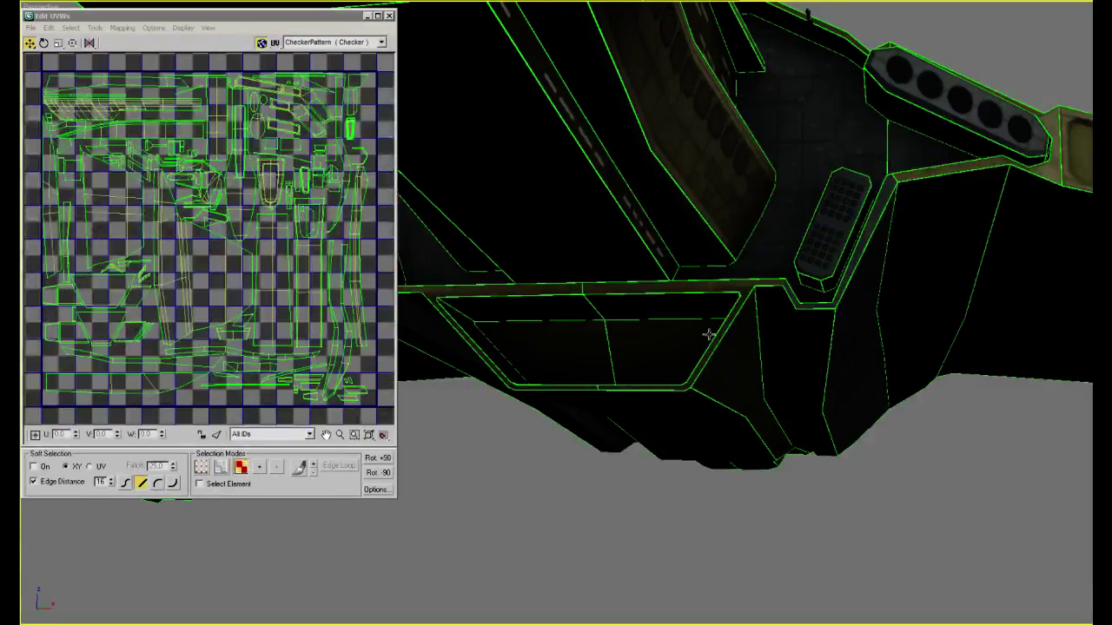
click(671, 346)
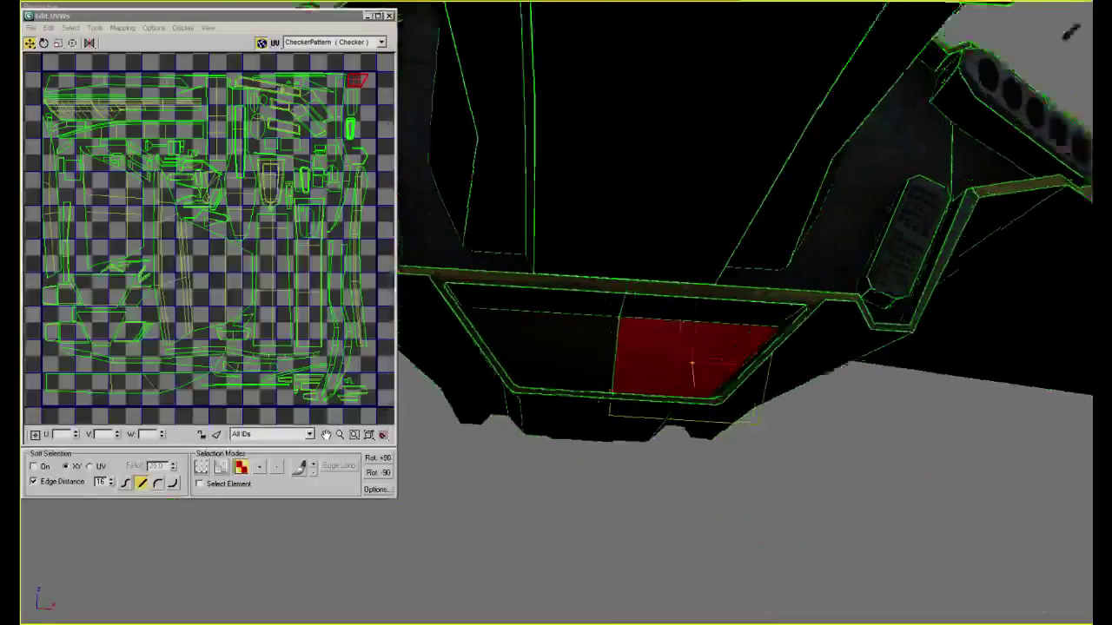
key(alt+Tab)
ctrl+click(712, 301)
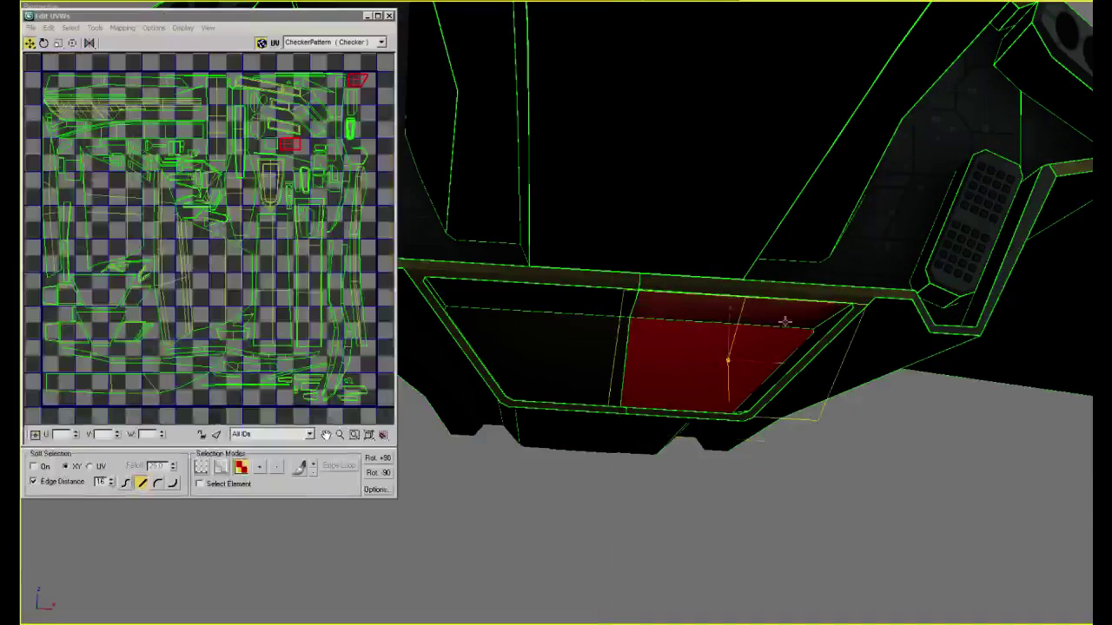
Add the recess's side wall and lower face to the selection, then switch to Photoshop and move the orinthon_destroyer.psd window out of the way
ctrl+click(812, 334)
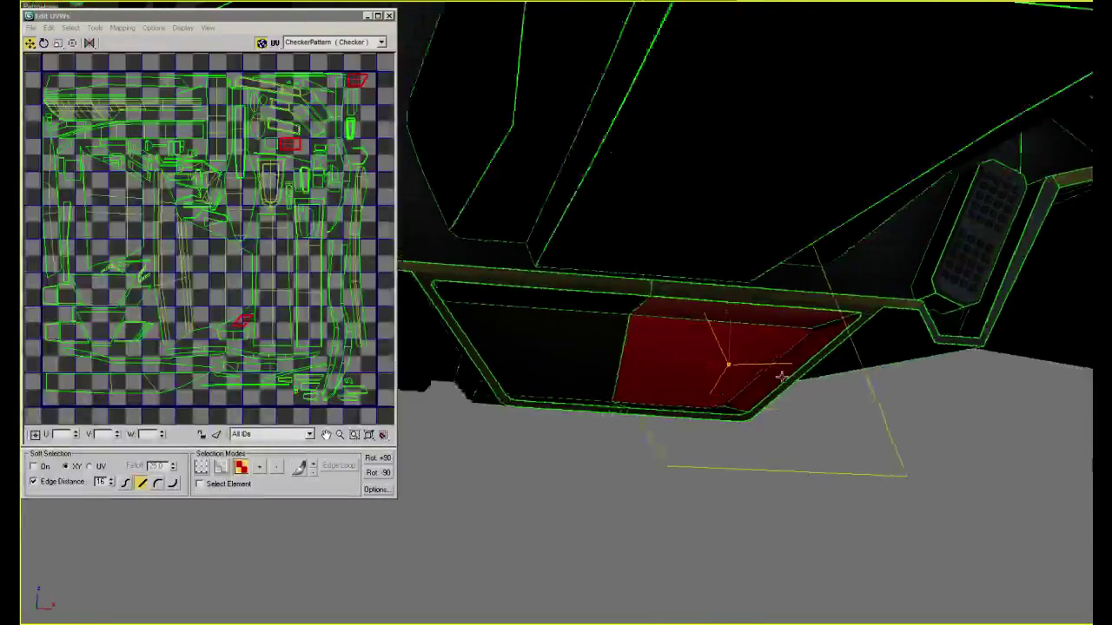
ctrl+click(735, 397)
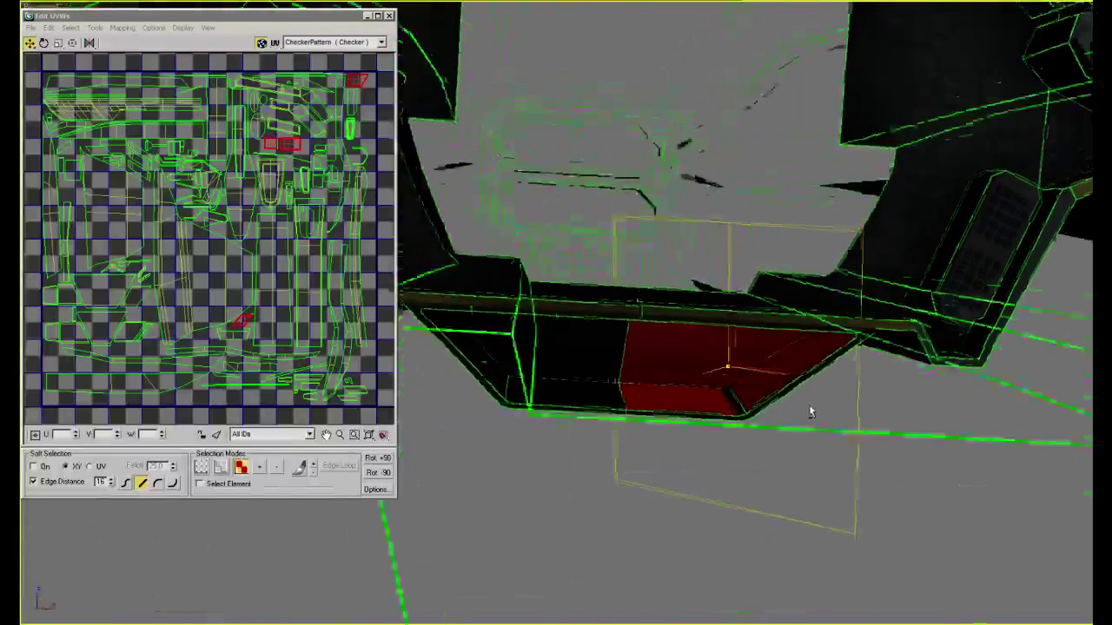
click(252, 471)
key(alt+Tab)
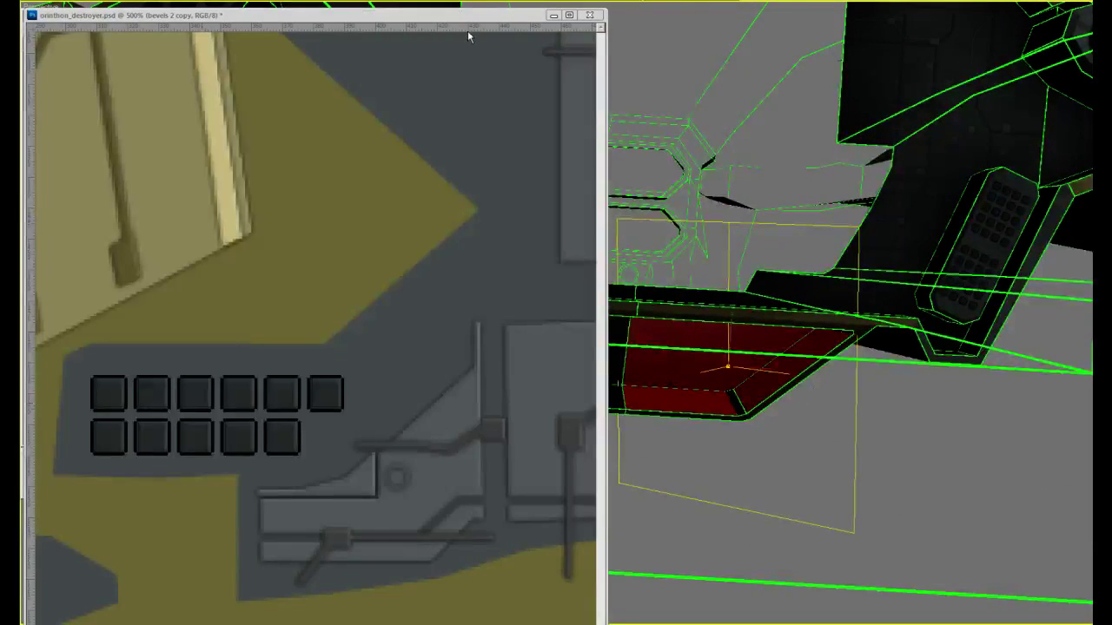
drag(463, 17, 930, 498)
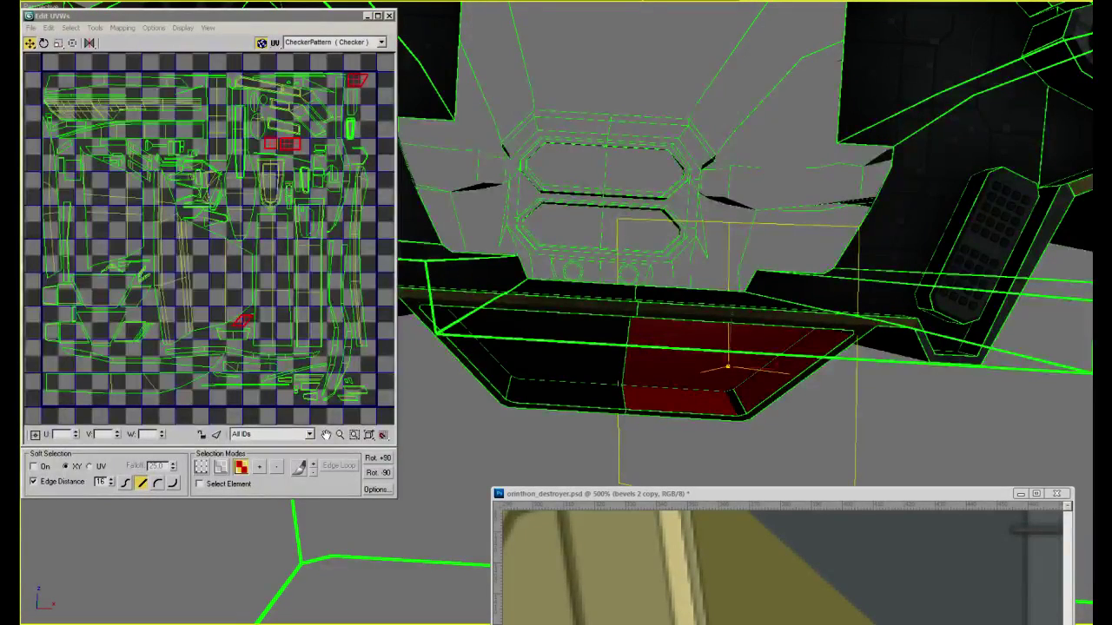
Switch back to 3ds Max and examine the recess beneath the hull from several angles with the edges hidden
click(852, 132)
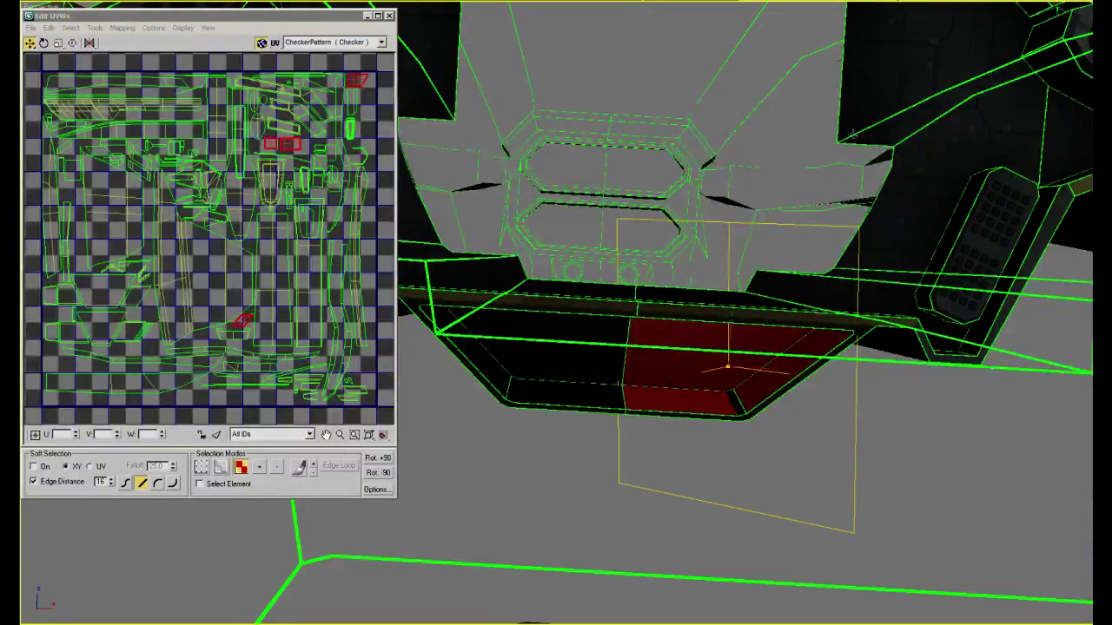
scroll(851, 241, up, 5)
scroll(851, 240, down, 5)
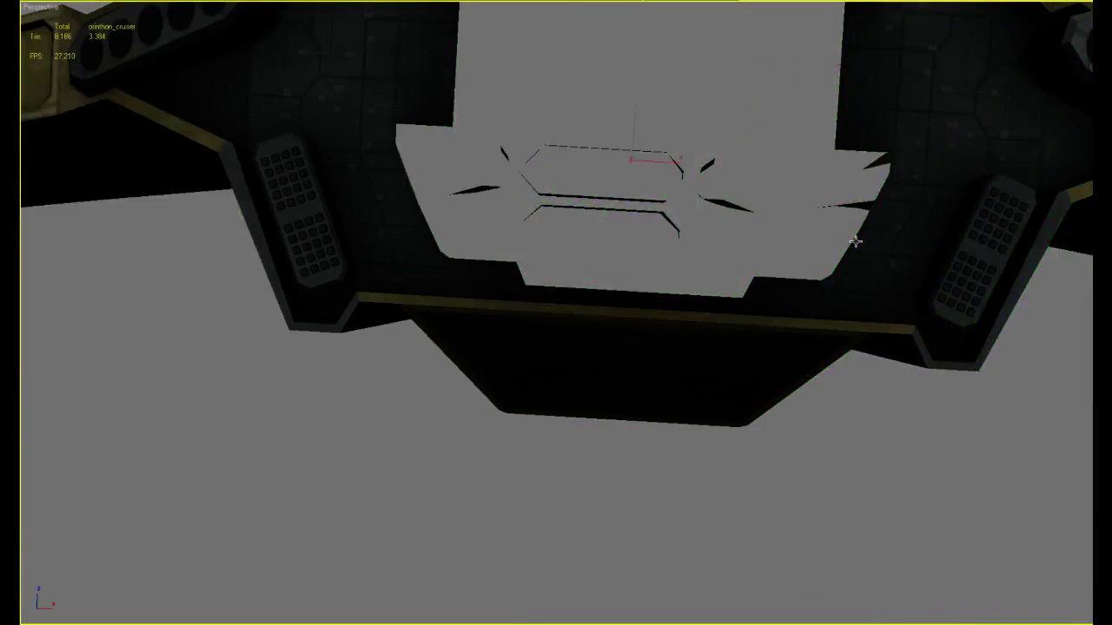
alt+middle_drag(856, 242, 877, 269)
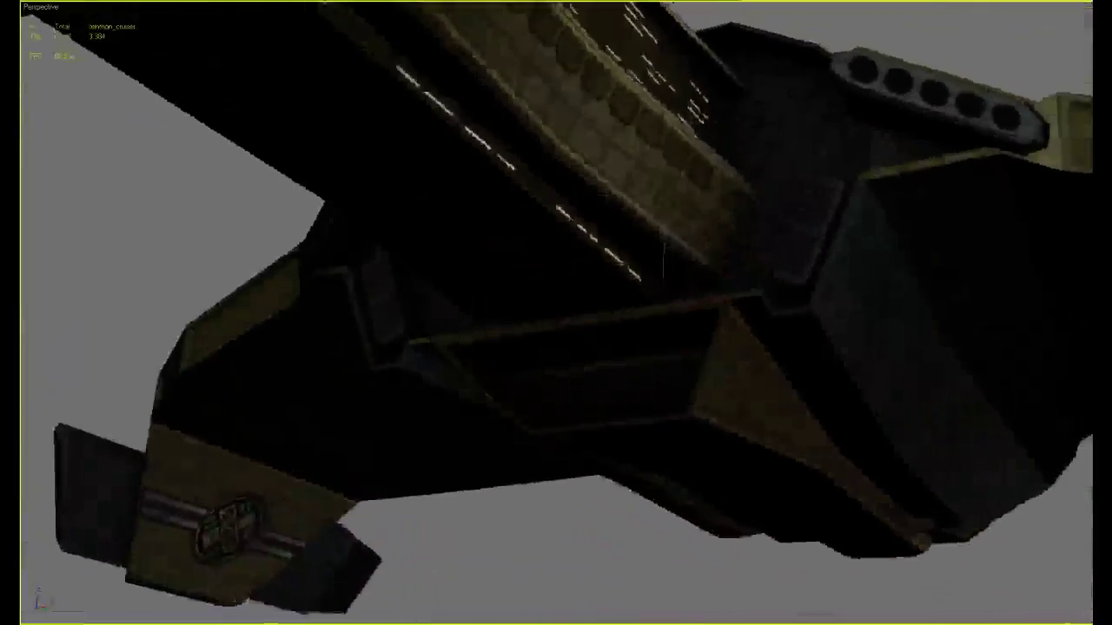
mouse_move(664, 261)
alt+middle_down()
mouse_move(797, 269)
mouse_move(797, 253)
mouse_move(643, 308)
mouse_move(604, 285)
mouse_move(573, 304)
mouse_move(556, 287)
alt+middle_up()
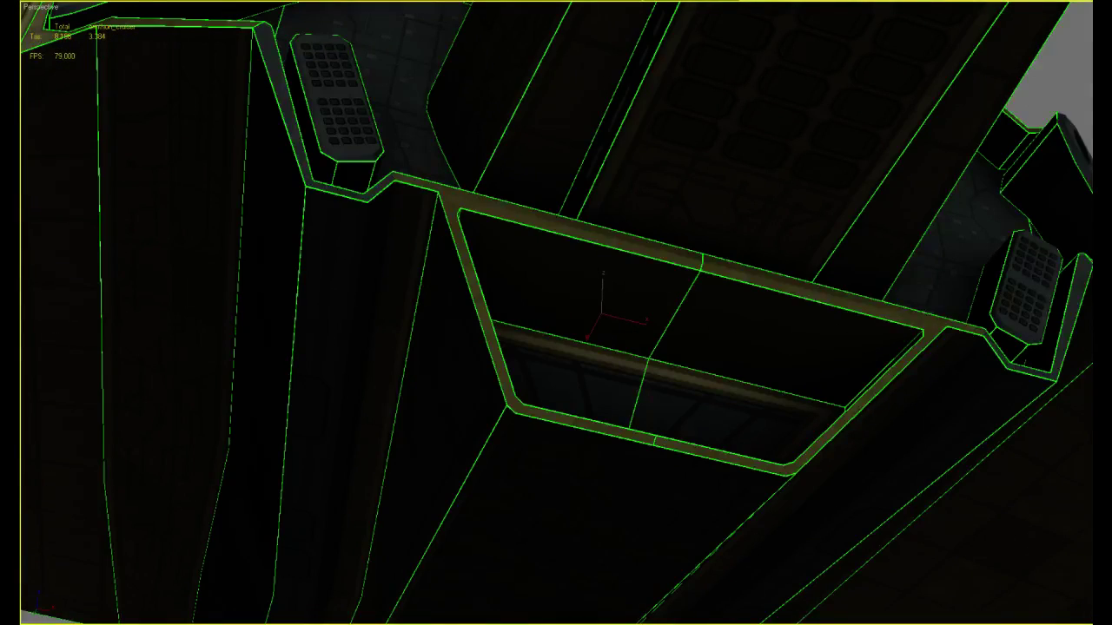
Select half of the recess ceiling with its adjoining inner side faces to locate their UVs, and switch to Photoshop
click(745, 330)
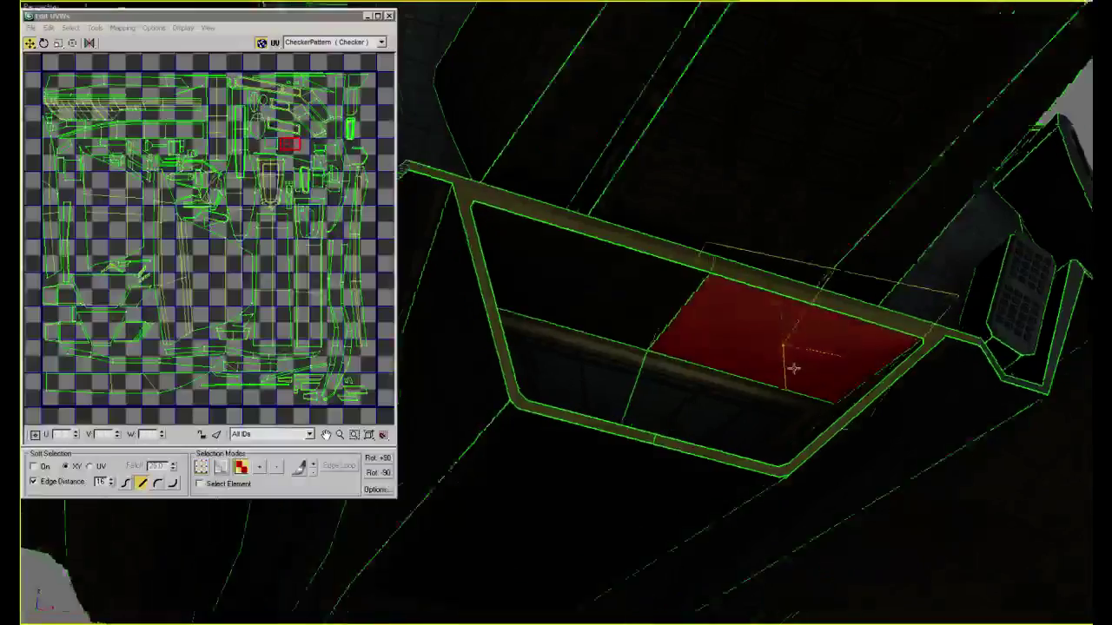
alt+middle_drag(793, 369, 744, 397)
ctrl+click(797, 407)
ctrl+click(758, 451)
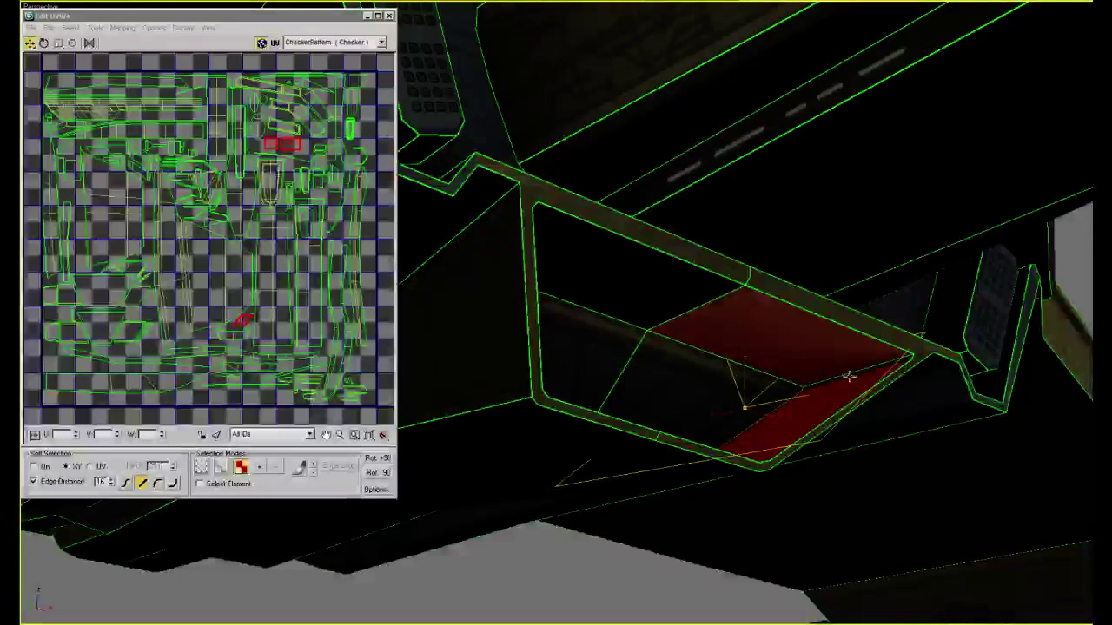
key(alt+Tab)
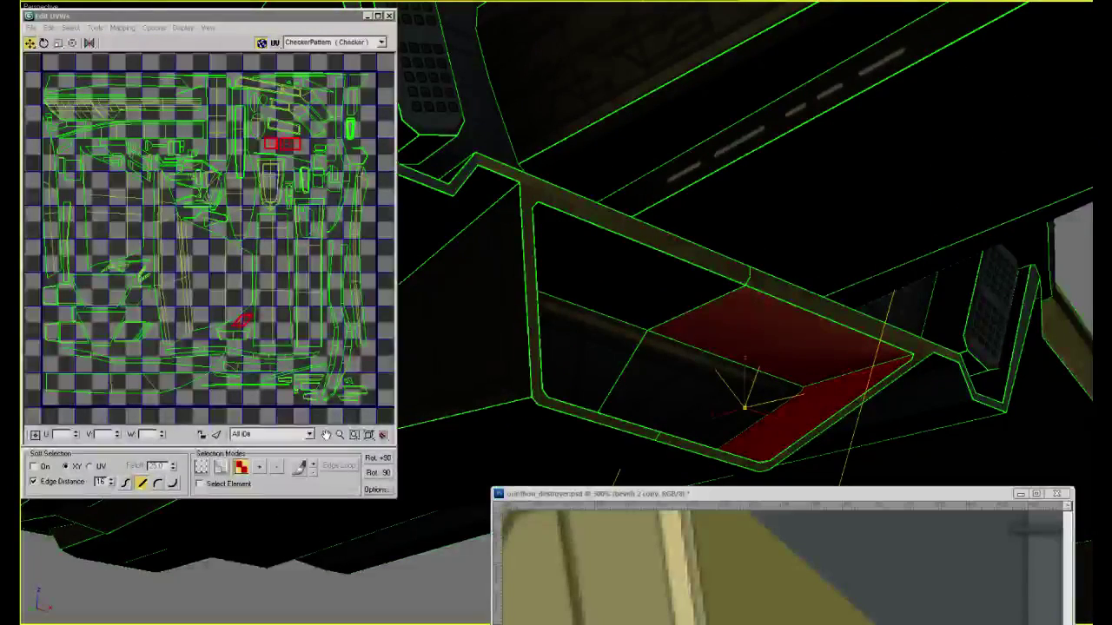
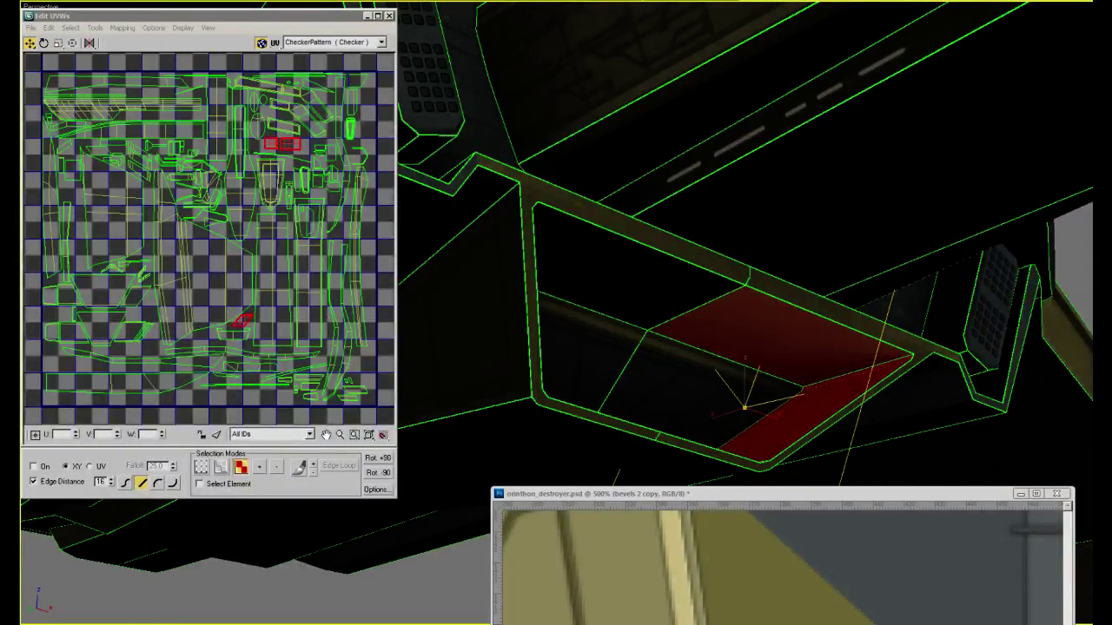
Examine the hull recess in 3ds Max with and without edges and from several angles, then switch to Photoshop
scroll(914, 186, down, 3)
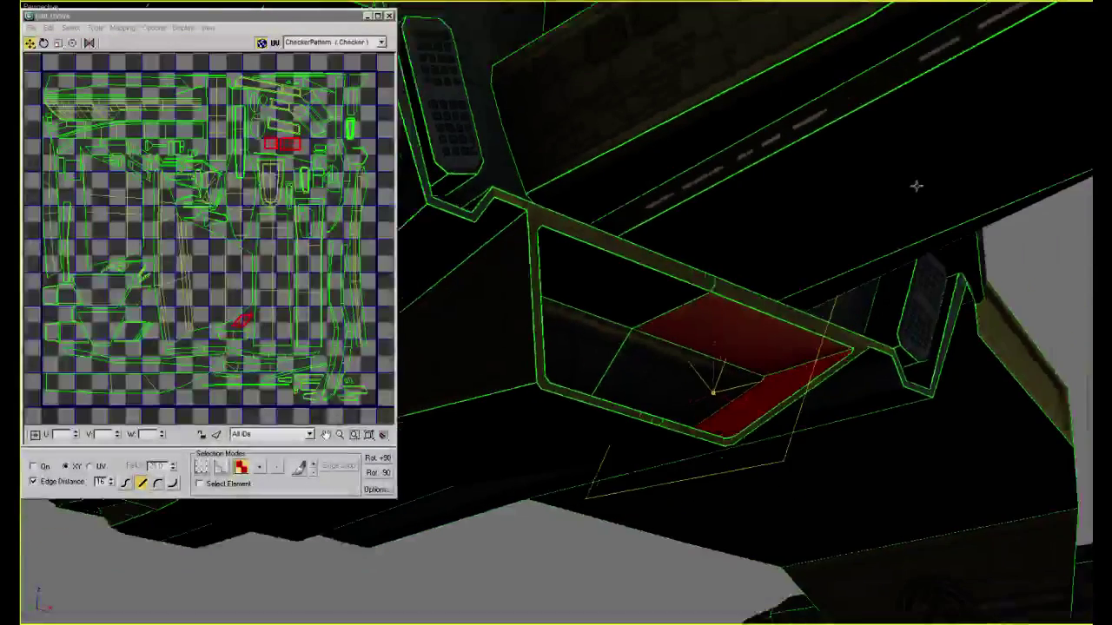
scroll(938, 170, up, 4)
scroll(953, 158, up, 2)
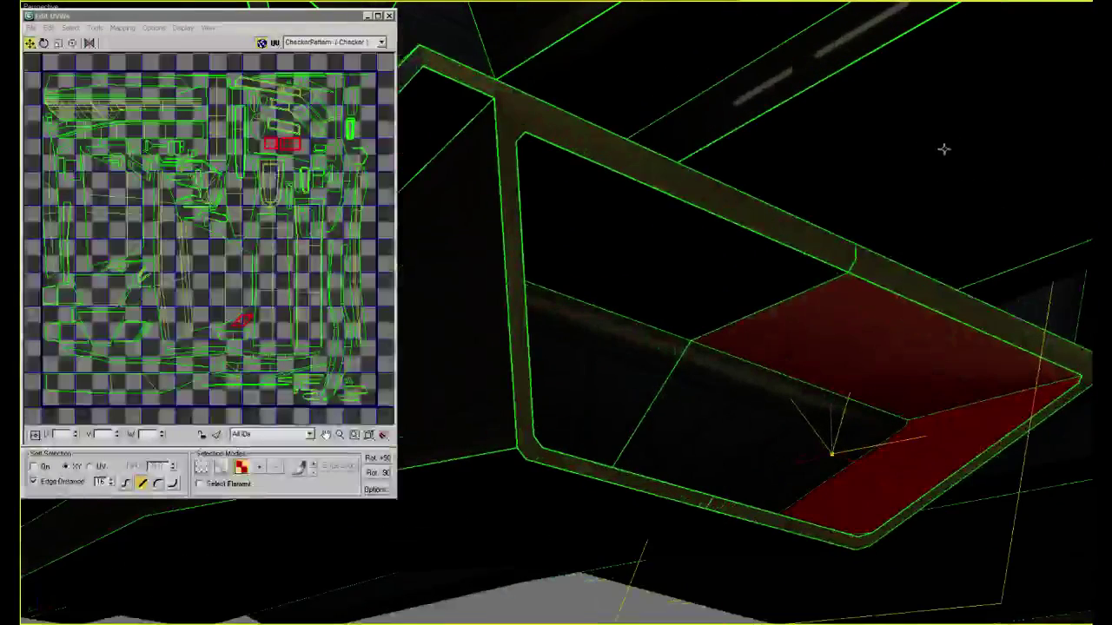
scroll(942, 157, down, 2)
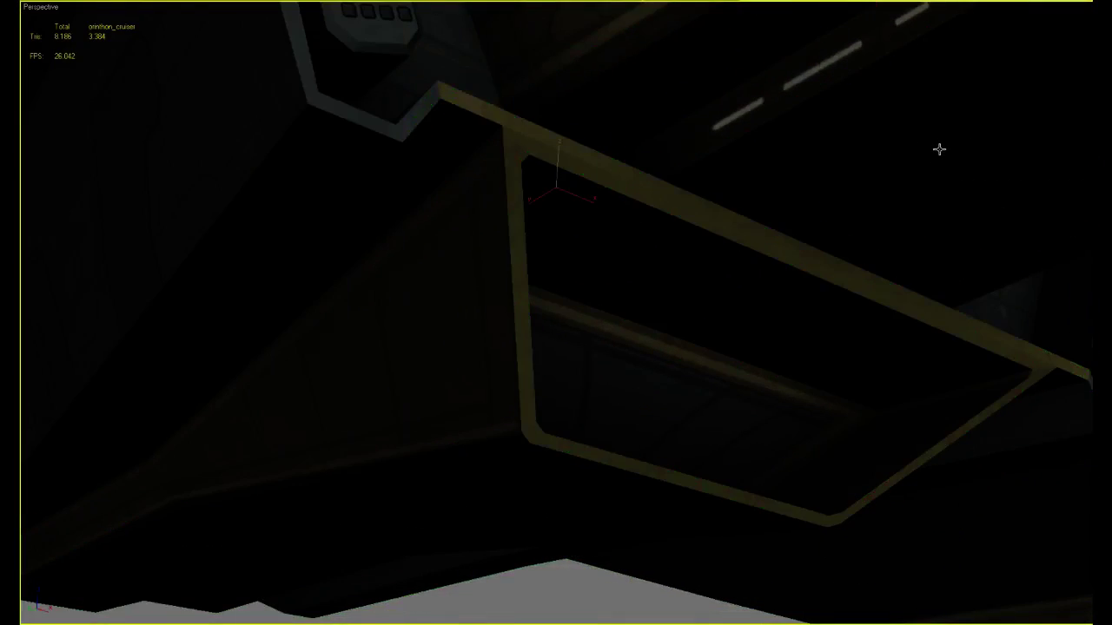
key(m)
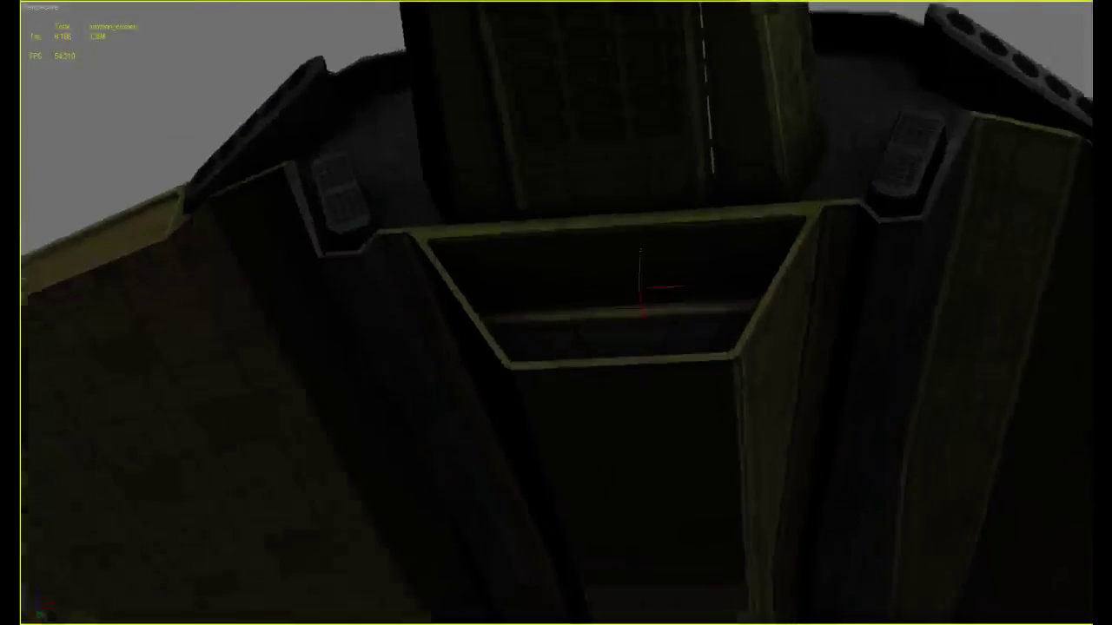
key(alt+Tab)
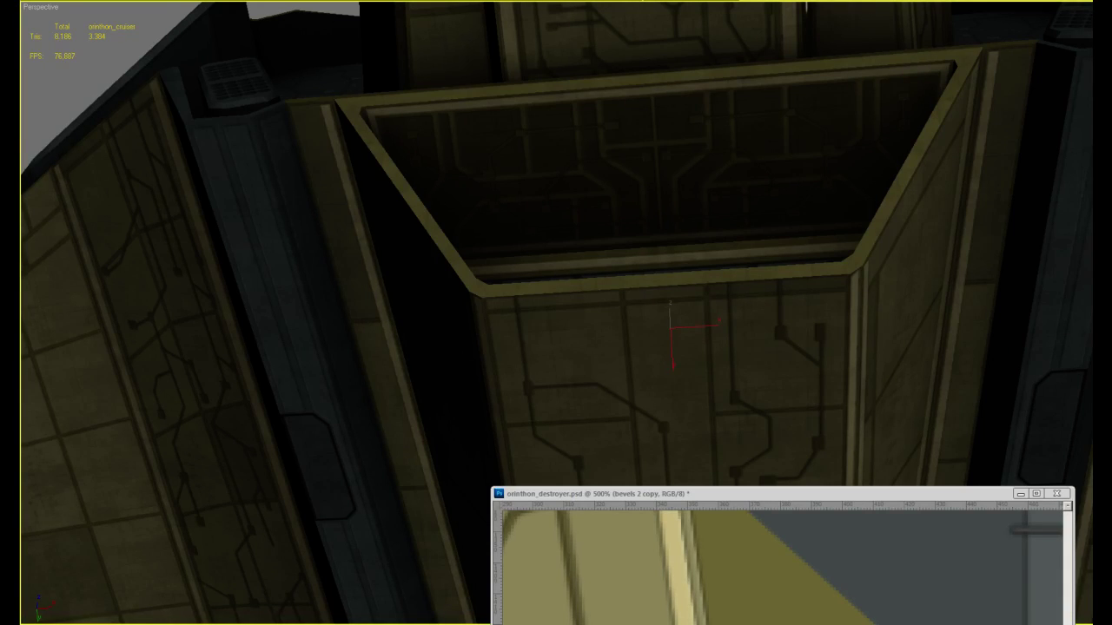
In orinthon_cruiser.psd, fill the small round lights around the missile hatch grid with white and make the glow lights layer active
key(ctrl+Tab)
alt+scroll(752, 205, down, 1)
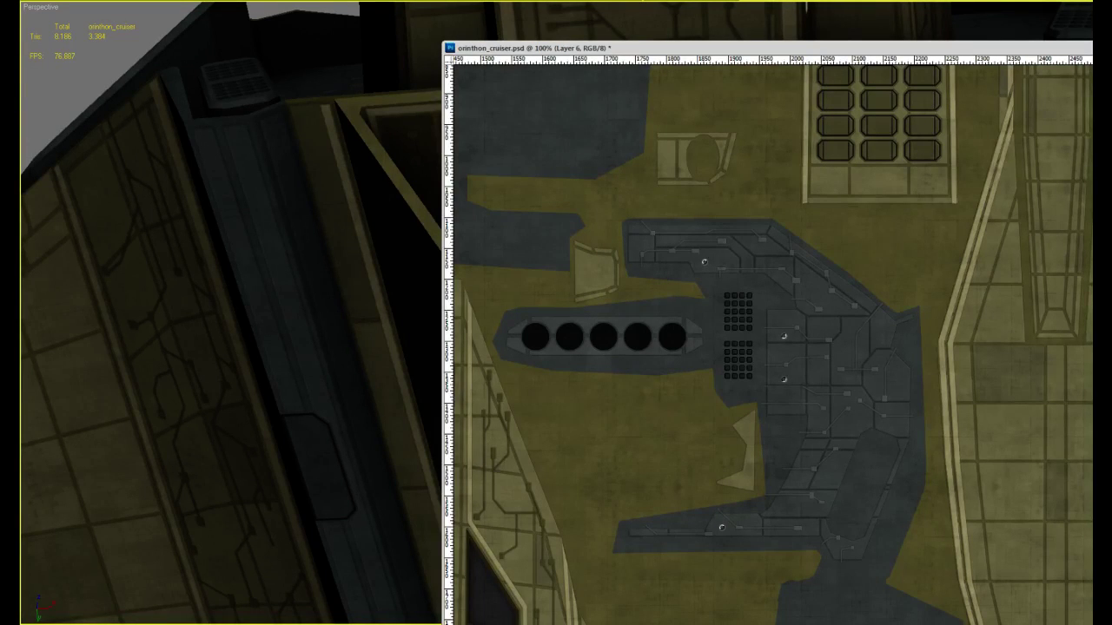
alt+scroll(764, 317, up, 3)
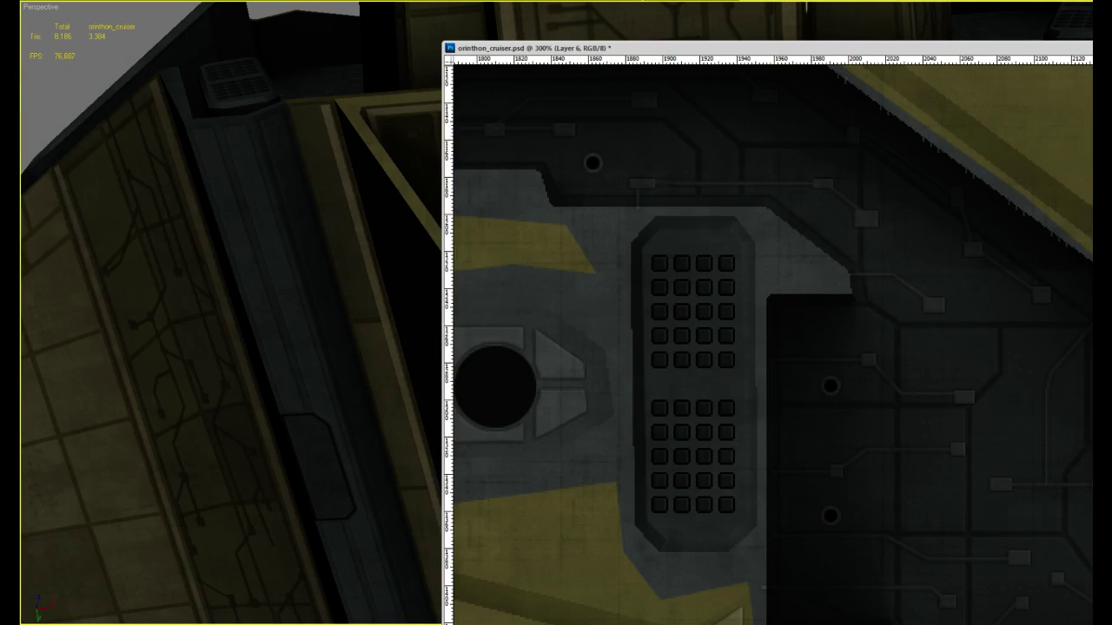
key(ctrl+BackSpace)
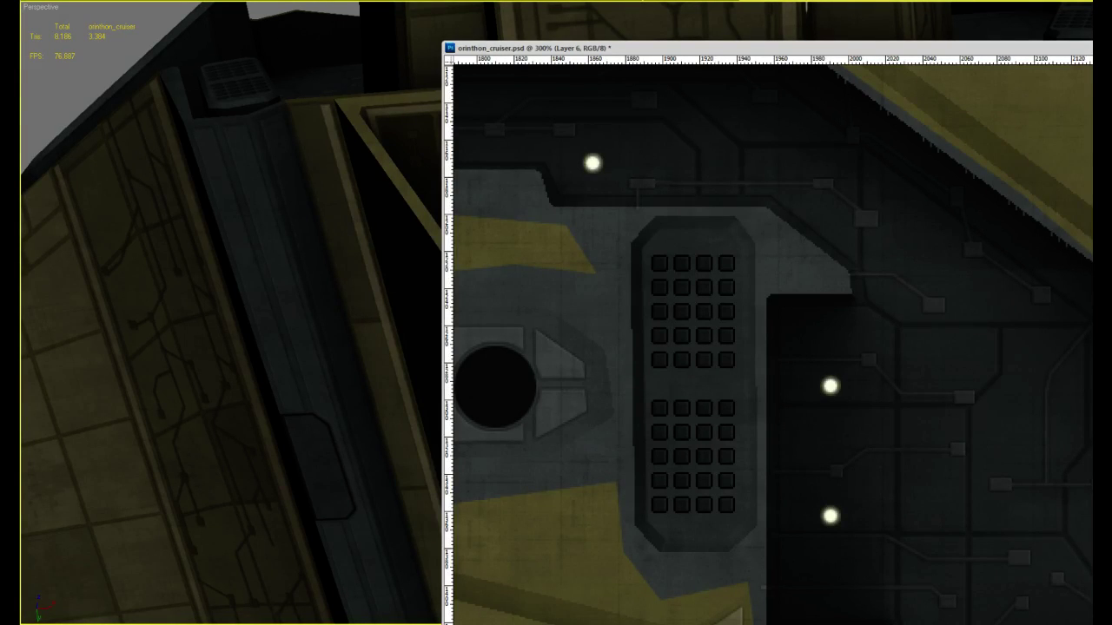
key(alt+bracketright)
Delete the stray orange, yellow and white glow lights around the lower emblem panel and the long dark hull piece of the texture
alt+scroll(688, 276, down, 5)
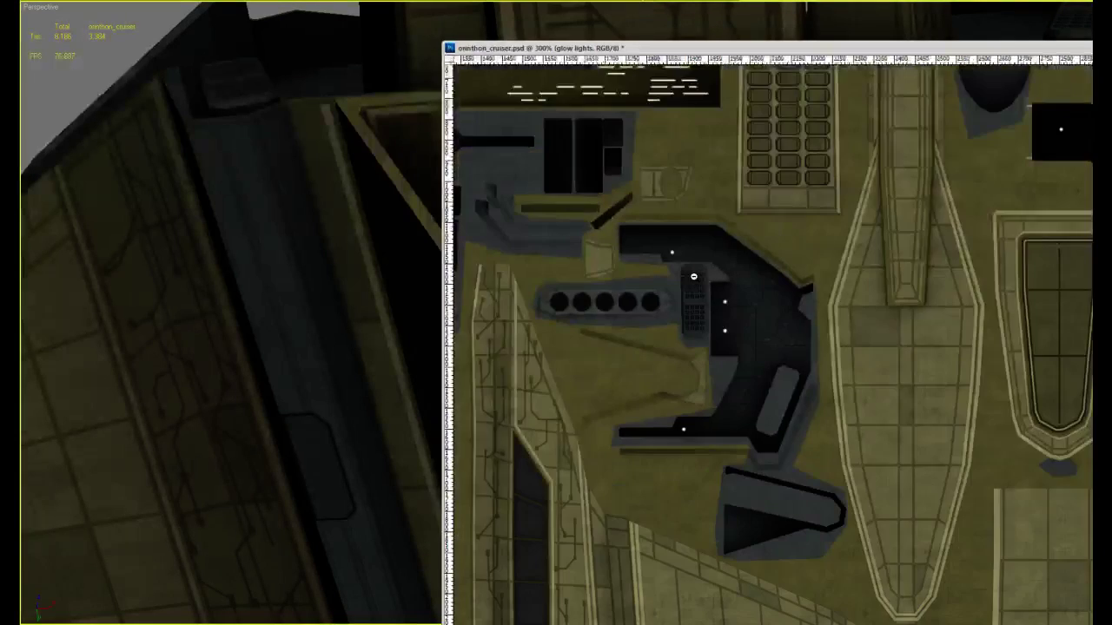
alt+click(693, 276)
alt+click(693, 276)
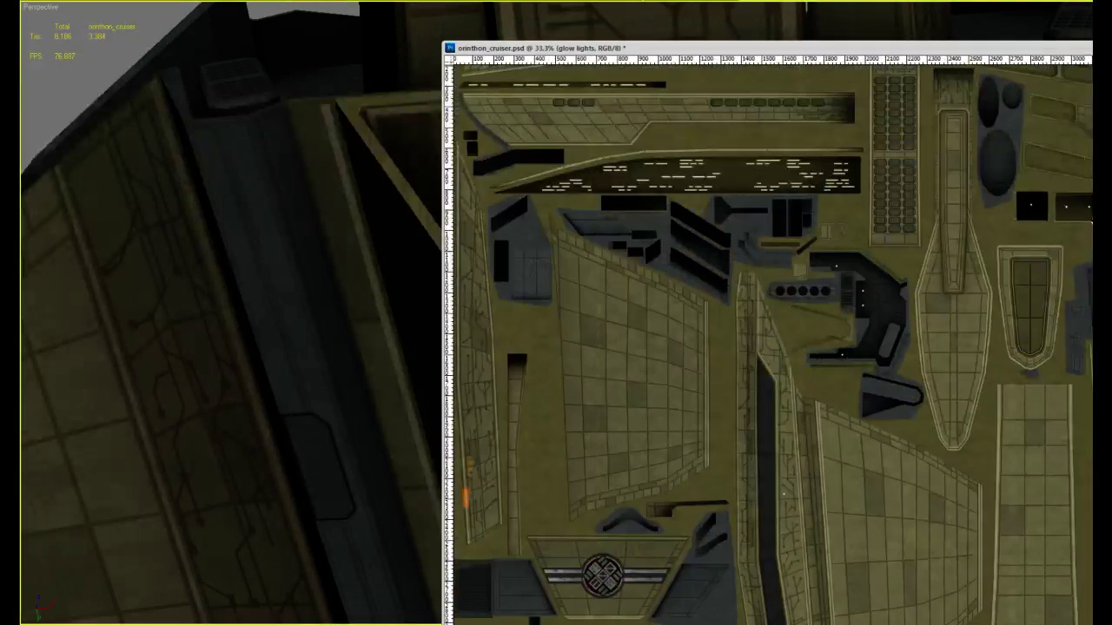
drag(999, 374, 972, 198)
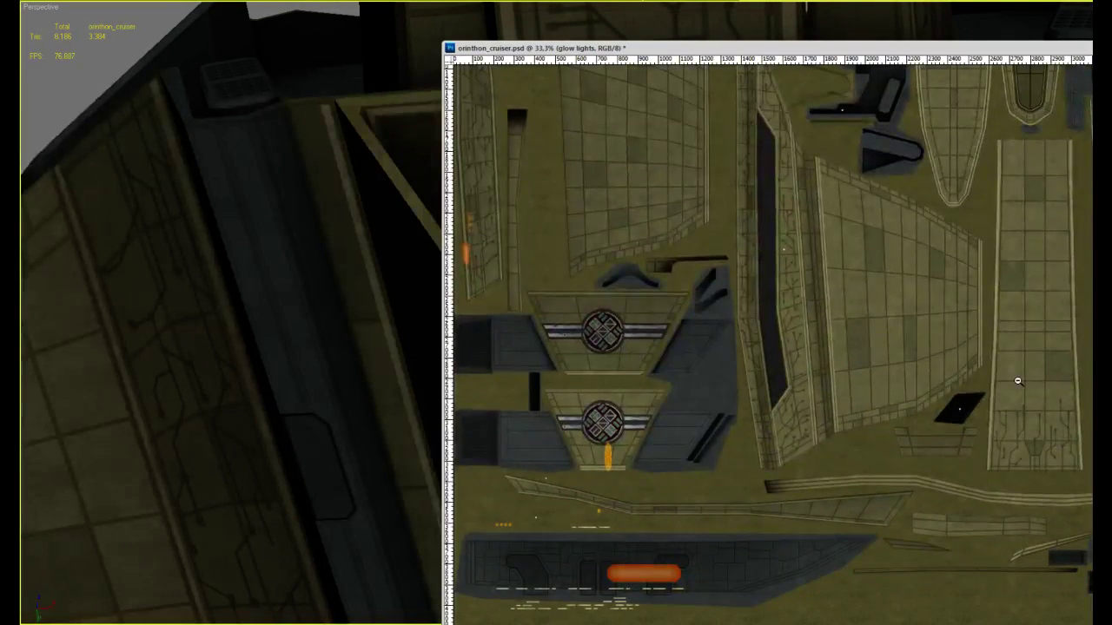
alt+scroll(1017, 379, down, 1)
alt+scroll(709, 521, up, 2)
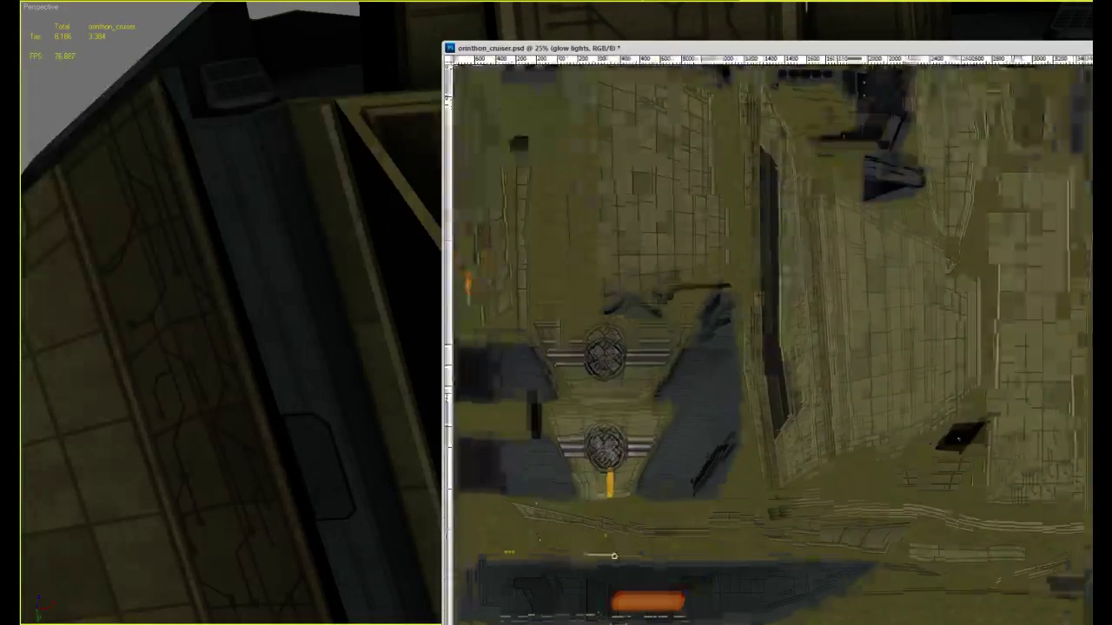
drag(800, 498, 878, 420)
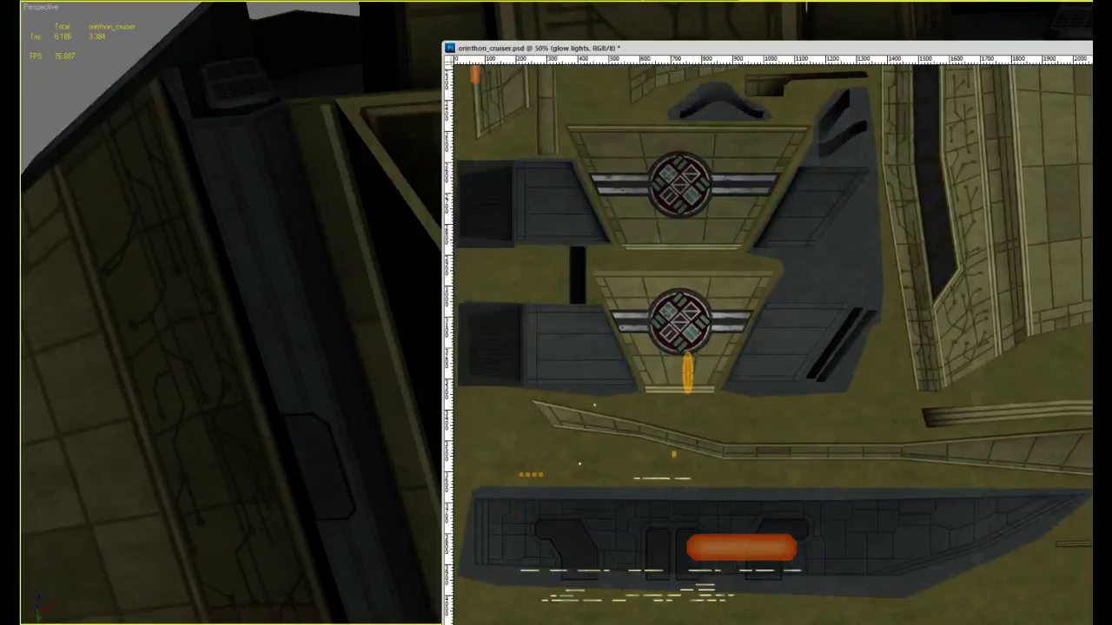
key(Delete)
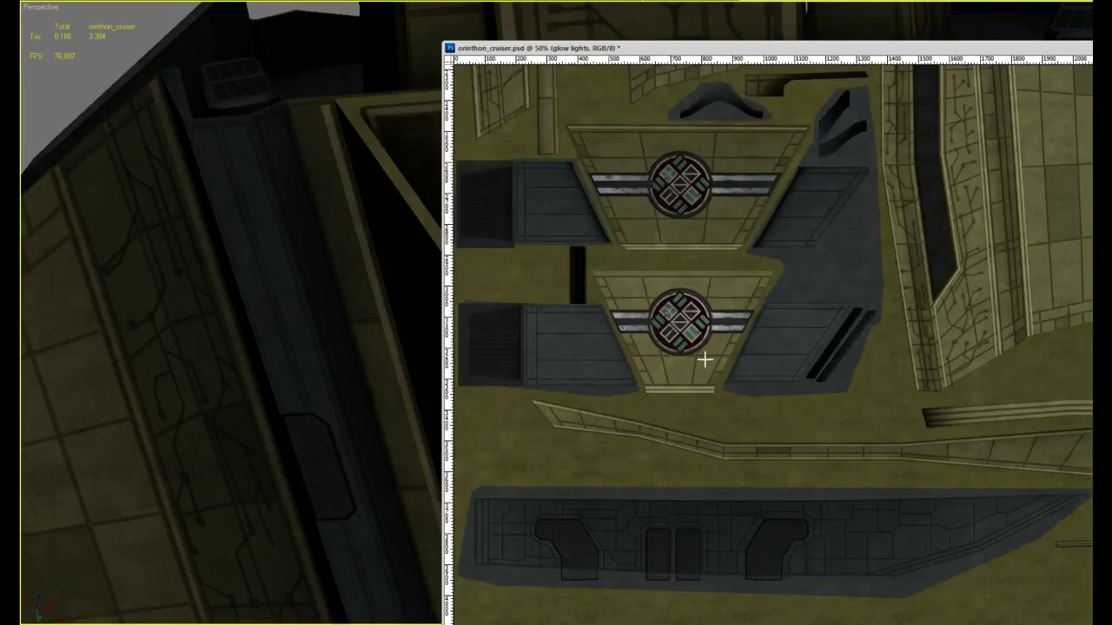
Look over the rest of the cruiser texture and save it
drag(921, 251, 695, 504)
drag(998, 165, 799, 325)
alt+scroll(799, 325, down, 1)
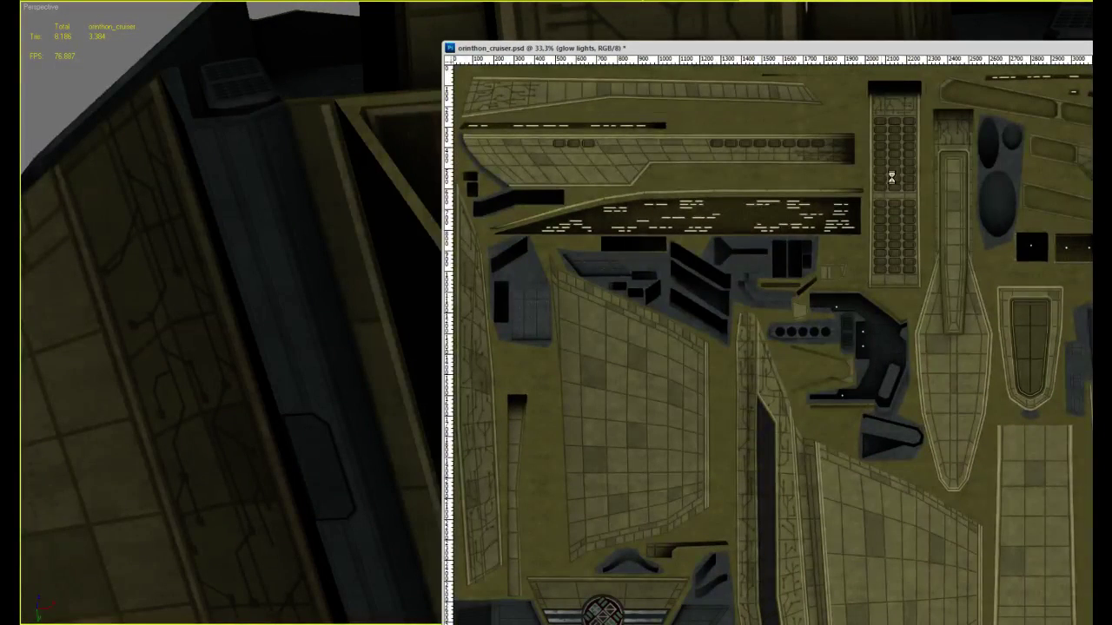
key(ctrl+s)
key(ctrl+w)
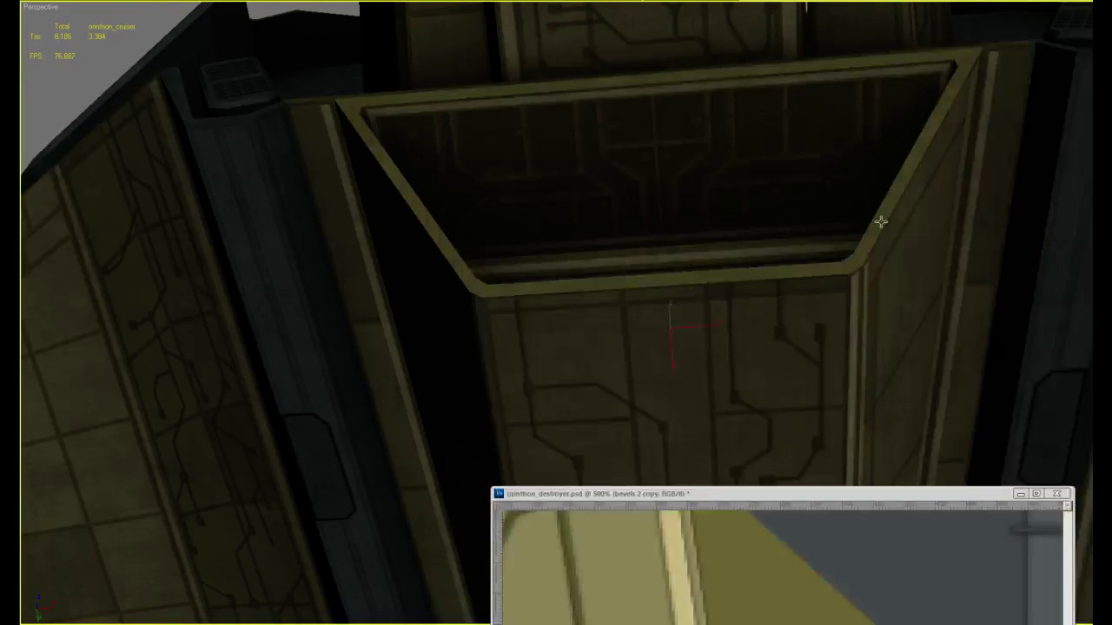
Switch to 3ds Max and examine the cruiser's new hull lights and its wing from several angles and distances
click(881, 223)
scroll(727, 225, down, 4)
scroll(727, 223, up, 3)
key(m)
key(m)
alt+middle_drag(727, 223, 845, 267)
scroll(878, 196, up, 2)
mouse_move(878, 196)
middle_down()
mouse_move(836, 246)
mouse_move(769, 294)
mouse_move(638, 258)
middle_up()
scroll(837, 246, up, 2)
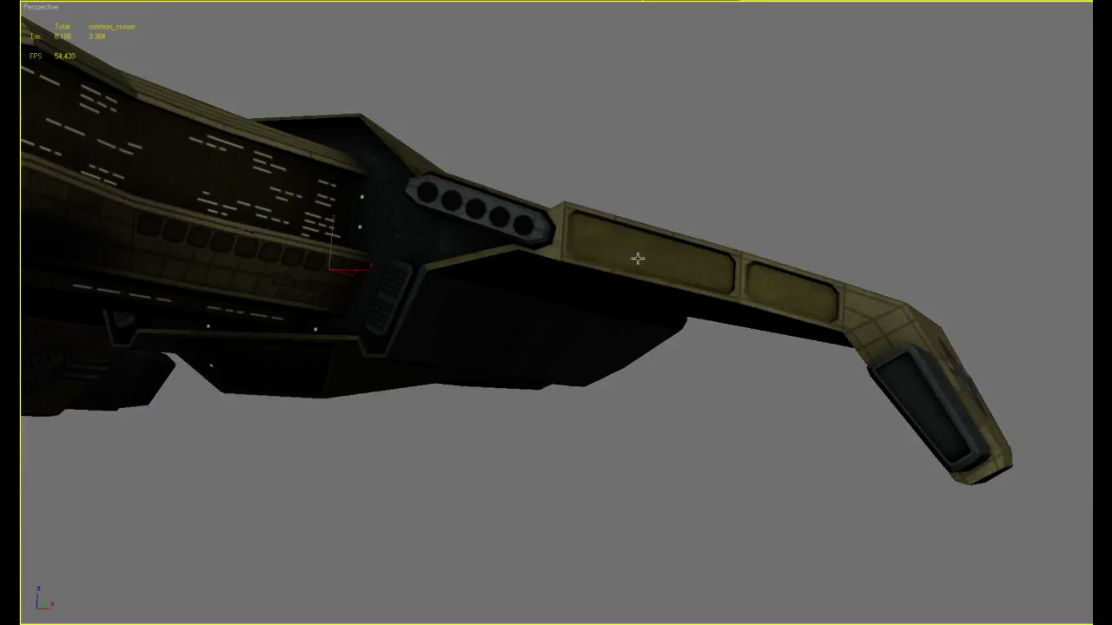
Show the edges and UV layout, and select the two inset panels on each side of the wing to locate their UVs
key(F4)
key(ctrl+e)
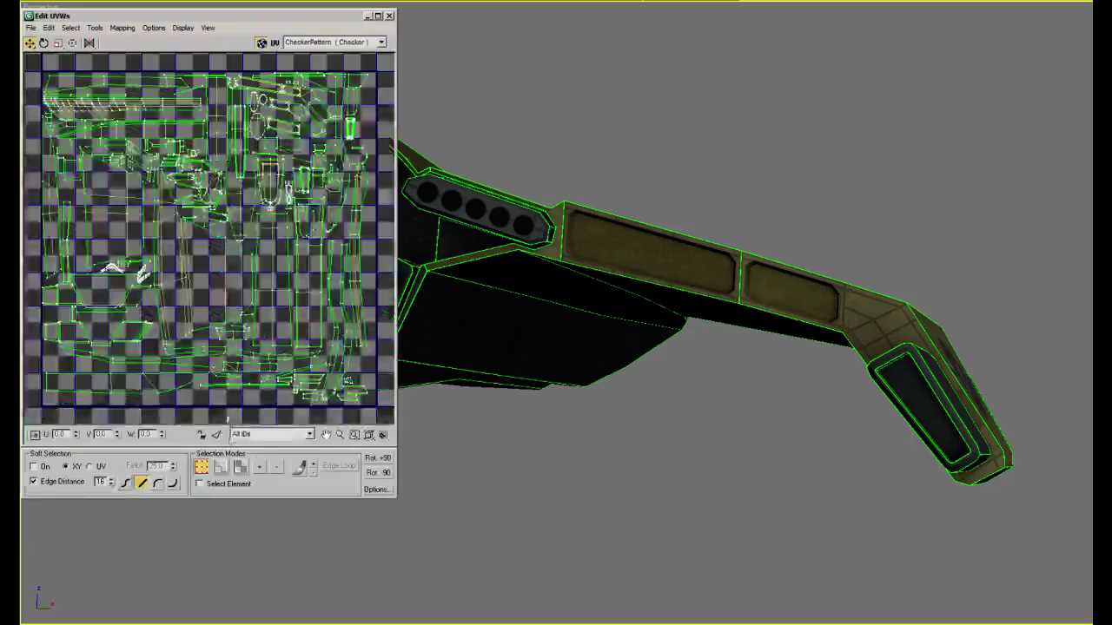
click(619, 226)
ctrl+click(782, 286)
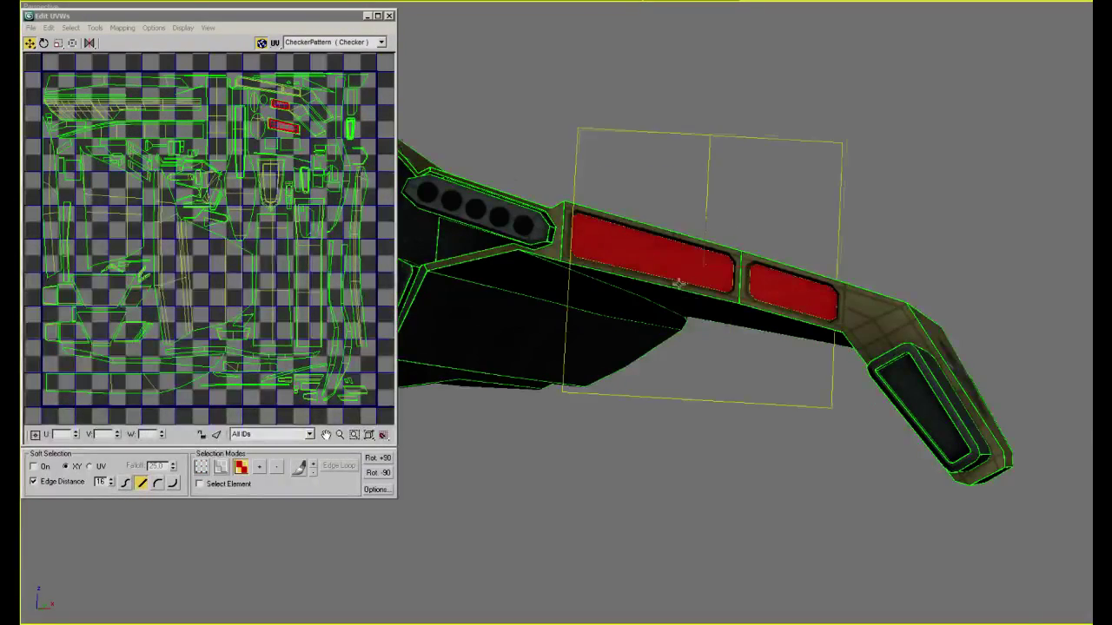
alt+middle_drag(678, 280, 875, 297)
ctrl+click(874, 297)
ctrl+click(993, 278)
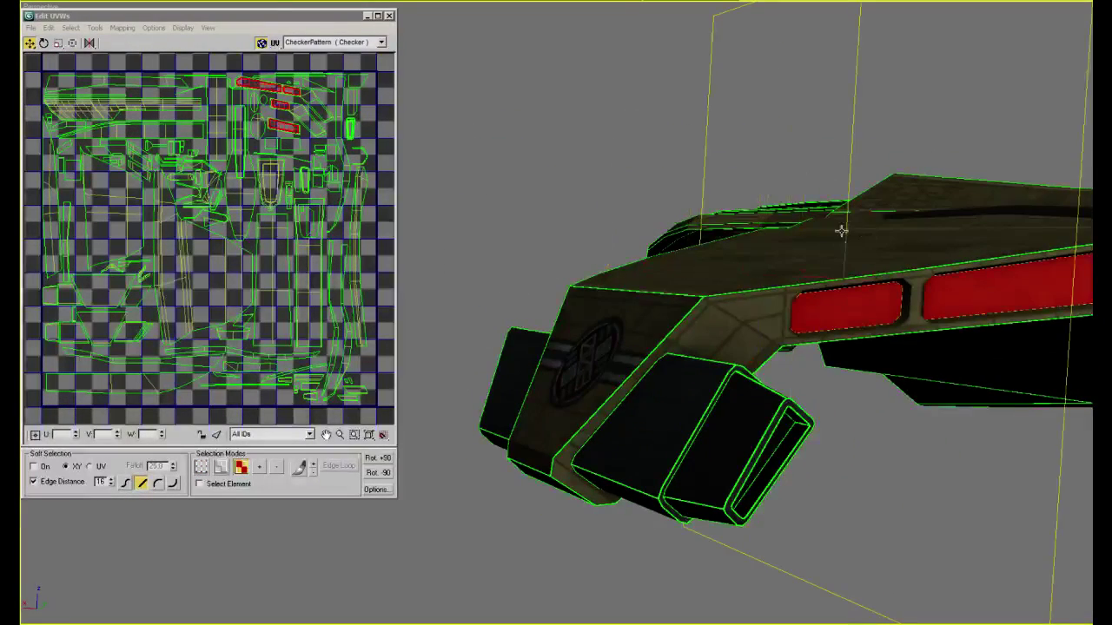
Add the wingtip pod's inset panel to the selection and find the matching pieces on the cruiser texture in Photoshop
alt+middle_drag(841, 231, 928, 206)
ctrl+click(952, 385)
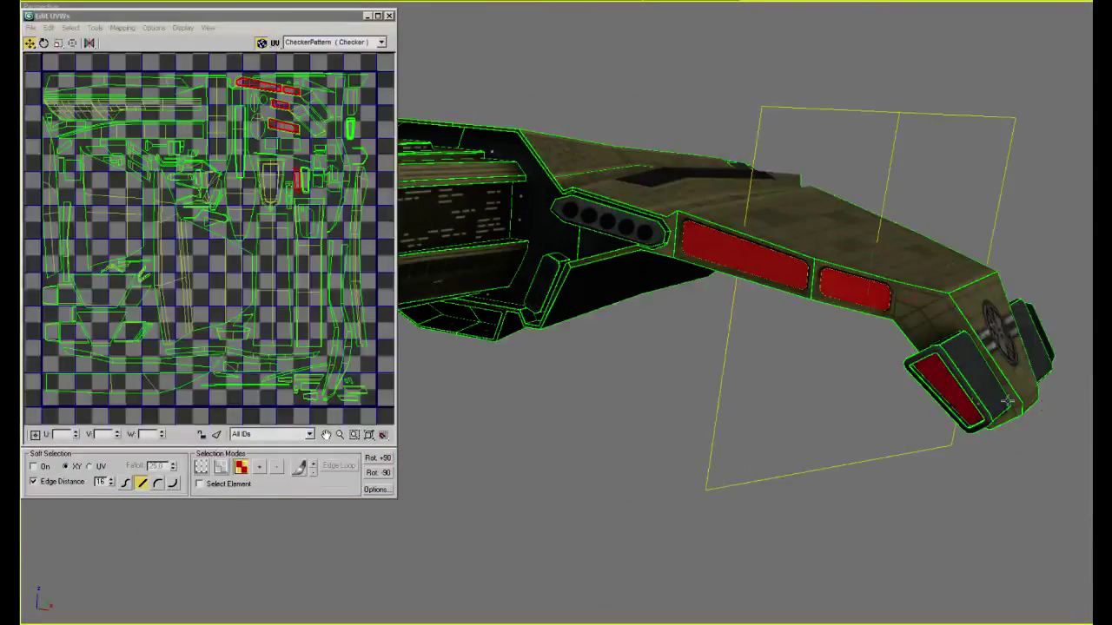
alt+middle_drag(952, 386, 763, 351)
key(alt+Tab)
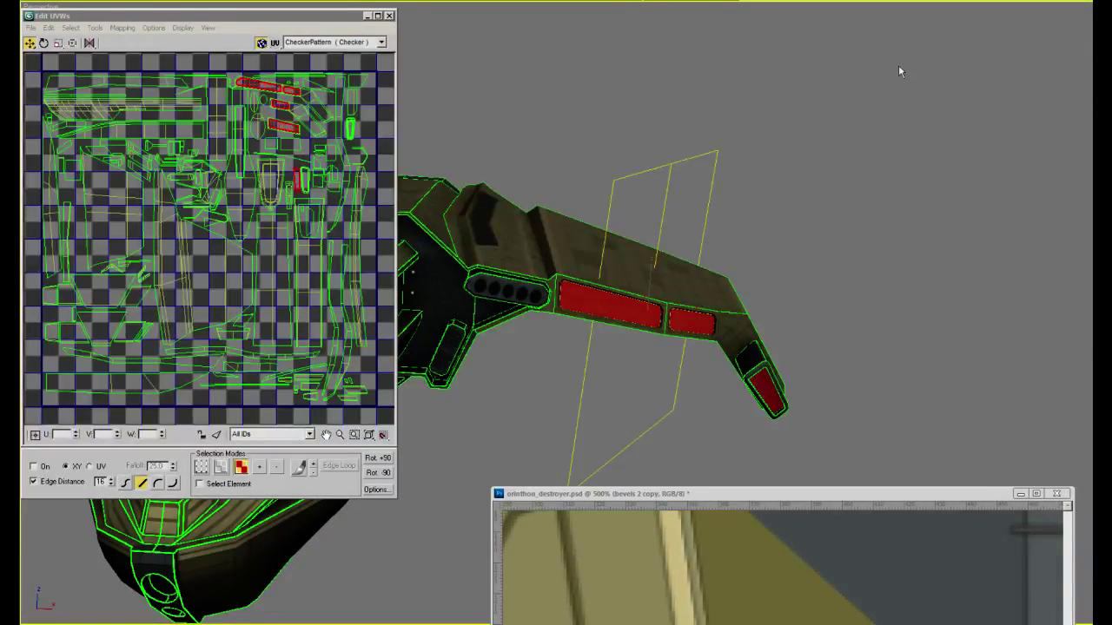
key(alt+Tab)
scroll(881, 96, up, 3)
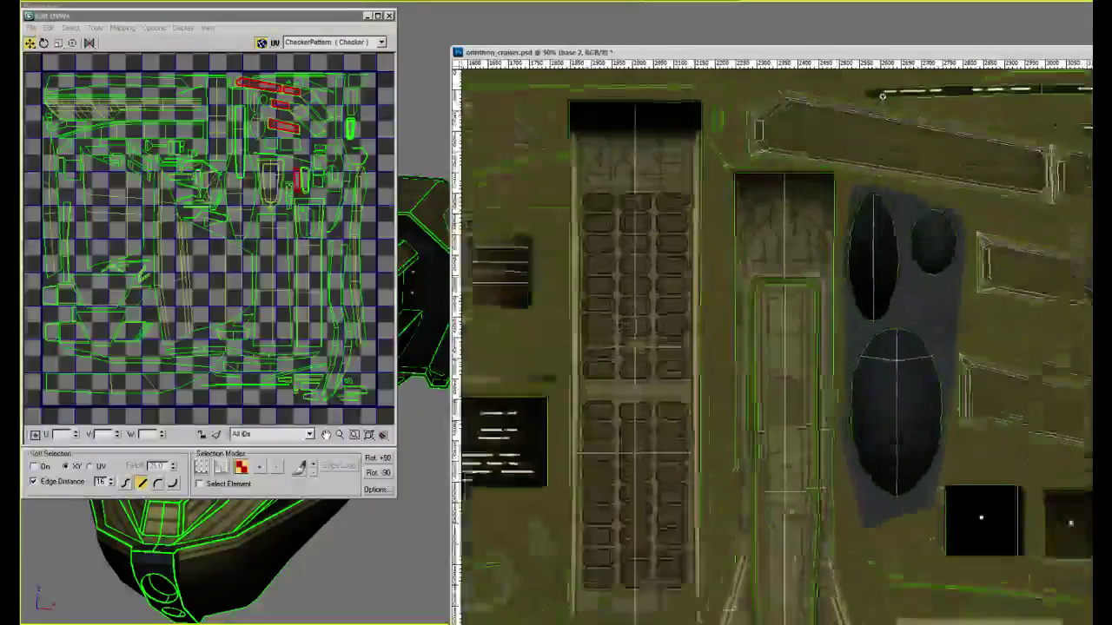
Clear the two selected inset areas of the long upper wing panel from the green base layer and fill them black on Layer 6
scroll(882, 95, up, 2)
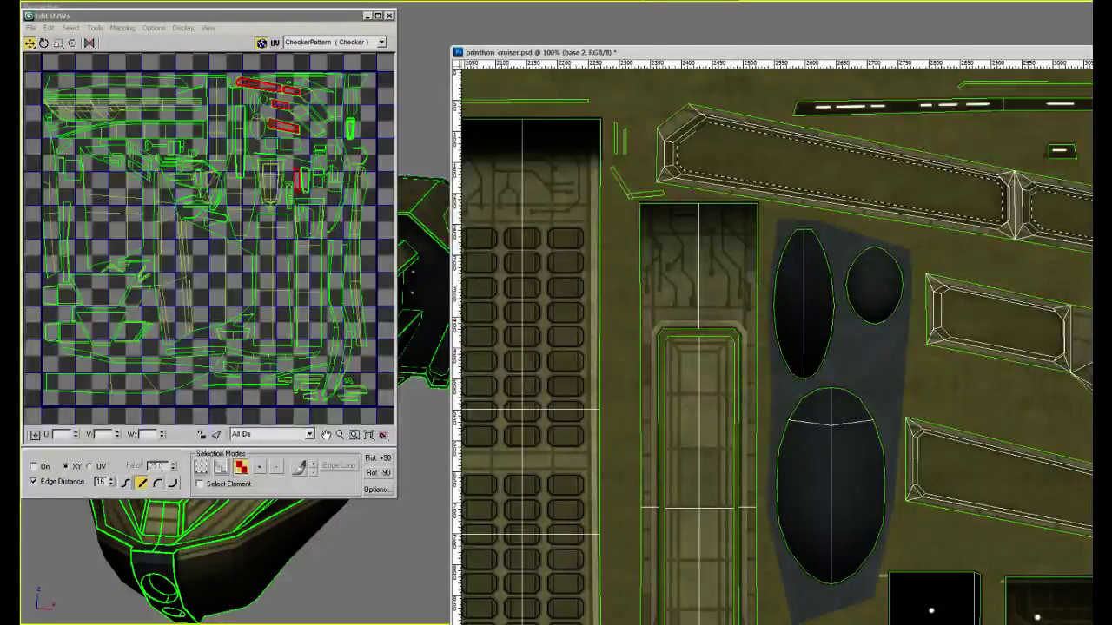
key(alt+[)
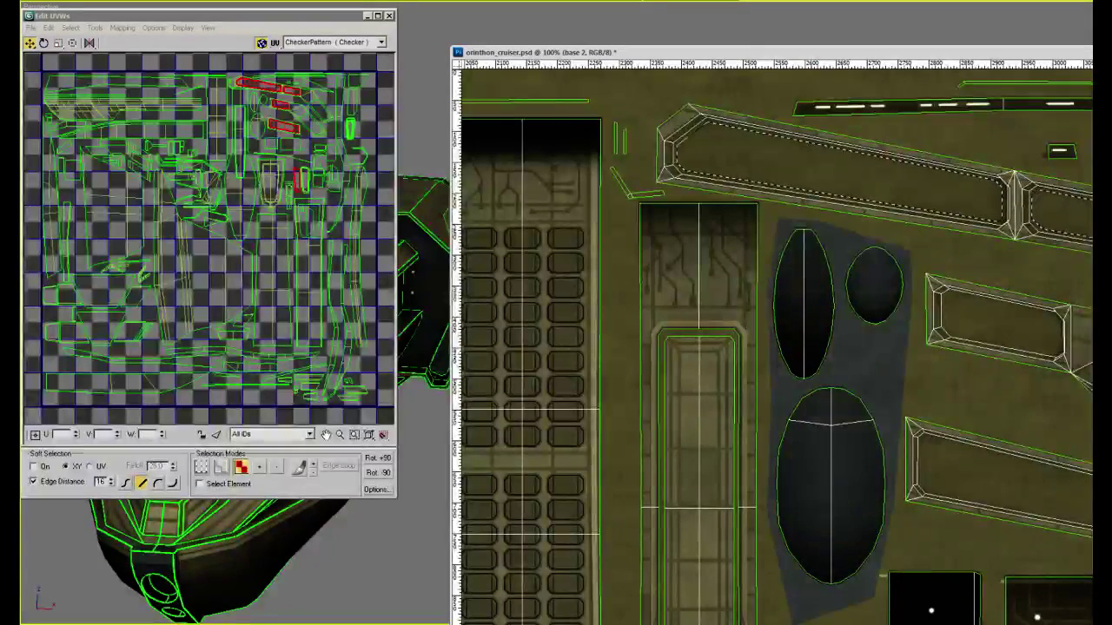
key(ctrl+d)
key(alt+[)
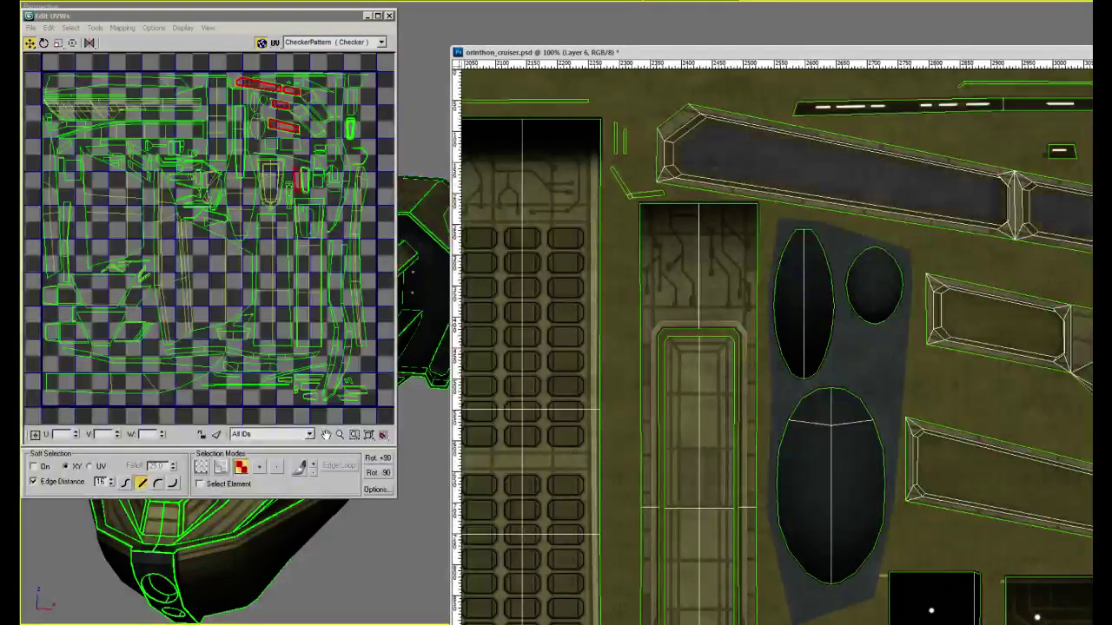
key(shift+alt+BackSpace)
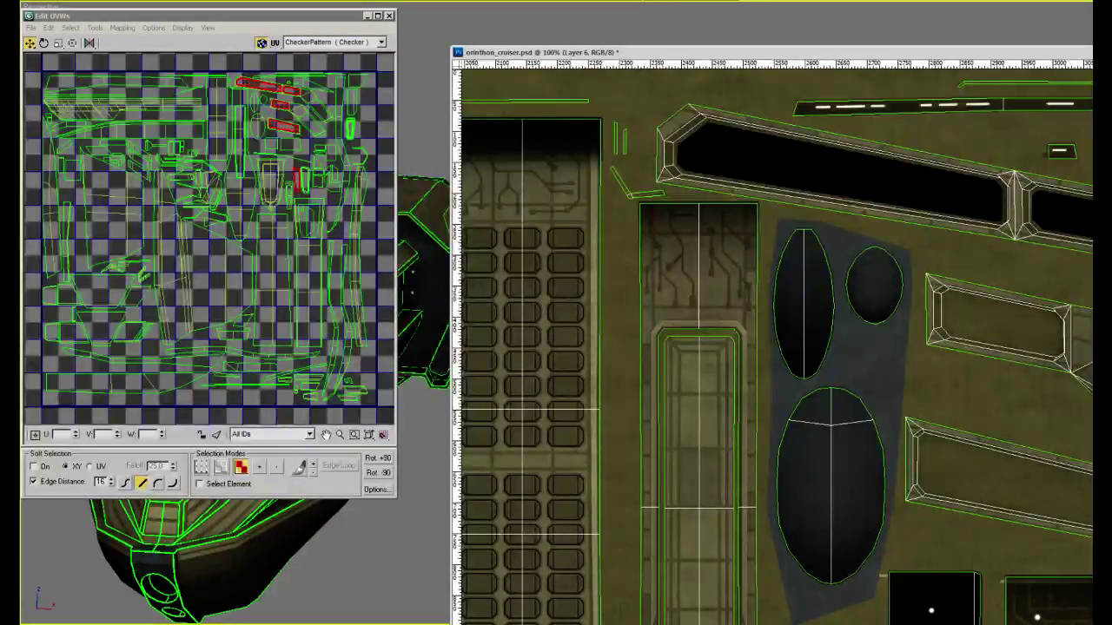
Divide the long wing panel's black insets into two rows of windows with one lengthwise bar and evenly spaced vertical bars
drag(730, 163, 723, 113)
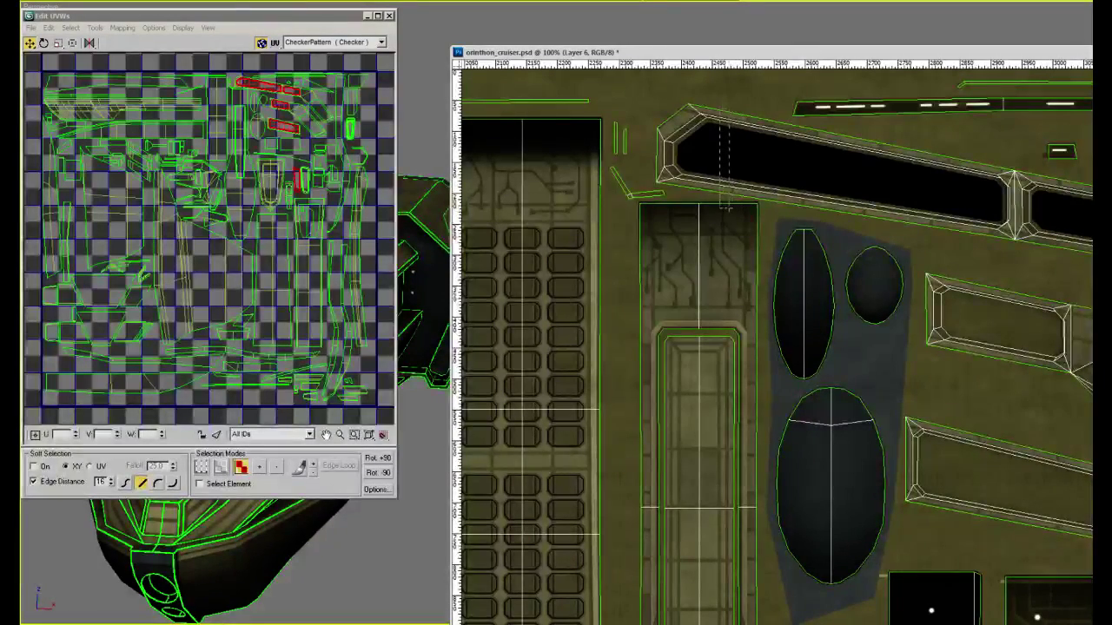
drag(728, 211, 1084, 233)
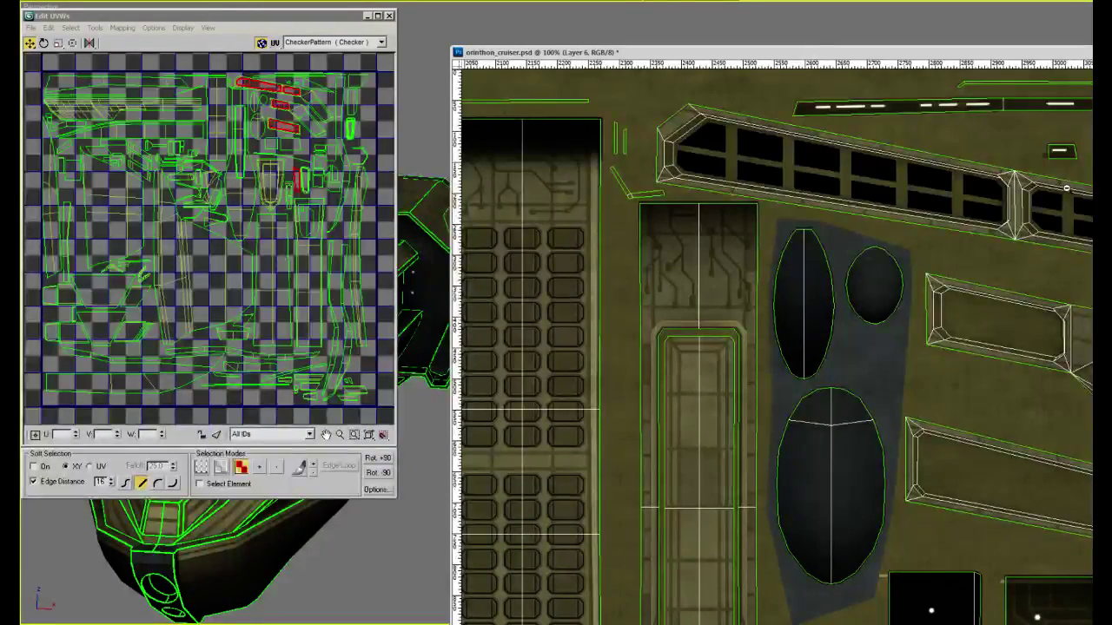
alt+scroll(1066, 187, down, 3)
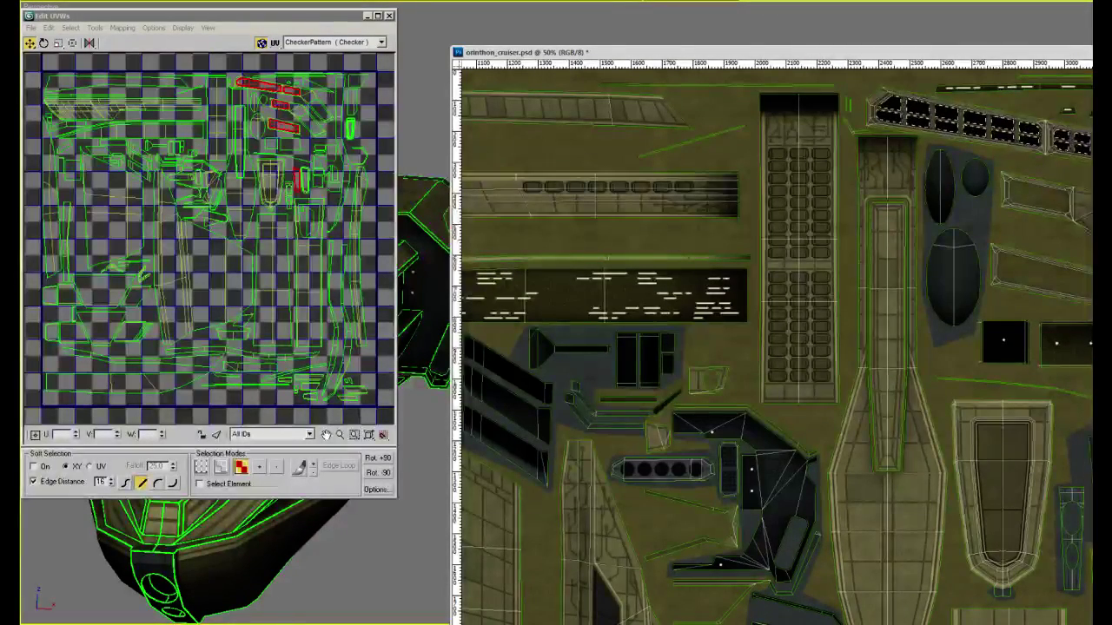
key(ctrl+j)
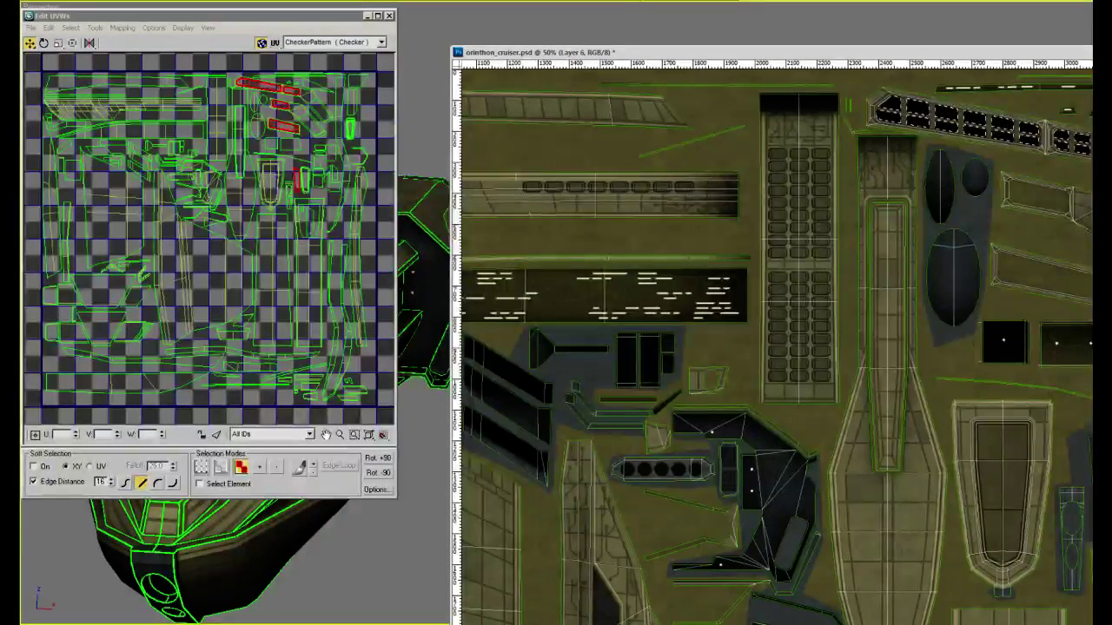
click(951, 98)
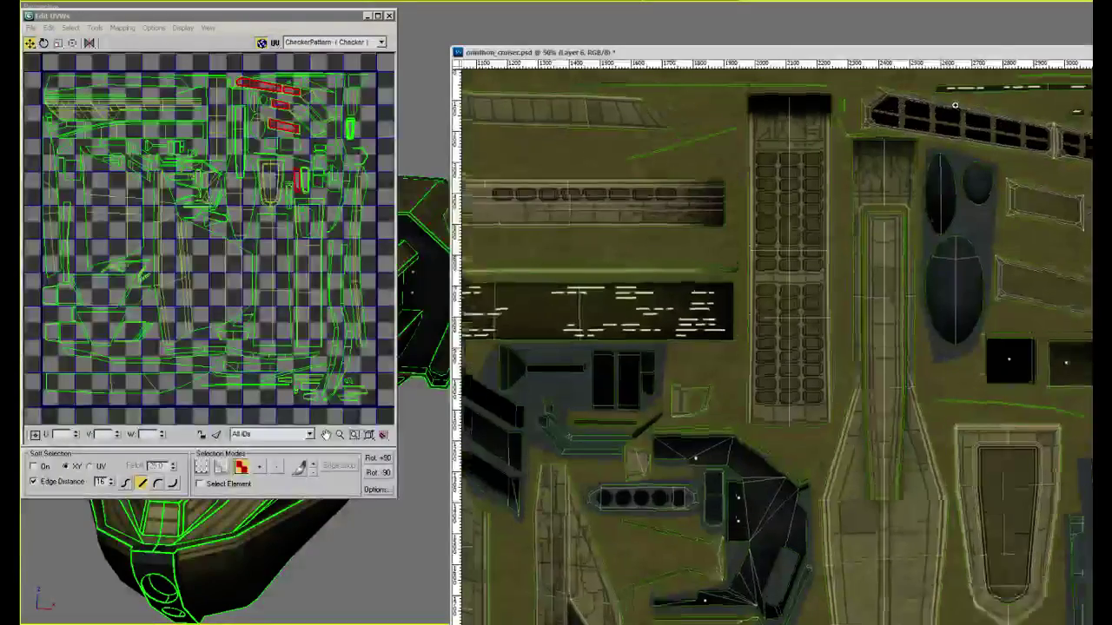
alt+scroll(955, 105, down, 2)
alt+scroll(956, 105, up, 2)
alt+scroll(956, 105, down, 2)
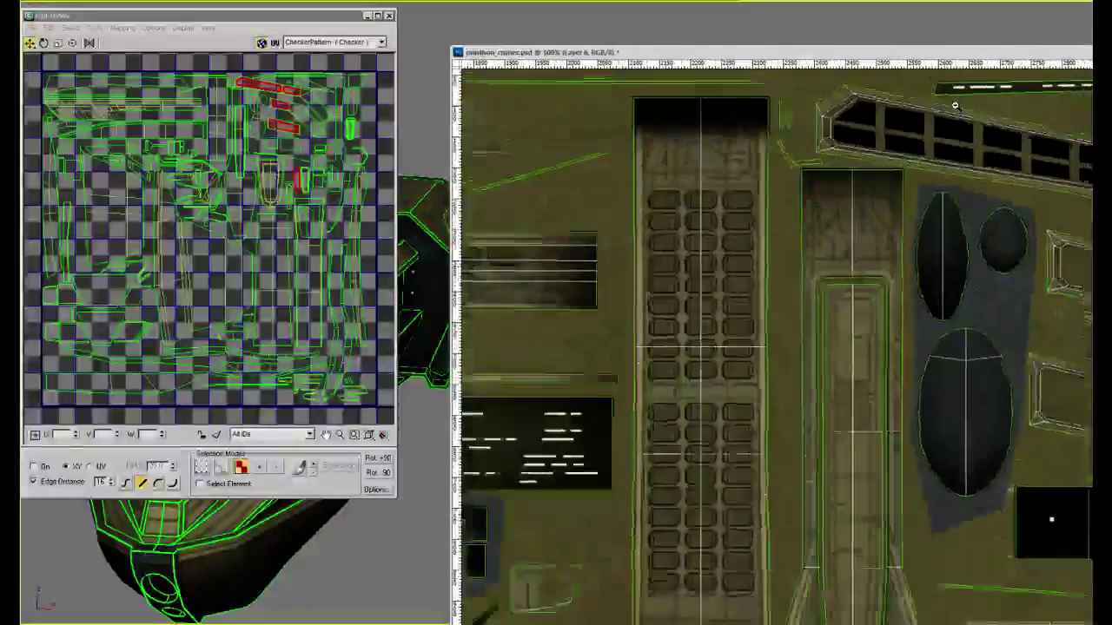
alt+scroll(954, 105, down, 1)
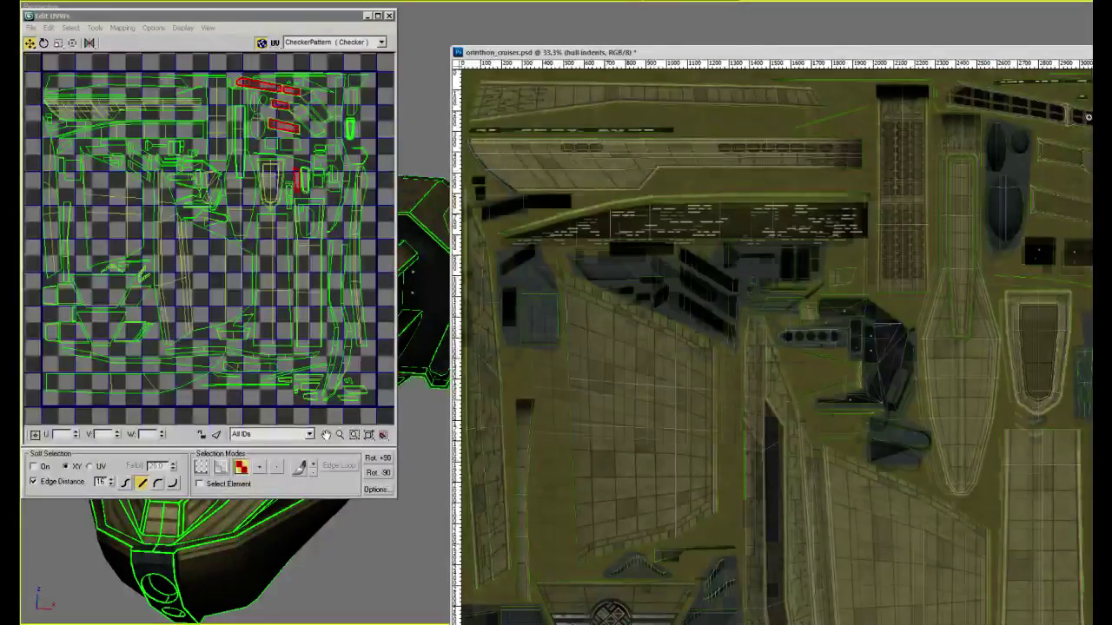
Outline a selection with cut corners just inside the frame of the short middle wing panel on the hull indents layer
scroll(1089, 117, up, 5)
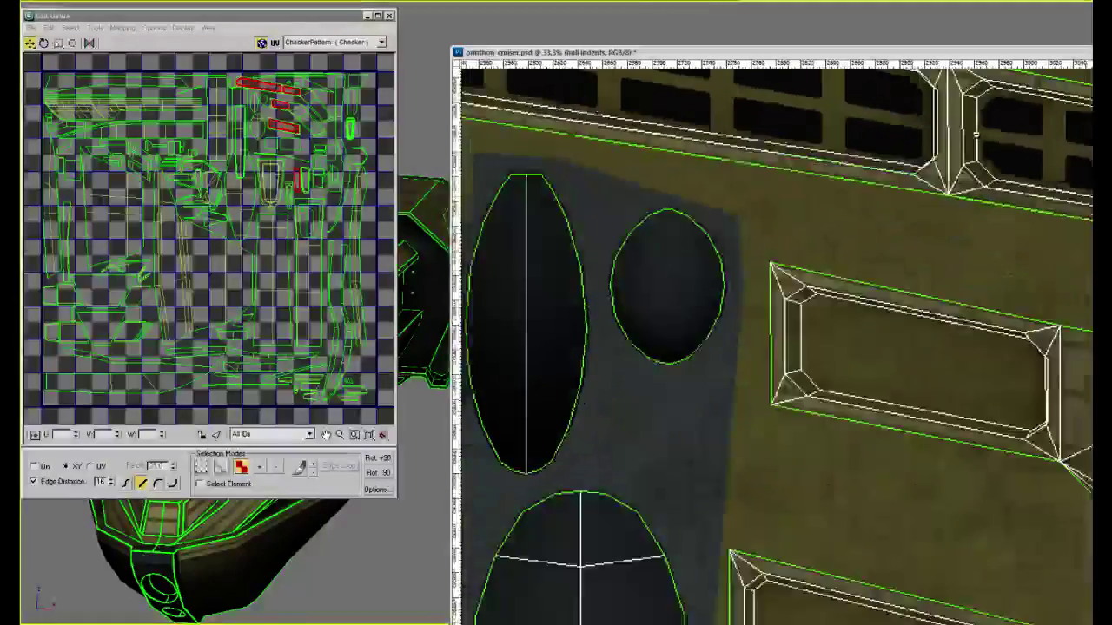
scroll(1083, 144, down, 6)
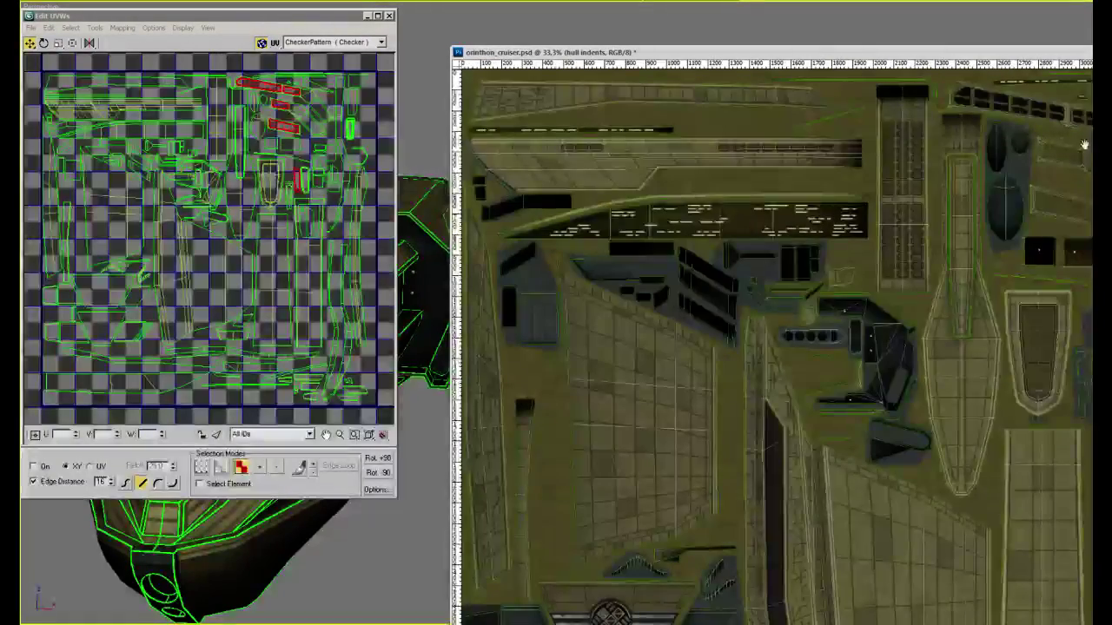
scroll(1084, 144, up, 6)
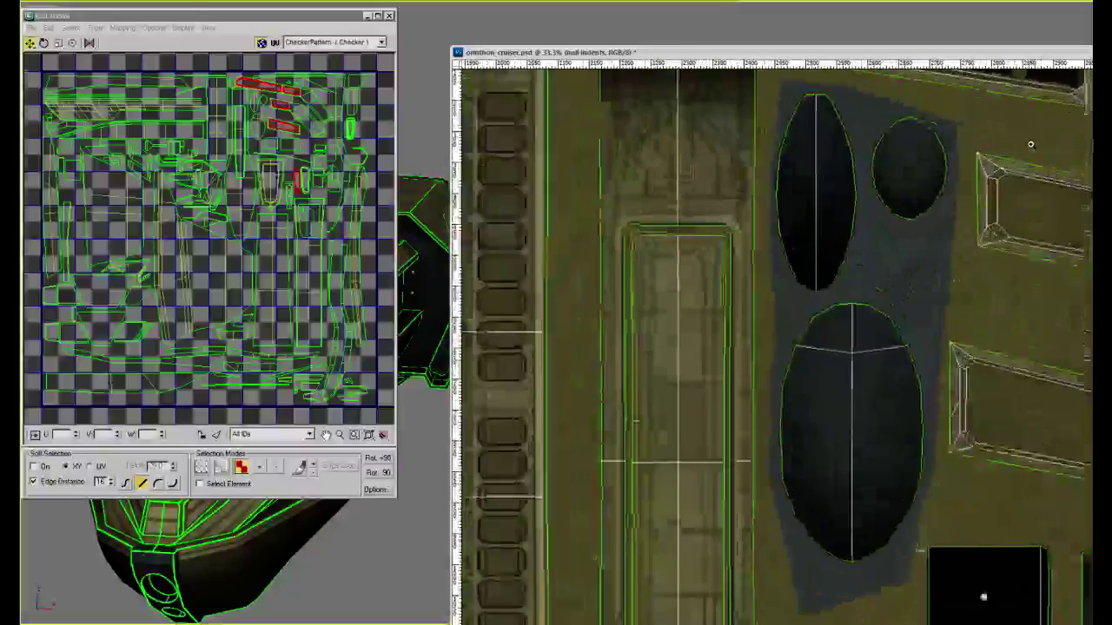
scroll(1031, 144, up, 3)
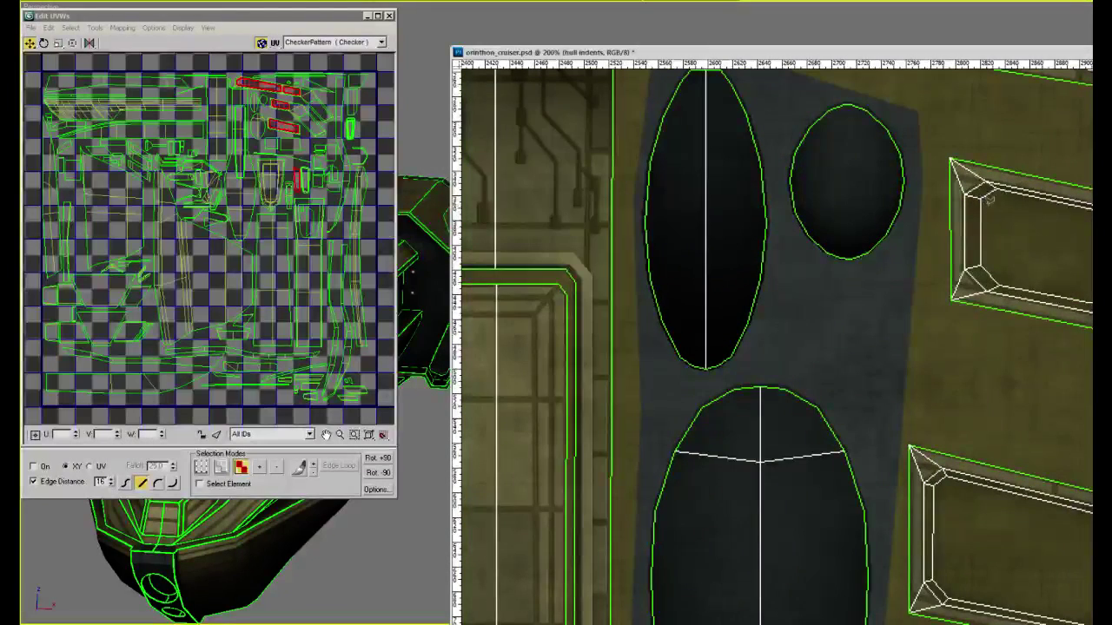
drag(1005, 195, 823, 166)
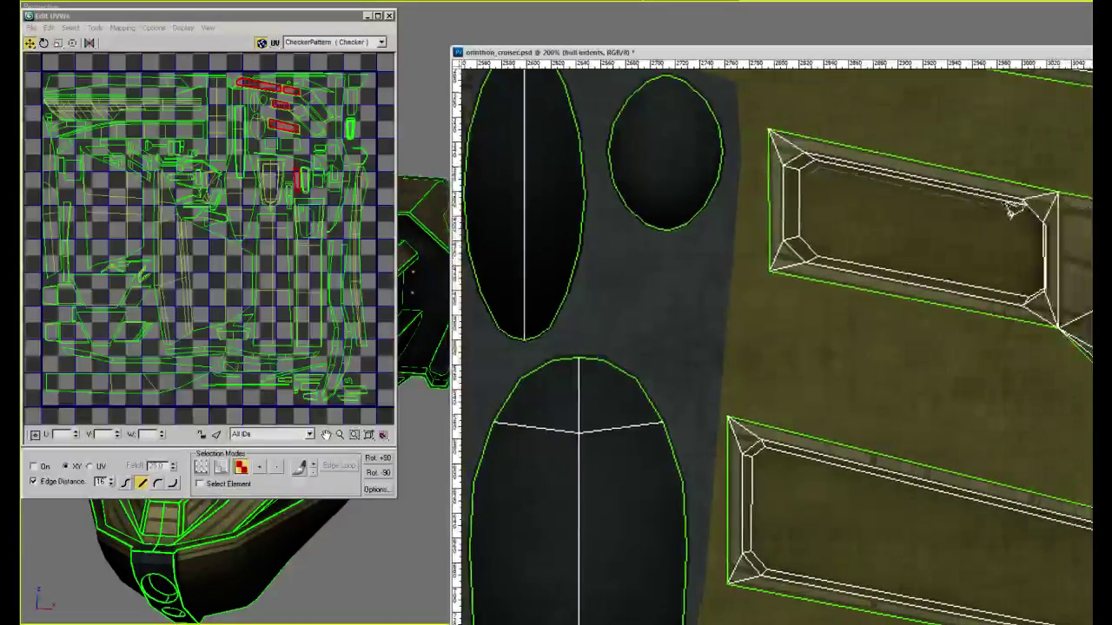
click(1030, 221)
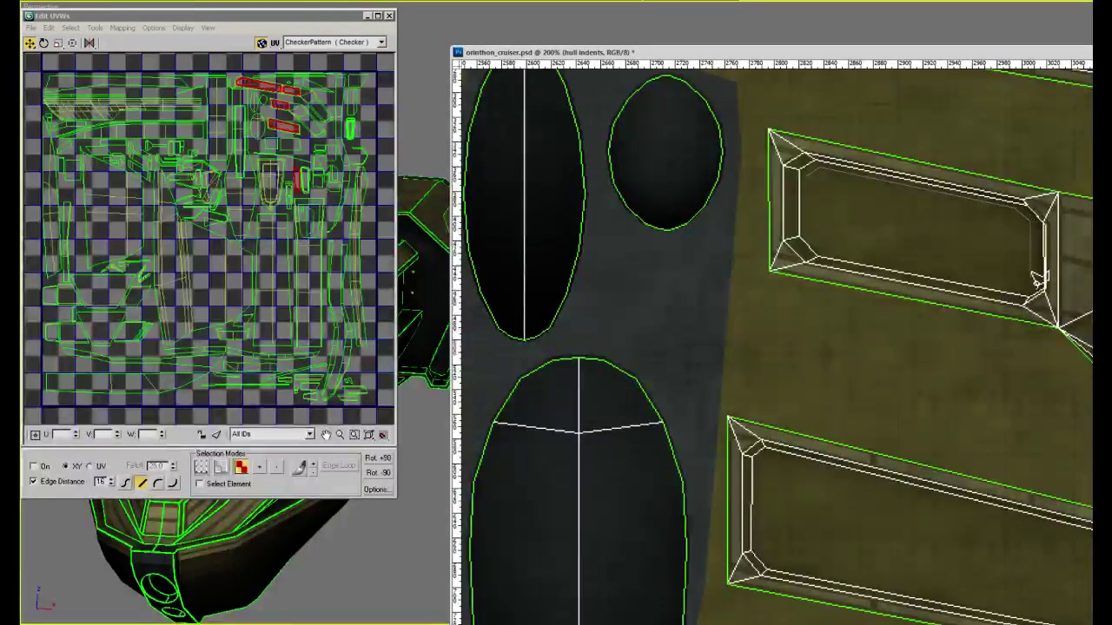
click(1029, 286)
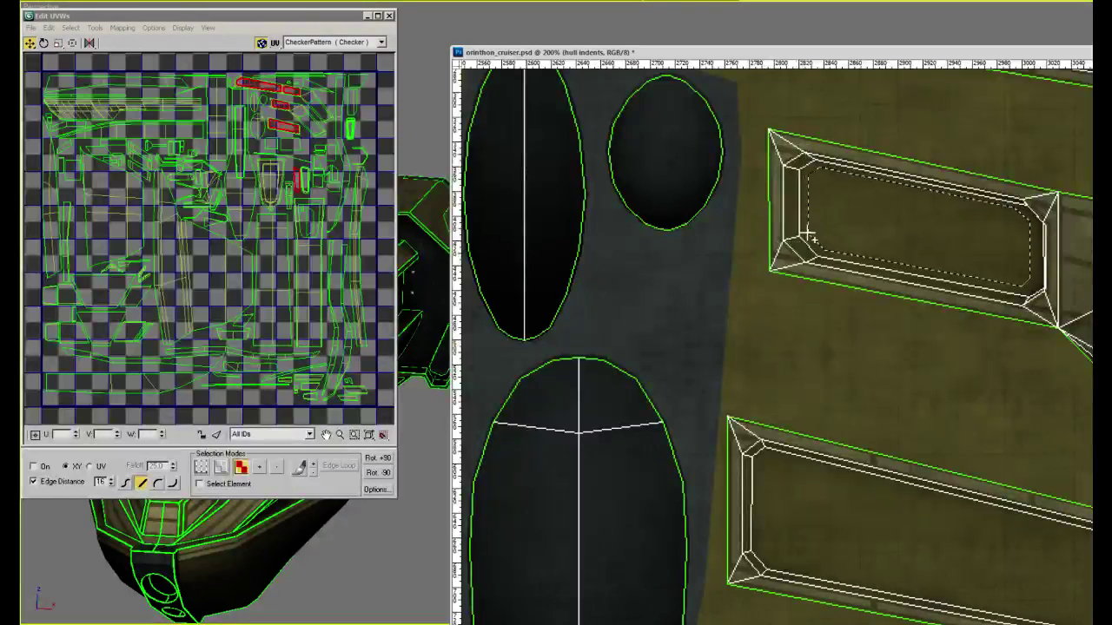
Remove the green base from the short panel's selected inset, darken the recess to near black, and clear the selection
key(Delete)
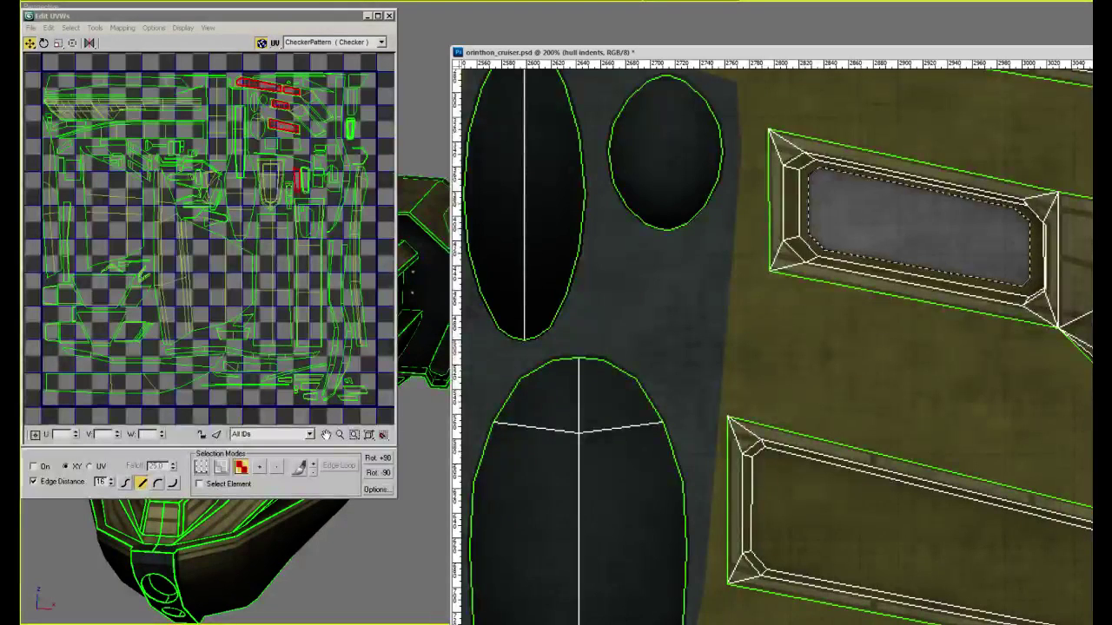
key(ctrl+d)
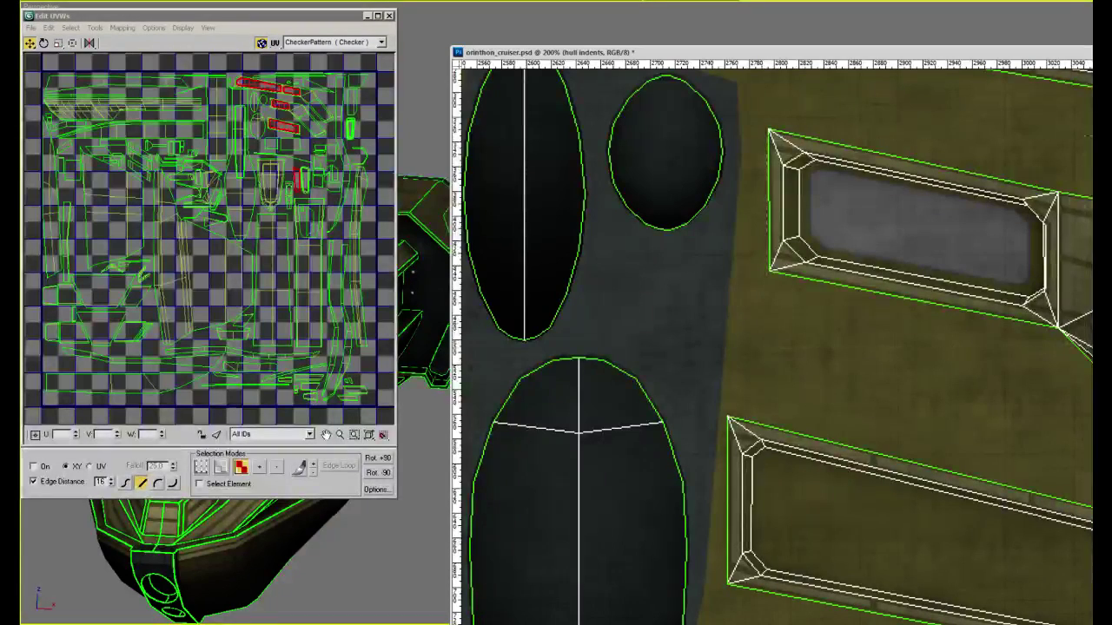
drag(767, 135, 1092, 348)
key(Delete)
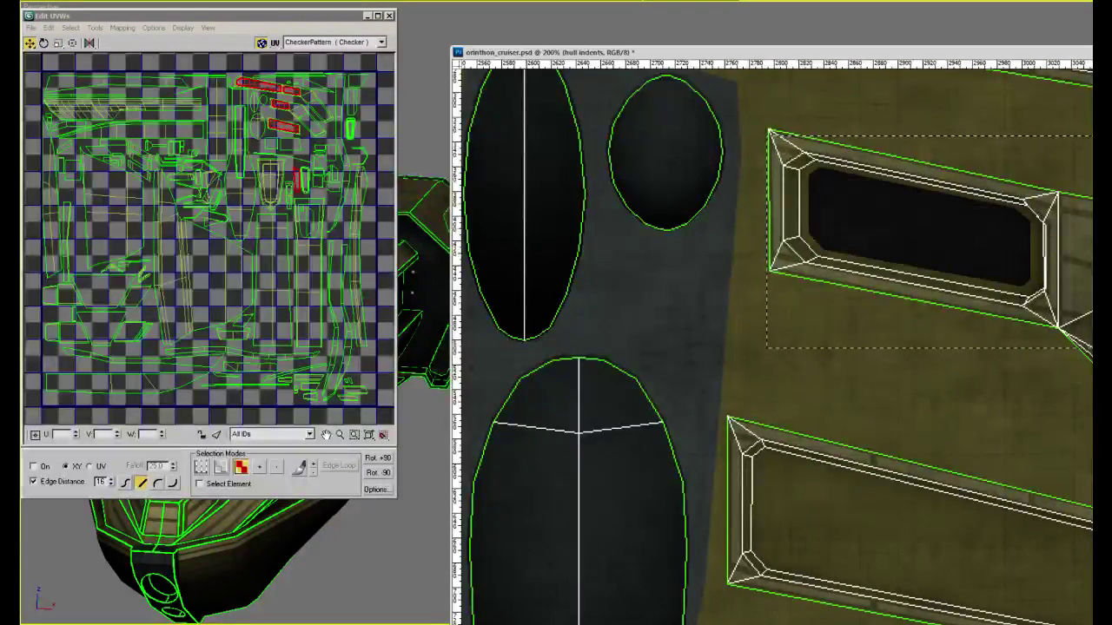
key(ctrl+d)
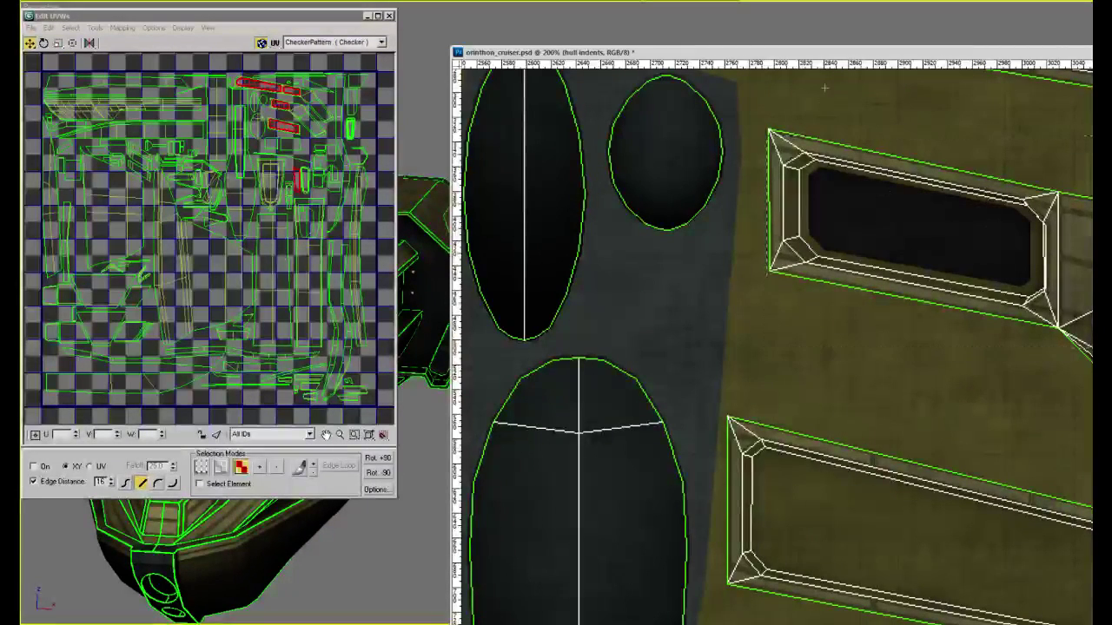
Split the short panel's dark inset into six windows with one slanted lengthwise bar and two vertical bars
click(808, 210)
shift+click(1047, 259)
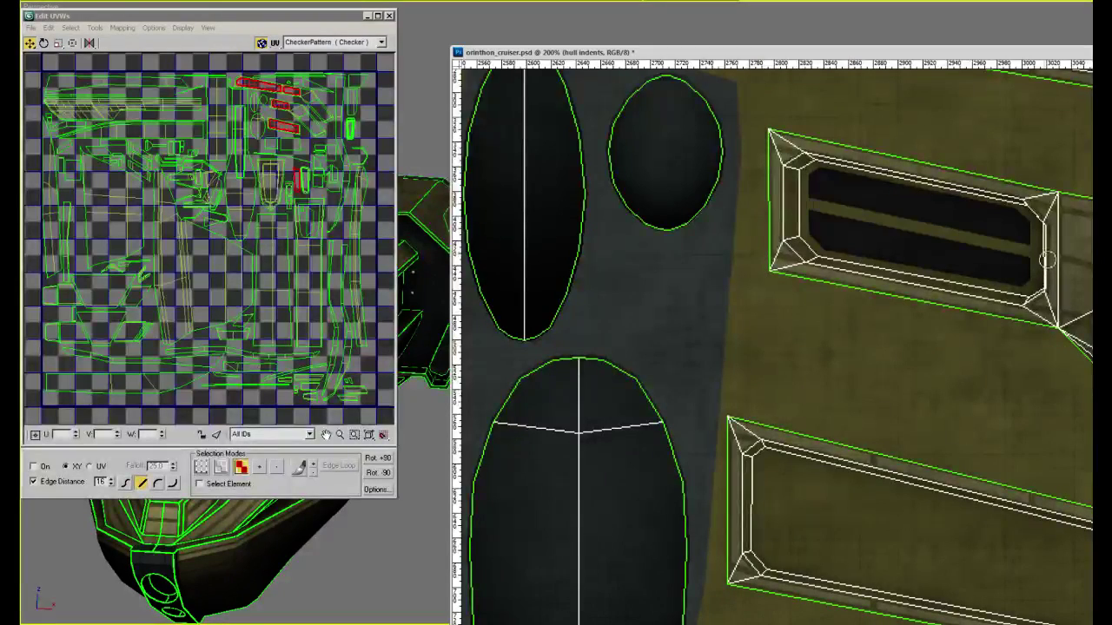
click(872, 169)
shift+click(866, 314)
click(958, 186)
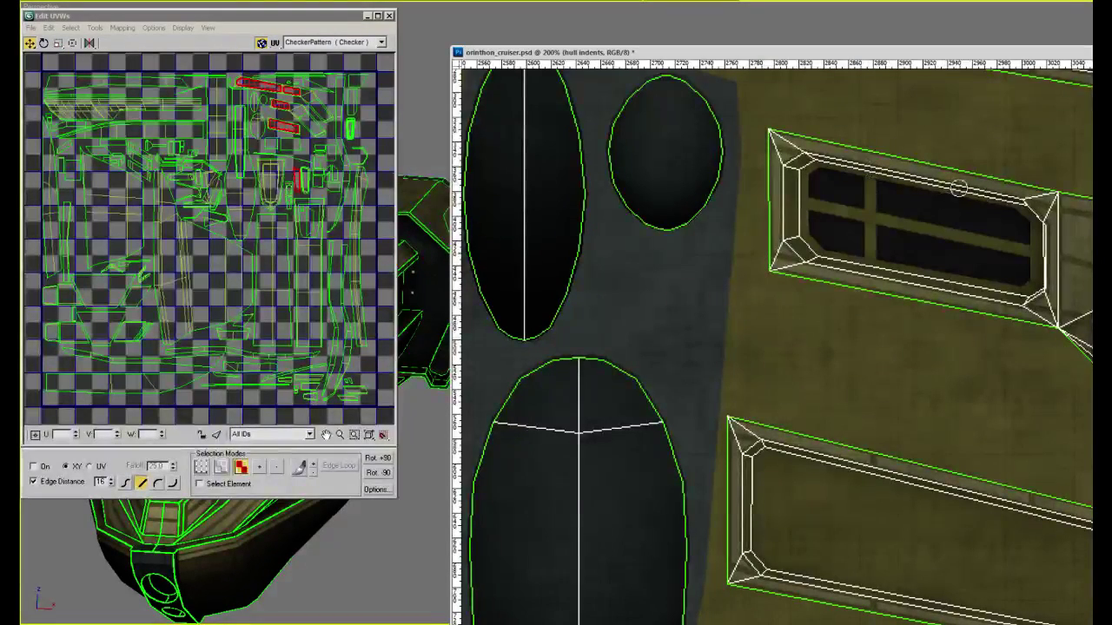
shift+click(954, 326)
key(ctrl+minus)
key(ctrl+minus)
key(ctrl+minus)
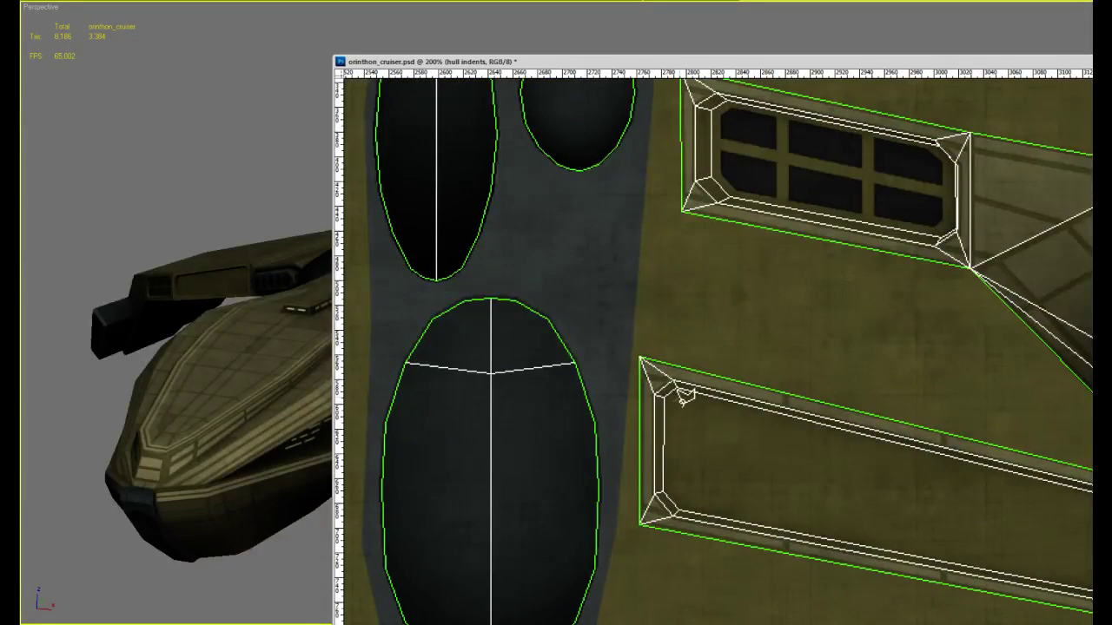
Select the area inside the frame of the lower wing panel with cut corners, remove its green base, and darken it to near black
drag(682, 398, 1086, 497)
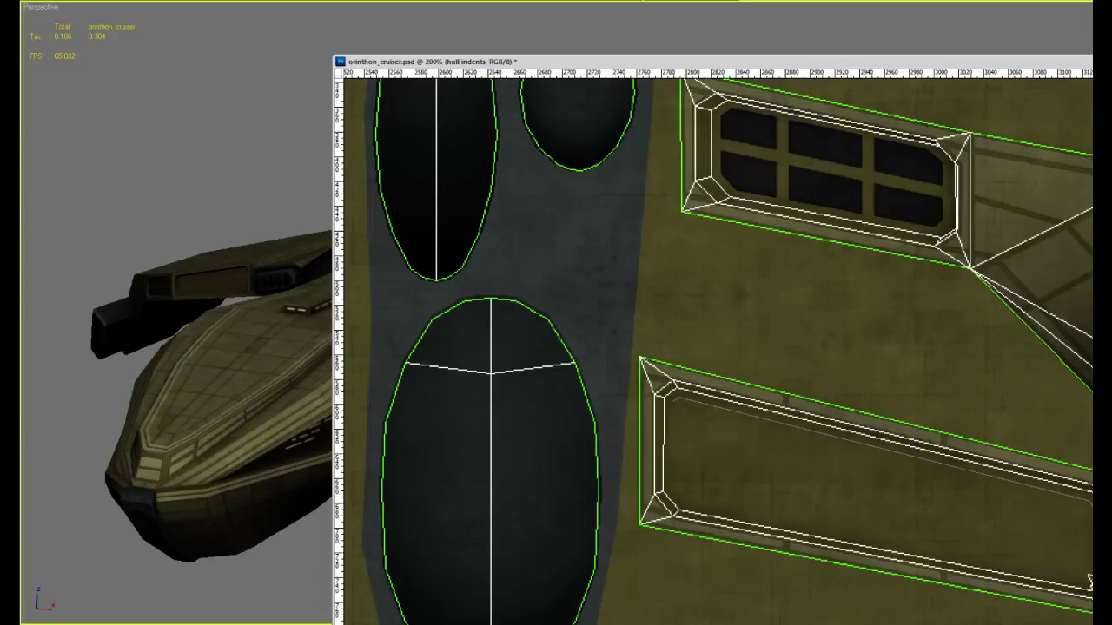
mouse_move(1088, 580)
mouse_down()
mouse_move(665, 496)
mouse_move(667, 395)
mouse_up()
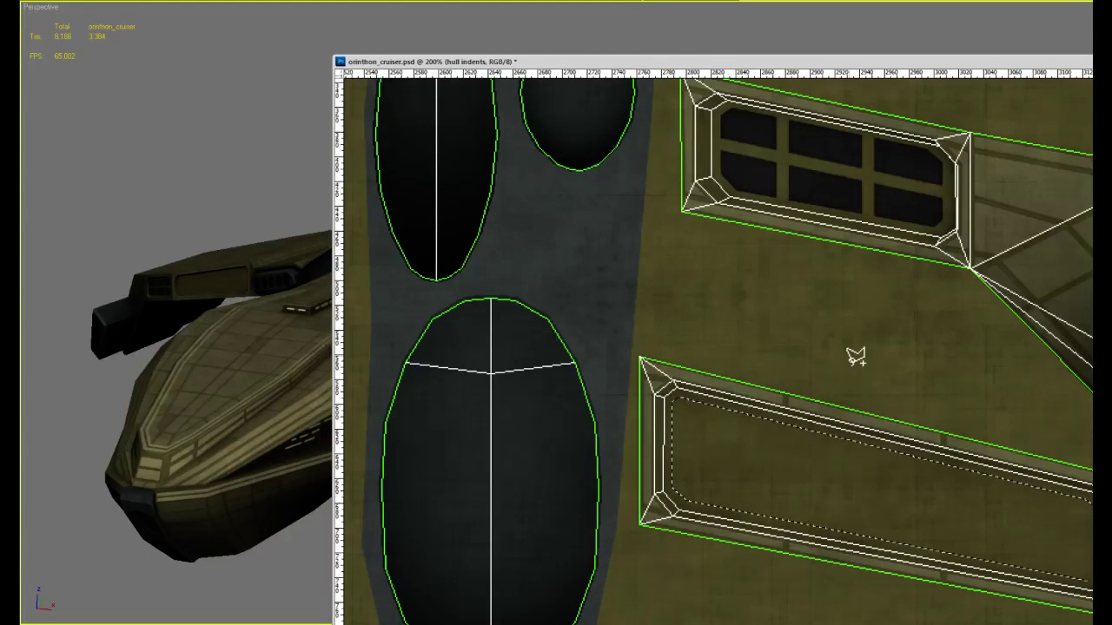
key(alt+BackSpace)
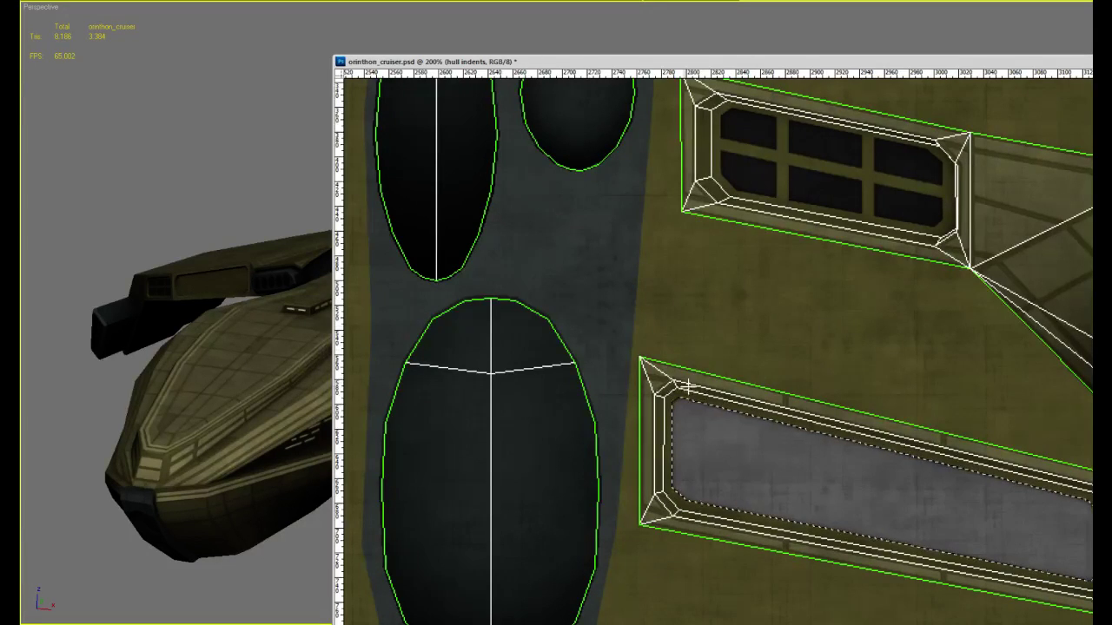
drag(653, 378, 1092, 624)
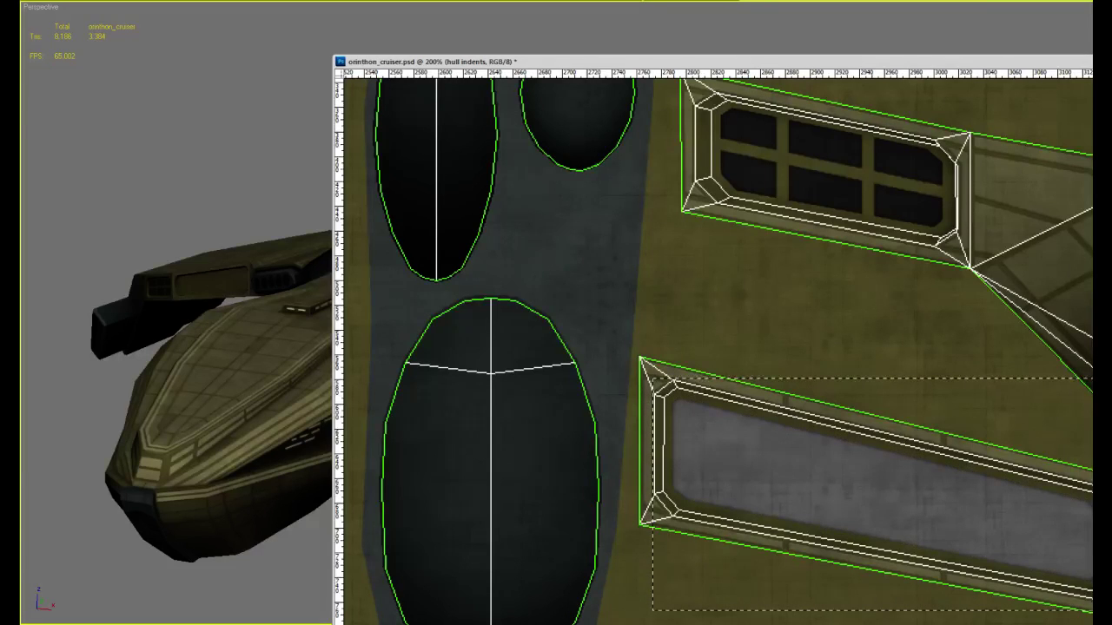
key(ctrl+BackSpace)
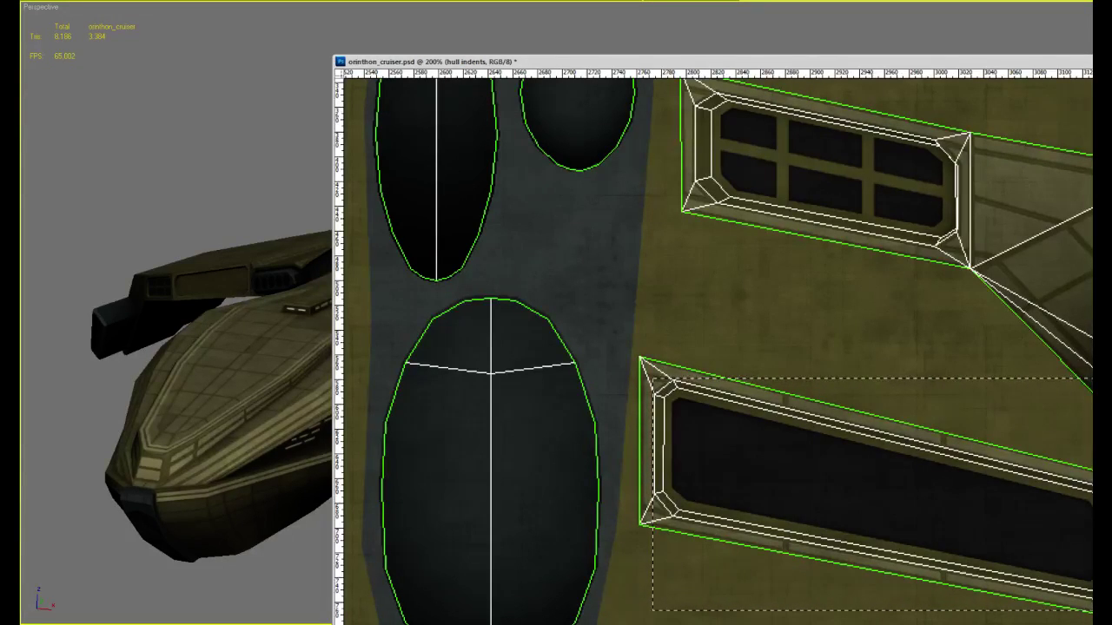
key(ctrl+d)
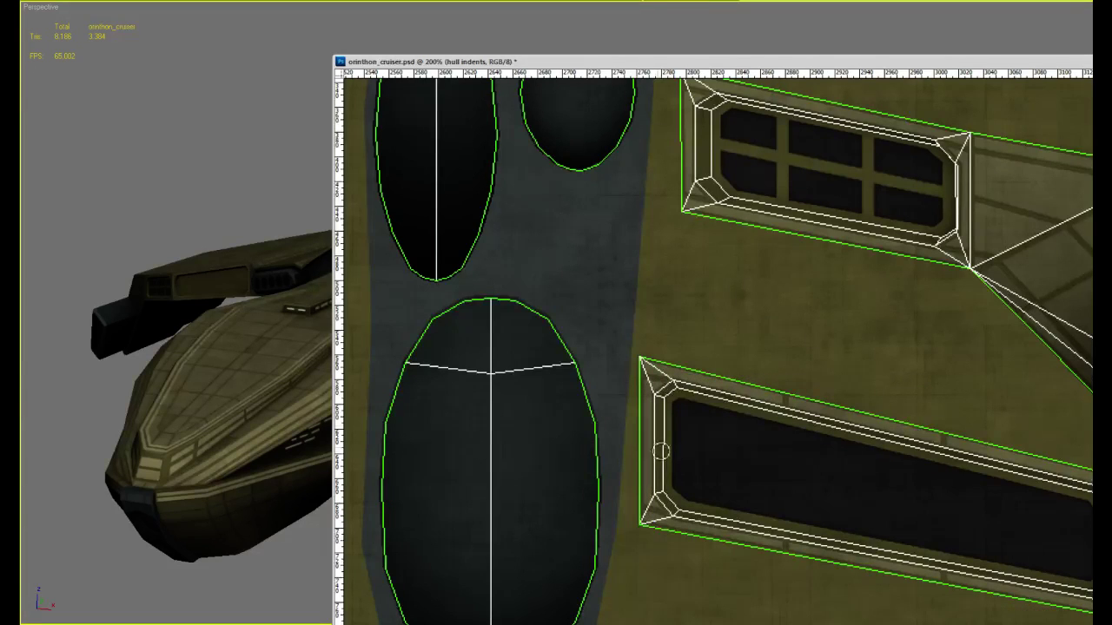
Divide the lower panel's dark inset with one lengthwise bar and three vertical bars, and check the window panels without the UV wireframe
shift+click(1092, 540)
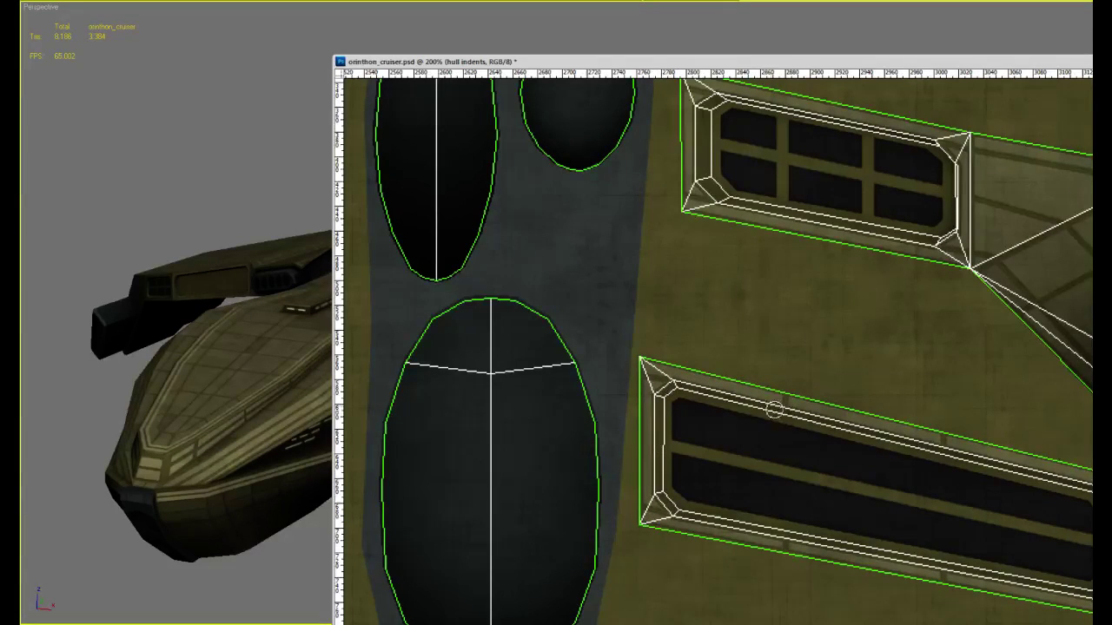
shift+drag(771, 399, 772, 583)
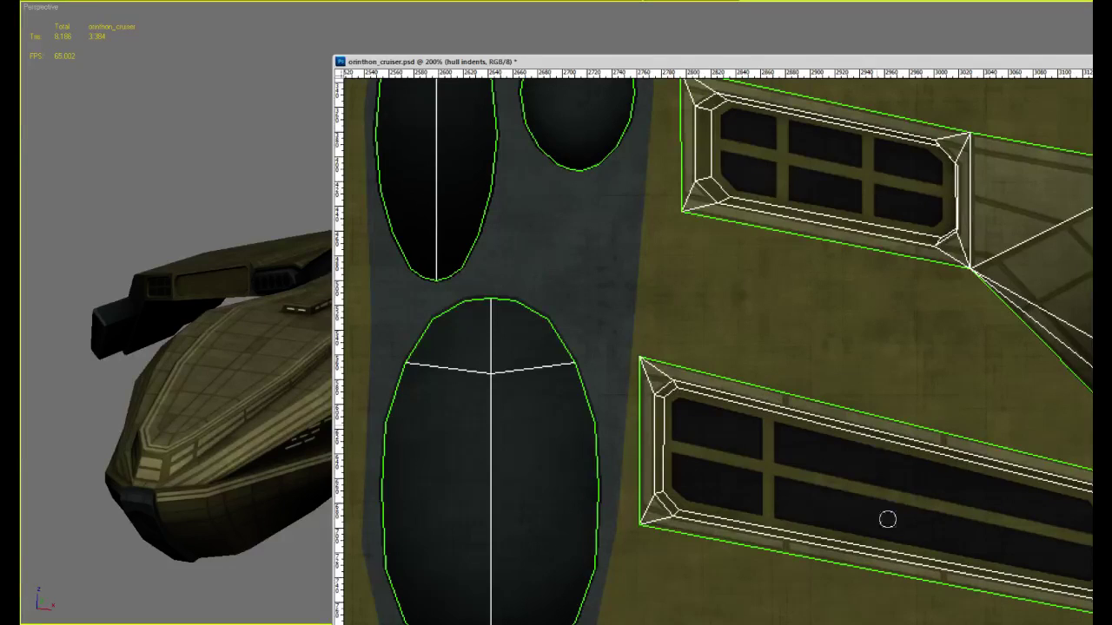
shift+drag(878, 402, 879, 583)
shift+drag(991, 417, 993, 599)
alt+click(1001, 427)
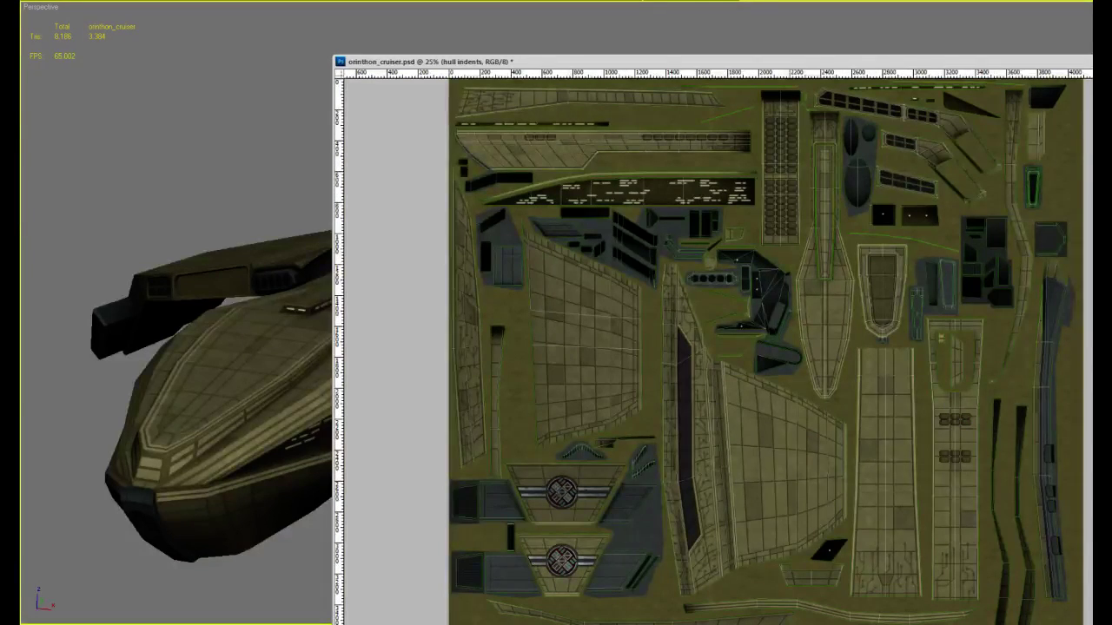
click(817, 117)
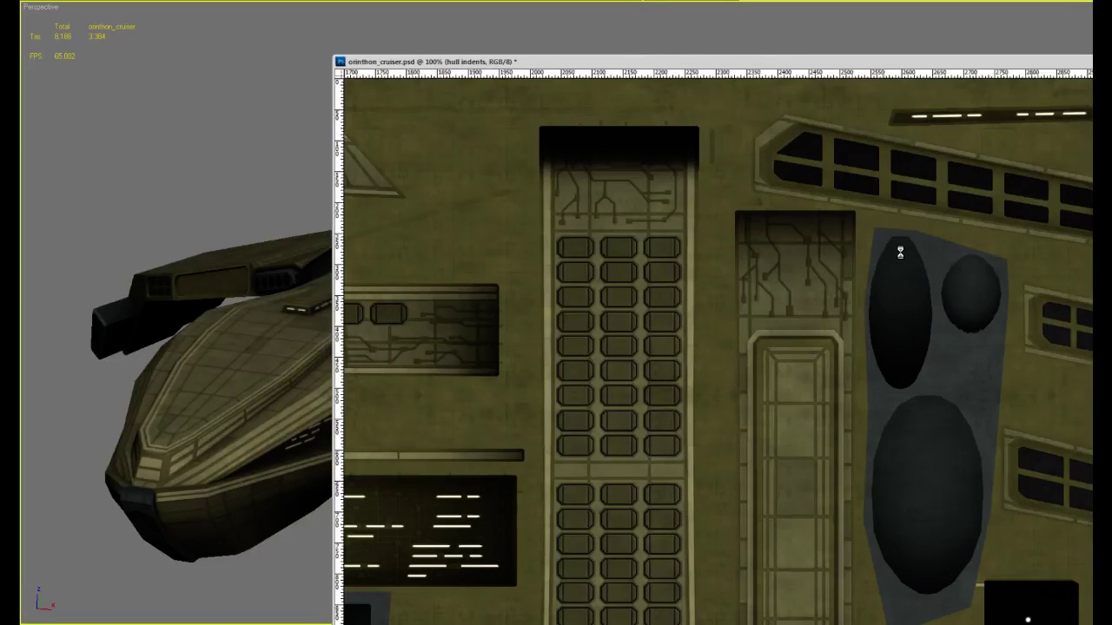
Switch to 3ds Max, refresh the cruiser's material, and inspect the new wing window panels from the rear and front
key(alt+Tab)
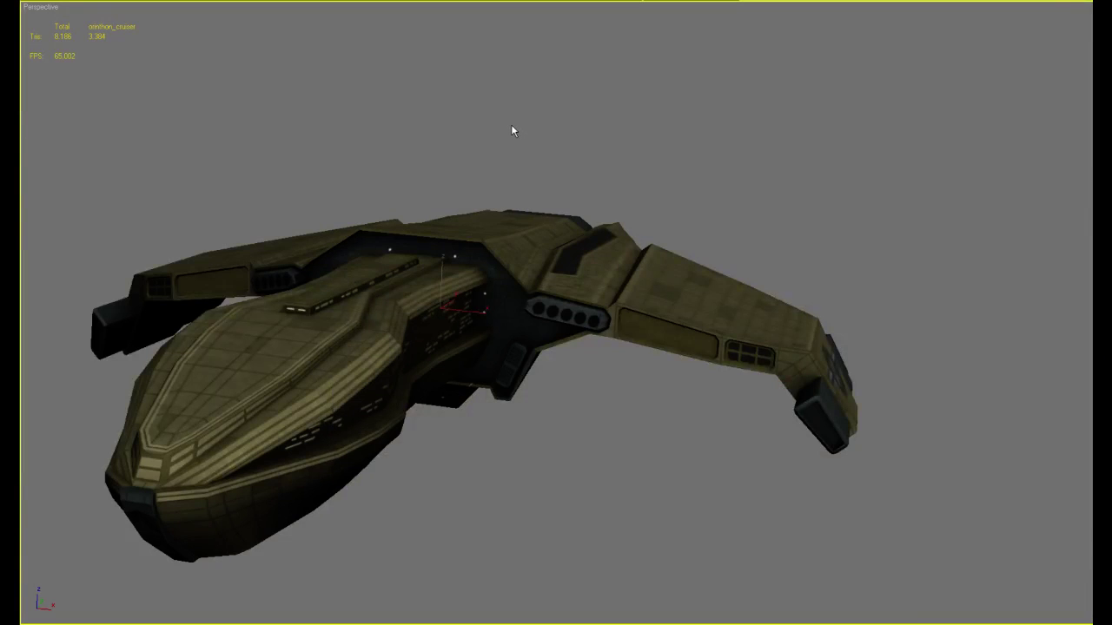
key(m)
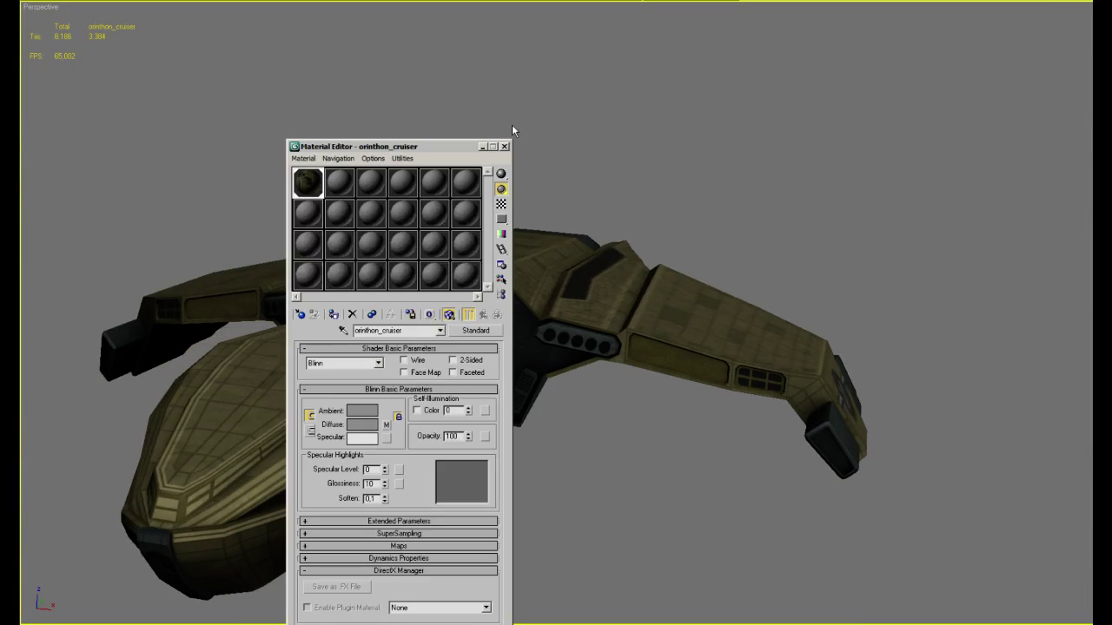
key(m)
alt+middle_drag(687, 202, 659, 251)
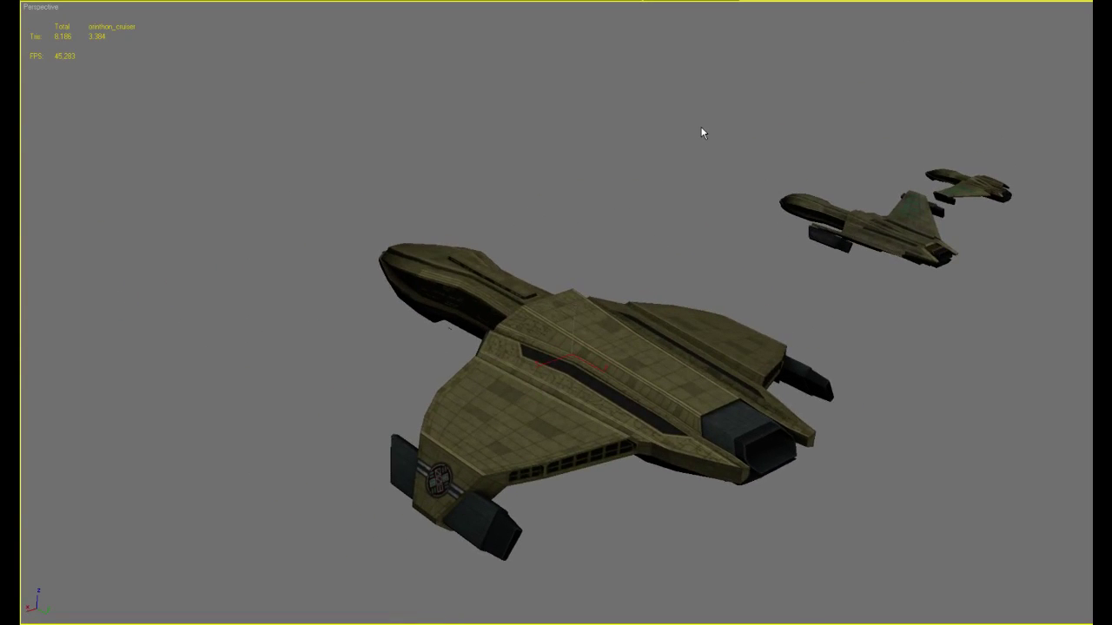
middle_drag(702, 132, 825, 257)
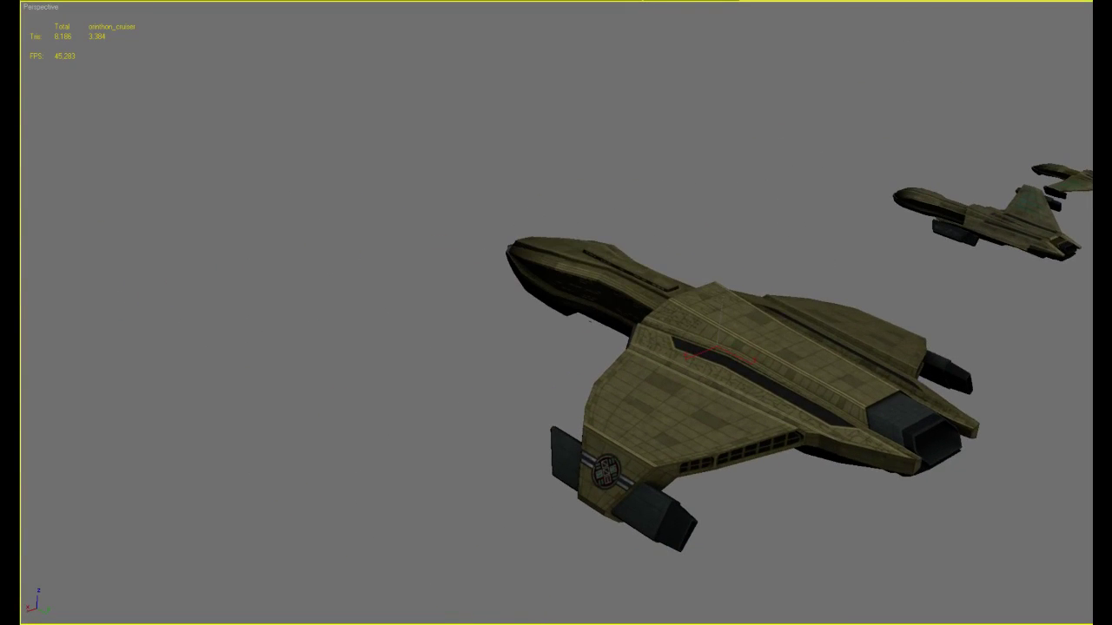
alt+middle_drag(582, 413, 703, 423)
drag(689, 353, 705, 311)
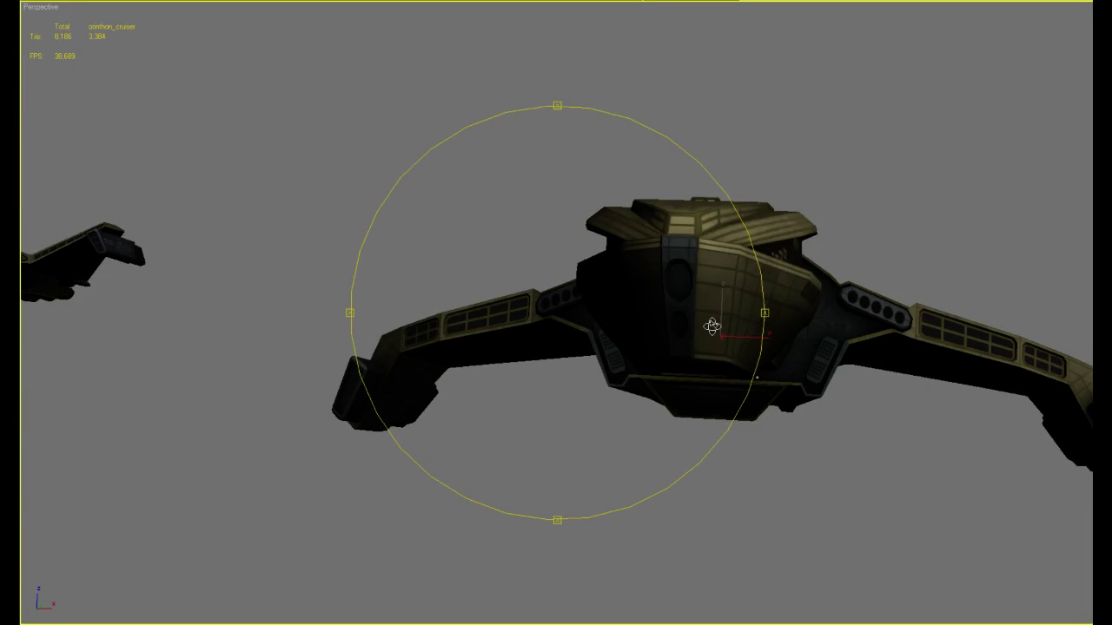
Show the mesh edges and UV layout, and select the two nose ovals and one rear oval to locate their UV faces
key(F4)
key(ctrl+e)
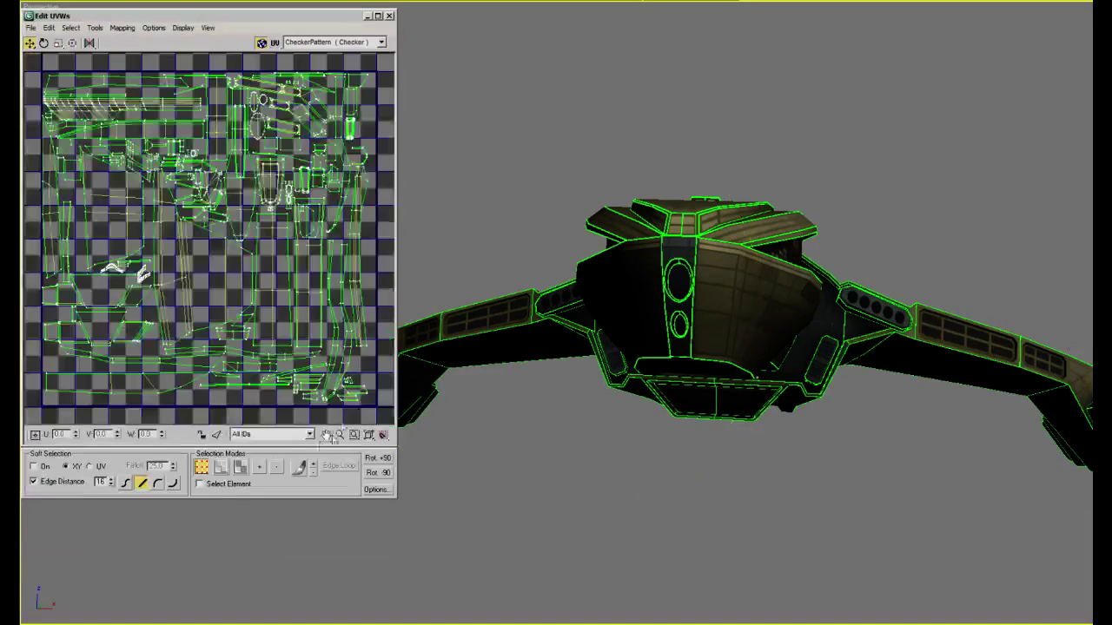
click(241, 467)
click(682, 280)
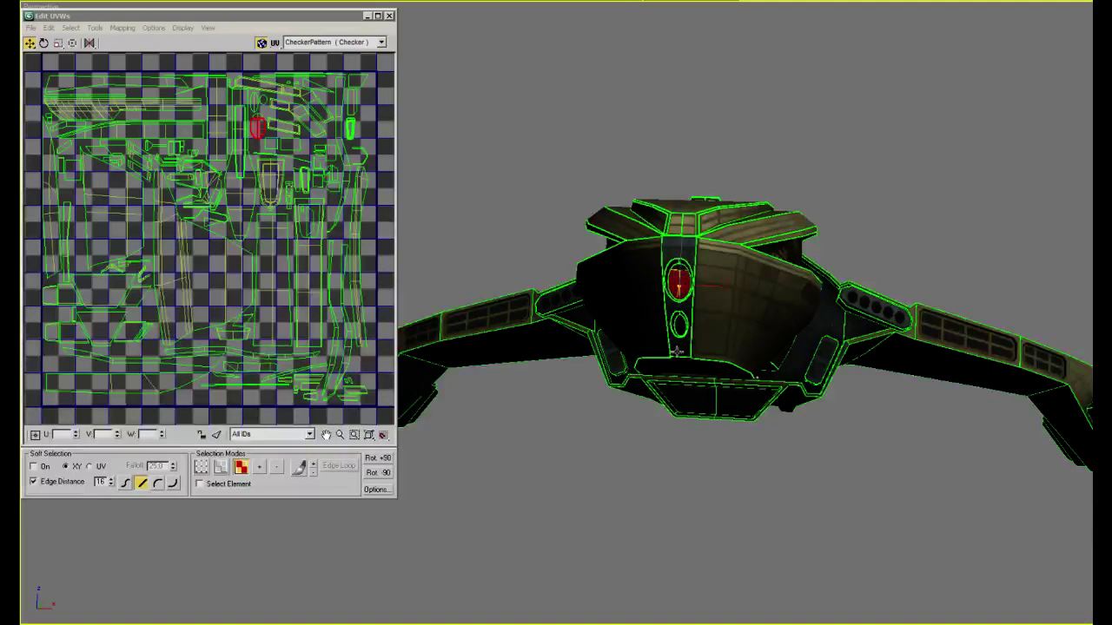
ctrl+click(680, 324)
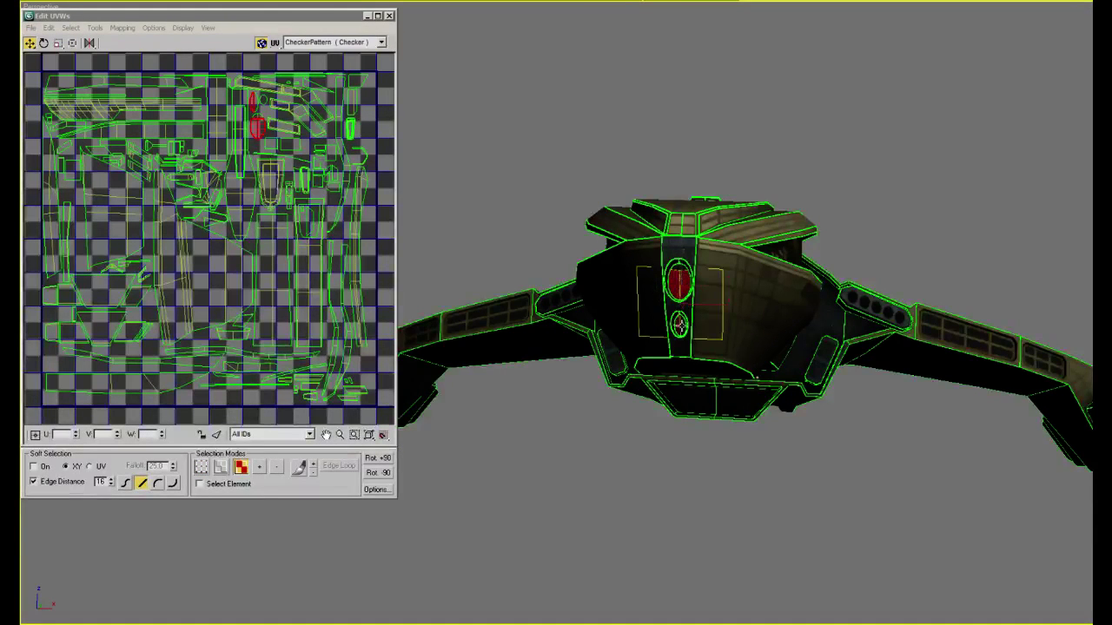
key(ctrl+z)
ctrl+click(682, 324)
ctrl+click(678, 271)
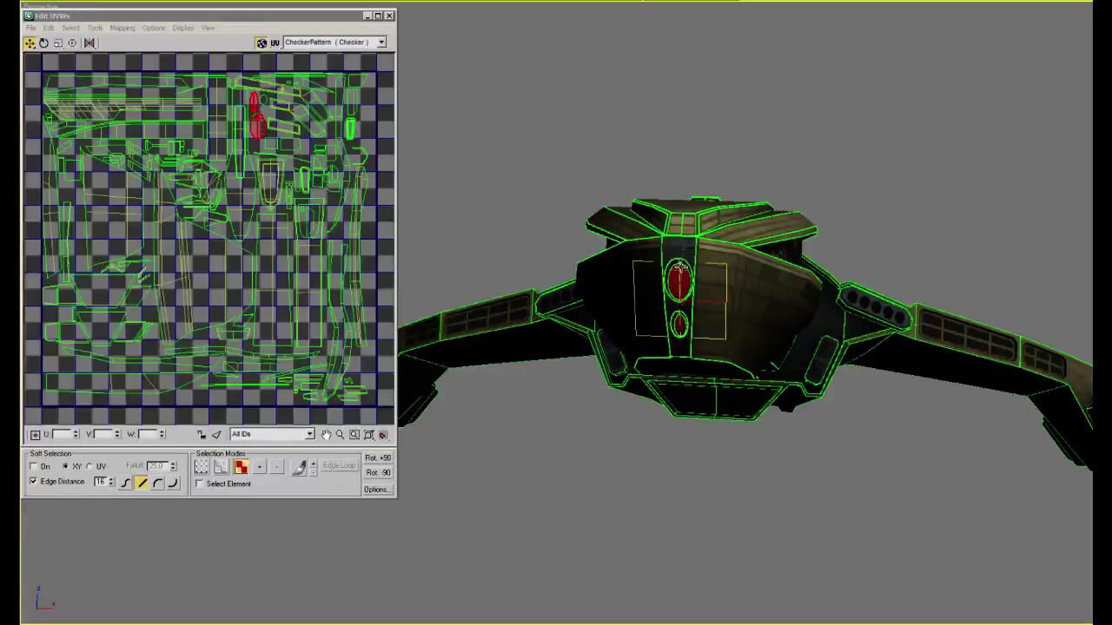
alt+middle_drag(918, 384, 951, 422)
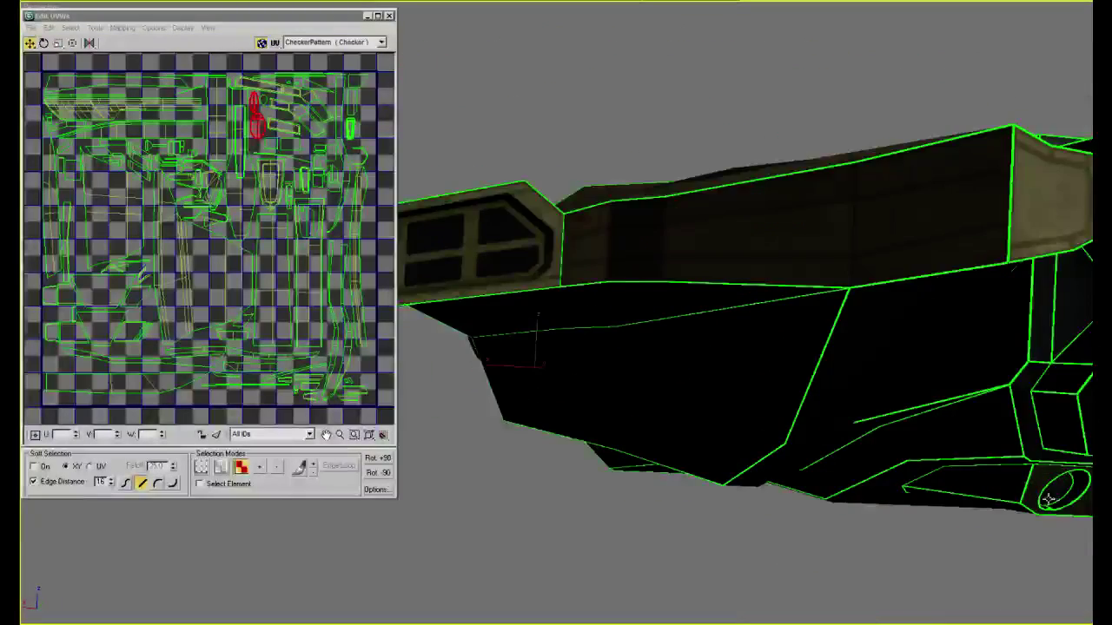
alt+middle_drag(1048, 499, 1013, 441)
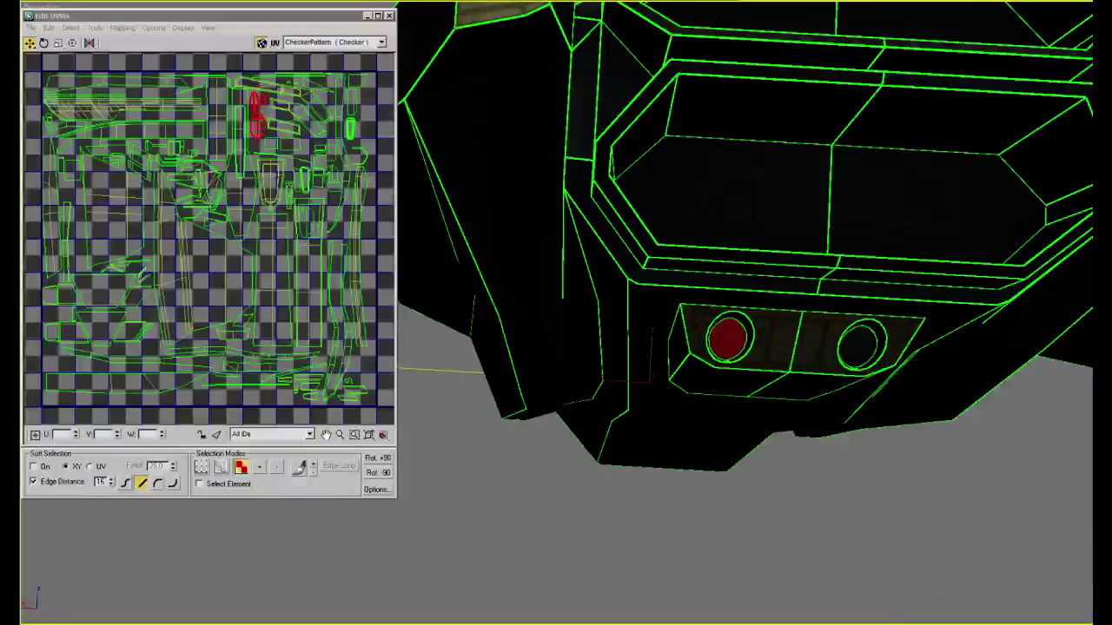
Switch to the cruiser texture in Photoshop and select inset ellipses inside the narrow oval and the large oval
key(alt+Tab)
key(alt+Tab)
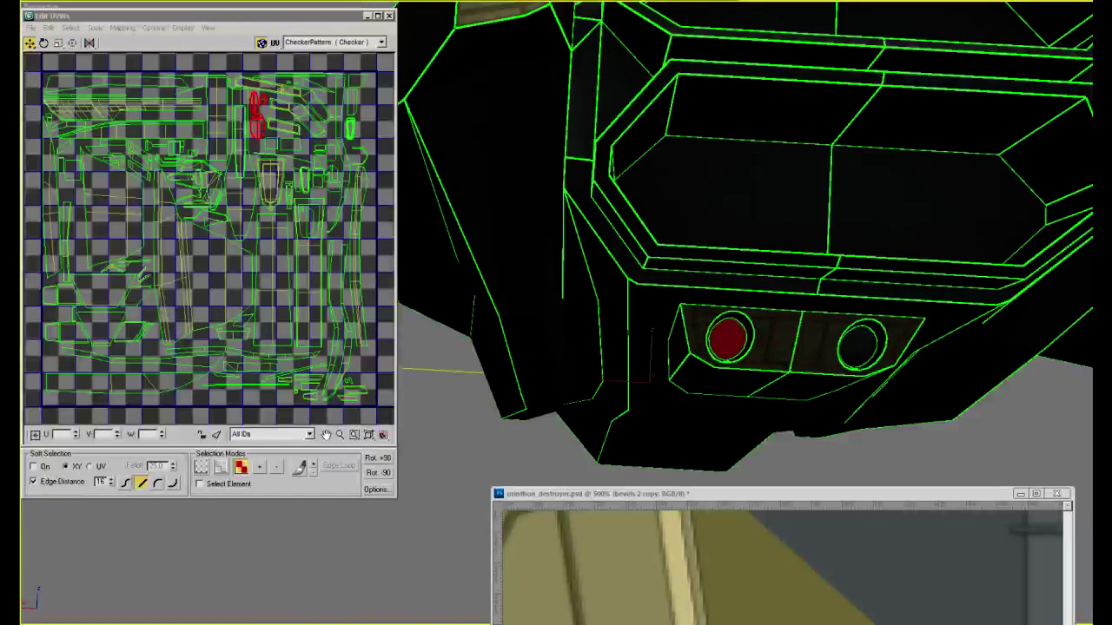
key(alt+Tab)
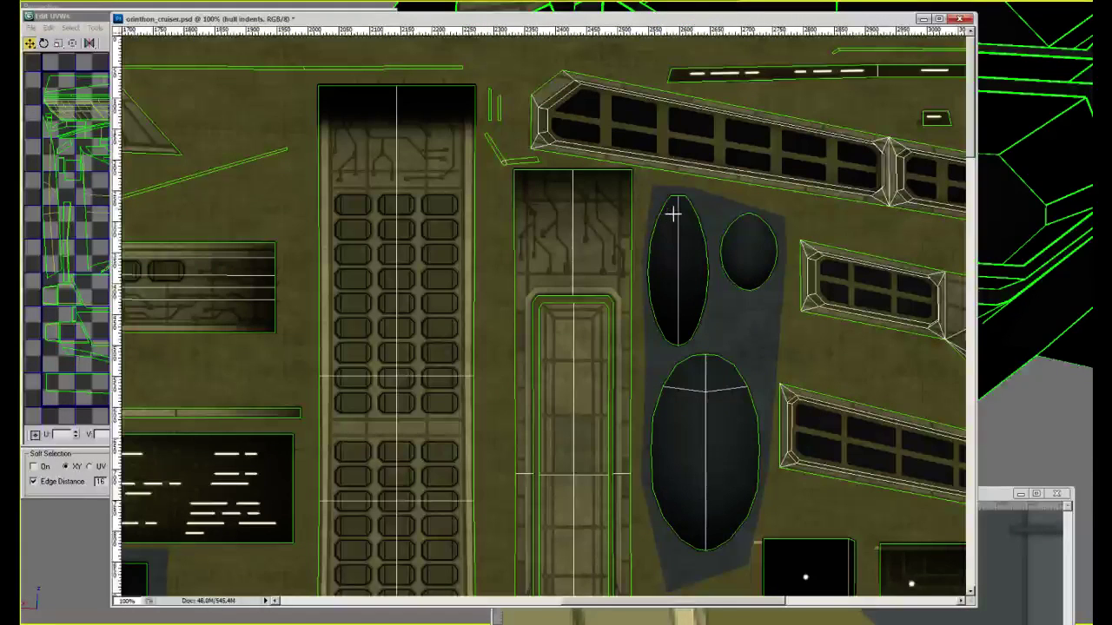
click(670, 293)
shift+click(721, 486)
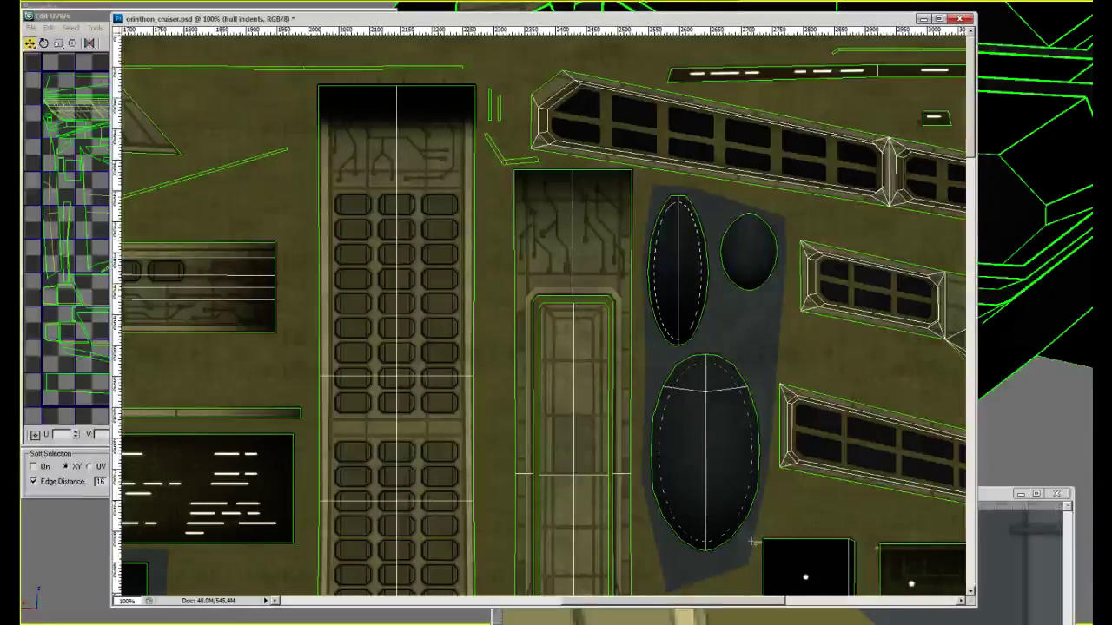
Add a closely fitted ellipse inside the small oval, turn all three selected areas neutral grey, and clear the selection
alt+scroll(739, 225, up, 1)
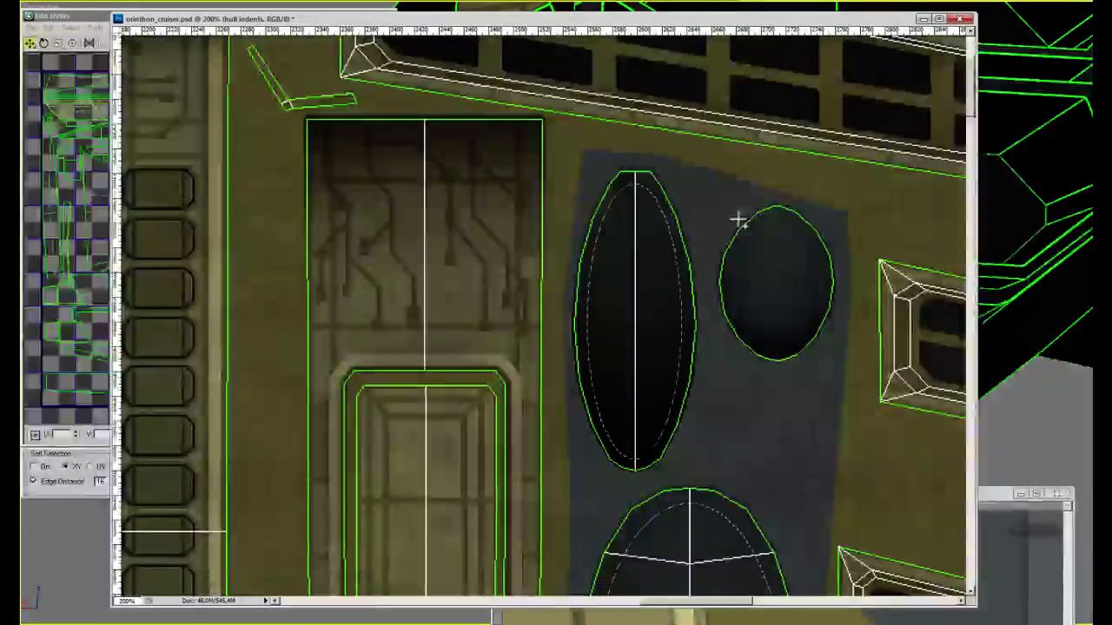
shift+click(739, 221)
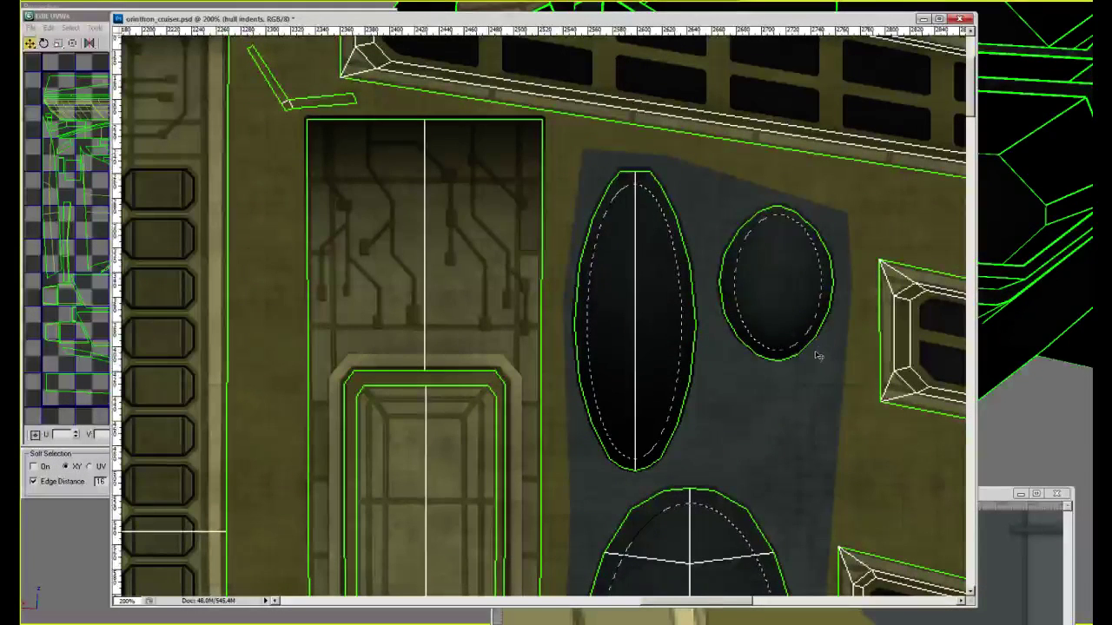
alt+click(734, 218)
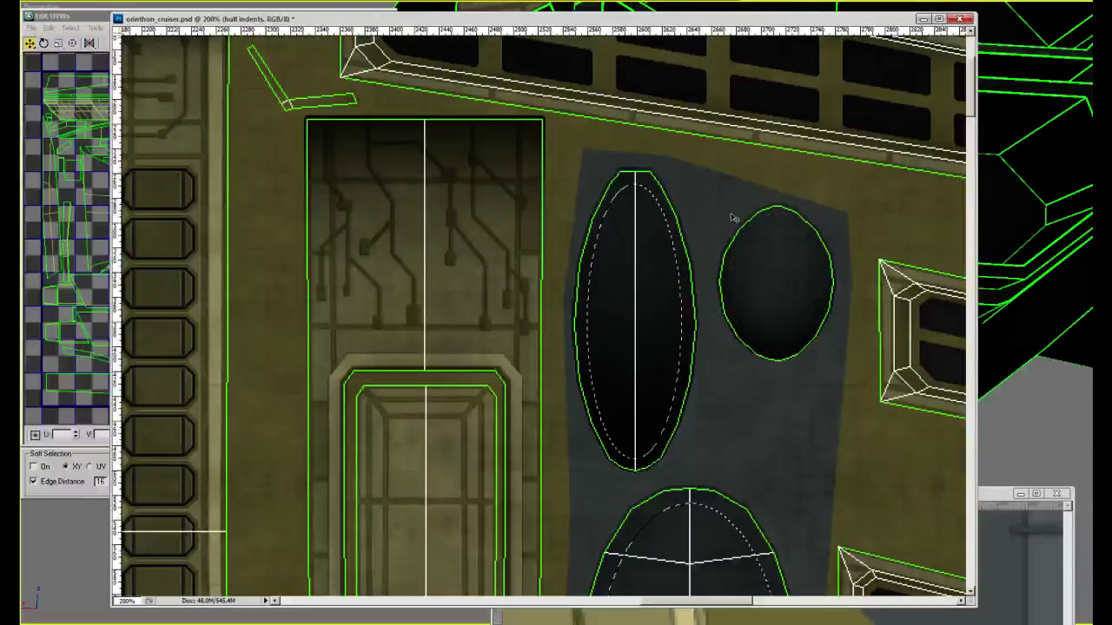
drag(734, 218, 821, 348)
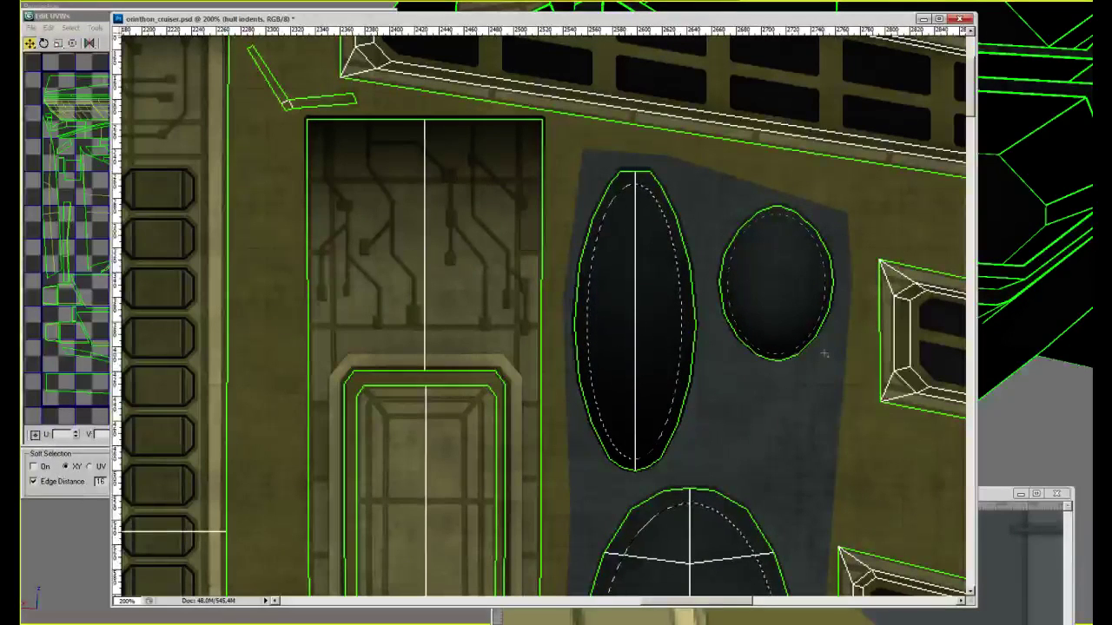
alt+scroll(814, 292, down, 2)
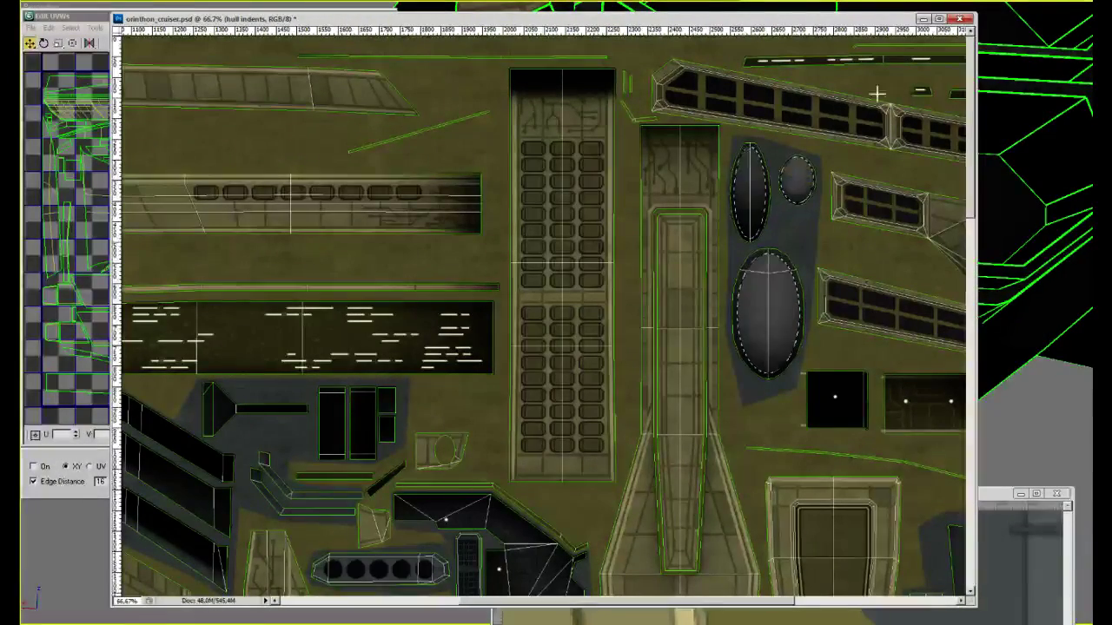
key(ctrl+d)
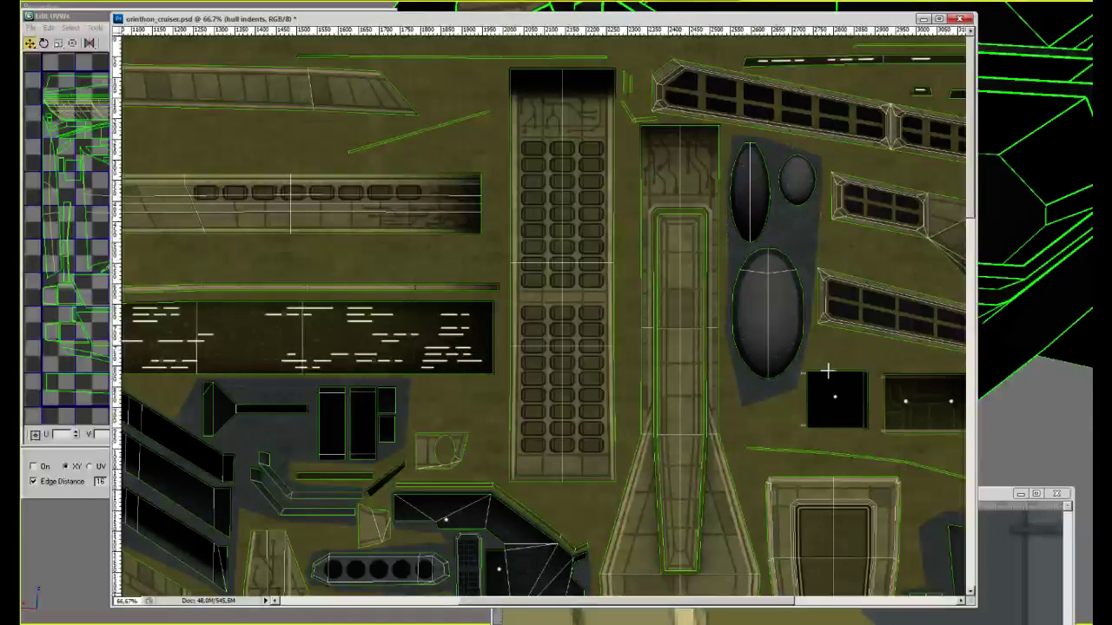
Select the block around the three ovals, excluding the corner near the black square, and darken the ovals to black
drag(800, 304, 812, 376)
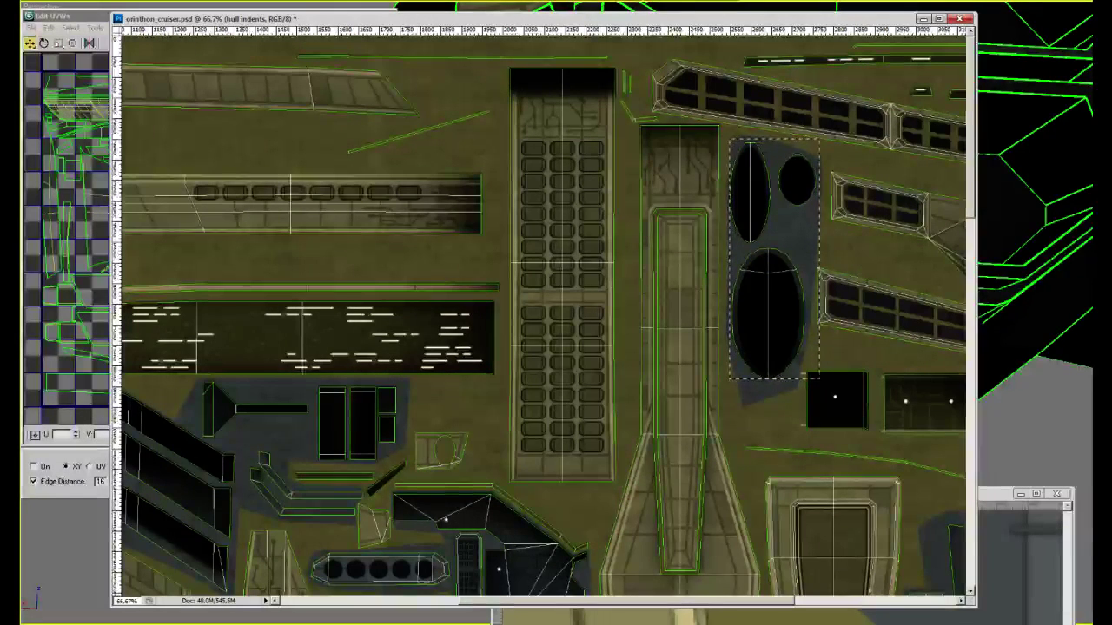
shift+drag(814, 365, 847, 407)
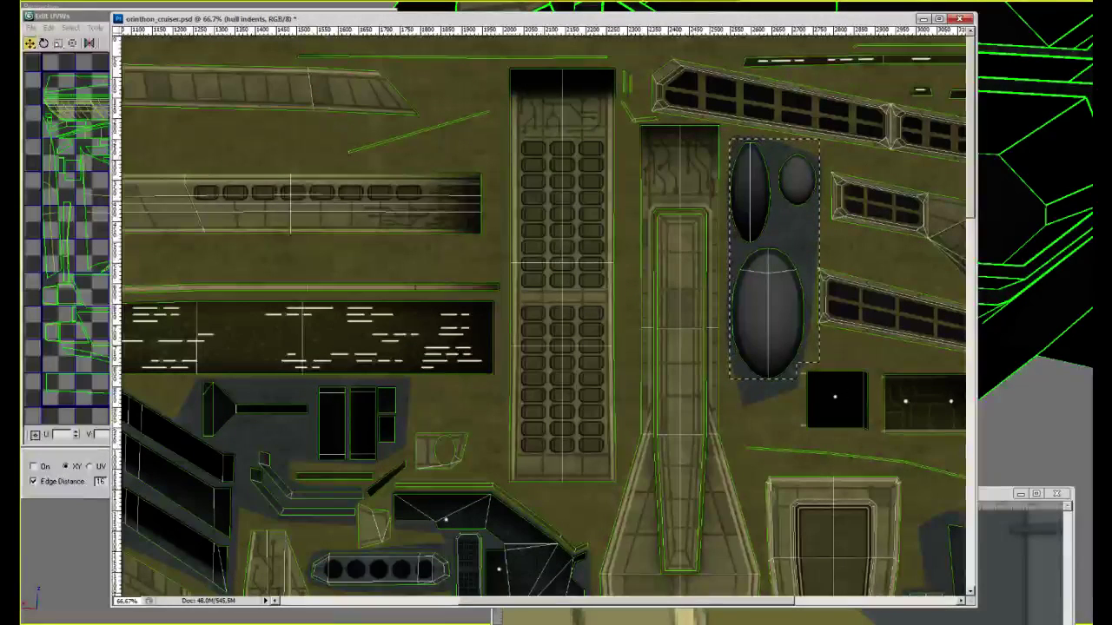
key(v)
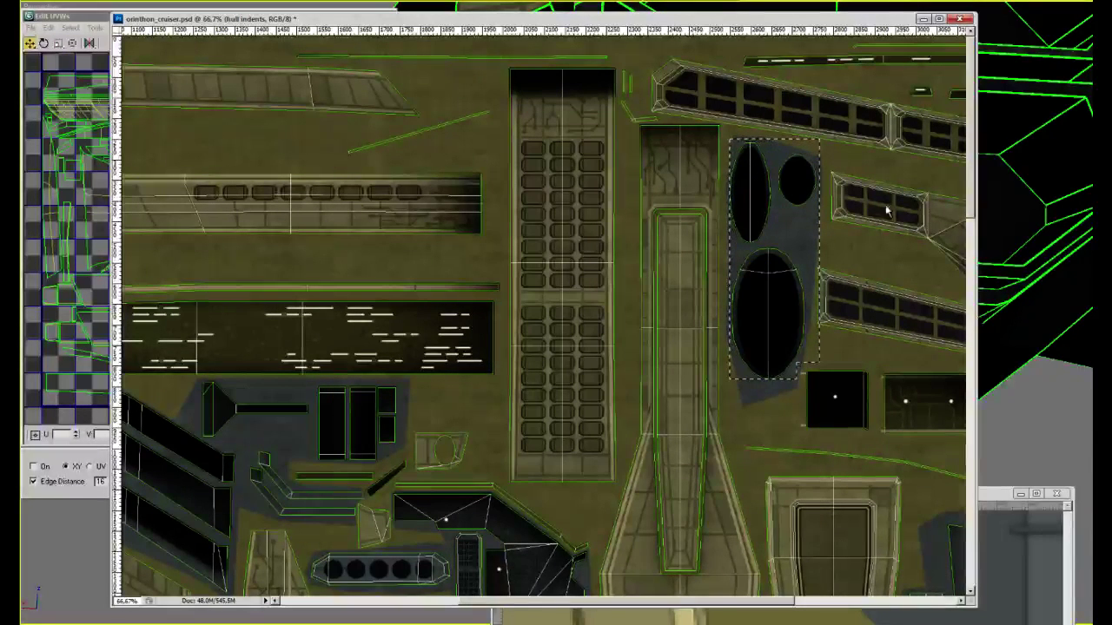
alt+scroll(816, 185, down, 1)
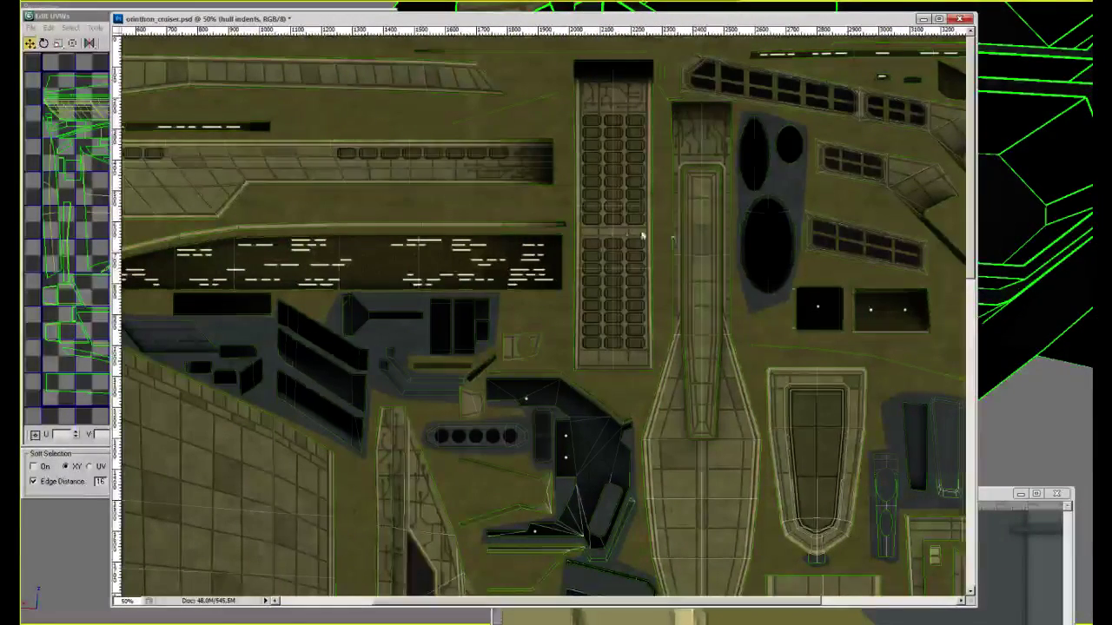
Look over the whole texture sheet to examine which cruiser parts still need detail, including the dark blue-grey pieces
alt+scroll(729, 243, down, 1)
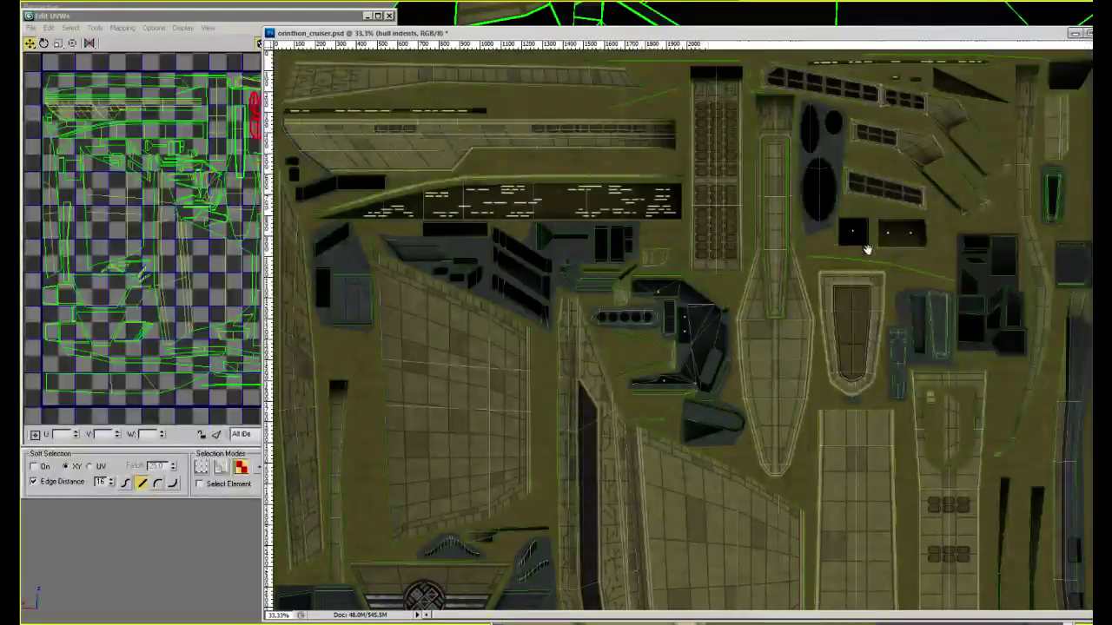
scroll(878, 261, down, 5)
scroll(550, 344, down, 3)
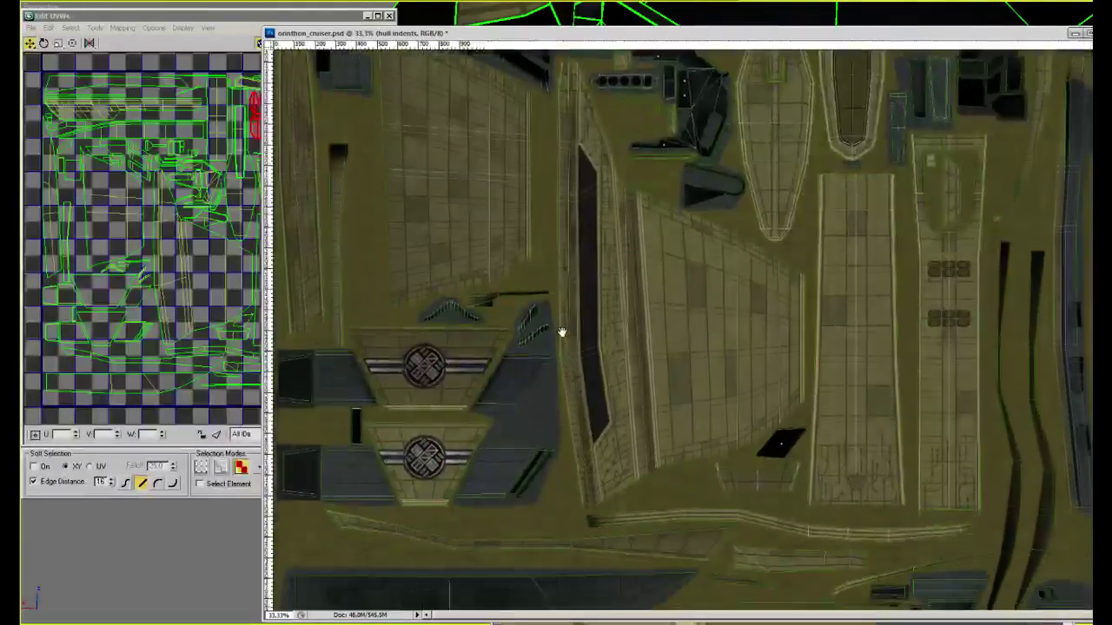
scroll(459, 323, up, 4)
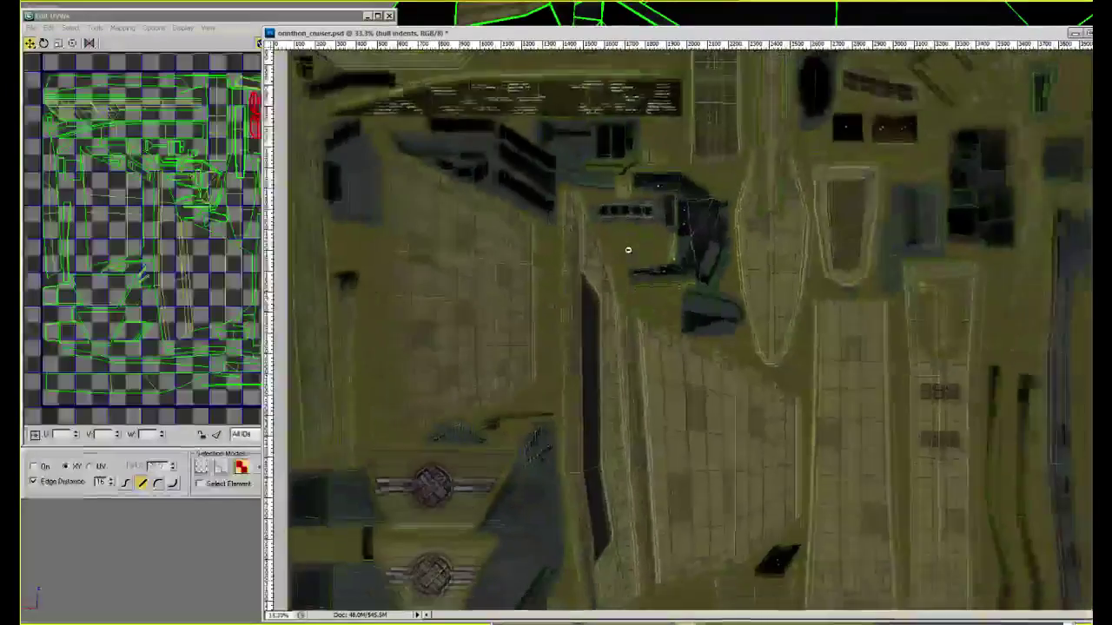
alt+click(628, 250)
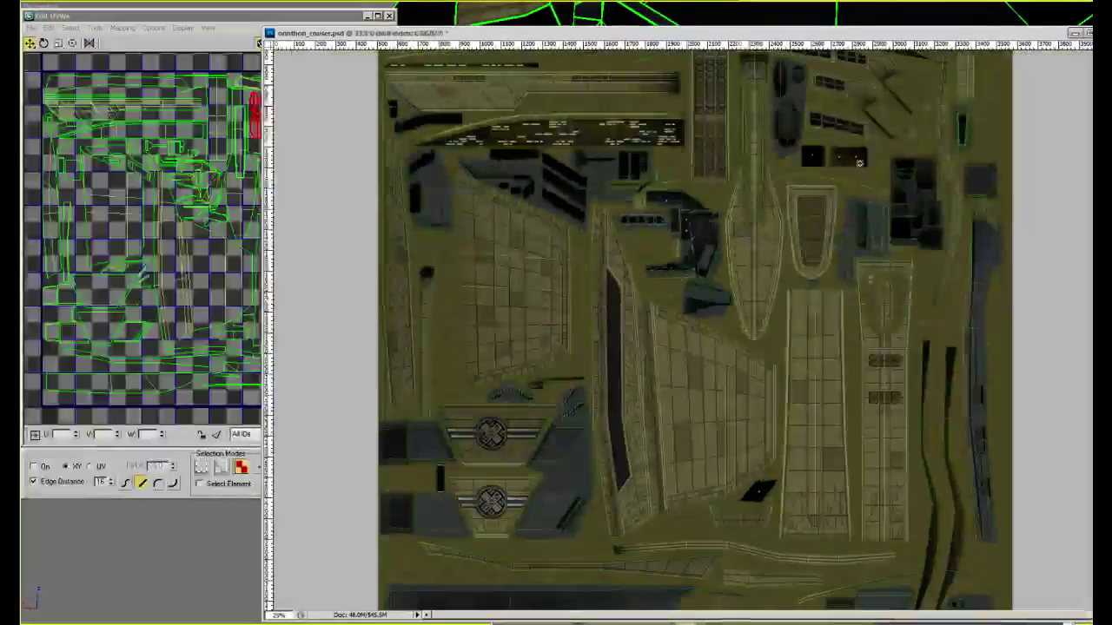
ctrl+click(990, 148)
drag(909, 284, 907, 353)
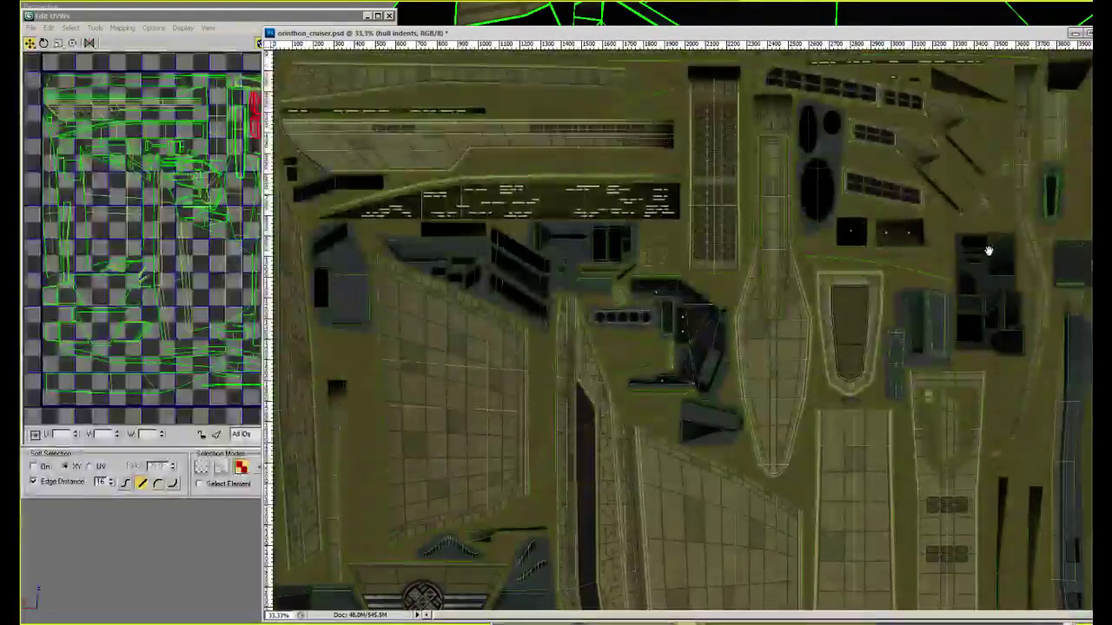
scroll(1029, 347, down, 2)
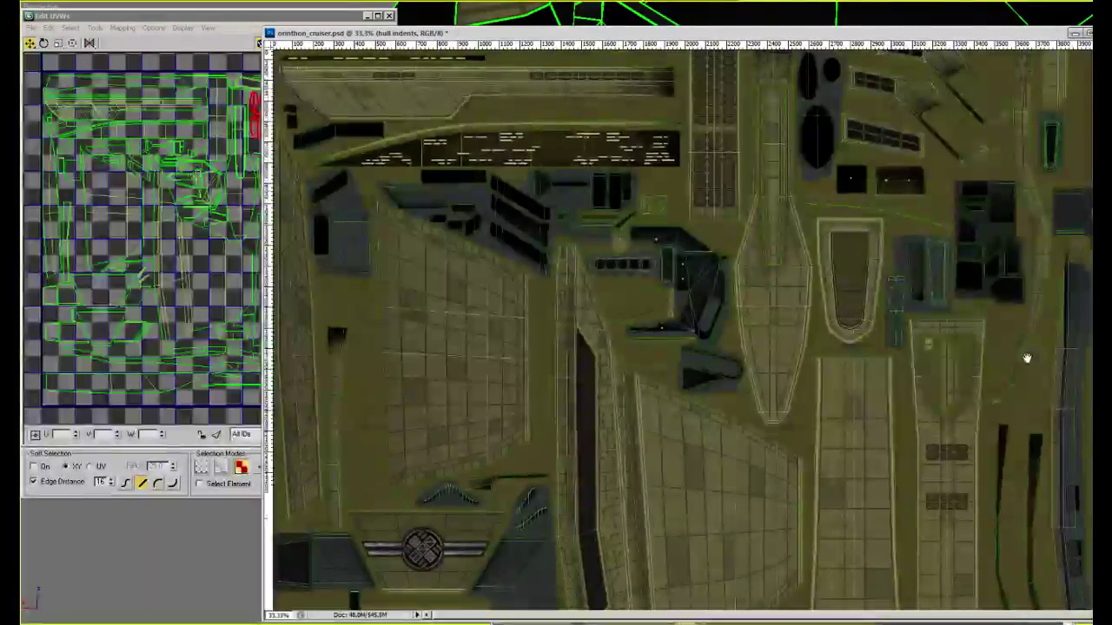
ctrl+click(995, 275)
ctrl+click(994, 268)
drag(972, 262, 937, 365)
Switch to 3ds Max, select one half of the lower rear recess's inner face to locate its UVs, and view the ship's rear
key(alt+Tab)
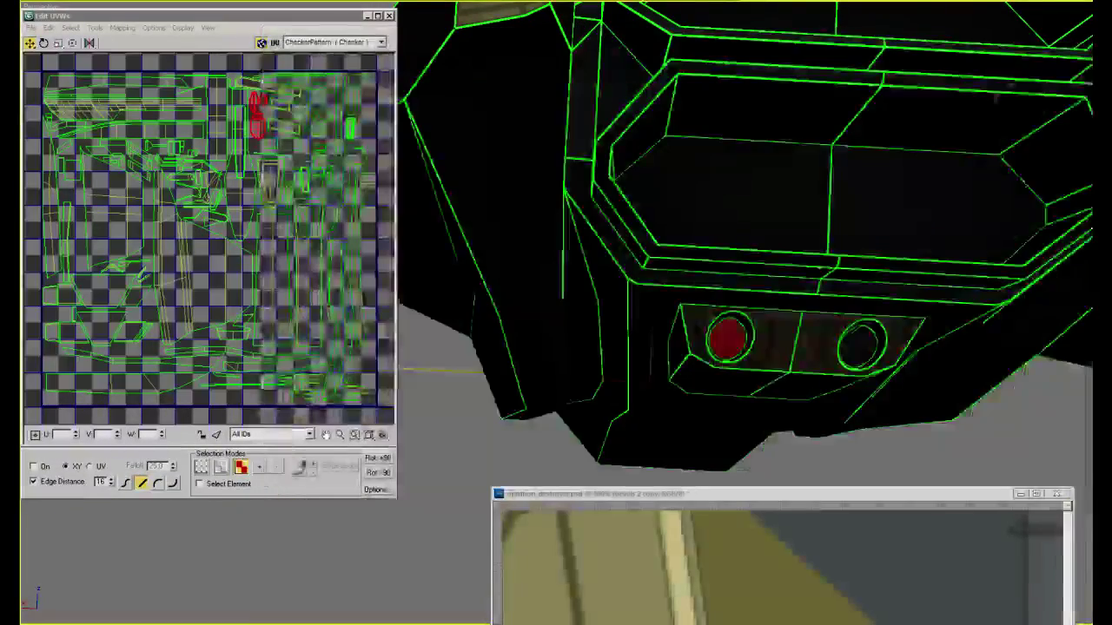
click(778, 192)
key(alt+Tab)
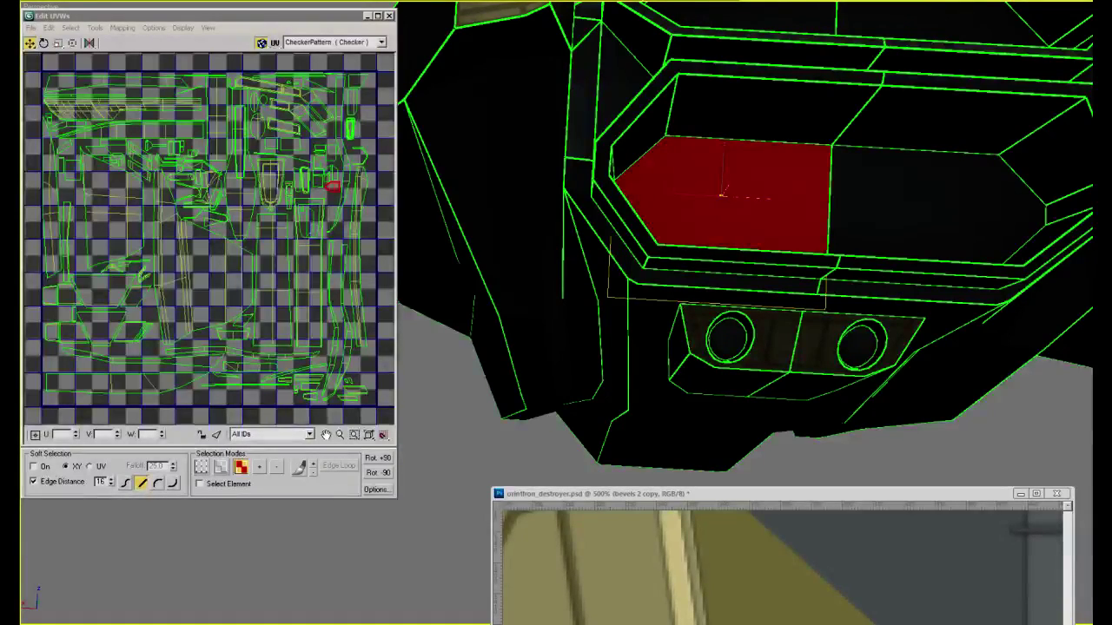
middle_click(885, 288)
scroll(886, 289, down, 5)
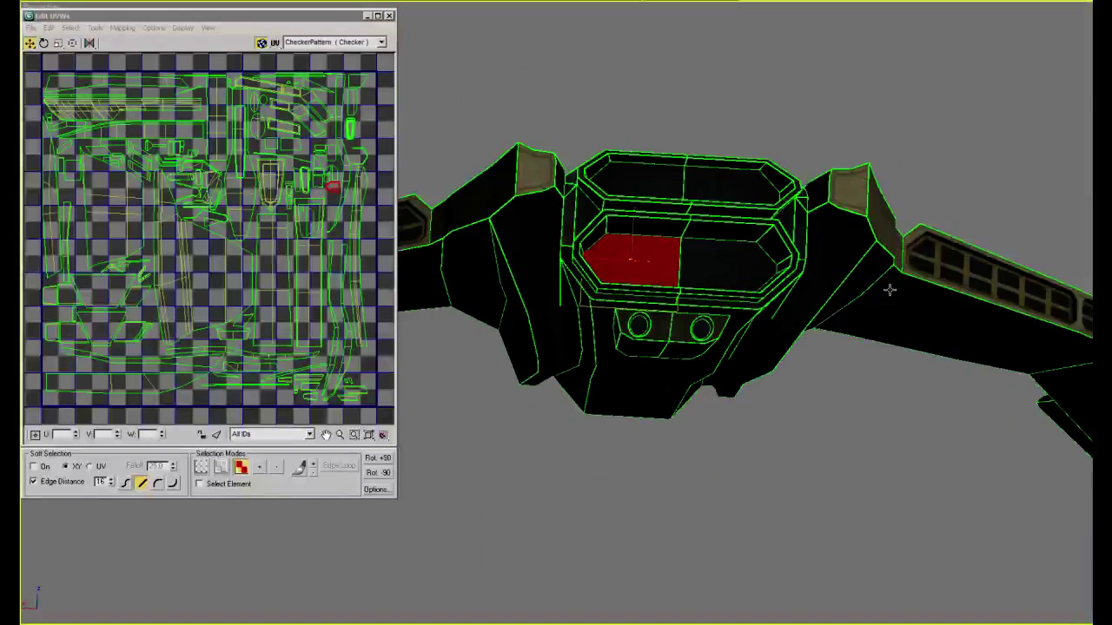
Examine the textured cruiser's front windows, underside and upper hull
scroll(889, 290, up, 8)
scroll(895, 285, up, 3)
scroll(906, 280, down, 10)
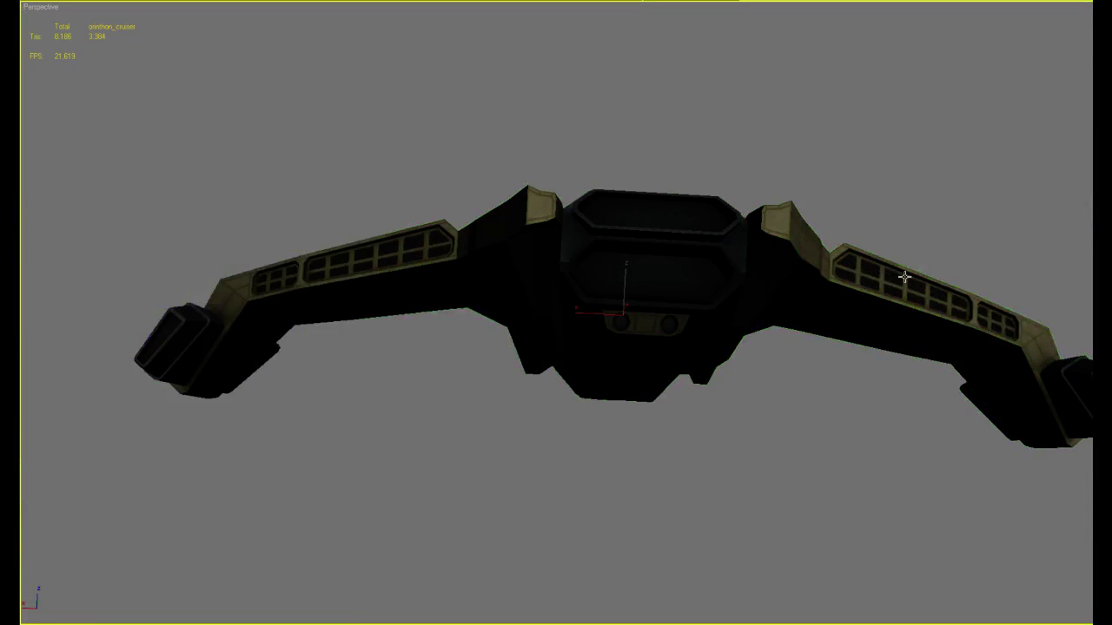
key(m)
key(m)
alt+middle_drag(831, 335, 1074, 385)
scroll(1069, 383, up, 2)
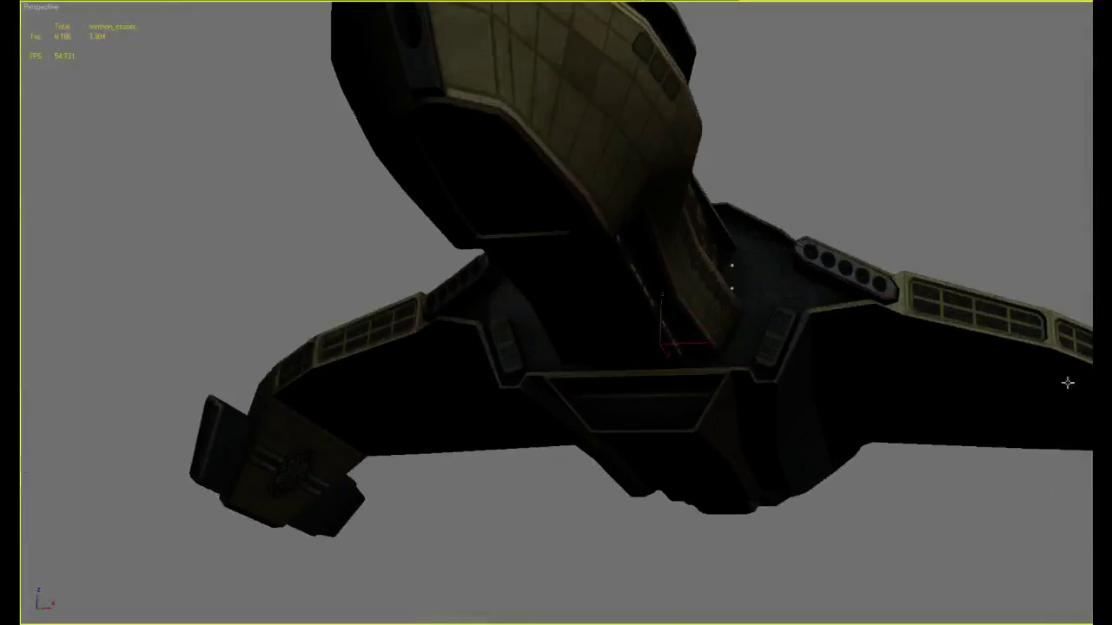
alt+middle_drag(1003, 392, 945, 467)
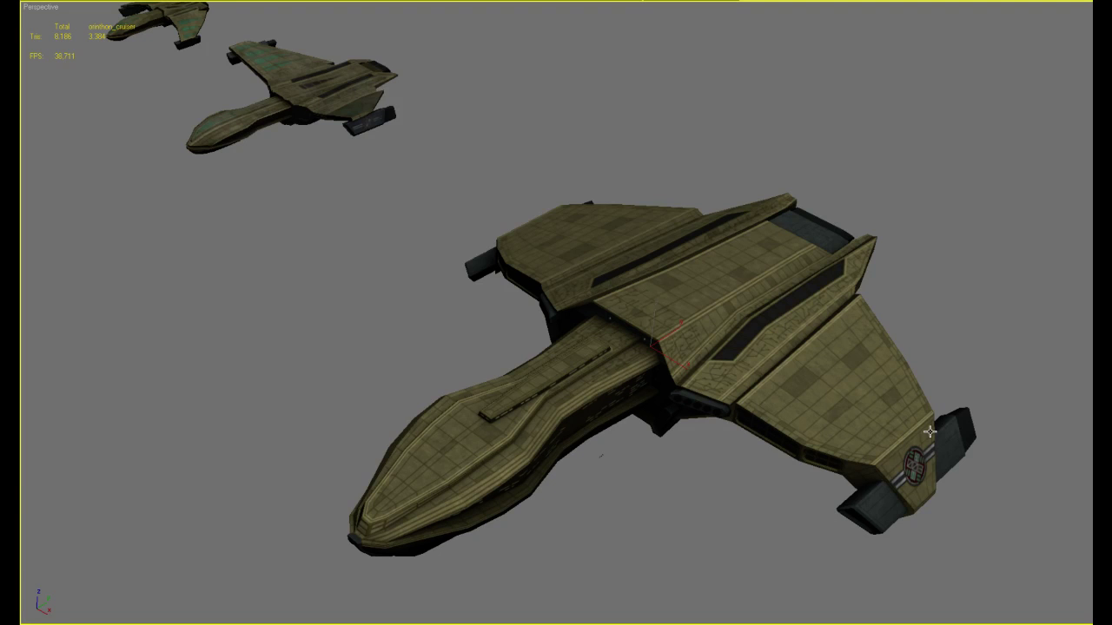
alt+middle_drag(855, 377, 870, 397)
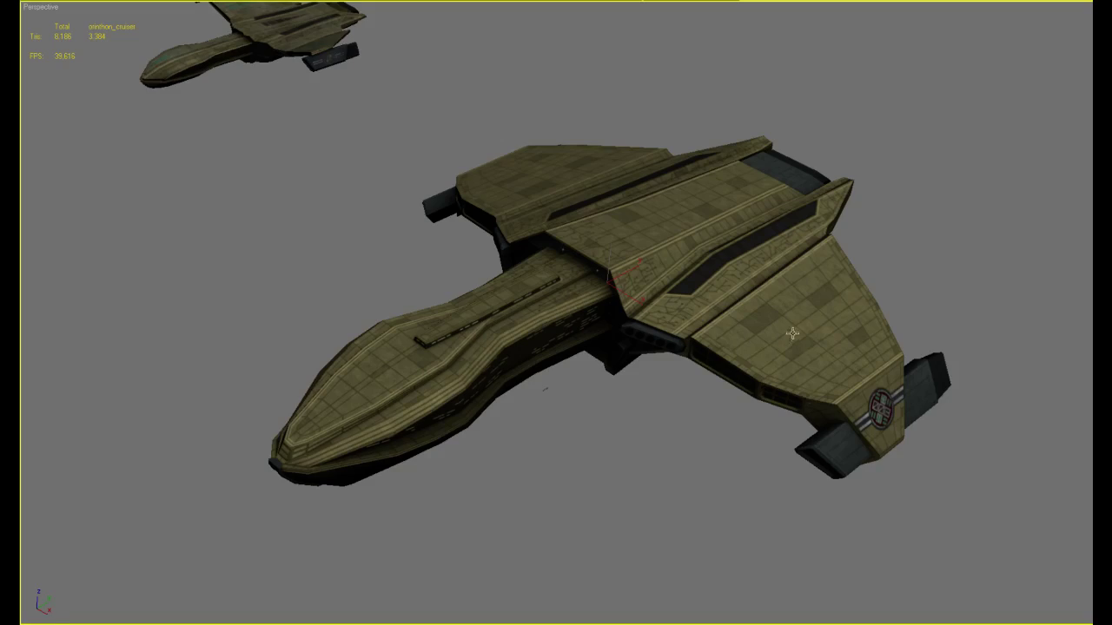
Examine the panel texture and mesh edges on the cruiser's upper hull and wings
alt+middle_drag(975, 405, 781, 370)
scroll(643, 318, up, 5)
scroll(864, 374, up, 6)
key(F4)
key(F4)
middle_drag(923, 335, 836, 291)
scroll(835, 290, up, 1)
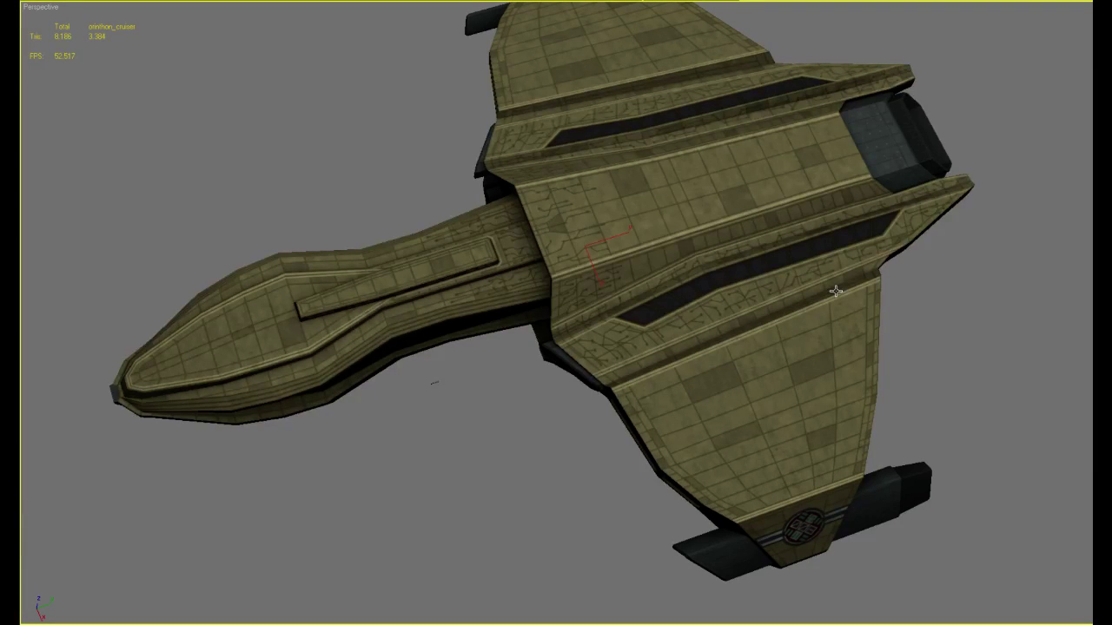
scroll(902, 264, down, 5)
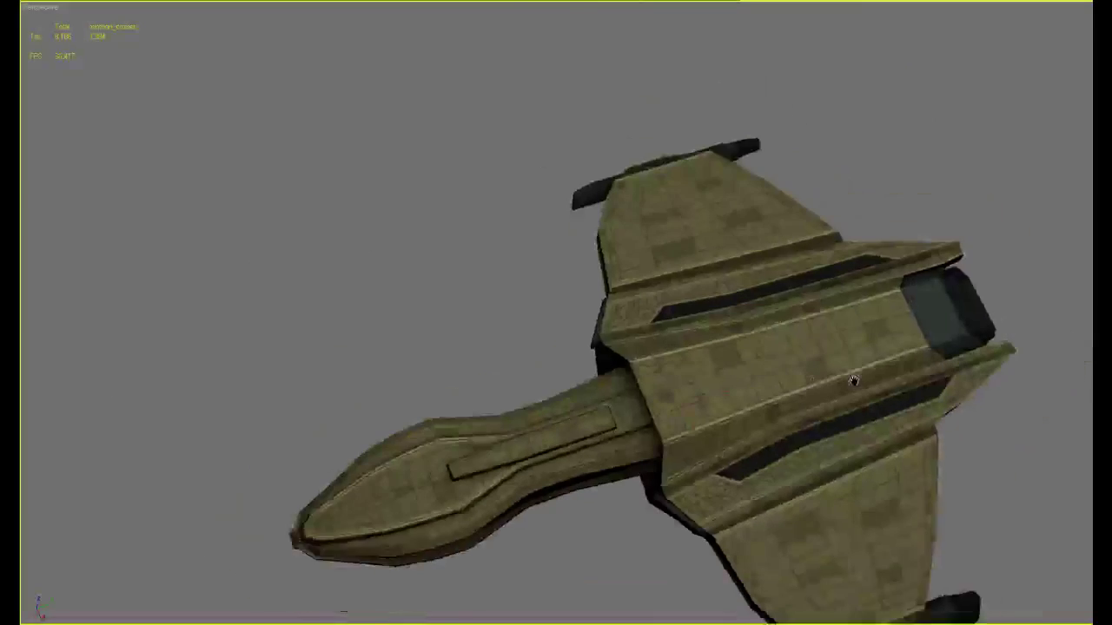
scroll(847, 341, up, 4)
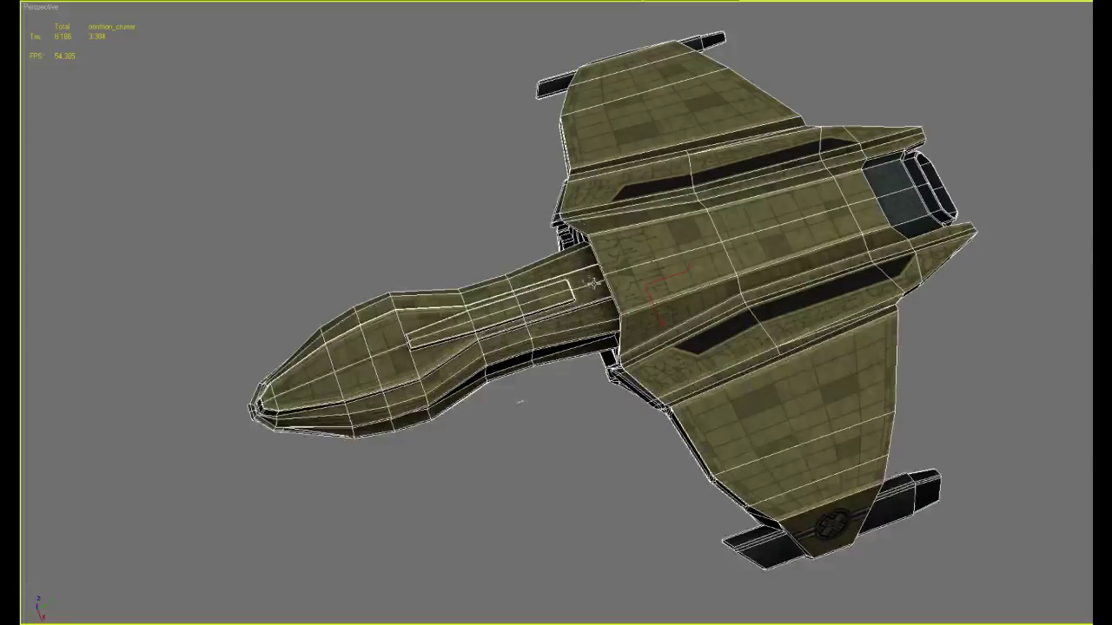
Inspect the cruiser's nose and neck with edged faces displayed, keeping the cruiser selected
alt+middle_drag(779, 398, 796, 449)
scroll(828, 371, up, 2)
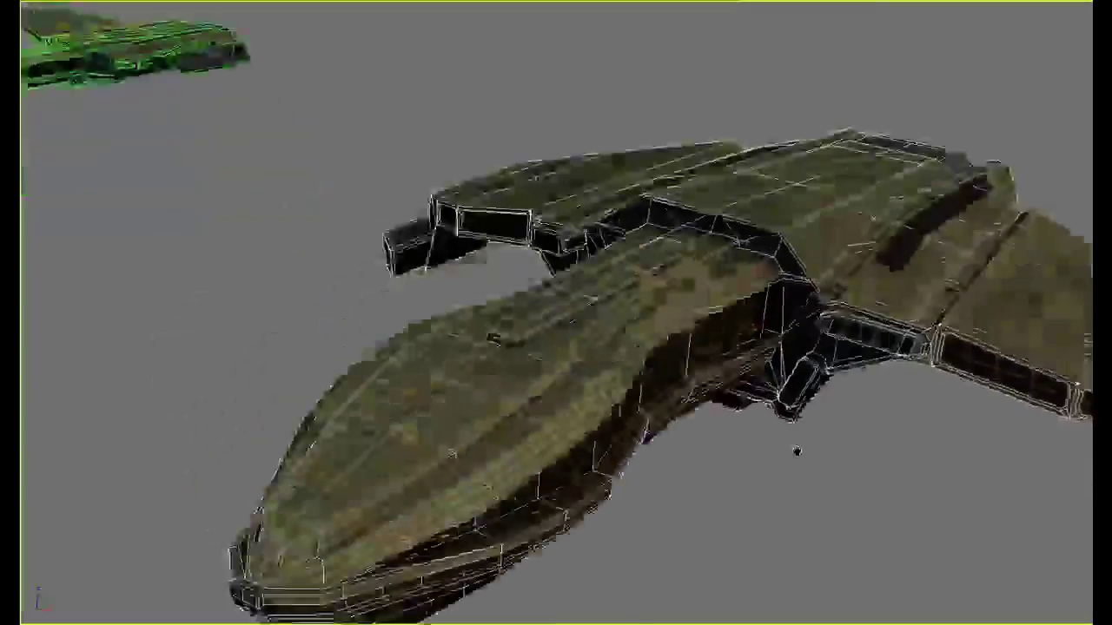
scroll(805, 422, up, 4)
scroll(762, 437, down, 7)
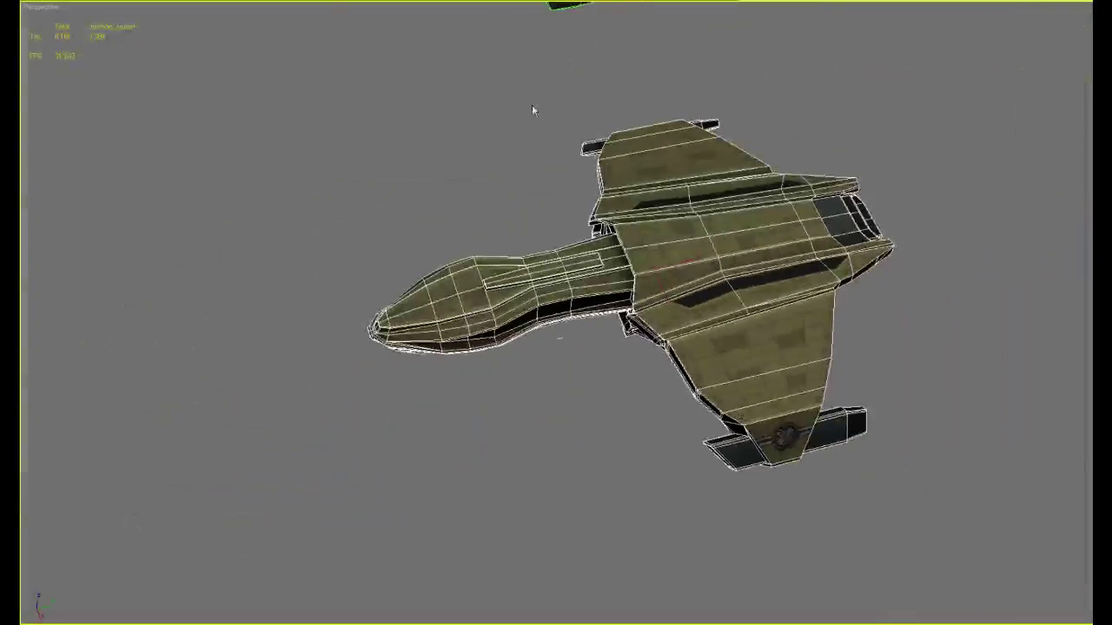
alt+middle_drag(620, 258, 801, 244)
scroll(695, 235, up, 3)
alt+middle_drag(758, 331, 670, 367)
scroll(715, 390, up, 3)
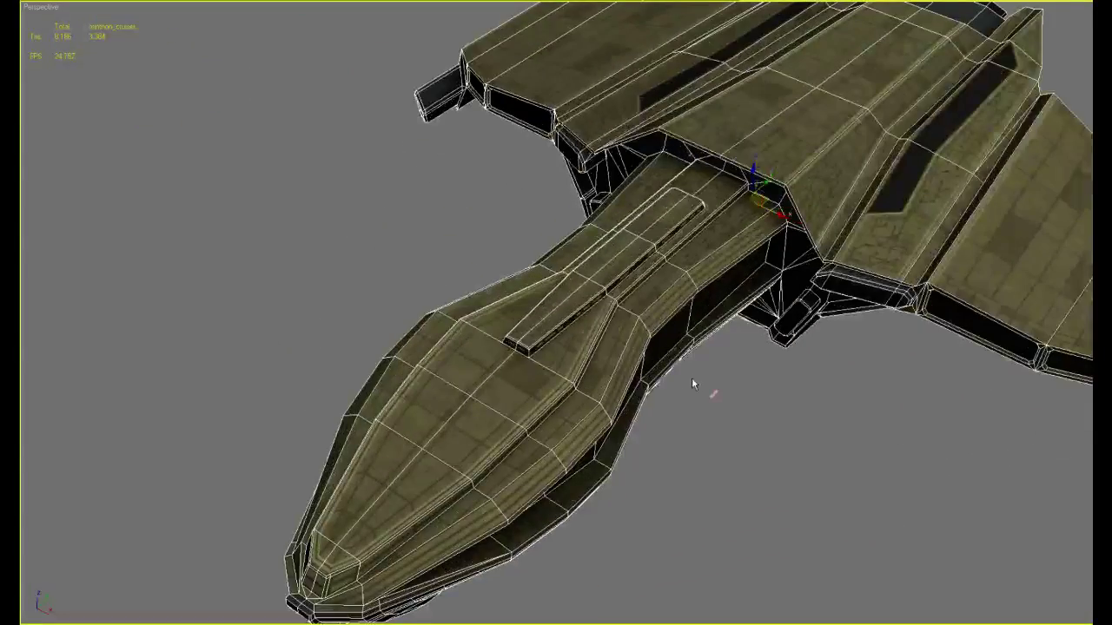
click(713, 394)
alt+middle_drag(822, 412, 831, 400)
click(845, 224)
scroll(858, 337, down, 8)
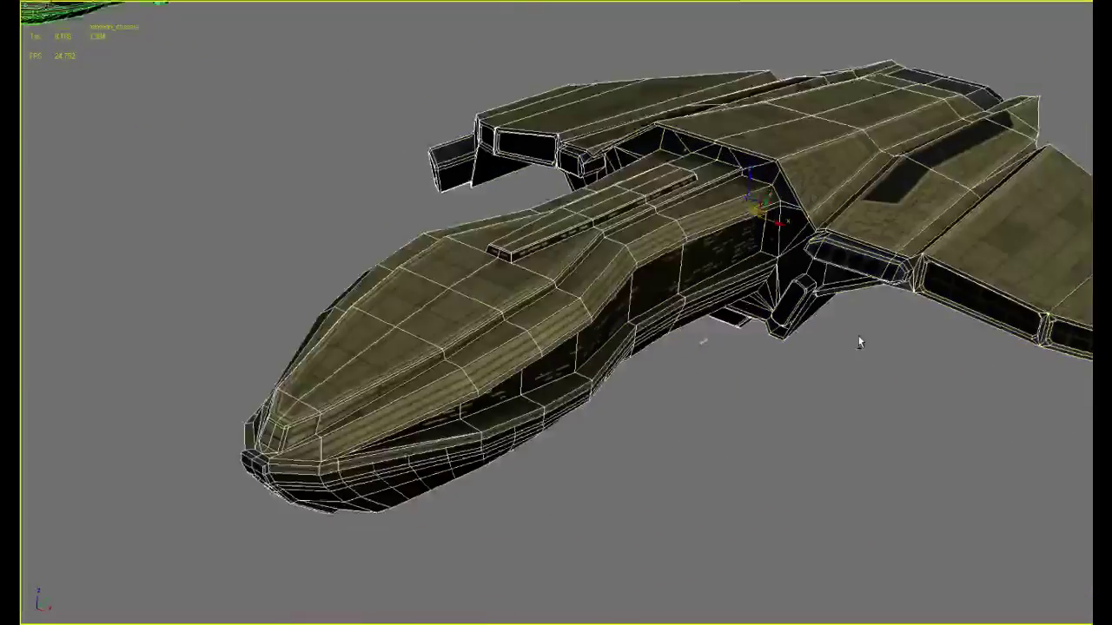
Alternate between plain textured and edged-face display to compare the cruiser's mesh with its texture
key(F4)
middle_drag(864, 308, 864, 351)
scroll(864, 351, down, 3)
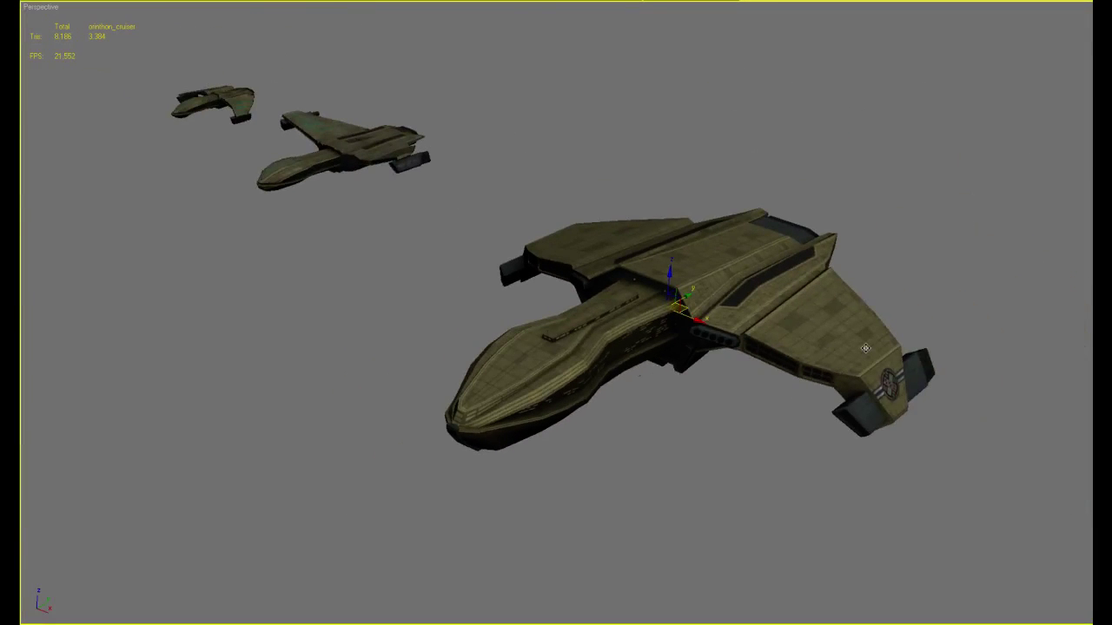
key(F4)
key(F4)
key(F4)
key(F4)
key(F4)
key(F4)
key(F4)
key(F4)
key(F4)
key(F4)
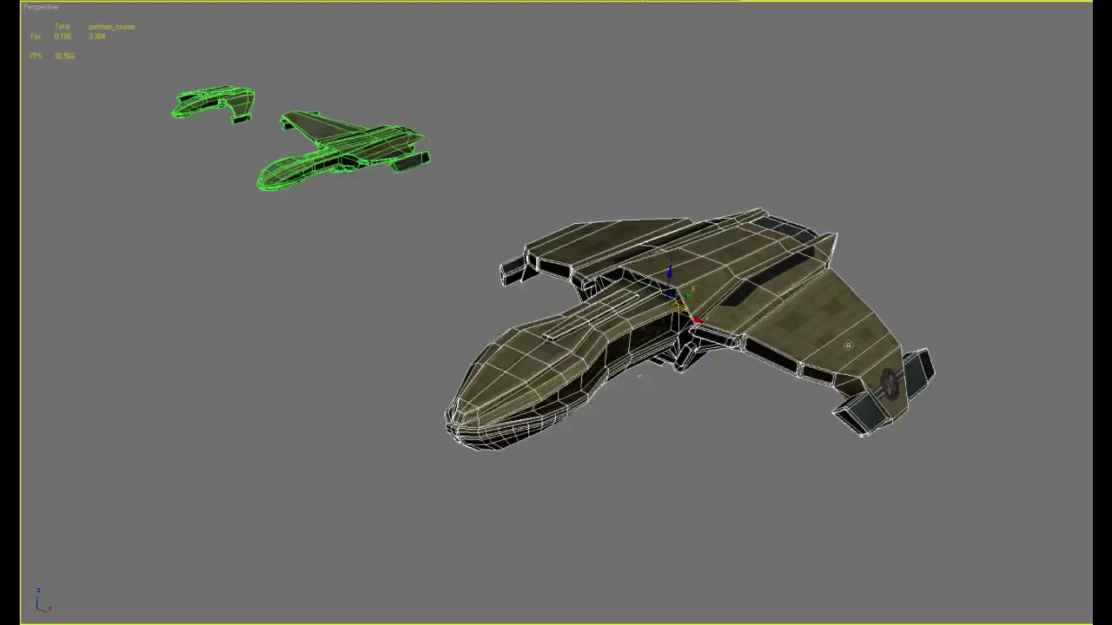
alt+middle_drag(848, 345, 777, 406)
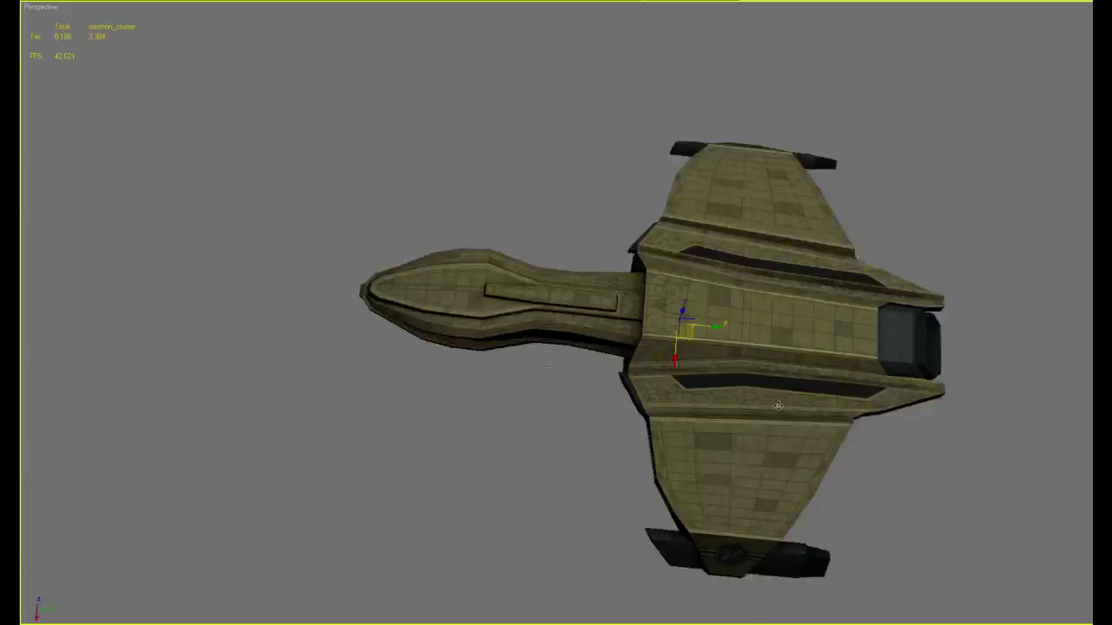
Delete the small missile floating beside the cruiser's neck, reselect the cruiser and hide the mesh edges
scroll(777, 405, up, 5)
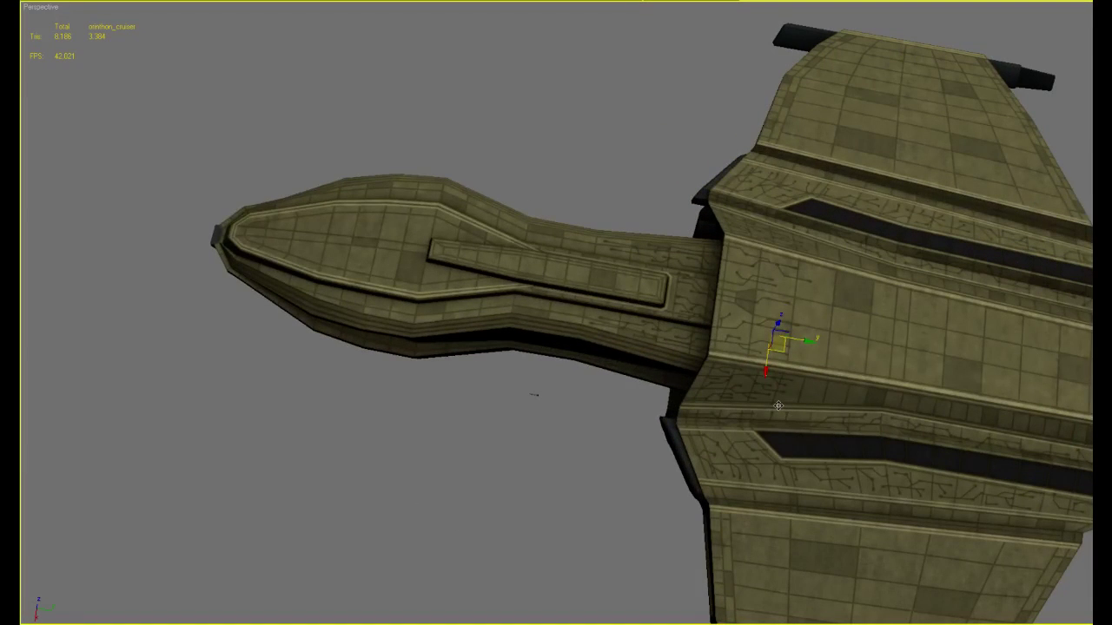
alt+middle_drag(777, 406, 943, 485)
scroll(879, 270, up, 5)
scroll(943, 485, up, 5)
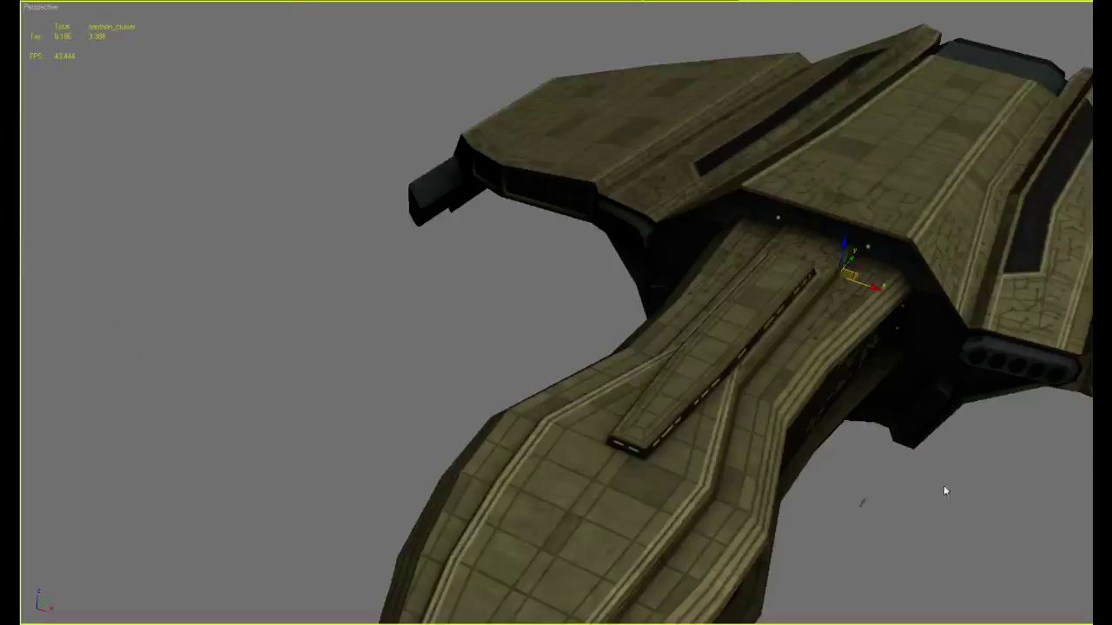
key(F4)
drag(841, 476, 899, 539)
alt+middle_drag(938, 519, 918, 454)
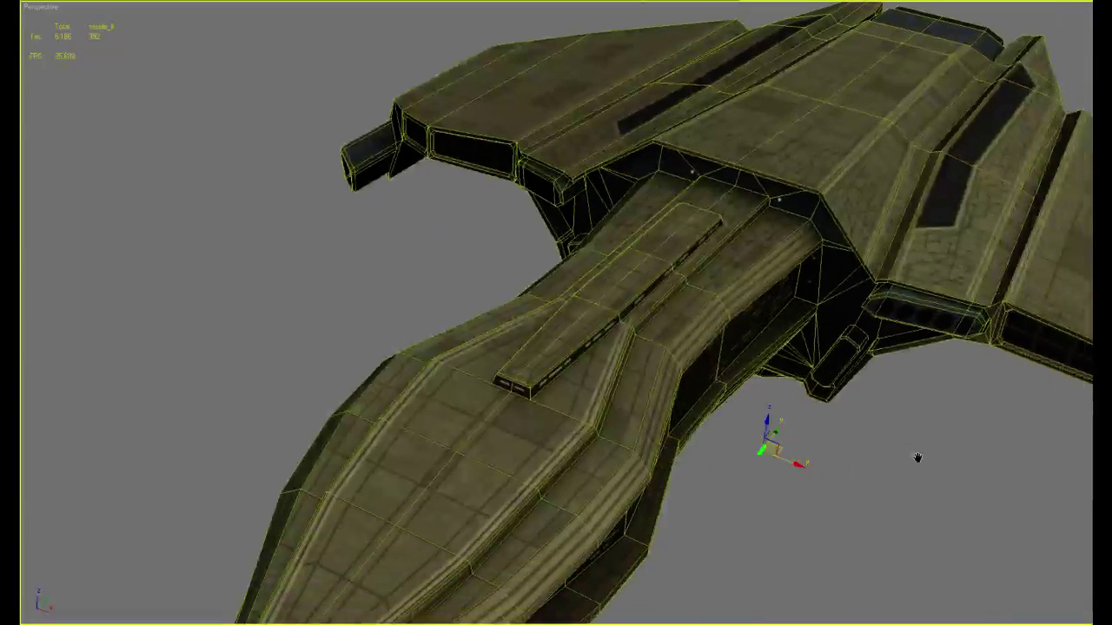
click(730, 321)
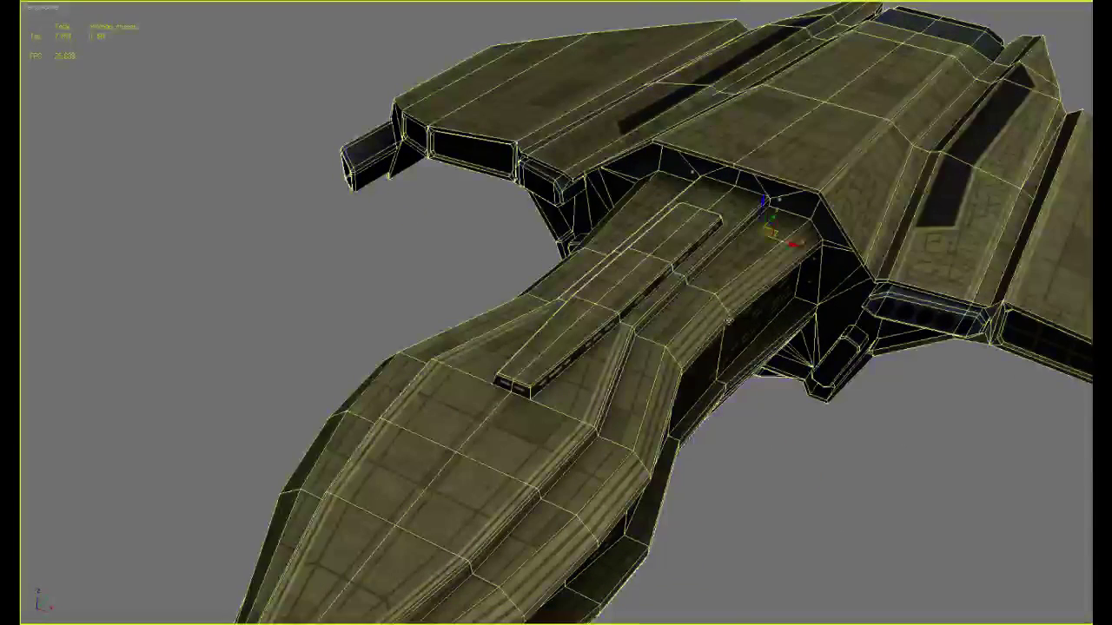
key(F4)
Examine the texture details on the neighbouring destroyer's rear deck and wings
scroll(776, 370, down, 5)
alt+middle_drag(834, 407, 886, 436)
scroll(858, 467, up, 1)
scroll(887, 436, down, 2)
middle_drag(596, 385, 799, 496)
scroll(799, 496, up, 6)
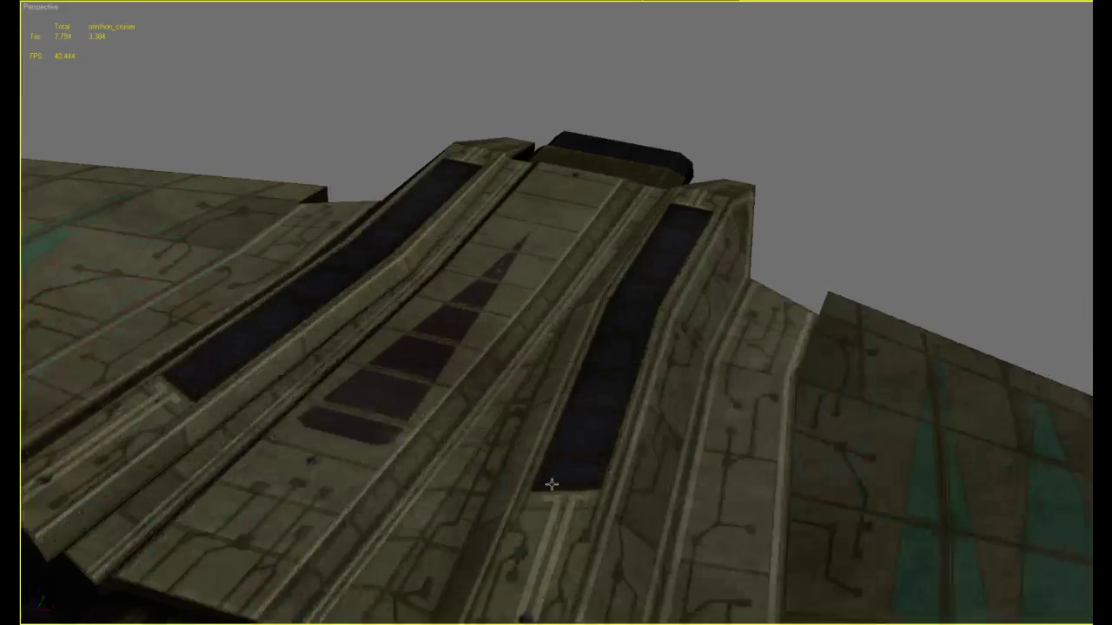
alt+middle_drag(551, 484, 596, 461)
scroll(596, 461, down, 5)
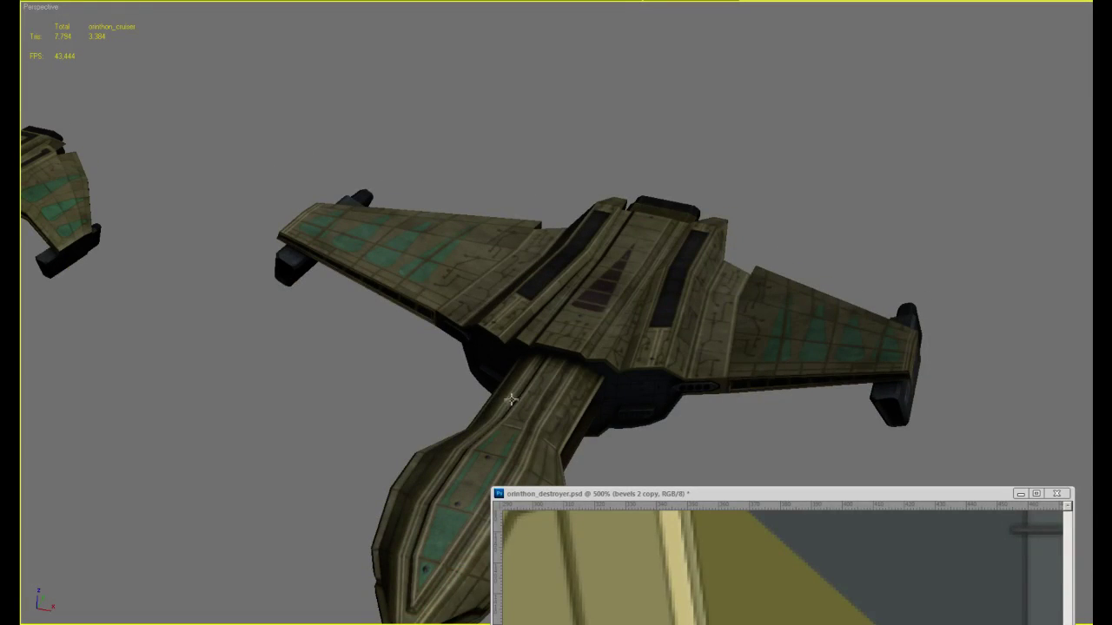
Examine the green panels and turret details on the destroyer's nose up close
middle_drag(511, 399, 559, 390)
scroll(558, 390, up, 5)
middle_drag(804, 441, 784, 426)
scroll(785, 426, down, 2)
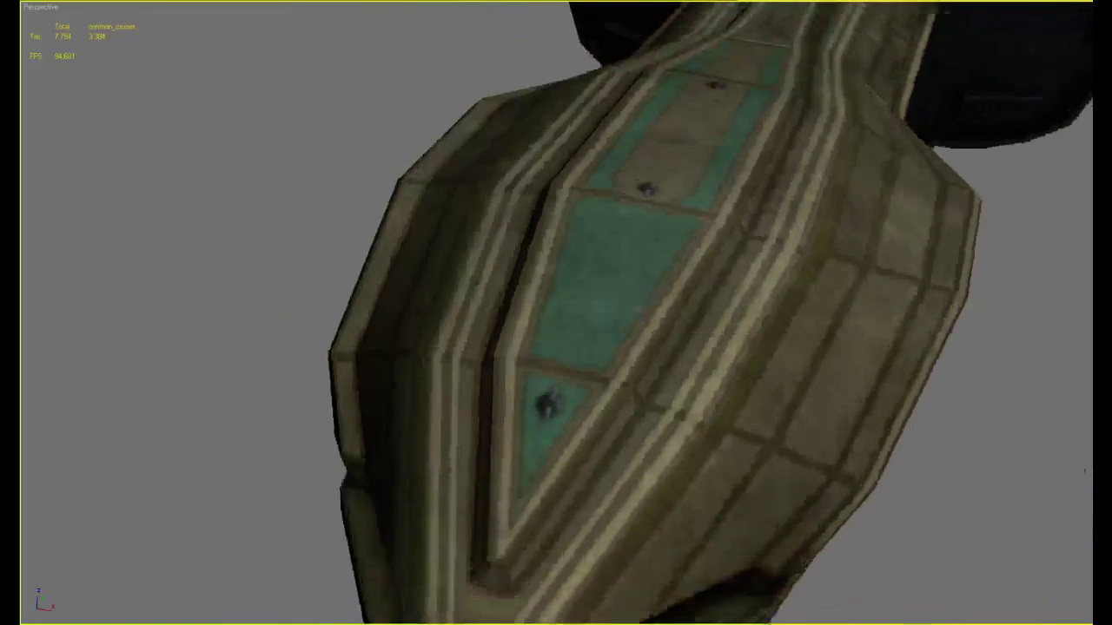
scroll(789, 417, up, 3)
scroll(789, 417, down, 4)
scroll(466, 232, up, 4)
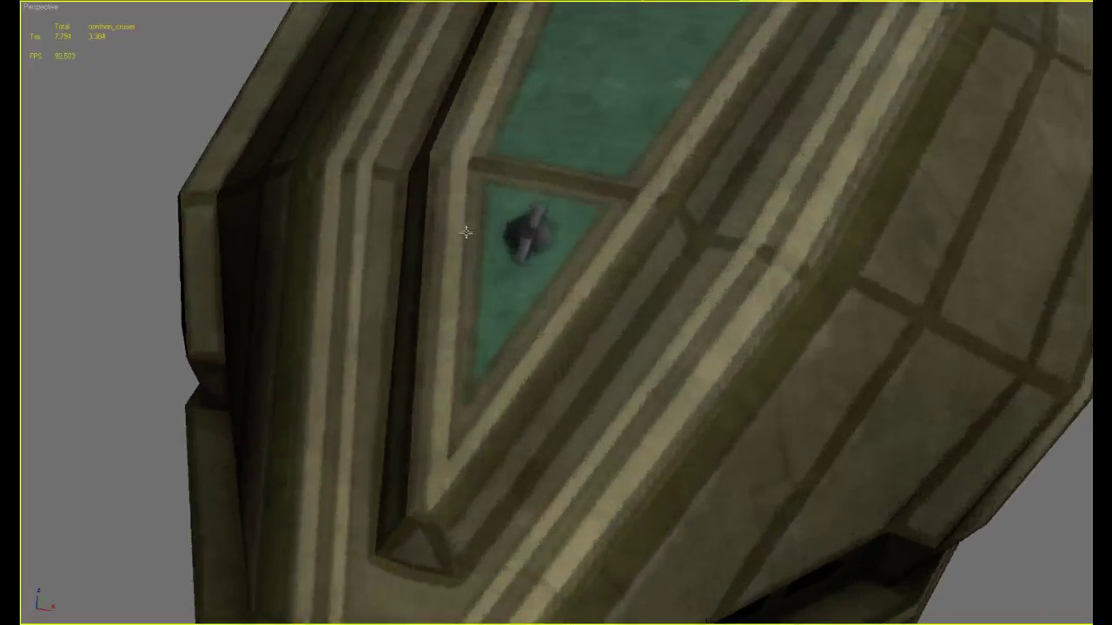
alt+middle_drag(643, 308, 570, 229)
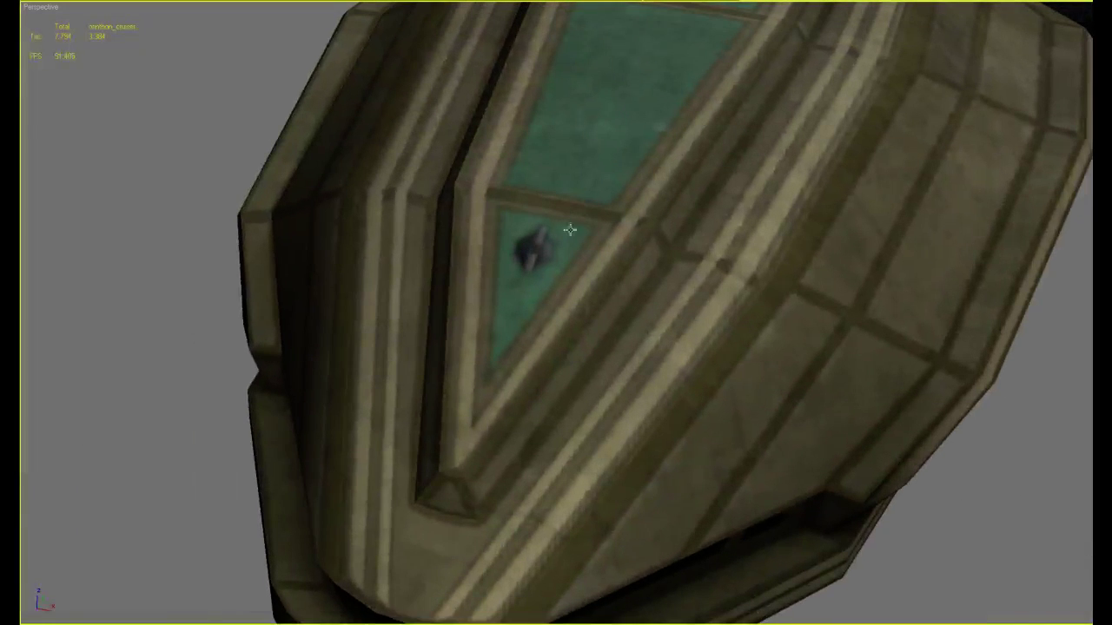
scroll(547, 241, down, 6)
middle_drag(765, 387, 605, 481)
scroll(660, 478, down, 3)
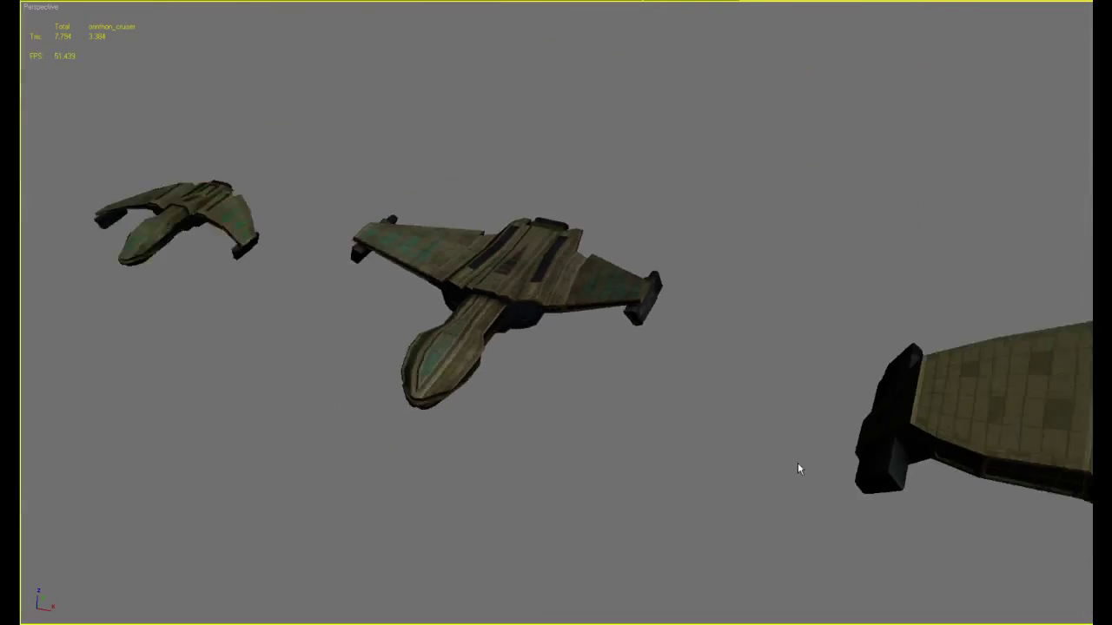
Bring the cruiser back into view, switch to Photoshop and move the orinthon_destroyer.psd window up over the ship
scroll(808, 462, down, 1)
middle_drag(1082, 456, 641, 339)
middle_drag(655, 521, 687, 375)
scroll(687, 375, up, 1)
key(alt+Tab)
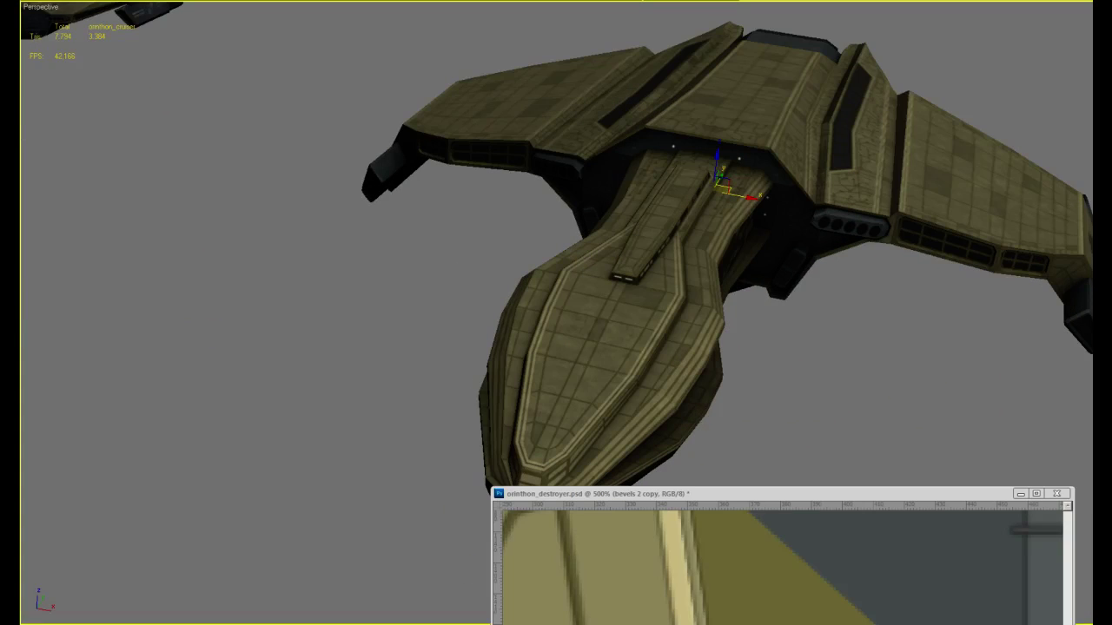
click(924, 501)
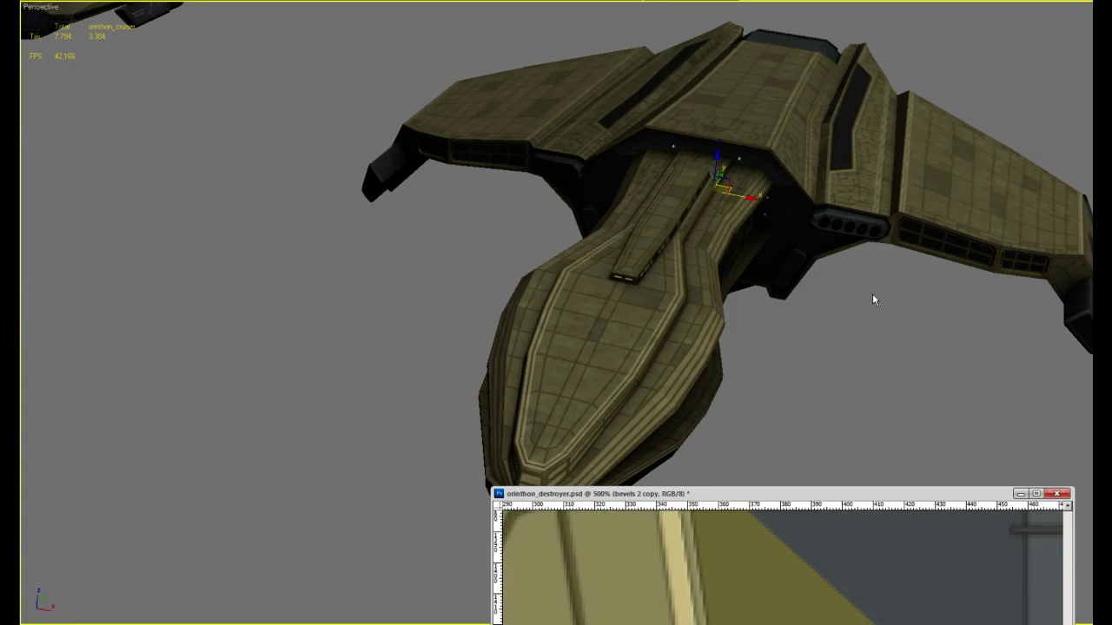
drag(917, 498, 816, 115)
Locate the turret on its small angular panel in the destroyer texture and clear the active selection
alt+click(784, 294)
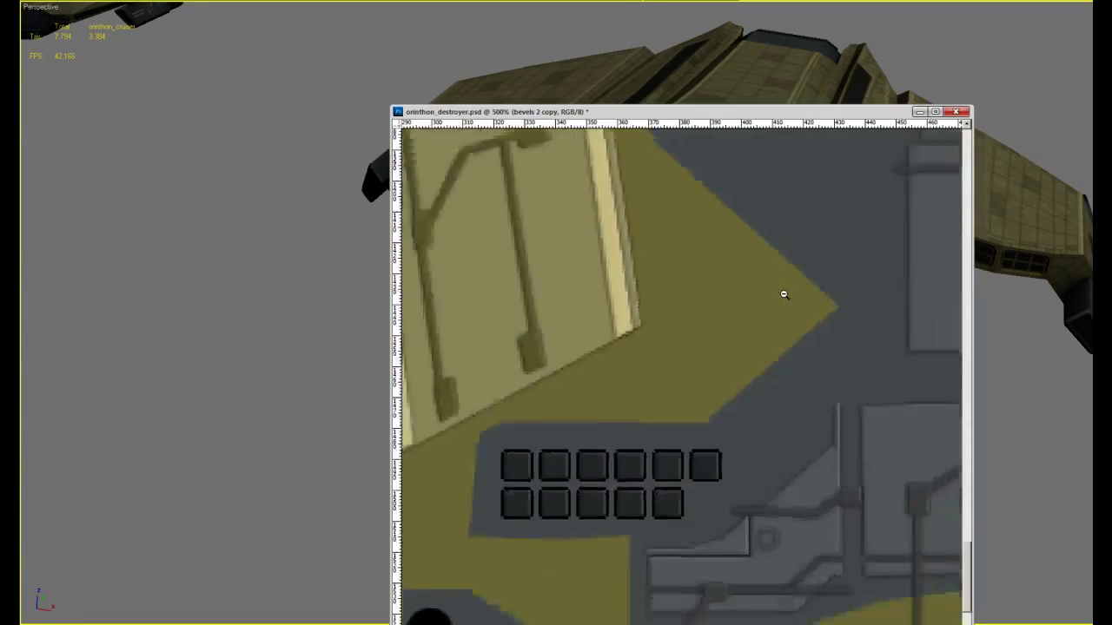
alt+click(783, 295)
alt+click(783, 295)
alt+click(783, 294)
alt+click(784, 295)
alt+click(783, 295)
alt+click(784, 295)
alt+click(683, 347)
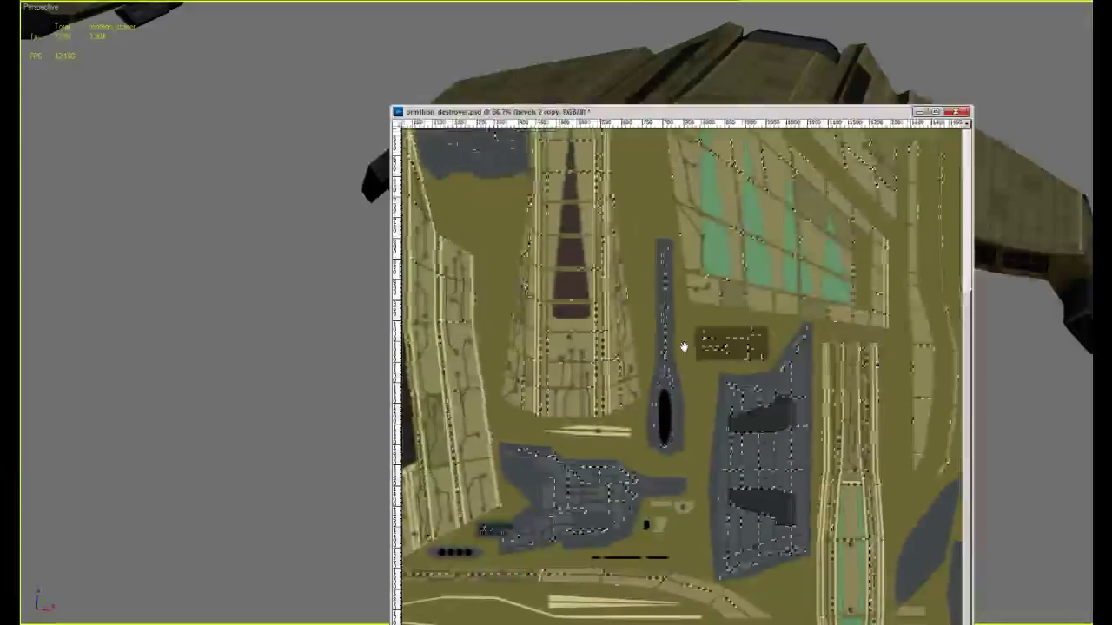
click(640, 524)
click(734, 495)
click(735, 496)
click(736, 488)
click(736, 487)
click(734, 460)
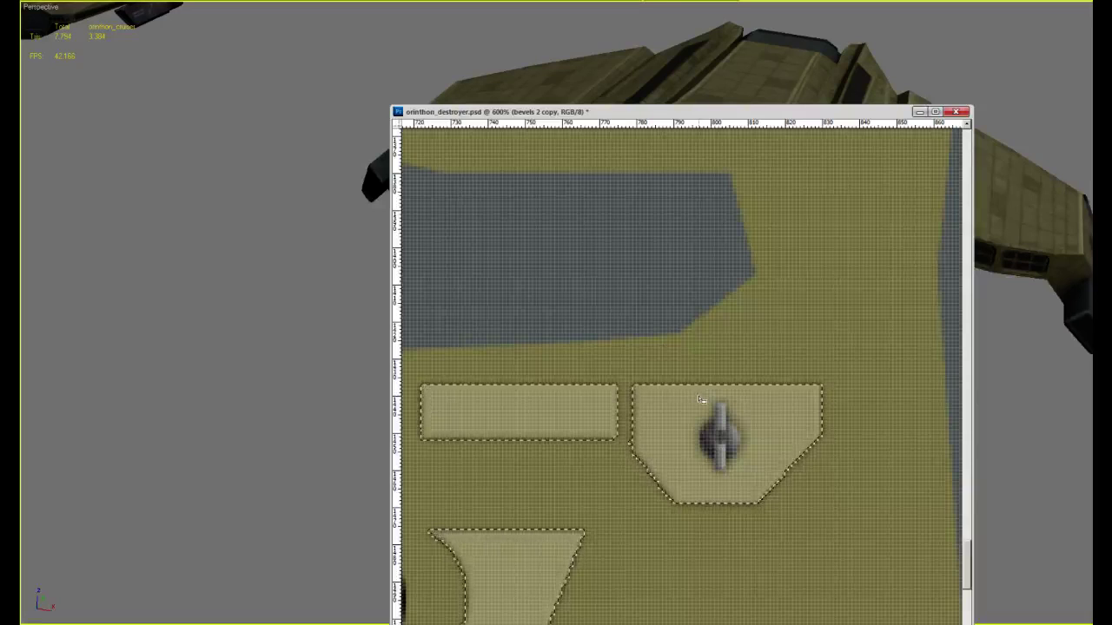
key(ctrl+d)
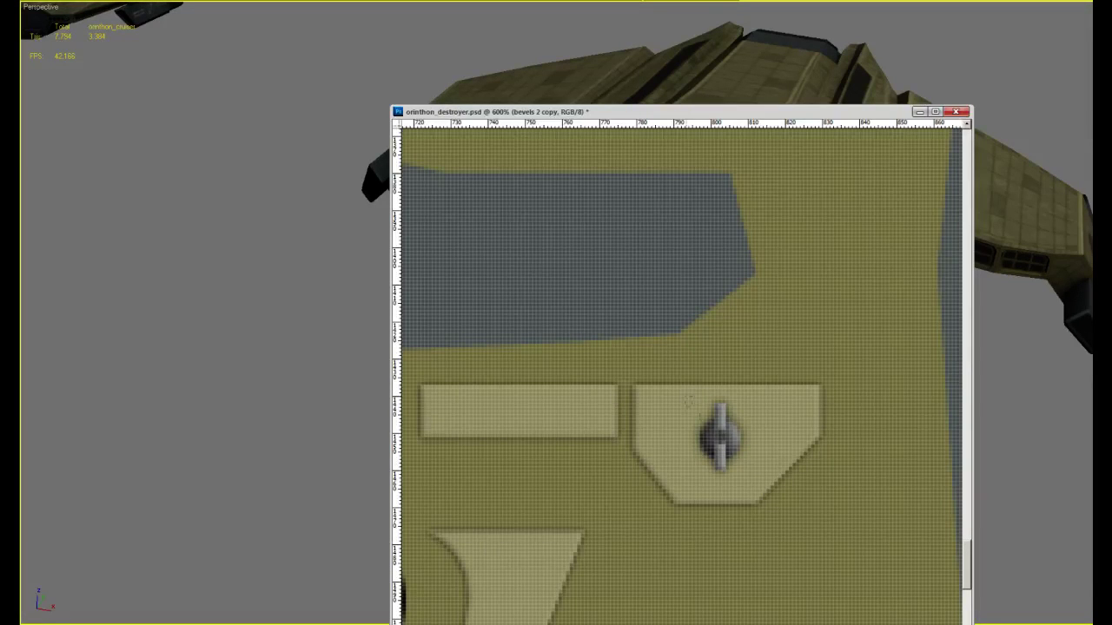
alt+scroll(809, 458, down, 2)
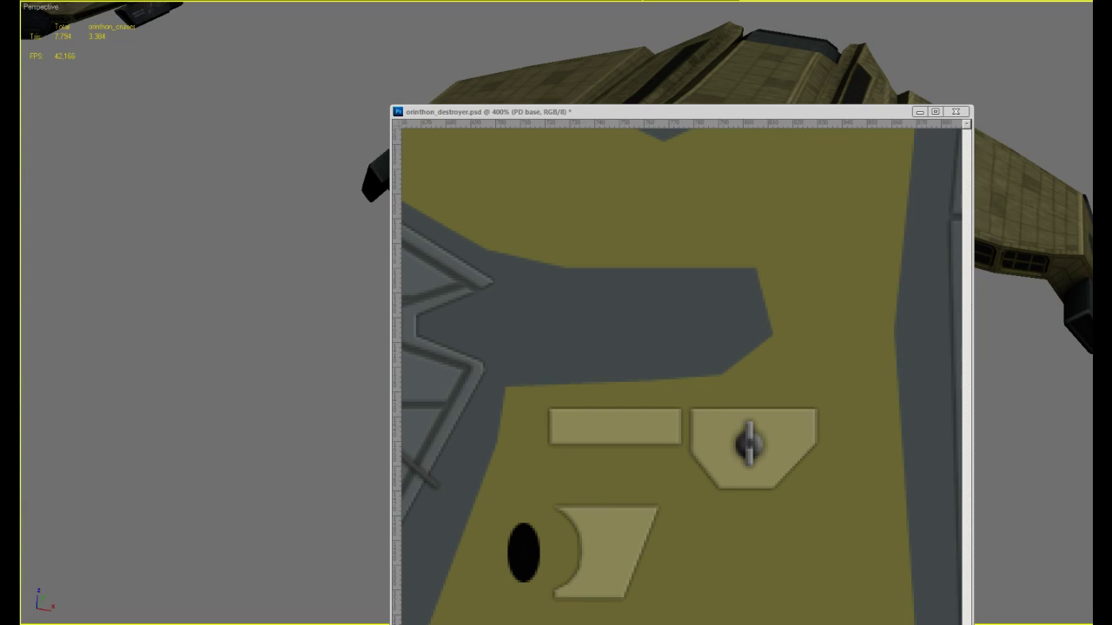
Switch to 3ds Max to inspect the cruiser from above and from the side, returning to the destroyer texture in Photoshop
key(alt+Tab)
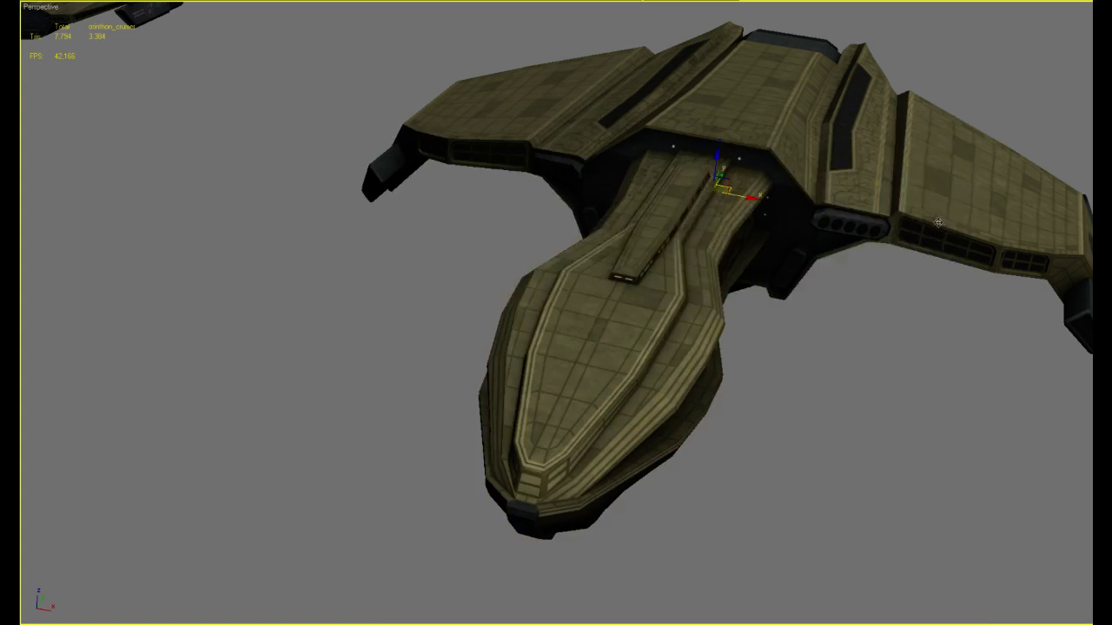
alt+middle_drag(938, 223, 966, 330)
key(alt+Tab)
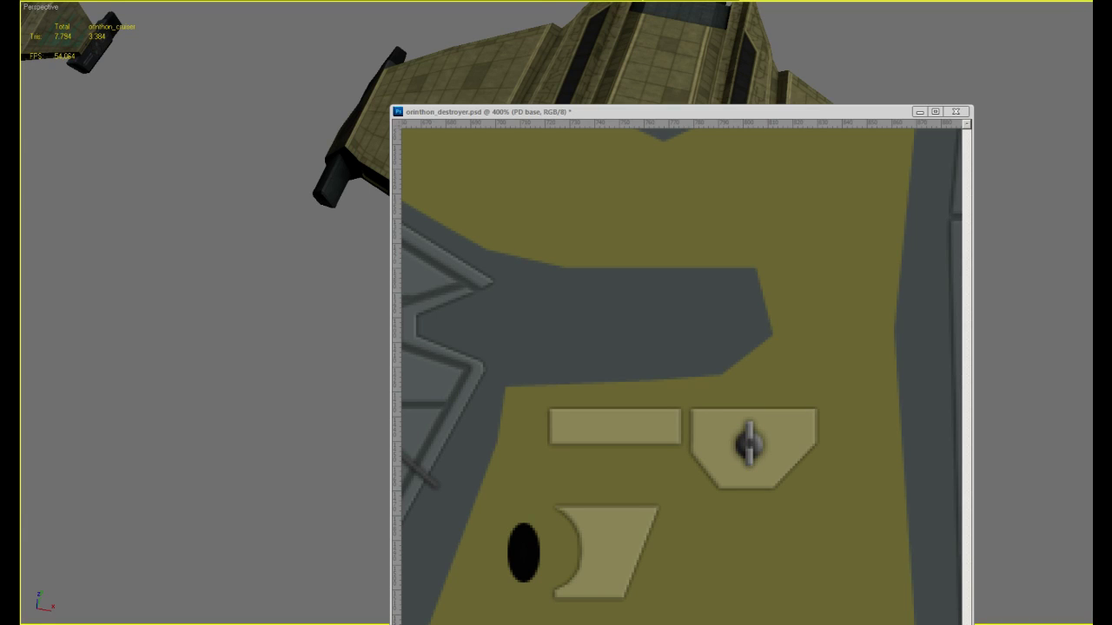
key(alt+Tab)
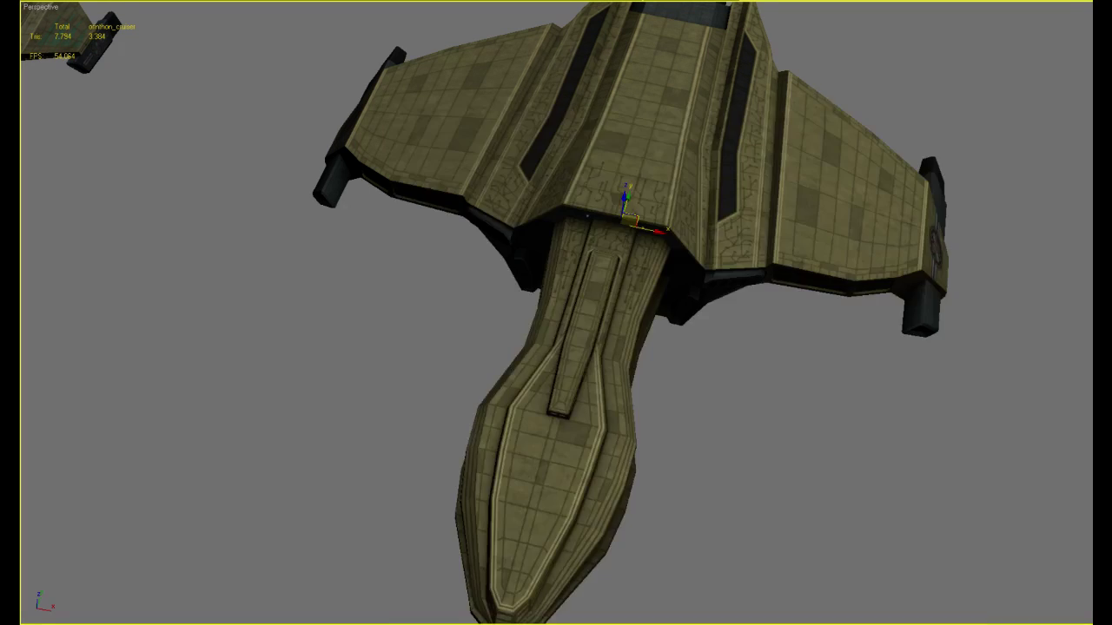
alt+middle_drag(885, 375, 778, 299)
key(alt+Tab)
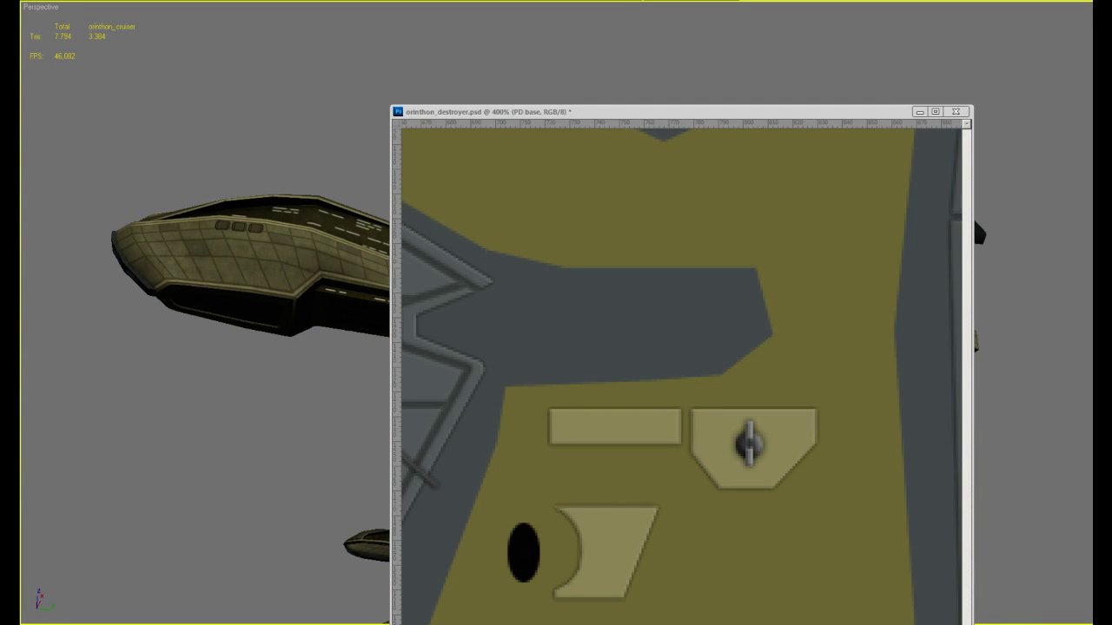
Compare the cruiser in 3ds Max with the destroyer texture, and bring up orinthon_cruiser.psd to view its hull panels
key(alt+Tab)
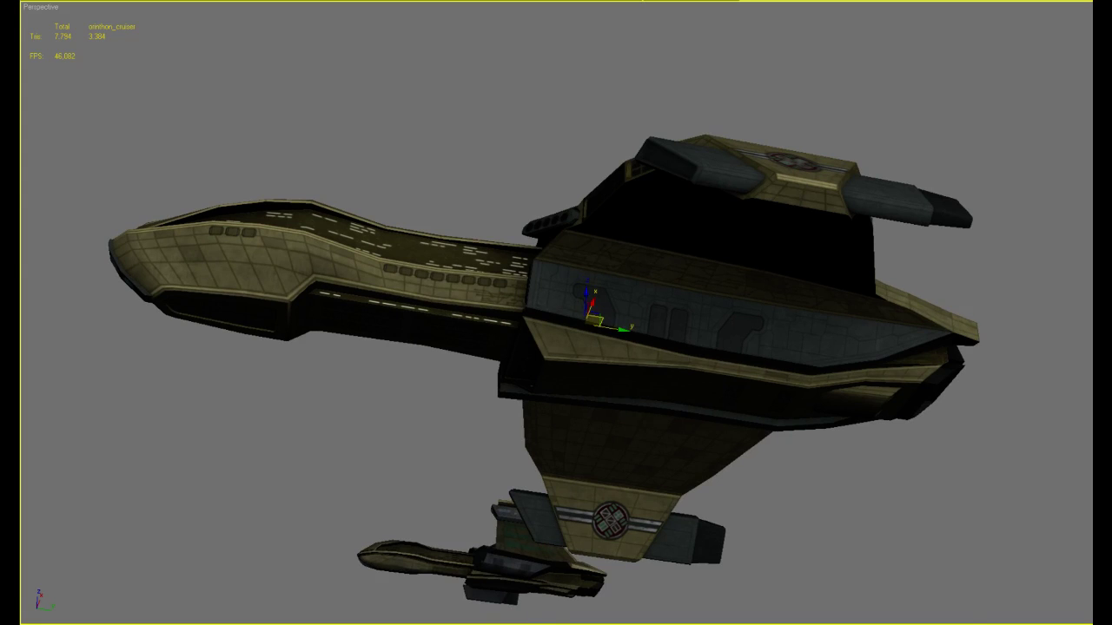
key(alt+Tab)
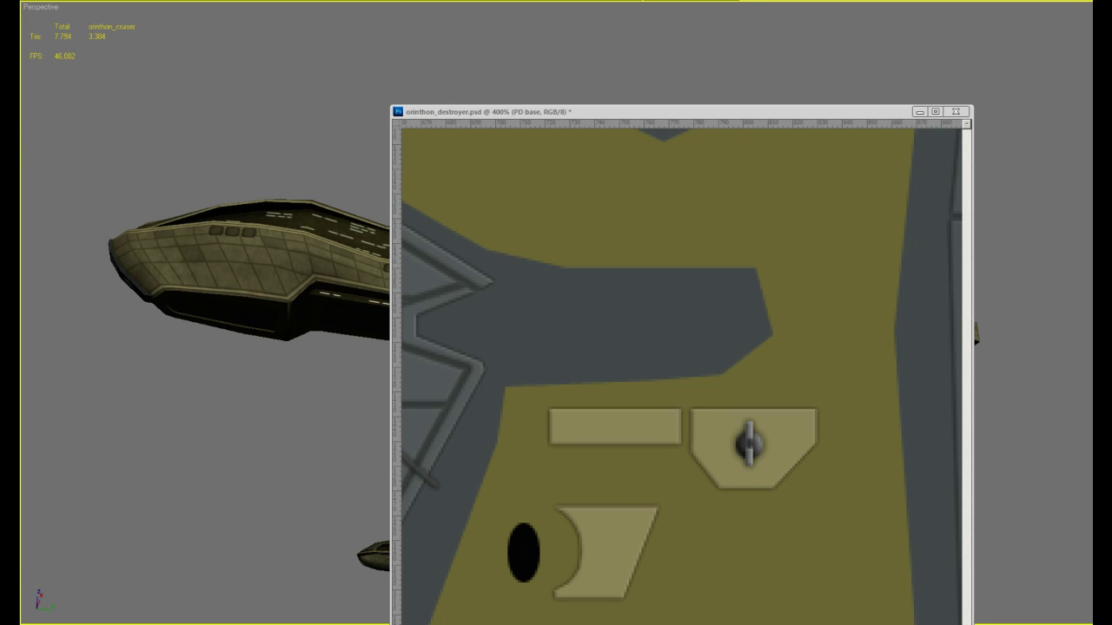
key(ctrl+Tab)
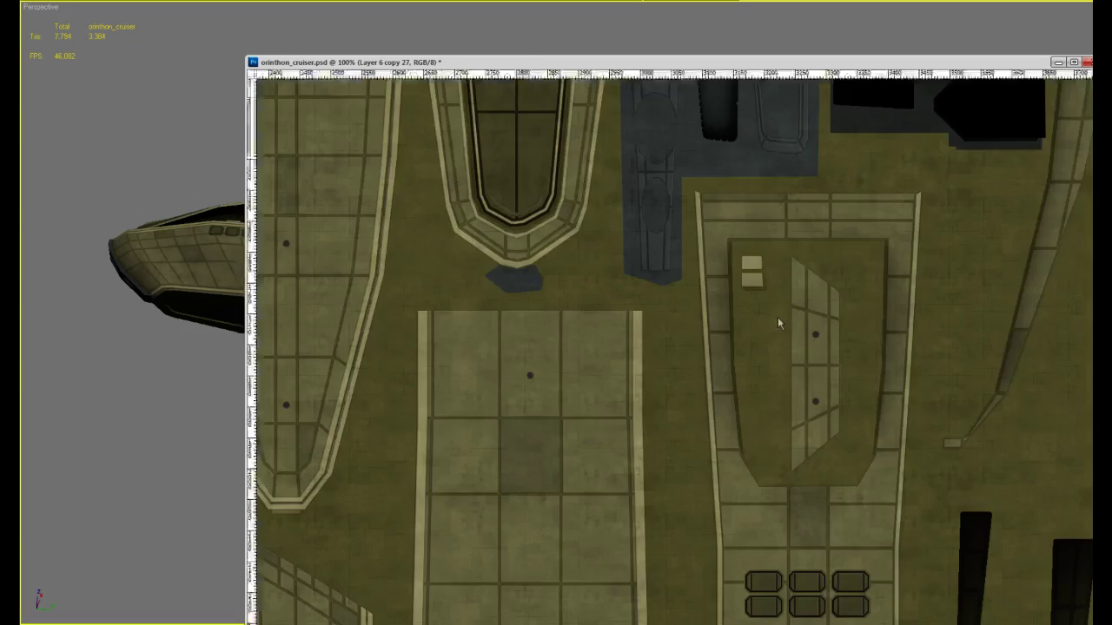
alt+click(777, 317)
alt+click(776, 318)
drag(605, 271, 773, 320)
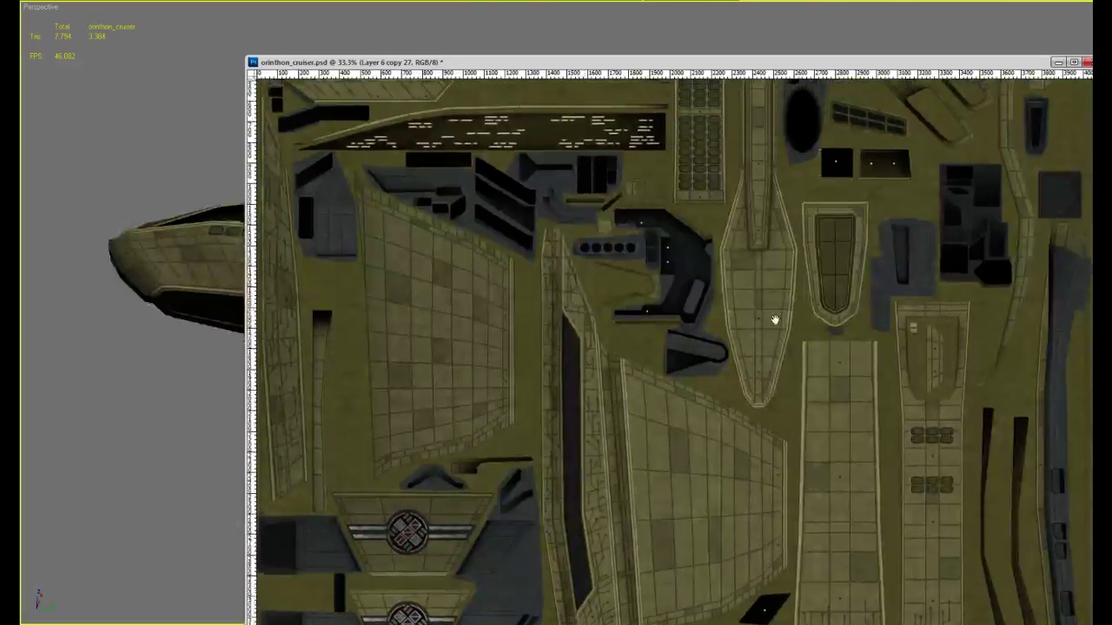
scroll(546, 264, up, 2)
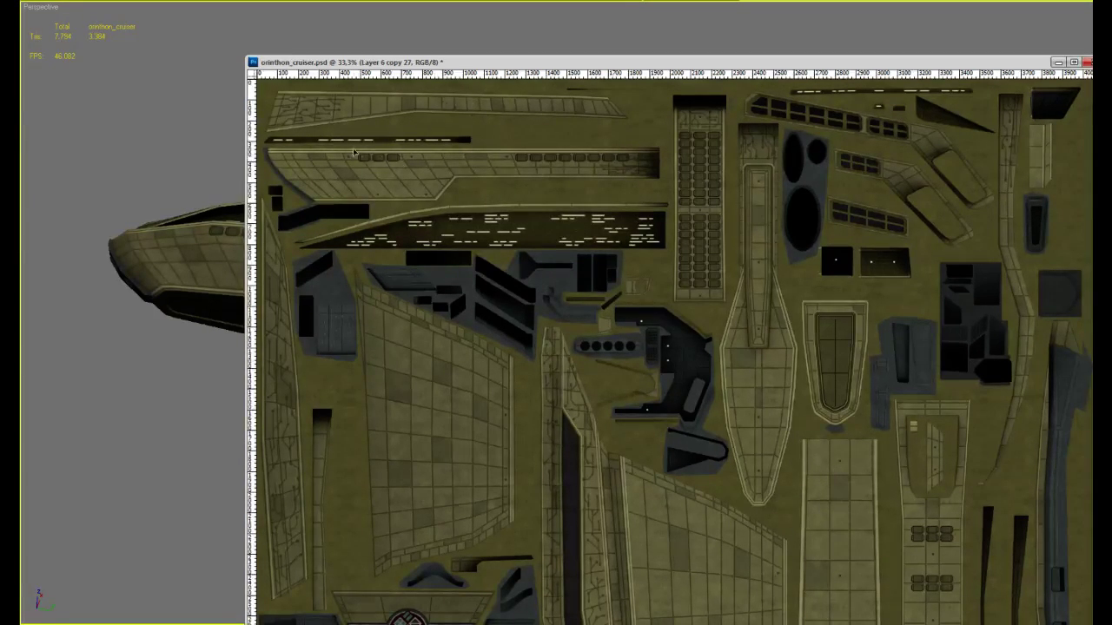
Duplicate the small dot from the side hull panel onto the narrow hull strip above it
alt+drag(341, 158, 549, 122)
key(ctrl+minus)
key(ctrl+minus)
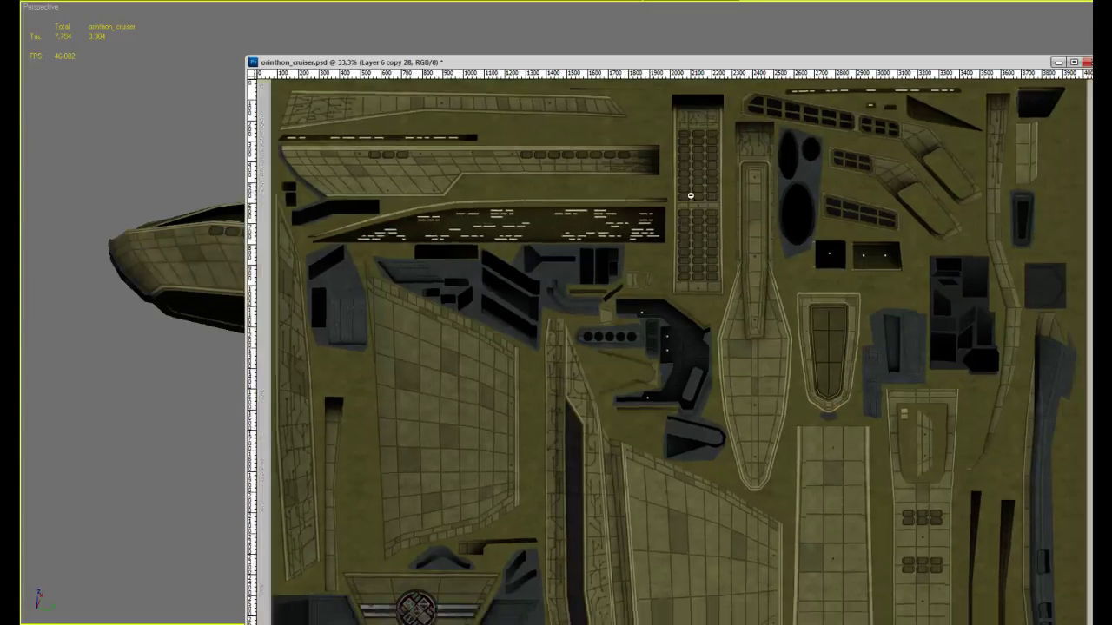
key(ctrl+plus)
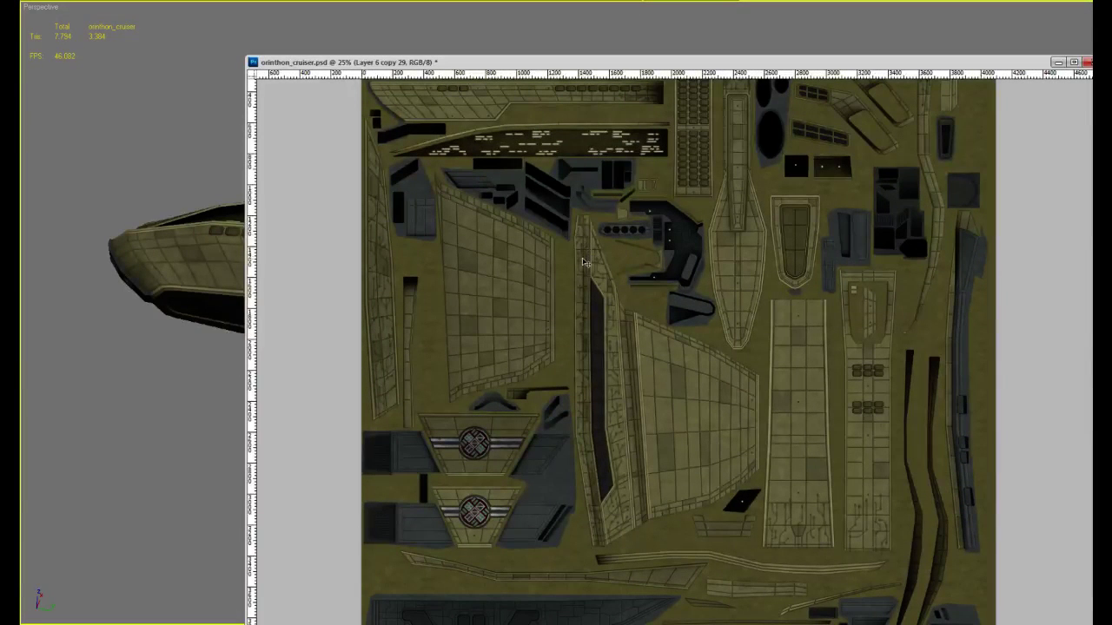
scroll(851, 397, up, 2)
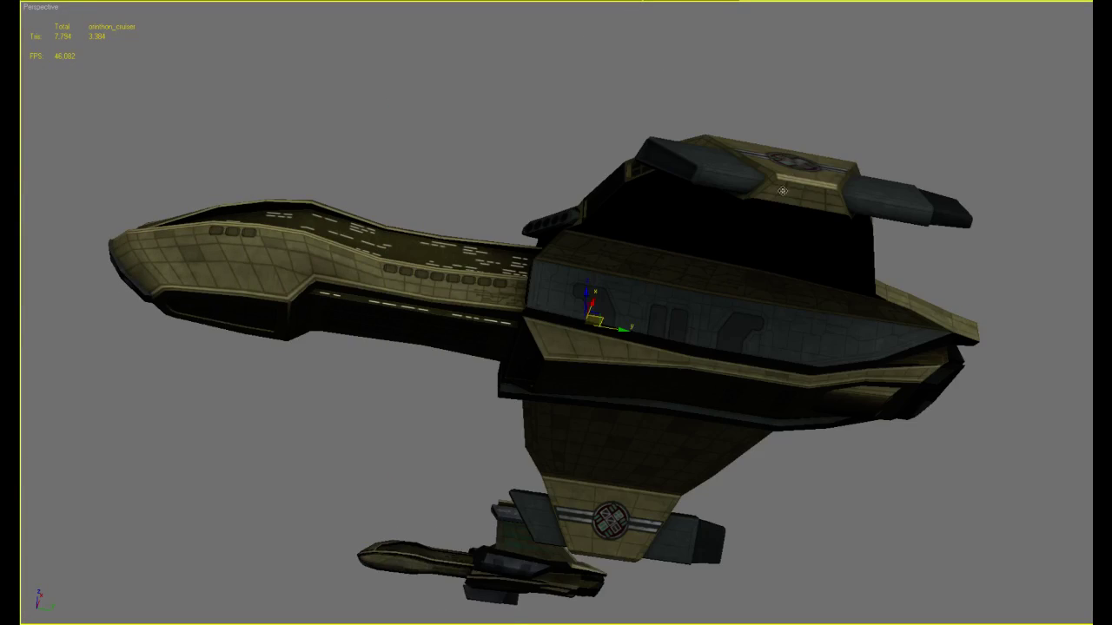
In 3ds Max, select the dark rear channel polygon and the adjacent fin's tip polygon to locate them in the UV layout
alt+middle_drag(613, 25, 752, 129)
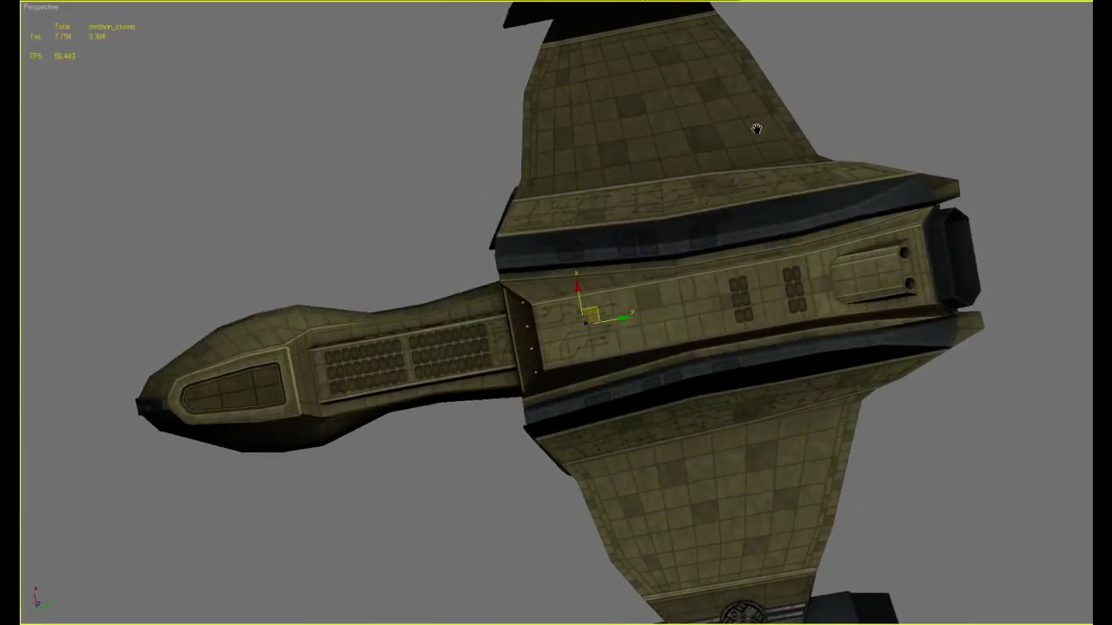
alt+middle_drag(835, 158, 792, 253)
scroll(791, 252, up, 1)
scroll(792, 252, down, 1)
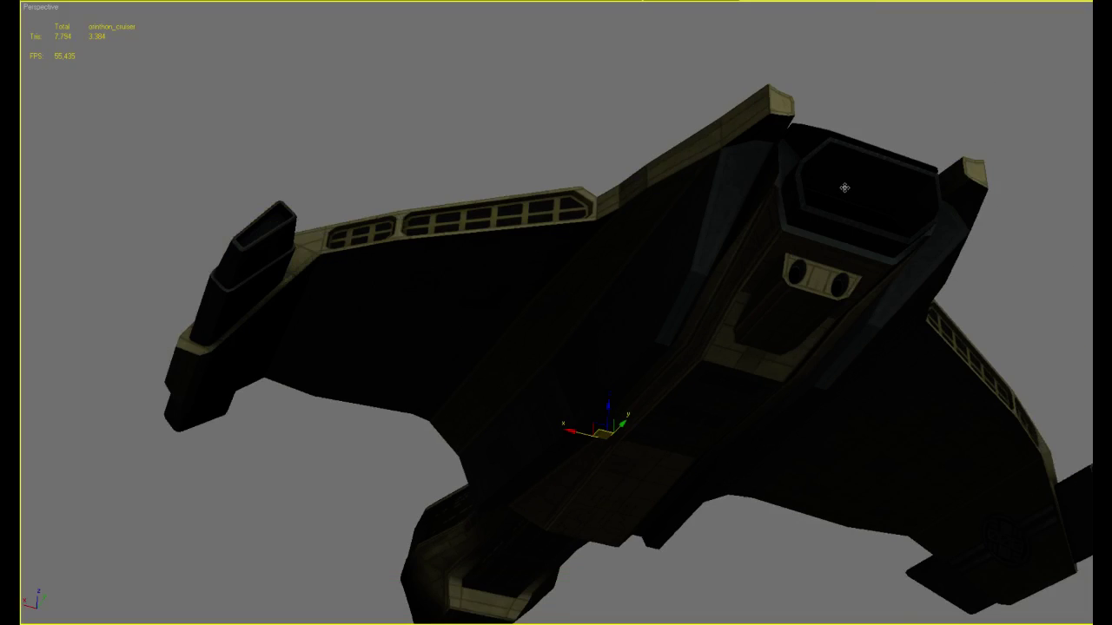
key(F4)
click(240, 467)
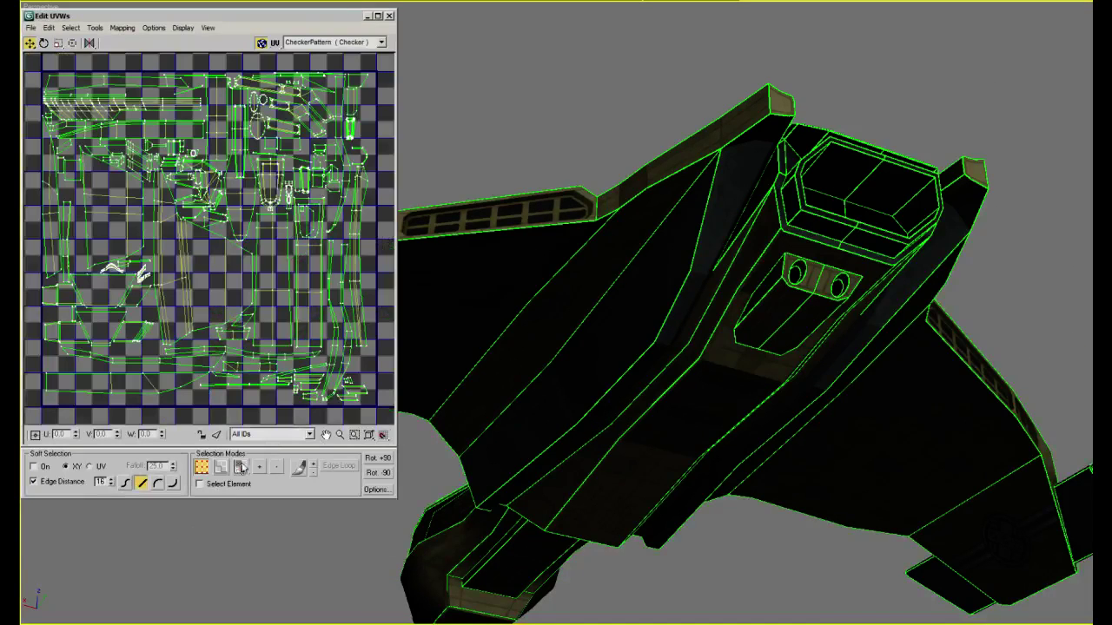
click(739, 176)
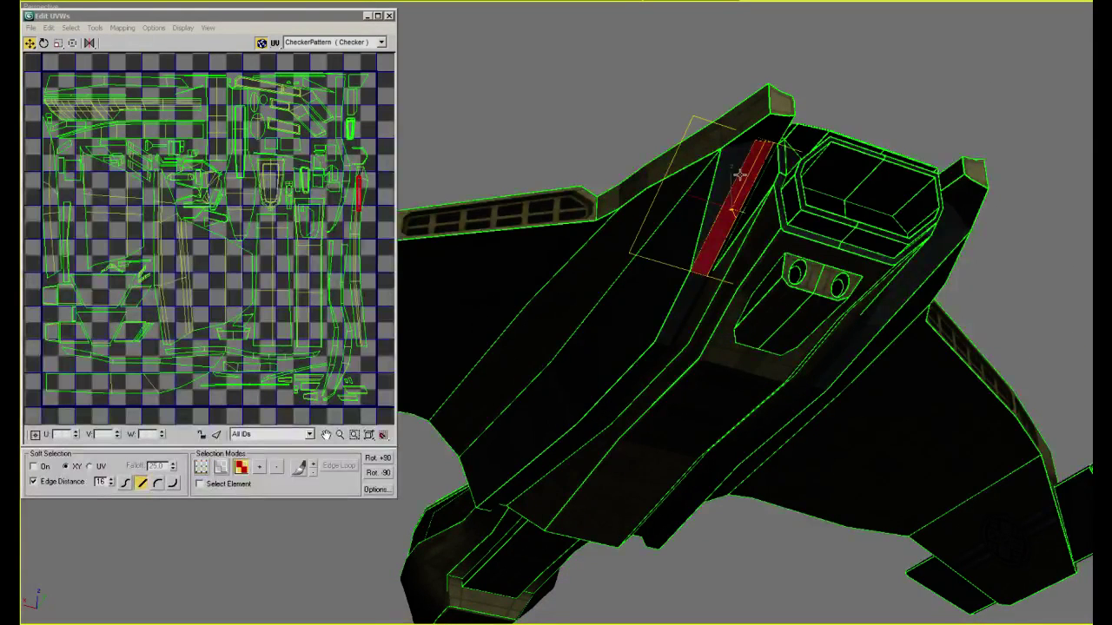
ctrl+click(777, 100)
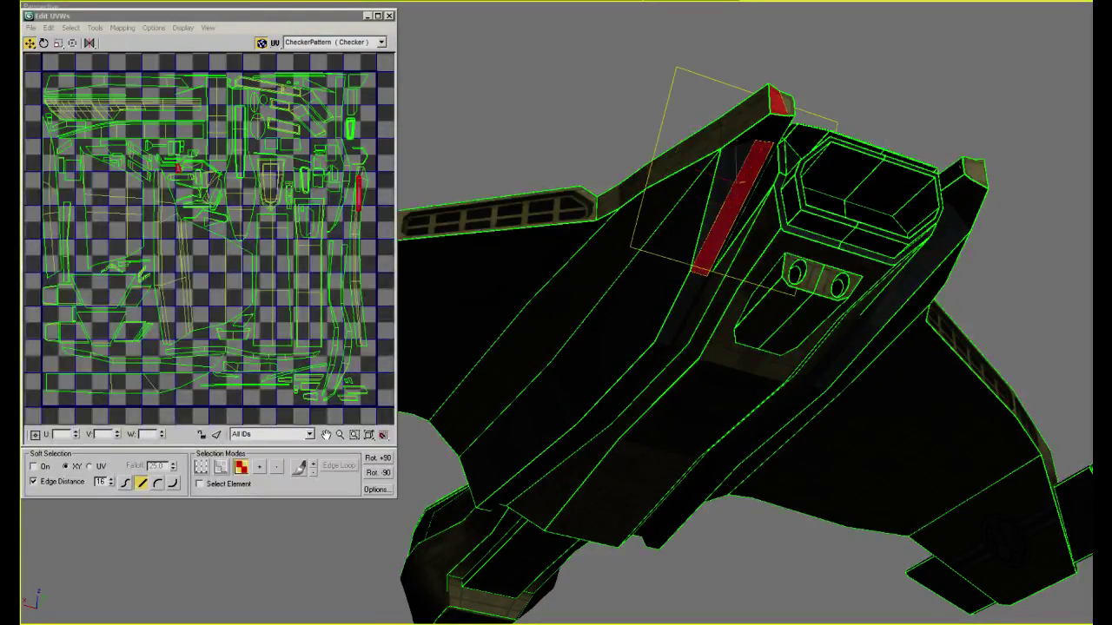
Check the destroyer texture again, and examine the cruiser's rear hull, engine and panel groups up close
key(alt+Tab)
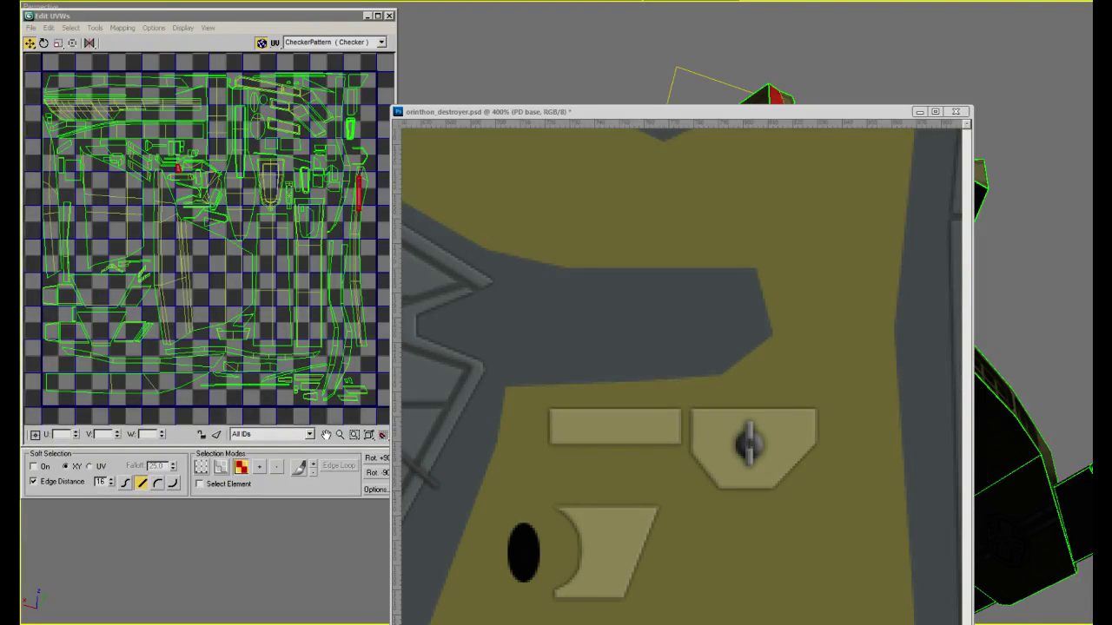
key(alt+Tab)
alt+middle_drag(821, 231, 823, 188)
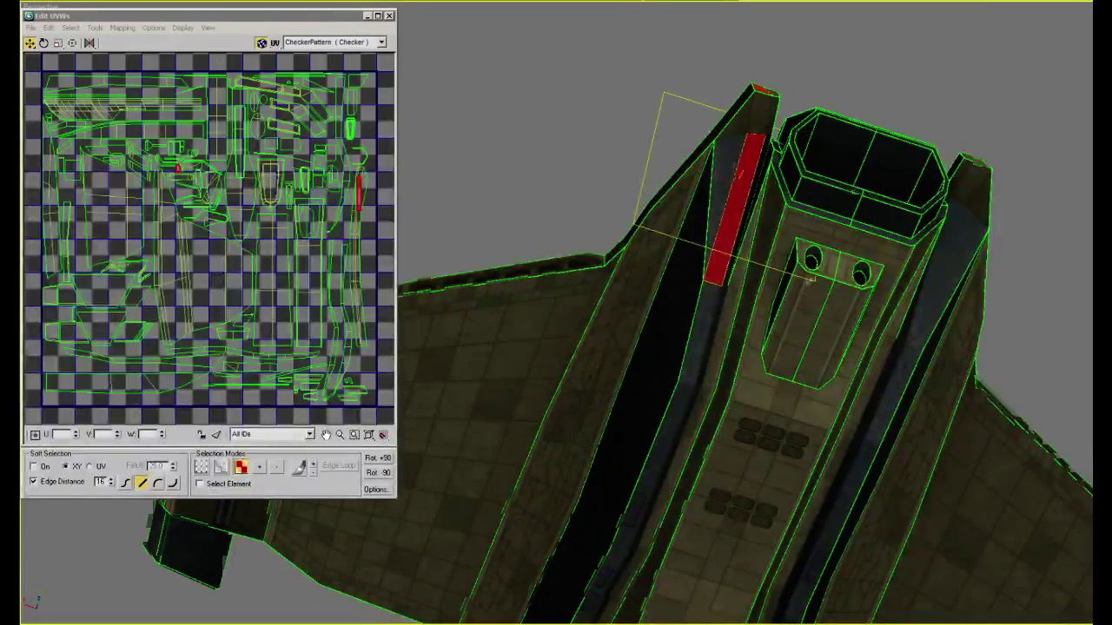
alt+middle_drag(810, 279, 839, 278)
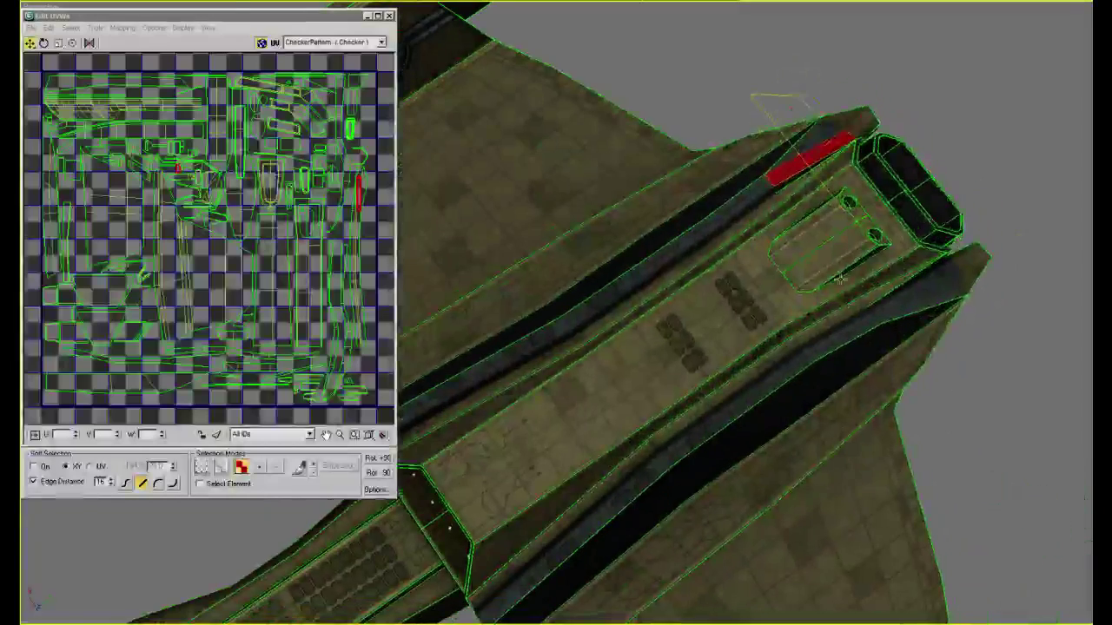
scroll(839, 278, up, 5)
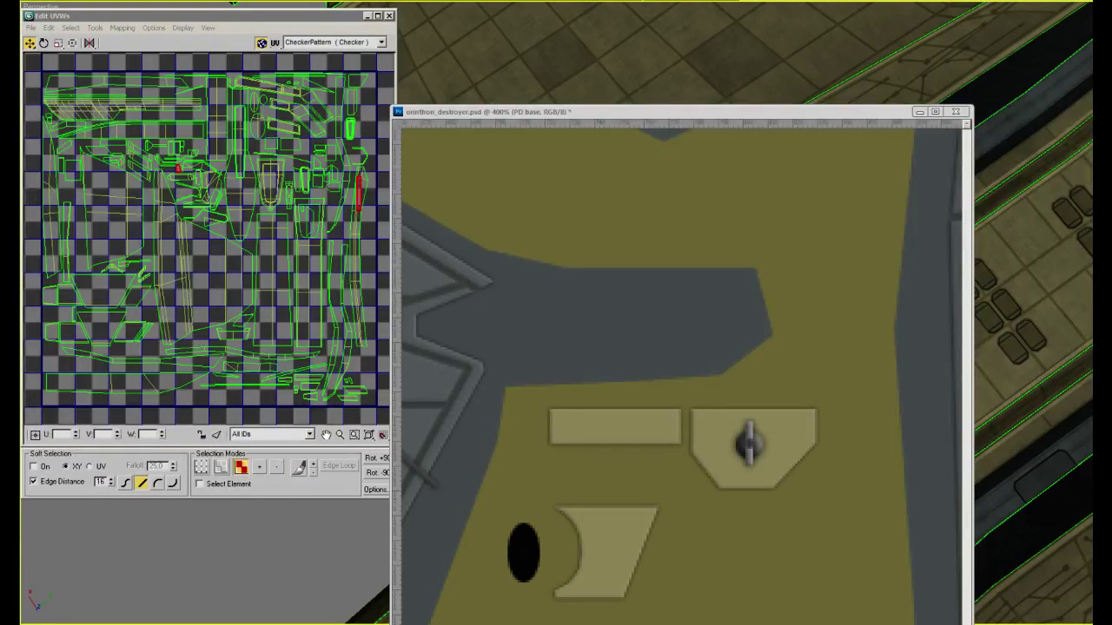
Hide the UV wireframe over the orinthon_cruiser.psd texture in Photoshop and return to 3ds Max
key(ctrl+Tab)
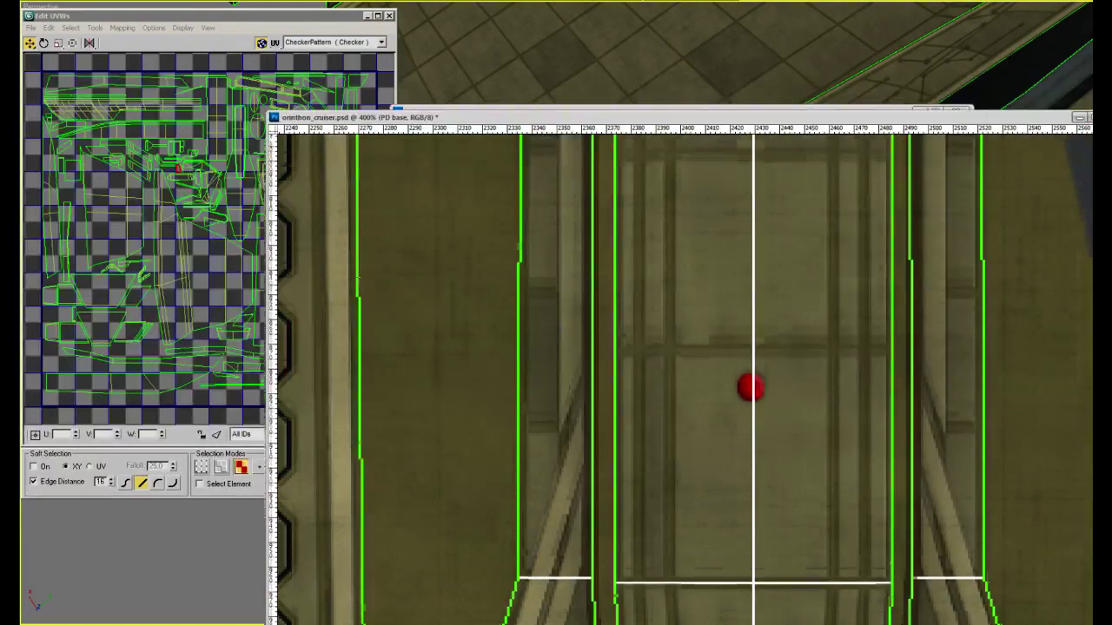
key(ctrl+h)
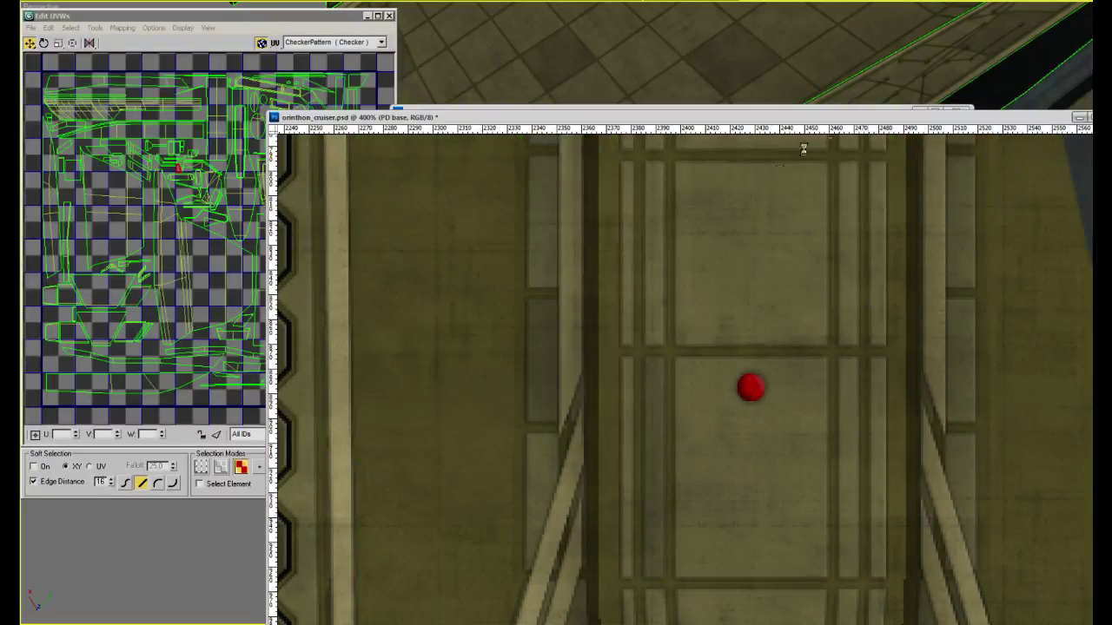
key(alt+Tab)
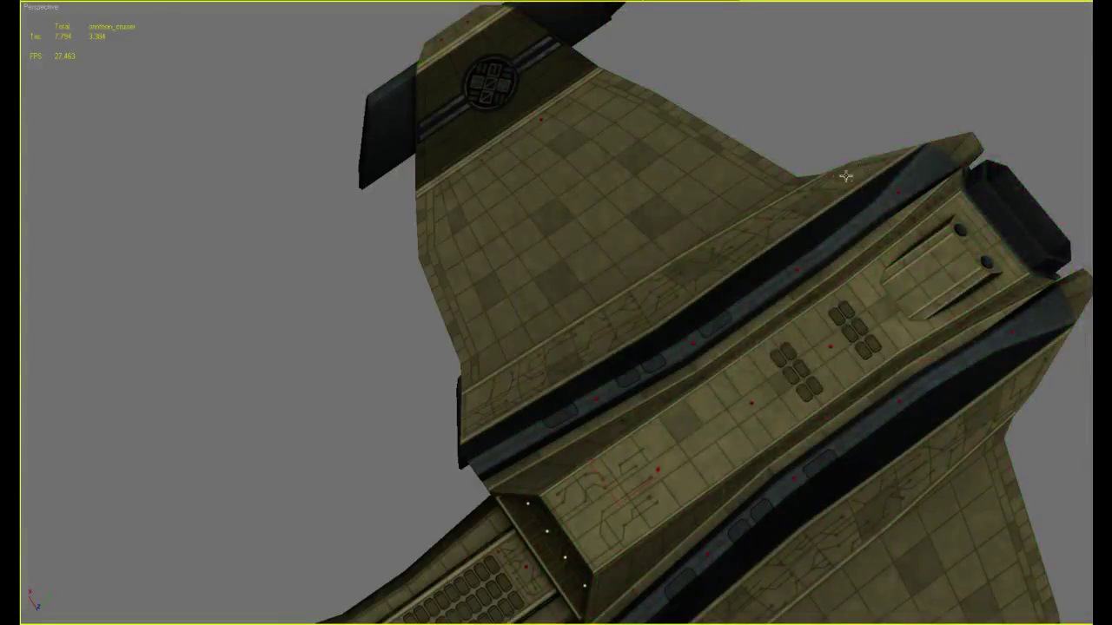
Select the two small panel faces at the front of the cruiser's nose to locate them in the UV layout
alt+middle_drag(845, 177, 832, 276)
scroll(808, 312, down, 5)
scroll(630, 322, up, 5)
scroll(591, 327, down, 3)
scroll(865, 308, up, 5)
scroll(865, 308, down, 3)
key(F4)
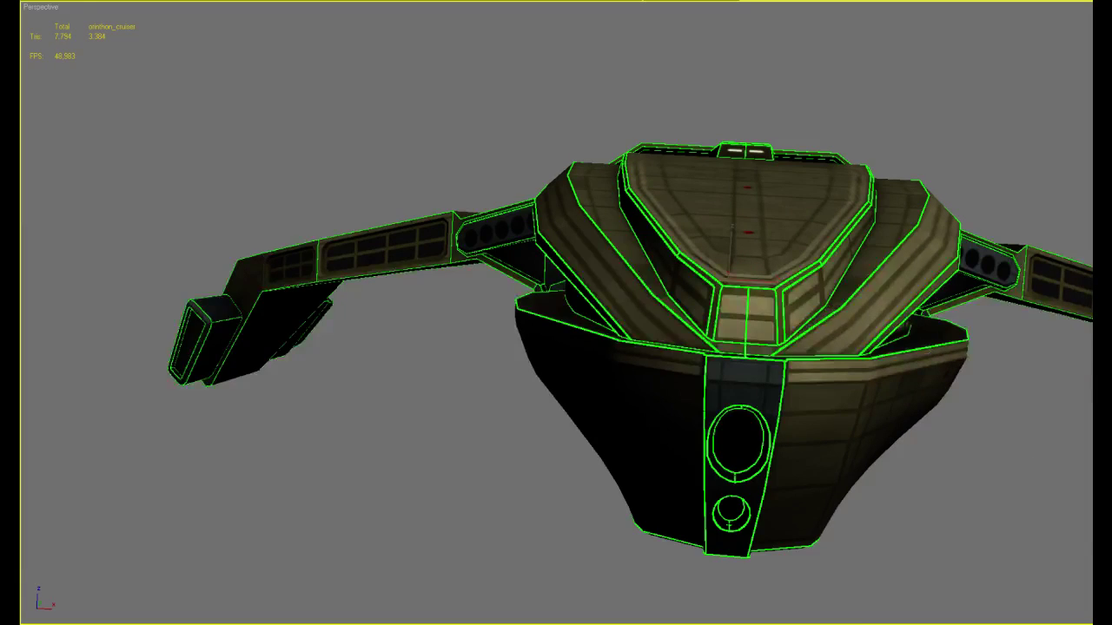
key(ctrl+e)
click(241, 467)
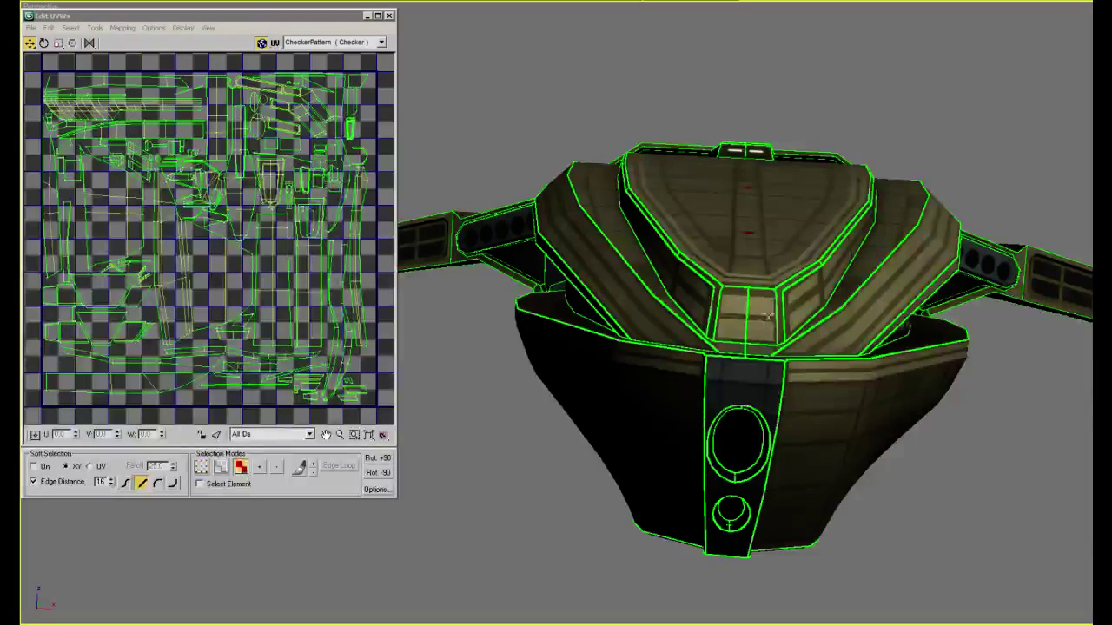
click(764, 318)
ctrl+click(726, 320)
alt+middle_drag(726, 320, 399, 248)
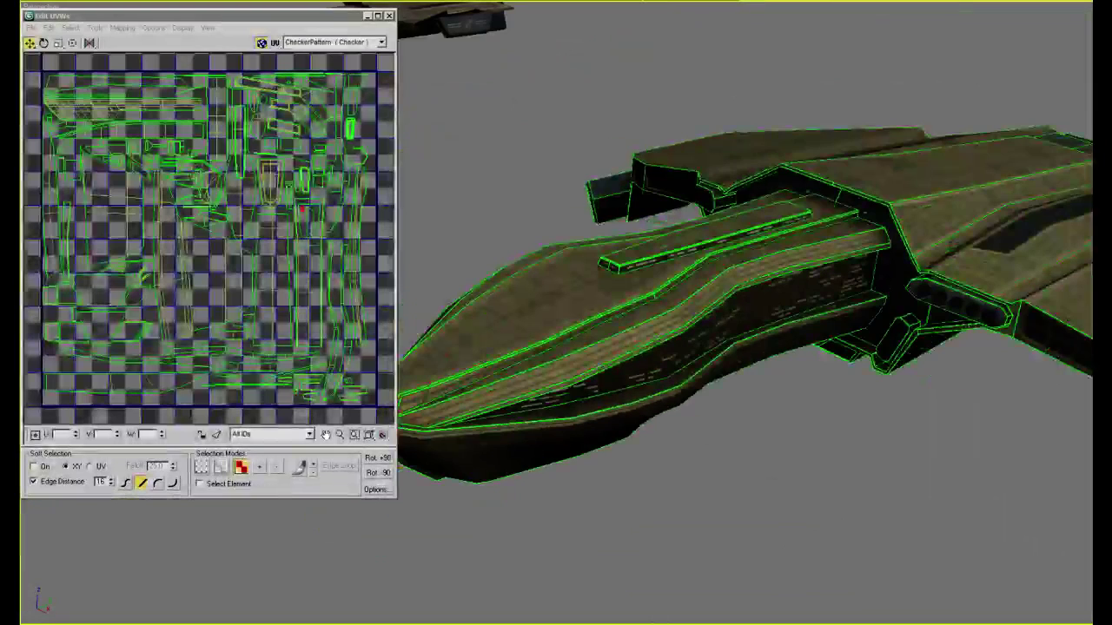
Glance at the destroyer texture, and inspect the red dot placement on the whole cruiser from above without the edge overlay
key(alt+Tab)
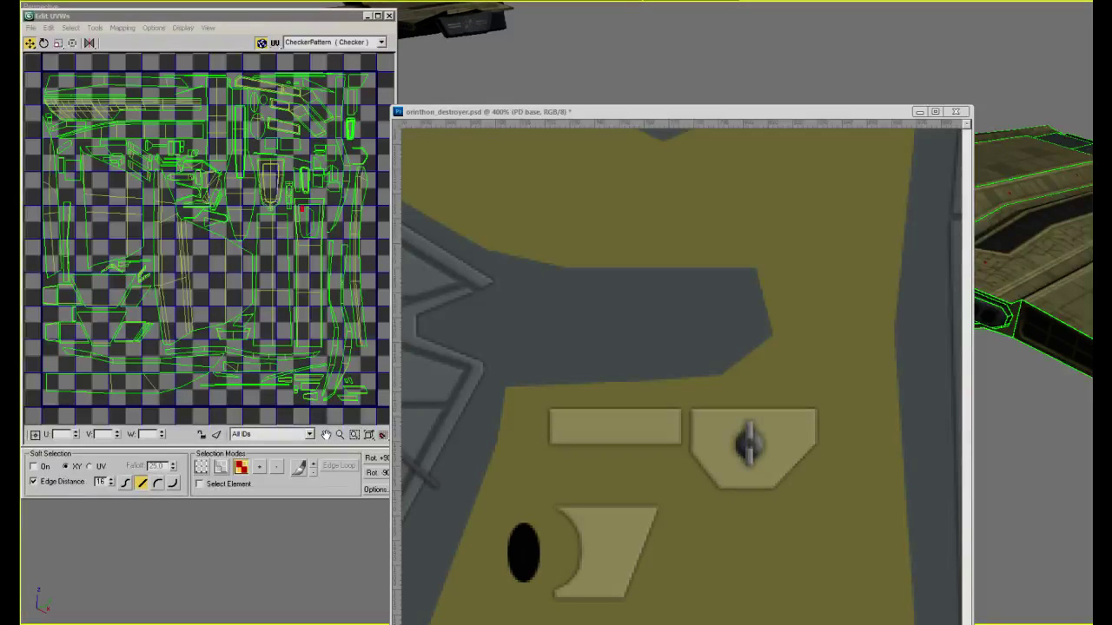
key(alt+Tab)
scroll(835, 209, down, 6)
alt+middle_drag(834, 208, 865, 323)
click(874, 261)
key(m)
key(m)
scroll(876, 271, down, 5)
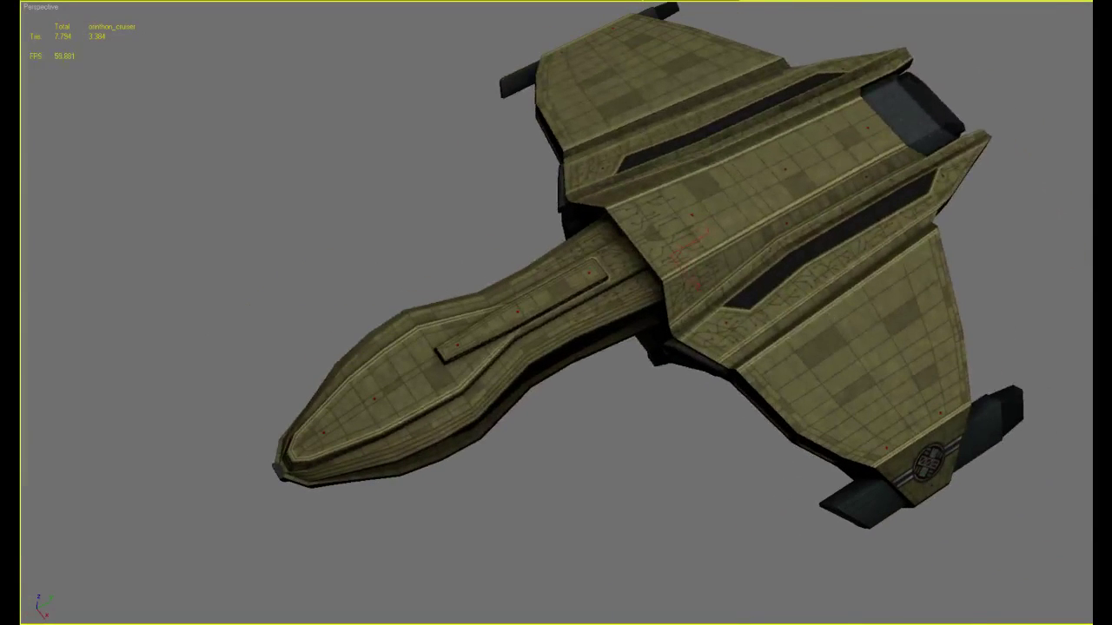
Isolate the turret barrels on the PD top layer of orinthon_destroyer.psd and bring them into orinthon_cruiser.psd on a new layer
key(alt+Tab)
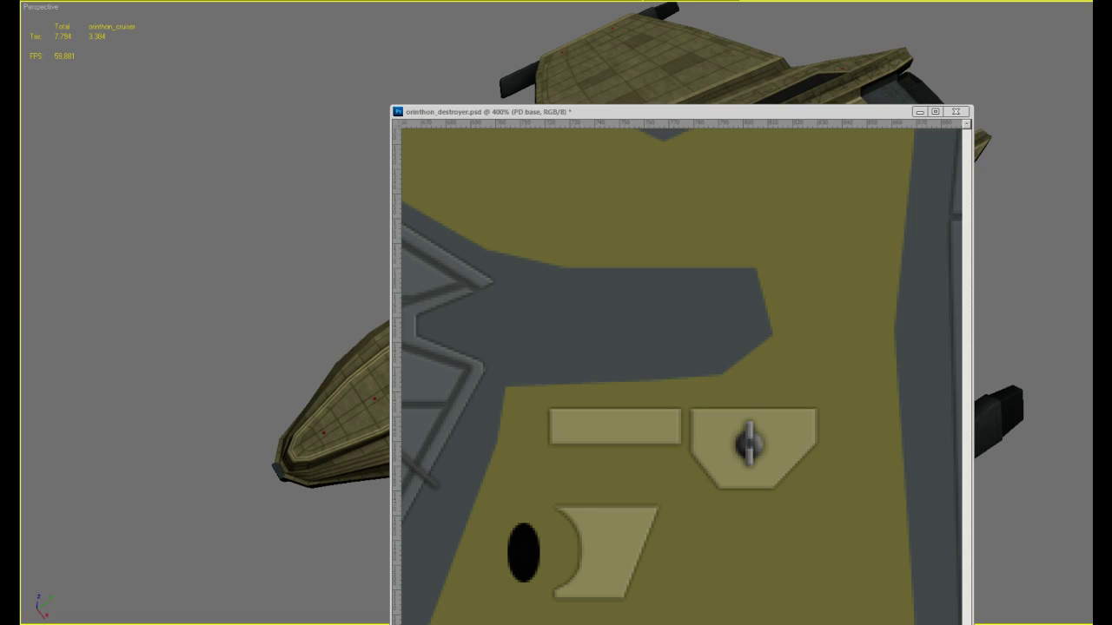
click(794, 387)
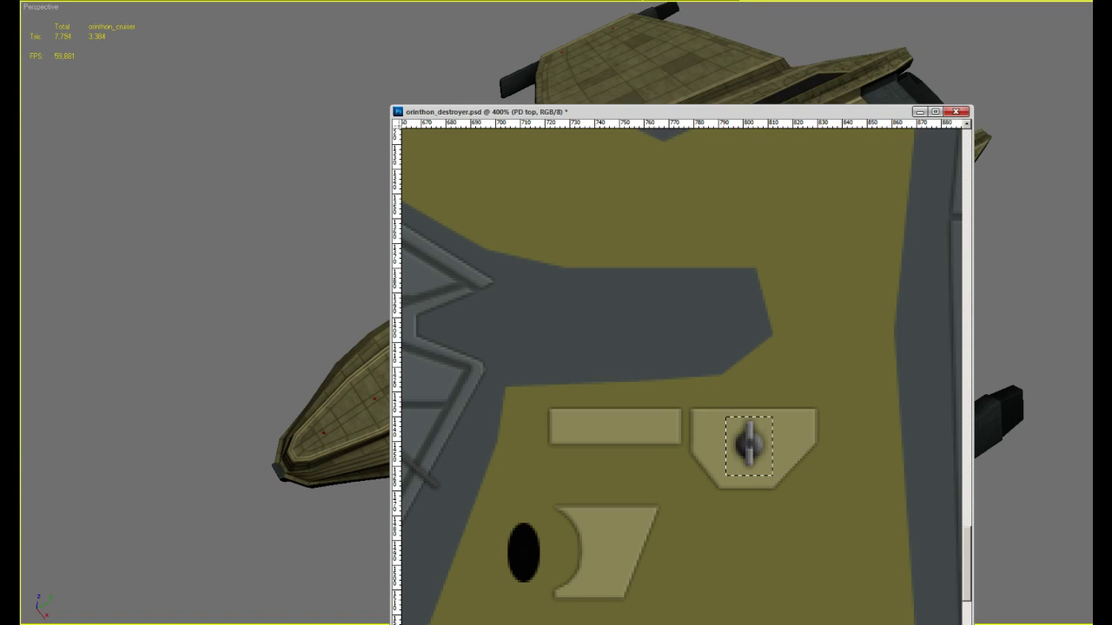
key(ctrl+u)
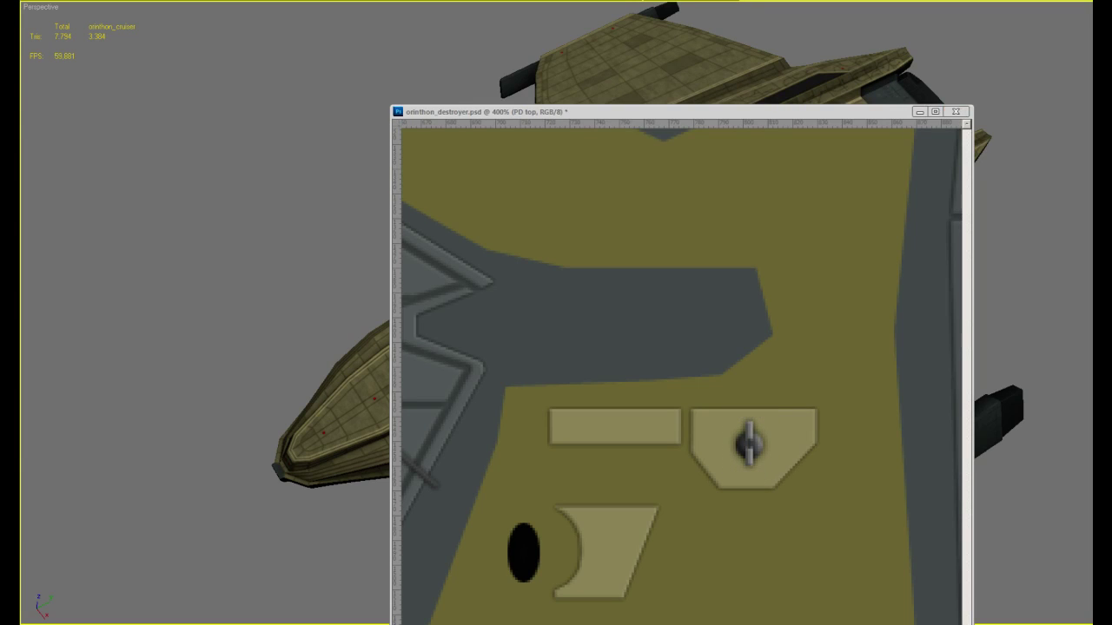
key(ctrl+Tab)
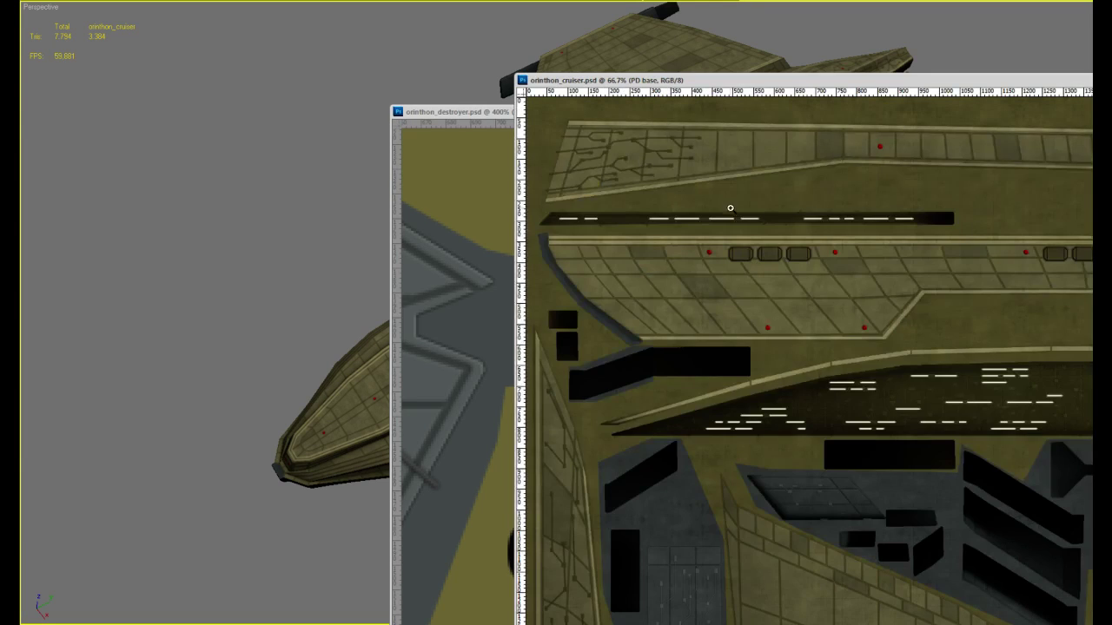
ctrl+drag(943, 425, 870, 241)
key(ctrl+shift+alt+n)
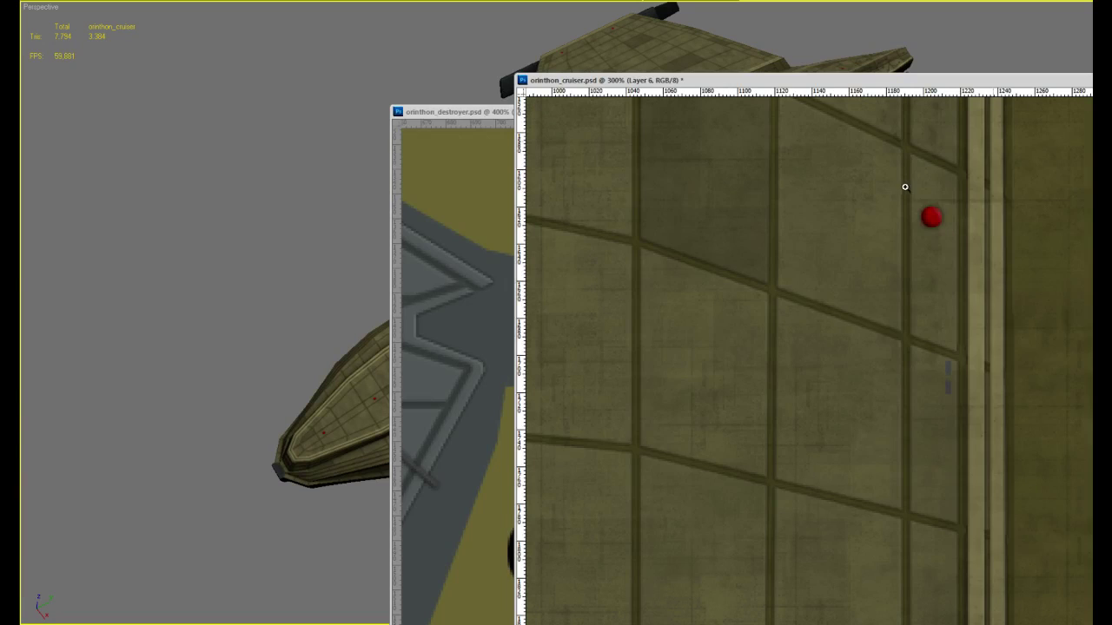
Centre the turret barrels on the upper red dot beside the large tiled hull section's straight edge, and place a copy on the lower dot
alt+scroll(904, 187, up, 1)
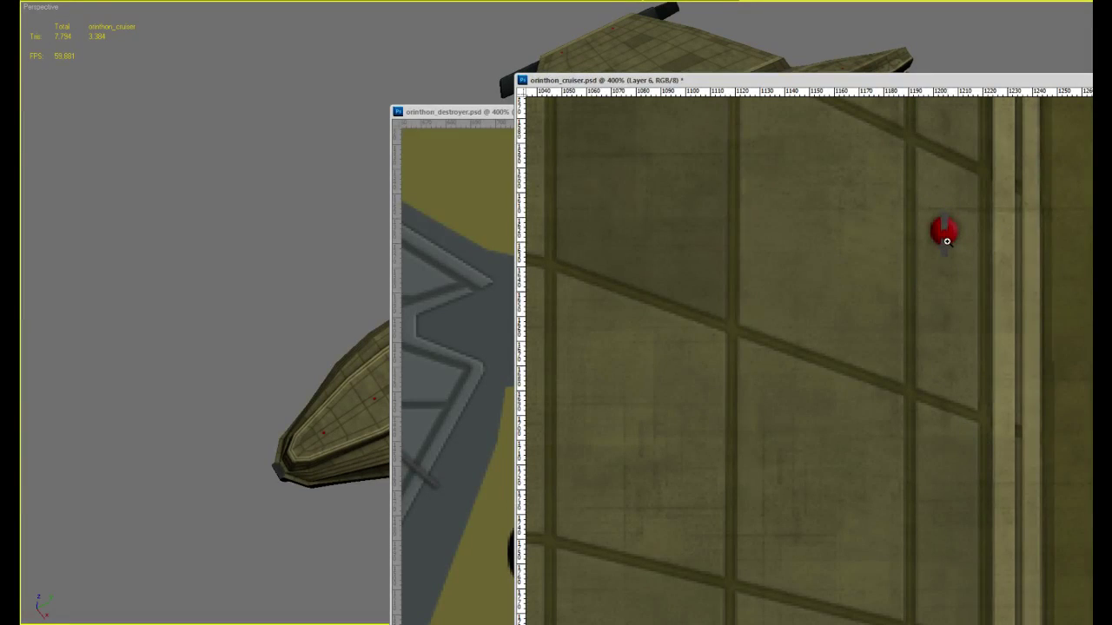
alt+scroll(946, 240, up, 3)
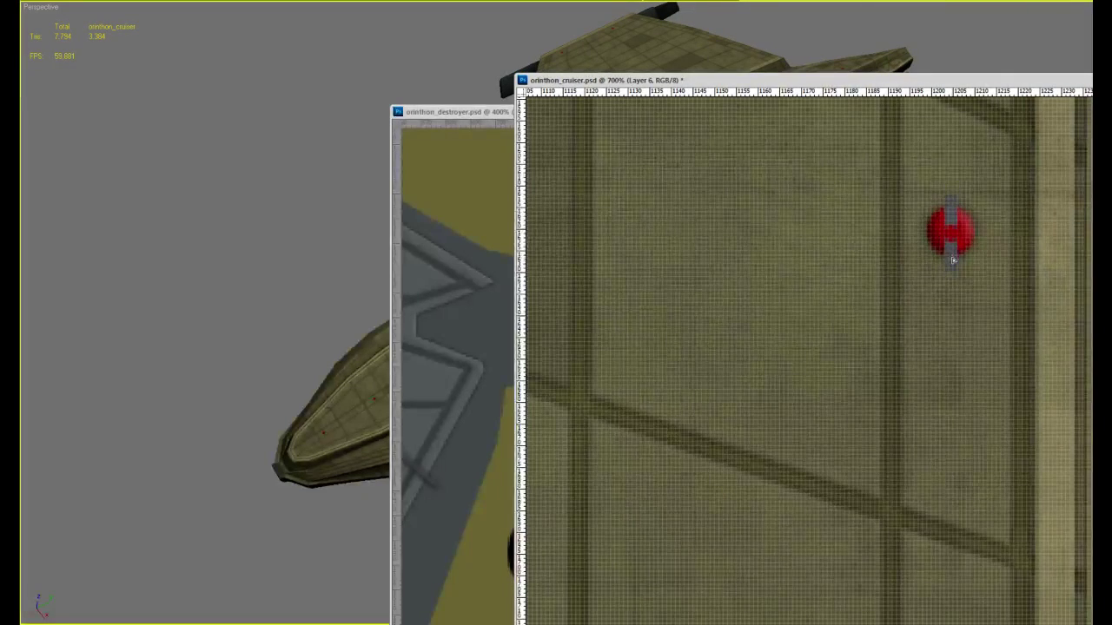
alt+scroll(968, 278, down, 5)
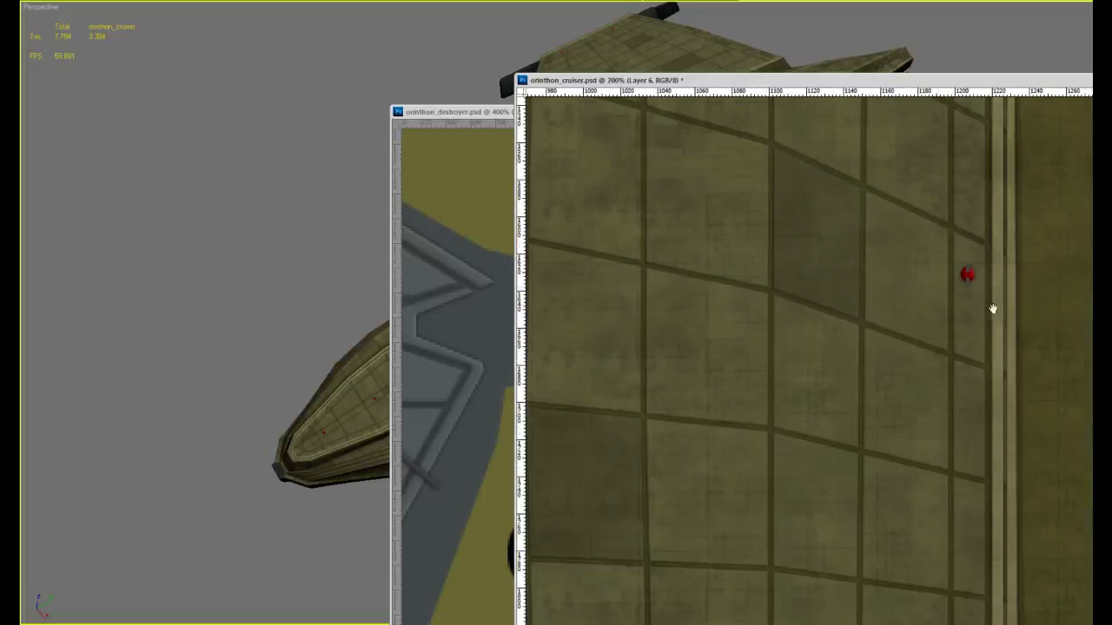
drag(993, 309, 977, 192)
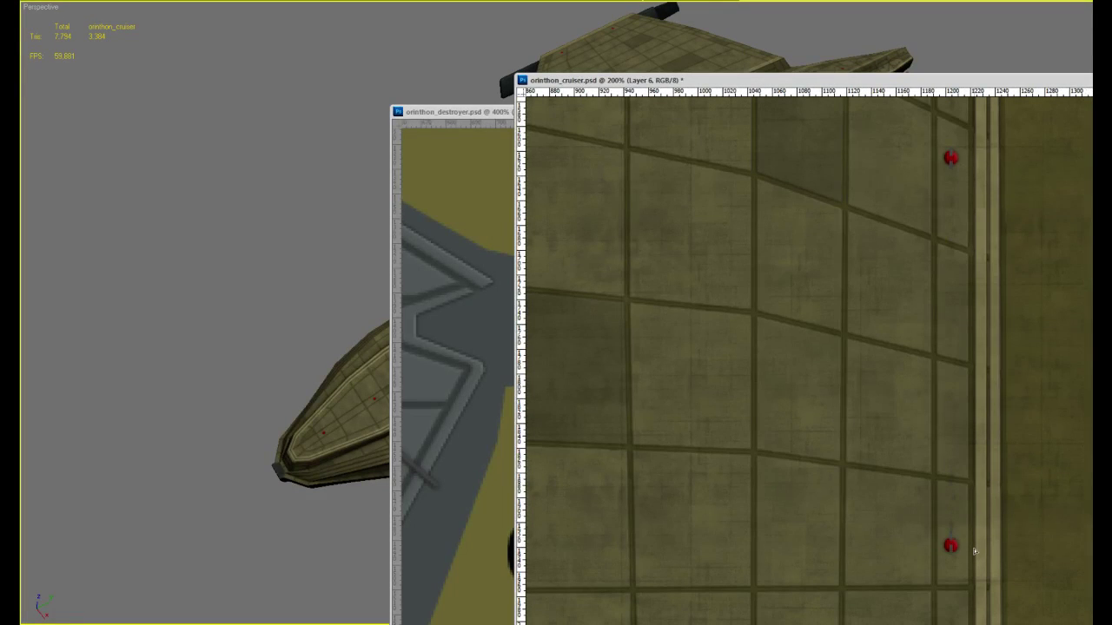
alt+scroll(975, 554, up, 4)
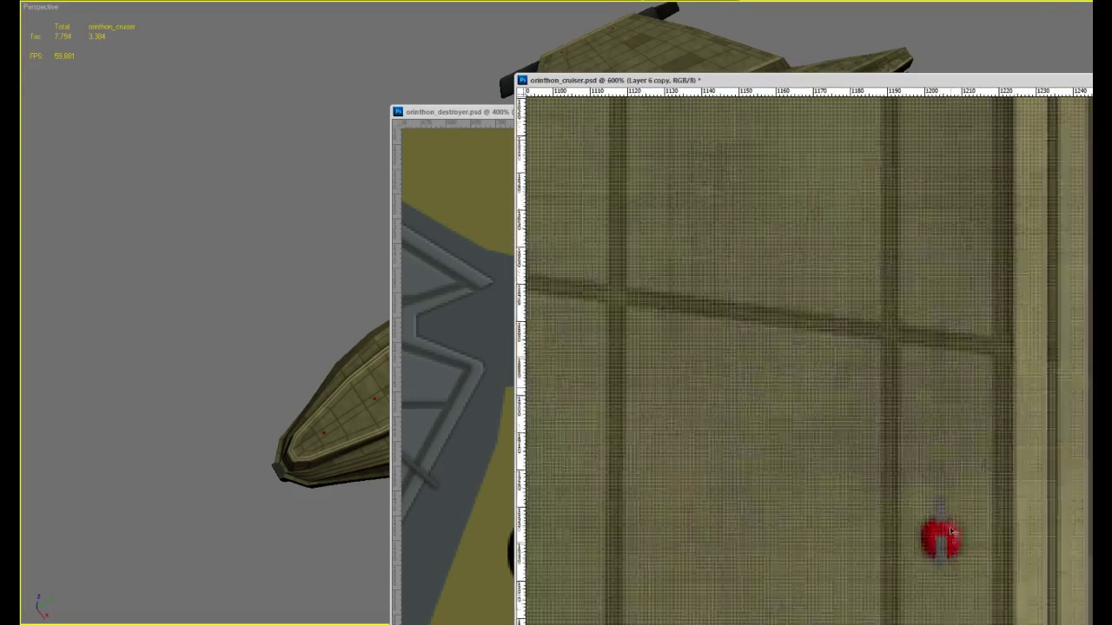
drag(943, 561, 939, 566)
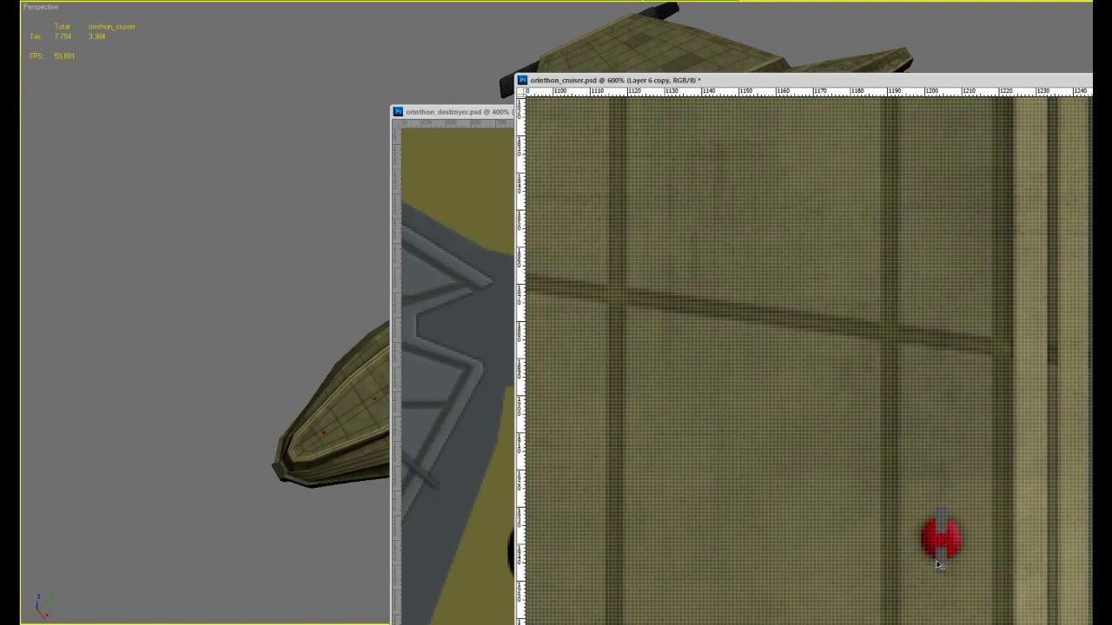
alt+scroll(973, 494, down, 6)
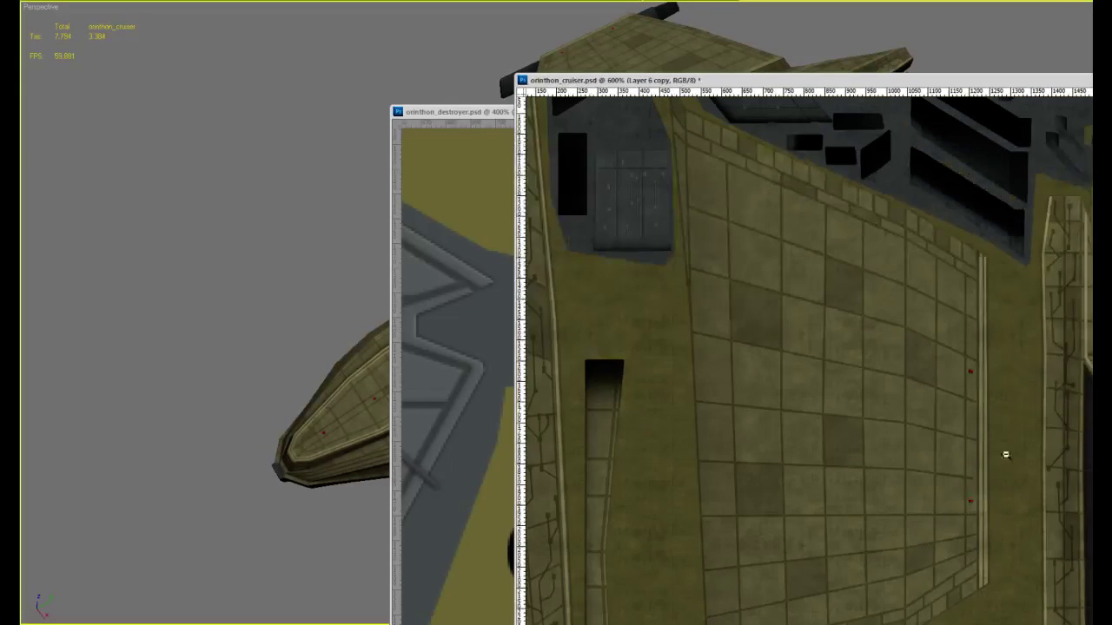
Duplicate the barrels and centre the copy on the red dot in the circuit-patterned hull section beside the dark recess
alt+scroll(973, 447, down, 1)
scroll(900, 502, up, 1)
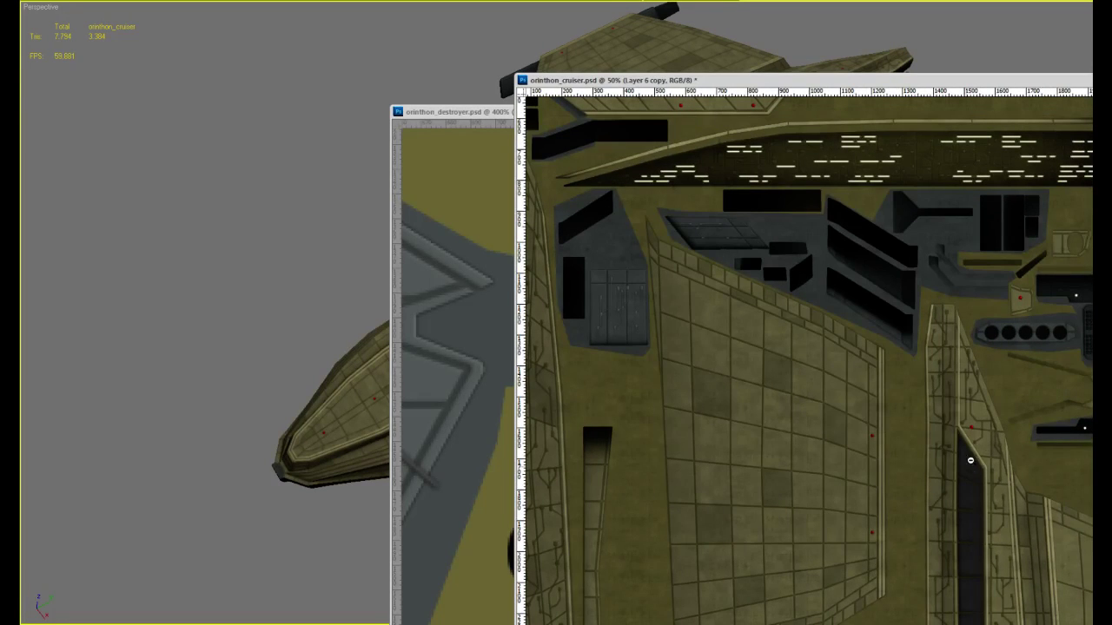
key(ctrl+j)
alt+scroll(970, 460, up, 6)
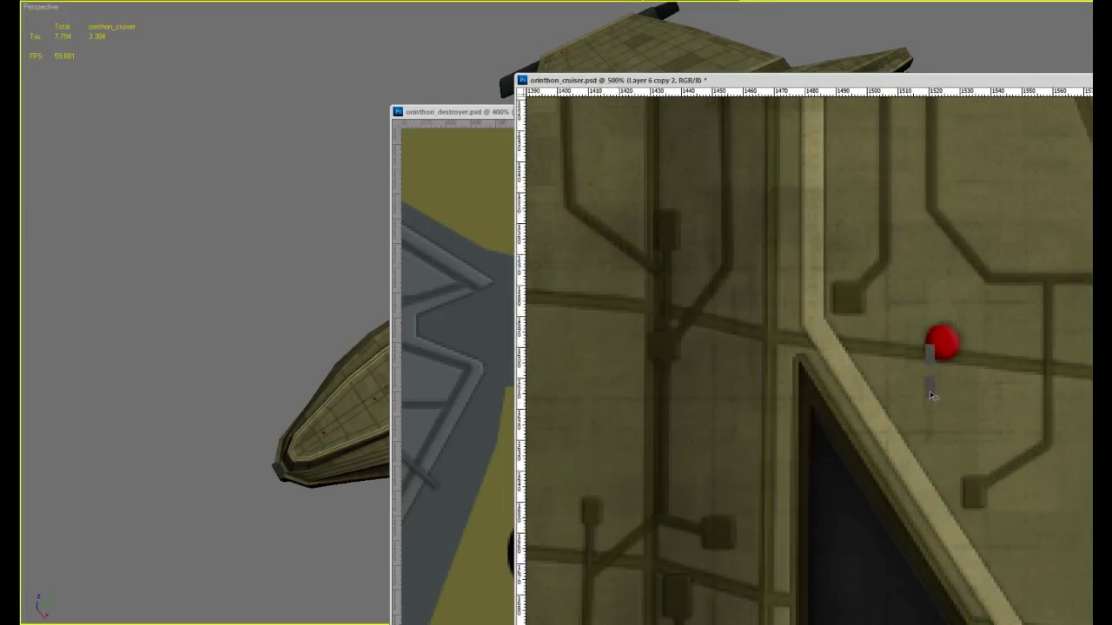
drag(932, 395, 940, 372)
alt+scroll(950, 366, down, 6)
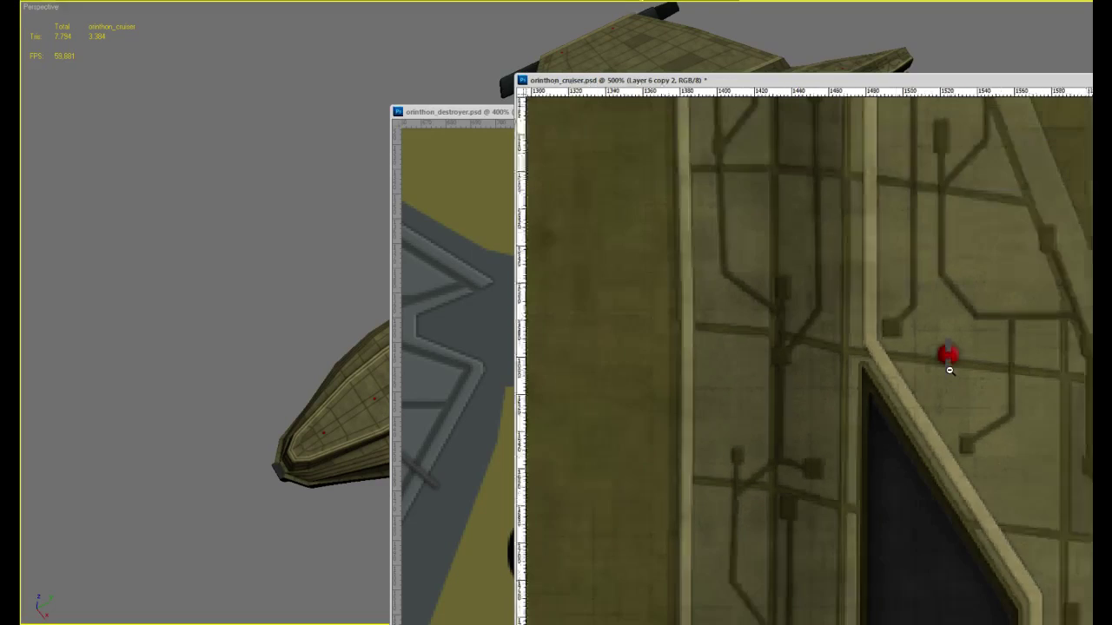
Place another barrel copy over the red dot on the small framed nose panel above the row of five round openings
drag(952, 509, 906, 601)
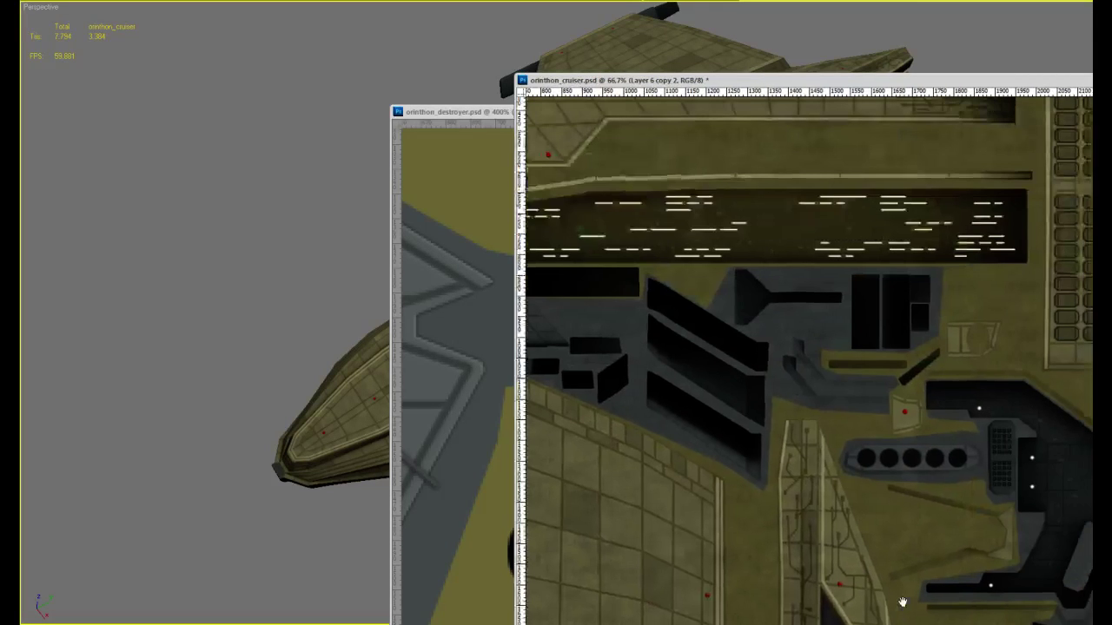
alt+scroll(906, 417, up, 4)
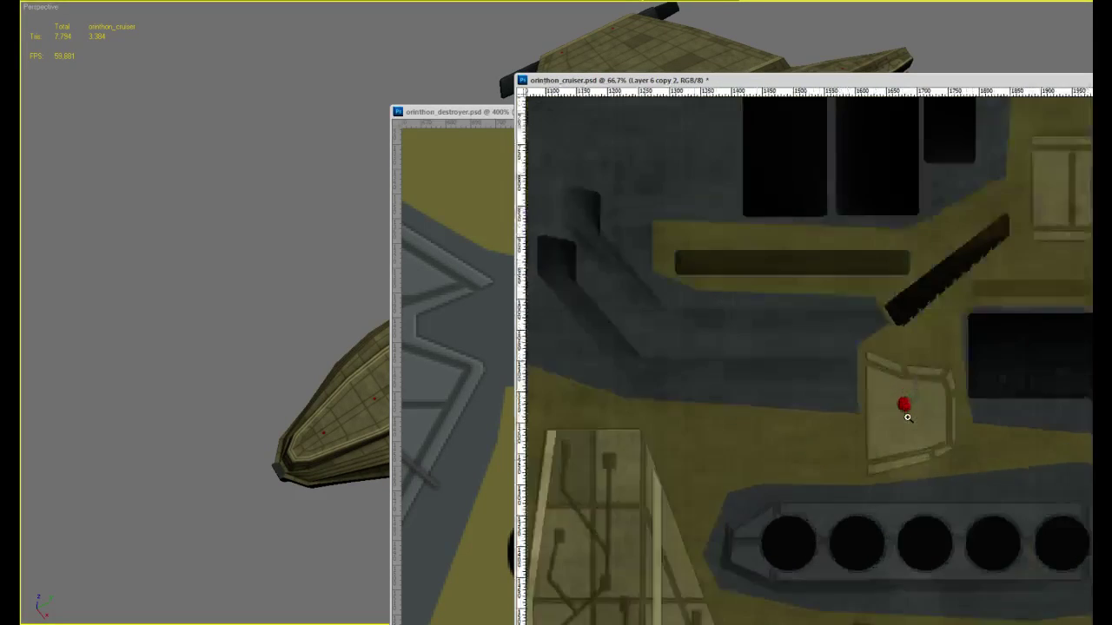
alt+drag(932, 372, 910, 402)
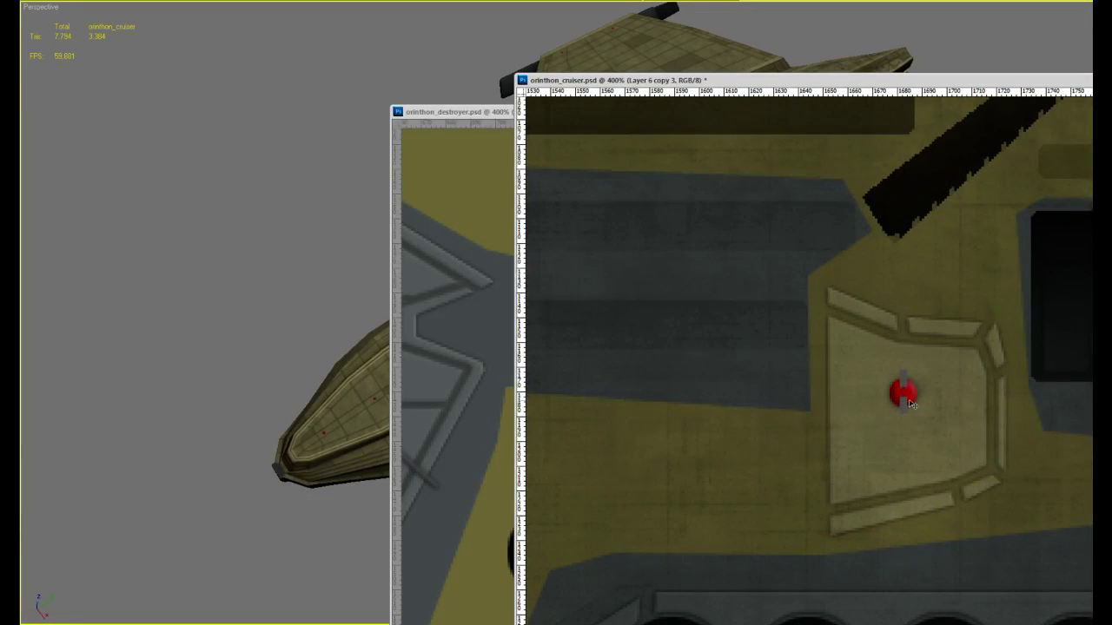
alt+scroll(944, 342, down, 1)
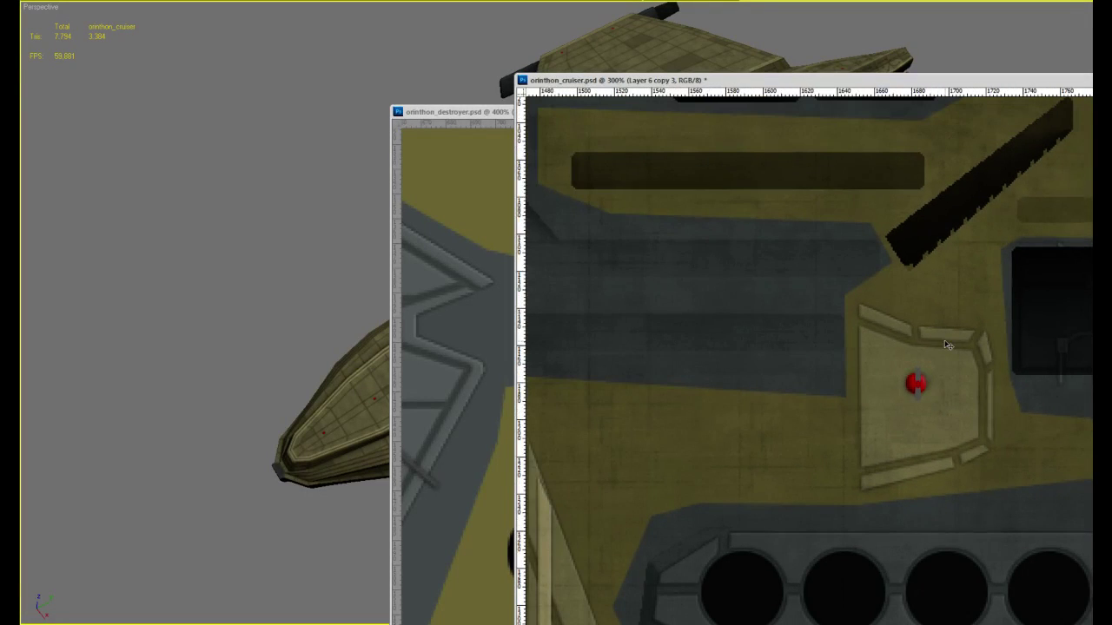
Copy the barrels to the first red dot on the uppermost long hull strip, nearest its circuit-patterned end
alt+scroll(967, 268, down, 4)
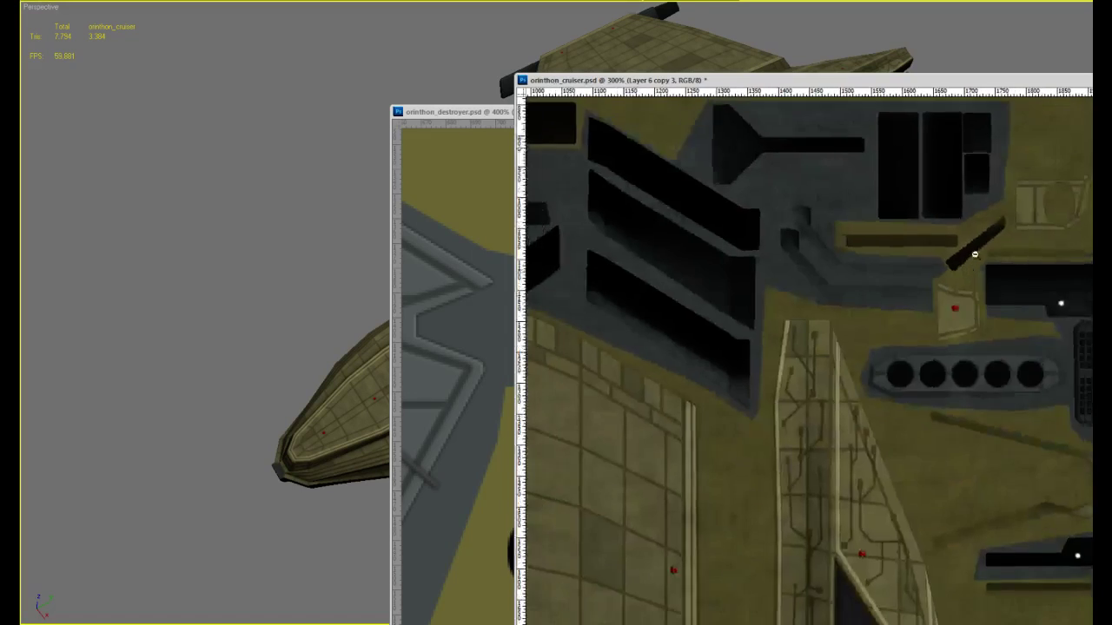
alt+scroll(860, 472, down, 2)
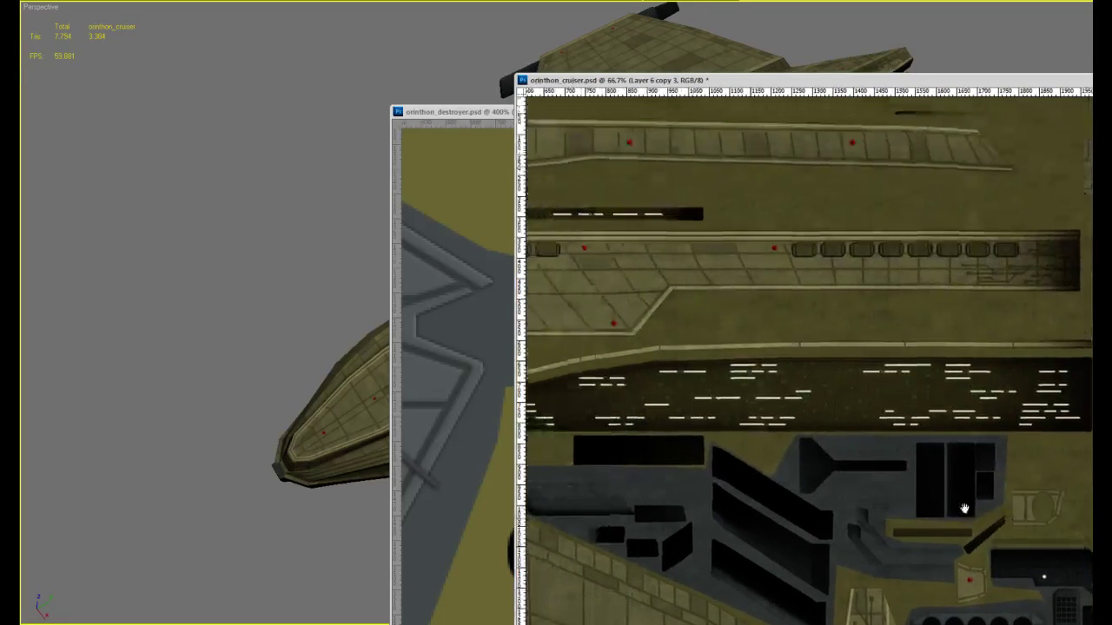
alt+scroll(967, 509, down, 2)
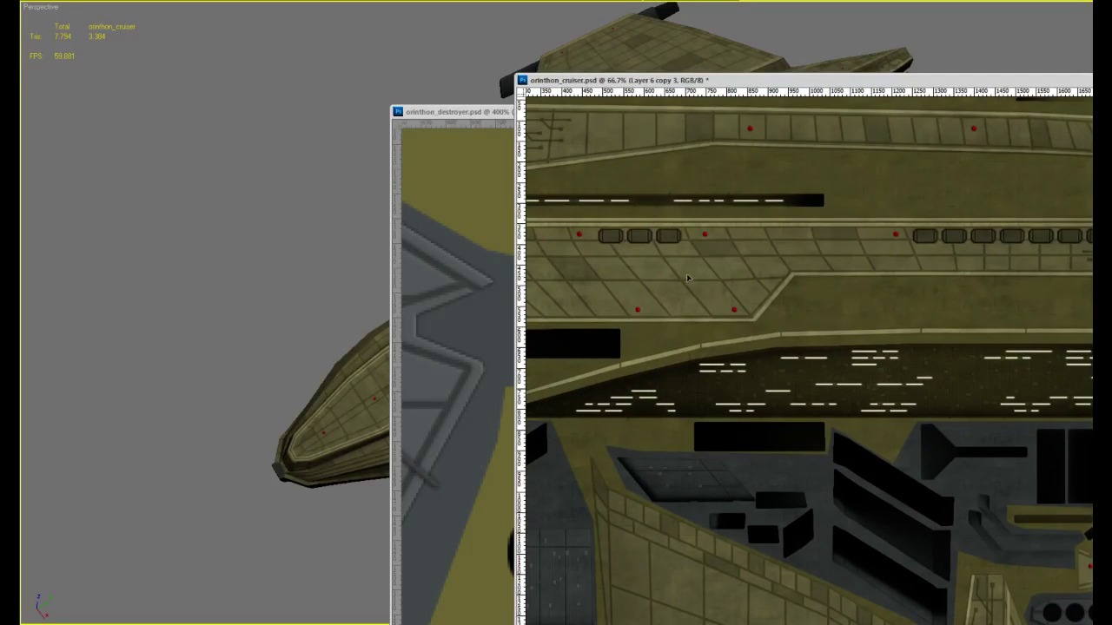
drag(721, 209, 1085, 442)
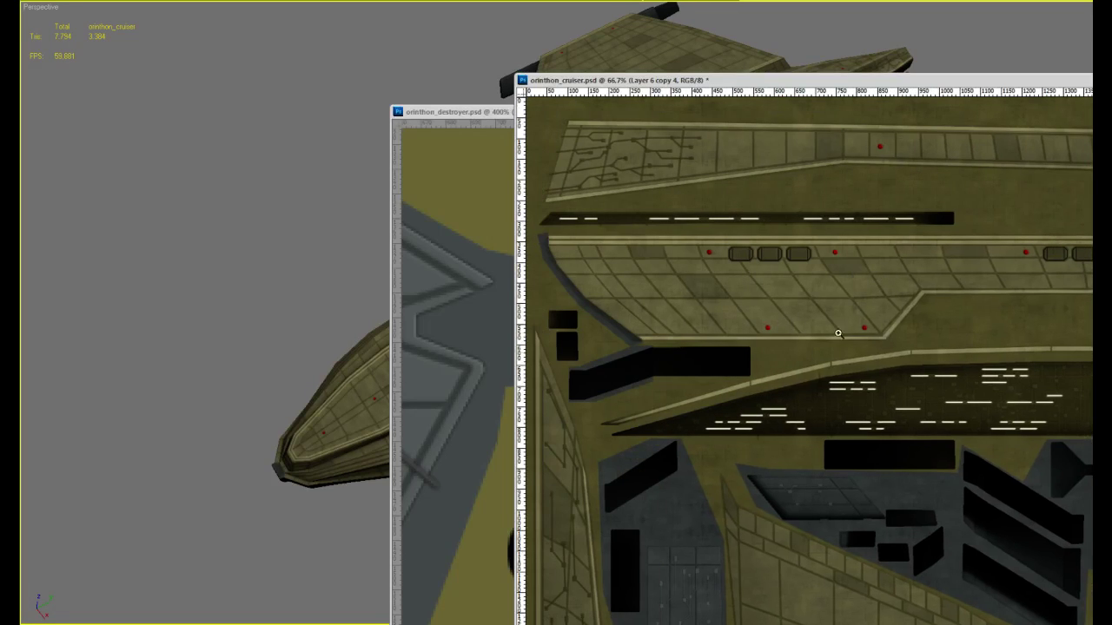
alt+scroll(838, 286, up, 1)
alt+scroll(834, 348, up, 1)
scroll(814, 427, up, 1)
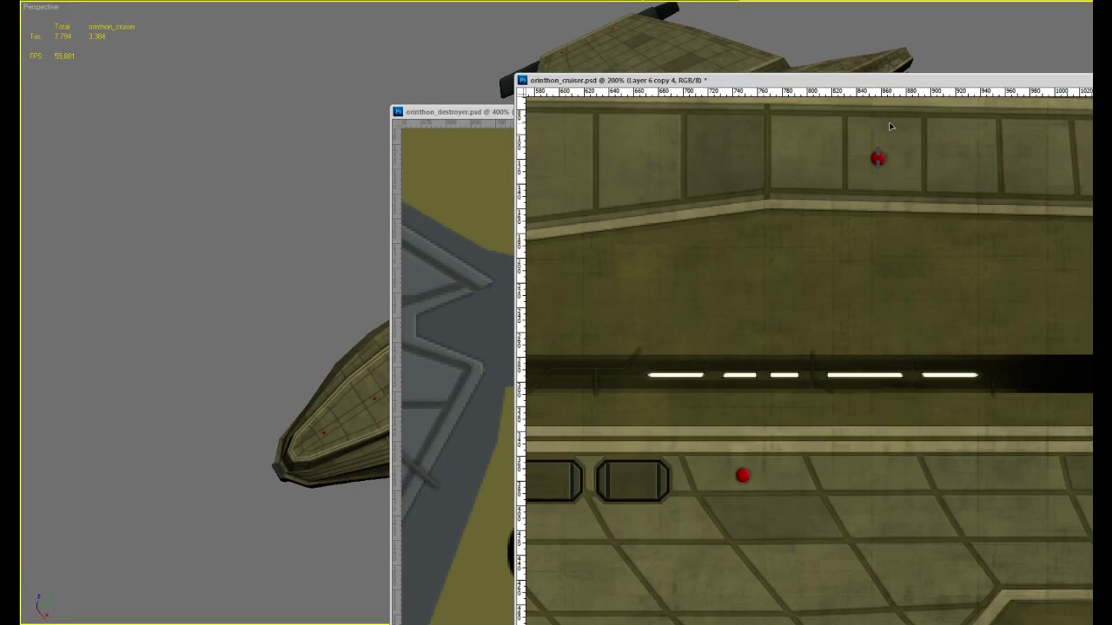
Add a barrel copy to the second red dot on the uppermost hull strip, towards its narrow end
drag(987, 205, 769, 297)
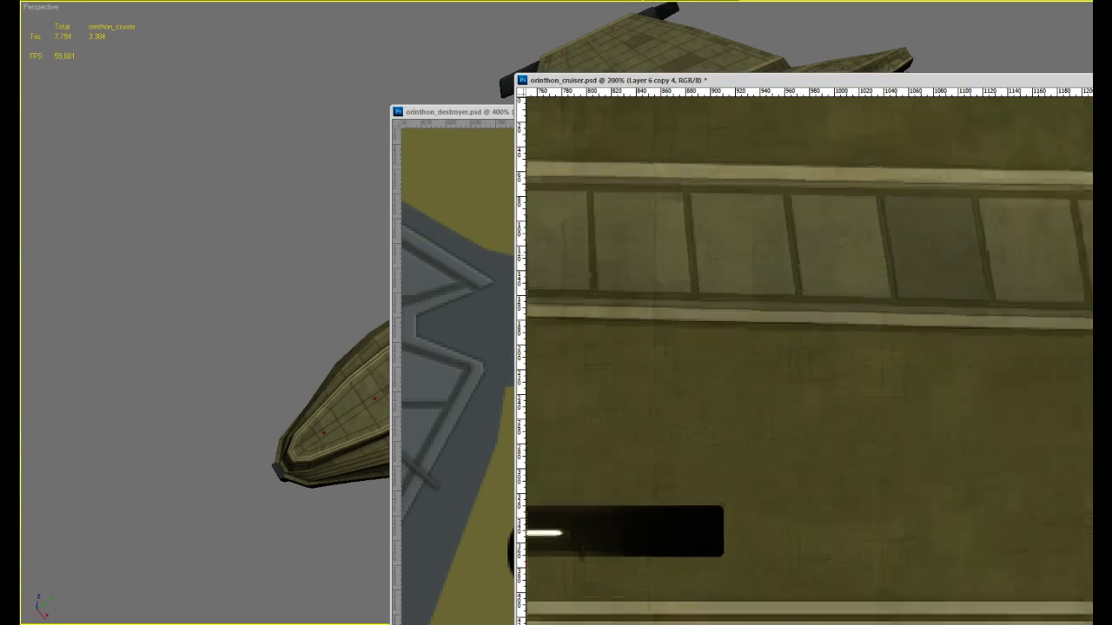
alt+scroll(834, 304, up, 1)
drag(869, 261, 911, 324)
alt+scroll(911, 324, down, 2)
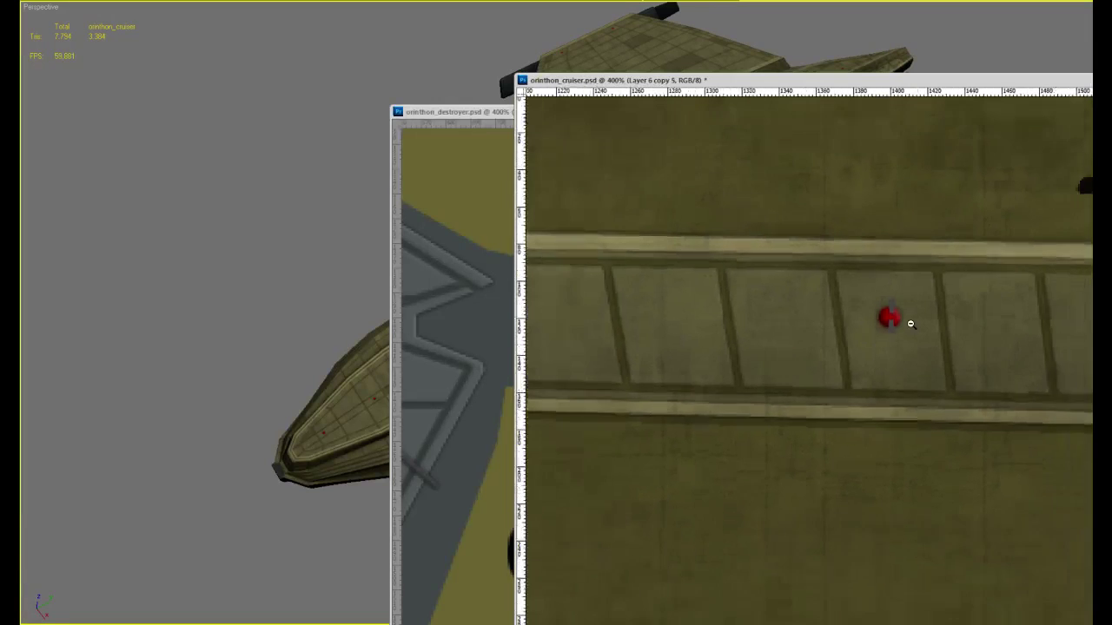
drag(1045, 287, 913, 321)
alt+scroll(796, 328, down, 1)
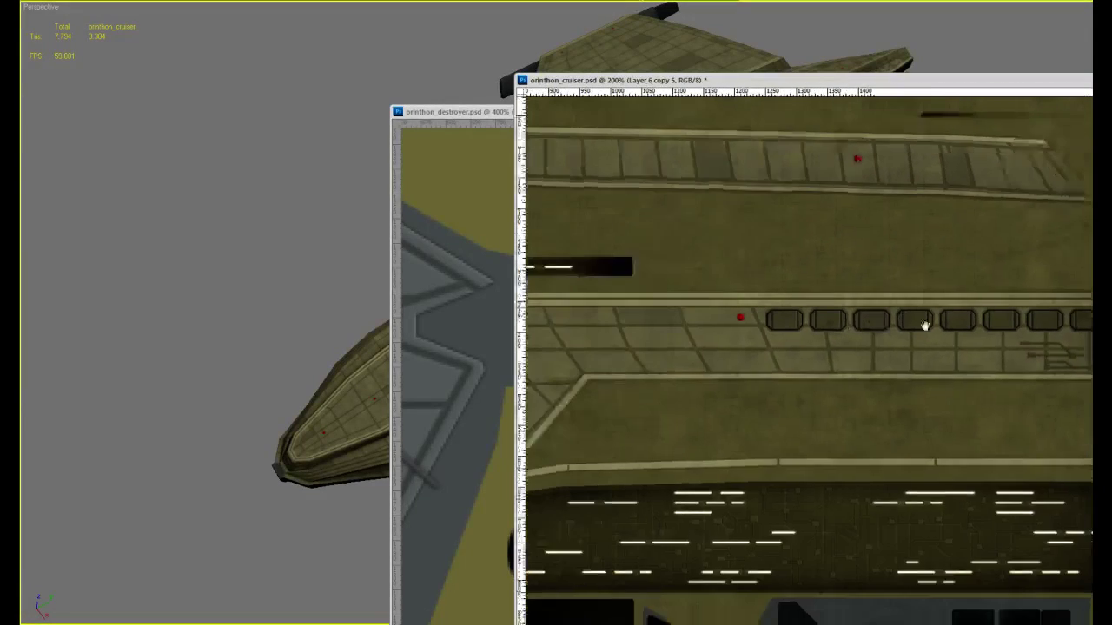
Add a barrel copy to the red dot just before the long row of hatches on the second hull strip
drag(838, 328, 926, 304)
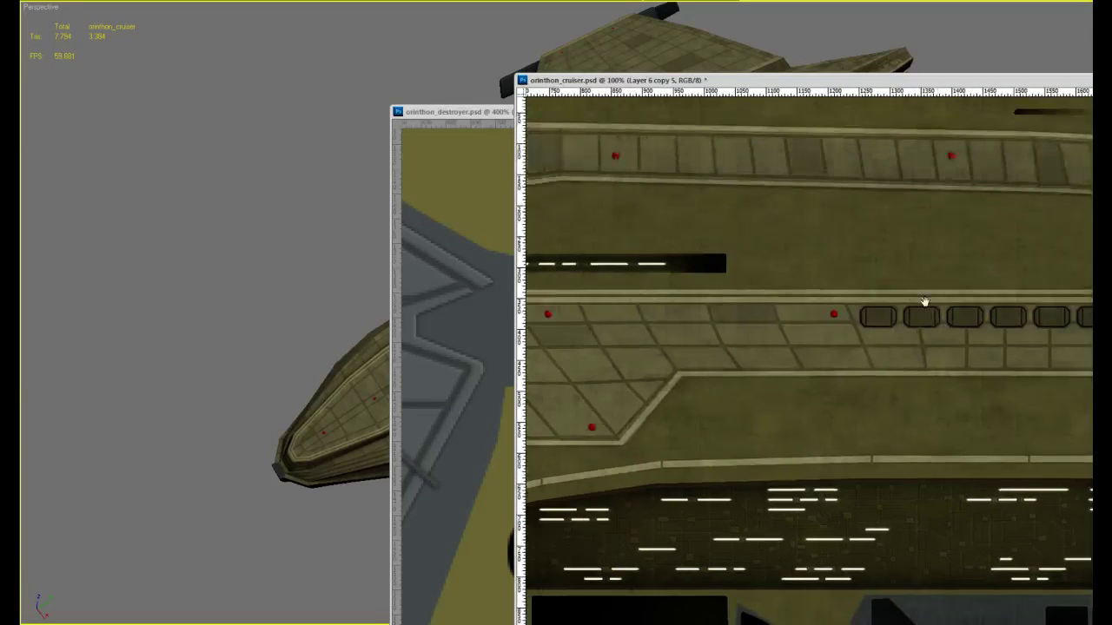
ctrl+click(832, 327)
ctrl+click(832, 327)
ctrl+click(831, 325)
ctrl+click(831, 326)
drag(836, 284, 851, 295)
alt+scroll(829, 302, down, 3)
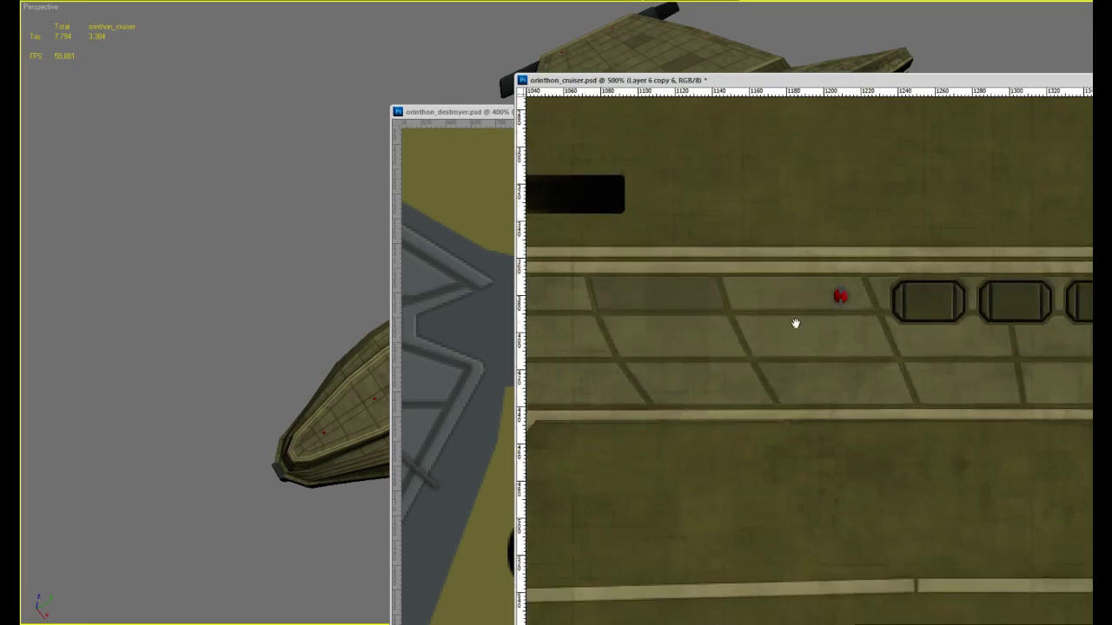
alt+scroll(1072, 320, up, 2)
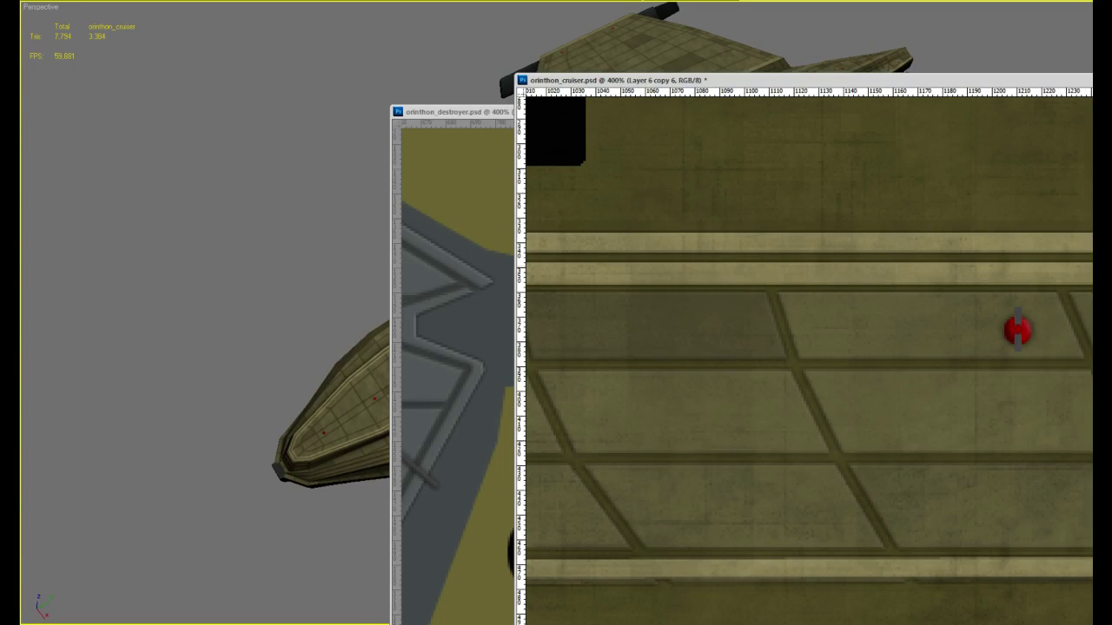
Place a barrel copy on the red dot just right of the group of three hatches on the second hull strip
alt+scroll(1068, 323, down, 2)
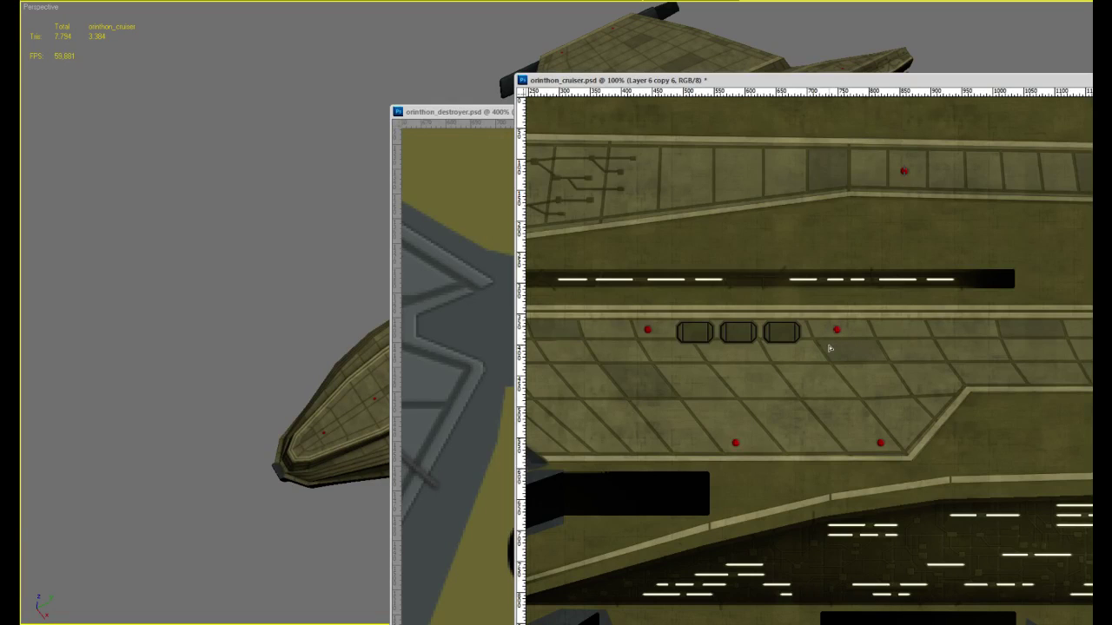
alt+scroll(829, 343, up, 4)
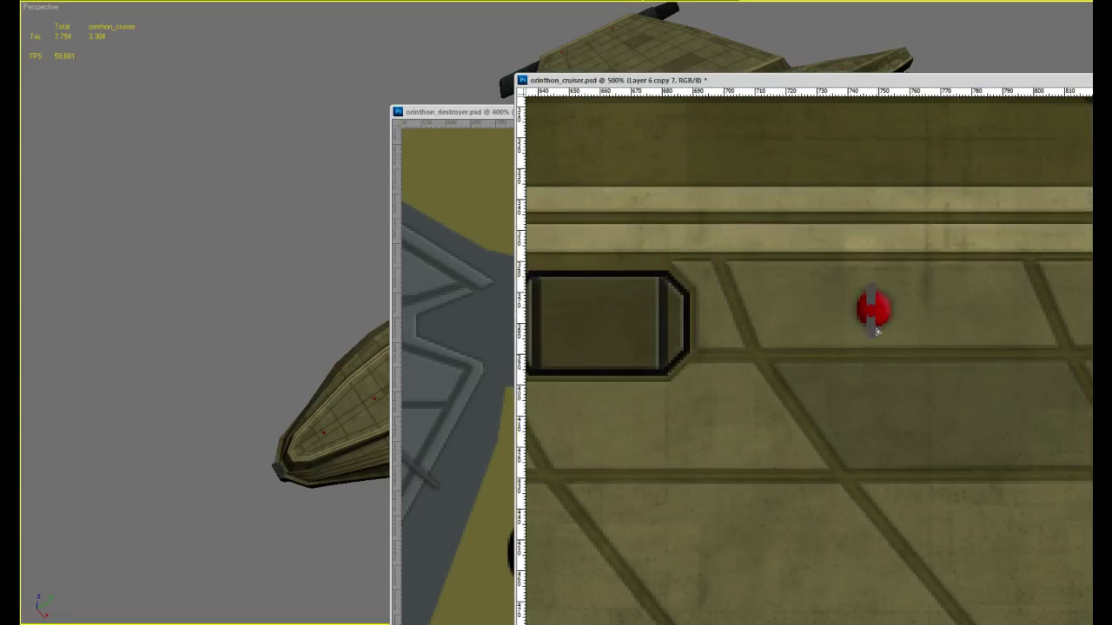
drag(878, 331, 880, 332)
alt+scroll(869, 339, down, 4)
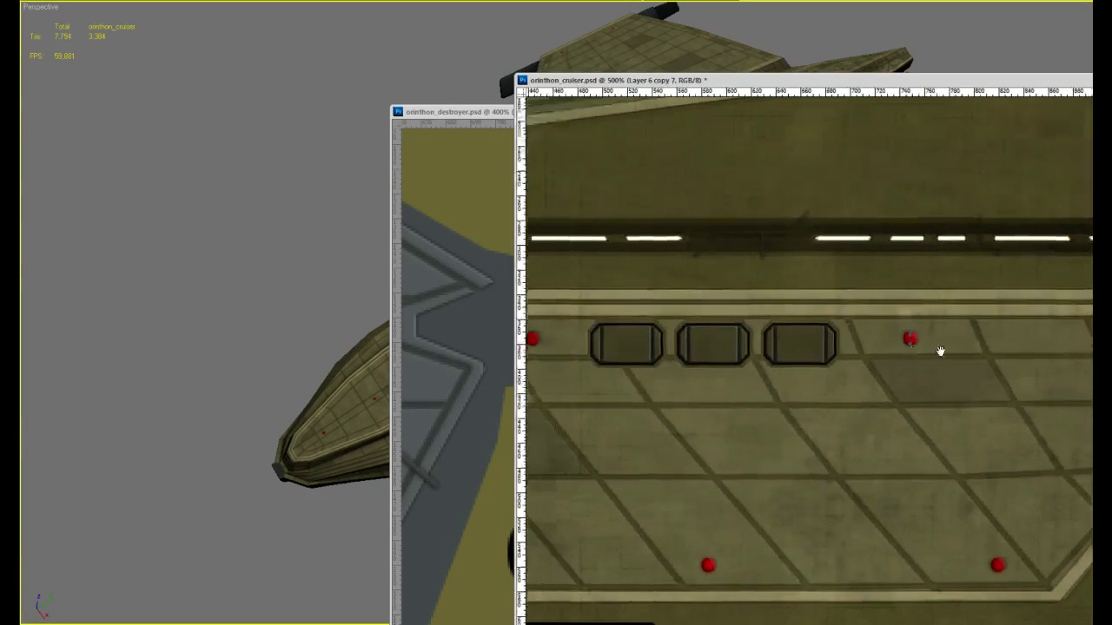
alt+scroll(1034, 347, up, 1)
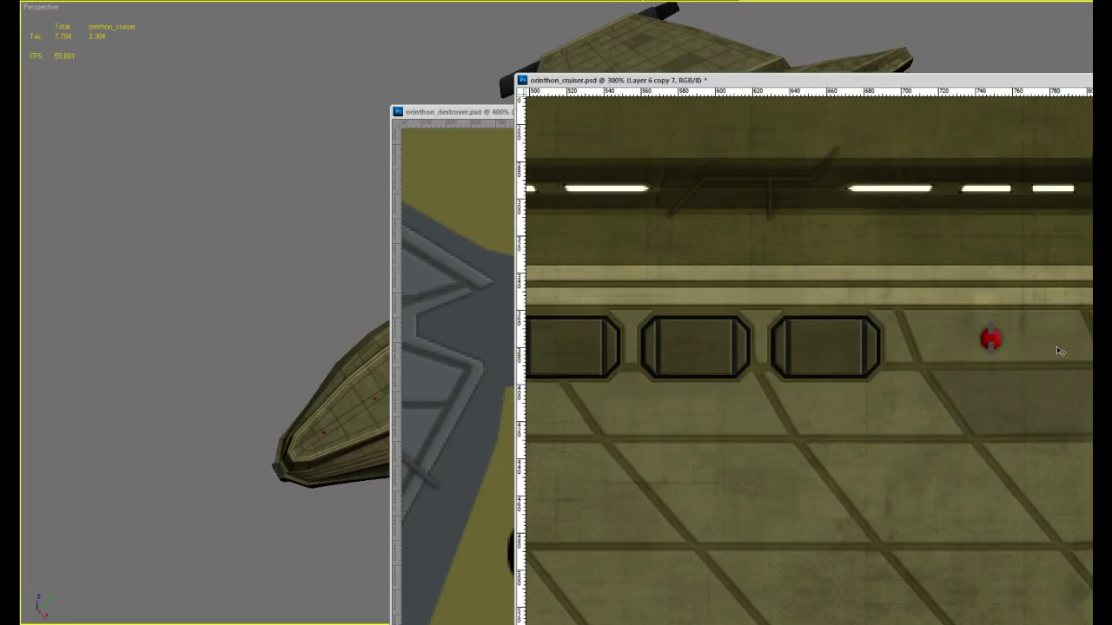
Fit a barrel copy onto the red dot just left of the group of three hatches
drag(853, 393, 1048, 399)
drag(1111, 377, 605, 373)
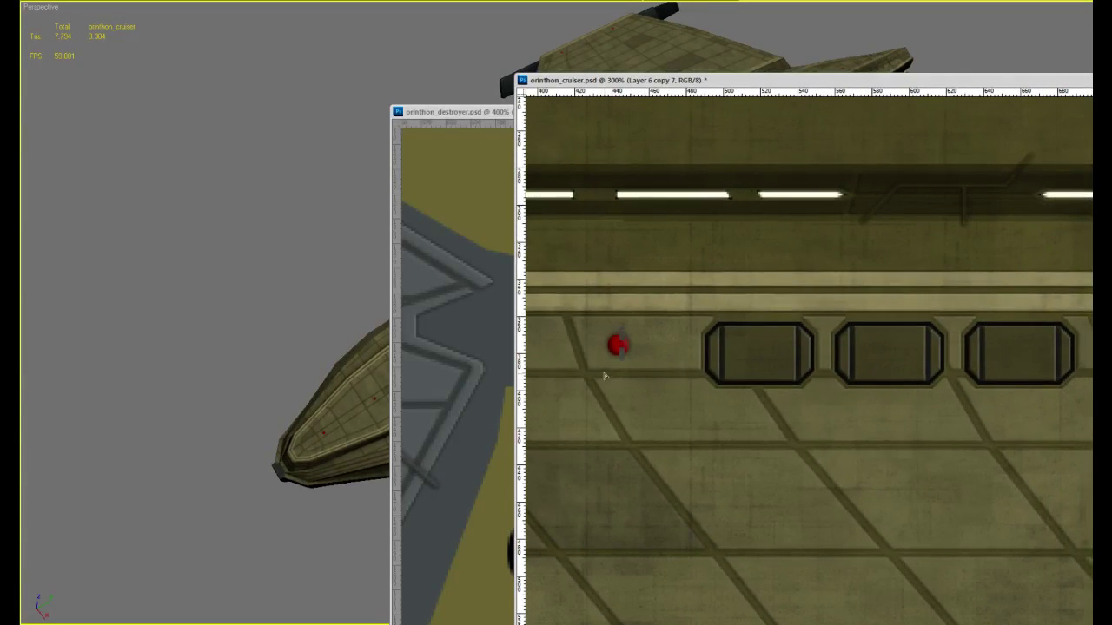
alt+scroll(668, 356, down, 3)
alt+scroll(630, 286, down, 1)
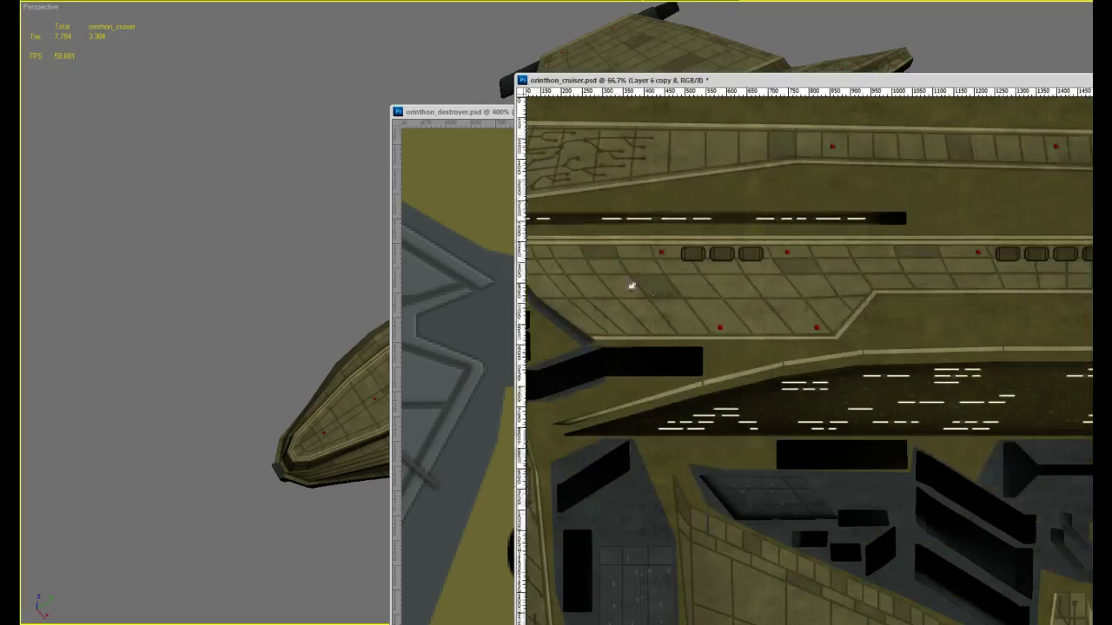
Duplicate the barrels onto the two red dots along the lower edge of the second hull strip
alt+scroll(797, 292, down, 1)
alt+scroll(730, 266, up, 3)
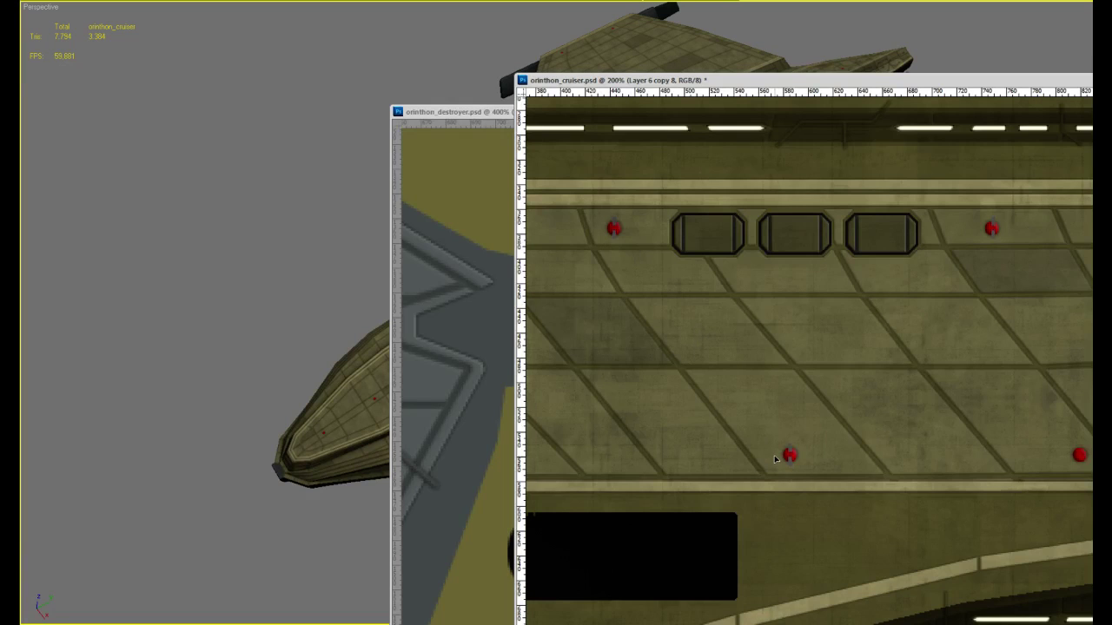
drag(926, 448, 846, 455)
key(ctrl+j)
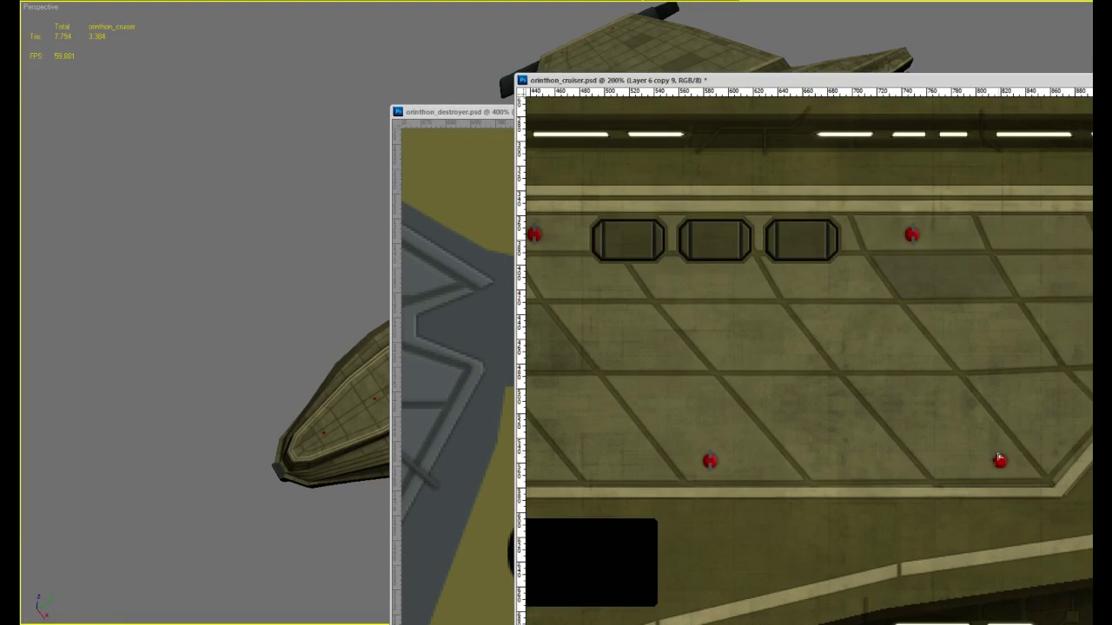
alt+scroll(729, 417, down, 3)
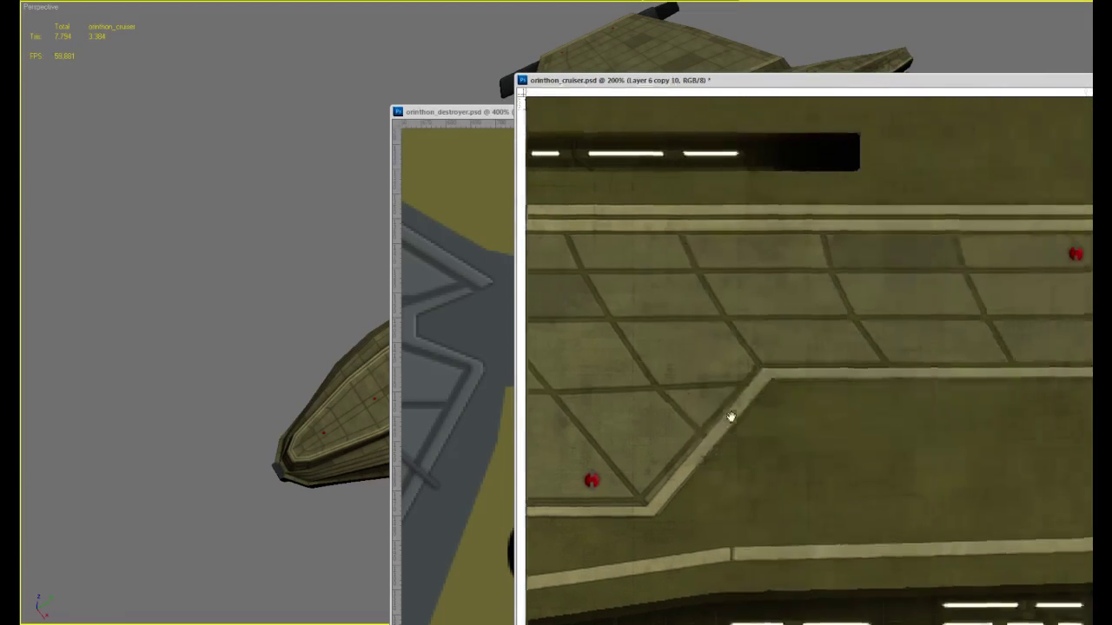
key(ctrl+j)
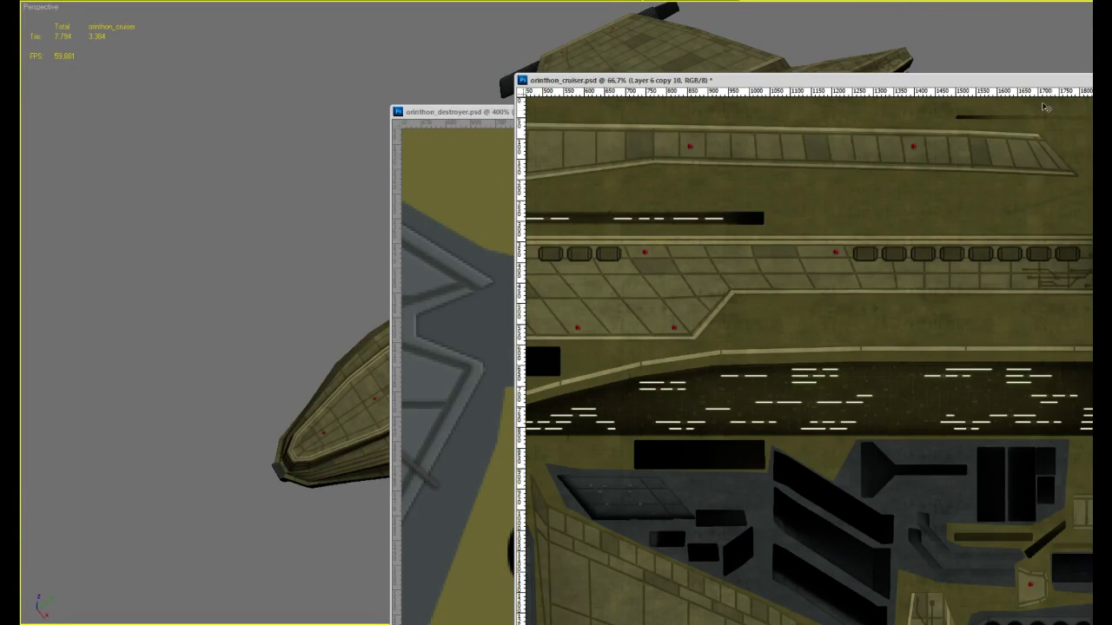
Duplicate the barrels and fit the copy onto the red dot at the top of the tall three-column hatch panel
key(ctrl+j)
double_click(793, 84)
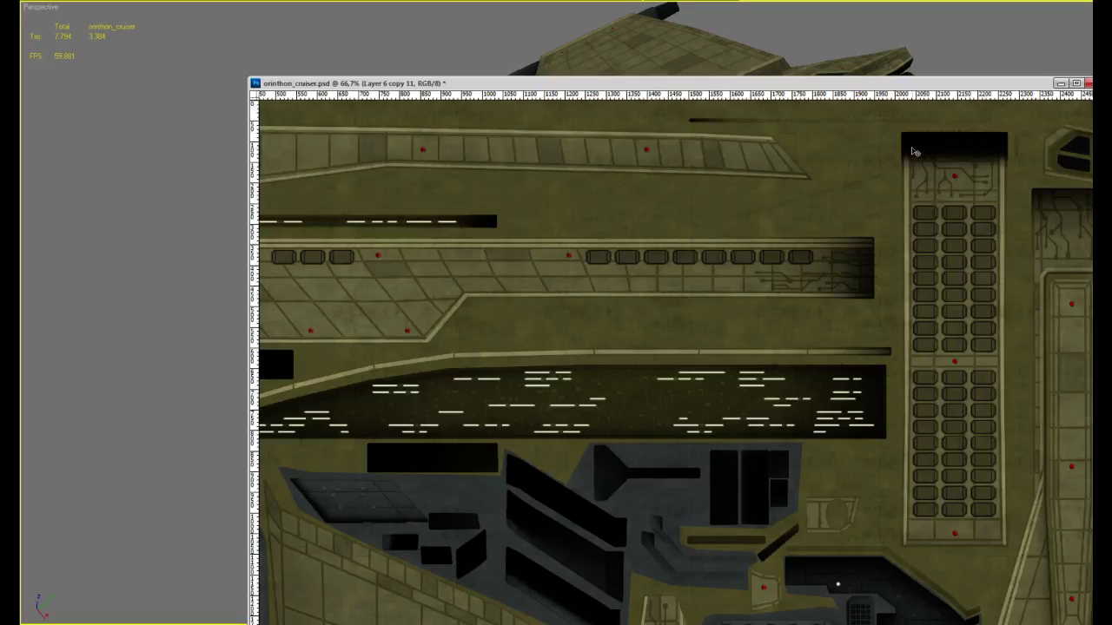
alt+scroll(968, 149, up, 4)
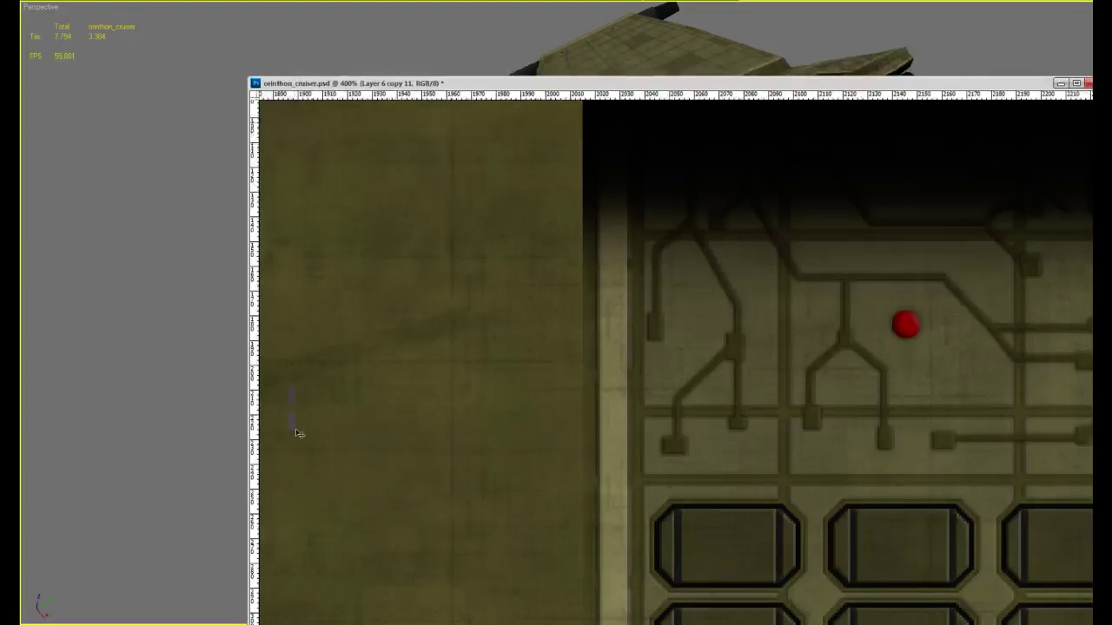
drag(918, 350, 911, 345)
alt+scroll(909, 341, down, 4)
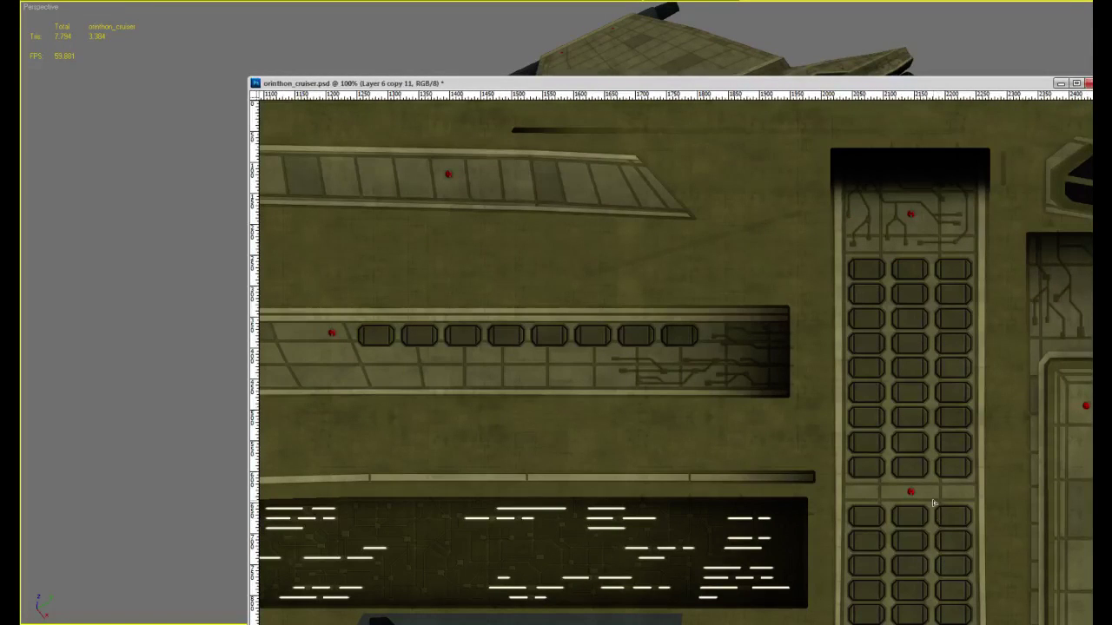
Place barrel copies on the red dots between the two hatch blocks and at the lower end of the tall hatch panel
alt+scroll(932, 503, up, 3)
alt+scroll(886, 447, down, 2)
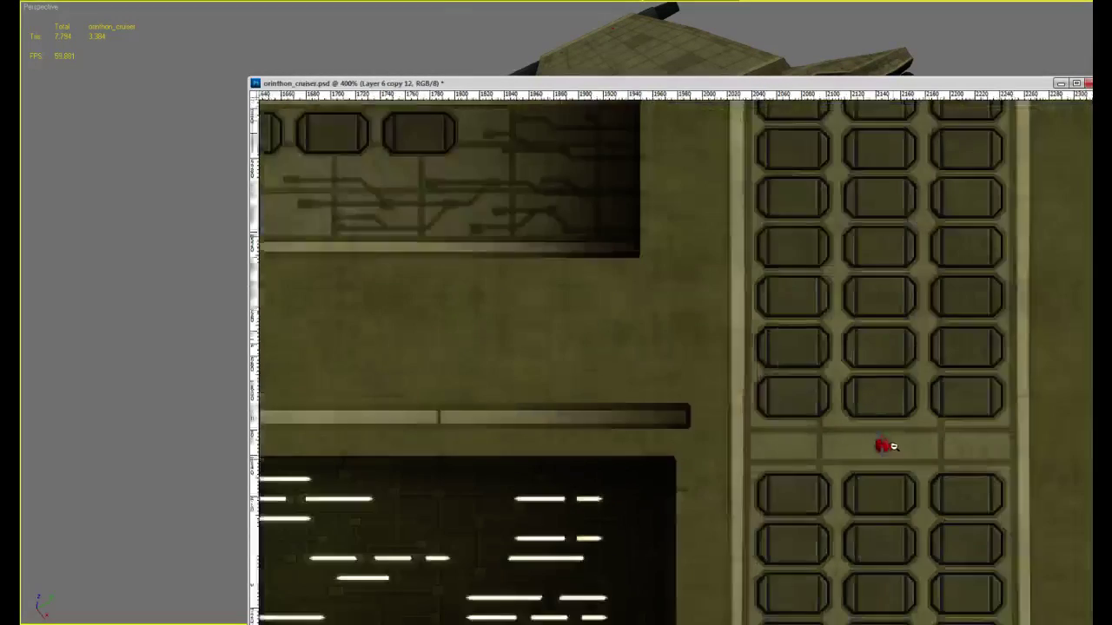
alt+scroll(886, 447, down, 3)
drag(913, 513, 894, 298)
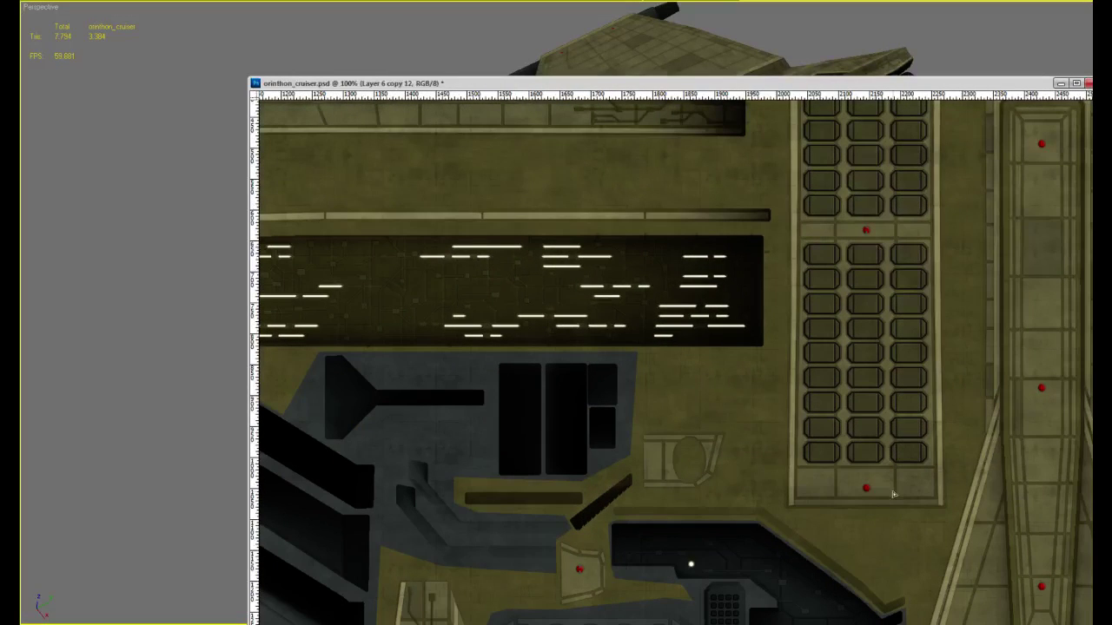
alt+scroll(892, 507, up, 2)
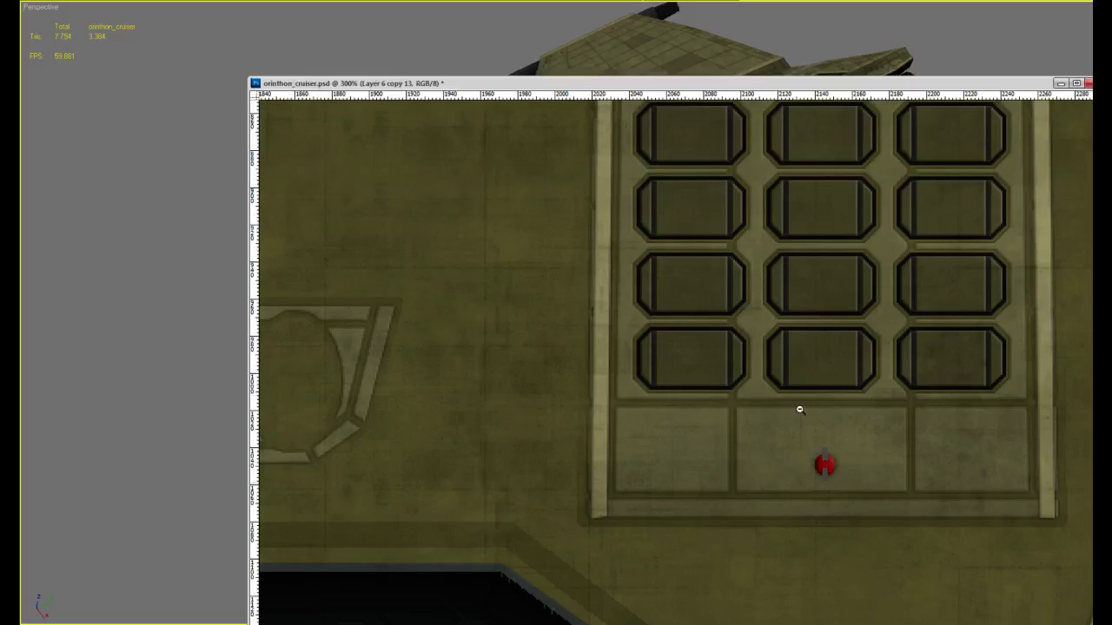
alt+scroll(799, 409, down, 5)
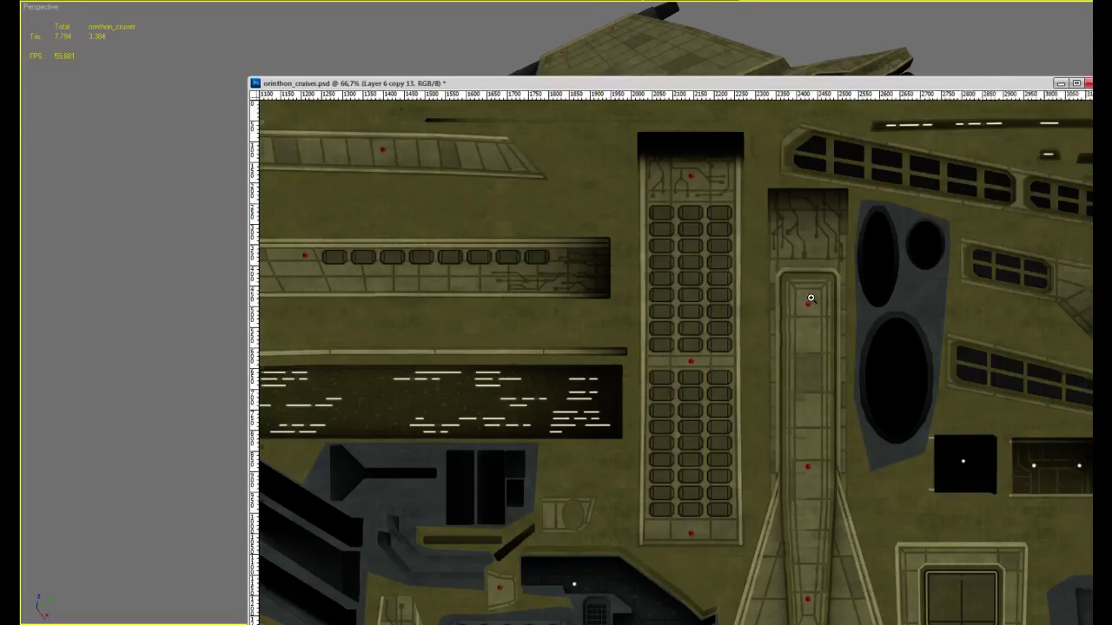
Fit barrel copies onto the top and middle red dots of the narrow raised spine beside the hatch panel
alt+scroll(812, 316, up, 7)
alt+scroll(812, 319, up, 1)
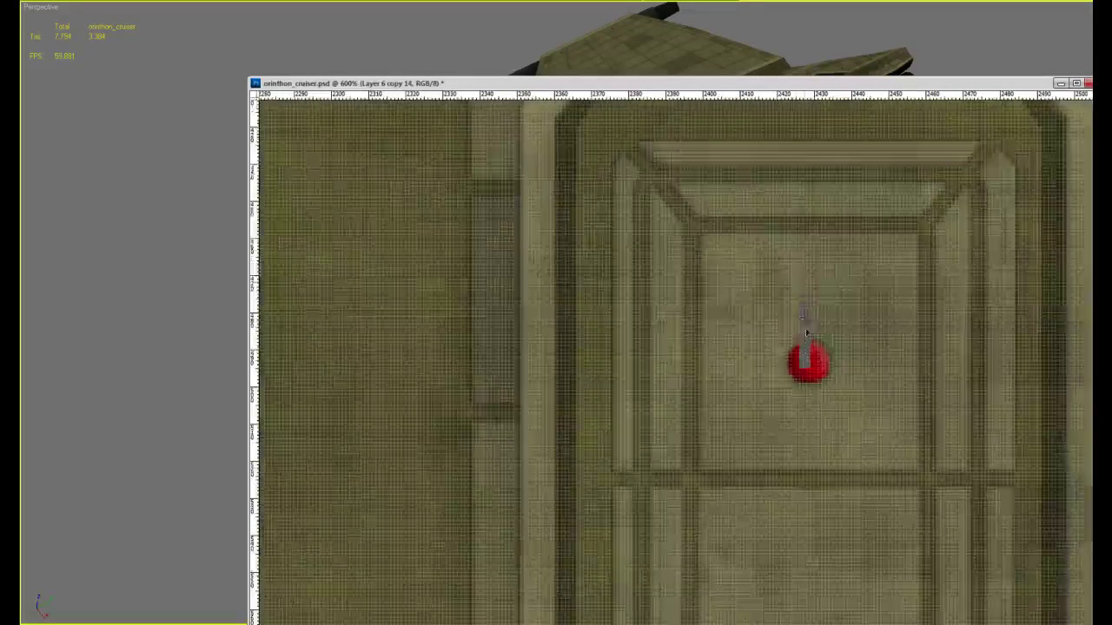
alt+drag(806, 323, 808, 356)
alt+scroll(807, 354, down, 5)
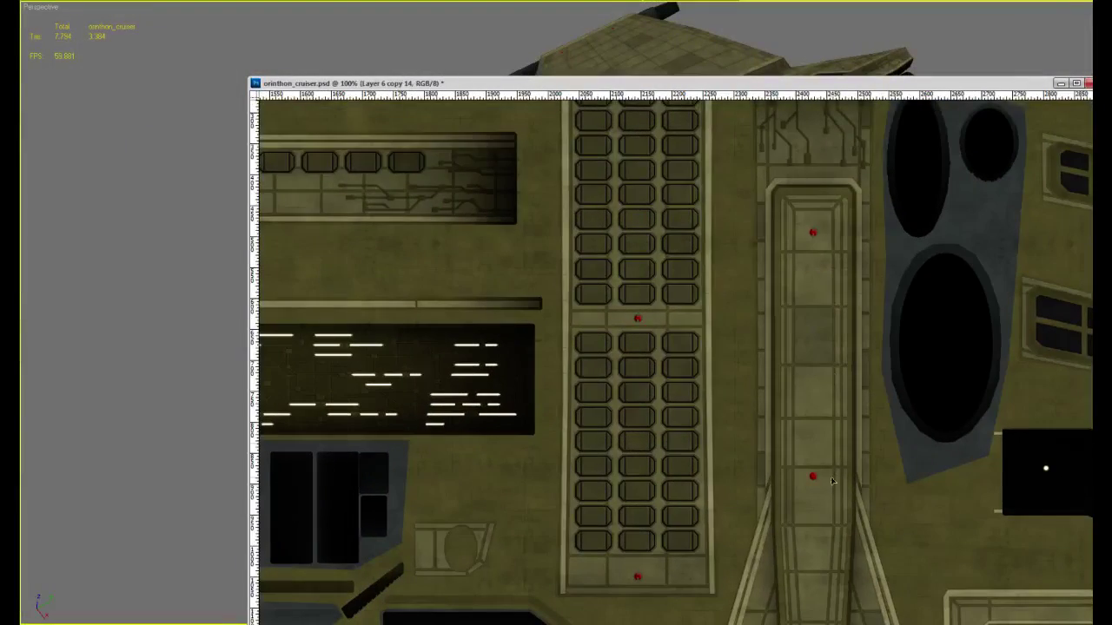
alt+scroll(832, 498, up, 5)
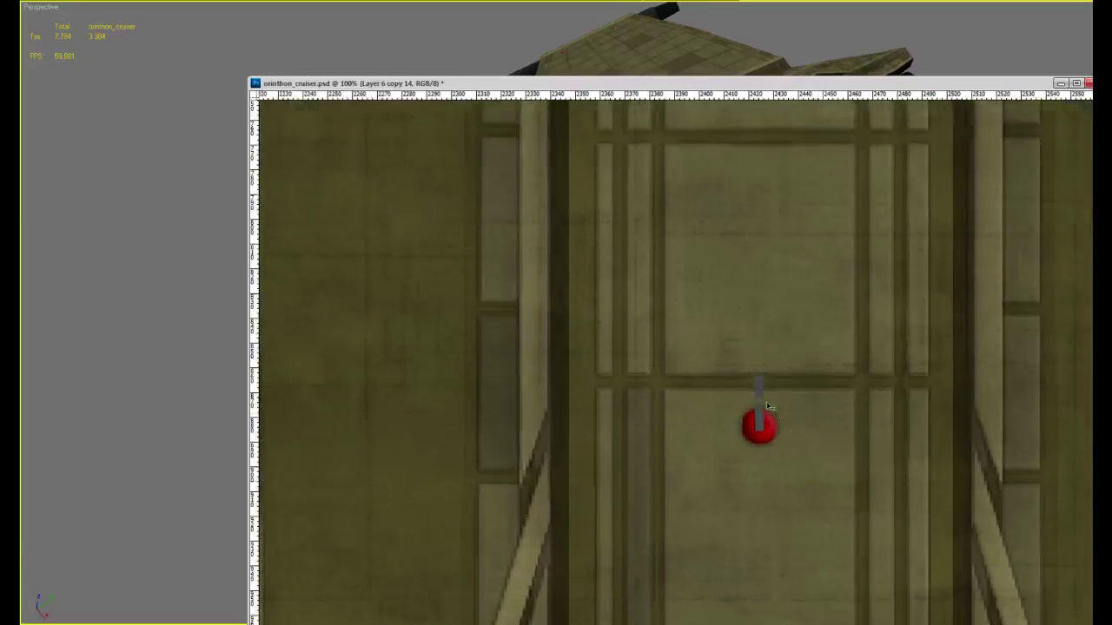
alt+scroll(794, 425, down, 6)
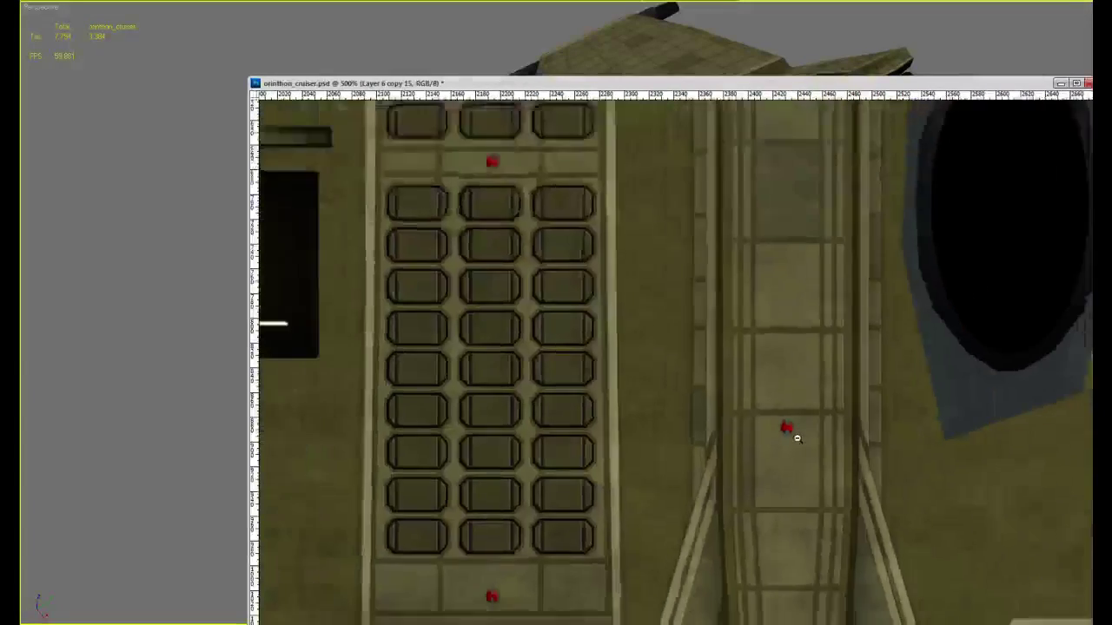
Add a barrel copy to the red dot near the lower tip of the narrow raised spine
alt+scroll(792, 330, up, 2)
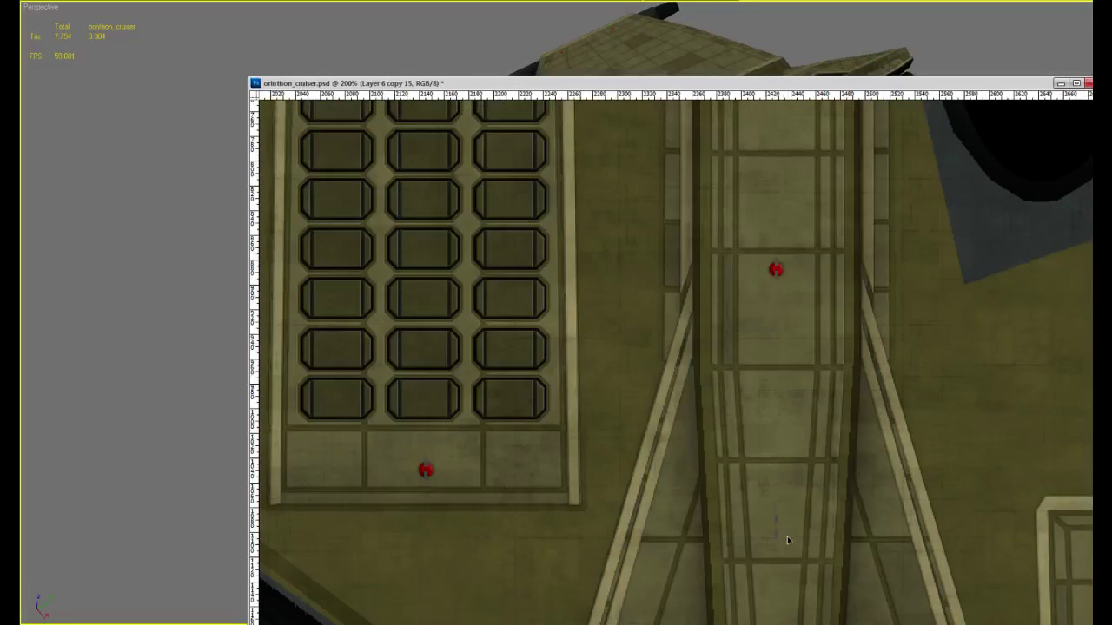
drag(780, 574, 782, 387)
alt+scroll(782, 387, up, 2)
drag(783, 331, 783, 544)
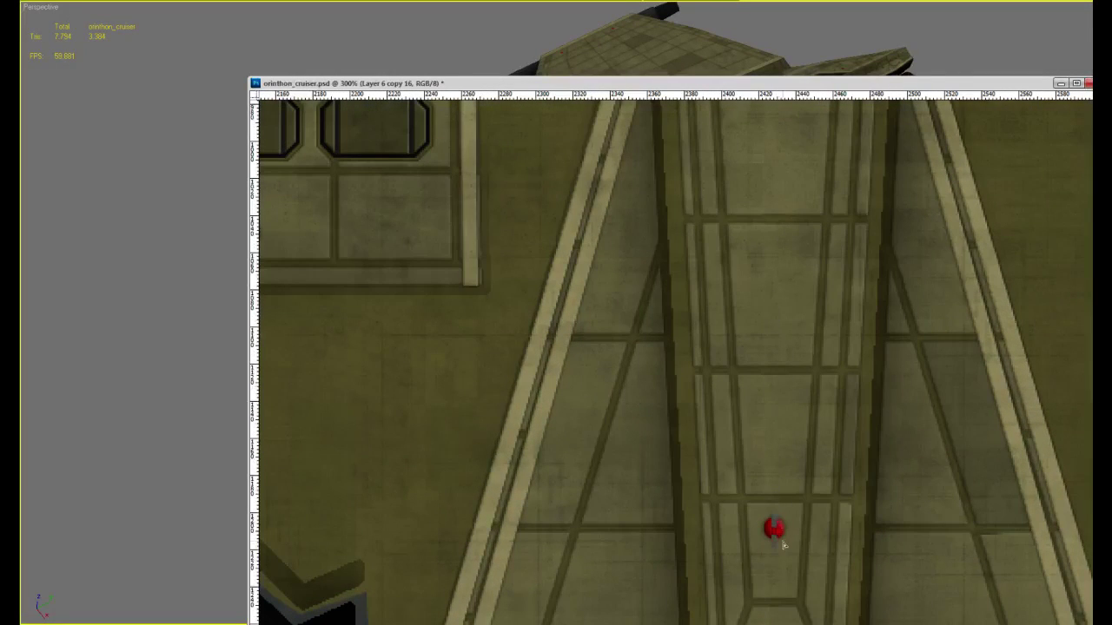
alt+scroll(794, 506, down, 4)
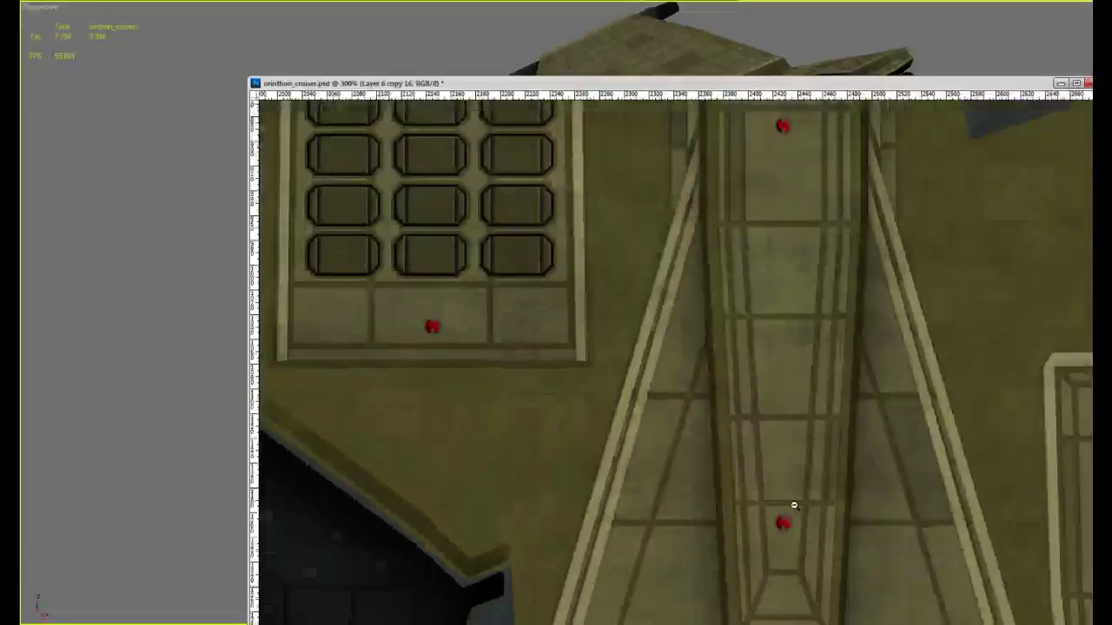
Look over the cruiser texture sheet for red dots that still lack barrels
drag(827, 443, 851, 347)
drag(714, 368, 796, 398)
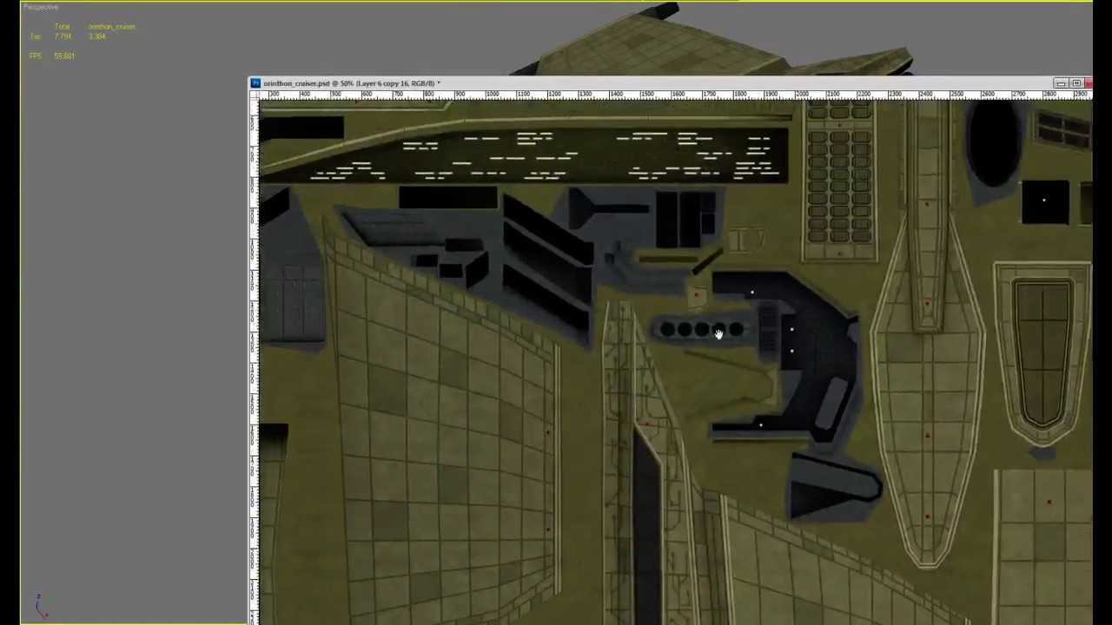
drag(717, 329, 798, 409)
ctrl+click(796, 378)
ctrl+click(794, 375)
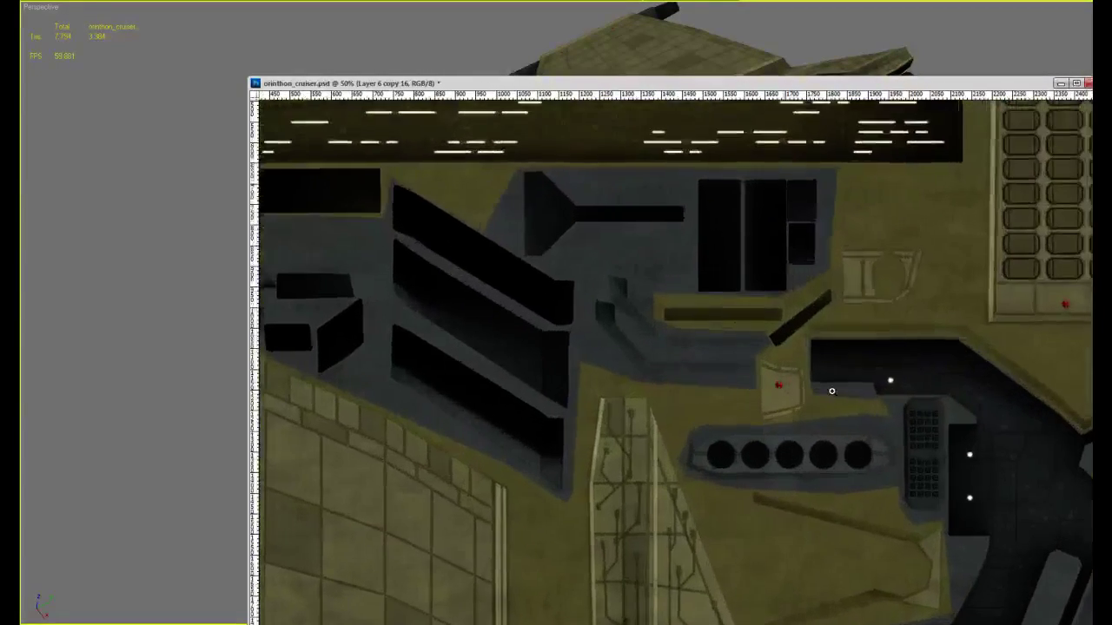
alt+click(831, 388)
alt+click(831, 388)
alt+click(831, 388)
ctrl+click(446, 181)
ctrl+click(446, 182)
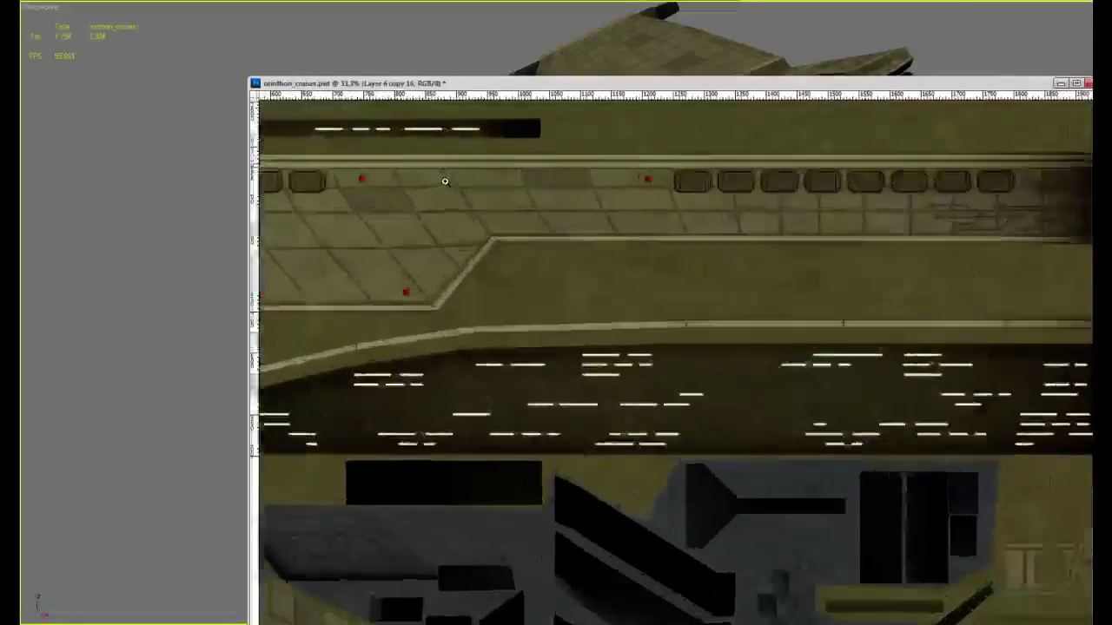
ctrl+click(489, 203)
alt+click(492, 203)
alt+click(492, 202)
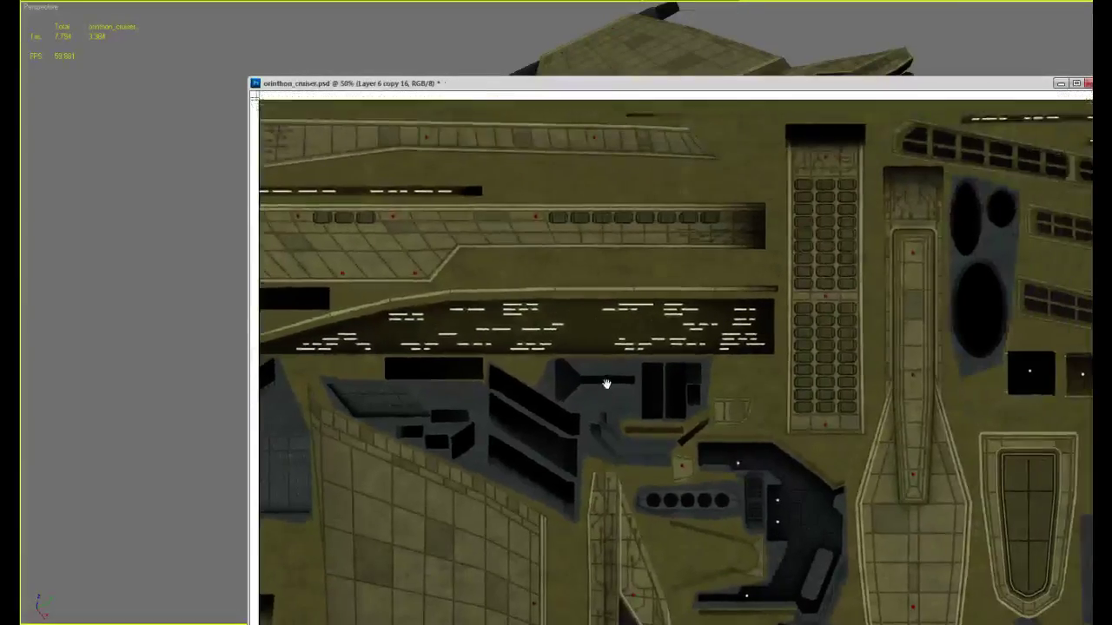
drag(911, 379, 712, 332)
drag(644, 452, 778, 388)
Place barrel copies on the two red dots along the centre line of the wide pointed hull panel below the spine
ctrl+click(744, 356)
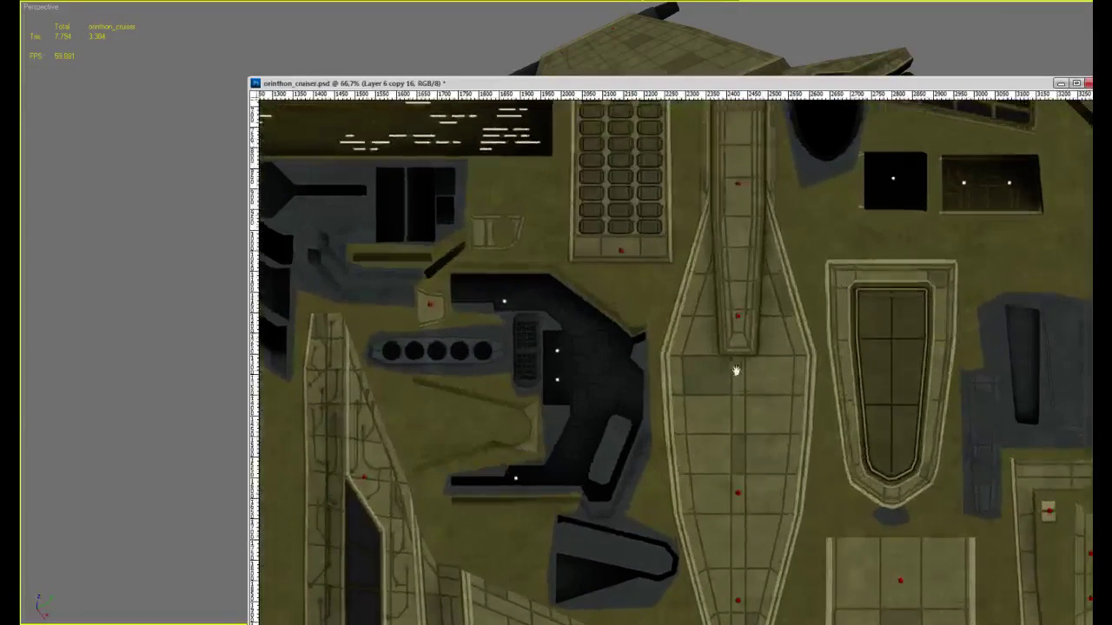
drag(751, 328, 762, 281)
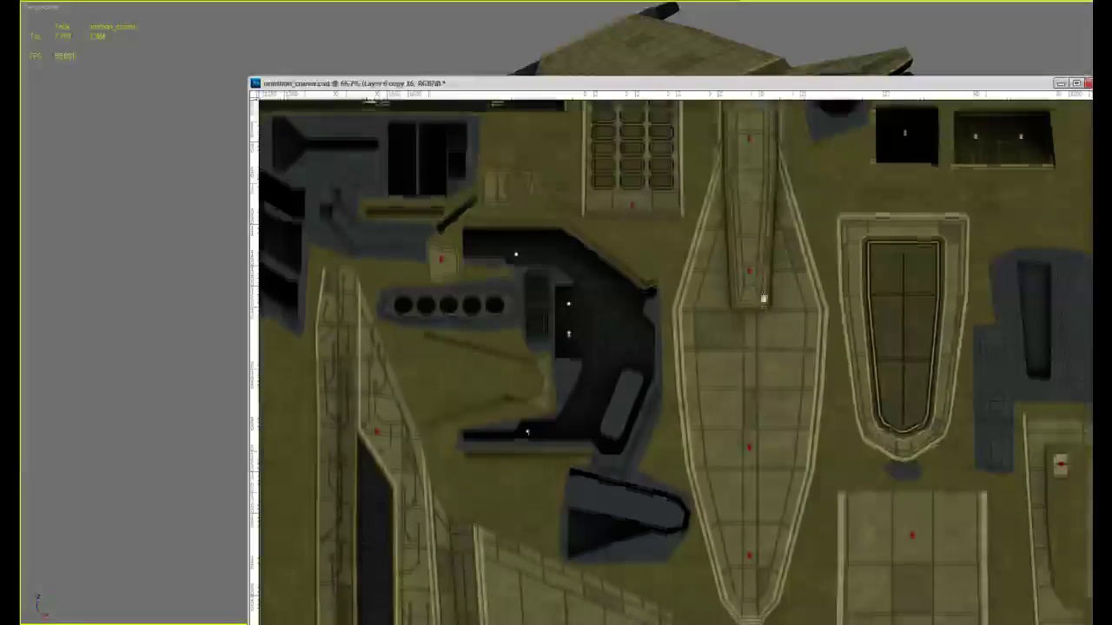
ctrl+click(759, 473)
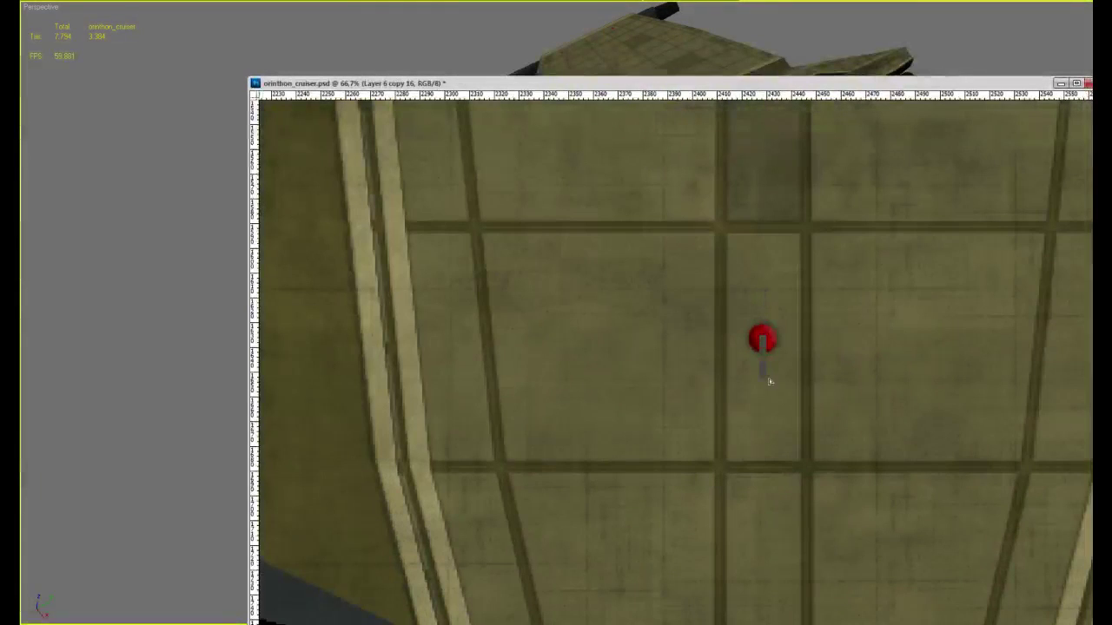
alt+click(776, 375)
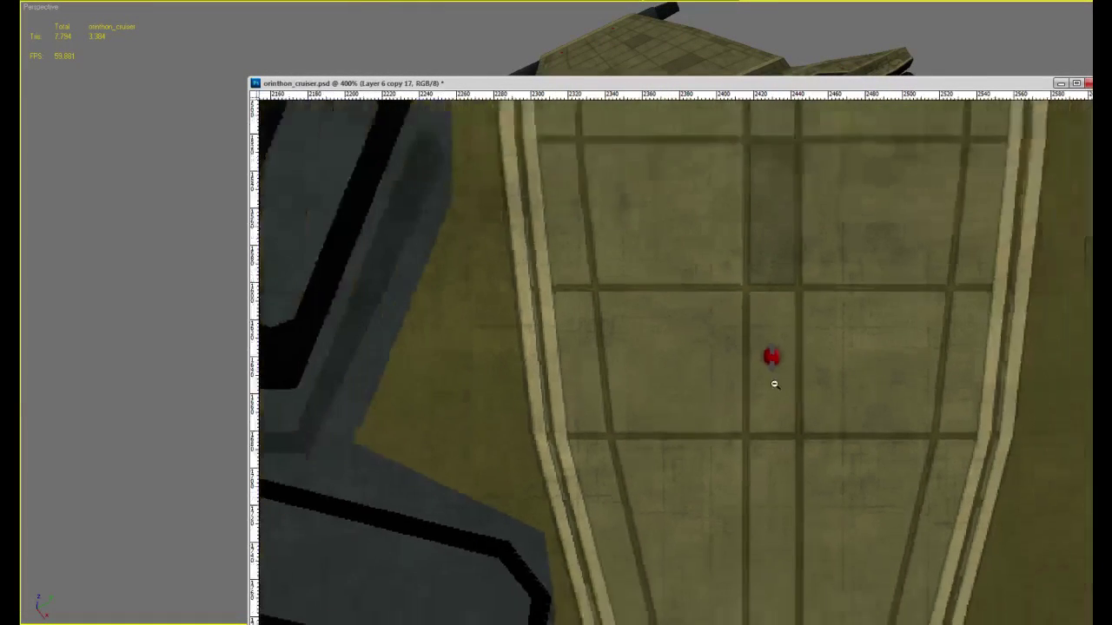
drag(829, 439, 823, 240)
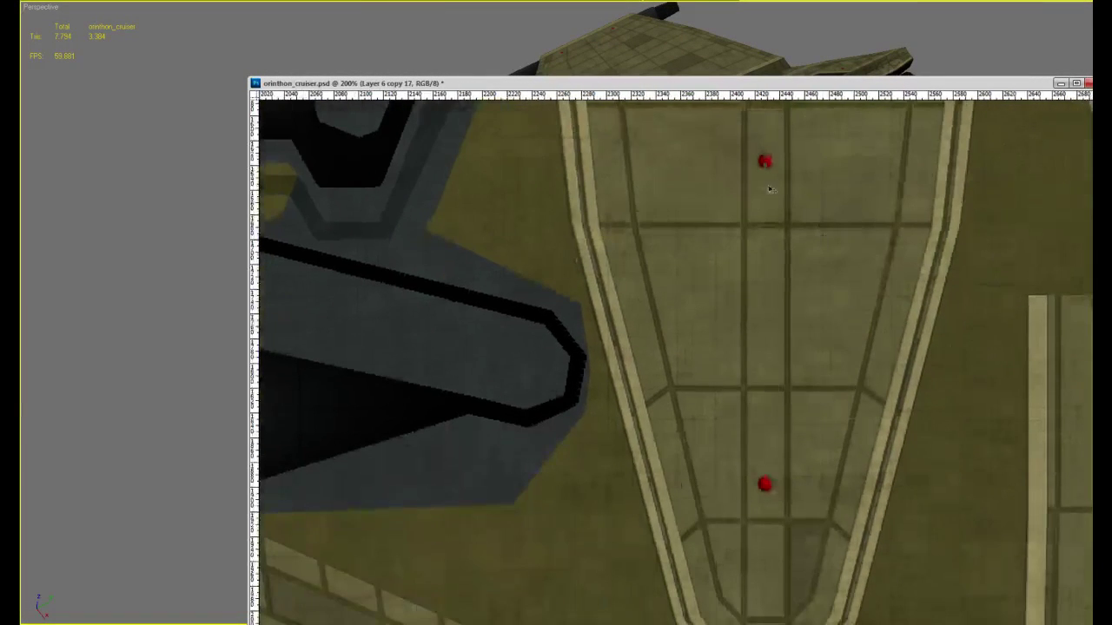
alt+scroll(788, 512, down, 4)
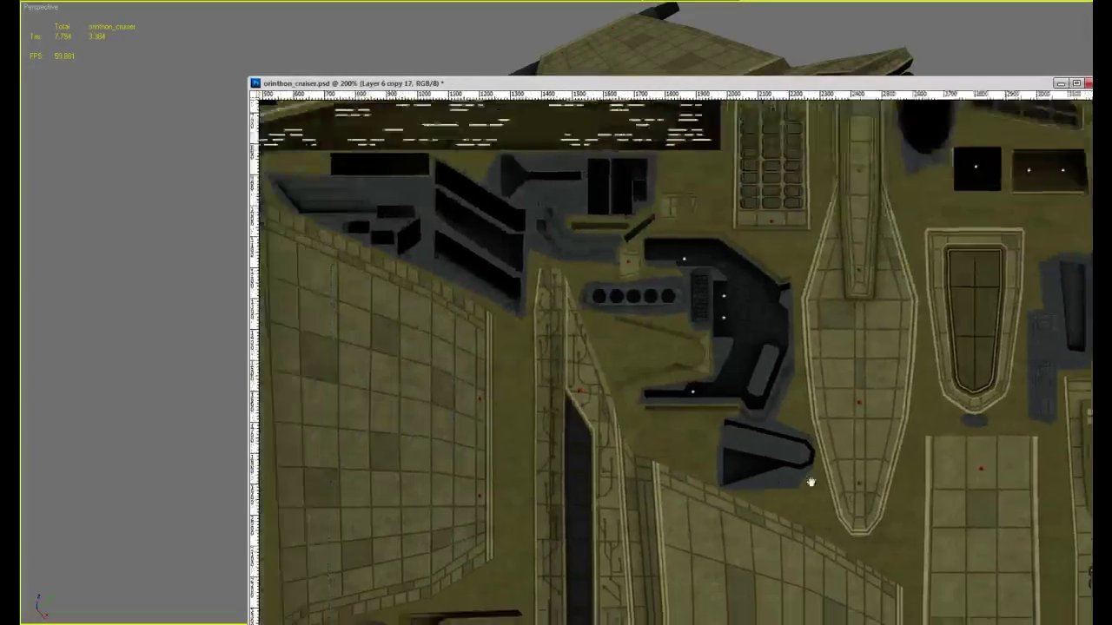
Fit barrel copies onto the two red dots along the straight edge of the large tiled wing panel
drag(811, 482, 961, 474)
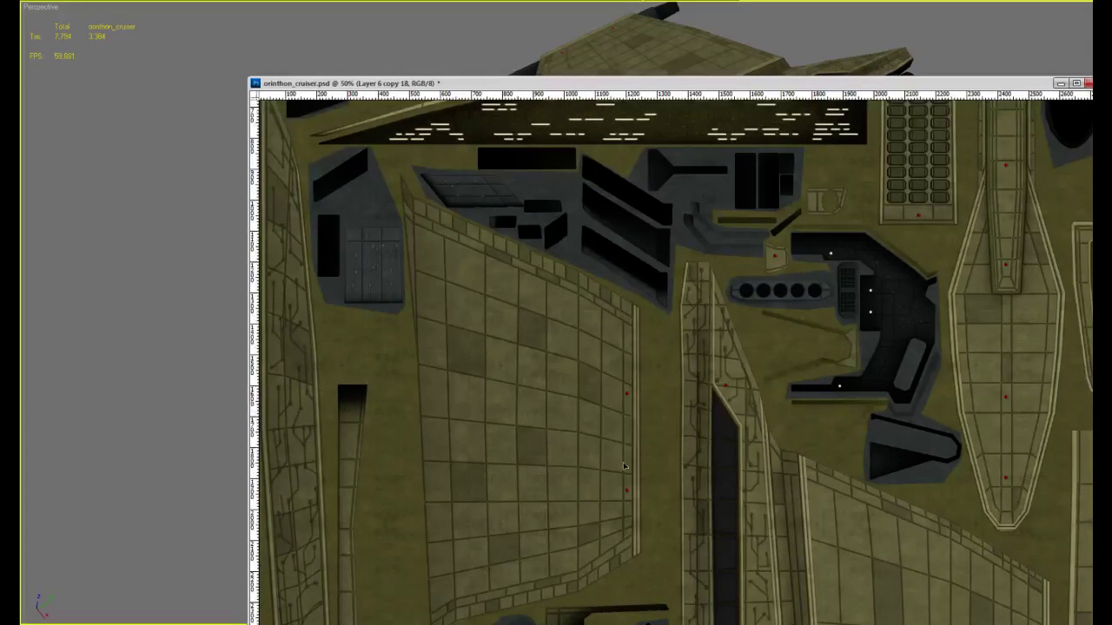
alt+scroll(602, 402, up, 4)
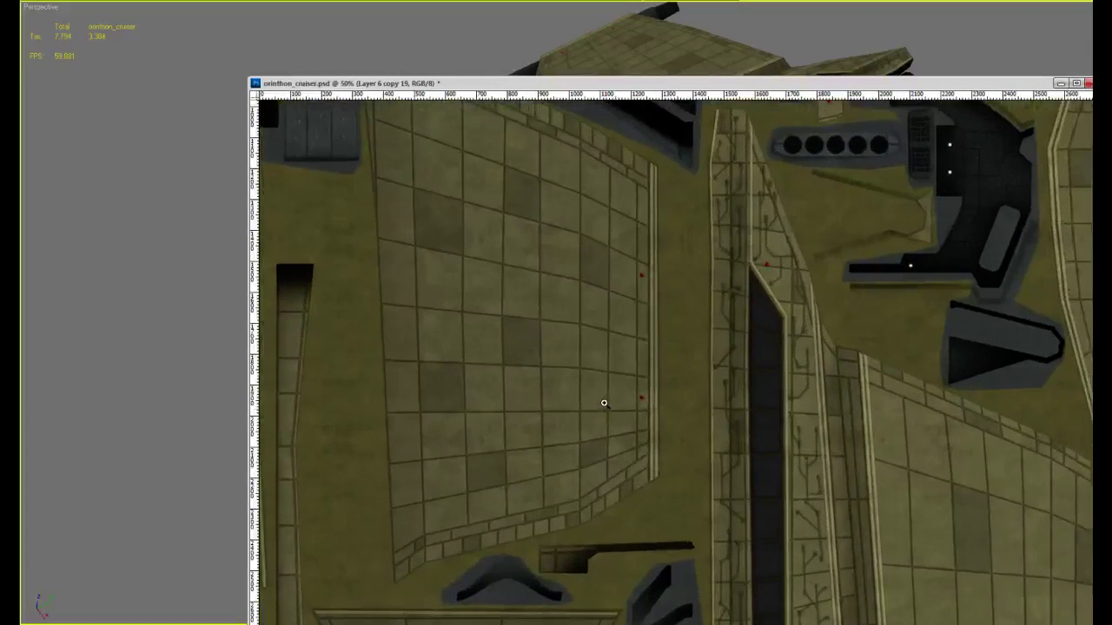
alt+scroll(603, 402, up, 2)
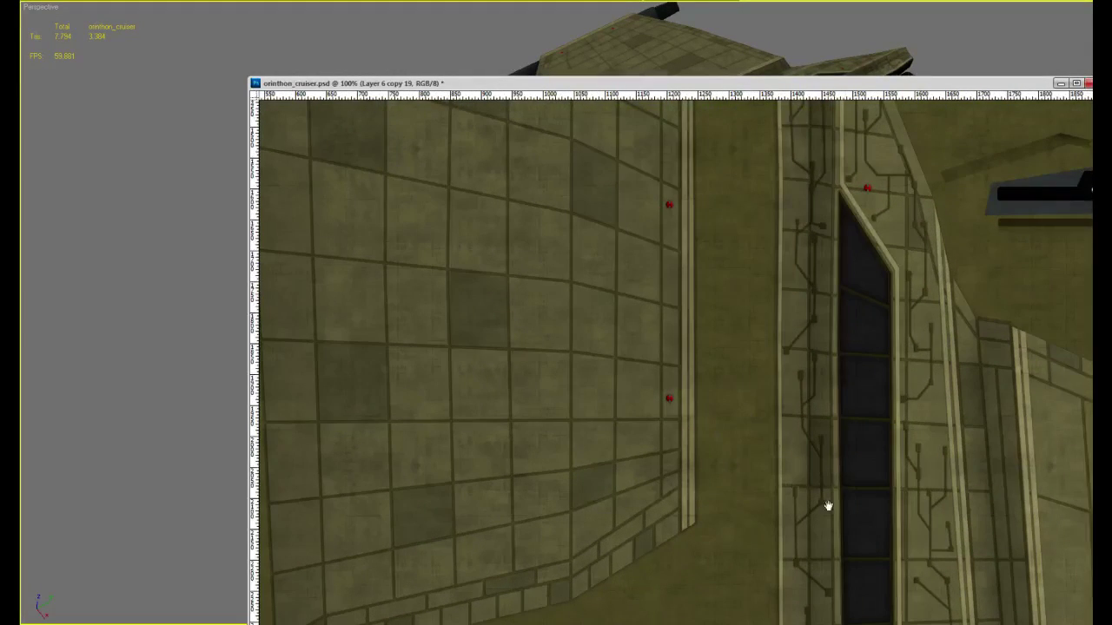
Place a barrel copy, tilted to match the strip's slant, on the red dot at the lower end of the circuit-patterned strip
drag(828, 506, 745, 224)
alt+scroll(744, 223, down, 1)
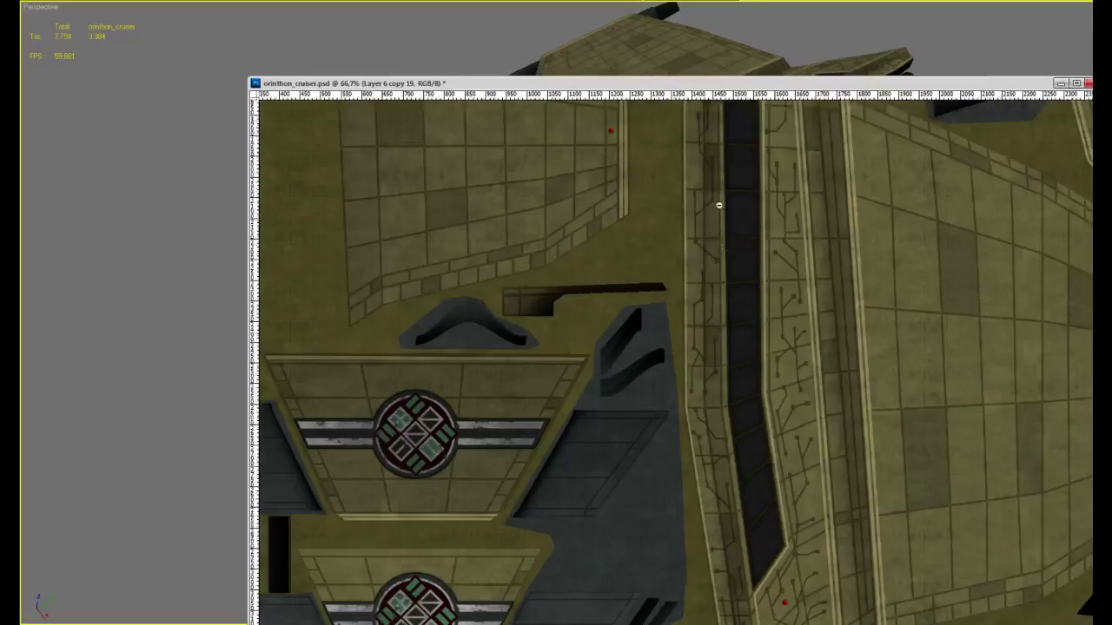
drag(726, 318, 717, 218)
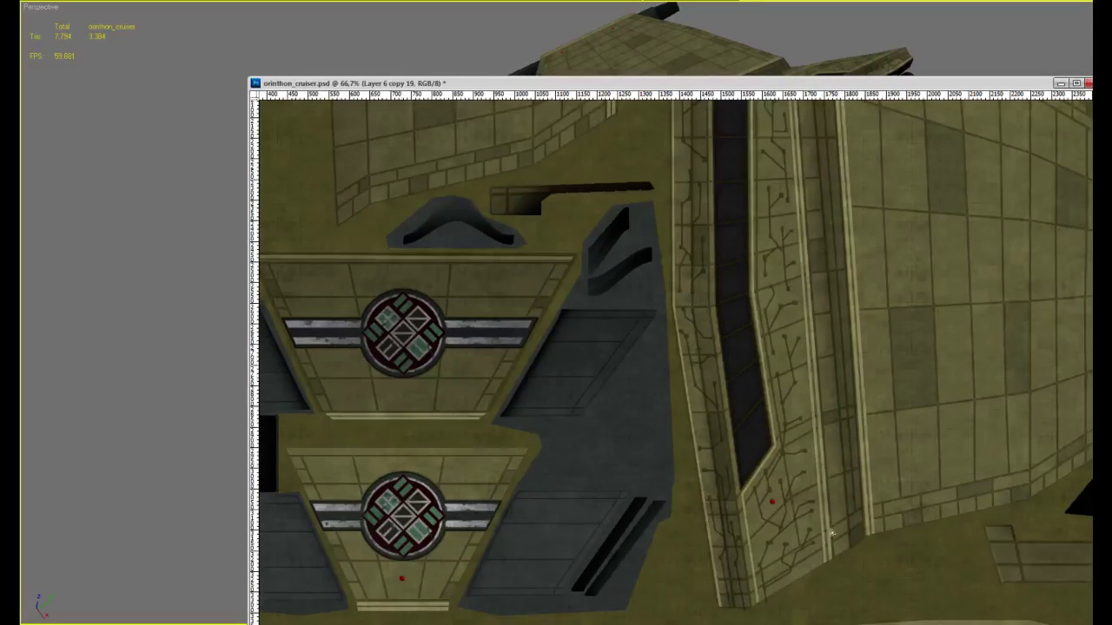
alt+scroll(778, 521, up, 5)
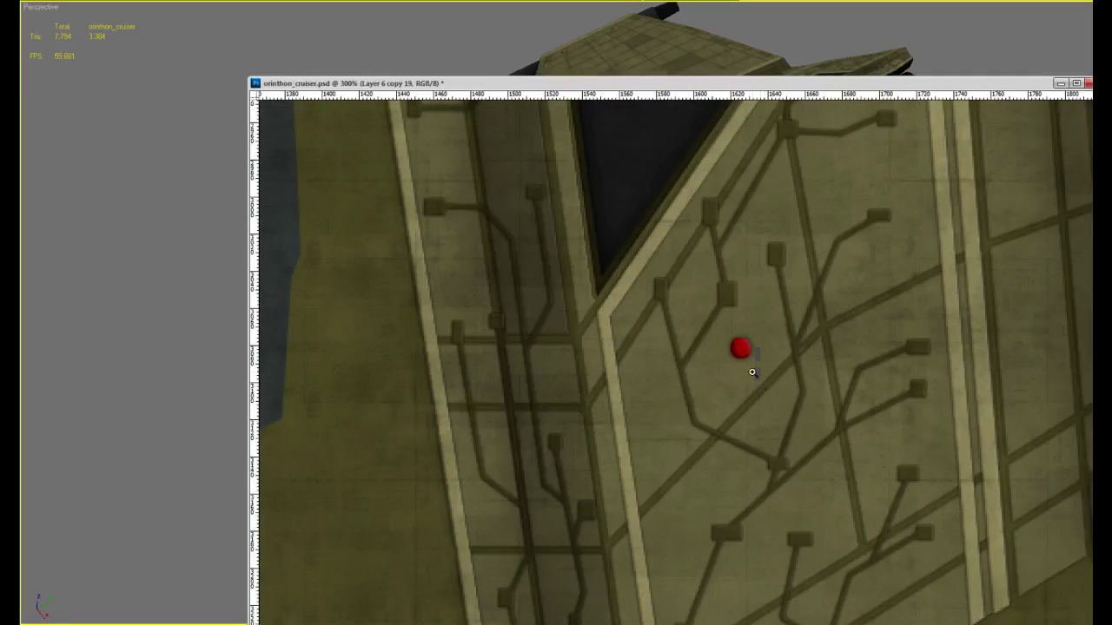
alt+scroll(755, 351, up, 2)
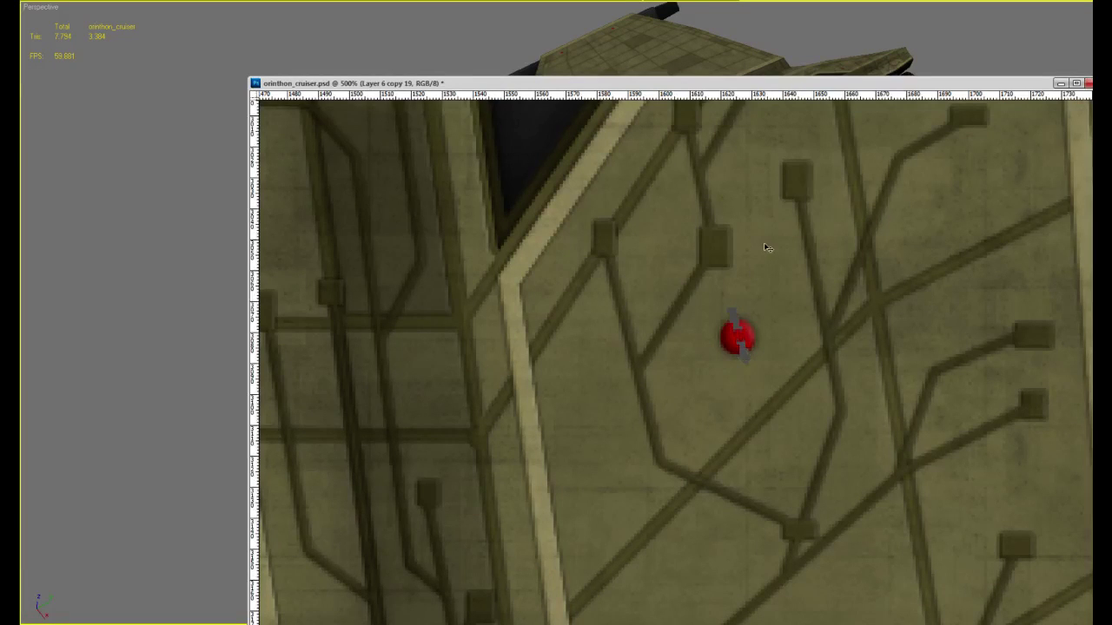
alt+scroll(759, 224, down, 5)
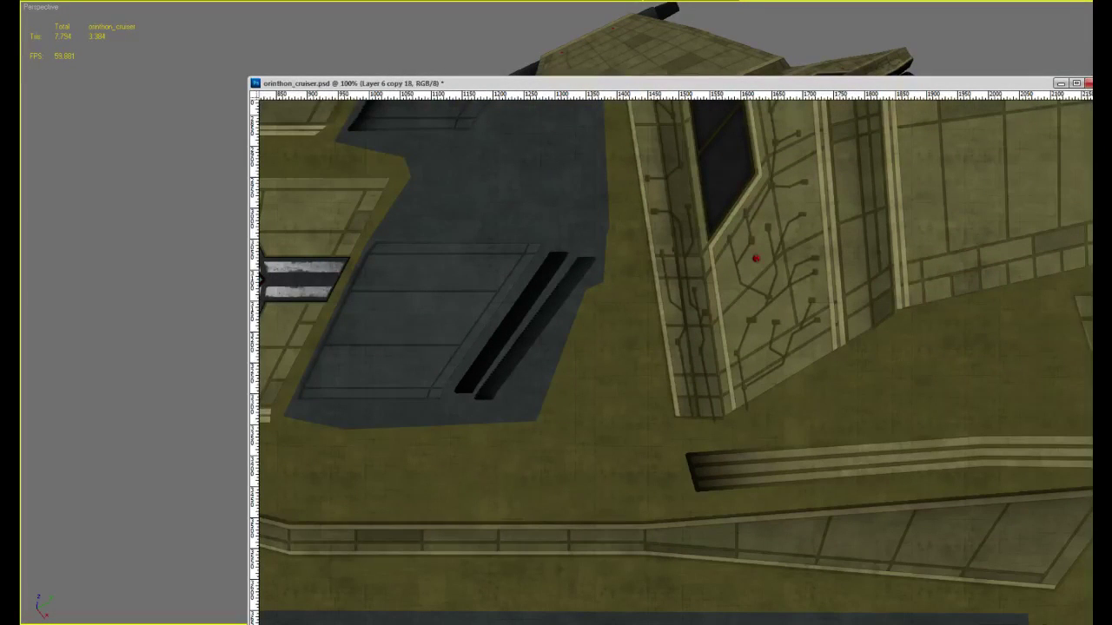
Place a barrel copy on the uppermost red dot along the centre line of the long wide tiled hull panel
alt+scroll(843, 278, down, 3)
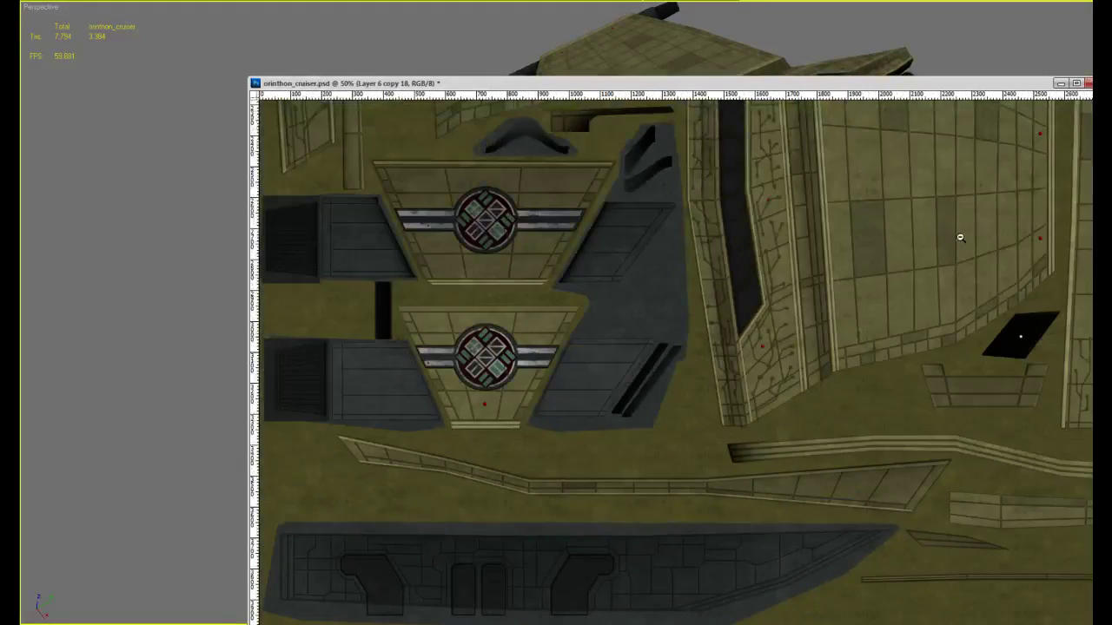
alt+scroll(856, 315, down, 1)
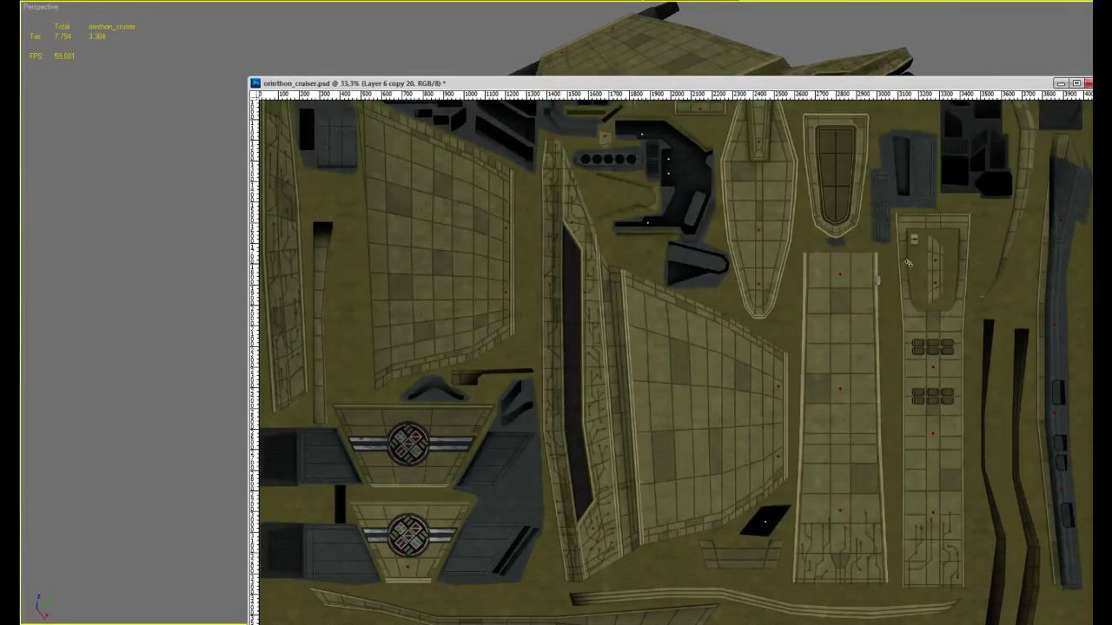
alt+scroll(859, 253, up, 2)
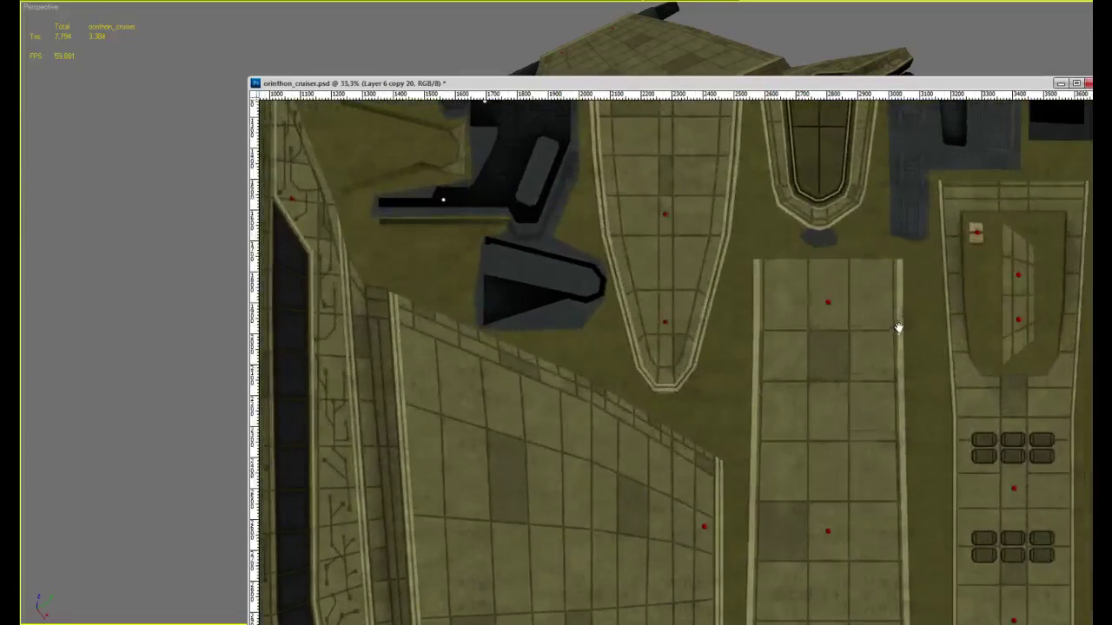
alt+scroll(848, 311, up, 2)
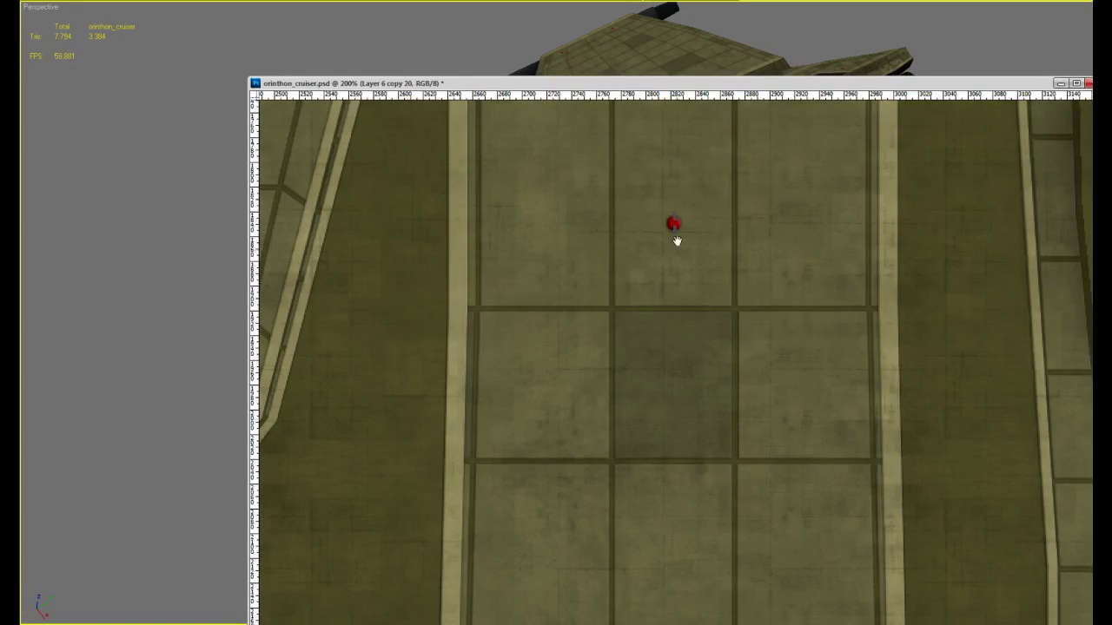
alt+scroll(678, 241, up, 3)
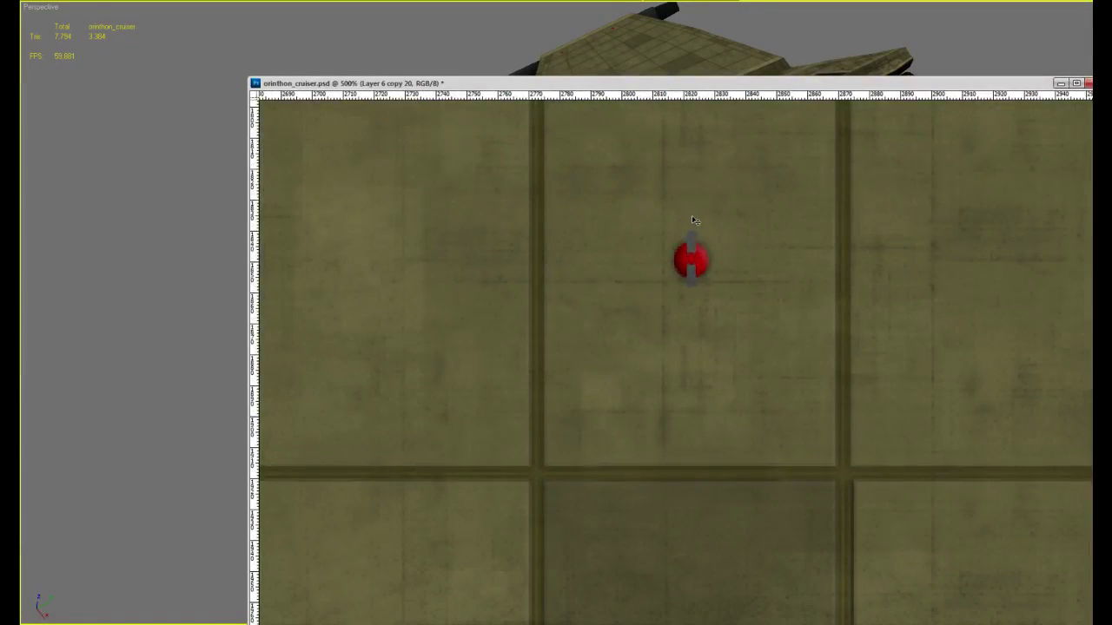
Fit barrel copies onto the middle and lowest red dots along the centre line of the long wide tiled hull panel
alt+scroll(710, 228, down, 4)
alt+scroll(710, 231, down, 2)
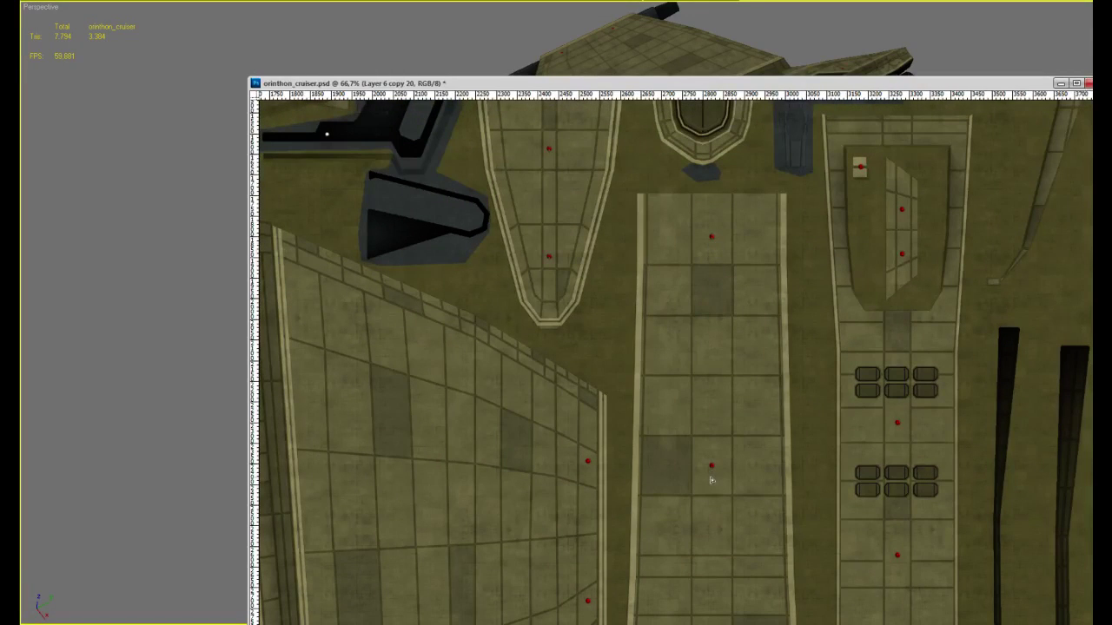
alt+scroll(702, 487, up, 3)
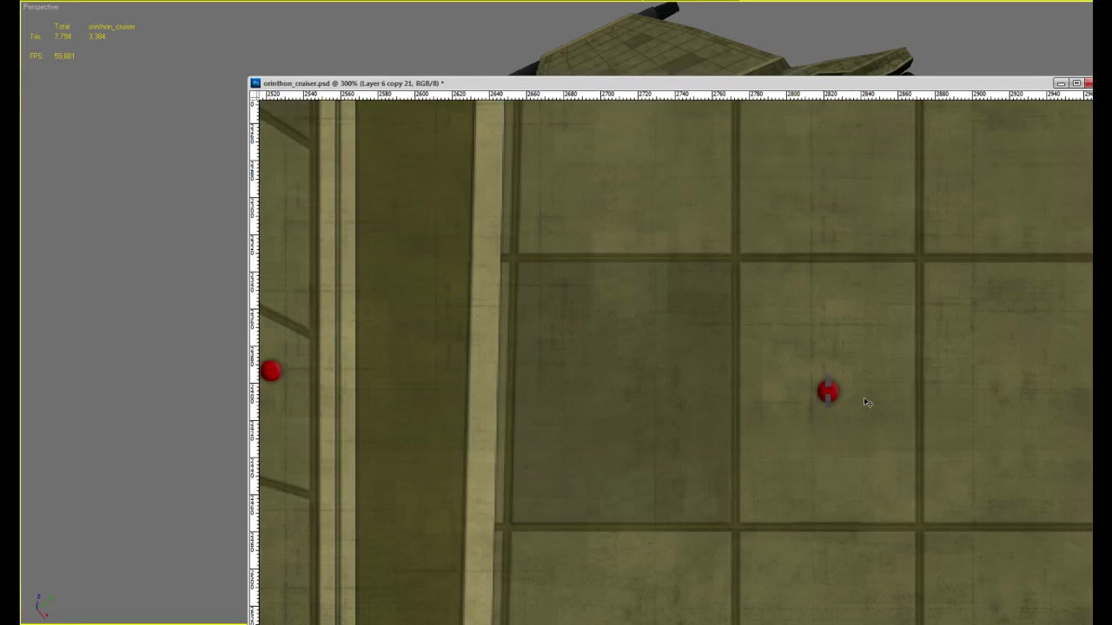
alt+scroll(850, 432, down, 4)
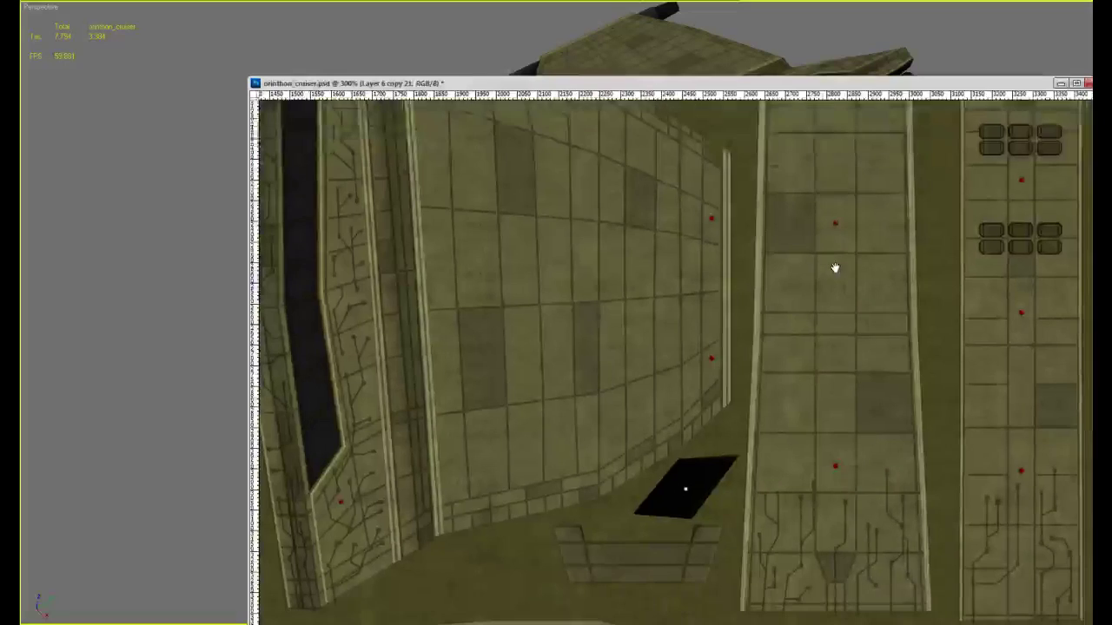
alt+scroll(845, 324, up, 1)
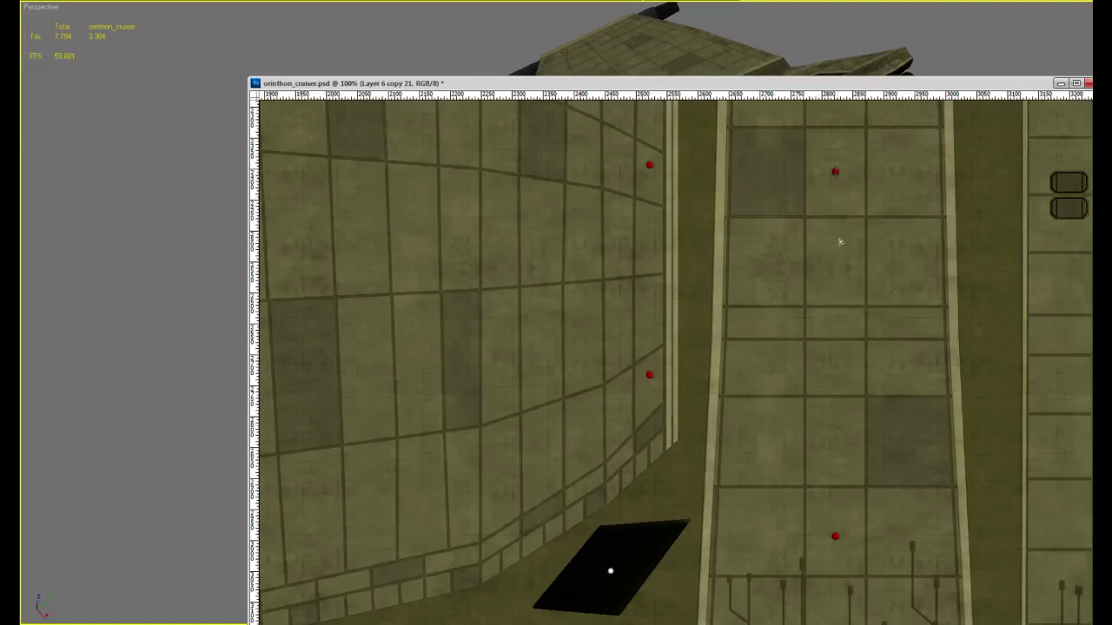
alt+scroll(856, 545, up, 3)
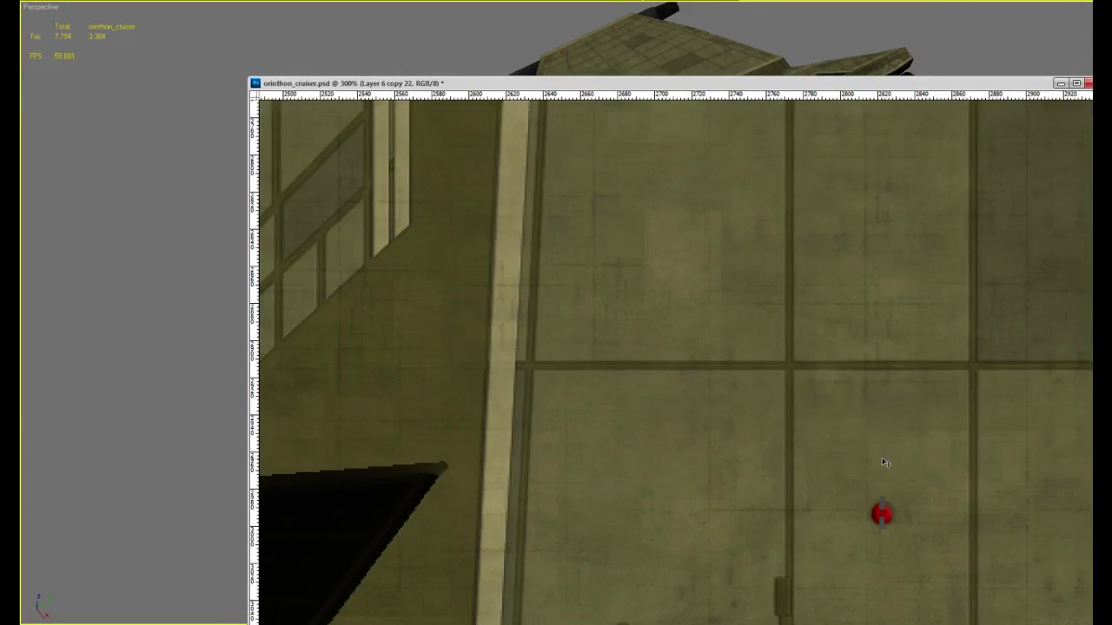
Place and align a barrel copy on the upper red dot at the straight edge of the neighbouring tiled wing panel
alt+scroll(817, 353, down, 5)
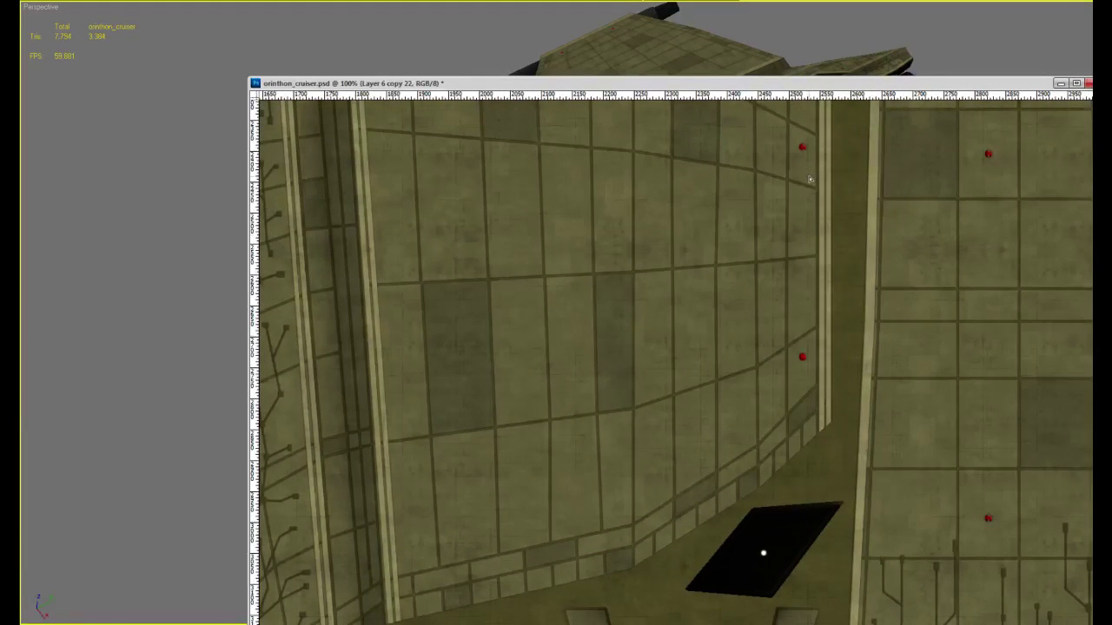
ctrl+click(808, 143)
ctrl+click(808, 144)
ctrl+click(806, 143)
ctrl+click(805, 144)
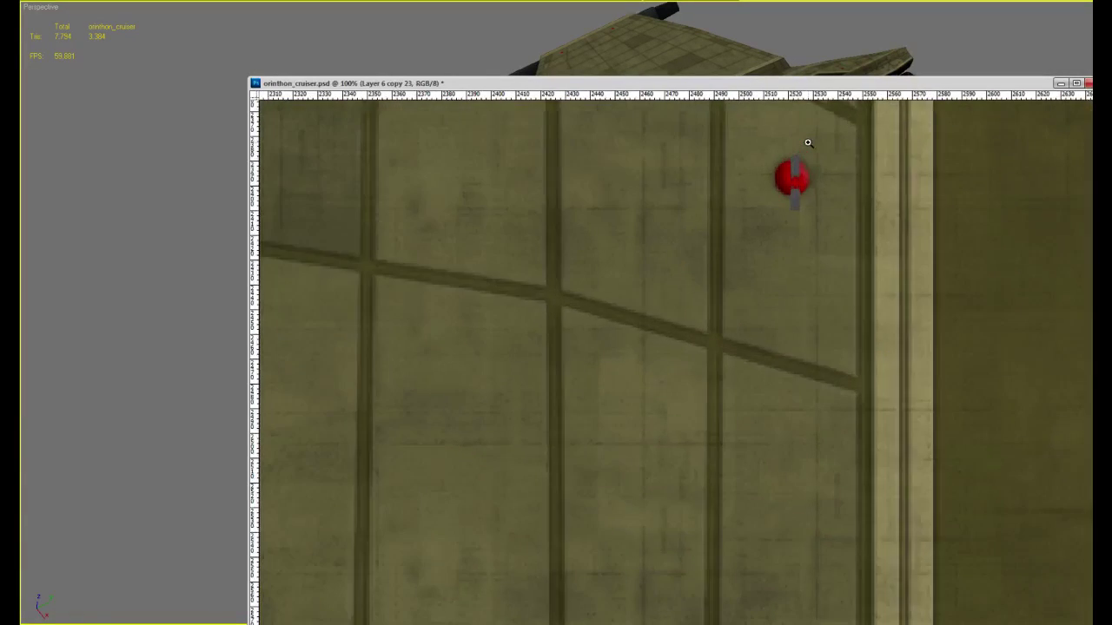
drag(796, 212, 792, 209)
alt+click(805, 203)
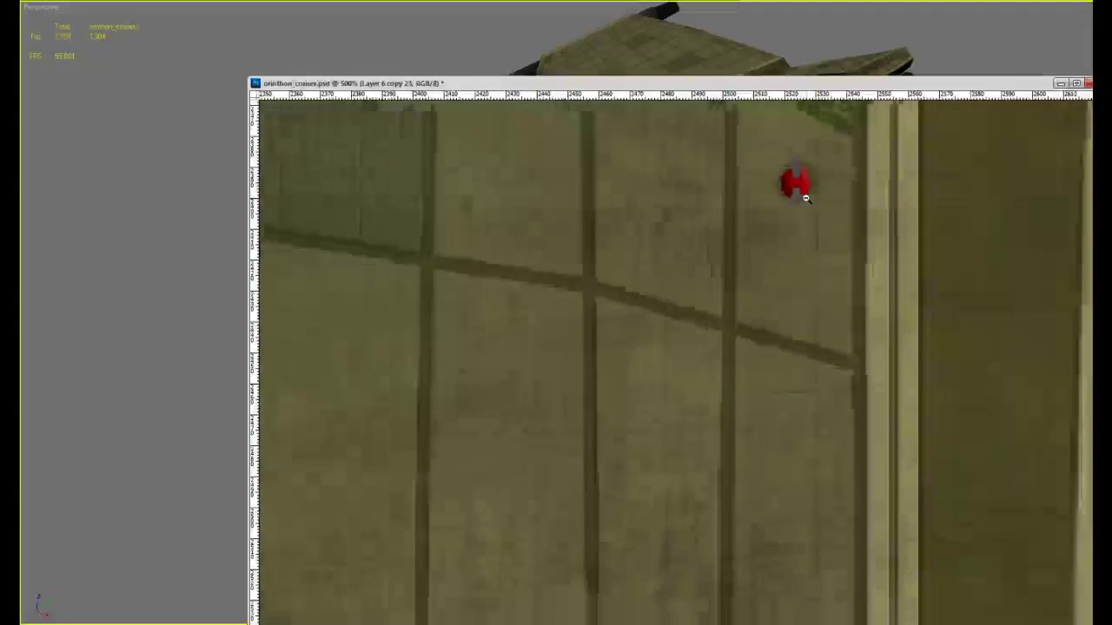
alt+click(805, 202)
alt+click(805, 204)
Place a barrel copy on the lower red dot at the straight edge of that same wing panel
drag(806, 288, 817, 192)
scroll(817, 134, up, 1)
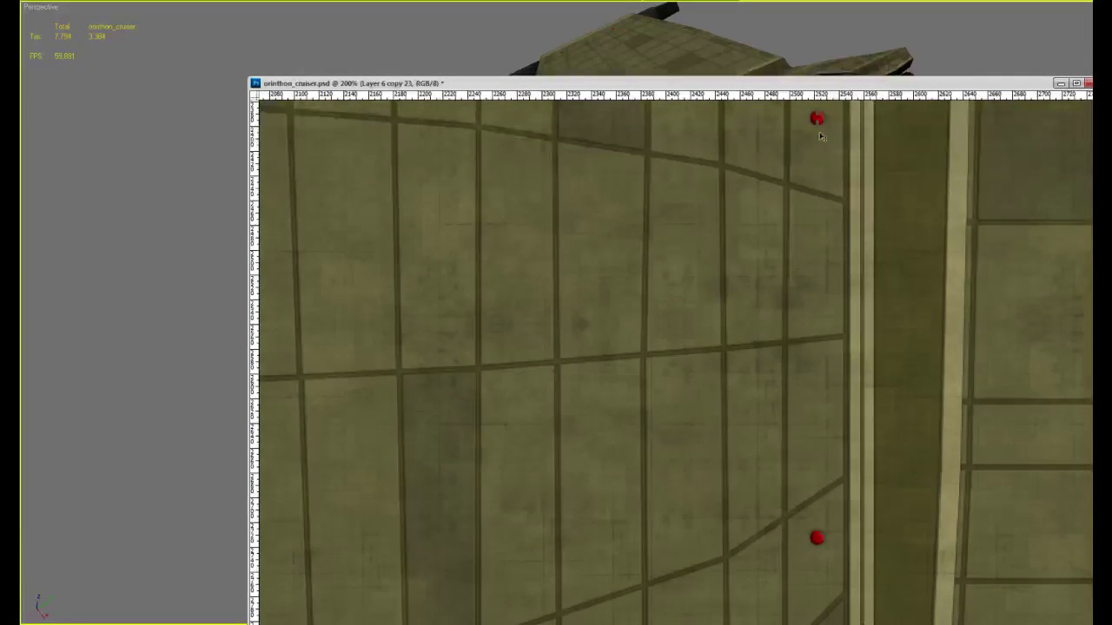
ctrl+click(820, 552)
ctrl+click(819, 534)
ctrl+click(826, 551)
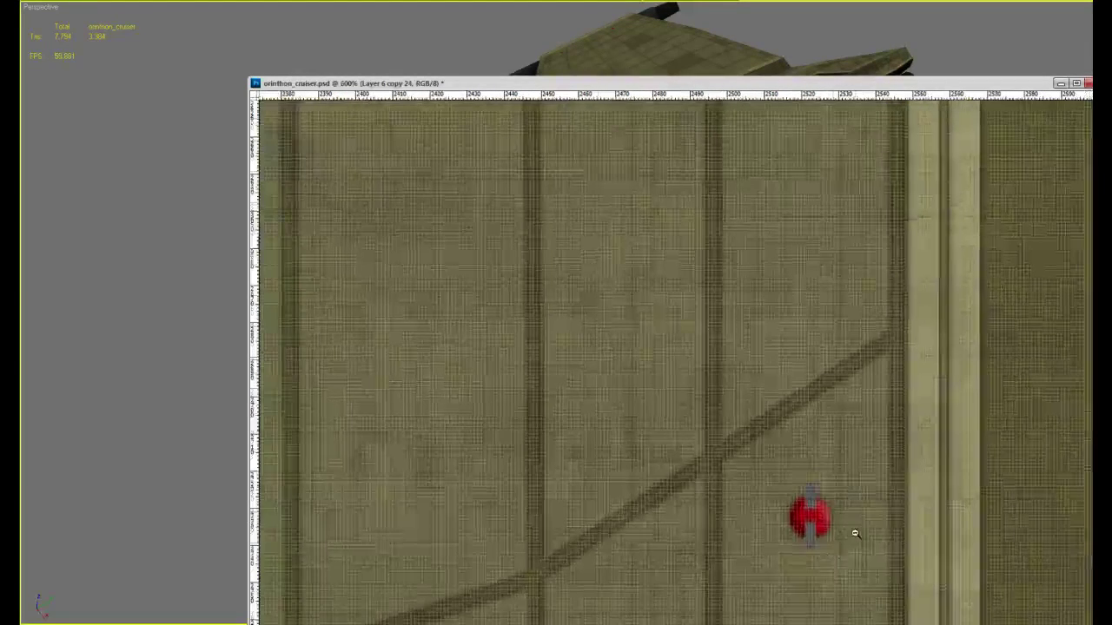
ctrl+click(851, 533)
alt+click(858, 515)
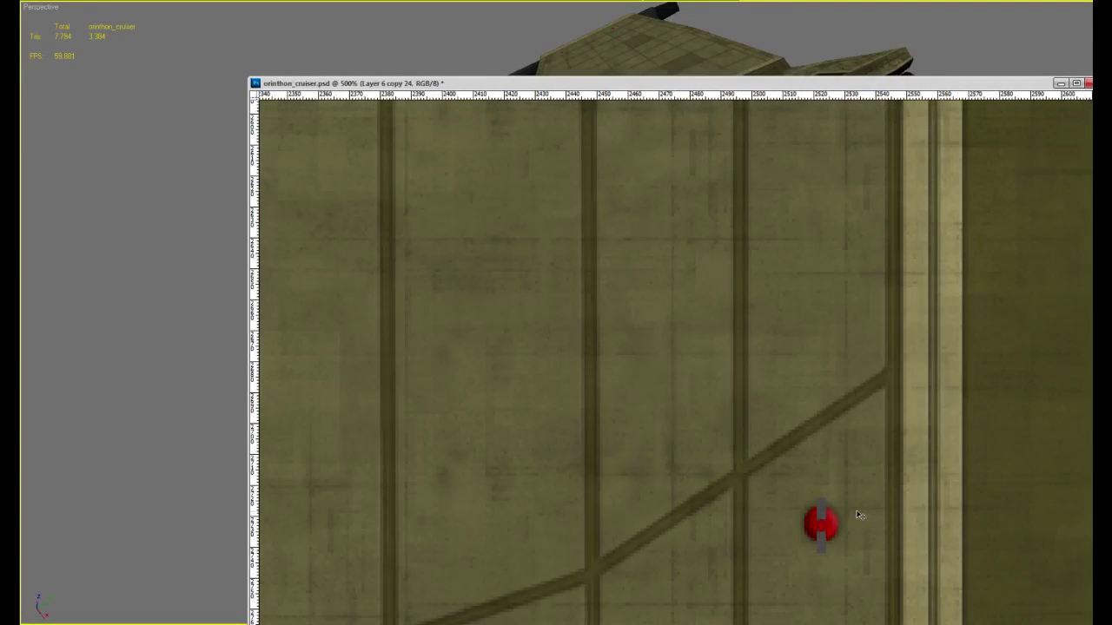
Centre a barrel copy on the lowest red dot of the narrow hull panel, just above its circuit lines
alt+click(882, 361)
alt+click(881, 361)
alt+click(882, 362)
alt+click(881, 362)
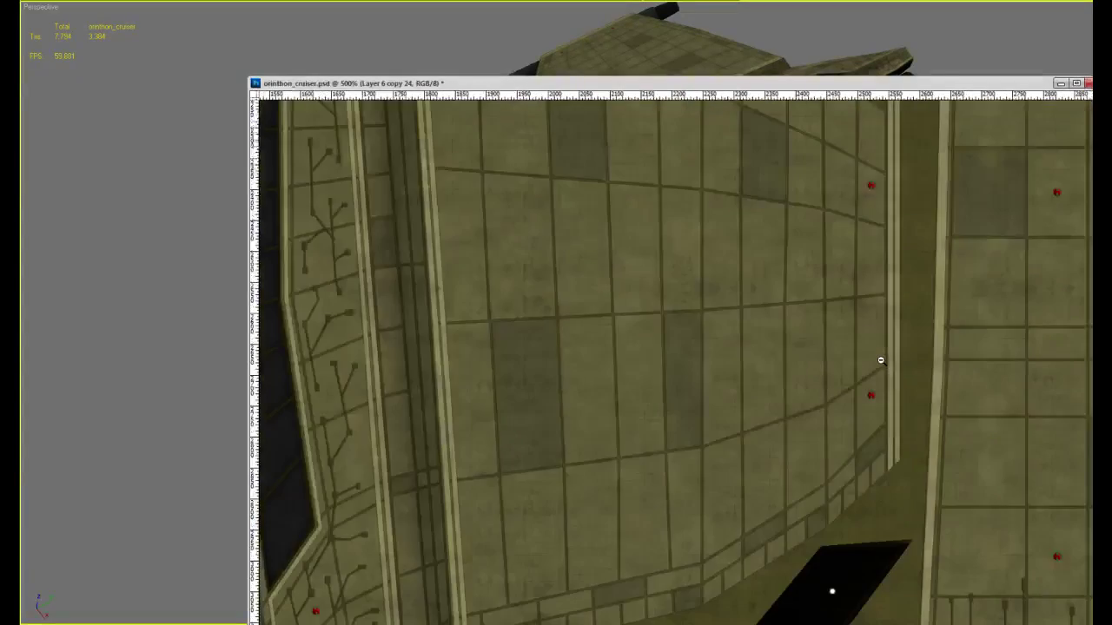
alt+click(881, 362)
alt+click(881, 361)
alt+click(882, 364)
ctrl+click(908, 422)
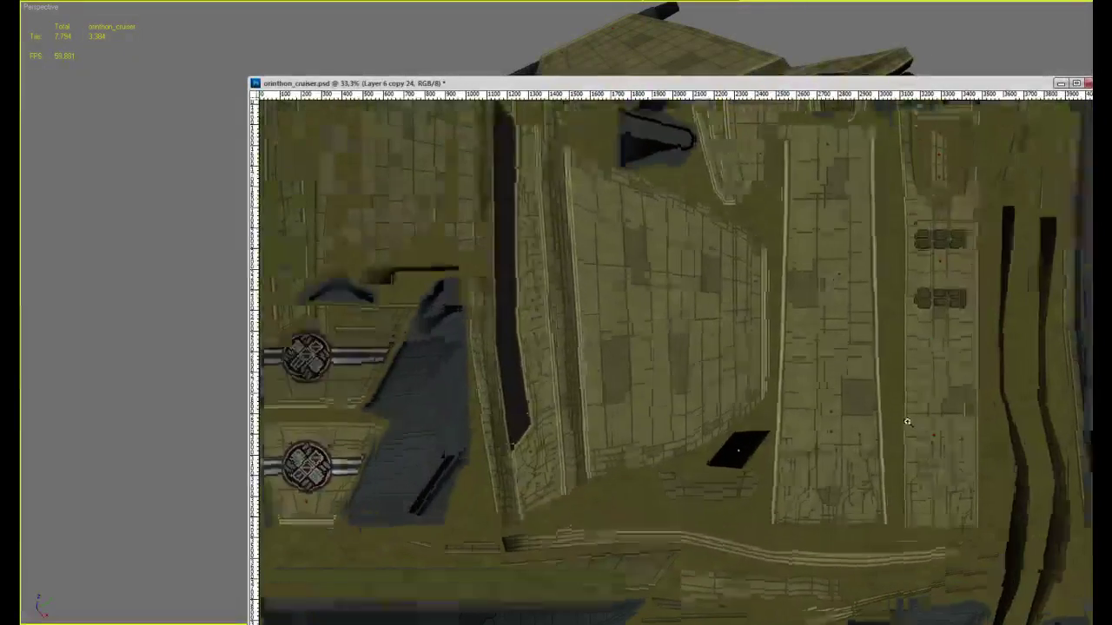
ctrl+click(909, 422)
ctrl+click(909, 422)
ctrl+click(877, 434)
ctrl+click(842, 448)
drag(842, 448, 660, 330)
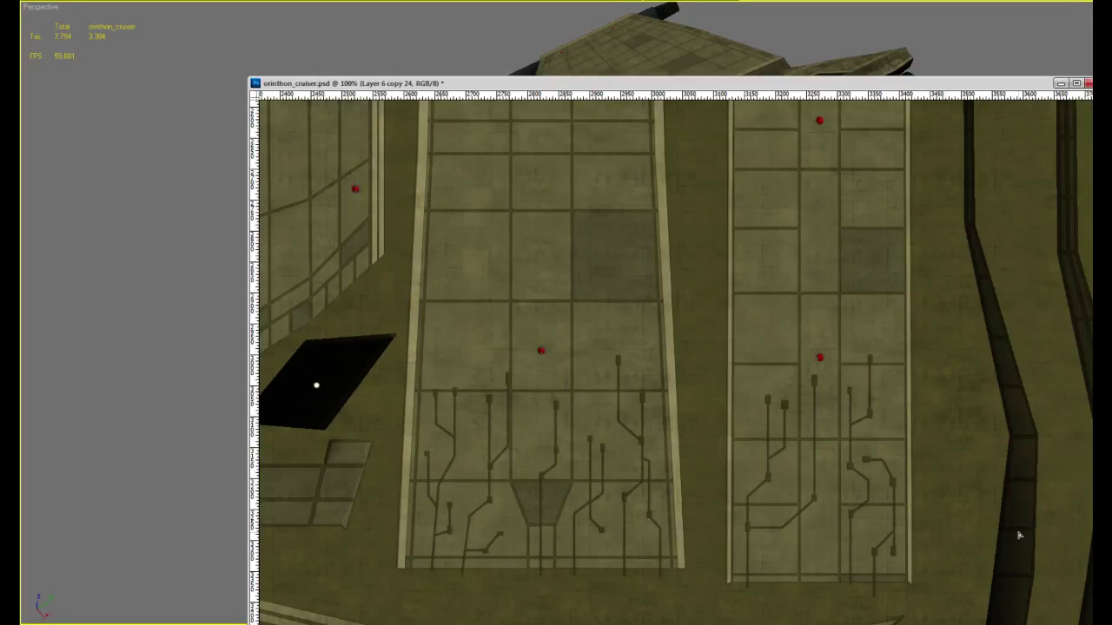
alt+scroll(903, 416, up, 5)
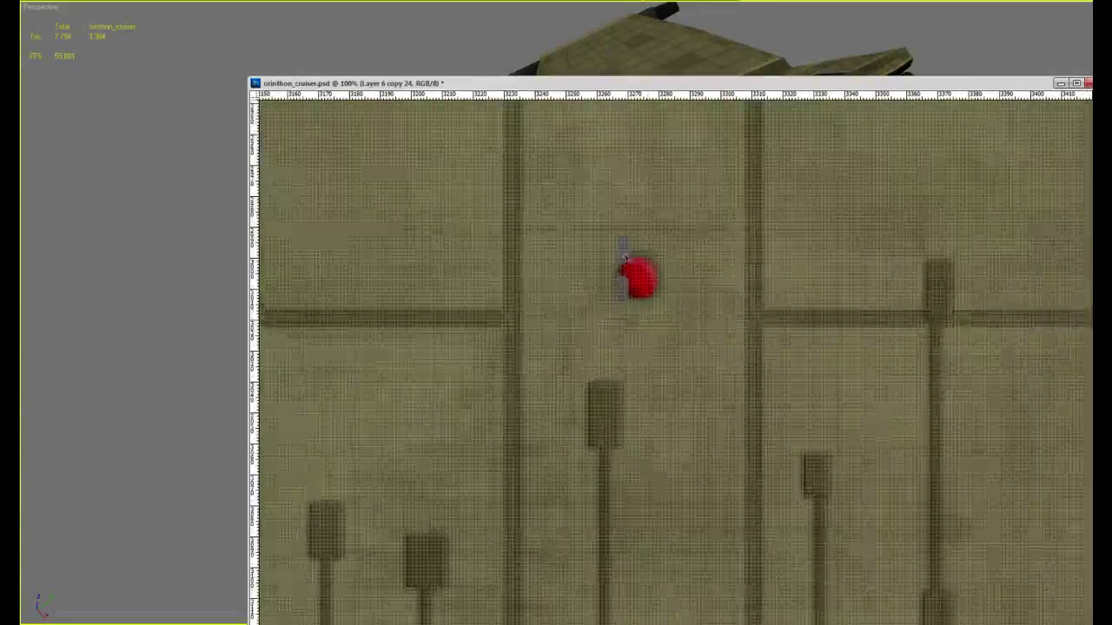
alt+drag(625, 258, 641, 266)
Fit barrel copies onto the narrow panel's red dots below and between the two groups of hatches
drag(688, 213, 764, 548)
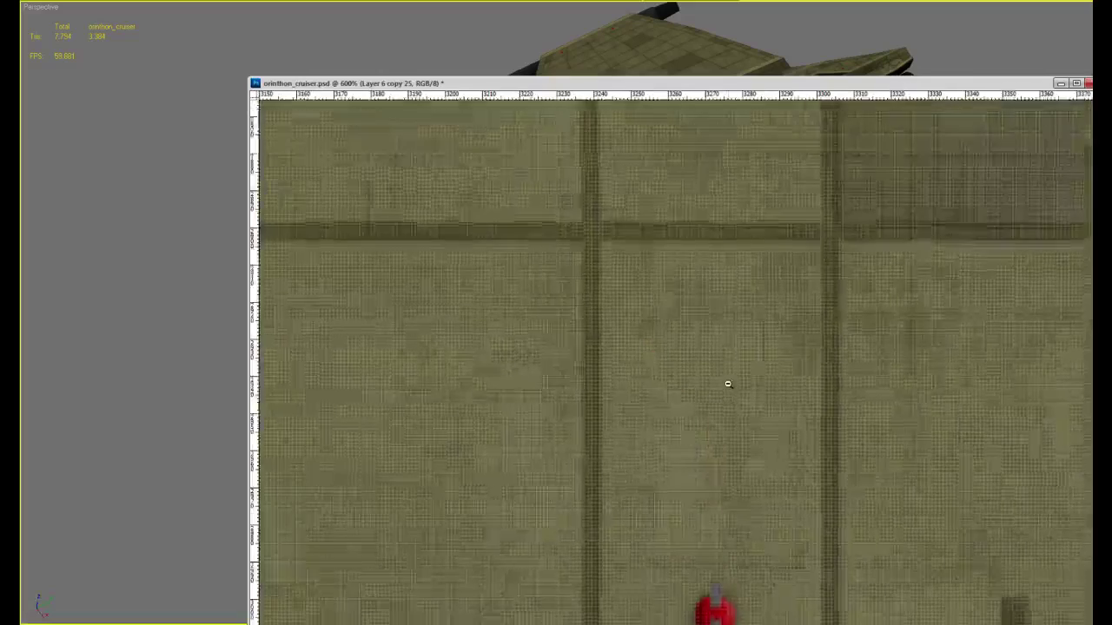
alt+scroll(728, 384, down, 5)
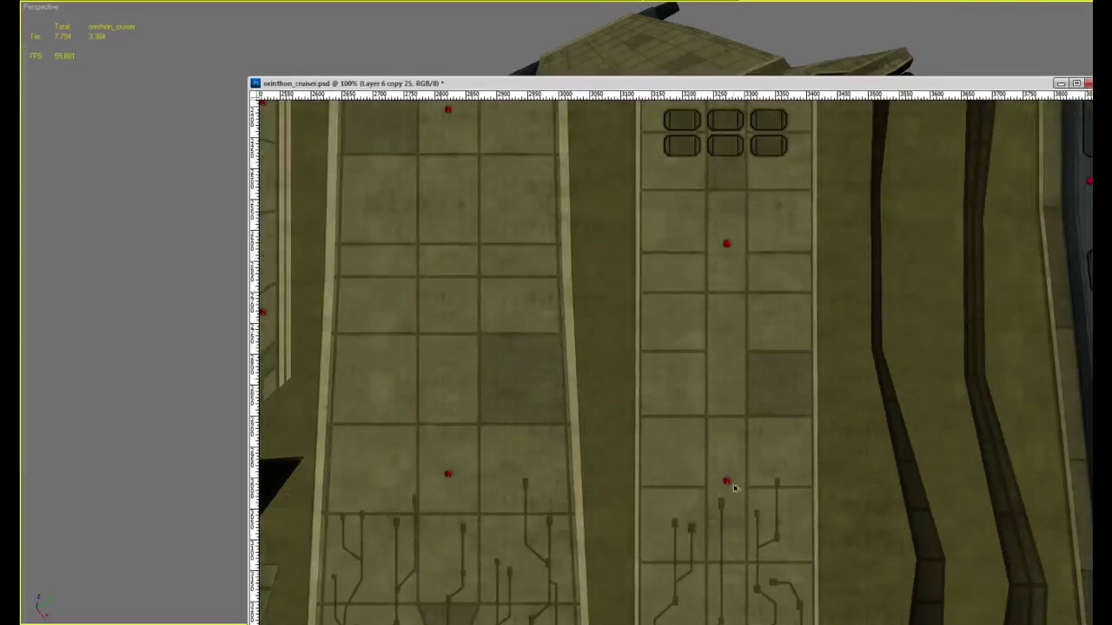
alt+scroll(732, 232, up, 6)
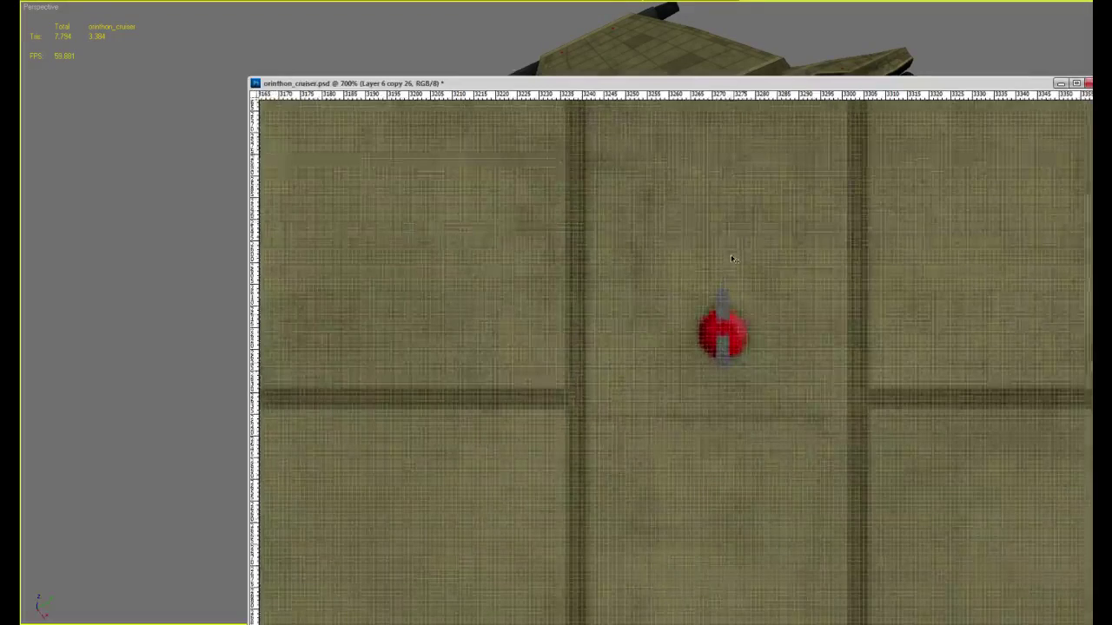
alt+scroll(737, 240, down, 4)
alt+scroll(747, 224, down, 6)
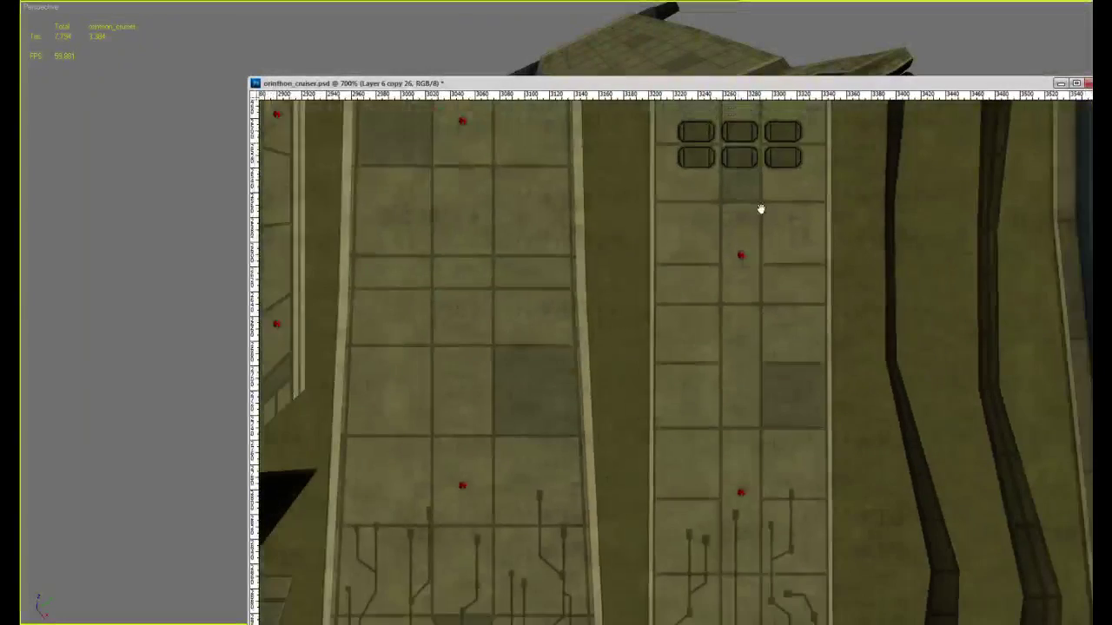
scroll(754, 434, up, 3)
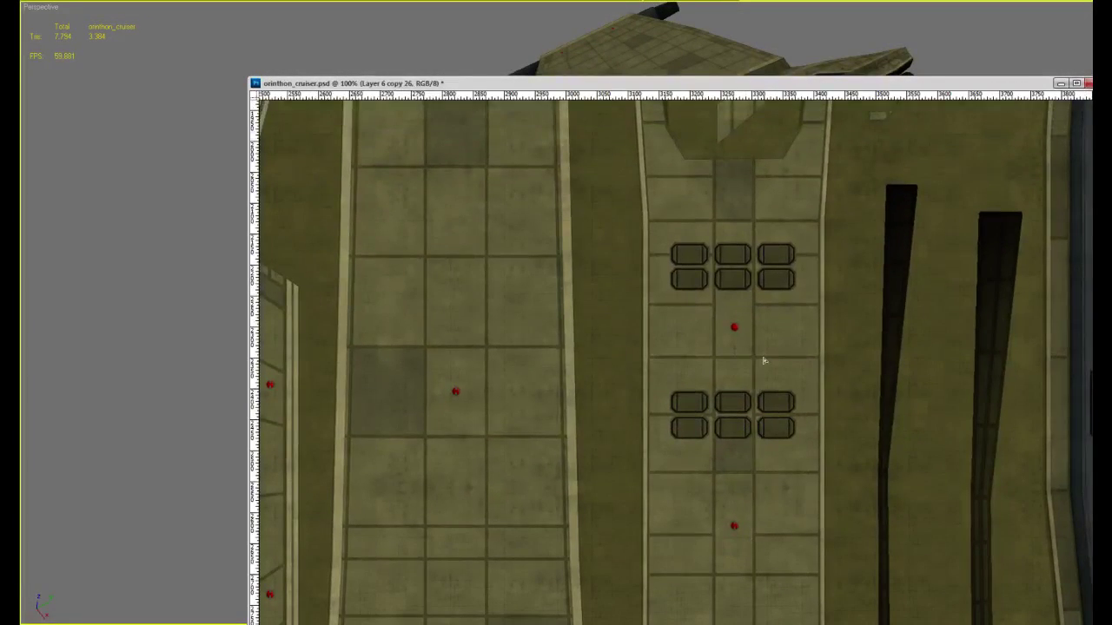
alt+scroll(740, 318, up, 4)
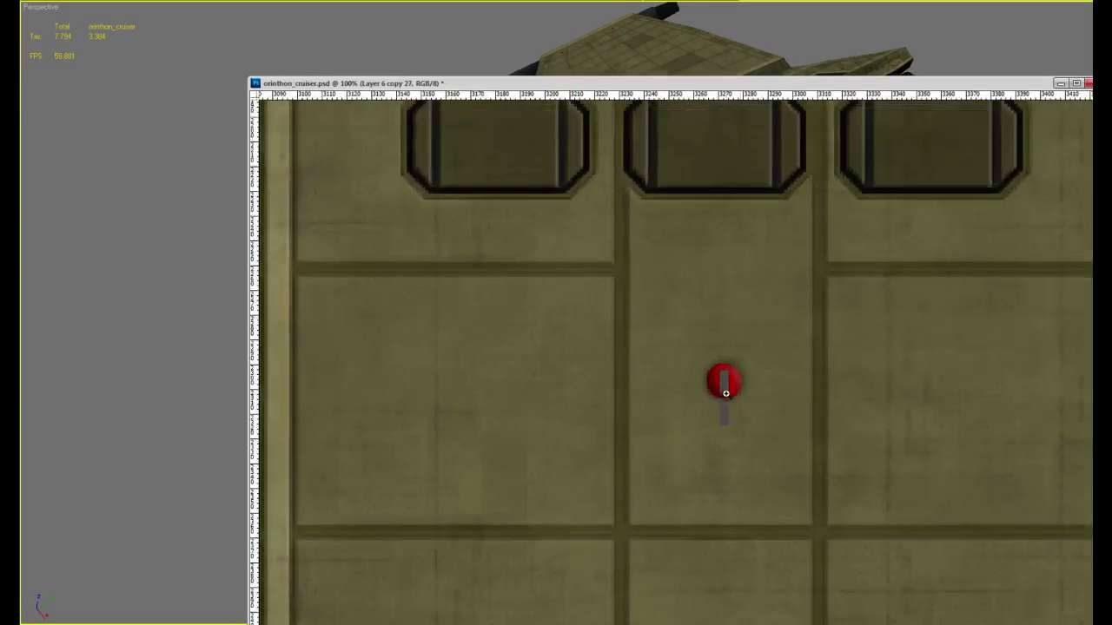
alt+scroll(741, 289, down, 4)
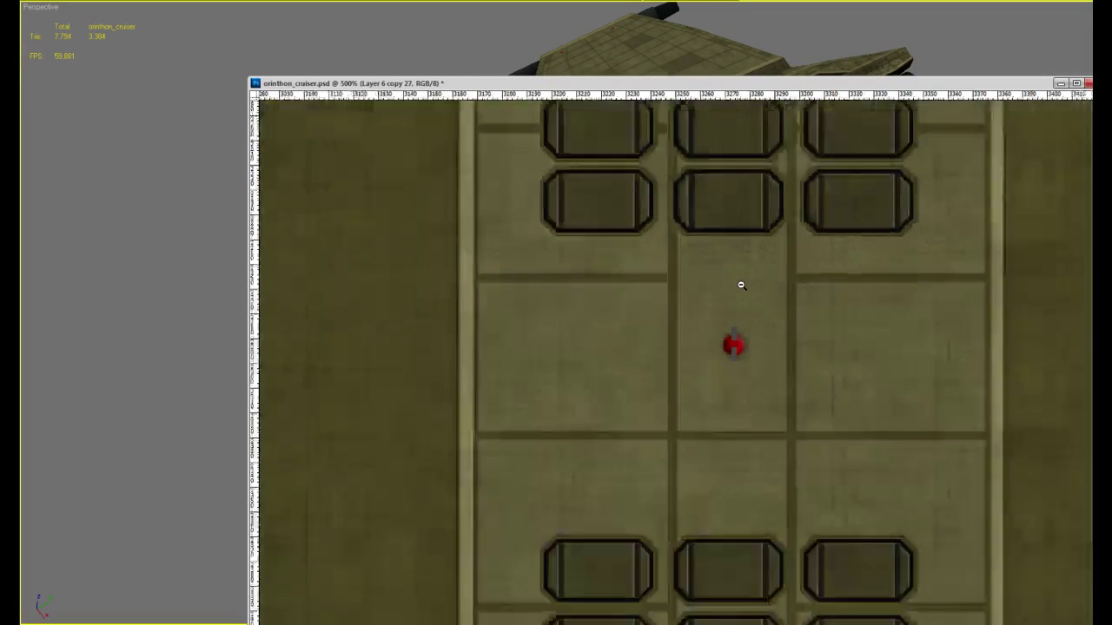
Place barrel copies on the red dots of the small slanted panel and the pale split block beside it
drag(769, 218, 769, 442)
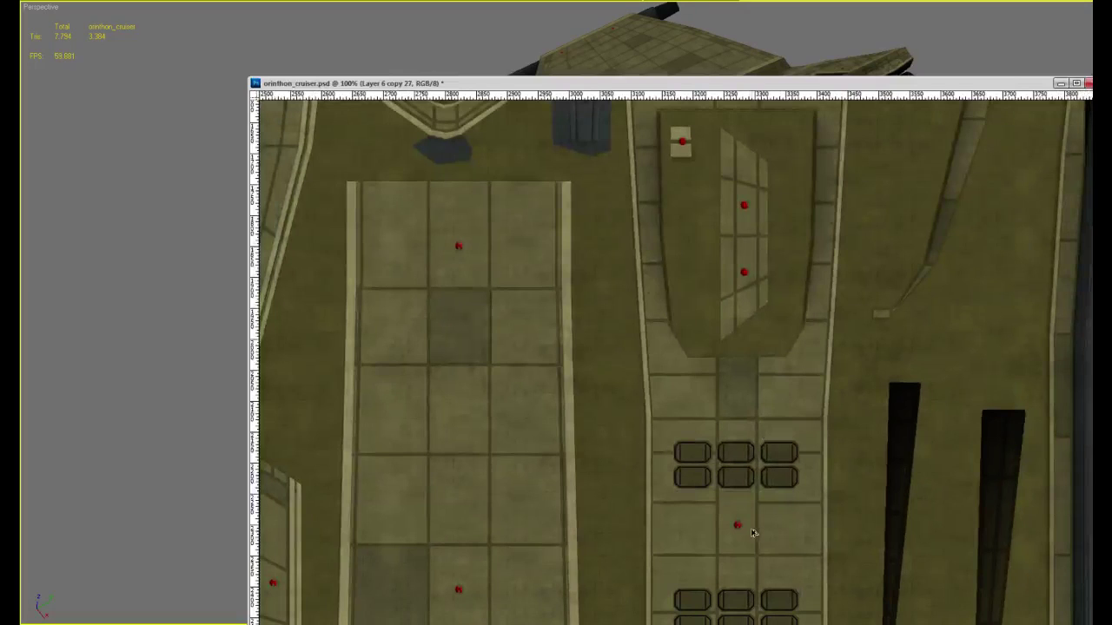
ctrl+click(746, 270)
ctrl+click(742, 267)
ctrl+click(733, 264)
ctrl+click(732, 264)
ctrl+click(732, 264)
drag(777, 276, 796, 243)
alt+scroll(779, 259, down, 2)
drag(788, 198, 851, 443)
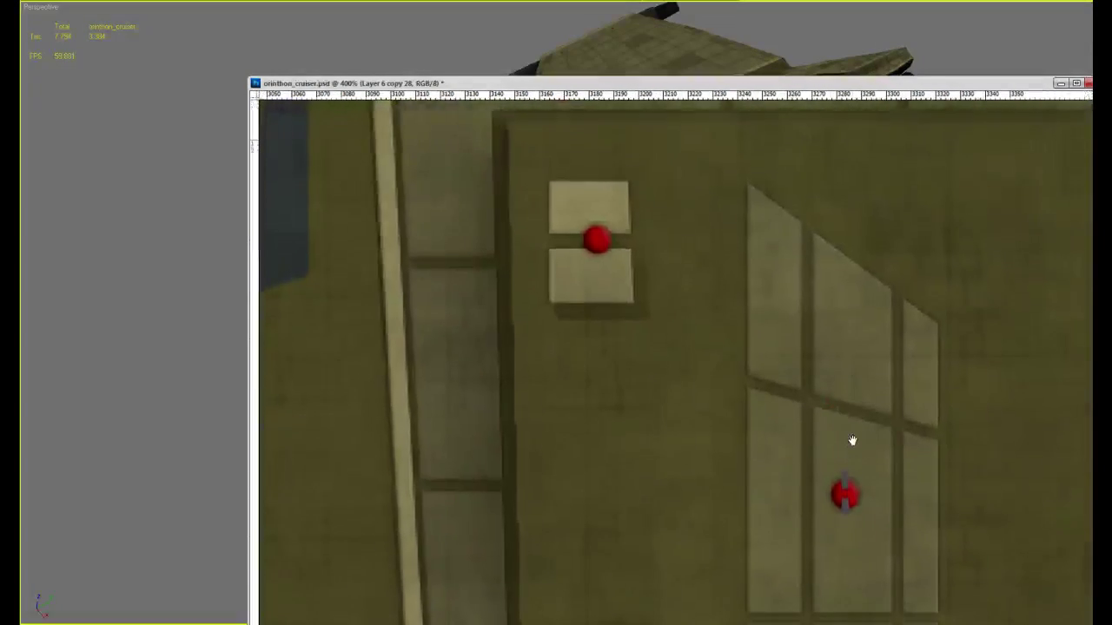
alt+drag(843, 499, 583, 243)
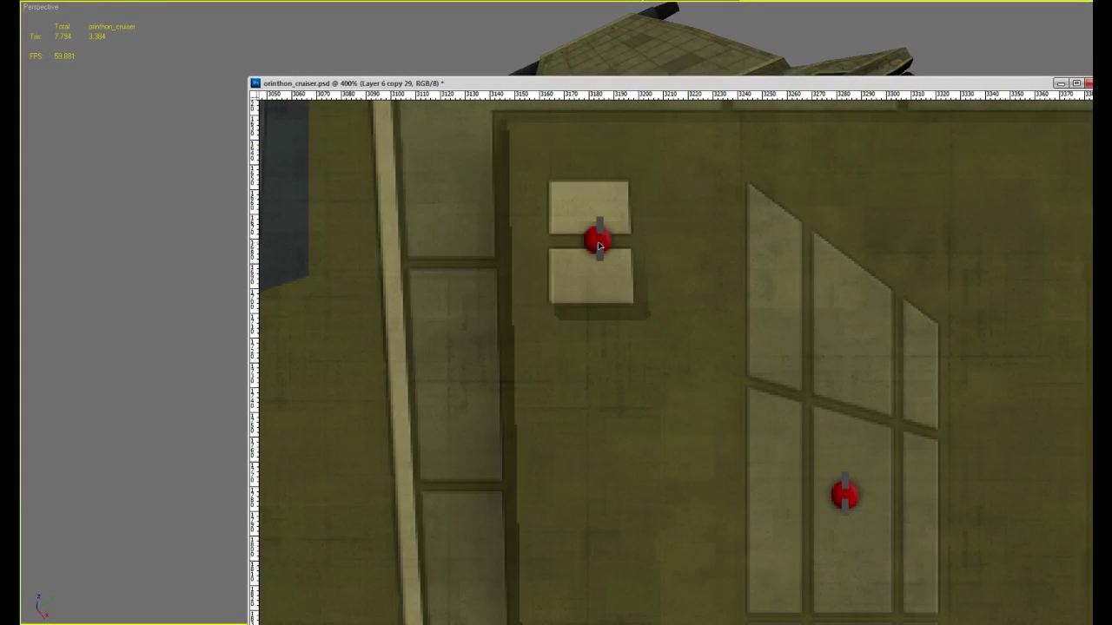
Fit barrel copies onto the upper two red dots of the long dark grey-blue hull strip
alt+scroll(673, 203, down, 5)
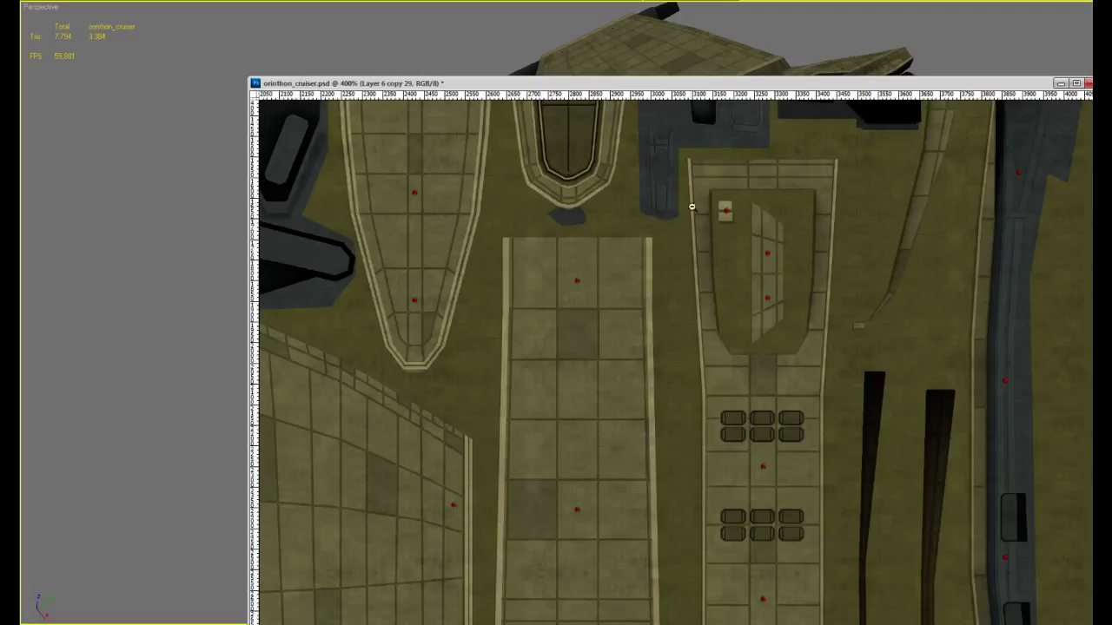
drag(692, 207, 586, 482)
drag(658, 434, 686, 624)
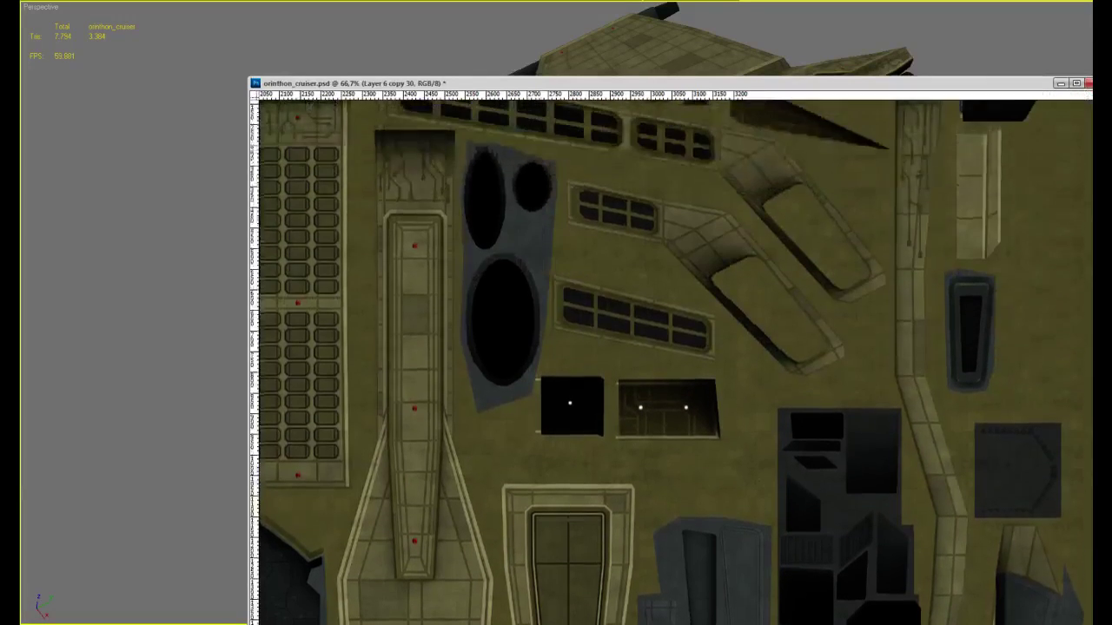
drag(752, 513, 755, 543)
drag(761, 585, 720, 243)
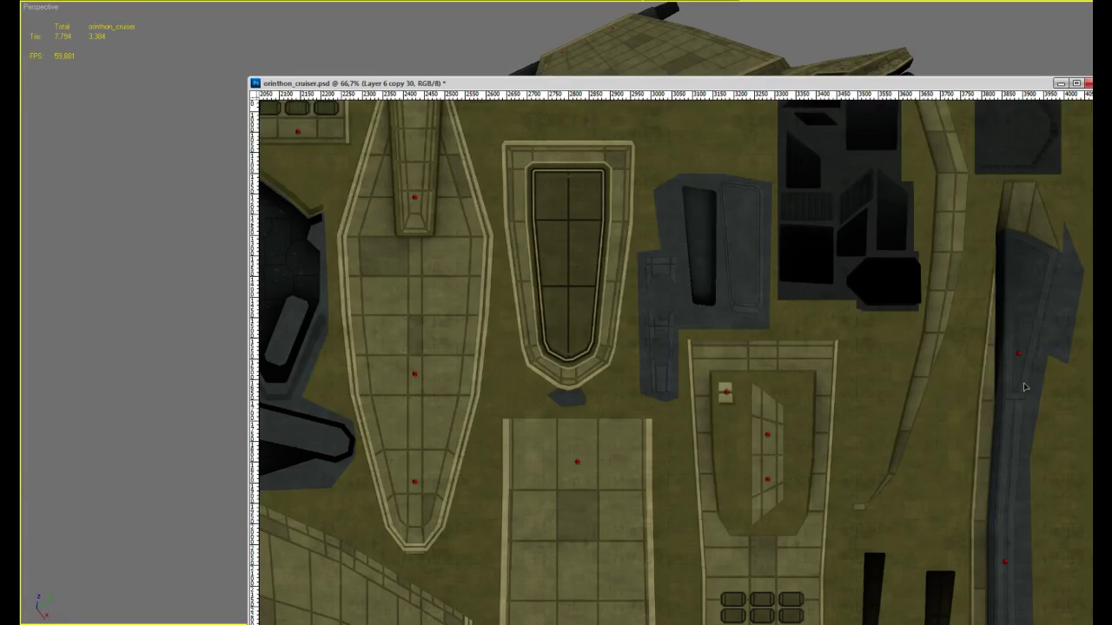
mouse_move(1057, 366)
mouse_down()
mouse_move(1017, 330)
mouse_move(958, 405)
mouse_move(949, 438)
mouse_move(926, 434)
mouse_move(924, 417)
mouse_move(975, 426)
mouse_move(1028, 461)
mouse_move(982, 274)
mouse_up()
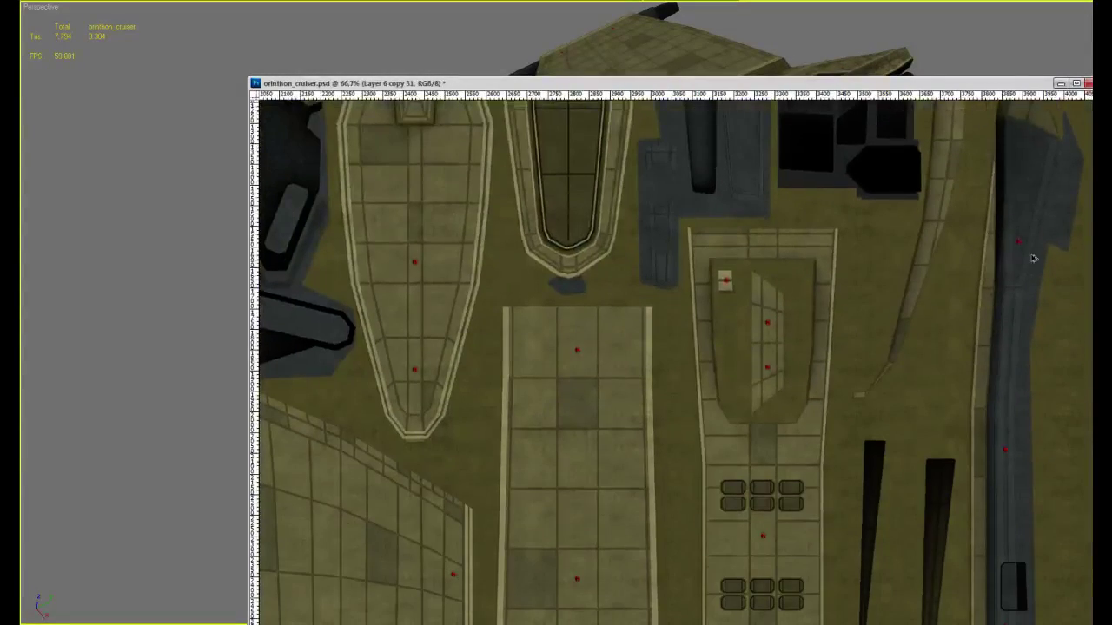
mouse_move(1017, 472)
mouse_down()
mouse_move(1017, 454)
mouse_move(945, 427)
mouse_move(953, 392)
mouse_move(993, 415)
mouse_move(947, 281)
mouse_move(948, 212)
mouse_up()
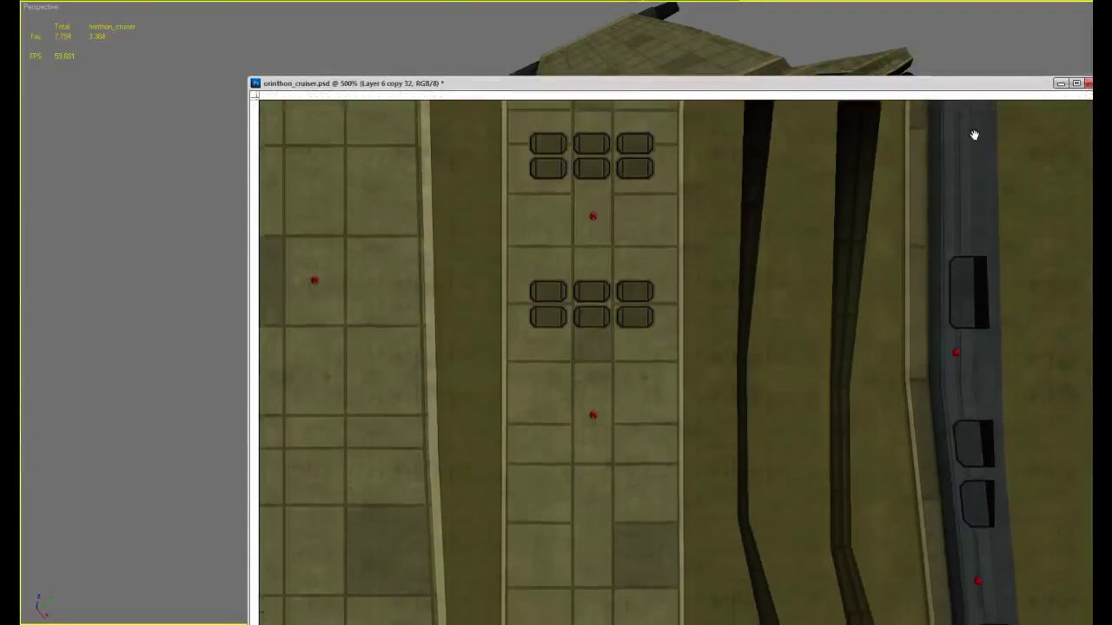
Centre the barrels on the grey-blue strip's dot above the hatches and place a copy on the dot just below its first hatch
ctrl+click(972, 133)
drag(973, 133, 955, 368)
ctrl+click(941, 304)
ctrl+click(939, 301)
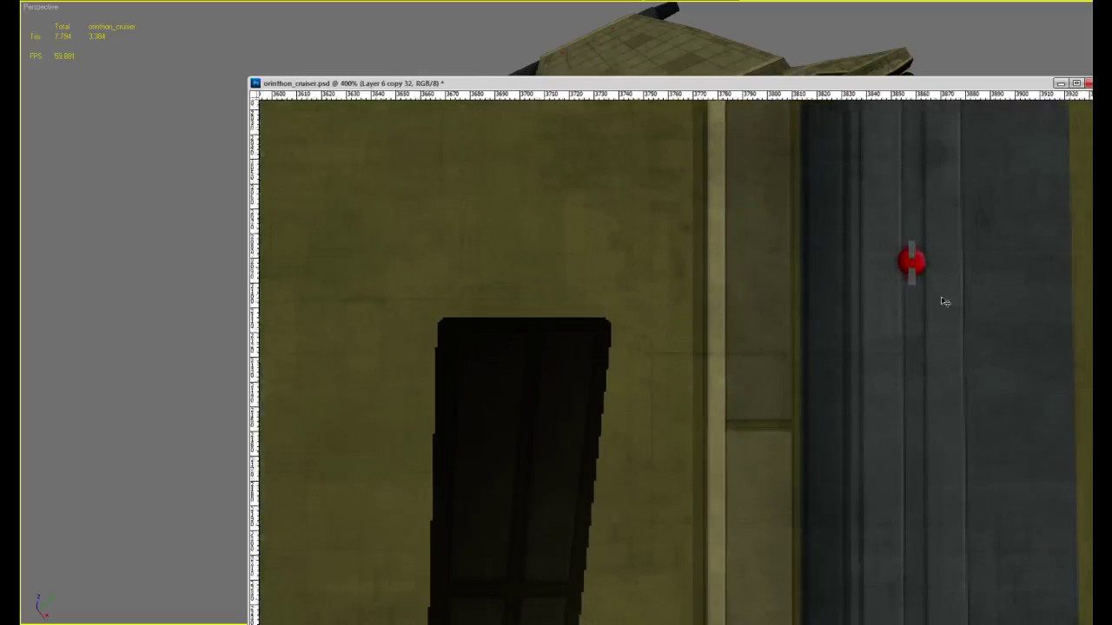
alt+click(881, 330)
drag(882, 333, 959, 291)
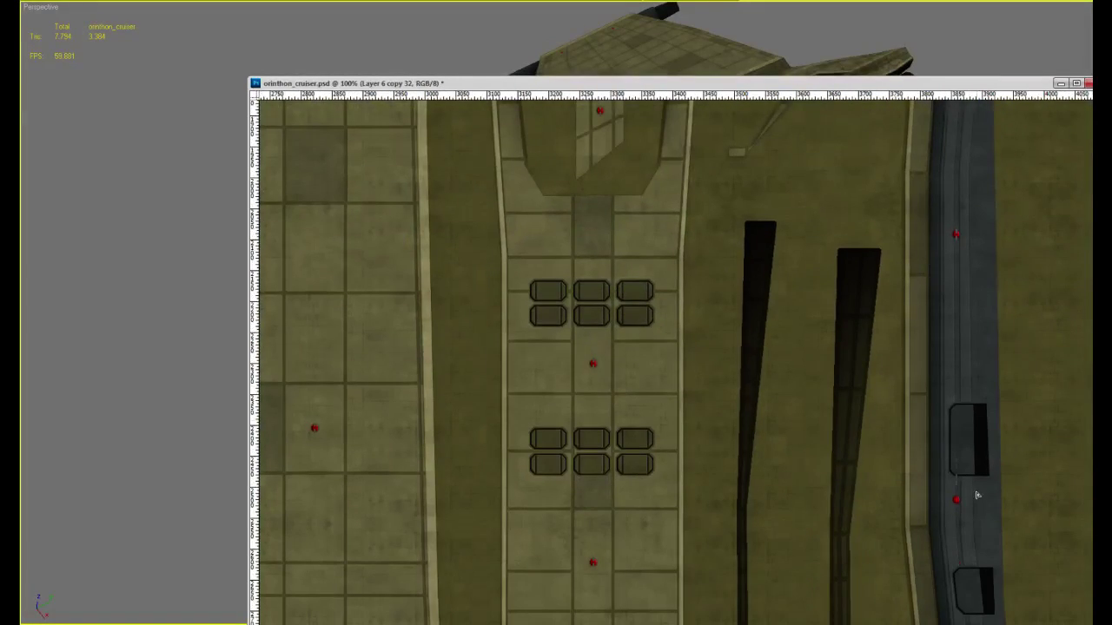
mouse_move(981, 516)
ctrl+mouse_down()
mouse_move(913, 489)
mouse_move(896, 494)
mouse_move(903, 477)
mouse_move(982, 506)
mouse_move(900, 264)
mouse_move(947, 286)
ctrl+mouse_up()
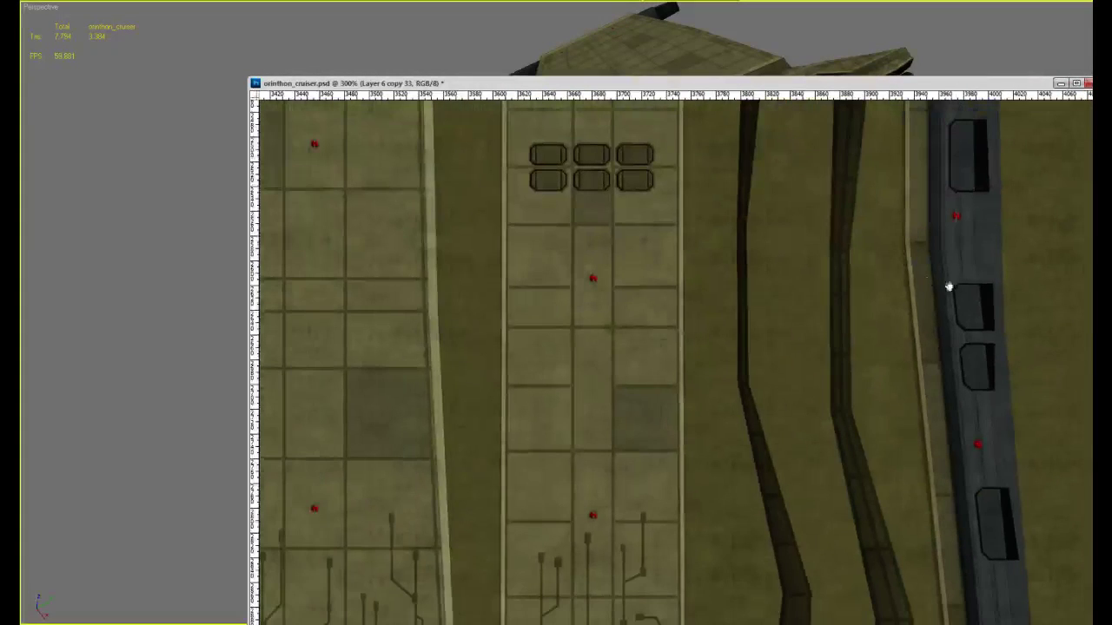
Fit a barrel copy onto the lowest red dot of the grey-blue strip and rotate it slightly to follow the strip's slant
ctrl+click(980, 453)
ctrl+click(985, 454)
ctrl+click(985, 453)
ctrl+drag(955, 464, 958, 443)
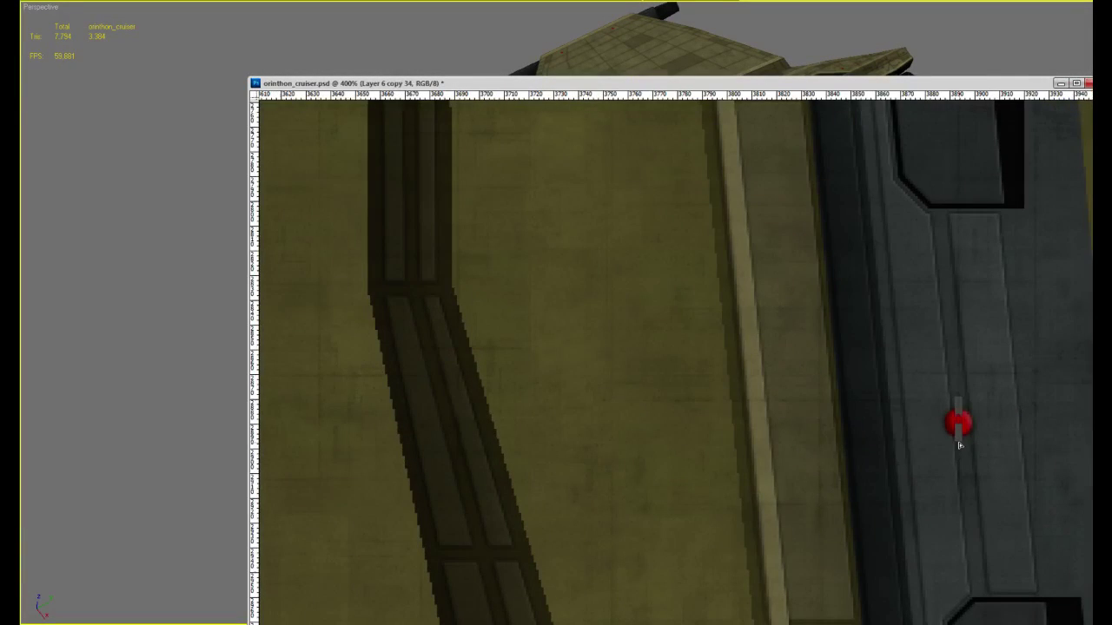
key(ctrl+t)
key(Return)
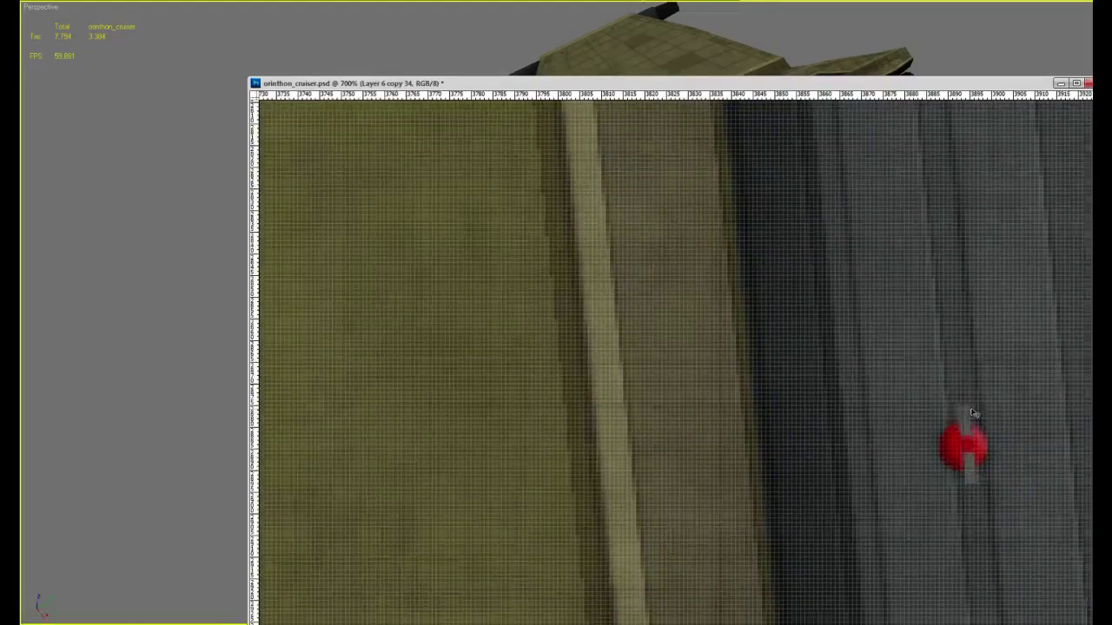
alt+click(973, 324)
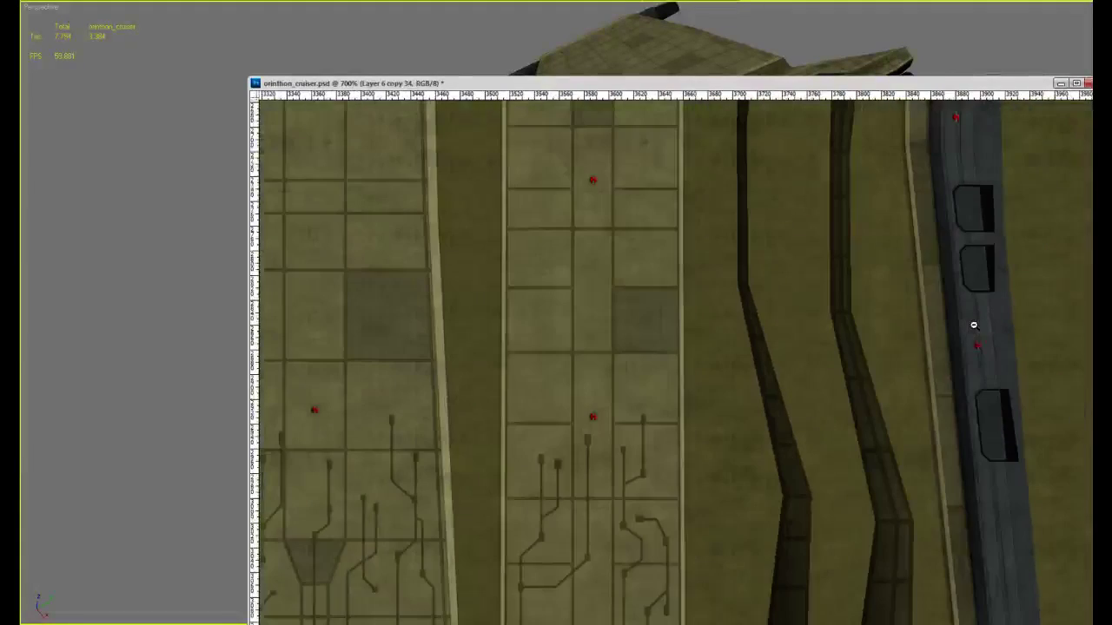
Examine the hull, wing and emblem panels across the texture sheet for red dots that still lack barrels
scroll(876, 398, down, 2)
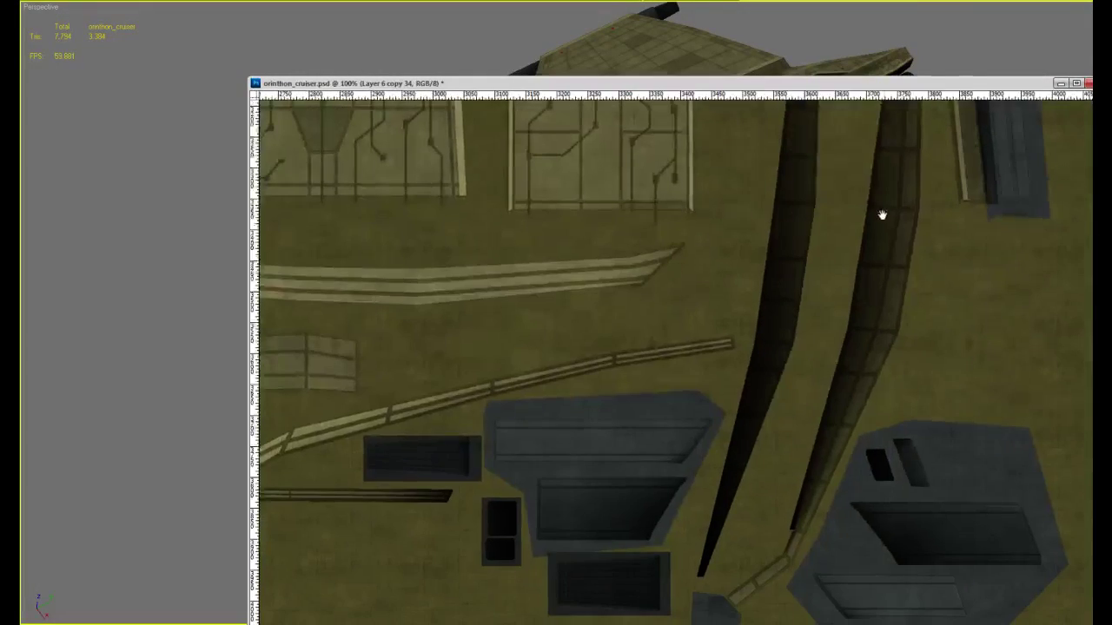
drag(873, 229, 665, 286)
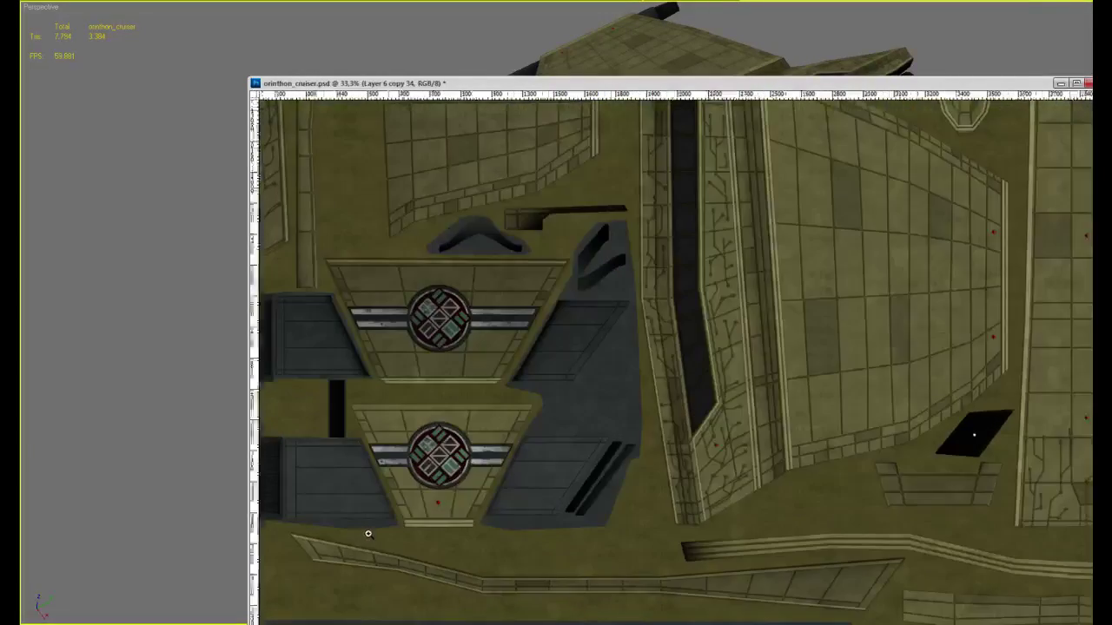
drag(368, 535, 417, 513)
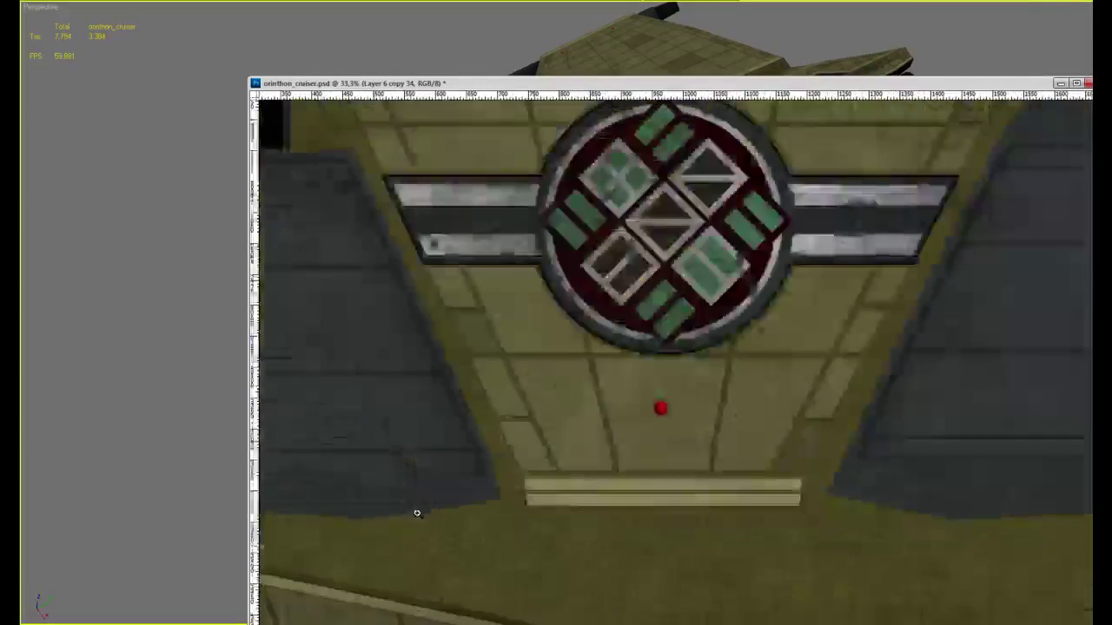
drag(711, 421, 599, 473)
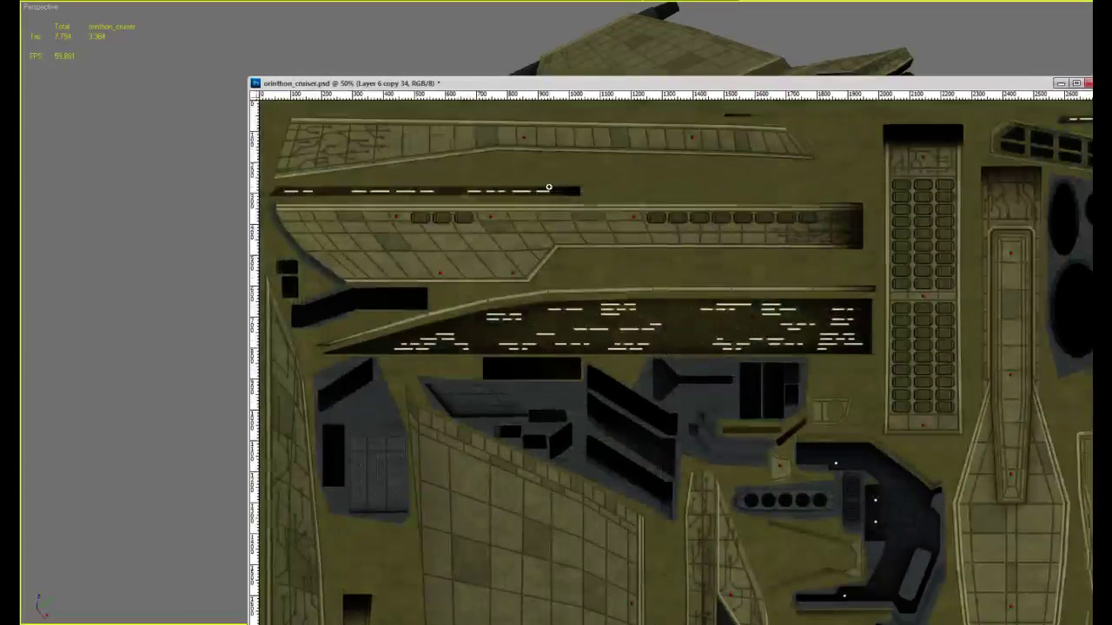
click(548, 188)
drag(549, 183, 598, 269)
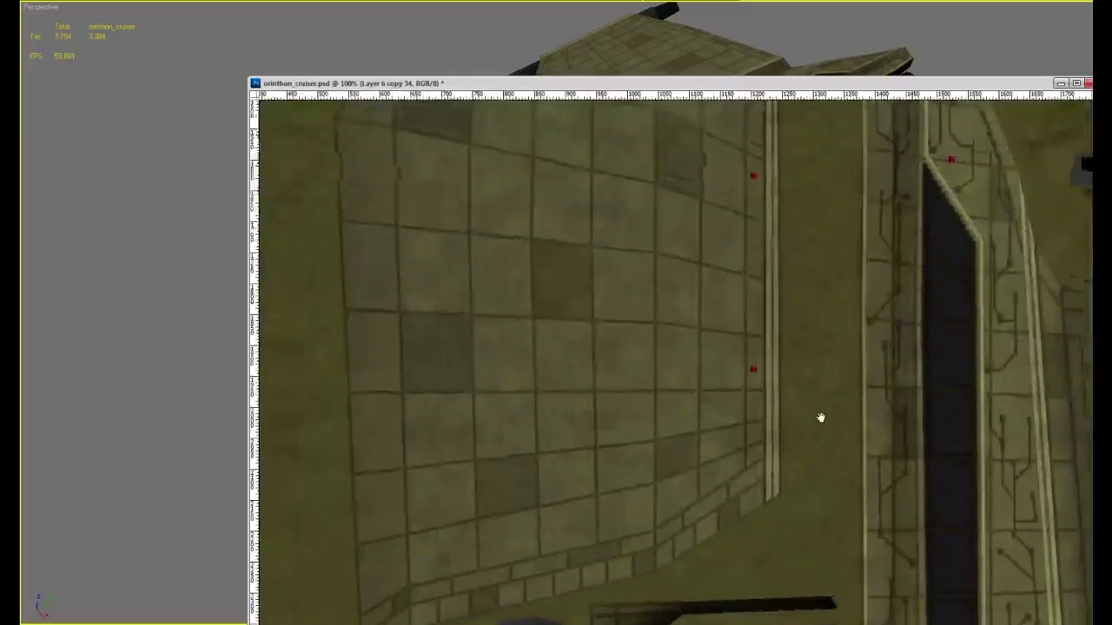
alt+click(821, 417)
alt+click(821, 417)
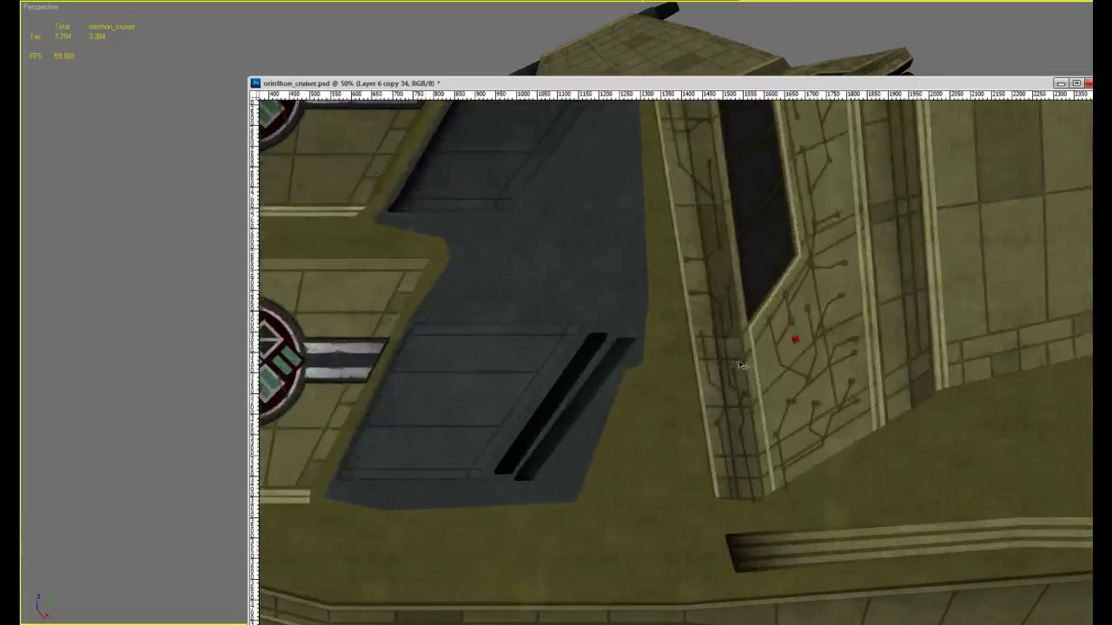
drag(818, 263, 870, 530)
drag(769, 314, 856, 308)
drag(782, 281, 709, 296)
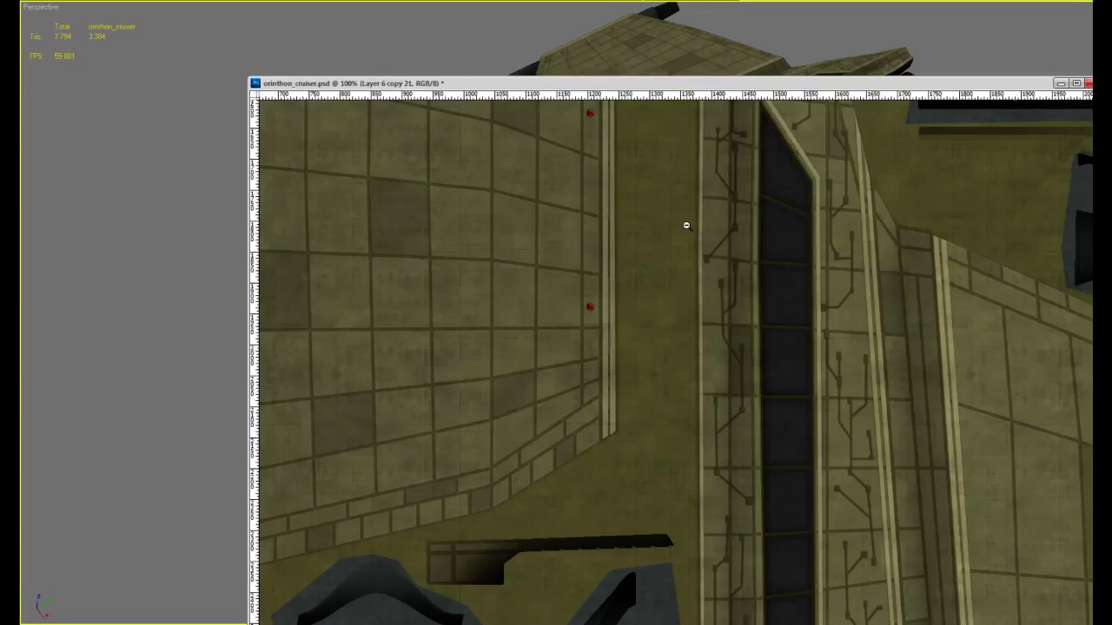
alt+scroll(697, 255, down, 5)
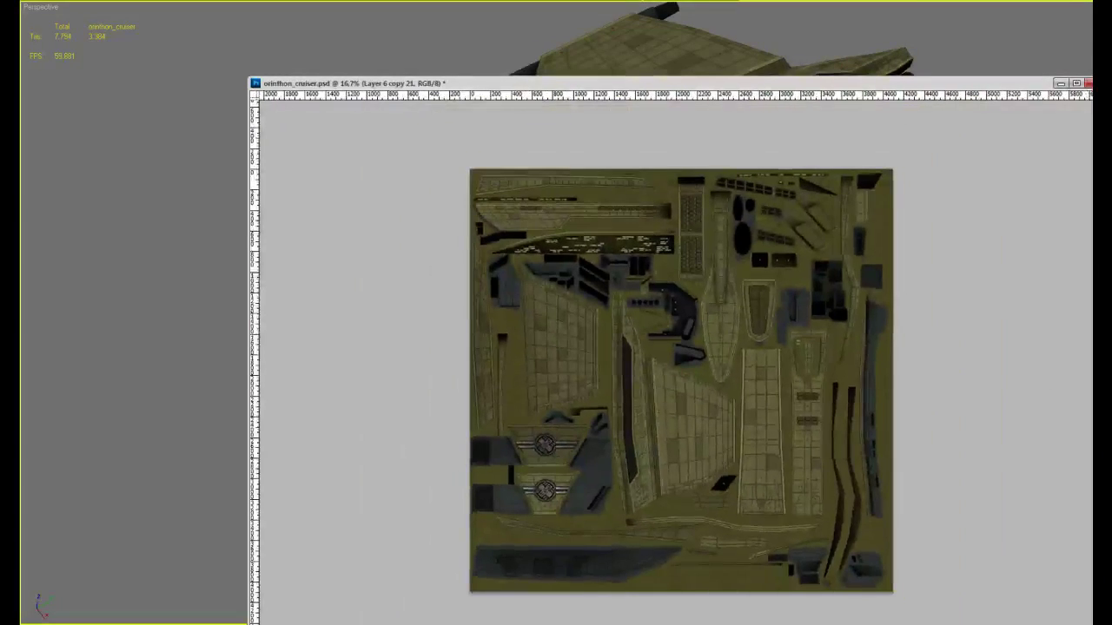
alt+scroll(737, 449, up, 2)
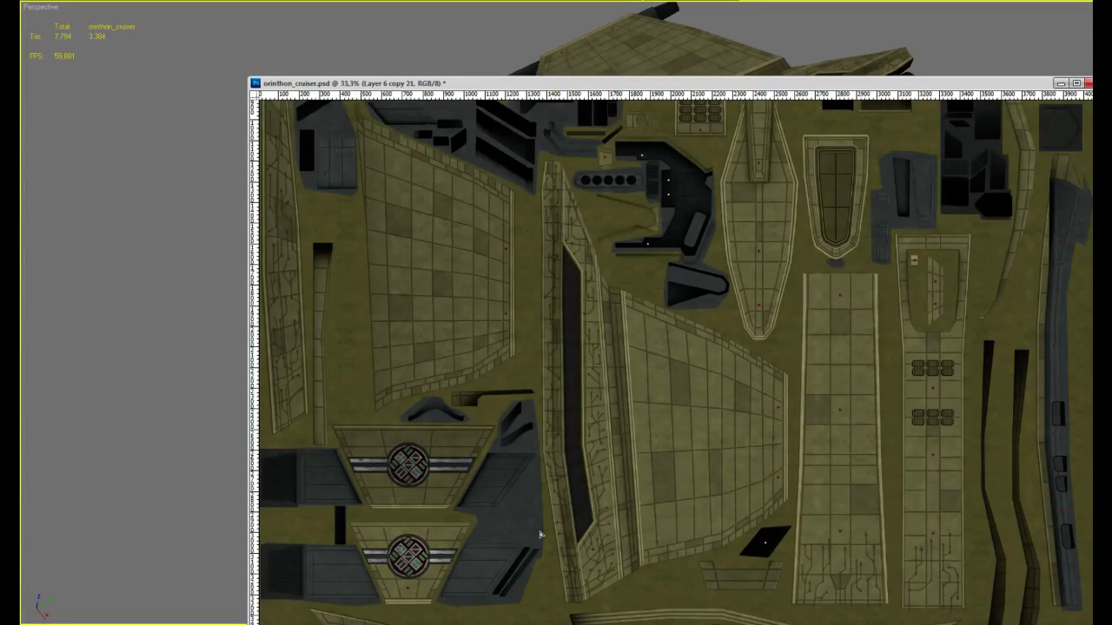
alt+scroll(416, 600, up, 2)
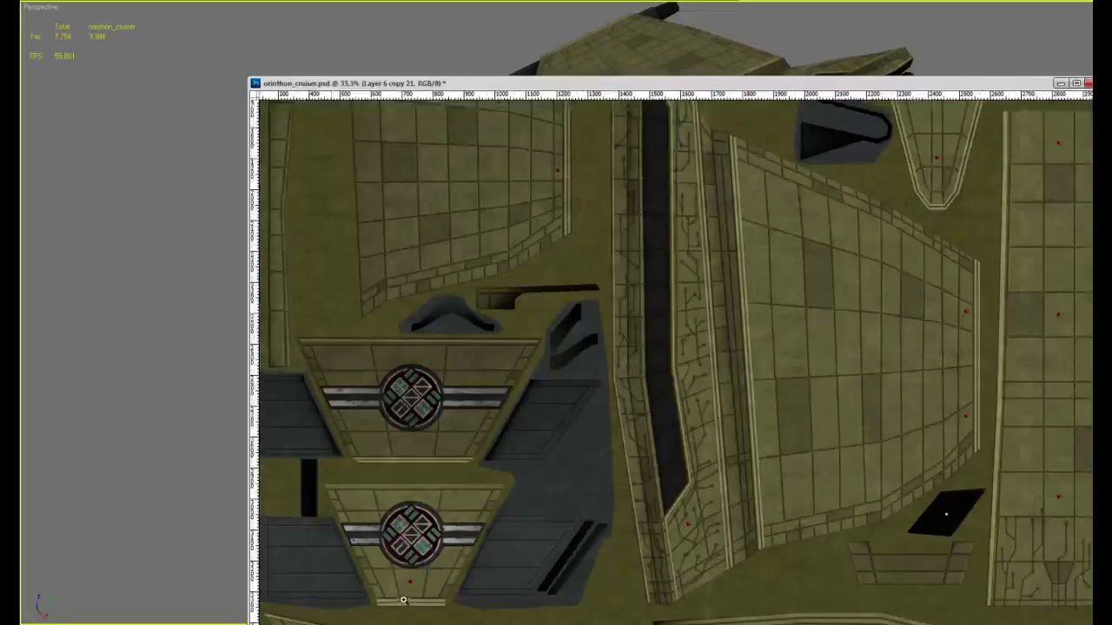
click(526, 545)
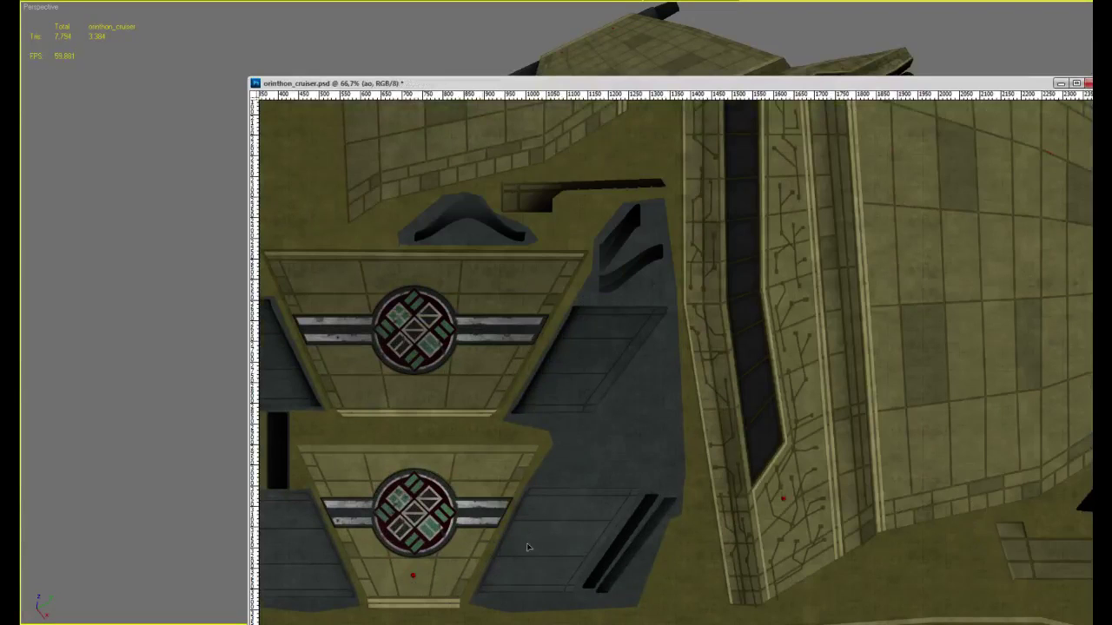
alt+click(545, 400)
alt+click(545, 401)
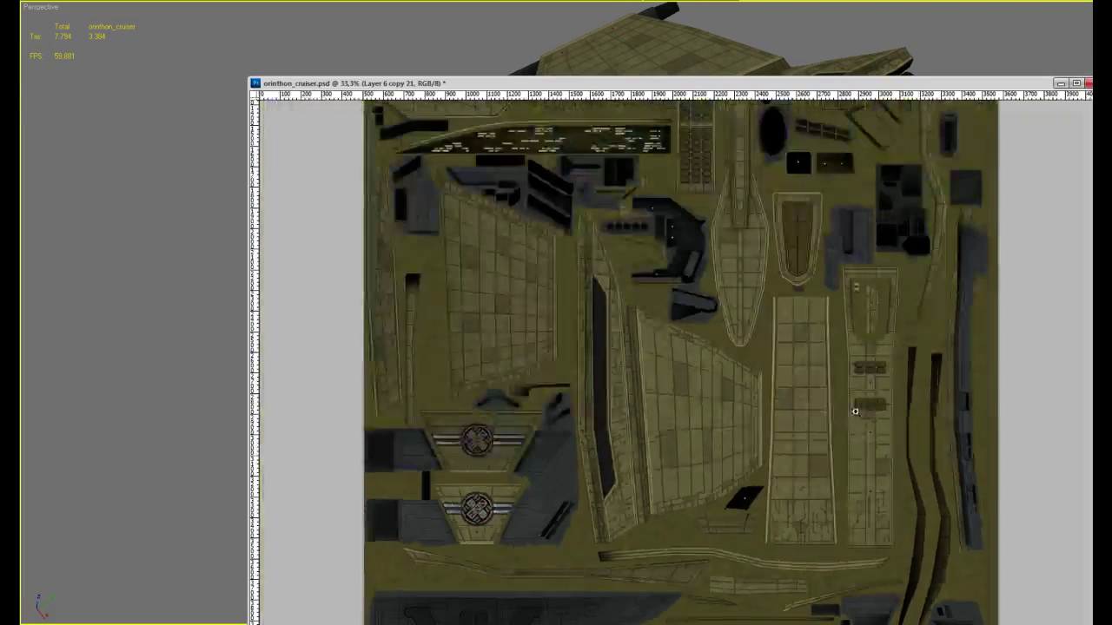
drag(856, 412, 730, 453)
ctrl+click(759, 483)
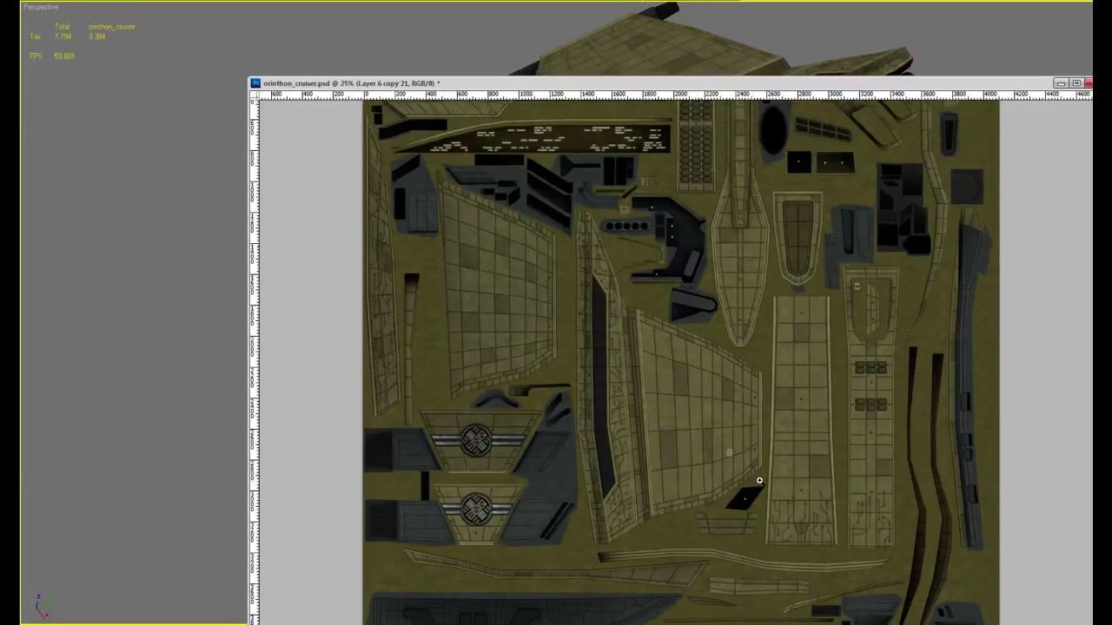
ctrl+click(750, 477)
ctrl+click(750, 477)
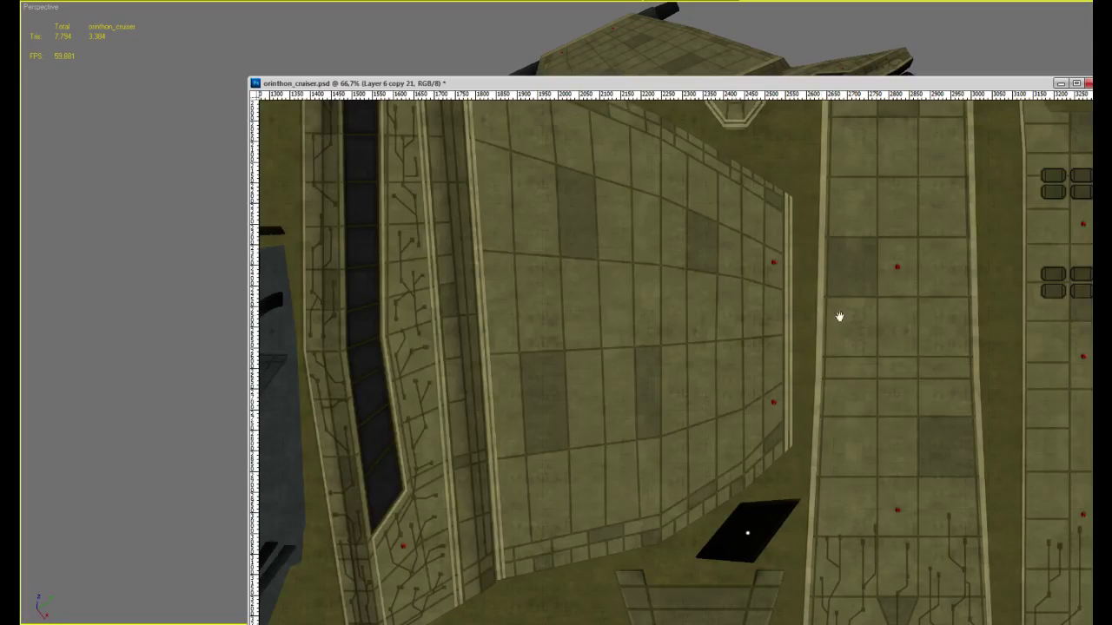
ctrl+drag(839, 315, 662, 296)
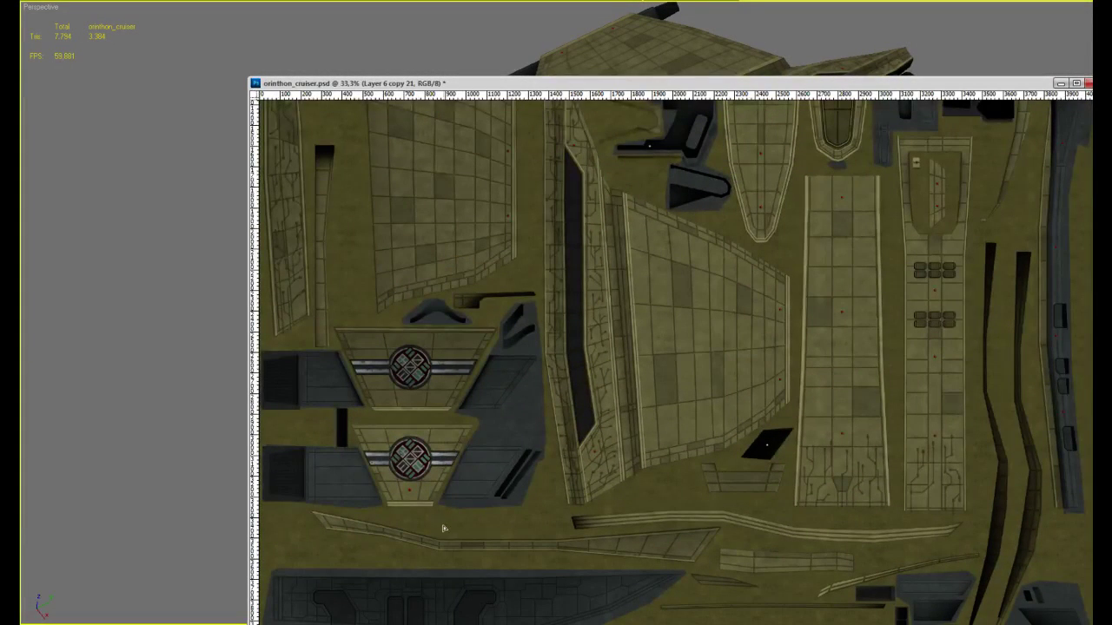
Fit a barrel copy onto the red dot below the round emblem of the lower wingtip panel
ctrl+click(372, 526)
ctrl+click(377, 526)
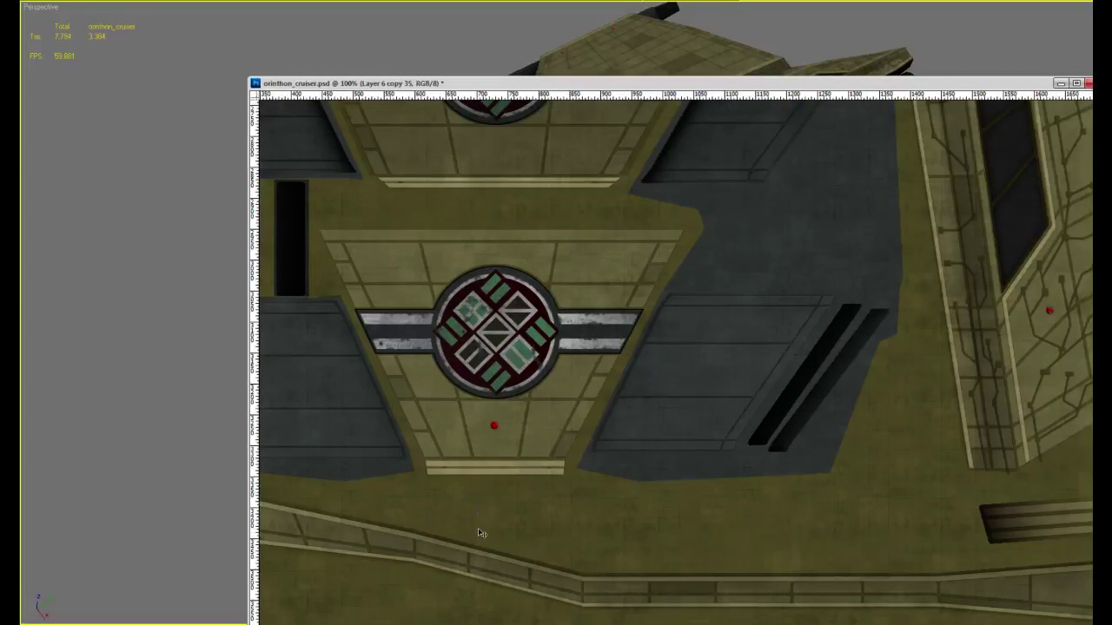
ctrl+click(493, 429)
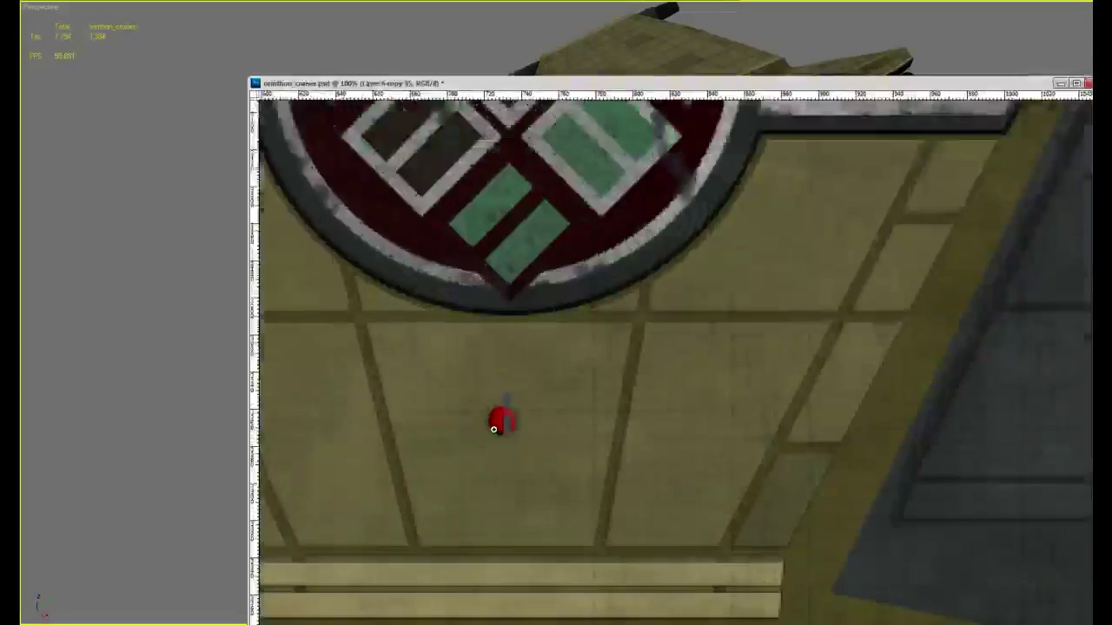
alt+click(511, 432)
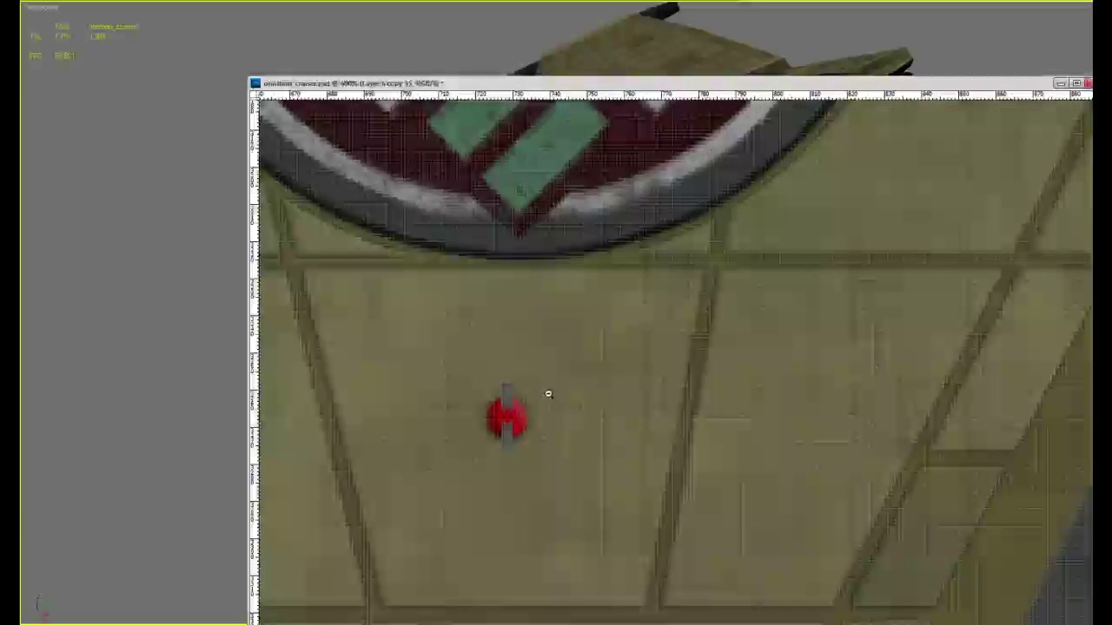
alt+click(548, 390)
alt+click(551, 393)
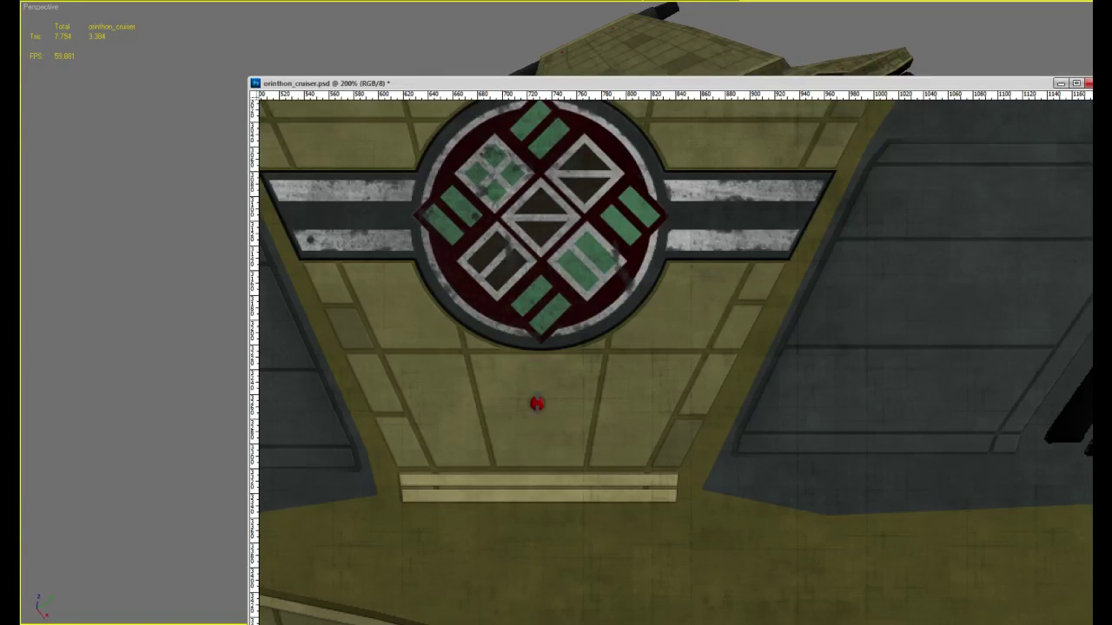
Merge the barrel copies into a single layer, undoing the merge that goes into the red dot bases
key(ctrl+e)
key(ctrl+e)
key(ctrl+e)
key(ctrl+e)
key(ctrl+z)
scroll(672, 361, up, 2)
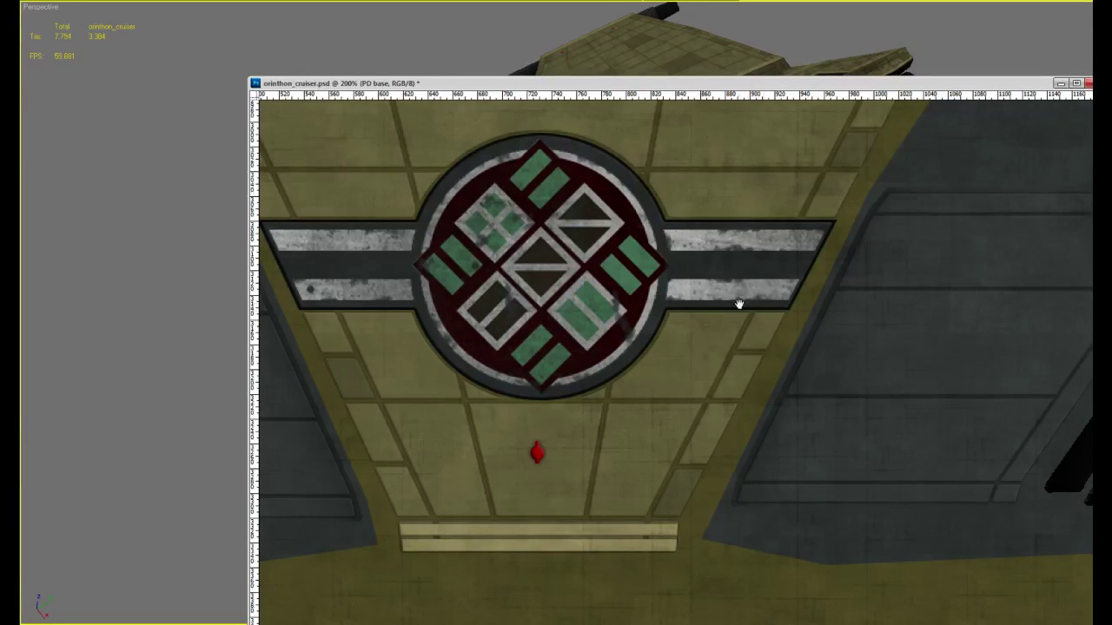
drag(621, 320, 651, 313)
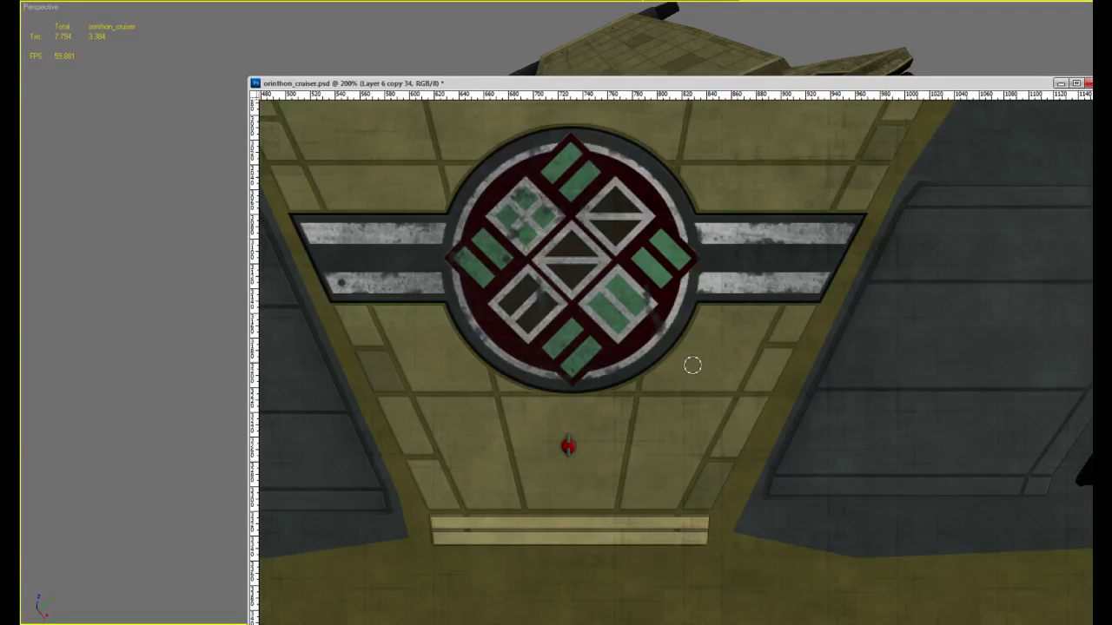
Merge the barrel layer with the red dot bases and desaturate the resulting turrets to grey
click(513, 444)
click(513, 443)
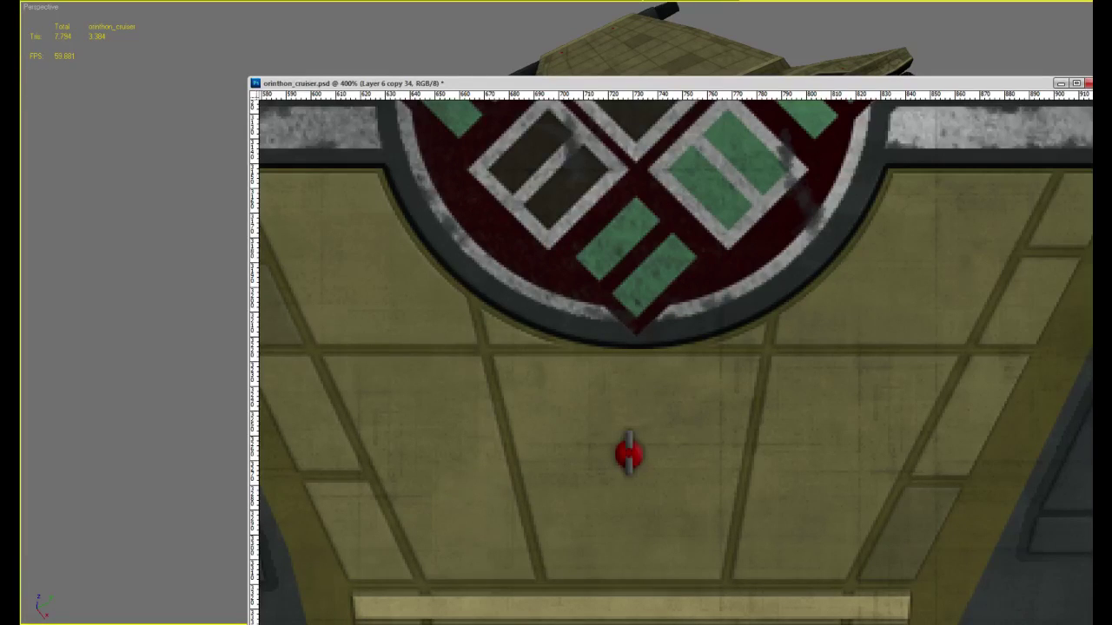
key(ctrl+e)
key(ctrl+shift+u)
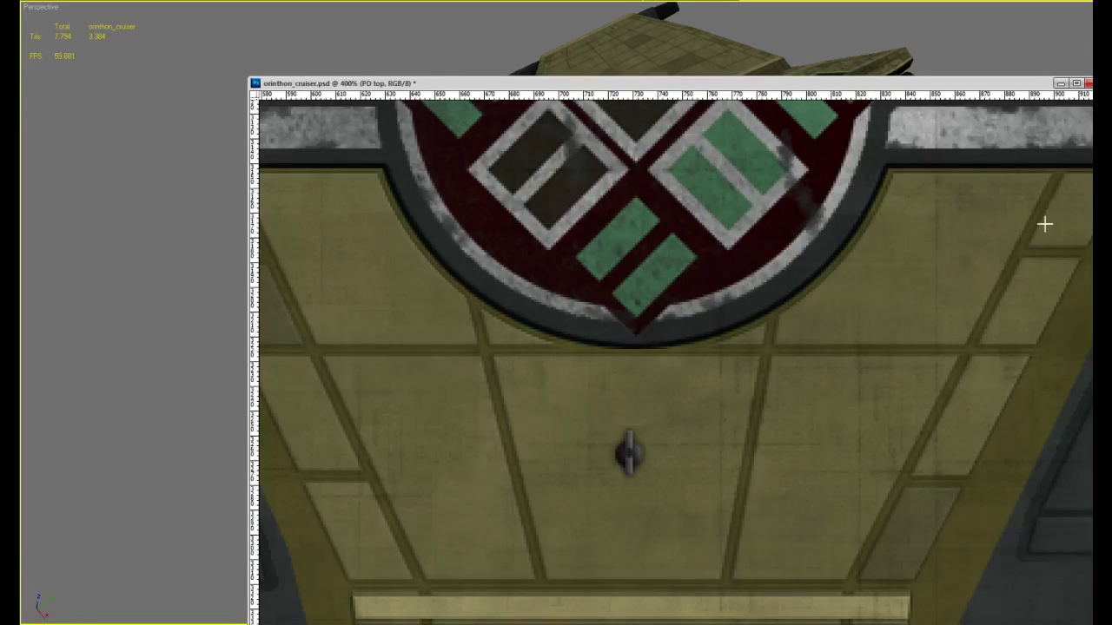
Examine the desaturated turrets on the emblem, wing and hull panels across the whole texture sheet
alt+click(615, 308)
alt+click(616, 310)
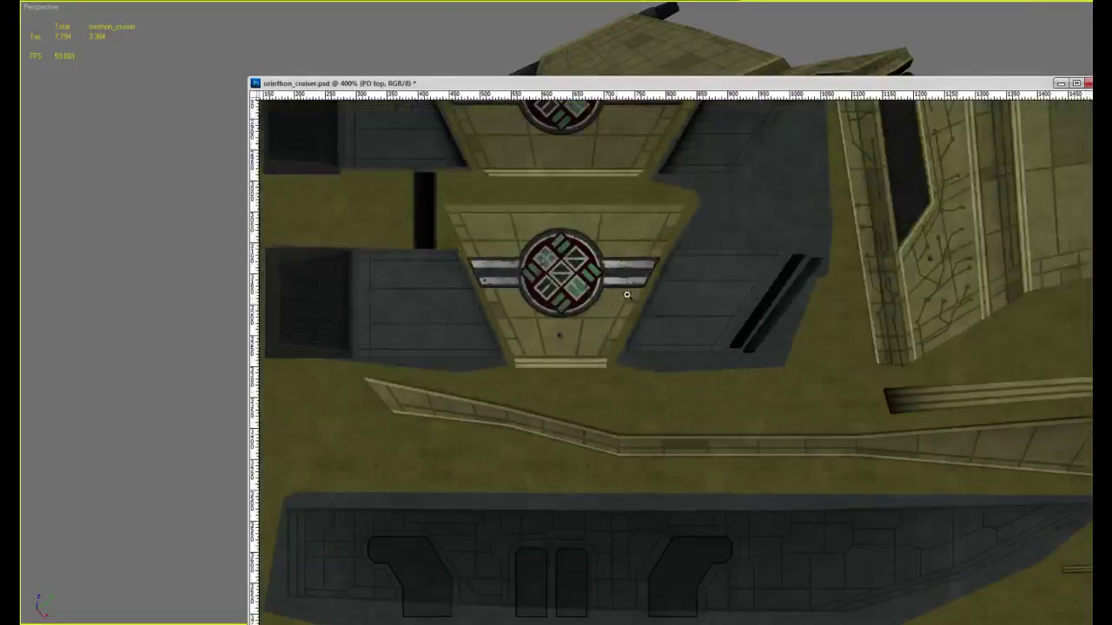
drag(667, 340, 675, 397)
drag(639, 148, 610, 377)
alt+click(610, 378)
alt+click(610, 378)
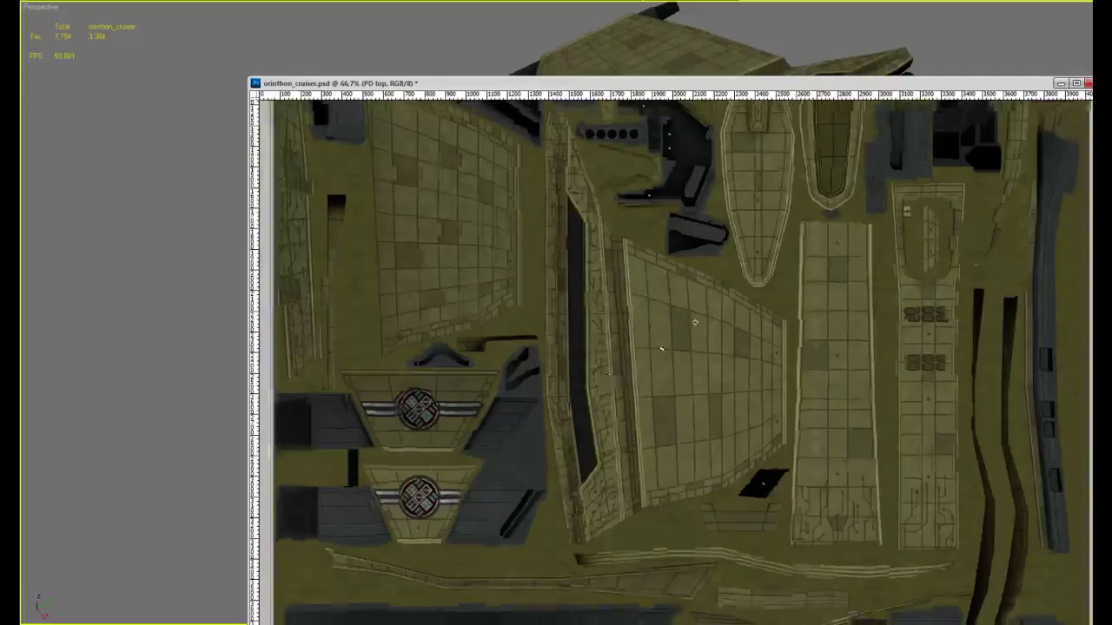
alt+click(694, 322)
drag(695, 323, 718, 429)
click(721, 210)
drag(721, 210, 820, 332)
alt+click(820, 332)
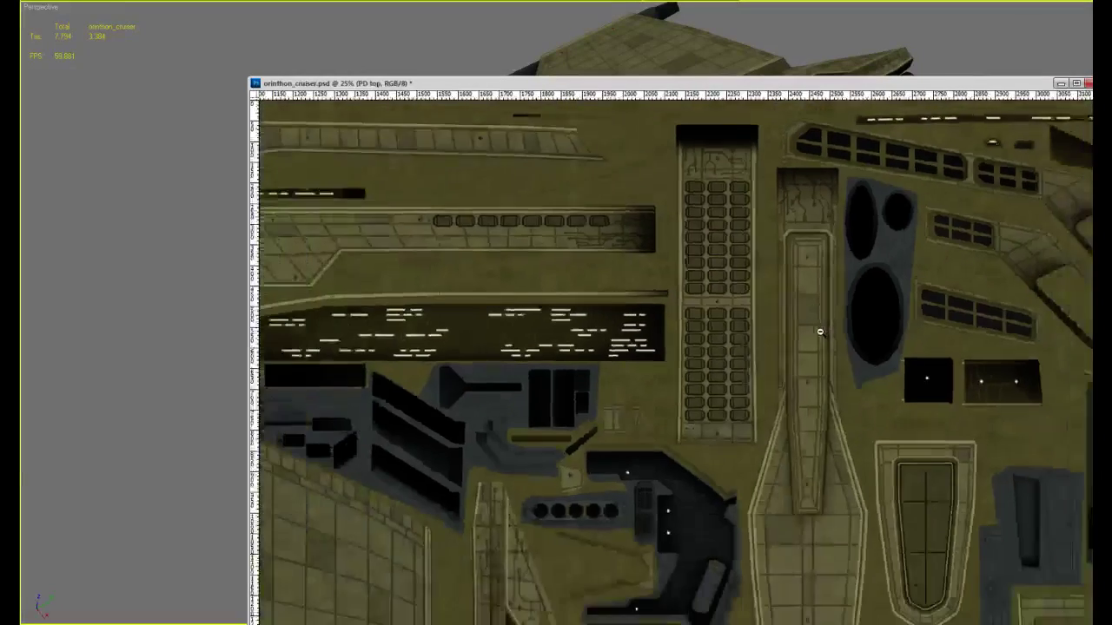
alt+click(813, 462)
alt+click(815, 461)
drag(727, 525, 742, 452)
click(666, 407)
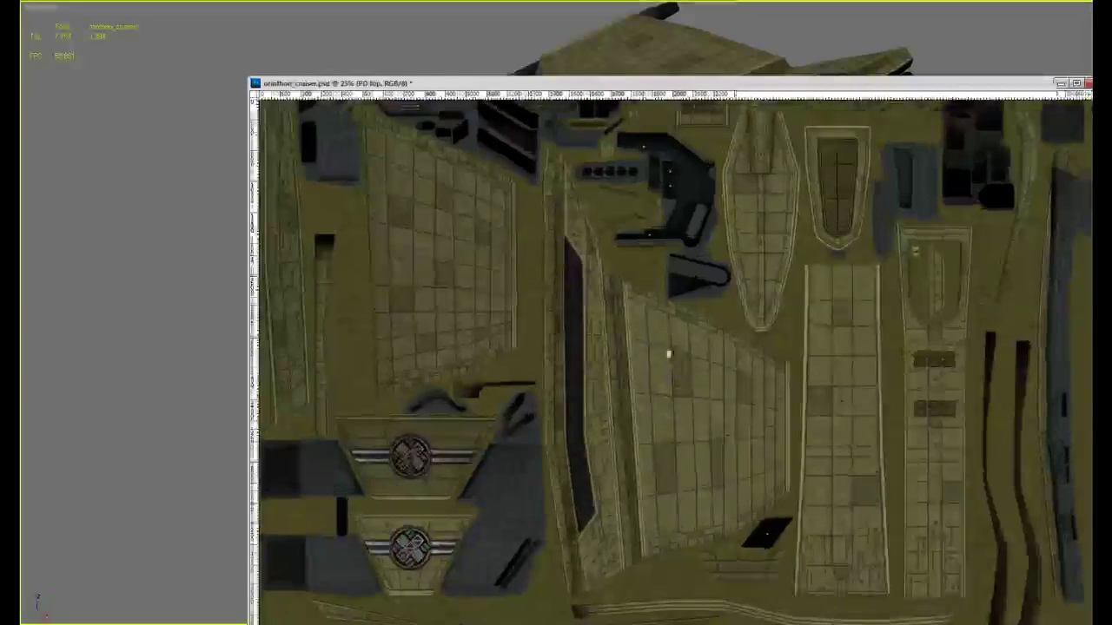
Switch to the 3D model and examine the turrets on the cruiser's hull and wings from above and from the side
scroll(725, 356, up, 5)
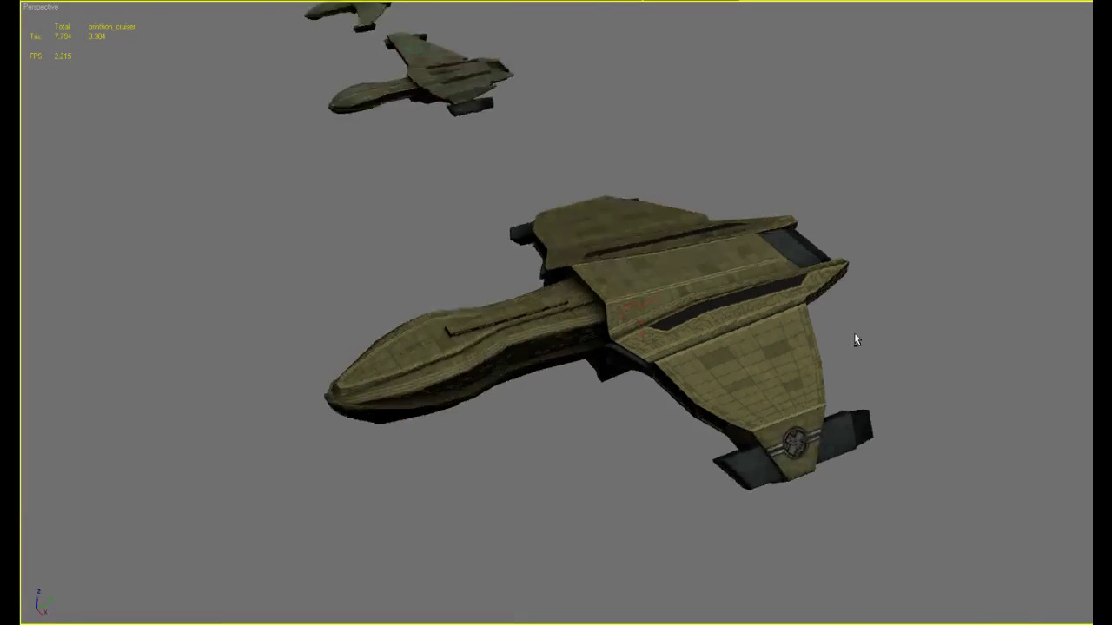
alt+middle_drag(854, 342, 848, 240)
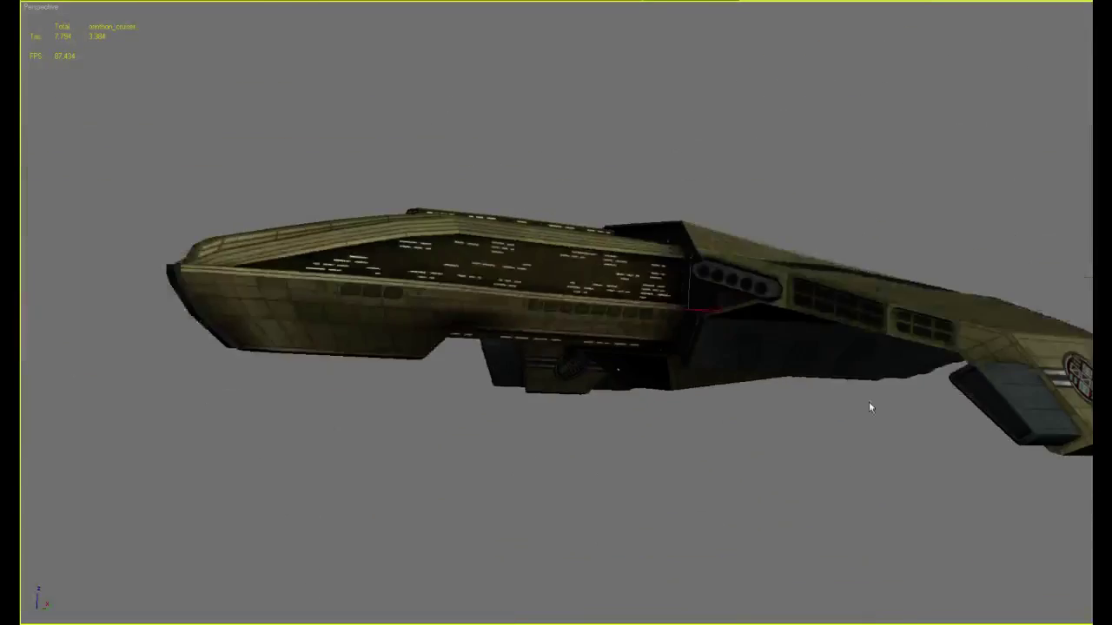
alt+middle_drag(869, 402, 970, 362)
scroll(856, 437, up, 2)
scroll(856, 438, down, 3)
scroll(945, 356, down, 4)
scroll(958, 408, up, 4)
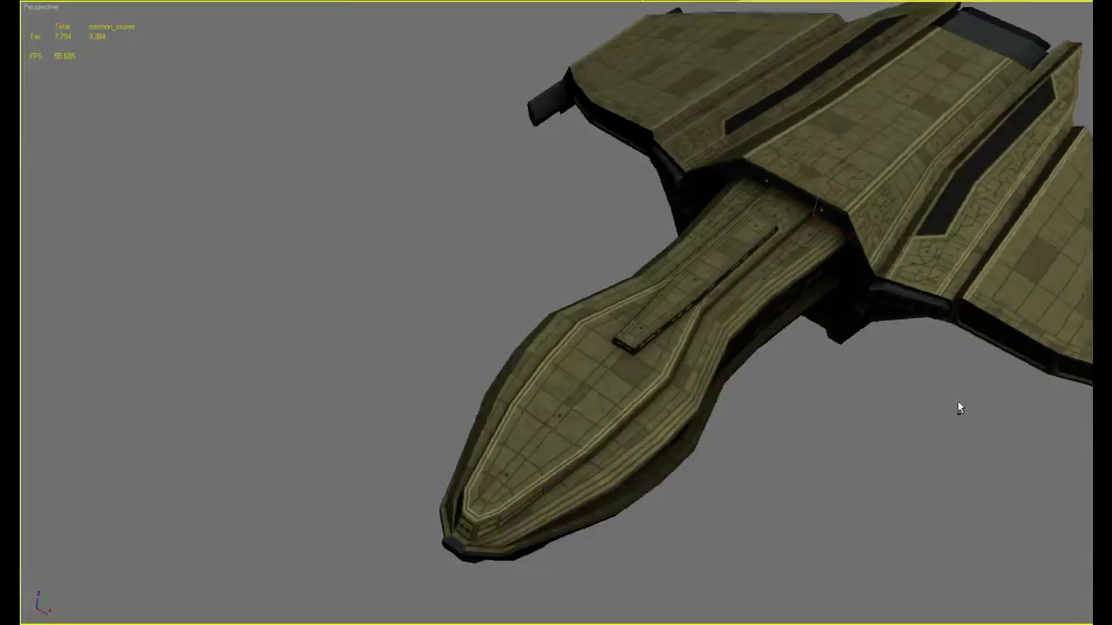
scroll(959, 405, down, 5)
Move the destroyer texture window out of the way and examine the cruiser's turrets from the front and directly above
key(alt+Tab)
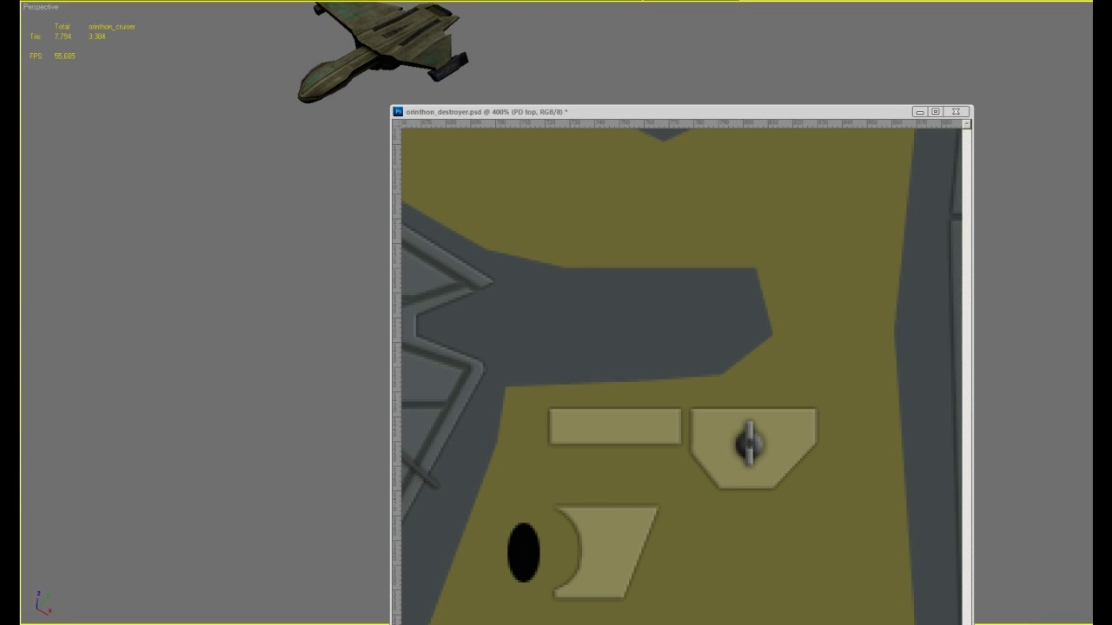
drag(895, 111, 1111, 549)
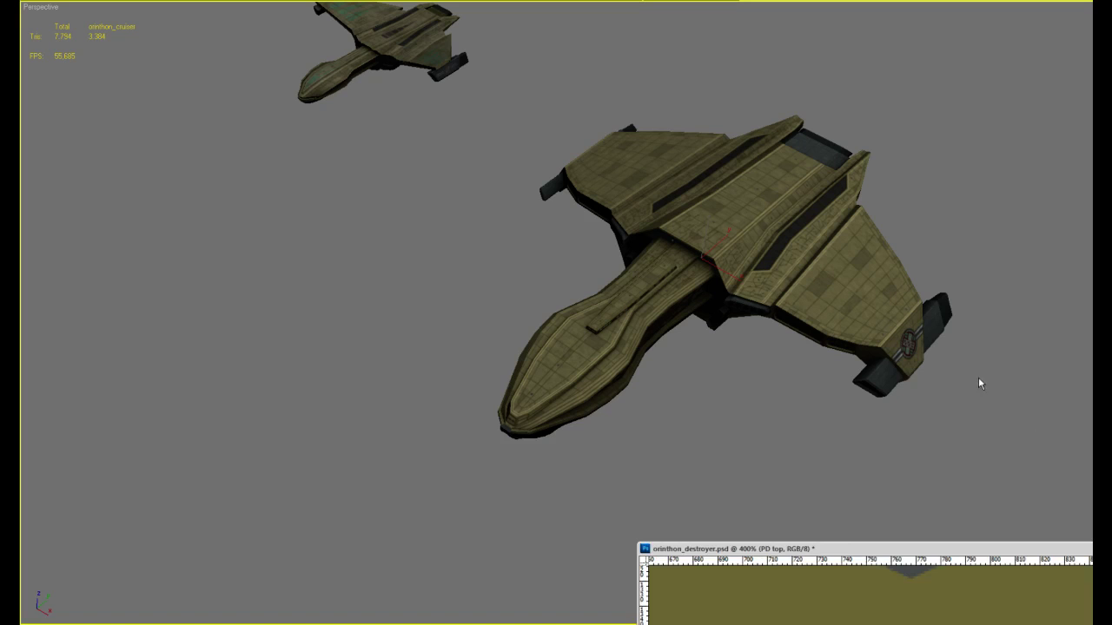
alt+middle_drag(978, 378, 954, 415)
middle_drag(966, 395, 858, 393)
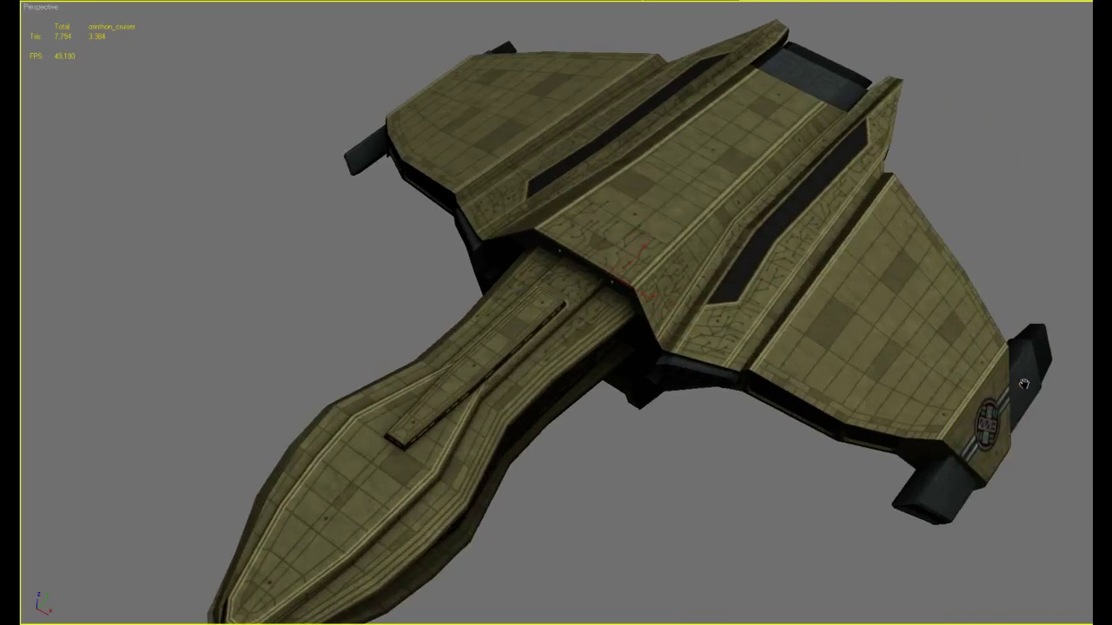
key(F4)
key(F4)
key(F4)
middle_drag(831, 347, 895, 378)
key(F4)
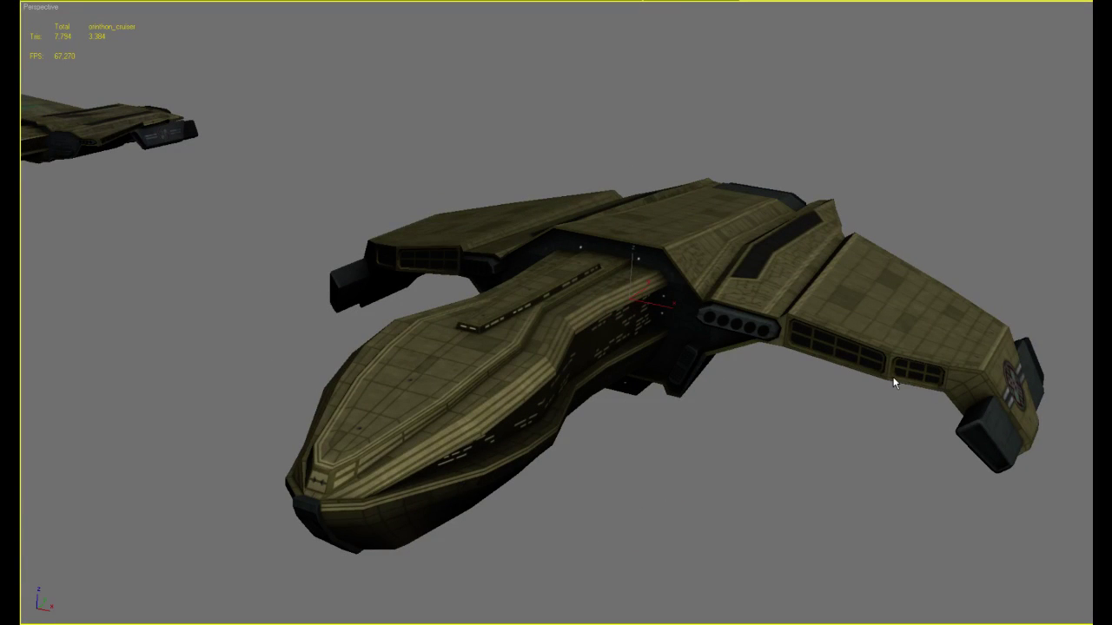
alt+middle_drag(835, 412, 802, 477)
scroll(804, 478, up, 4)
scroll(834, 478, down, 2)
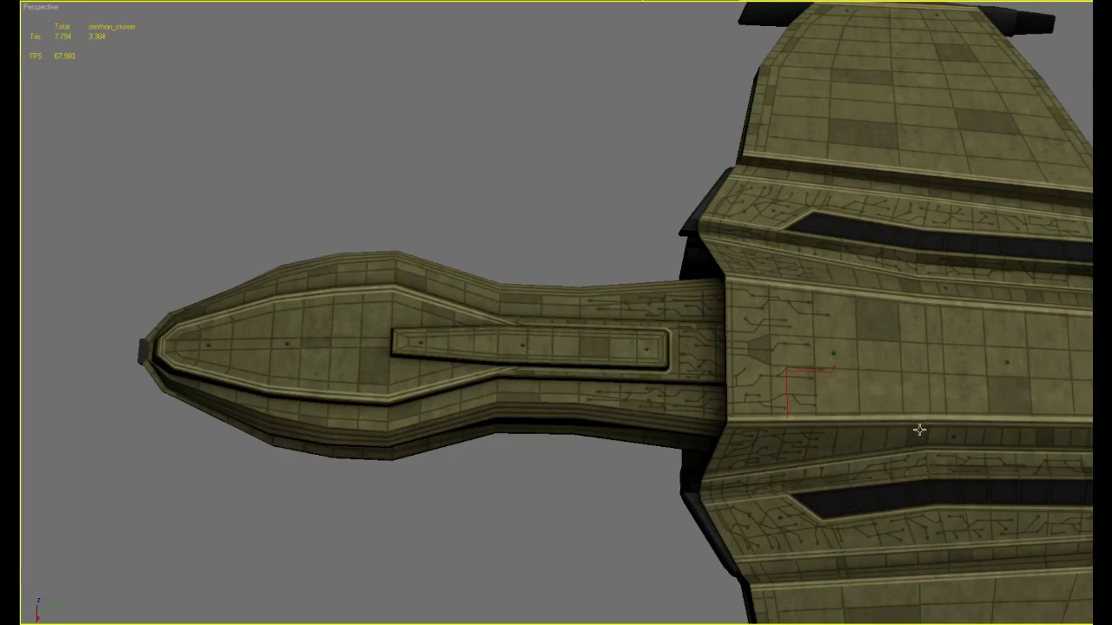
Bring the destroyer texture sheet back into view and select its green triangles layer as reference
key(alt+Tab)
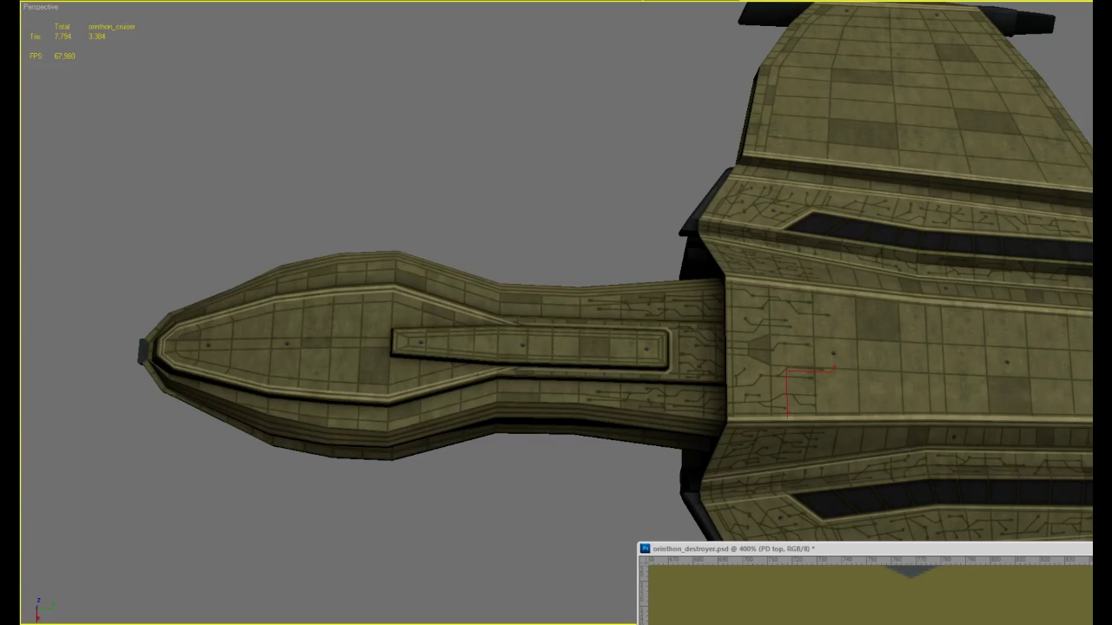
drag(1004, 554, 829, 117)
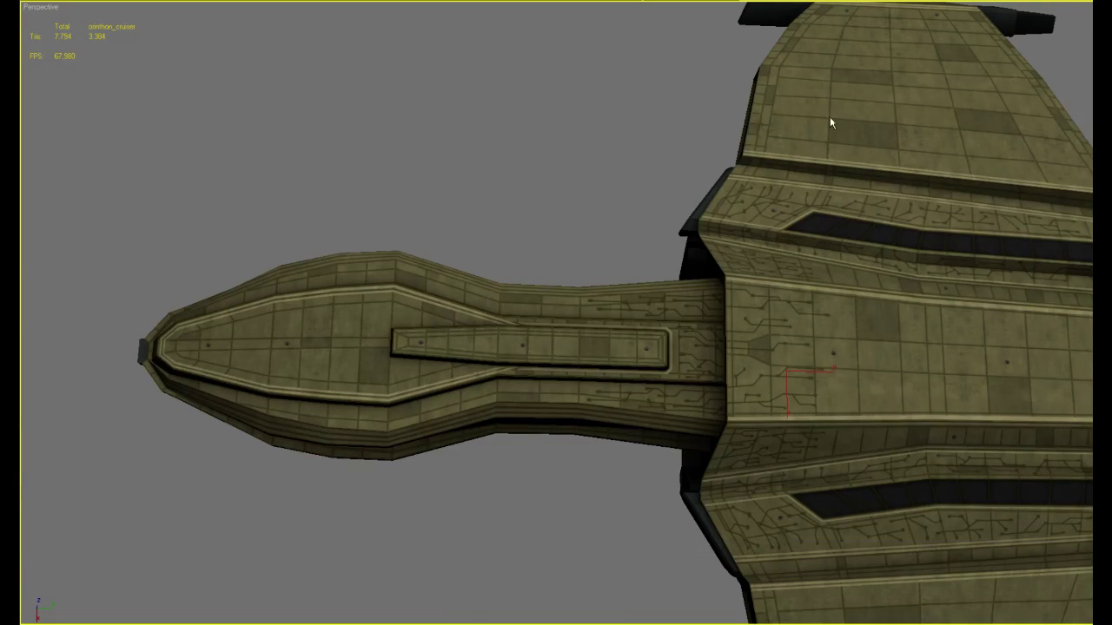
alt+click(805, 353)
alt+click(806, 354)
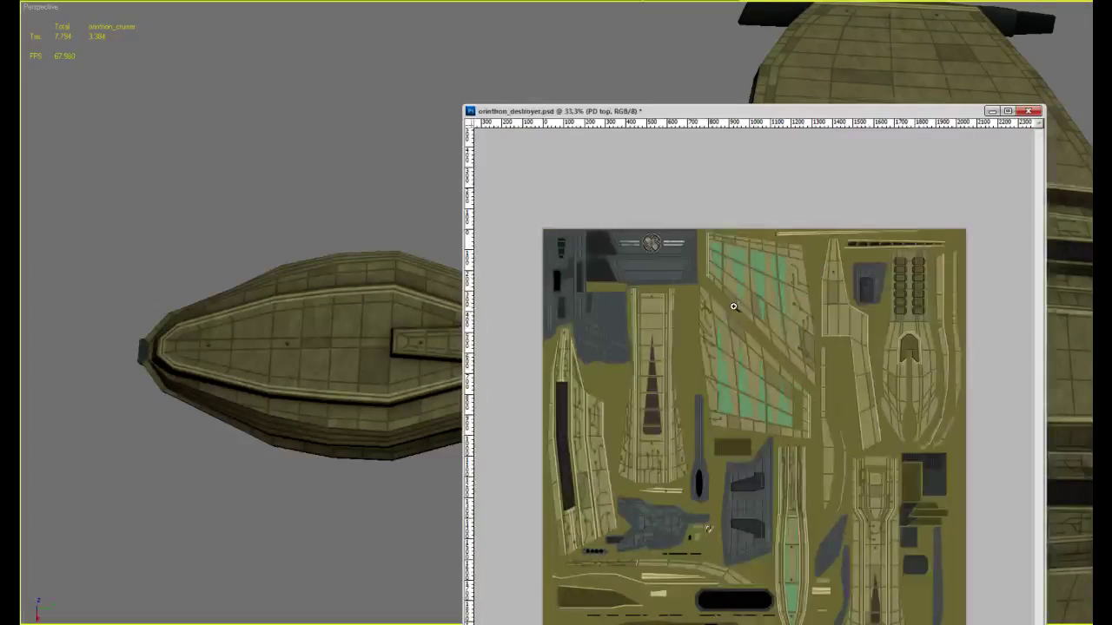
click(733, 307)
click(733, 306)
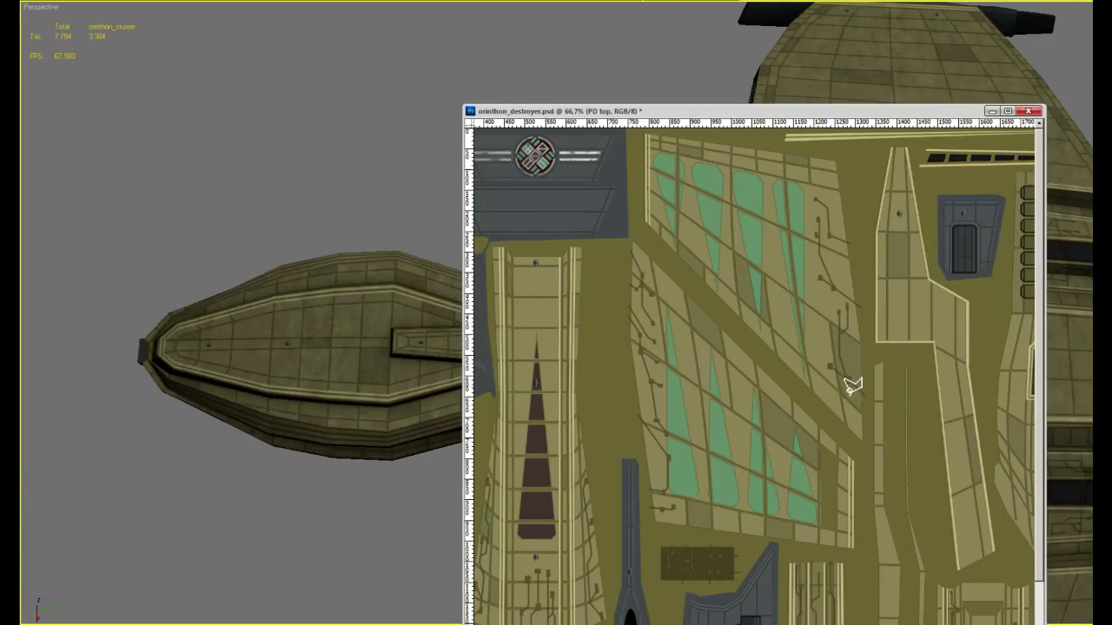
drag(1034, 321, 959, 410)
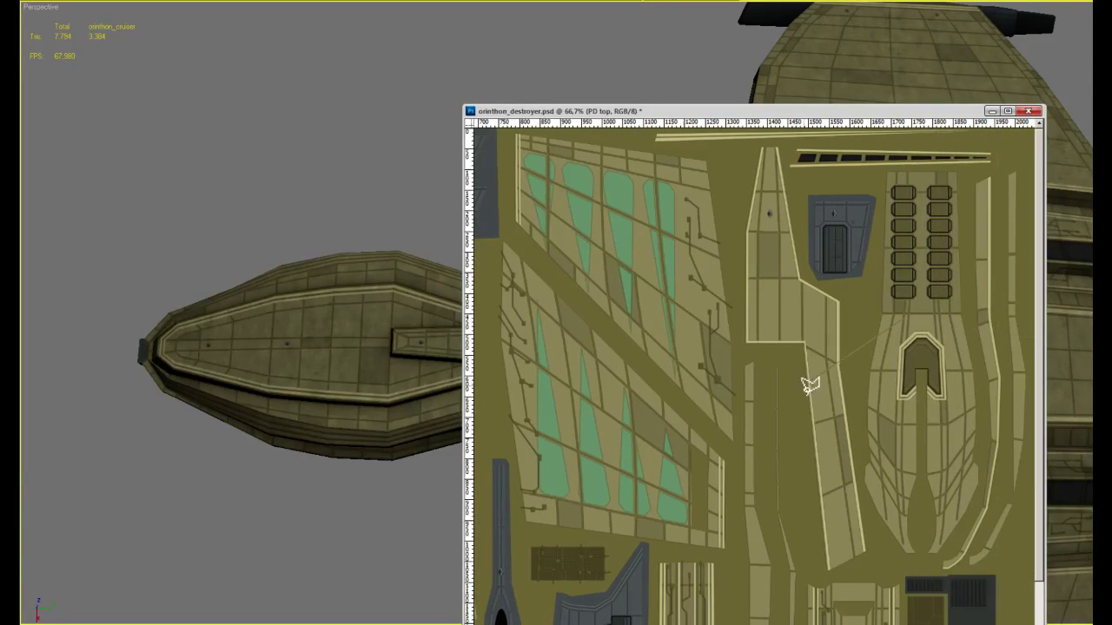
drag(700, 397, 886, 397)
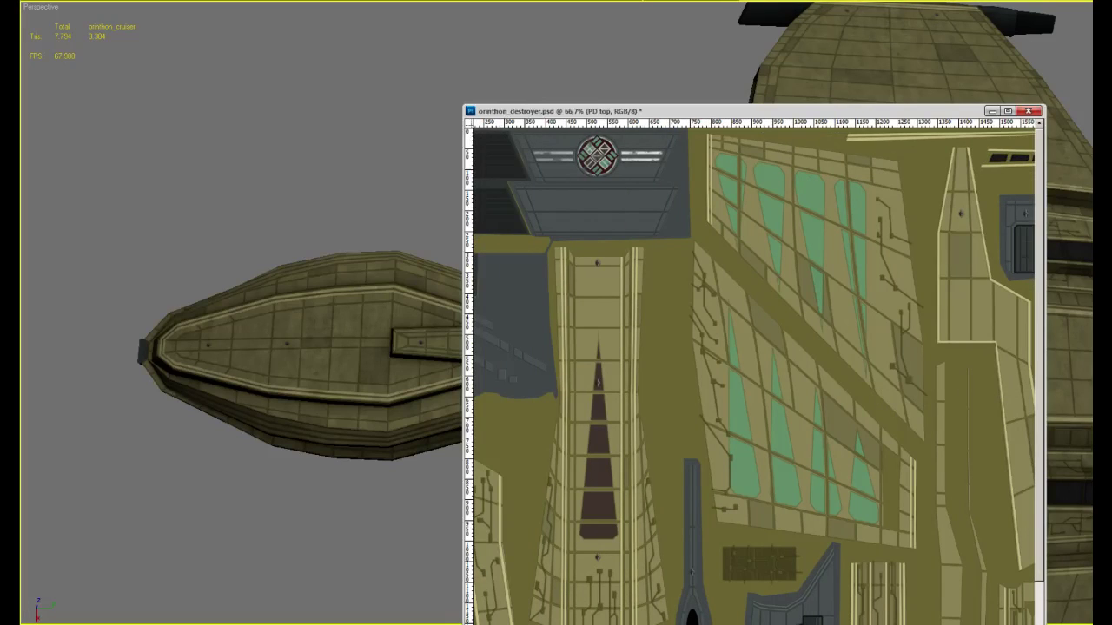
ctrl+click(599, 382)
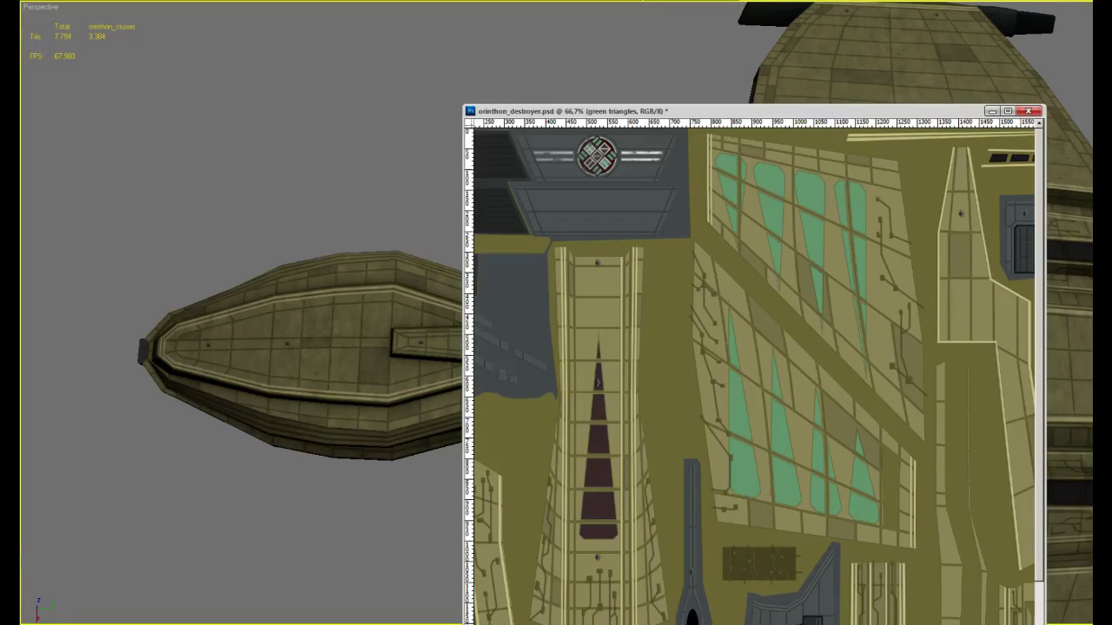
key(ctrl+s)
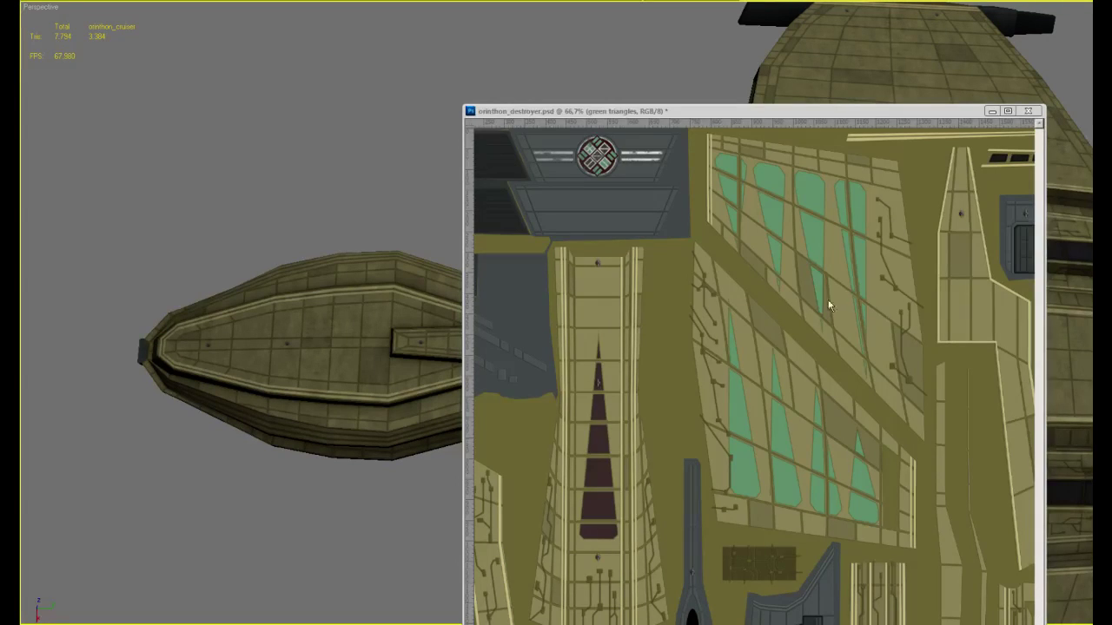
Sample the dark maroon colour from the long triangle on the destroyer's central hull panel
click(777, 308)
key(ctrl+minus)
key(ctrl+minus)
key(ctrl+plus)
key(ctrl+plus)
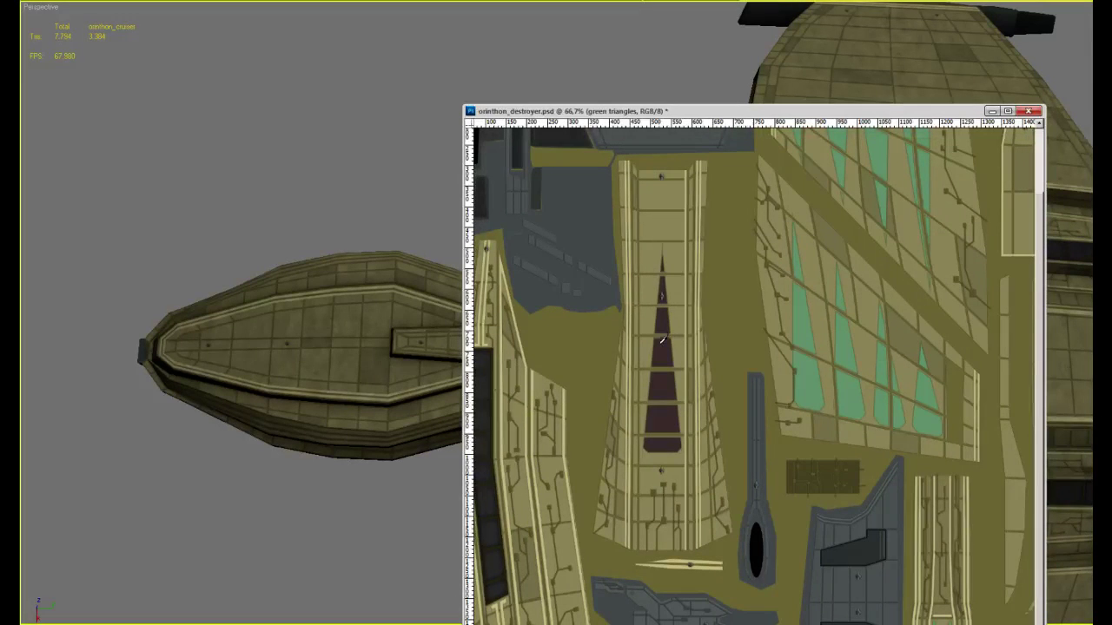
click(662, 348)
key(ctrl+u)
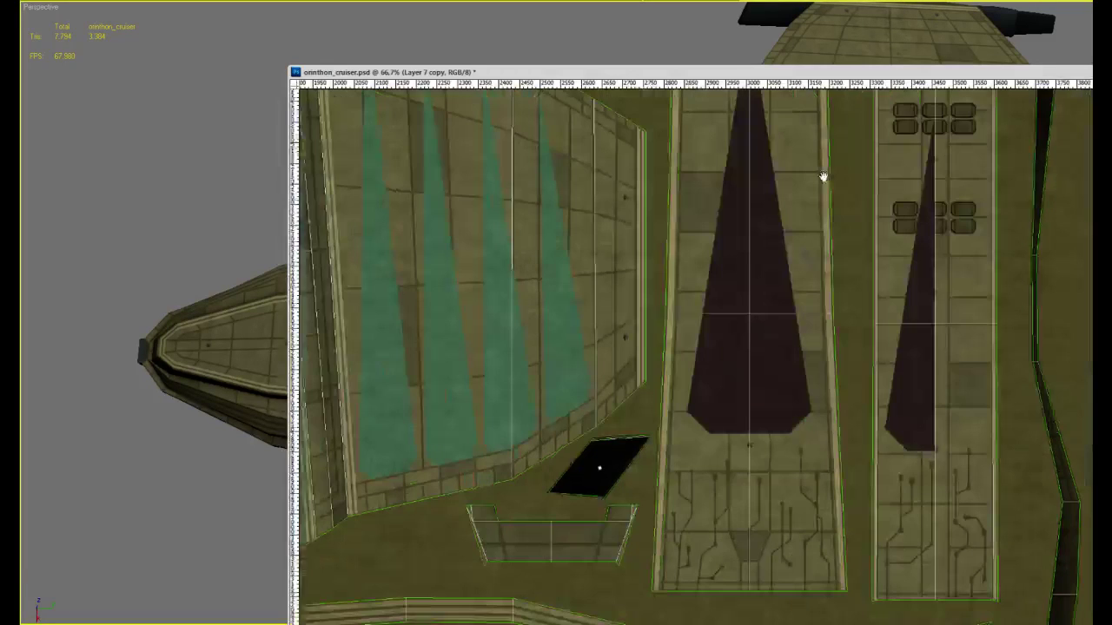
Reposition the dark half triangle along the centre line of the cruiser's narrow vented hull panel
drag(925, 390, 925, 418)
key(e)
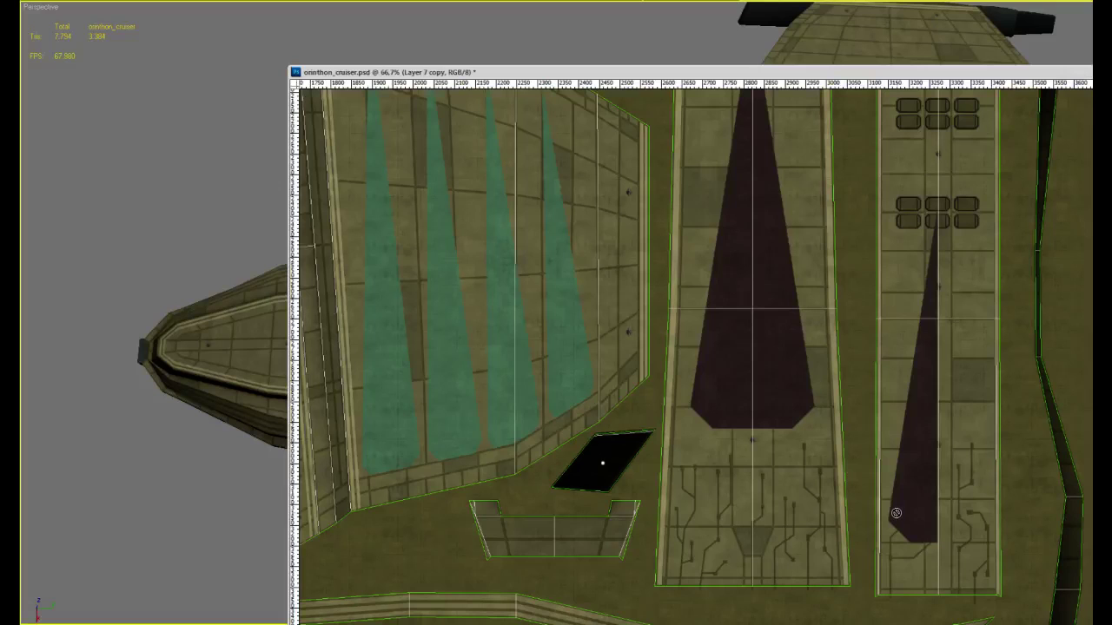
ctrl+drag(937, 454, 913, 384)
Cut the slanted outer side off the dark half triangle with a polygonal selection so its tip ends below the lower vents
key(l)
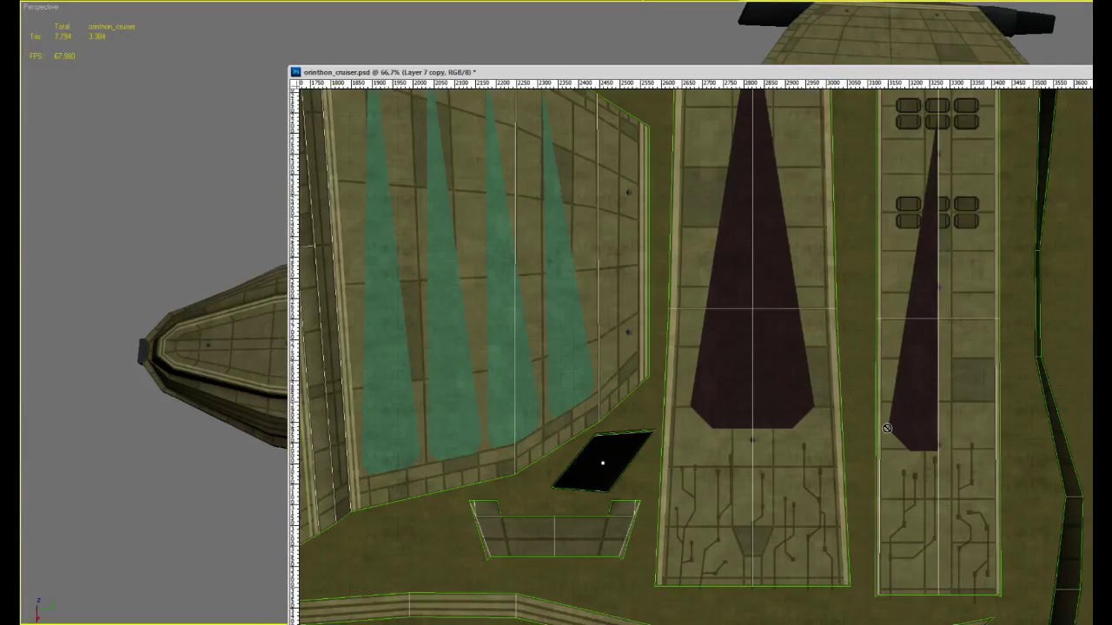
click(890, 424)
click(939, 229)
double_click(941, 246)
click(899, 401)
double_click(953, 203)
click(872, 130)
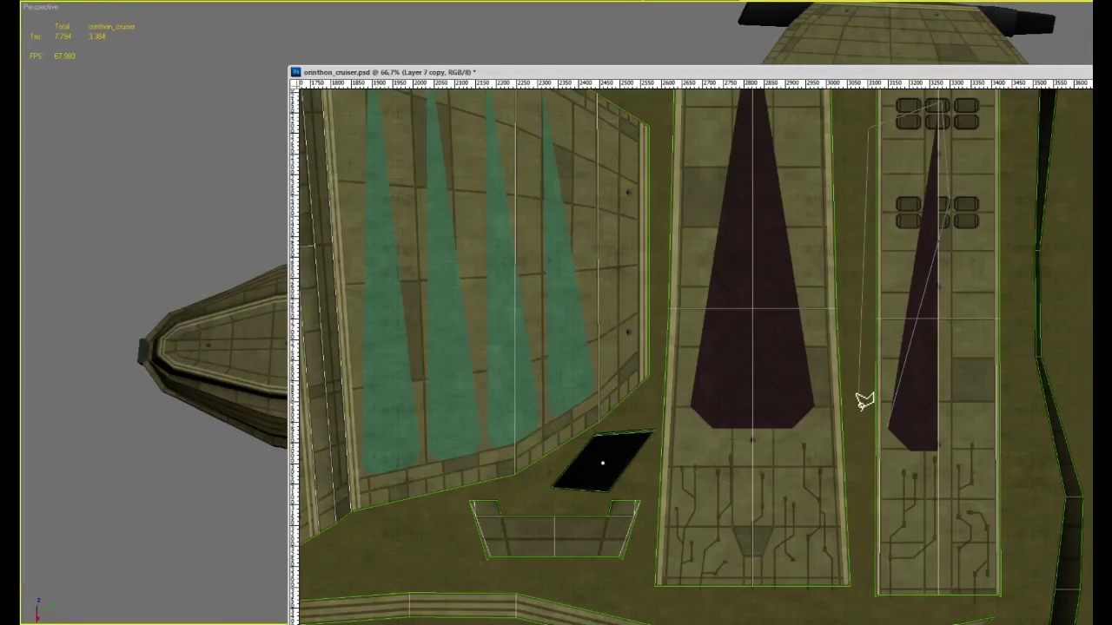
double_click(859, 407)
key(Delete)
click(993, 194)
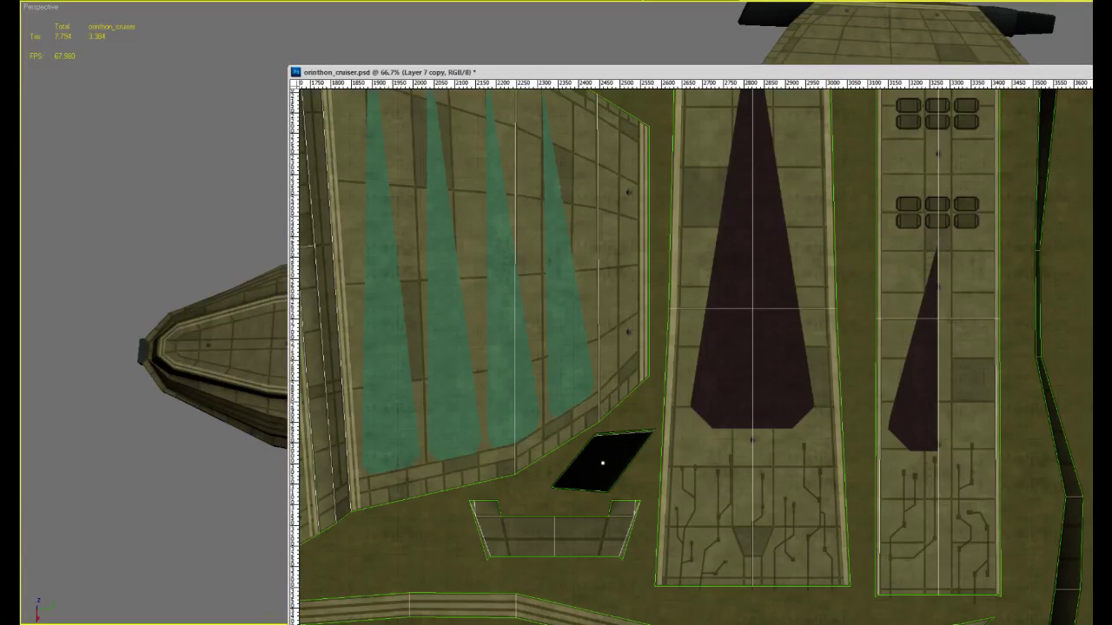
Duplicate the dark half triangle, mirror the copy against the panel's centre line and merge both halves into one layer
alt+drag(910, 417, 950, 422)
key(ctrl+t)
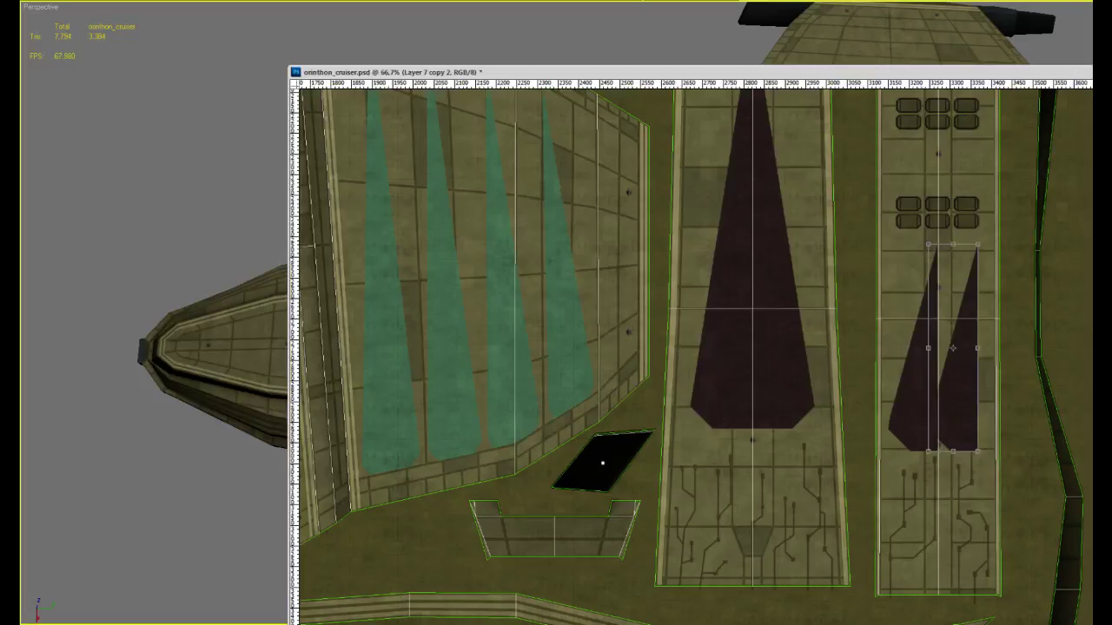
click(947, 302)
alt+scroll(932, 324, up, 3)
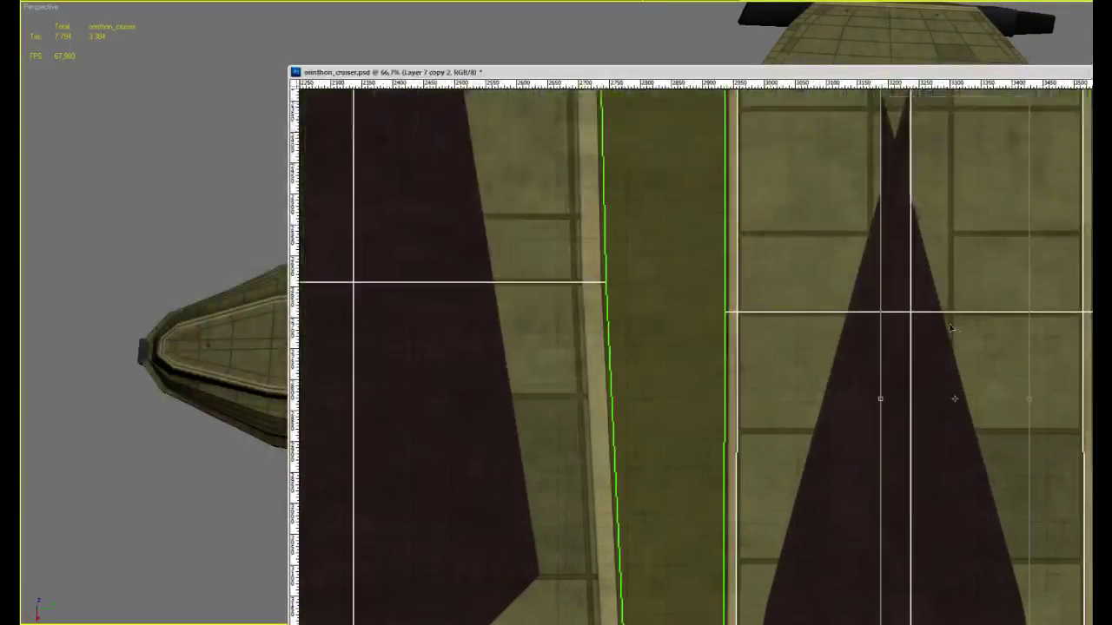
drag(906, 406, 936, 403)
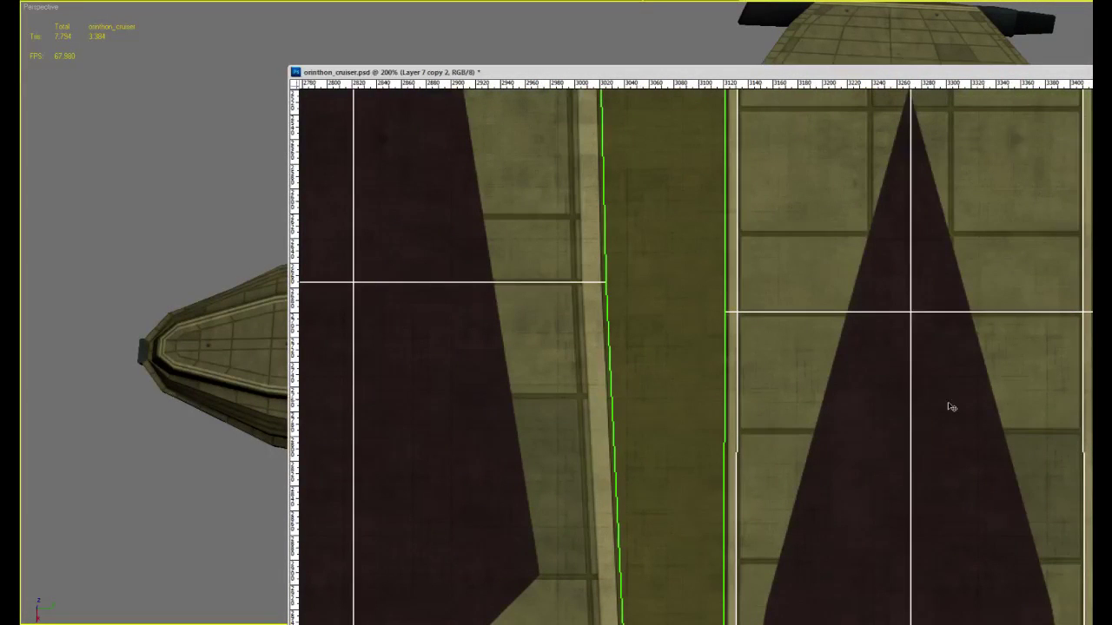
alt+scroll(958, 387, down, 3)
alt+scroll(959, 373, up, 3)
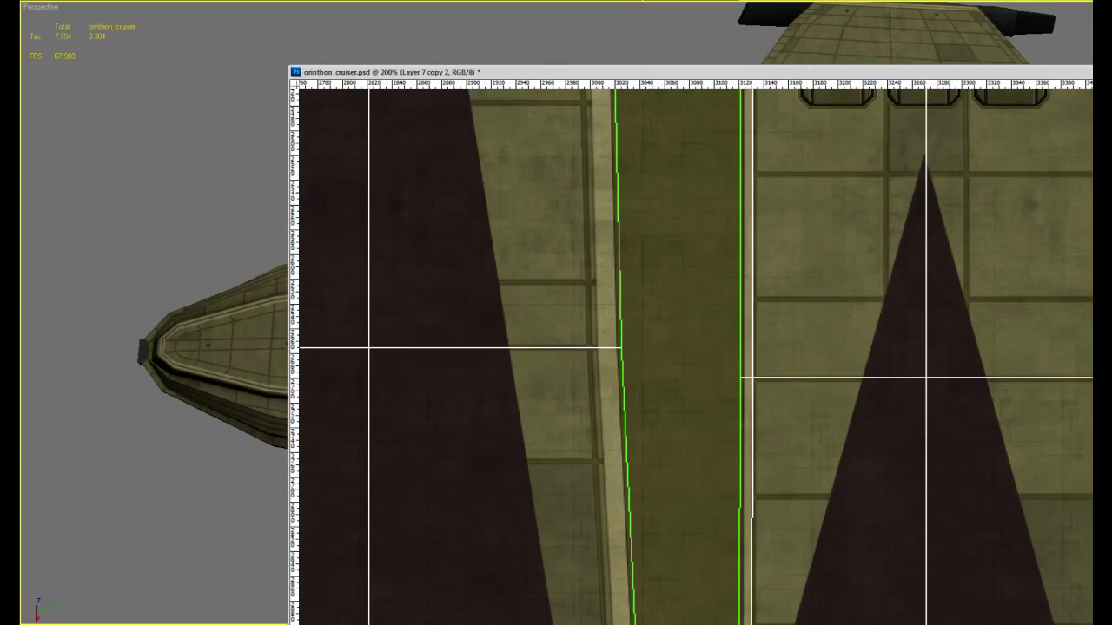
key(Return)
key(ctrl+e)
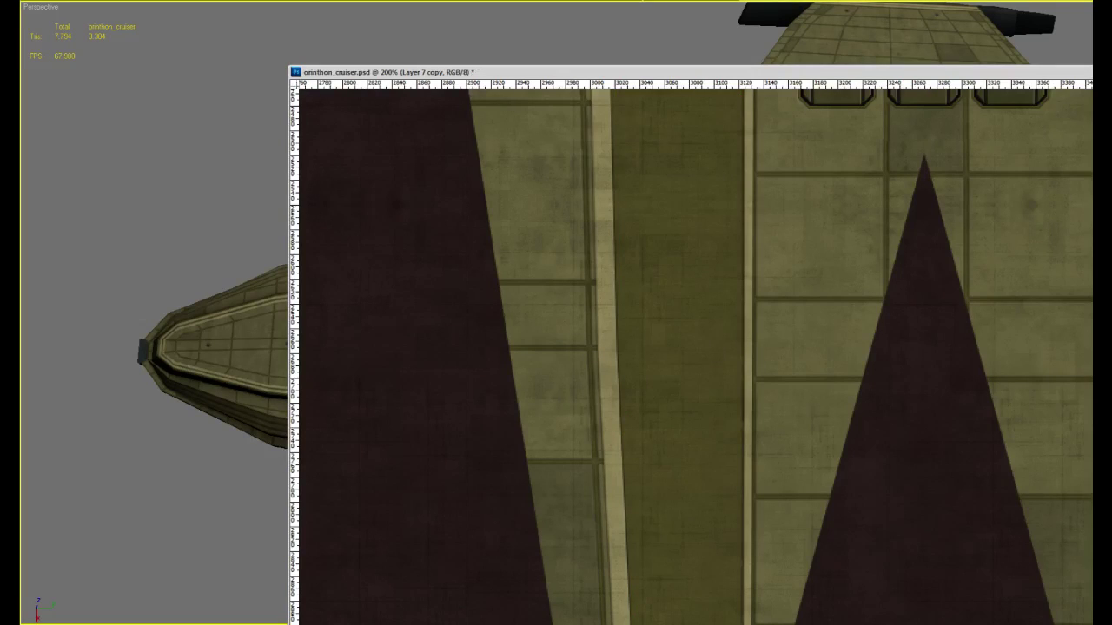
Check the completed dark triangle against the UV lines and merge its layer down into Layer 6
key(ctrl+t)
ctrl+alt+click(789, 194)
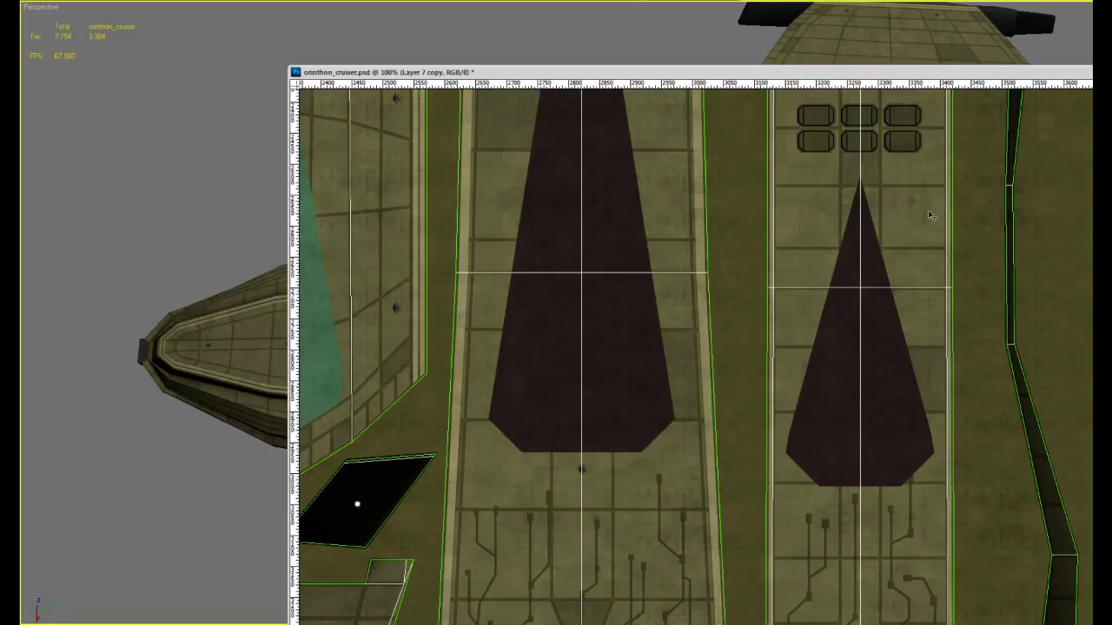
alt+scroll(875, 234, down, 3)
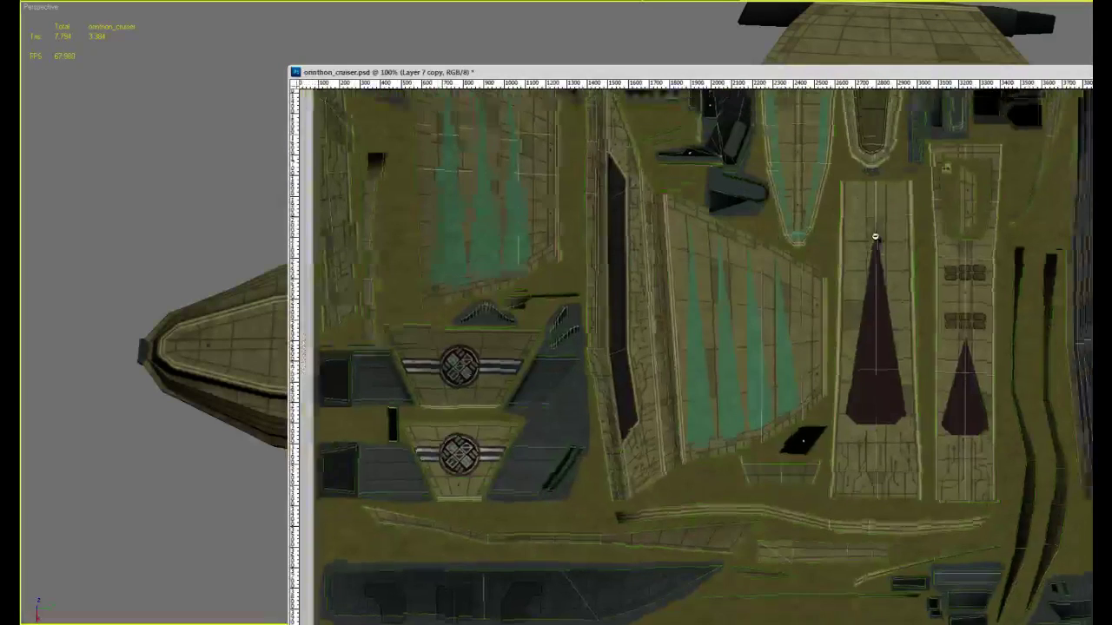
alt+scroll(875, 236, down, 4)
key(ctrl+e)
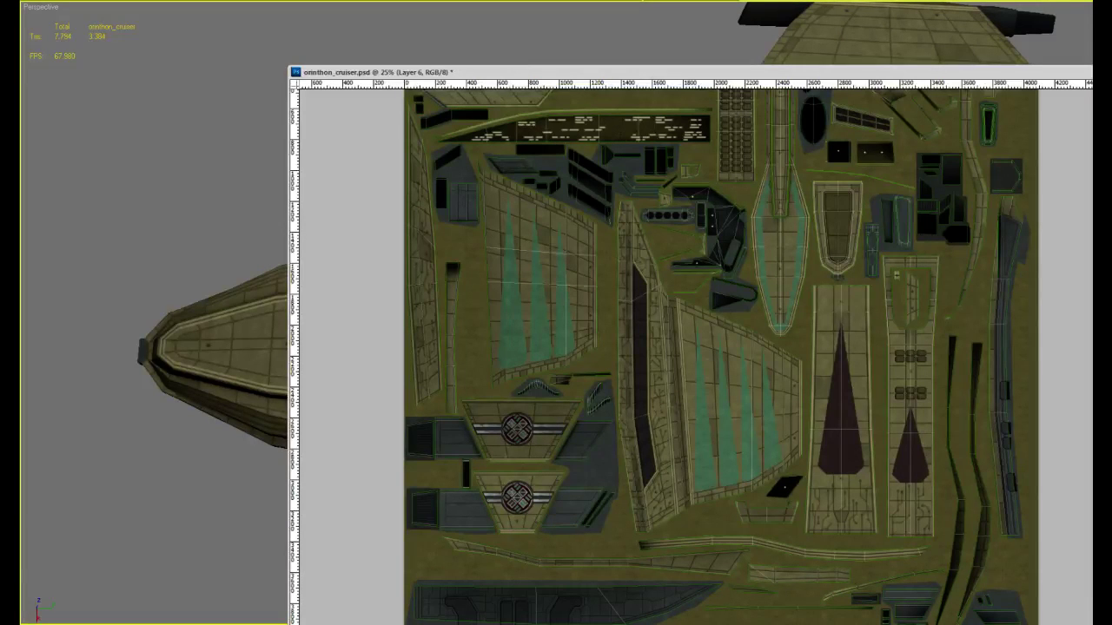
Rename Layer 6, which holds the triangle markings, as "green triangles"
alt+scroll(805, 354, up, 2)
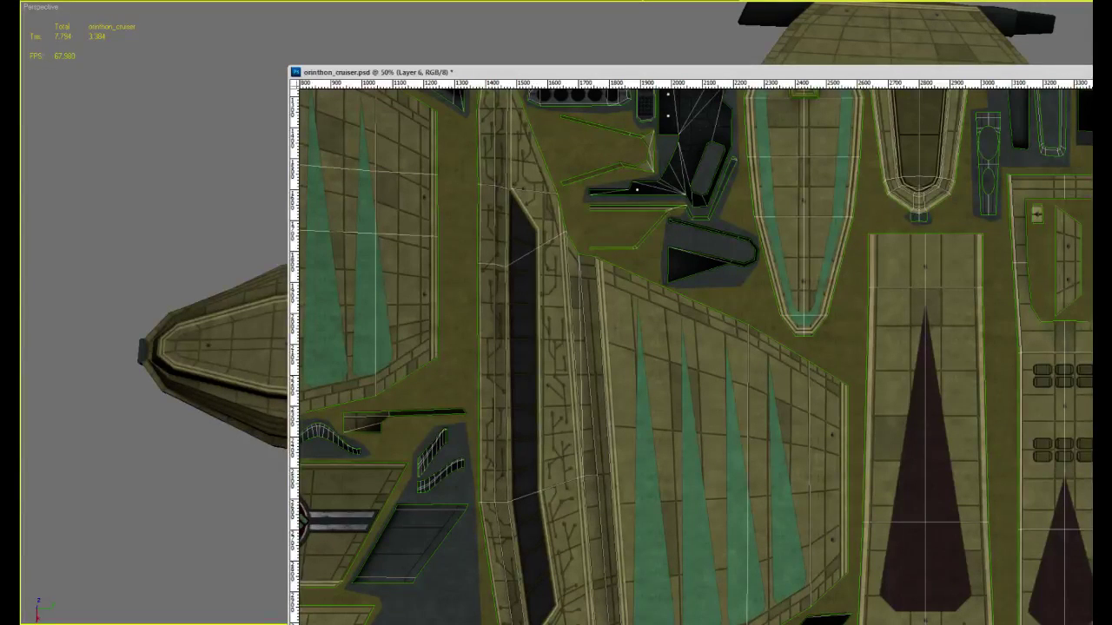
key(Return)
drag(699, 485, 773, 329)
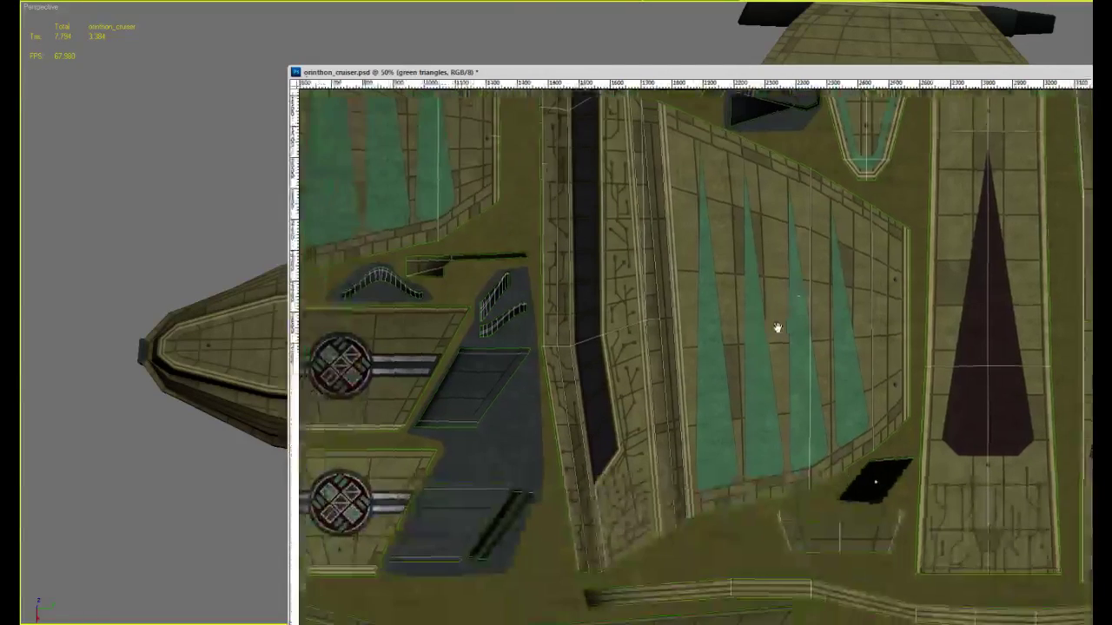
ctrl+drag(712, 455, 730, 453)
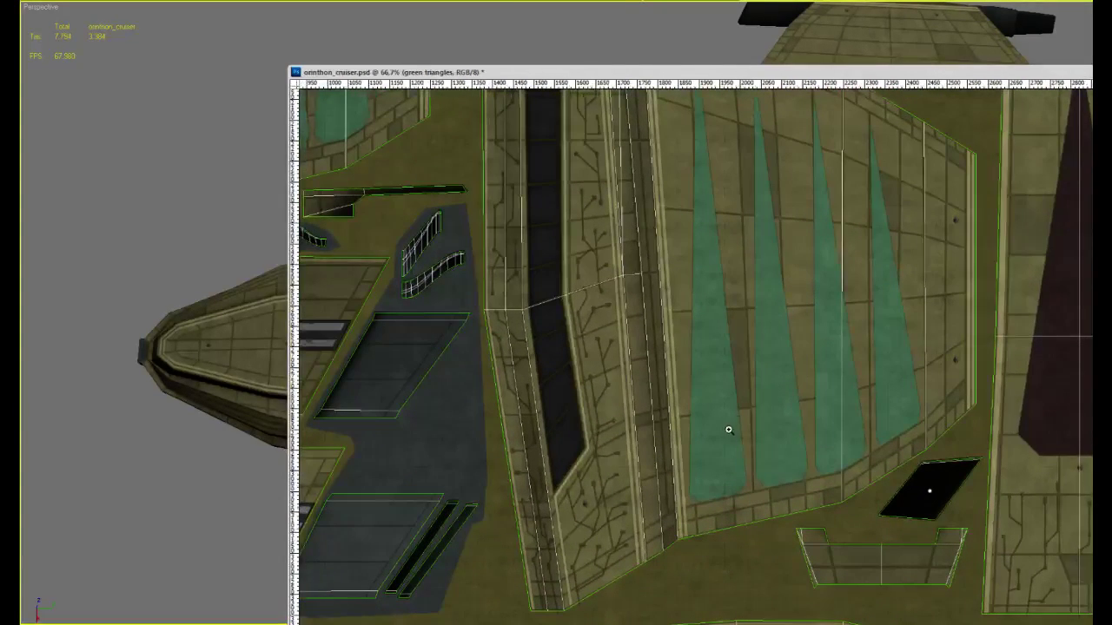
key(ctrl+plus)
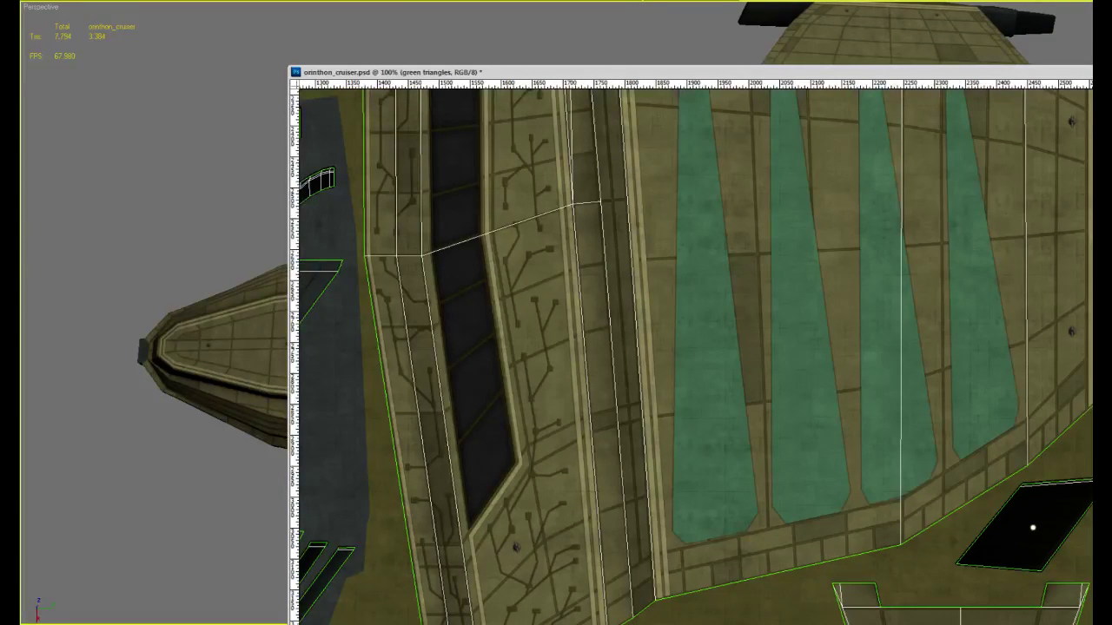
Cut the panel lines out of the green triangles layer using the outlines of the bevels 2 copy and bevels 2 layers
key(alt+bracketleft)
key(alt+bracketleft)
key(alt+bracketleft)
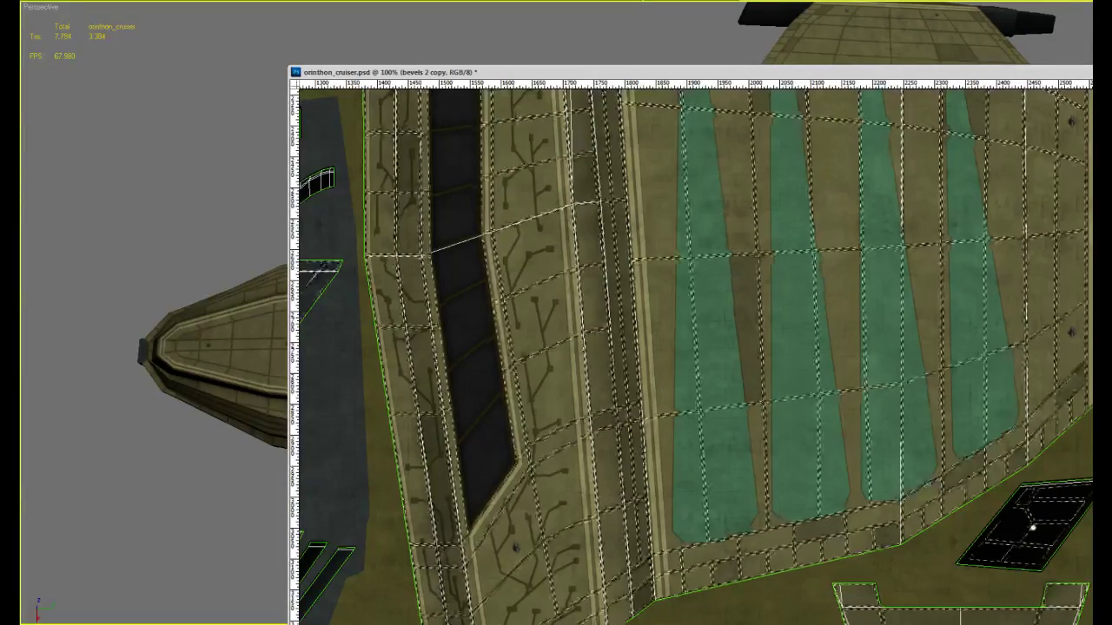
key(alt+bracketleft)
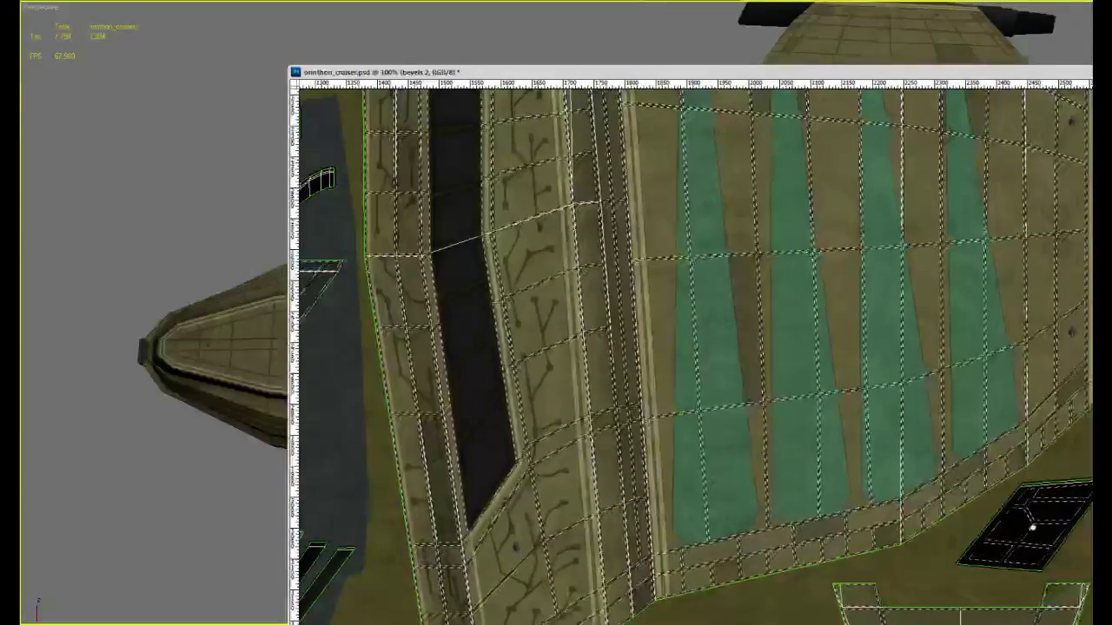
key(alt+bracketleft)
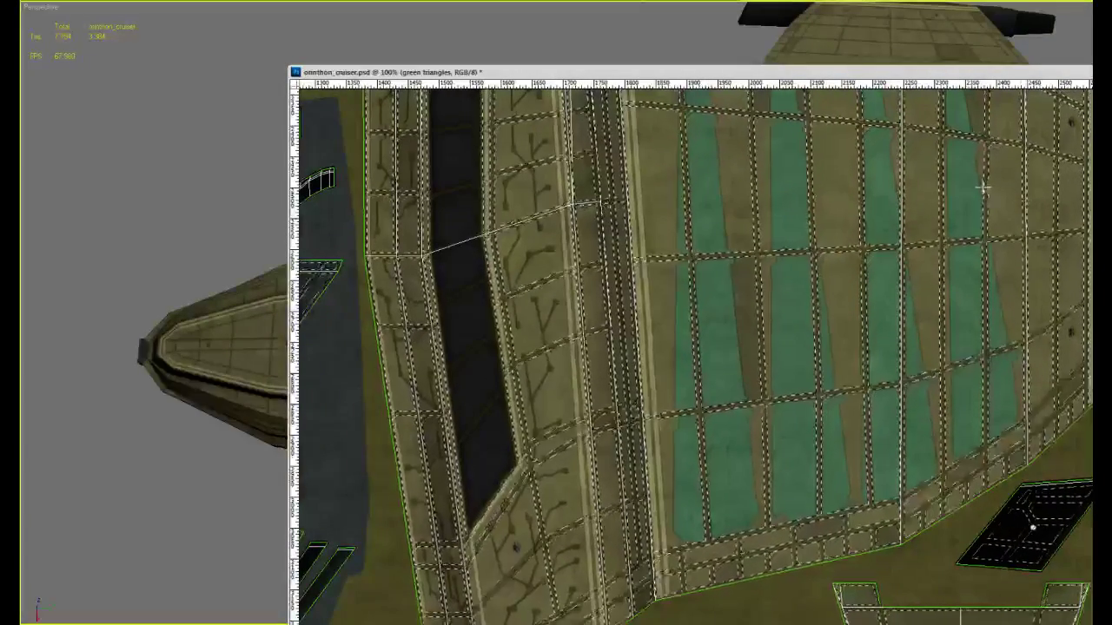
Check the cut triangle markings across the wing panels, hide the UV lines and save the texture
alt+scroll(874, 249, down, 2)
ctrl+scroll(888, 265, left, 8)
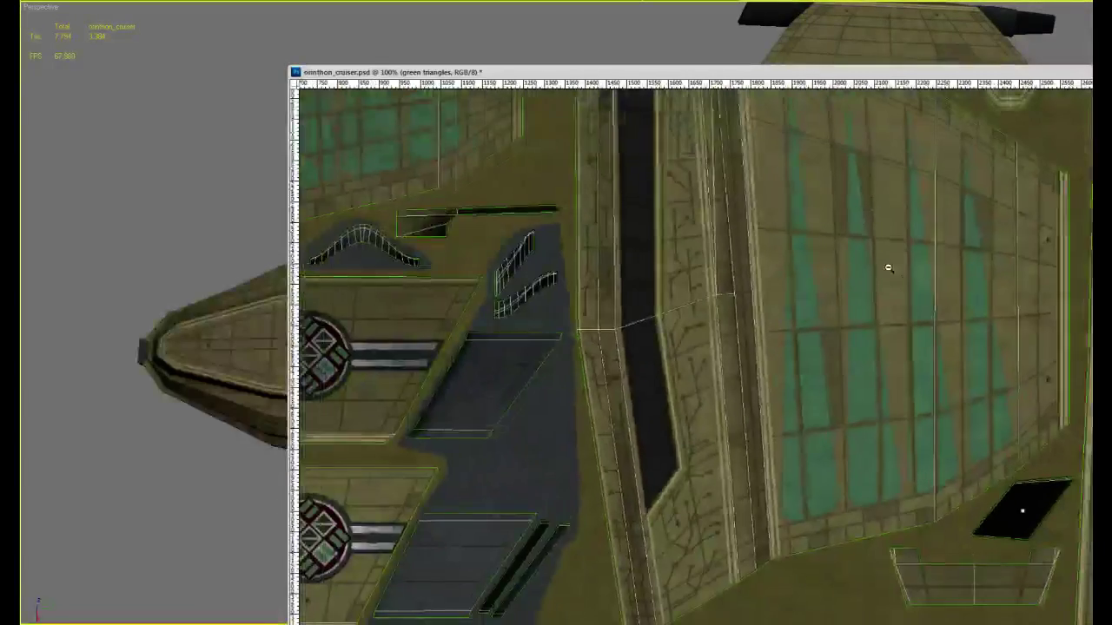
alt+scroll(888, 251, down, 2)
ctrl+scroll(782, 281, left, 2)
scroll(819, 425, up, 6)
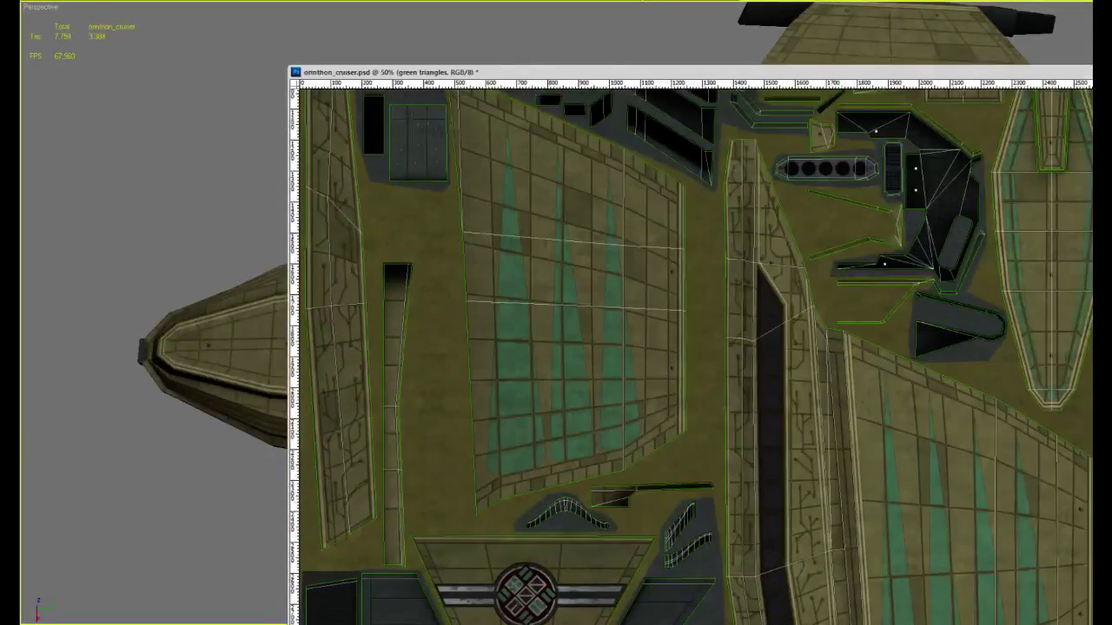
scroll(930, 504, down, 5)
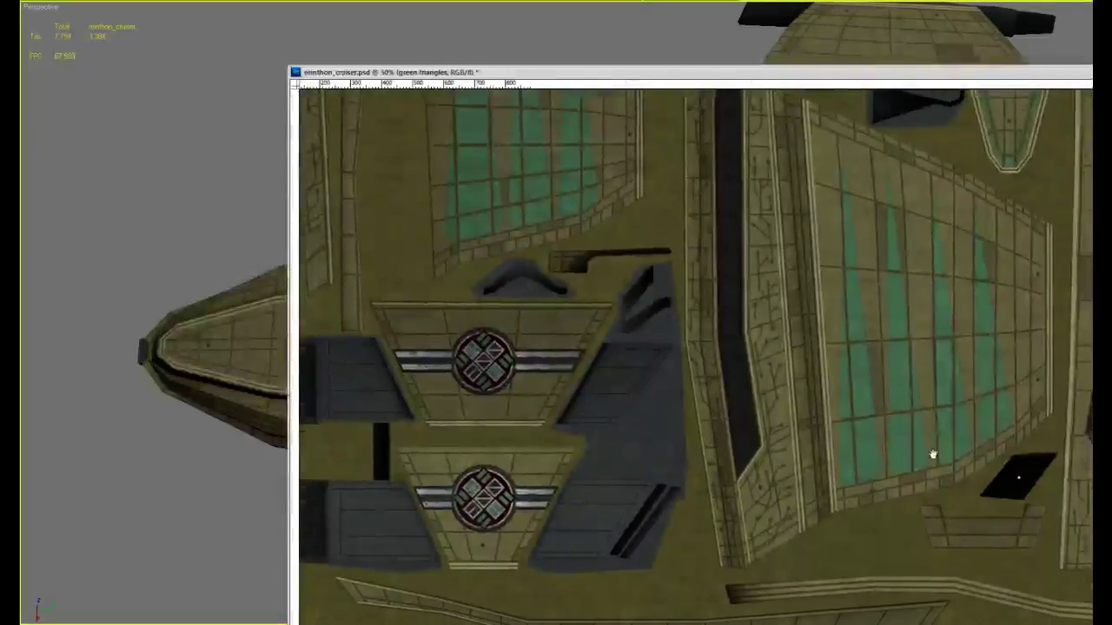
alt+scroll(880, 422, down, 2)
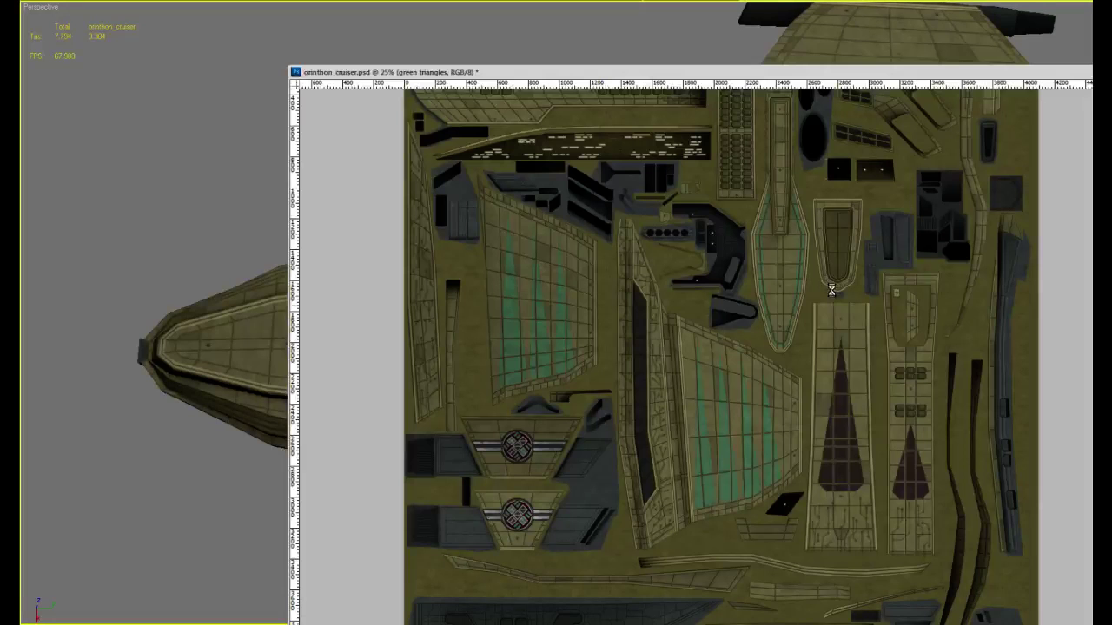
alt+scroll(779, 330, up, 2)
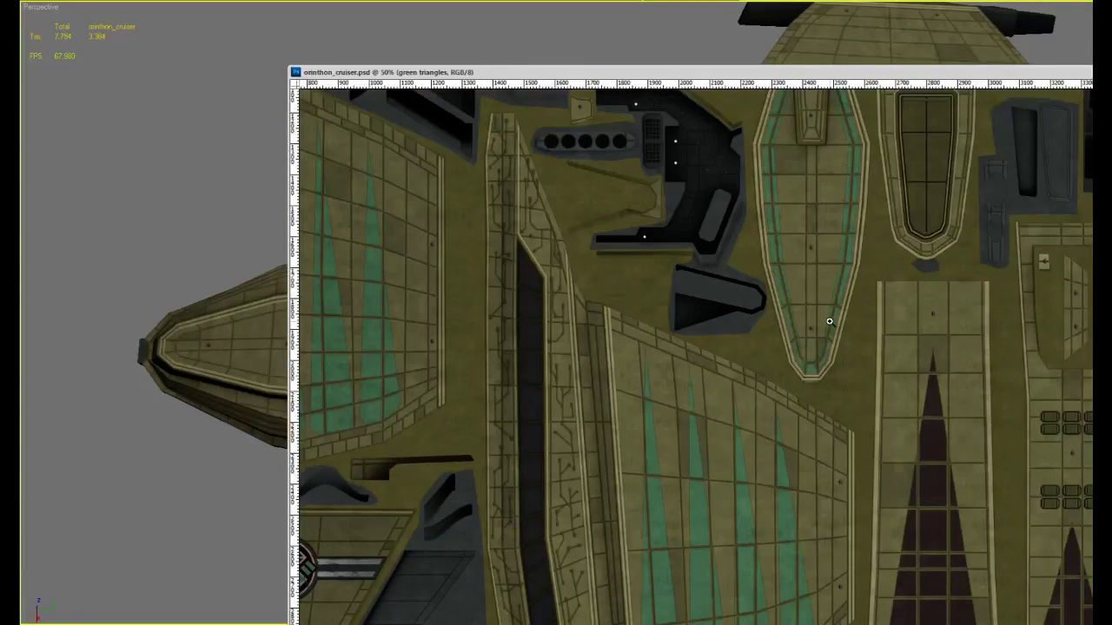
Outline the thin inner green slivers at the lower tip of the cruiser's nose panel with a polygonal selection
alt+scroll(830, 322, up, 4)
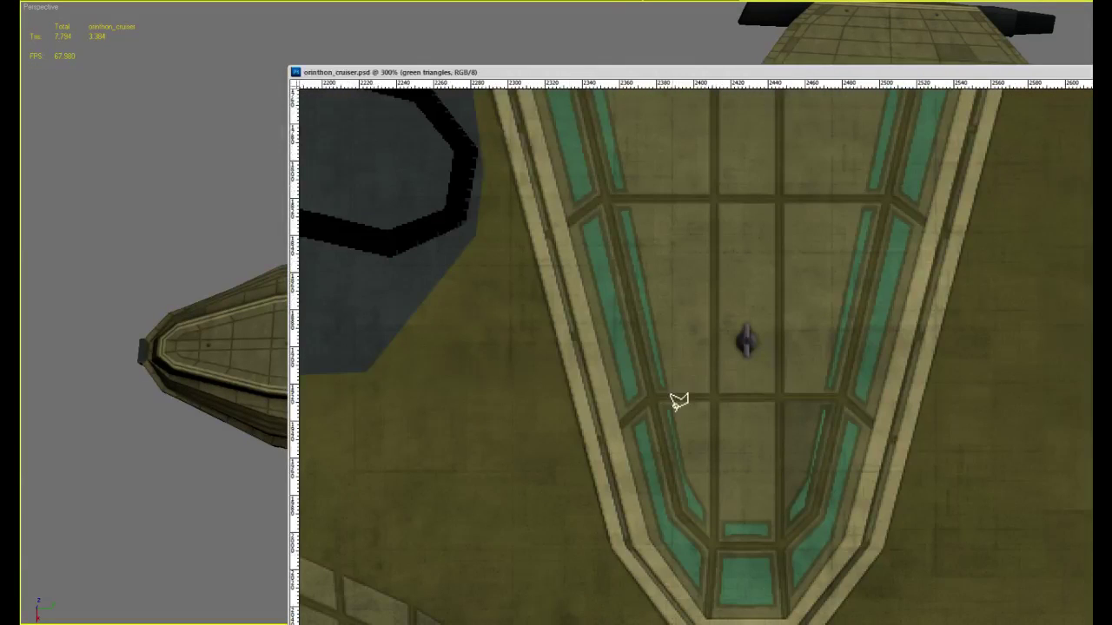
click(668, 407)
click(782, 445)
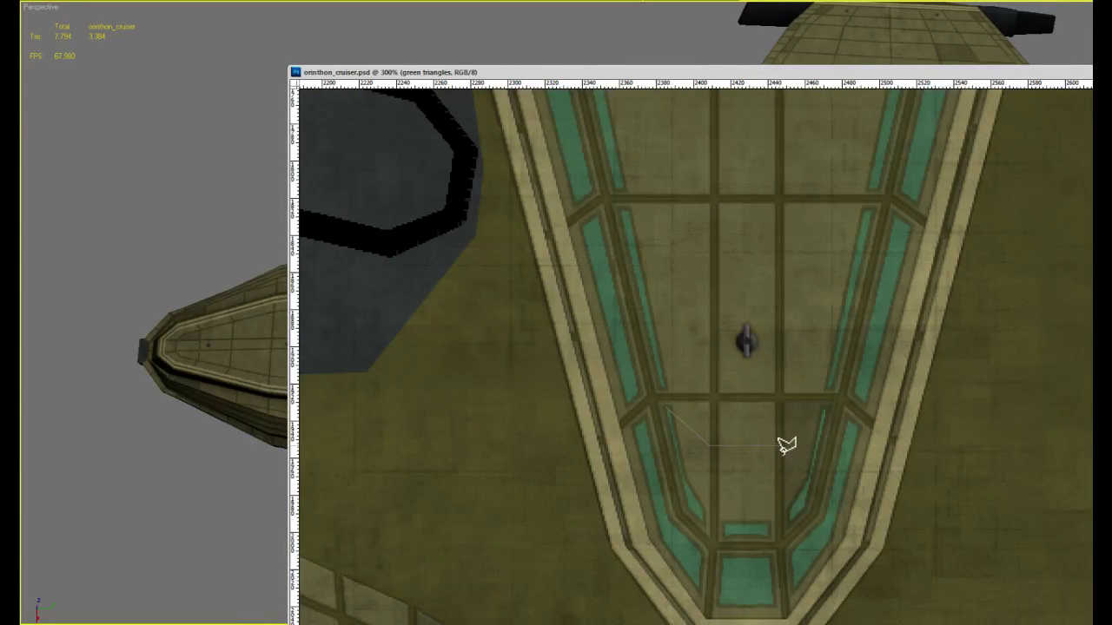
click(825, 407)
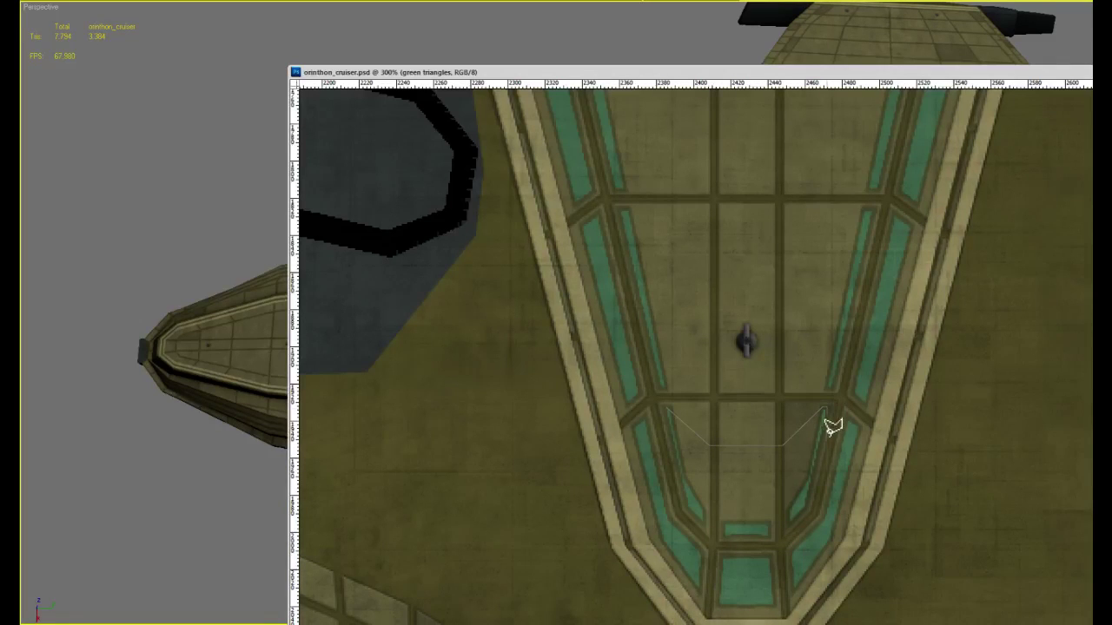
click(806, 516)
click(770, 537)
click(669, 408)
Add the narrow inner green strip along the nose panel's left edge to the polygonal selection
drag(693, 403, 752, 543)
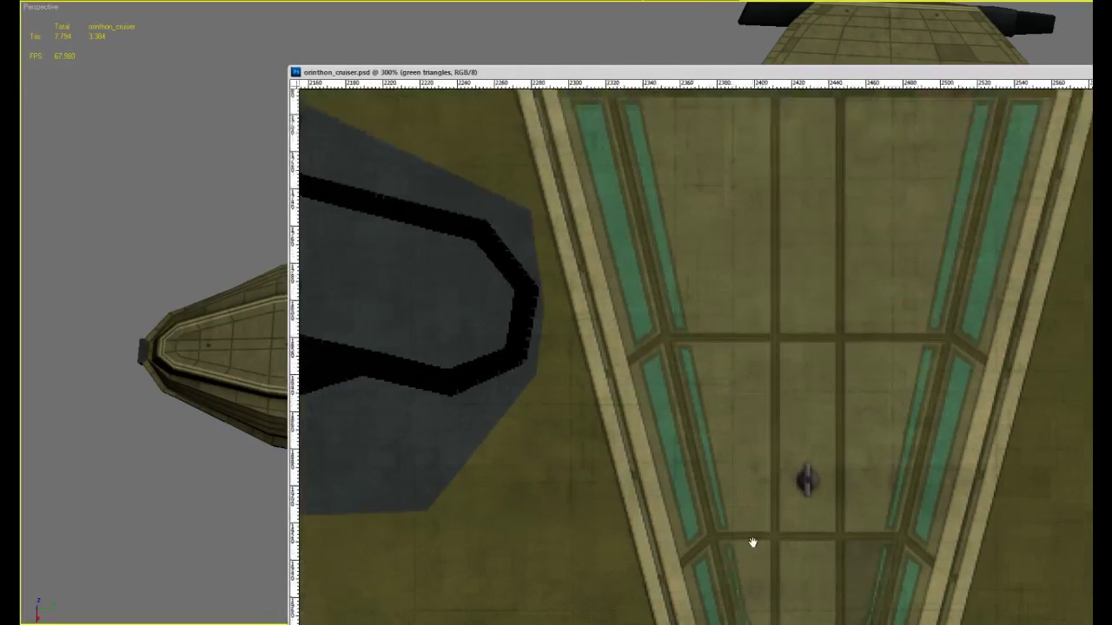
shift+click(727, 546)
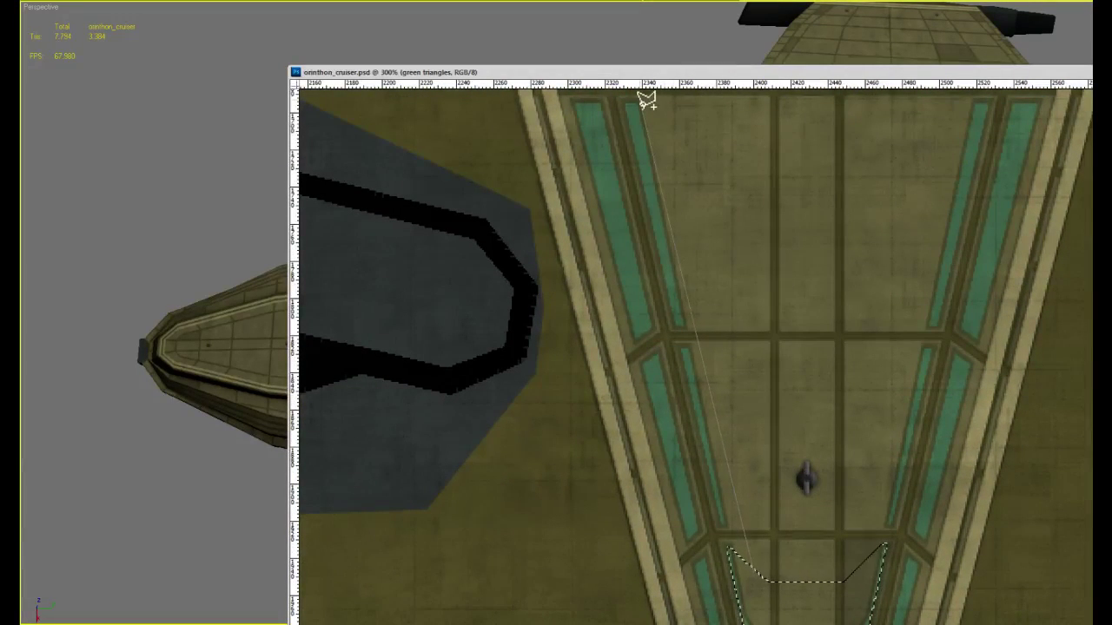
scroll(647, 103, up, 10)
scroll(616, 434, down, 3)
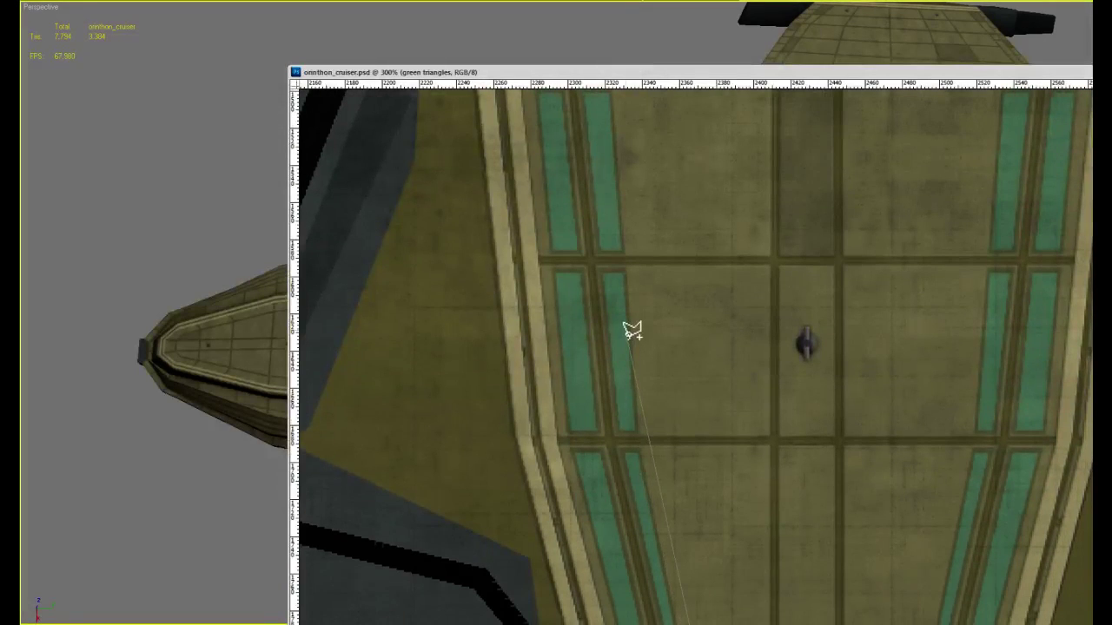
scroll(686, 538, down, 5)
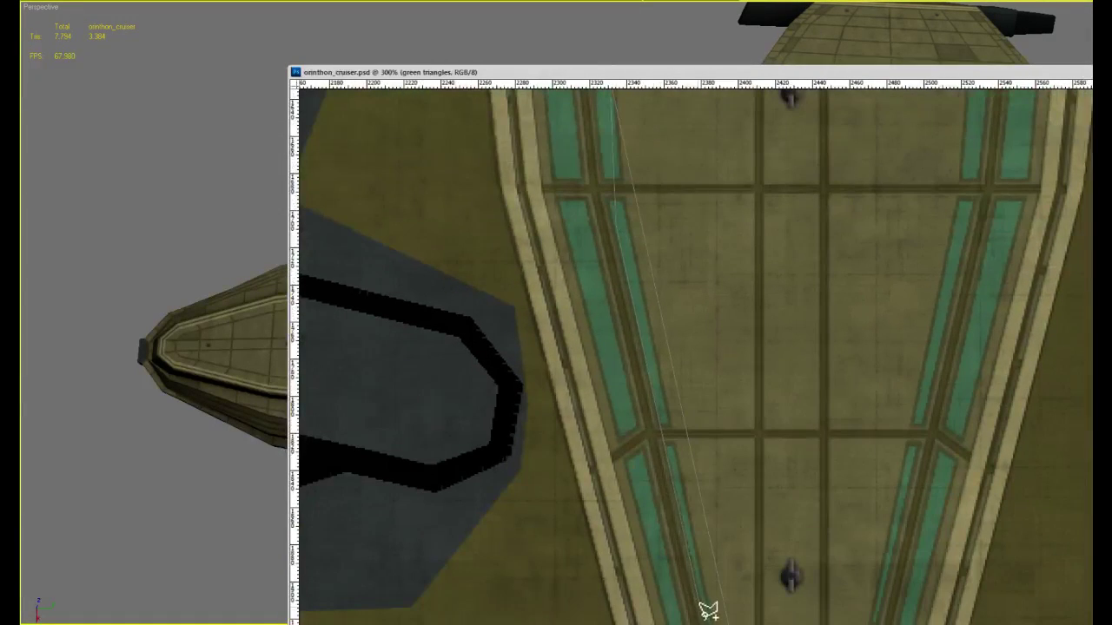
scroll(707, 611, down, 2)
click(728, 566)
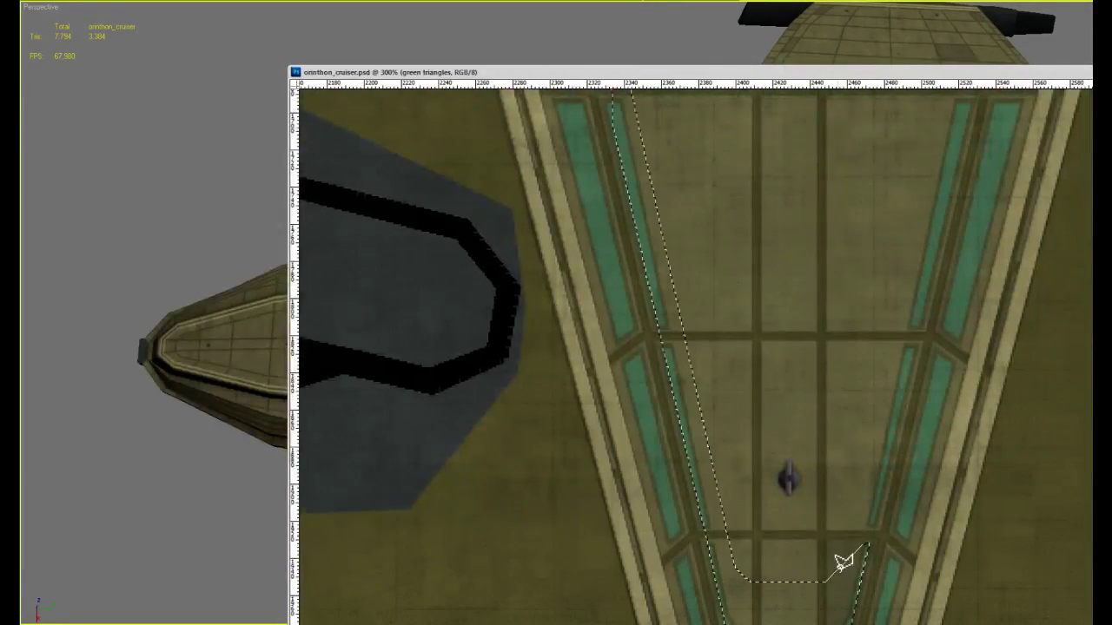
Add the matching narrow inner green strip along the nose panel's right edge to the polygonal selection
scroll(839, 459, down, 7)
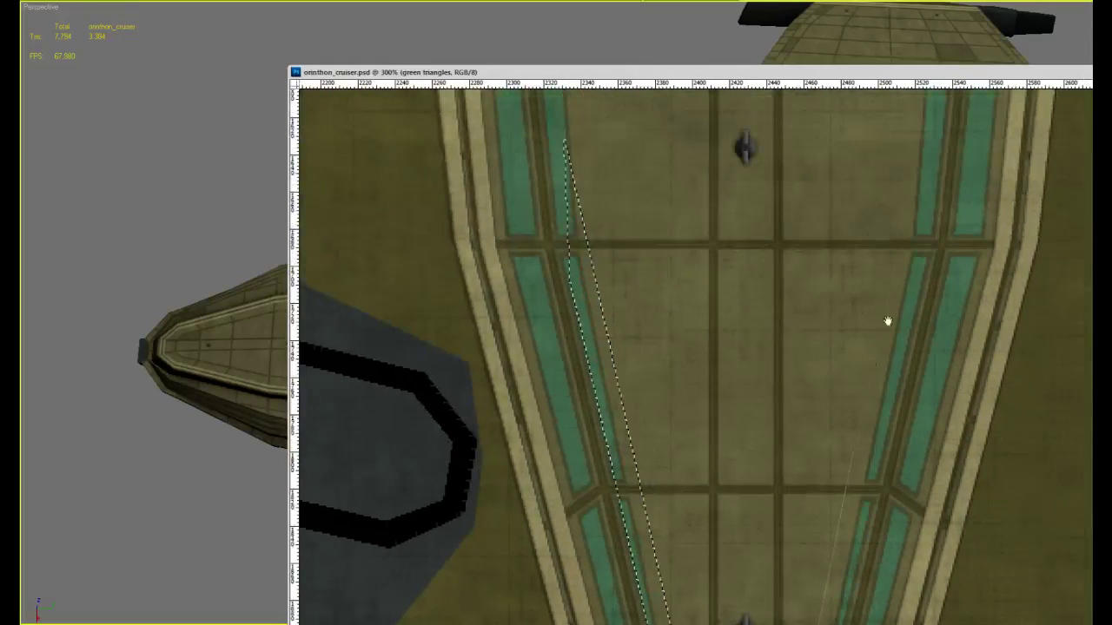
click(926, 145)
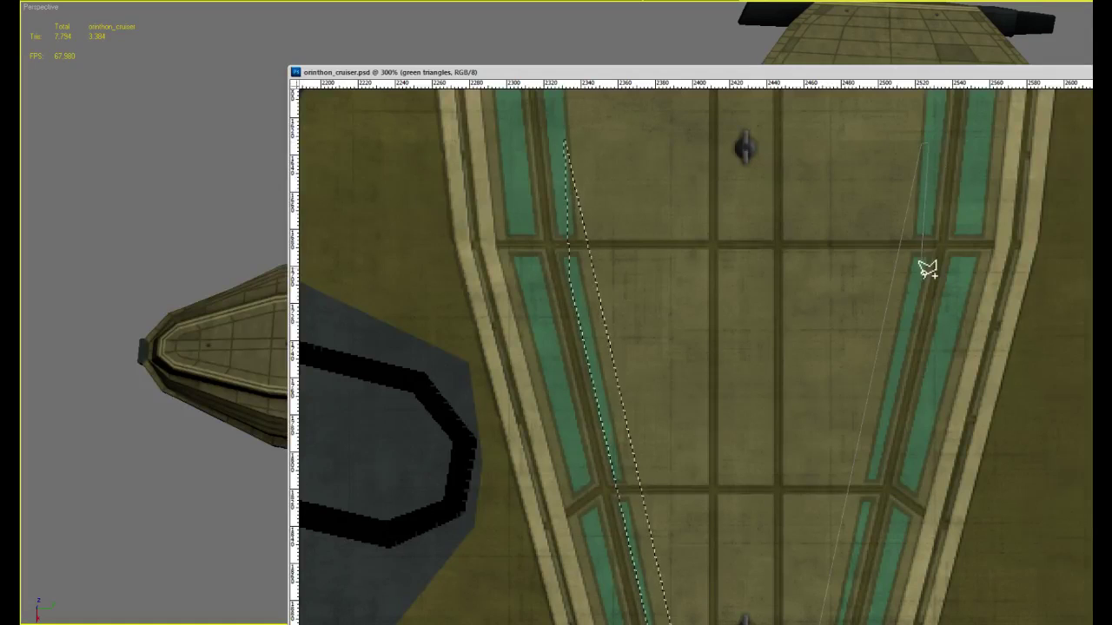
drag(866, 335, 881, 186)
mouse_move(869, 358)
mouse_down()
mouse_move(866, 313)
mouse_move(811, 487)
mouse_up()
click(879, 250)
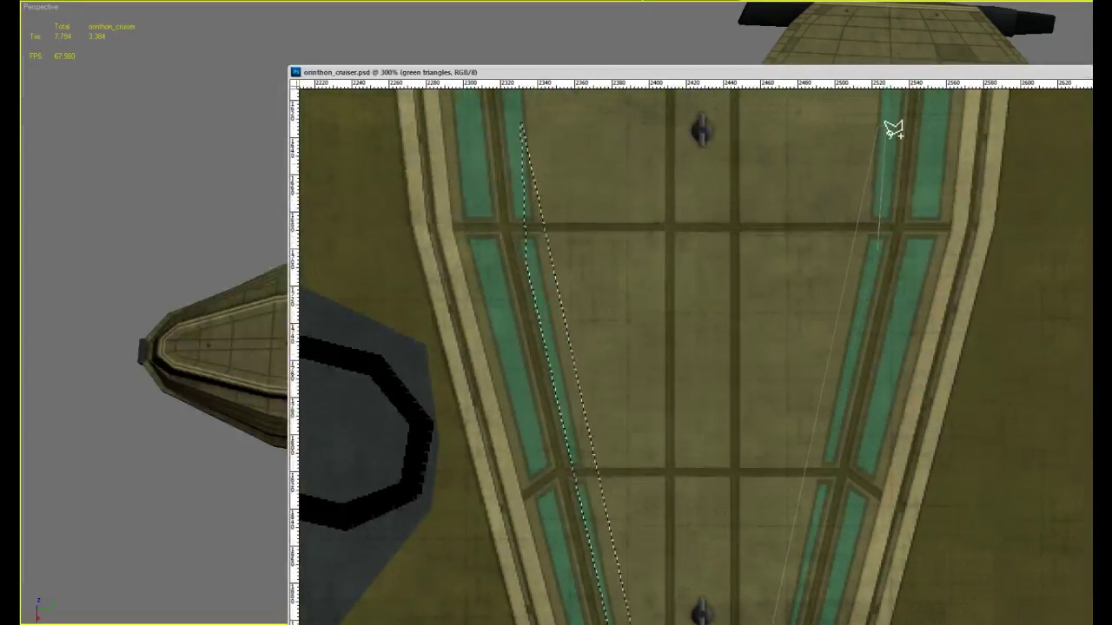
click(881, 126)
scroll(868, 295, down, 3)
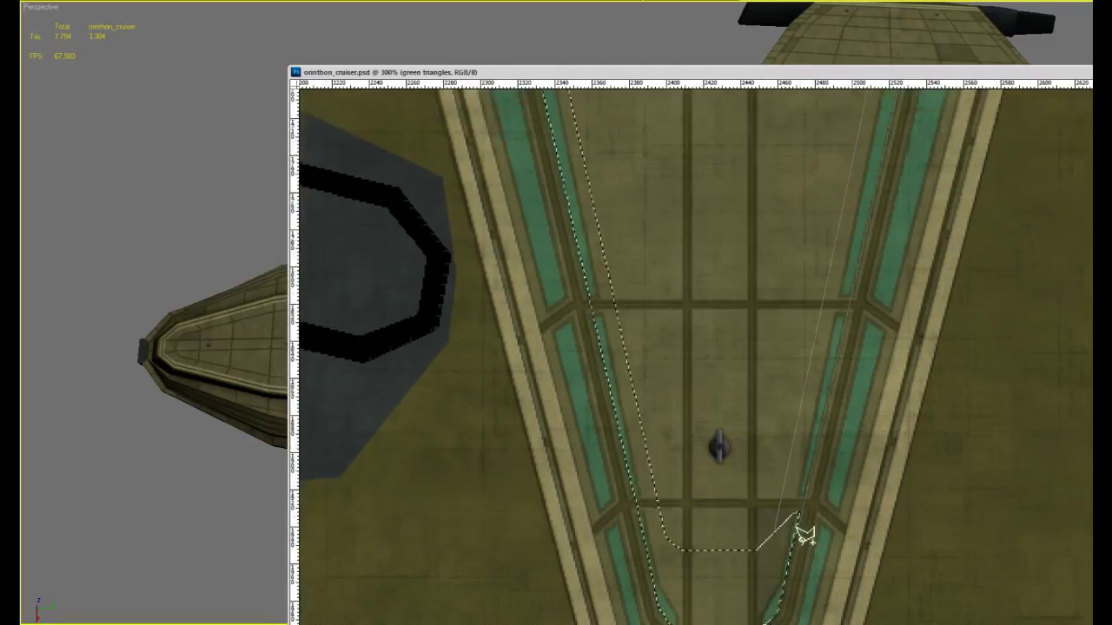
double_click(794, 551)
Widen the selection around the upper end of the nose panel's left inner green strip and check the whole outline
drag(679, 446, 751, 499)
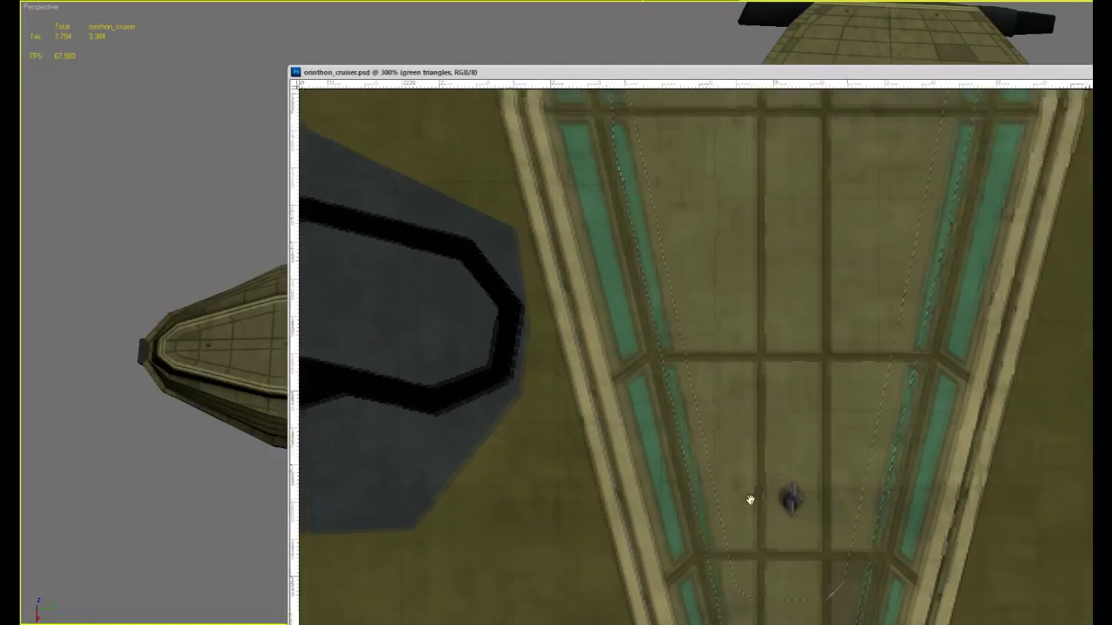
drag(626, 231, 682, 440)
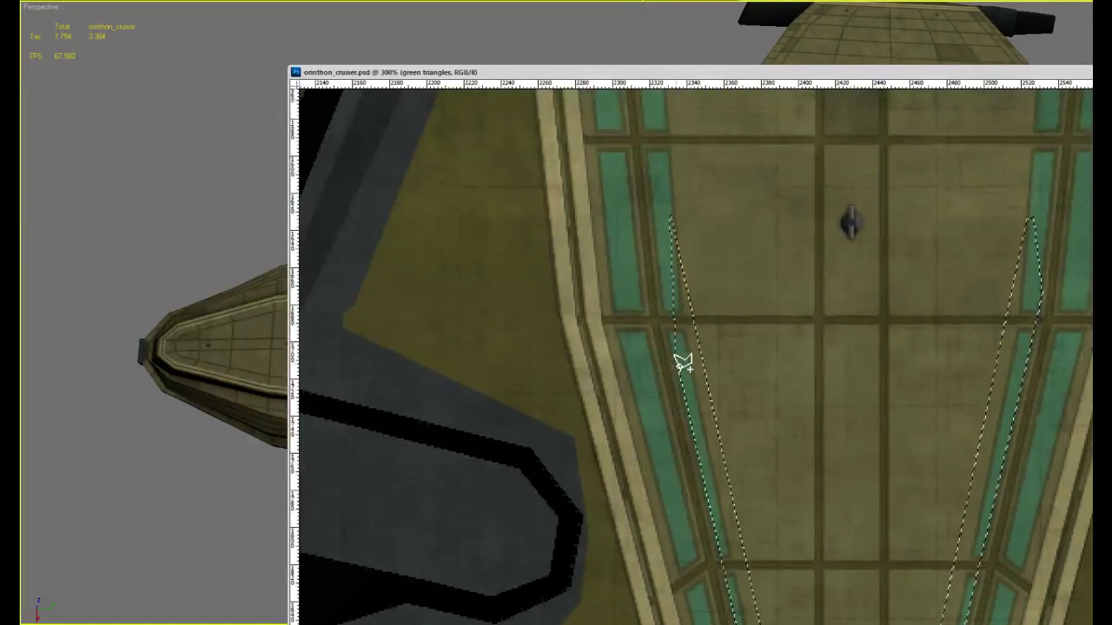
click(663, 323)
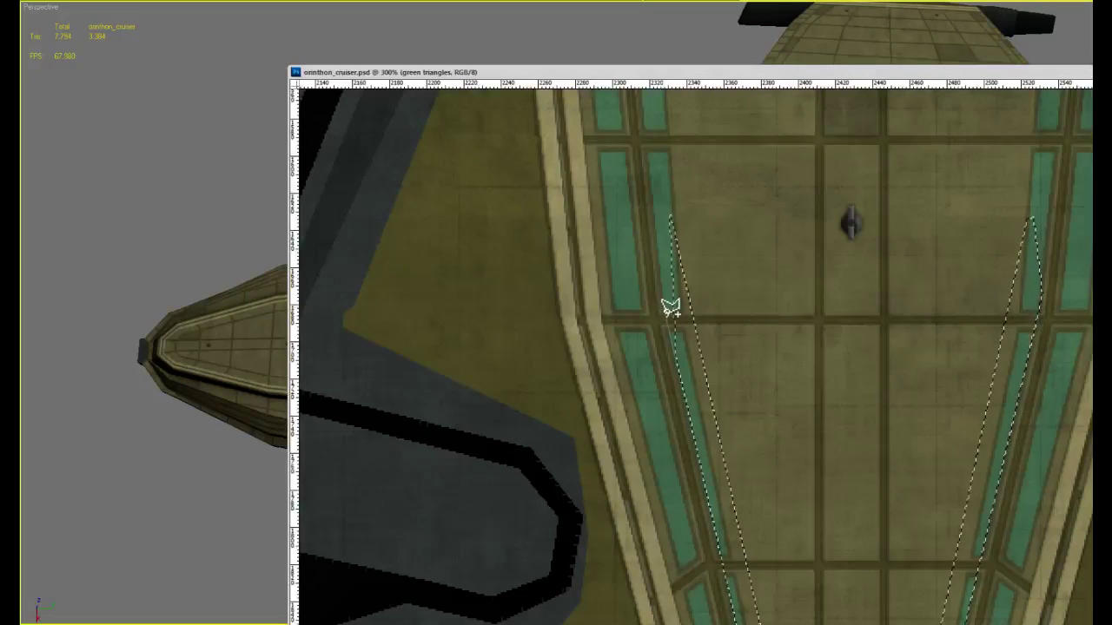
click(665, 206)
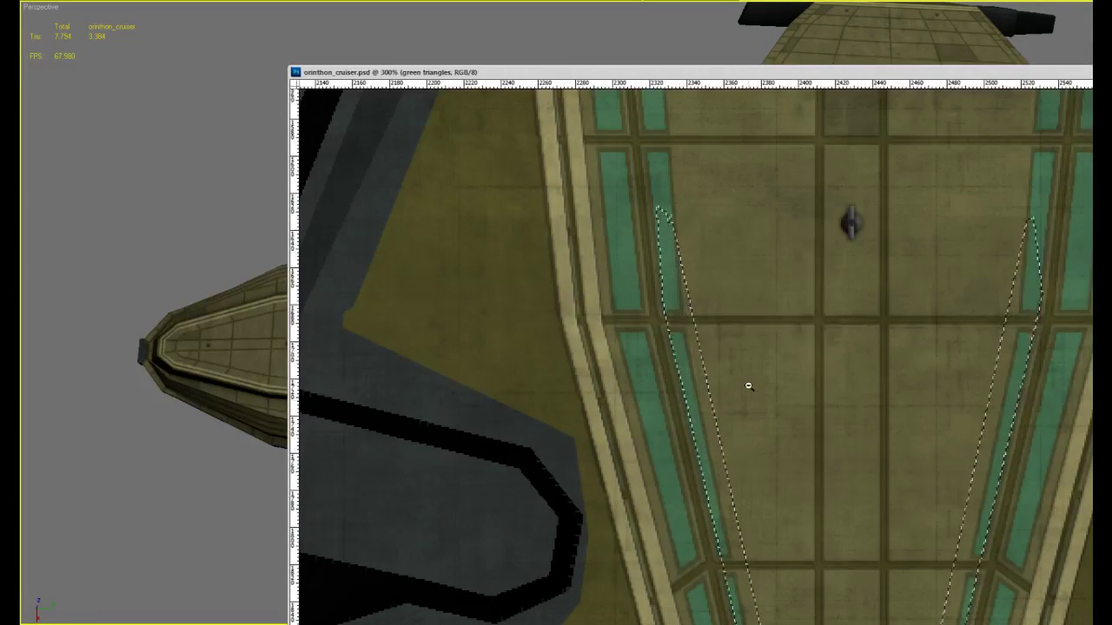
alt+click(749, 385)
alt+click(754, 390)
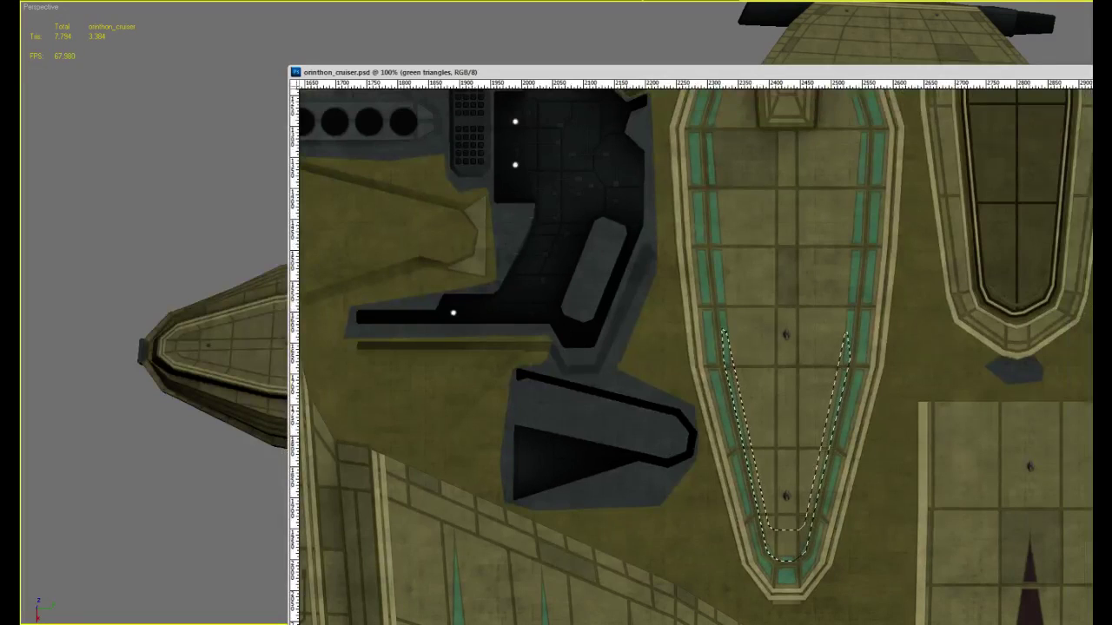
drag(891, 436, 954, 189)
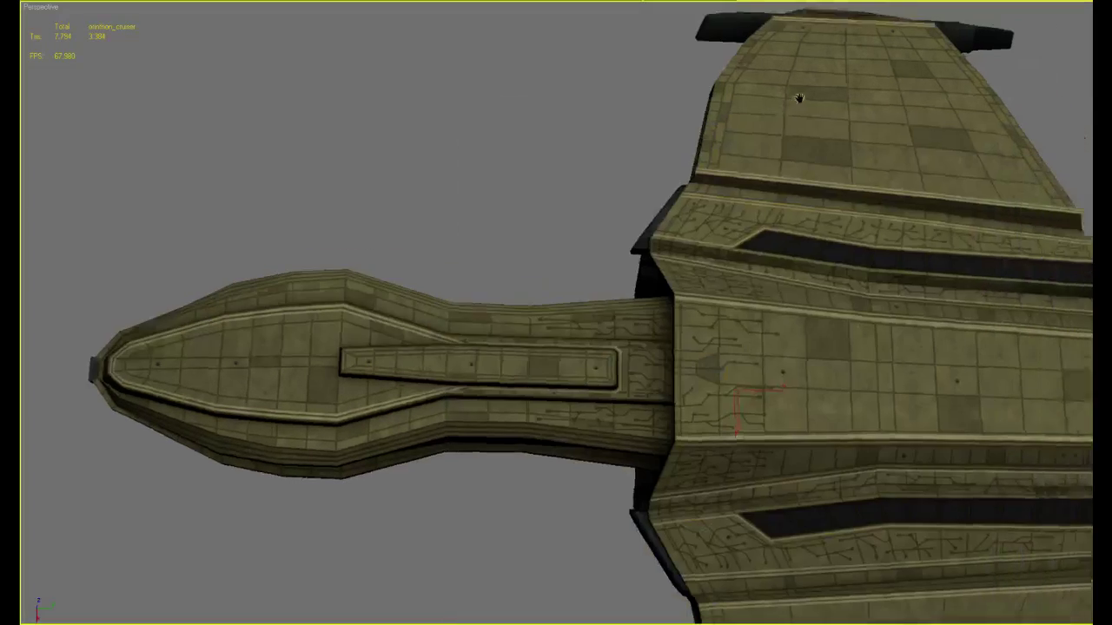
Switch to 3ds Max, refresh the cruiser's material with the new markings and view it beside the two smaller ships
scroll(799, 99, down, 3)
alt+middle_drag(836, 136, 873, 357)
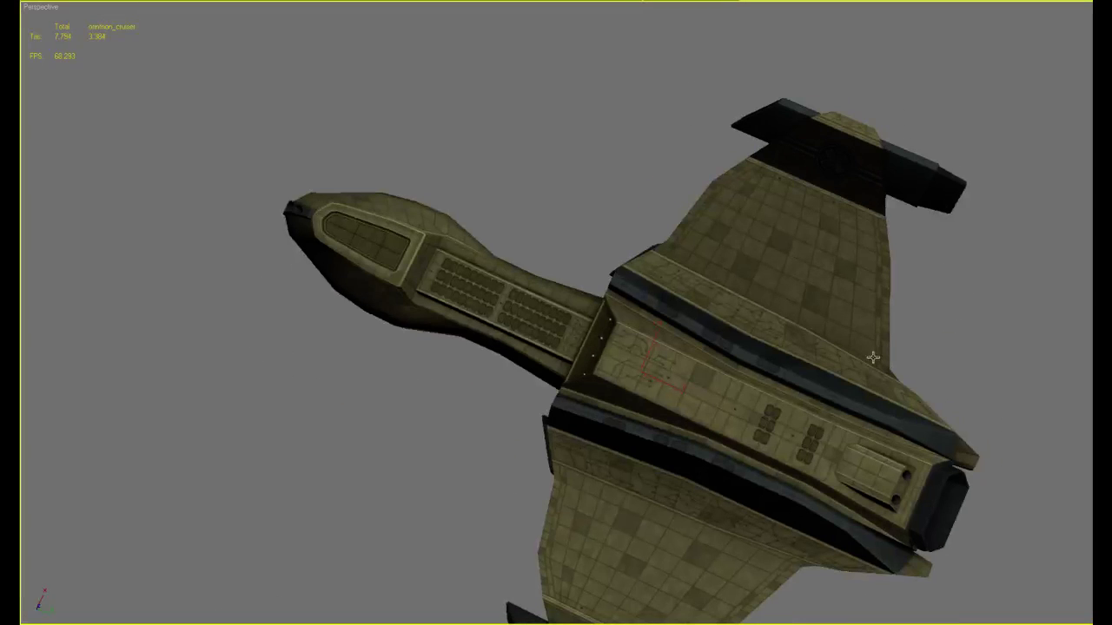
scroll(990, 590, down, 2)
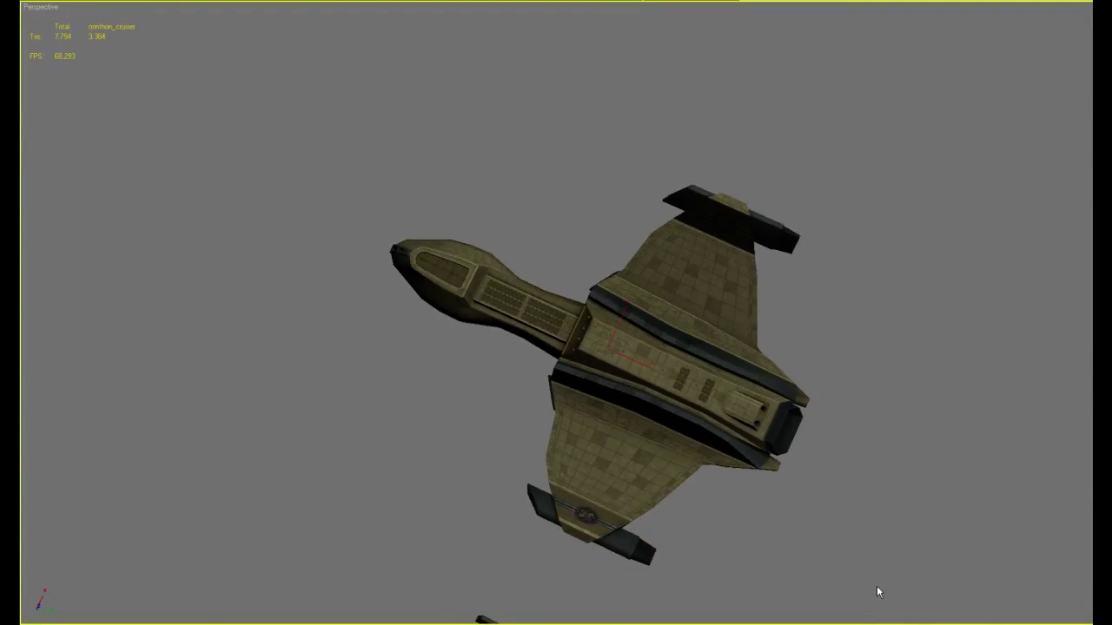
alt+middle_drag(876, 586, 908, 518)
scroll(868, 553, up, 5)
key(m)
key(m)
scroll(874, 446, down, 3)
scroll(877, 433, down, 3)
scroll(812, 532, up, 8)
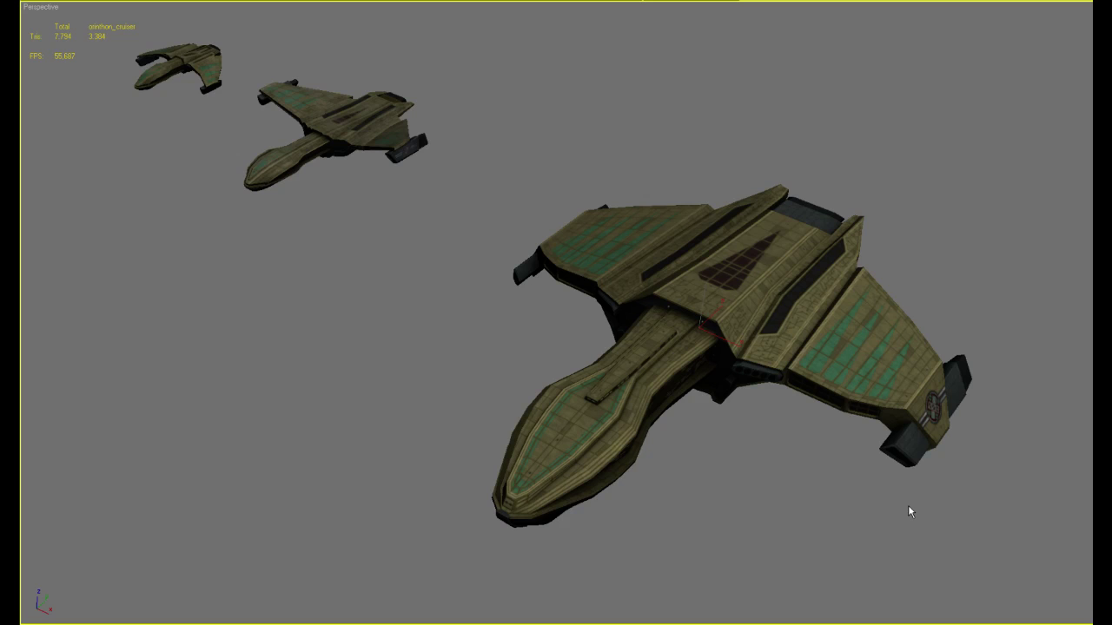
Compare the cruiser's updated green and maroon markings with the two smaller ships from near and far
key(alt+Tab)
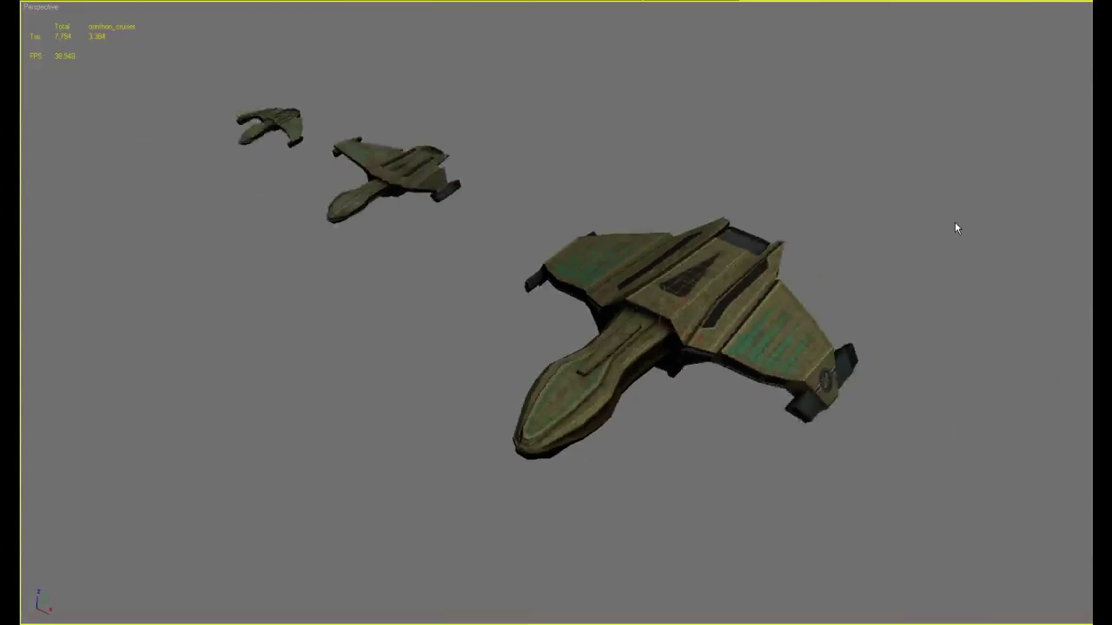
scroll(955, 222, up, 5)
scroll(952, 221, down, 3)
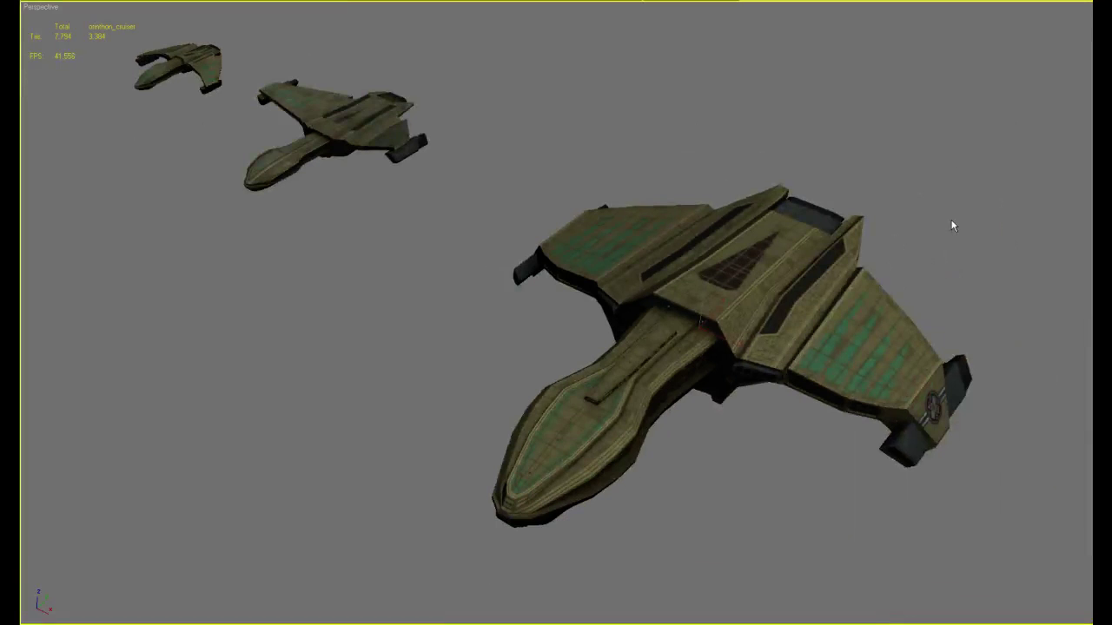
Open the cruiser's UV editor and select the front face of its wingtip pod to locate it in the layout
scroll(952, 222, up, 5)
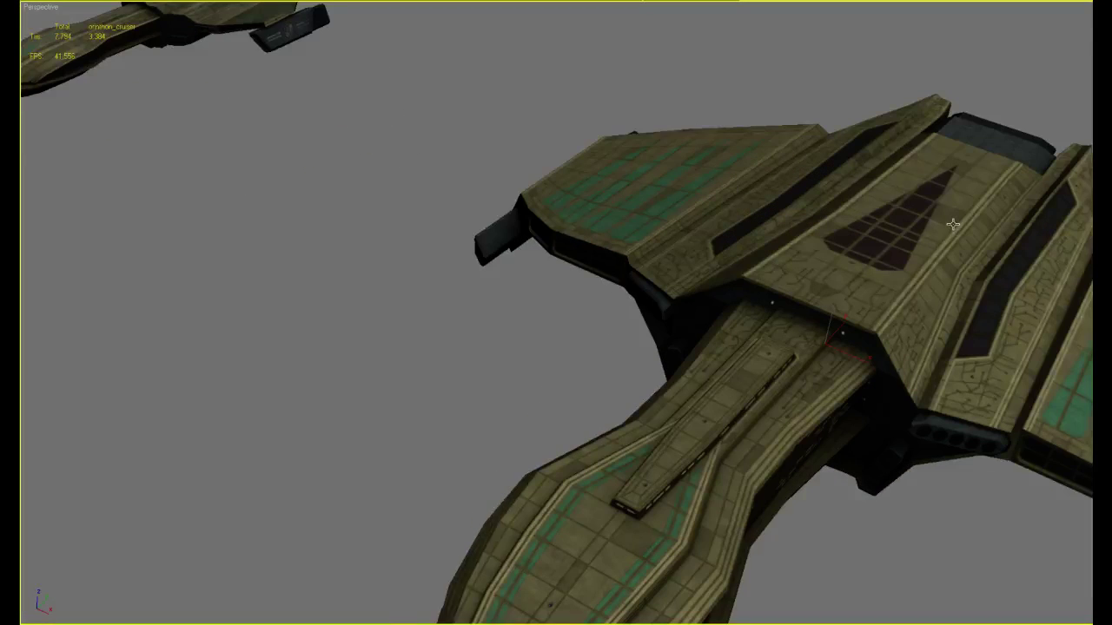
alt+middle_drag(944, 221, 886, 286)
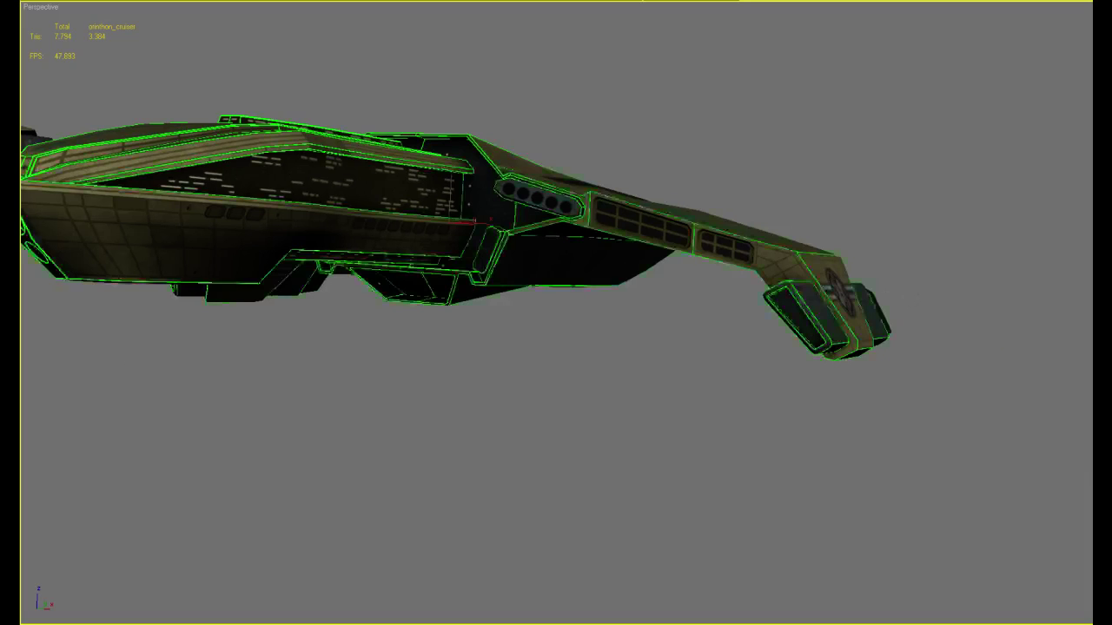
click(246, 469)
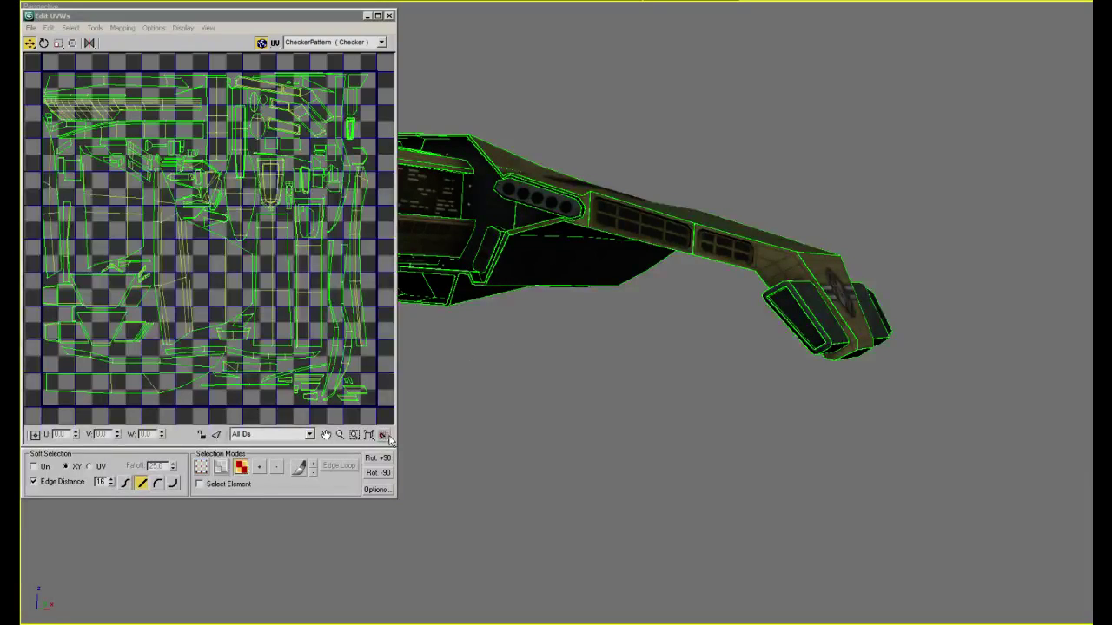
click(778, 299)
click(1077, 262)
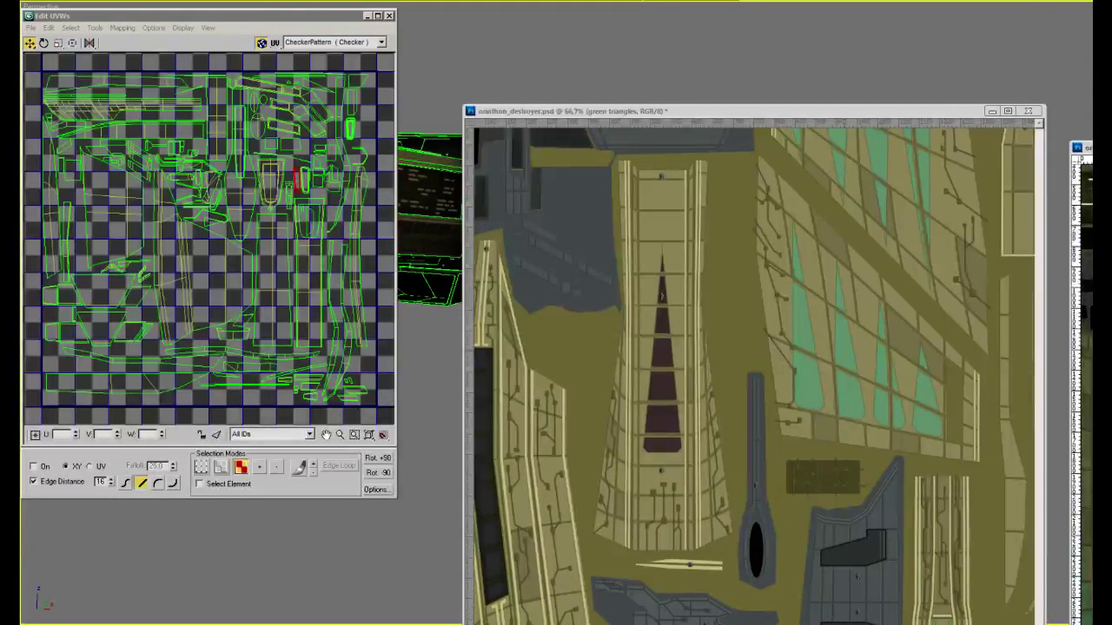
Return to 3ds Max and examine the cruiser's wingtip pod, wing front edge and hull side up to the nose
key(alt+Tab)
alt+middle_drag(1023, 259, 1041, 342)
scroll(1058, 267, up, 4)
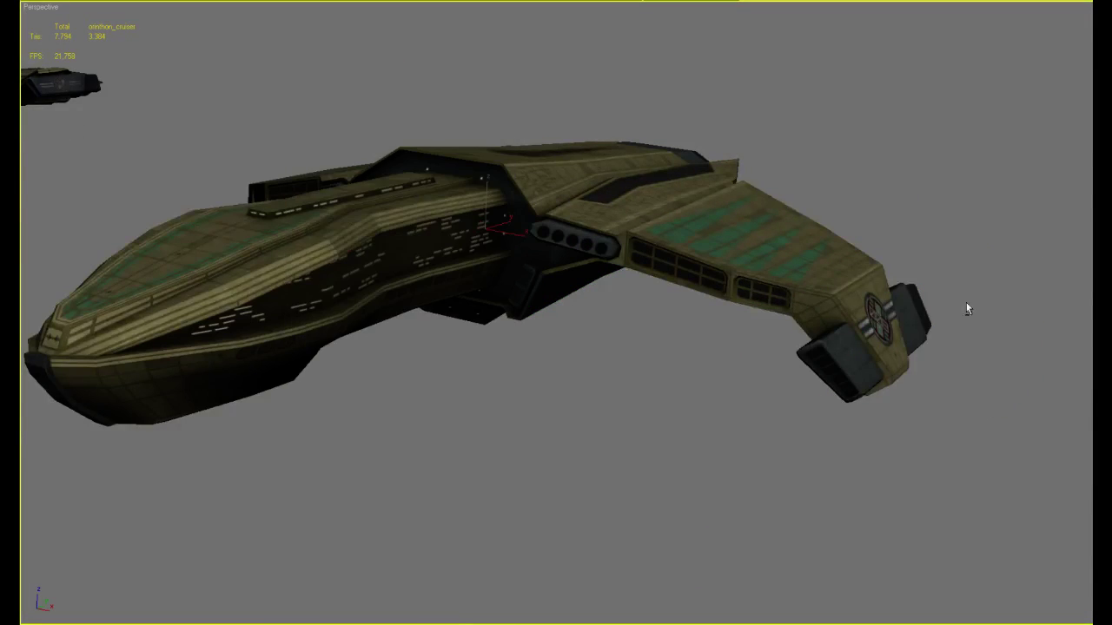
alt+middle_drag(966, 304, 1020, 310)
scroll(1006, 323, up, 2)
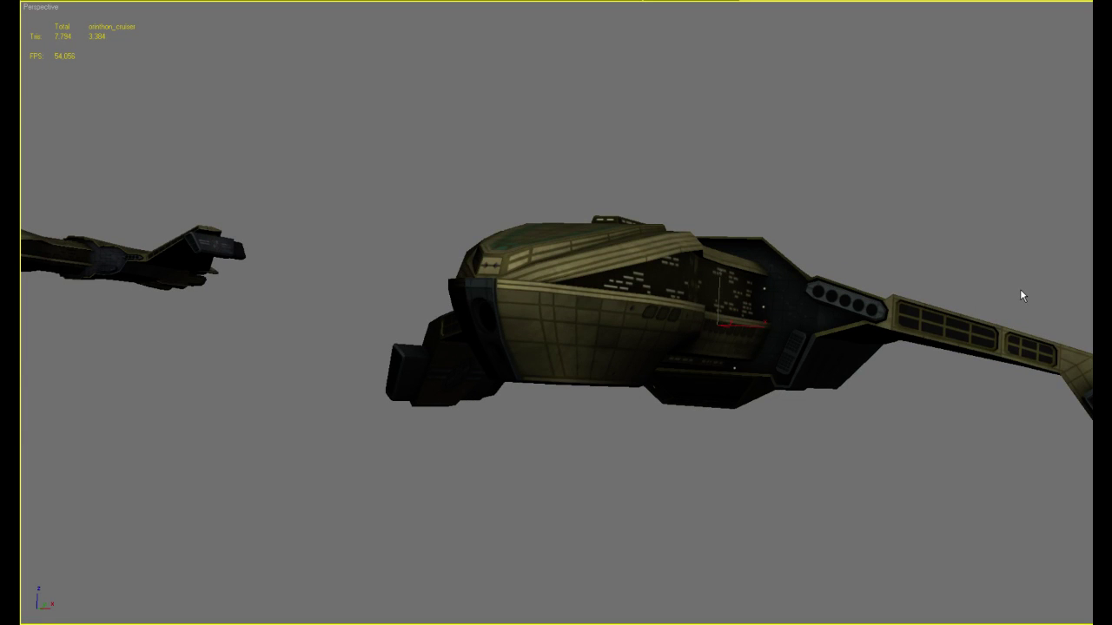
alt+middle_drag(718, 37, 764, 305)
scroll(737, 162, down, 4)
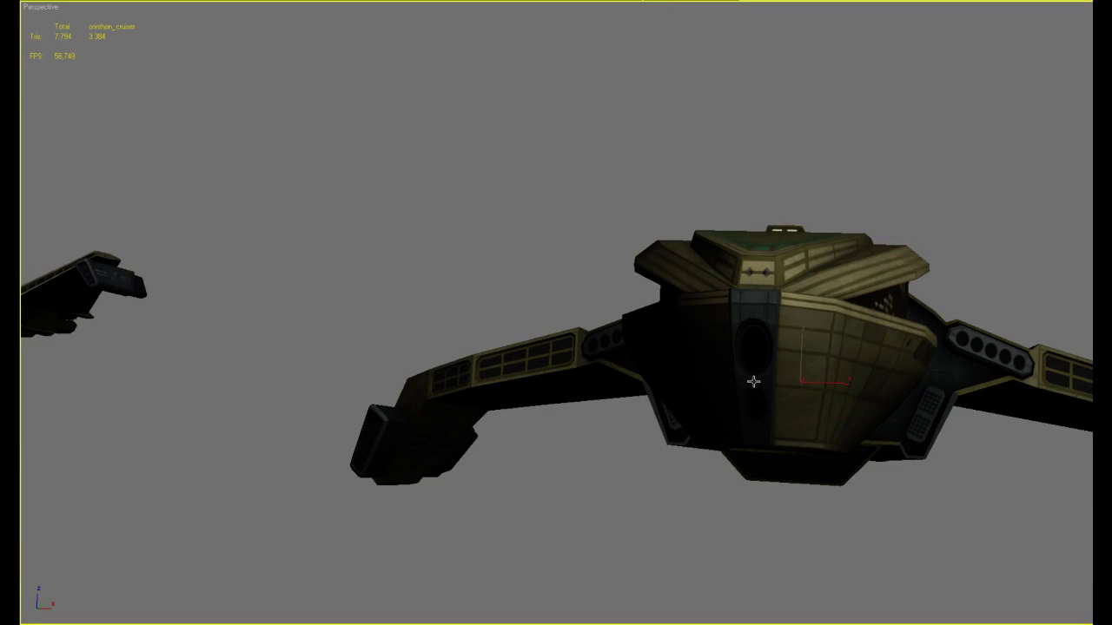
Examine the cruiser from above and below, looking closely at the dark ovals on the nose's front strip
alt+middle_drag(753, 381, 814, 421)
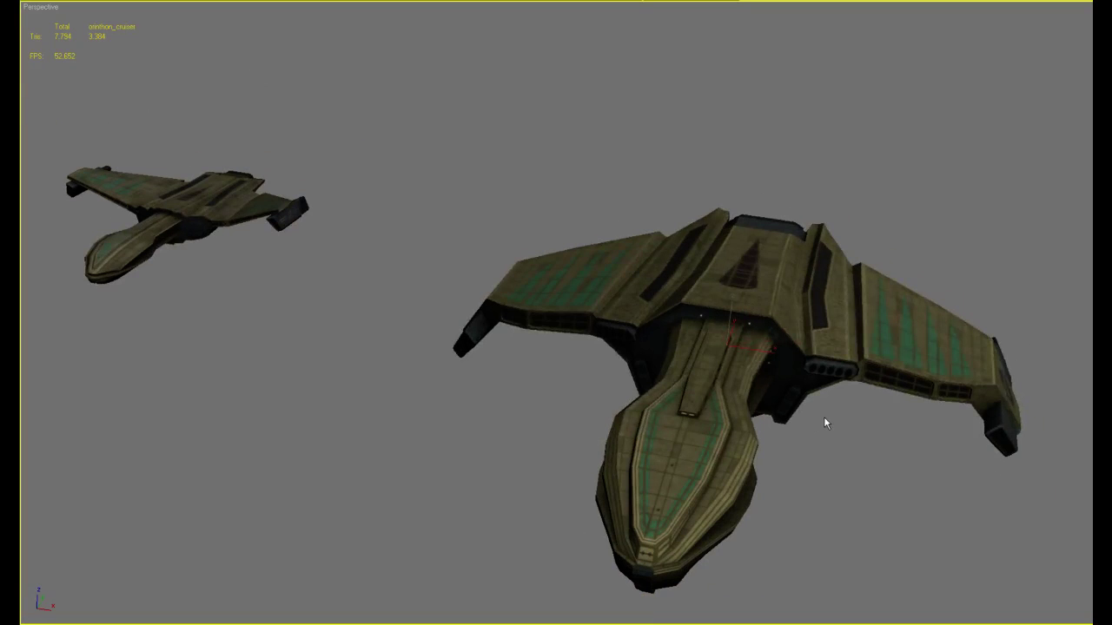
alt+middle_drag(762, 305, 742, 258)
scroll(774, 226, up, 5)
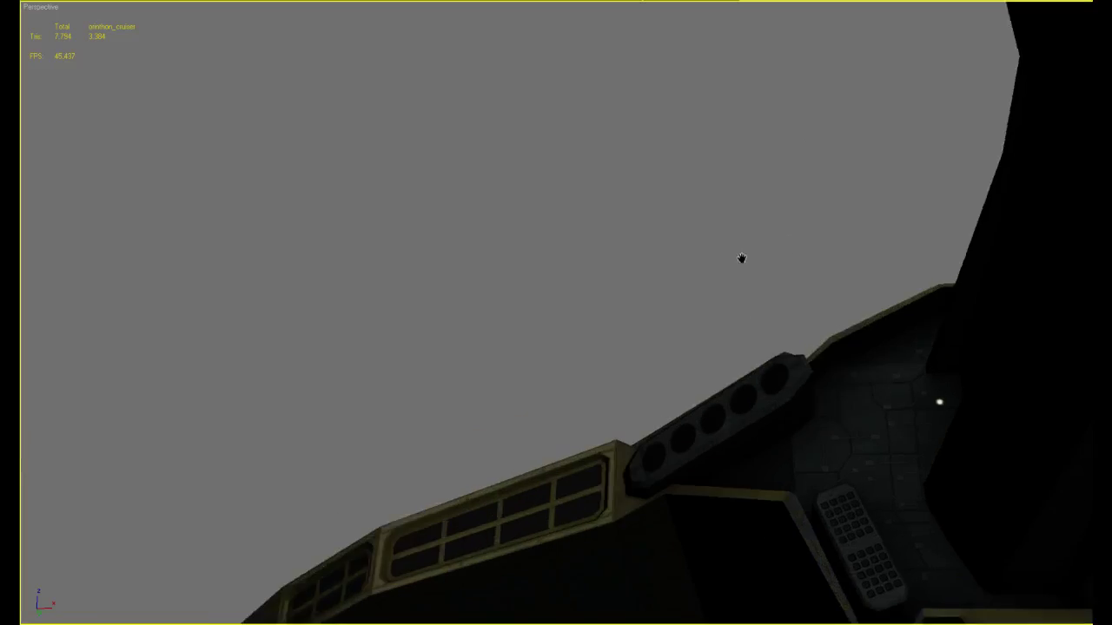
scroll(742, 258, down, 6)
scroll(735, 278, up, 1)
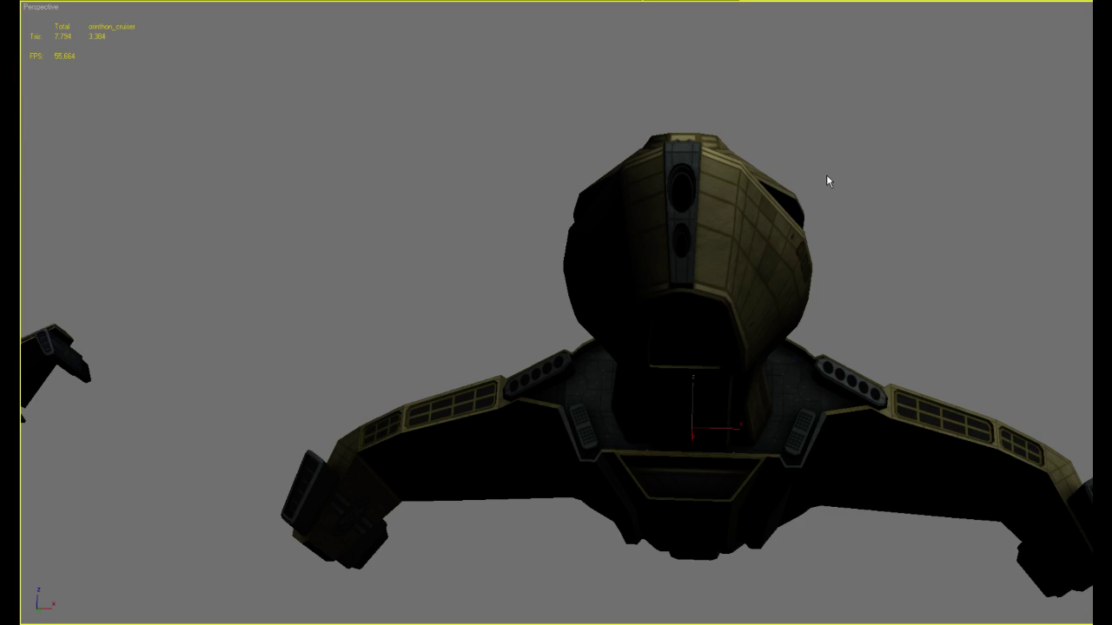
scroll(790, 208, up, 4)
key(alt+Tab)
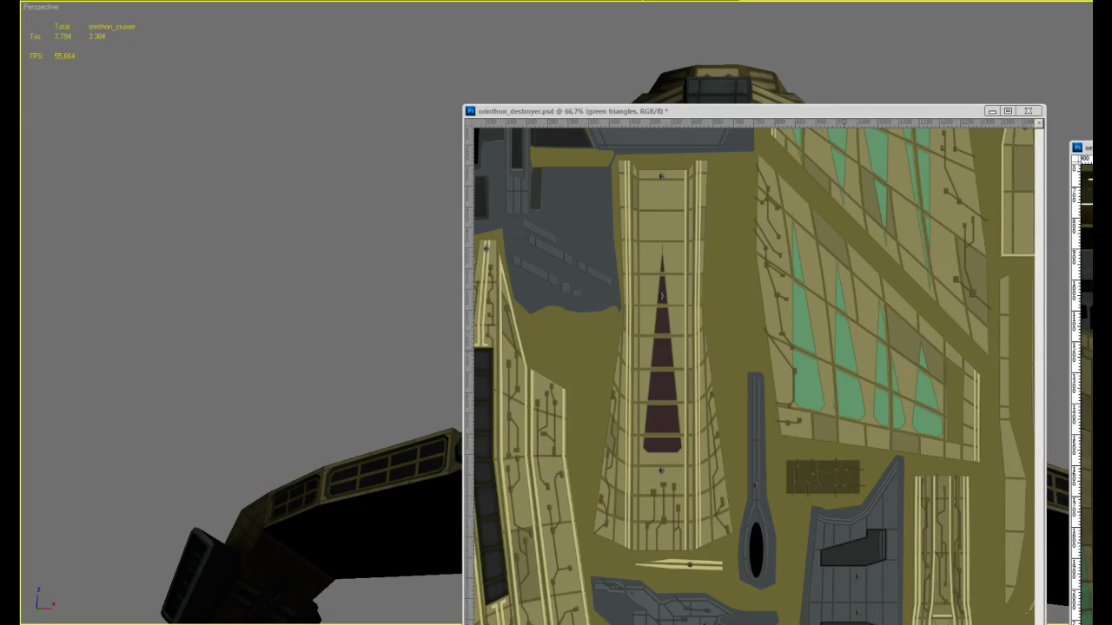
key(alt+Tab)
alt+middle_drag(797, 172, 788, 194)
scroll(788, 193, up, 3)
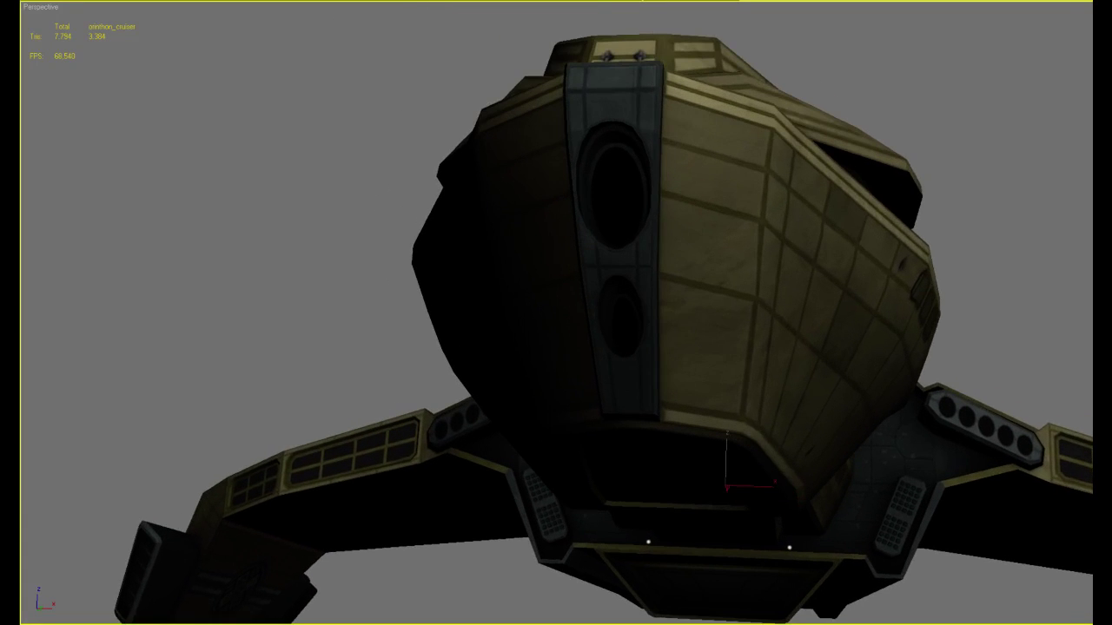
Switch to Photoshop and move the orinthon_cruiser.psd window into view with its orange nose ovals at 100% zoom
key(alt+Tab)
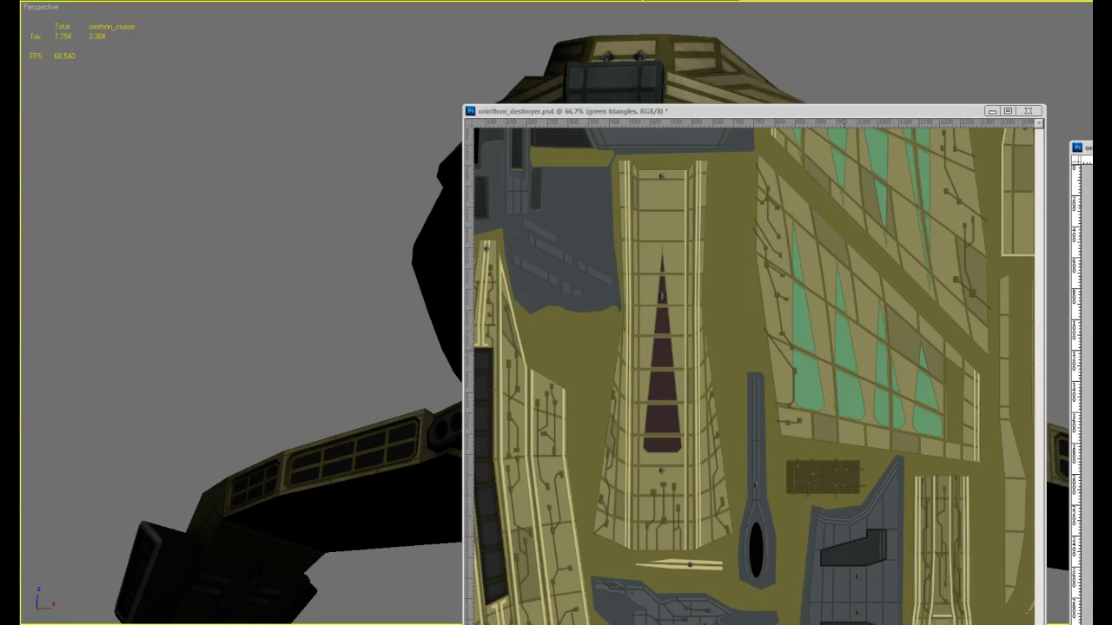
scroll(1077, 391, down, 2)
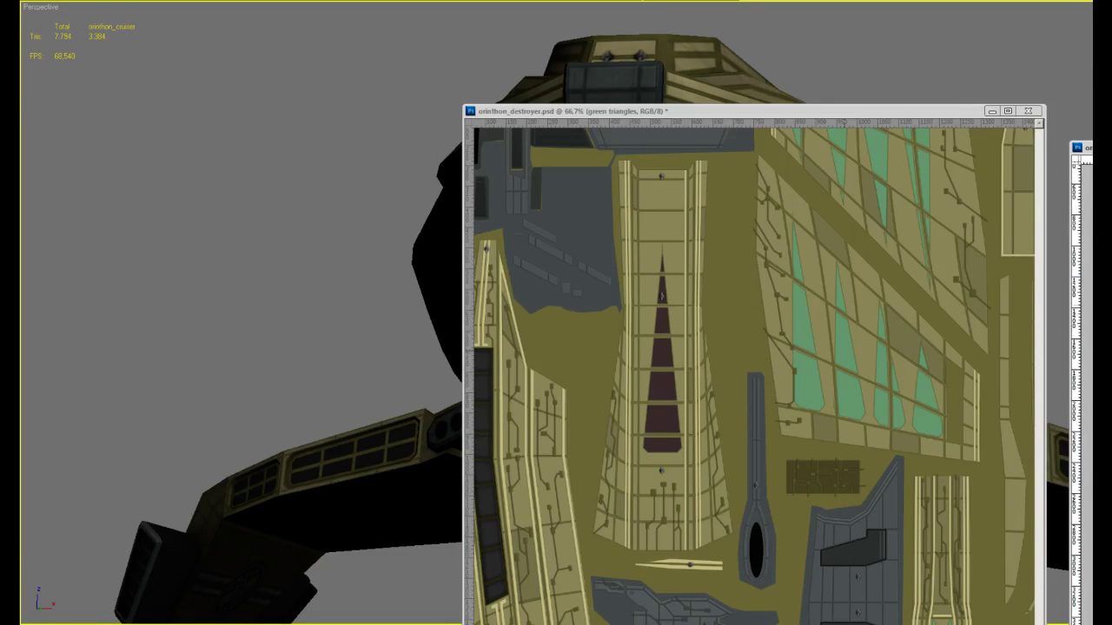
key(ctrl+minus)
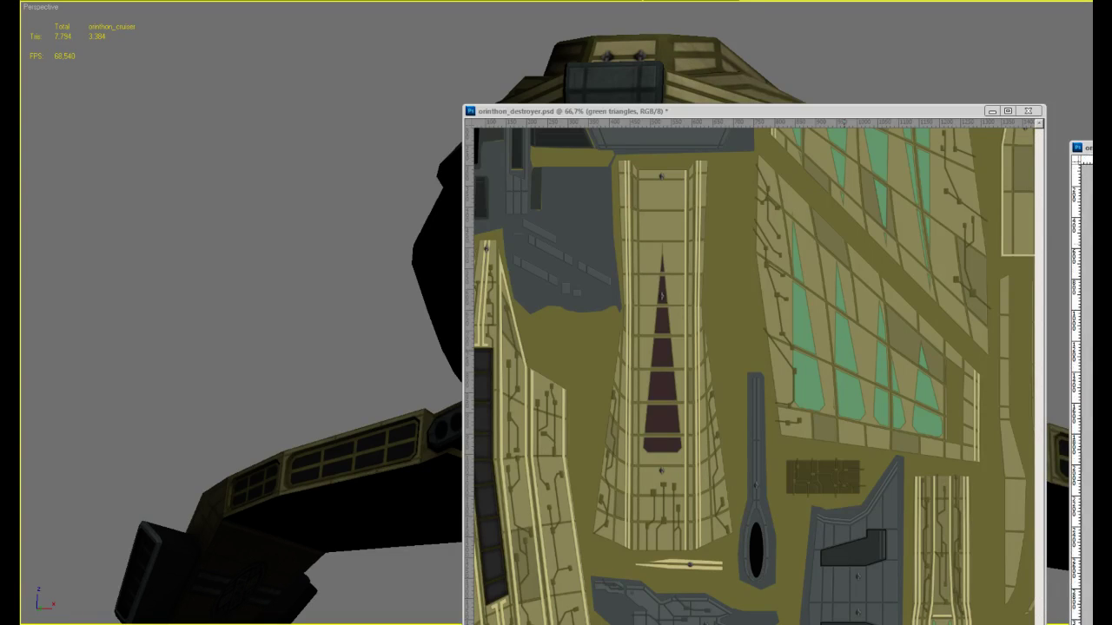
key(ctrl+plus)
key(ctrl+plus)
key(ctrl+plus)
key(ctrl+plus)
key(ctrl+plus)
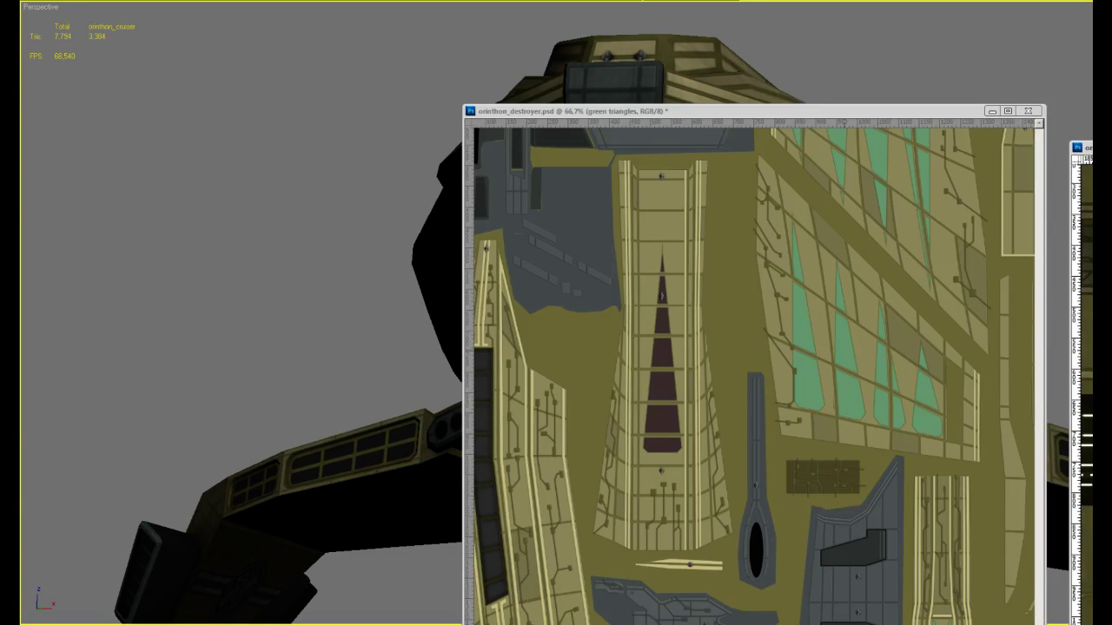
drag(1083, 147, 249, 134)
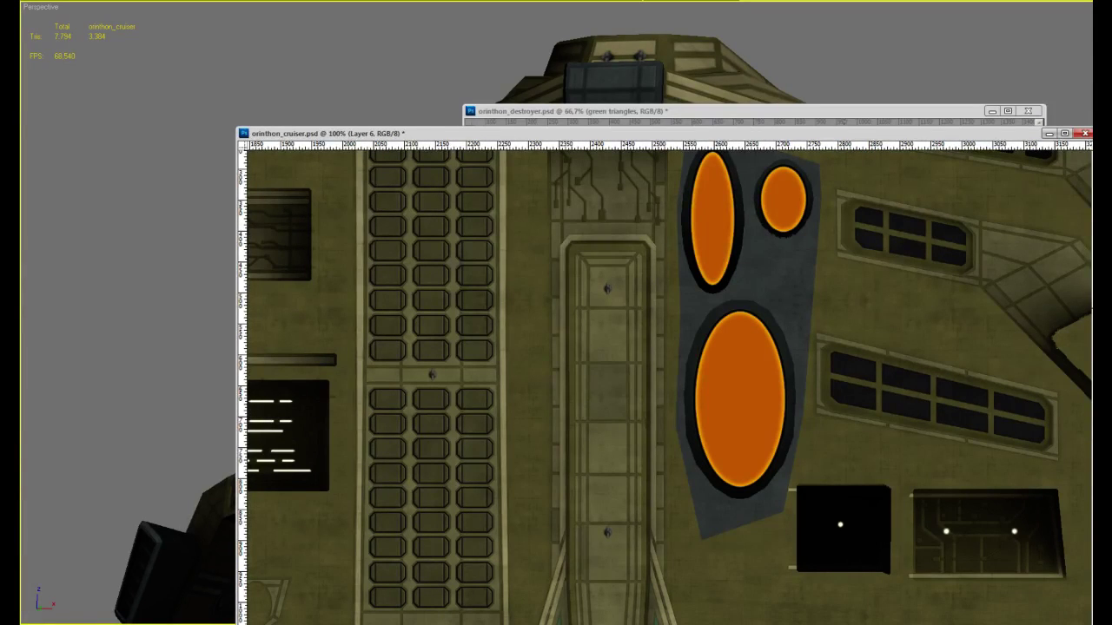
Try a duplicate of the orange ovals' layer in the cruiser texture, and undo it
key(ctrl+j)
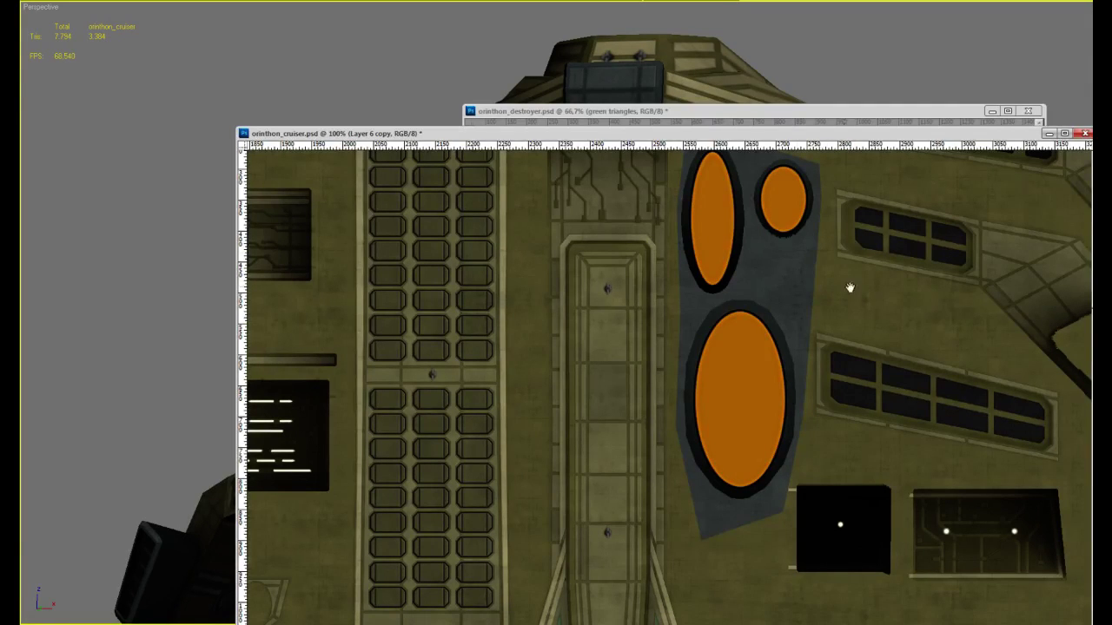
drag(847, 289, 876, 336)
ctrl+click(818, 324)
alt+click(842, 324)
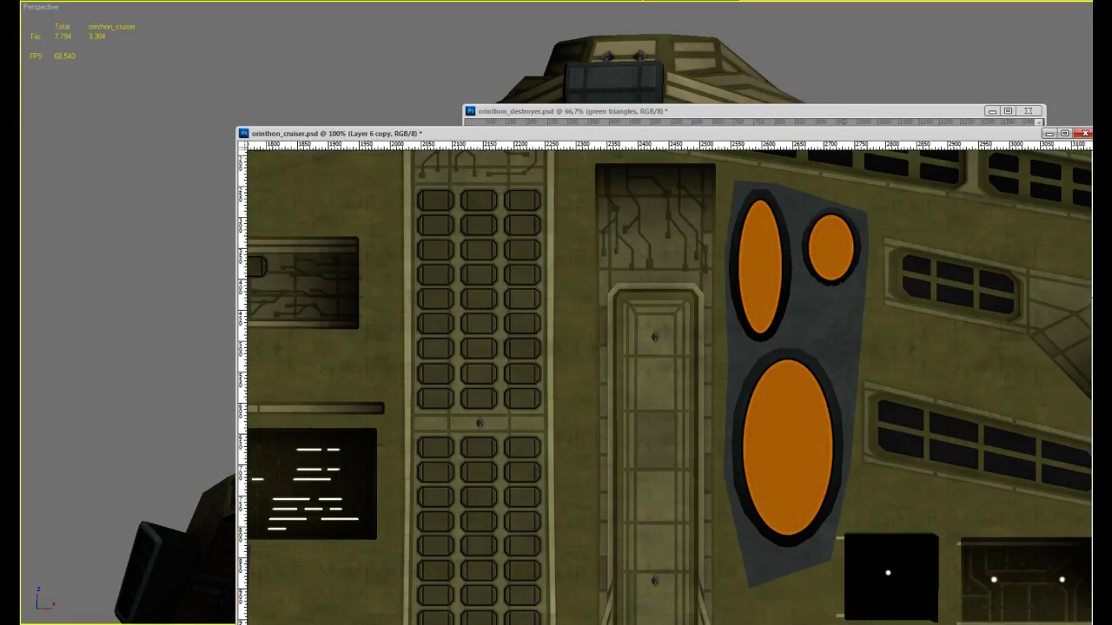
key(ctrl+z)
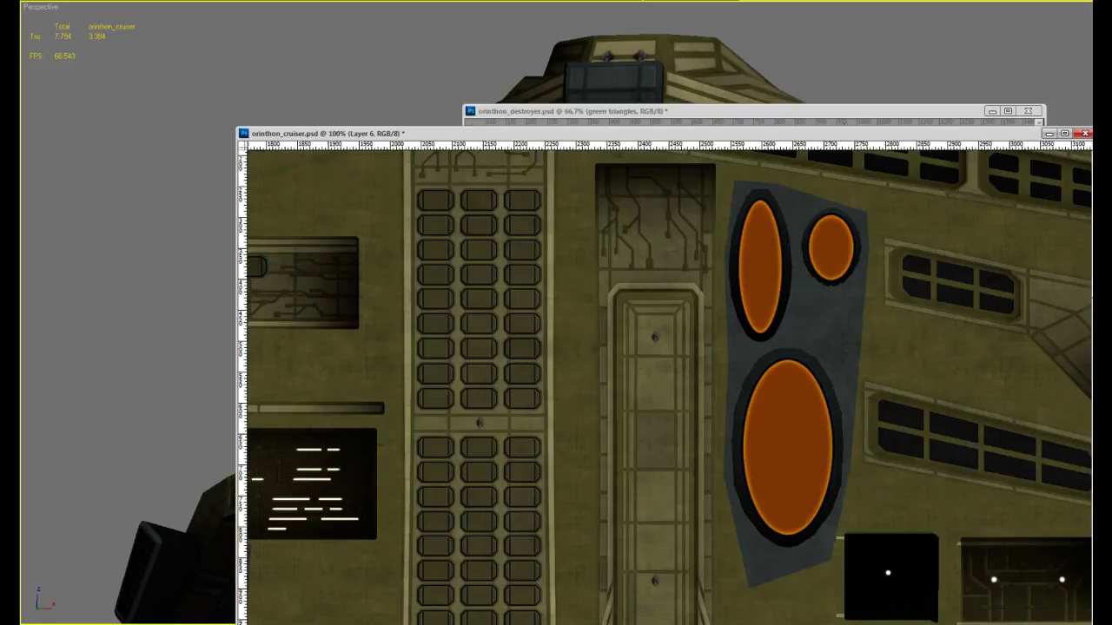
Select the three orange ovals on Layer 6 of the cruiser texture
ctrl+click(712, 330)
alt+click(804, 306)
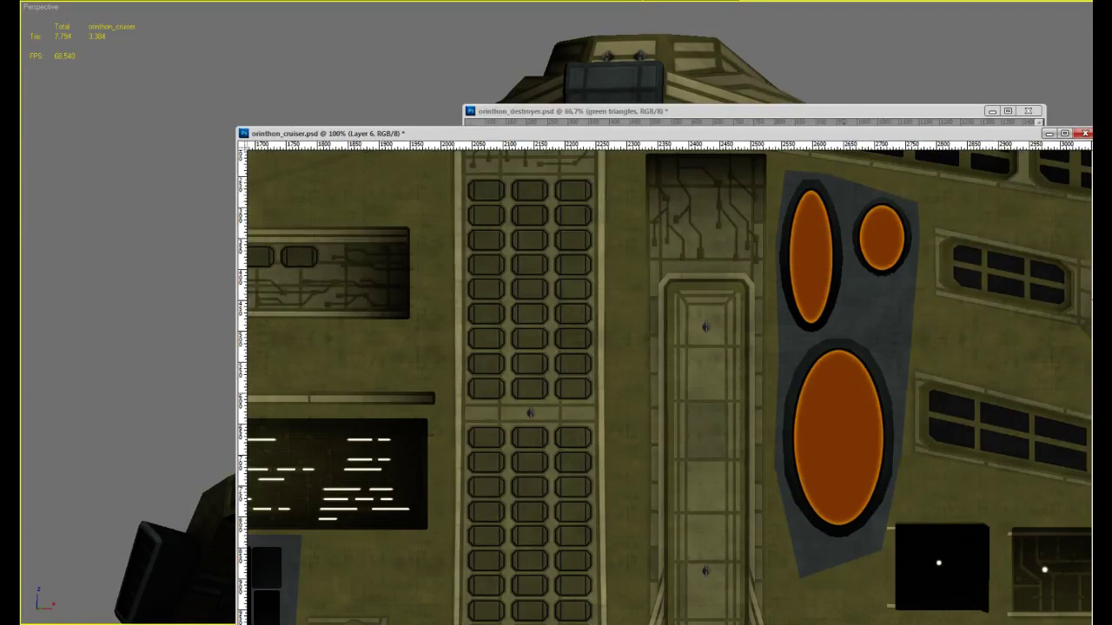
click(865, 263)
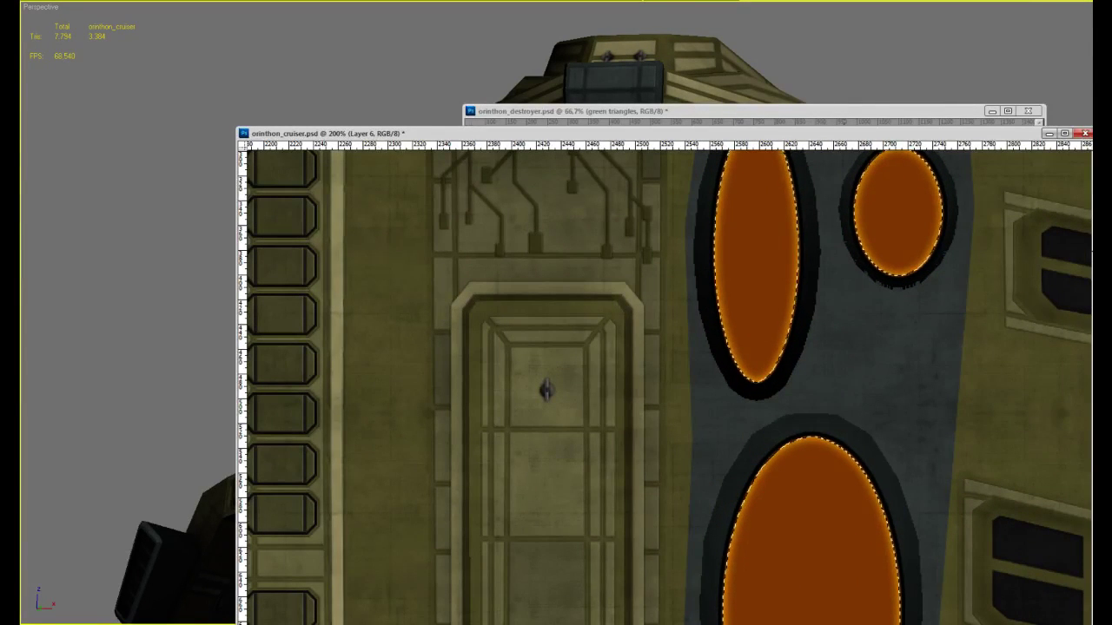
Switch to 3ds Max and look at the two smaller ships' noses from the front
key(alt+Tab)
scroll(556, 260, down, 3)
middle_drag(526, 323, 787, 295)
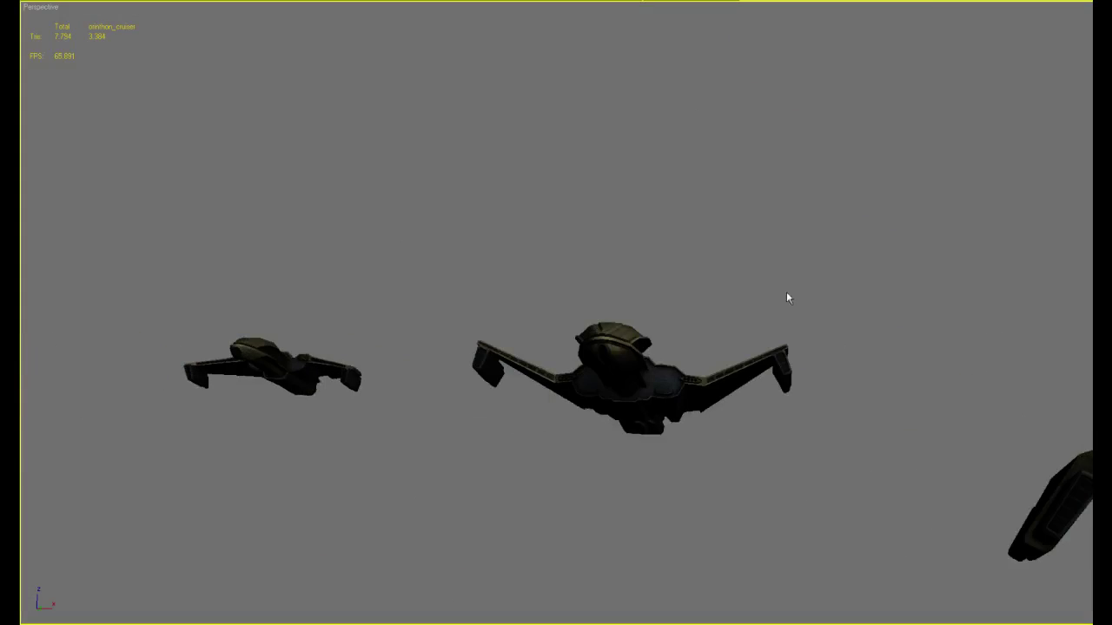
Return to Photoshop and examine the segmented glowing orange oval in orinthon_destroyer.psd up close
key(alt+Tab)
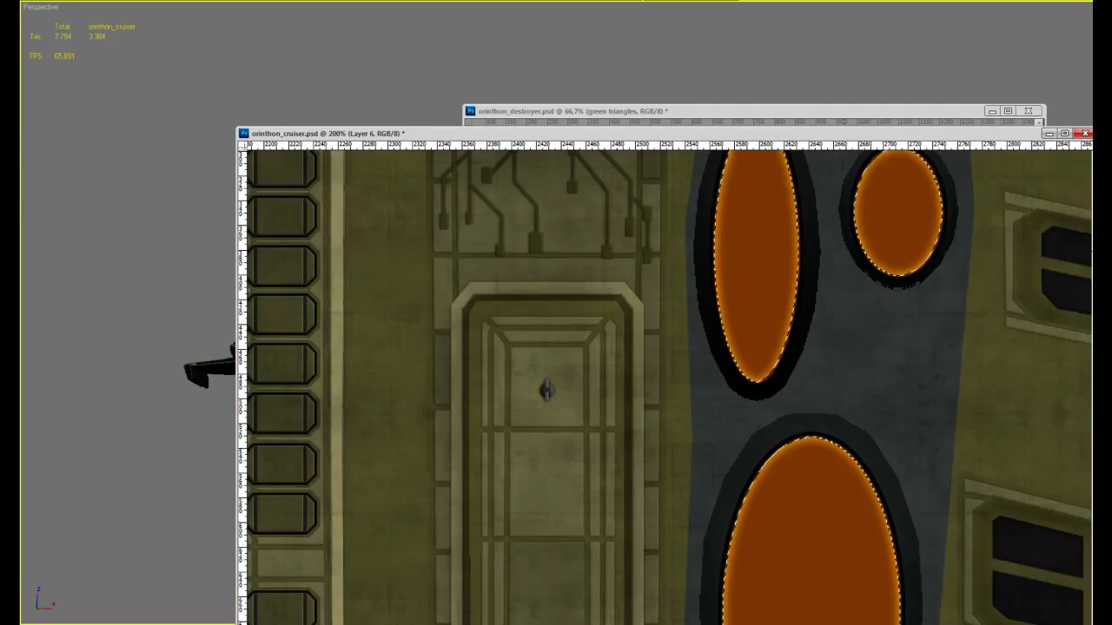
drag(744, 126, 789, 355)
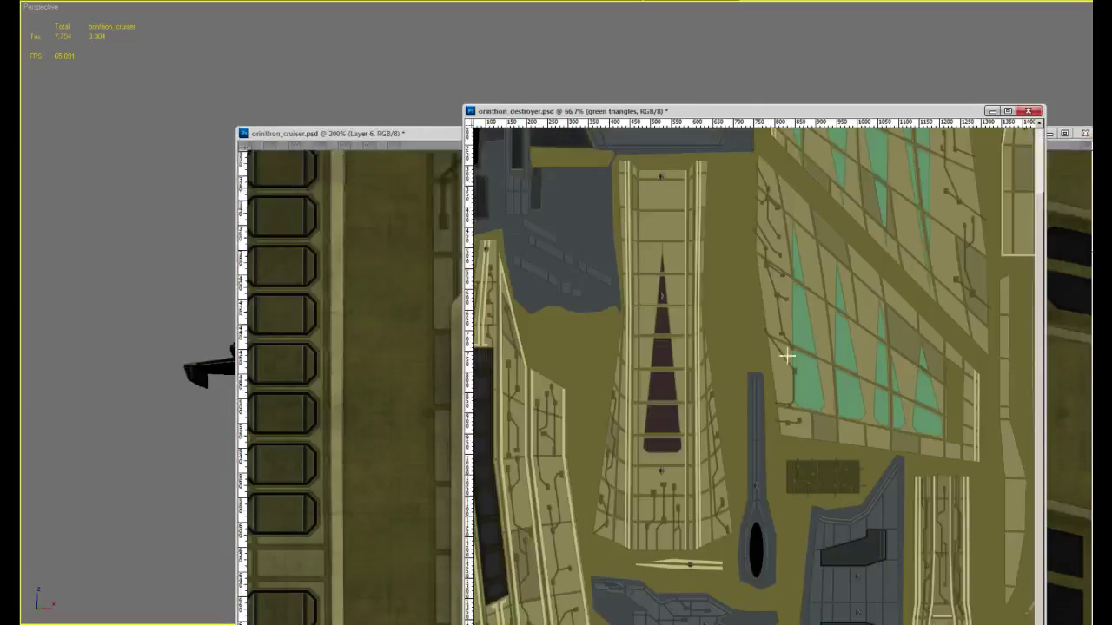
key(ctrl+minus)
key(ctrl+minus)
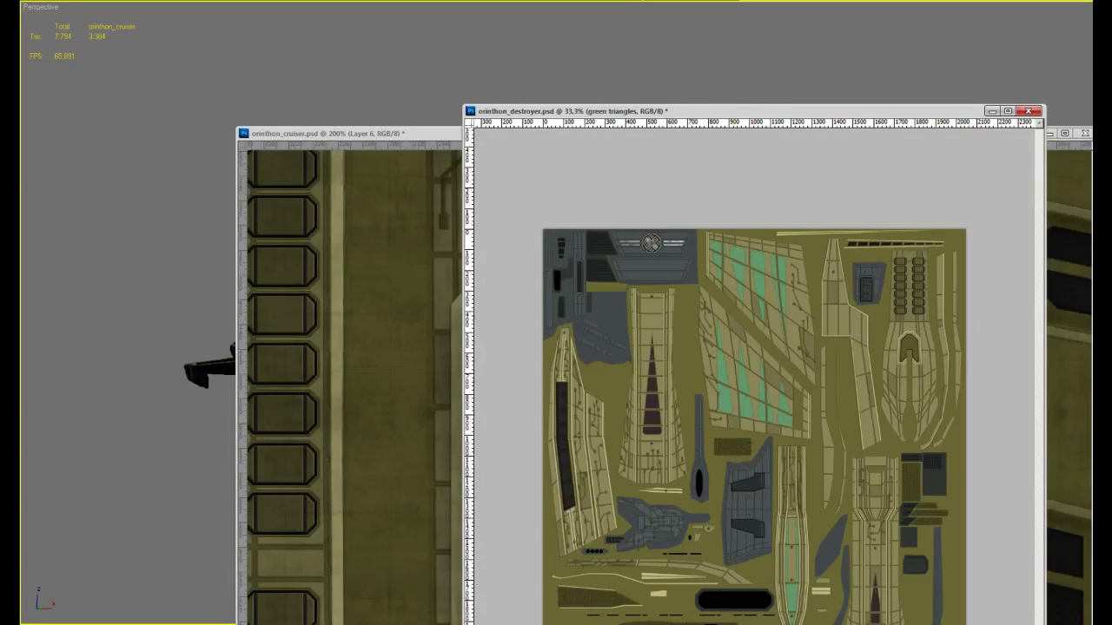
alt+scroll(682, 503, up, 3)
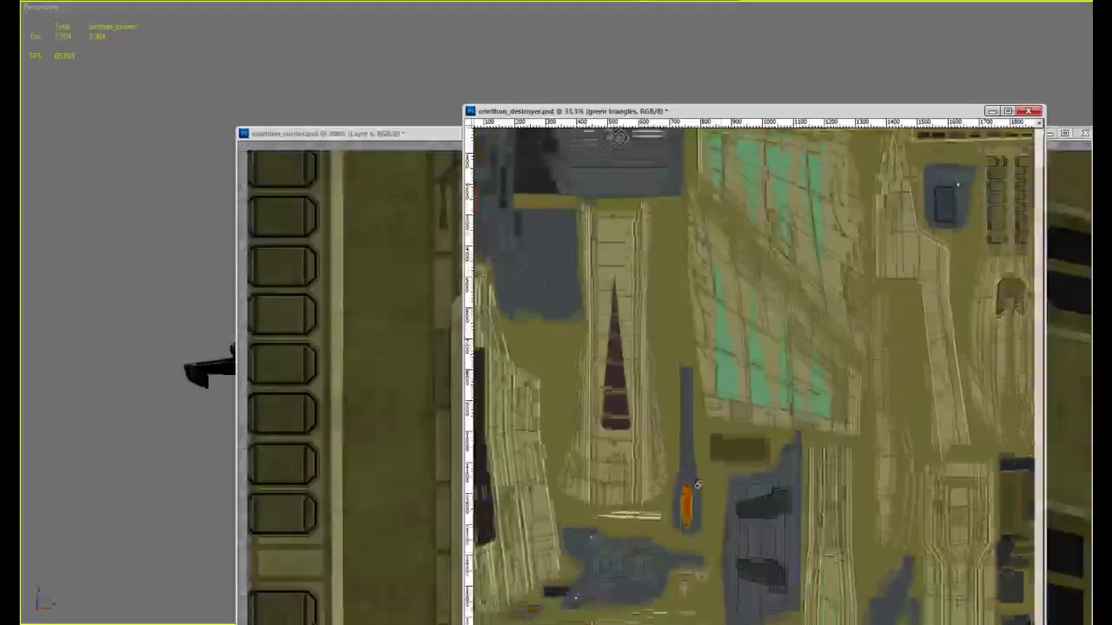
alt+scroll(683, 515, up, 5)
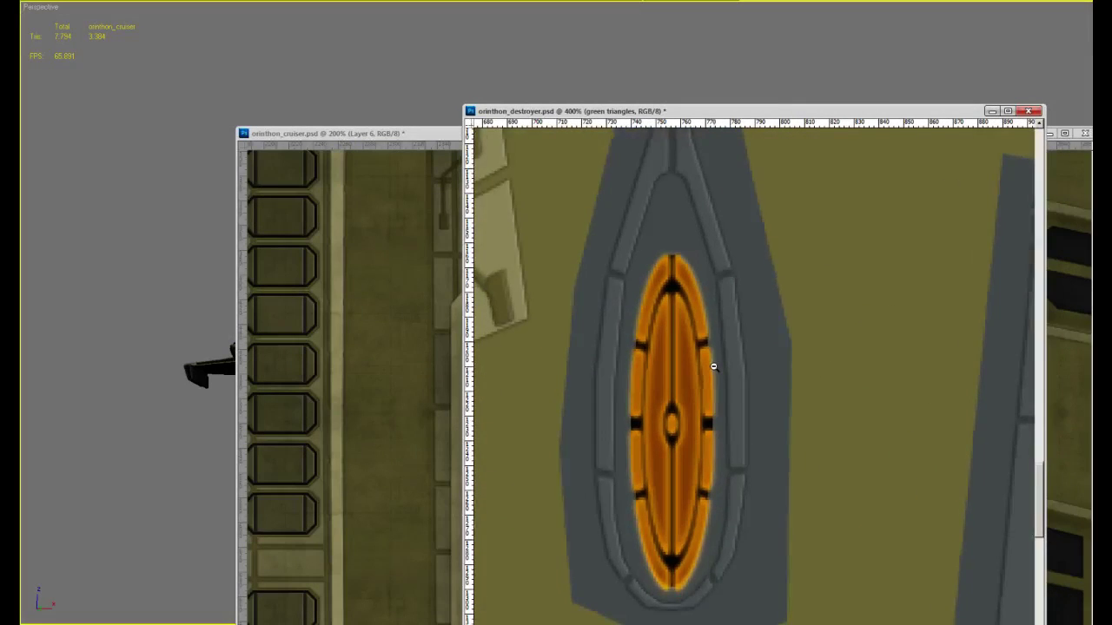
alt+scroll(721, 353, down, 1)
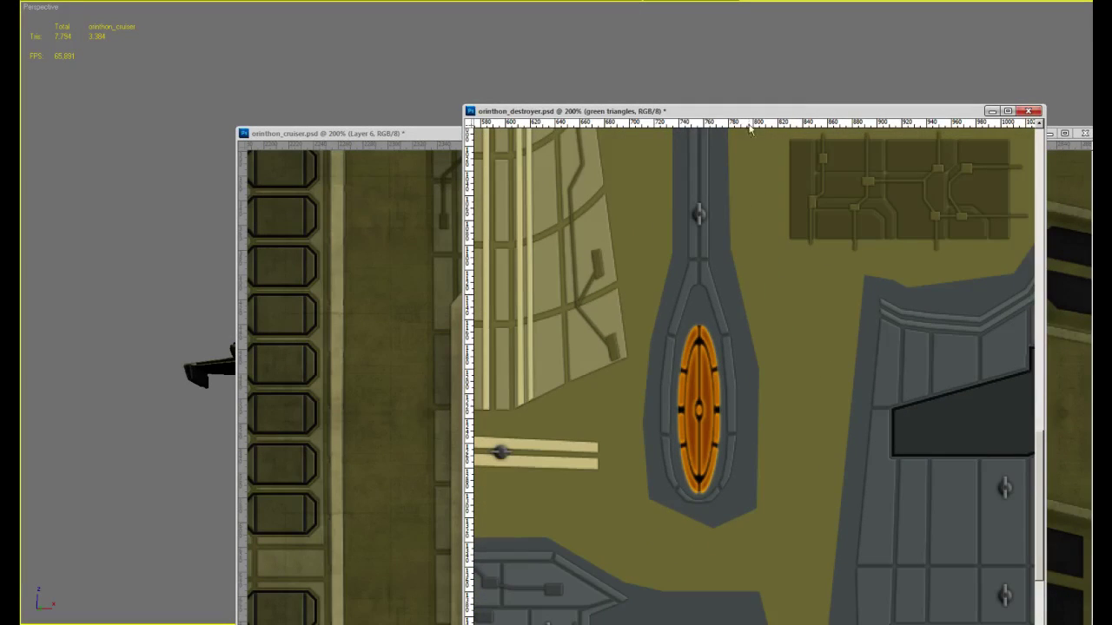
Move the destroyer texture window aside, return to orinthon_cruiser.psd and add a new layer above the selected orange ovals
drag(490, 107, 455, 65)
click(875, 318)
alt+scroll(788, 339, down, 3)
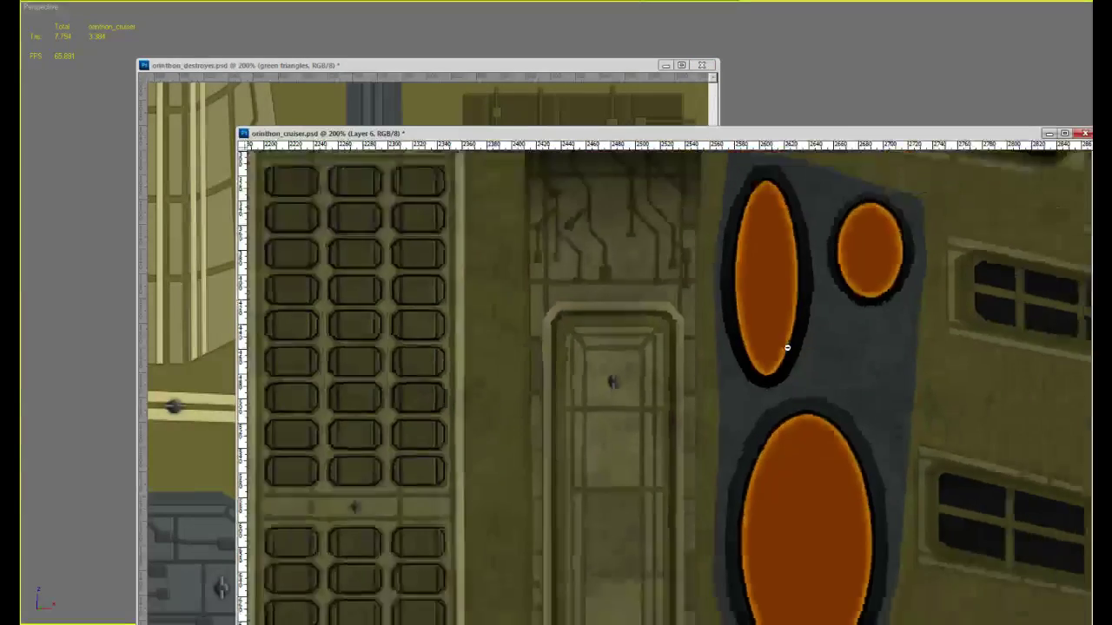
alt+scroll(786, 311, up, 2)
alt+scroll(859, 347, down, 1)
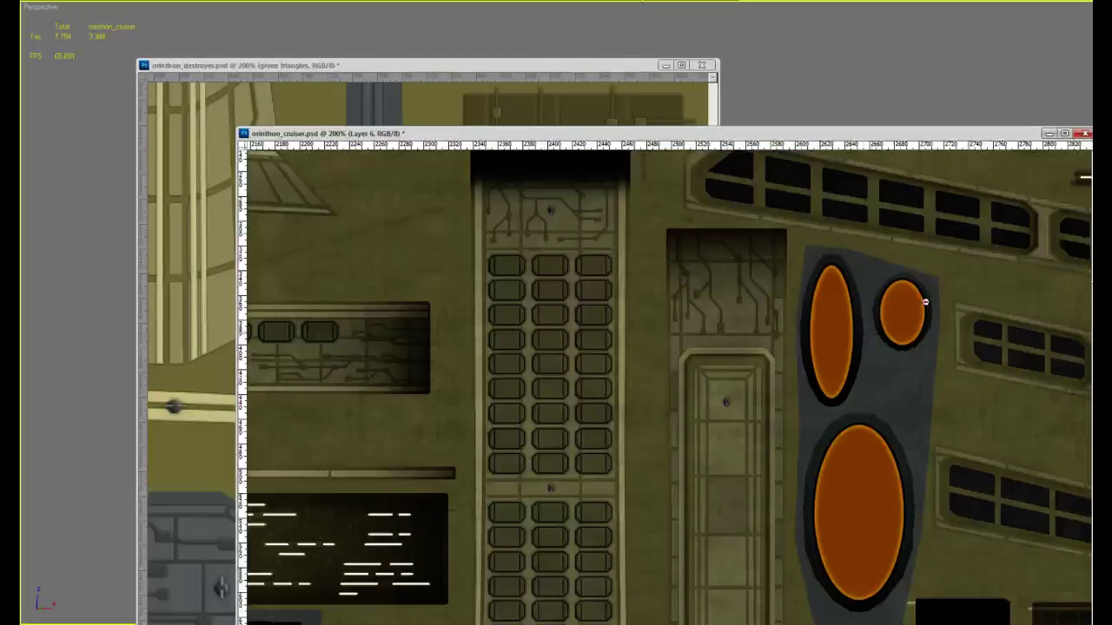
key(ctrl+shift+alt+n)
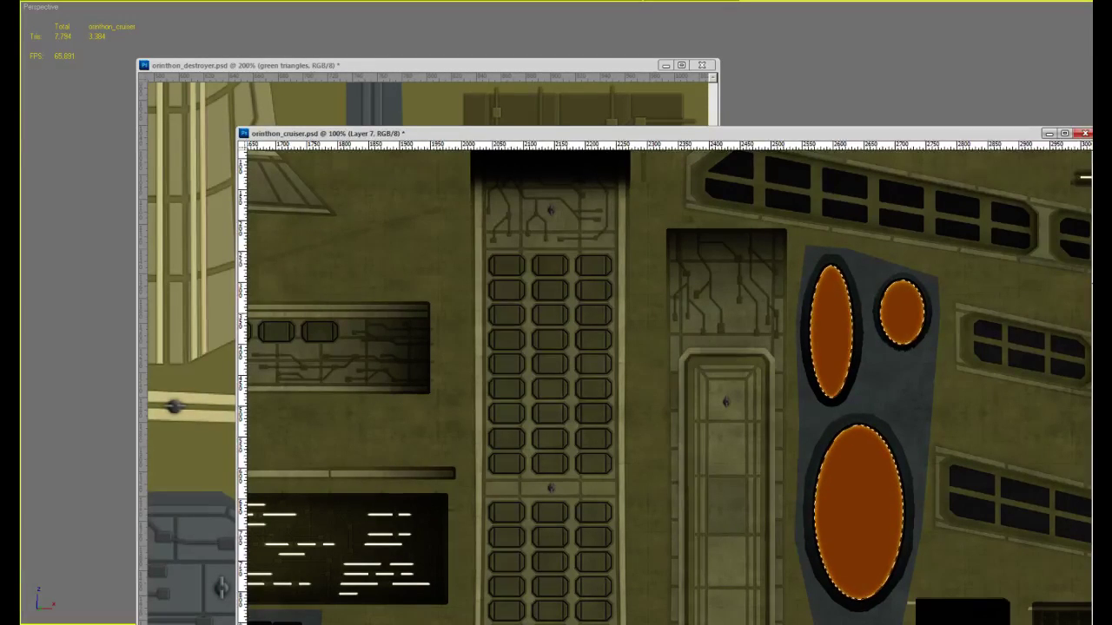
Form thin green rings inside the three orange ovals by filling the contracted selection and removing its slightly smaller interior
key(Return)
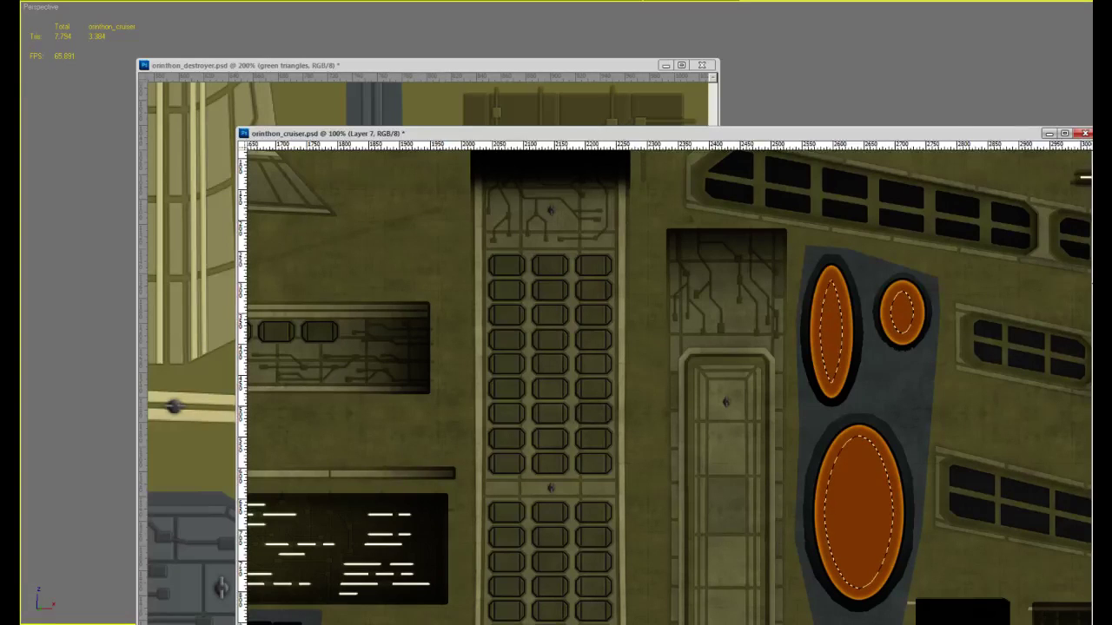
key(alt+BackSpace)
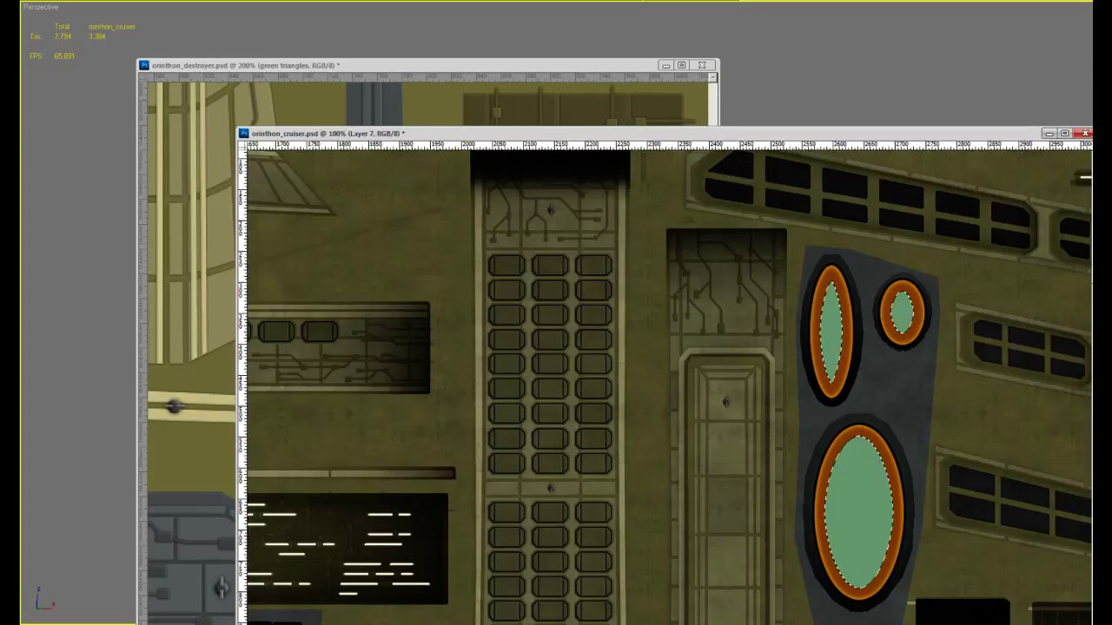
key(ctrl+BackSpace)
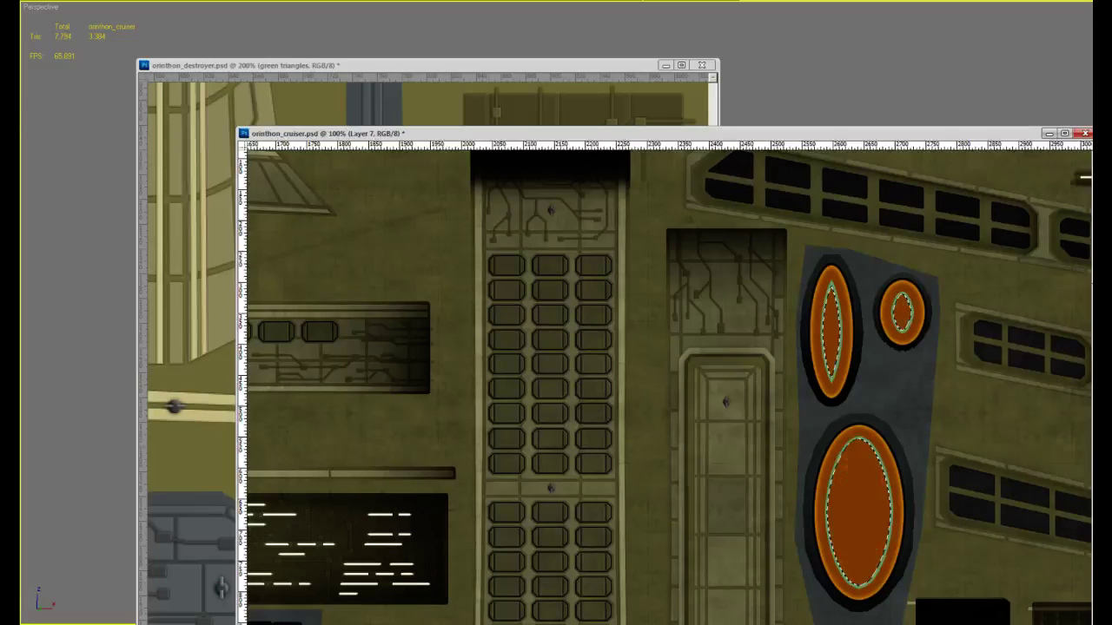
Deselect and add a thin vertical green line through the centre of both the narrow oval and the small round oval
key(ctrl+d)
alt+scroll(753, 185, up, 1)
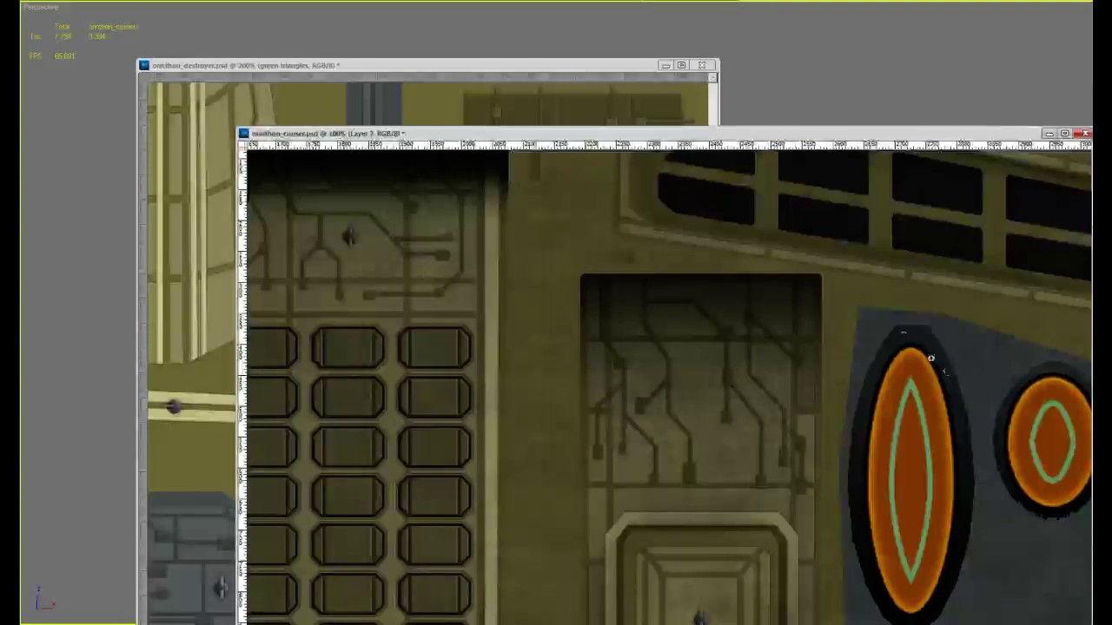
drag(930, 358, 815, 233)
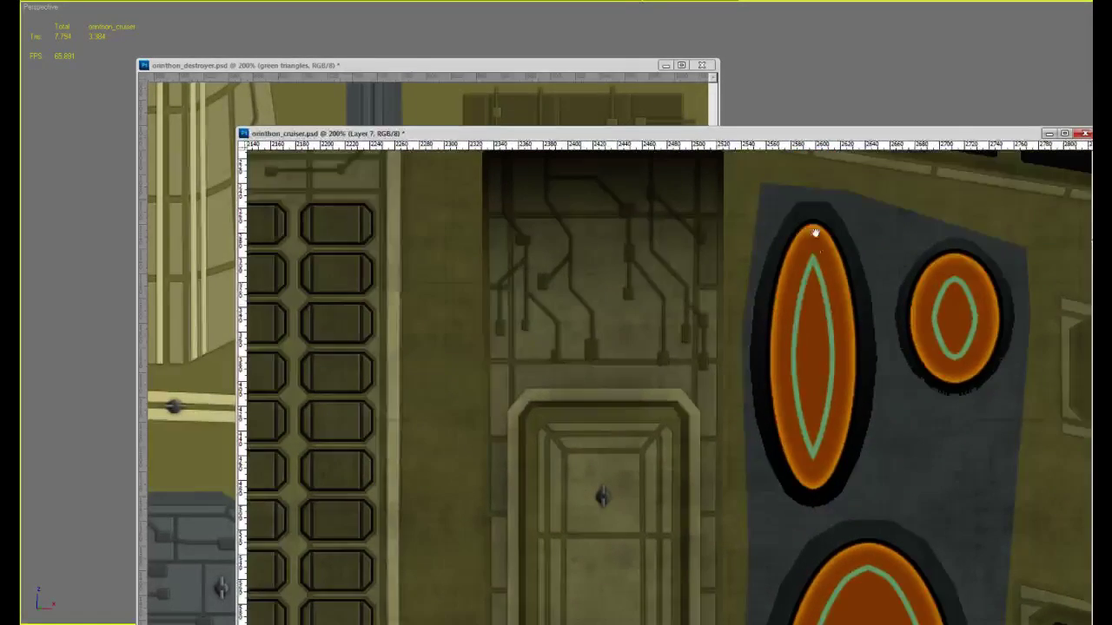
drag(811, 504, 815, 501)
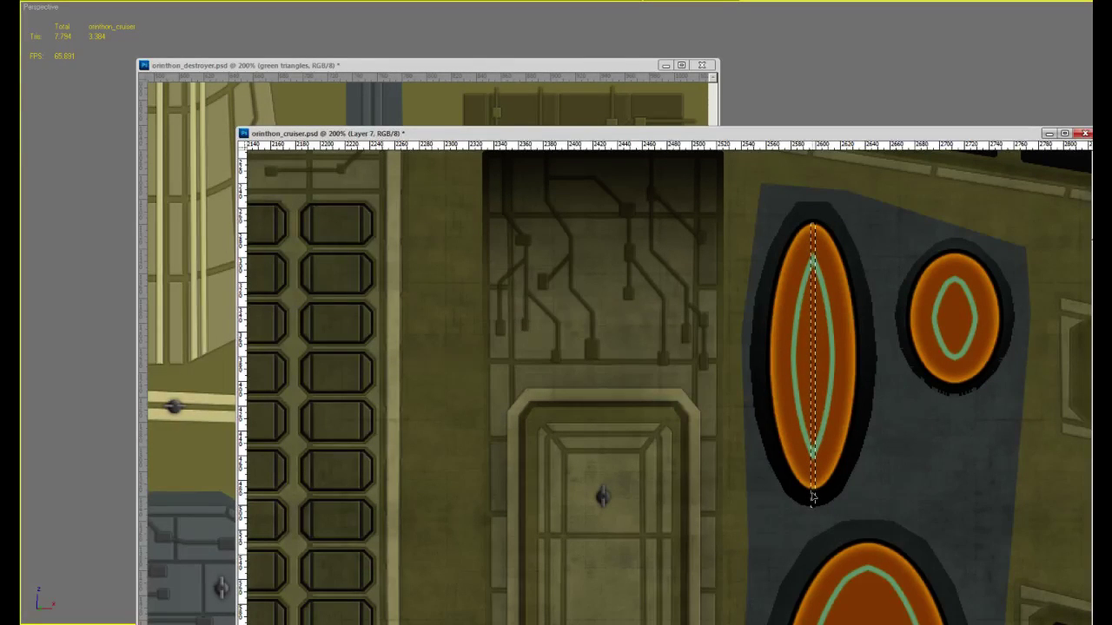
key(alt+BackSpace)
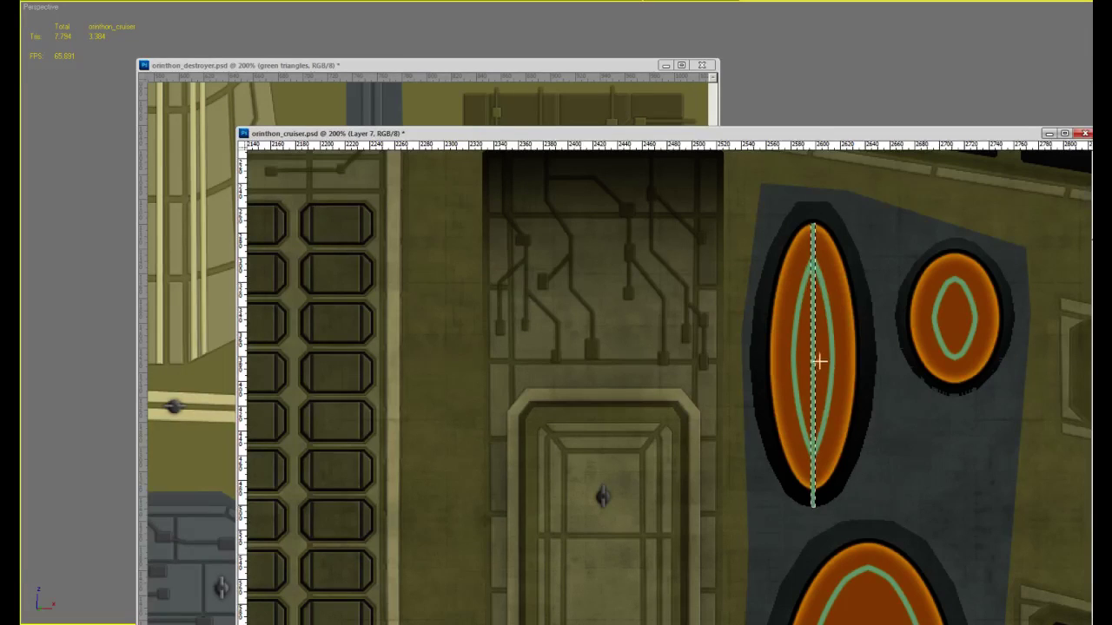
drag(813, 356, 952, 337)
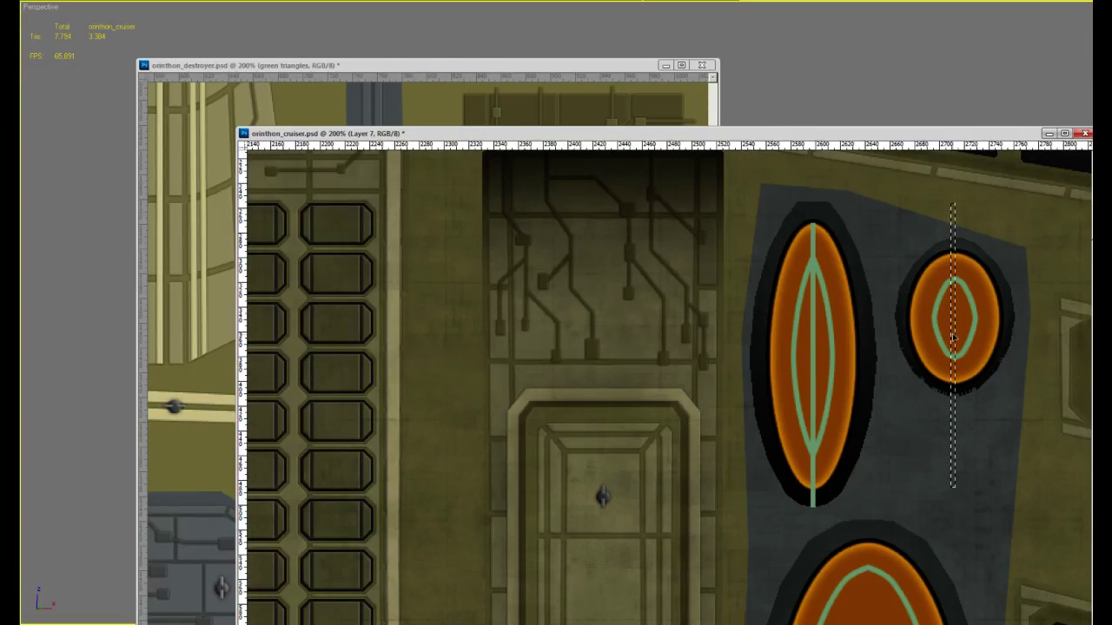
key(alt+BackSpace)
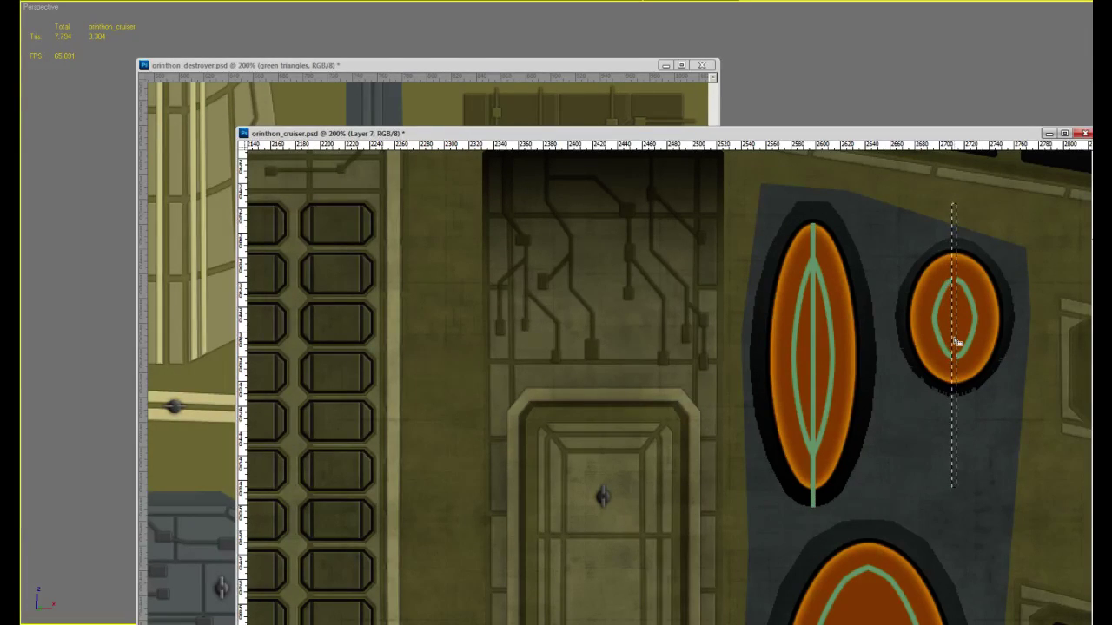
key(alt+BackSpace)
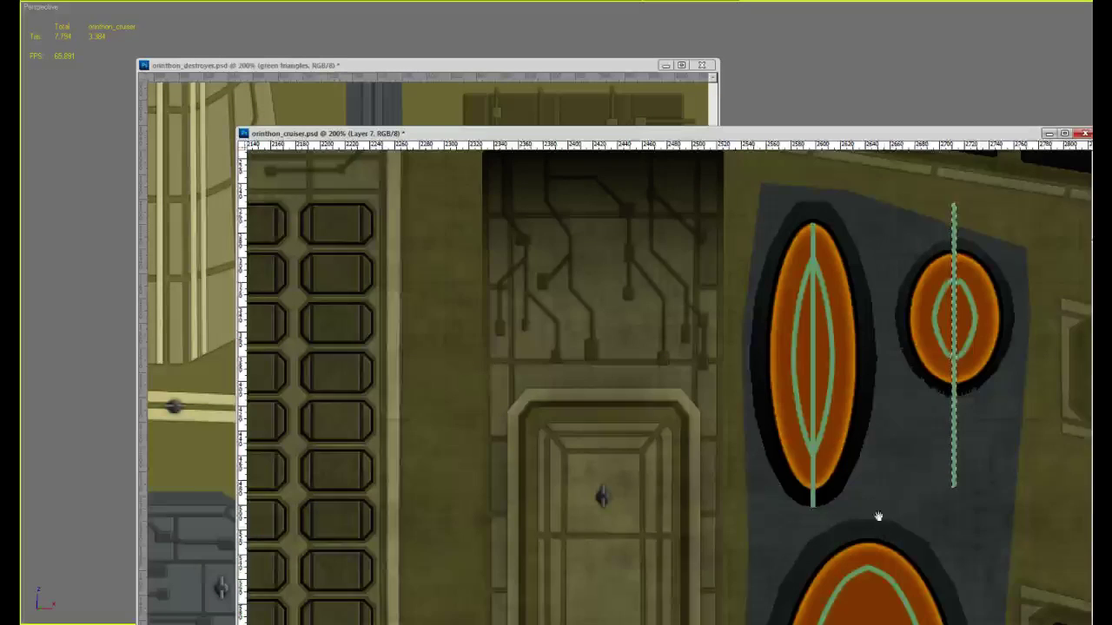
Divide the large oval into quarters with one thin horizontal and one thin vertical green line through its centre
drag(876, 513, 845, 394)
alt+click(846, 396)
ctrl+click(858, 495)
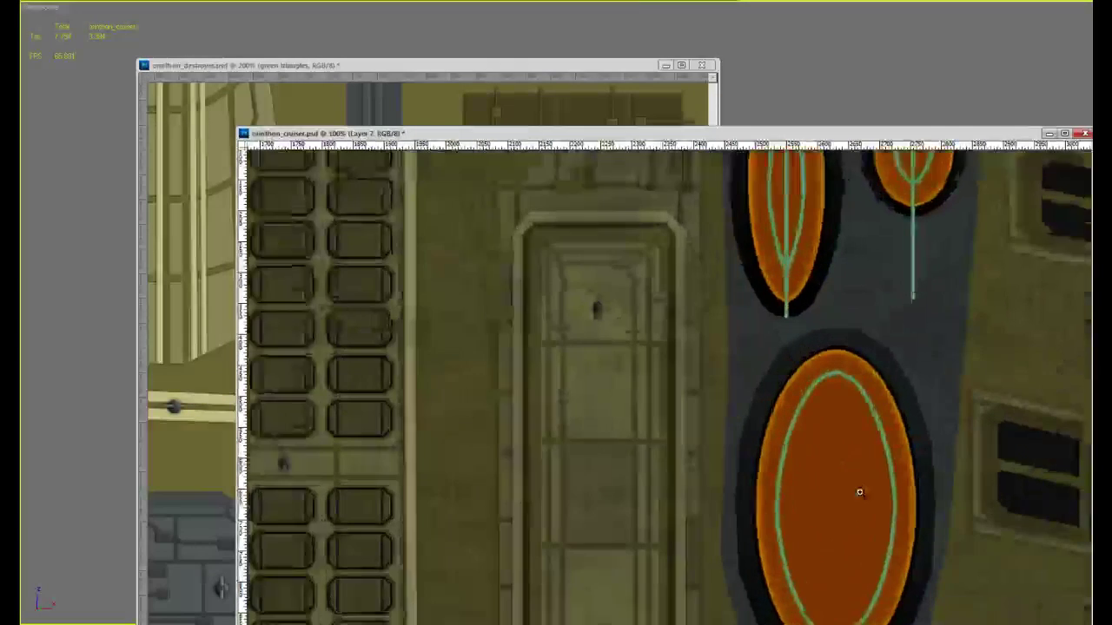
drag(799, 501, 915, 494)
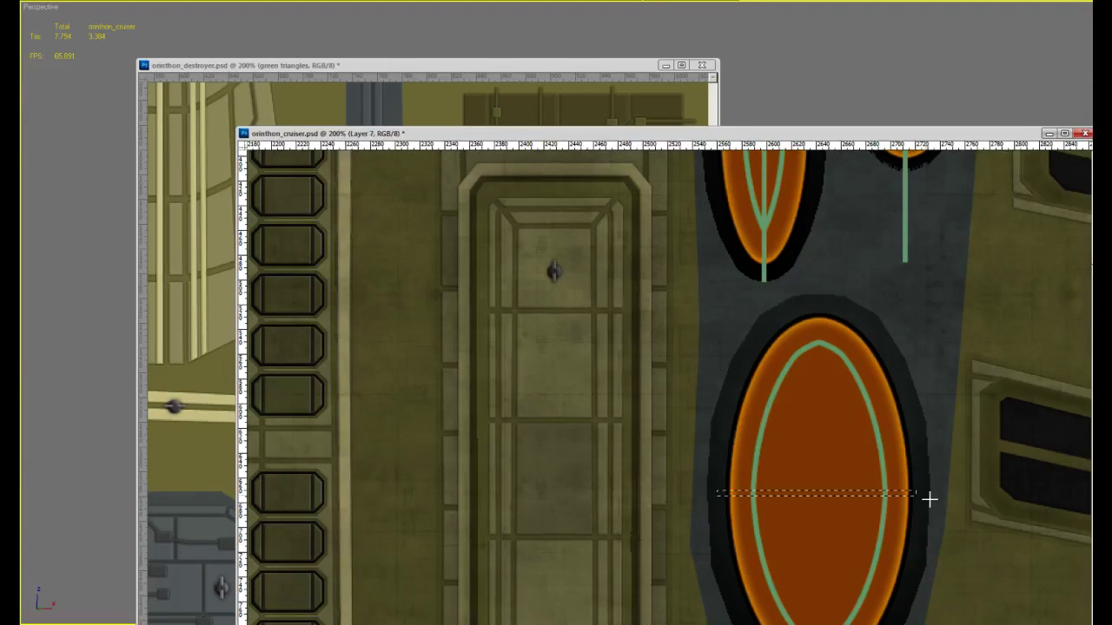
key(alt+BackSpace)
key(ctrl+d)
drag(818, 314, 817, 621)
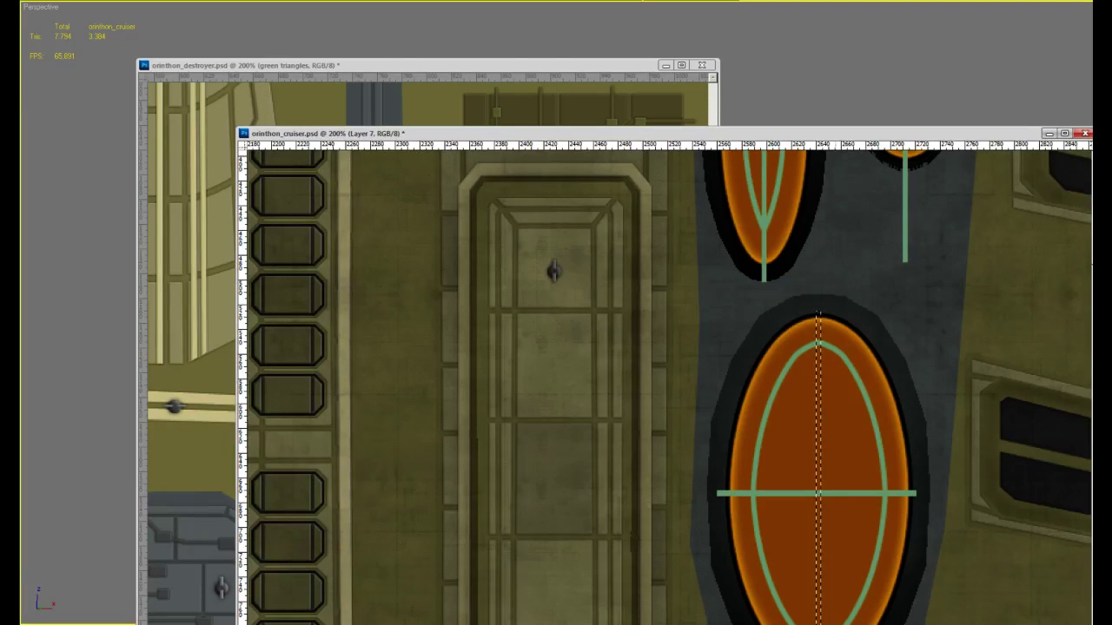
key(alt+BackSpace)
key(ctrl+d)
Paint four short green spokes outward from the ring on the left side of the large oval, two above and two below its horizontal line
drag(777, 396, 781, 422)
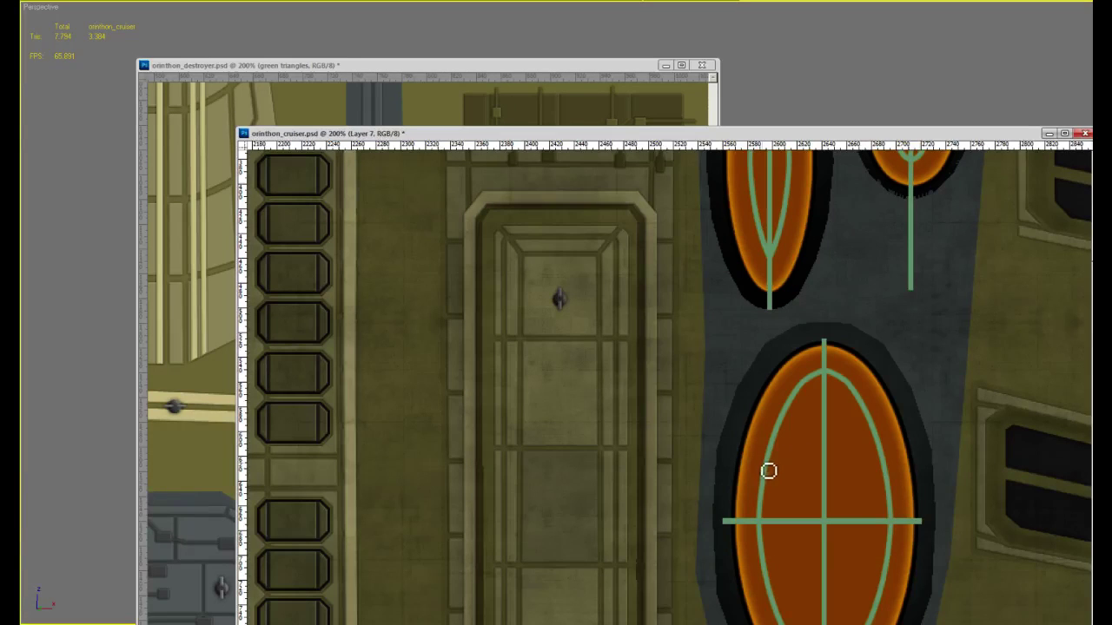
drag(740, 450, 763, 461)
drag(787, 403, 757, 375)
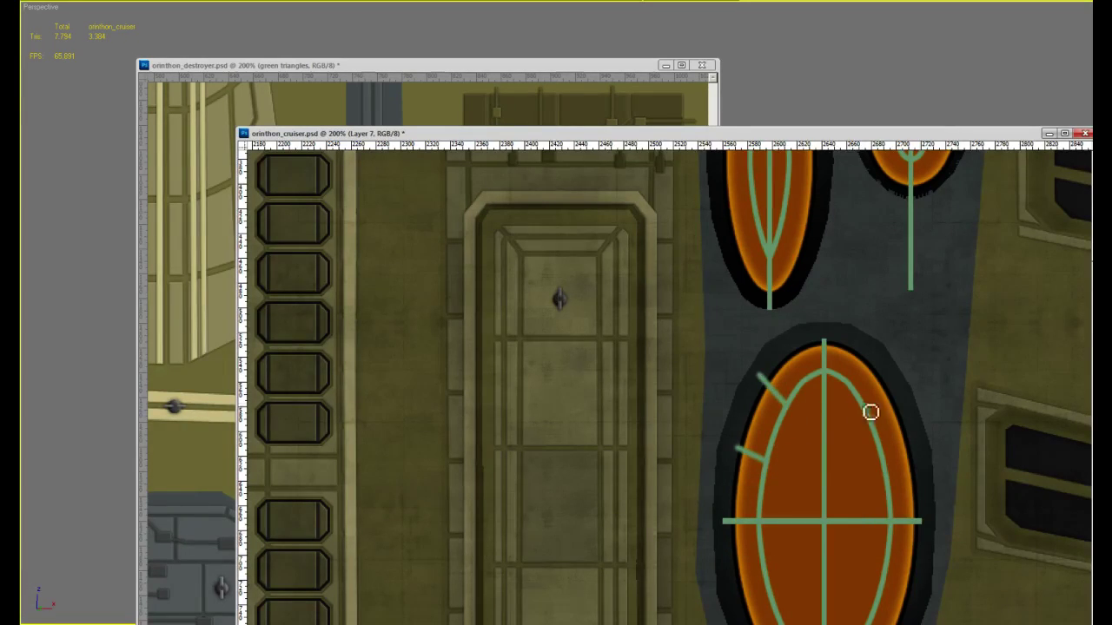
scroll(848, 361, down, 3)
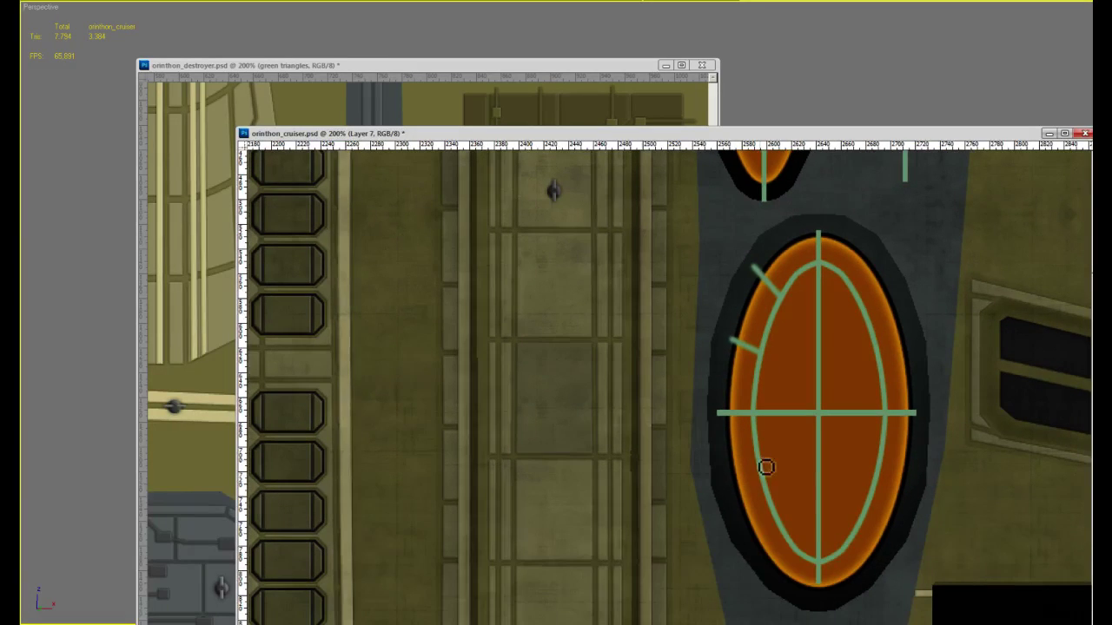
drag(758, 460, 739, 488)
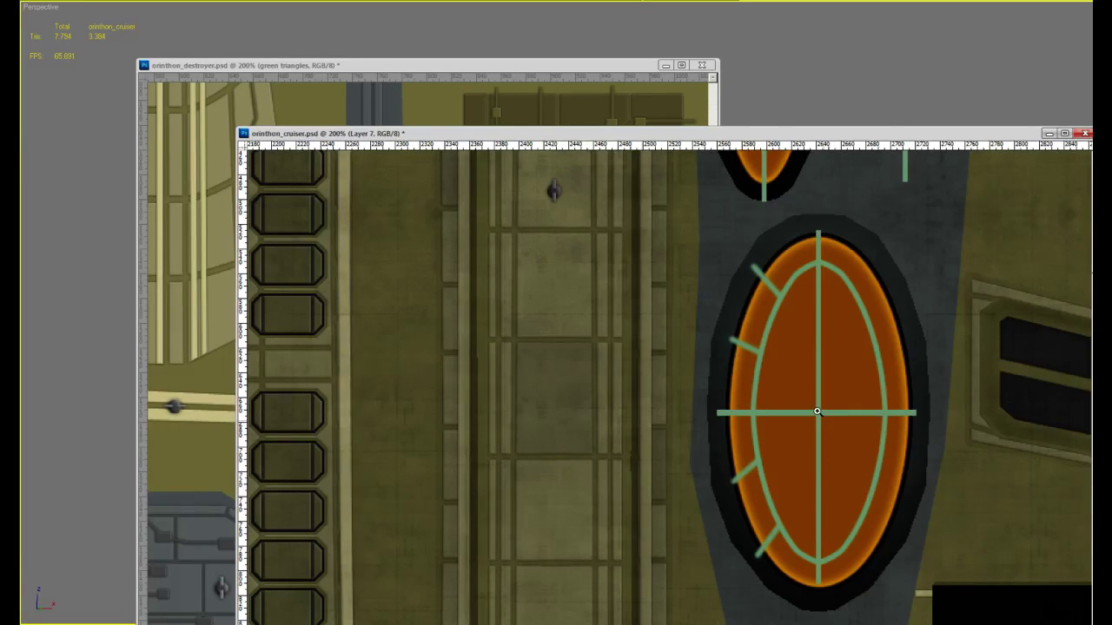
Form a small green ring at the centre of the large oval by filling an elliptical selection and removing its slightly smaller interior
alt+scroll(822, 420, down, 3)
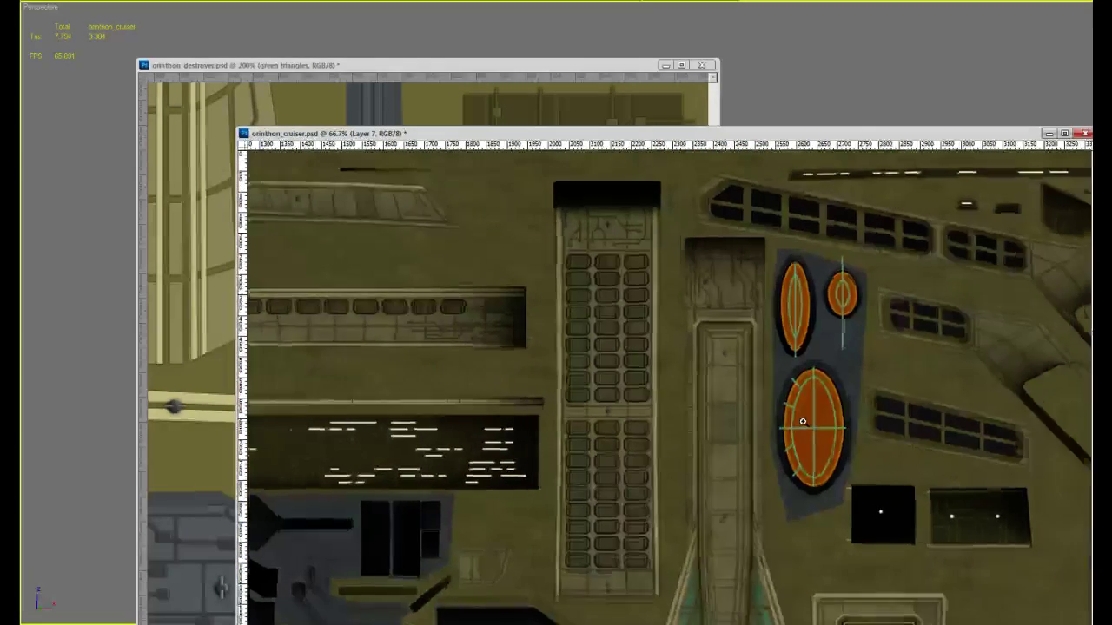
alt+scroll(802, 423, up, 4)
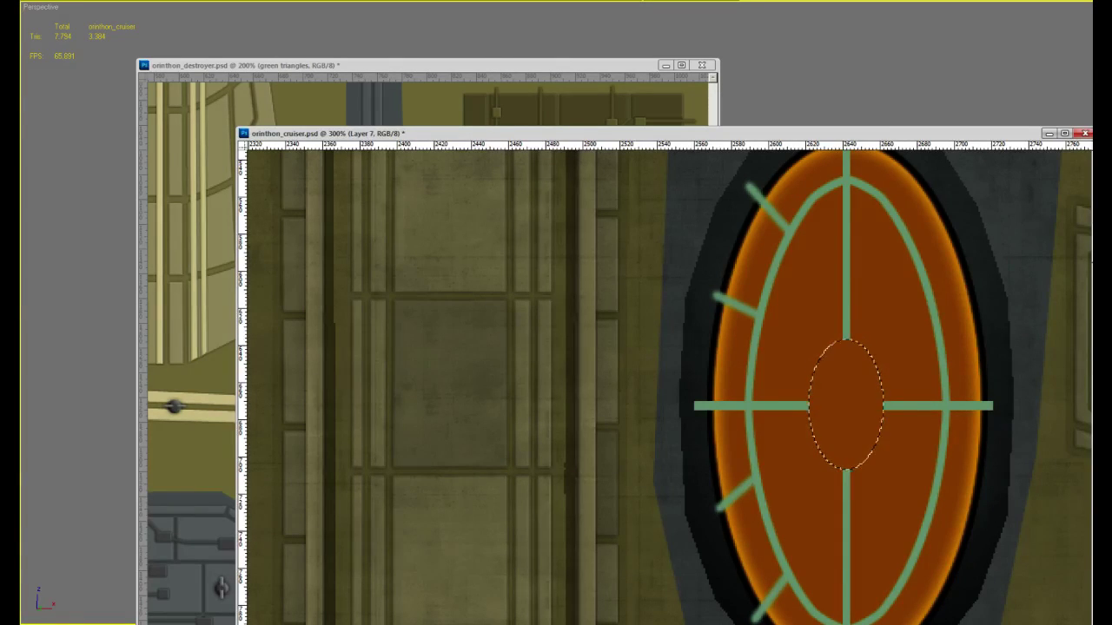
key(alt+BackSpace)
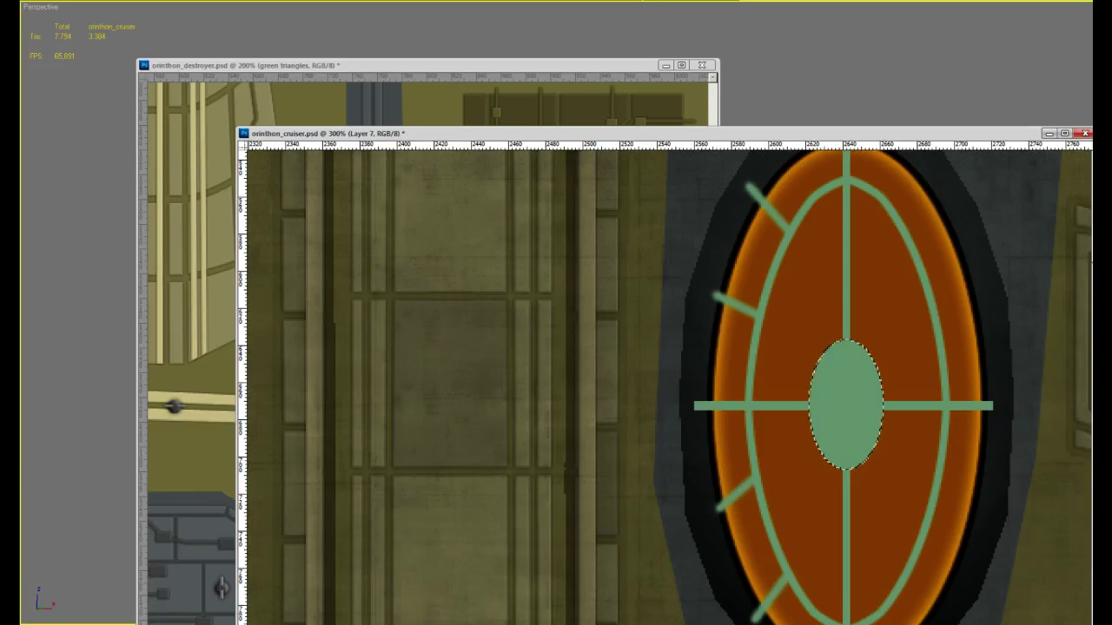
key(Delete)
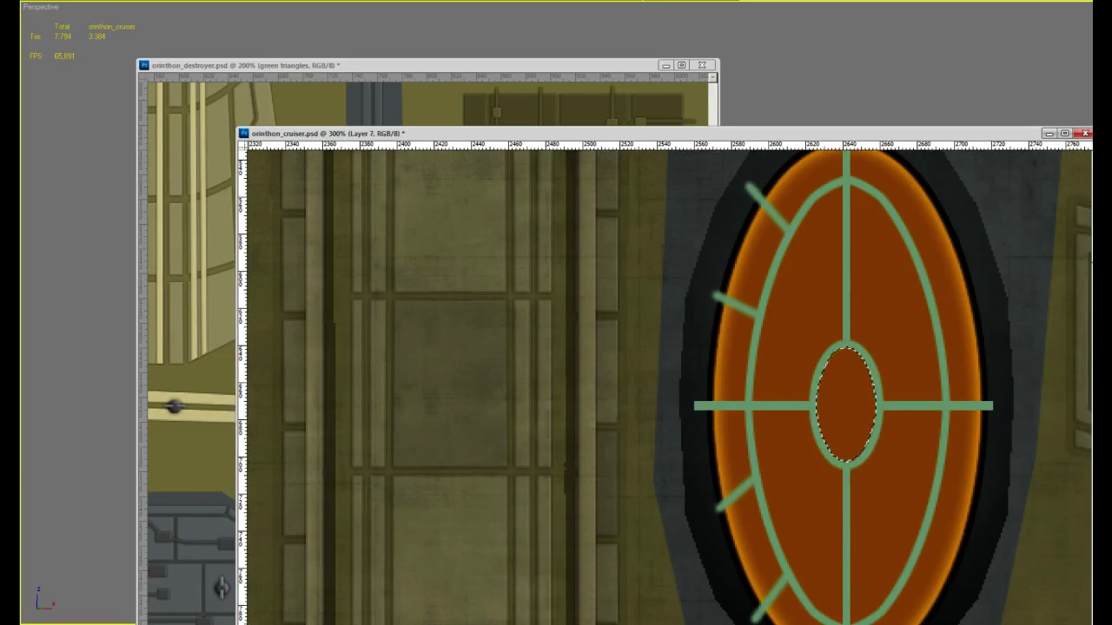
key(ctrl+d)
Erase the right half of the large oval's green linework, leaving the left half with its spokes
alt+click(913, 271)
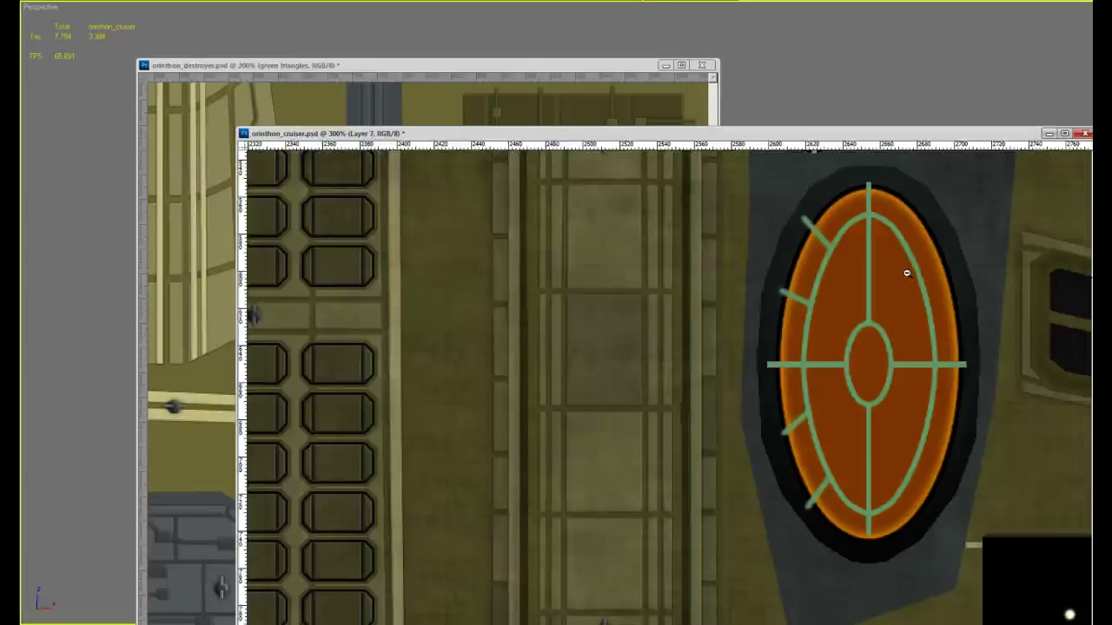
drag(957, 171, 893, 492)
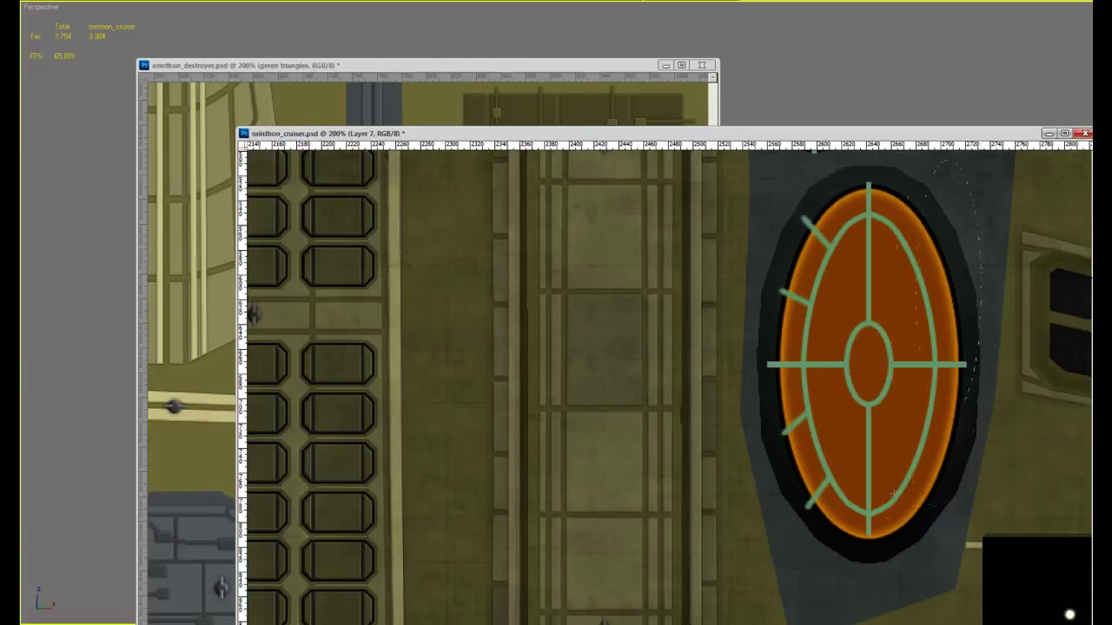
drag(889, 568, 1004, 560)
key(Delete)
key(ctrl+d)
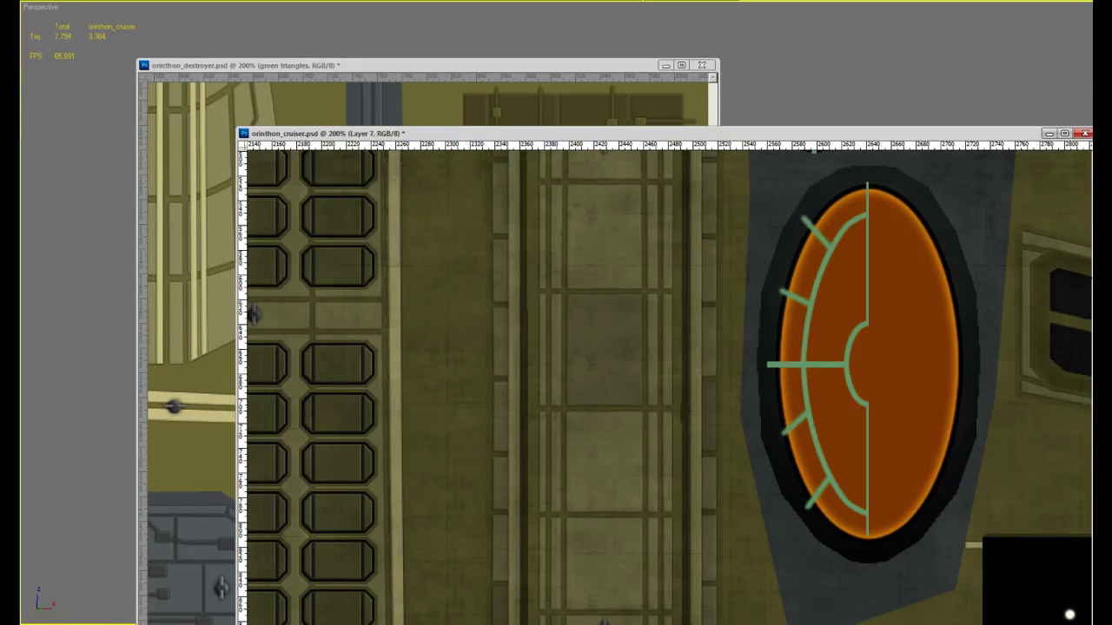
drag(865, 314, 874, 377)
alt+drag(835, 417, 888, 417)
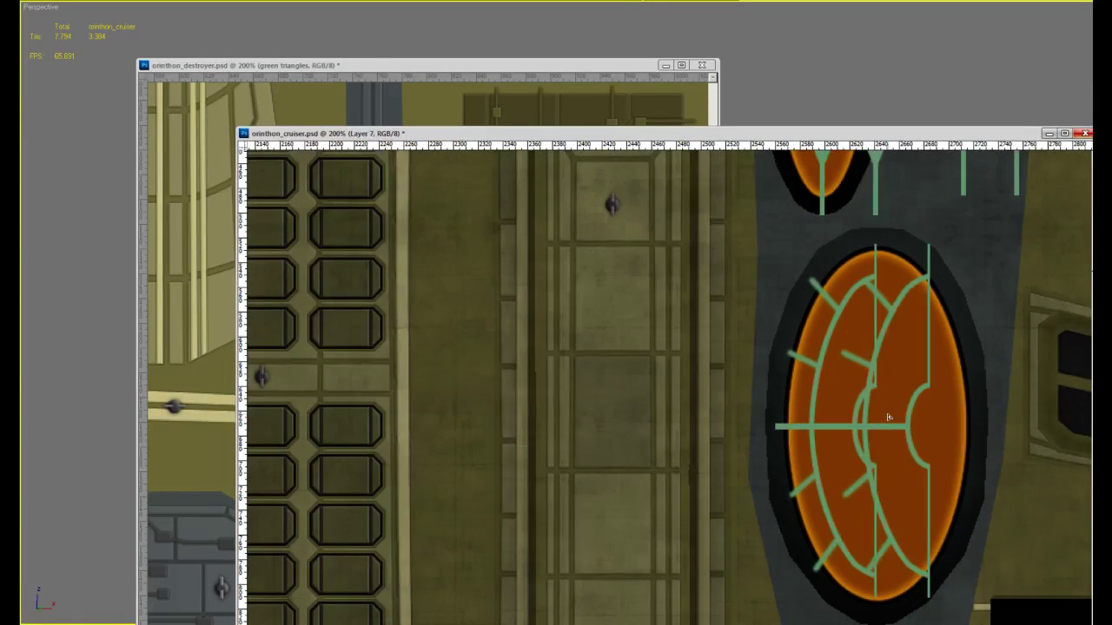
key(ctrl+z)
Copy the large oval's green half pattern onto its own layer and flip the copy horizontally
drag(913, 223, 868, 449)
alt+scroll(860, 400, down, 2)
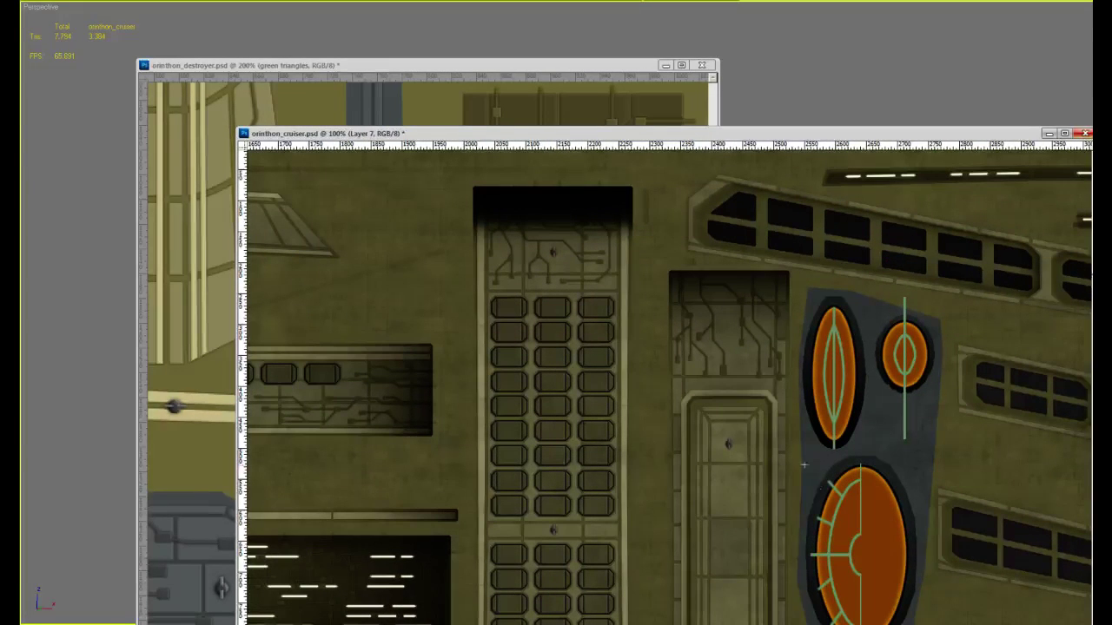
drag(804, 463, 876, 576)
click(875, 576)
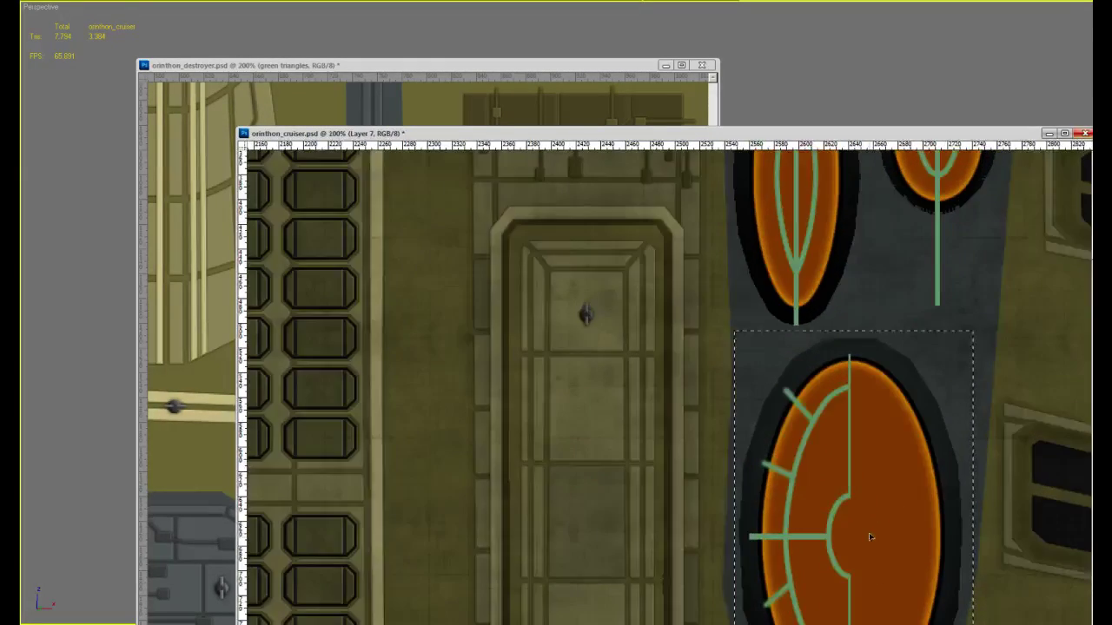
drag(880, 536, 868, 342)
key(ctrl+j)
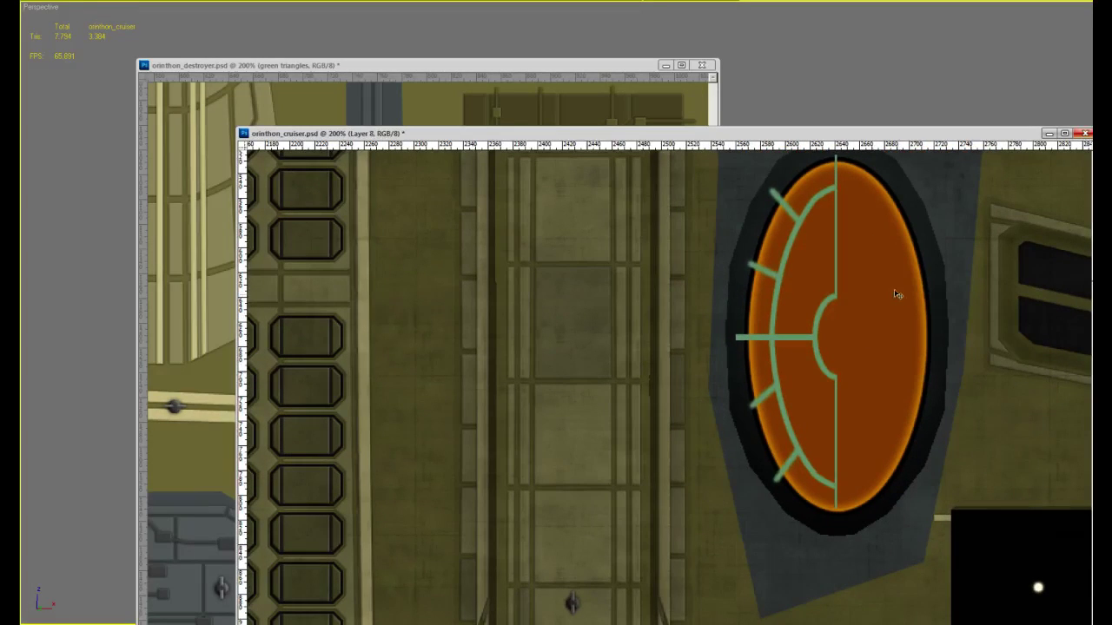
key(ctrl+t)
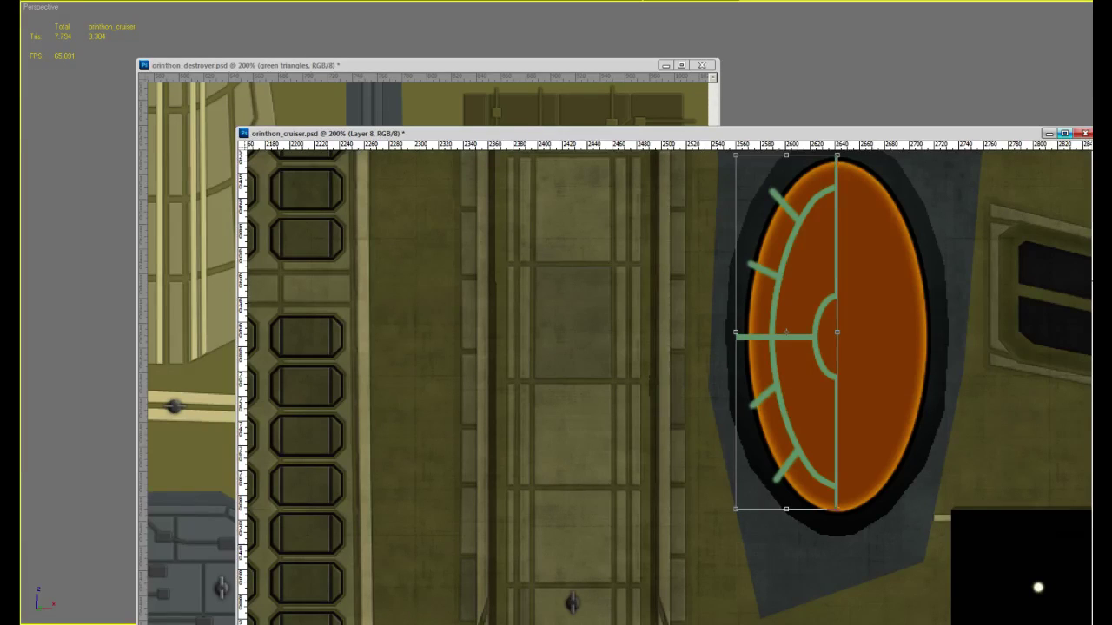
key(Return)
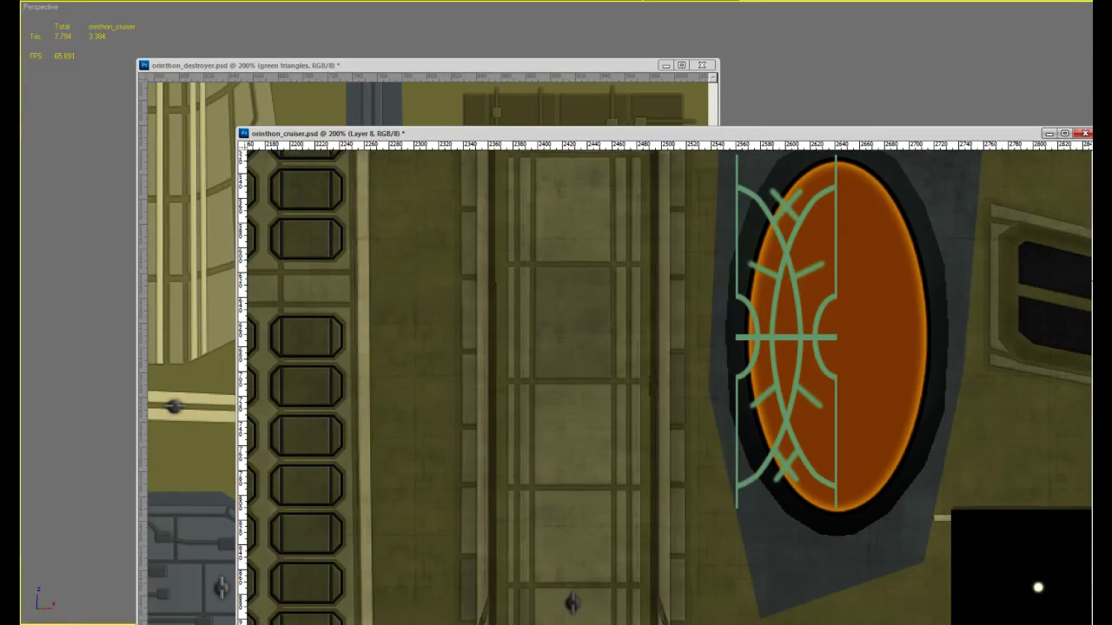
Align the mirrored half with the right side of the large oval and merge it into the layer below
drag(744, 327, 840, 326)
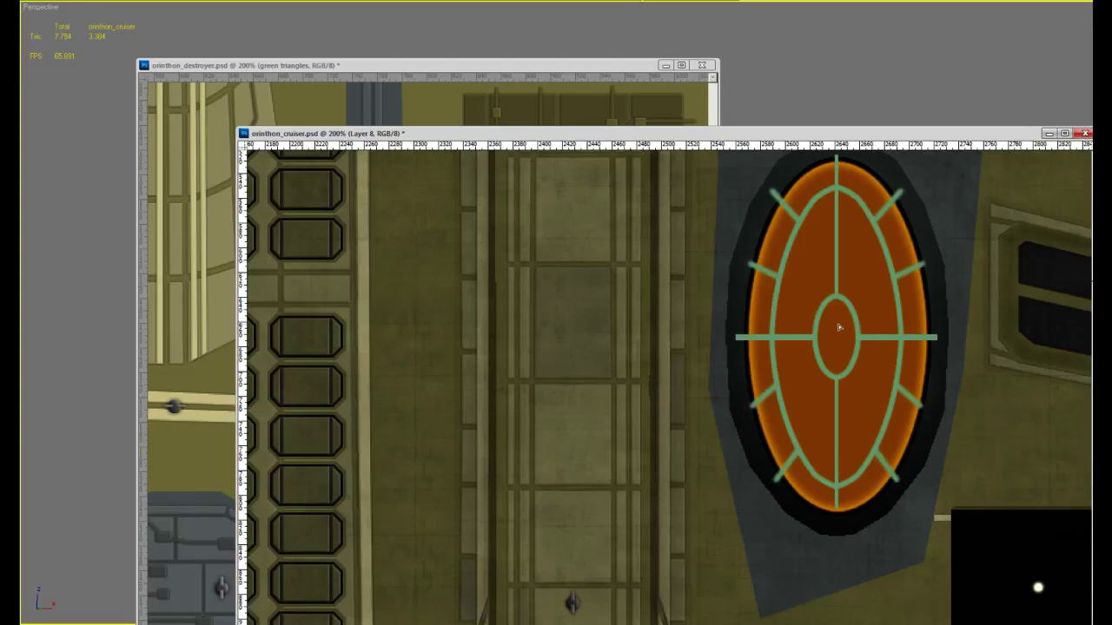
key(Left)
key(Left)
key(Left)
key(ctrl+e)
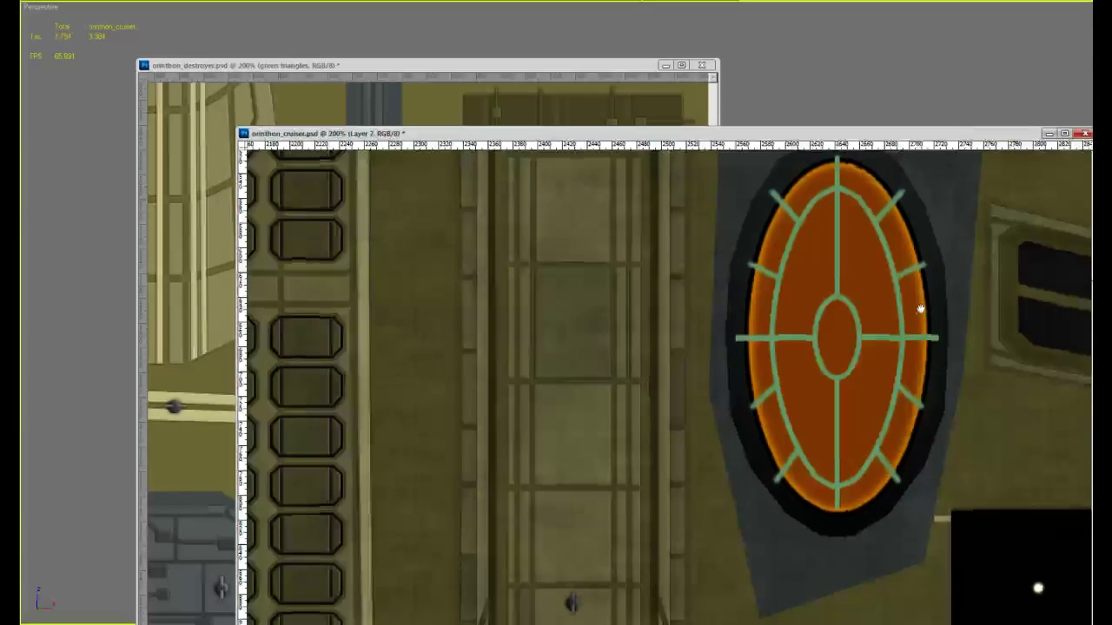
Paint short horizontal green lines from the small round oval's ring outward past its left and right edges
drag(919, 304, 939, 522)
alt+scroll(857, 352, down, 1)
alt+scroll(860, 334, up, 2)
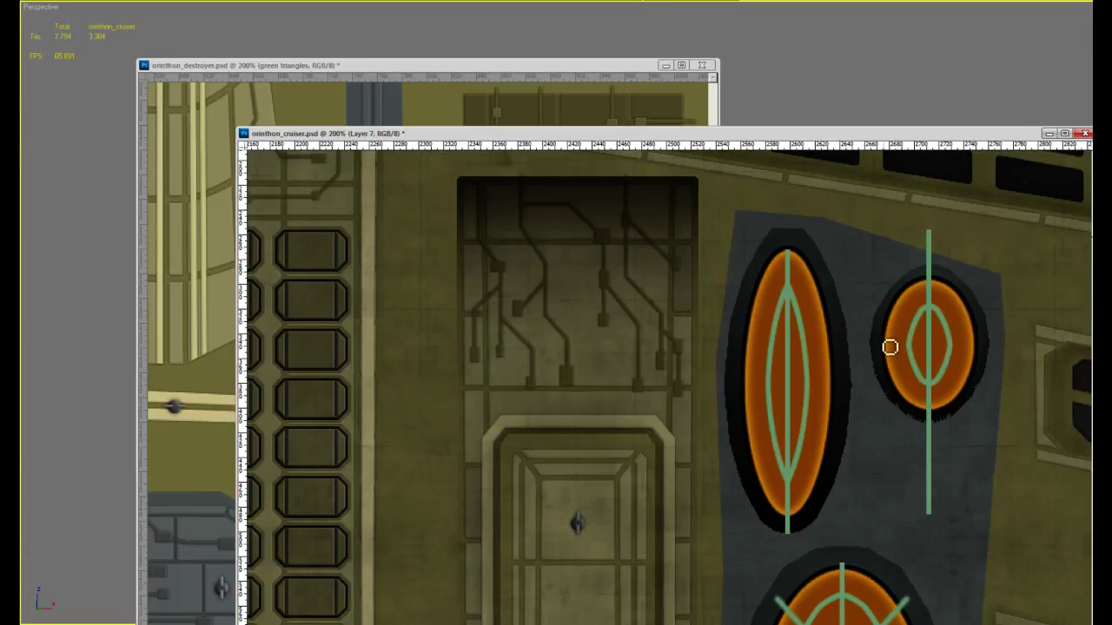
drag(879, 342, 912, 344)
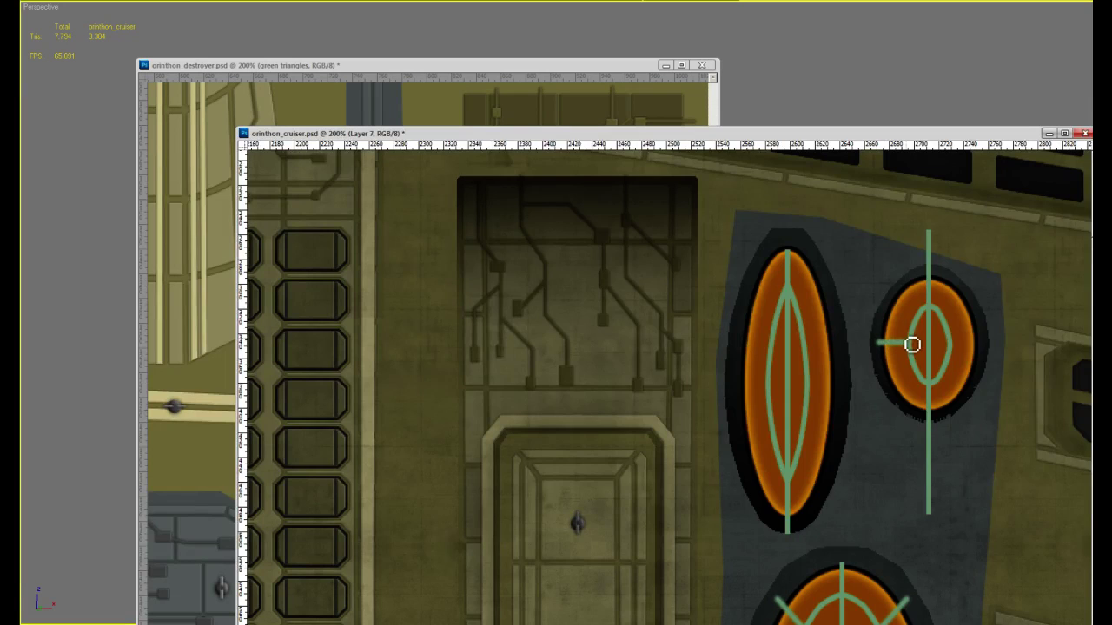
shift+click(990, 344)
scroll(981, 334, down, 1)
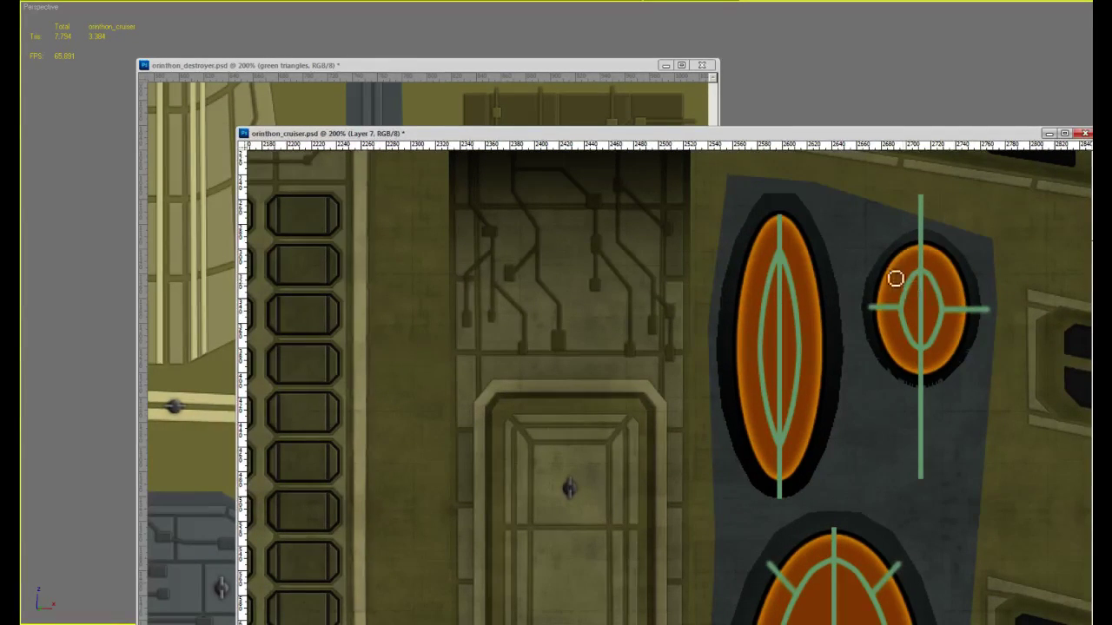
Paint a horizontal green line across the middle of the tall oval and angled spokes outward from its inner ring
drag(778, 335, 871, 348)
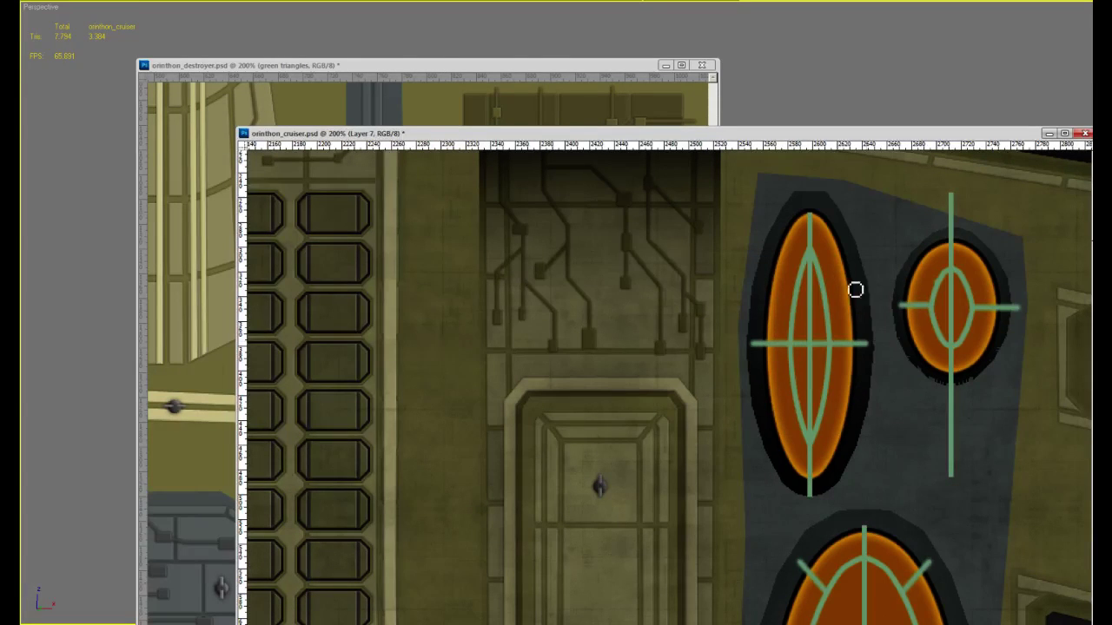
drag(793, 296, 760, 278)
drag(823, 303, 862, 280)
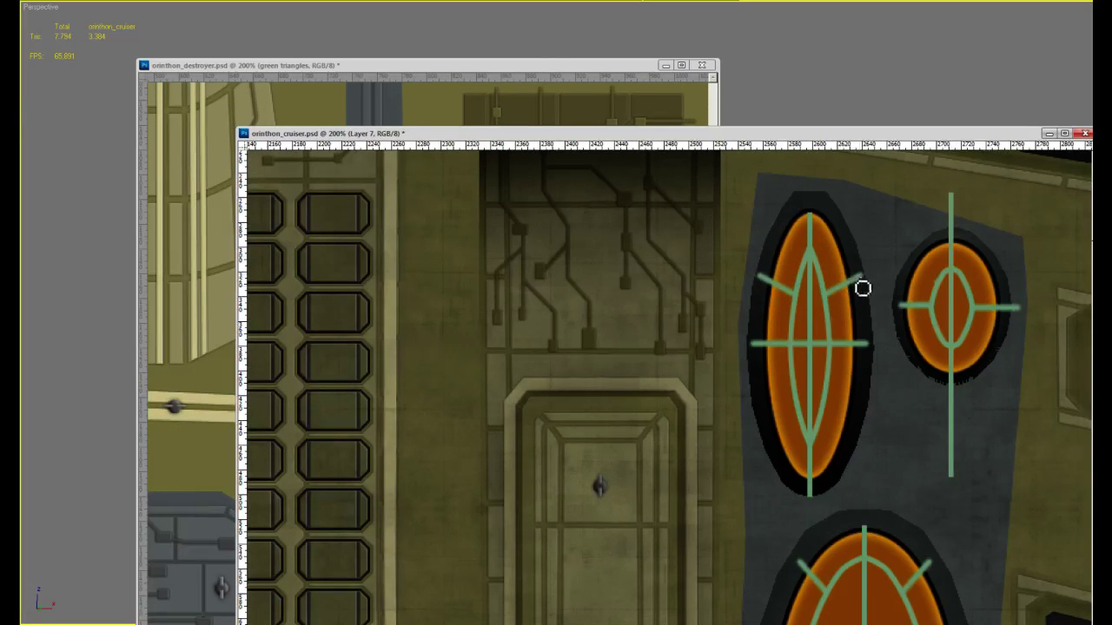
scroll(825, 326, down, 2)
drag(800, 356, 762, 370)
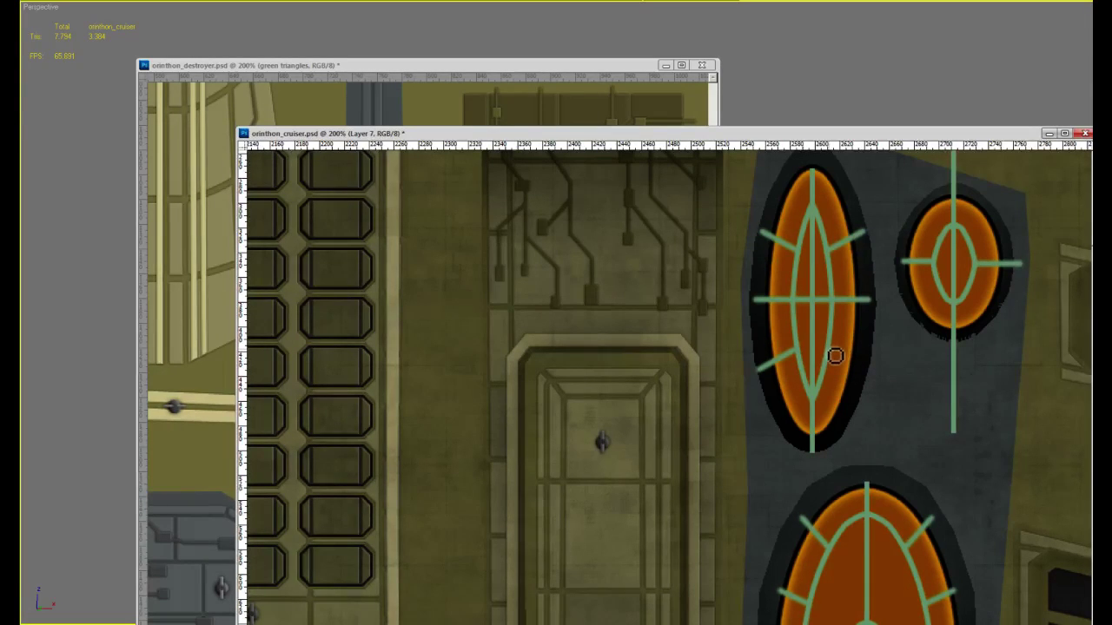
Try to clear a small elliptical area from the centre of the tall oval's green linework
drag(861, 310, 898, 367)
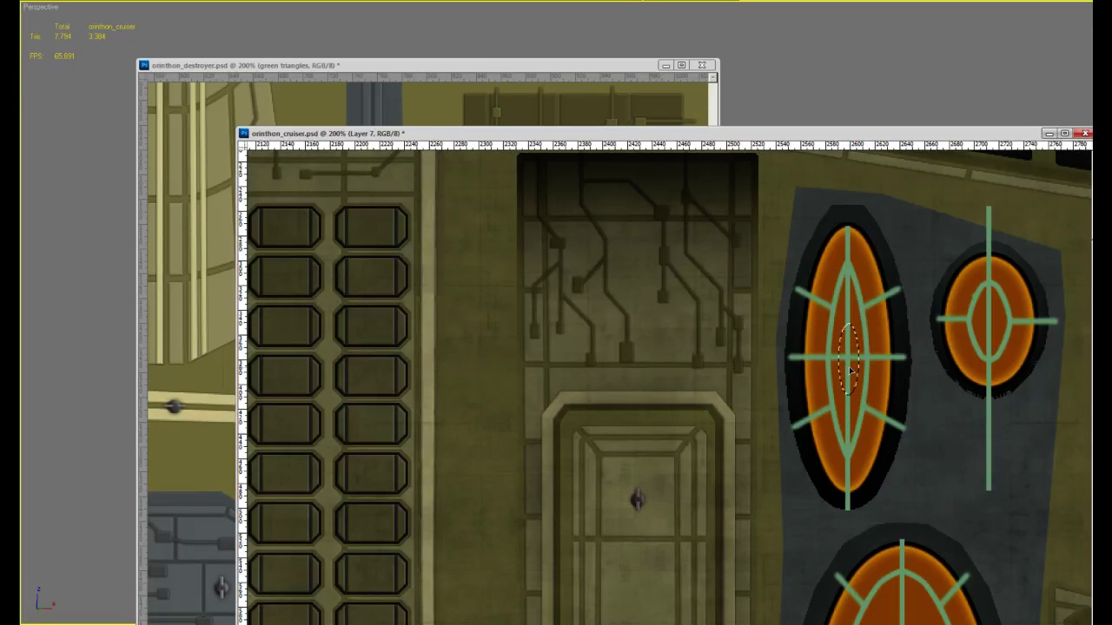
key(Delete)
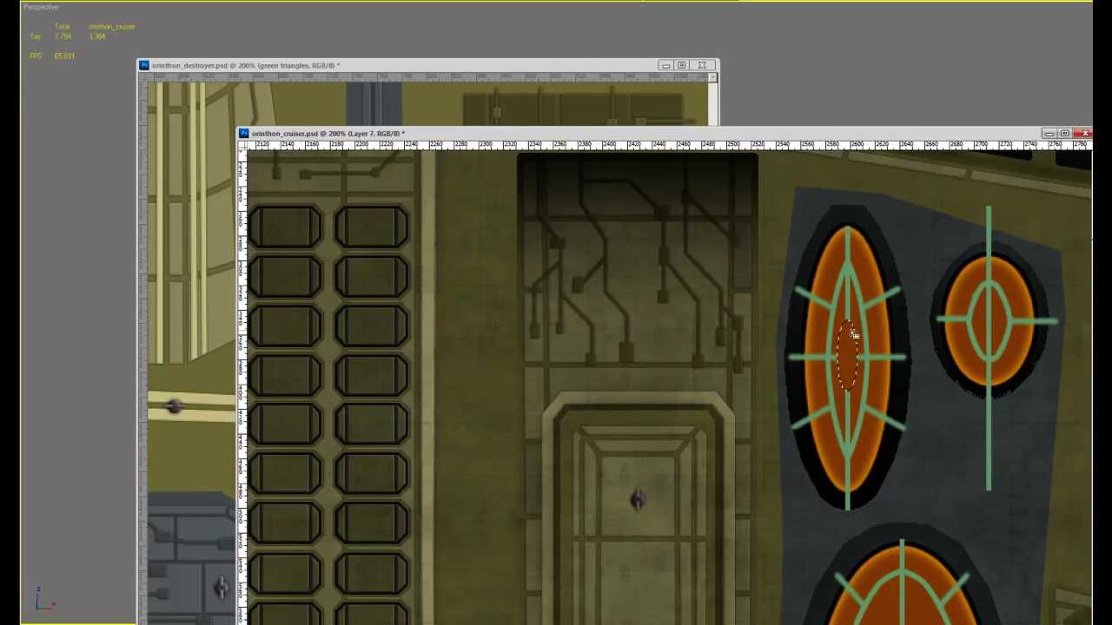
alt+scroll(843, 323, up, 1)
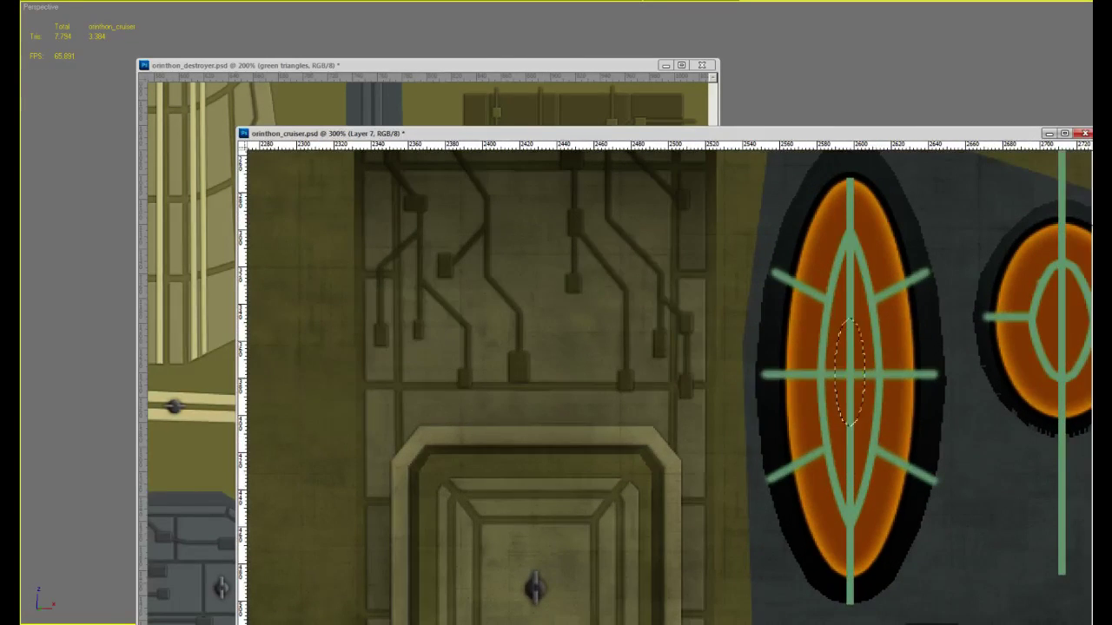
key(ctrl+alt+z)
key(ctrl+alt+z)
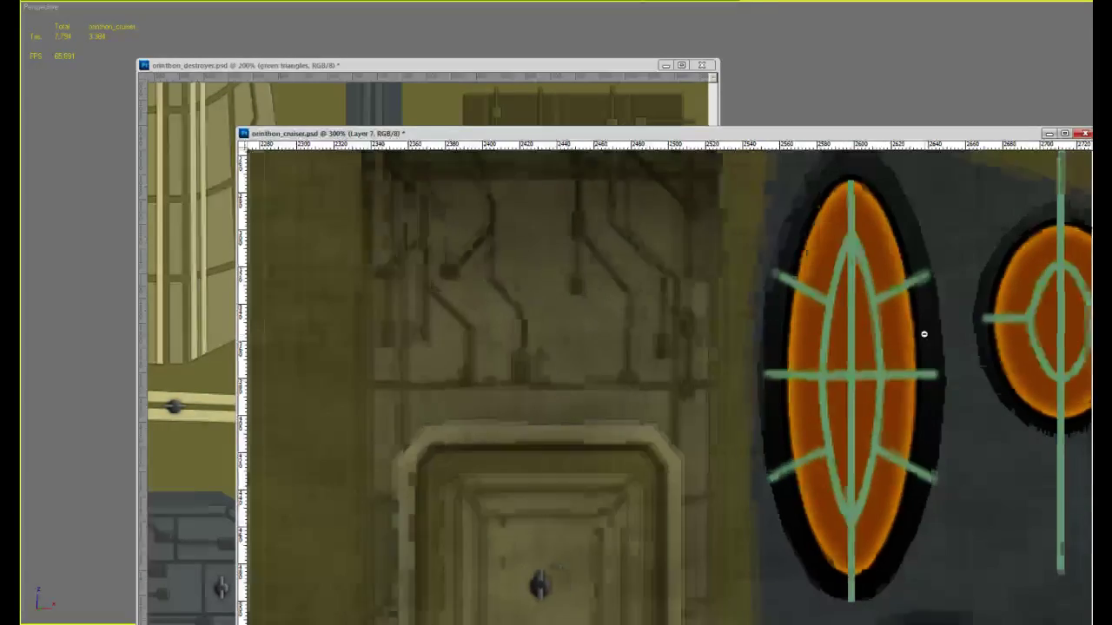
Cut the green line pattern out of the three orange ovals on Layer 6 and clear the selection
alt+scroll(923, 333, down, 3)
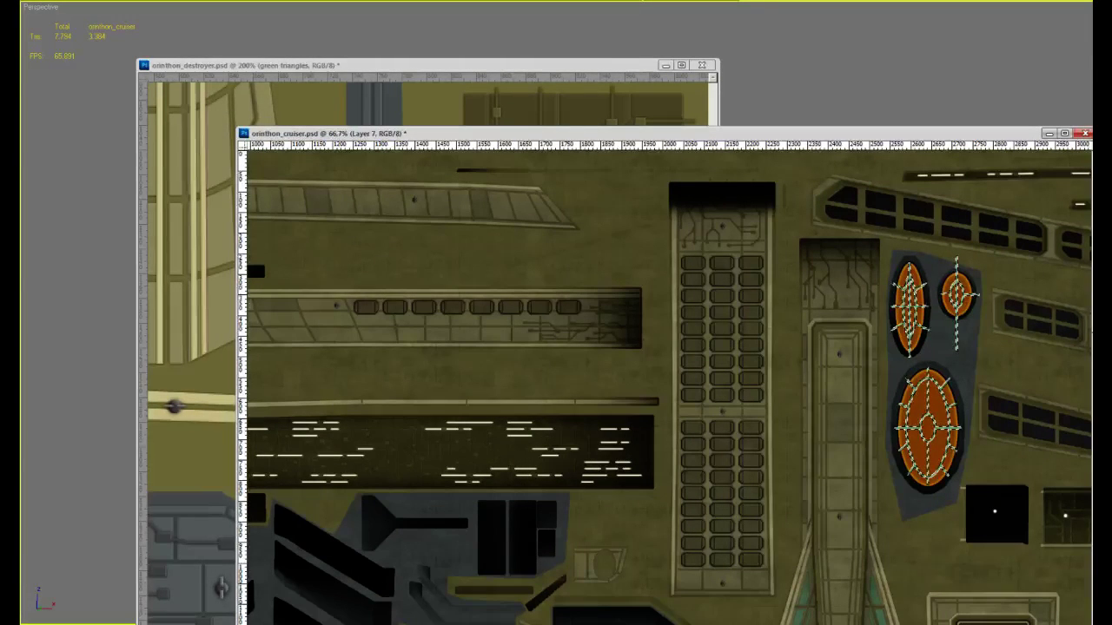
key(Delete)
key(ctrl+d)
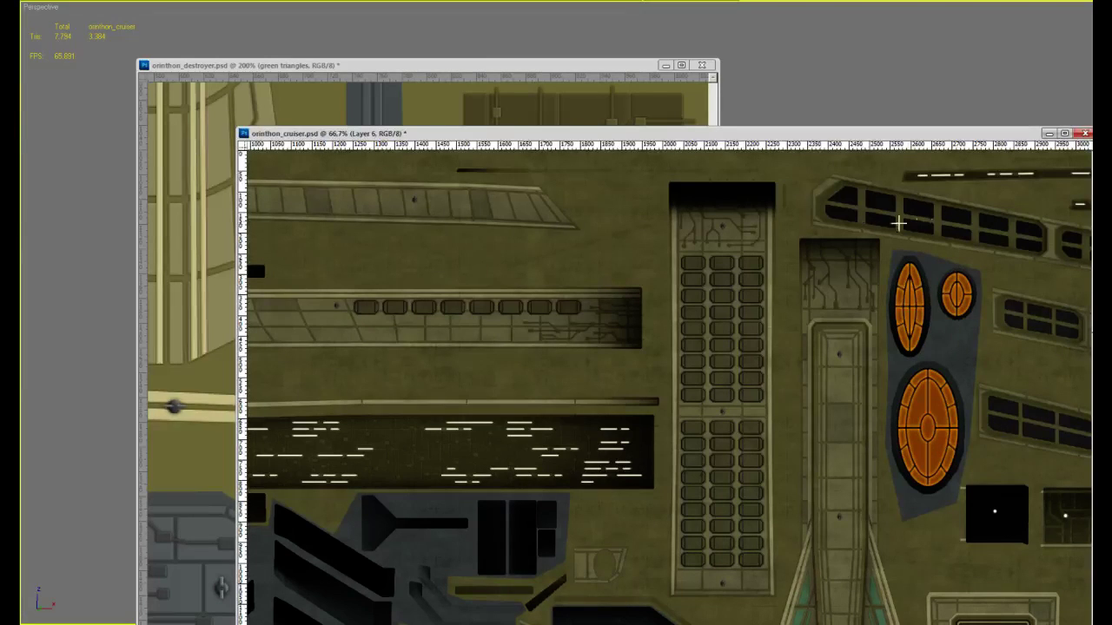
alt+click(966, 258)
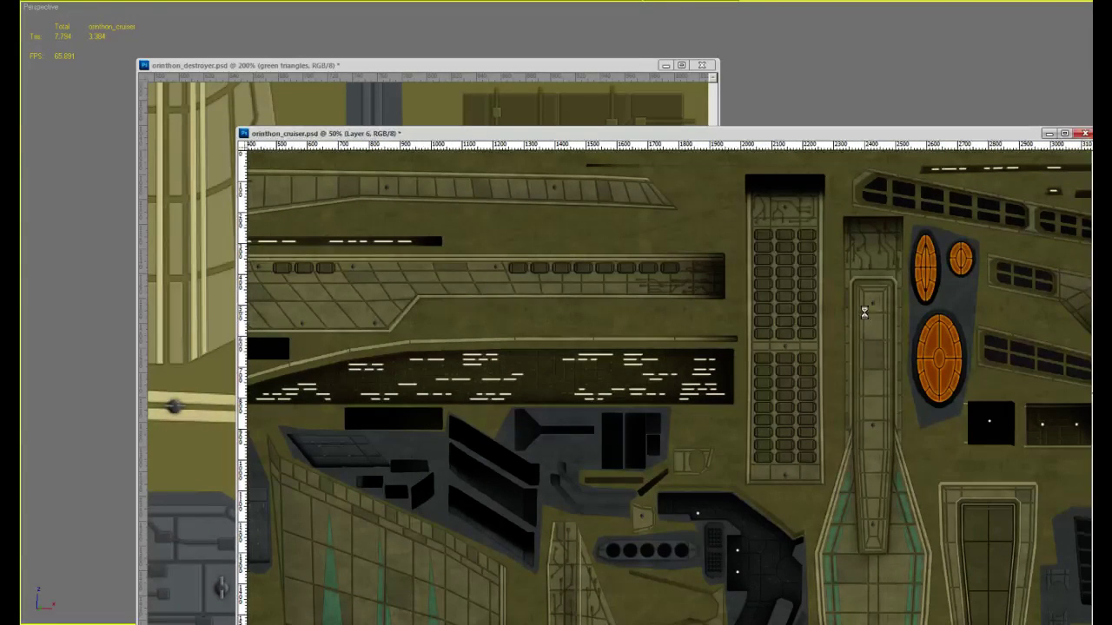
Switch to 3ds Max to examine the cruiser's nose, underside and wings with the segmented oval texture, and return to Photoshop
click(885, 35)
scroll(887, 174, down, 2)
middle_drag(792, 134, 1022, 238)
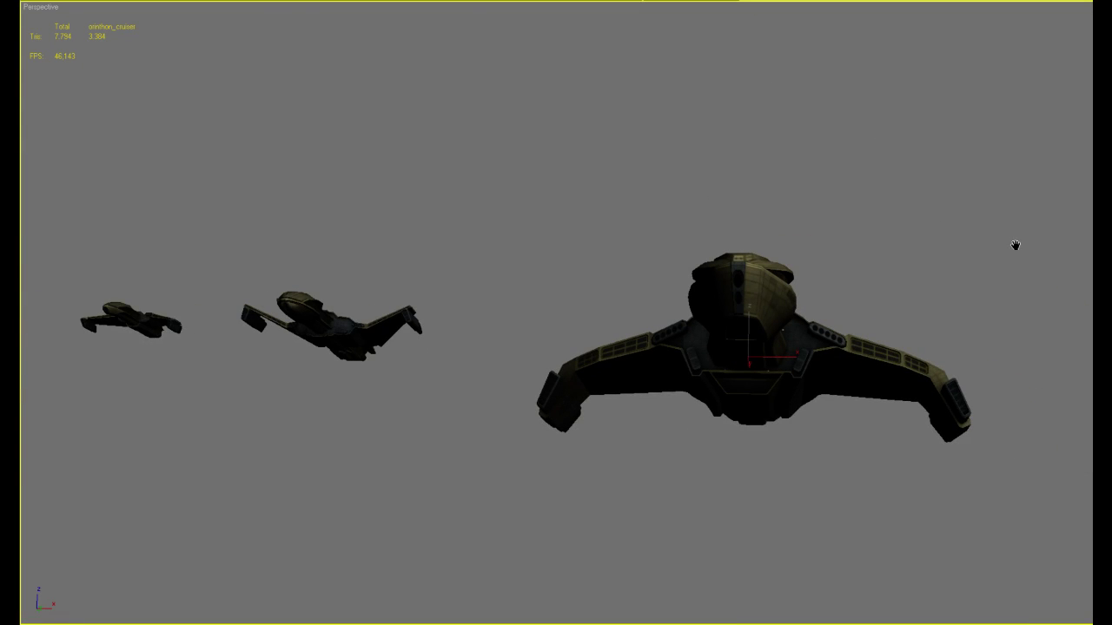
scroll(1016, 246, up, 1)
key(m)
key(m)
middle_drag(1017, 245, 1055, 225)
scroll(936, 266, up, 5)
scroll(930, 269, down, 3)
scroll(936, 270, up, 2)
scroll(943, 274, down, 3)
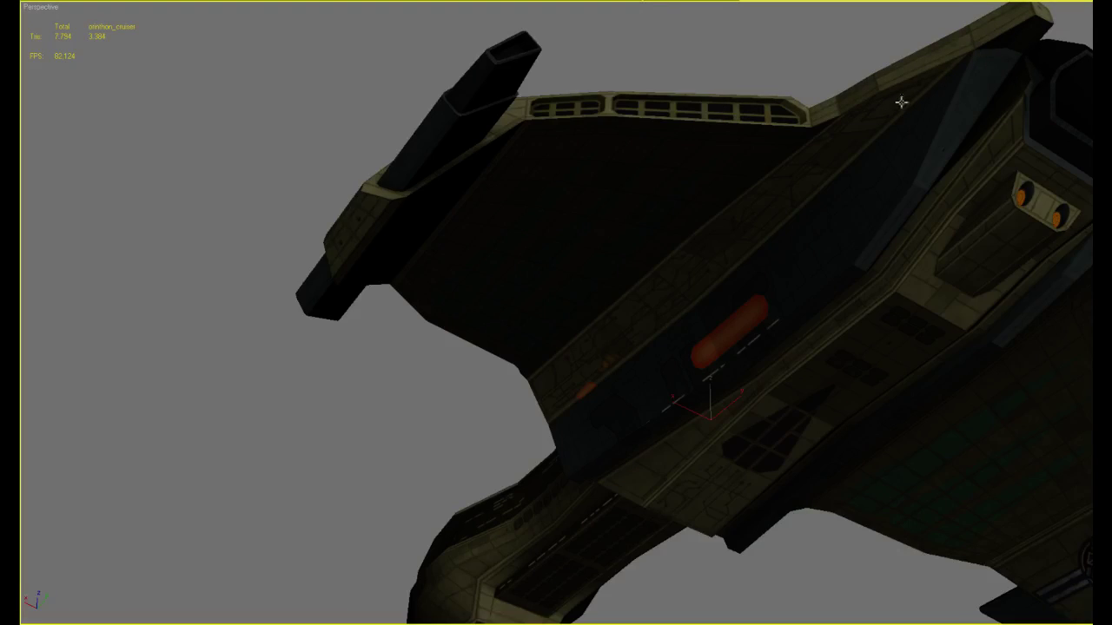
middle_drag(900, 103, 860, 146)
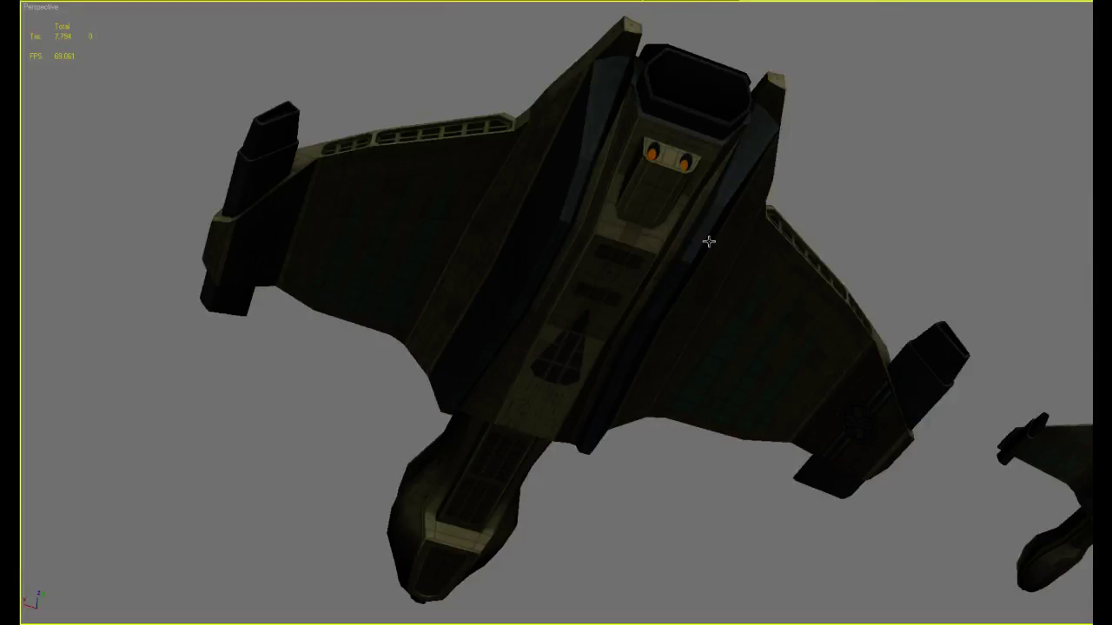
click(707, 241)
alt+middle_drag(707, 240, 908, 308)
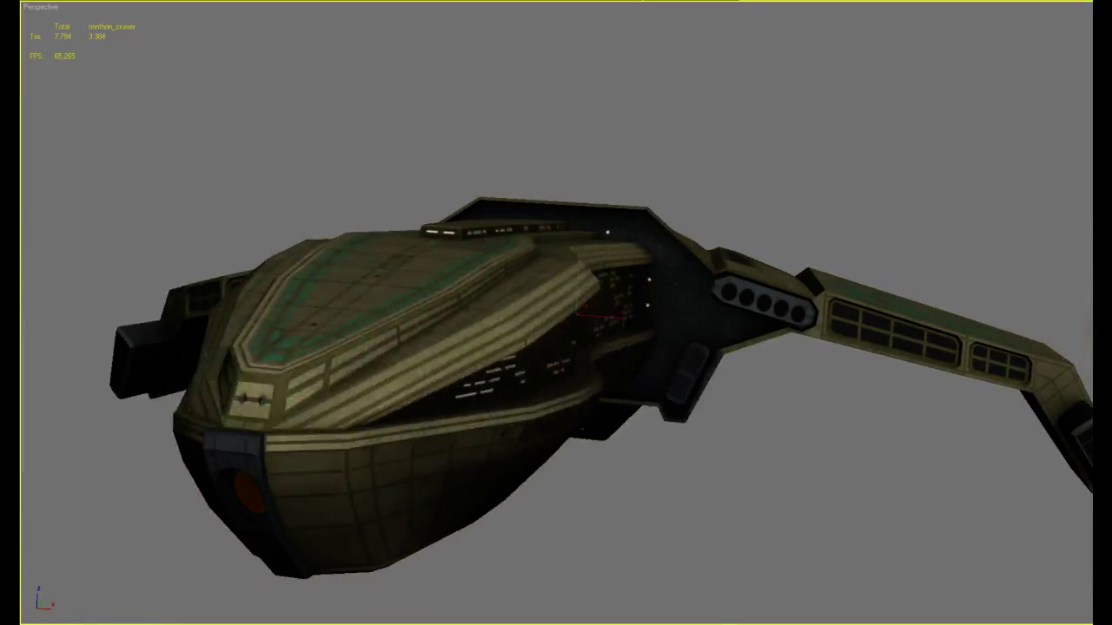
key(alt+Tab)
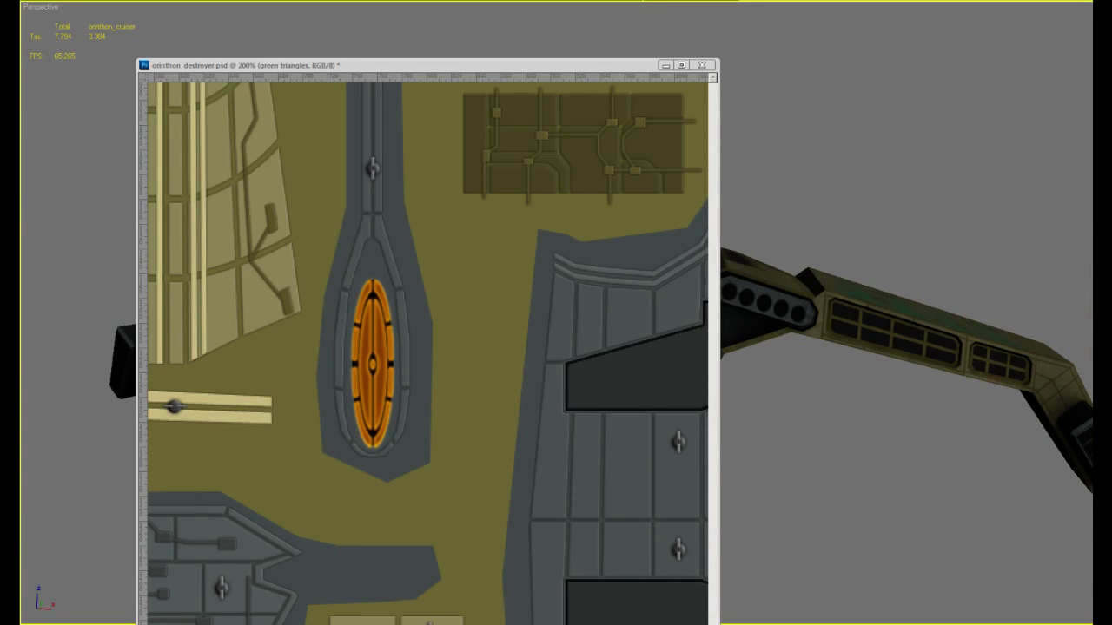